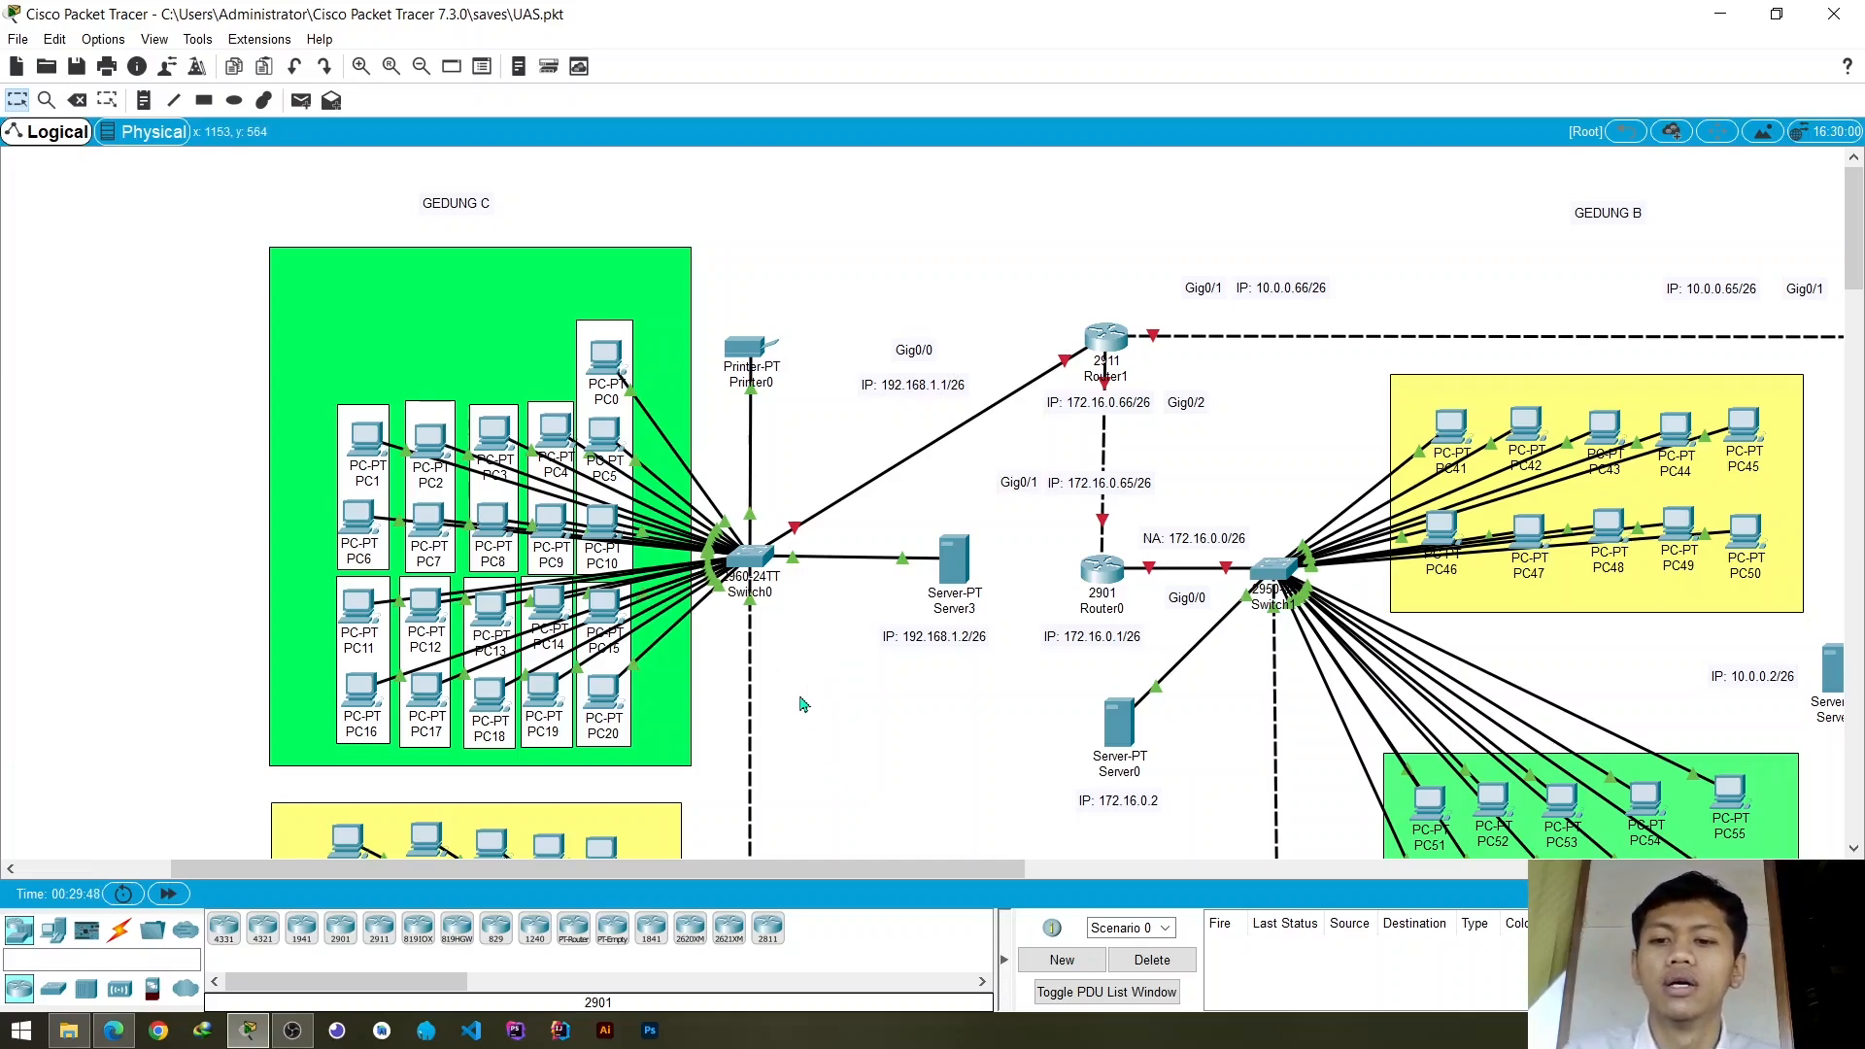
- Examine the overall network topology across the buildings, including the routers, switches, servers and PC groups
scroll(803, 704, "down", 1)
scroll(802, 703, "down", 2)
scroll(802, 707, "up", 3)
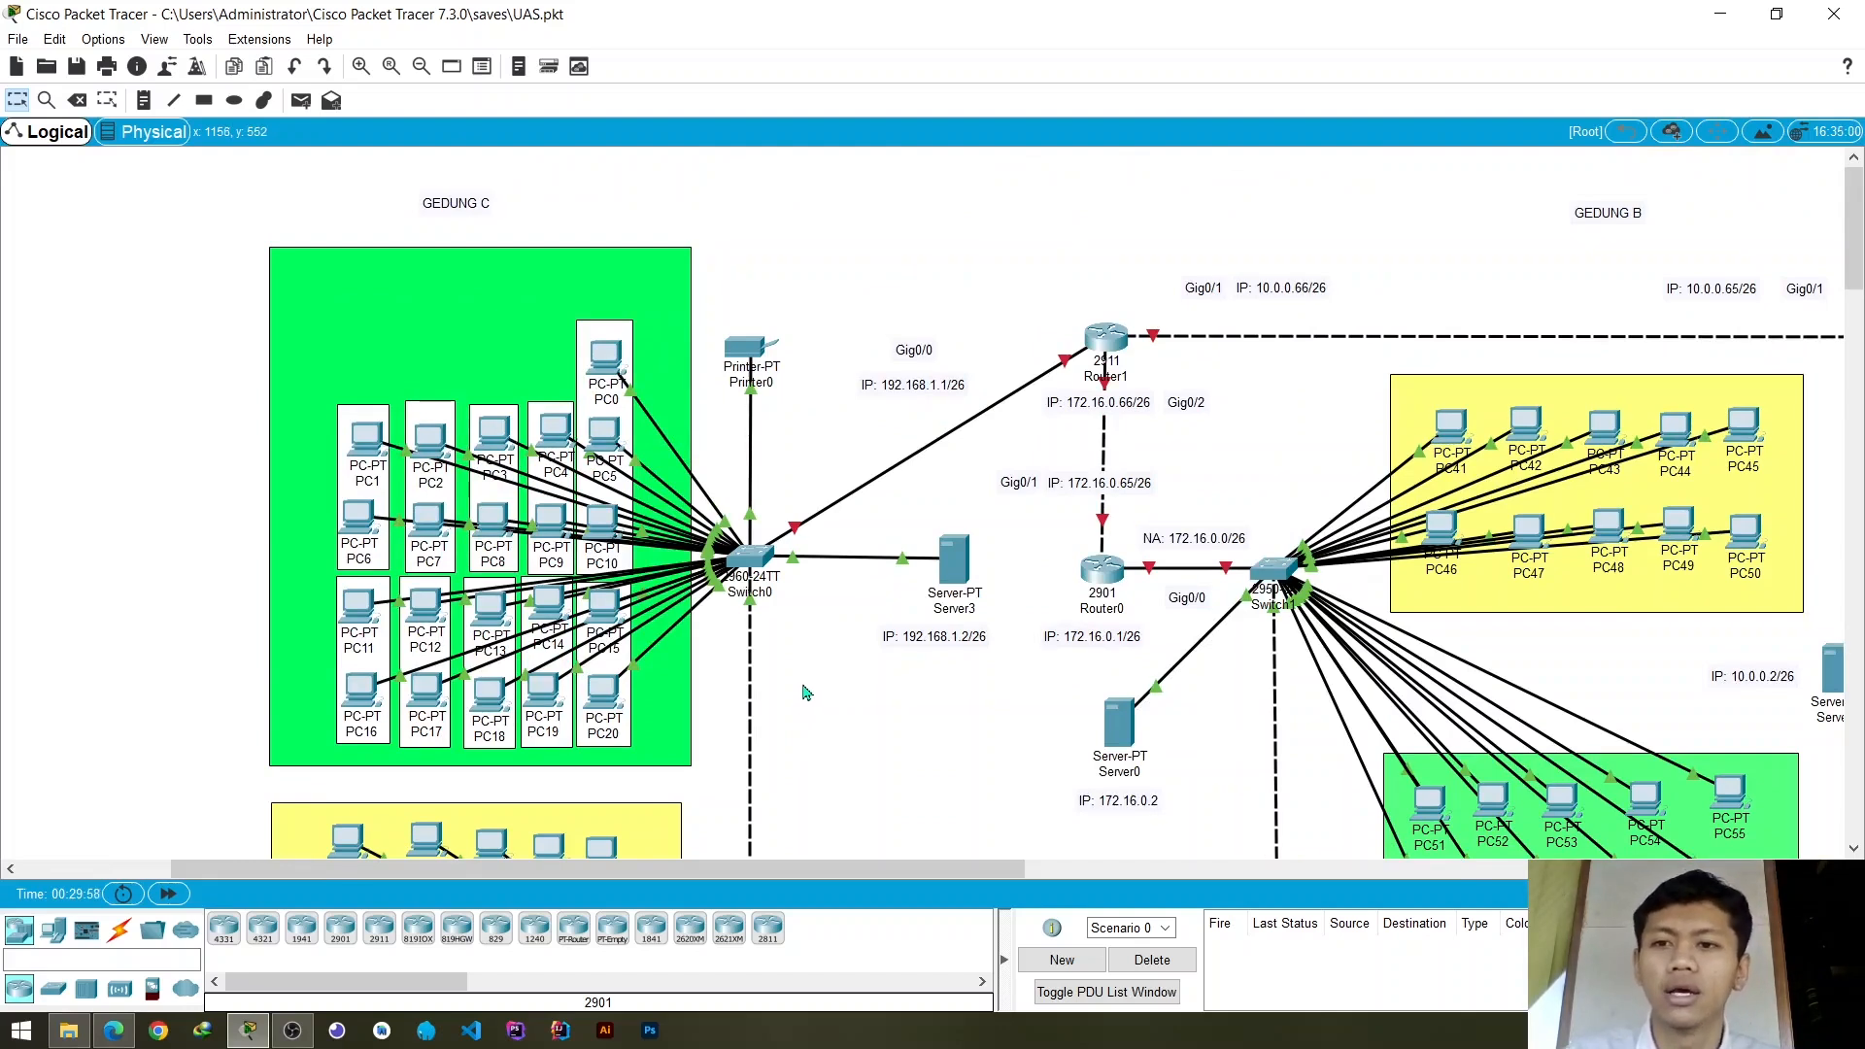
mouse_move(796, 870)
left_mouse_down()
mouse_move(965, 874)
mouse_move(826, 872)
left_mouse_up()
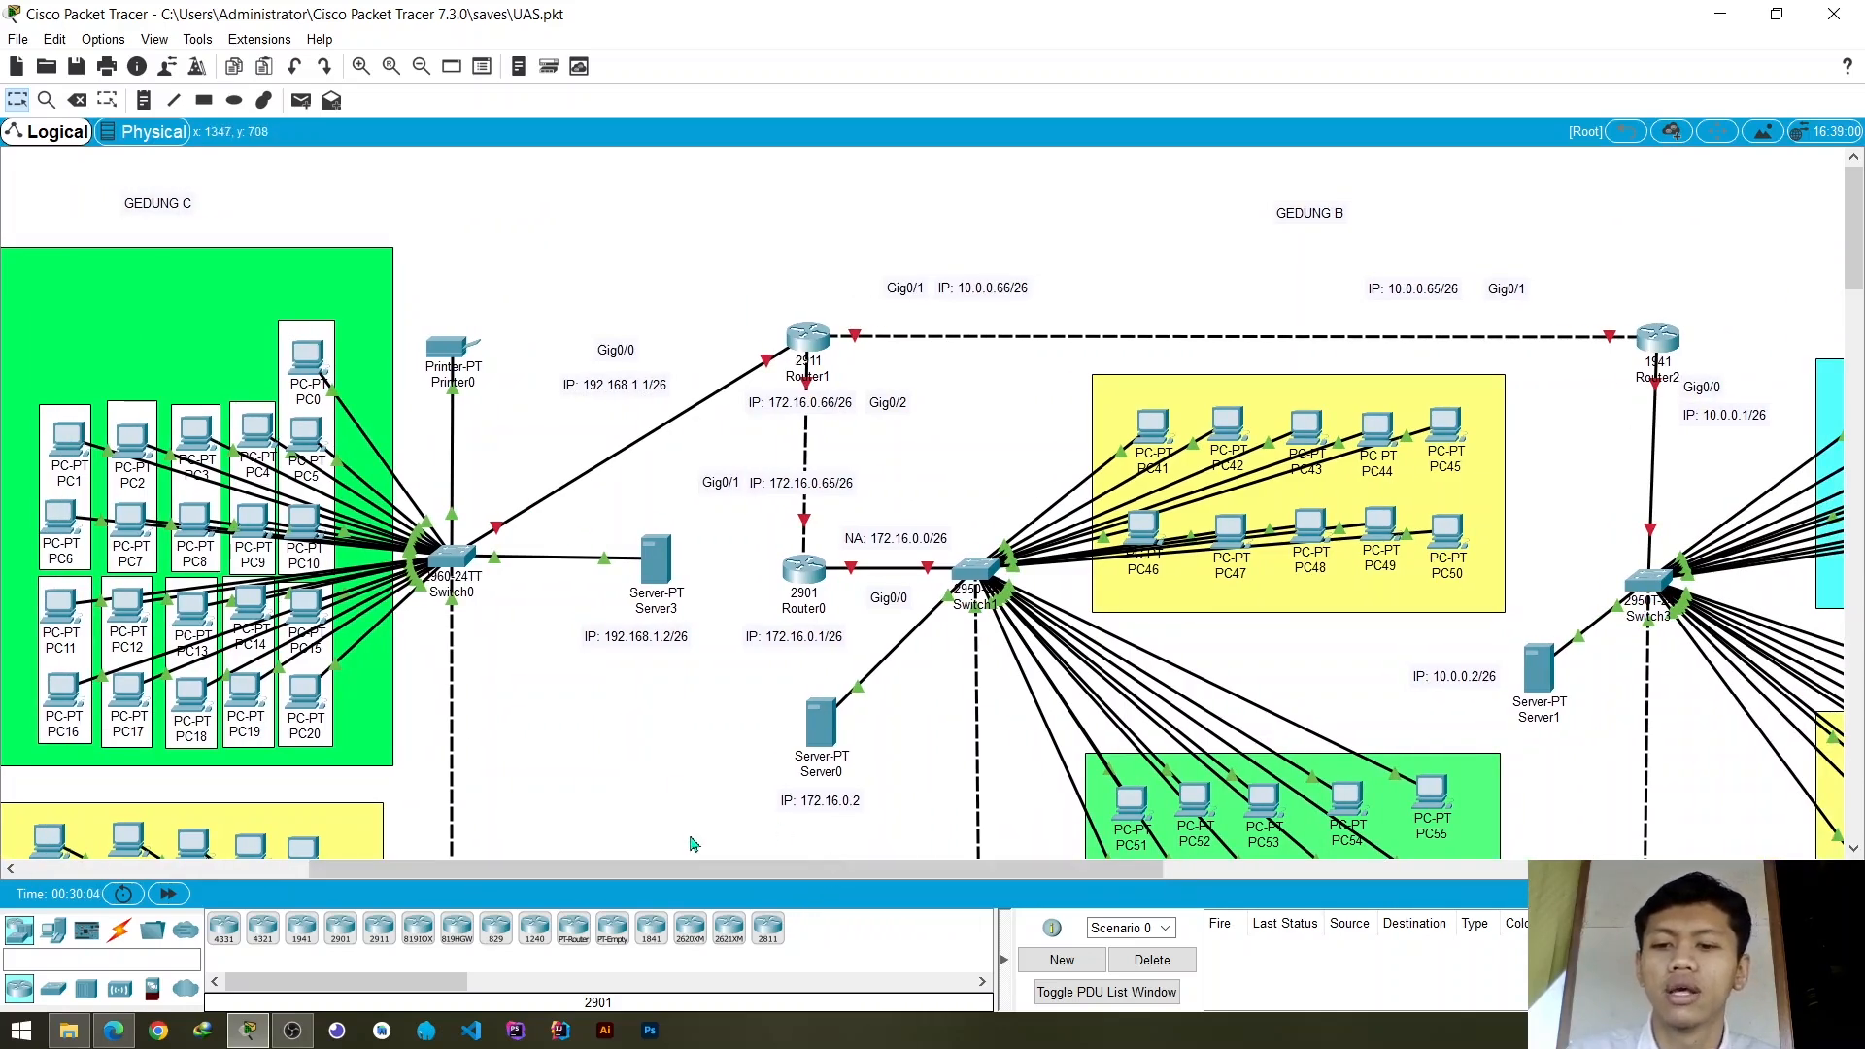
left_click_drag(696, 866, 691, 844)
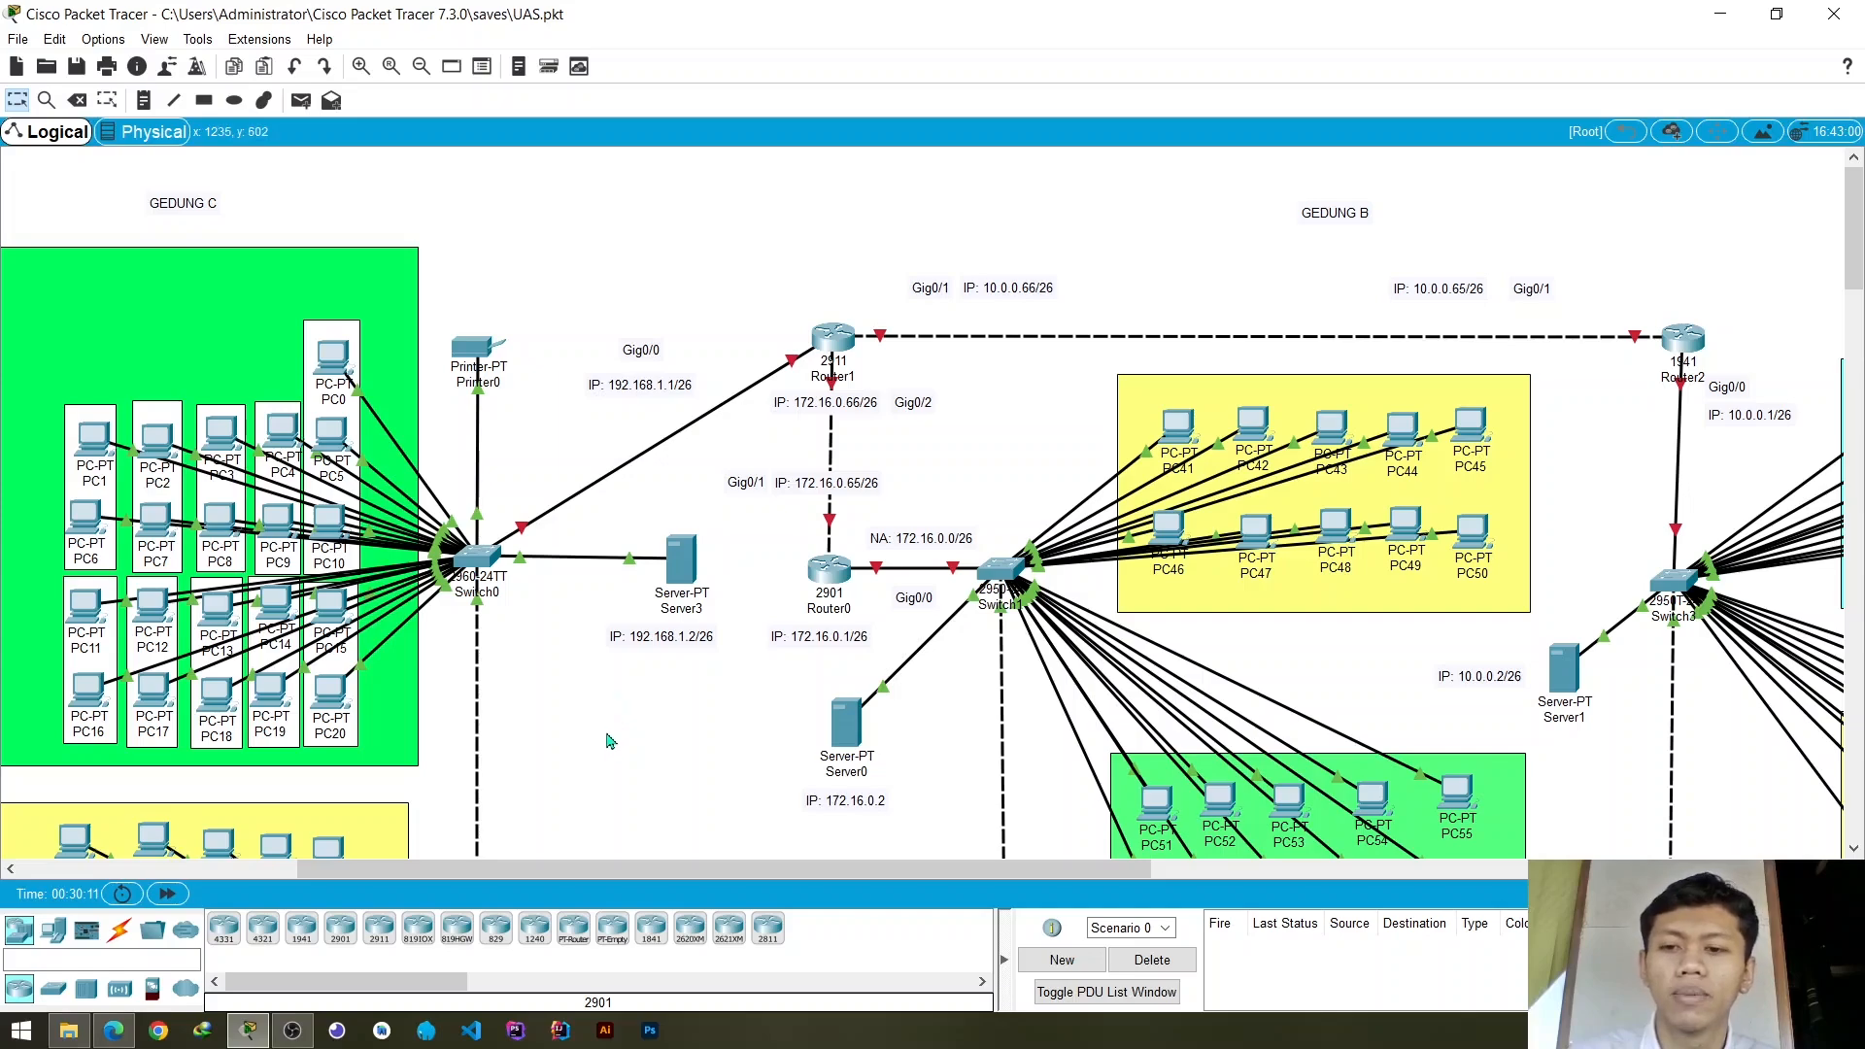
scroll(616, 749, "down", 3)
scroll(603, 667, "up", 3)
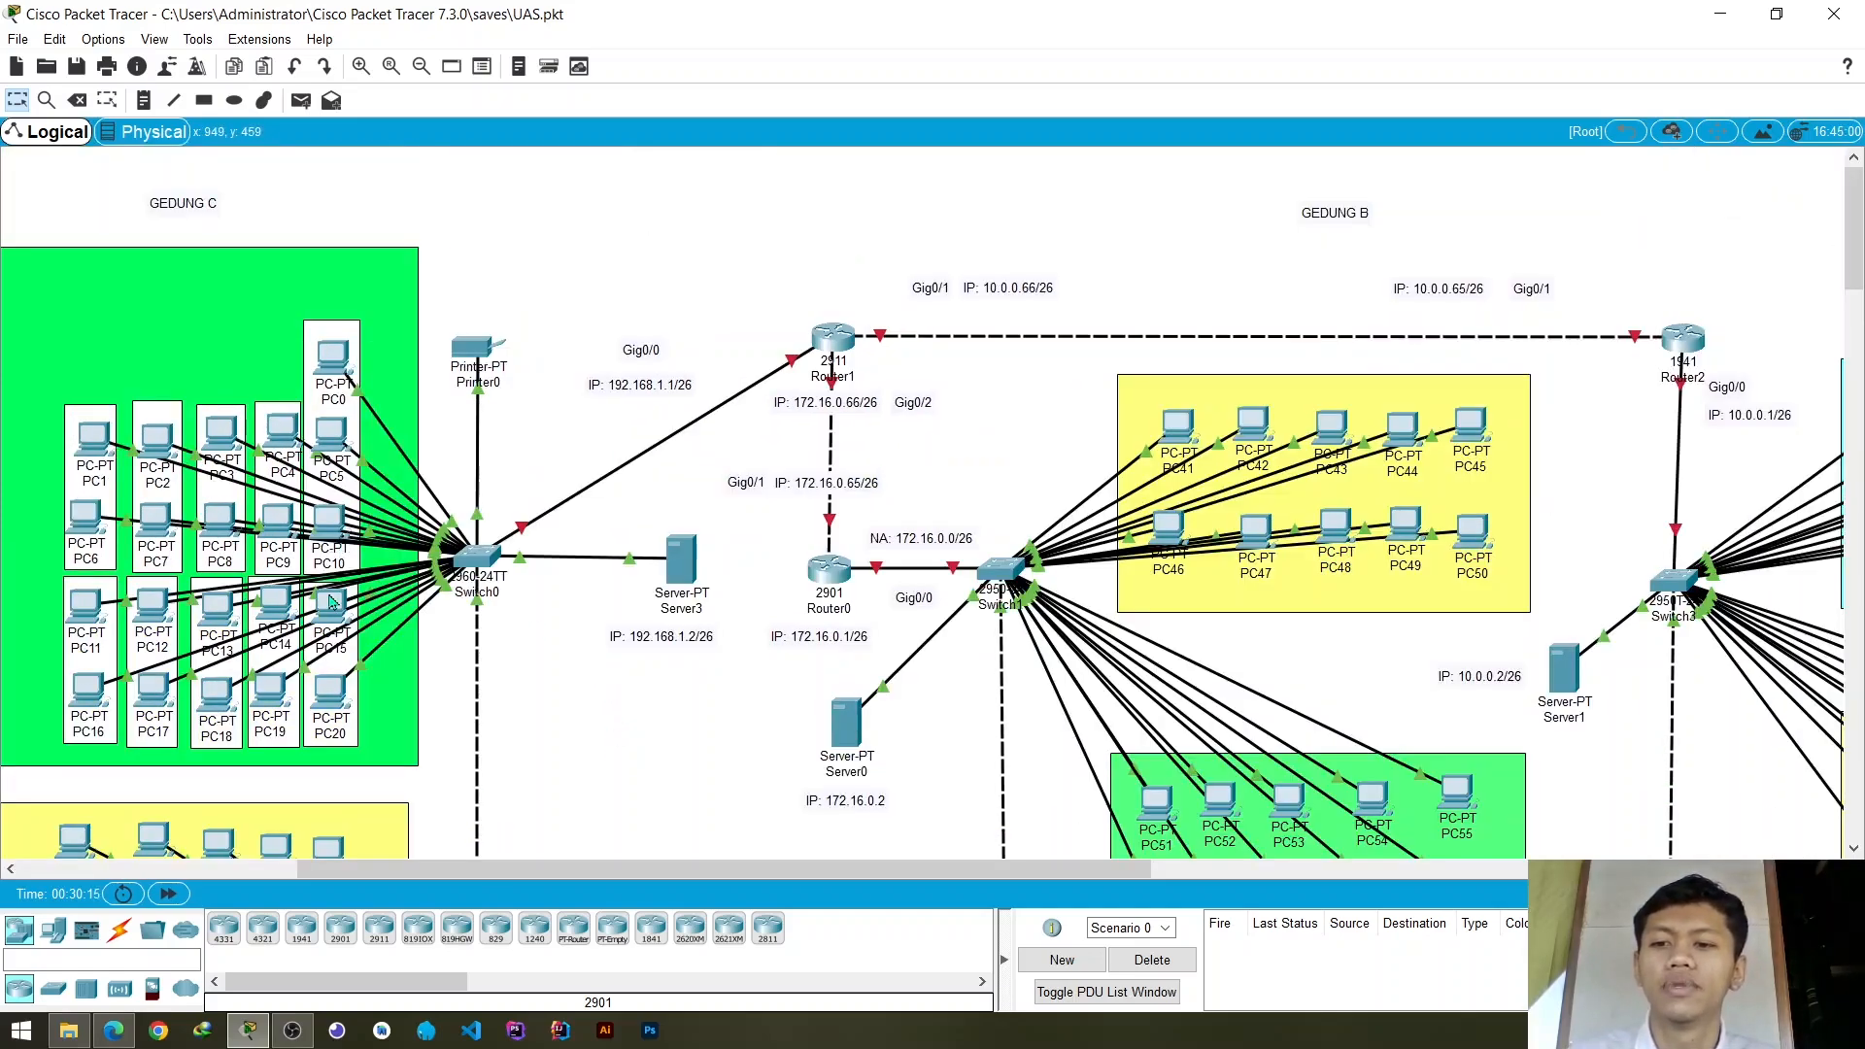
scroll(331, 603, "down", 5)
scroll(330, 602, "up", 3)
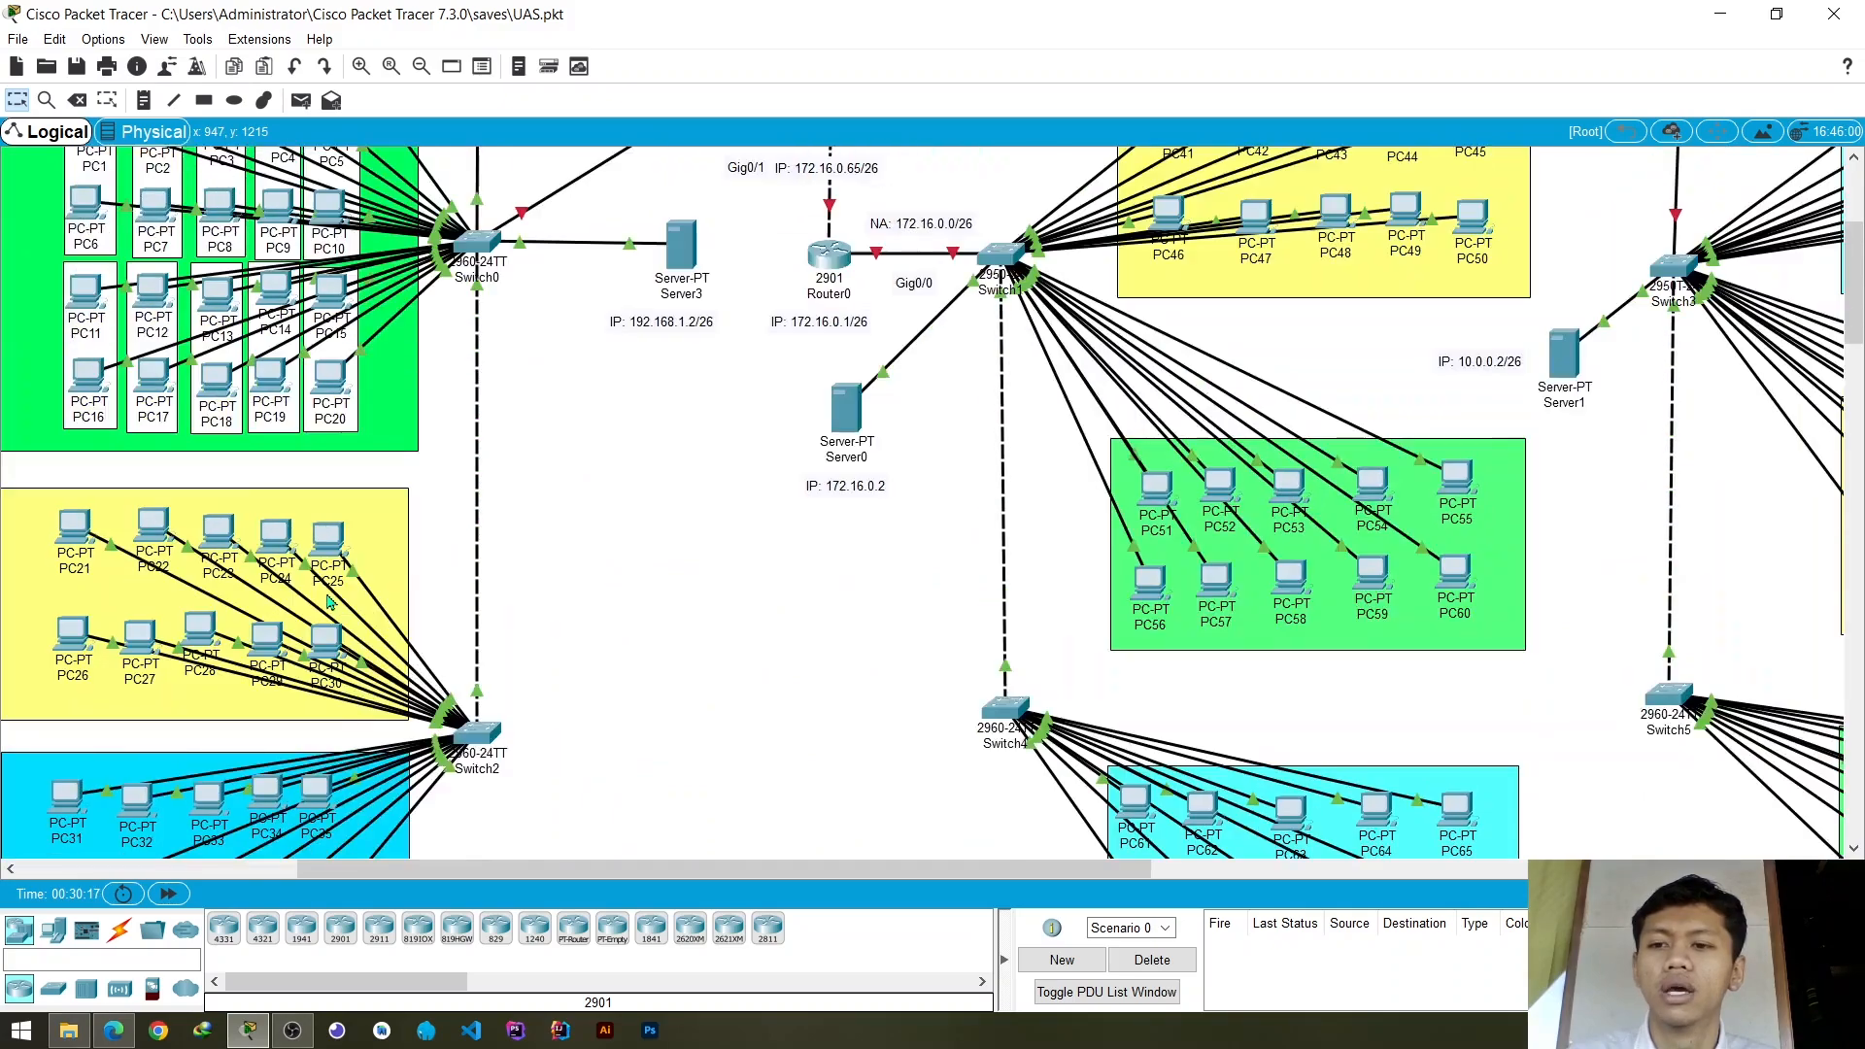
scroll(331, 603, "up", 3)
scroll(329, 603, "down", 3)
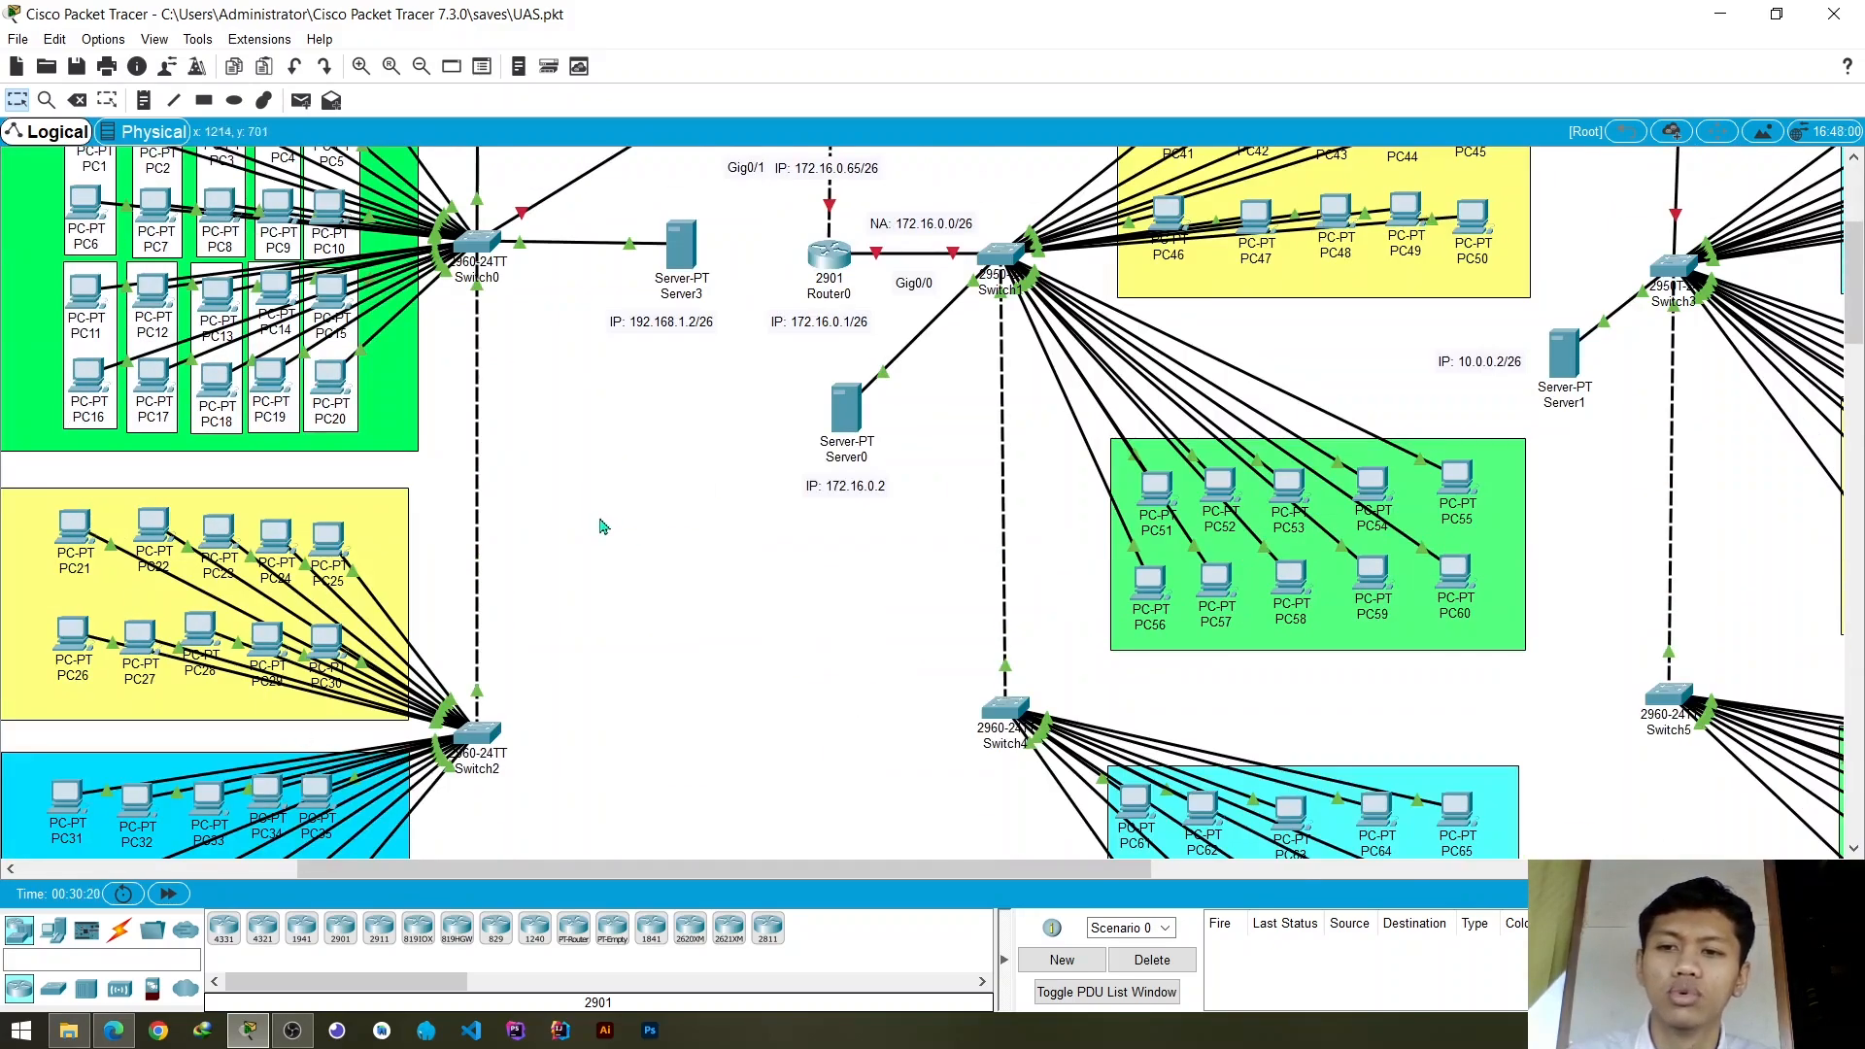
scroll(601, 526, "up", 3)
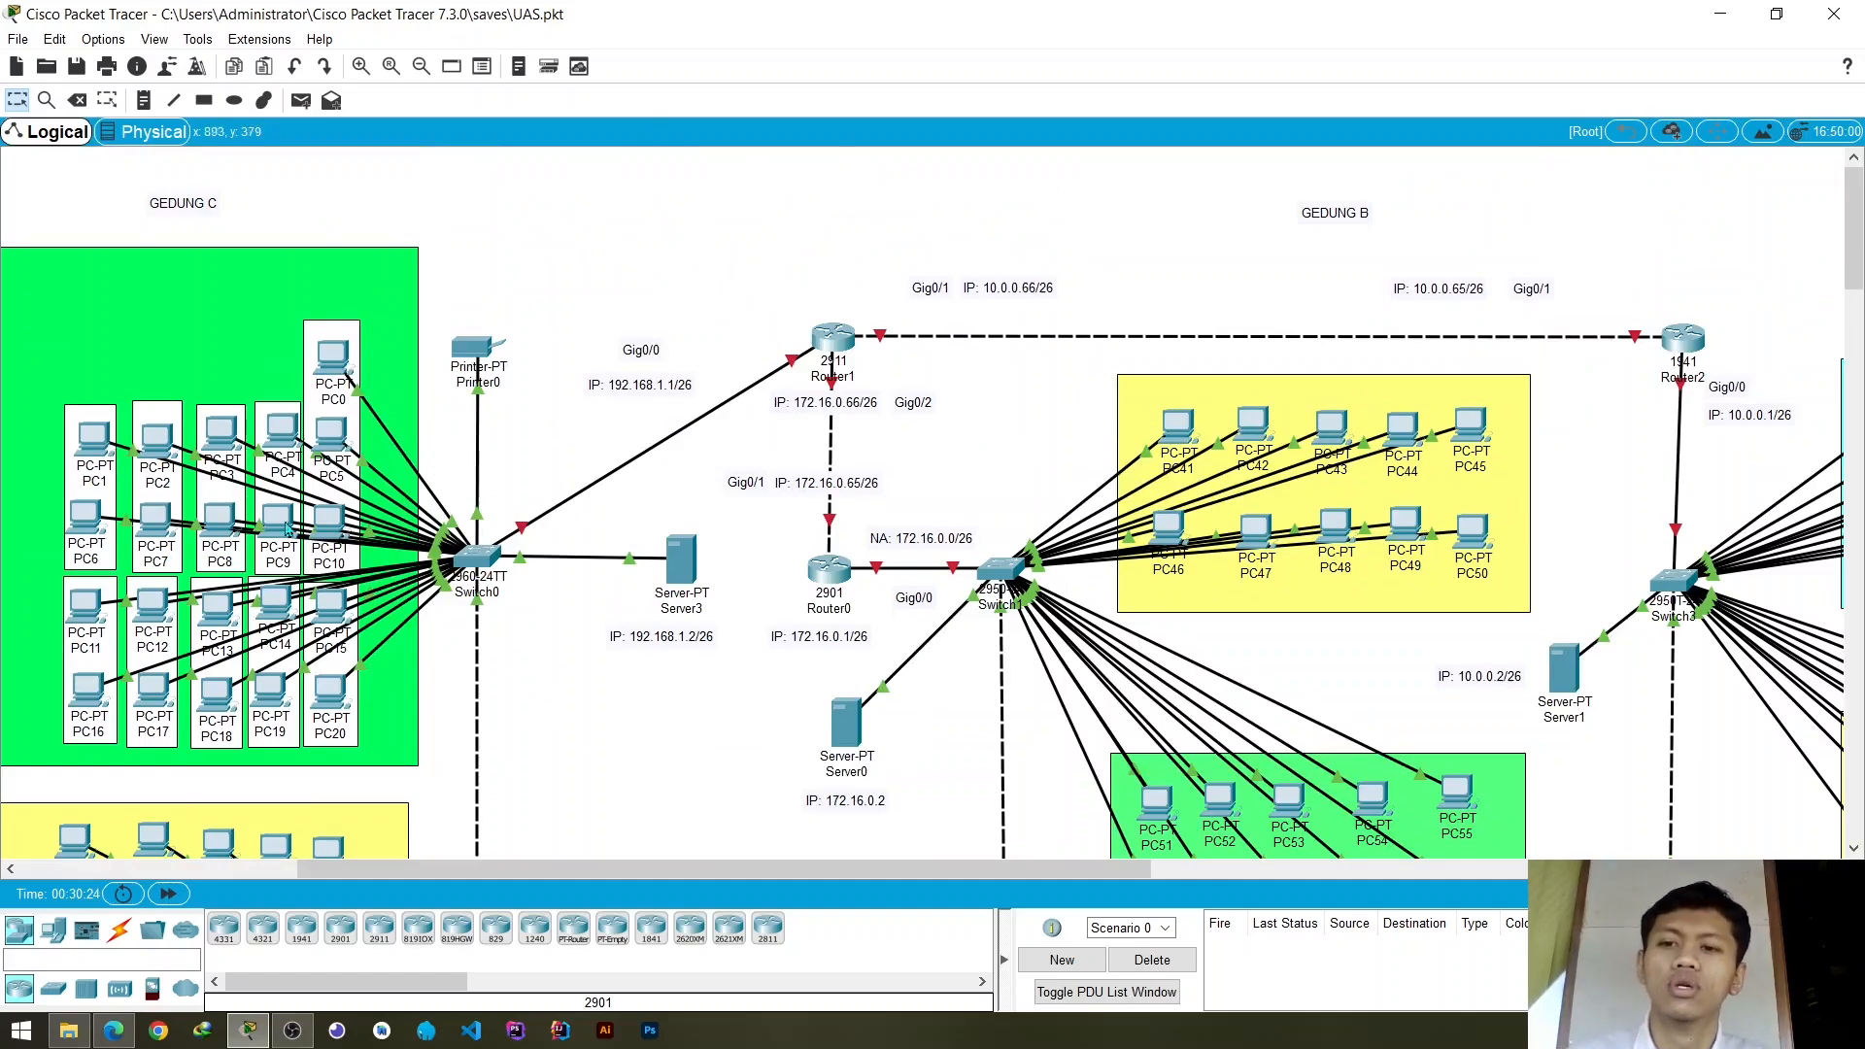
scroll(1326, 571, "down", 5)
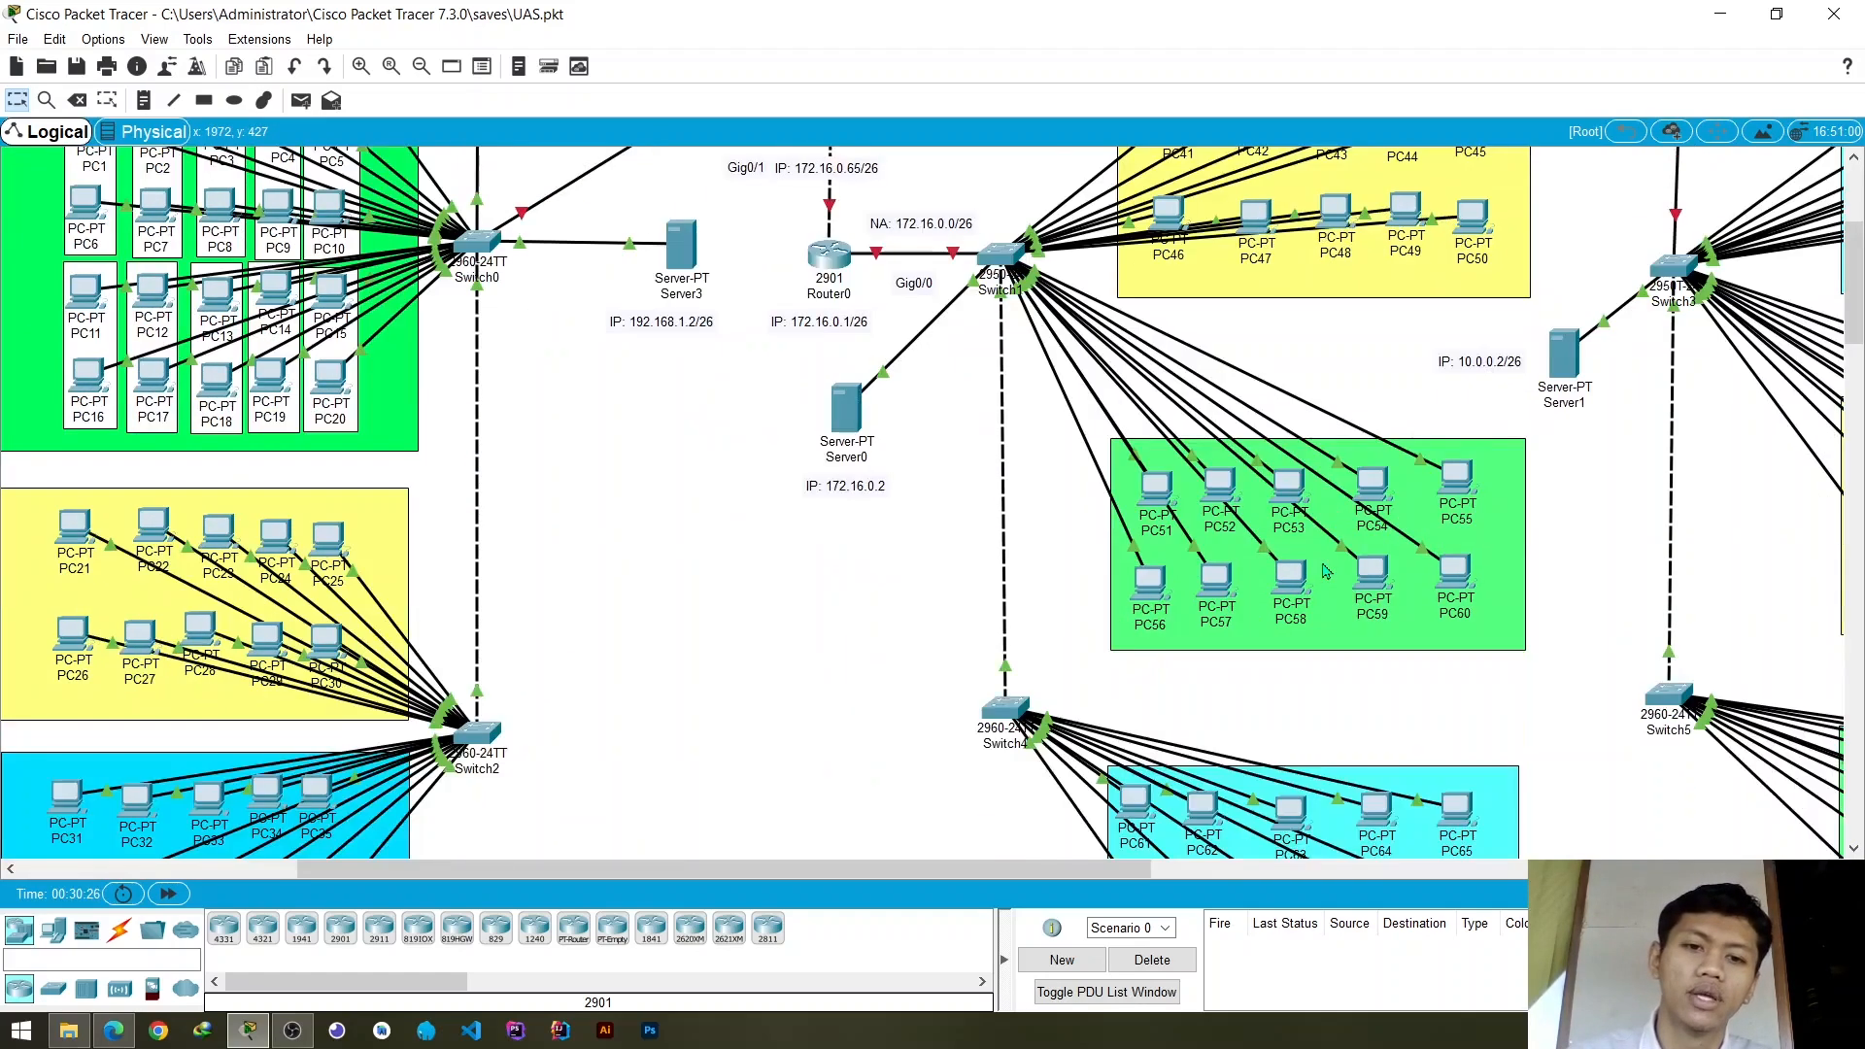
scroll(1327, 572, "up", 4)
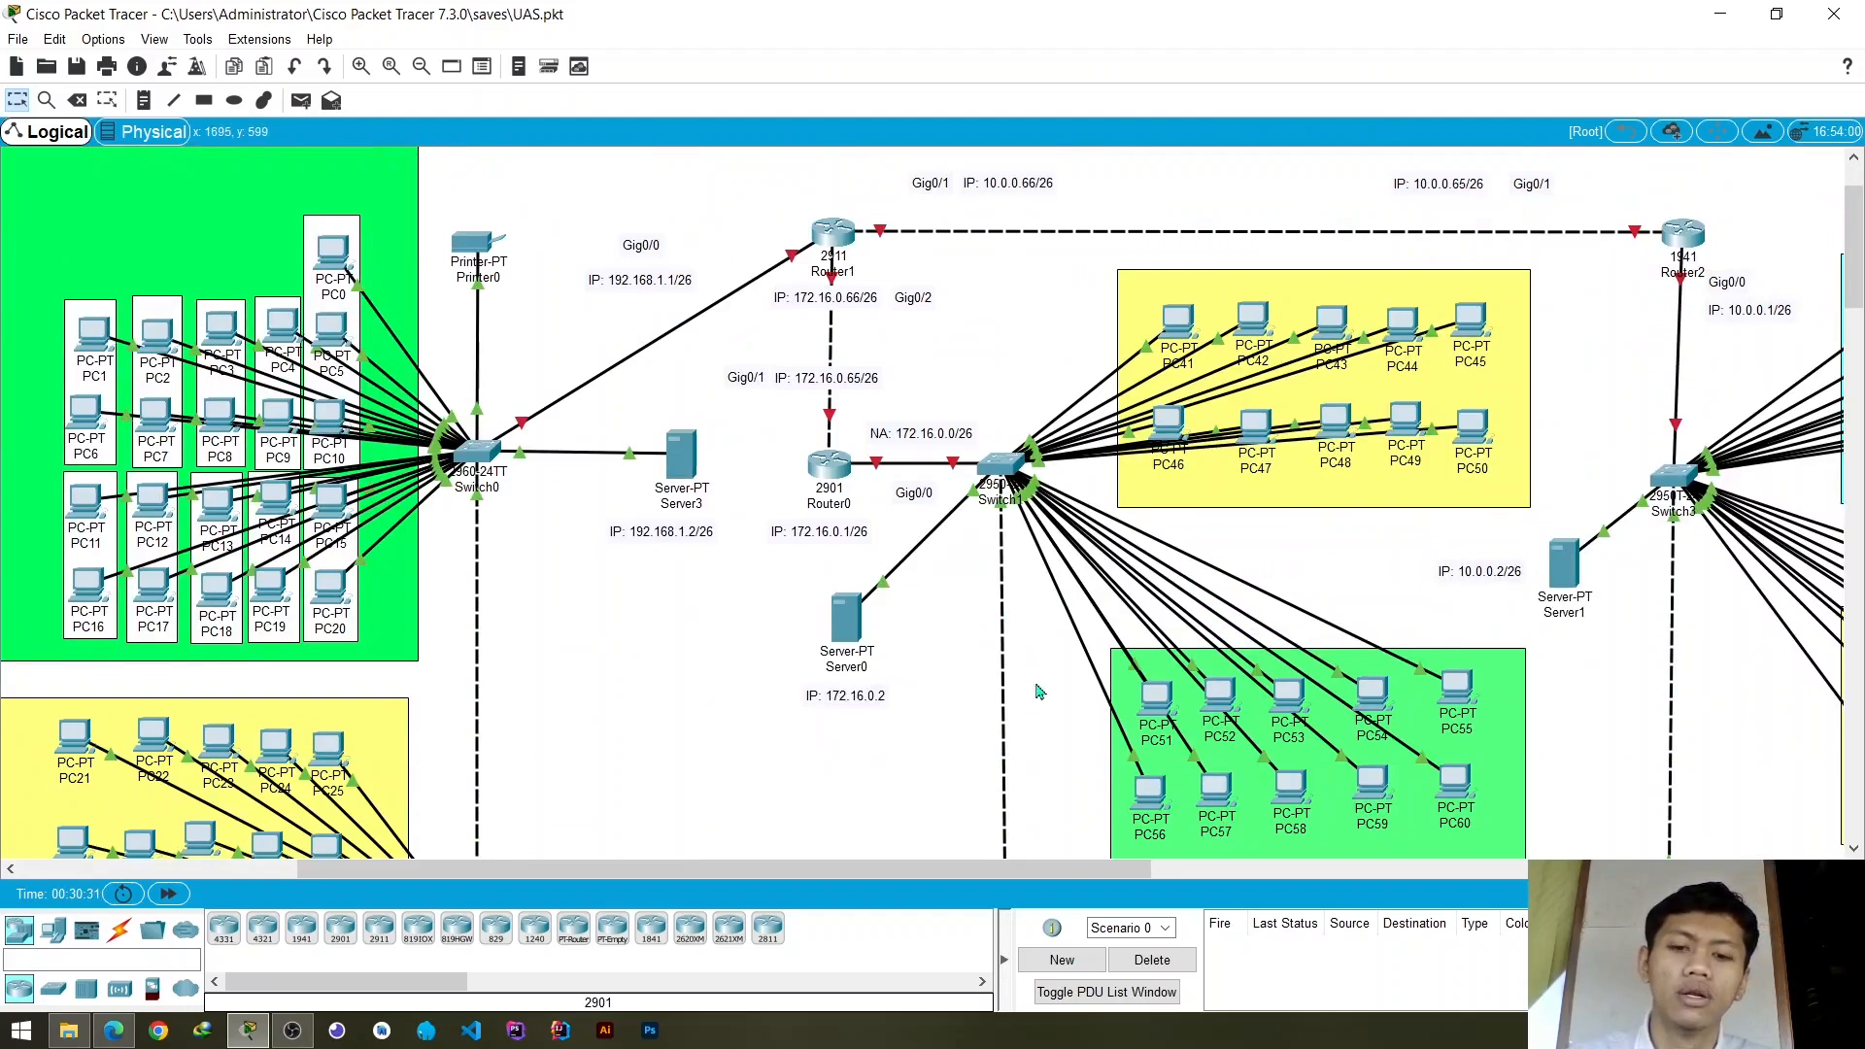
left_click_drag(991, 851, 1417, 853)
scroll(1360, 723, "down", 5)
scroll(1360, 723, "up", 4)
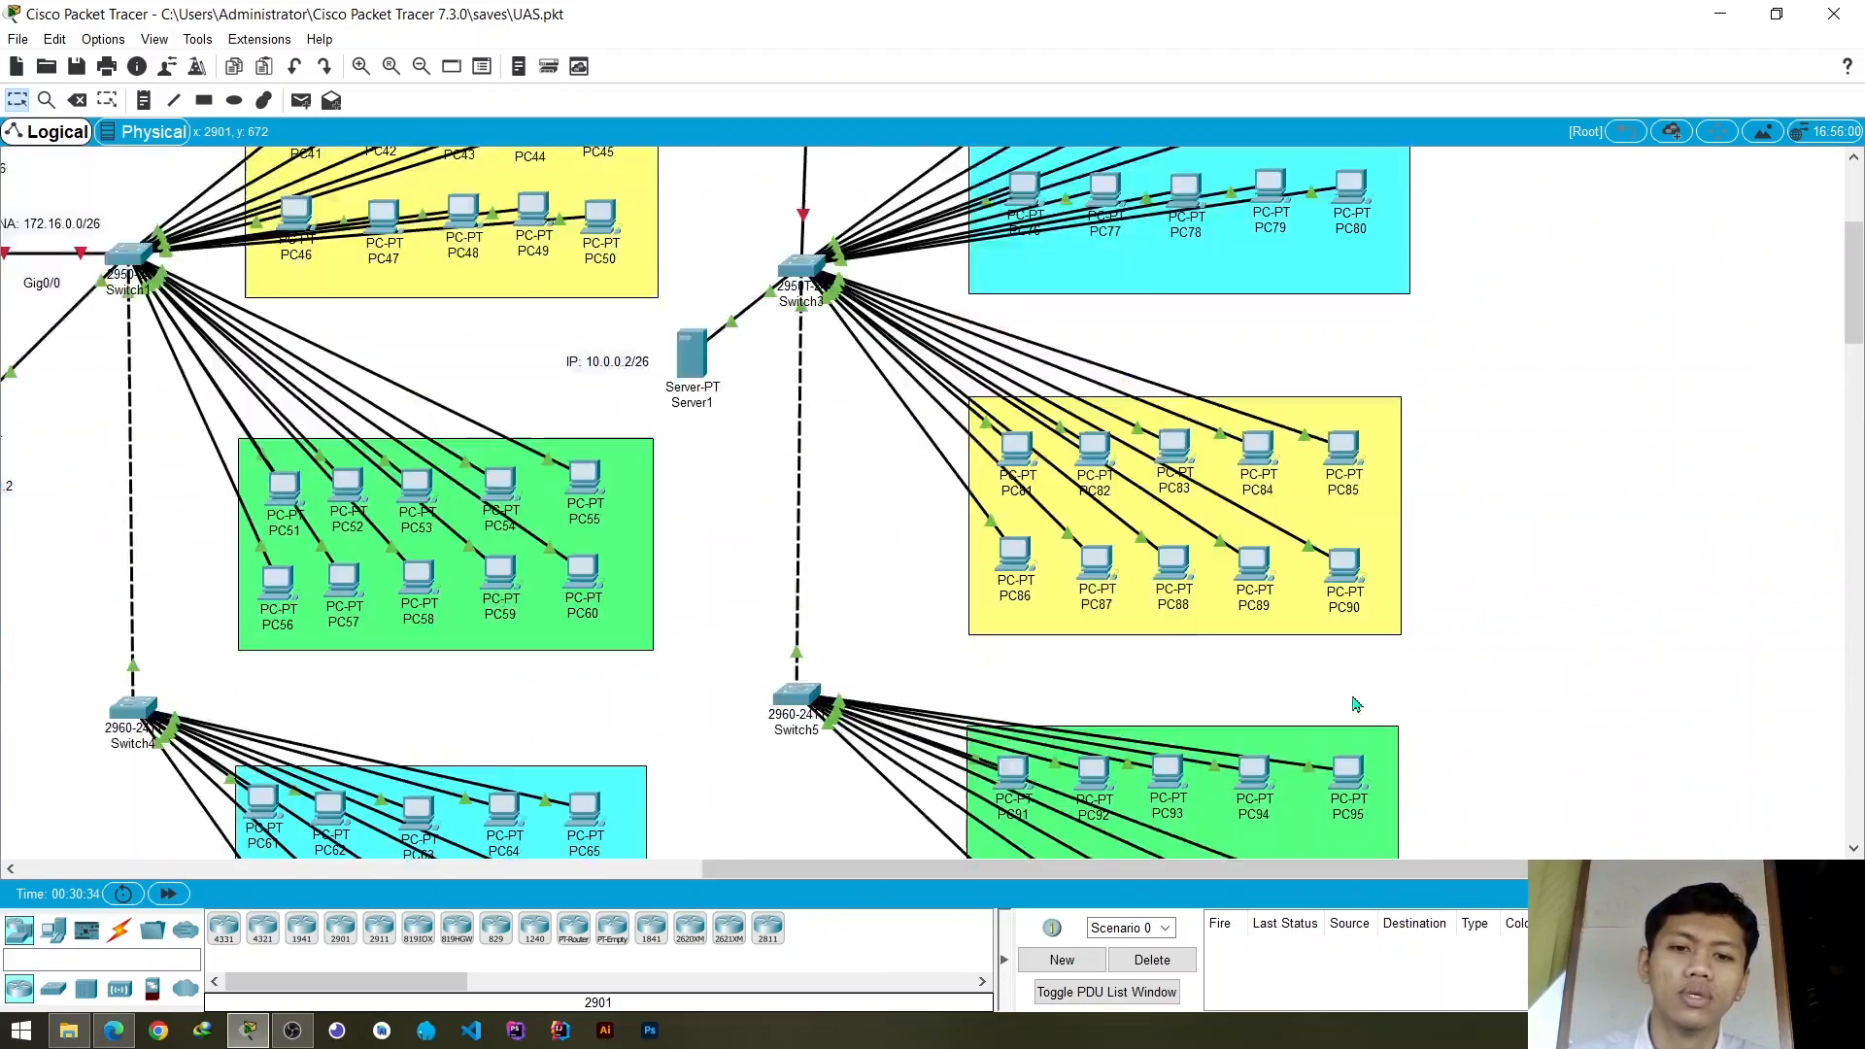
left_click_drag(1339, 870, 937, 845)
scroll(913, 774, "up", 2)
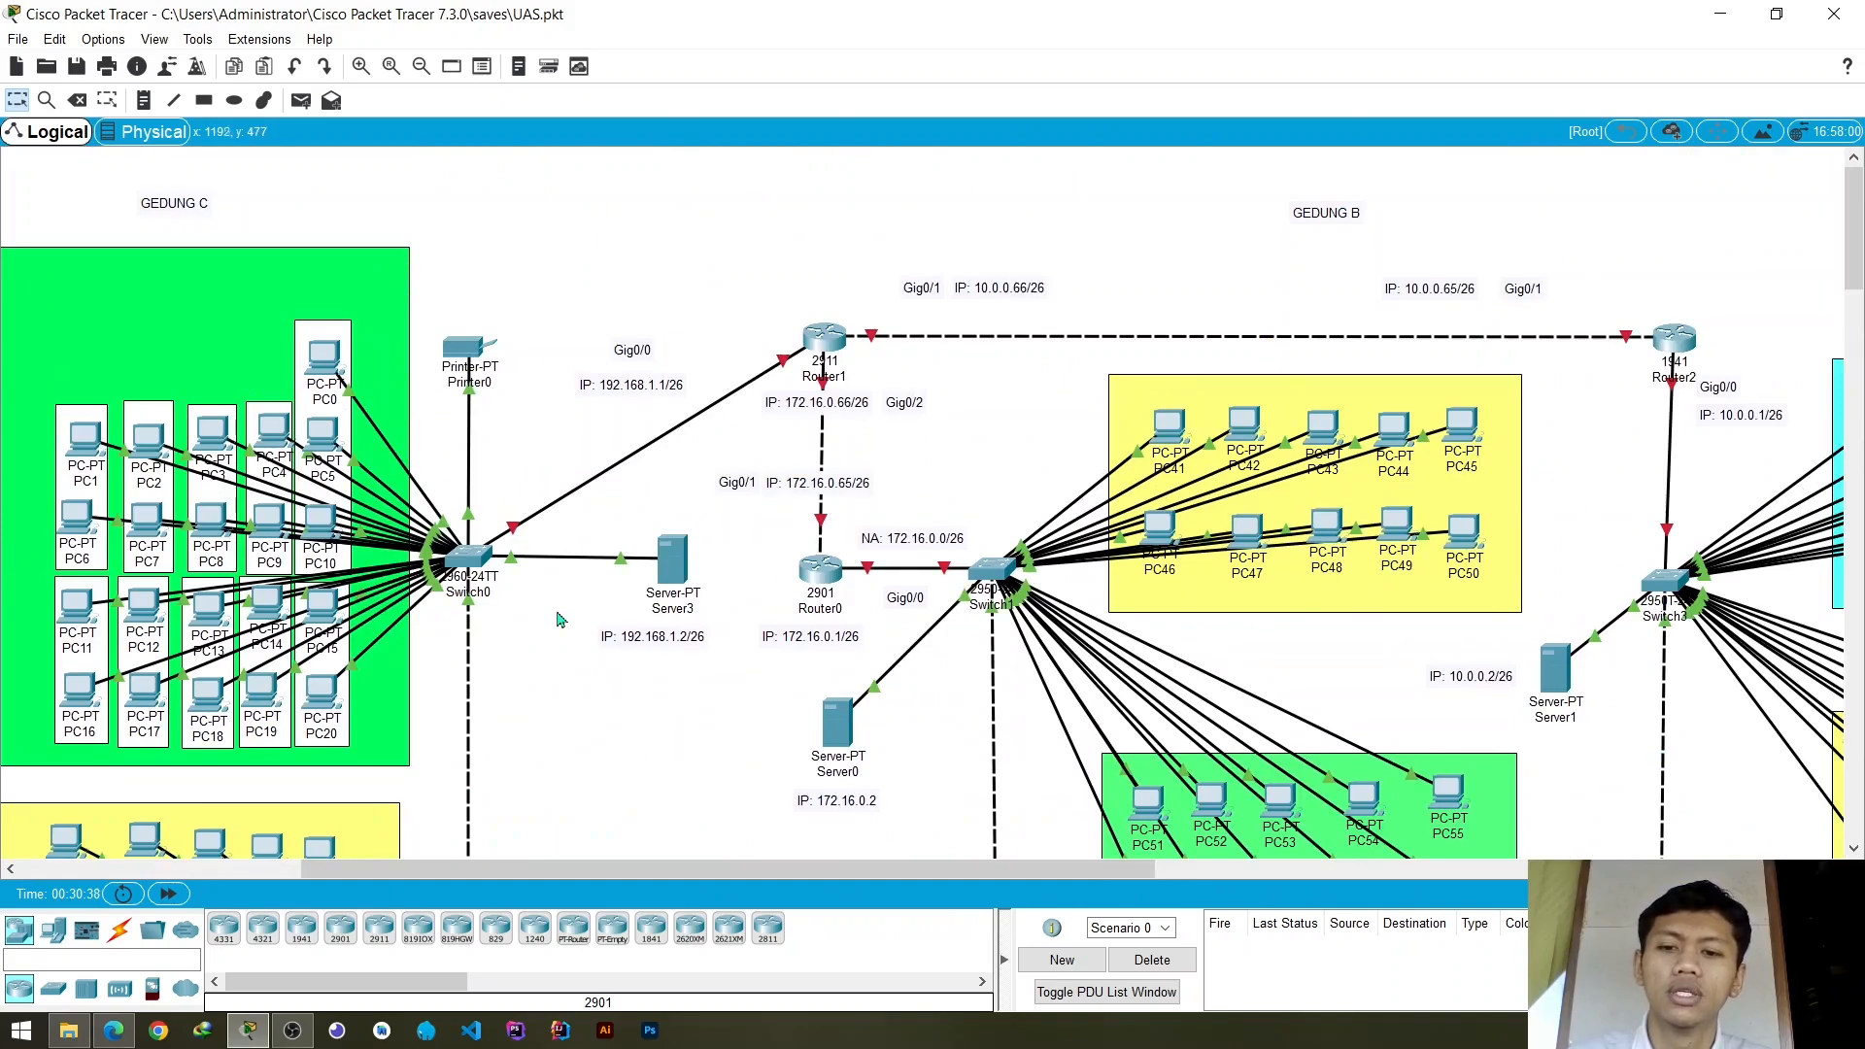
- Examine the Gedung C network, following the link from Switch0 to Switch2 and the PC groups attached to both
scroll(560, 619, "down", 4)
scroll(561, 619, "up", 3)
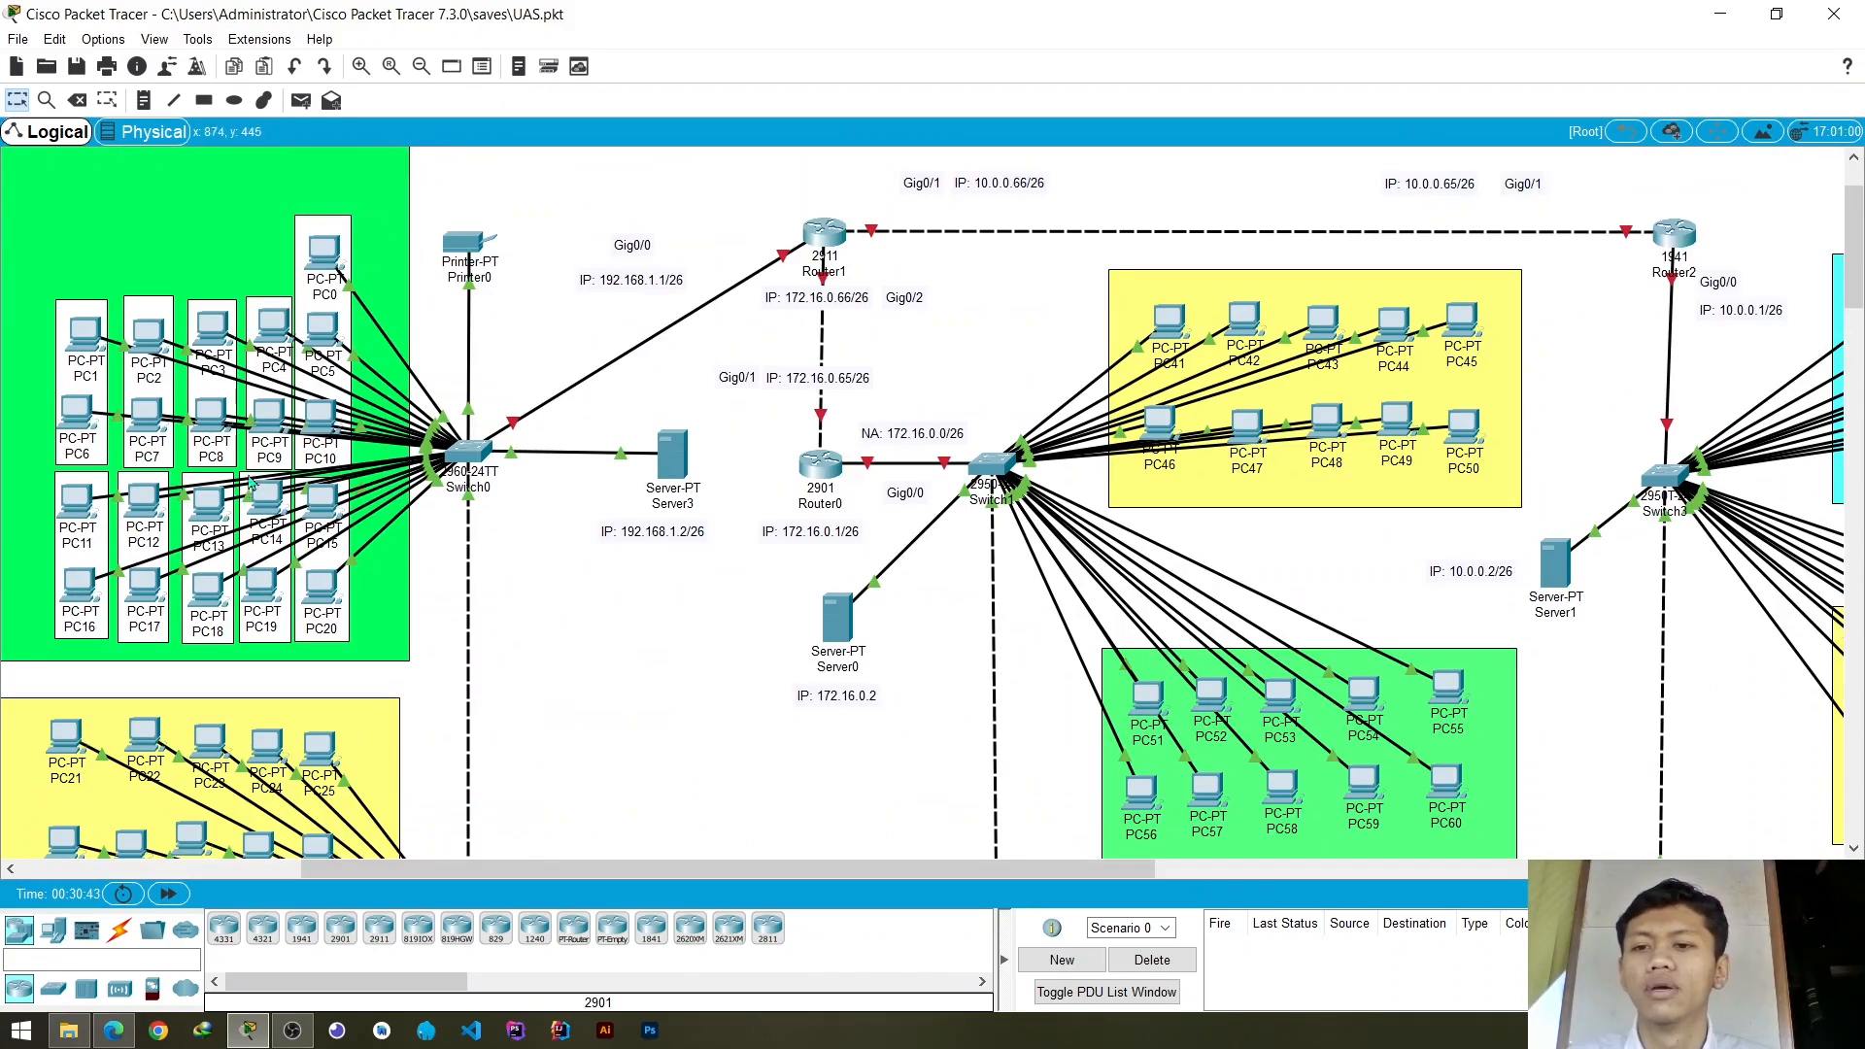
scroll(489, 450, "down", 3)
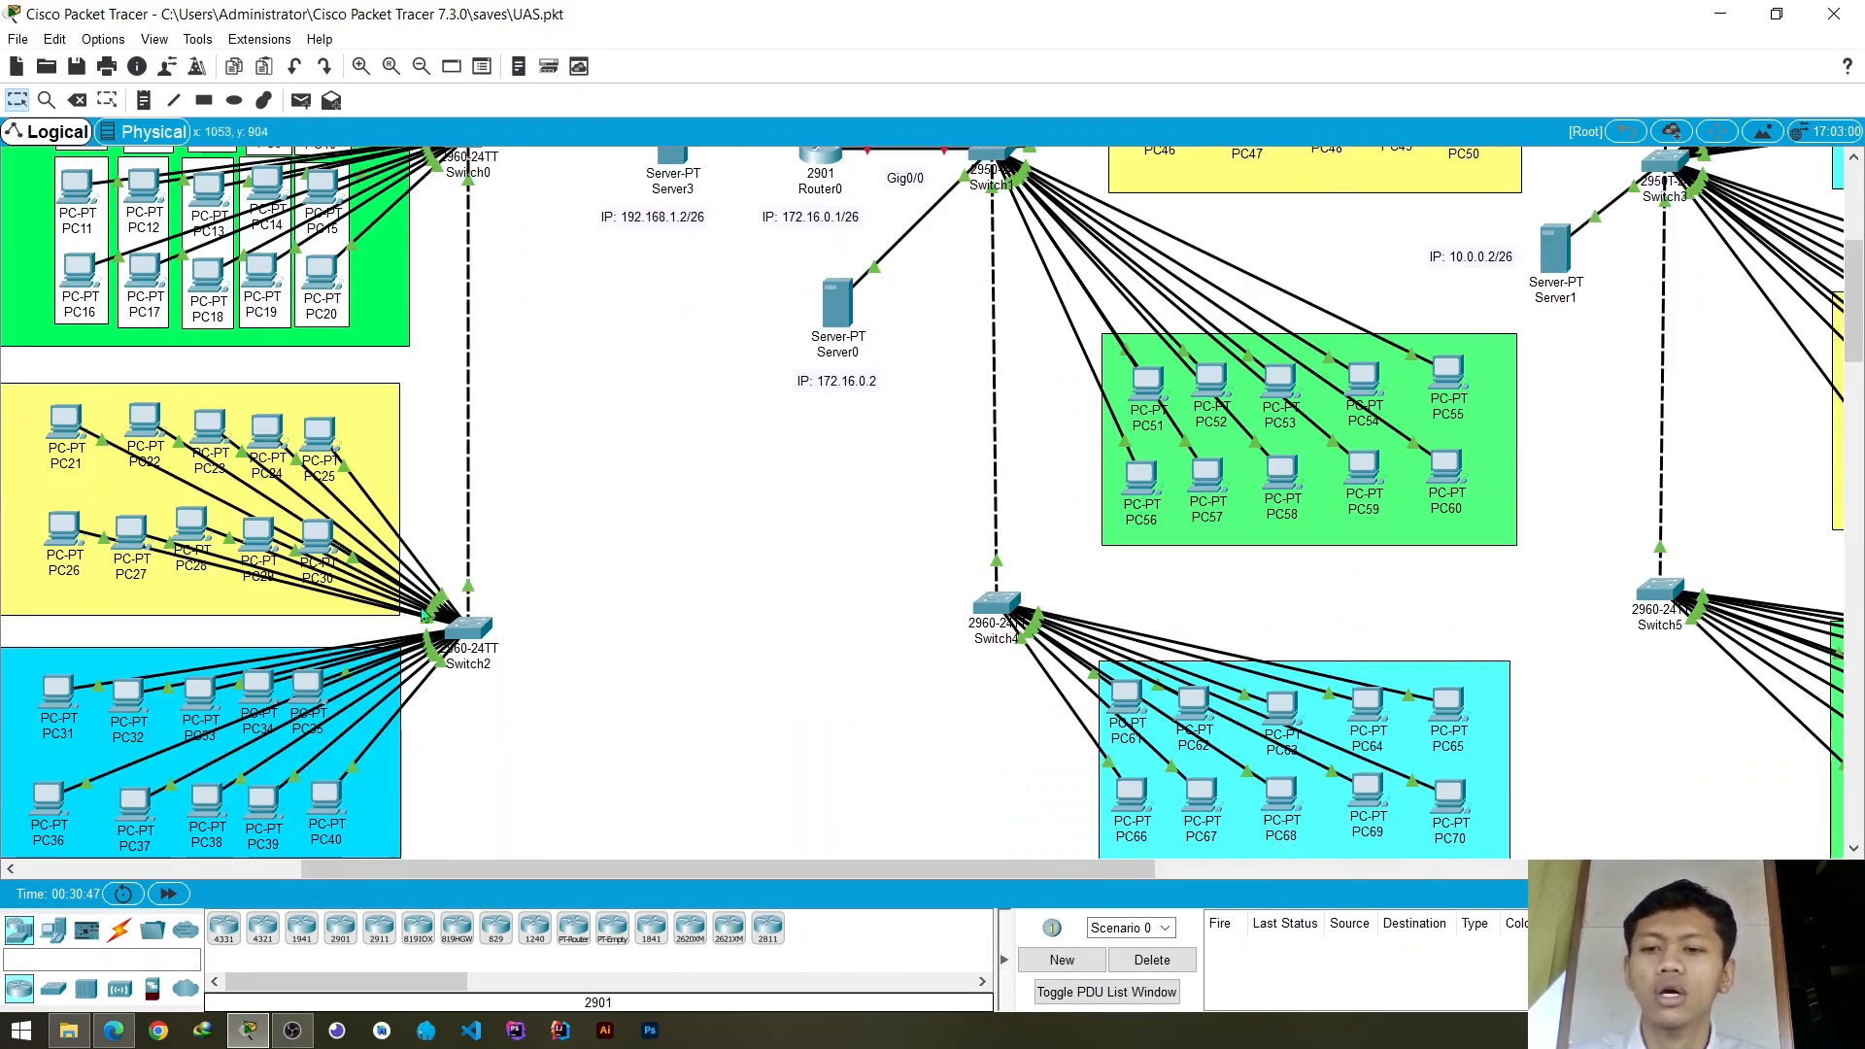
mouse_move(475, 632)
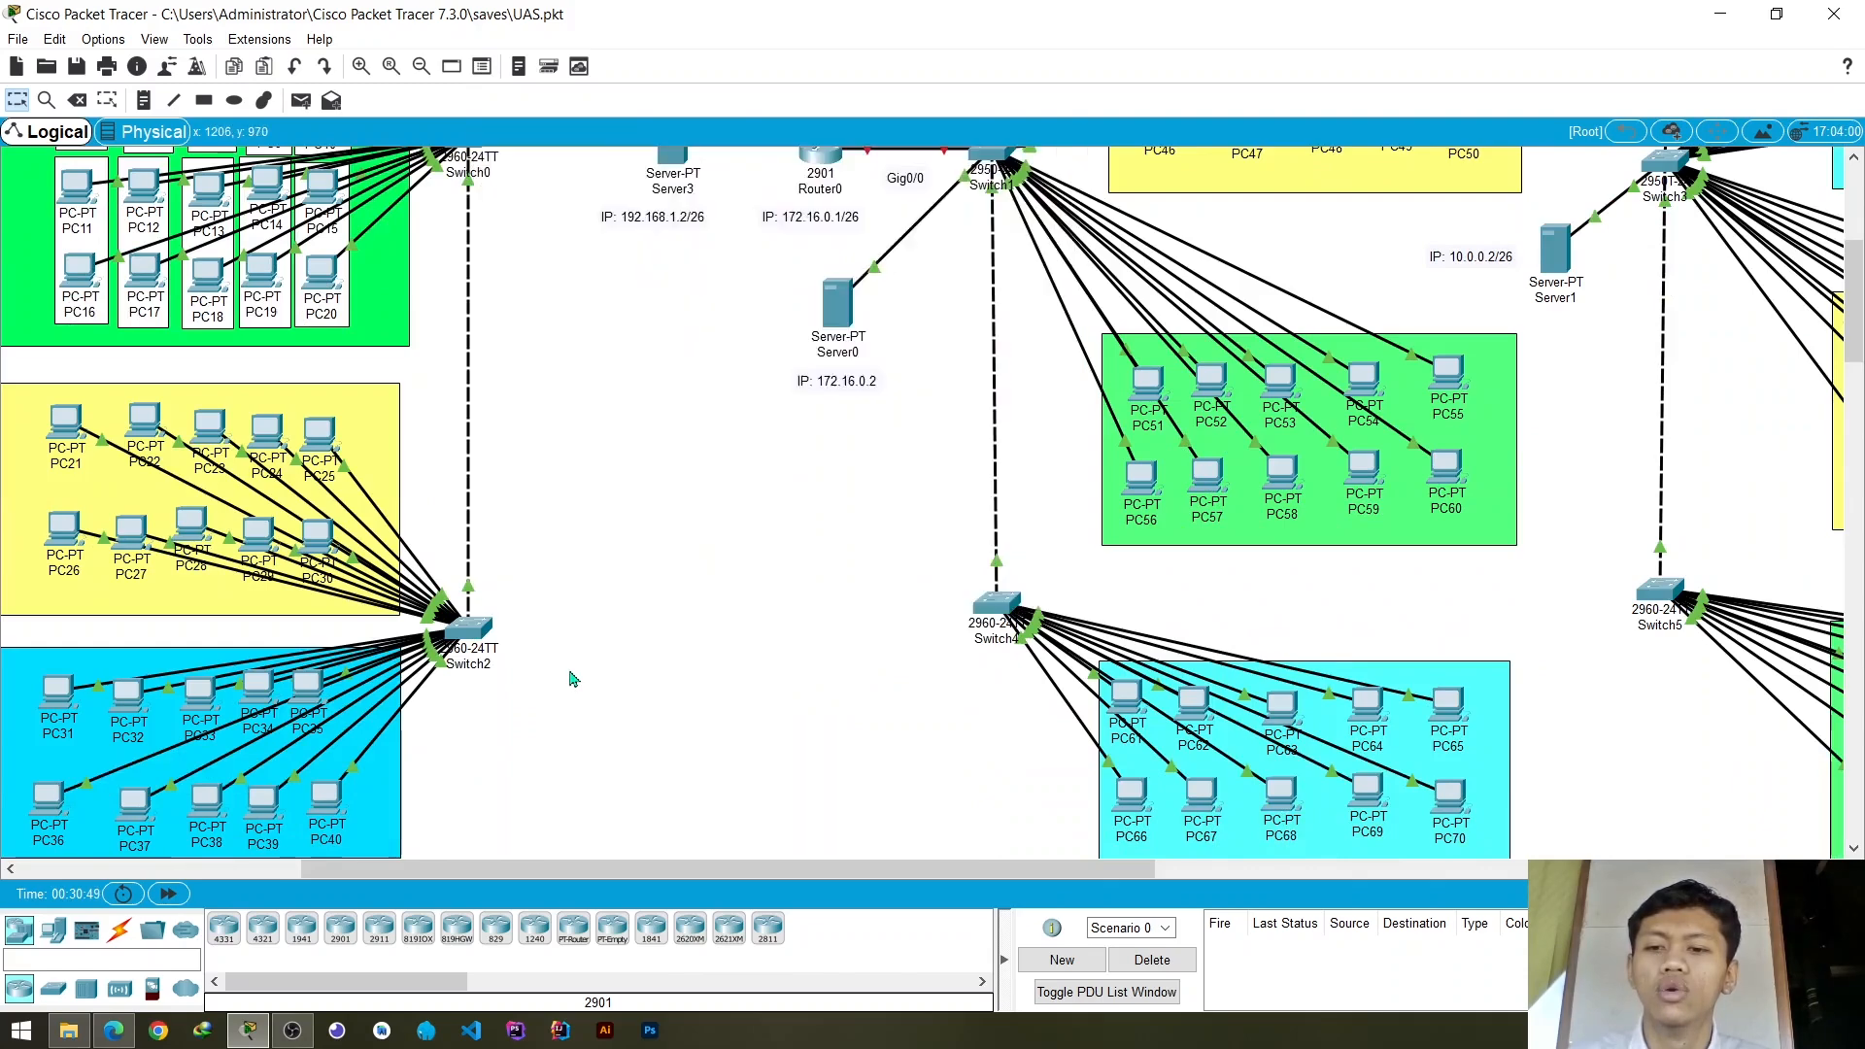
scroll(529, 625, "up", 1)
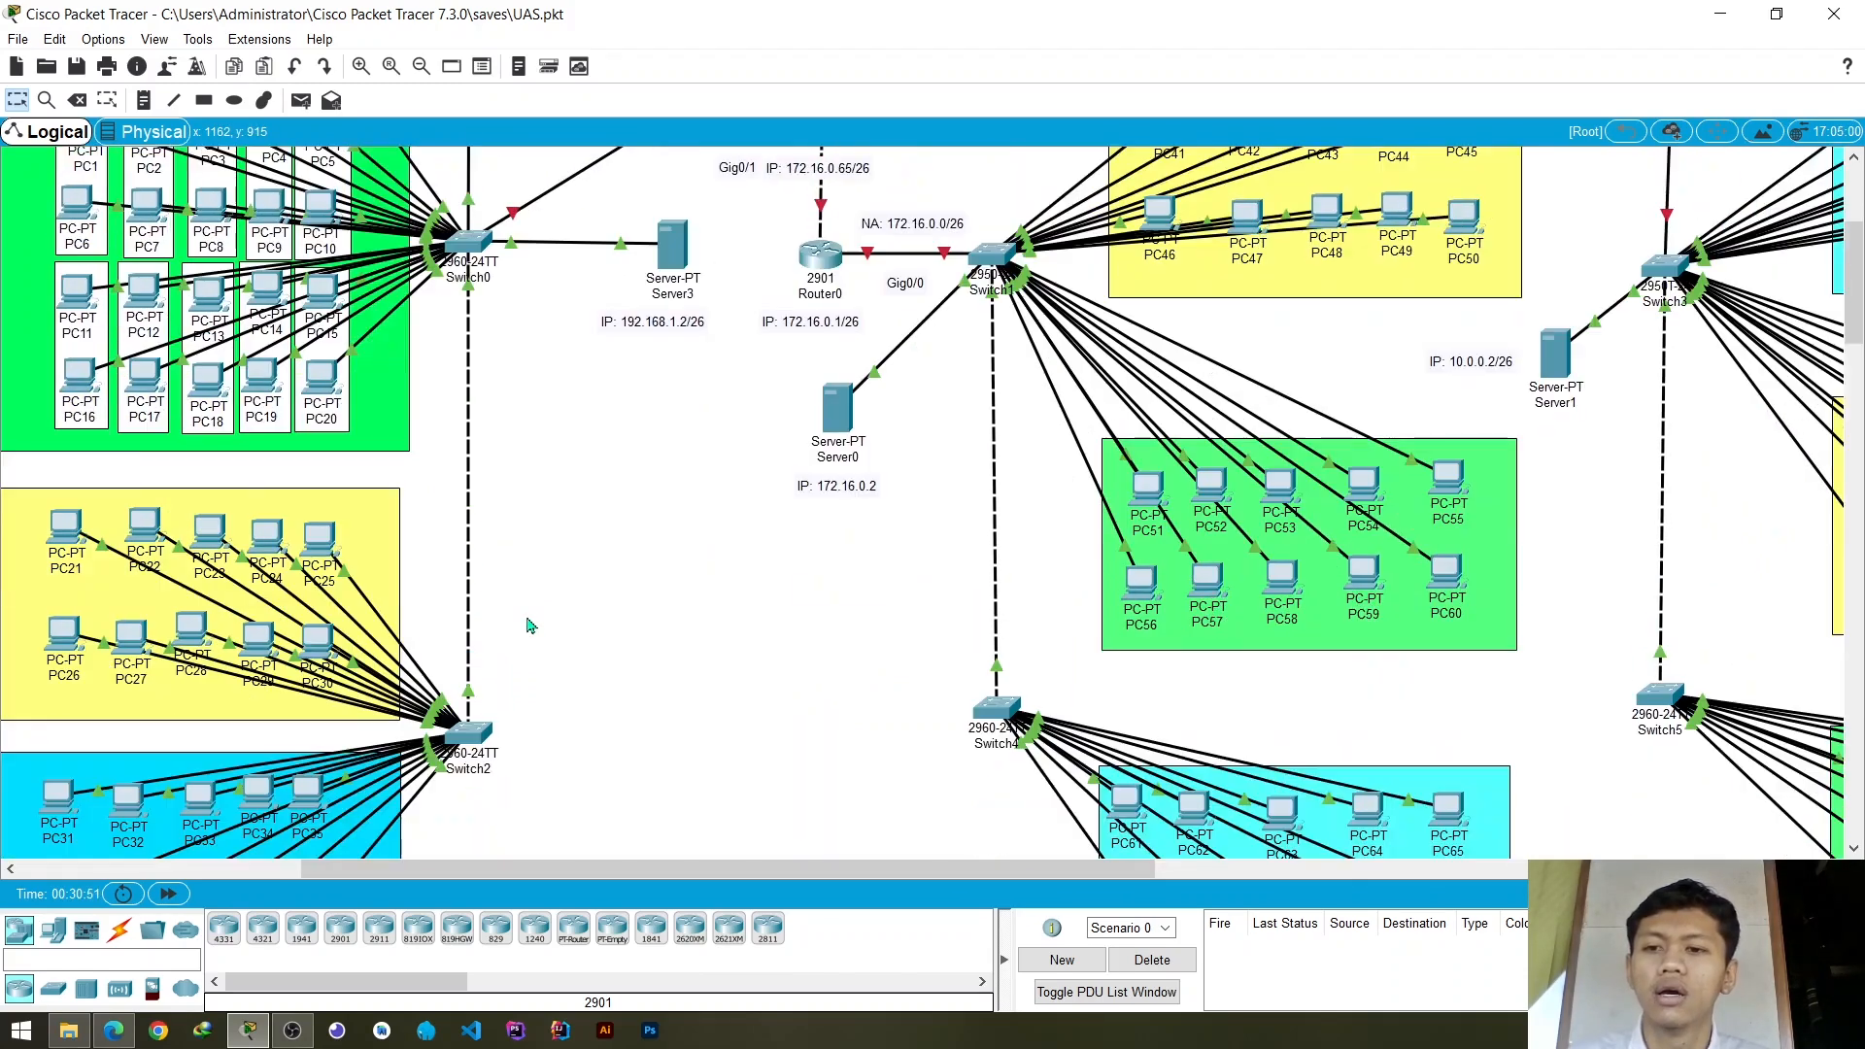
scroll(529, 625, "up", 2)
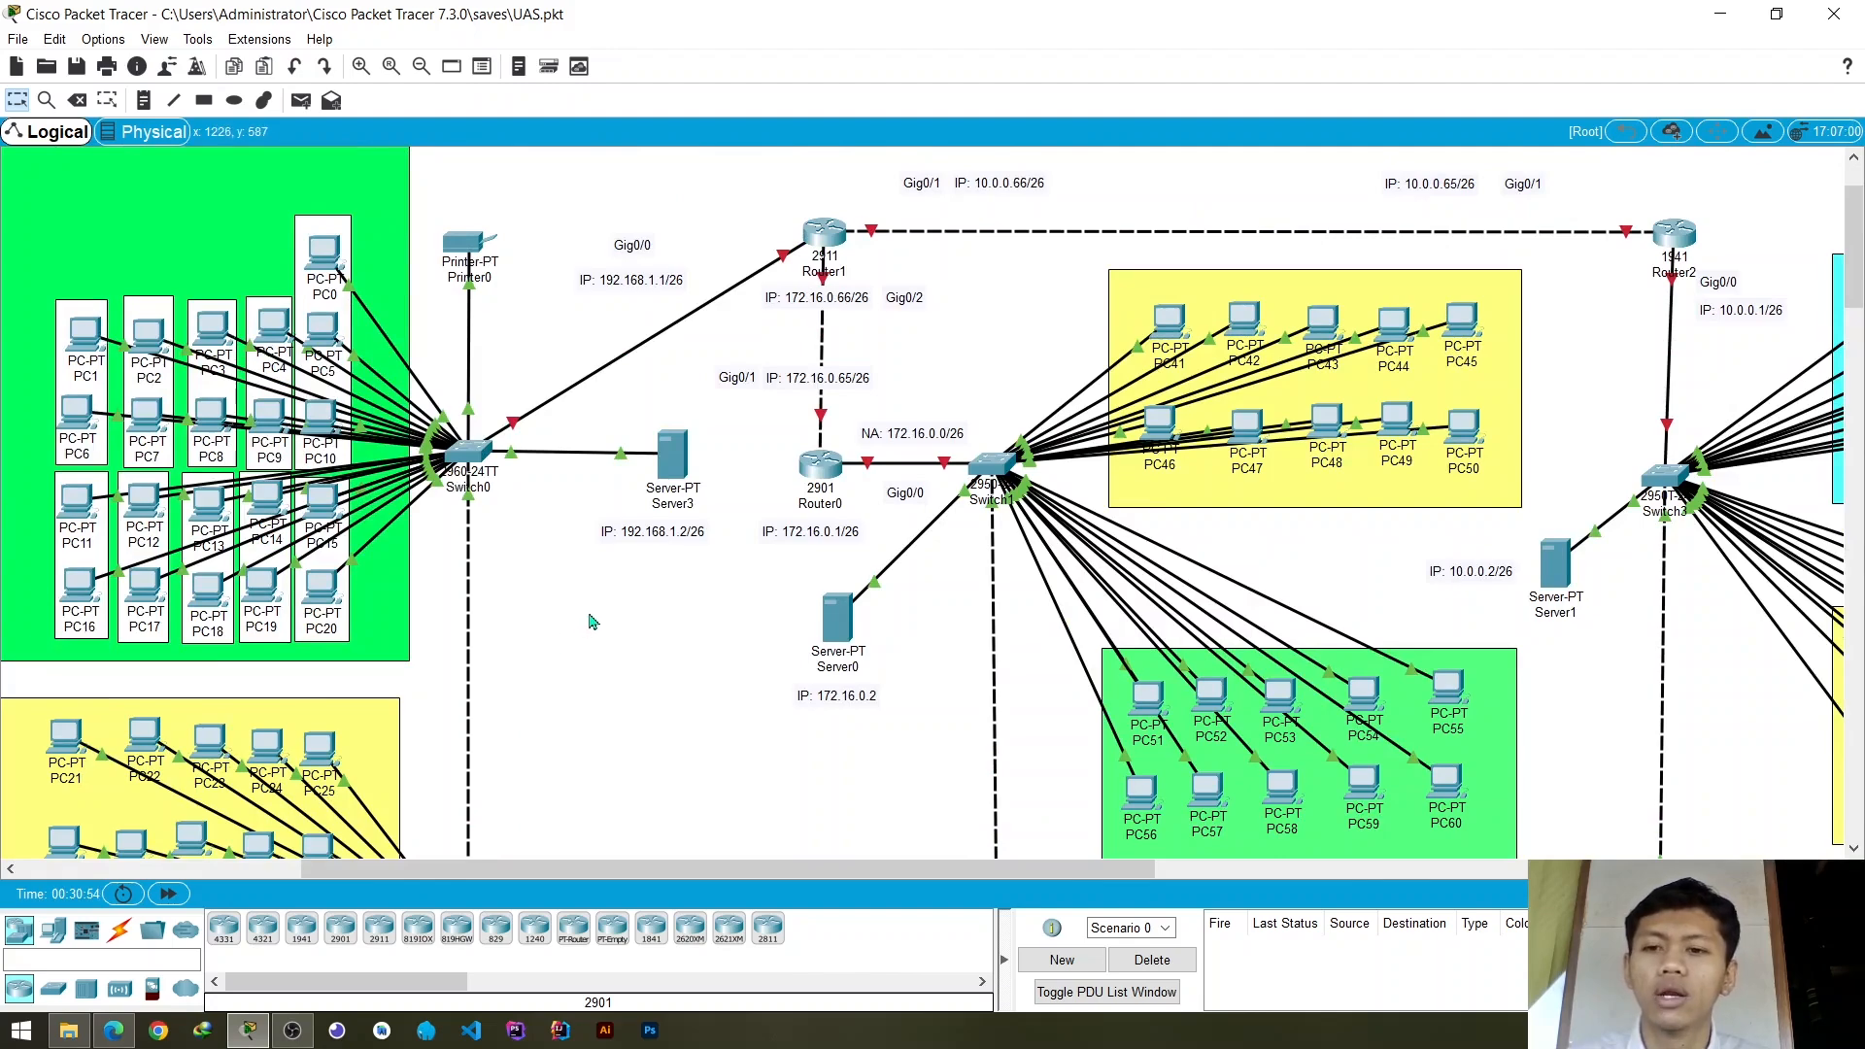
scroll(547, 645, "down", 3)
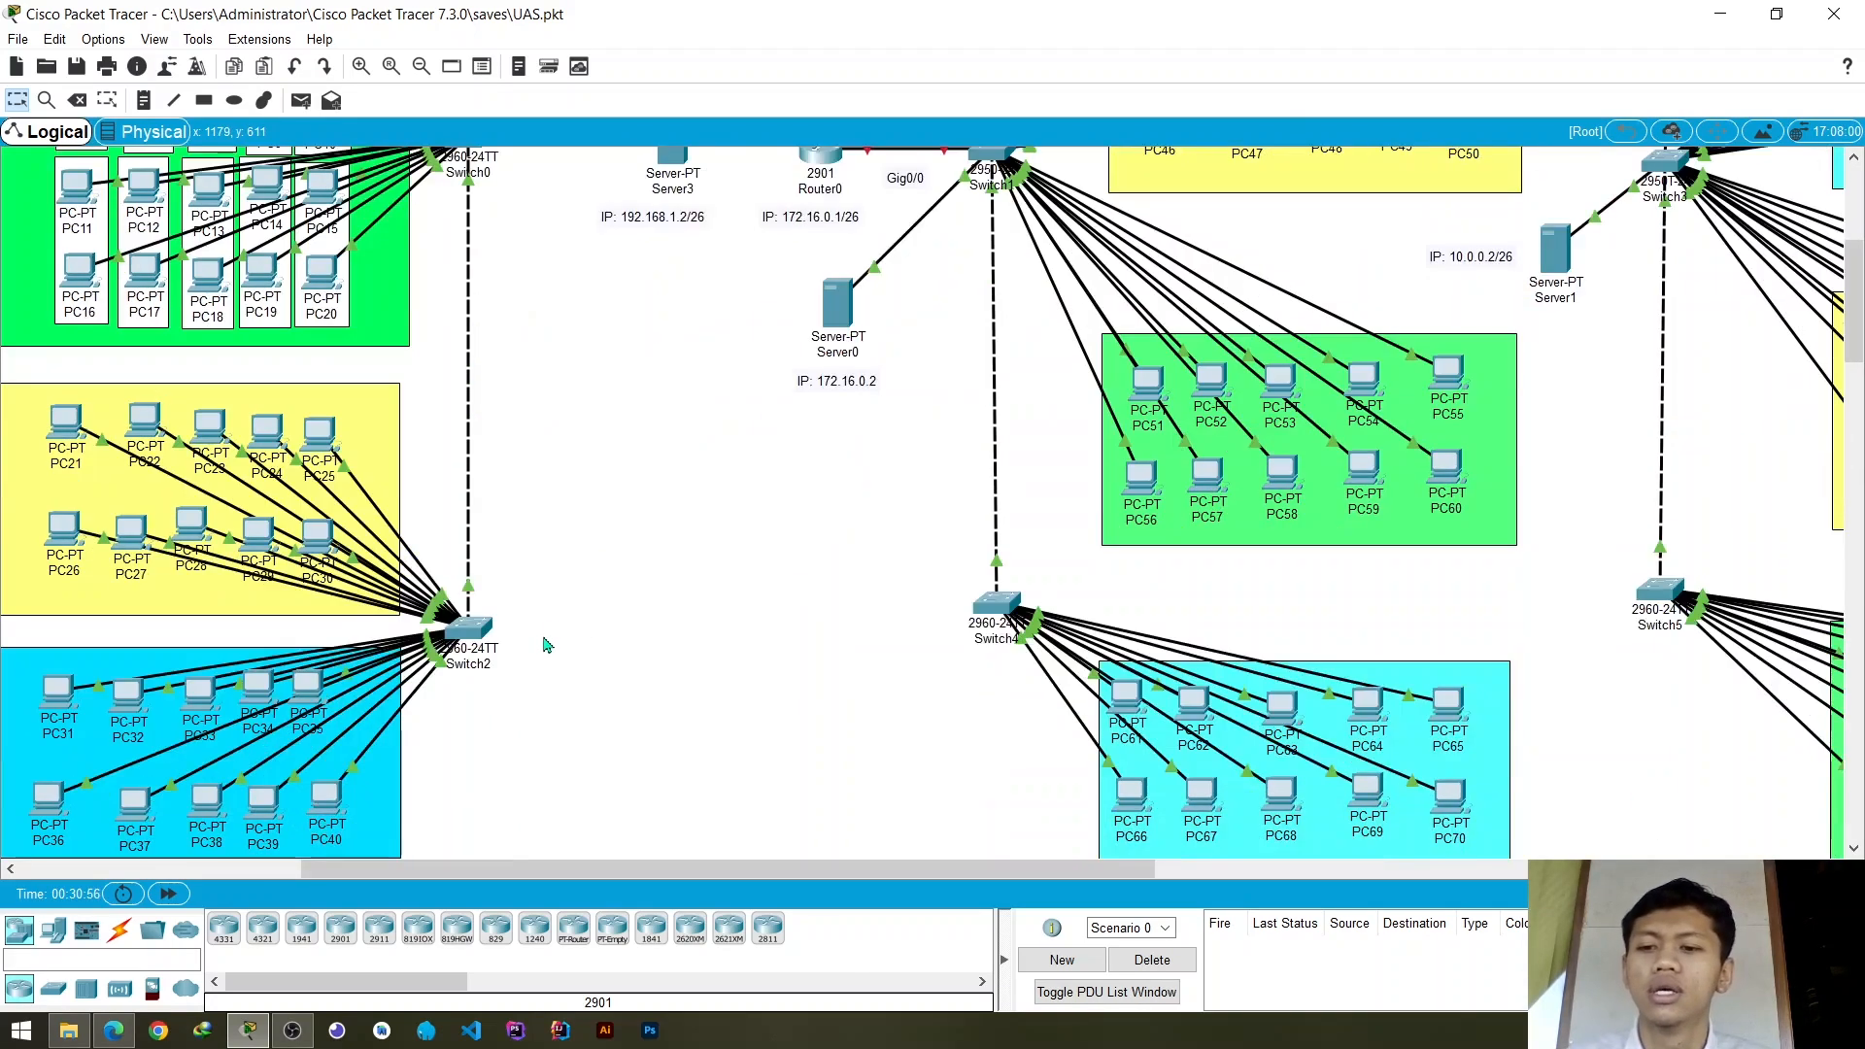
scroll(505, 570, "up", 3)
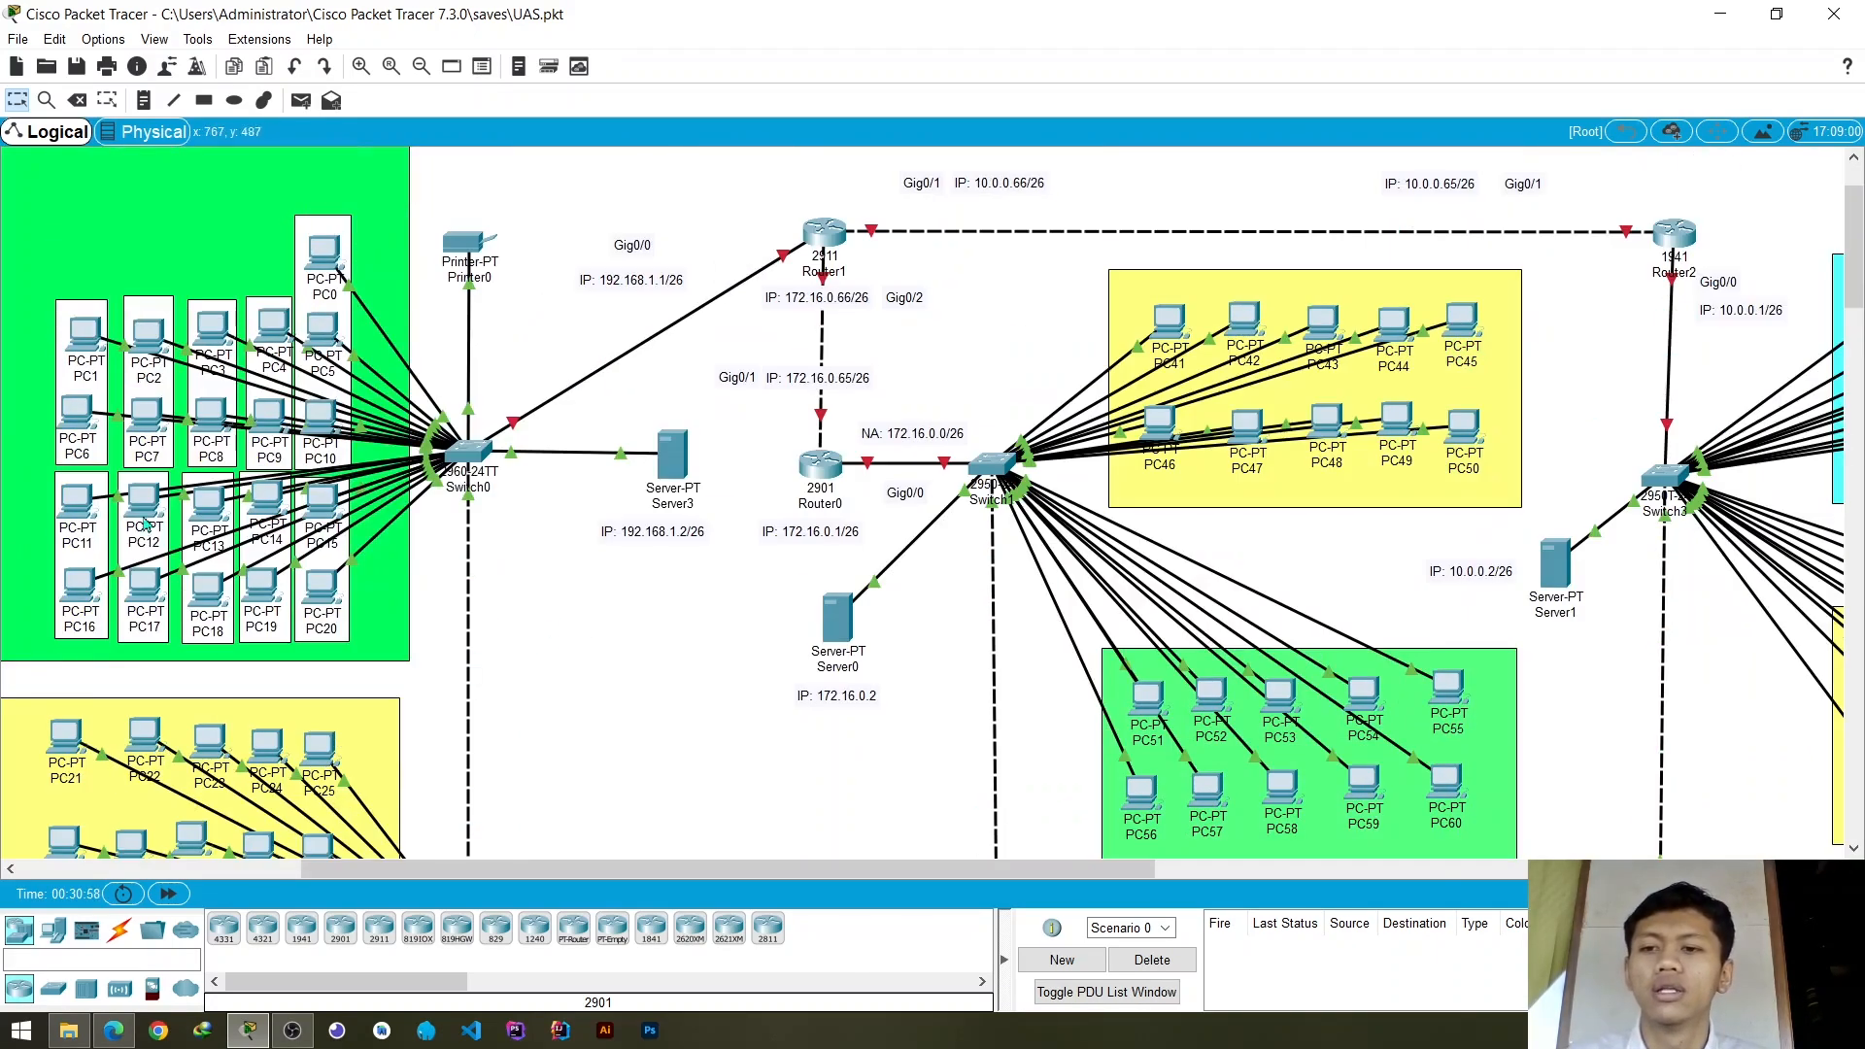
scroll(453, 576, "down", 4)
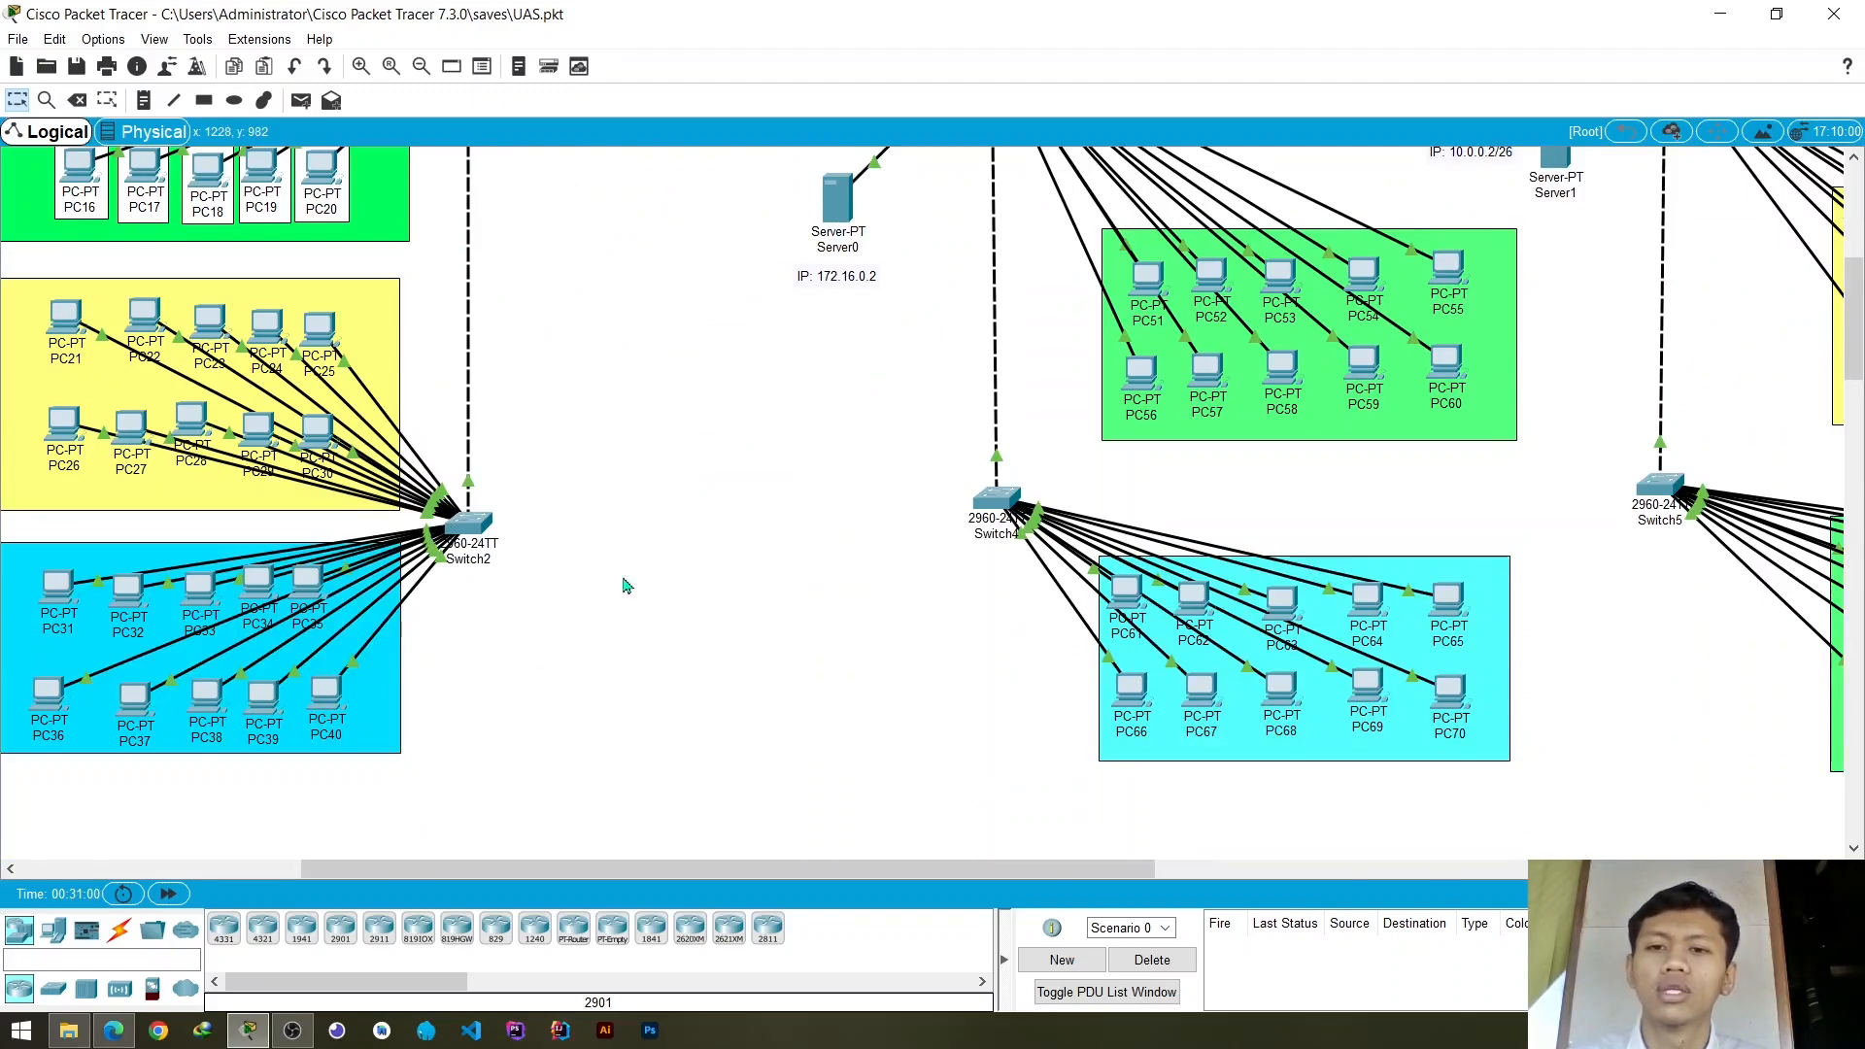
scroll(816, 491, "up", 5)
scroll(819, 493, "down", 1)
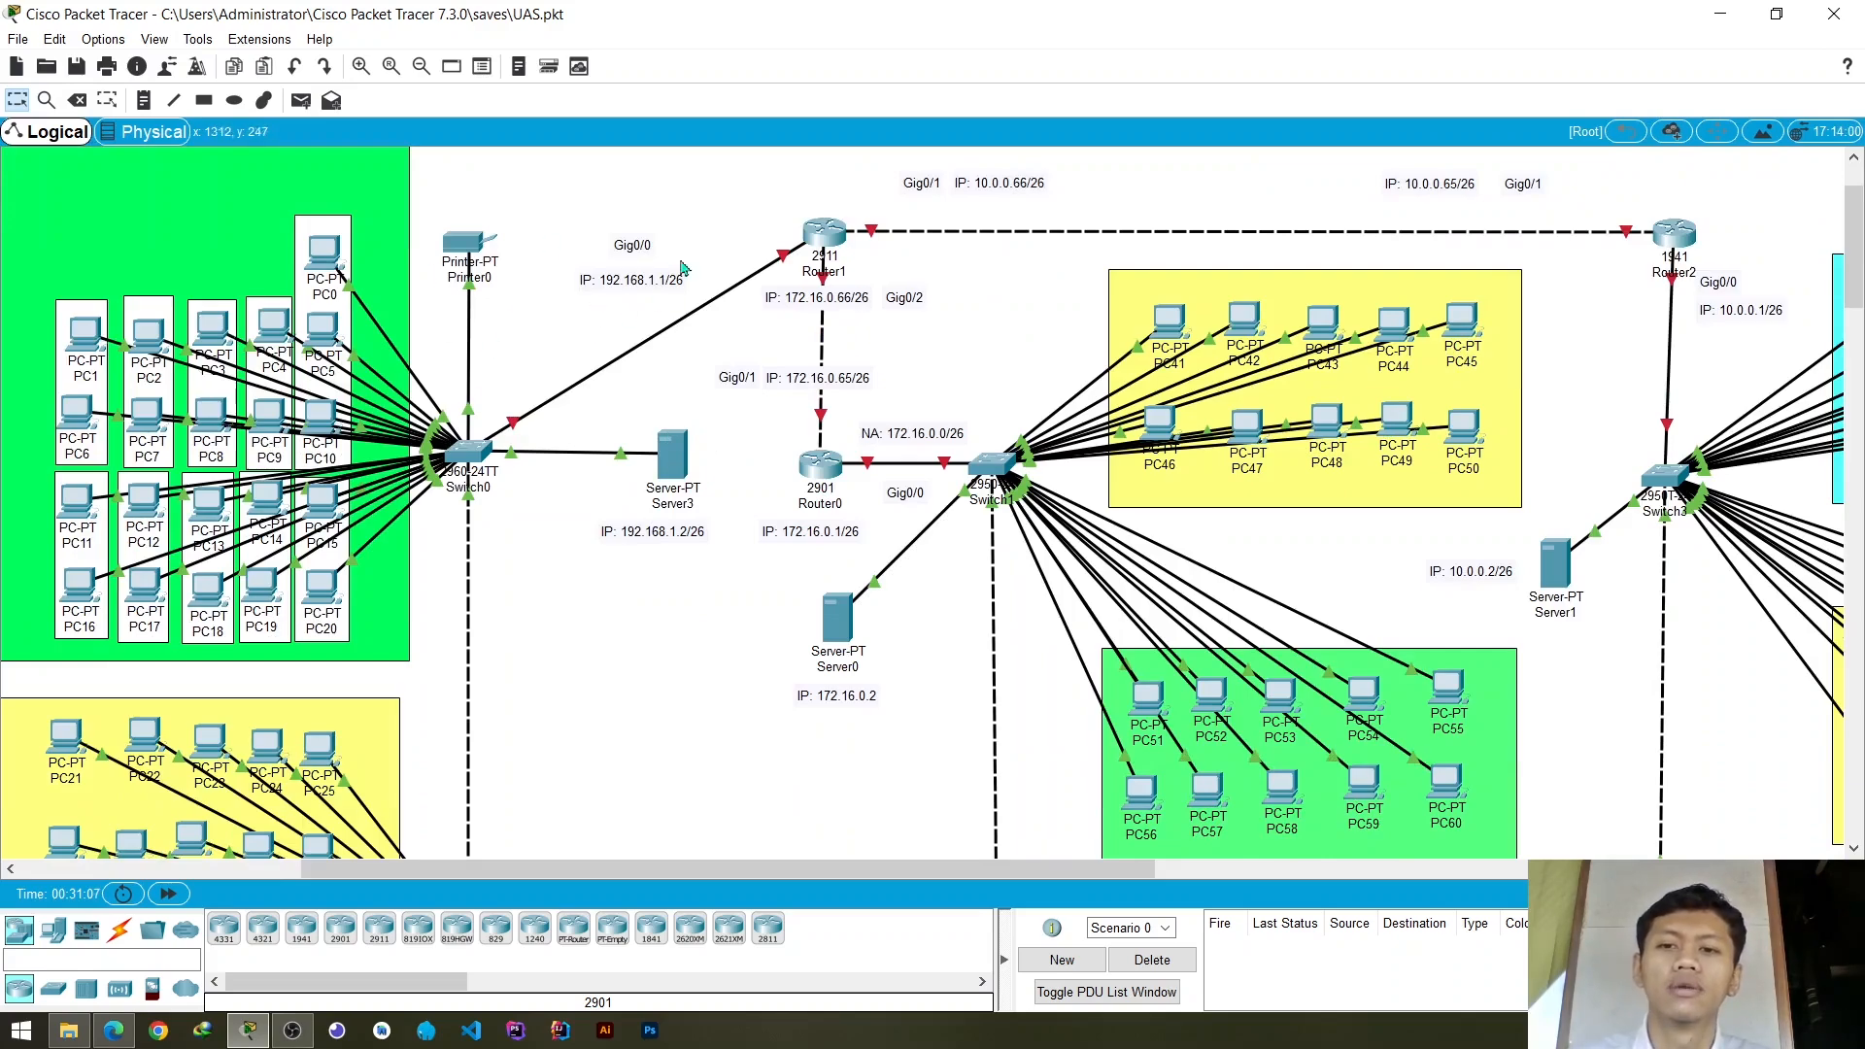
- Examine the Gedung B network and the adjoining Router2 network, including their servers, switches and attached PC groups
left_click_drag(878, 871, 954, 871)
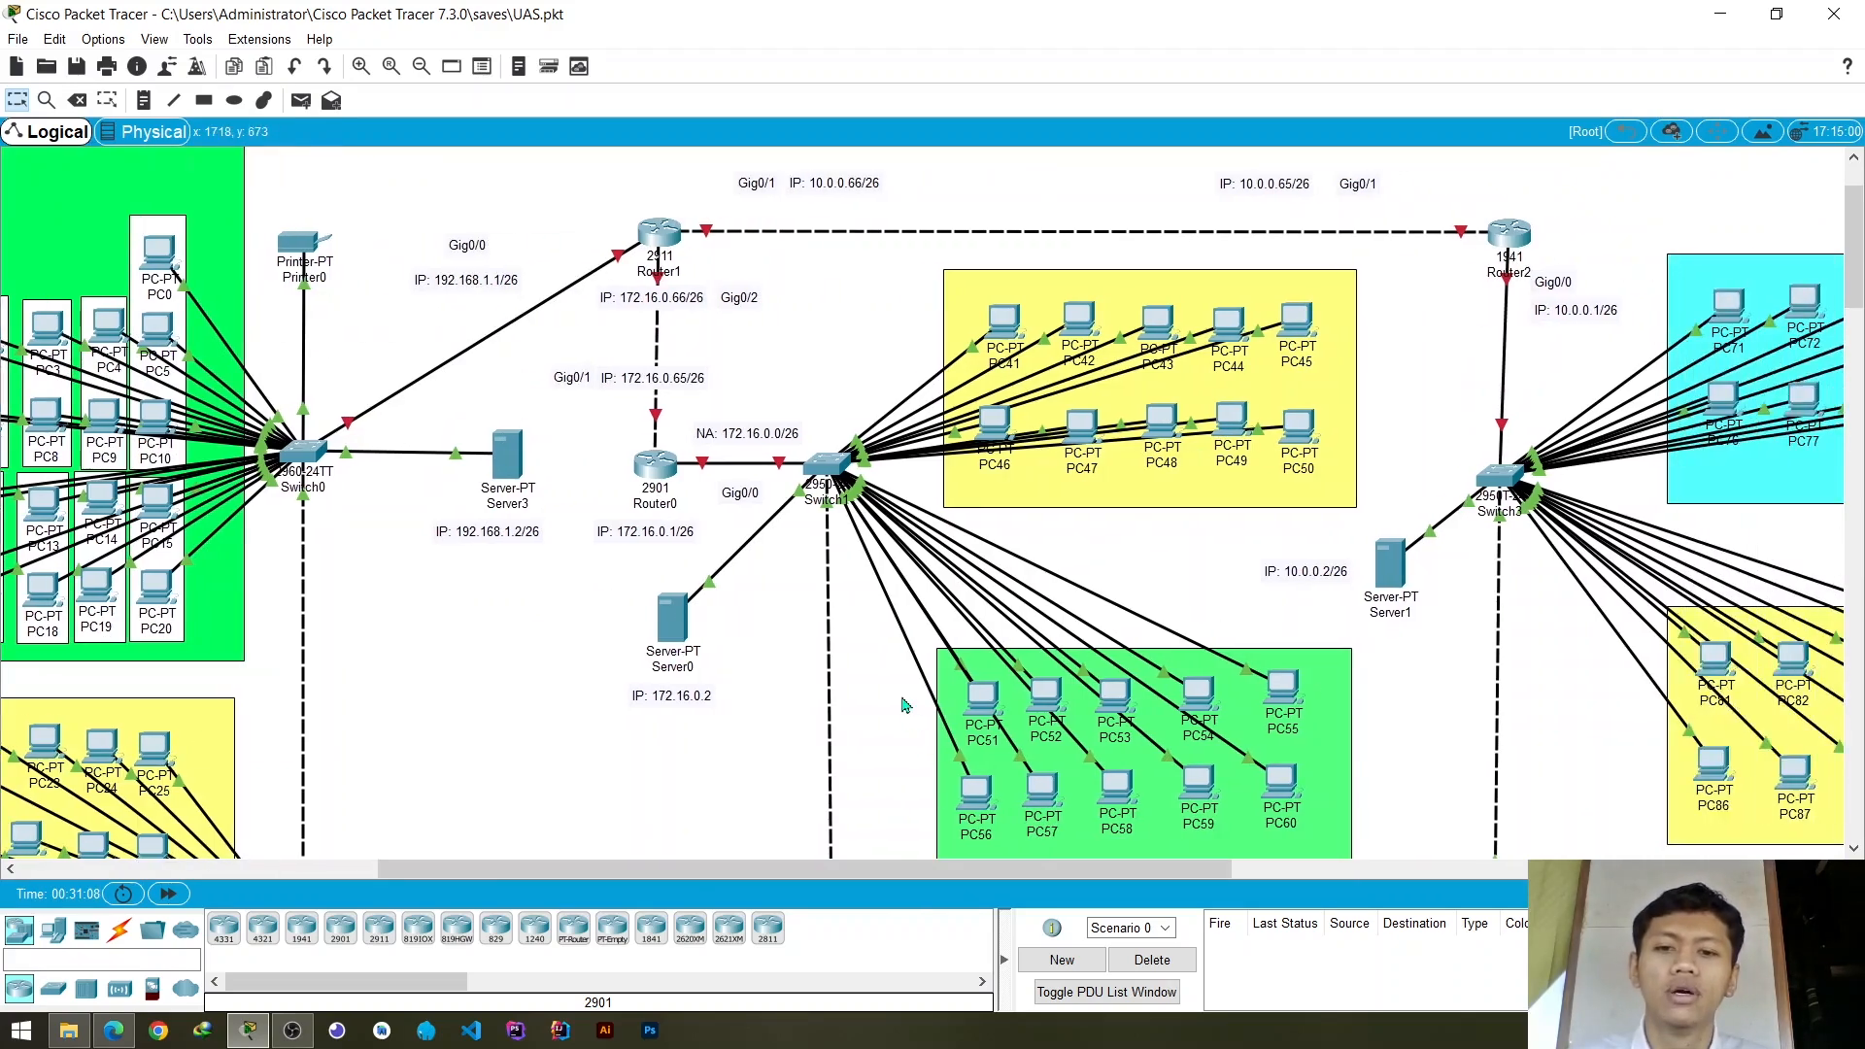
scroll(905, 703, "down", 6)
scroll(903, 701, "up", 7)
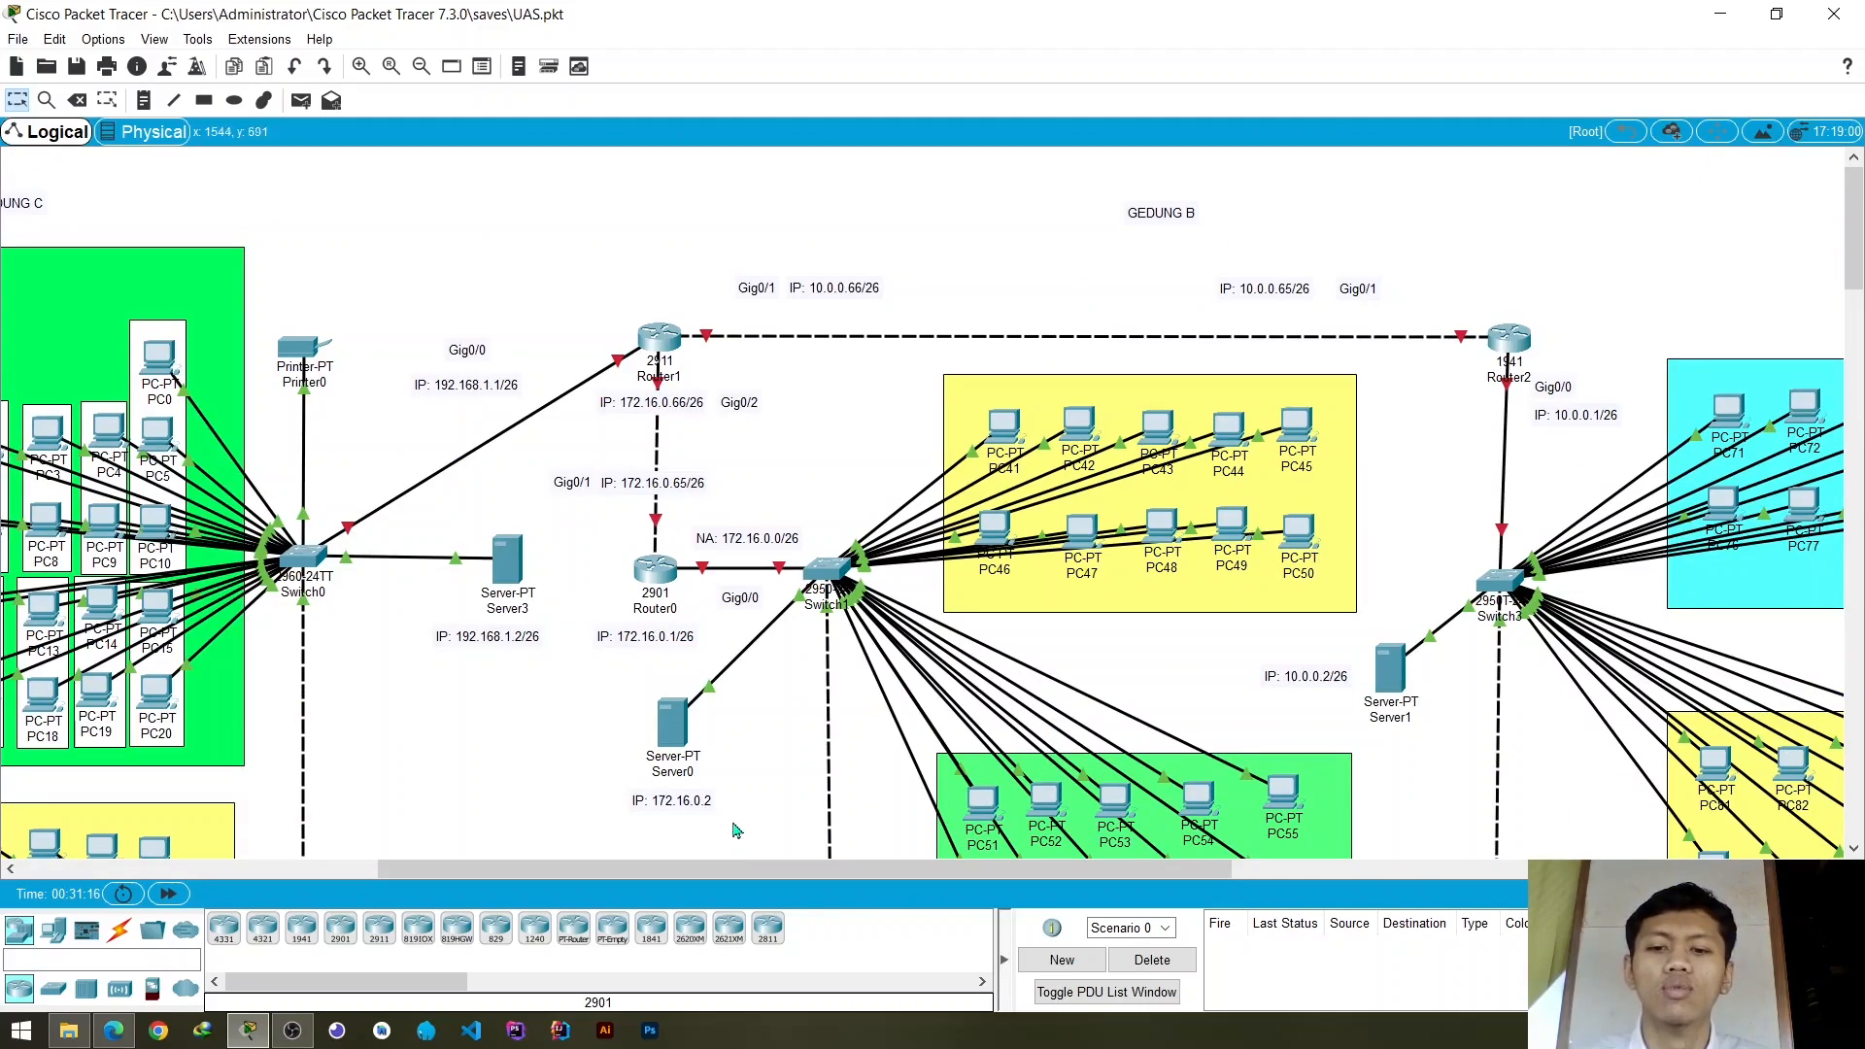
left_click_drag(749, 870, 999, 869)
scroll(1020, 626, "down", 3)
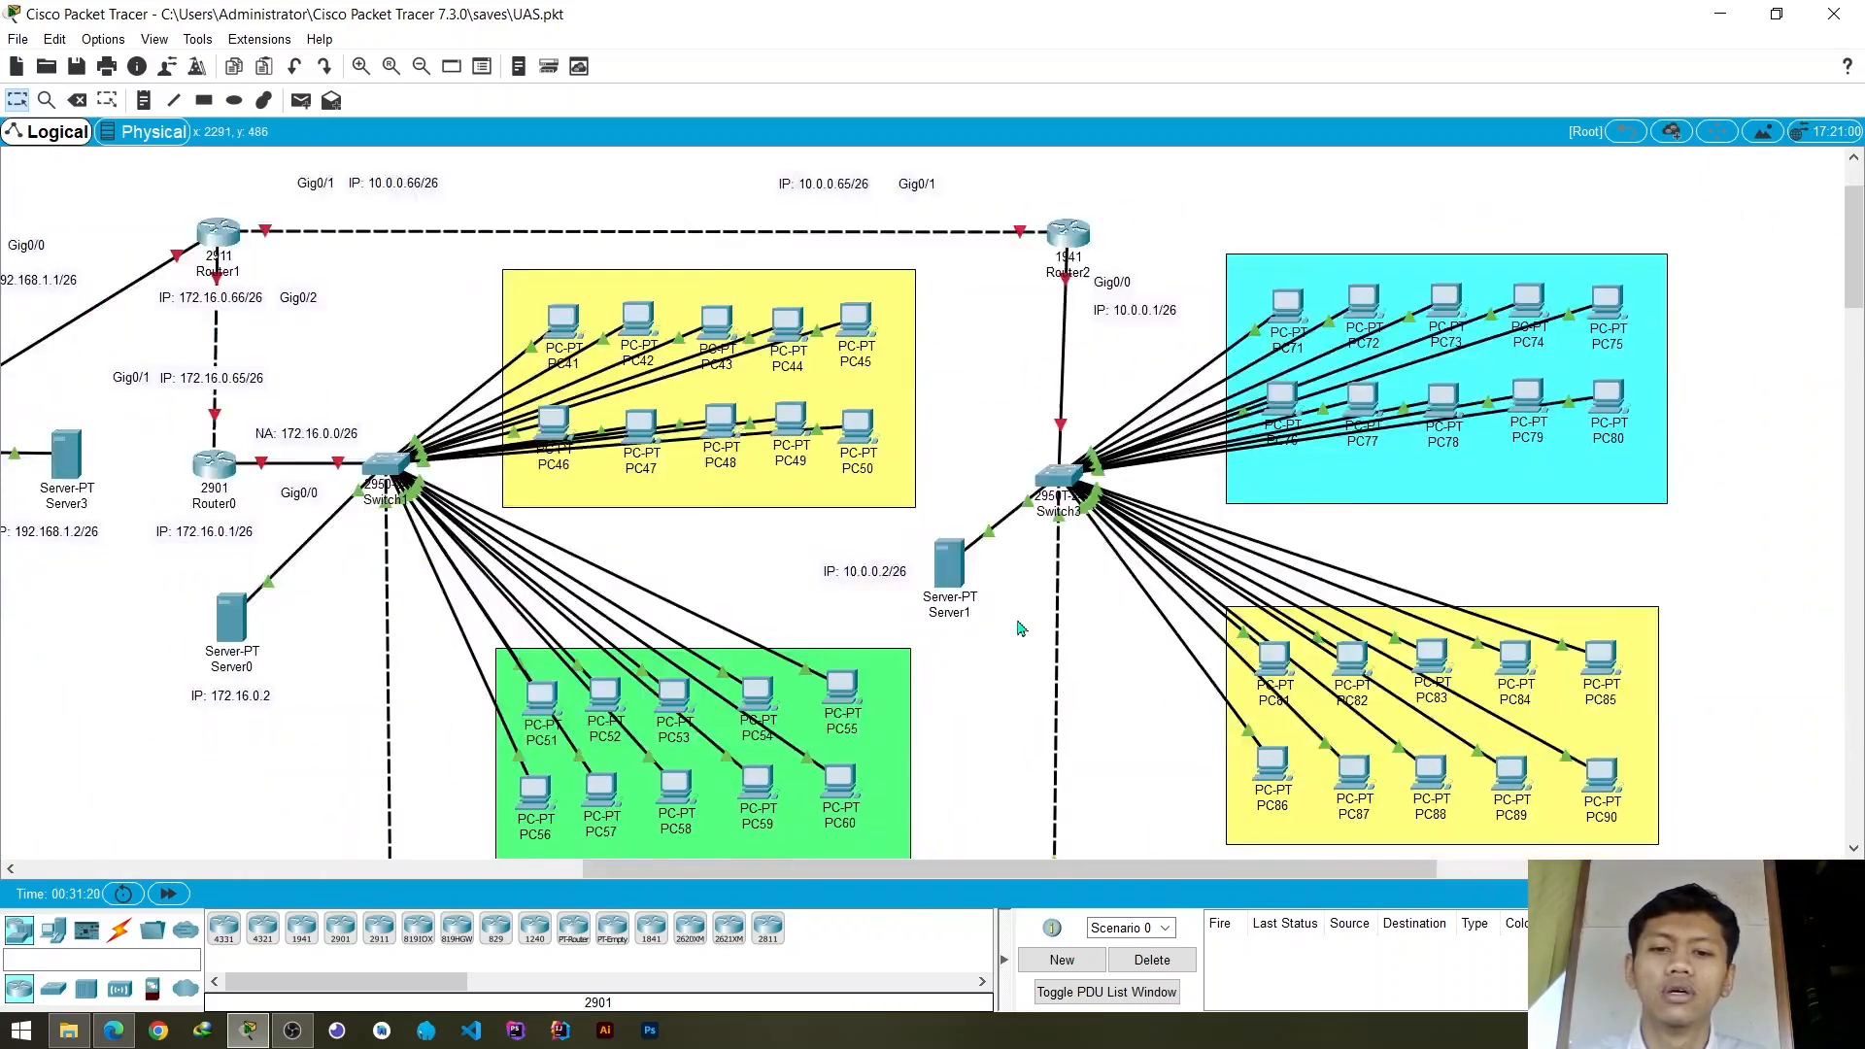
scroll(1021, 629, "down", 4)
scroll(1022, 621, "up", 4)
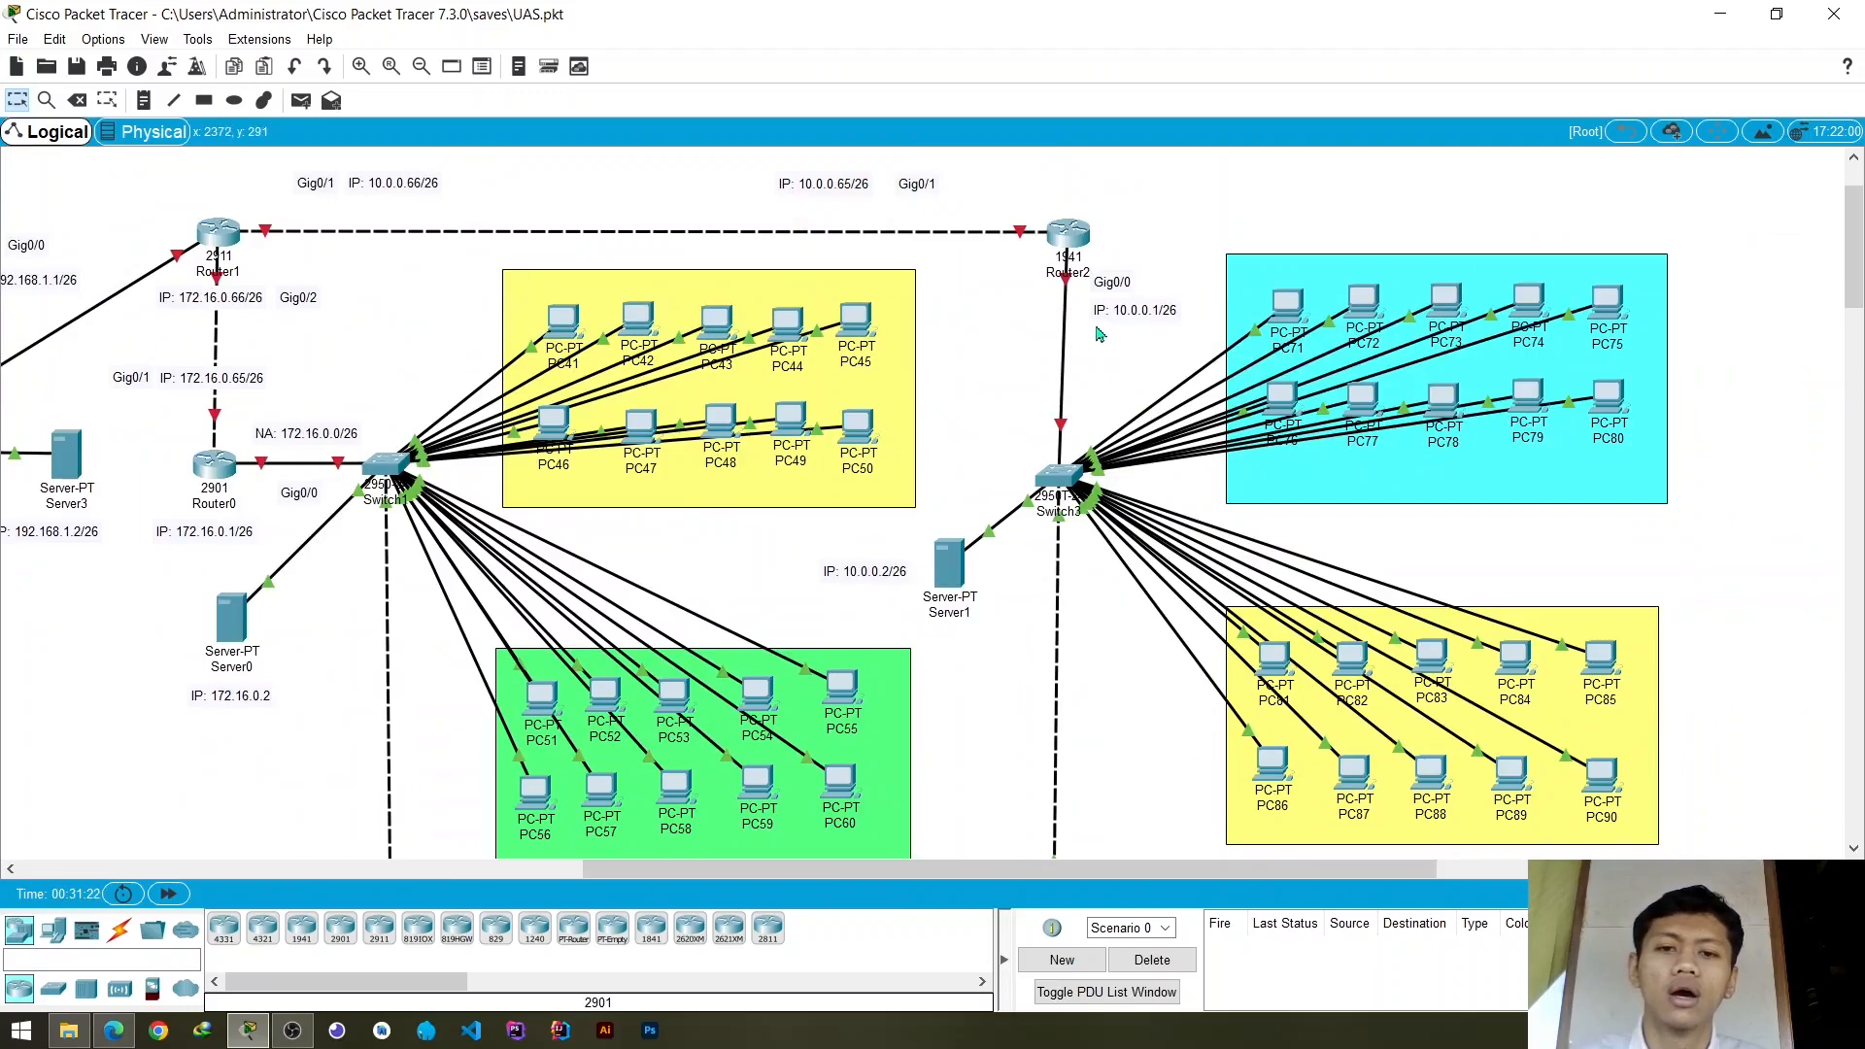
scroll(1065, 482, "down", 4)
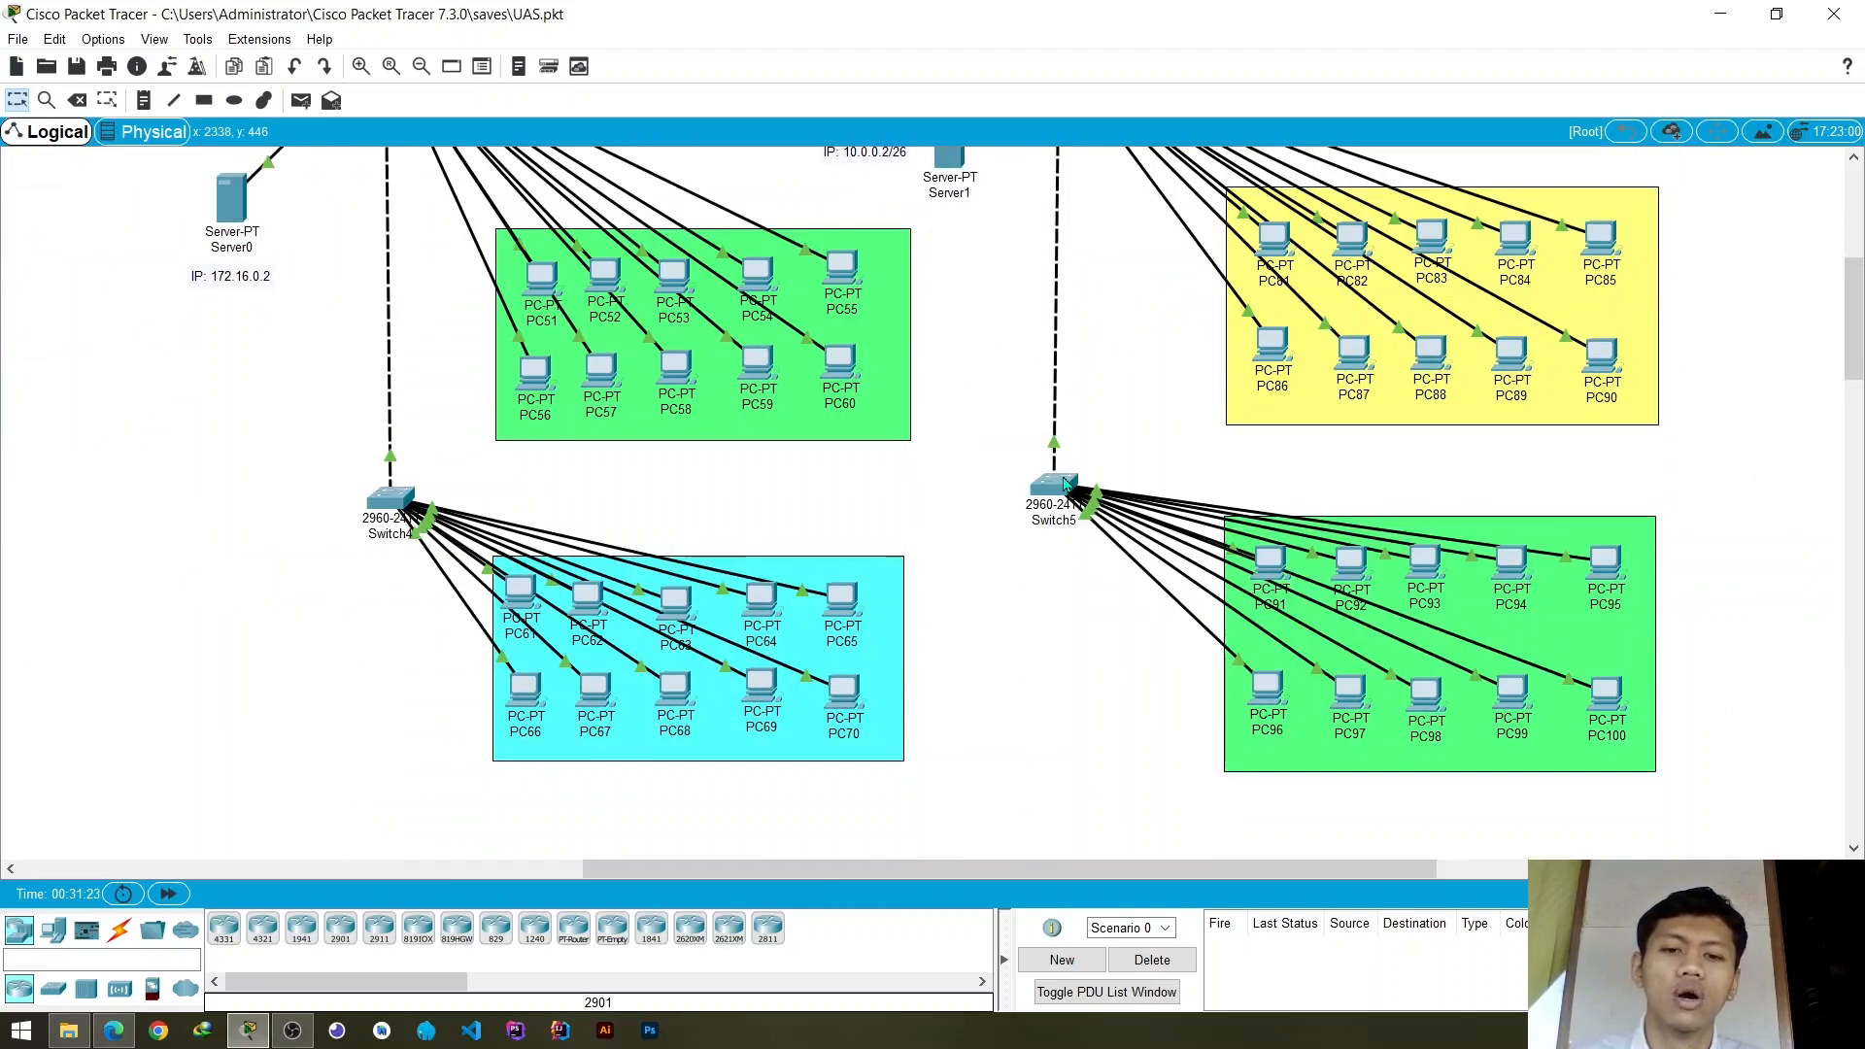
scroll(1065, 482, "up", 4)
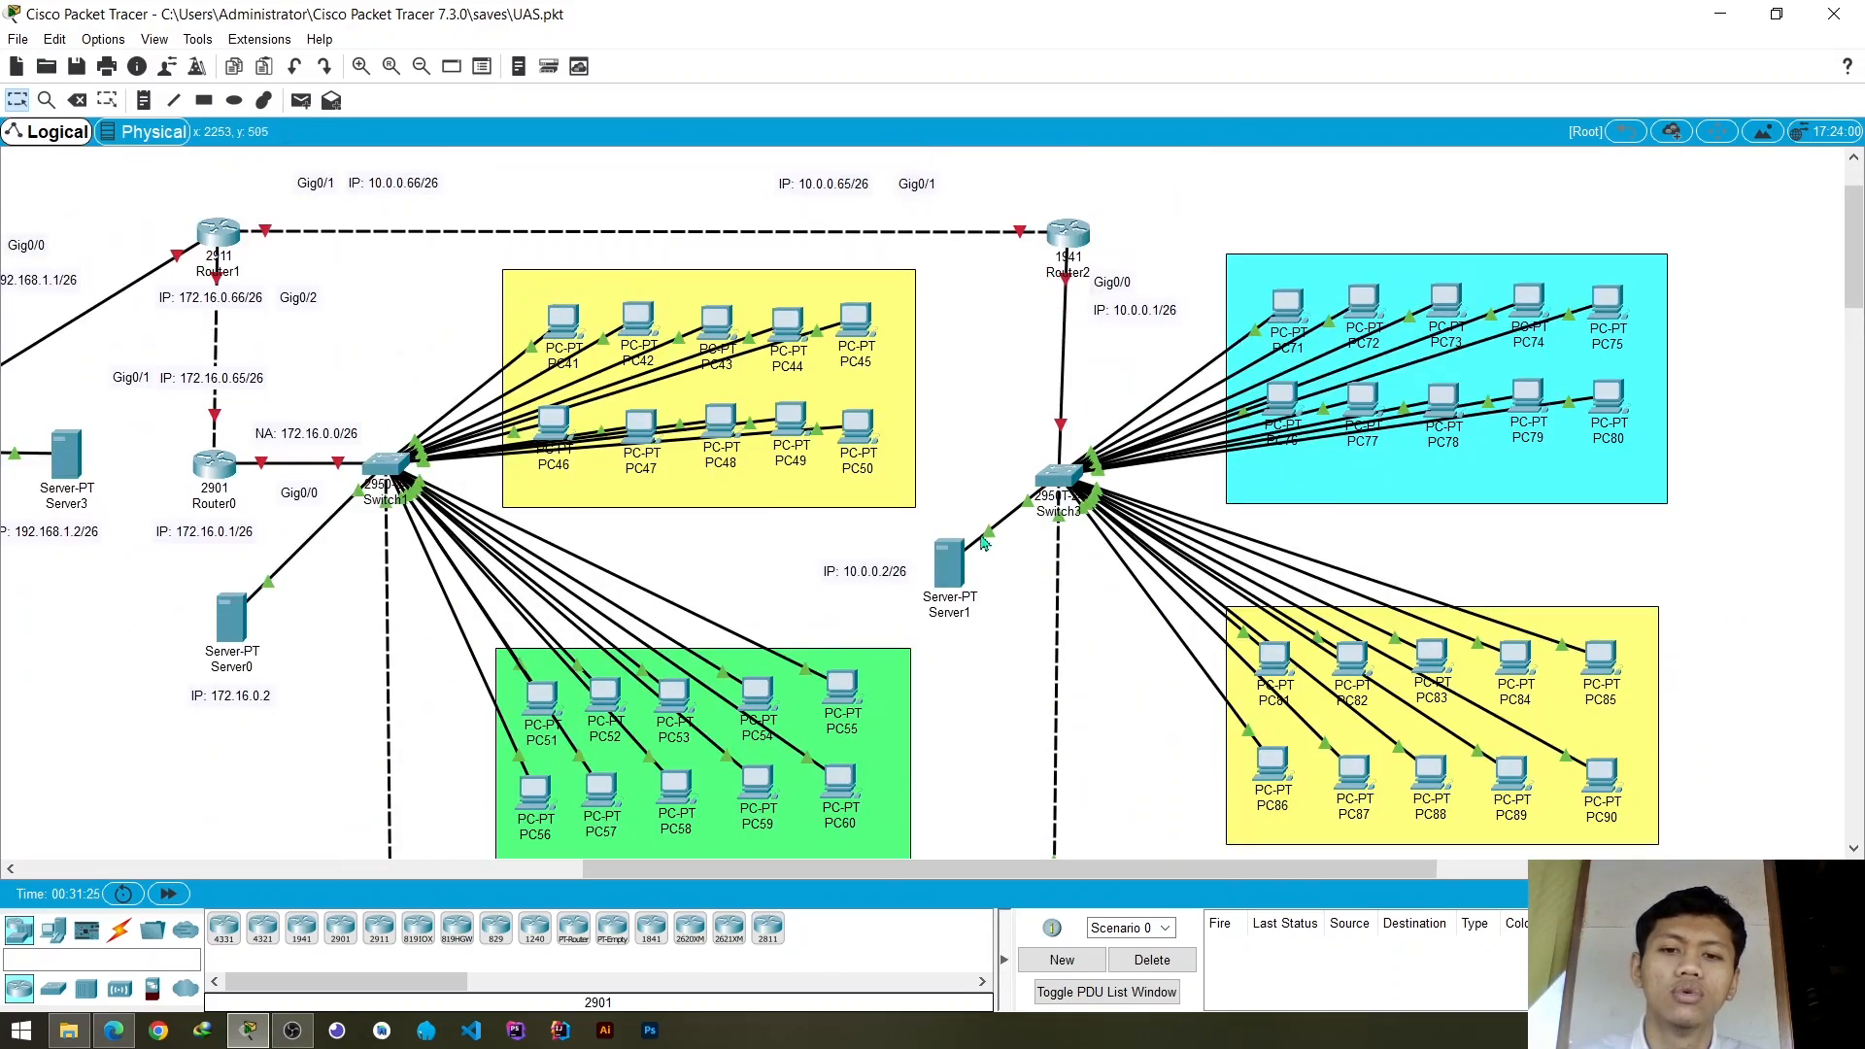
- Test connectivity within Gedung C by sending simple PDUs from PC0 to PC5 and from PC10 to PC25
left_click_drag(959, 872, 678, 868)
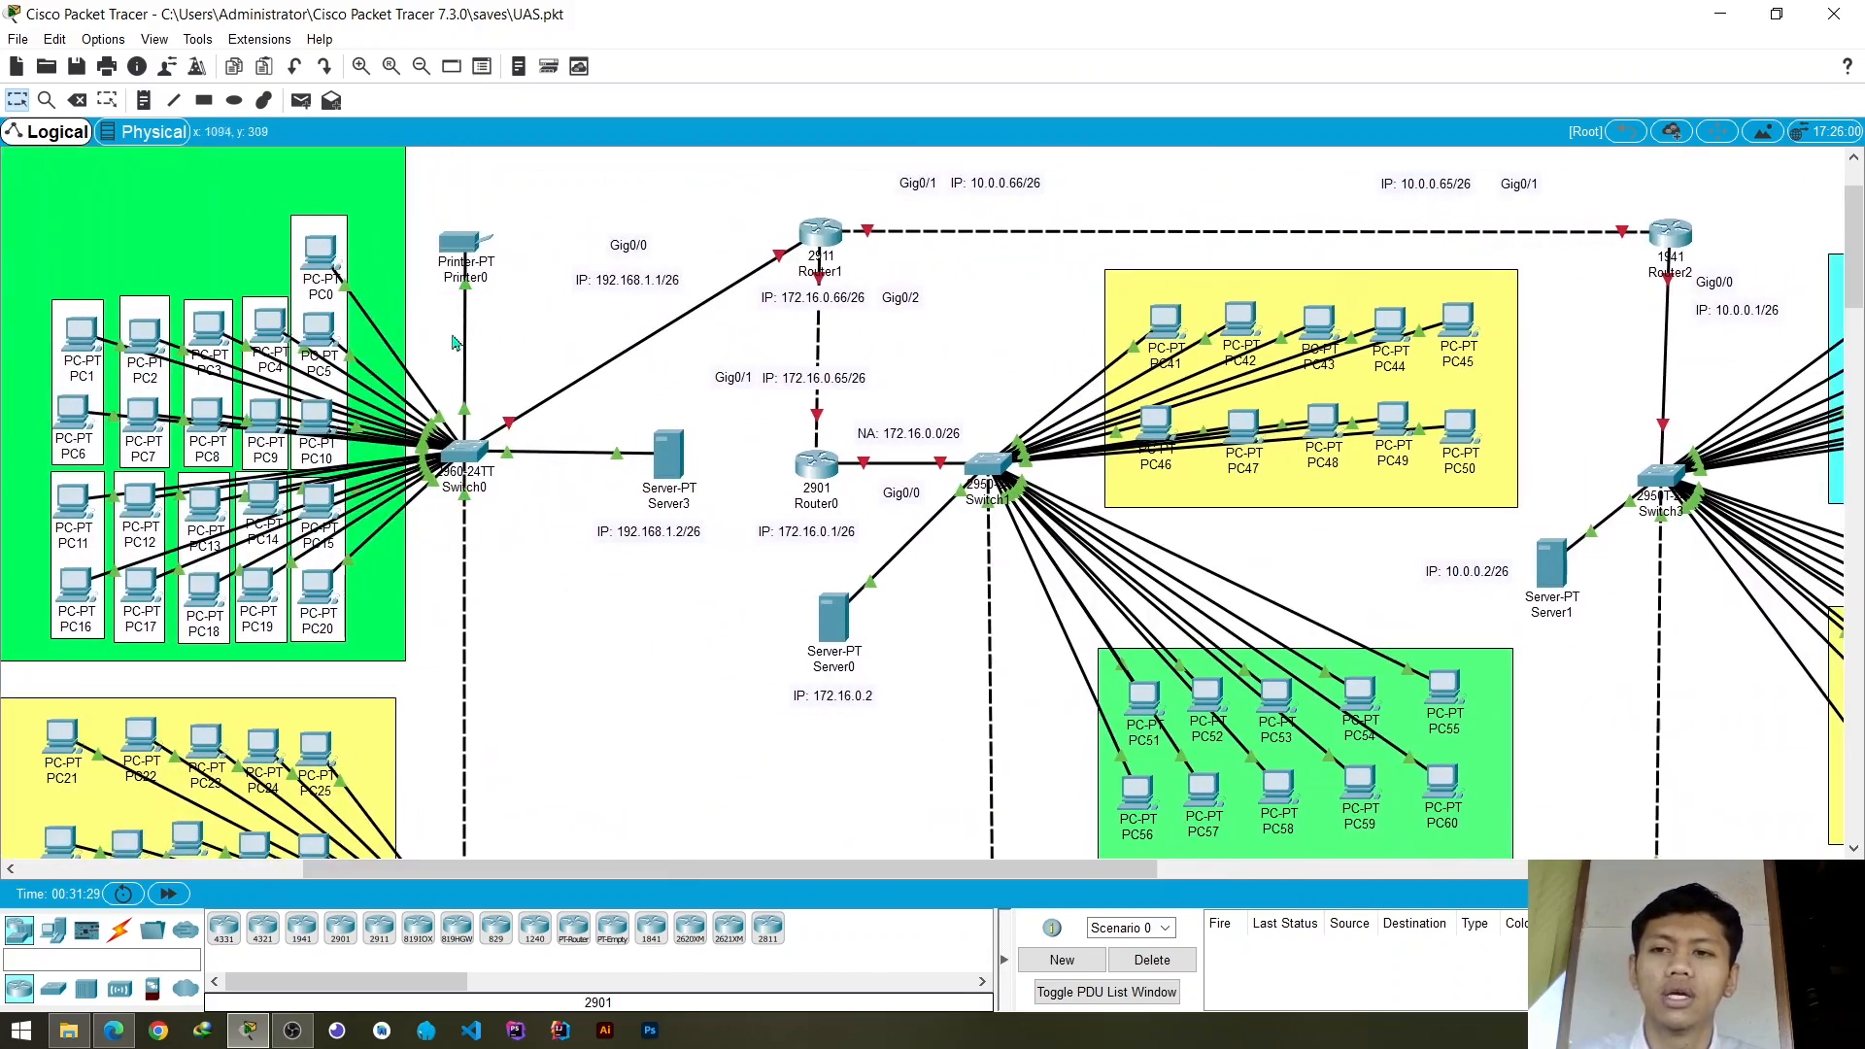
left_click(301, 100)
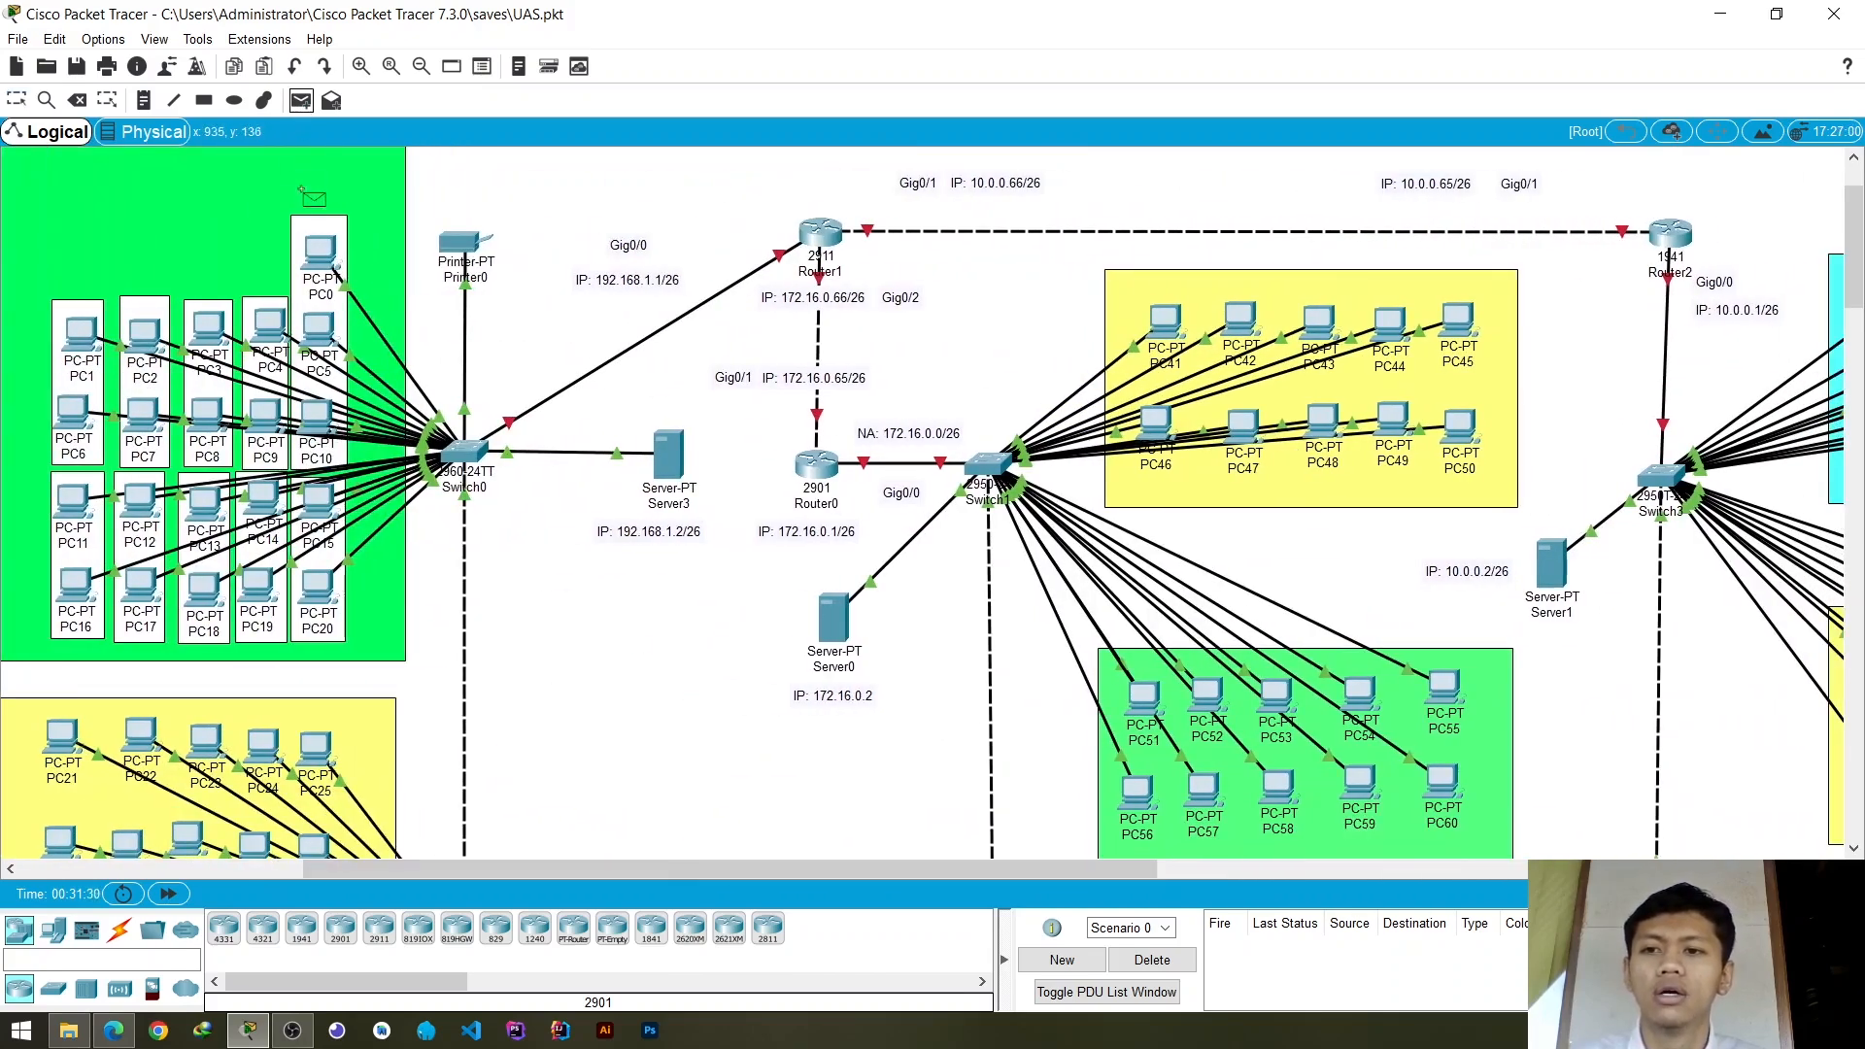
left_click(317, 246)
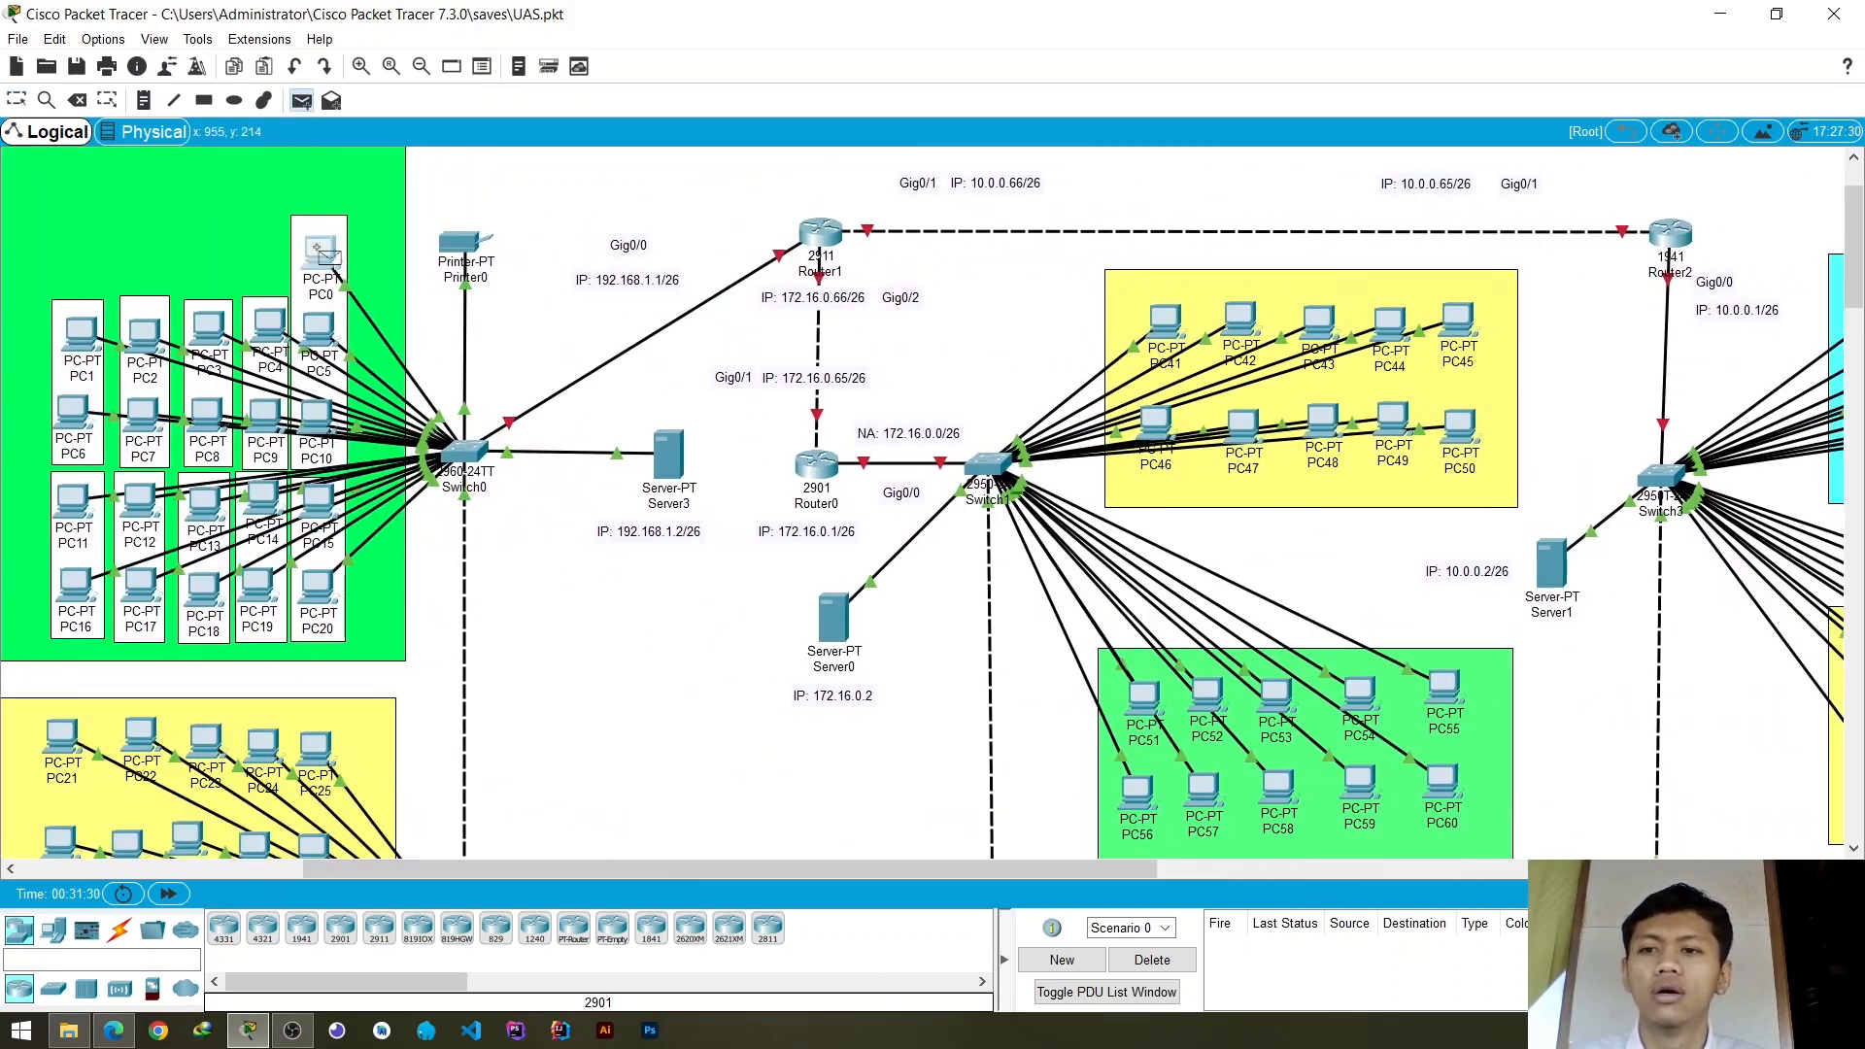
left_click(321, 330)
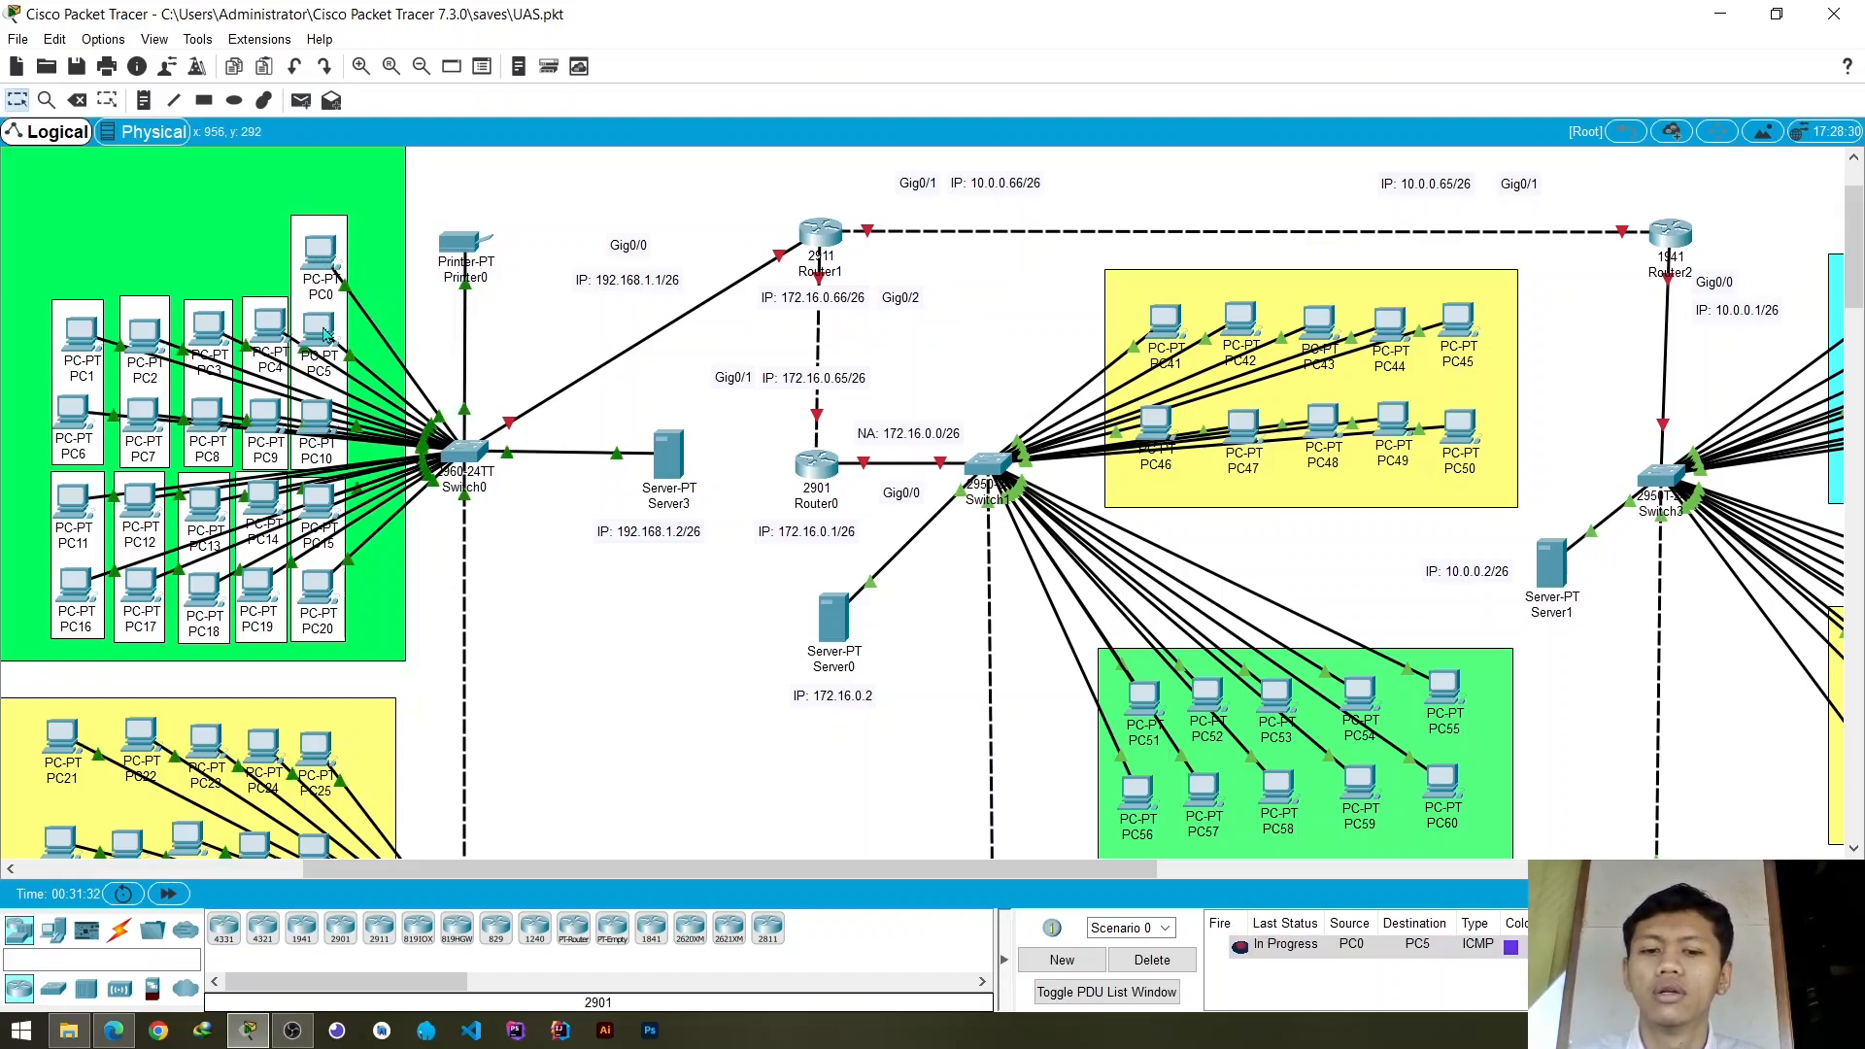
left_click(302, 100)
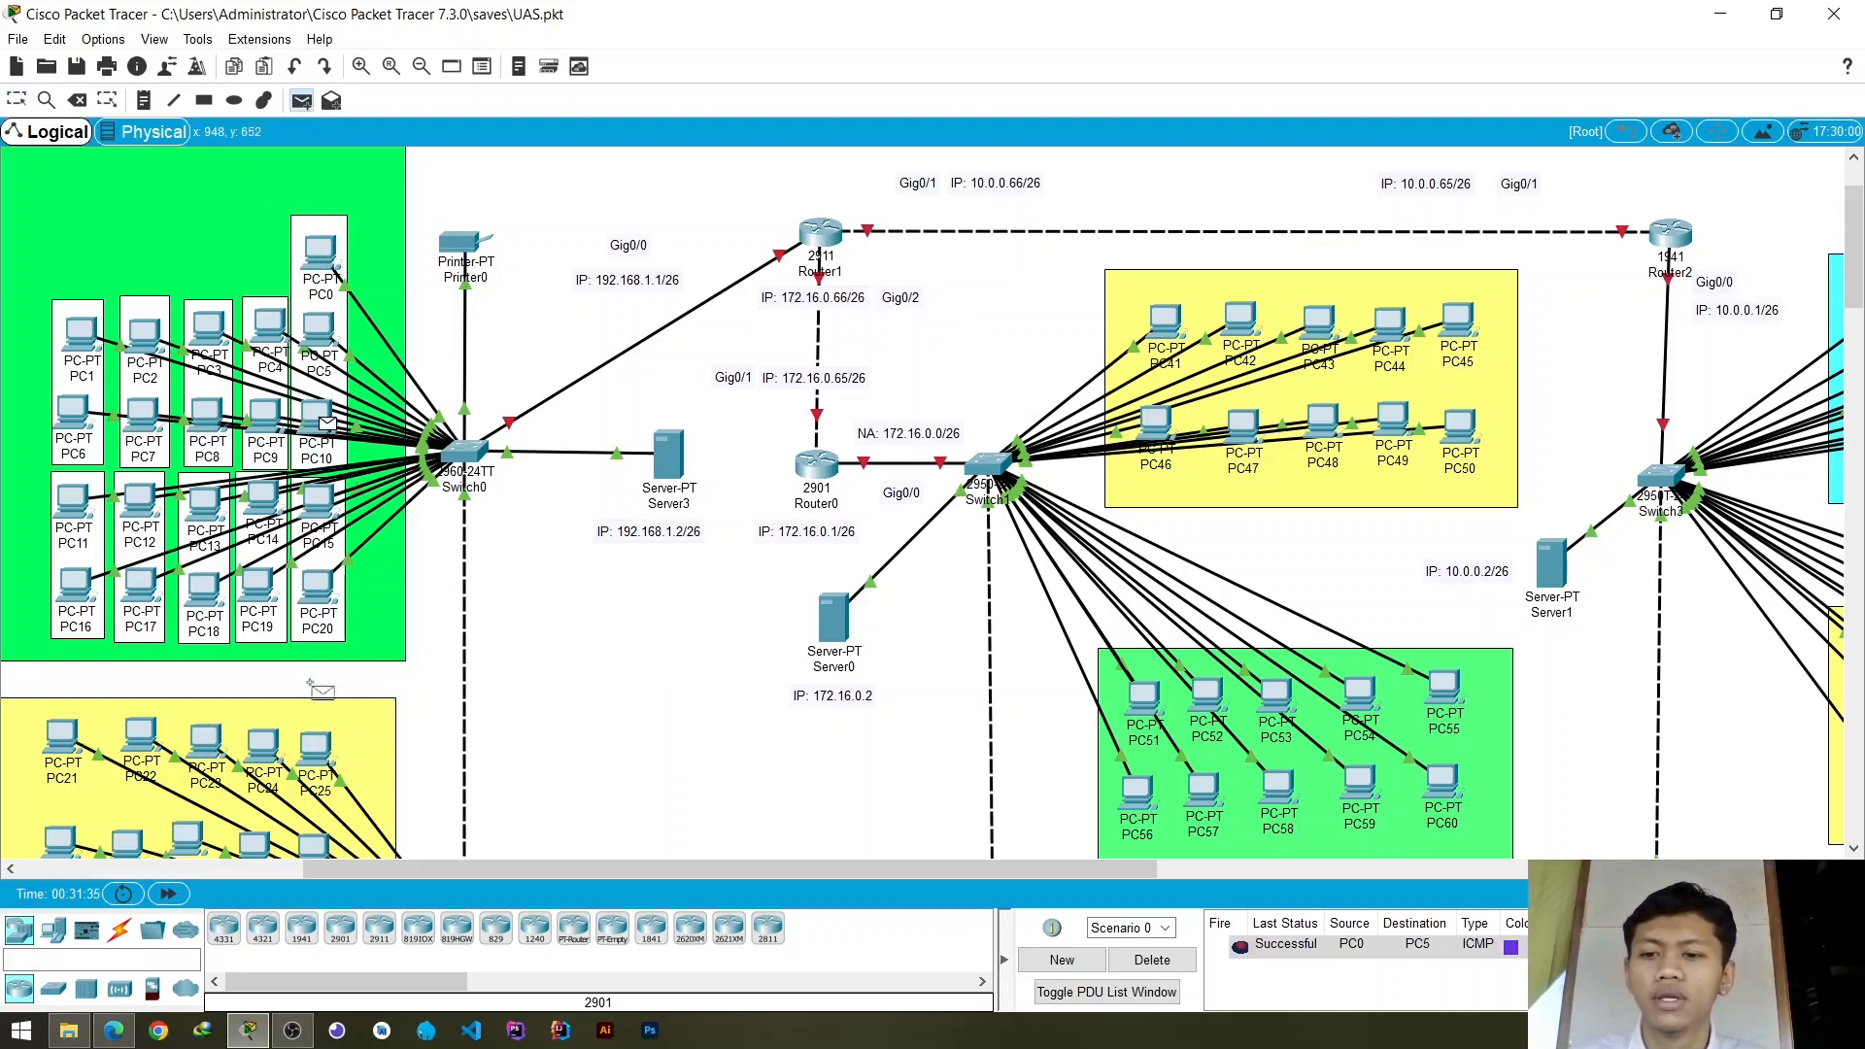
left_click(330, 743)
- Send a simple PDU from PC40 to PC30, and delete the PDU tests in Scenario 0
left_click(301, 100)
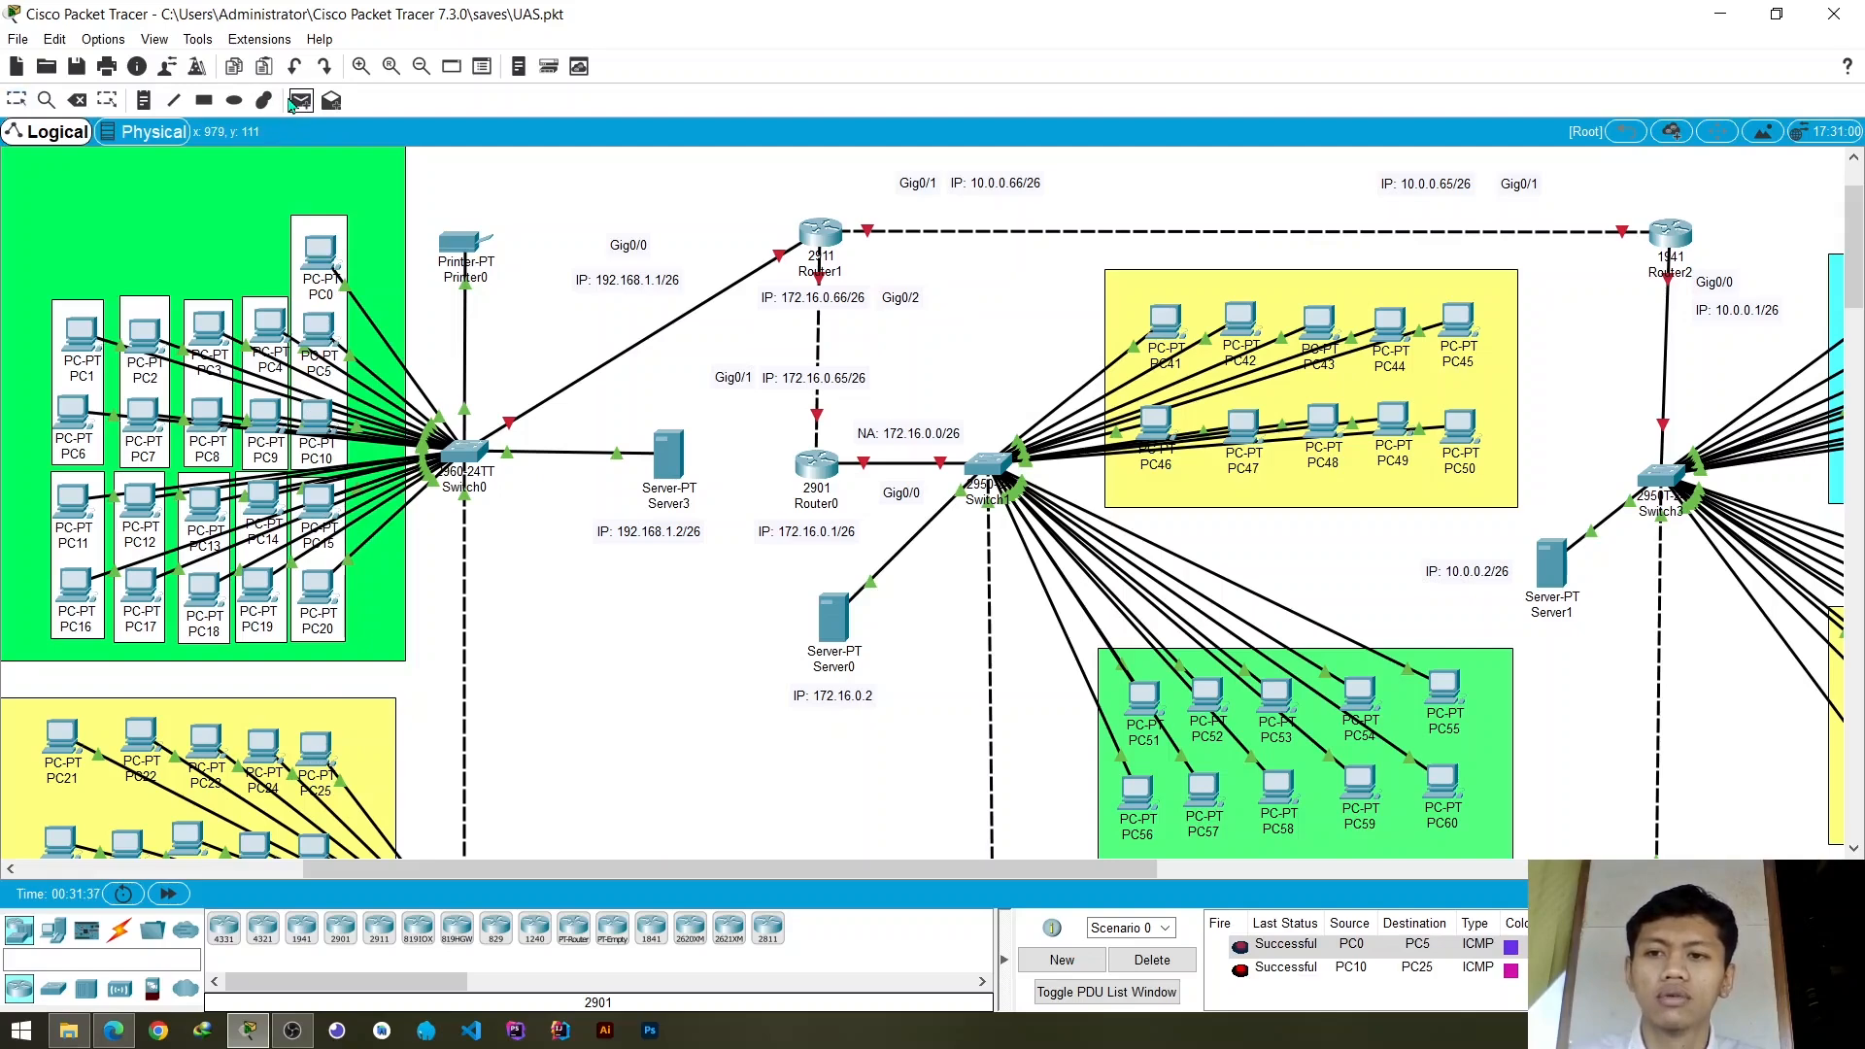
scroll(297, 517, "down", 5)
left_click(297, 592)
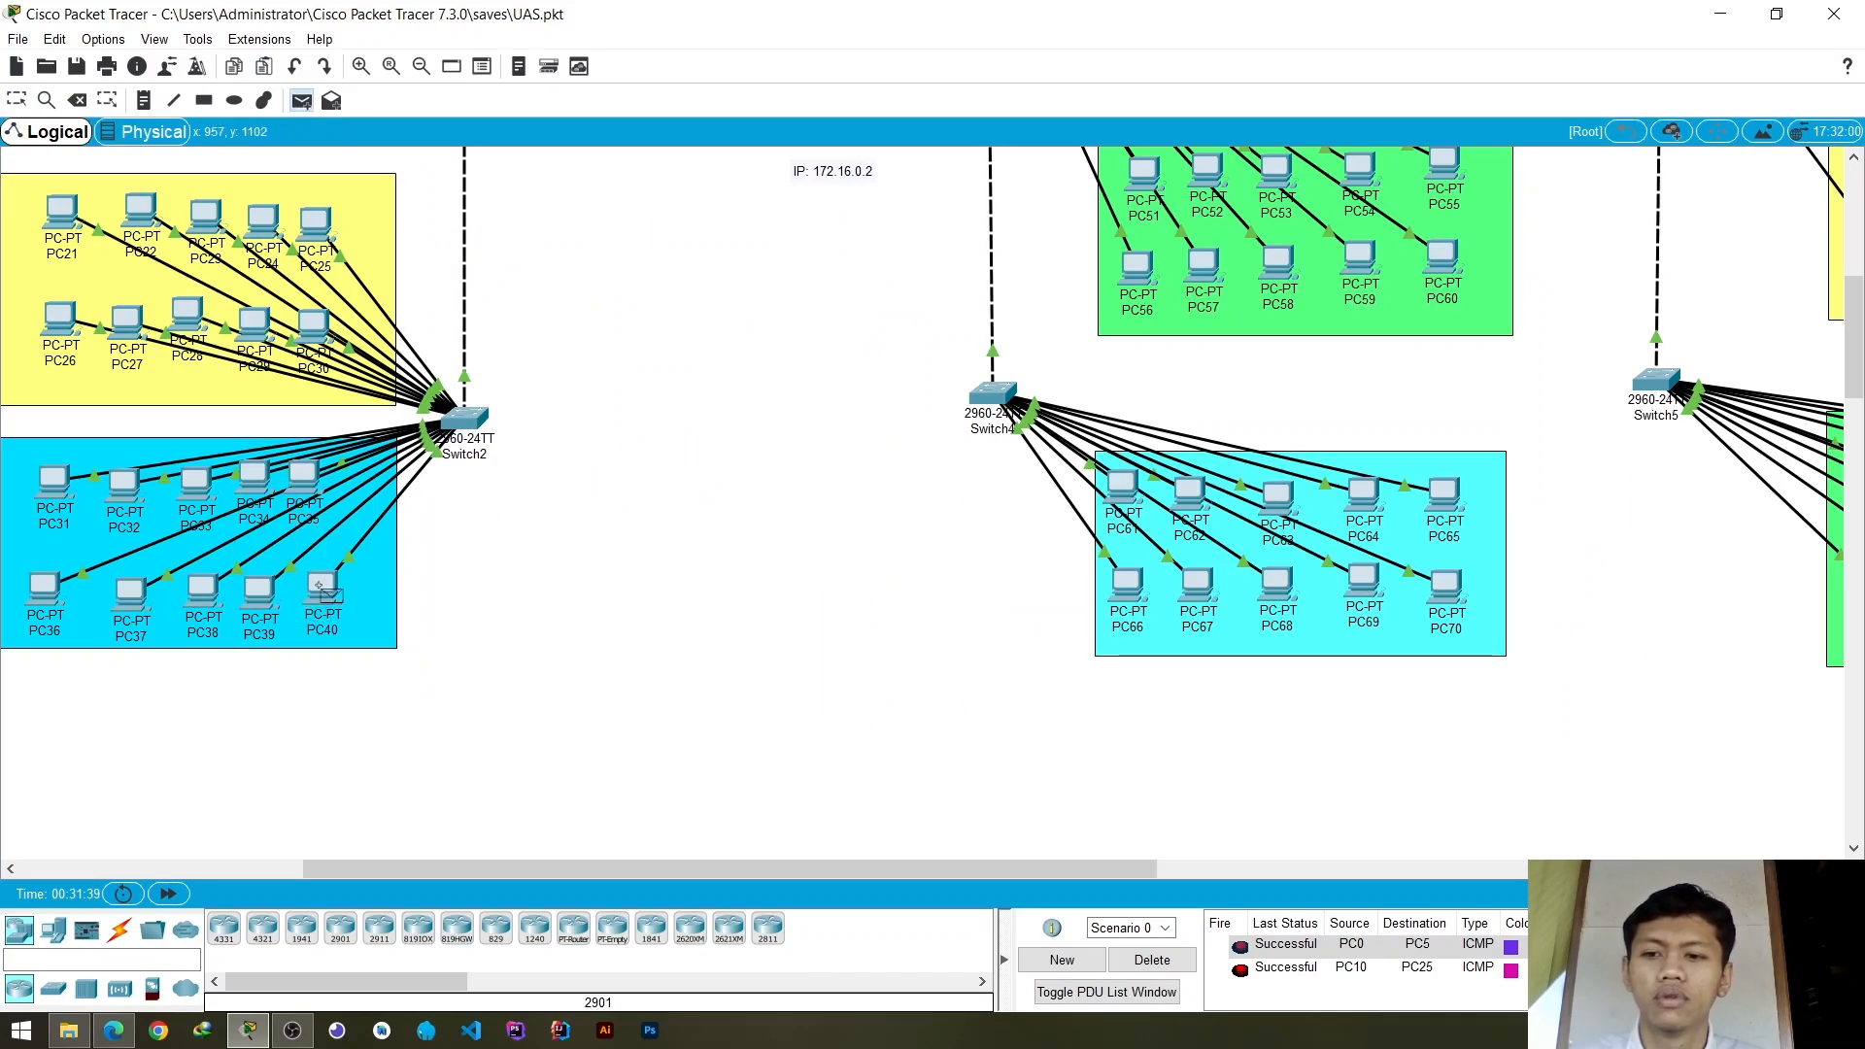
left_click(314, 329)
scroll(645, 616, "up", 6)
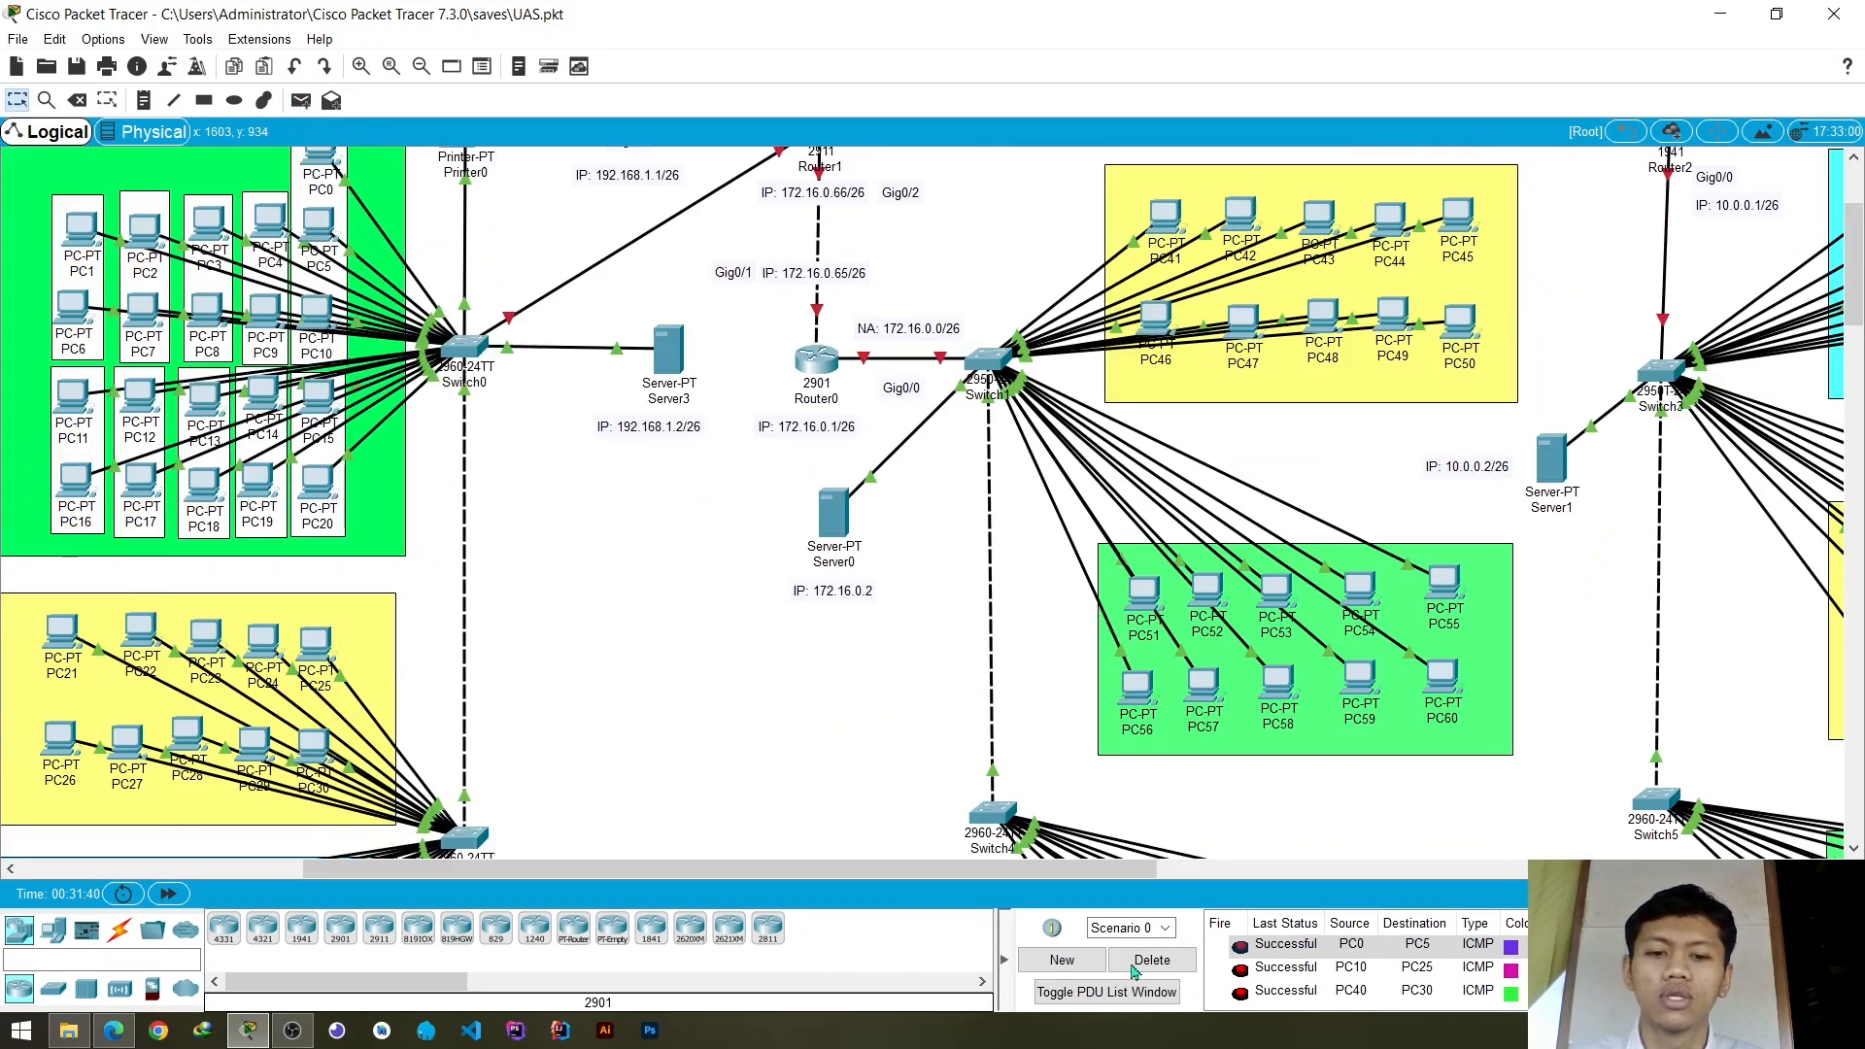
left_click(1152, 960)
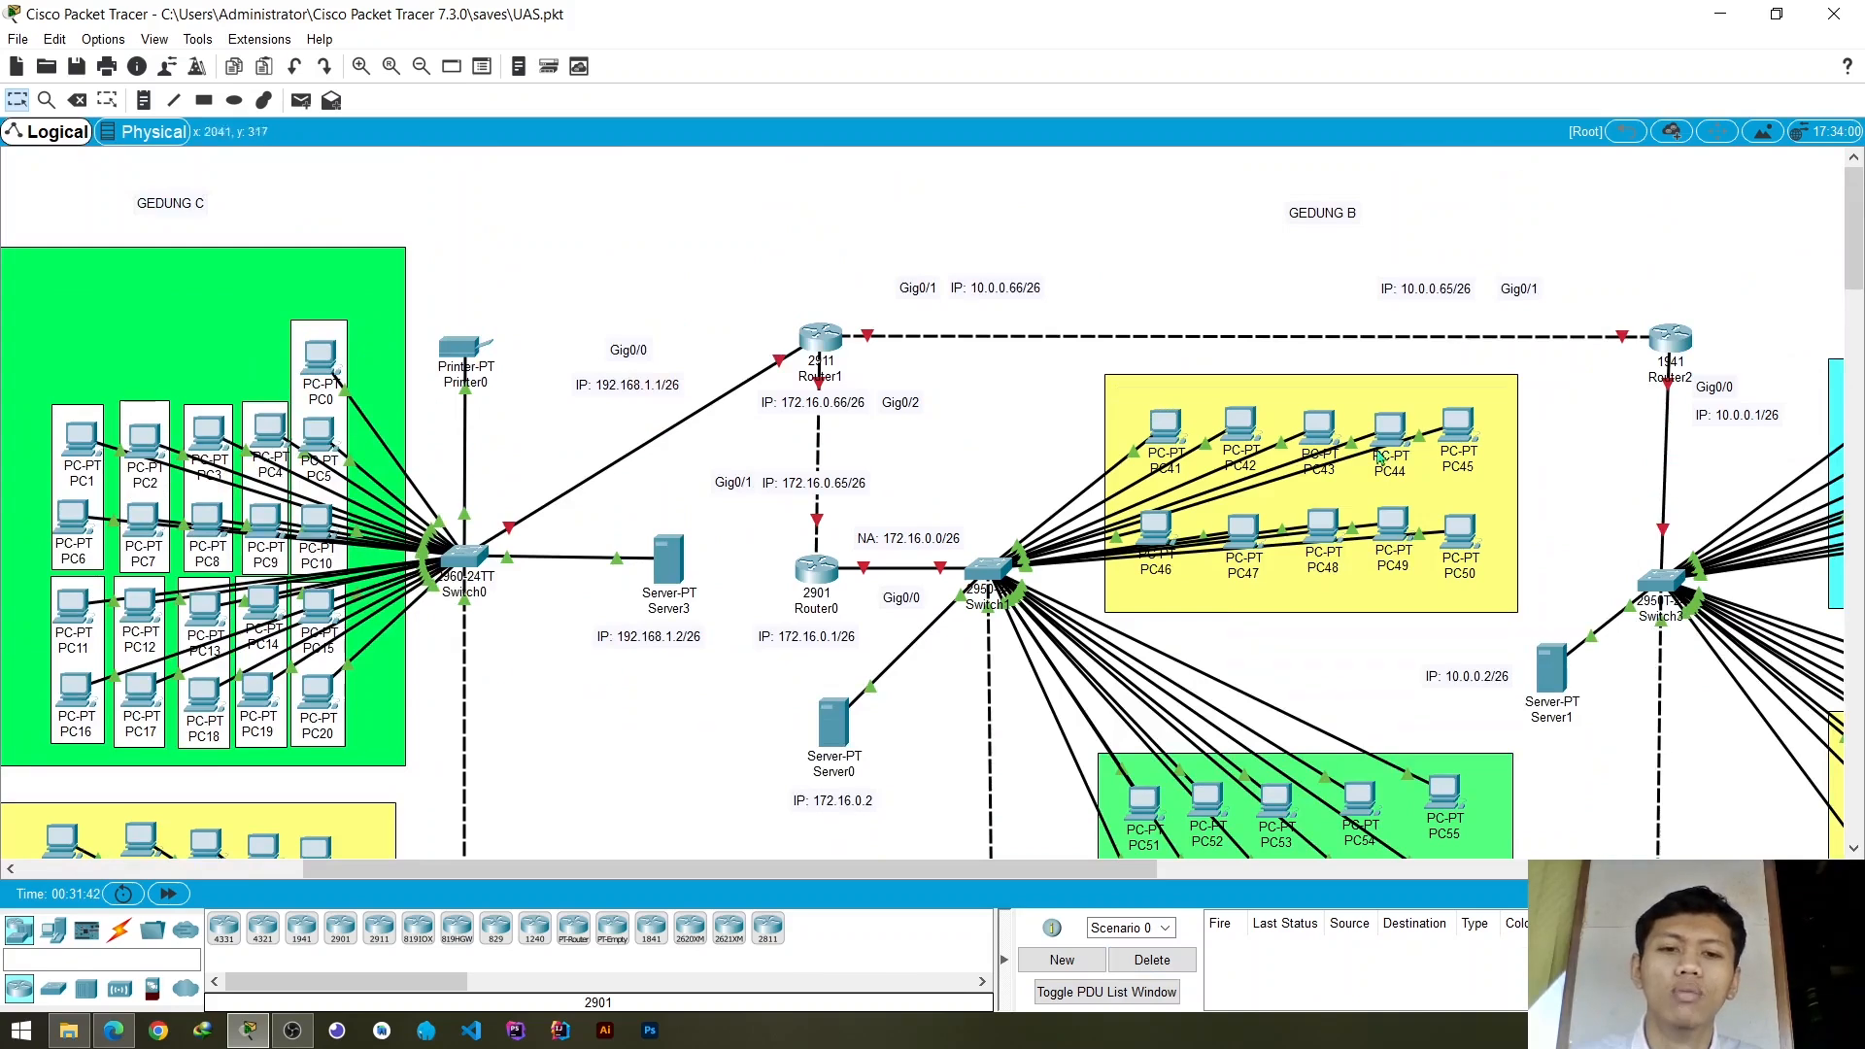
- Send a simple PDU from PC0 in Gedung C to PC41 in Gedung B
left_click(301, 100)
left_click(321, 357)
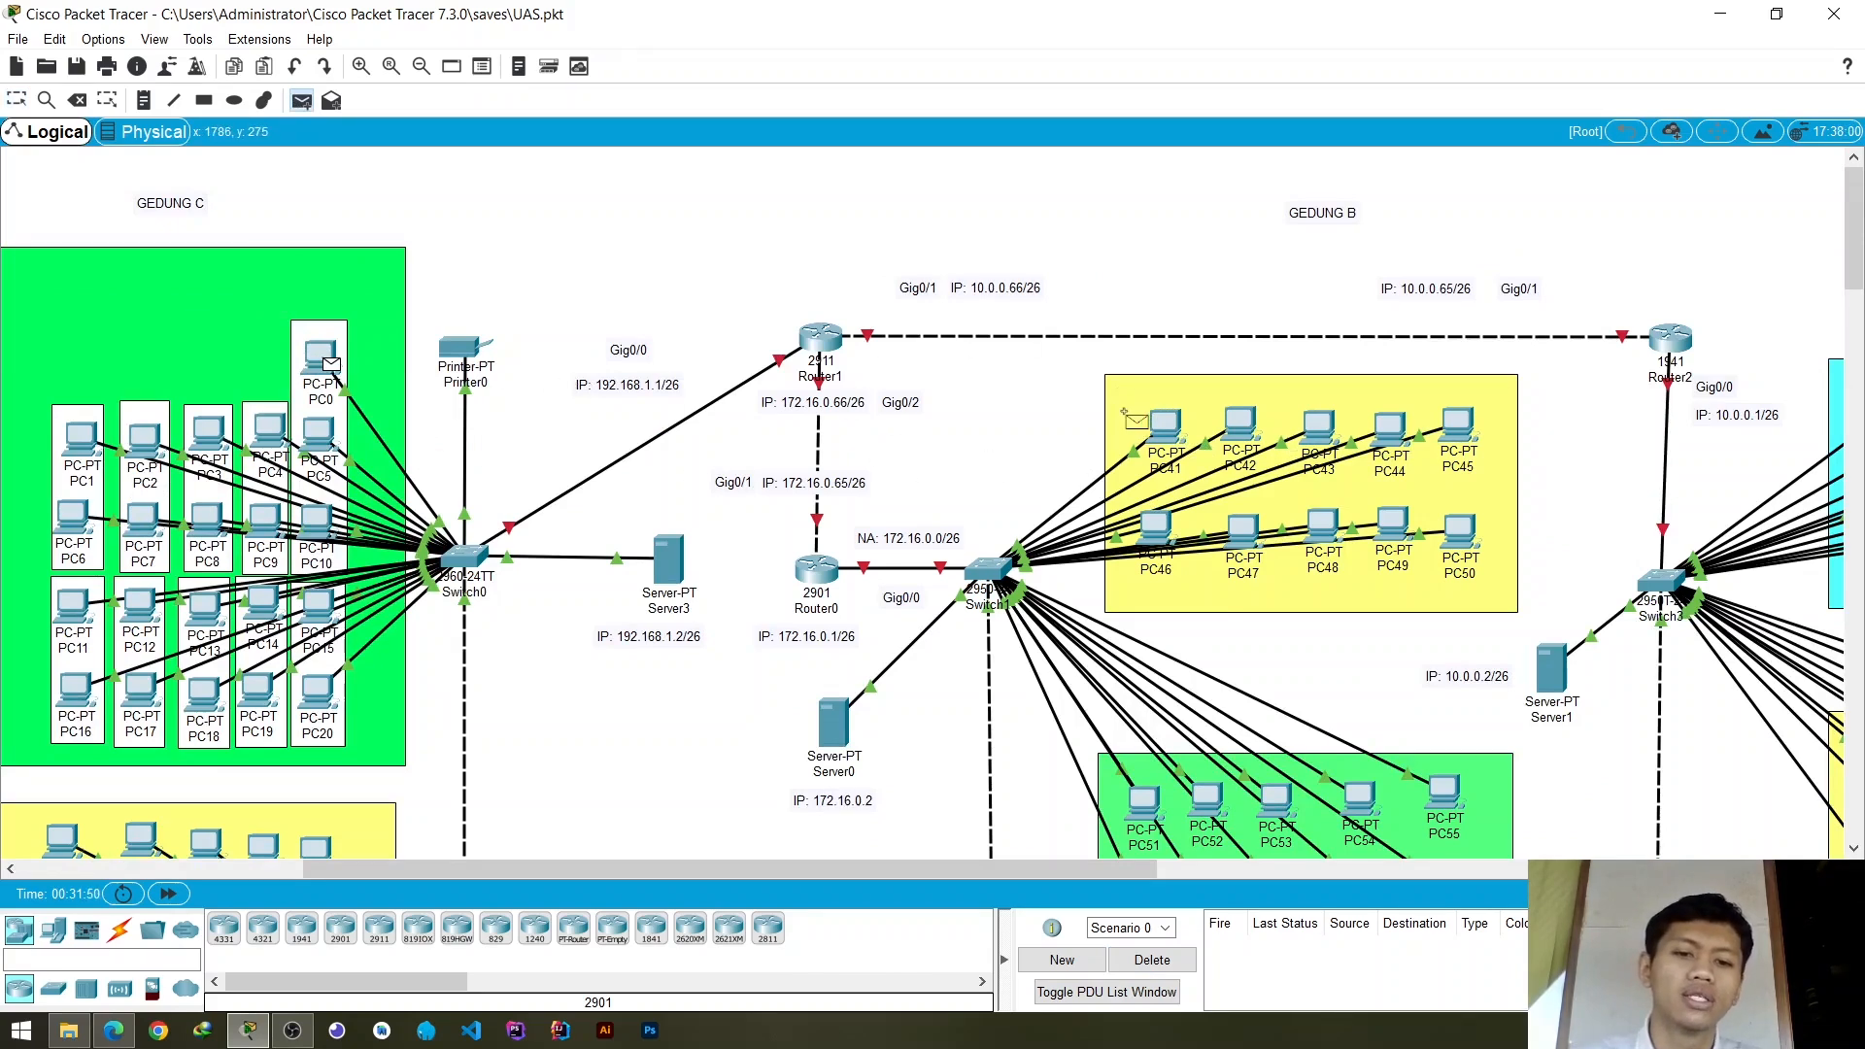
left_click(1164, 427)
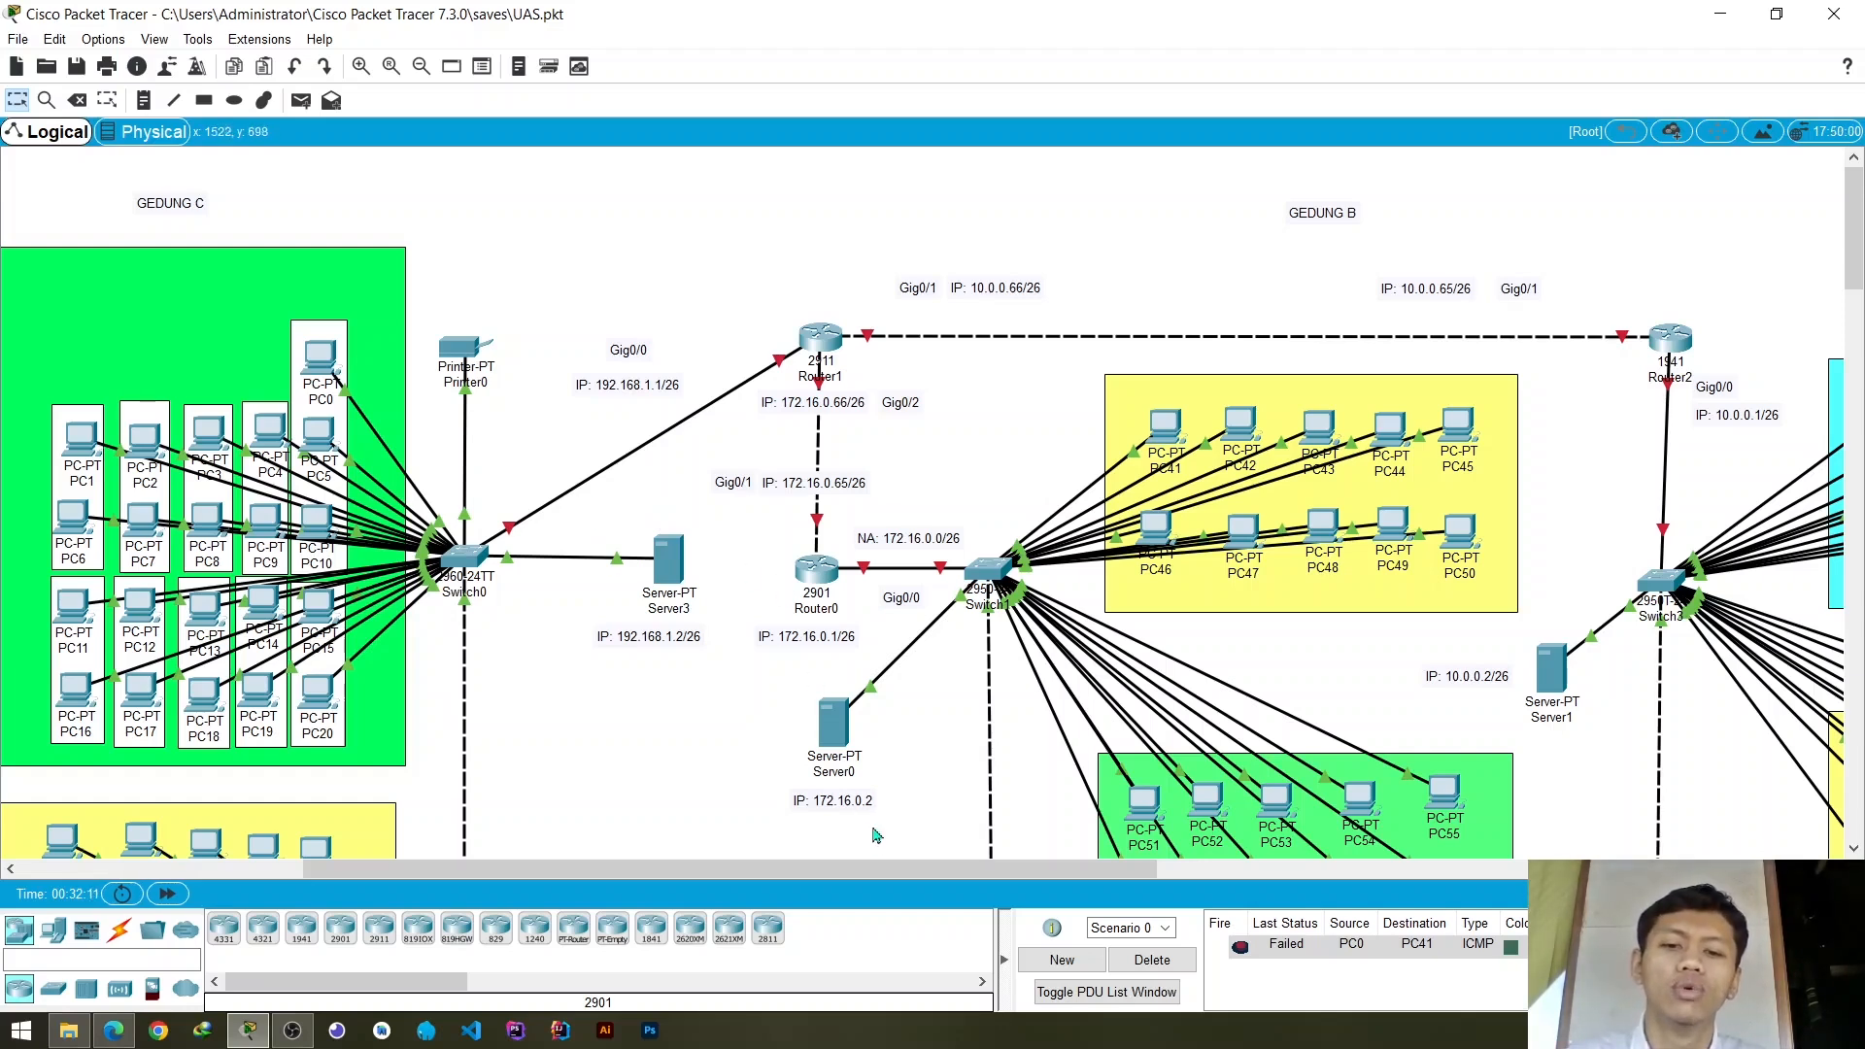
- Open the IP configuration of Server3 in Gedung C and place its window so the server's address label remains visible
mouse_move(888, 871)
left_mouse_down()
mouse_move(919, 864)
mouse_move(843, 857)
mouse_move(895, 859)
left_mouse_up()
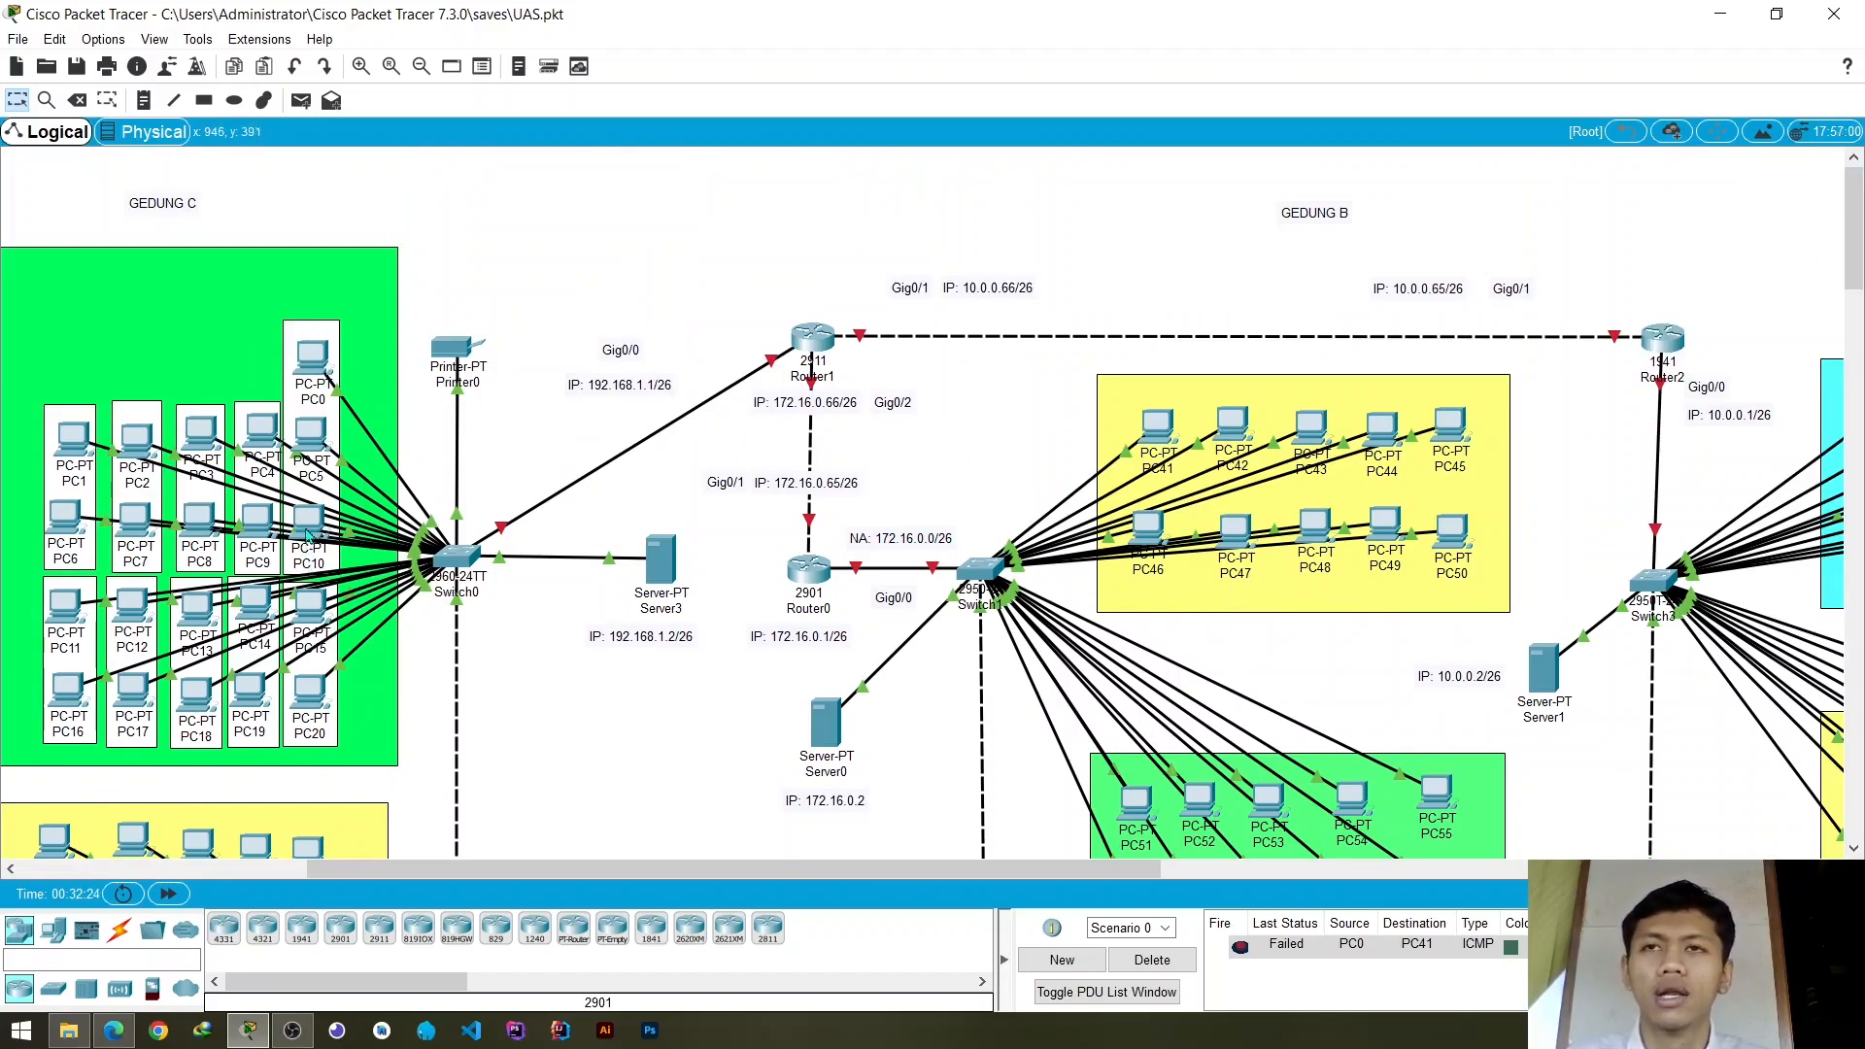
scroll(287, 532, "down", 5)
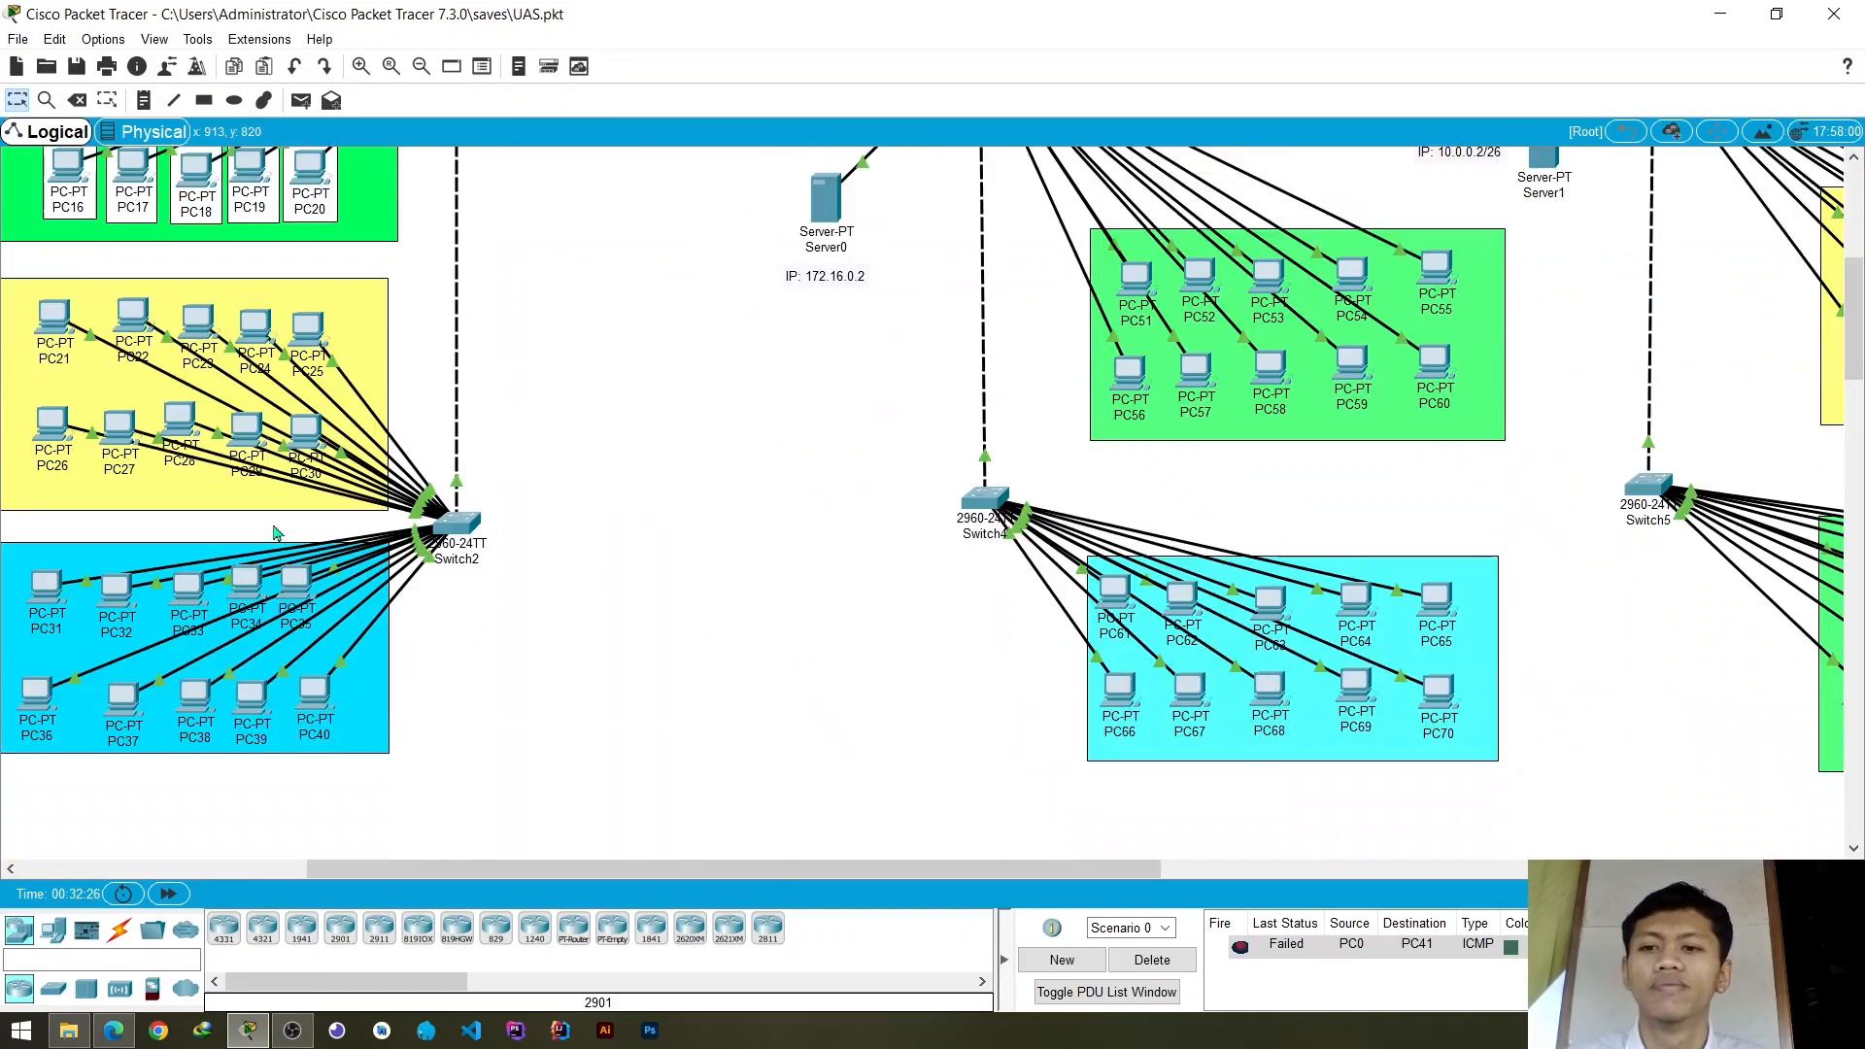
scroll(276, 531, "up", 4)
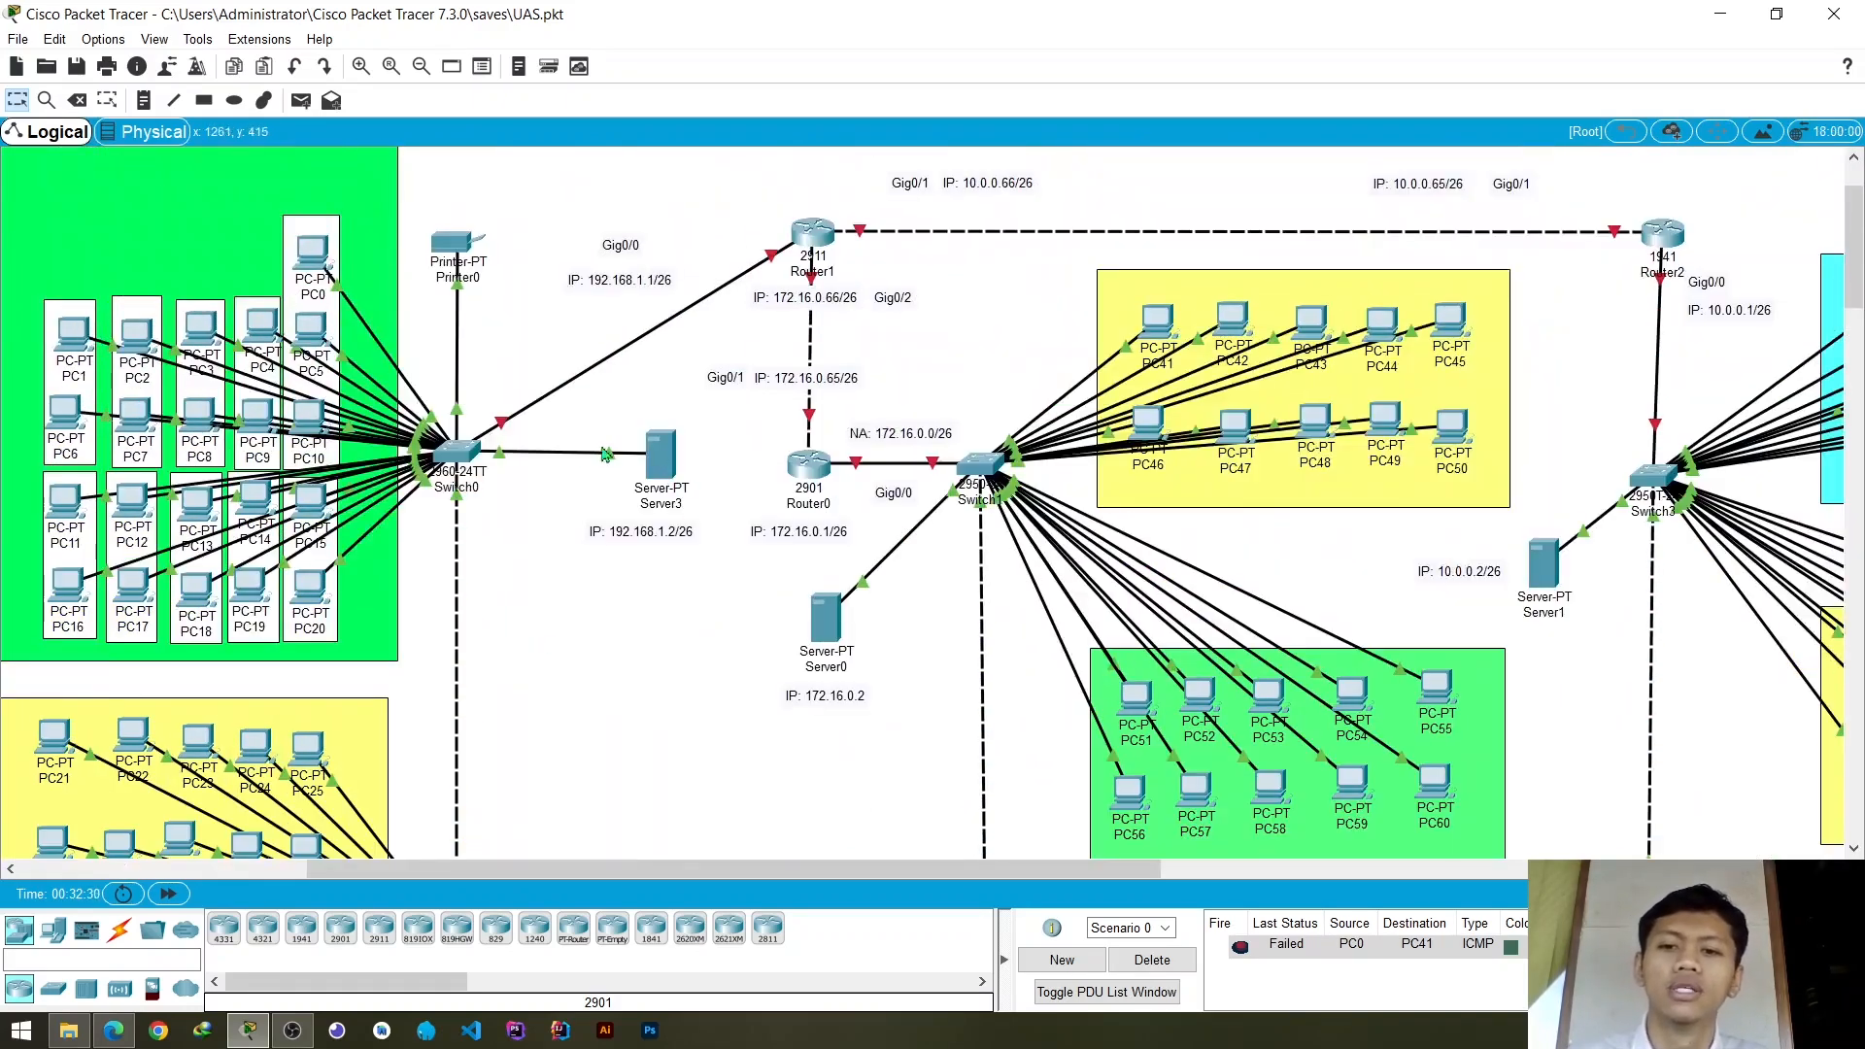
left_click(658, 453)
left_click(885, 252)
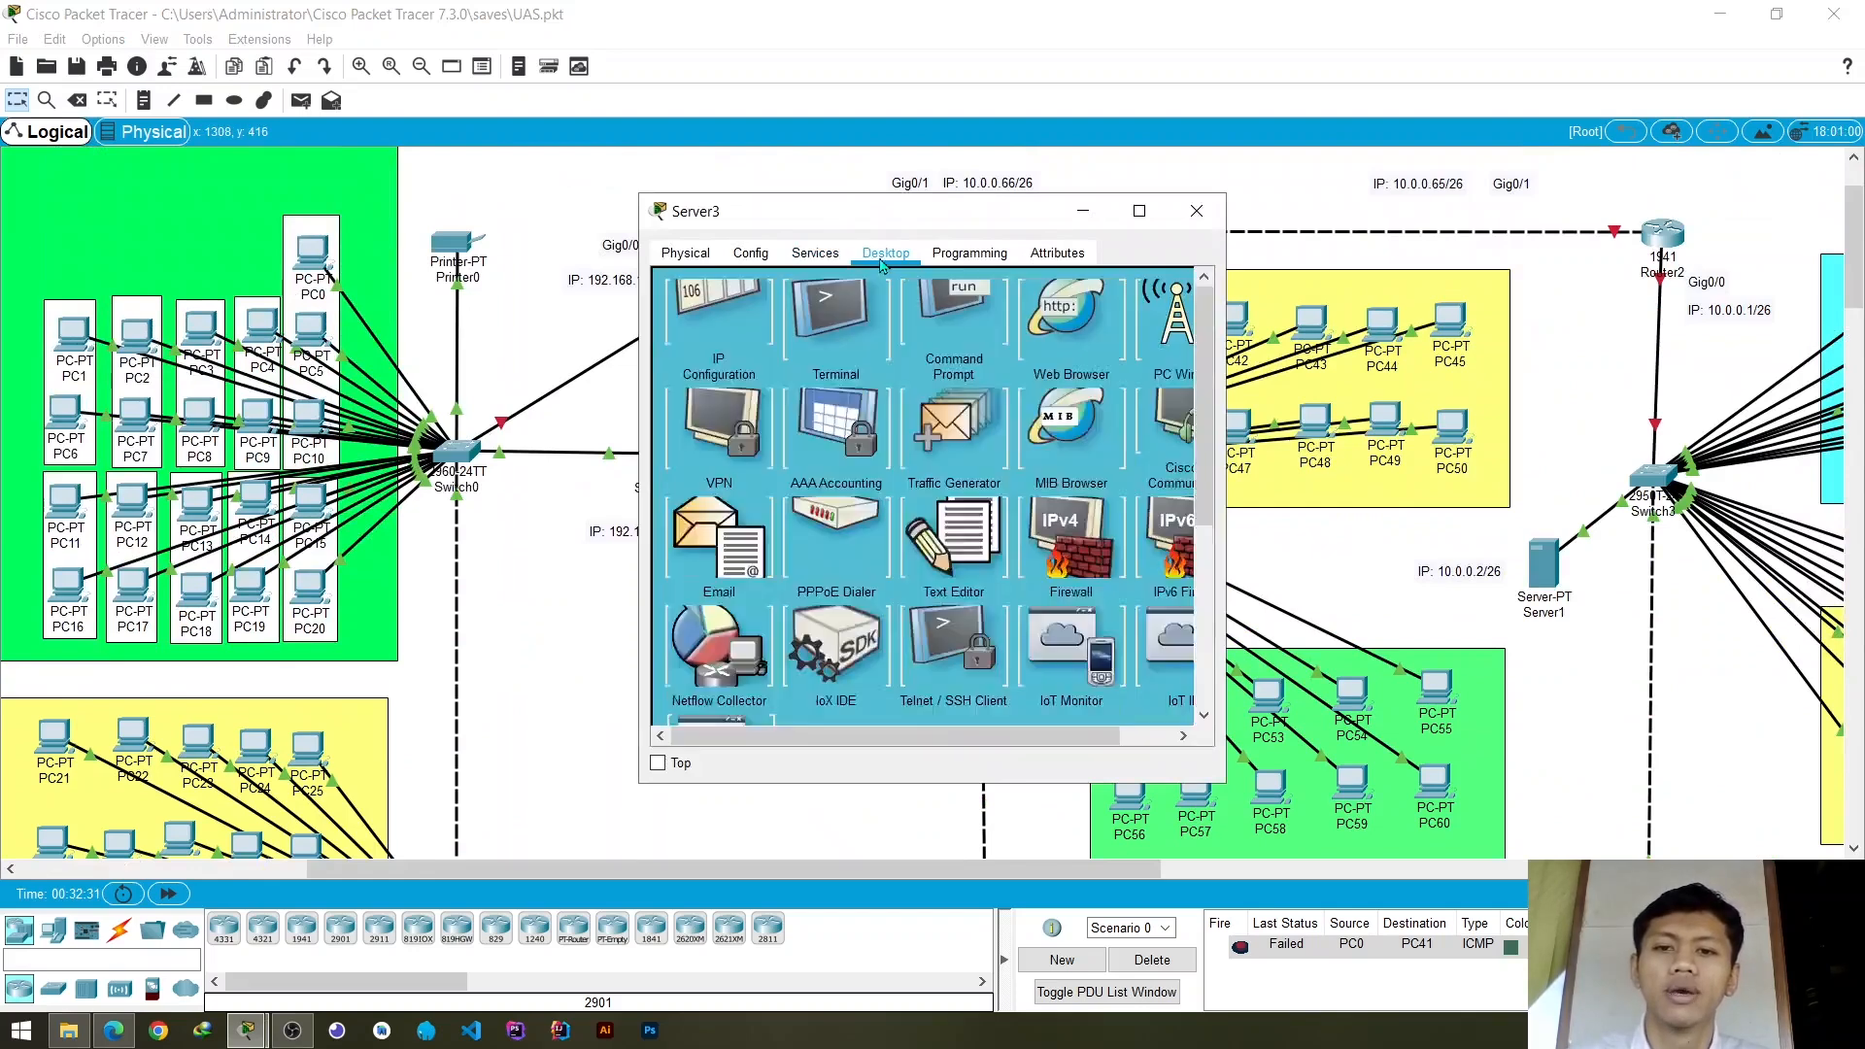
left_click(731, 358)
left_click_drag(859, 229, 848, 284)
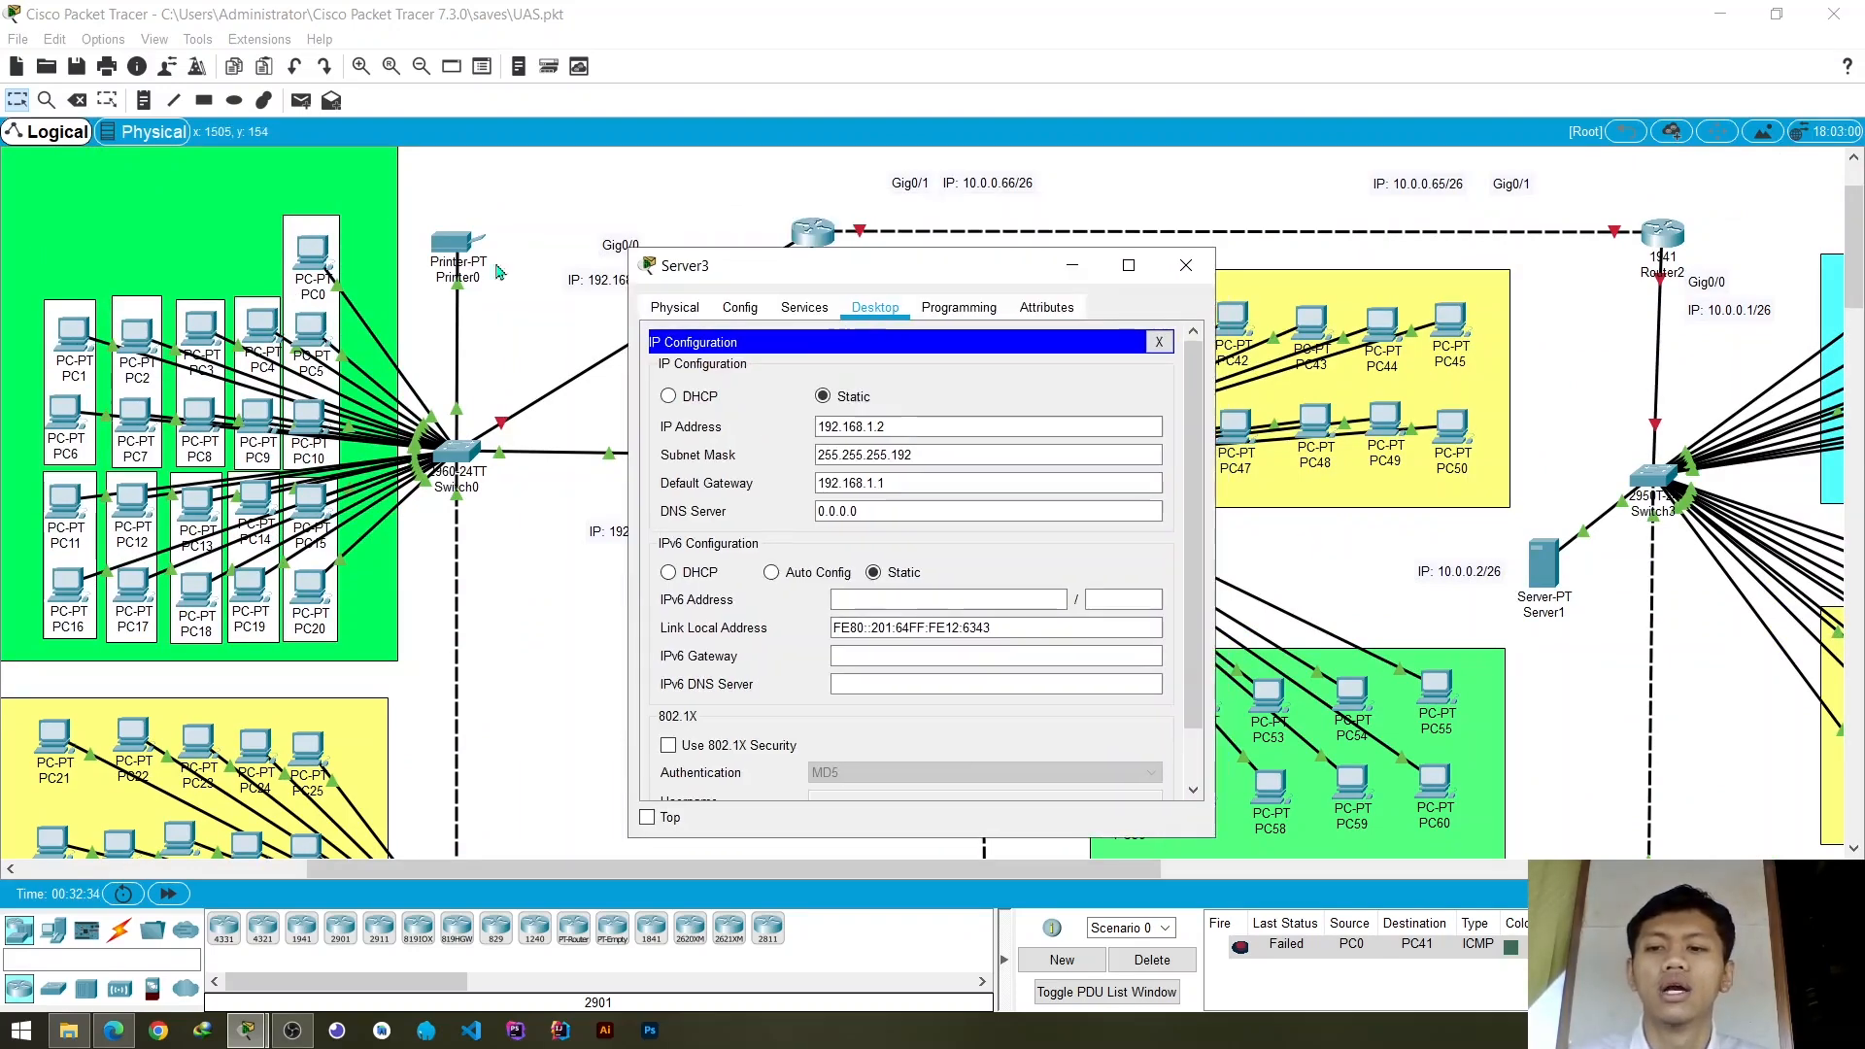
left_click(919, 457)
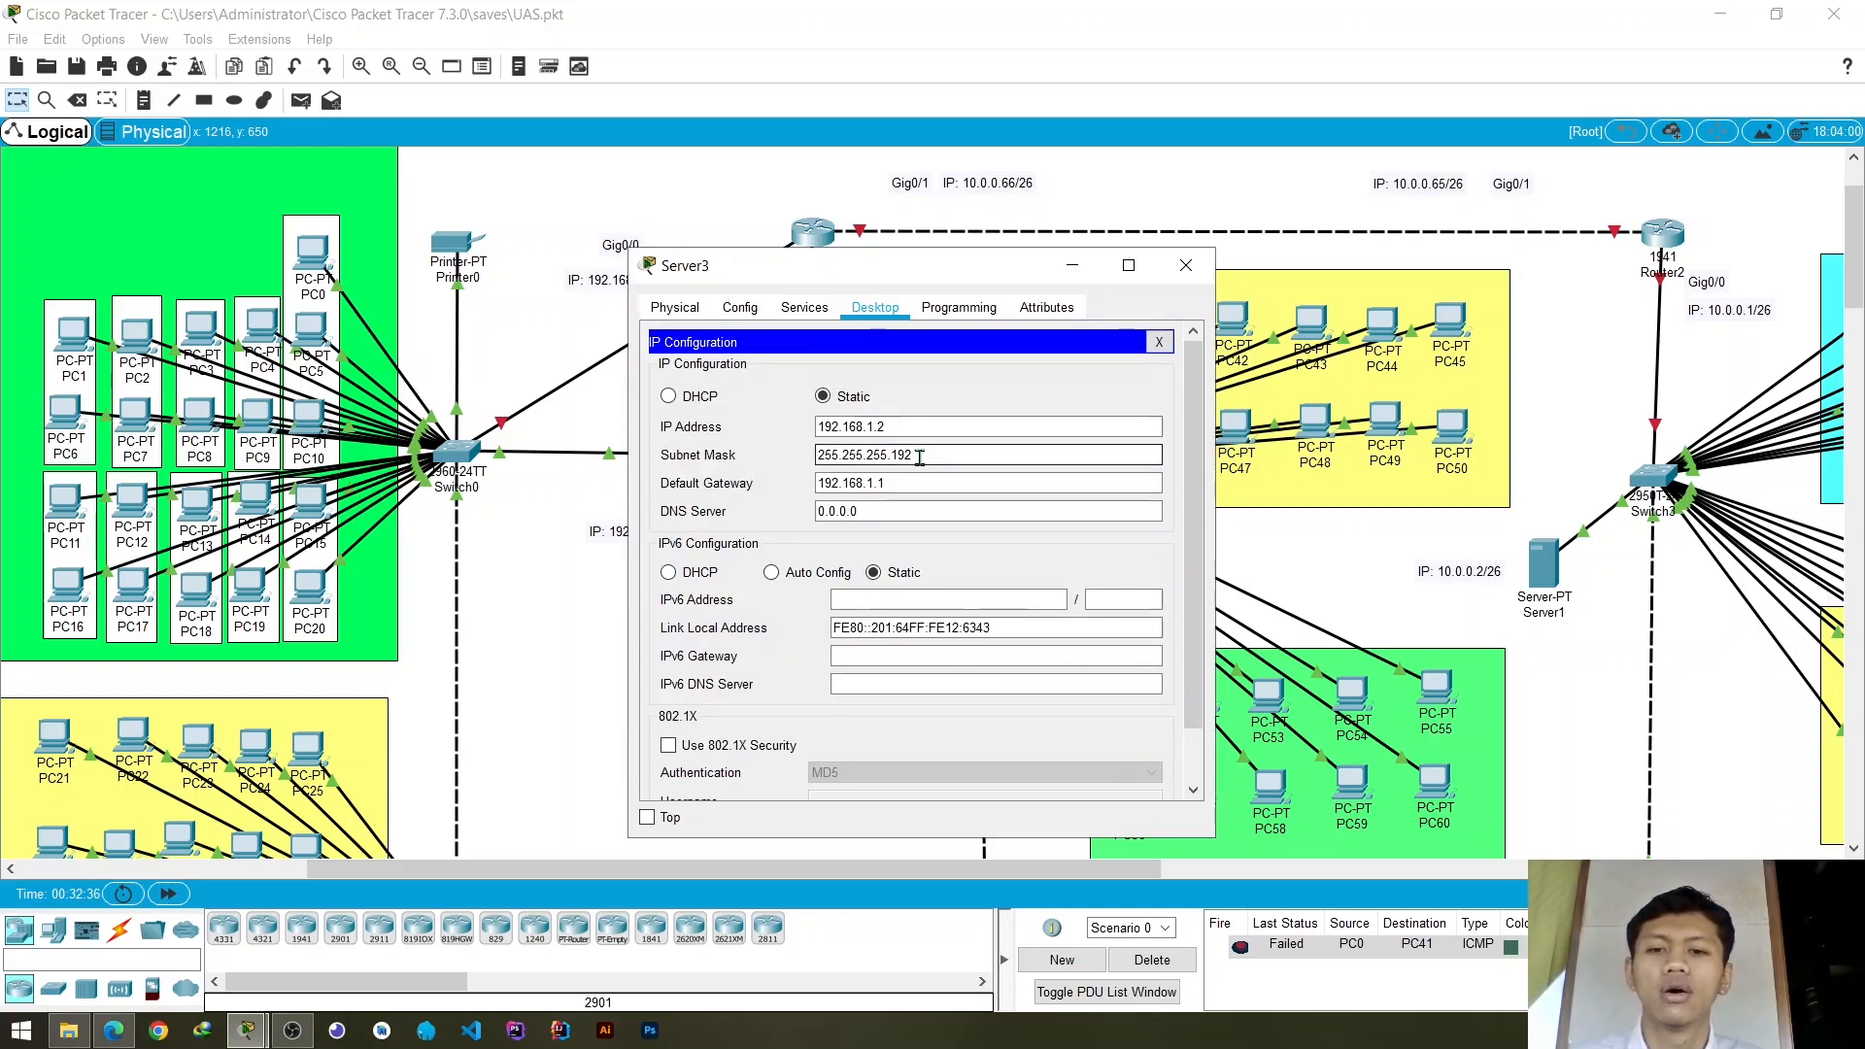
left_click(919, 513)
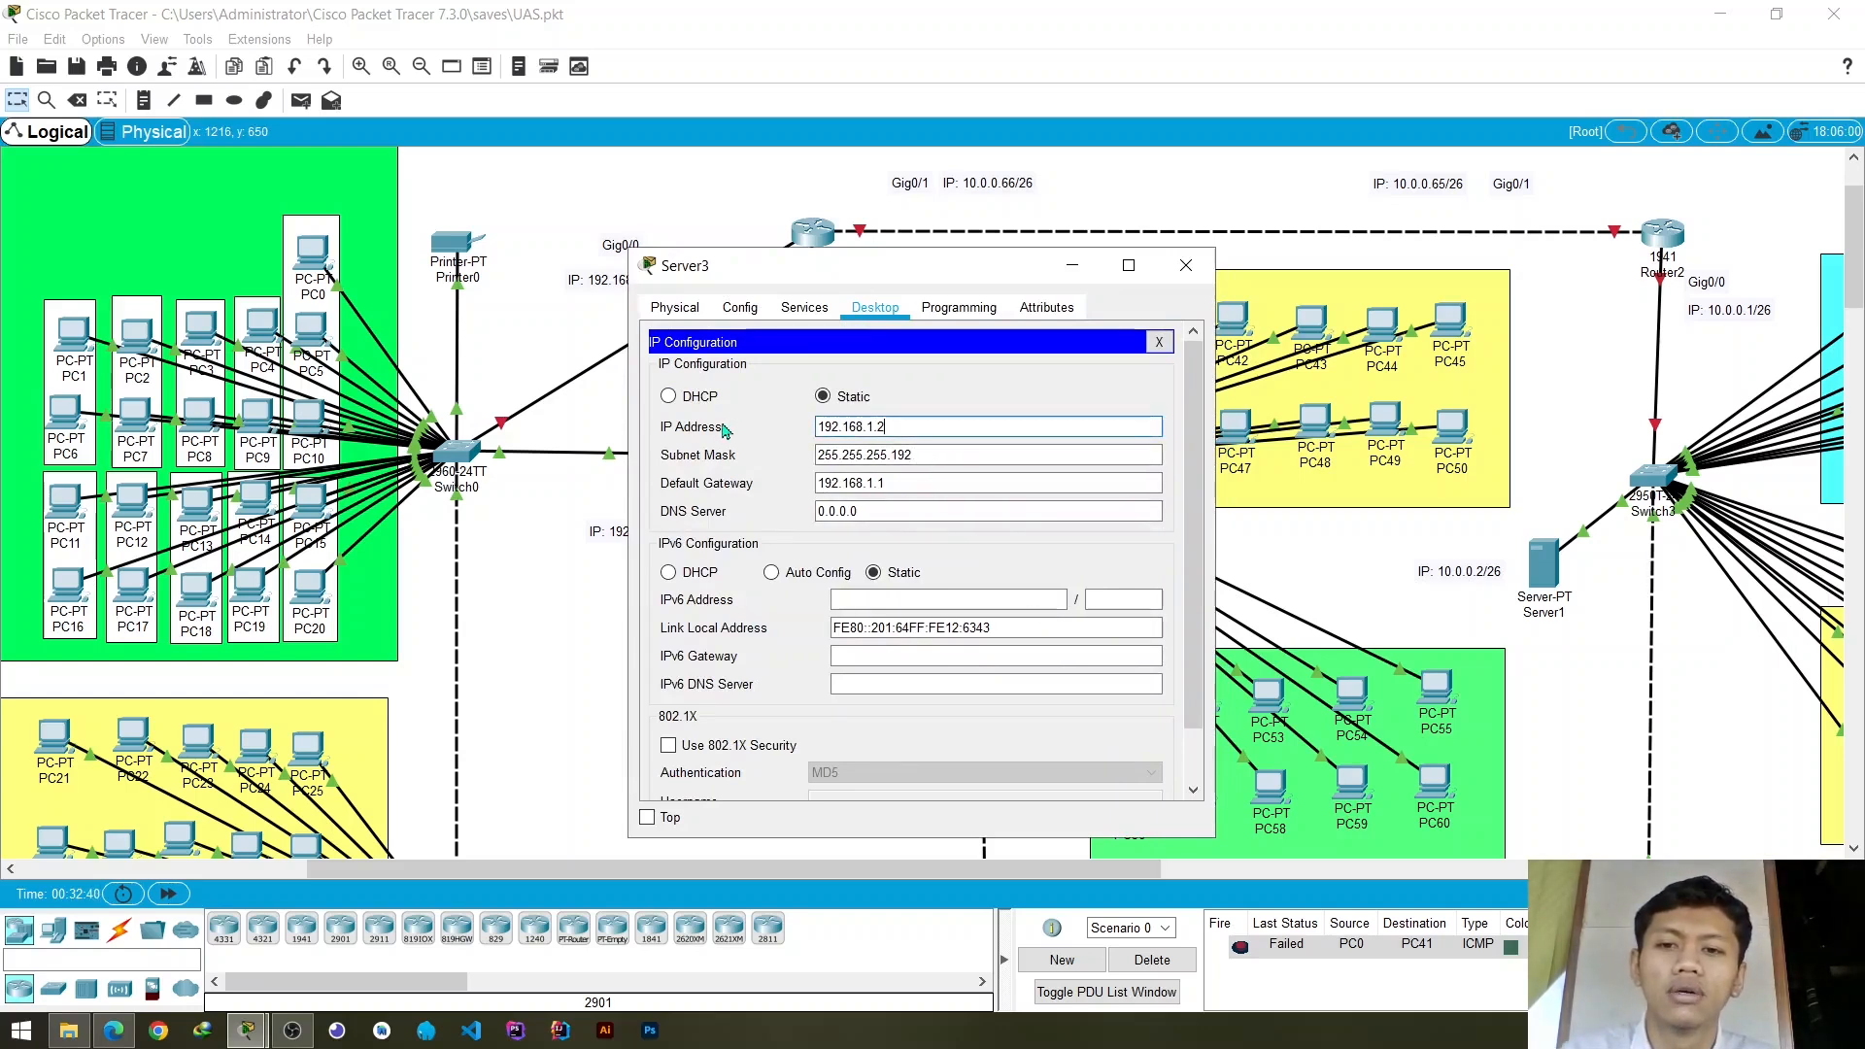
mouse_move(844, 281)
left_mouse_down()
mouse_move(972, 281)
mouse_move(824, 277)
left_mouse_up()
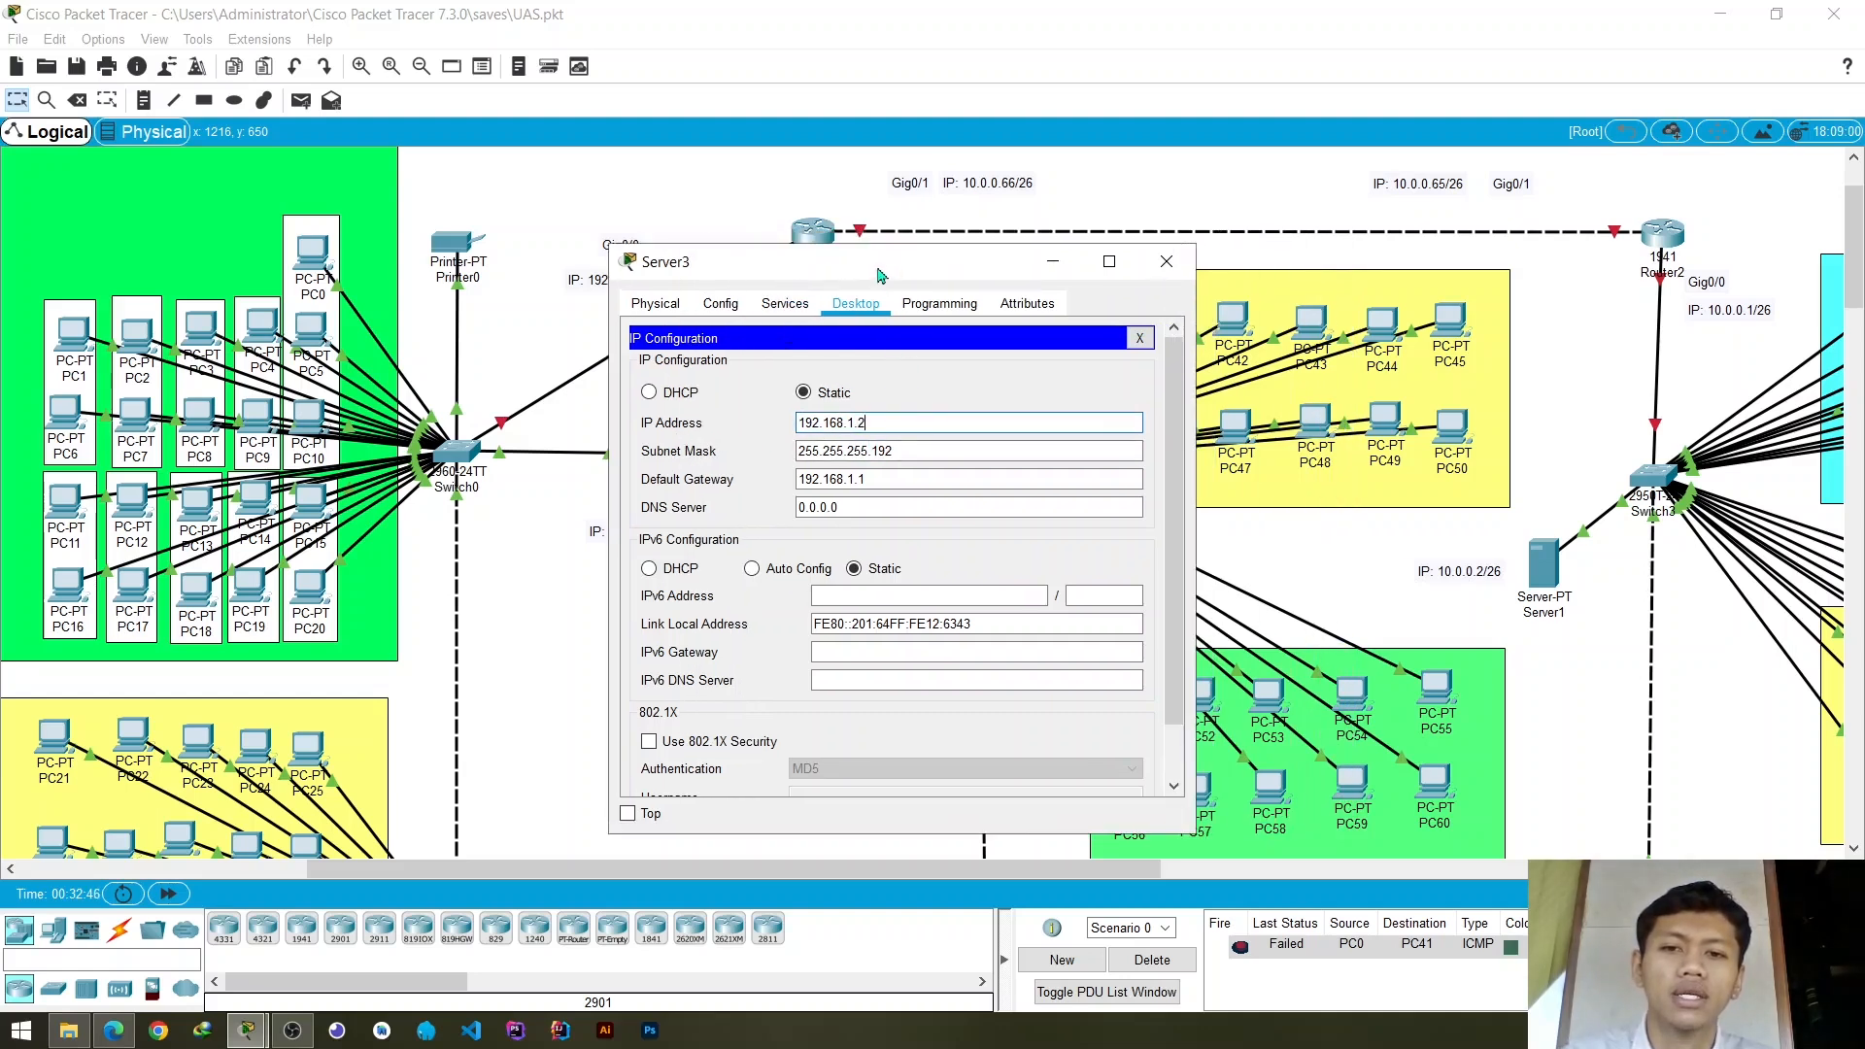
left_click_drag(879, 276, 1053, 264)
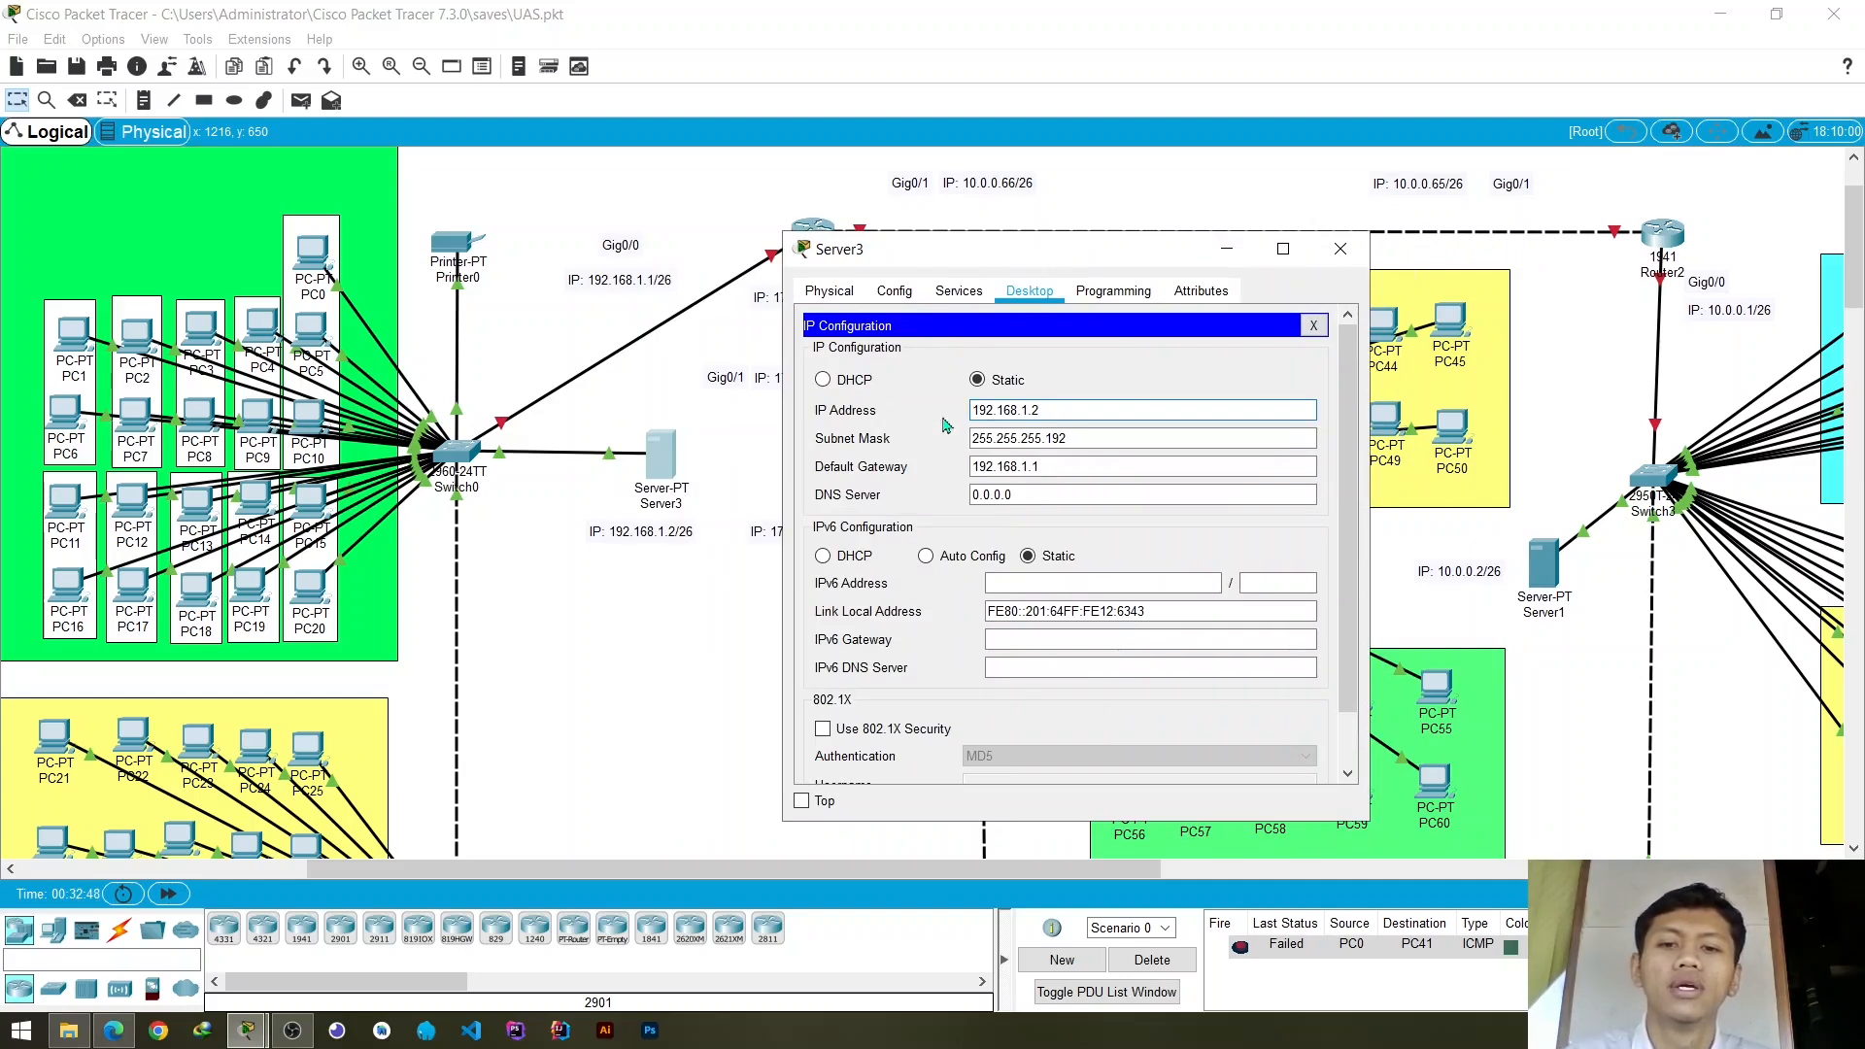
- Examine Server3's static IP address and compare it with the subnet mask
left_click_drag(1062, 415, 962, 409)
left_click(980, 410)
left_click(1073, 410)
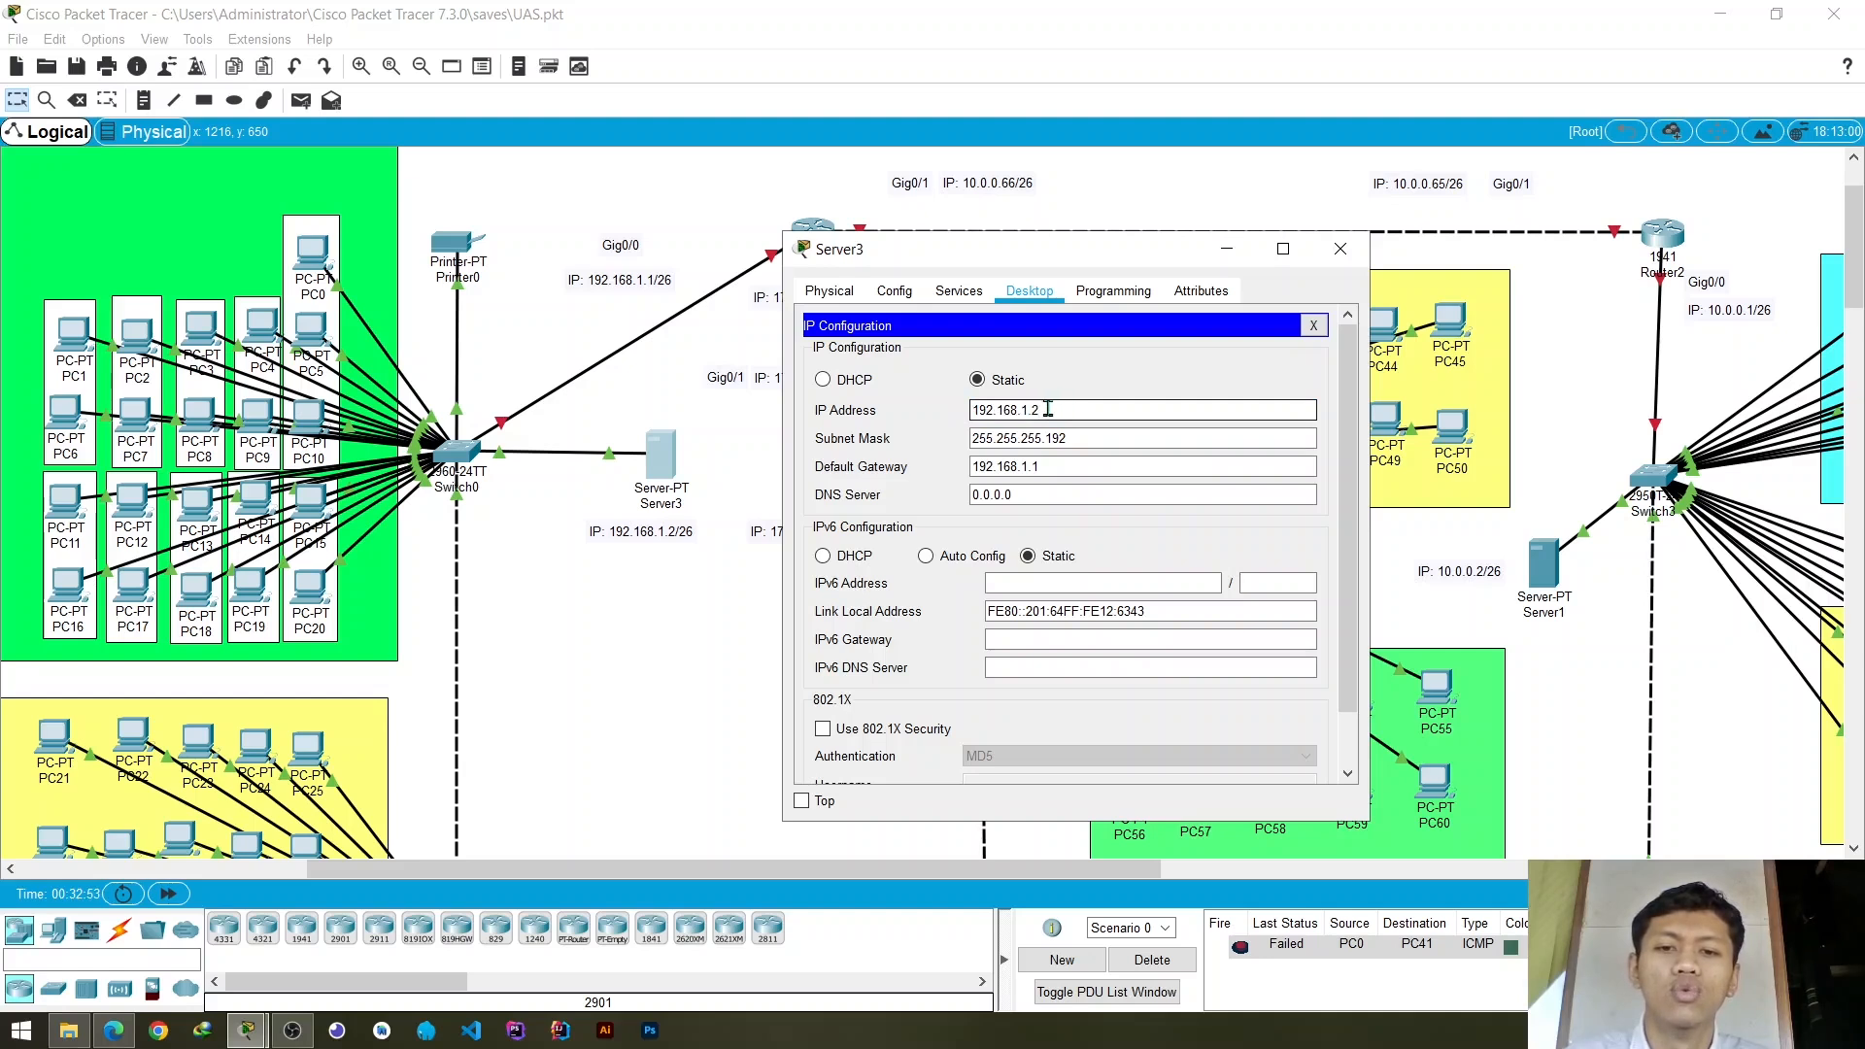
left_click_drag(1088, 436, 939, 436)
left_click_drag(1096, 437, 945, 435)
left_click(1104, 434)
left_click(1096, 415)
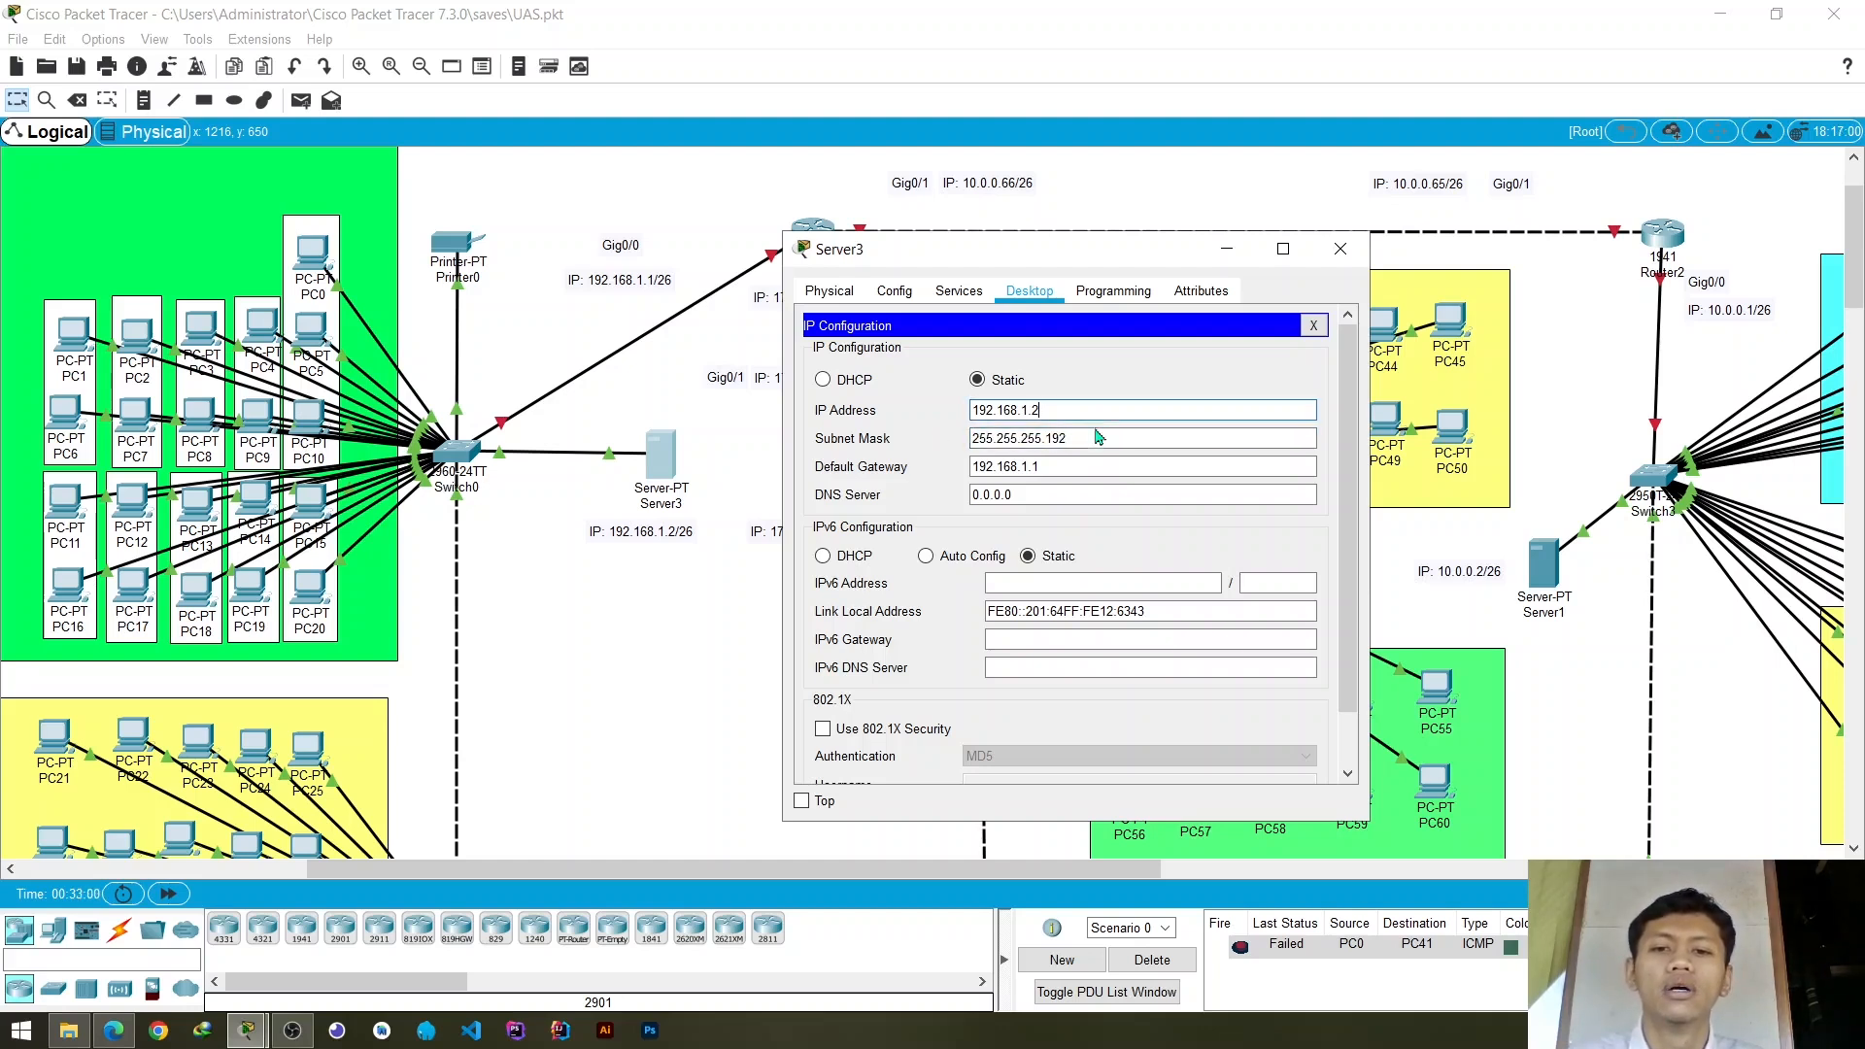
left_click(1099, 433)
left_click(1099, 416)
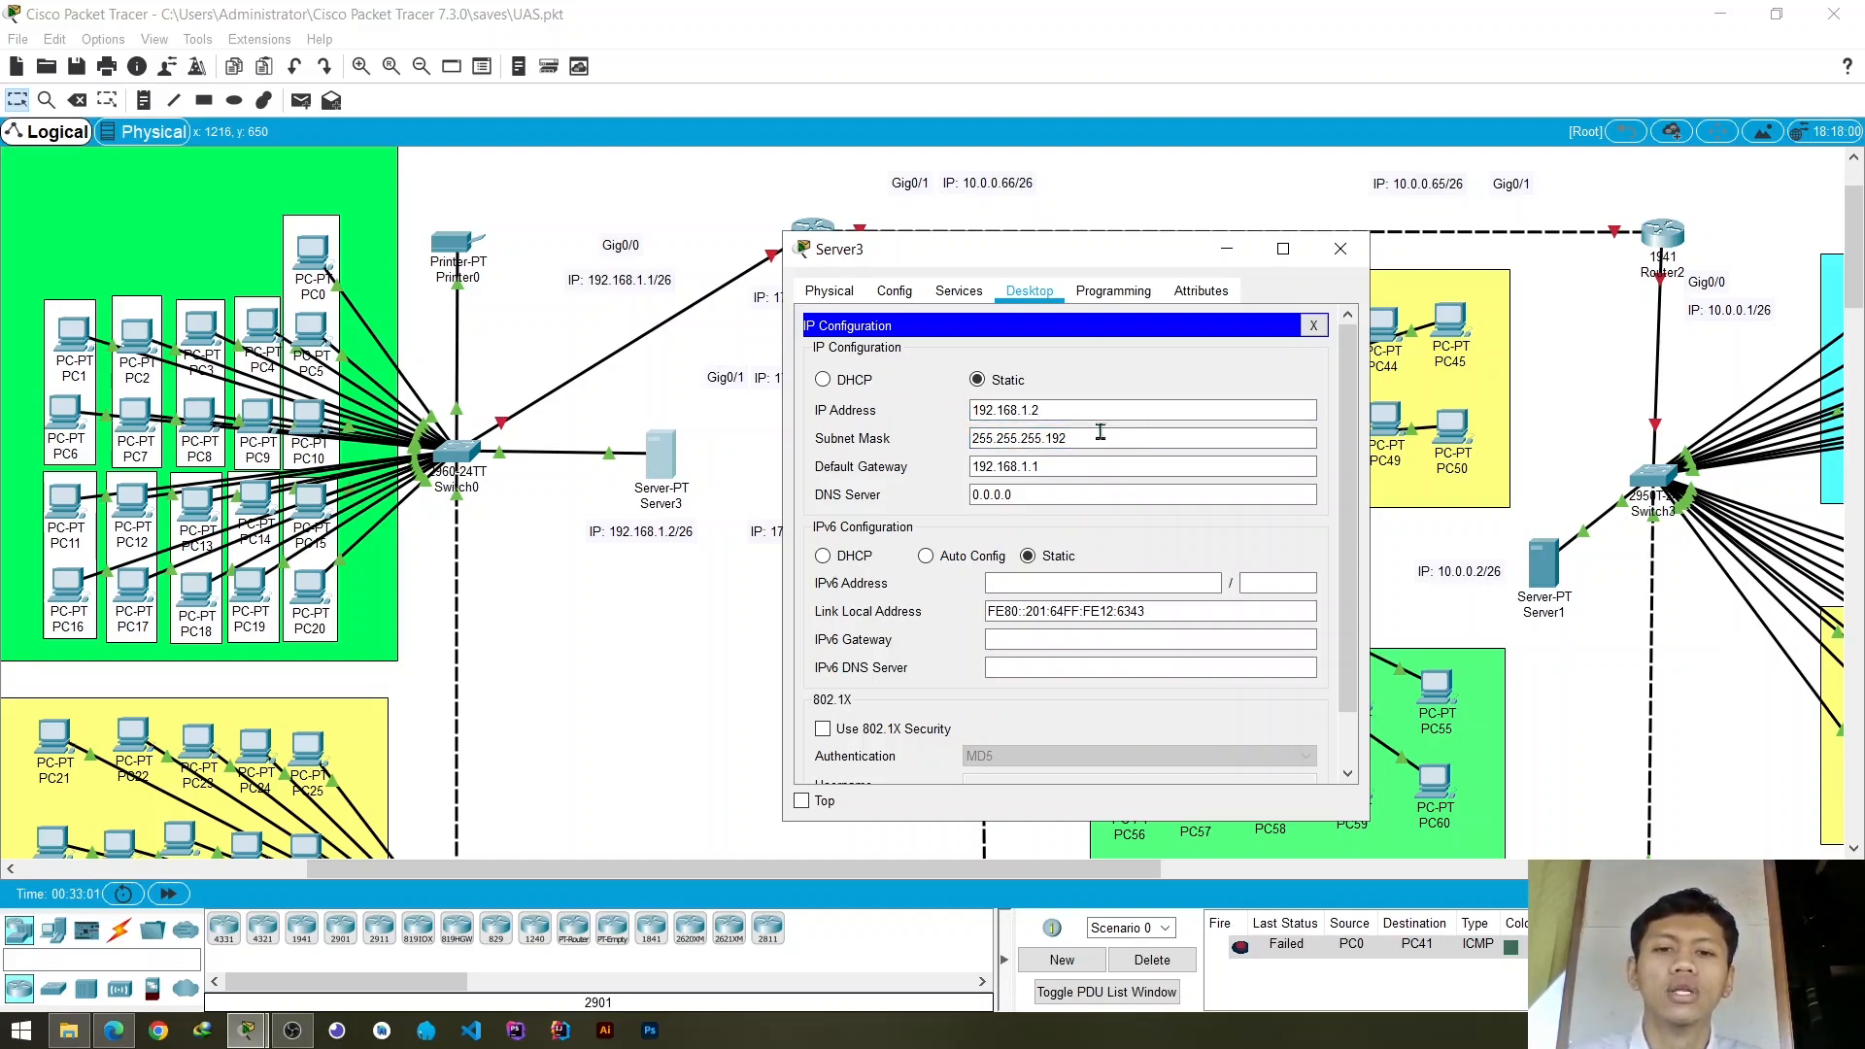
left_click(1098, 434)
left_click(1099, 414)
left_click(1103, 434)
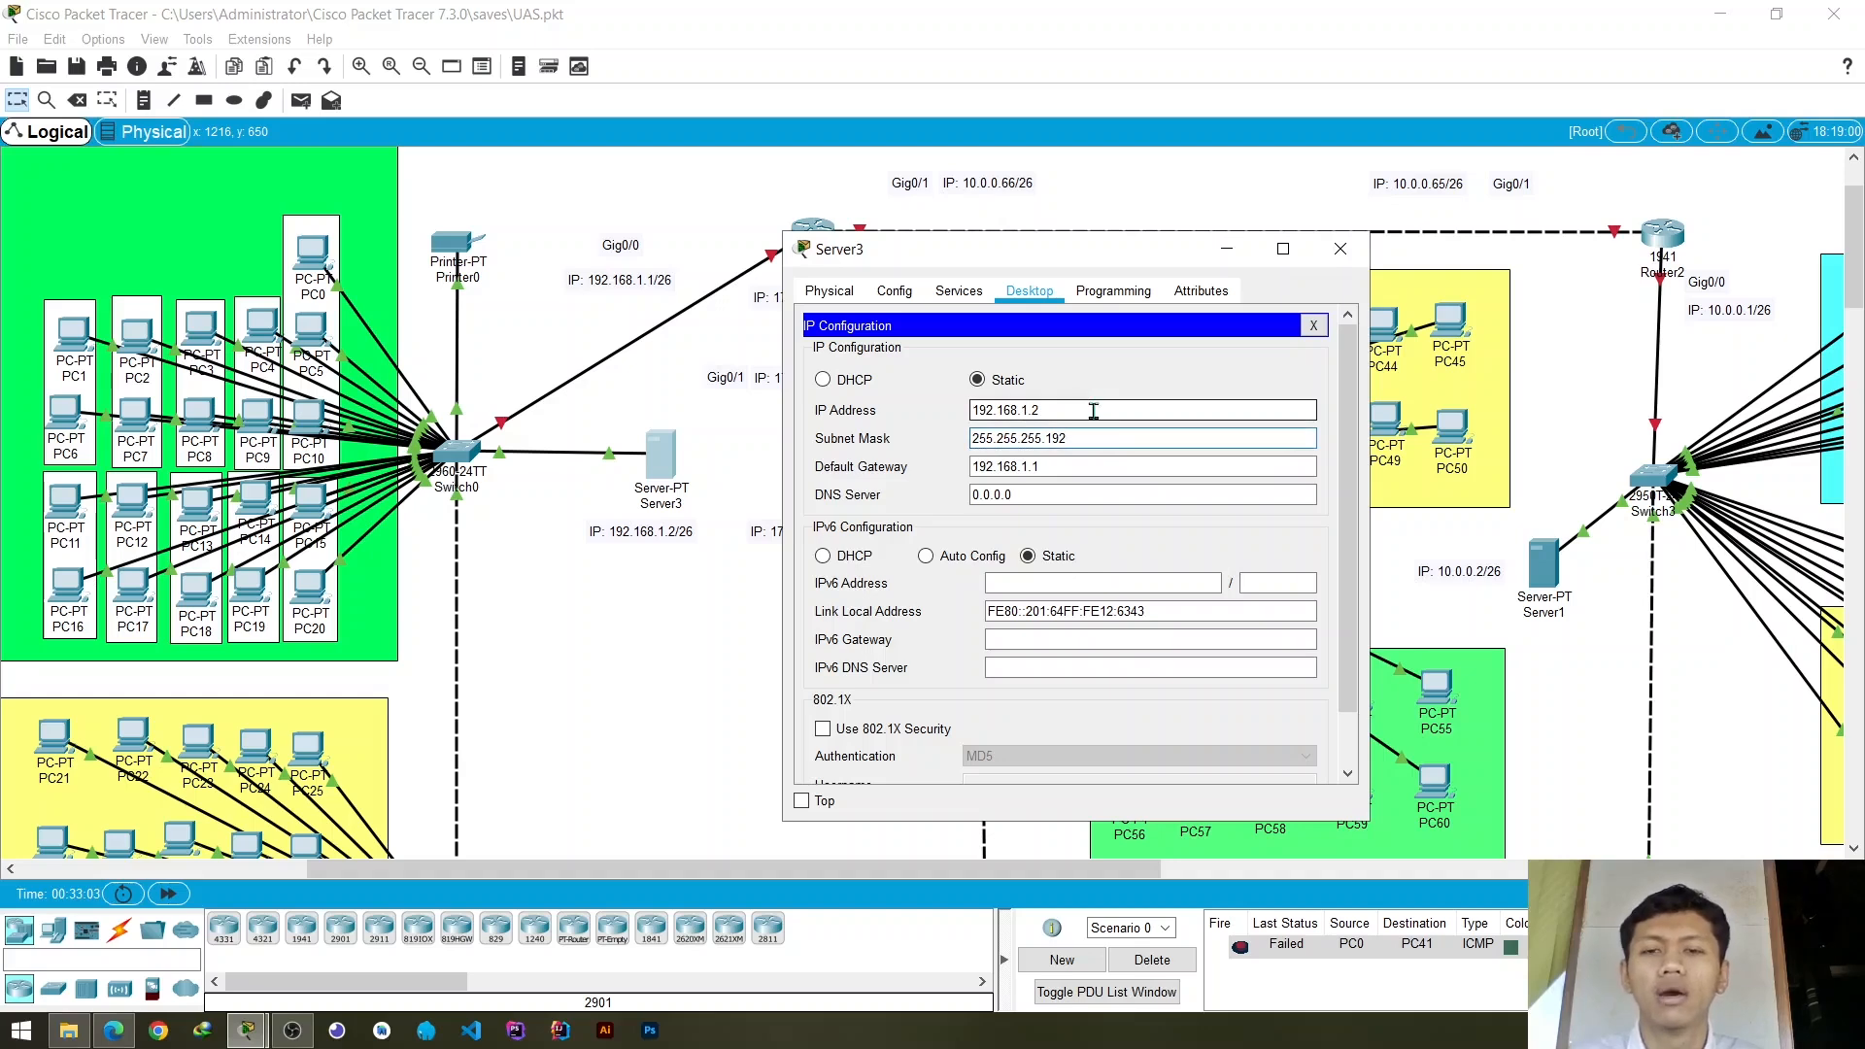
left_click(1094, 411)
left_click(1099, 434)
left_click(1099, 412)
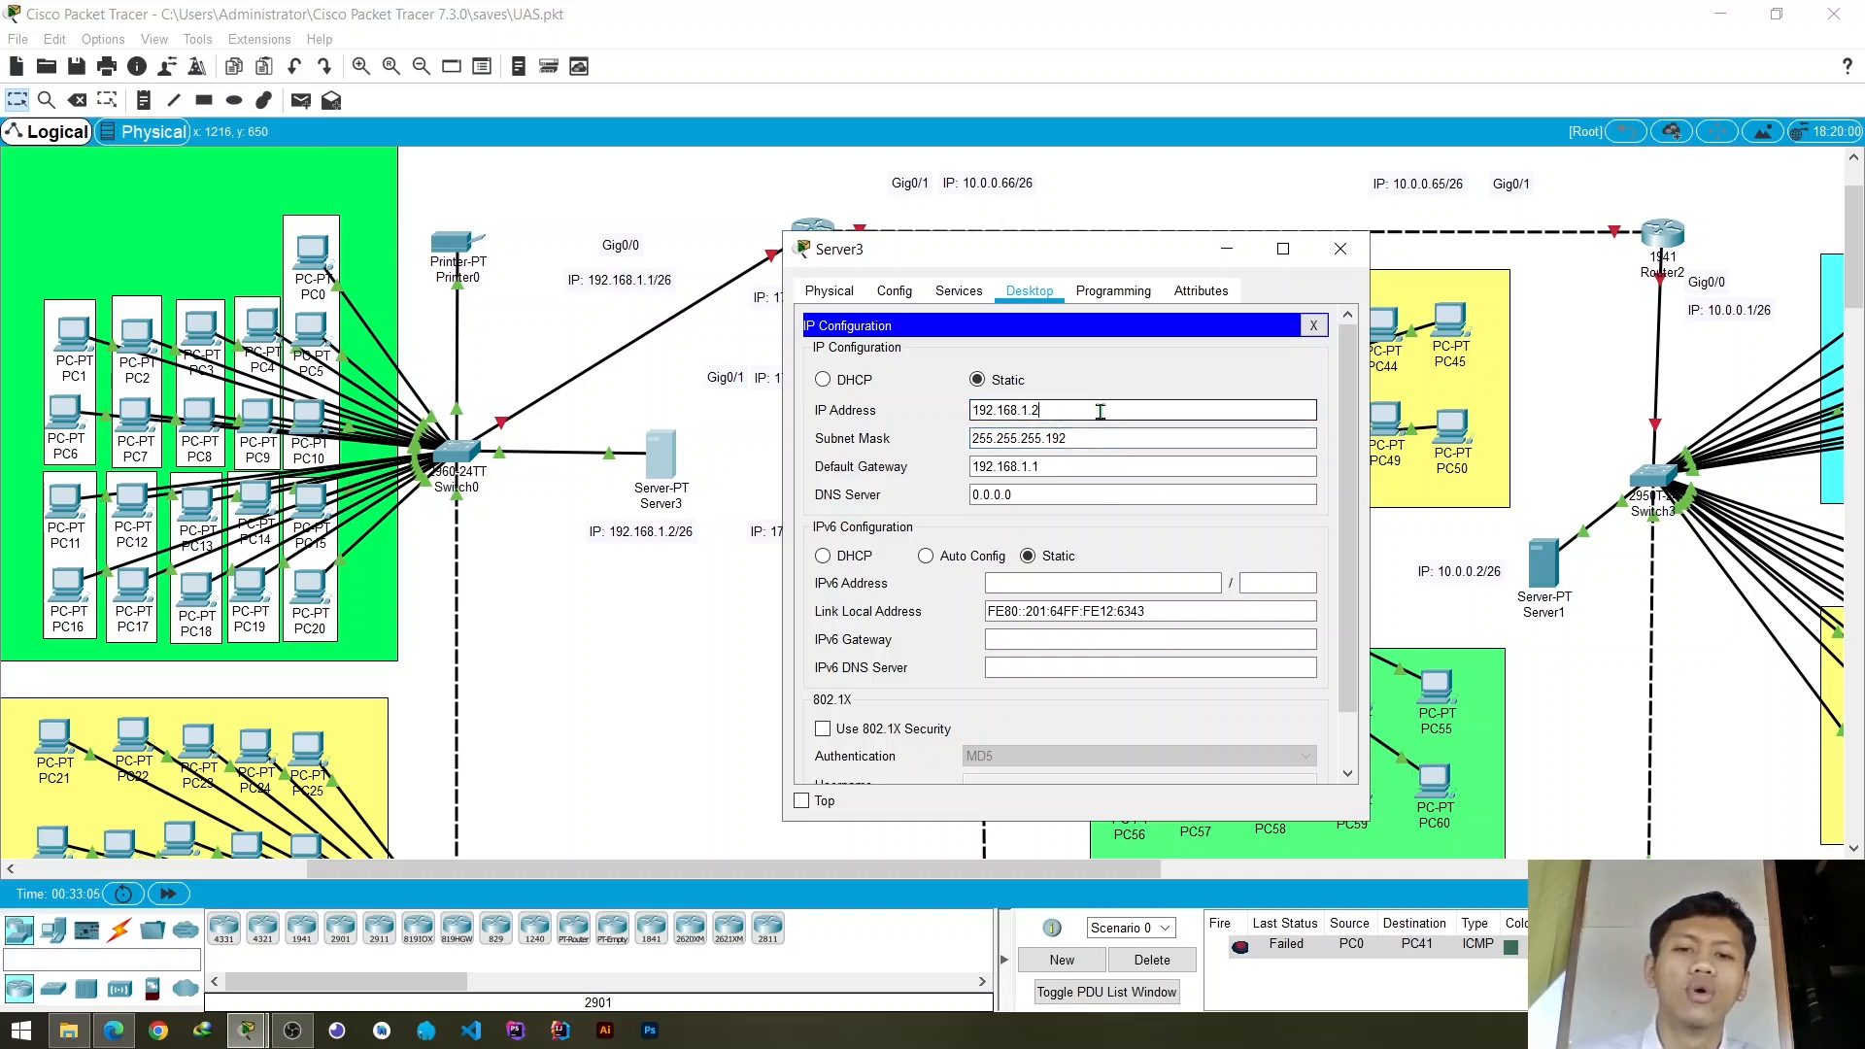
left_click(1101, 438)
left_click(1099, 411)
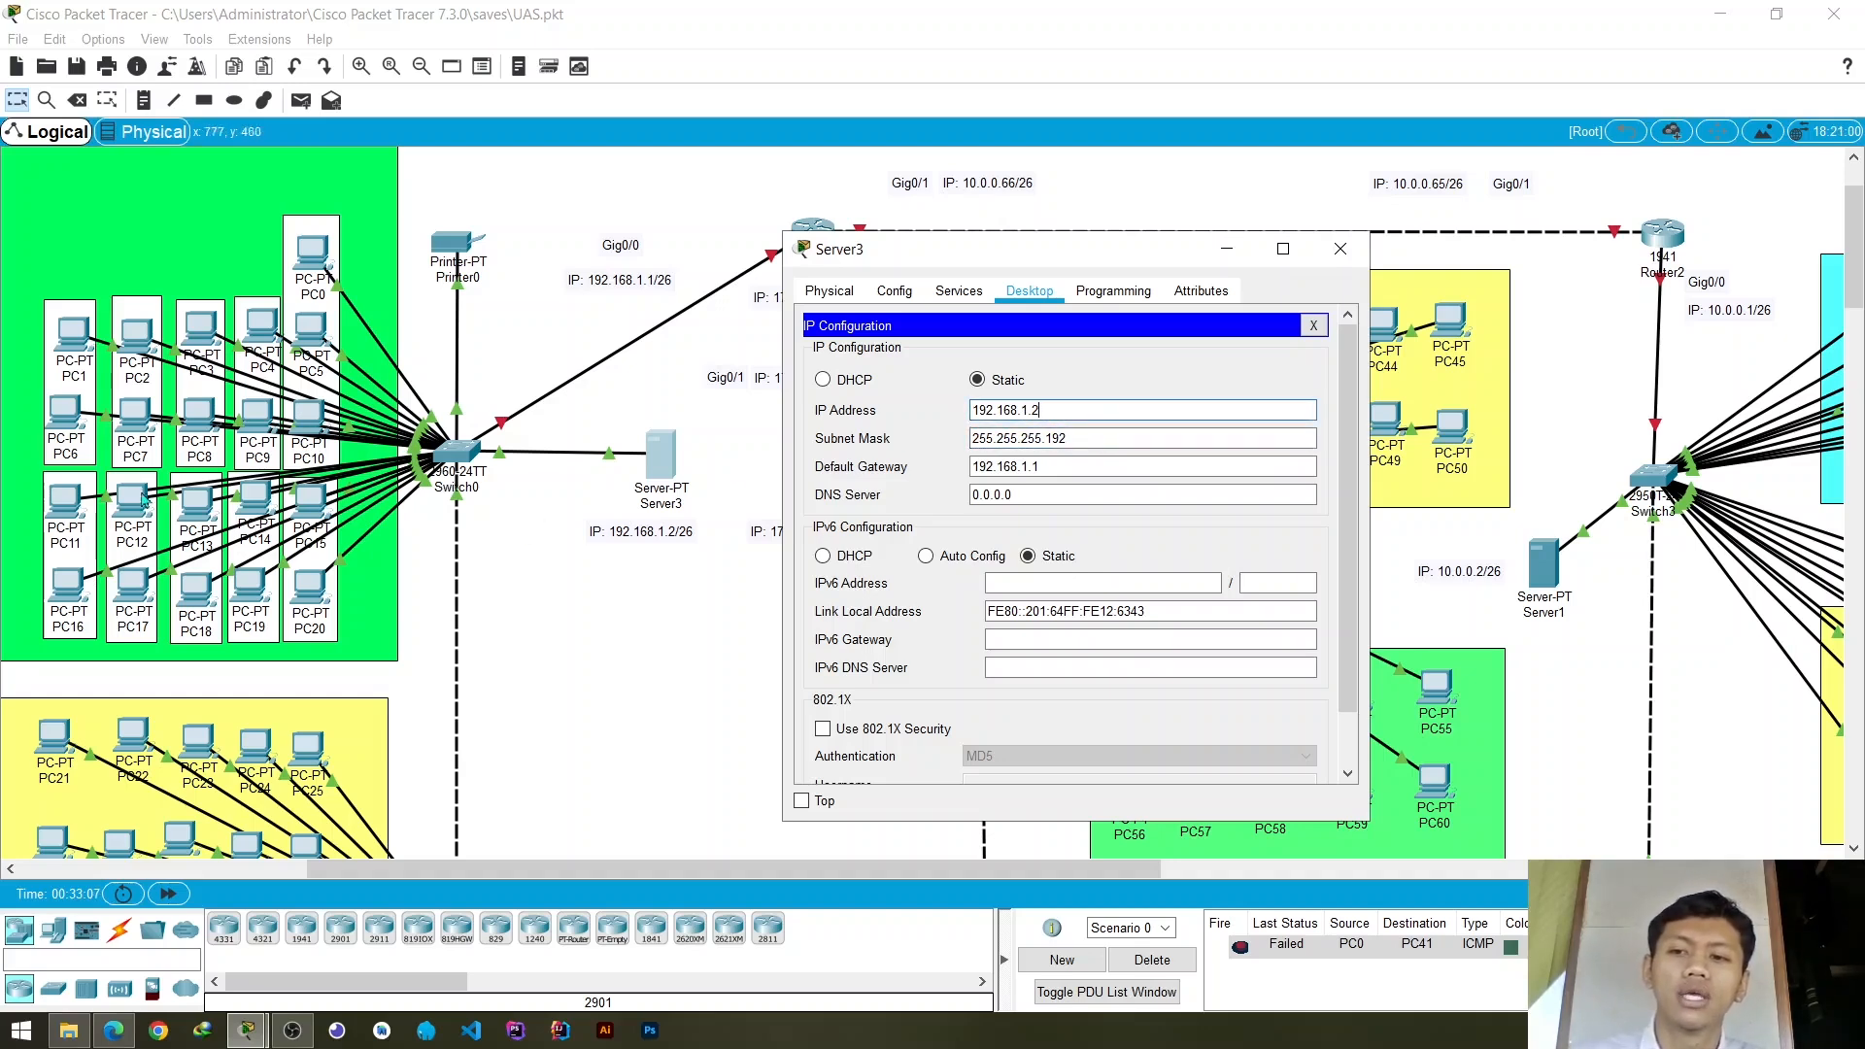
- Review the PC groups in Gedung C and relate them to the last octet of Server3's subnet mask
scroll(282, 500, "down", 3)
scroll(282, 500, "down", 5)
scroll(282, 500, "up", 6)
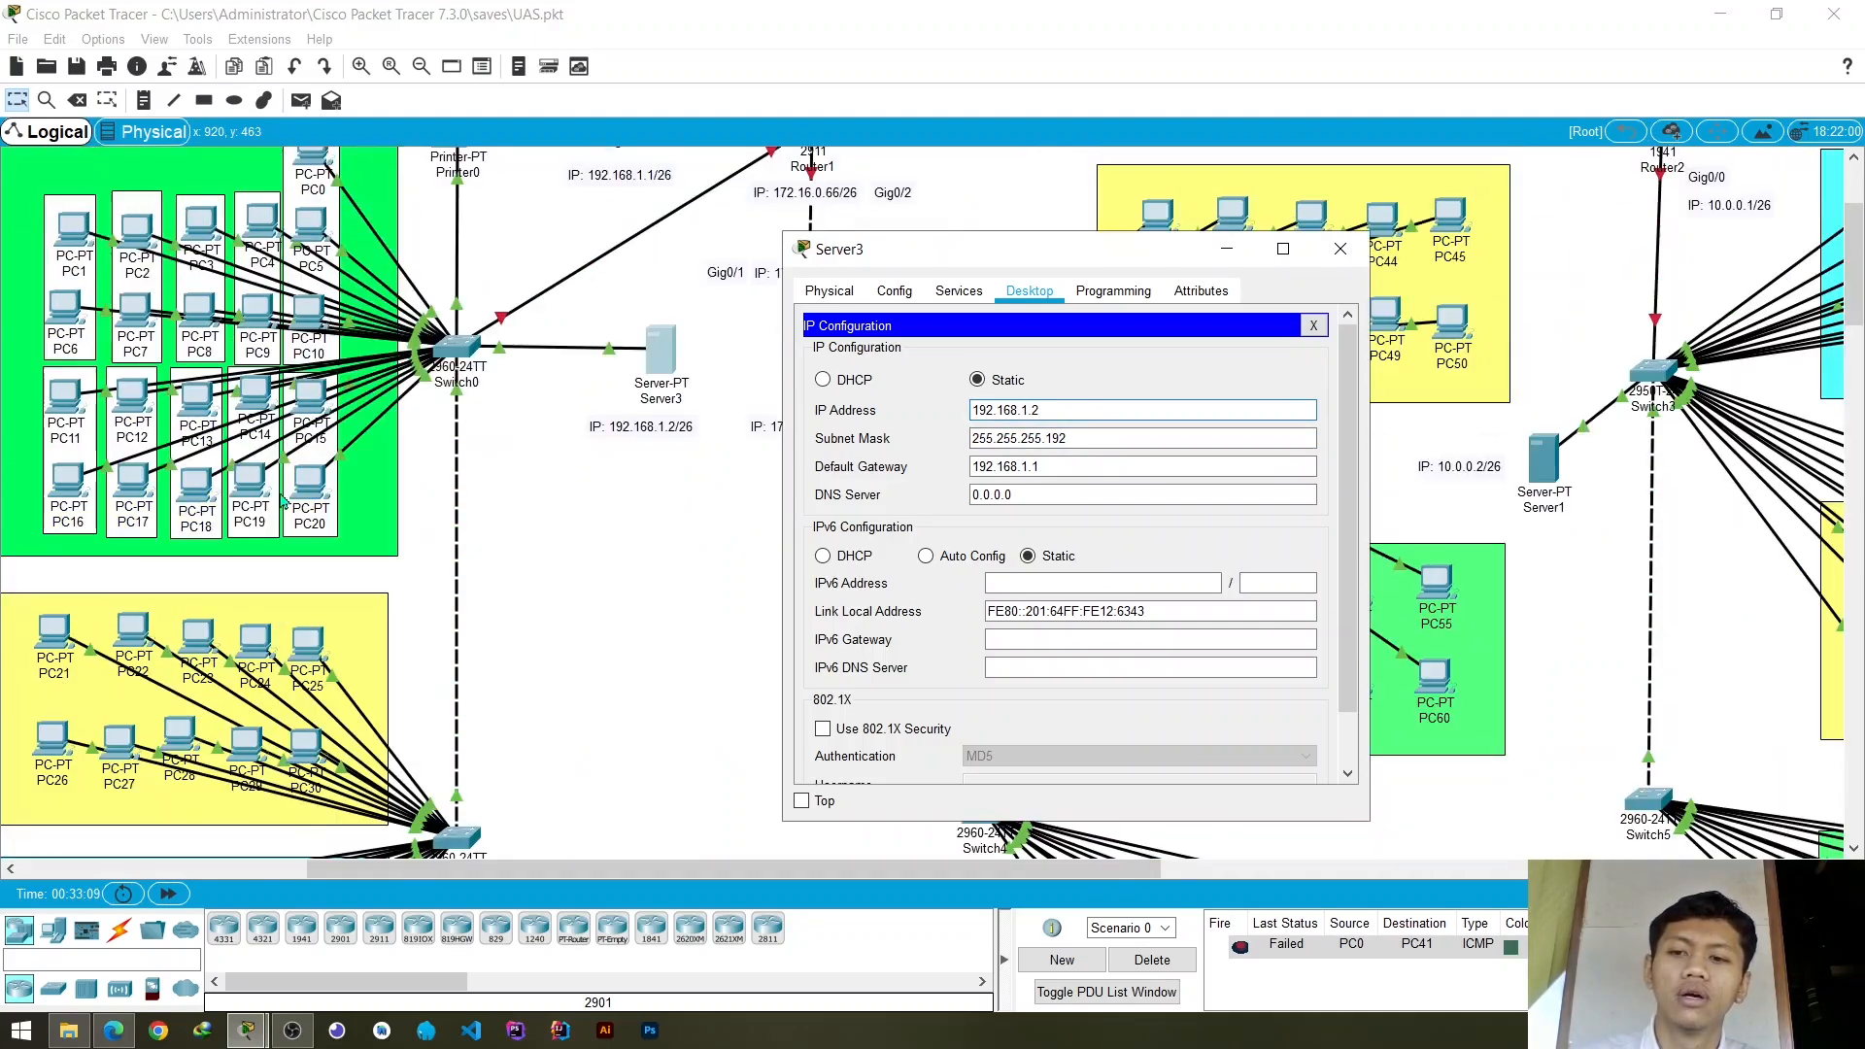
scroll(284, 501, "up", 3)
scroll(297, 456, "down", 3)
scroll(311, 413, "up", 2)
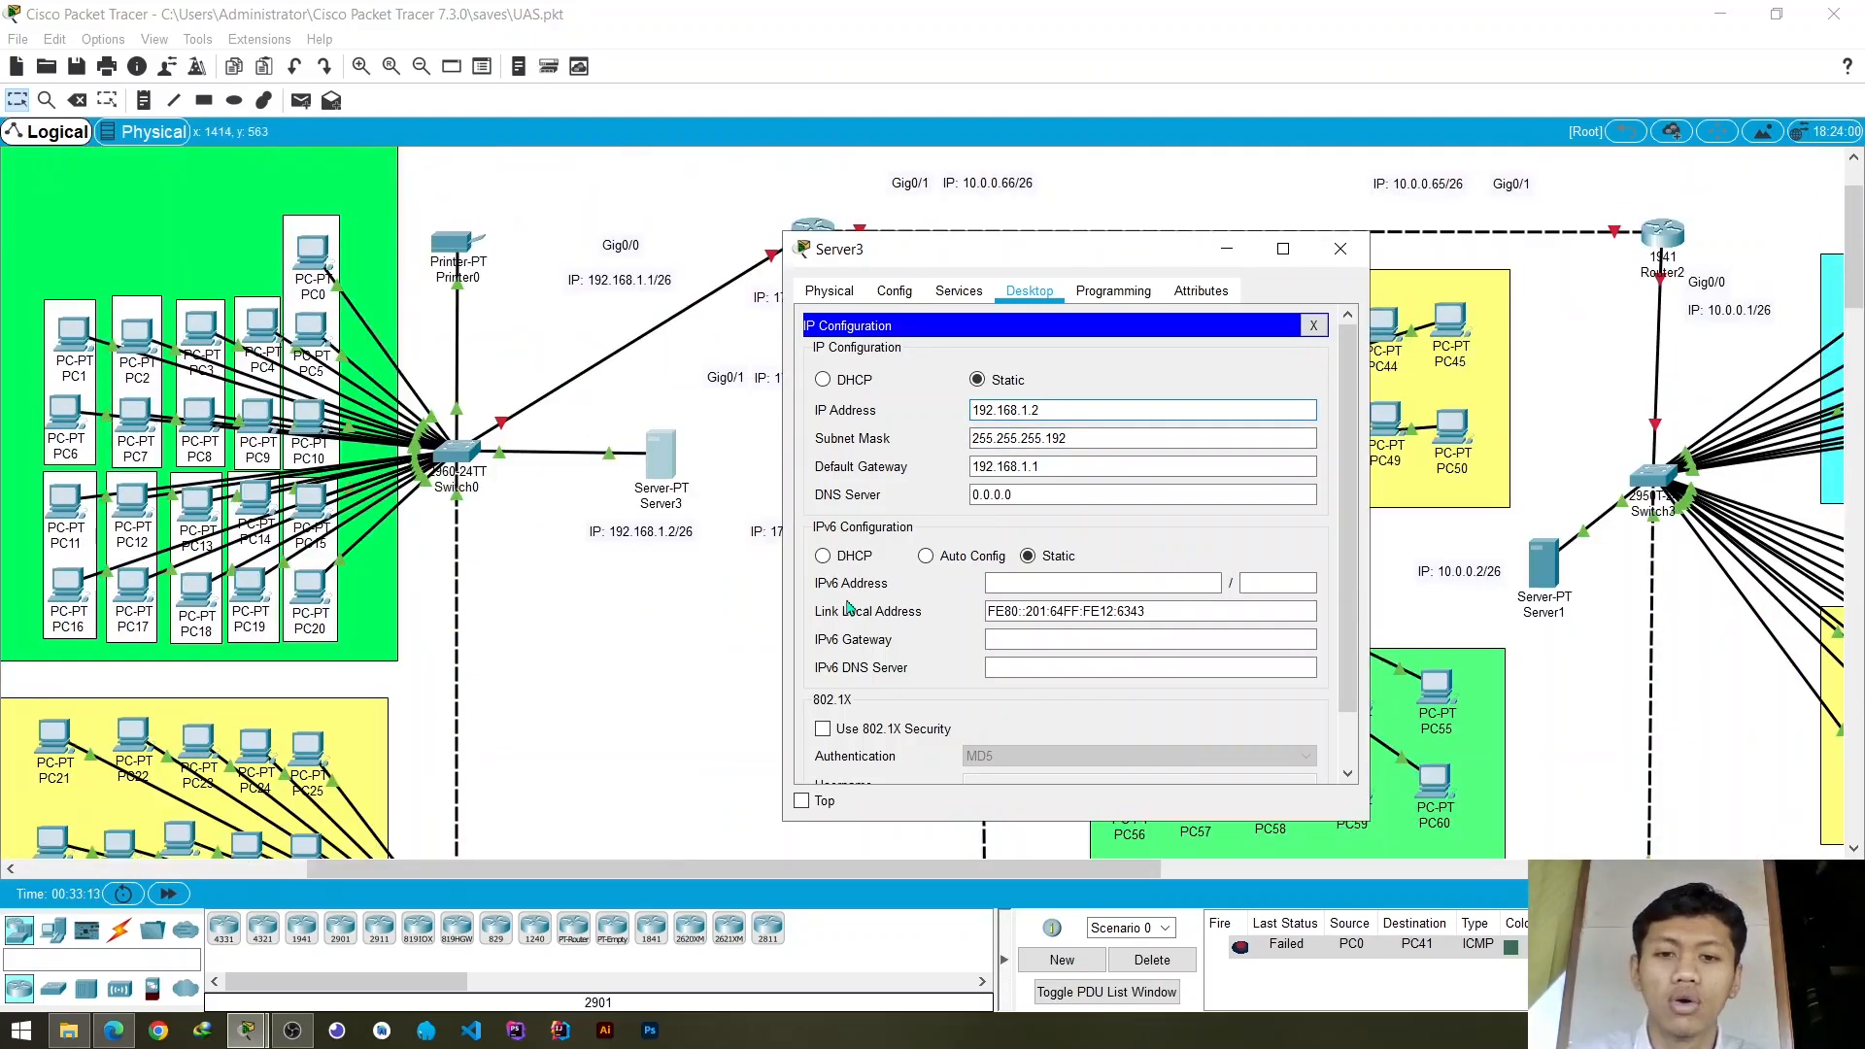
left_click_drag(1069, 439, 1051, 439)
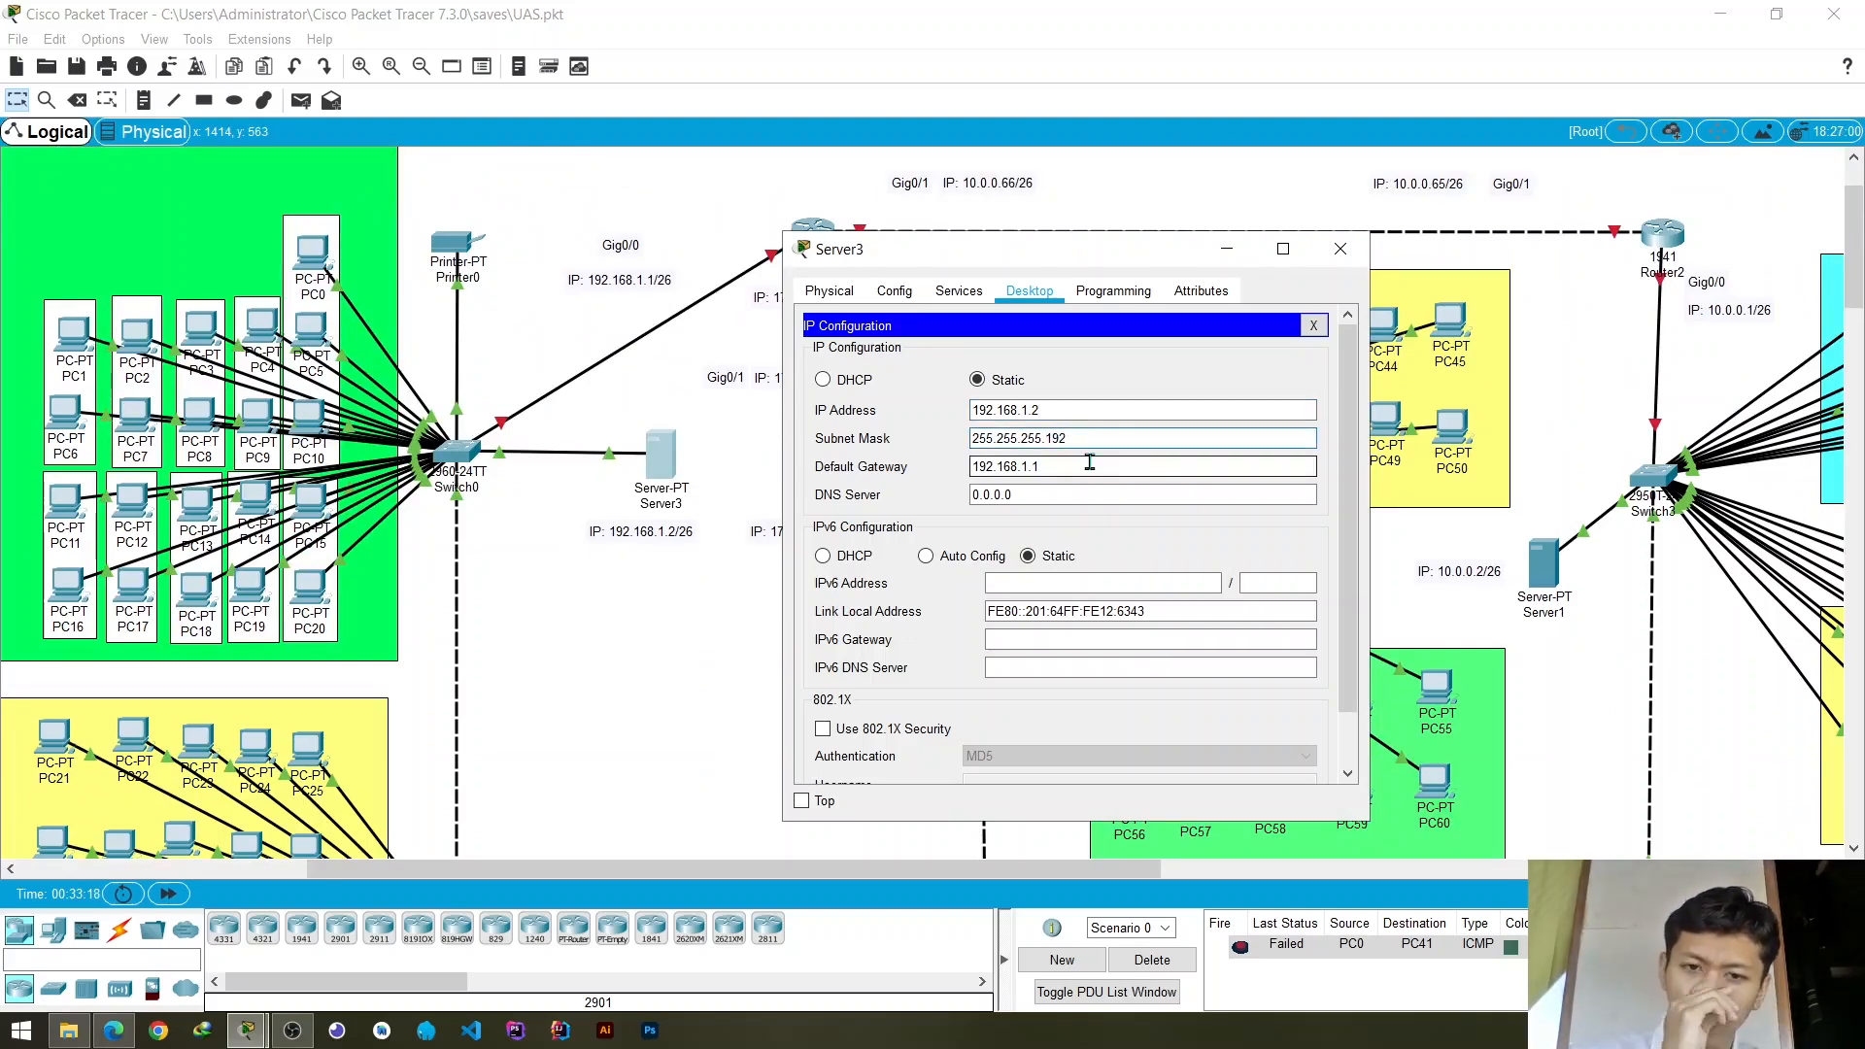
- Compare Server3's default gateway with the address labelled on Router1's Gig0/0 interface
left_click_drag(1128, 255, 971, 283)
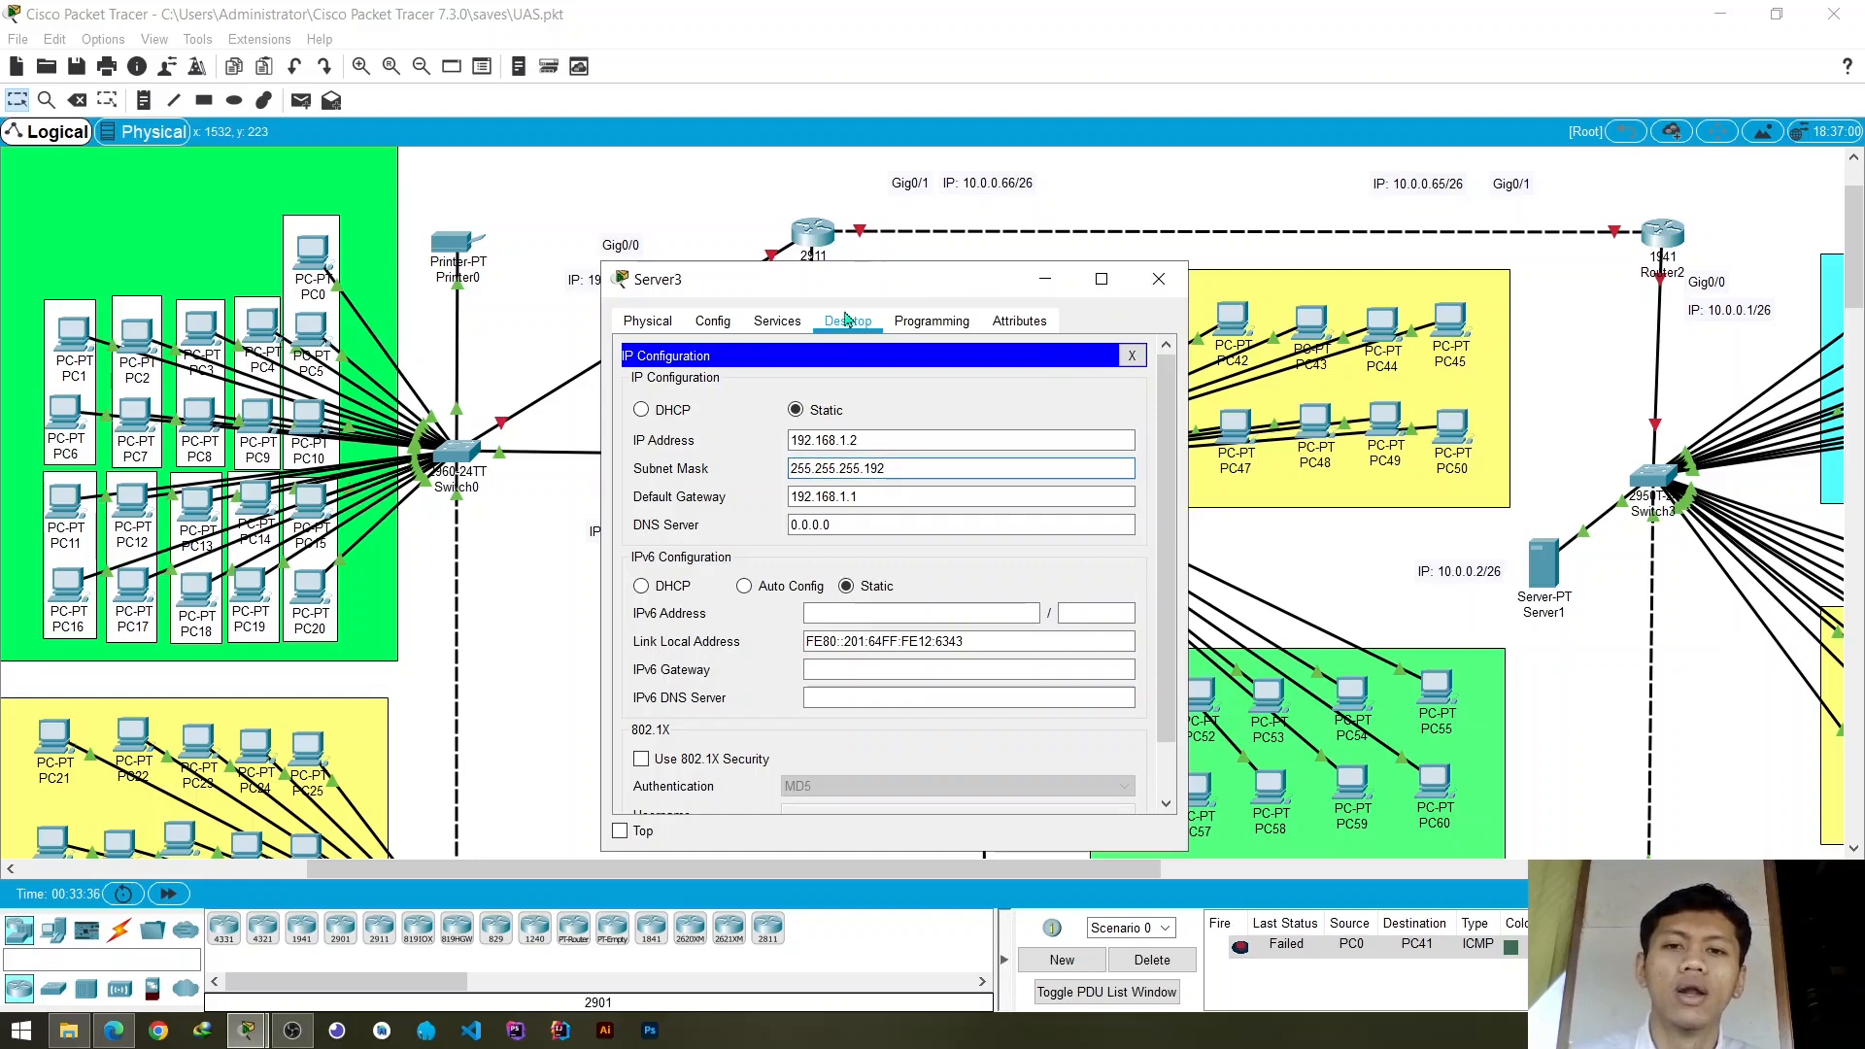
left_click_drag(916, 288, 859, 288)
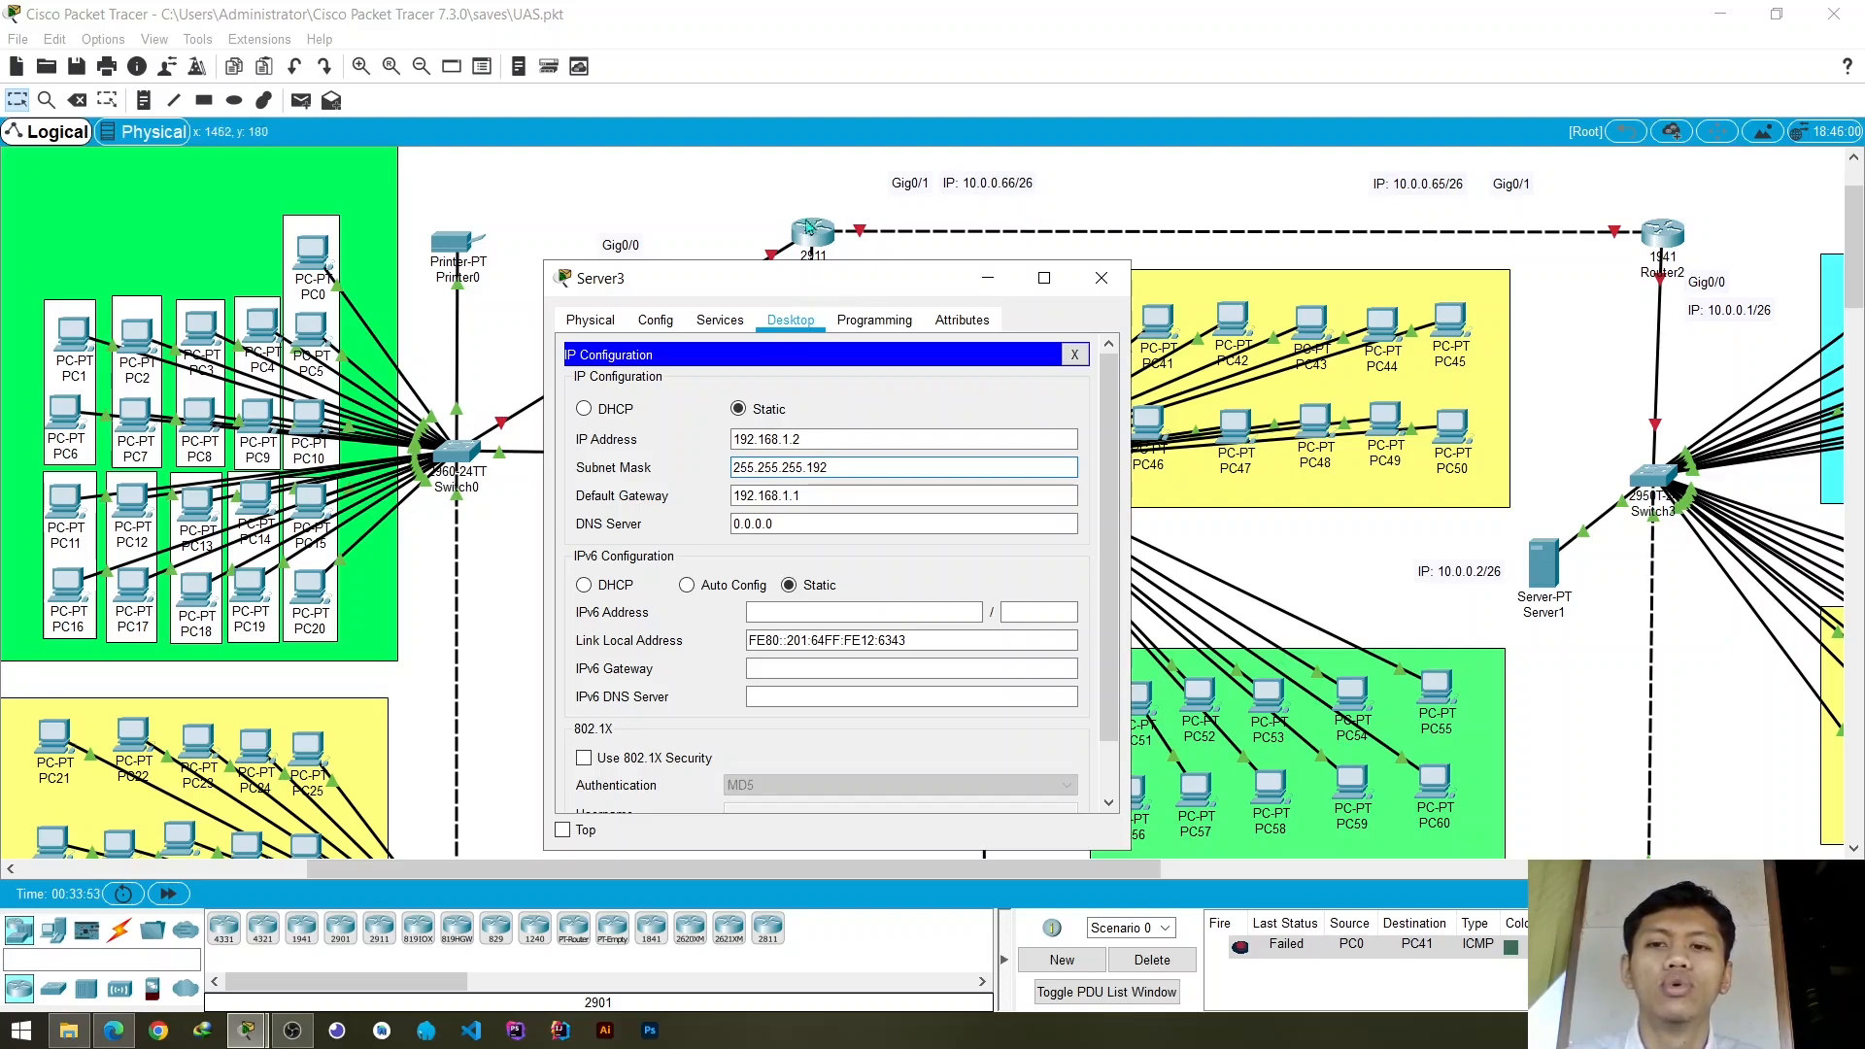
left_click_drag(792, 279, 1177, 324)
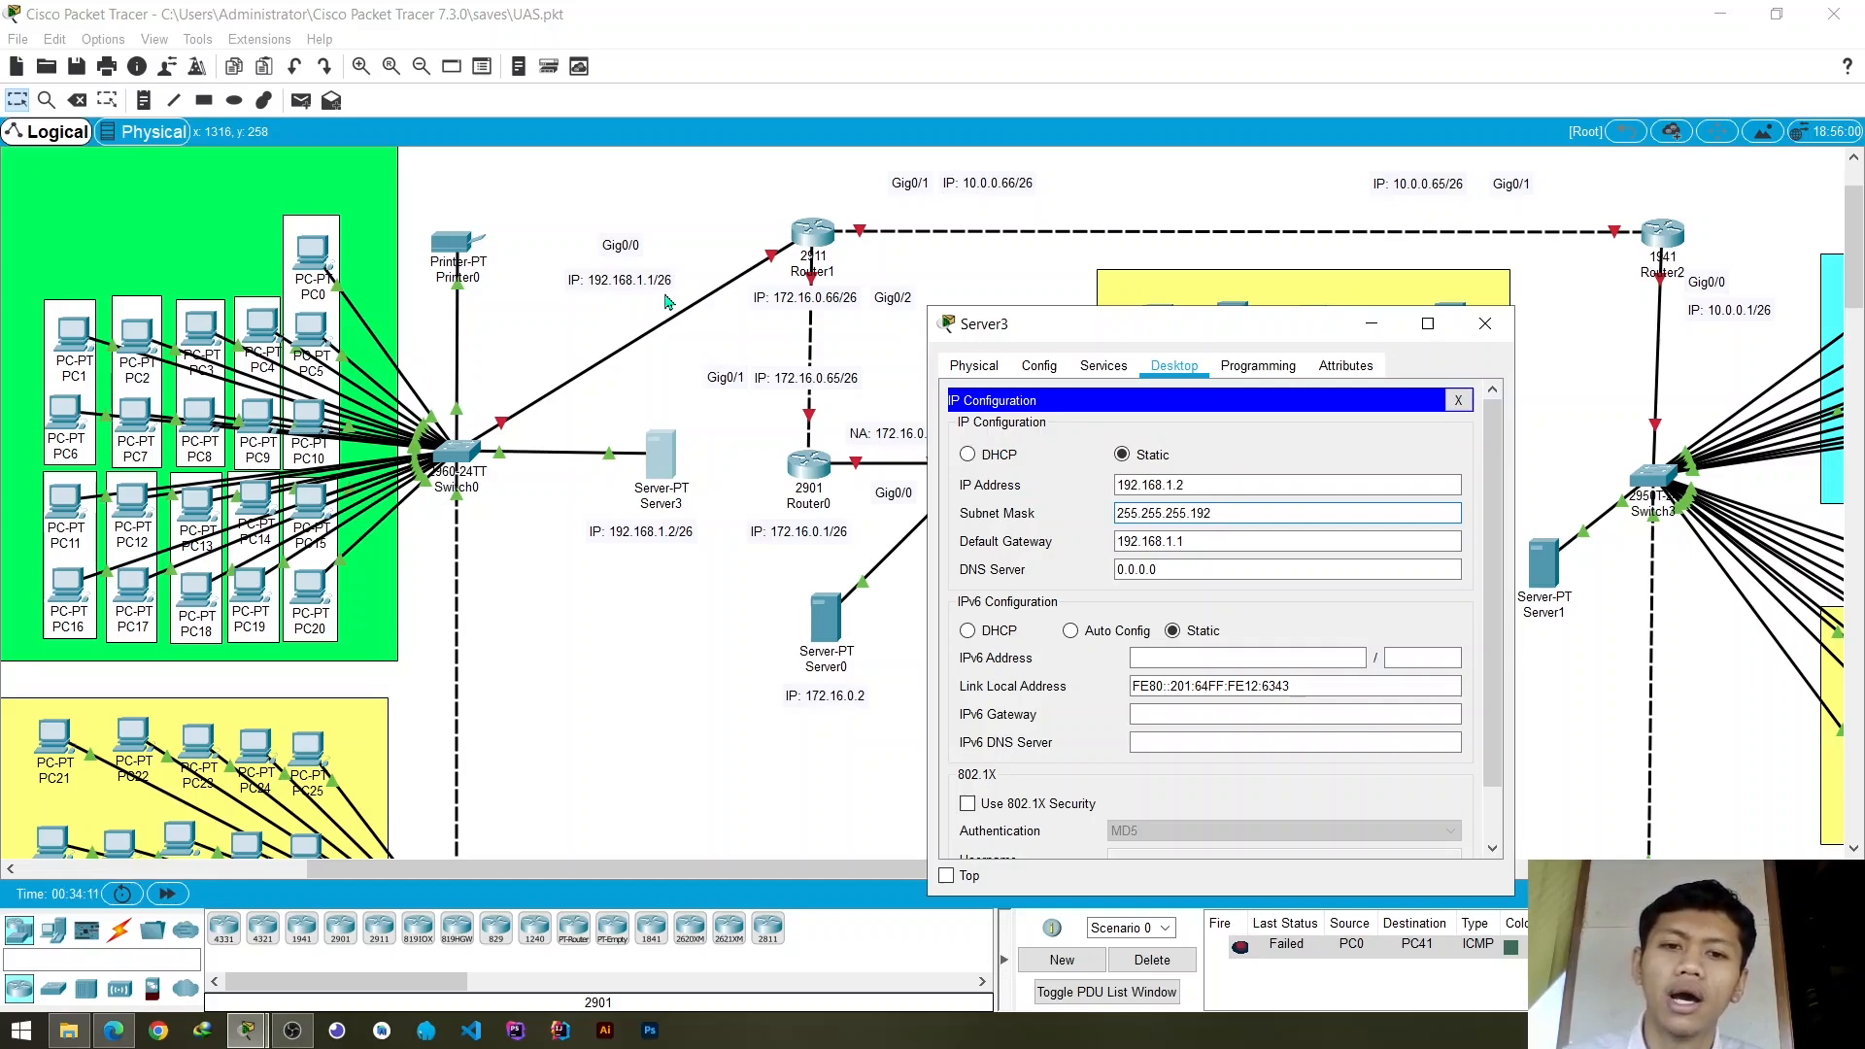
left_click_drag(1197, 333, 885, 329)
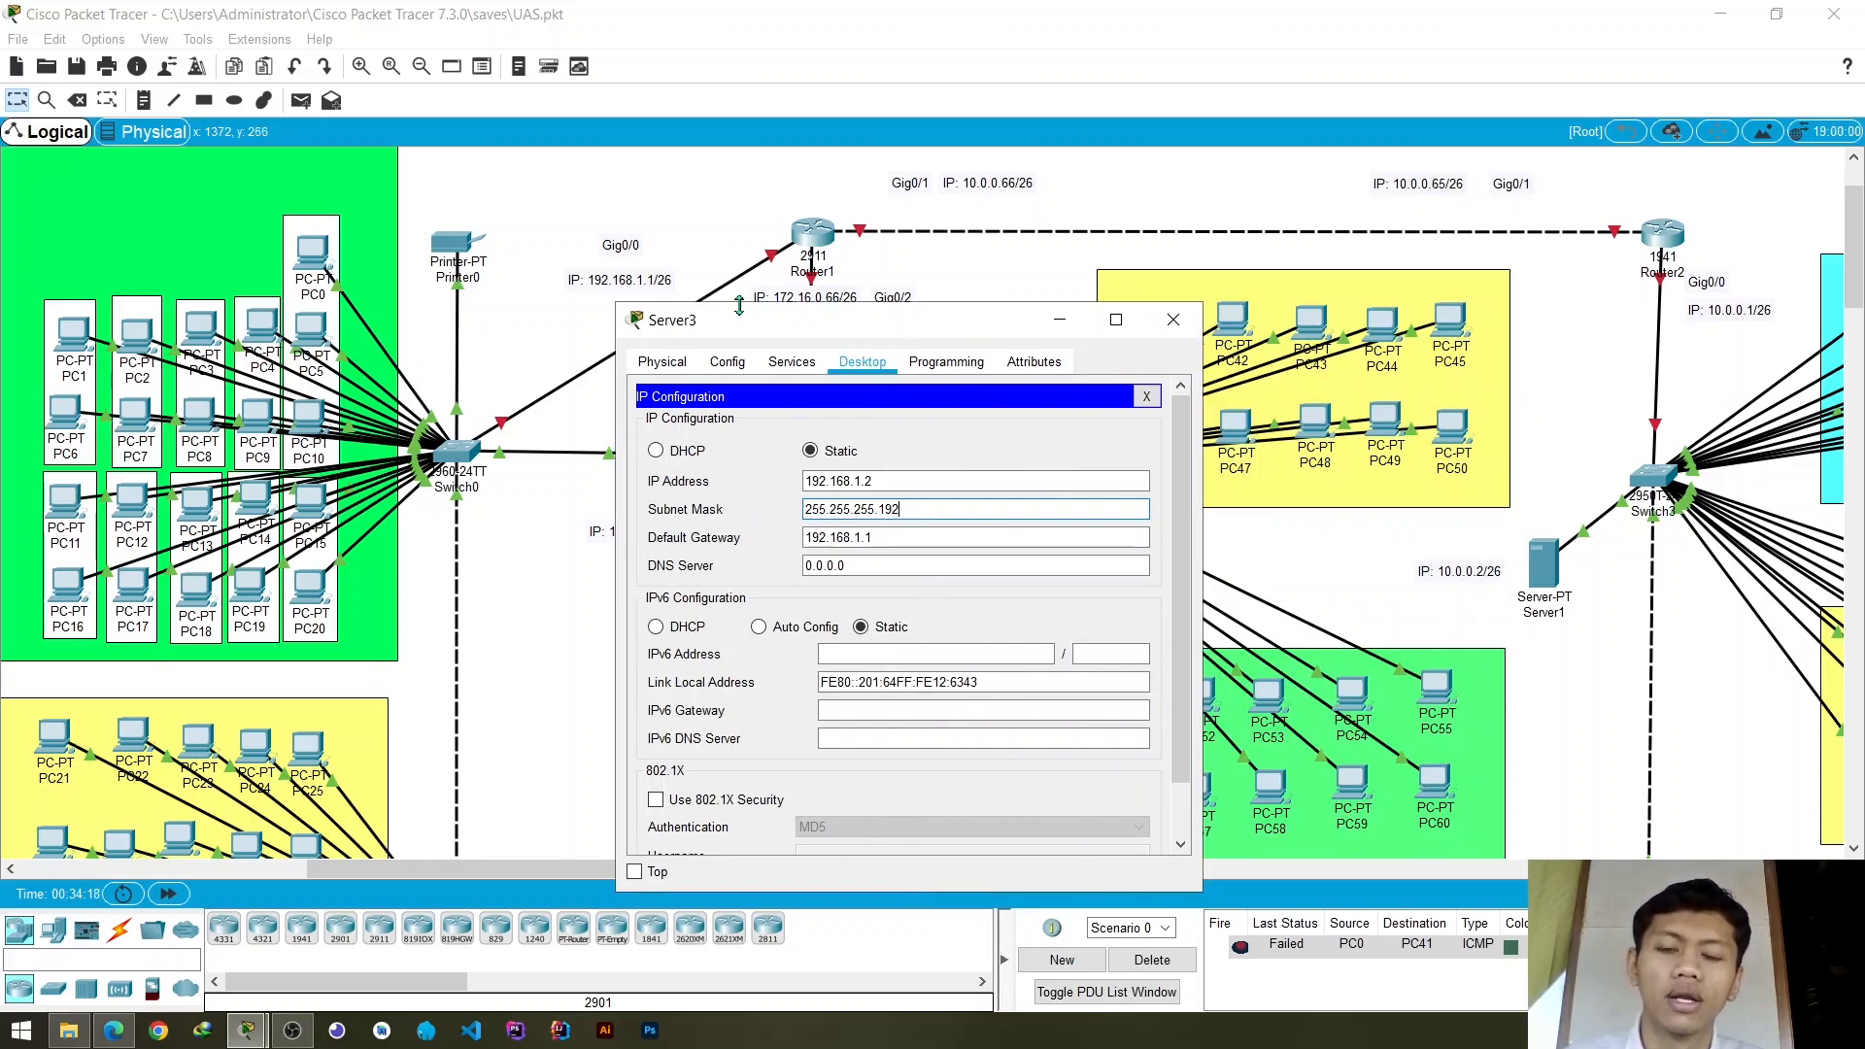
left_click_drag(976, 324, 721, 322)
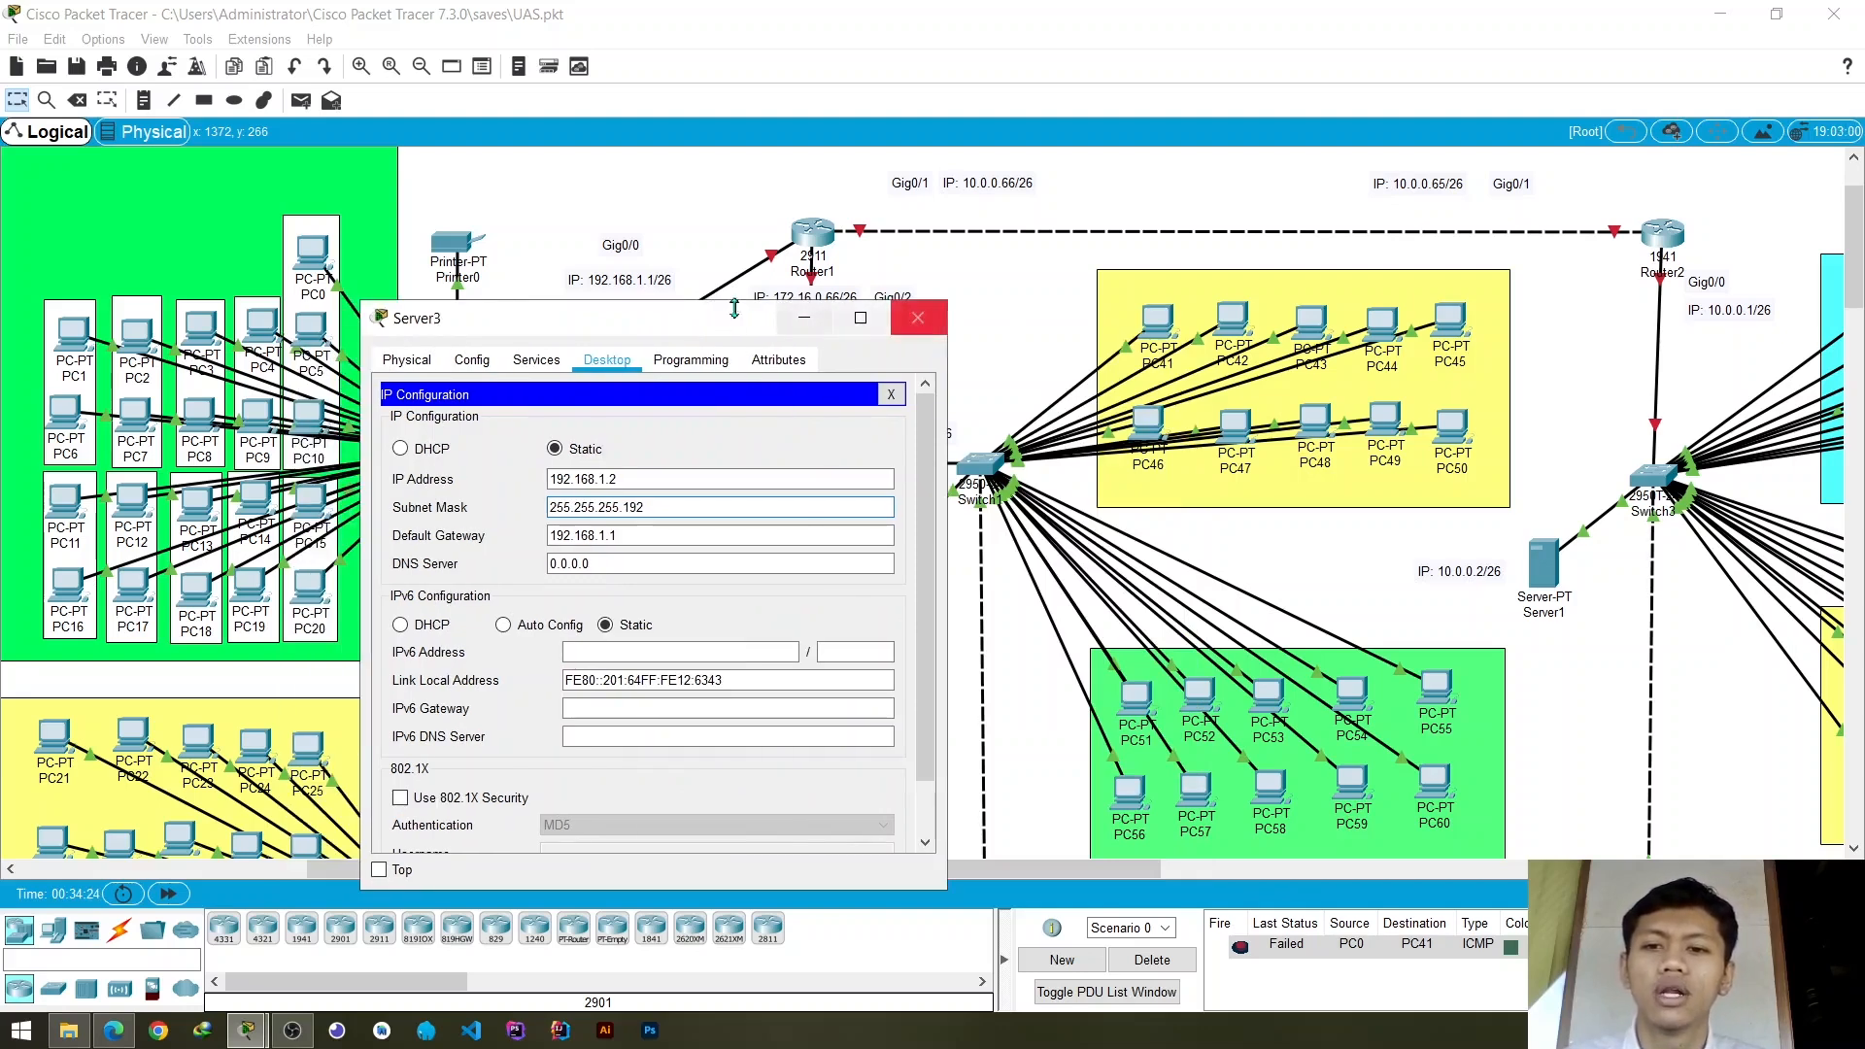
left_click(659, 532)
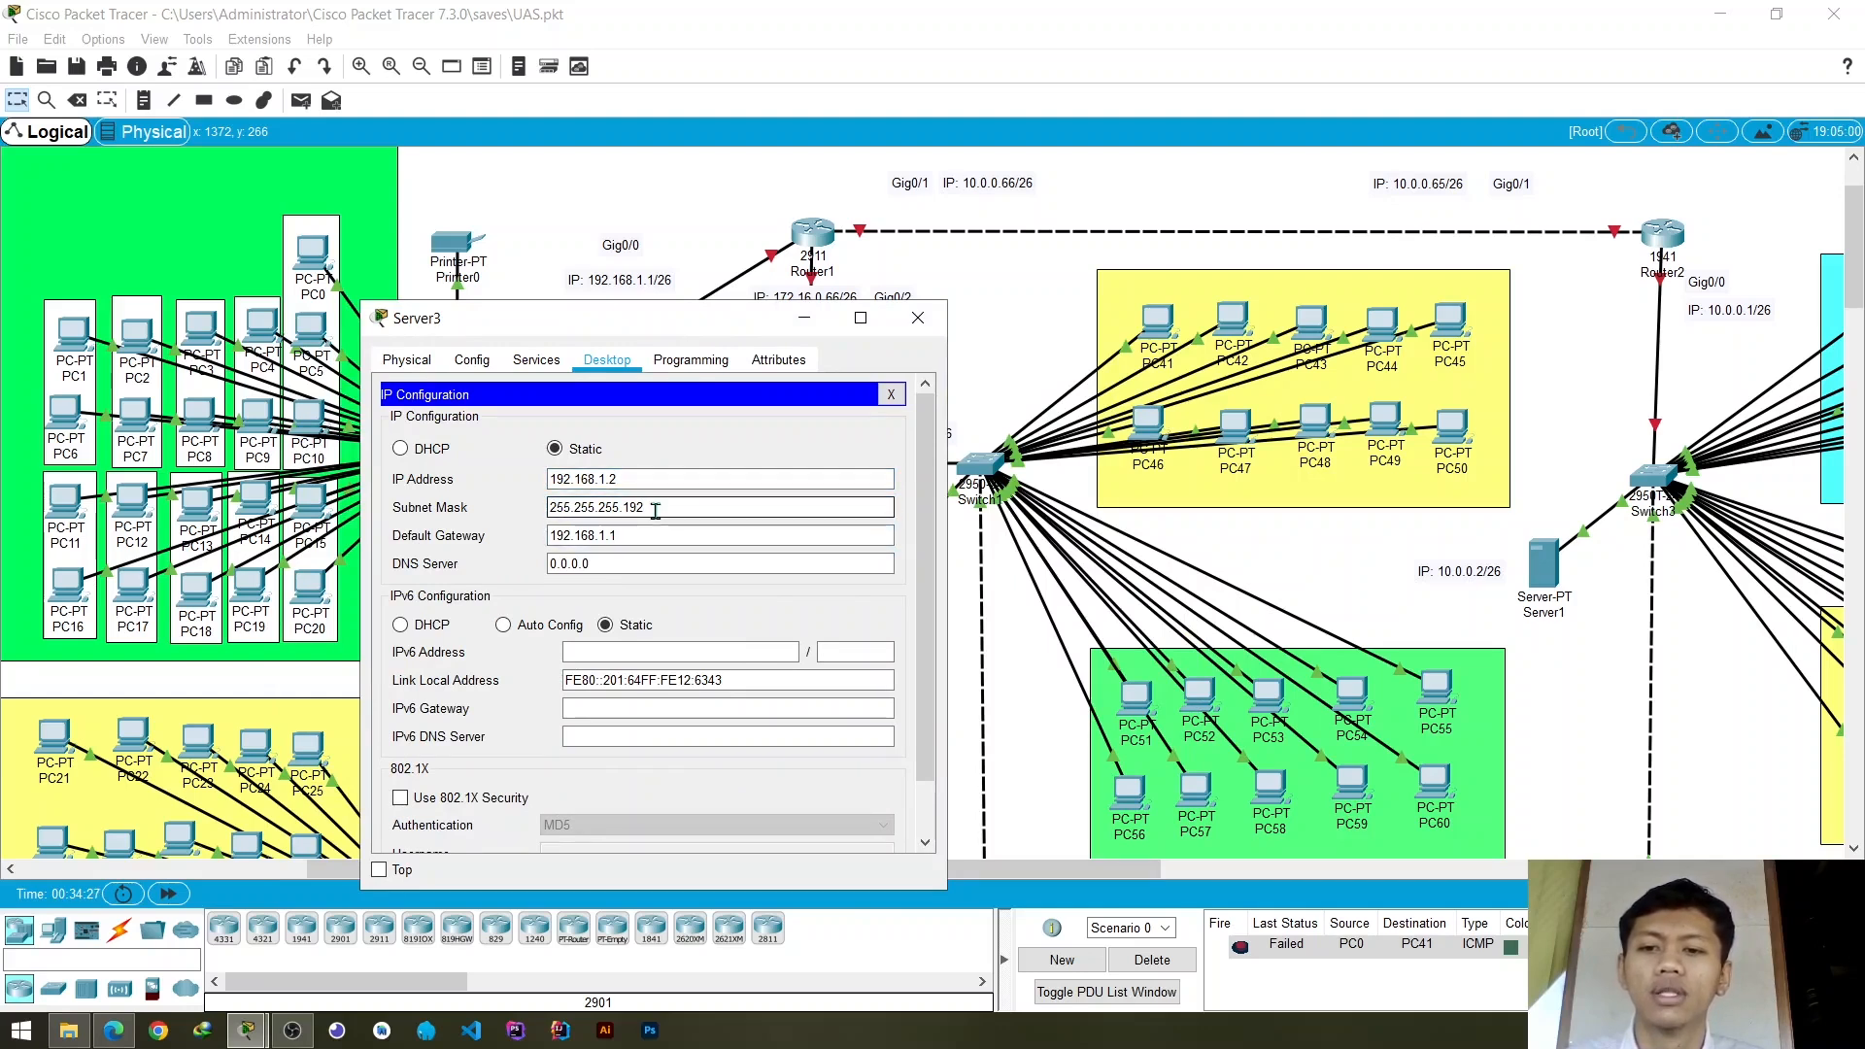
left_click_drag(638, 534, 516, 539)
left_click(491, 541)
left_click(627, 535)
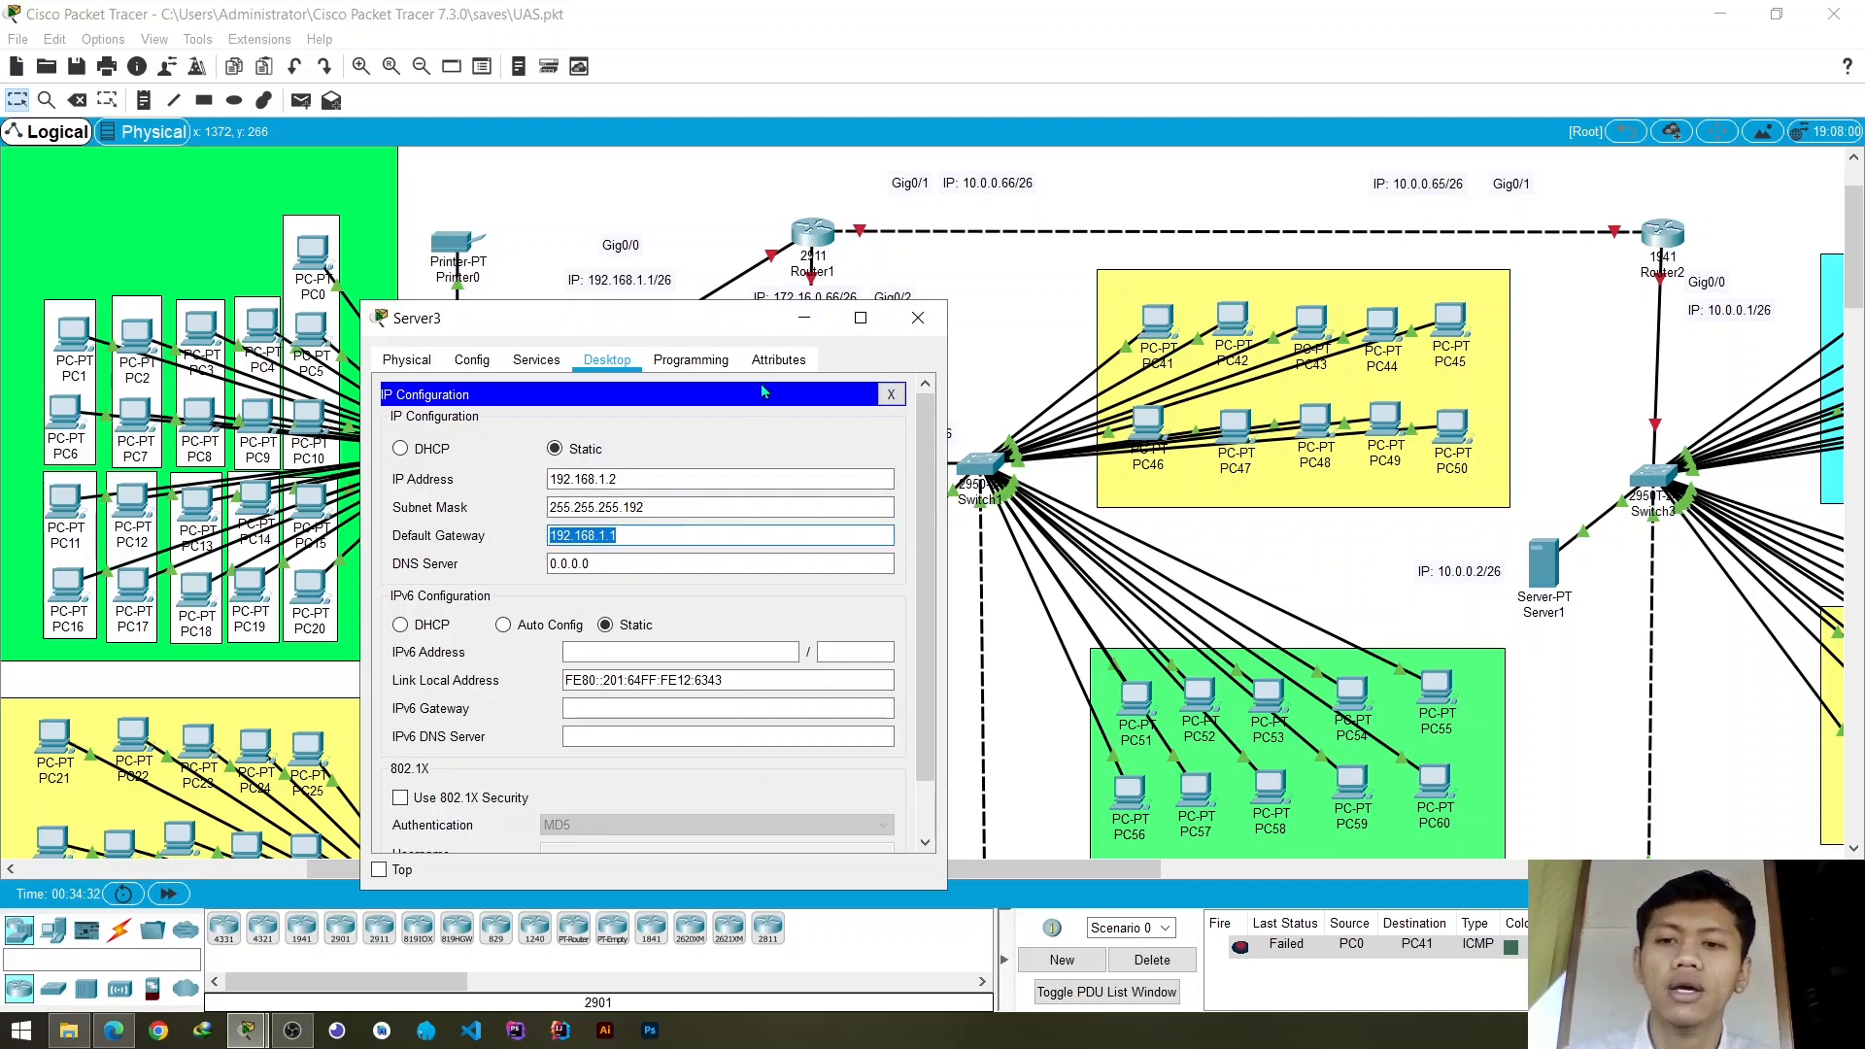
- Open Server3's DHCP service settings and check the default gateway of serverPool
left_click(474, 367)
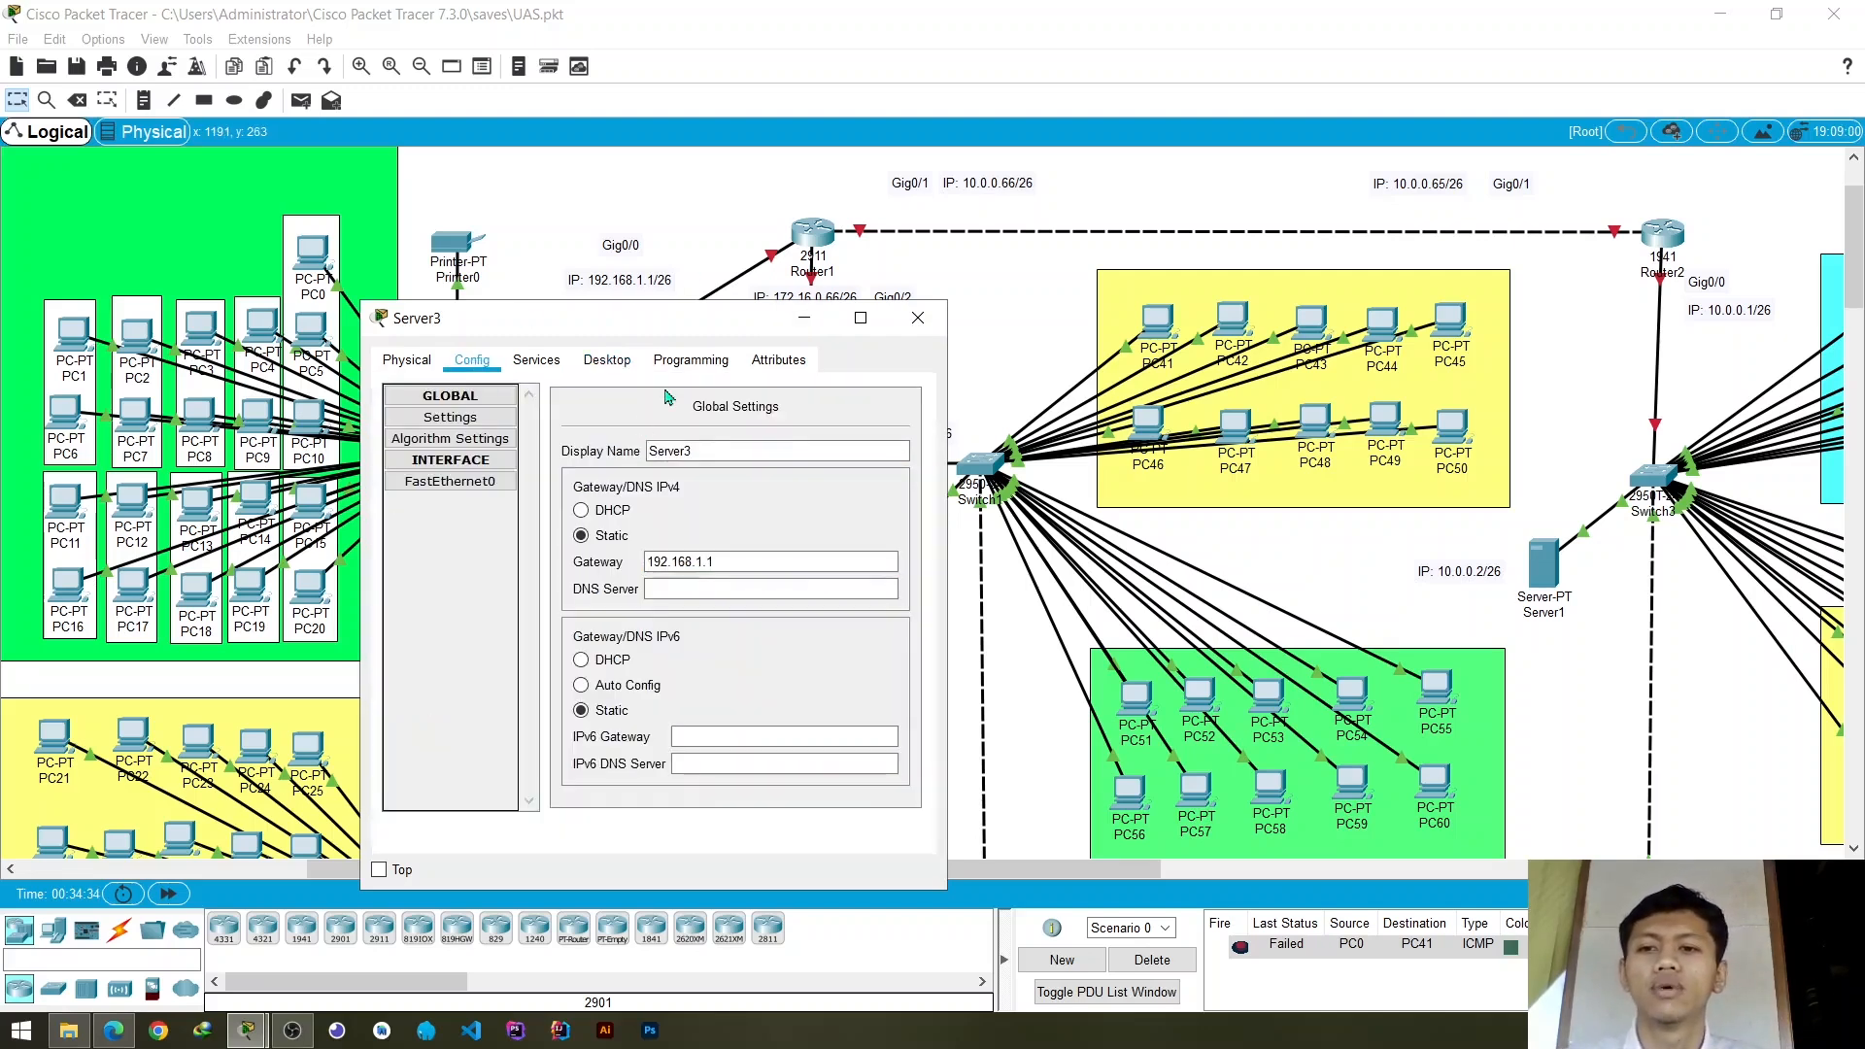
left_click(542, 369)
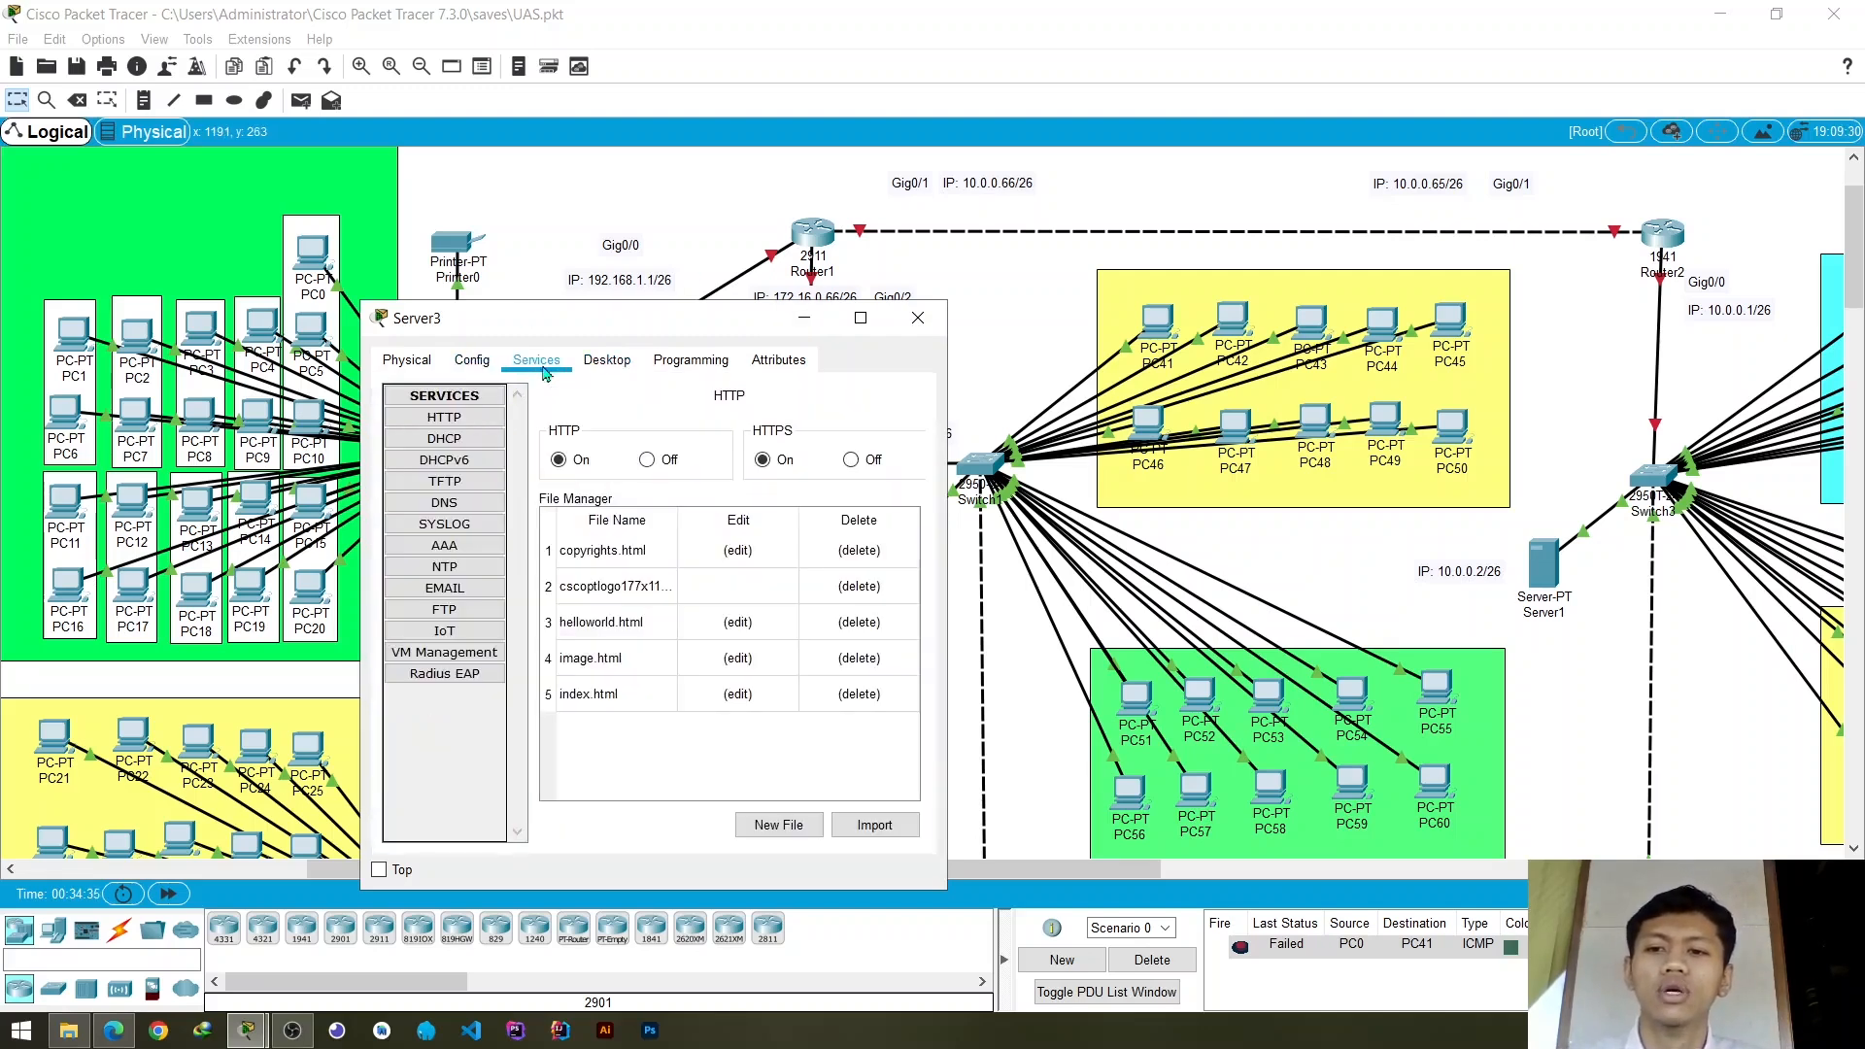
left_click(445, 438)
left_click(835, 486)
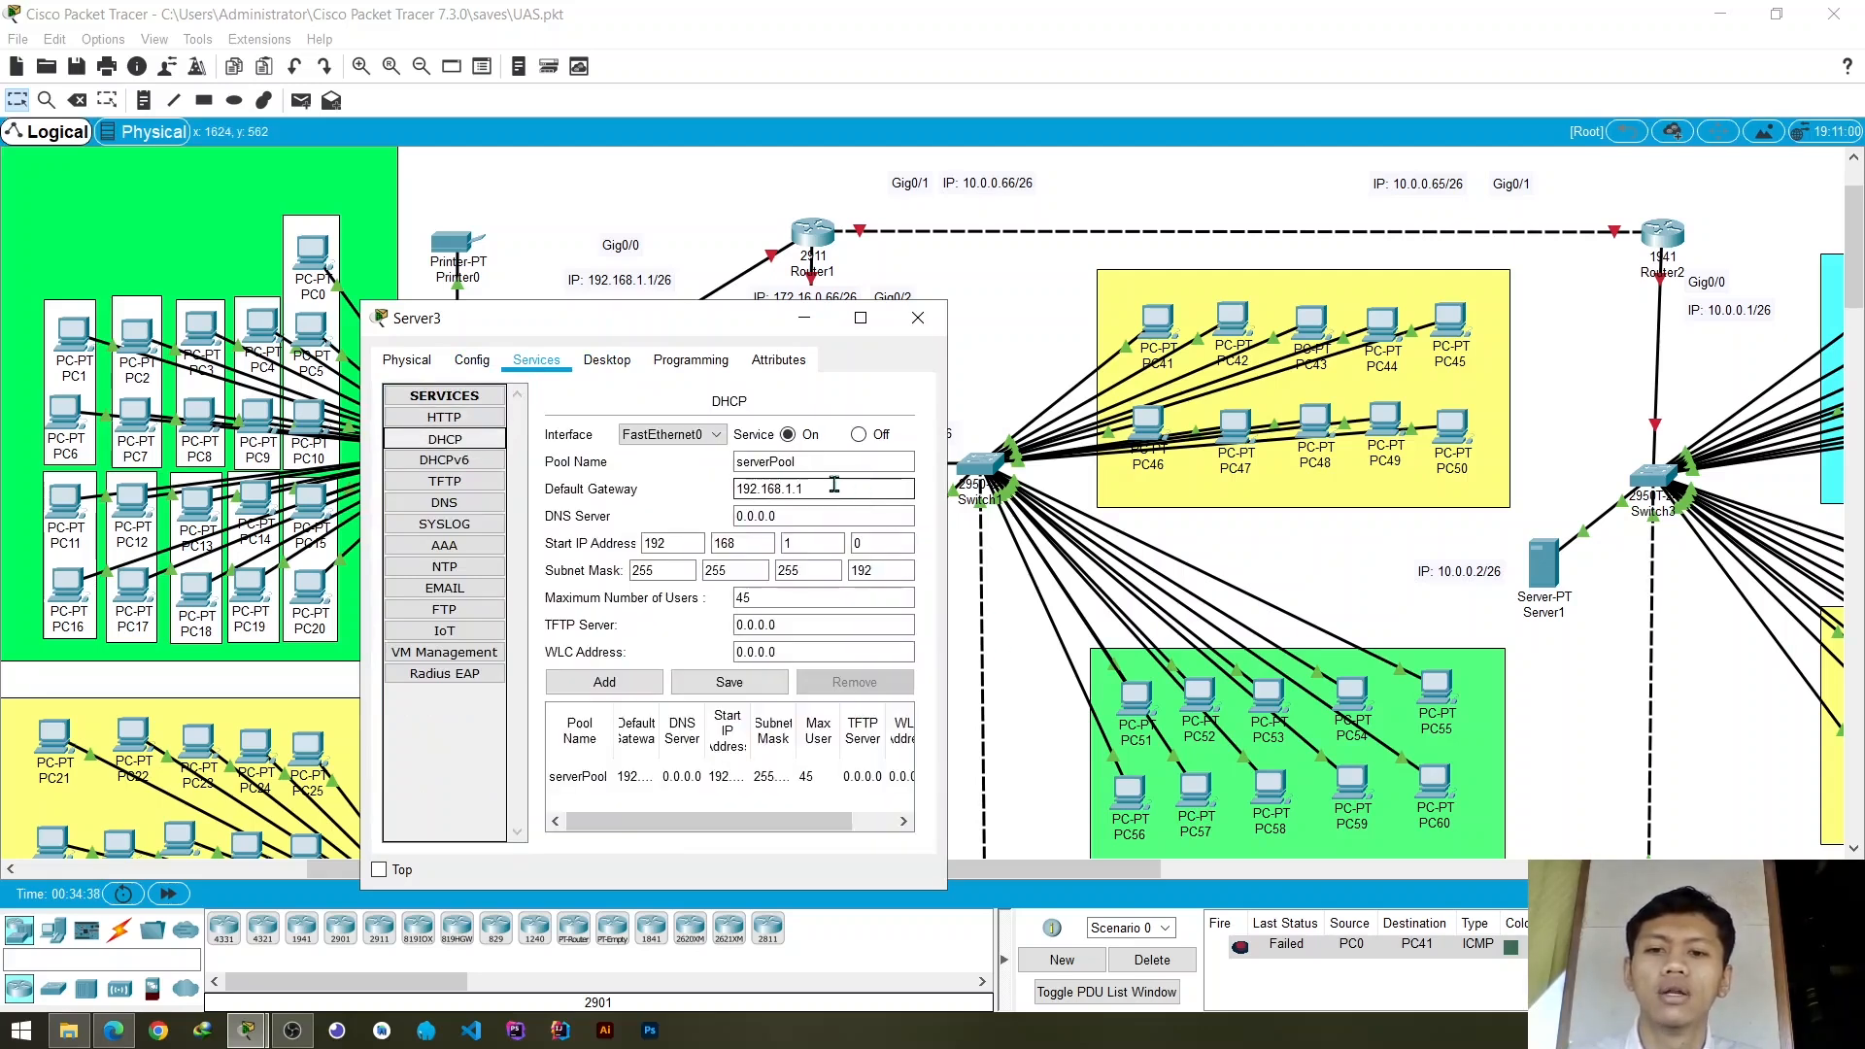
left_click_drag(834, 486, 709, 492)
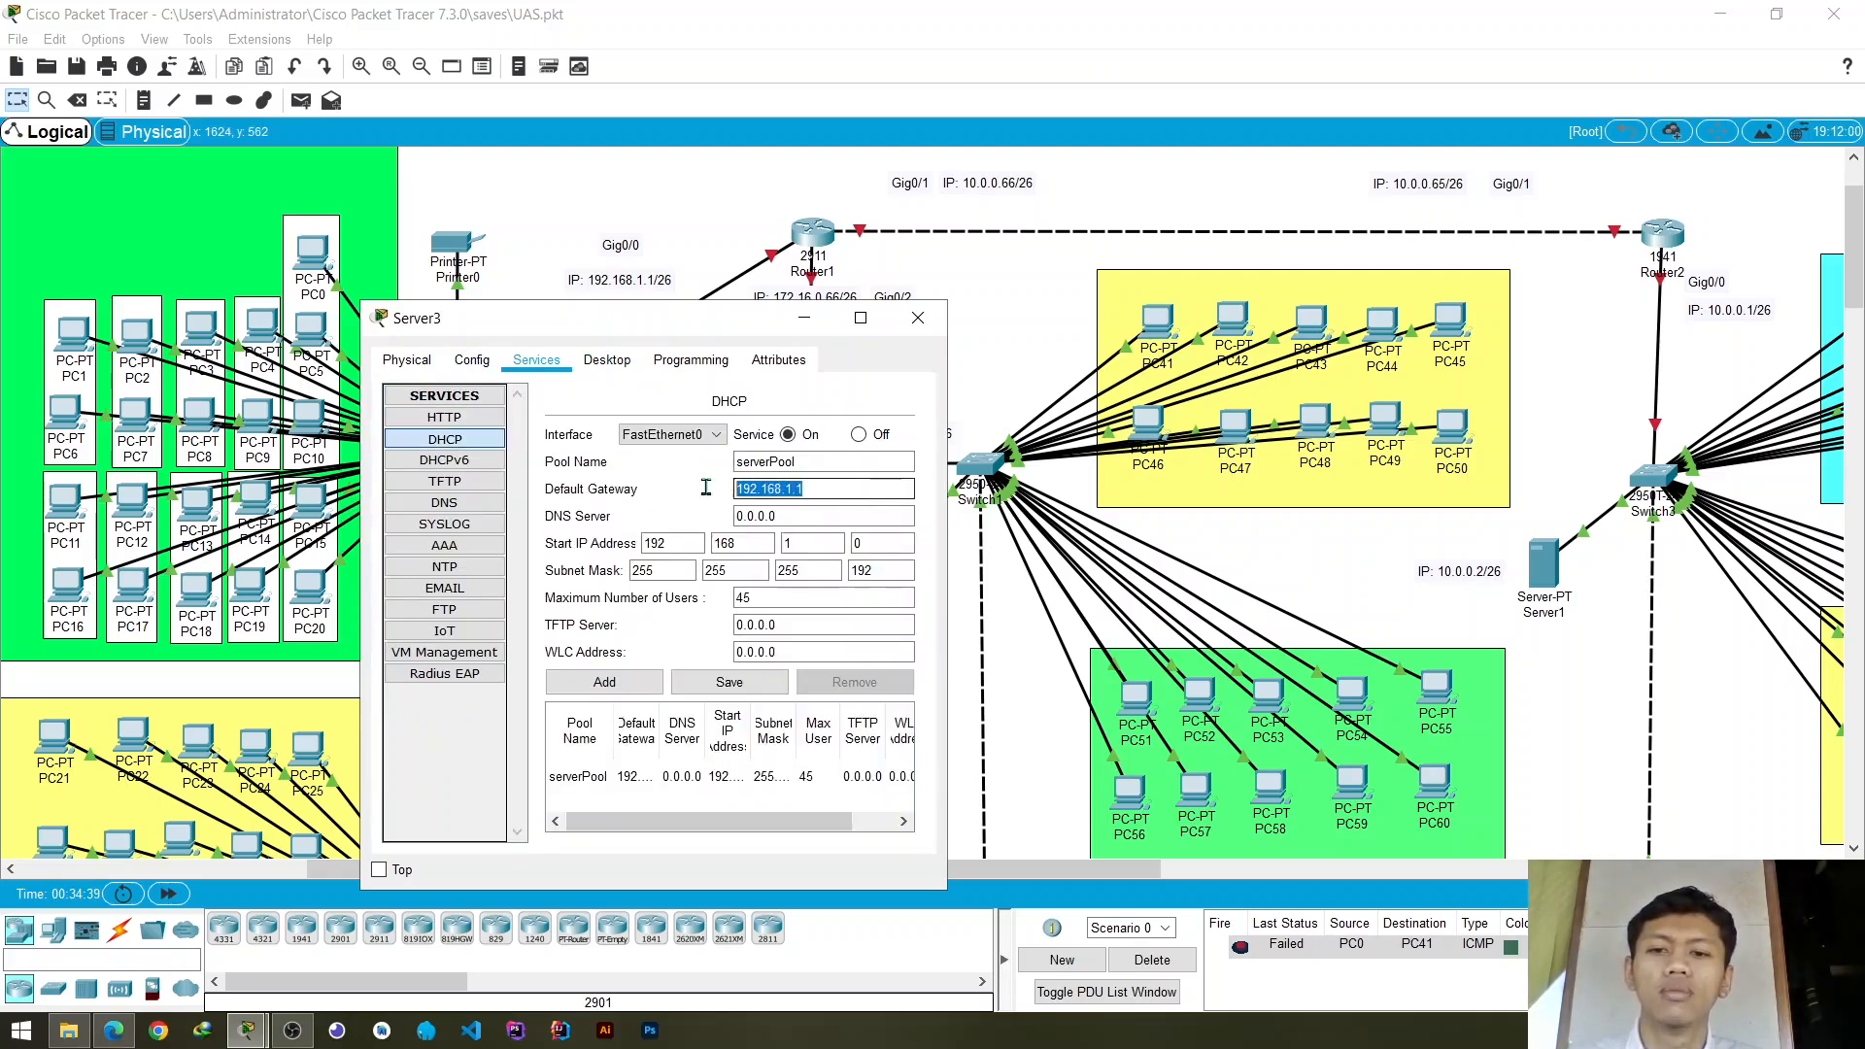
left_click_drag(826, 490, 735, 490)
left_click(807, 491)
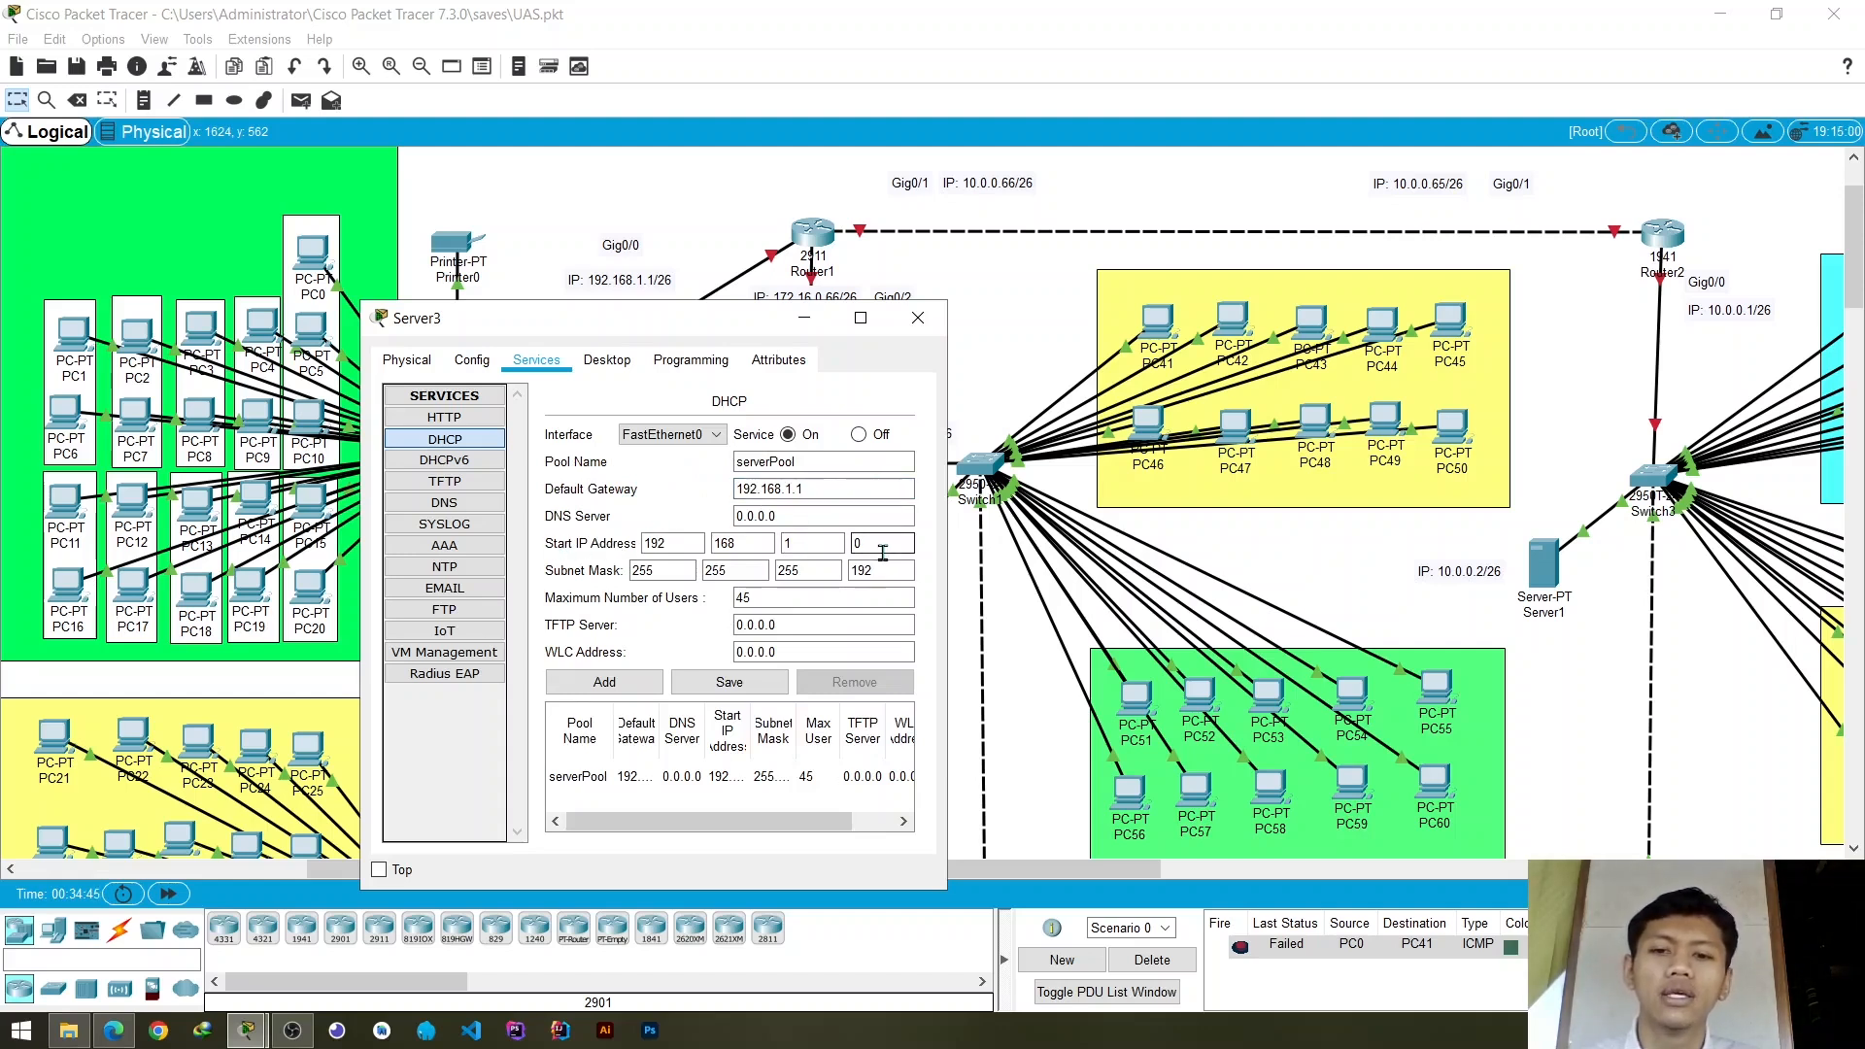
- Set serverPool's start IP address to 192.168.1.3, save the pool, and close Server3's window
left_click(819, 535)
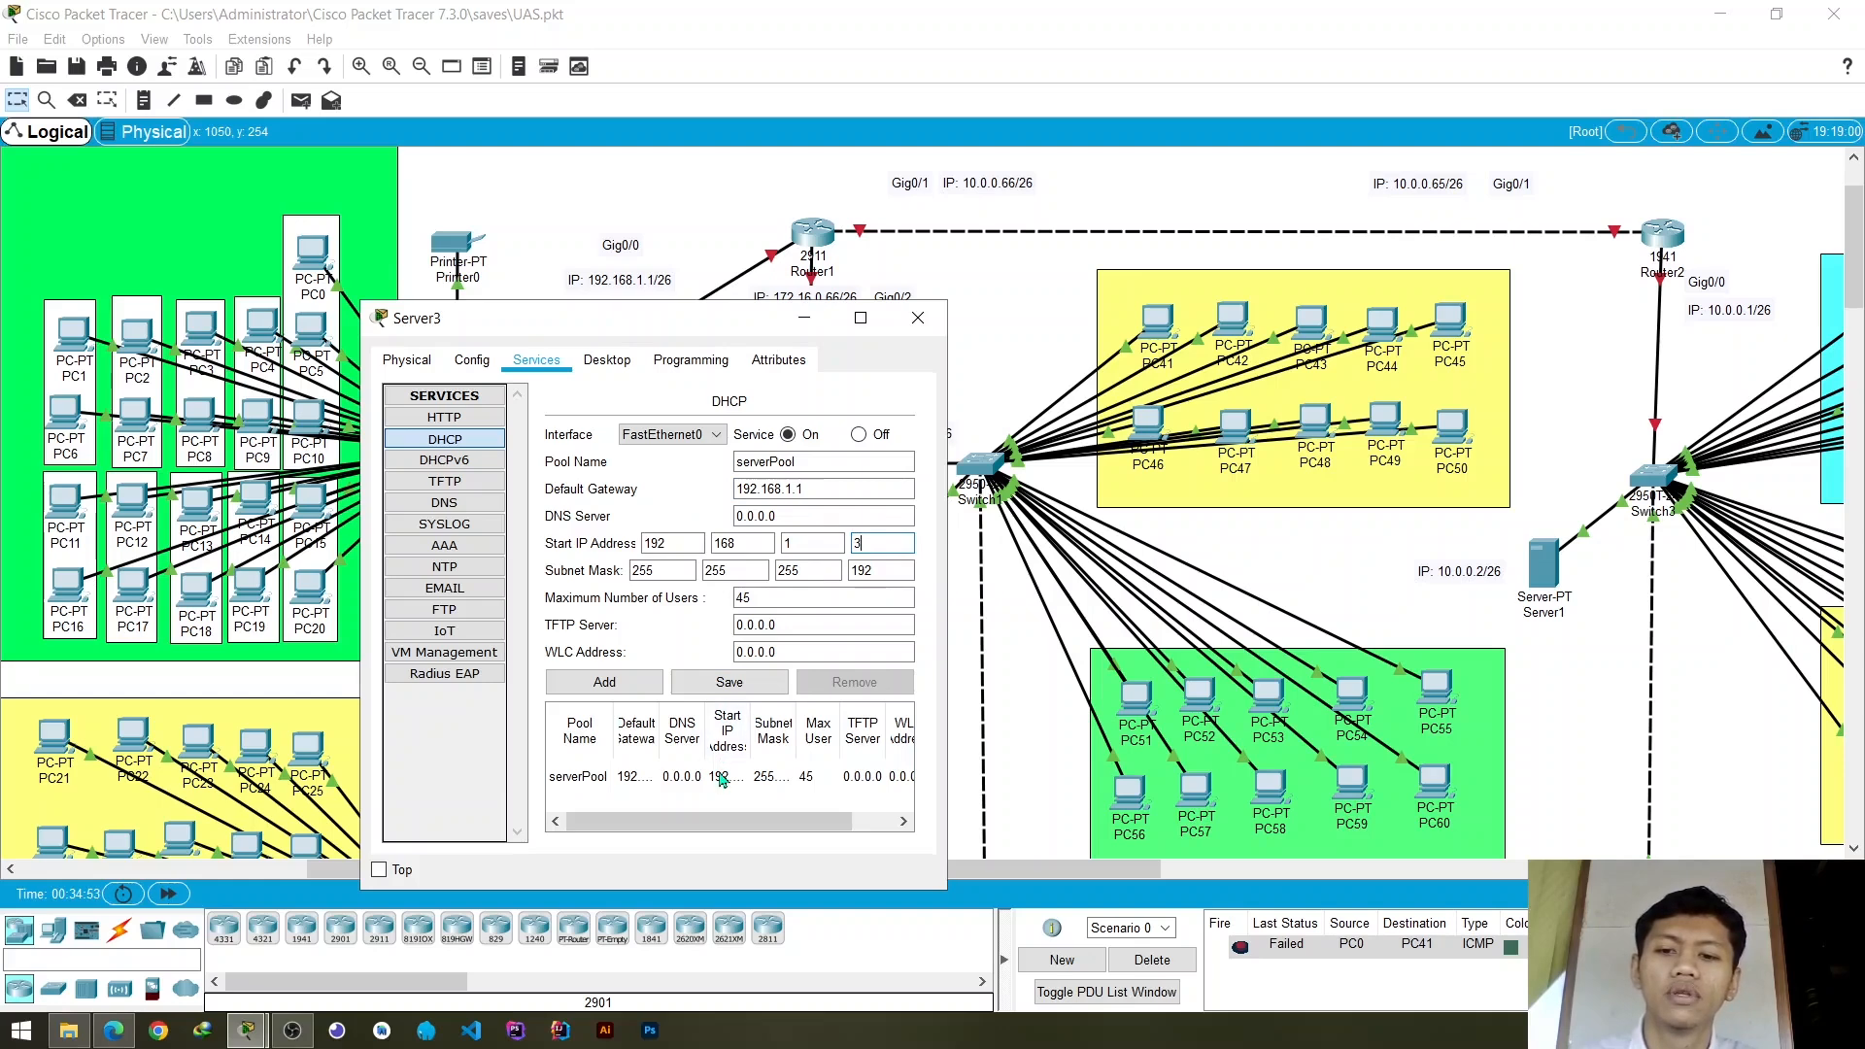
left_click(746, 684)
left_click(749, 783)
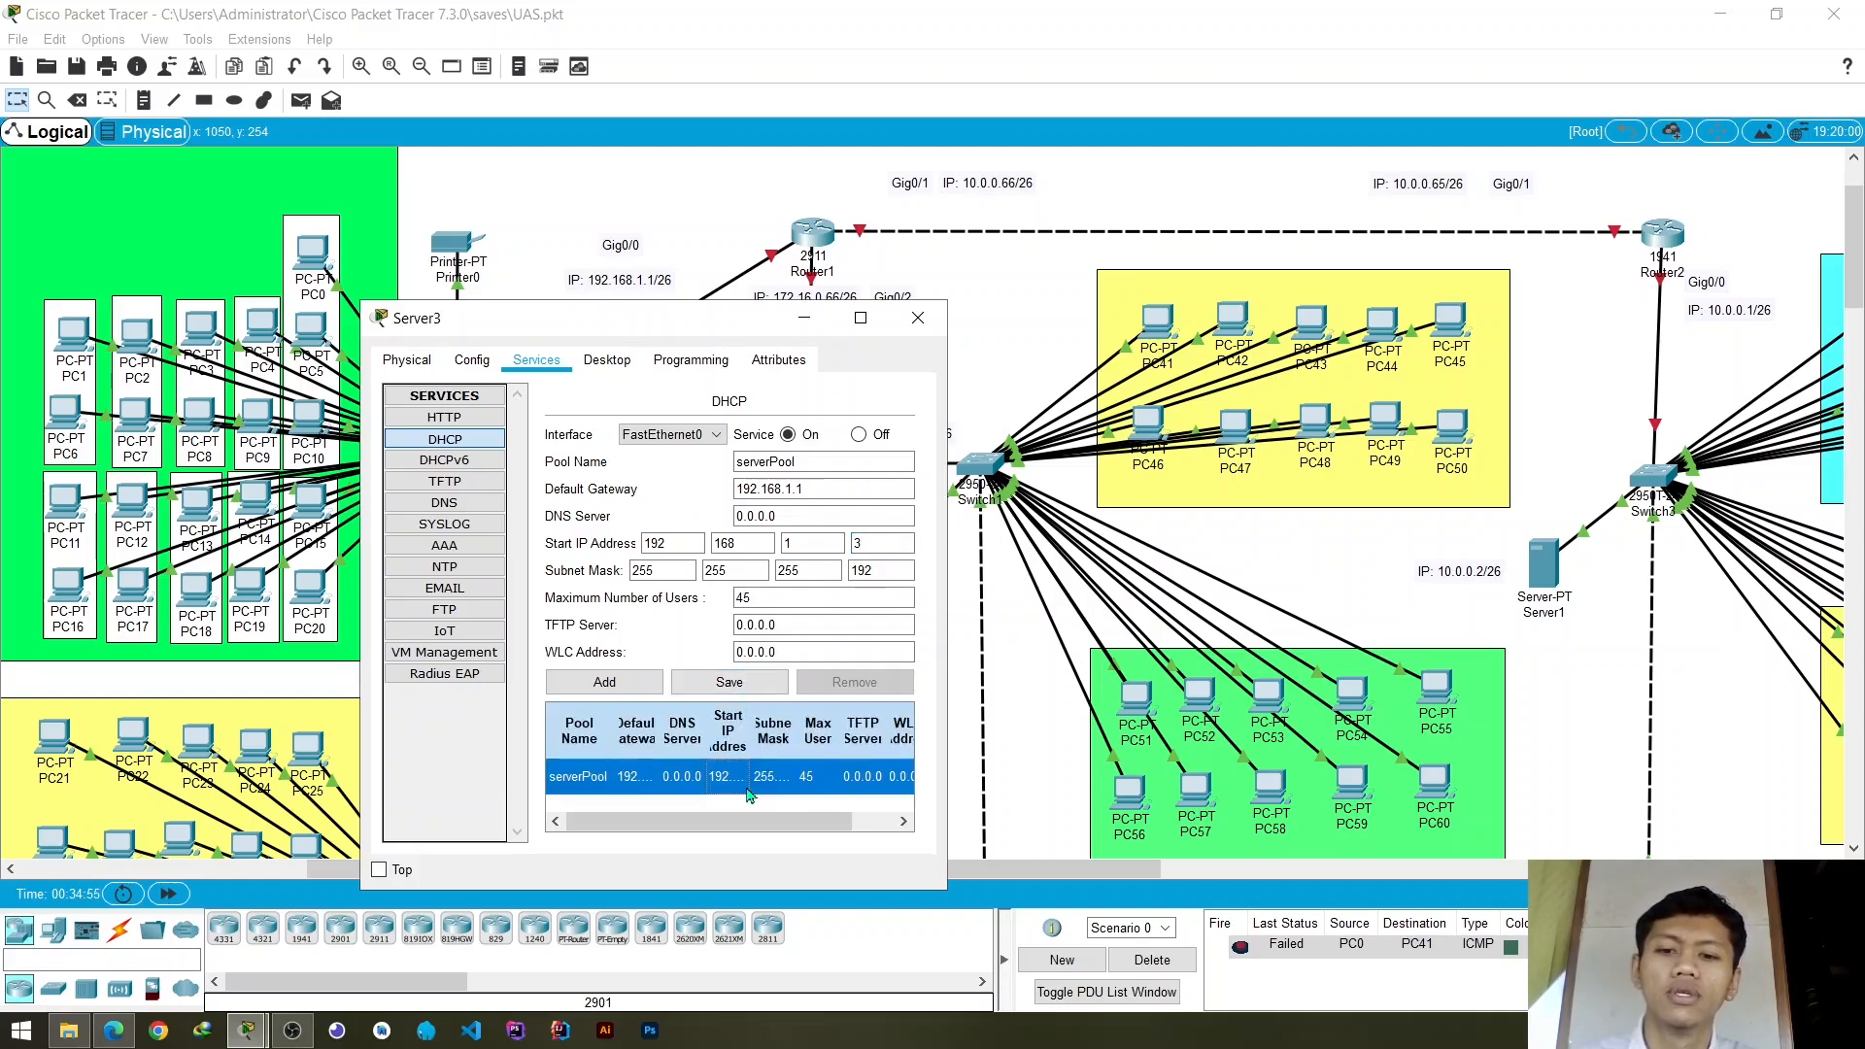
left_click(917, 317)
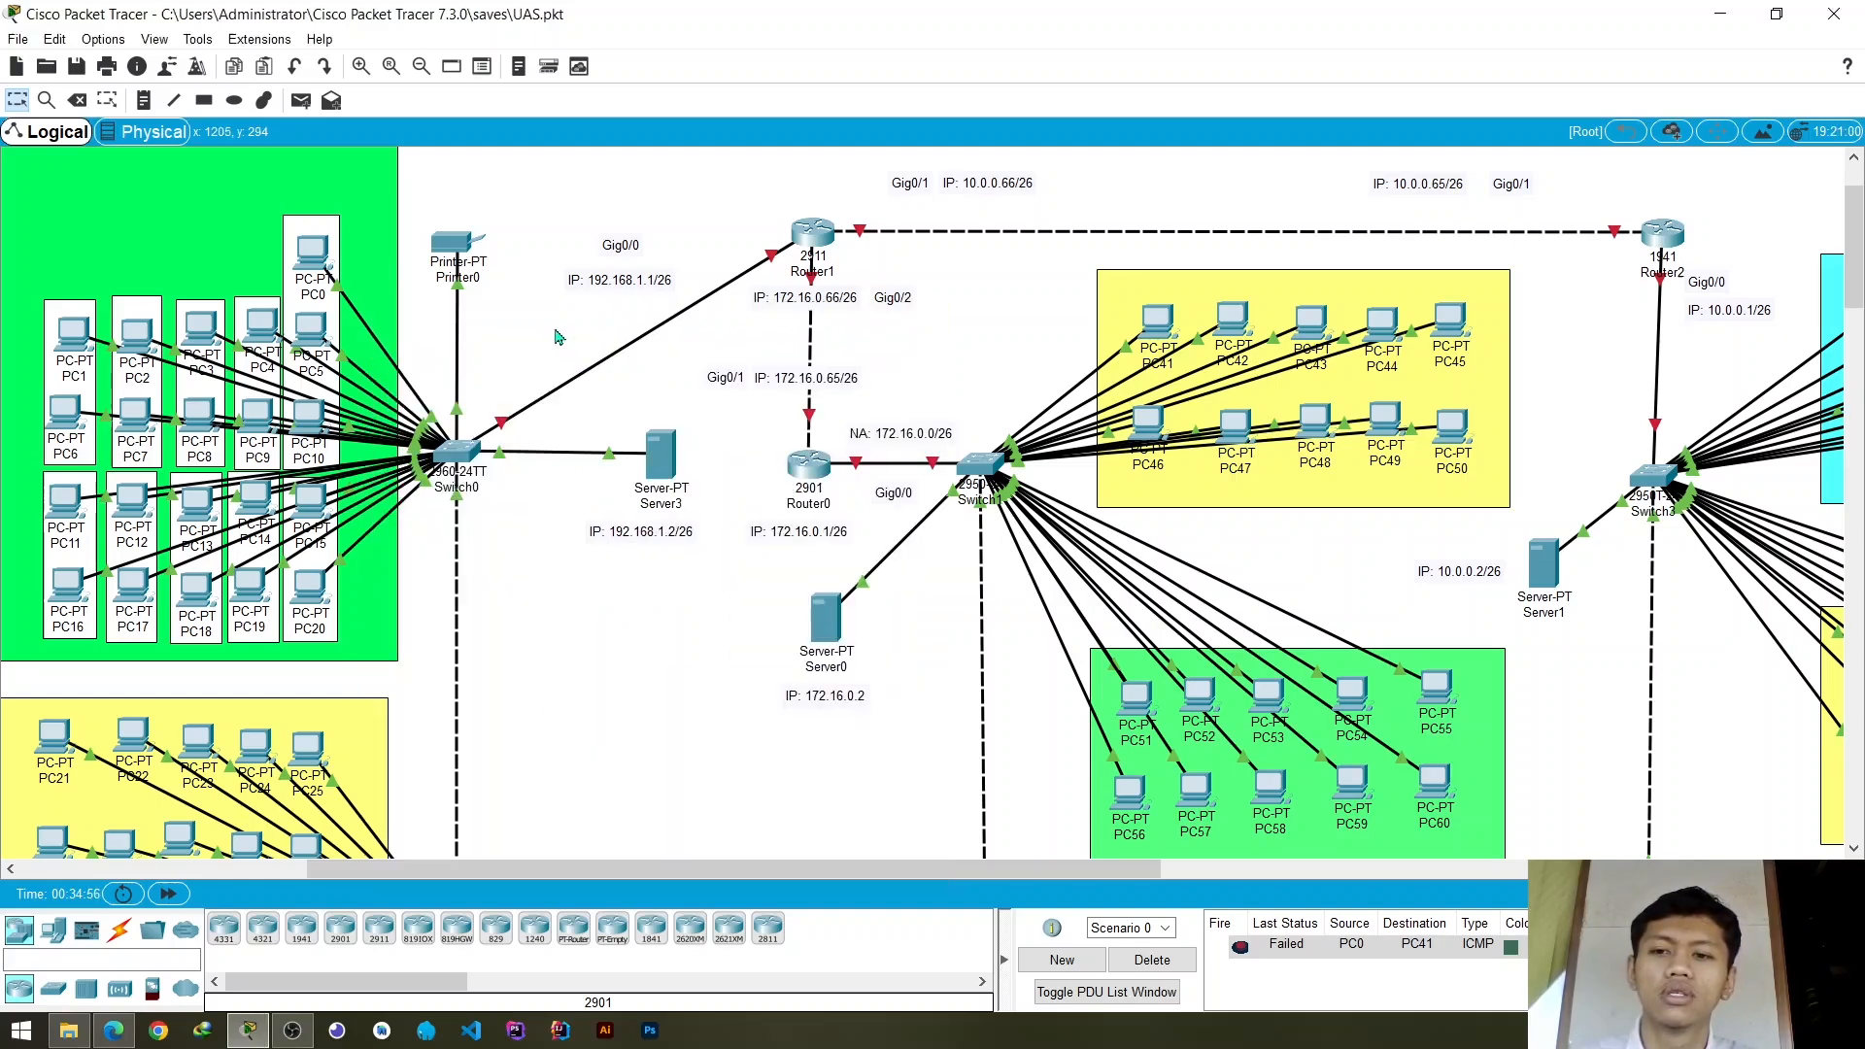
- Request a new address for PC0 by switching its IP configuration to Static and back to DHCP, and close its window
mouse_move(309, 269)
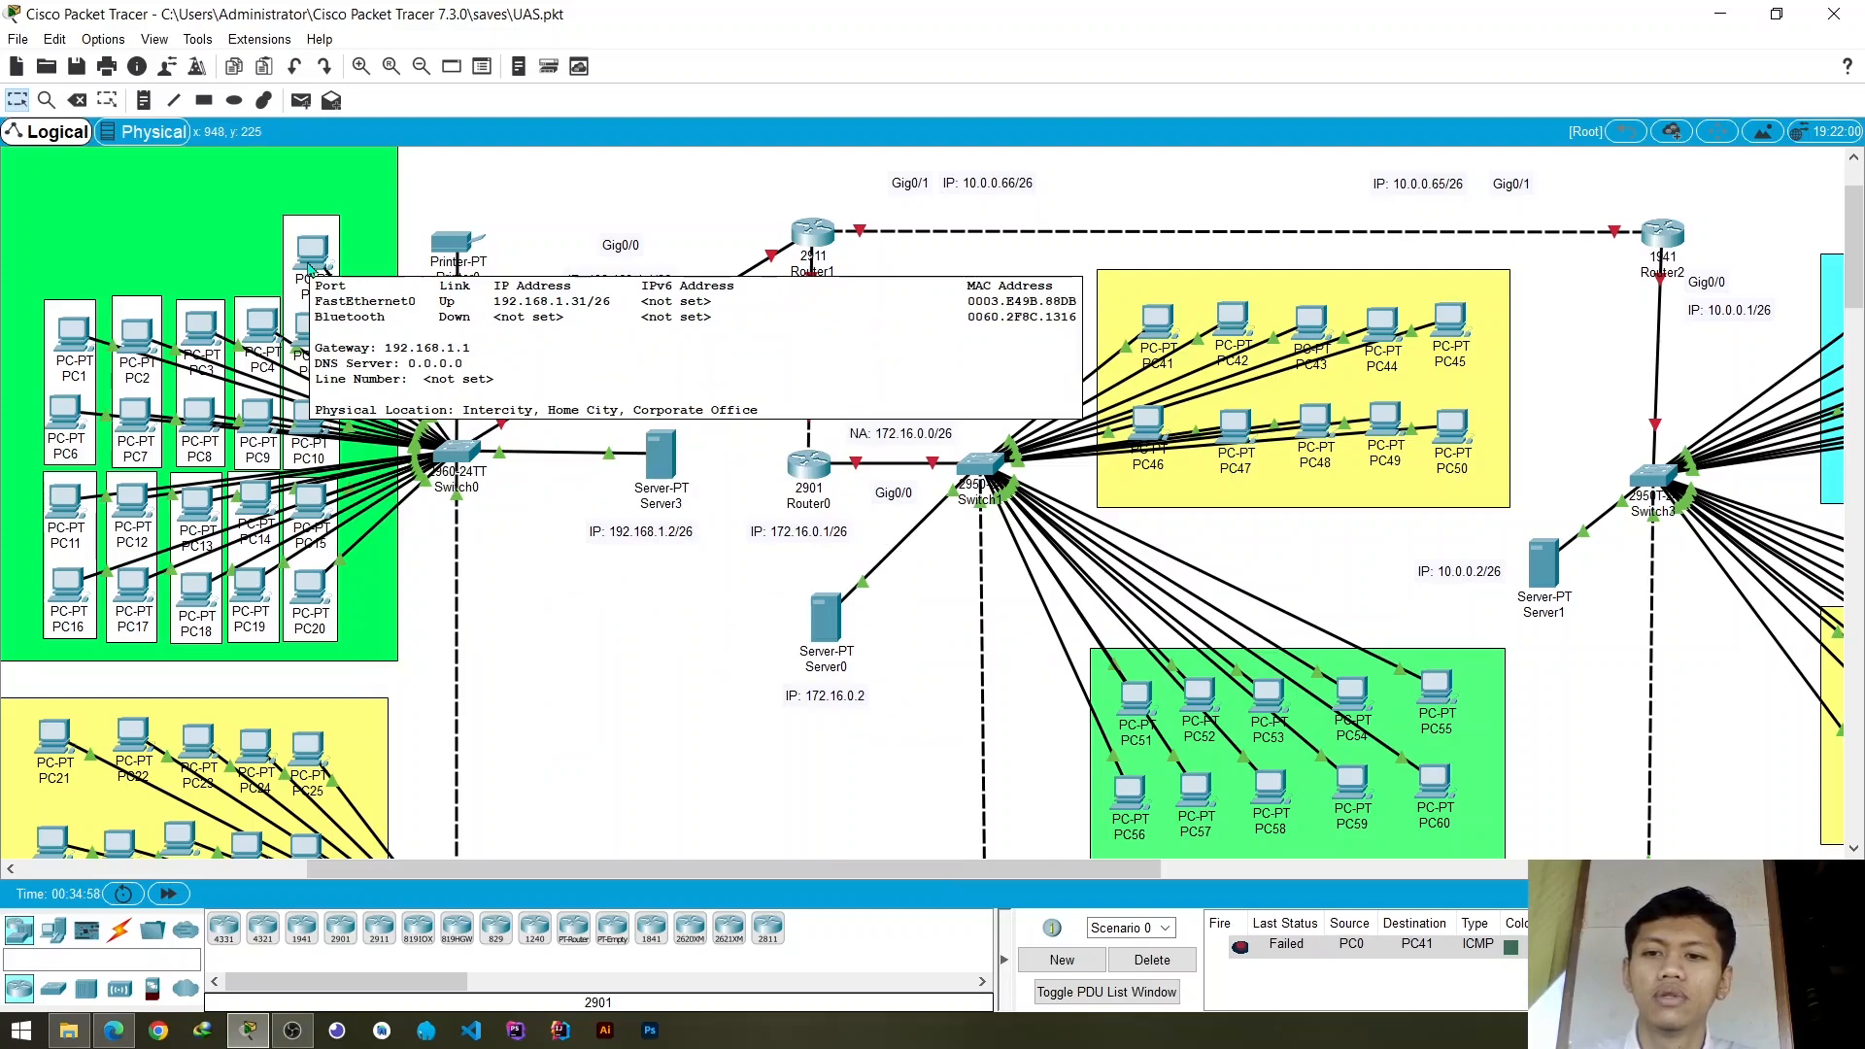
left_click(309, 265)
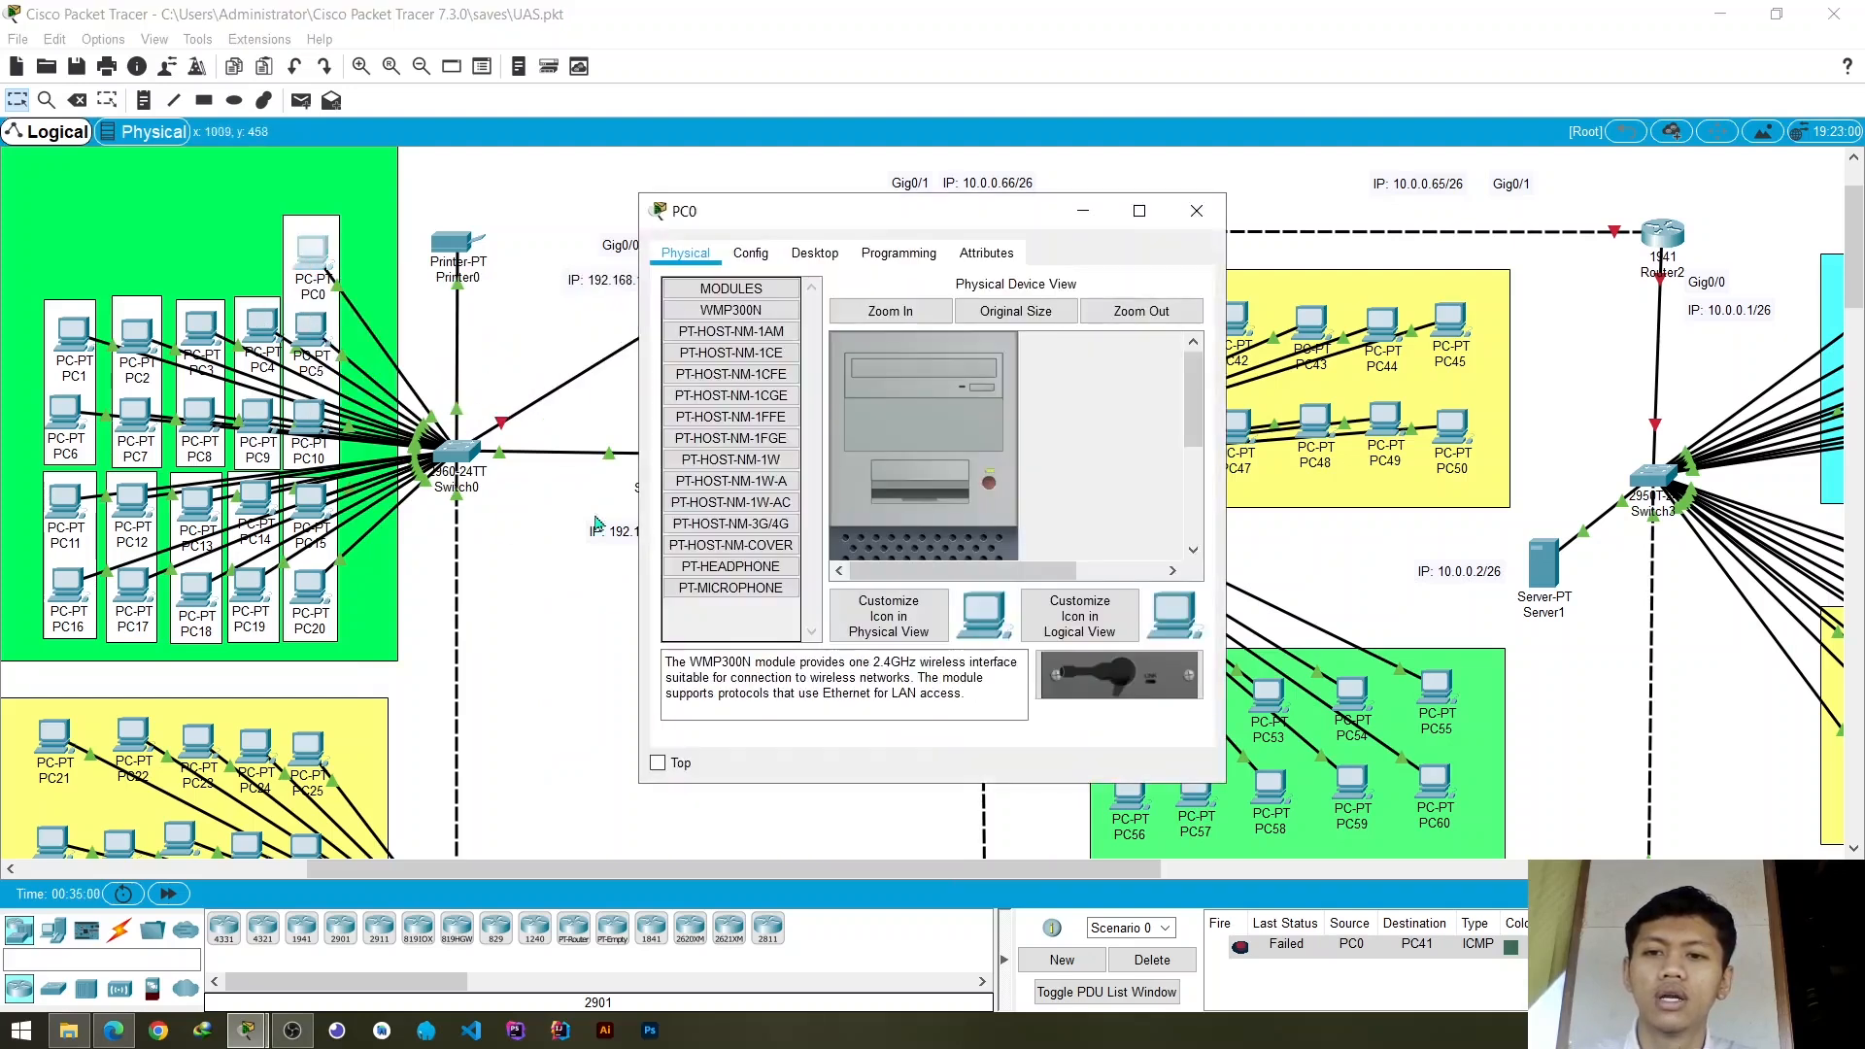
left_click(815, 254)
left_click(725, 351)
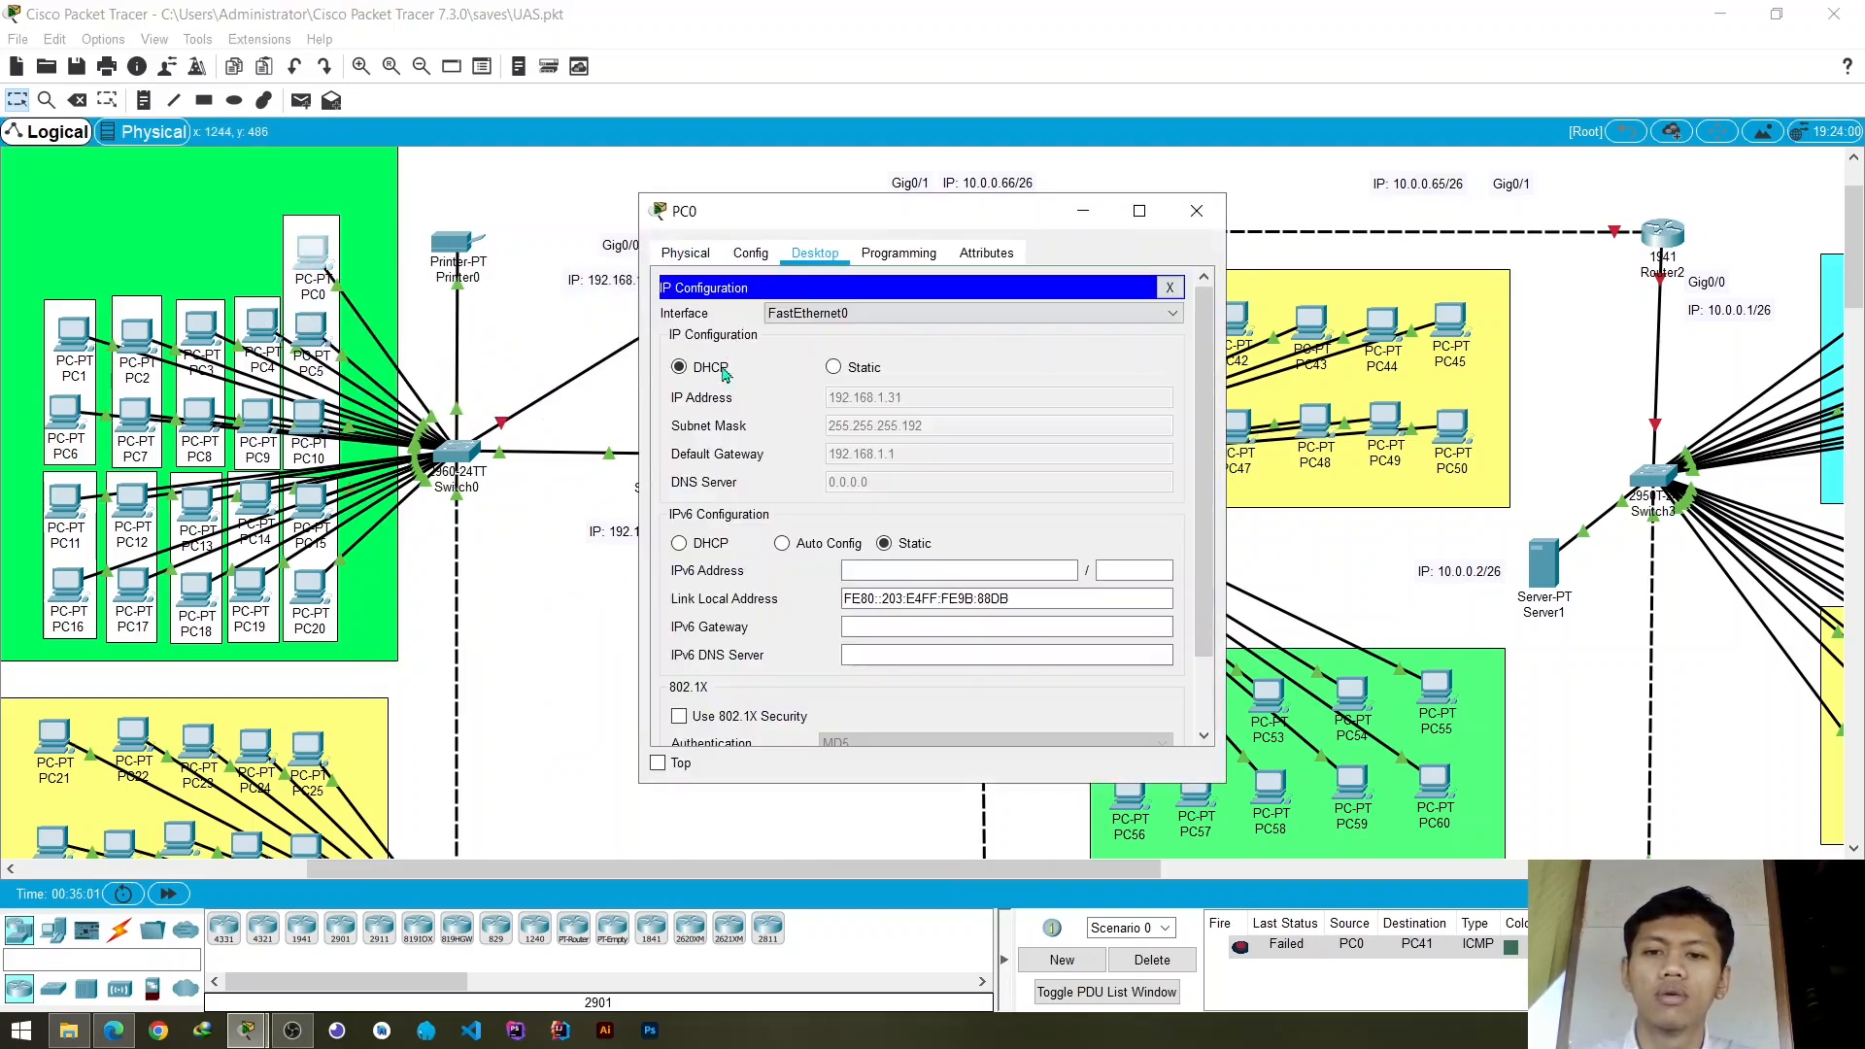
left_click(868, 369)
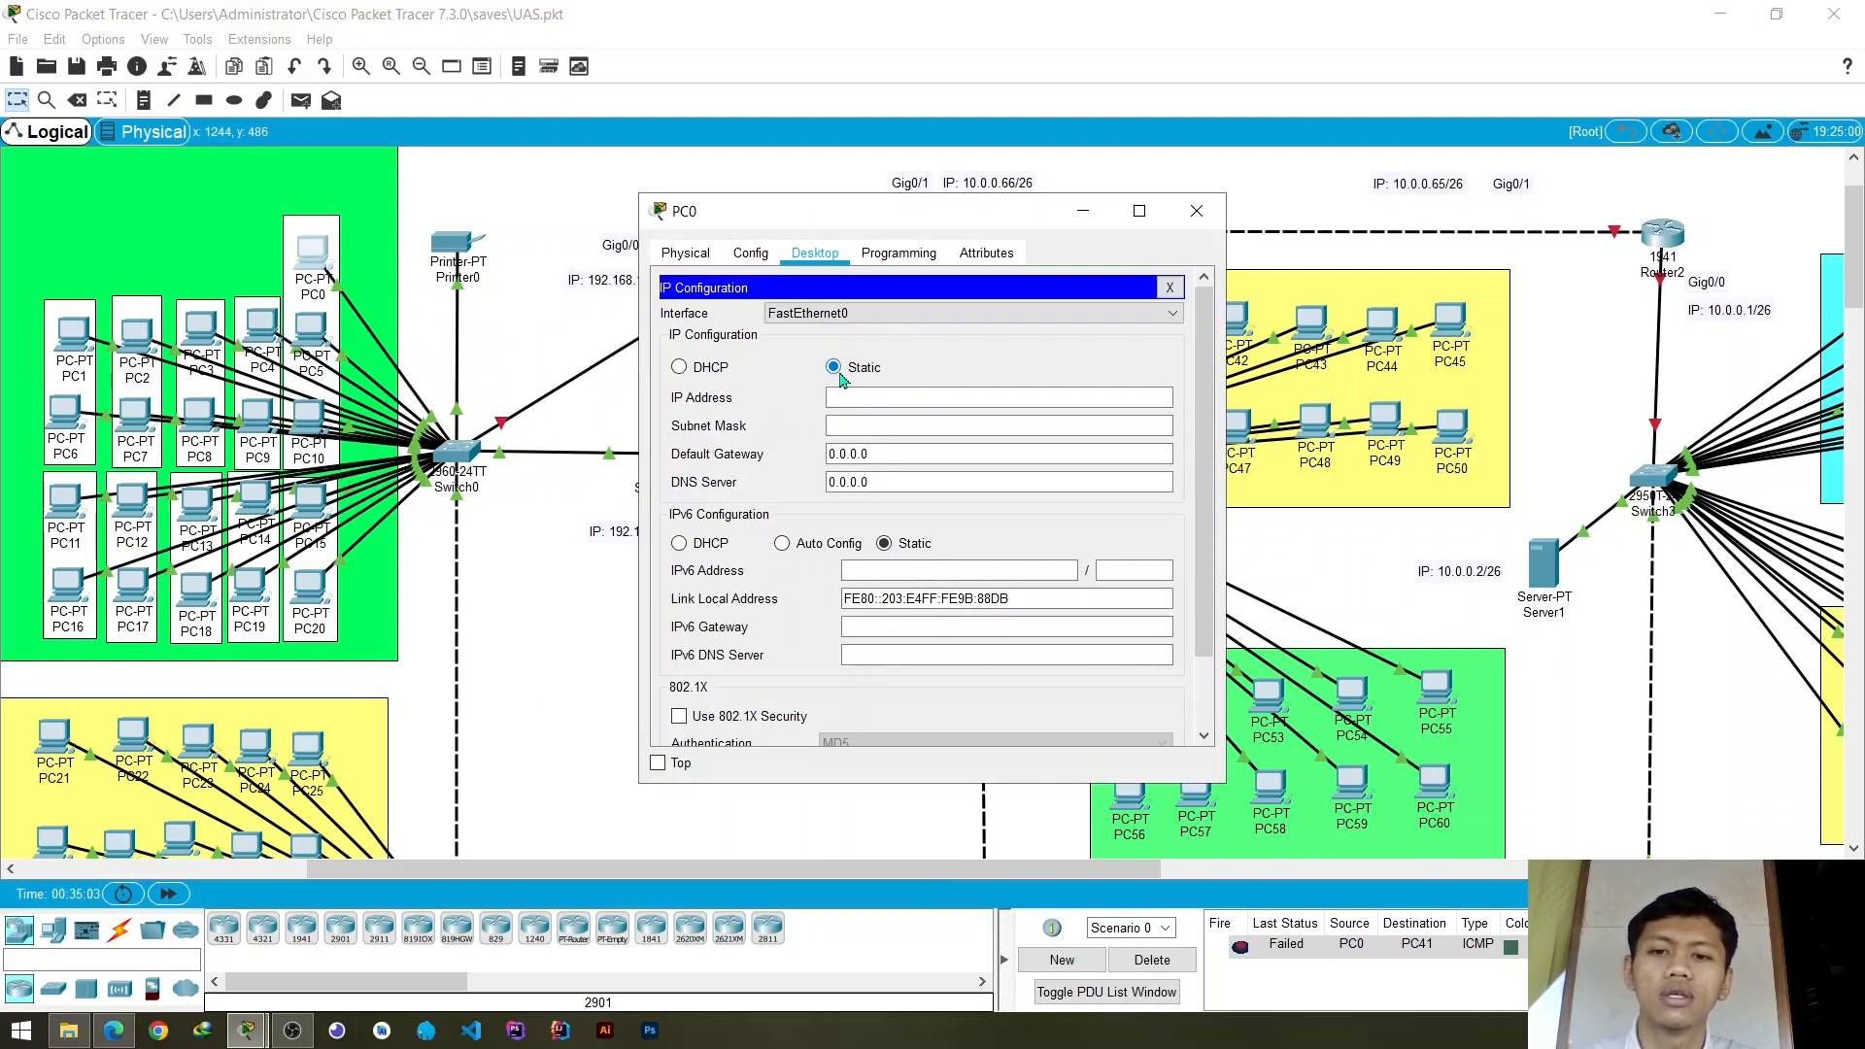
left_click(703, 369)
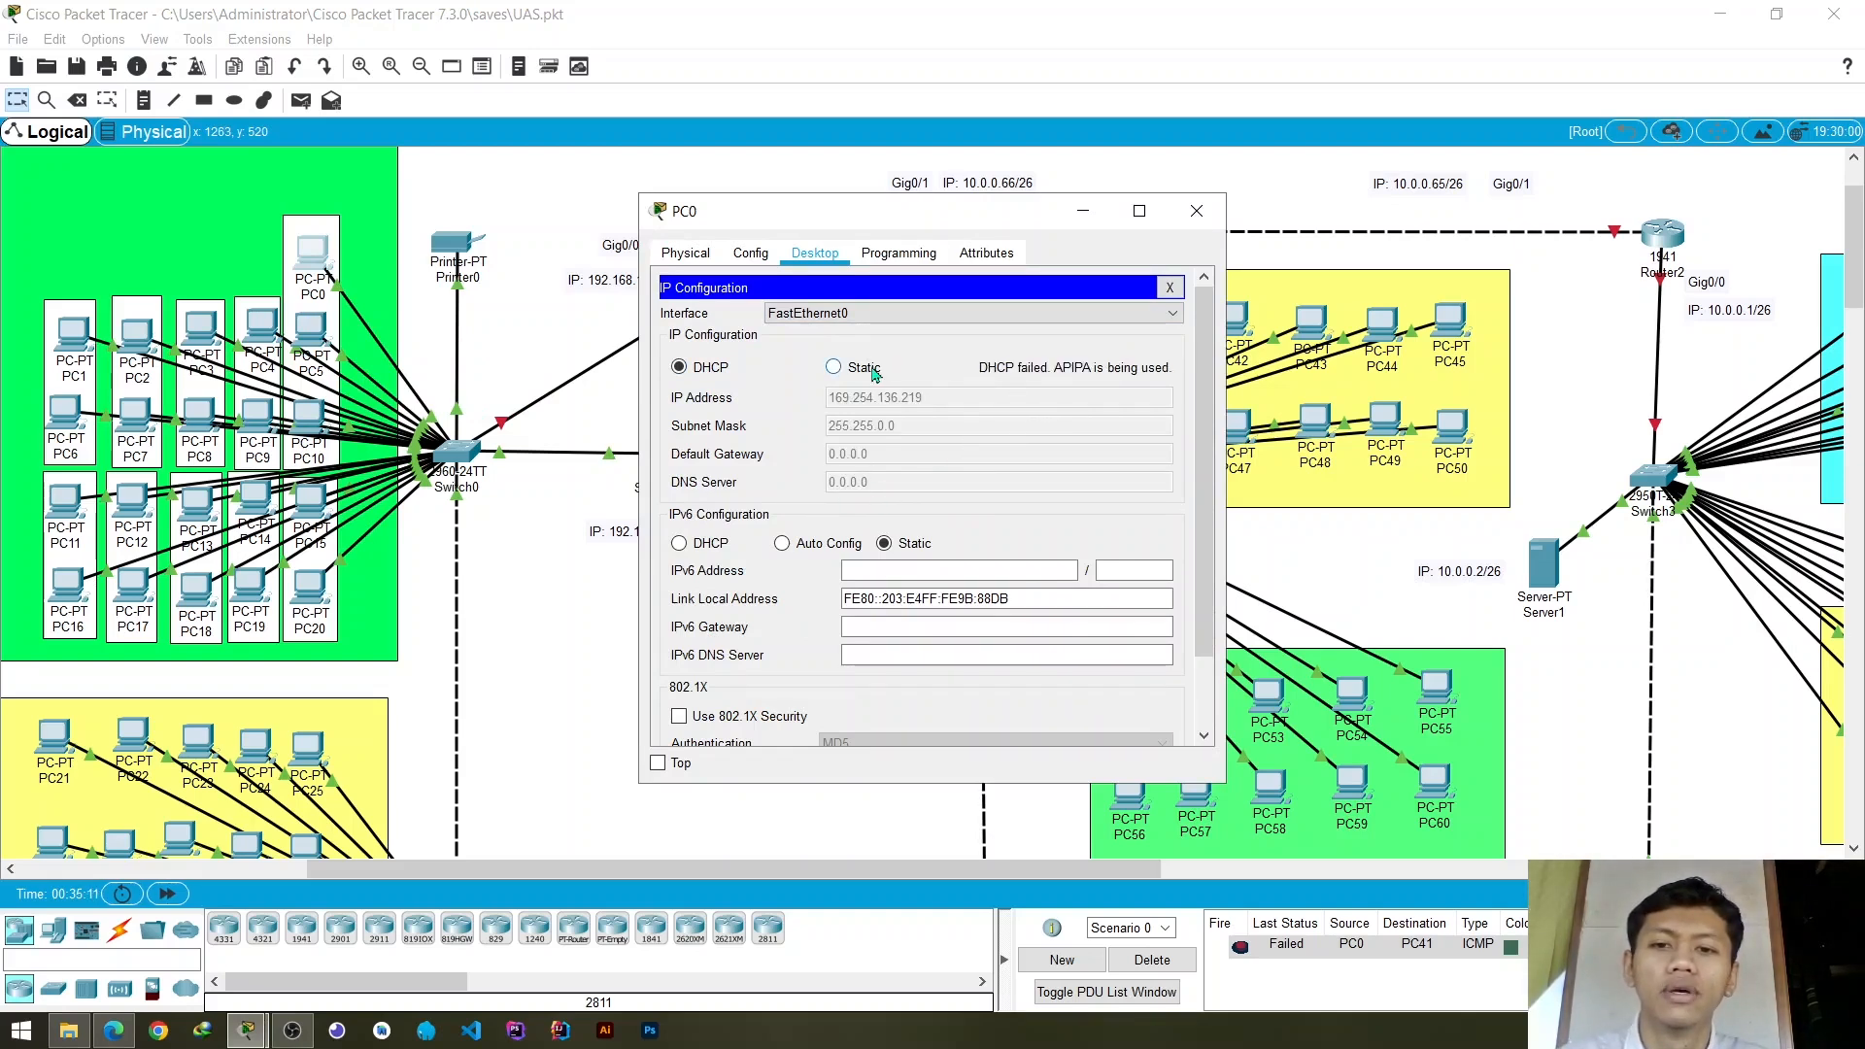
left_click(855, 258)
left_click(748, 264)
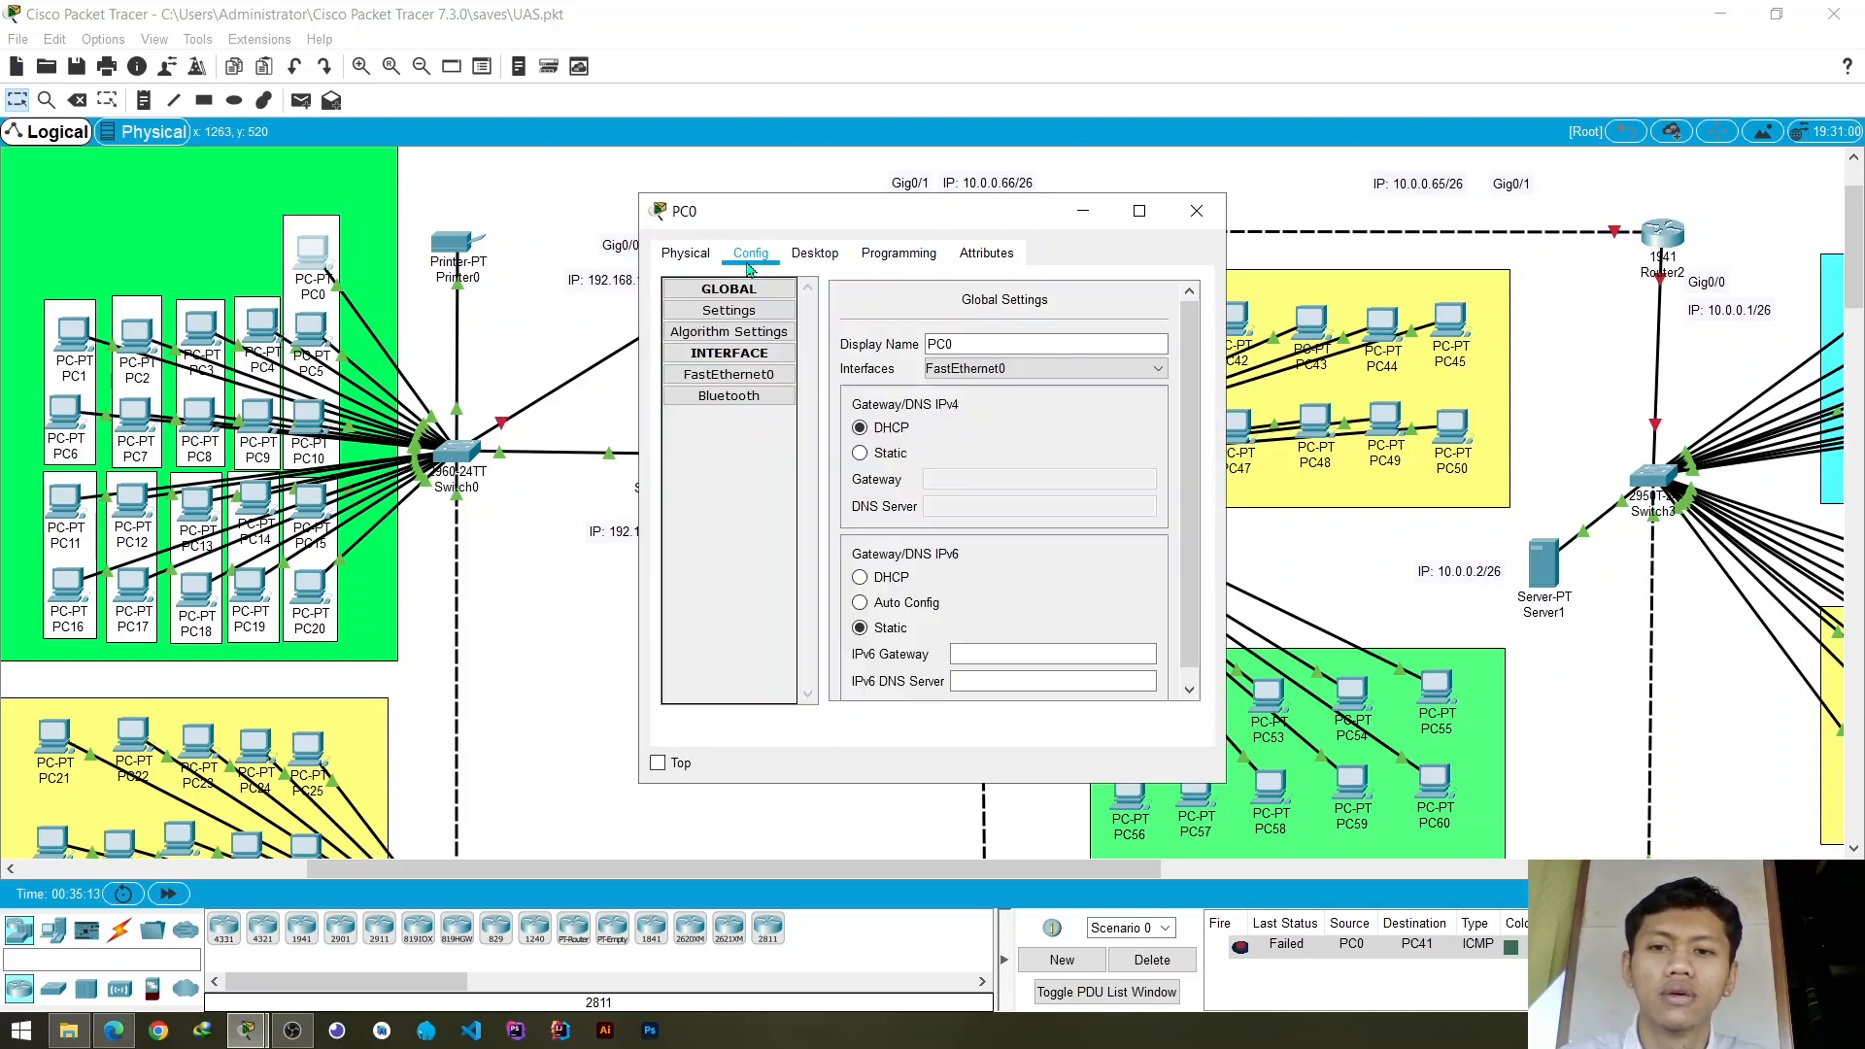
left_click(1196, 211)
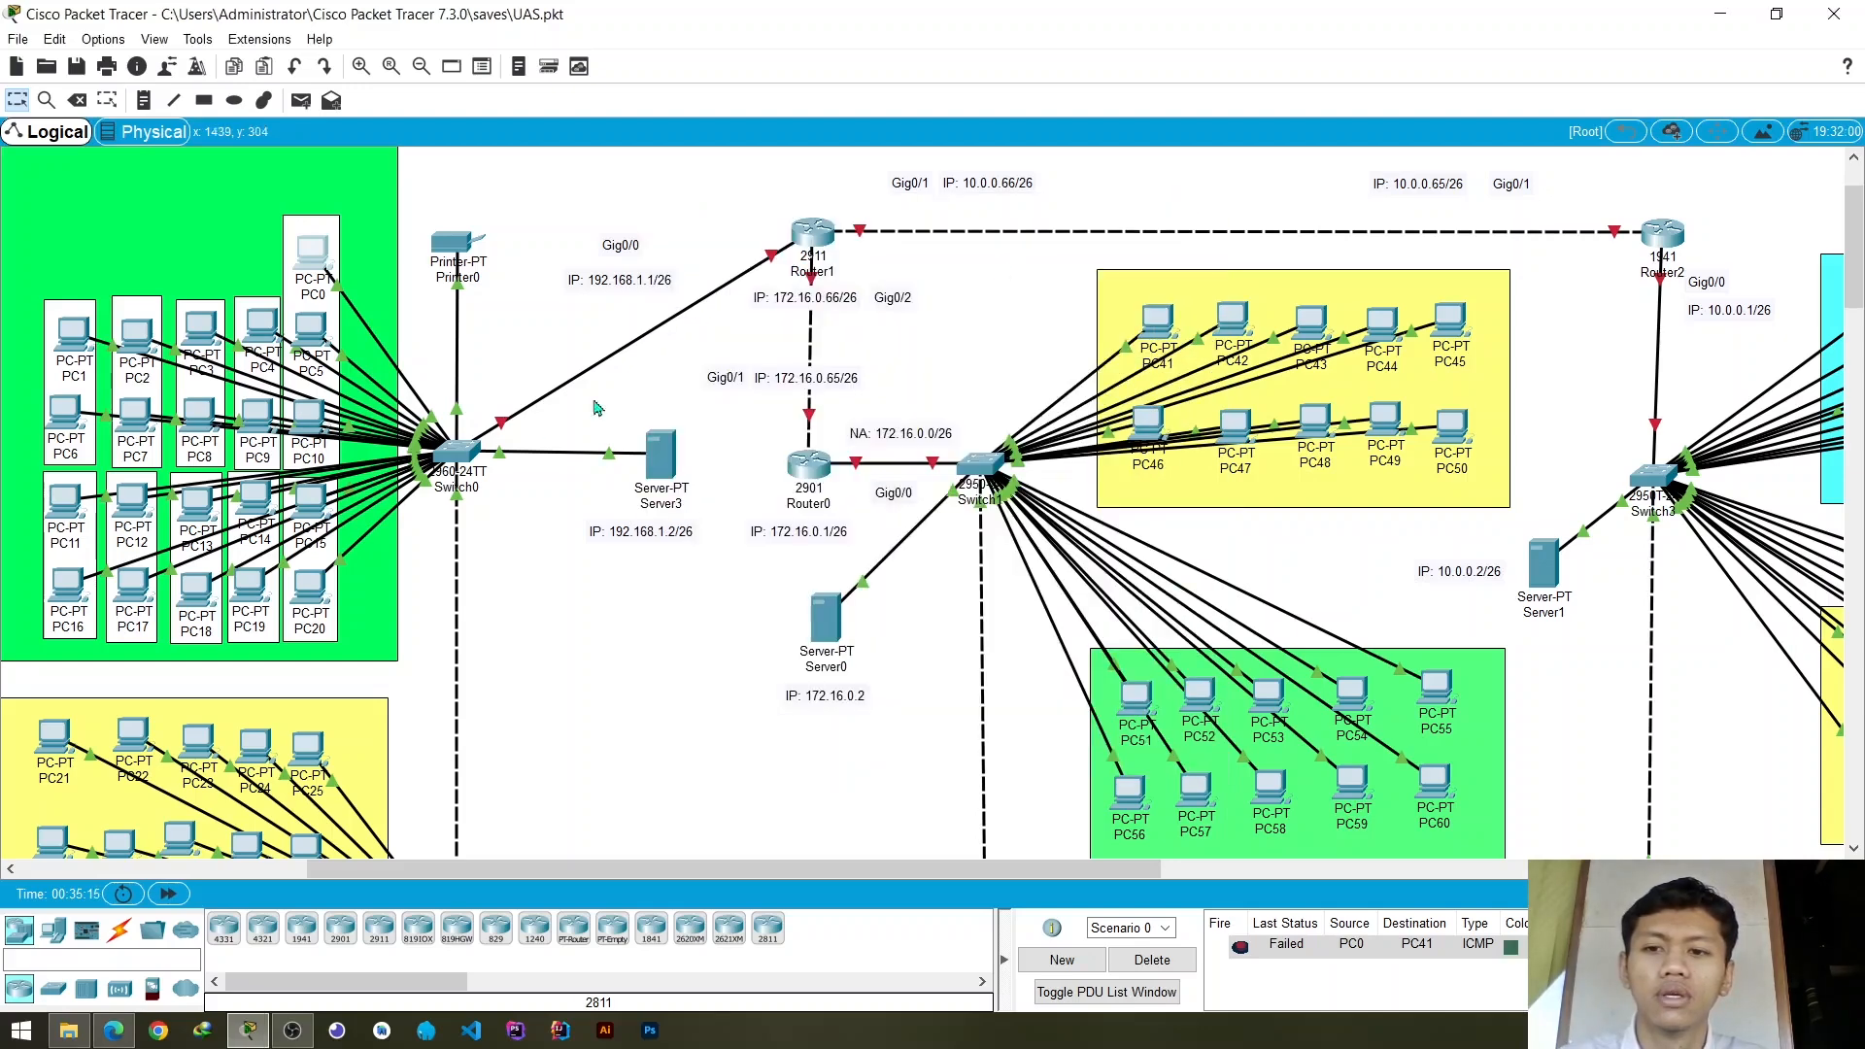
- Check the serverPool settings in Server3's DHCP service and close the server's window
left_click(457, 449)
left_click(1189, 222)
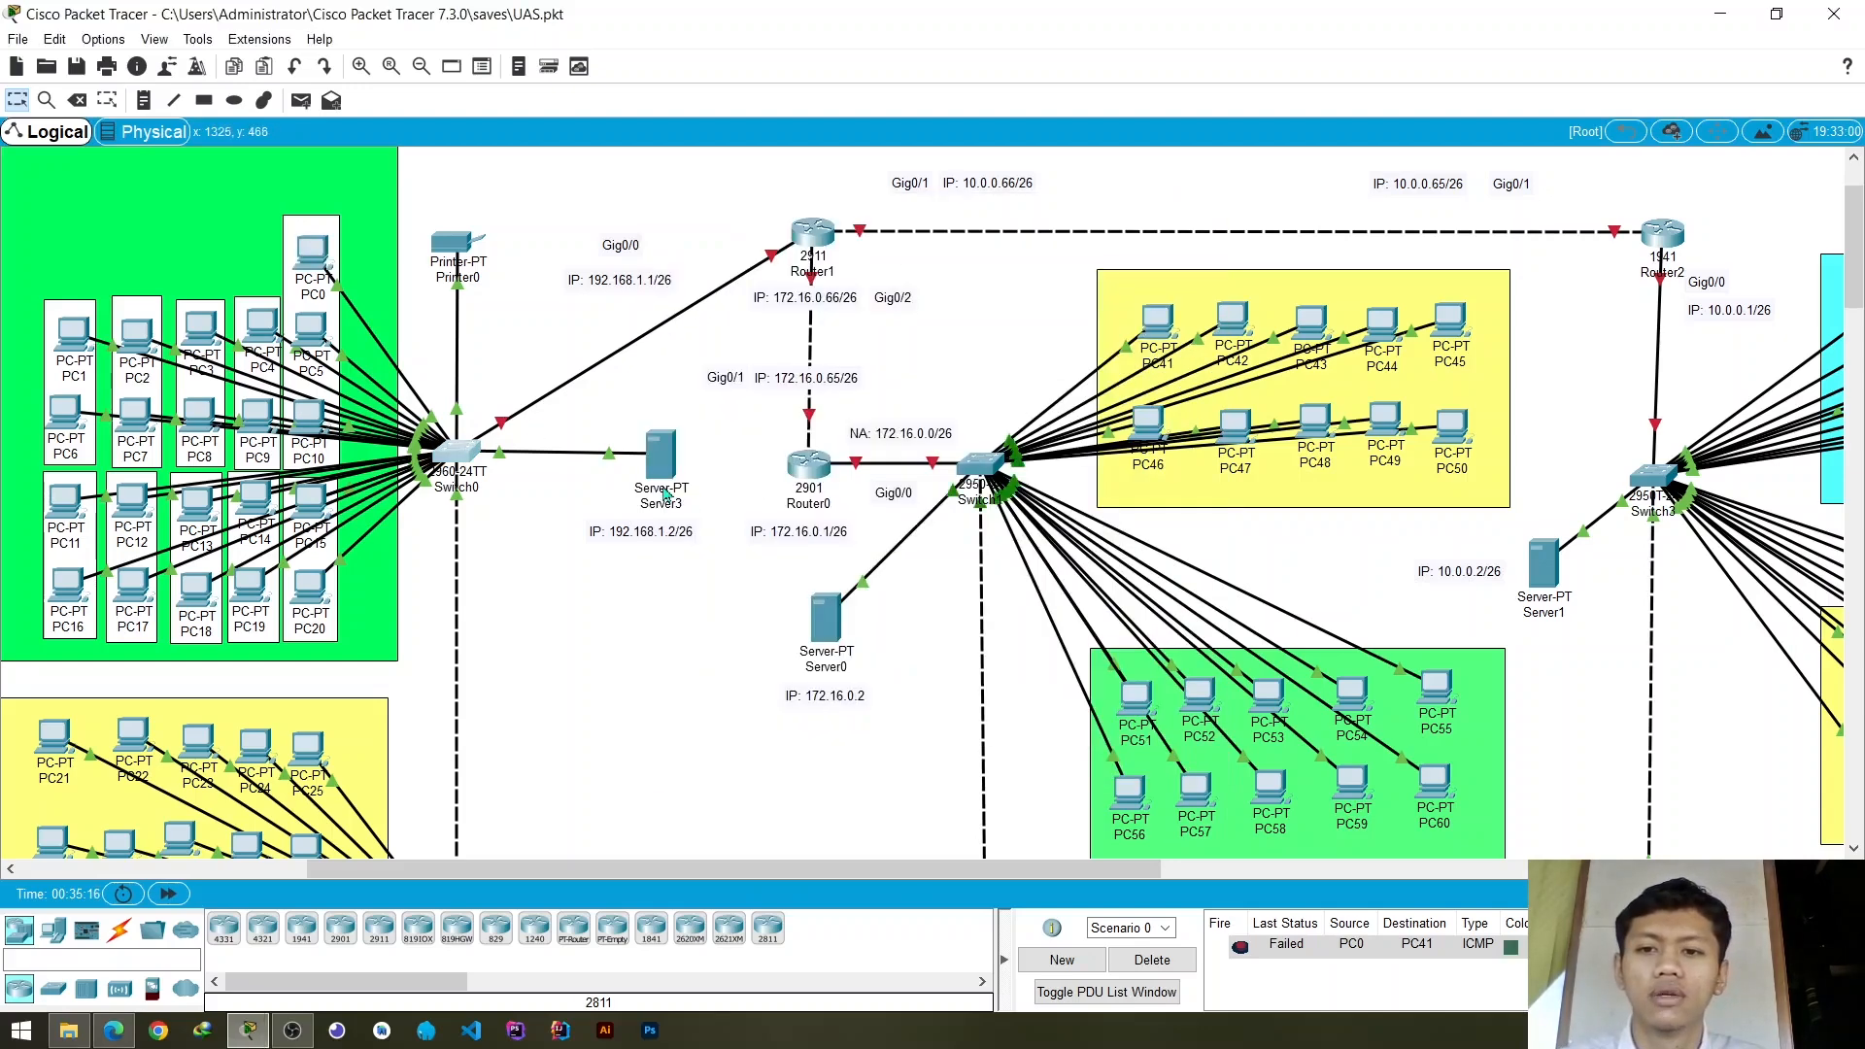
left_click(660, 447)
left_click(875, 256)
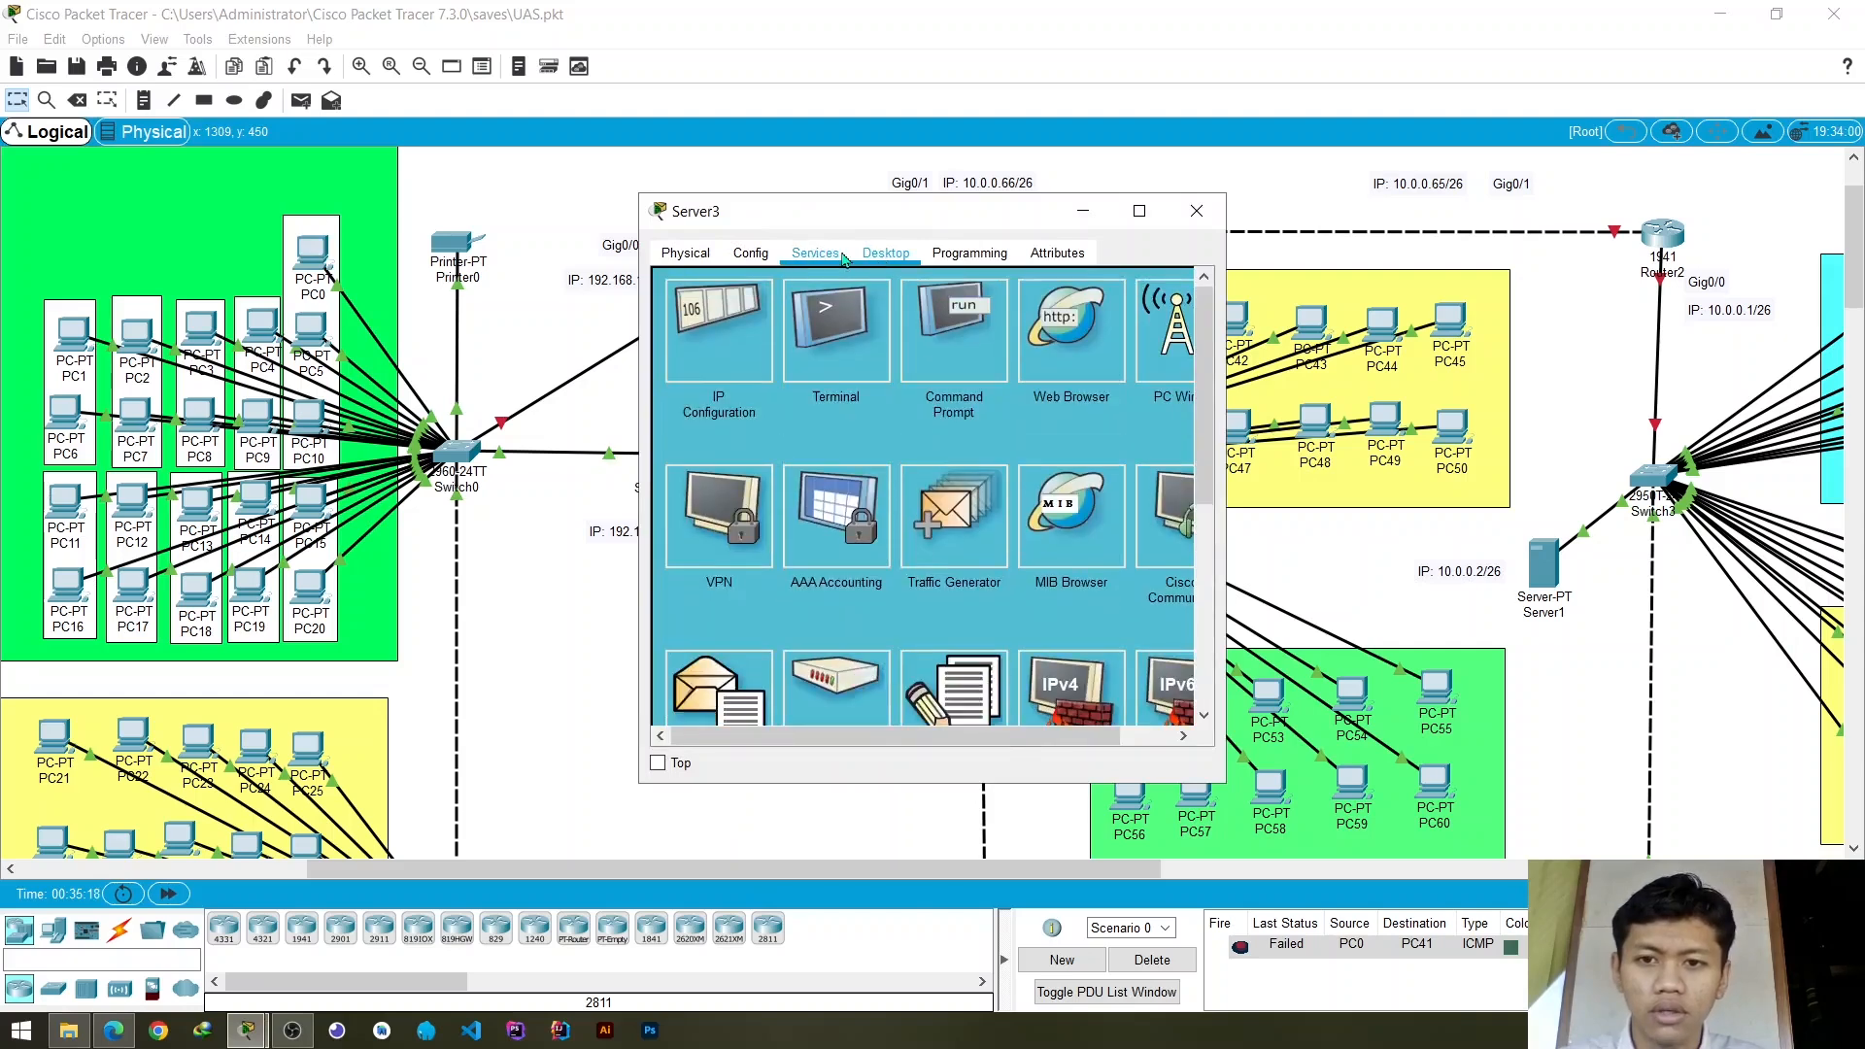
left_click(814, 253)
left_click(756, 335)
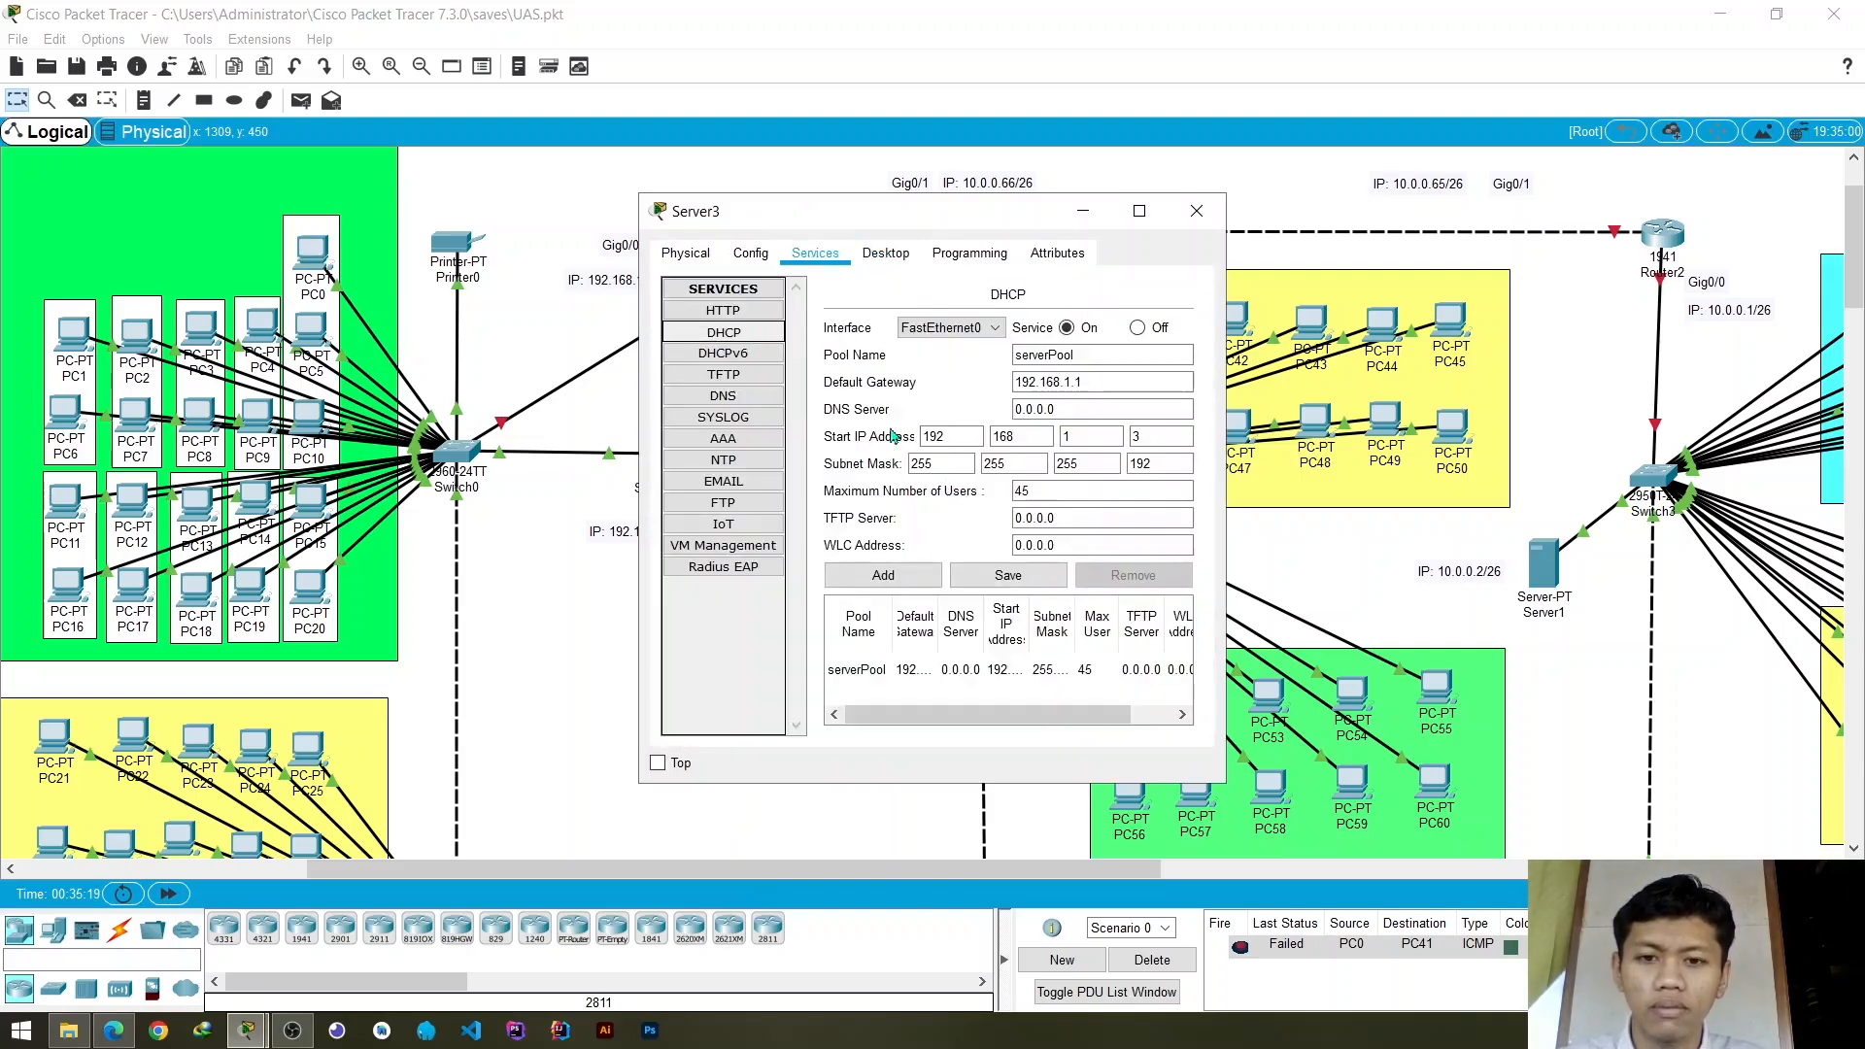
left_click(1196, 232)
- Check PC0's DHCP-assigned IP settings, close its window, and inspect neighbouring PC5
left_click(312, 254)
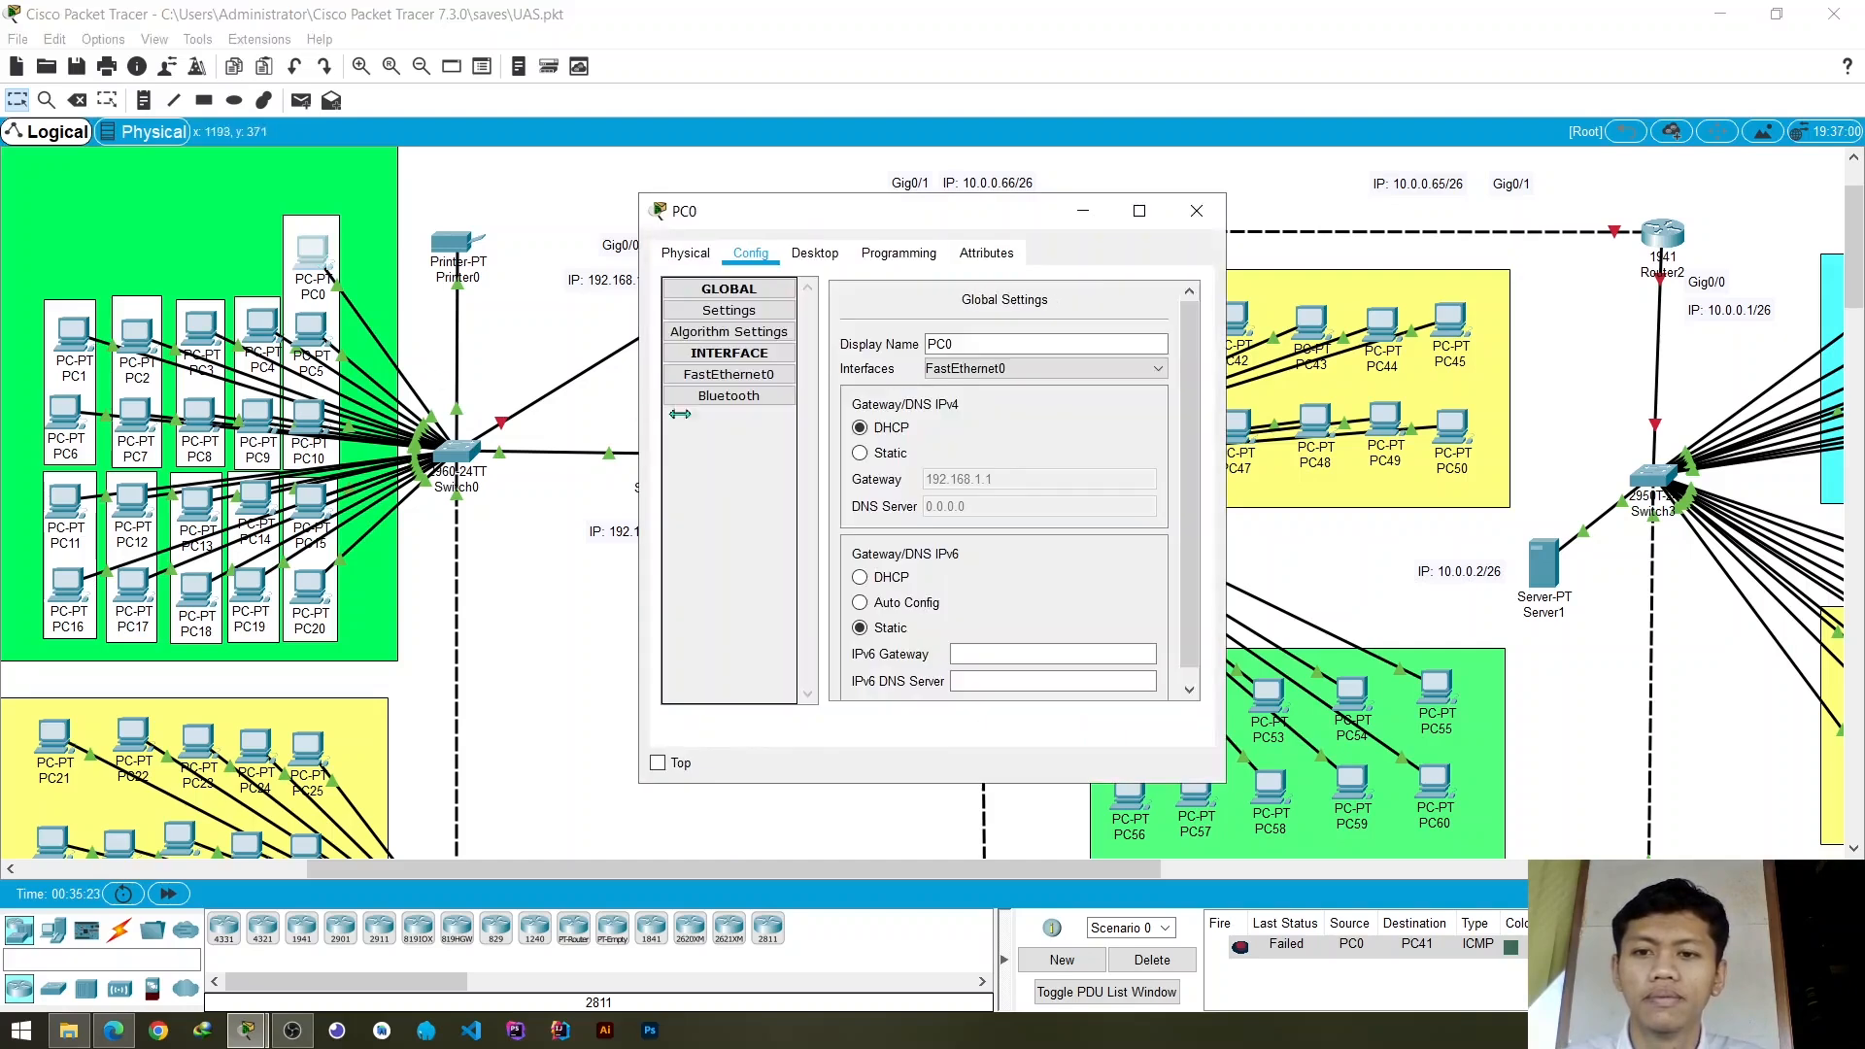
left_click(814, 254)
left_click(724, 356)
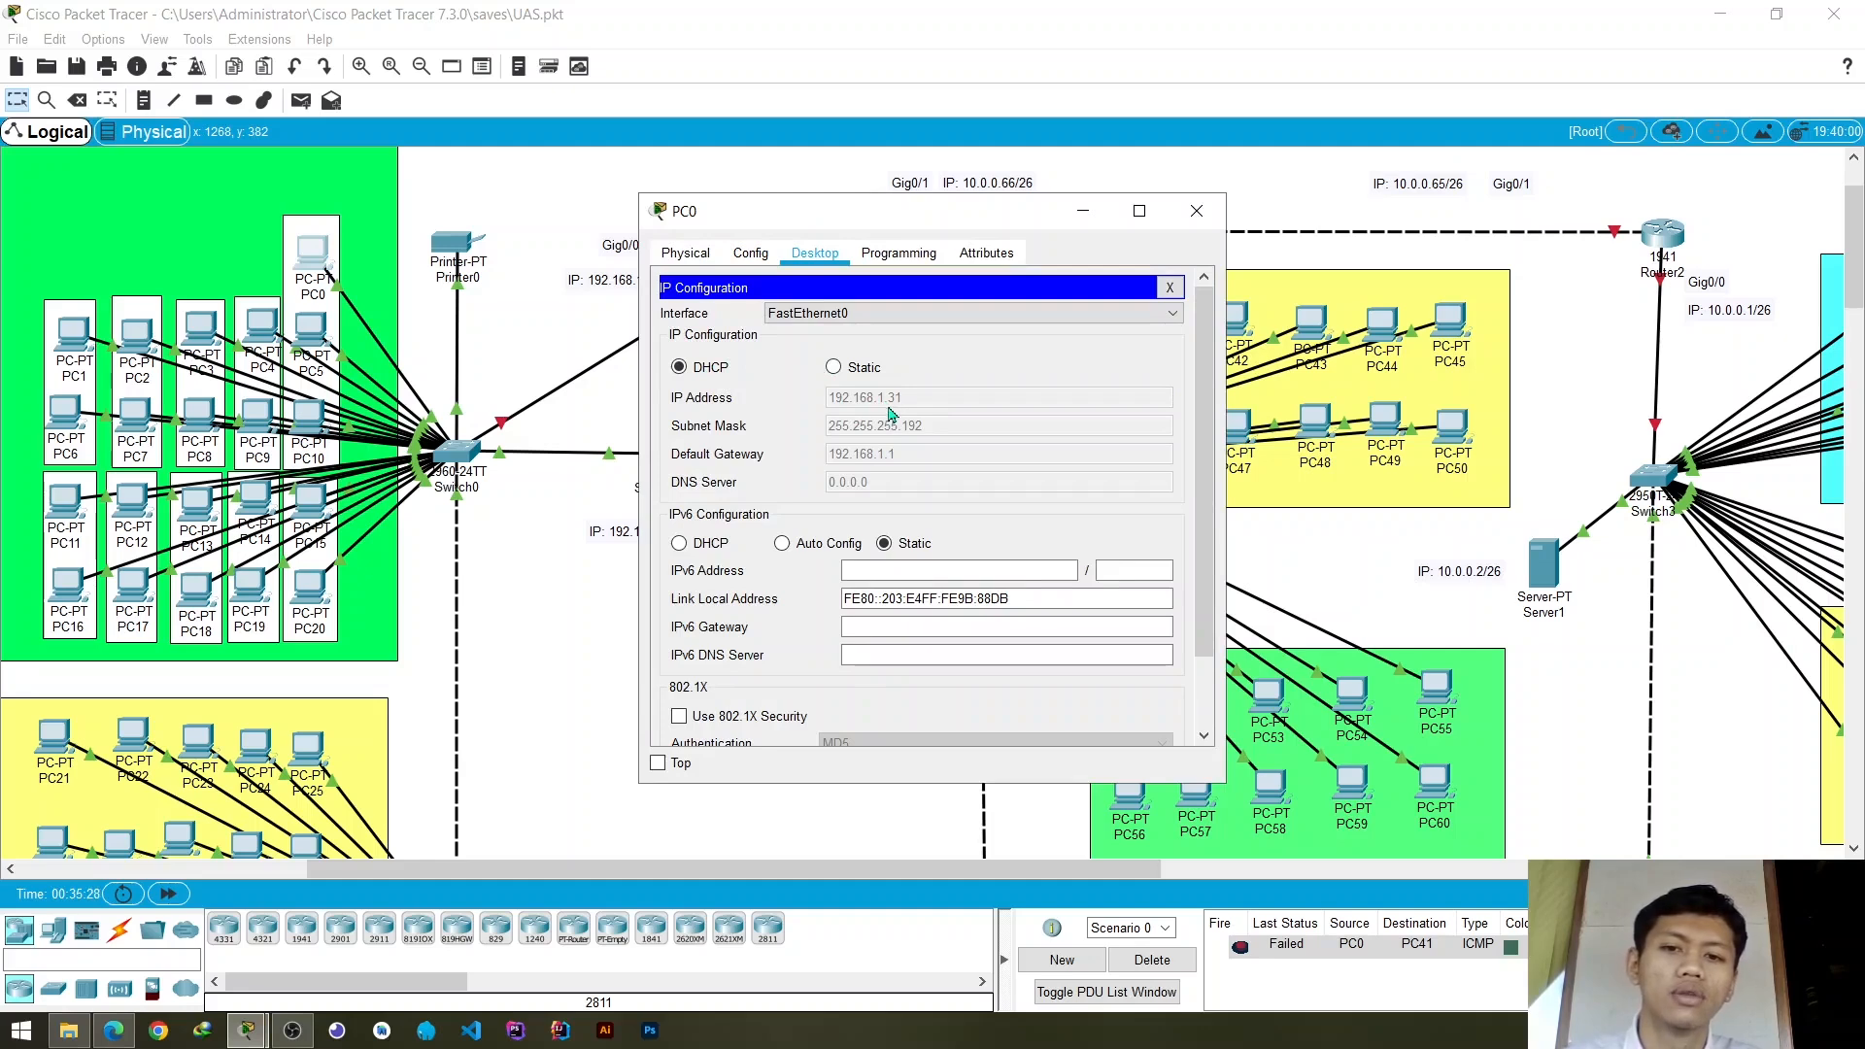
left_click(1197, 211)
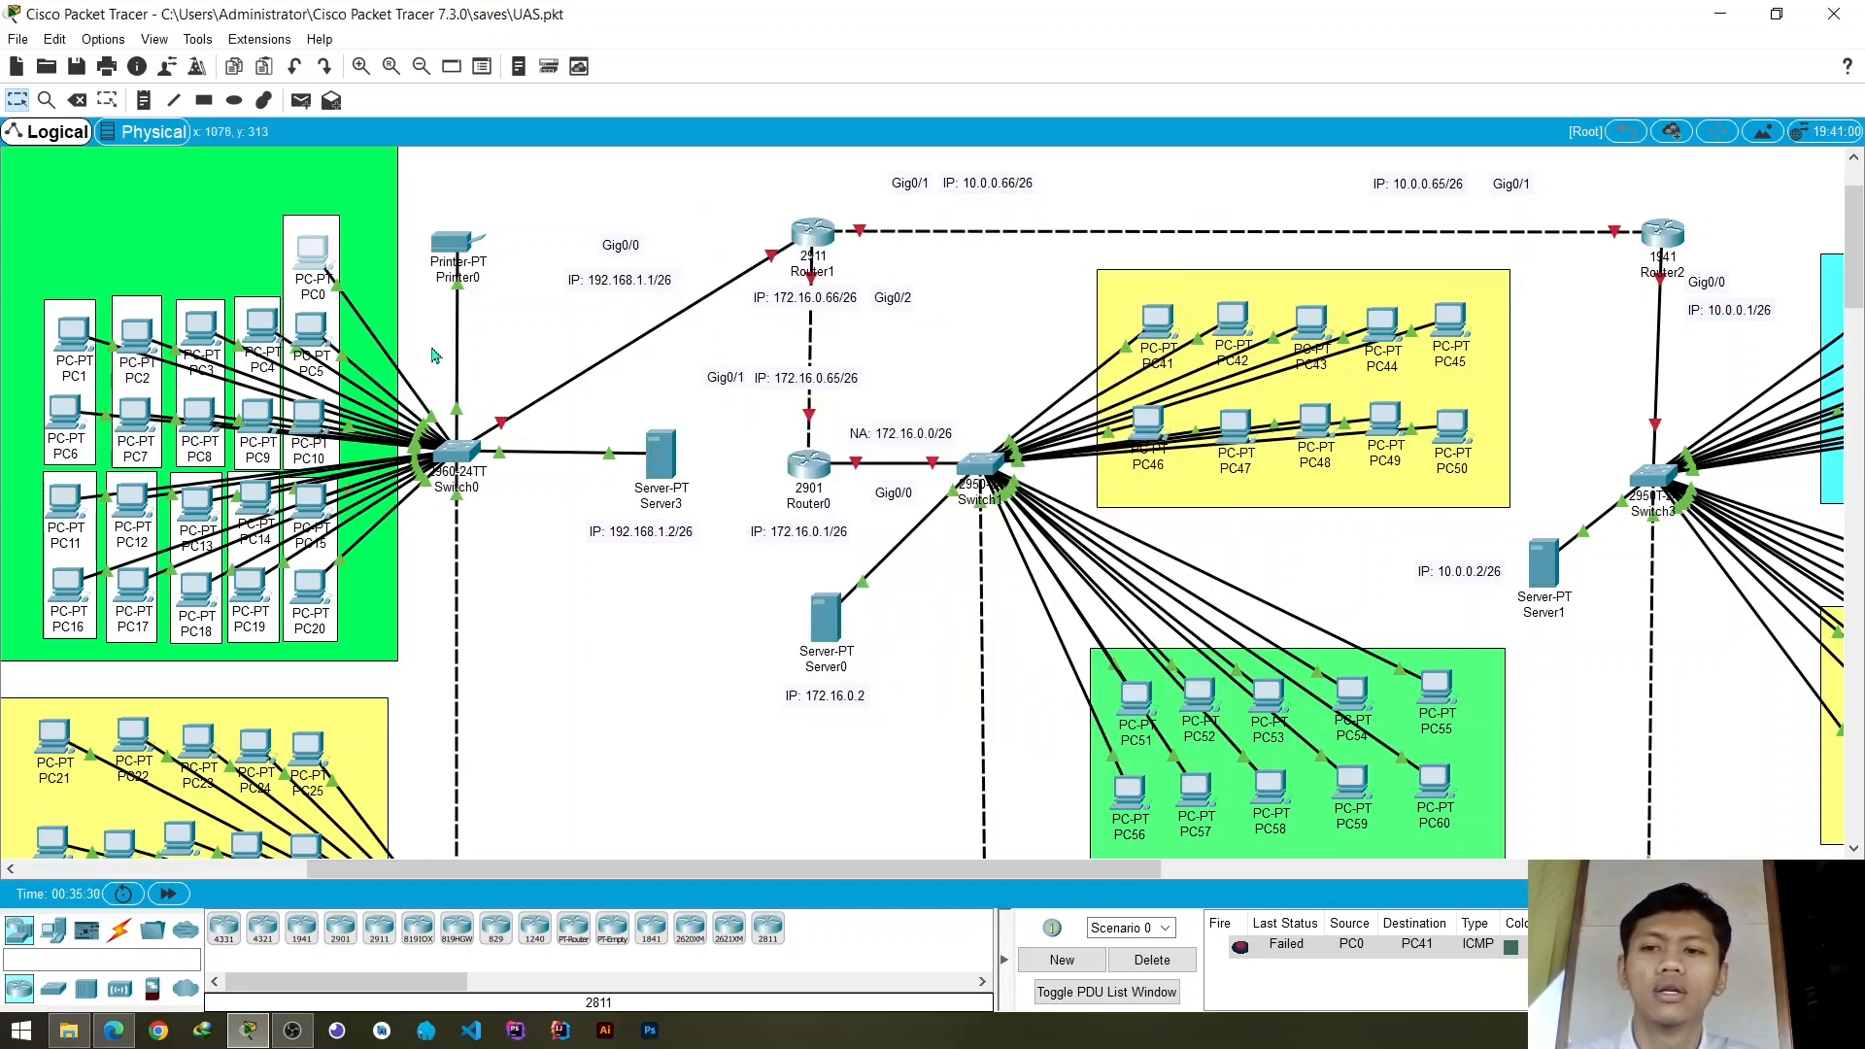
mouse_move(307, 335)
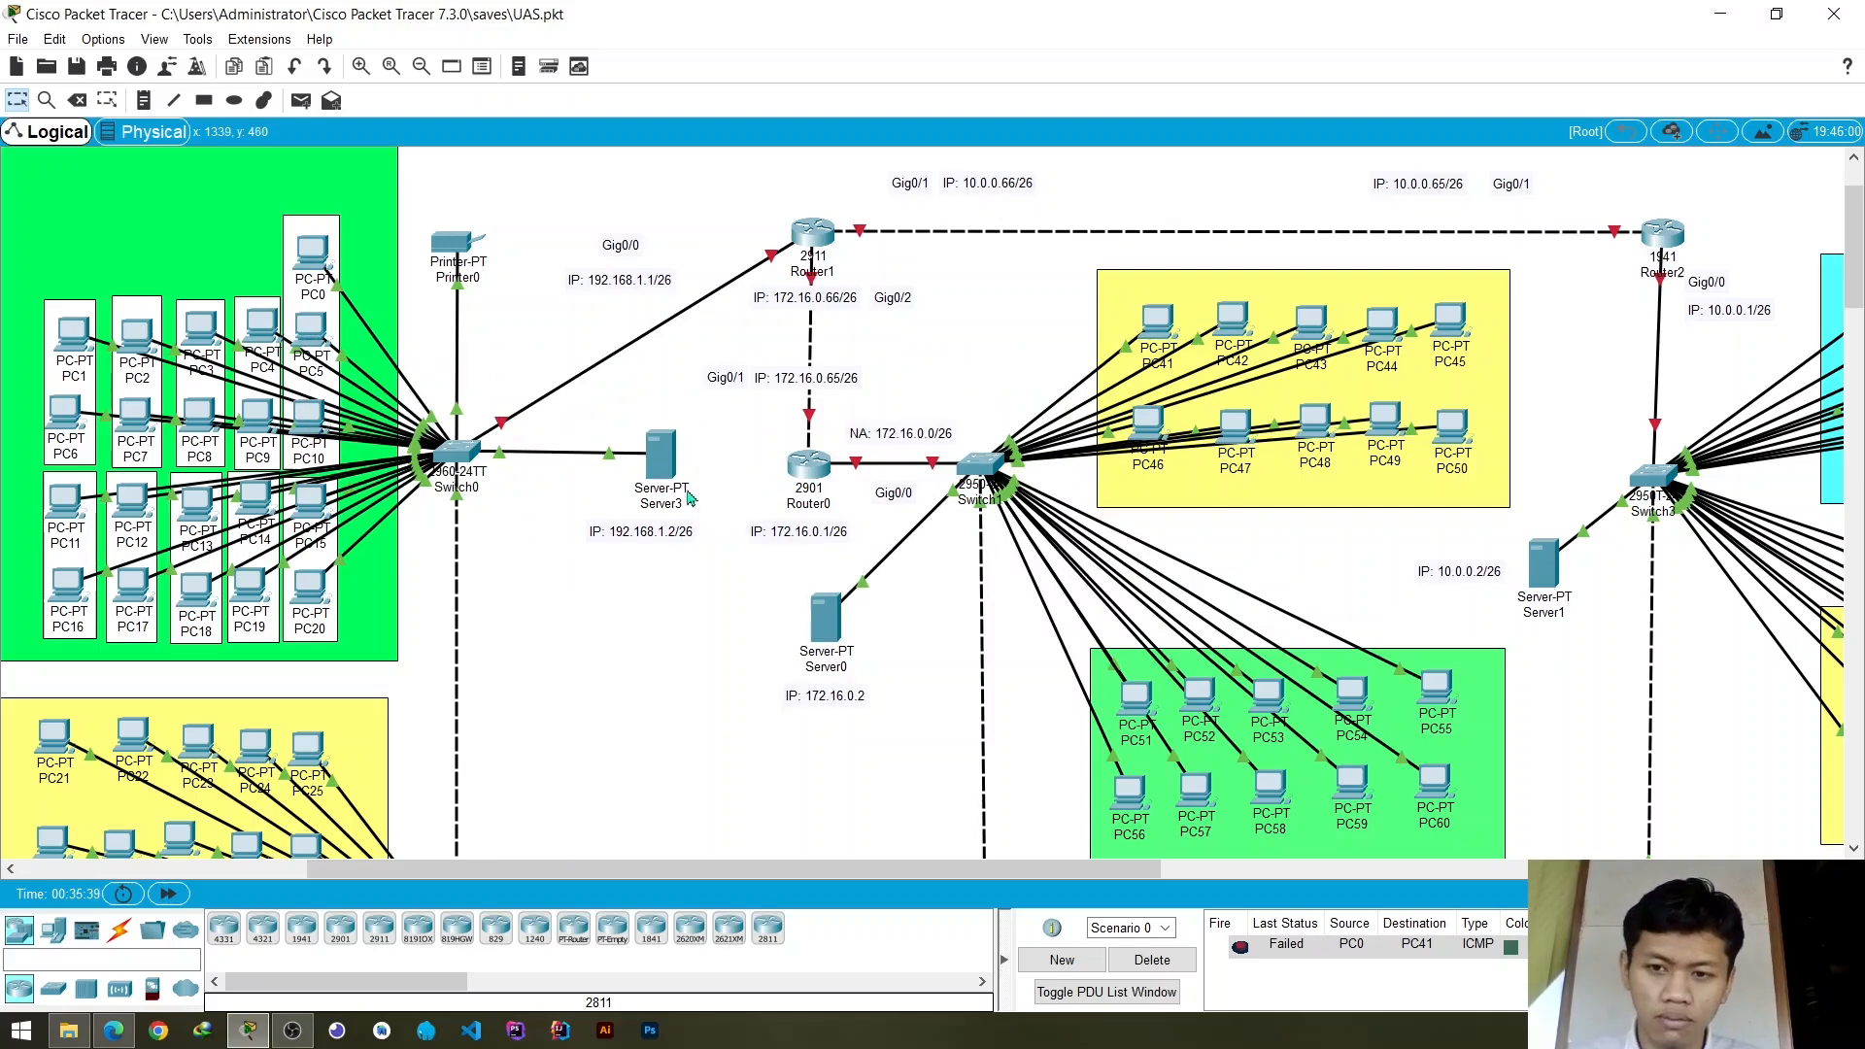
- Open Router1's configuration and check the IP address and subnet mask of GigabitEthernet0/0 against the topology label
left_click_drag(792, 879, 1047, 880)
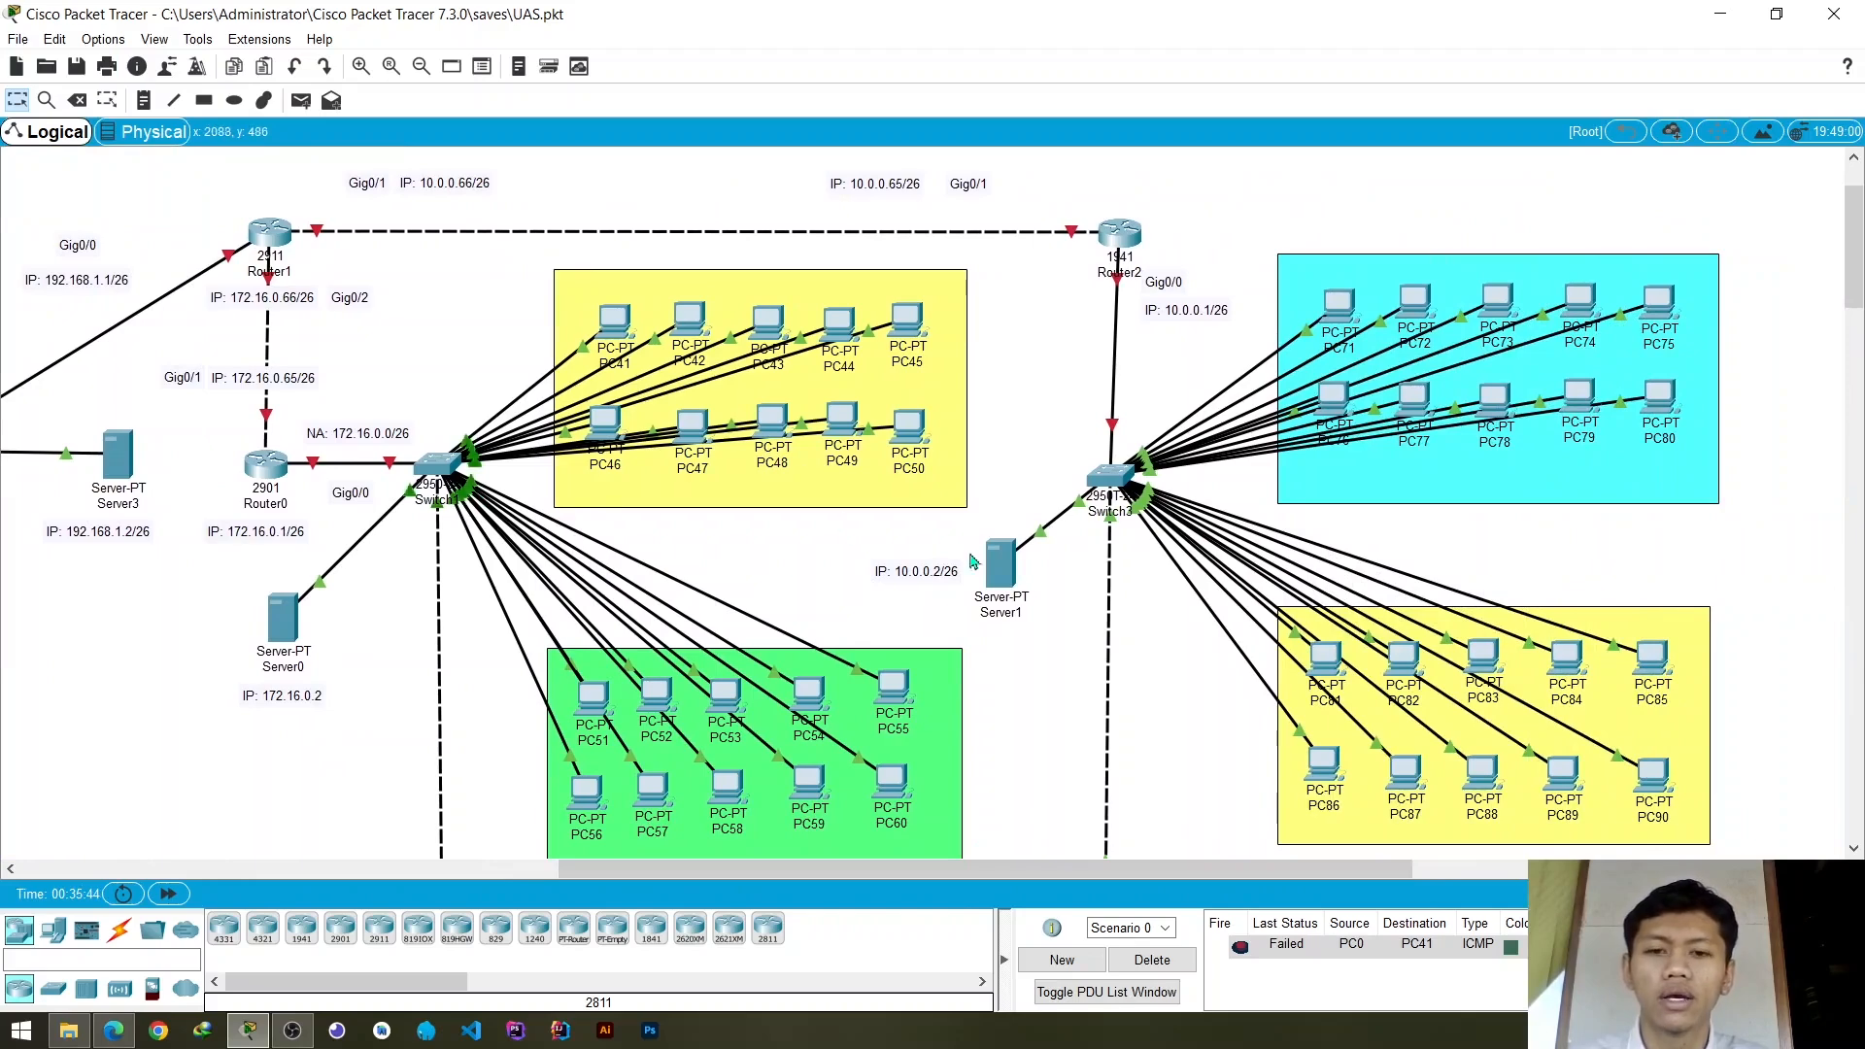
left_click_drag(1020, 880, 928, 881)
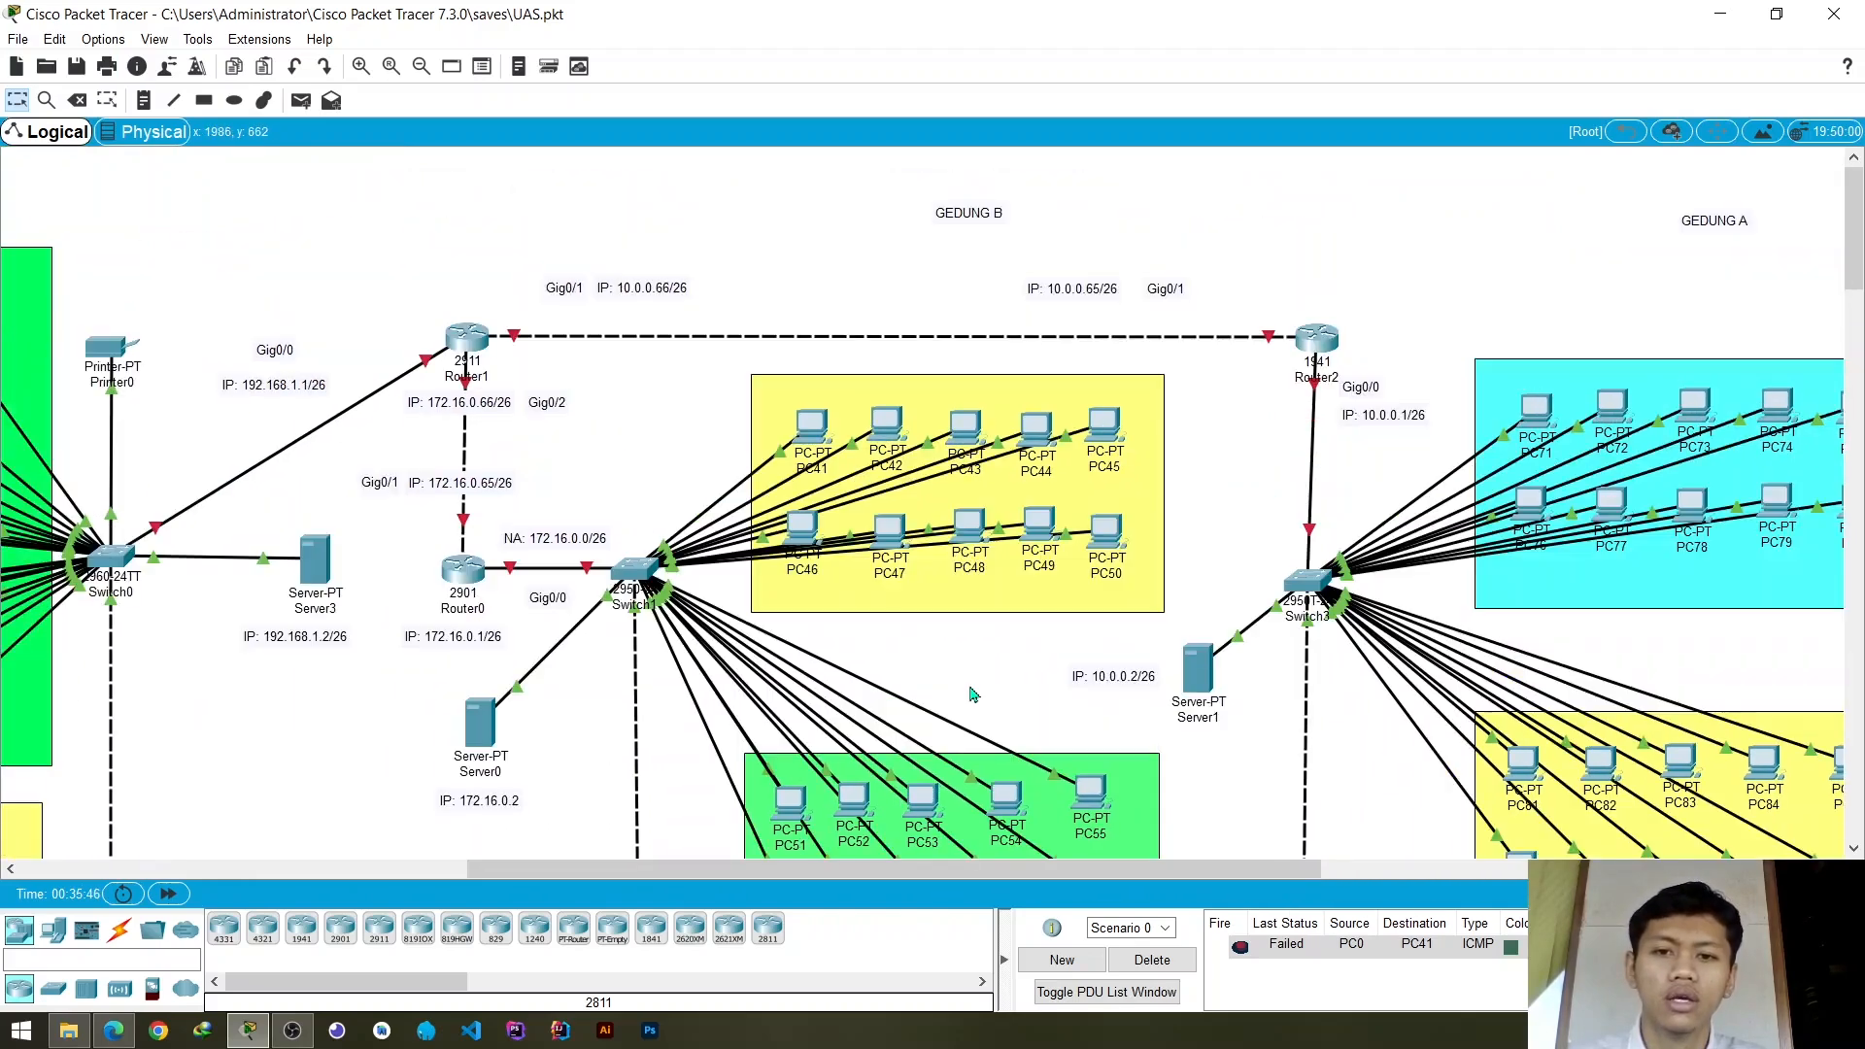
scroll(952, 748, "up", 3)
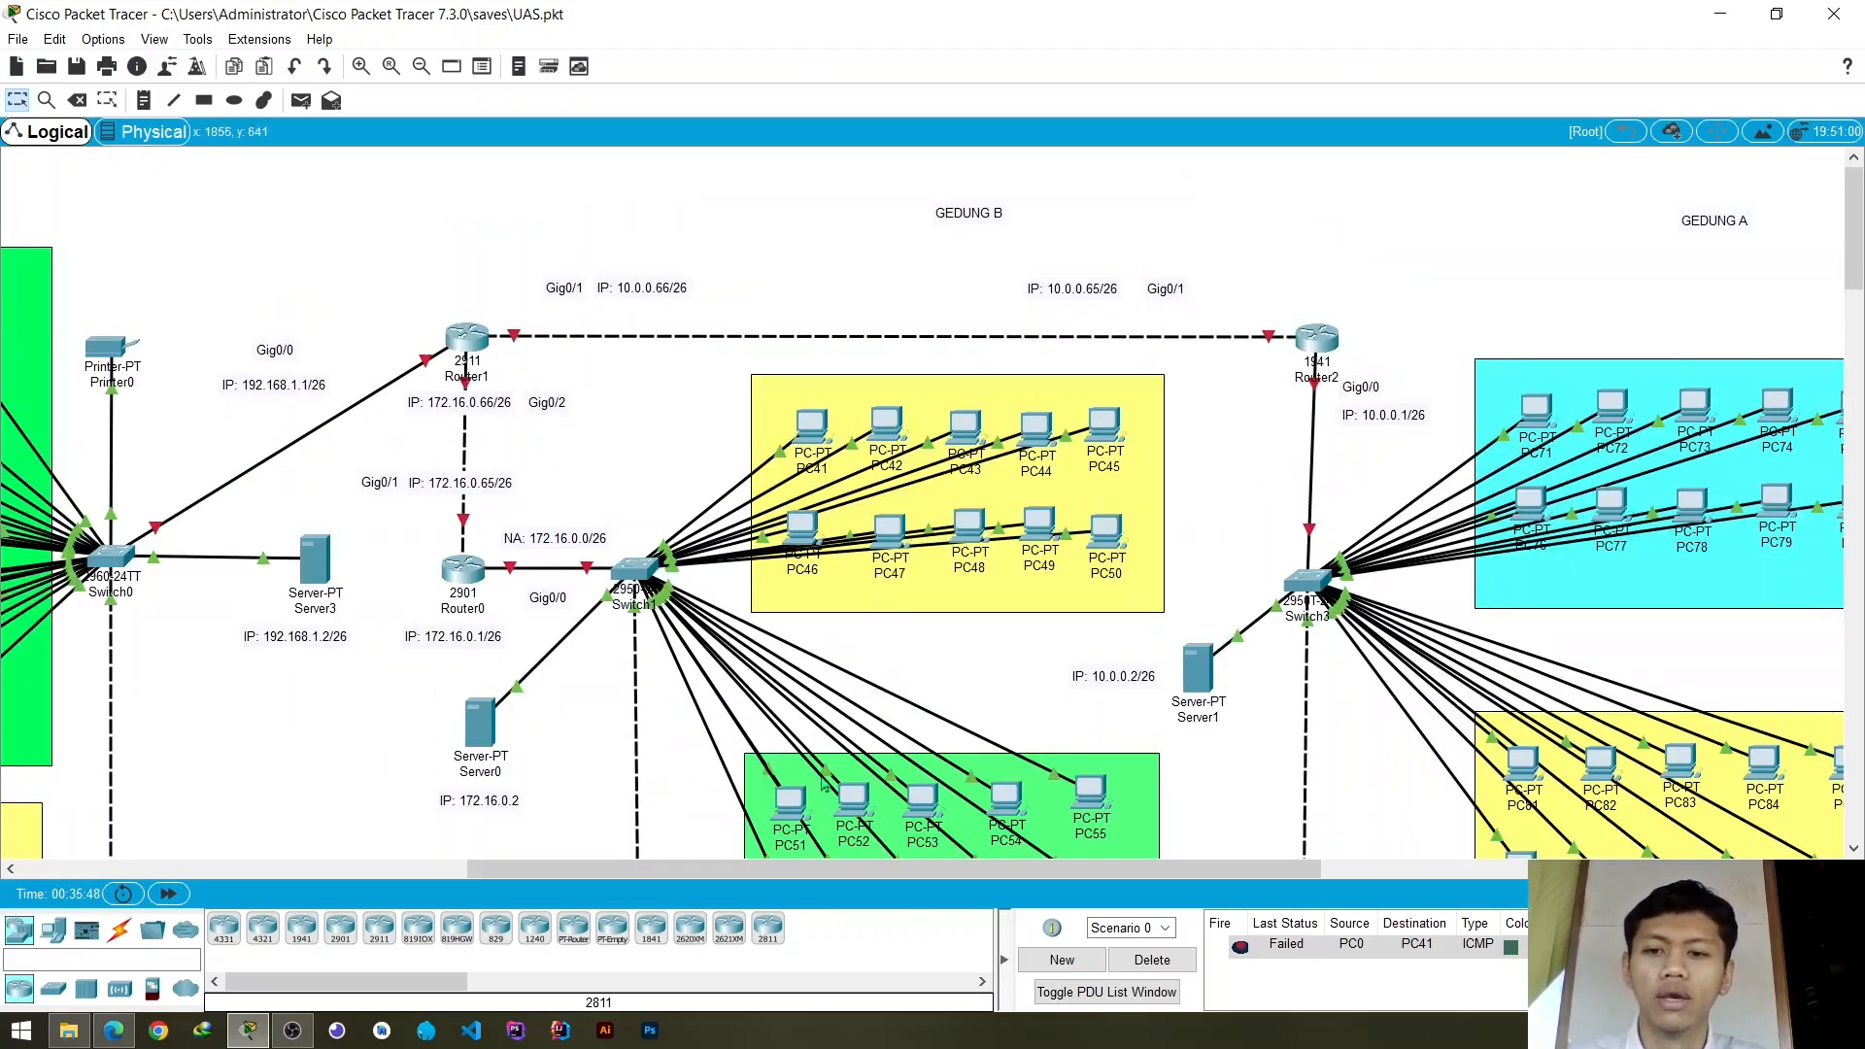
left_click_drag(754, 869, 586, 841)
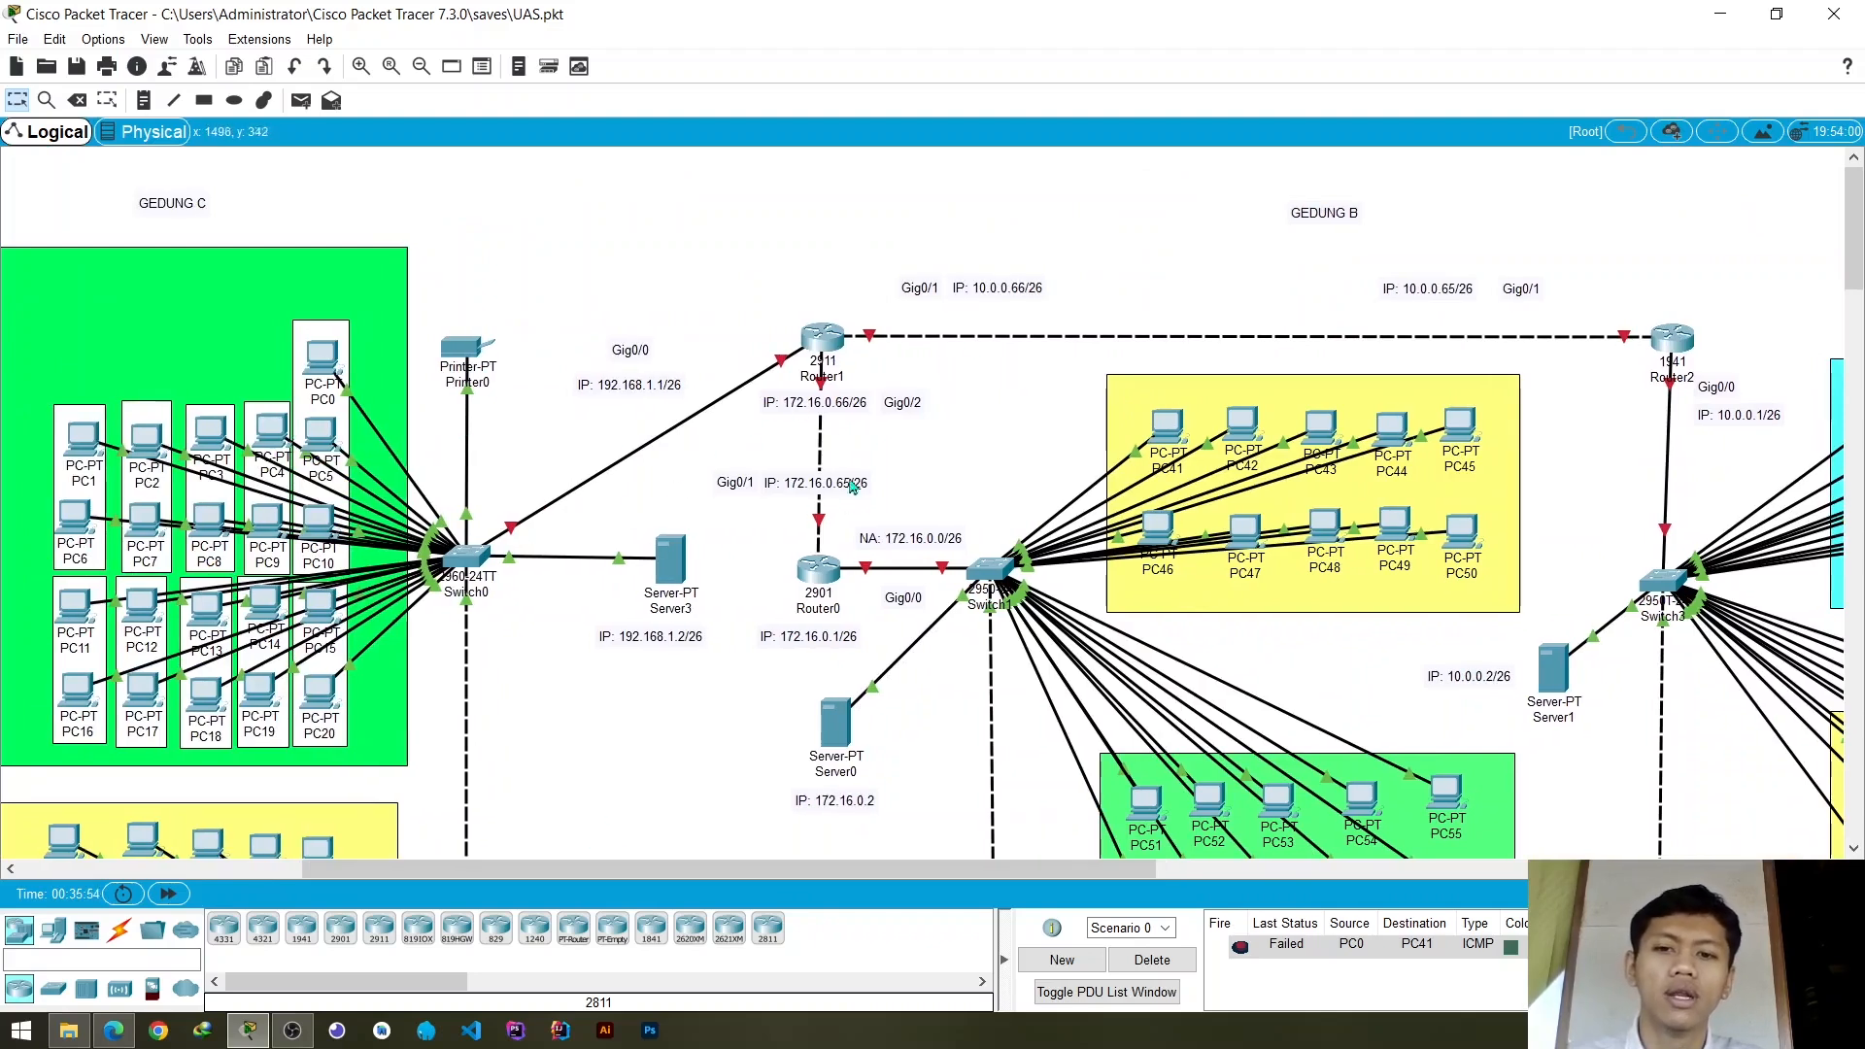
left_click(822, 338)
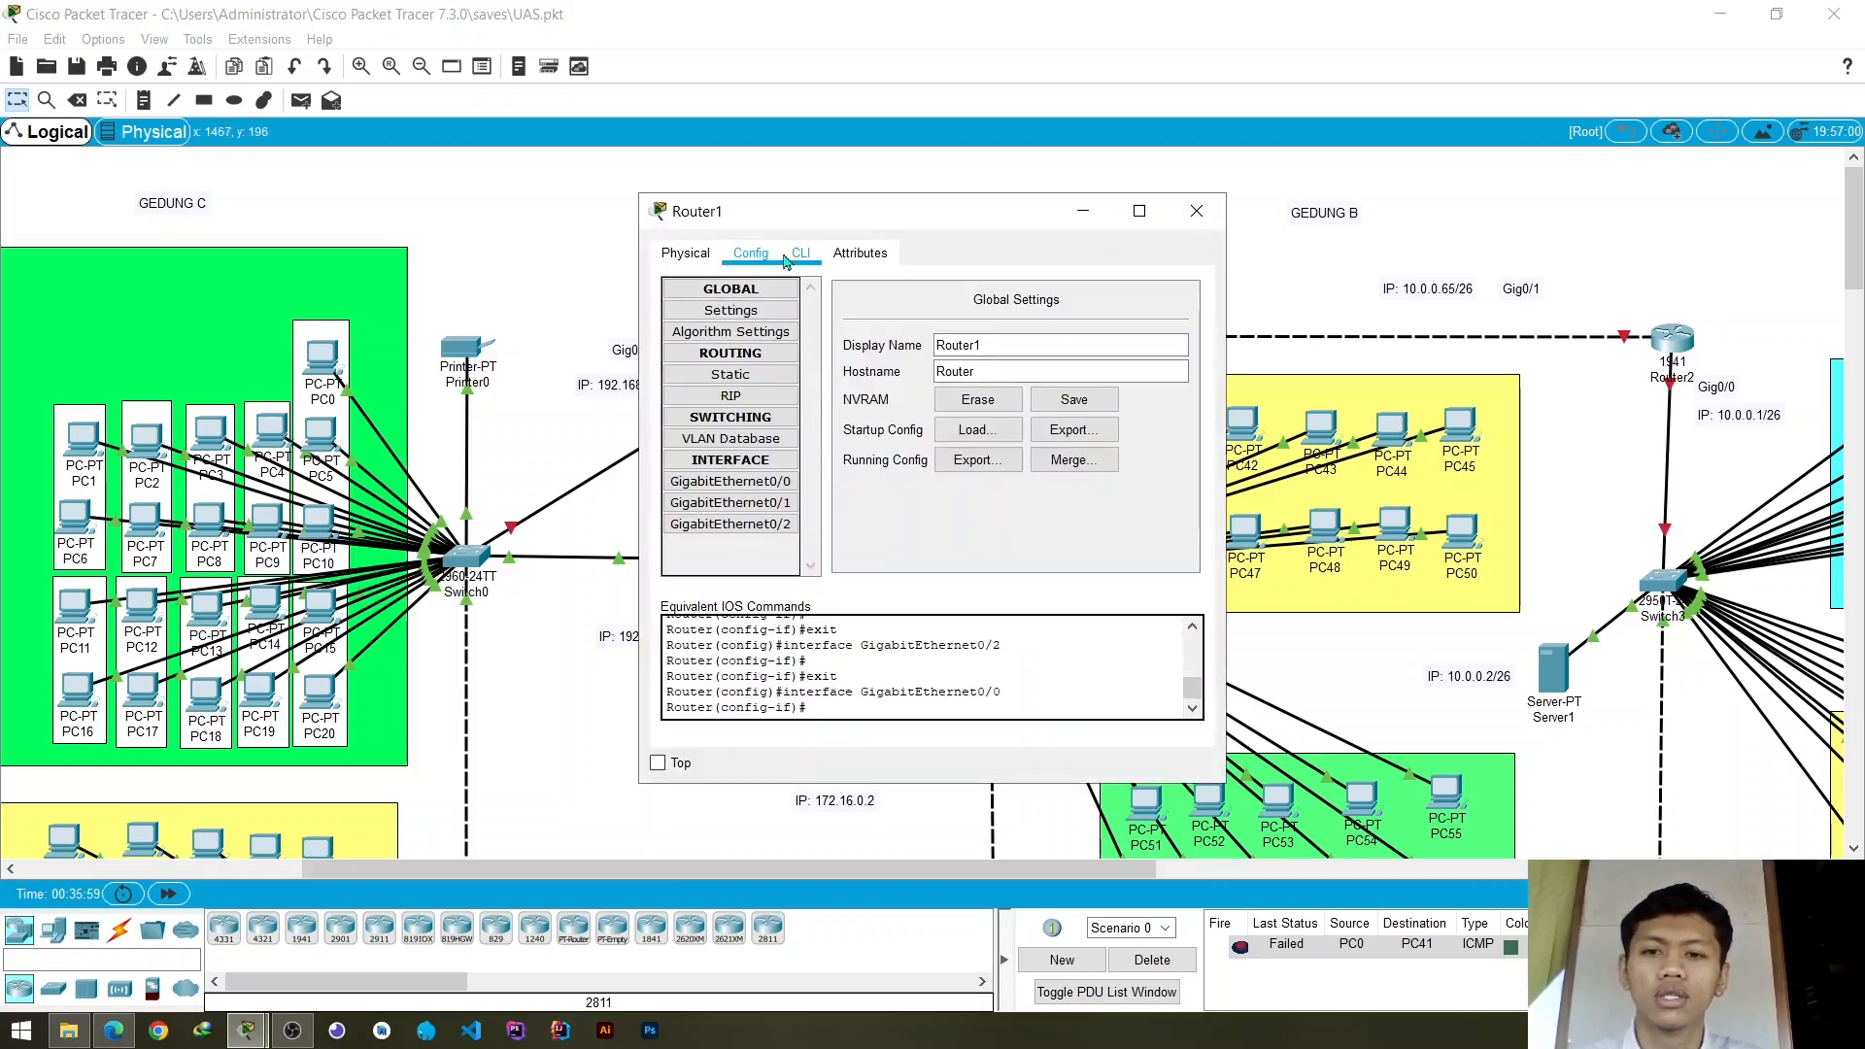
left_click_drag(831, 215, 1068, 205)
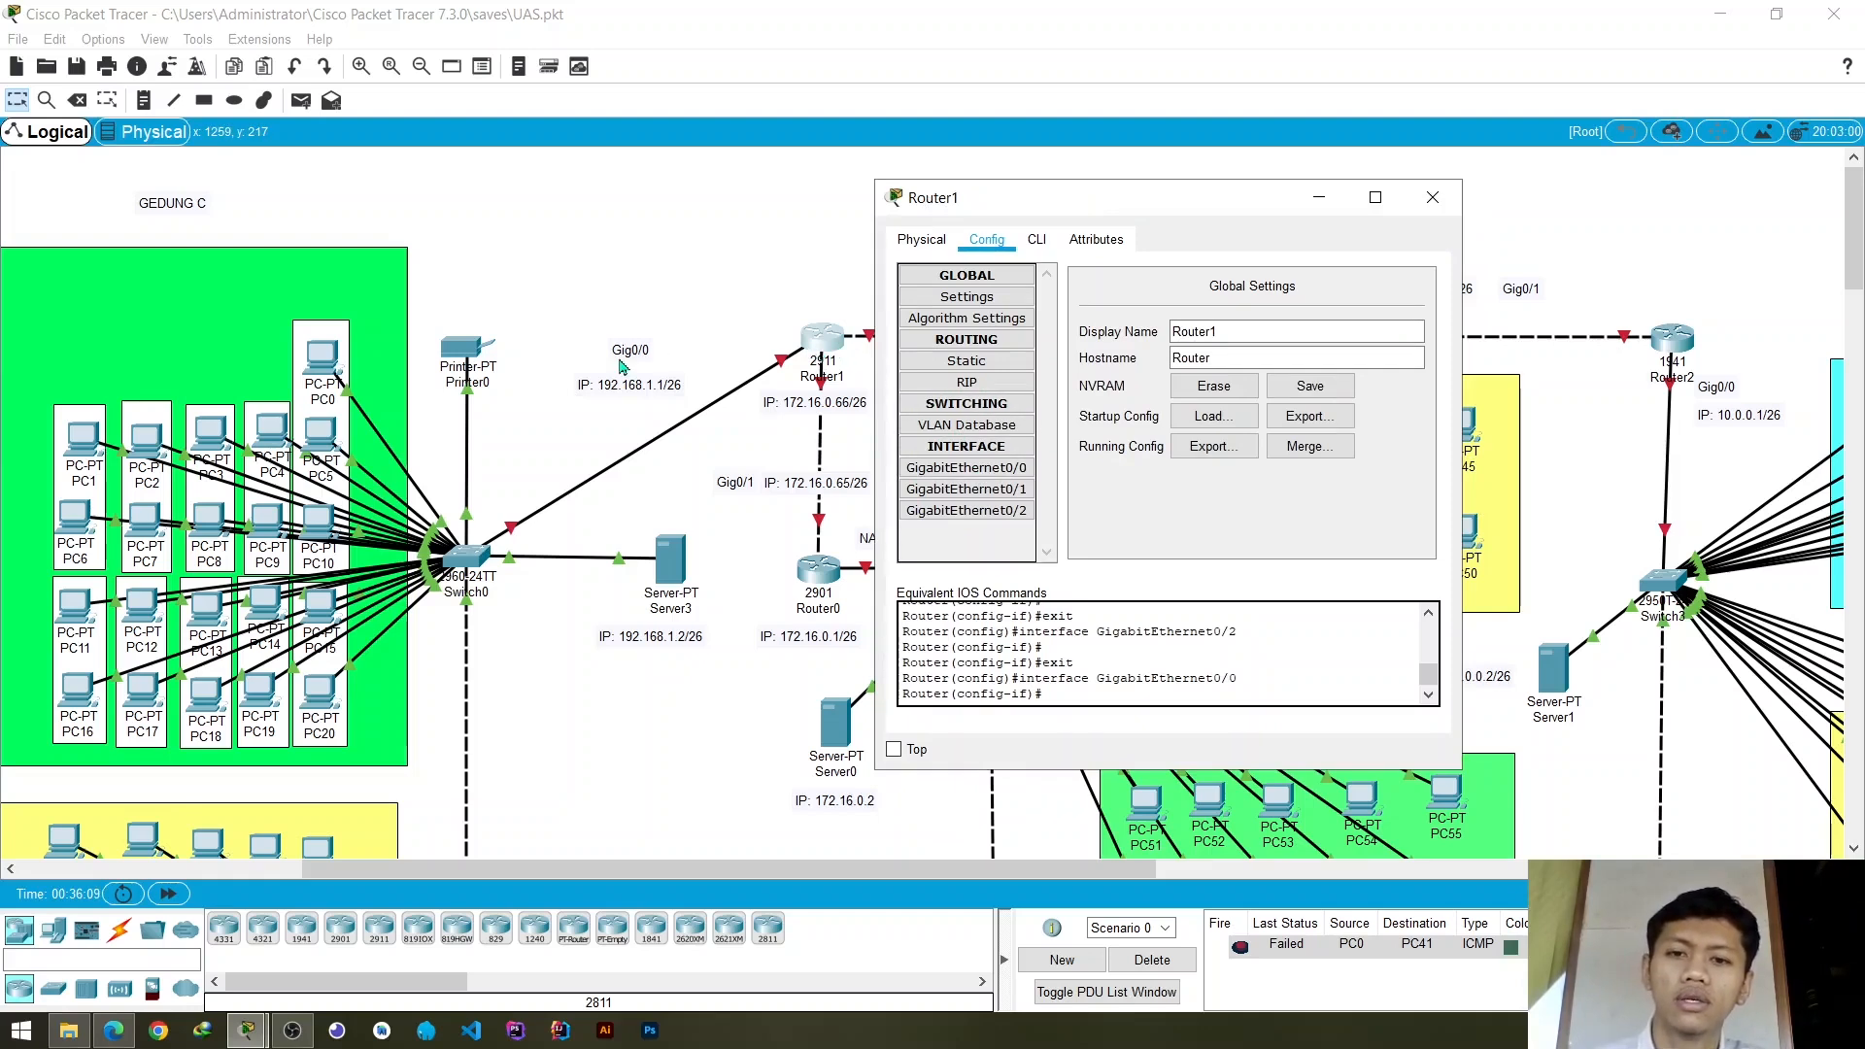
left_click(1006, 470)
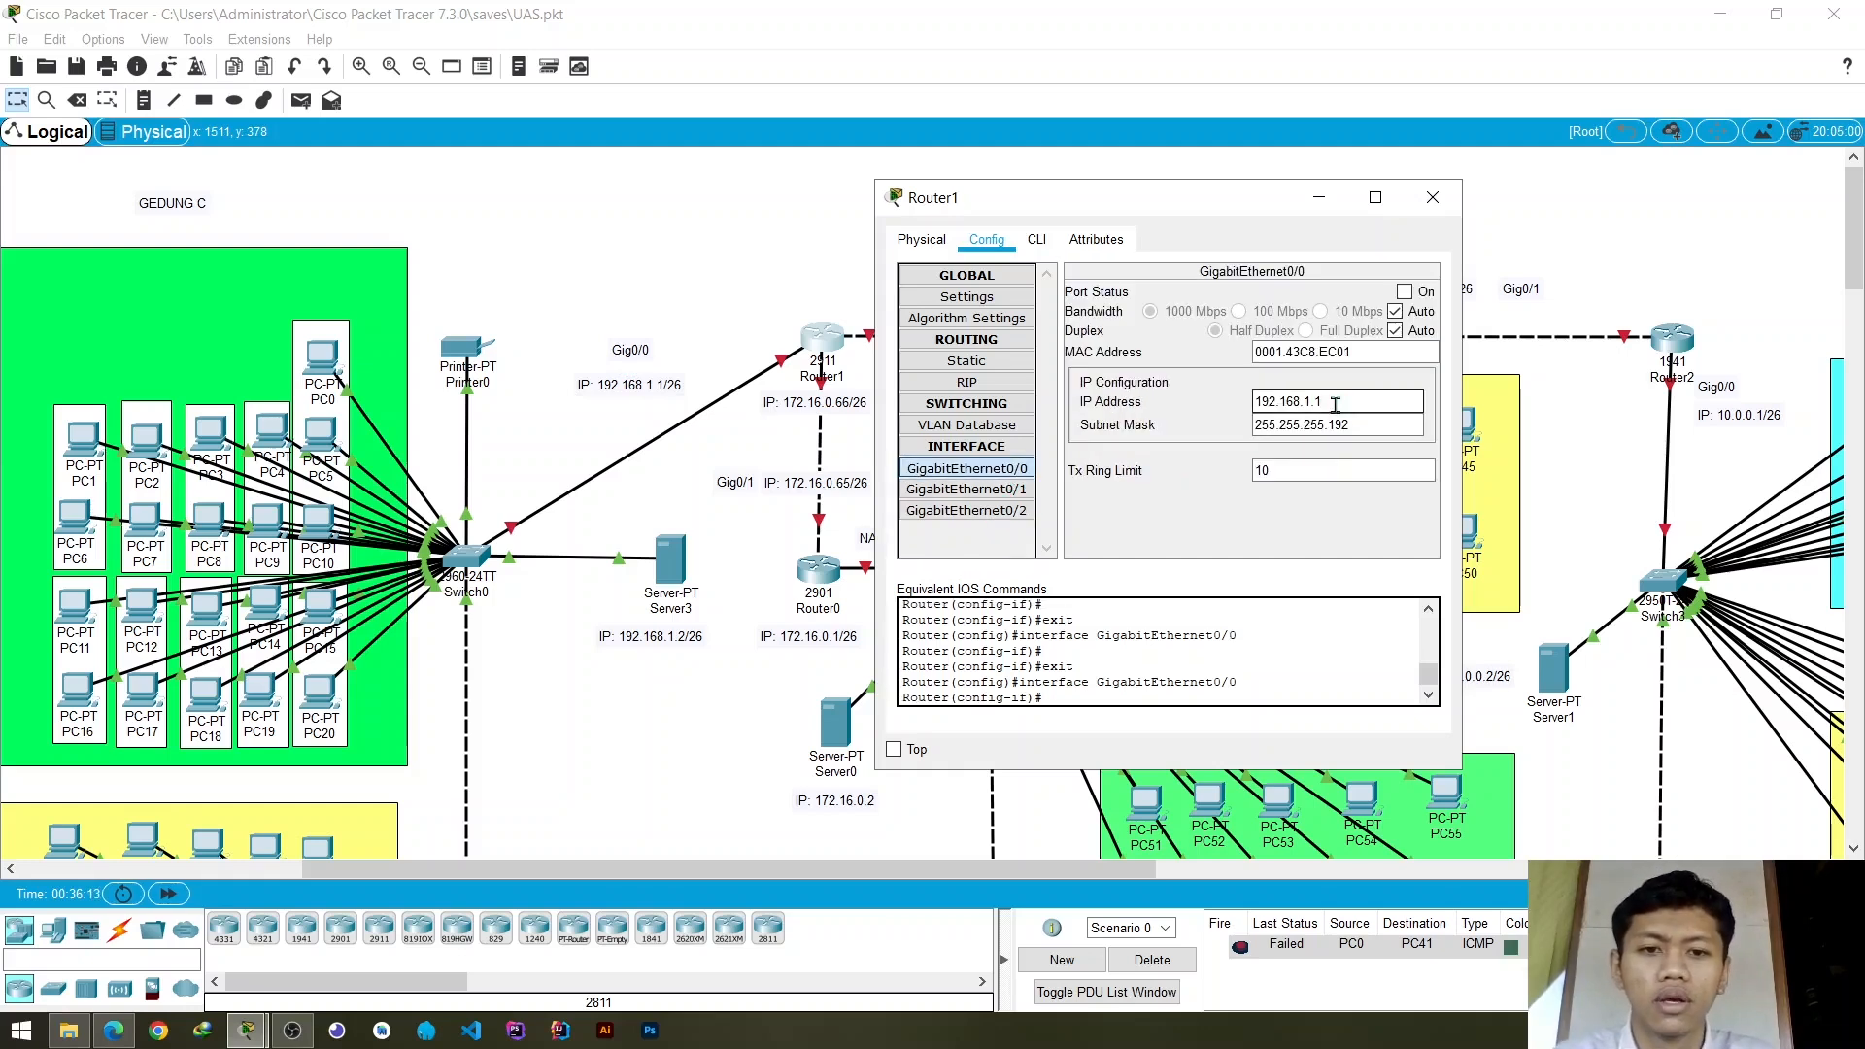
left_click(1363, 426)
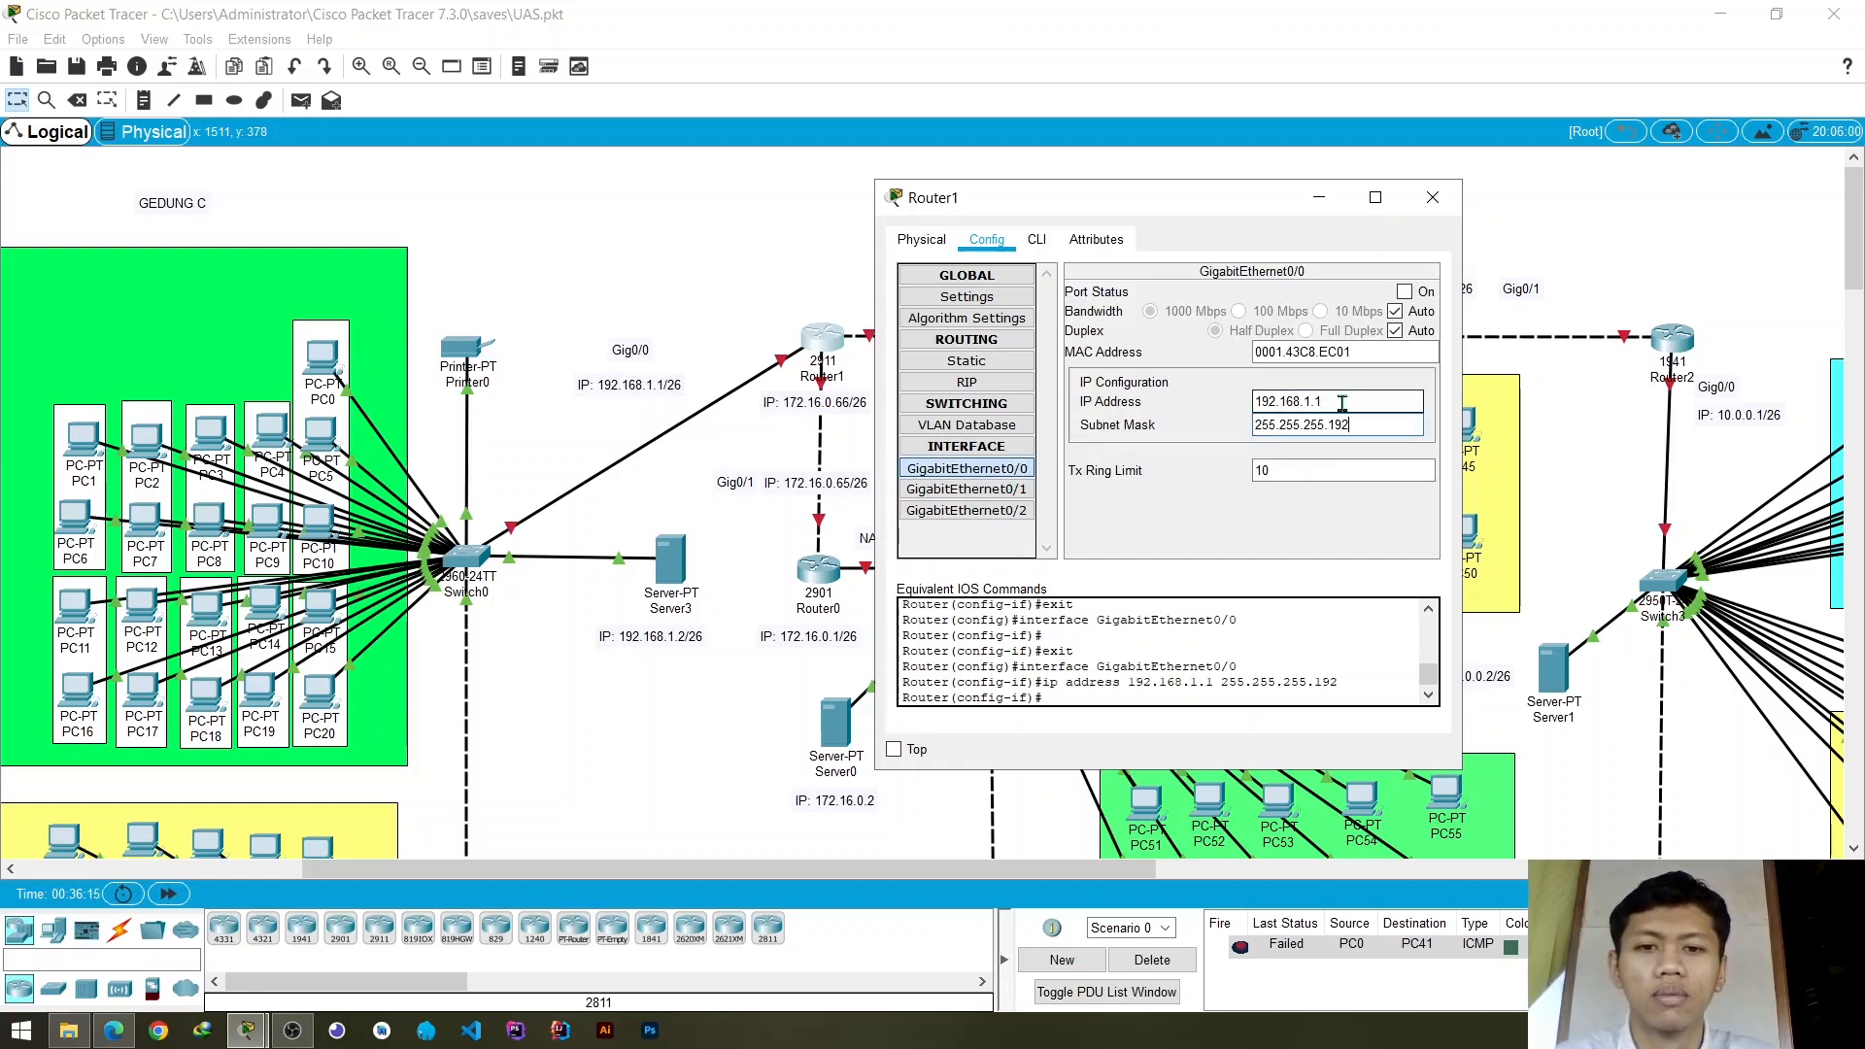
left_click(1370, 402)
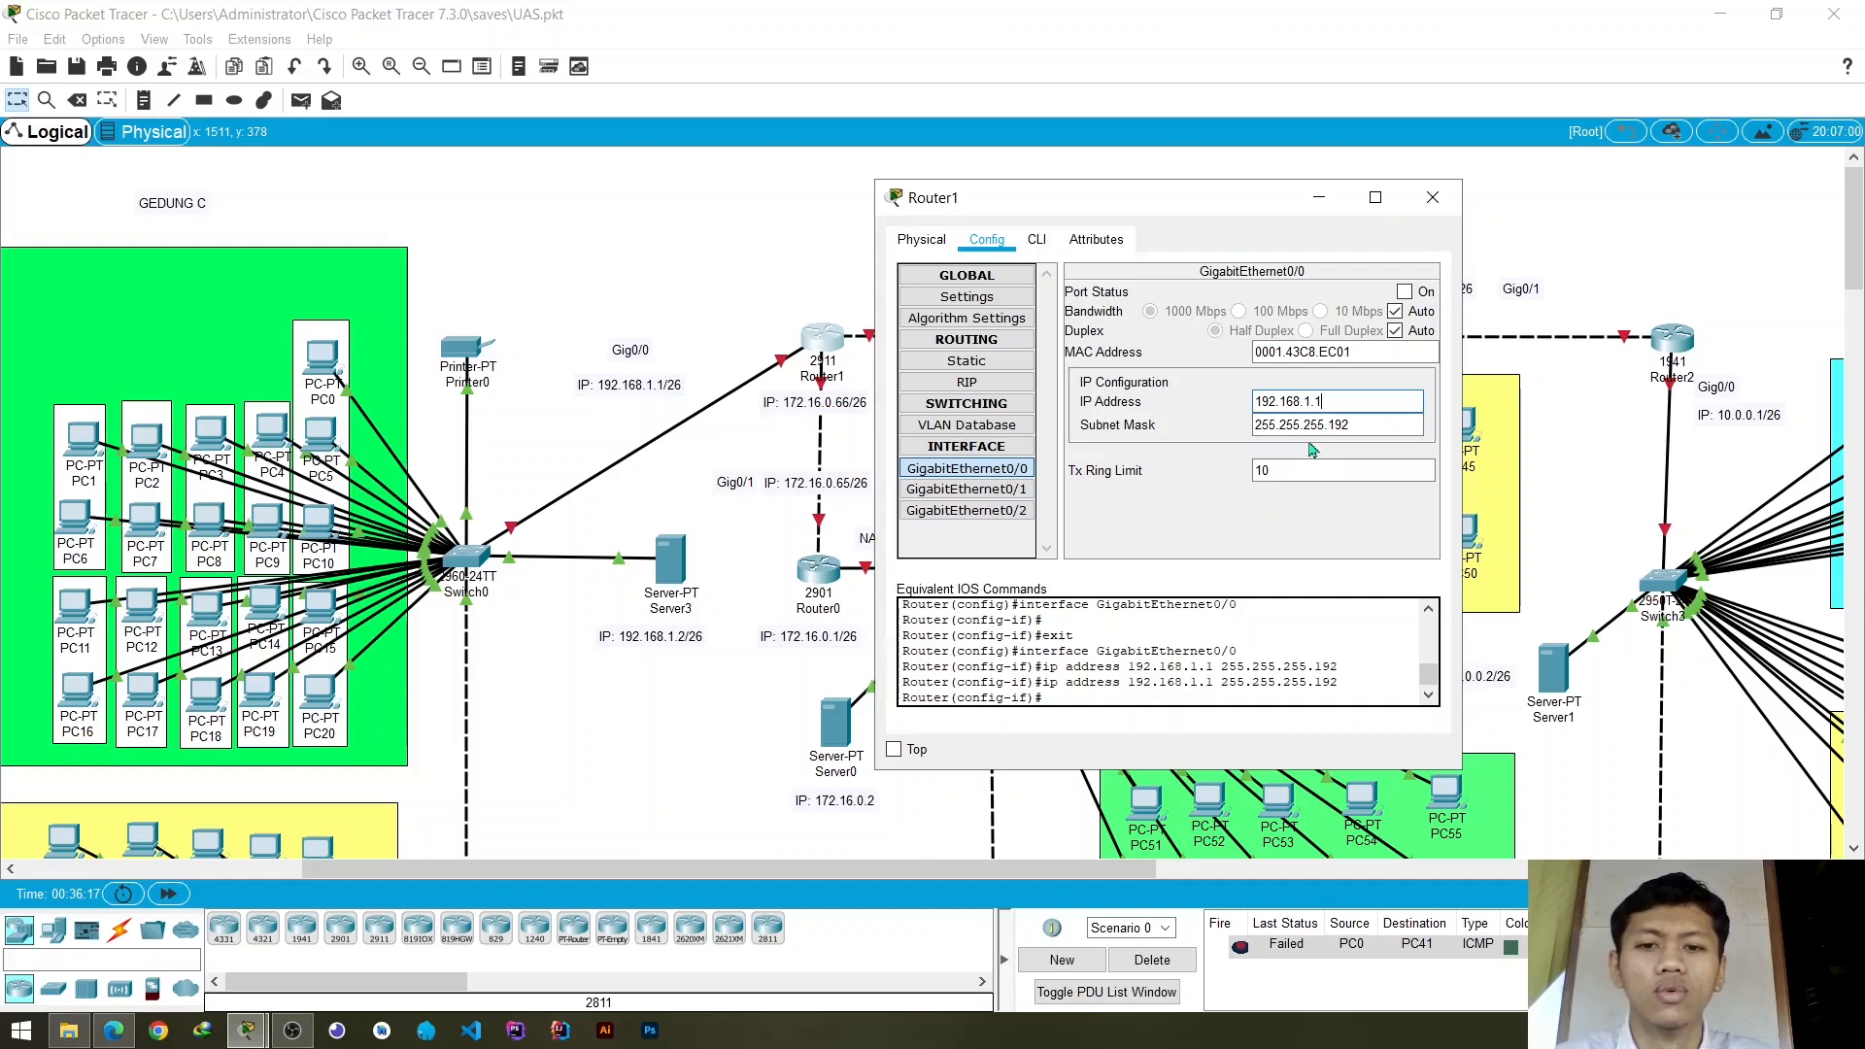
- Set the IP address of Router1's GigabitEthernet0/1 interface to 10.0.0.66, matching its label in the topology
left_click(1010, 490)
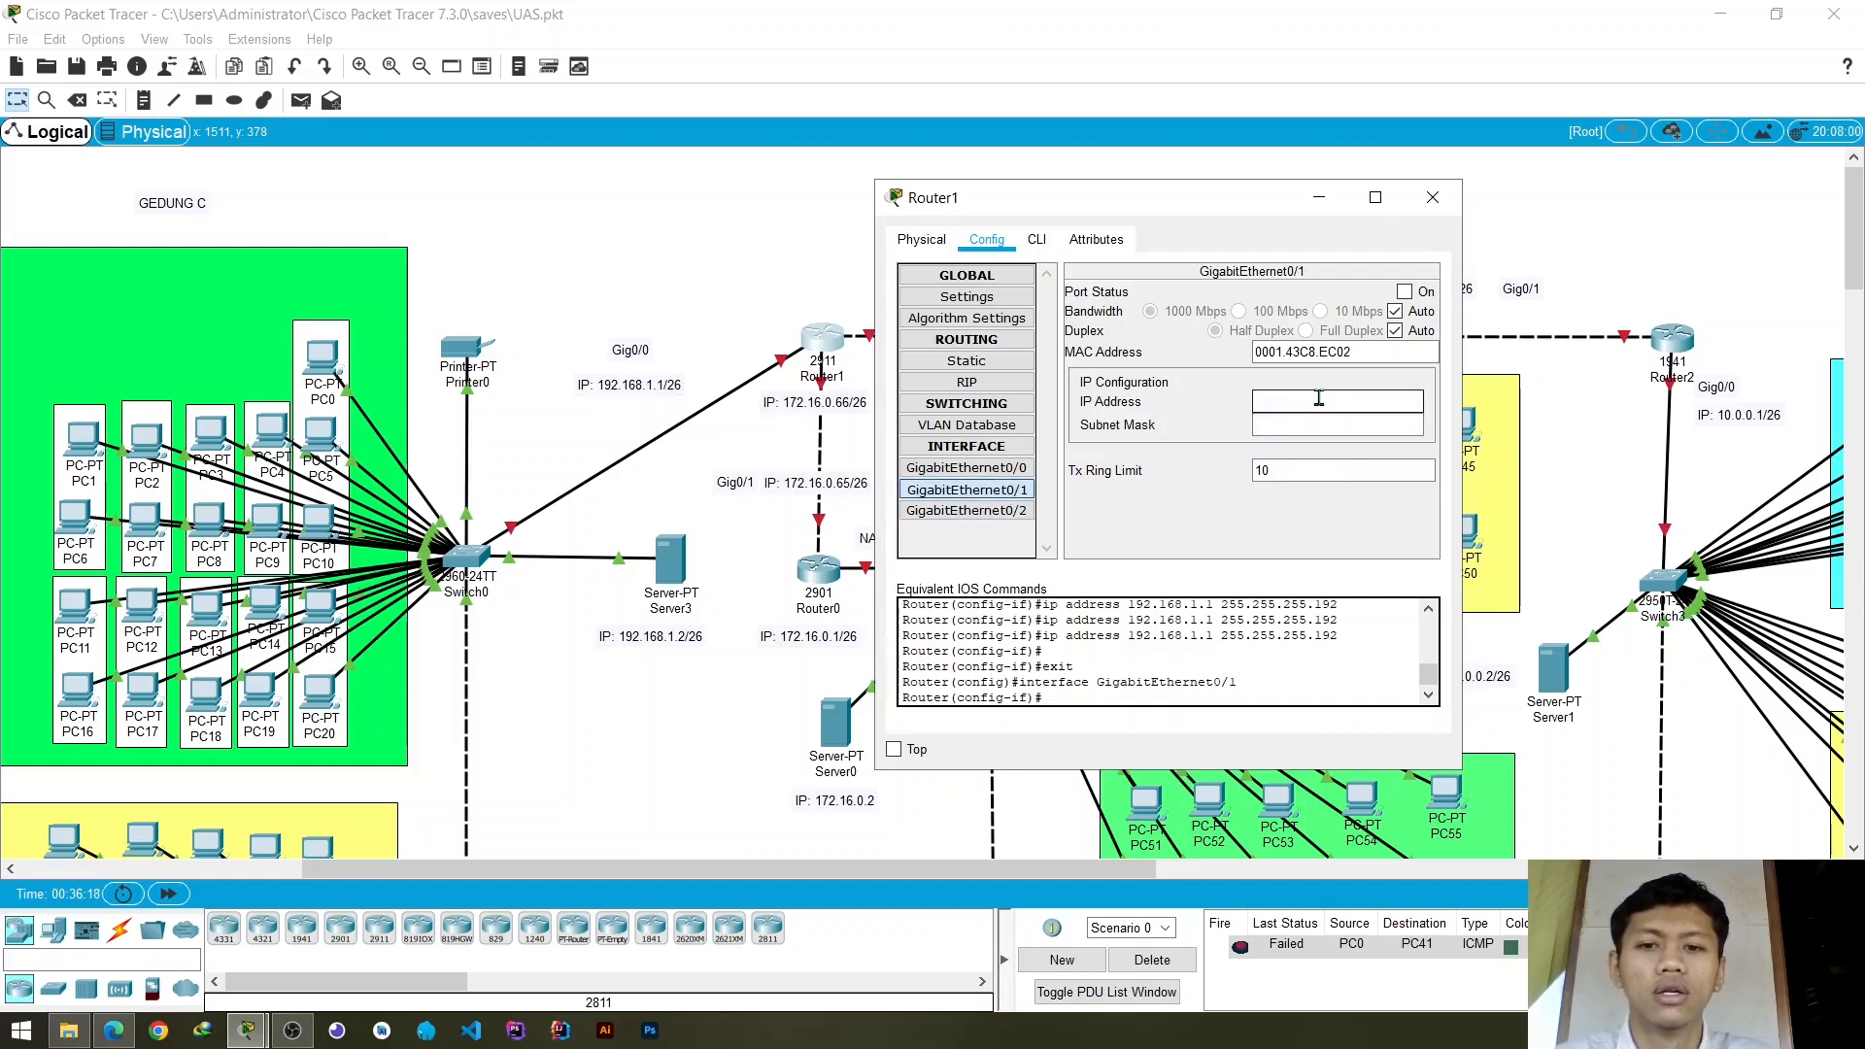
left_click_drag(1259, 202, 868, 389)
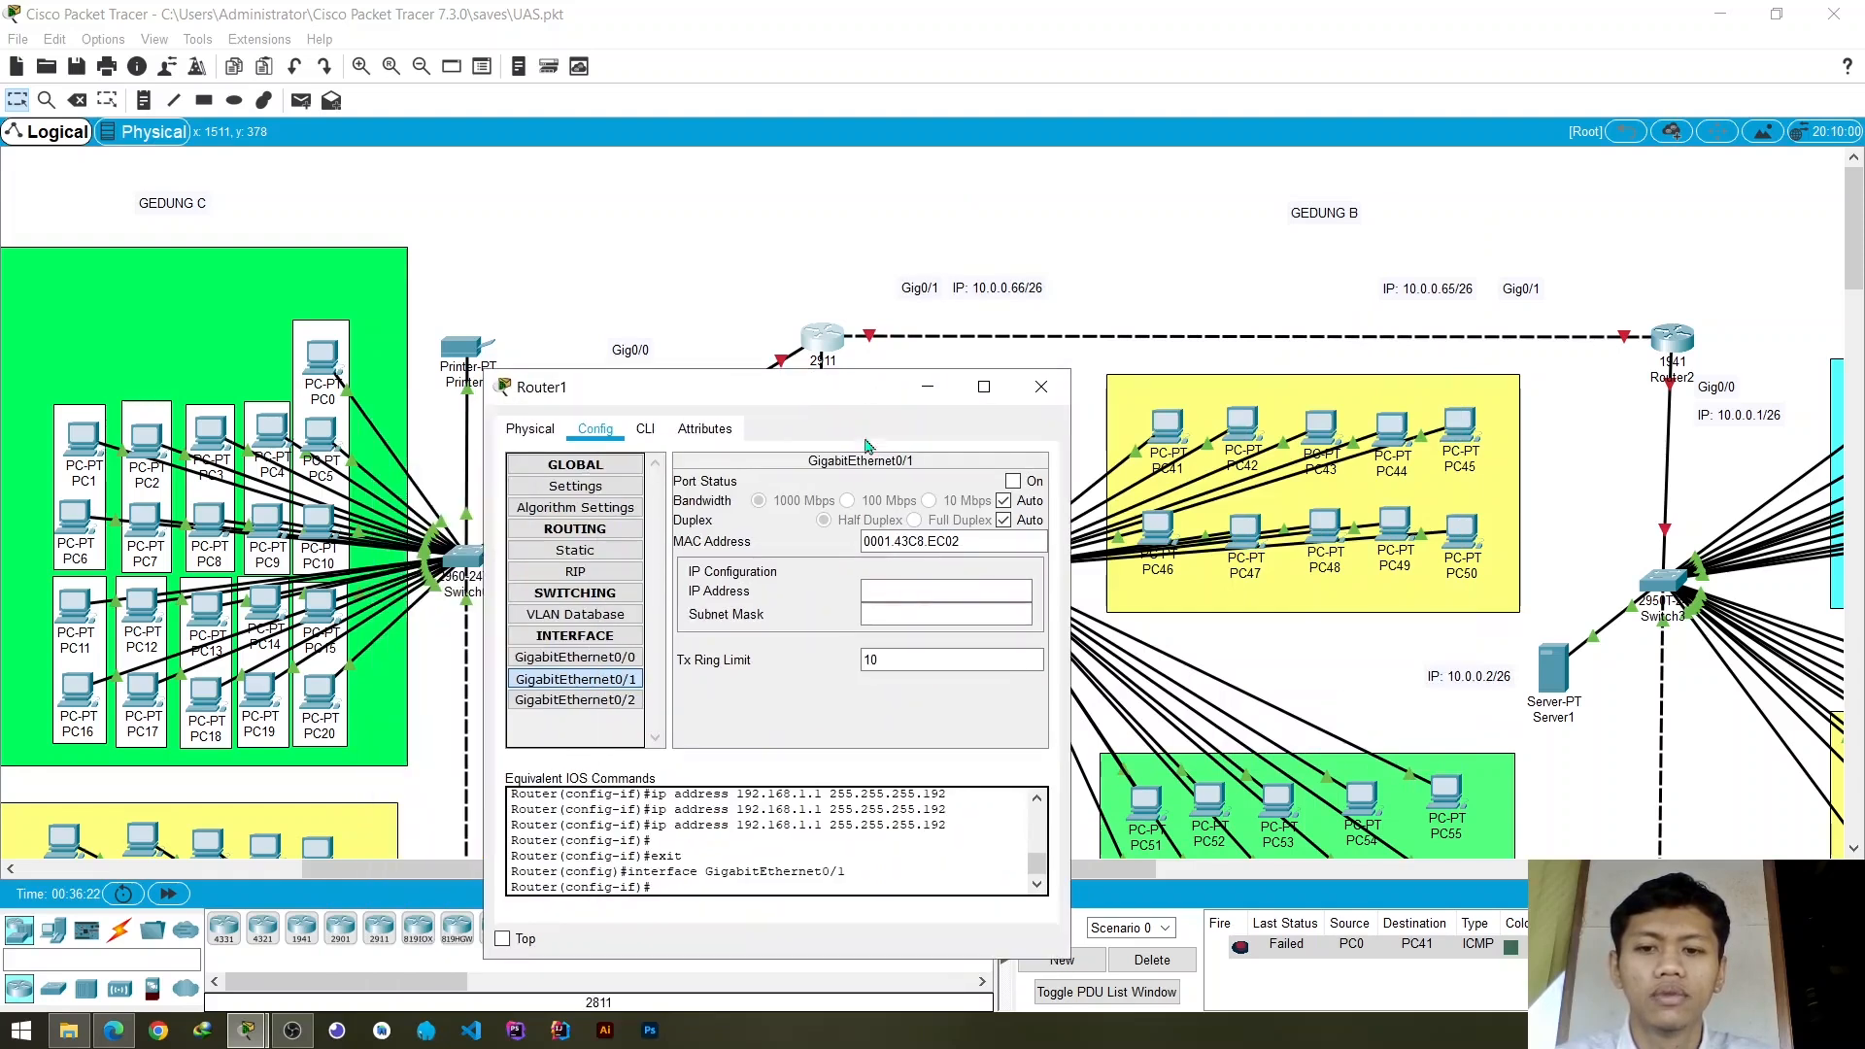
left_click(904, 591)
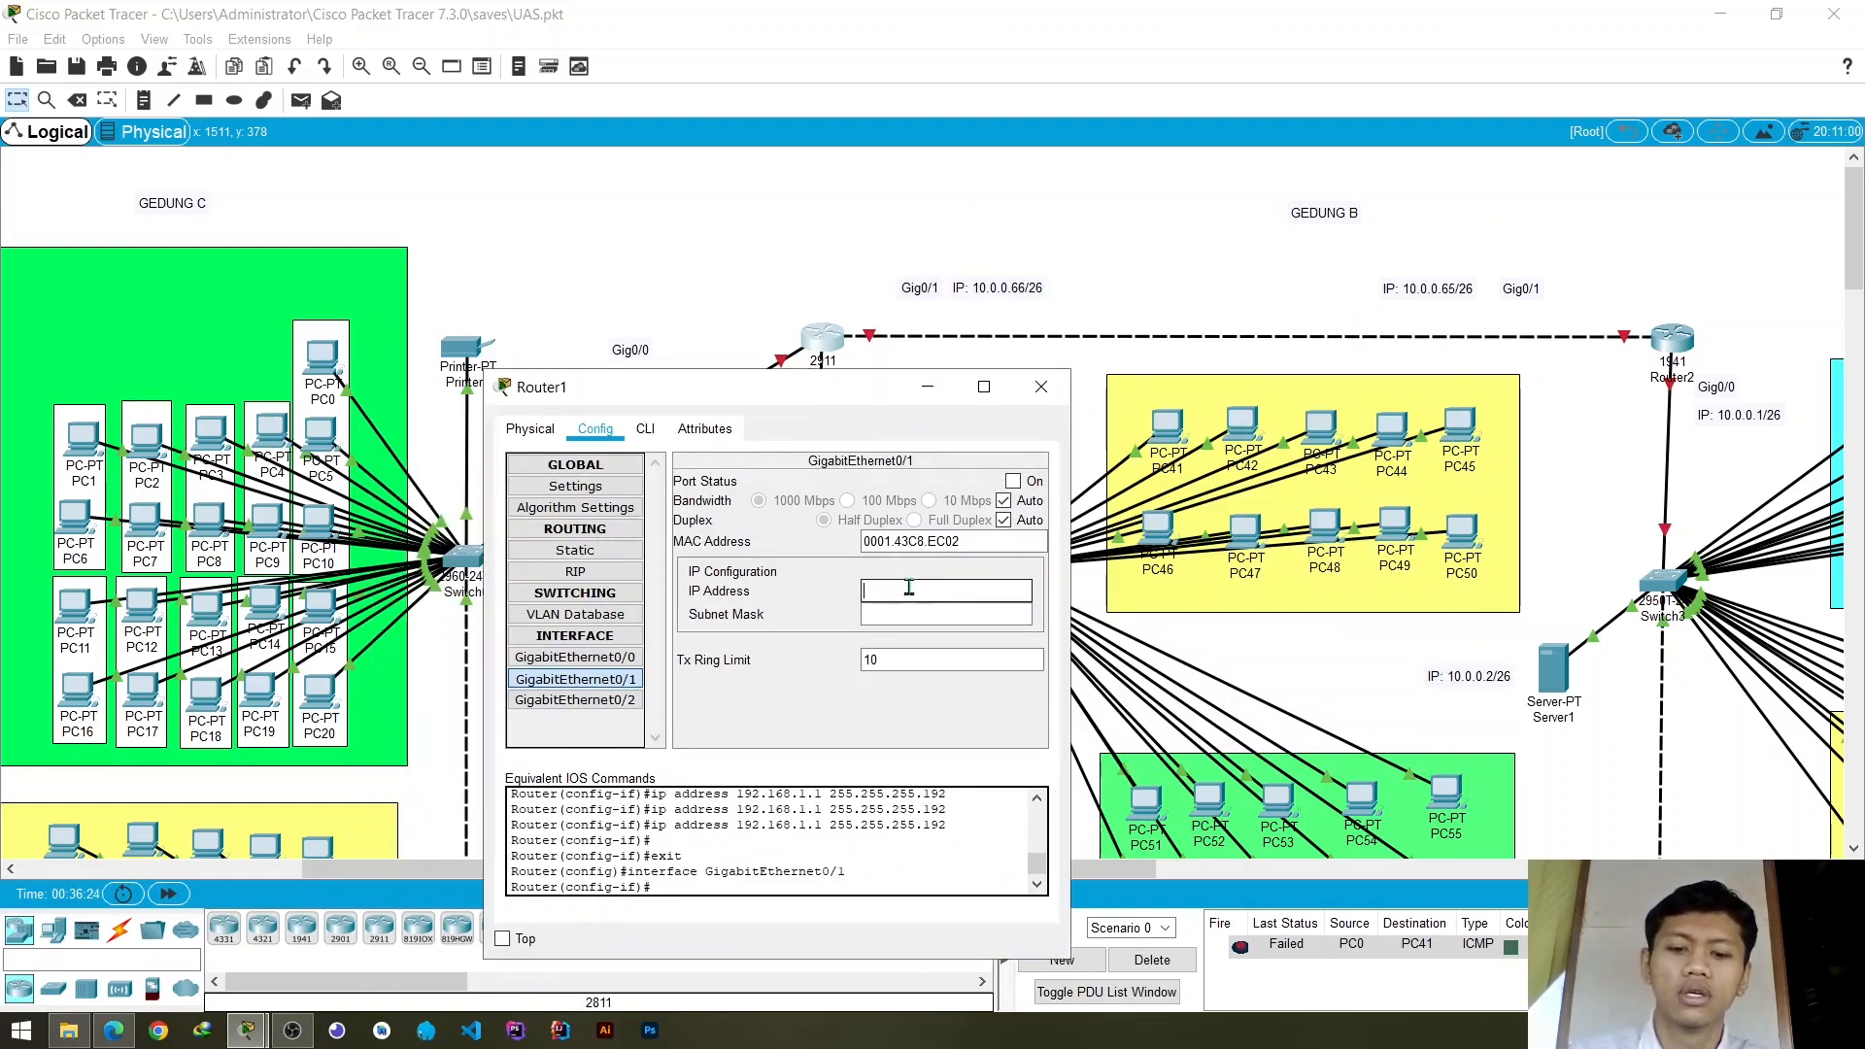
type("10.0.")
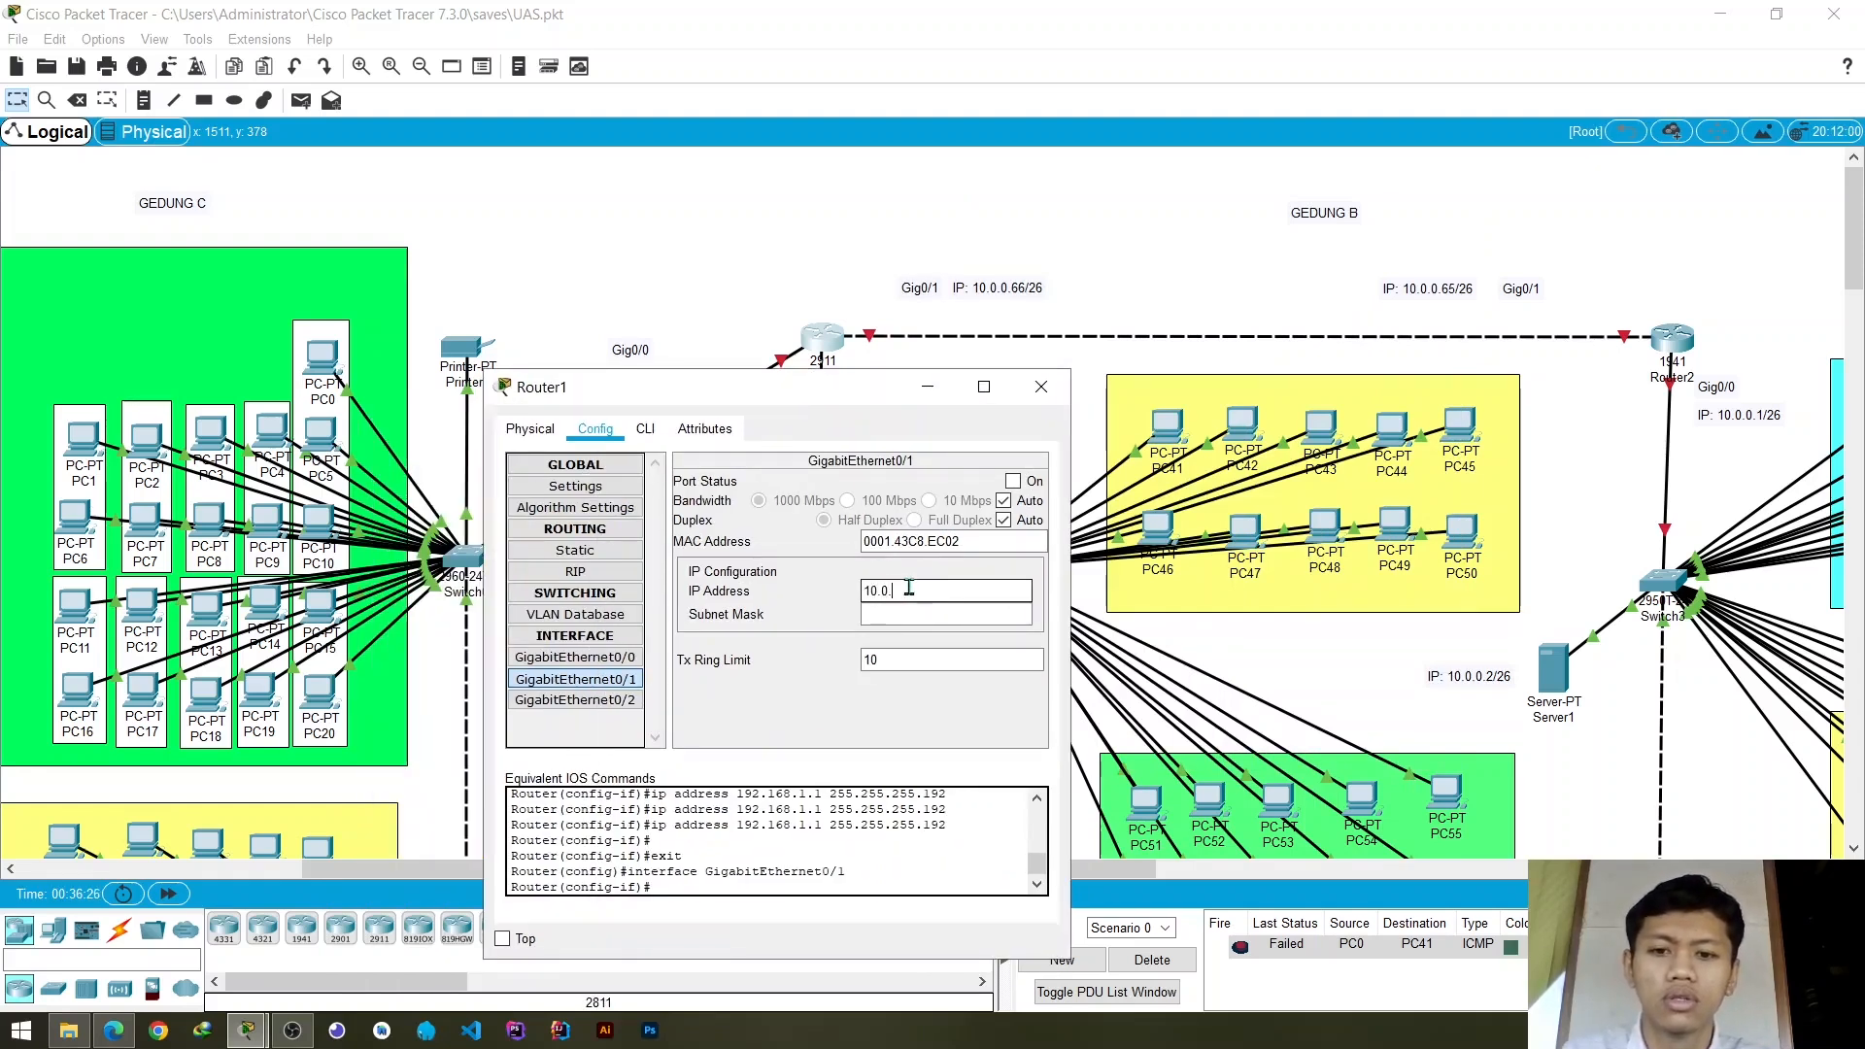
type("0.66")
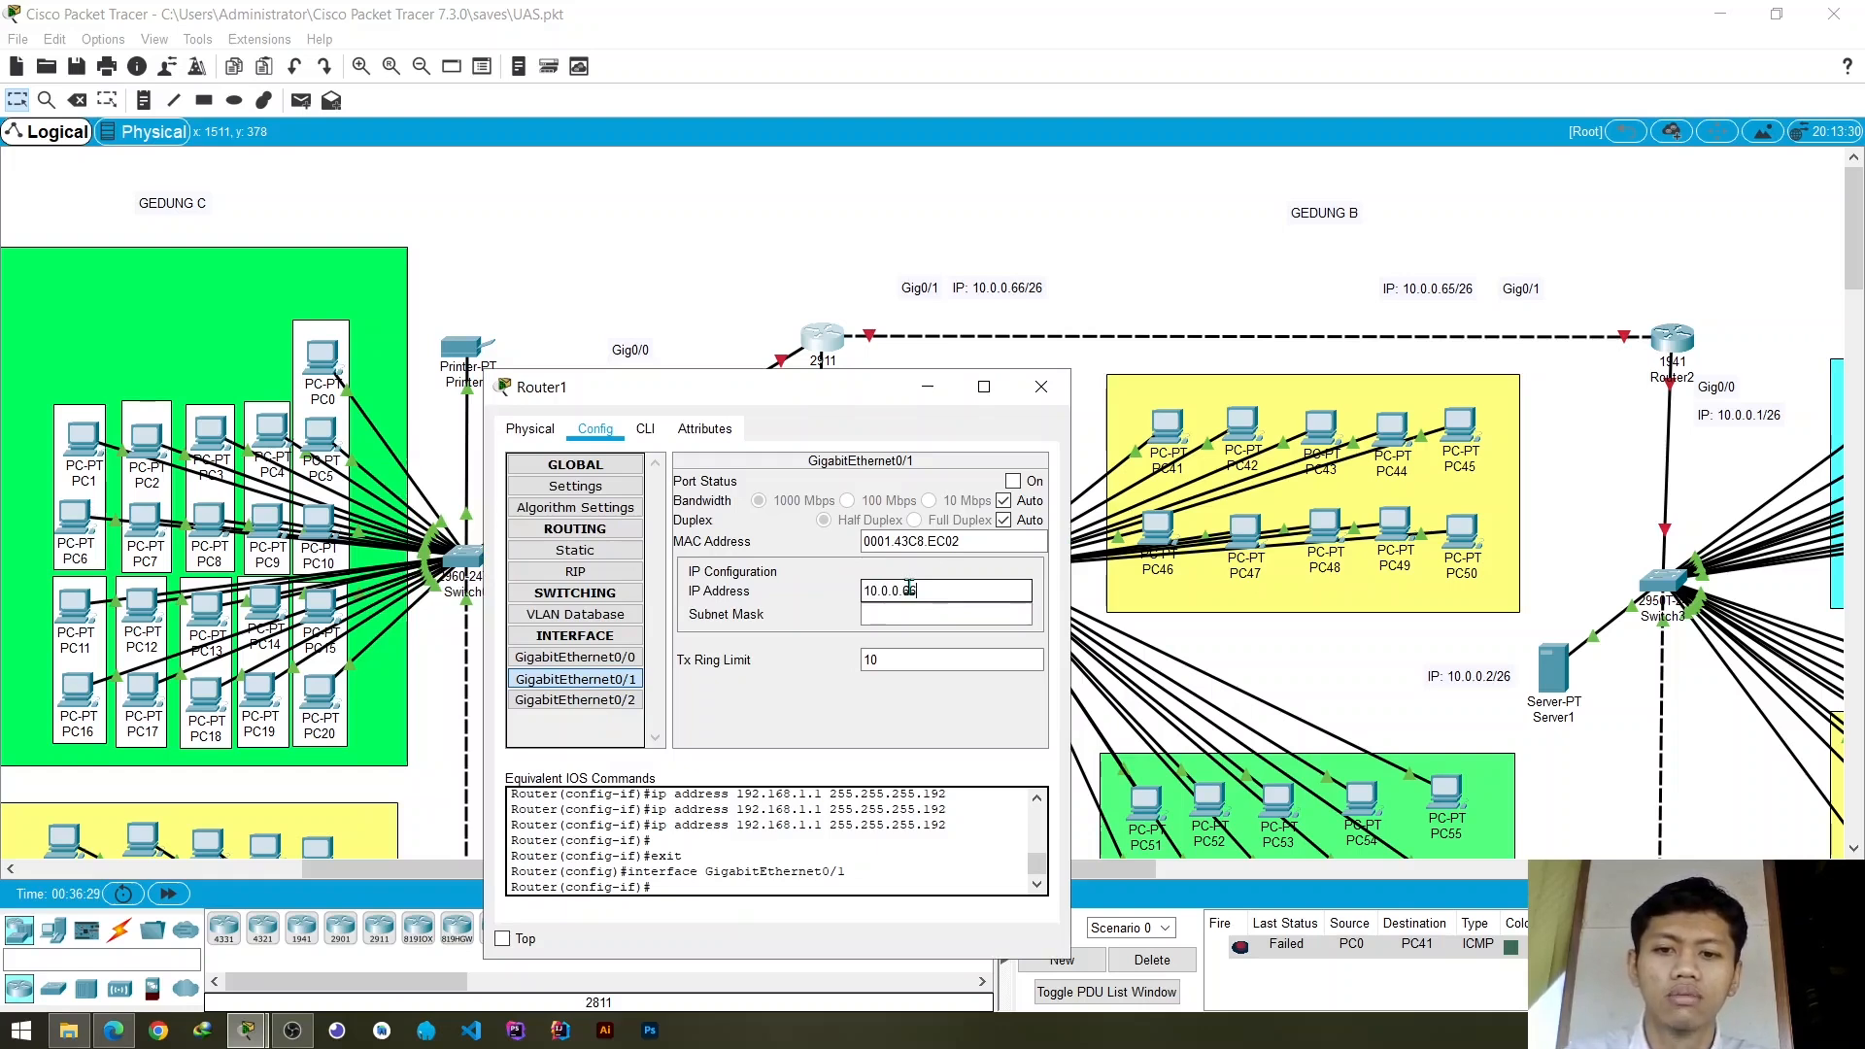
key("Tab")
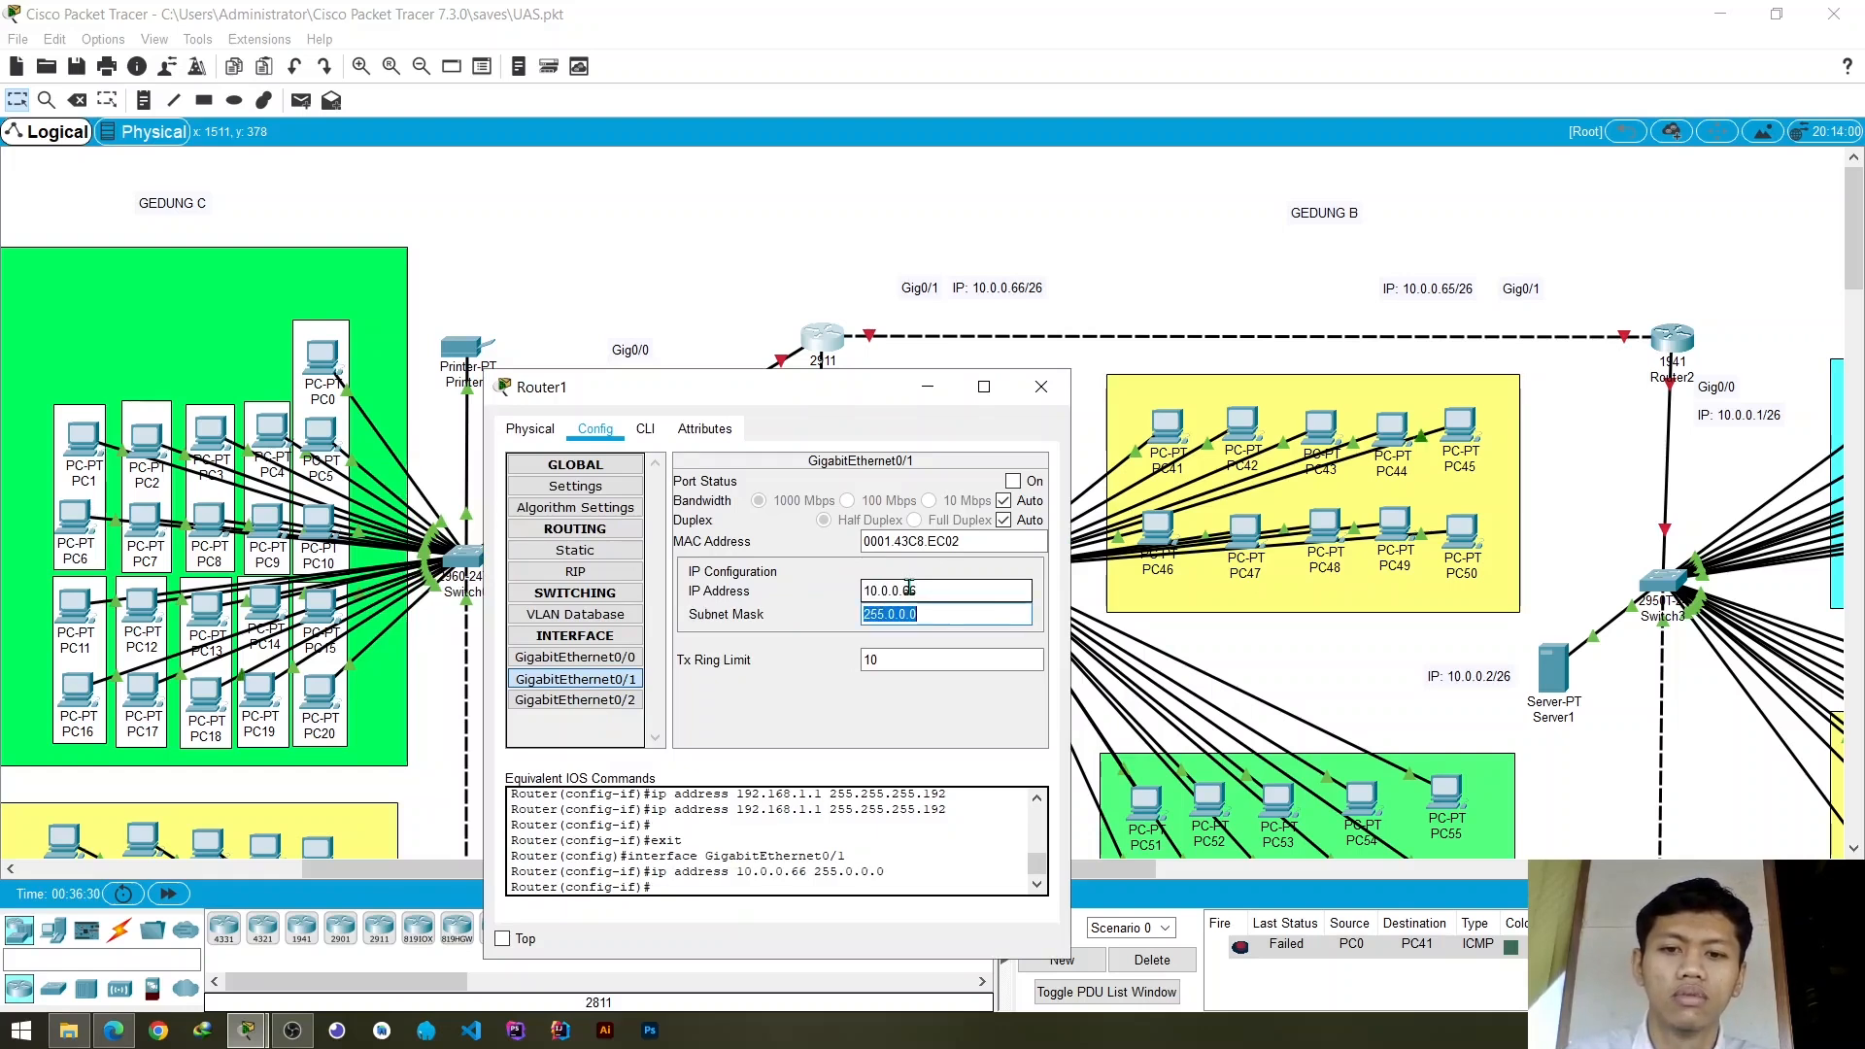
- Set the GigabitEthernet0/1 subnet mask to 255.255.255.192 and turn the port on
key("End")
key("BackSpace")
key("BackSpace")
key("BackSpace")
key("BackSpace")
key("BackSpace")
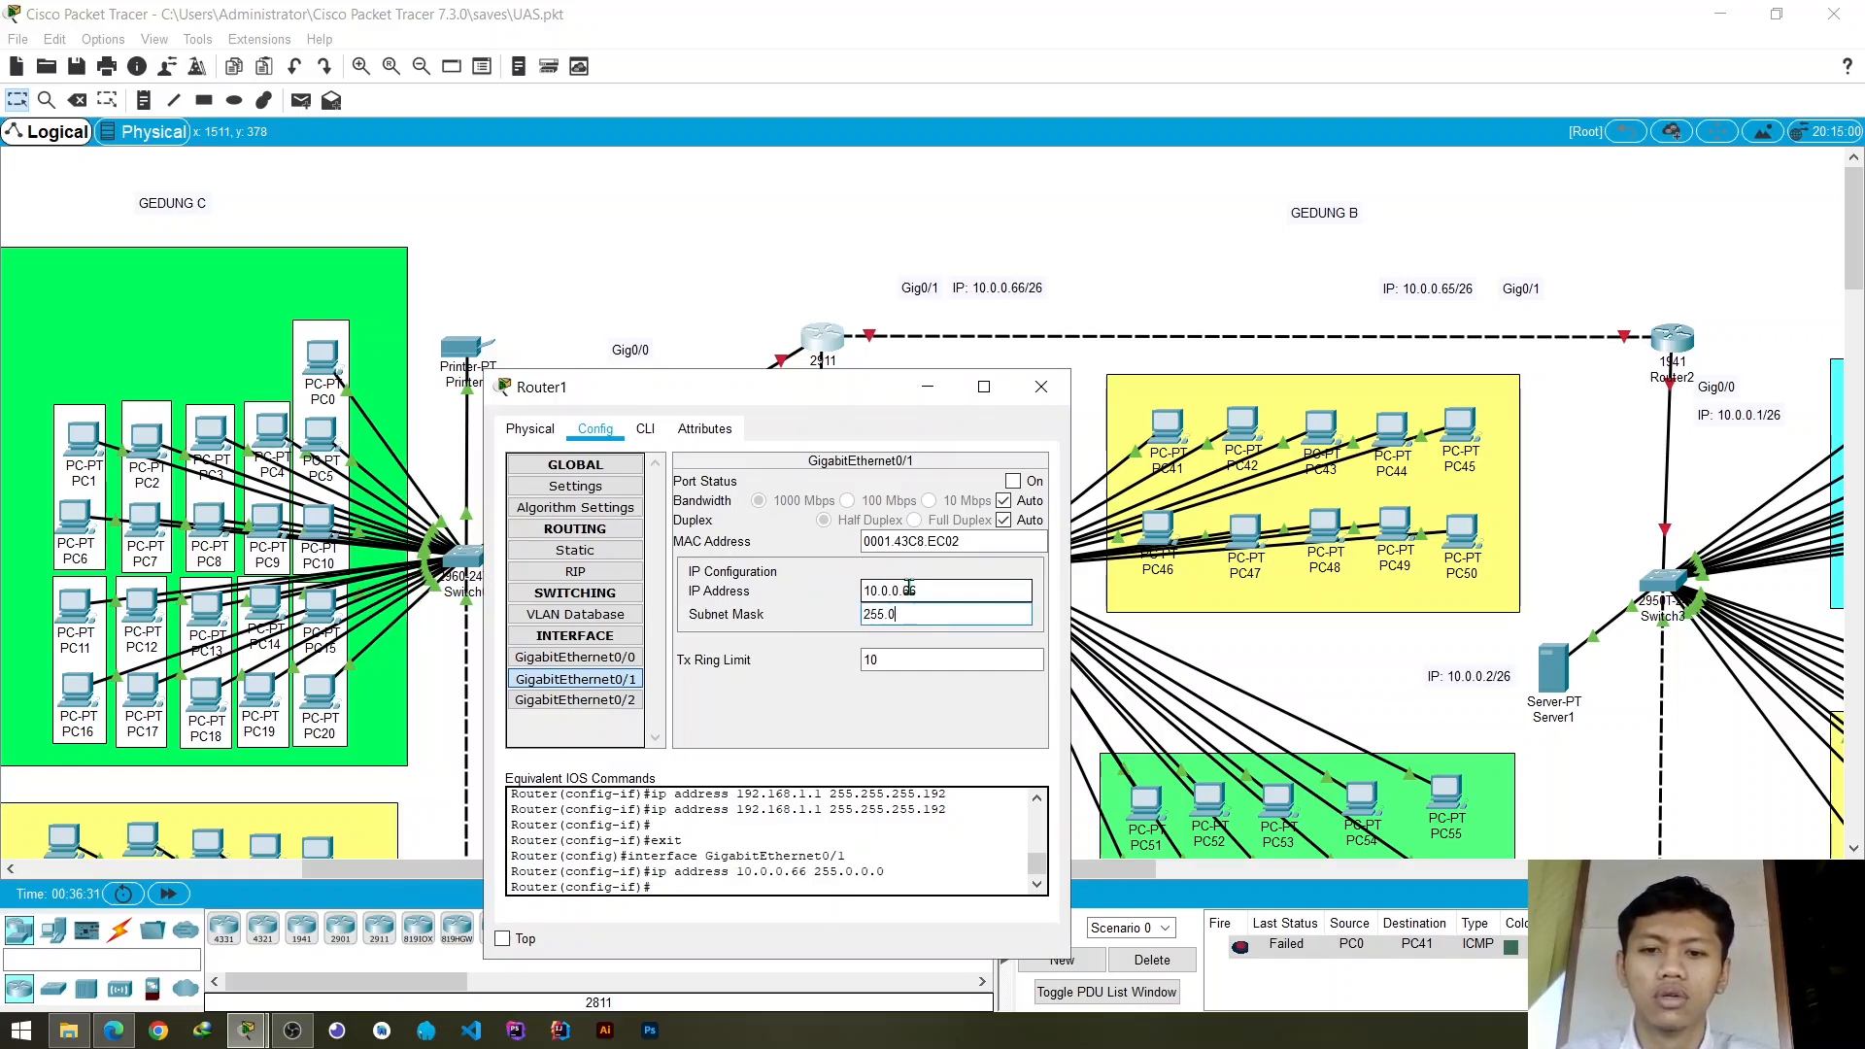
type("255.255.")
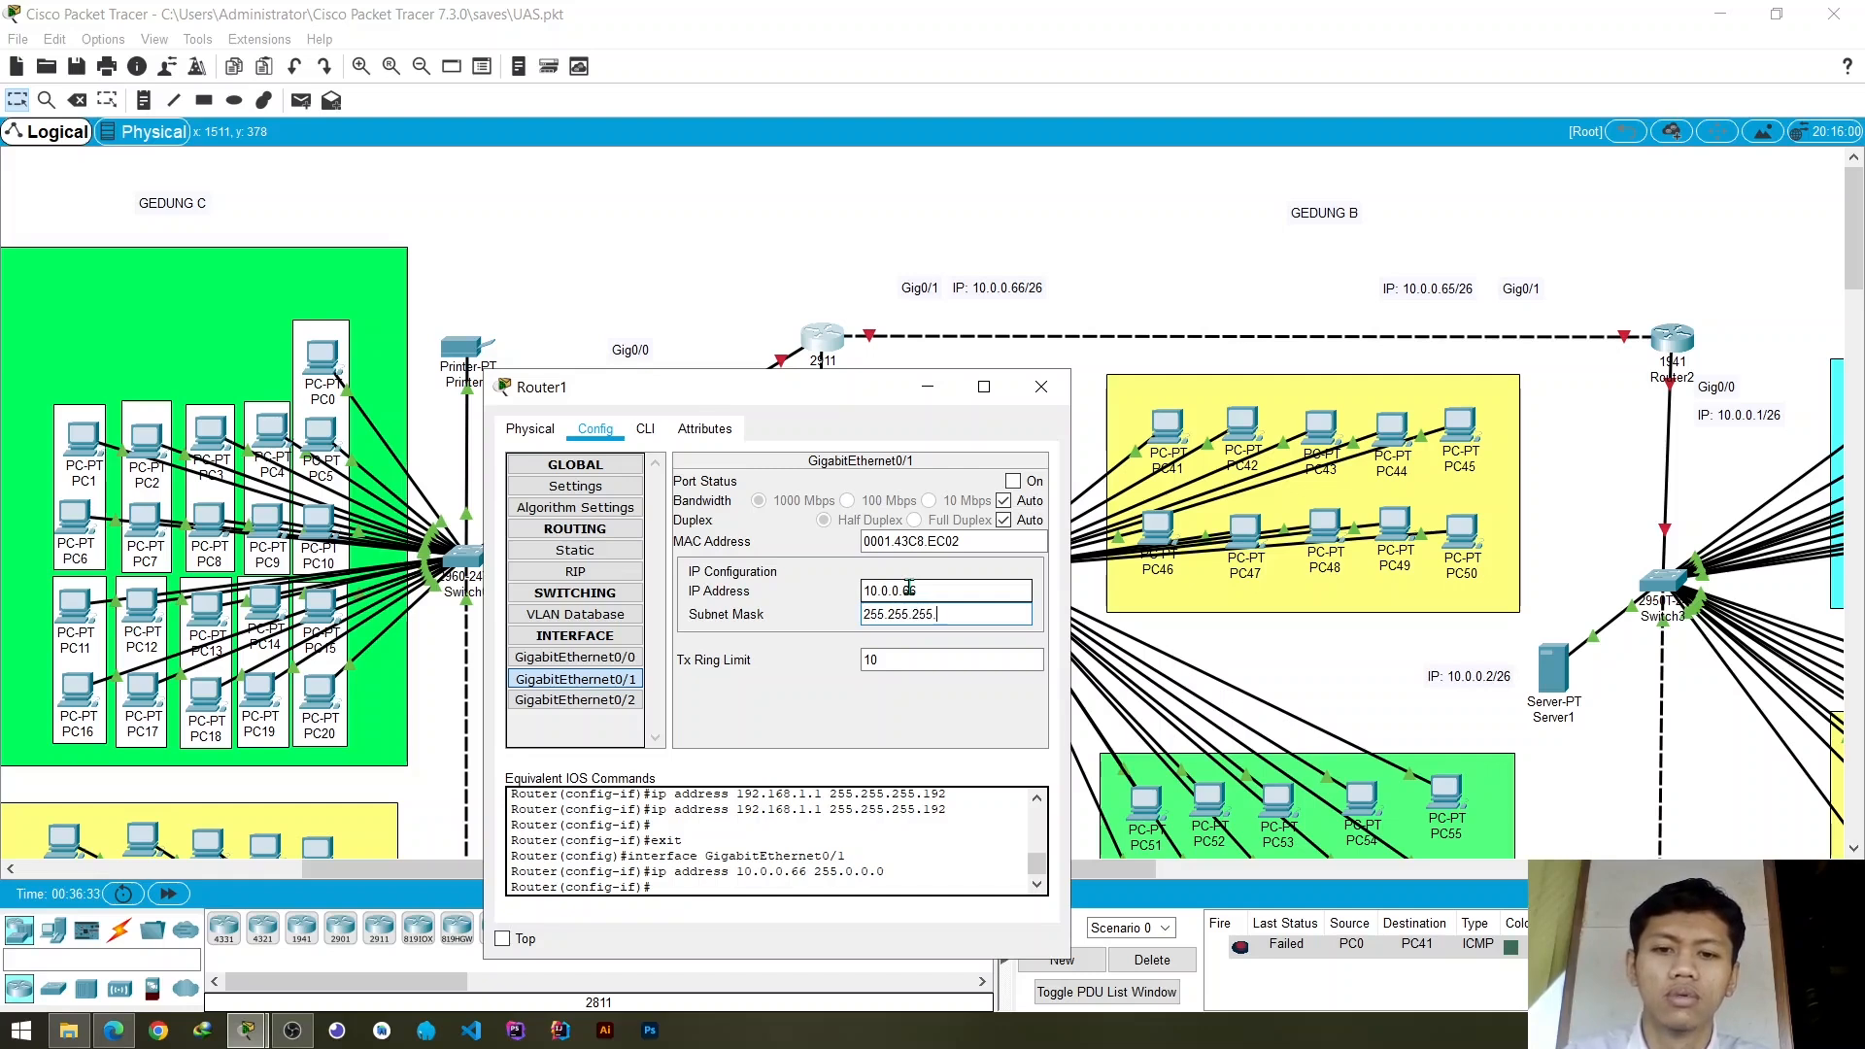
type("192")
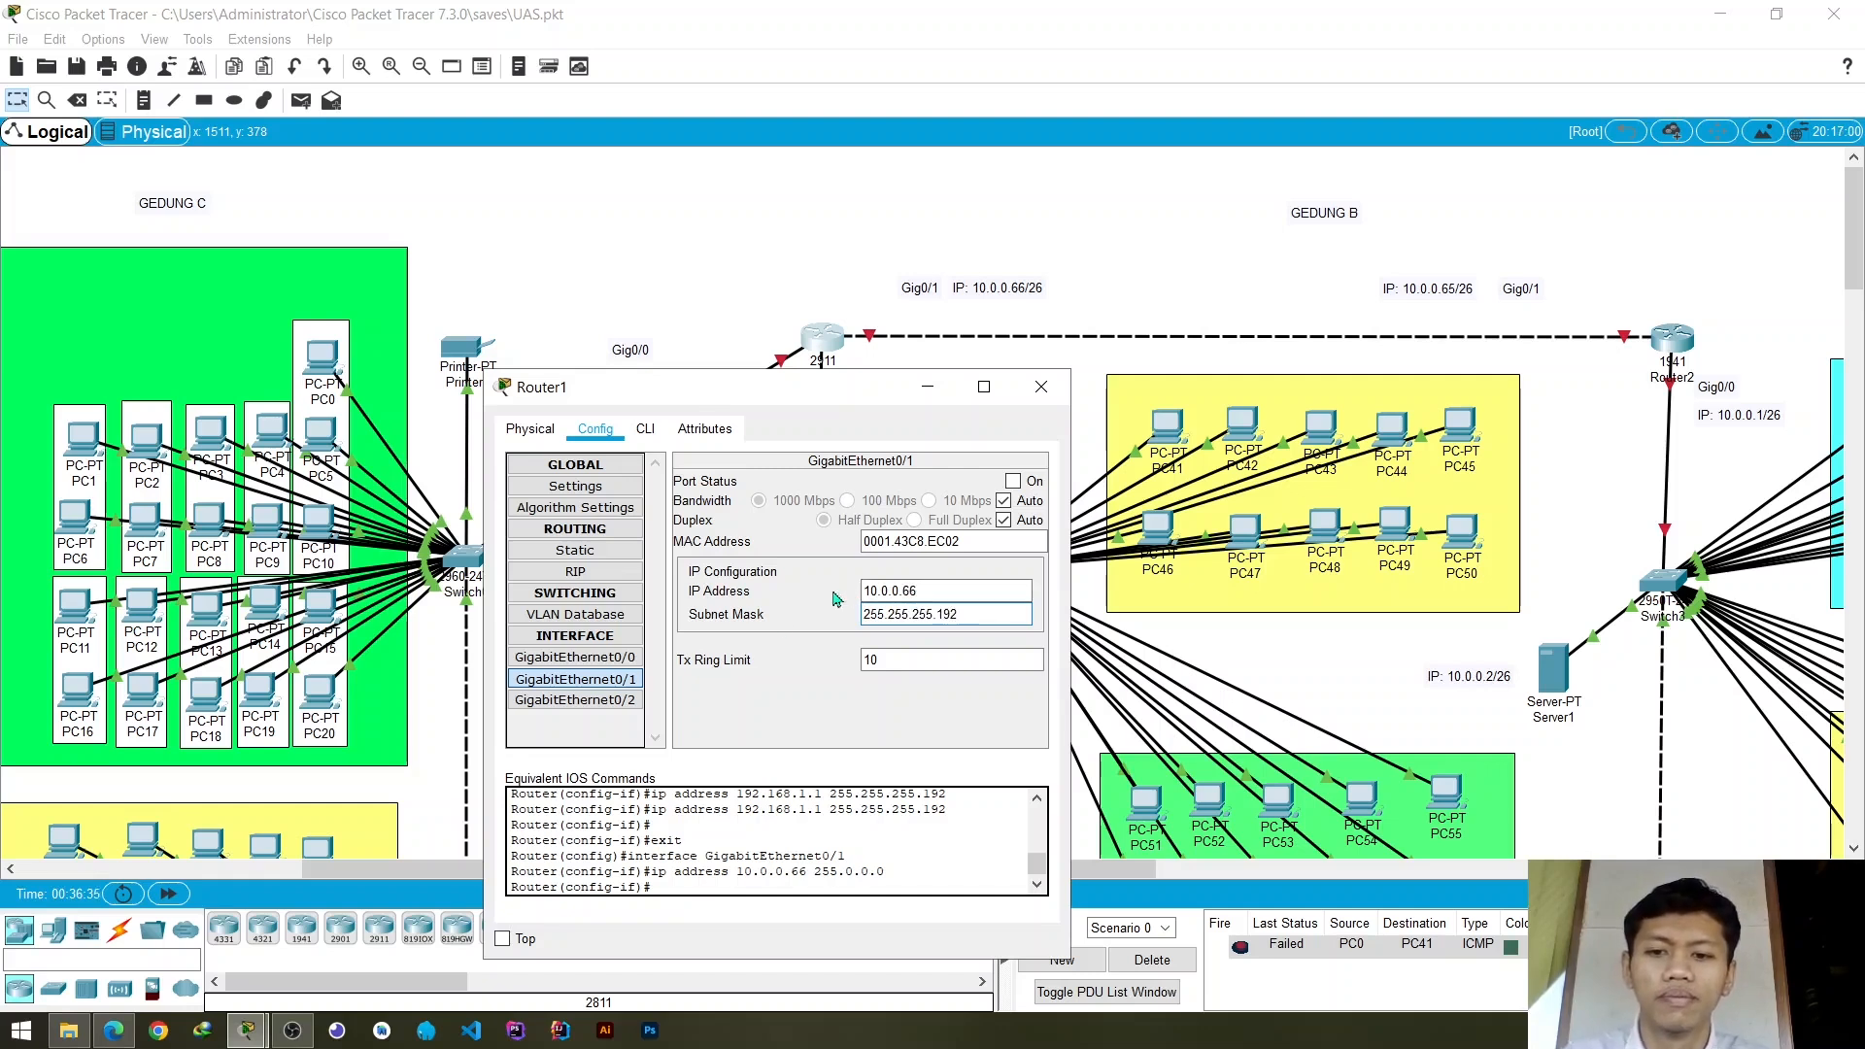
left_click(1013, 481)
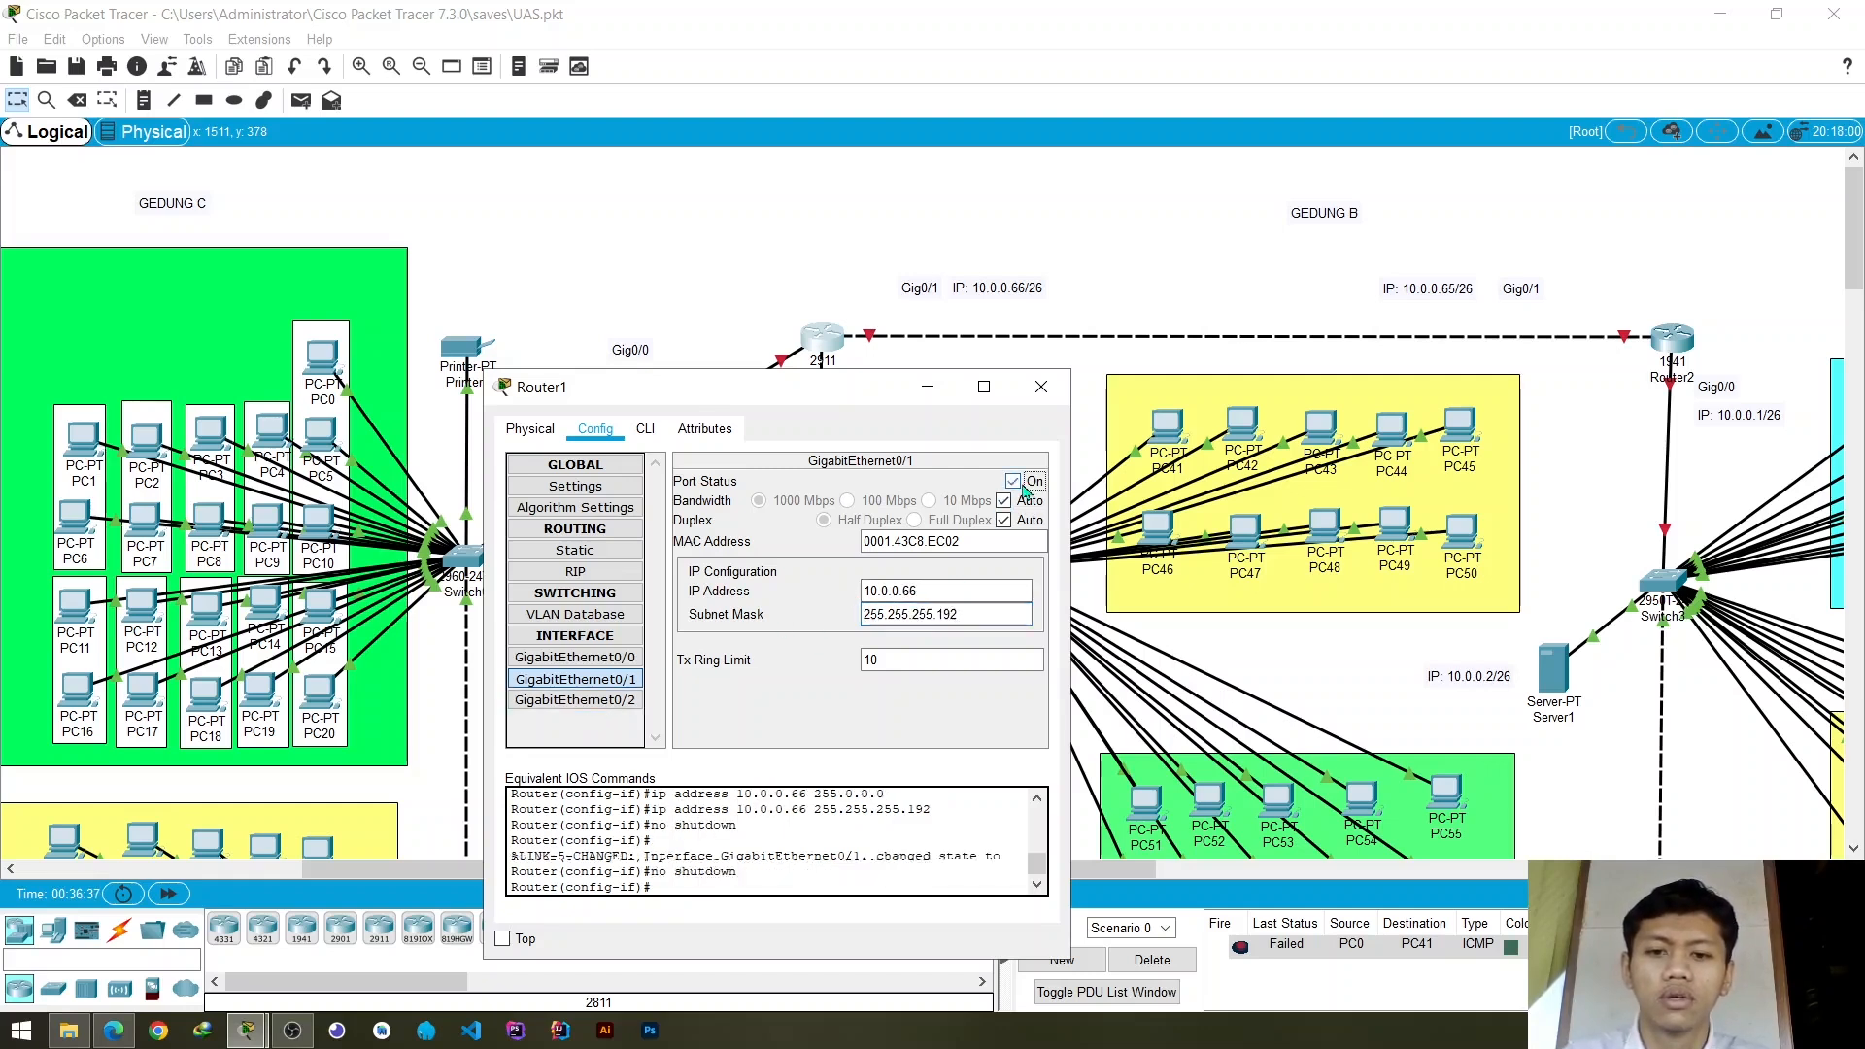
- Set the IP address of Router1's GigabitEthernet0/2 interface to 172.16.0.66, matching its label in the topology
left_click(614, 706)
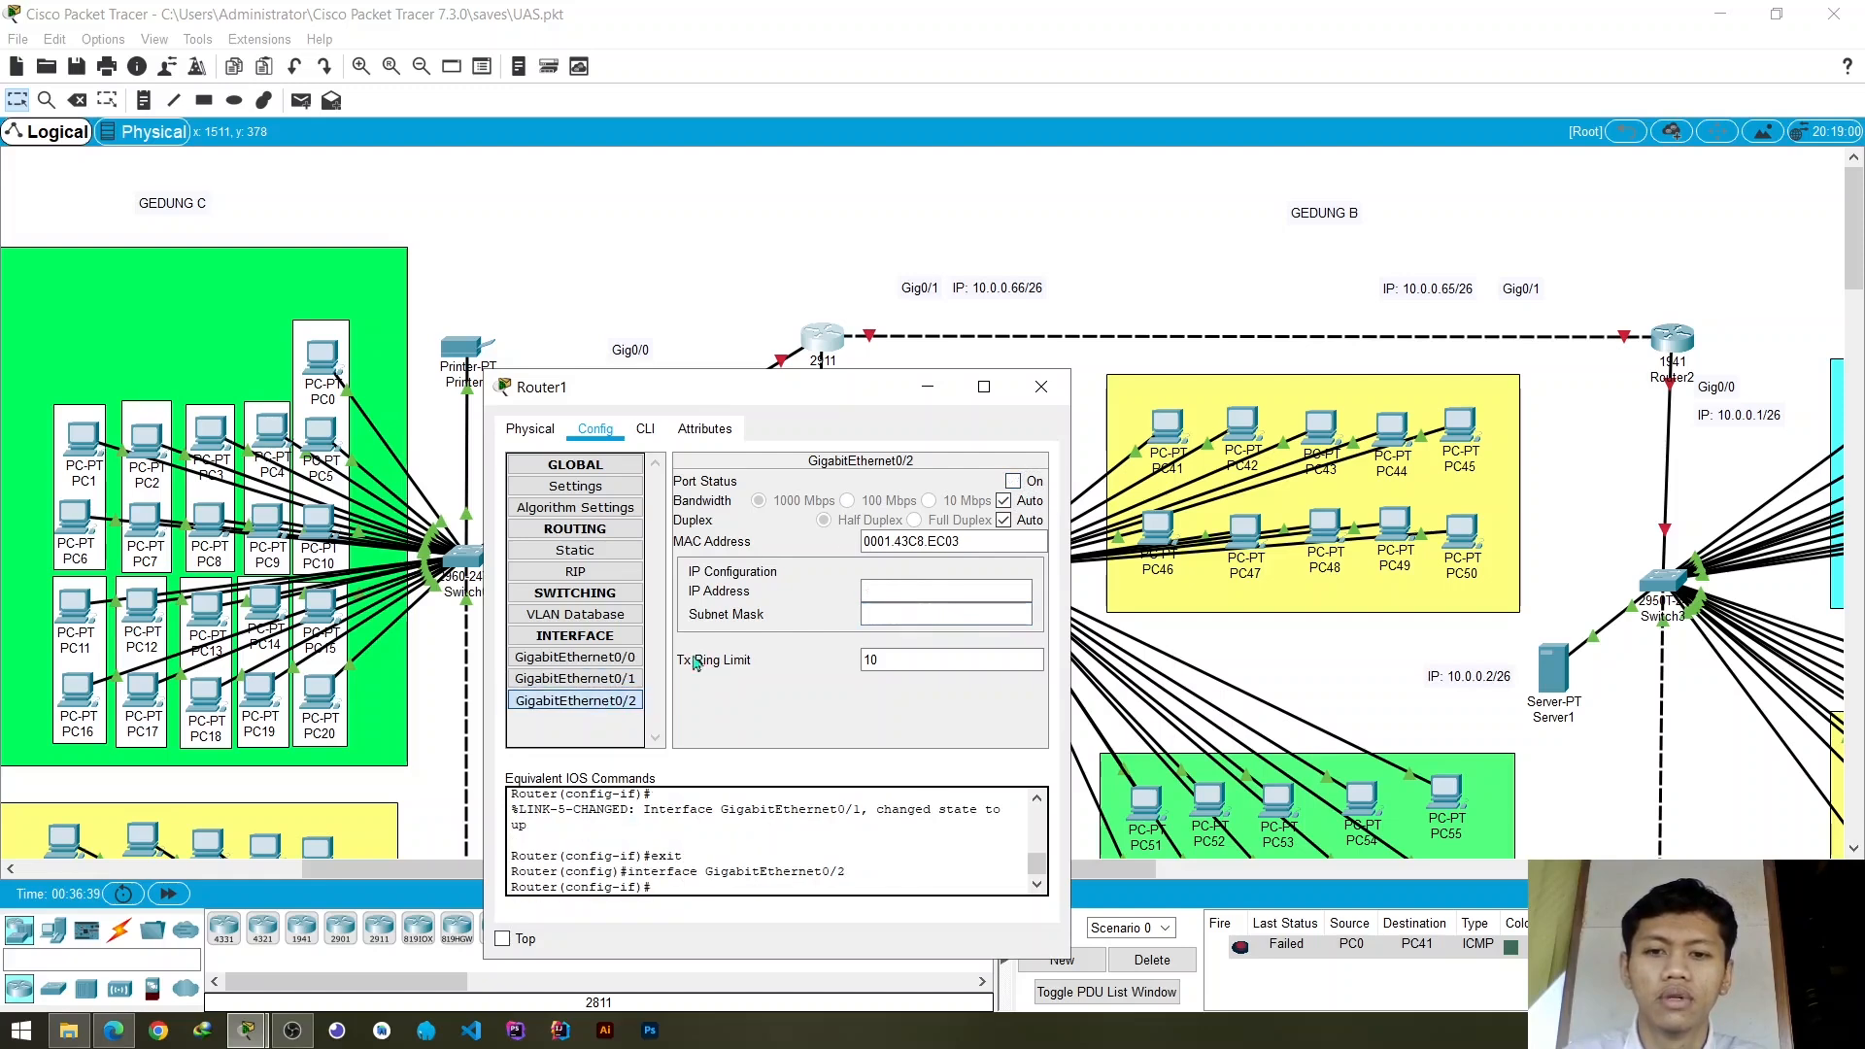
left_click_drag(864, 394, 751, 550)
left_click(794, 747)
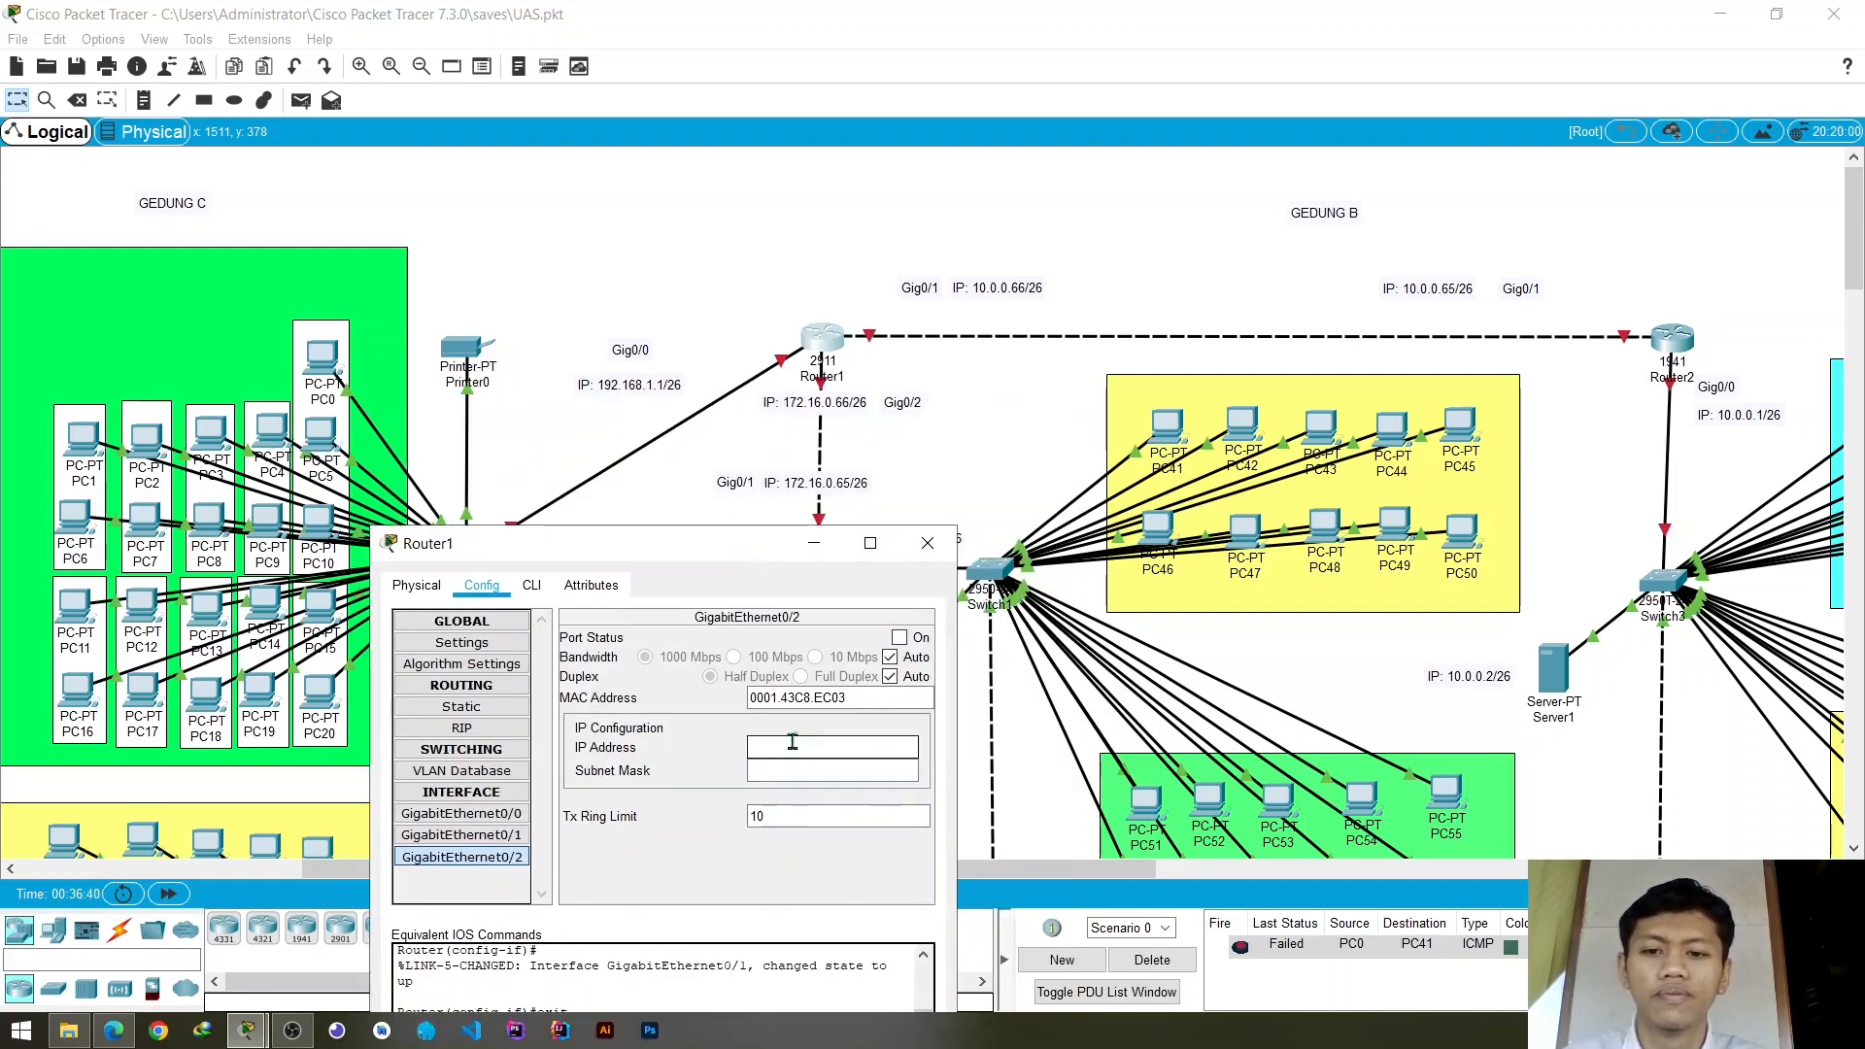
type("172.16.")
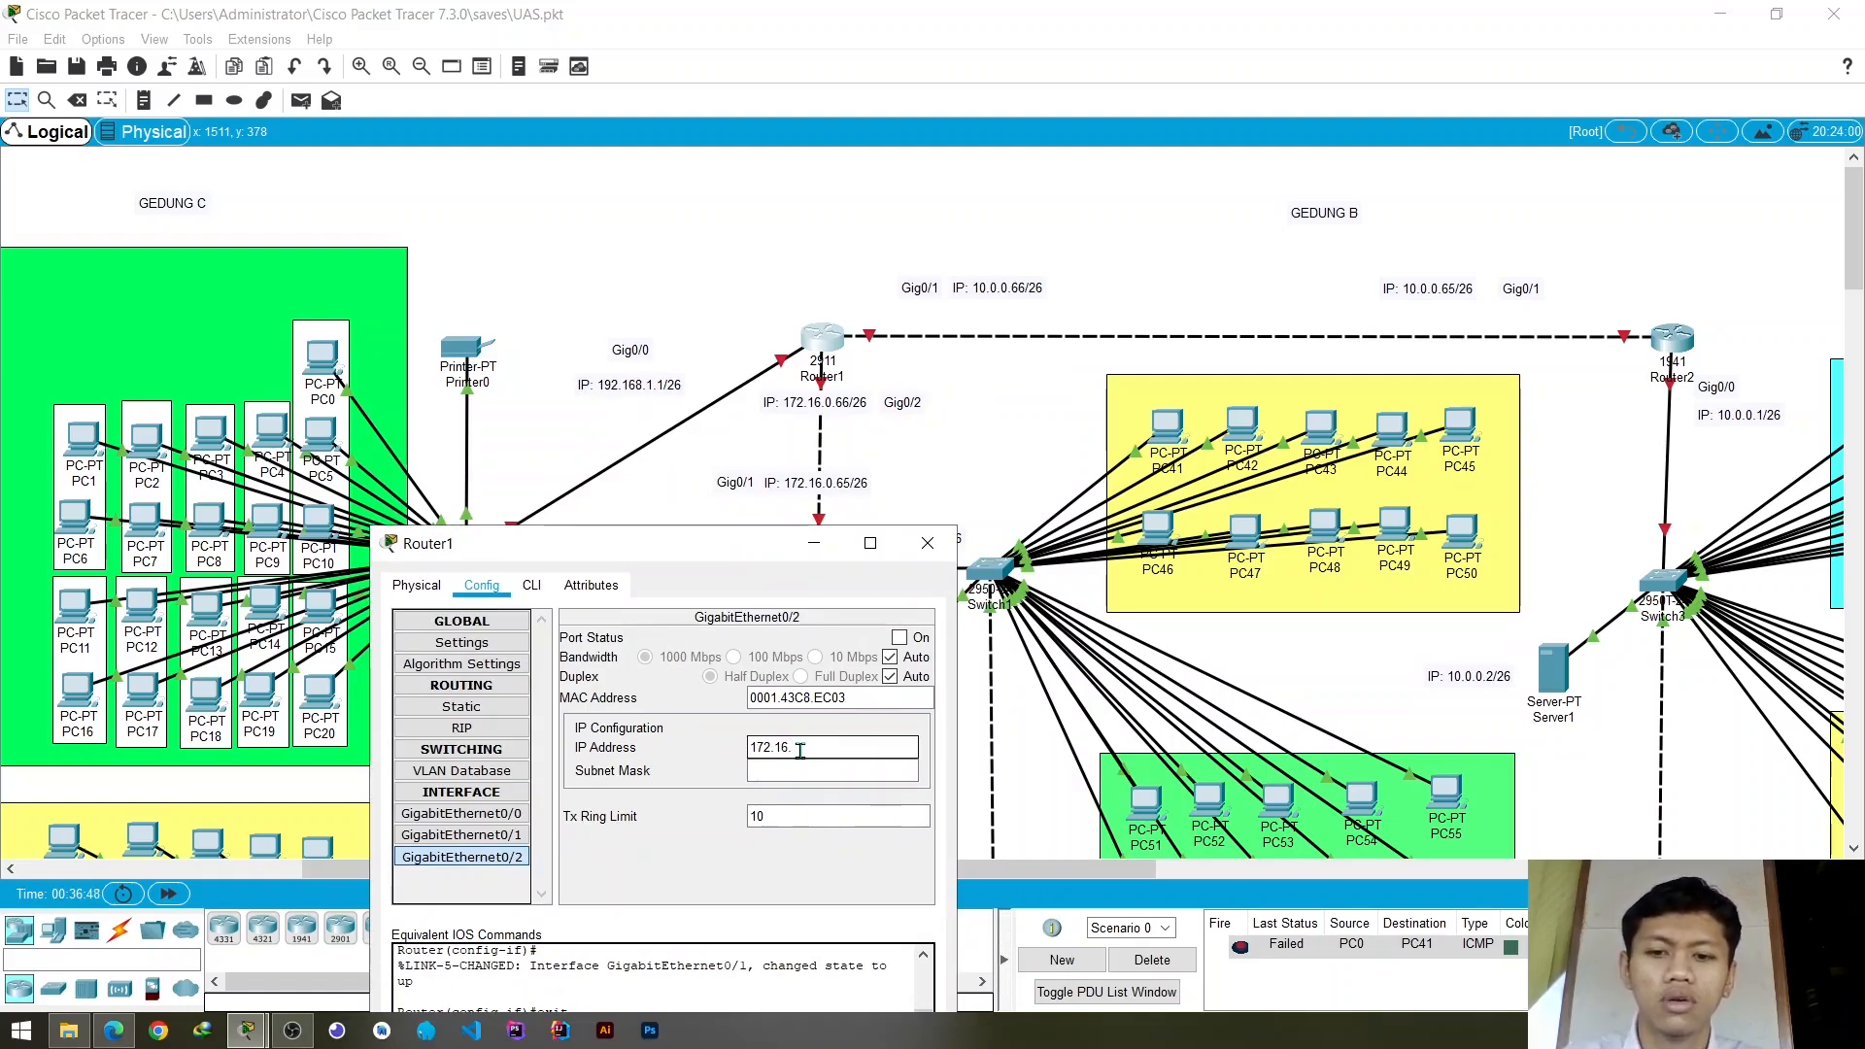
type("0")
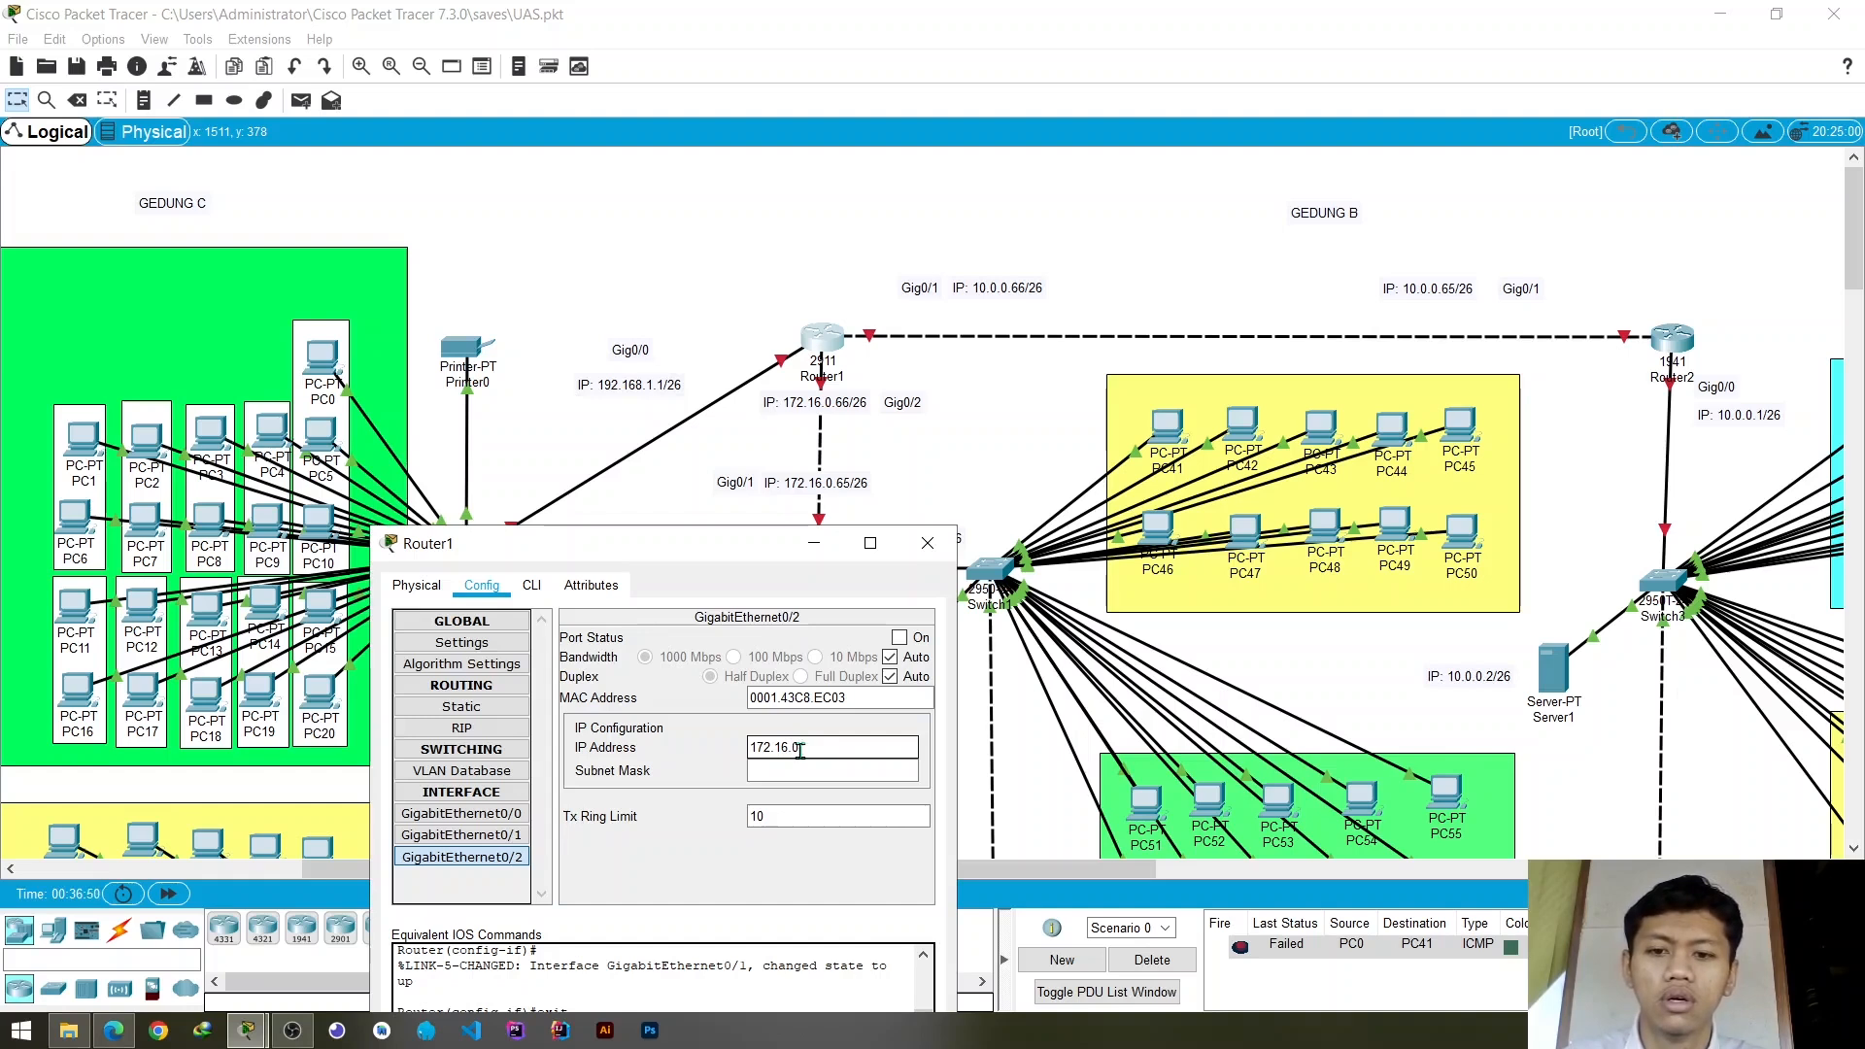
type(".66")
key("Tab")
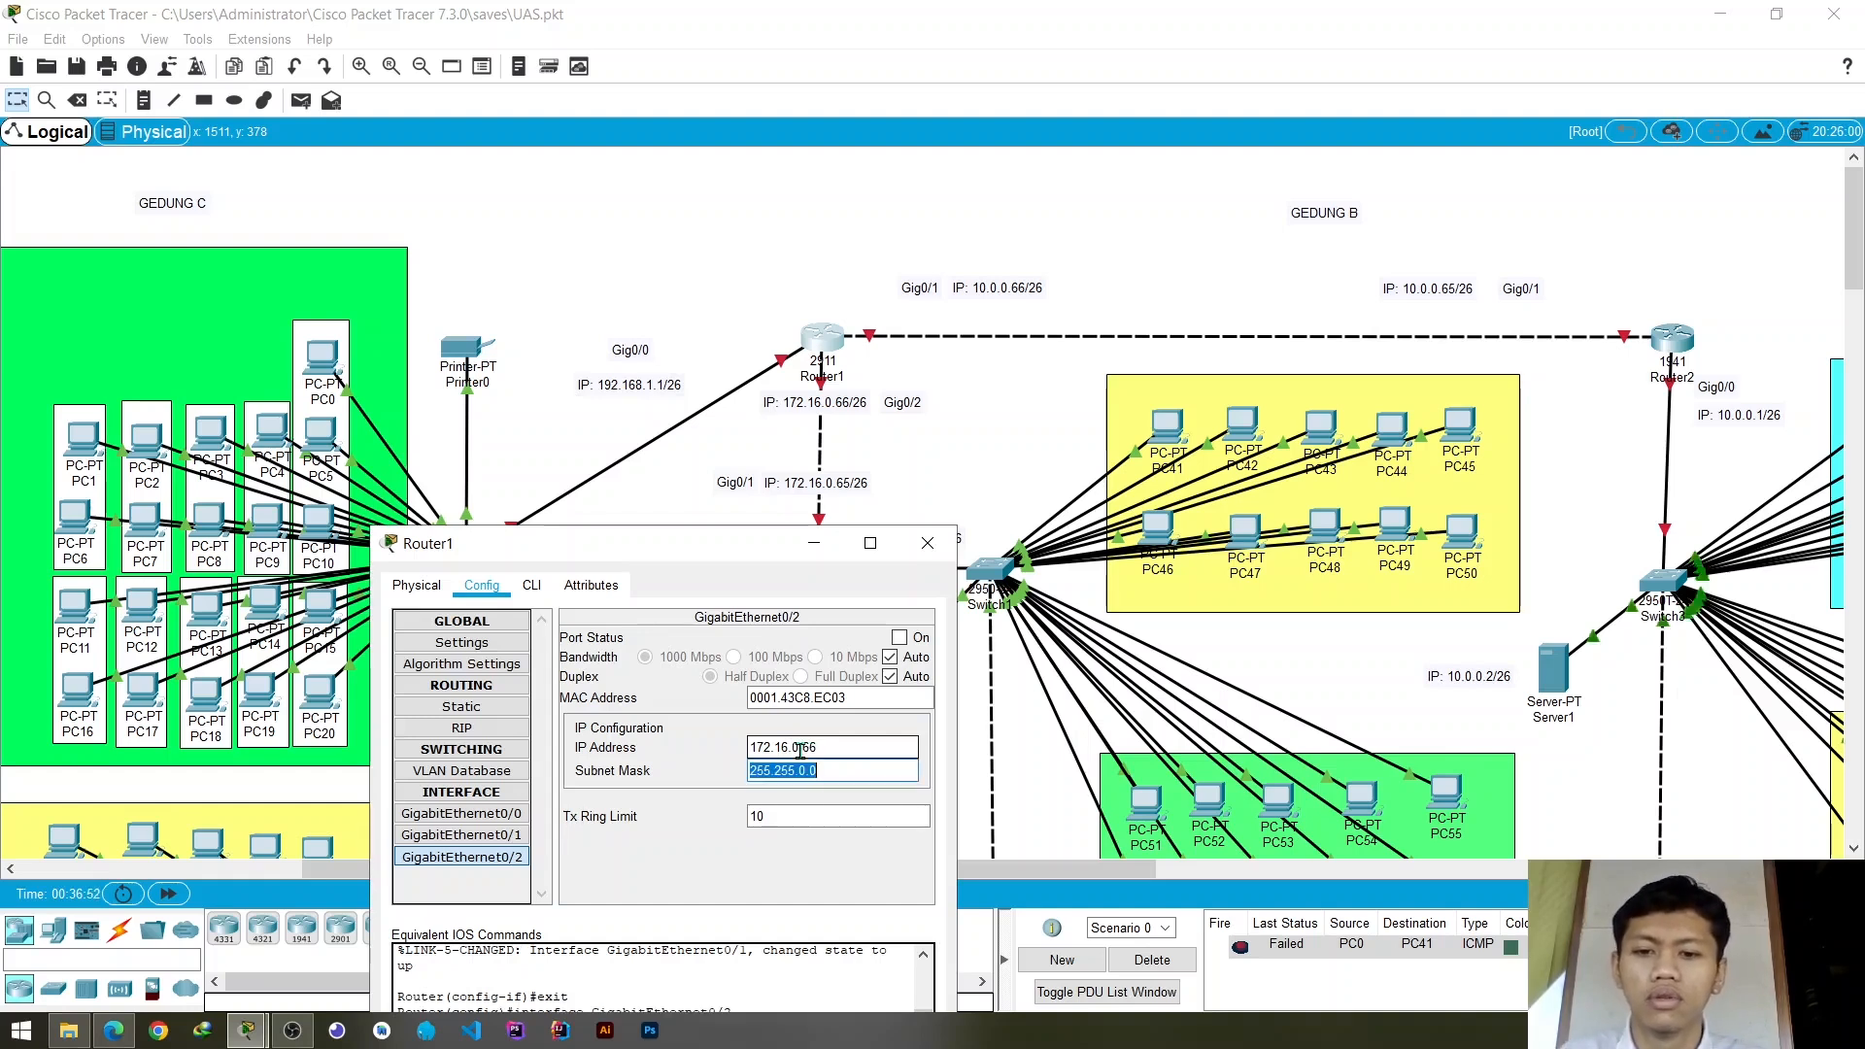
- Set the GigabitEthernet0/2 subnet mask to 255.255.255.192, turn the port on, and close Router1's window
key("End")
key("BackSpace")
type("255")
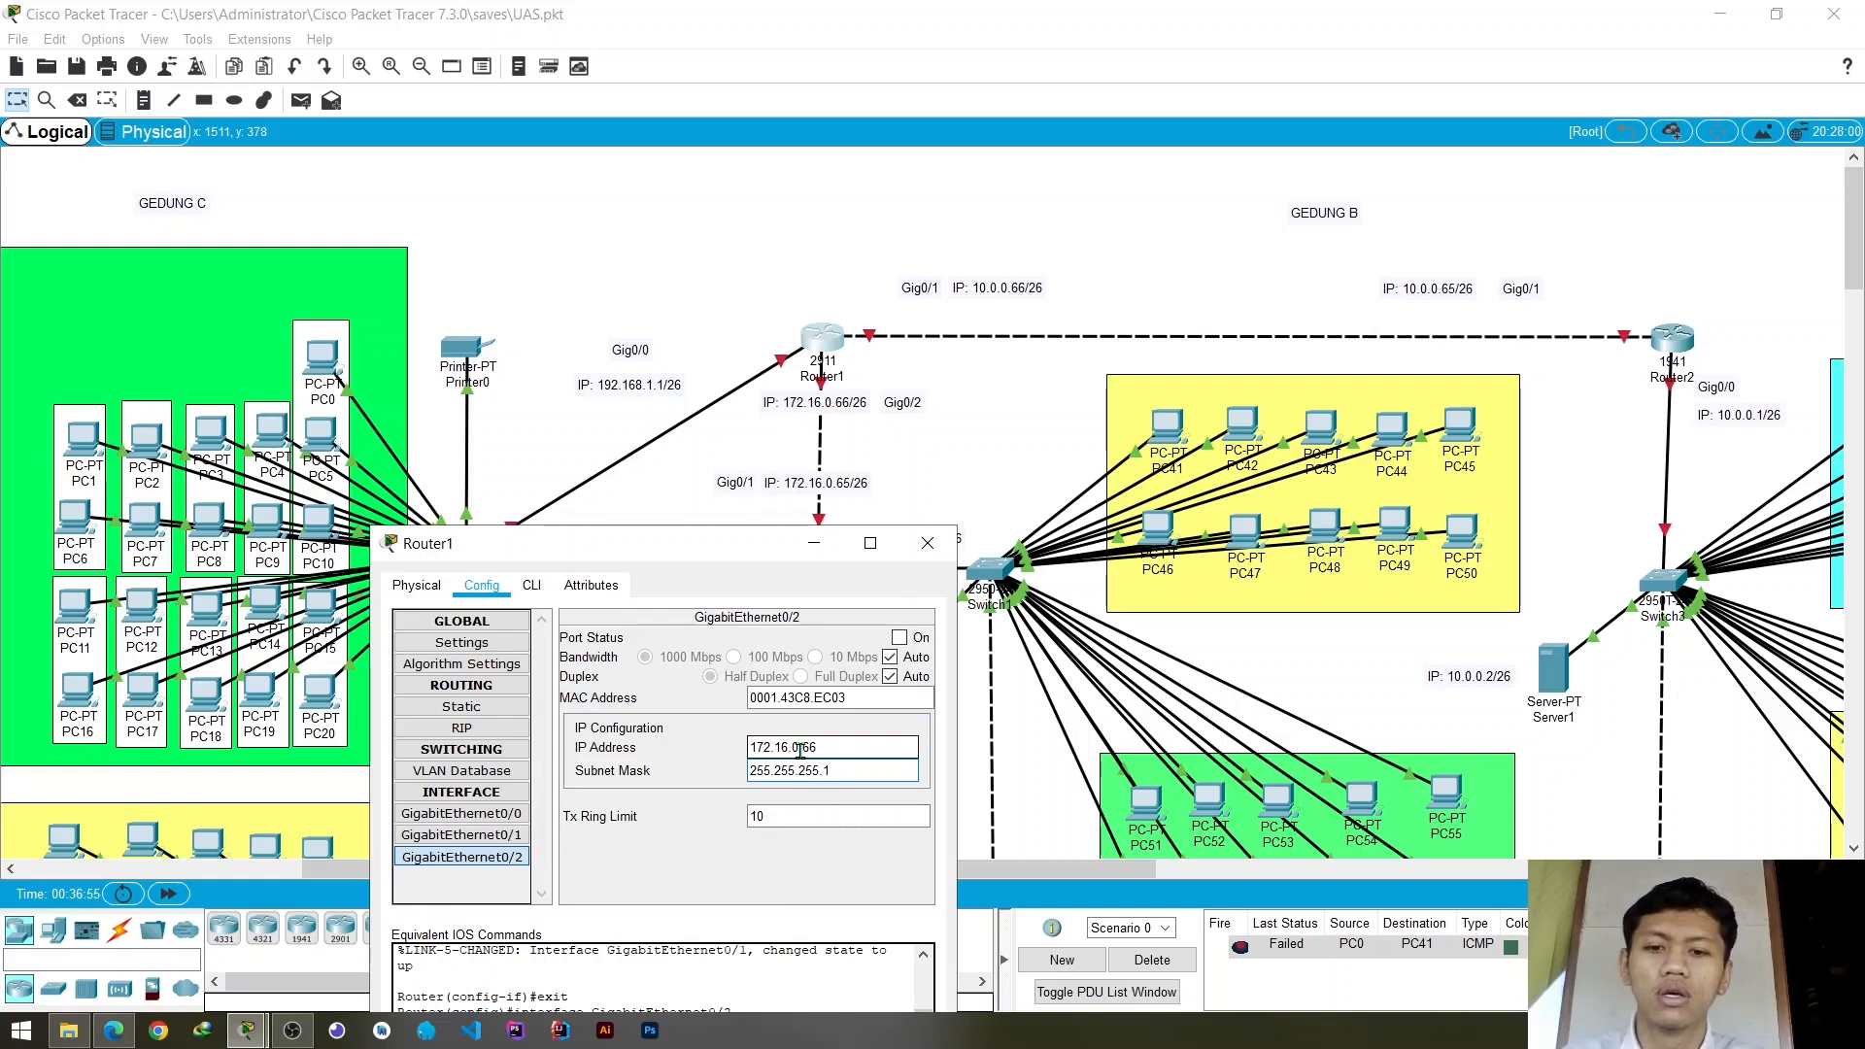
left_click(900, 638)
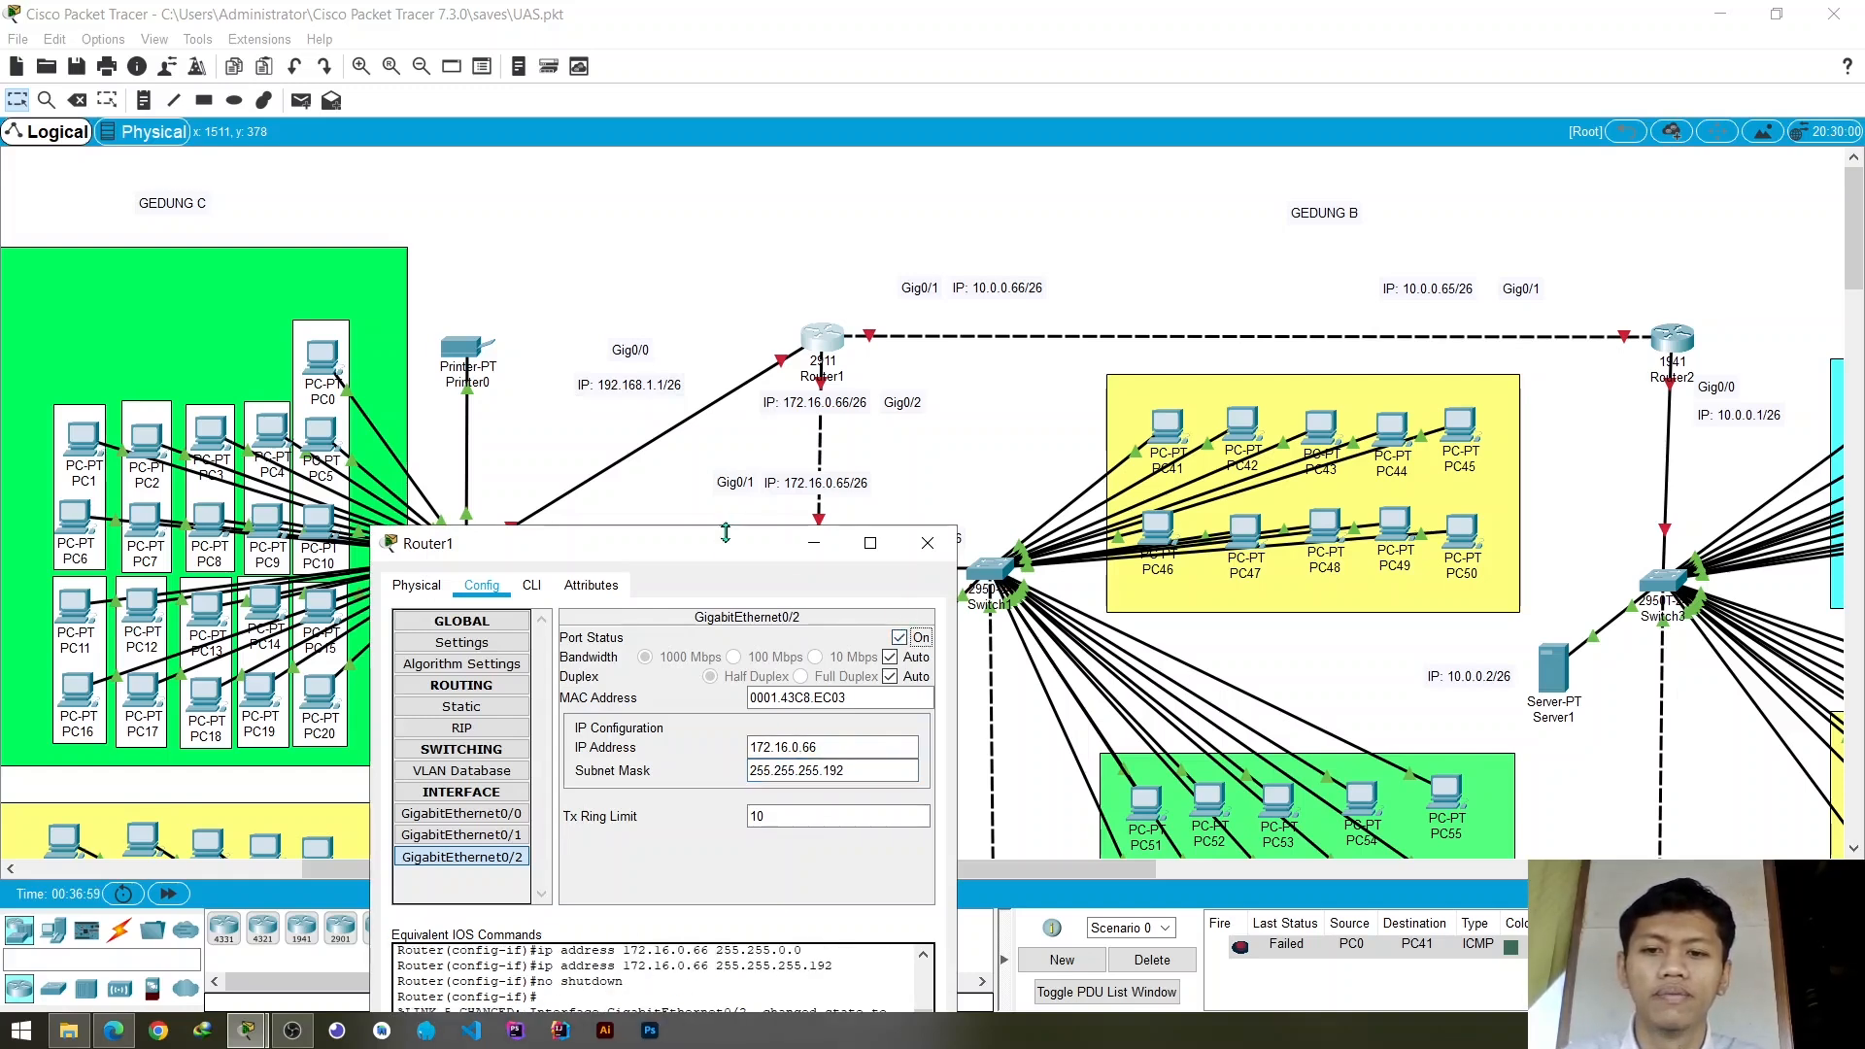
left_click_drag(729, 542, 770, 359)
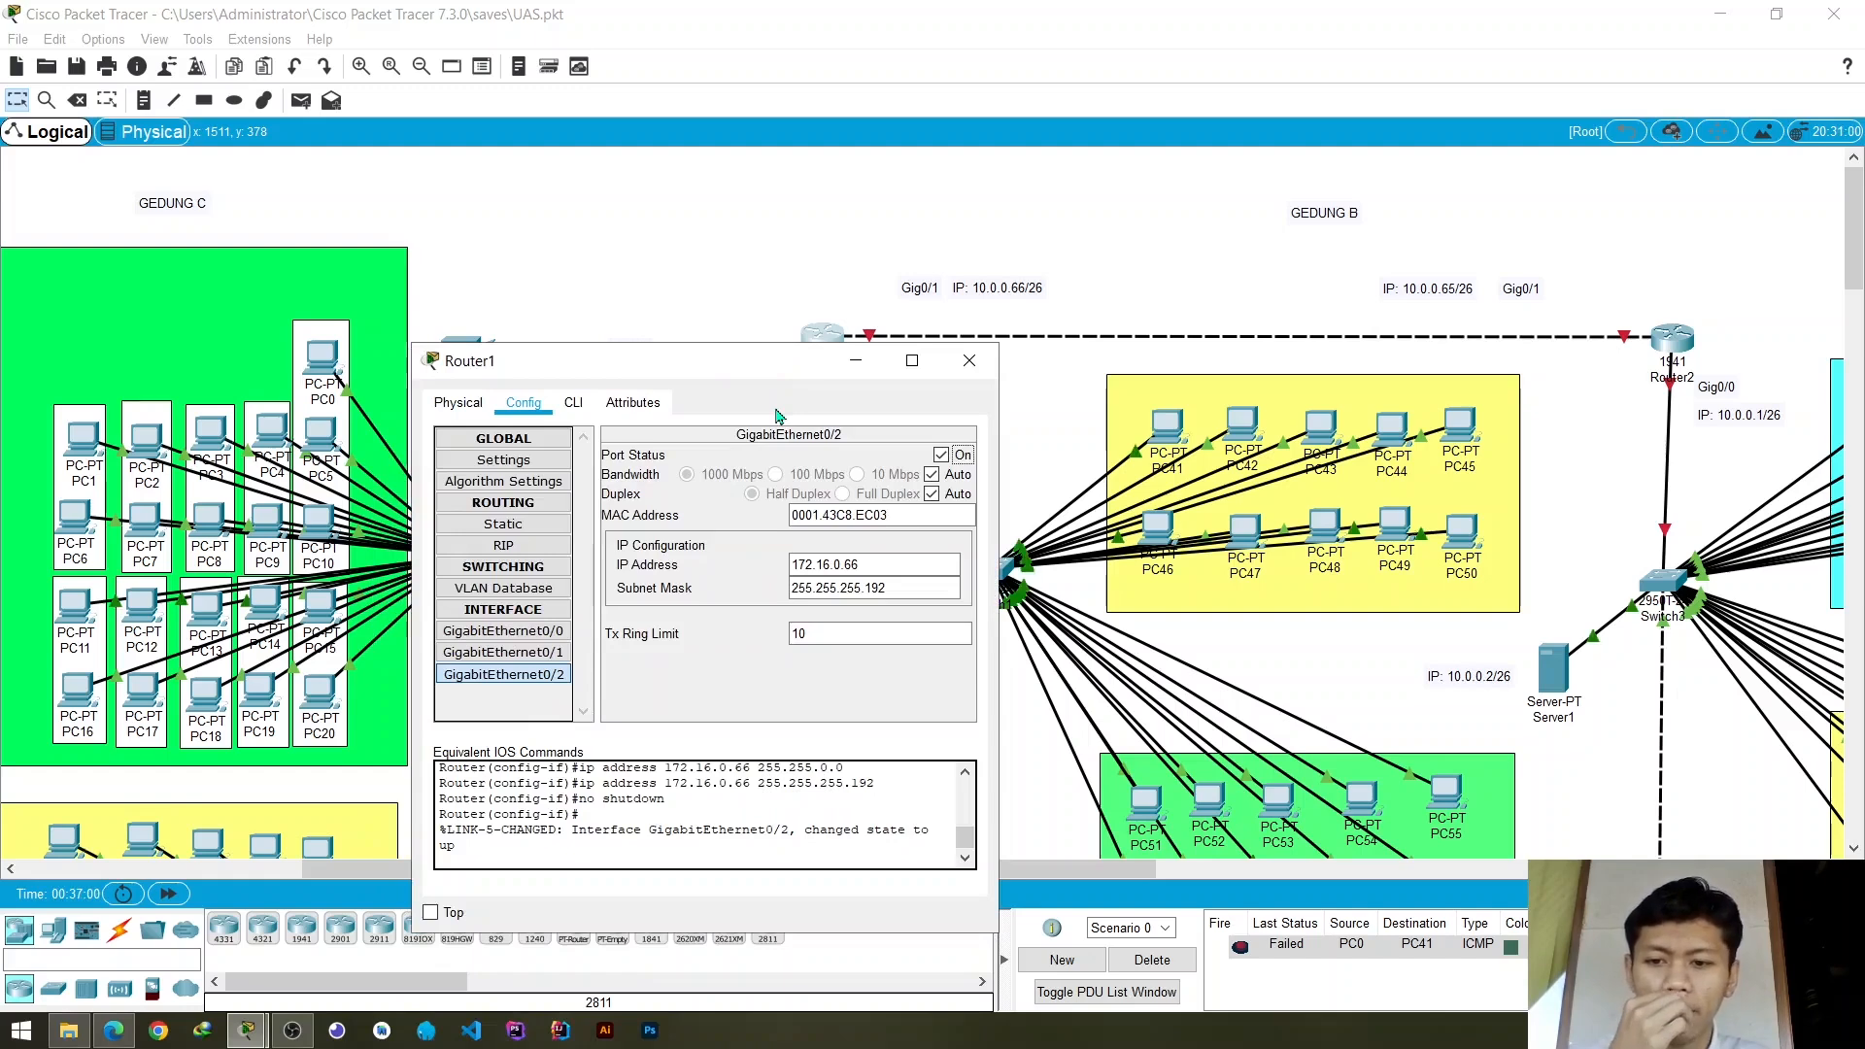
left_click(968, 361)
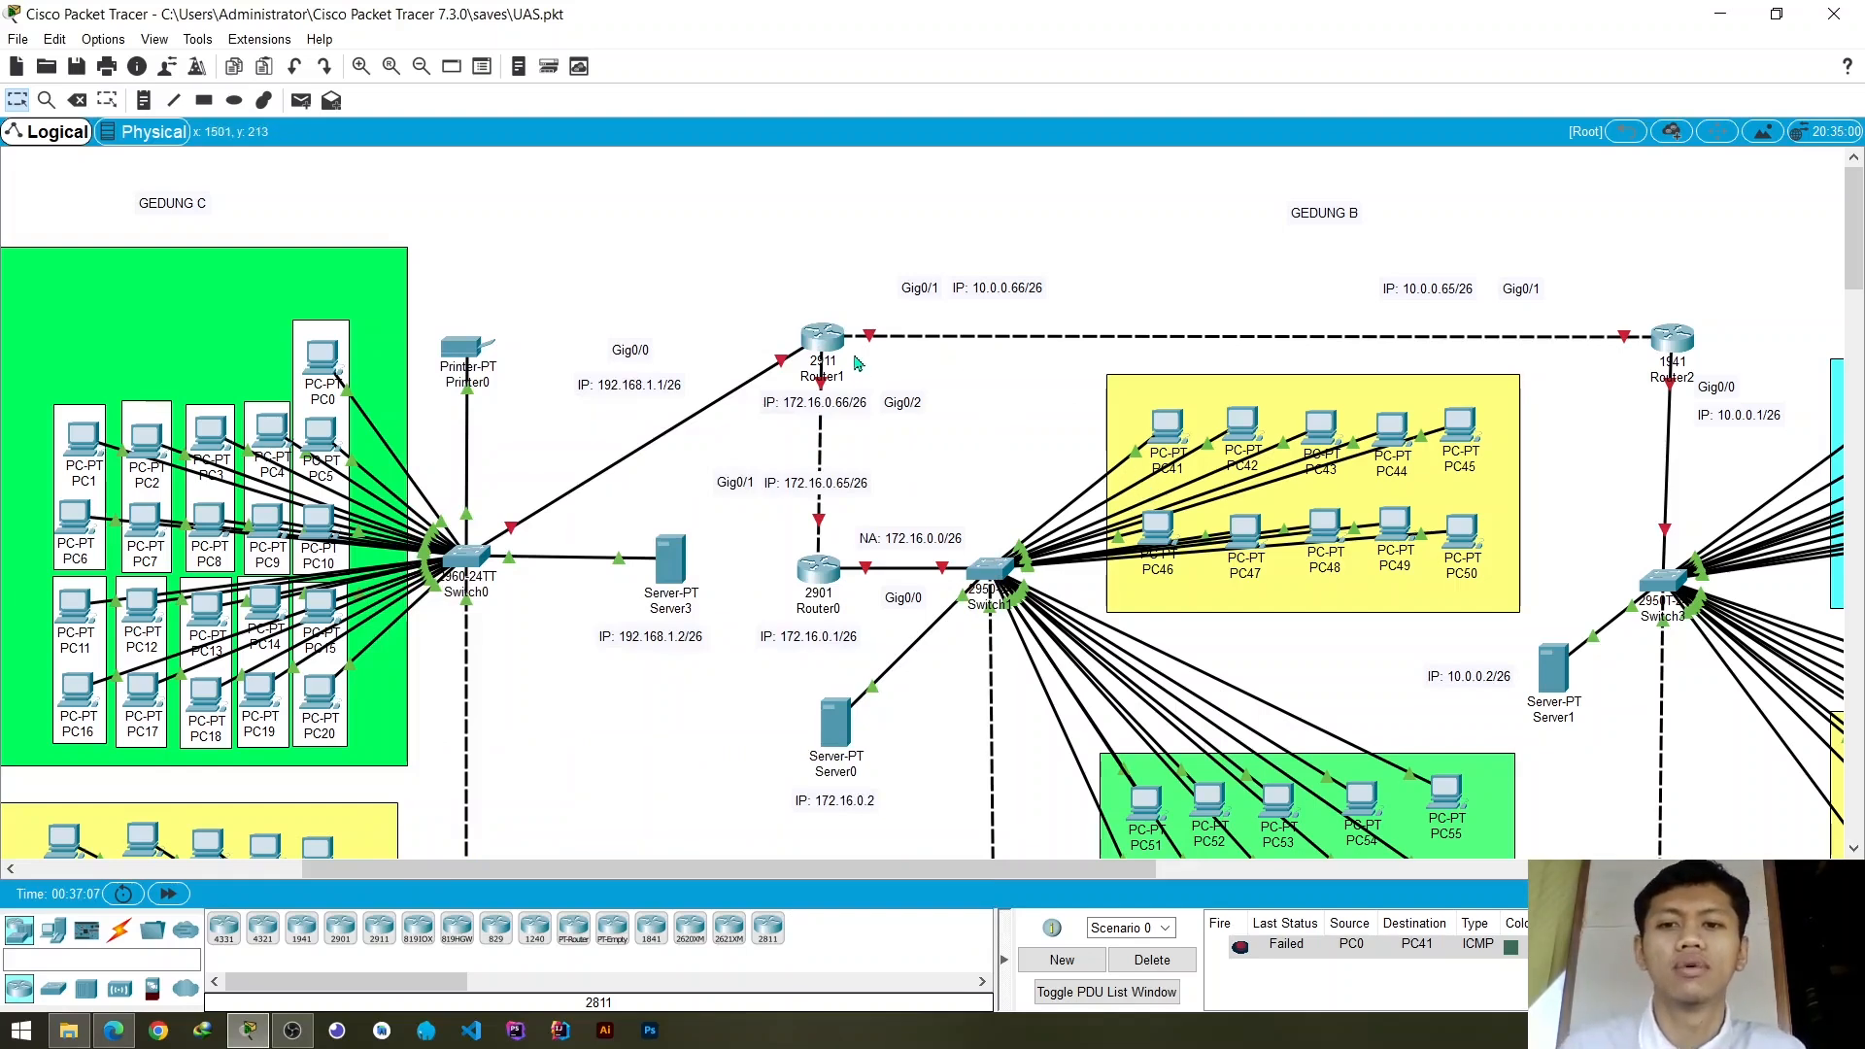
- Reopen Router1 and bring up the prompt of its IOS command line interface
mouse_move(836, 342)
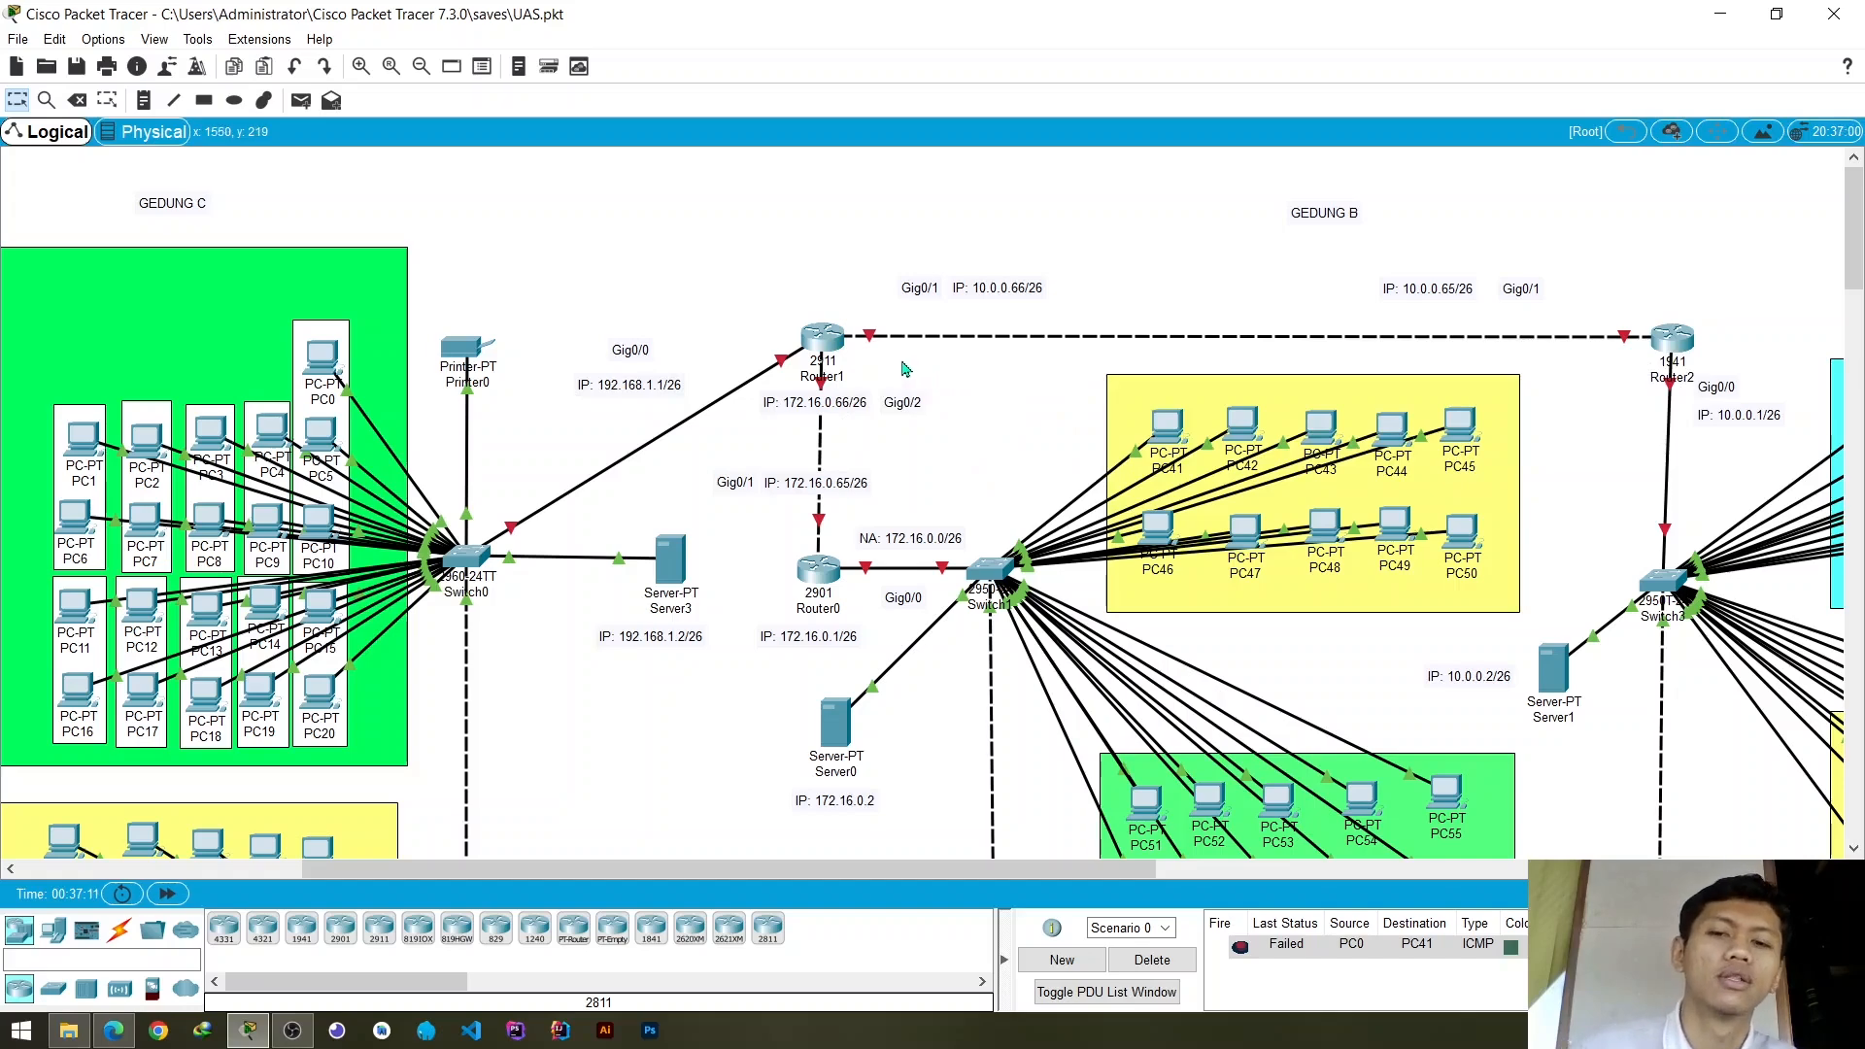
left_click(826, 337)
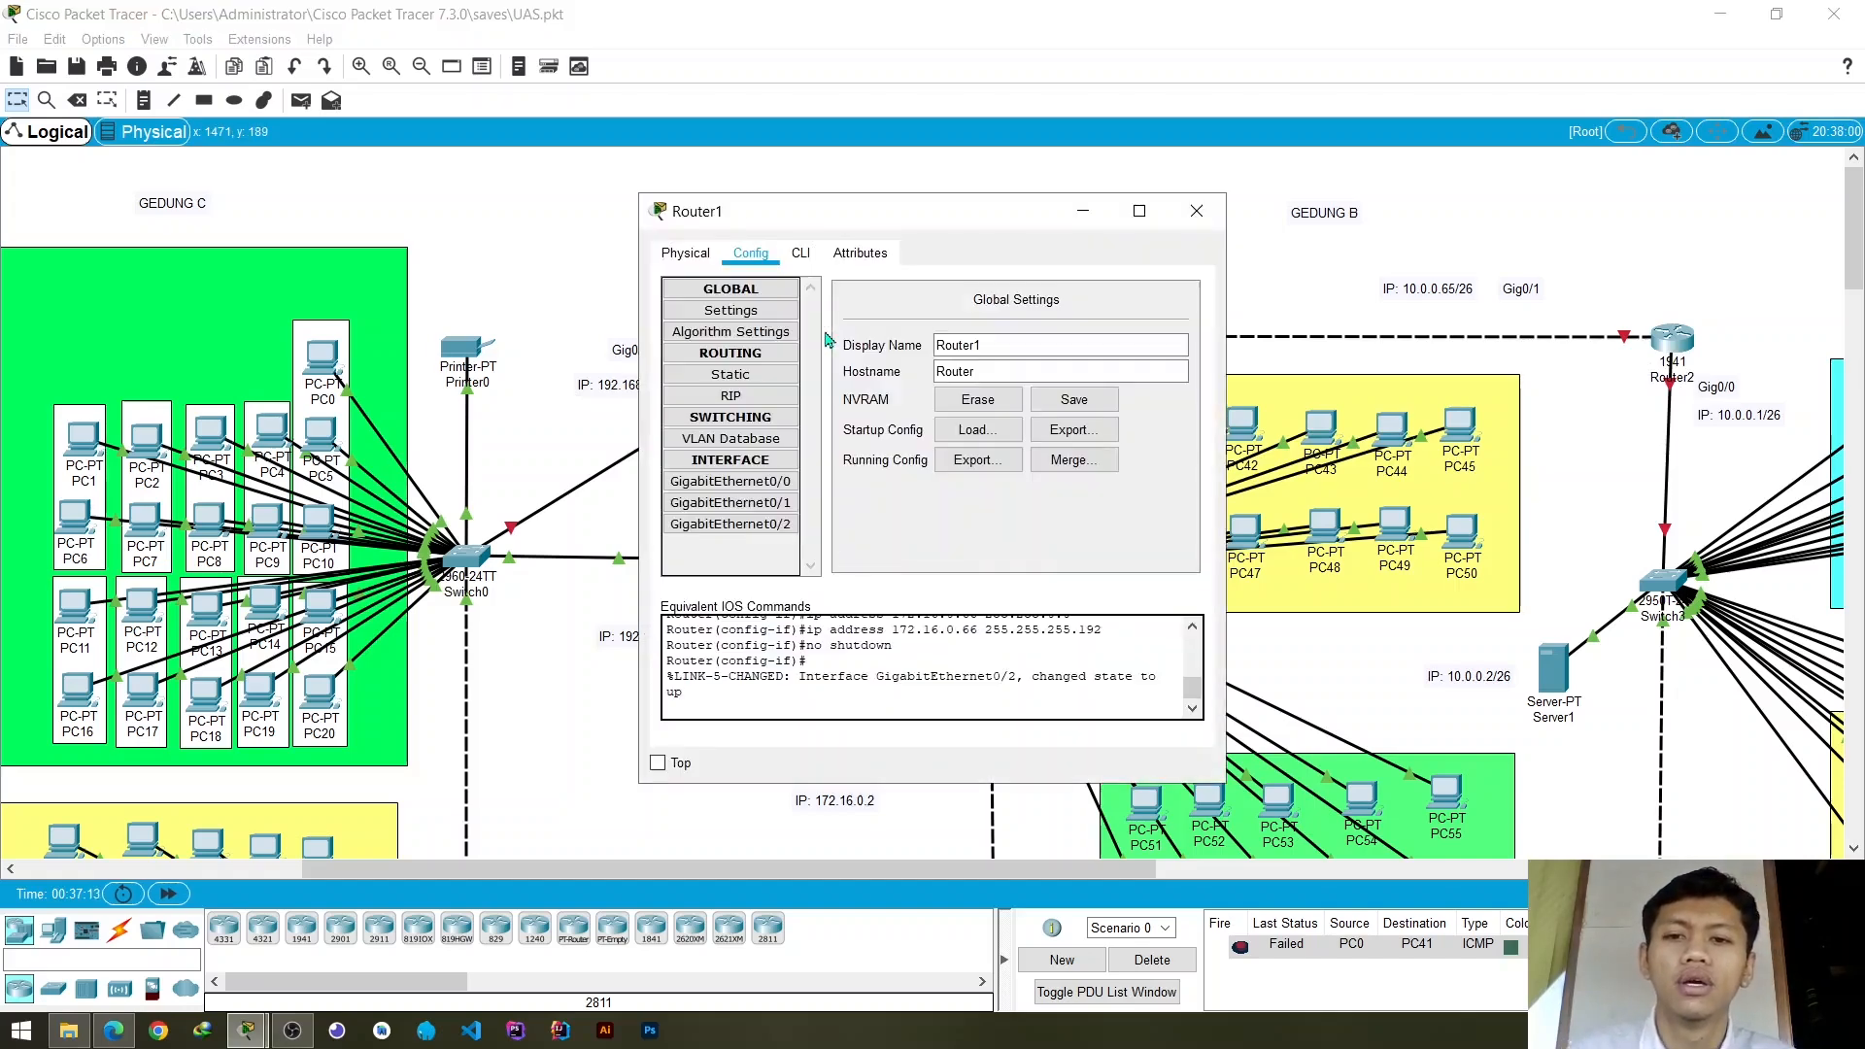
left_click_drag(859, 228, 862, 268)
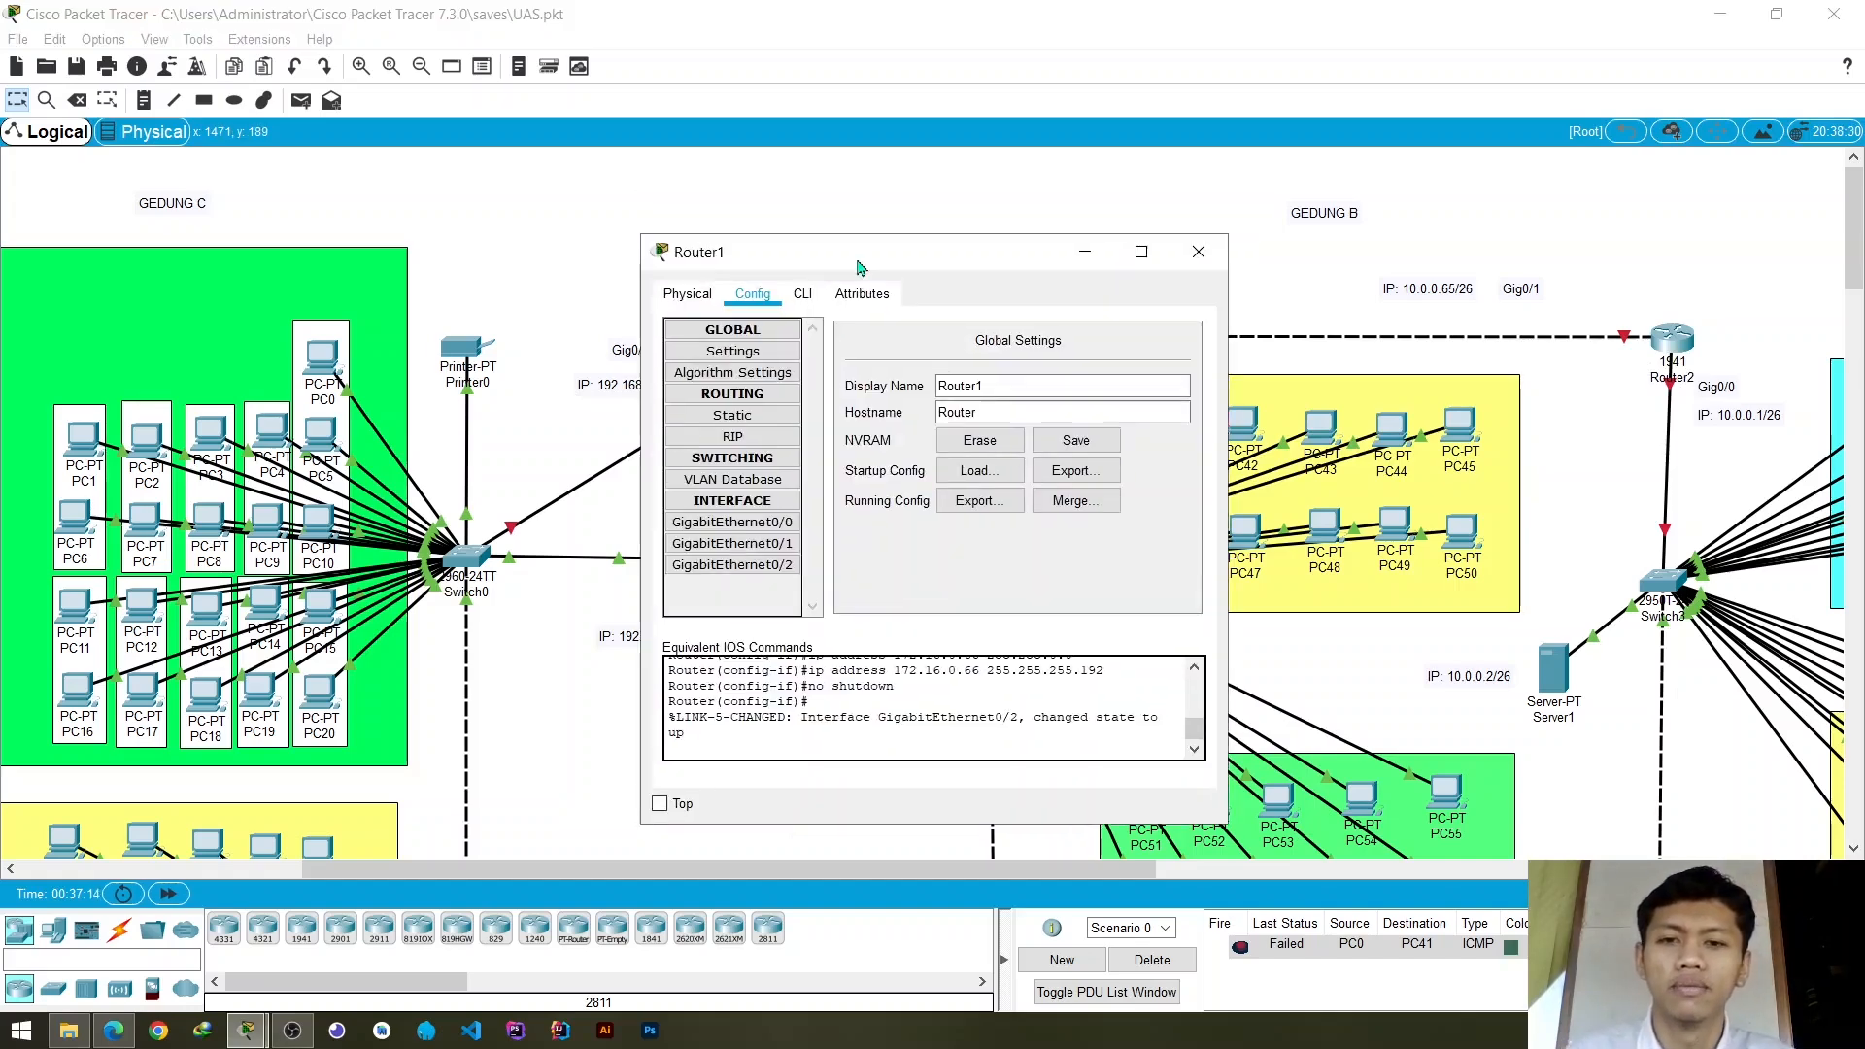
left_click(803, 295)
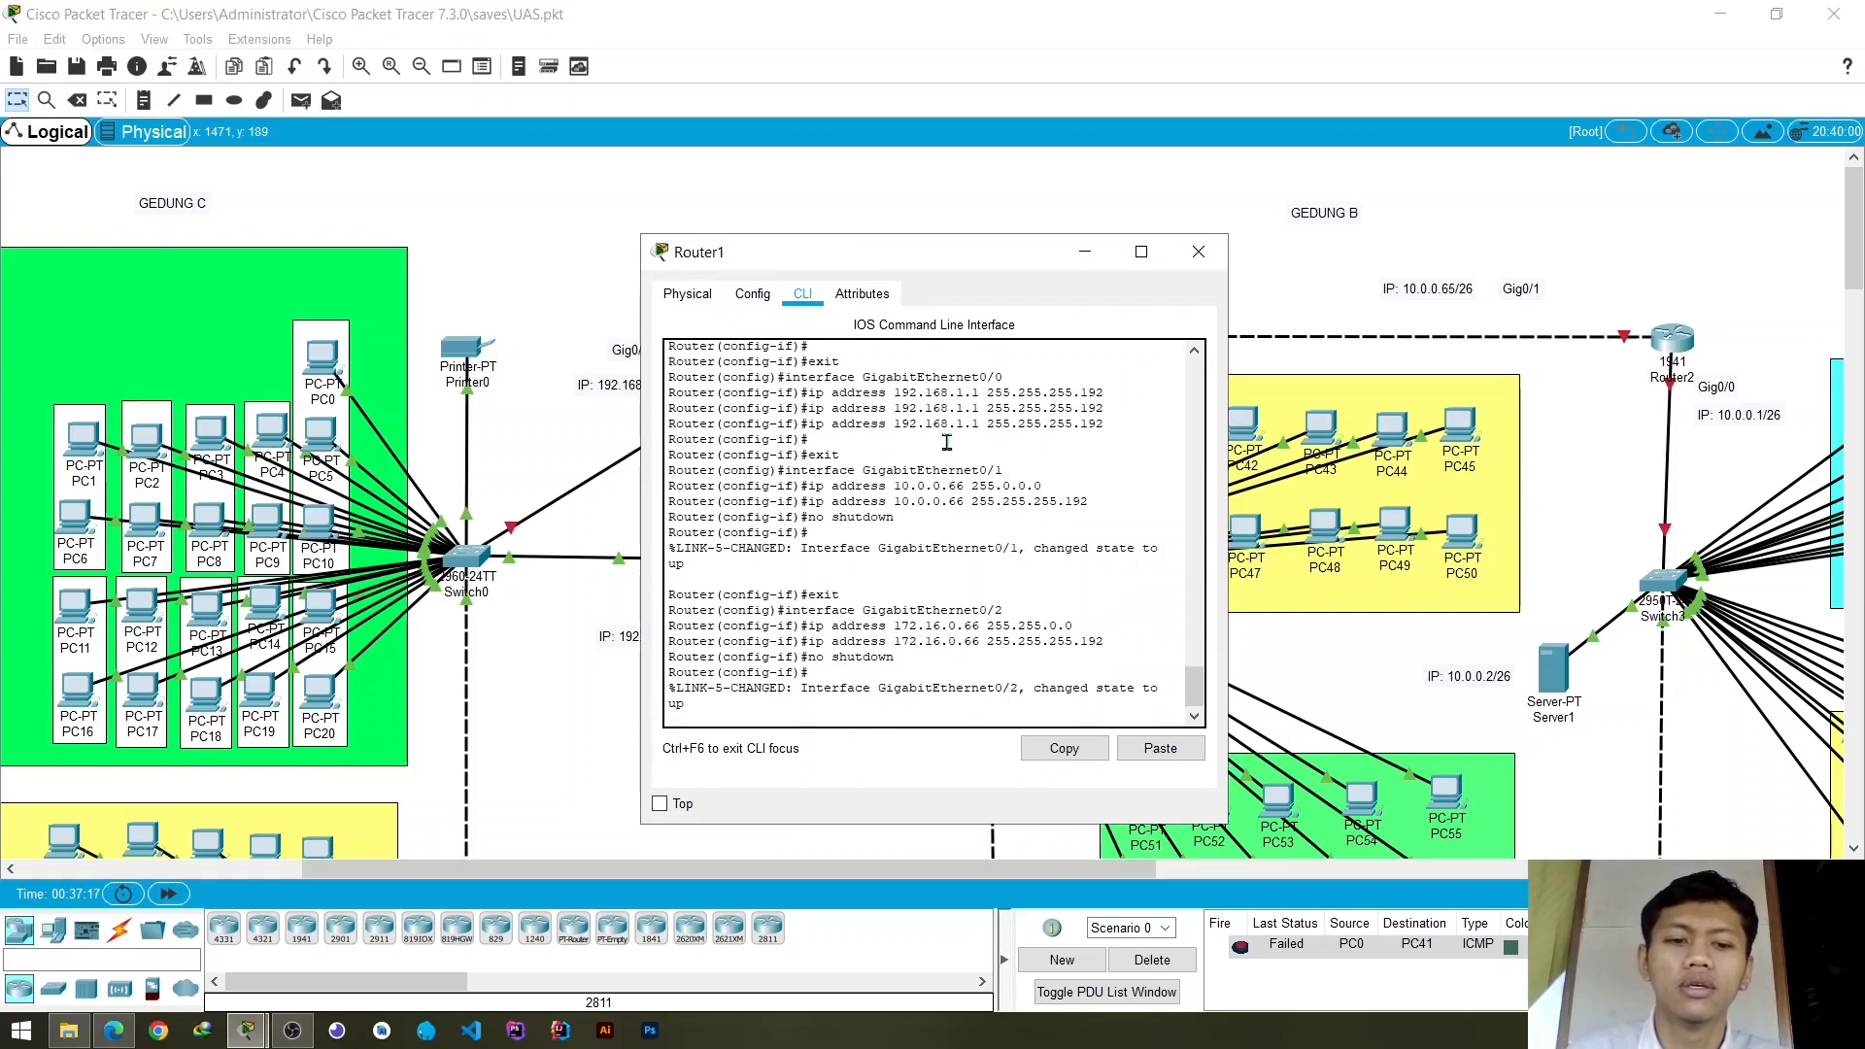
key("Return")
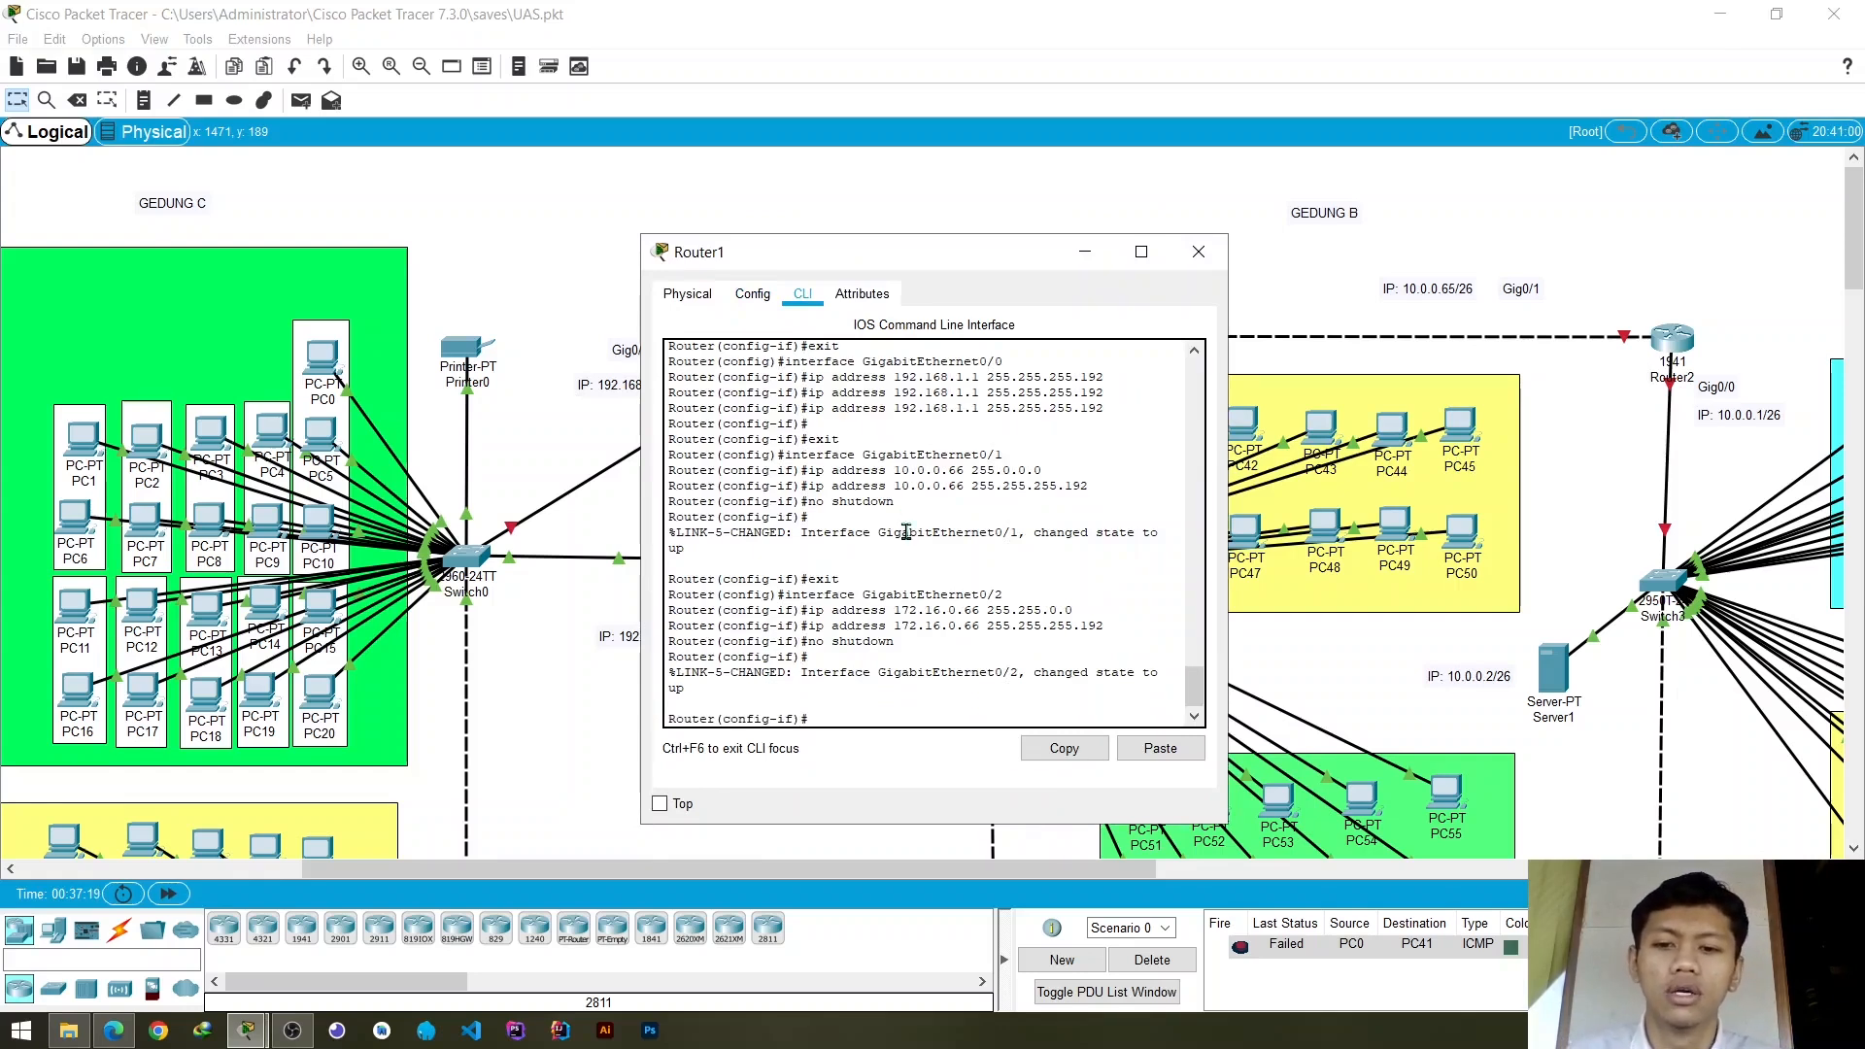
- Exit every configuration level with exit commands and start a fresh console session on Router1
type("e")
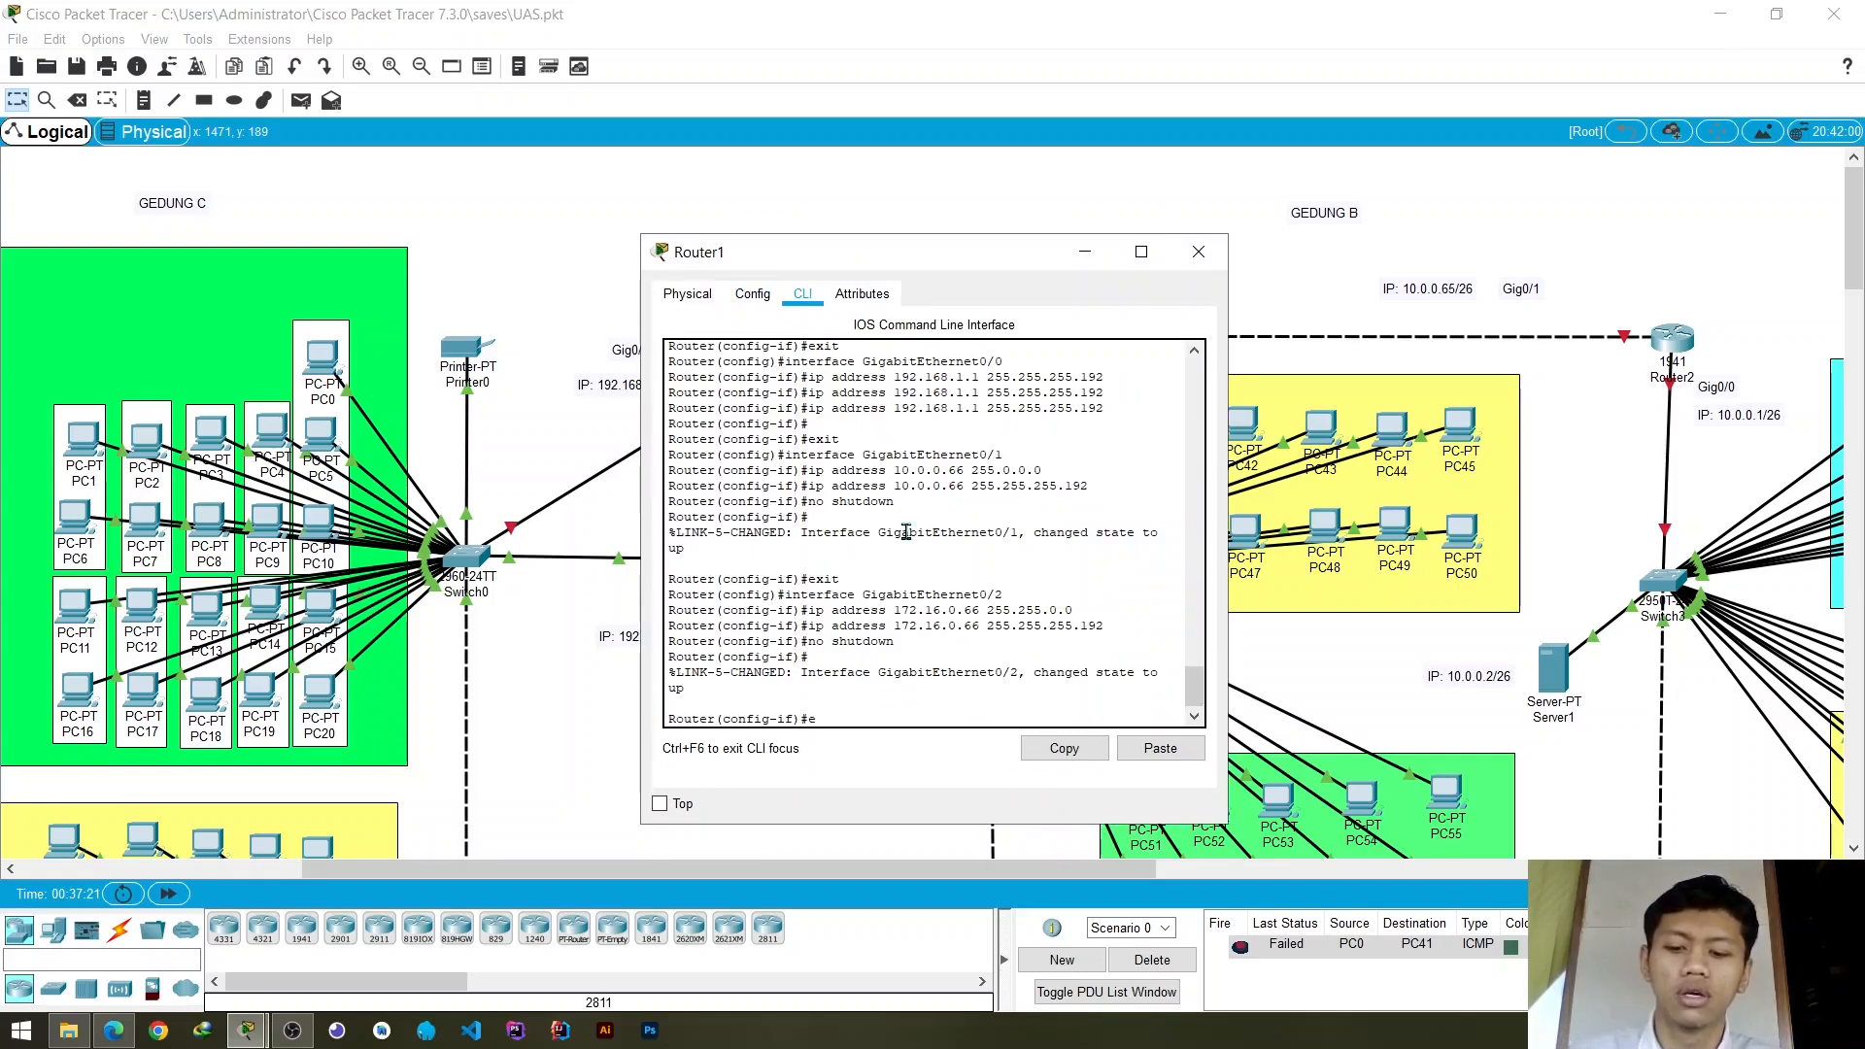
type("xit")
key("Return")
type("exit")
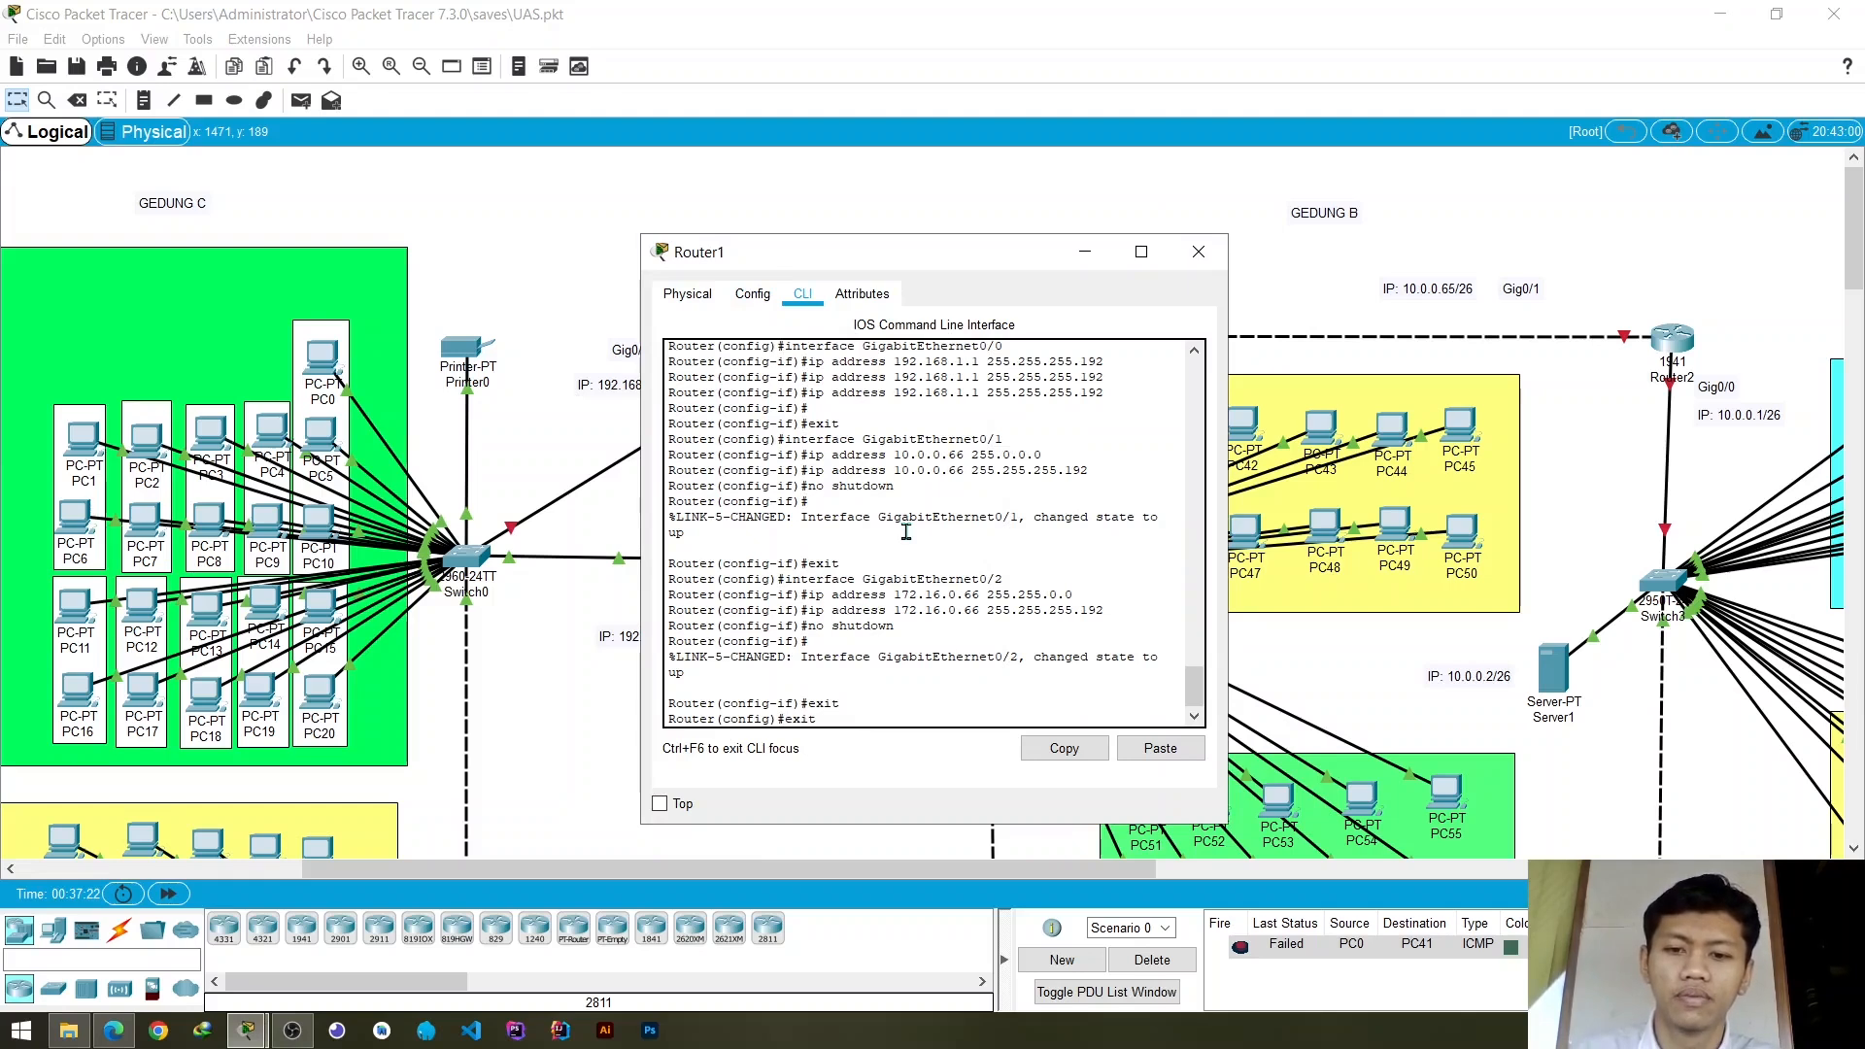
key("Return")
type("exit")
key("Return")
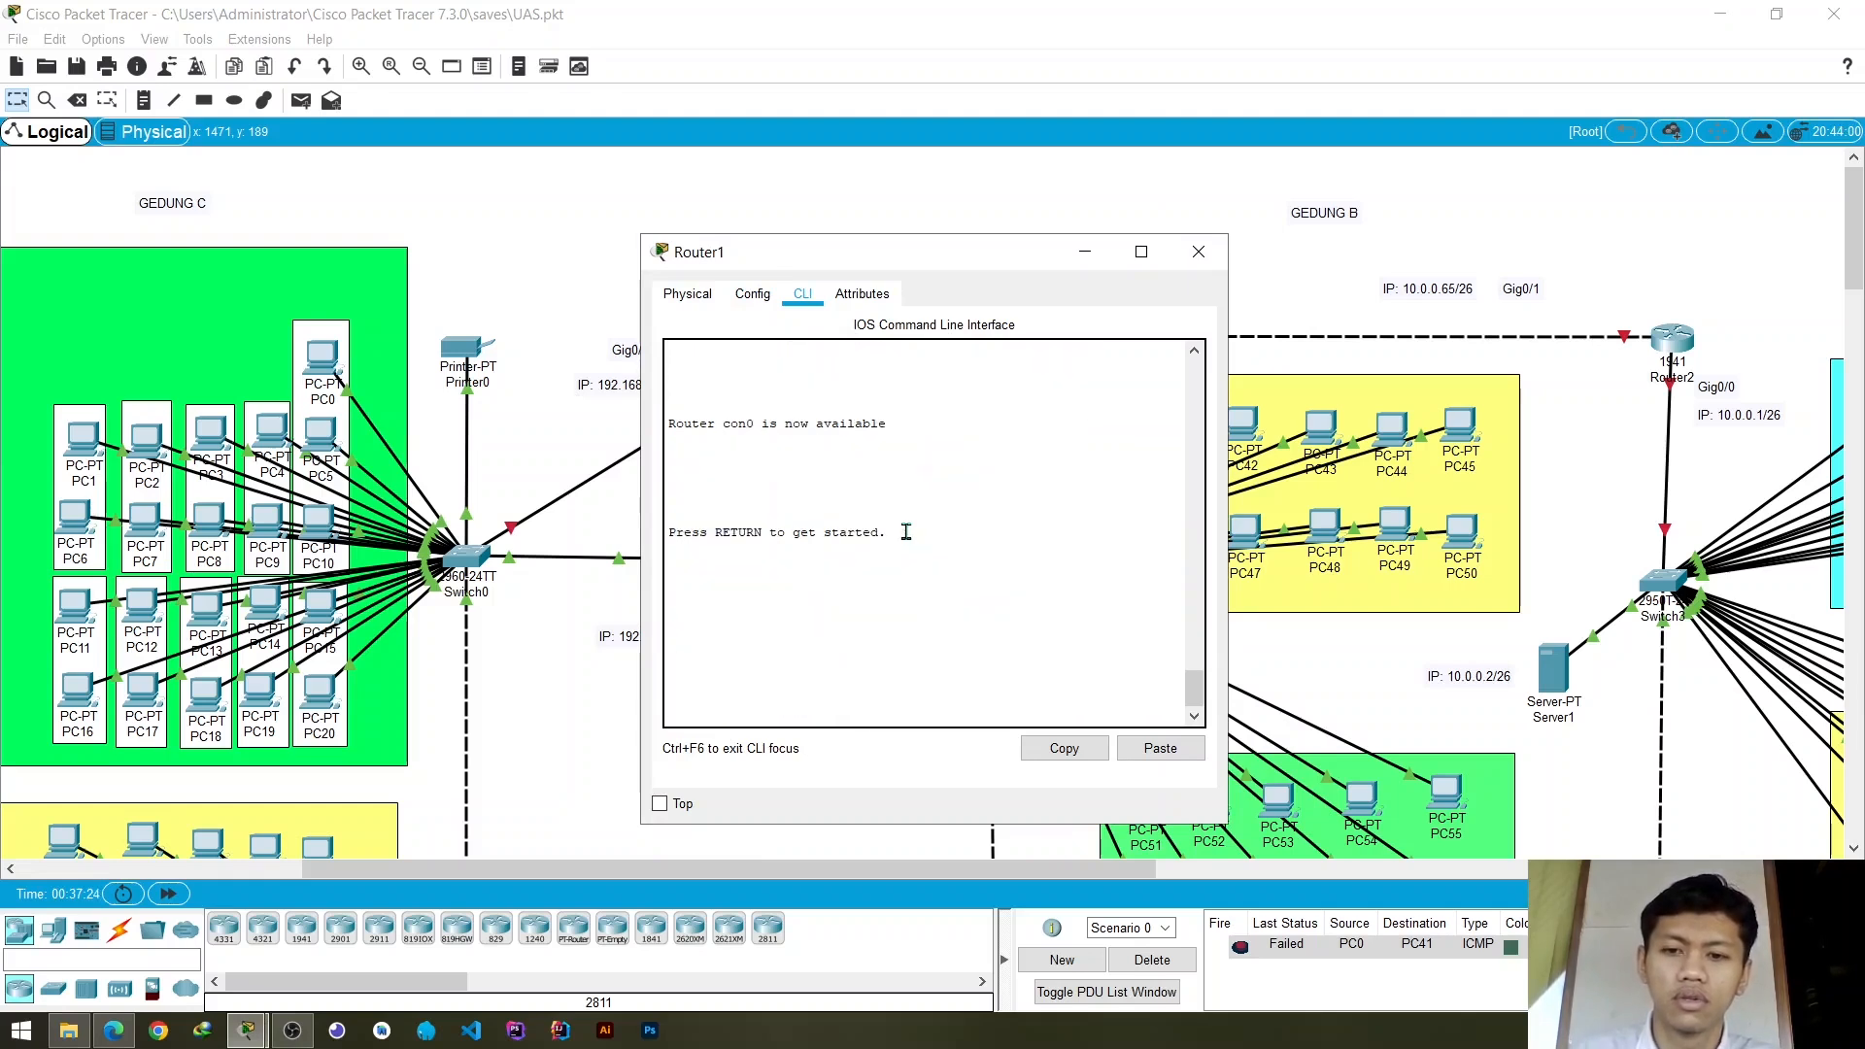
key("Return")
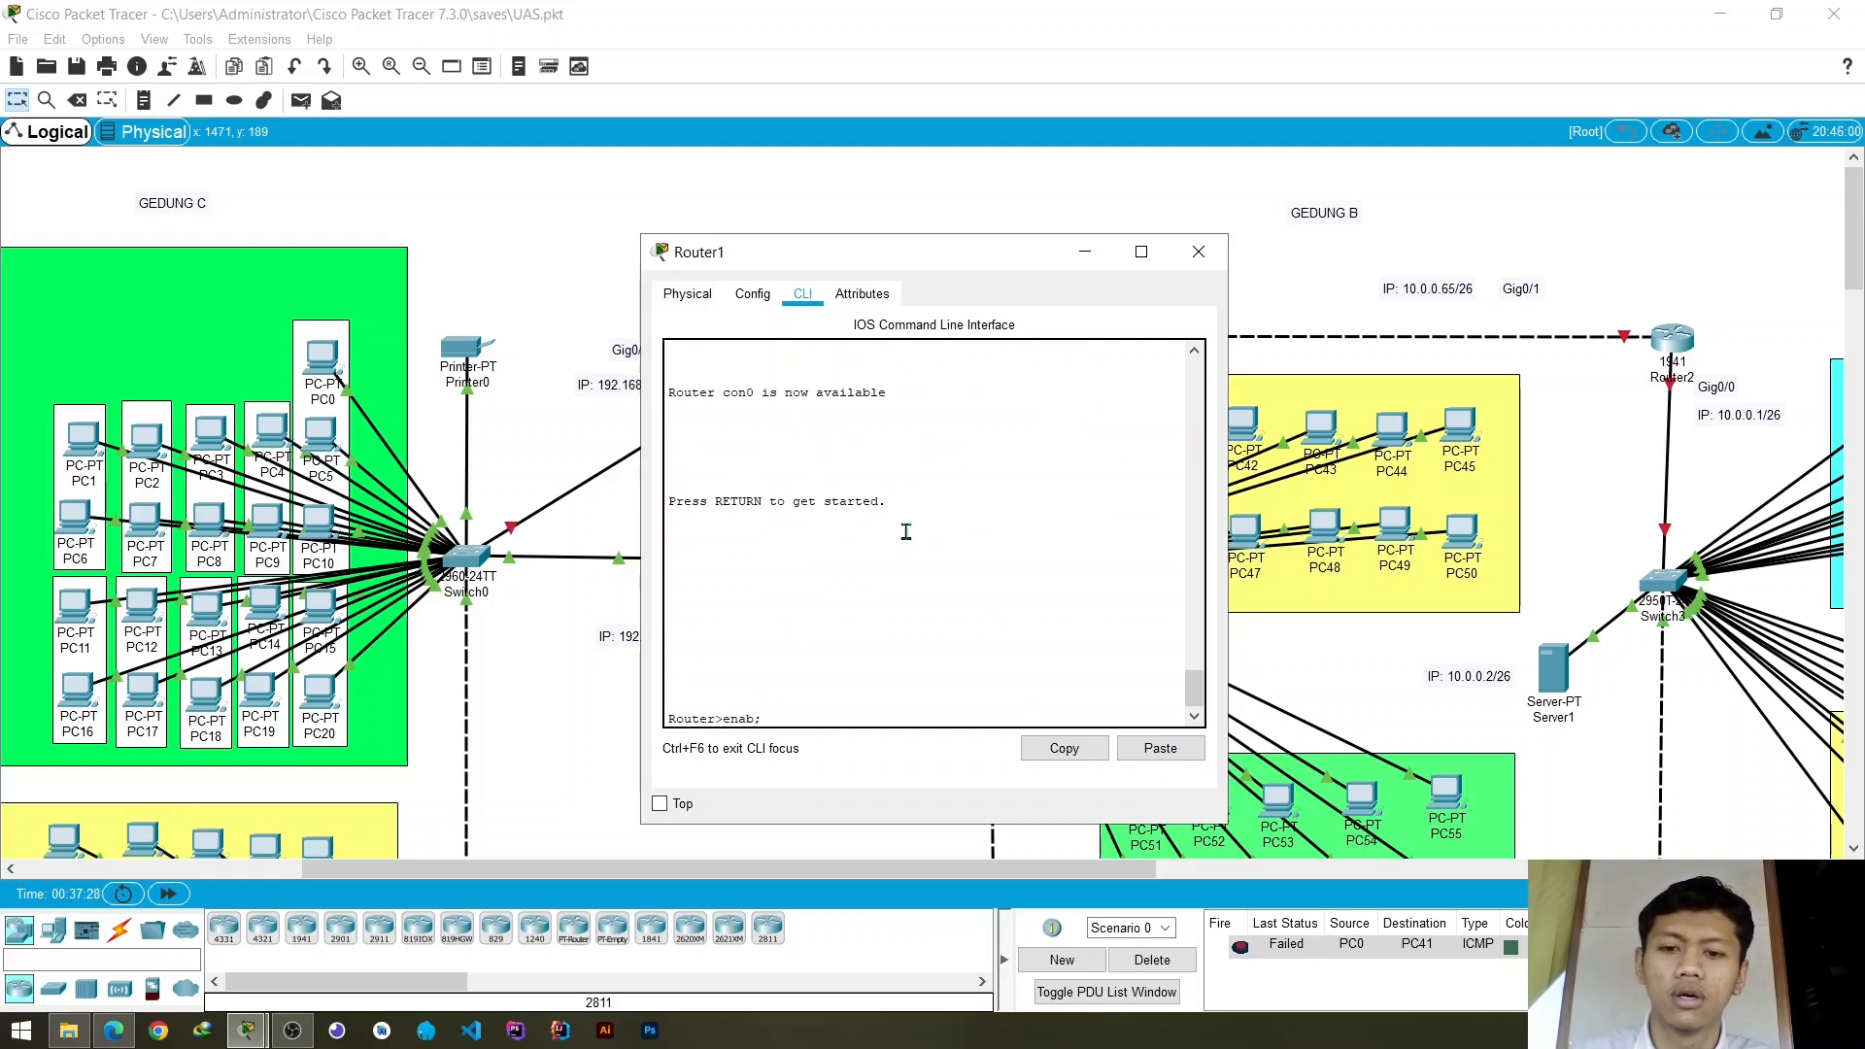
- Enter privileged mode with enable, enter global configuration with conf t, and start EIGRP routing with router eigrp 10
key("Return")
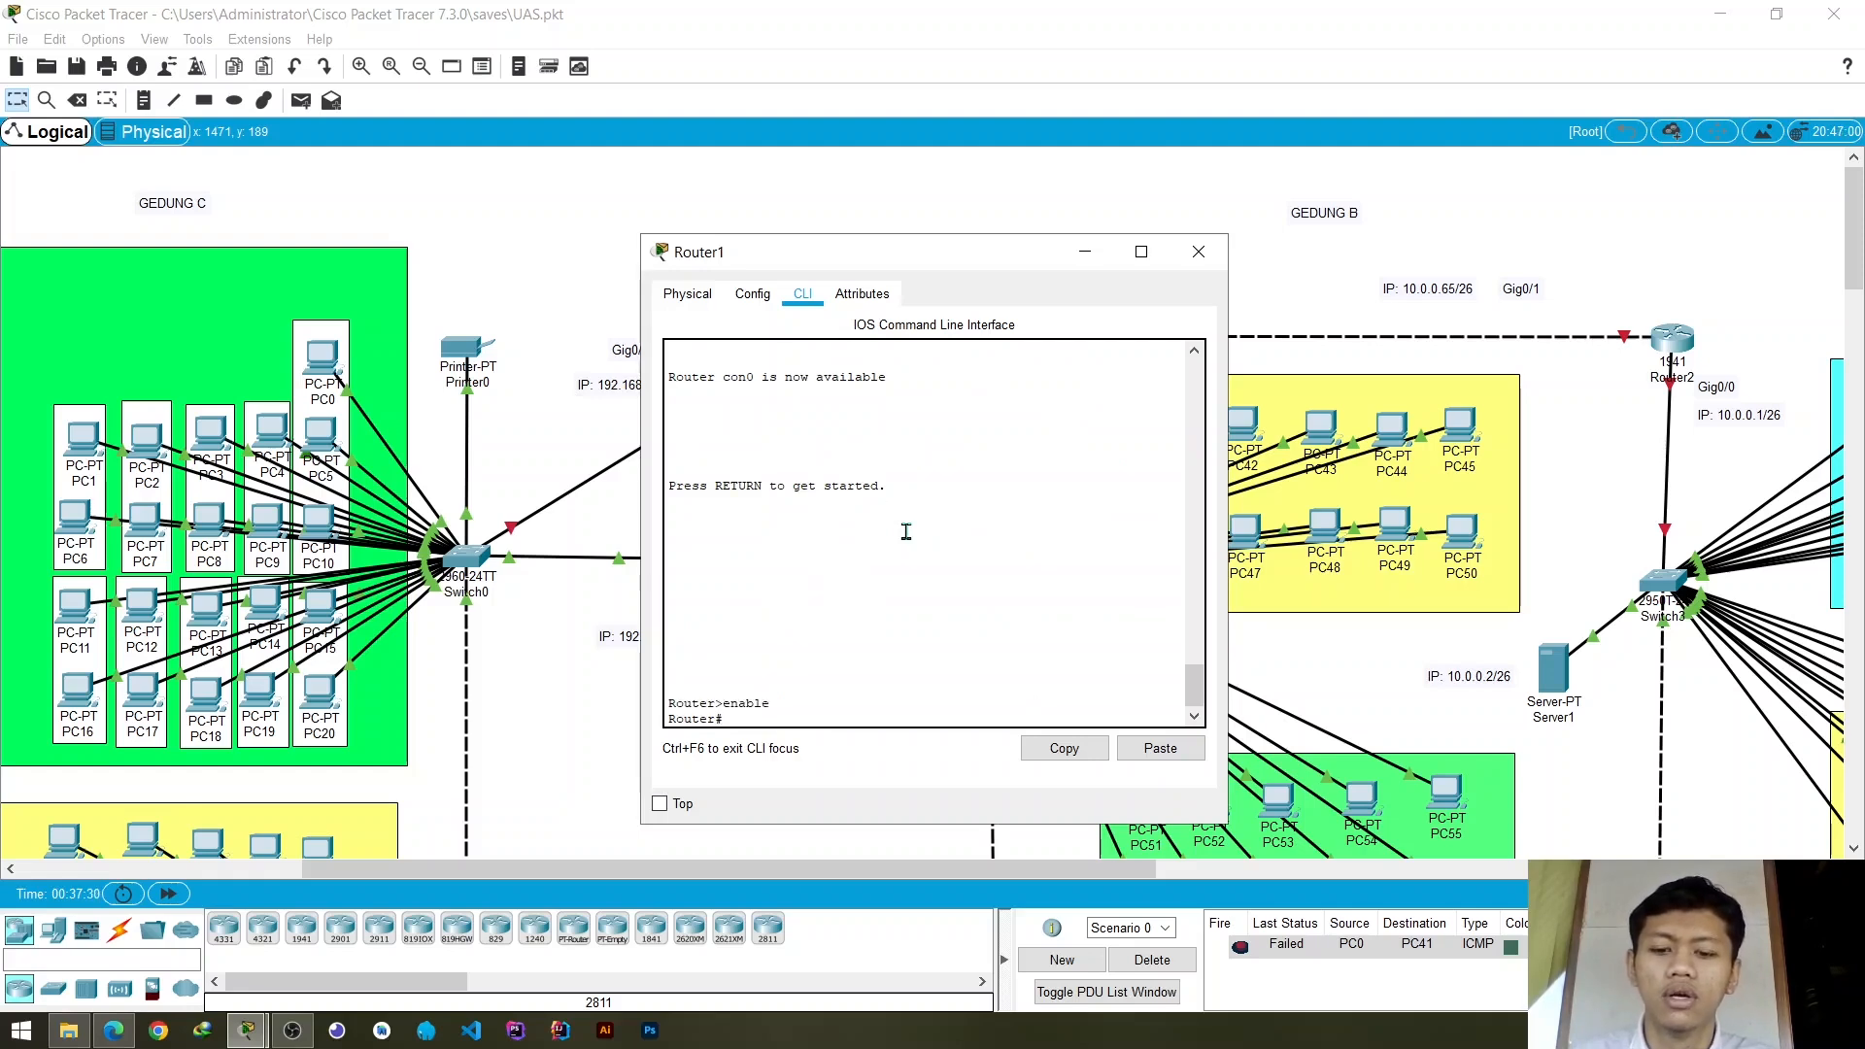
type("e")
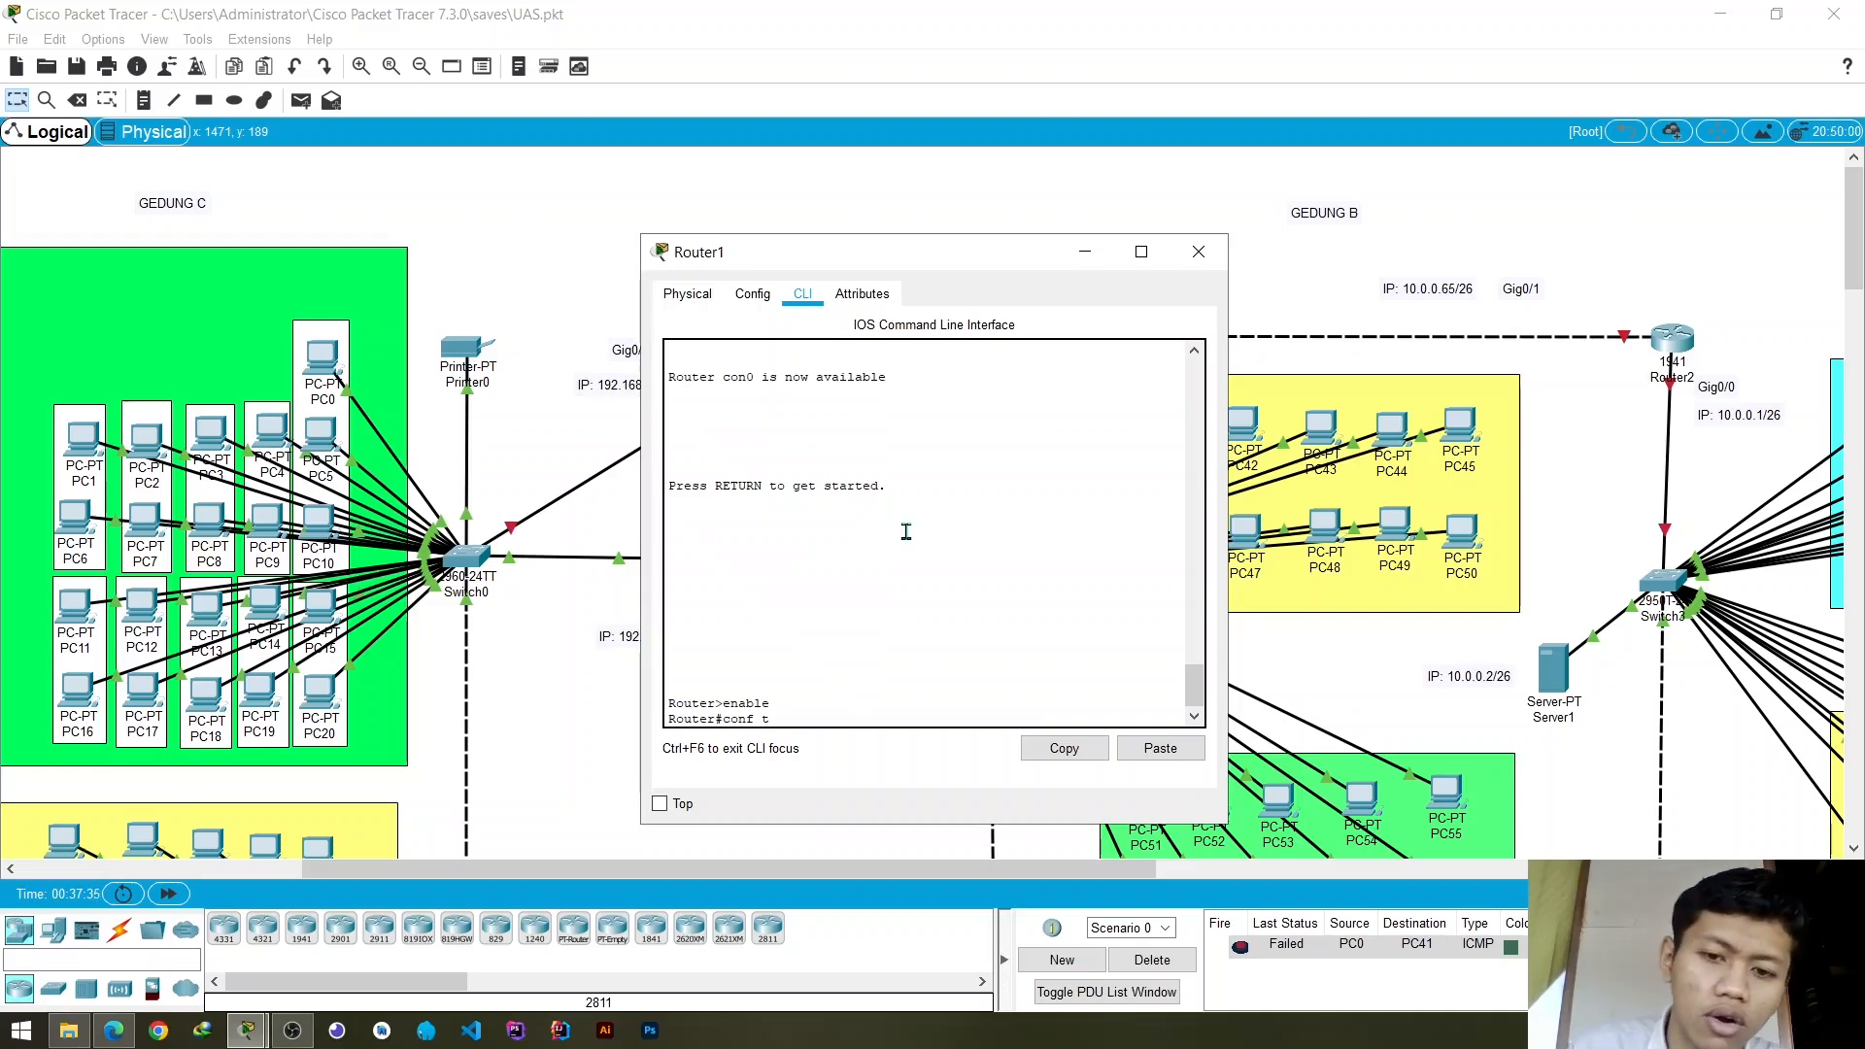
key("Return")
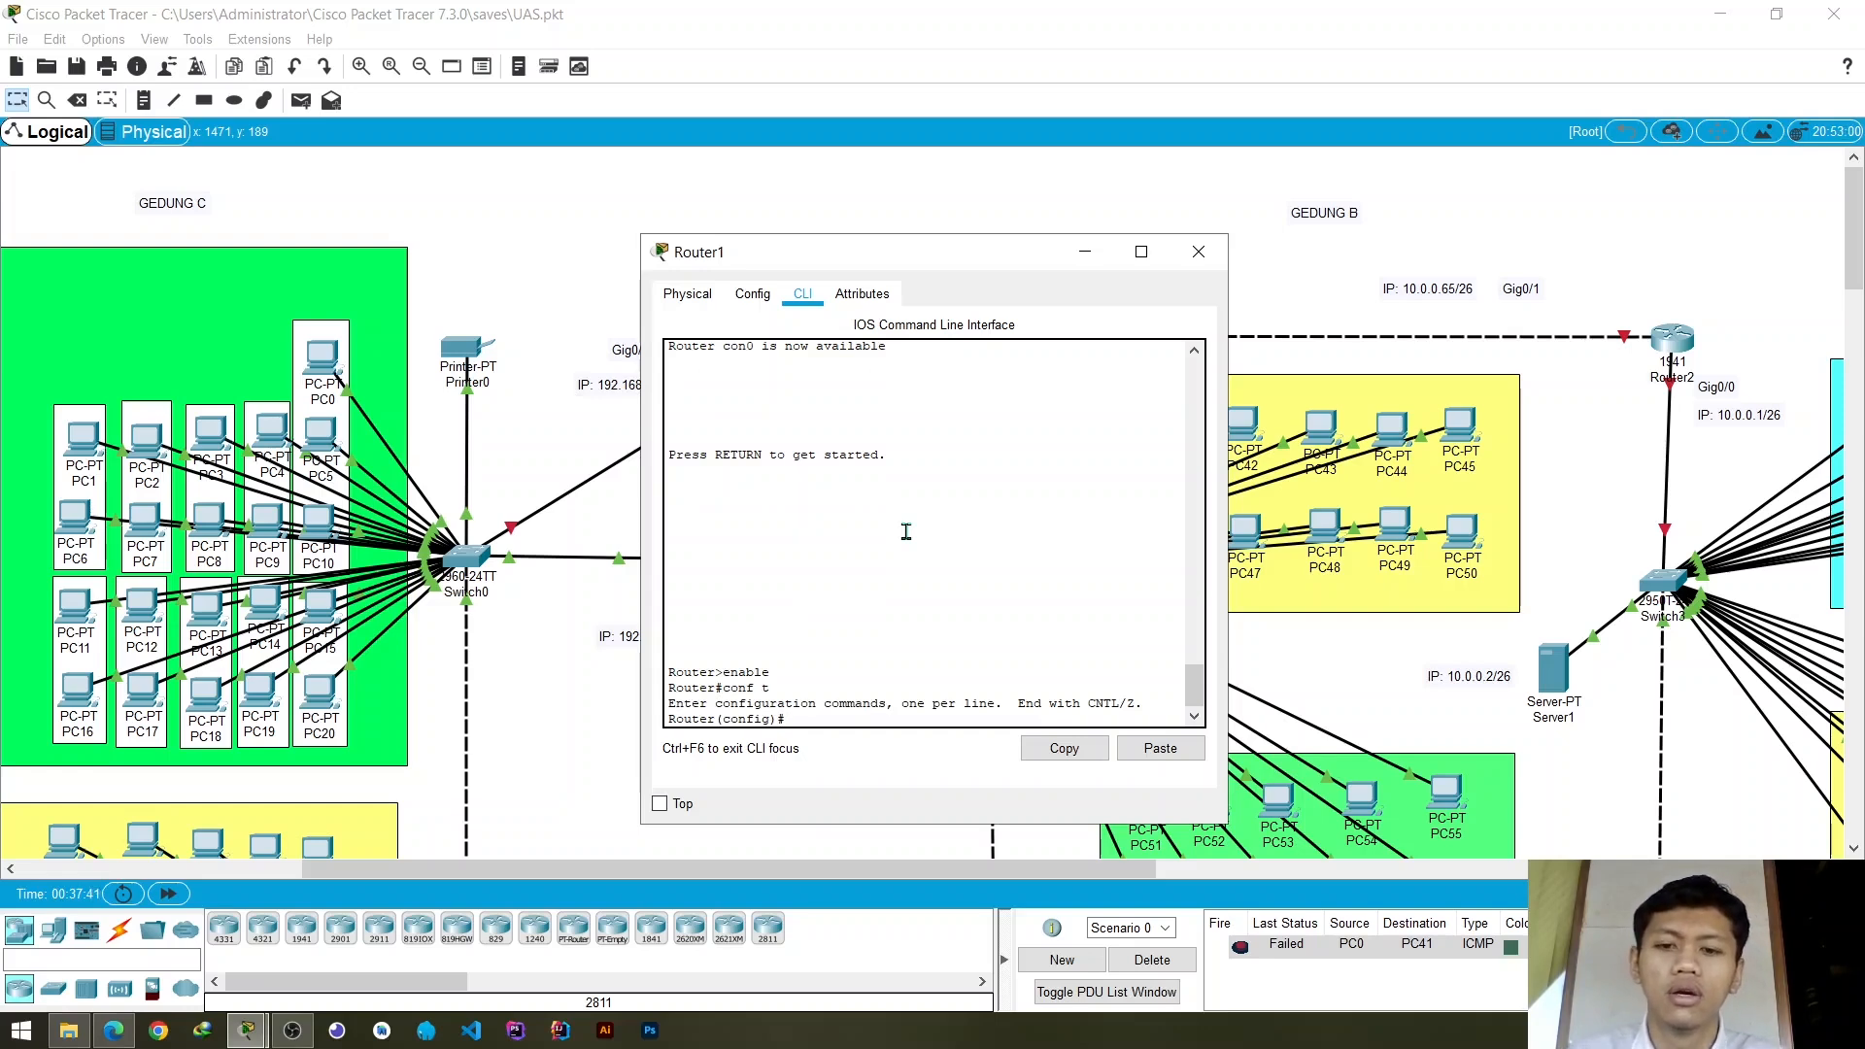
type("ro")
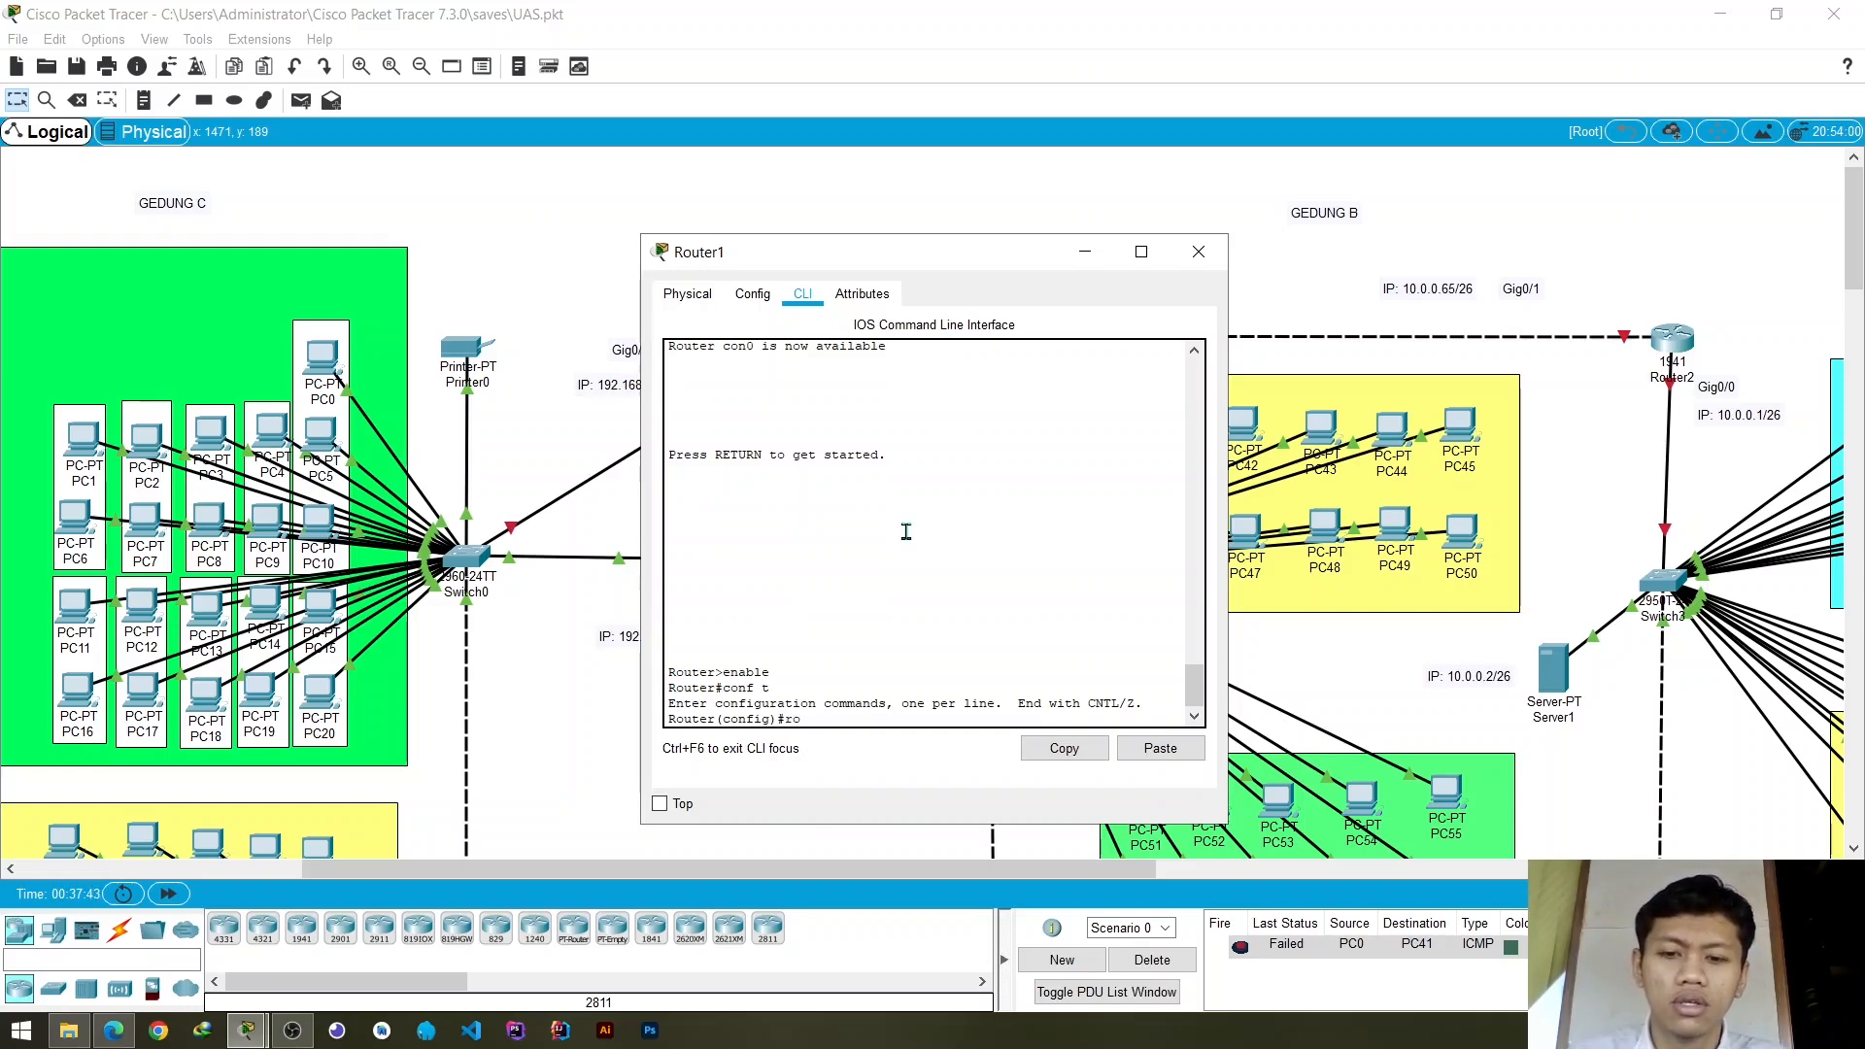
type("uter")
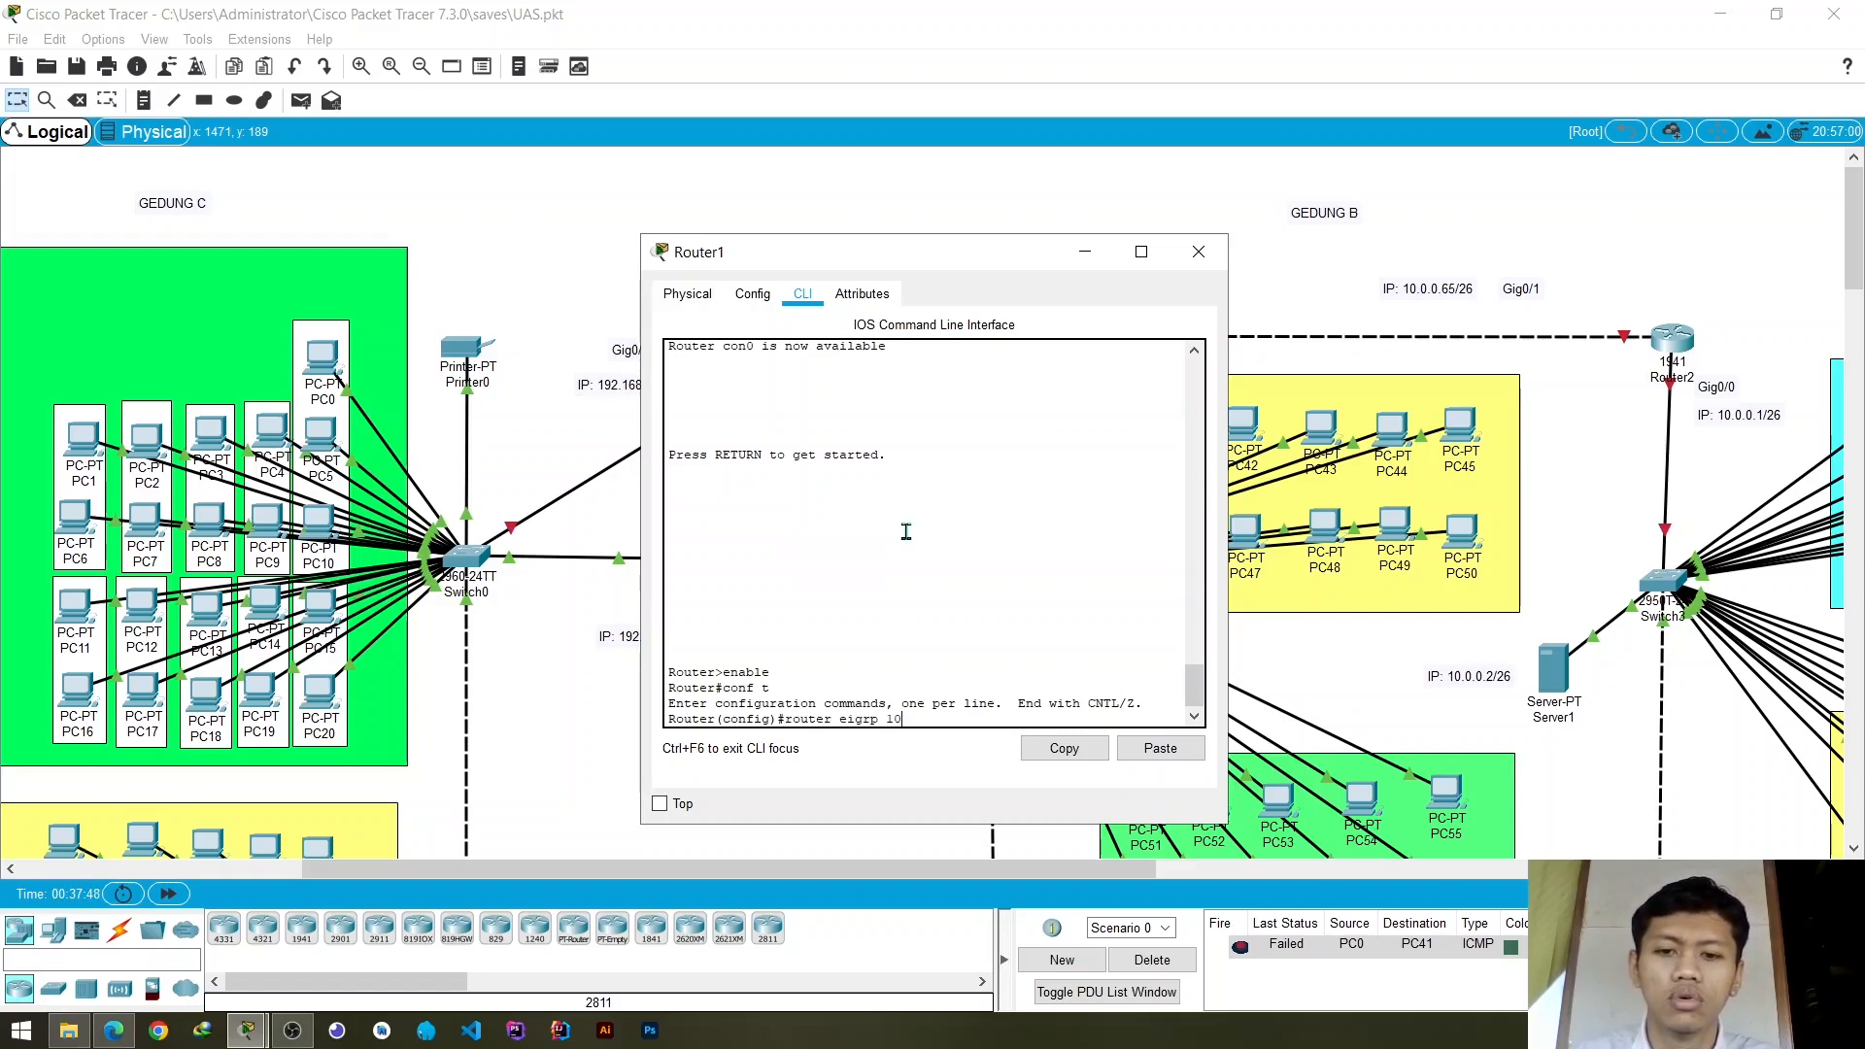
type(" eigrp 10")
key("Return")
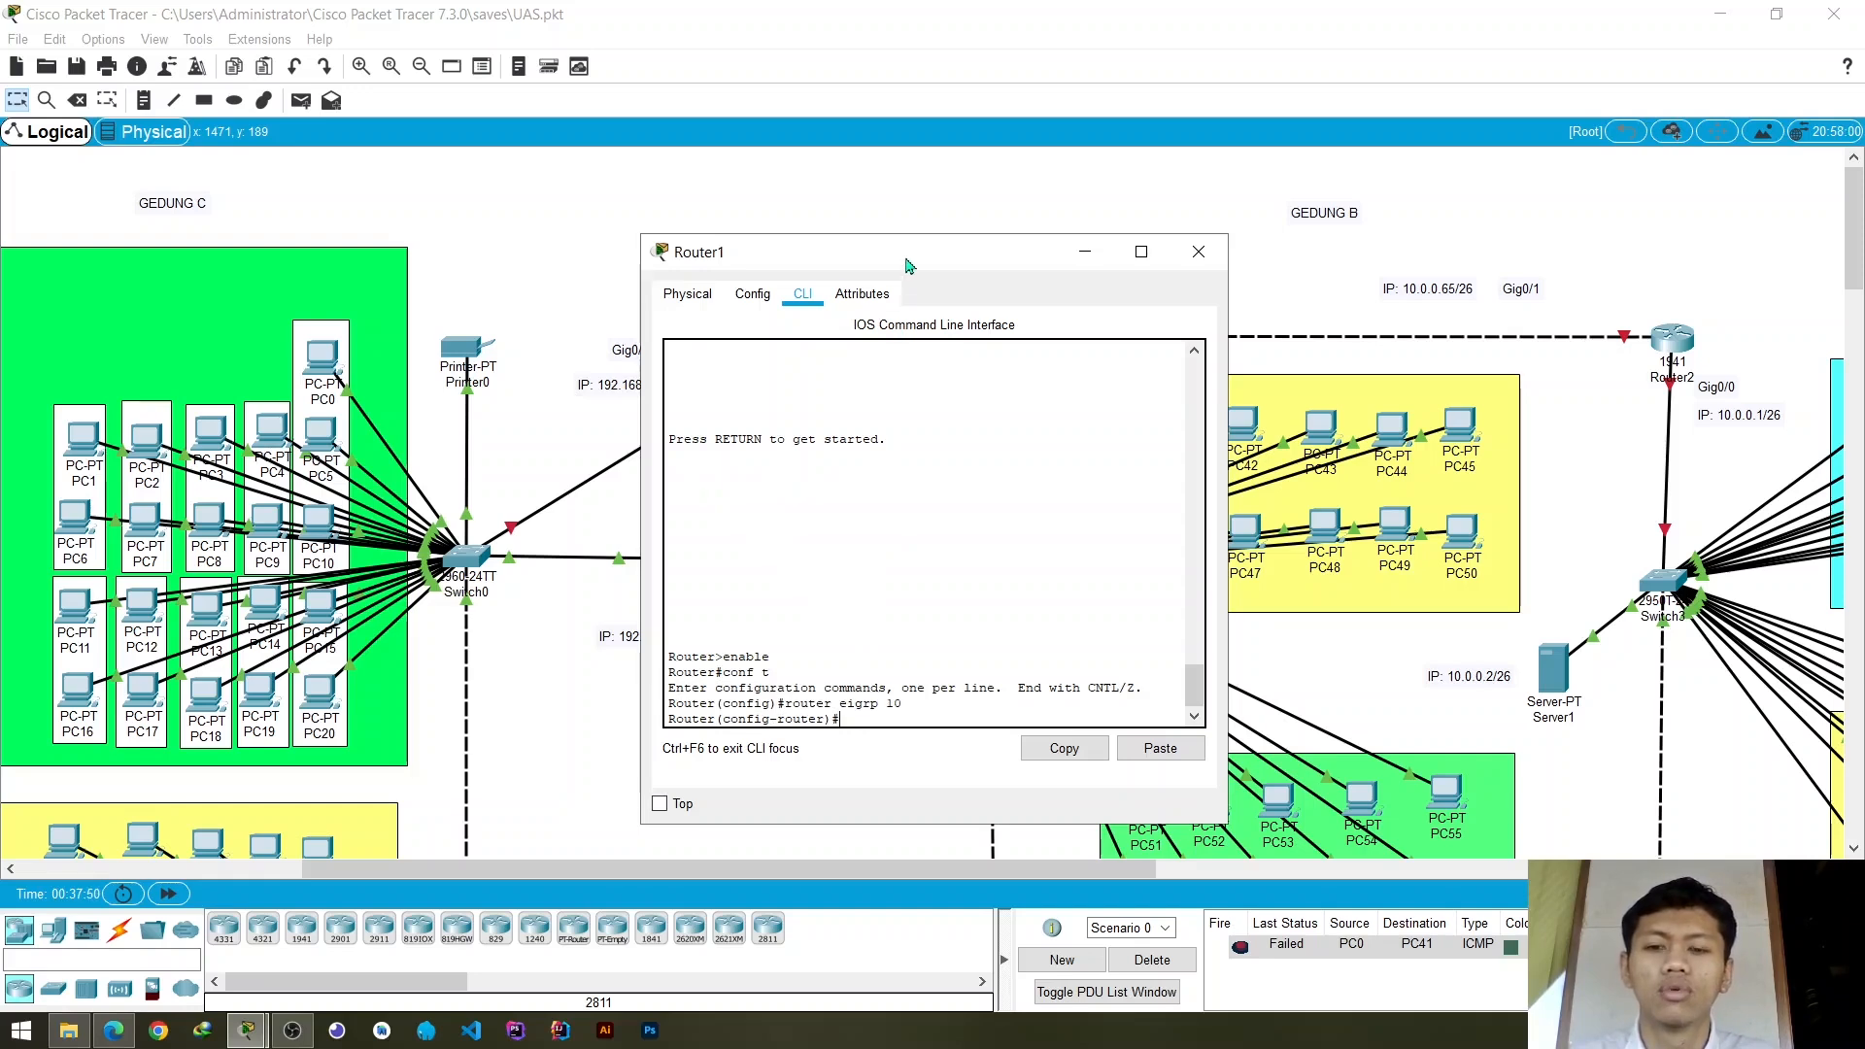
- Add the GigabitEthernet0/0 network to Router1's EIGRP process with the command network 192.168.1.0
left_click_drag(906, 254, 1195, 251)
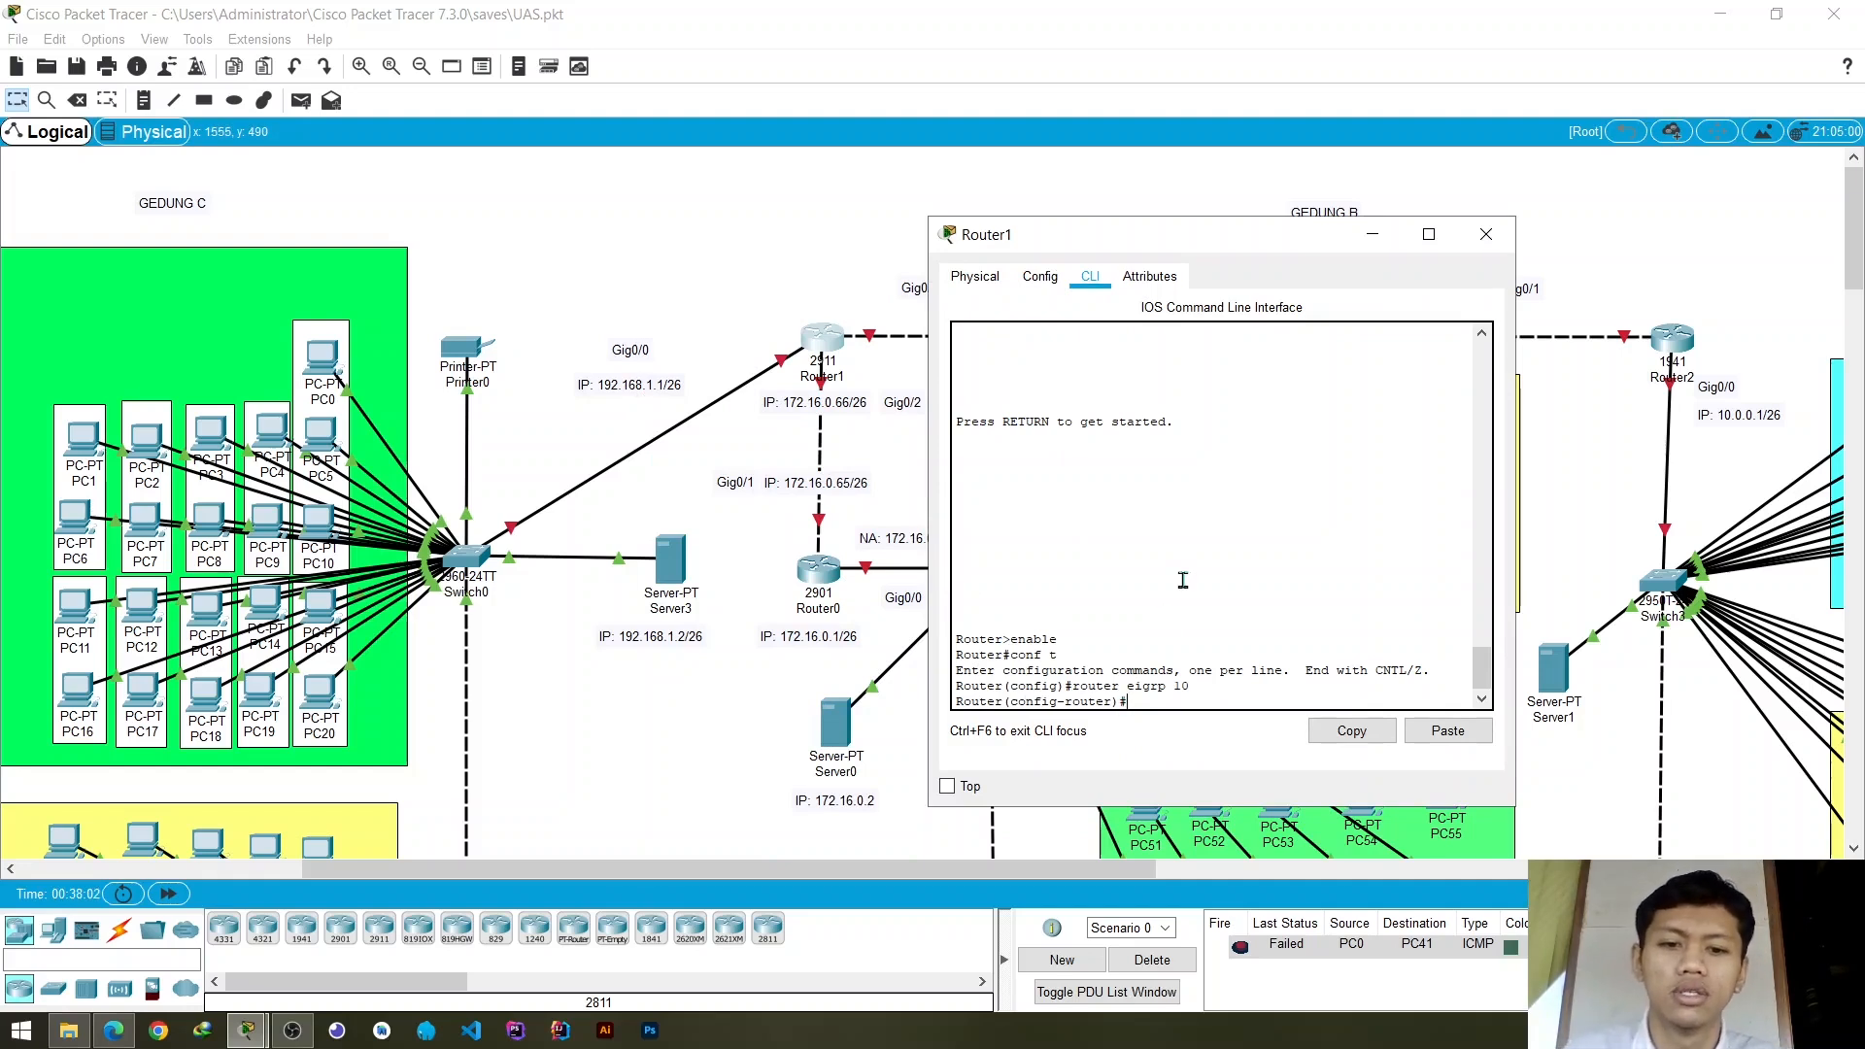
type("tw")
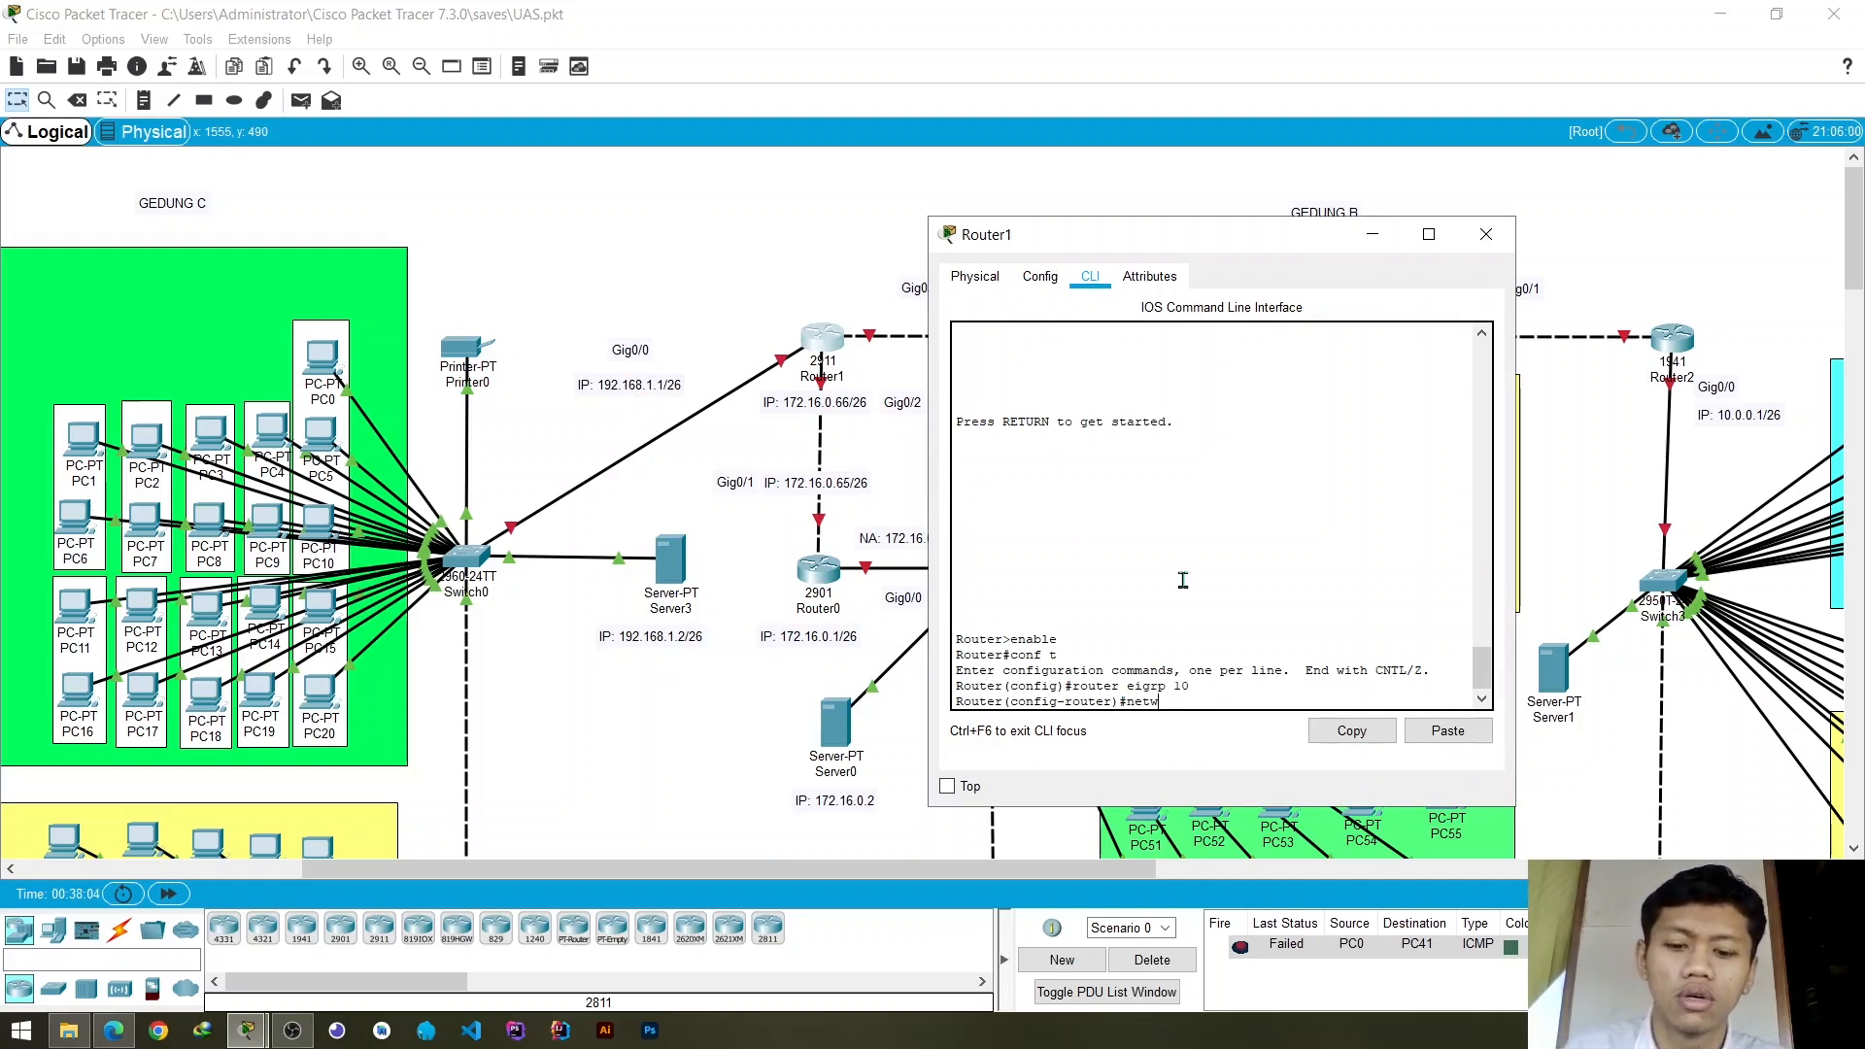
type("ork 19")
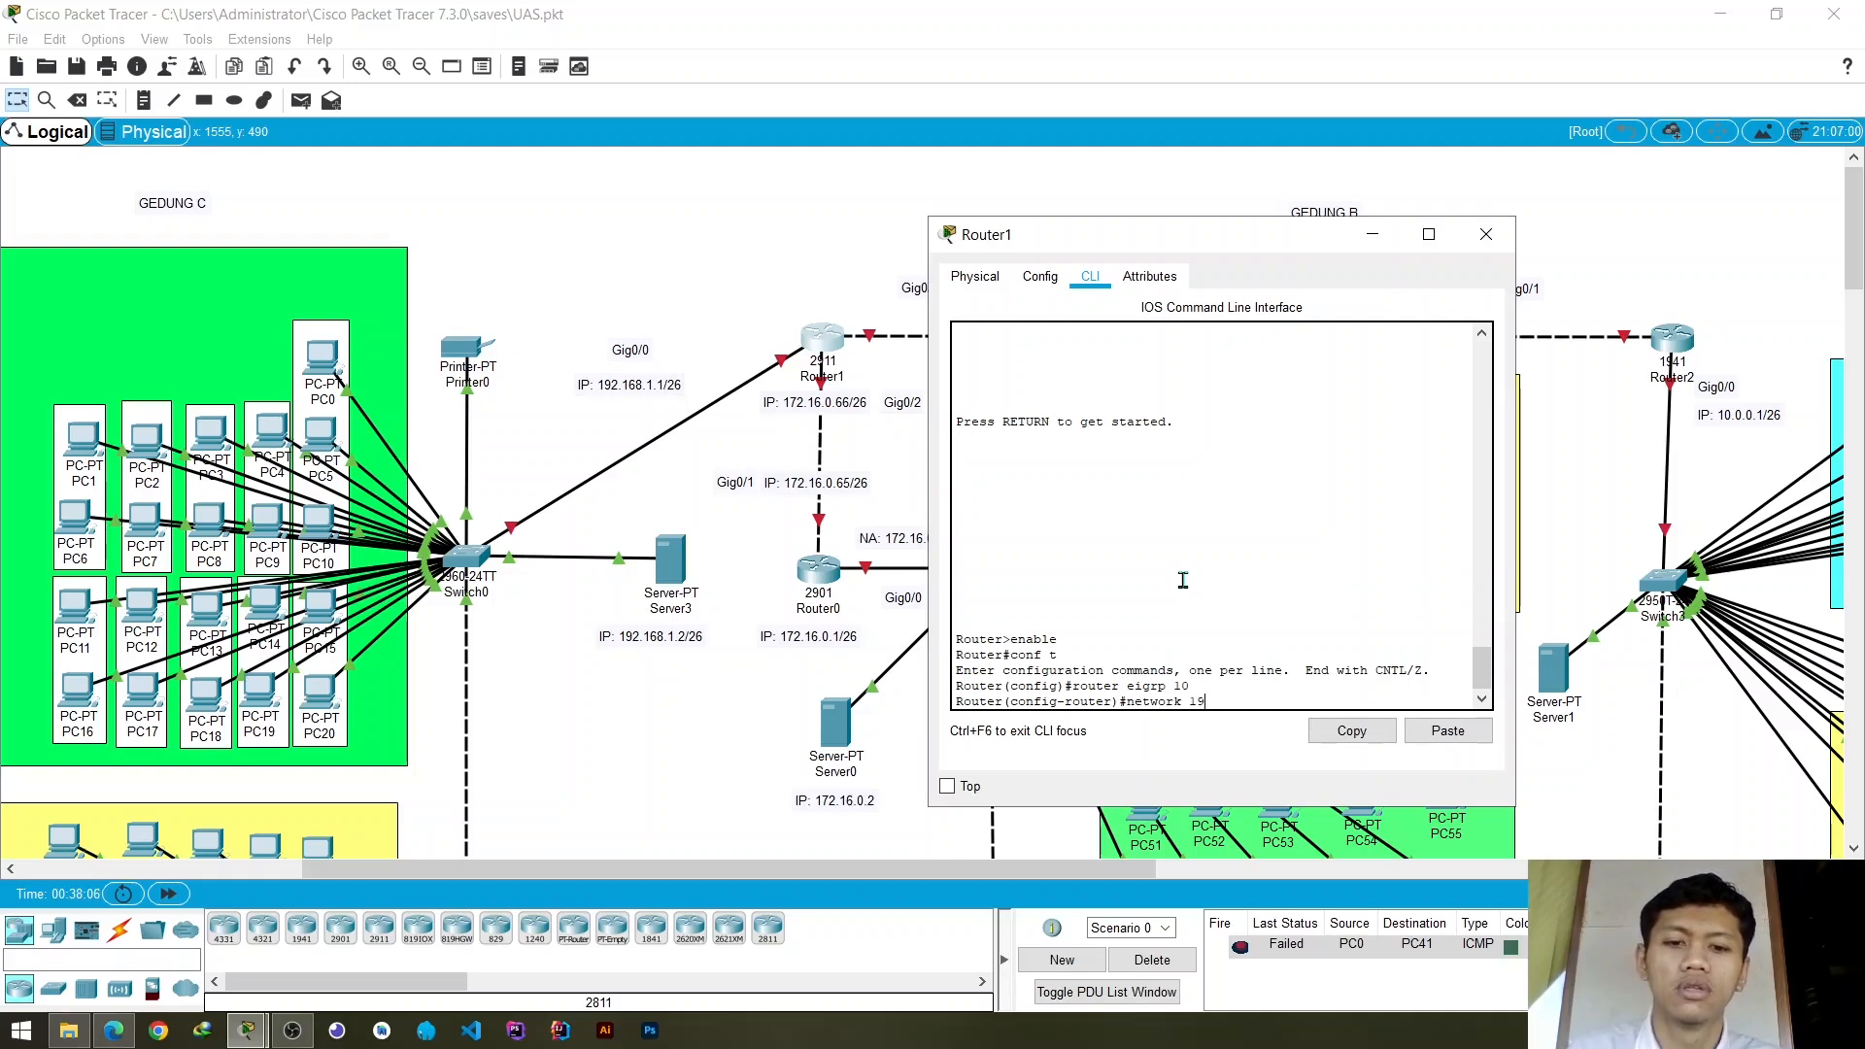
type("2.168.")
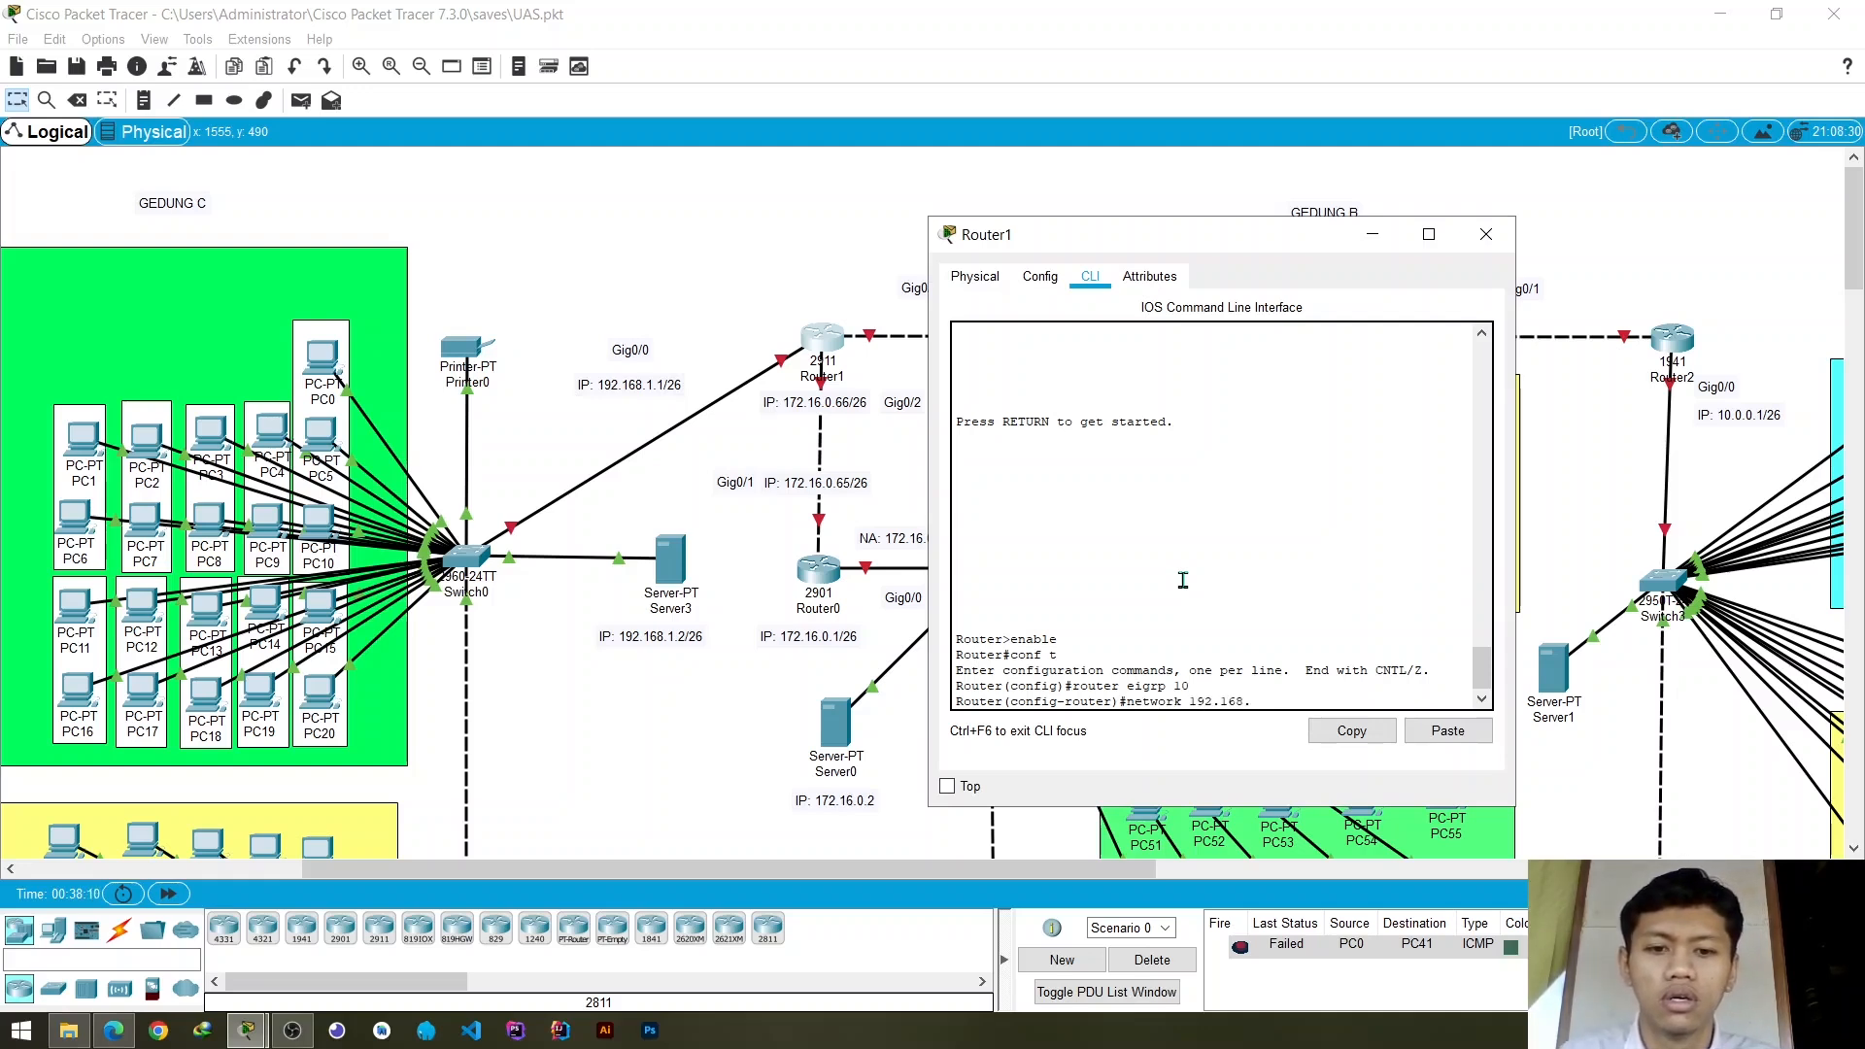
type("1.0")
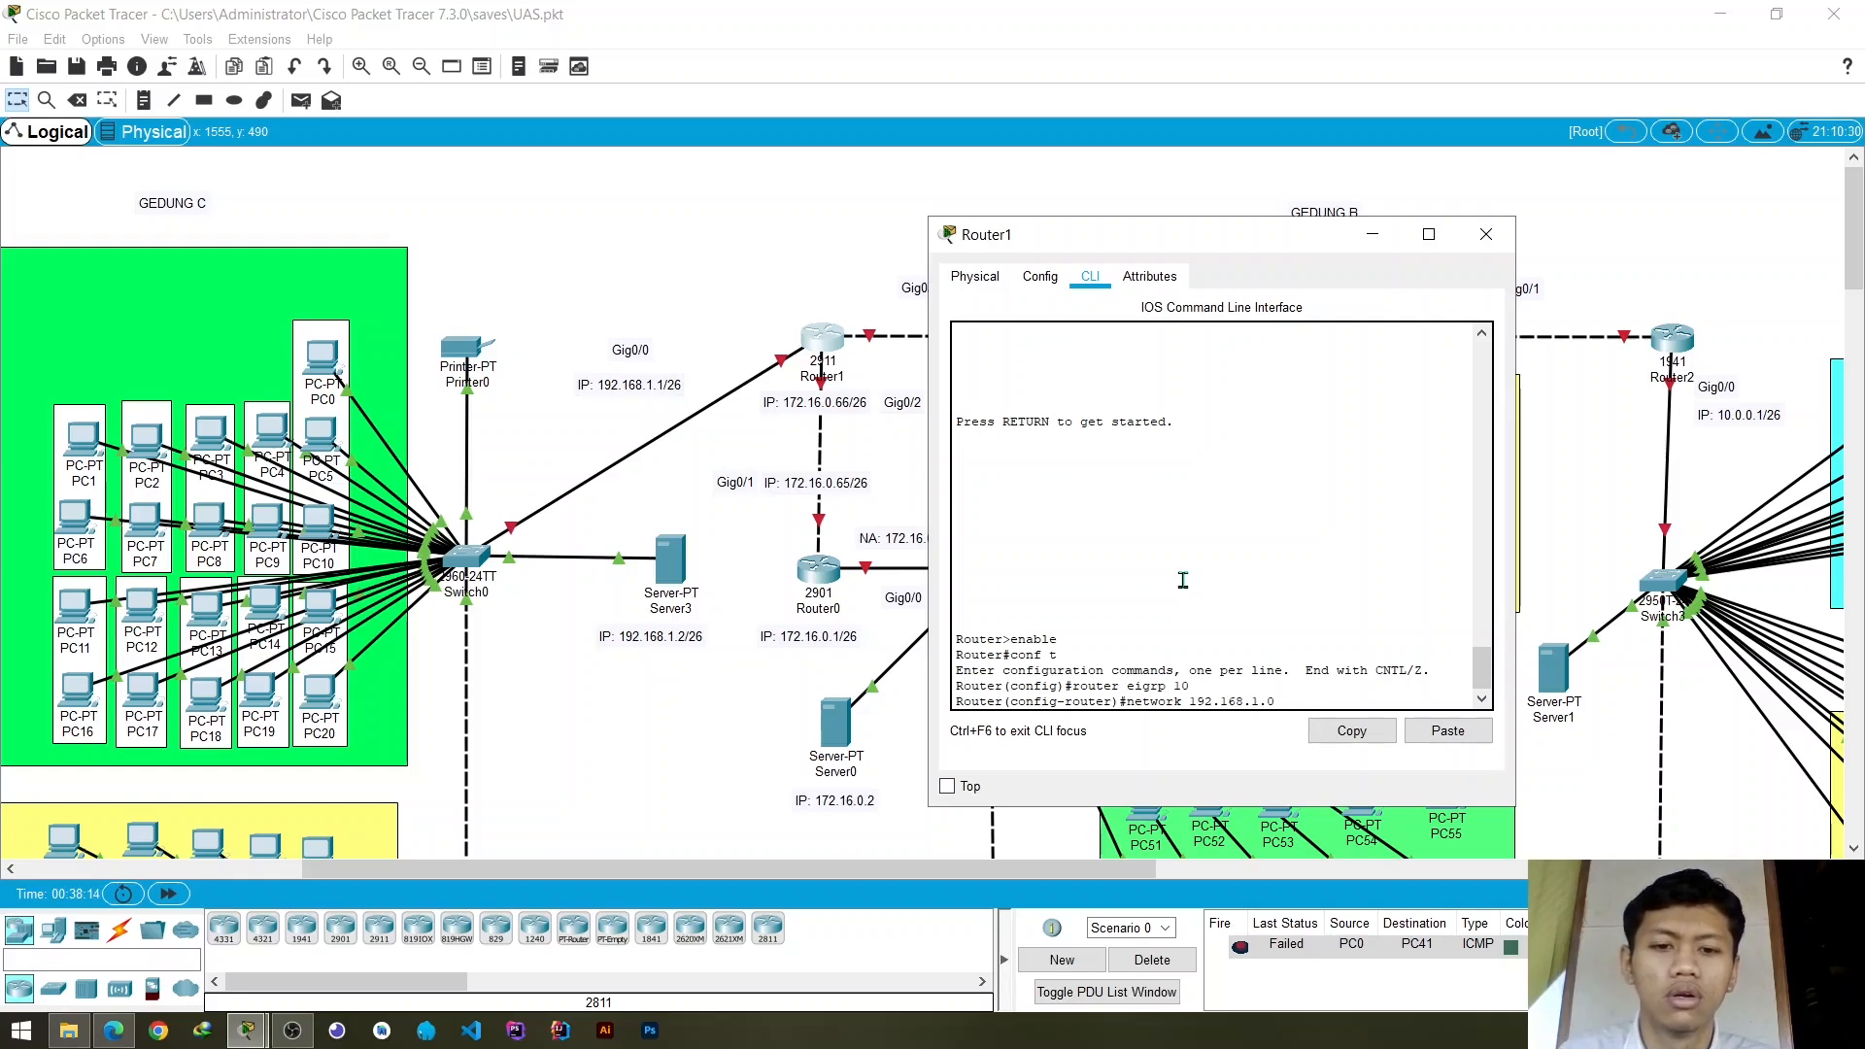
key("Return")
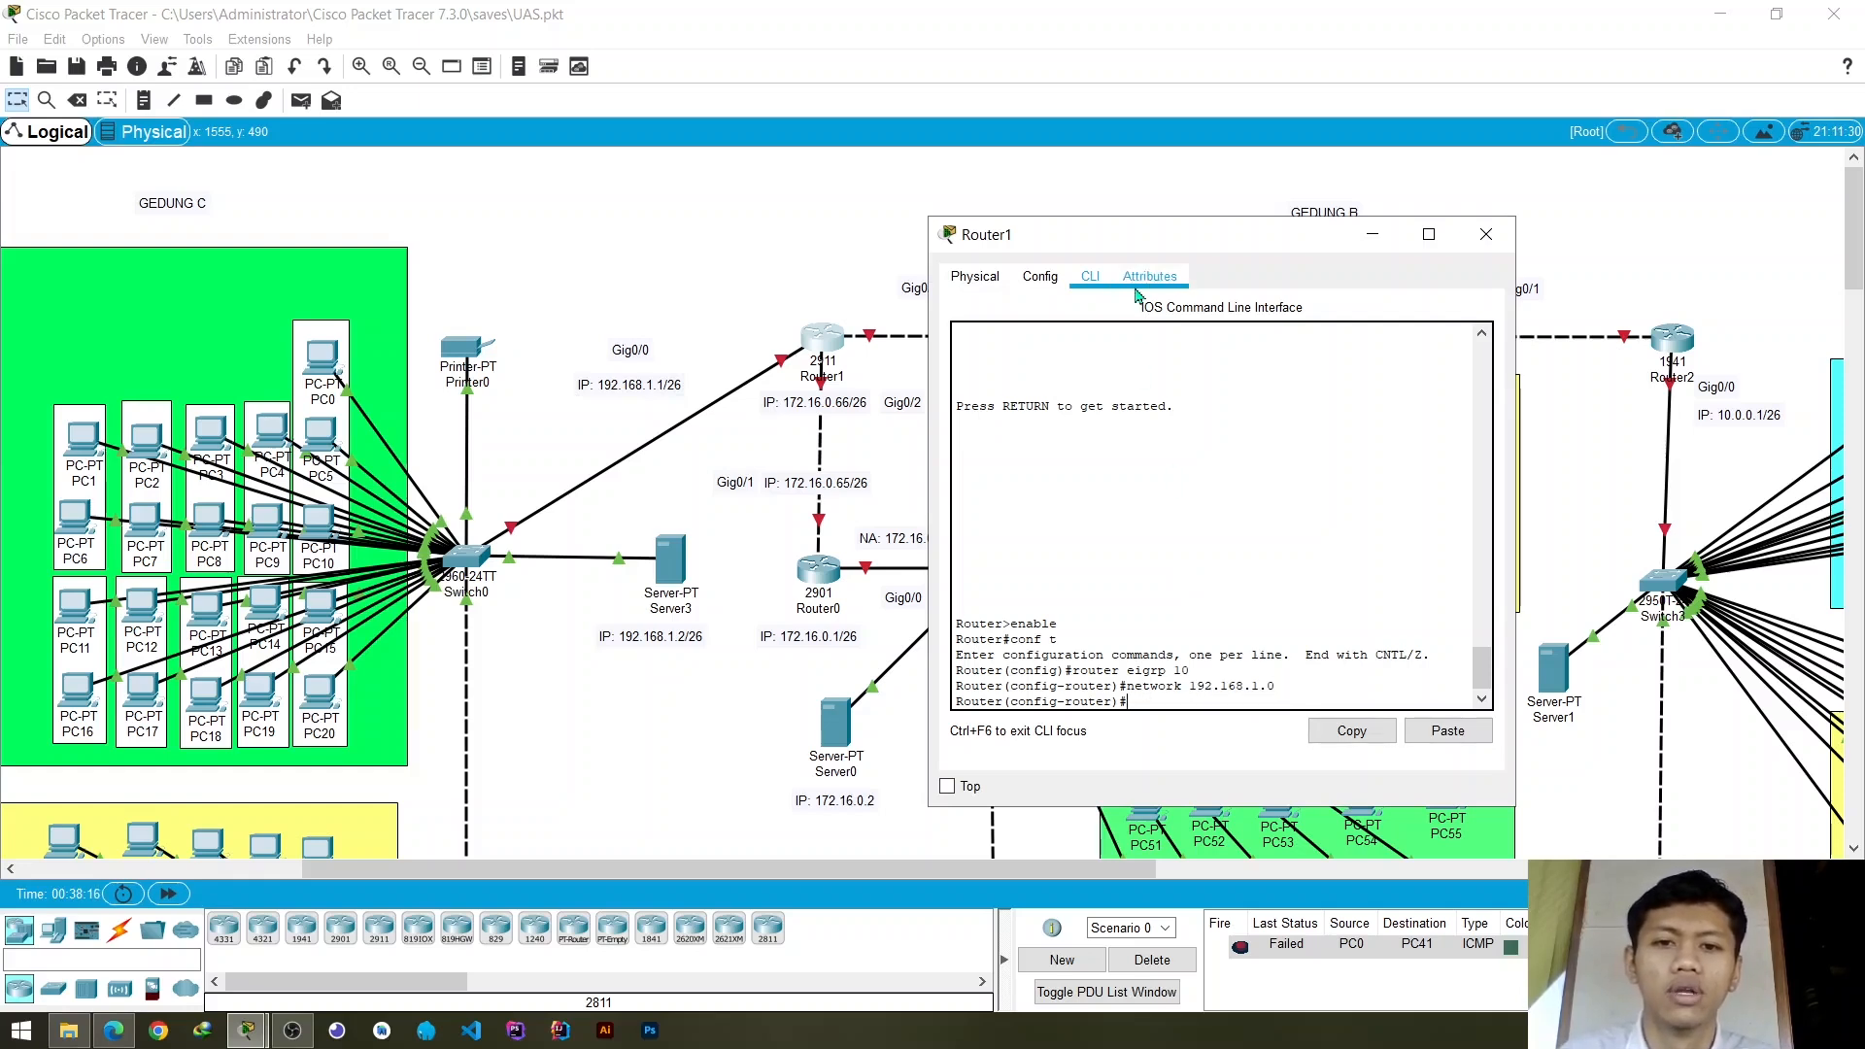
- Add the GigabitEthernet0/2 network to Router1's EIGRP process with network 172.16.0.64 and uncover the GigabitEthernet0/1 label in the topology
left_click_drag(1156, 236, 1174, 199)
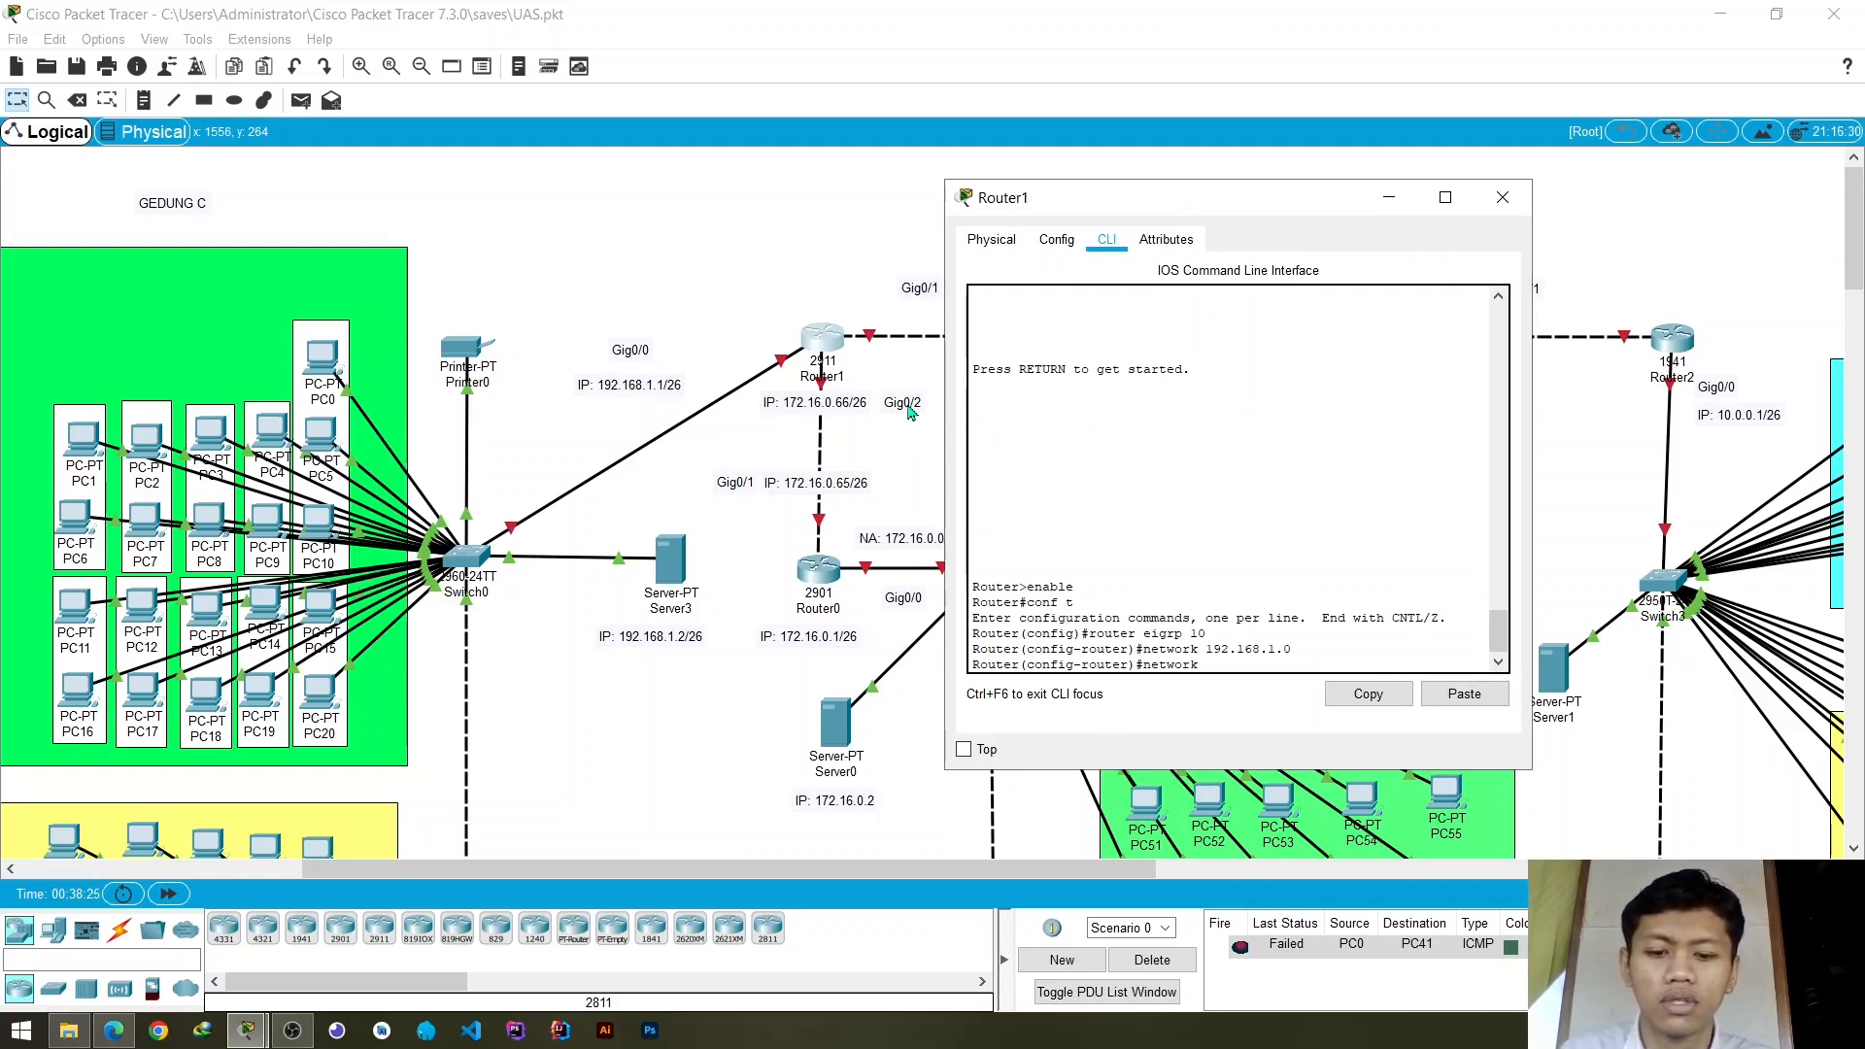
type("172.16.0.")
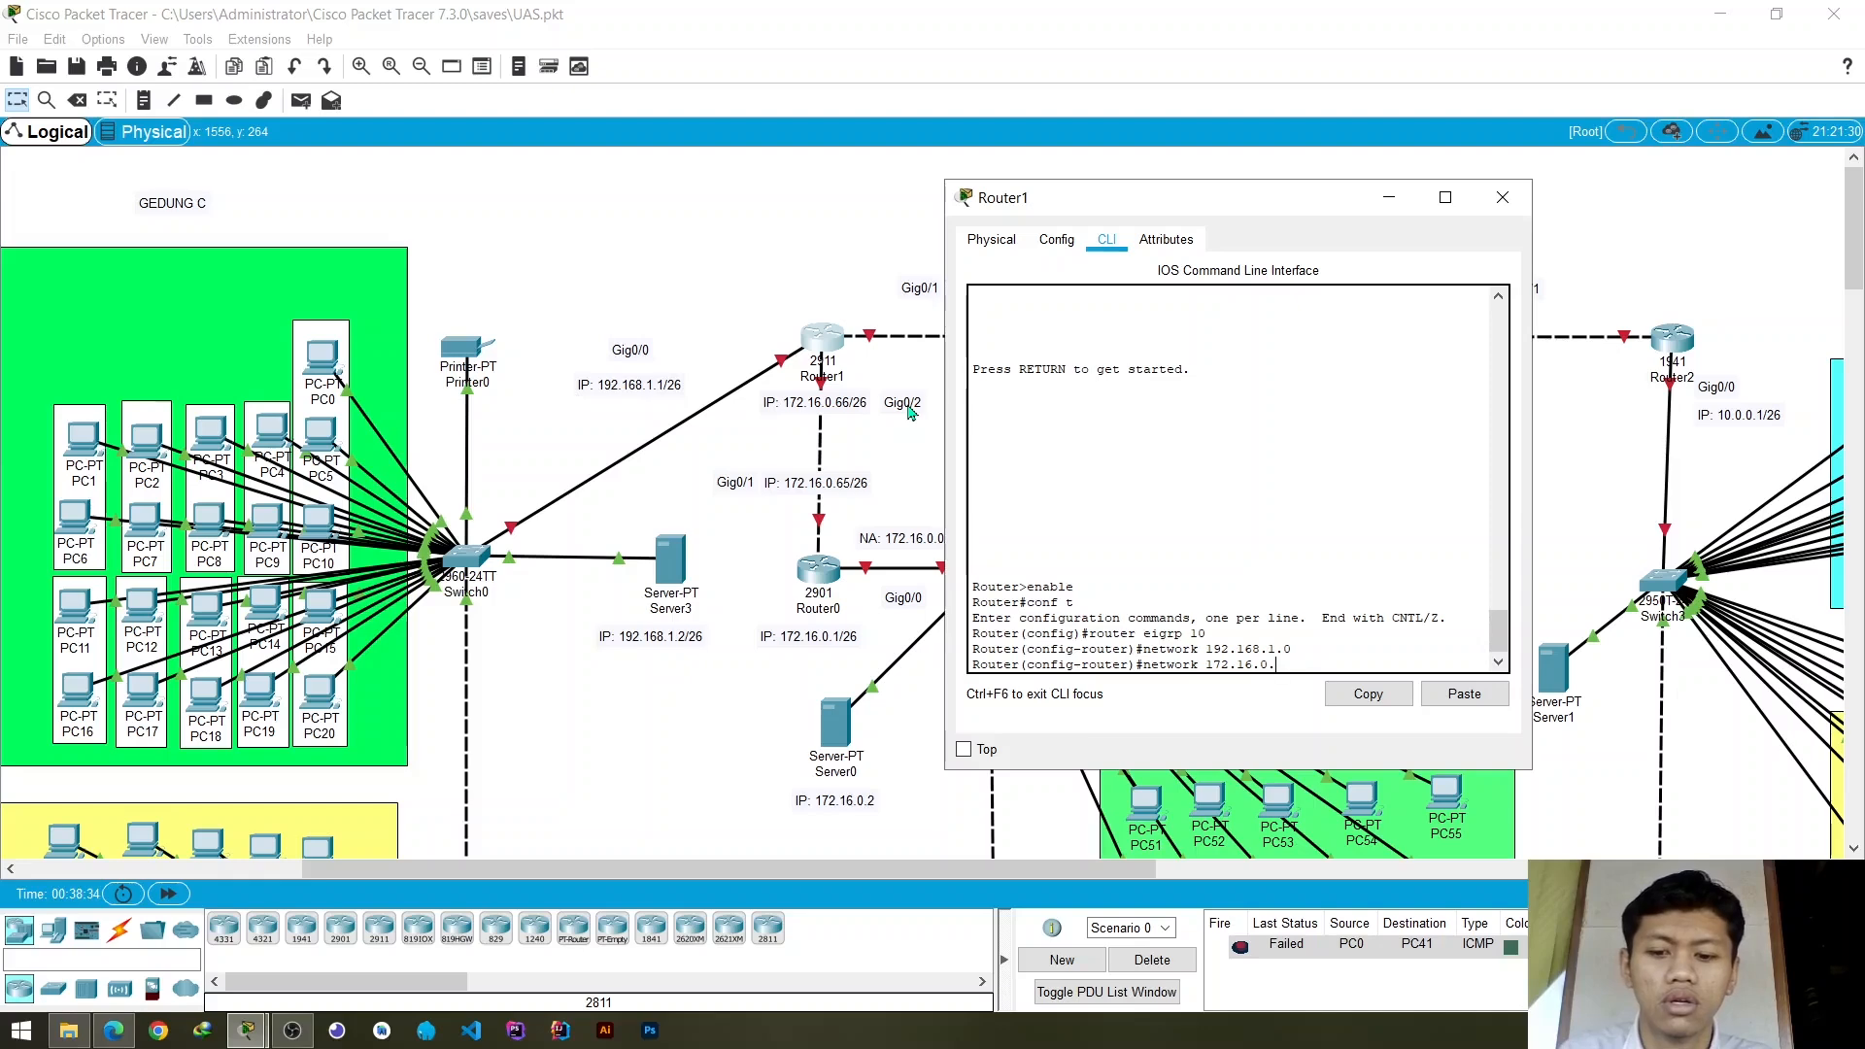
type("64")
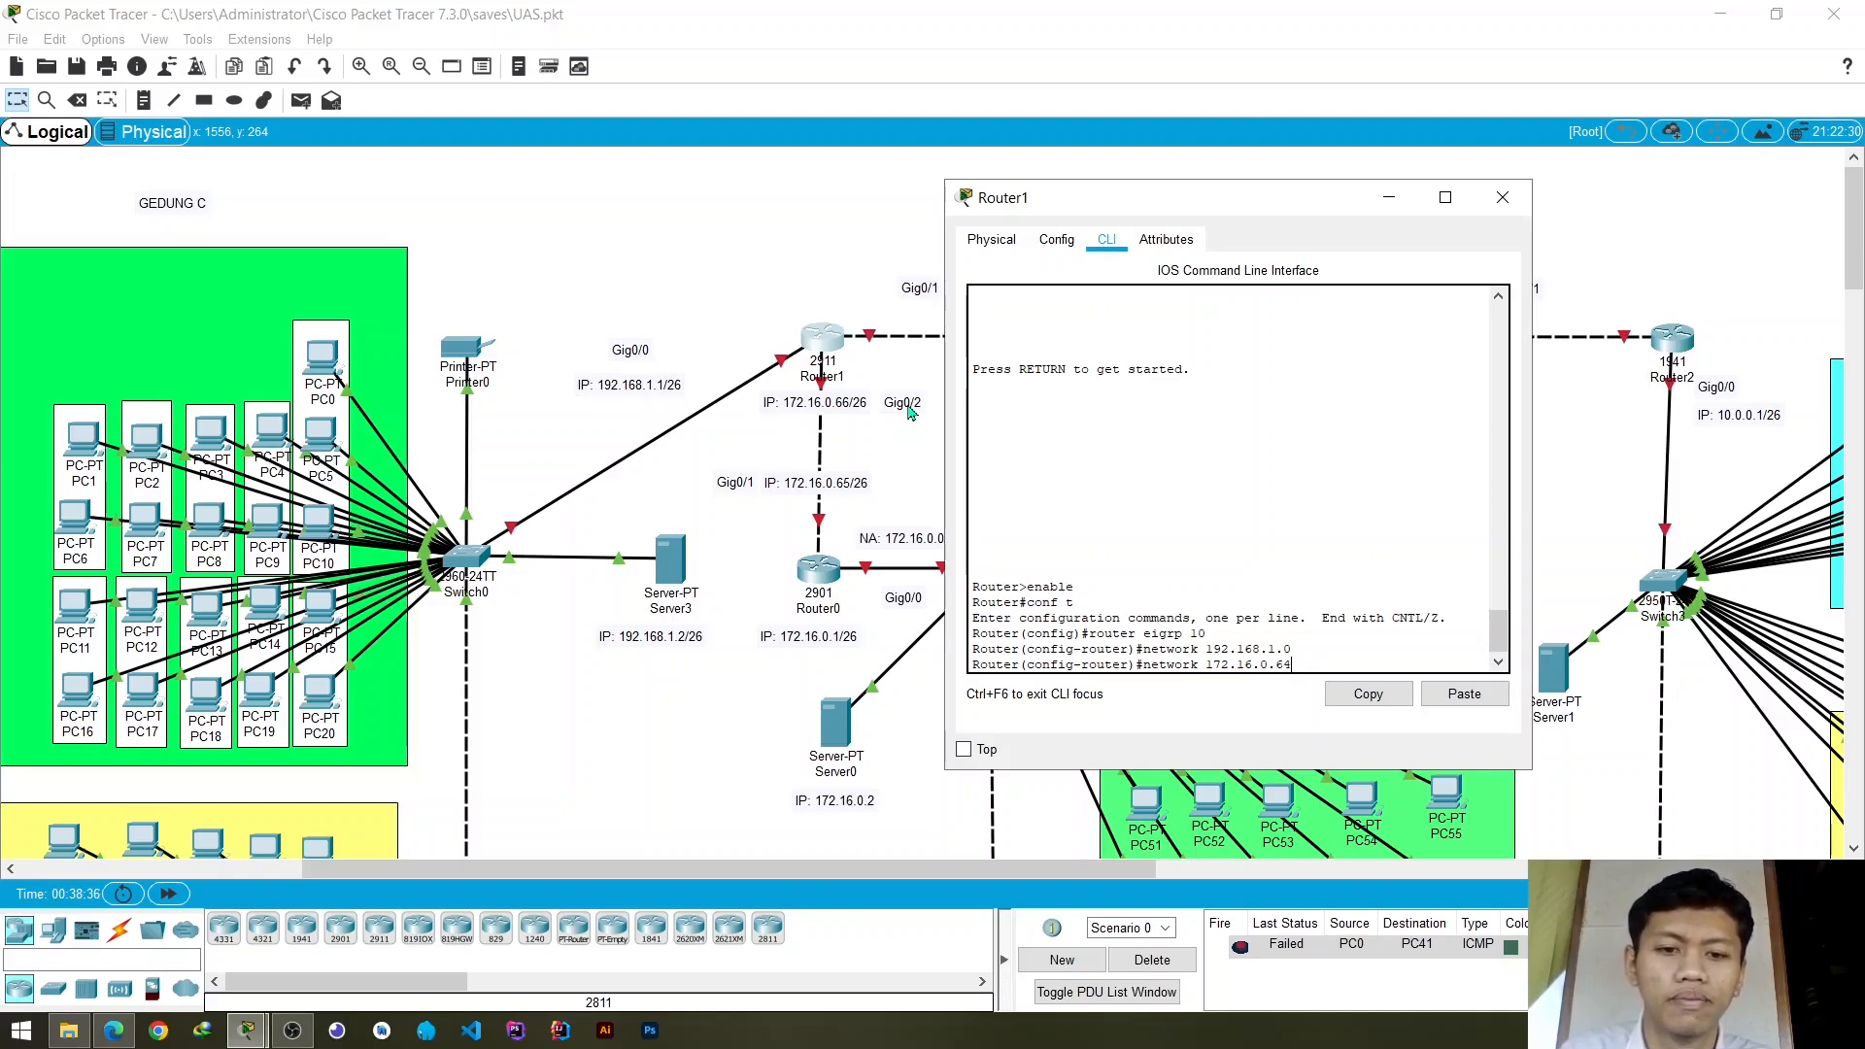
key("Return")
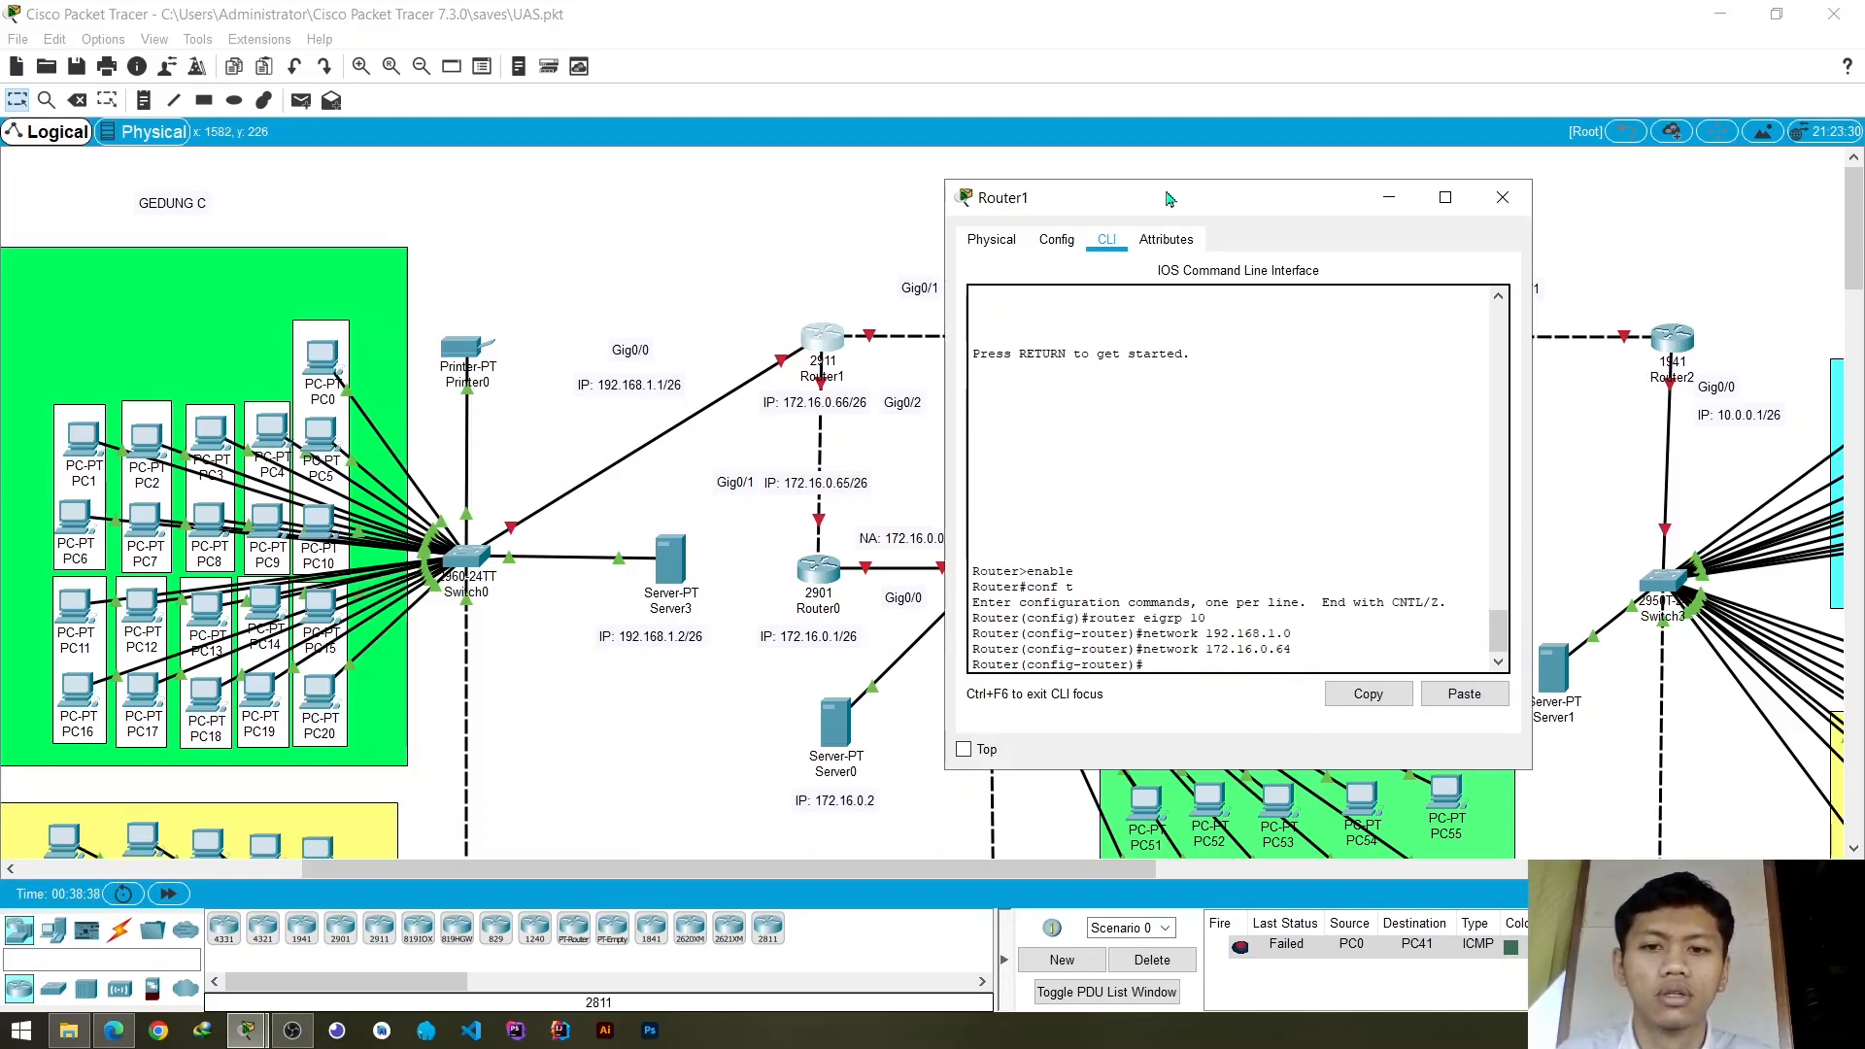
left_click_drag(1170, 200, 488, 236)
left_click_drag(542, 241, 546, 242)
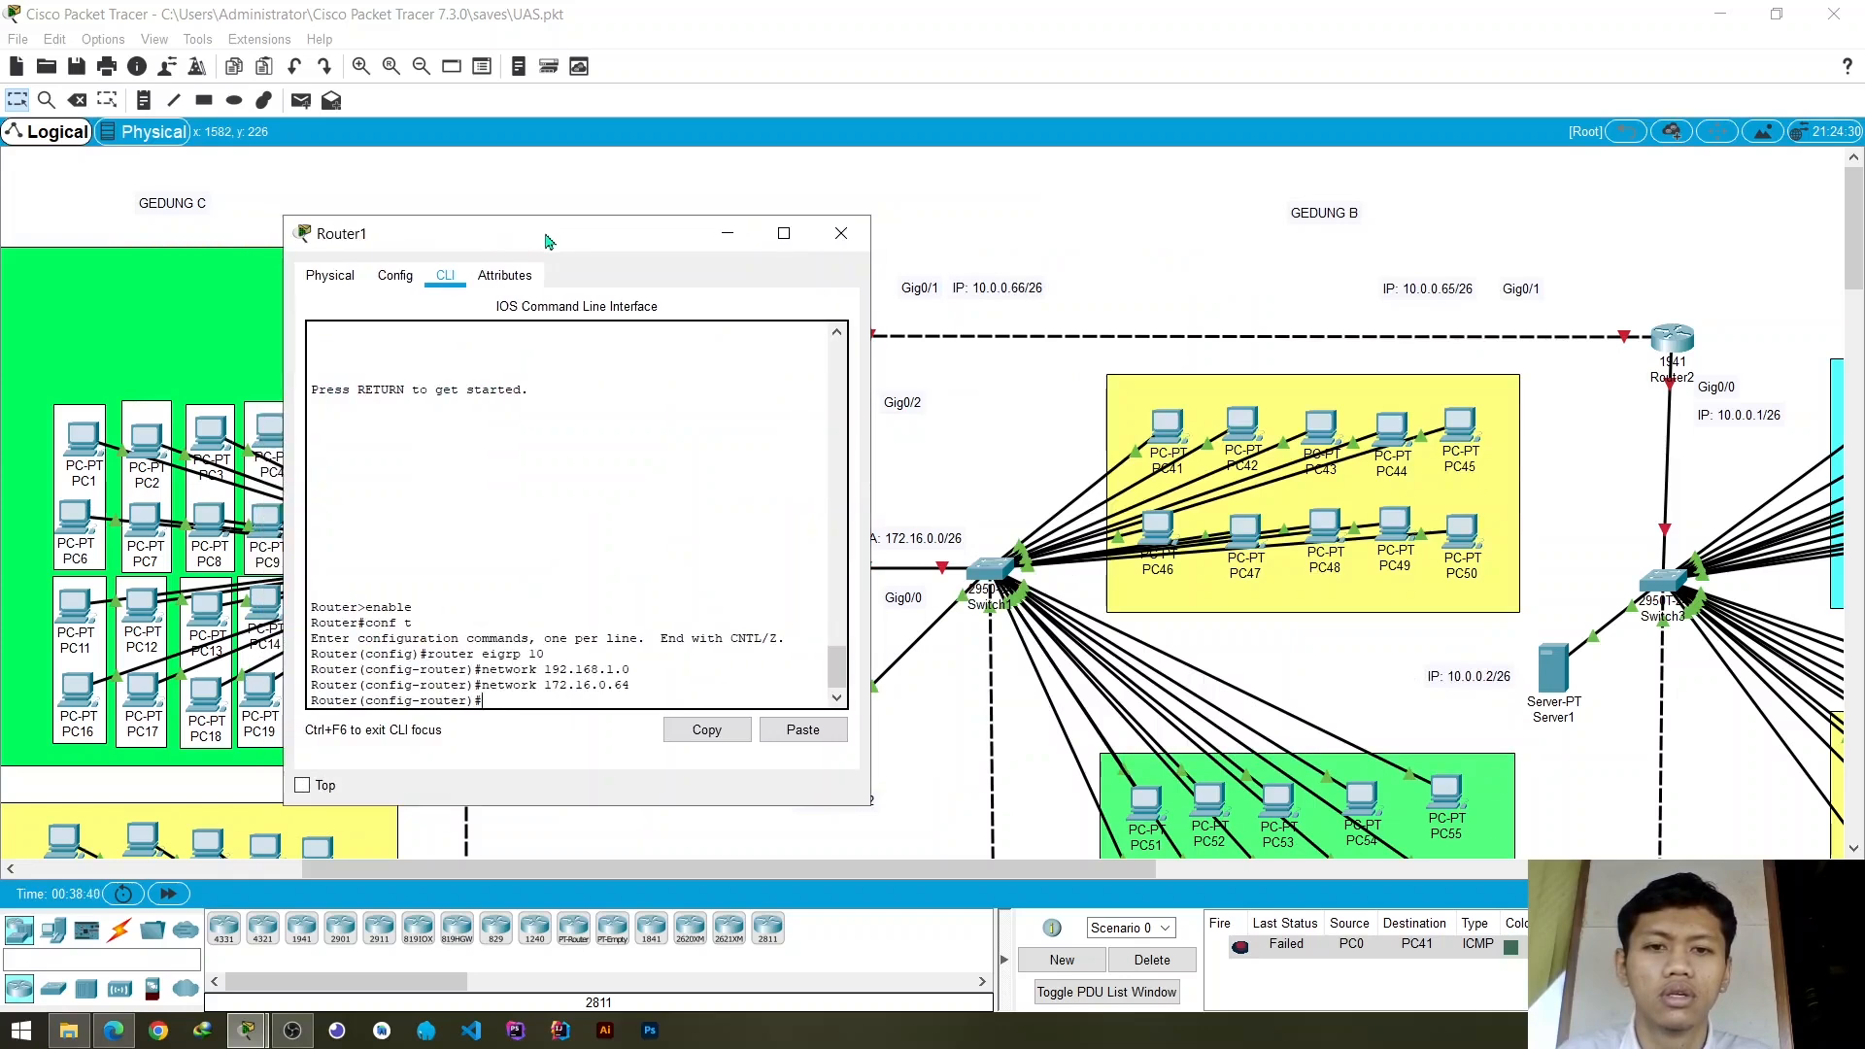
- Add the GigabitEthernet0/1 network to Router1's EIGRP process with the command network 10.0.0.64
type("ne")
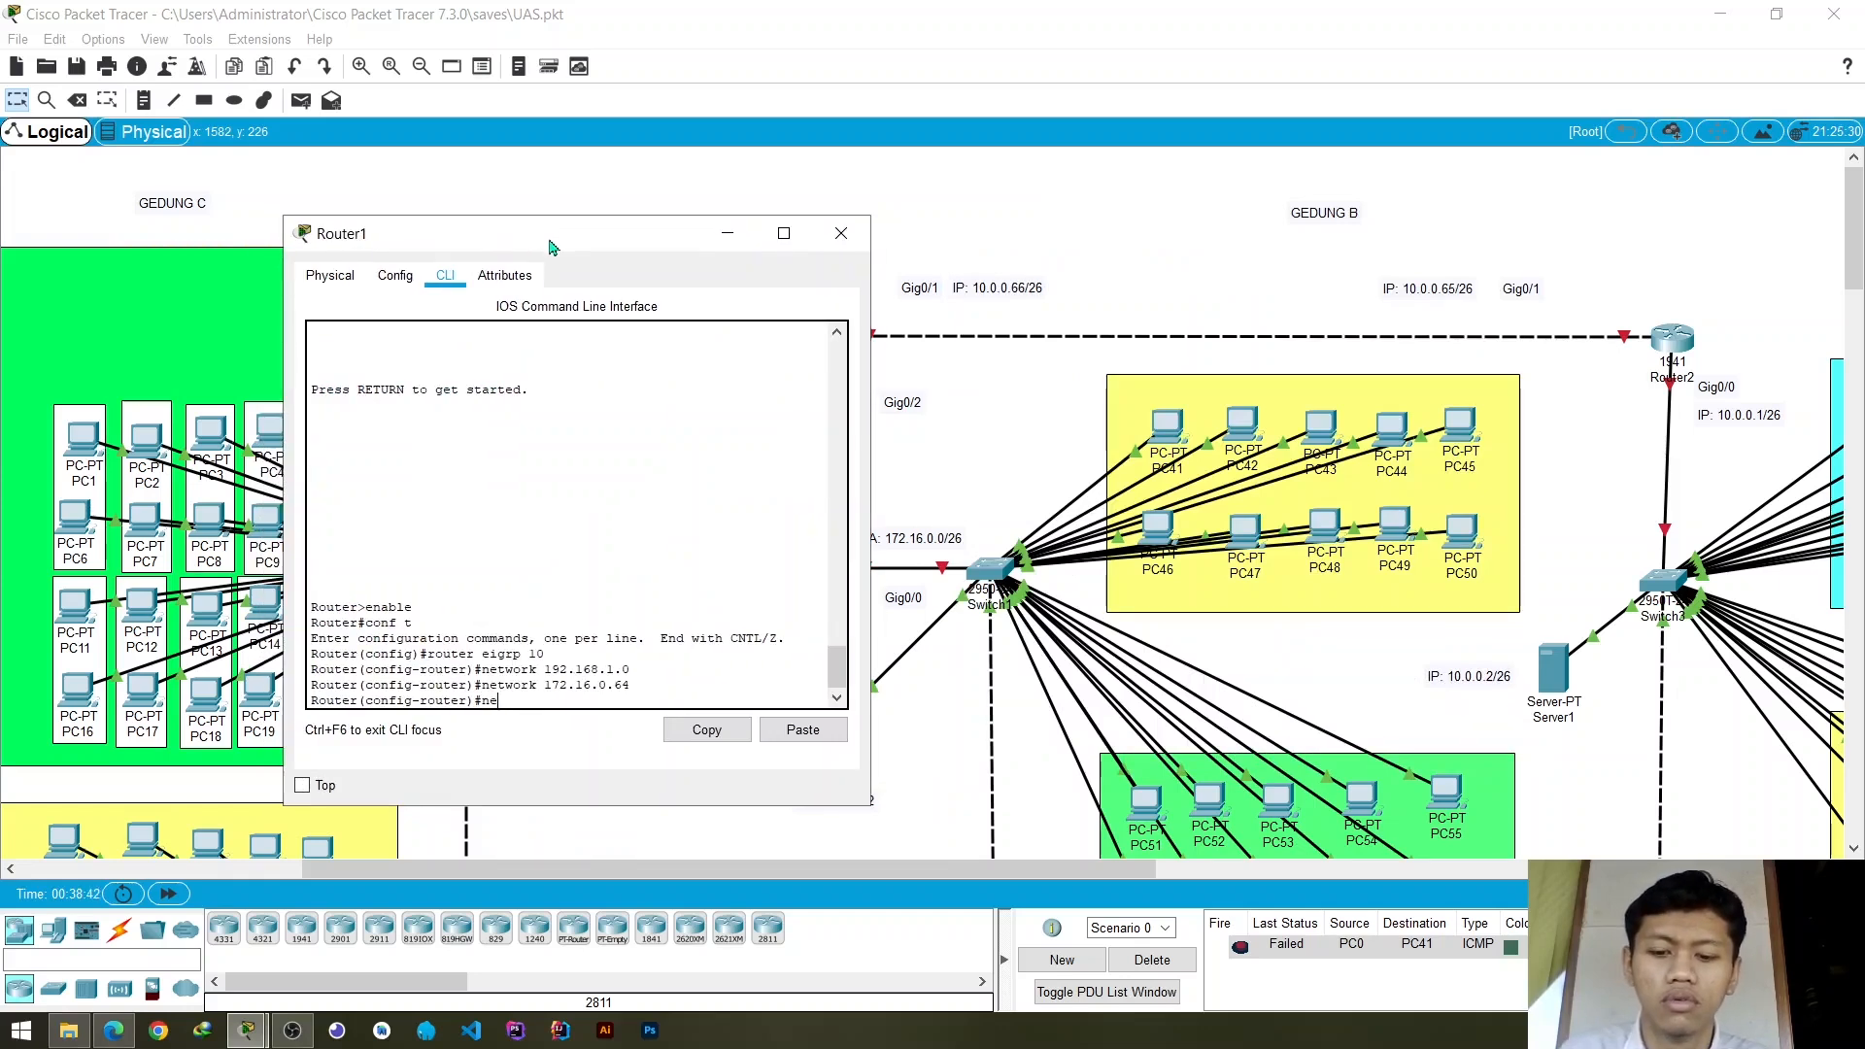
type("tw")
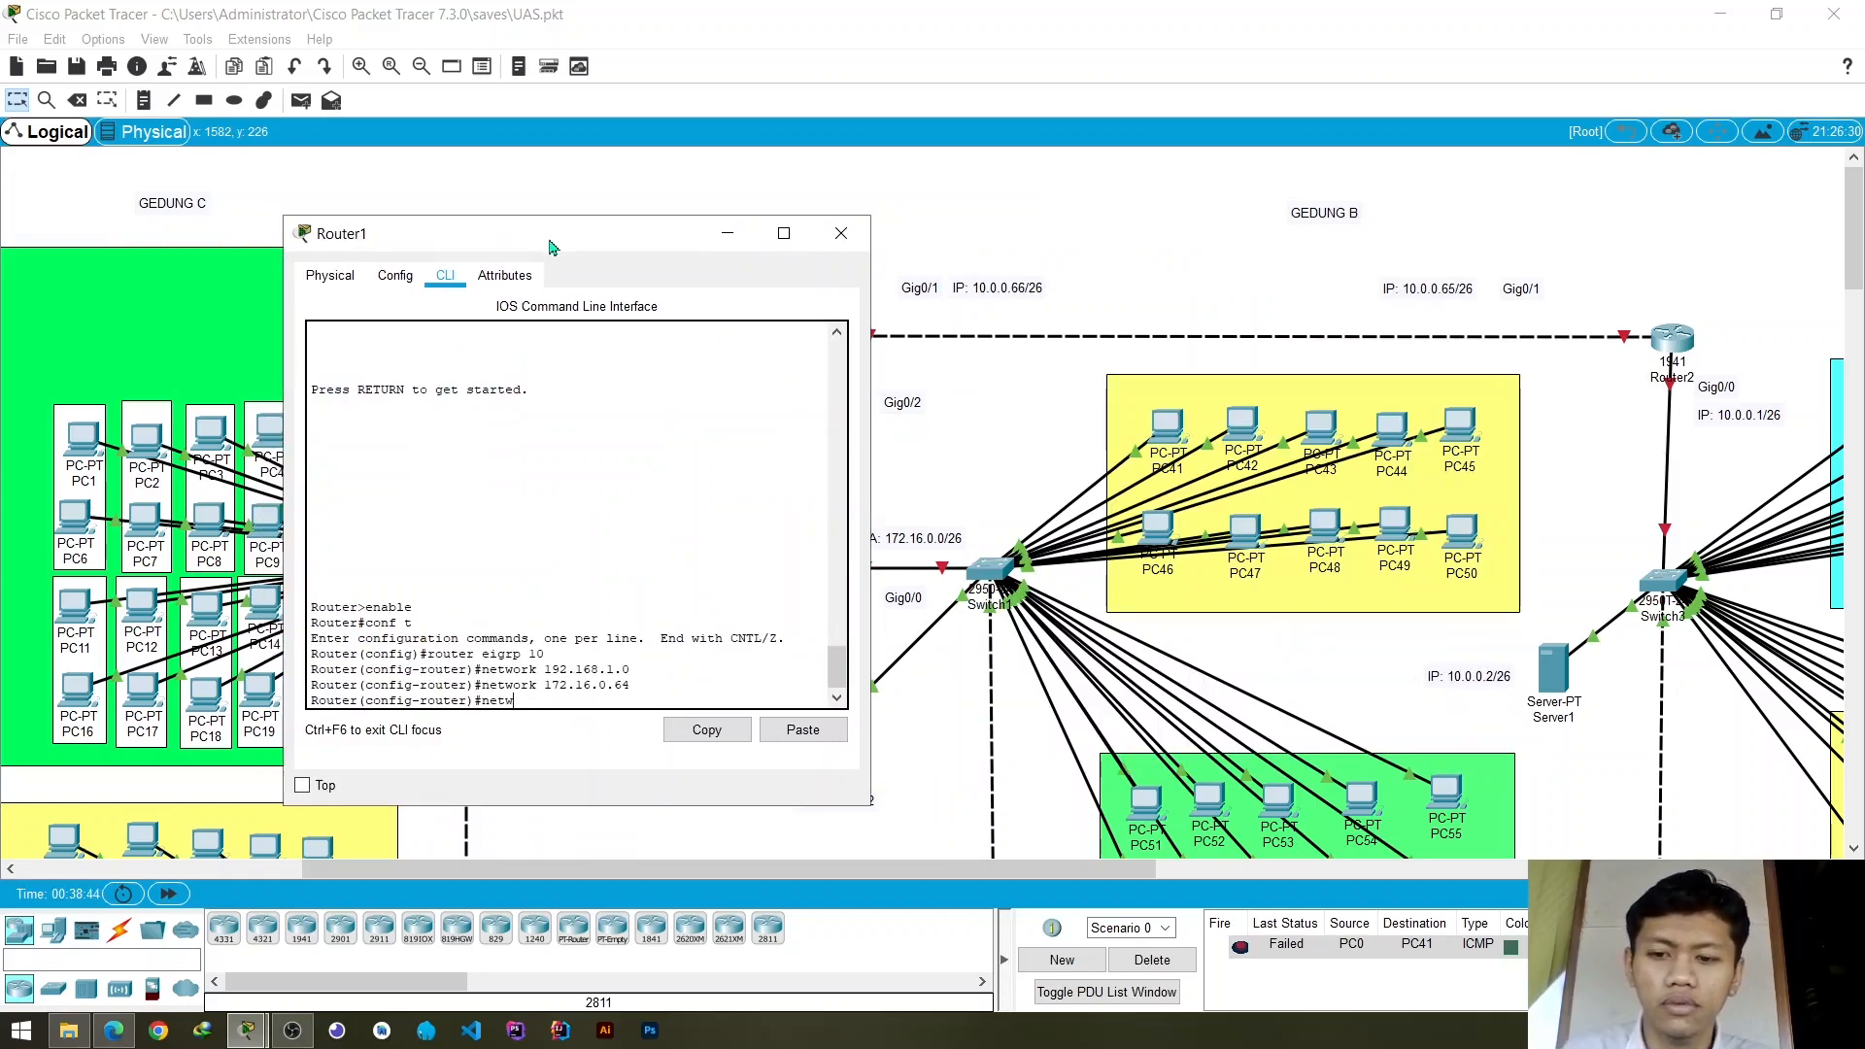
type("ork 1")
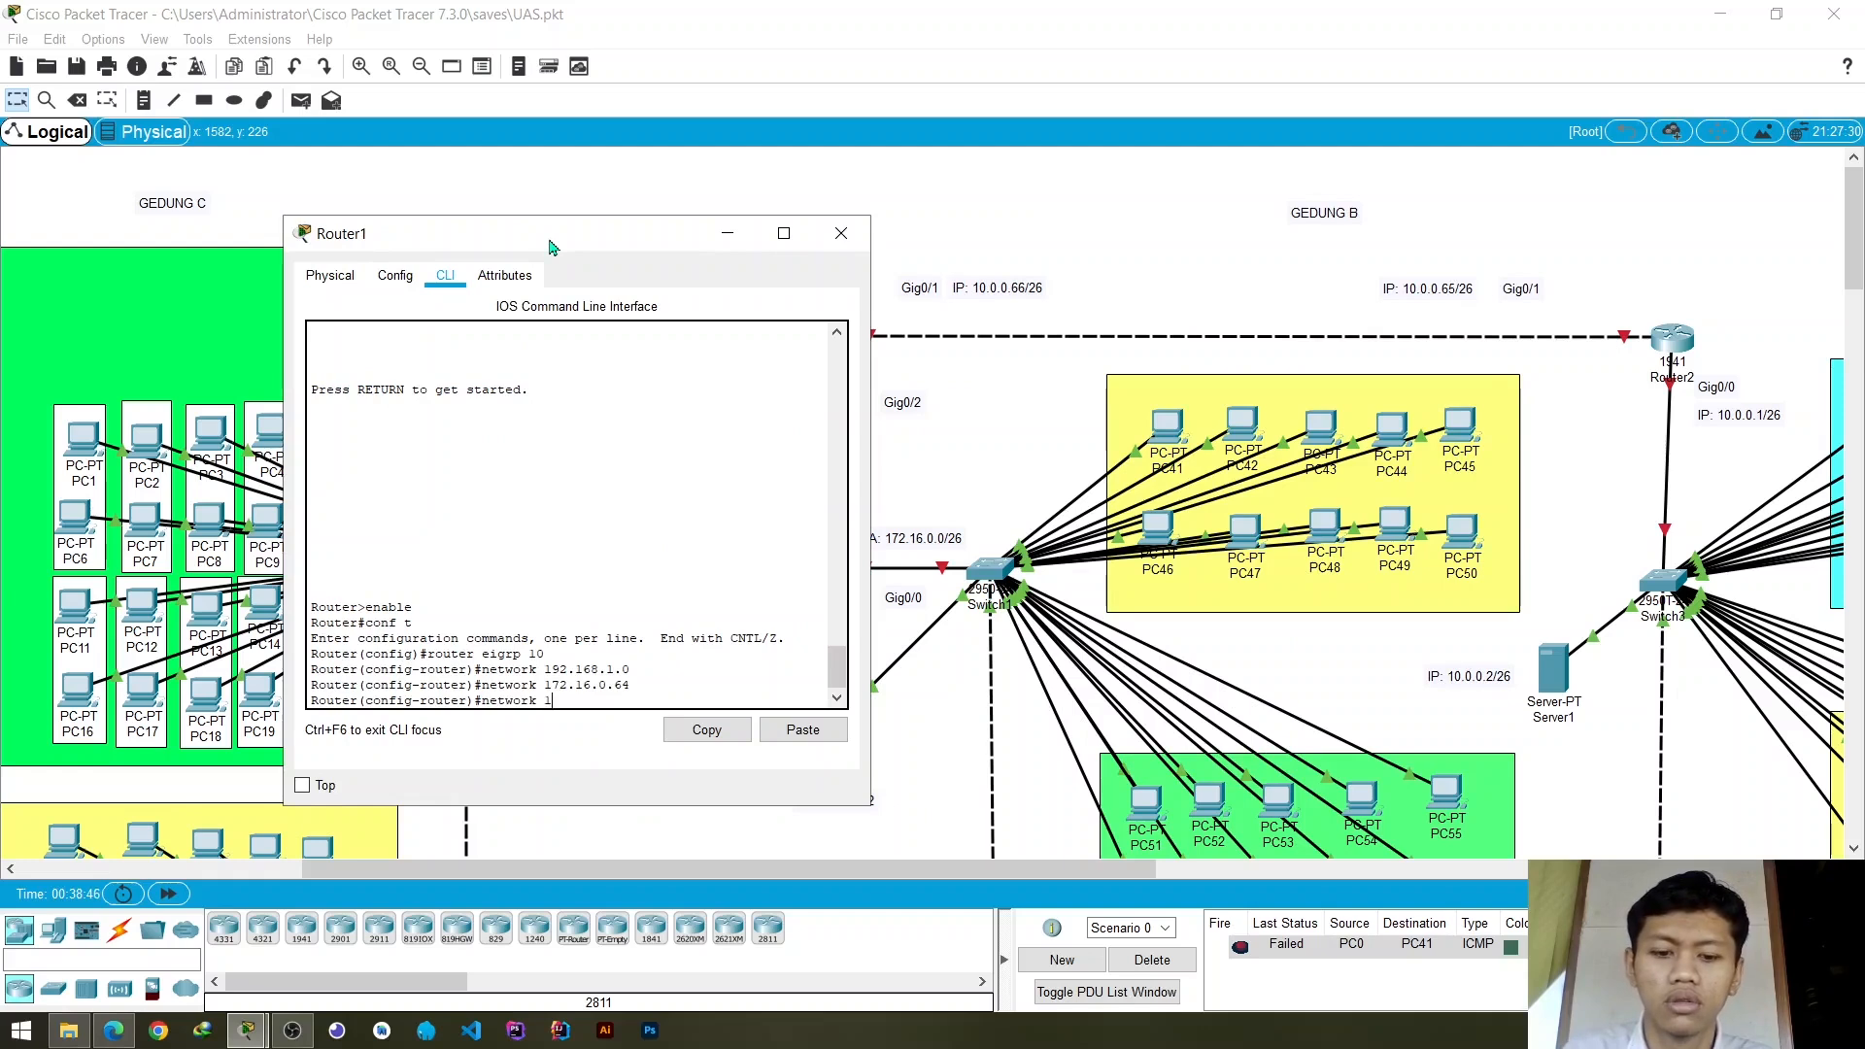
type("0.0.0")
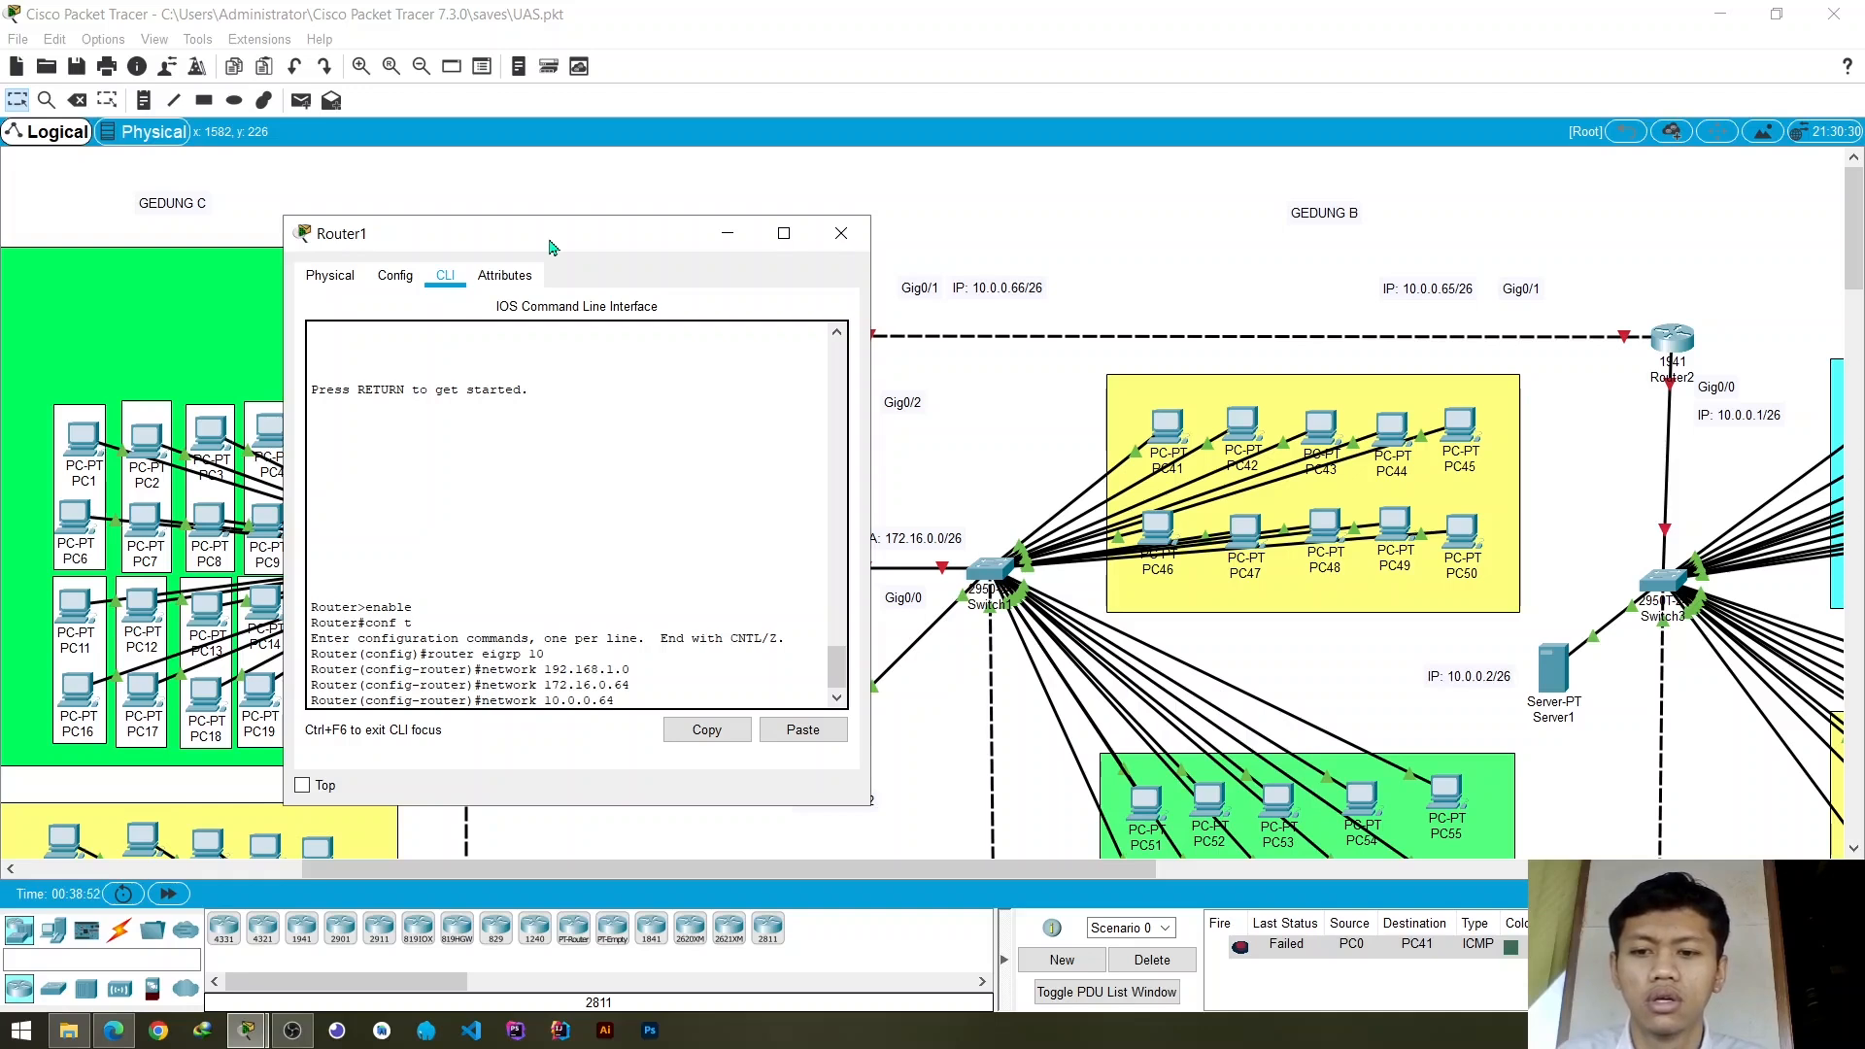
type(".64")
key("Return")
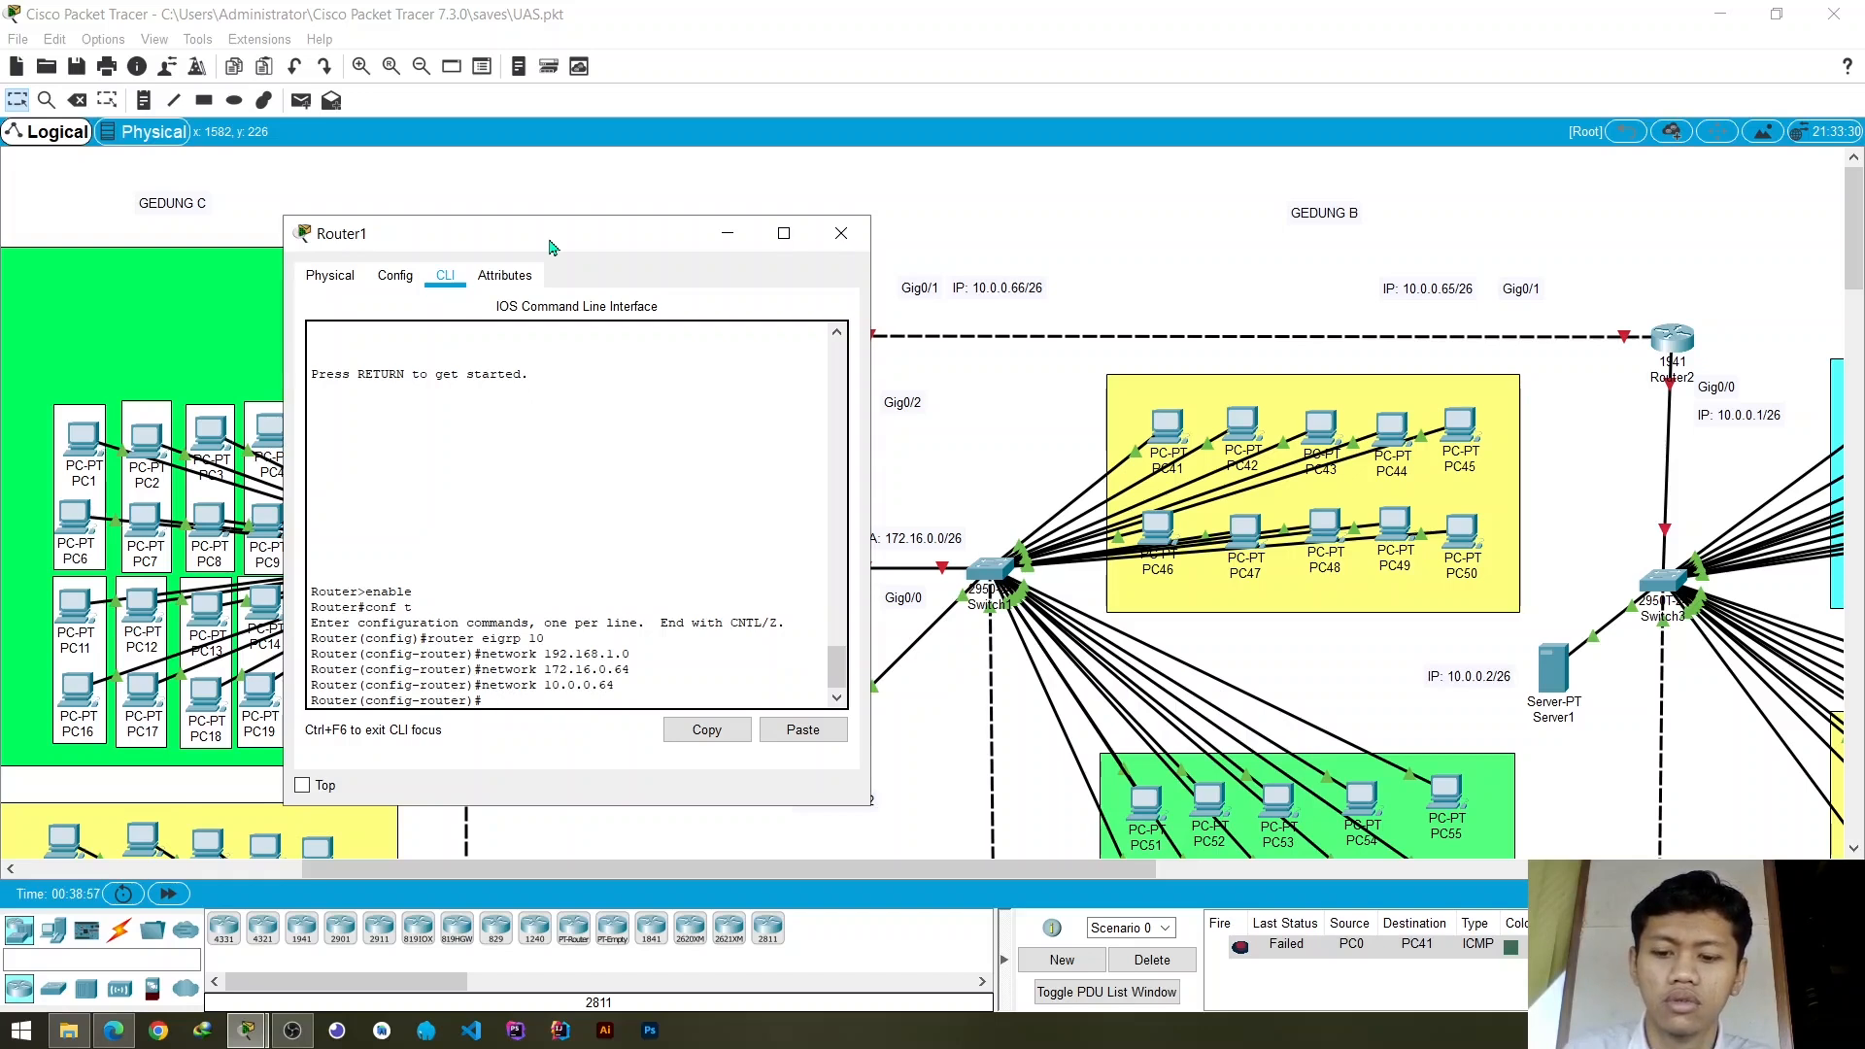
- Leave every configuration level on Router1 with exit commands and close its device window
type("exit")
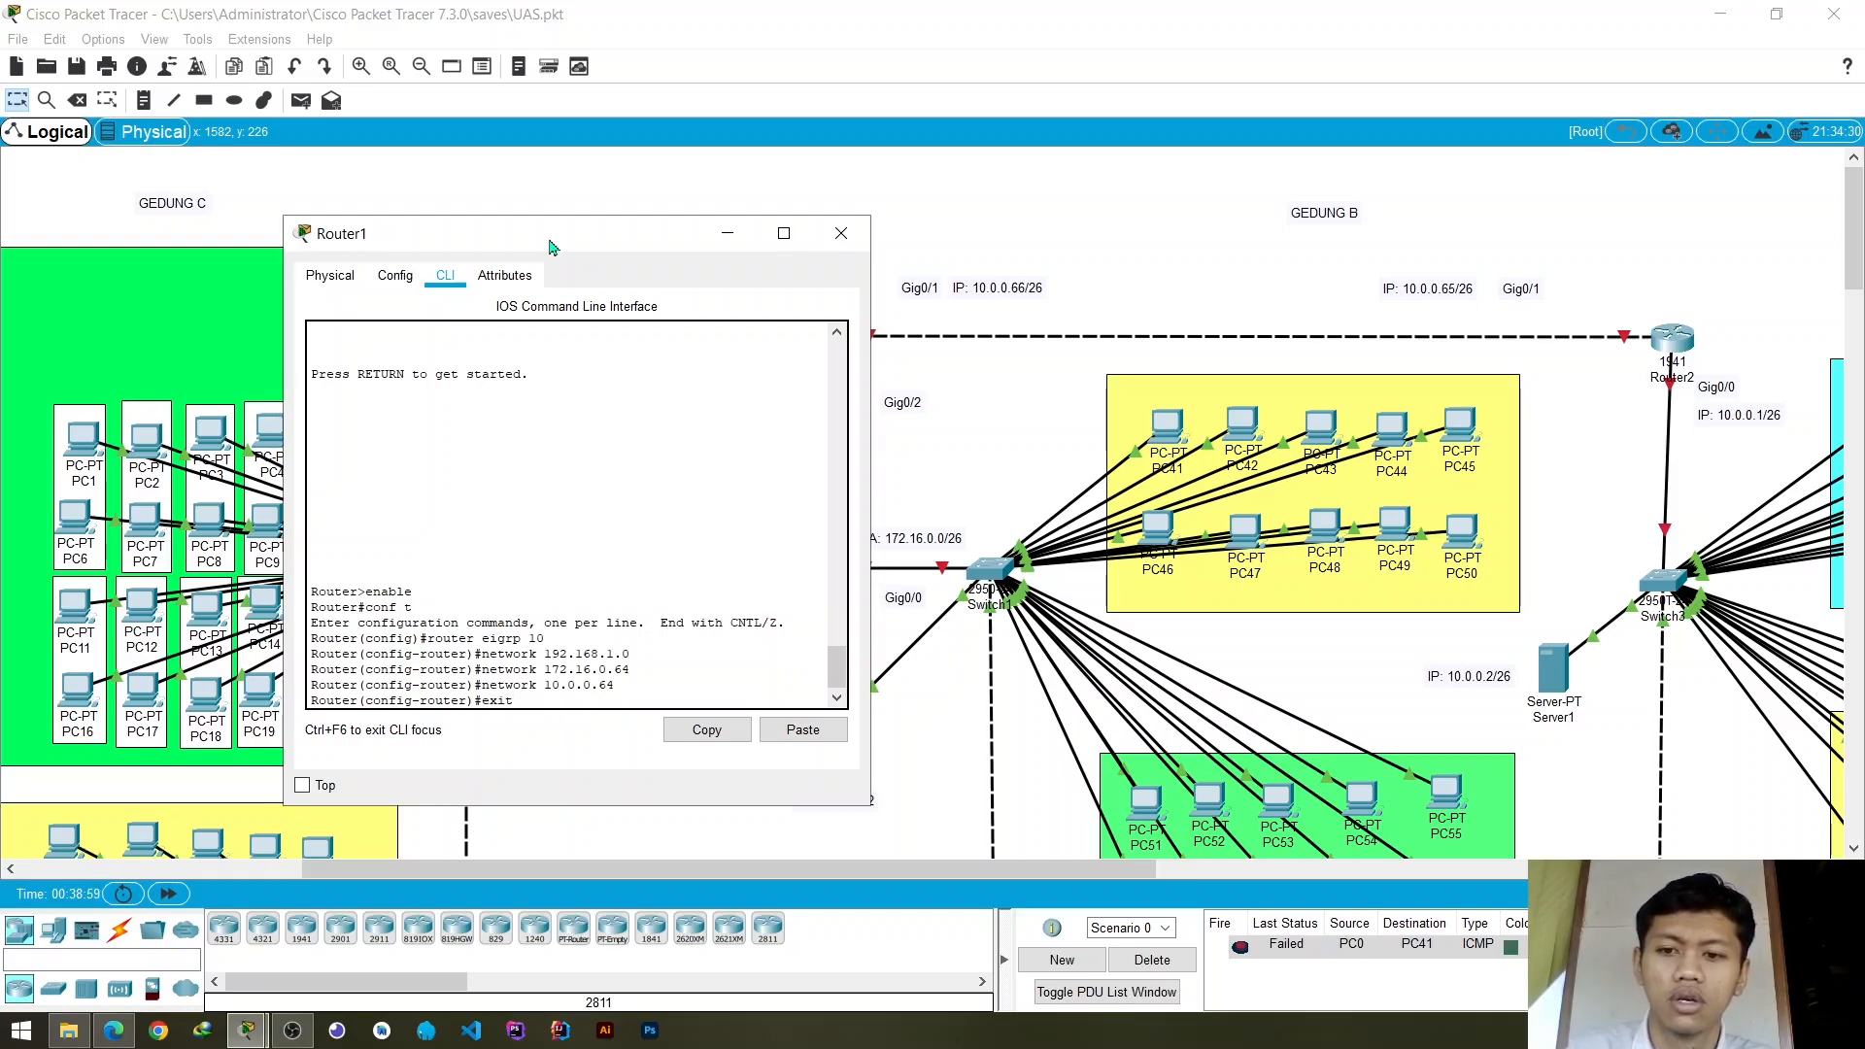
key("Return")
type("exit")
key("Return")
type("ex")
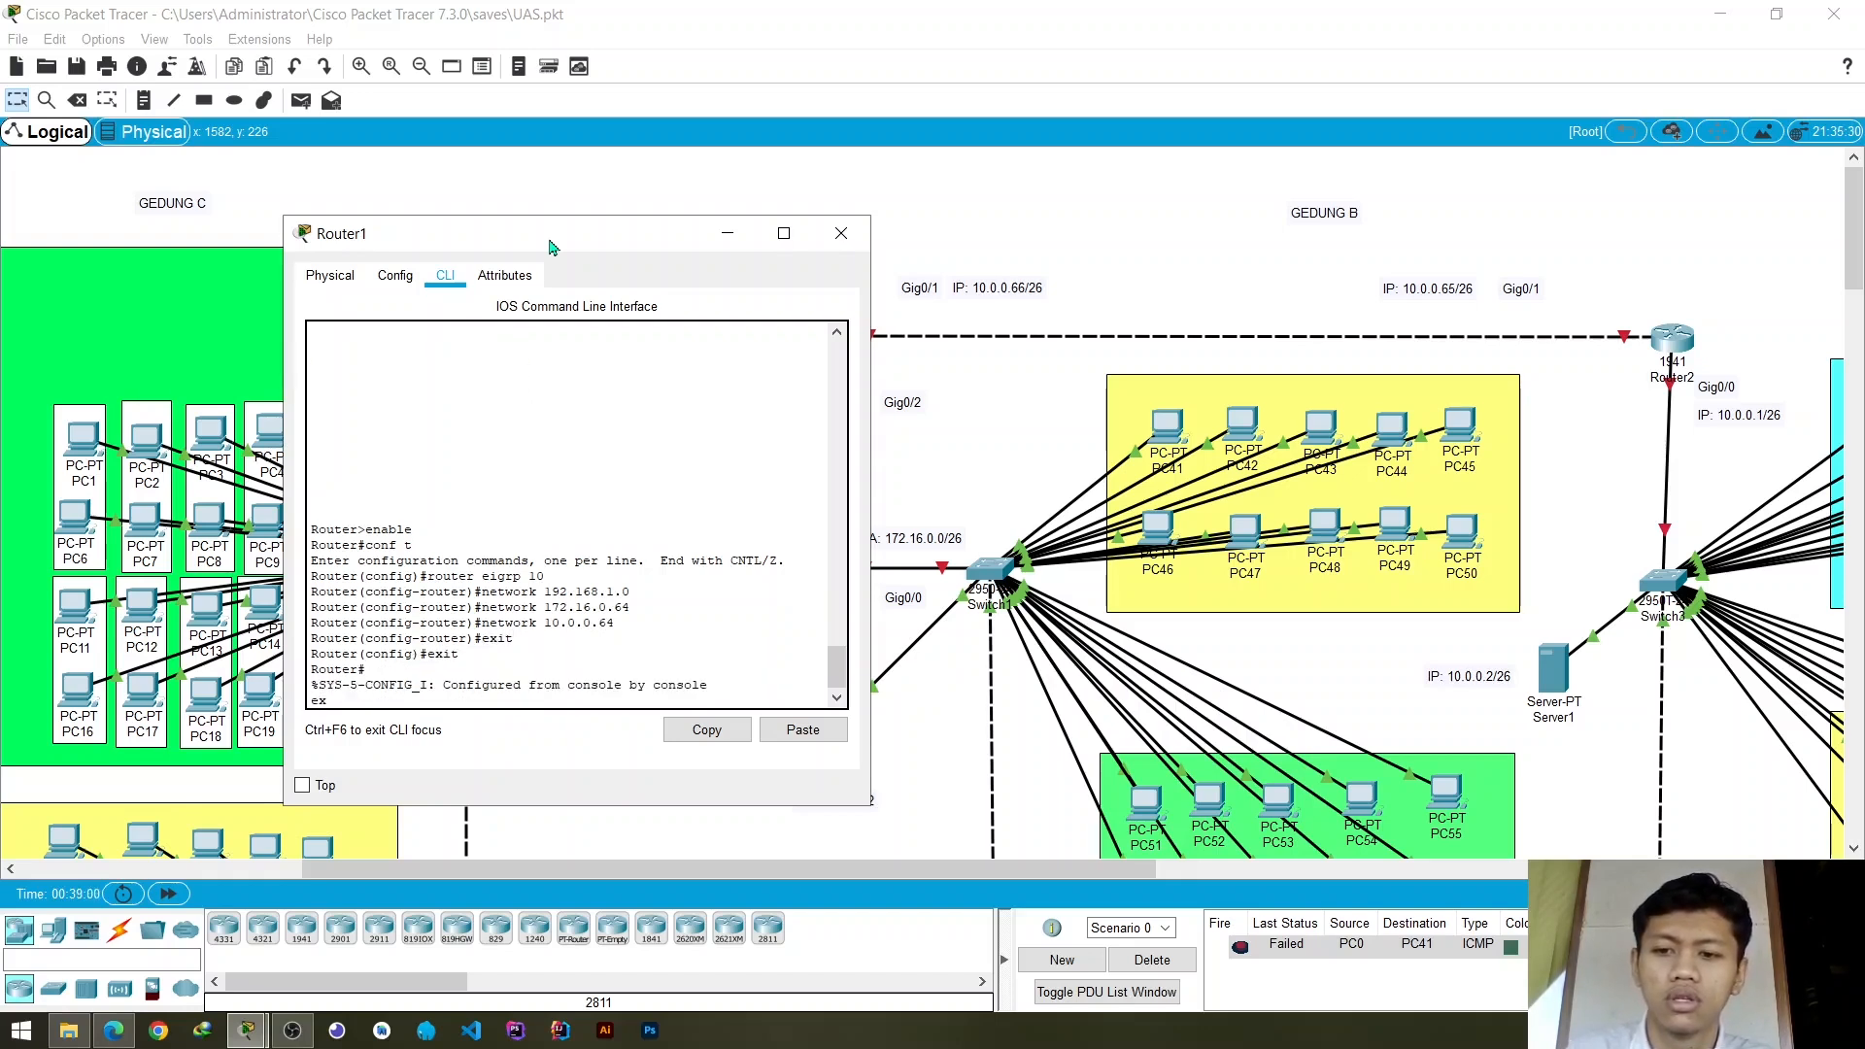
type("it")
key("Return")
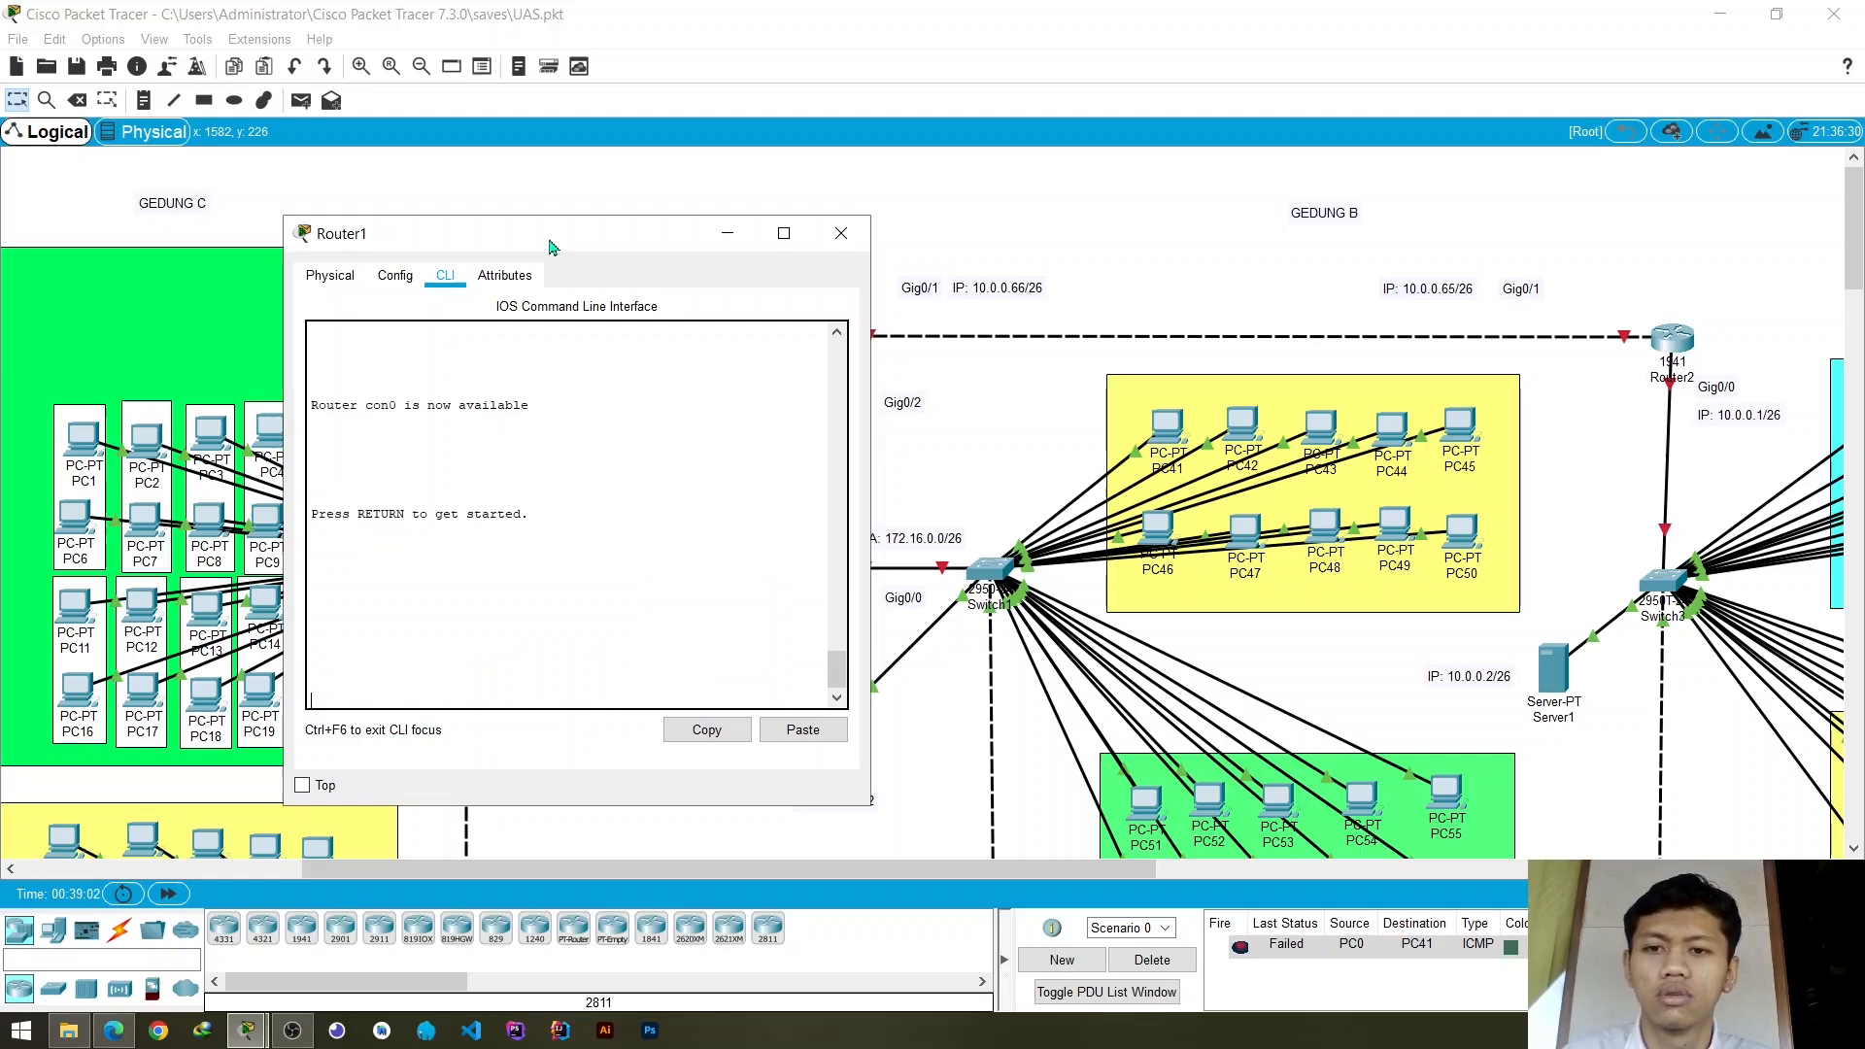
left_click(841, 233)
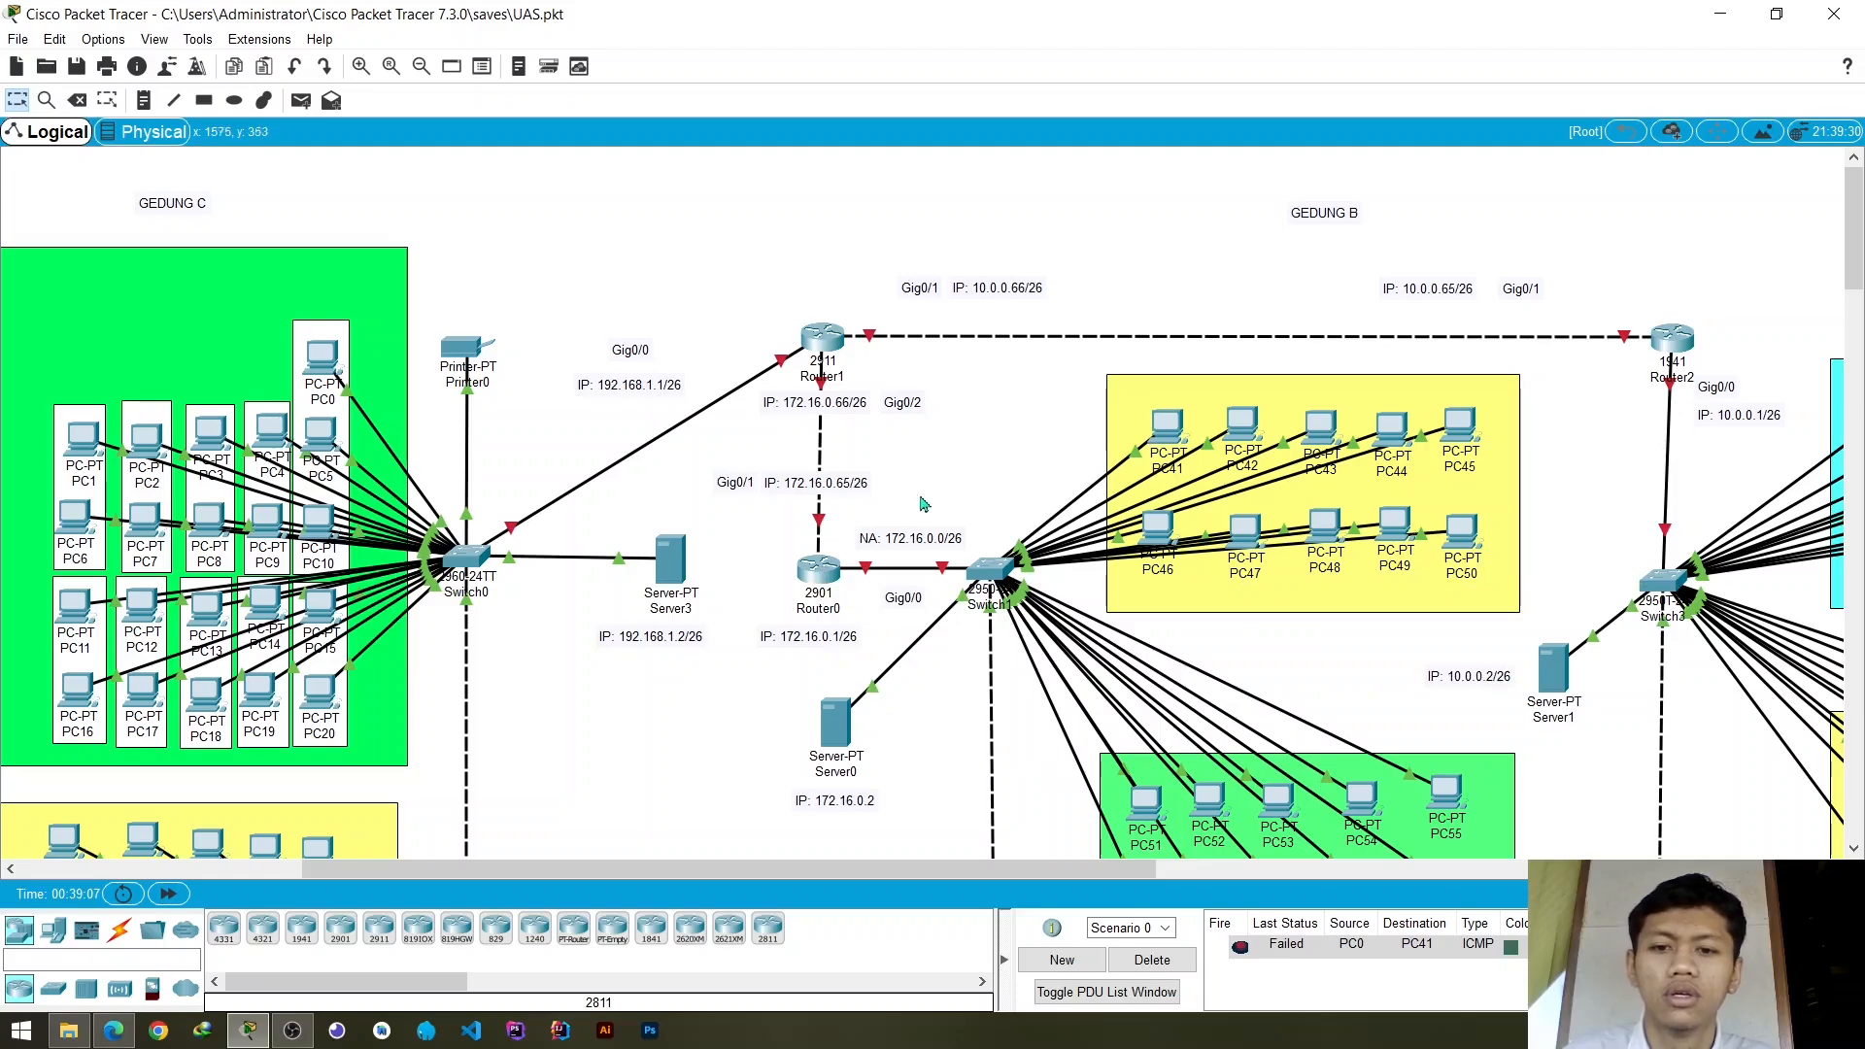
- Open Router0's command line, enter privileged mode with enable, and enter global configuration with conf t
left_click(819, 573)
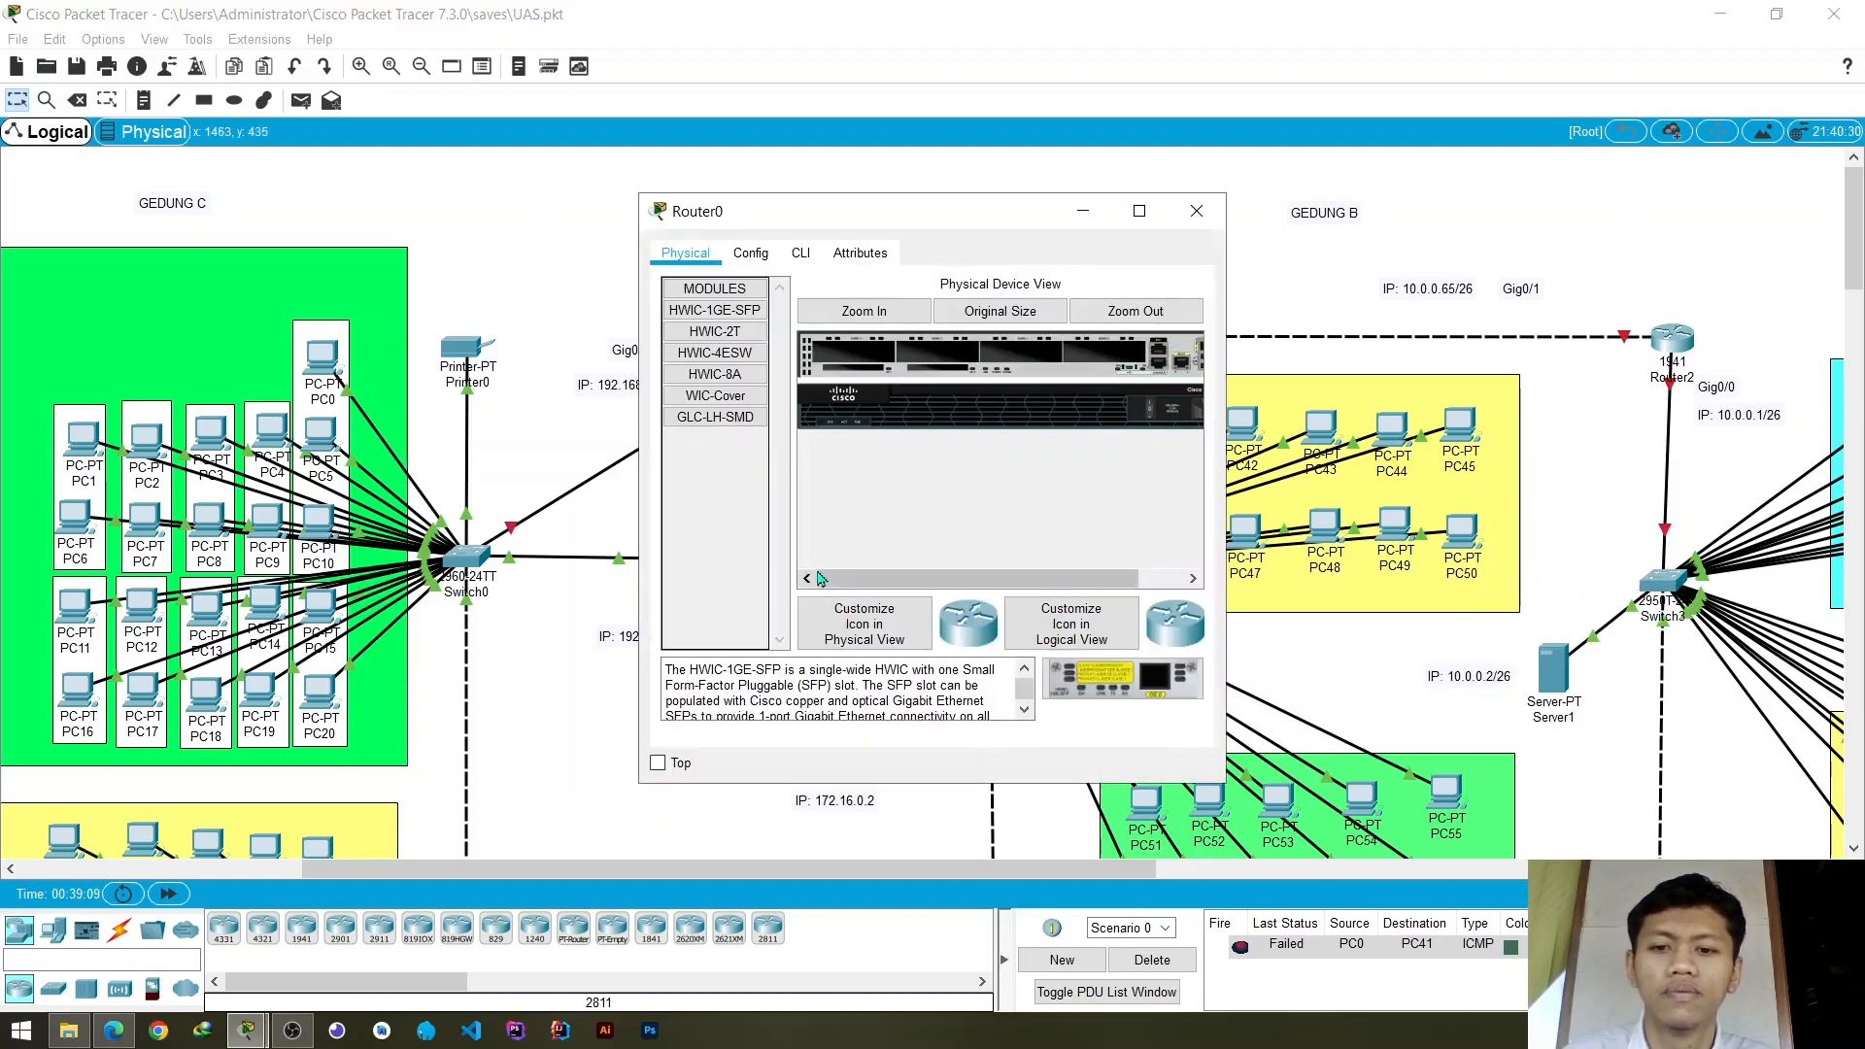
left_click(800, 255)
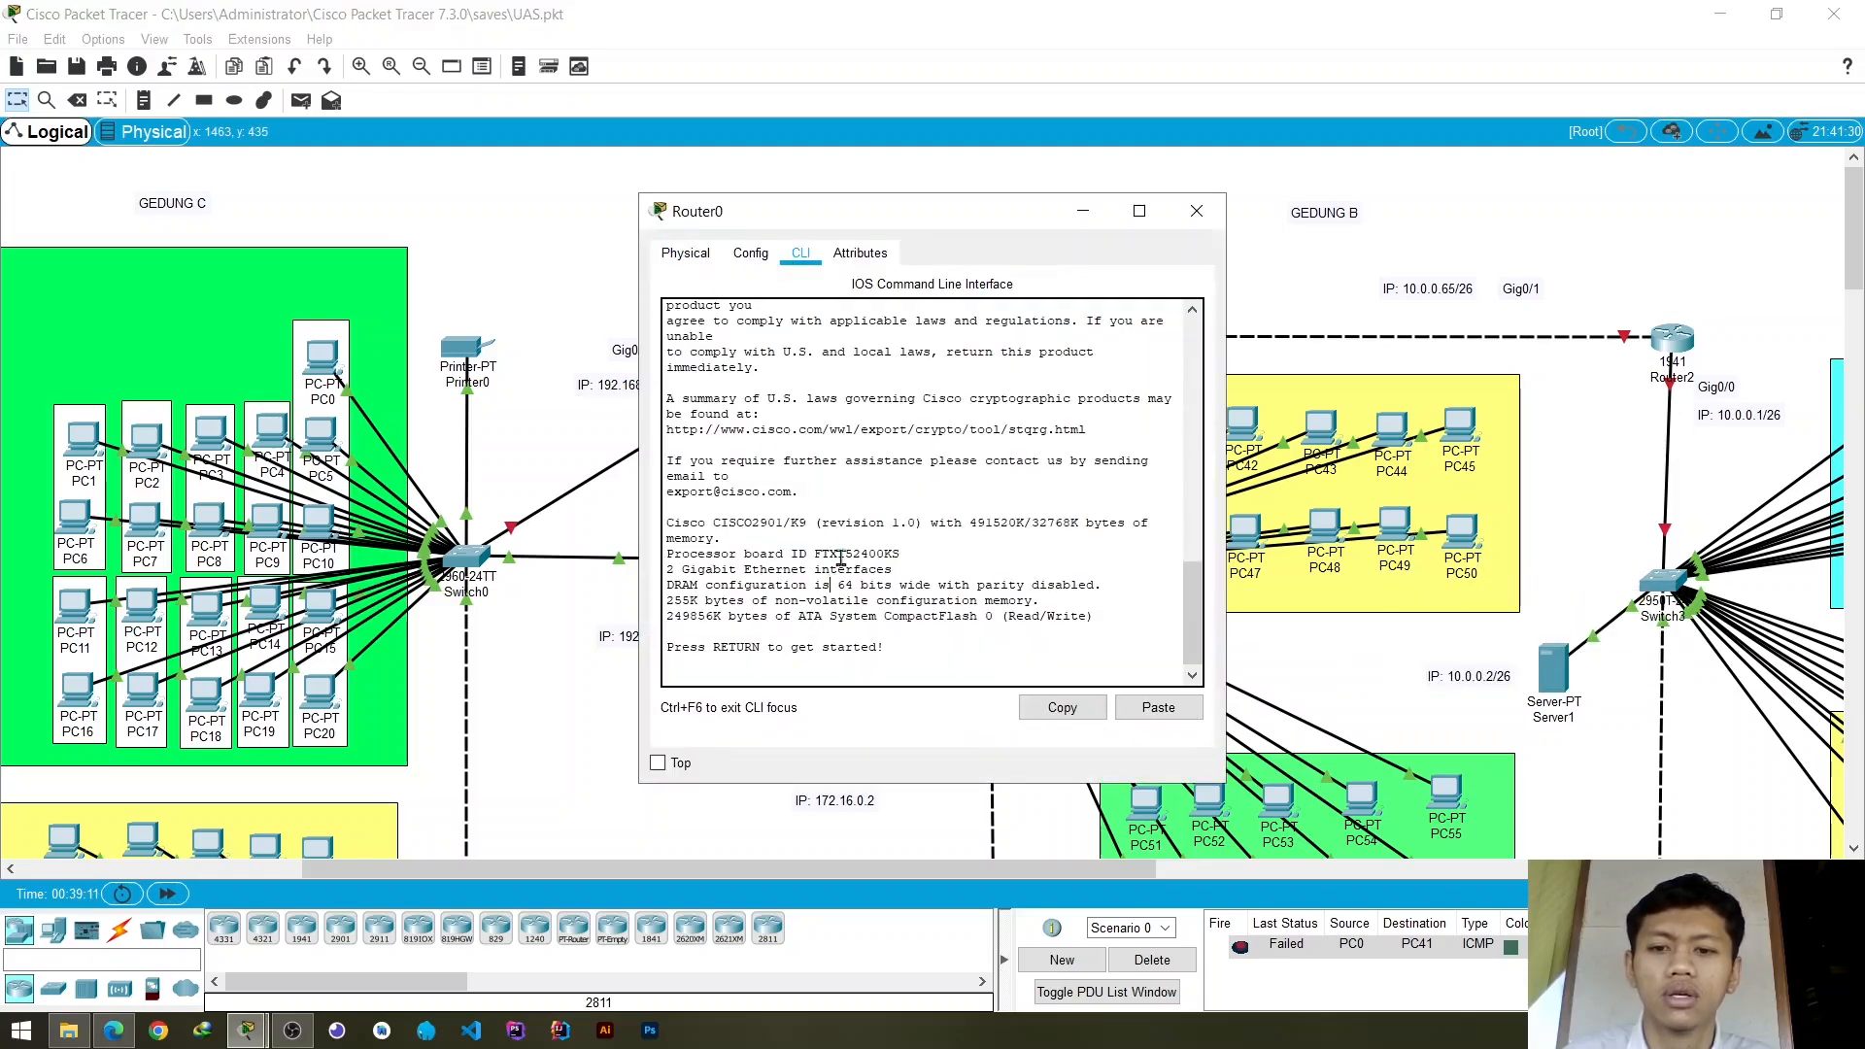
key("Return")
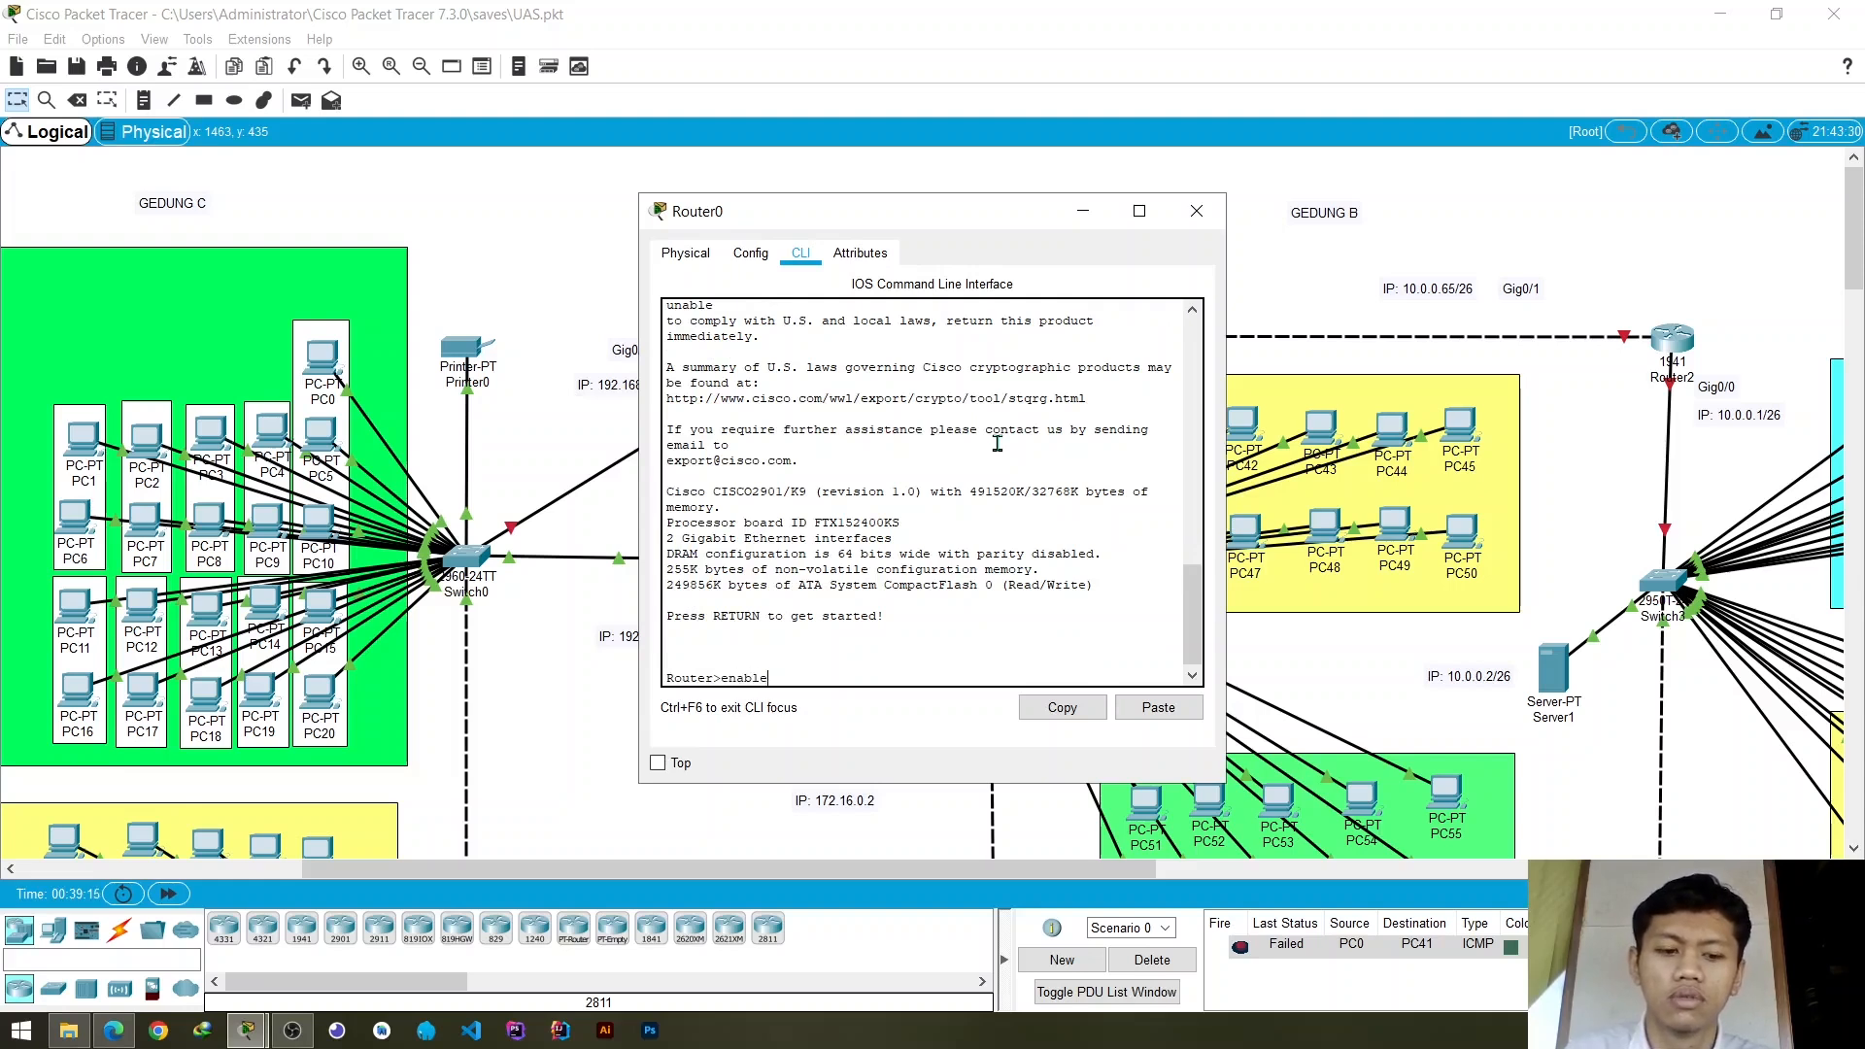
type("enable")
key("Return")
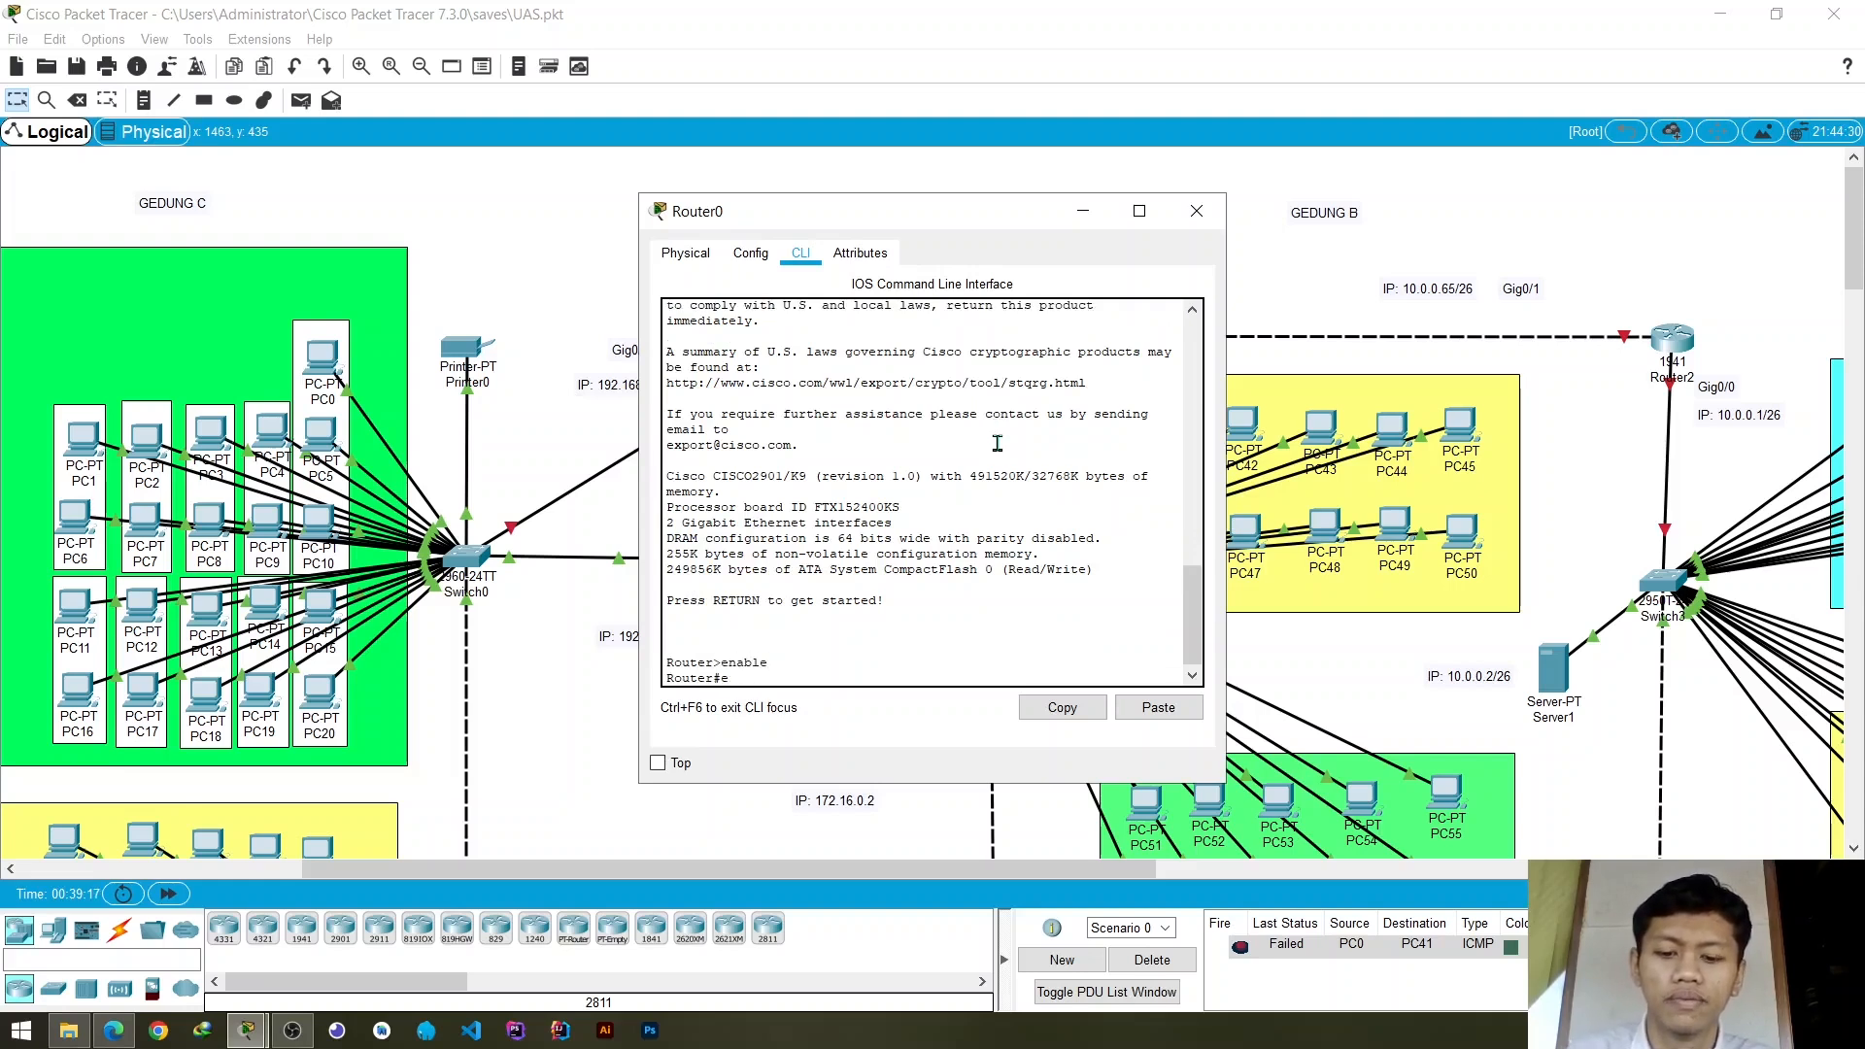
type("conf")
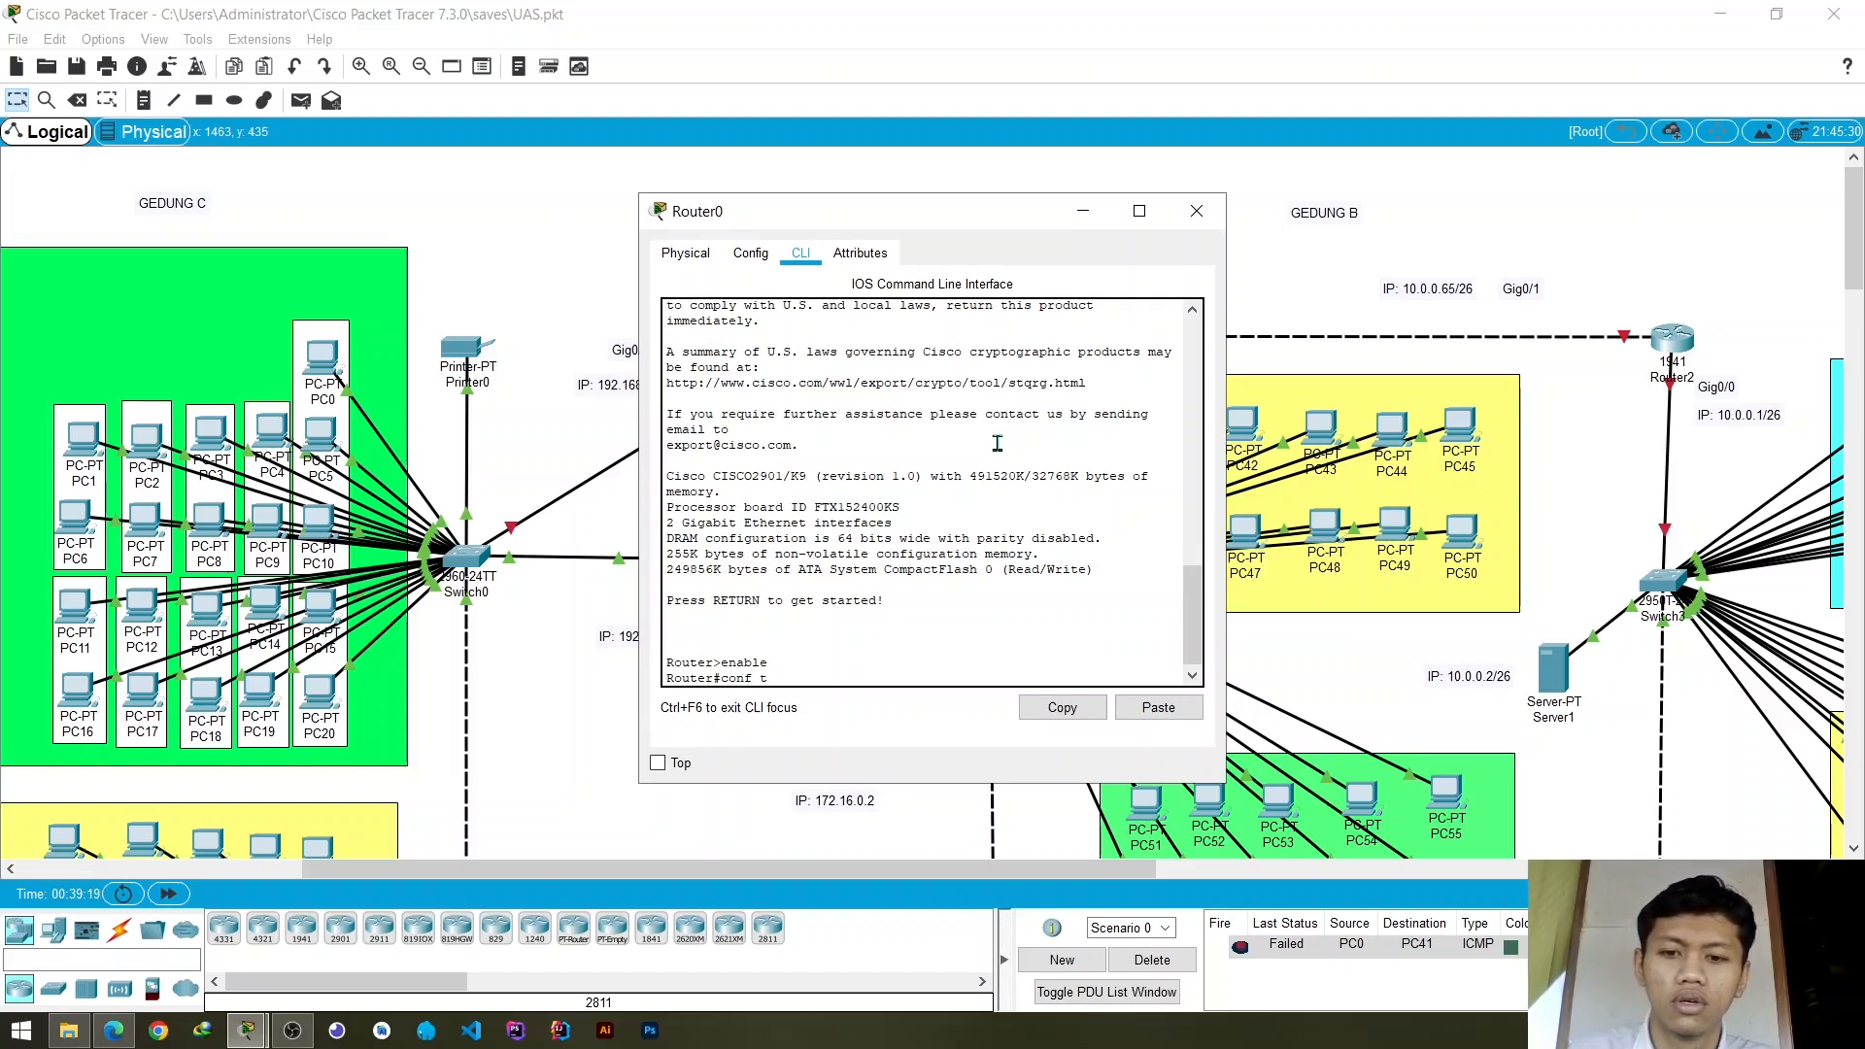
type(" t")
key("Return")
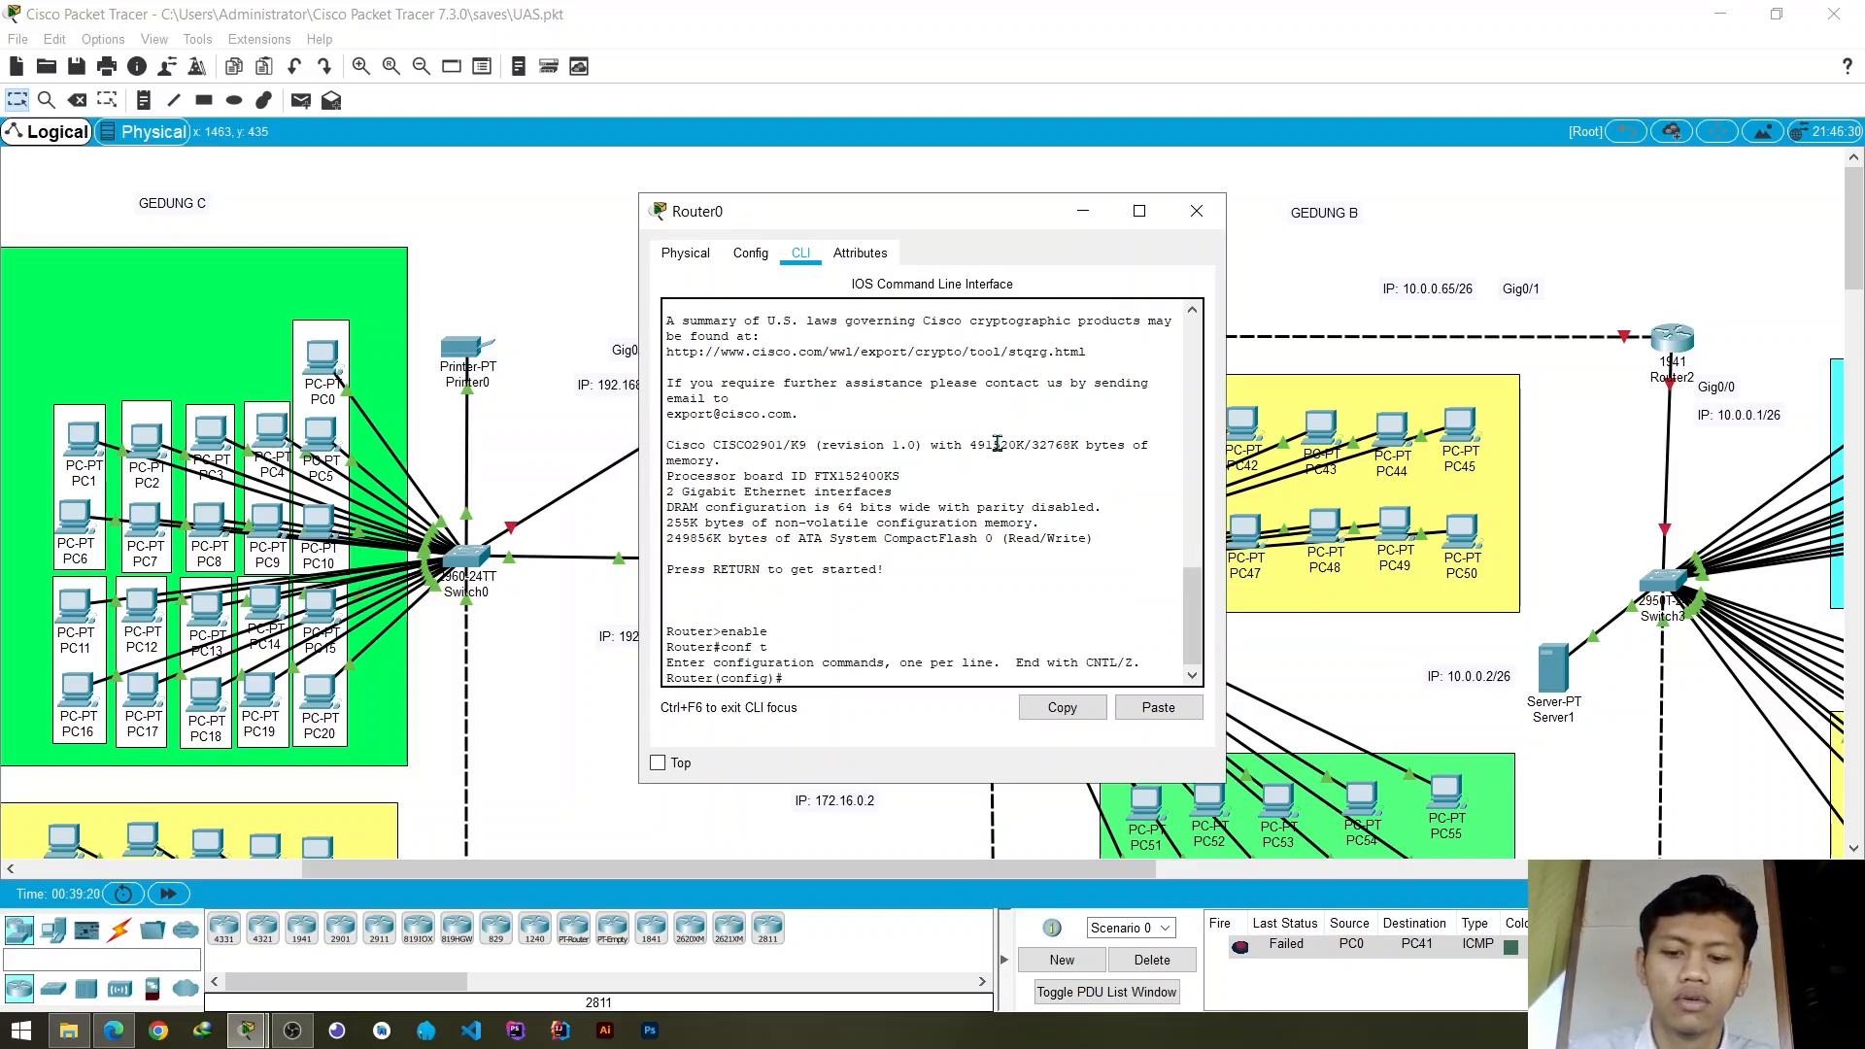
- Start EIGRP routing on Router0 with the command router eigrp 10
type("router eig")
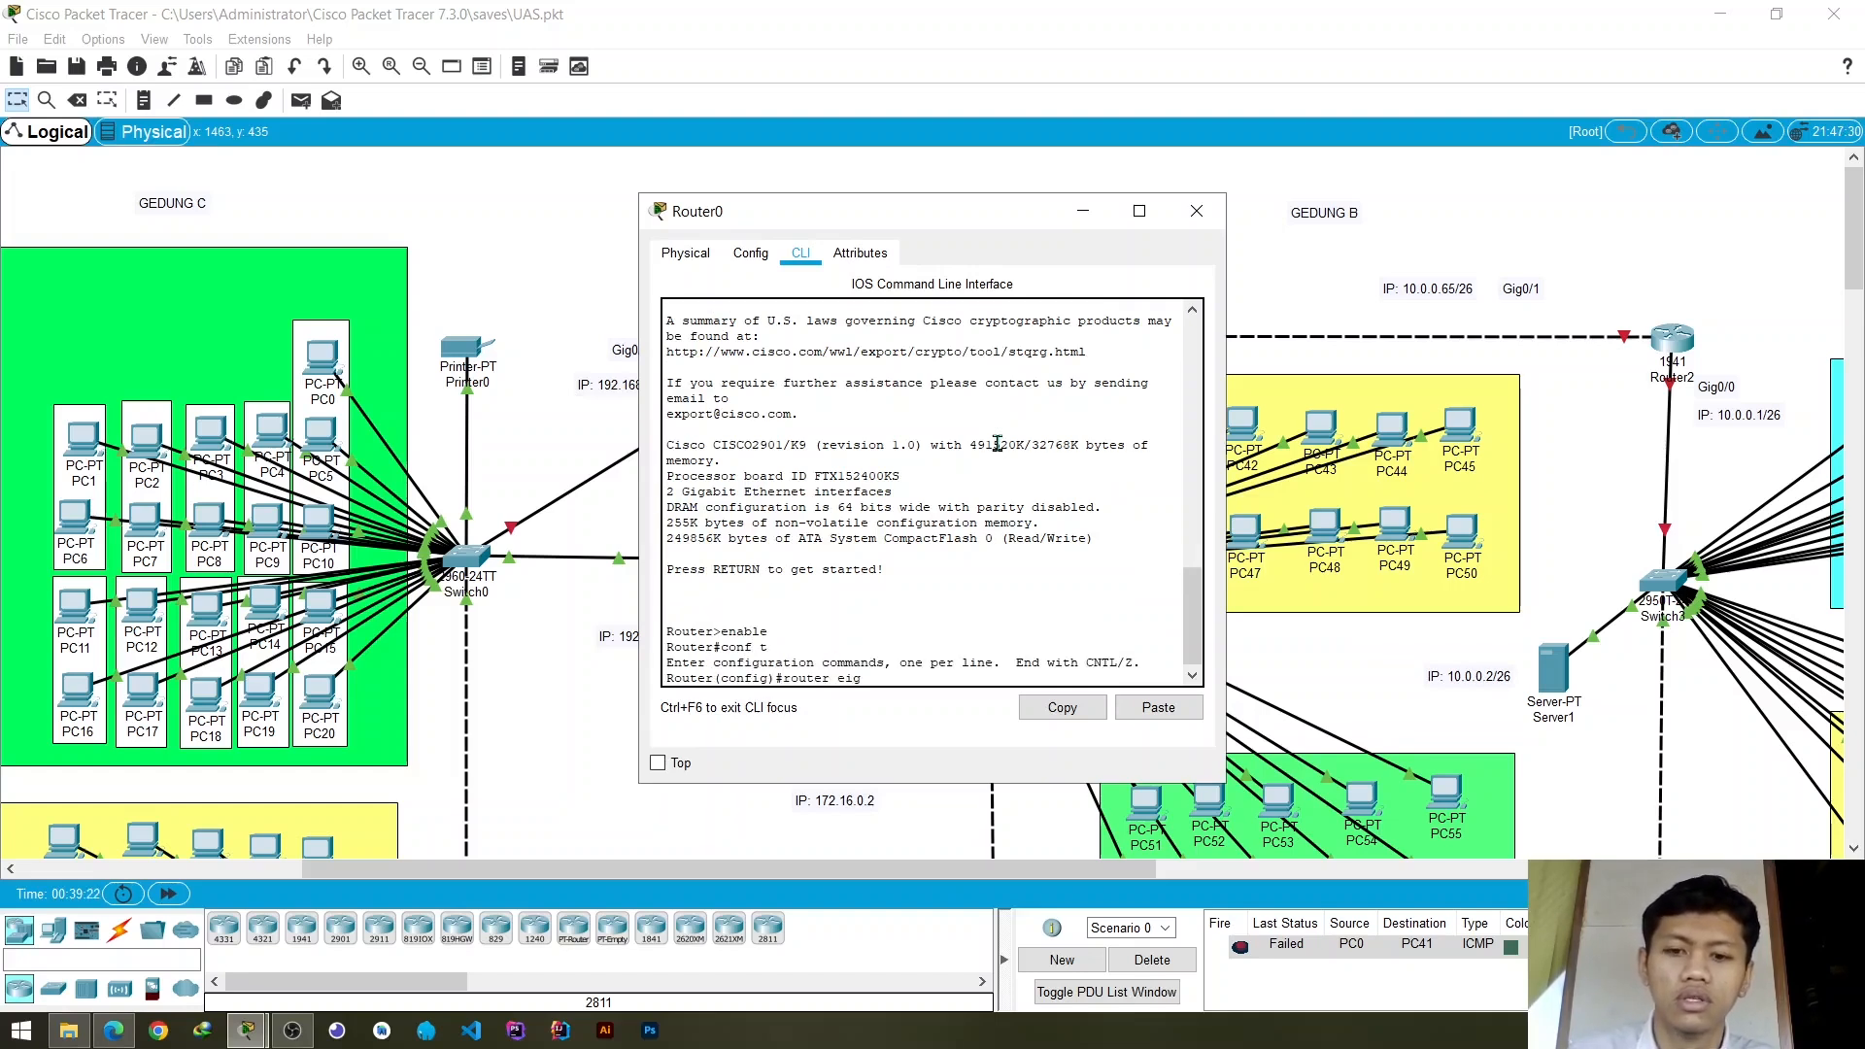
type("rp 1")
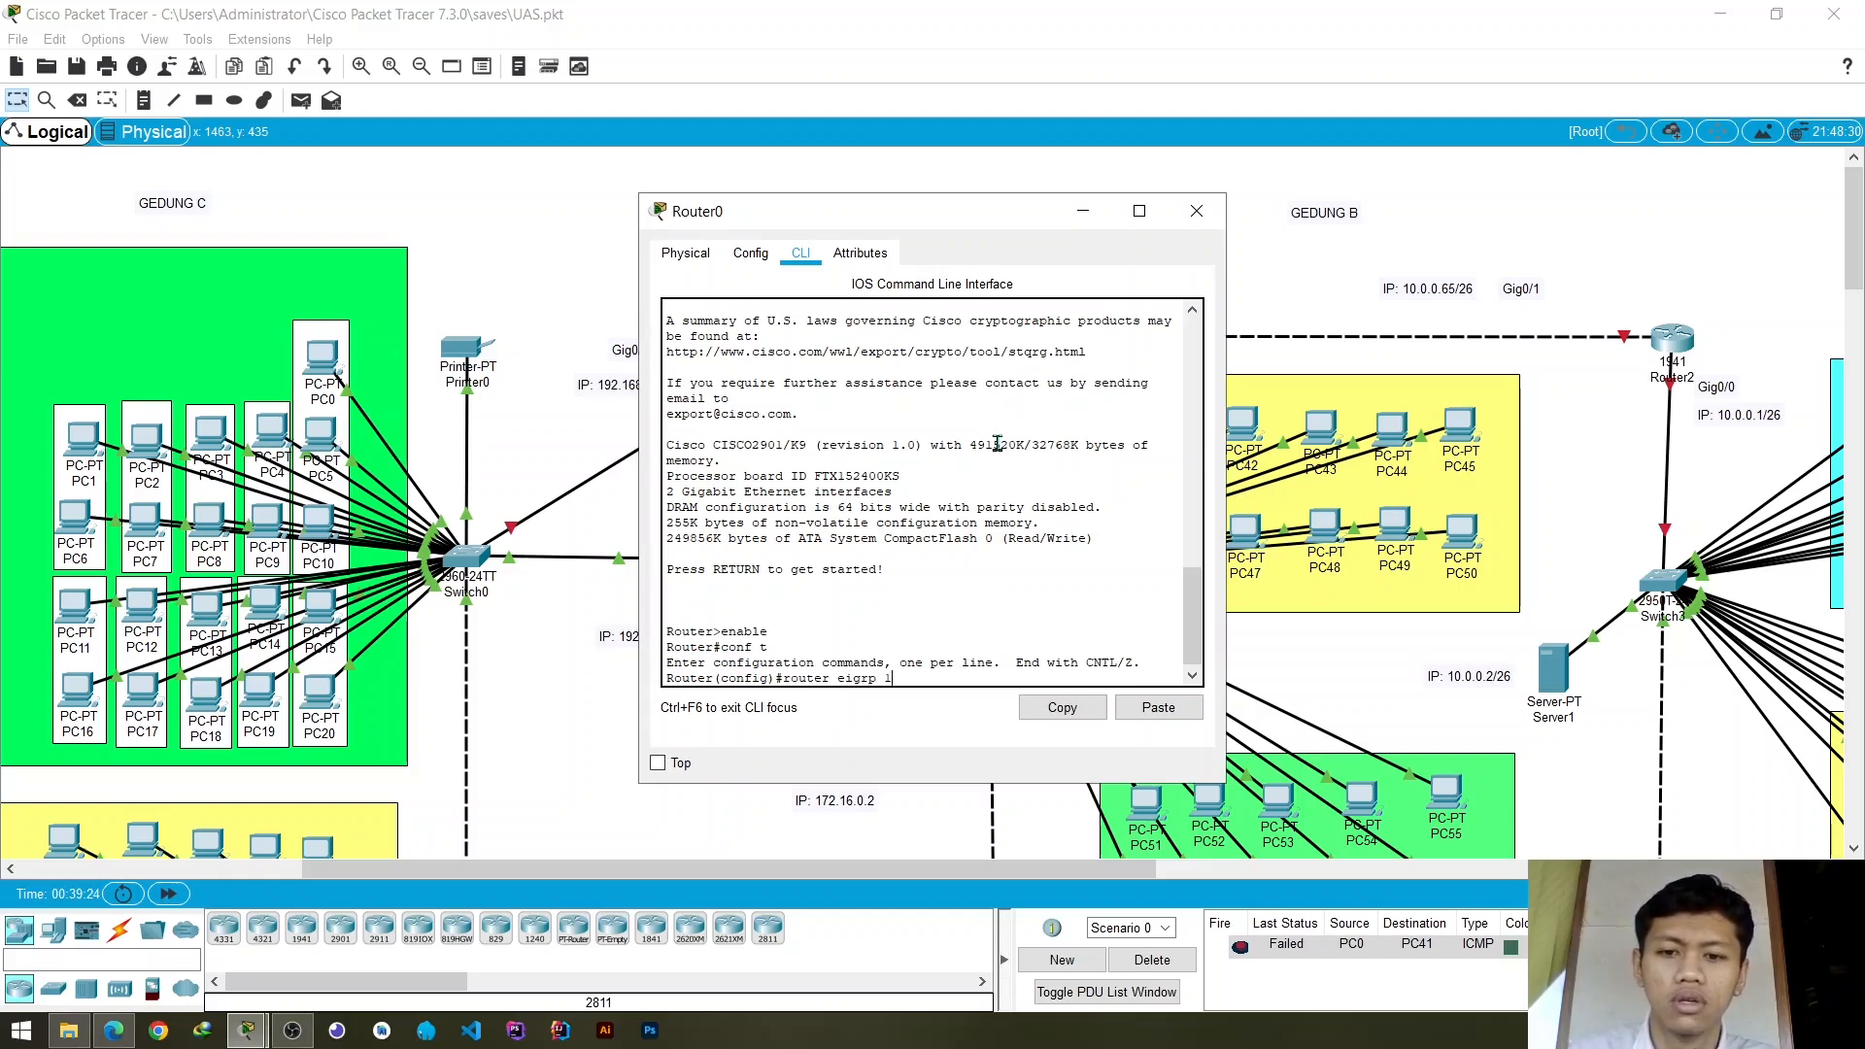
type("0")
key("Return")
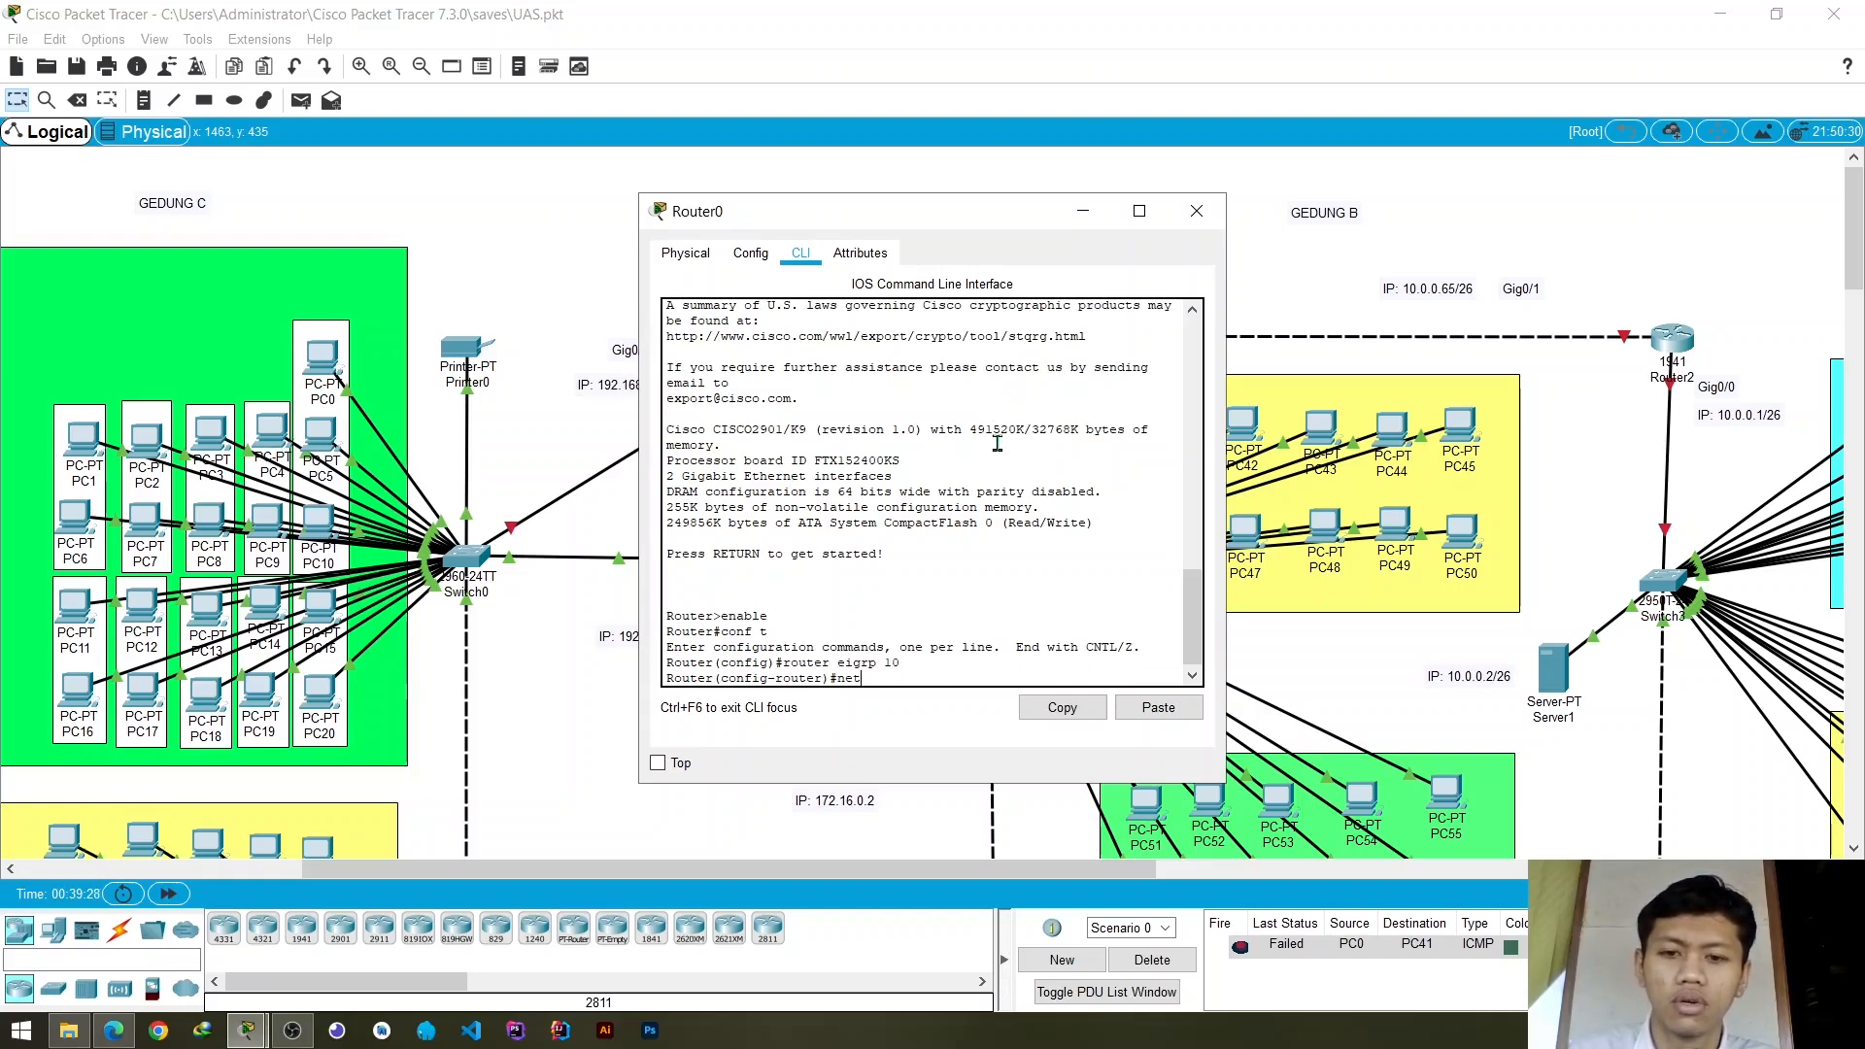
- Uncover Router0's address labels in the topology and add its GigabitEthernet0/0 network to EIGRP with network 172.16.0.0
type("netwro")
key("BackSpace")
key("BackSpace")
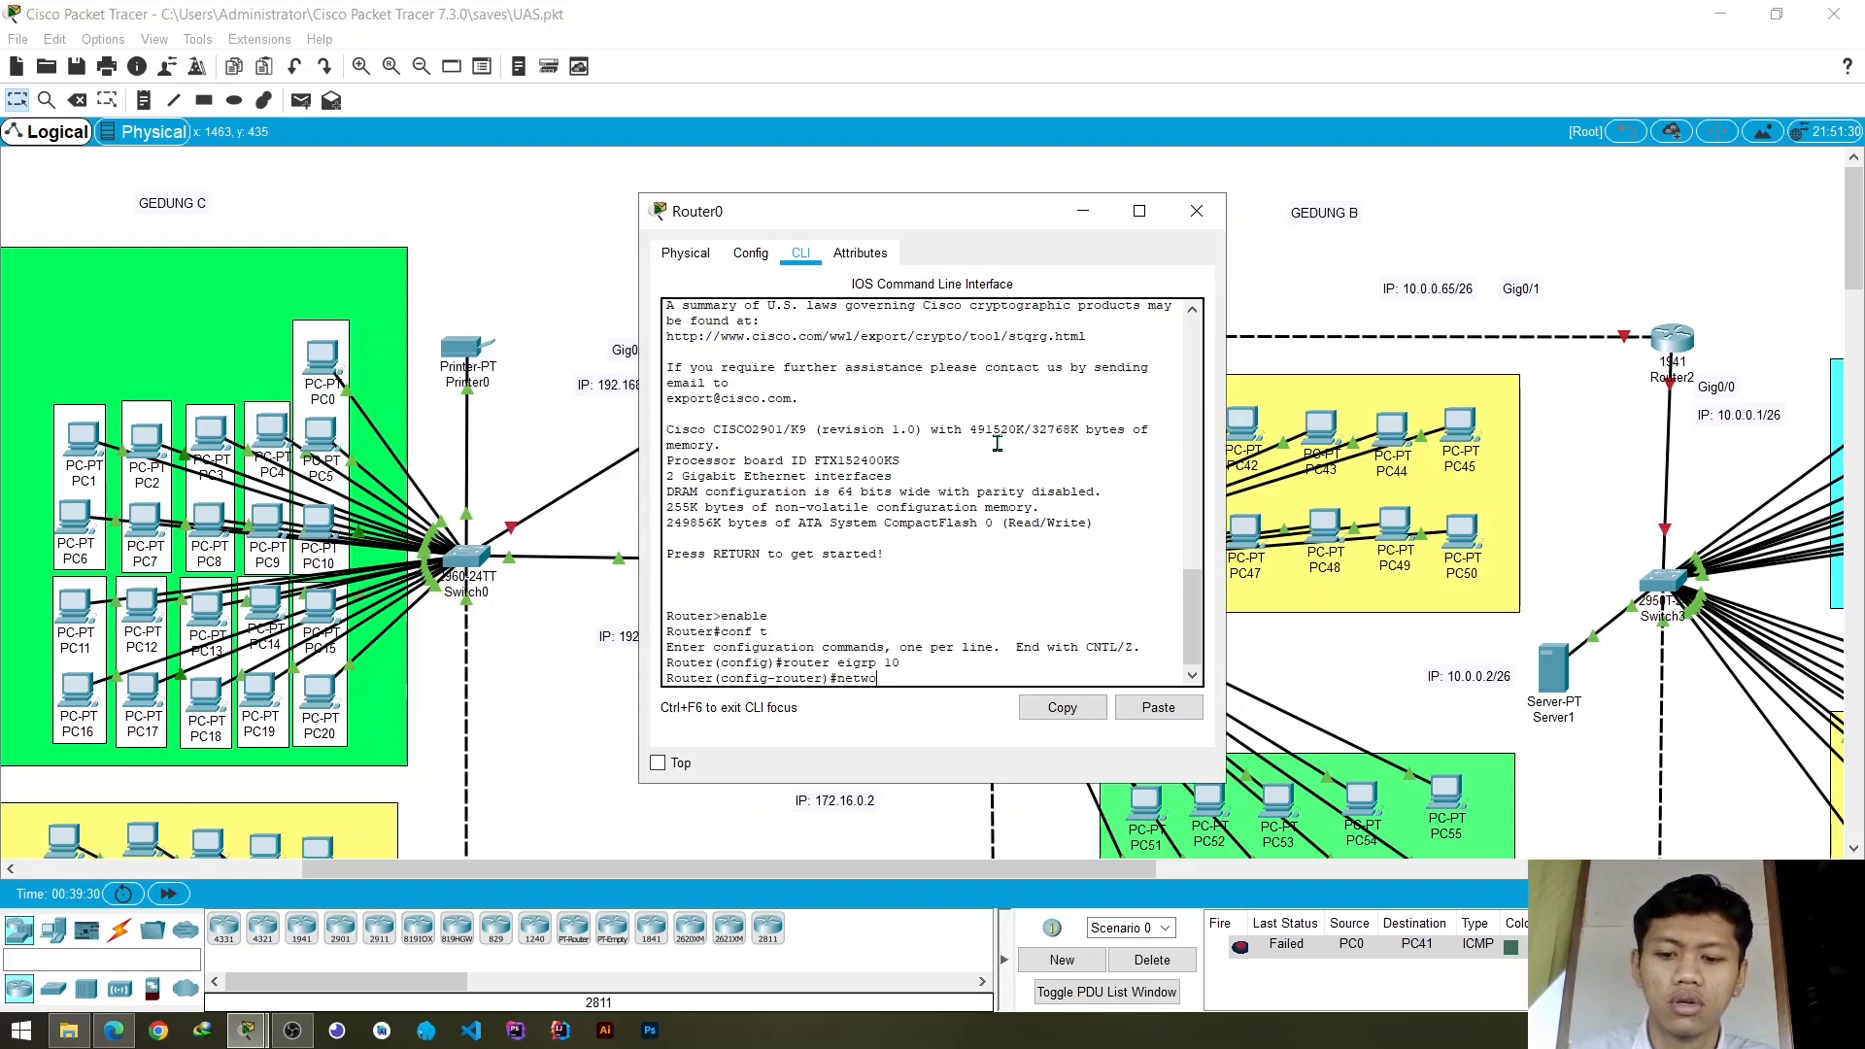
type("ork")
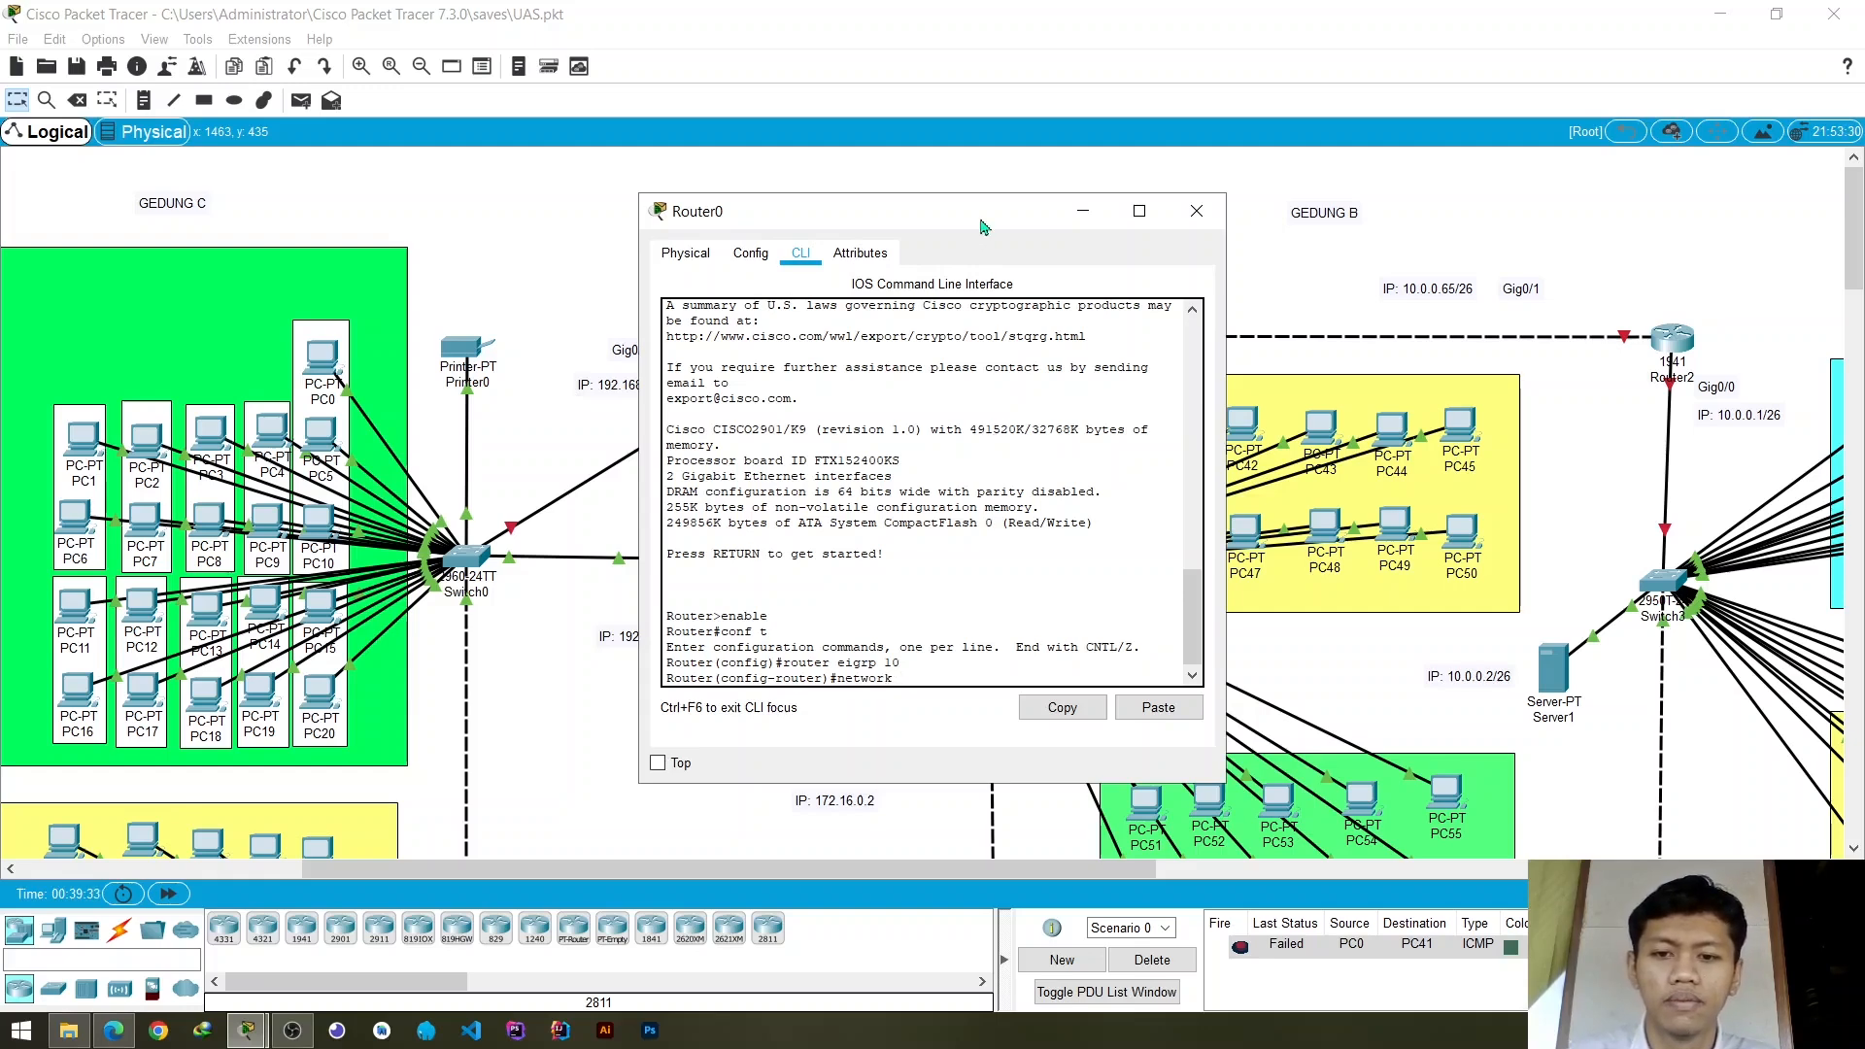
left_click_drag(981, 226, 526, 227)
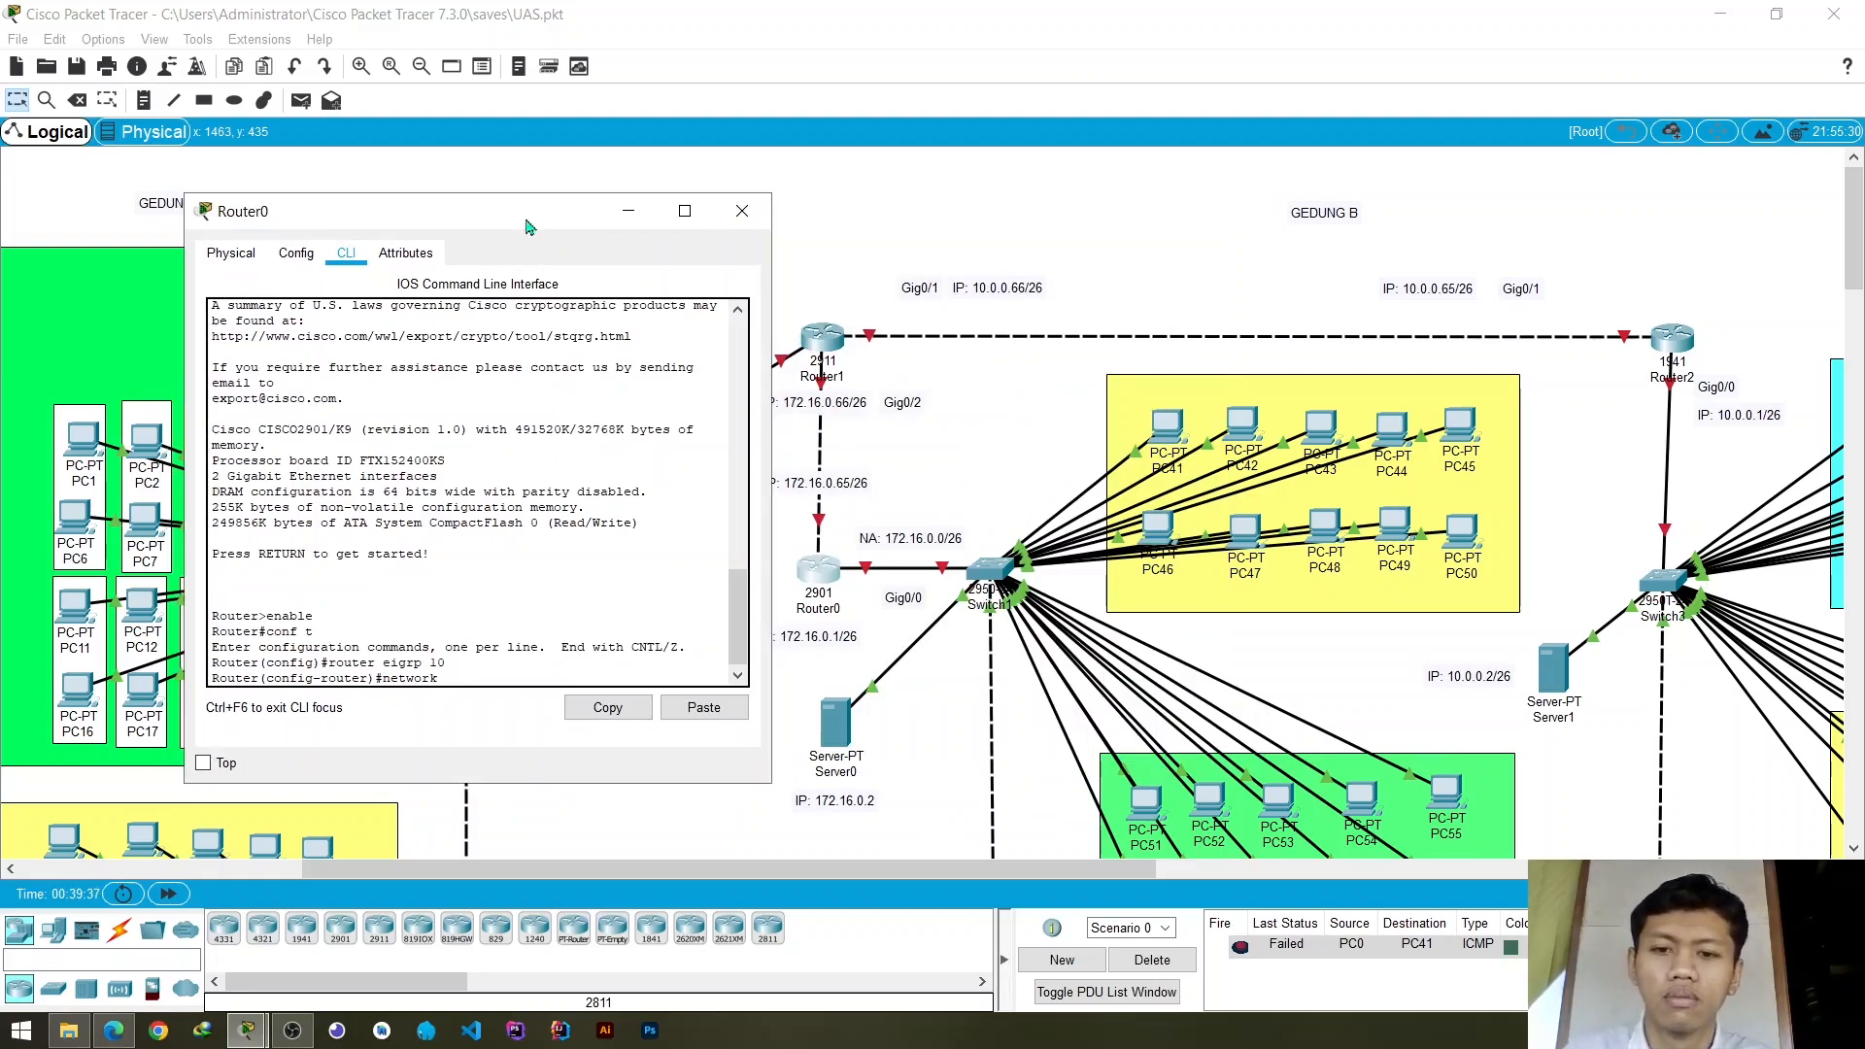
type("72")
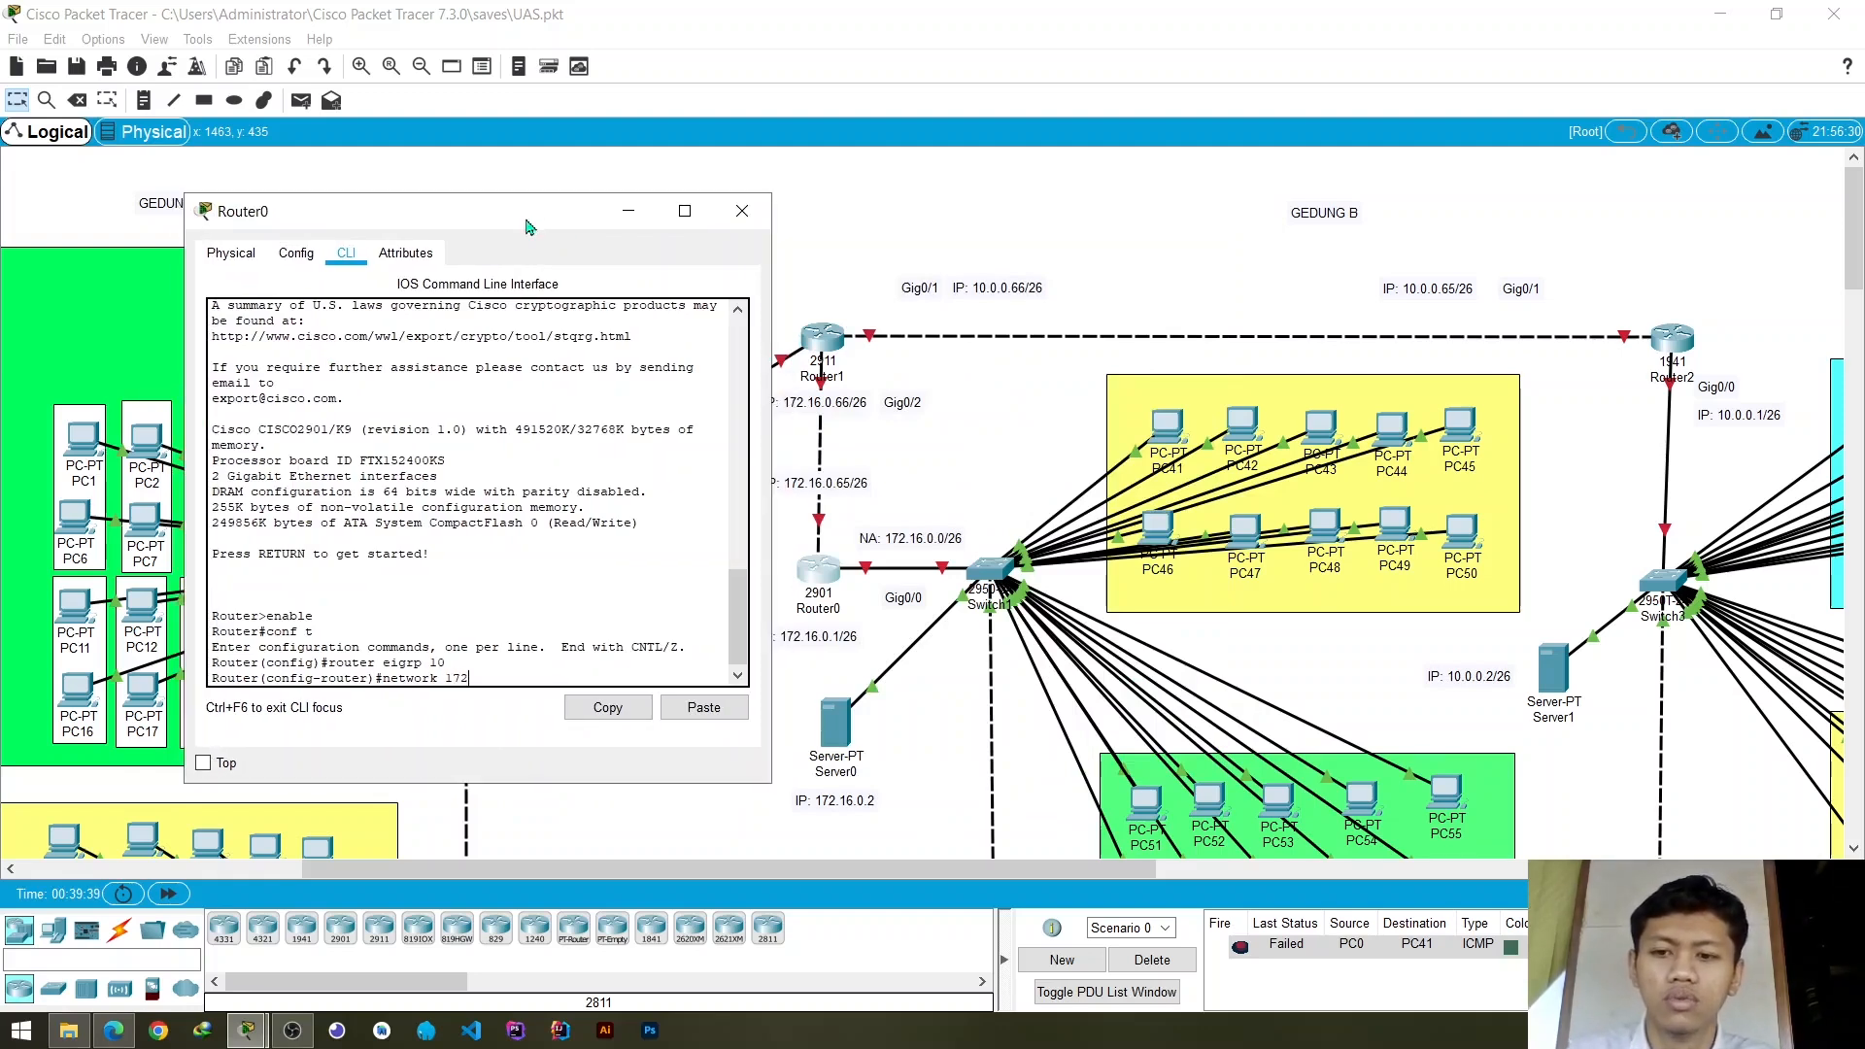
type(".16.")
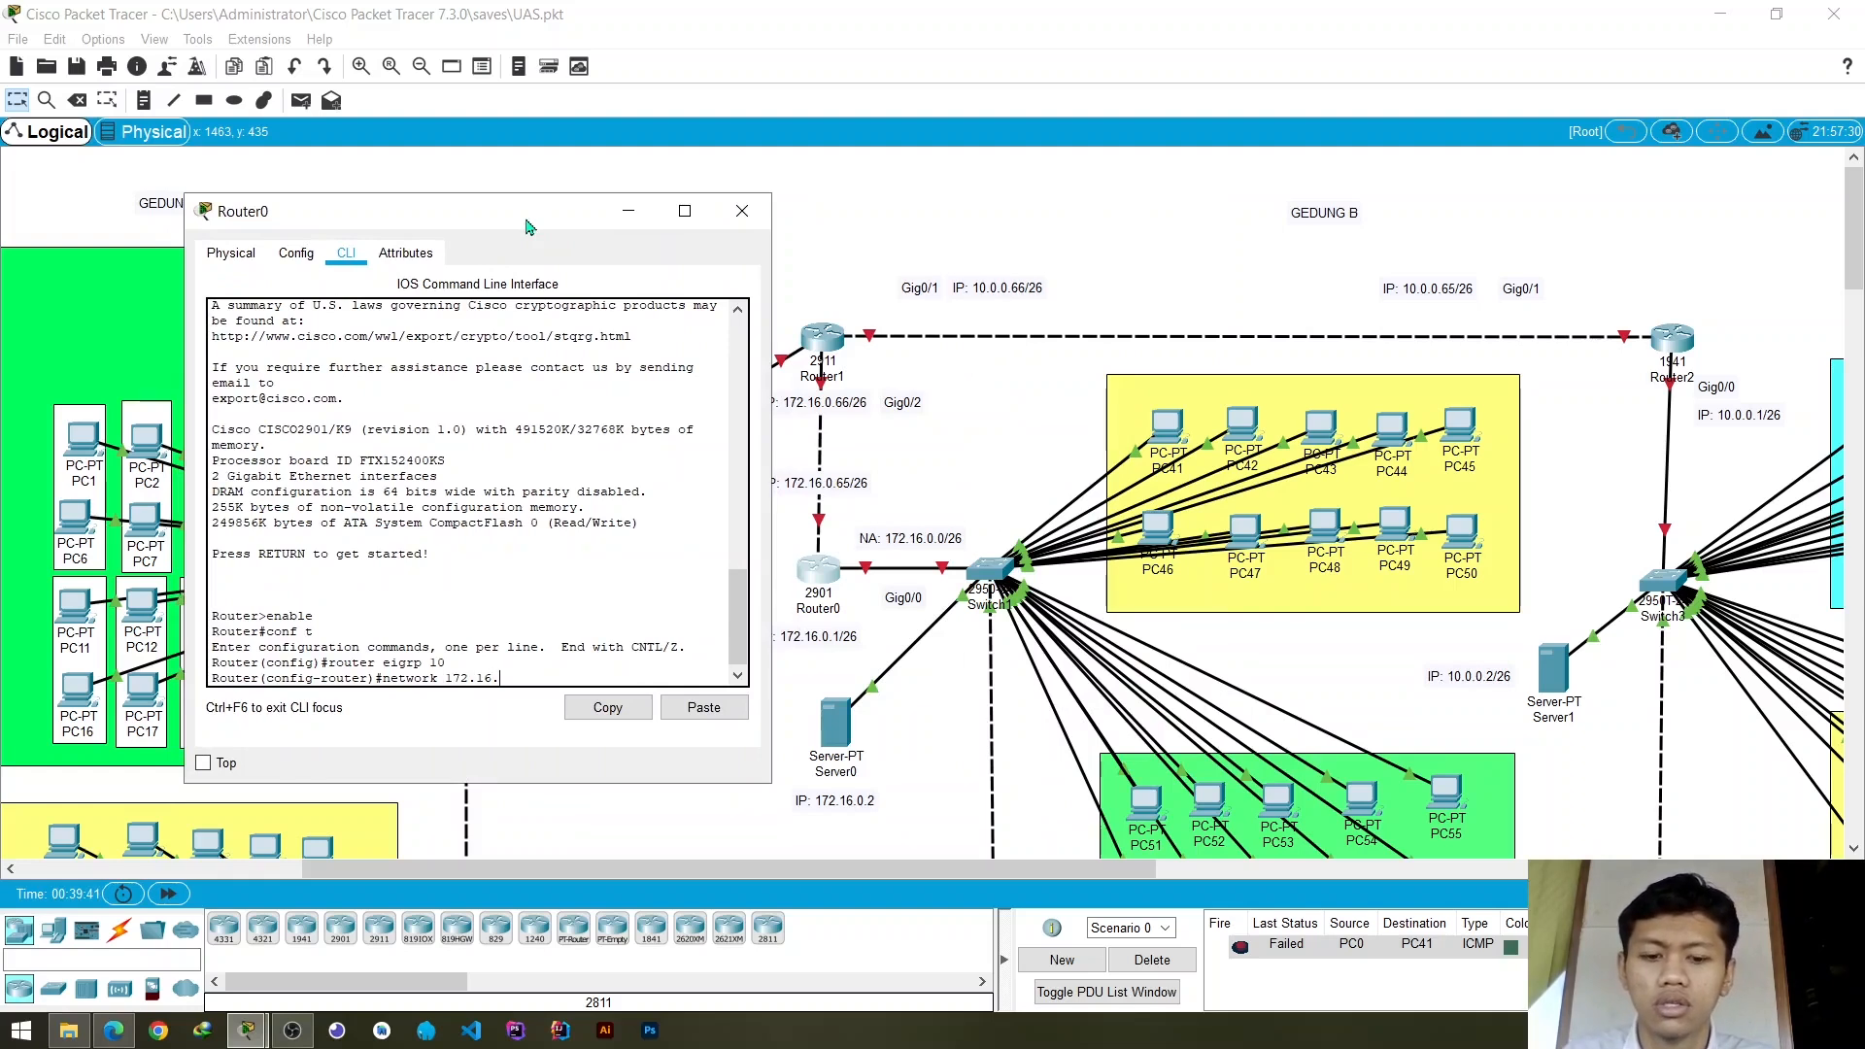
type("0.0")
key("Return")
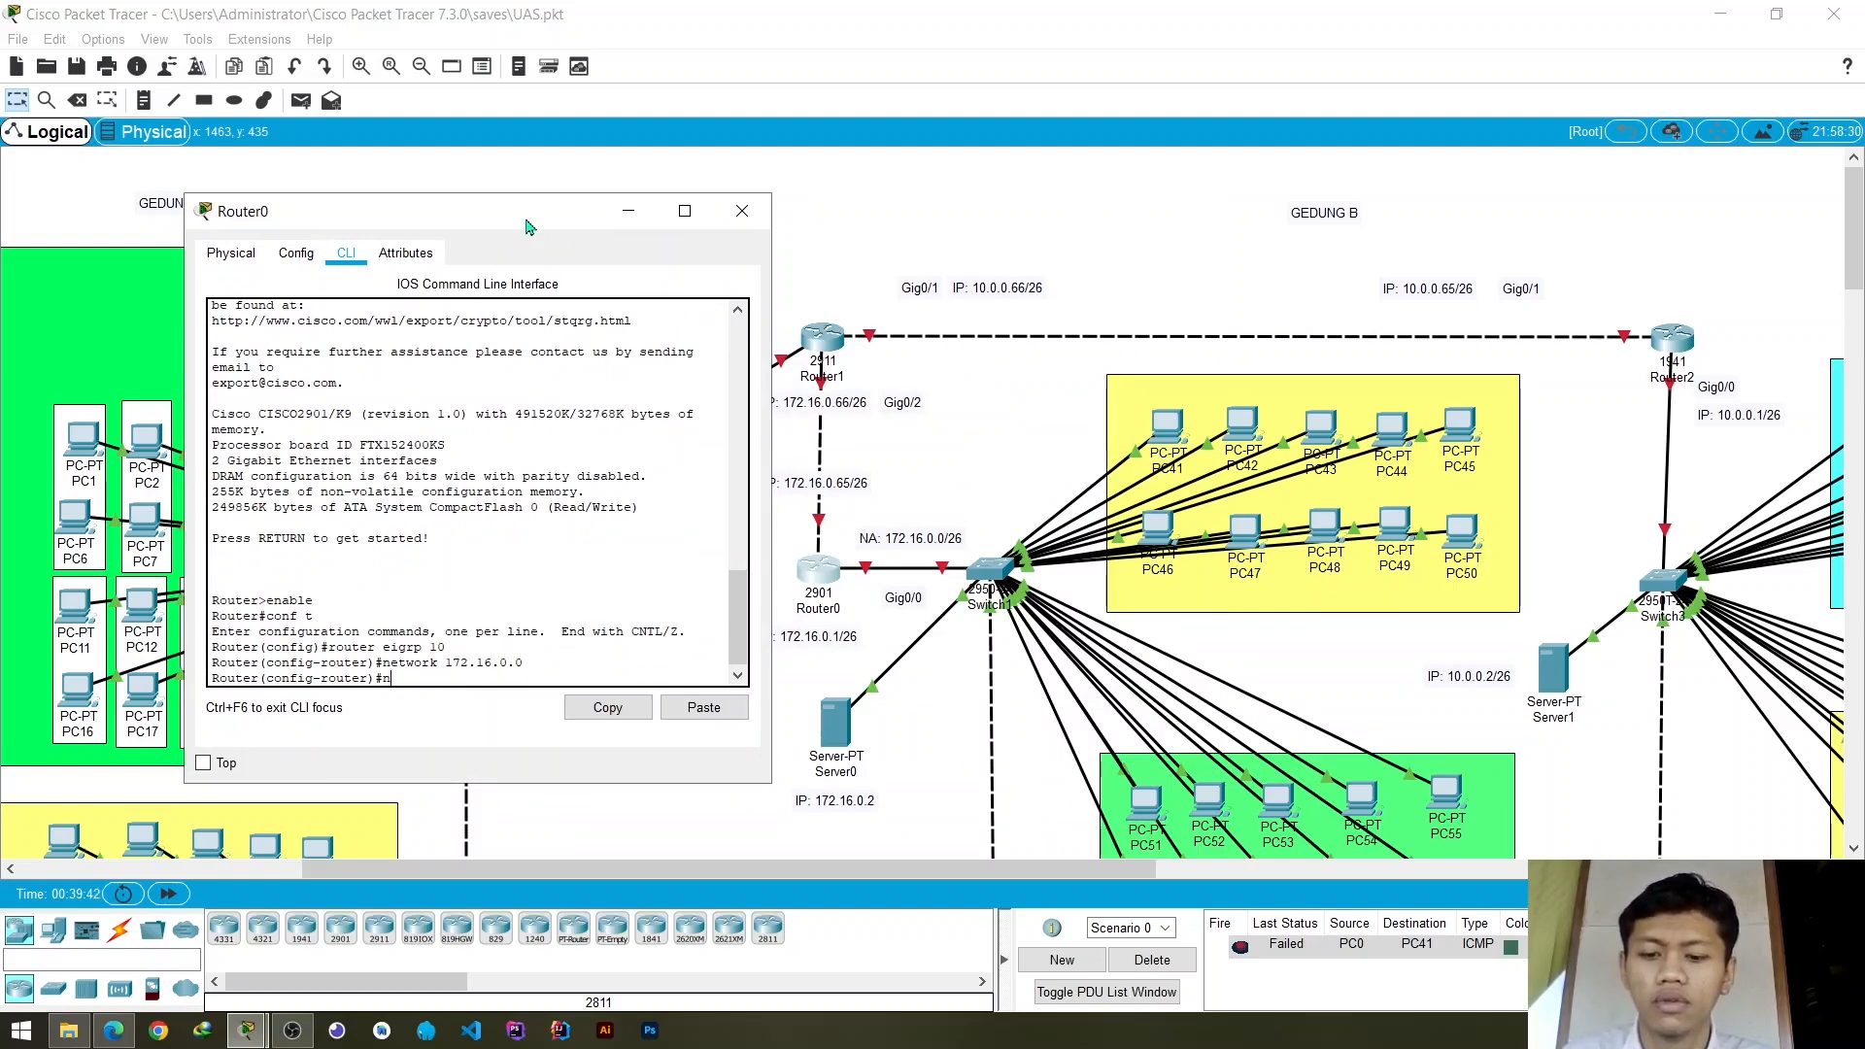
- Add the GigabitEthernet0/1 network to Router0's EIGRP process with the command network 172.16.0.64
type("network")
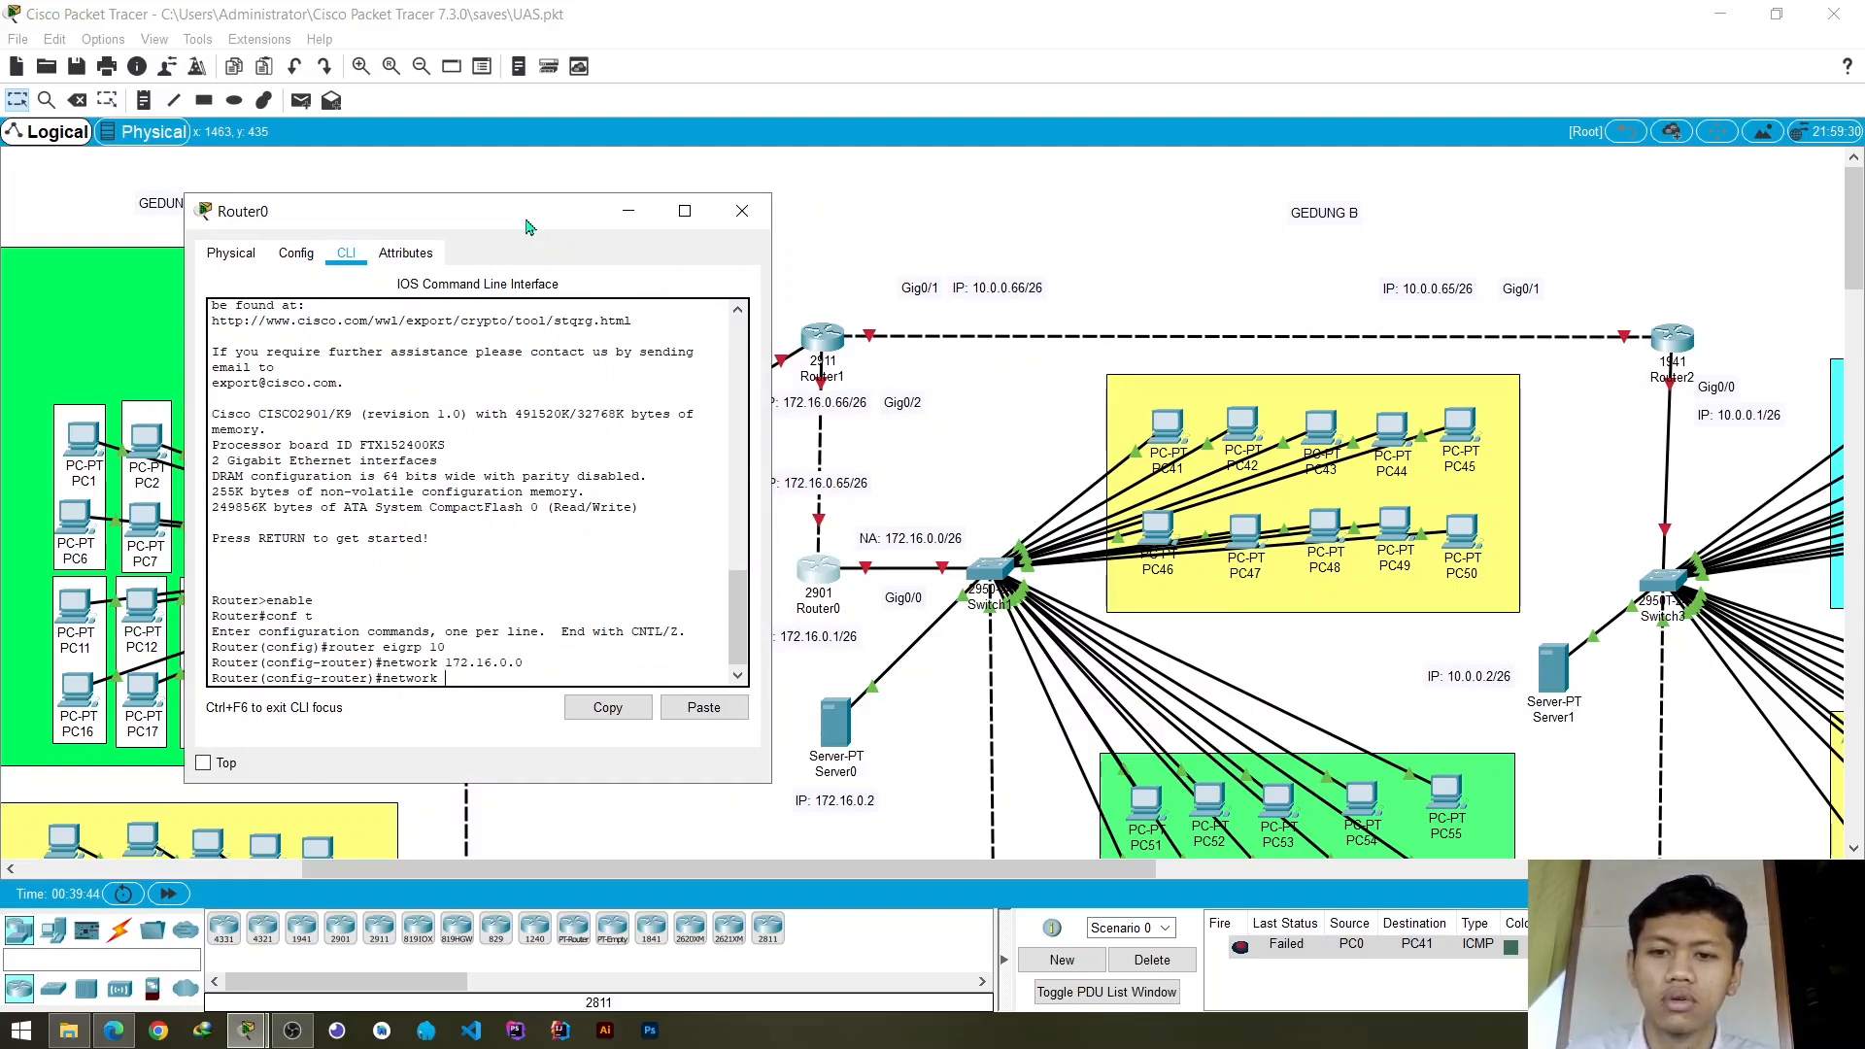
type(" 172")
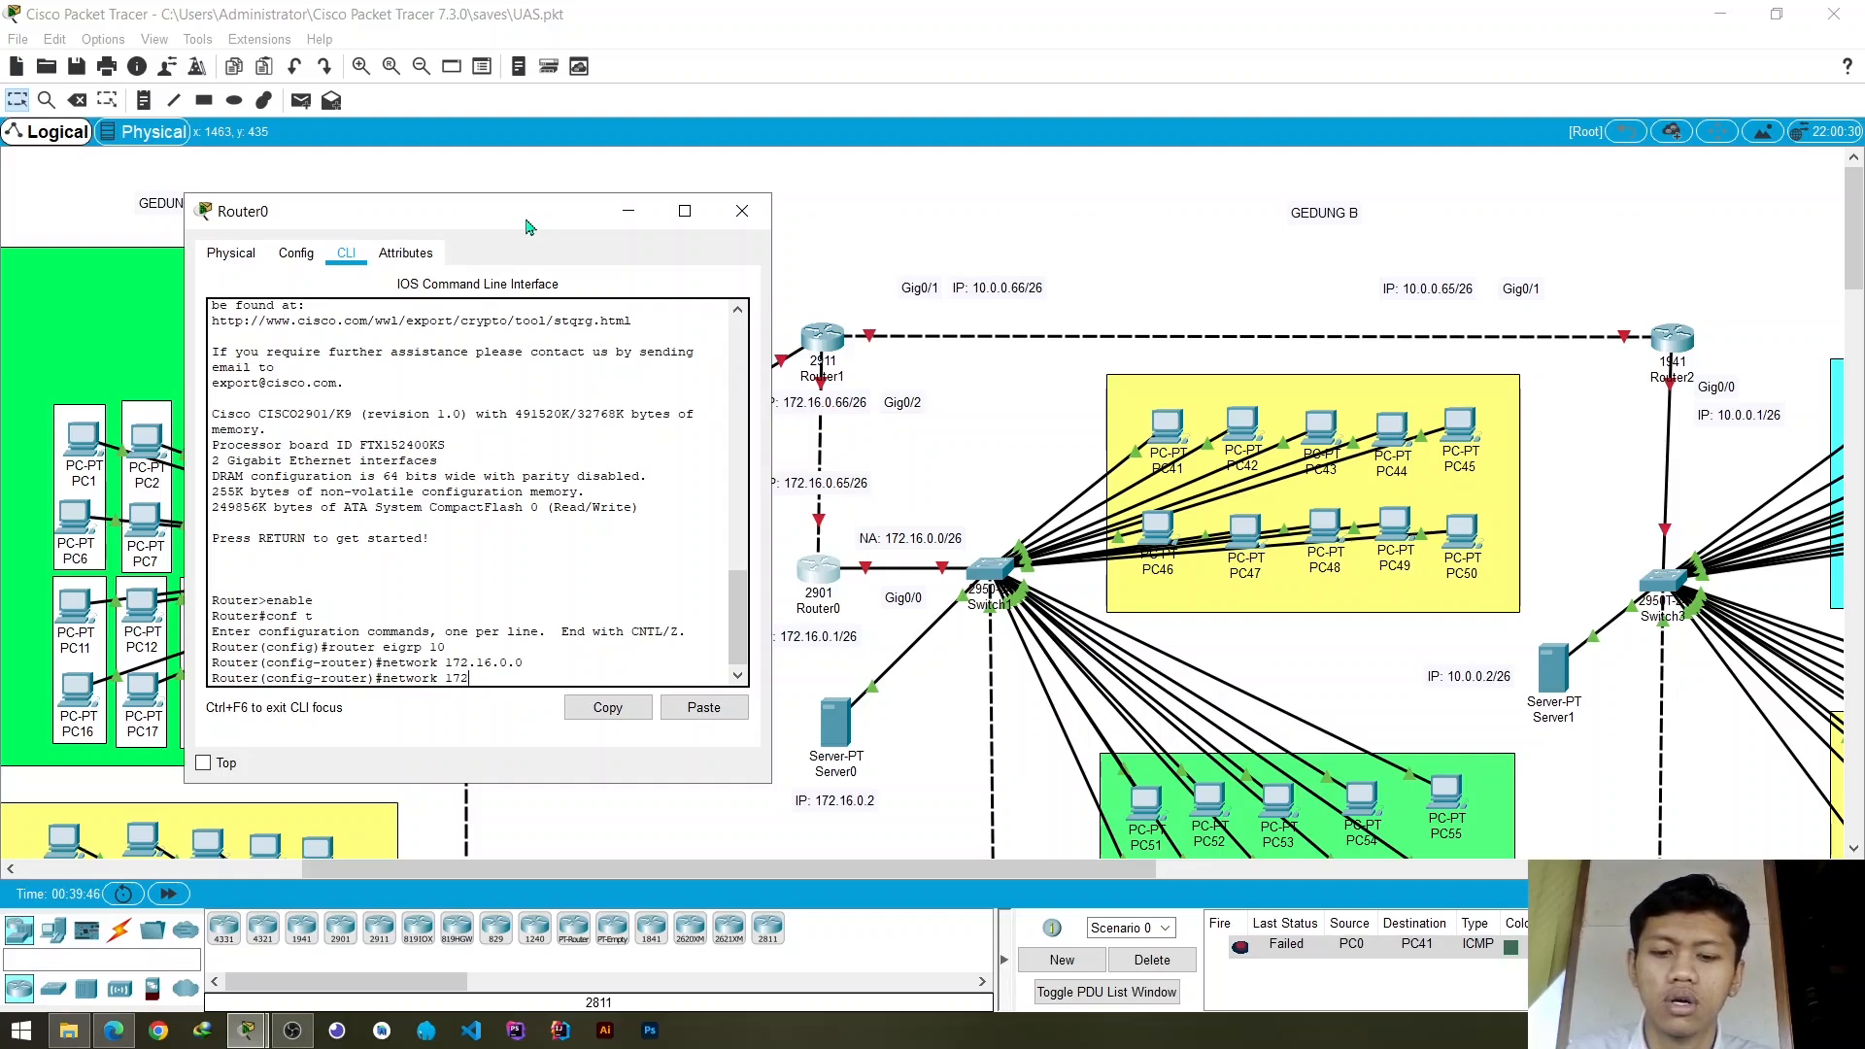
type(".")
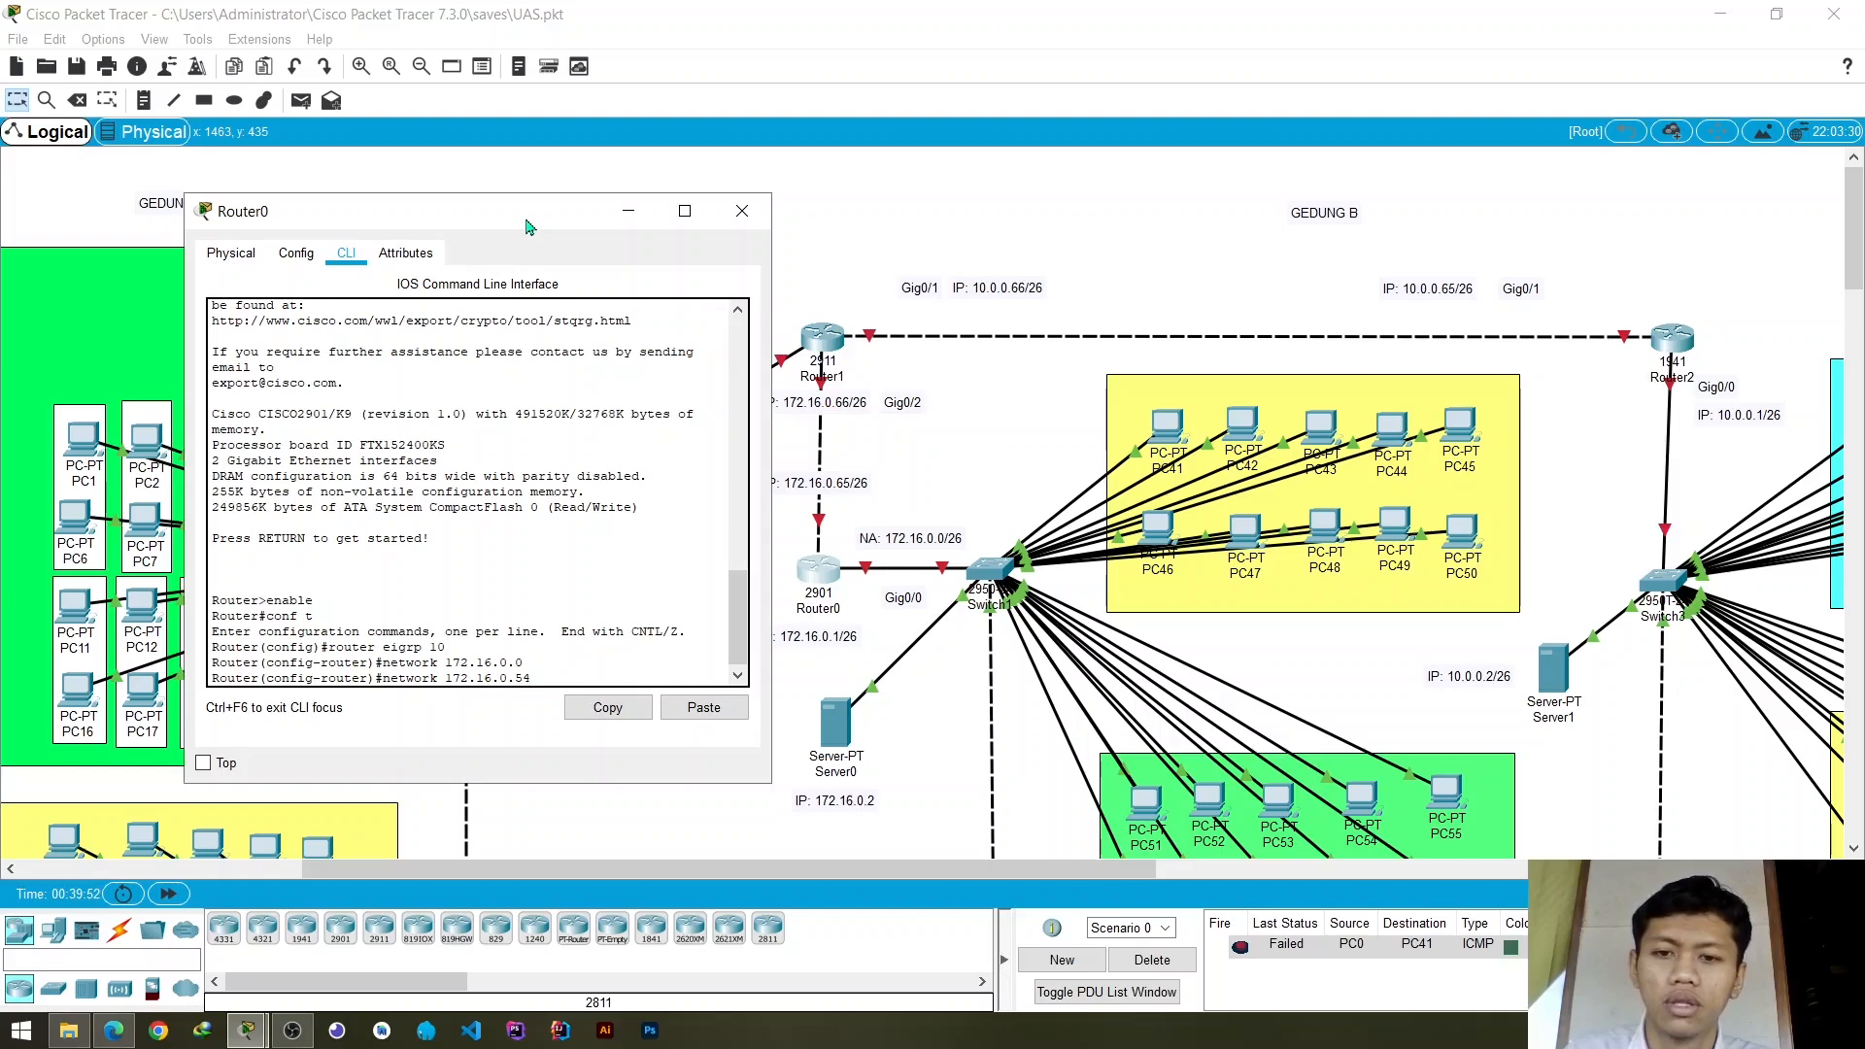
type("16.0.54")
key("BackSpace")
key("BackSpace")
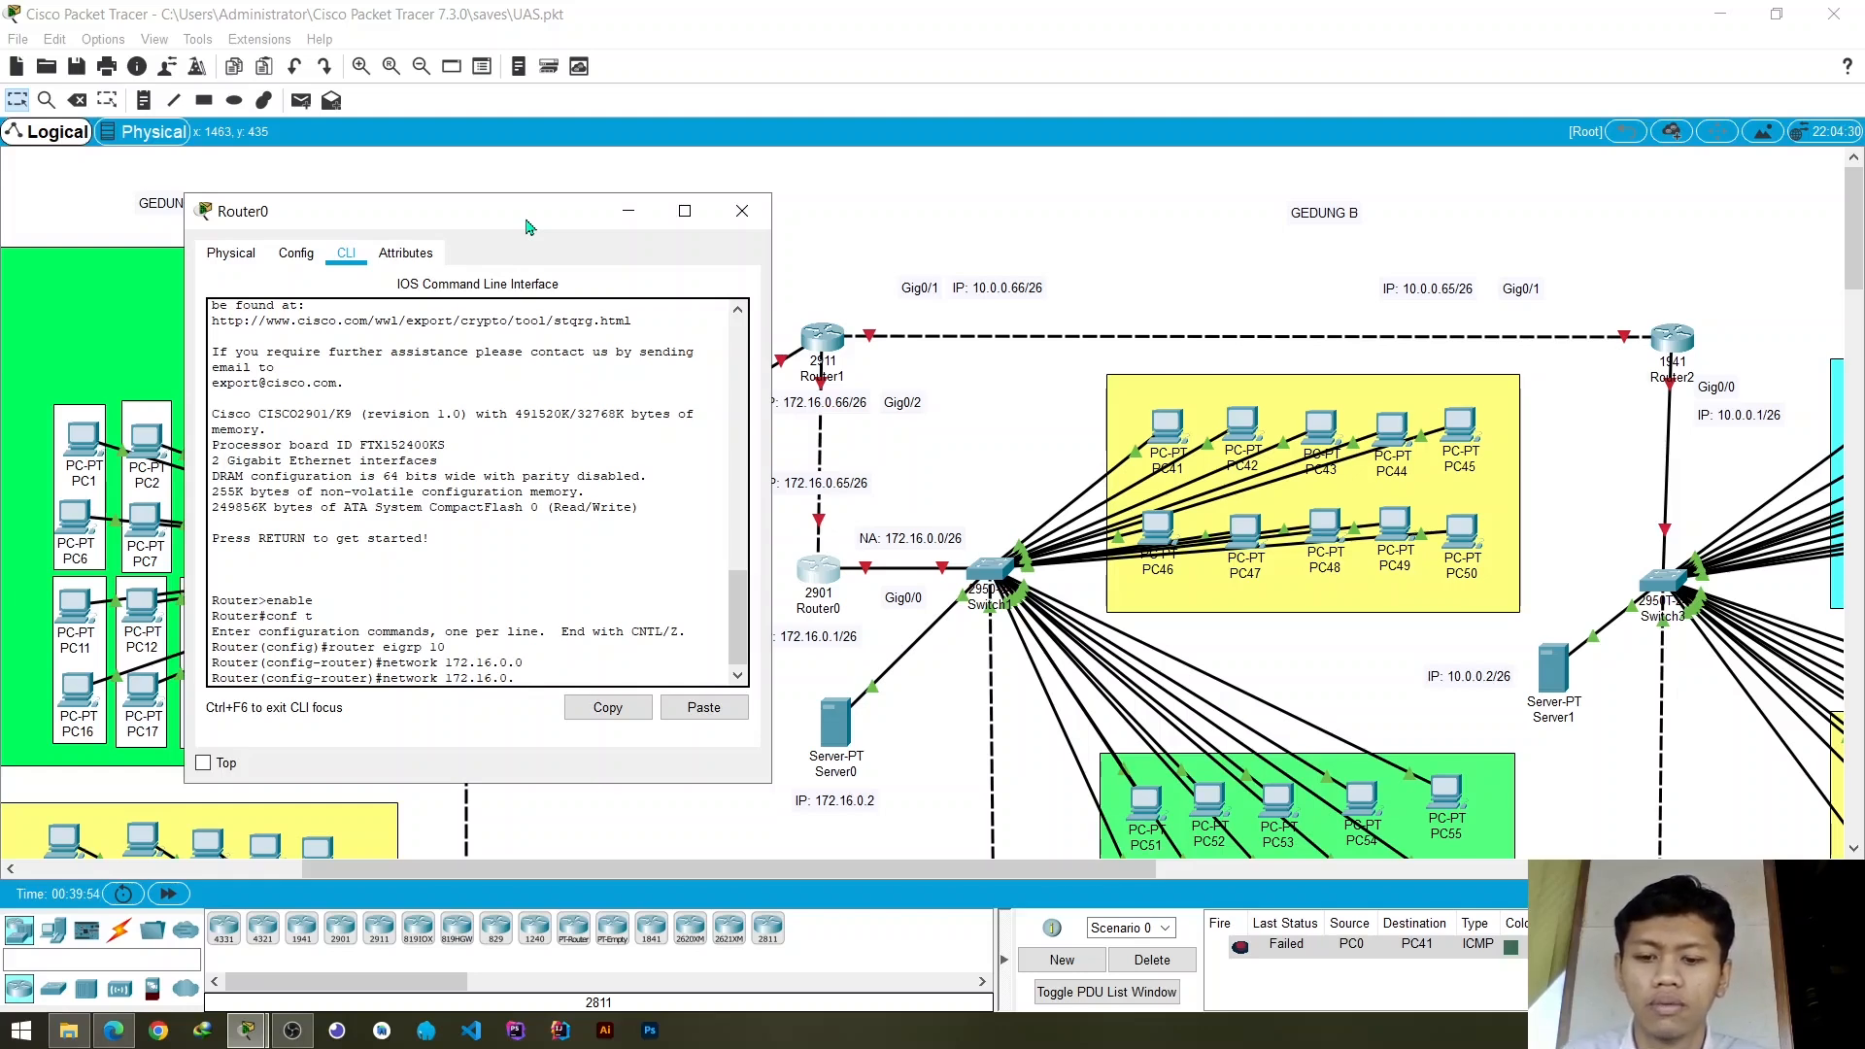
type("64")
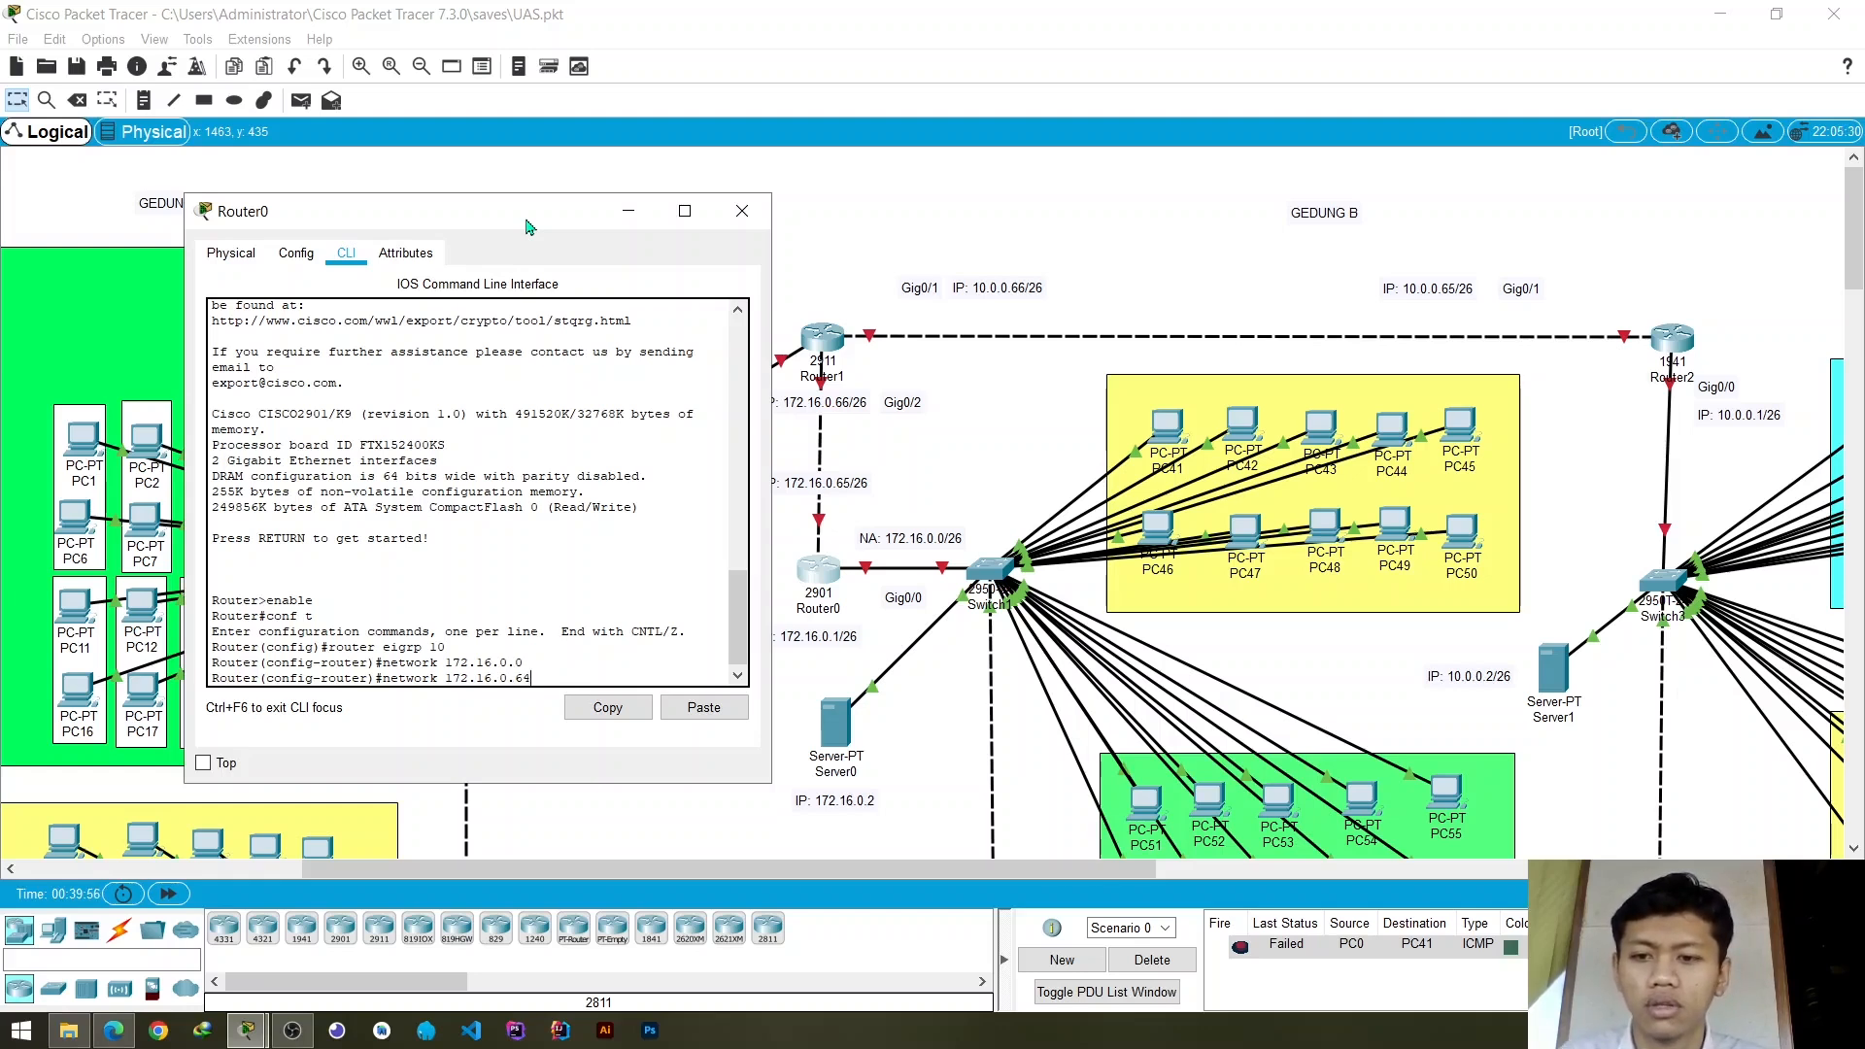
key("Return")
- Exit Router0's router and global configuration modes with exit commands and close its device window
type("exit")
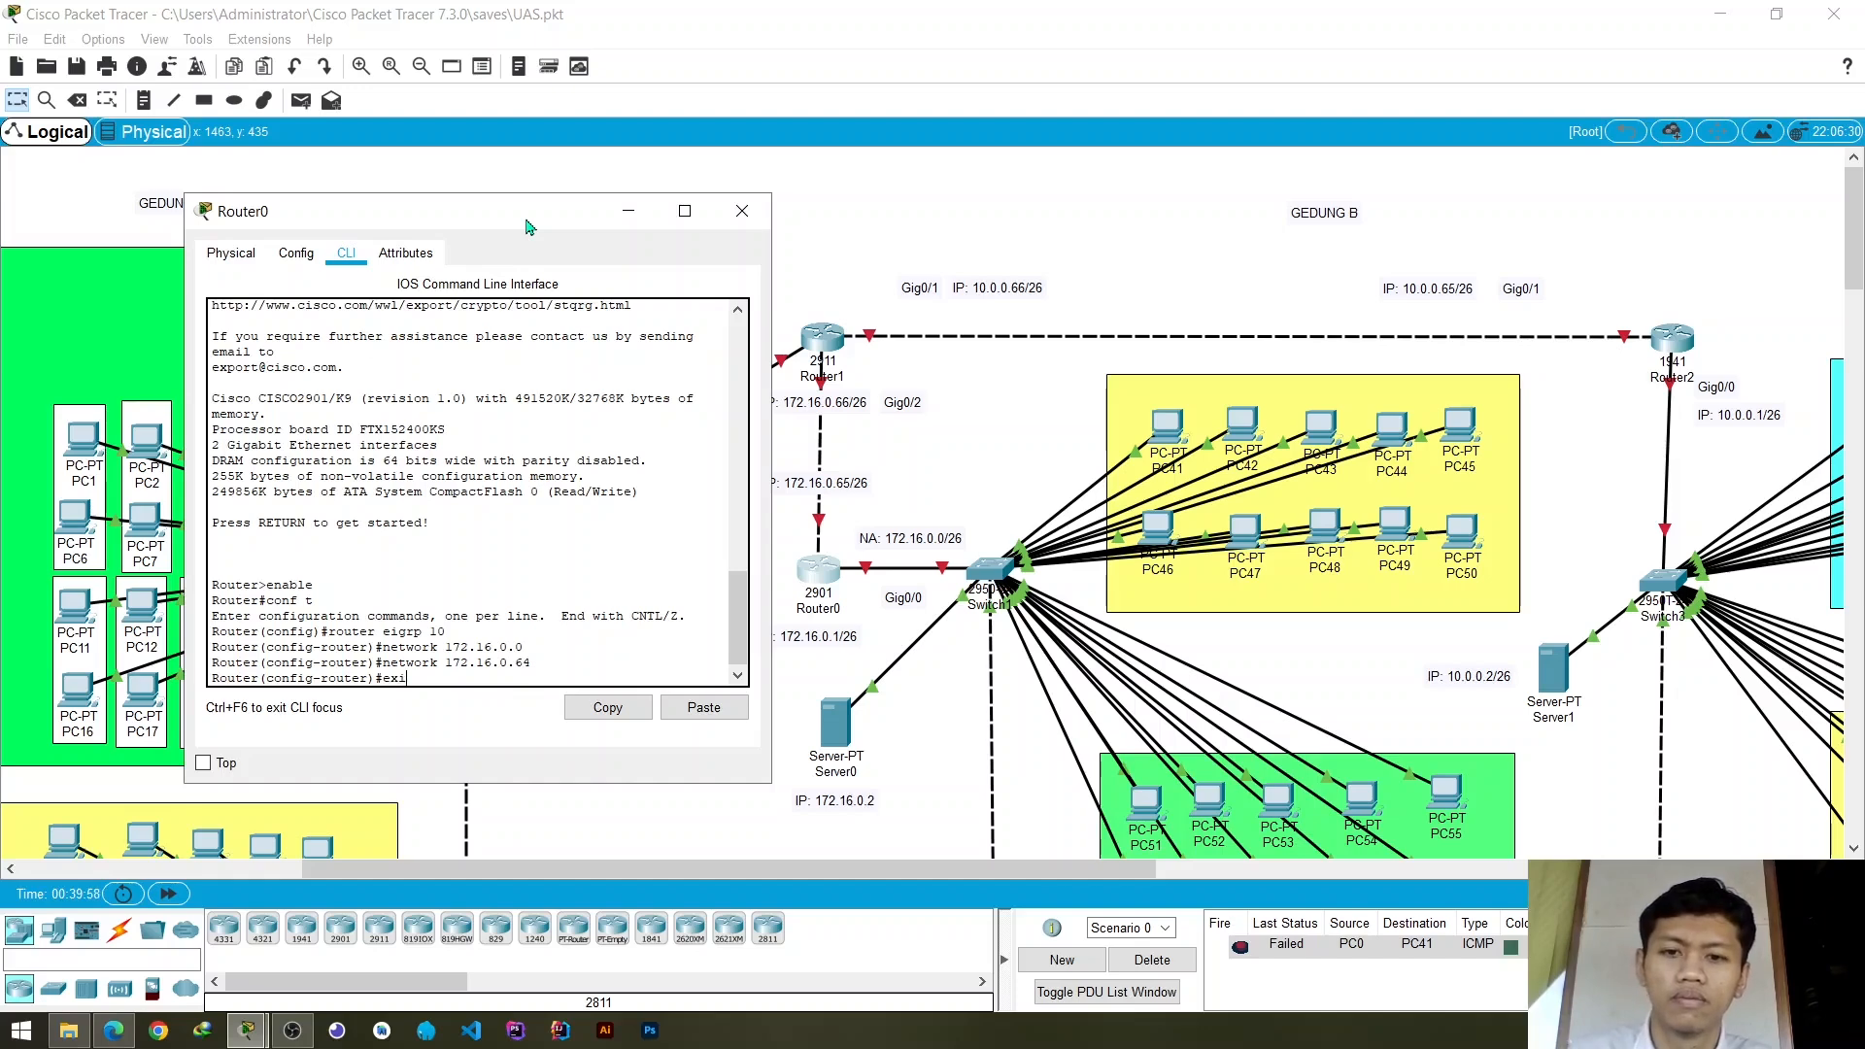
key("Return")
type("exit")
key("Return")
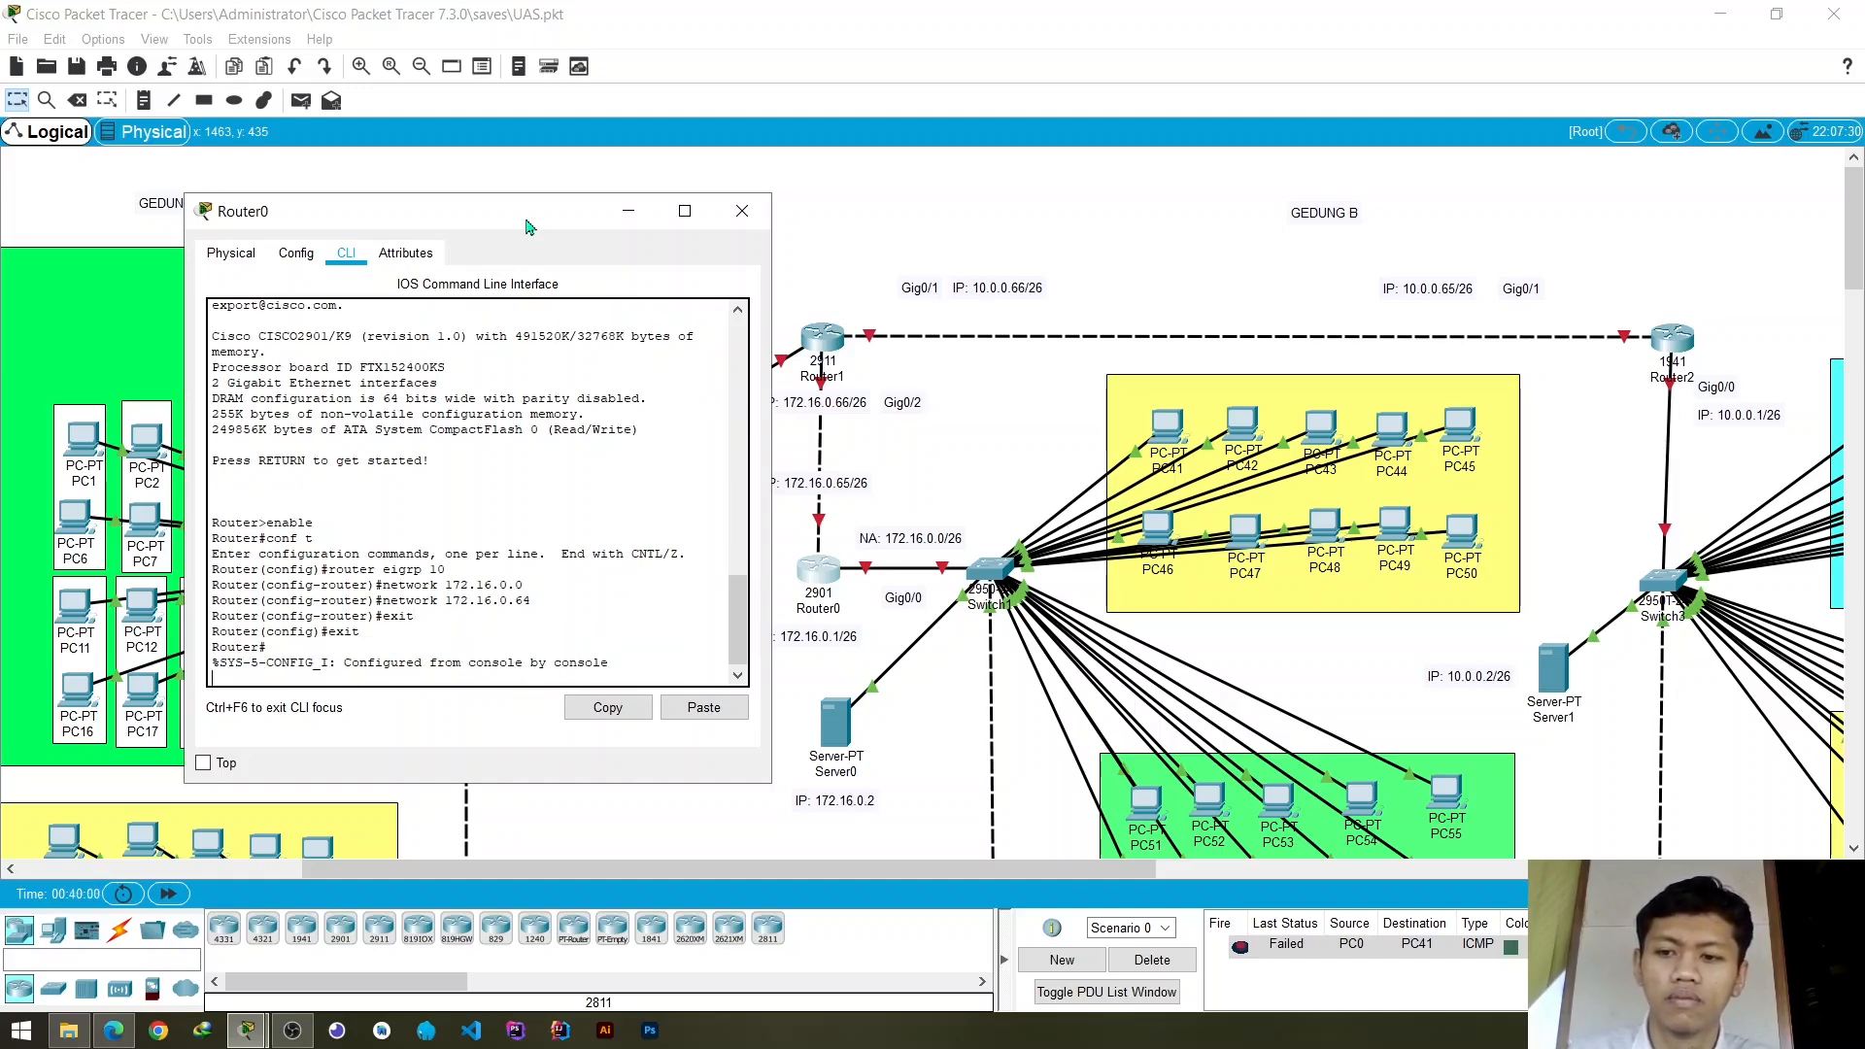
key("Return")
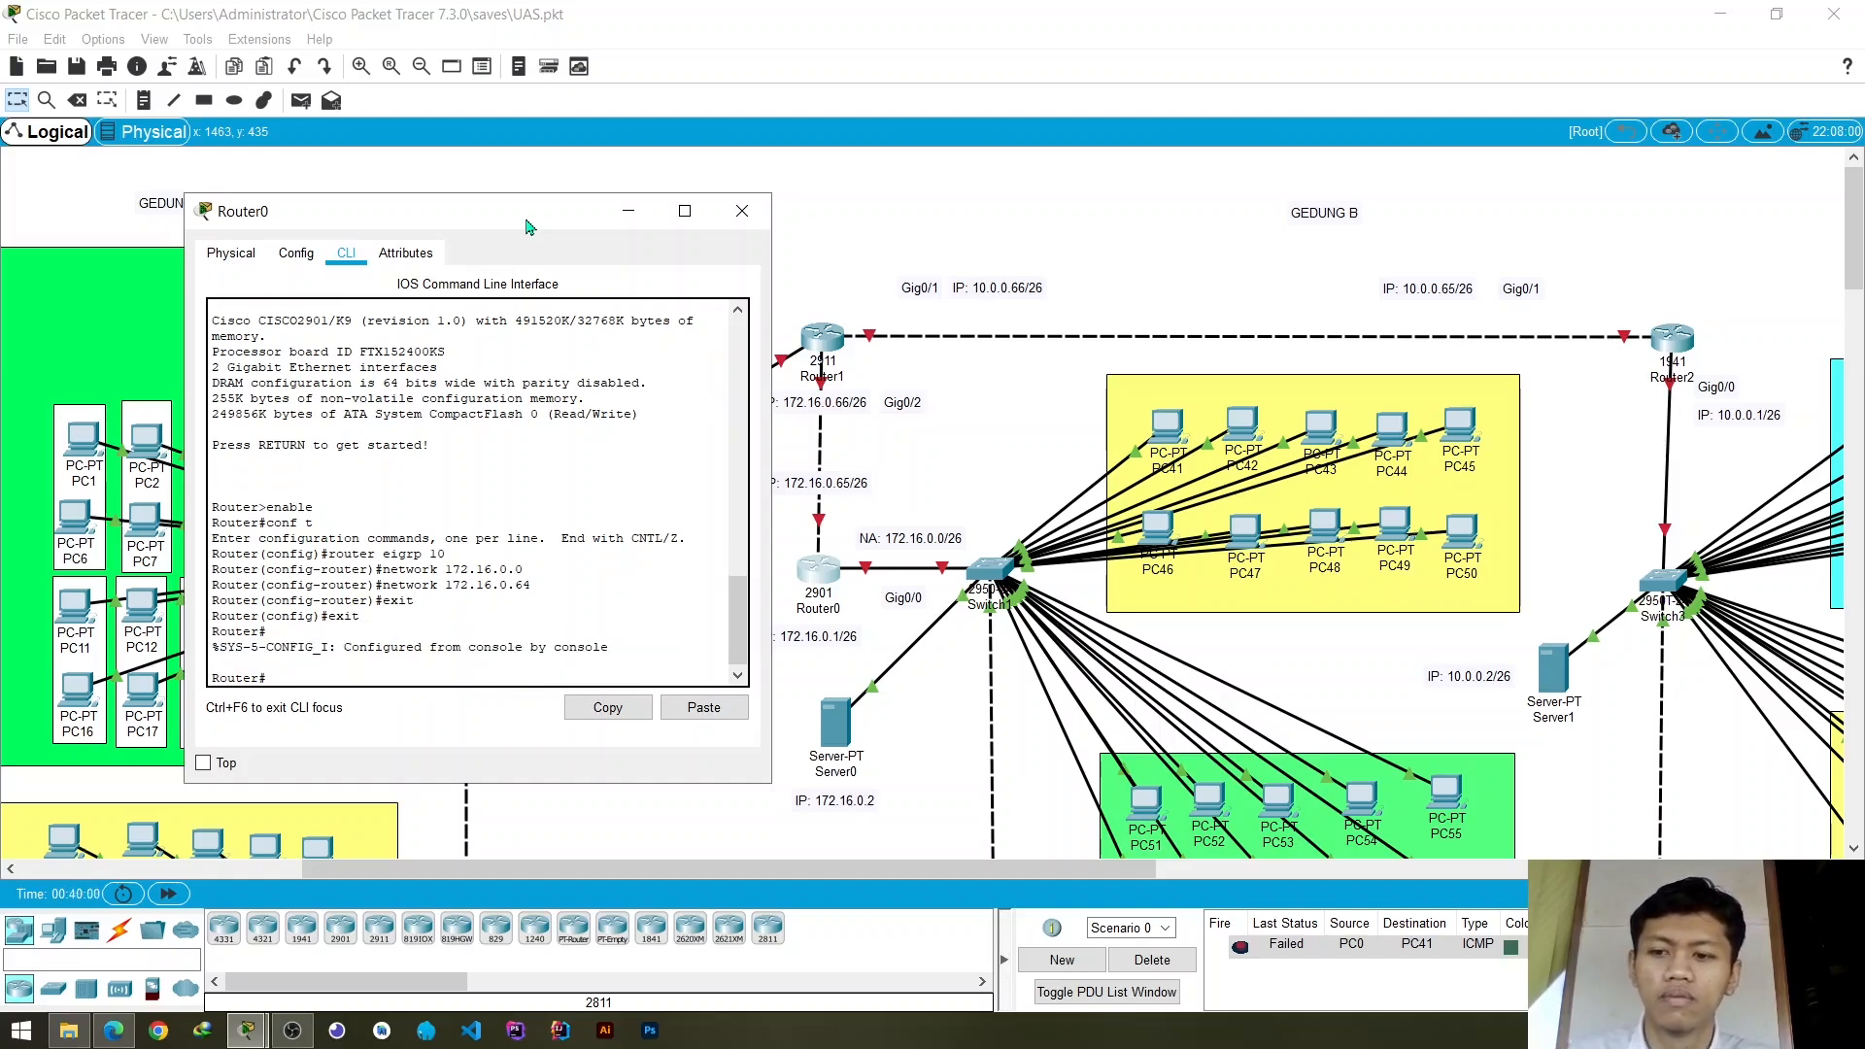
left_click(744, 211)
left_click_drag(939, 871, 1222, 877)
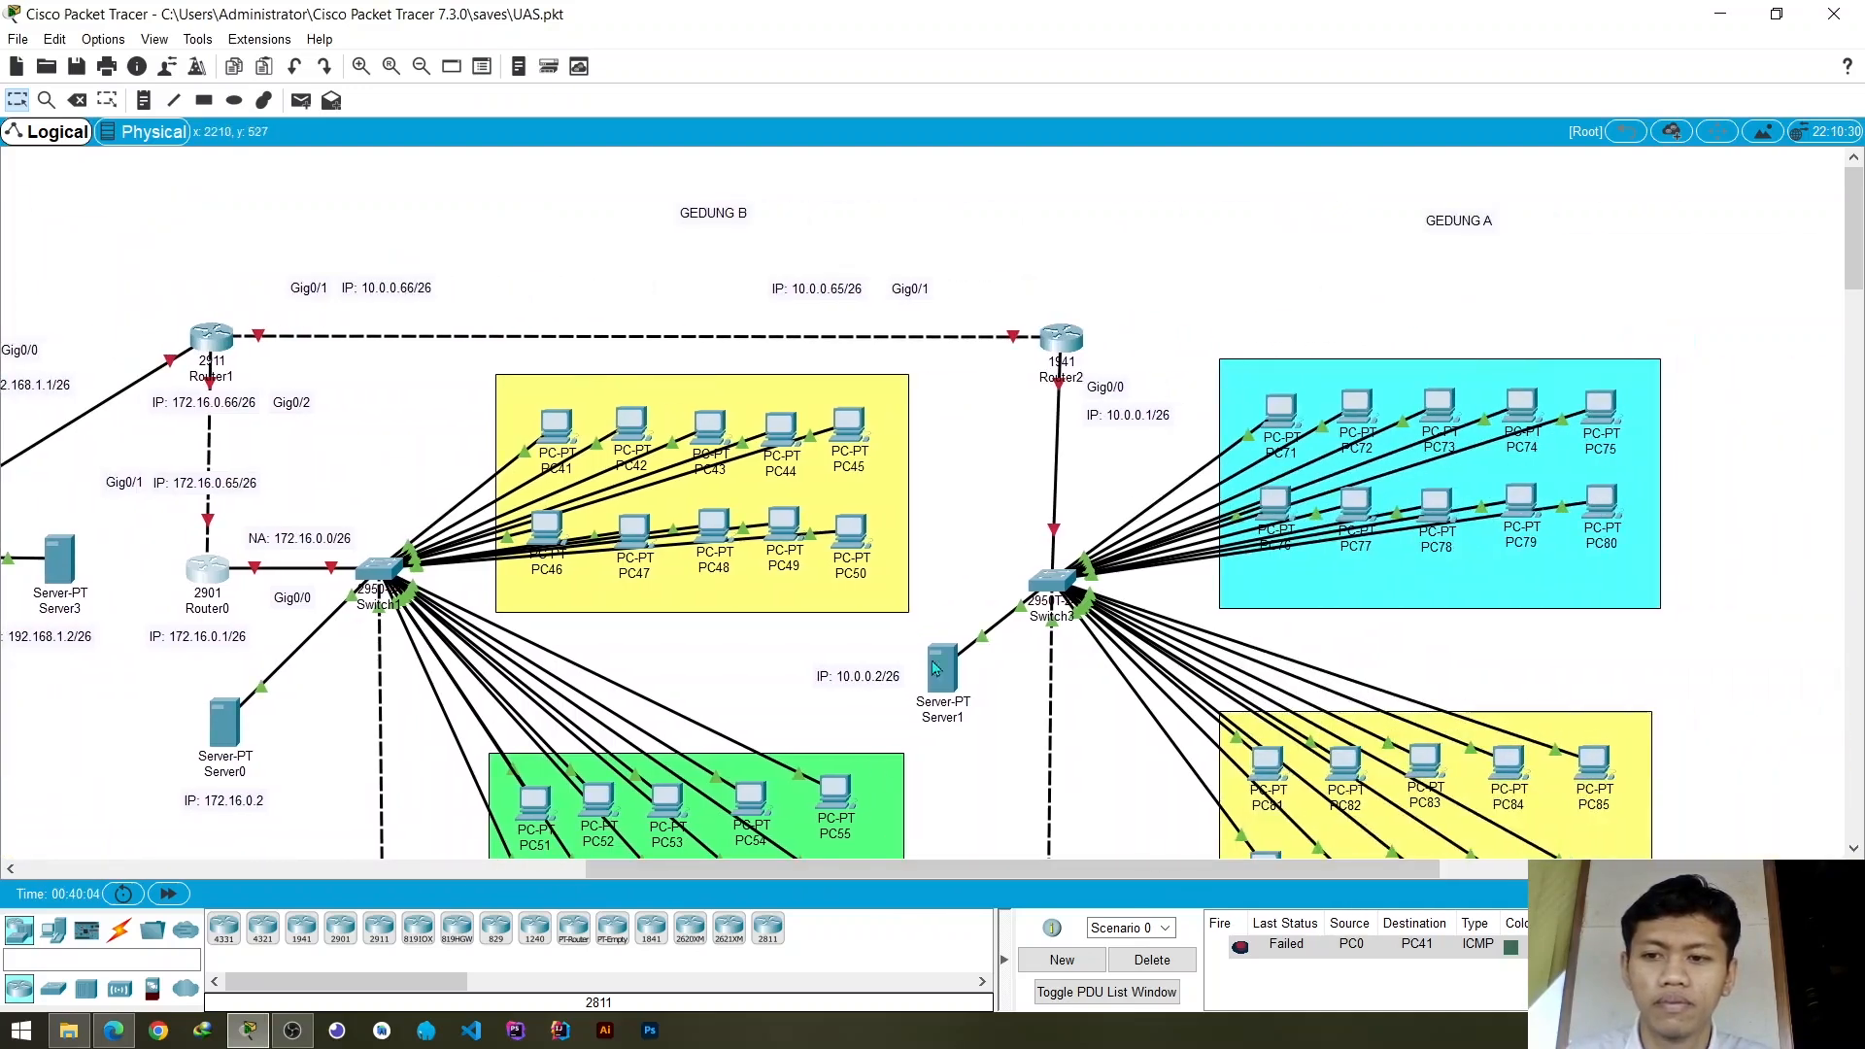
left_click(1067, 342)
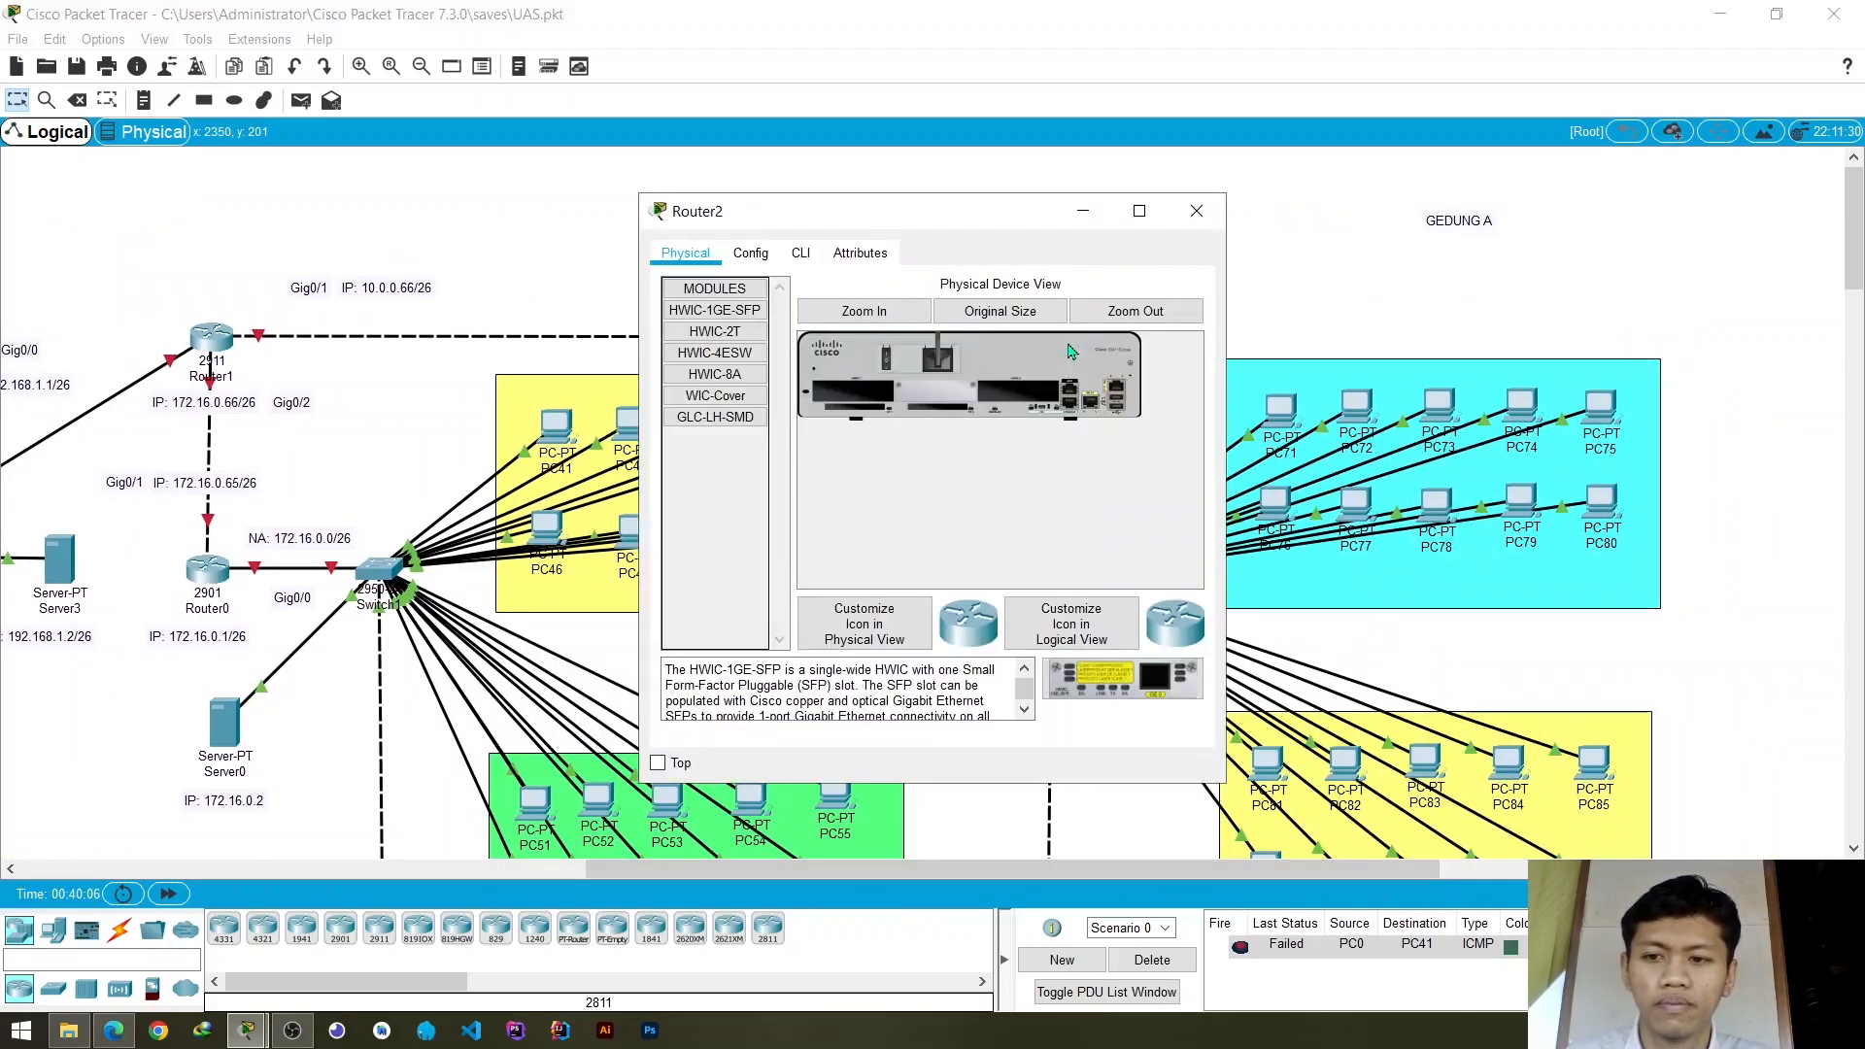
left_click(1197, 211)
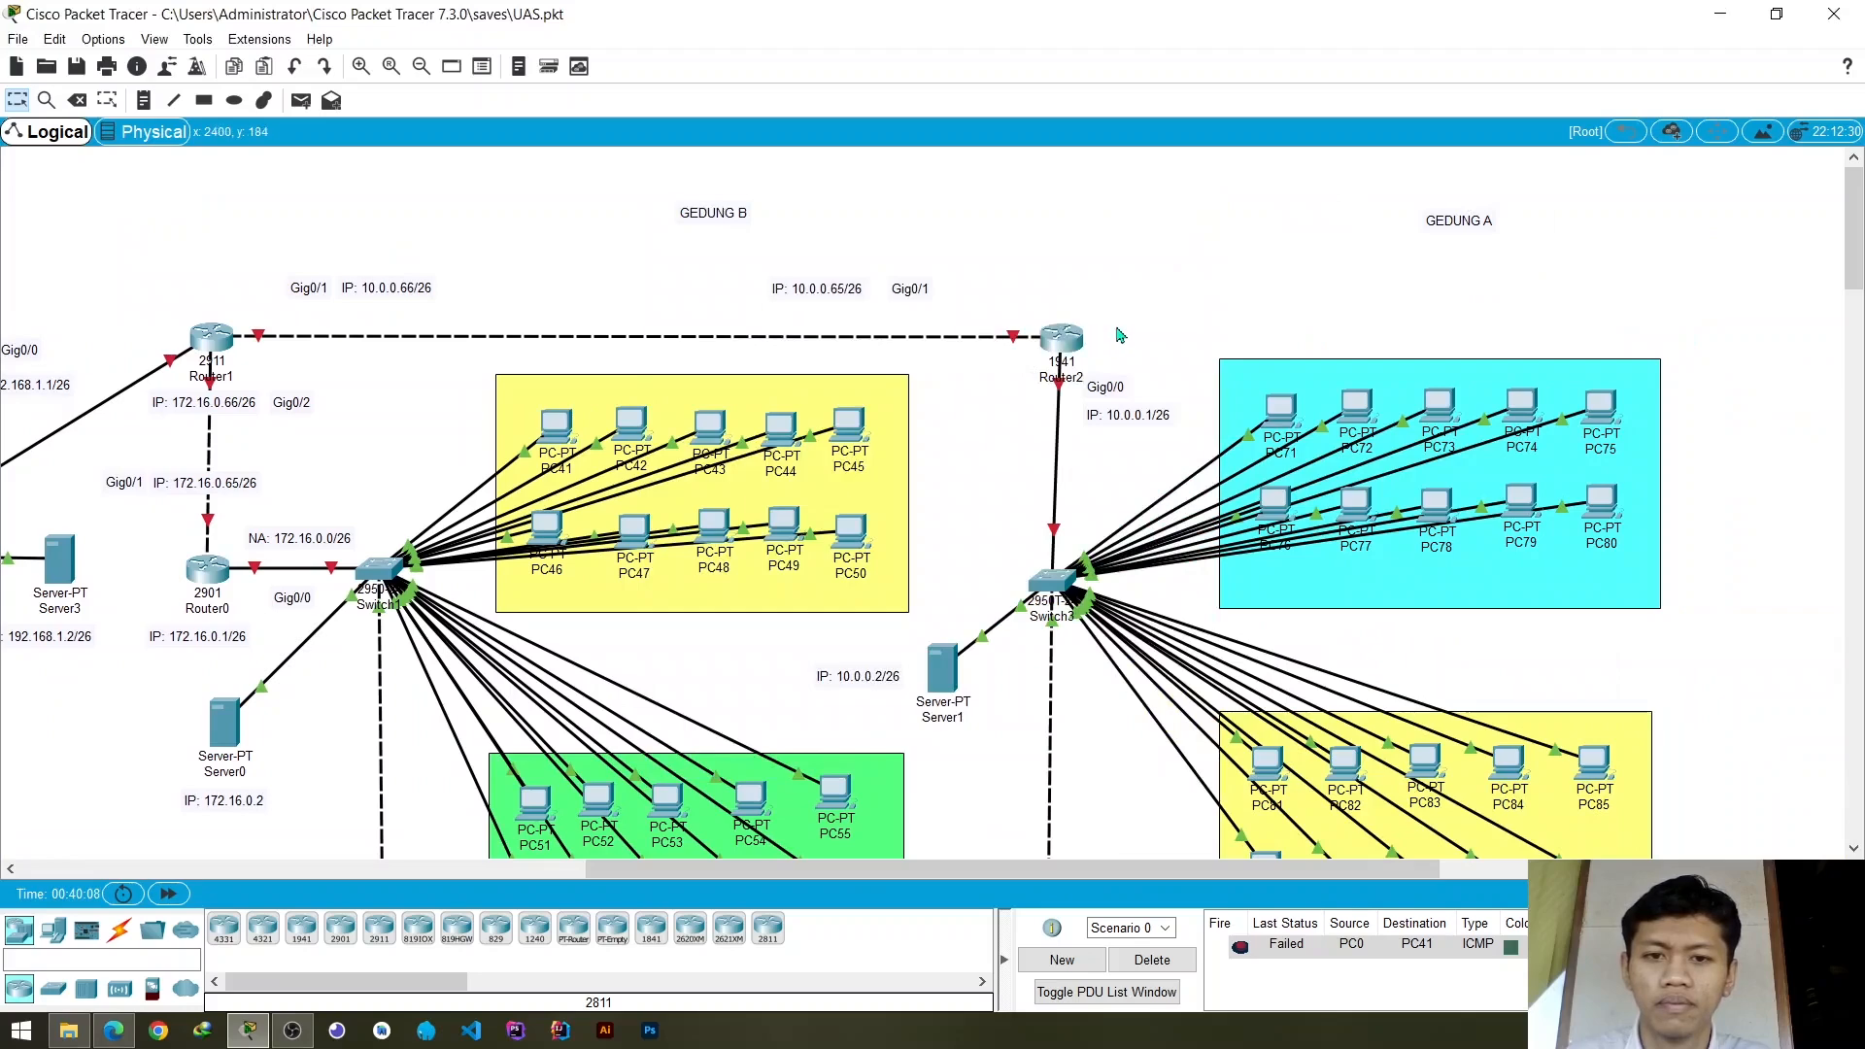
left_click(1066, 342)
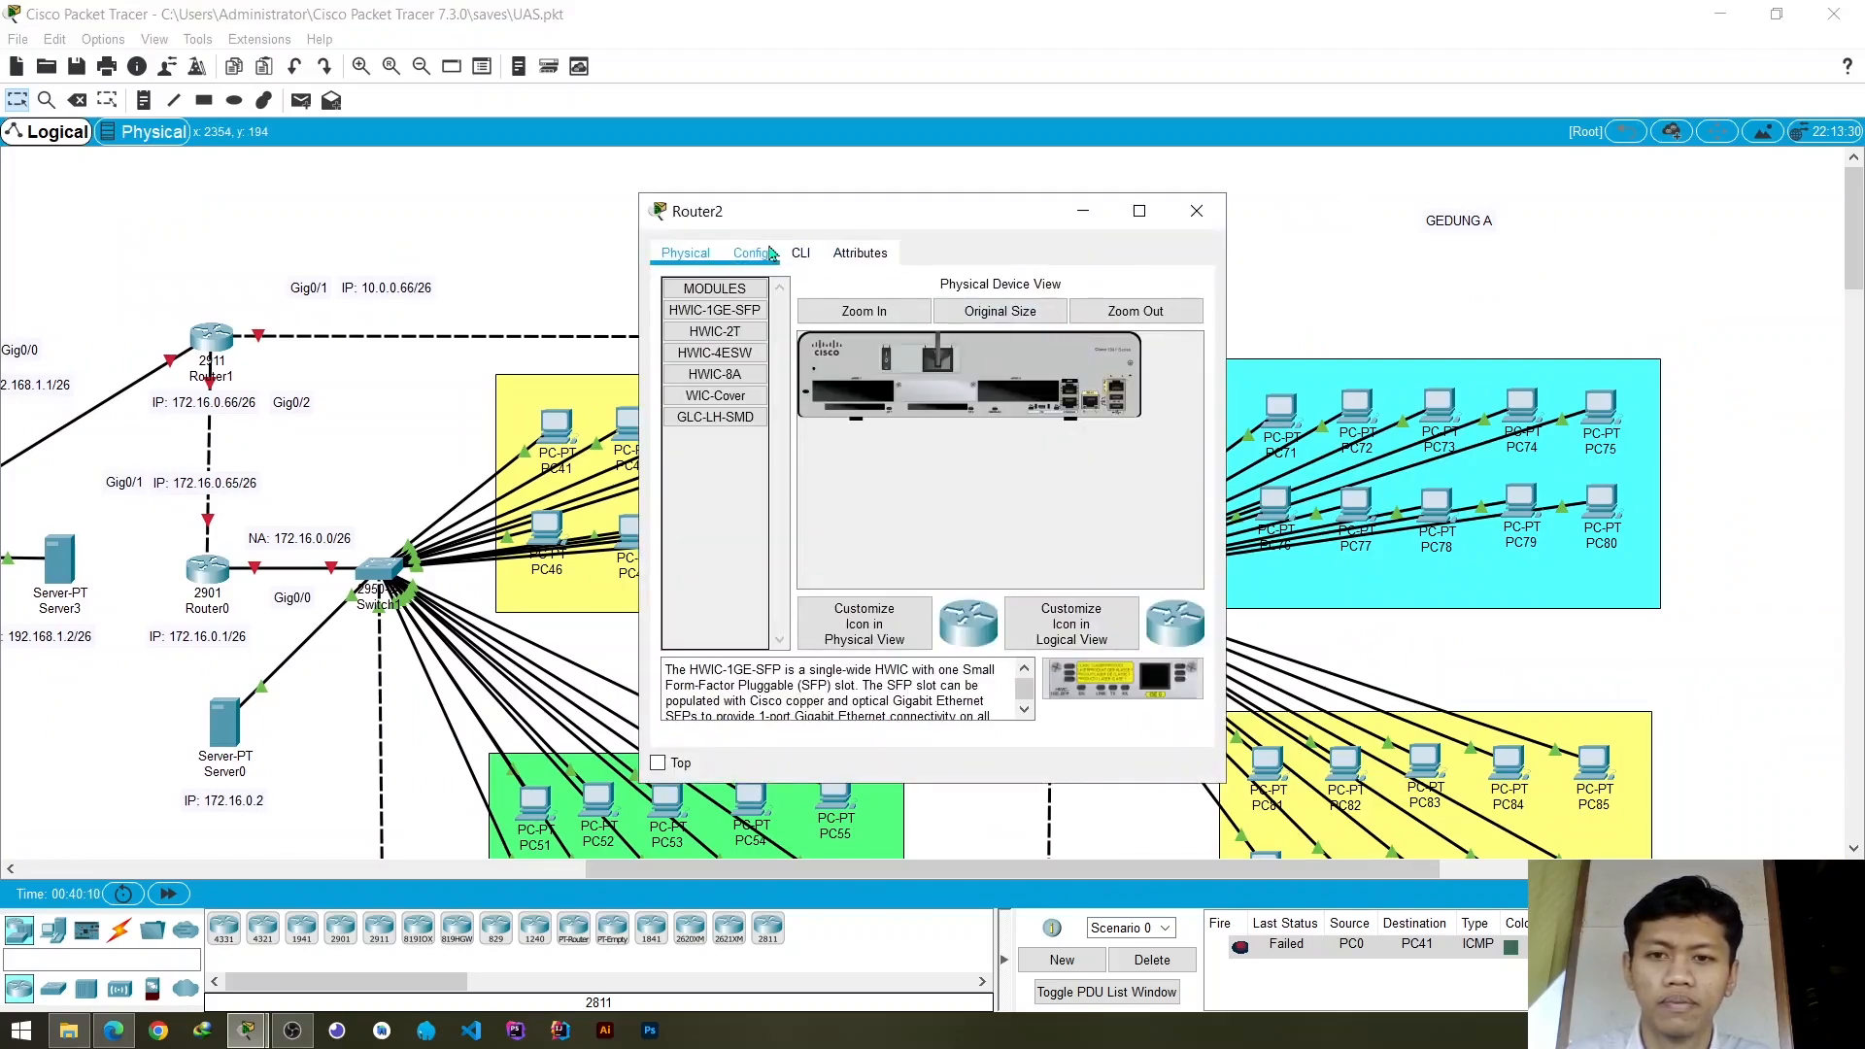
left_click(800, 253)
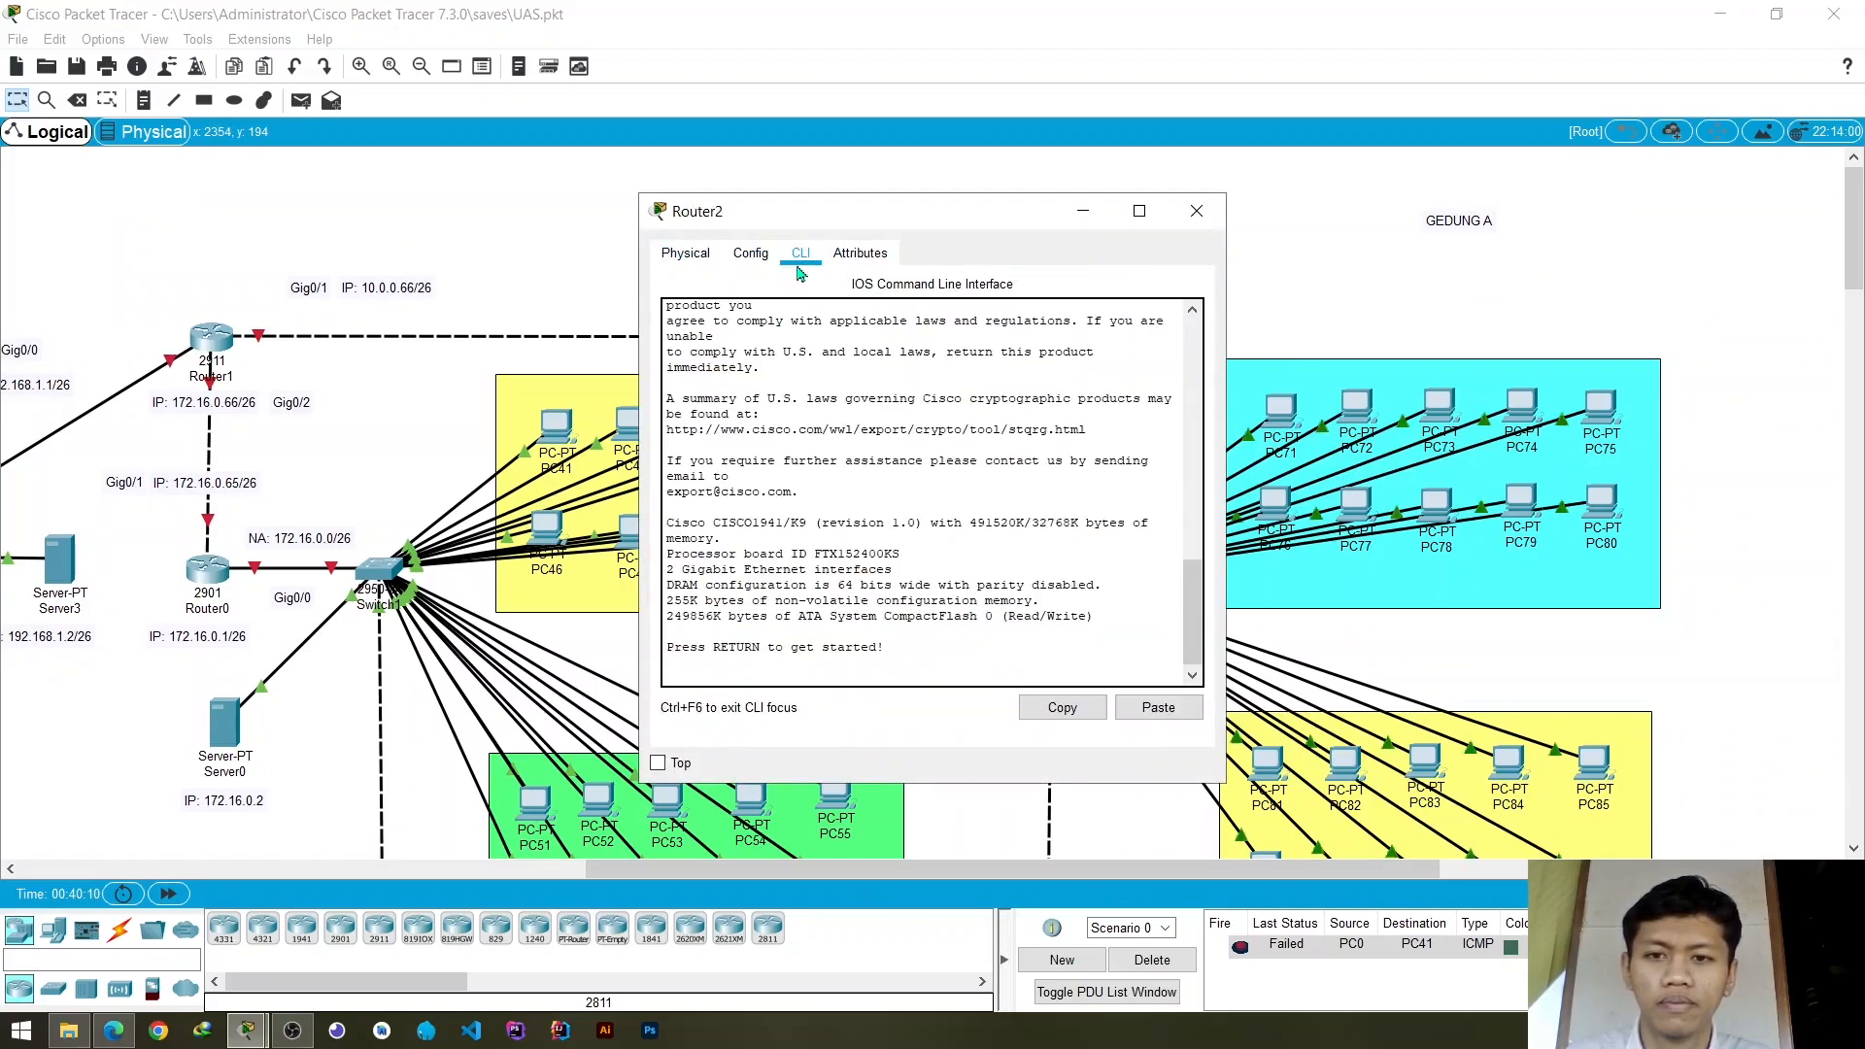
left_click(1196, 211)
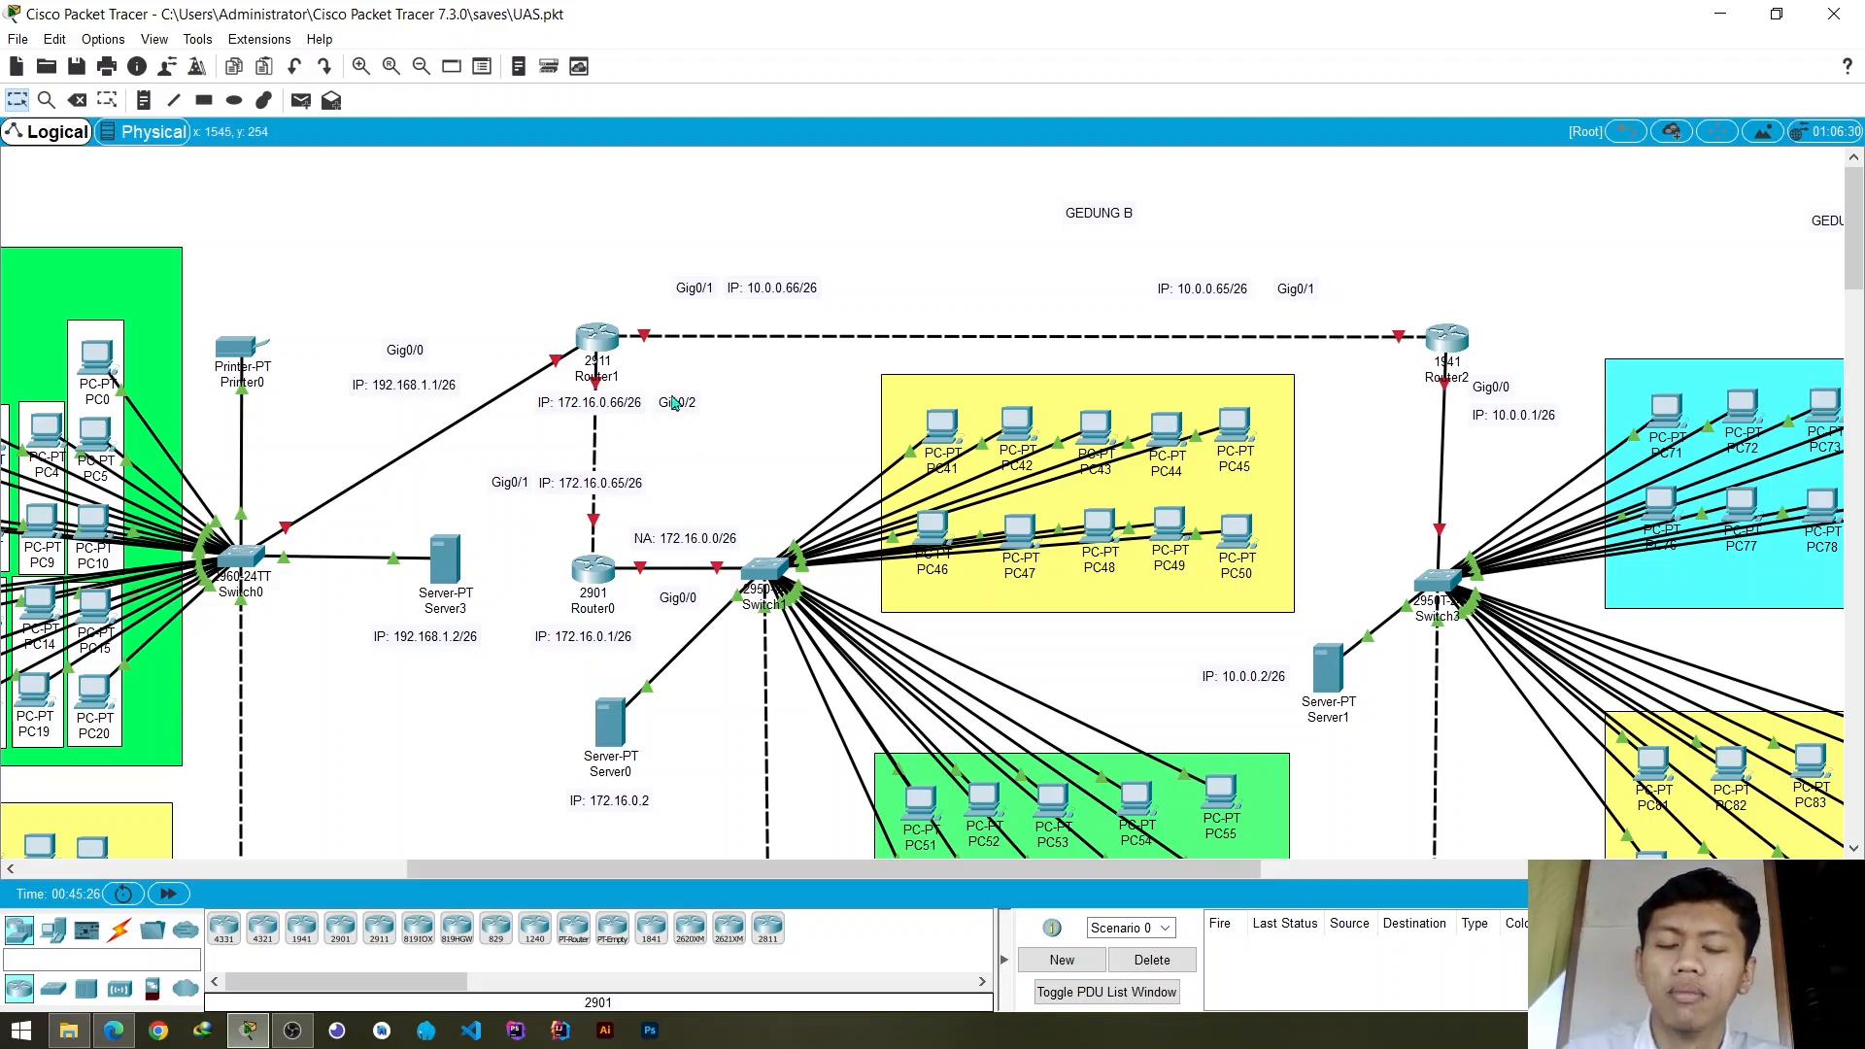
- Assign the IP address 192.168.1.1 to Router1's GigabitEthernet0/0 interface
left_click(609, 336)
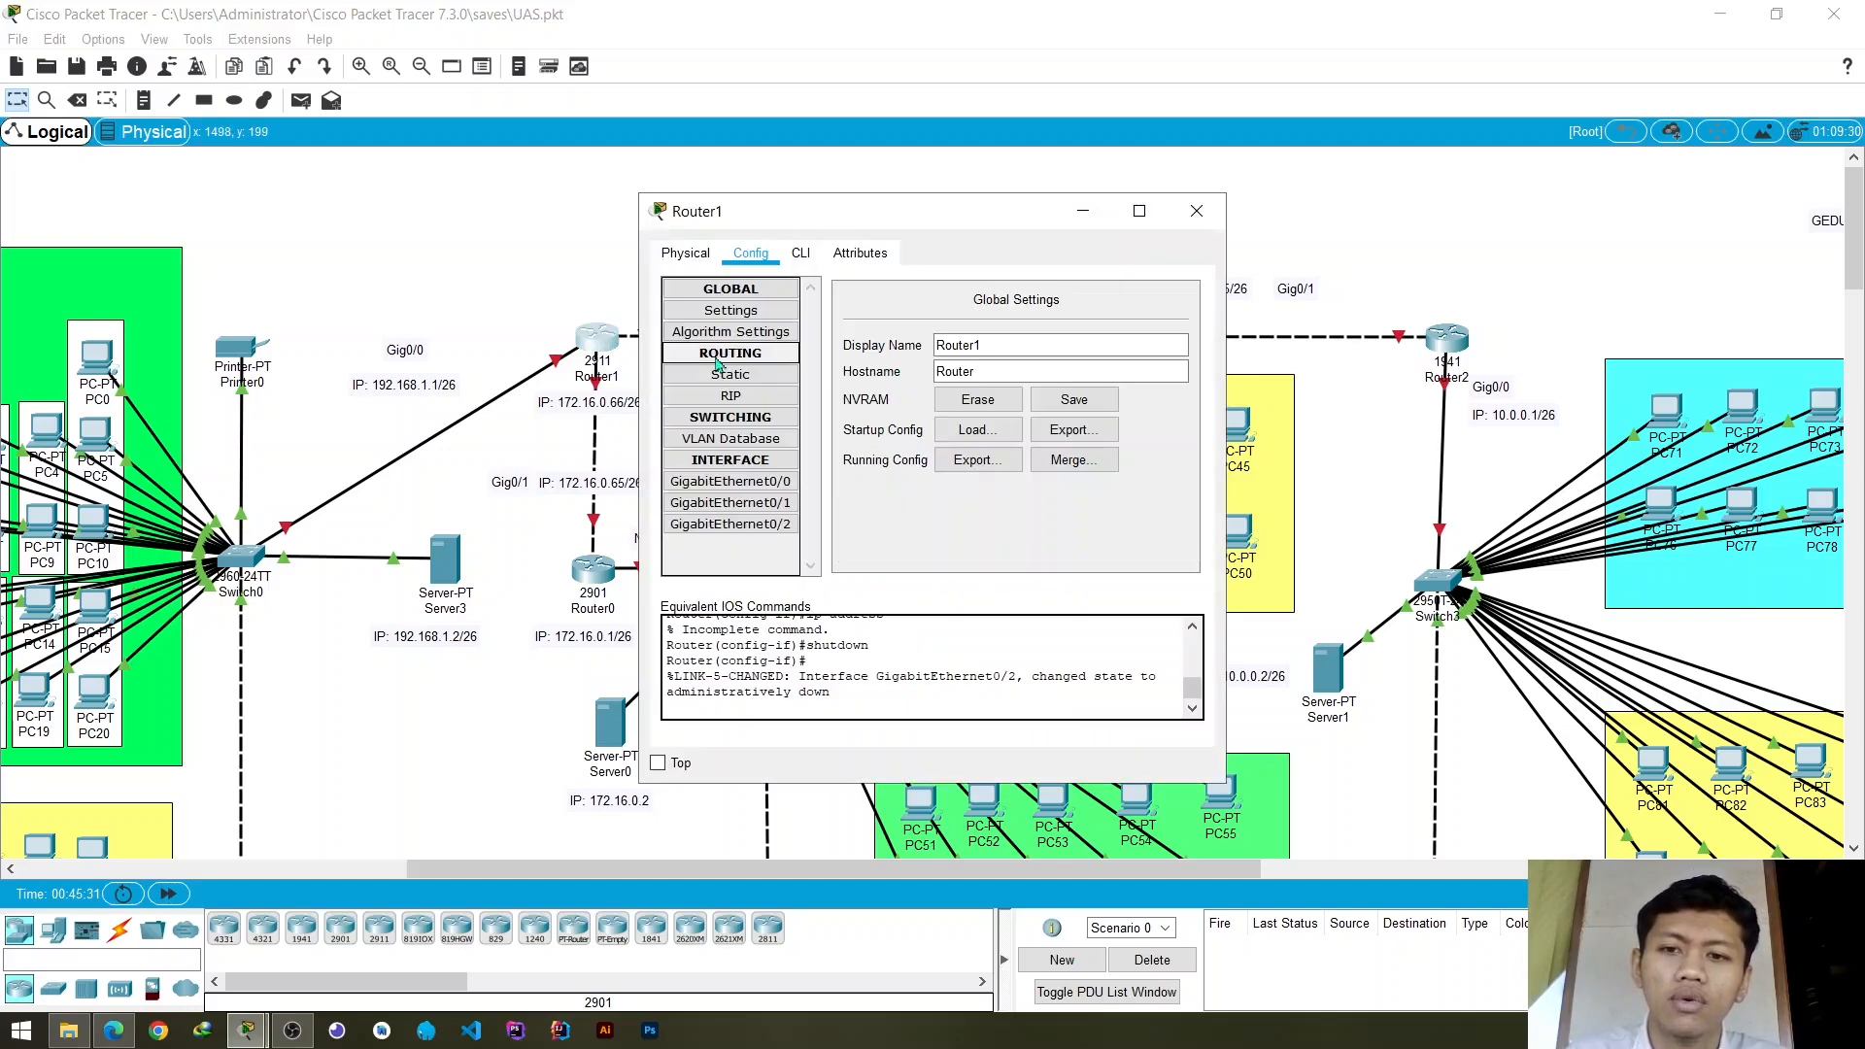
left_click(755, 482)
left_click(1072, 420)
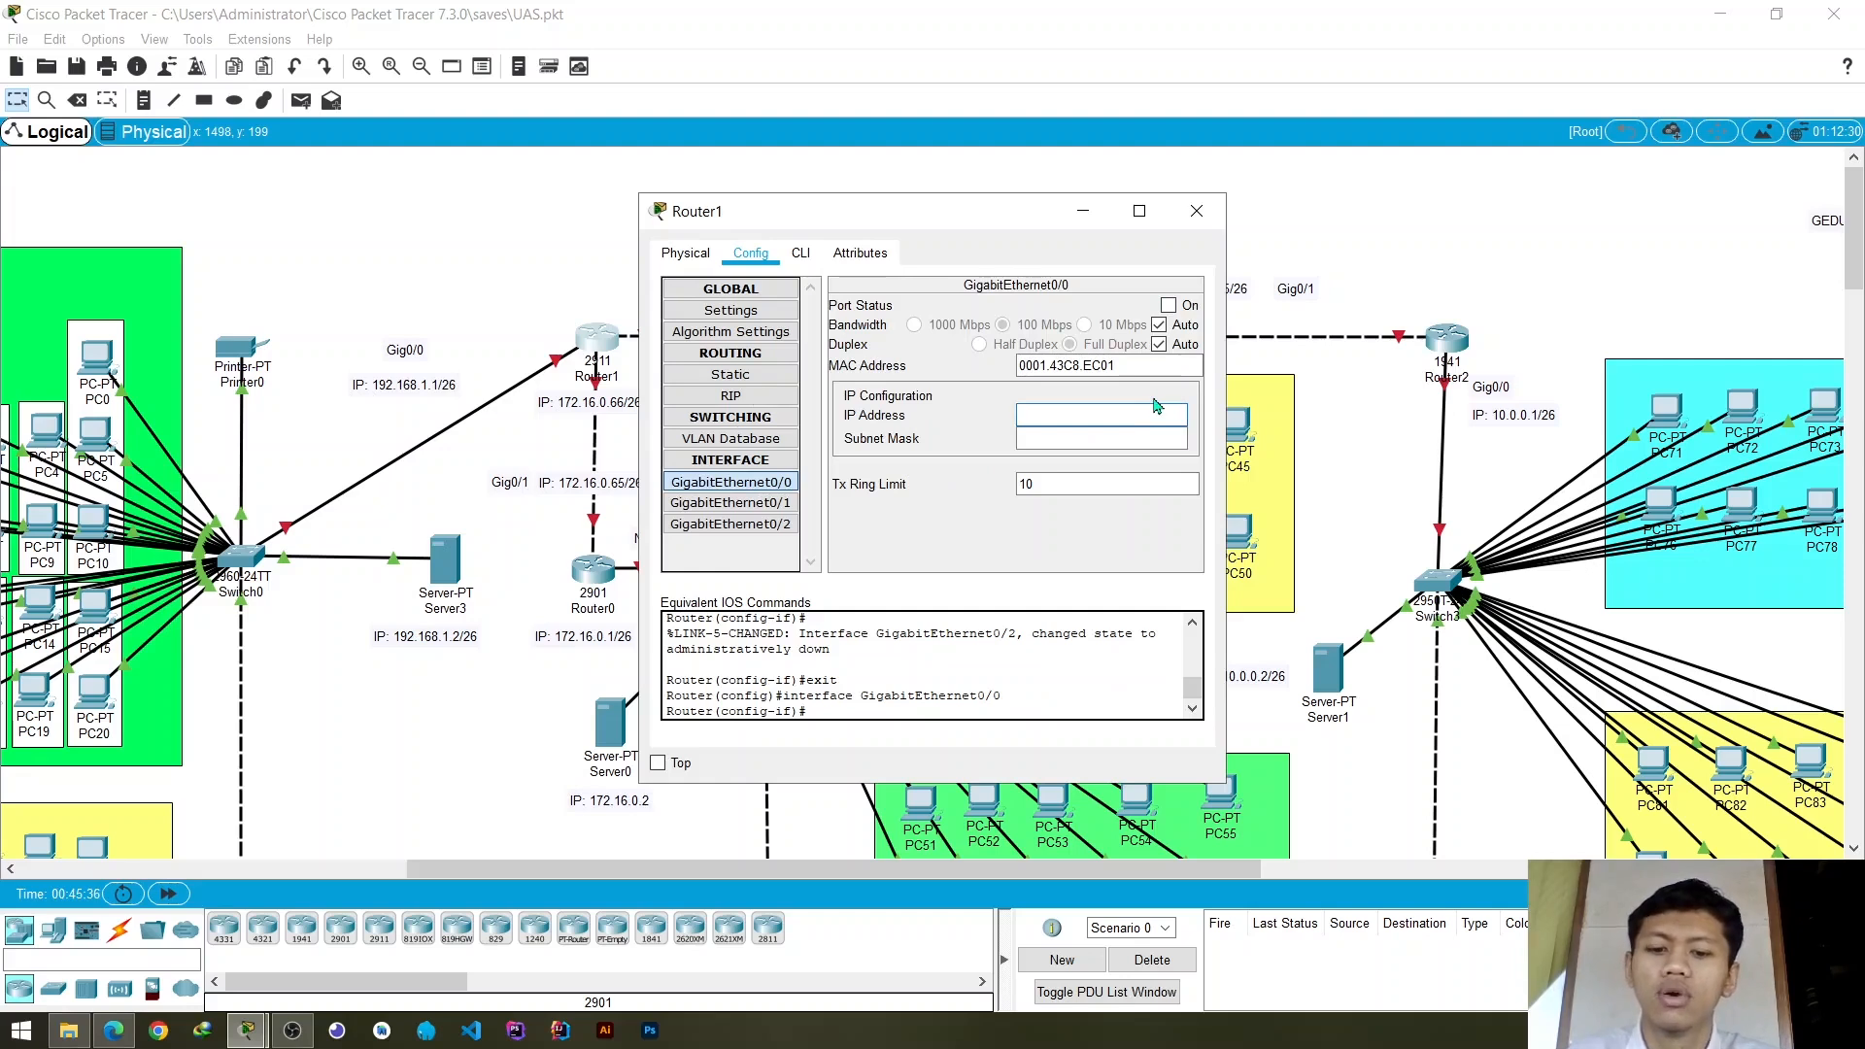
type("192.1")
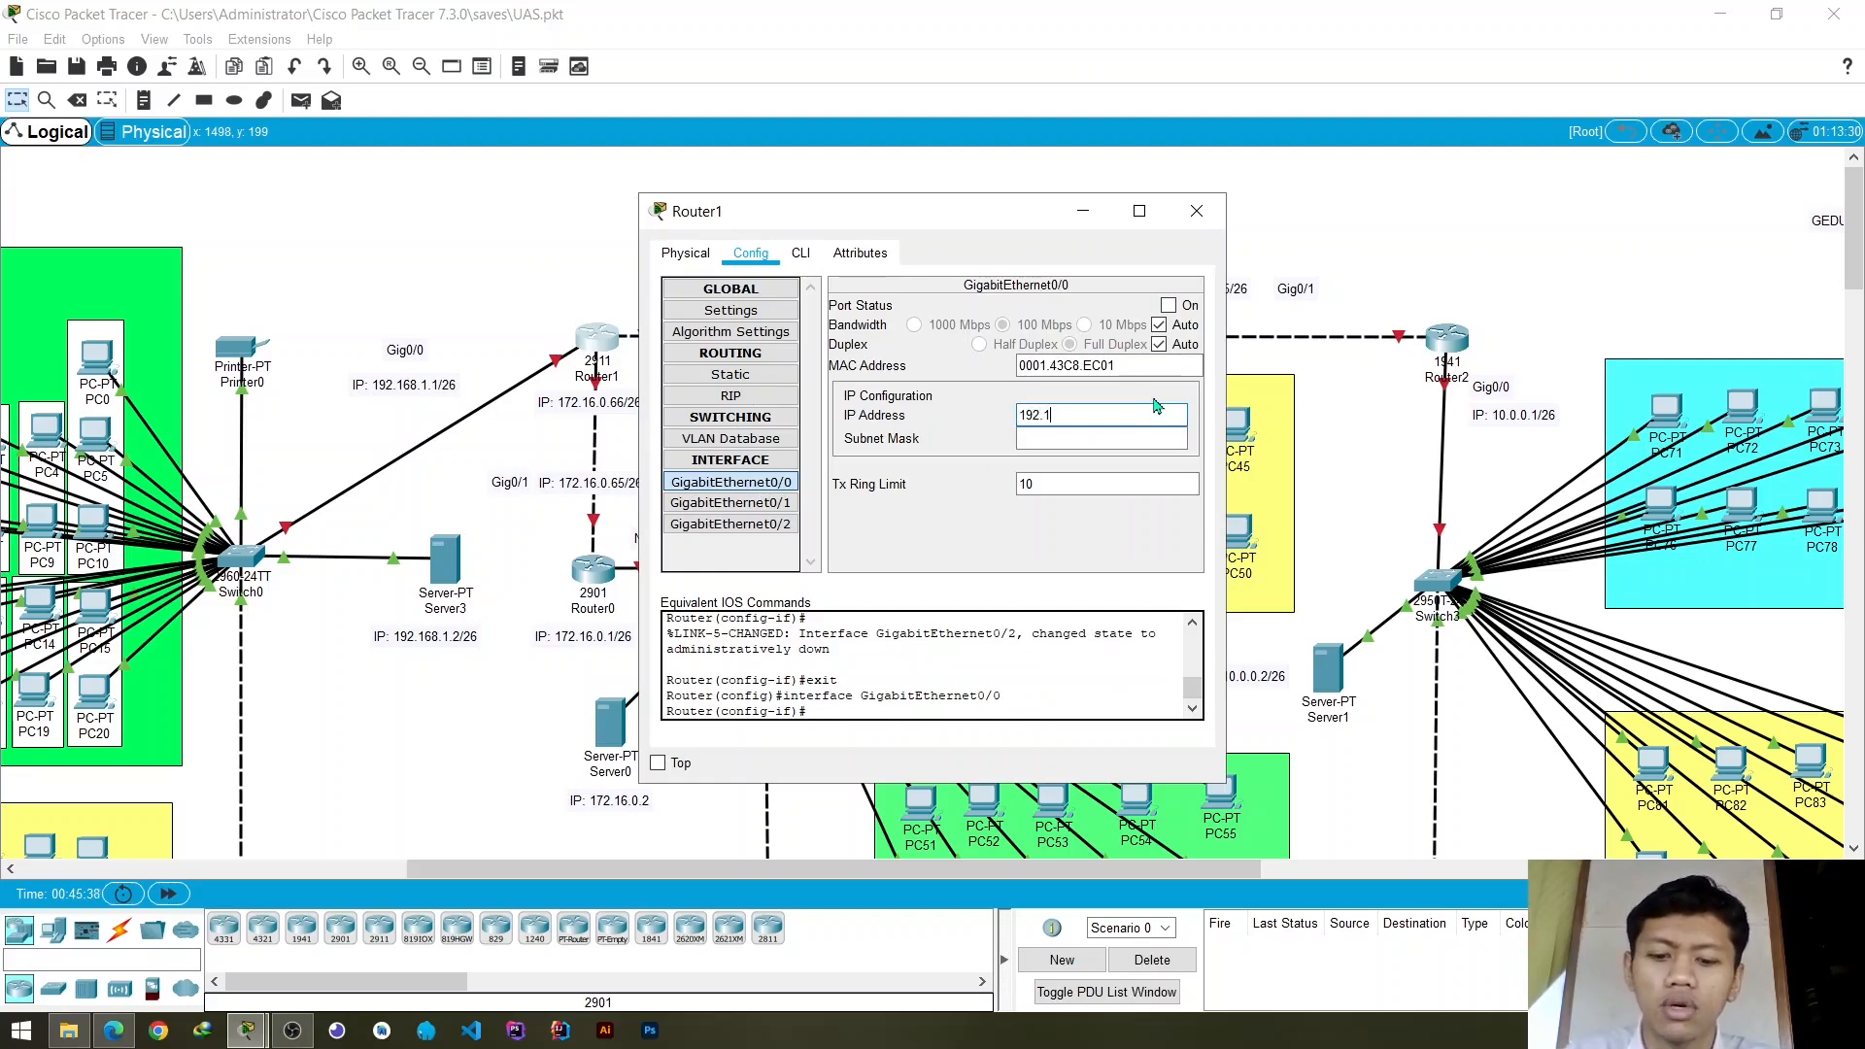
type("68.1.1")
key("Tab")
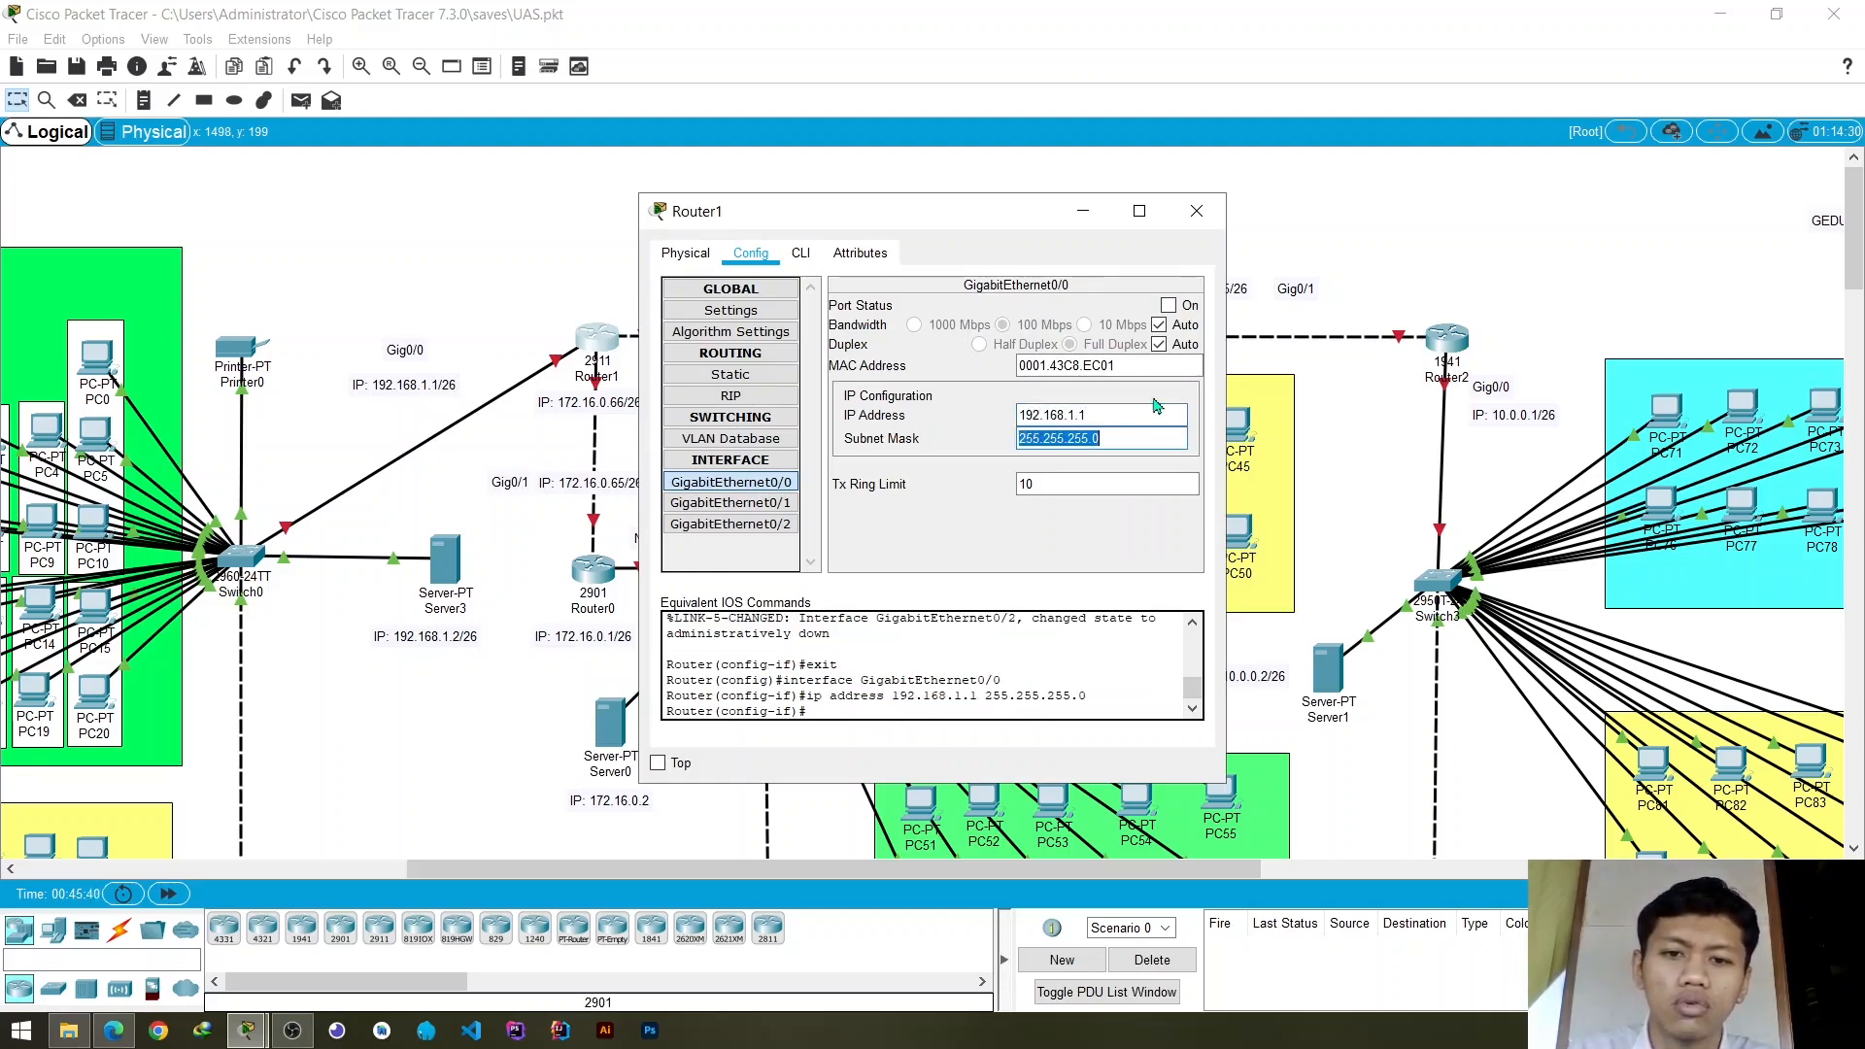
- Set the subnet mask of Router1's GigabitEthernet0/0 to 255.255.255.192 and turn the port on
key("End")
key("BackSpace")
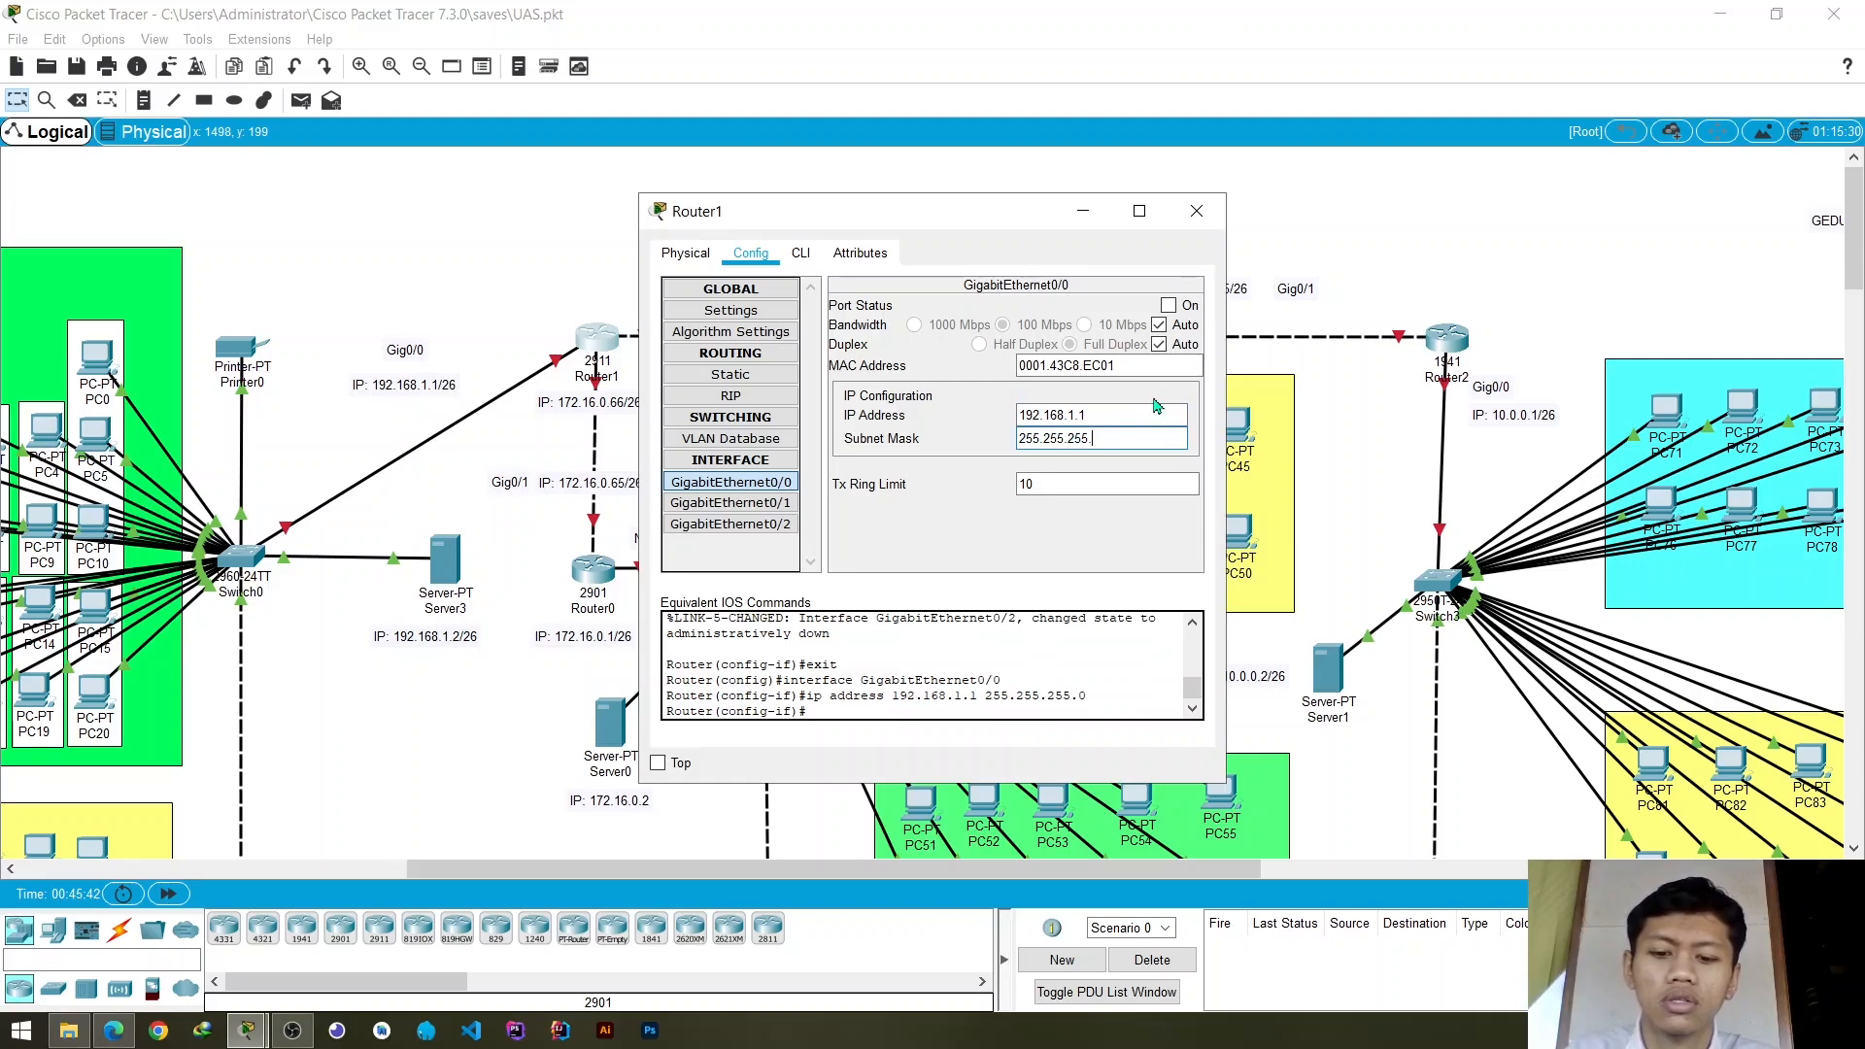
type("192")
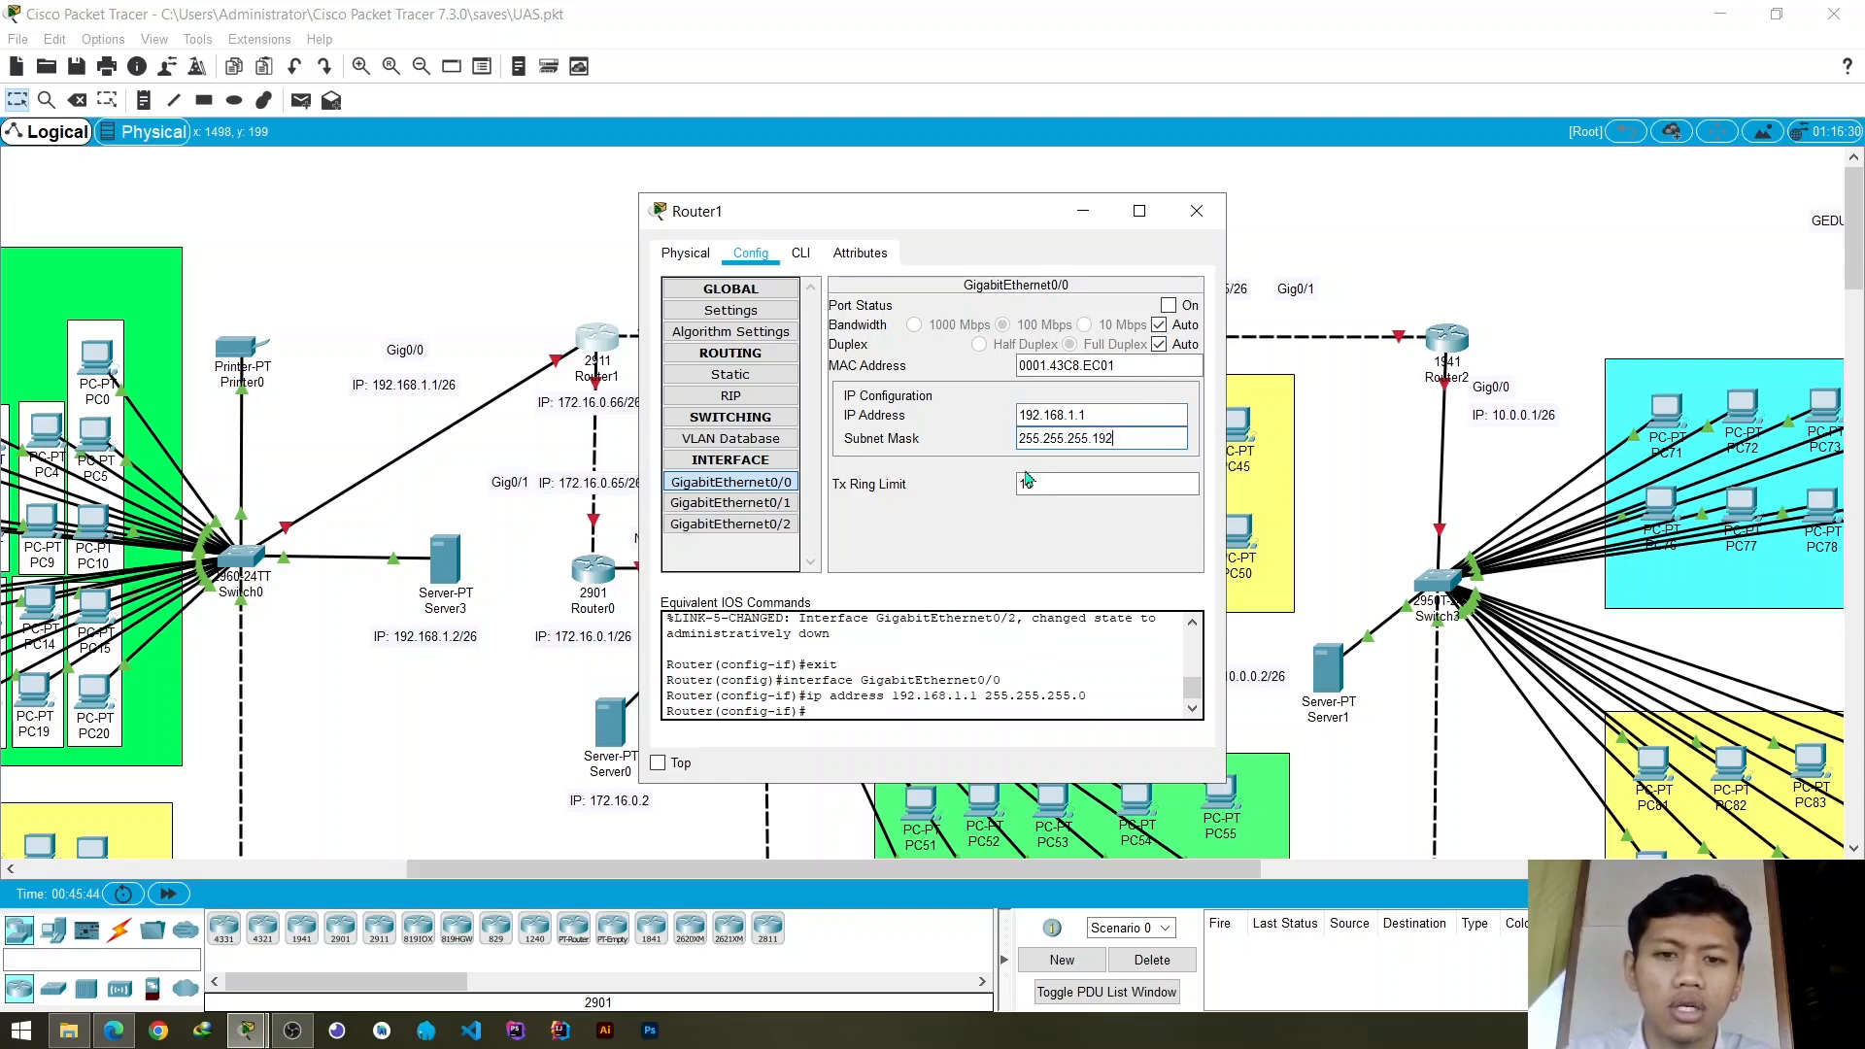
left_click(1169, 305)
- Open Router1's GigabitEthernet0/1 settings for IP address entry, with the device window moved clear of that interface's address label in the topology
left_click(739, 502)
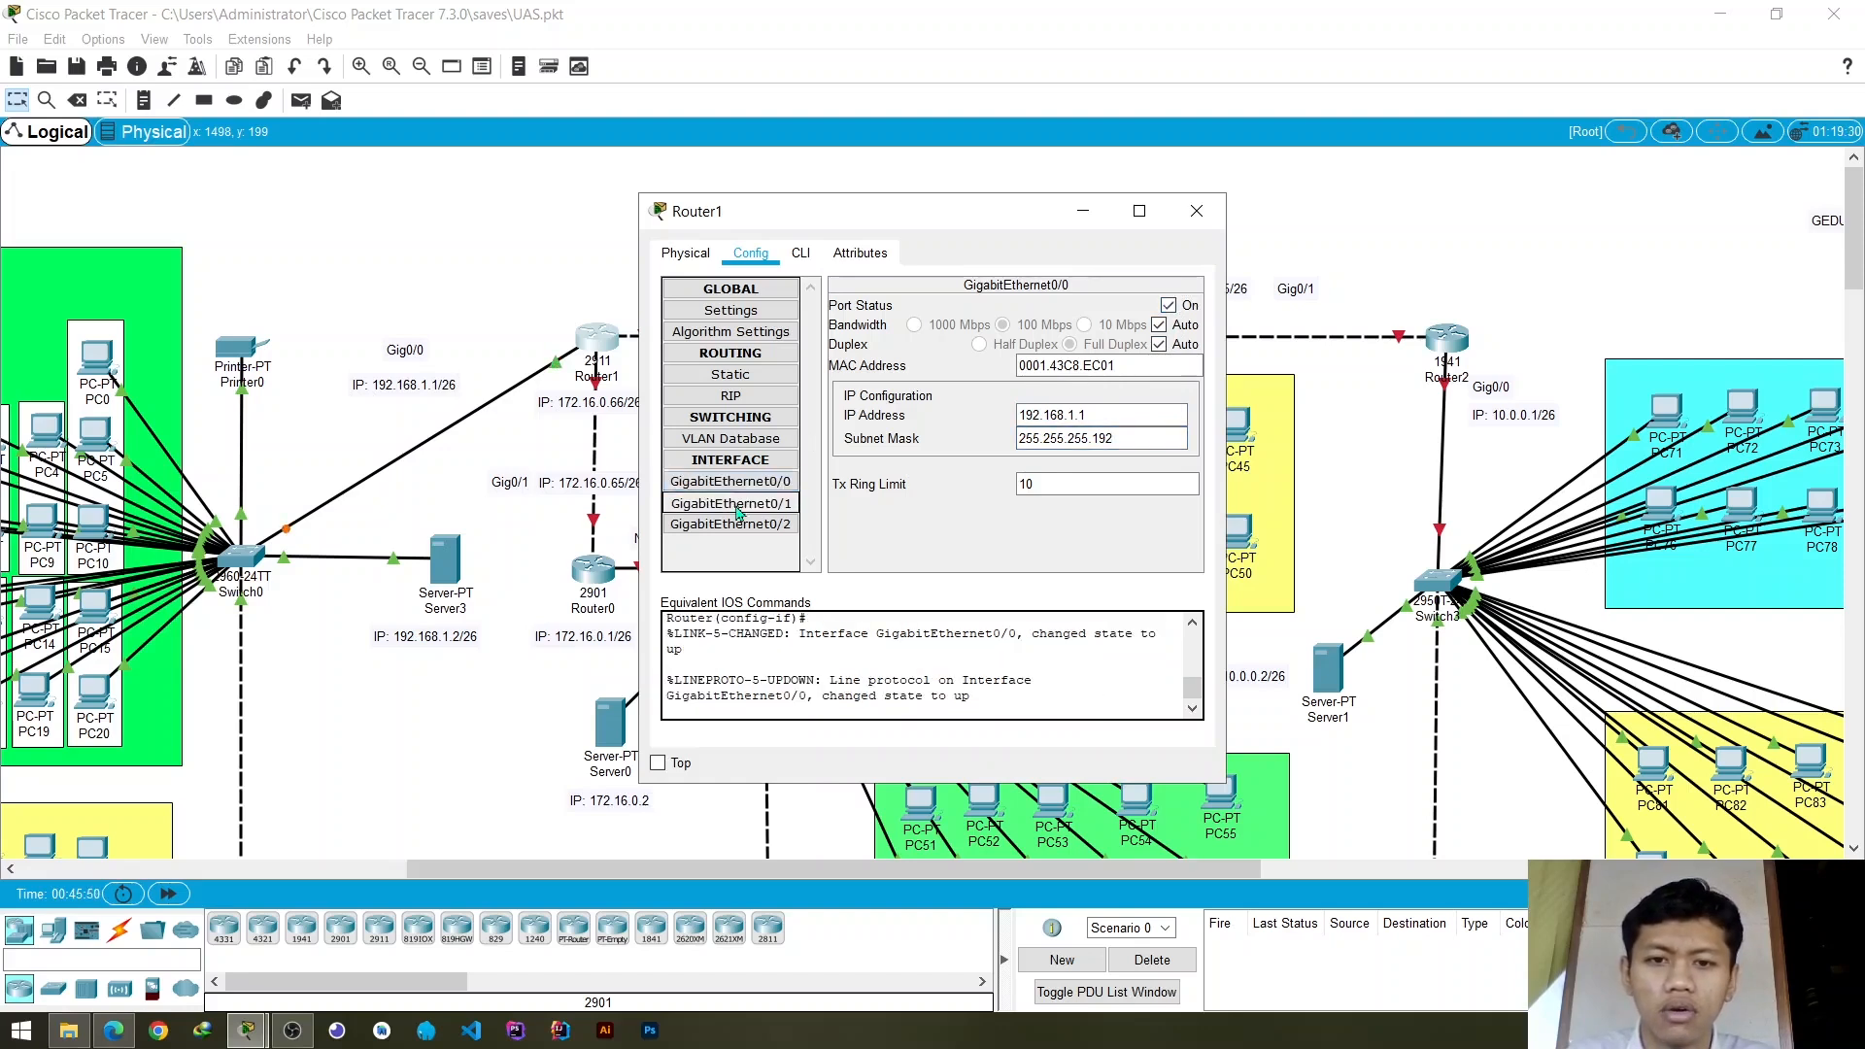
left_click(748, 486)
left_click(743, 502)
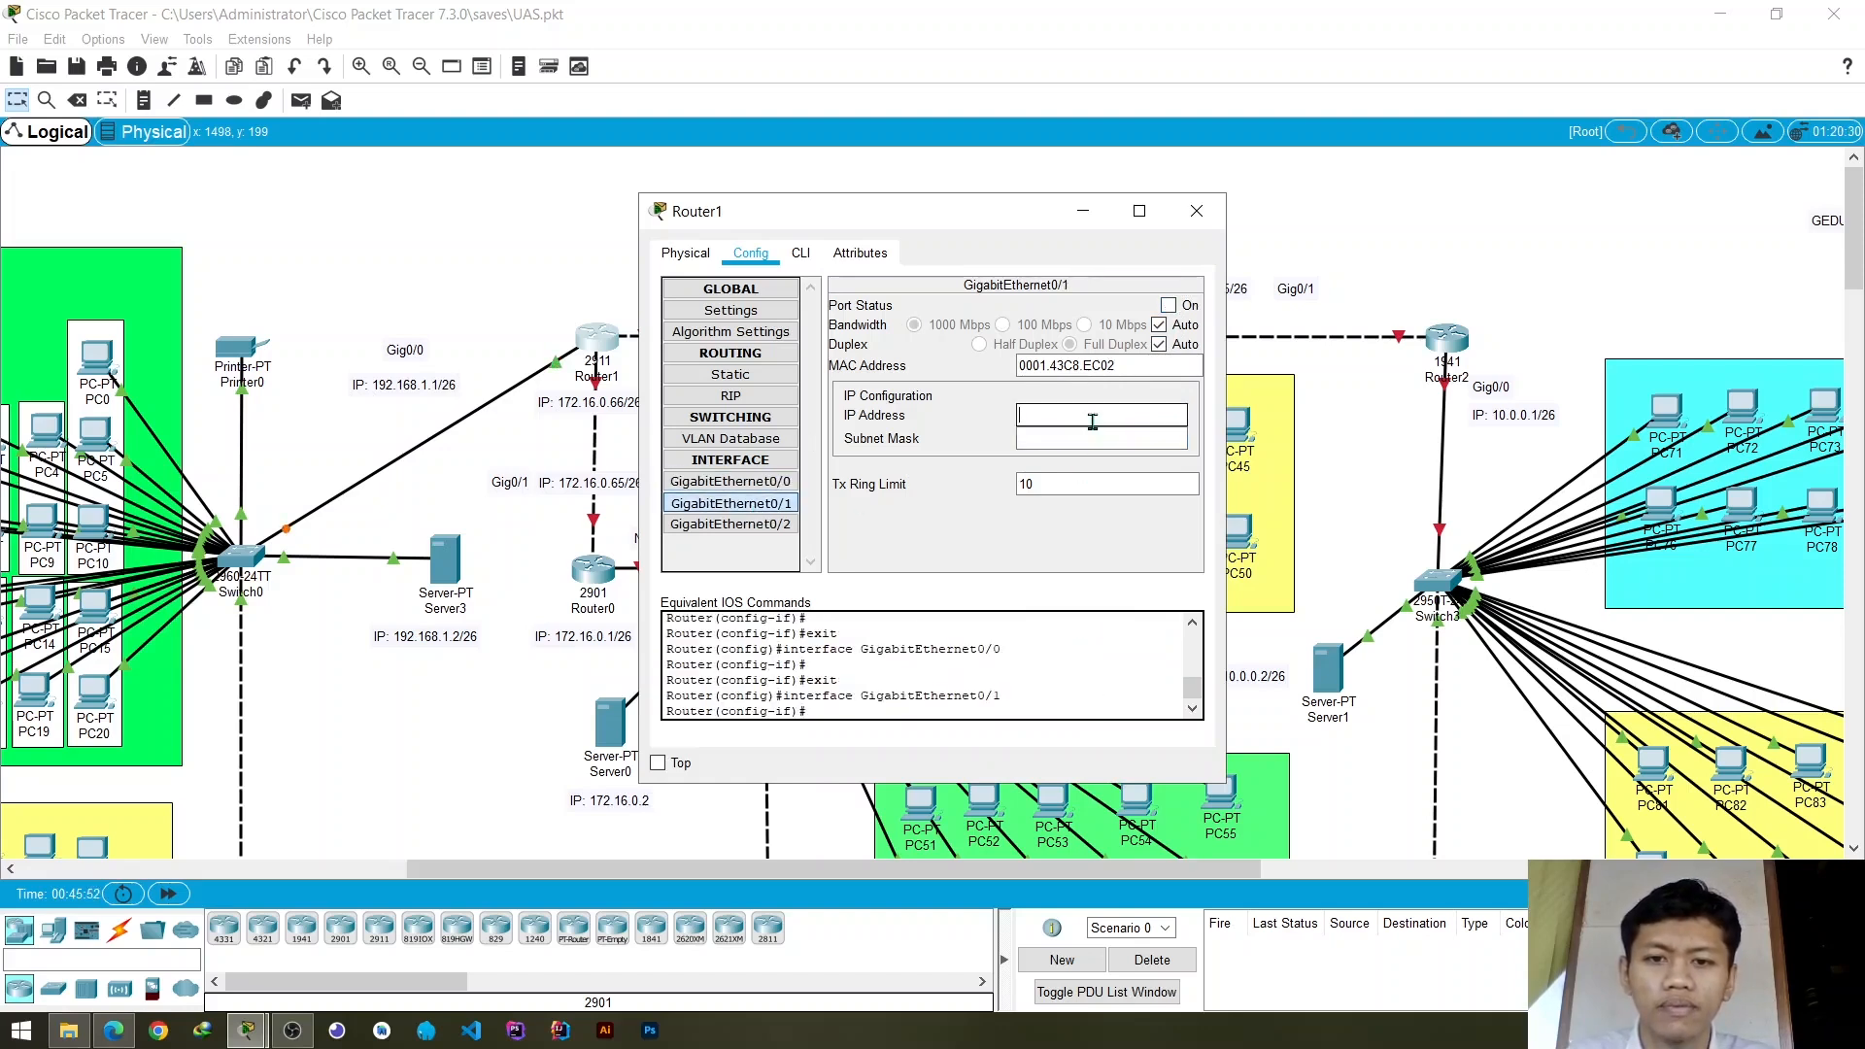
left_click_drag(928, 211, 1023, 212)
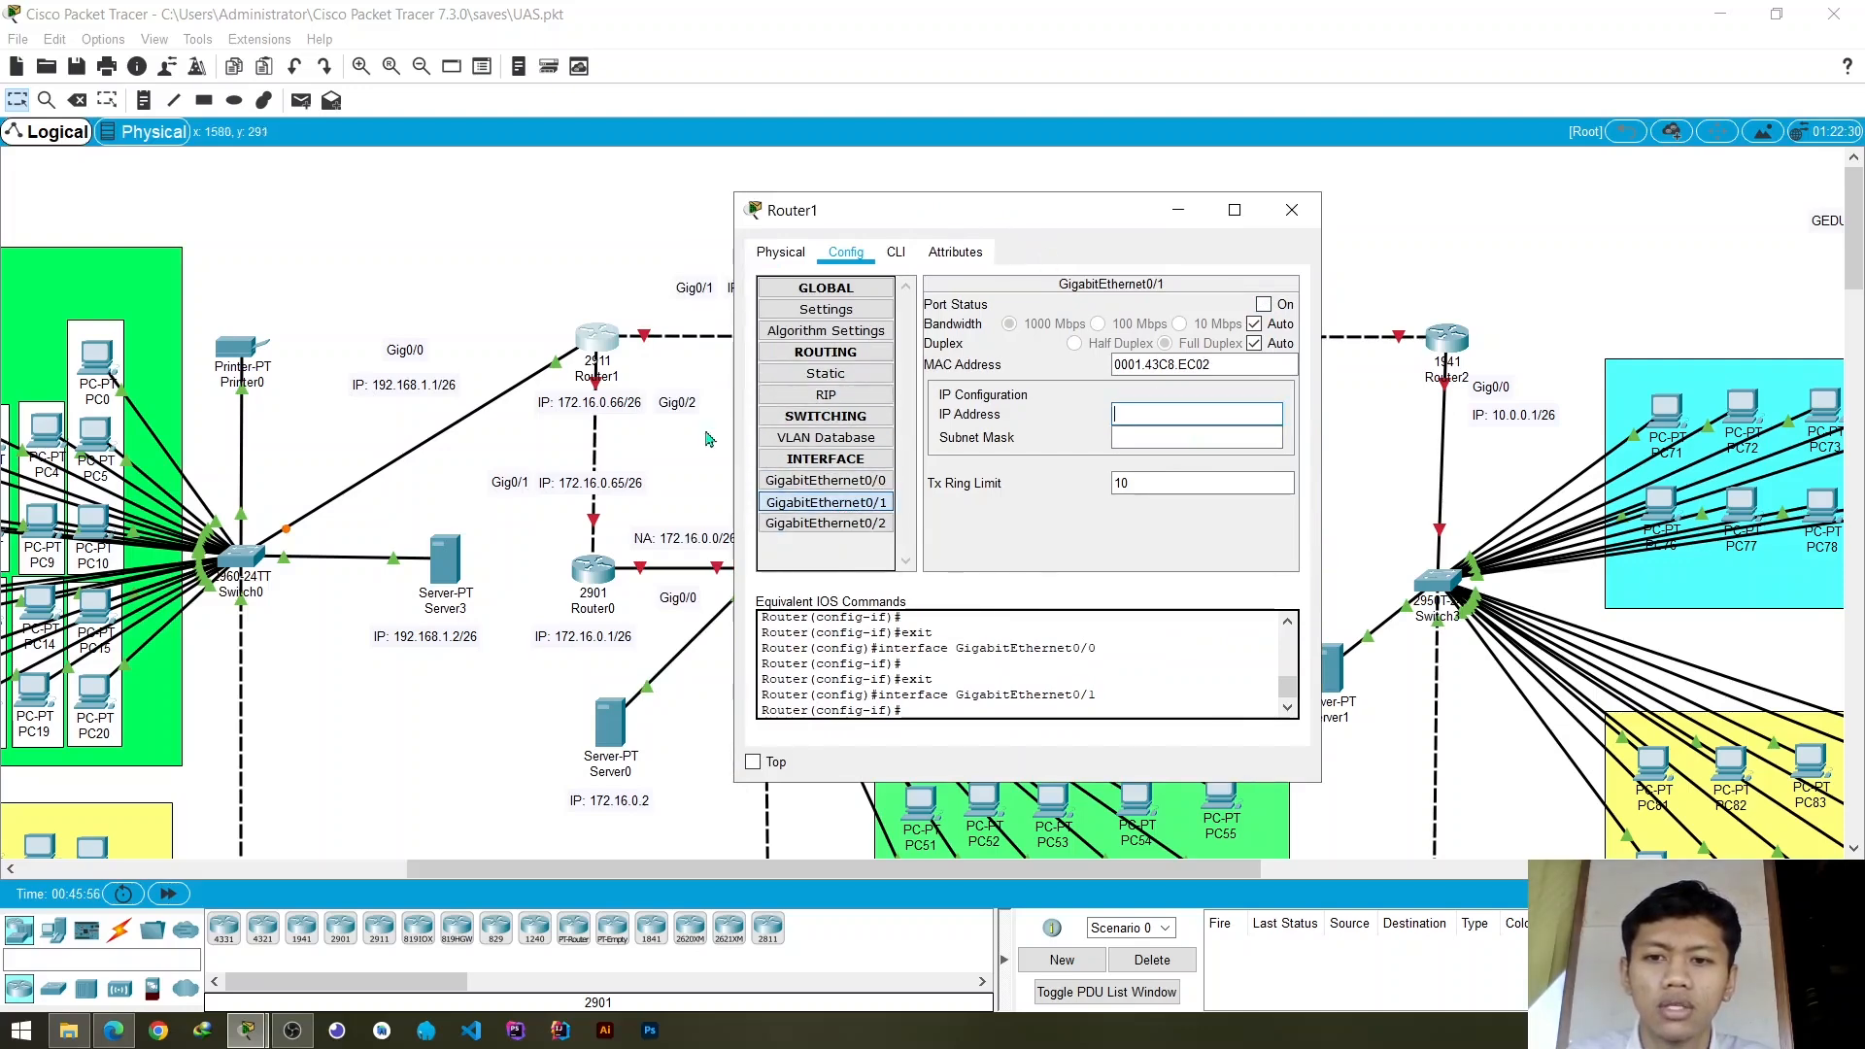
left_click_drag(1032, 230, 593, 396)
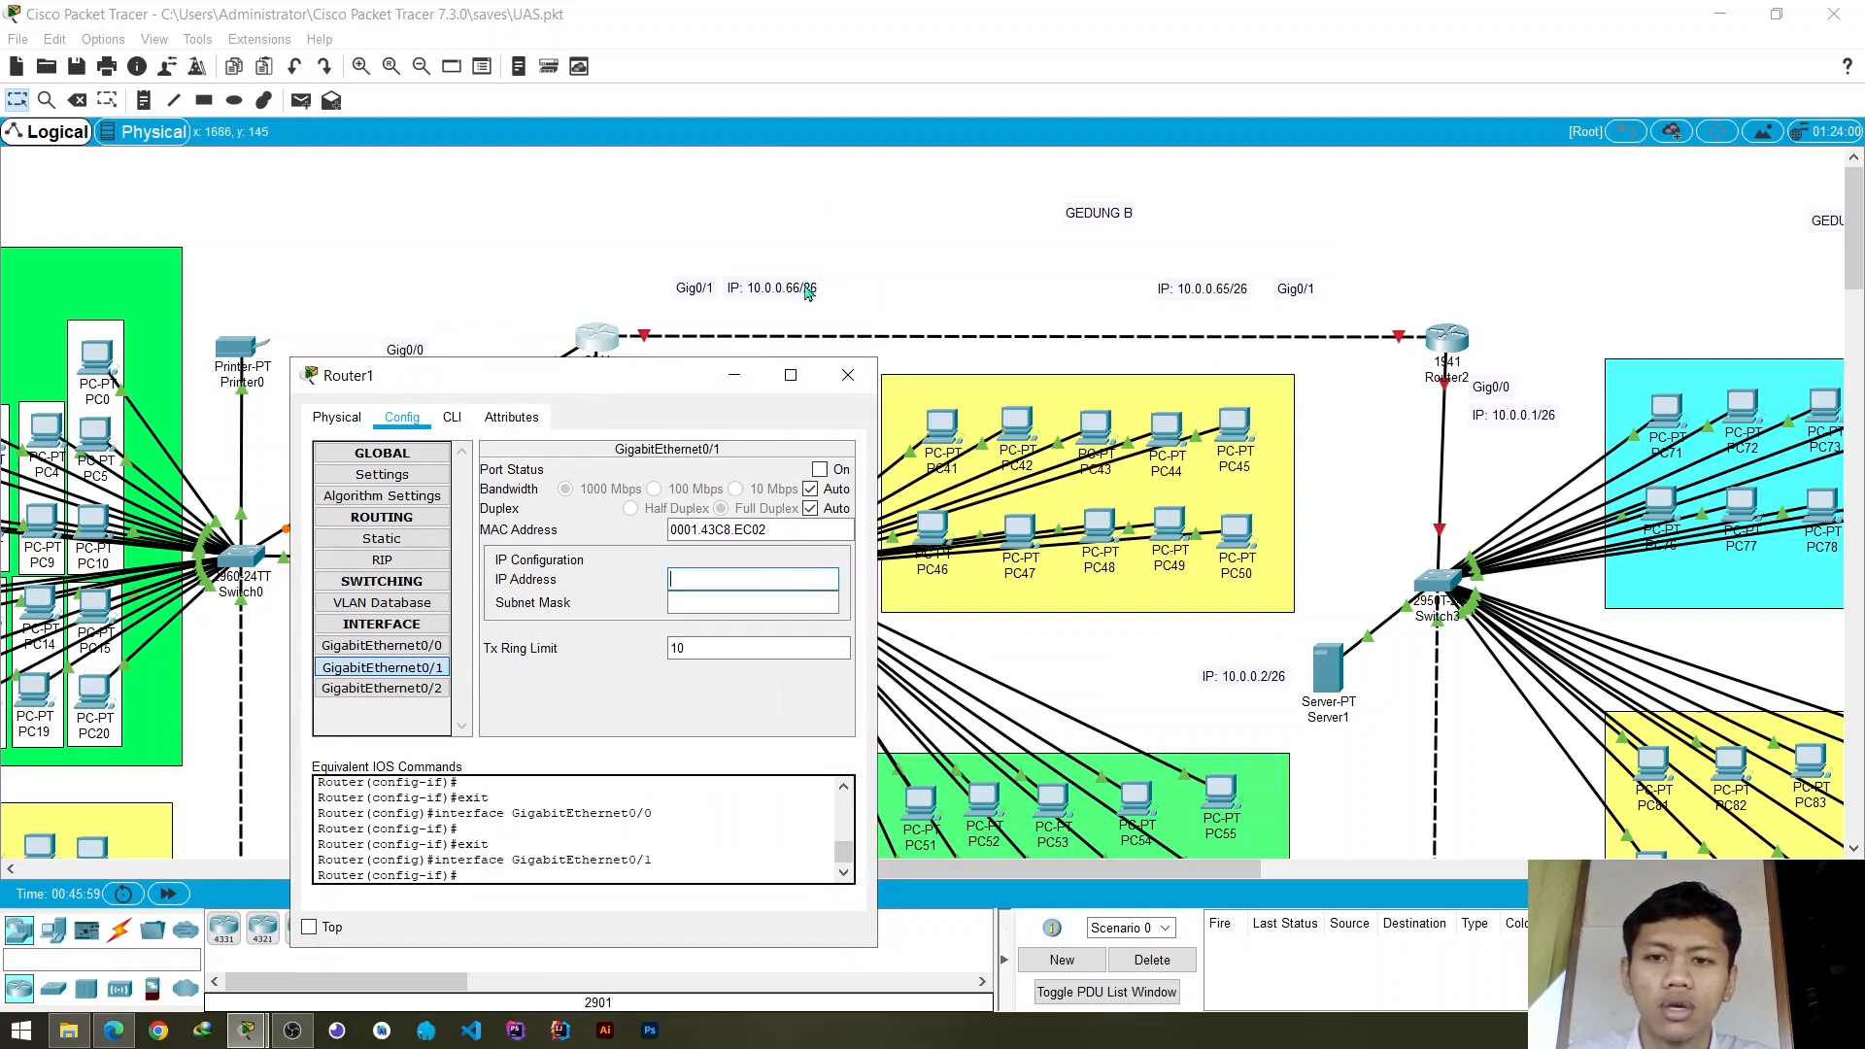
left_click(739, 578)
type("192.1")
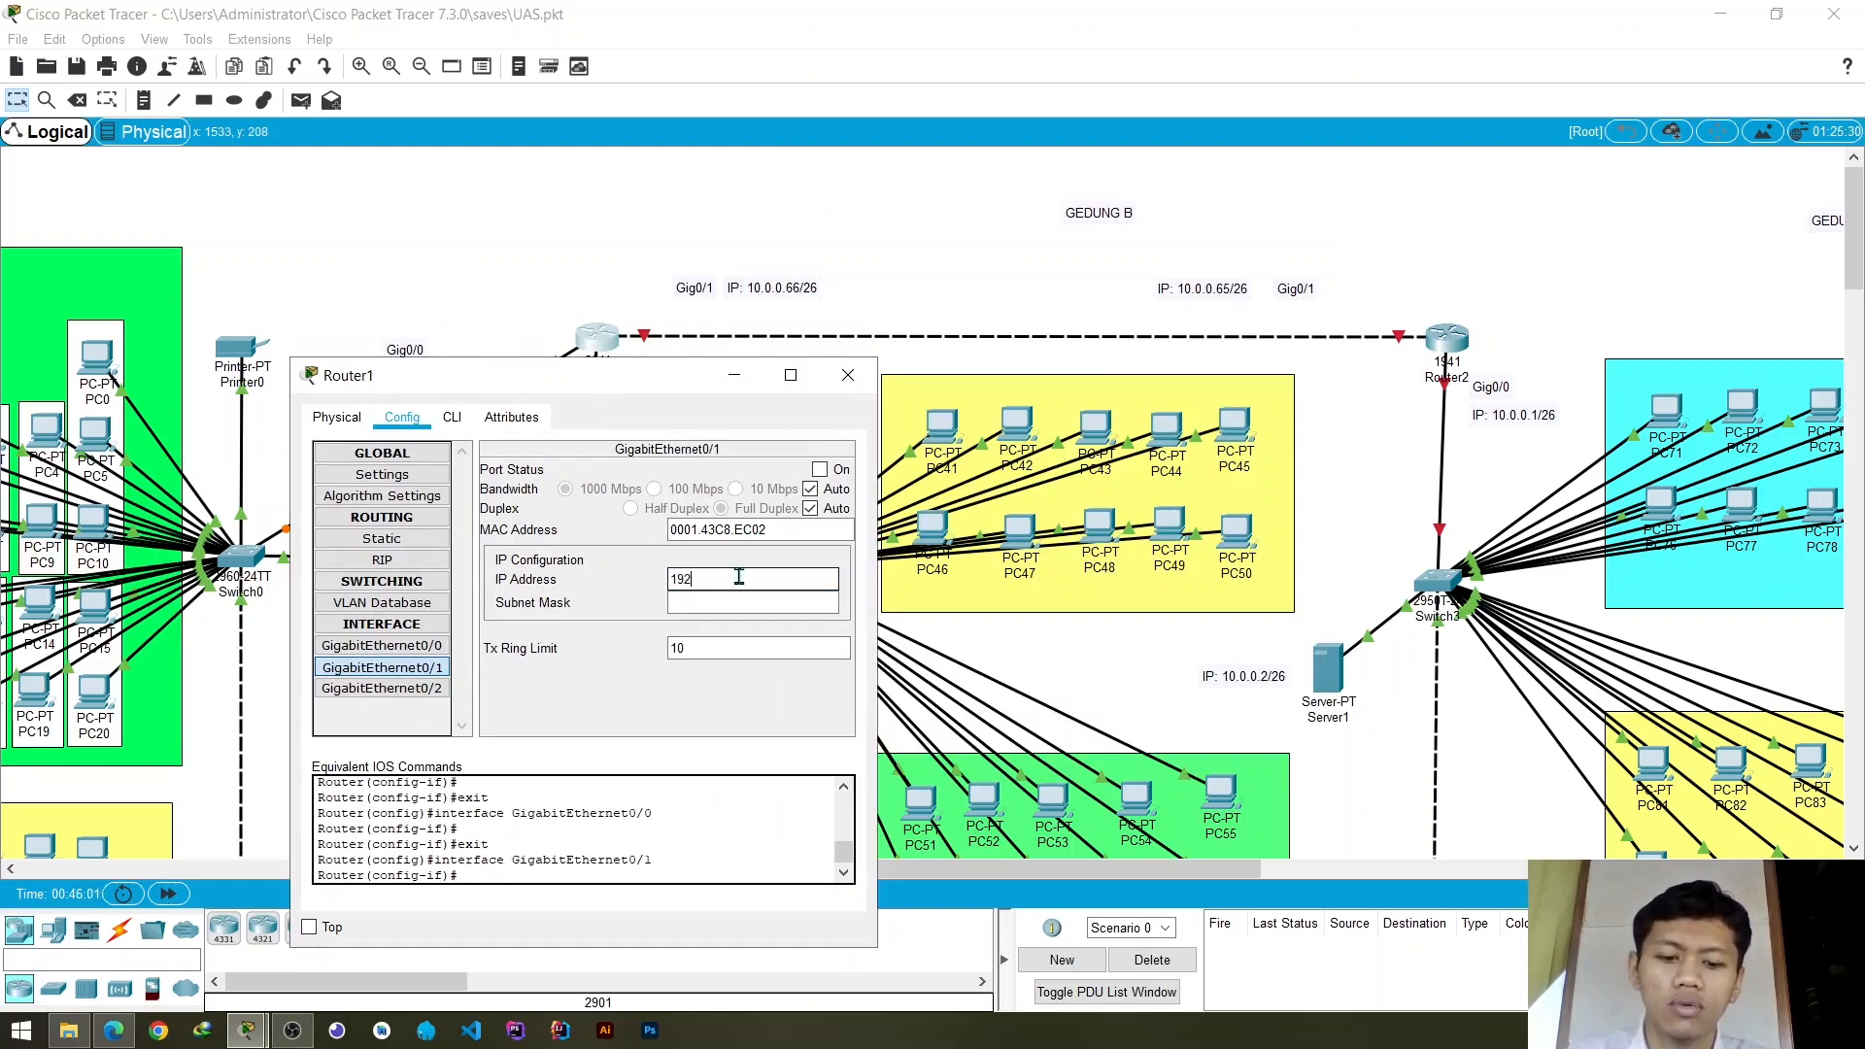
key("BackSpace")
key("BackSpace")
key("BackSpace")
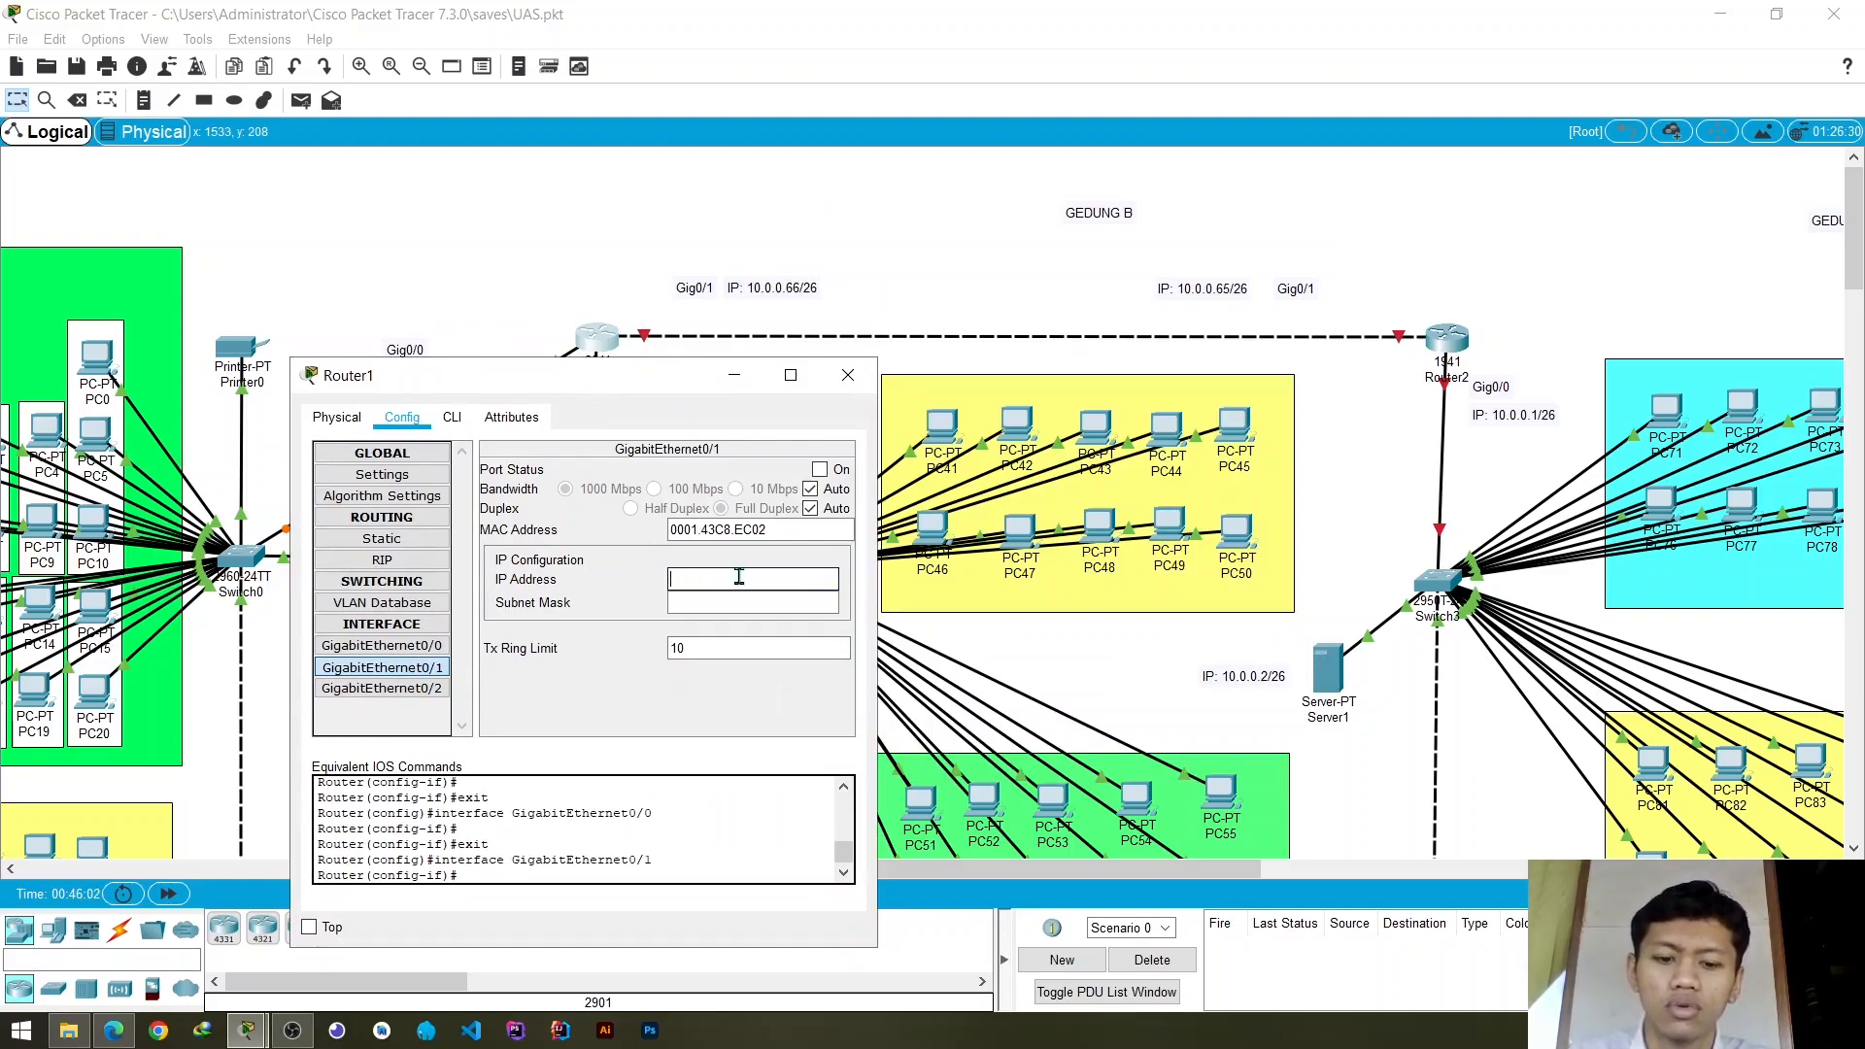
- Assign the IP address 10.0.0.66 to Router1's GigabitEthernet0/1 interface
type("10.0.0")
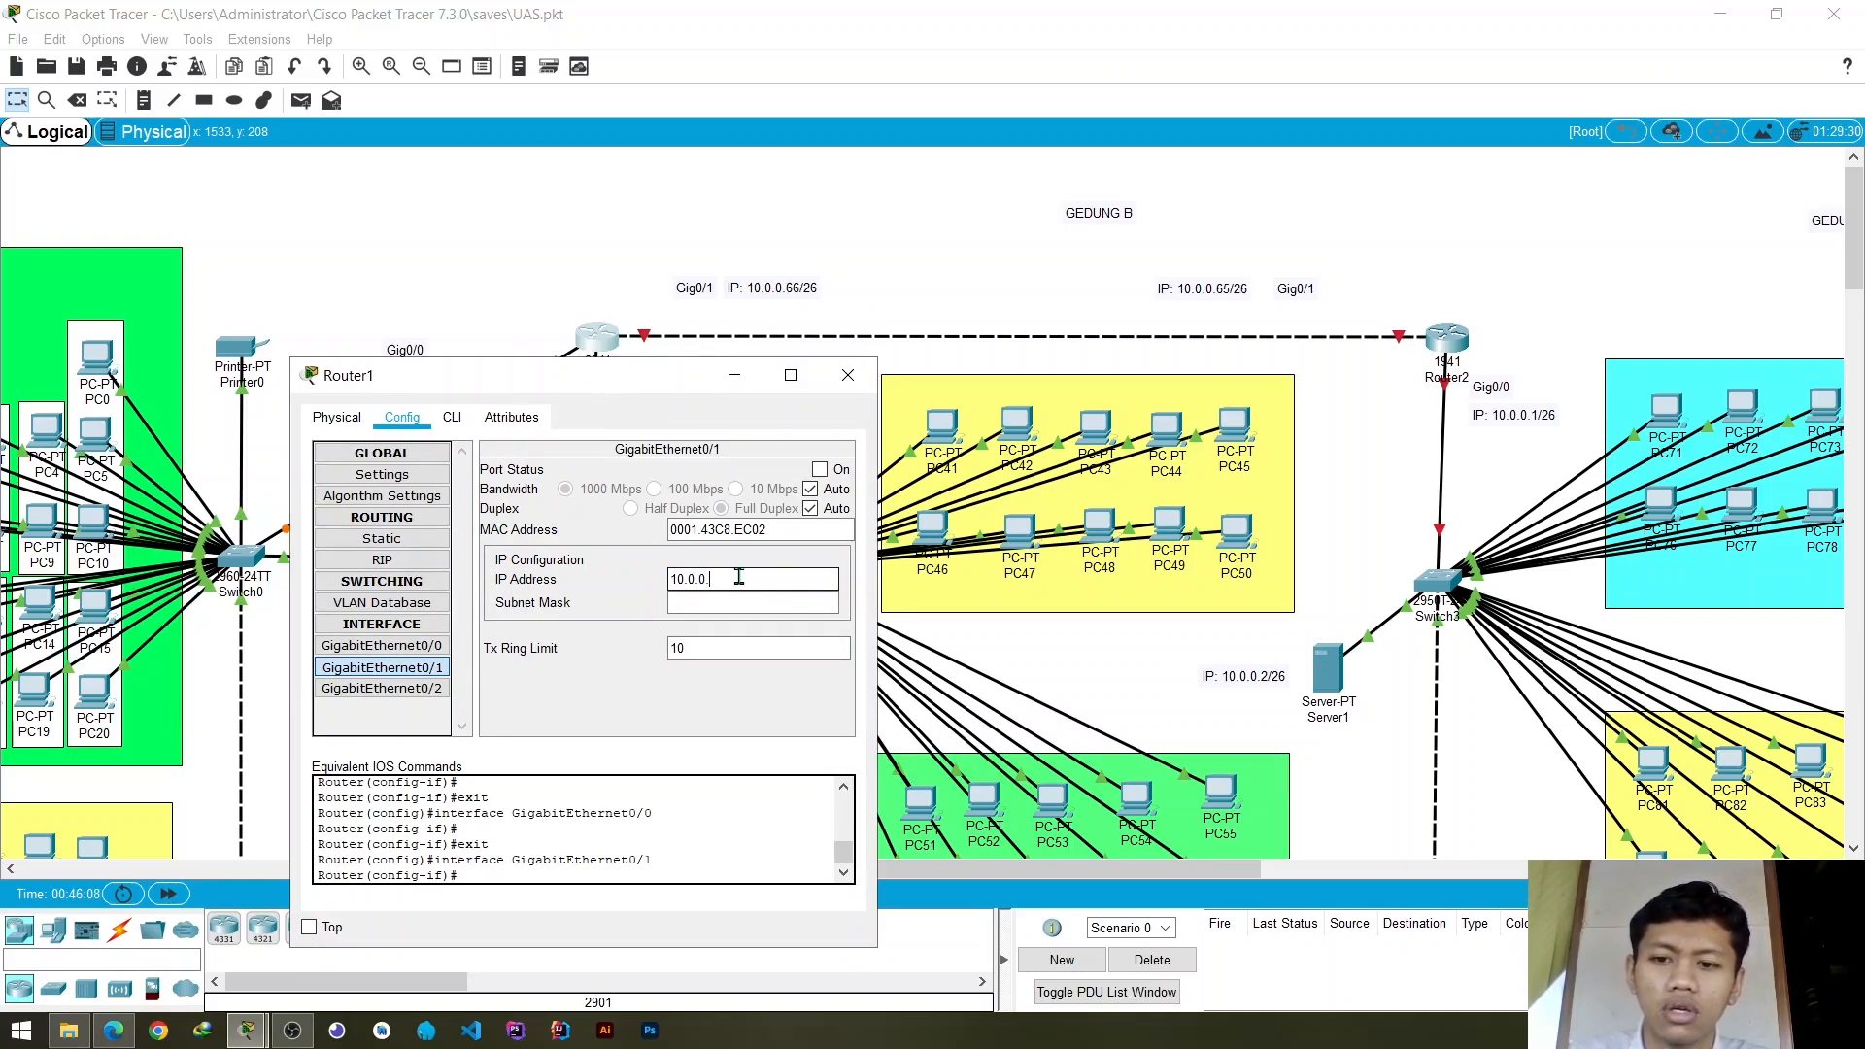
type(".64")
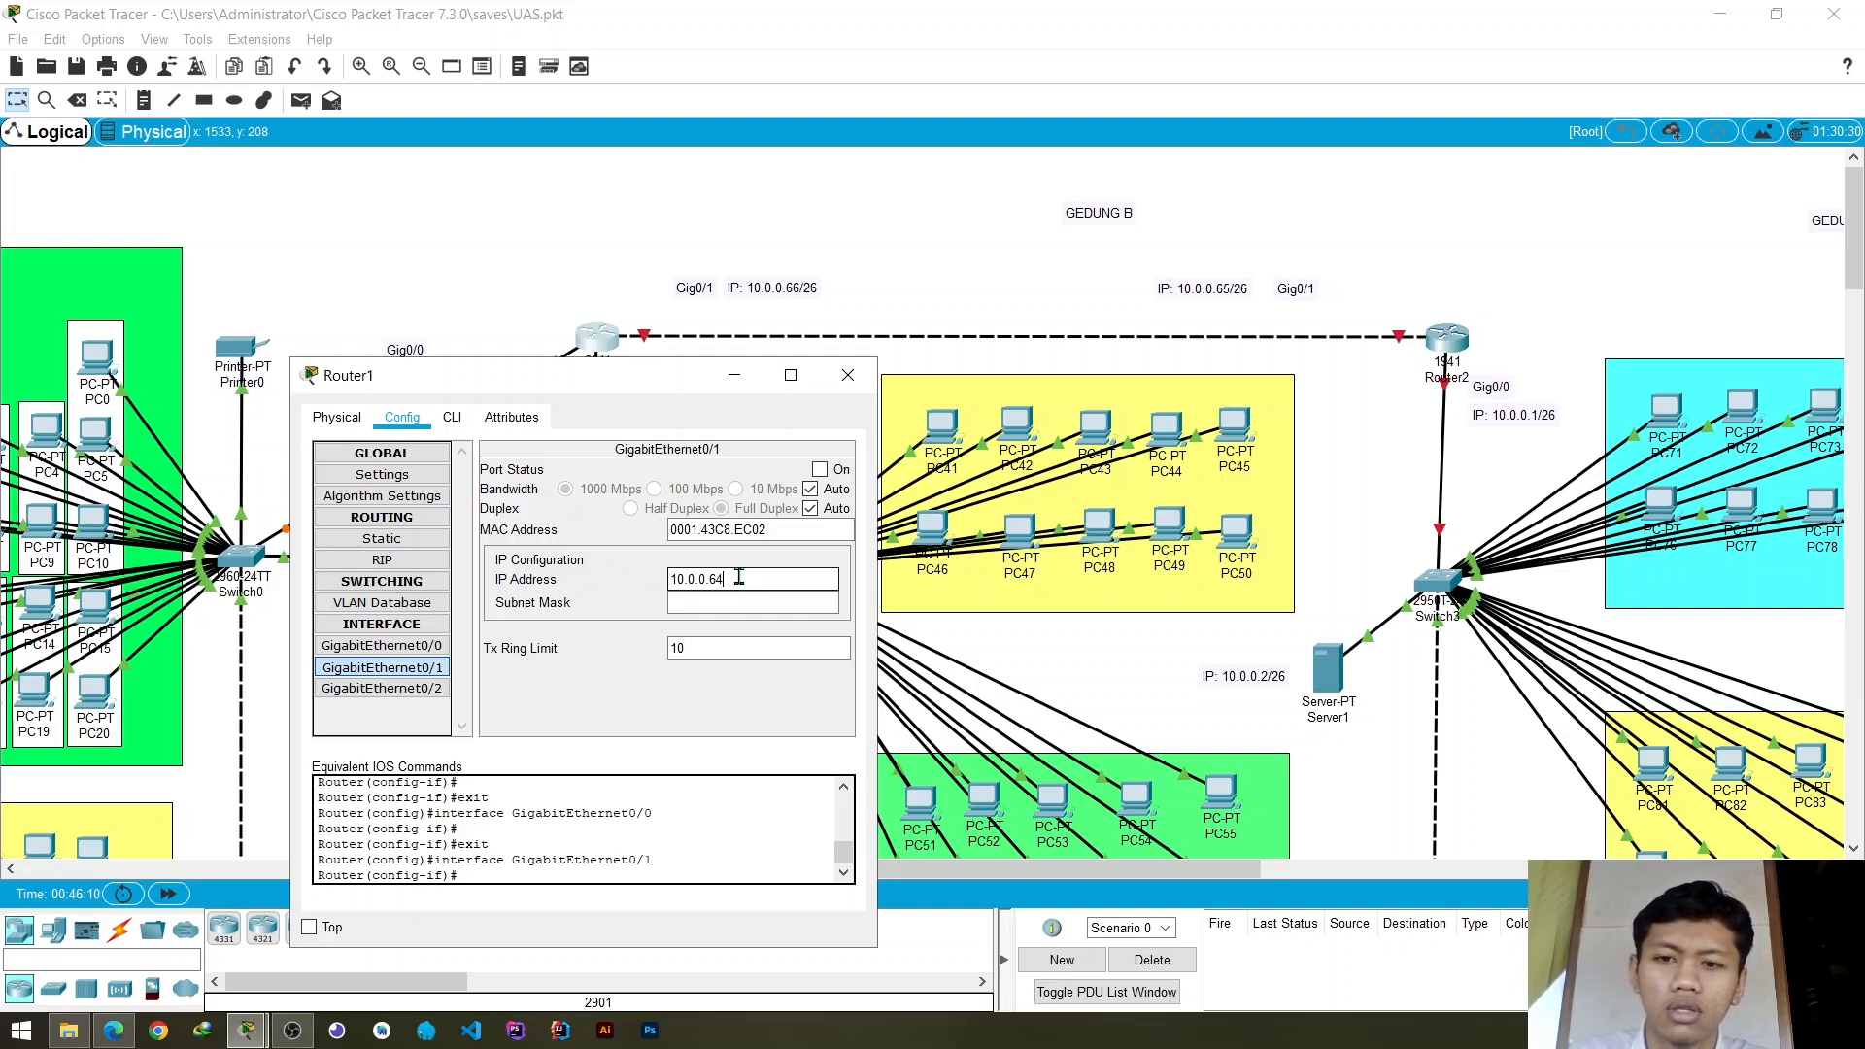
key("BackSpace")
type("6")
key("Tab")
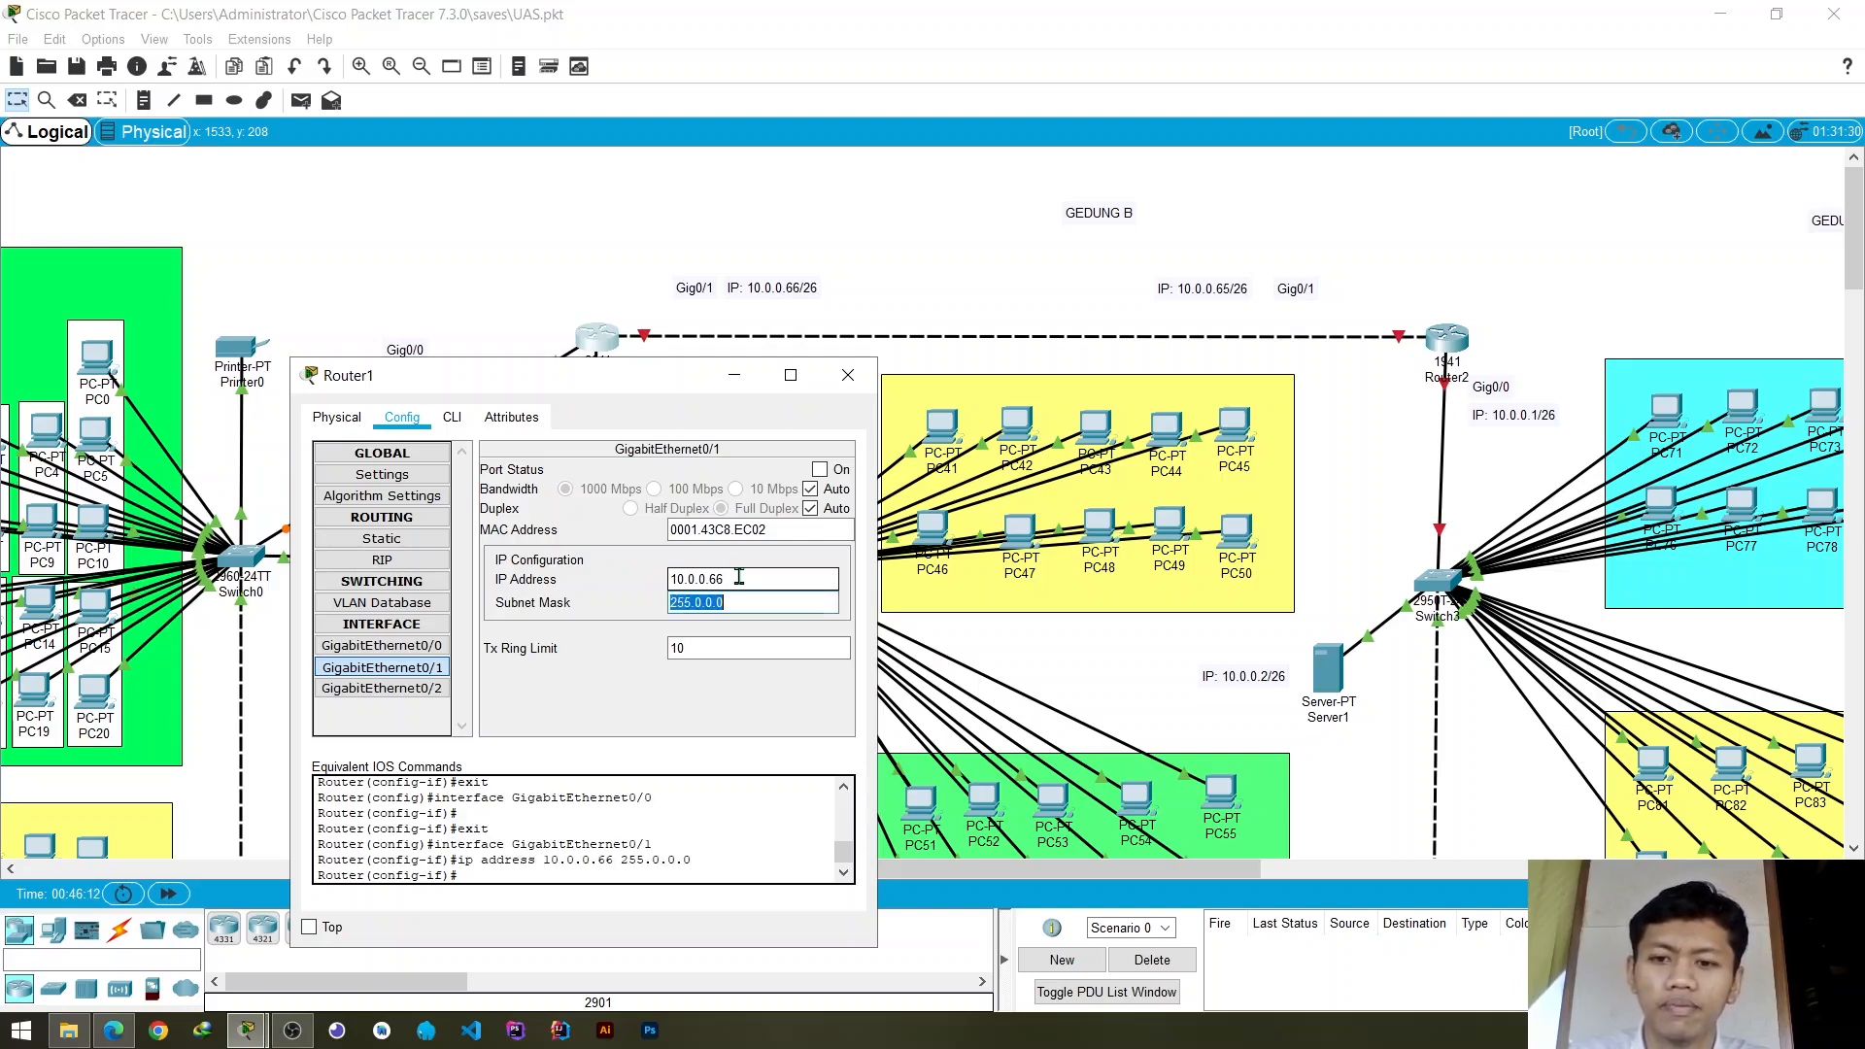
- Set the subnet mask of Router1's GigabitEthernet0/1 to 255.255.255.192 and turn the port on
type("255.")
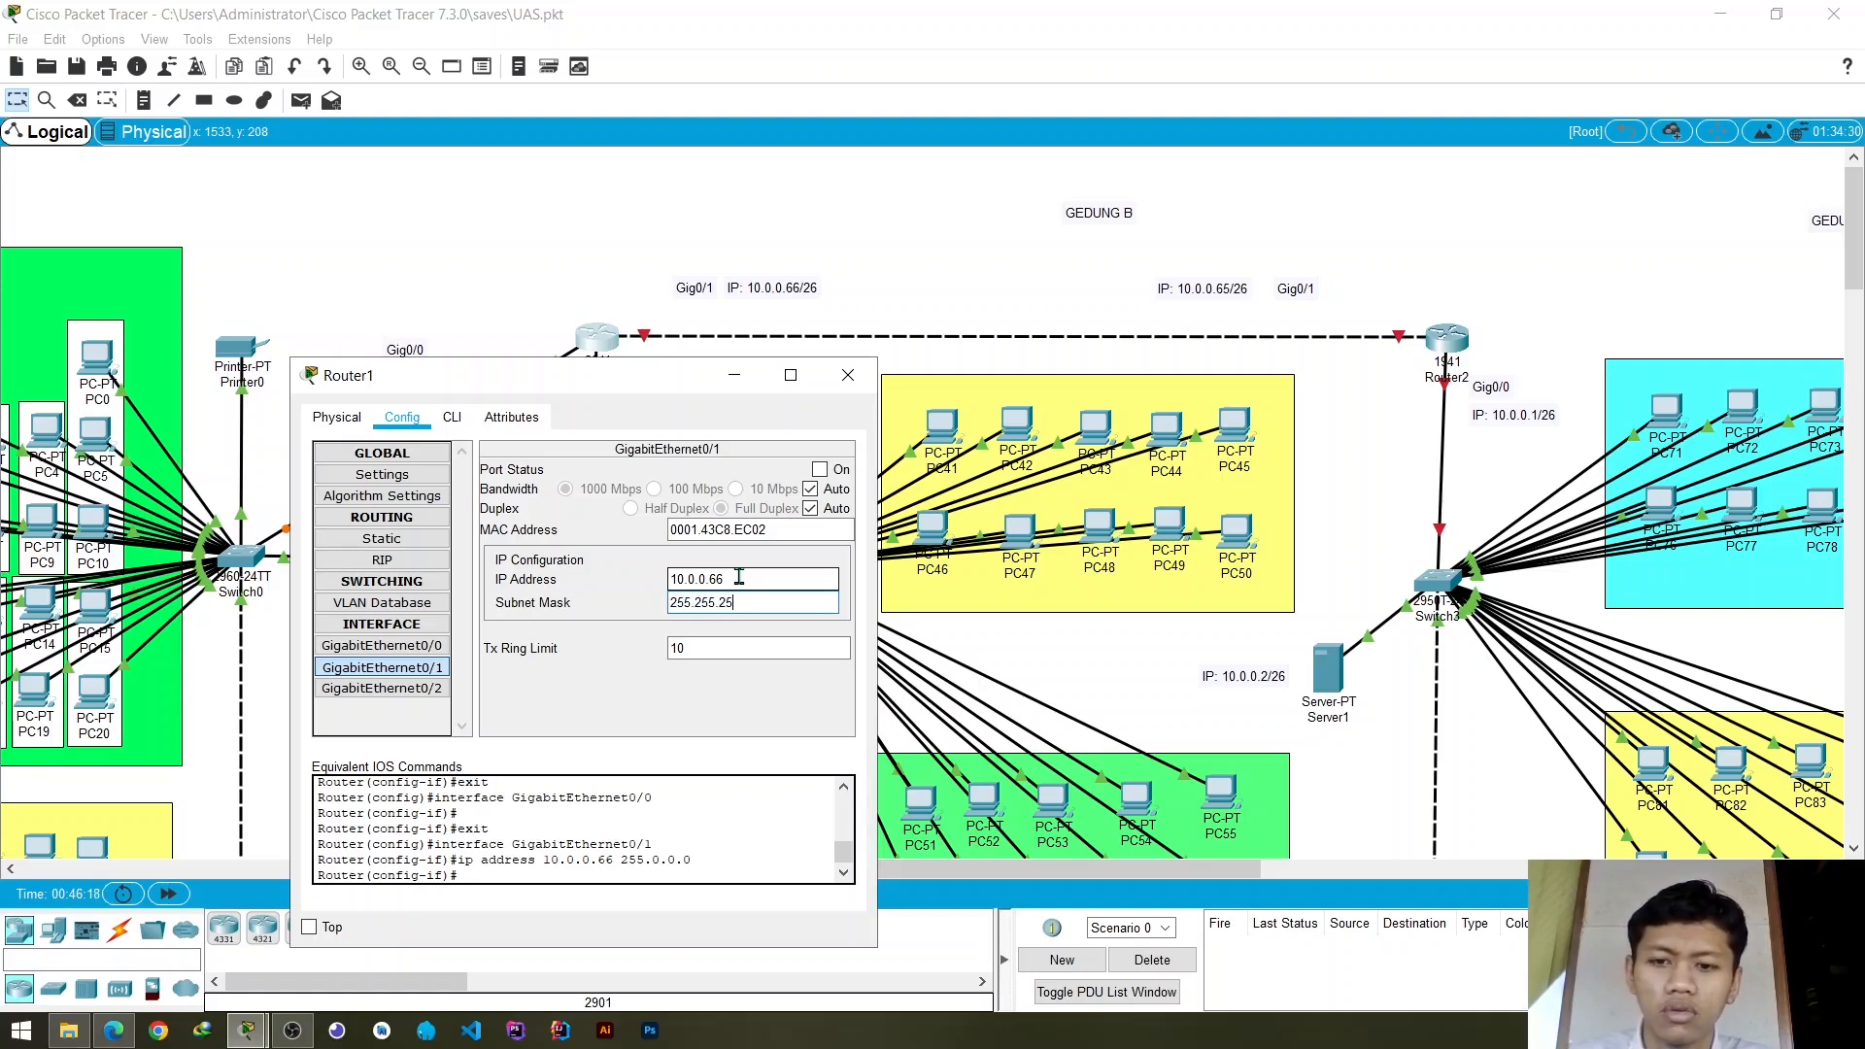
type("255.255.192")
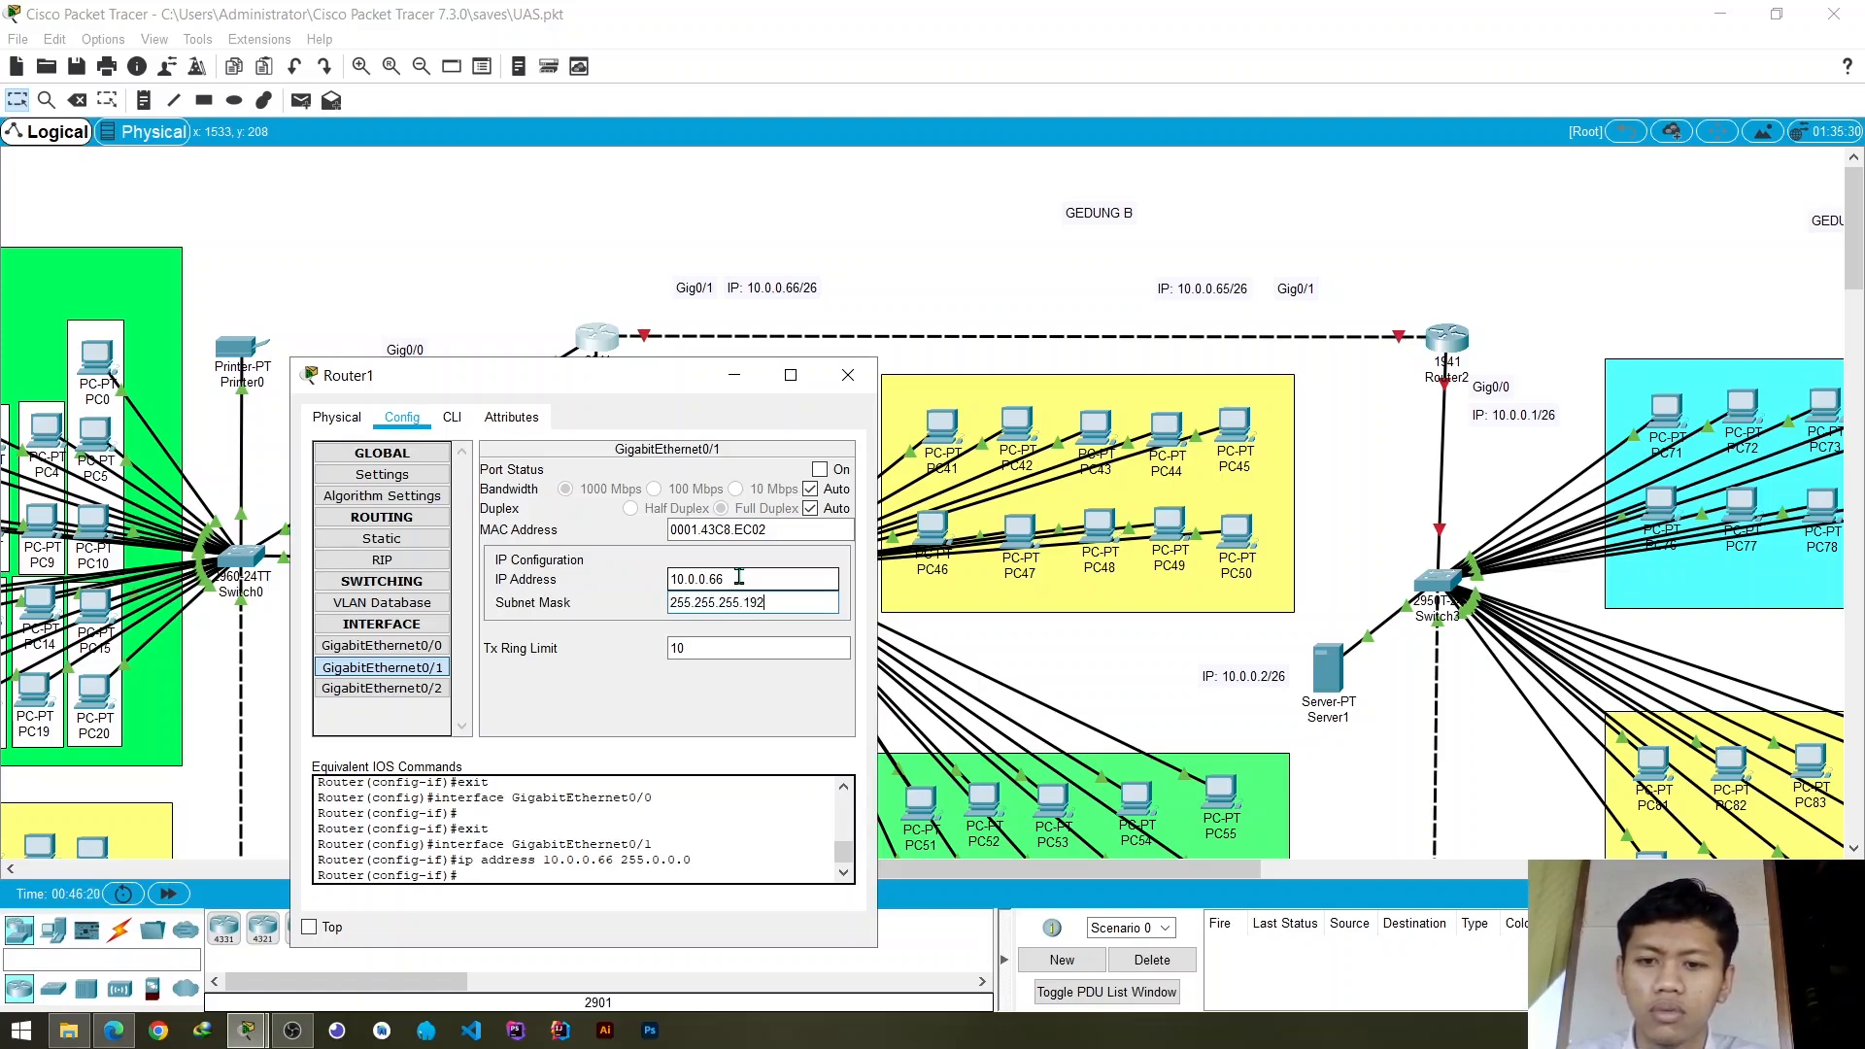
left_click(820, 469)
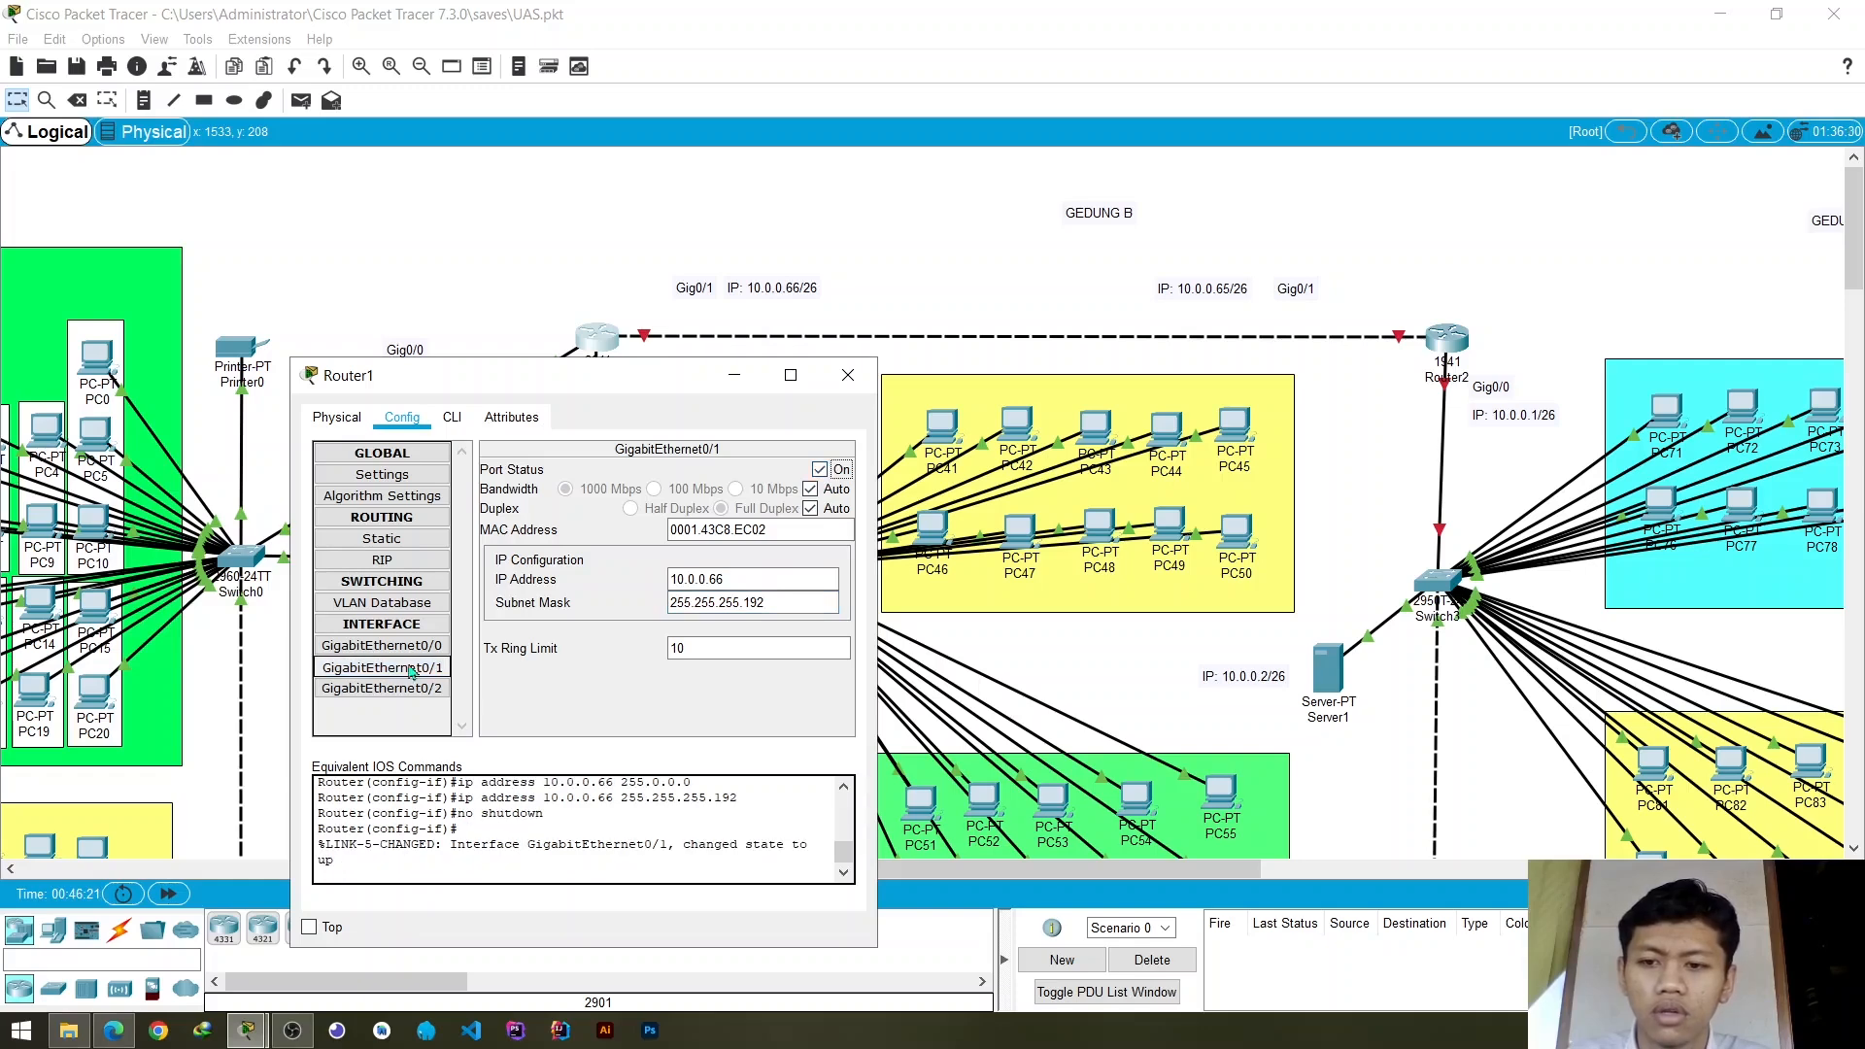
- Open Router1's GigabitEthernet0/2 settings and uncover that interface's address label in the topology
left_click(382, 646)
left_click(412, 666)
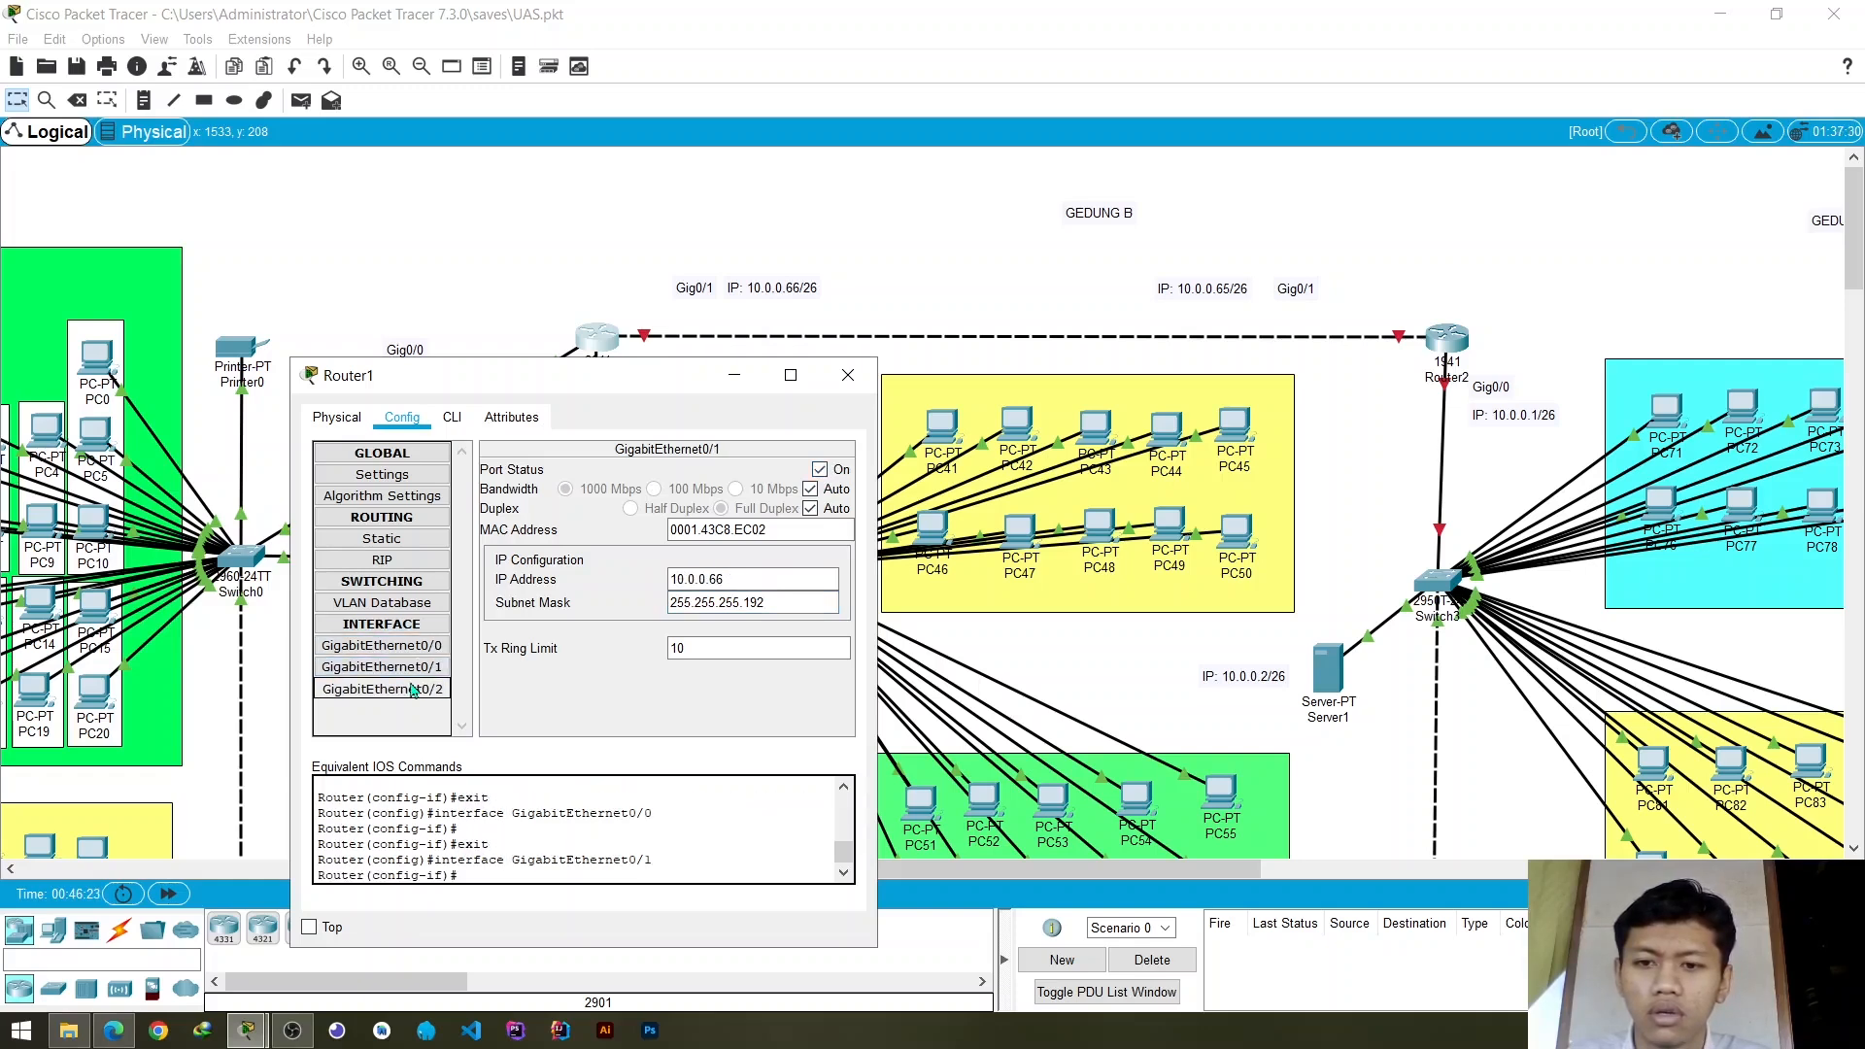
left_click(415, 688)
left_click(415, 668)
left_click(415, 690)
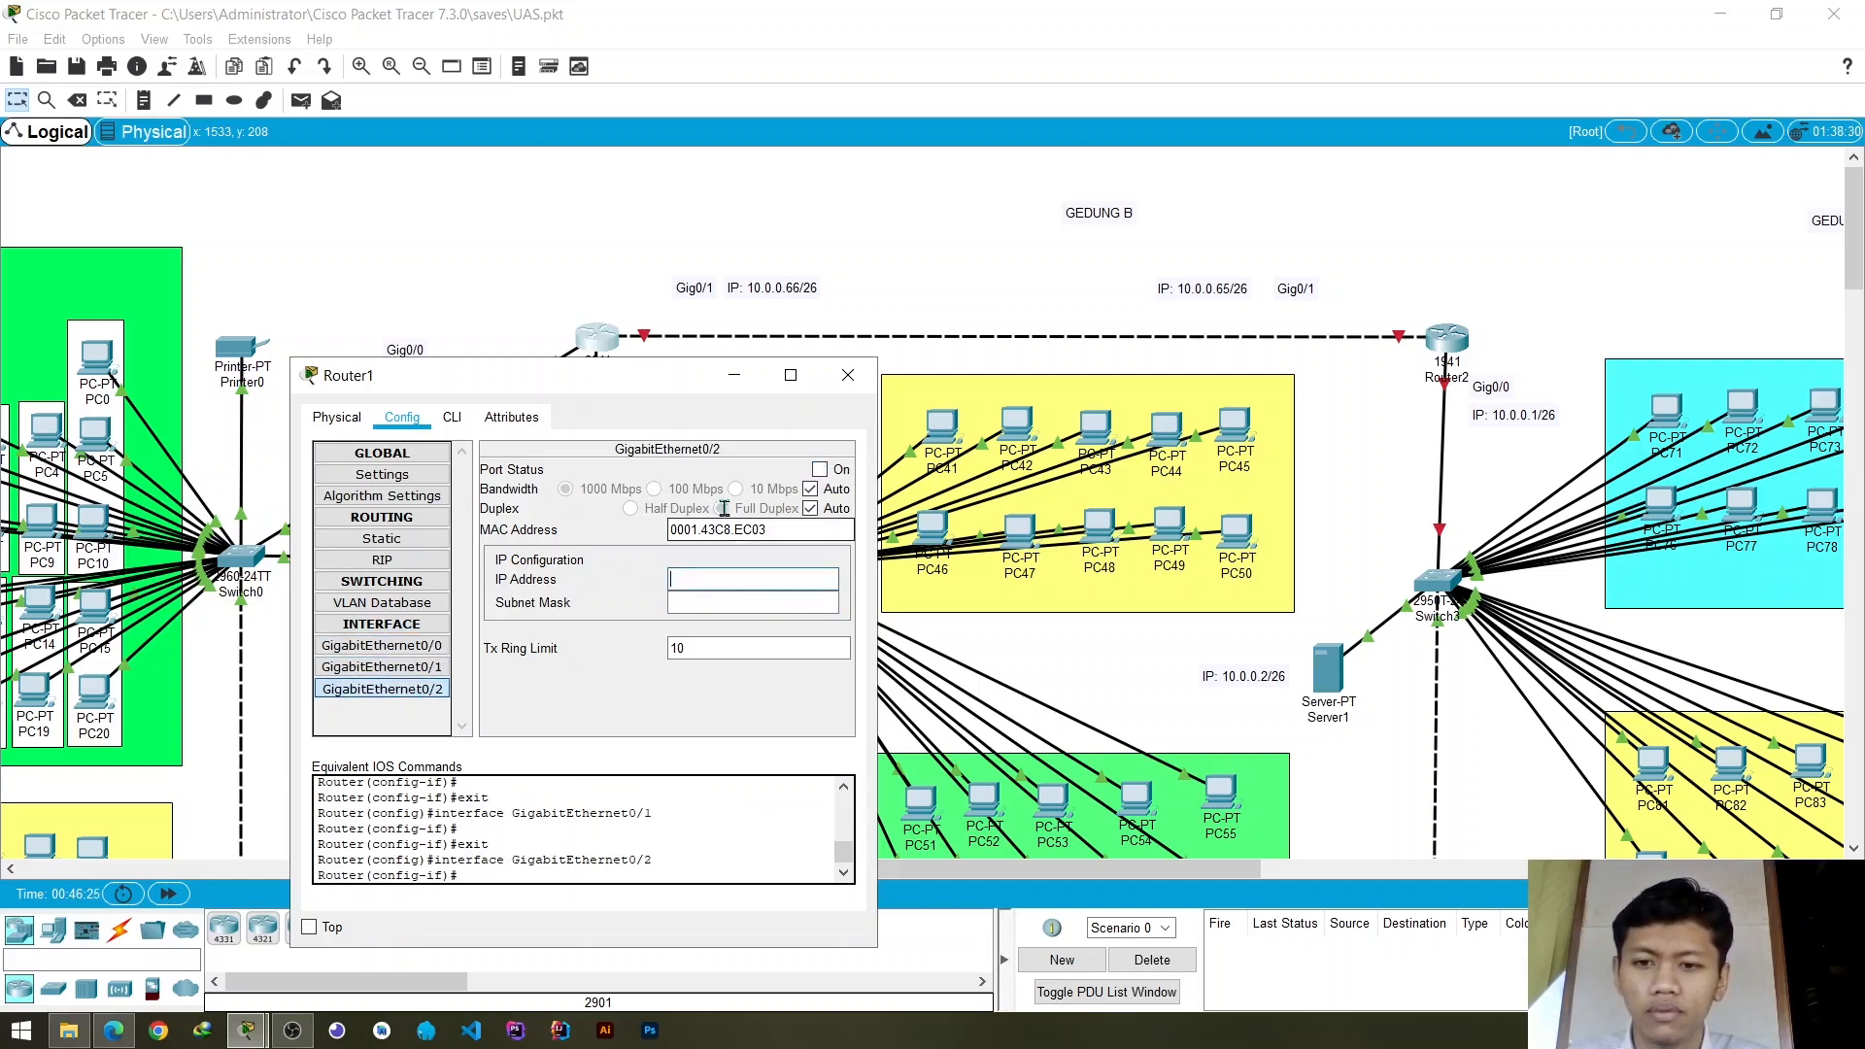
left_click_drag(640, 382, 1135, 314)
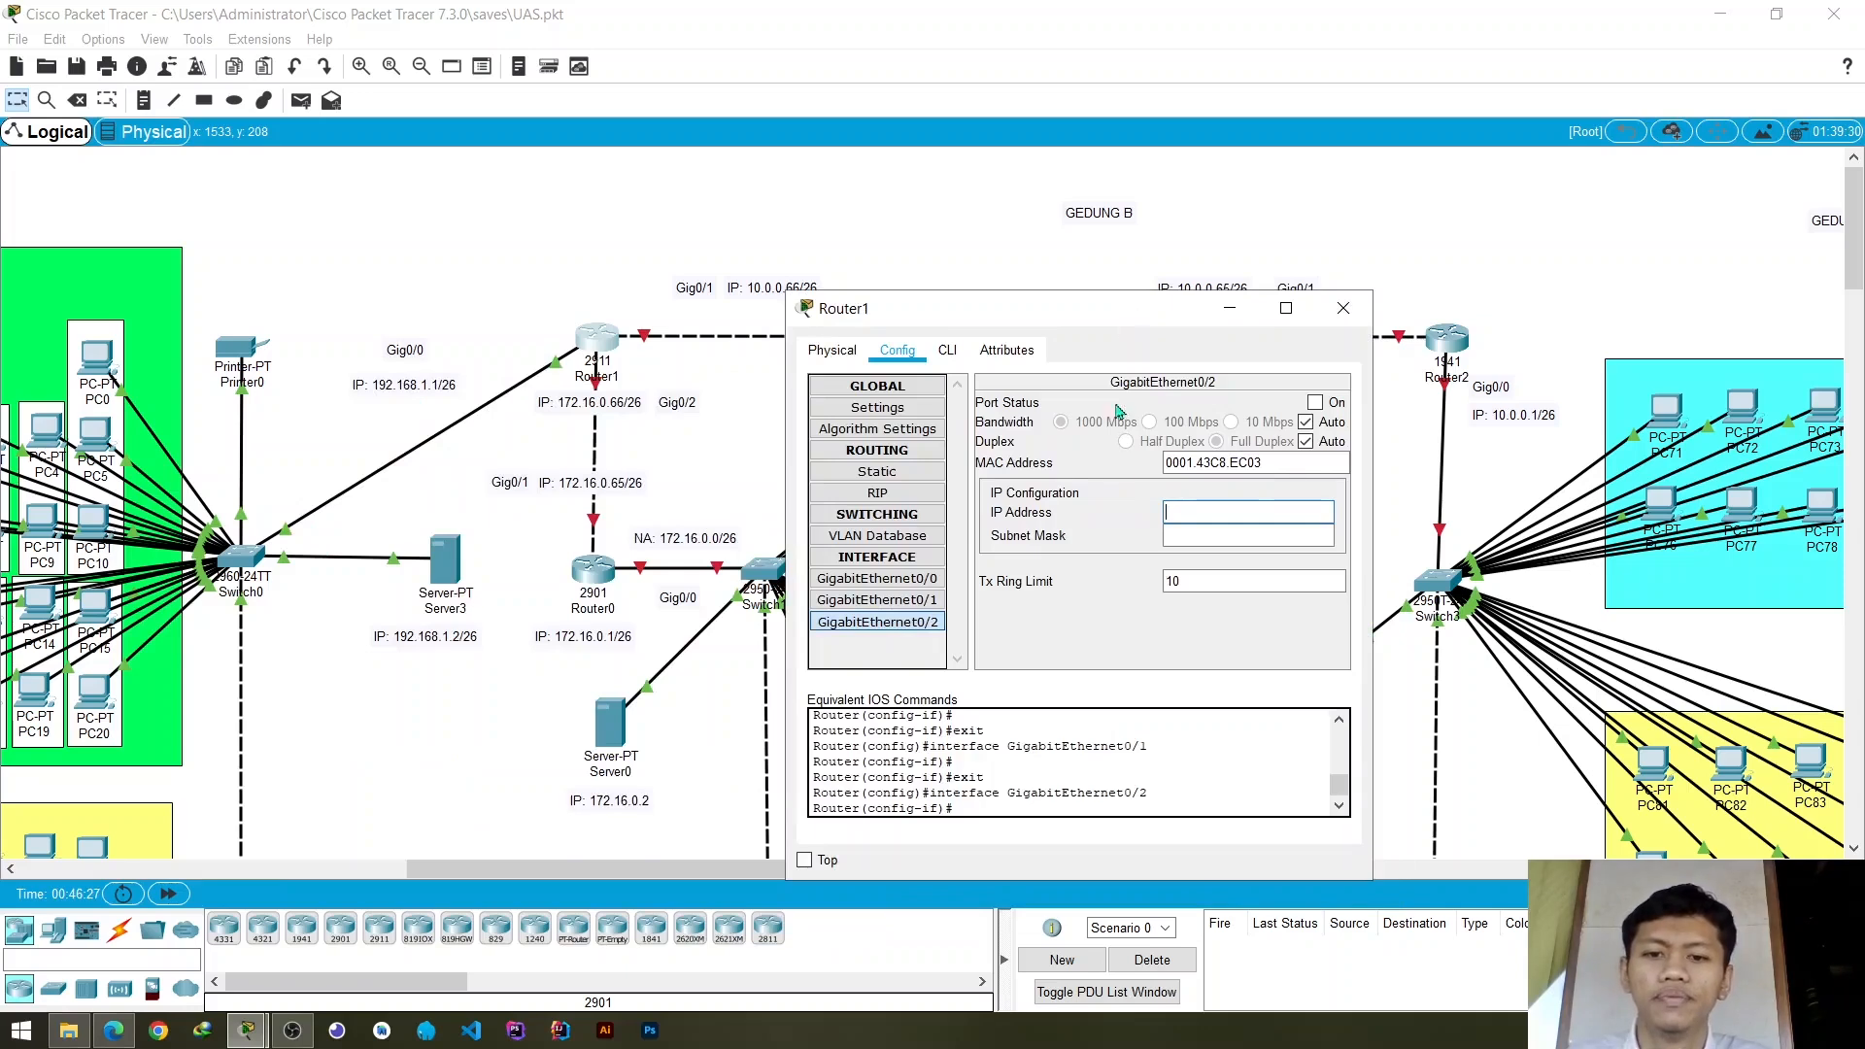
- Assign the IP address 172.16.0.66 to Router1's GigabitEthernet0/2 interface
left_click(1251, 520)
type("172")
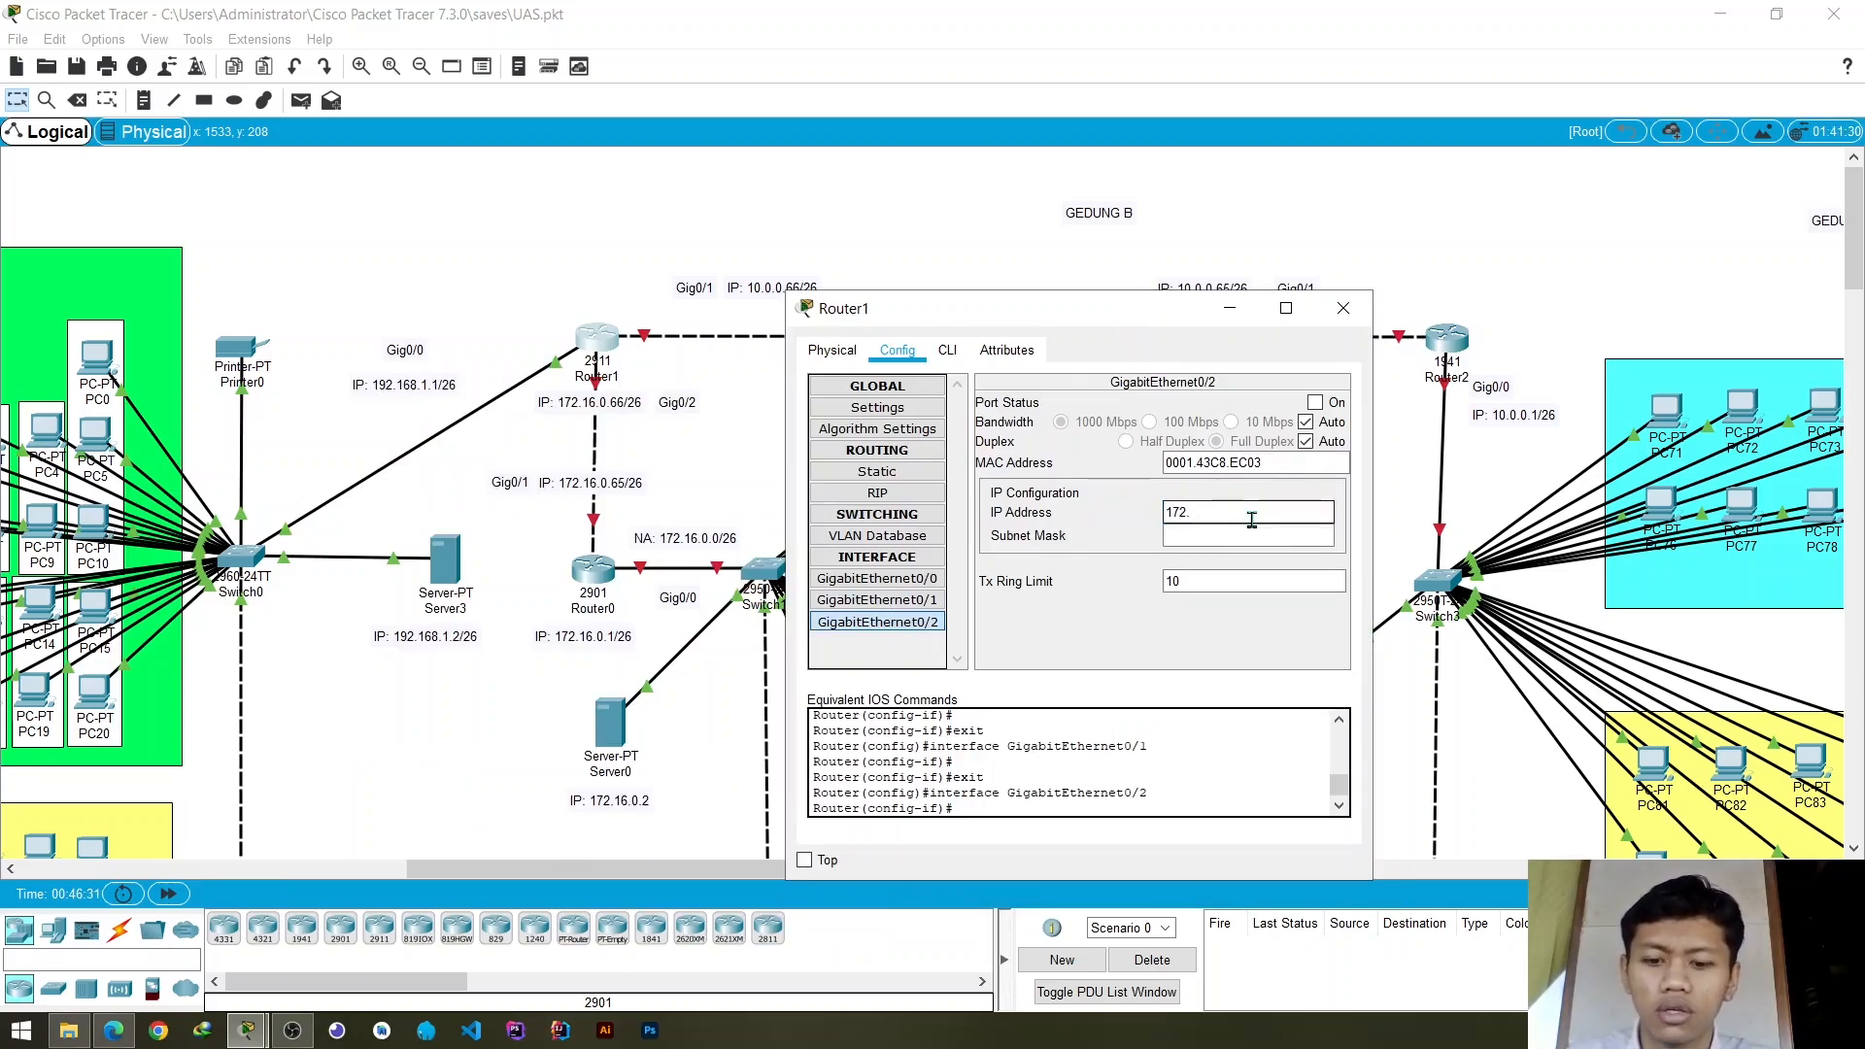
type(".16.0.")
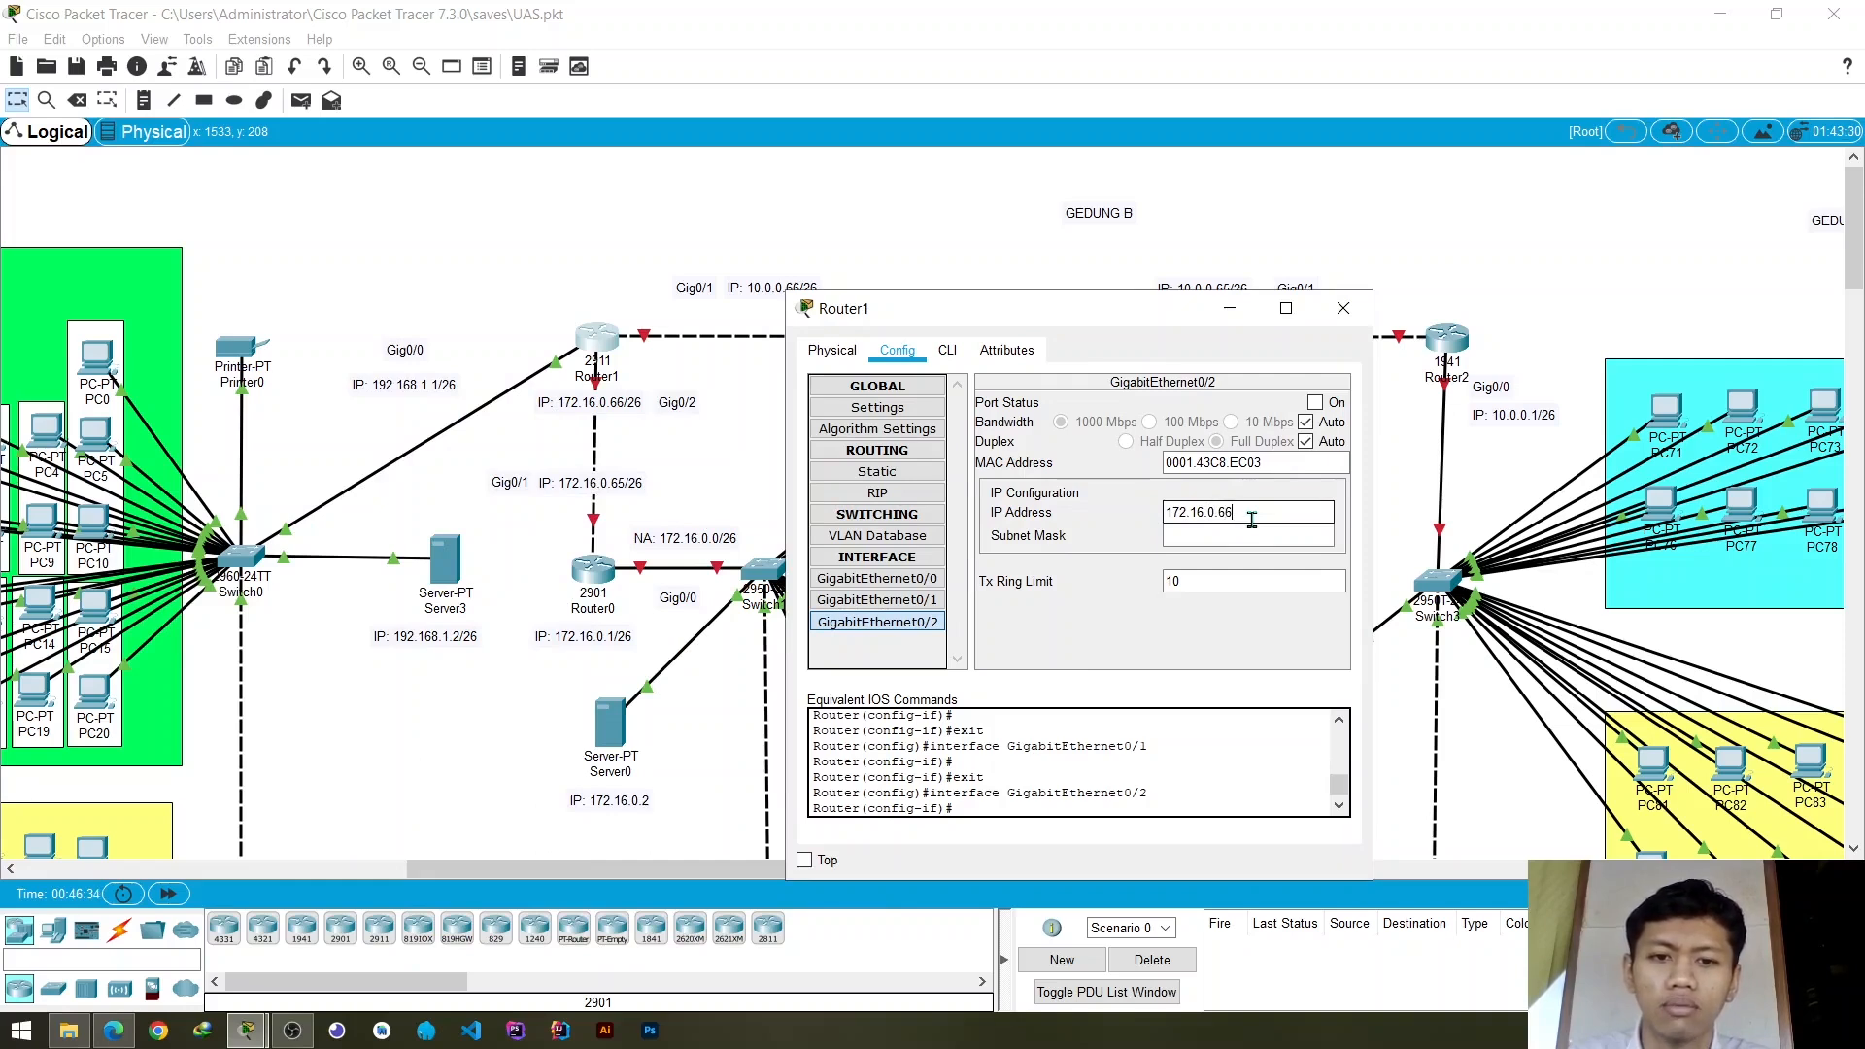
type("66")
key("Tab")
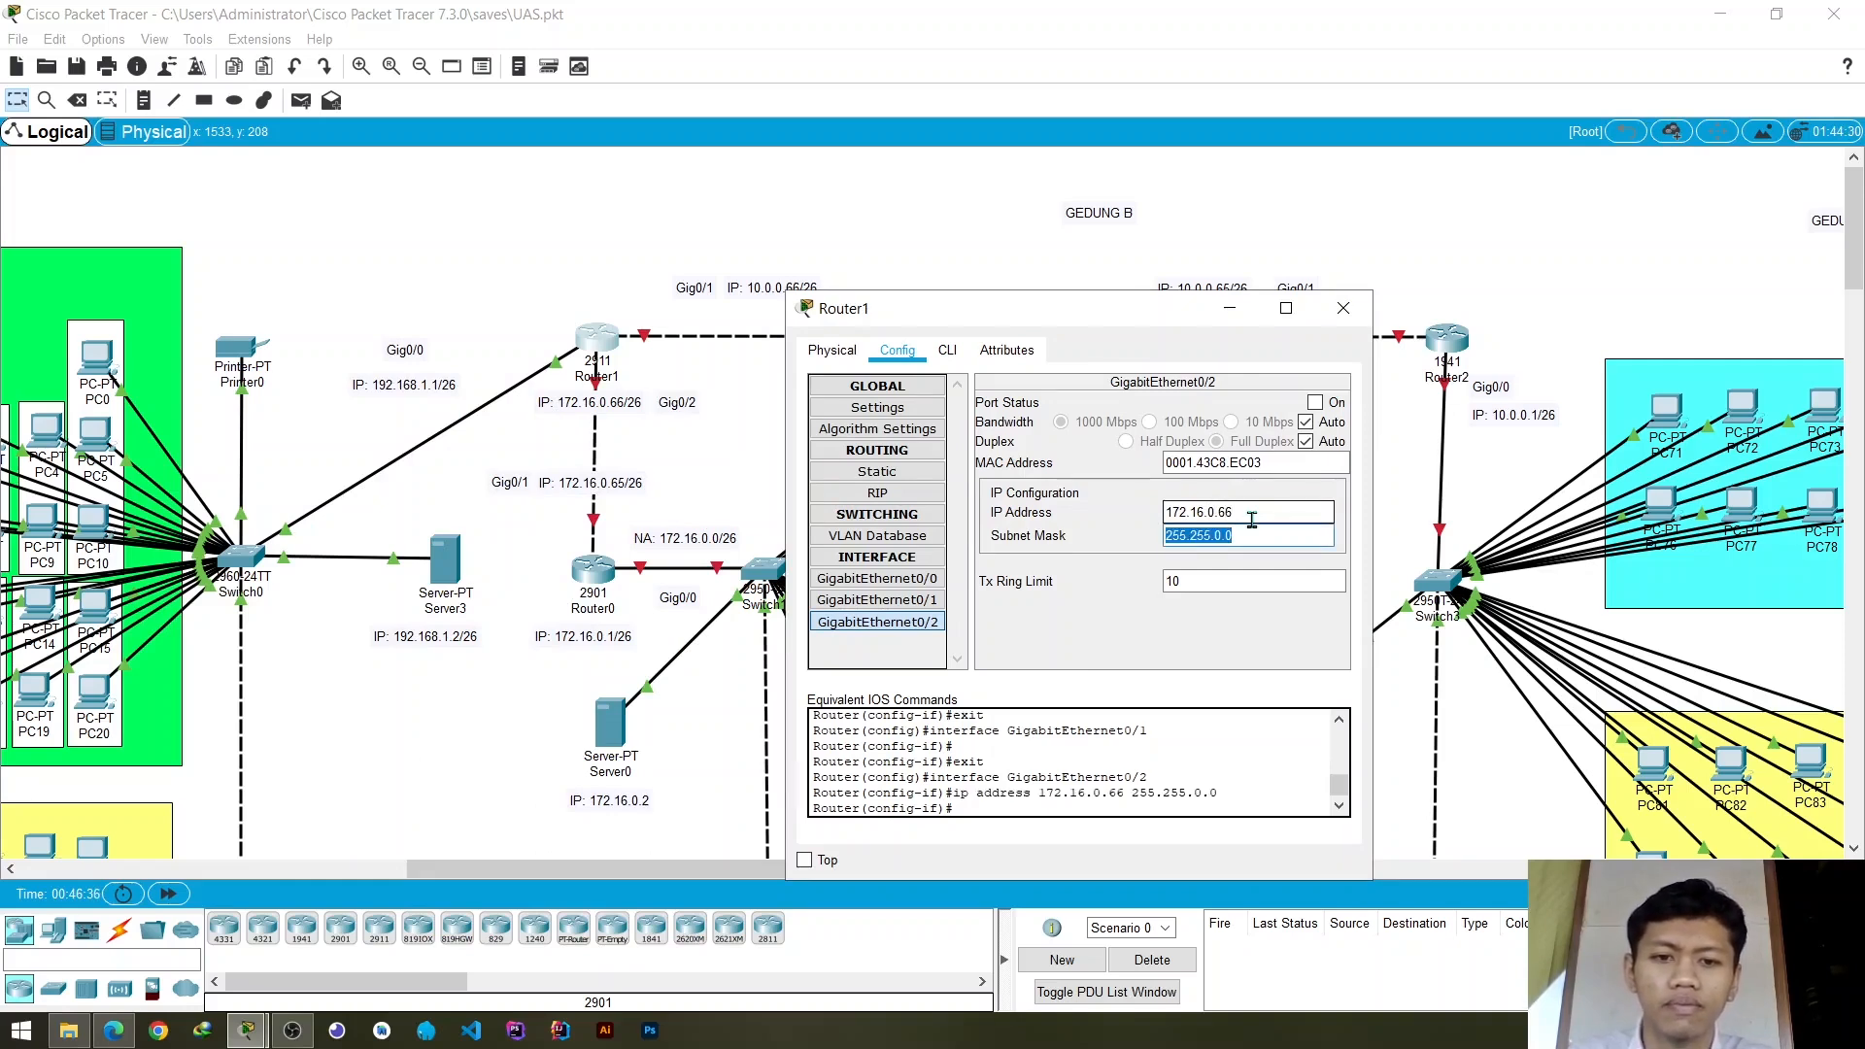
- Set the subnet mask of Router1's GigabitEthernet0/2 to 255.255.255.192 and turn the port on
type("255.255.255")
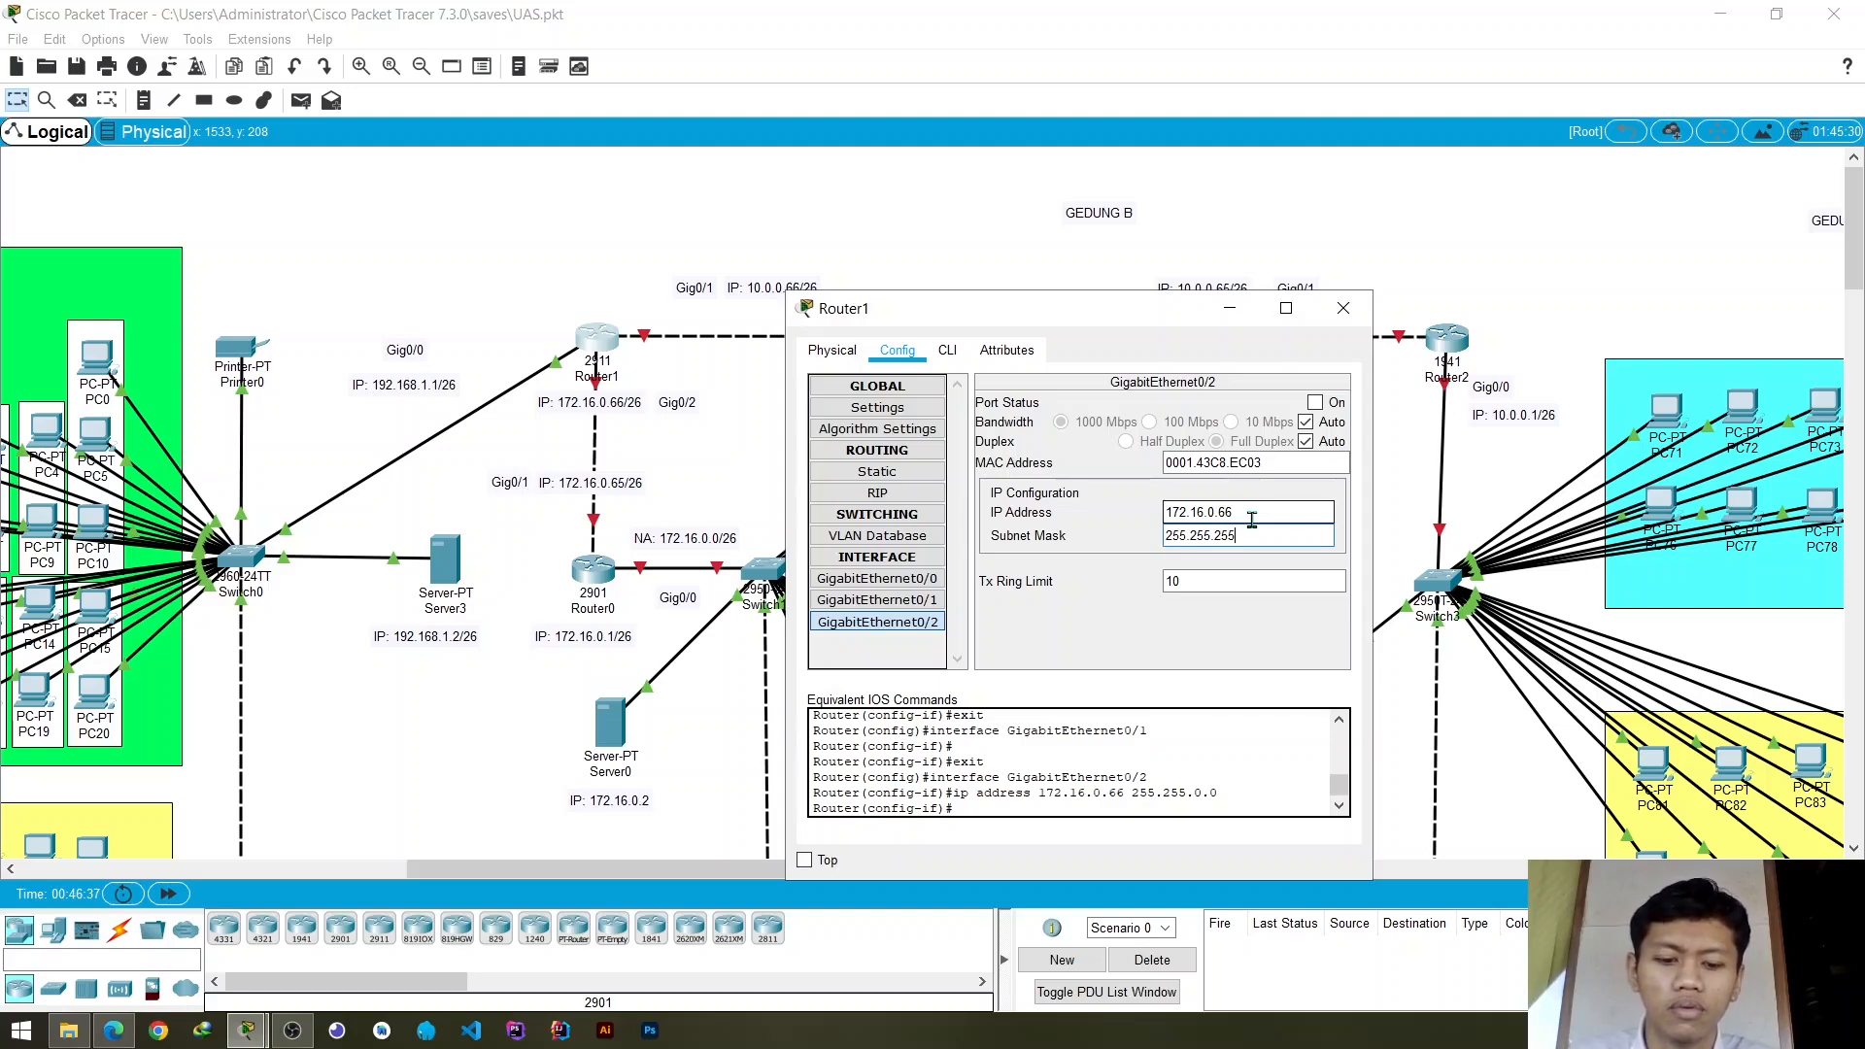
type(".192")
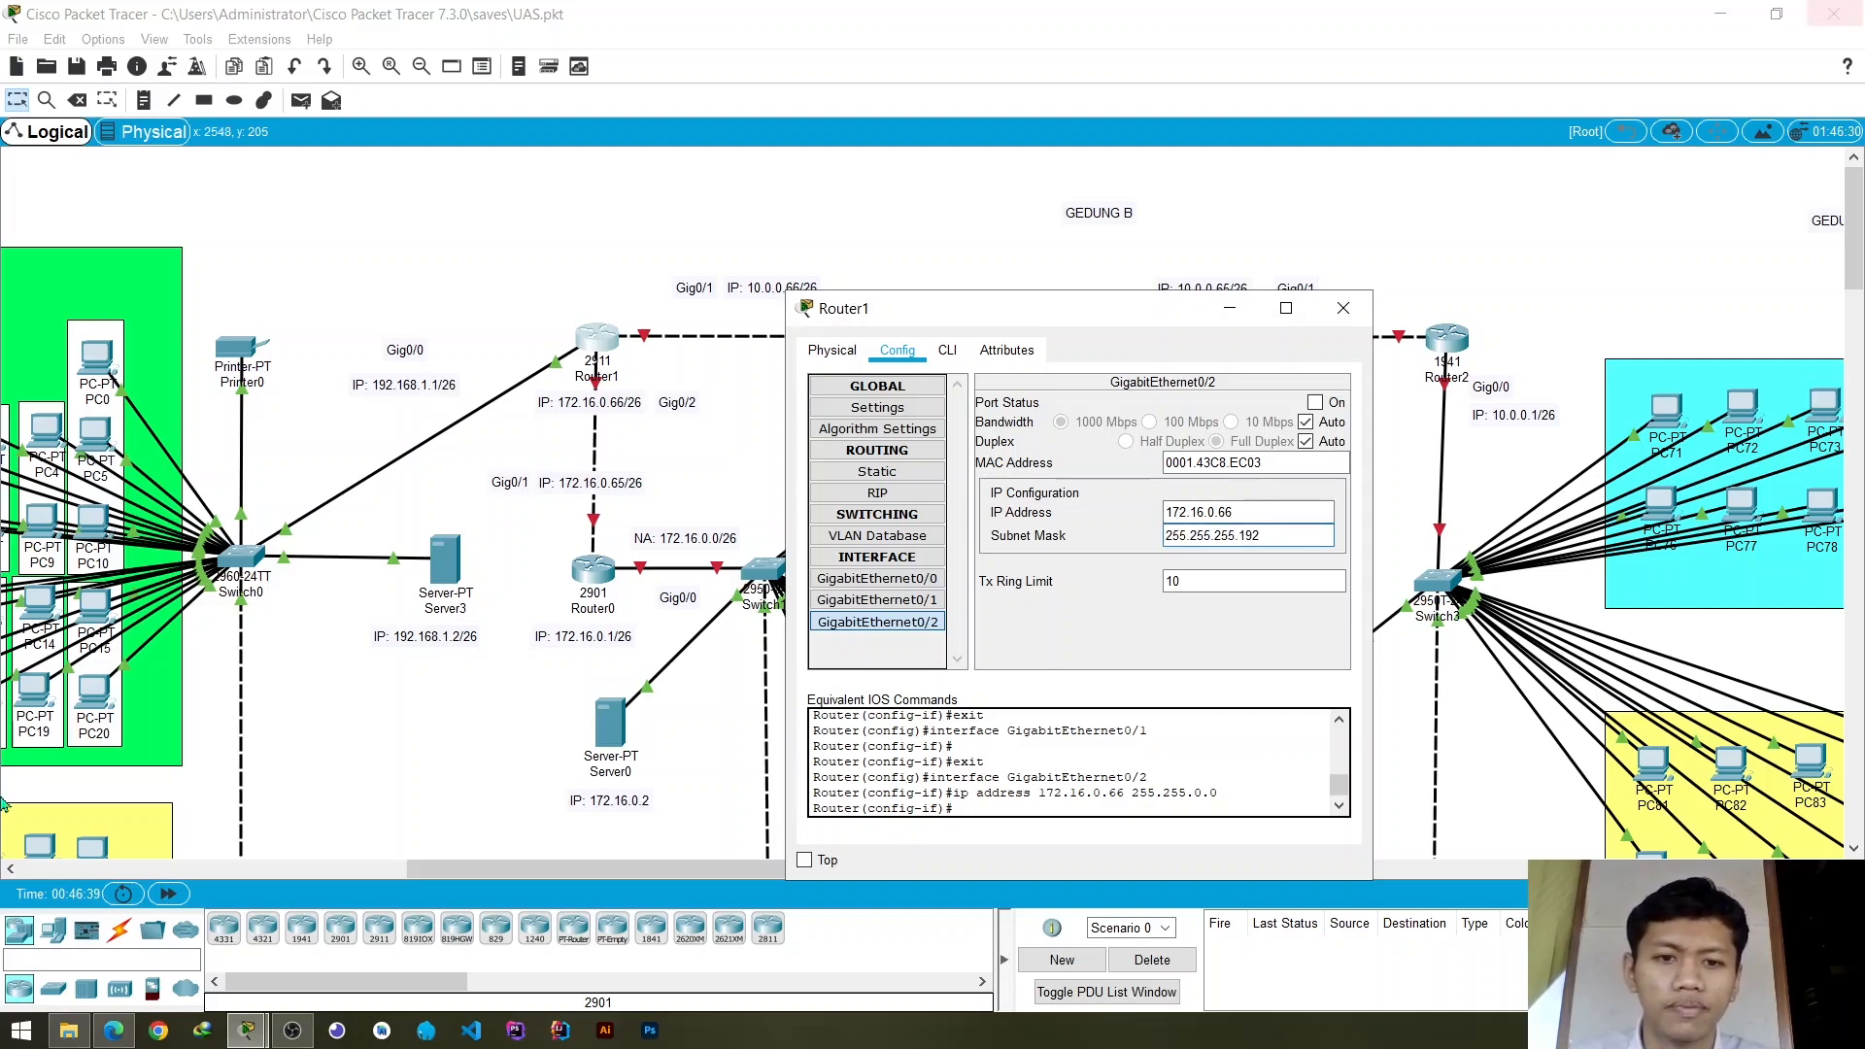
left_click(1315, 402)
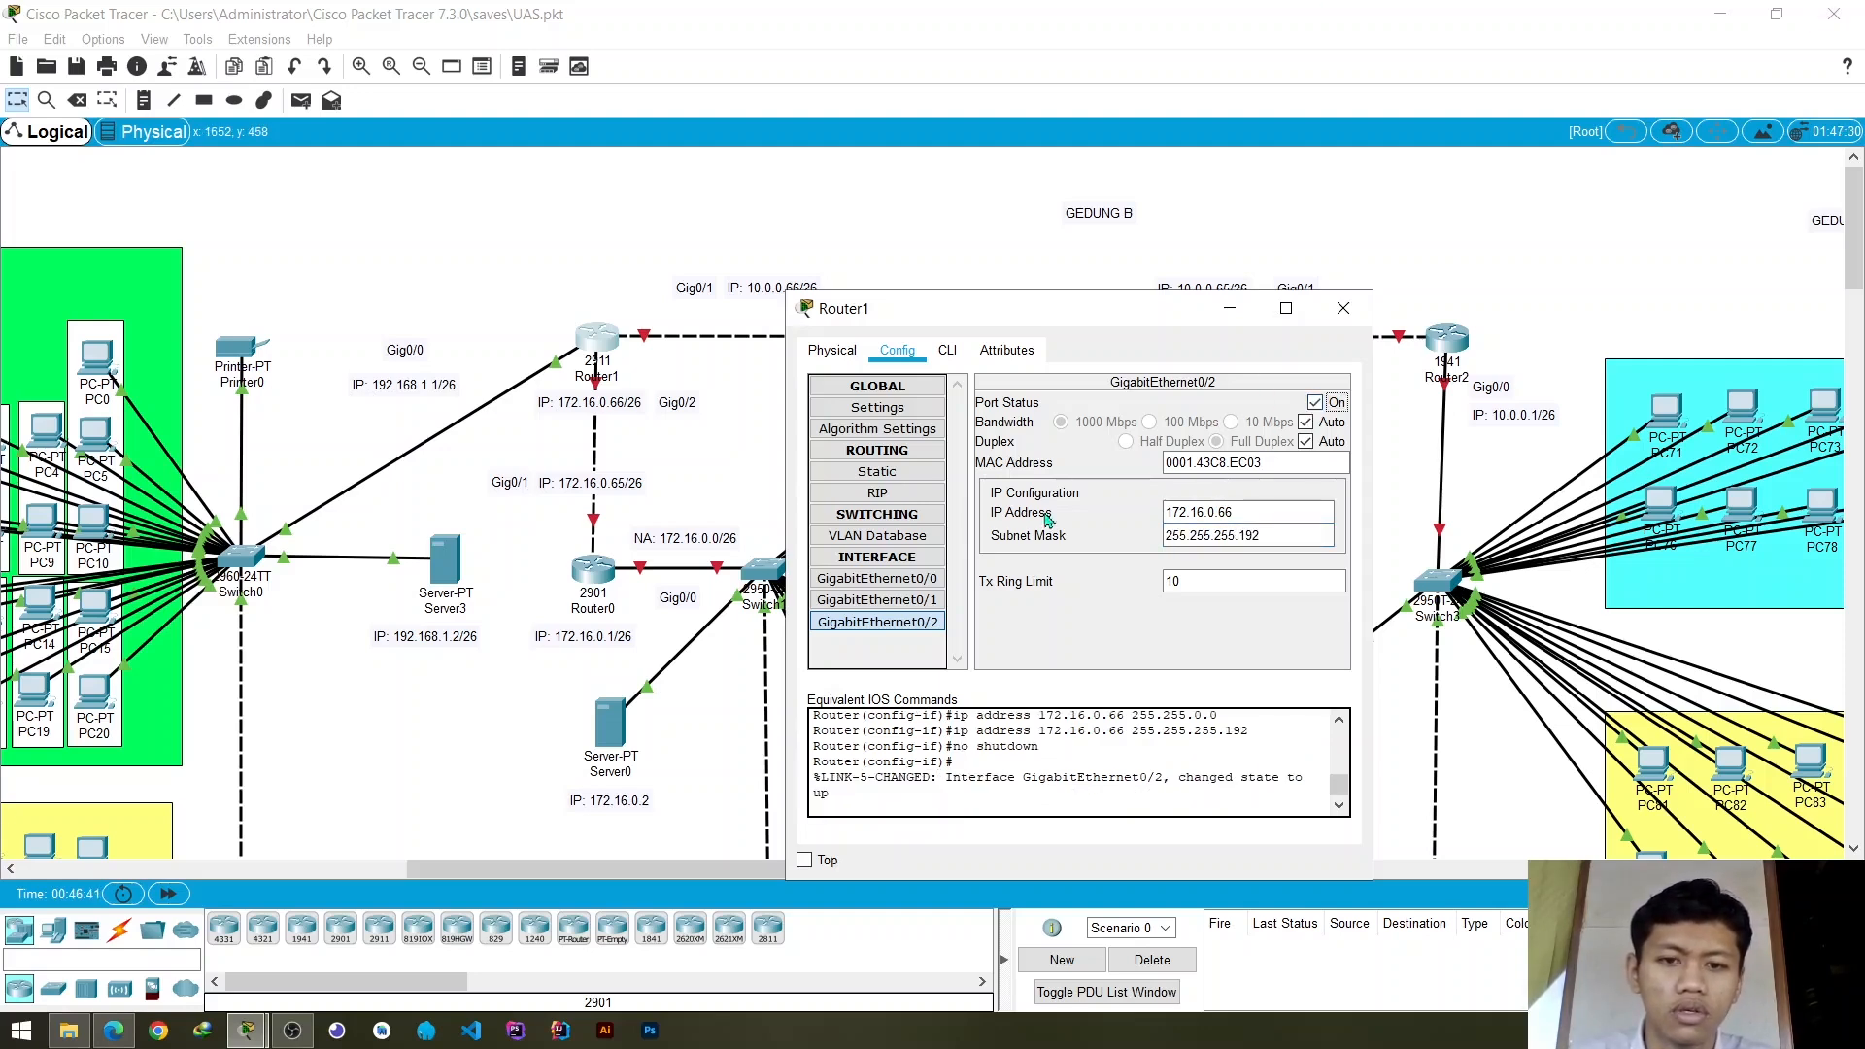
- Review the address settings of Router1's GigabitEthernet interfaces and close its device window
left_click(871, 603)
left_click(894, 622)
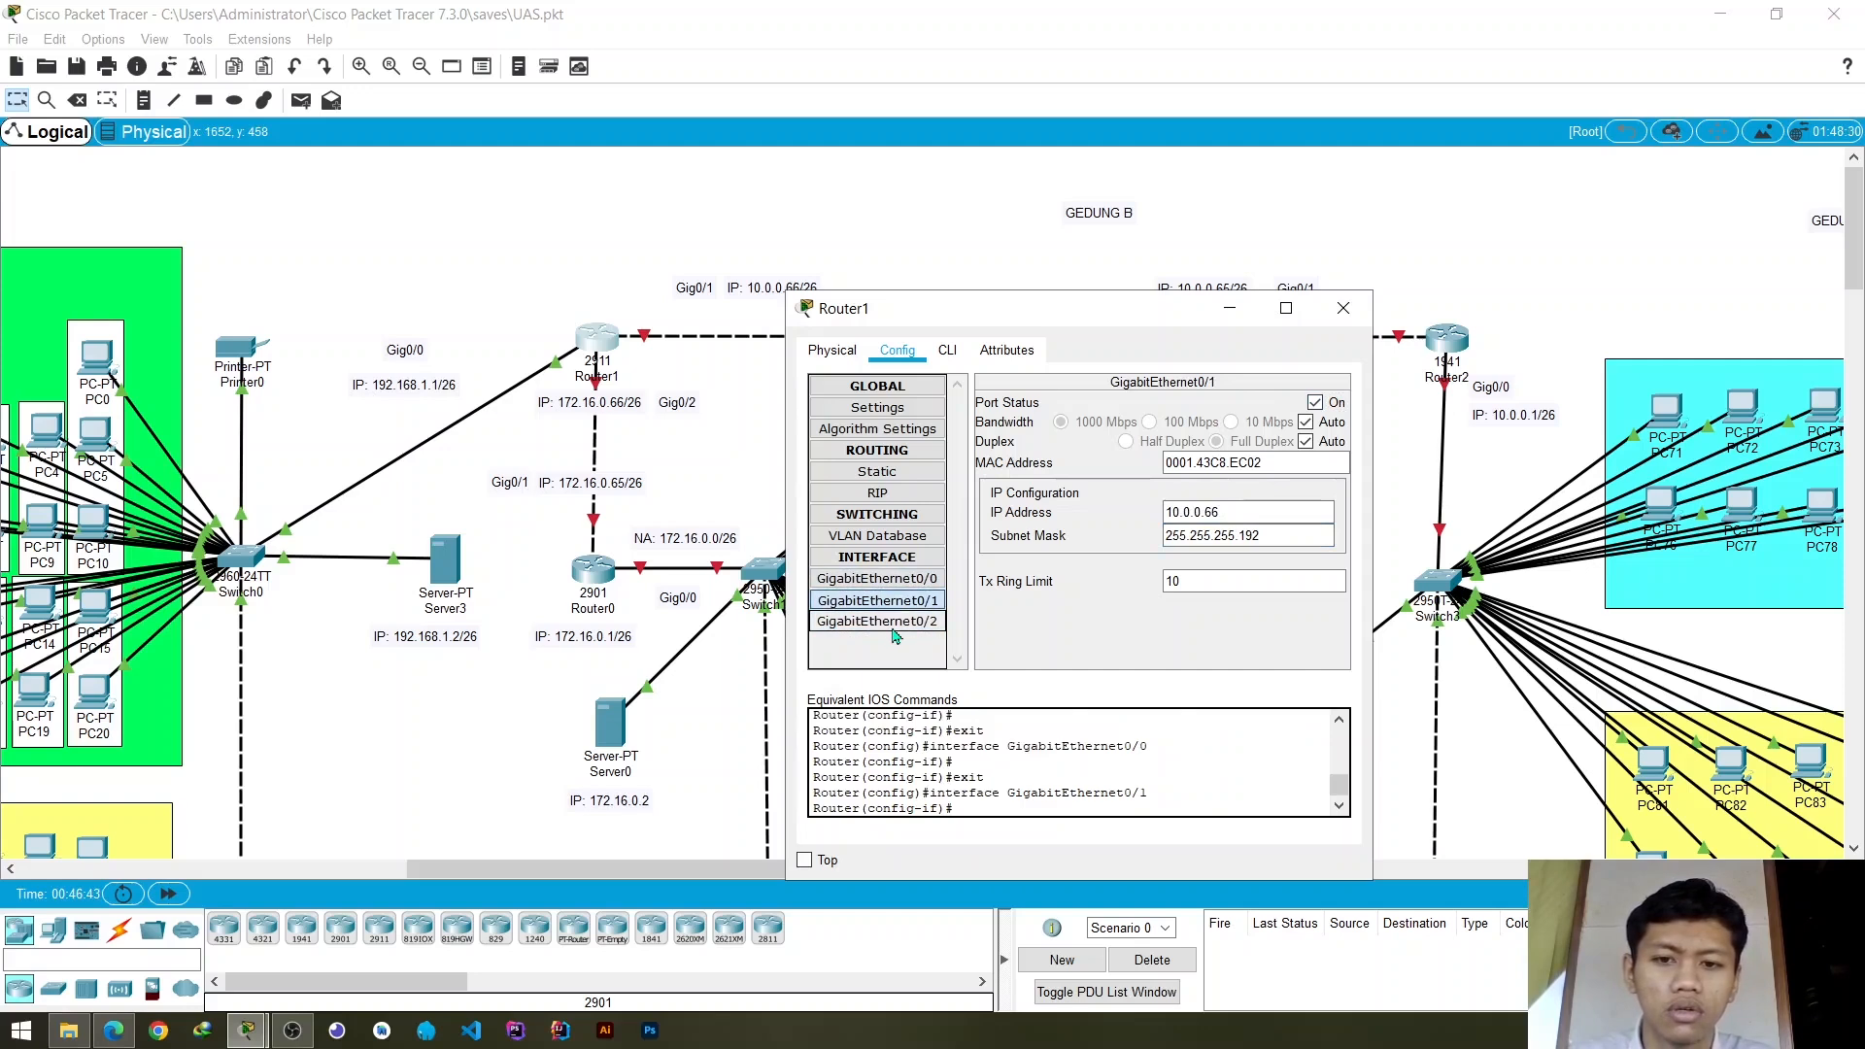
left_click(877, 600)
left_click(884, 580)
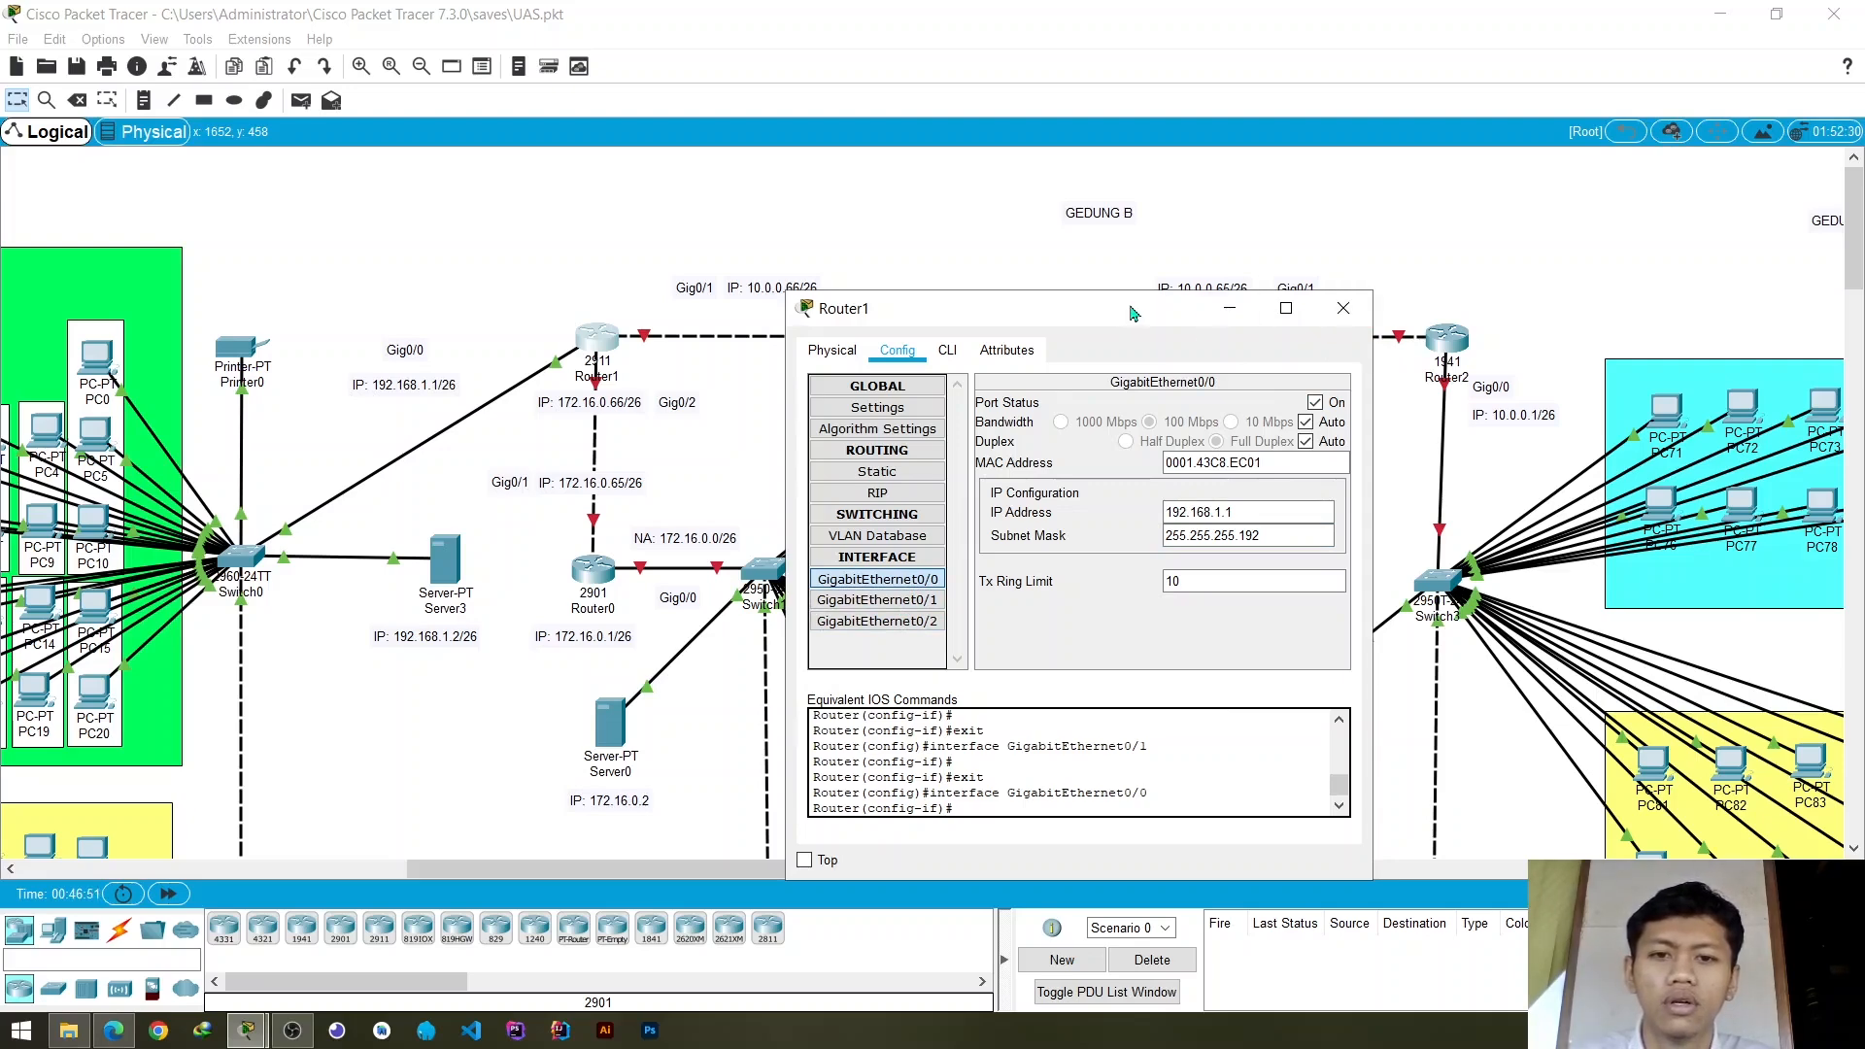
left_click(1331, 316)
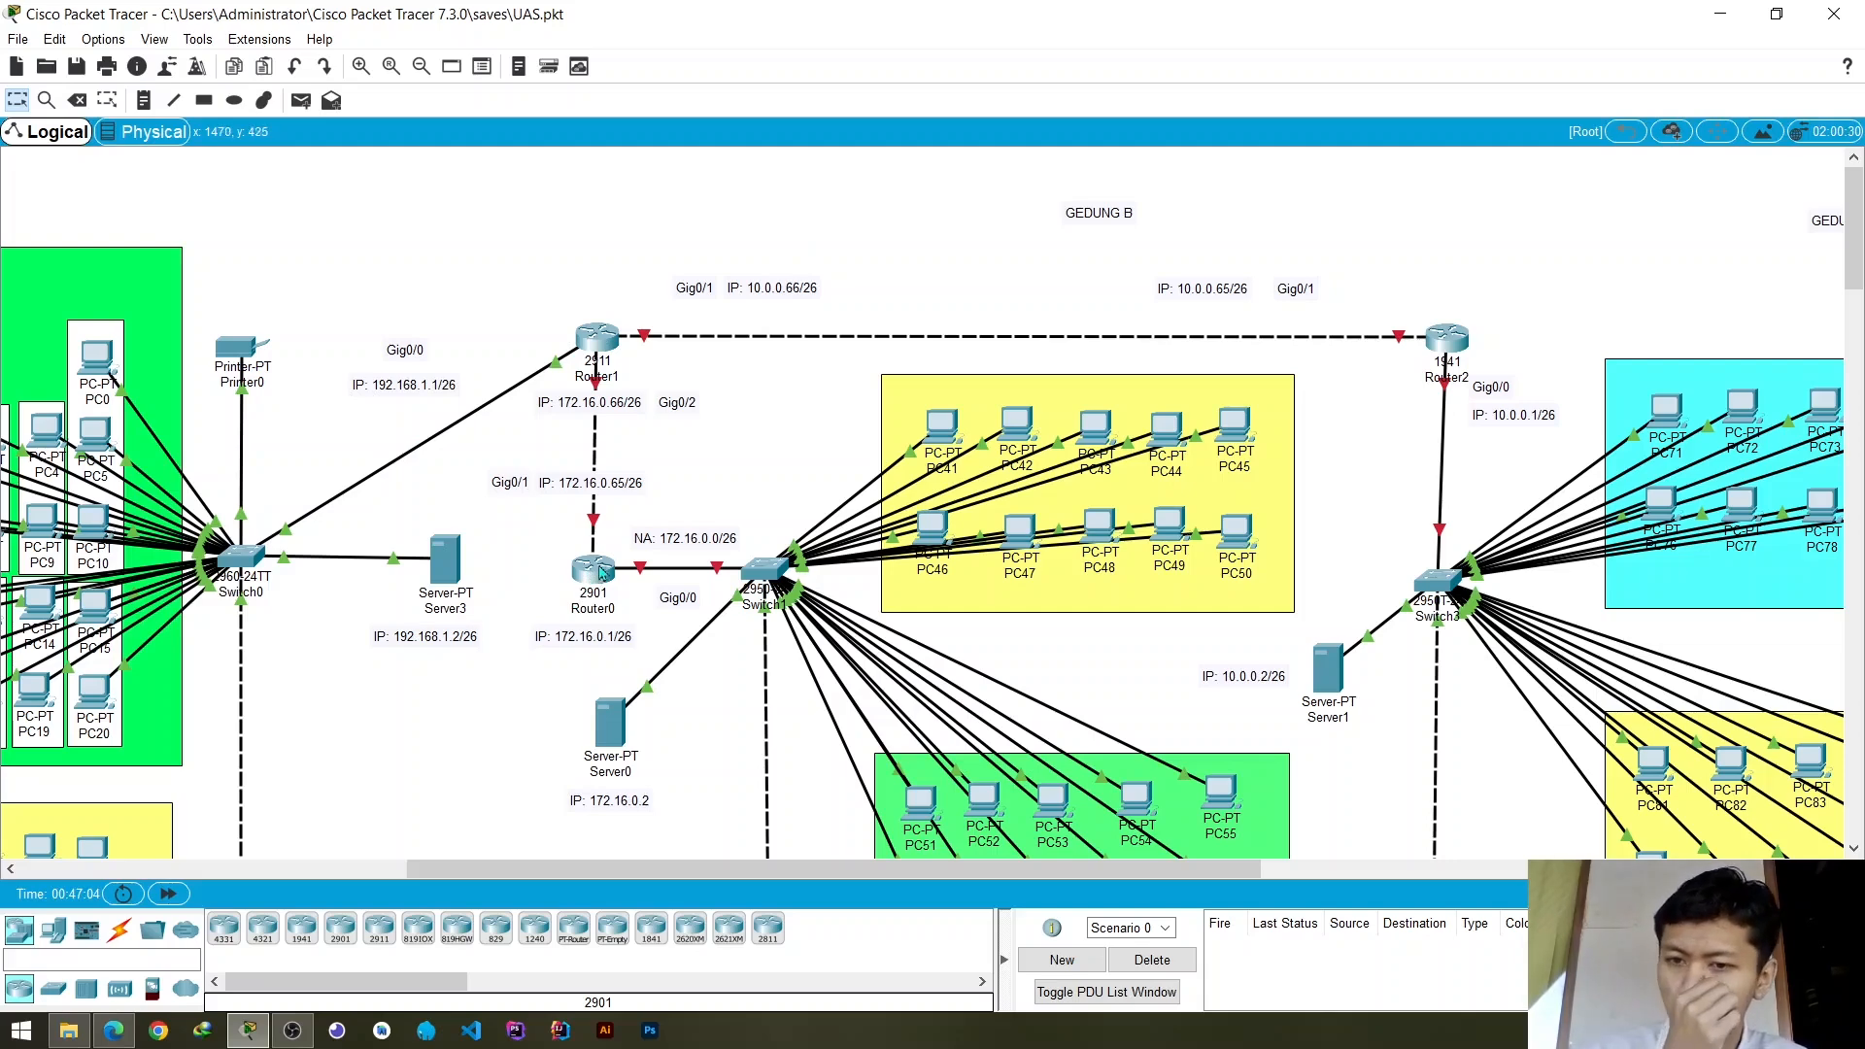
- Assign the IP address 172.16.0.1 to Router0's GigabitEthernet0/0 interface
left_click(592, 568)
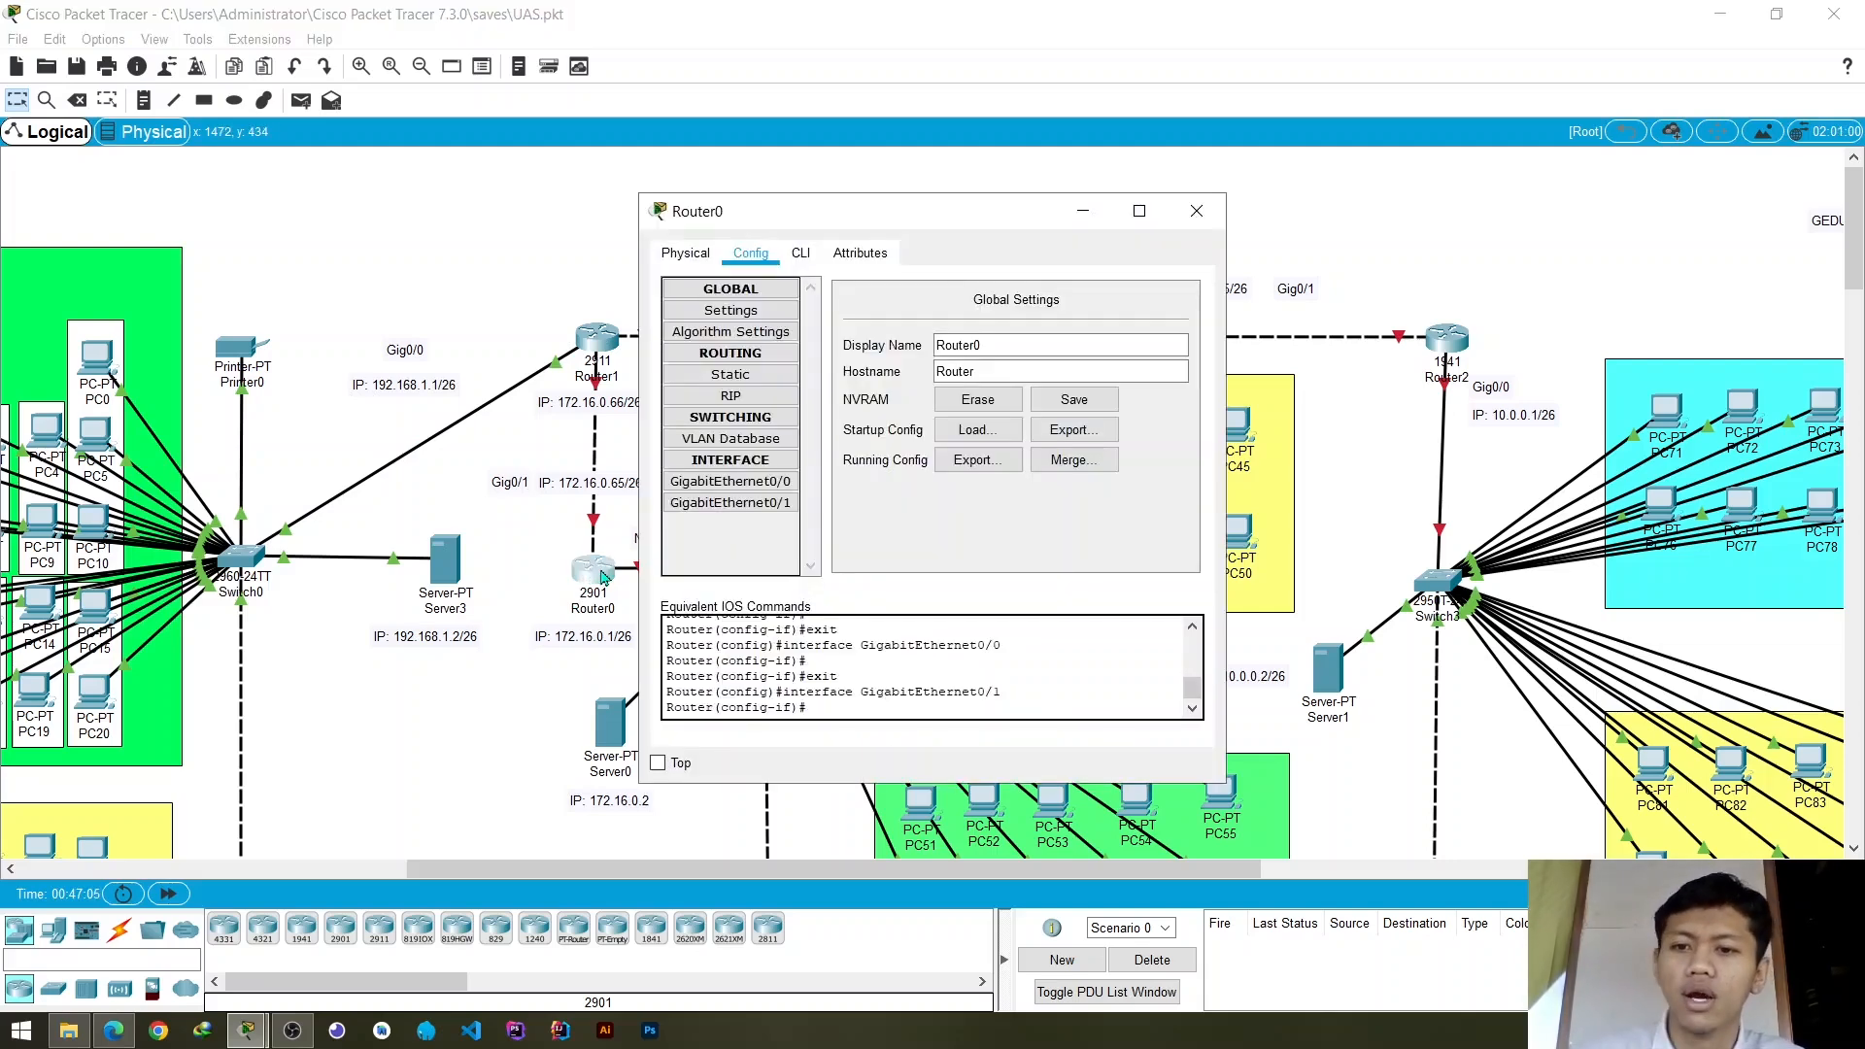
left_click(768, 482)
left_click_drag(965, 219, 1122, 215)
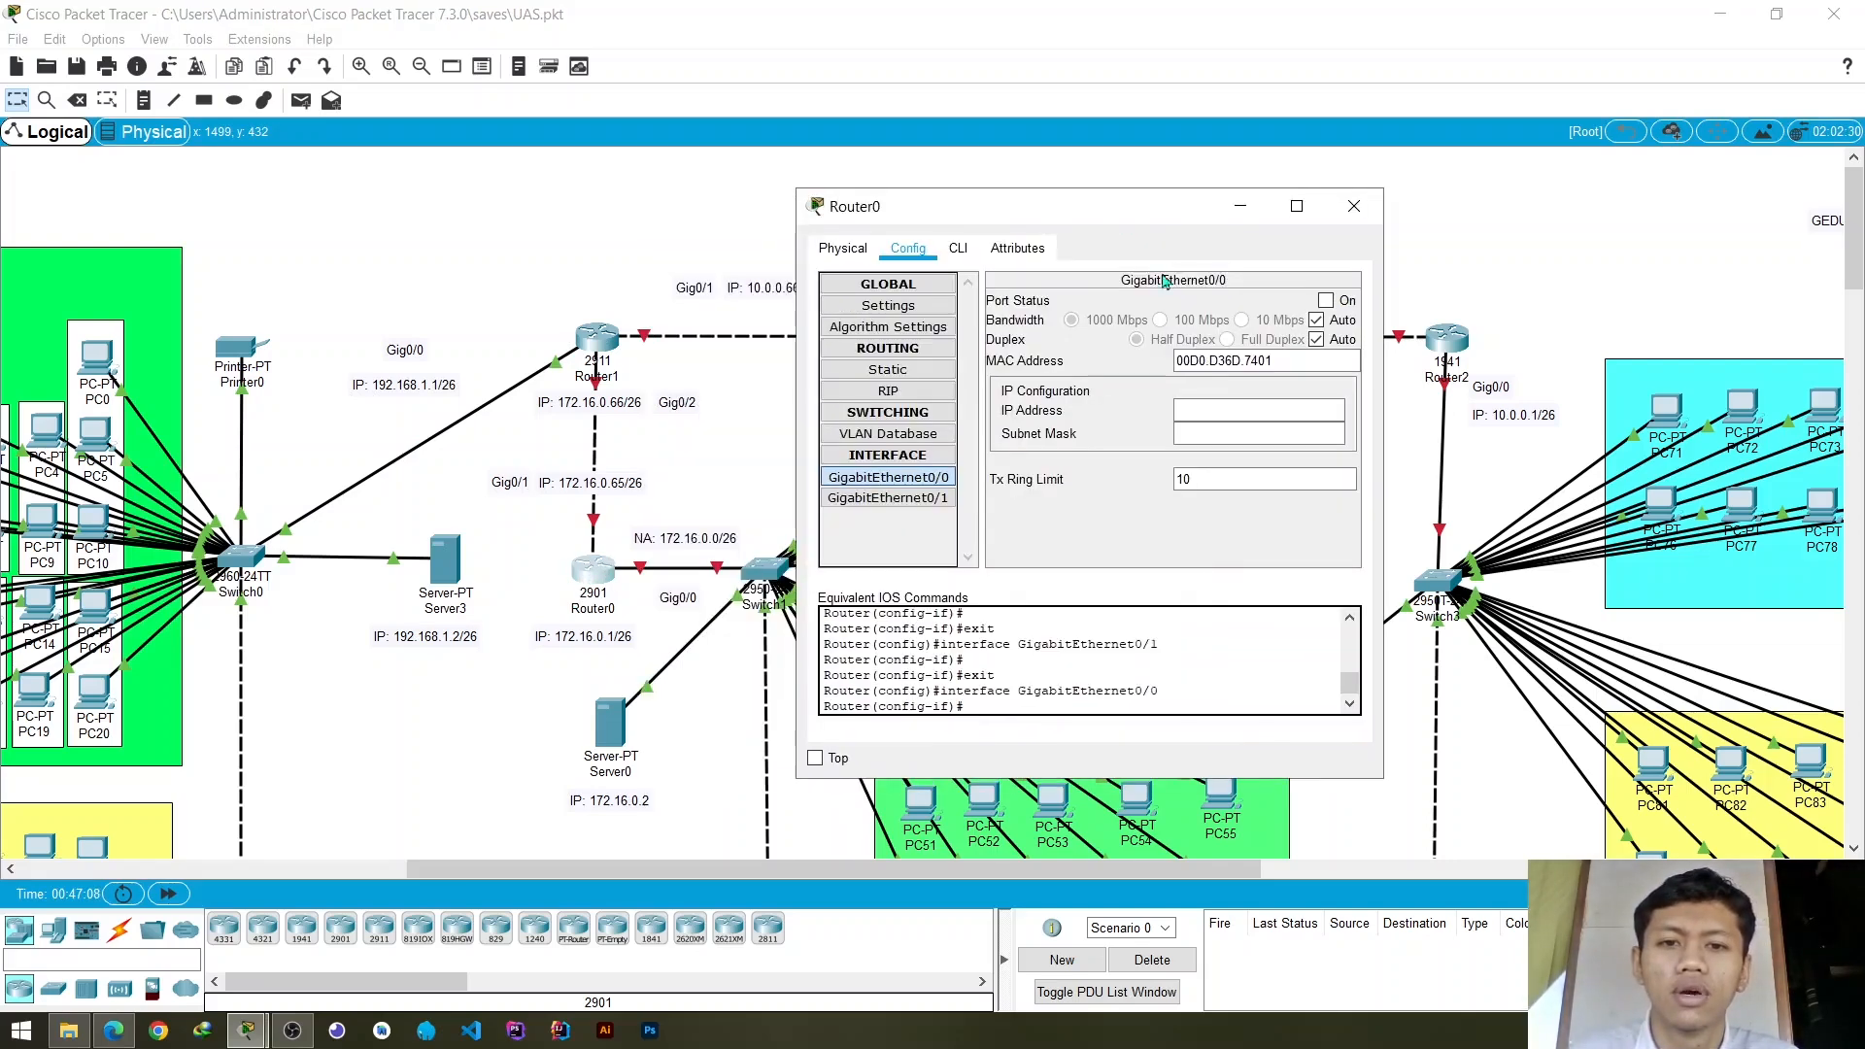
left_click(1223, 410)
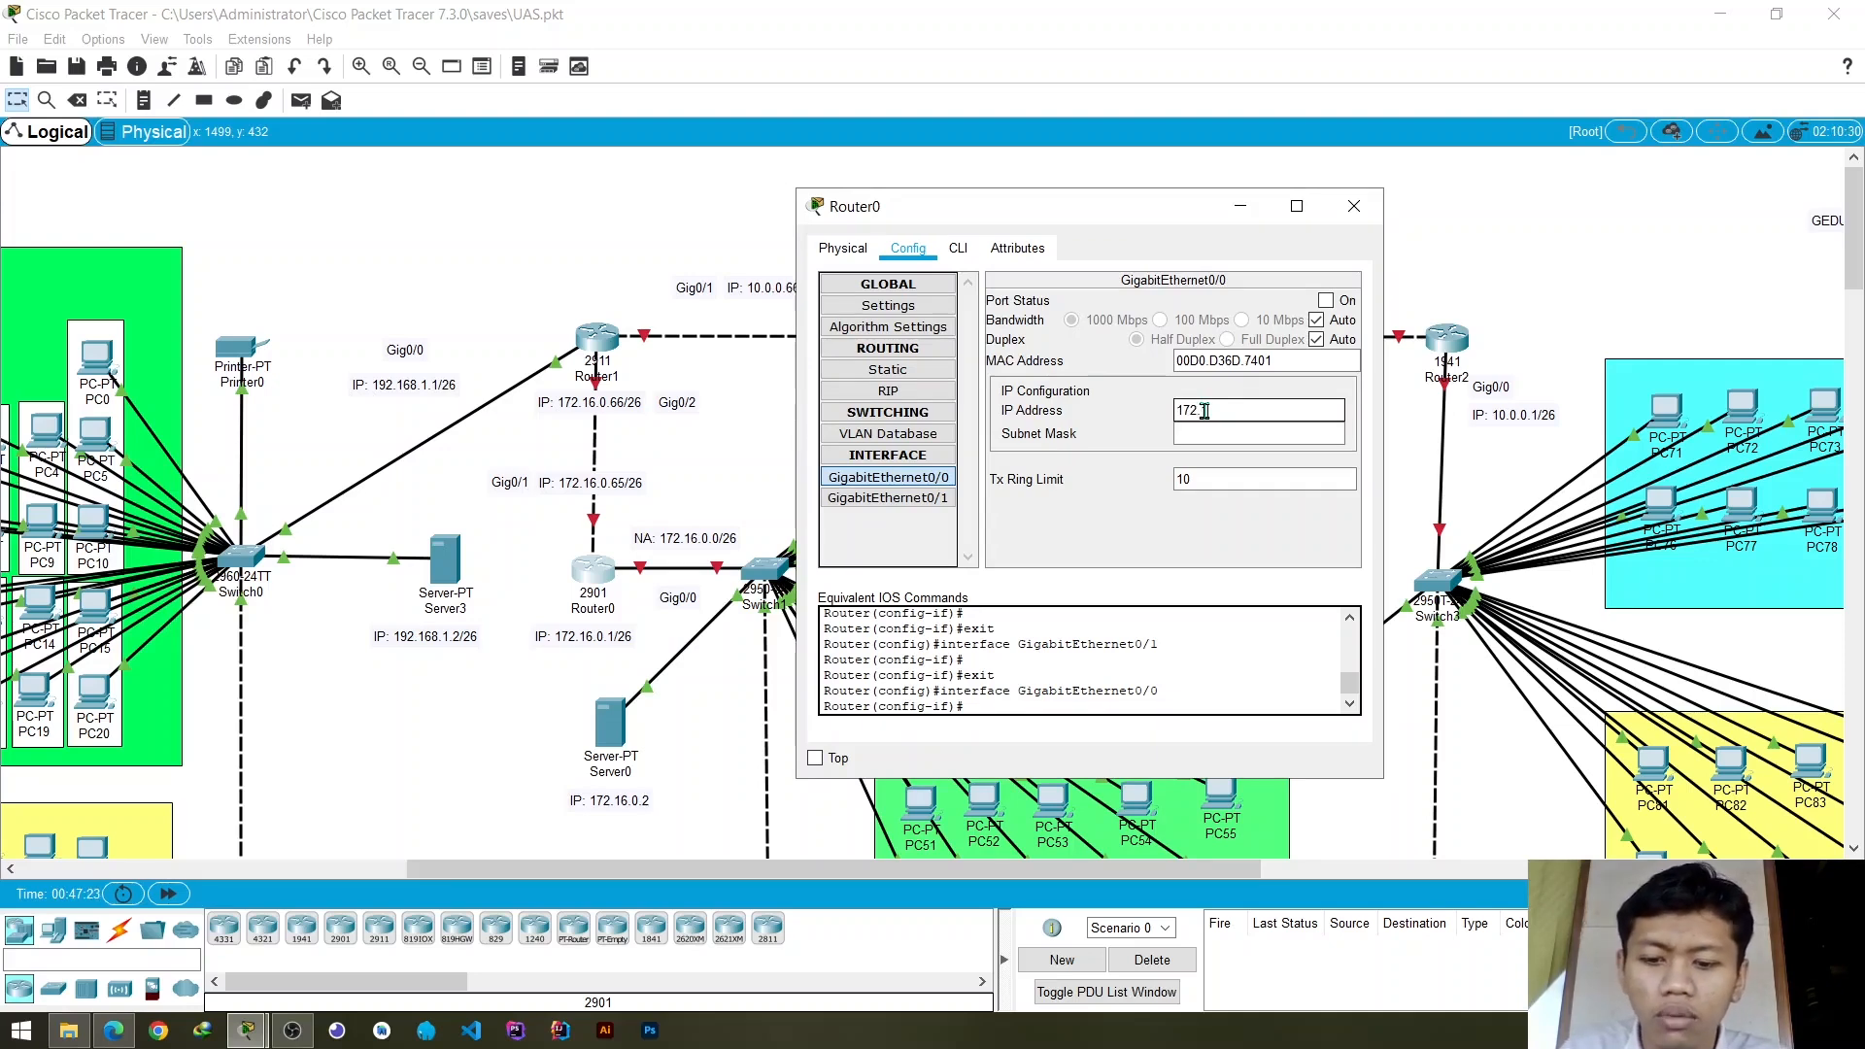
type(".0.1")
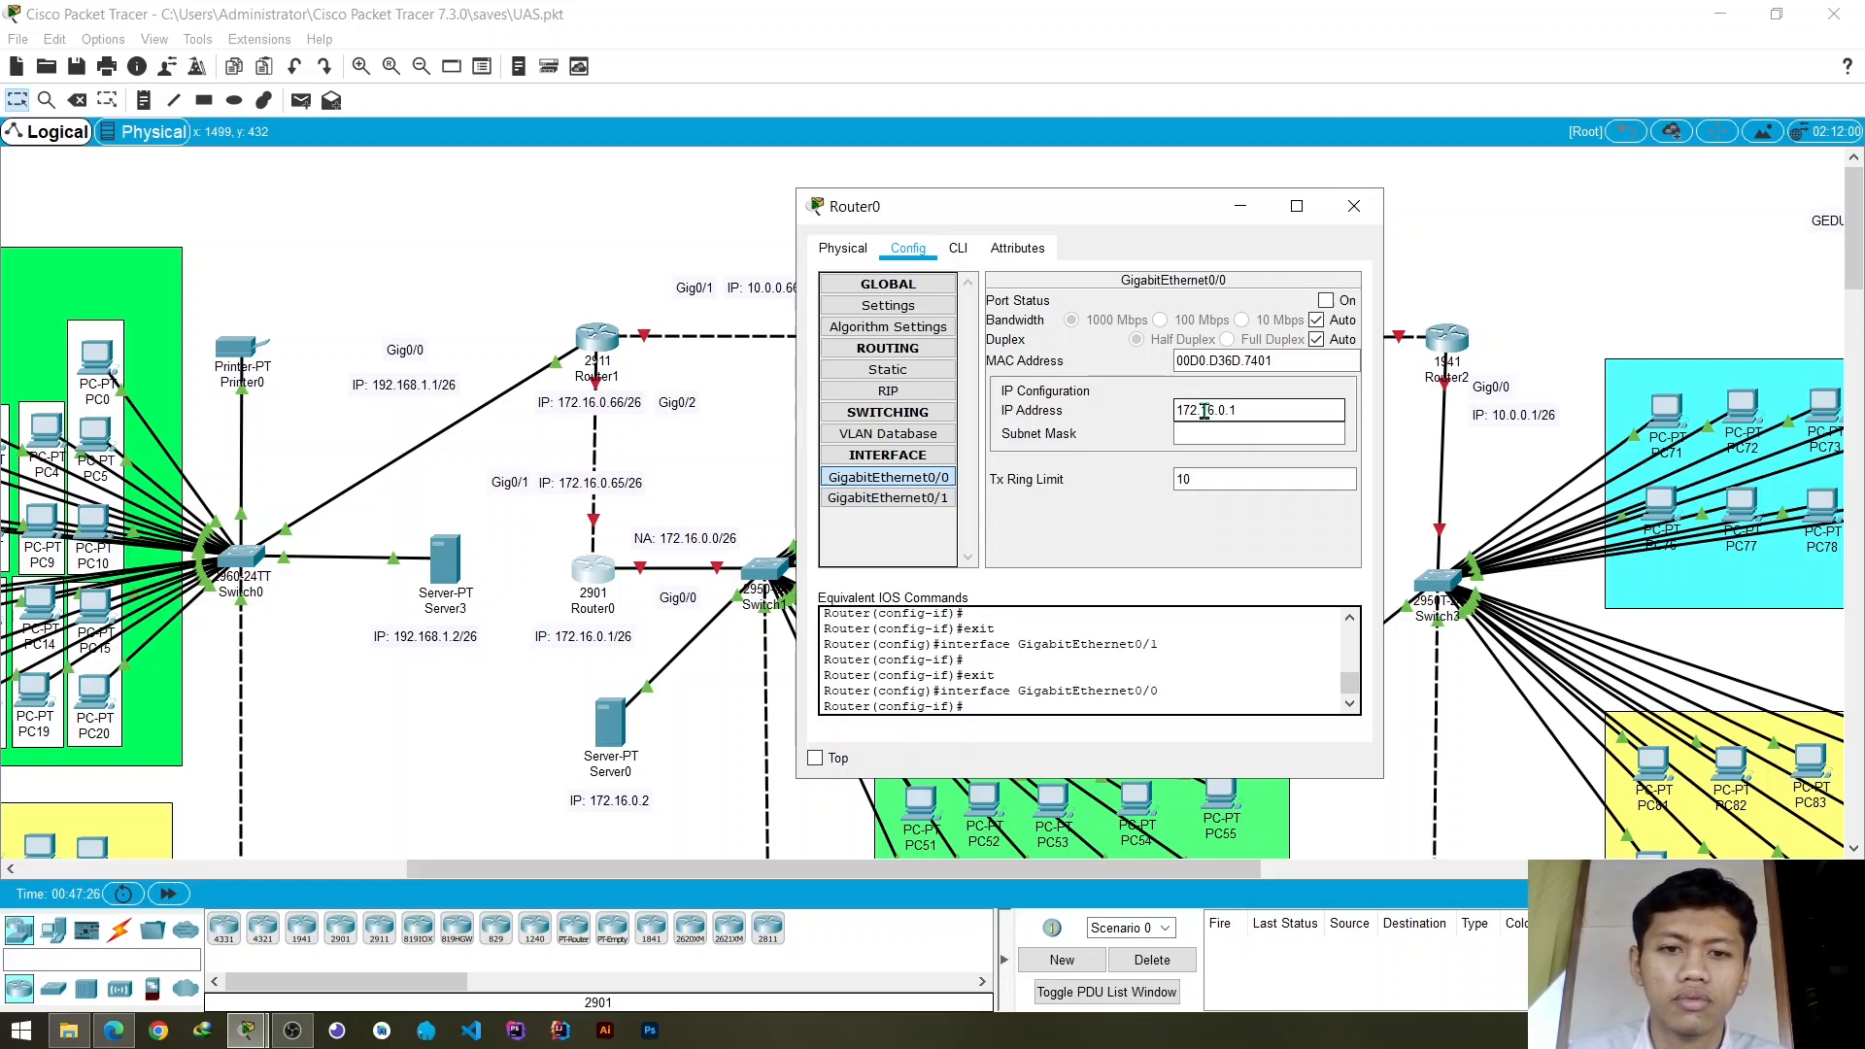
key("Tab")
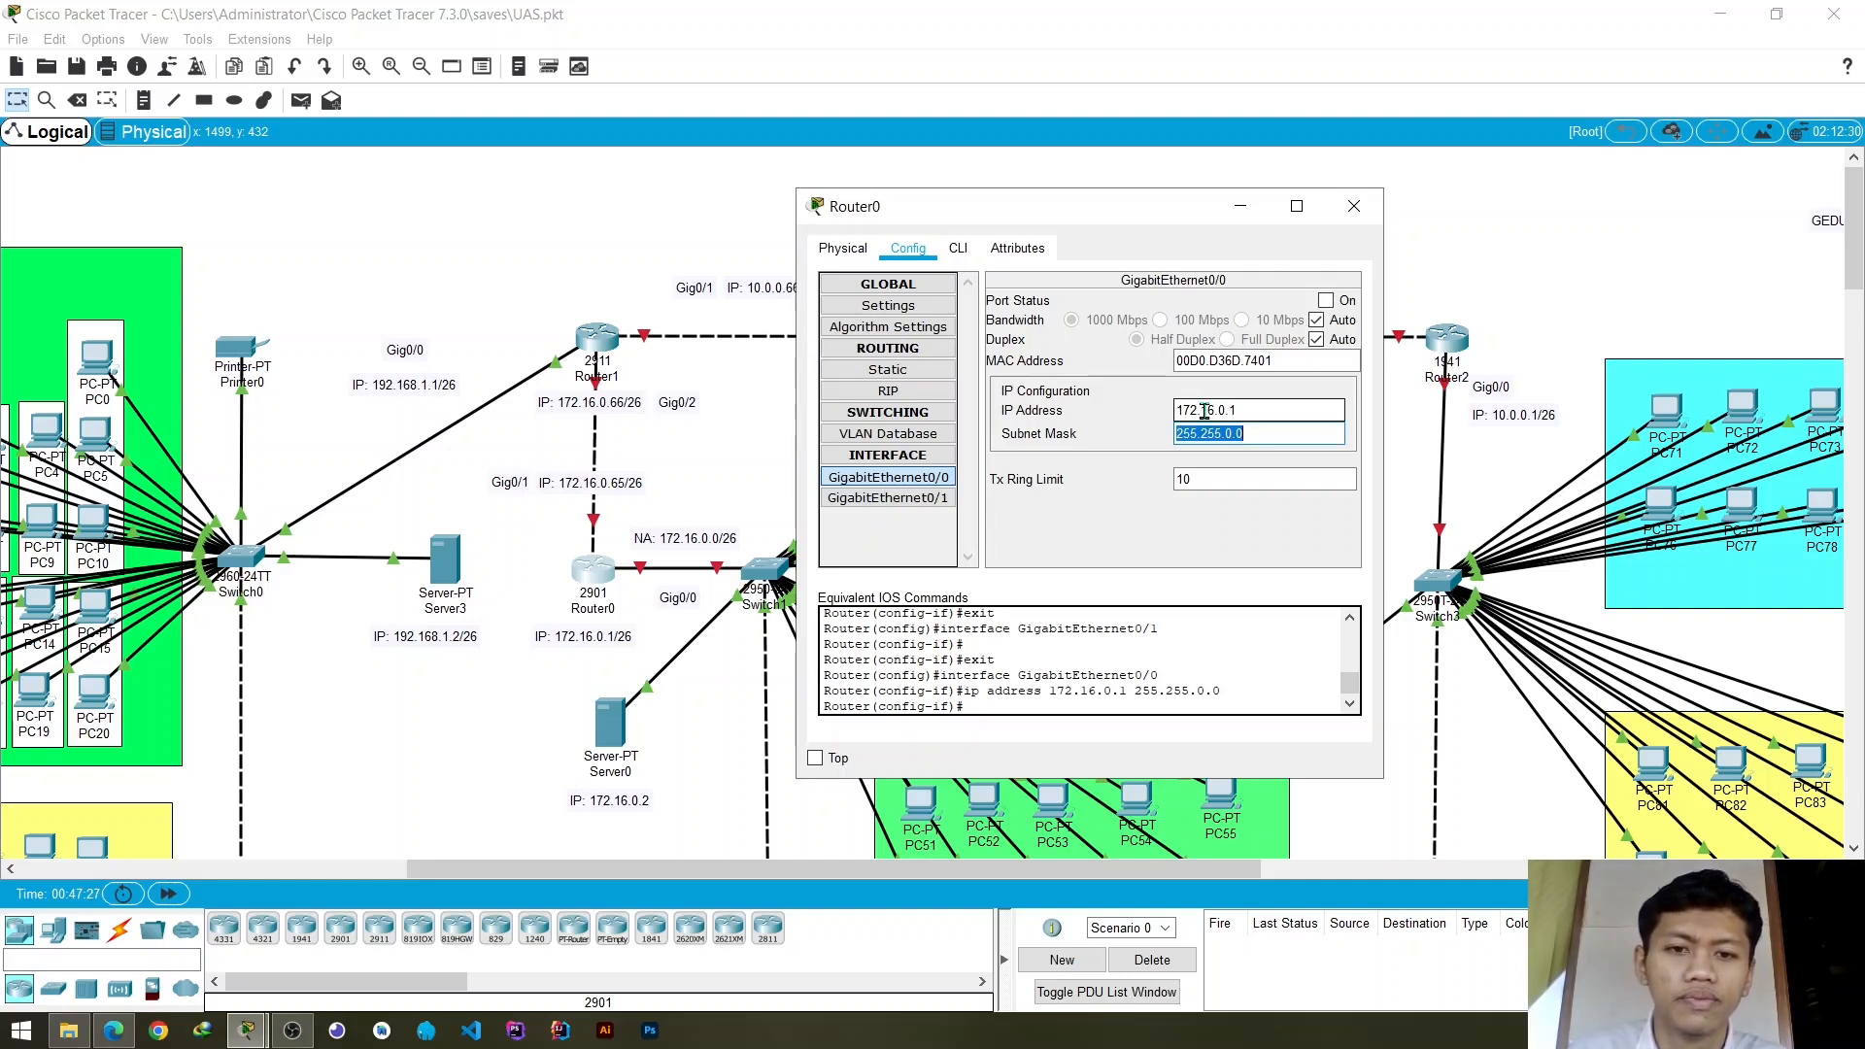
- Set the subnet mask of Router0's GigabitEthernet0/0 to 255.255.255.192 and turn the port on
key("BackSpace")
key("BackSpace")
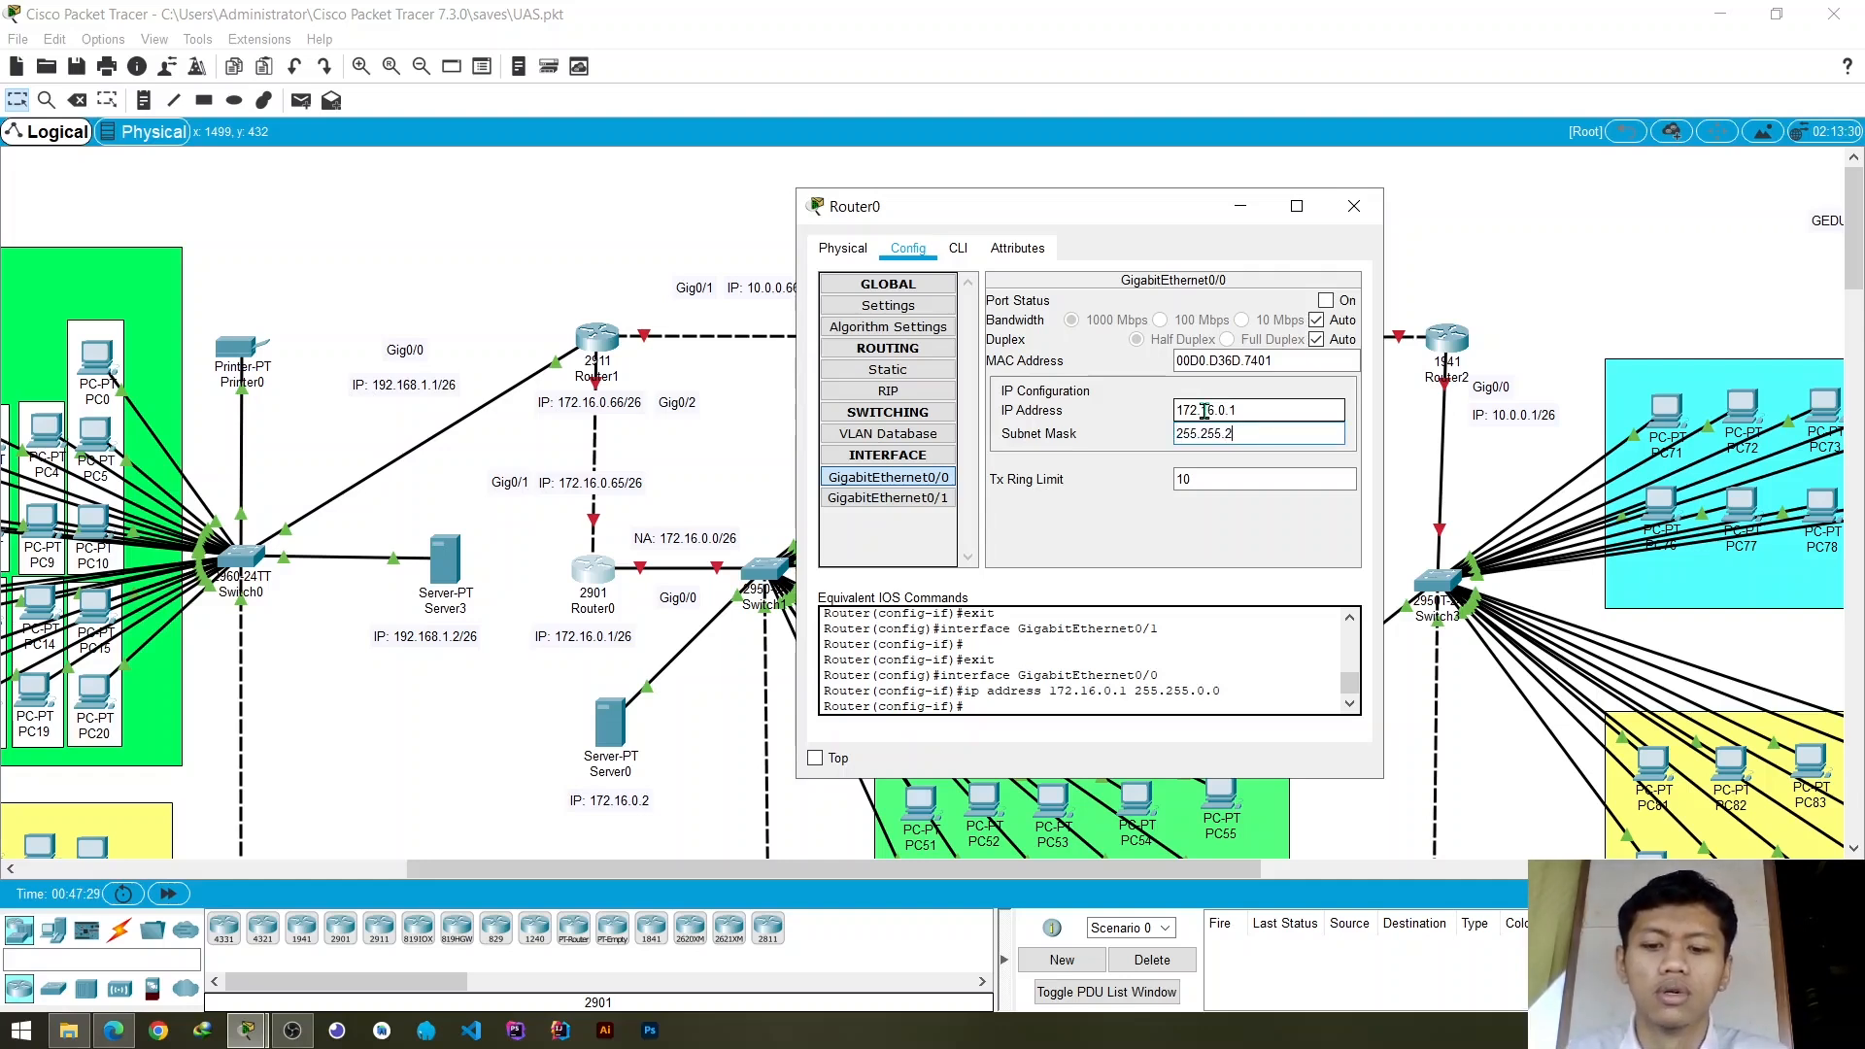
type("255.192")
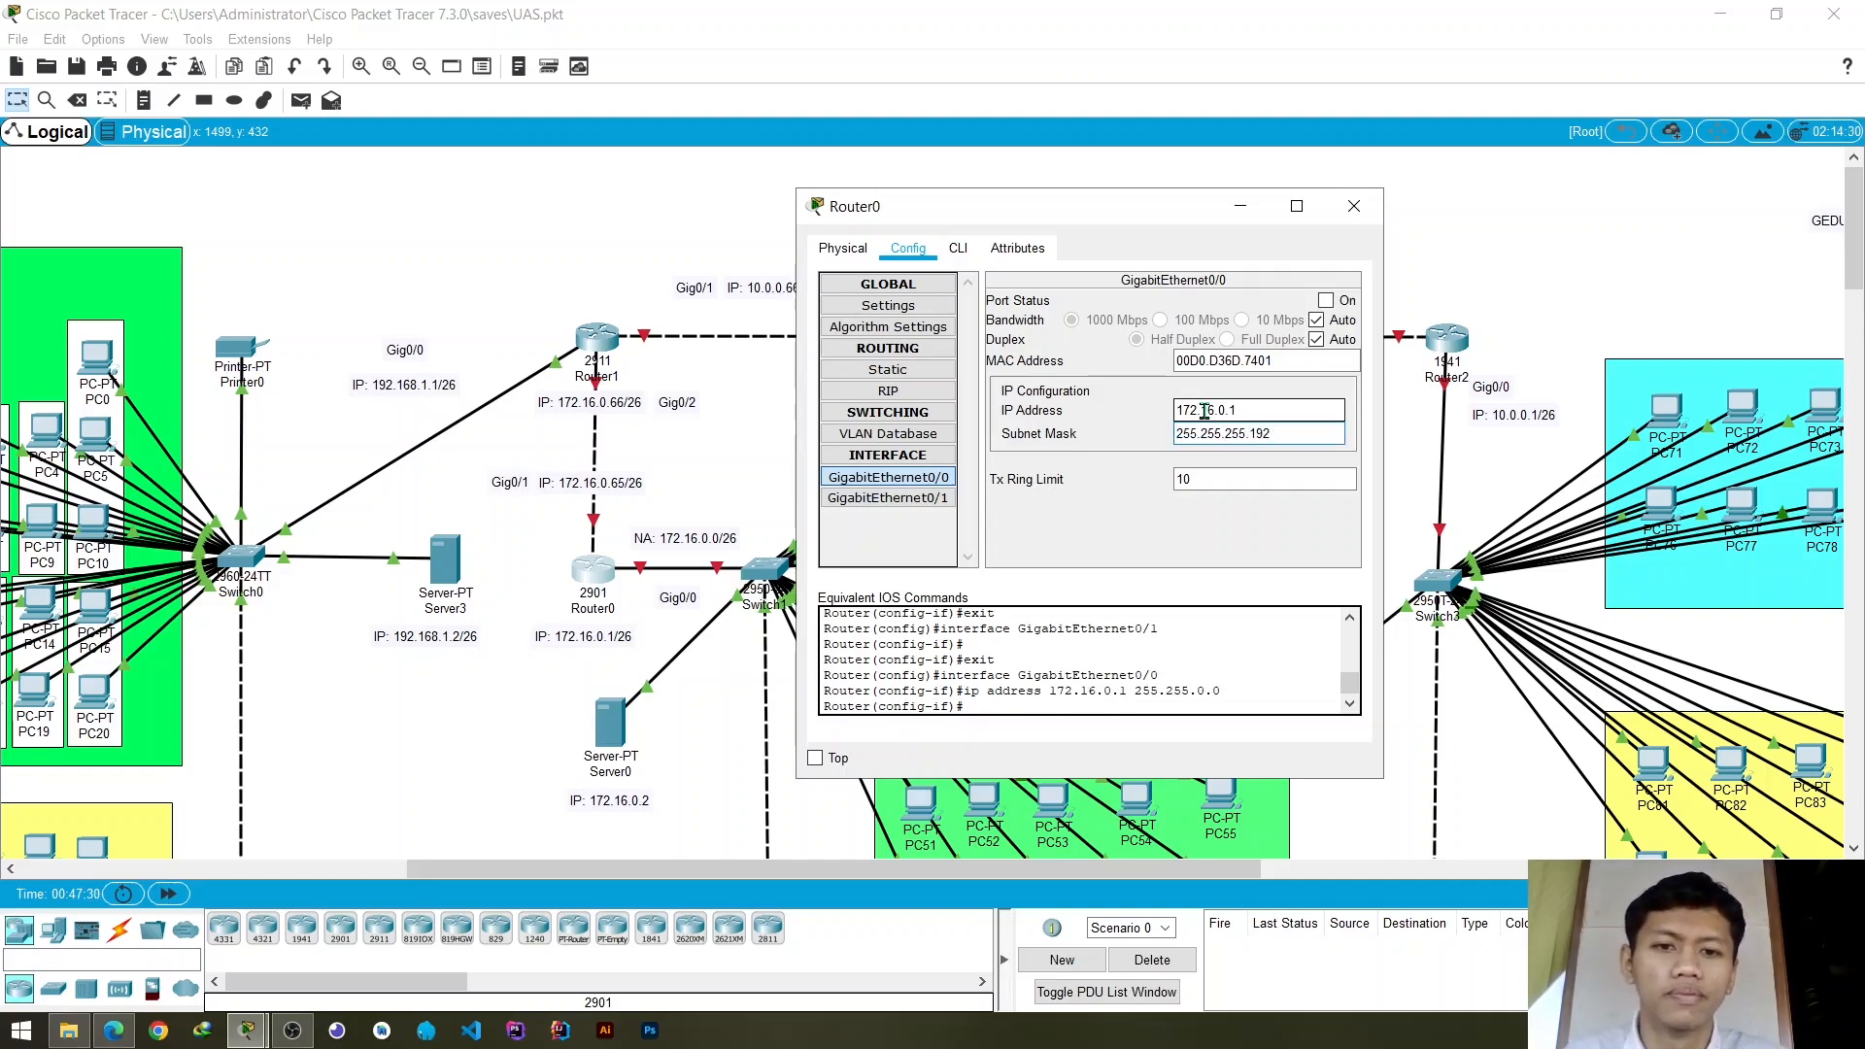
left_click(1327, 301)
- Configure Router0's GigabitEthernet0/1 with IP address 172.16.0.65 and mask 255.255.255.192, turn the port on, and close the router's window
left_click(888, 497)
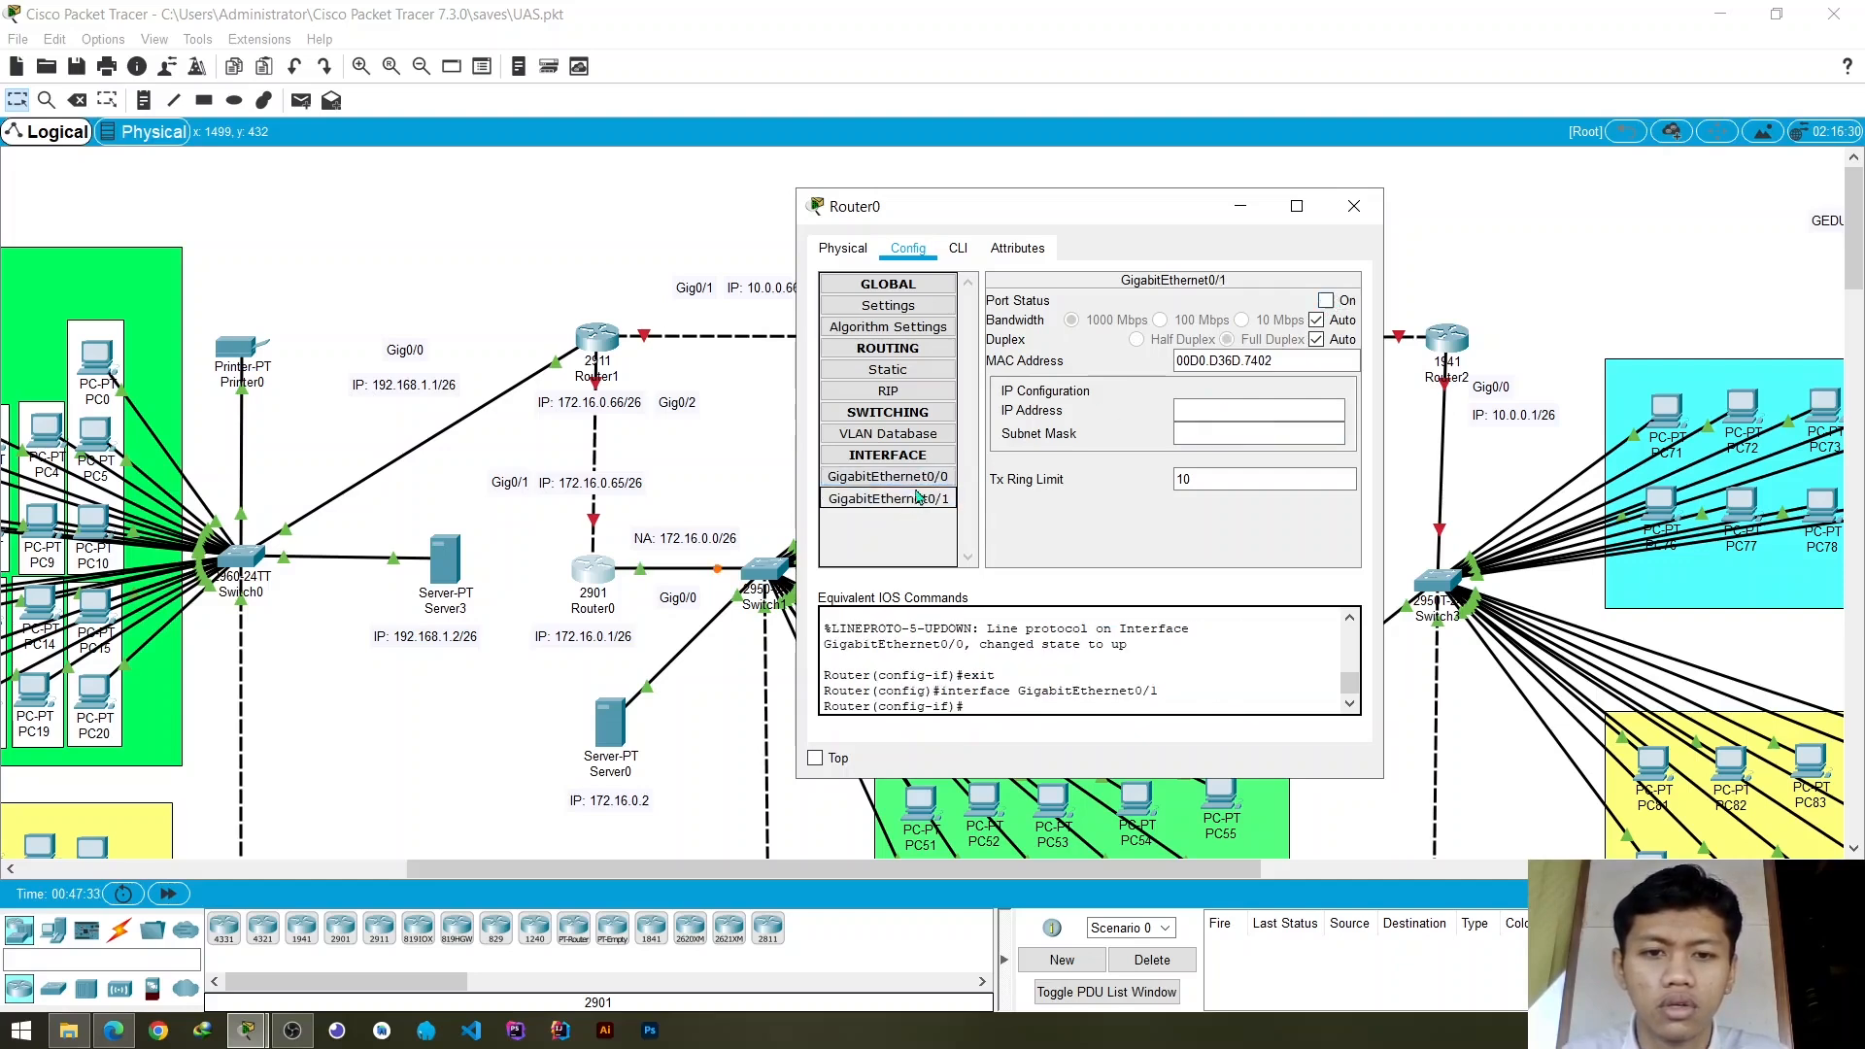
left_click(918, 478)
left_click(923, 499)
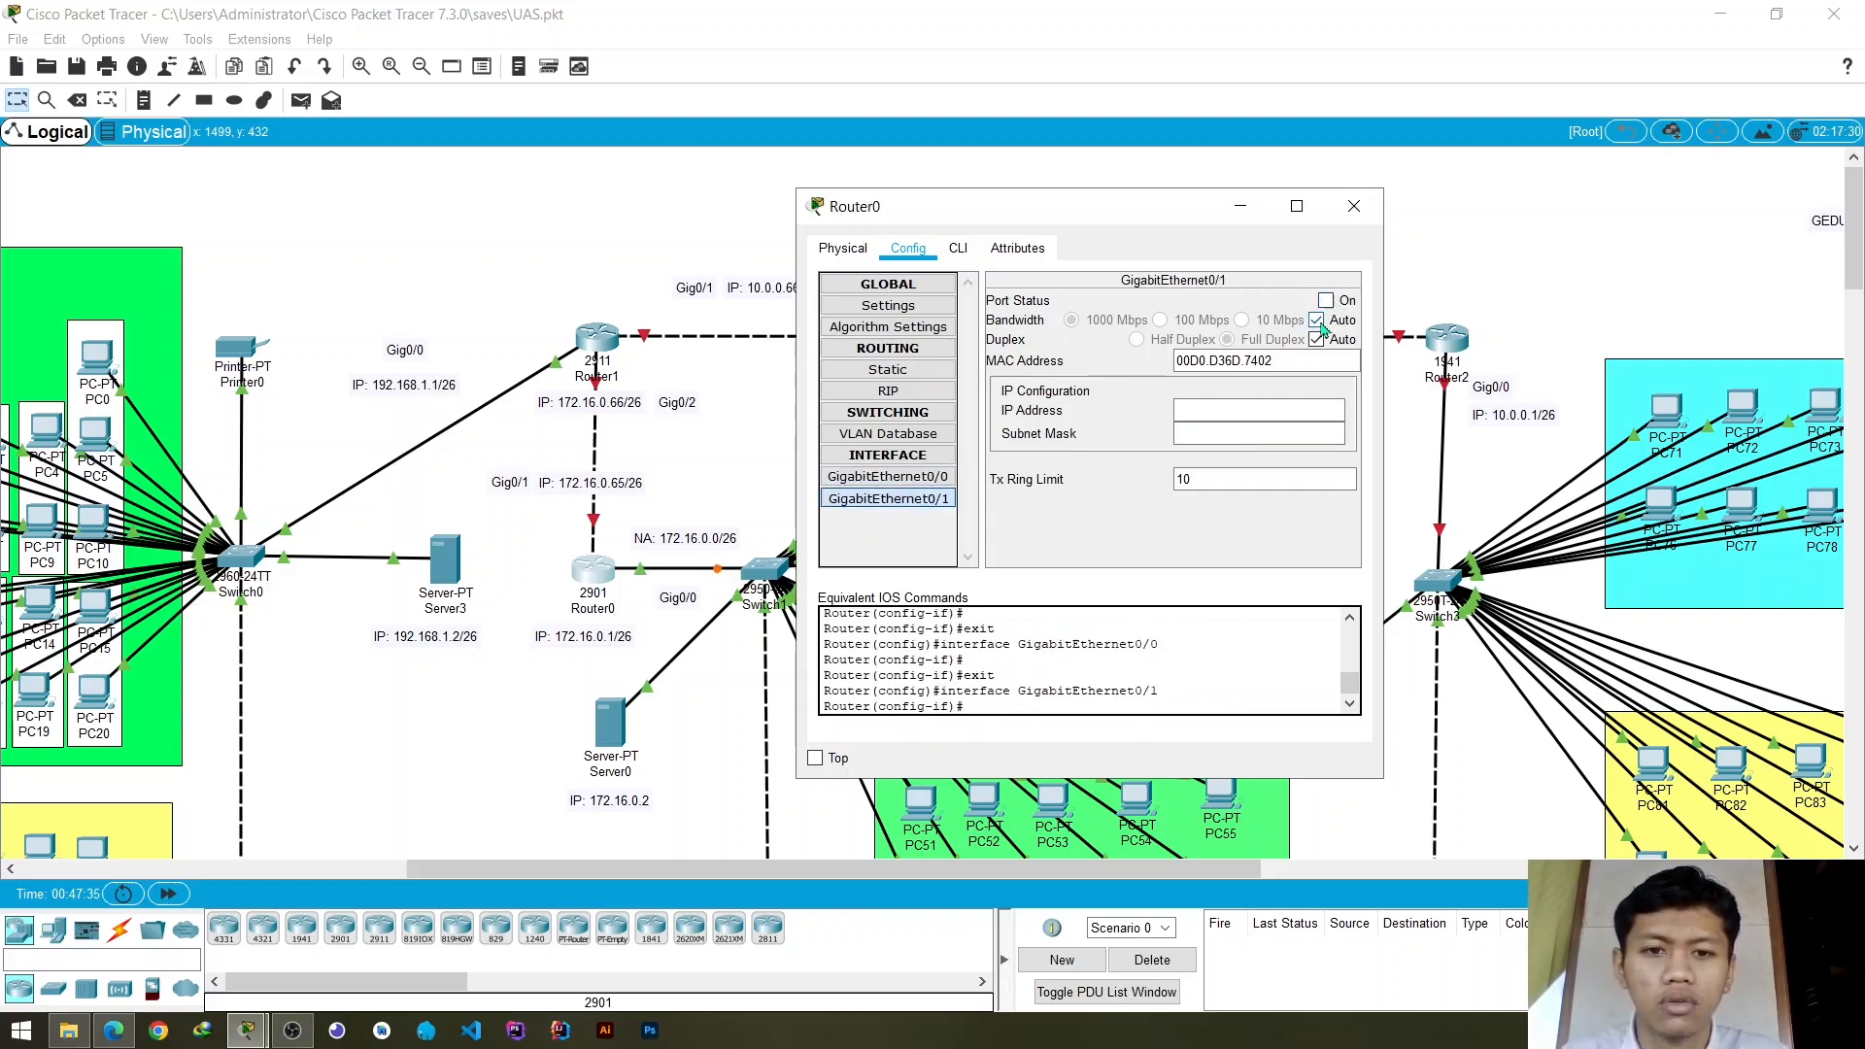
left_click(1250, 412)
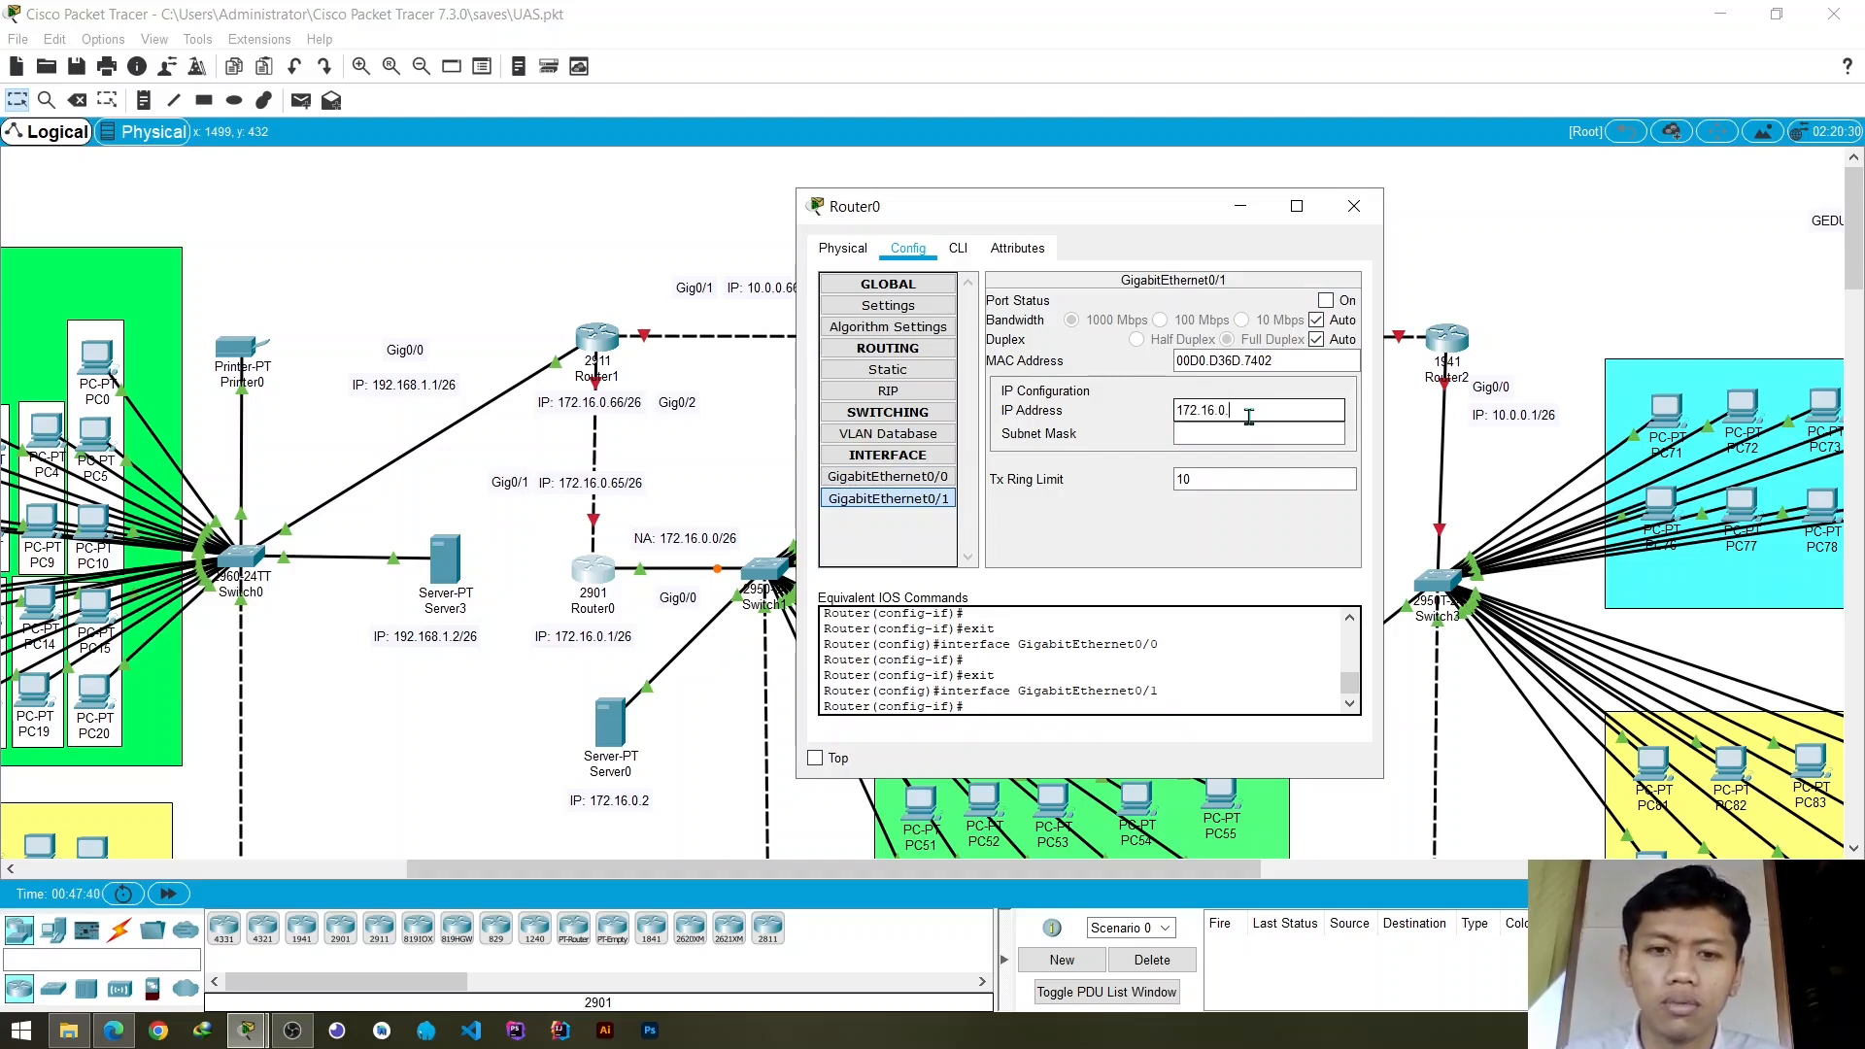
key("Tab")
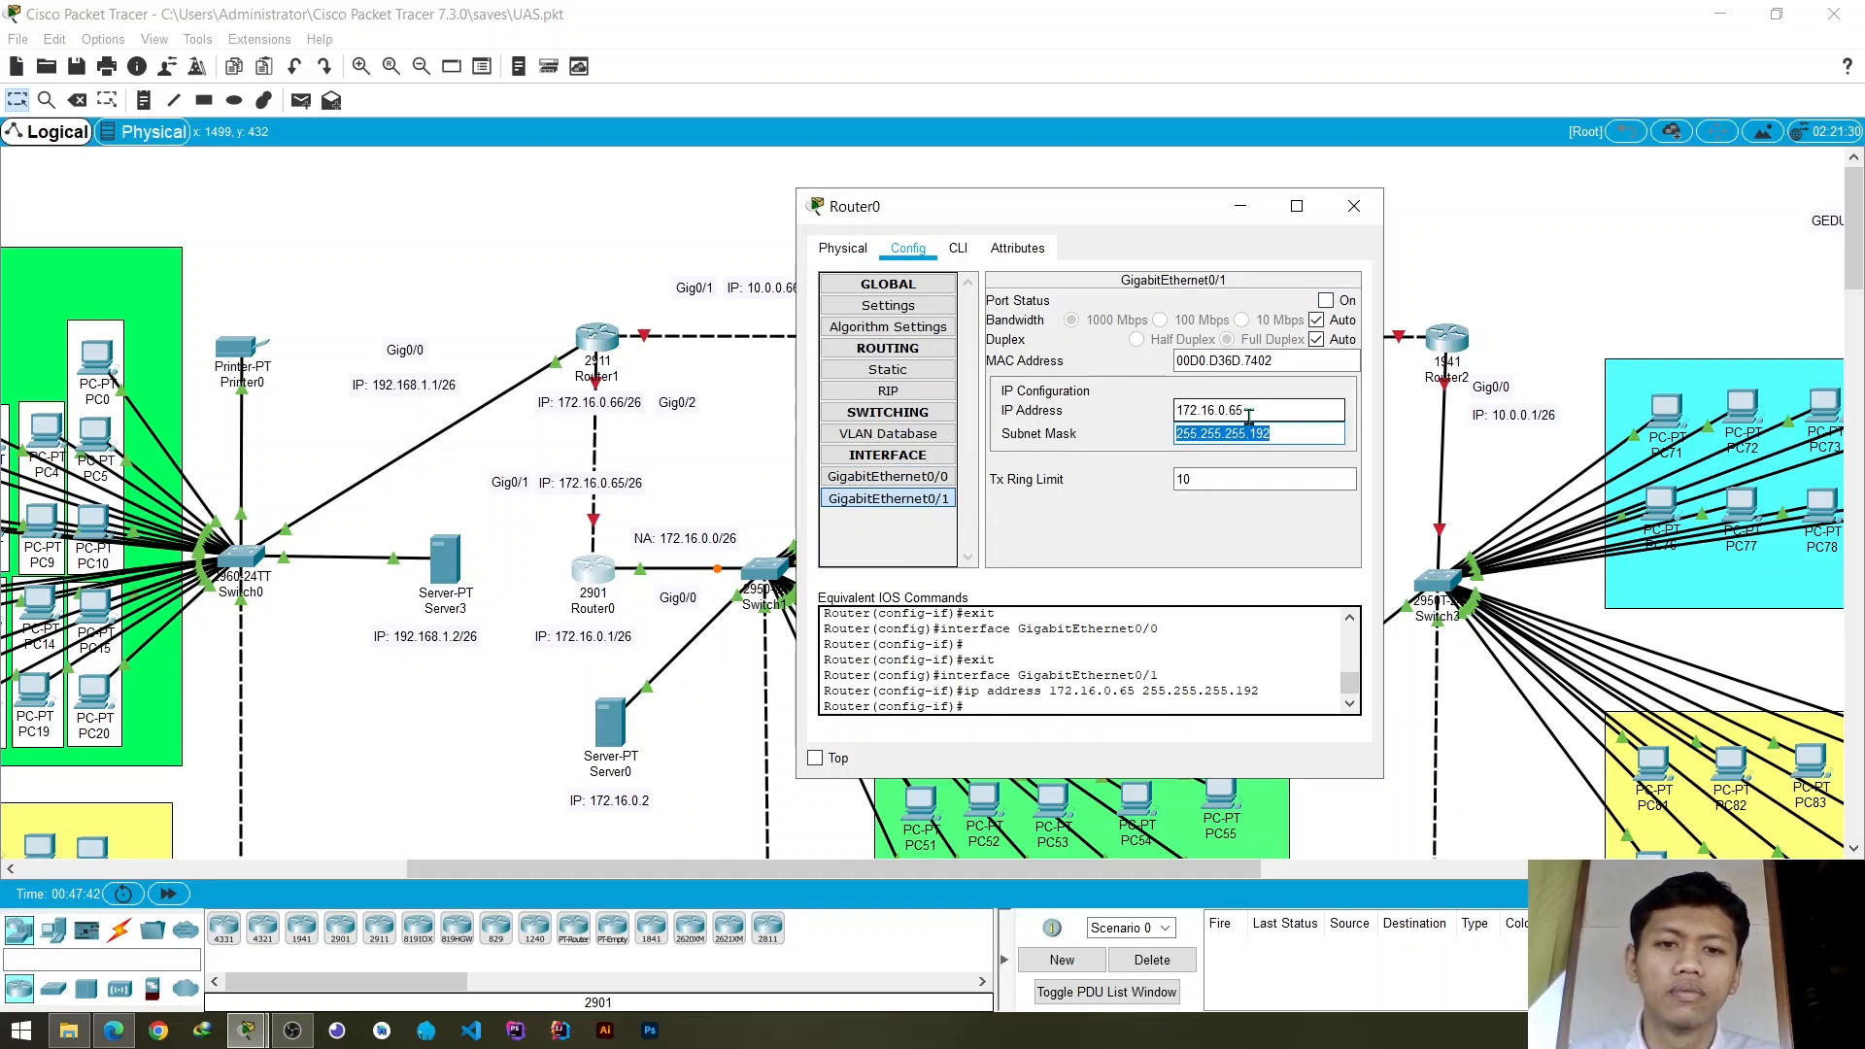
key("Return")
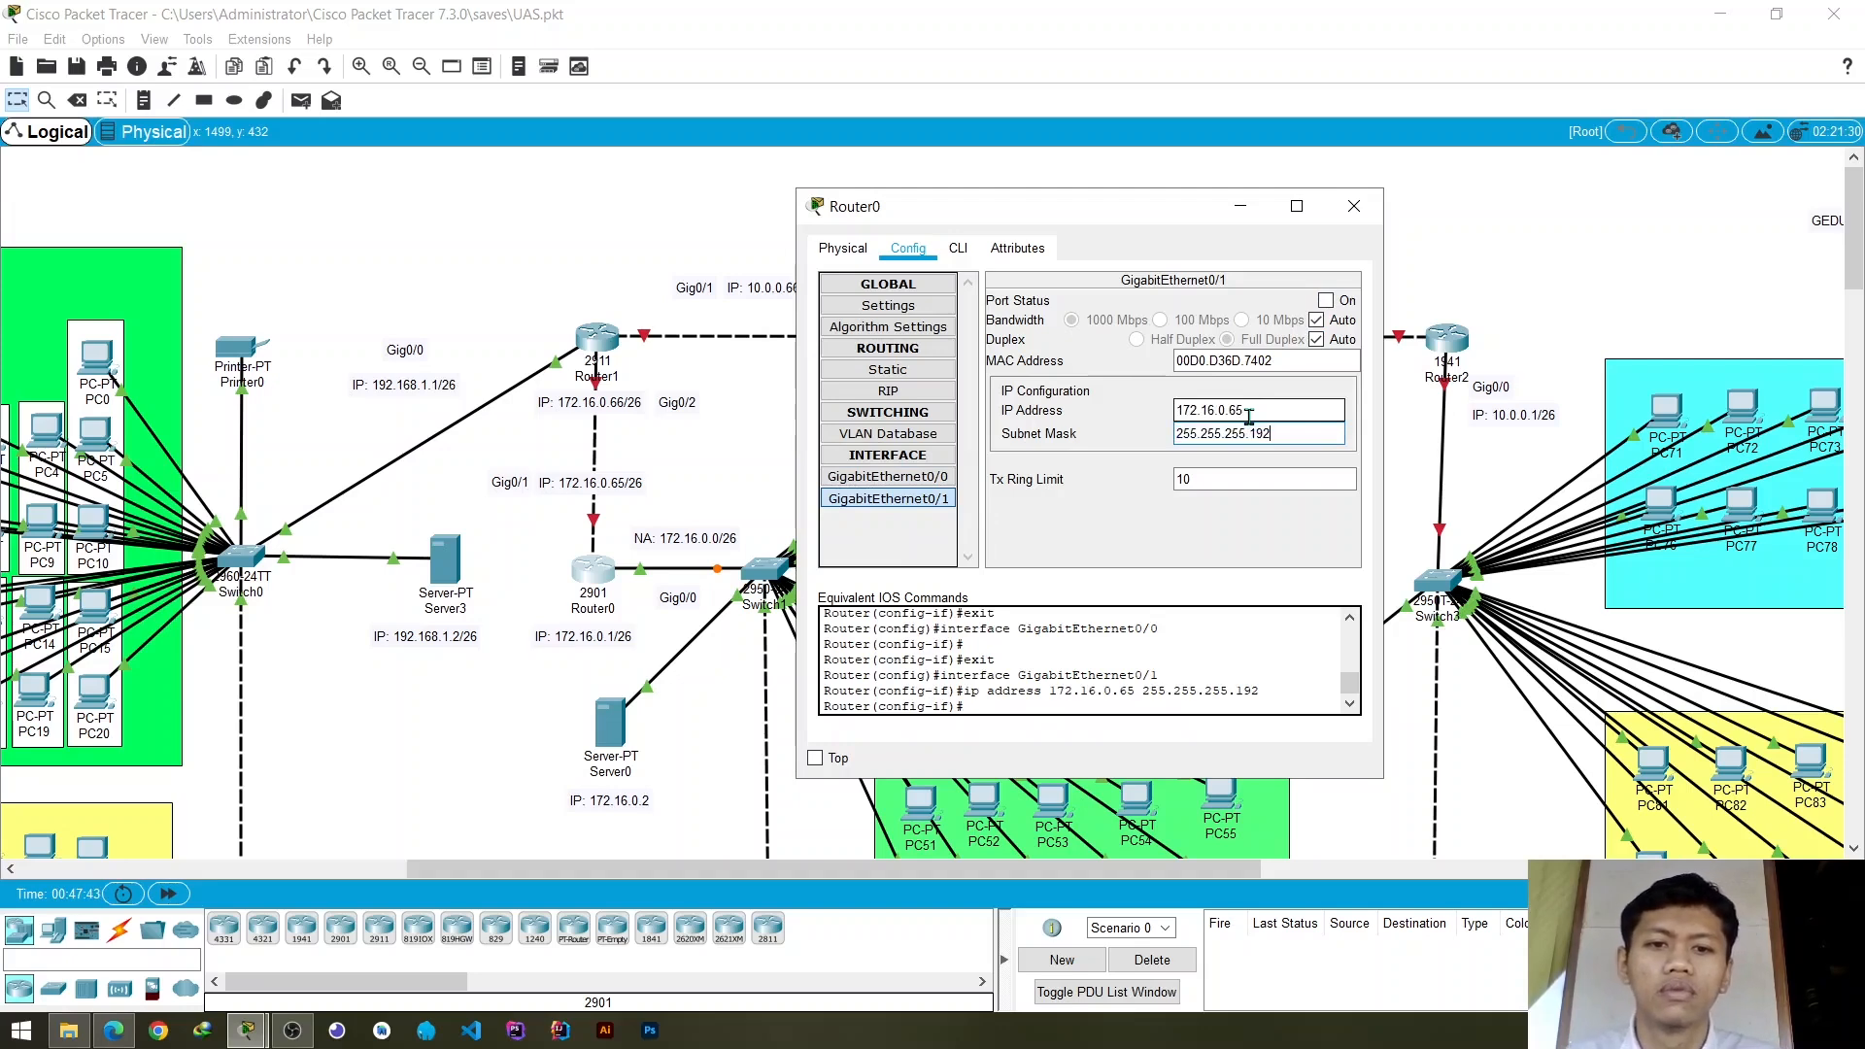
left_click(1327, 302)
left_click(888, 476)
left_click(902, 497)
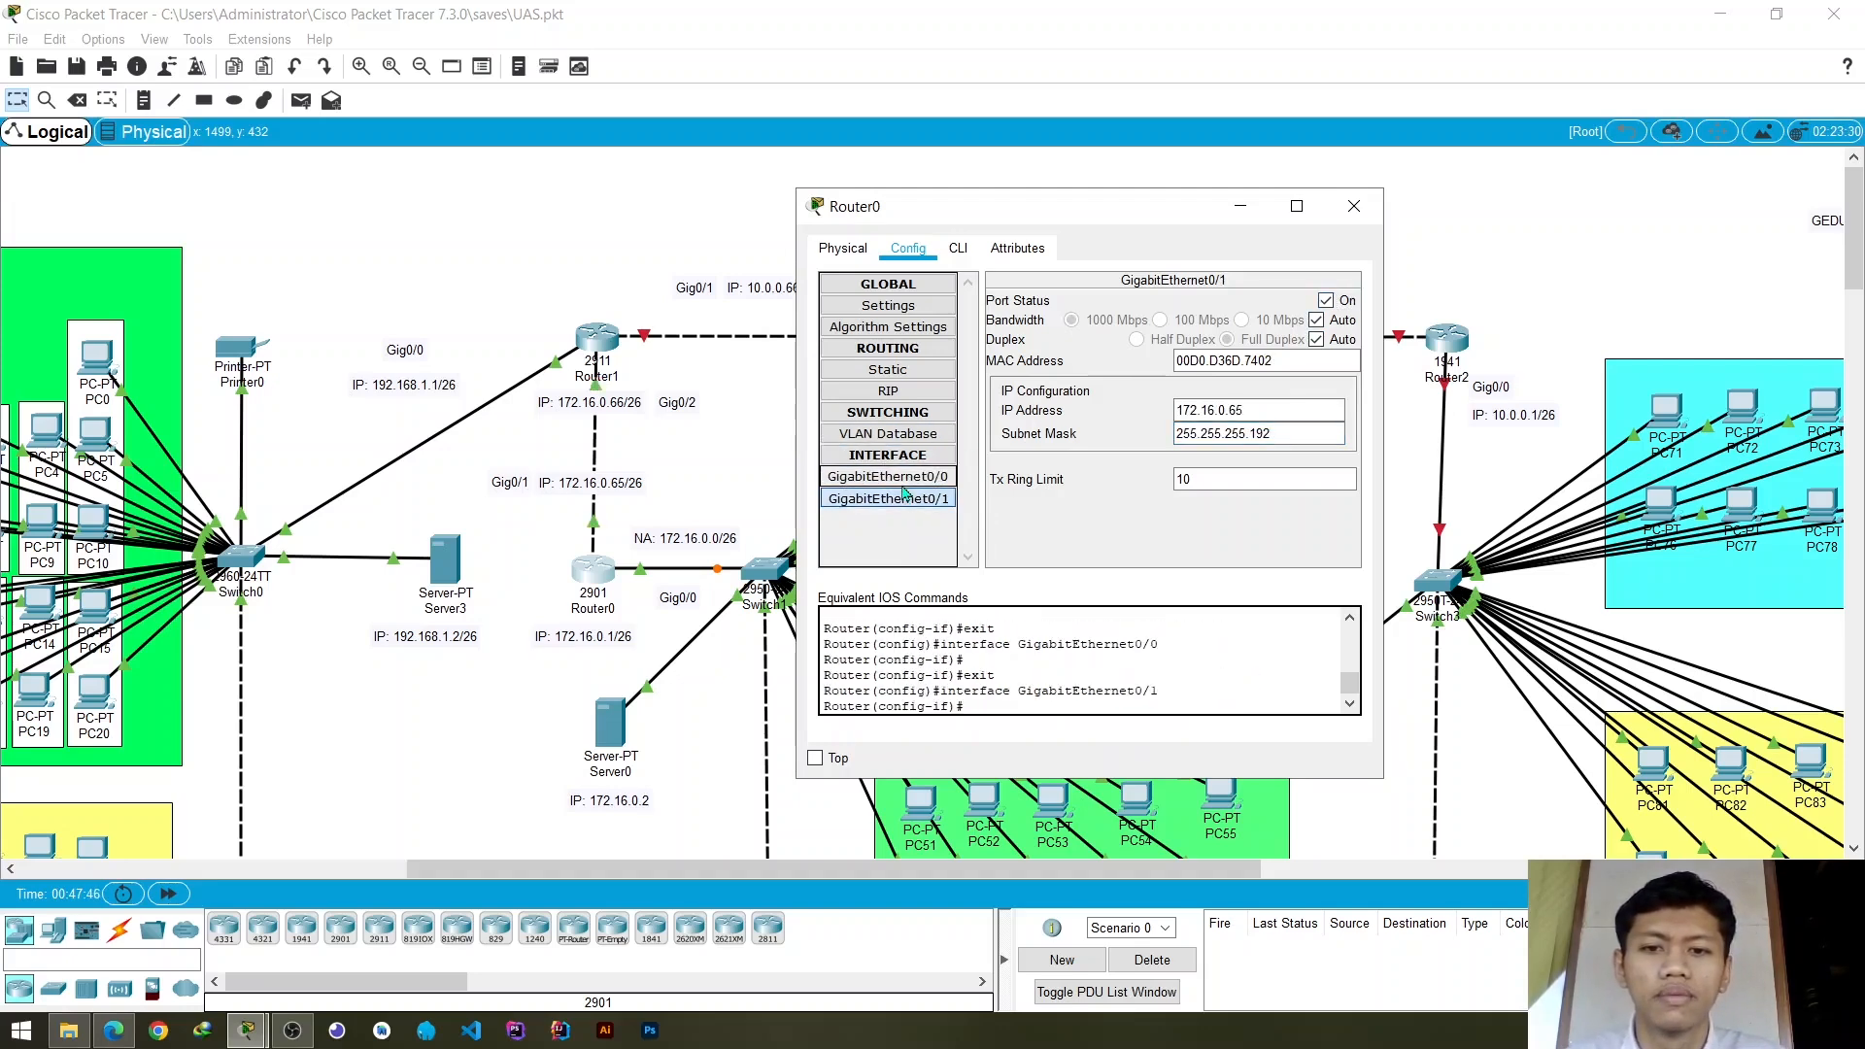
left_click(1355, 206)
- Assign the IP address 10.0.0.1 to Router2's GigabitEthernet0/0 interface, keeping the topology's address labels uncovered
left_click_drag(1008, 871, 1192, 875)
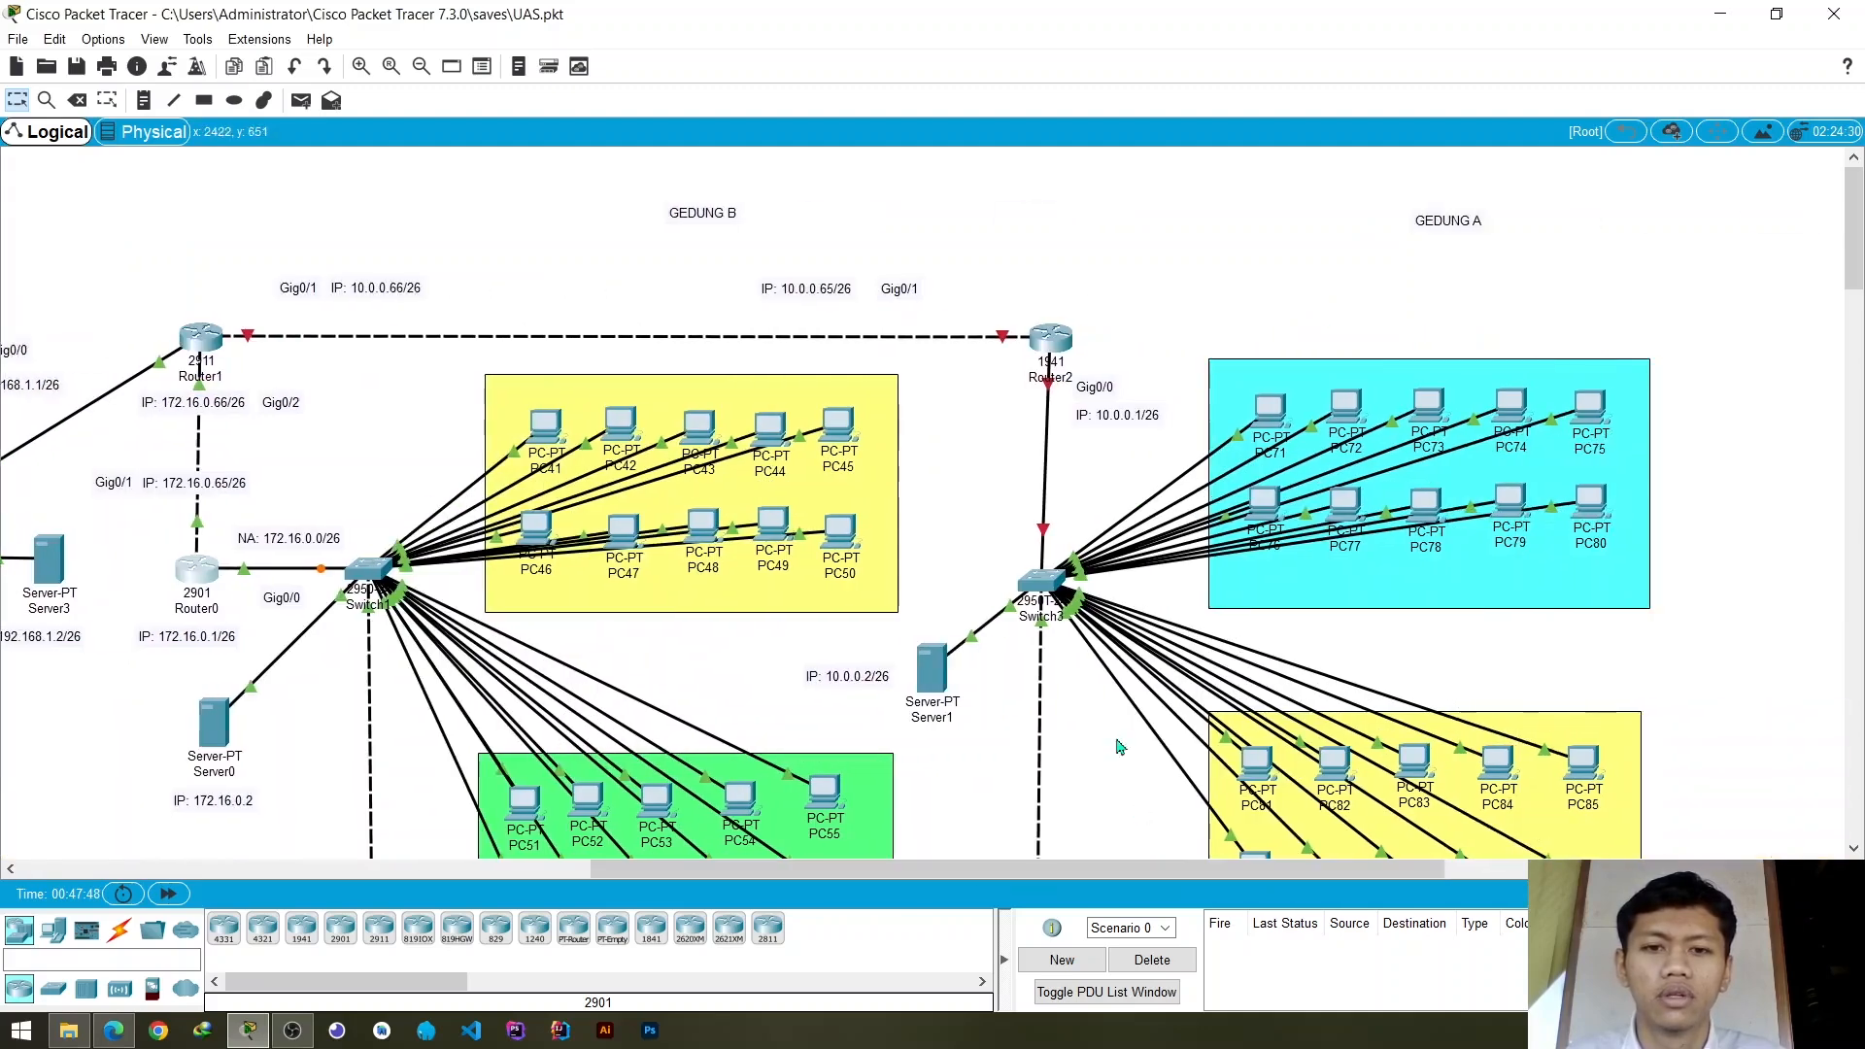
left_click(1060, 337)
left_click(754, 253)
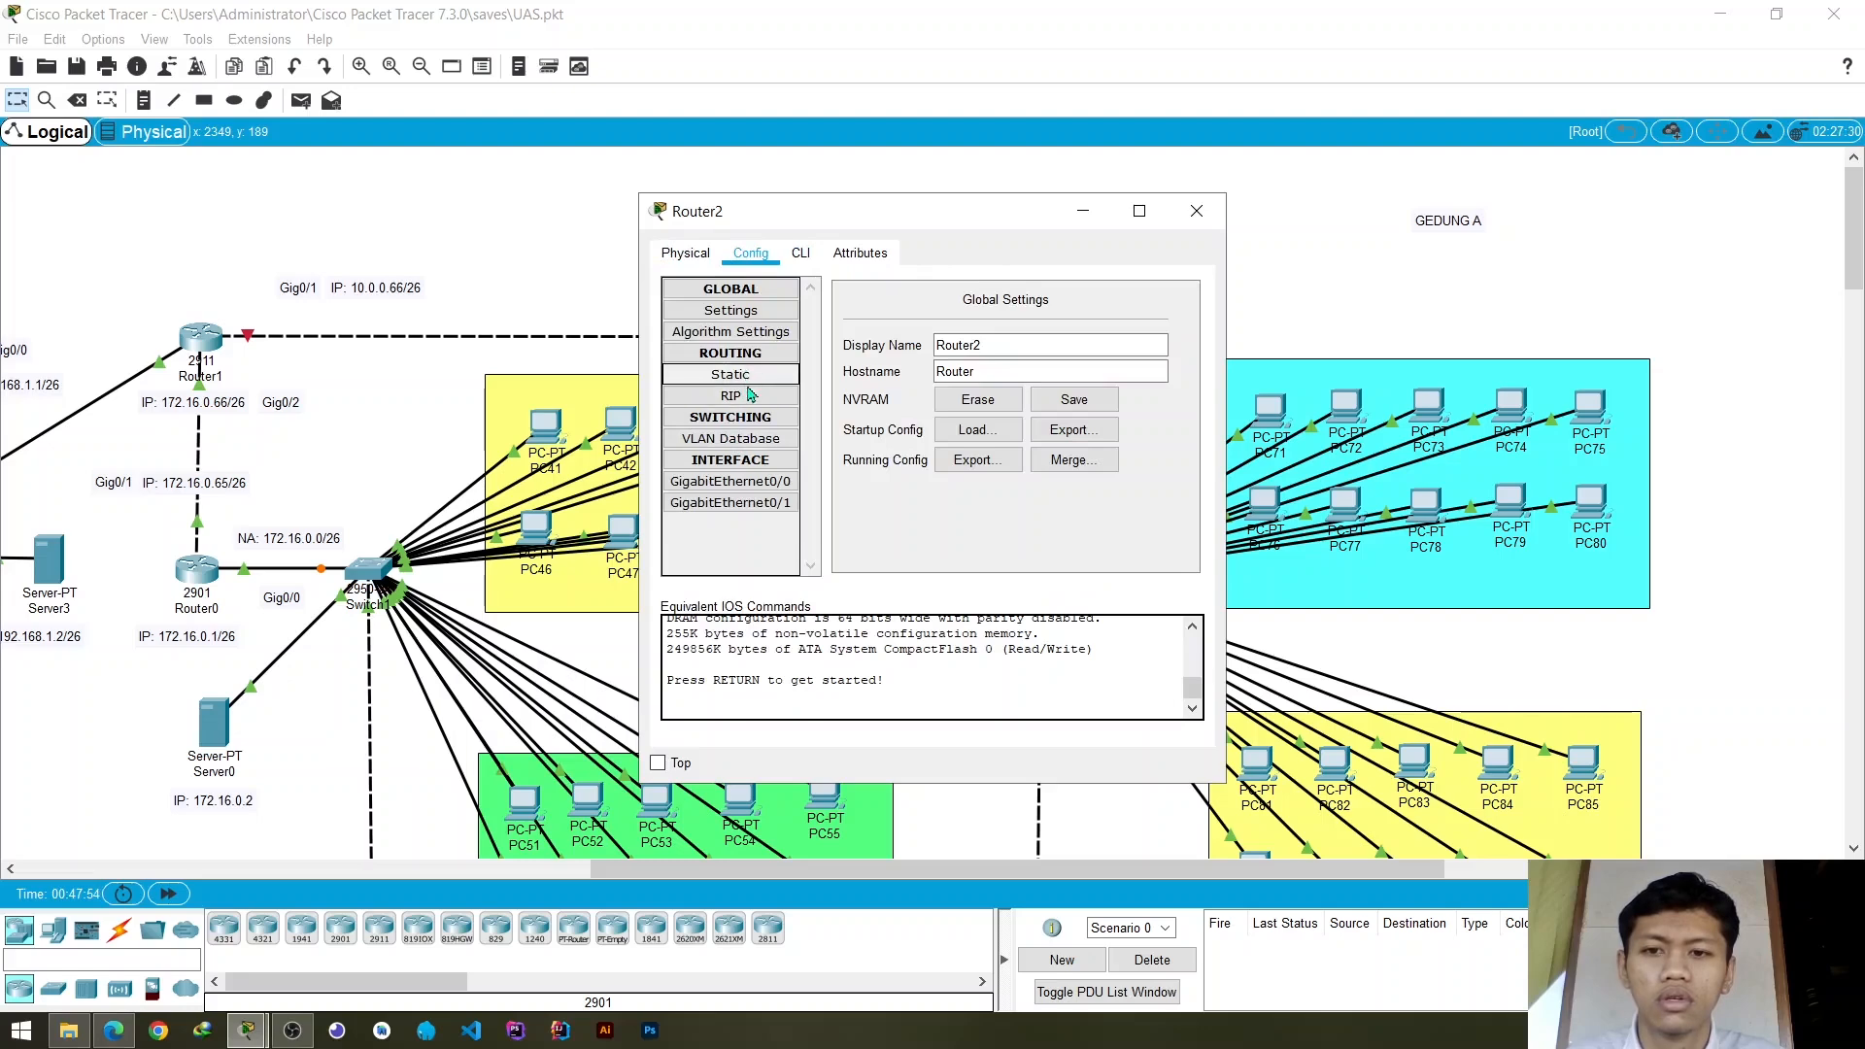
left_click(731, 482)
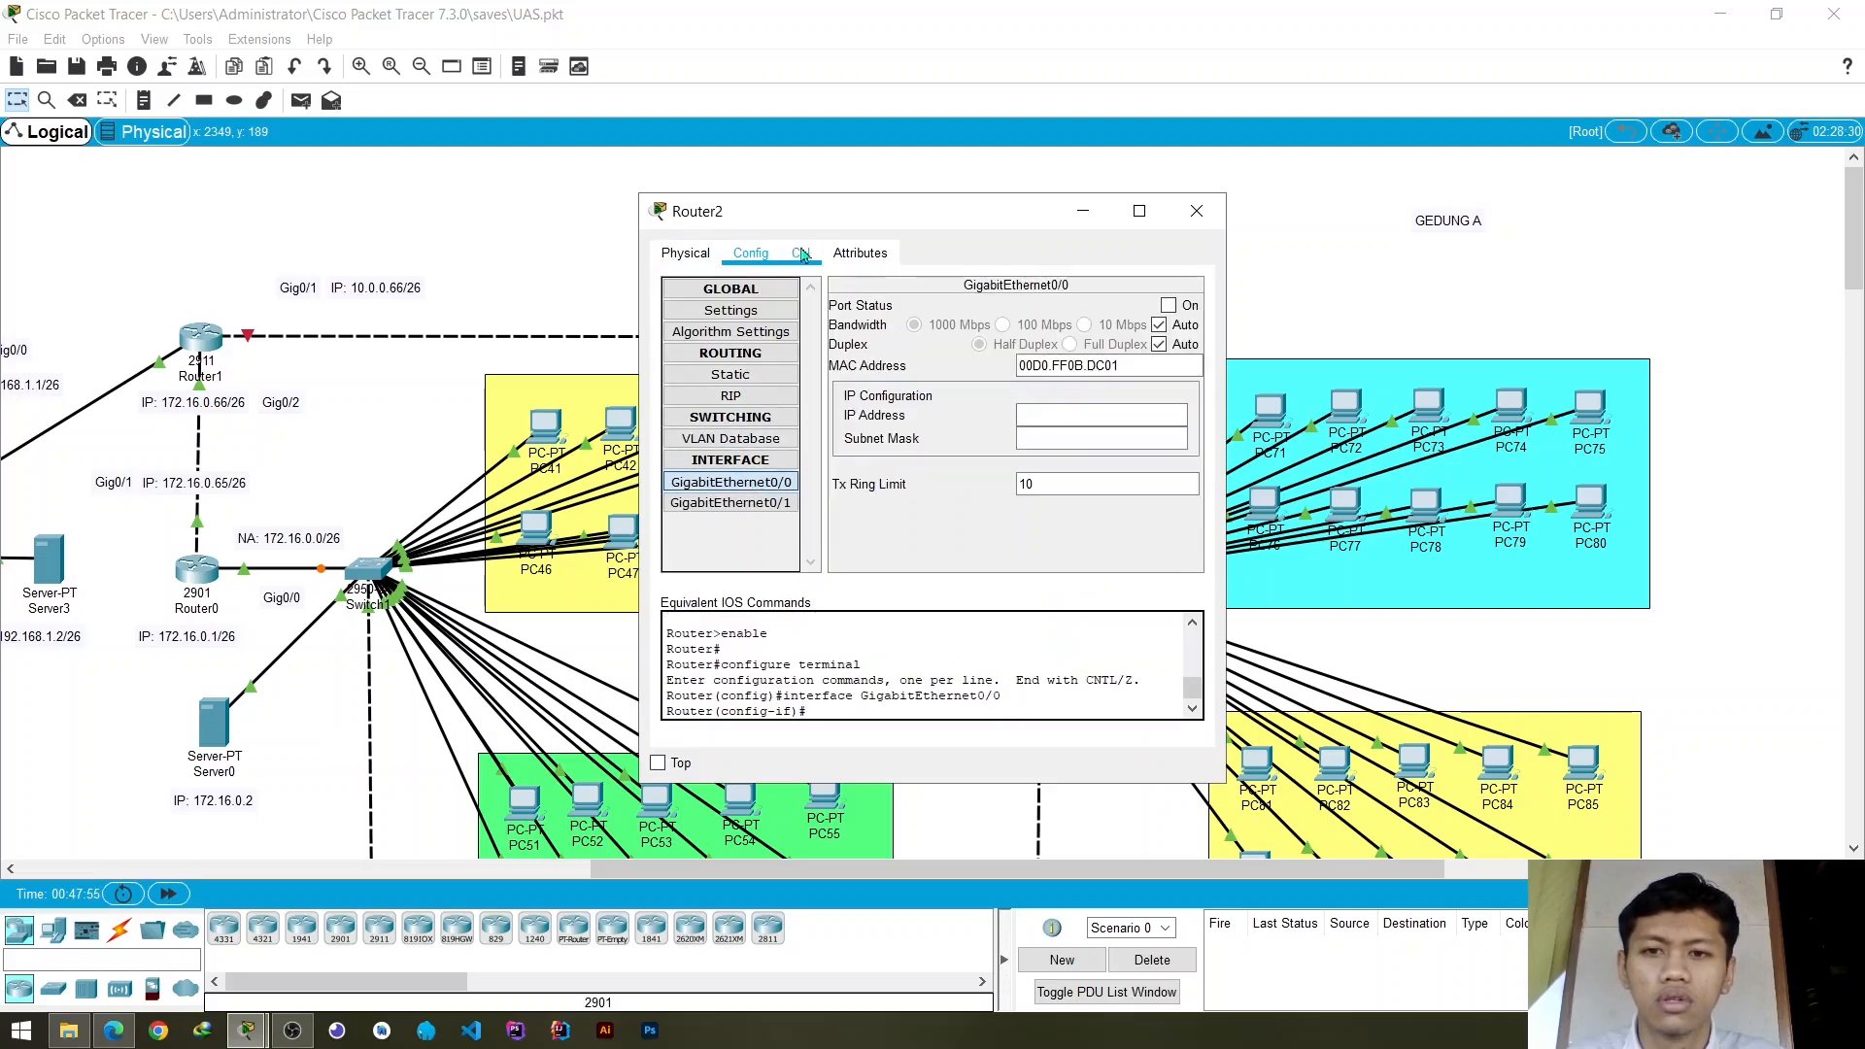
left_click(1073, 415)
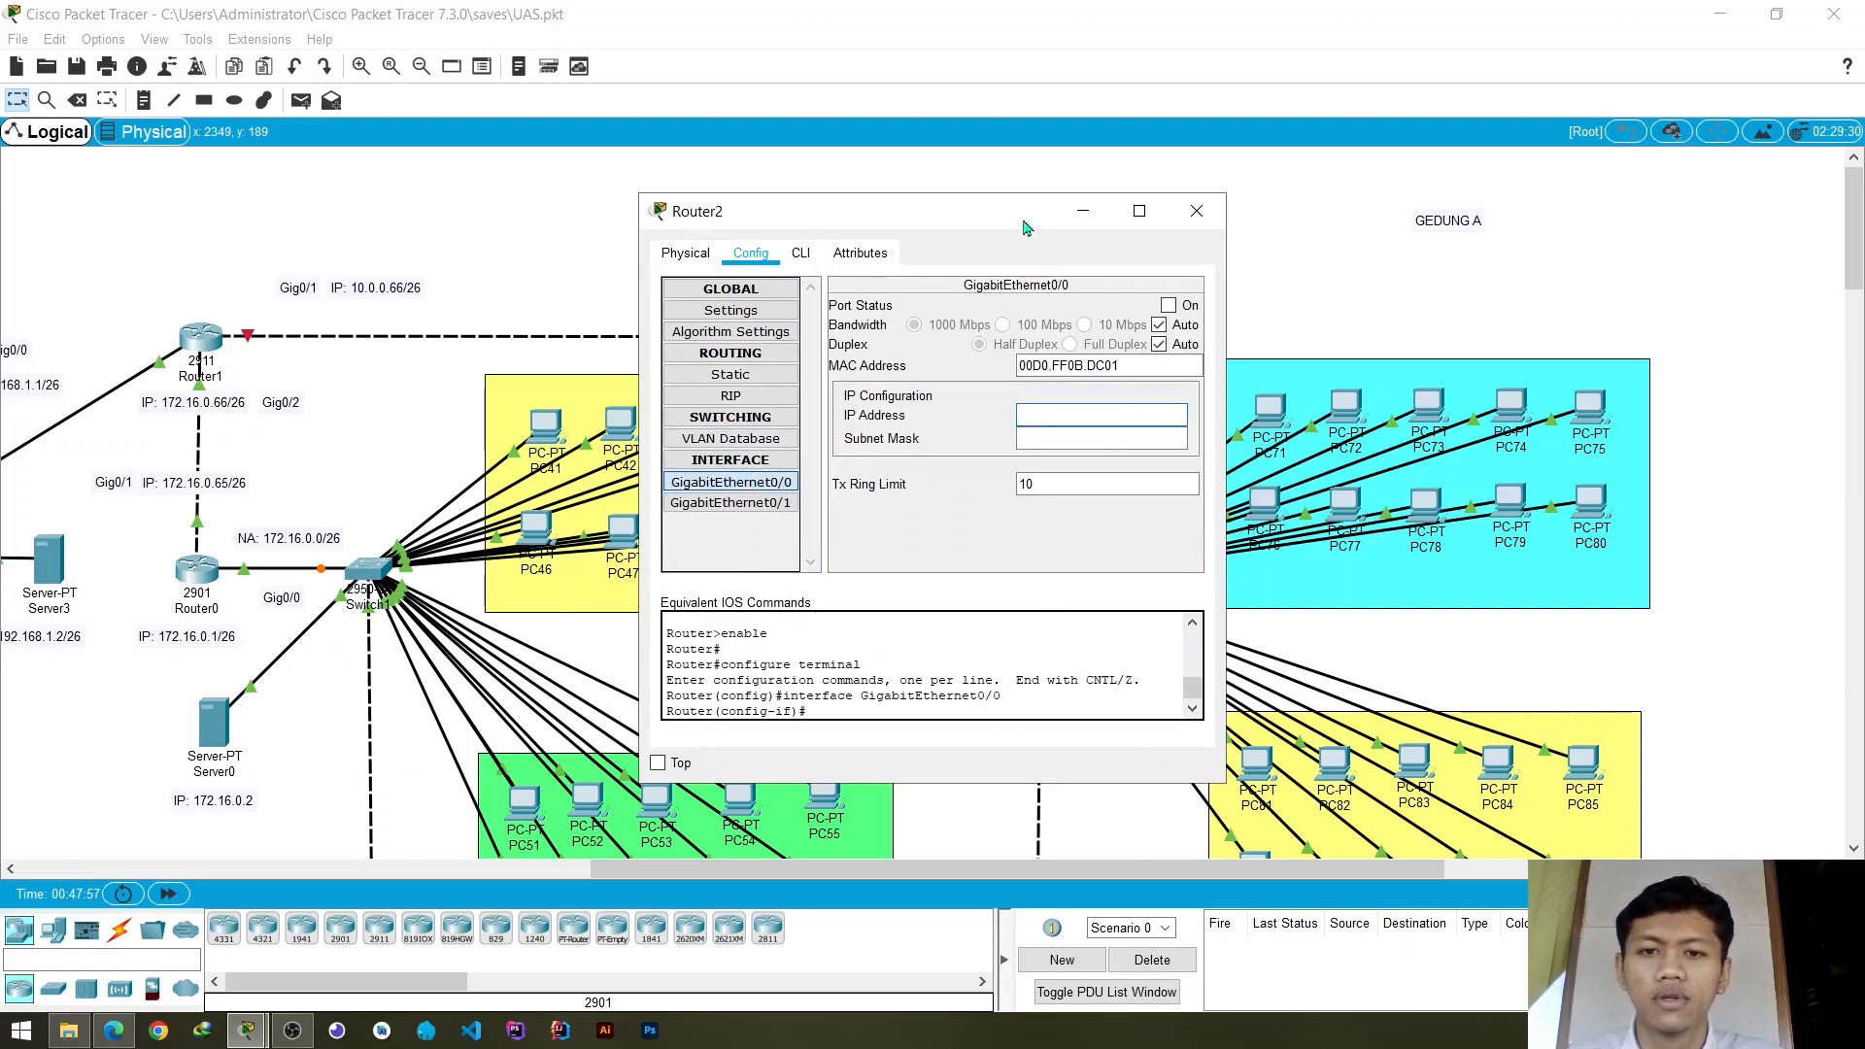
left_click_drag(1020, 216, 785, 393)
type("10.0.0.1")
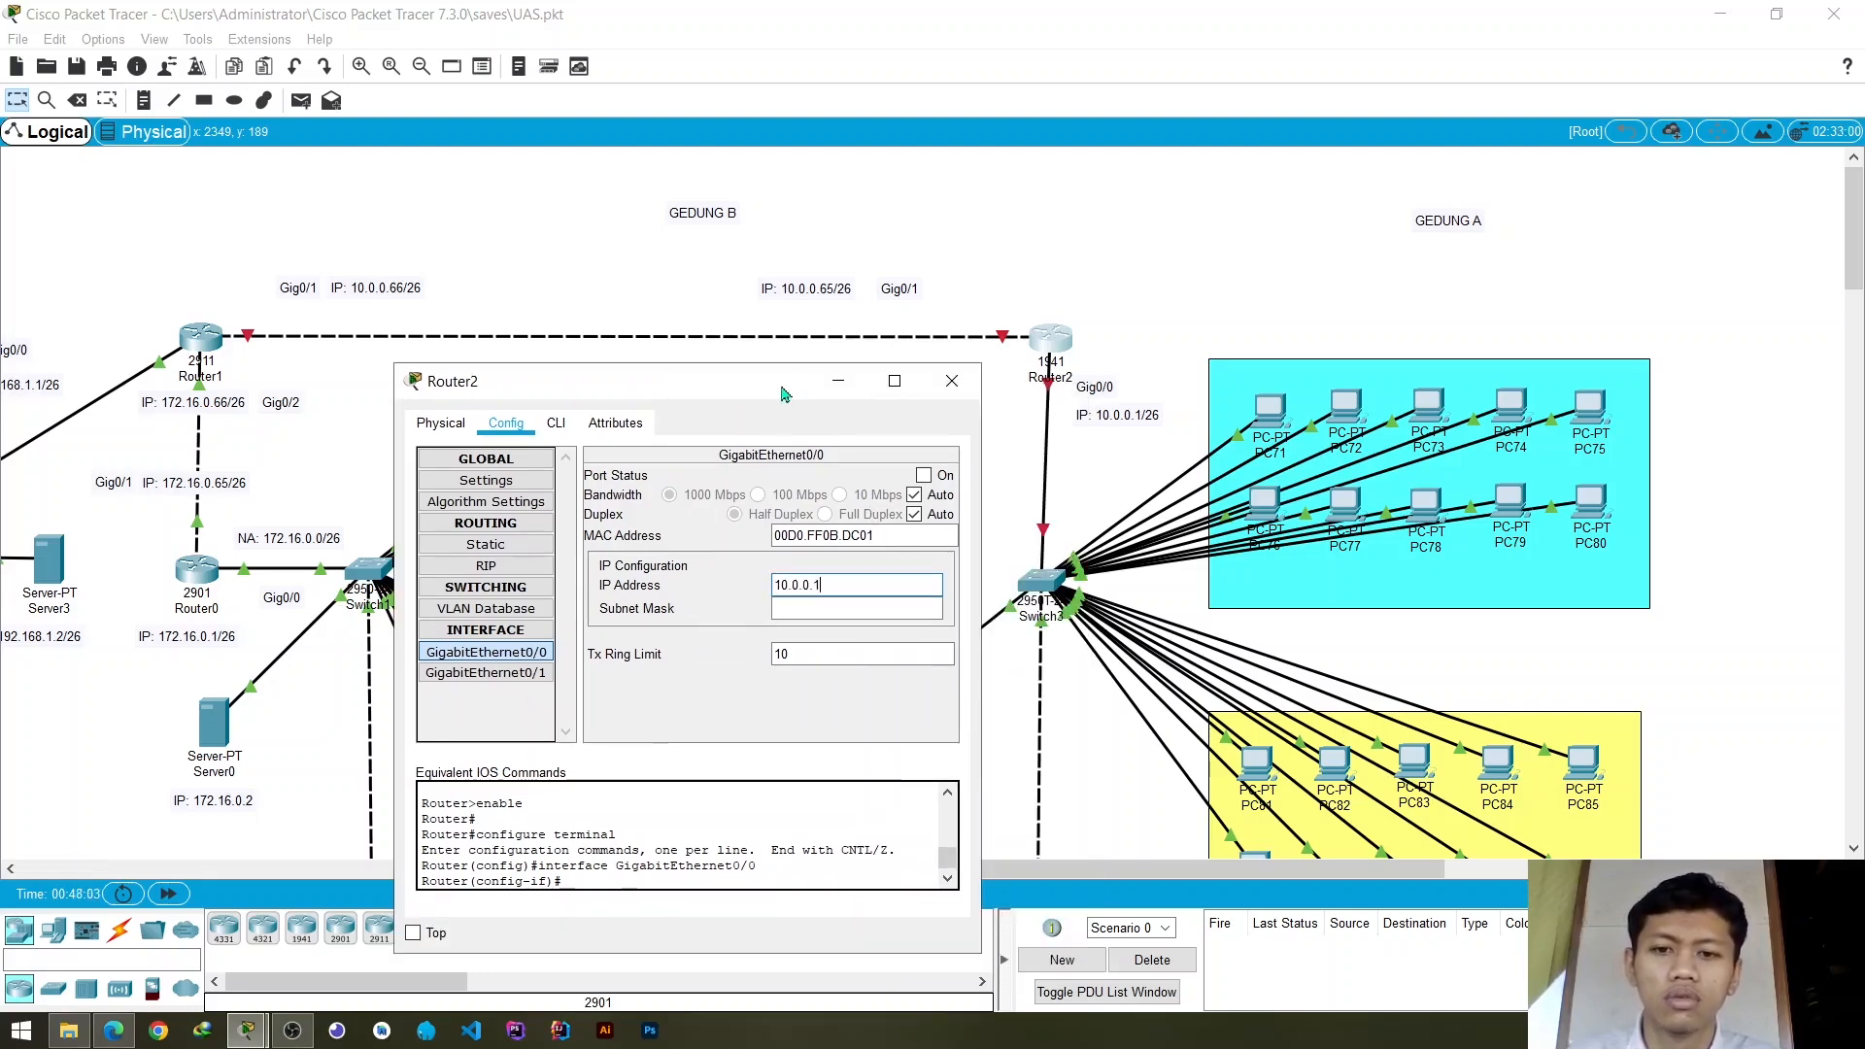
key("Tab")
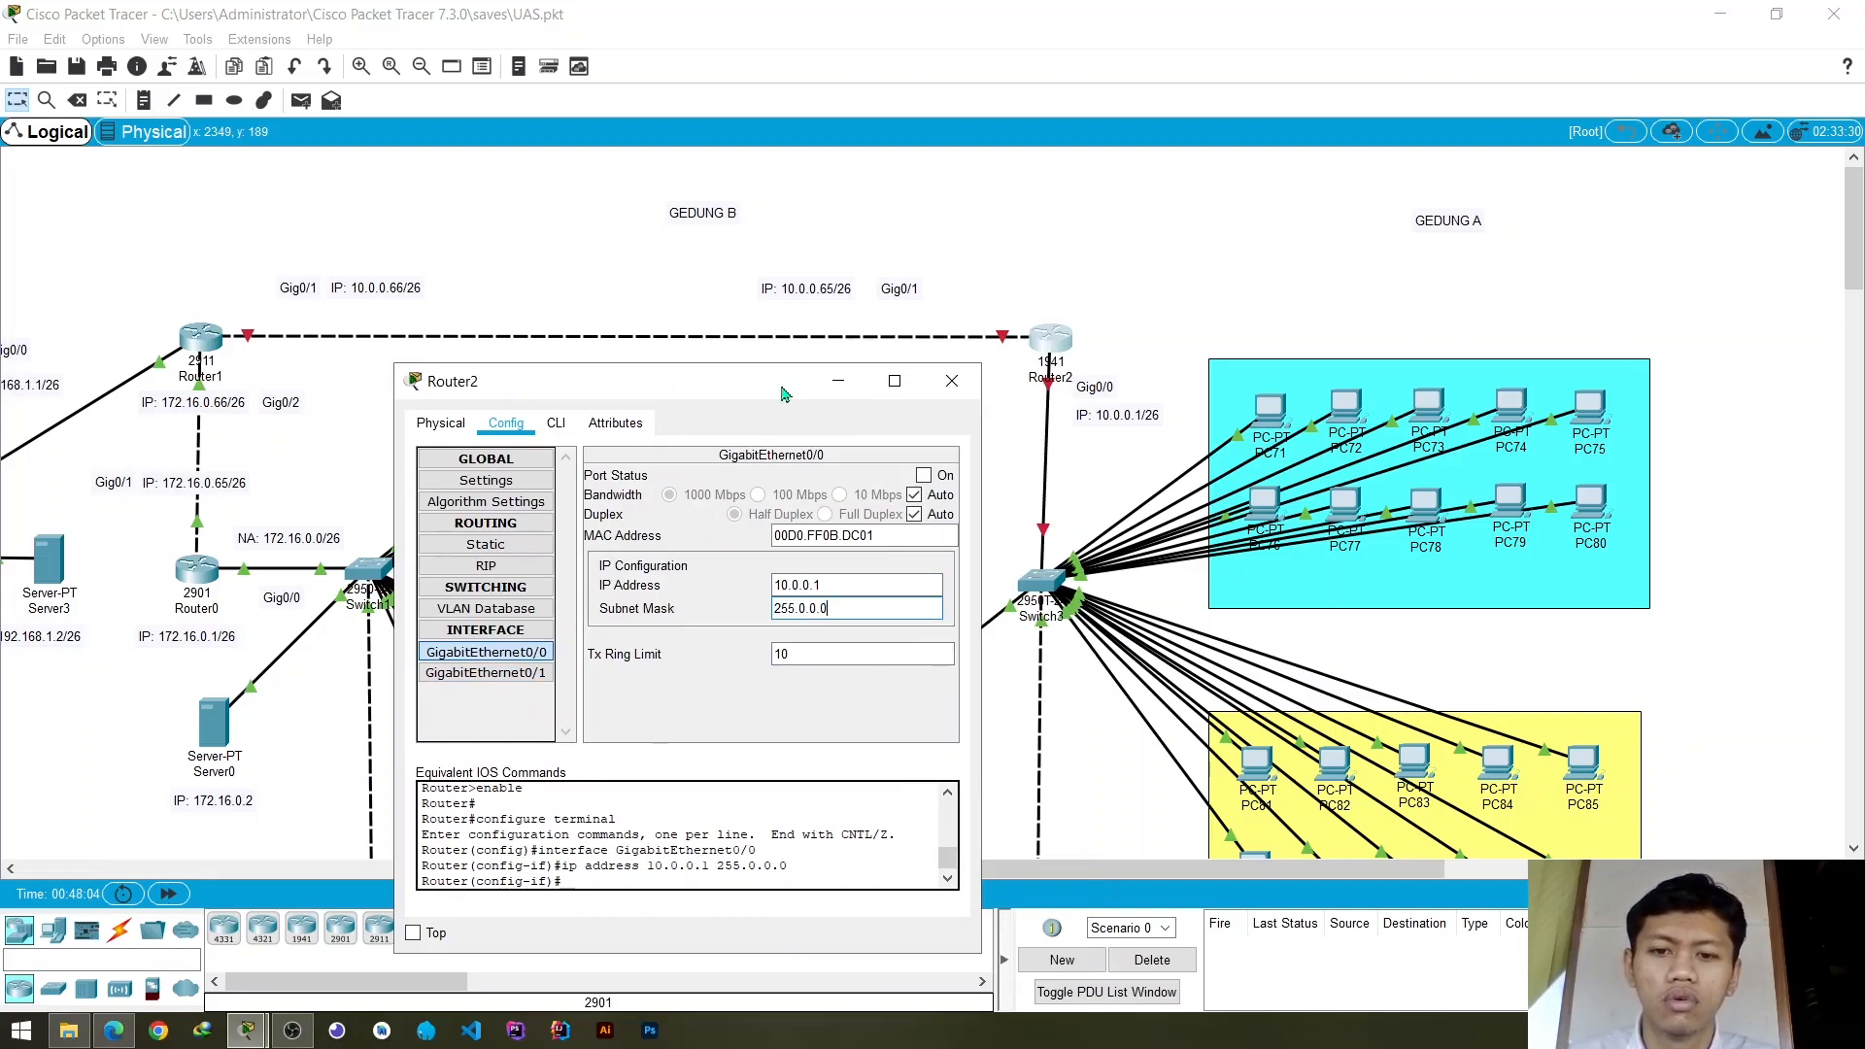
- Set the subnet mask of Router2's GigabitEthernet0/0 to 255.255.255.192 and turn the port on
key("BackSpace")
key("BackSpace")
key("BackSpace")
type("255.25")
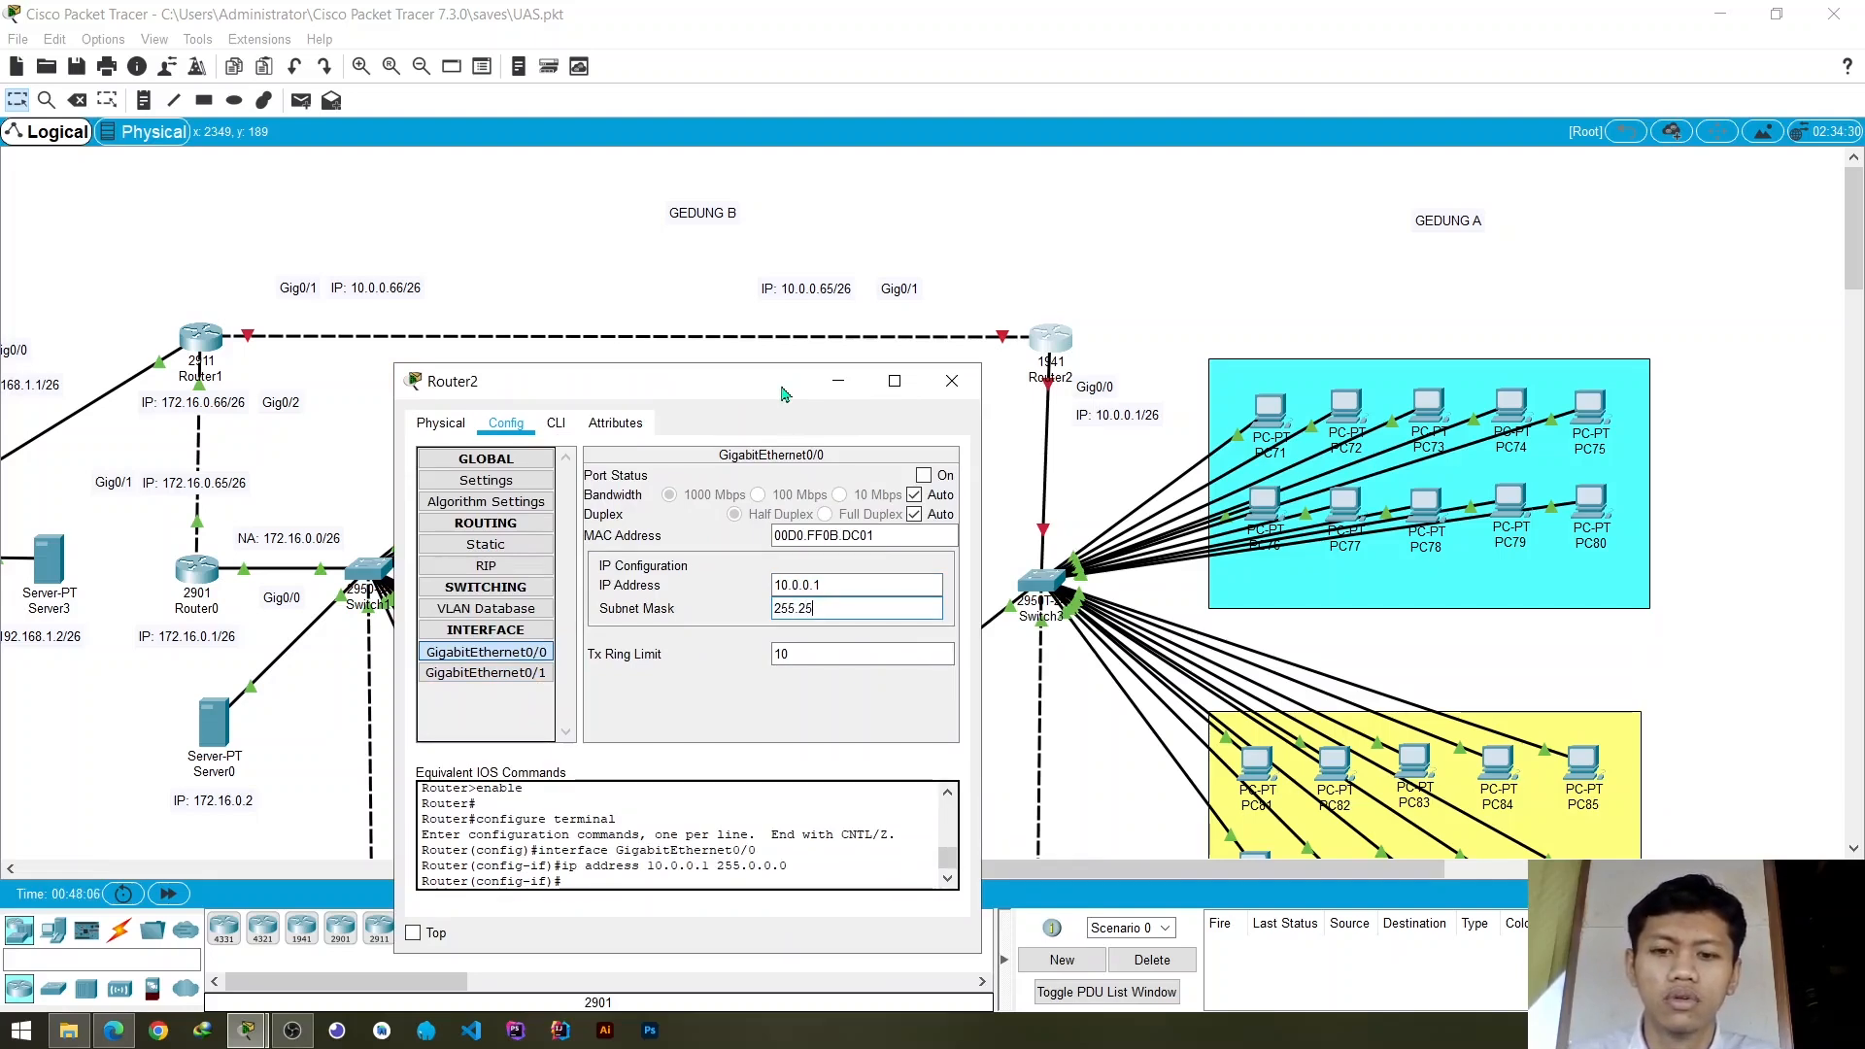
type("5.255.")
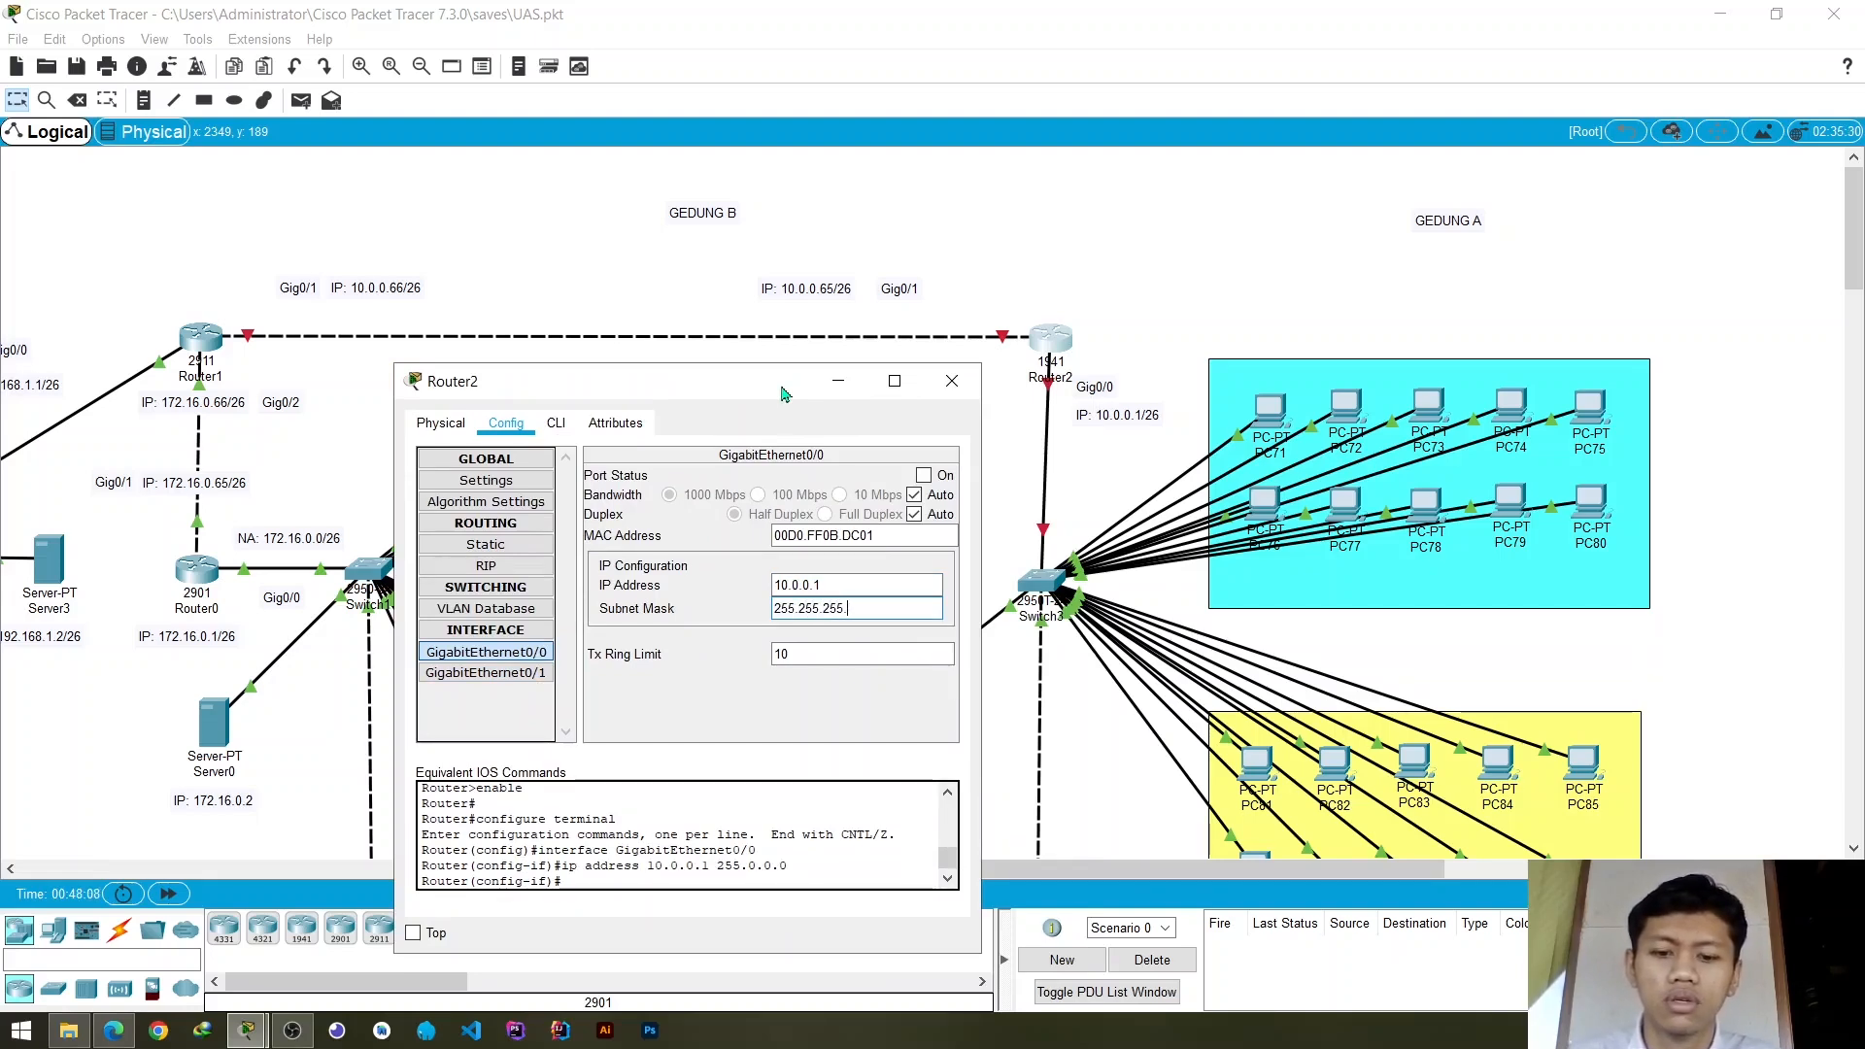
type("19")
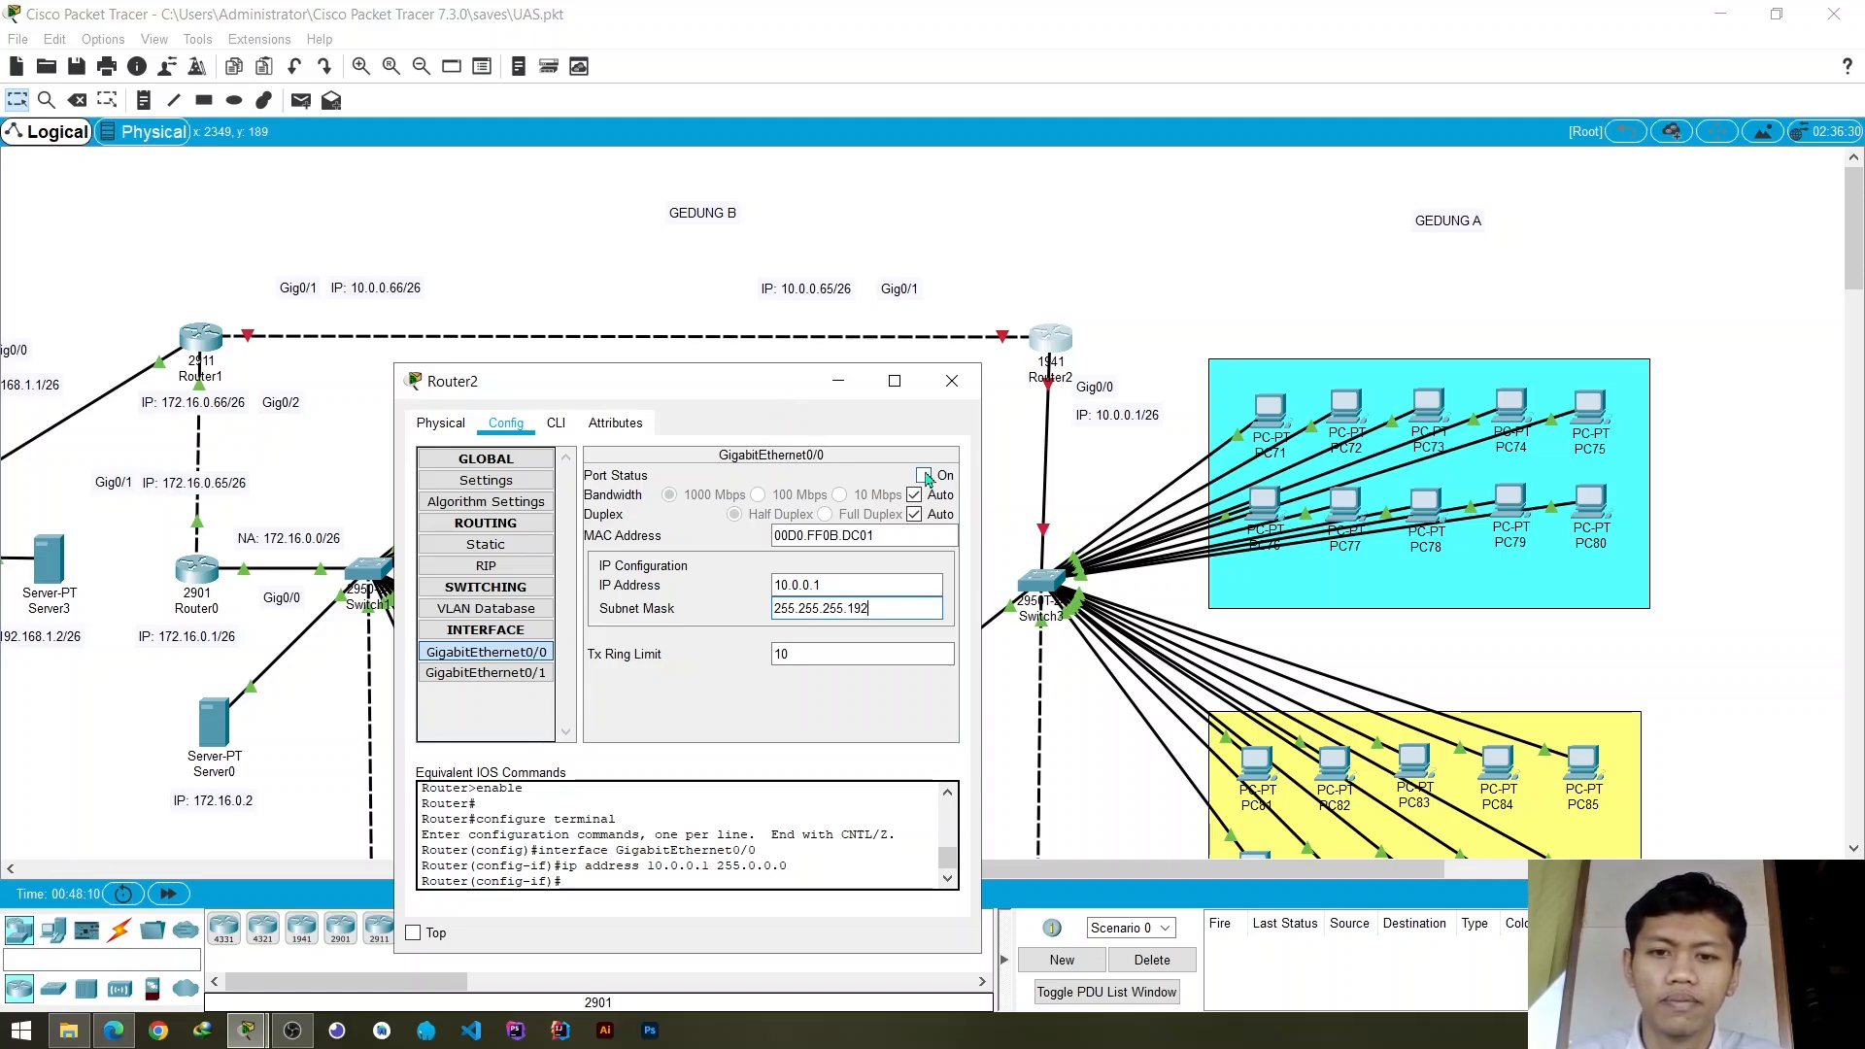
type("2")
left_click(924, 475)
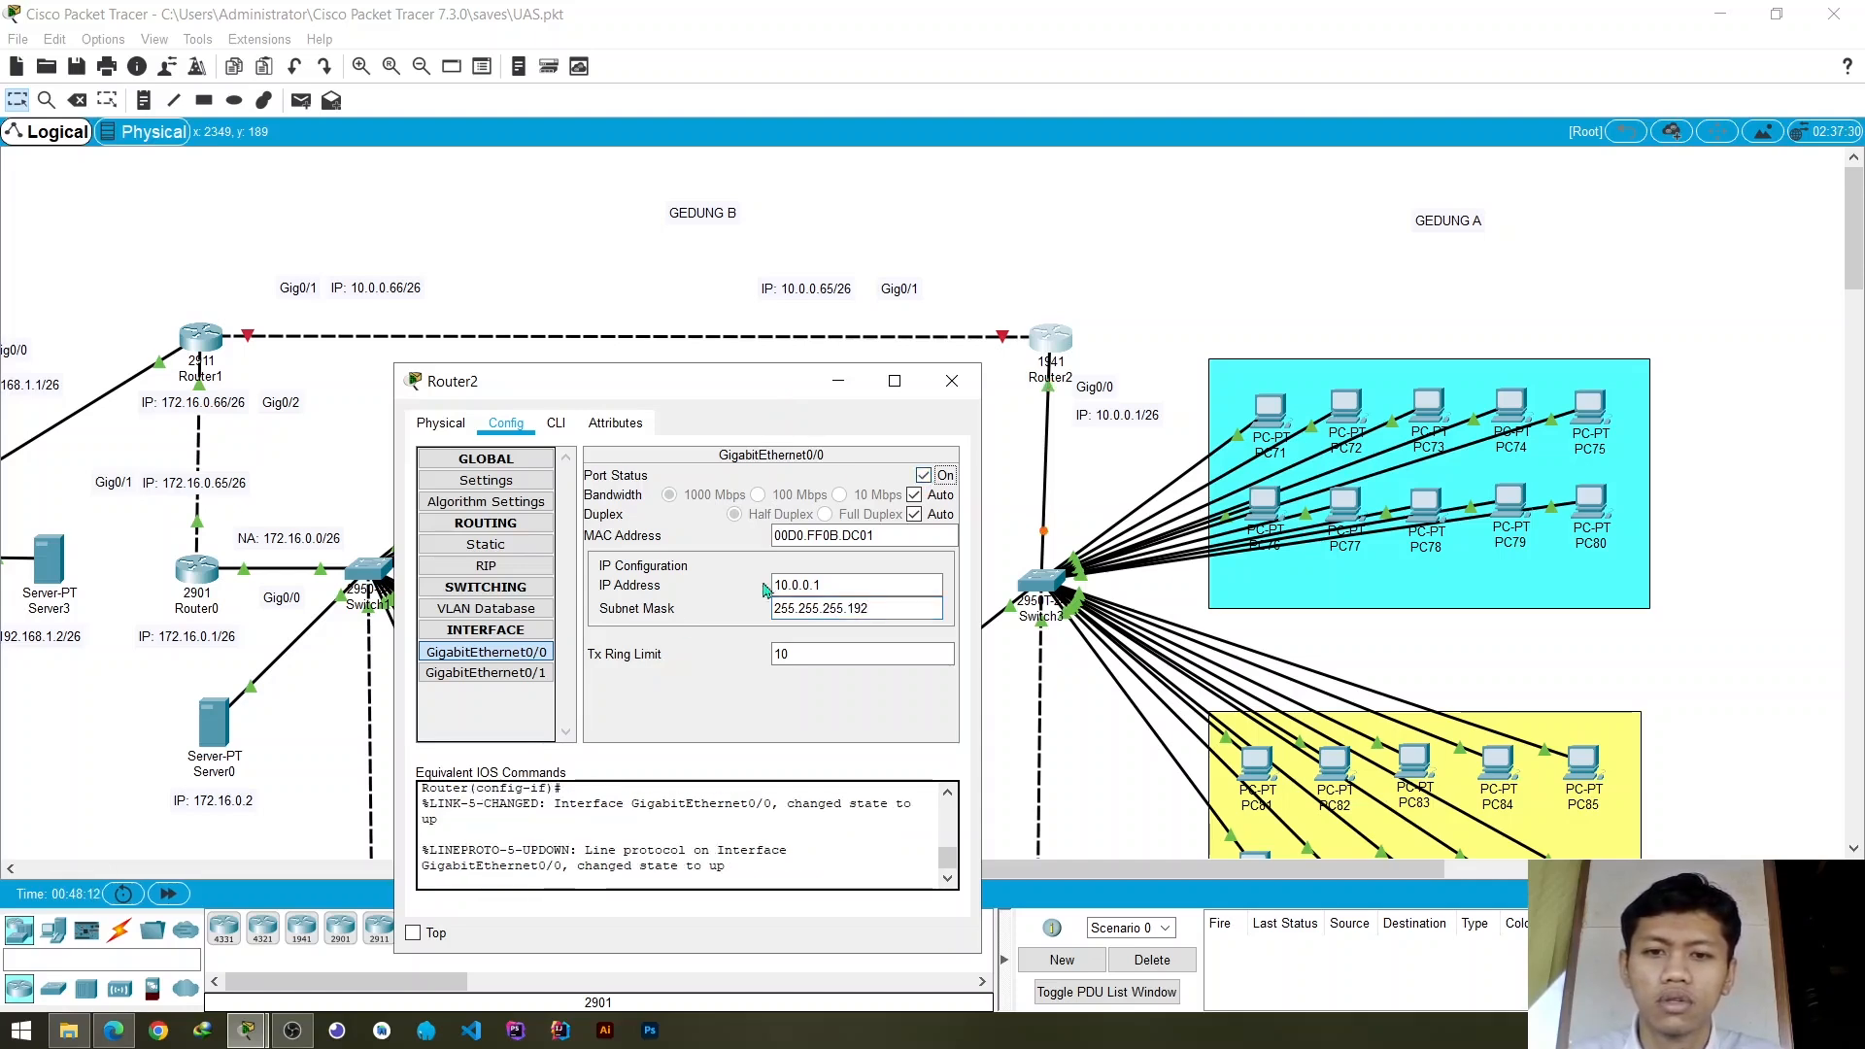
- Configure Router2's GigabitEthernet0/1 with IP address 10.0.0.65 and mask 255.255.255.192, turn the port on, and close the router's window
left_click(495, 673)
left_click(850, 587)
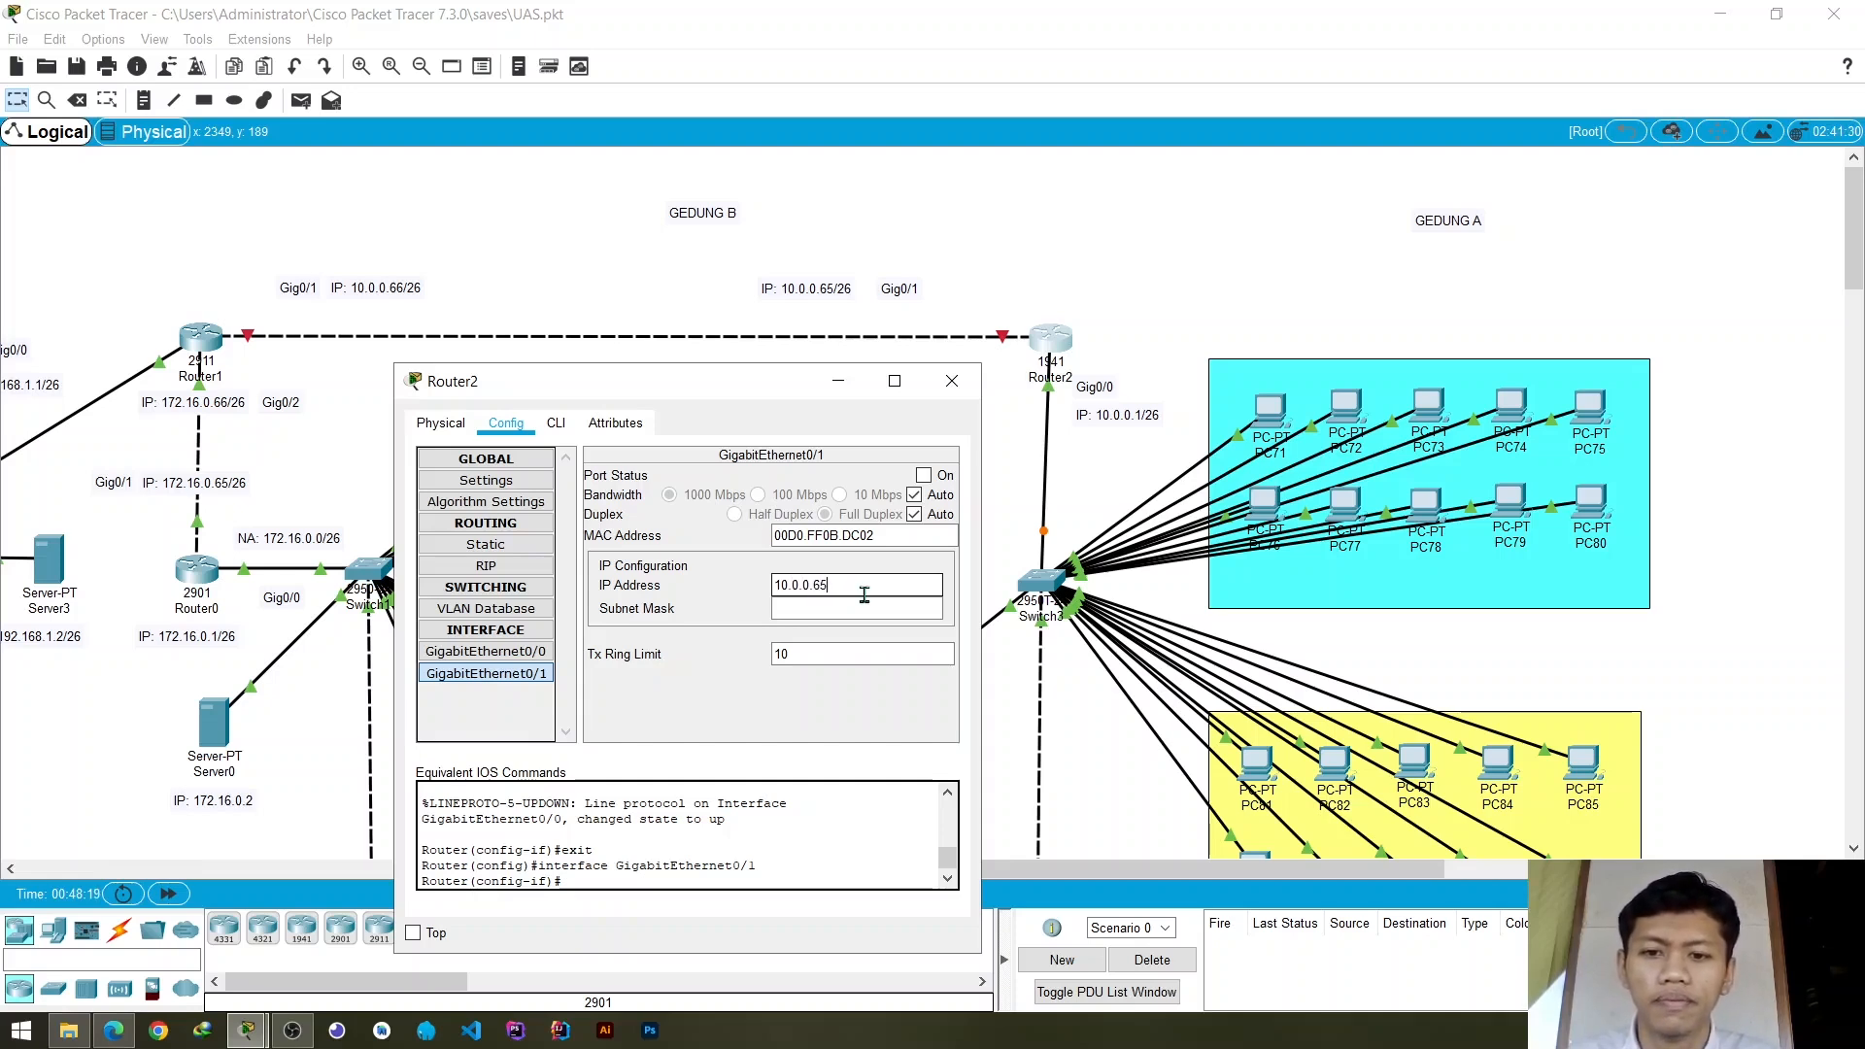
key("Tab")
left_click(924, 475)
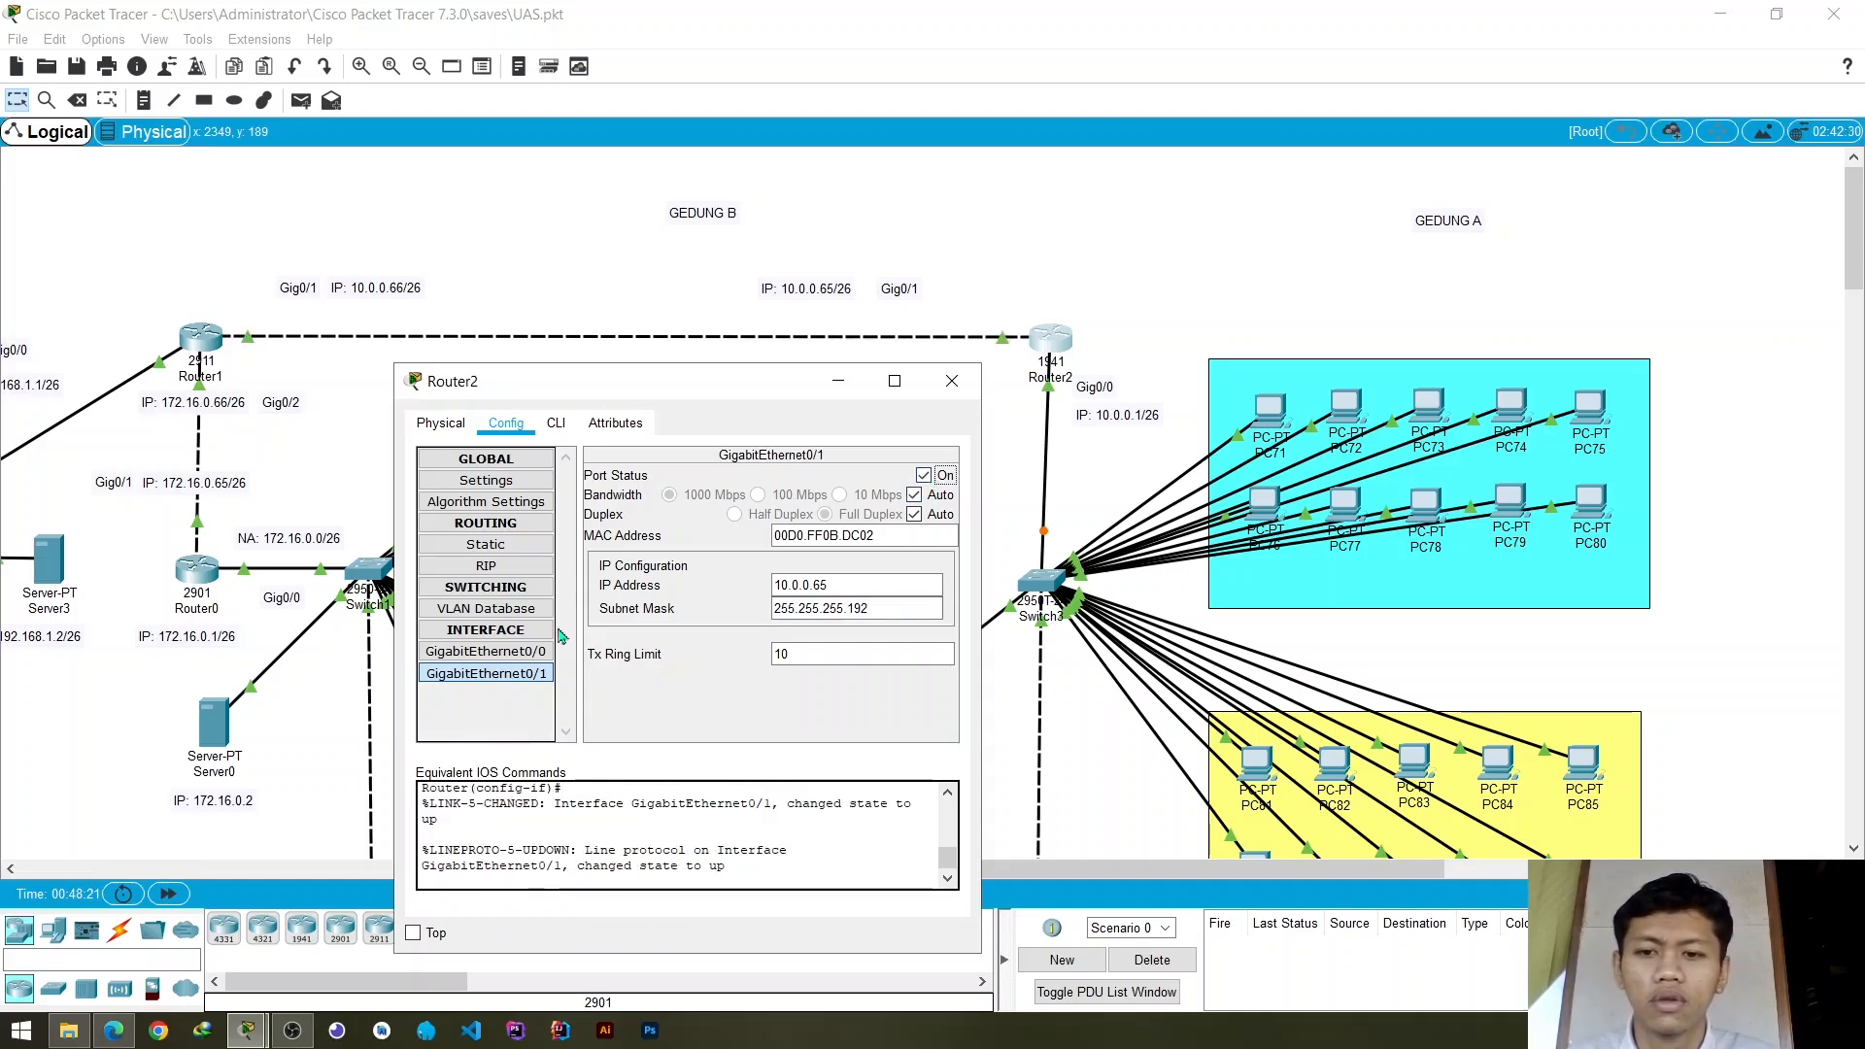
left_click(486, 652)
left_click(493, 674)
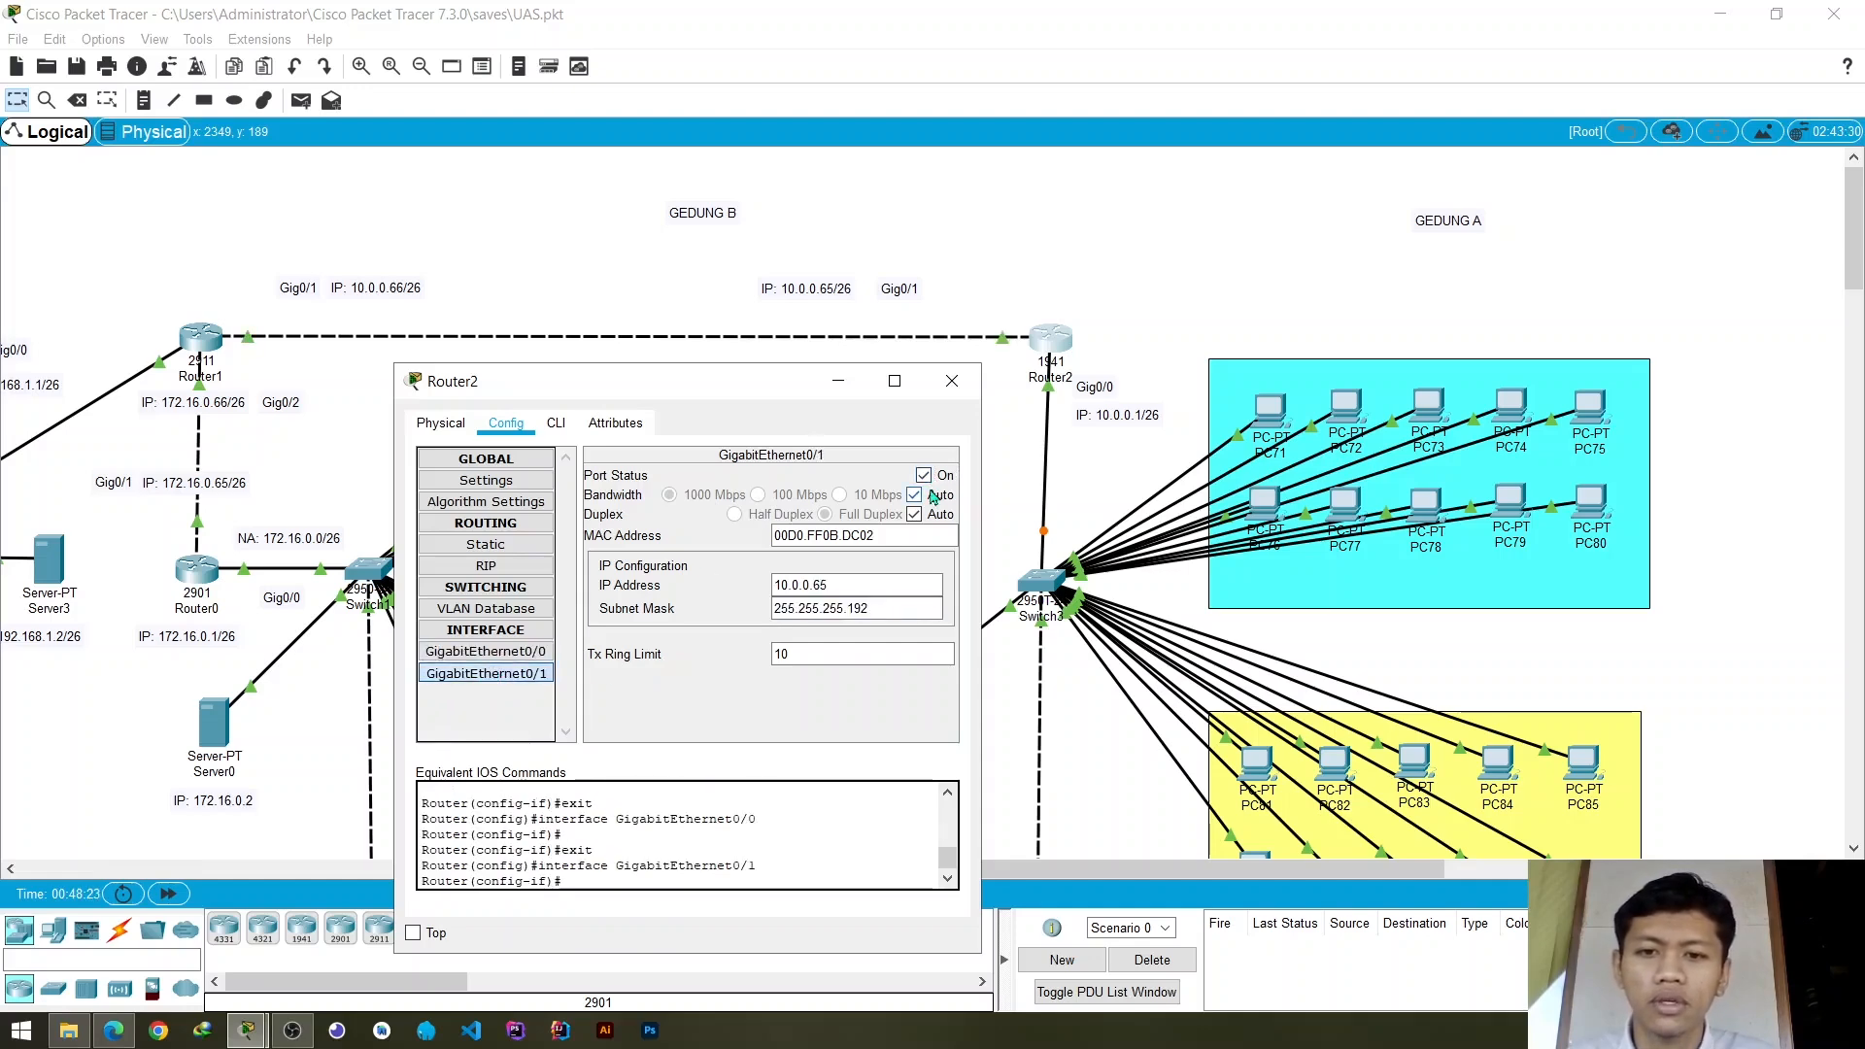
left_click(952, 381)
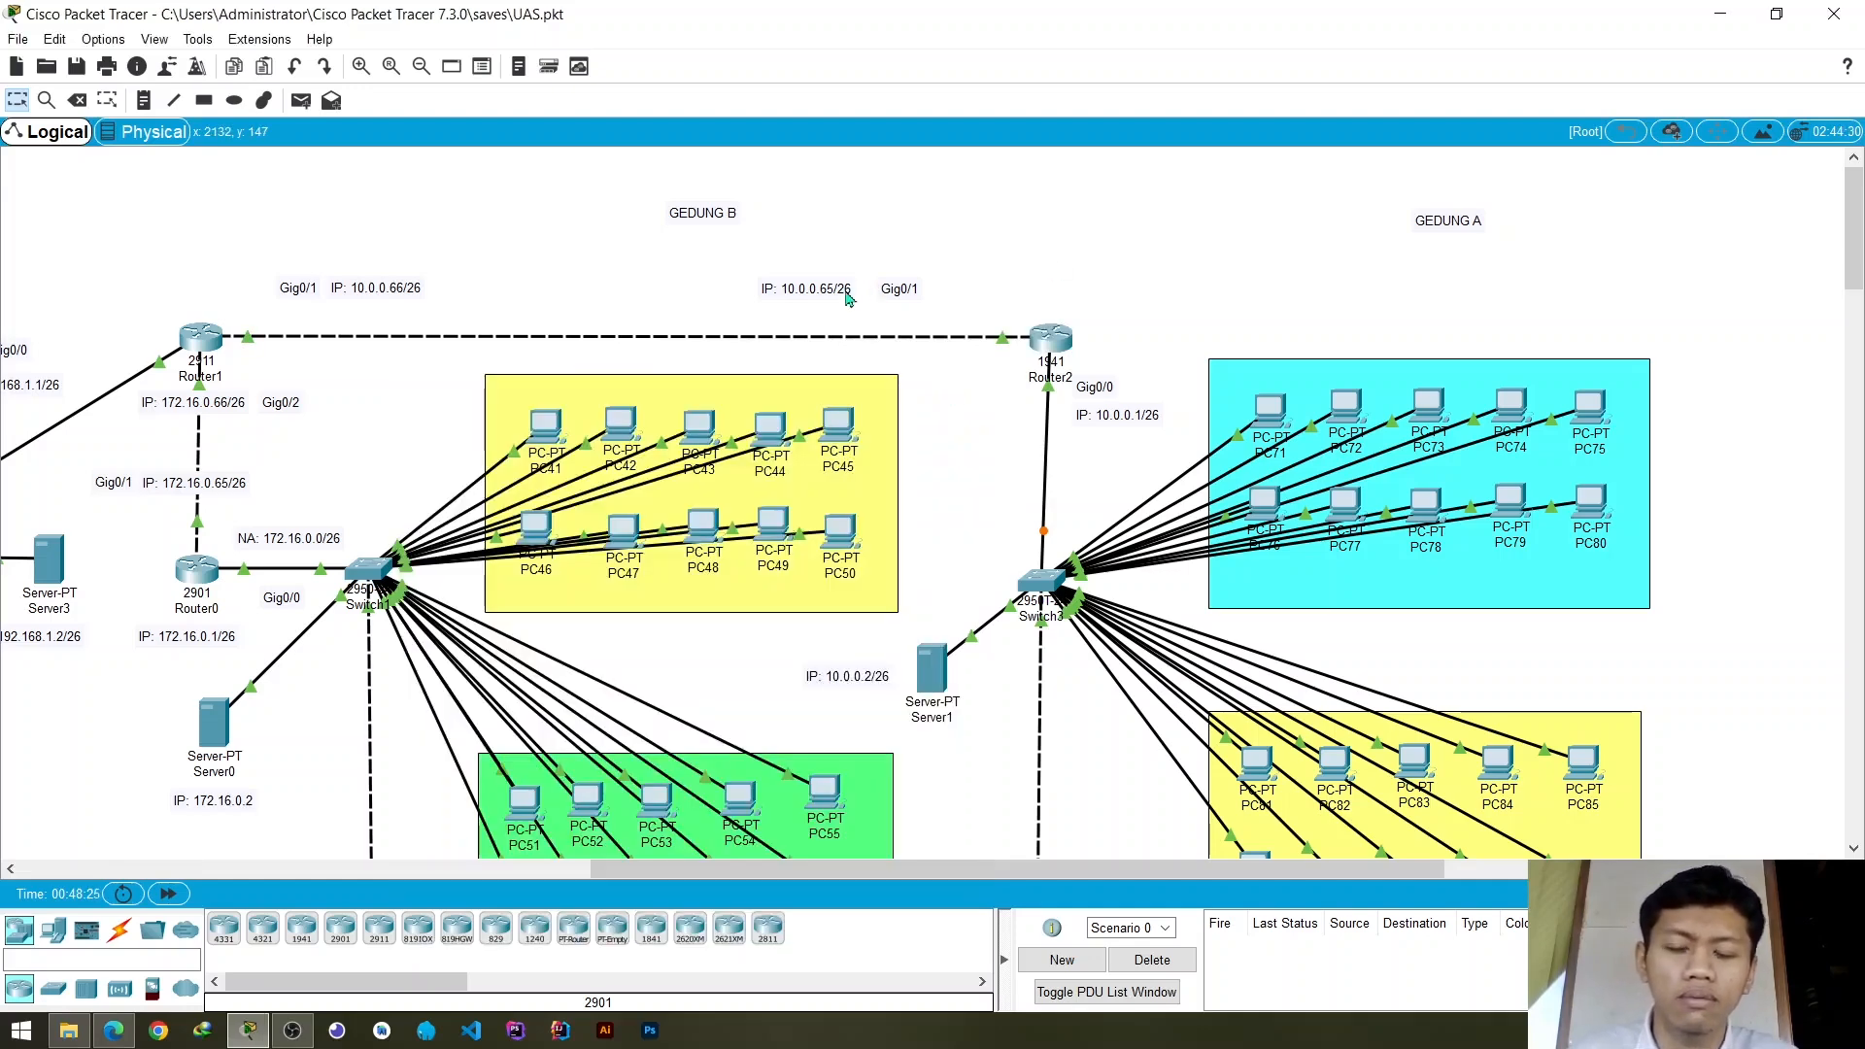
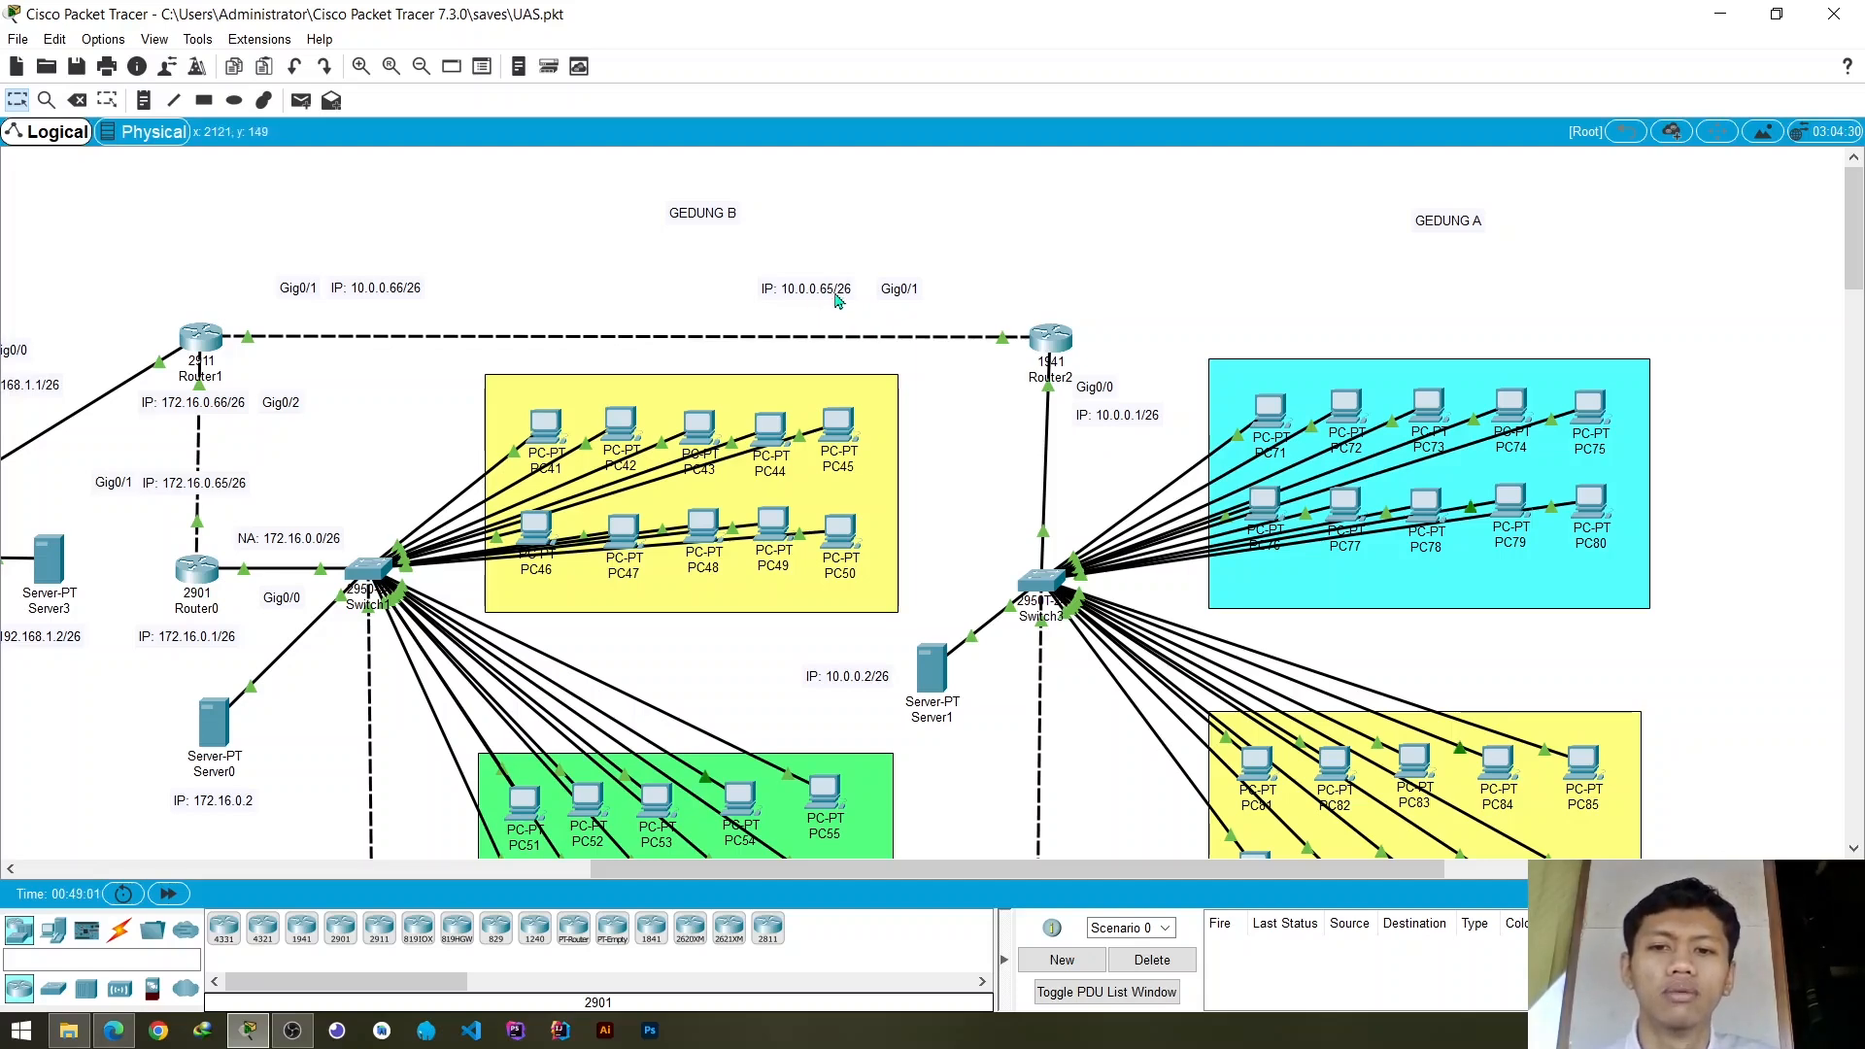
- Test connectivity between the buildings with a simple PDU from PC0 to PC41, then delete the test scenario
left_click_drag(996, 867, 758, 836)
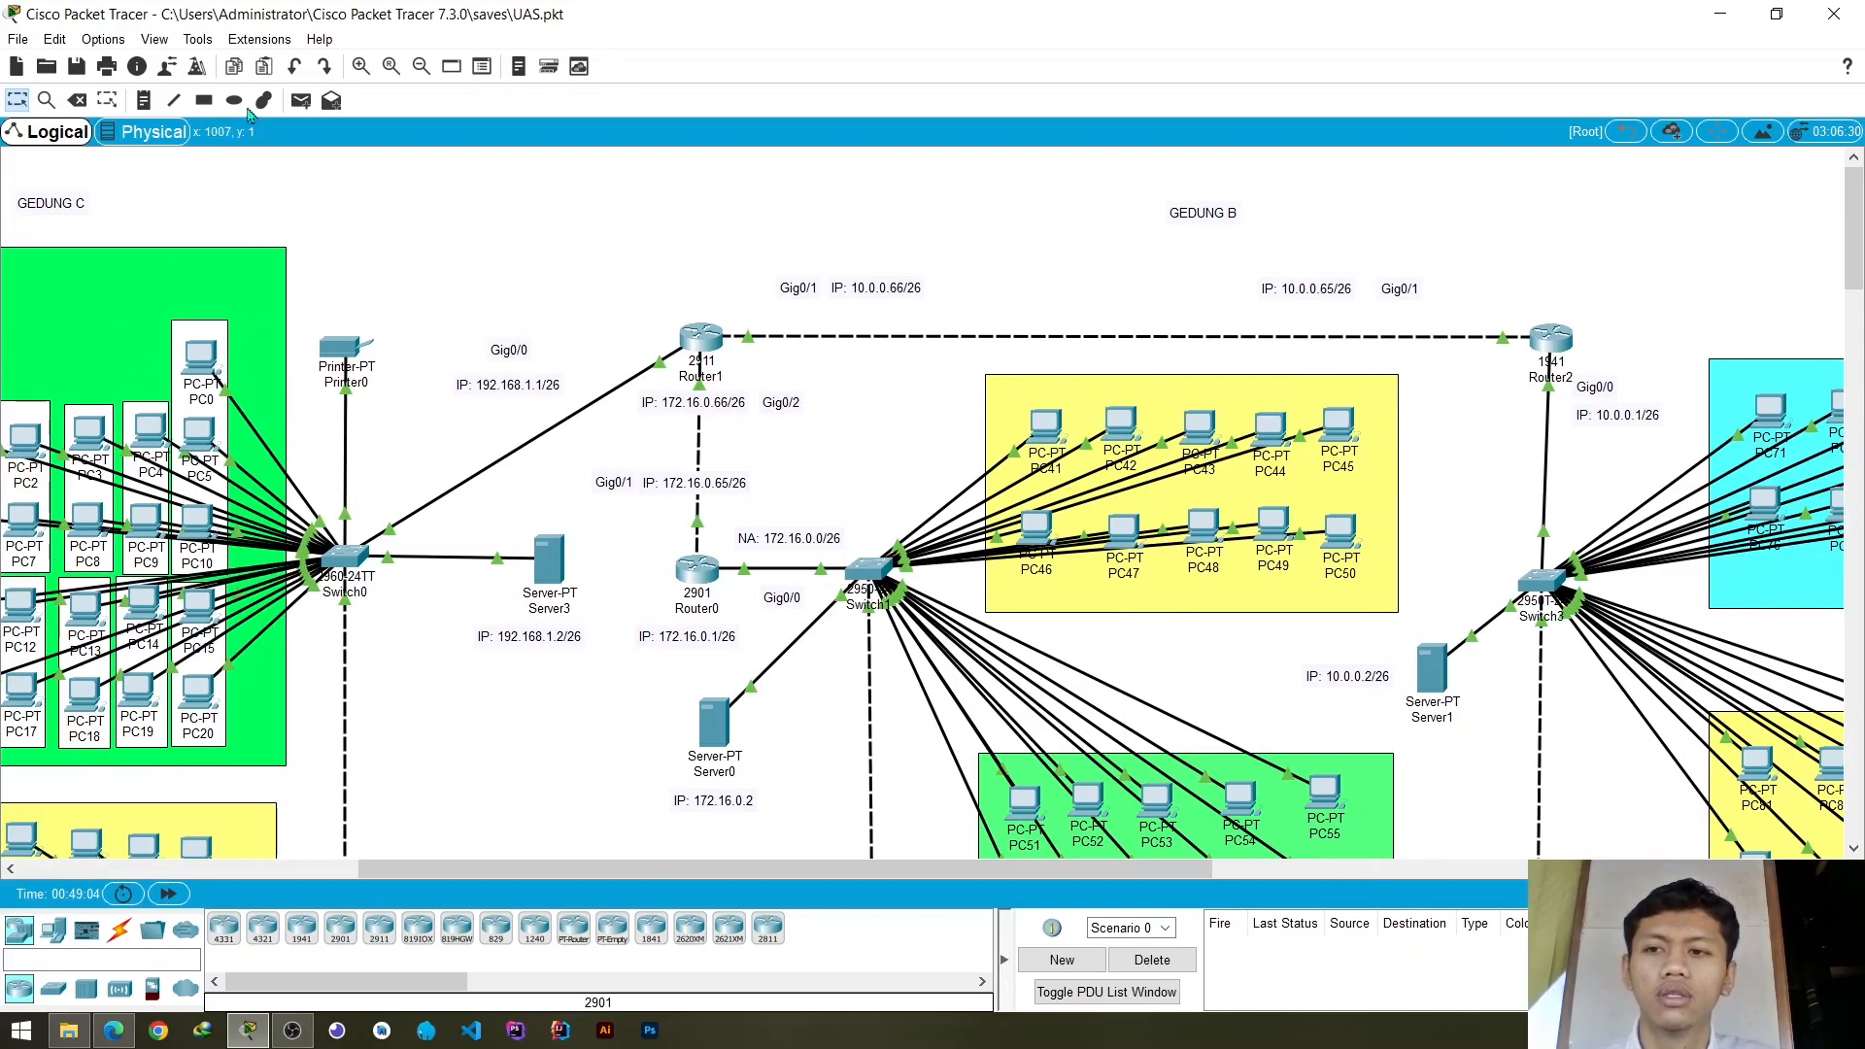
left_click(302, 100)
left_click(202, 359)
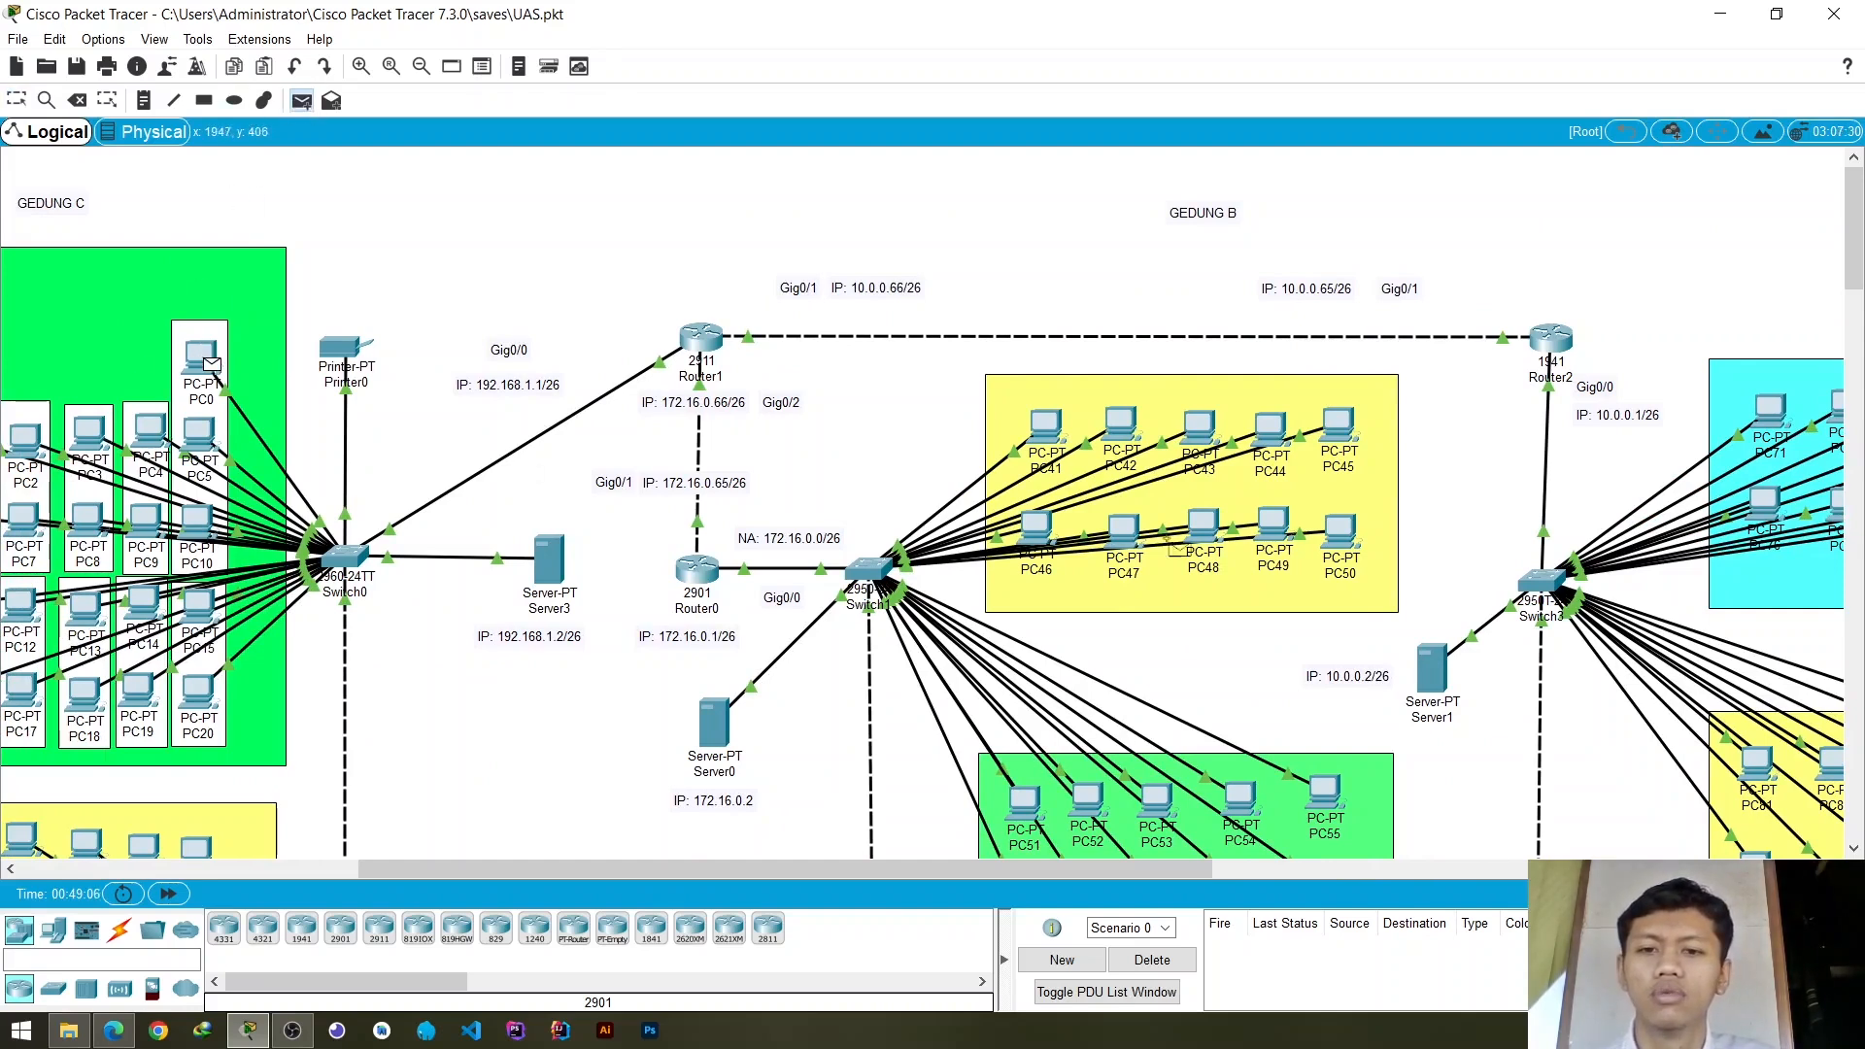
left_click(1046, 425)
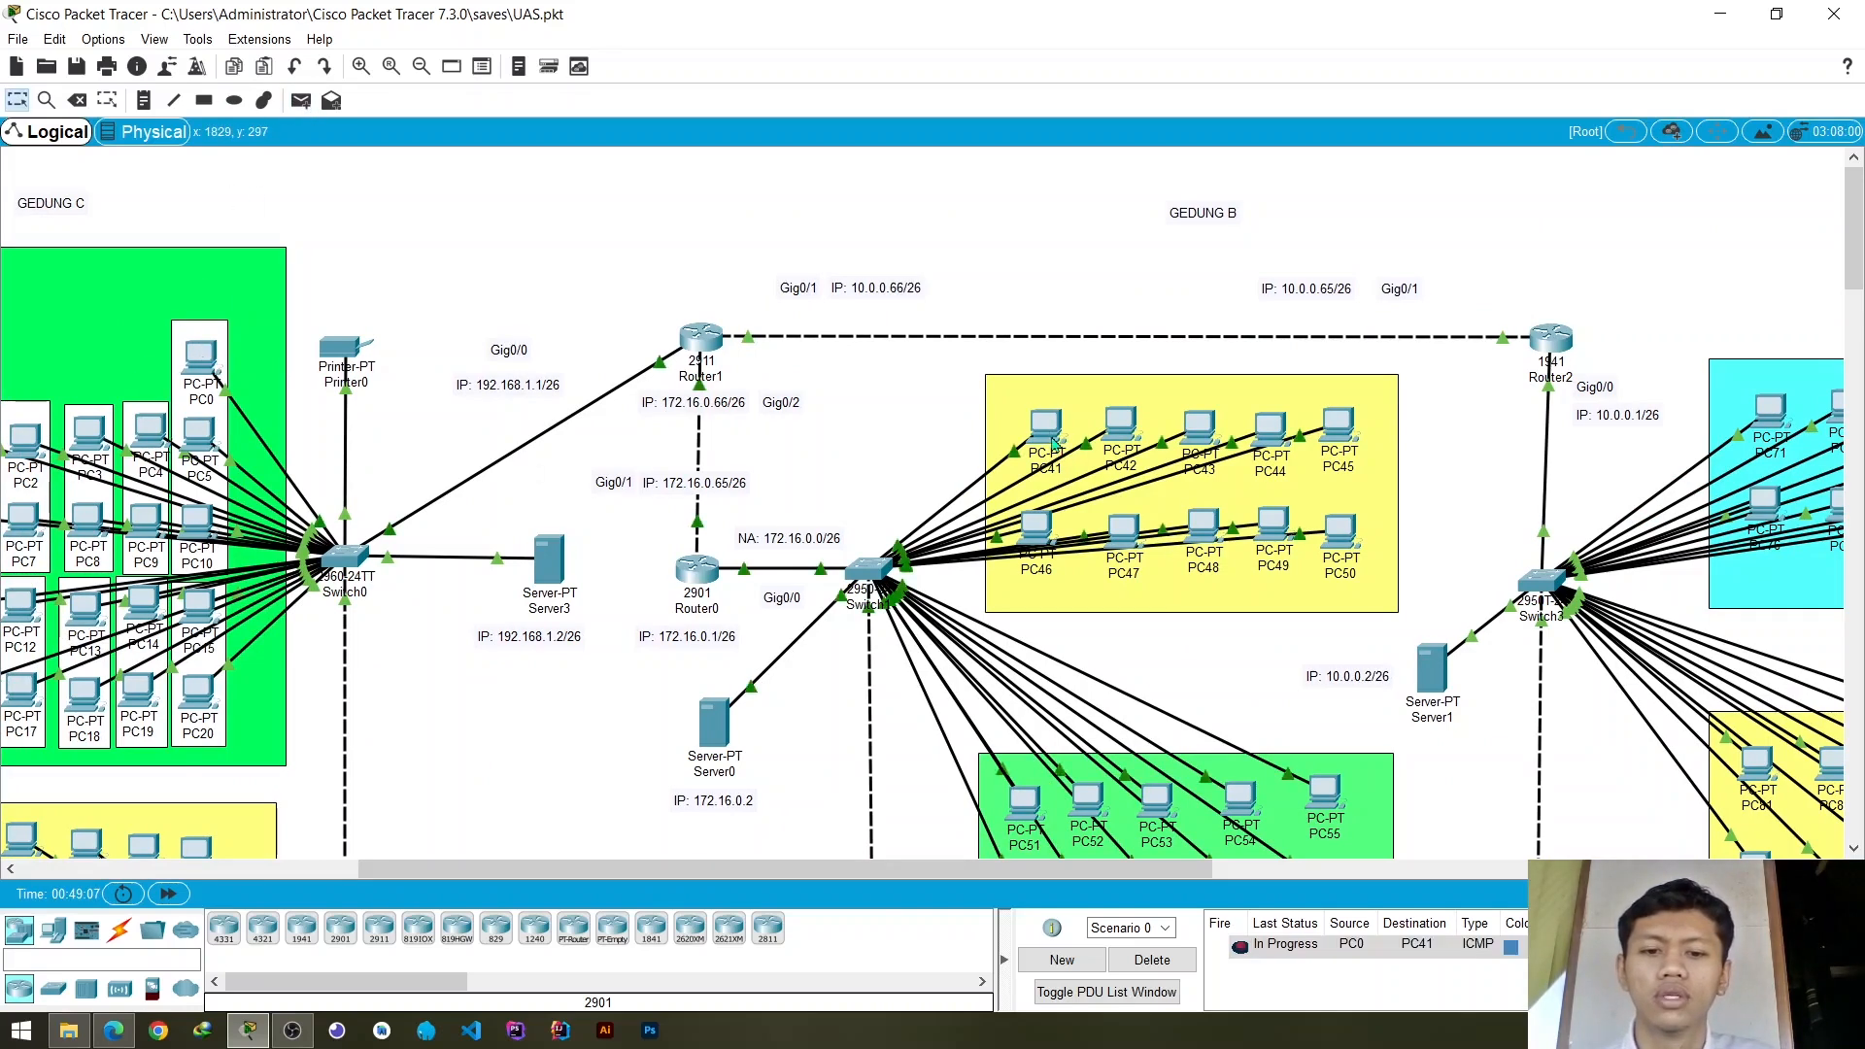
left_click(1244, 949)
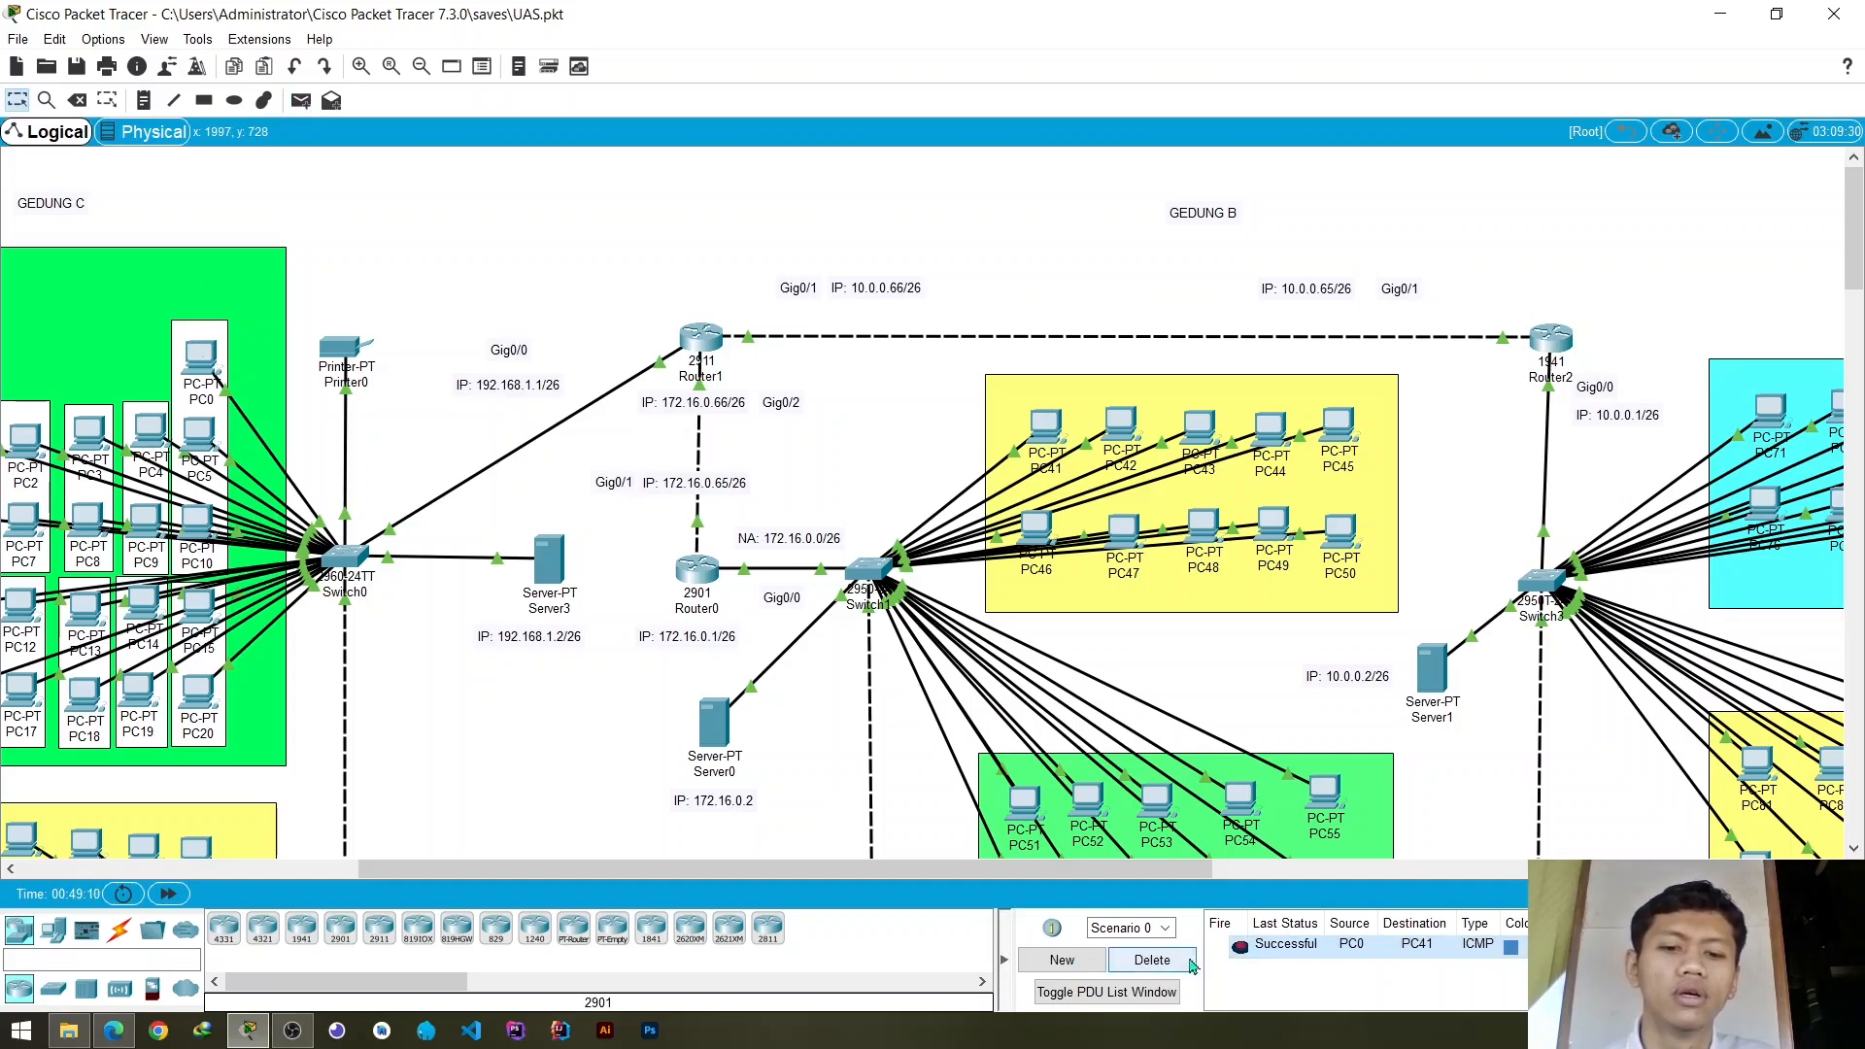
left_click(1153, 960)
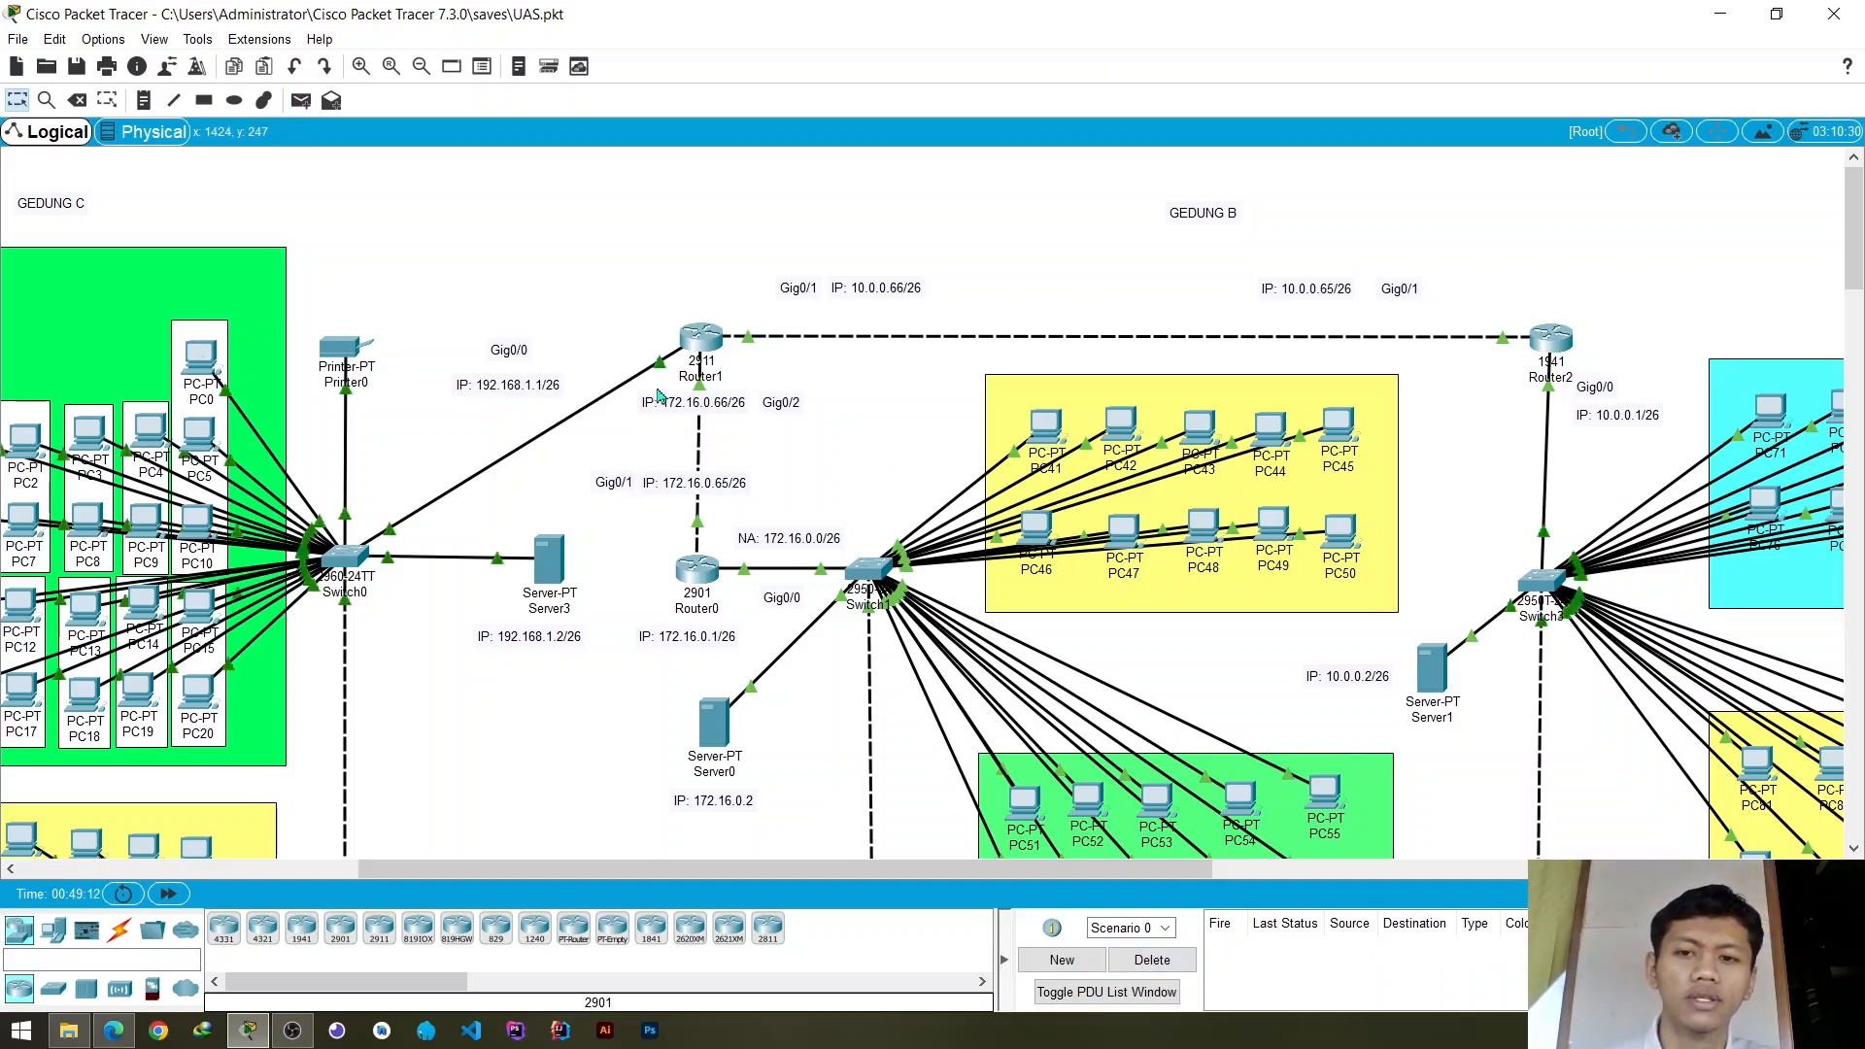
- Open Router1's command line and exit the current configuration session back to the user prompt
left_click(703, 340)
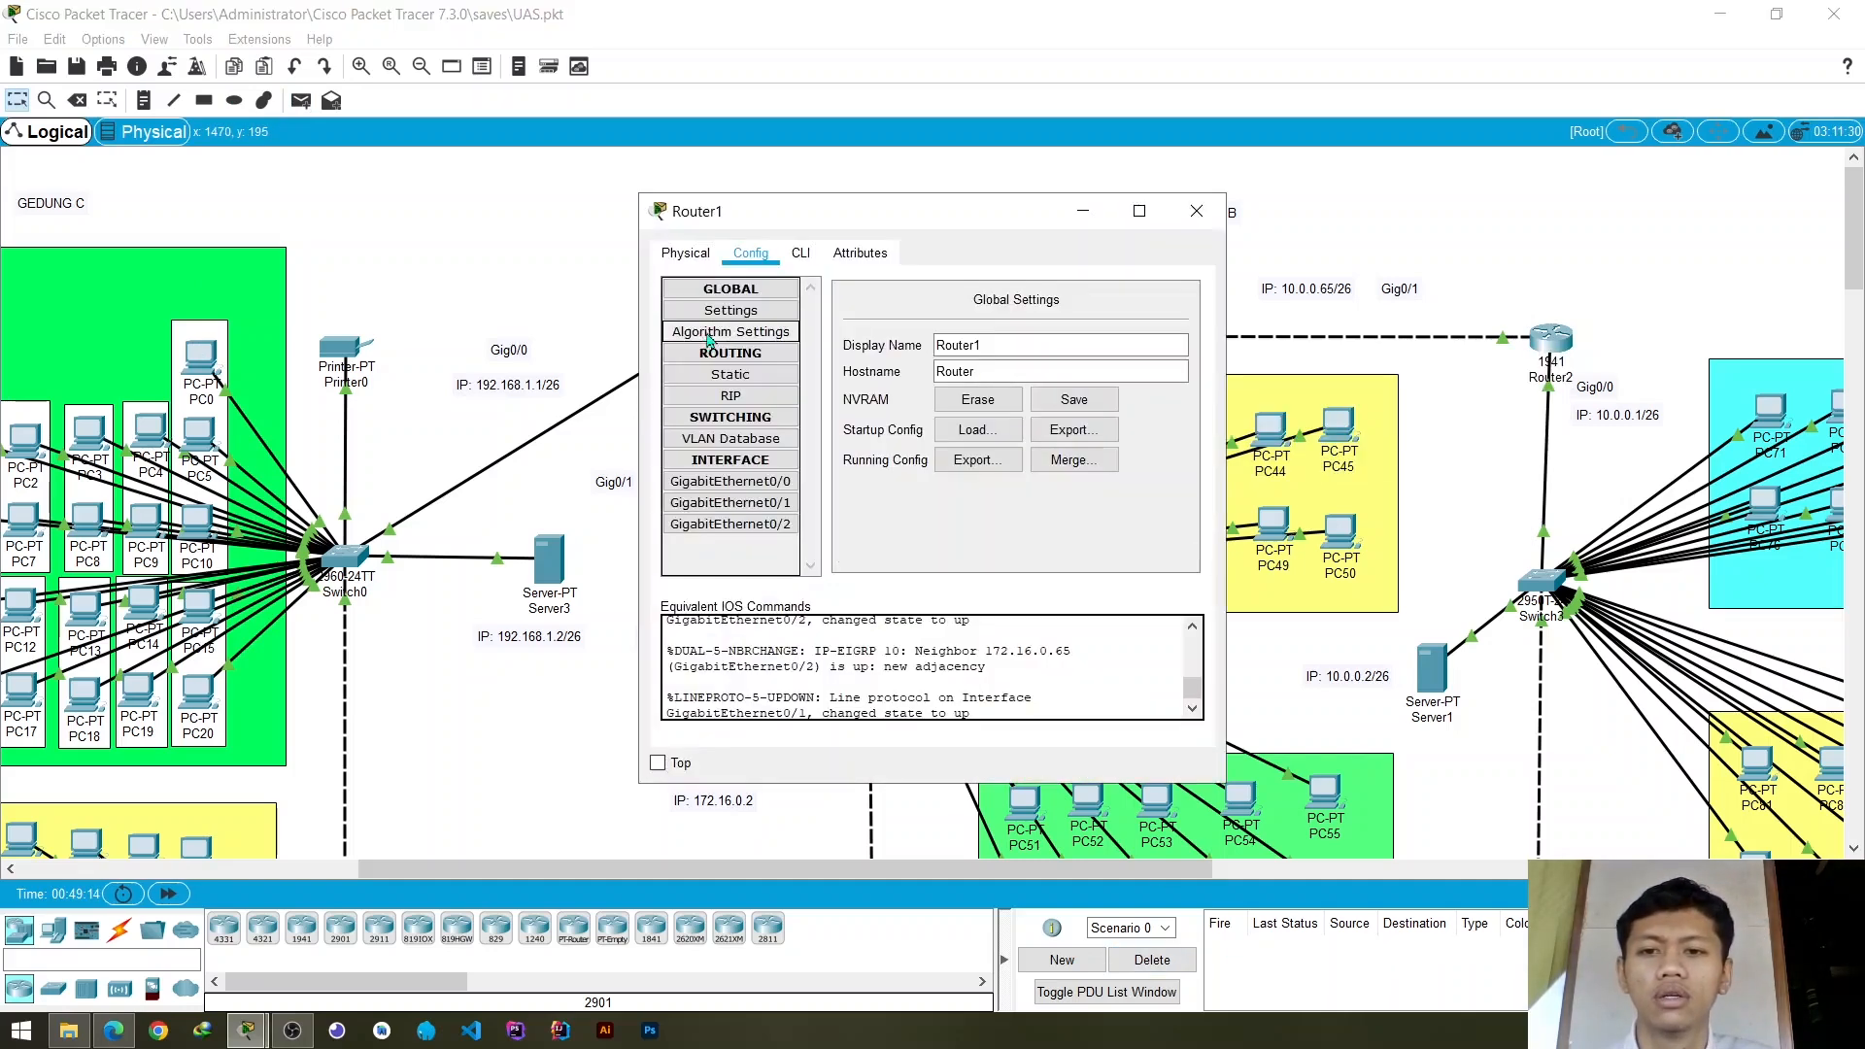
left_click(740, 377)
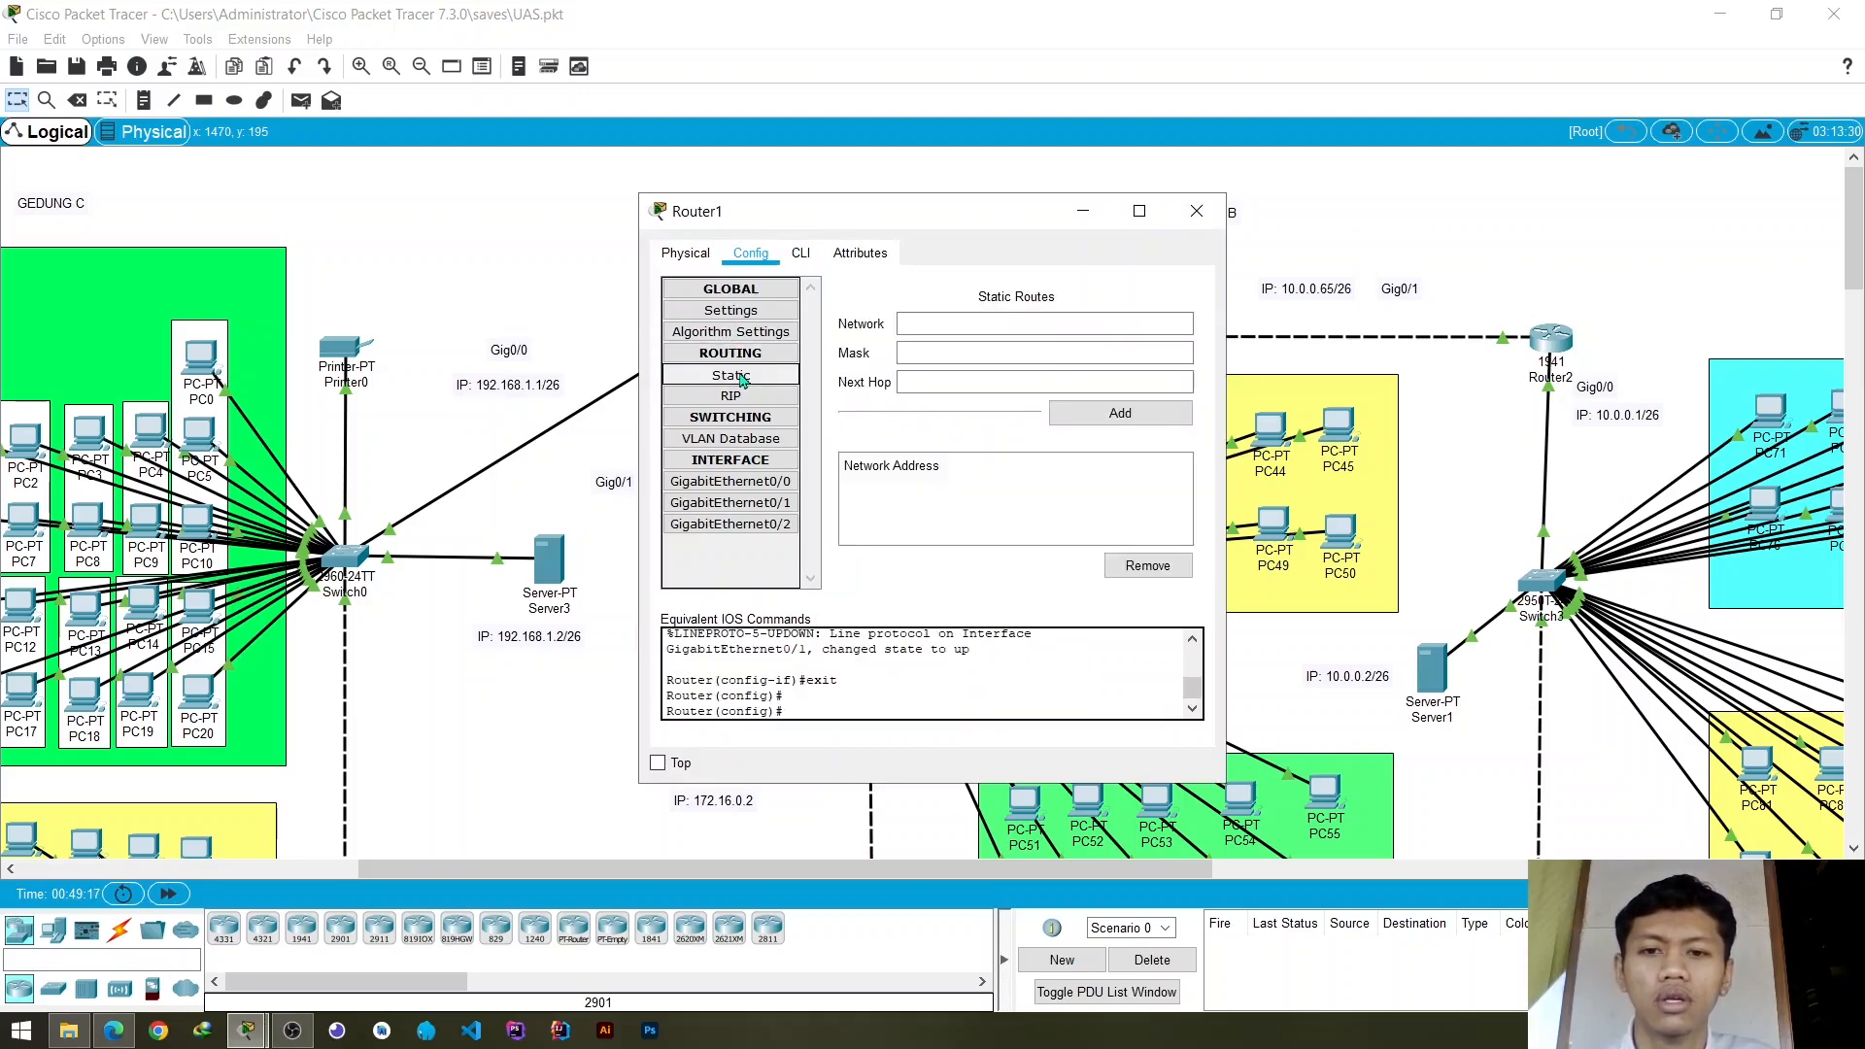
left_click(800, 254)
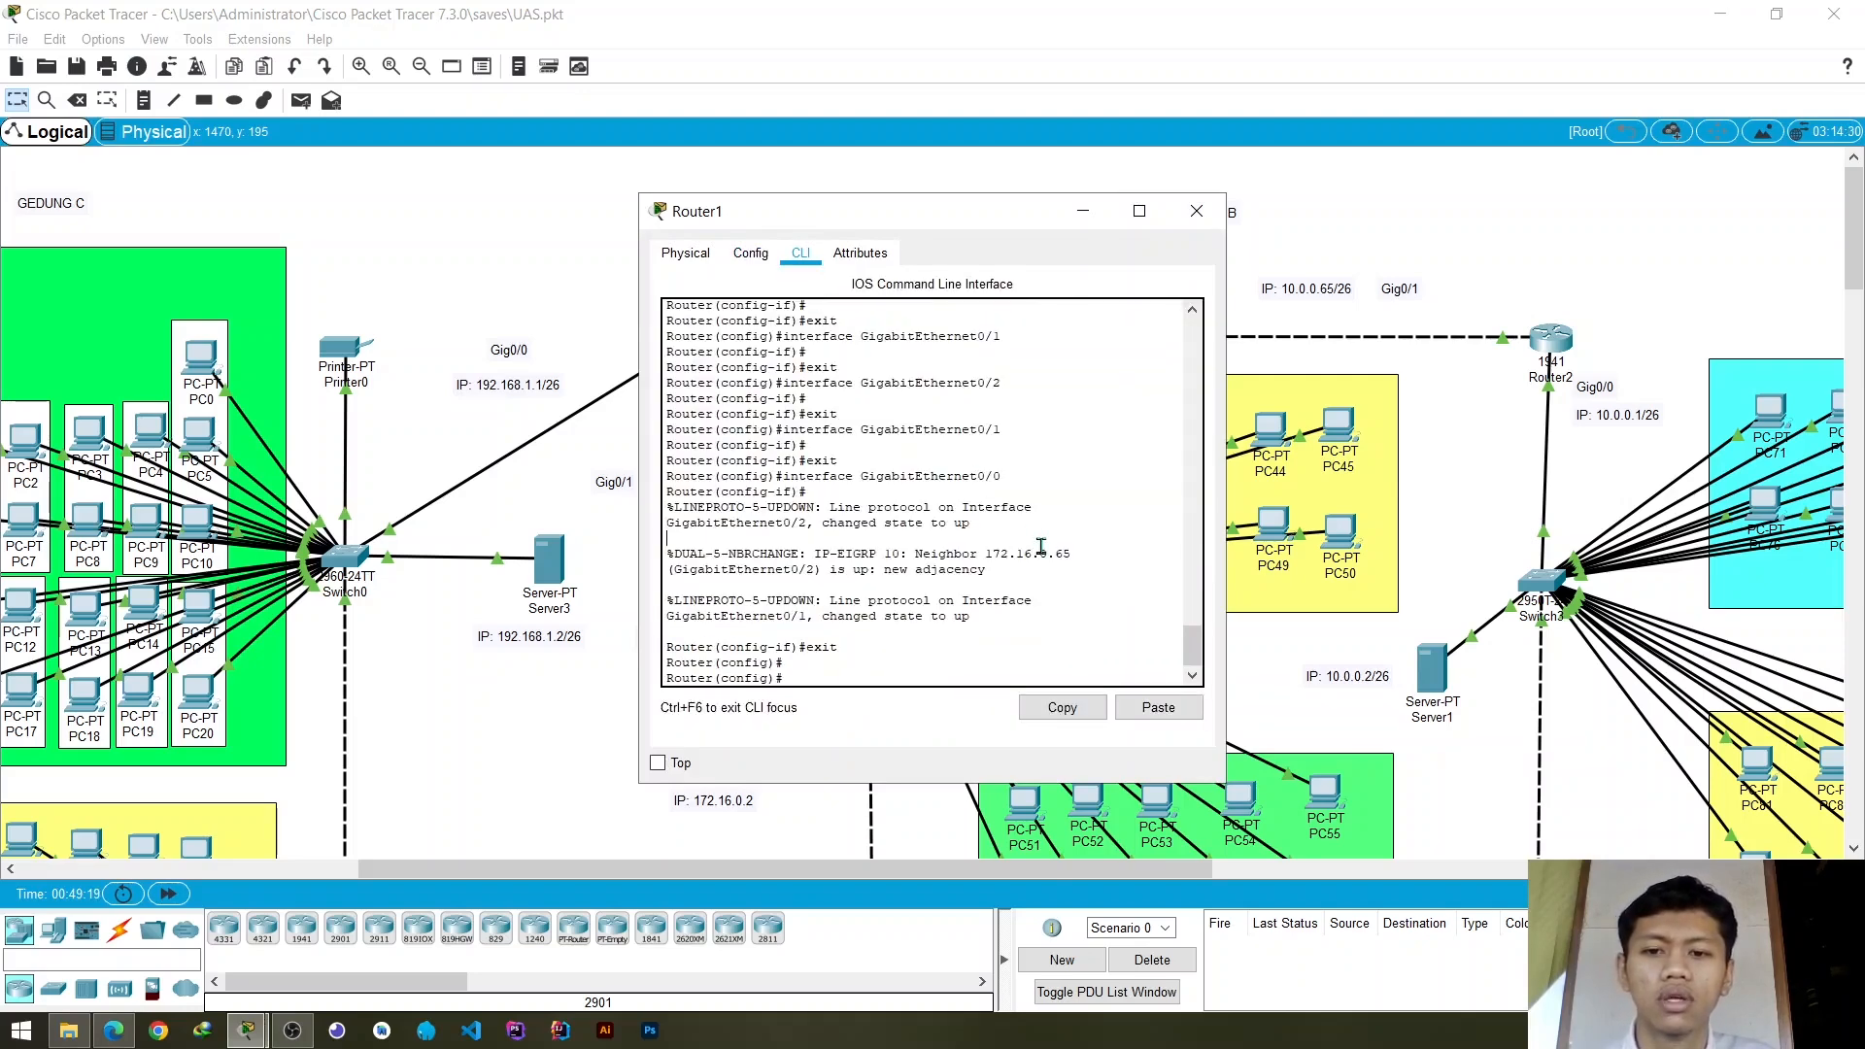
key("Return")
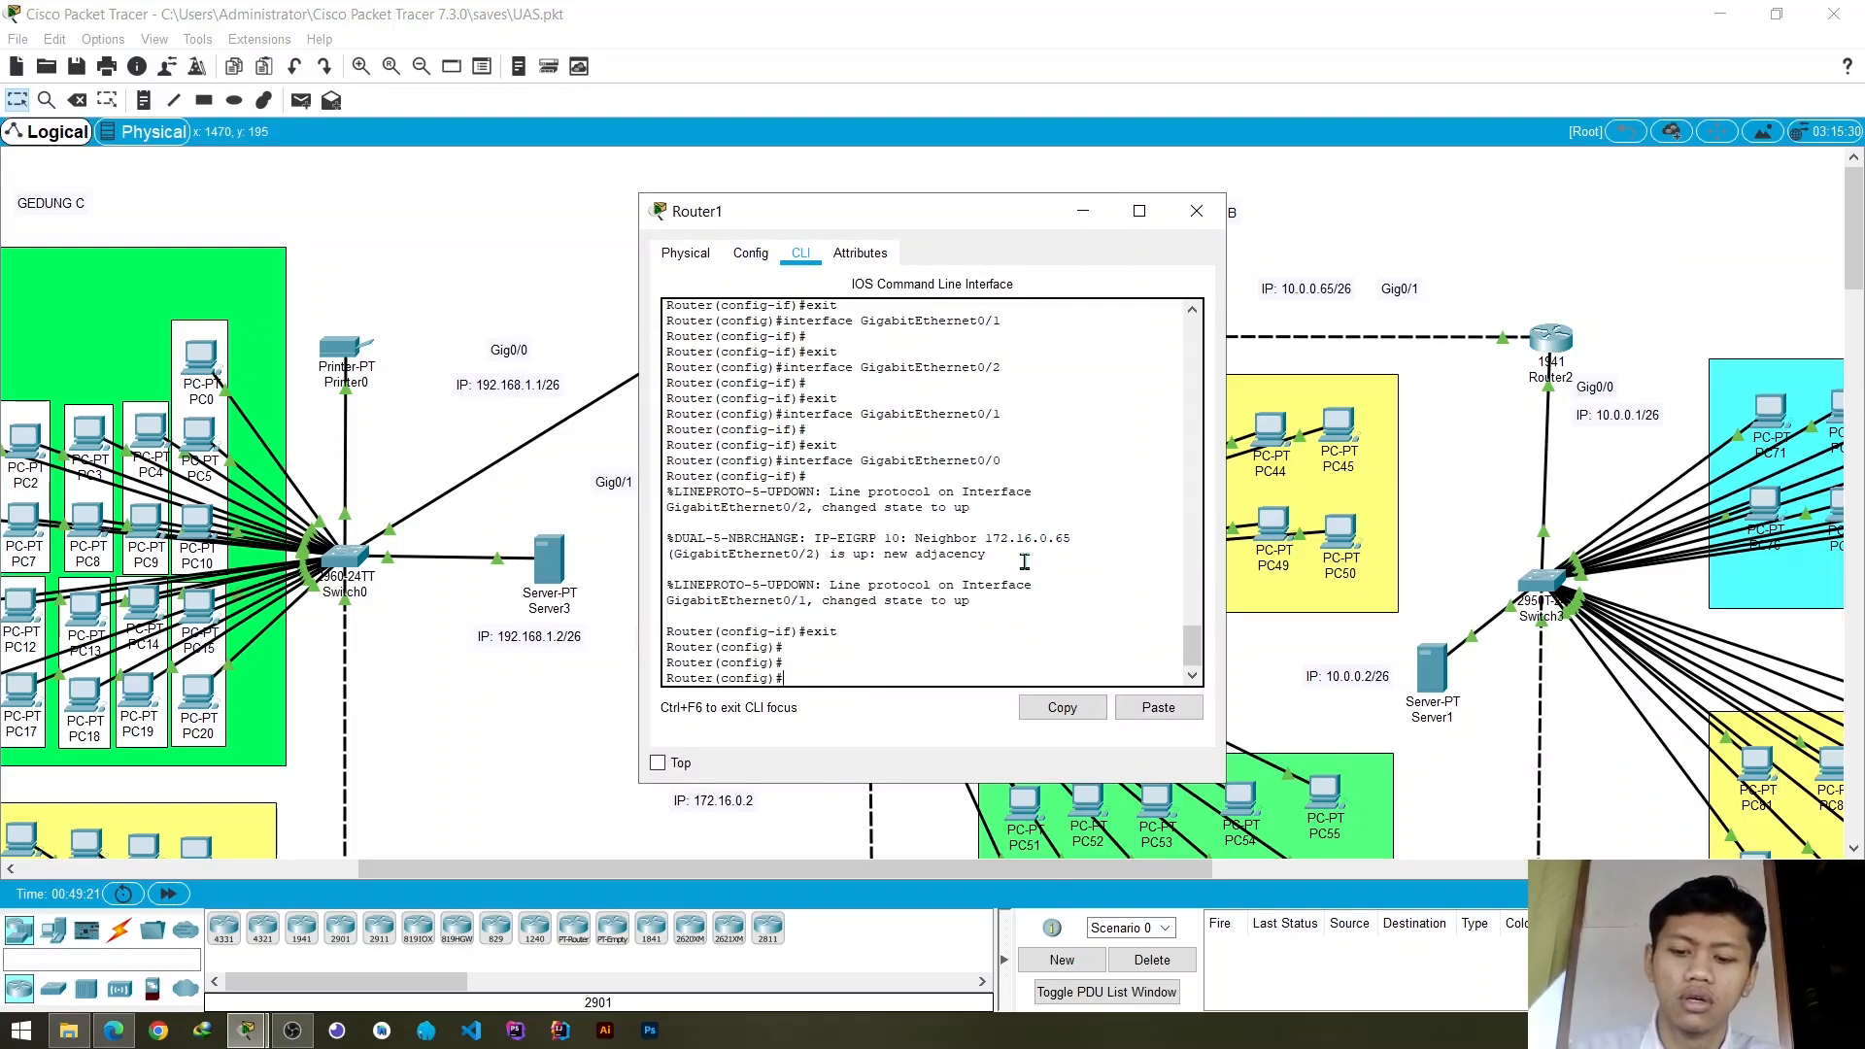
type("exit")
key("Return")
type("exit")
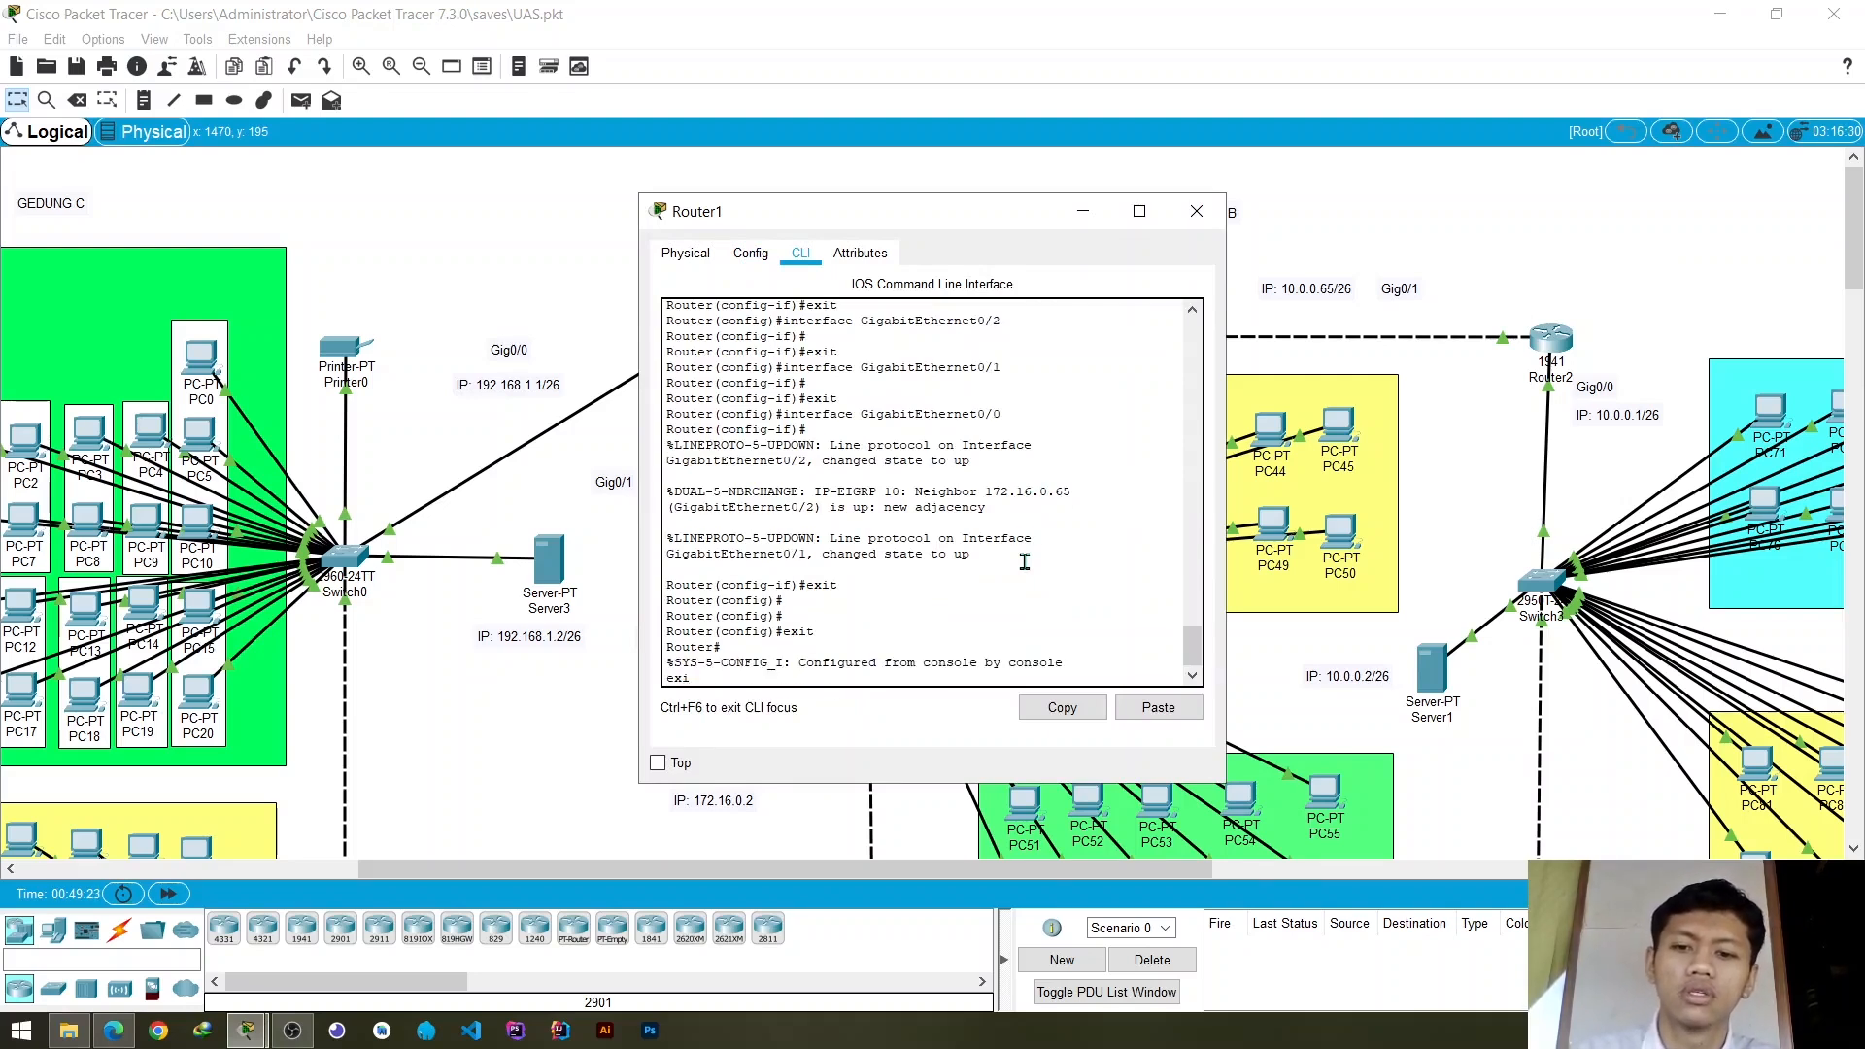
key("Return")
- Enter privileged and global configuration mode on Router1 and start the EIGRP routing process with number 10
key("Return")
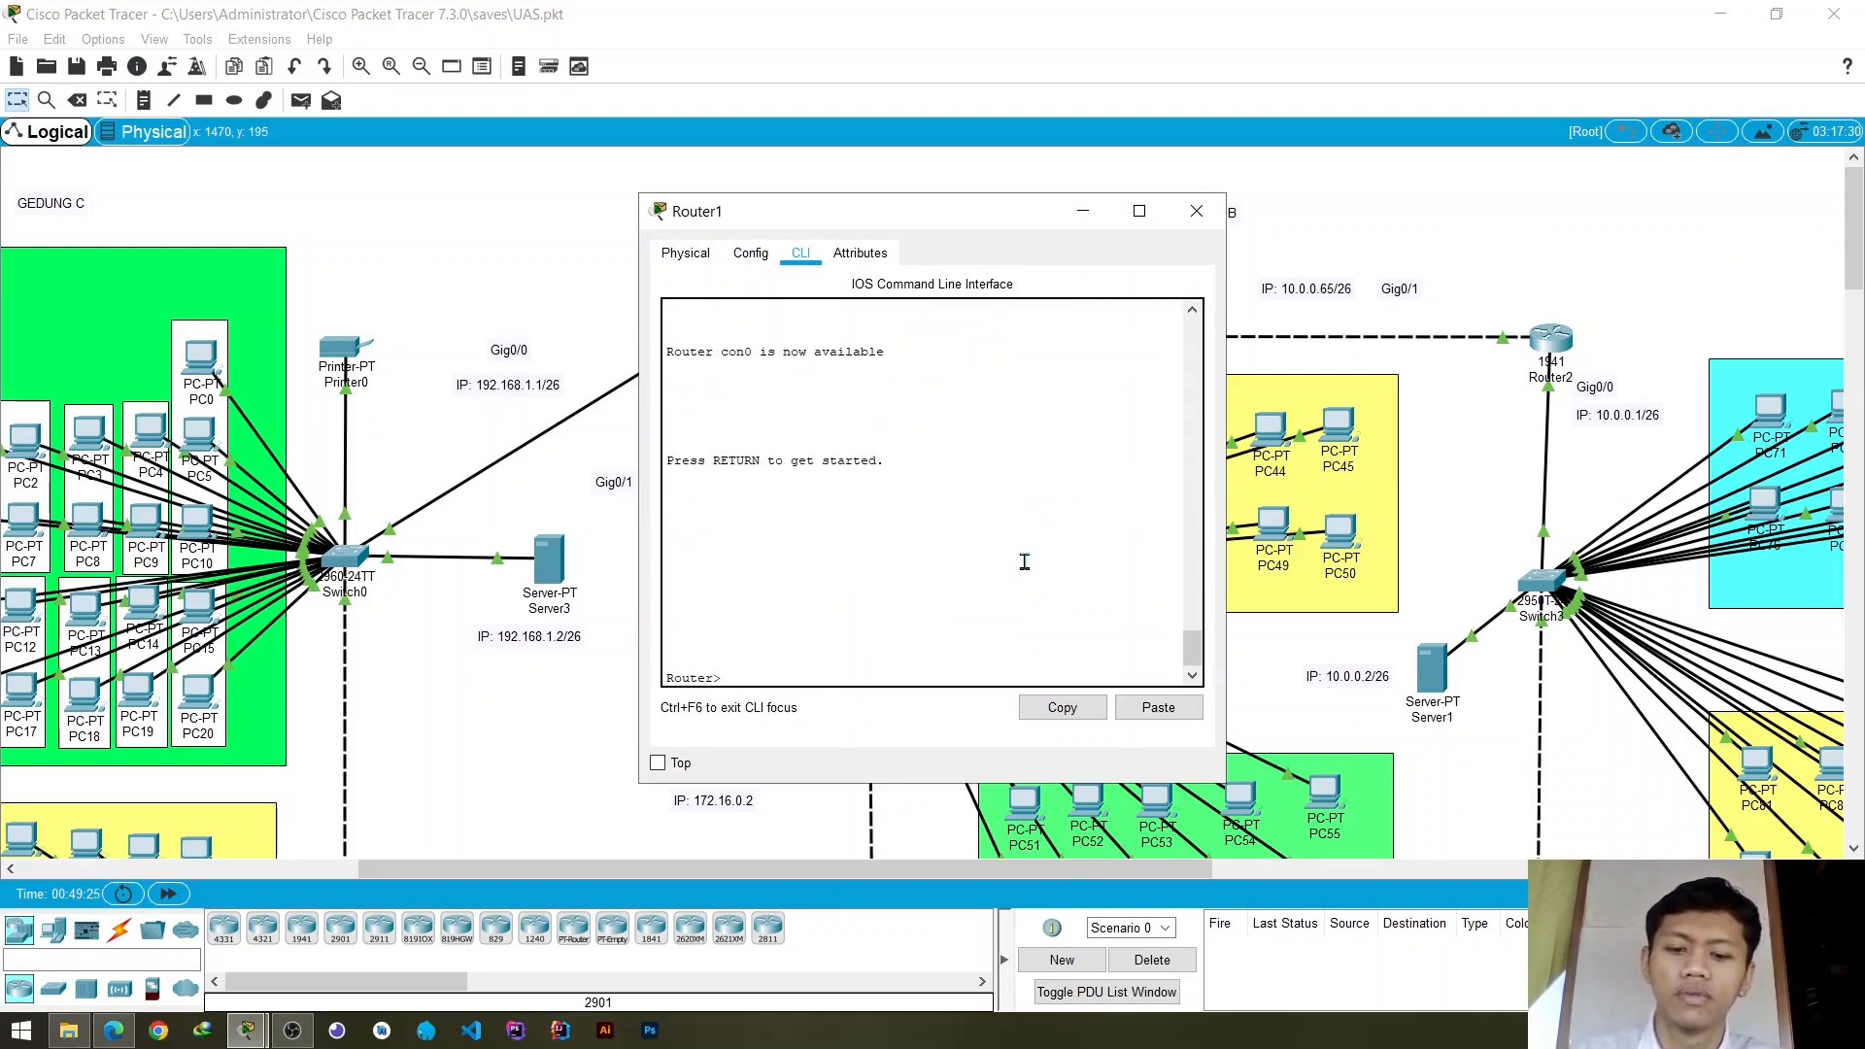
key("Return")
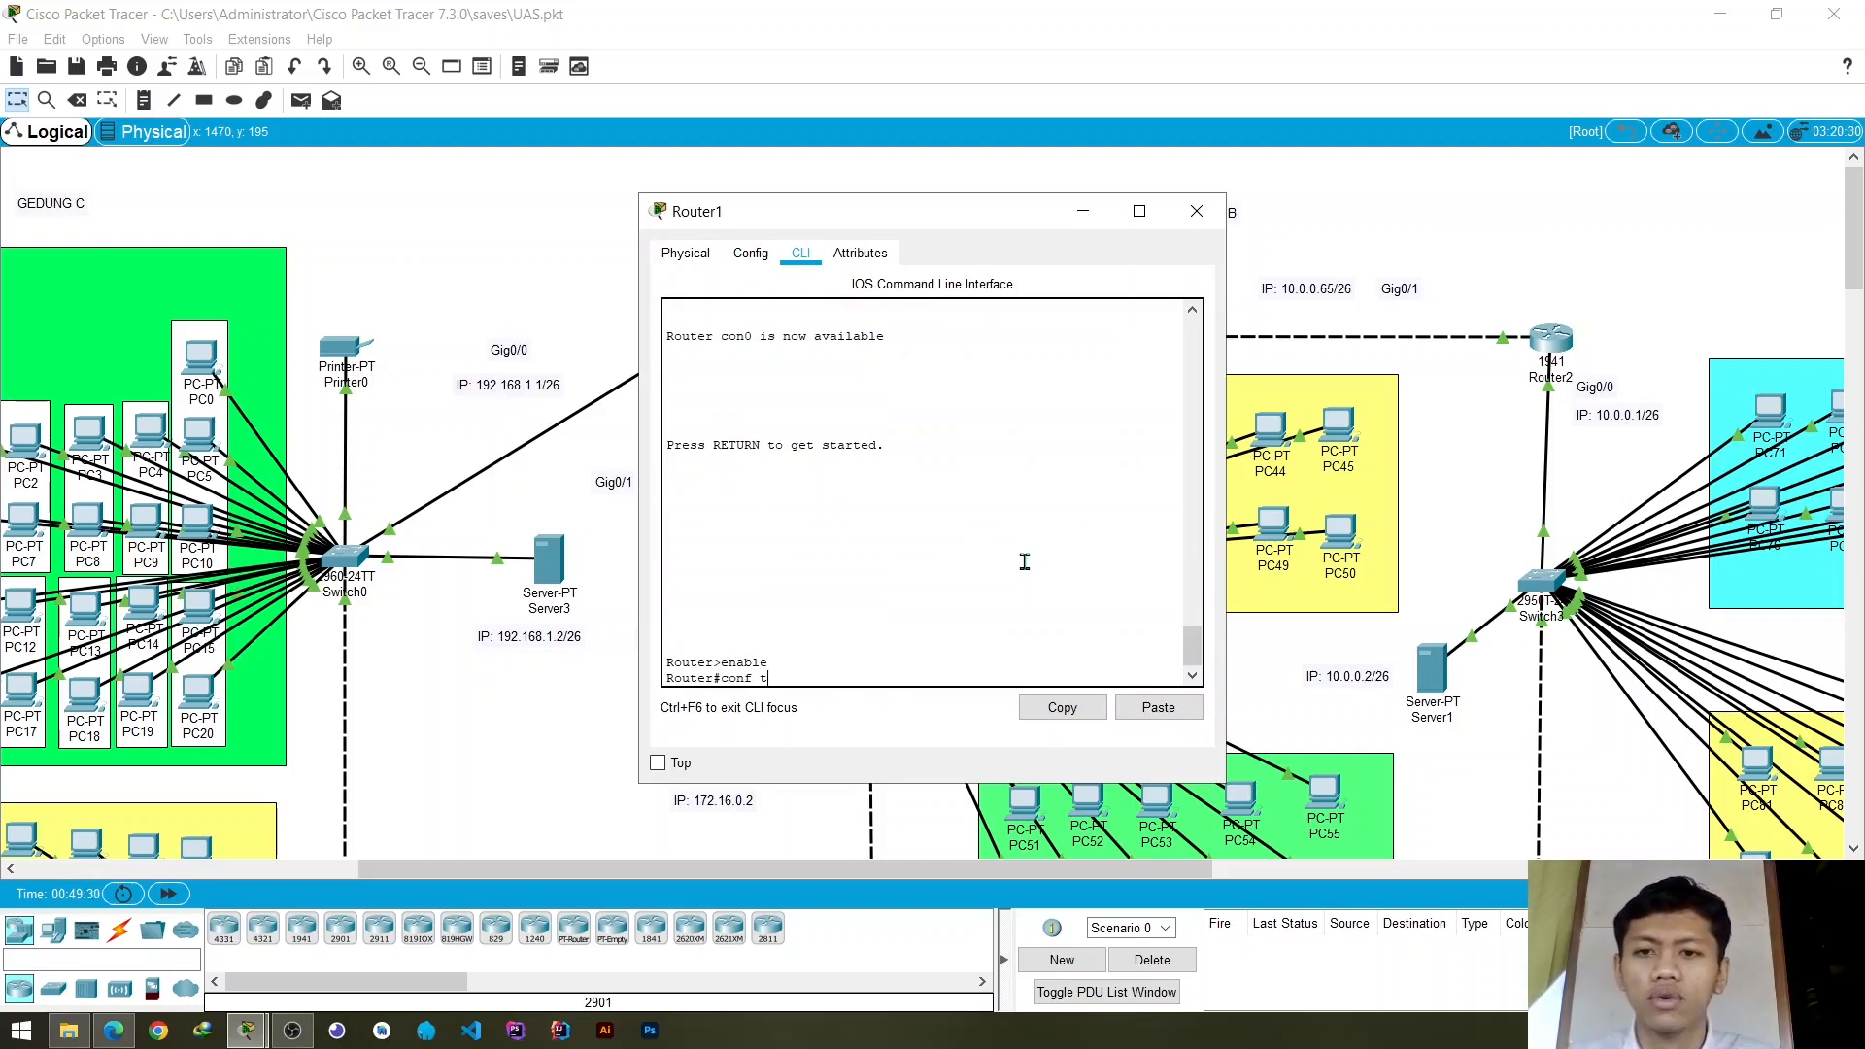
type("conf t")
key("Return")
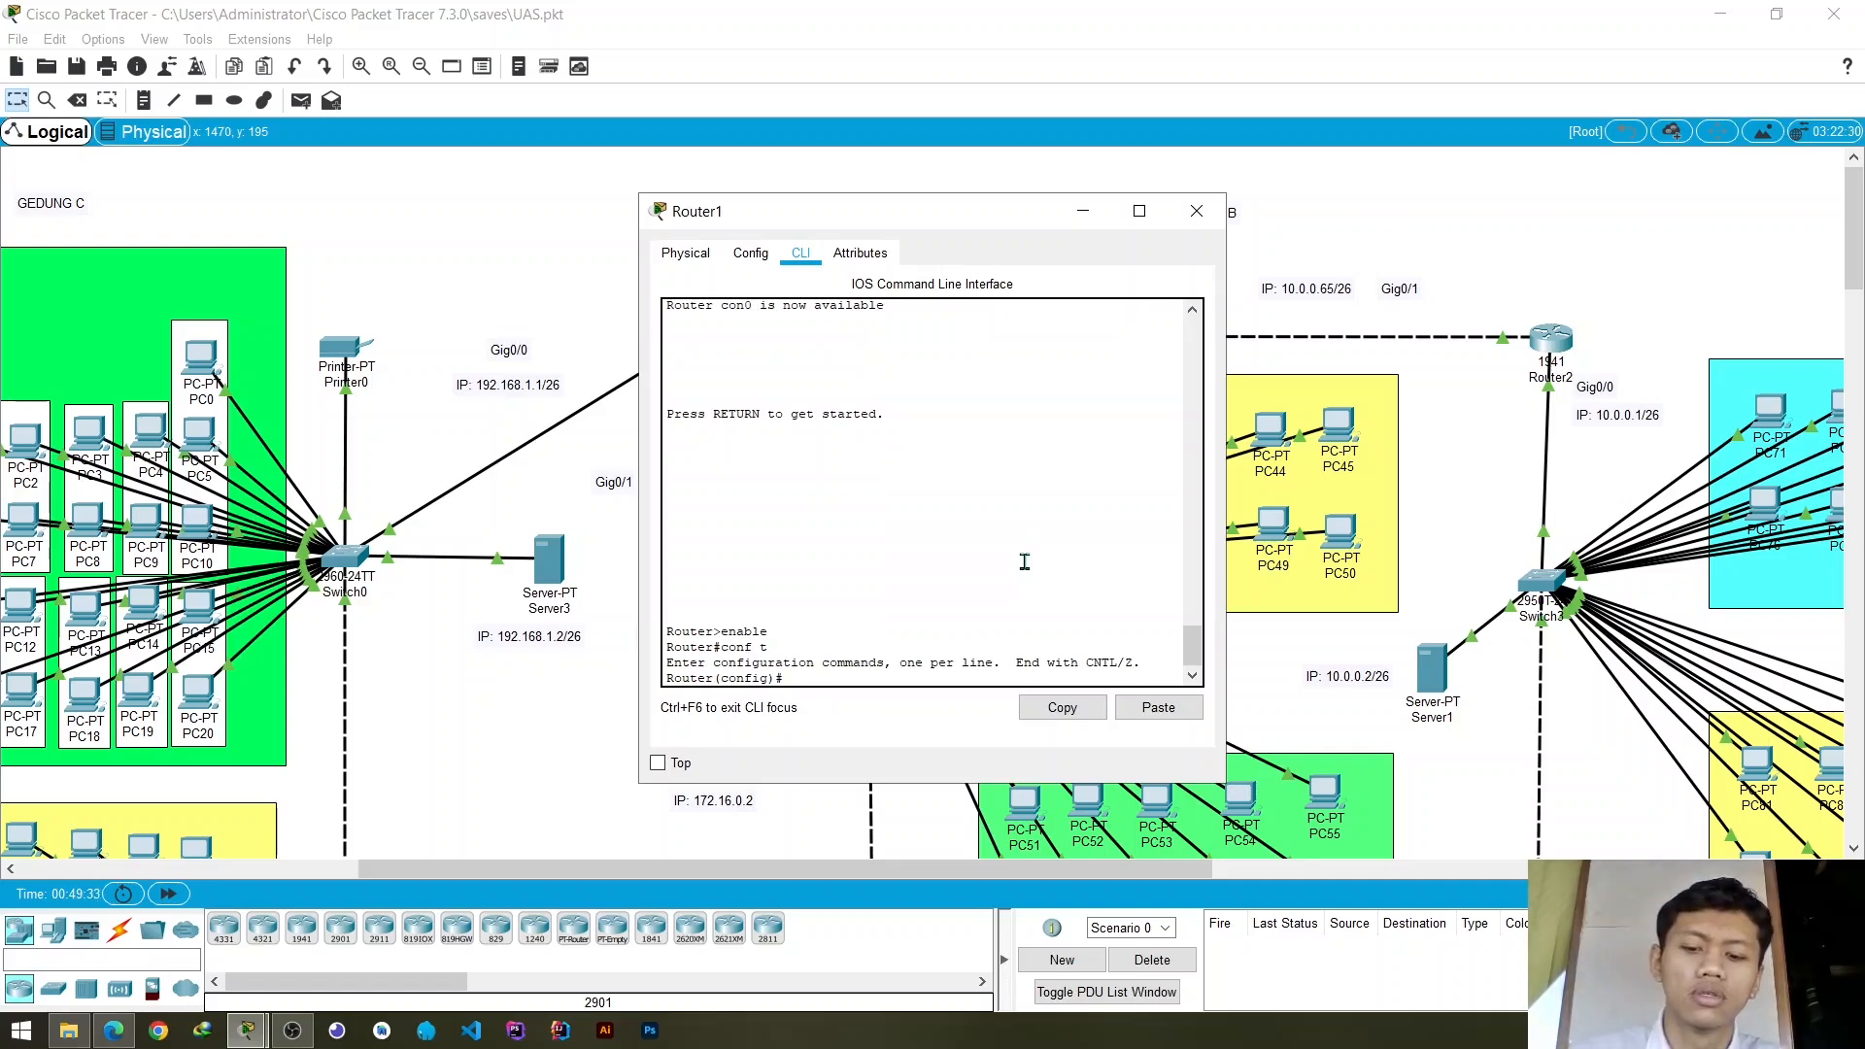
type("router e")
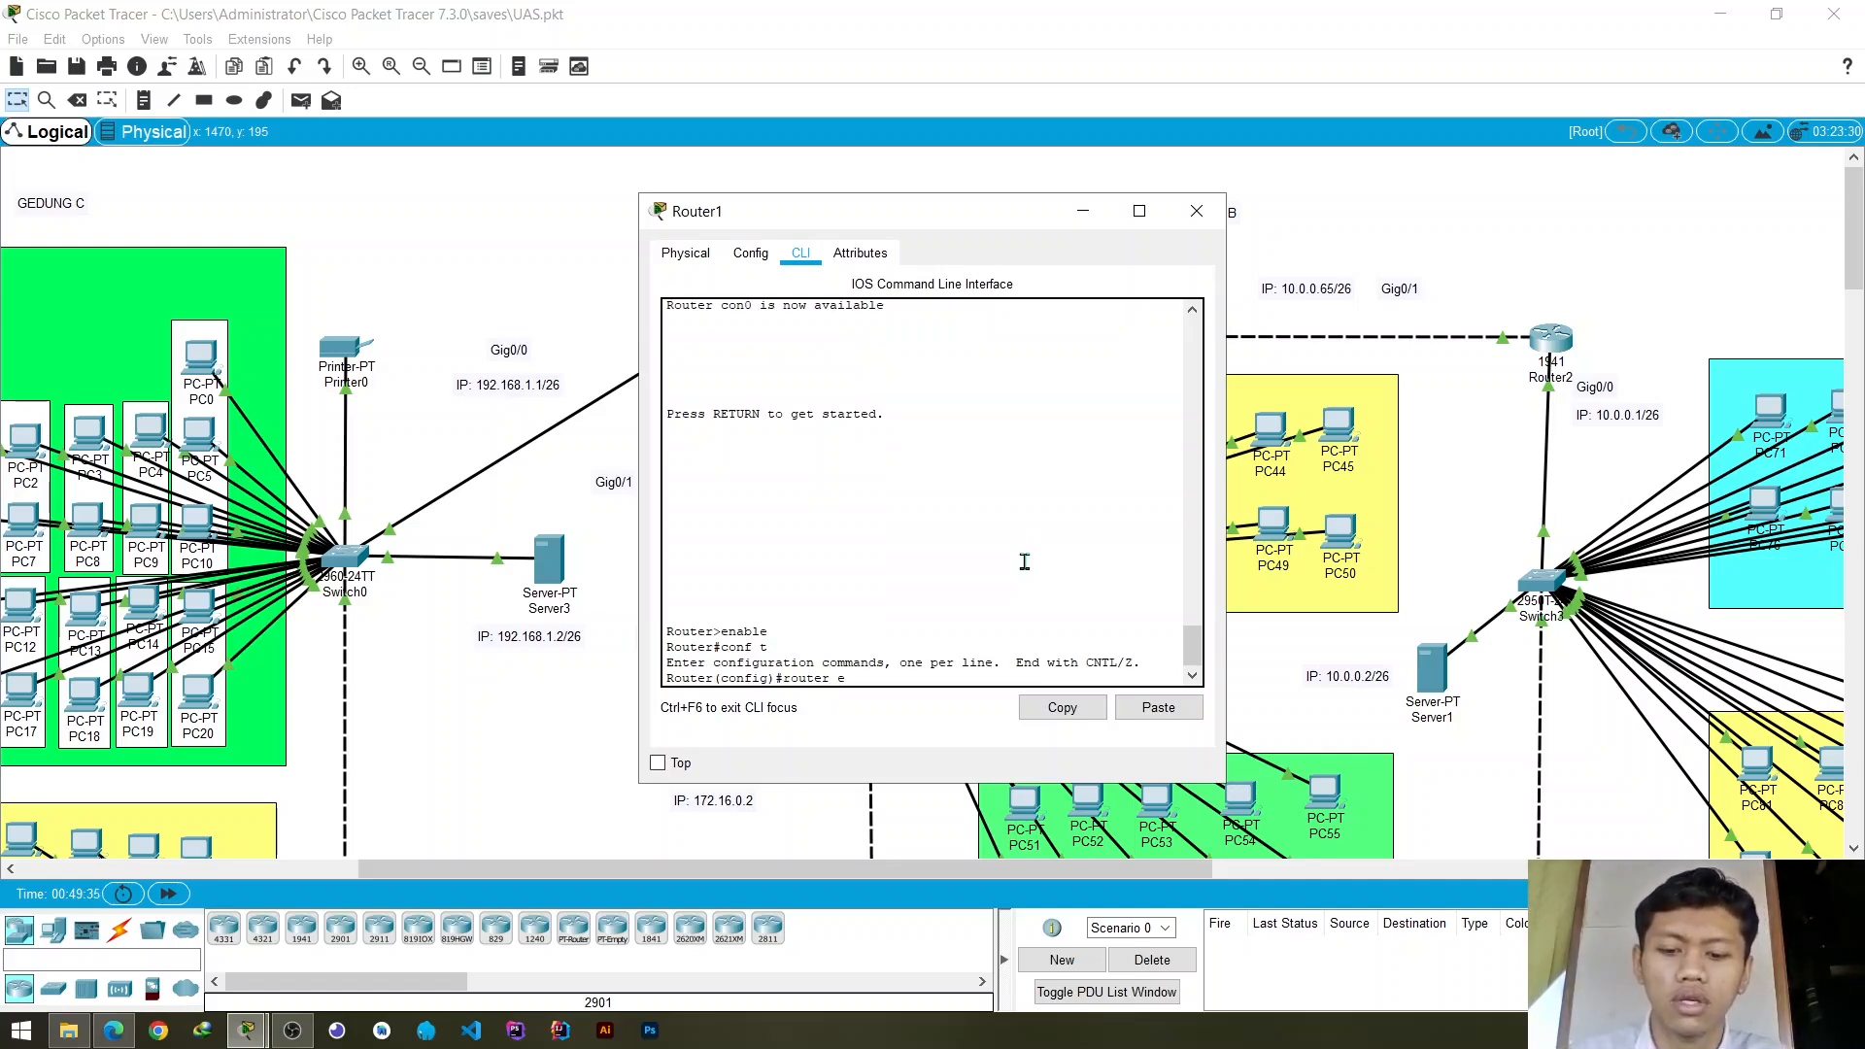
type("igrp 10")
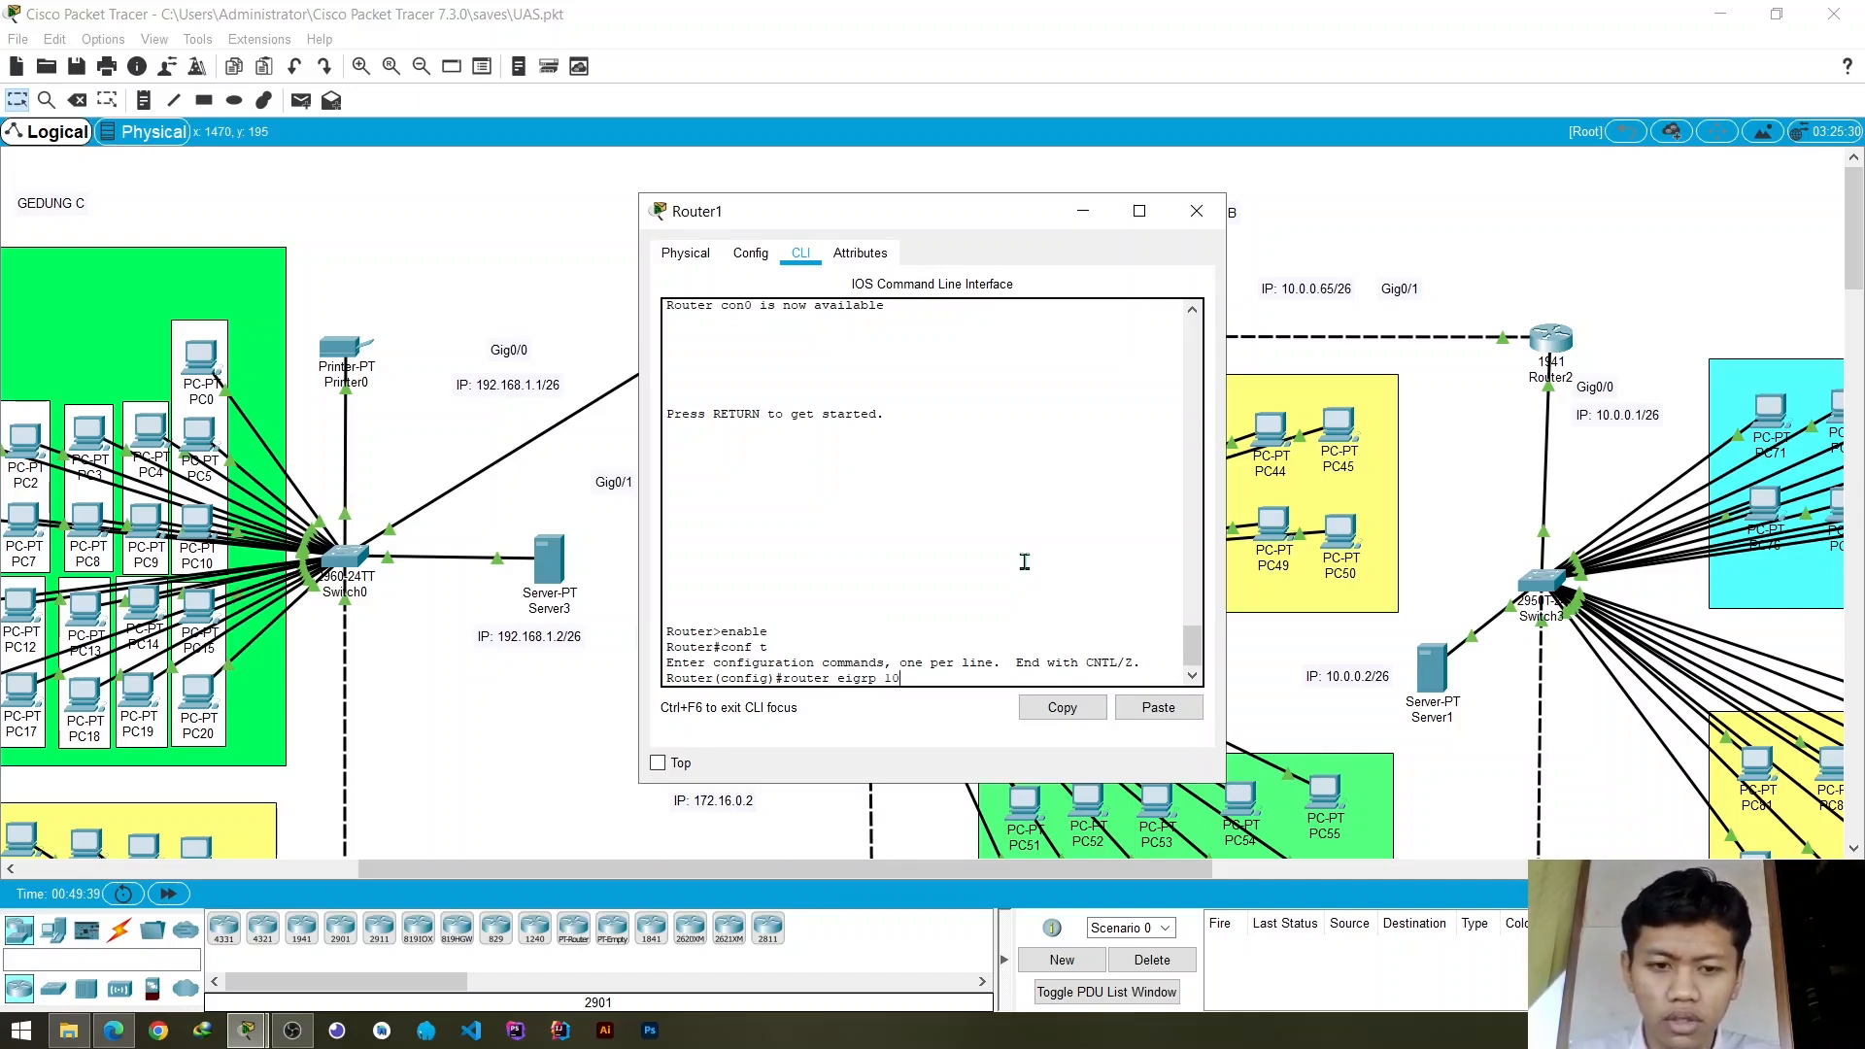
key("Return")
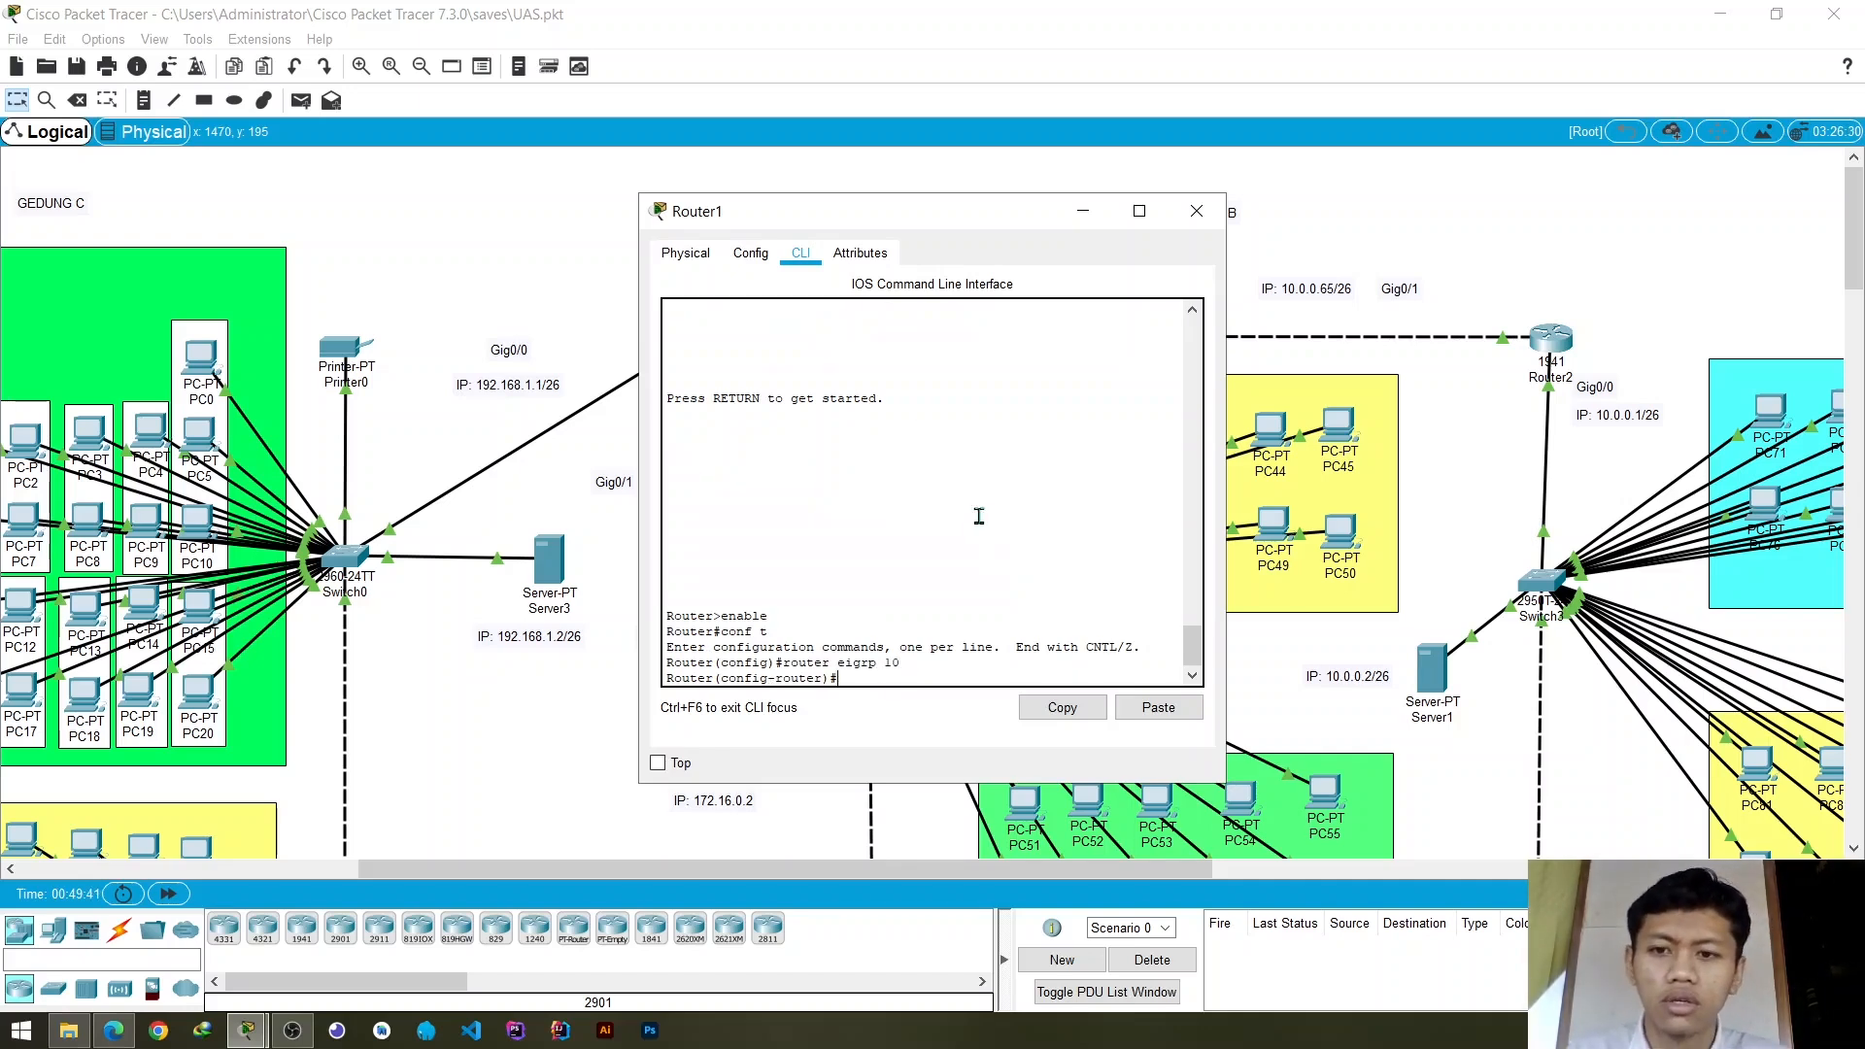
- Advertise network 192.168.1.0 in Router1's EIGRP 10 process, keeping the router's address labels uncovered
left_click_drag(910, 228, 1113, 234)
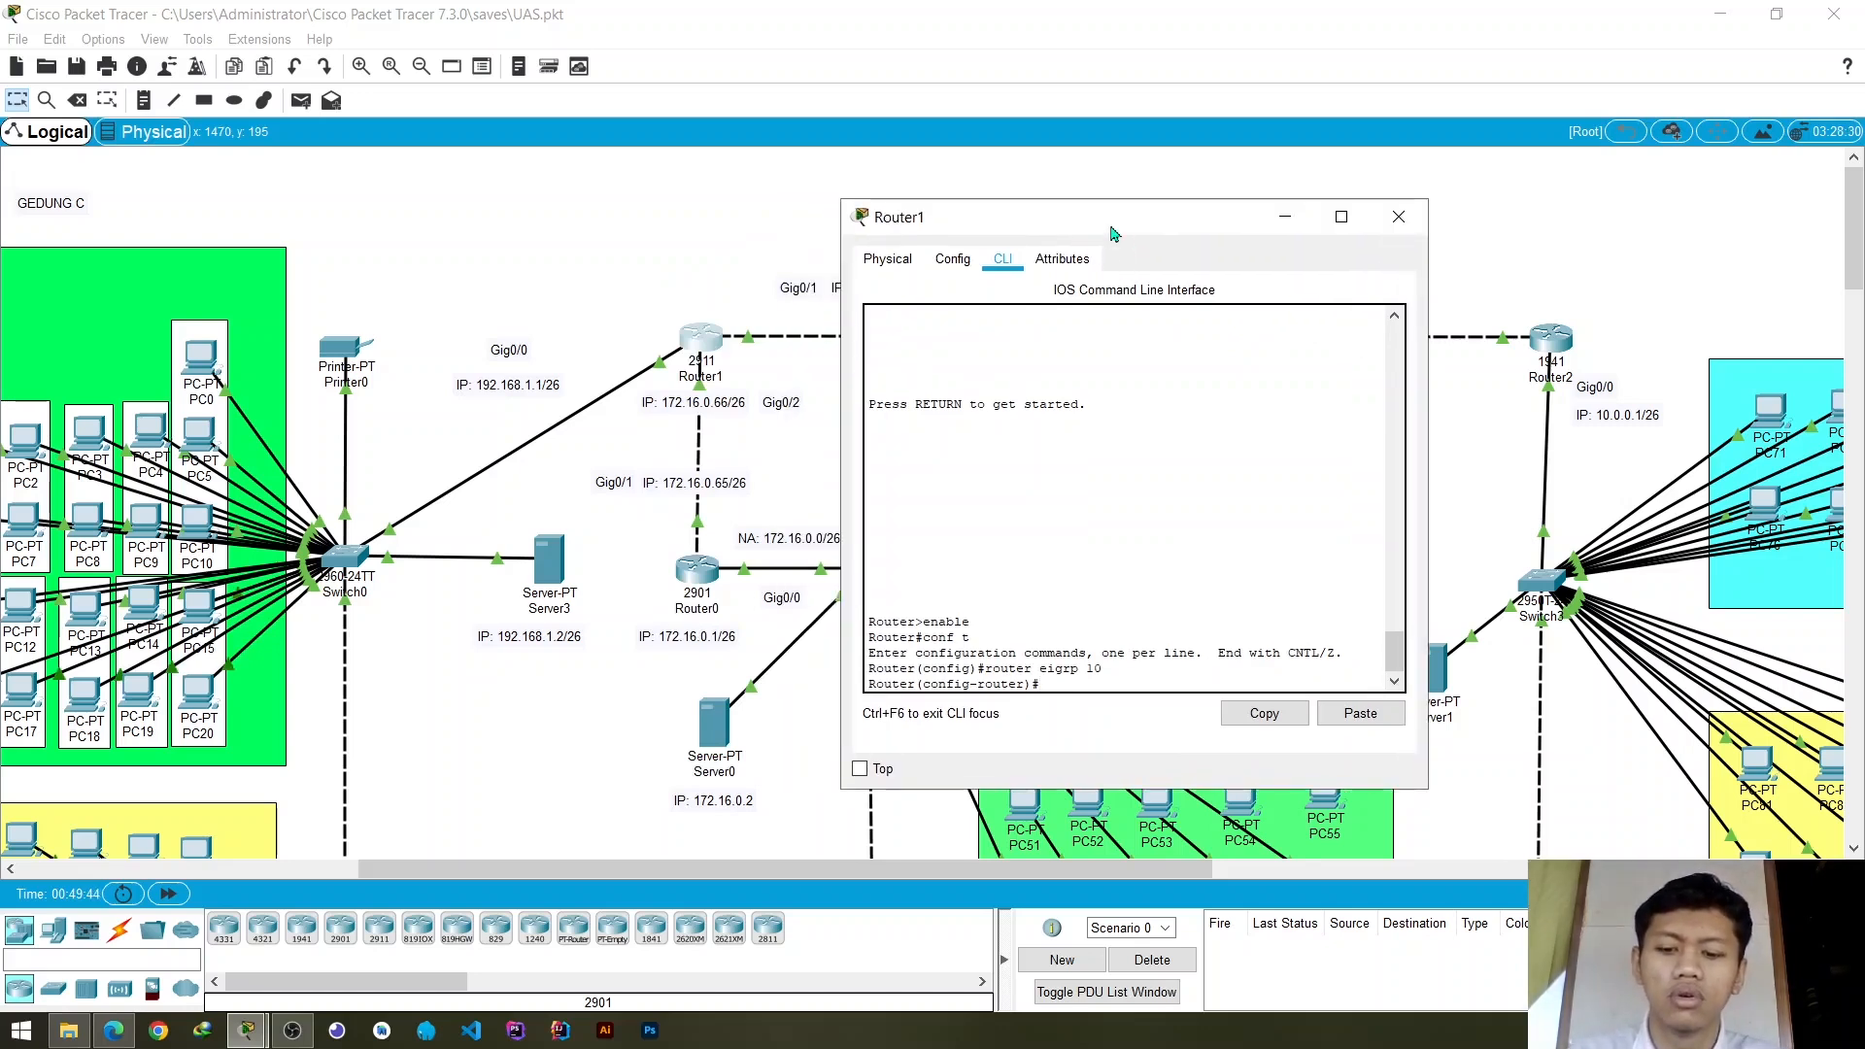
type("net")
type("wo")
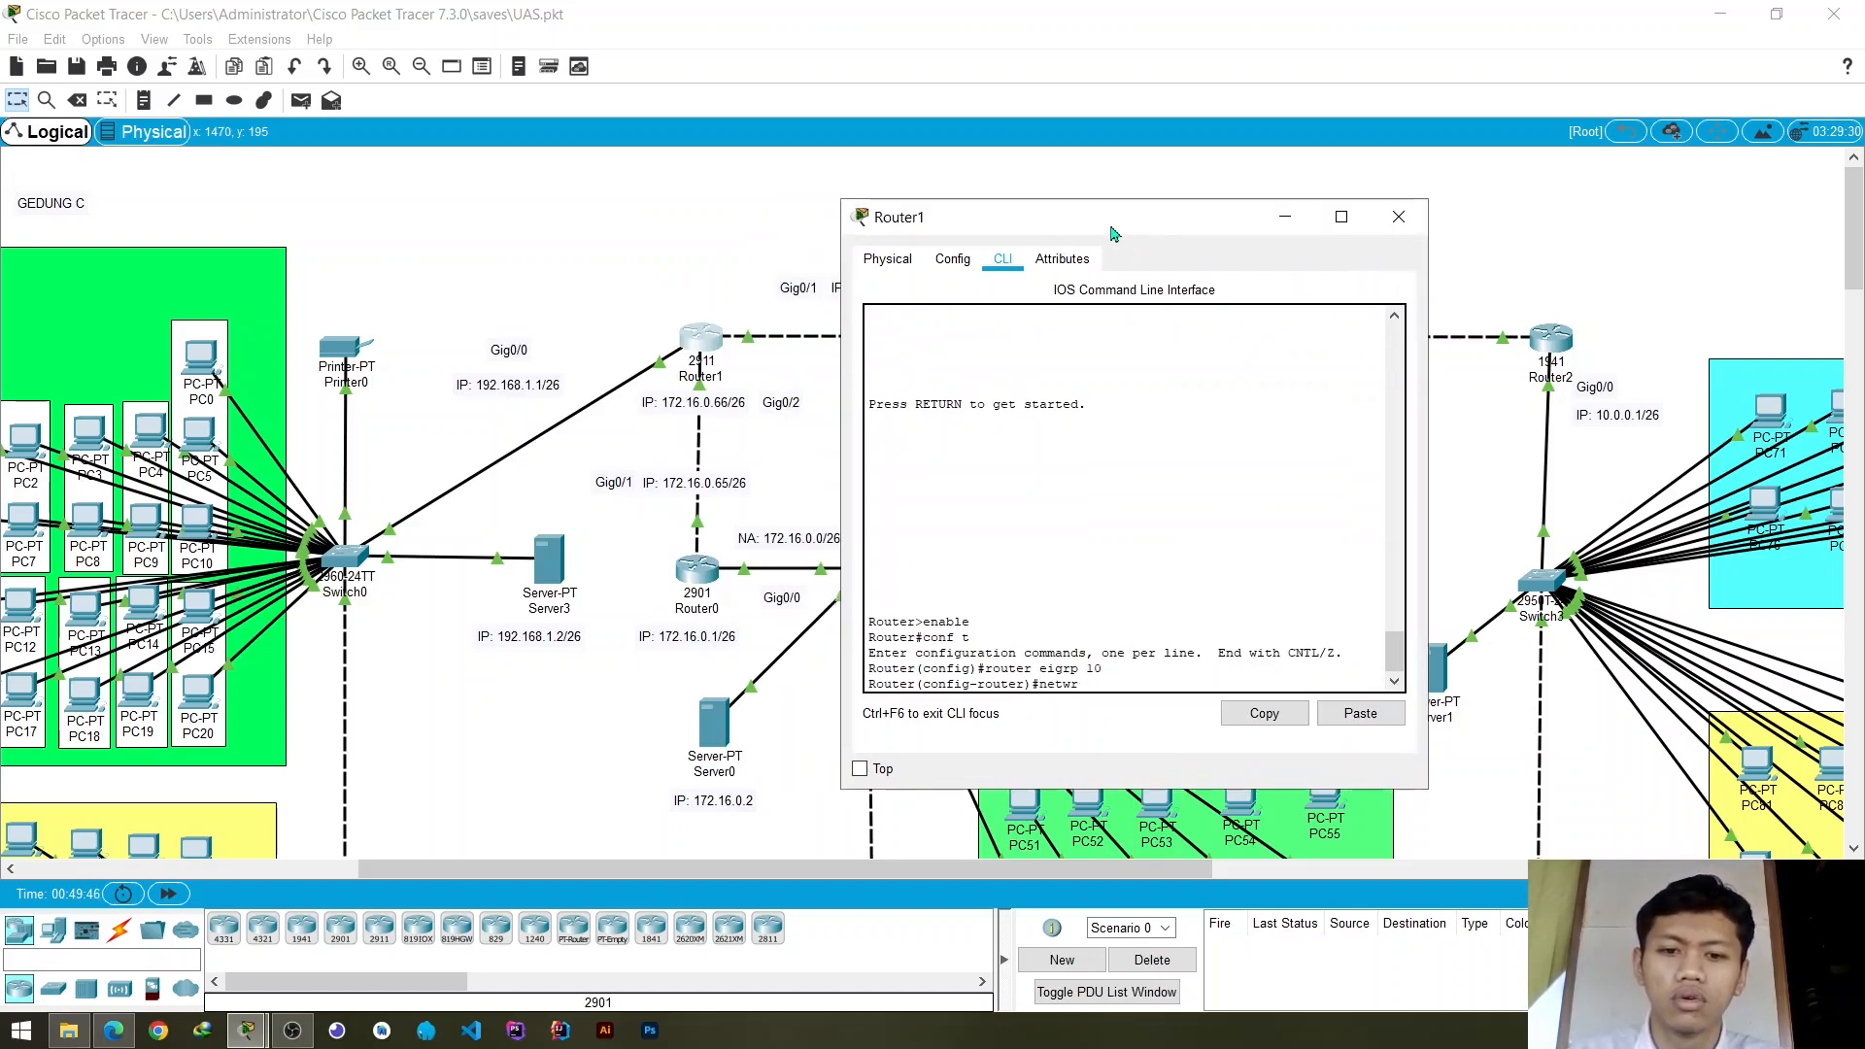
type("rk 1")
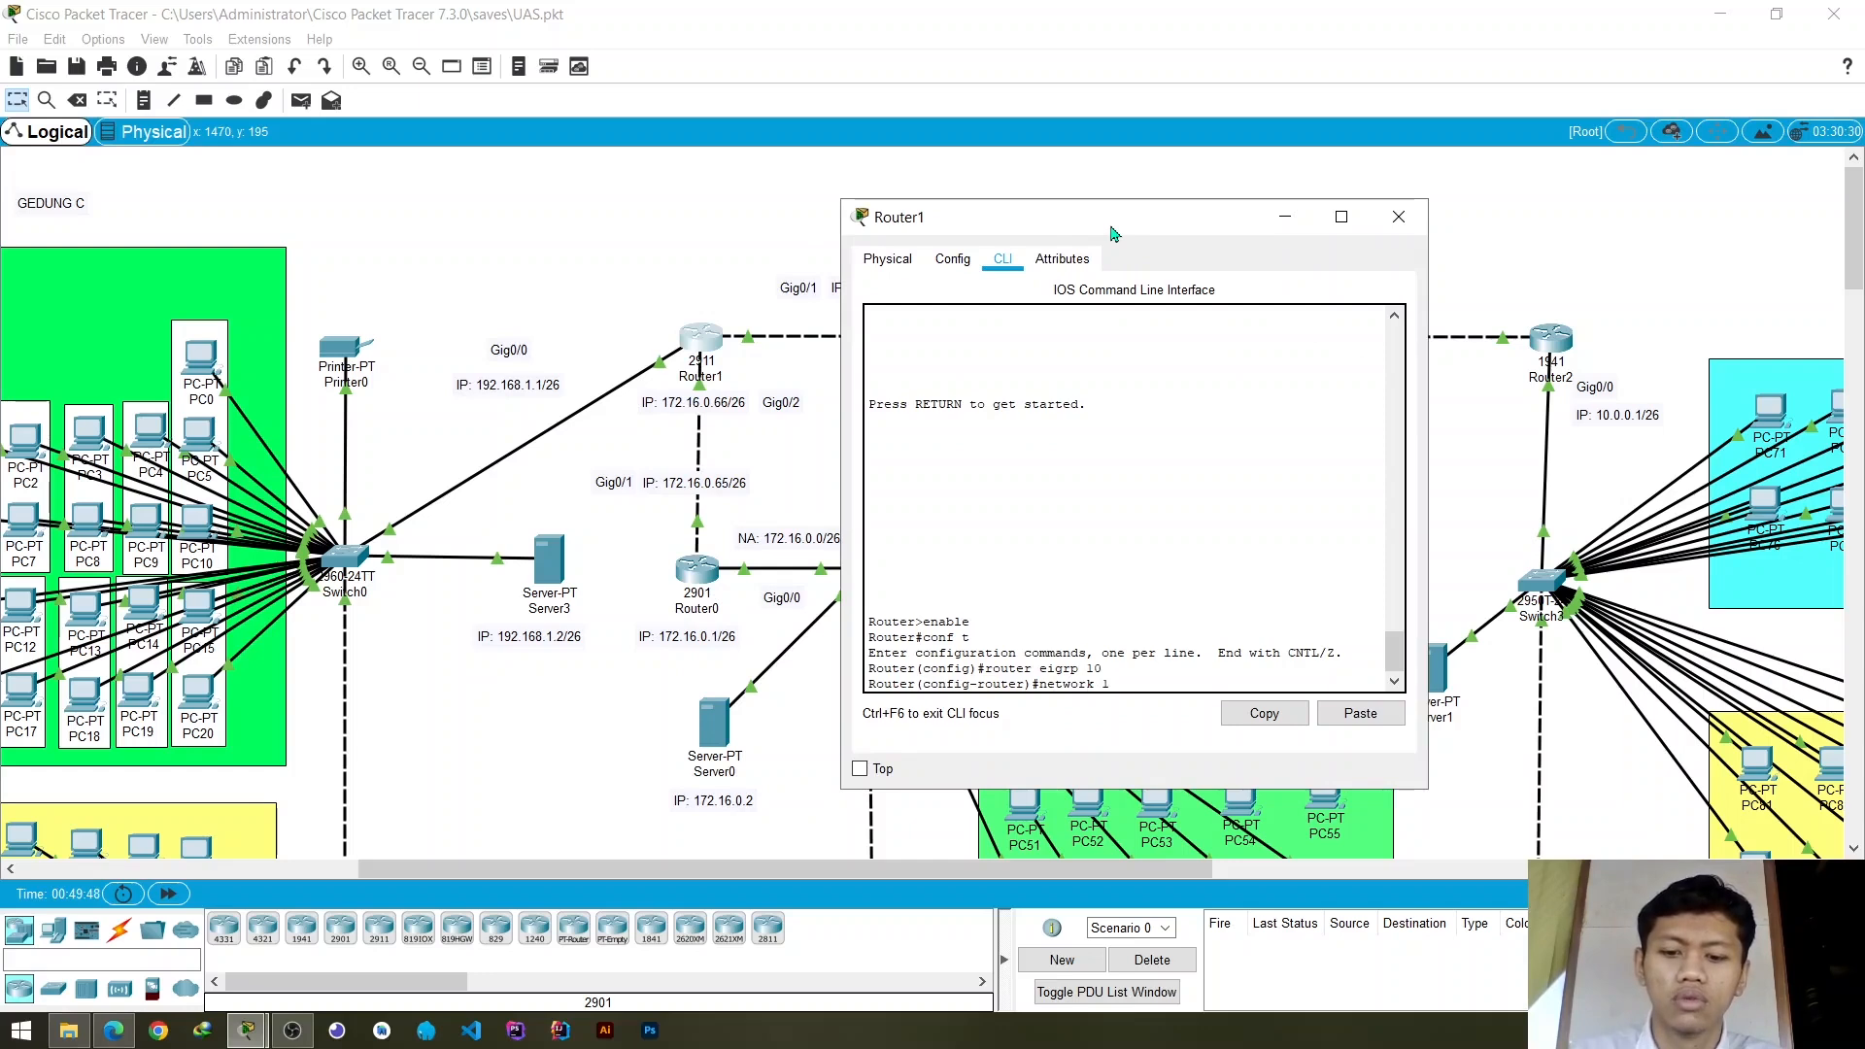
type("92.")
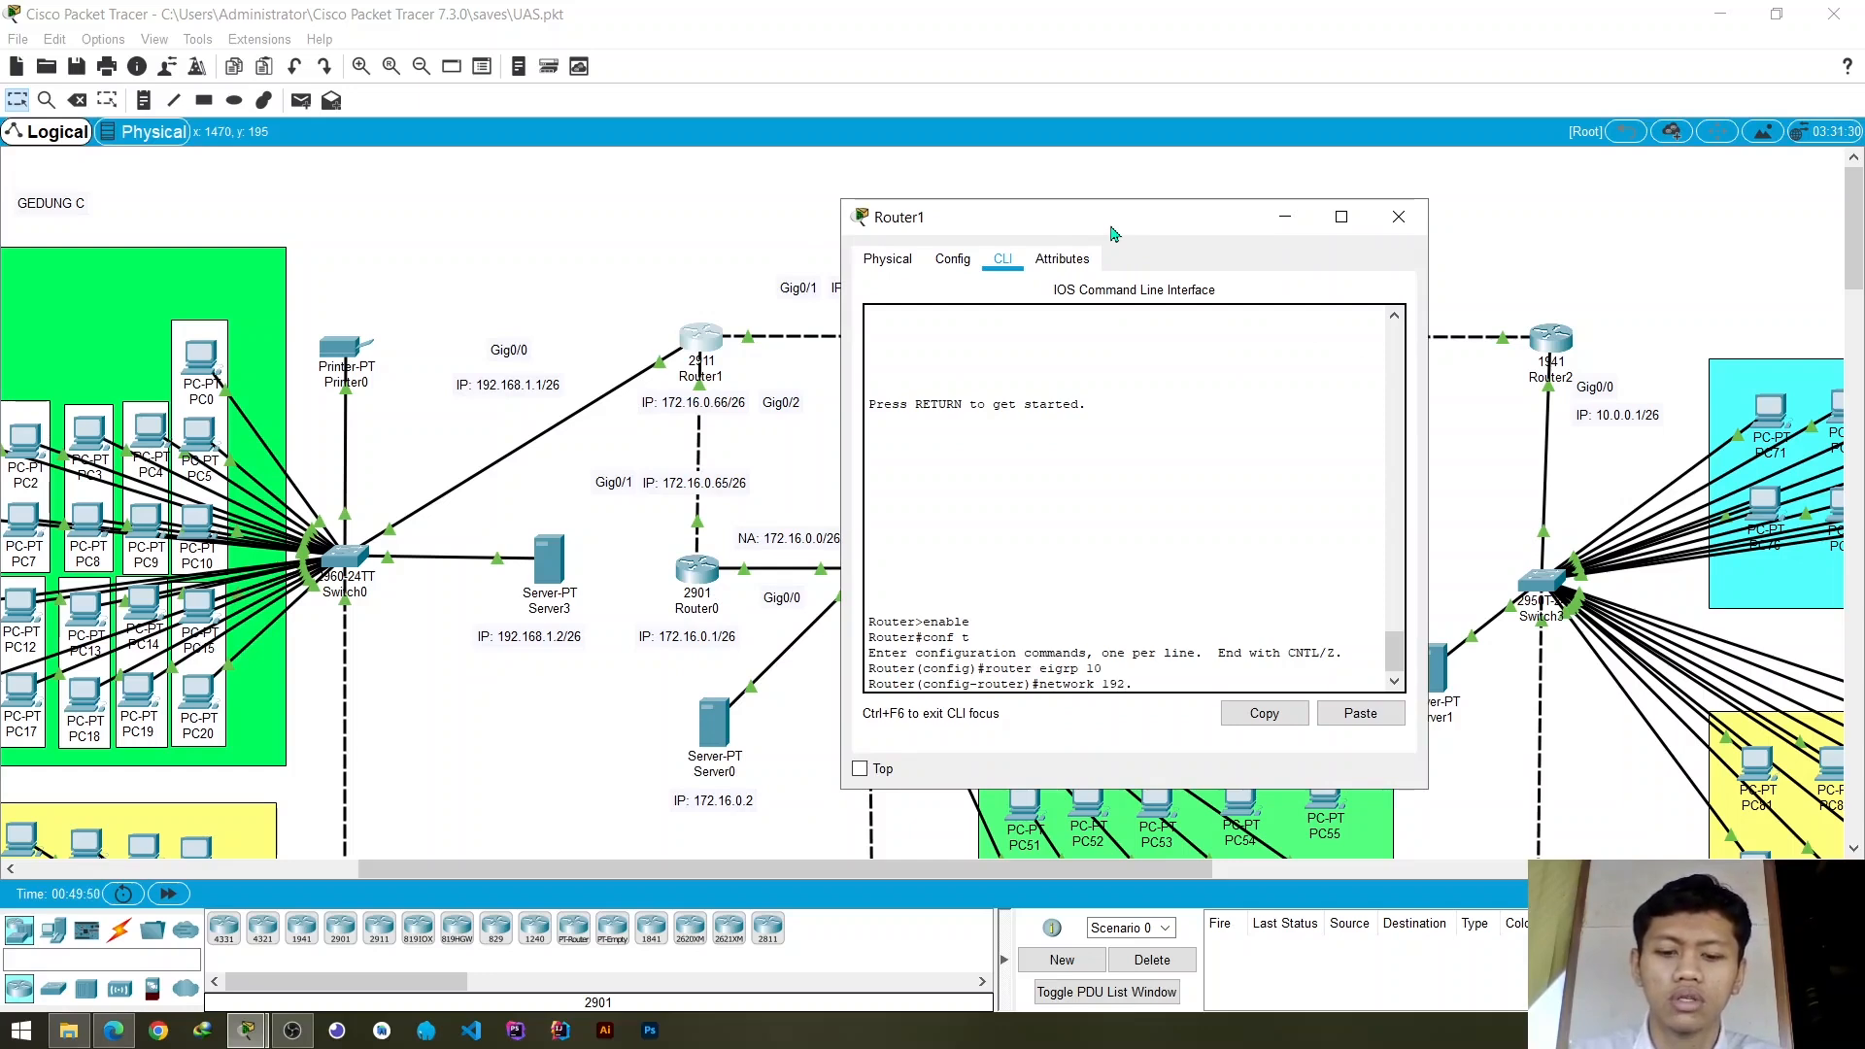
type("16")
type("68")
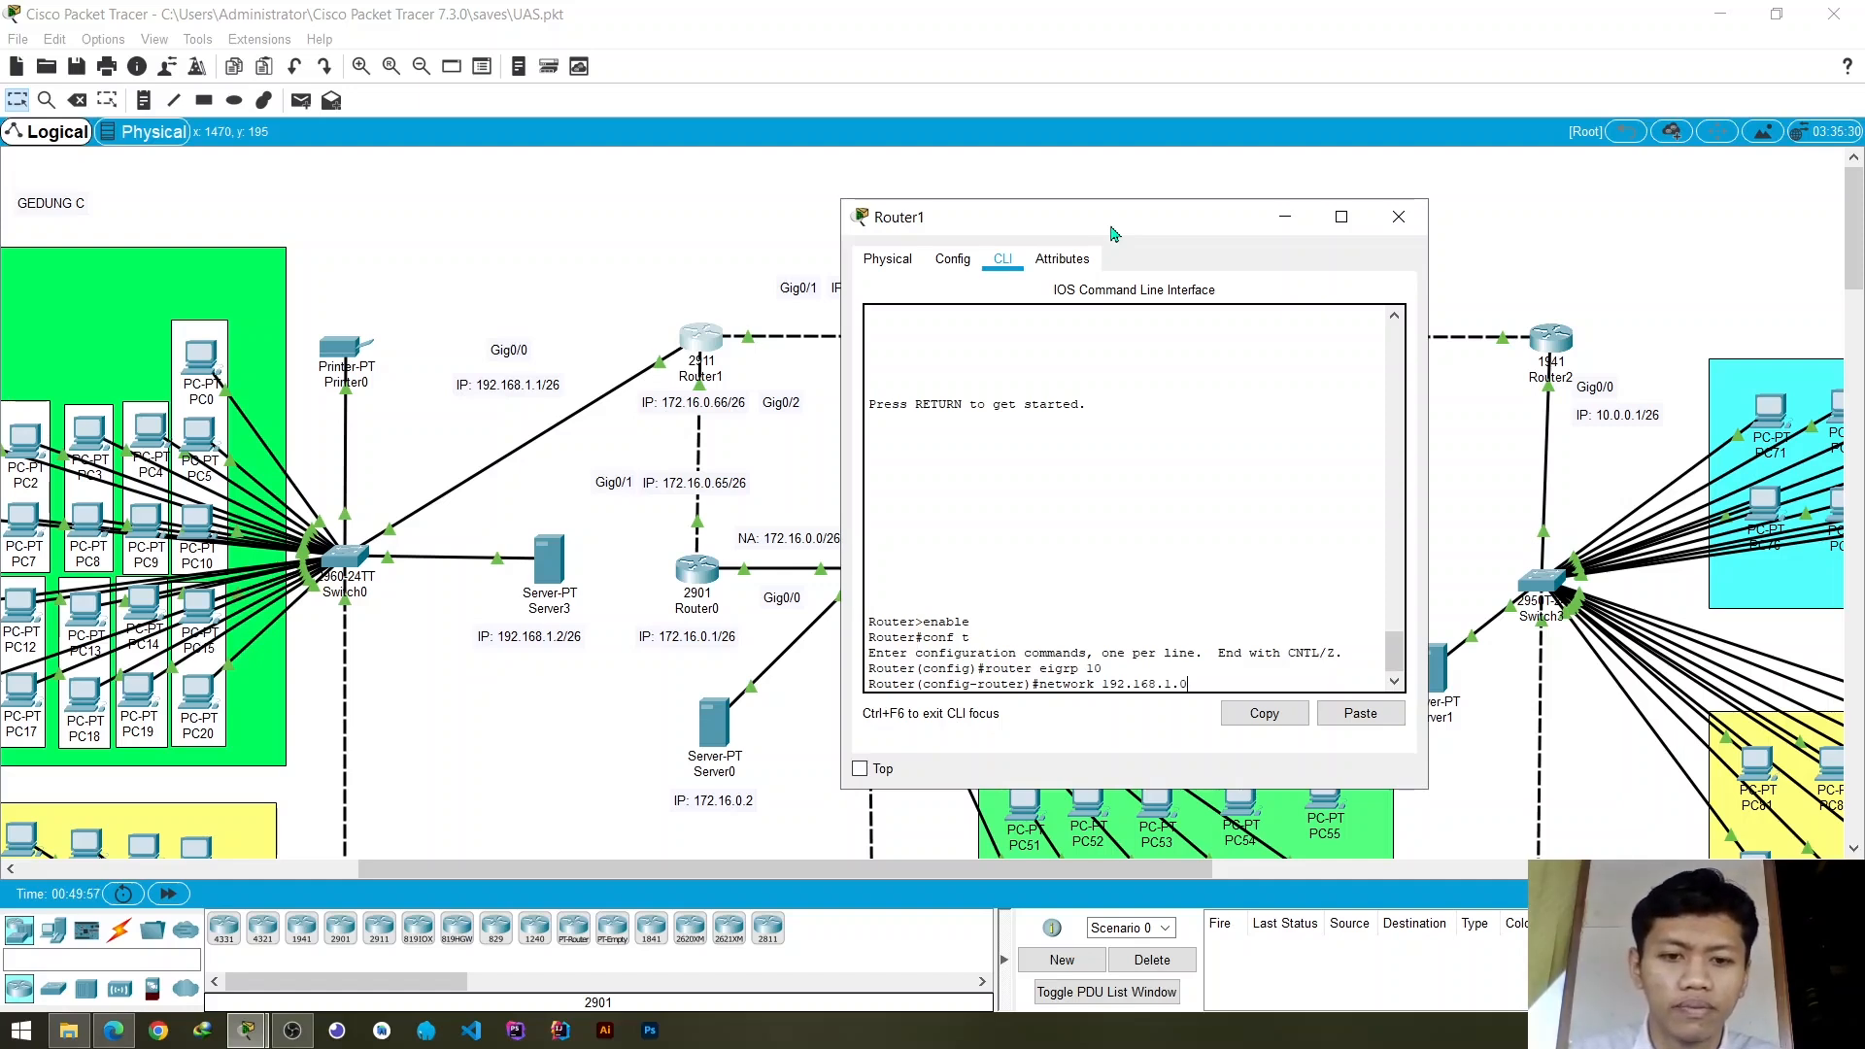
key("Return")
- Advertise network 172.16.0.64 in Router1's EIGRP 10 process for the link to Router0
type("net")
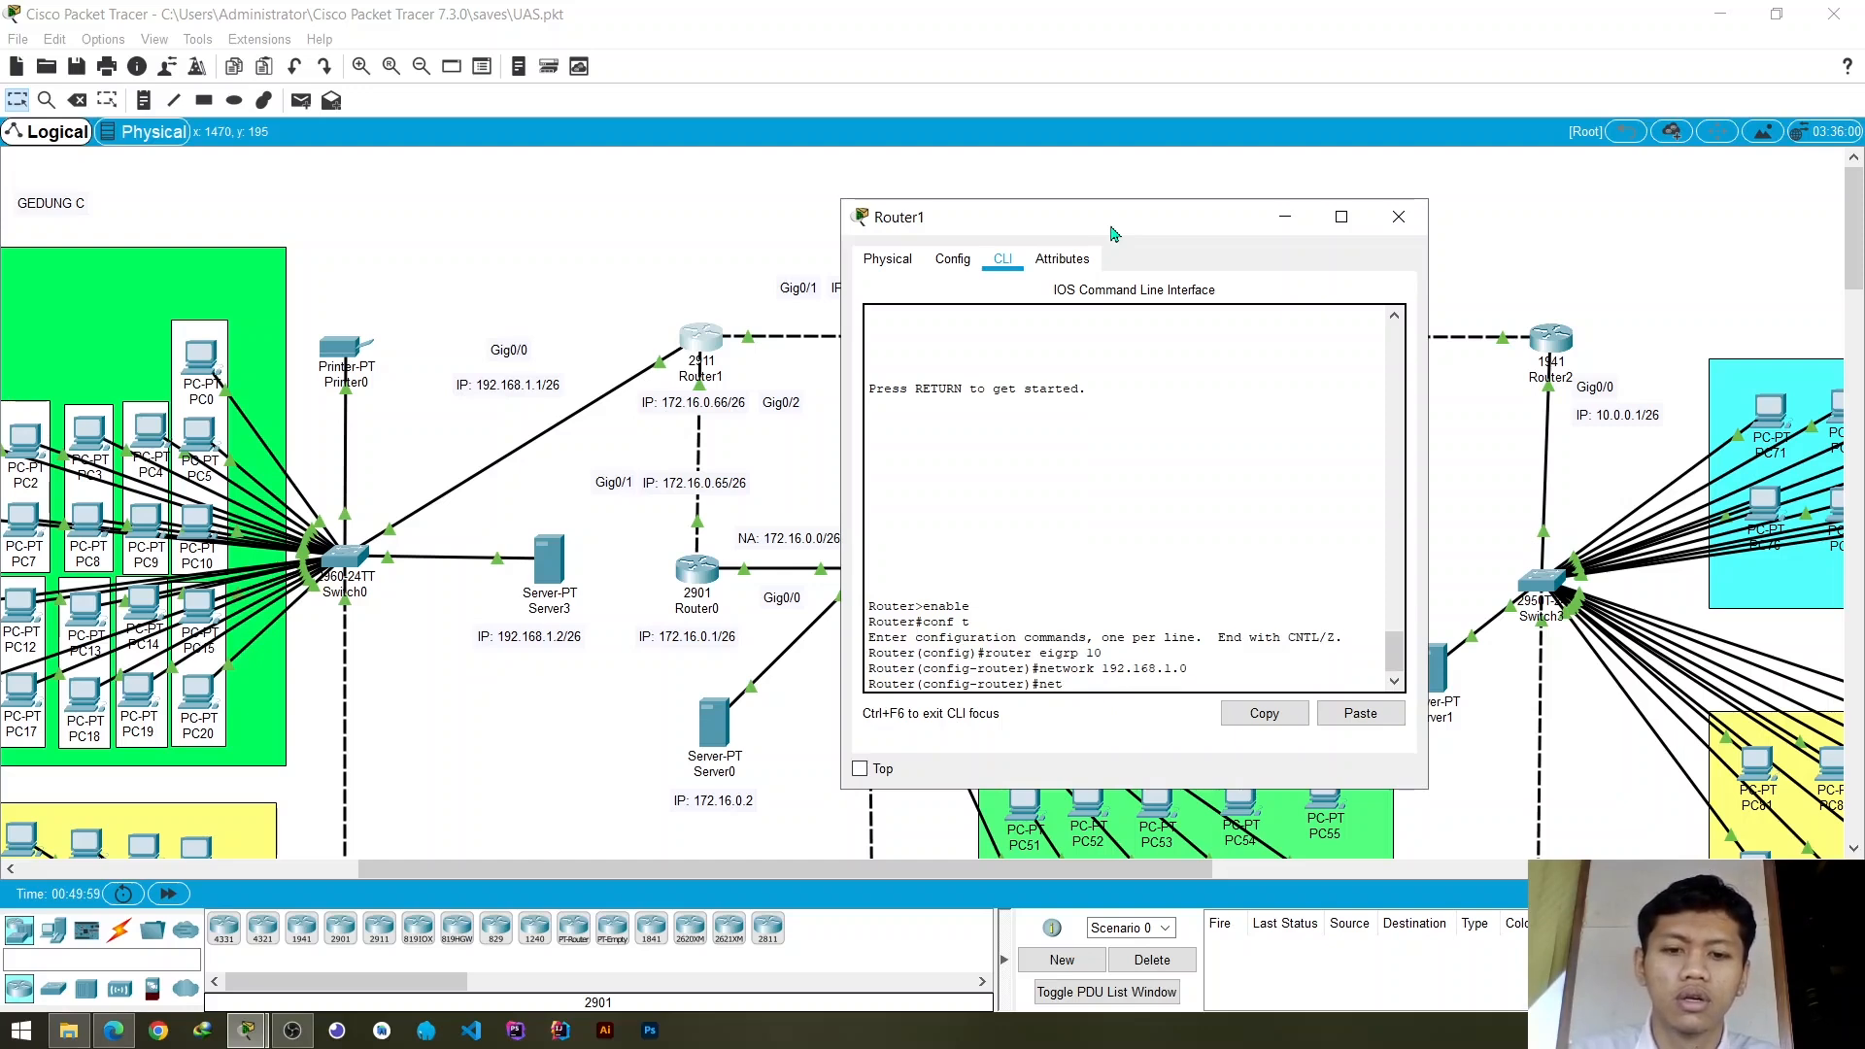
type("wor")
key("BackSpace")
type("or")
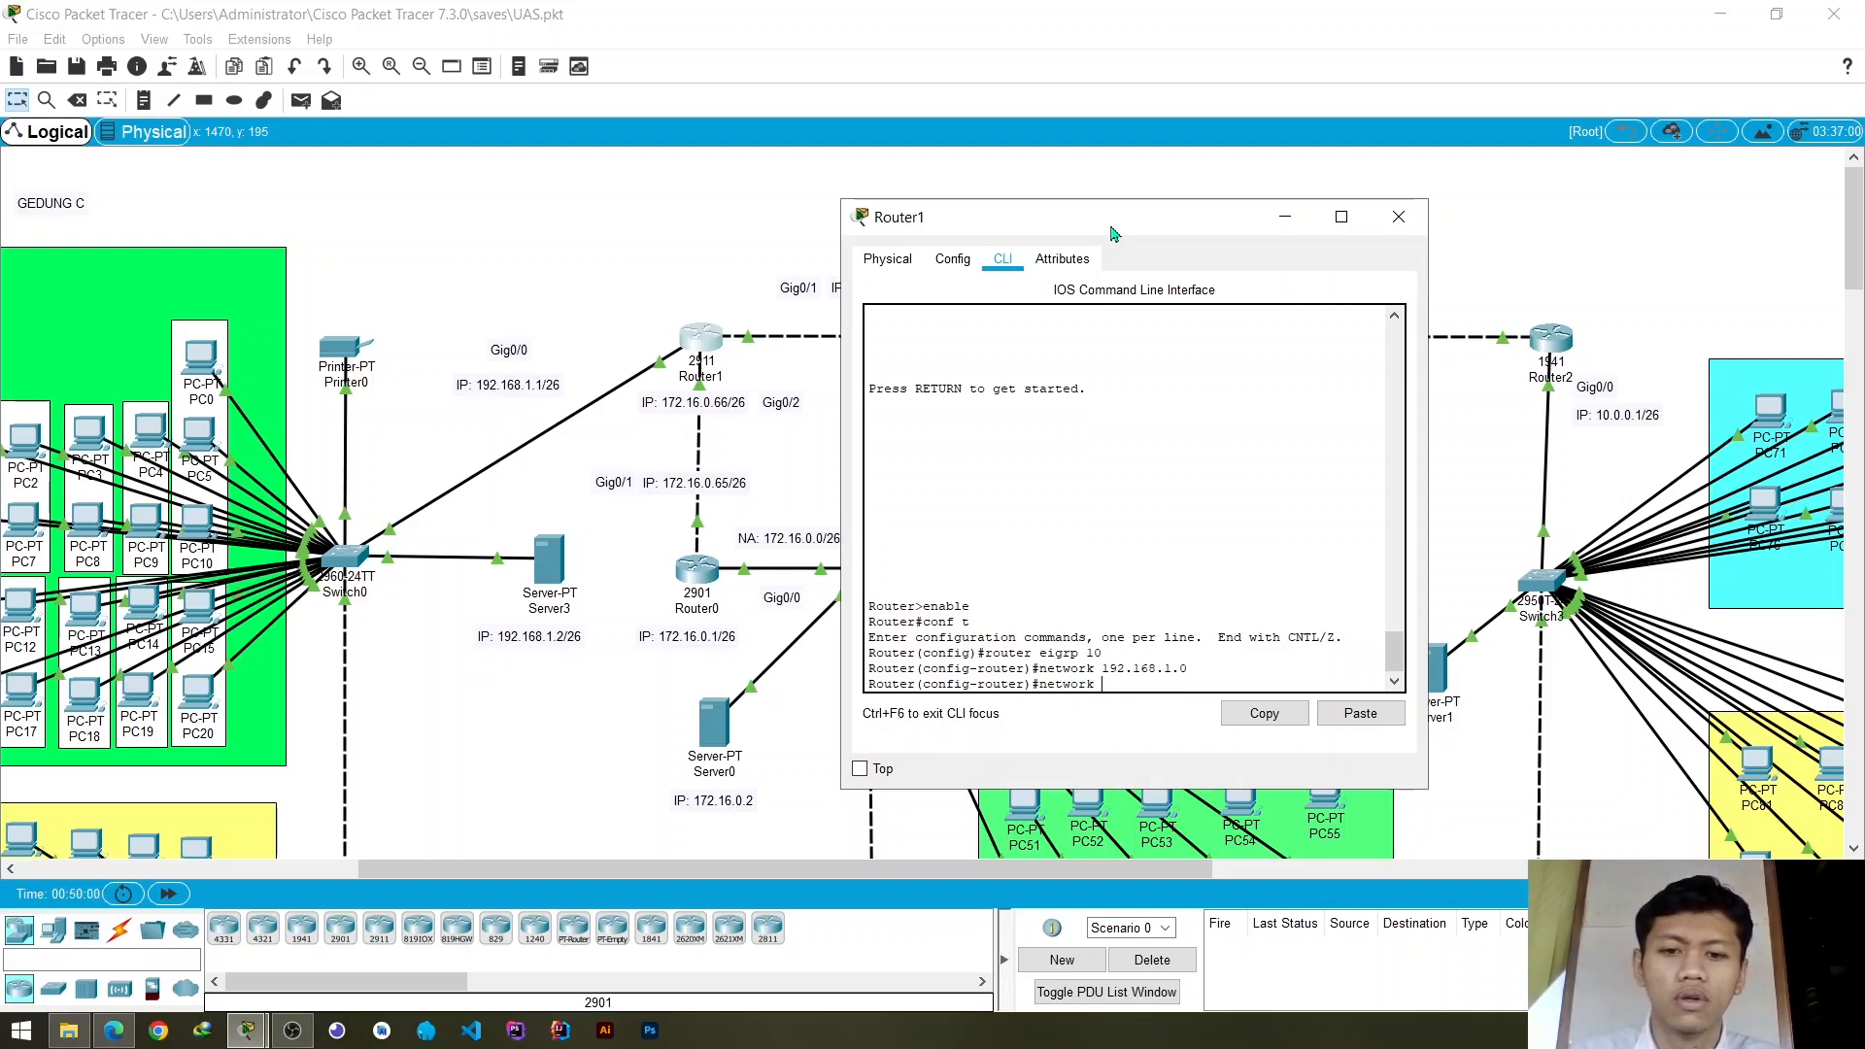
type("k 172")
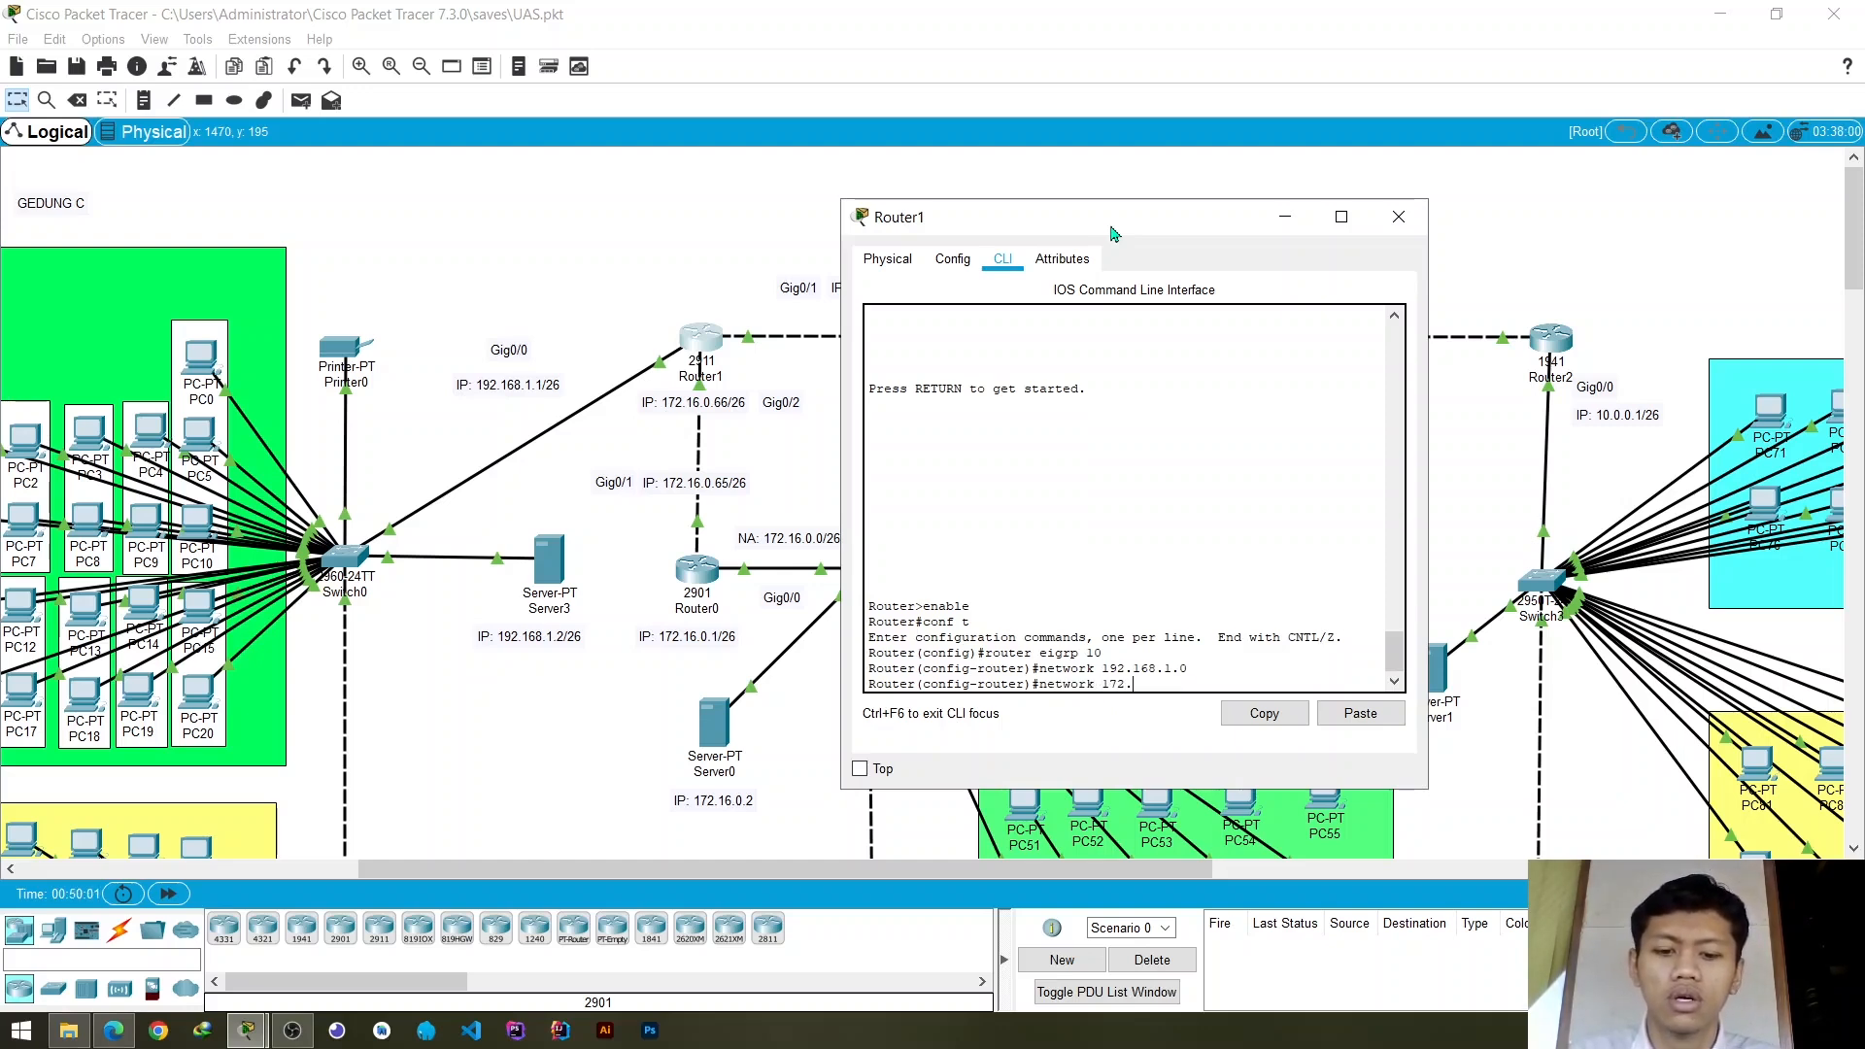
type(".16.0")
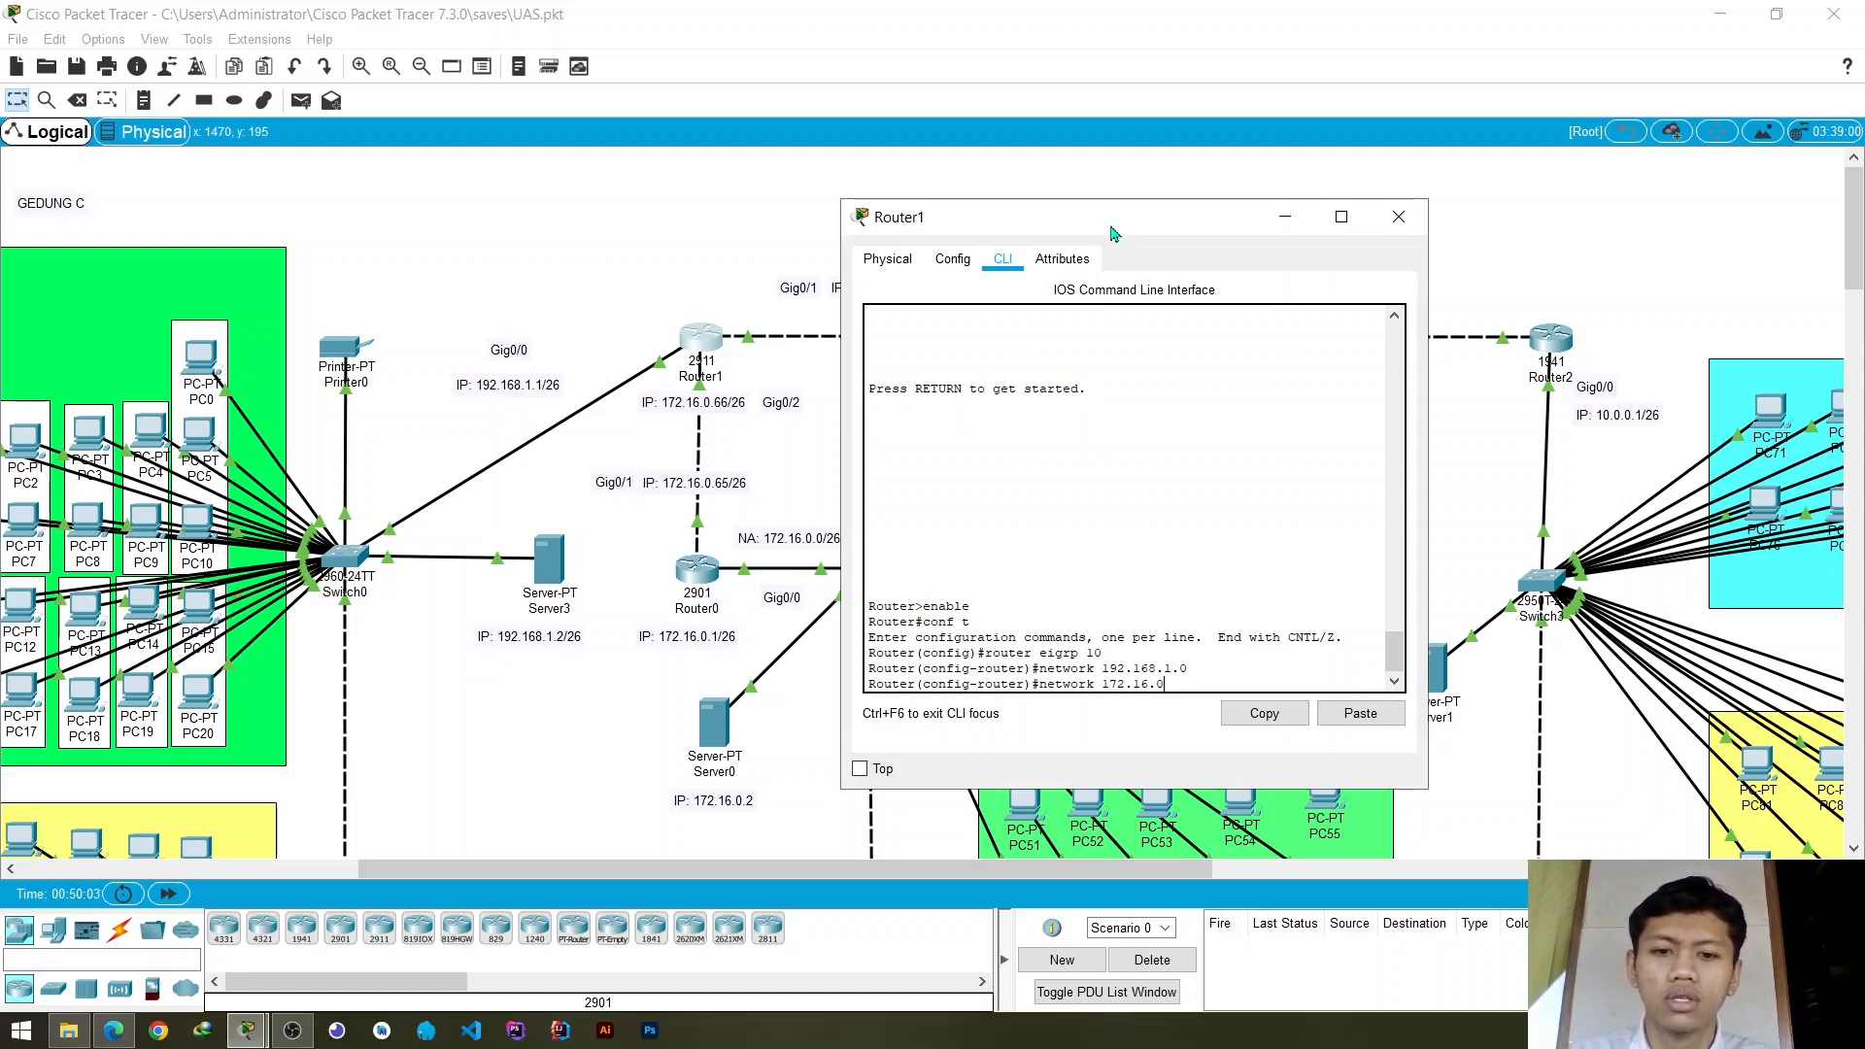
type(".64")
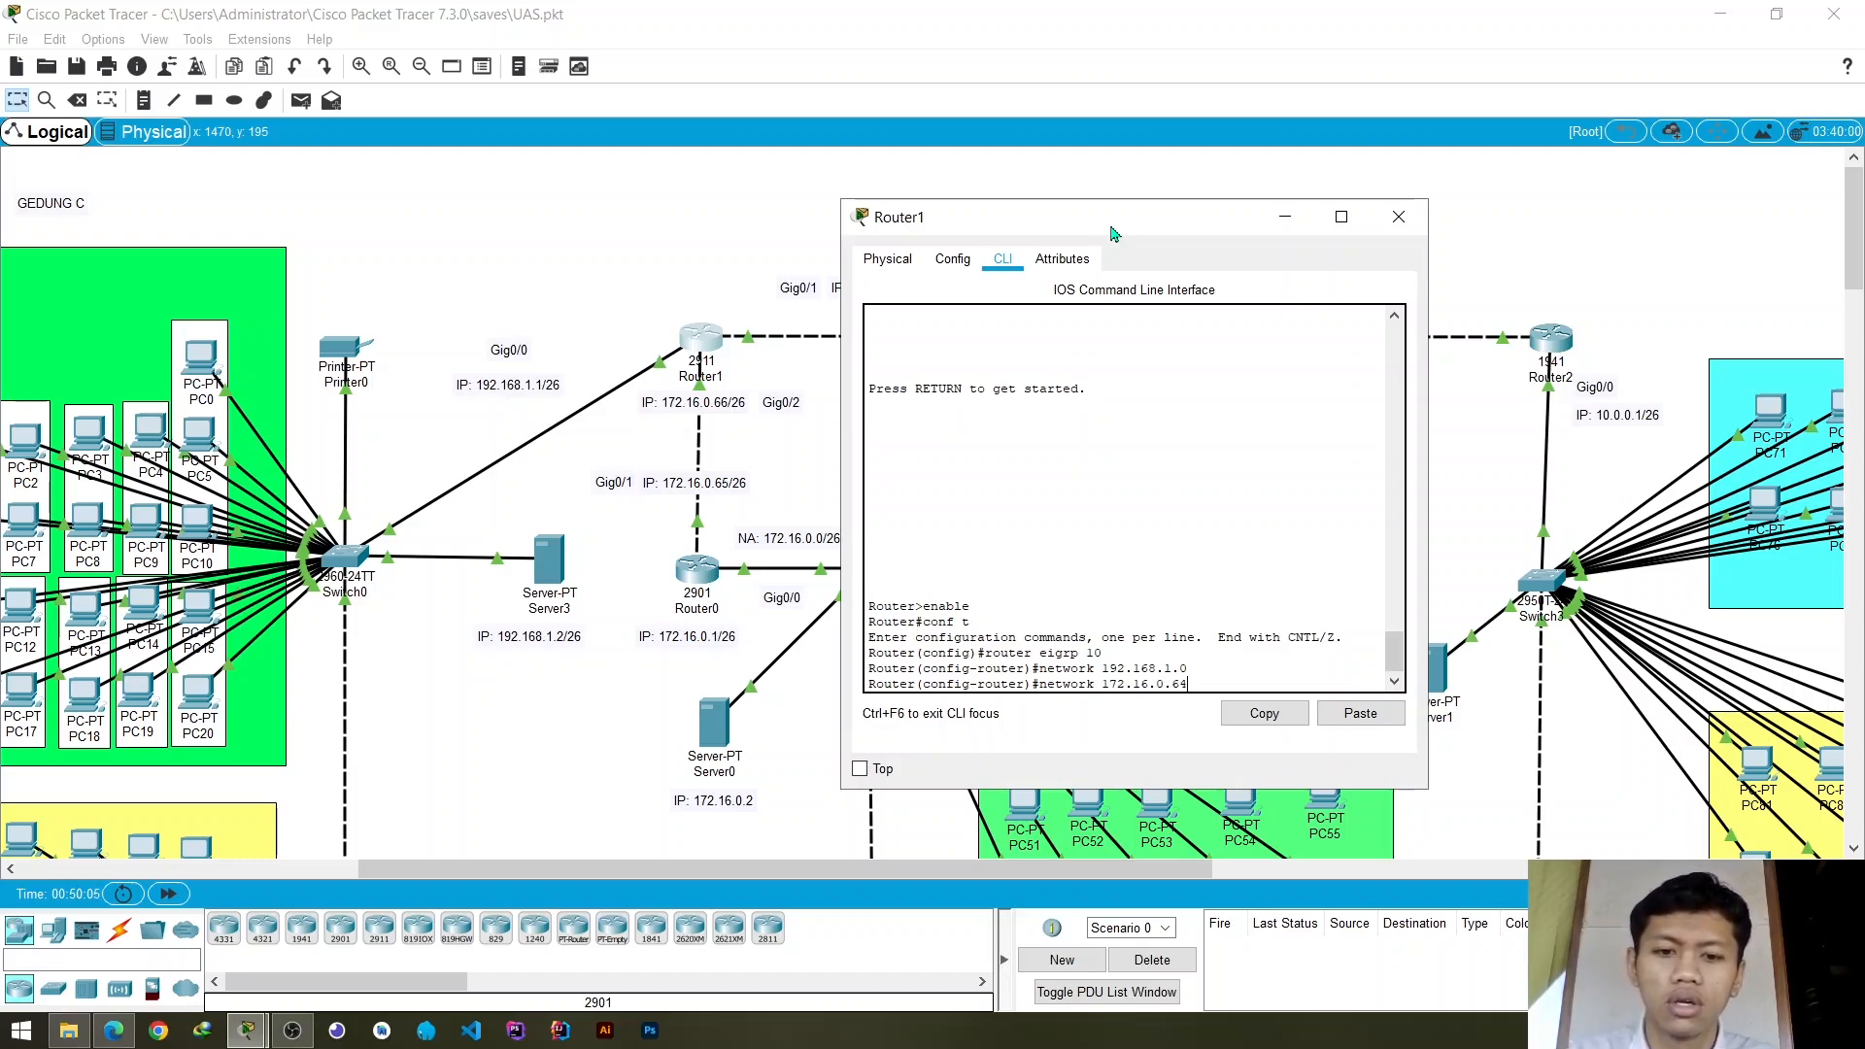
key("Return")
- Advertise network 10.0.0.64 in Router1's EIGRP 10 process for the link to Router2, keeping the link's address labels uncovered
type("net")
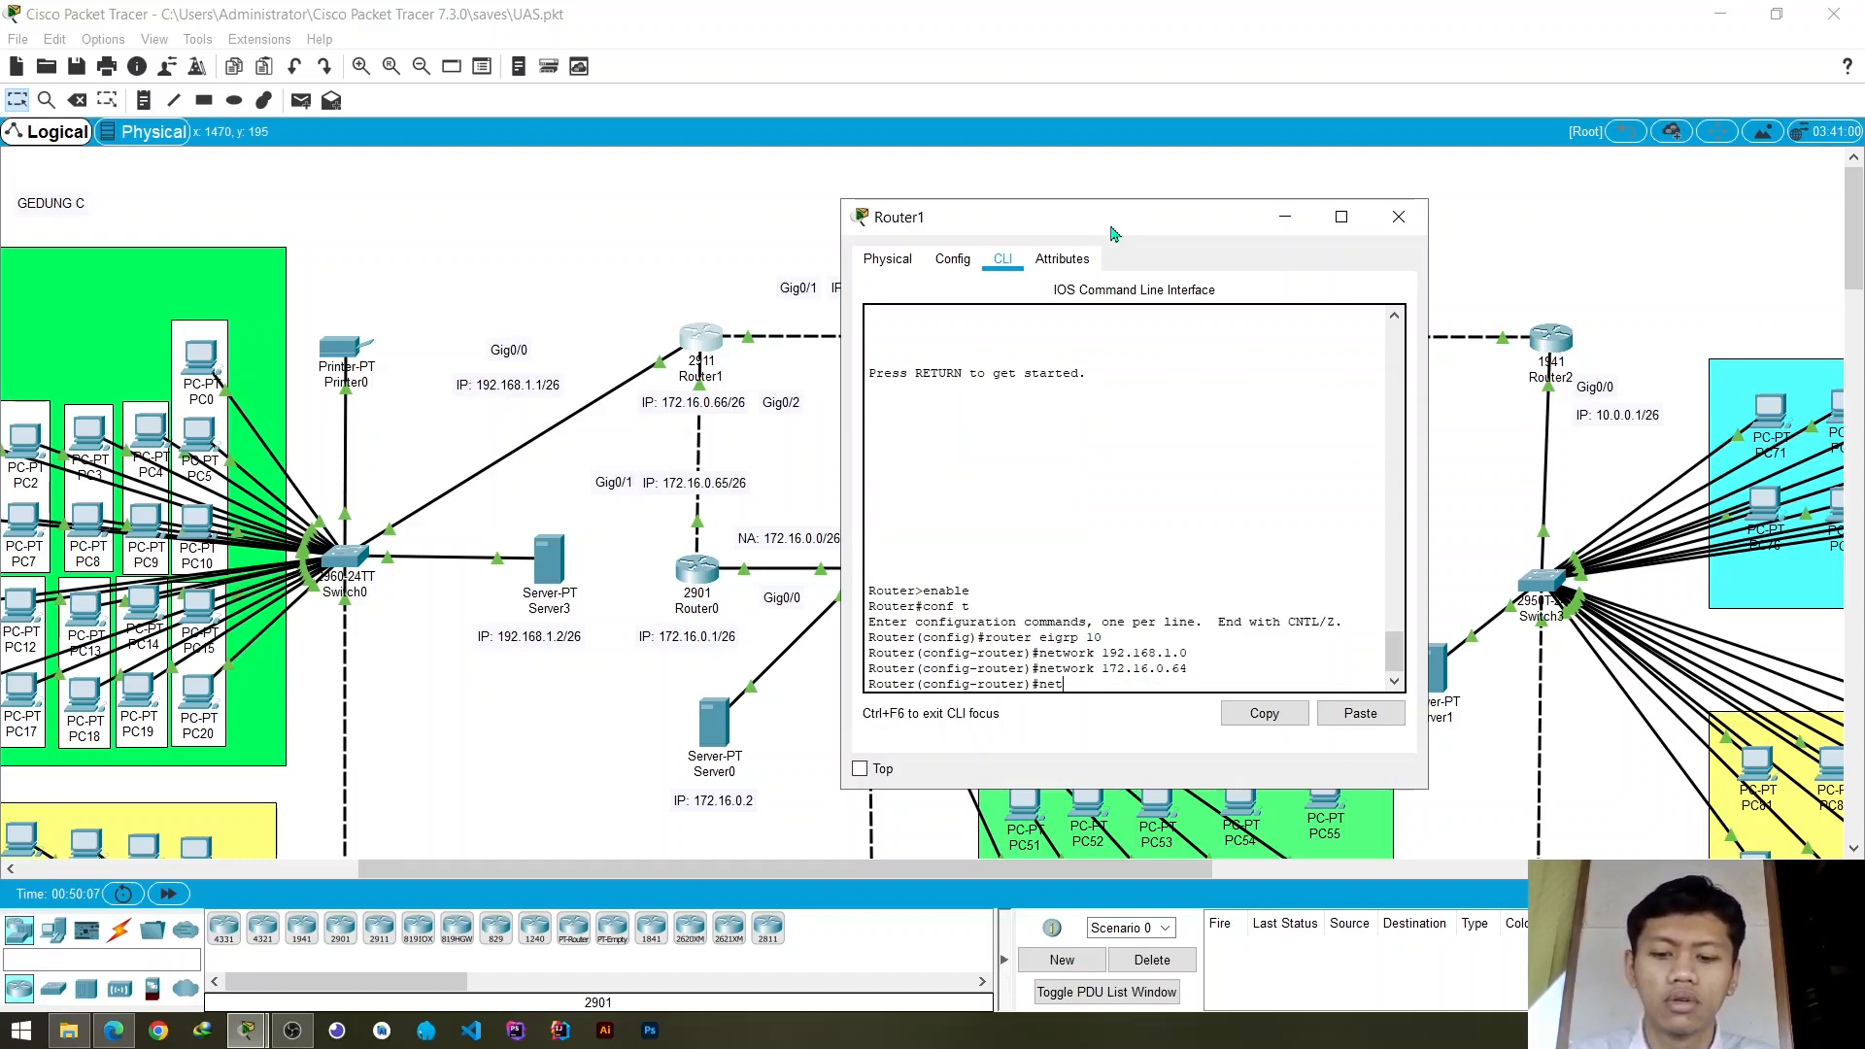
type("work 1")
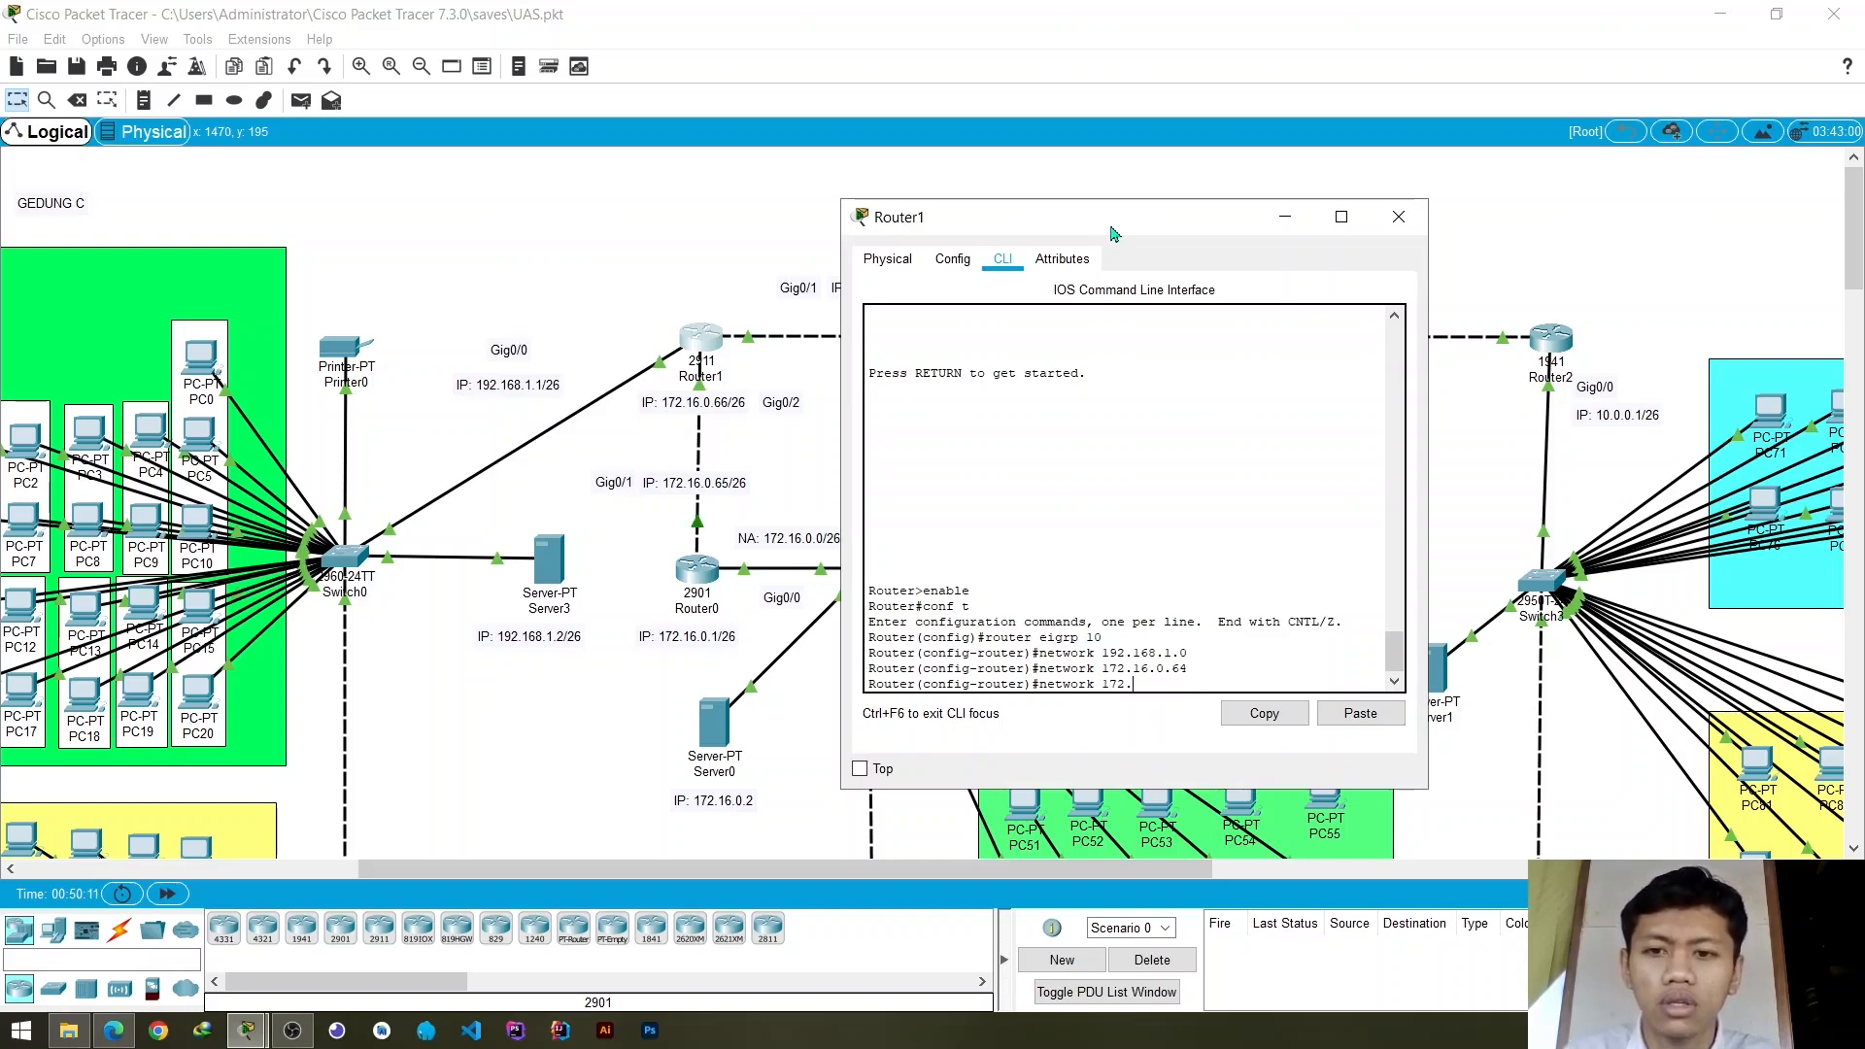
type("72.")
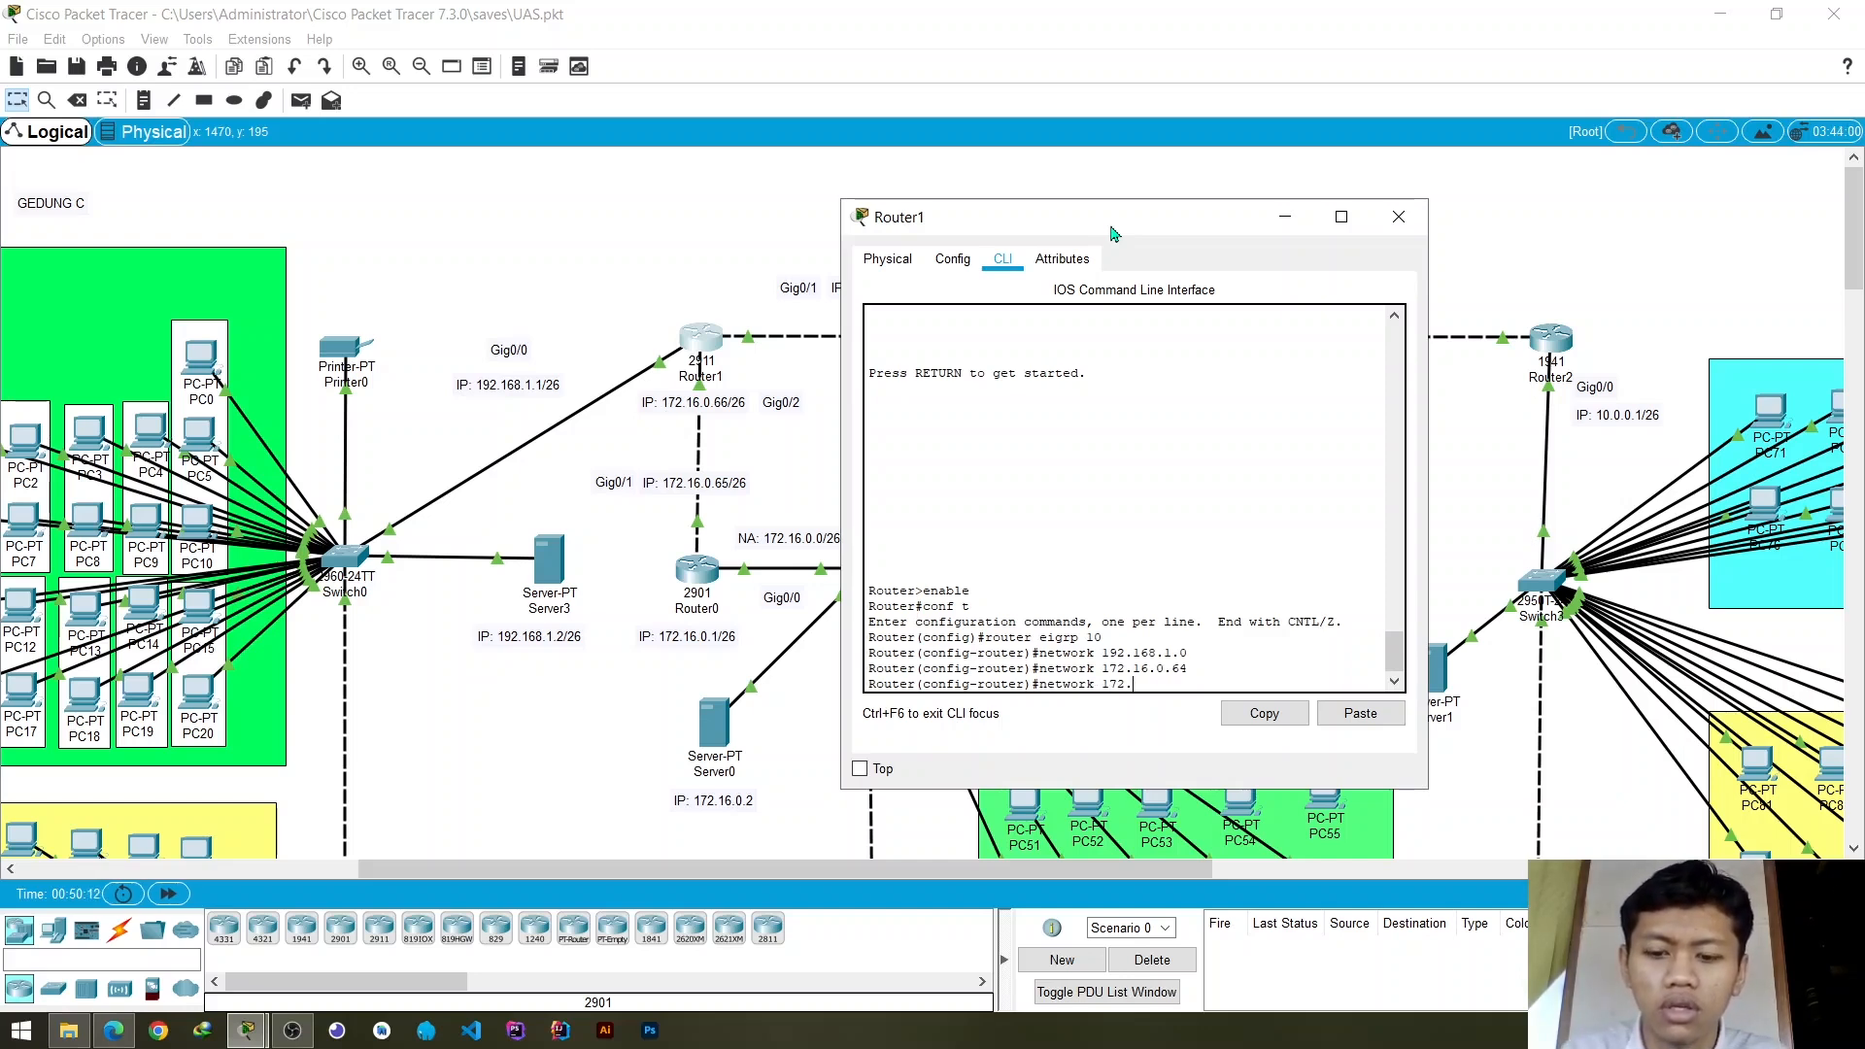
type("1")
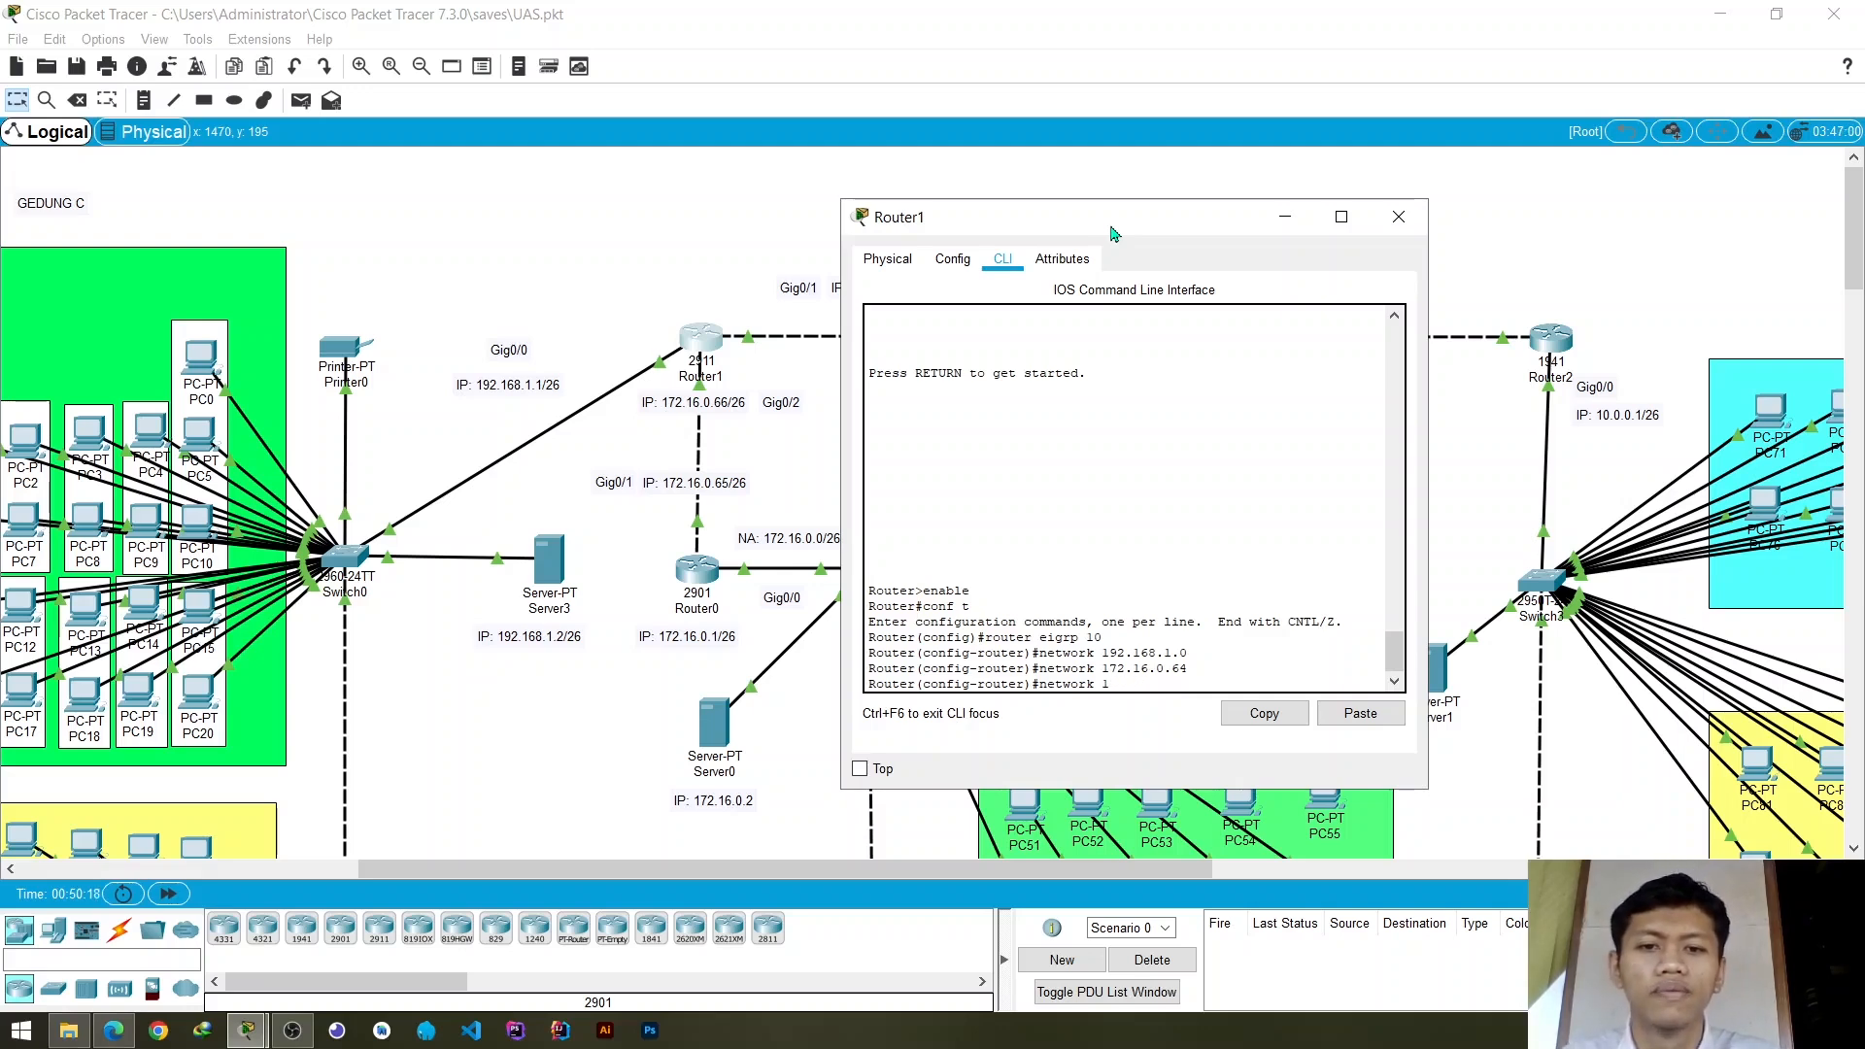
left_click_drag(1181, 233, 703, 348)
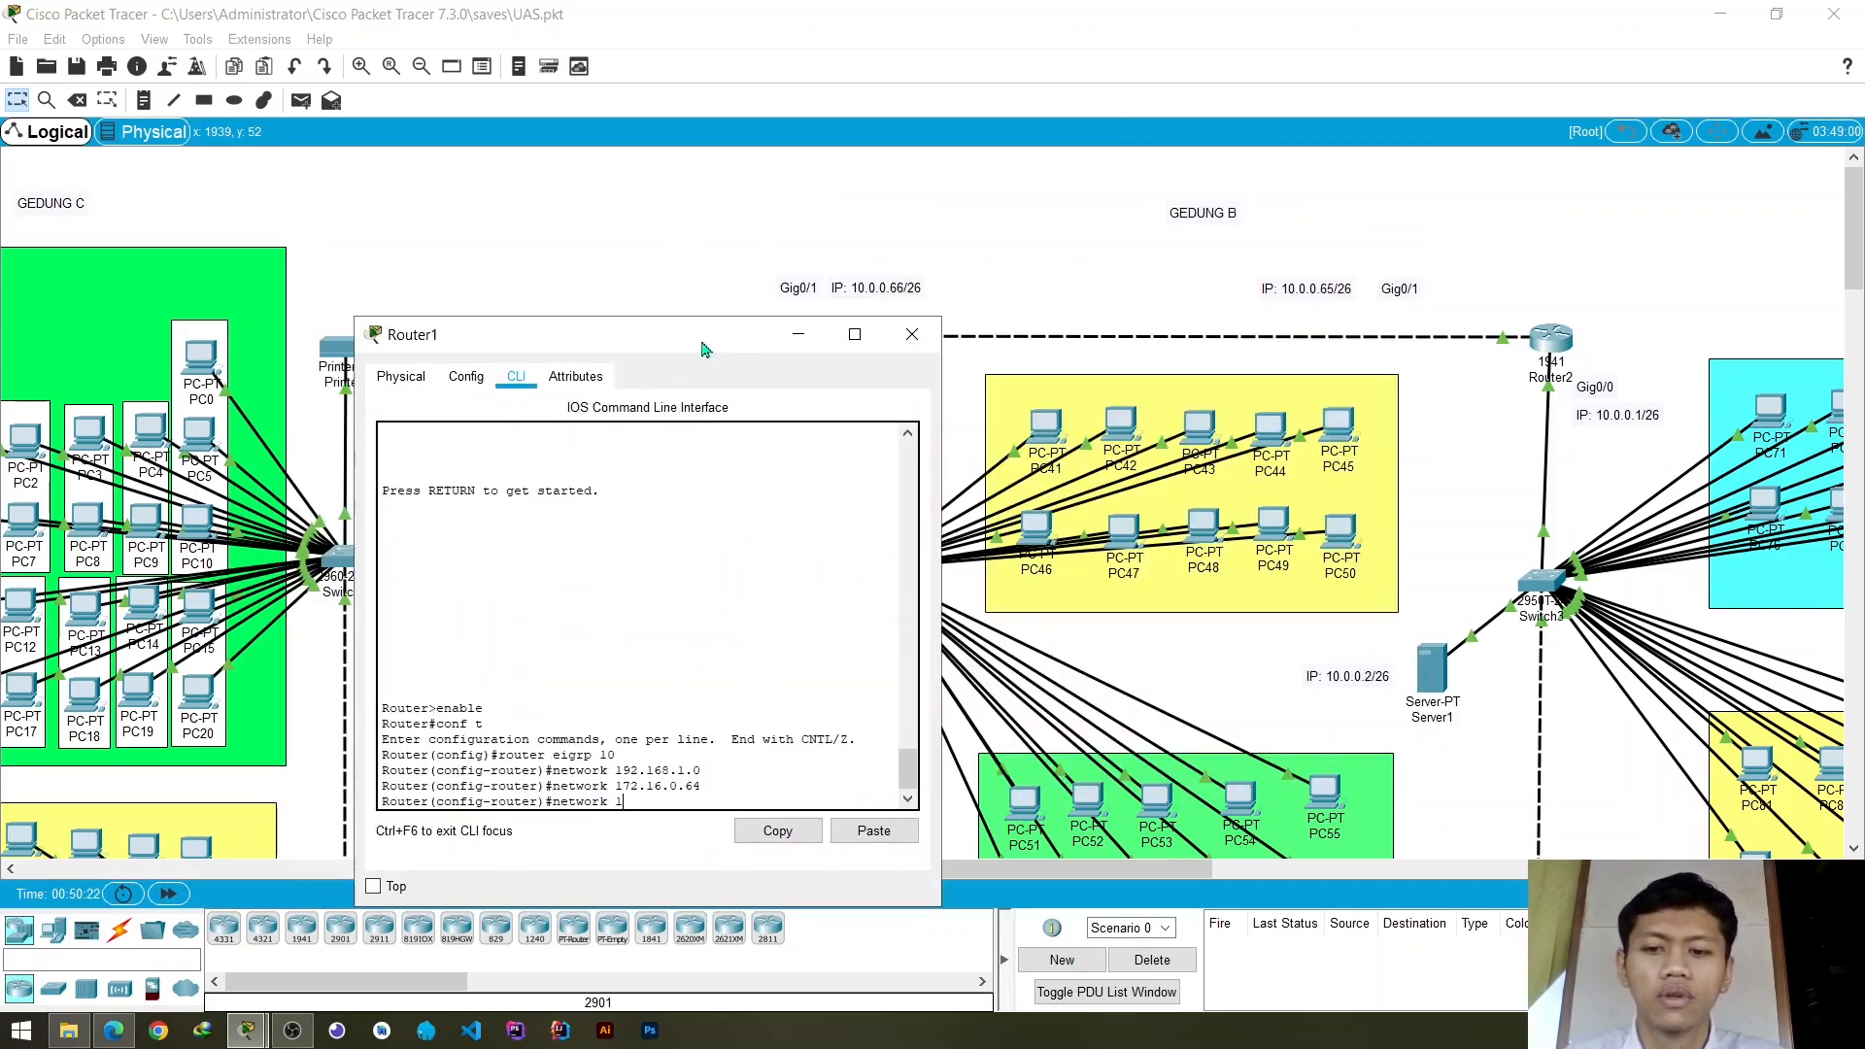
type("10.0.0")
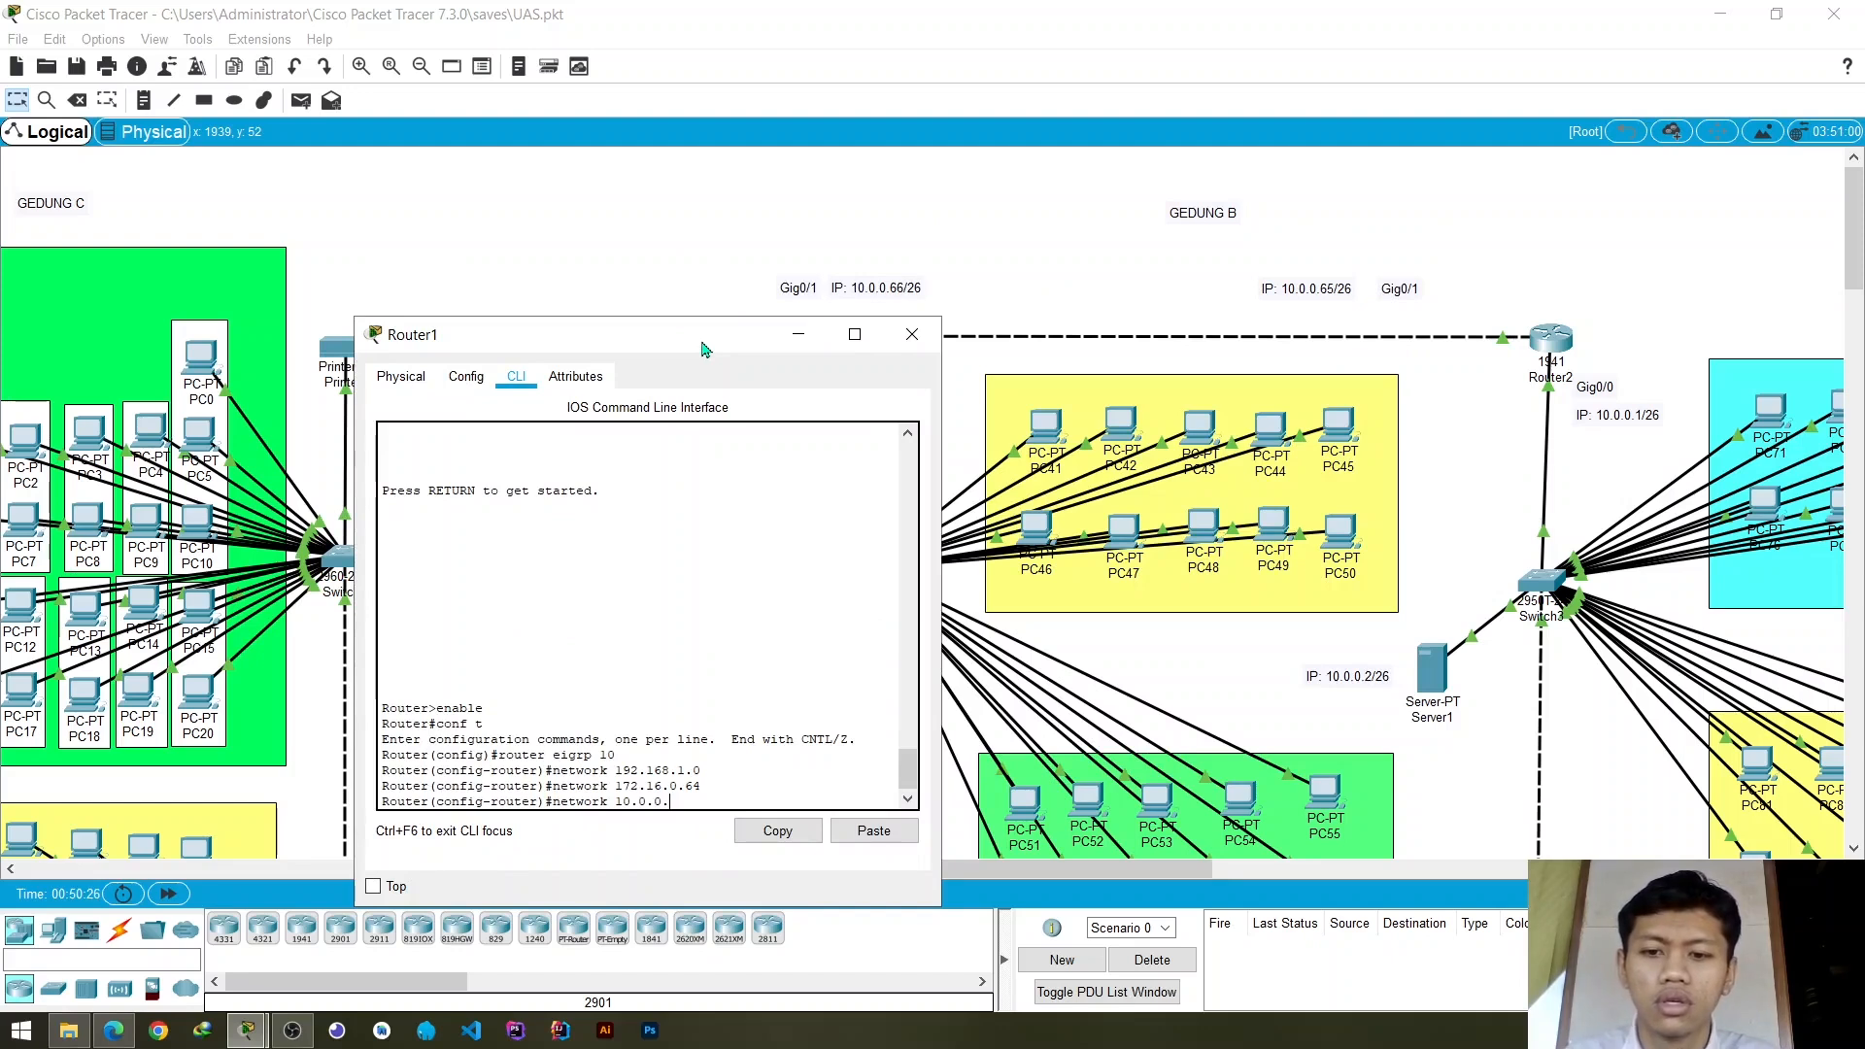
type(".64")
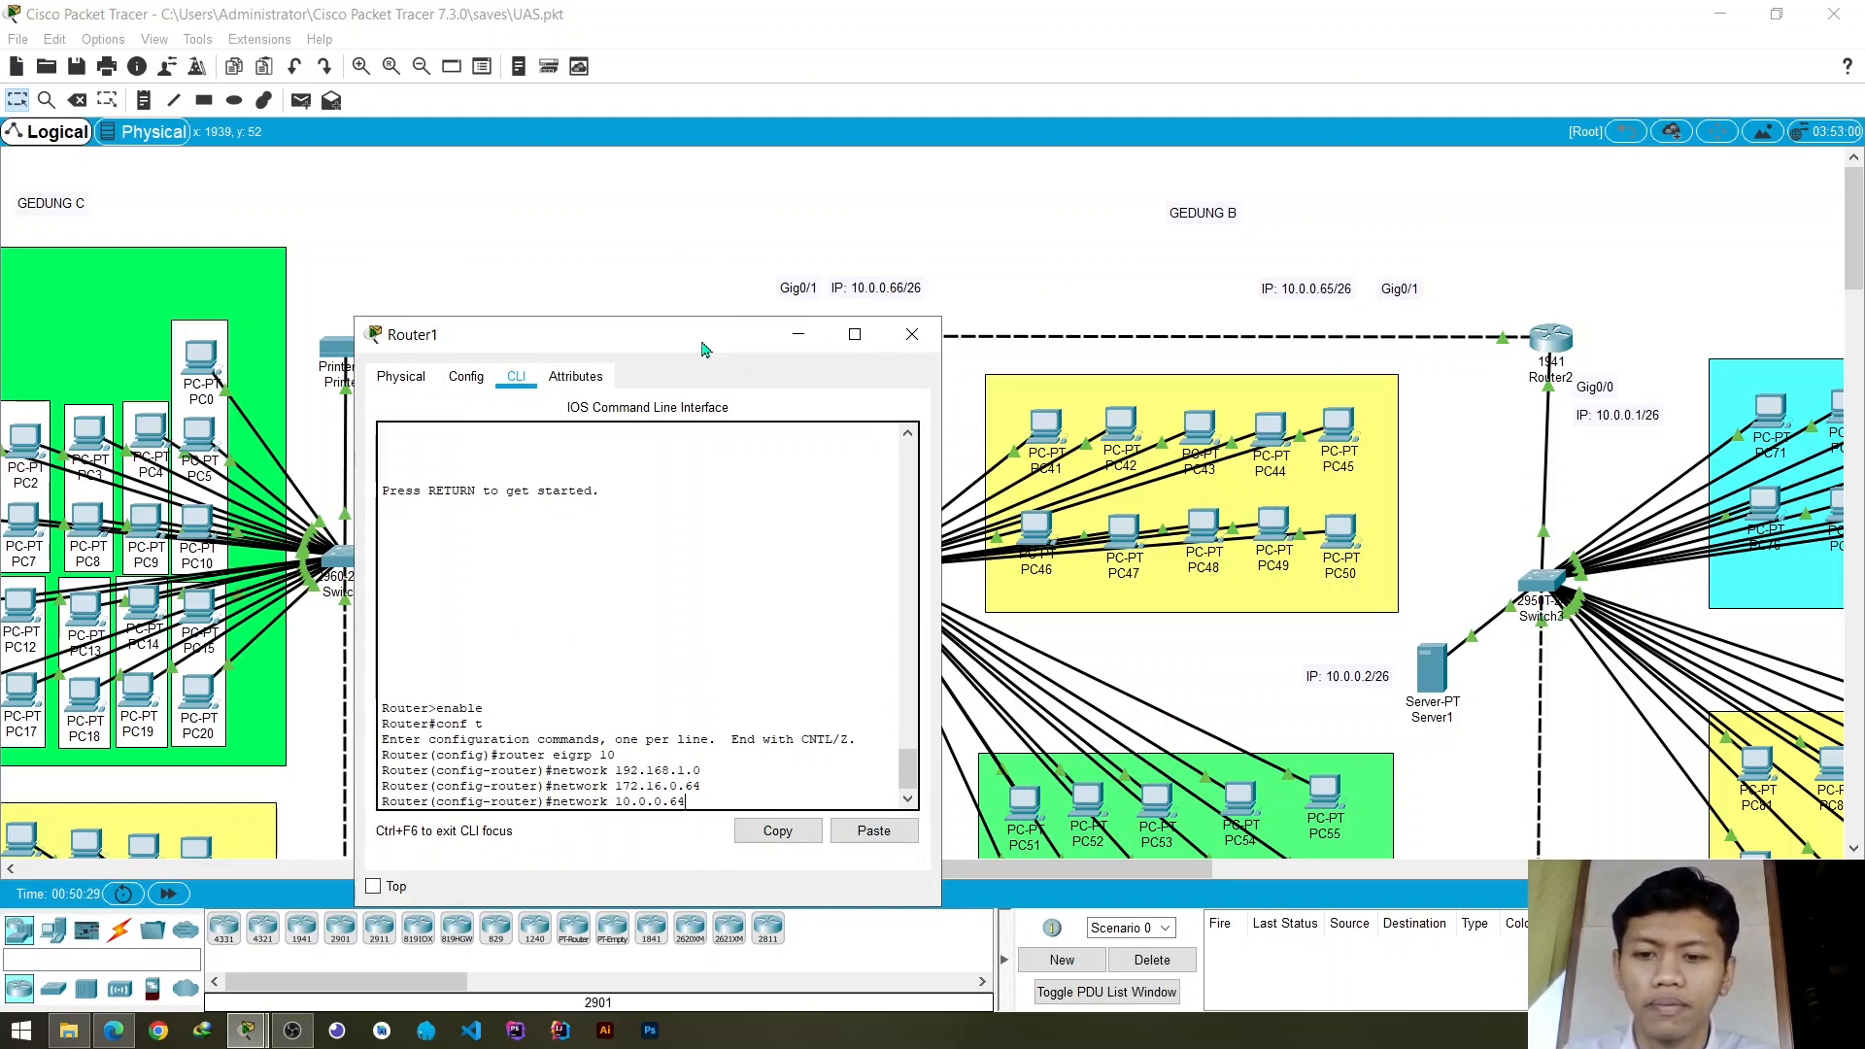
key("Return")
- Exit Router1's configuration session completely and close its window
type("e")
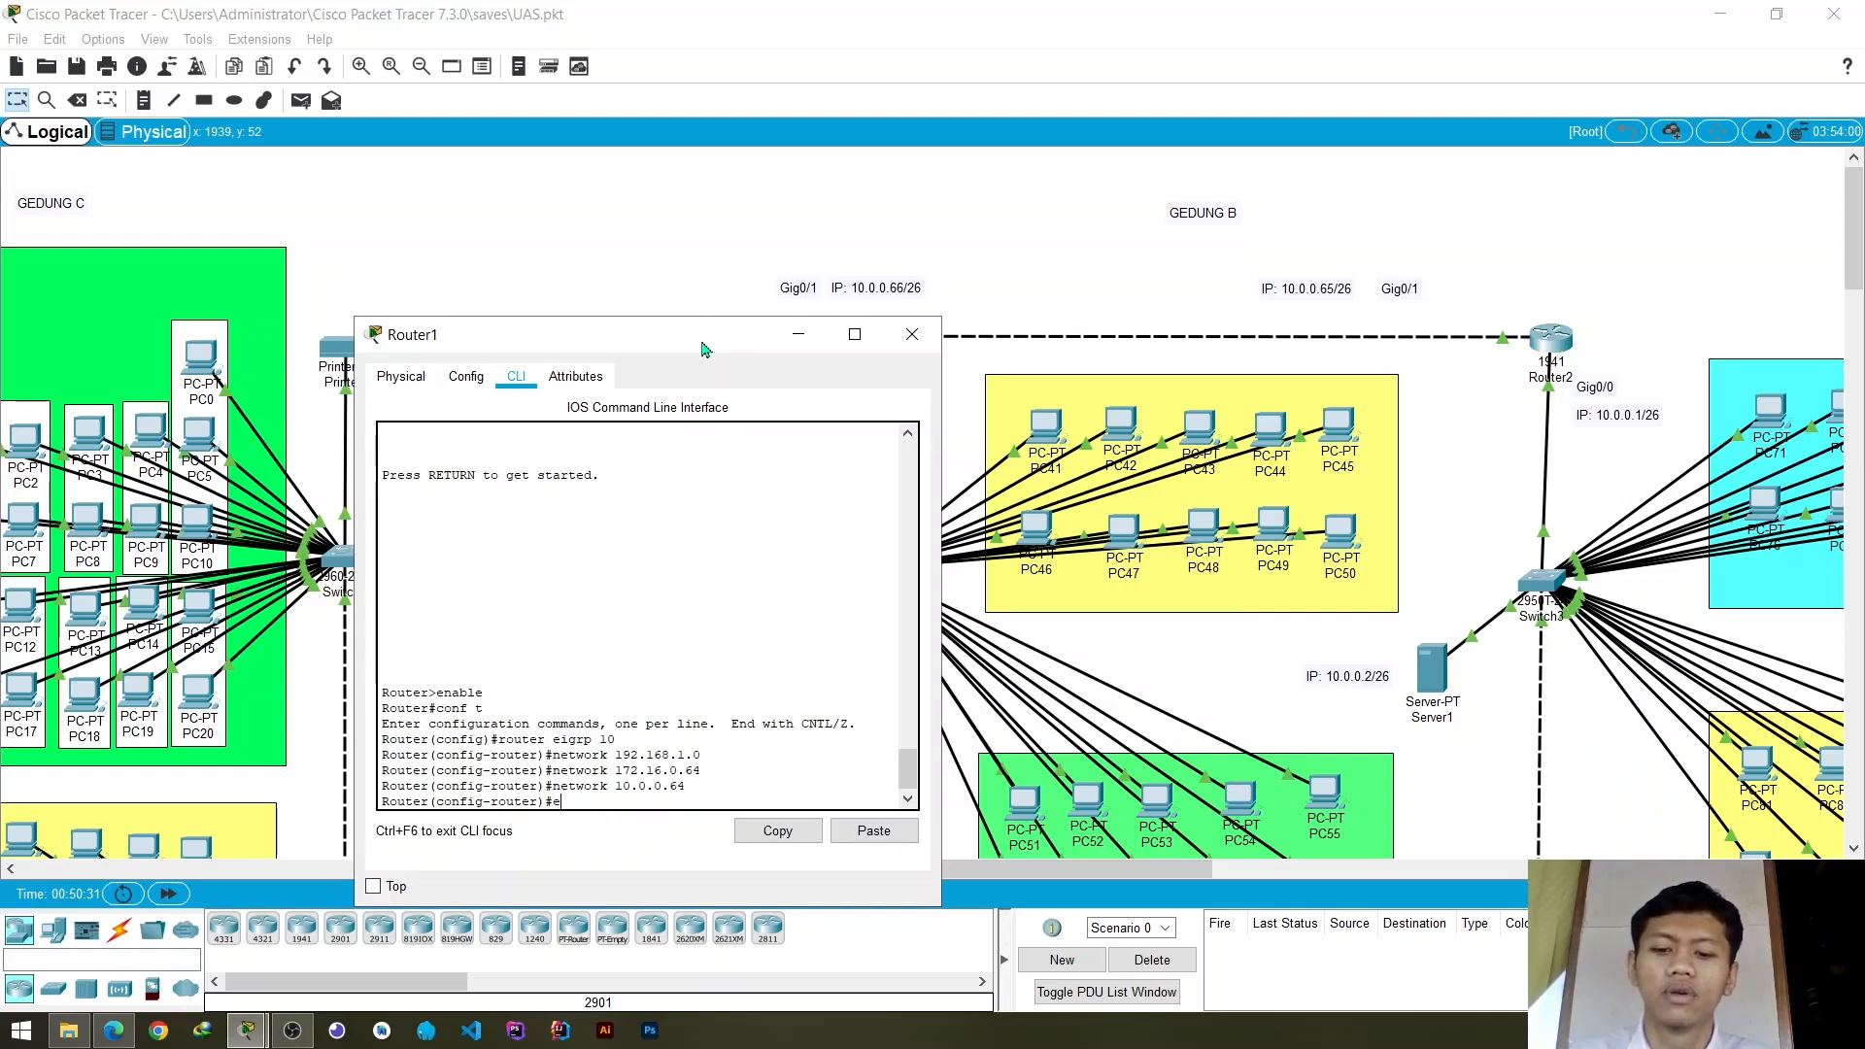
type("xit")
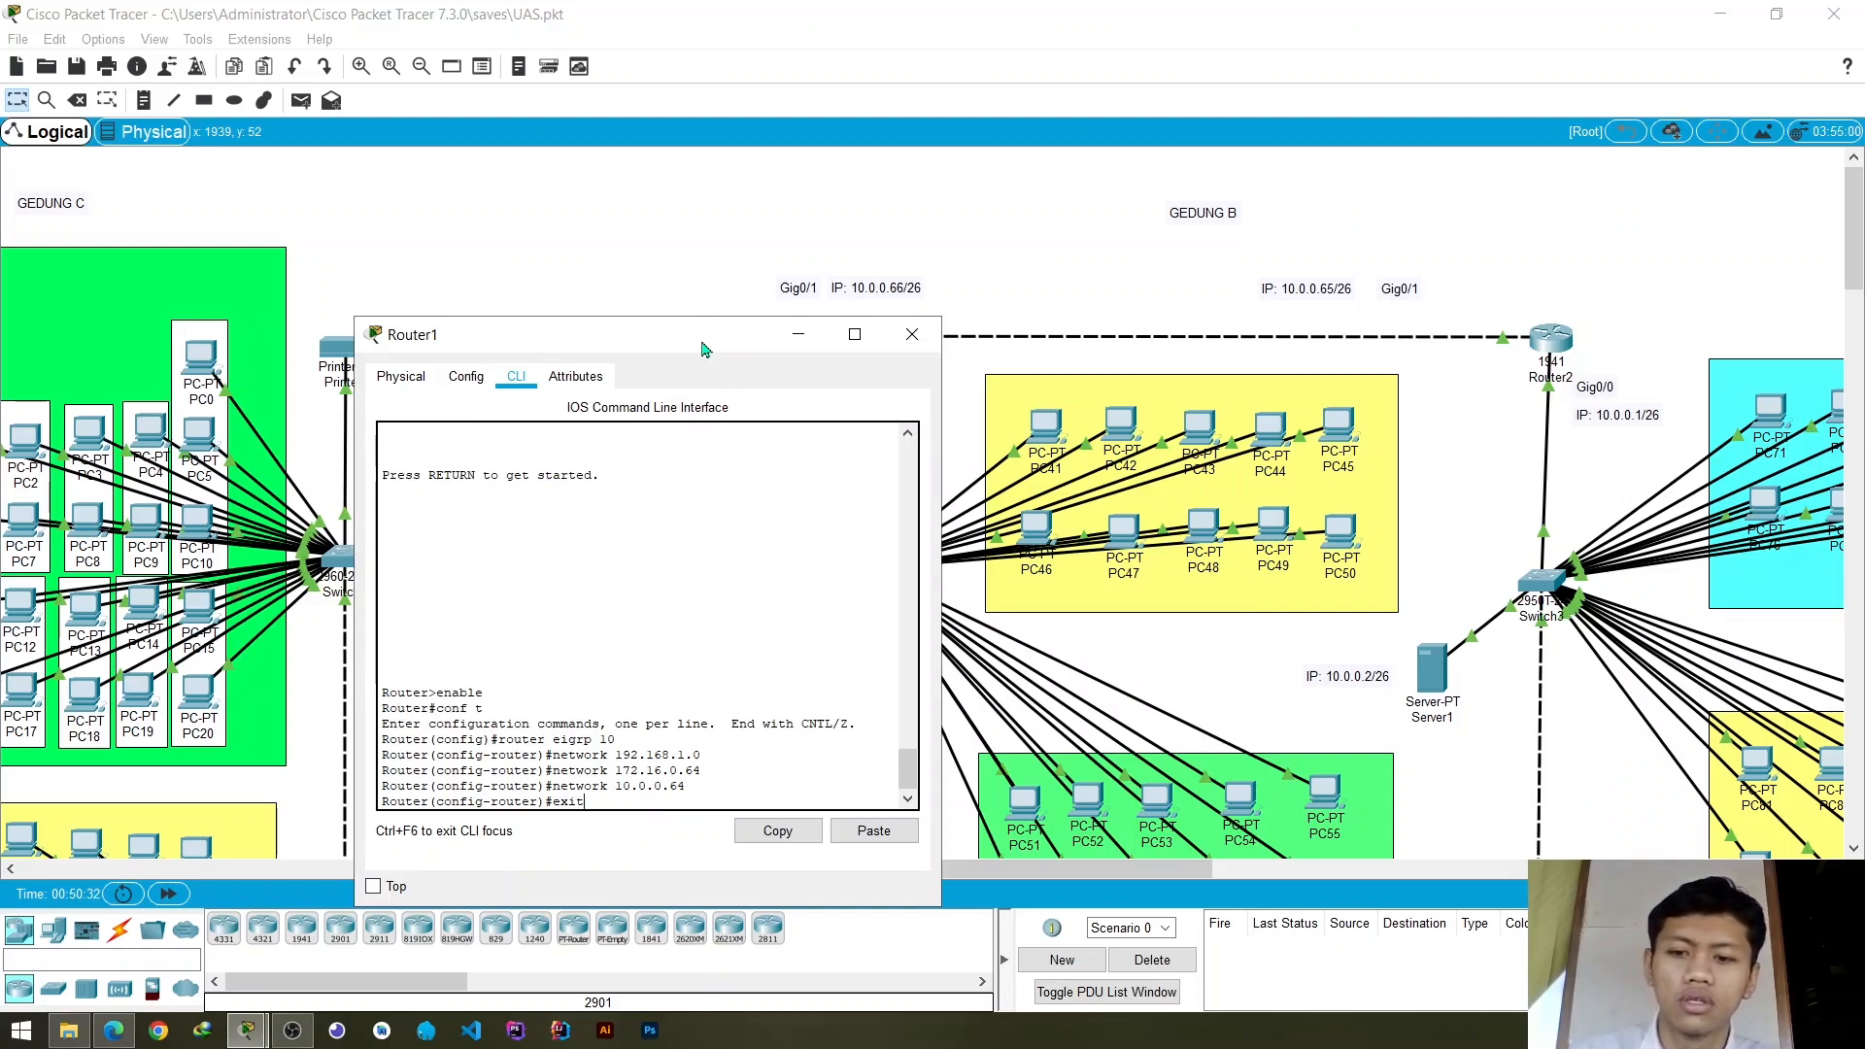
key("Return")
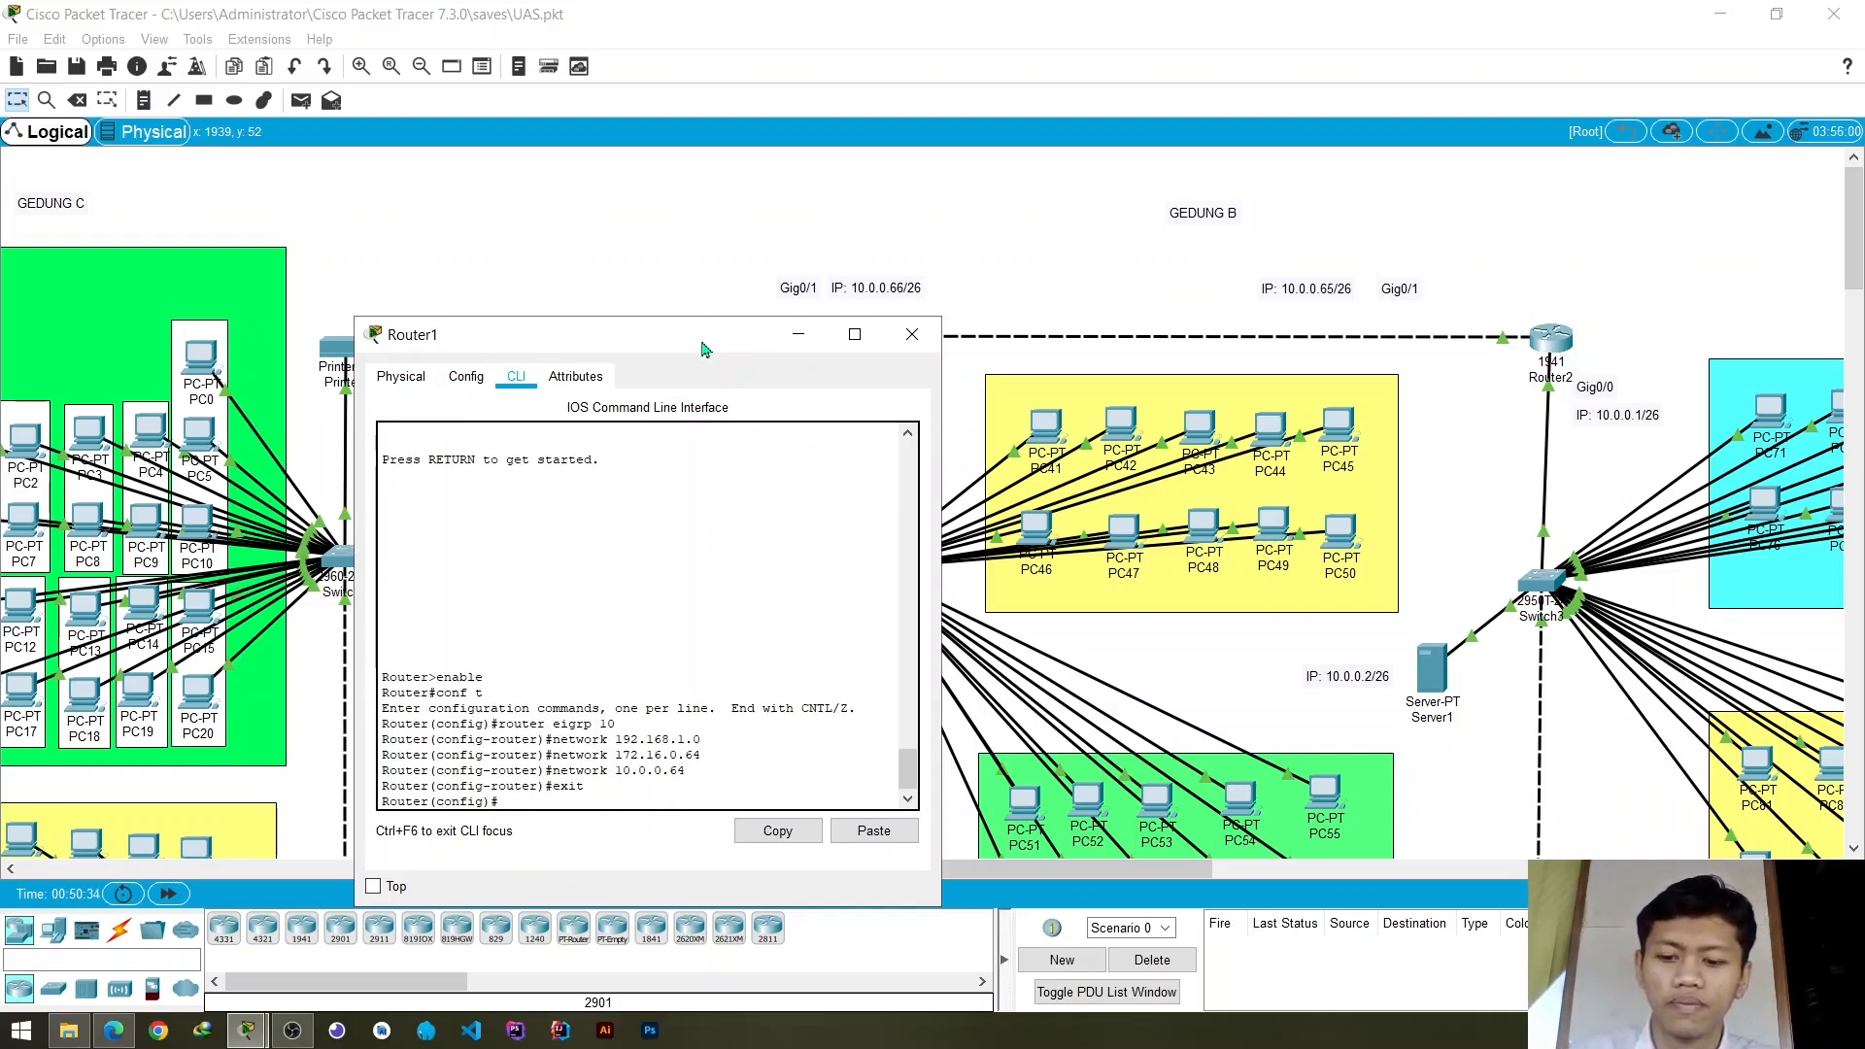
type("exit")
key("Return")
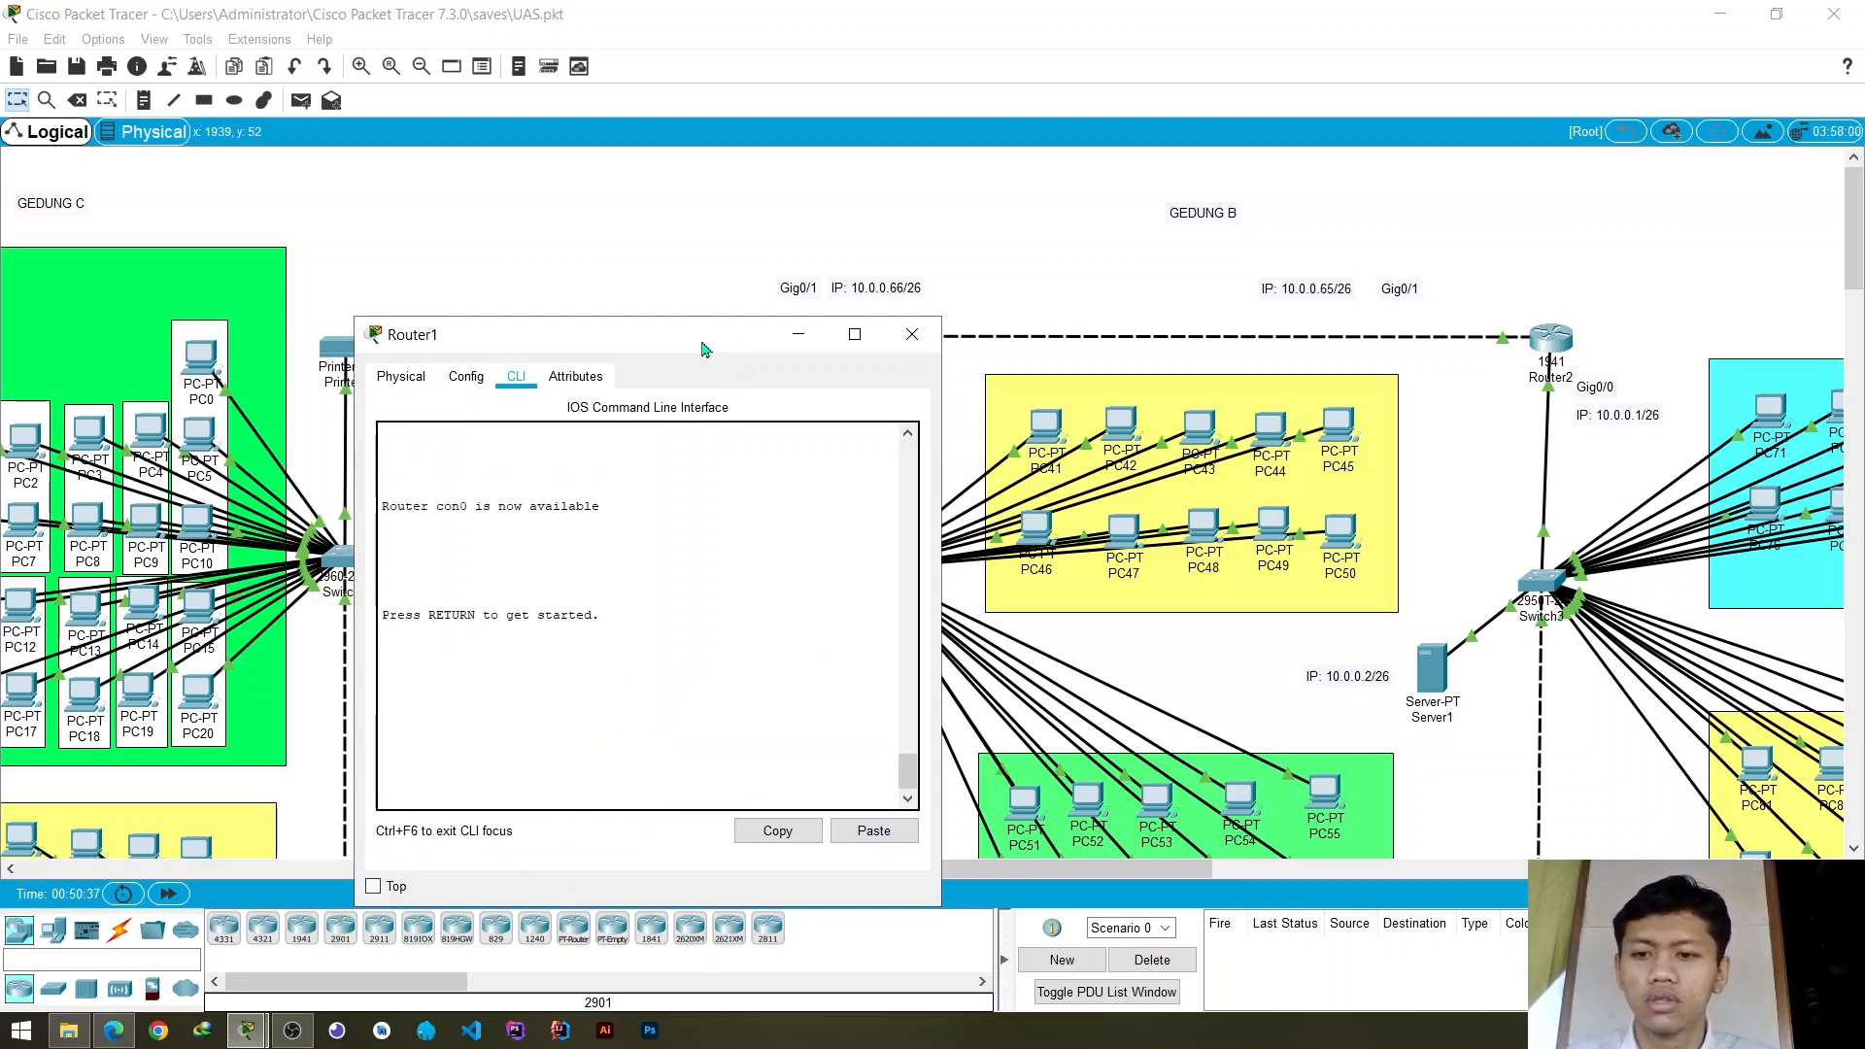
left_click(912, 334)
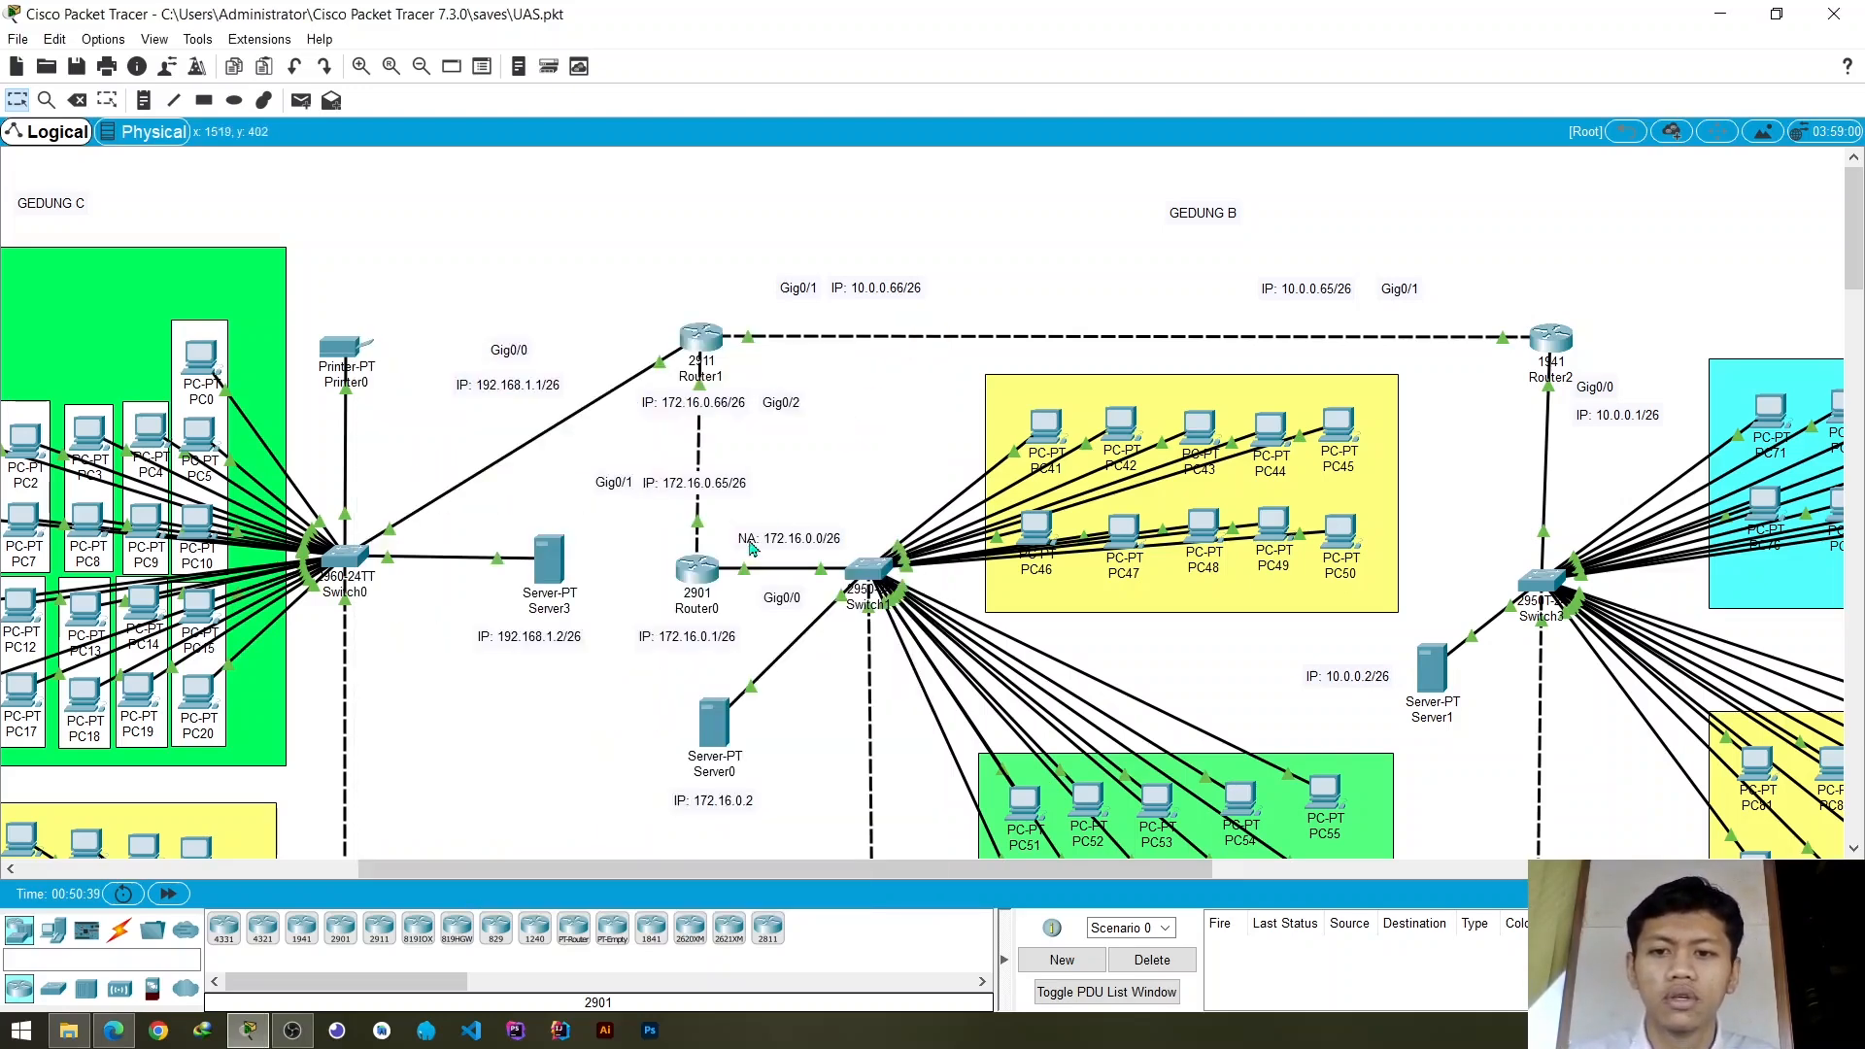
- Open Router0's command line and exit the current interface configuration session completely
left_click(698, 575)
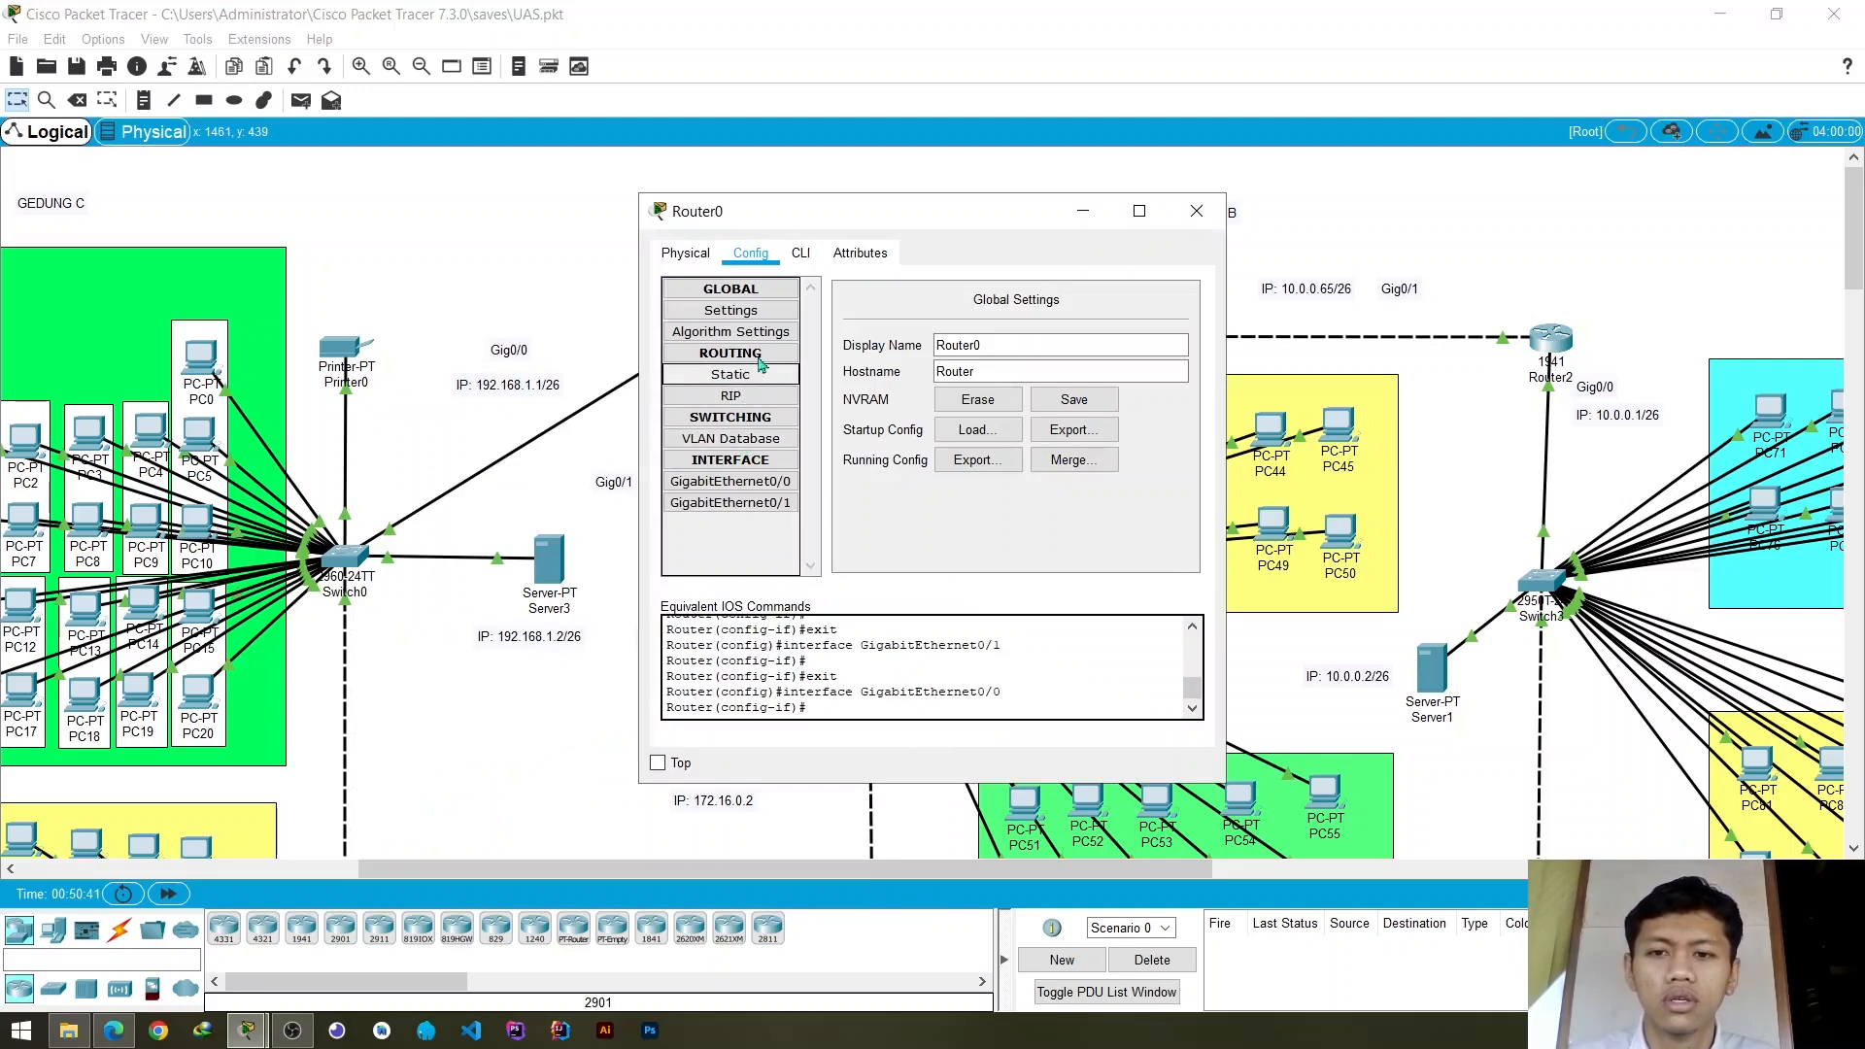
left_click(801, 255)
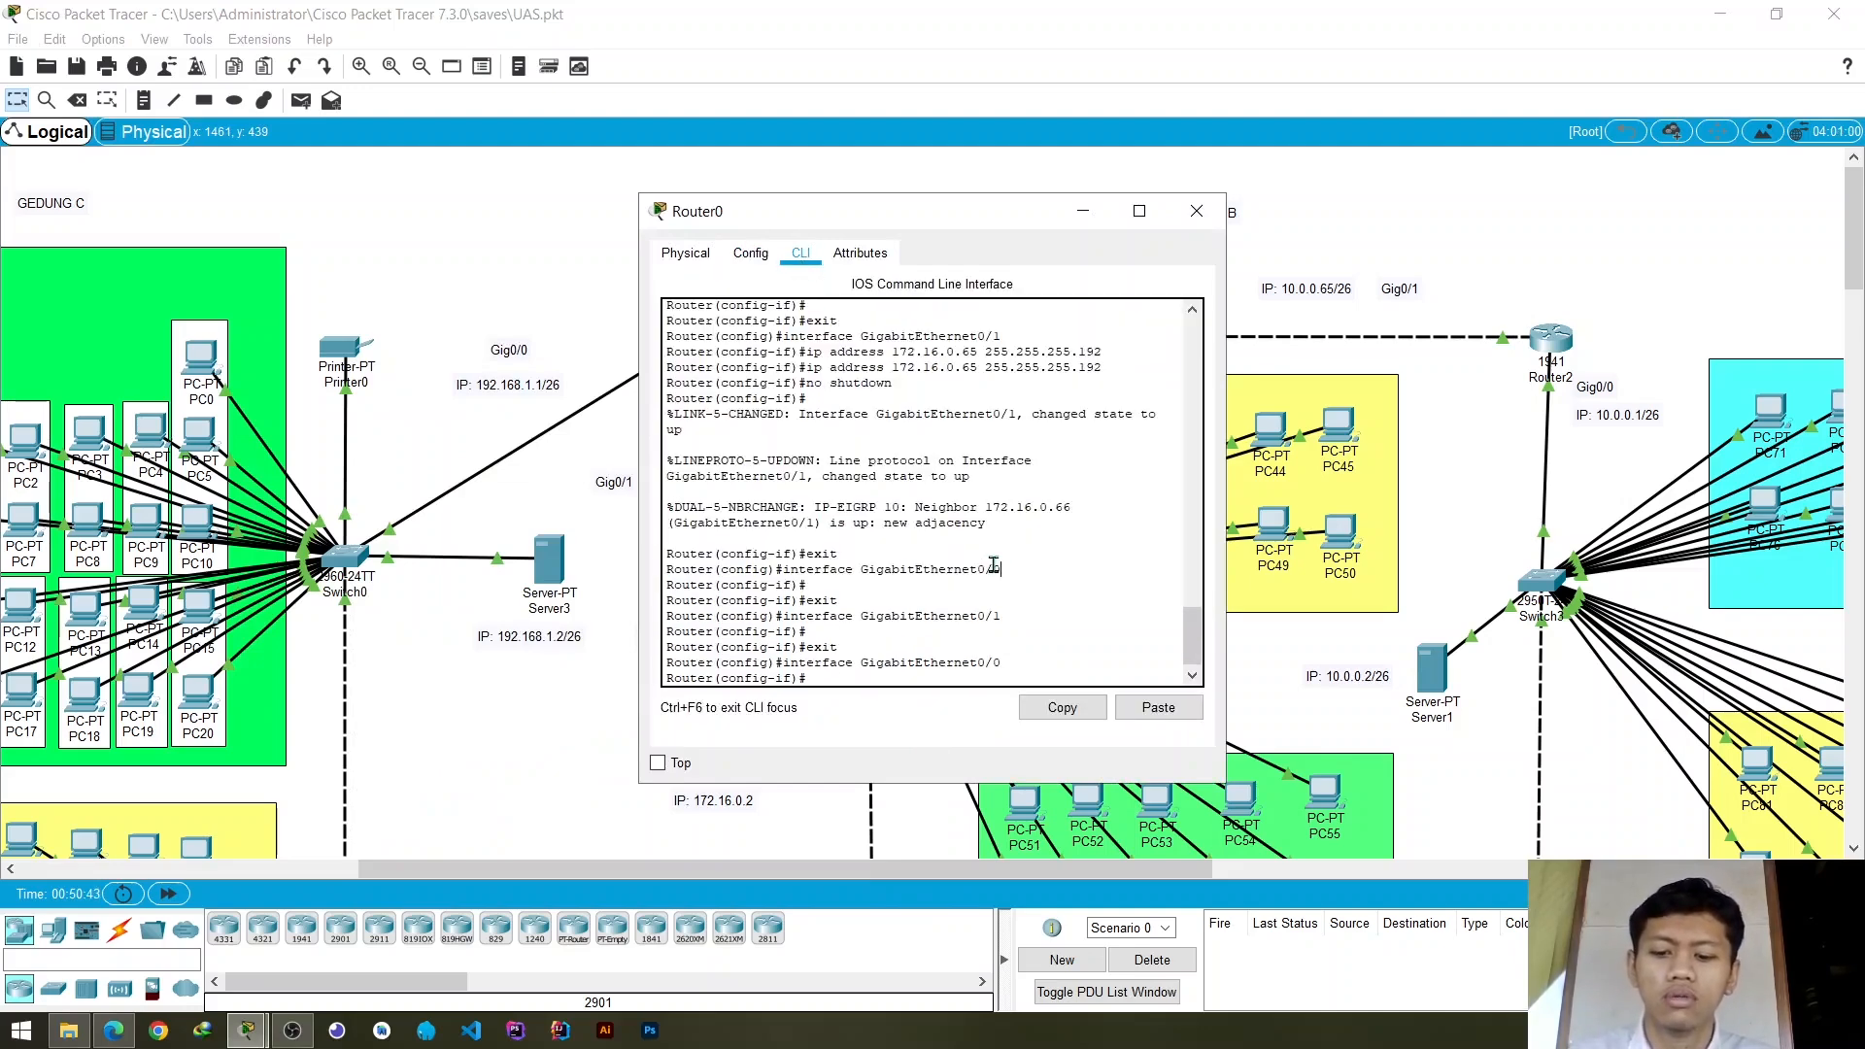
type("exit")
key("Return")
type("er(config)#ex")
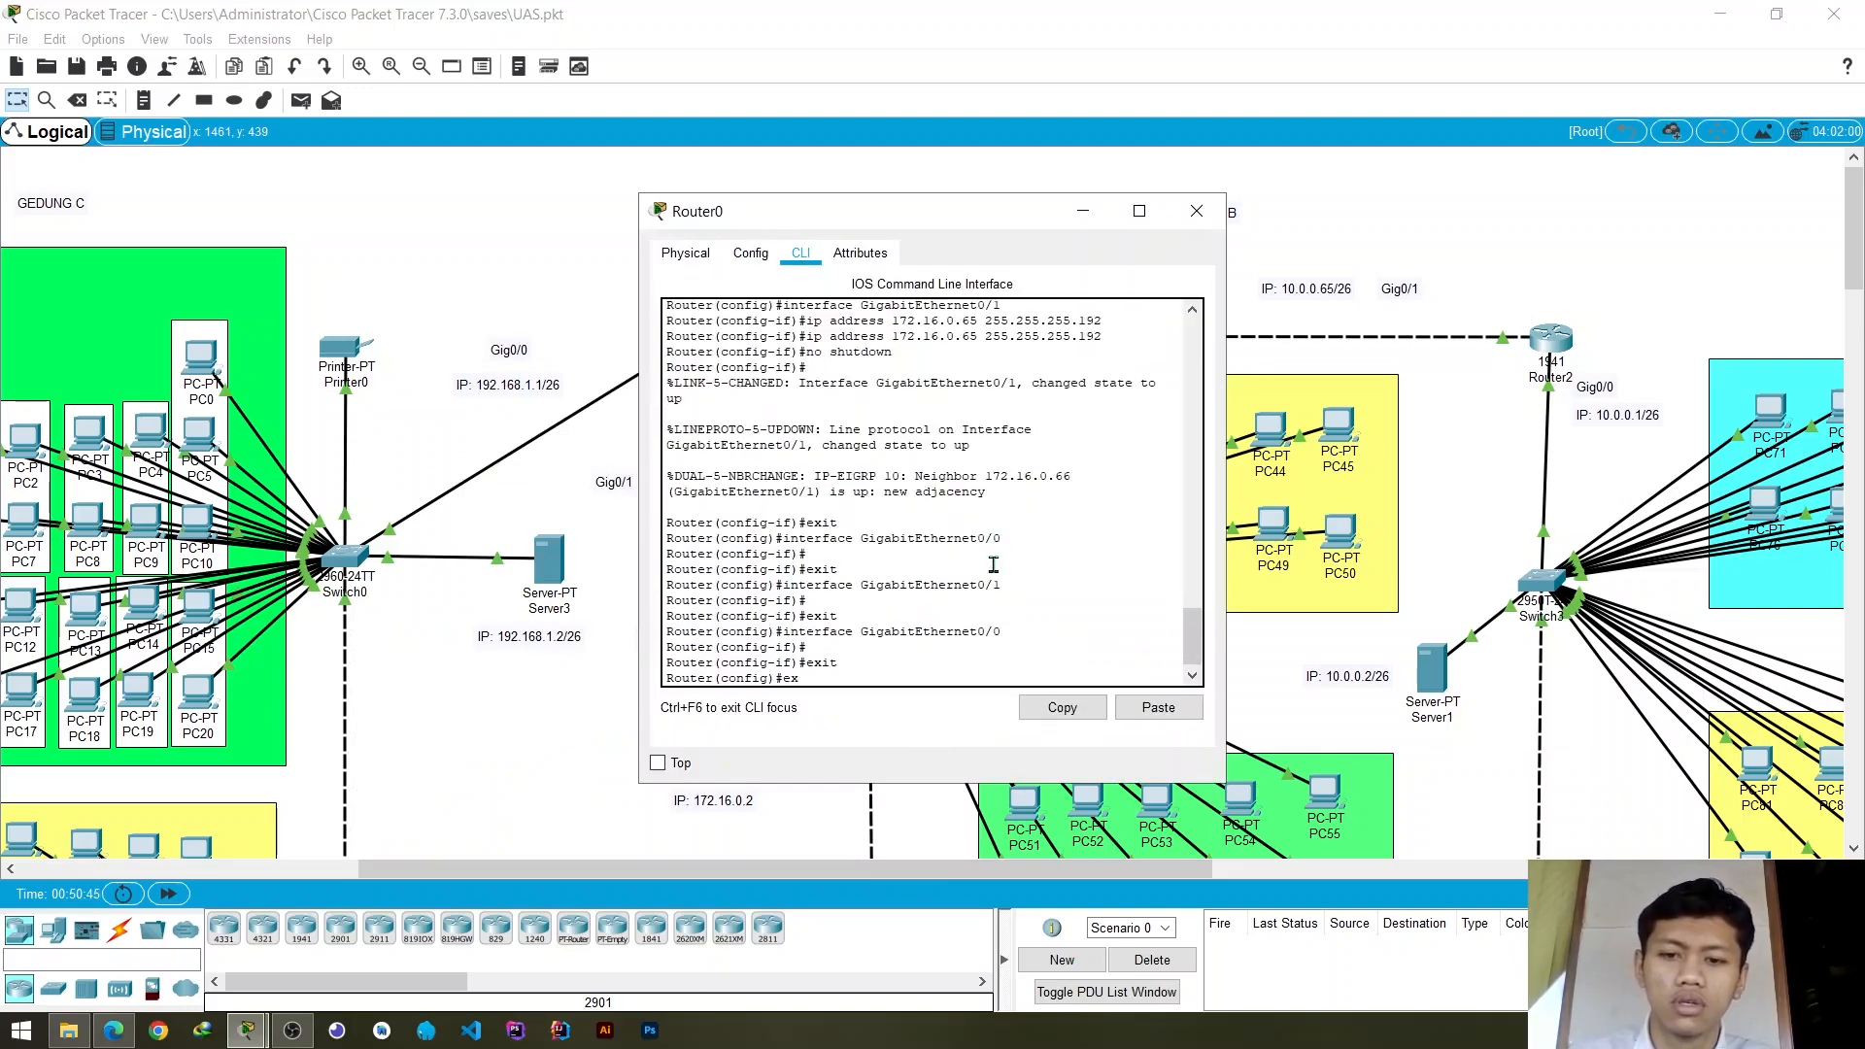
type("it")
key("Return")
type("exit")
key("Return")
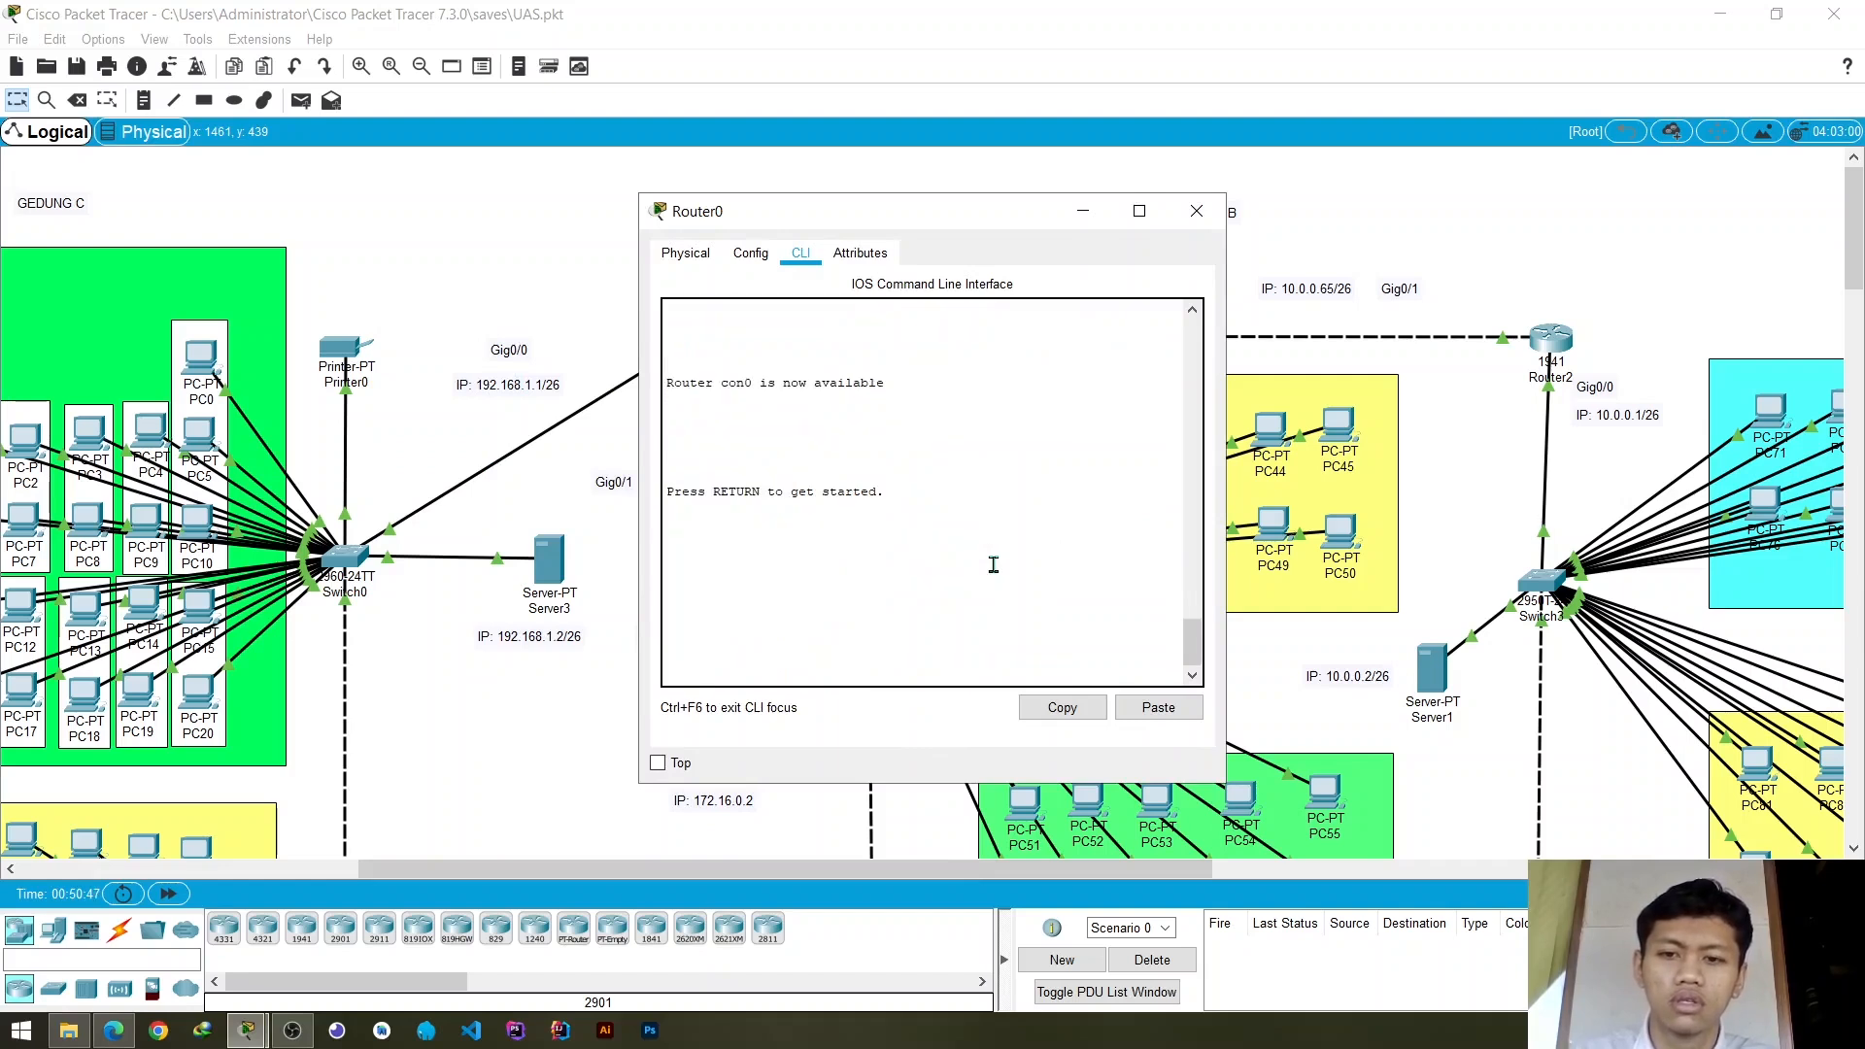
- Enter privileged mode and global configuration mode on Router0
key("Return")
type("enab")
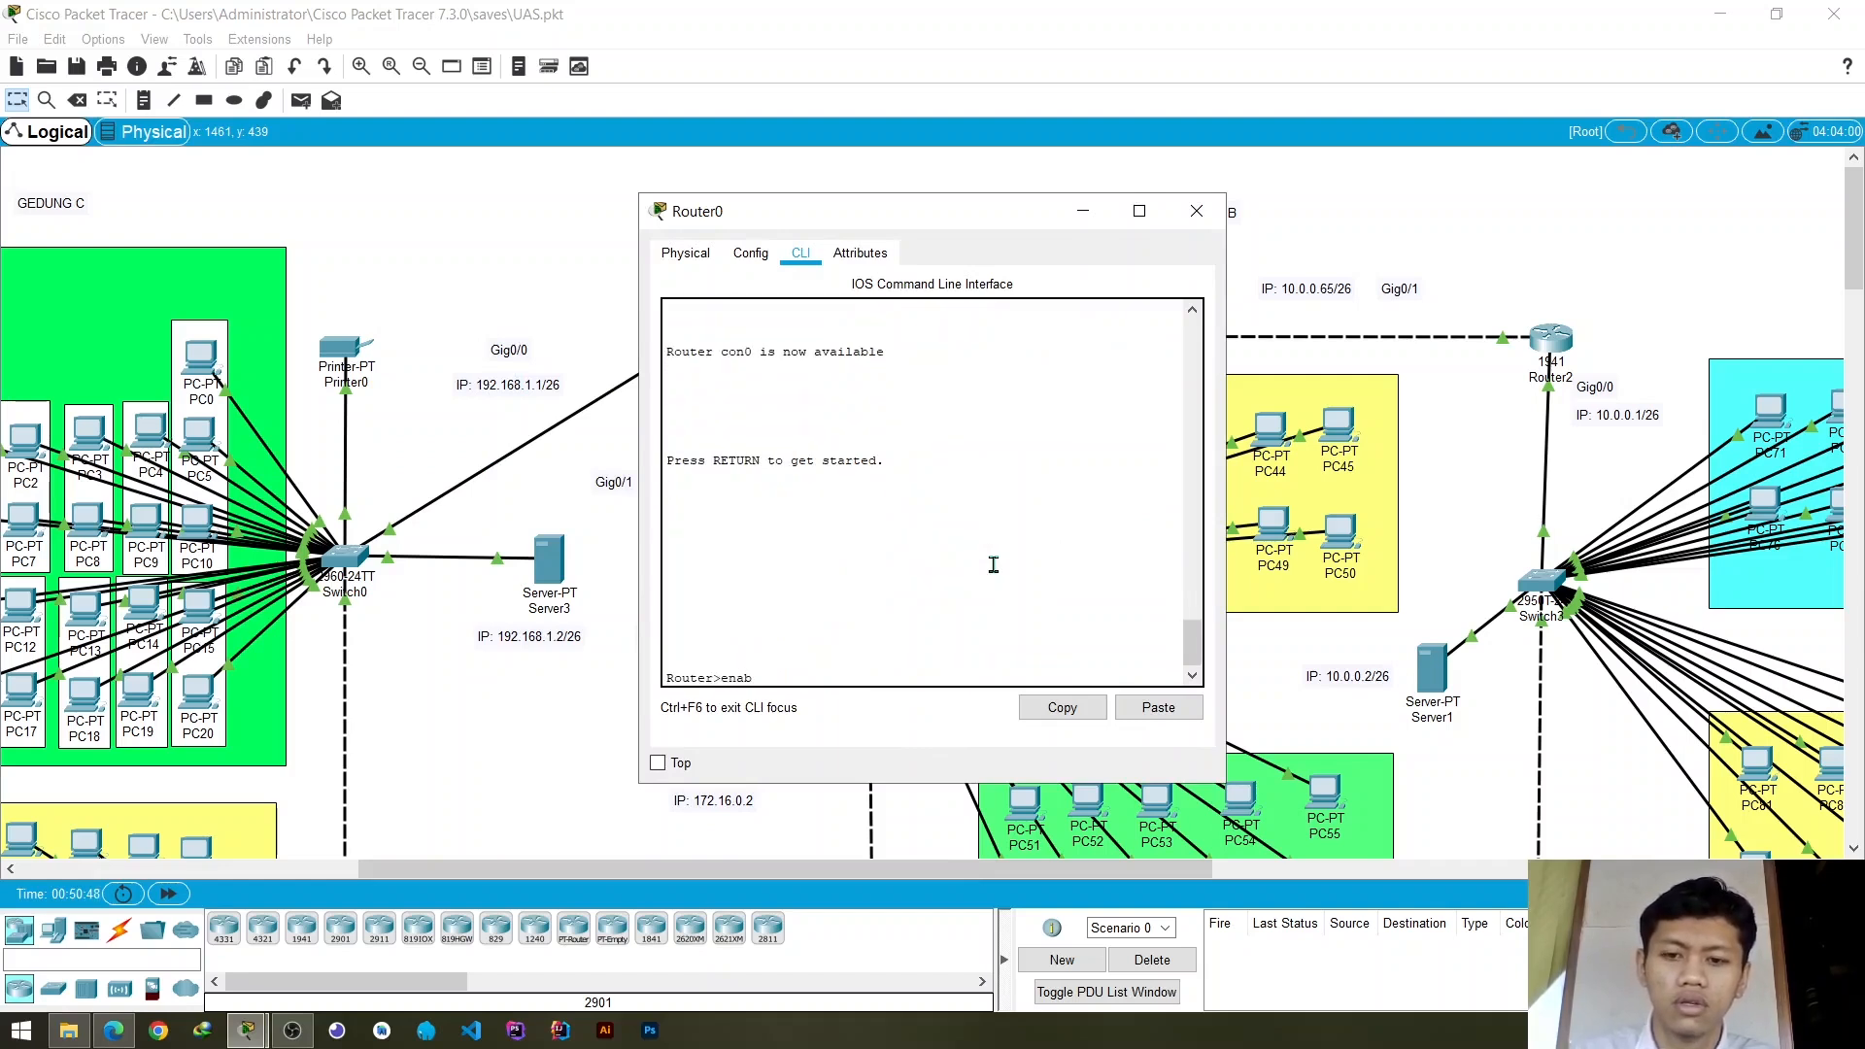
type("le")
key("Return")
type("conf")
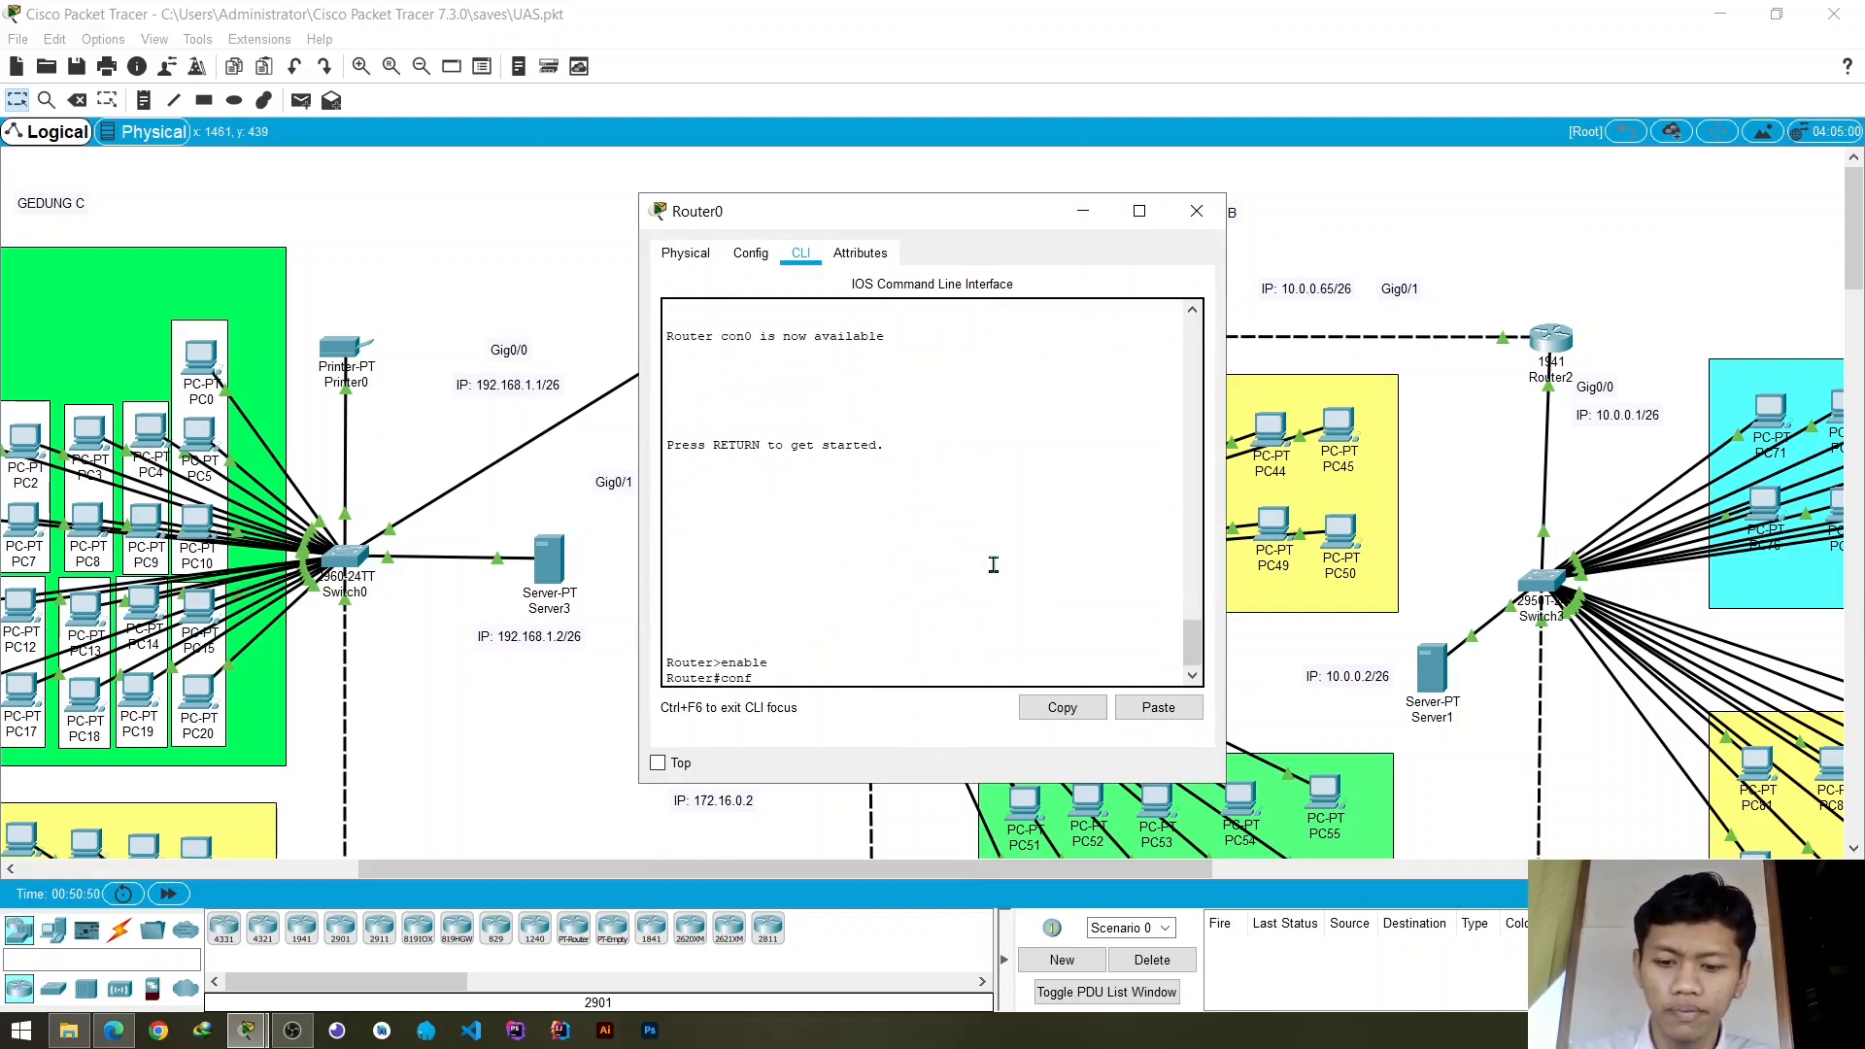
type(" t")
key("Return")
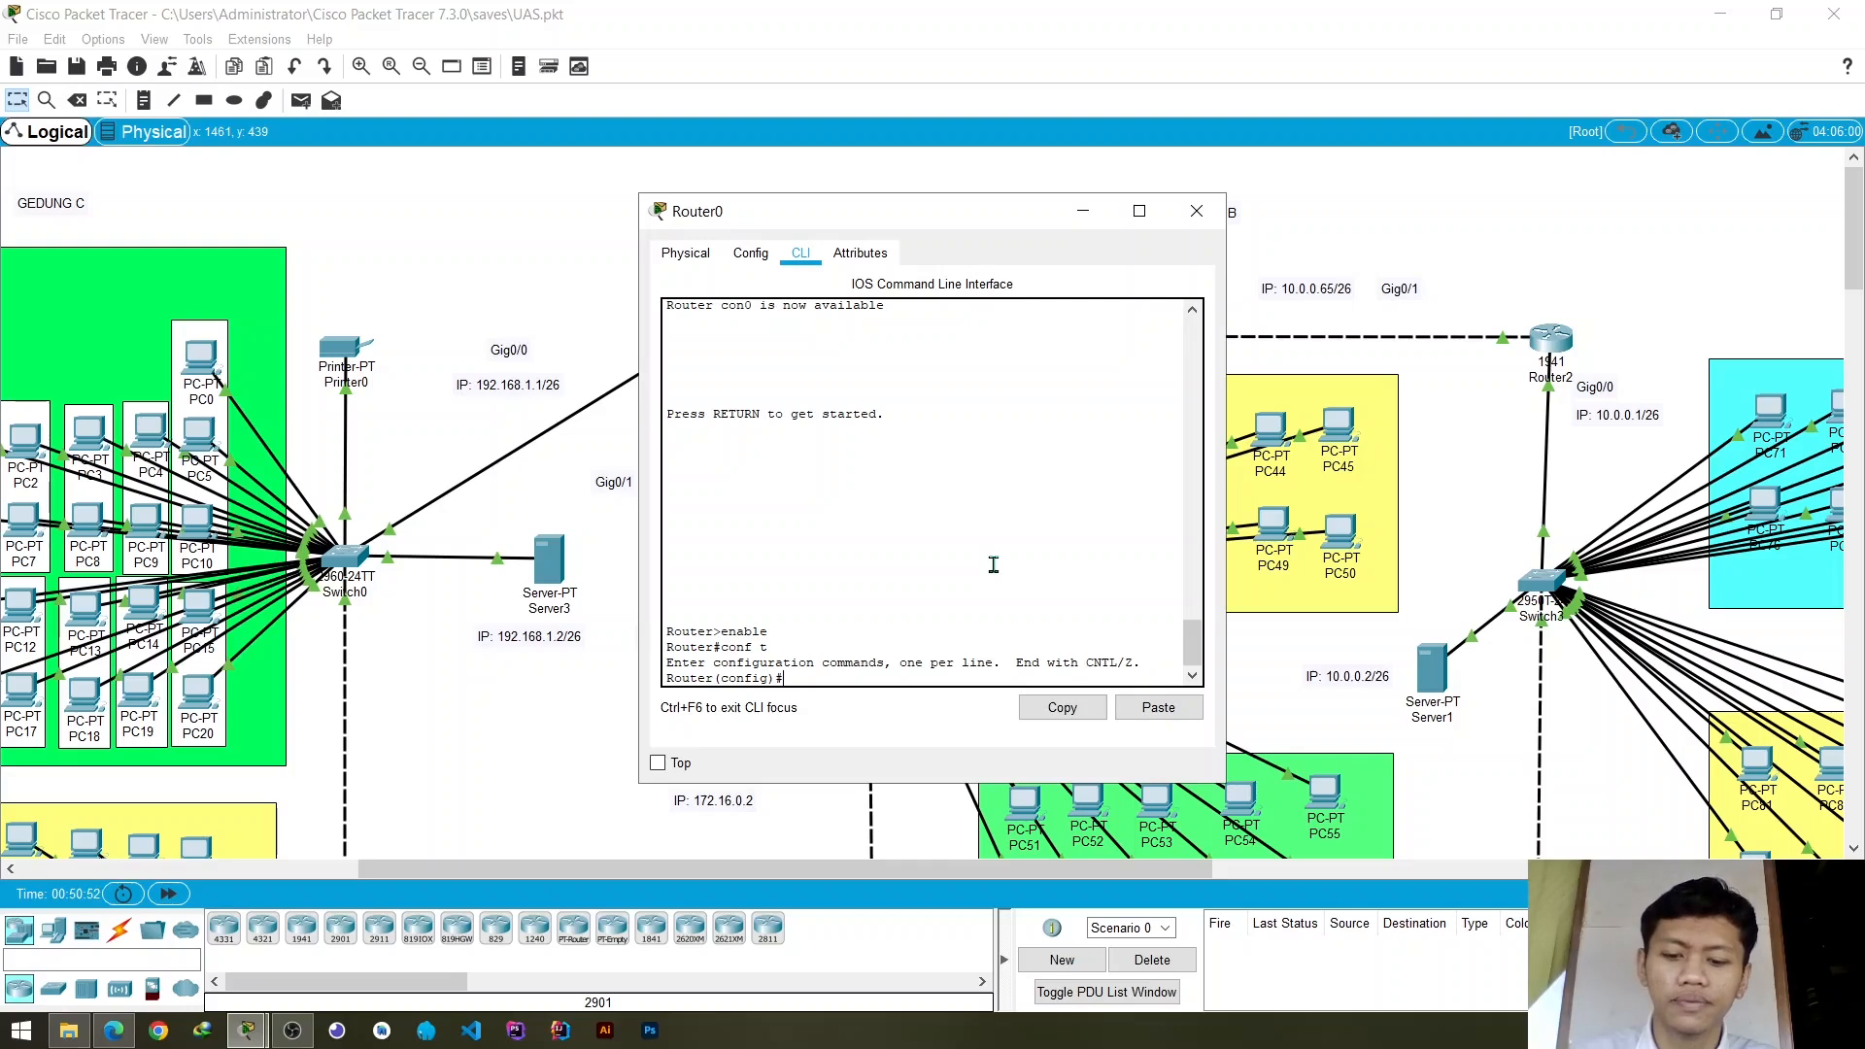
- Start the EIGRP routing process with number 10 on Router0
type("router eigr")
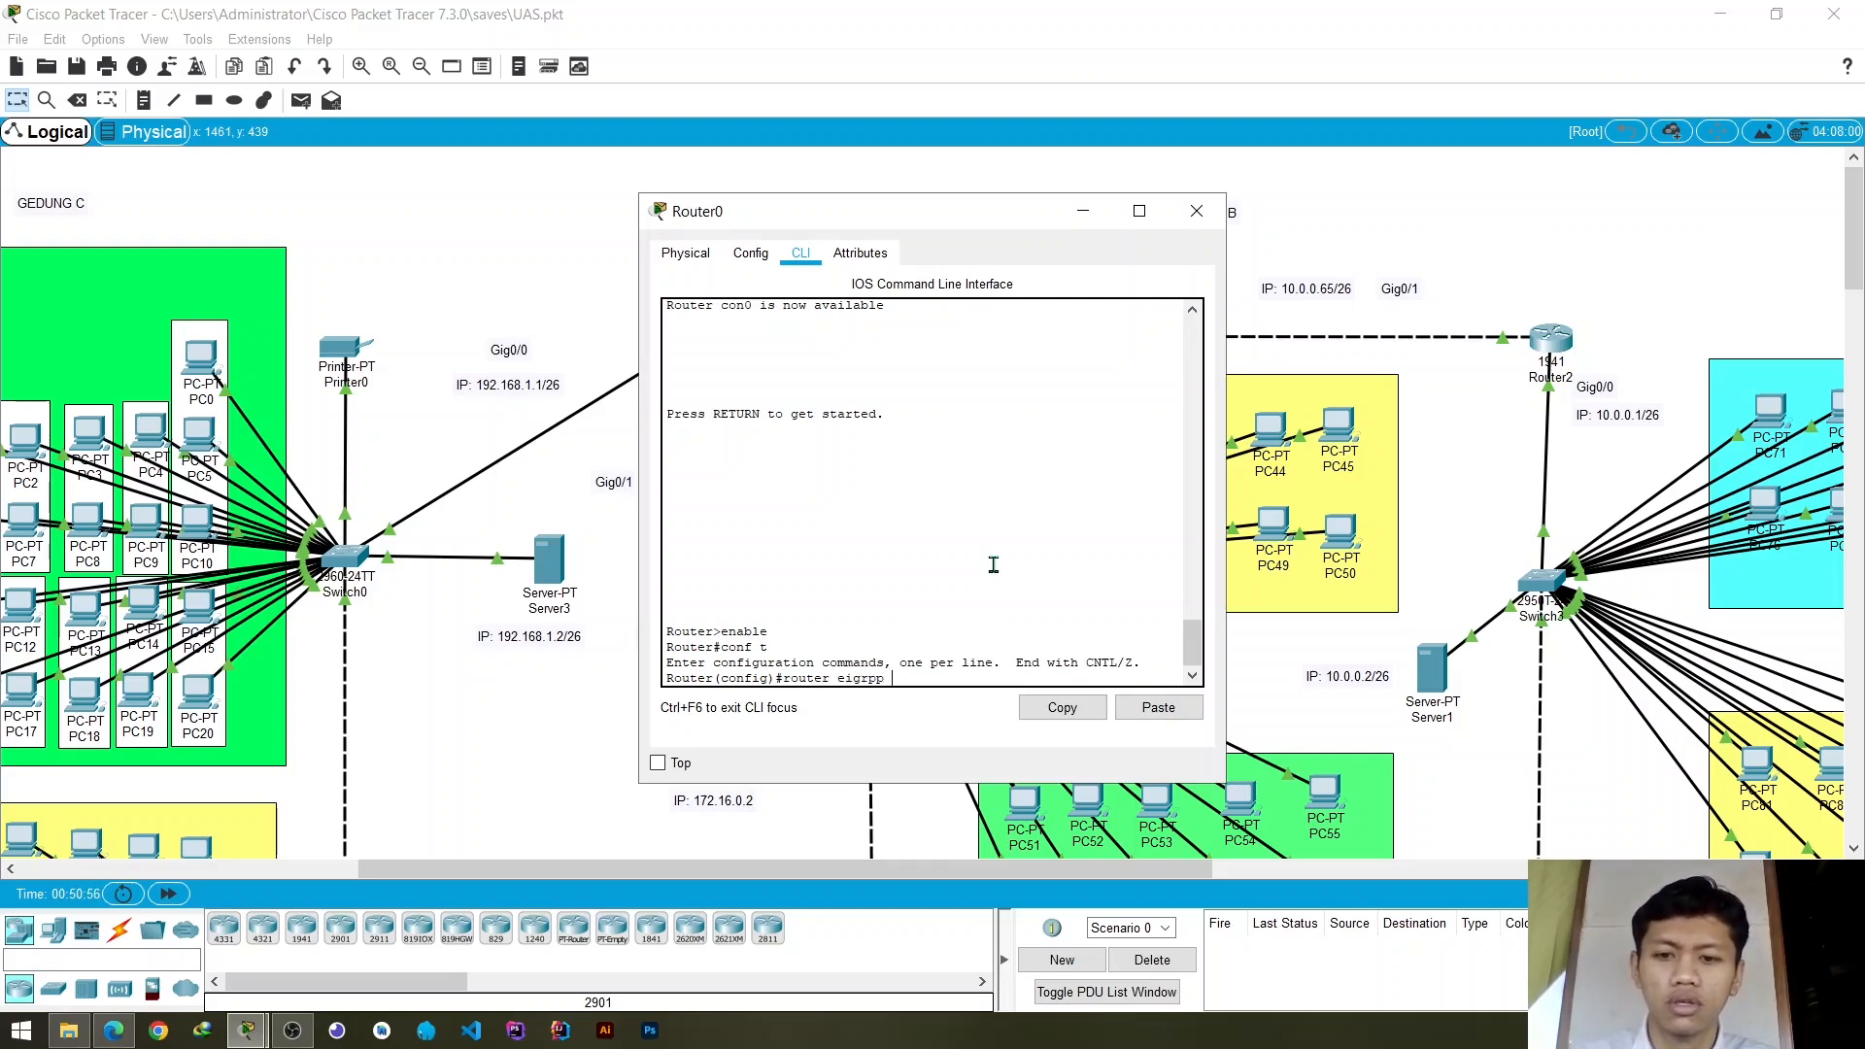
type("pp")
key("BackSpace")
type("10")
key("Return")
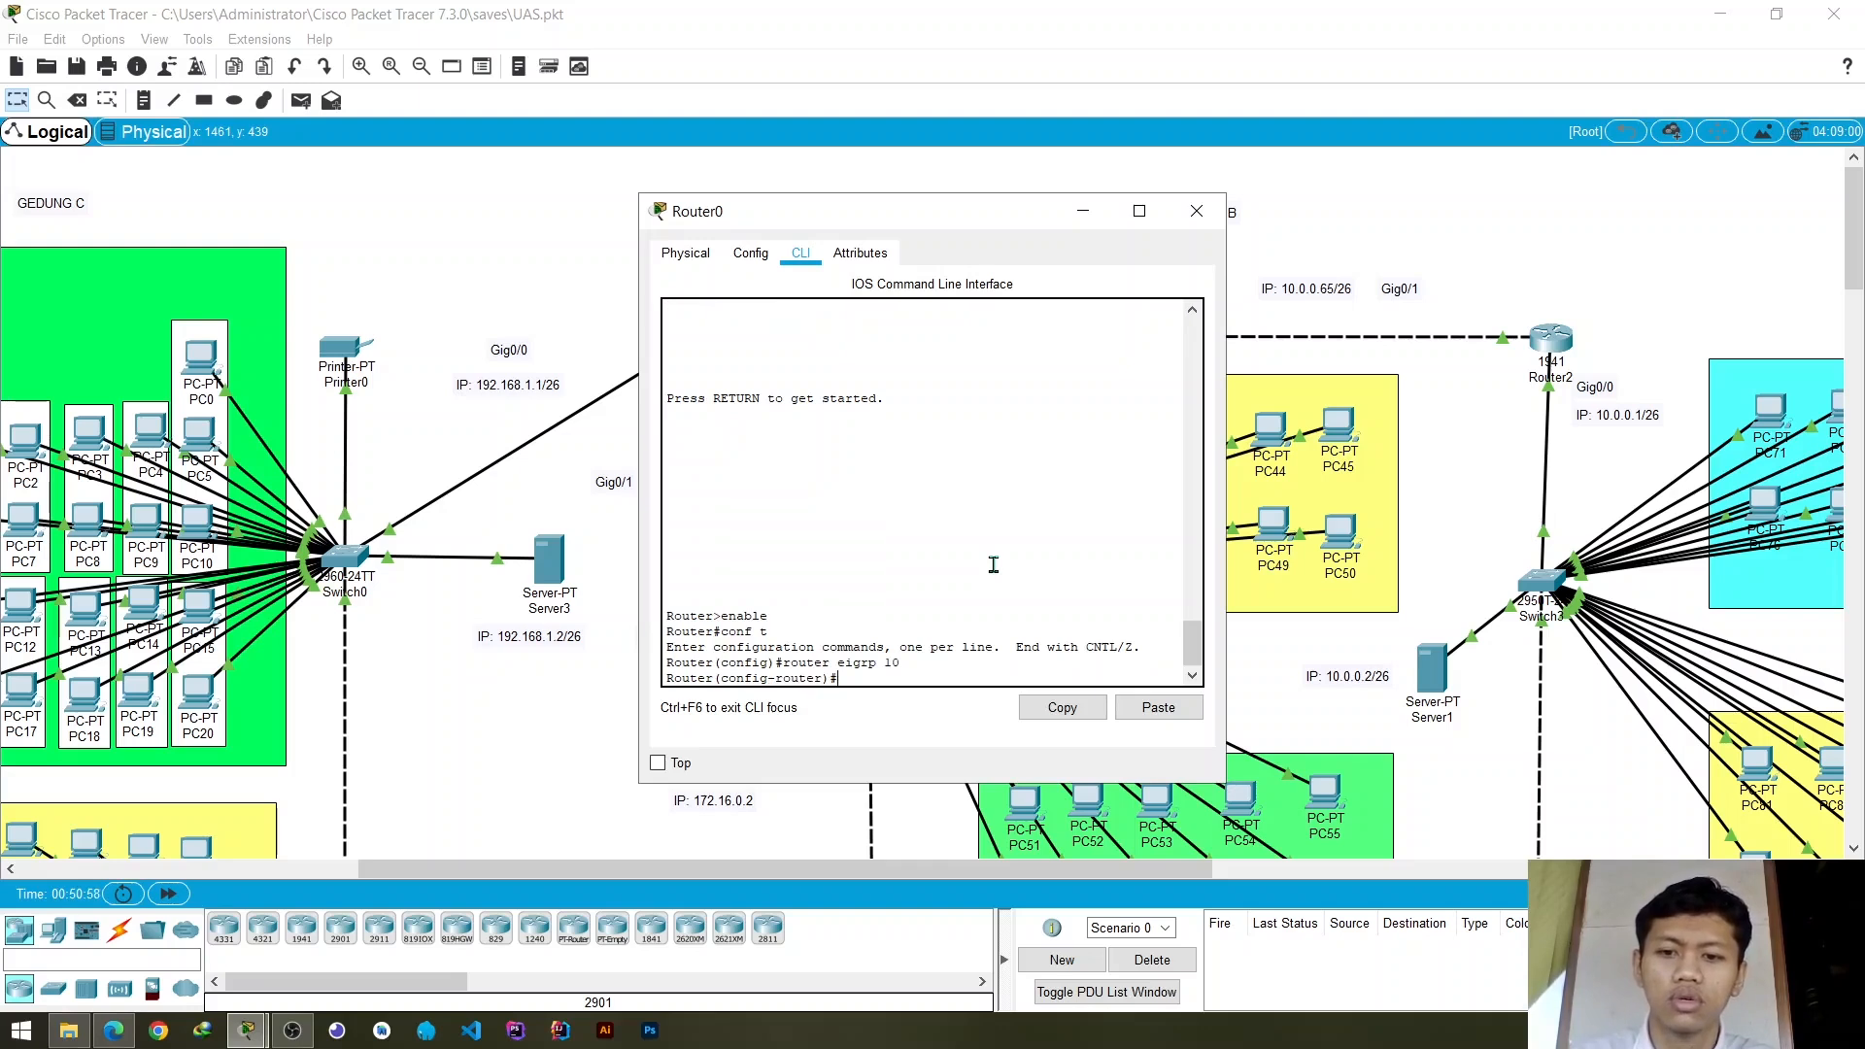
- Advertise network 172.16.0.0 in Router0's EIGRP 10 process, keeping the router's address labels uncovered
type("netw")
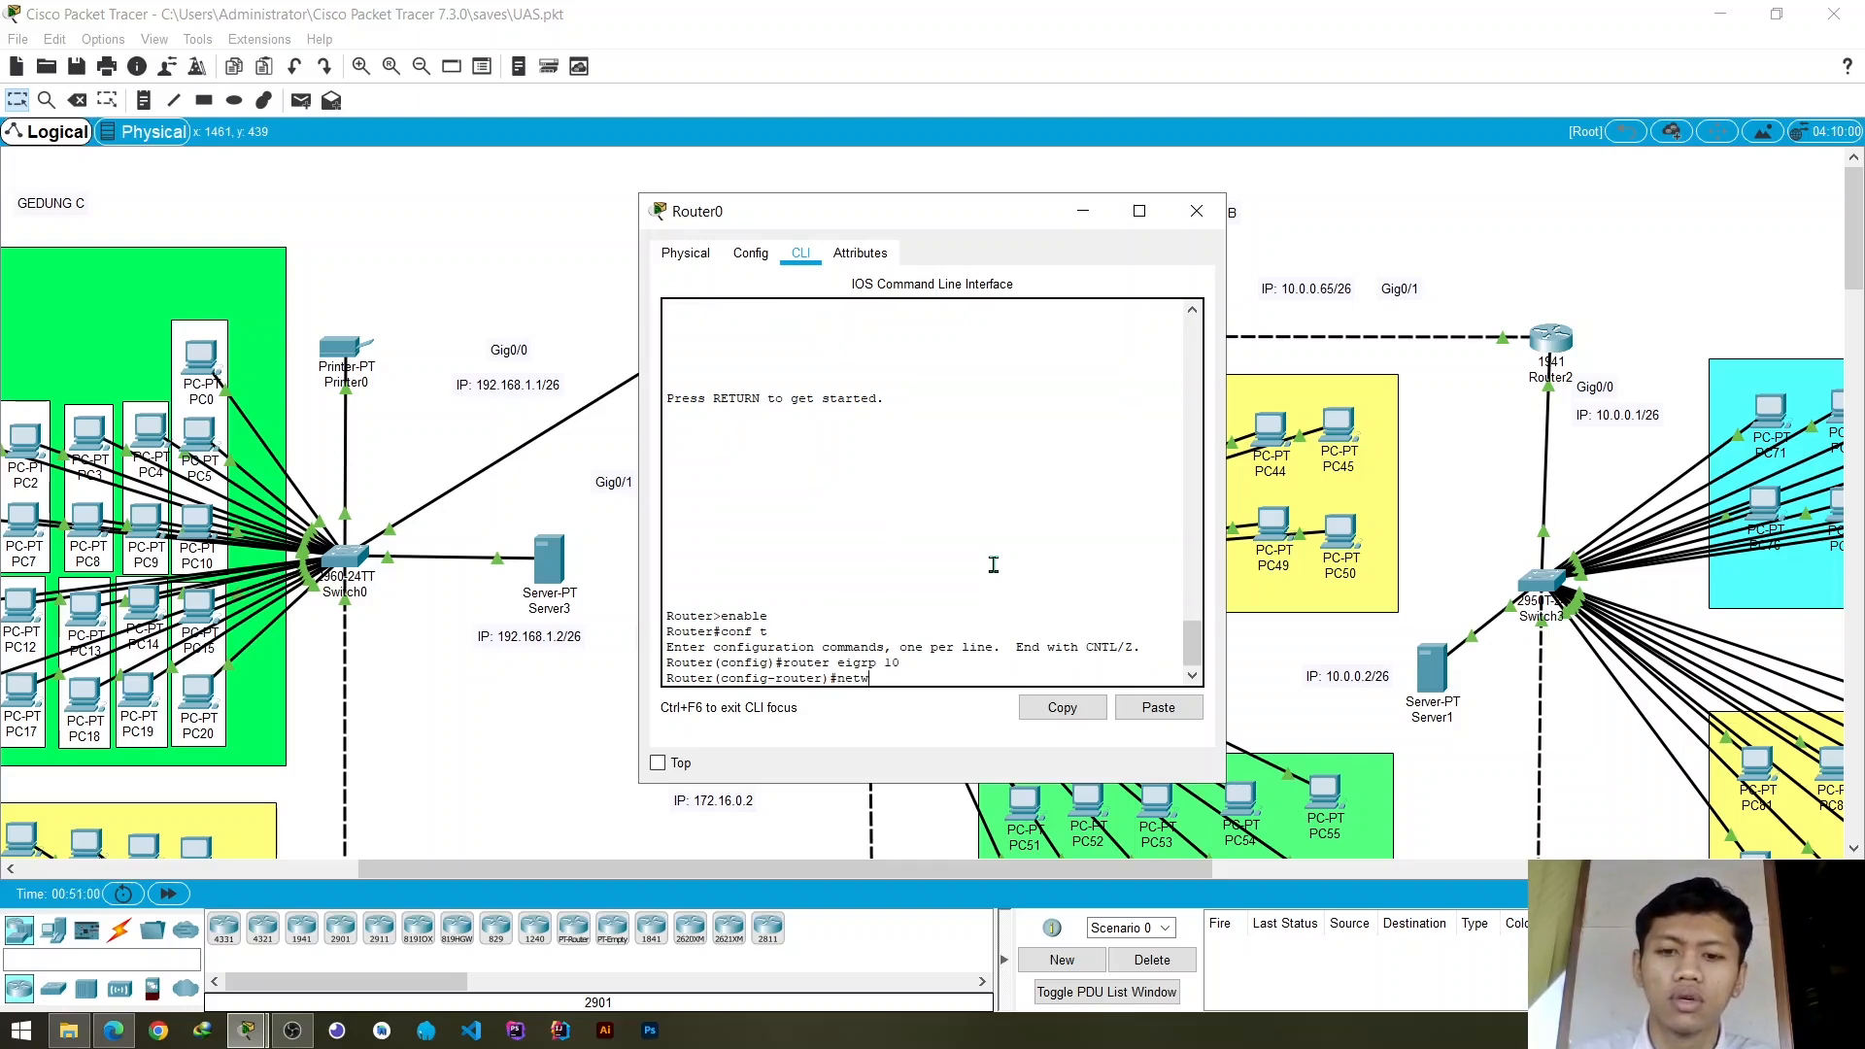
type("ro")
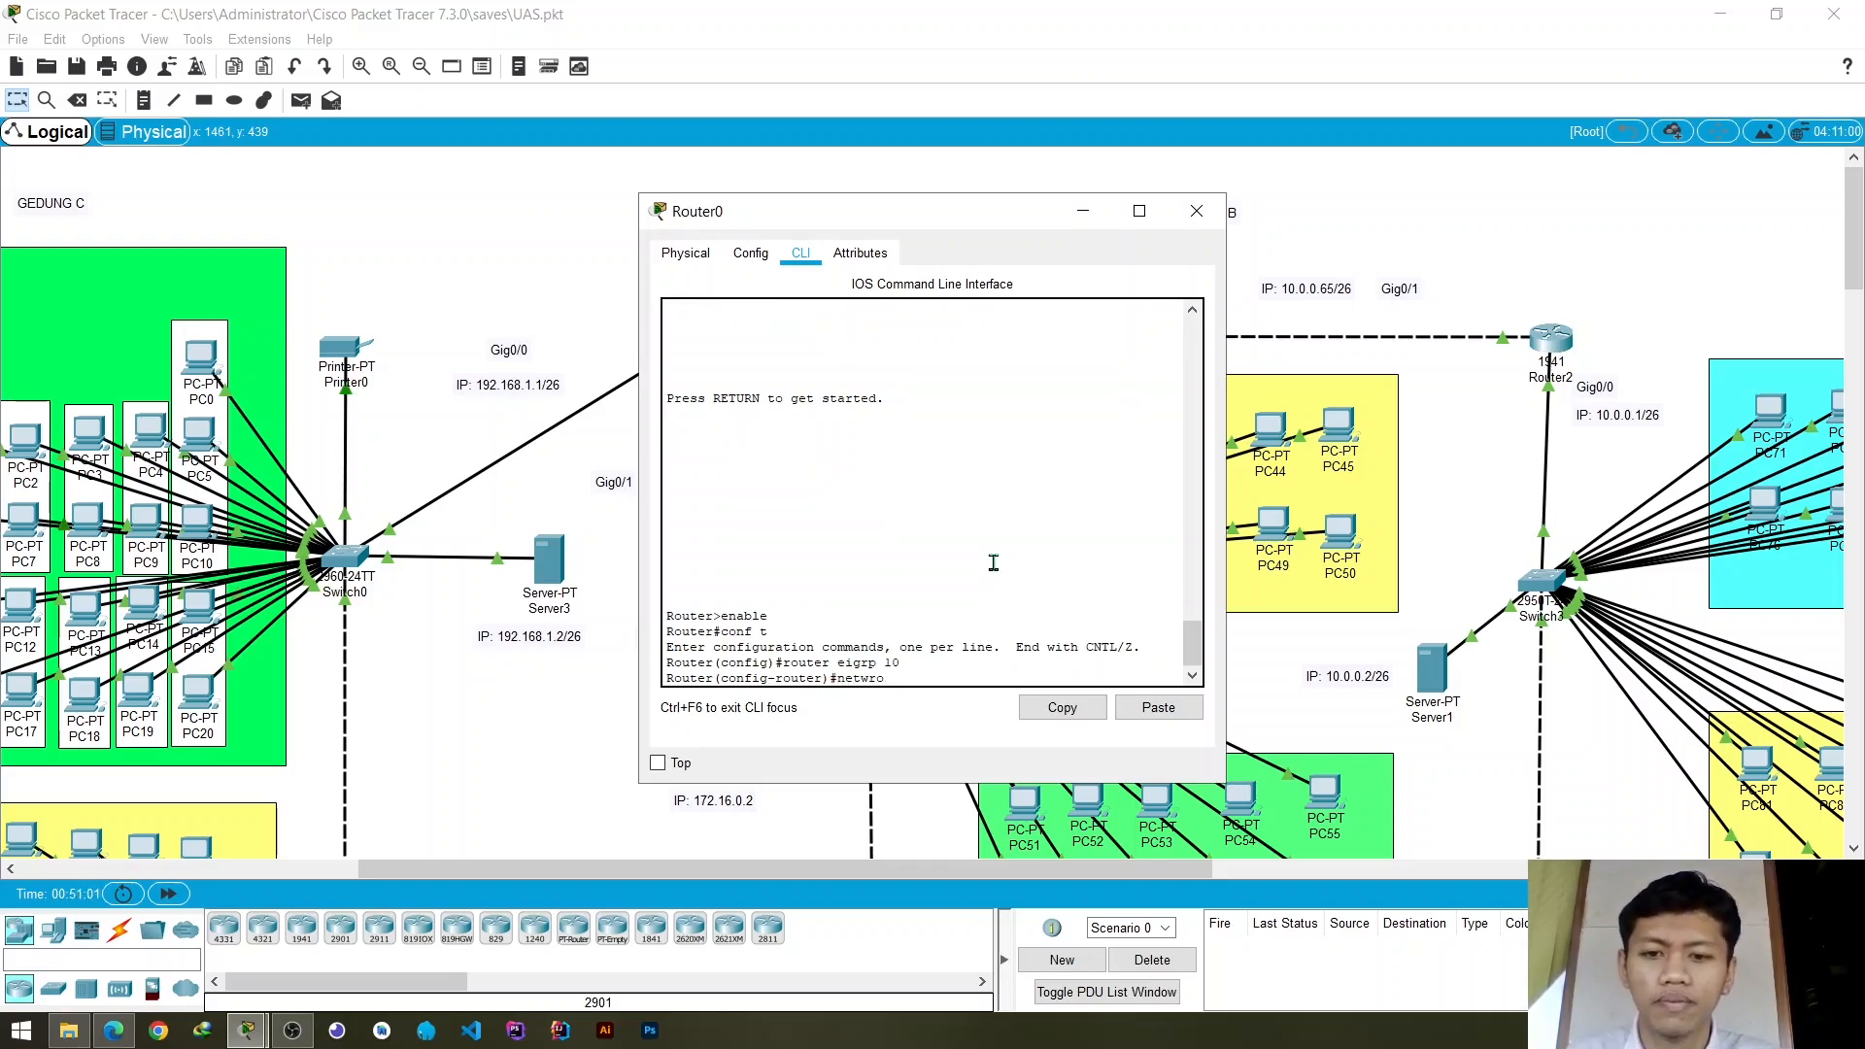
key("BackSpace")
key("BackSpace")
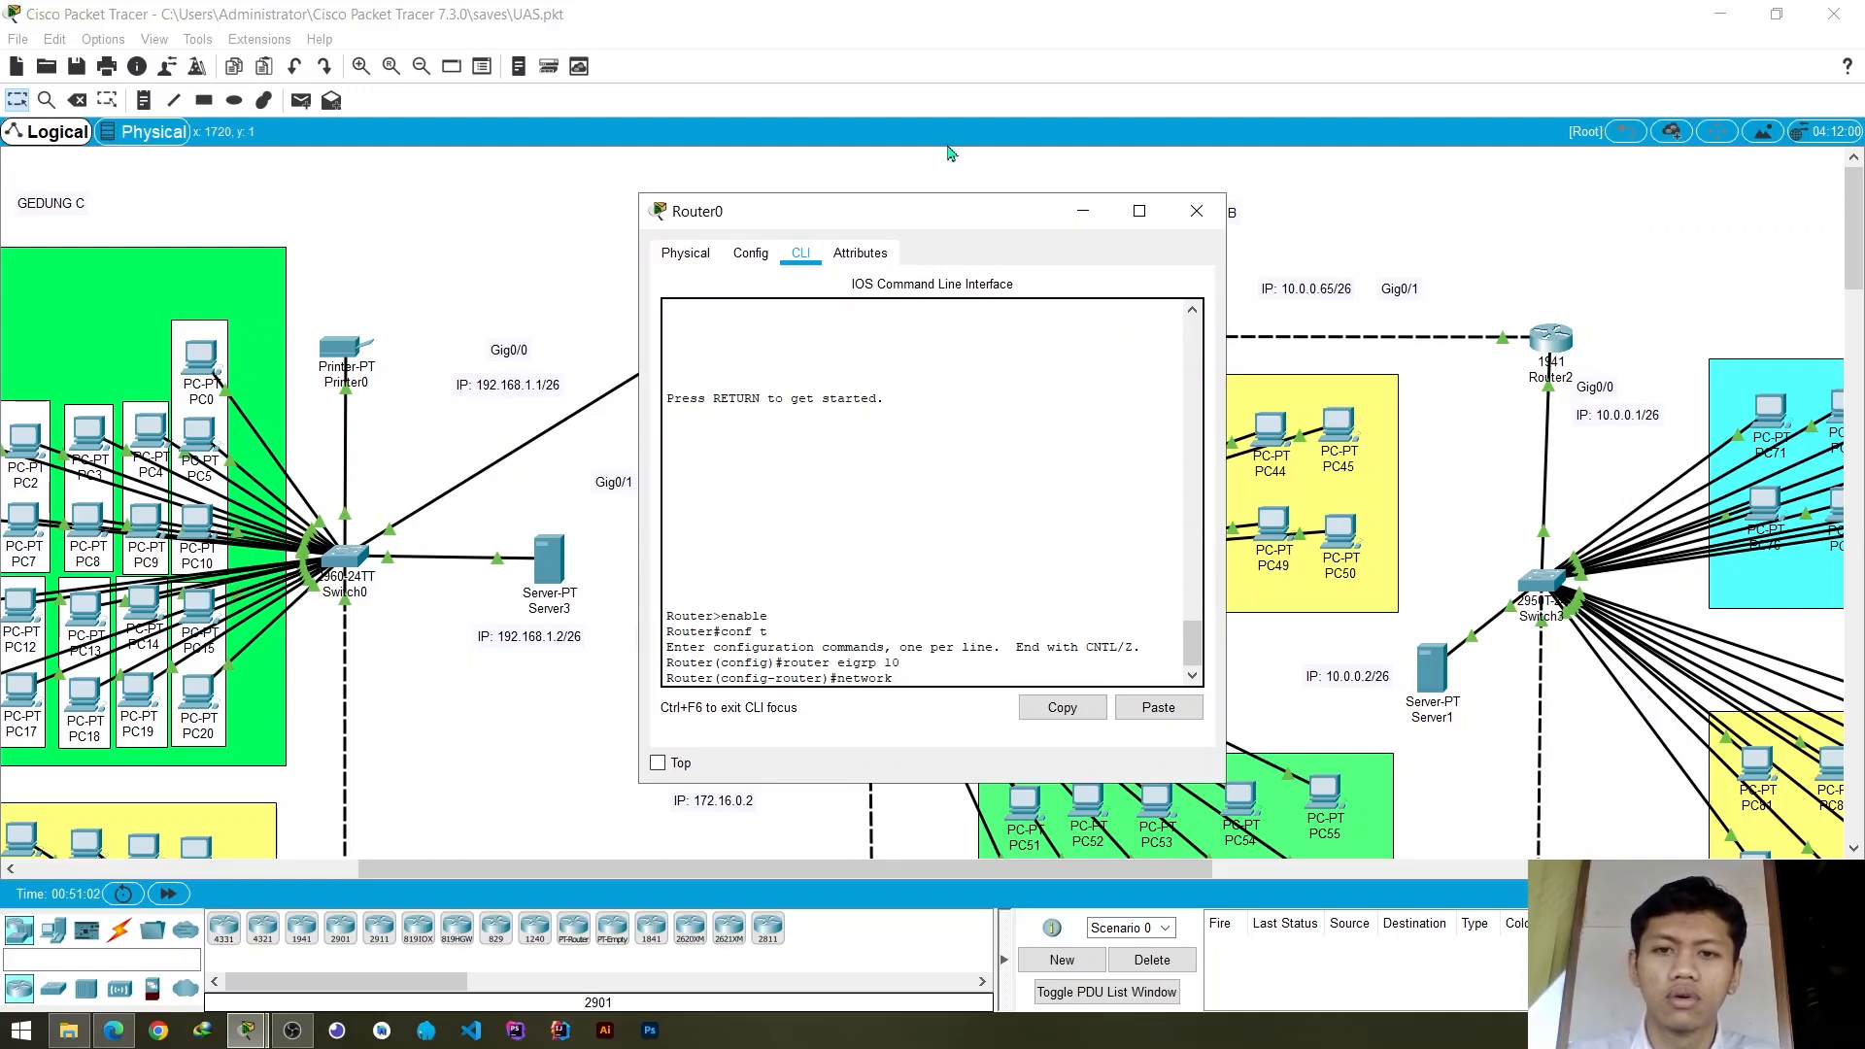
left_click_drag(962, 227, 1252, 256)
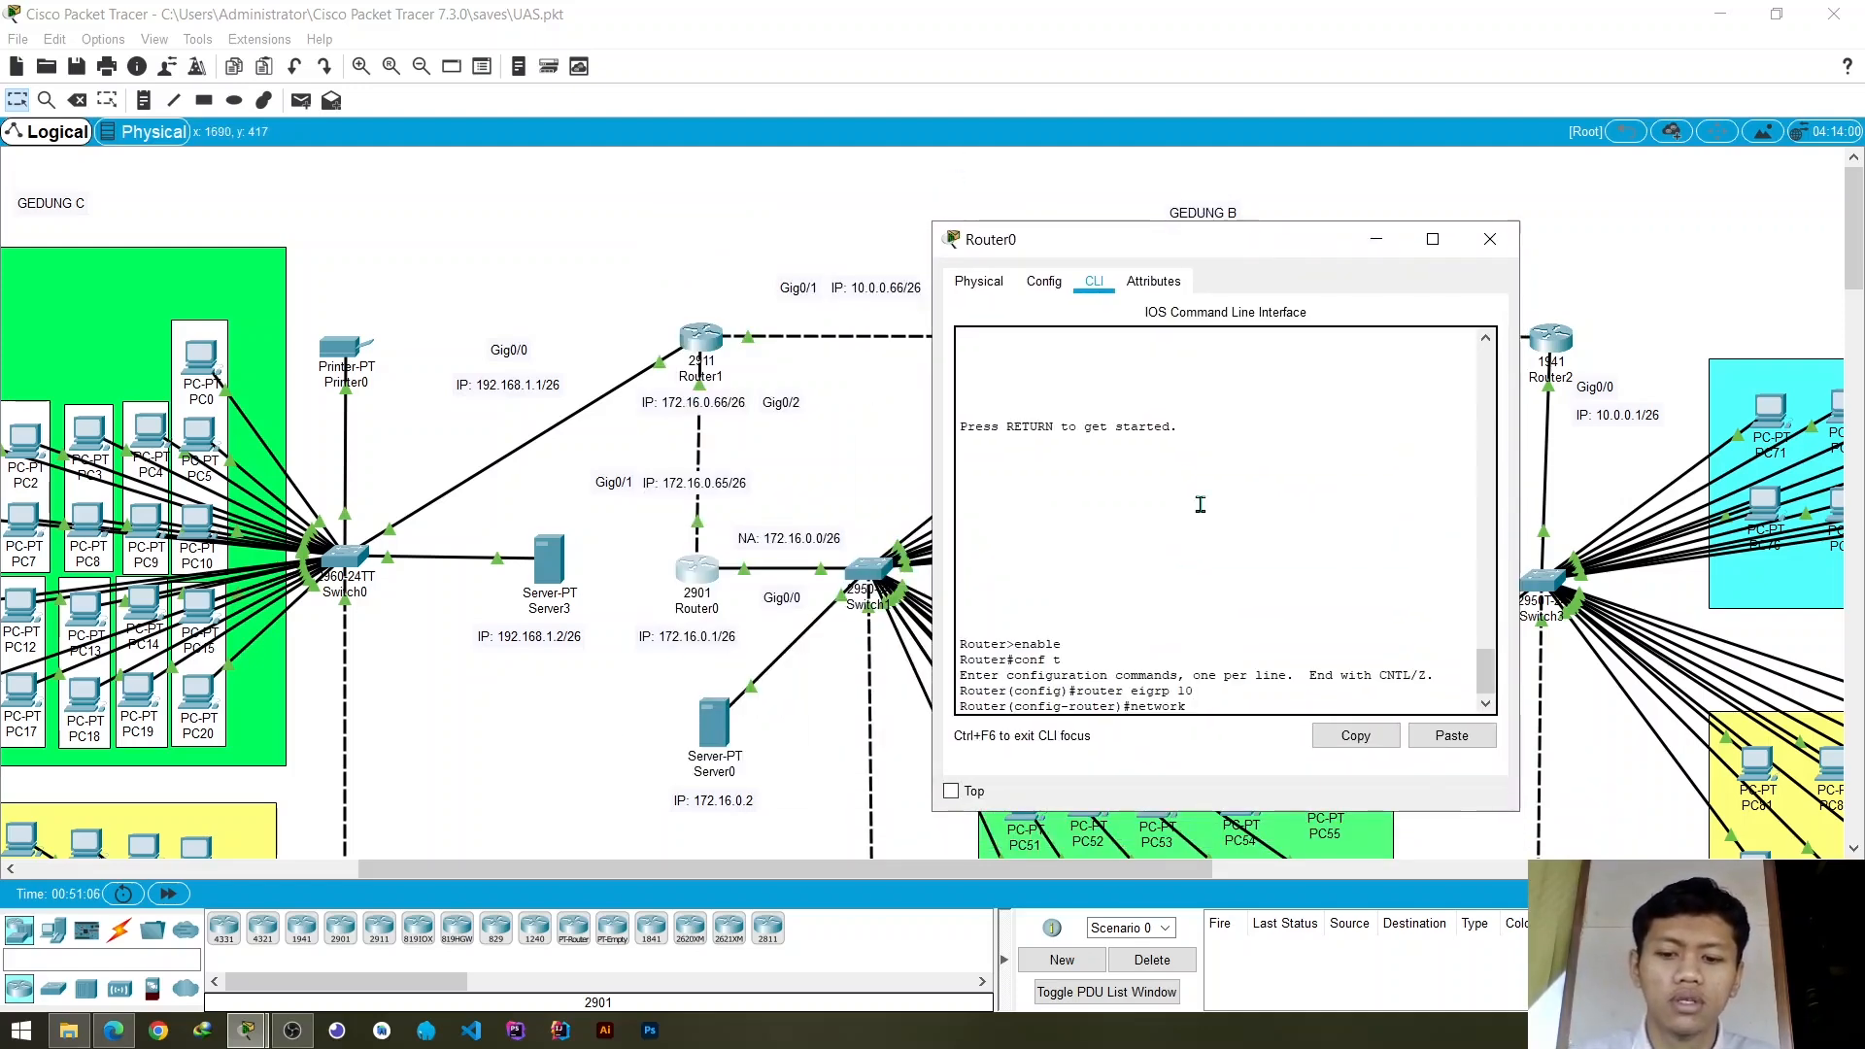
type("72")
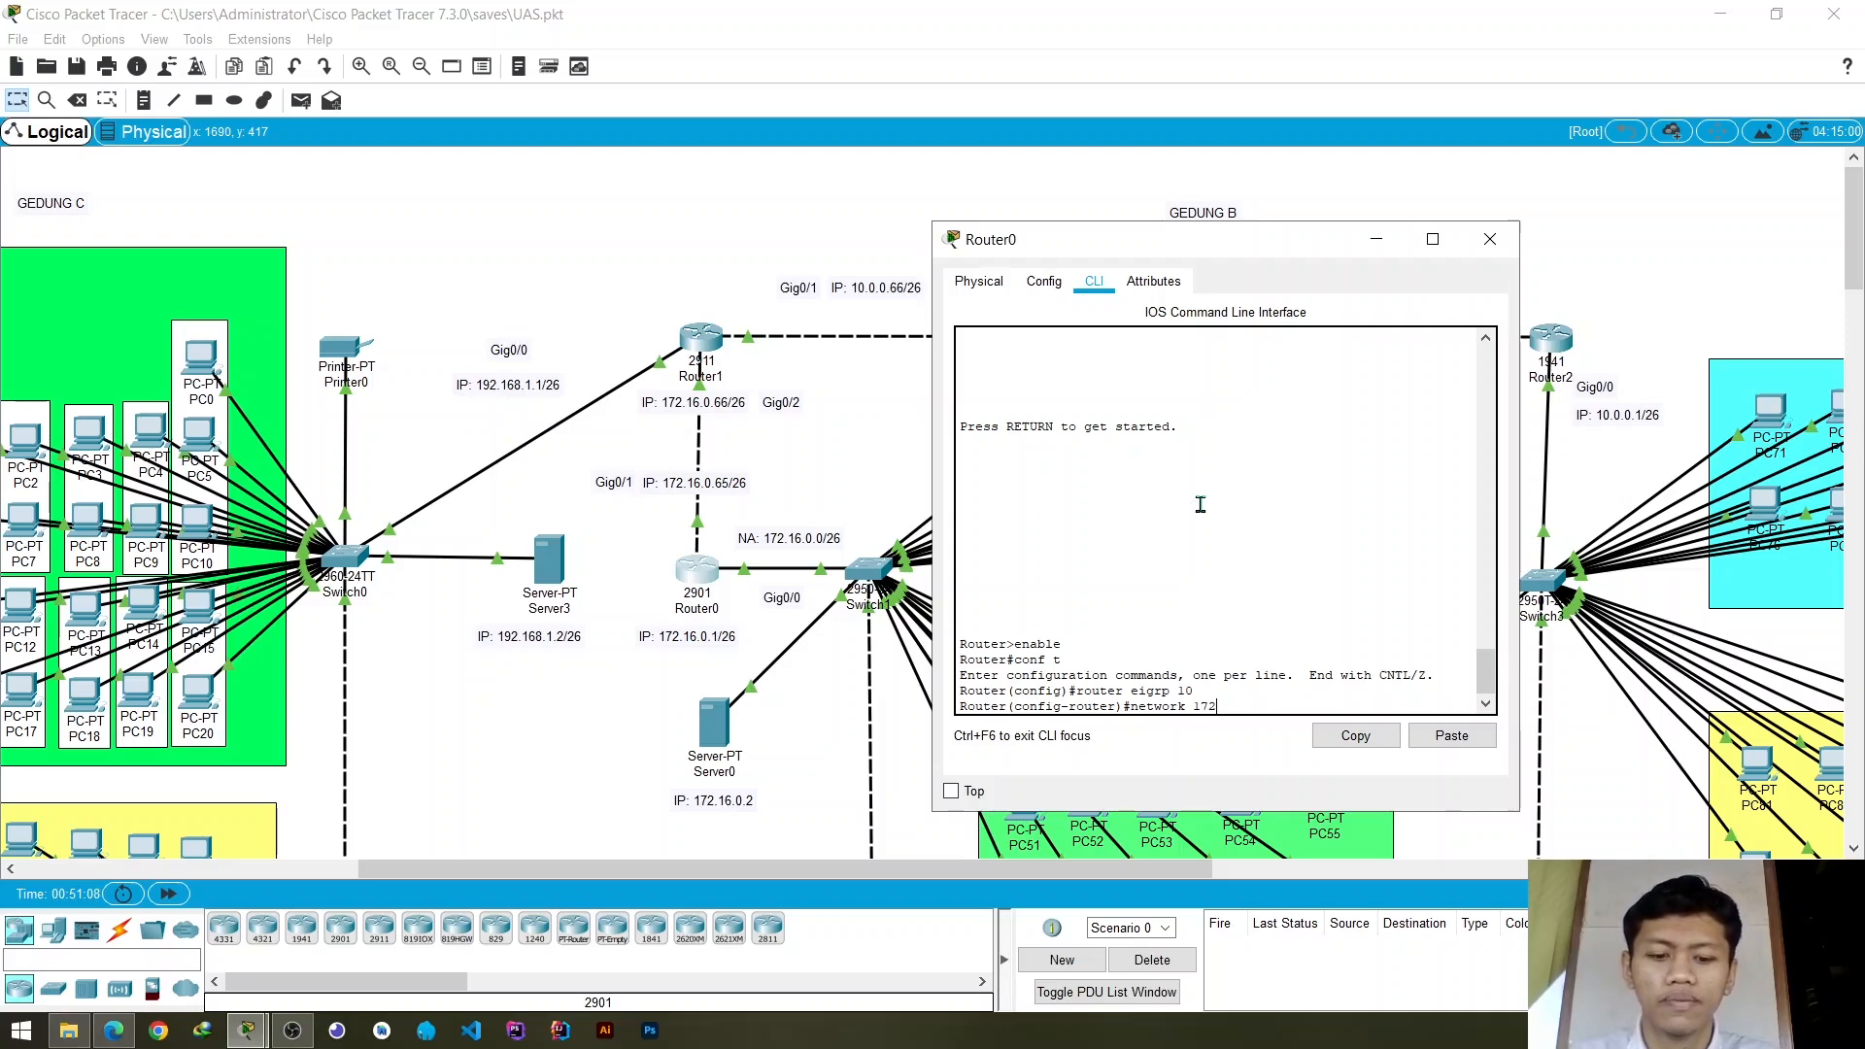
type(".16")
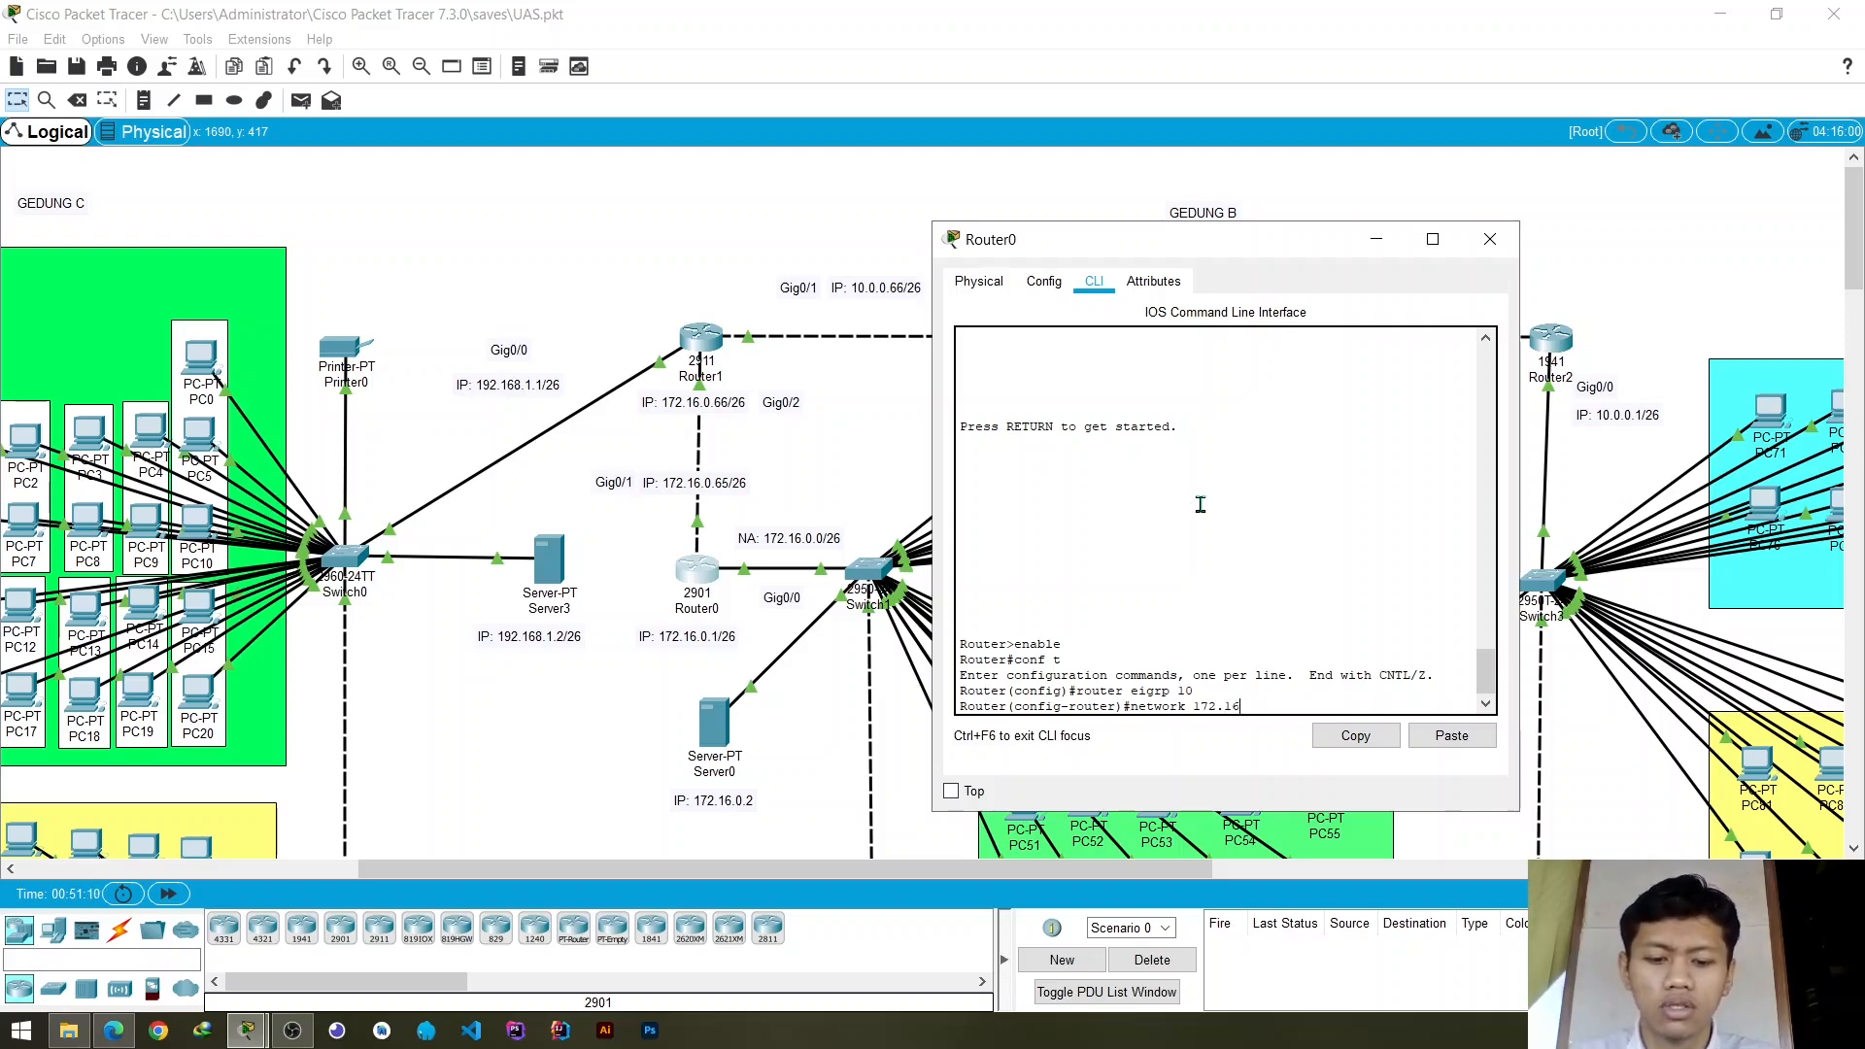
type(".0.0")
key("Return")
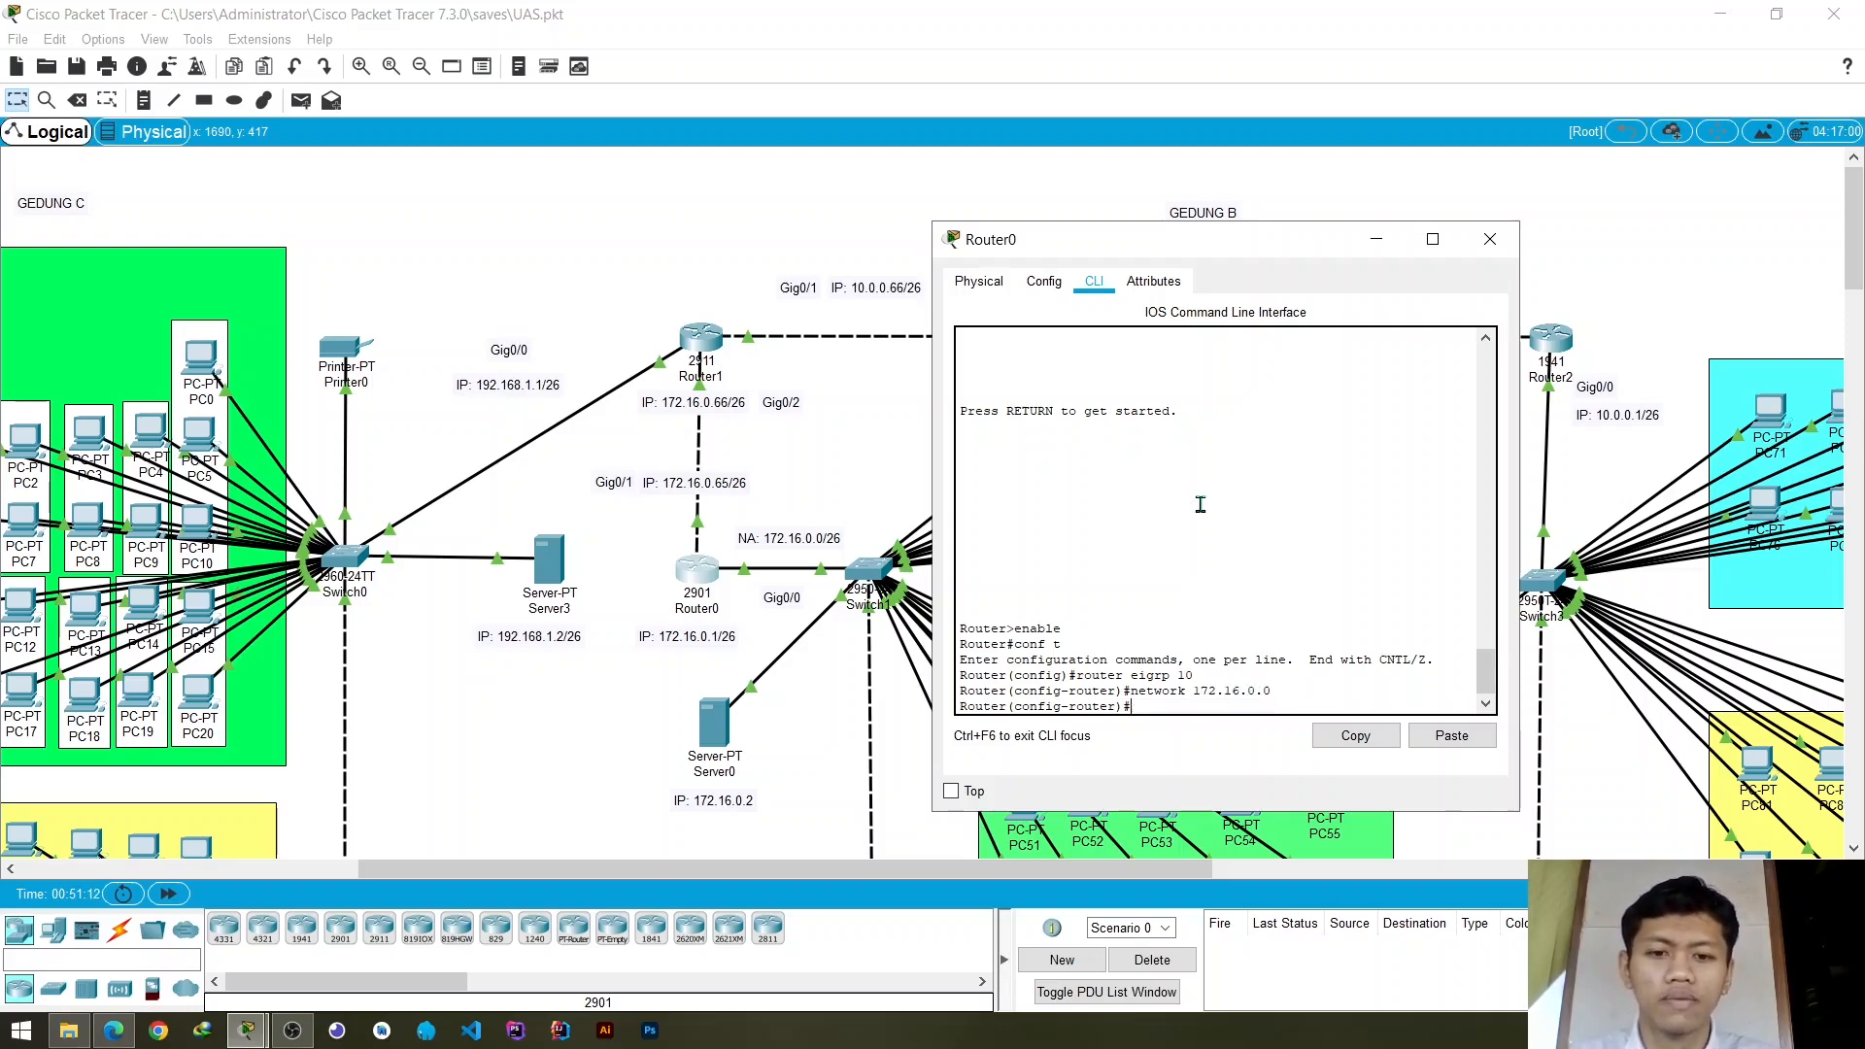
- Advertise network 172.16.0.64 in Router0's EIGRP 10 process for the link to Router1
type("netwr")
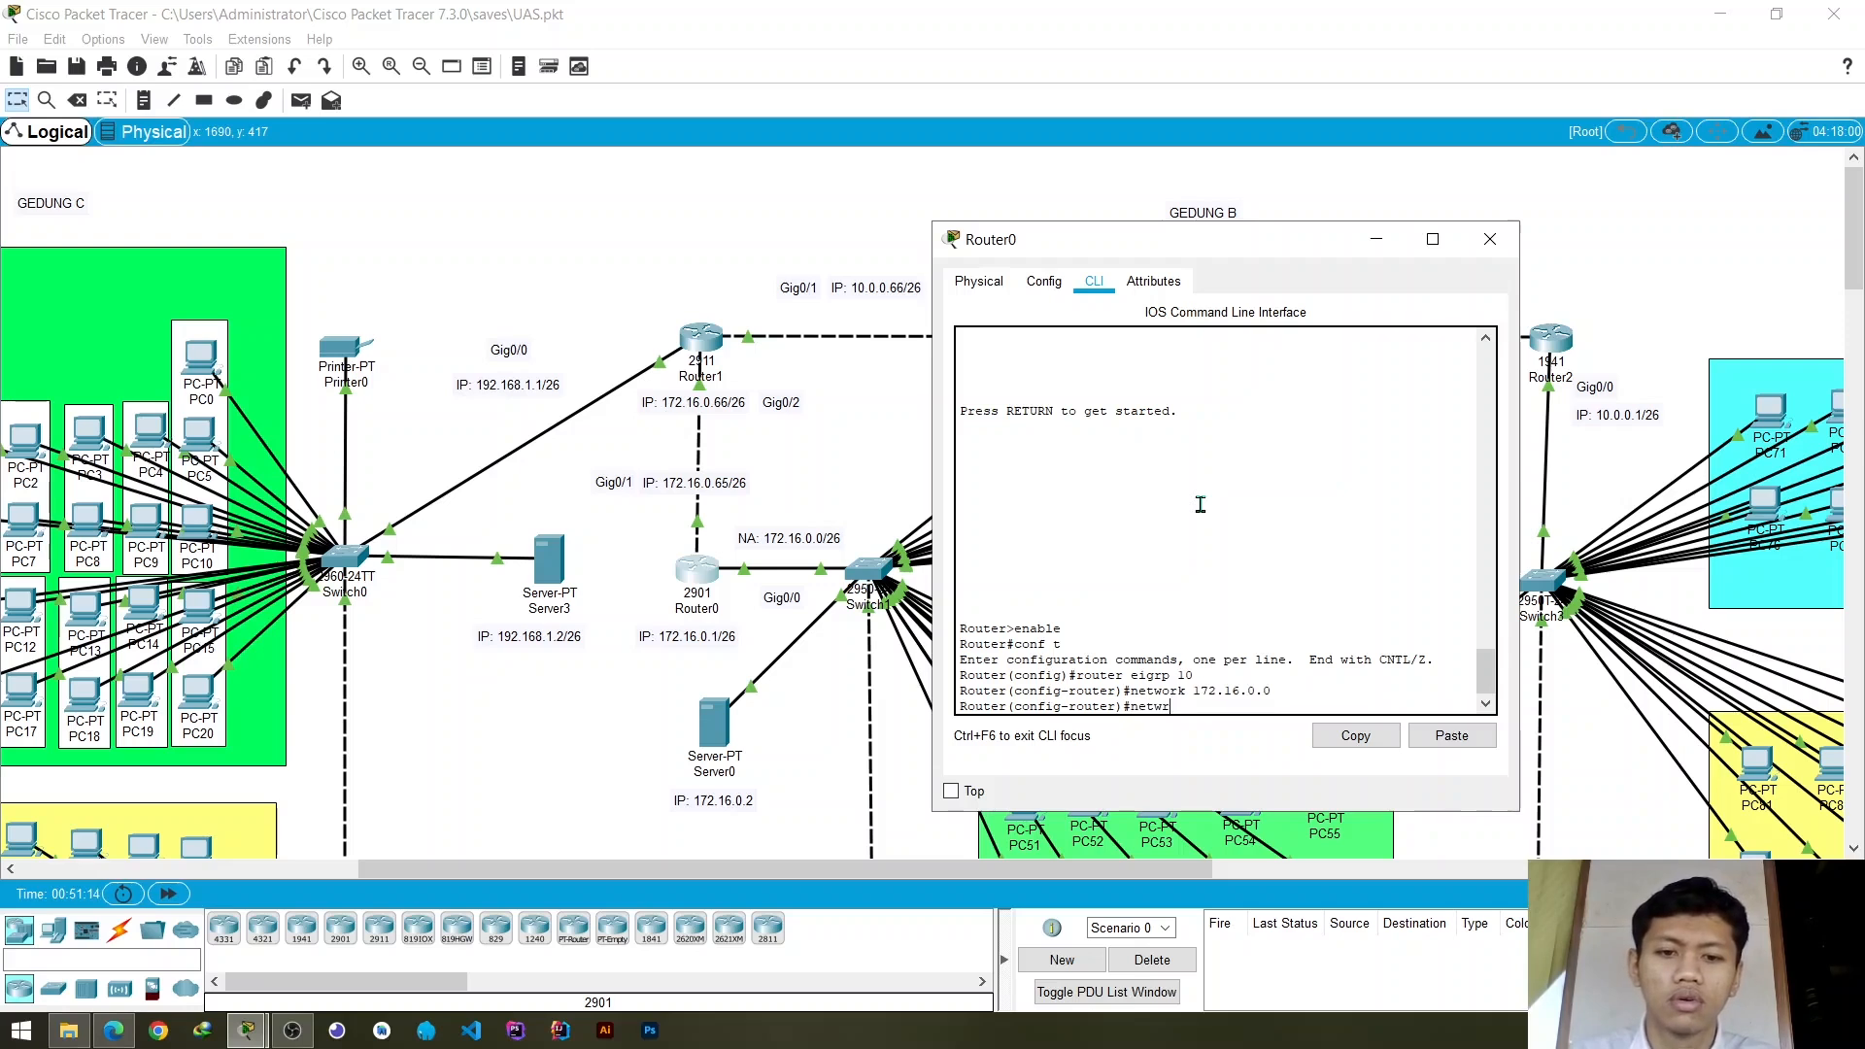
key("BackSpace")
type("ork 1")
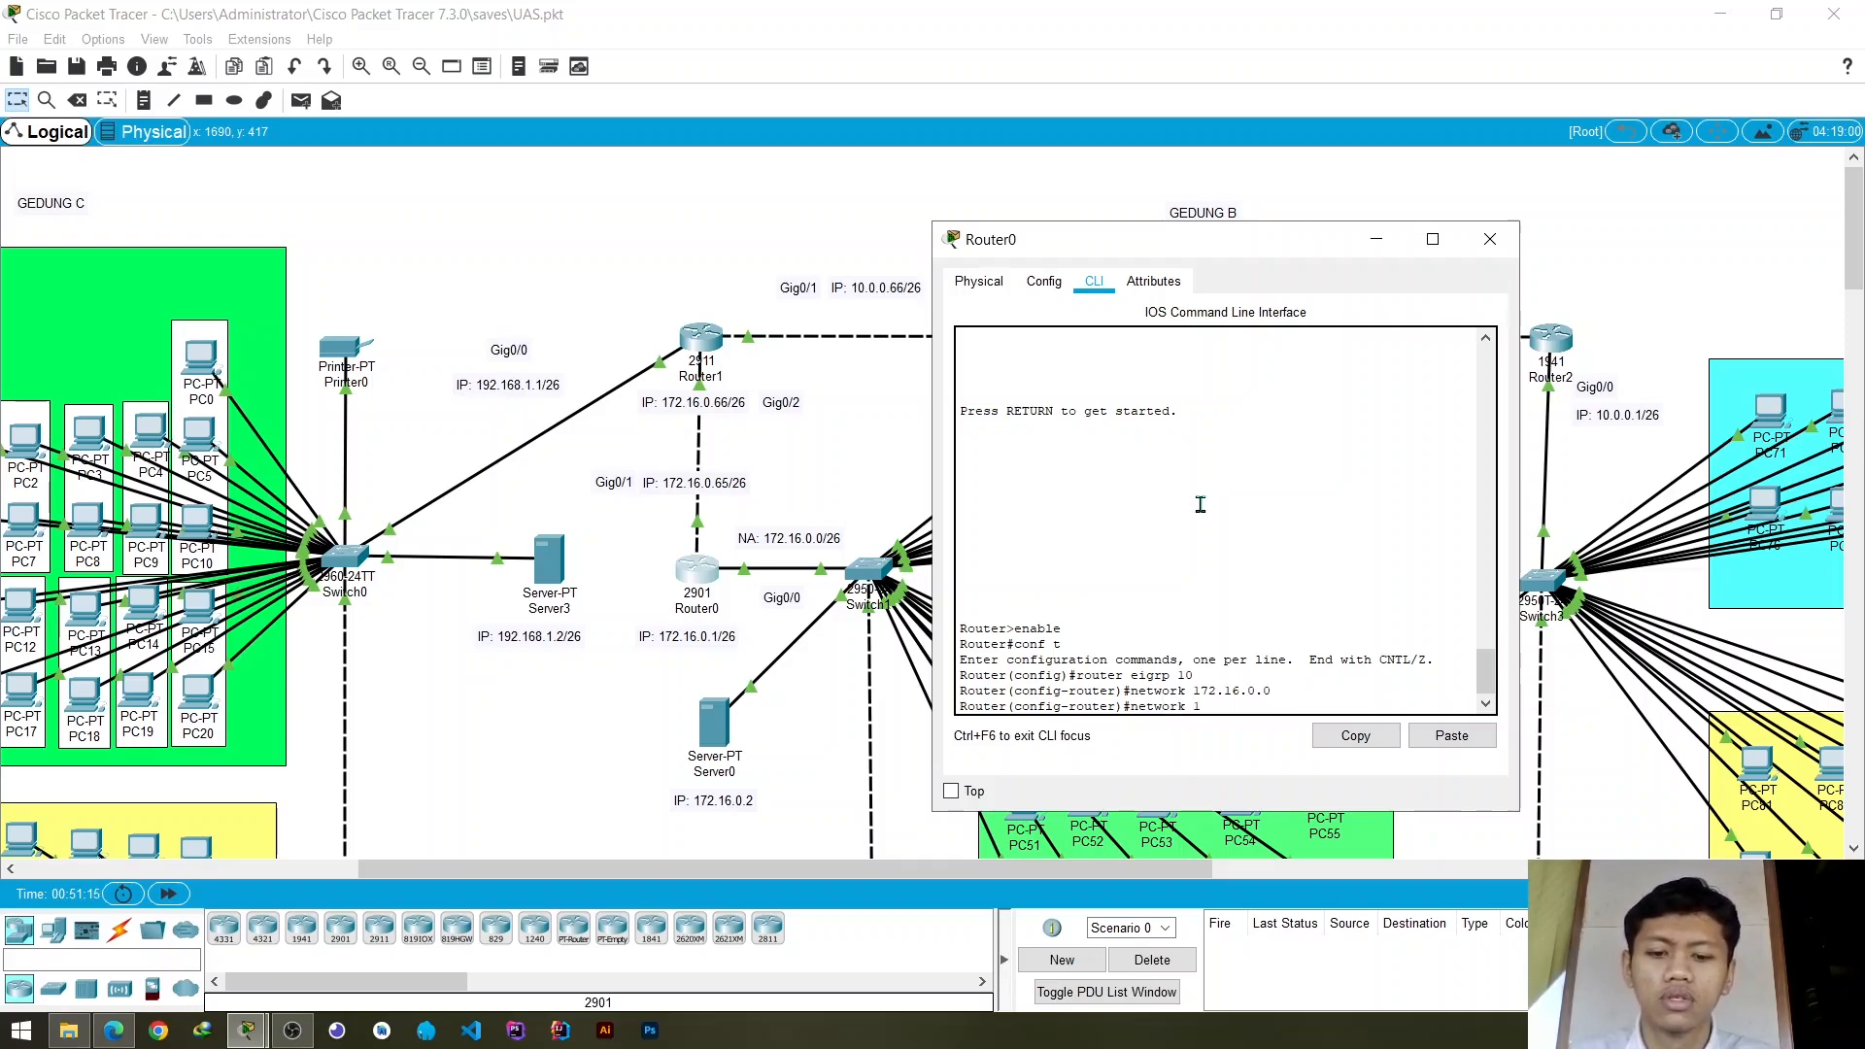
type("72.16.")
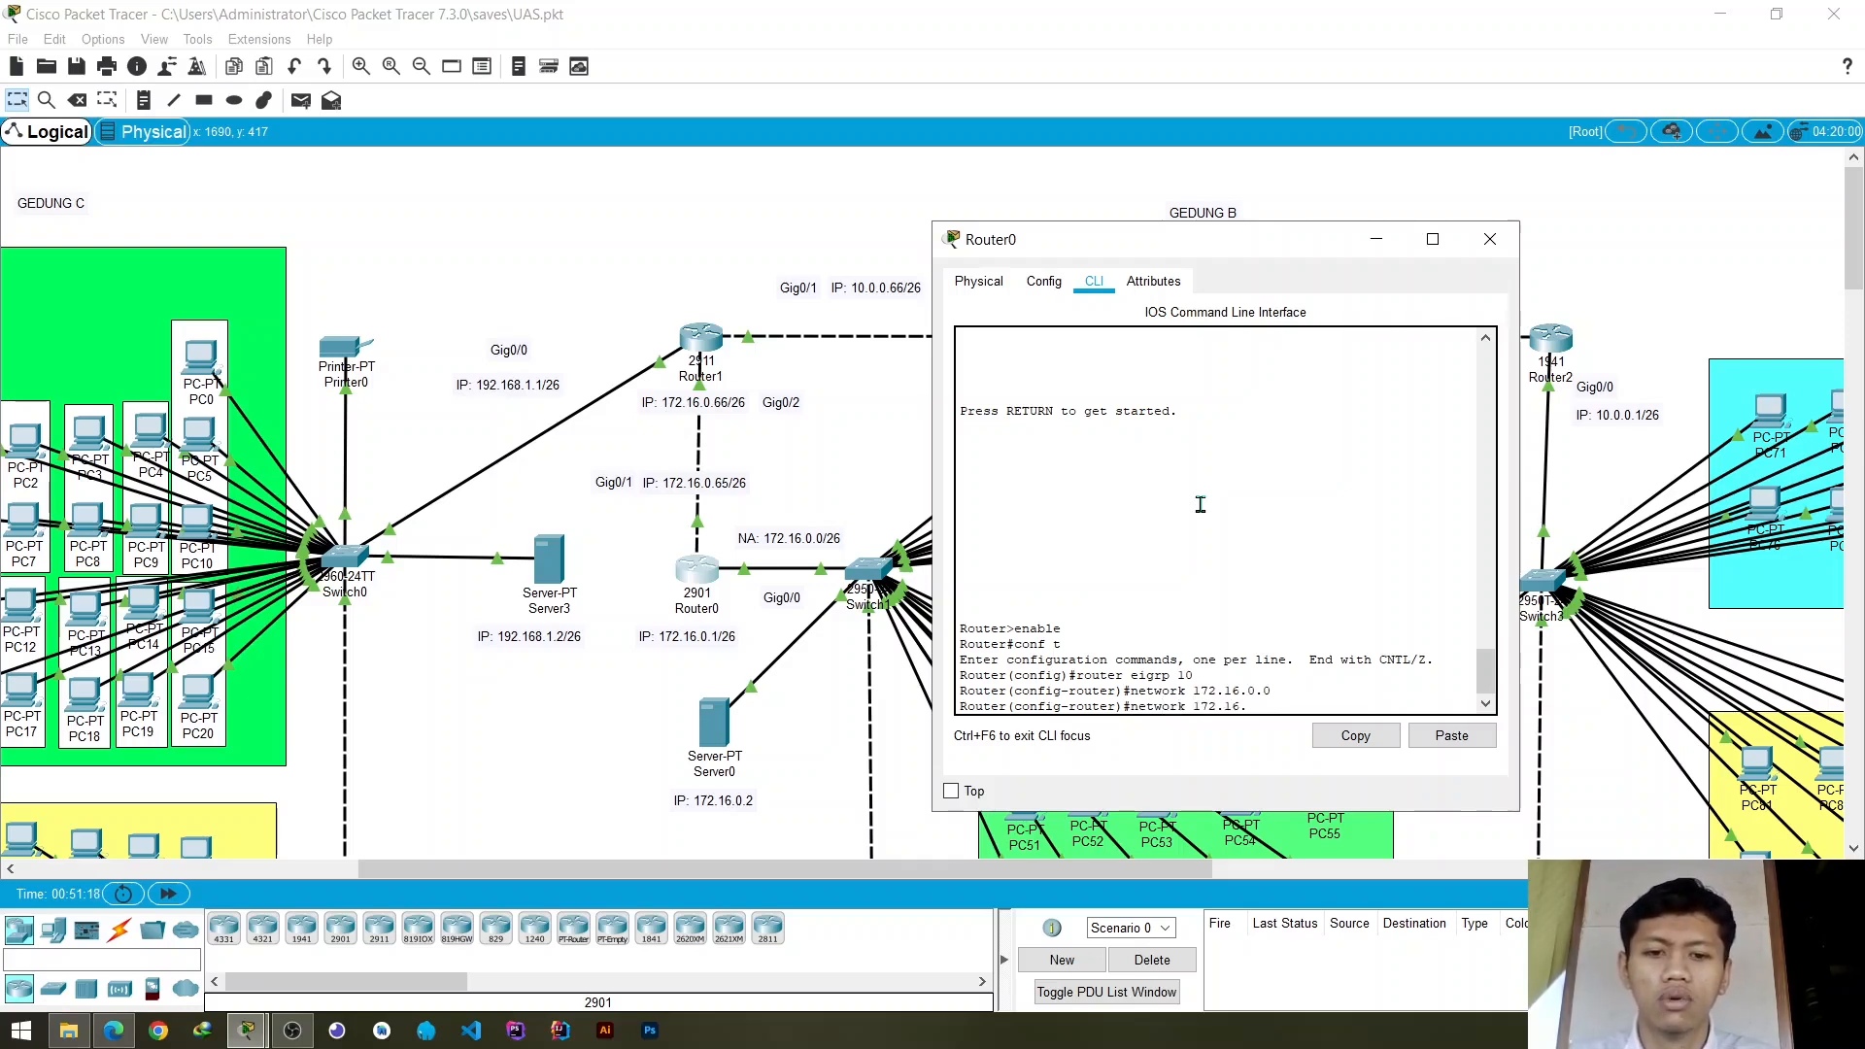
type("0.64")
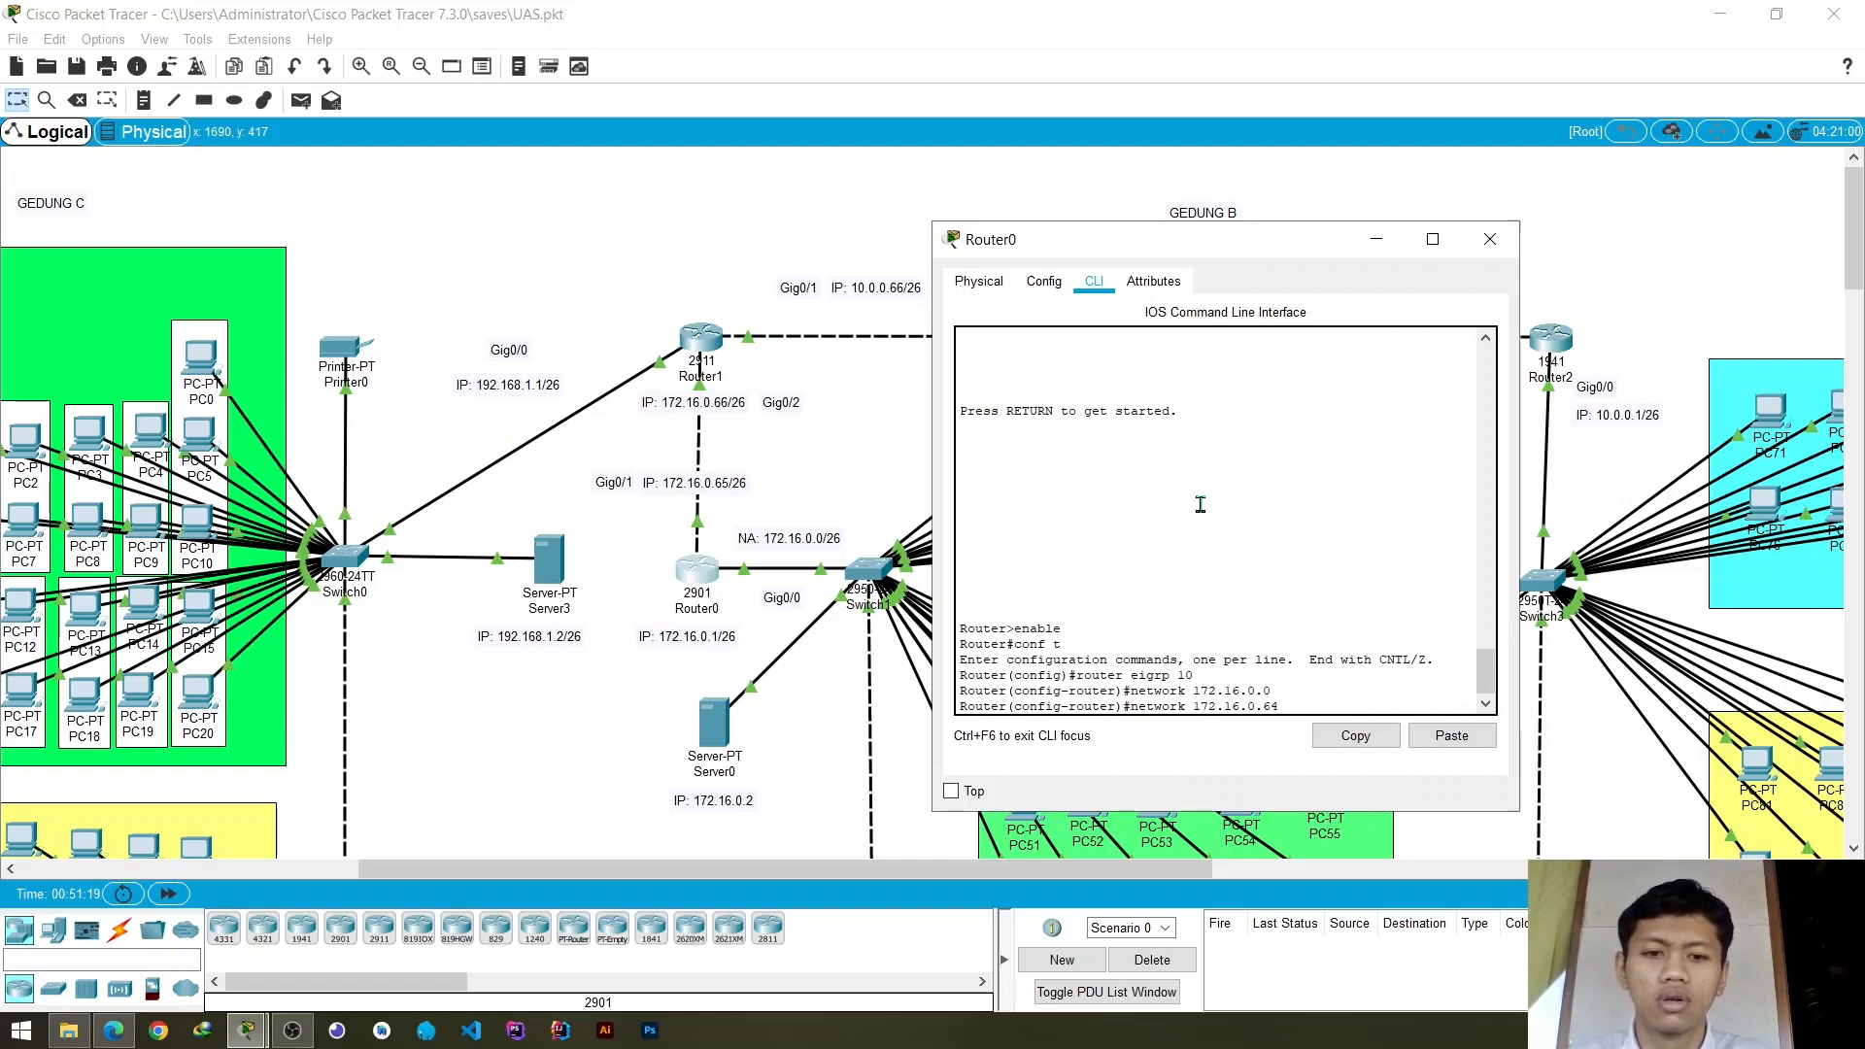
key("Return")
- Exit Router0's EIGRP and global configuration modes and end the console session
type("exit")
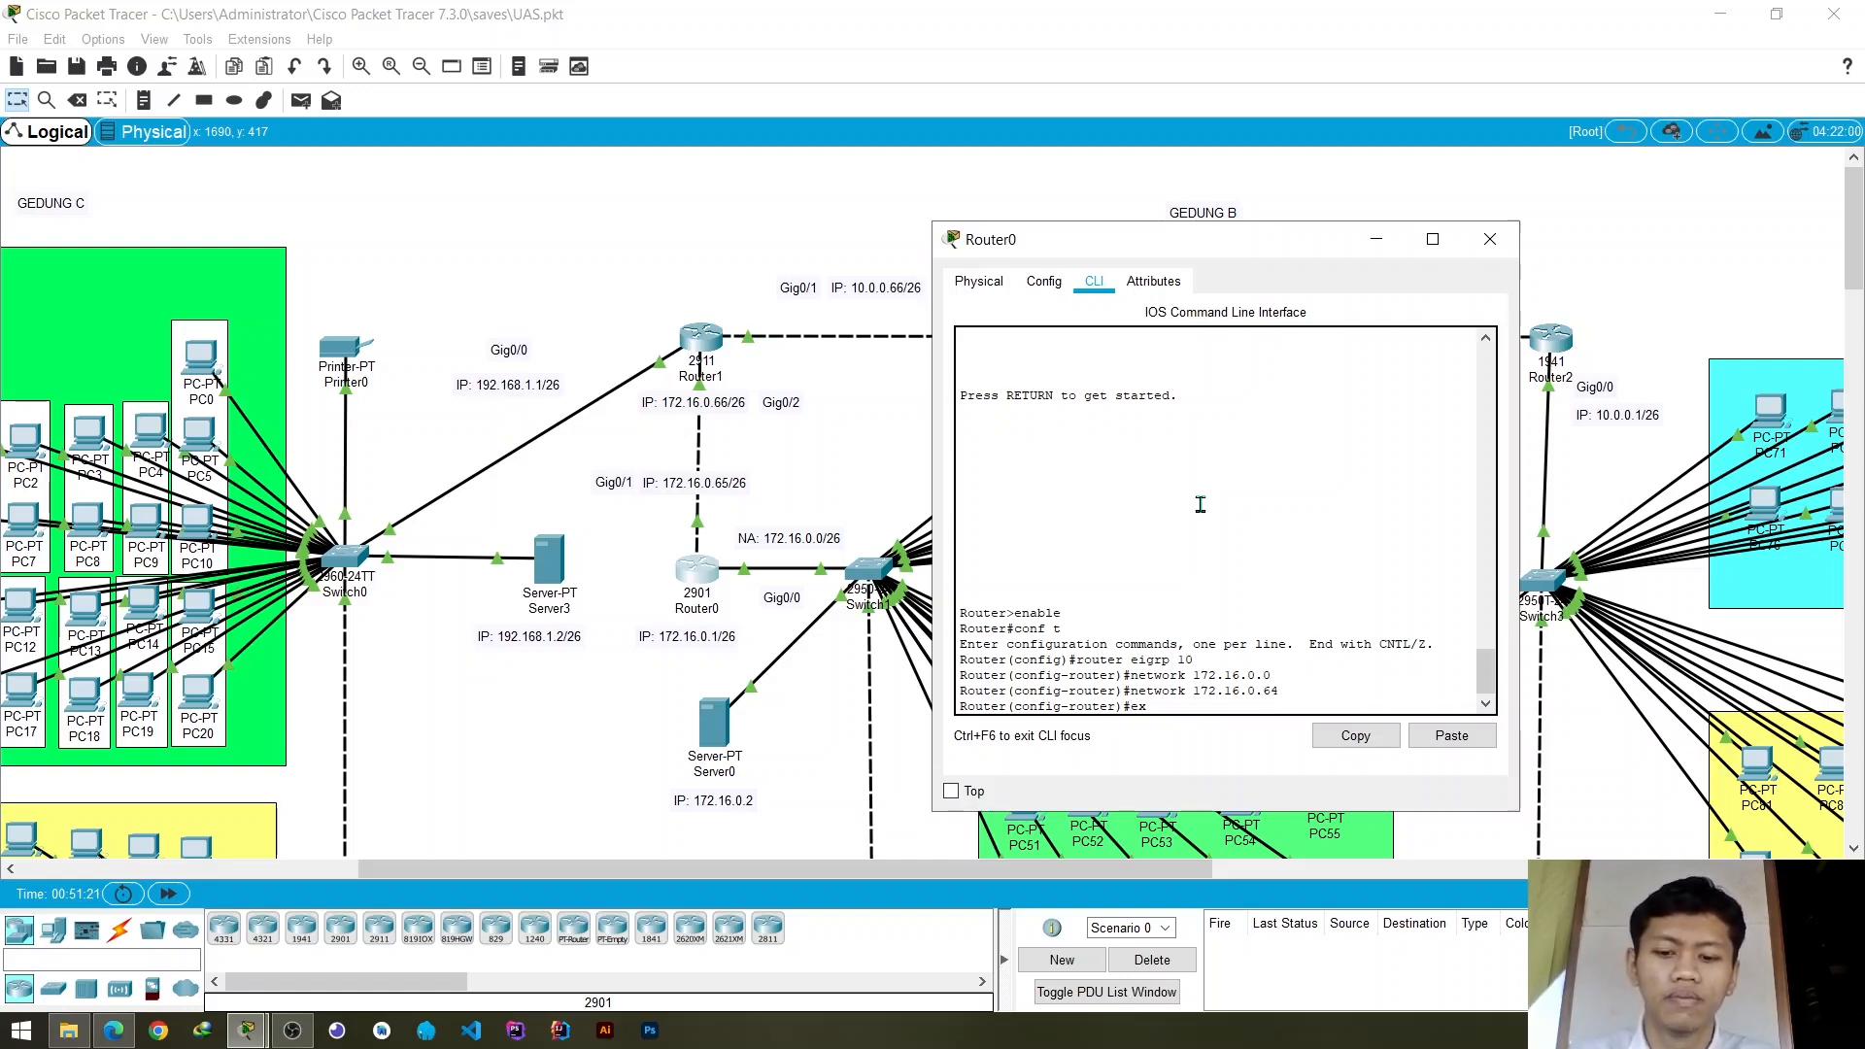
key("Return")
type("exit")
key("Return")
type("ex")
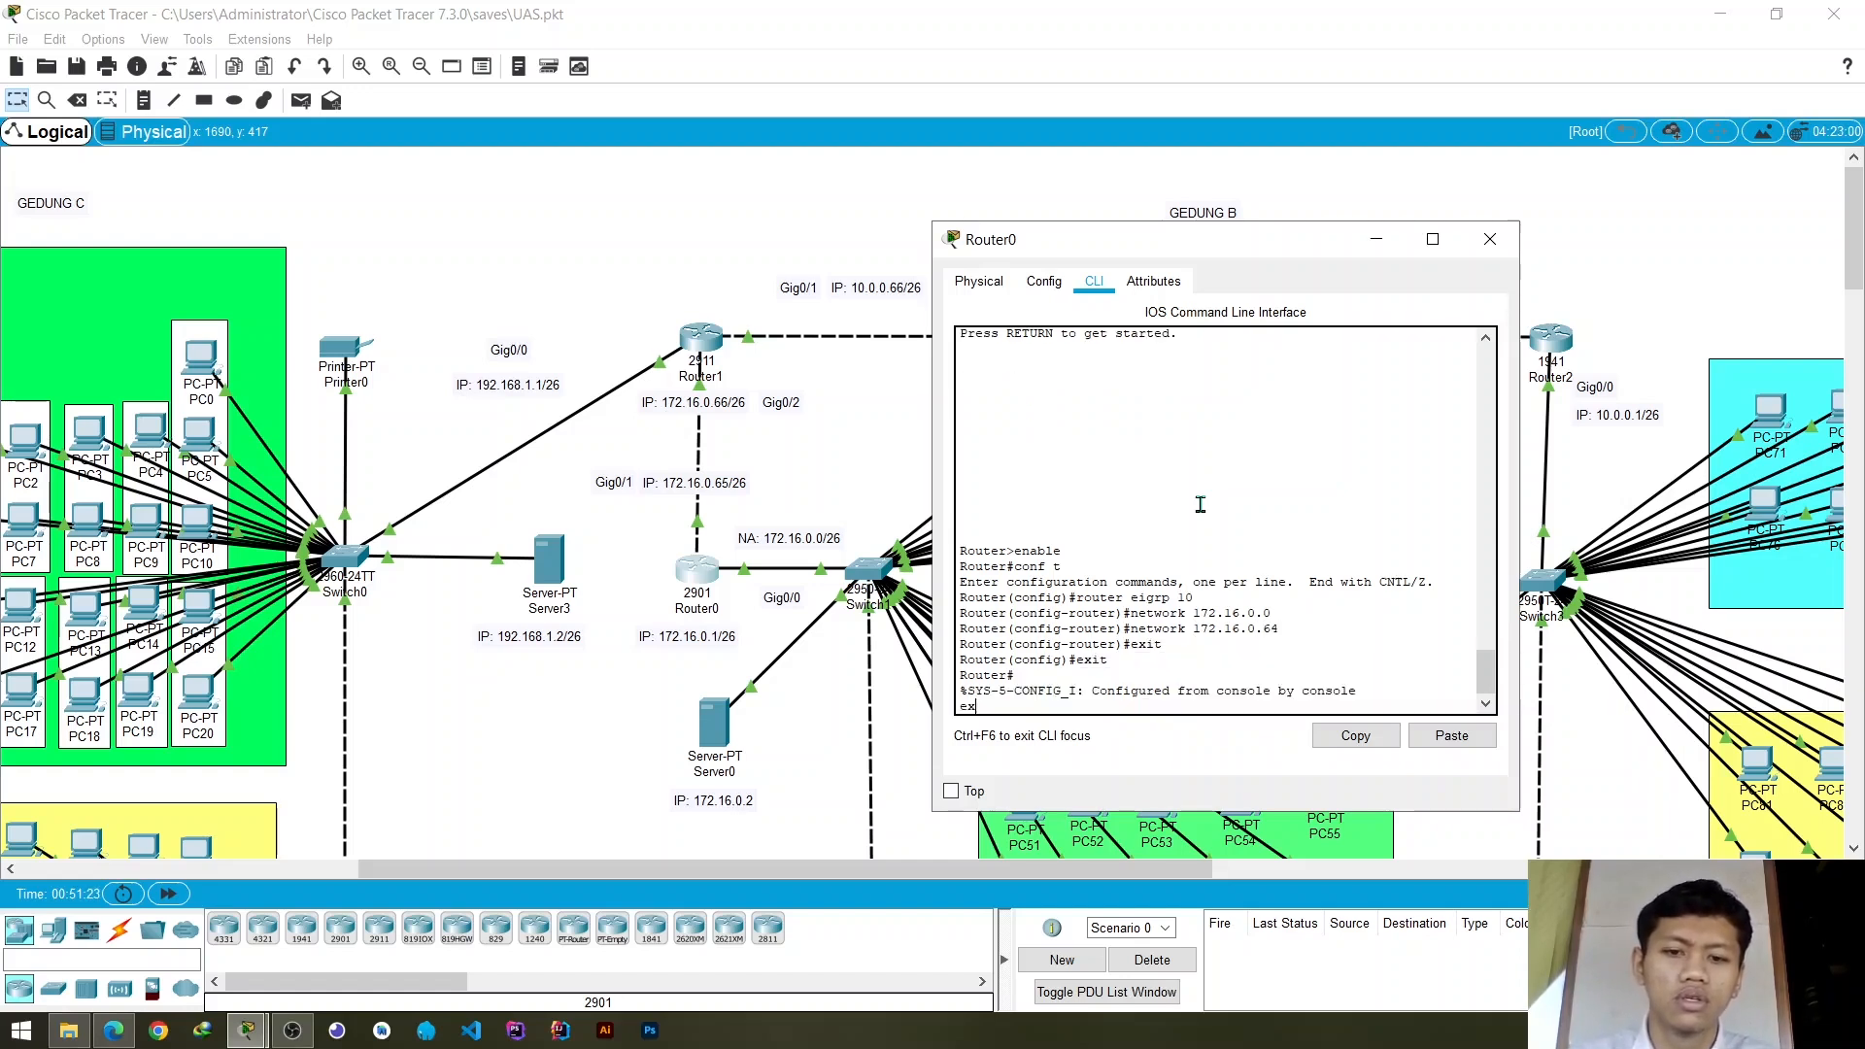
type("it")
key("Return")
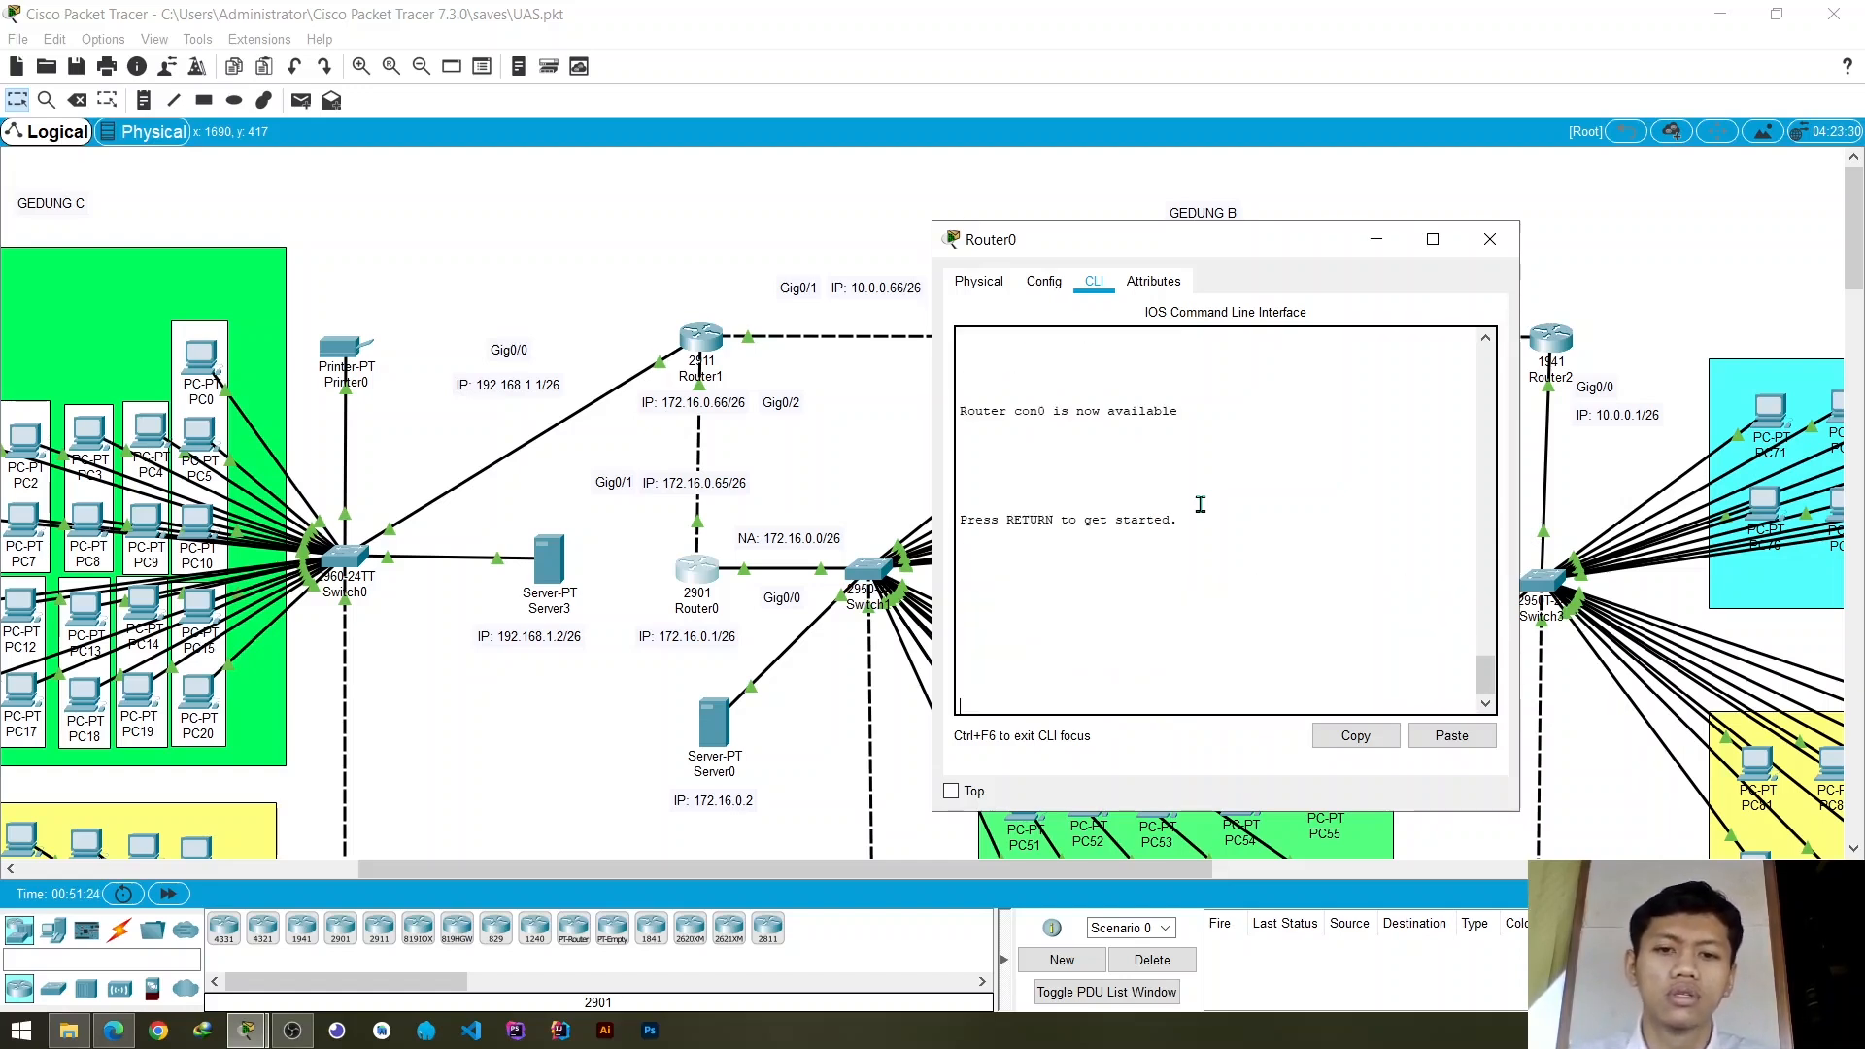
- Close Router0's window and open Router2's command line interface
left_click(1491, 239)
scroll(970, 723, "right", 5)
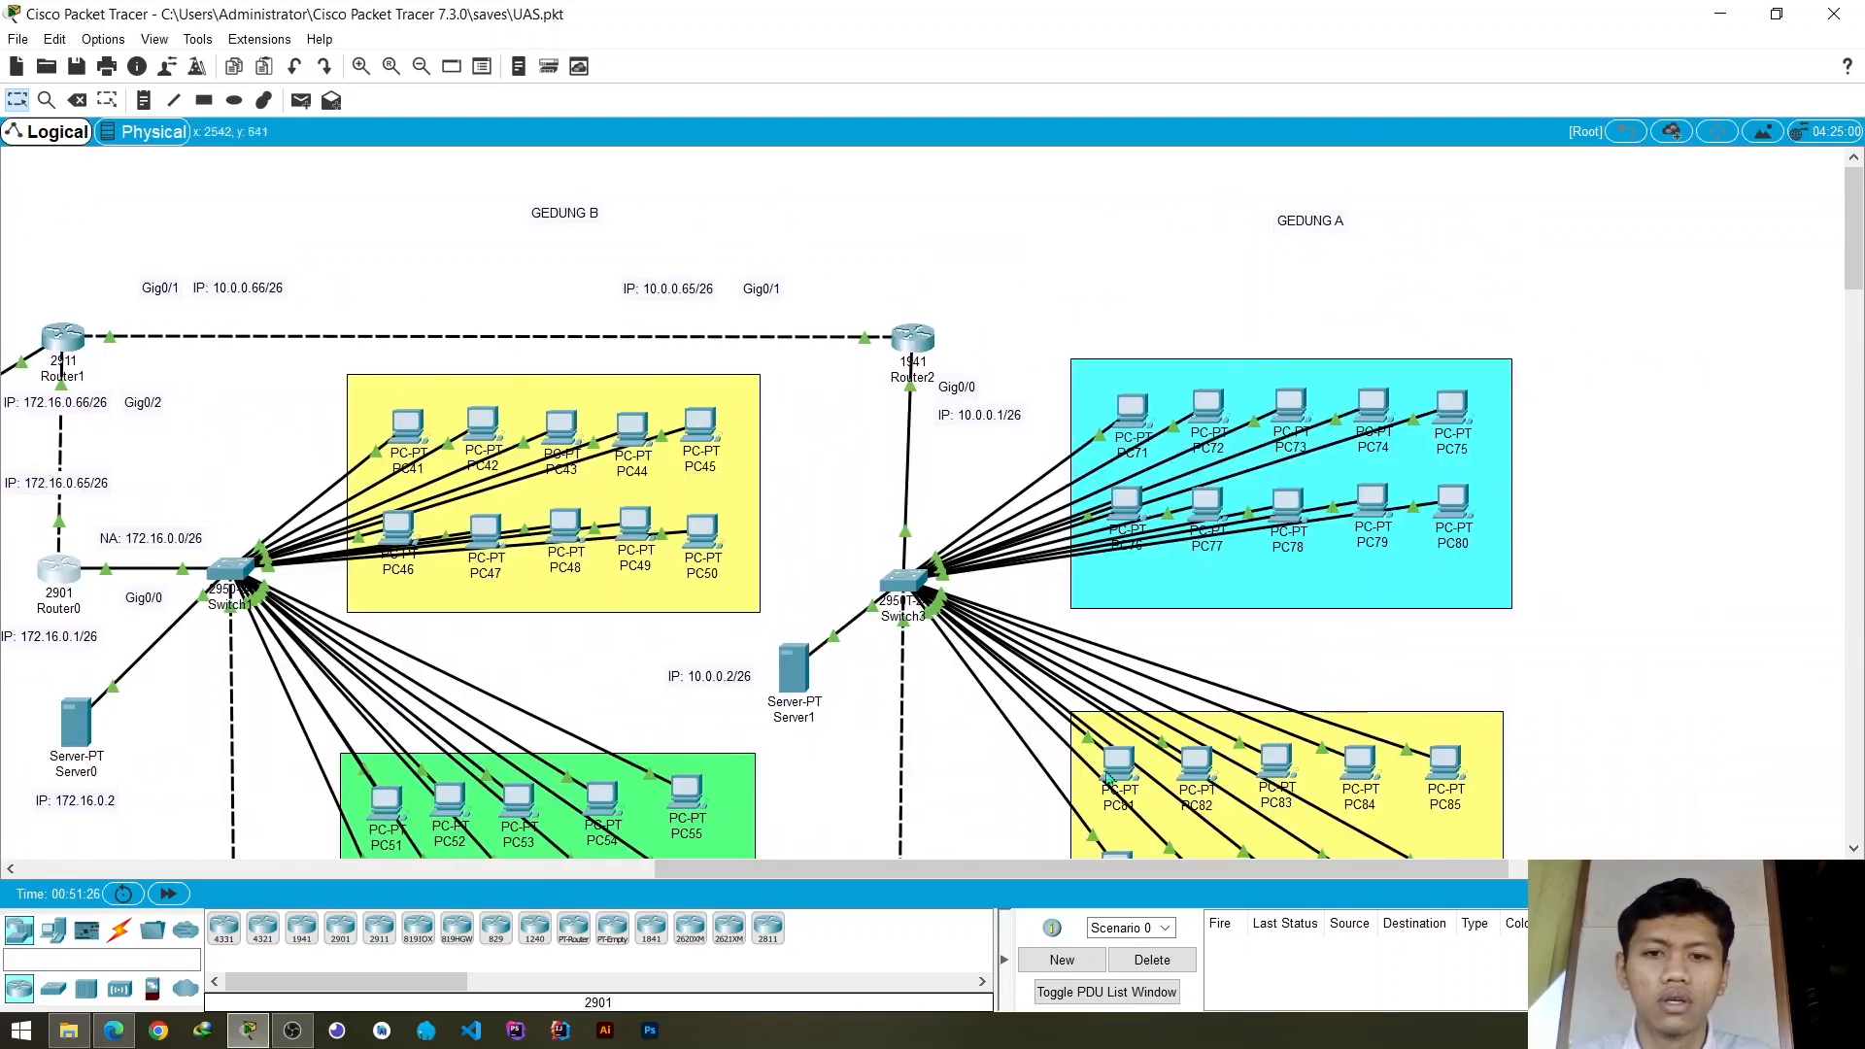
left_click(924, 351)
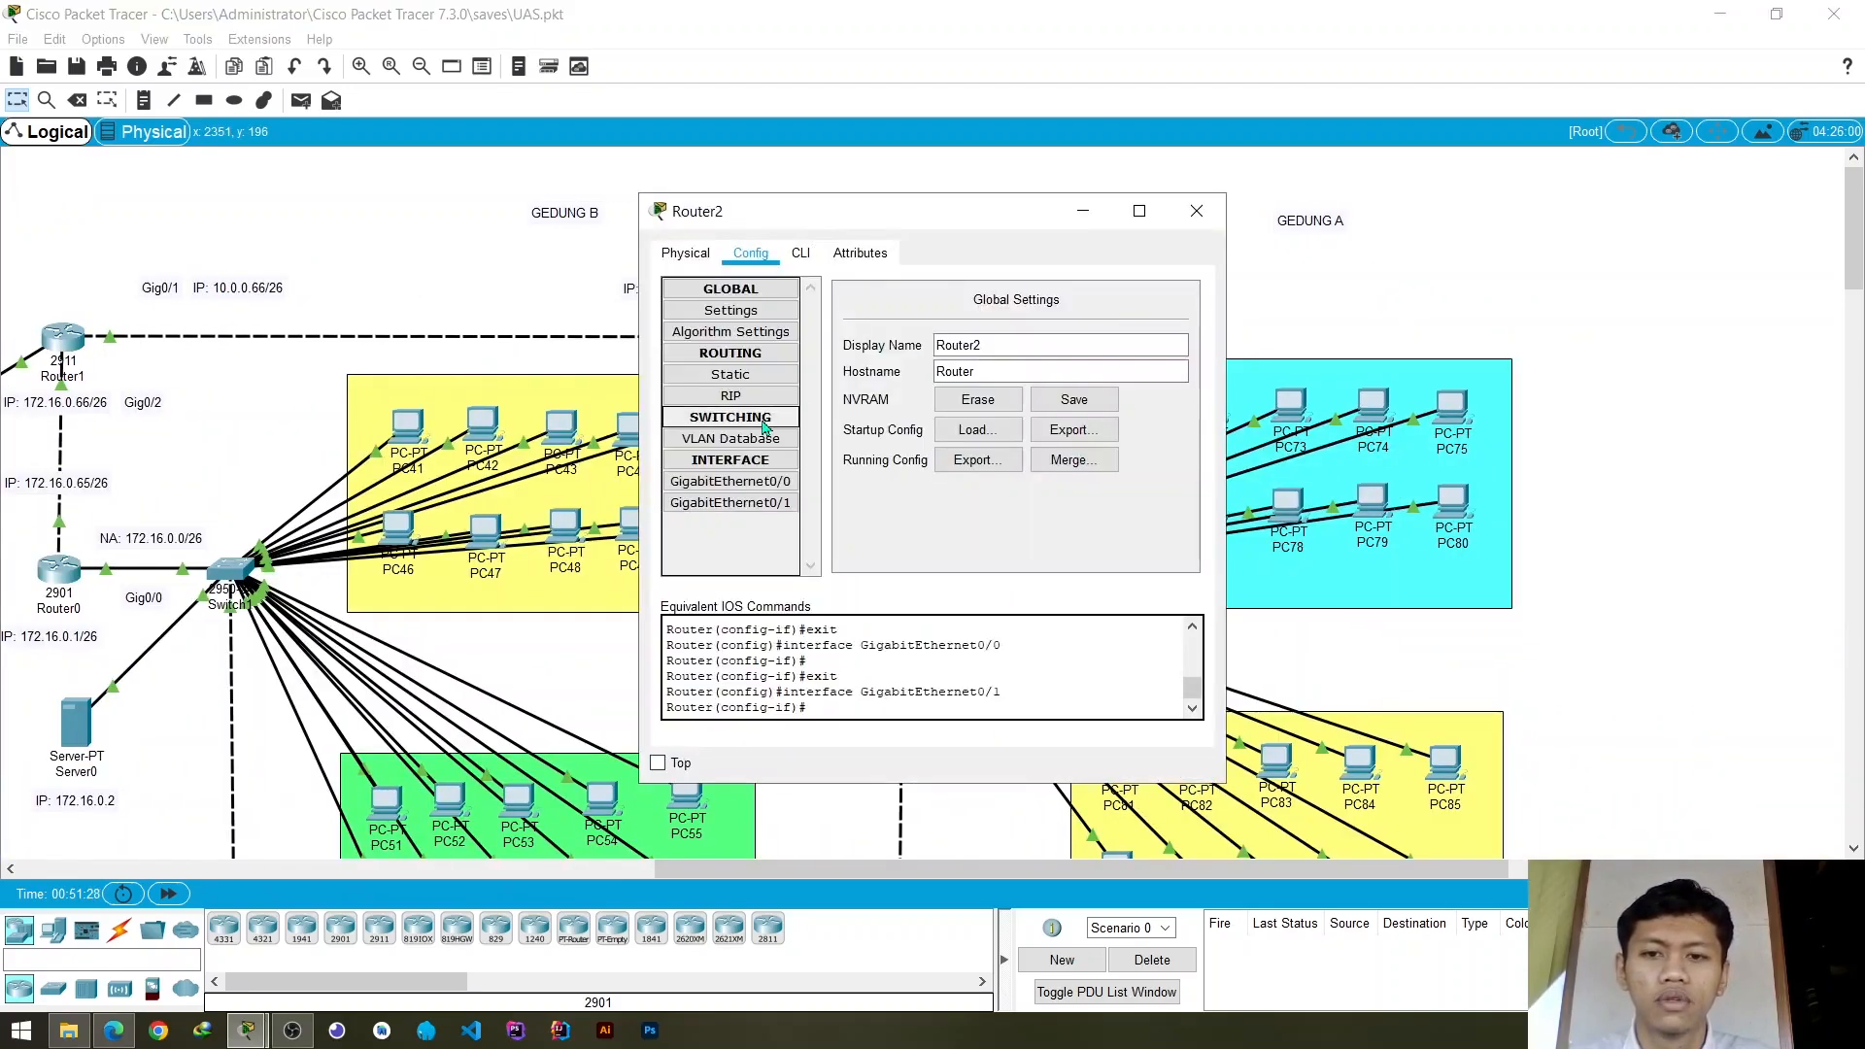
left_click(801, 253)
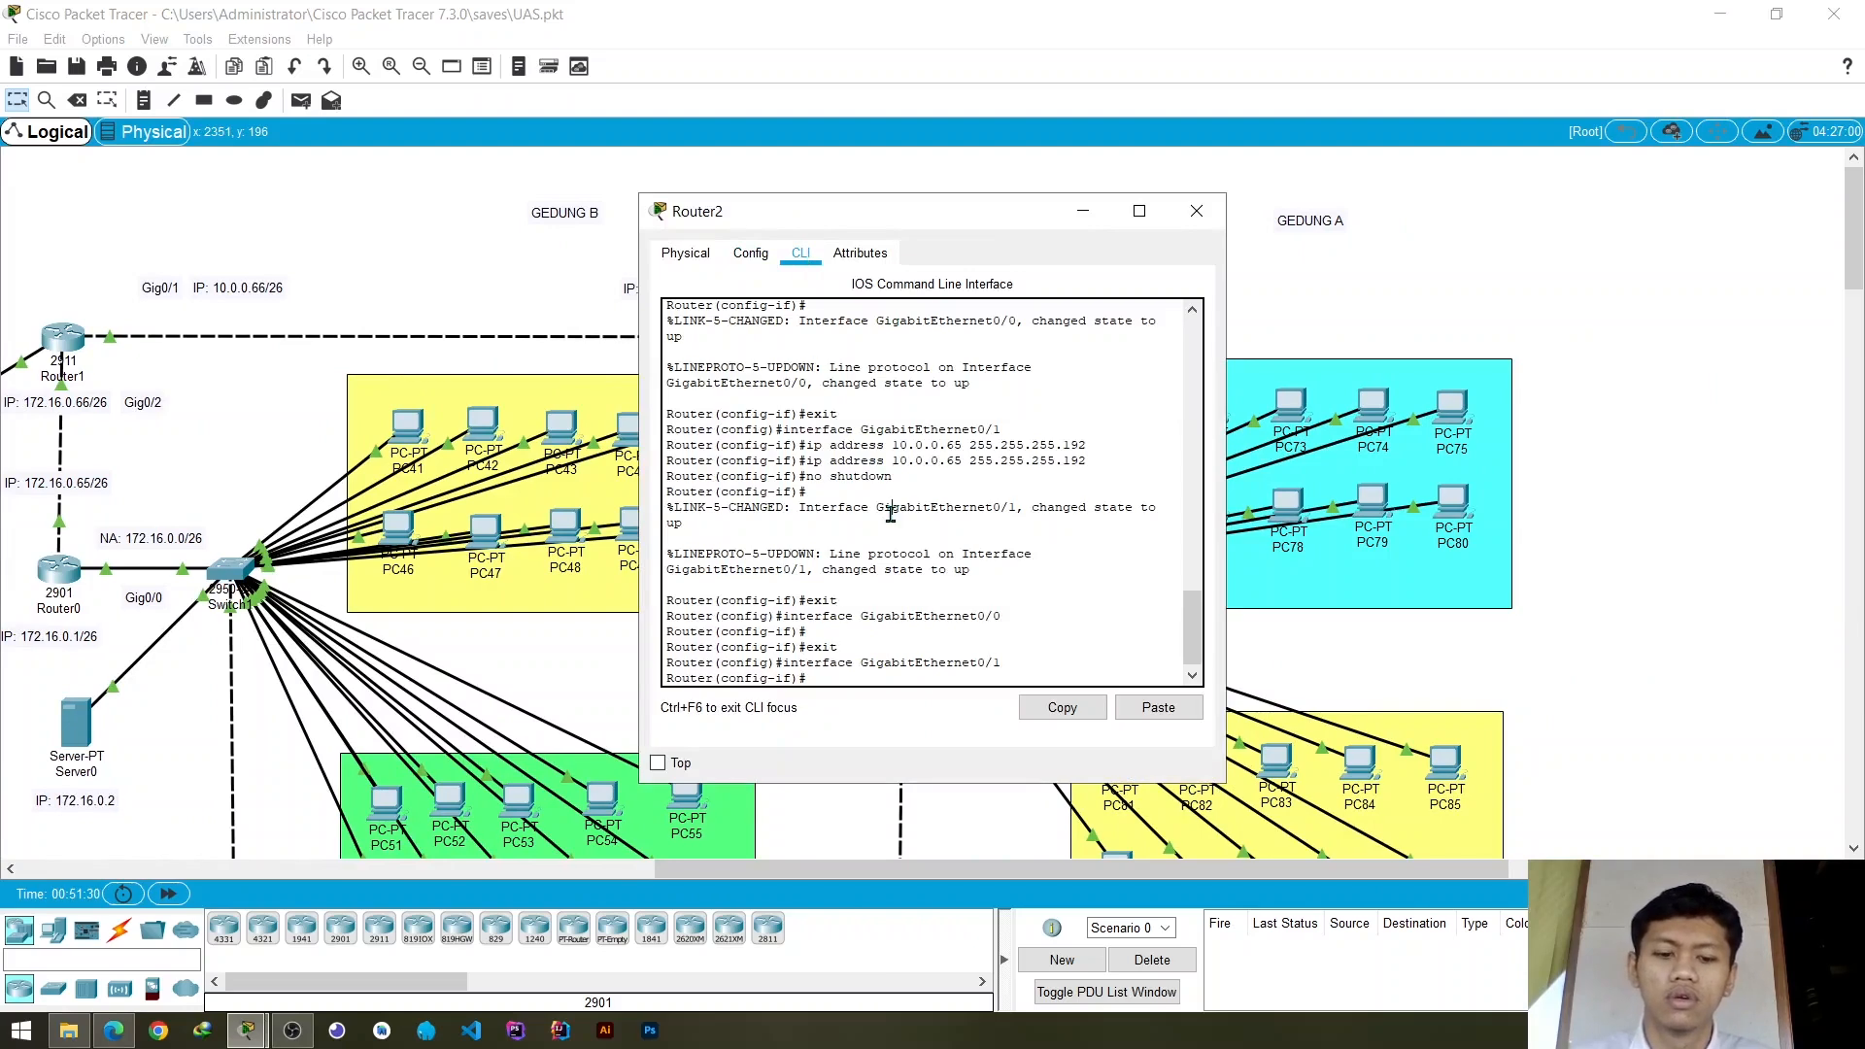
- Exit Router2's interface and global configuration modes, end the console session and start a new one
type("exit")
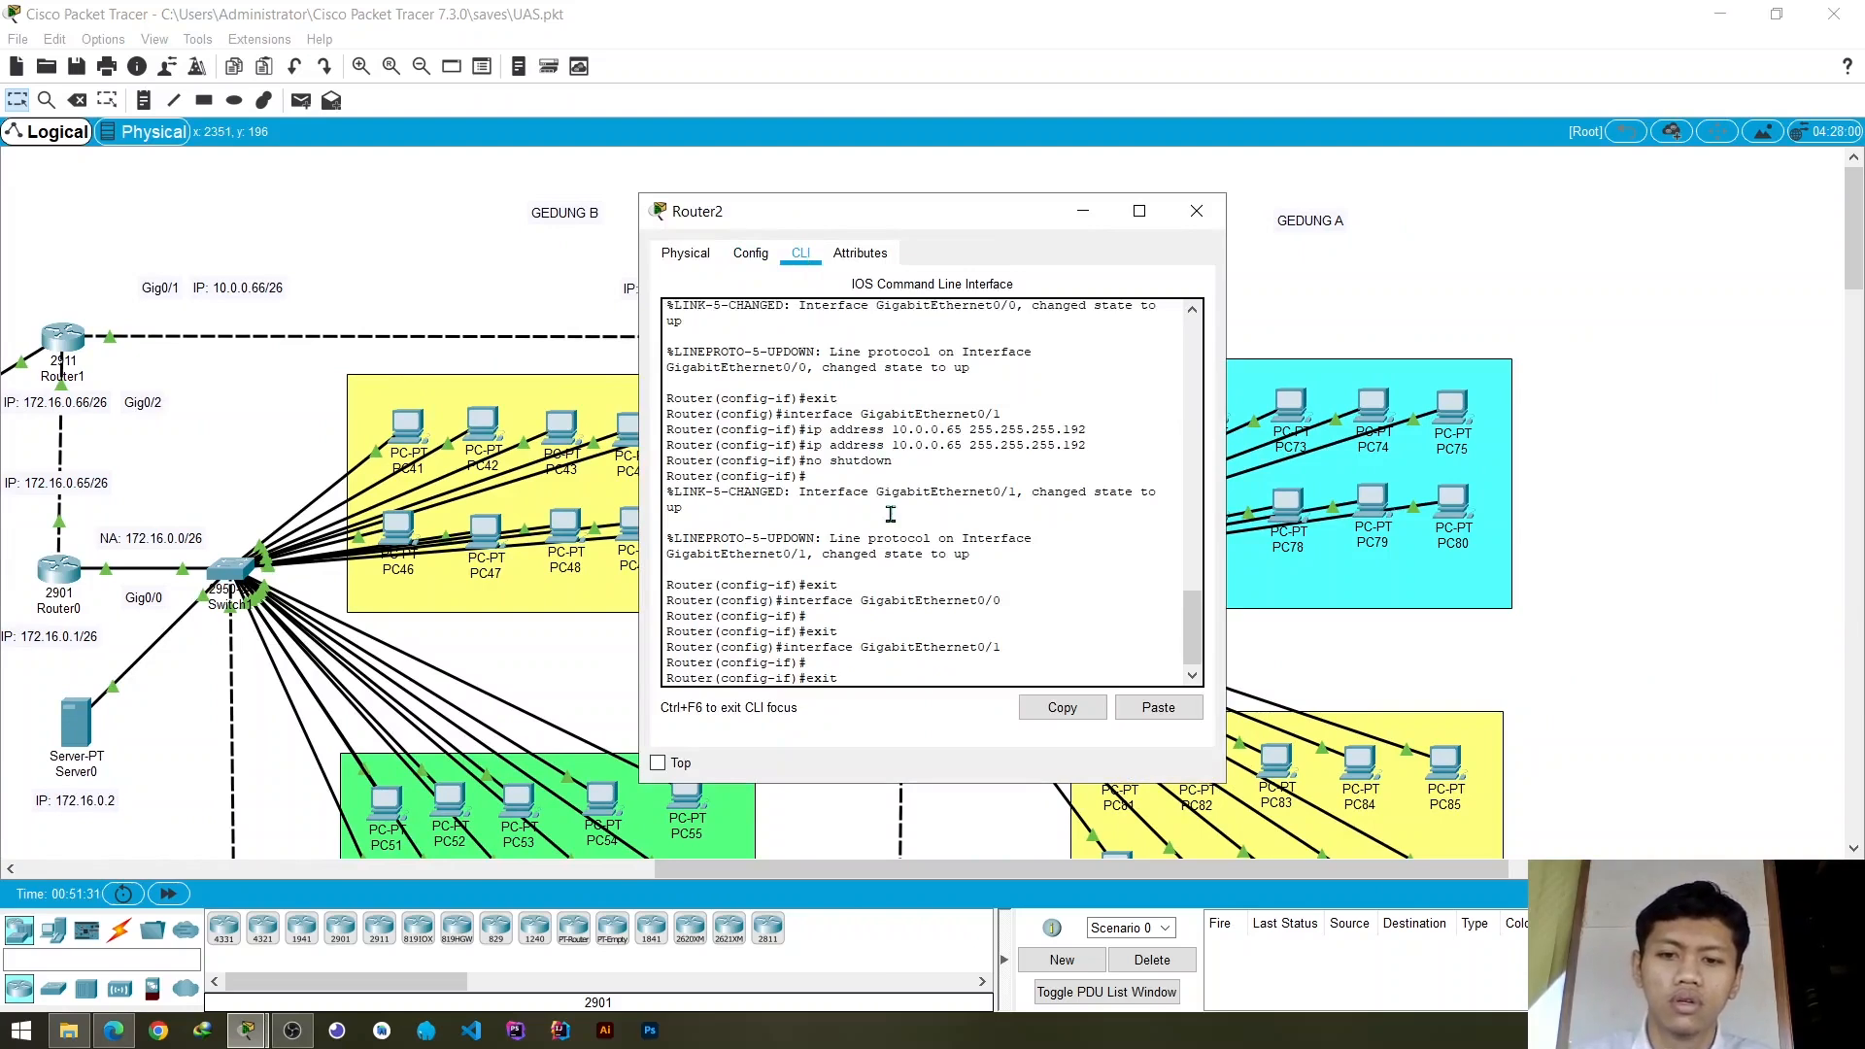
key("Return")
type("exit")
key("Return")
type("exi")
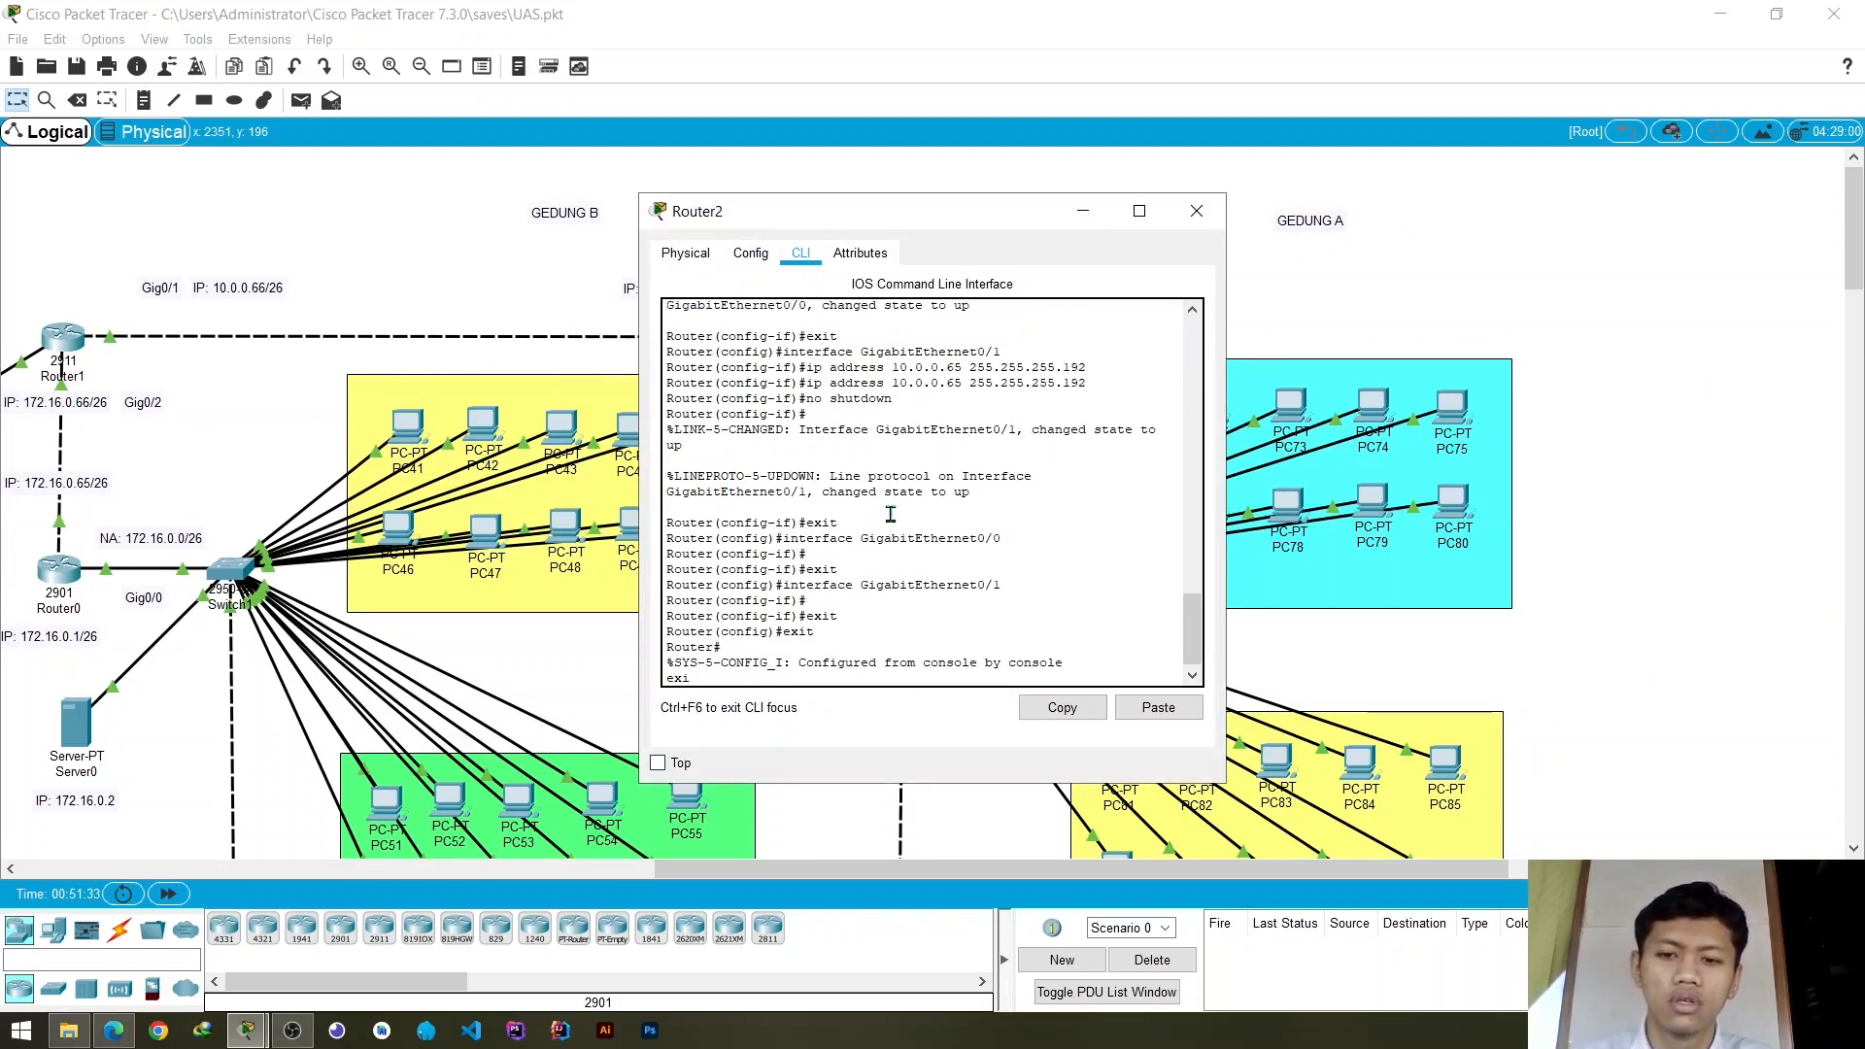
type("t")
key("Return")
key("Return")
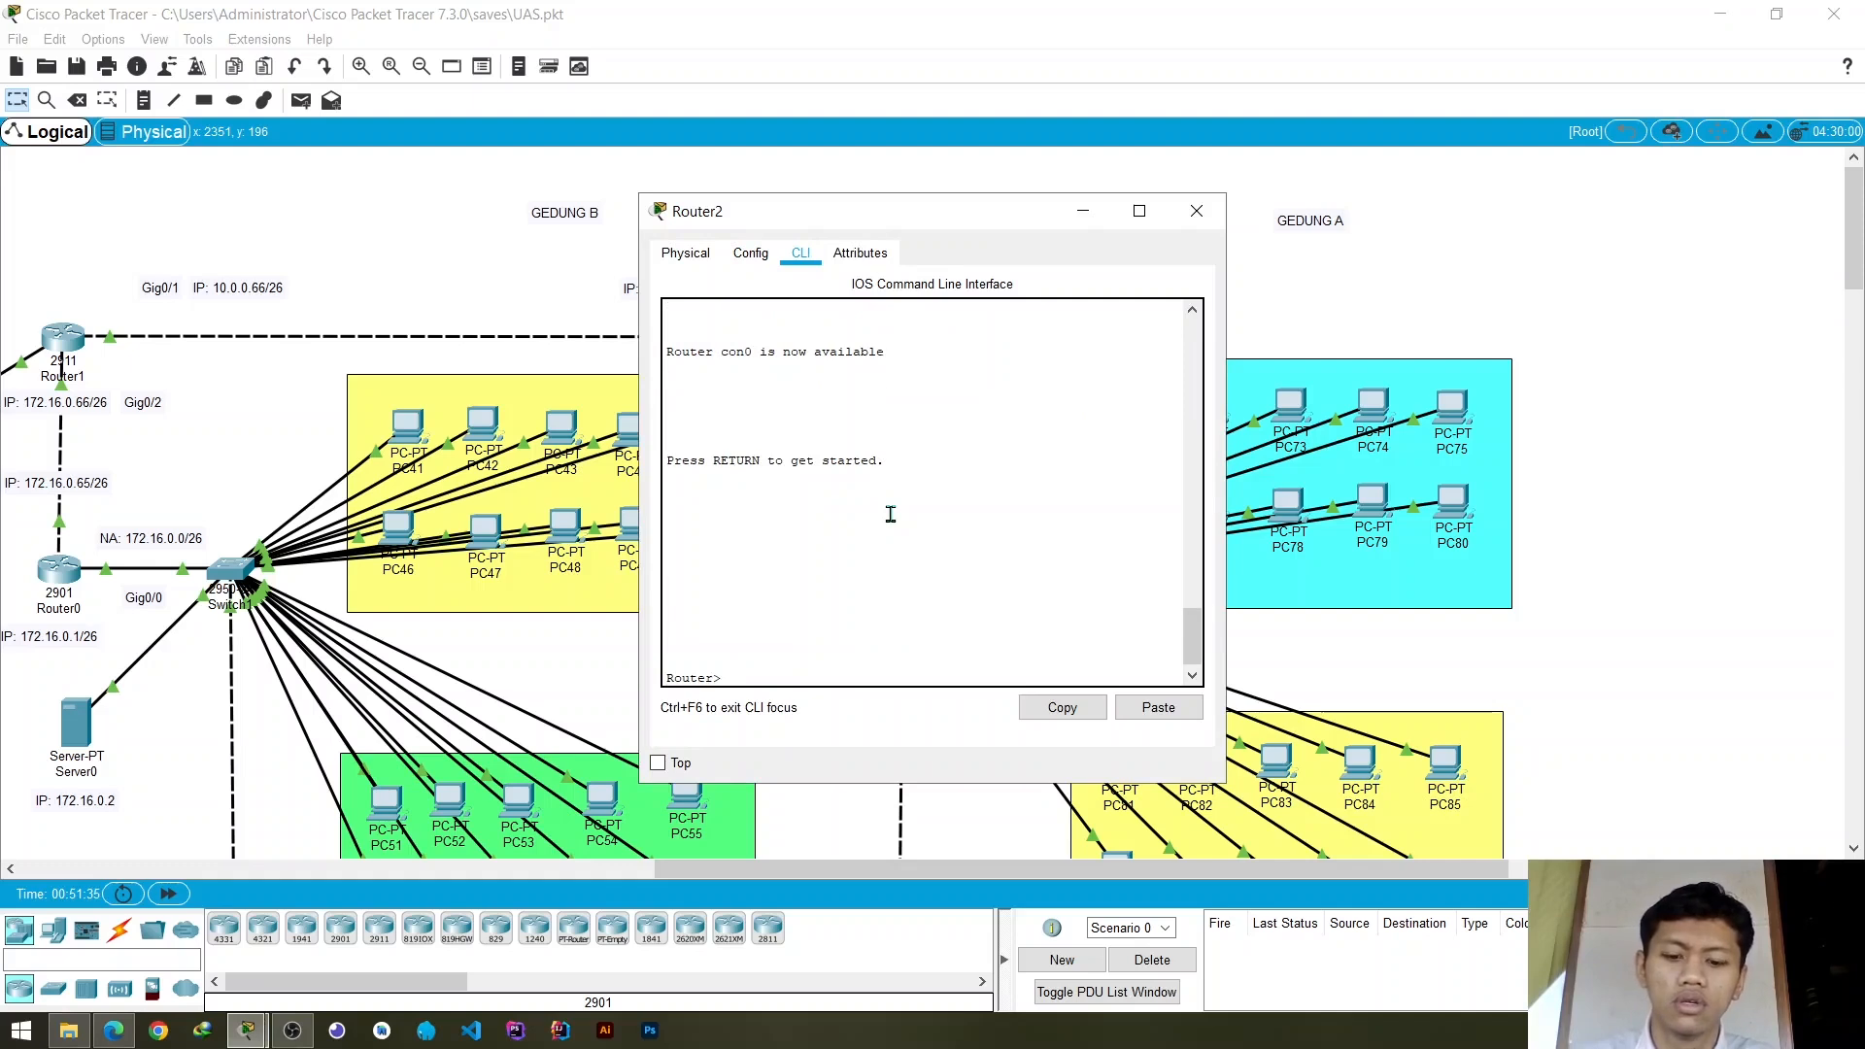
- Enter privileged mode with enable and global configuration mode with conf t on Router2
type("enable")
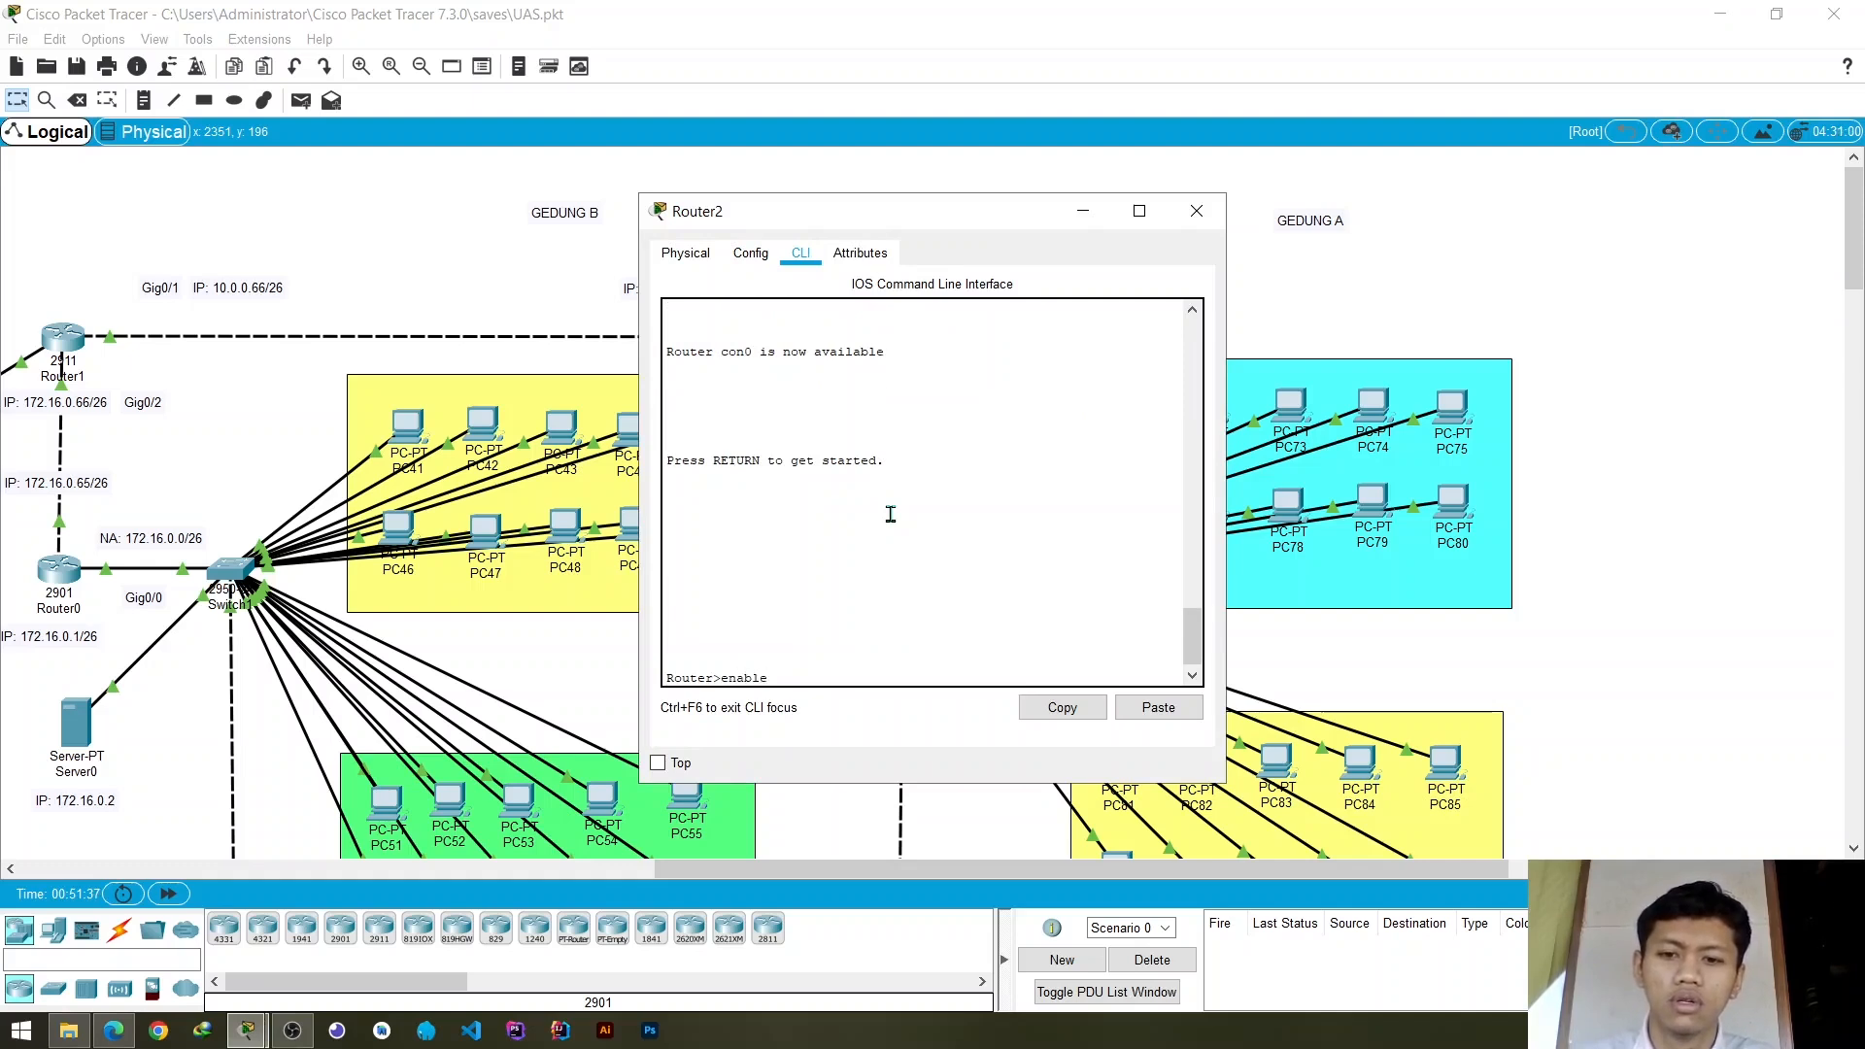
key("Return")
type("conf t")
key("Return")
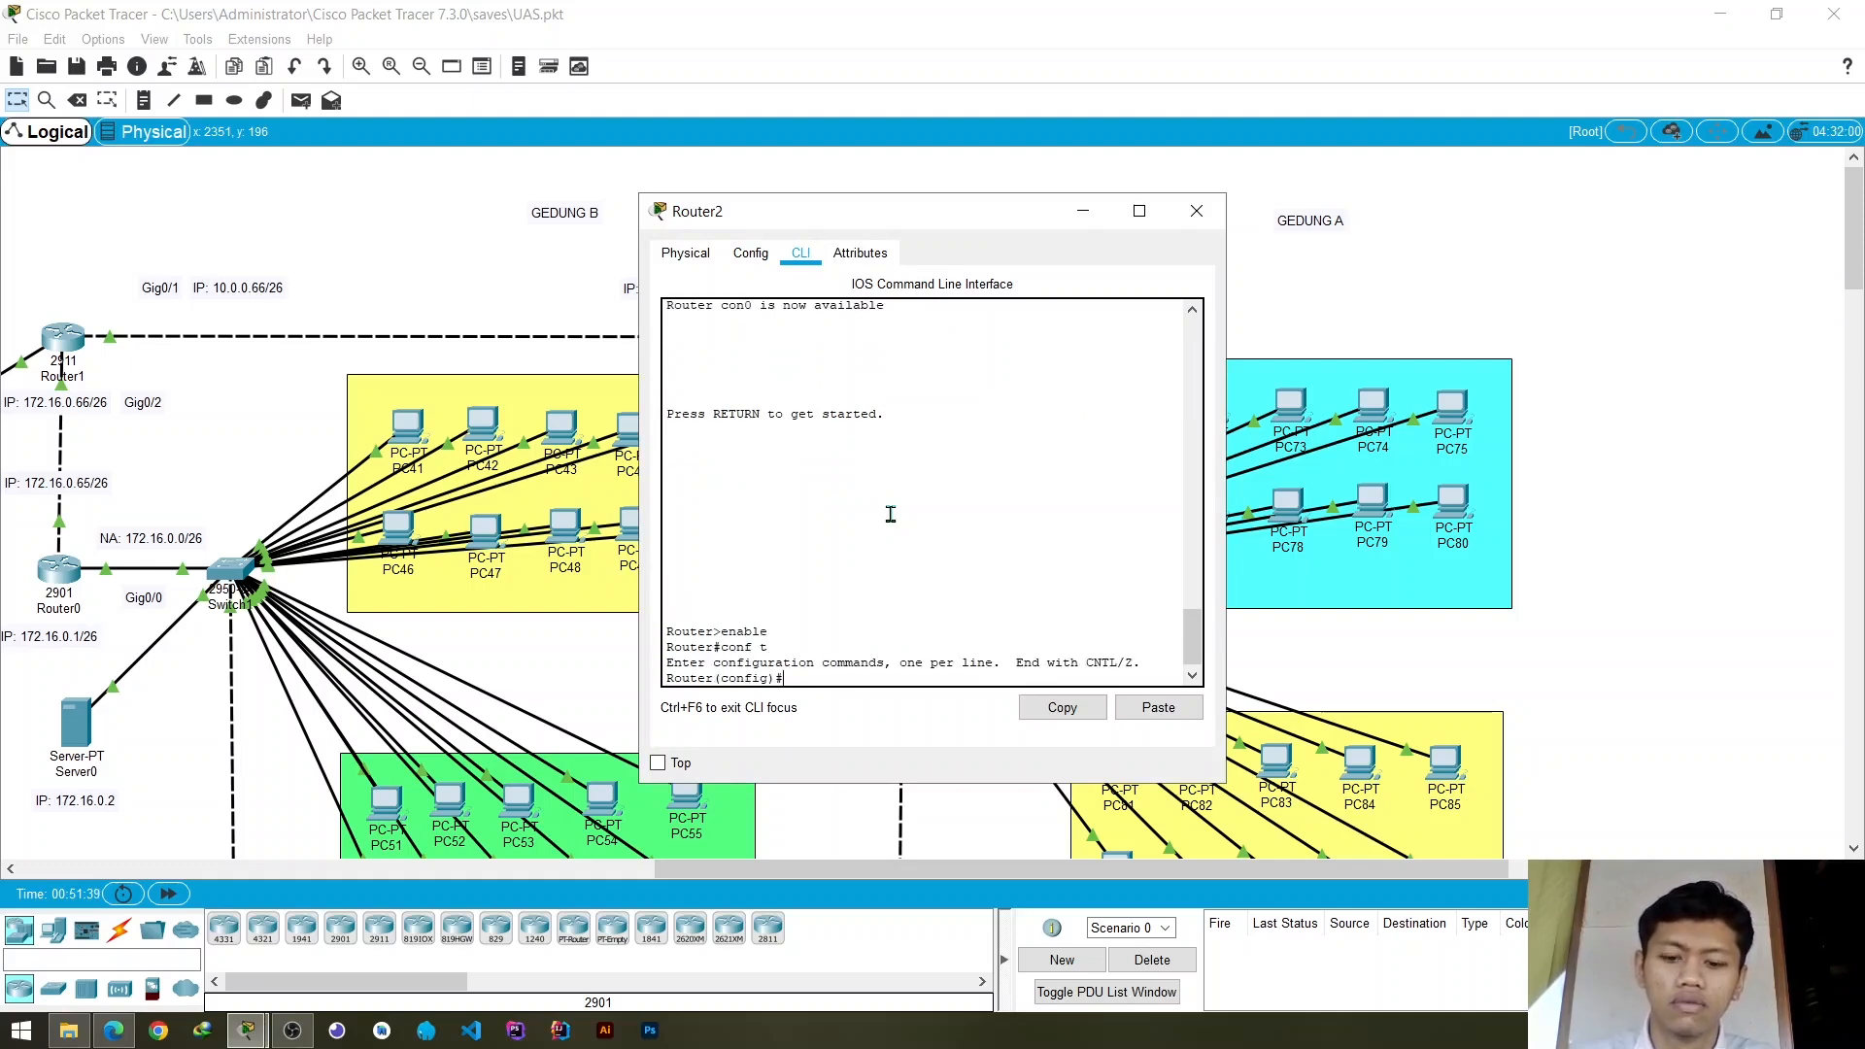
- Try to enter network 10.0.0.0 directly in Router2's global configuration mode, keeping the router's address labels uncovered
type("net")
key("BackSpace")
key("BackSpace")
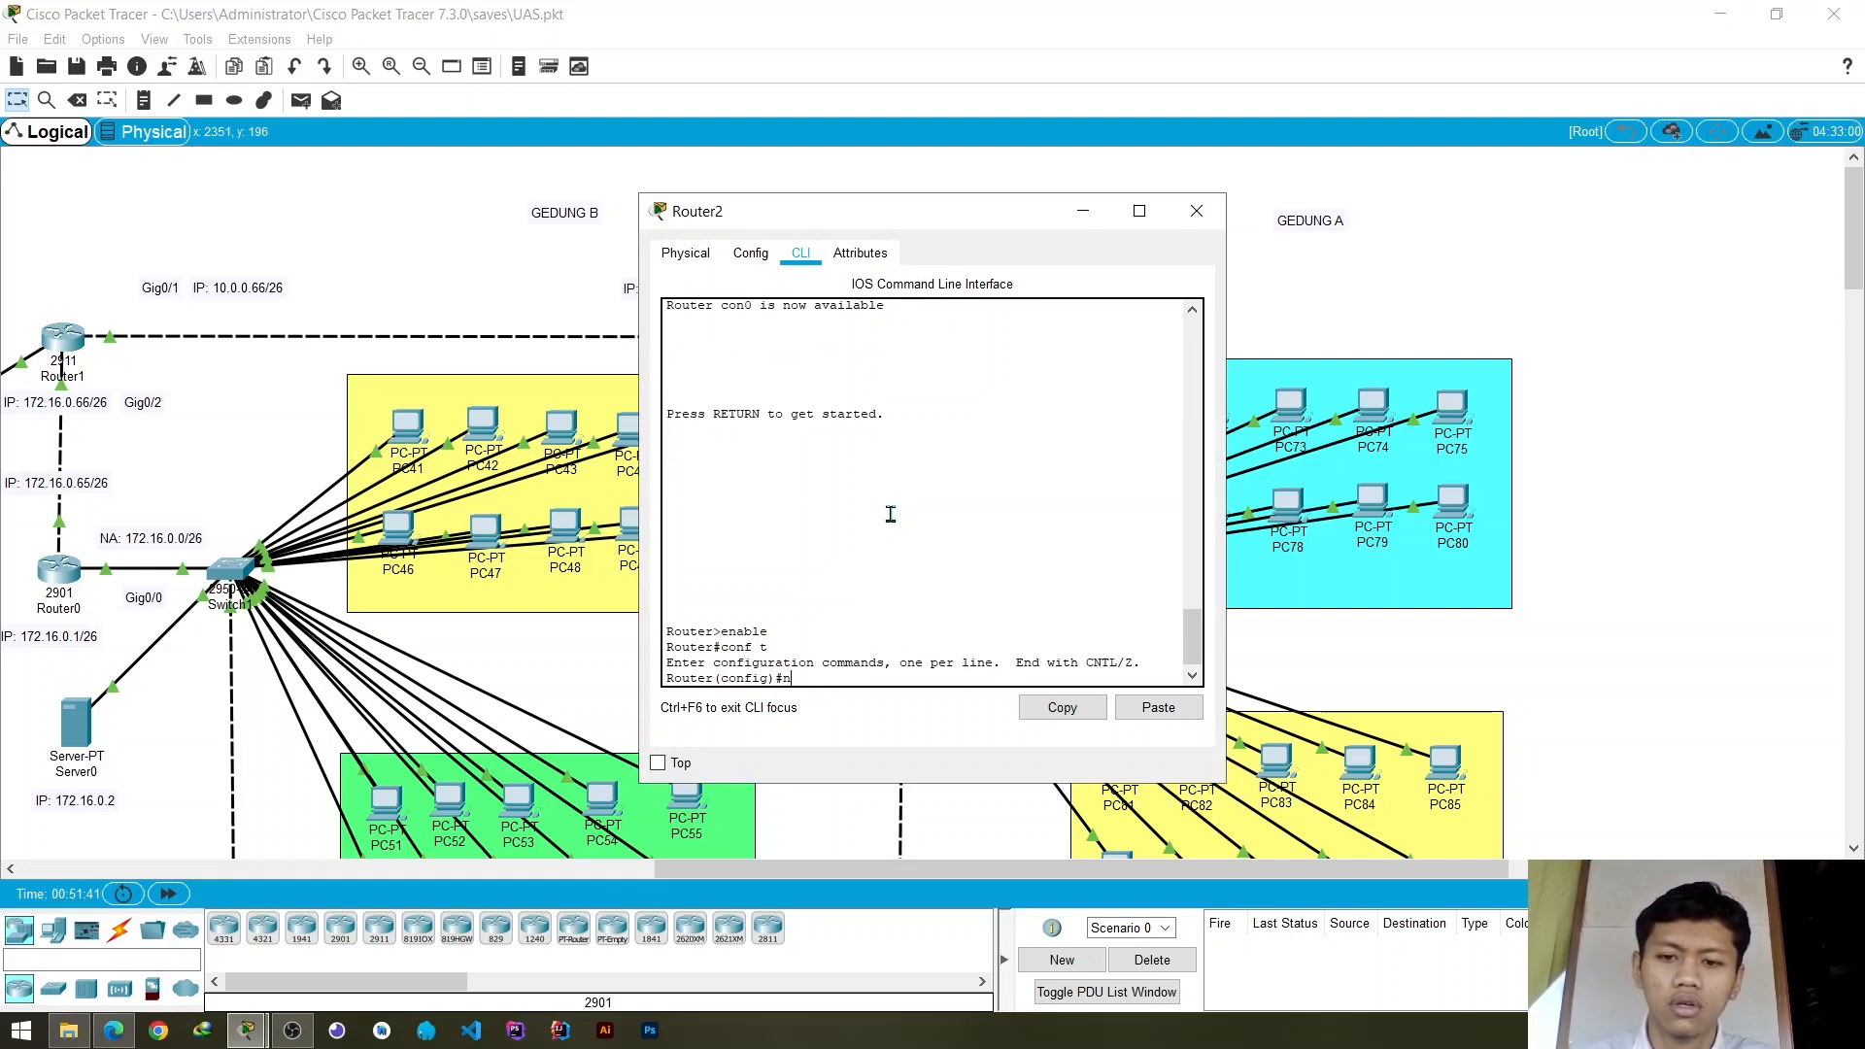
type("etwork")
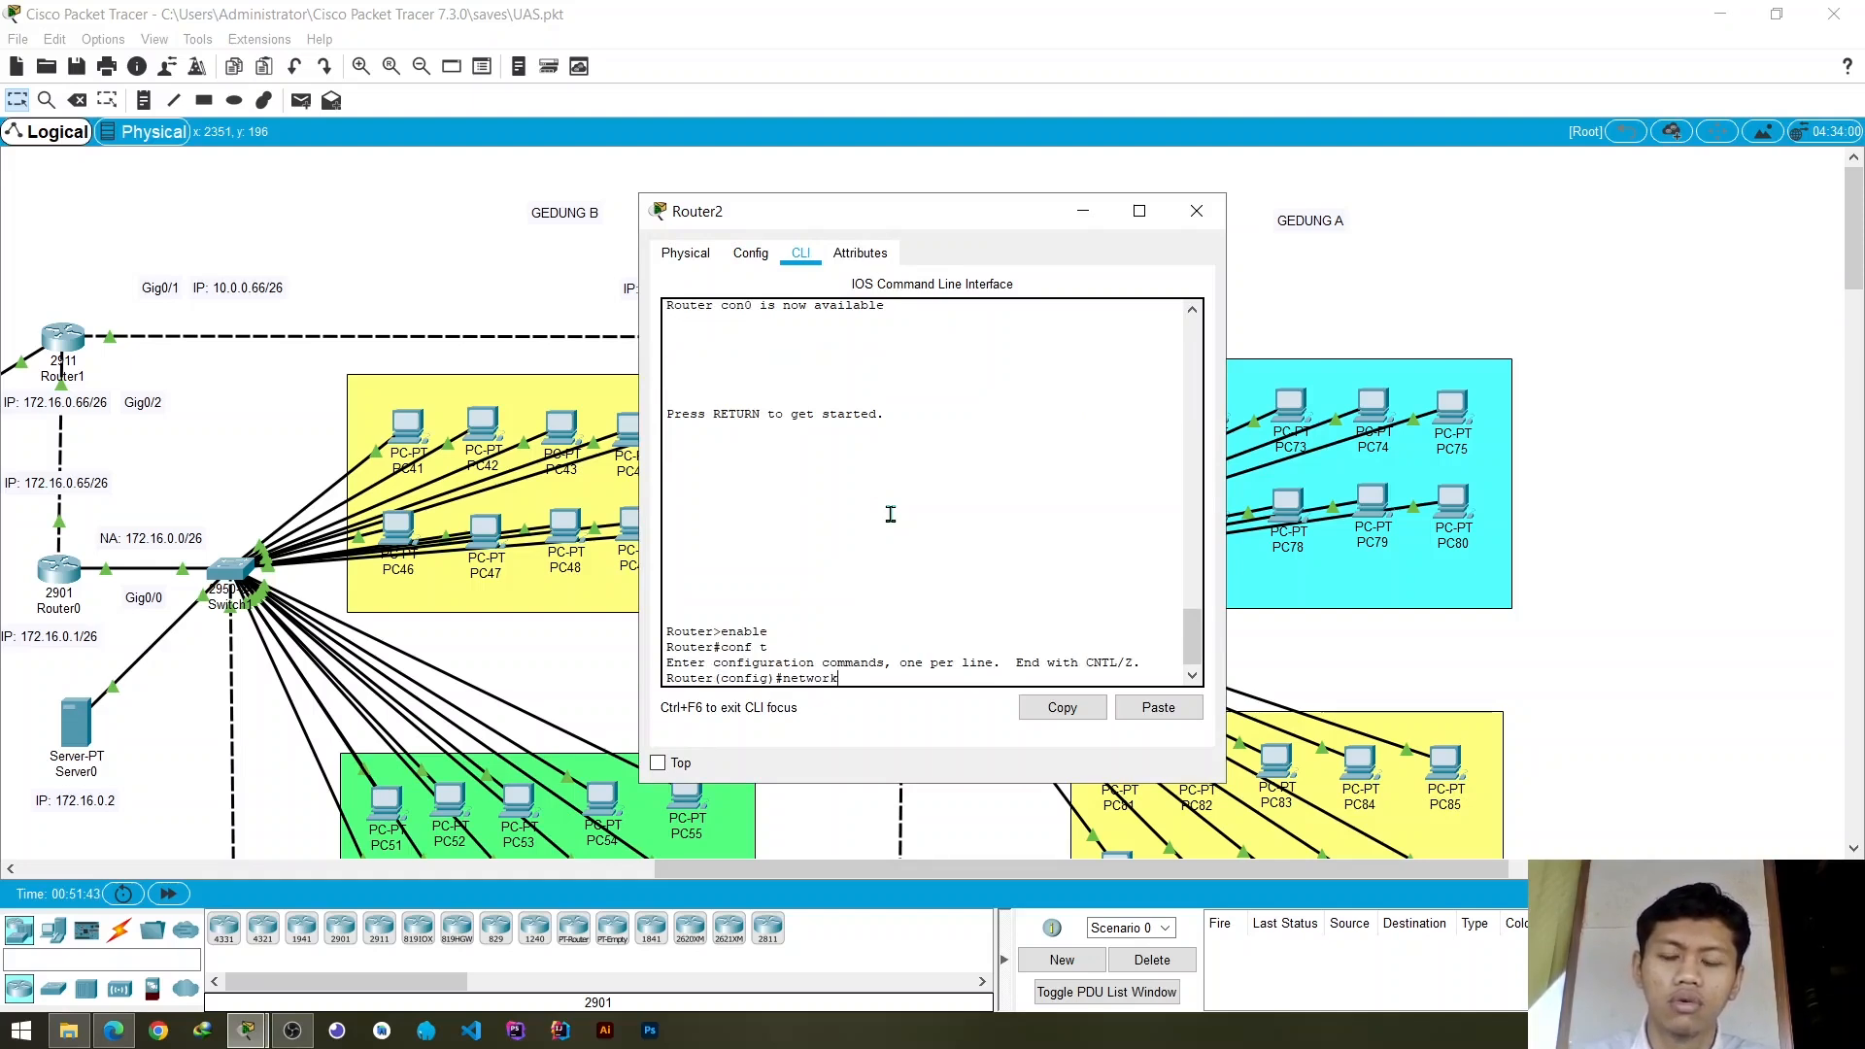
left_click_drag(954, 222, 603, 234)
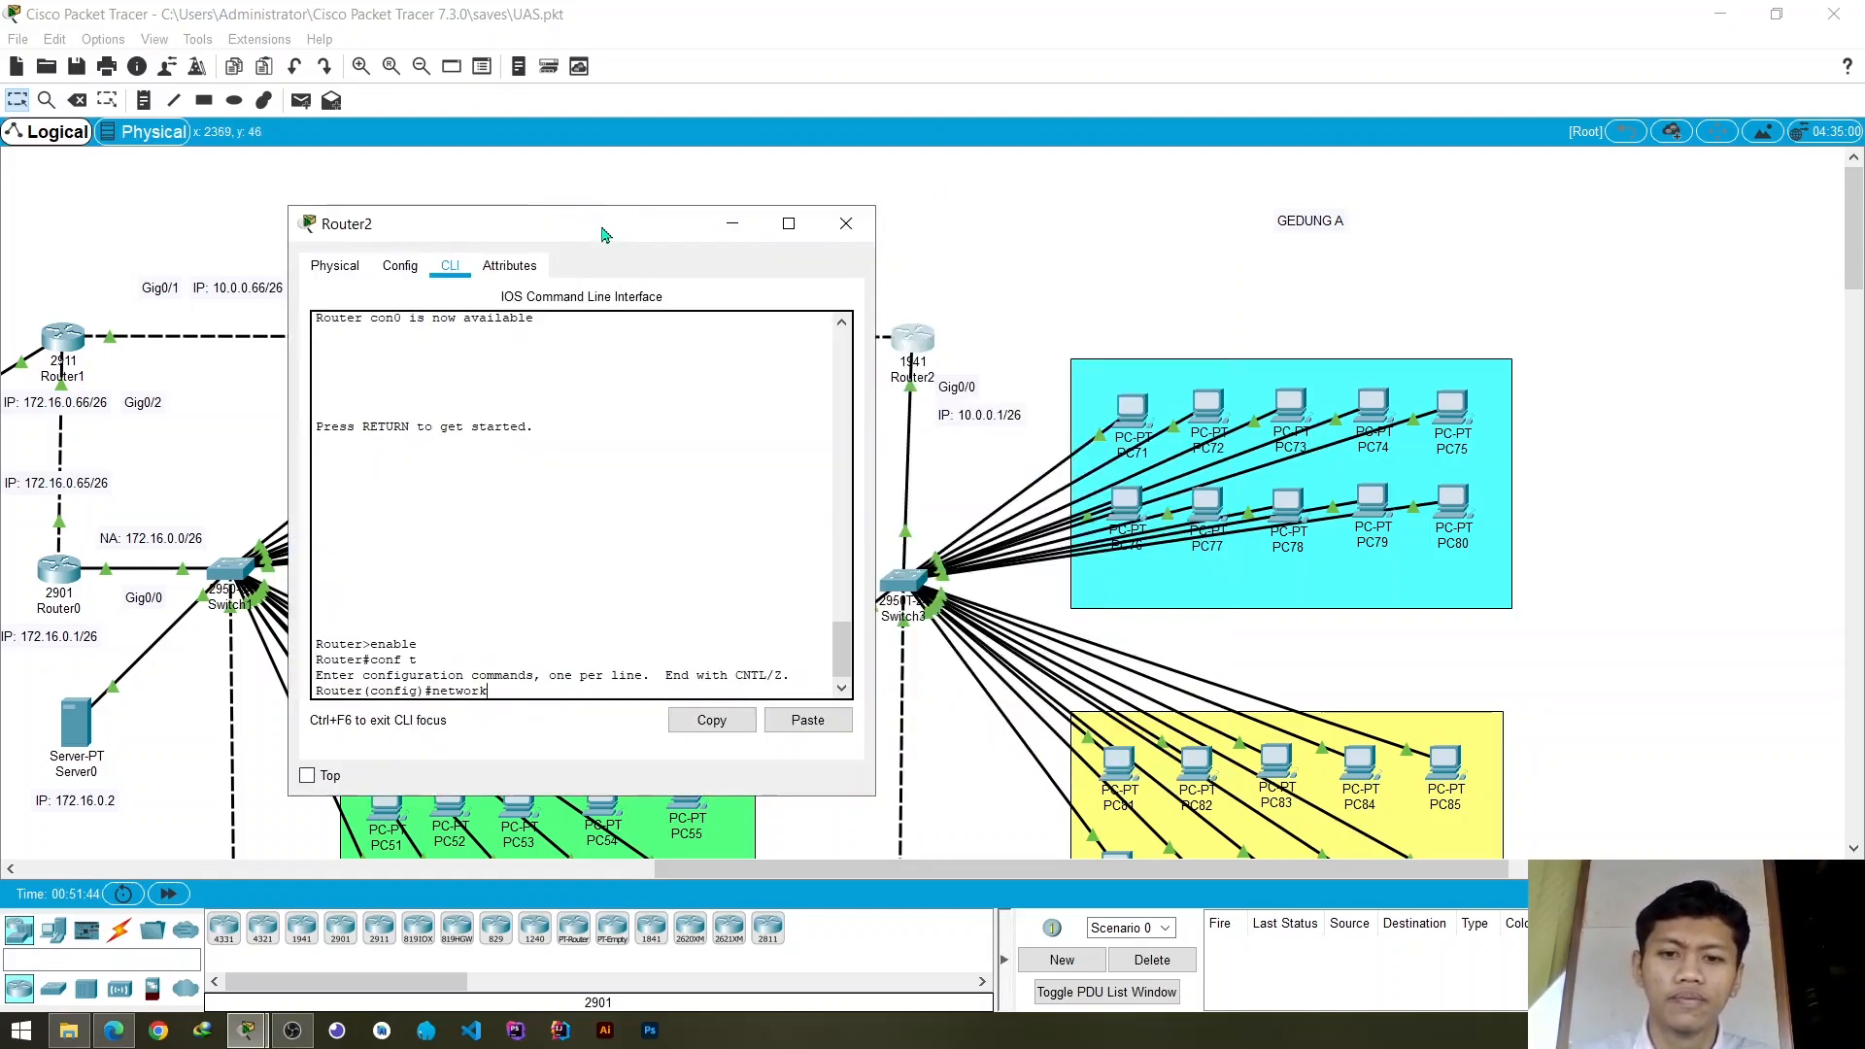
type("ork 10")
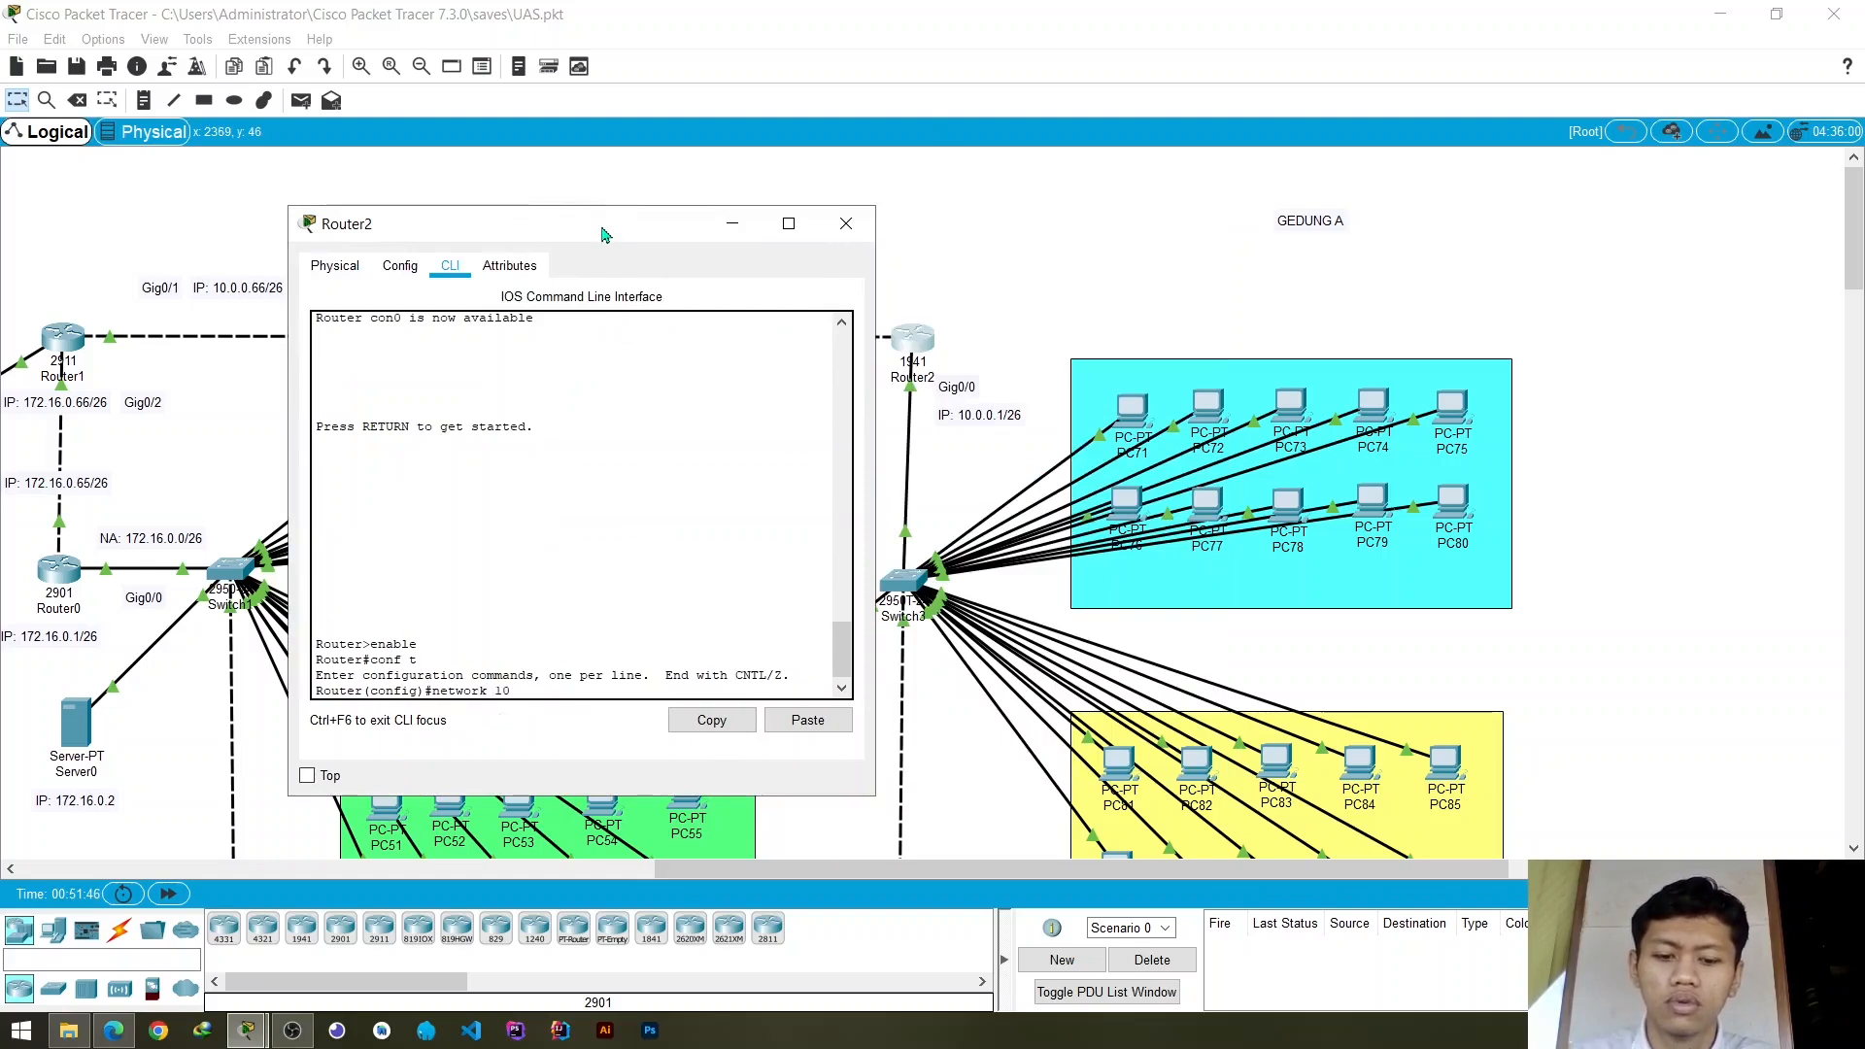
type(".0.0.")
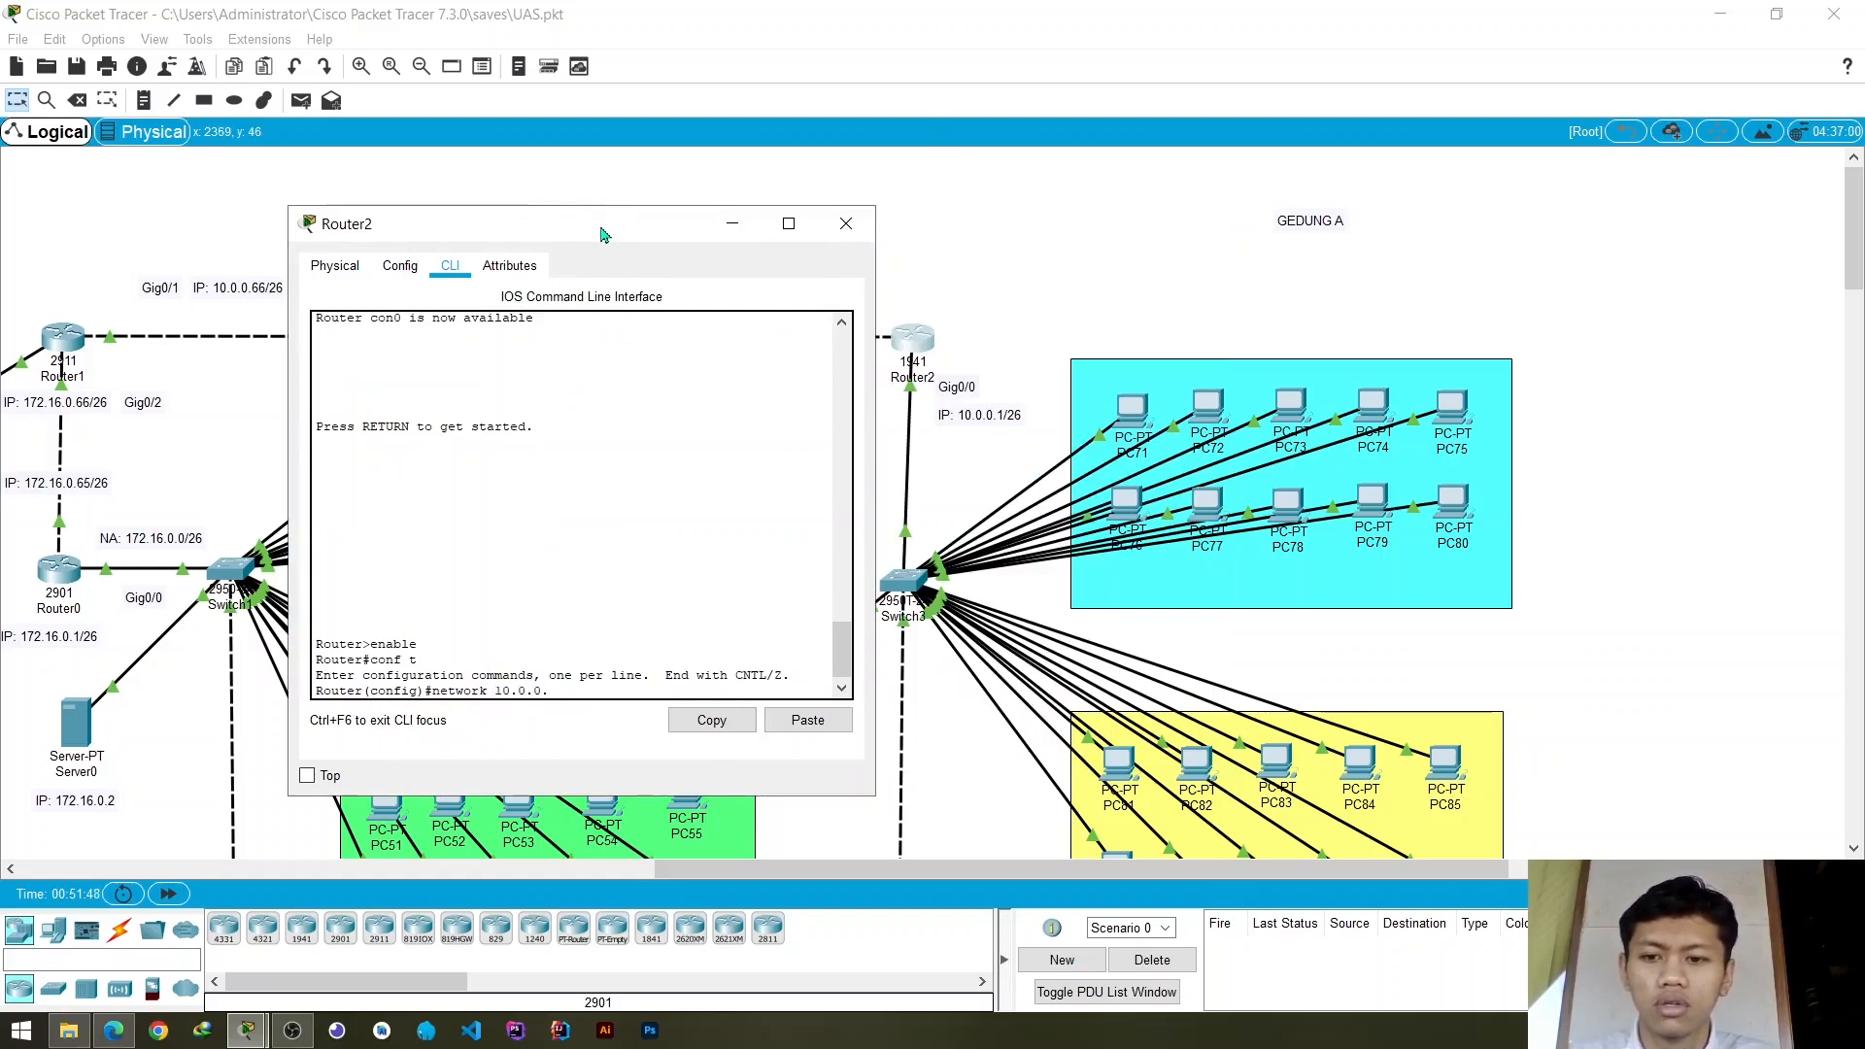
type("0")
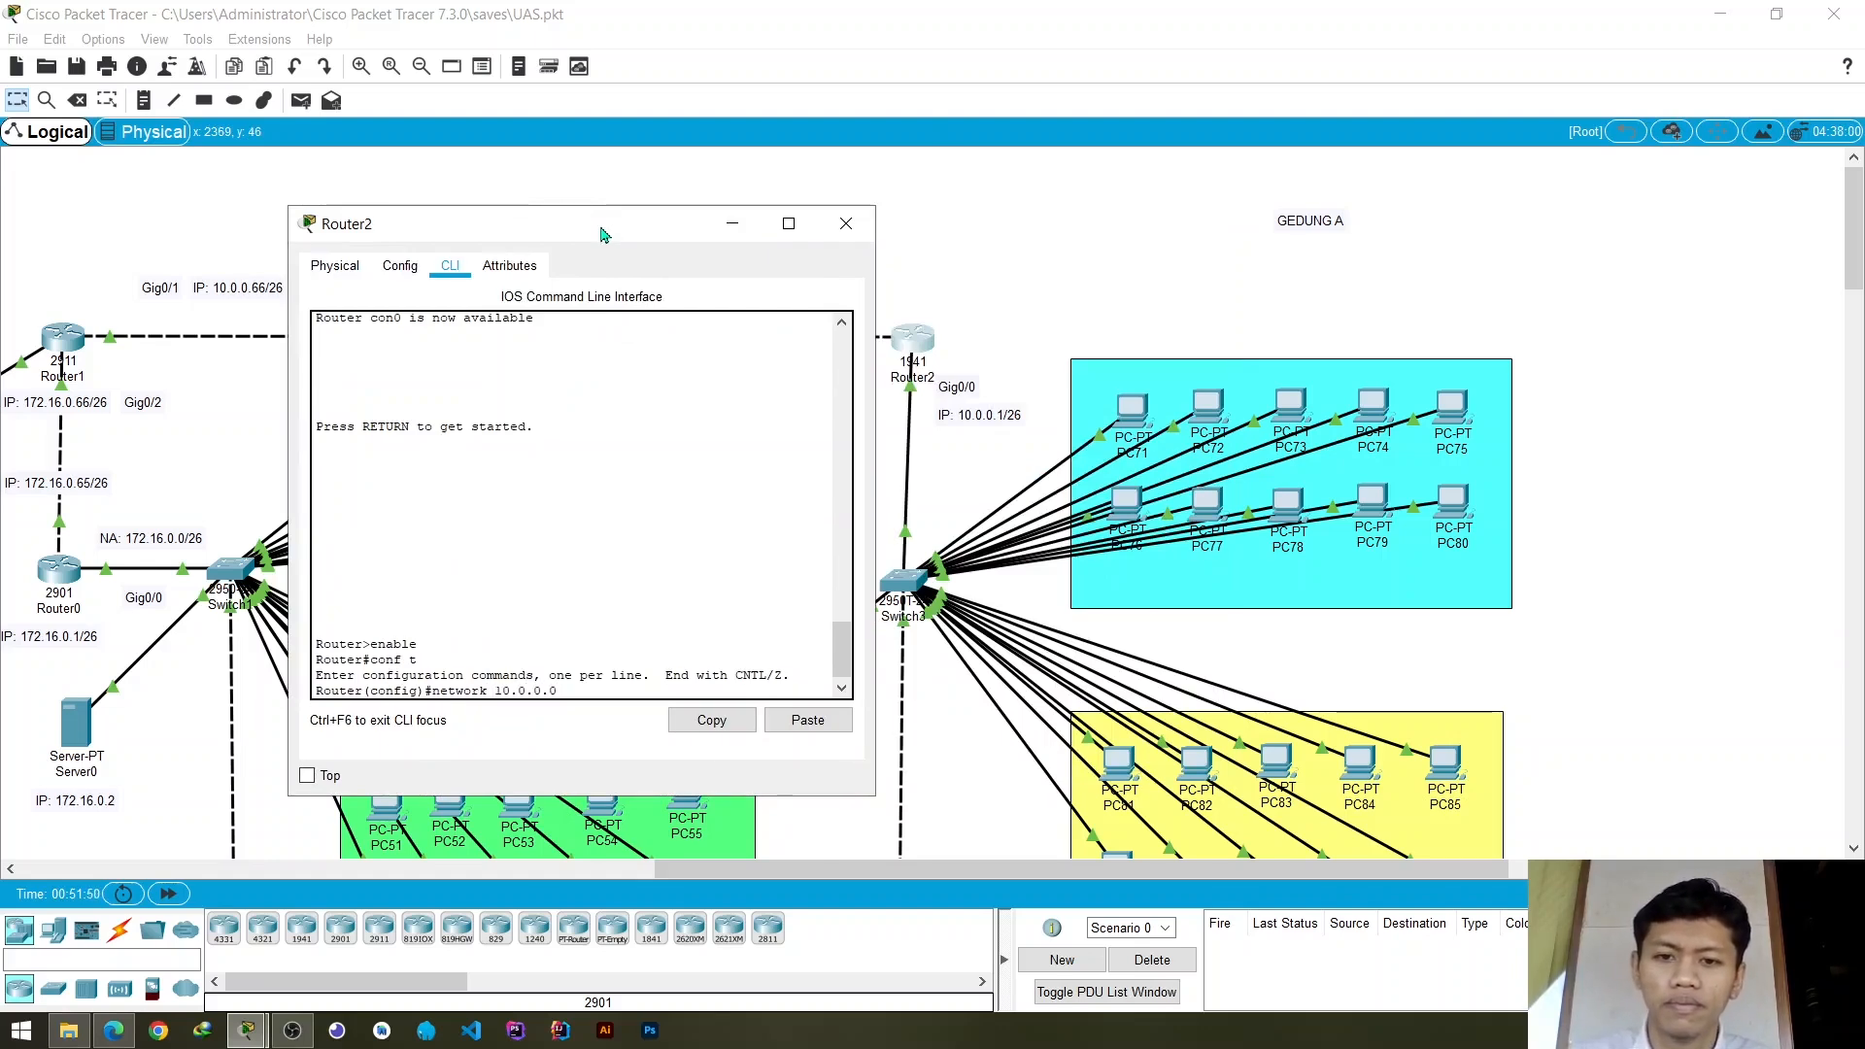
key("Return")
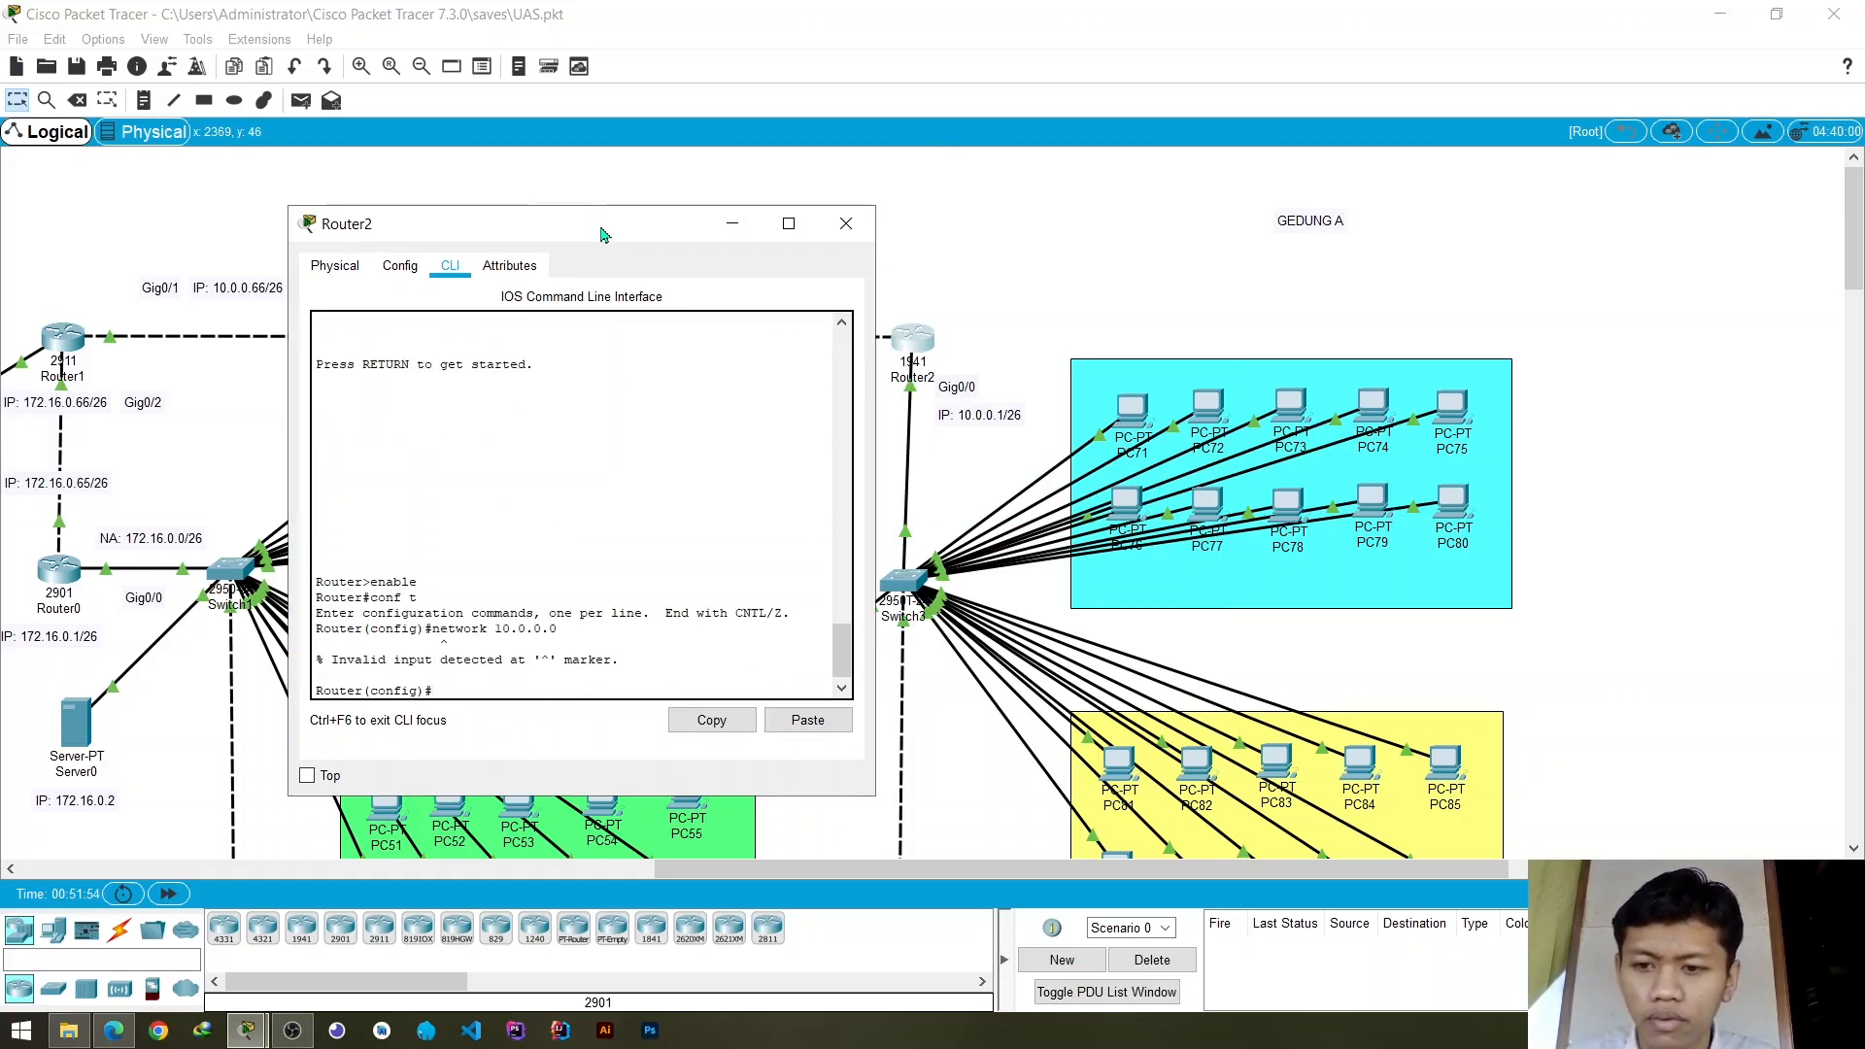
- Start the EIGRP routing process with number 10 on Router2
key("Up")
key("BackSpace")
key("BackSpace")
key("BackSpace")
key("BackSpace")
key("BackSpace")
key("BackSpace")
key("BackSpace")
key("BackSpace")
key("BackSpace")
key("BackSpace")
key("BackSpace")
key("BackSpace")
key("BackSpace")
key("BackSpace")
key("BackSpace")
key("BackSpace")
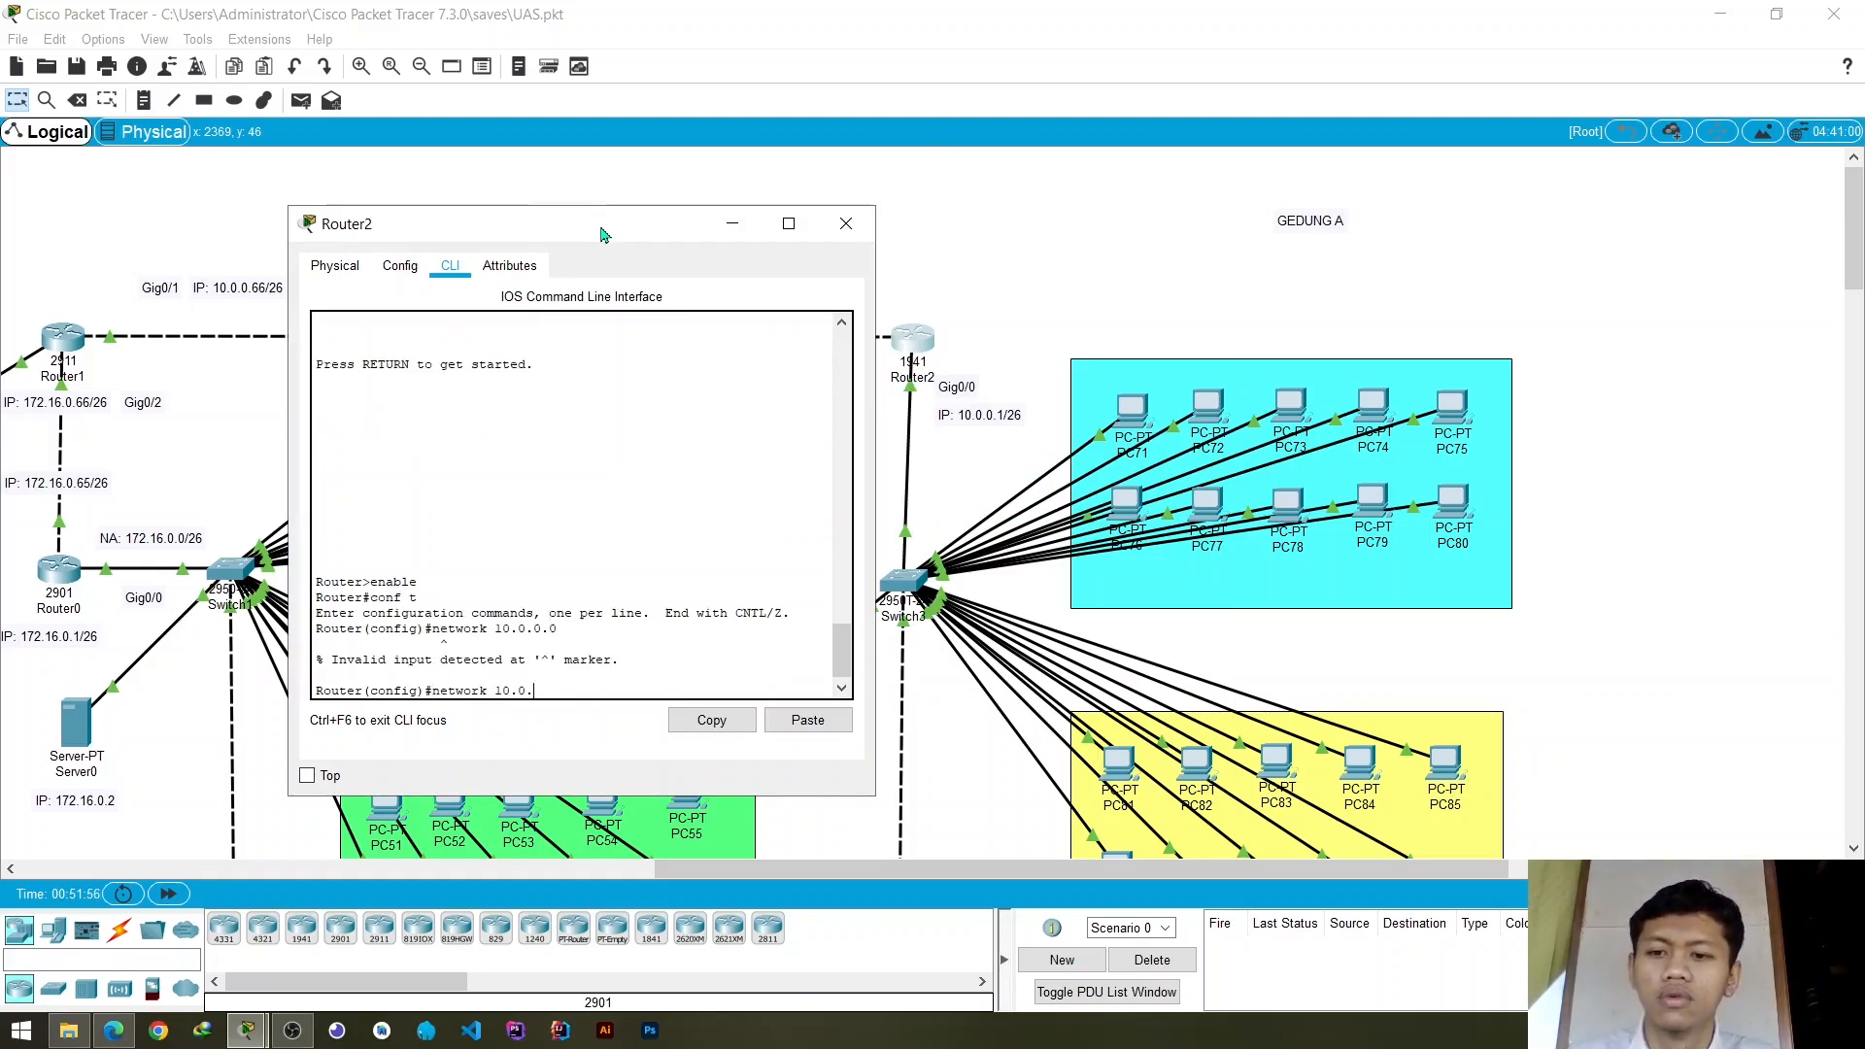
type("route")
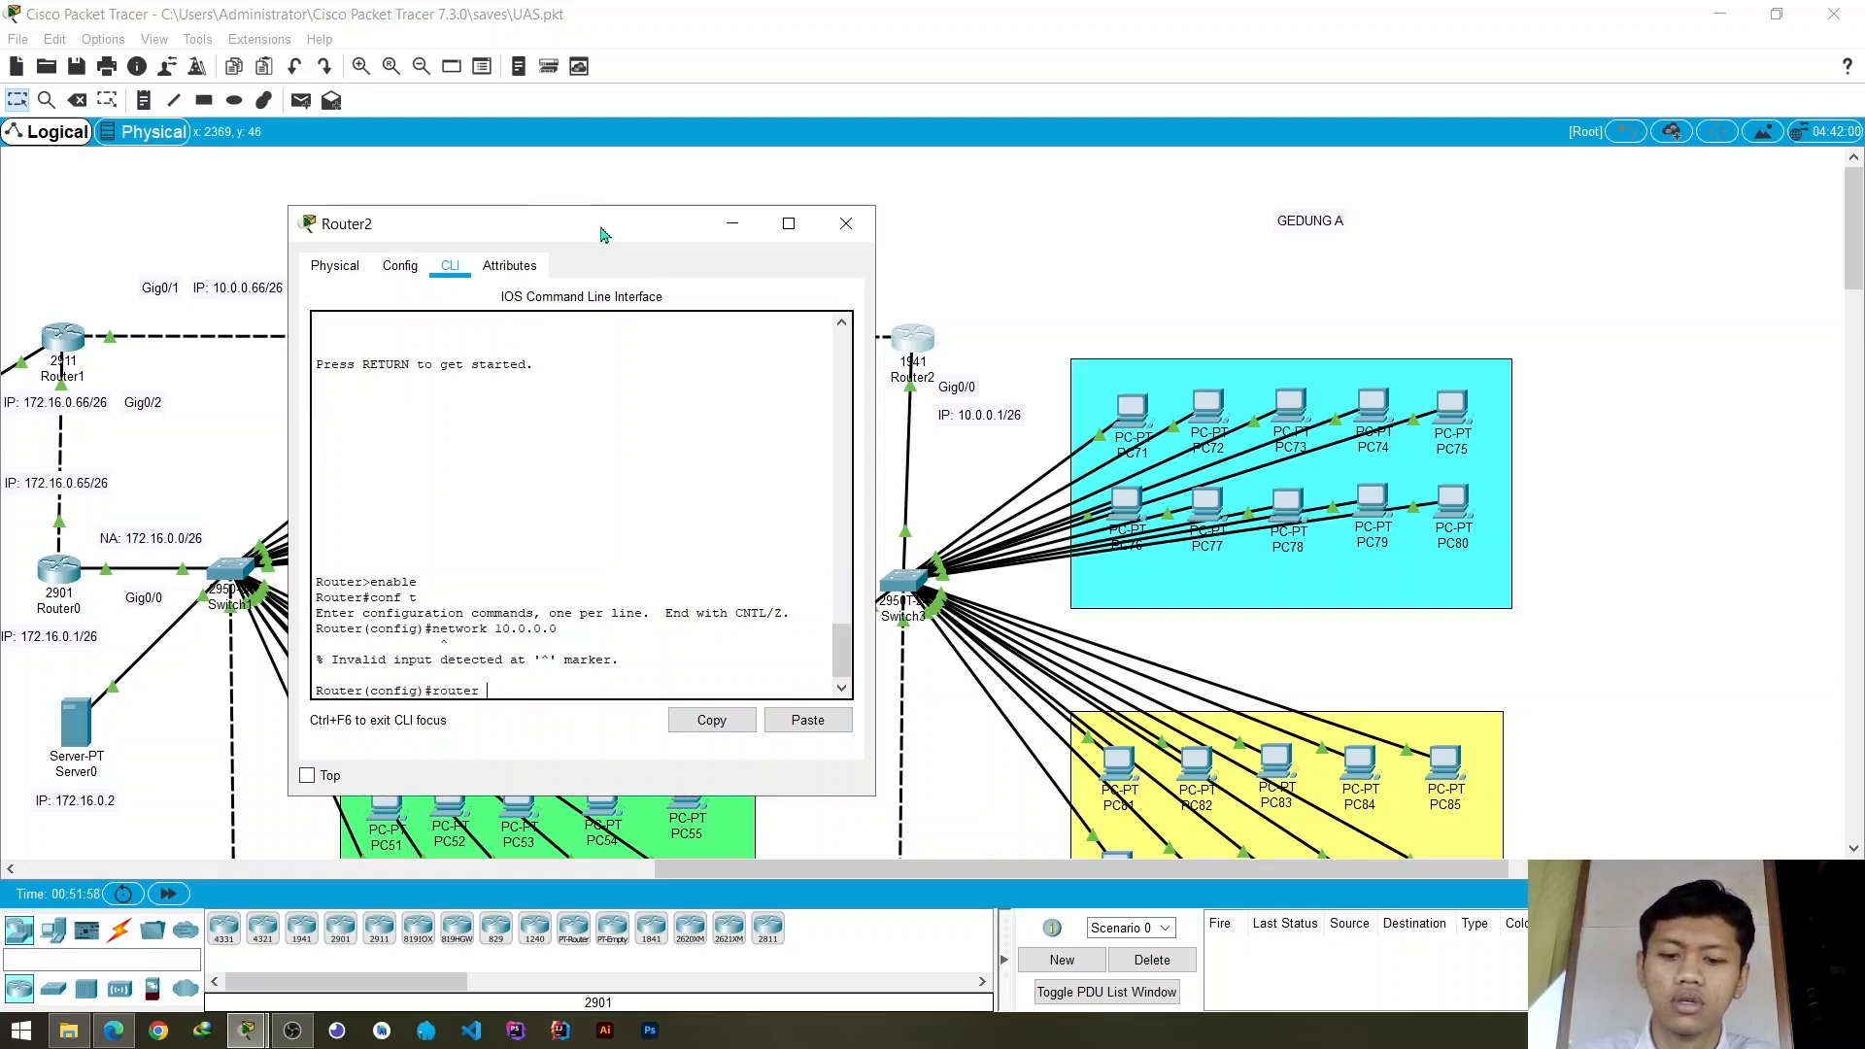
type("r eigr")
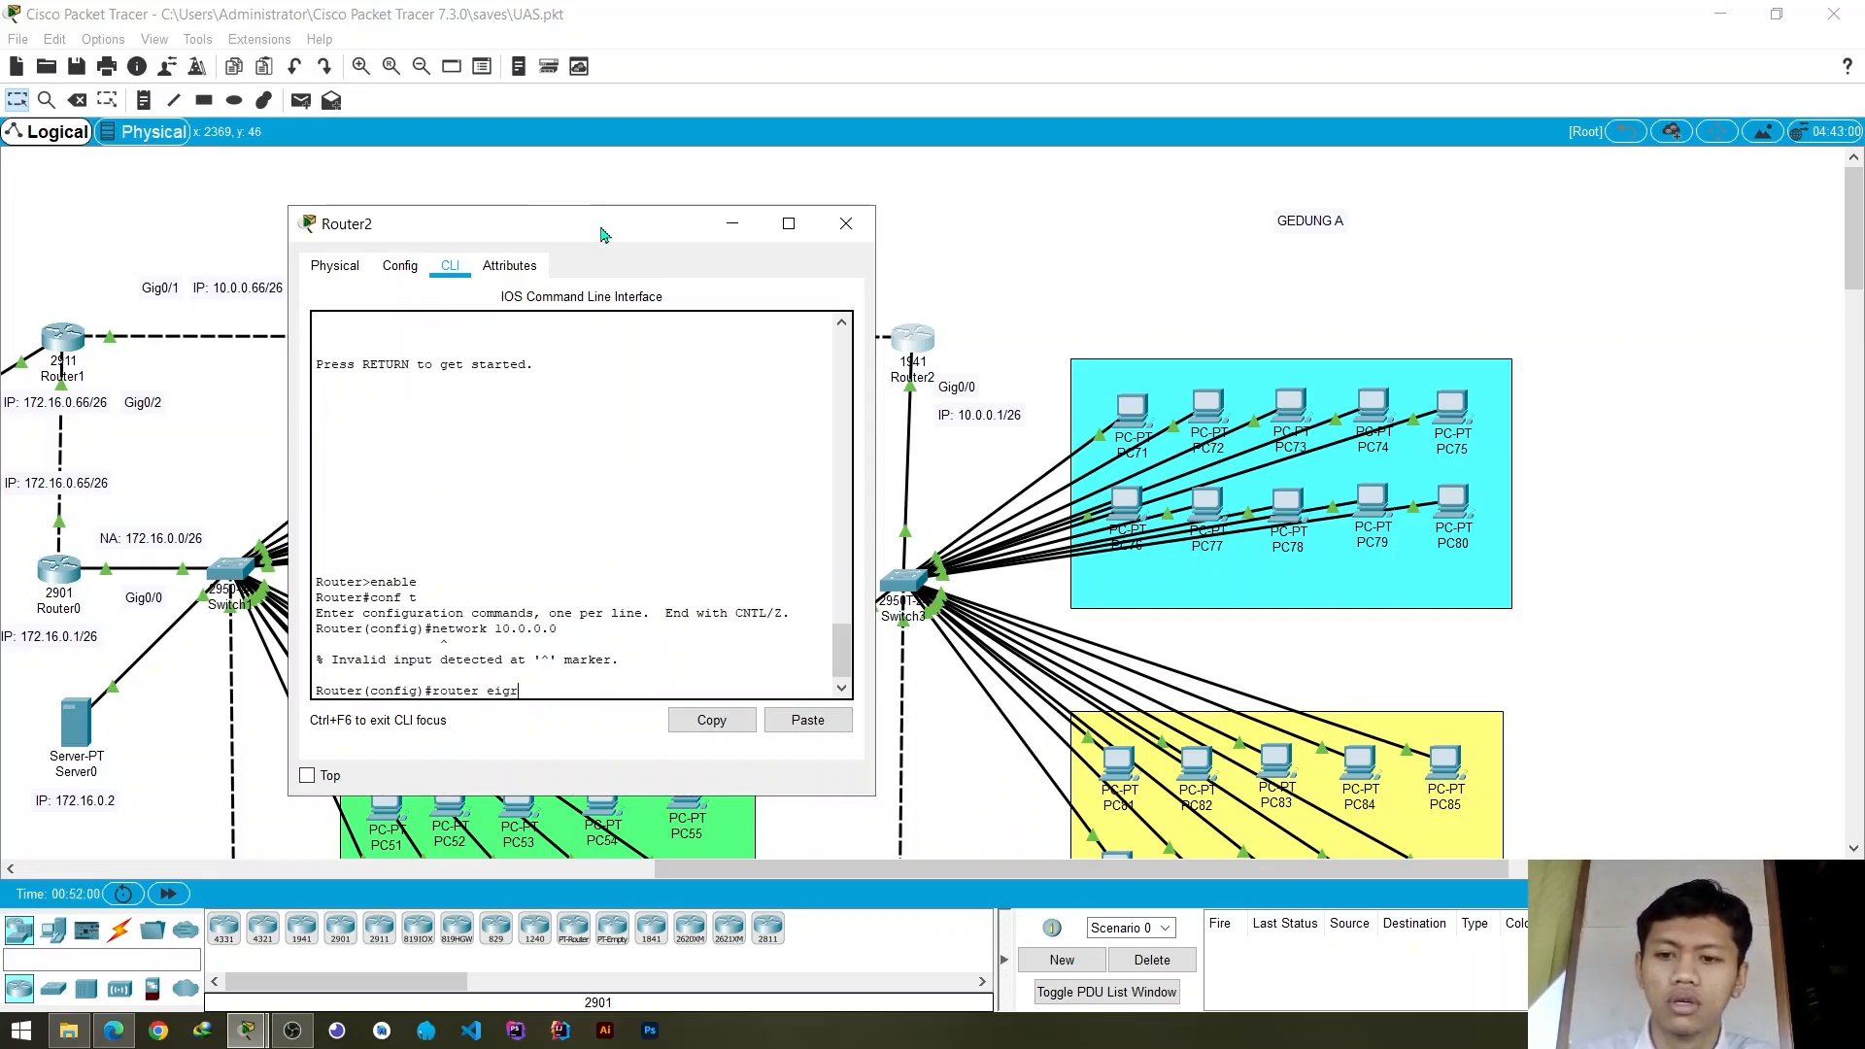
type("p 10")
key("Return")
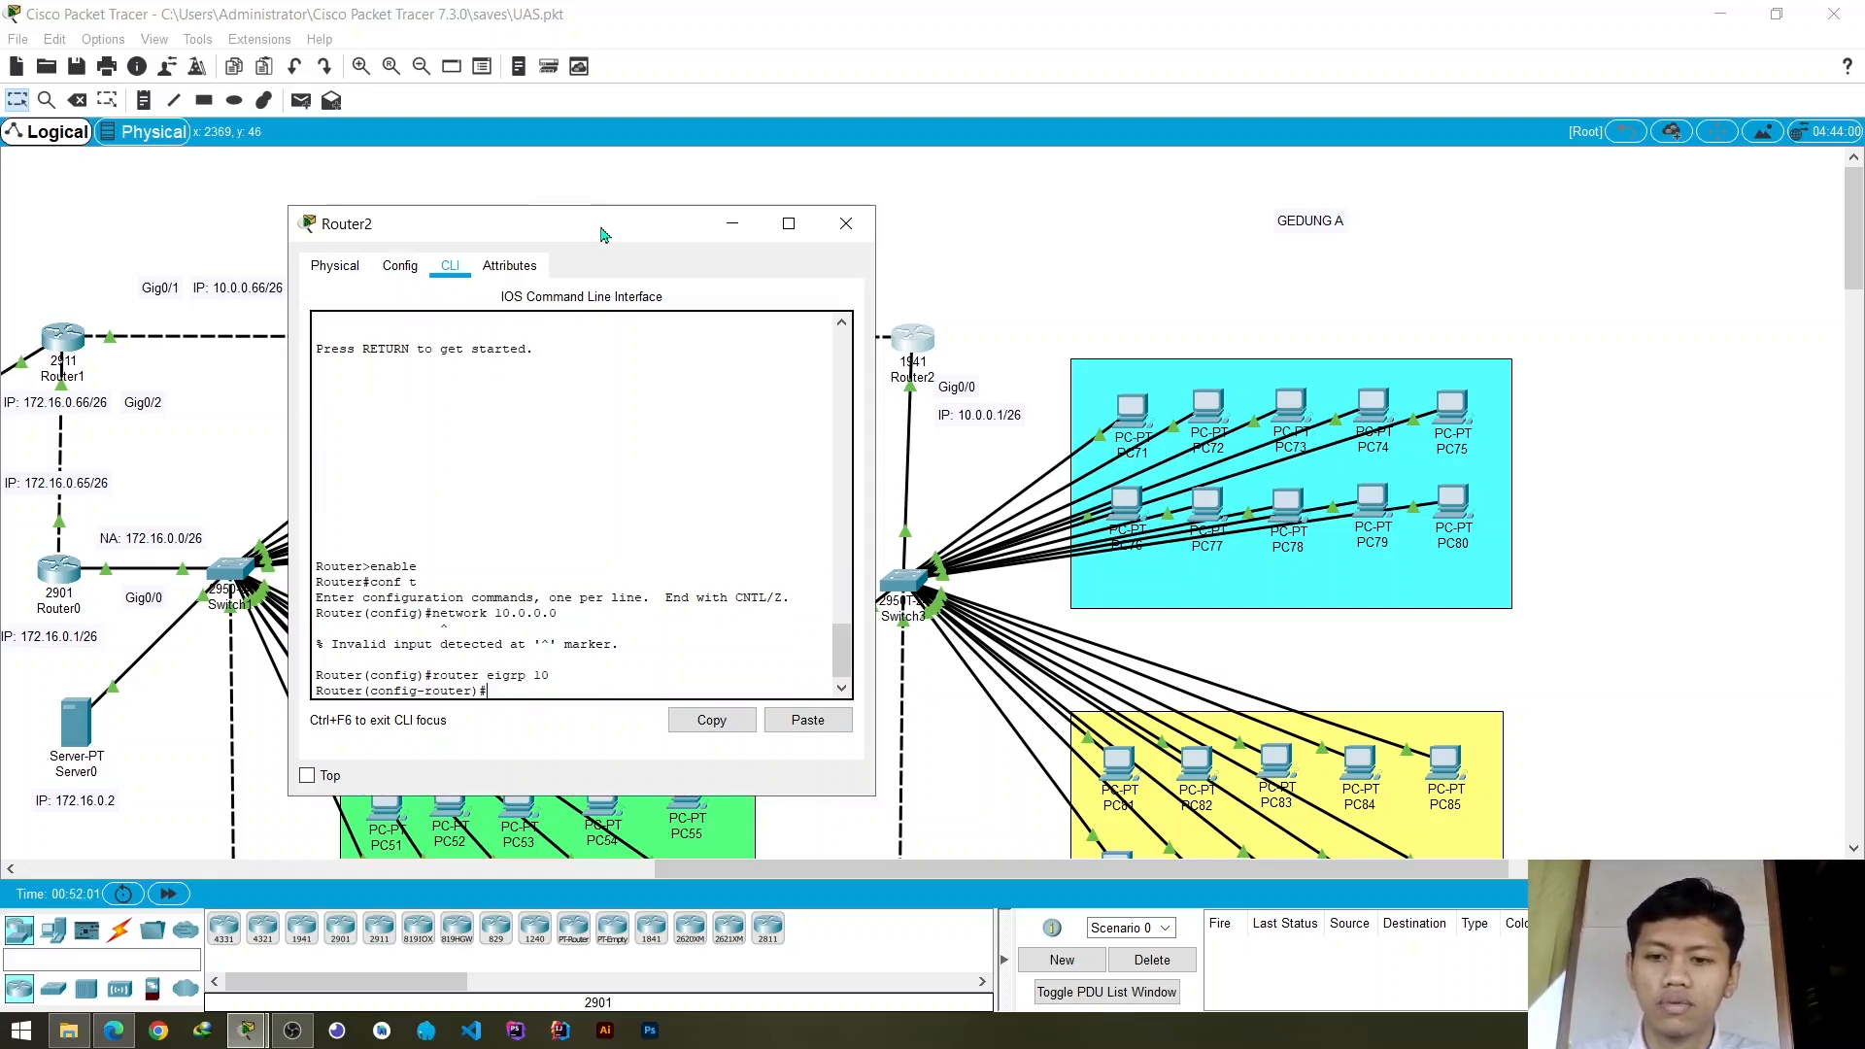
- Advertise network 10.0.0.0 in Router2's EIGRP 10 process
key("Up")
key("Up")
key("Return")
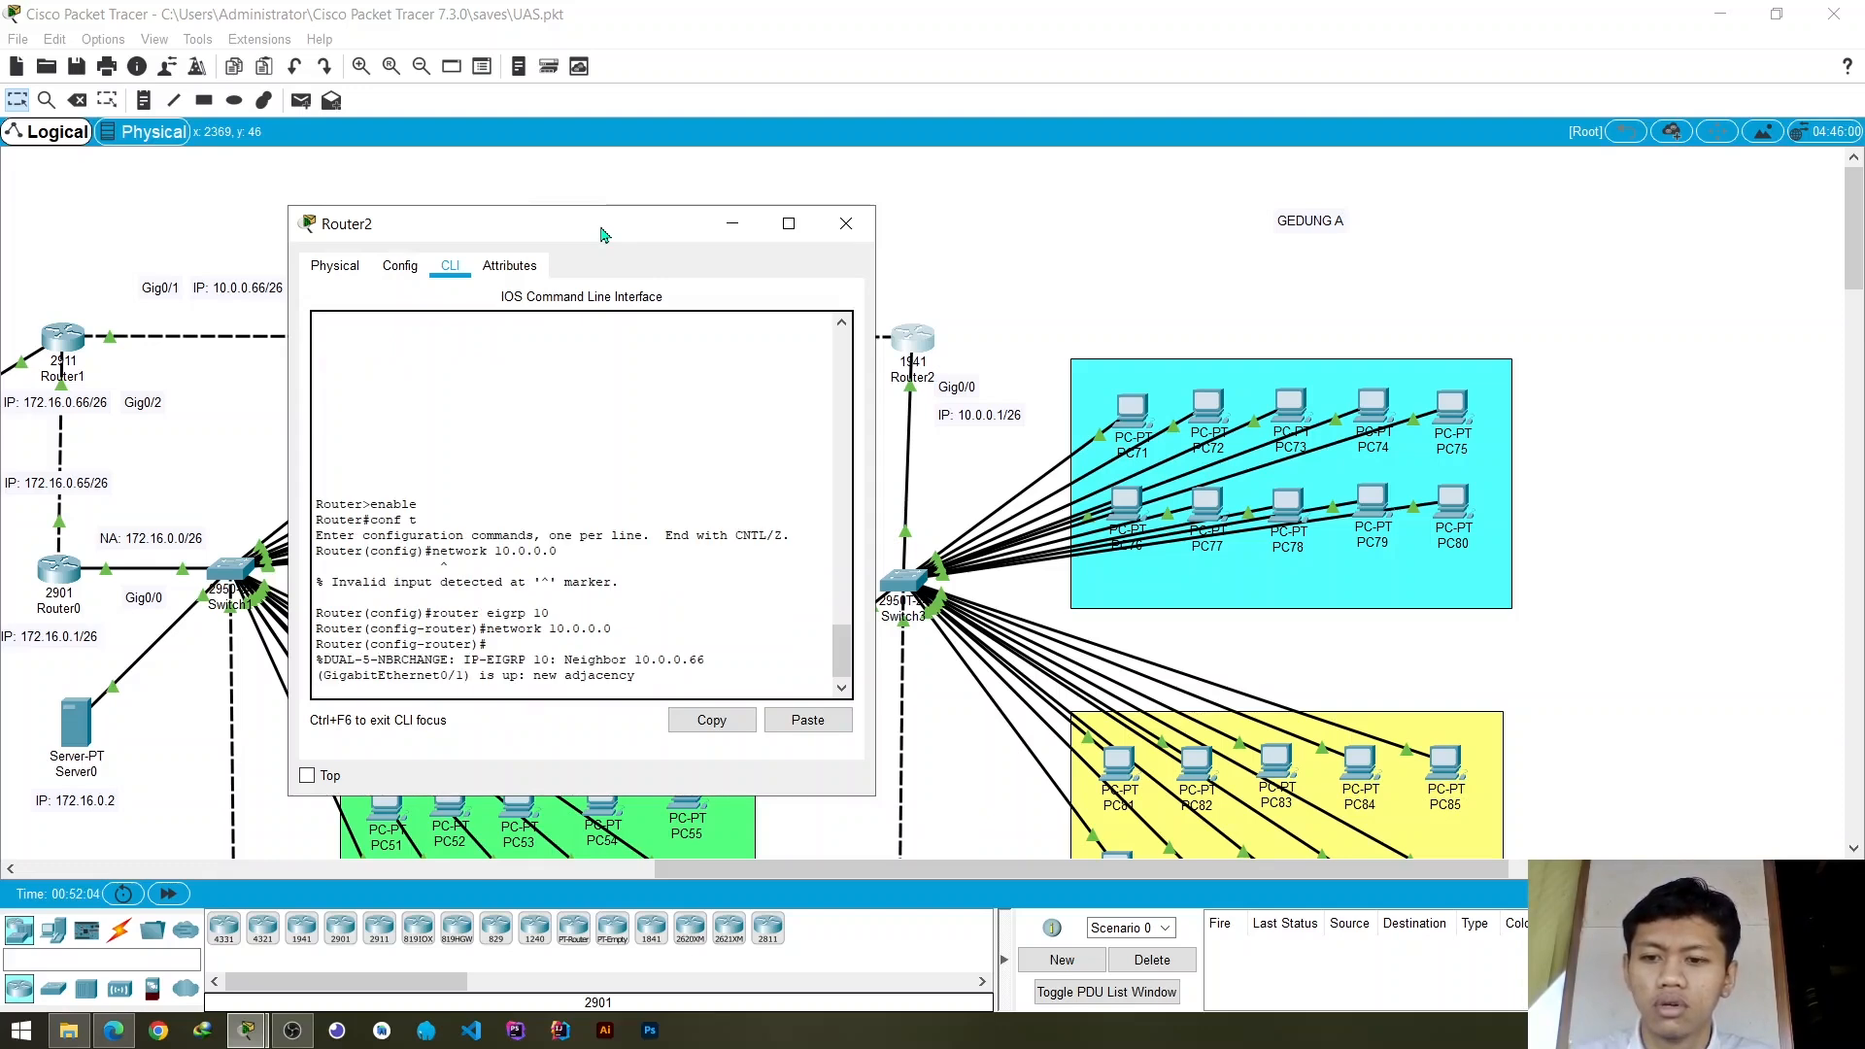
key("Return")
- Advertise network 10.0.0.64 in Router2's EIGRP 10 process for the link to Router1
type("ne")
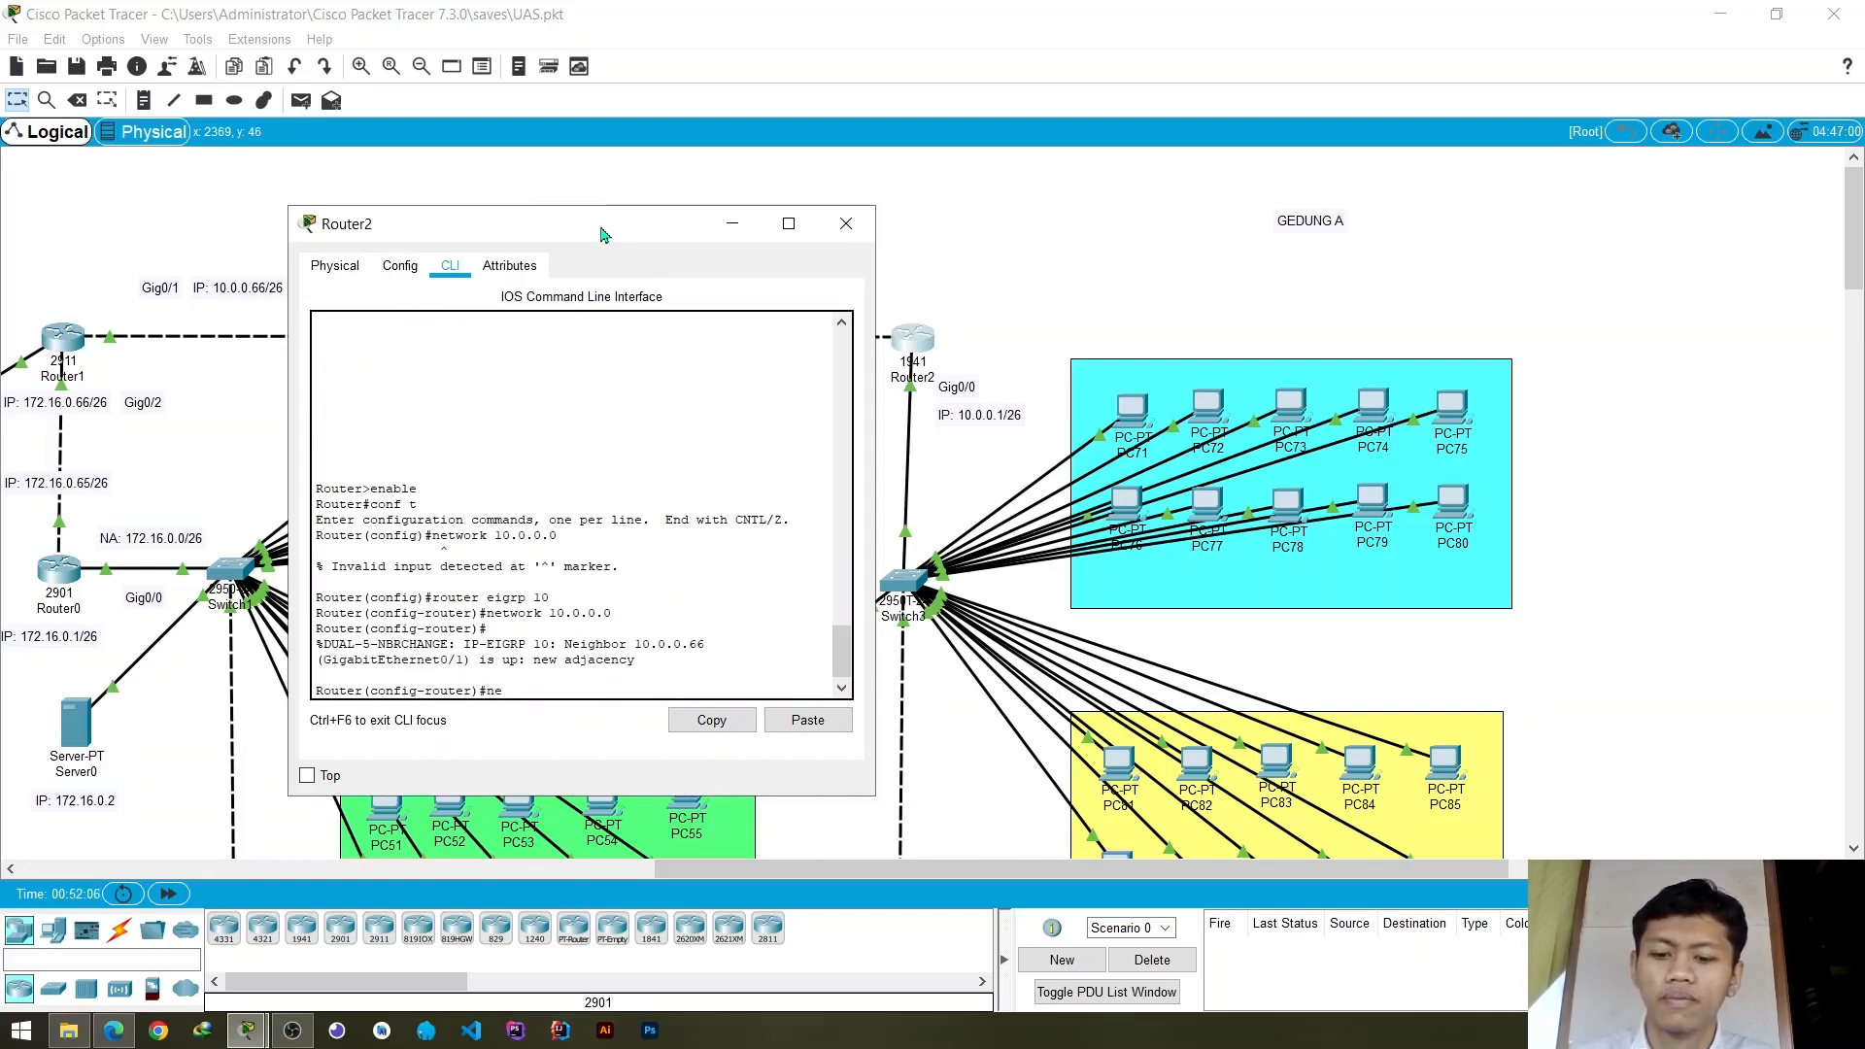
type("twork")
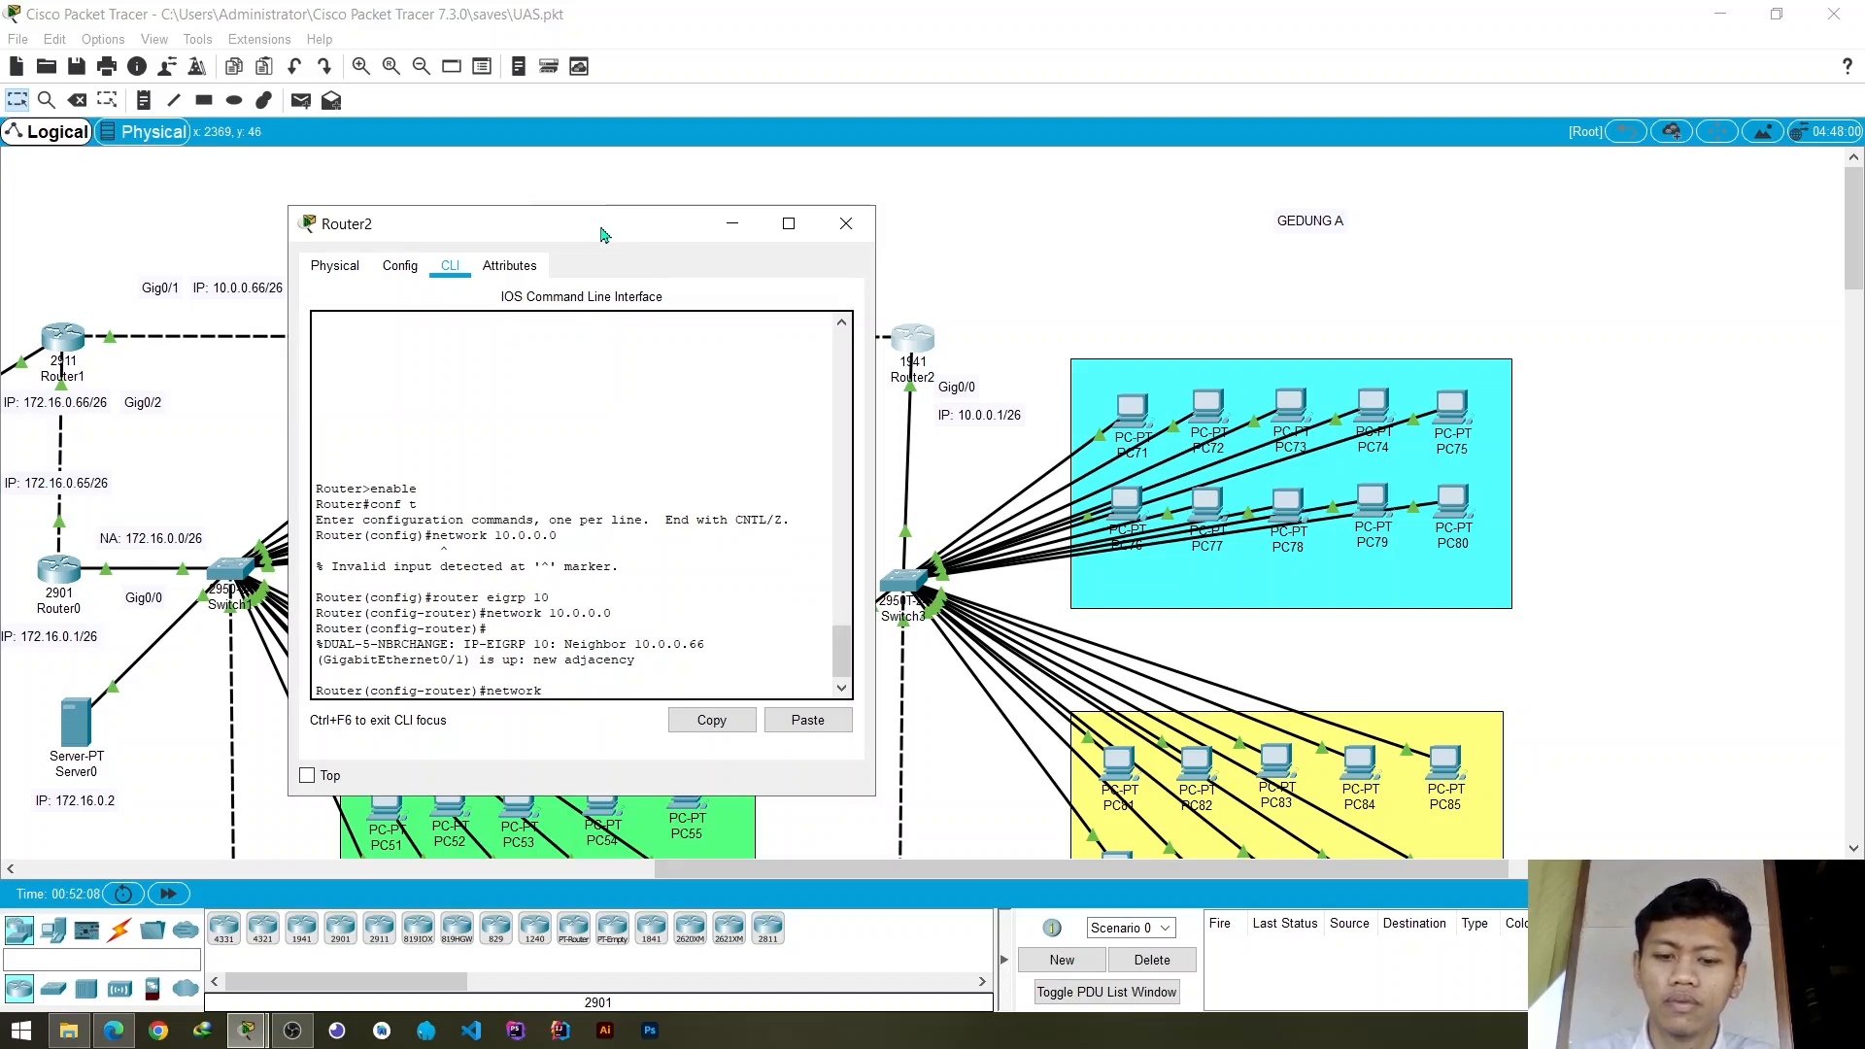
type(" 10.0.")
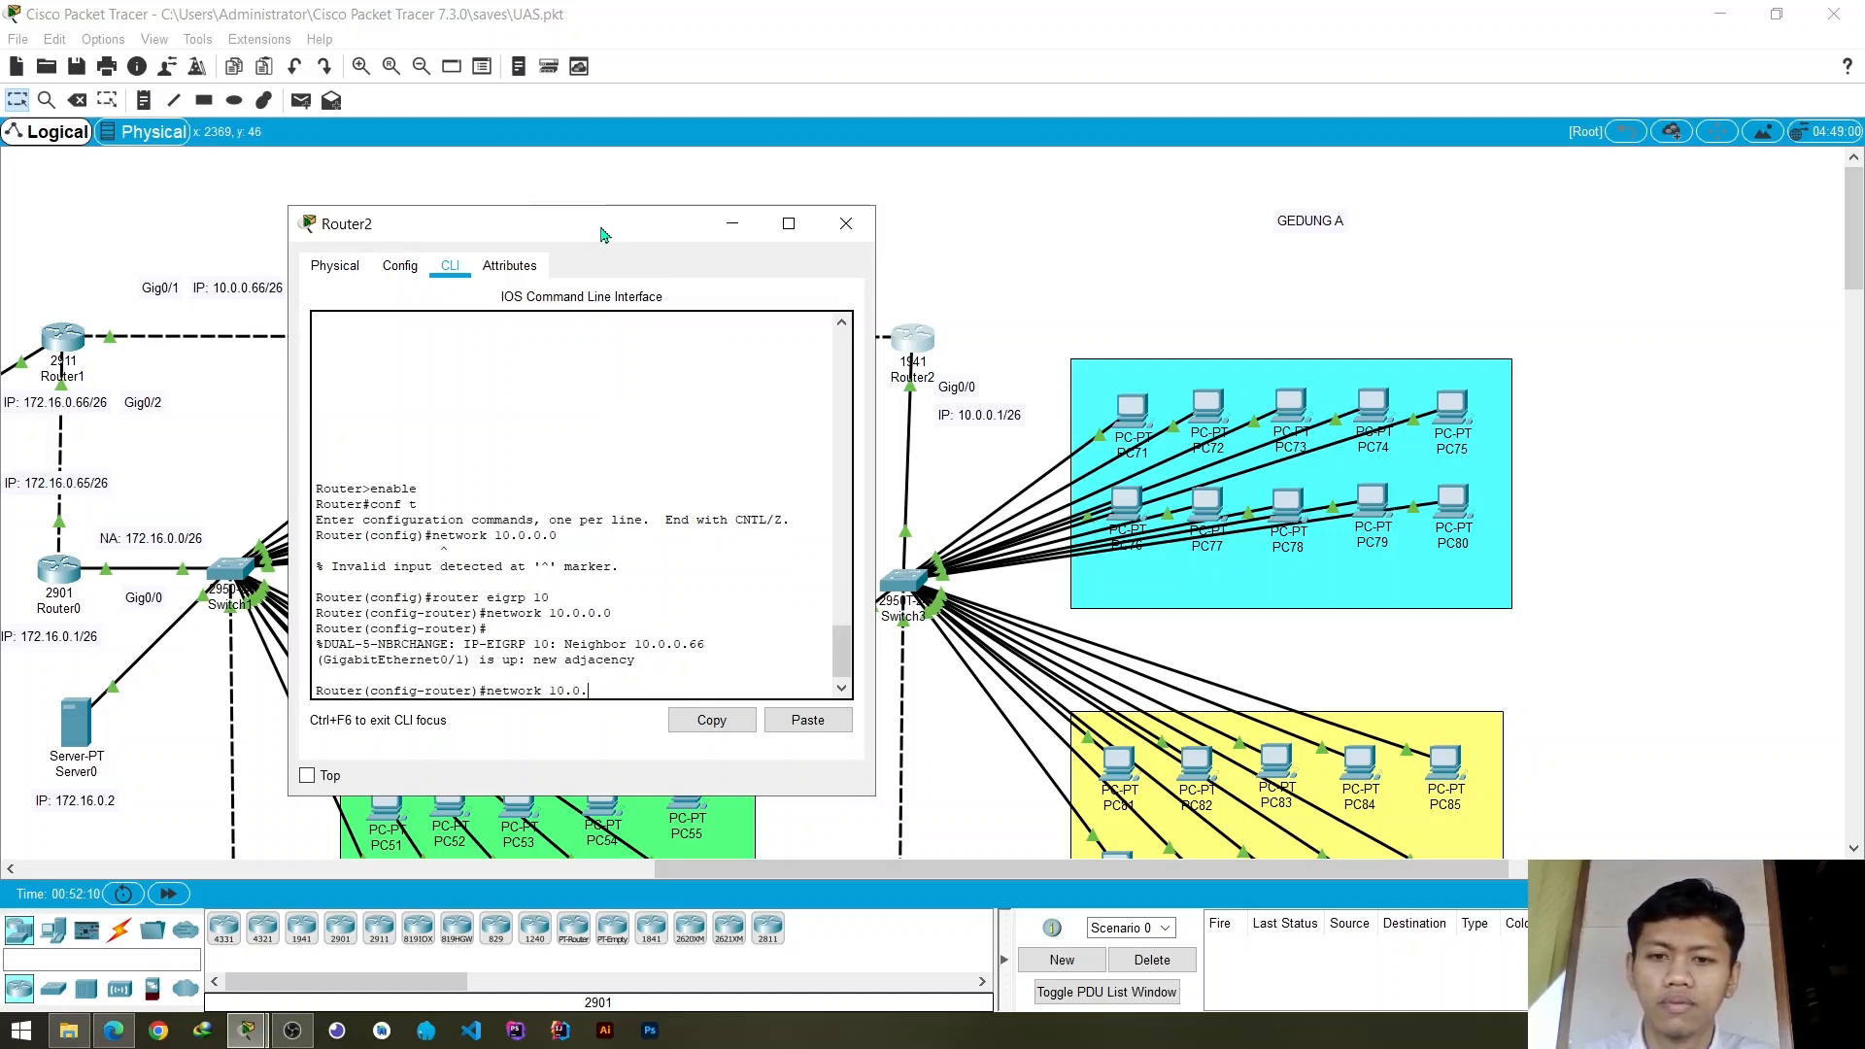
type("0.64")
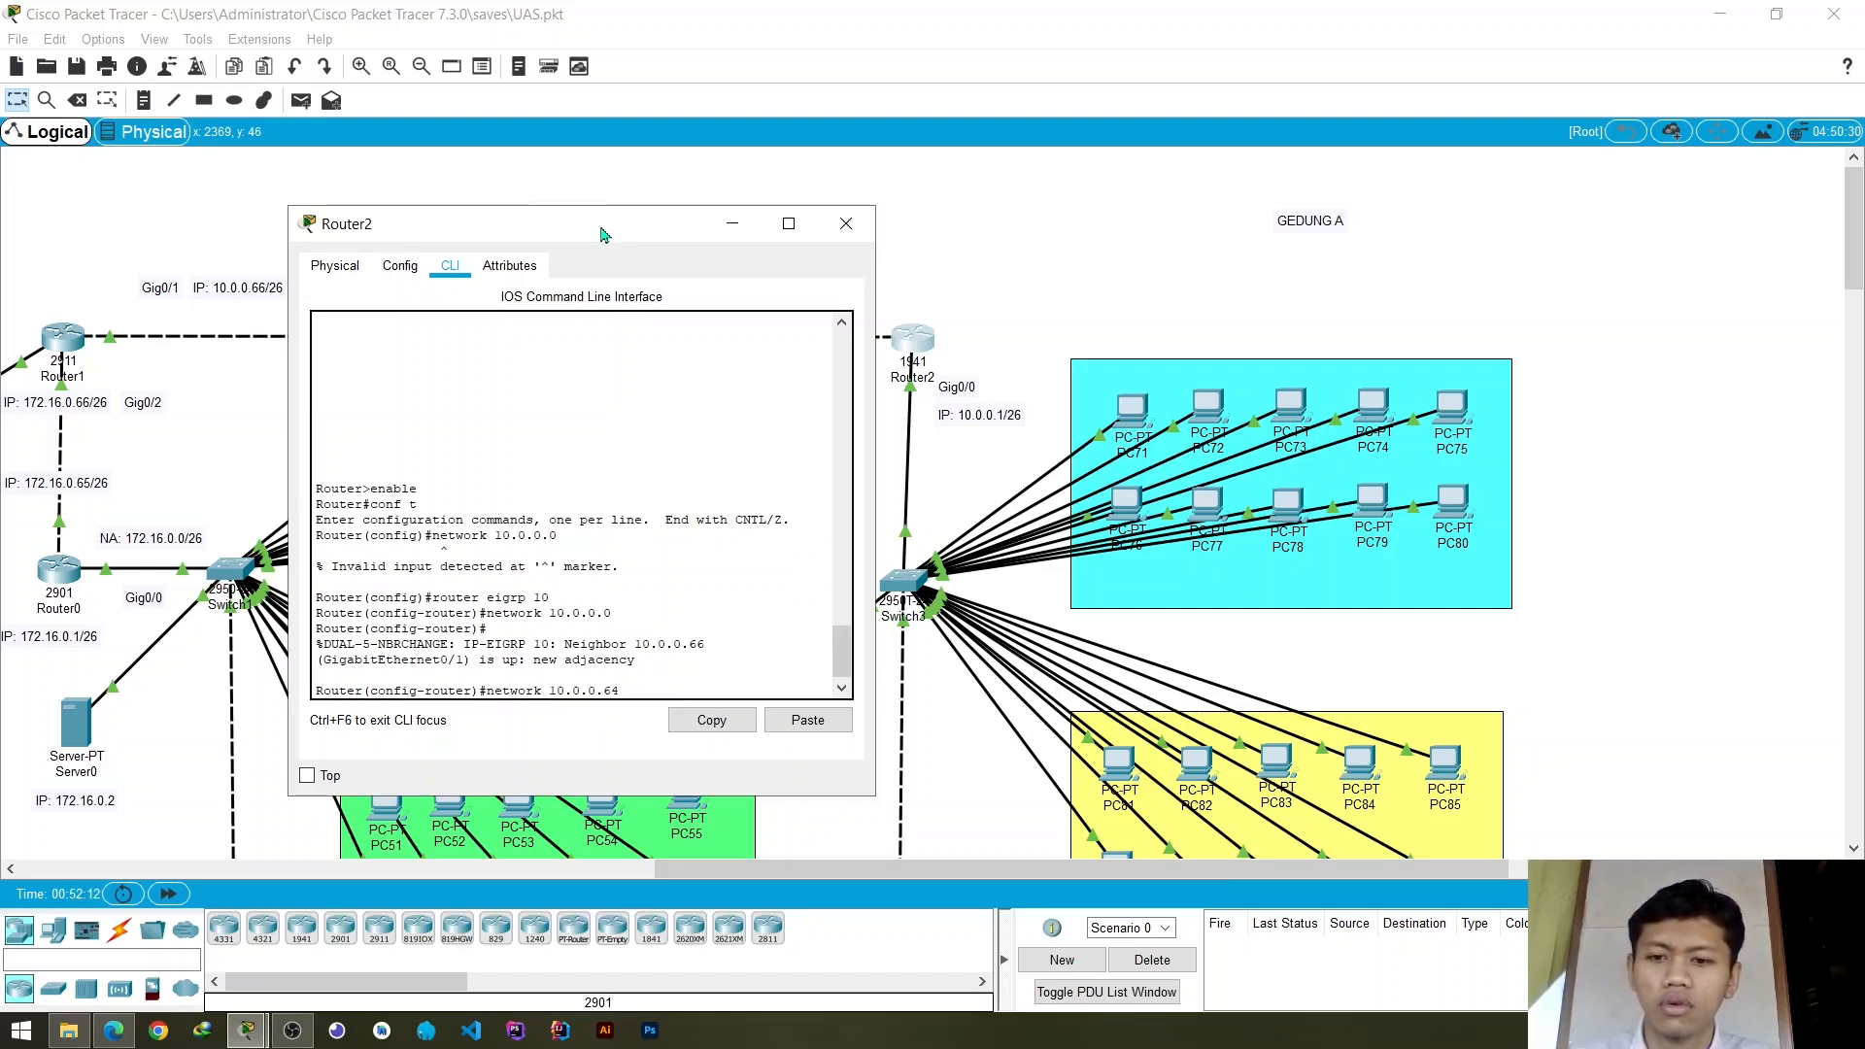
key("Return")
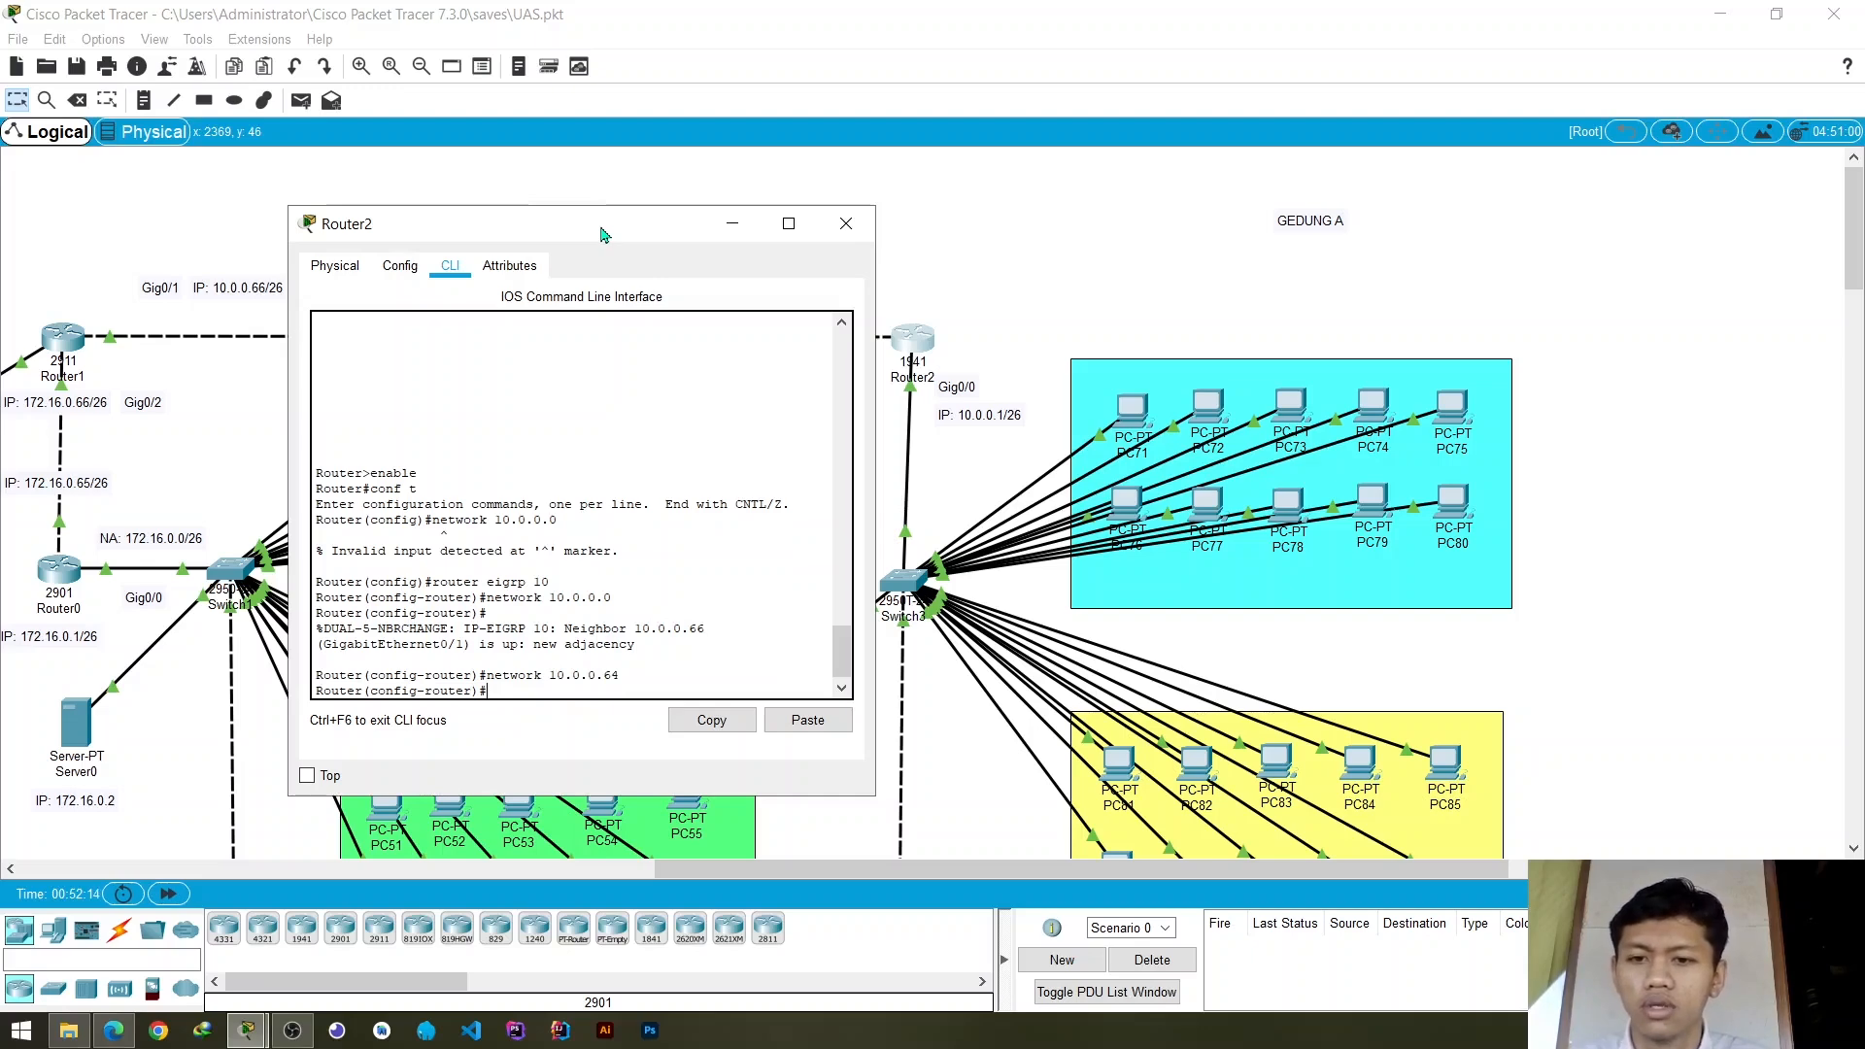
- Exit Router2's EIGRP and global configuration modes, end the console session and close the router's window
left_click_drag(627, 231, 525, 256)
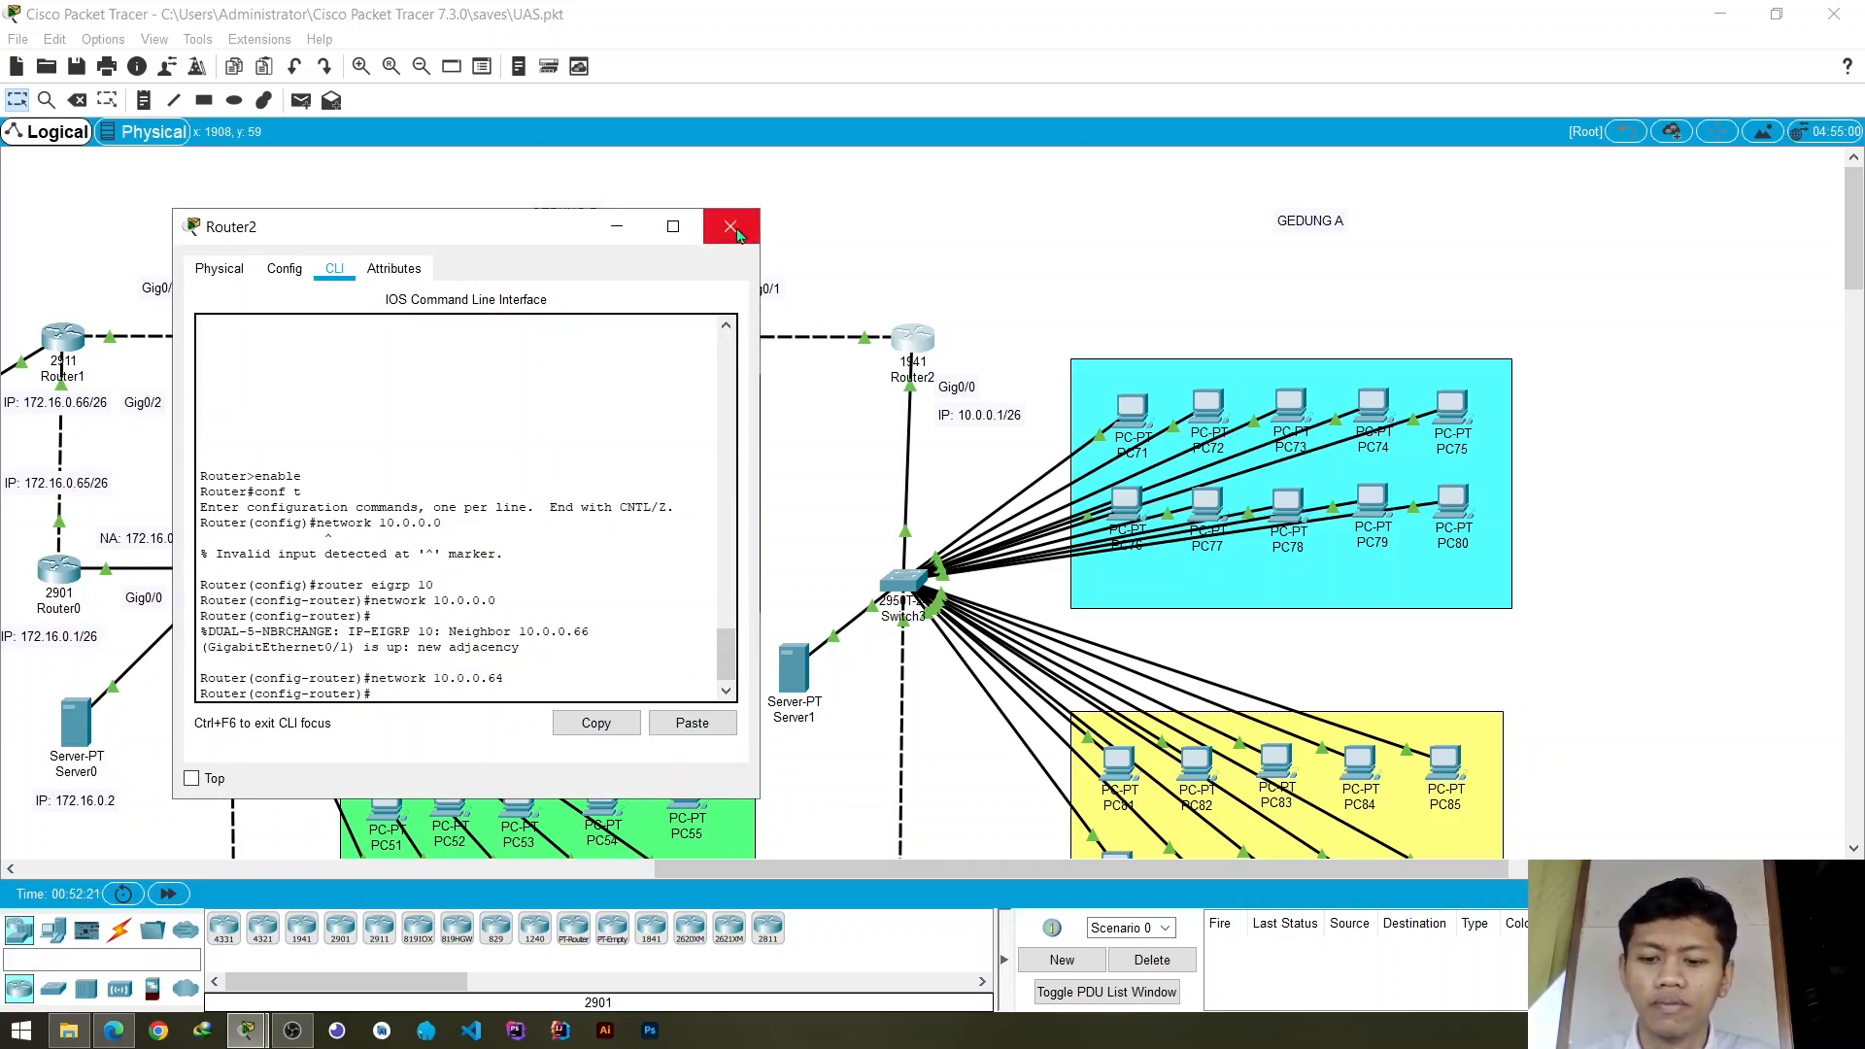
type("it")
key("Return")
type("exit")
key("Return")
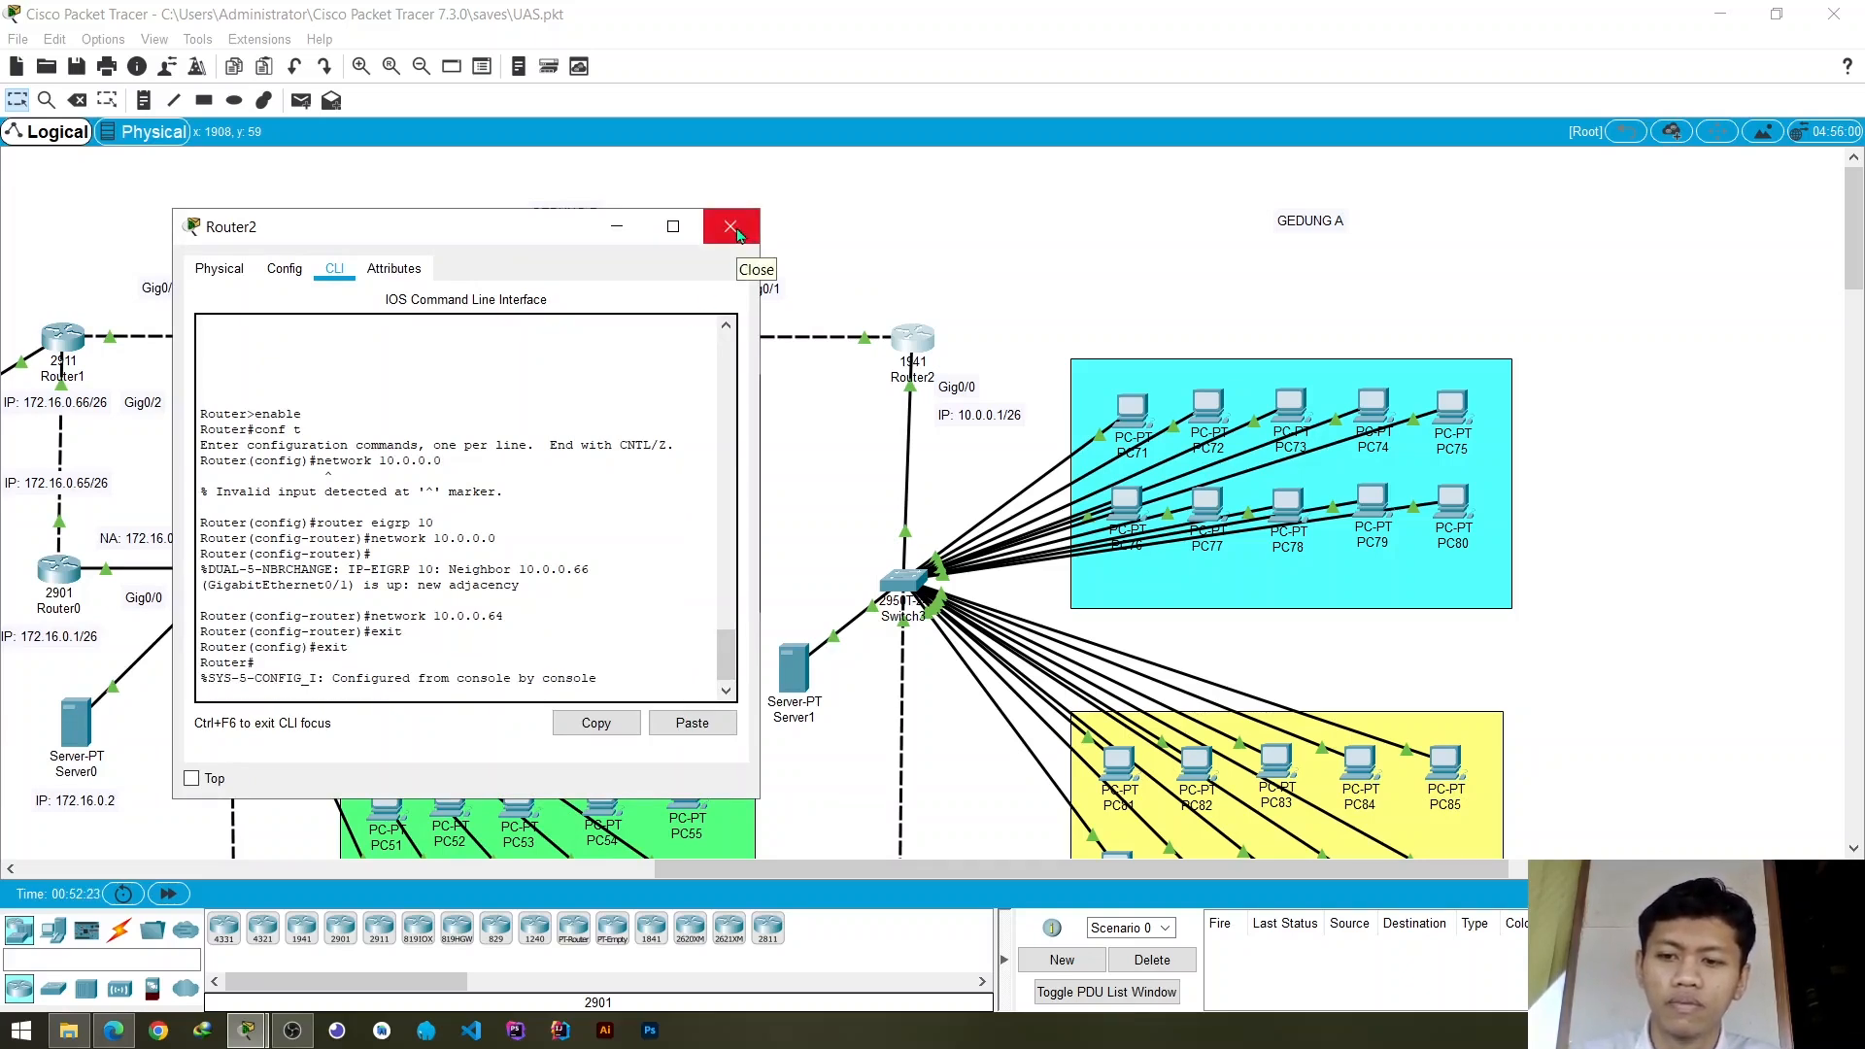
type("exit")
key("Return")
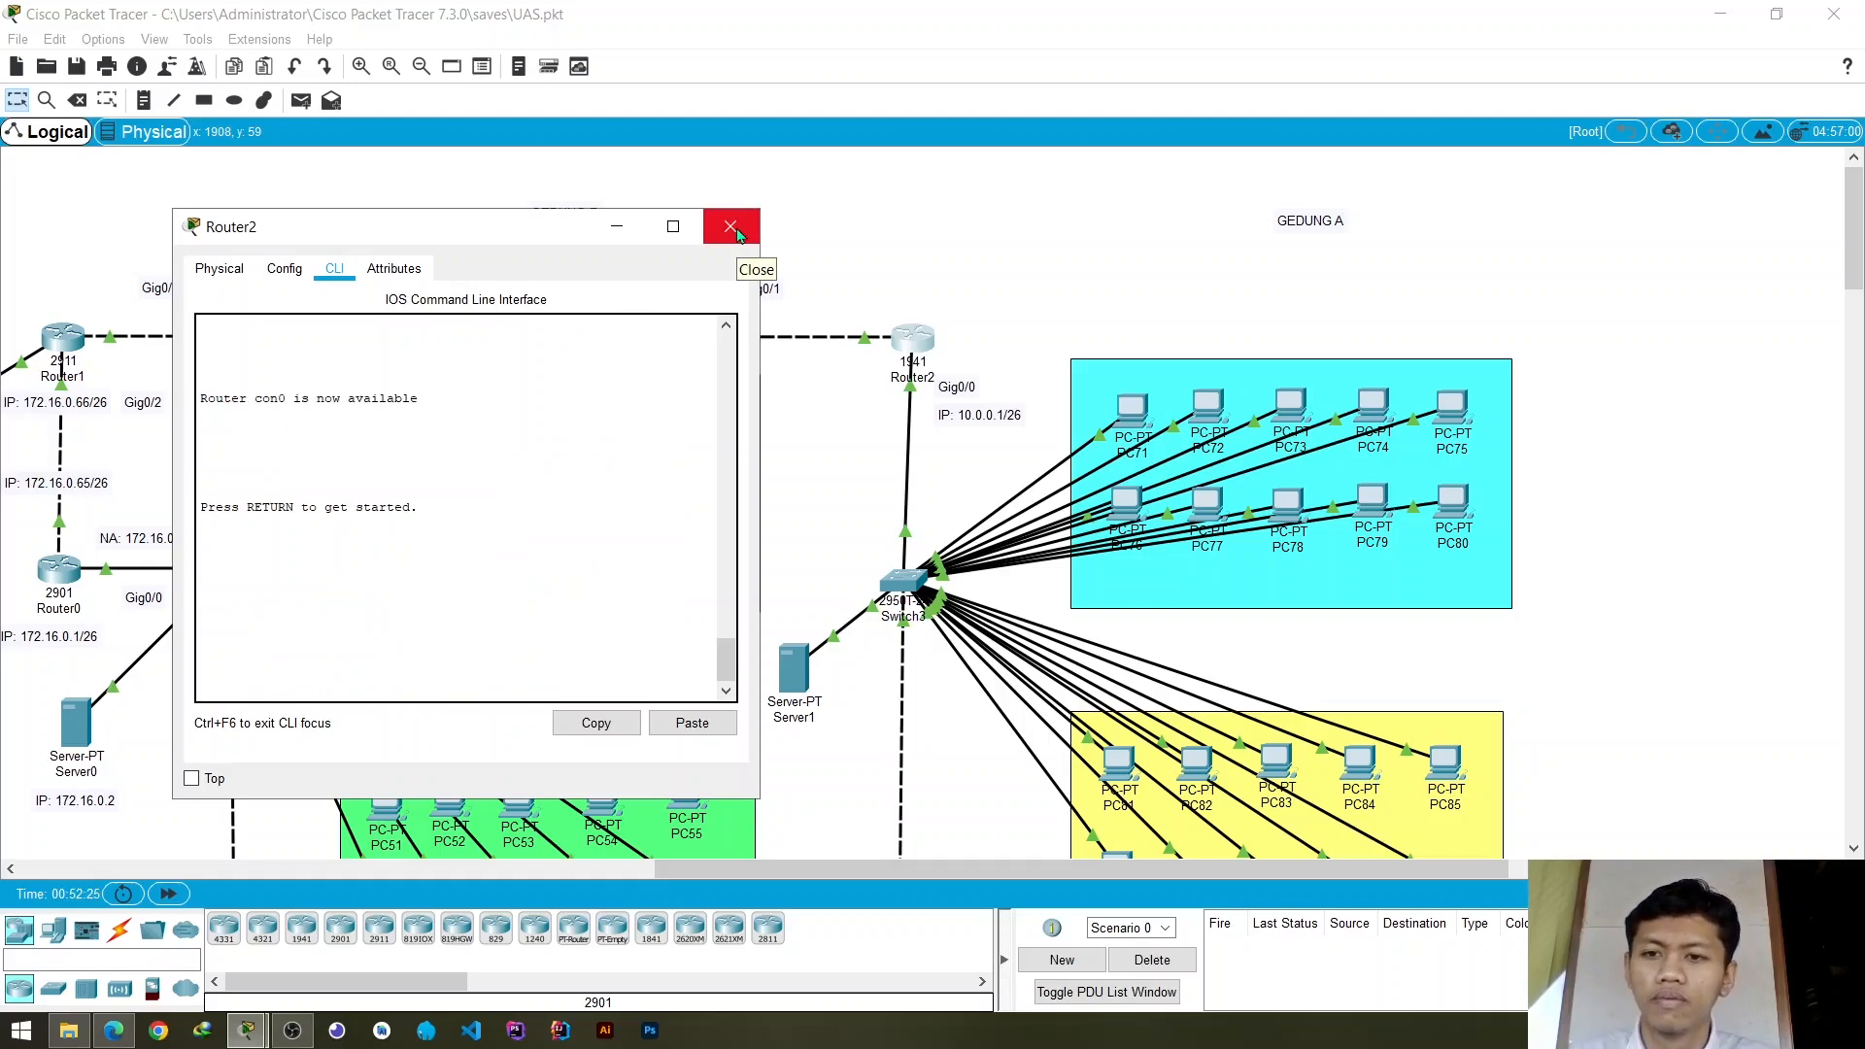
left_click(730, 227)
- Send a simple PDU from PC0 to PC41 in Gedung B to test the connection between the buildings
left_click_drag(892, 871, 619, 874)
left_click(301, 100)
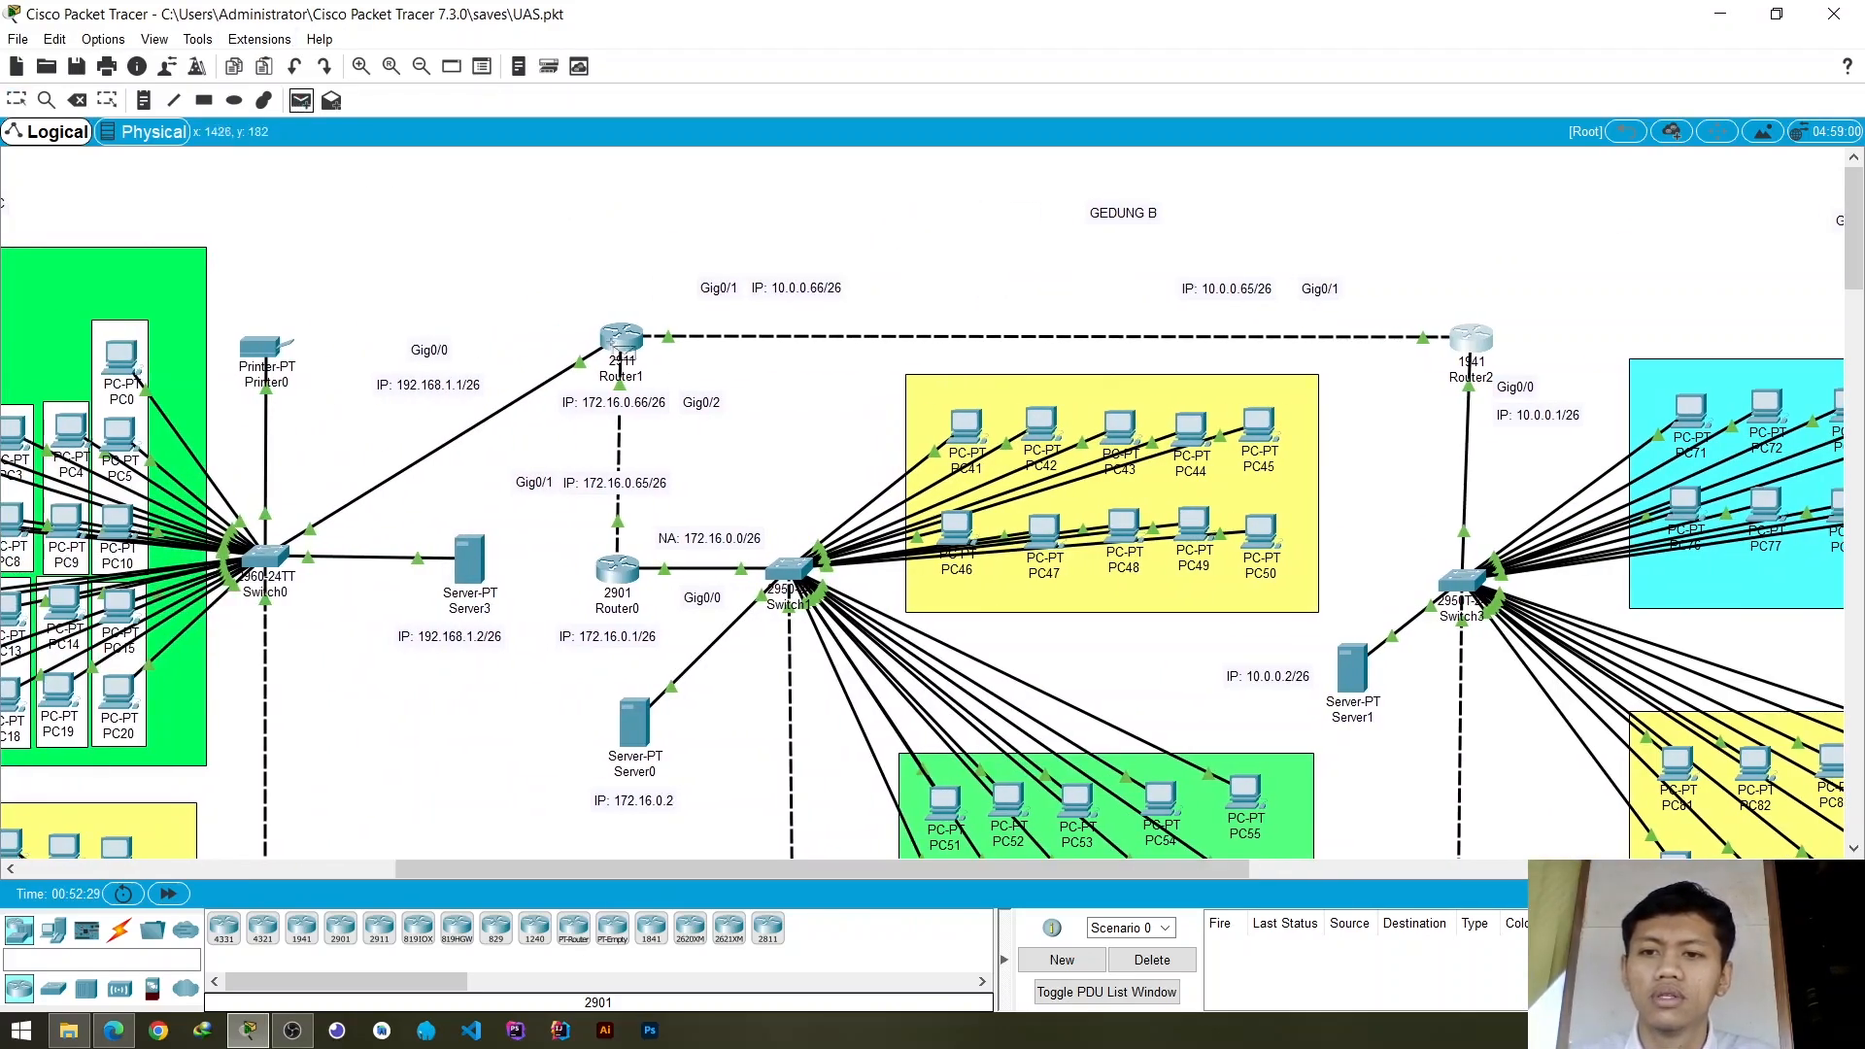
left_click(122, 360)
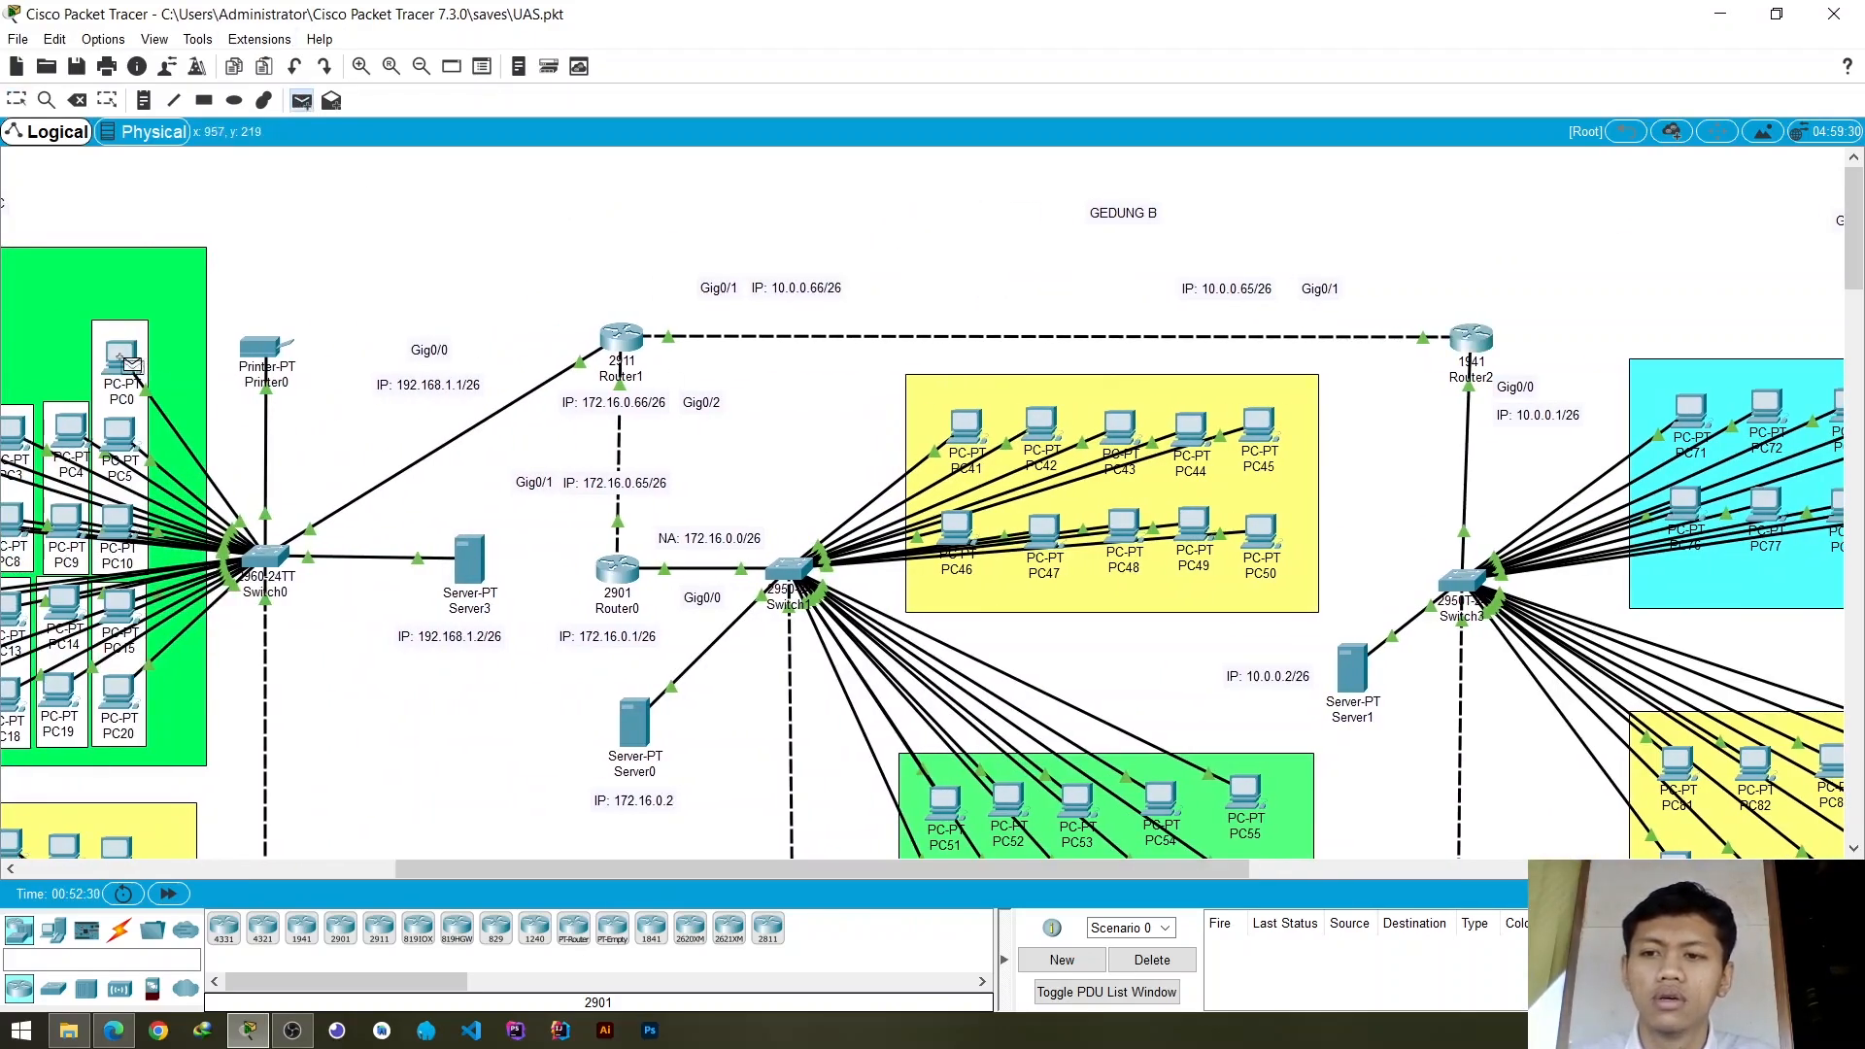
left_click(971, 427)
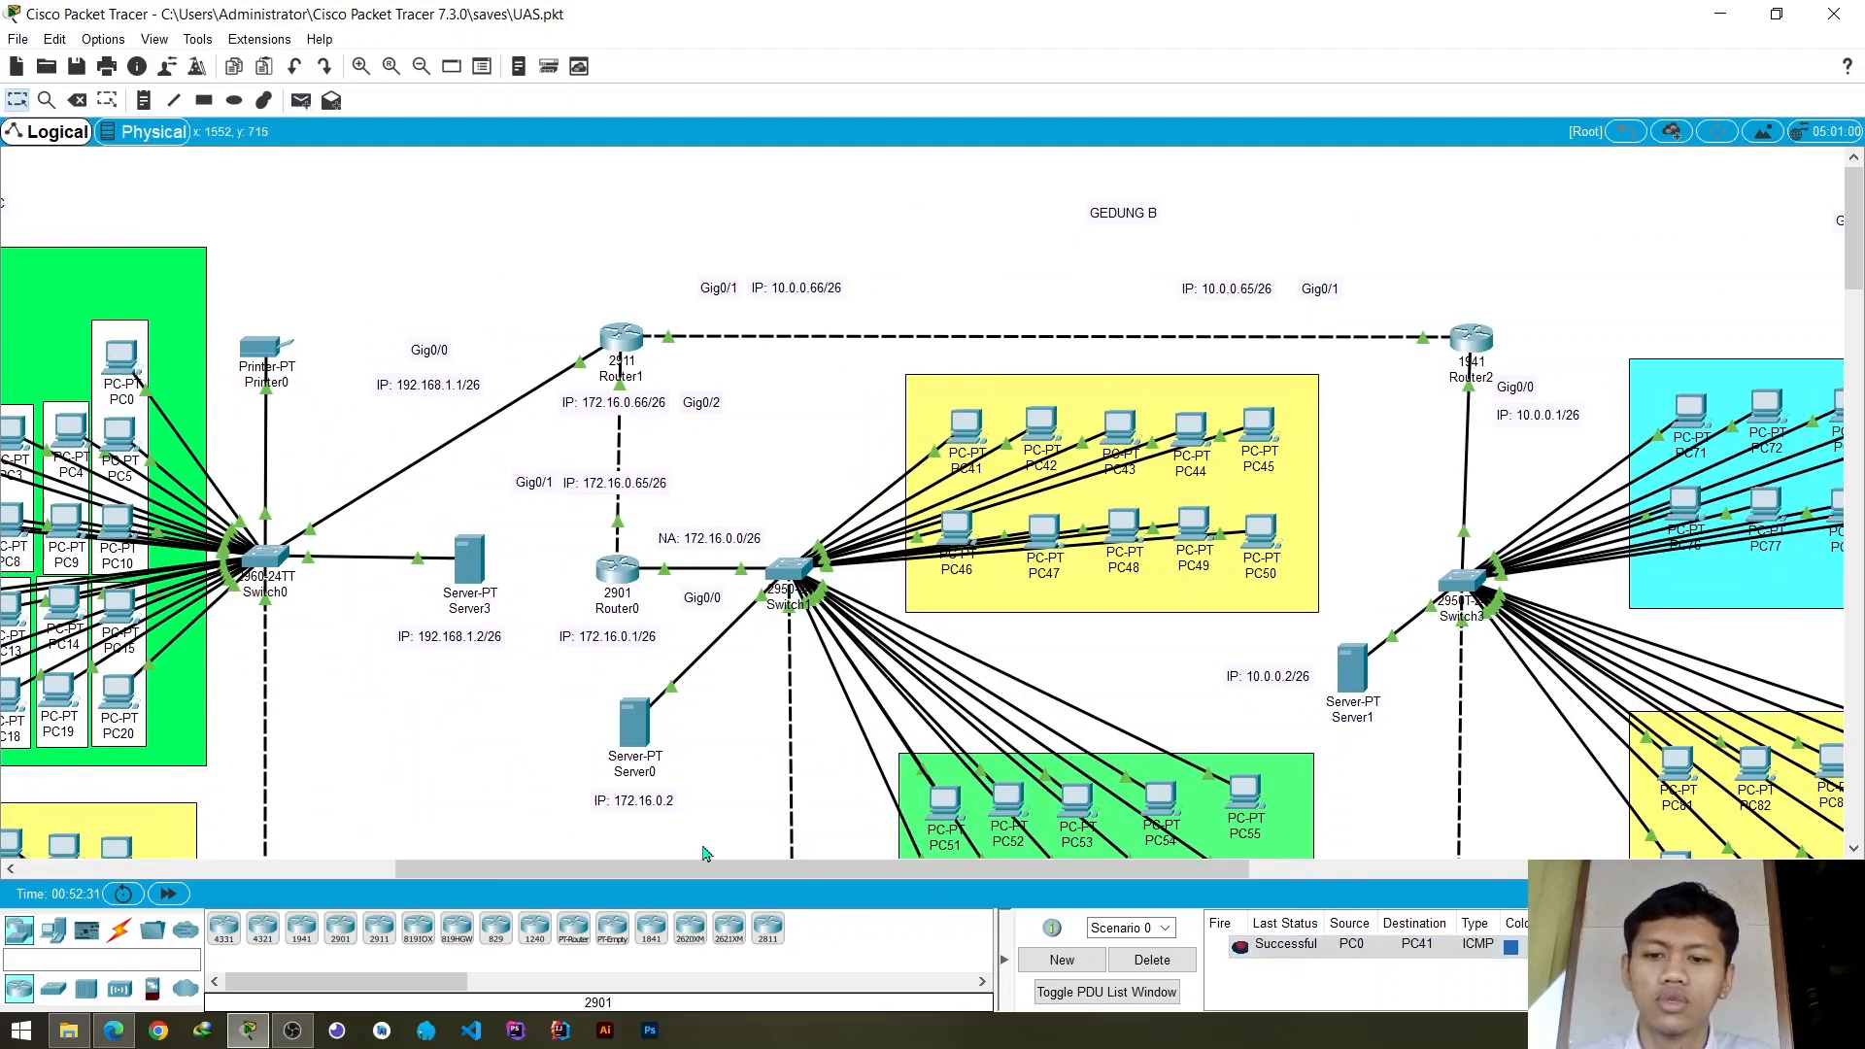
- Send a simple PDU from PC45 in Gedung B to PC71 in Gedung A and fire it again
left_click_drag(704, 870, 854, 870)
left_click(301, 100)
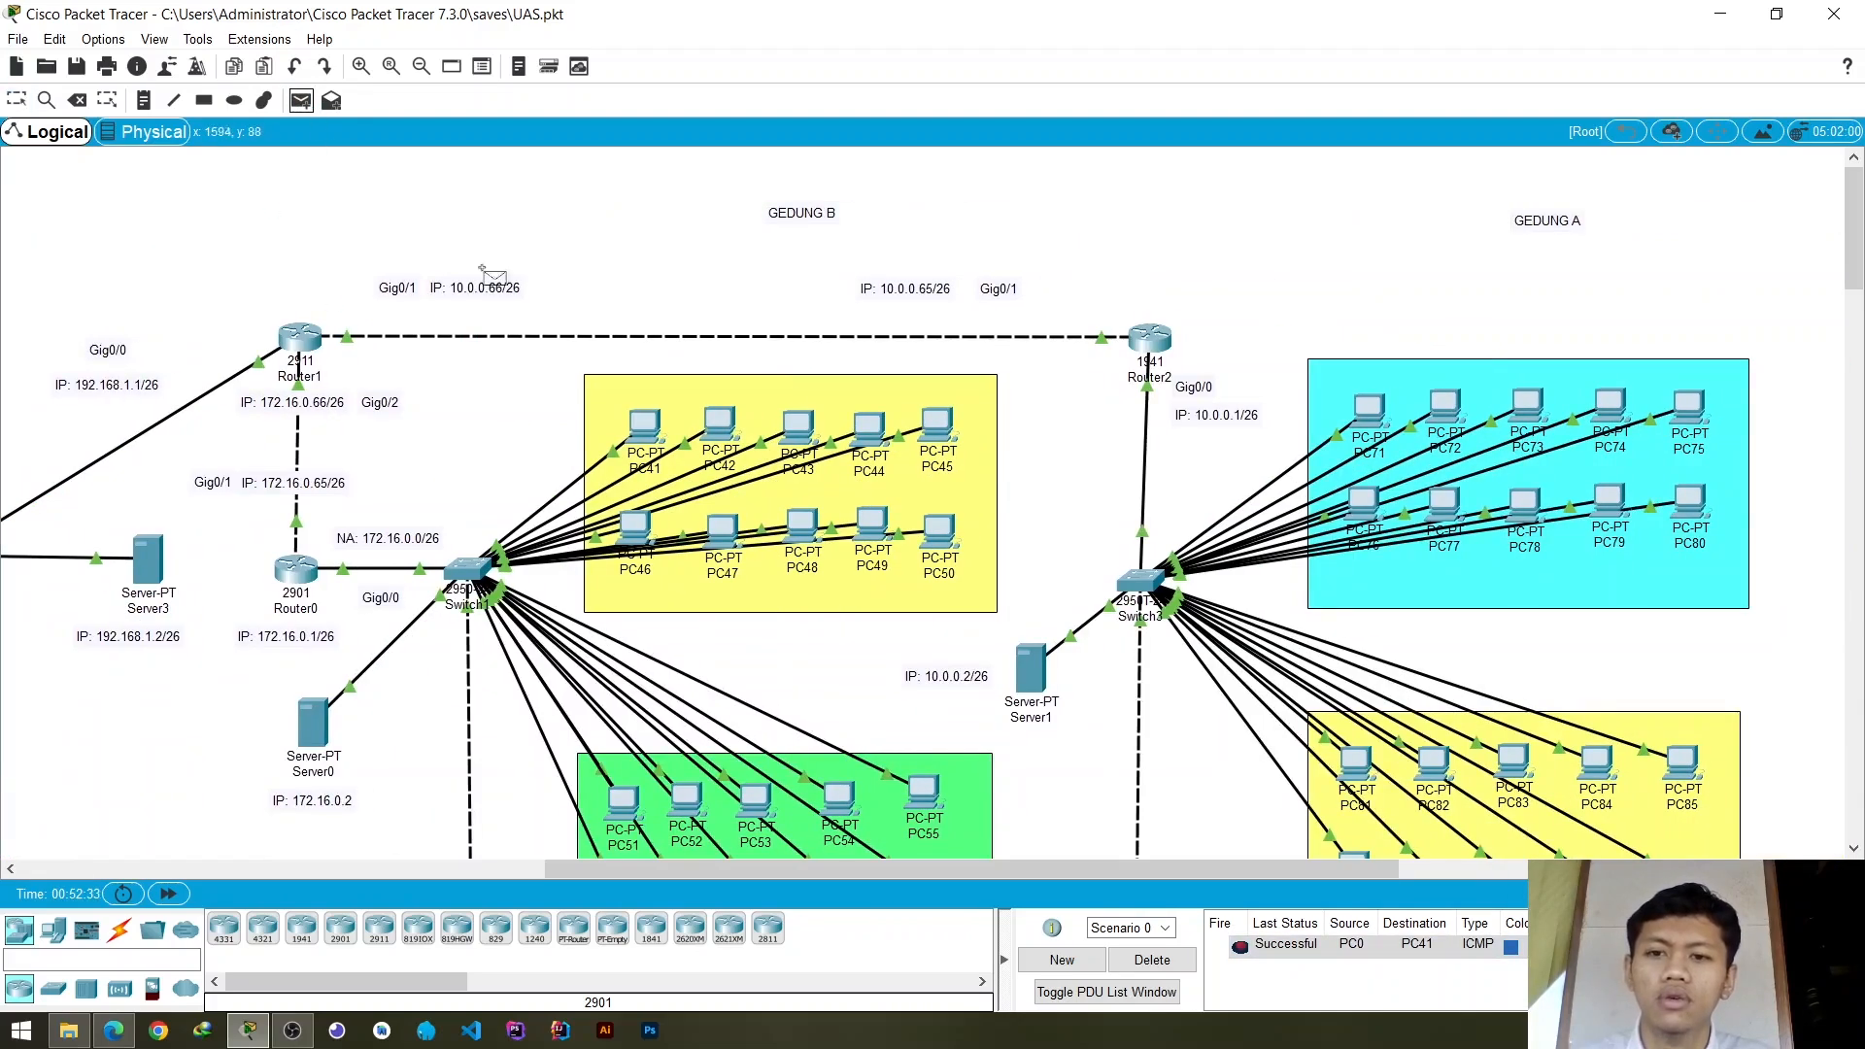
left_click(937, 427)
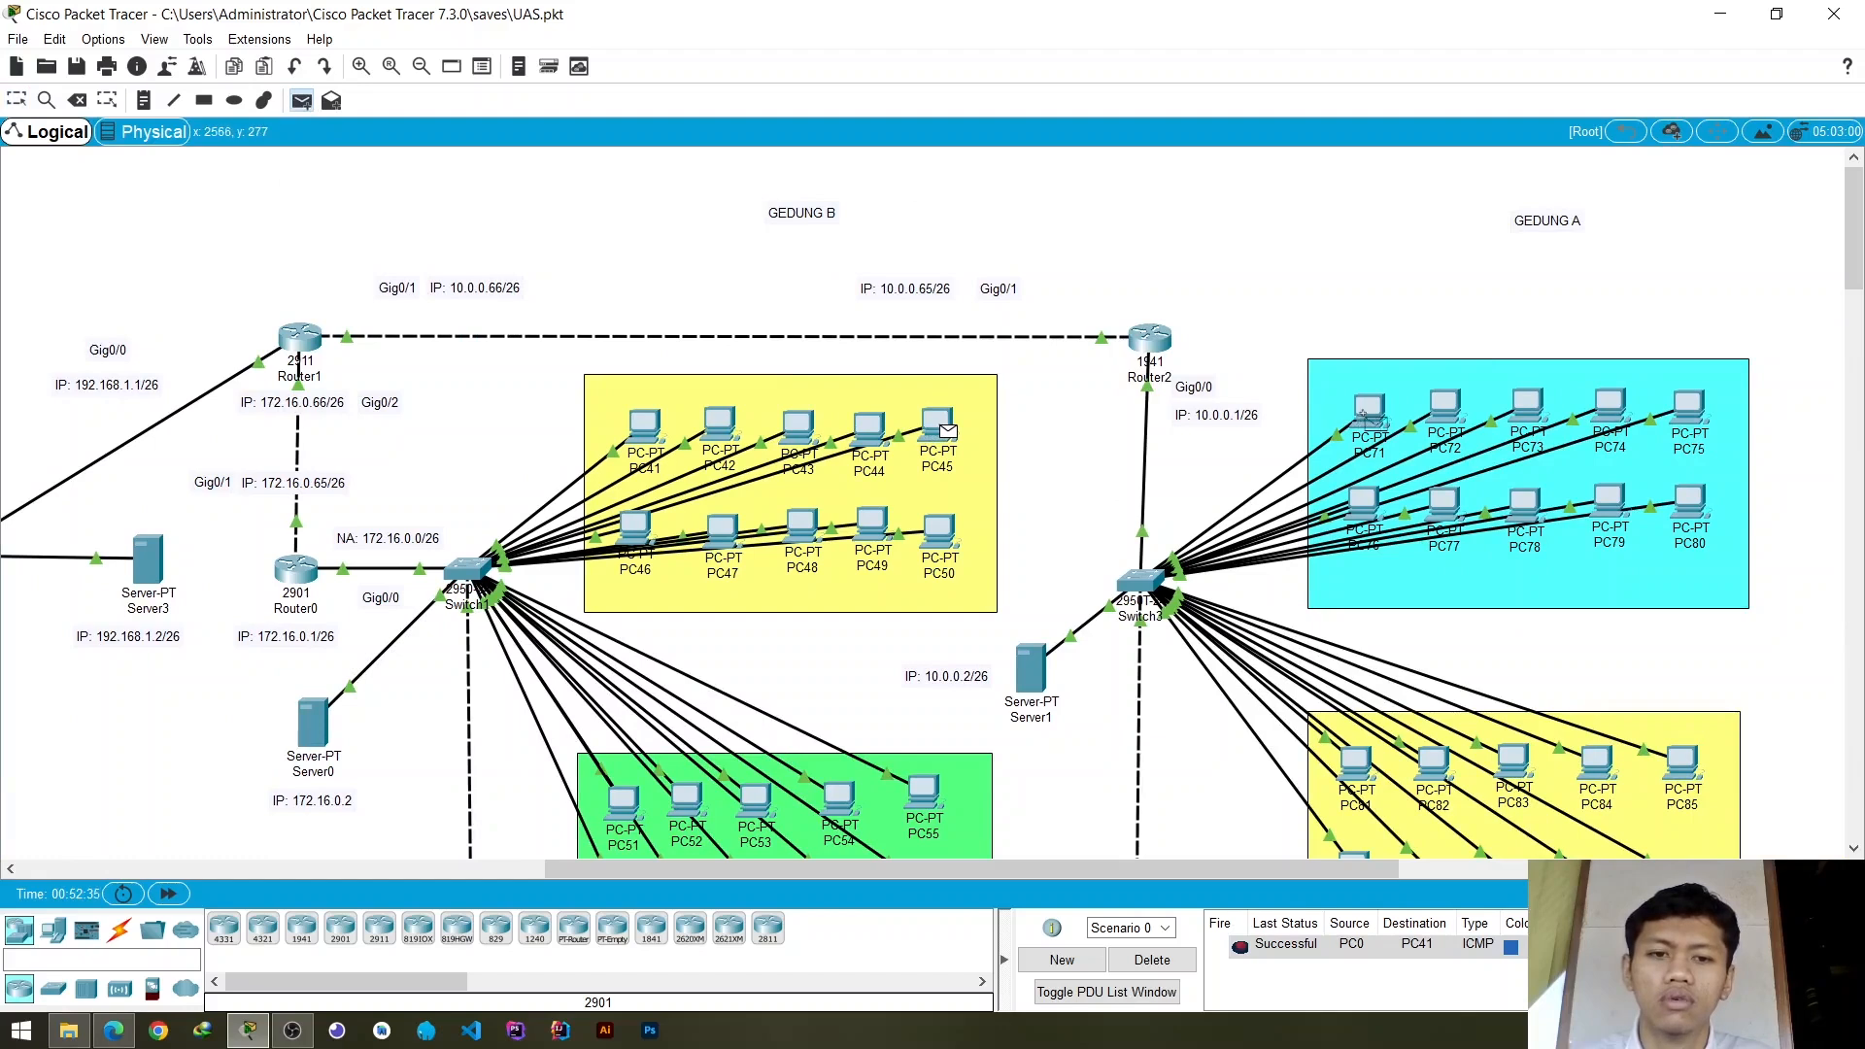
left_click(1367, 416)
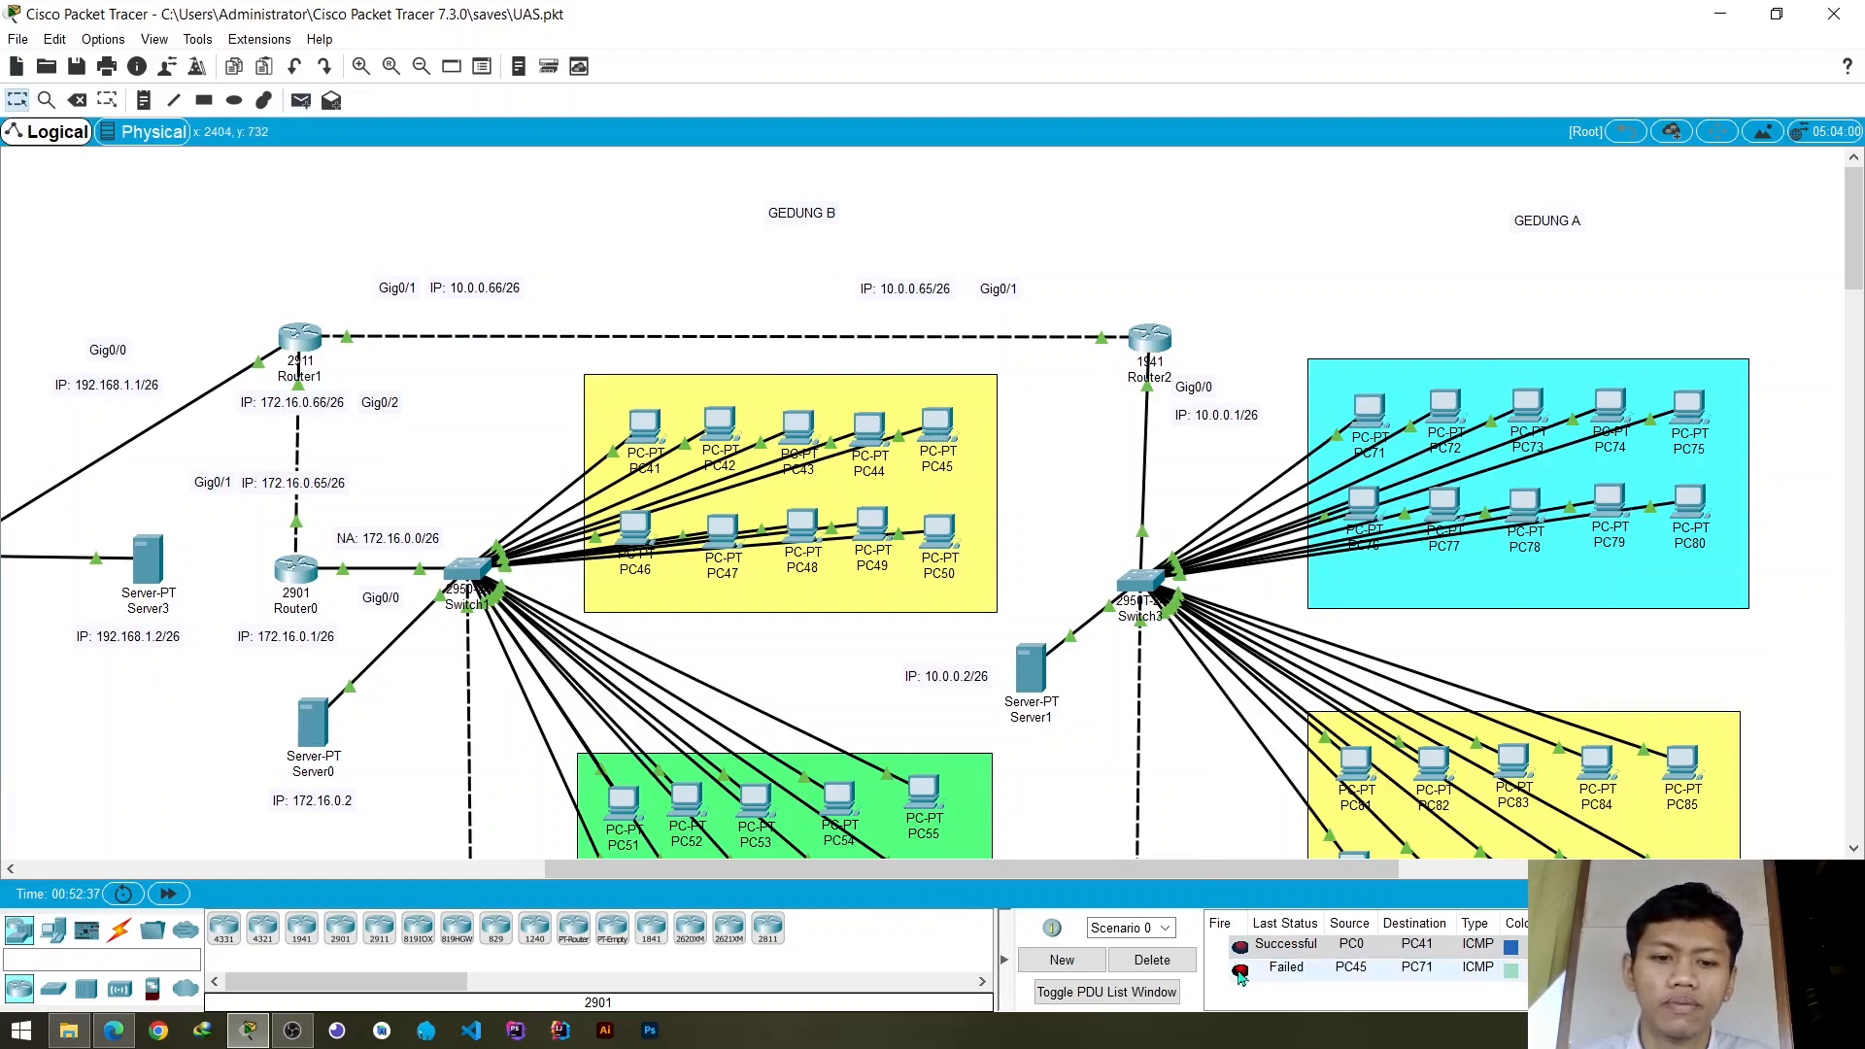
double_click(1240, 971)
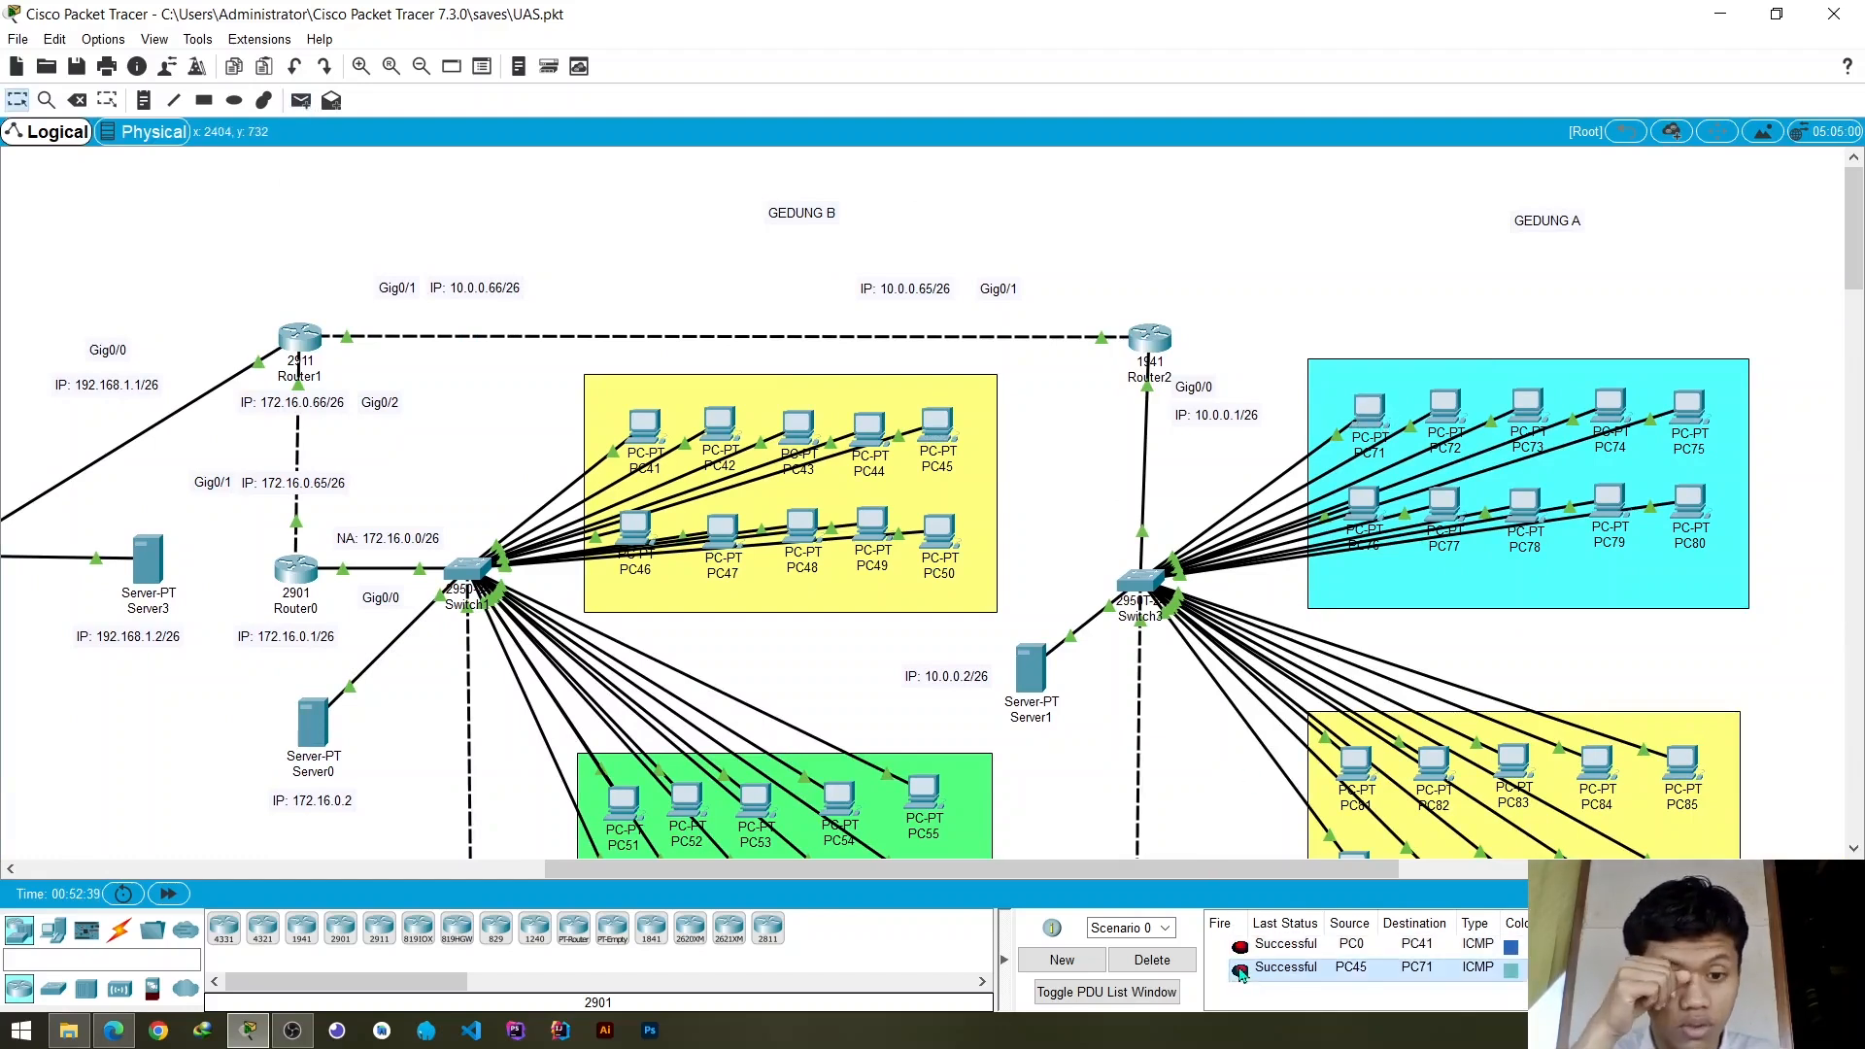
- Send a simple PDU from PC50 in Gedung B to PC81 in Gedung A and fire it again
left_click(301, 100)
left_click(945, 534)
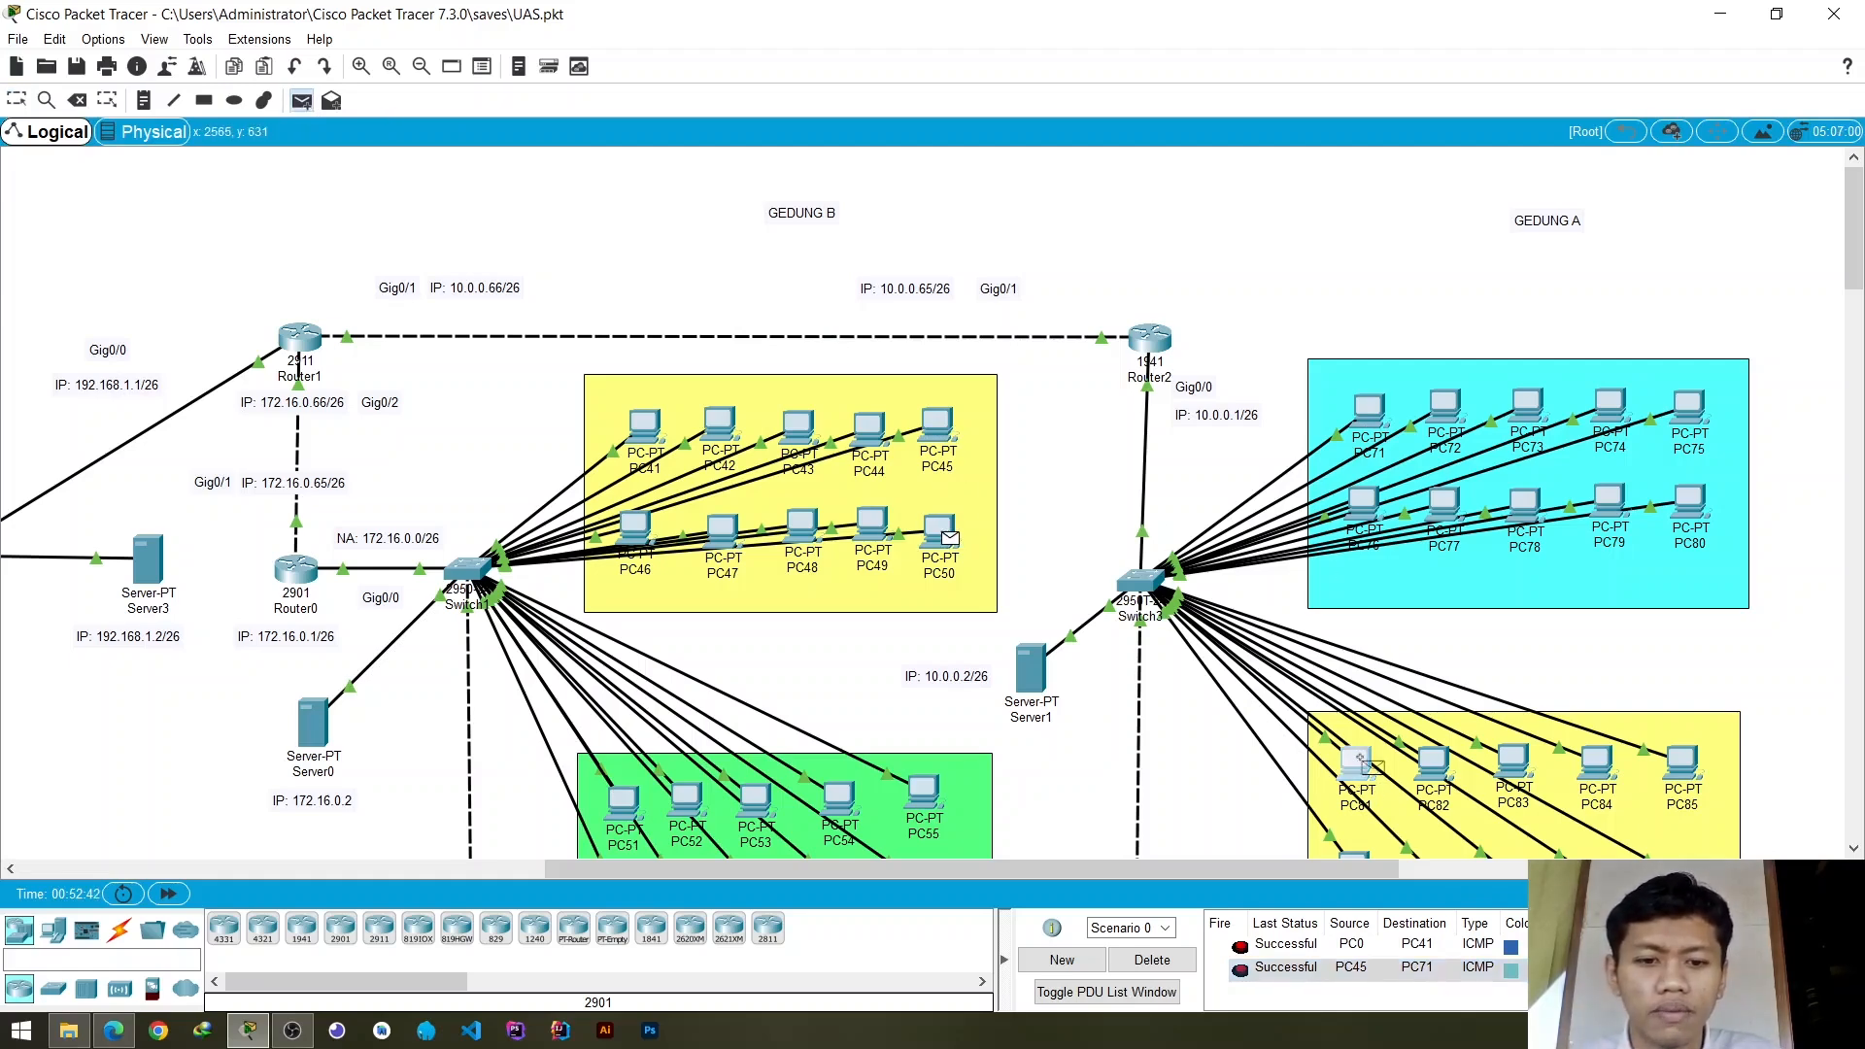
left_click(1357, 768)
scroll(1256, 825, "down", 1)
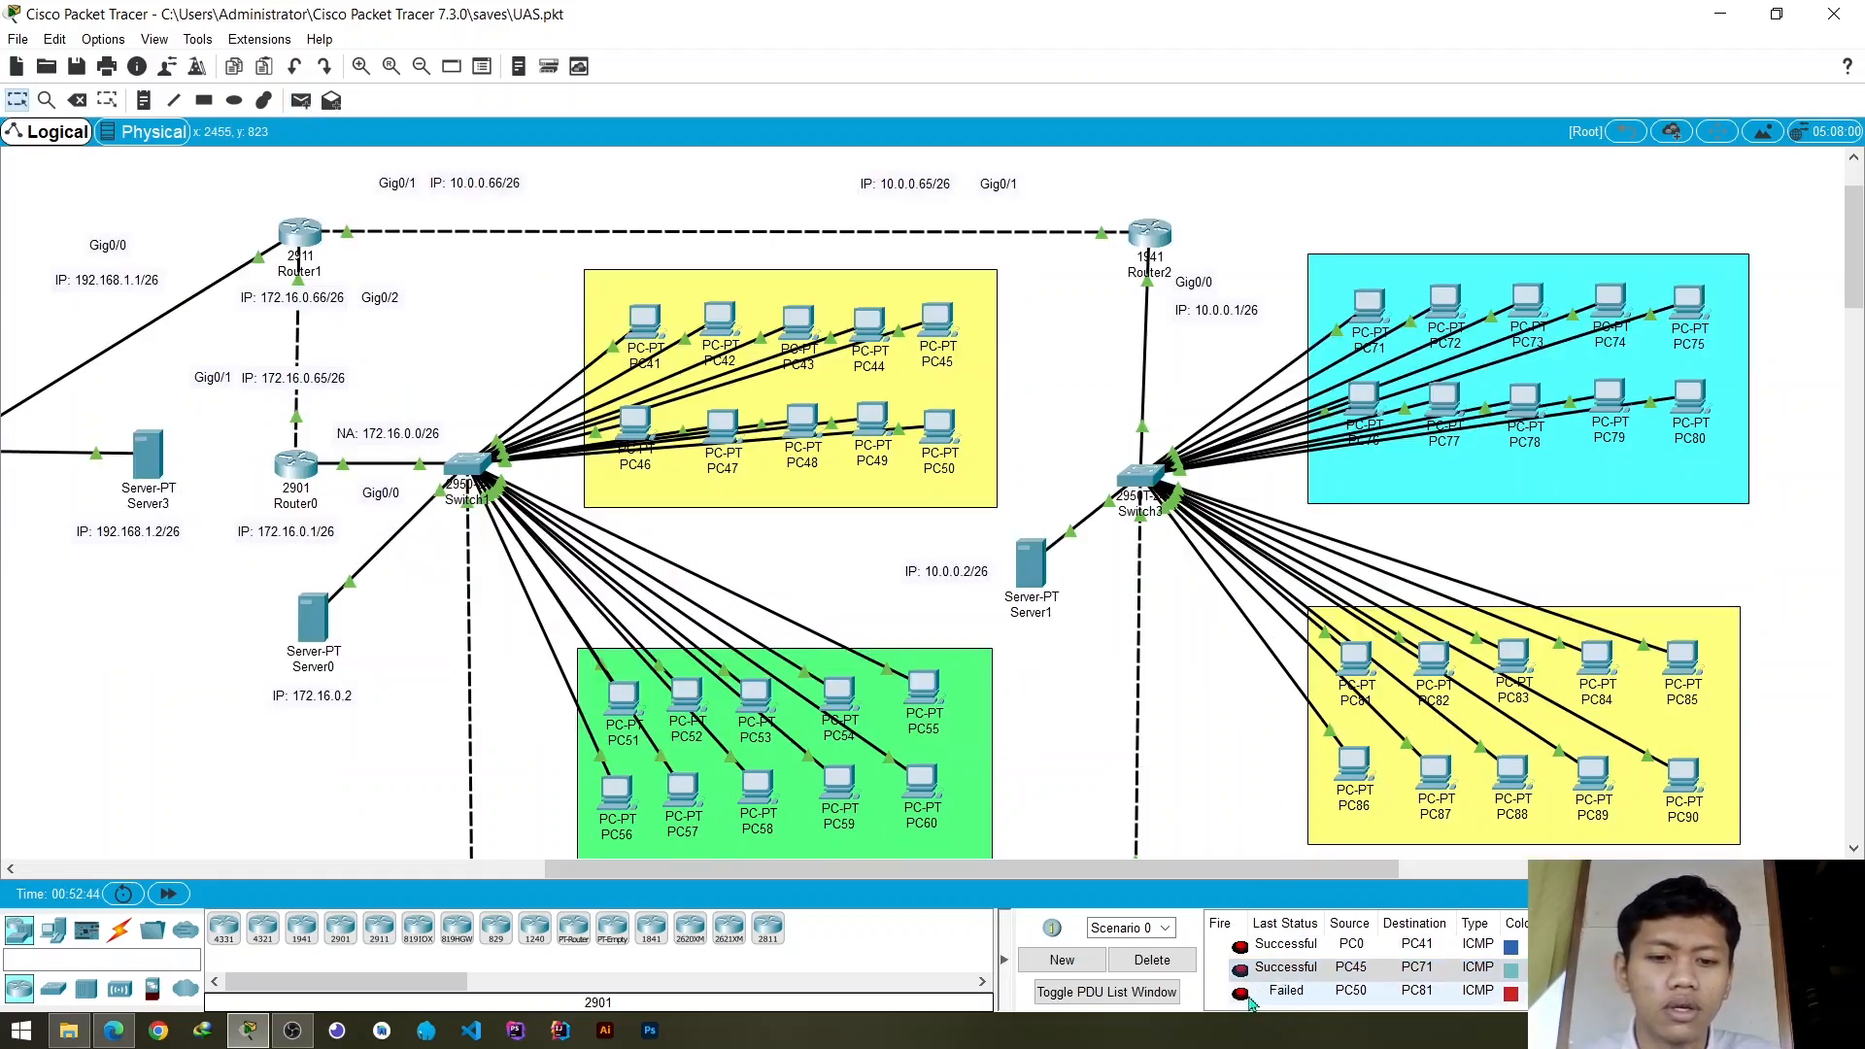
double_click(1243, 997)
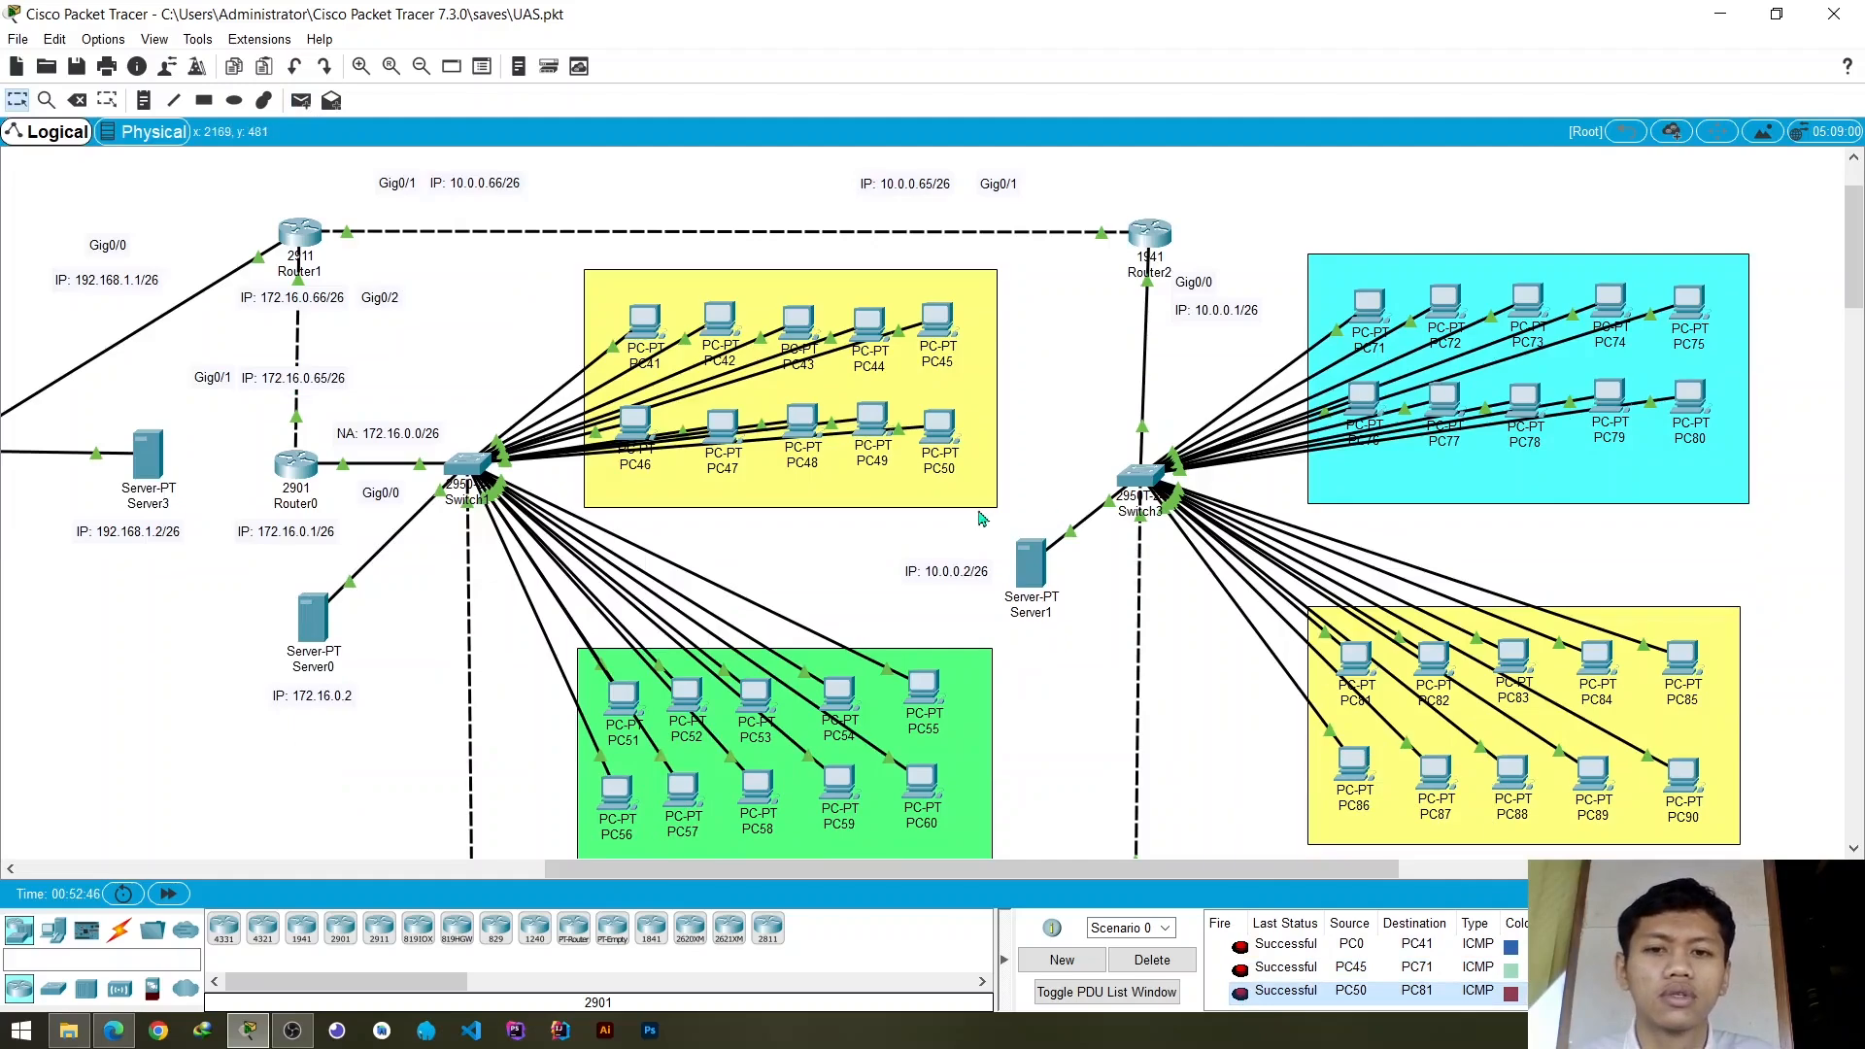
scroll(979, 520, "up", 1)
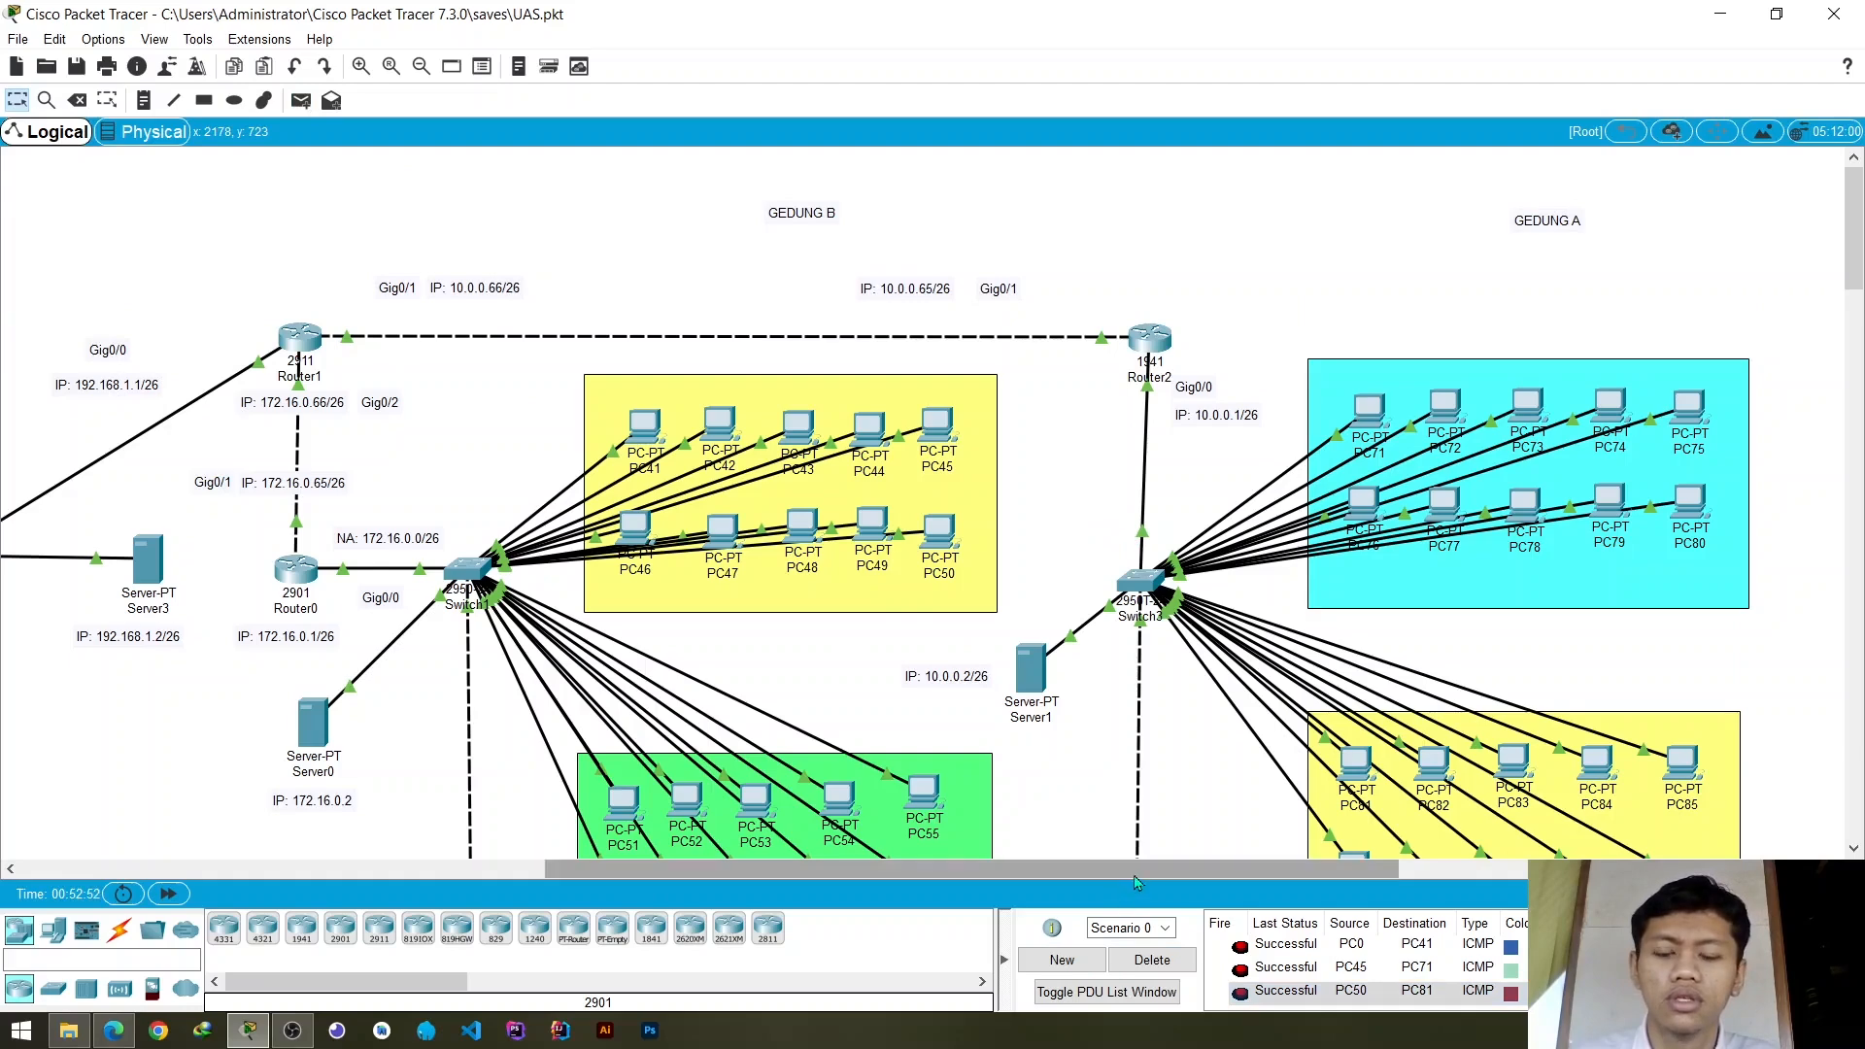
- Look over the PC groups, switches and servers of Gedung C and Gedung B in the topology
scroll(846, 841, "left", 5)
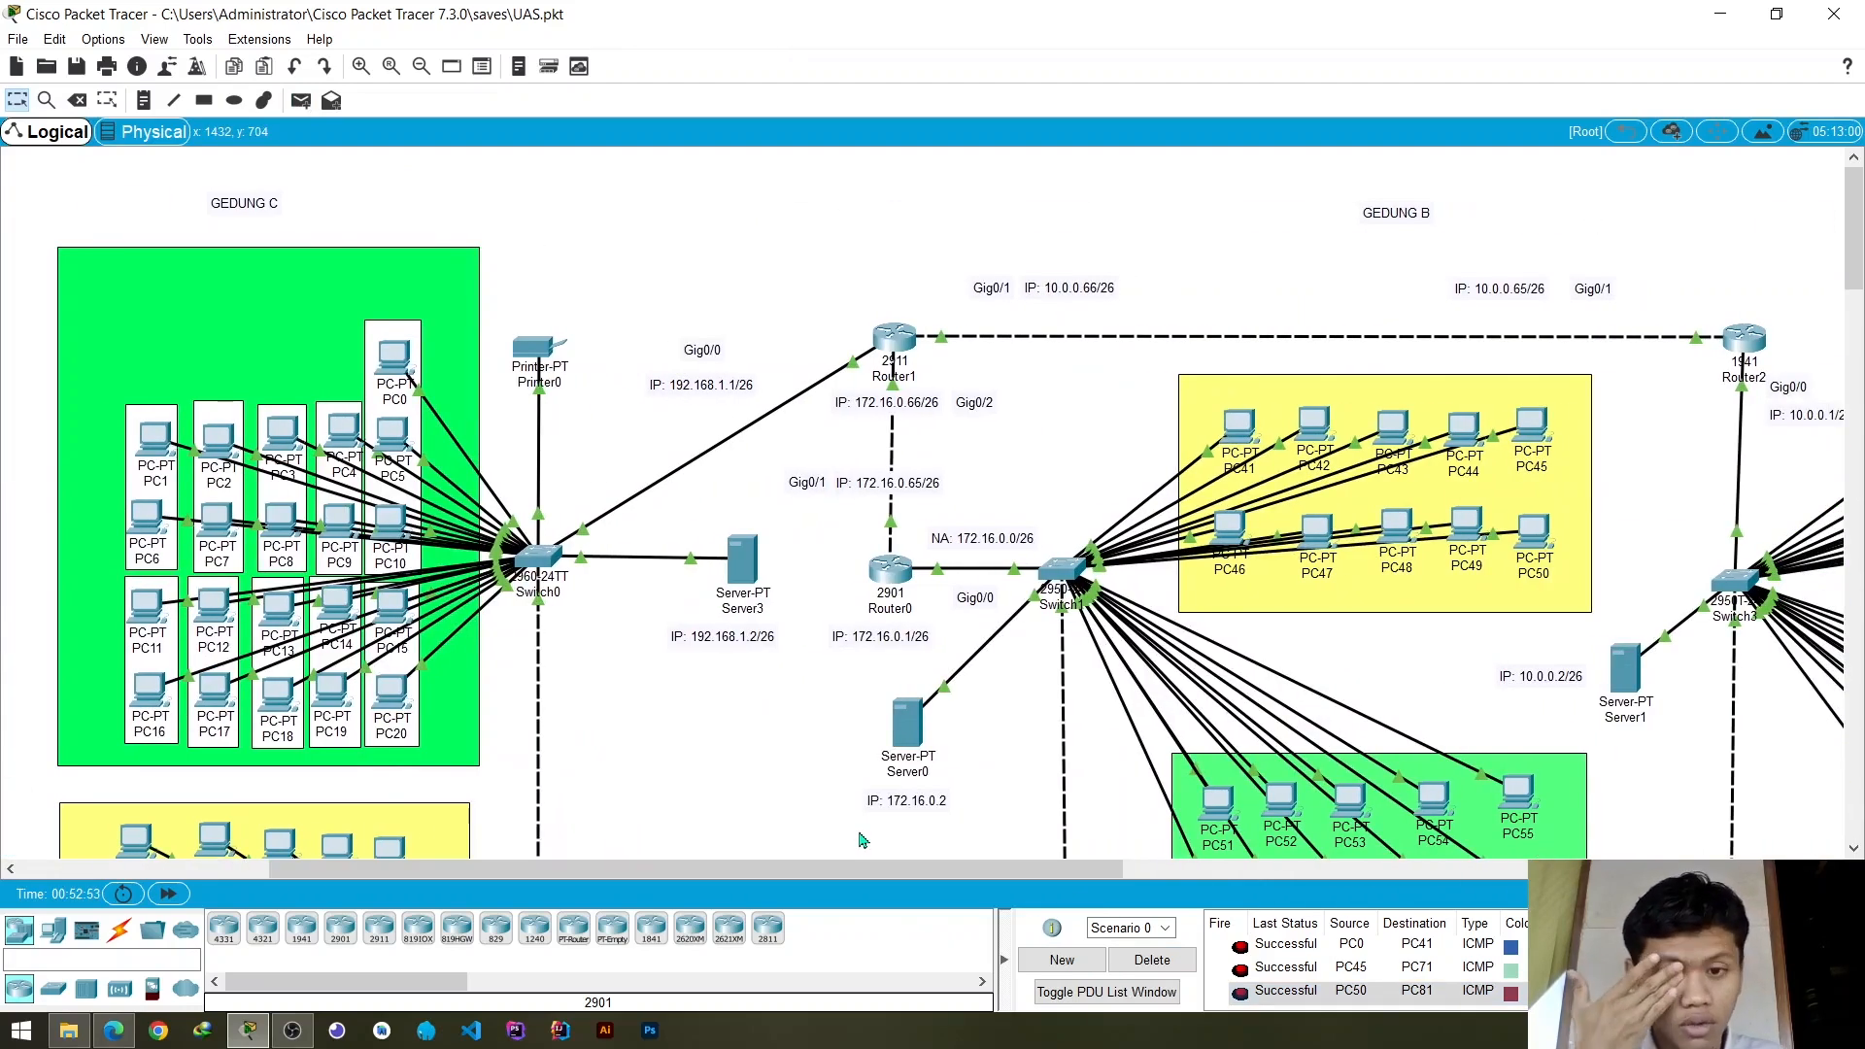
scroll(660, 670, "down", 1)
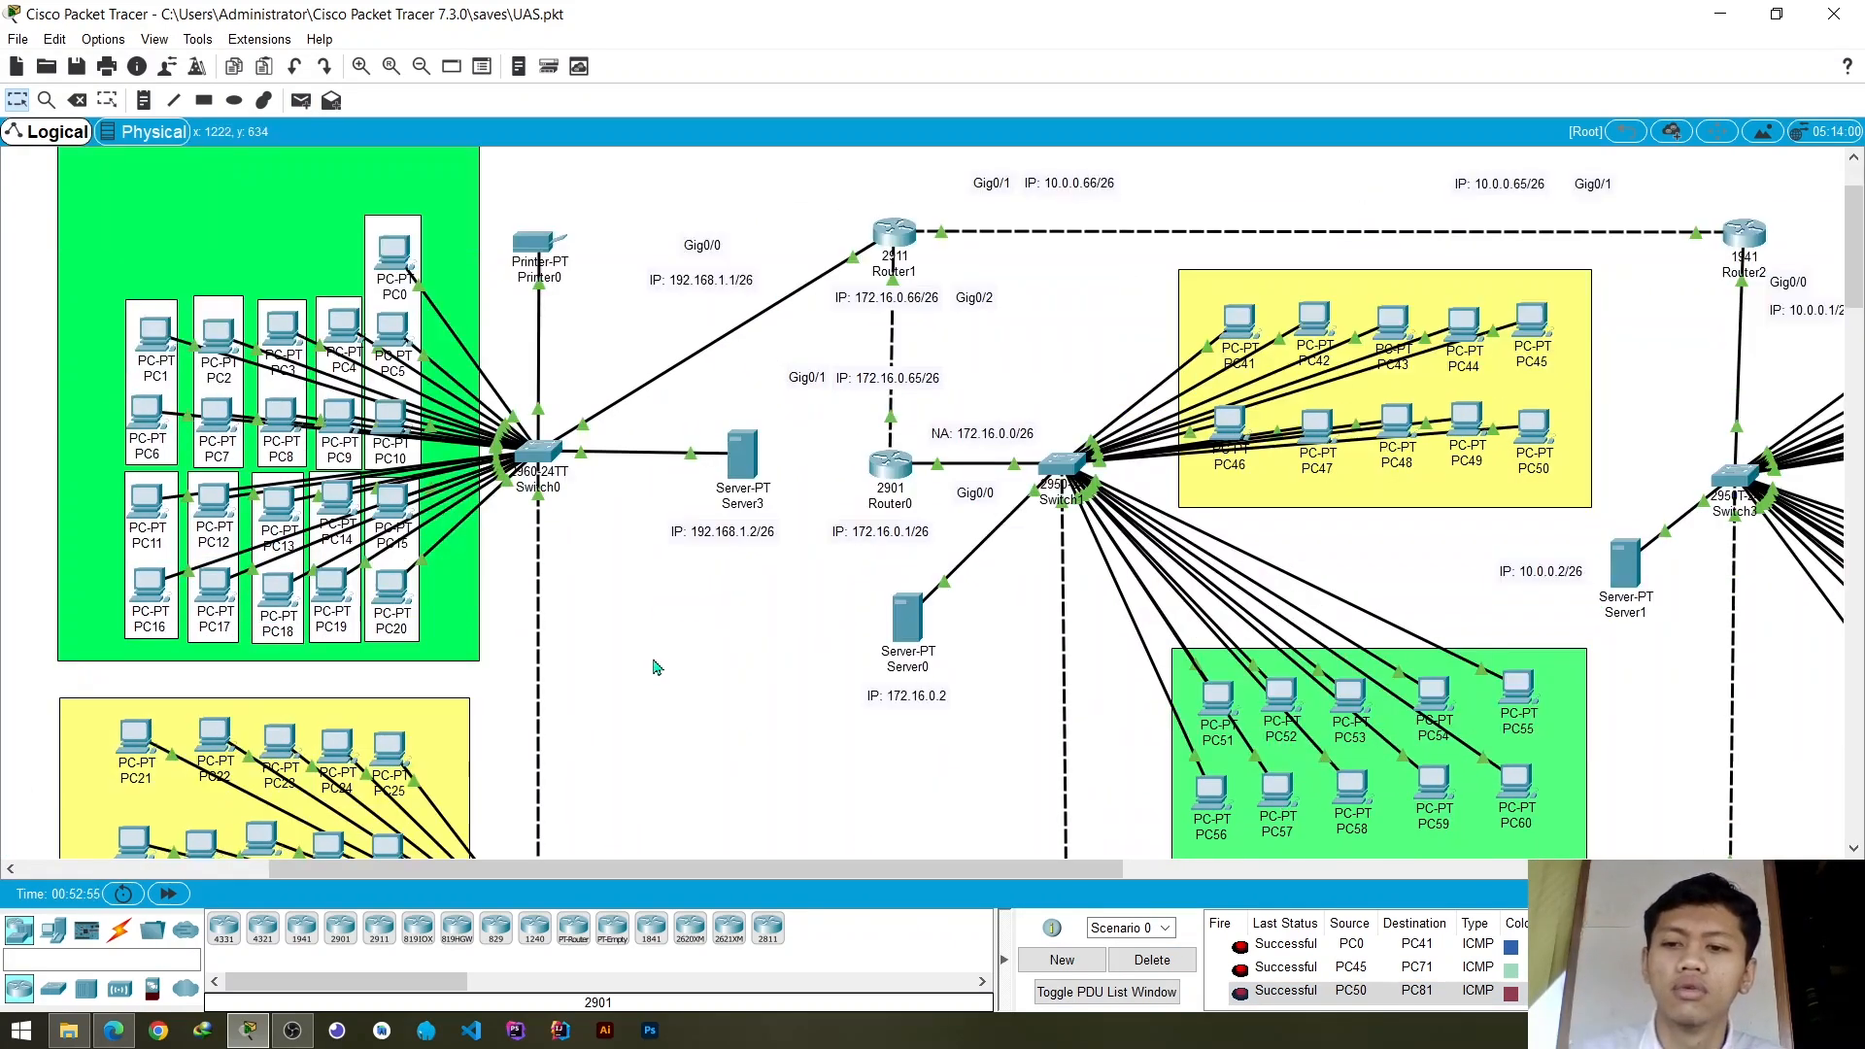
scroll(654, 674, "down", 3)
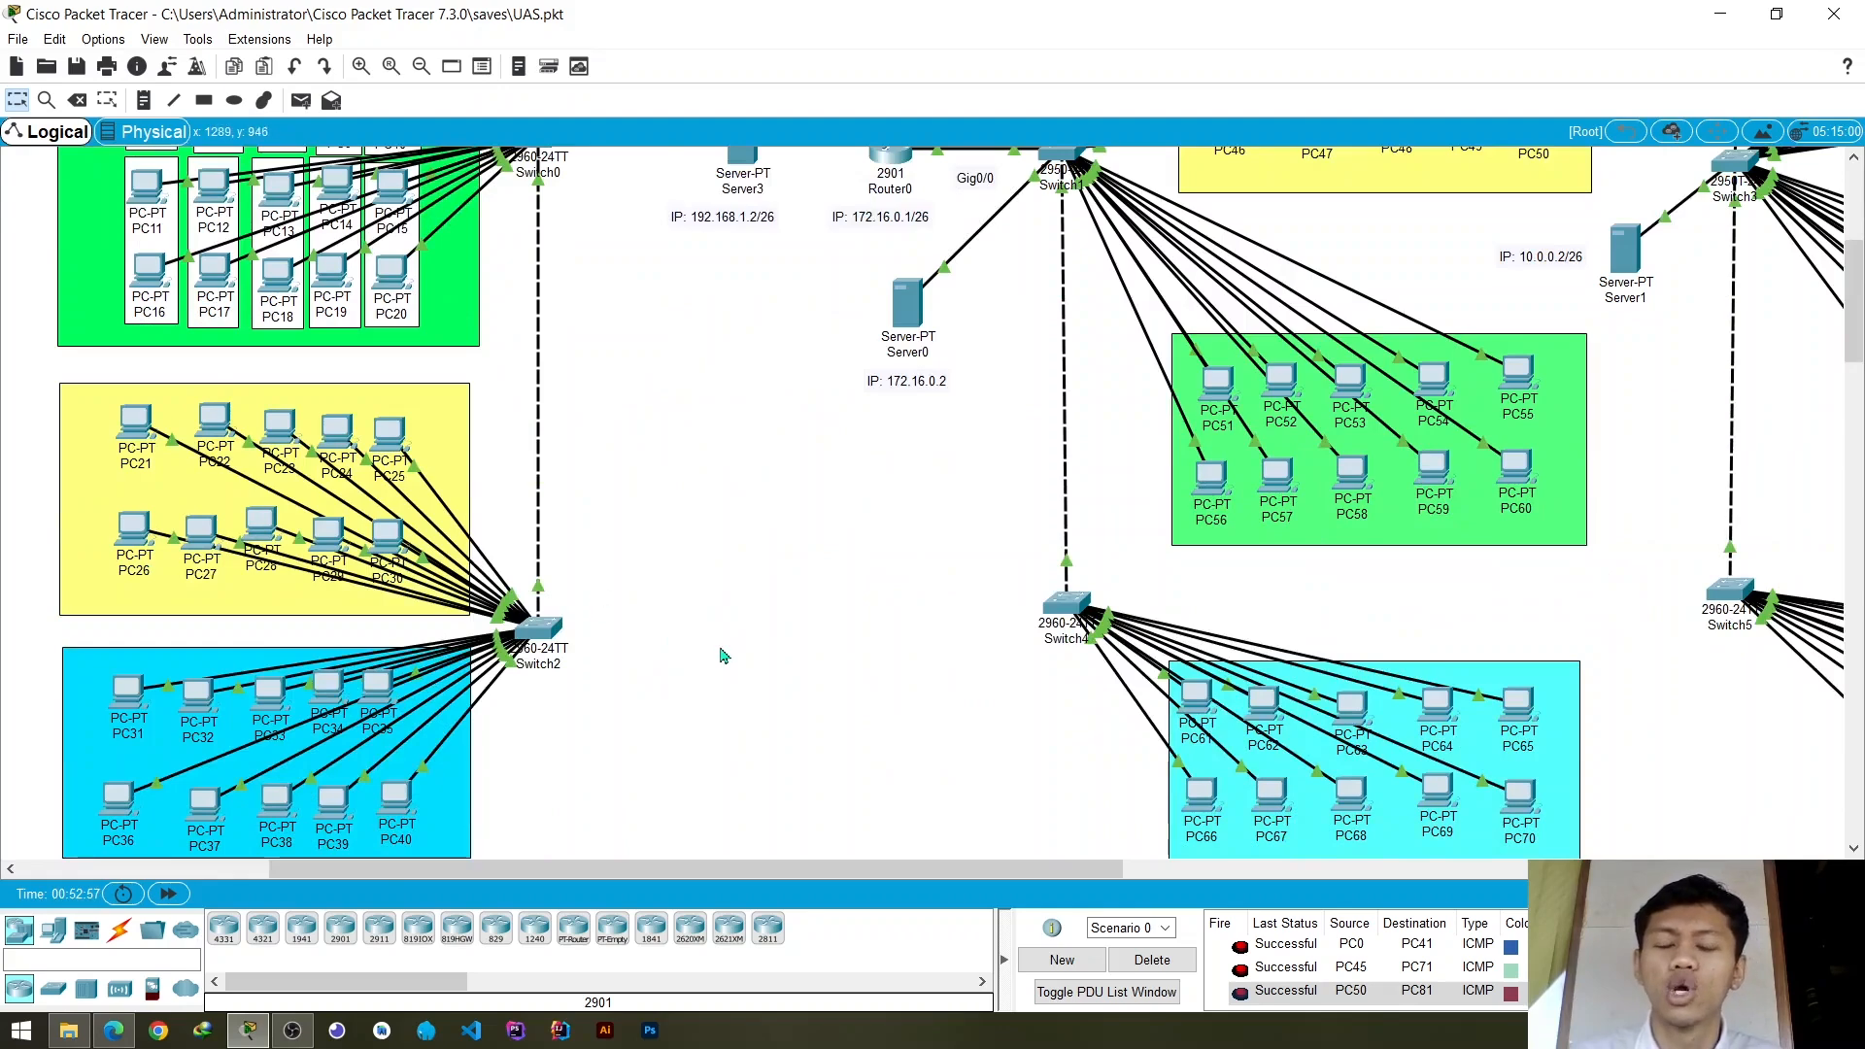
scroll(632, 539, "up", 2)
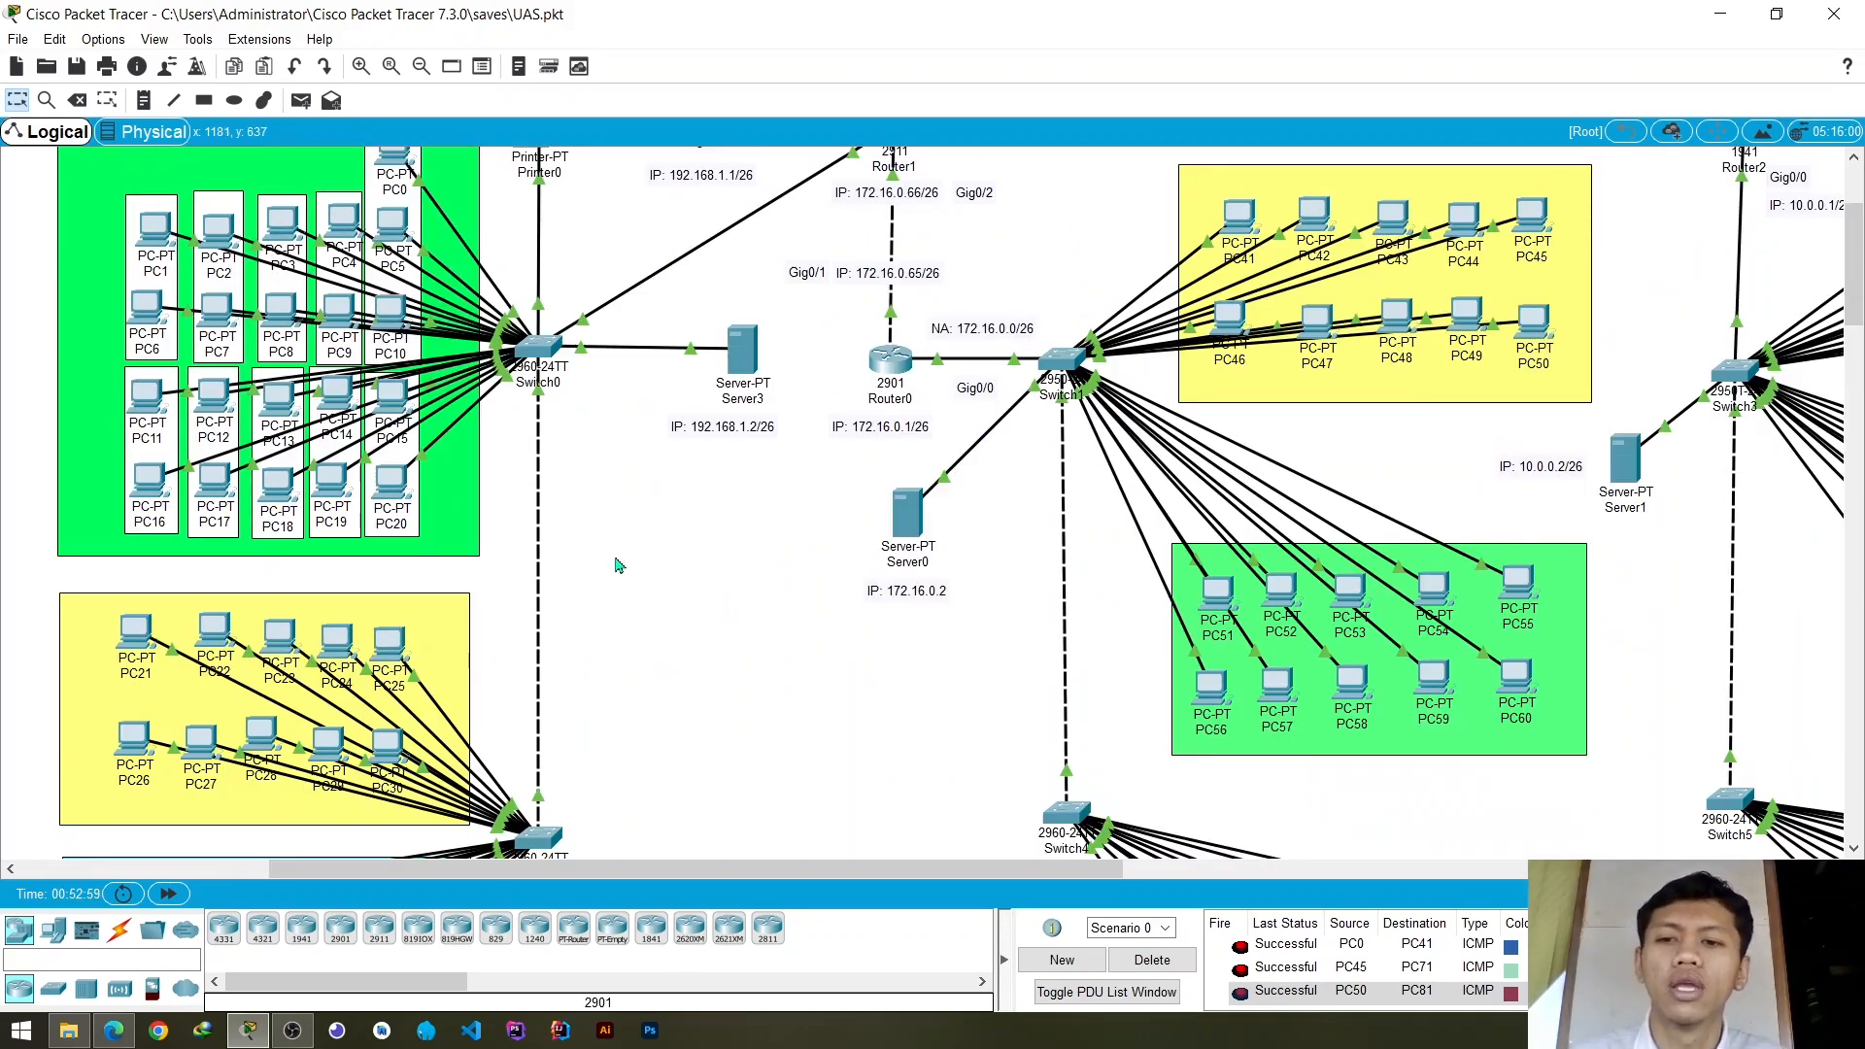
scroll(617, 548, "up", 2)
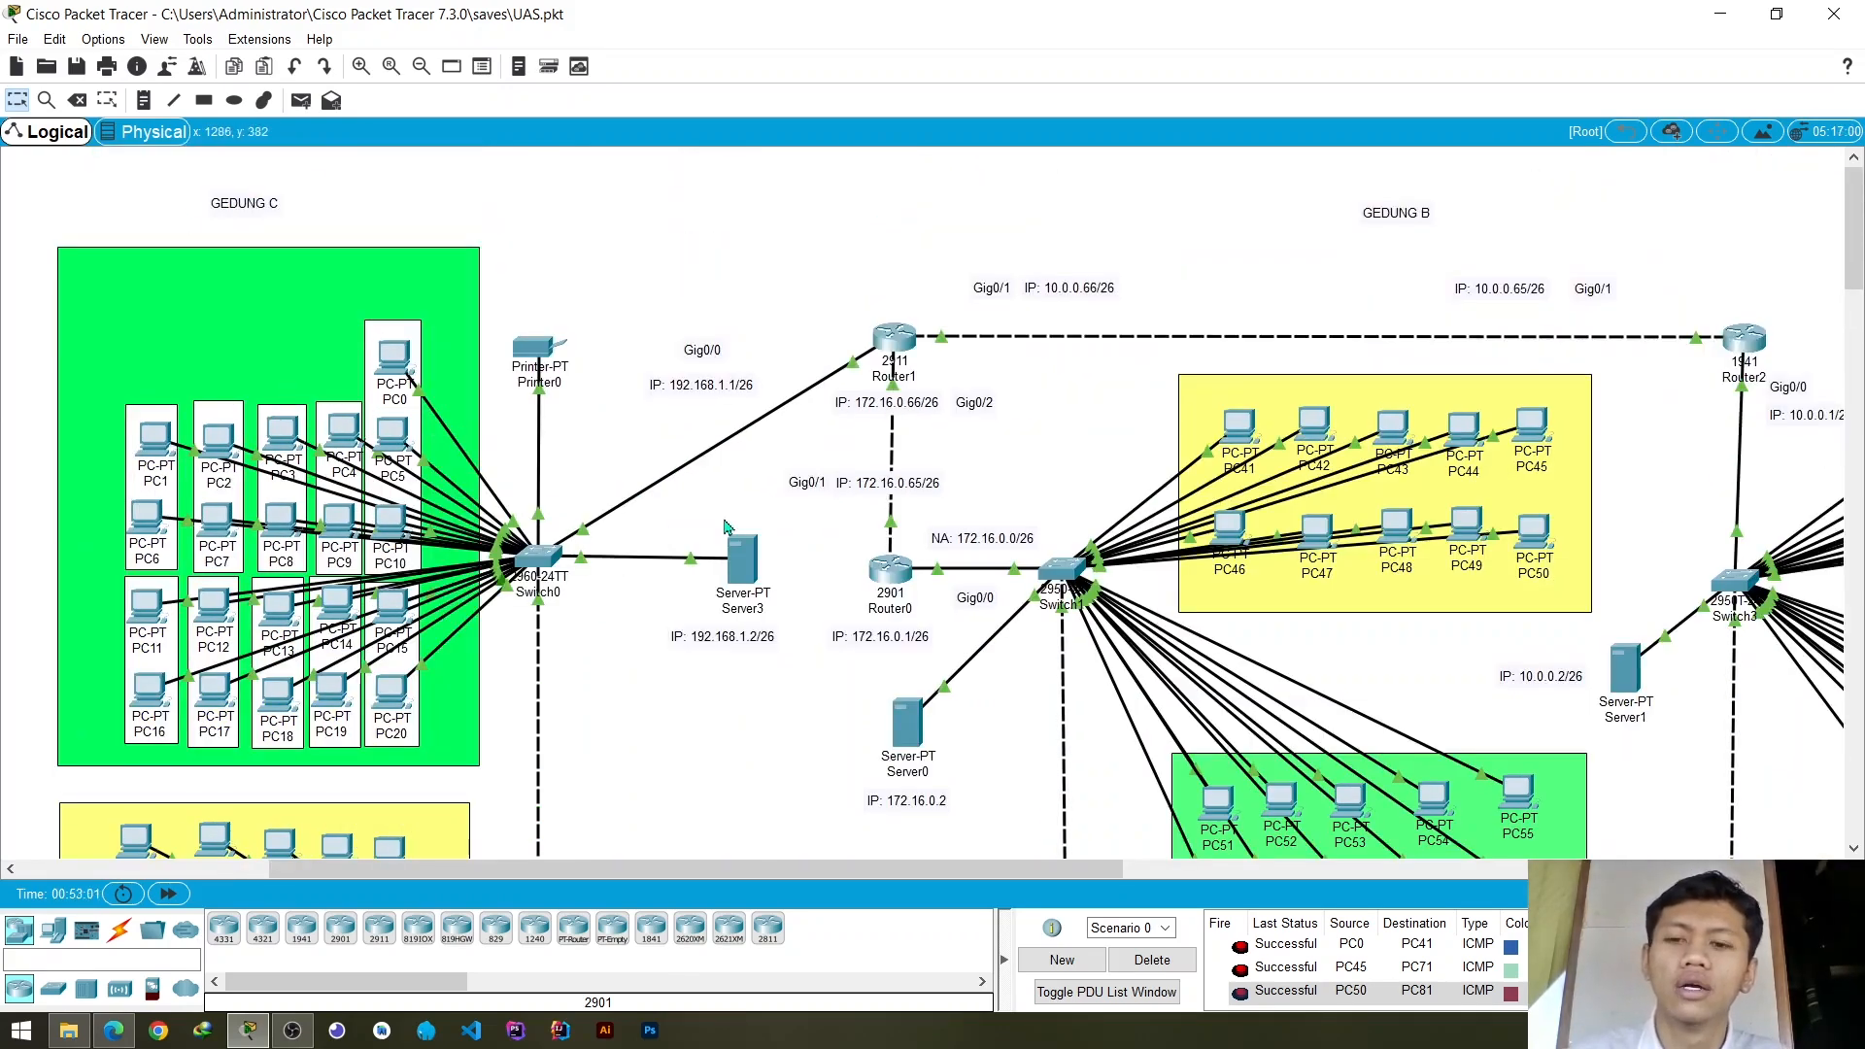
scroll(670, 525, "down", 4)
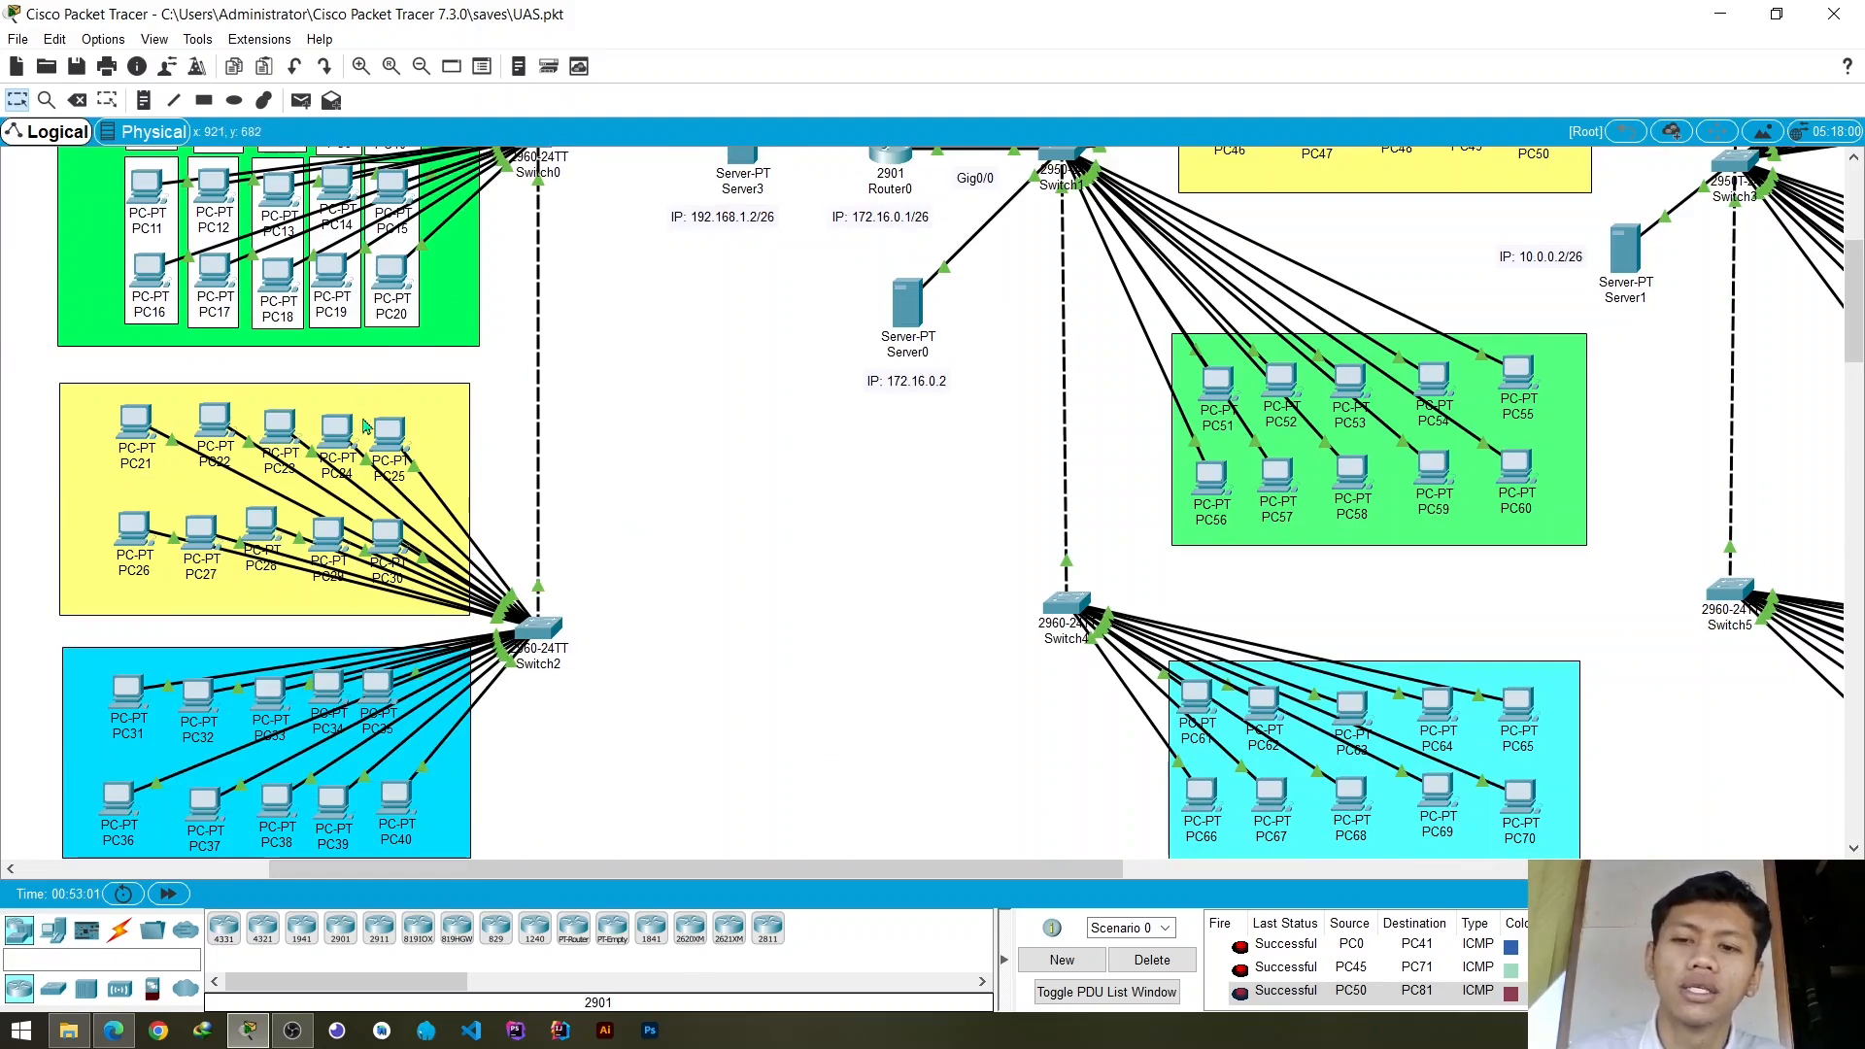
scroll(641, 469, "down", 3)
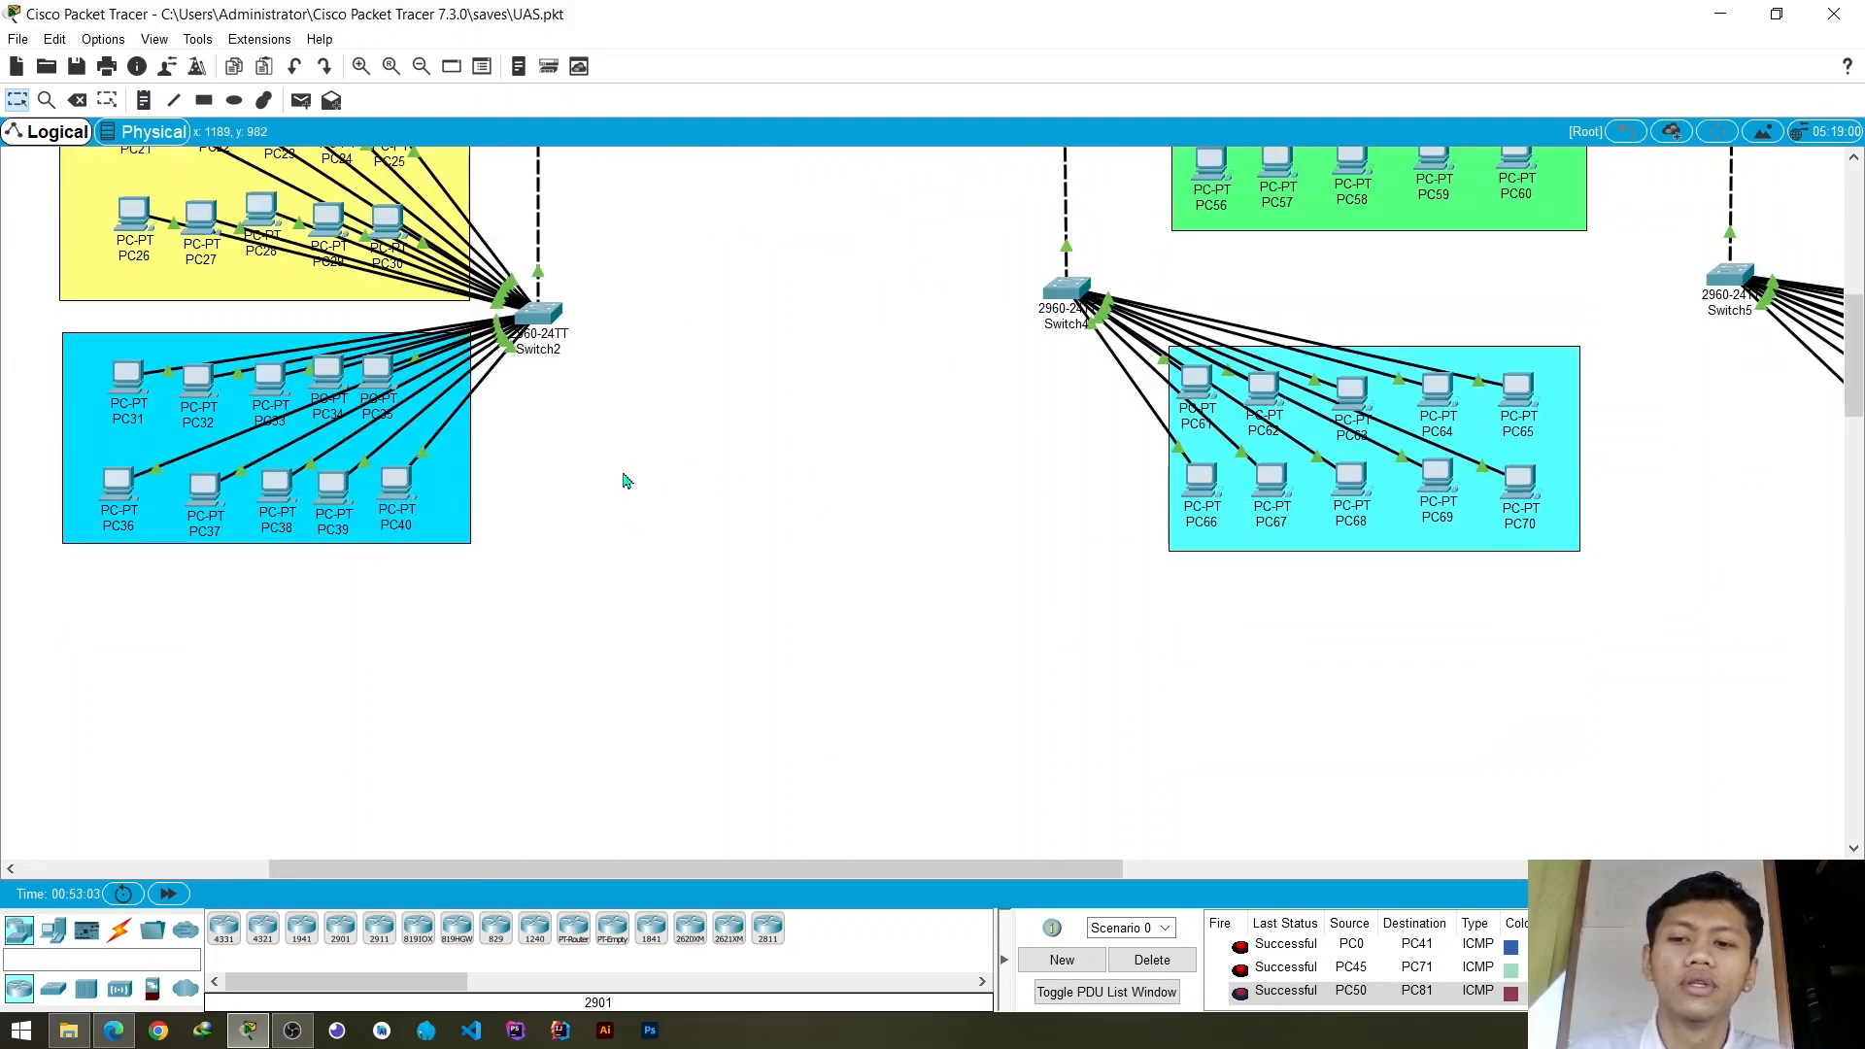
scroll(583, 476, "up", 3)
scroll(671, 473, "down", 1)
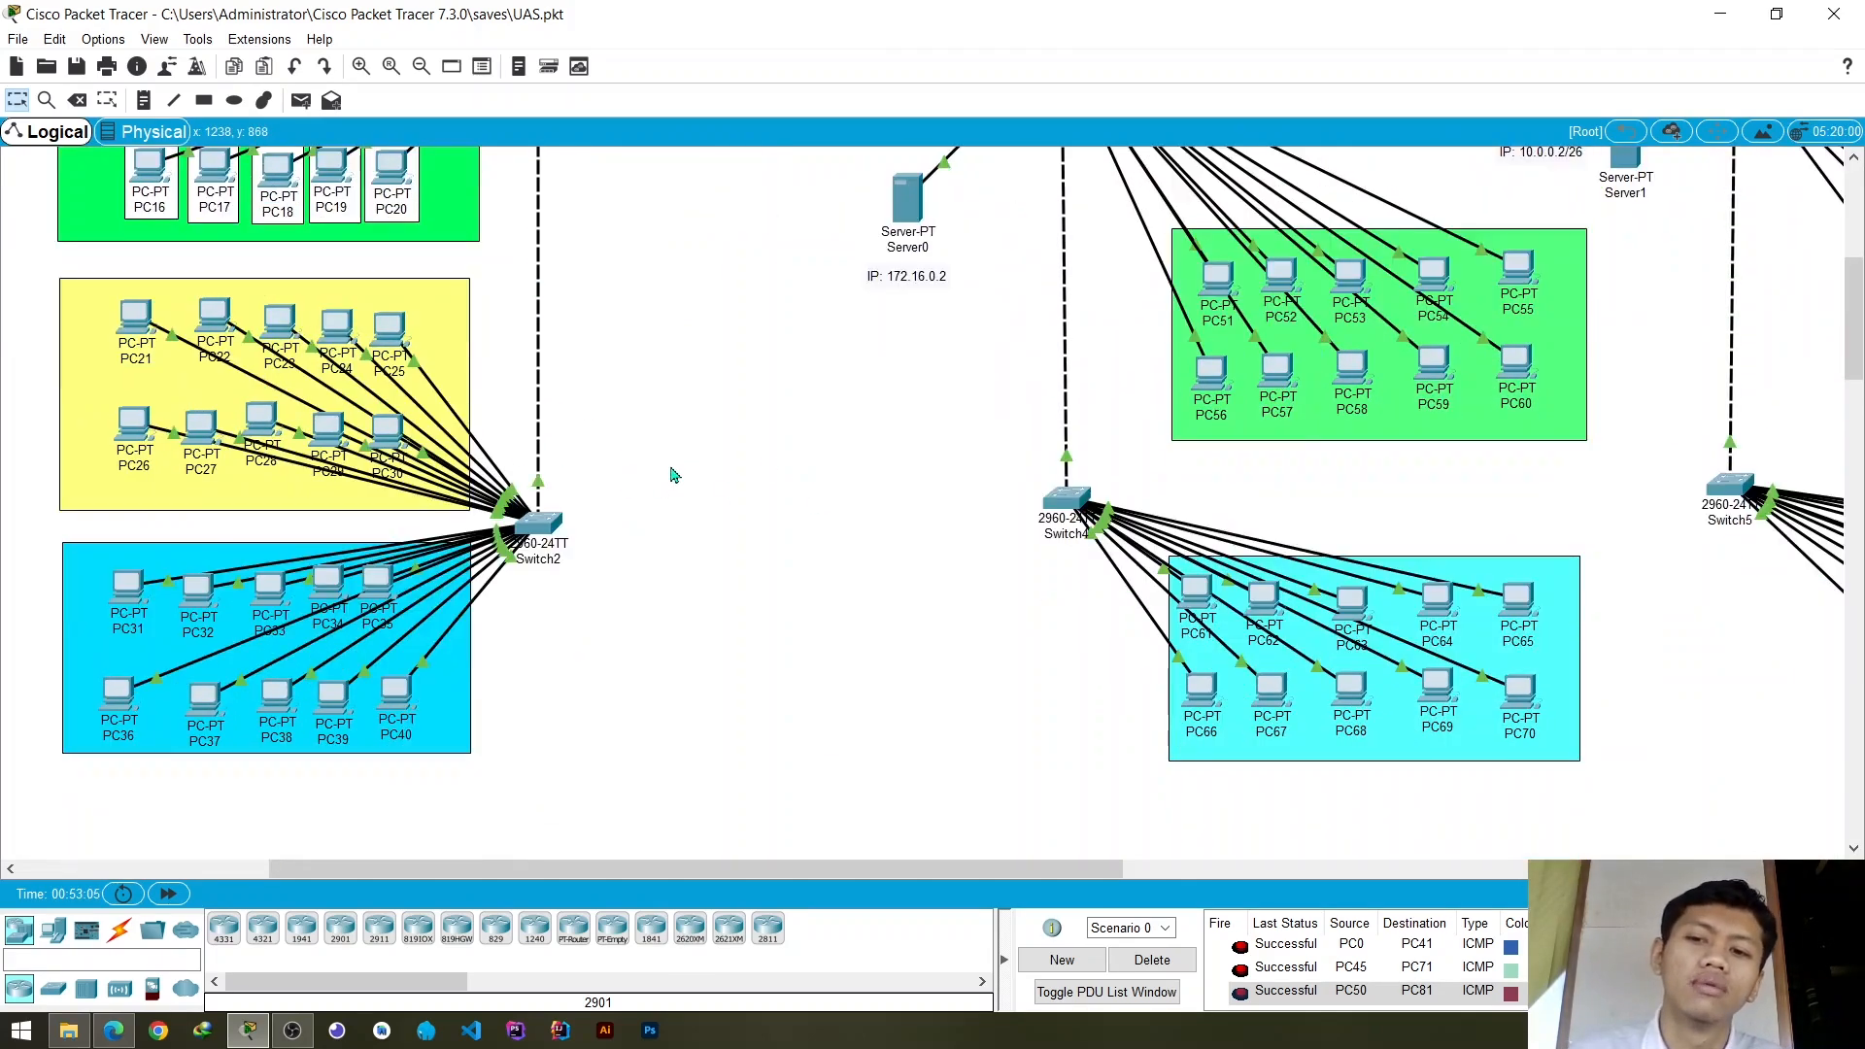
scroll(668, 471, "up", 4)
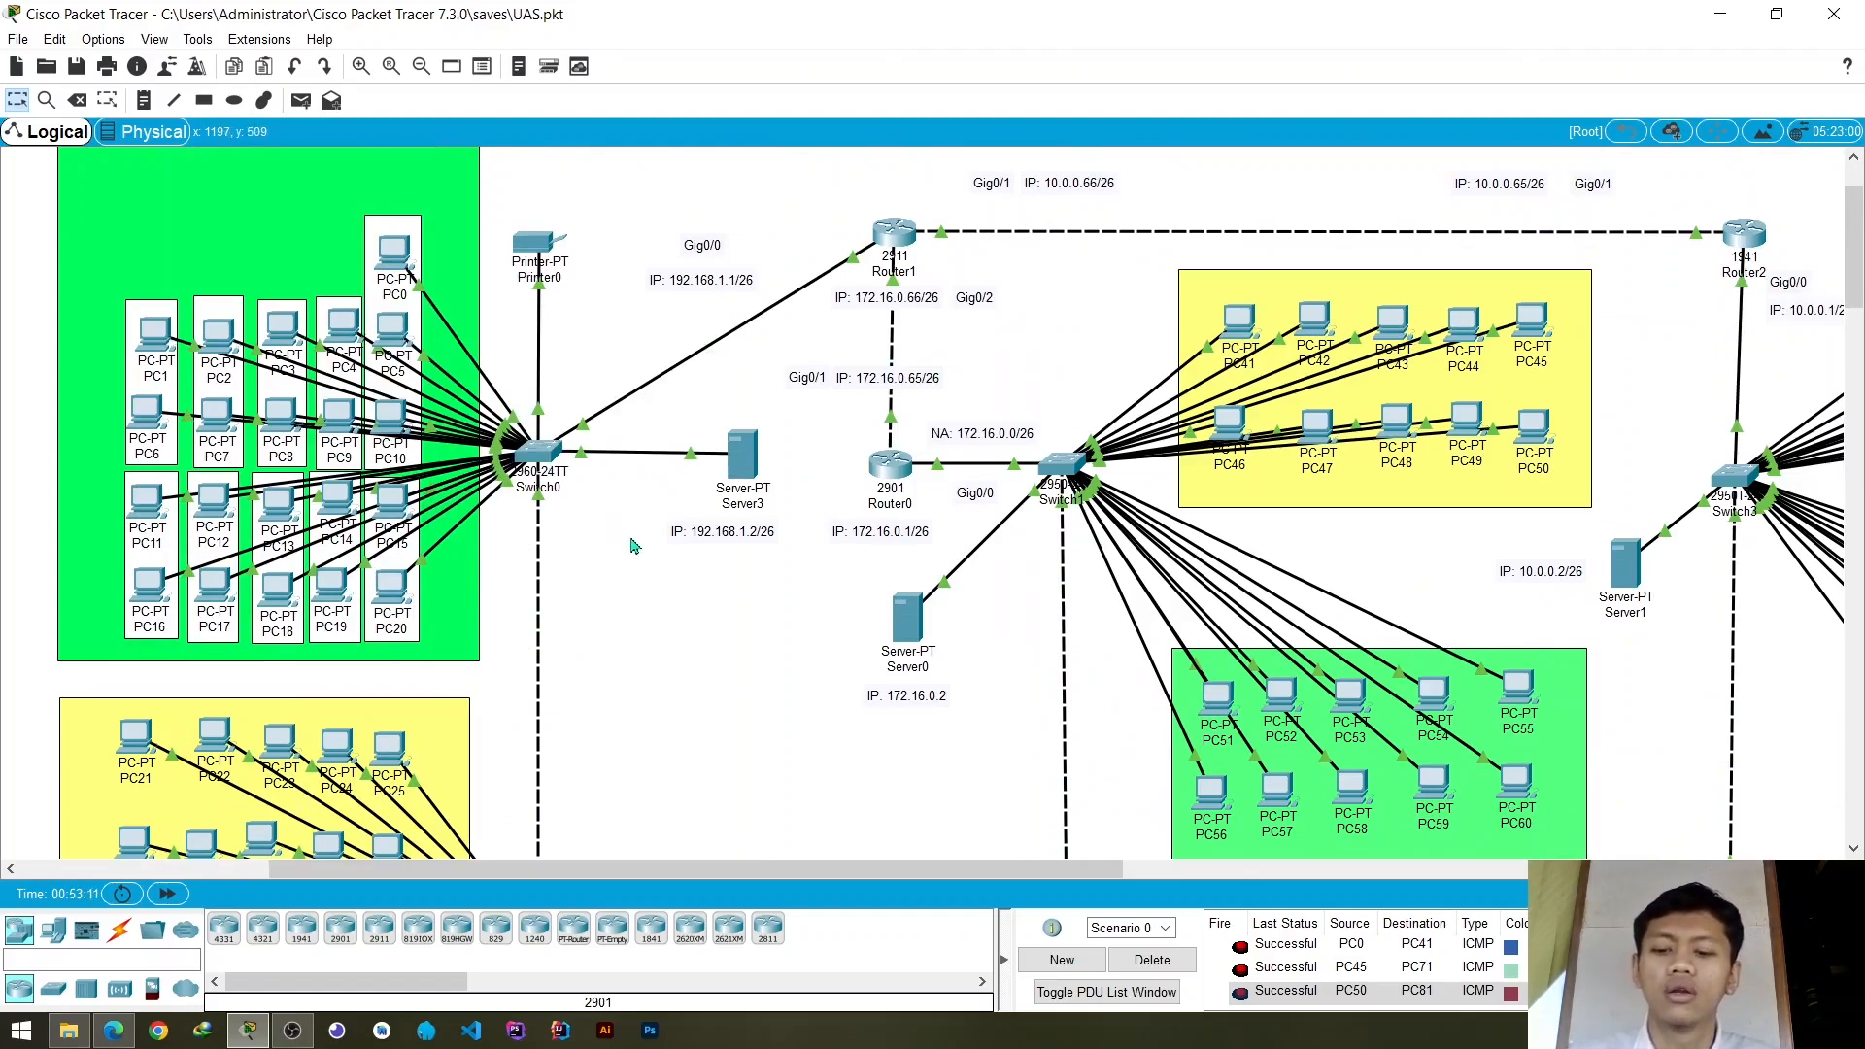
- Delete the current PDU scenario to clear all test PDUs from the list
left_click(1166, 960)
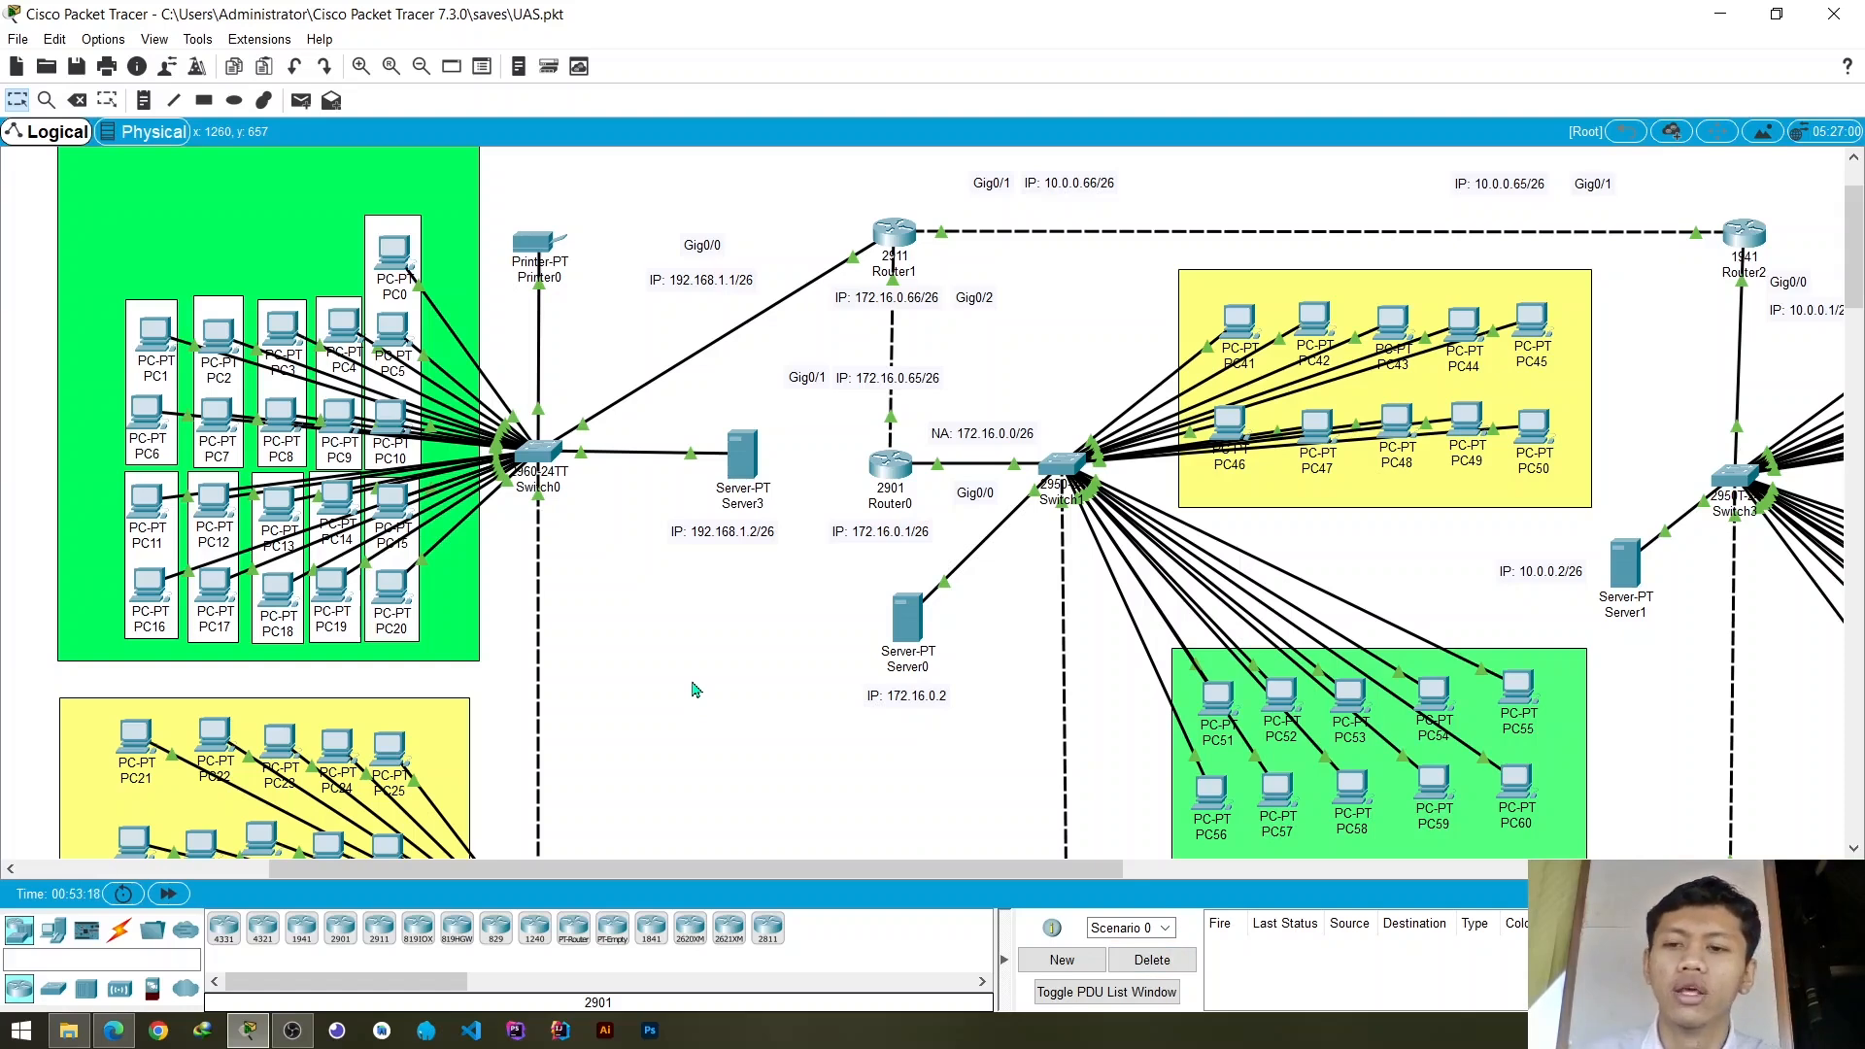
scroll(661, 674, "down", 1)
scroll(632, 698, "down", 3)
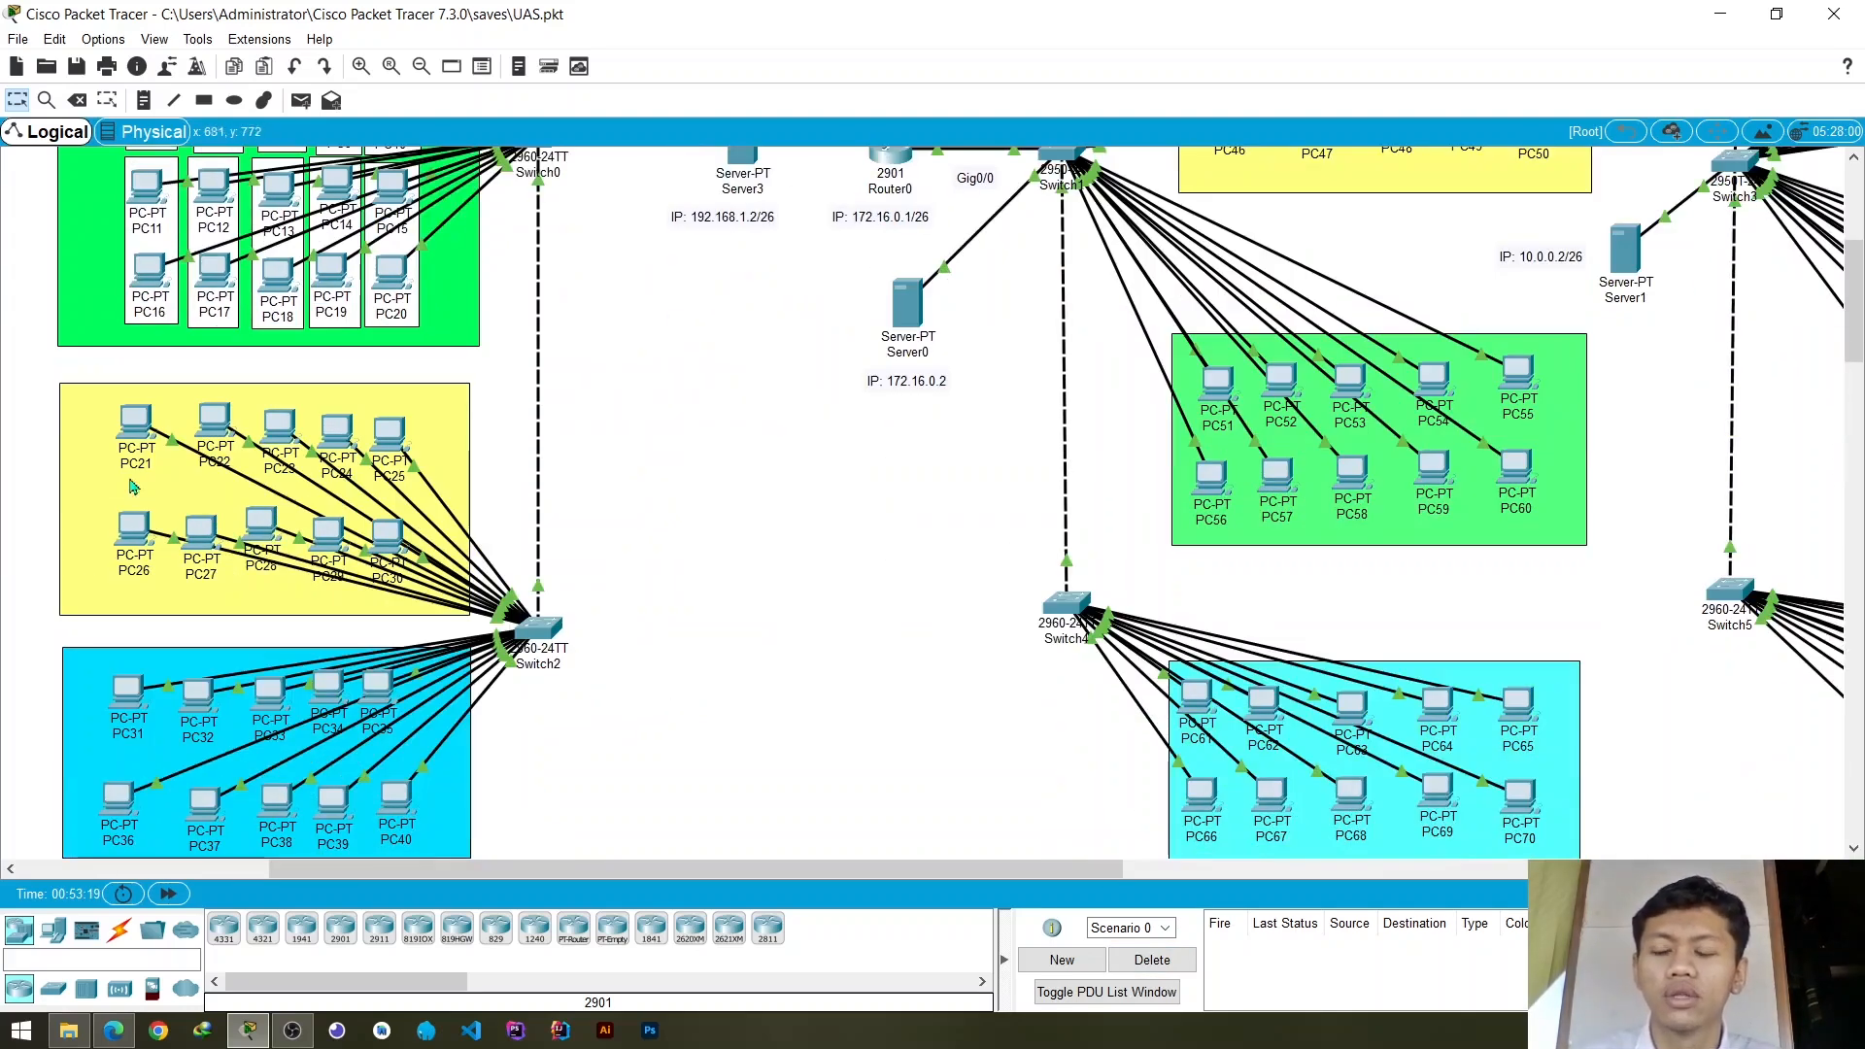
- Add VLAN 30 named vlan_3 to the VLAN database of Switch0 in Gedung C
scroll(274, 328, "up", 3)
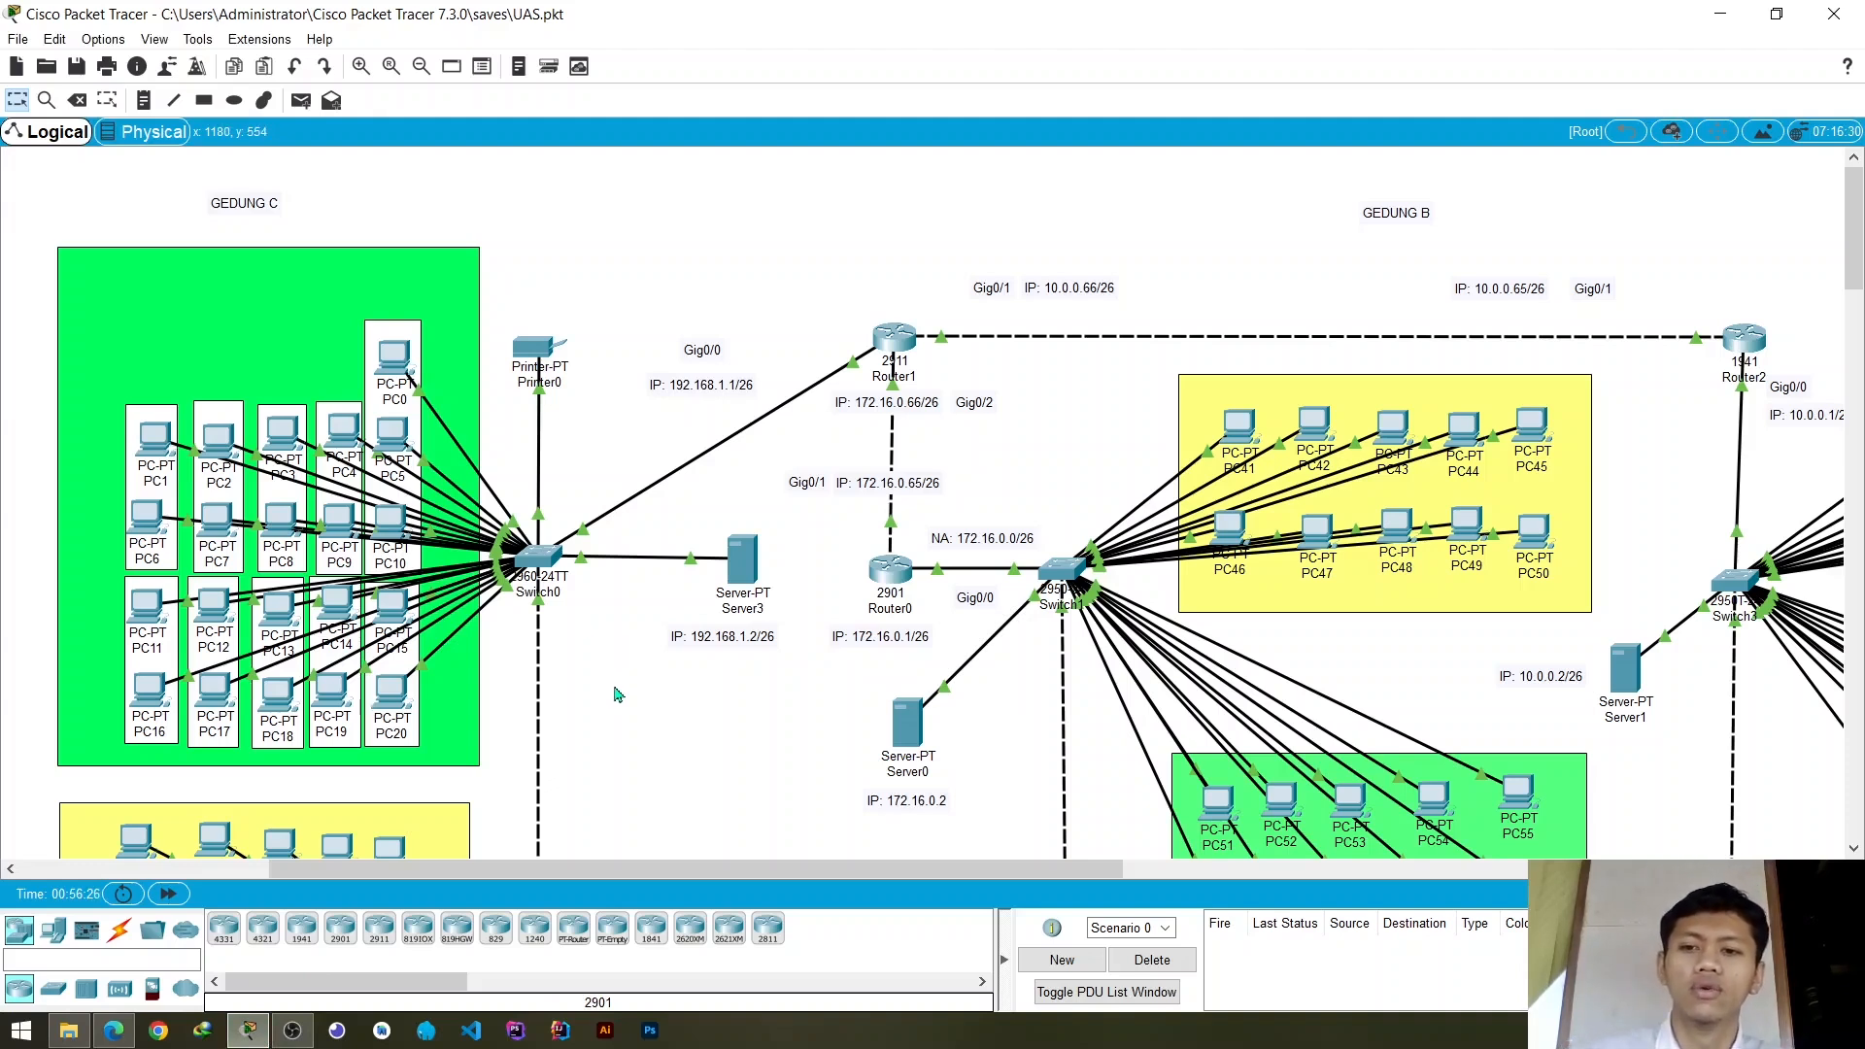
left_click(541, 565)
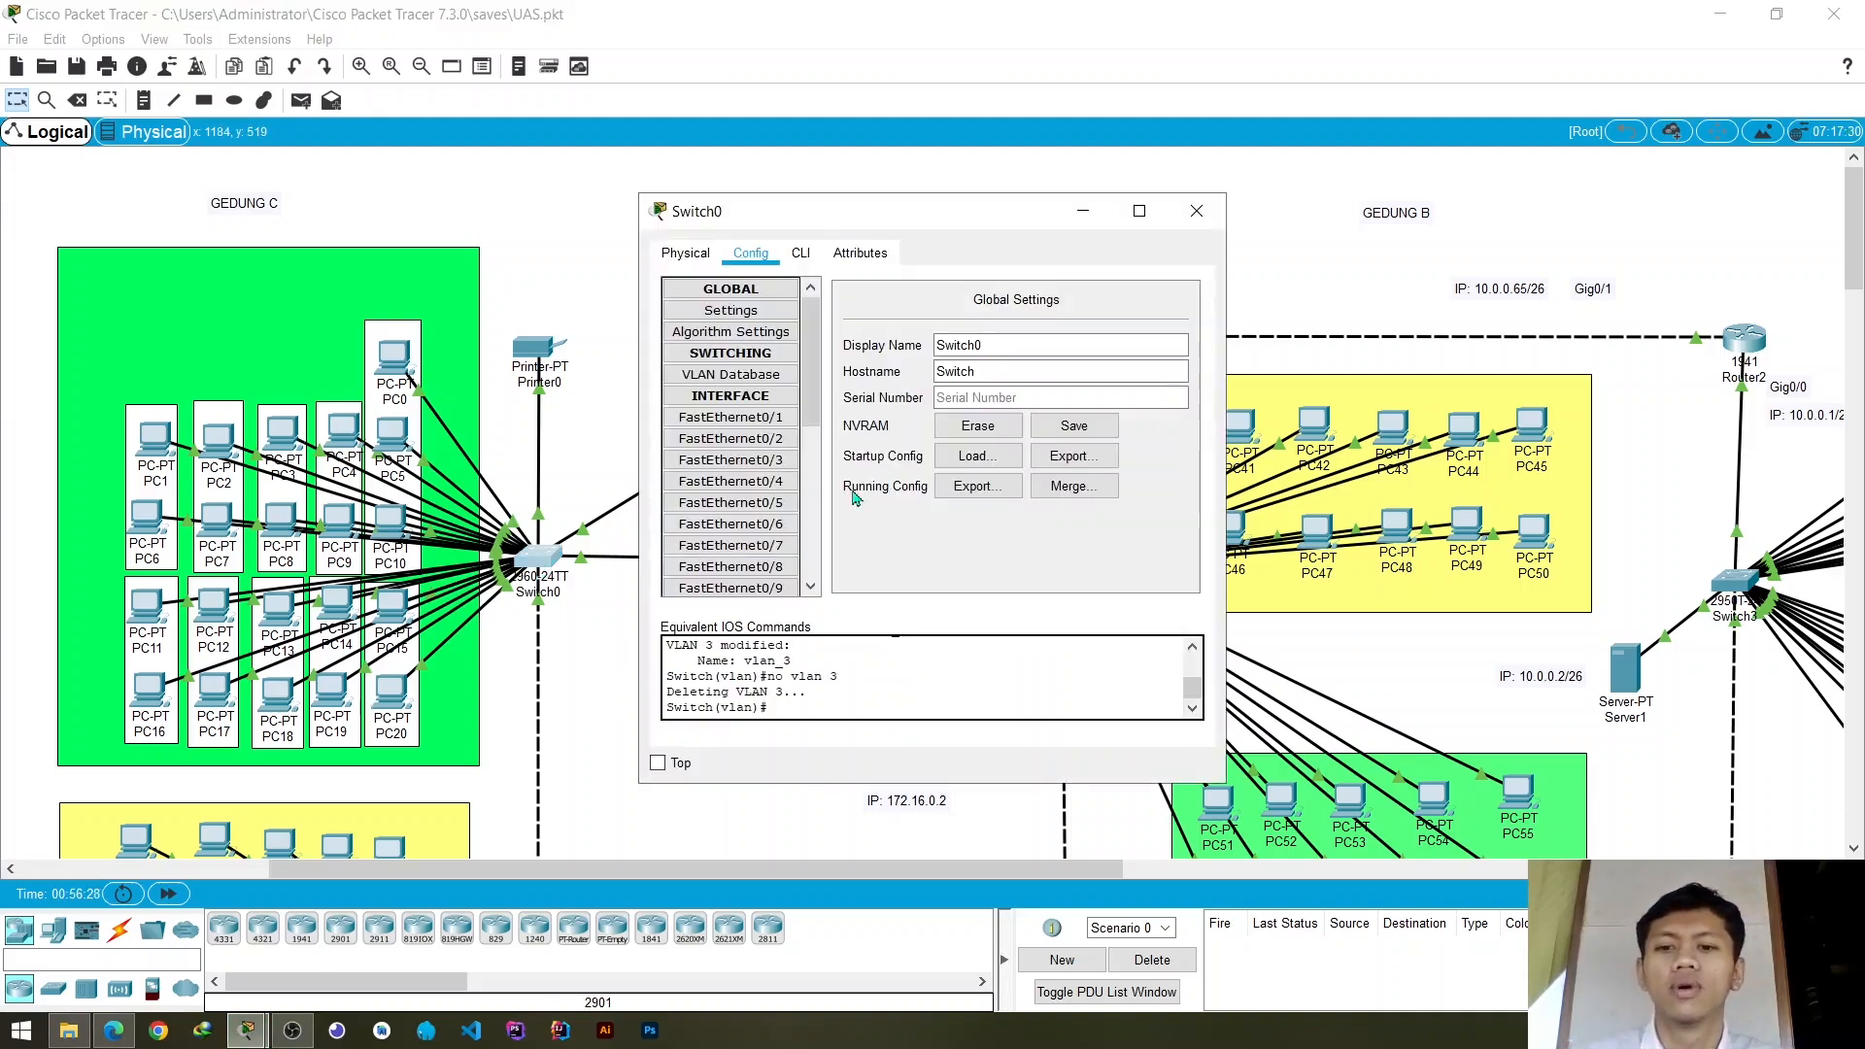
left_click(768, 383)
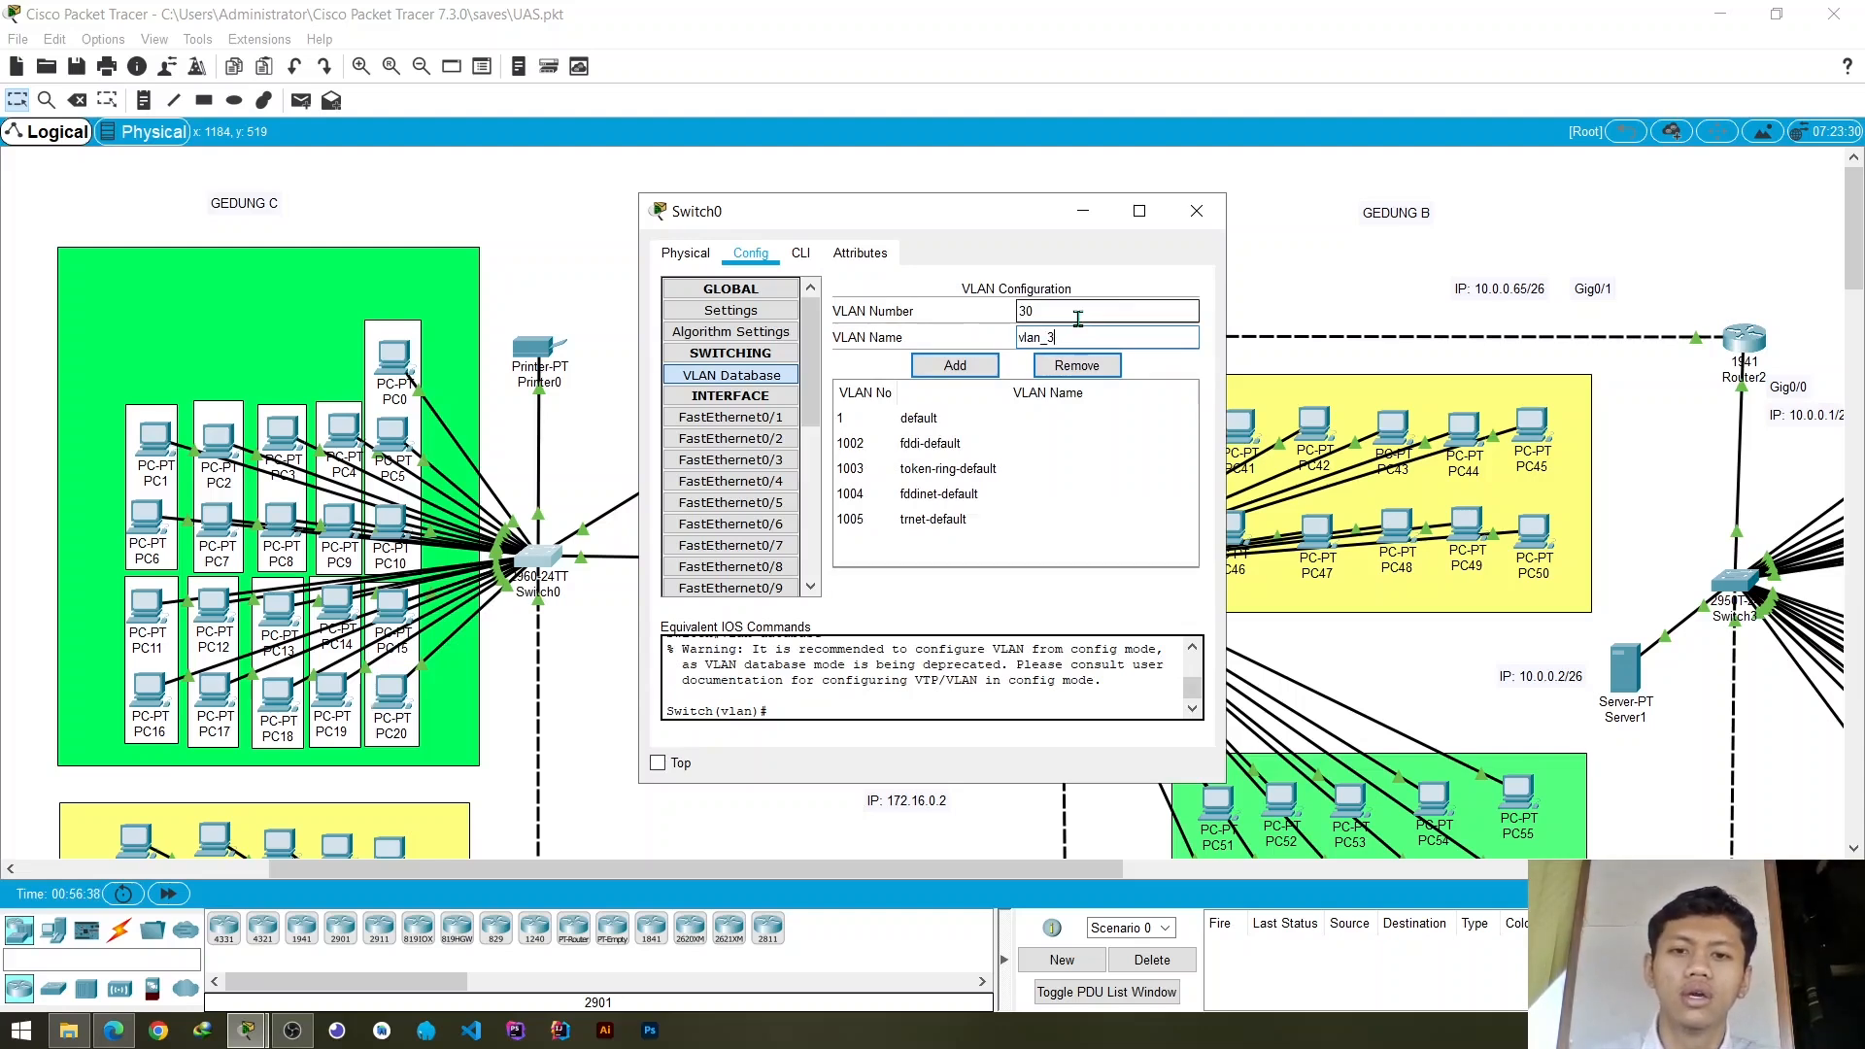
left_click(957, 365)
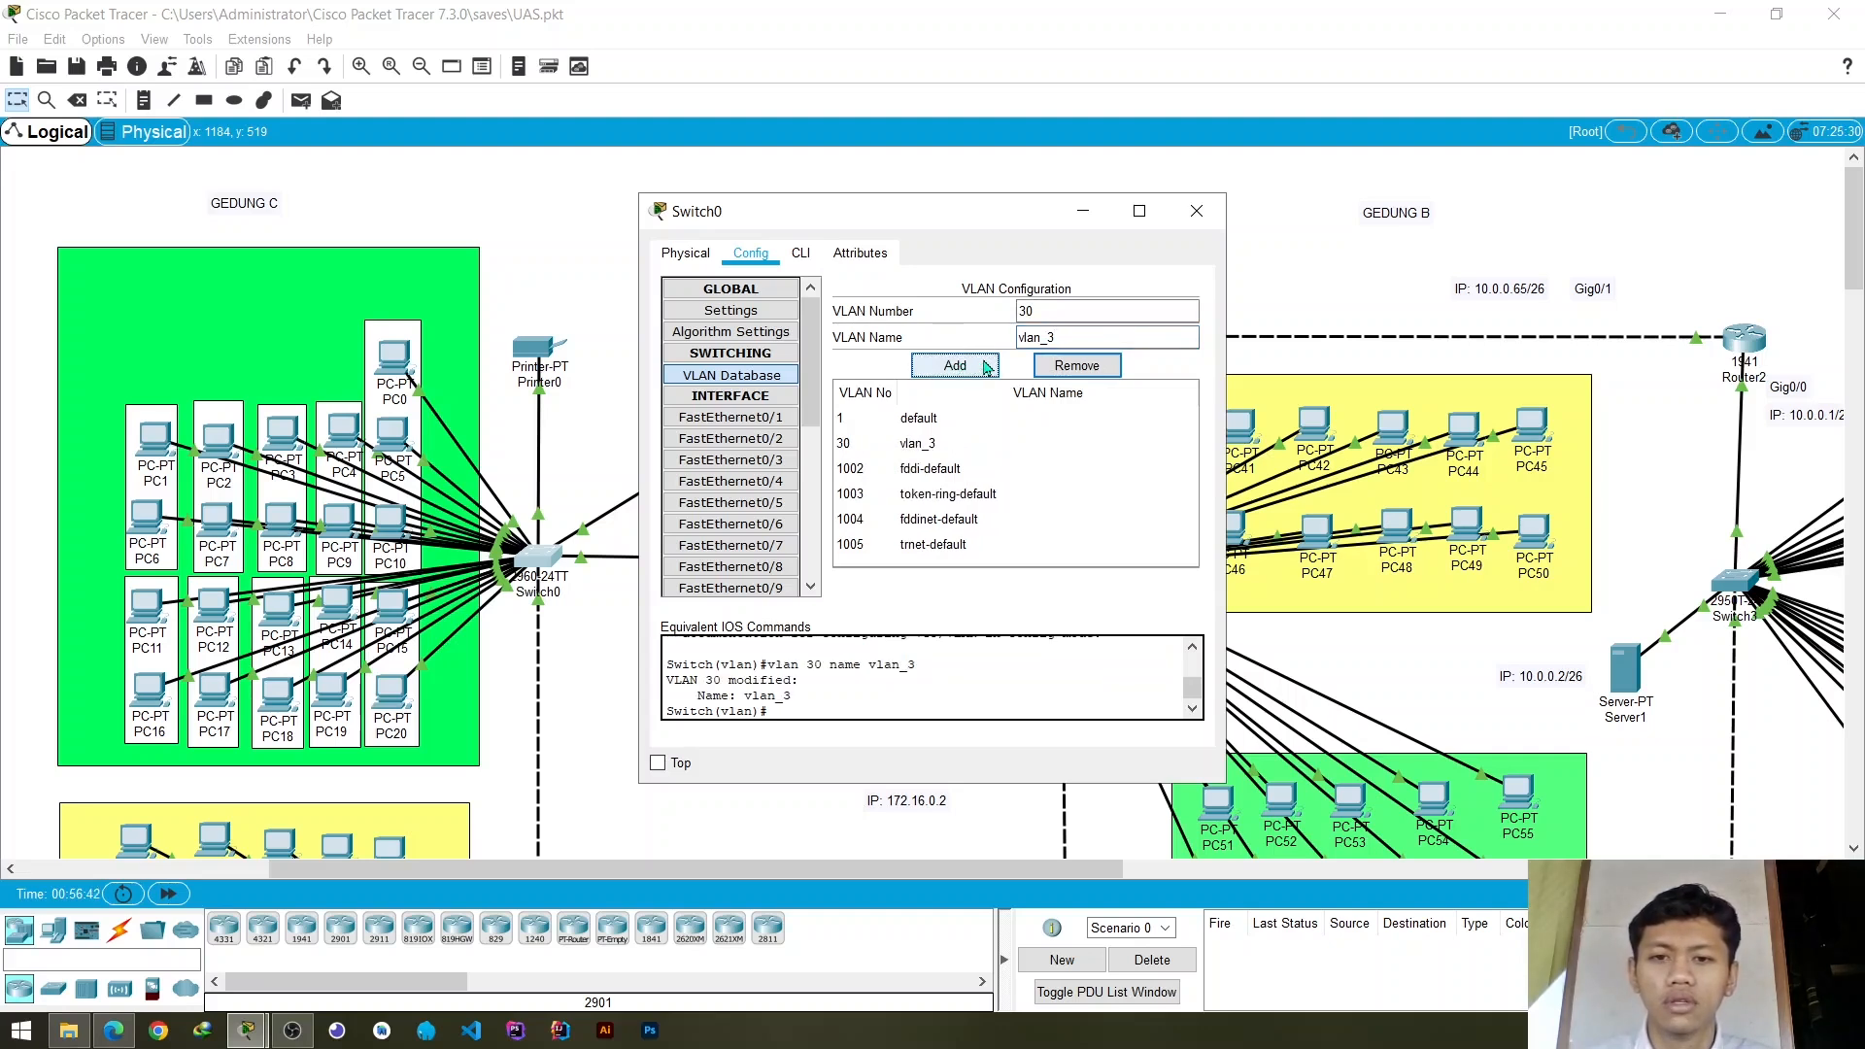
- Add VLAN 20 named vlan_2 to Switch0's VLAN database
left_click_drag(1062, 309, 966, 309)
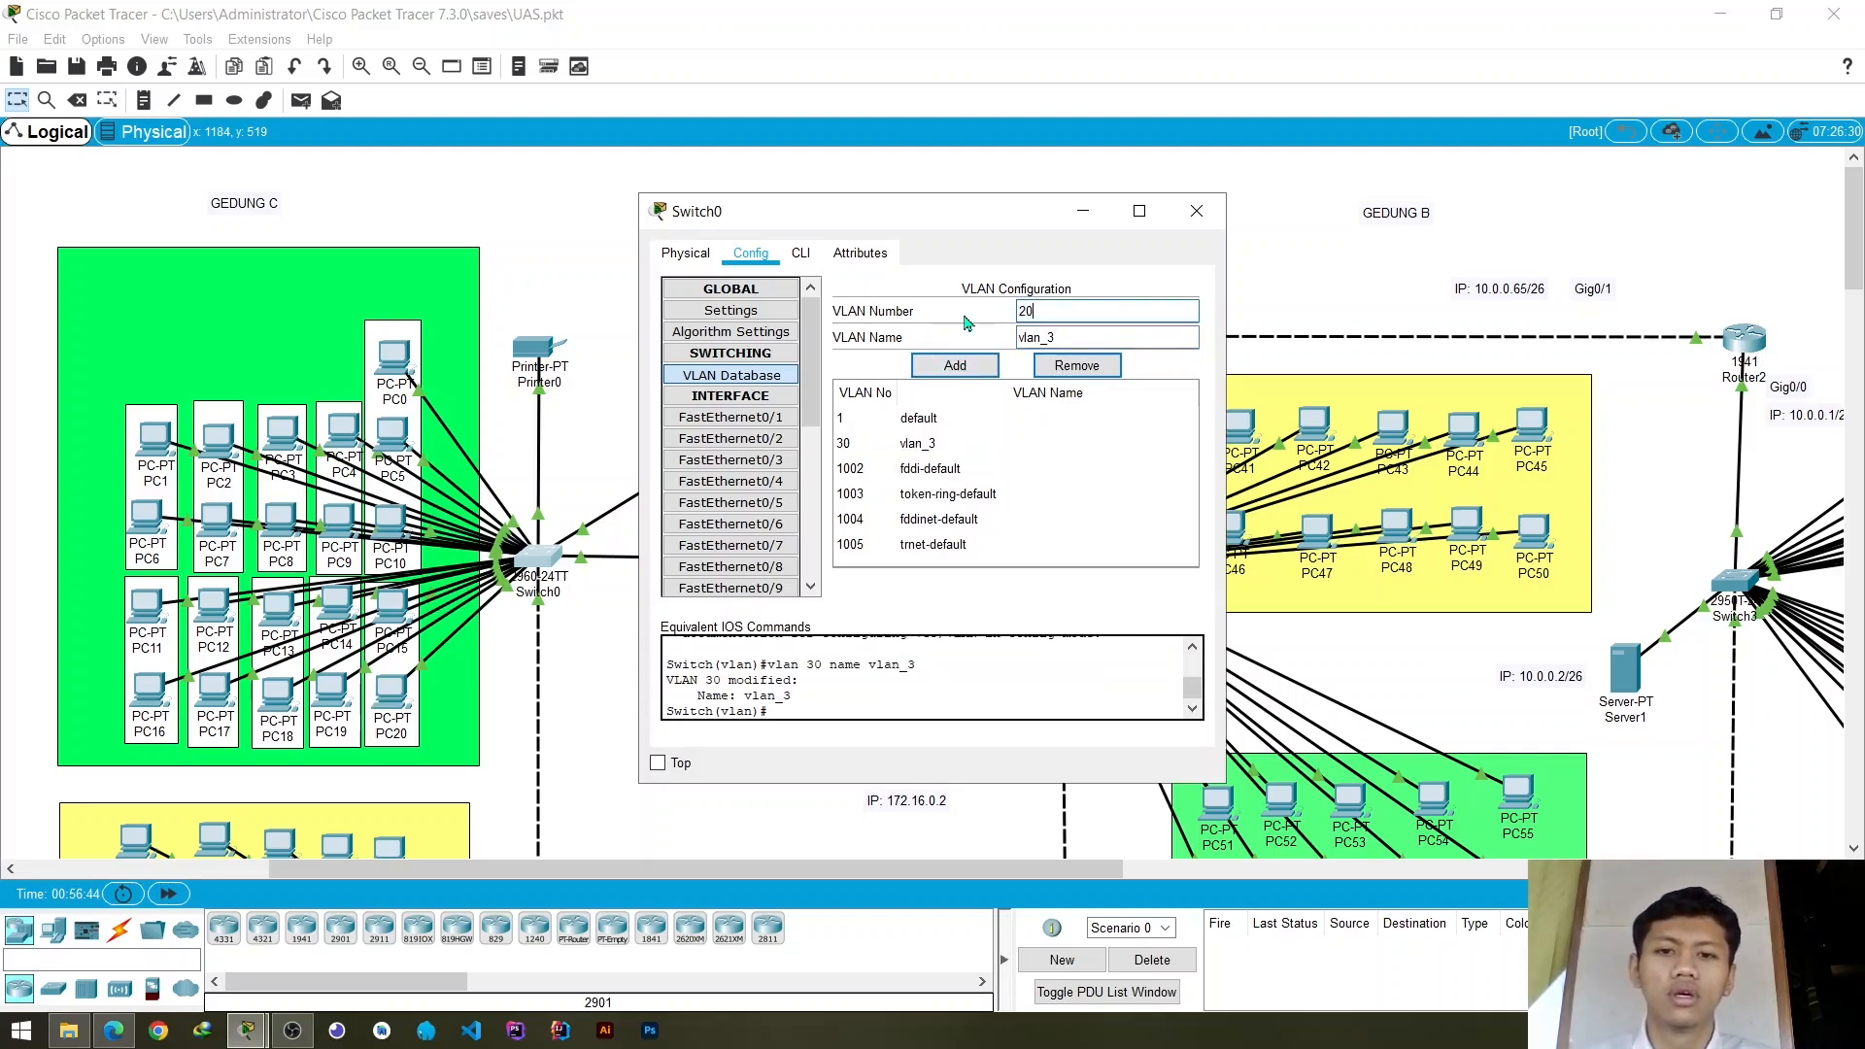
key("Tab")
key("End")
key("BackSpace")
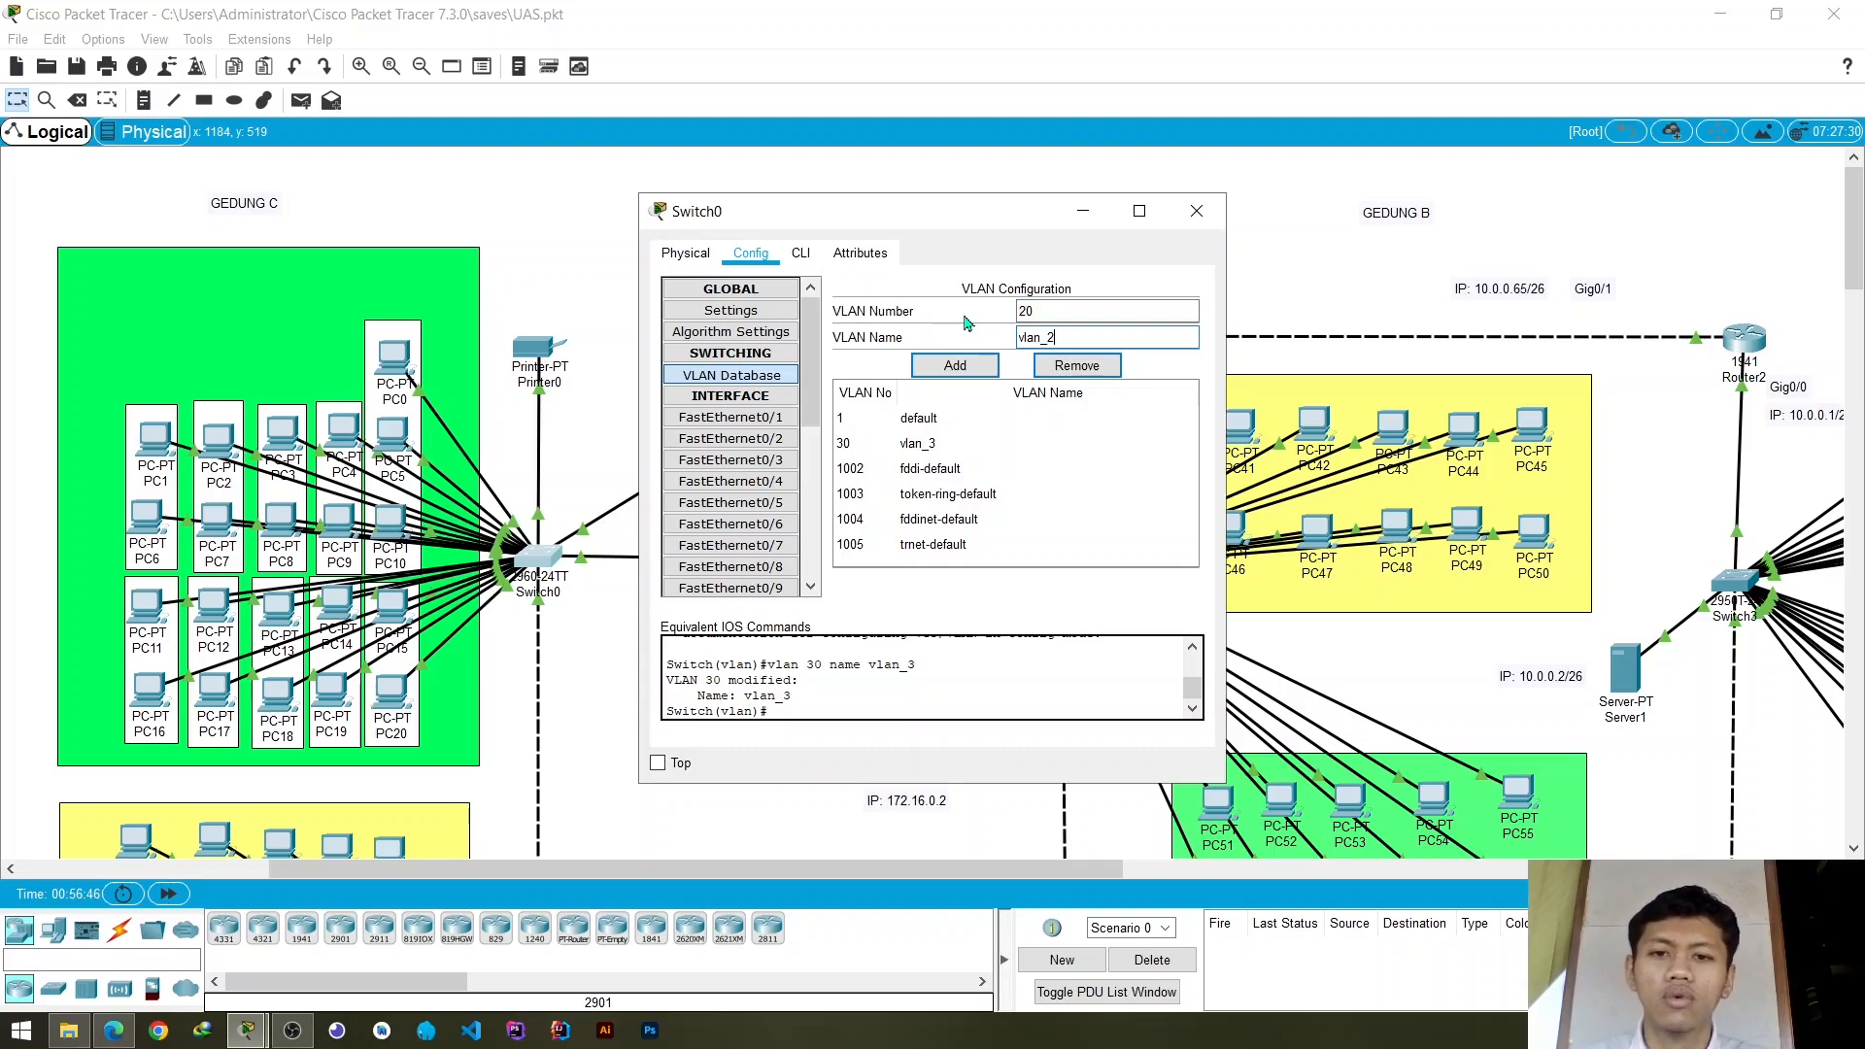
type("2")
left_click(955, 365)
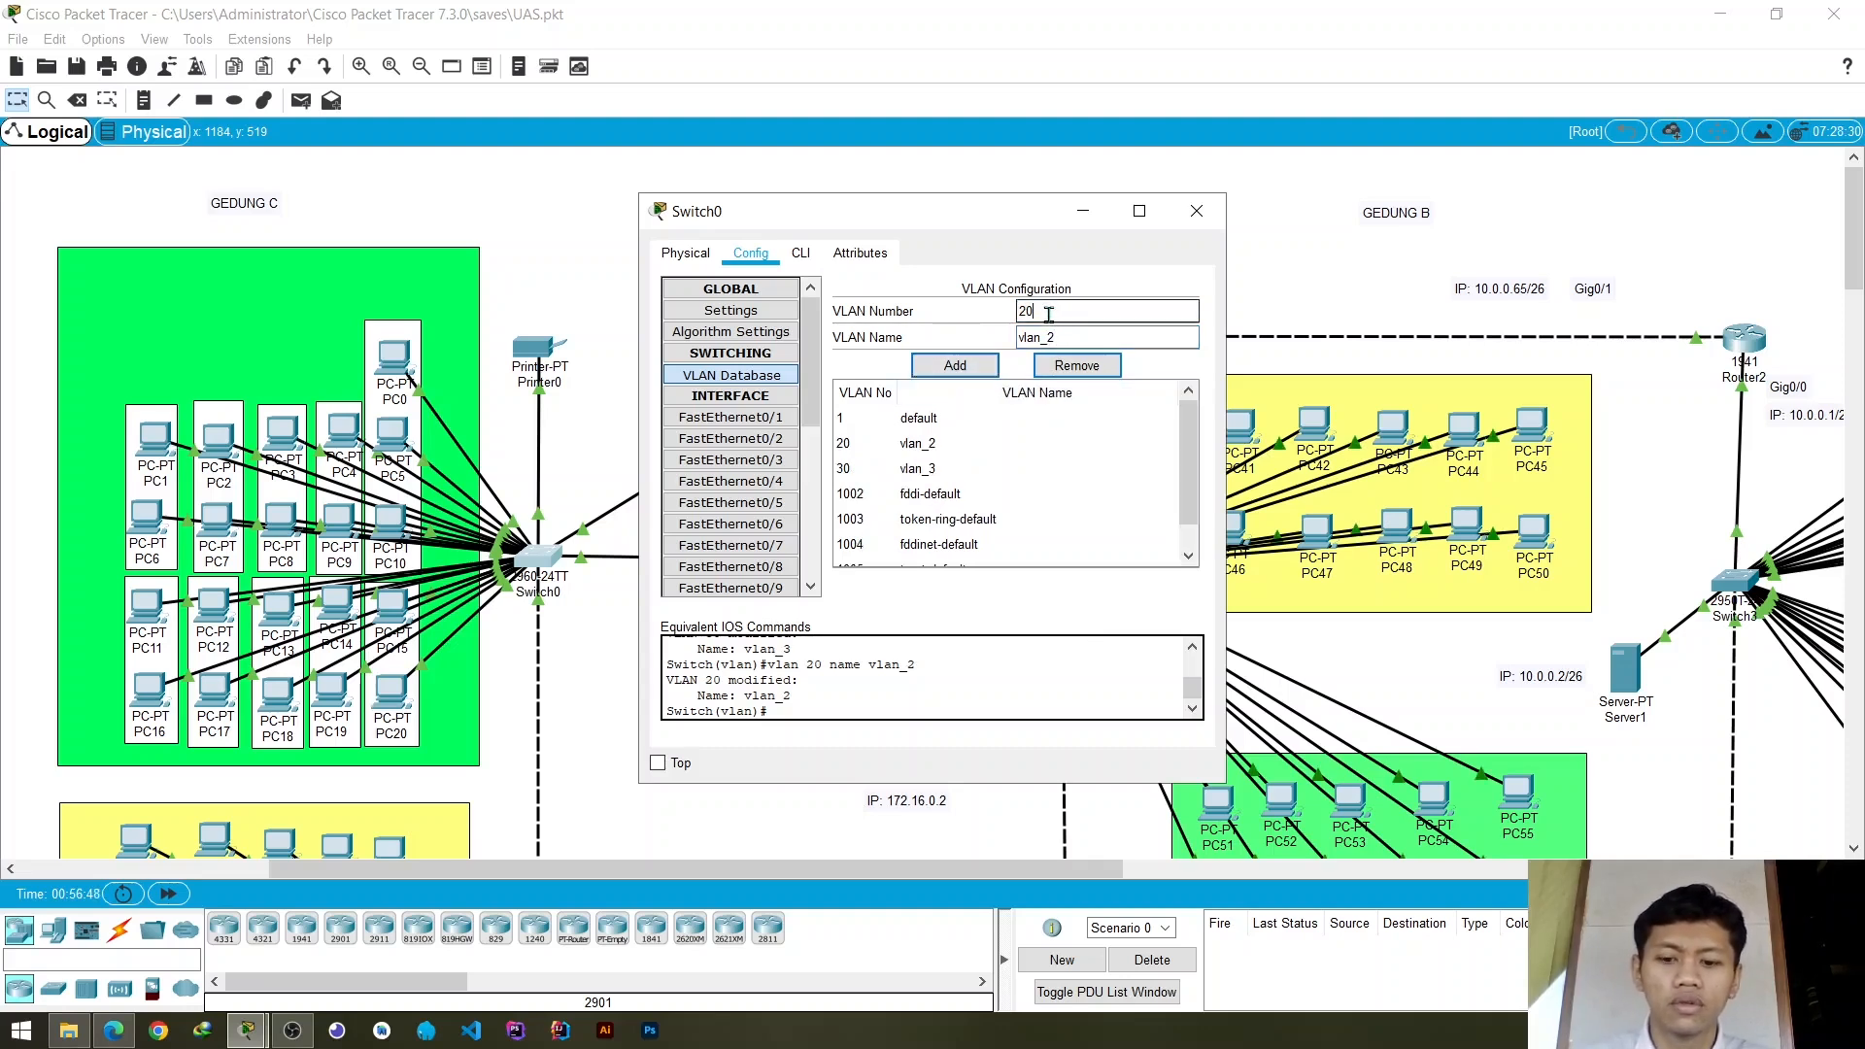
- Add VLAN 10 named vlan_1 to Switch0's VLAN database
key("BackSpace")
key("BackSpace")
type("10")
key("Tab")
key("End")
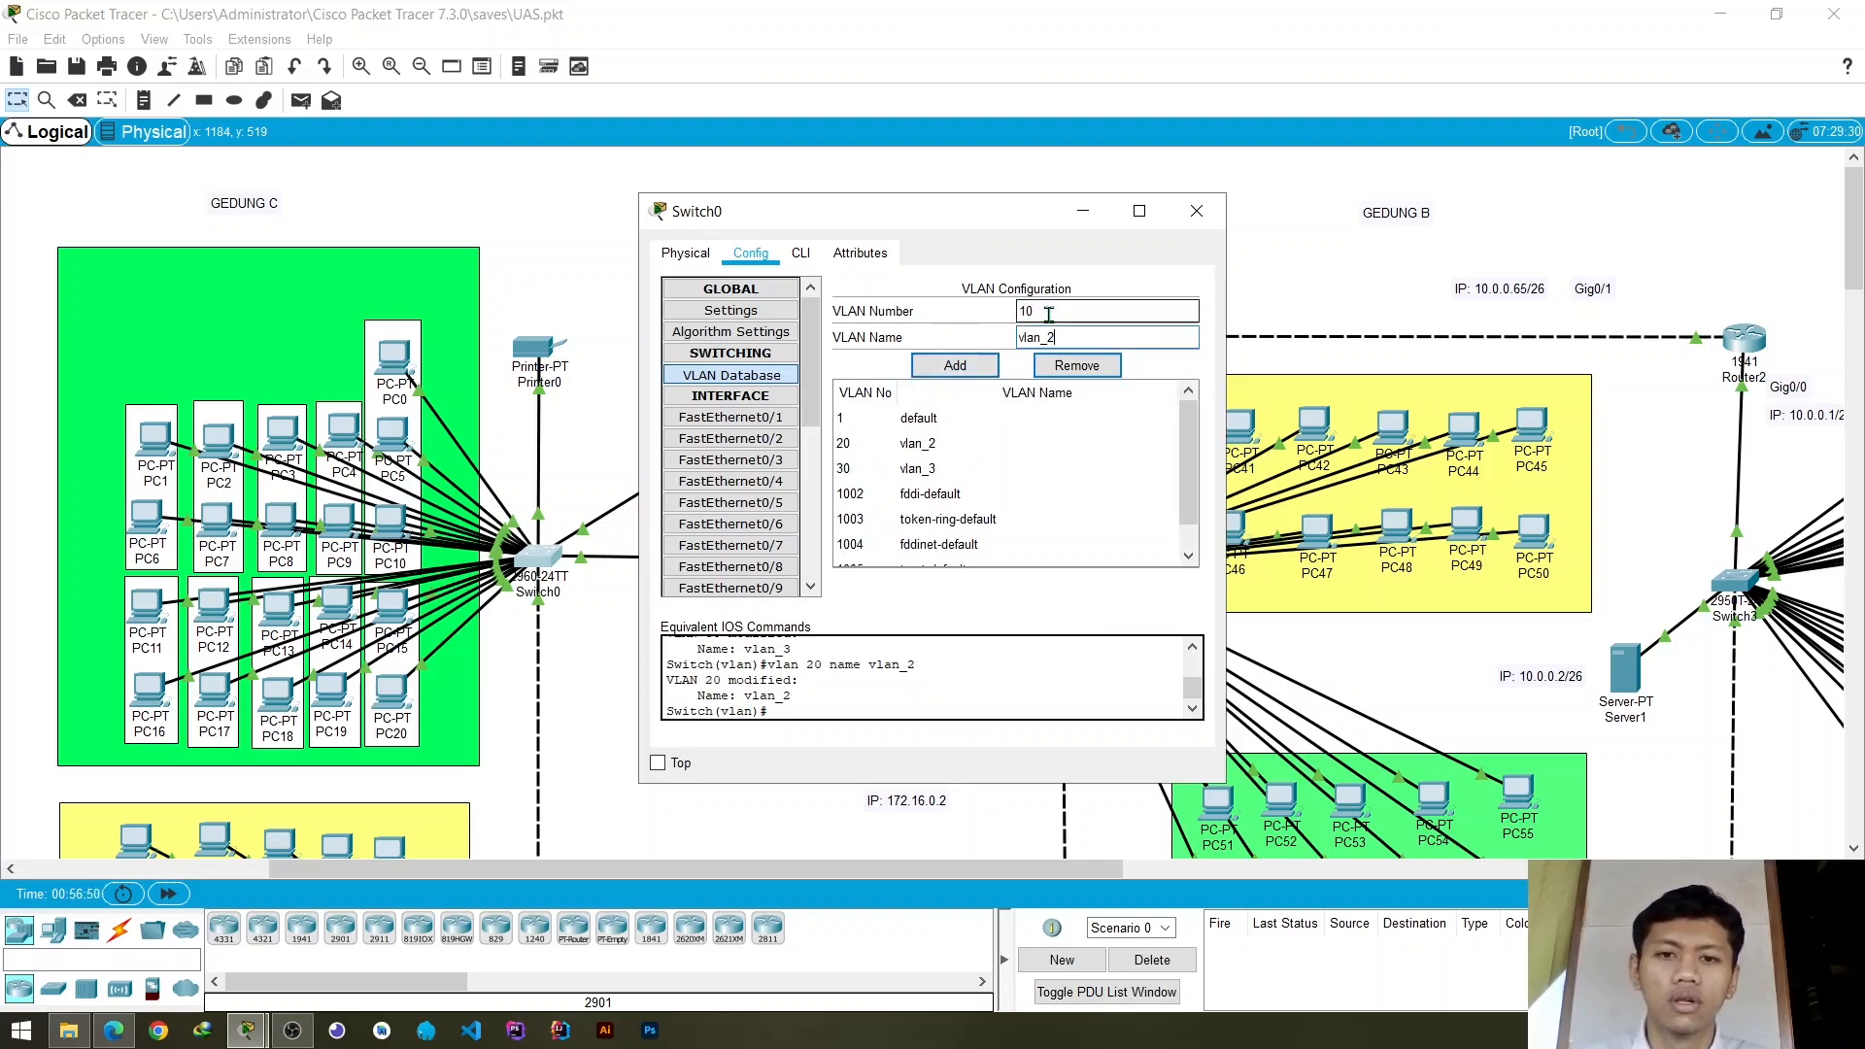
type("1")
left_click(977, 371)
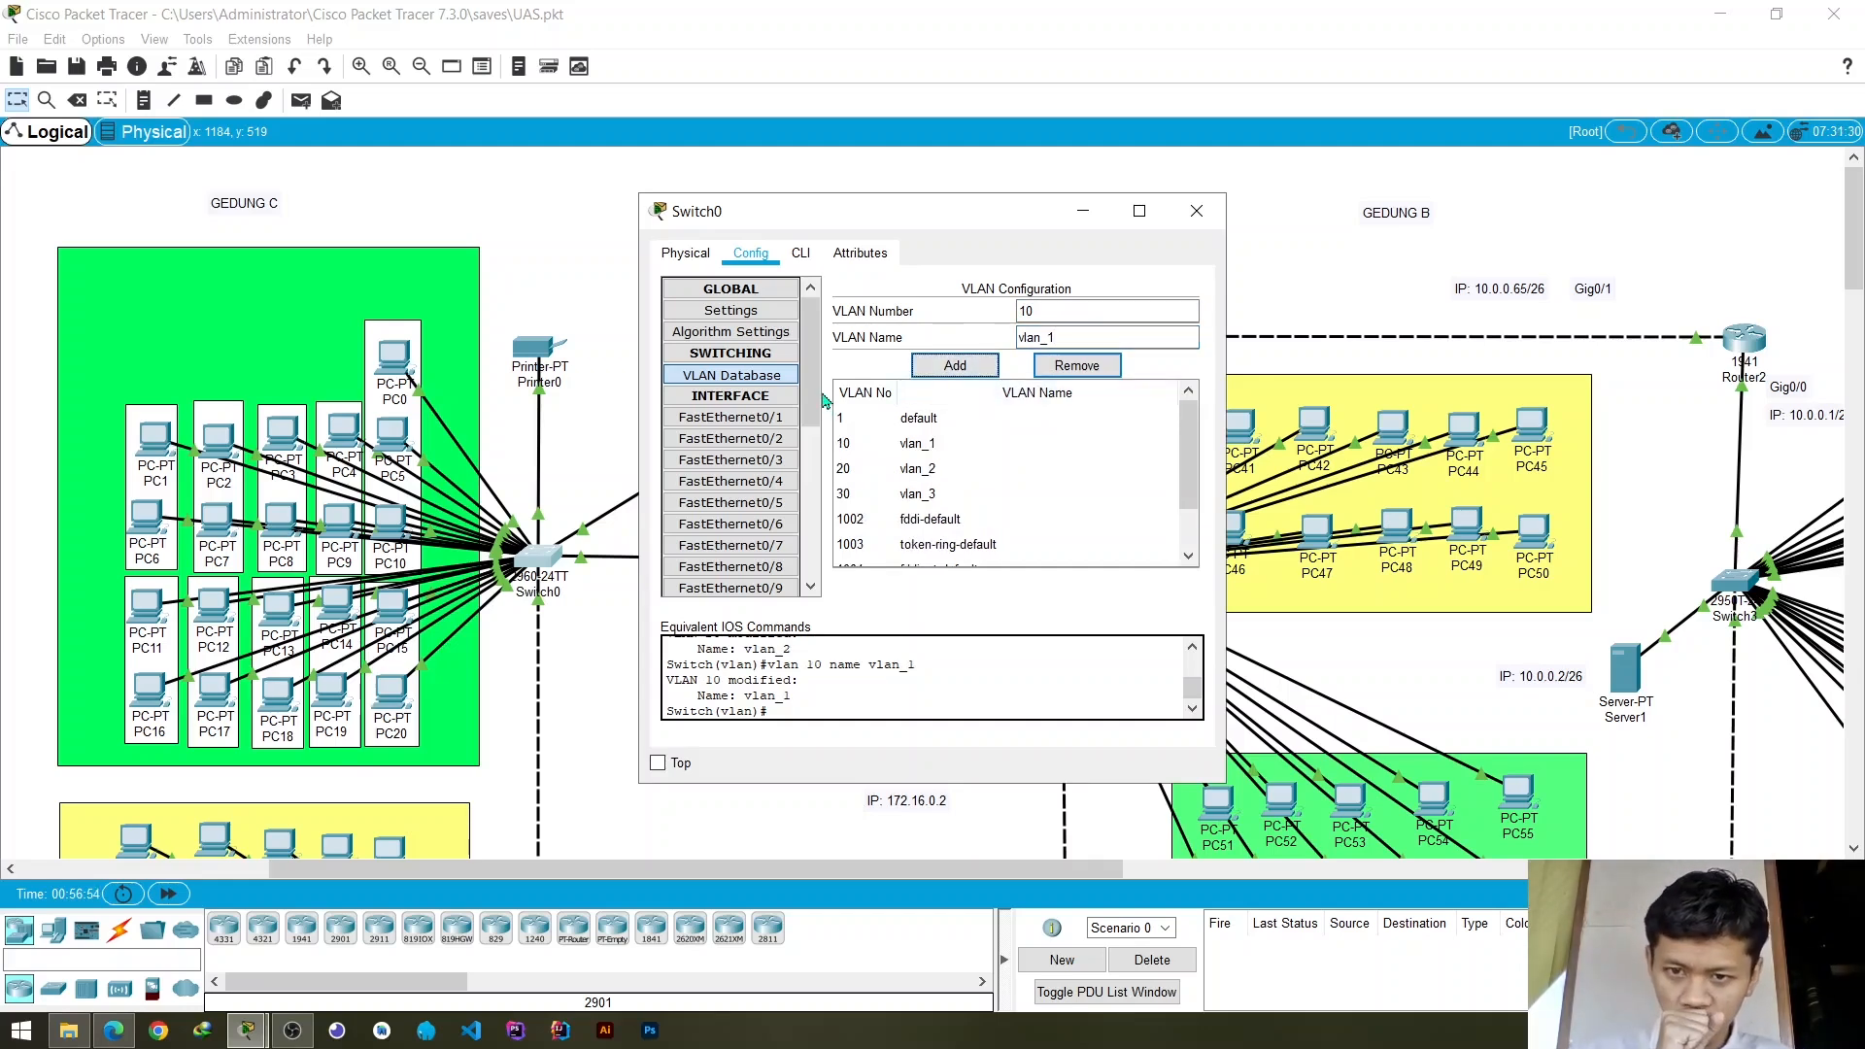
- Move Switch0's configuration window around to view the devices behind it, and close the window
left_click_drag(938, 229, 1126, 211)
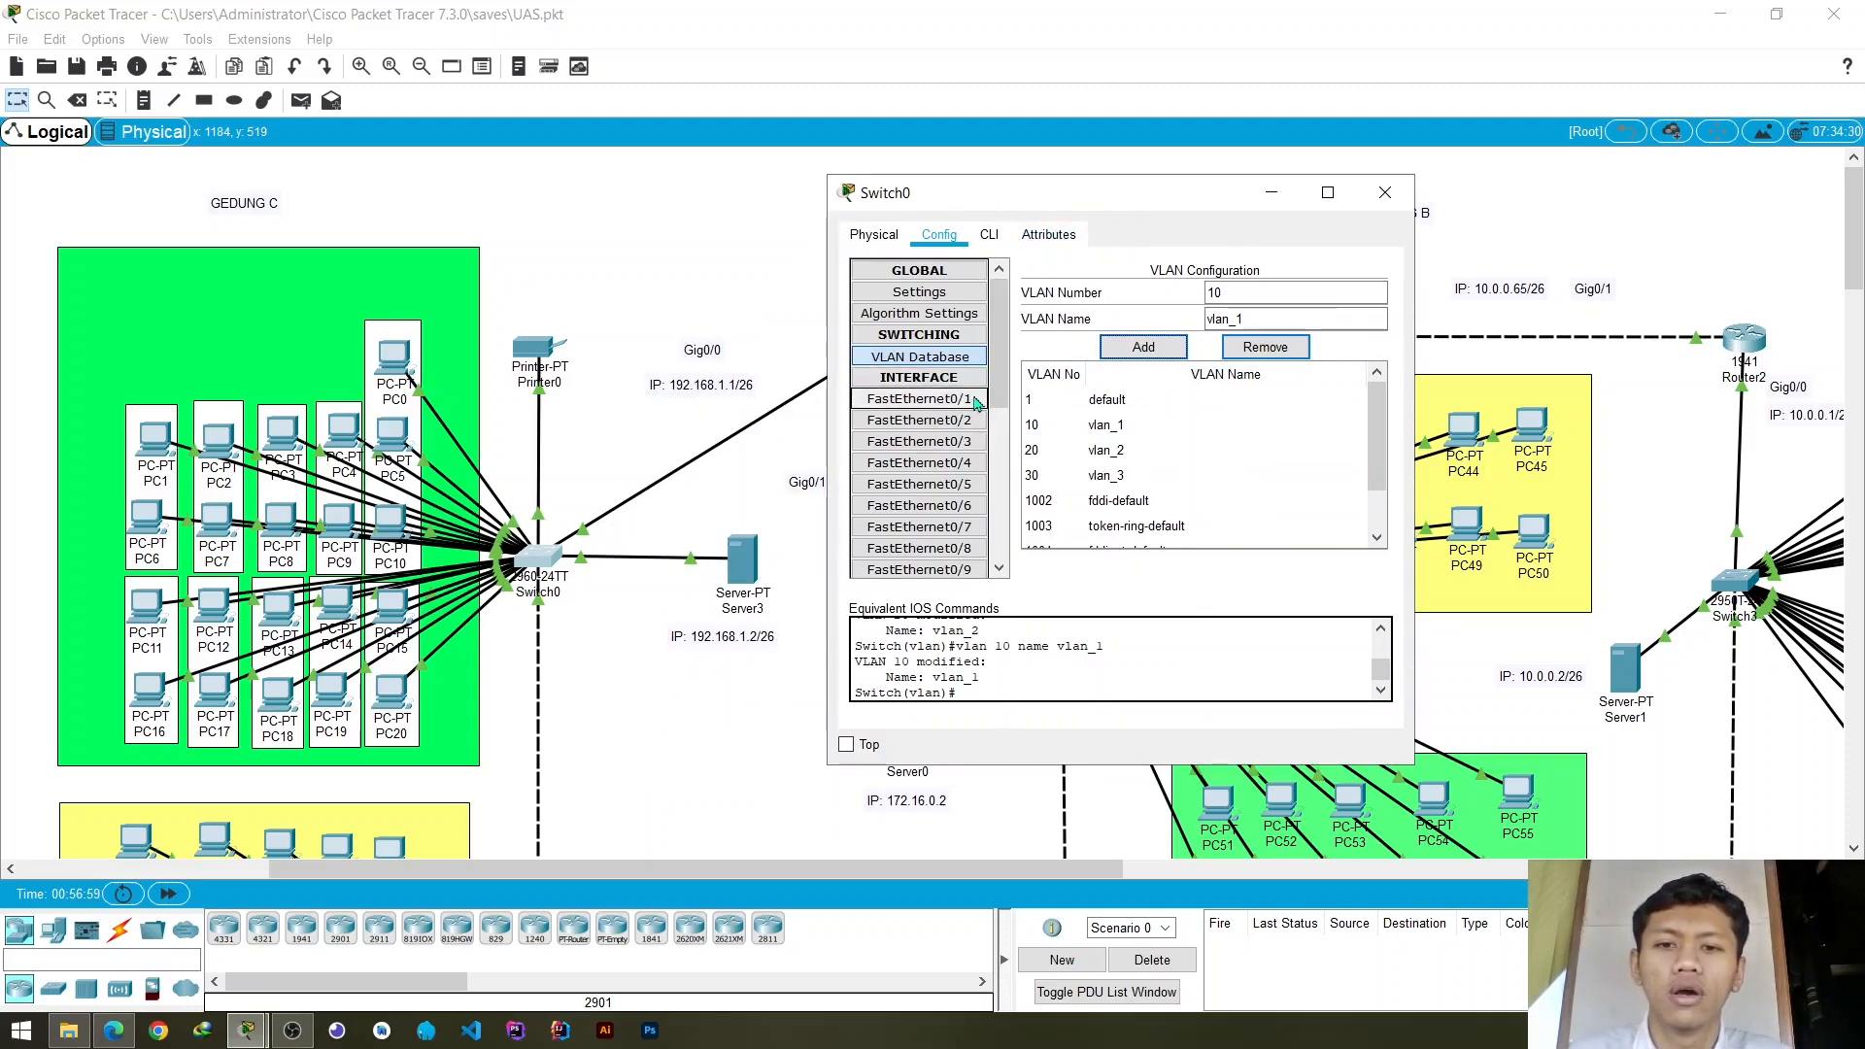
left_click_drag(1062, 203, 1229, 205)
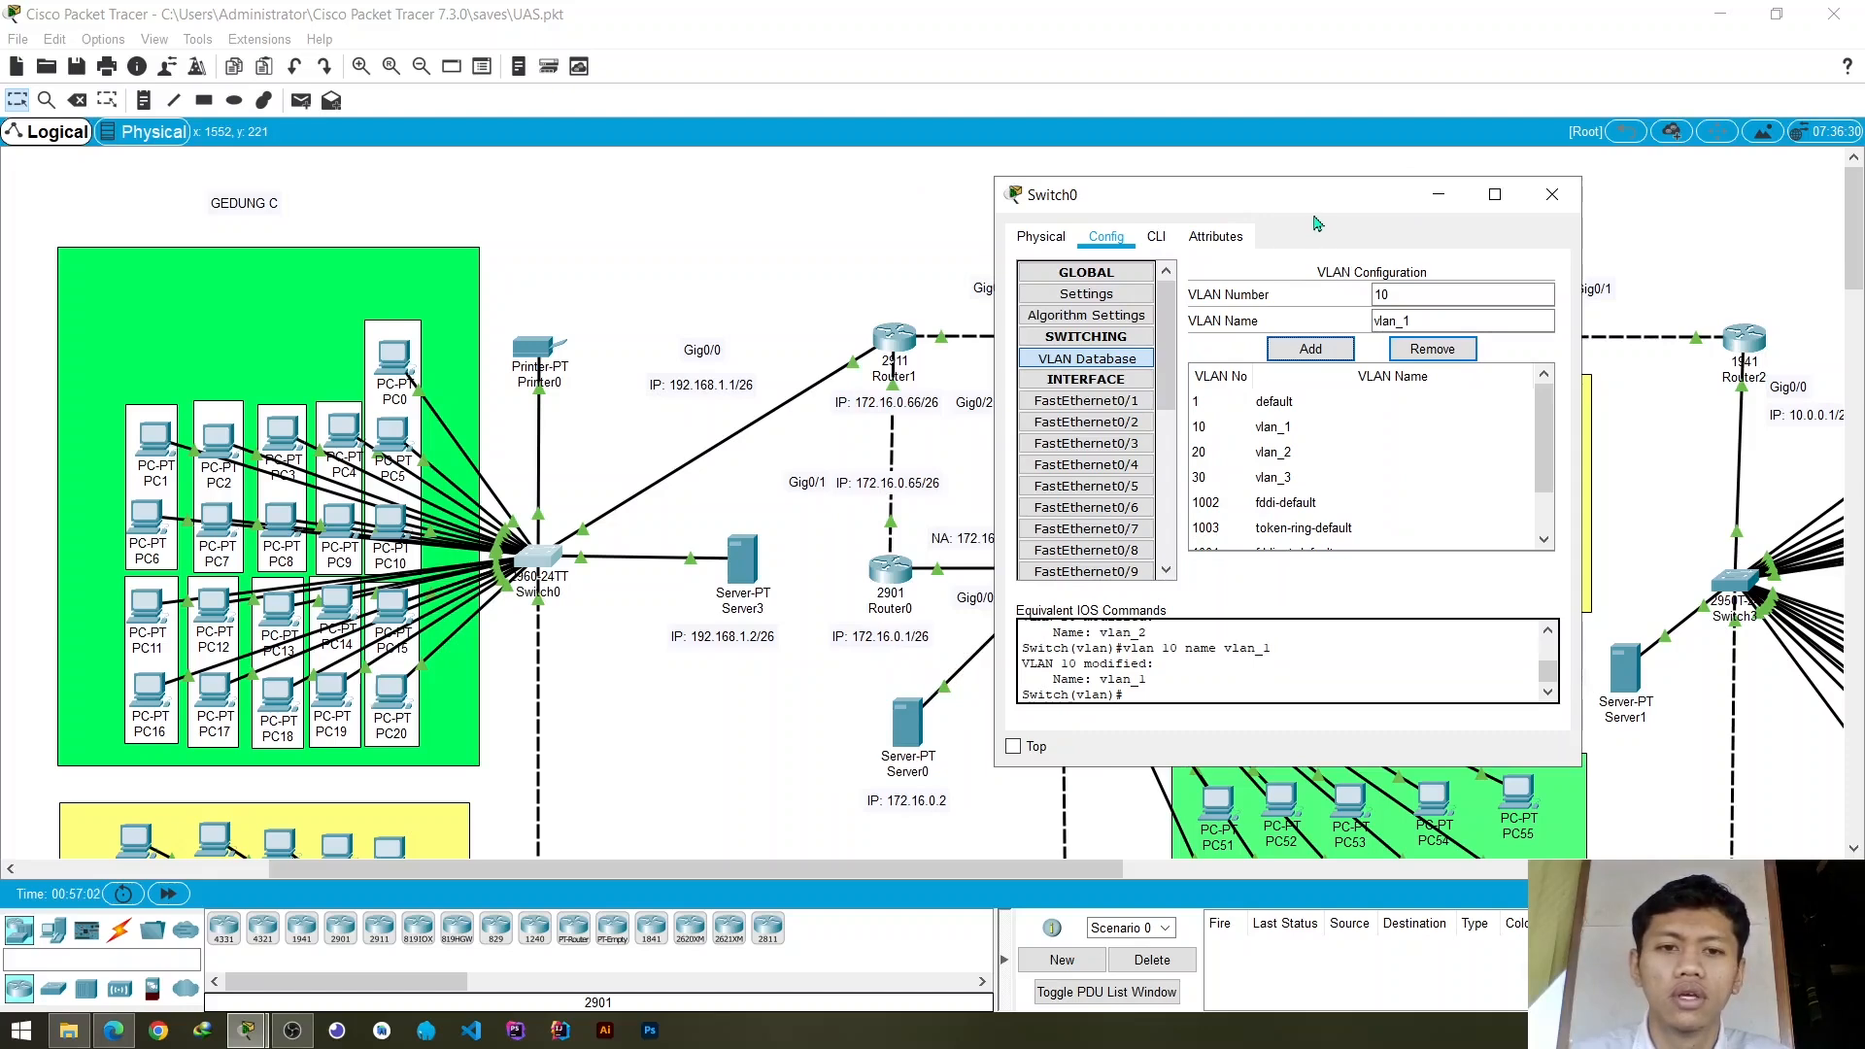
left_click_drag(1244, 206, 933, 209)
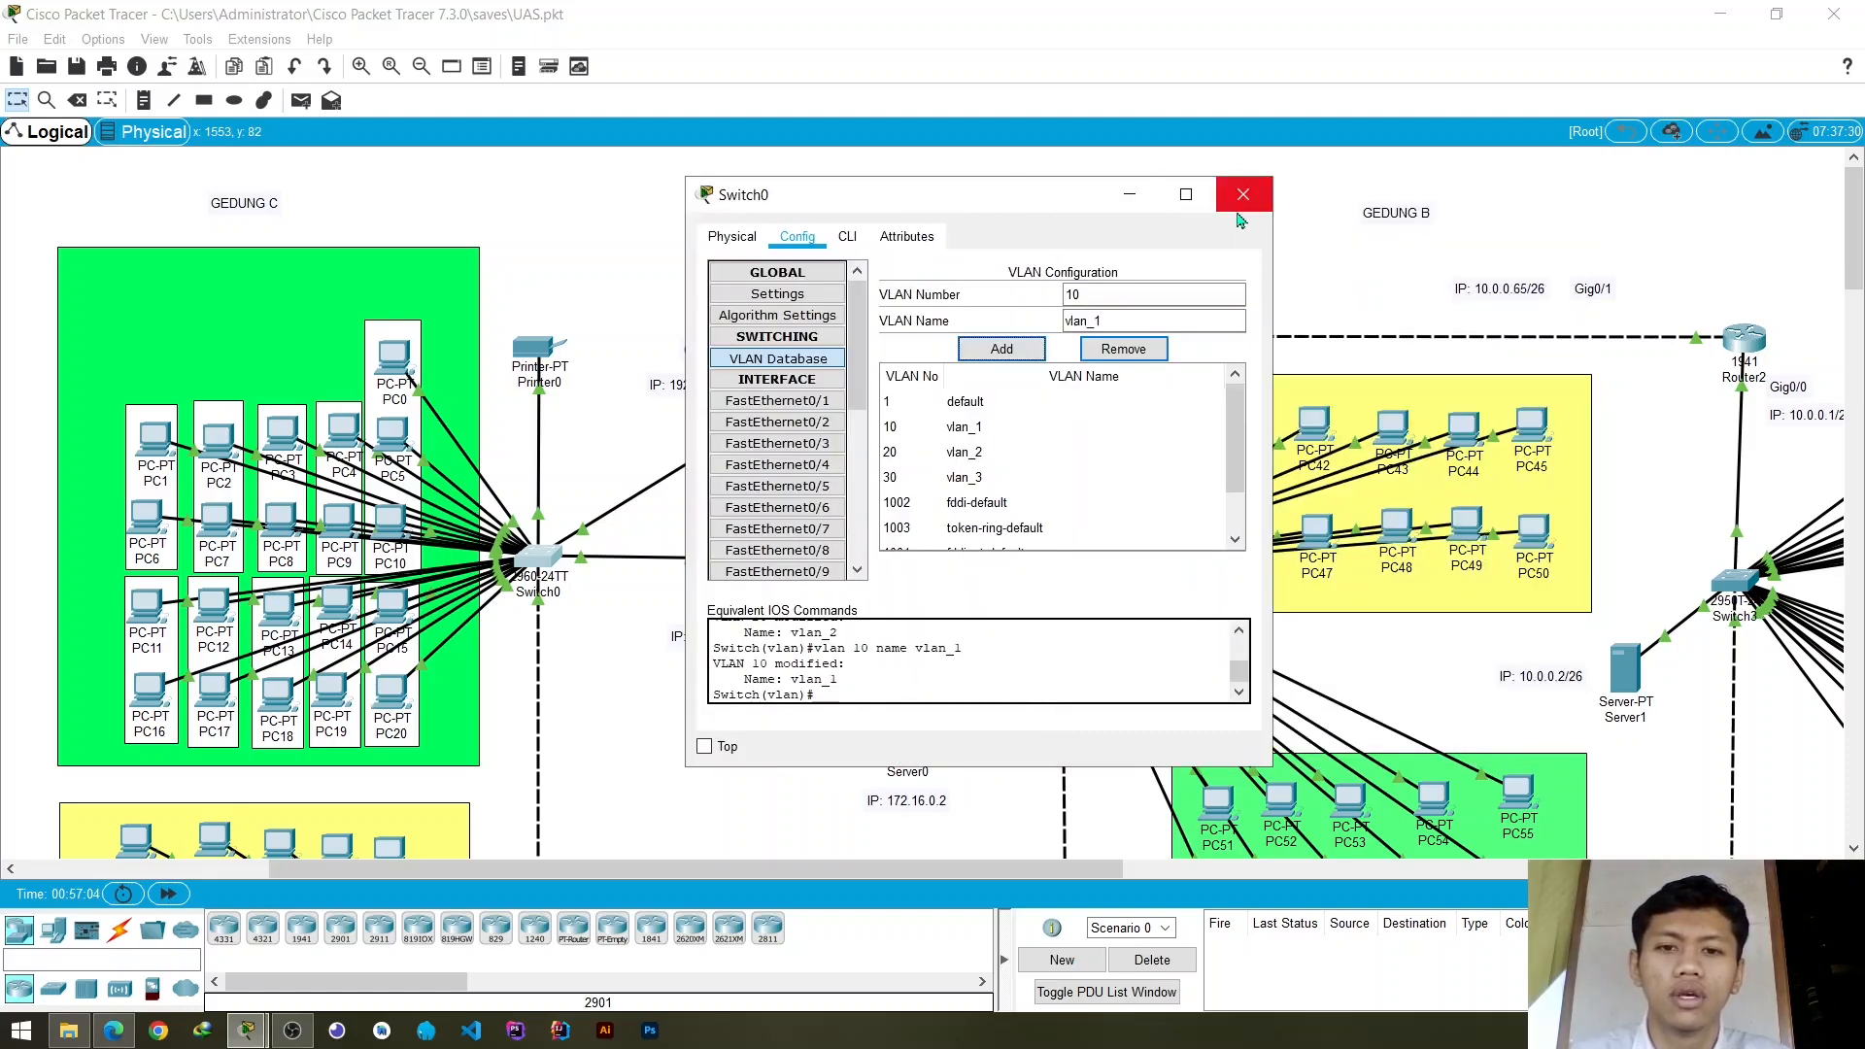
left_click(1242, 202)
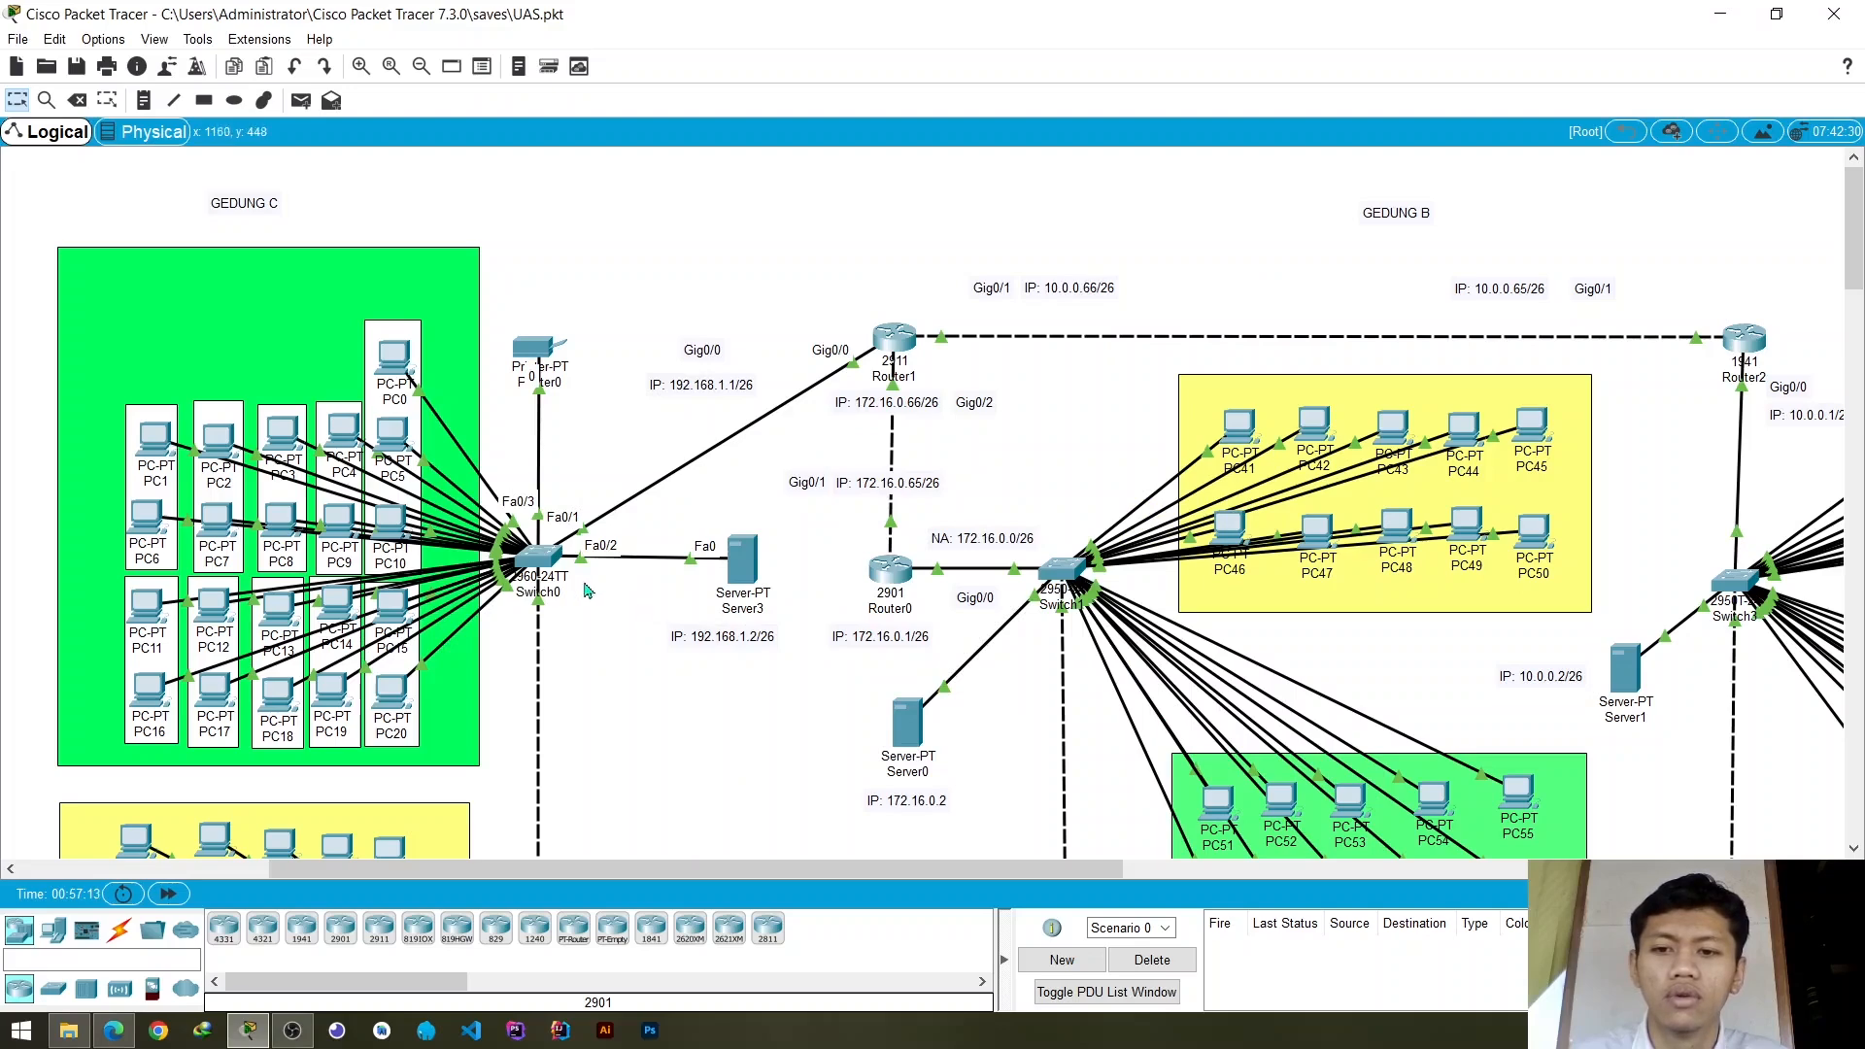
- Reopen Switch0's configuration and assign access port FastEthernet0/4 to VLAN 30 (vlan_3)
left_click(544, 561)
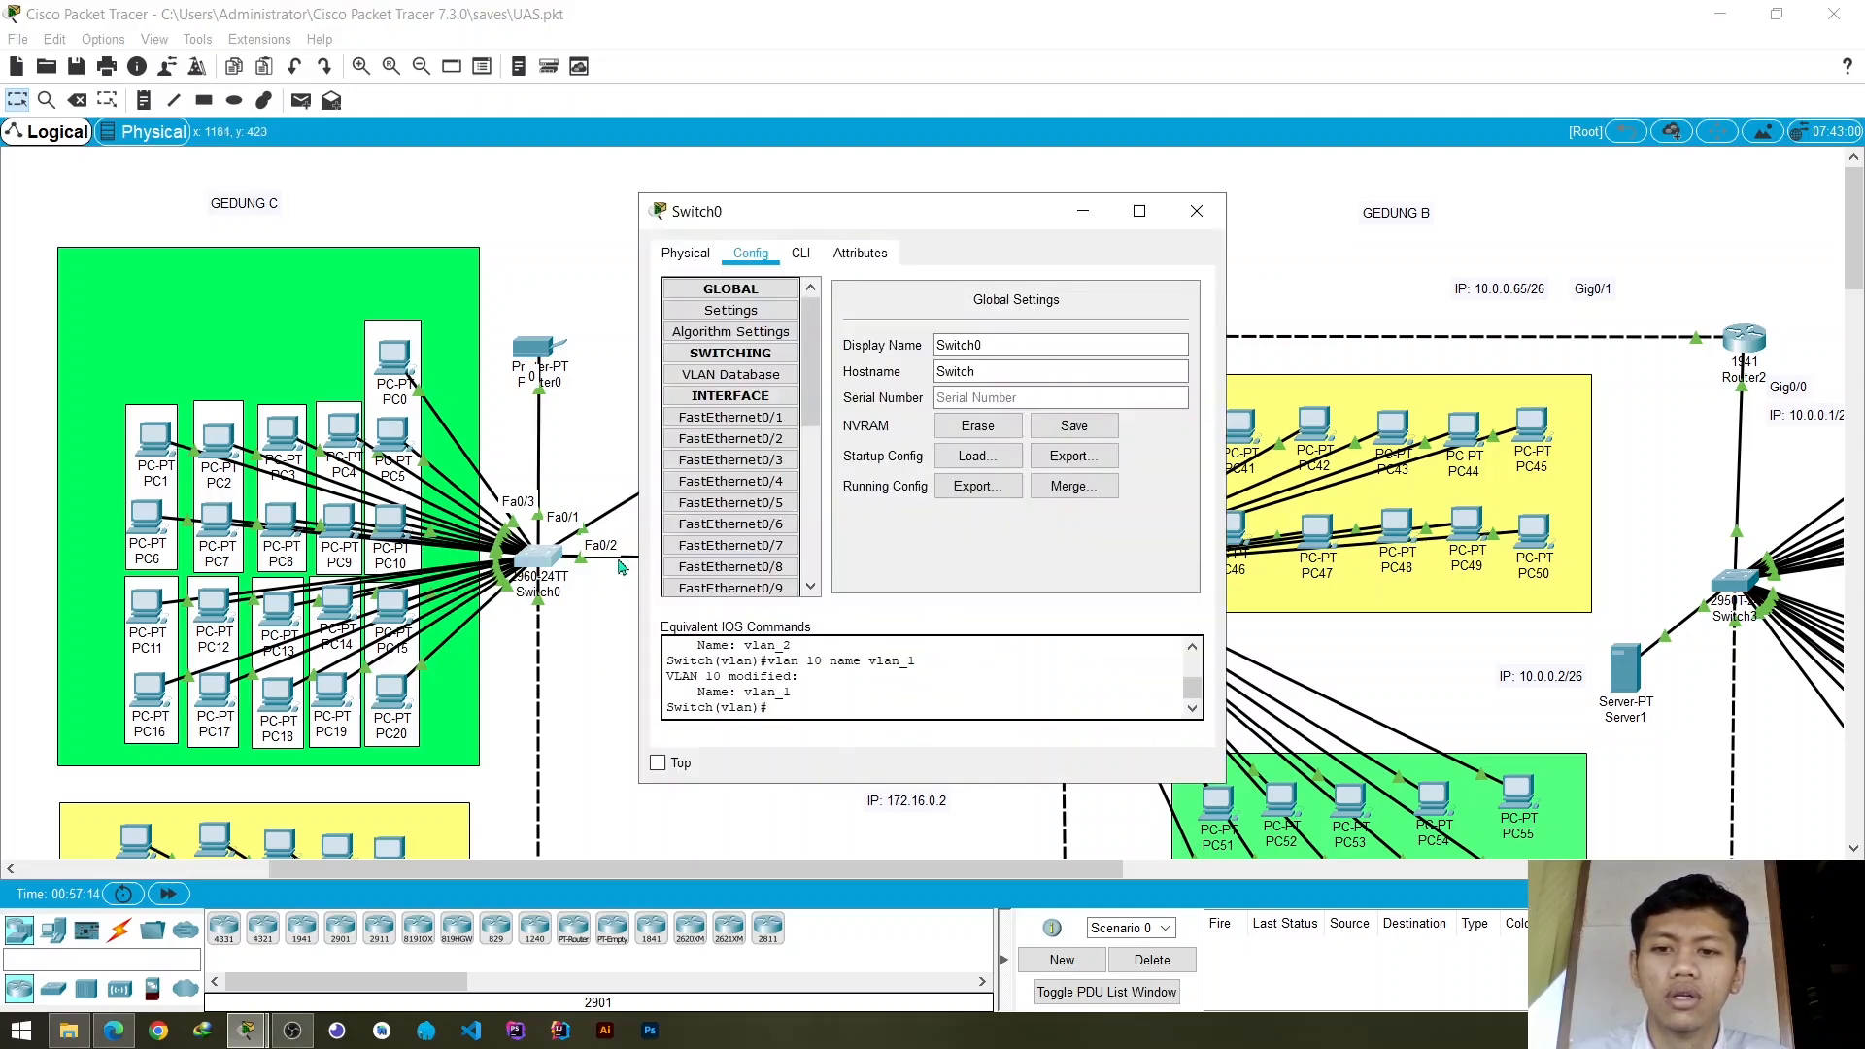
left_click(739, 482)
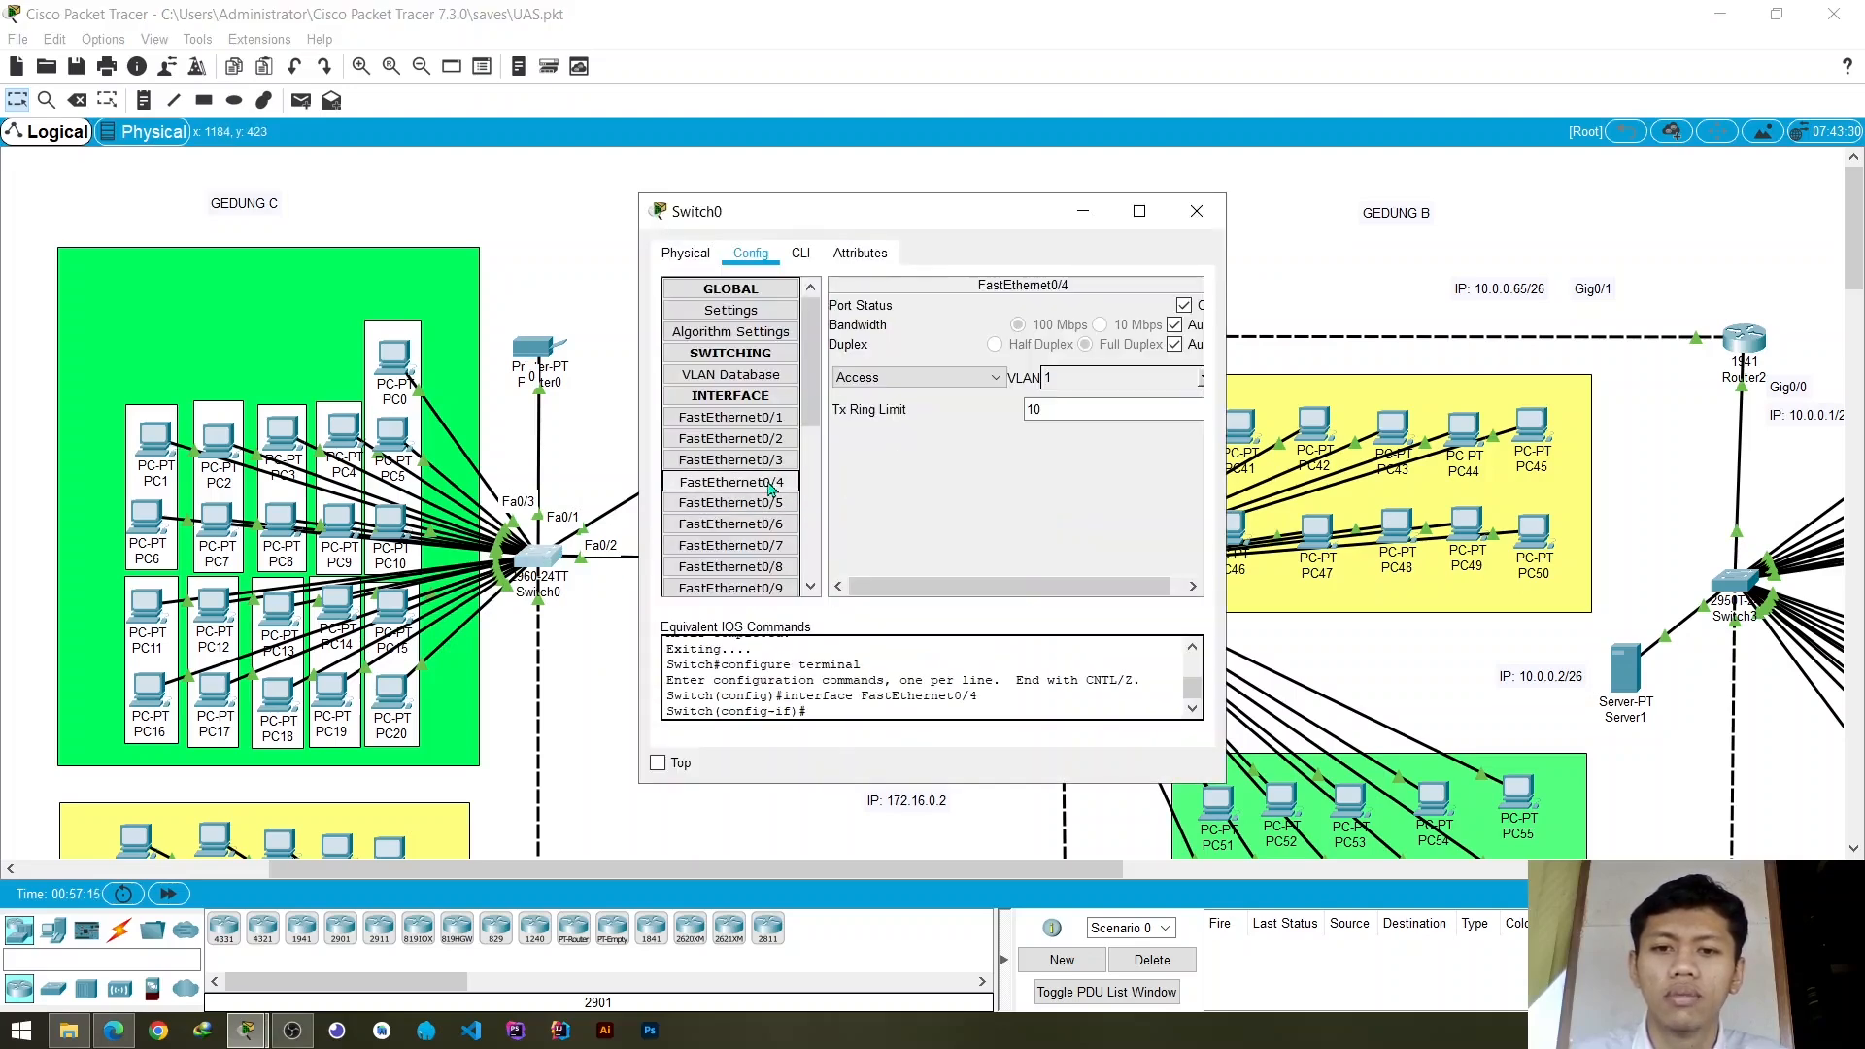
left_click(1203, 378)
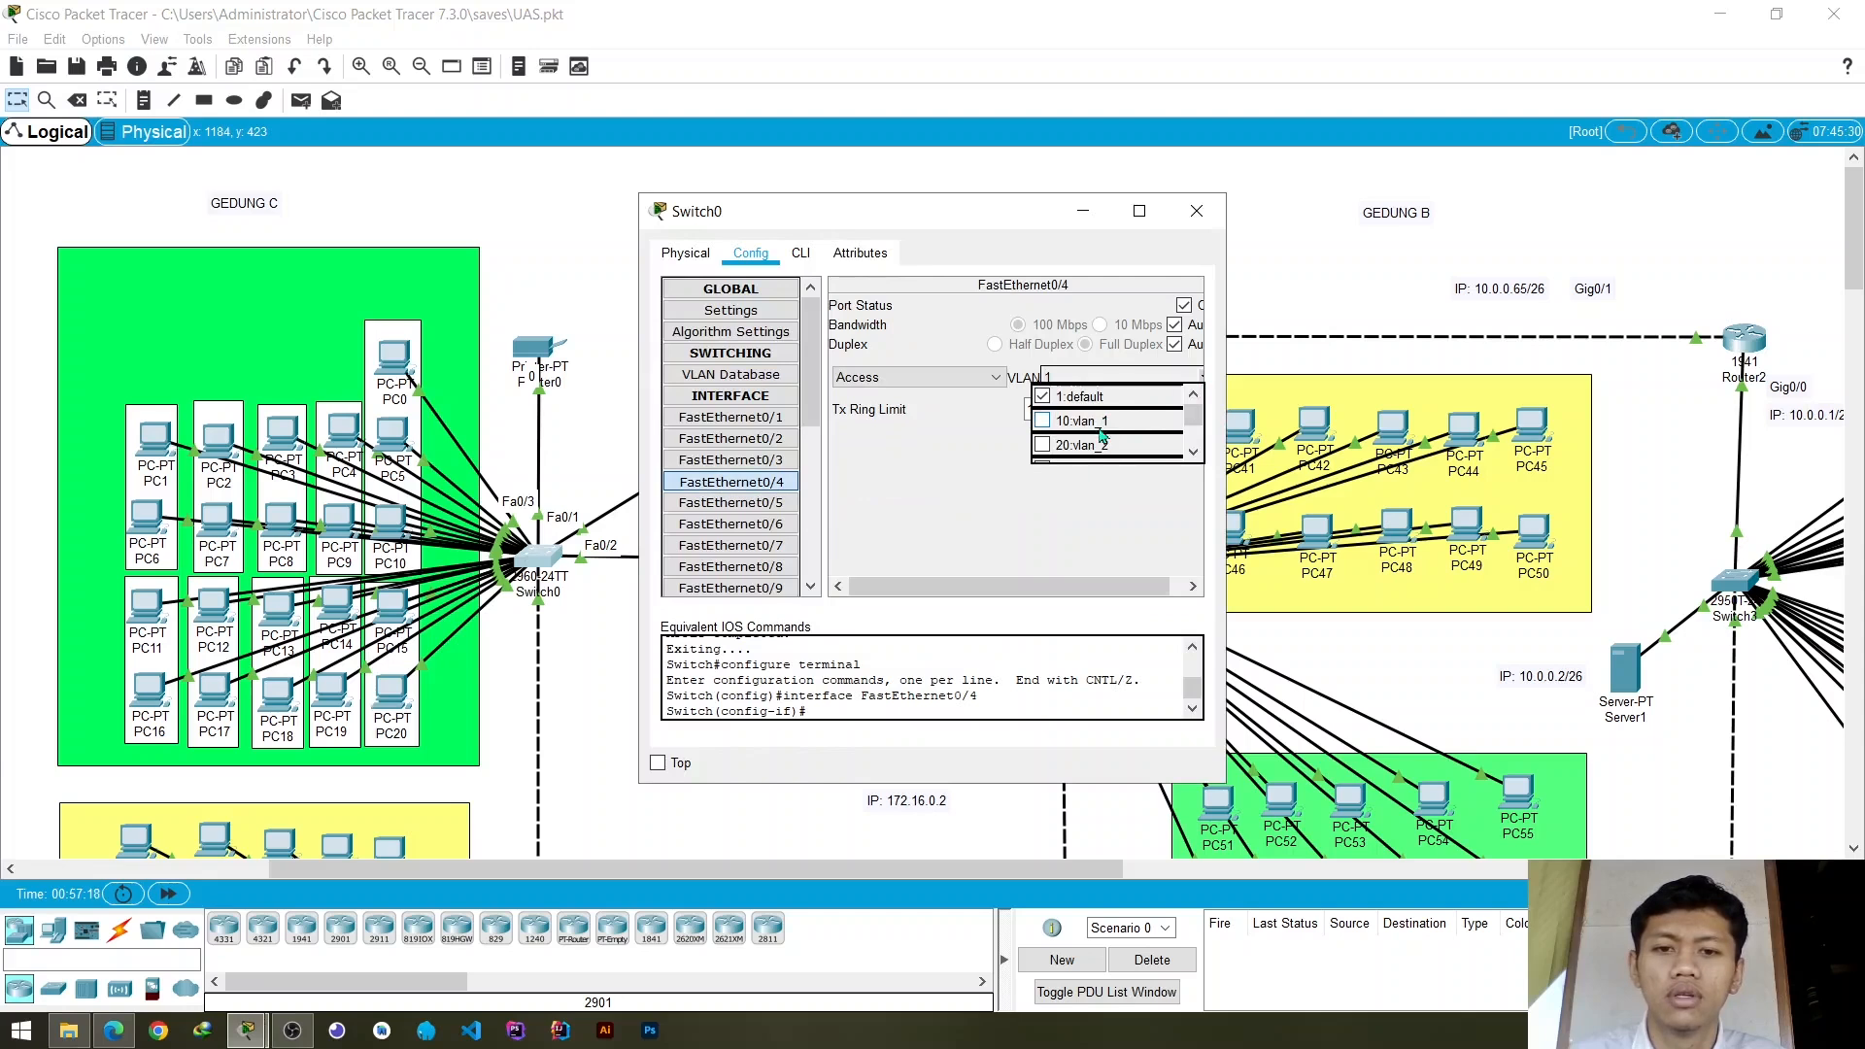
scroll(1103, 434, "down", 3)
scroll(1068, 428, "up", 2)
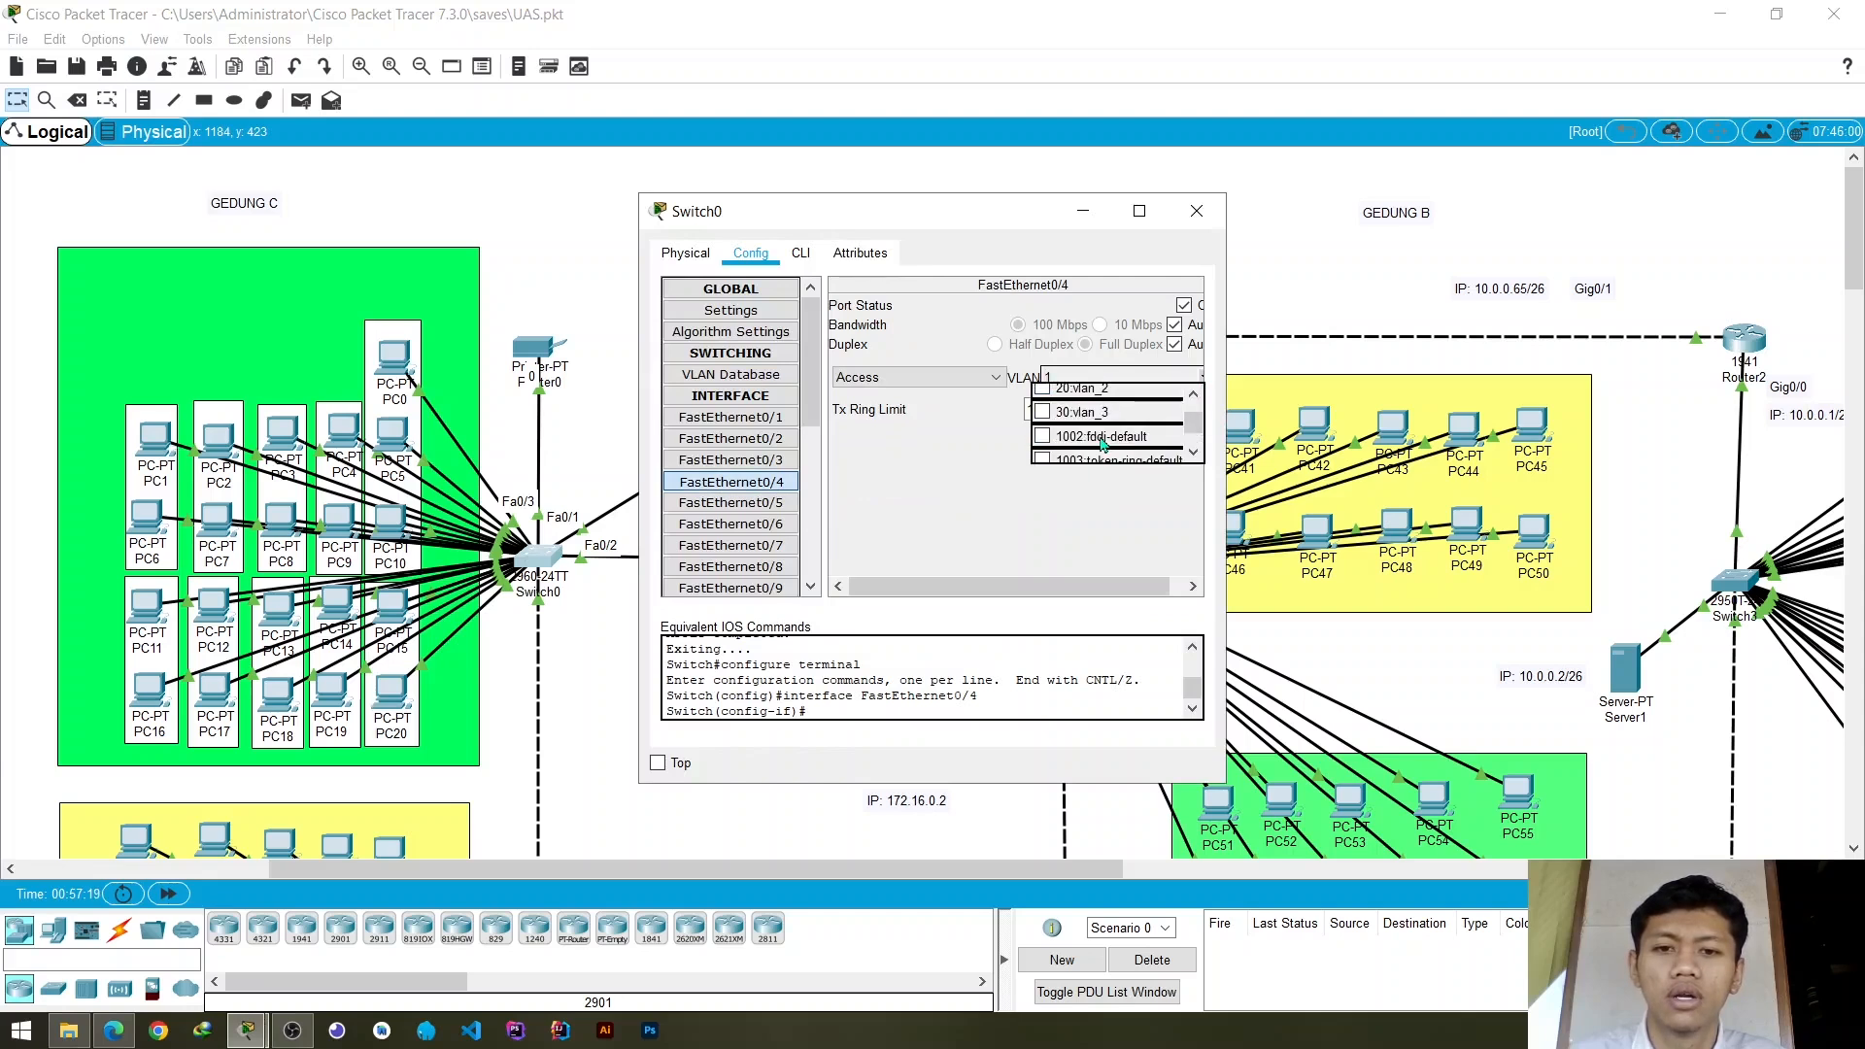
left_click(1045, 414)
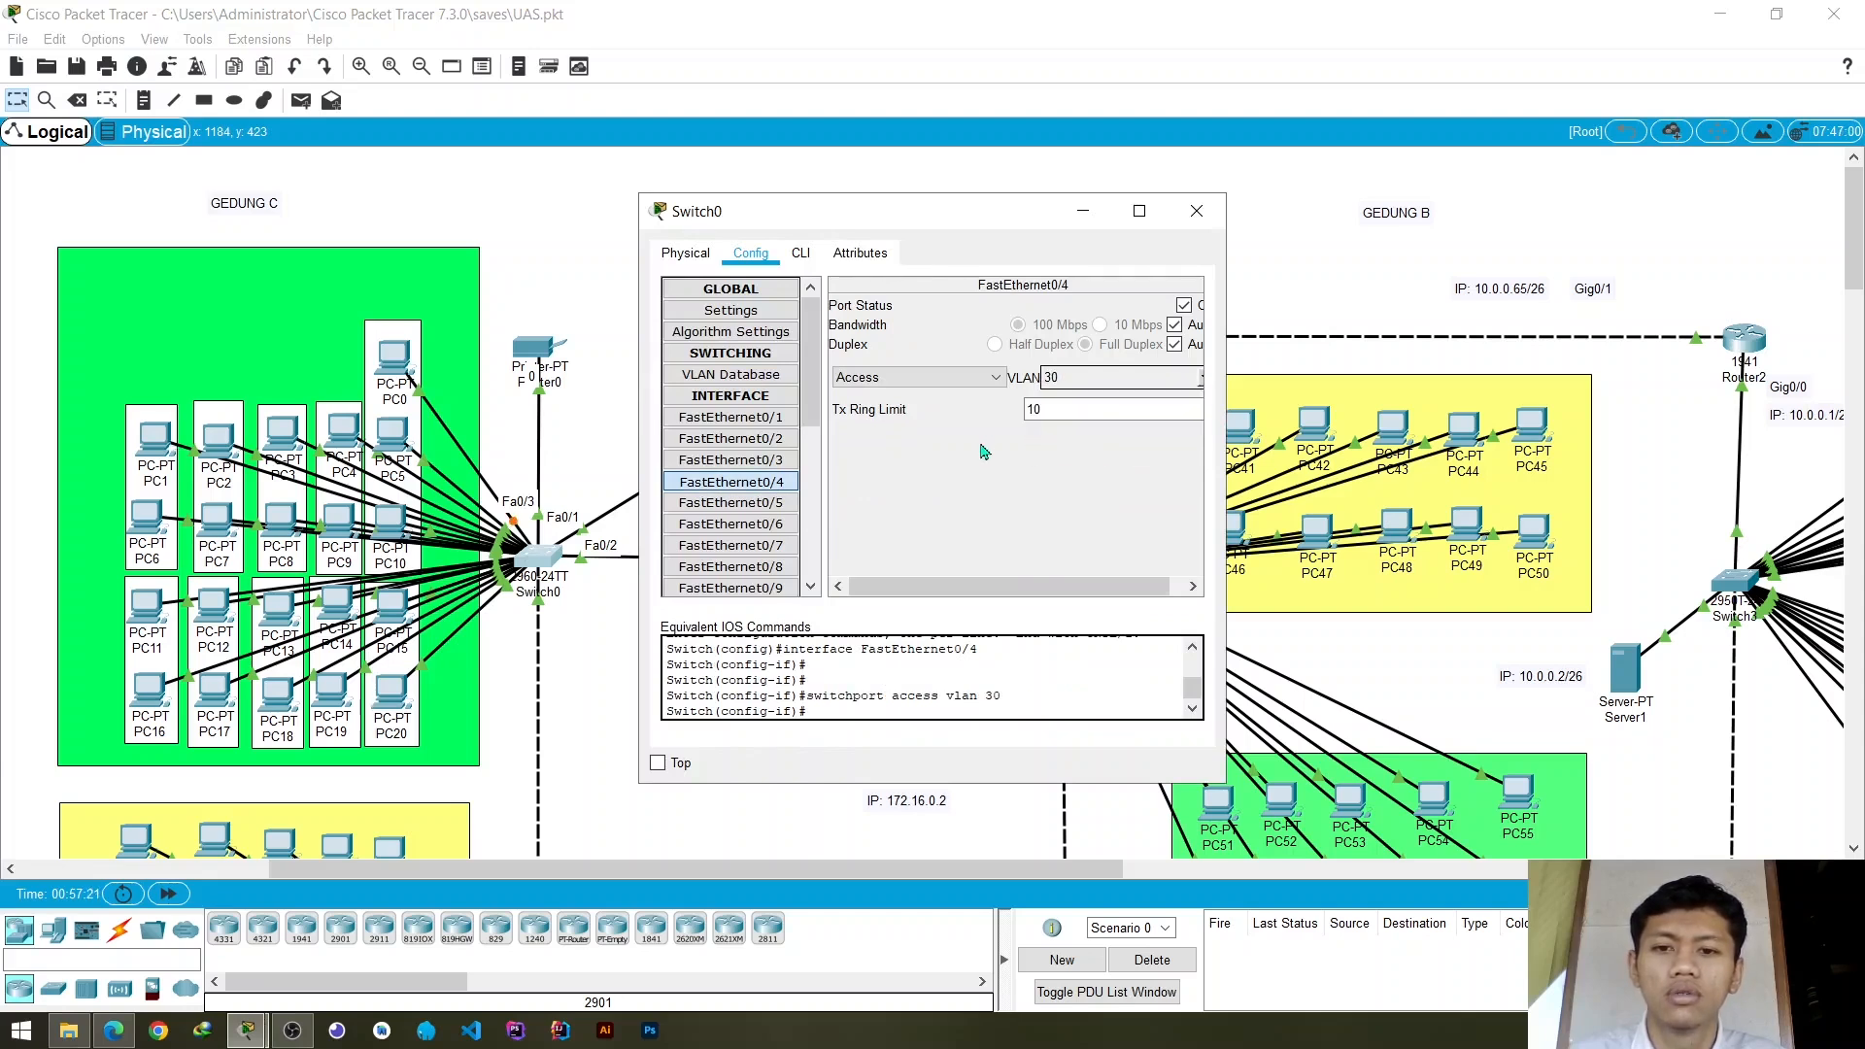
- Assign Switch0's access port FastEthernet0/5 to VLAN 30 (vlan_3)
left_click(777, 504)
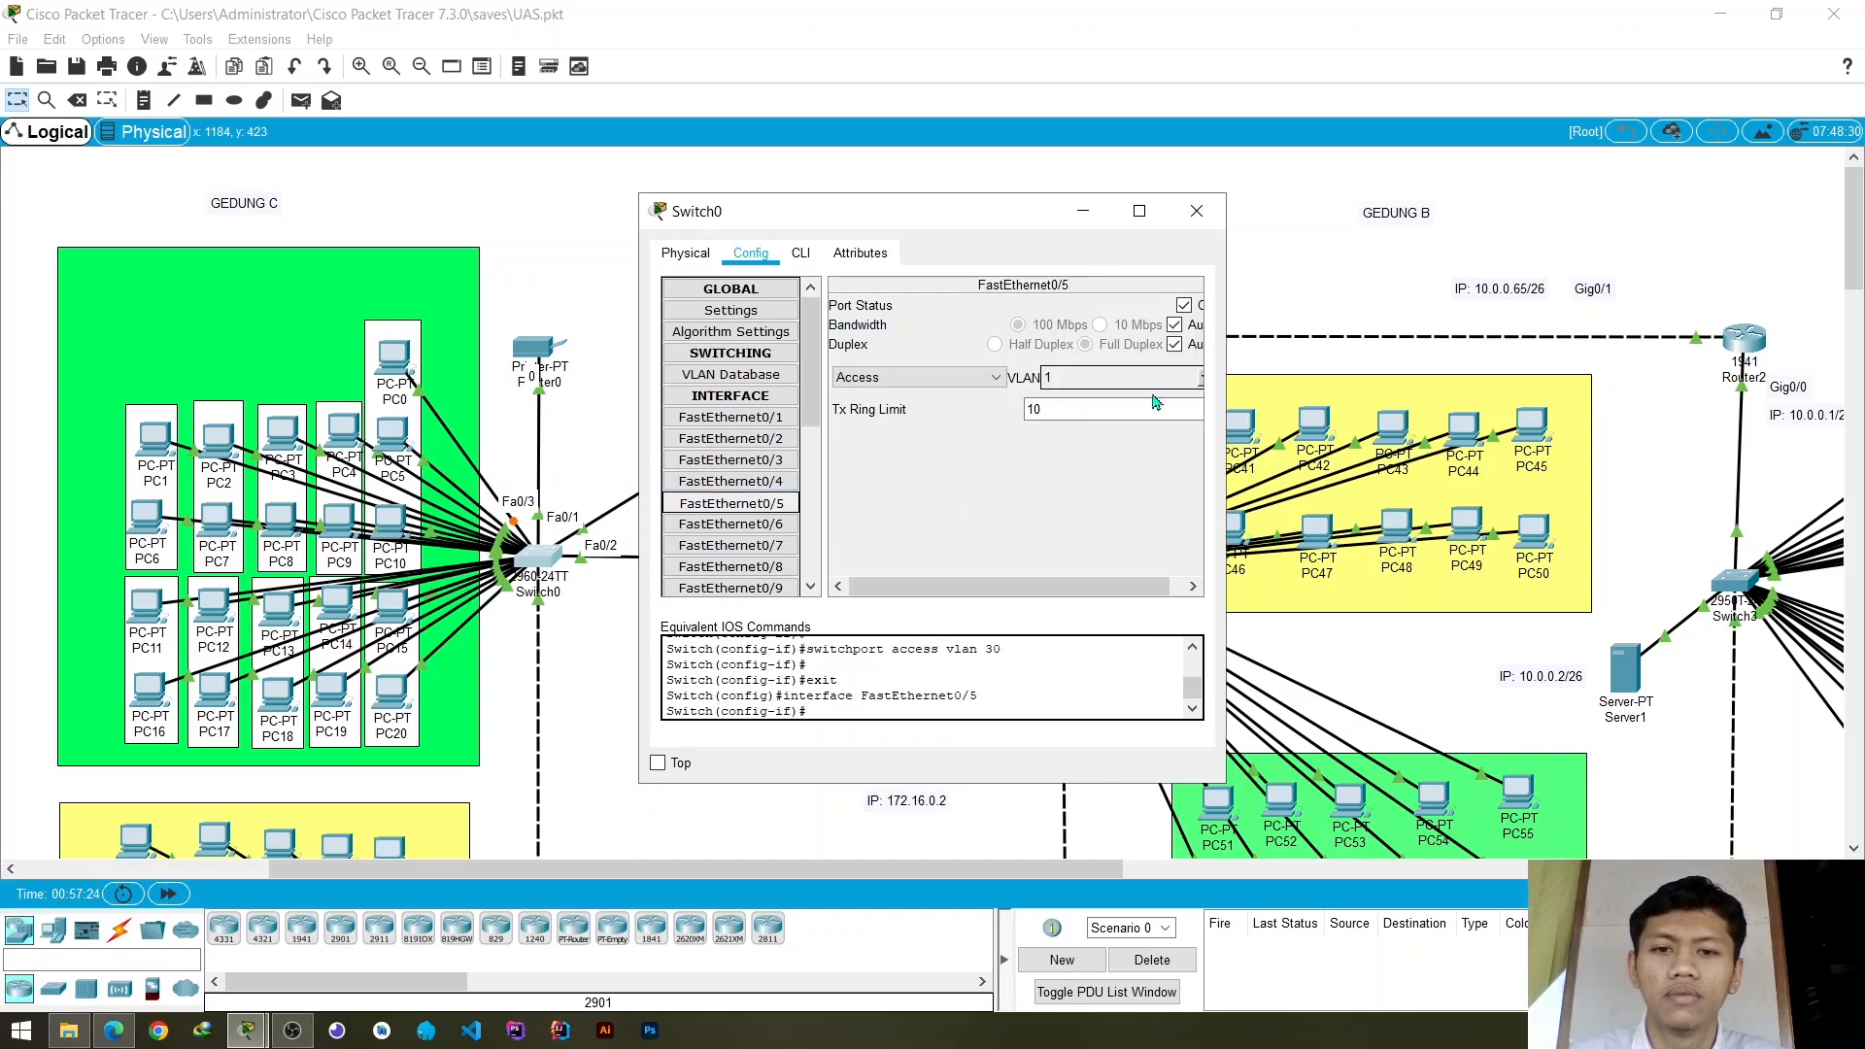
left_click(1204, 385)
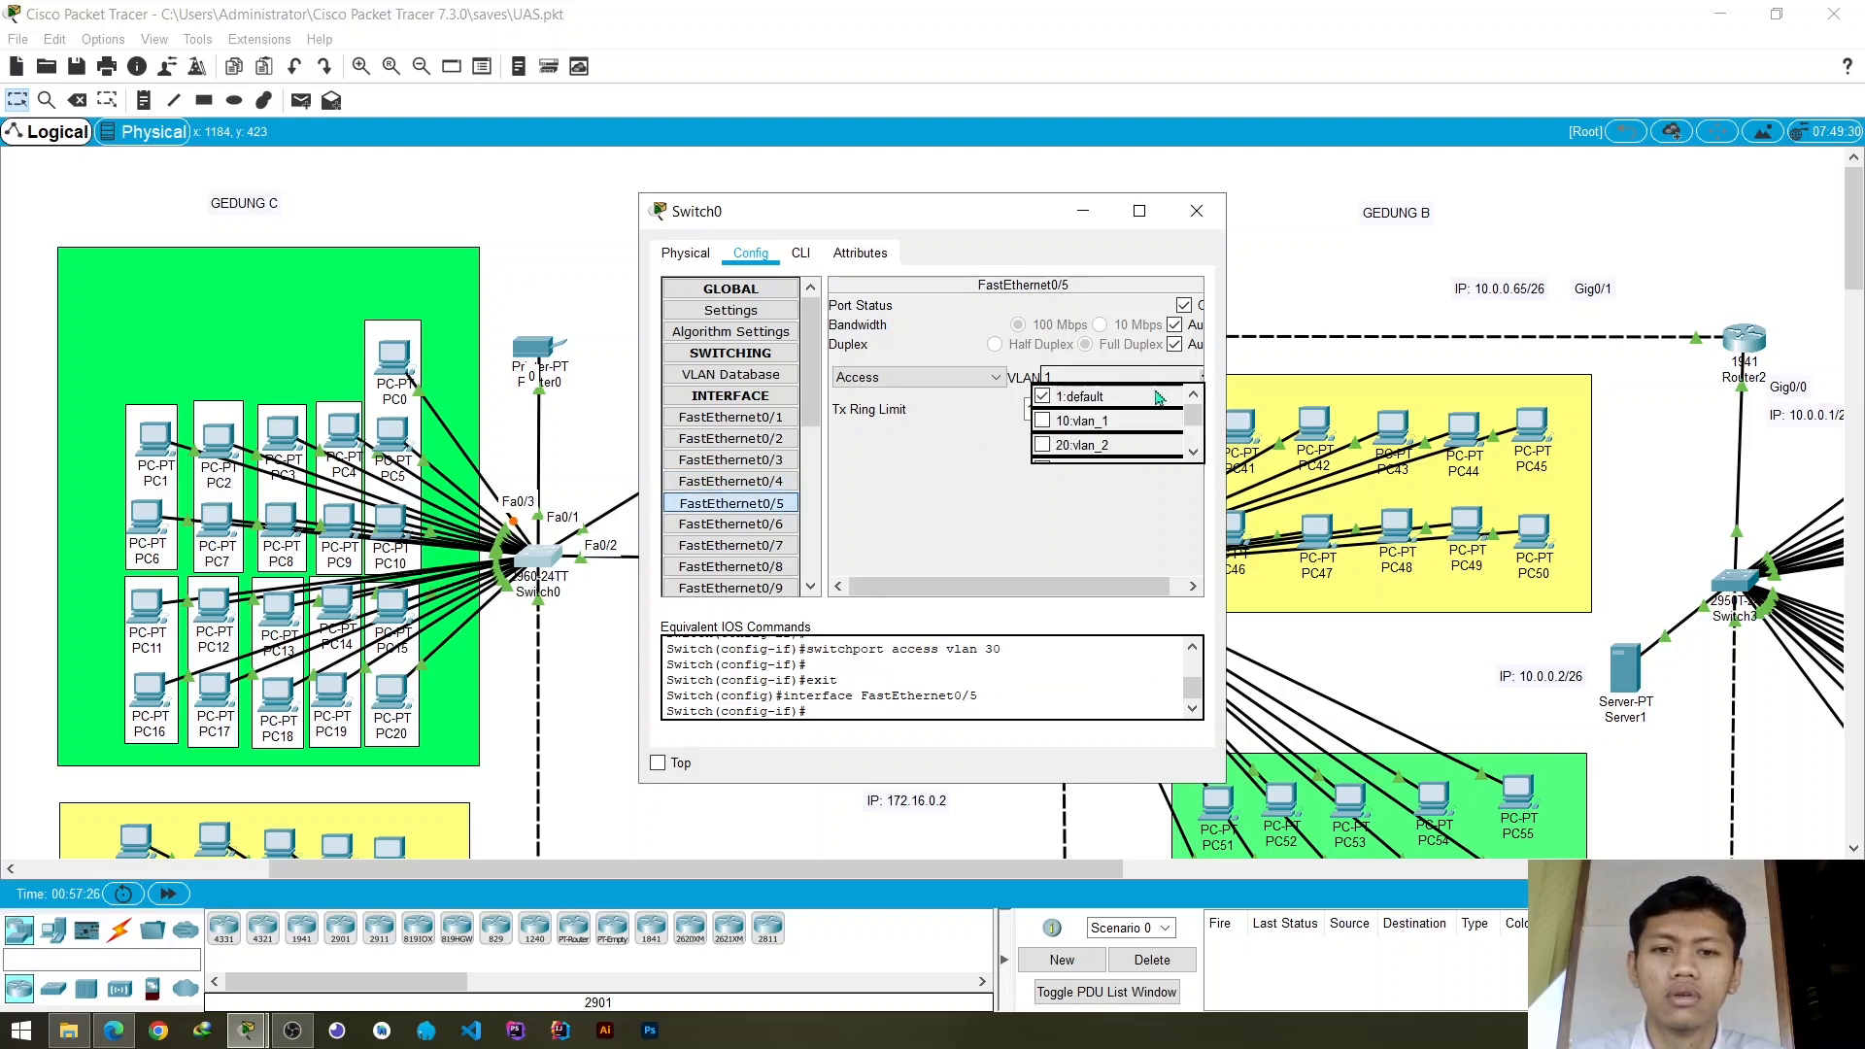
scroll(1054, 444, "down", 2)
left_click(1043, 410)
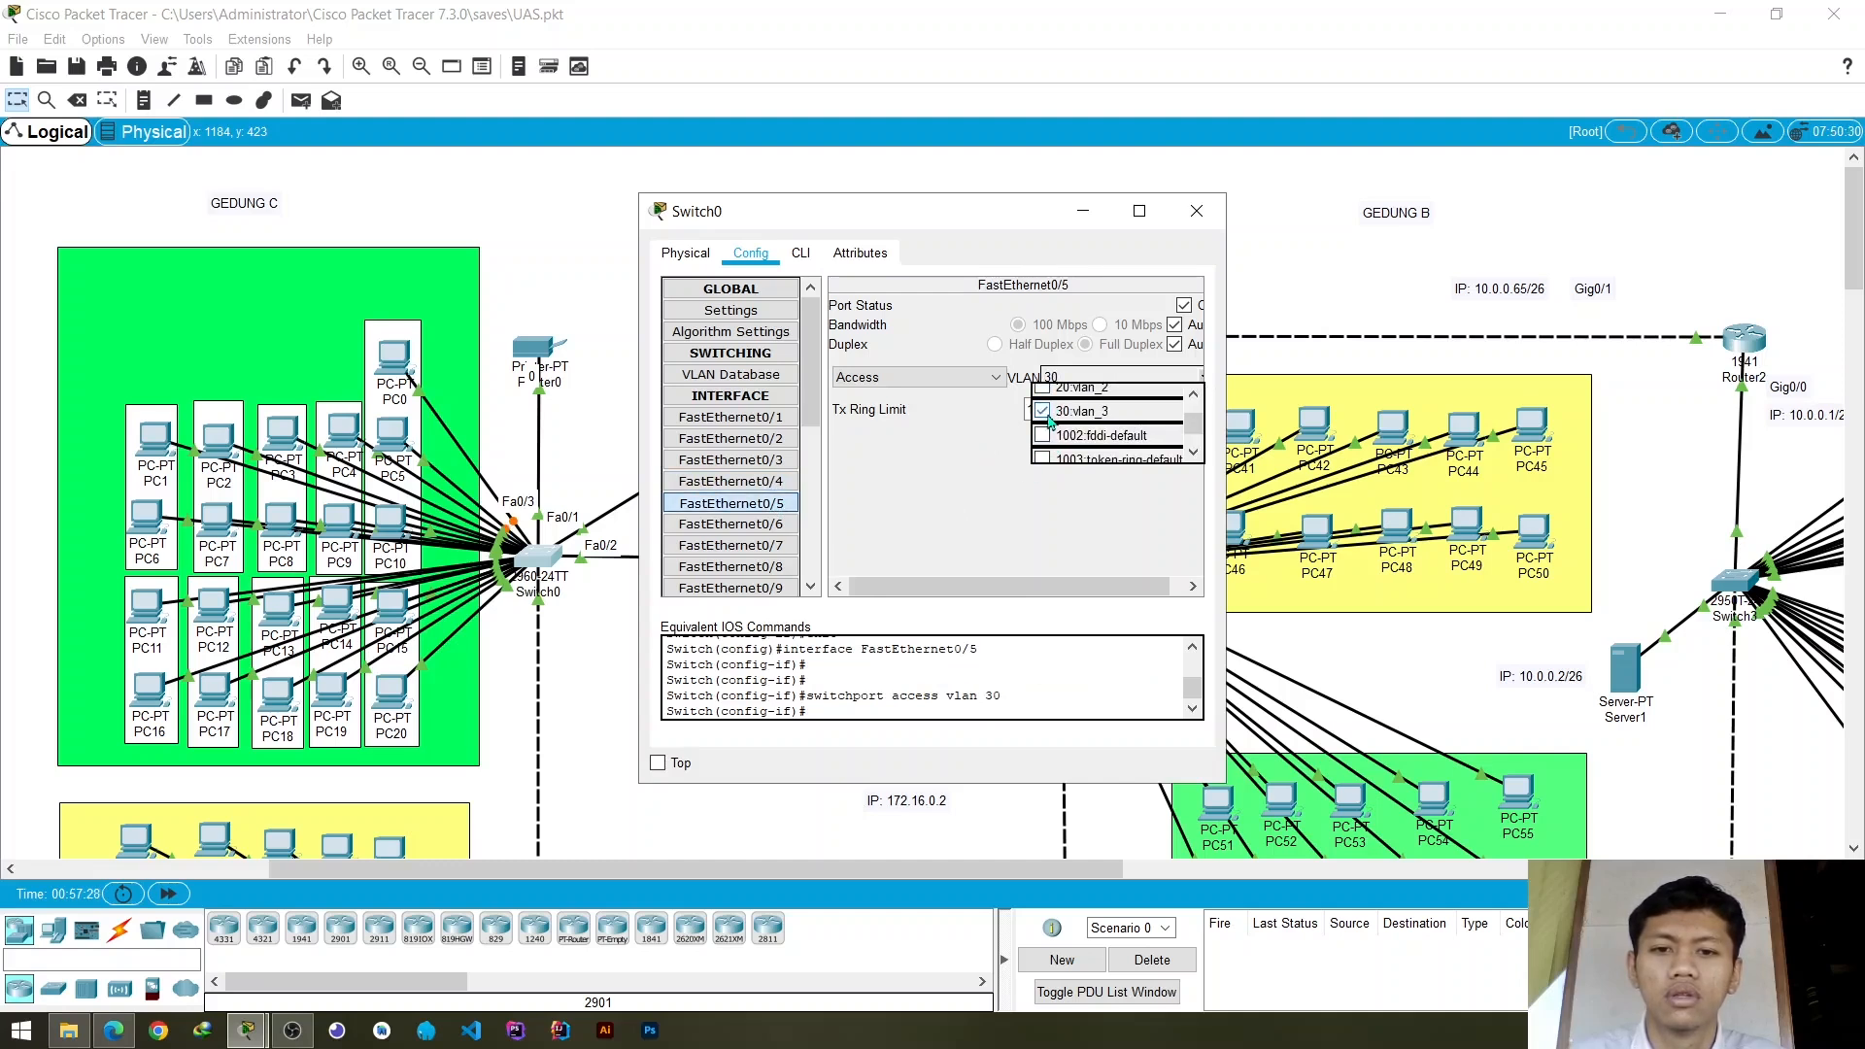
left_click(986, 458)
- Assign Switch0's access port FastEthernet0/6 to VLAN 30 (vlan_3)
left_click(768, 525)
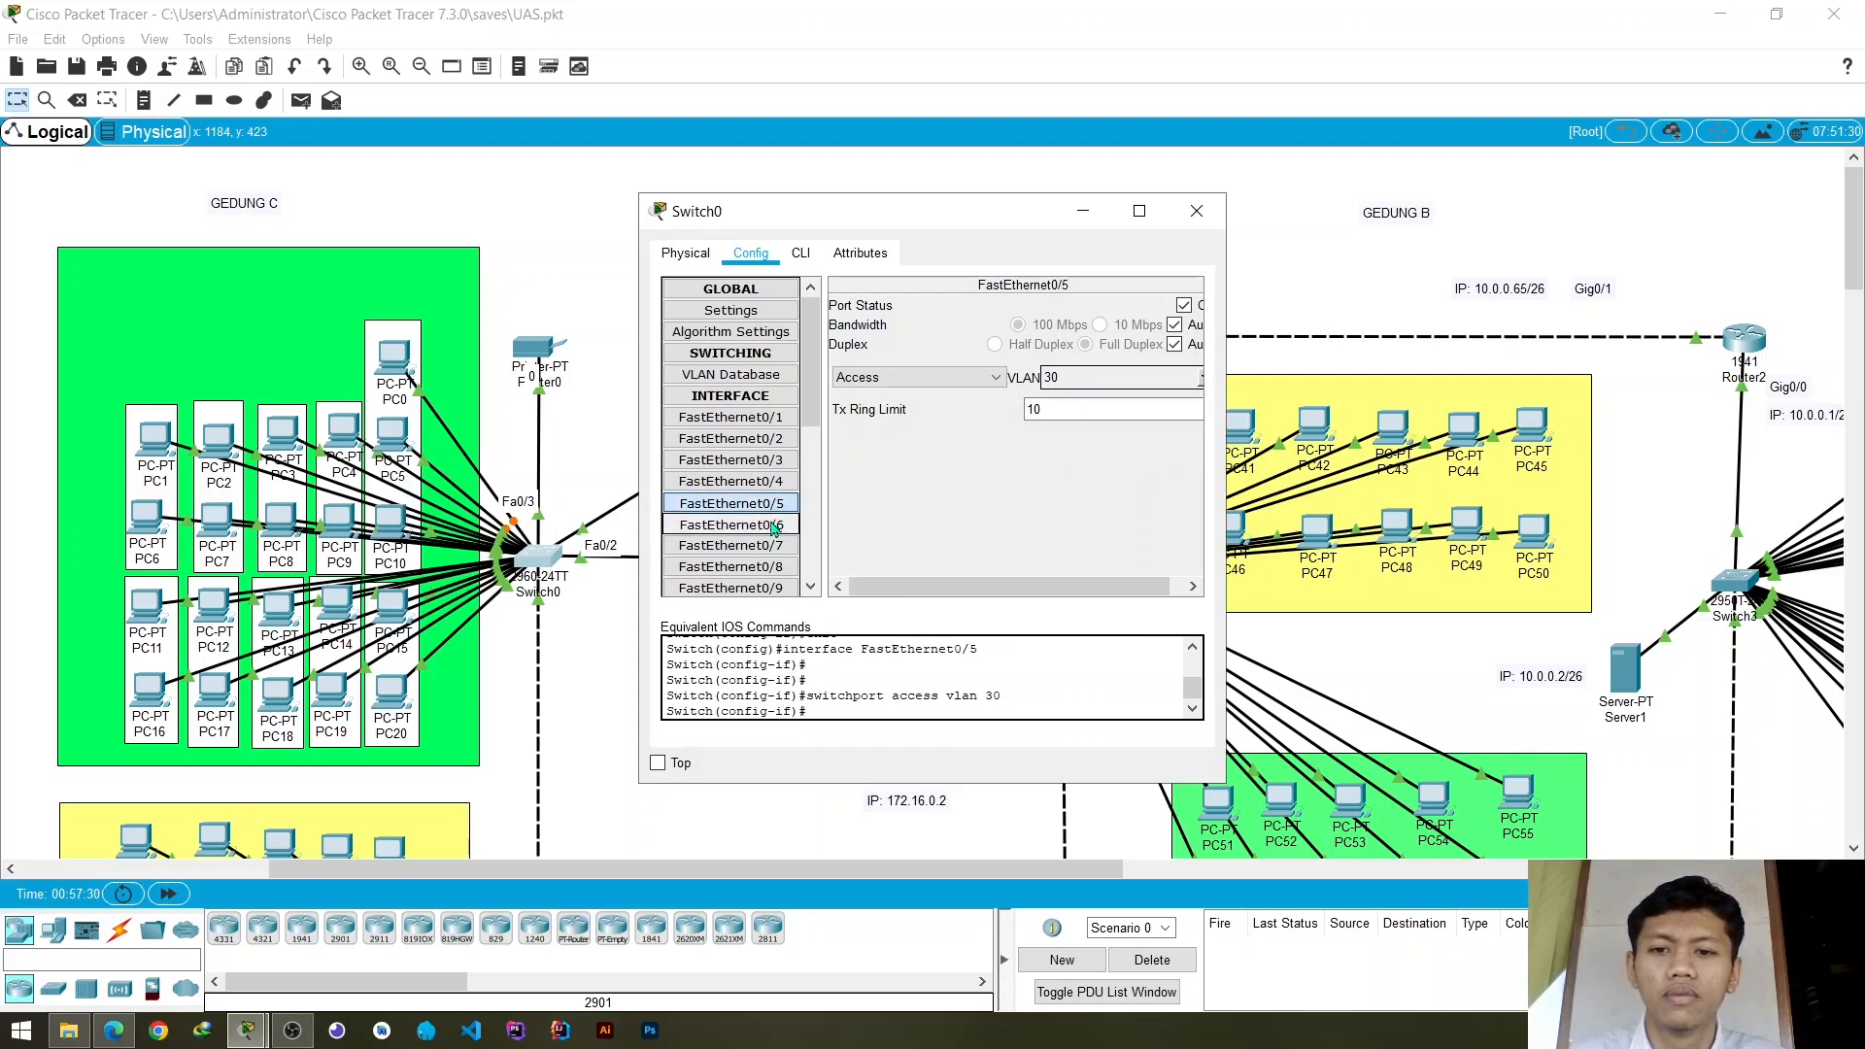
left_click(1202, 379)
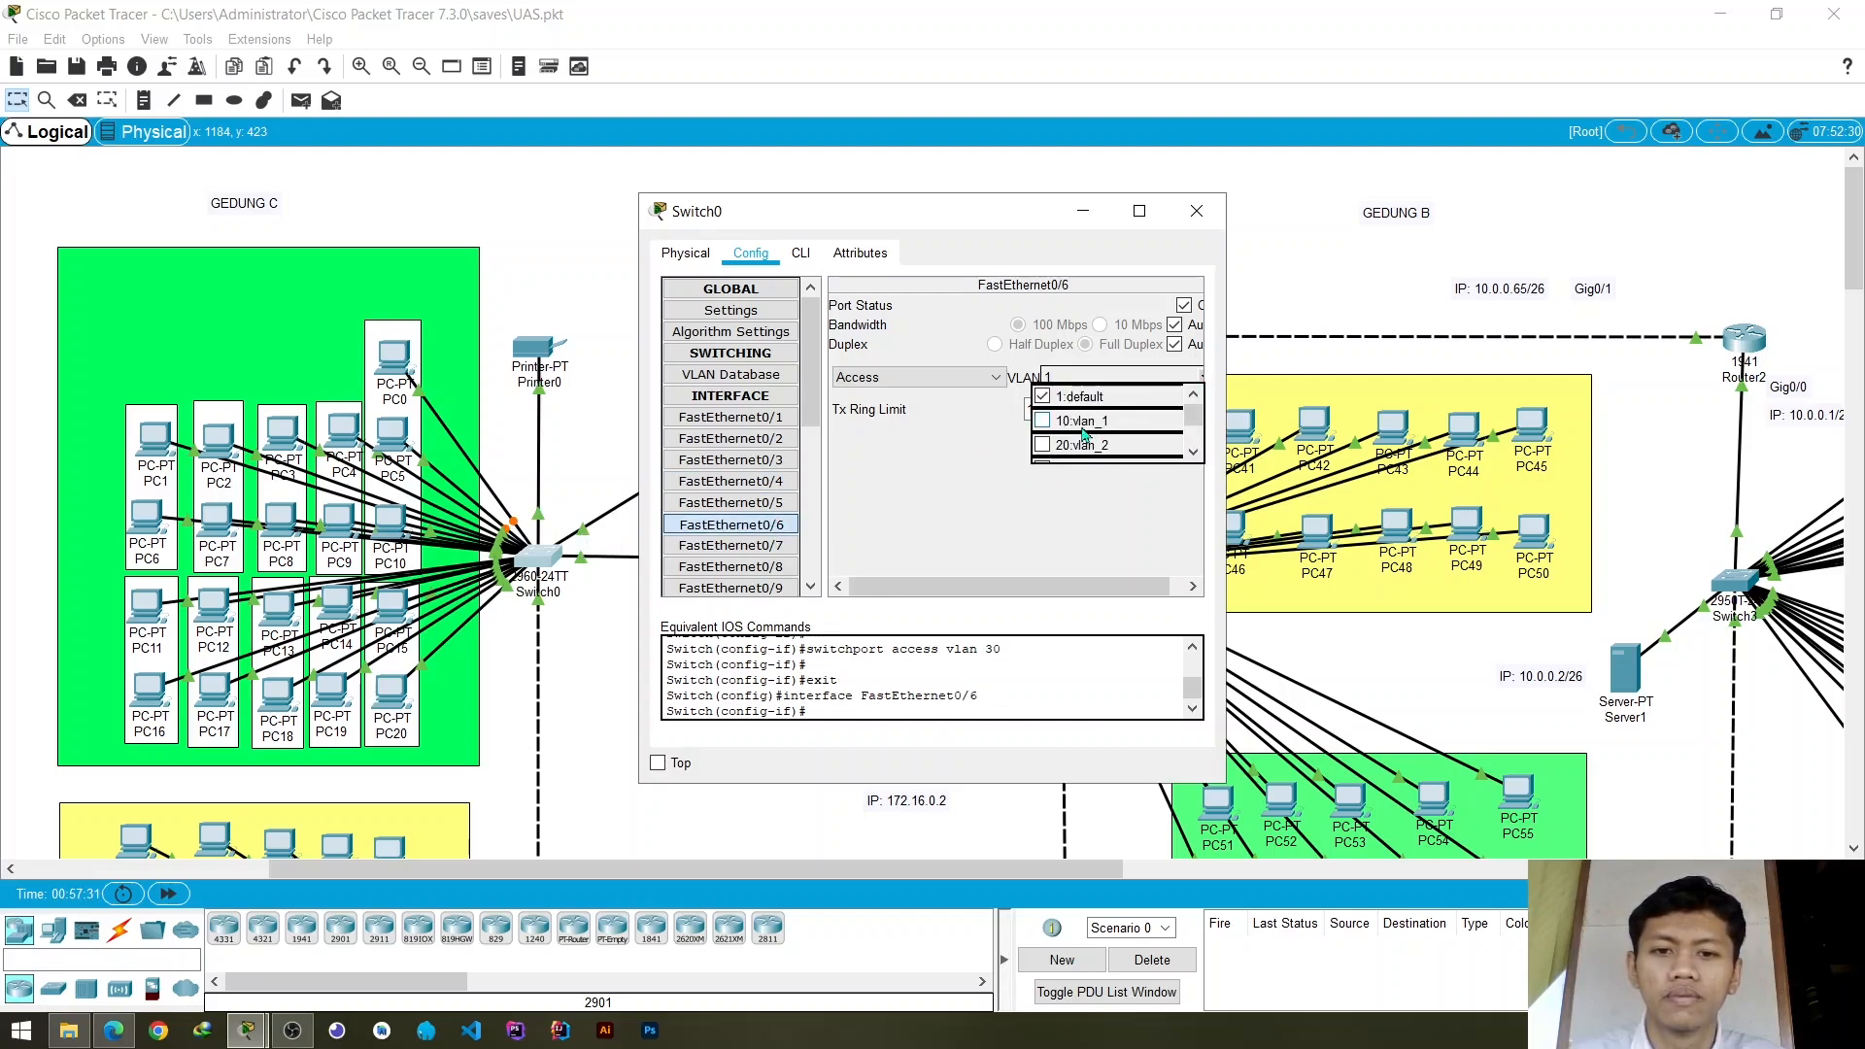
scroll(1084, 428, "down", 2)
left_click(1043, 412)
left_click(957, 466)
- Assign Switch0's access port FastEthernet0/7 to VLAN 30 (vlan_3)
left_click(768, 545)
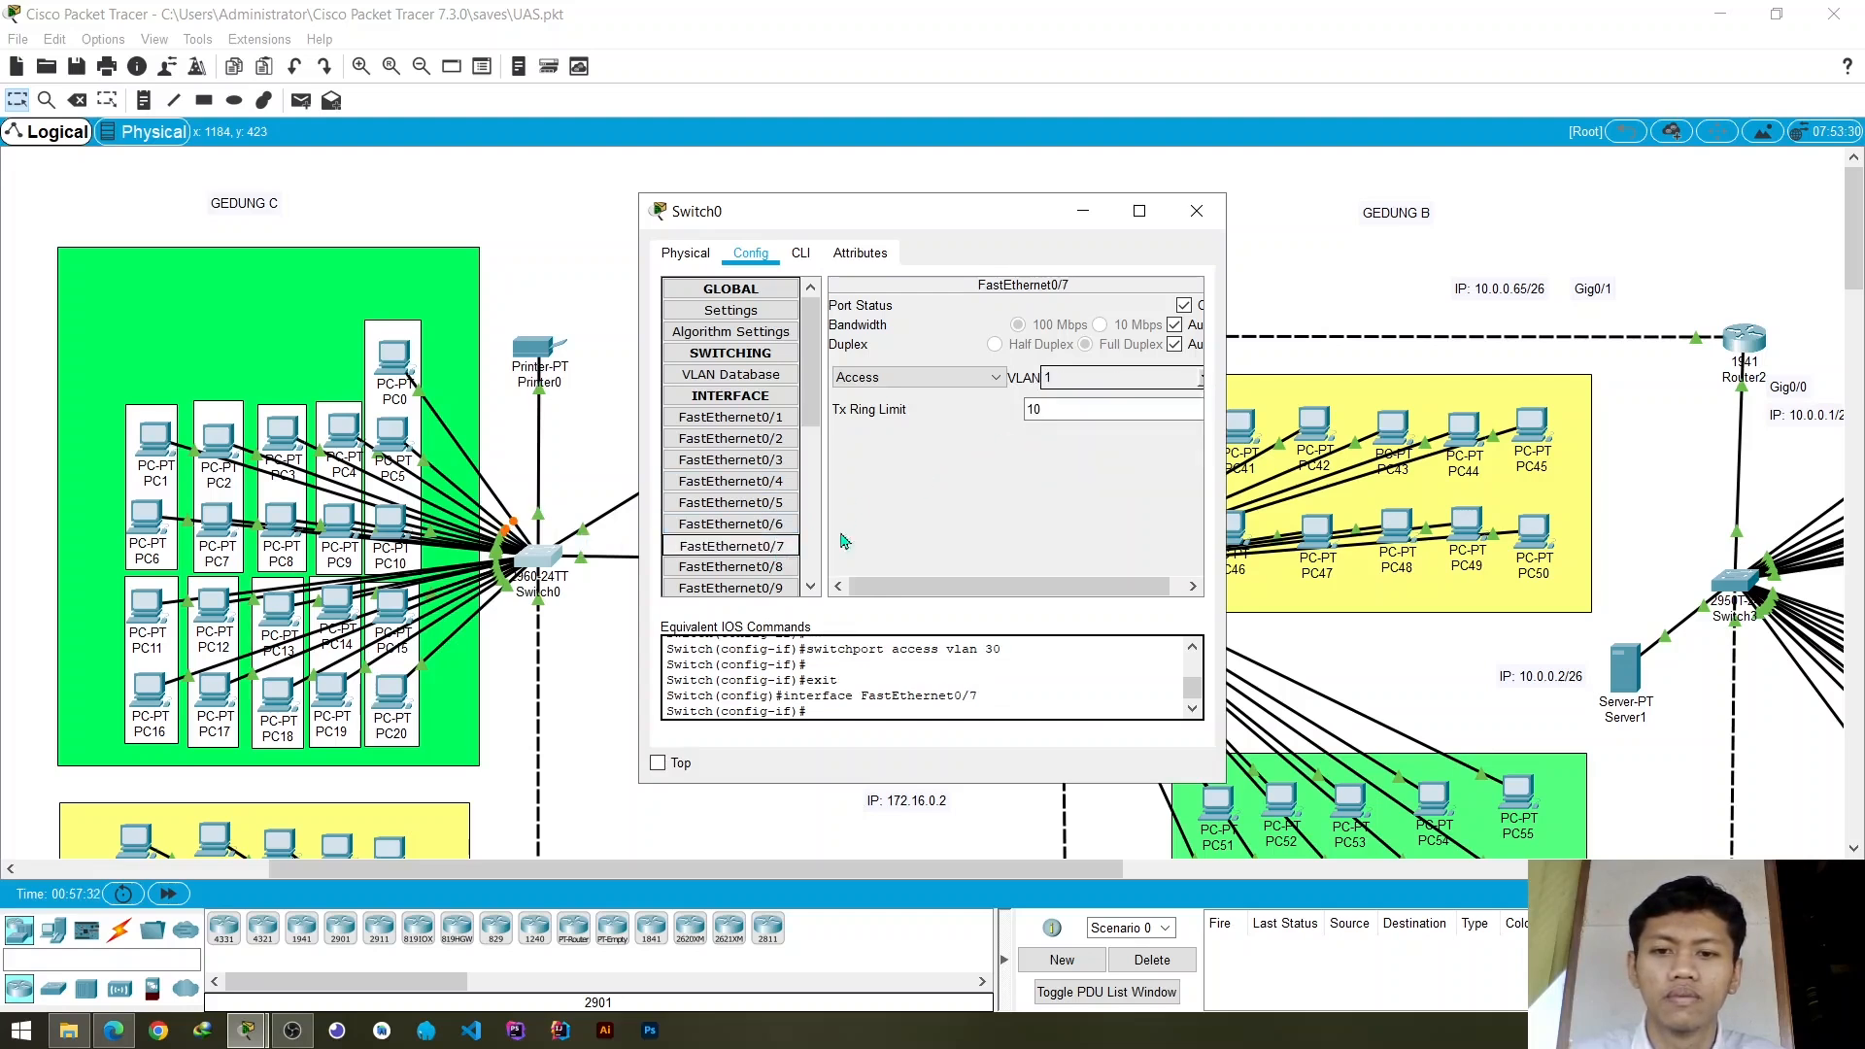
left_click(1202, 379)
scroll(1095, 426, "down", 2)
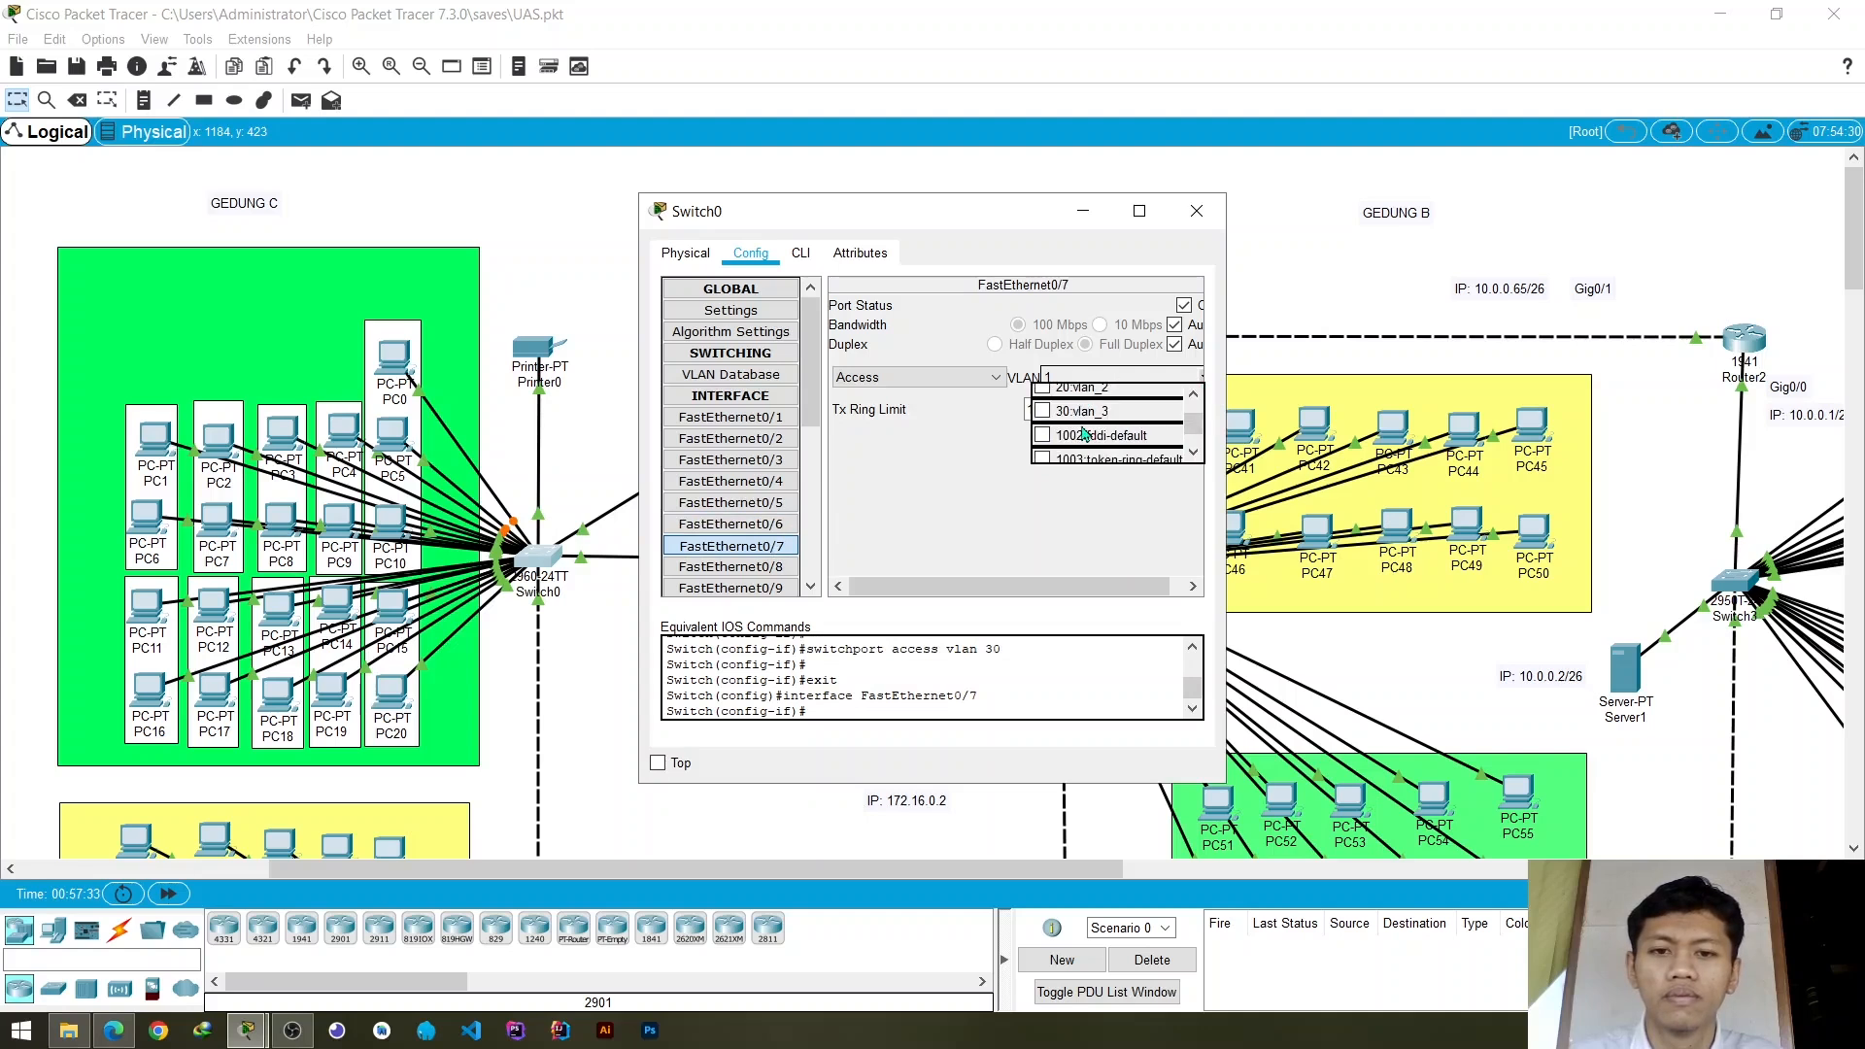
left_click(1043, 411)
left_click(831, 523)
- Assign Switch0's access port FastEthernet0/8 to VLAN 30 (vlan_3)
left_click(731, 566)
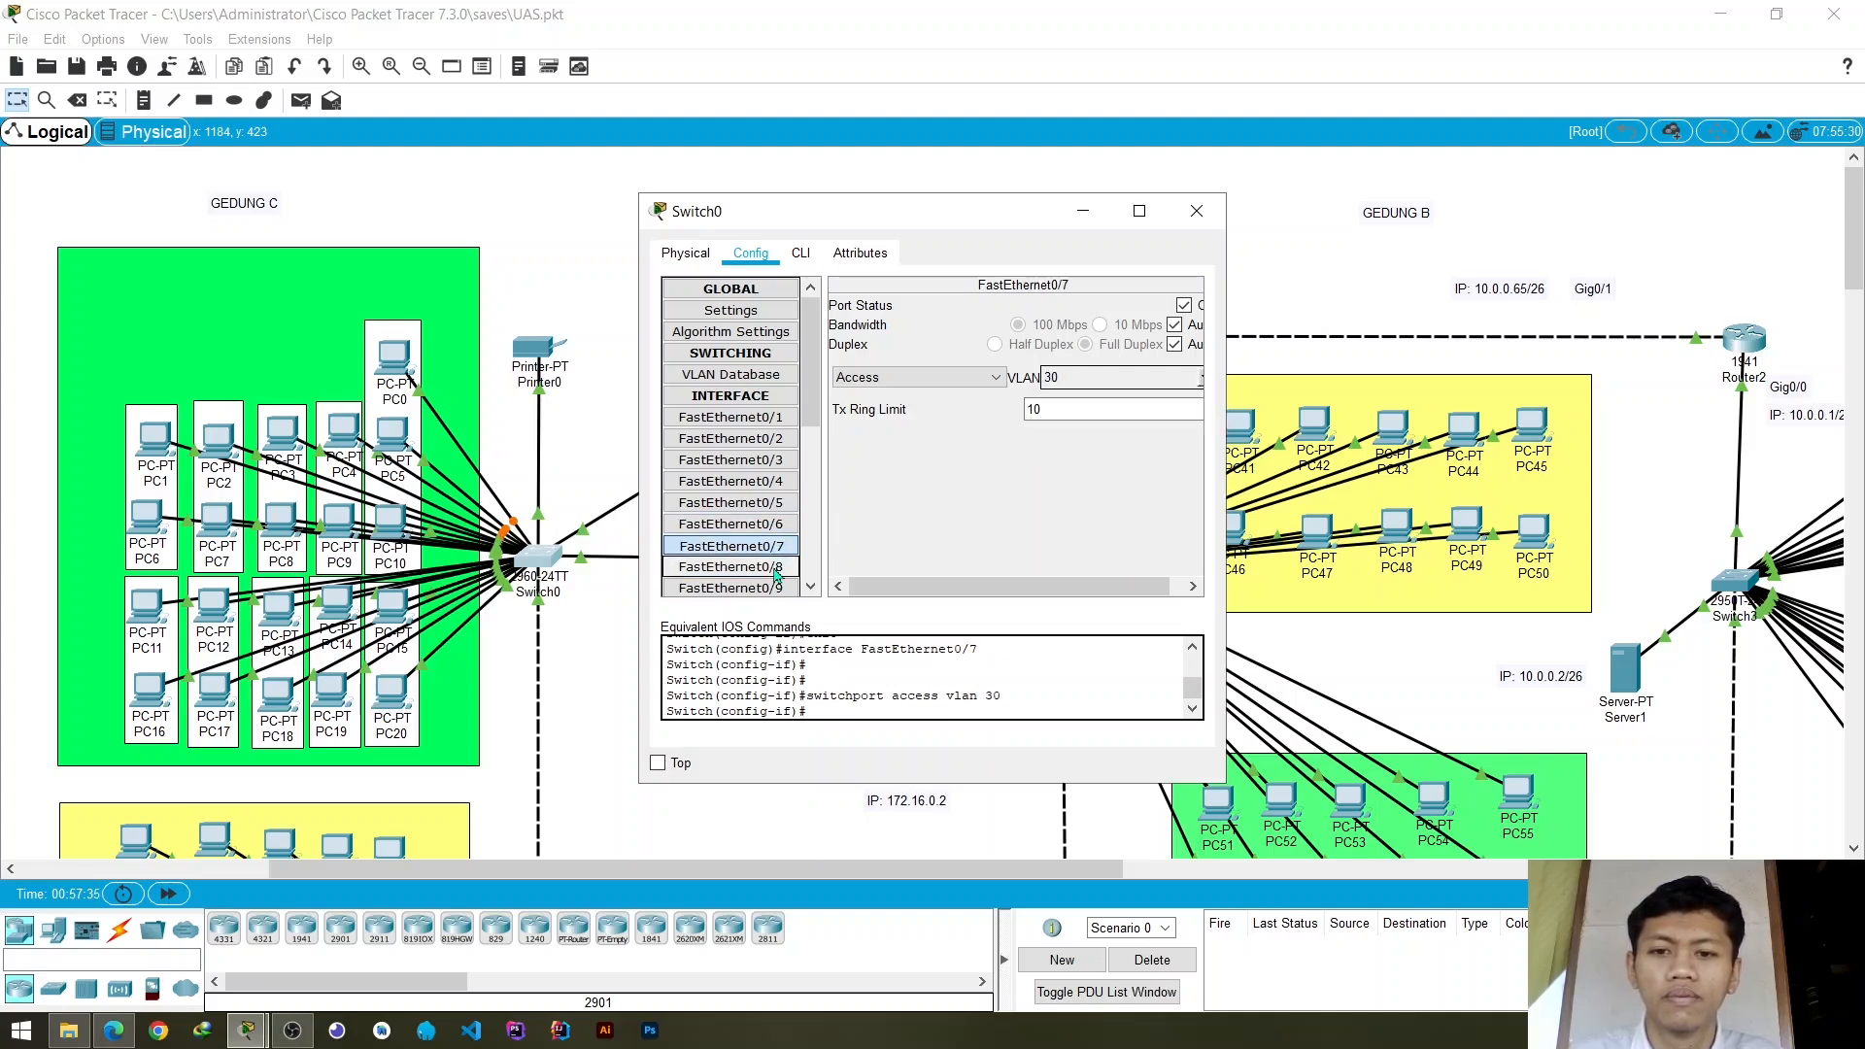
left_click(1204, 387)
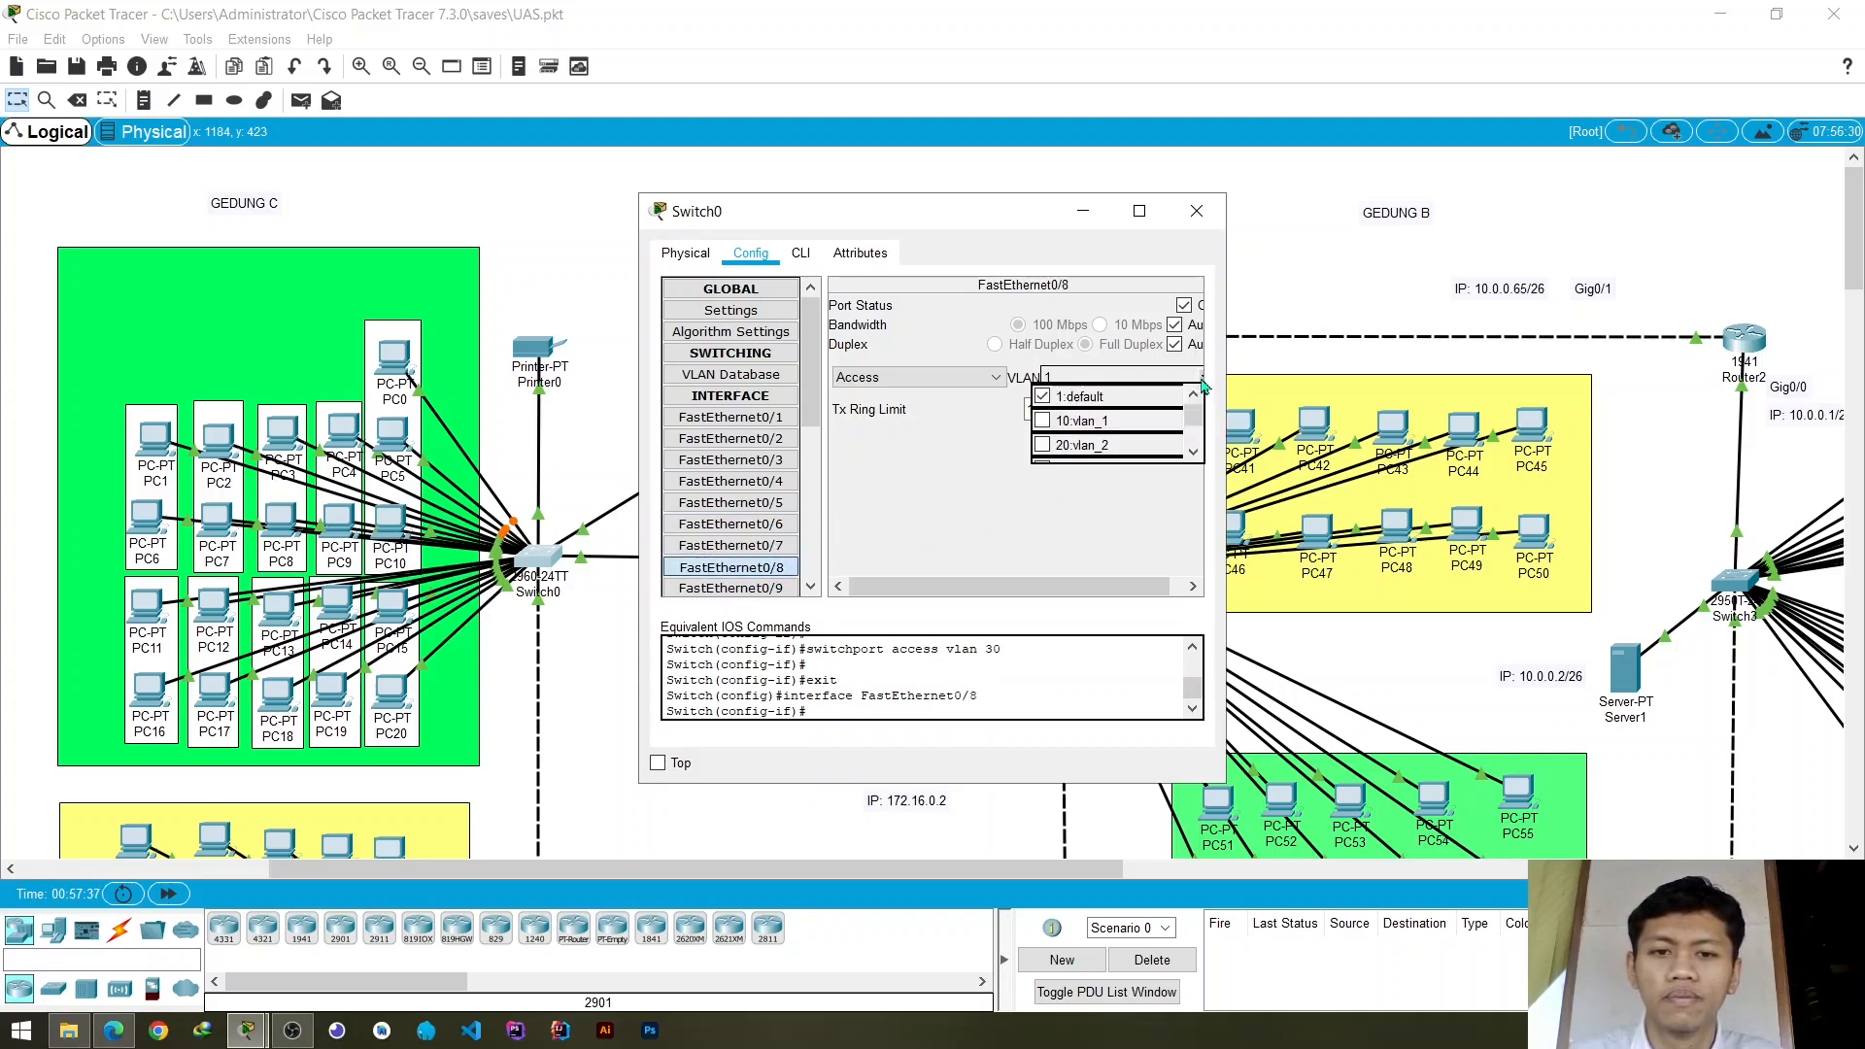
scroll(1103, 432, "down", 2)
left_click(1045, 414)
left_click(935, 486)
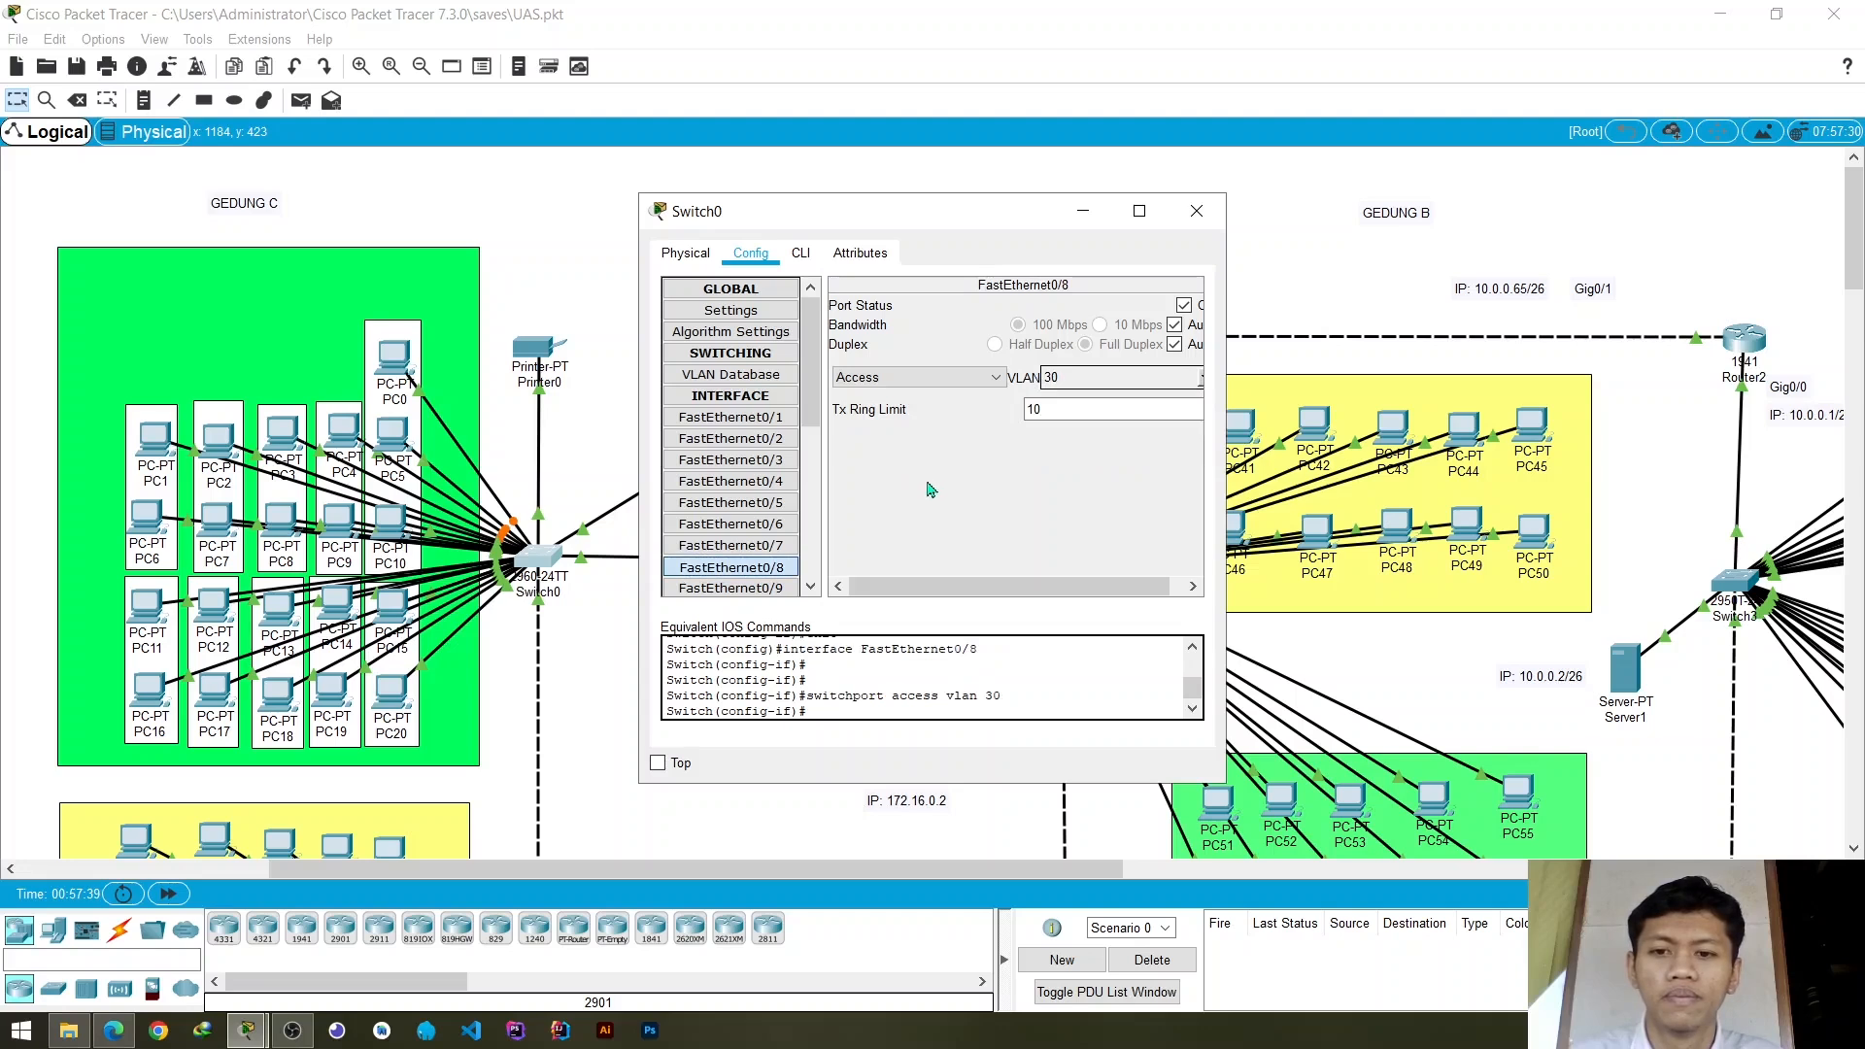
- Assign Switch0's access port FastEthernet0/9 to VLAN 30 (vlan_3)
scroll(759, 532, "down", 1)
left_click(758, 532)
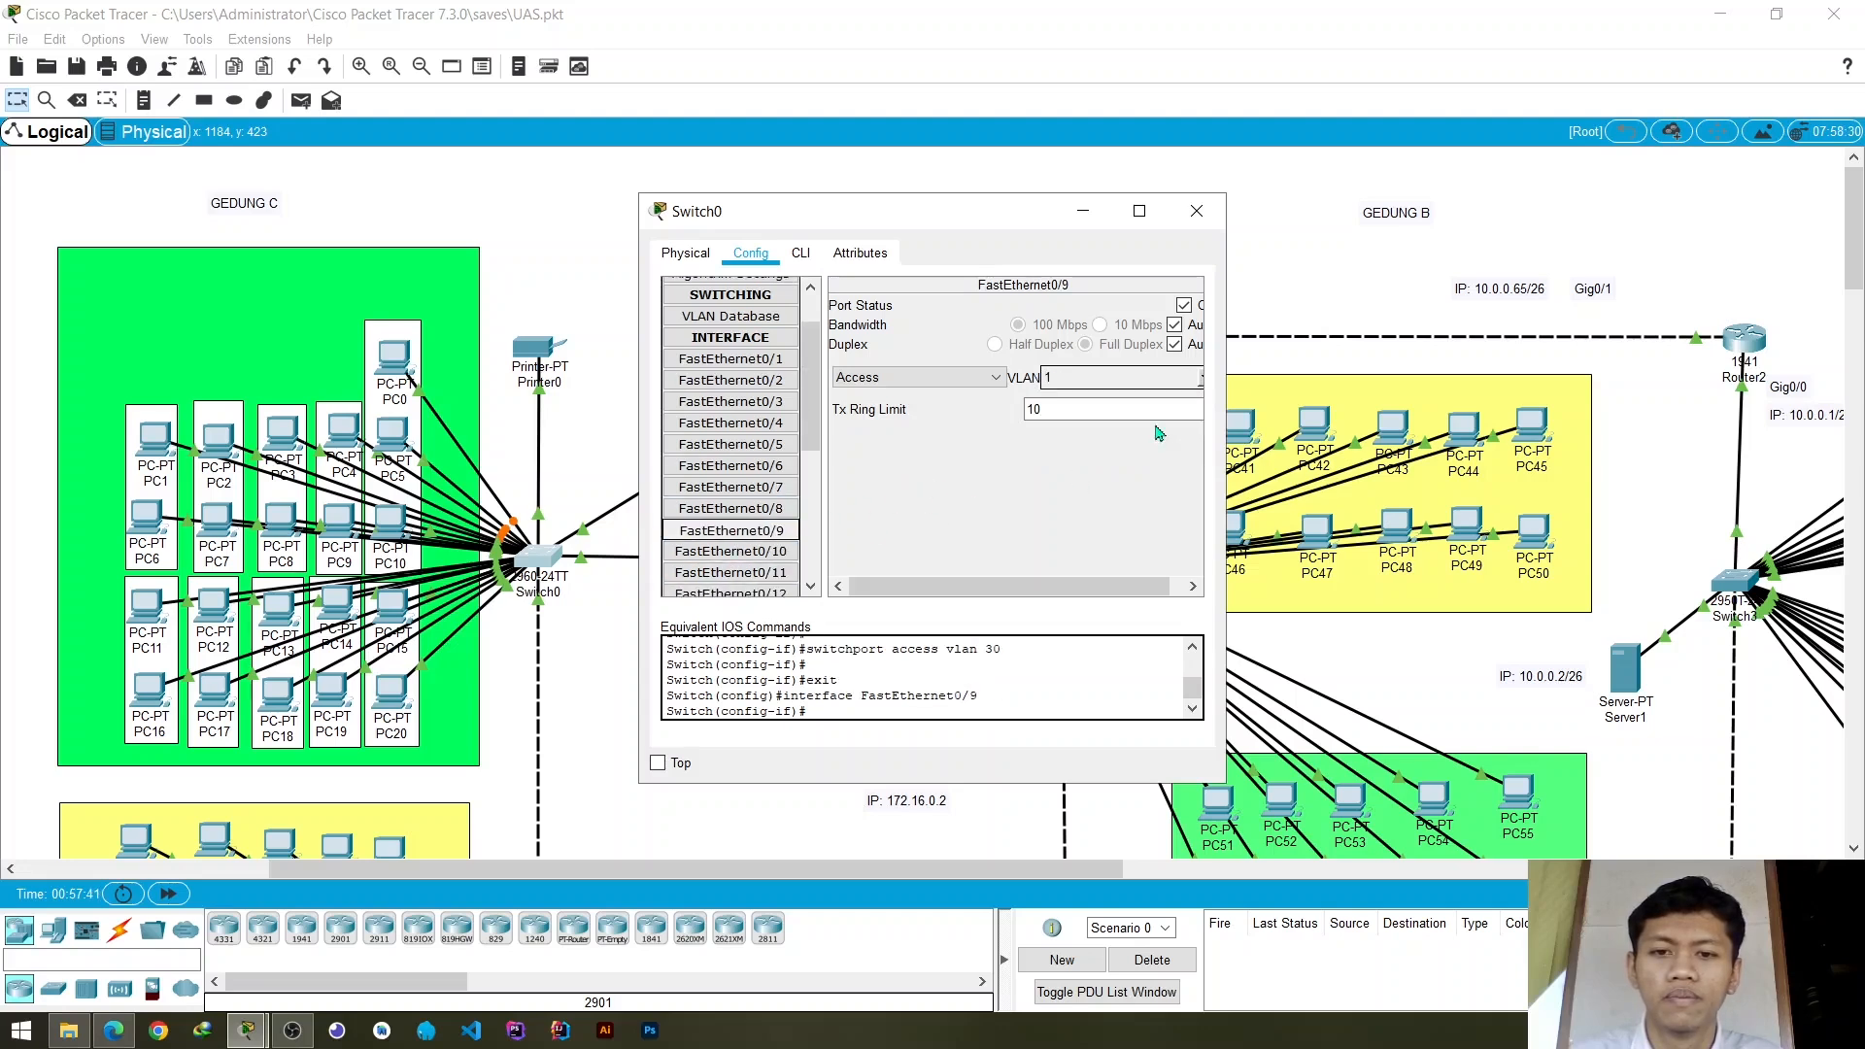
left_click(1205, 385)
scroll(1103, 433, "down", 2)
left_click(1046, 432)
left_click(924, 491)
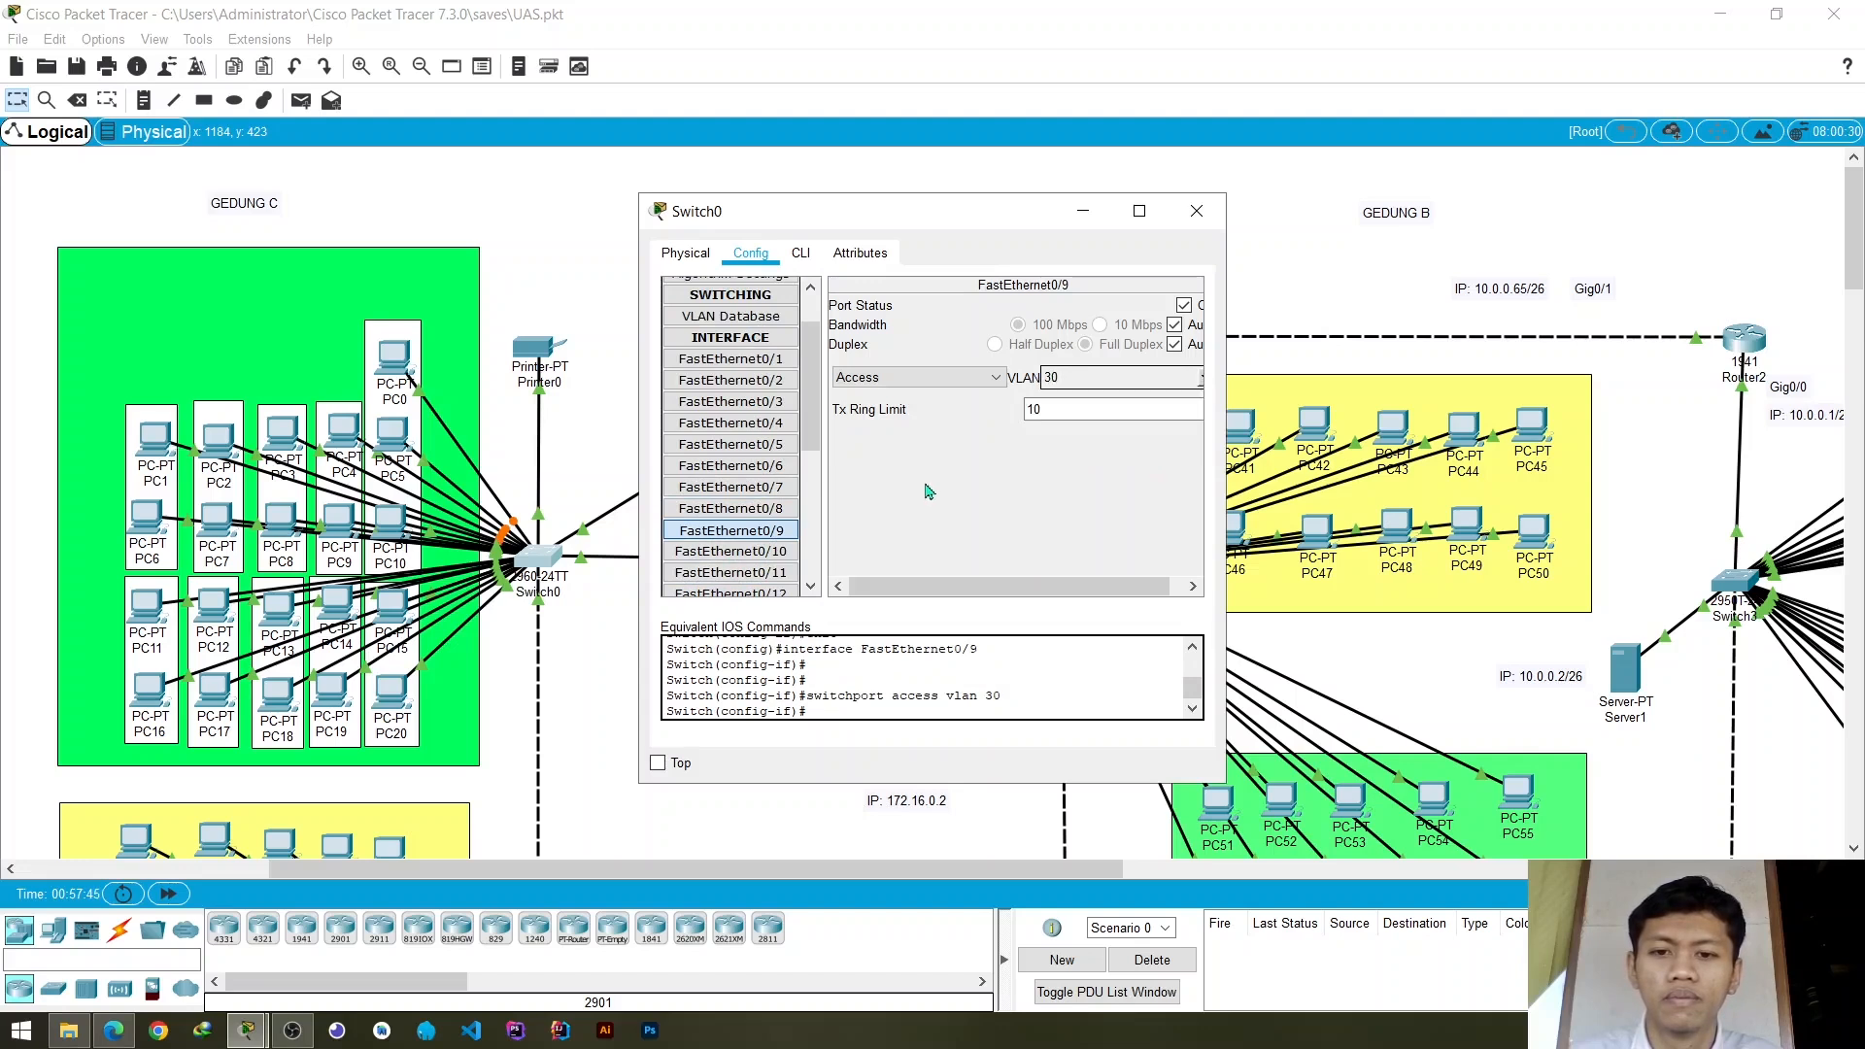
- Assign Switch0's access port FastEthernet0/10 to VLAN 30 (vlan_3)
scroll(738, 505, "down", 1)
left_click(732, 494)
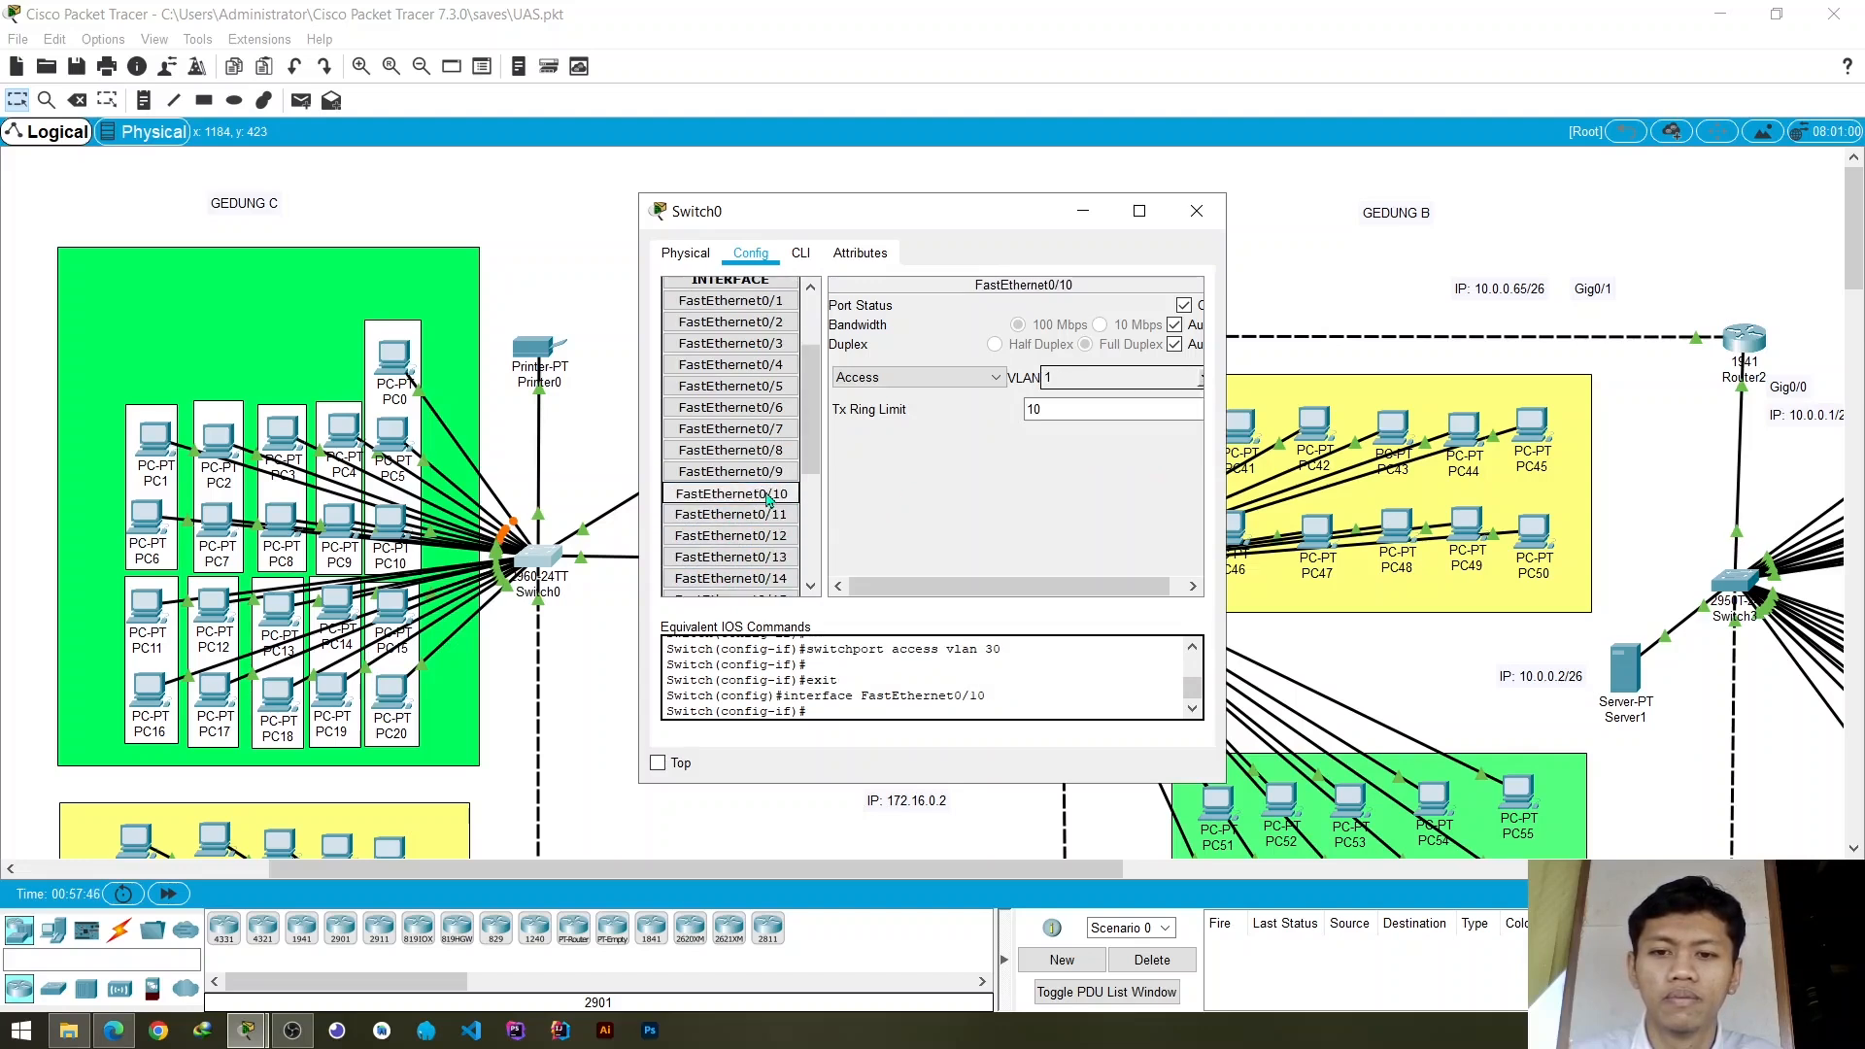
left_click(1204, 385)
scroll(1107, 427, "down", 2)
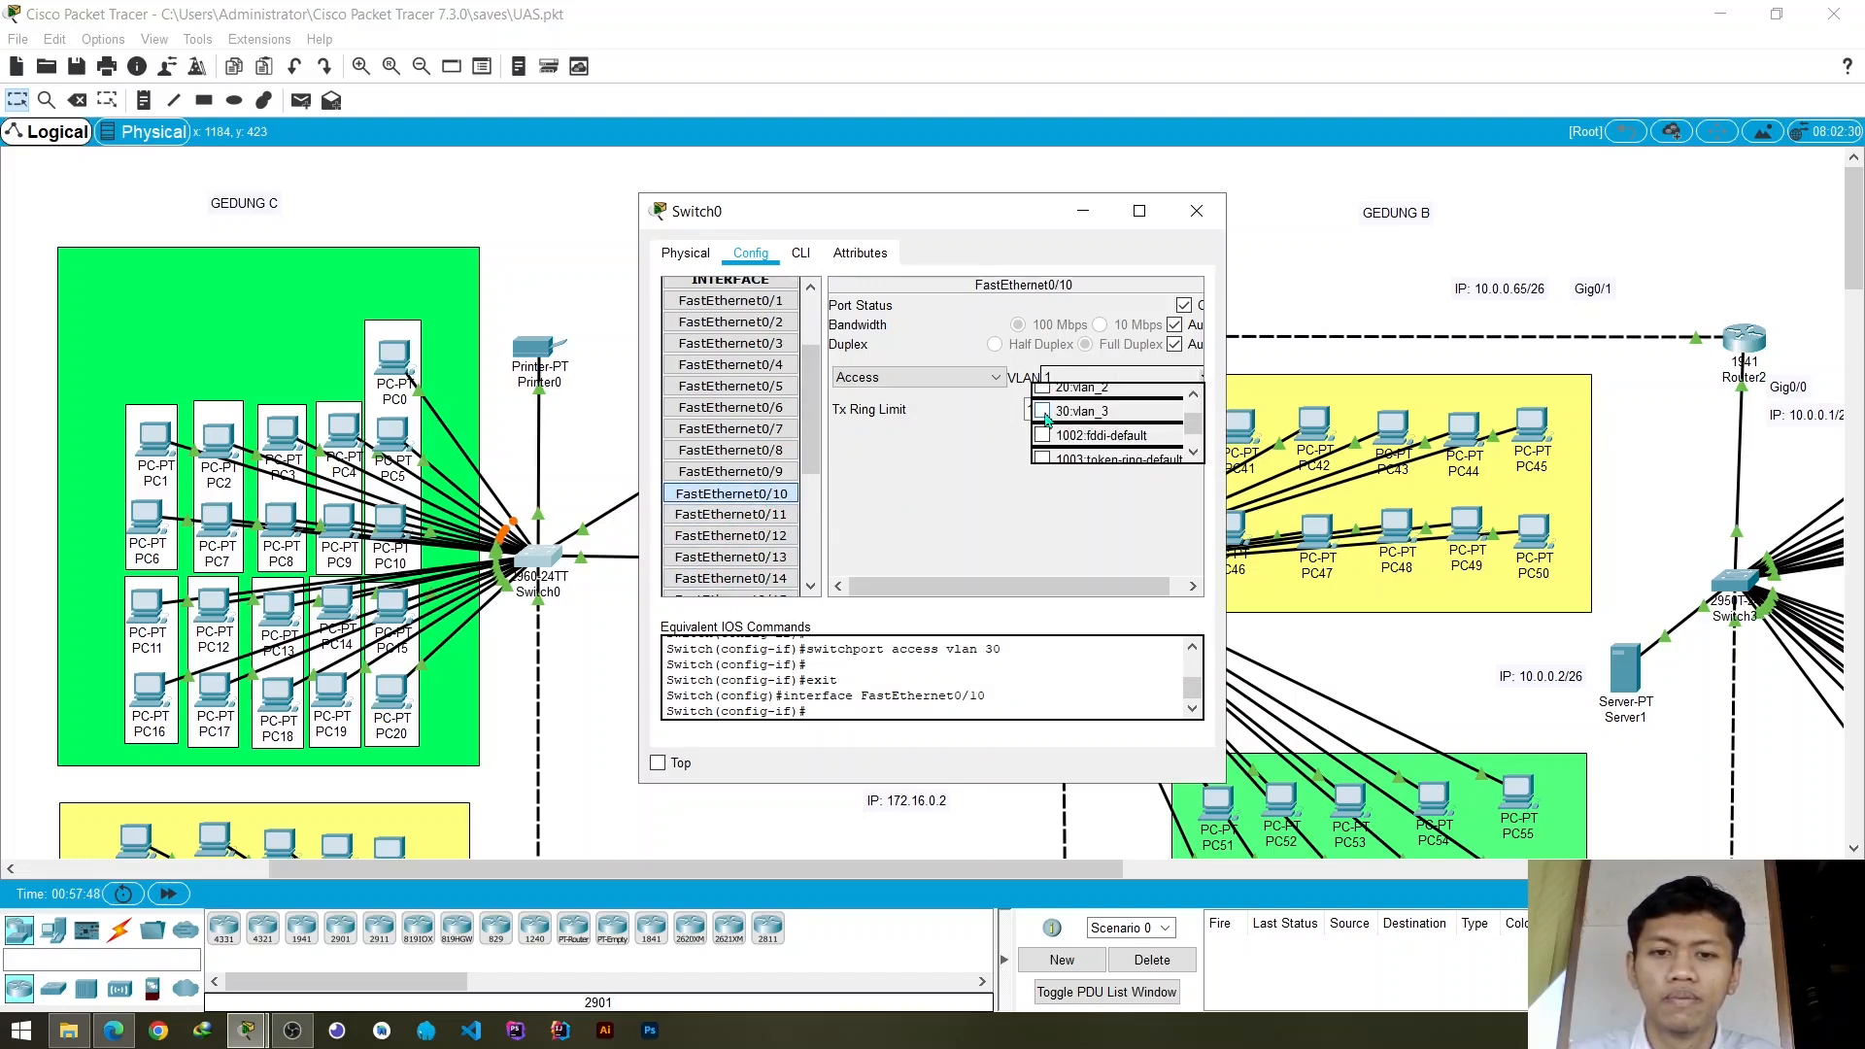
left_click(1043, 412)
left_click(919, 498)
- Assign Switch0's access port FastEthernet0/11 to VLAN 30 (vlan_3)
left_click(761, 516)
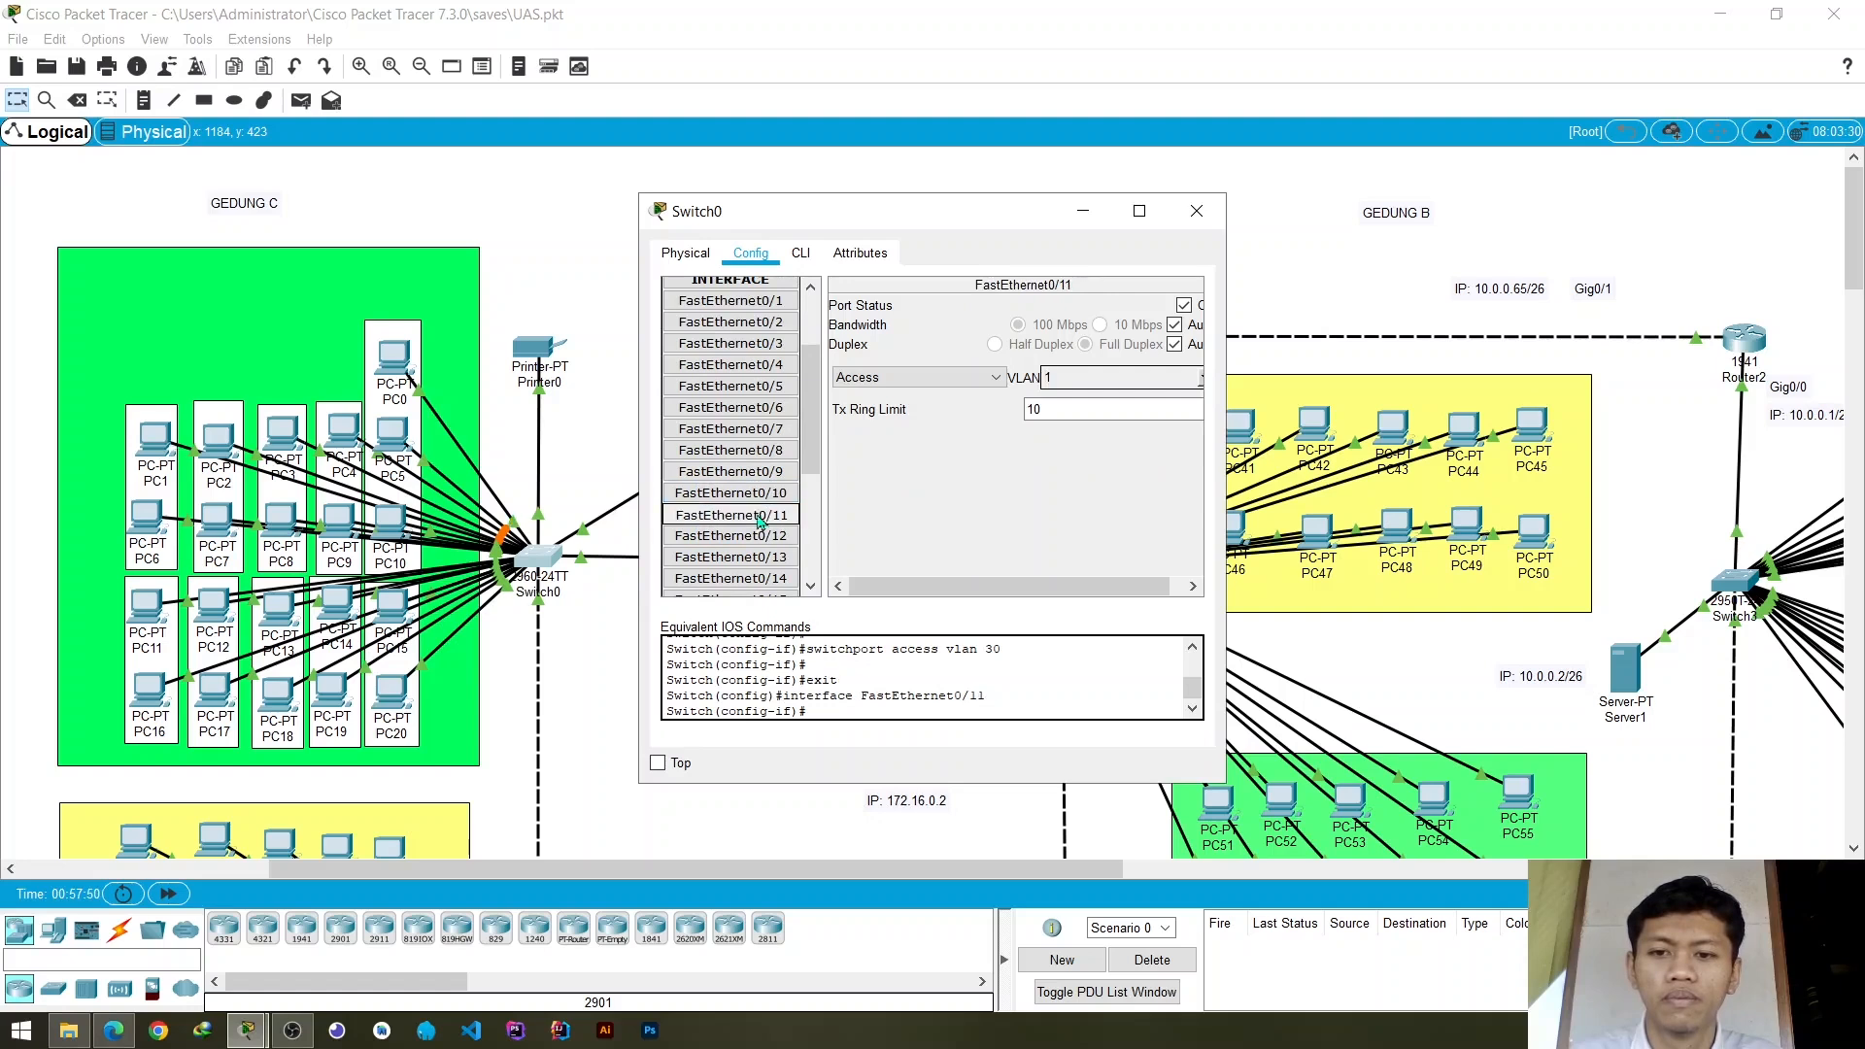
left_click(1203, 377)
scroll(1108, 428, "down", 2)
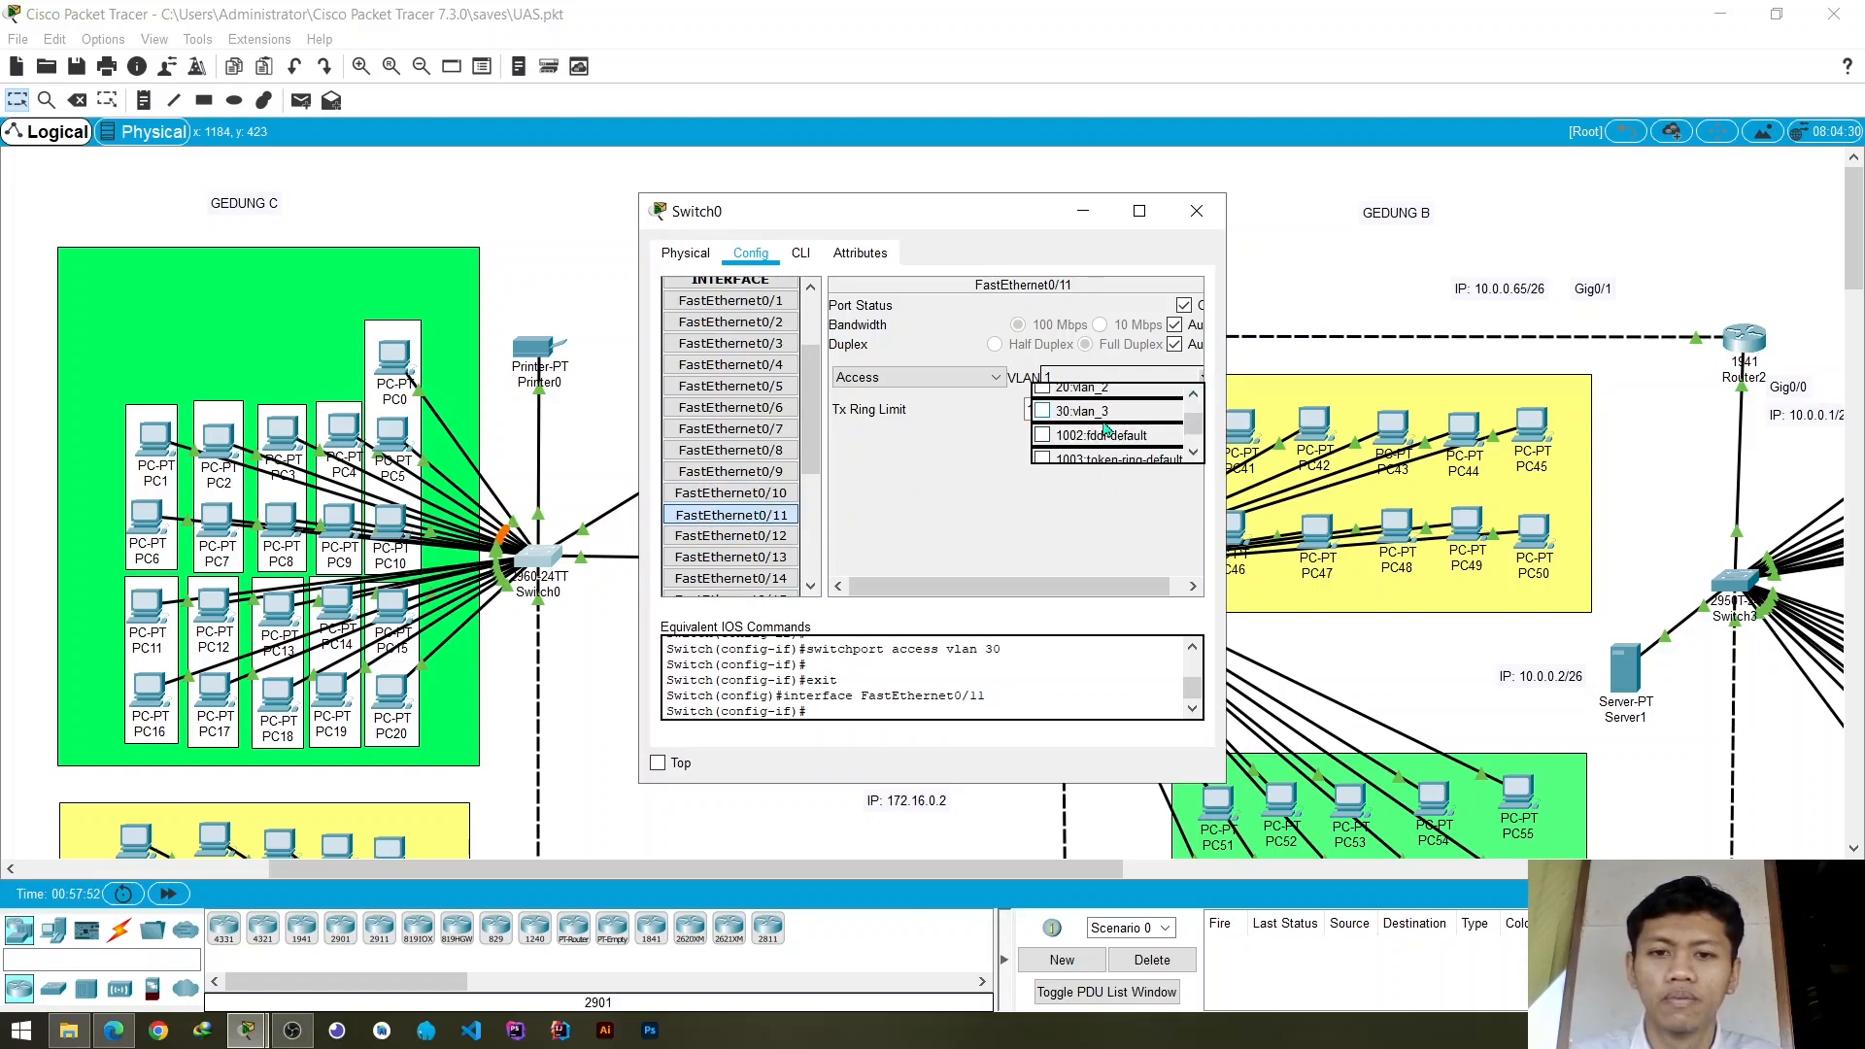
left_click(1044, 411)
left_click(919, 496)
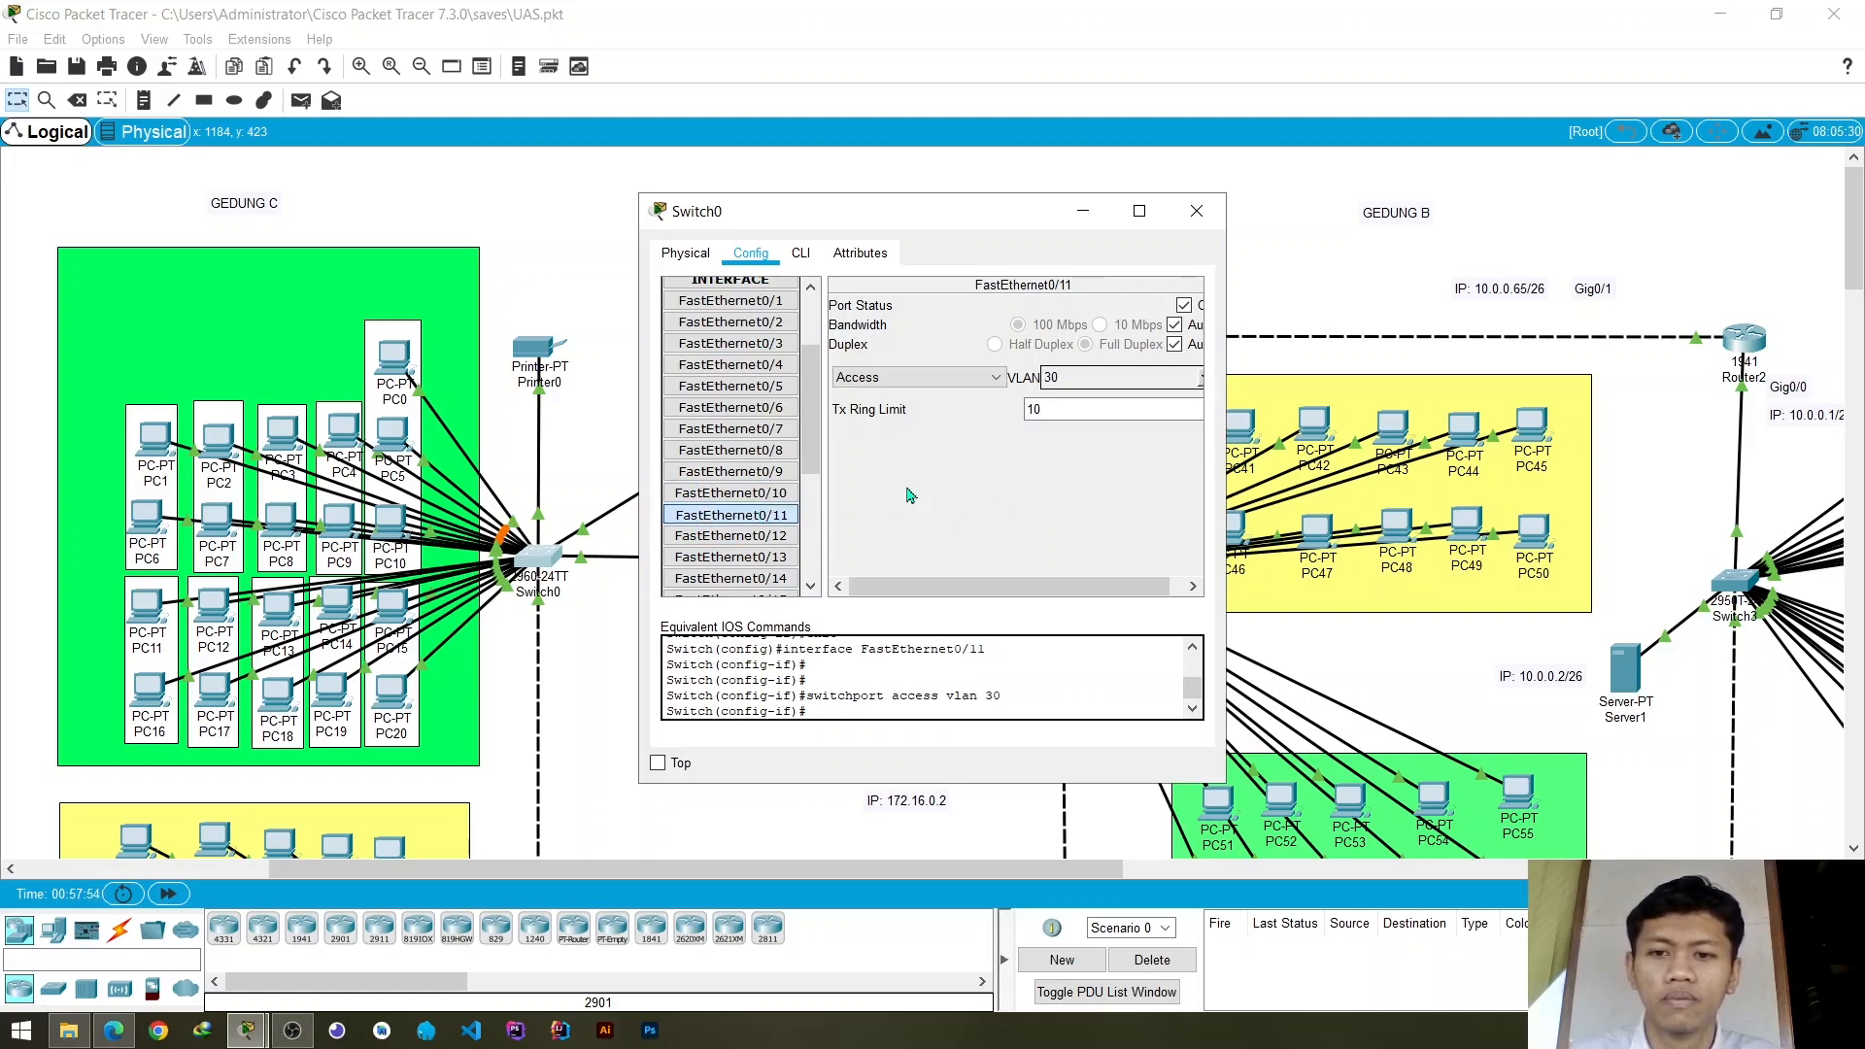
- Assign Switch0's access port FastEthernet0/12 to VLAN 30 (vlan_3)
left_click(778, 535)
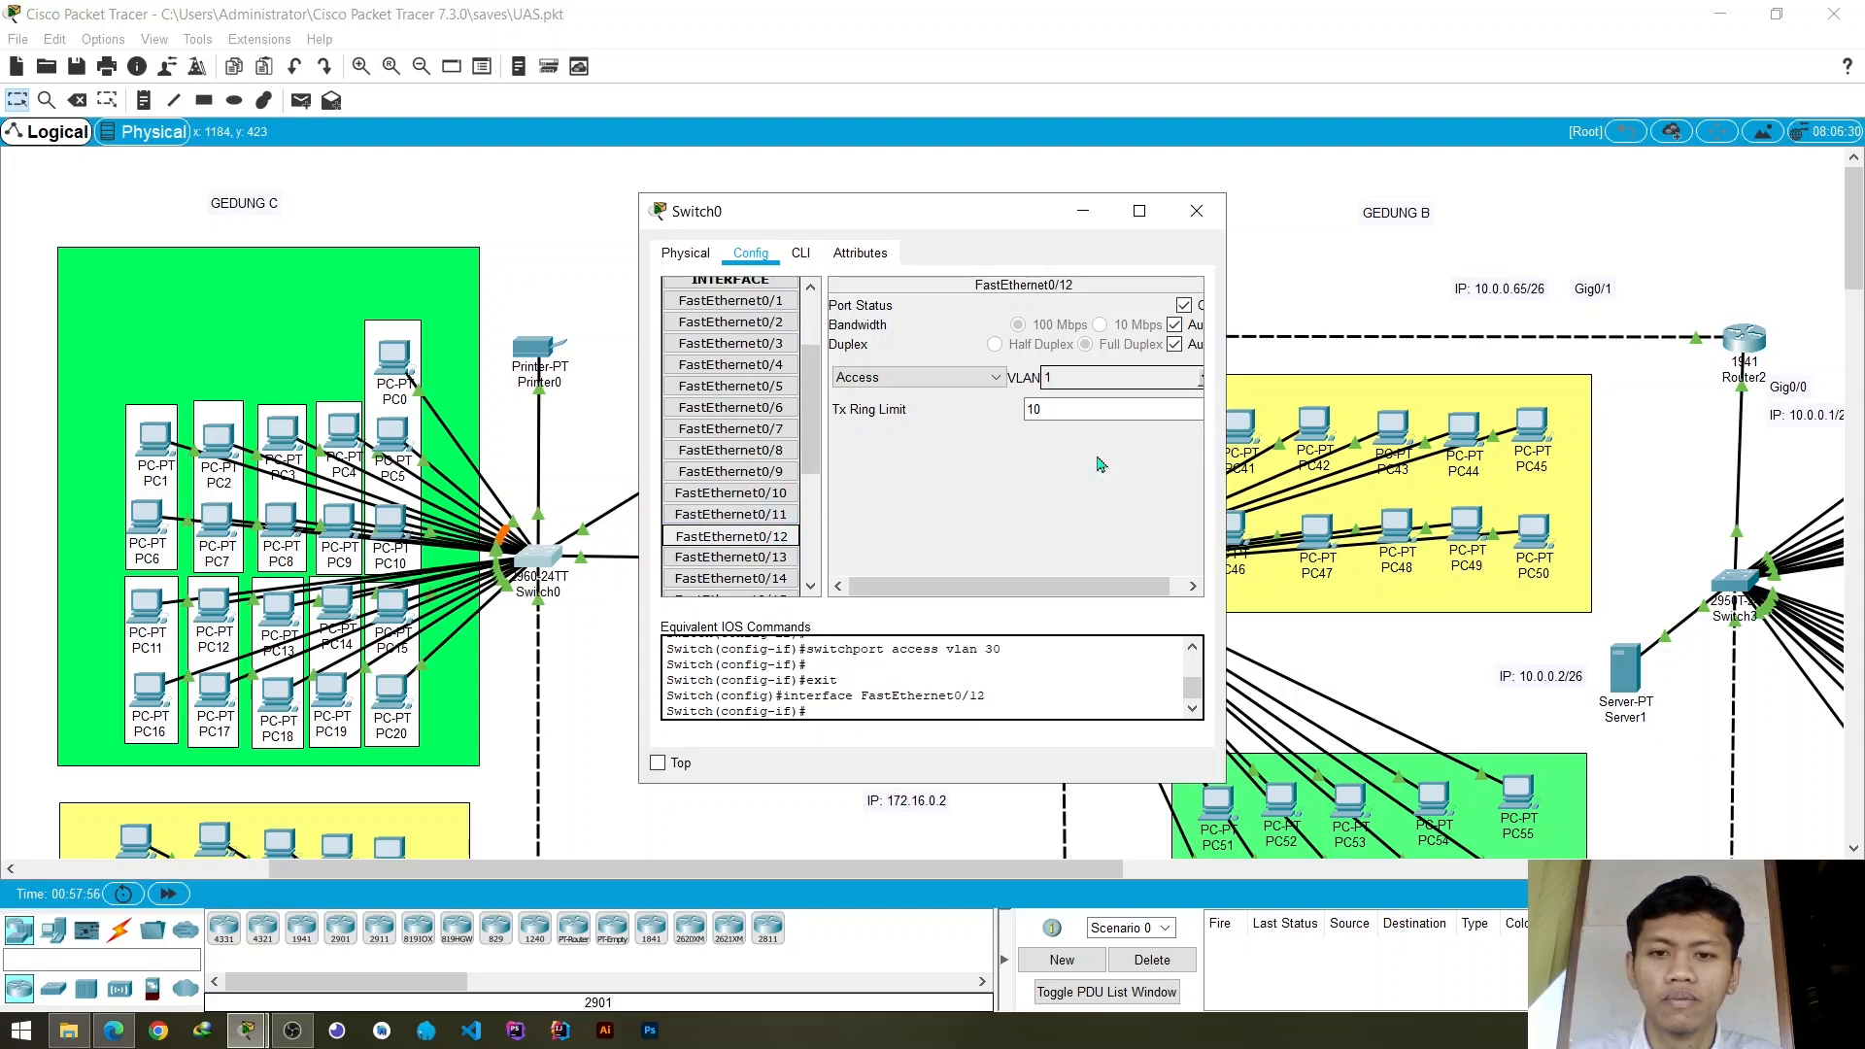
left_click(1203, 385)
scroll(1061, 442, "down", 2)
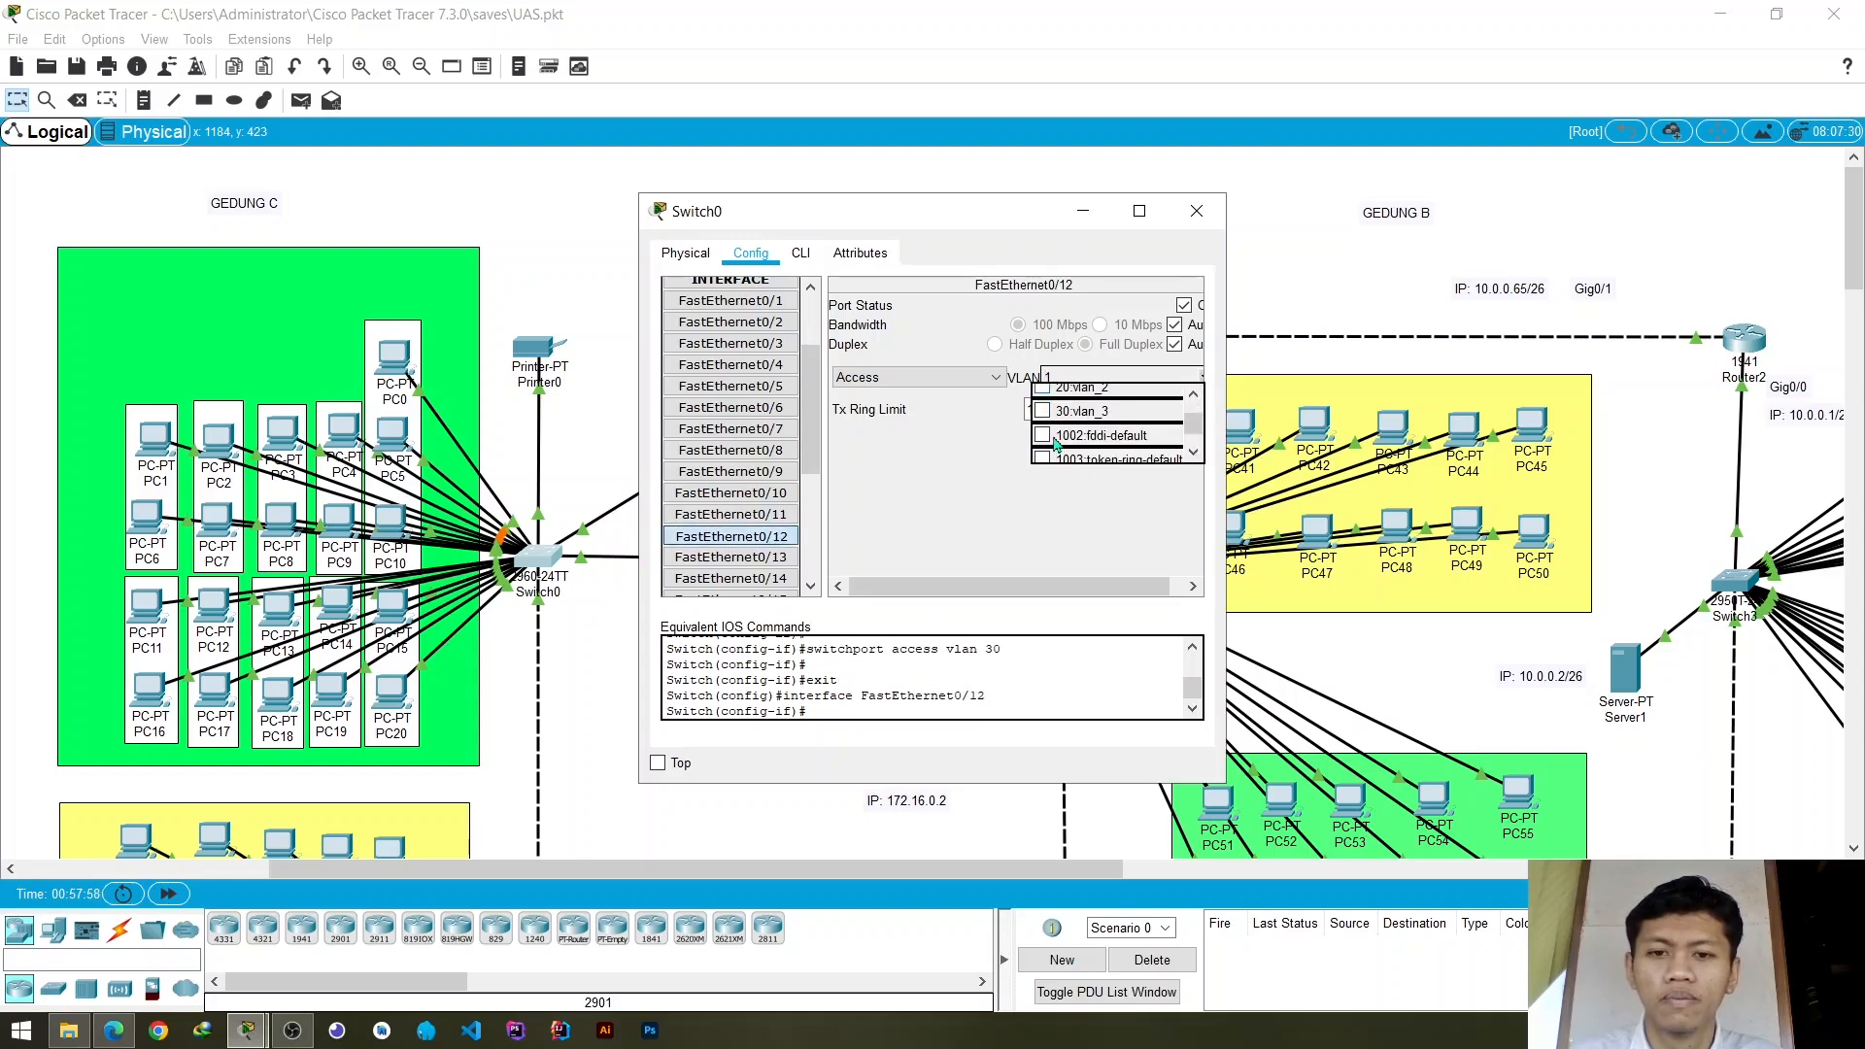
left_click(1044, 411)
left_click(887, 491)
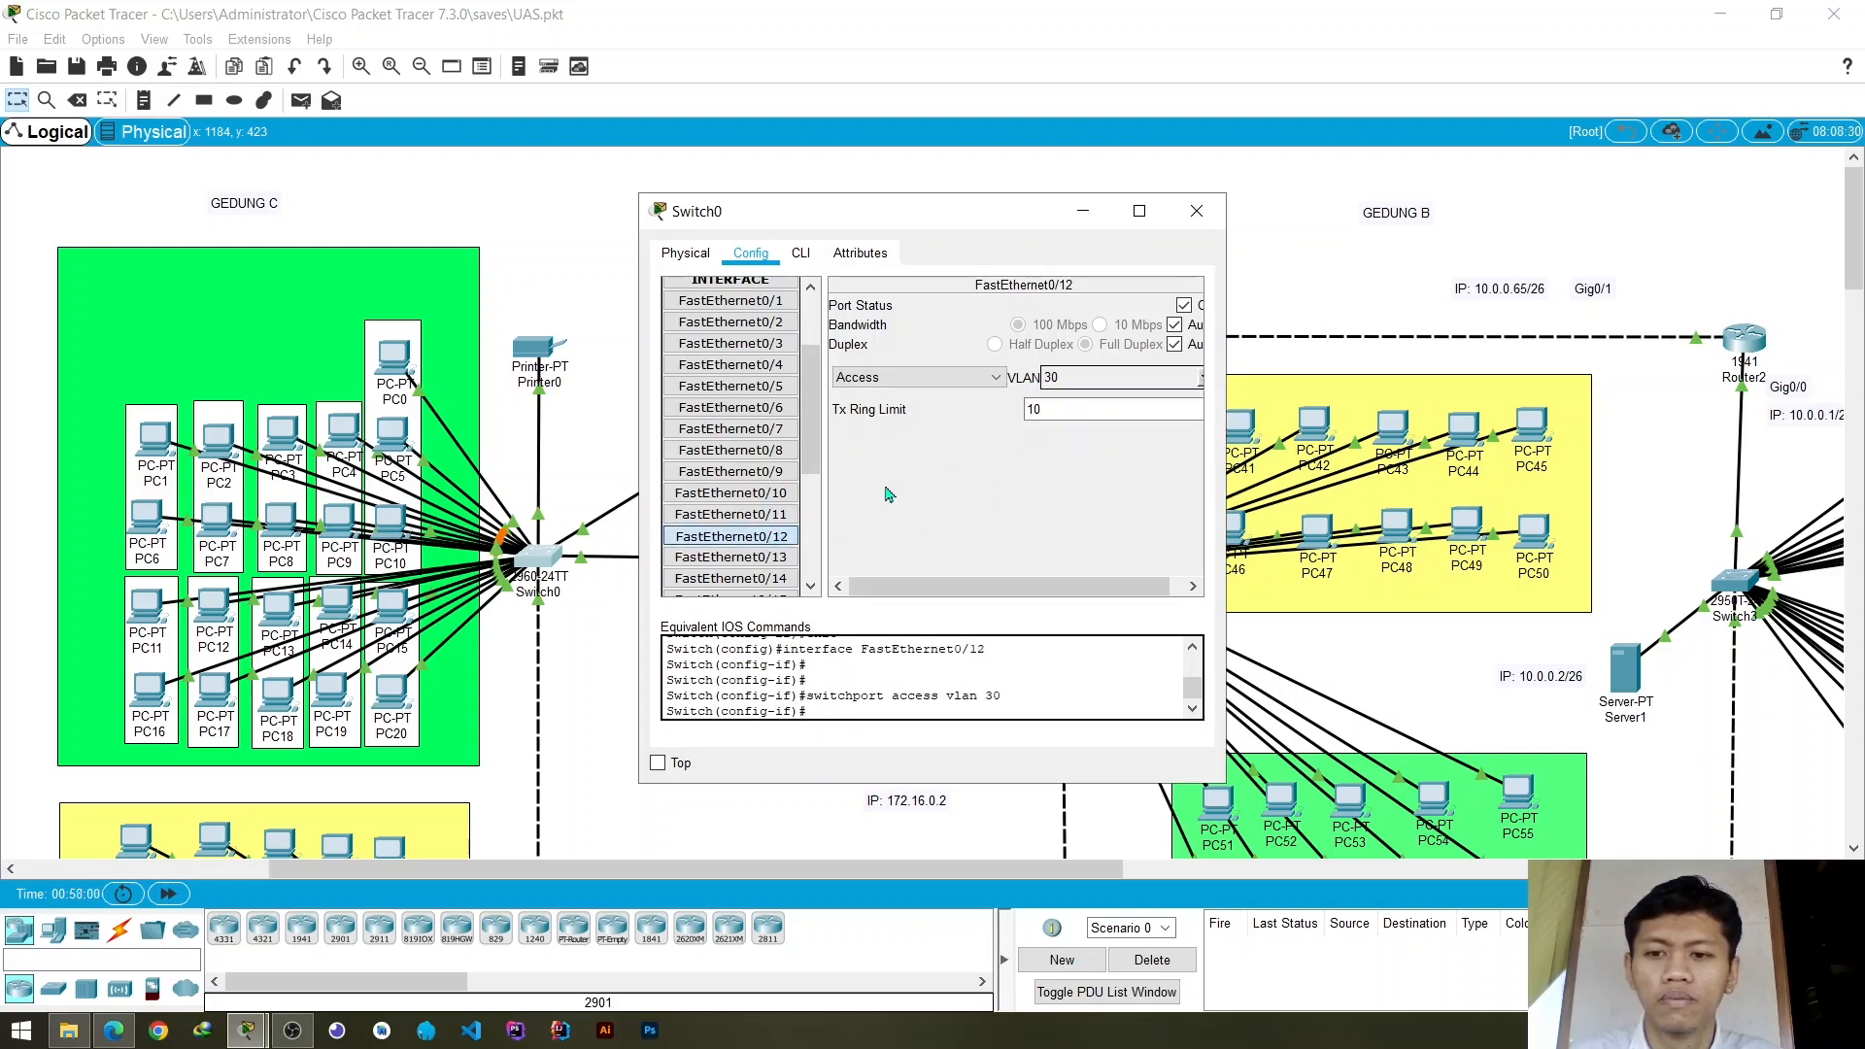
- Assign Switch0's access port FastEthernet0/13 to VLAN 30 (vlan_3)
scroll(806, 494, "down", 1)
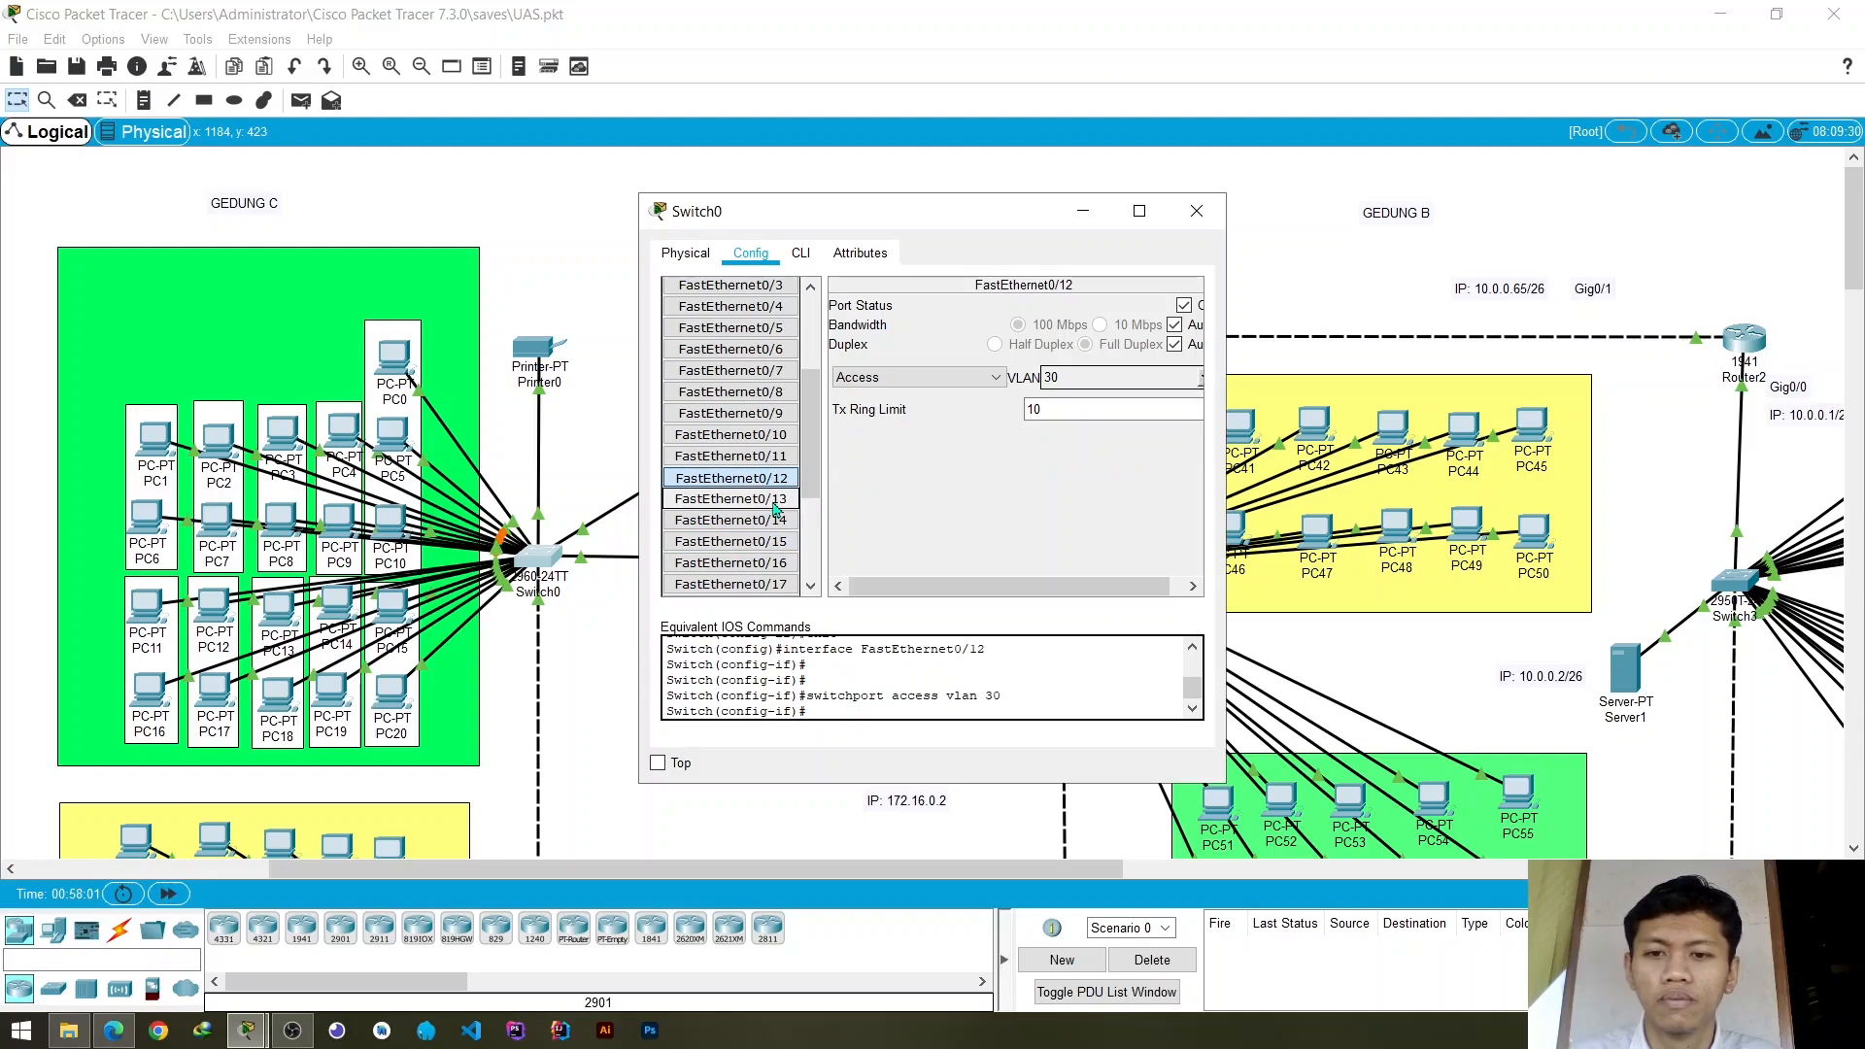
left_click(732, 498)
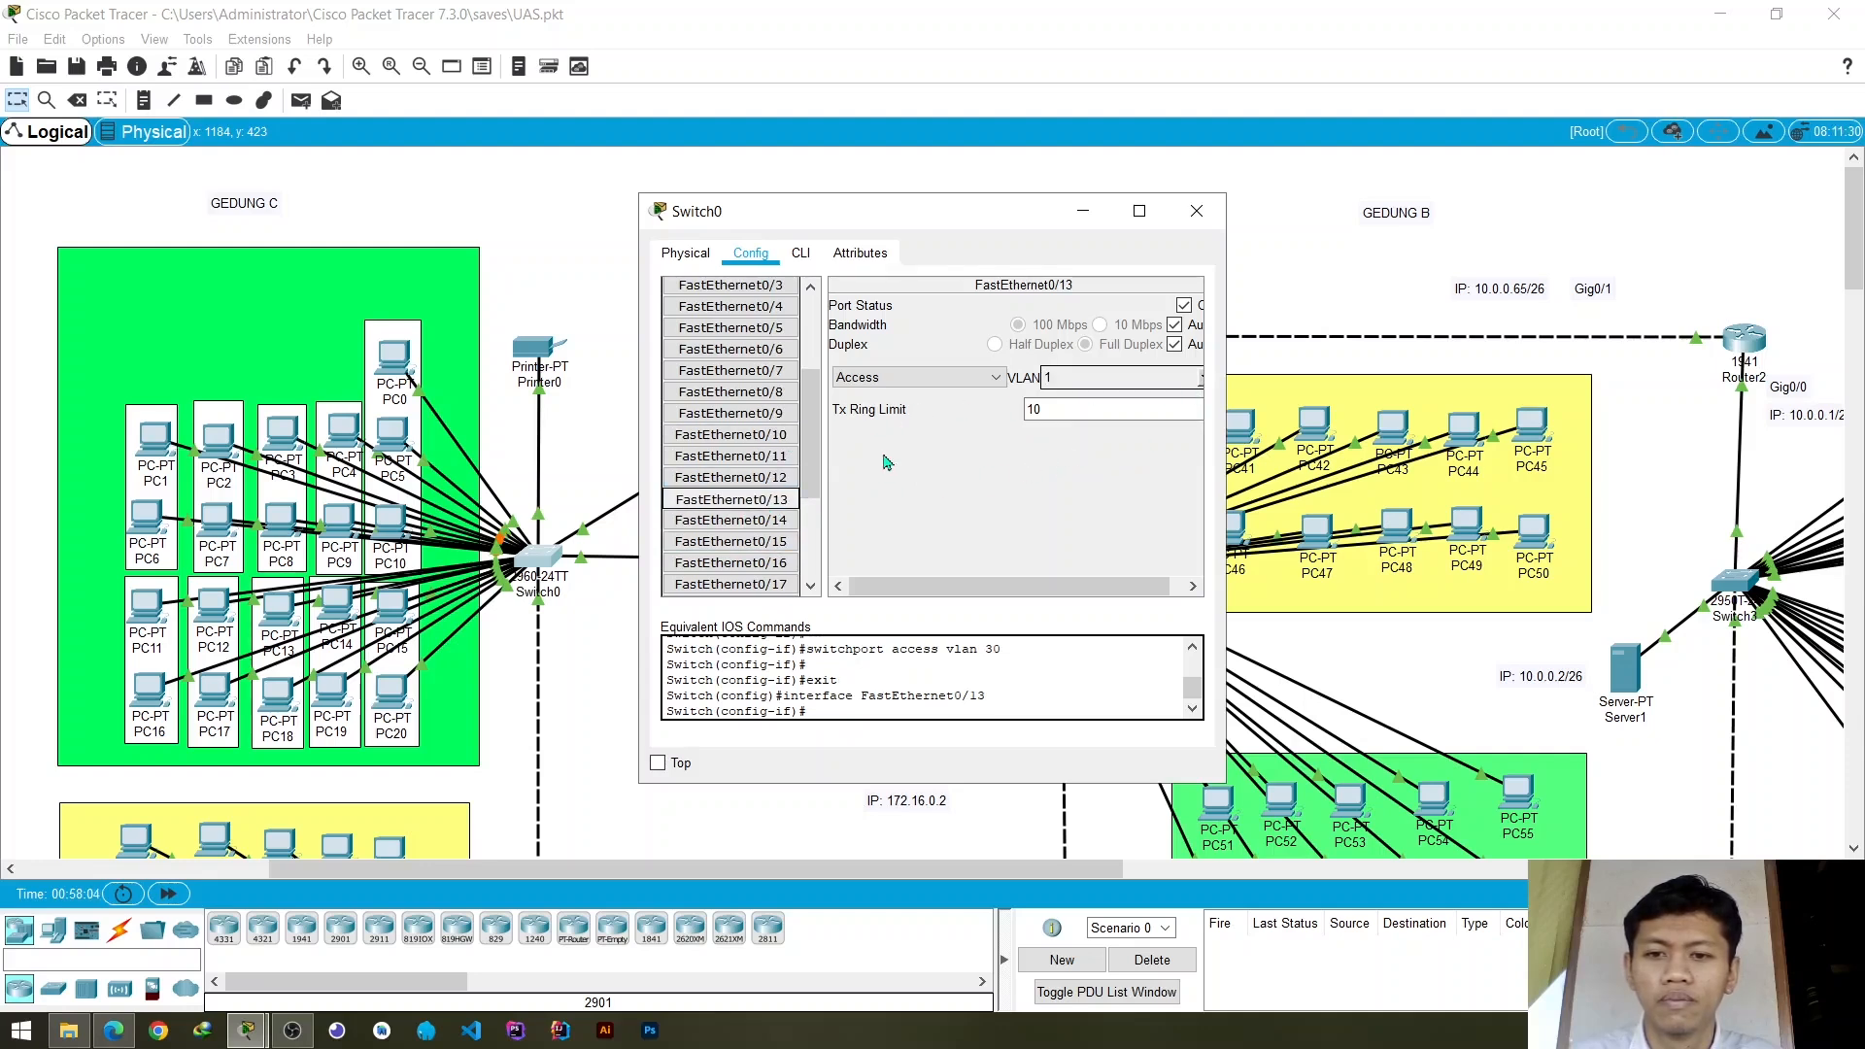
left_click(1203, 379)
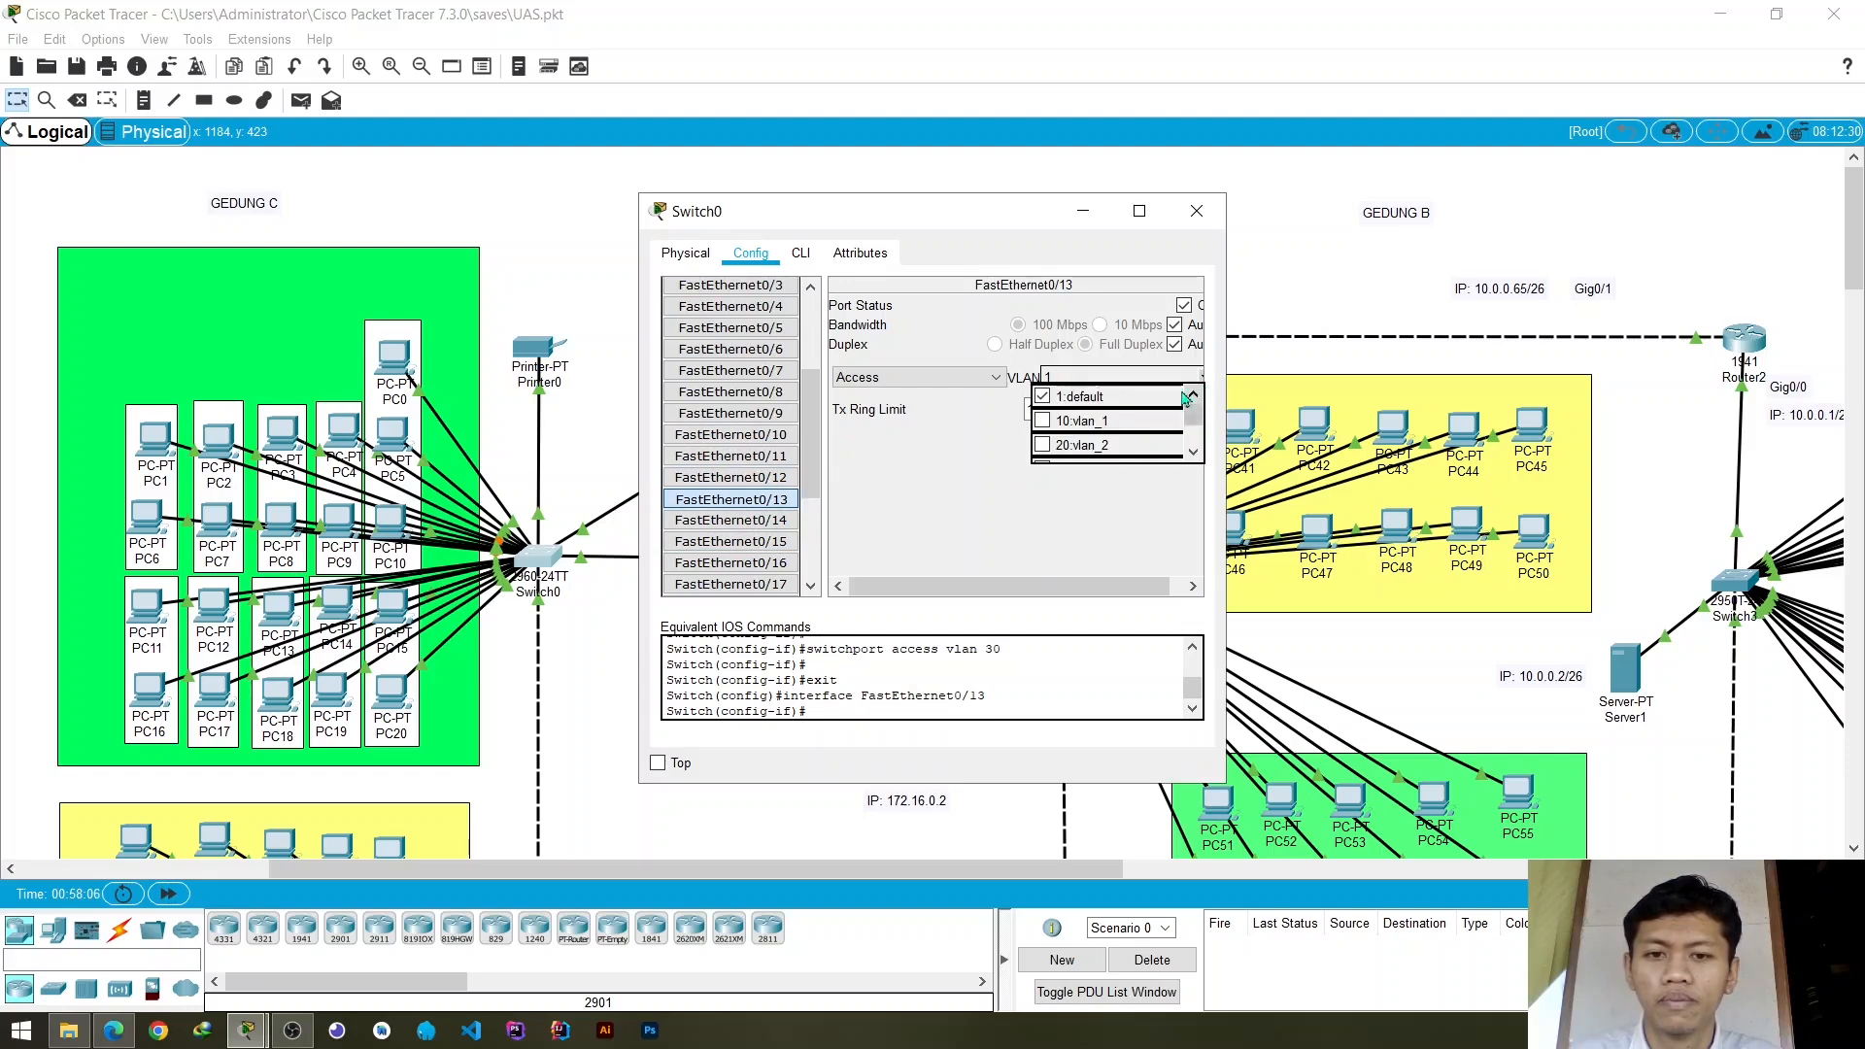
scroll(1078, 434, "down", 1)
left_click(1042, 411)
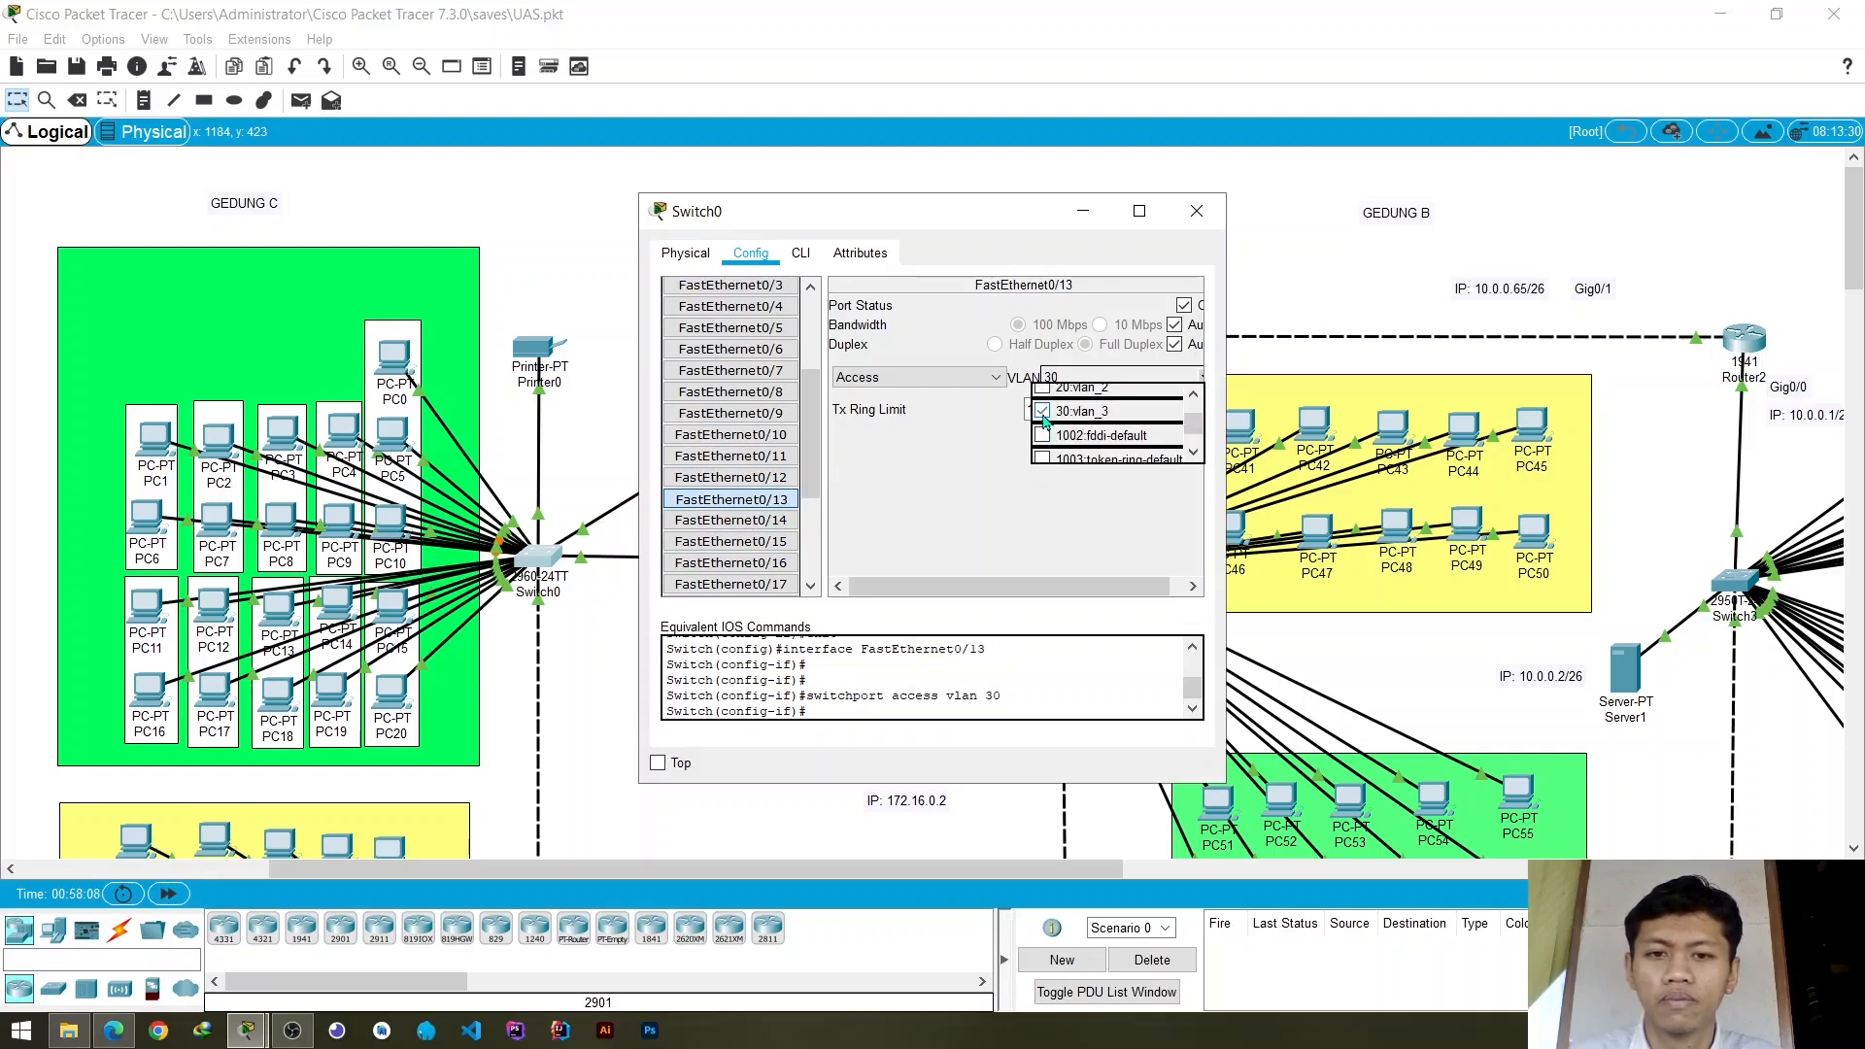
left_click(932, 474)
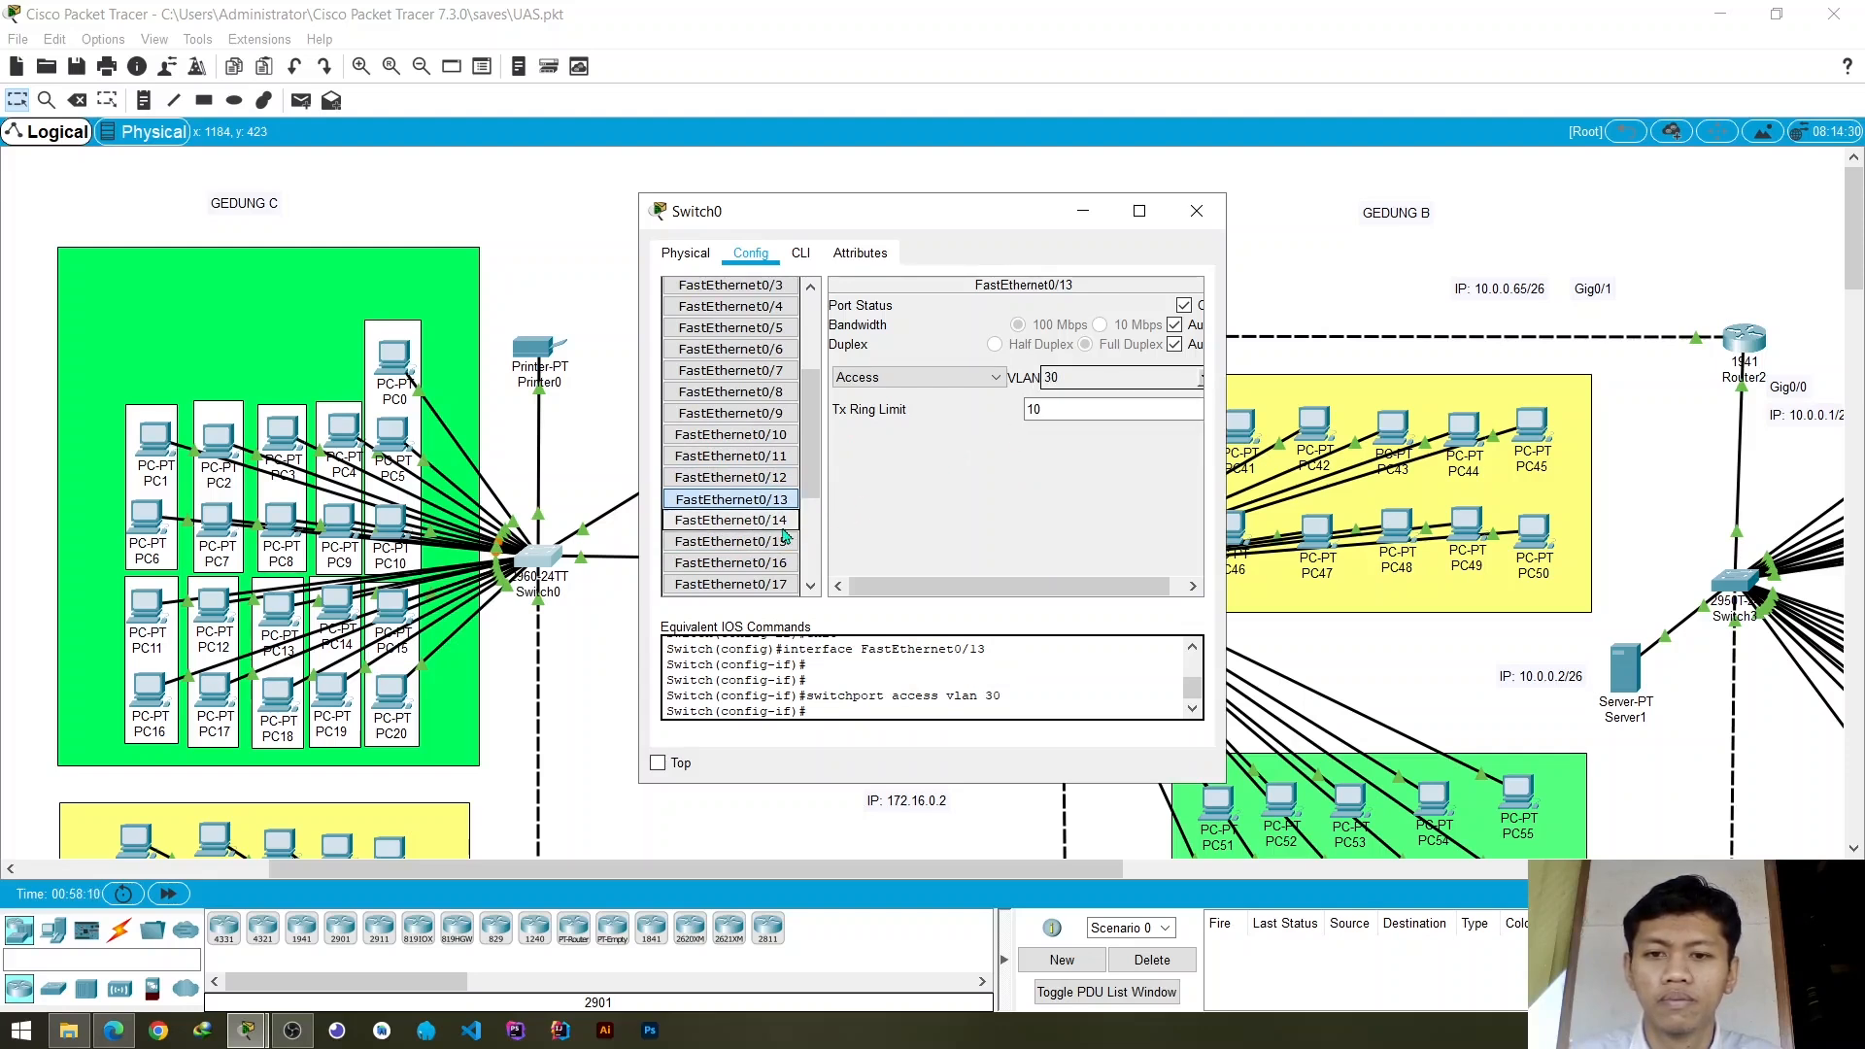
- Assign Switch0's access port FastEthernet0/14 to VLAN 30 (vlan_3)
left_click(731, 521)
left_click(1203, 379)
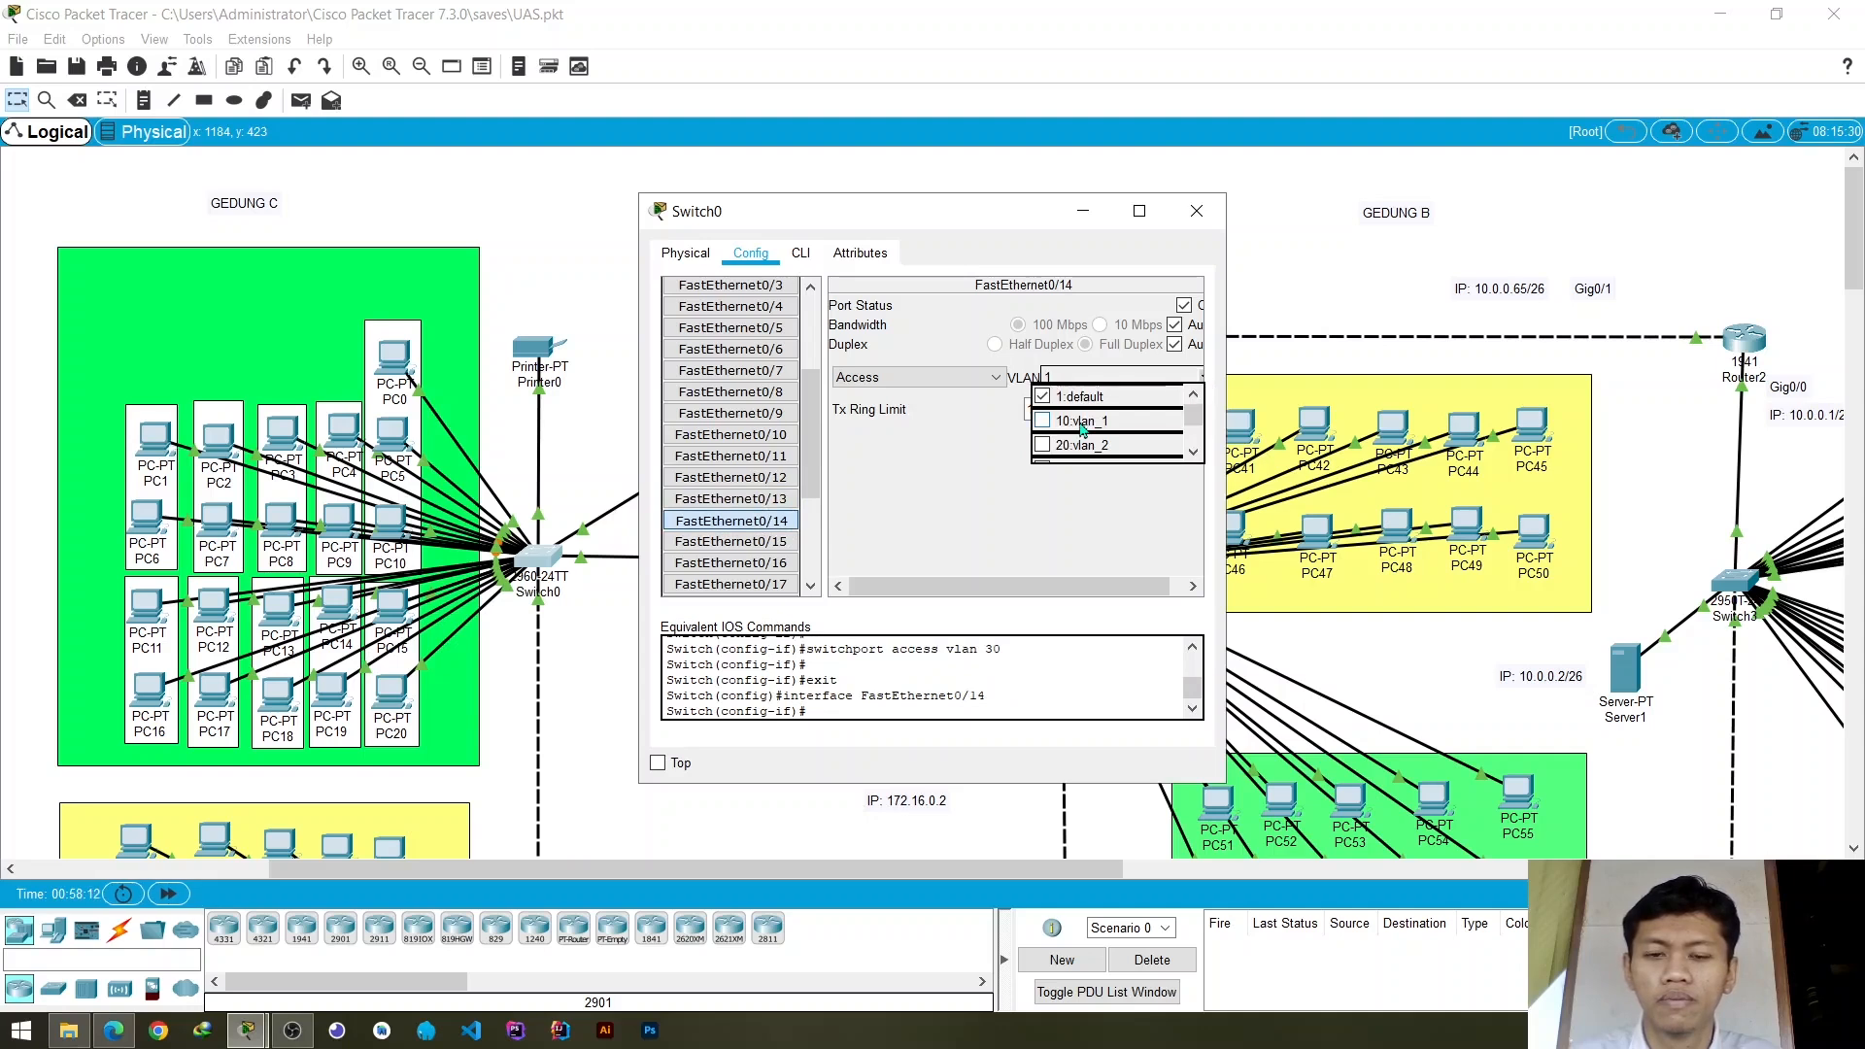
scroll(1079, 427, "down", 1)
left_click(1042, 412)
left_click(974, 484)
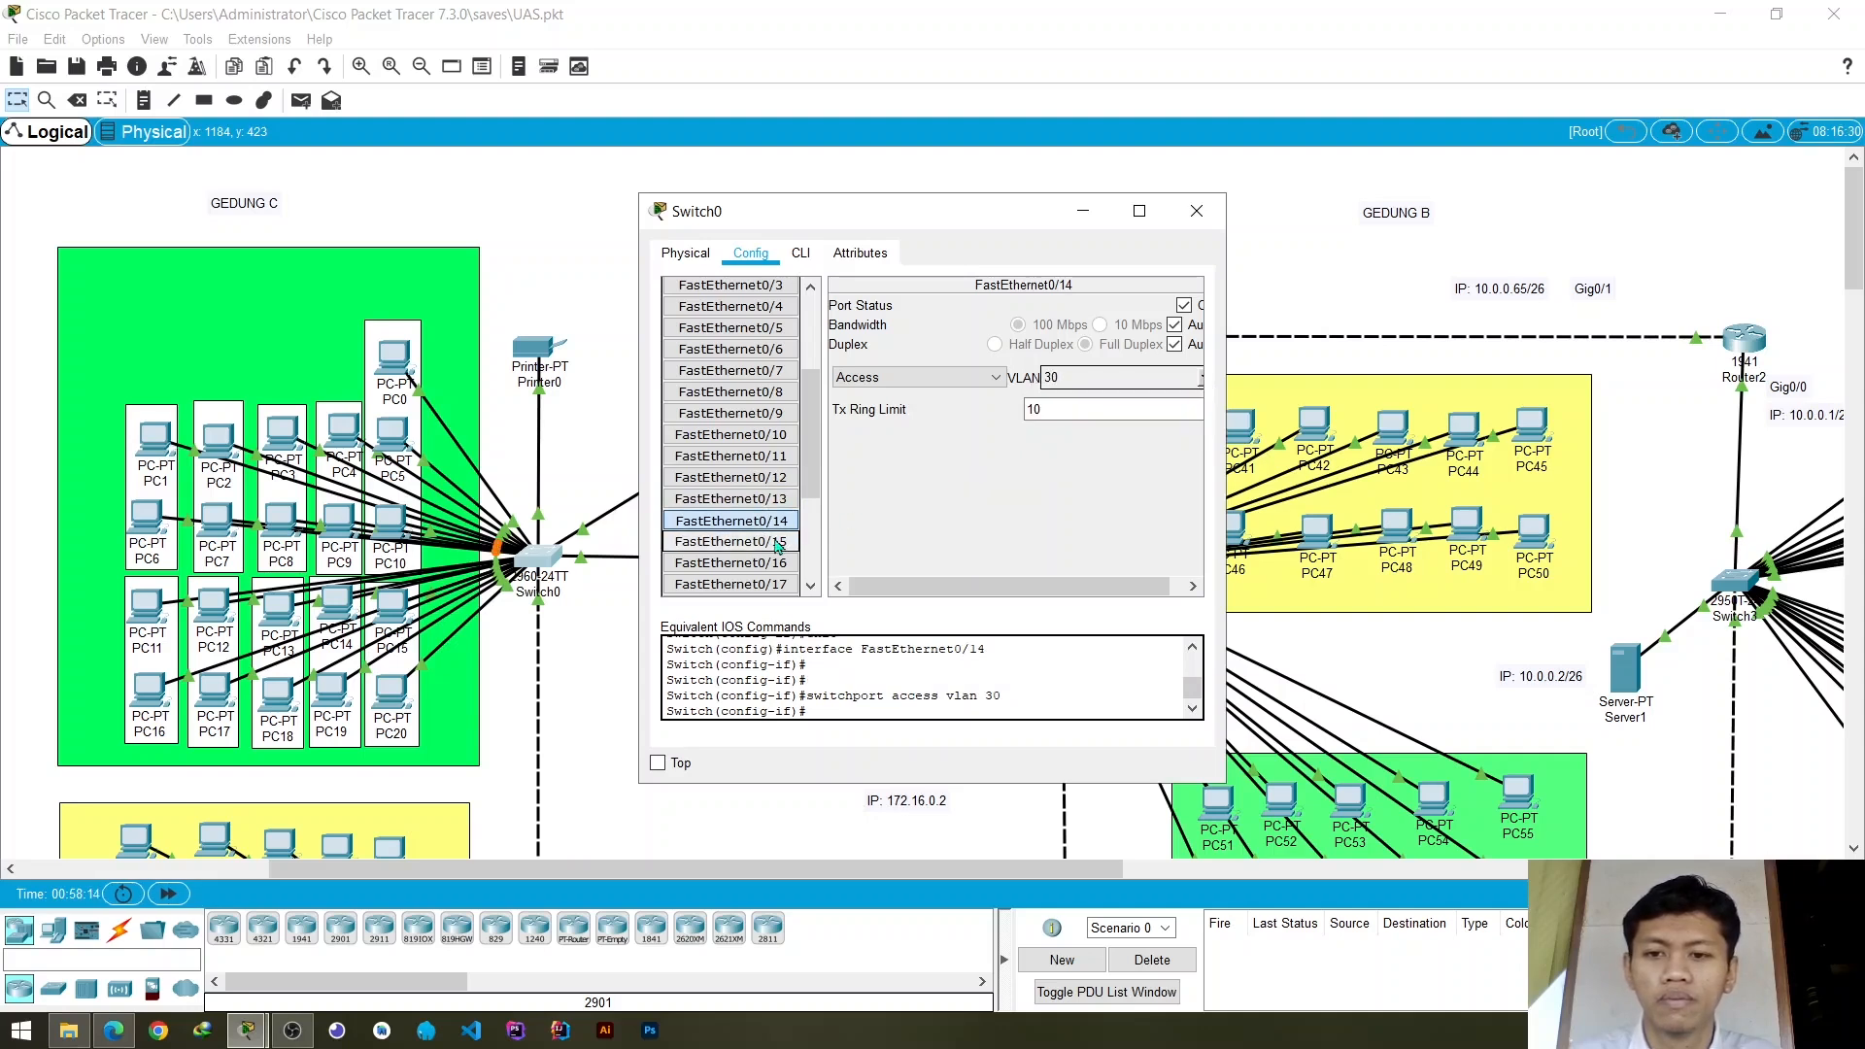
- Assign Switch0's access port FastEthernet0/15 to VLAN 30 (vlan_3)
left_click(731, 542)
left_click(1202, 379)
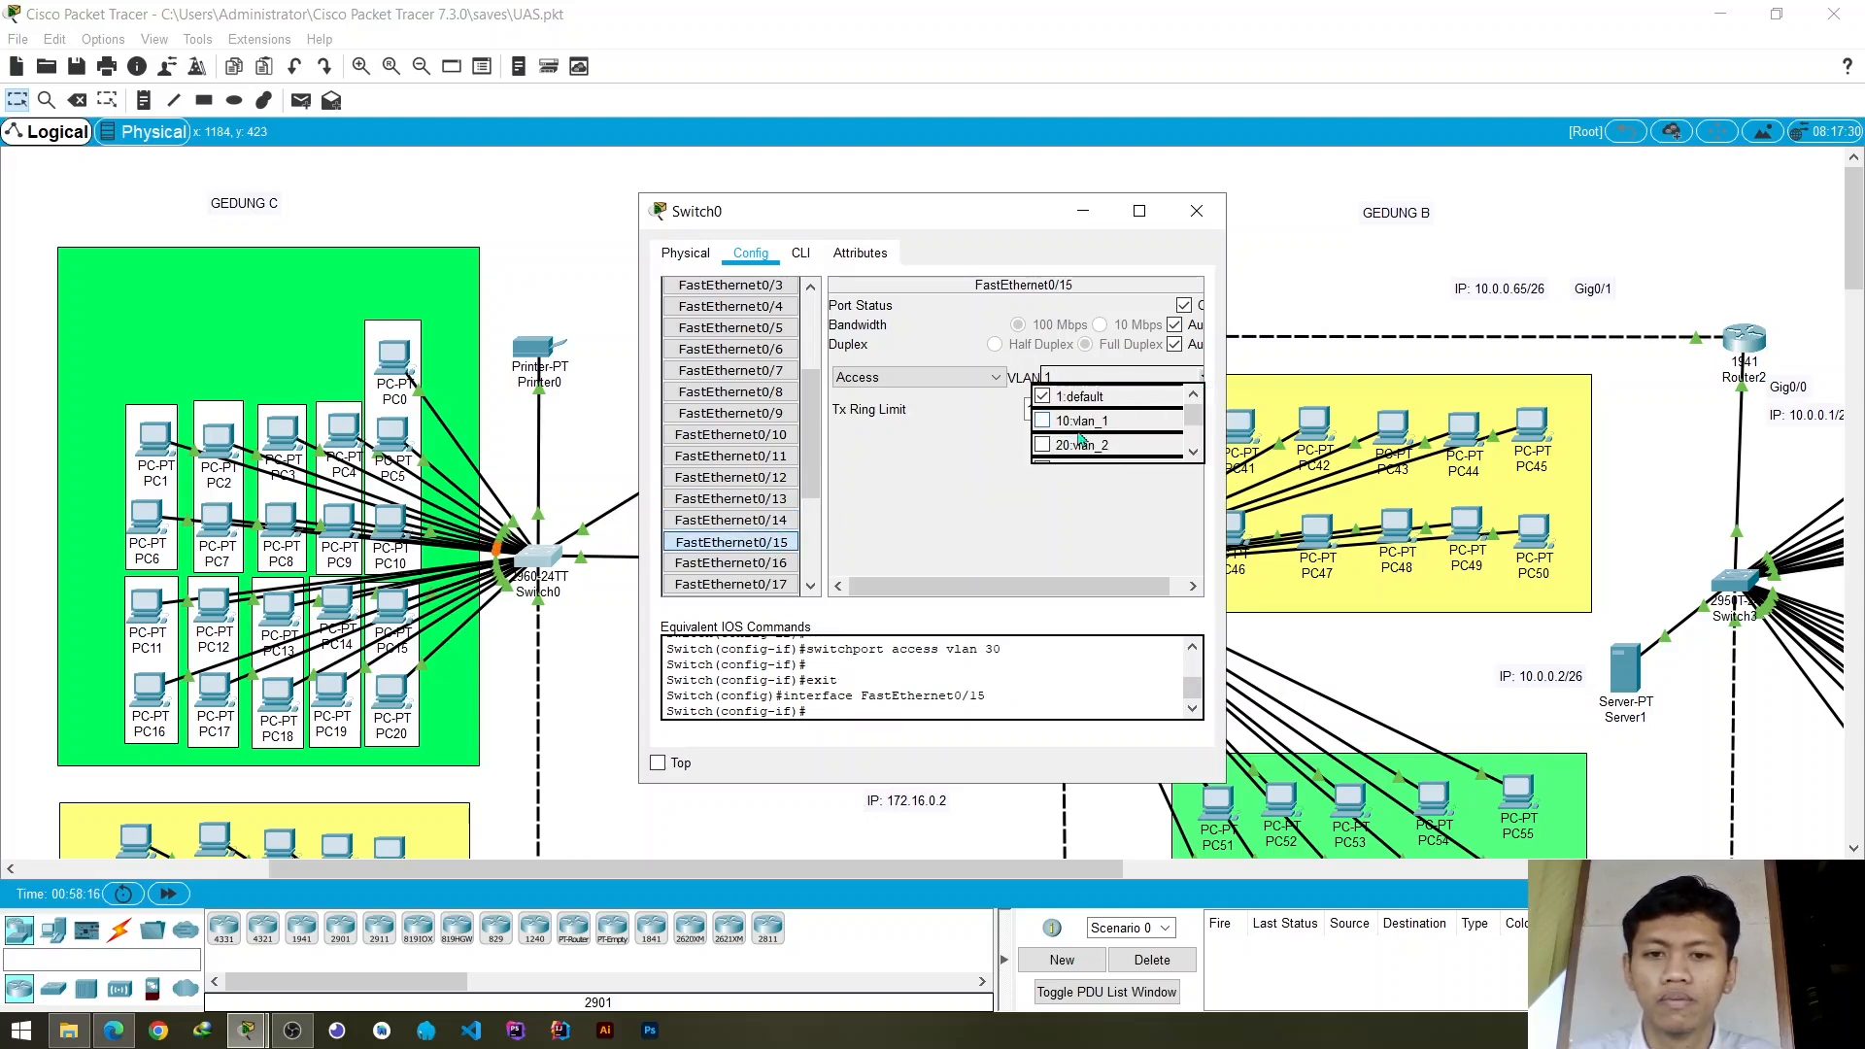
scroll(1088, 427, "down", 1)
left_click(1037, 414)
left_click(961, 471)
- Assign Switch0's access port FastEthernet0/16 to VLAN 30 (vlan_3)
scroll(731, 456, "down", 2)
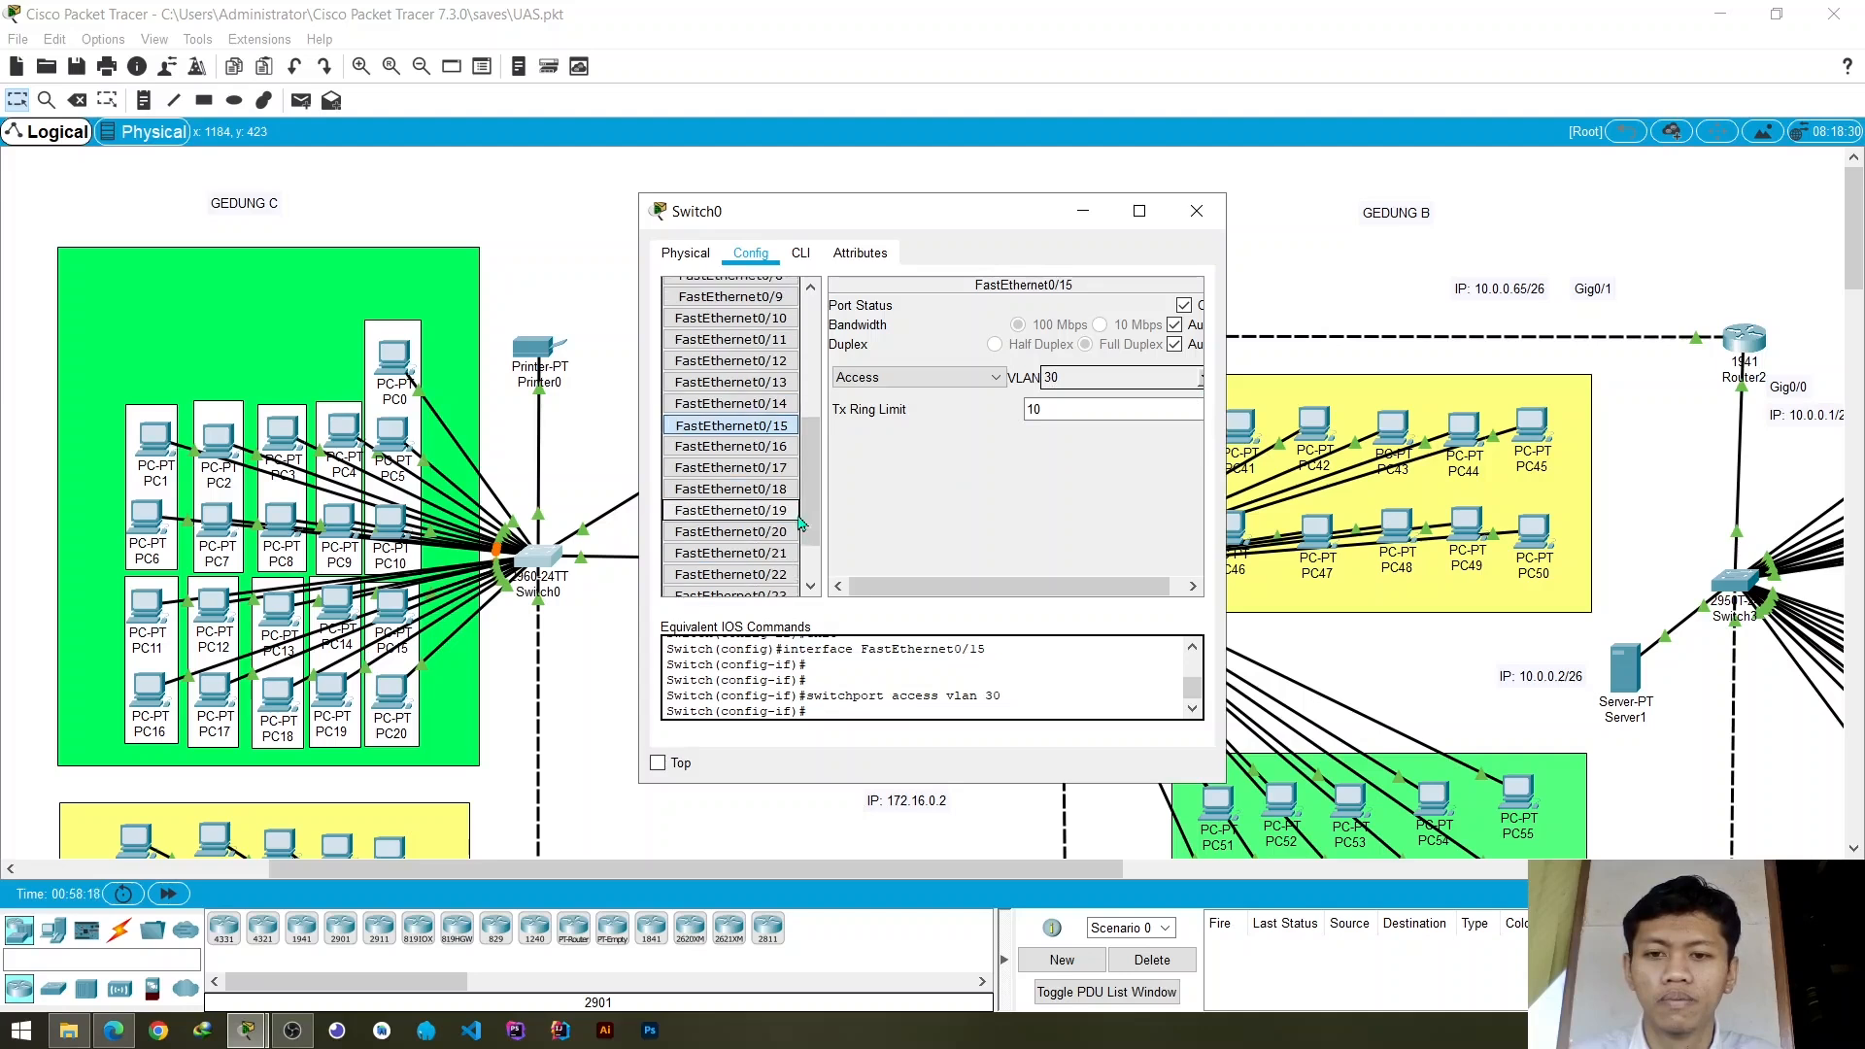
left_click(730, 447)
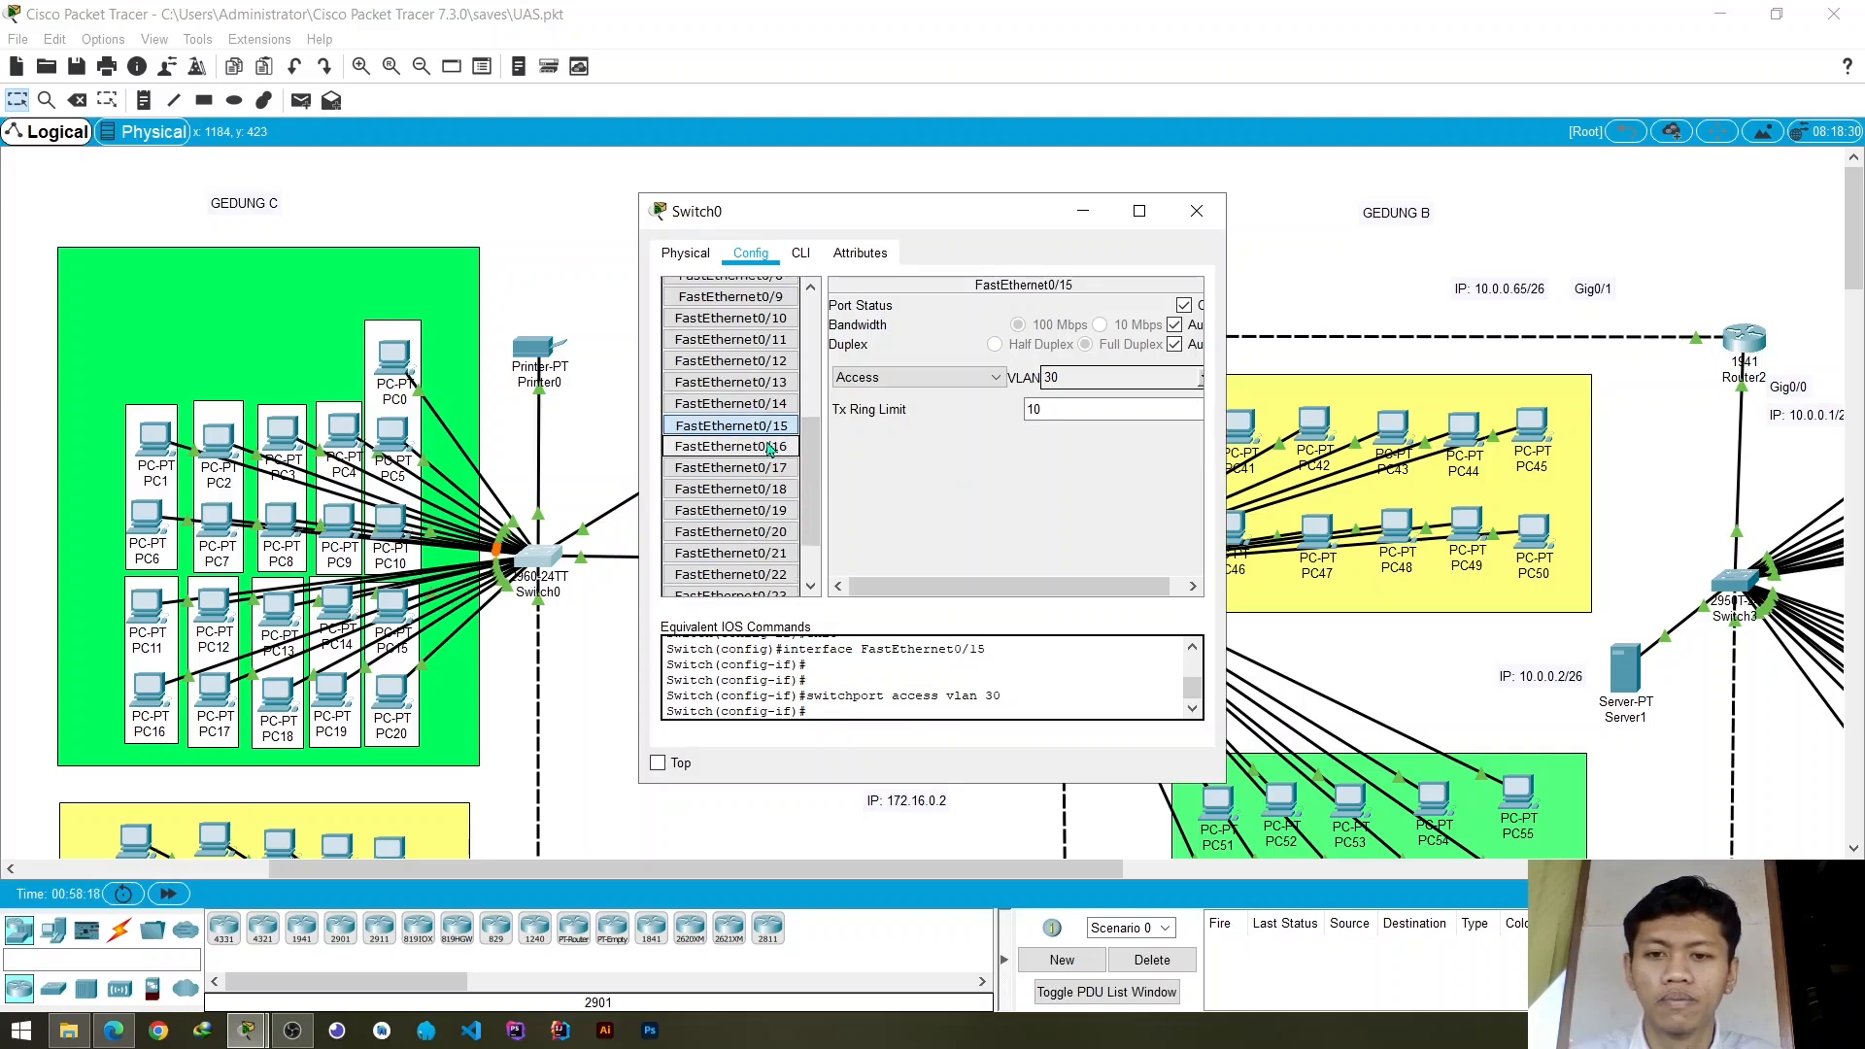
left_click(1203, 379)
scroll(1100, 430, "down", 1)
left_click(1050, 412)
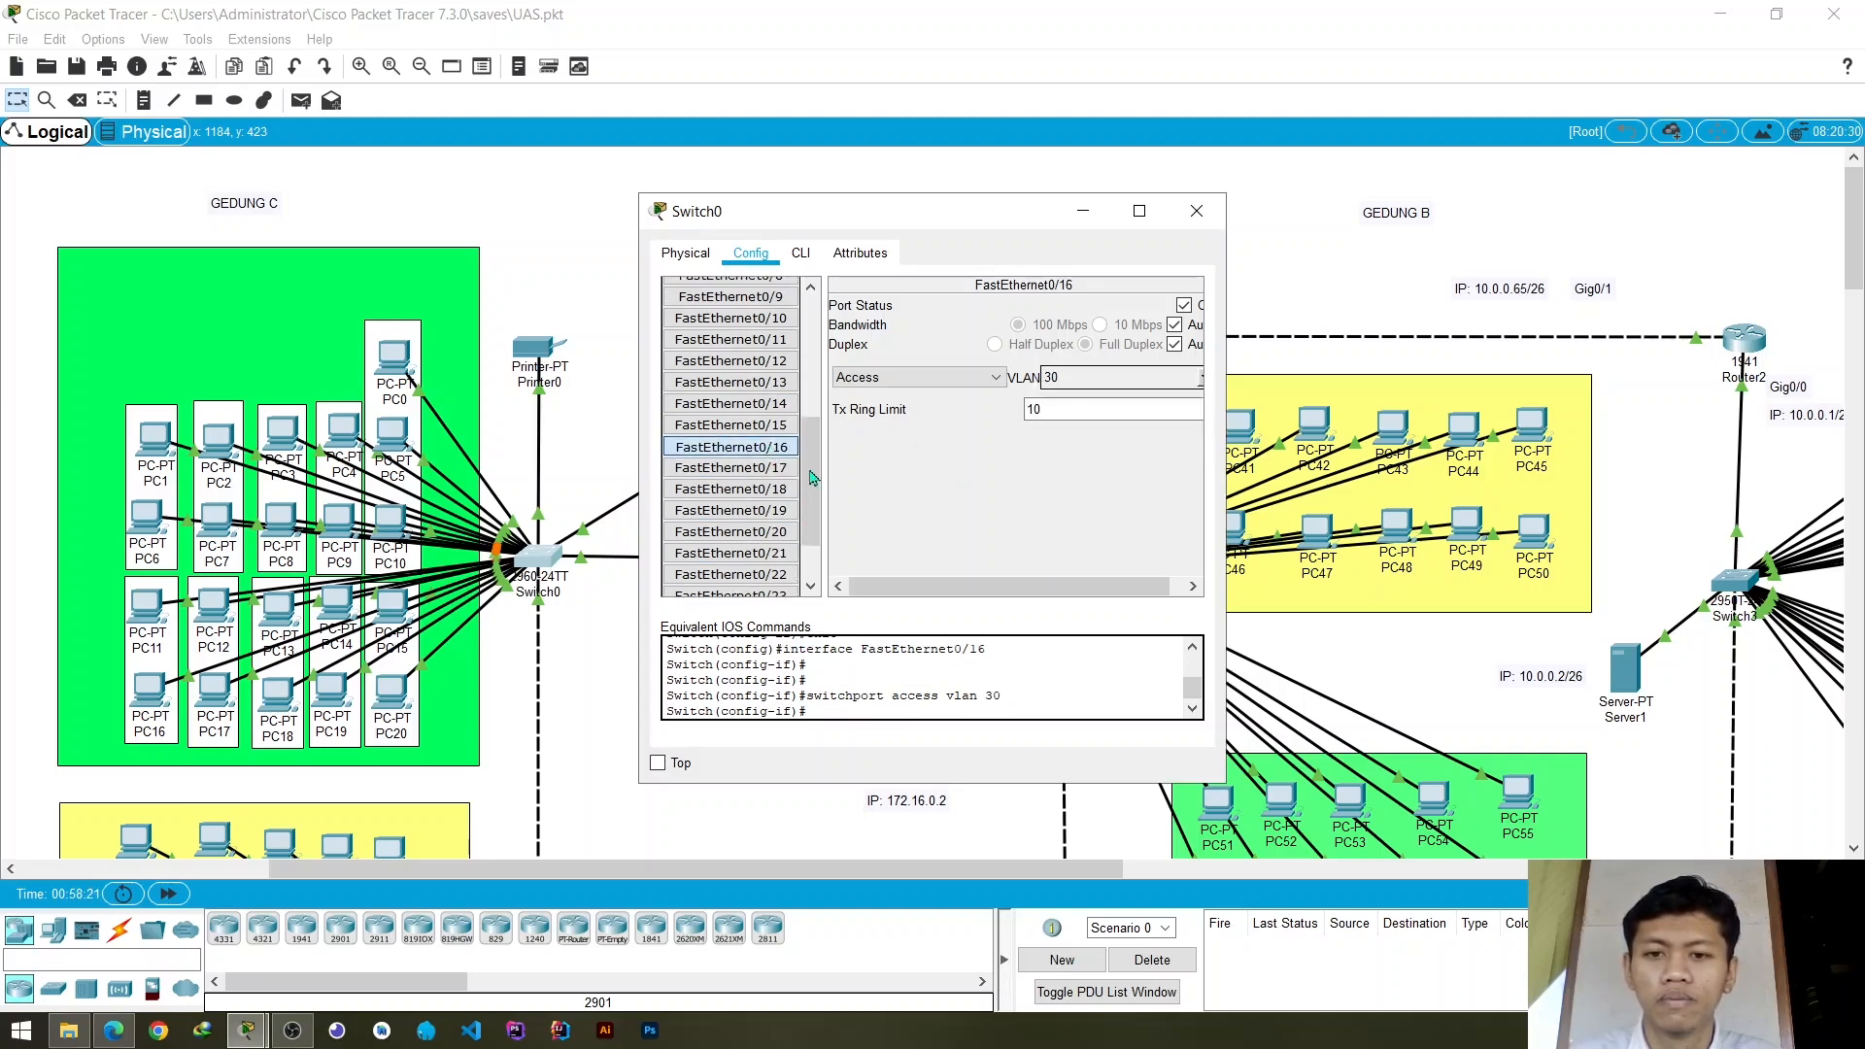
- Assign Switch0's access port FastEthernet0/17 to VLAN 30 (vlan_3)
scroll(812, 476, "down", 2)
left_click(778, 417)
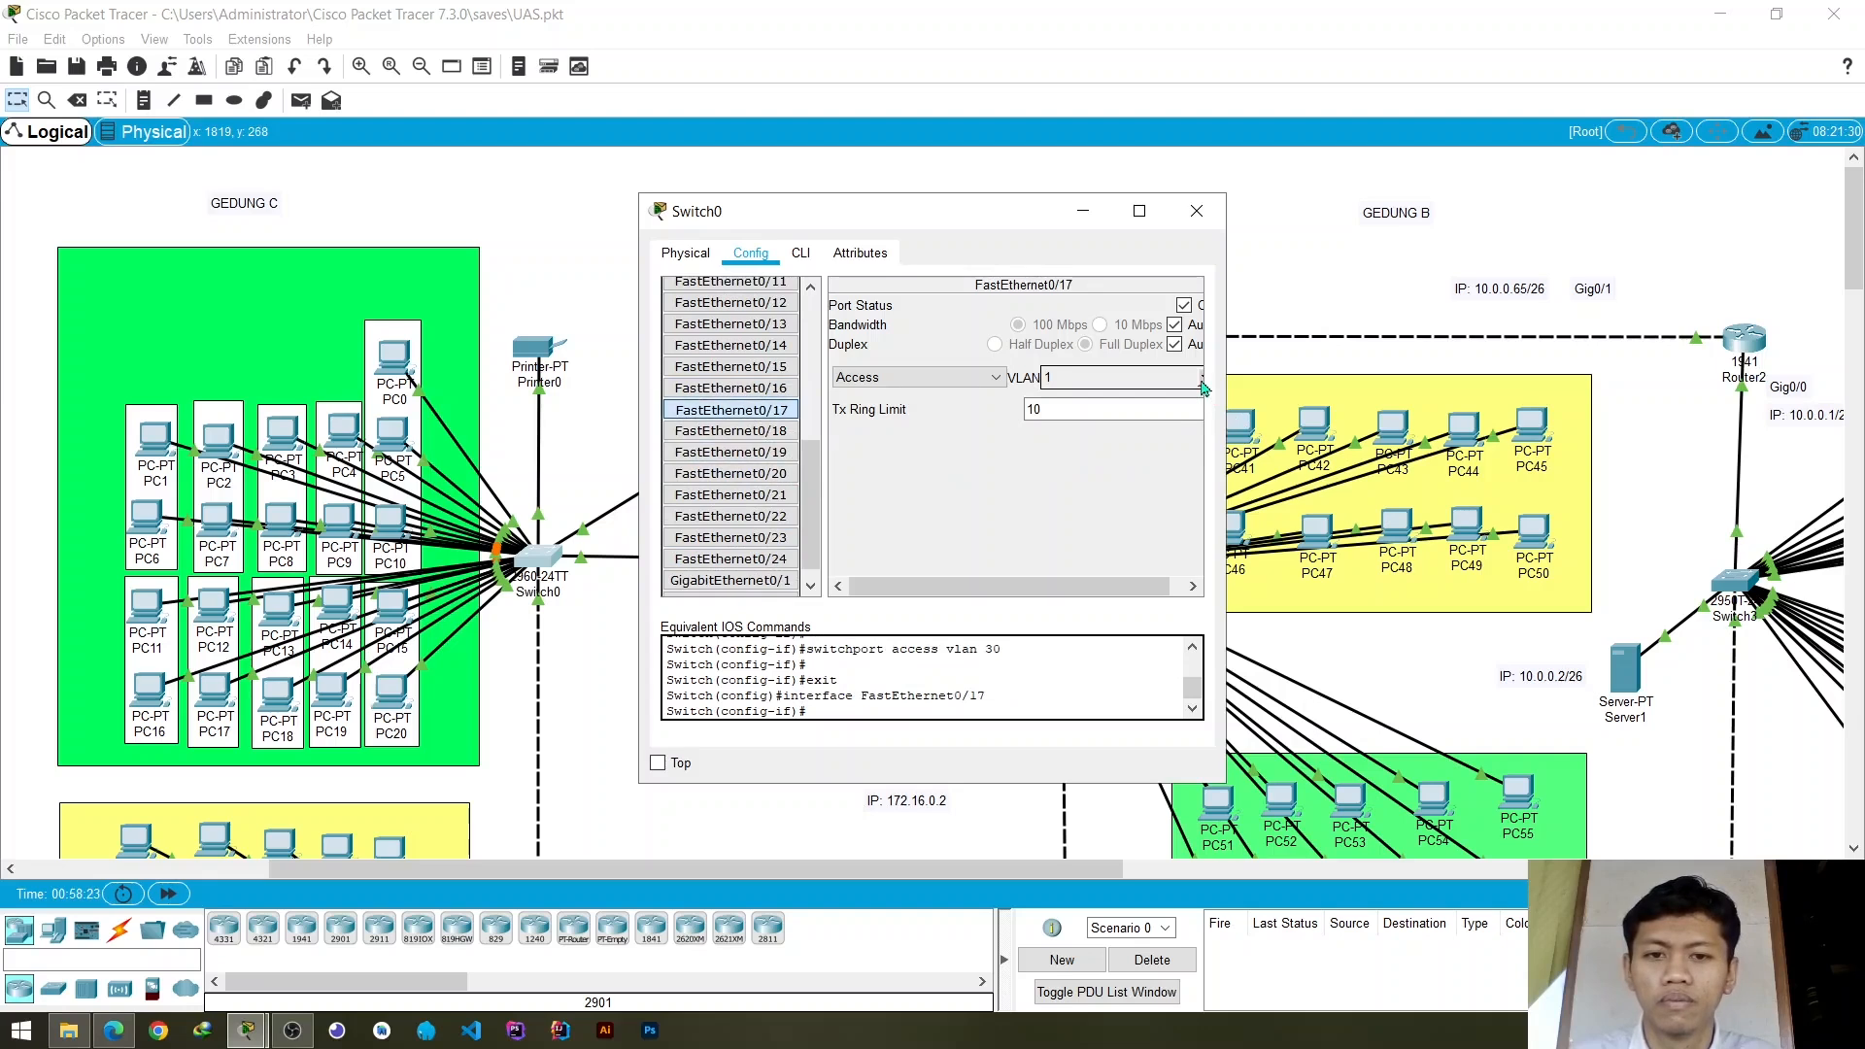
left_click(1203, 379)
scroll(1043, 422, "down", 1)
left_click(1043, 416)
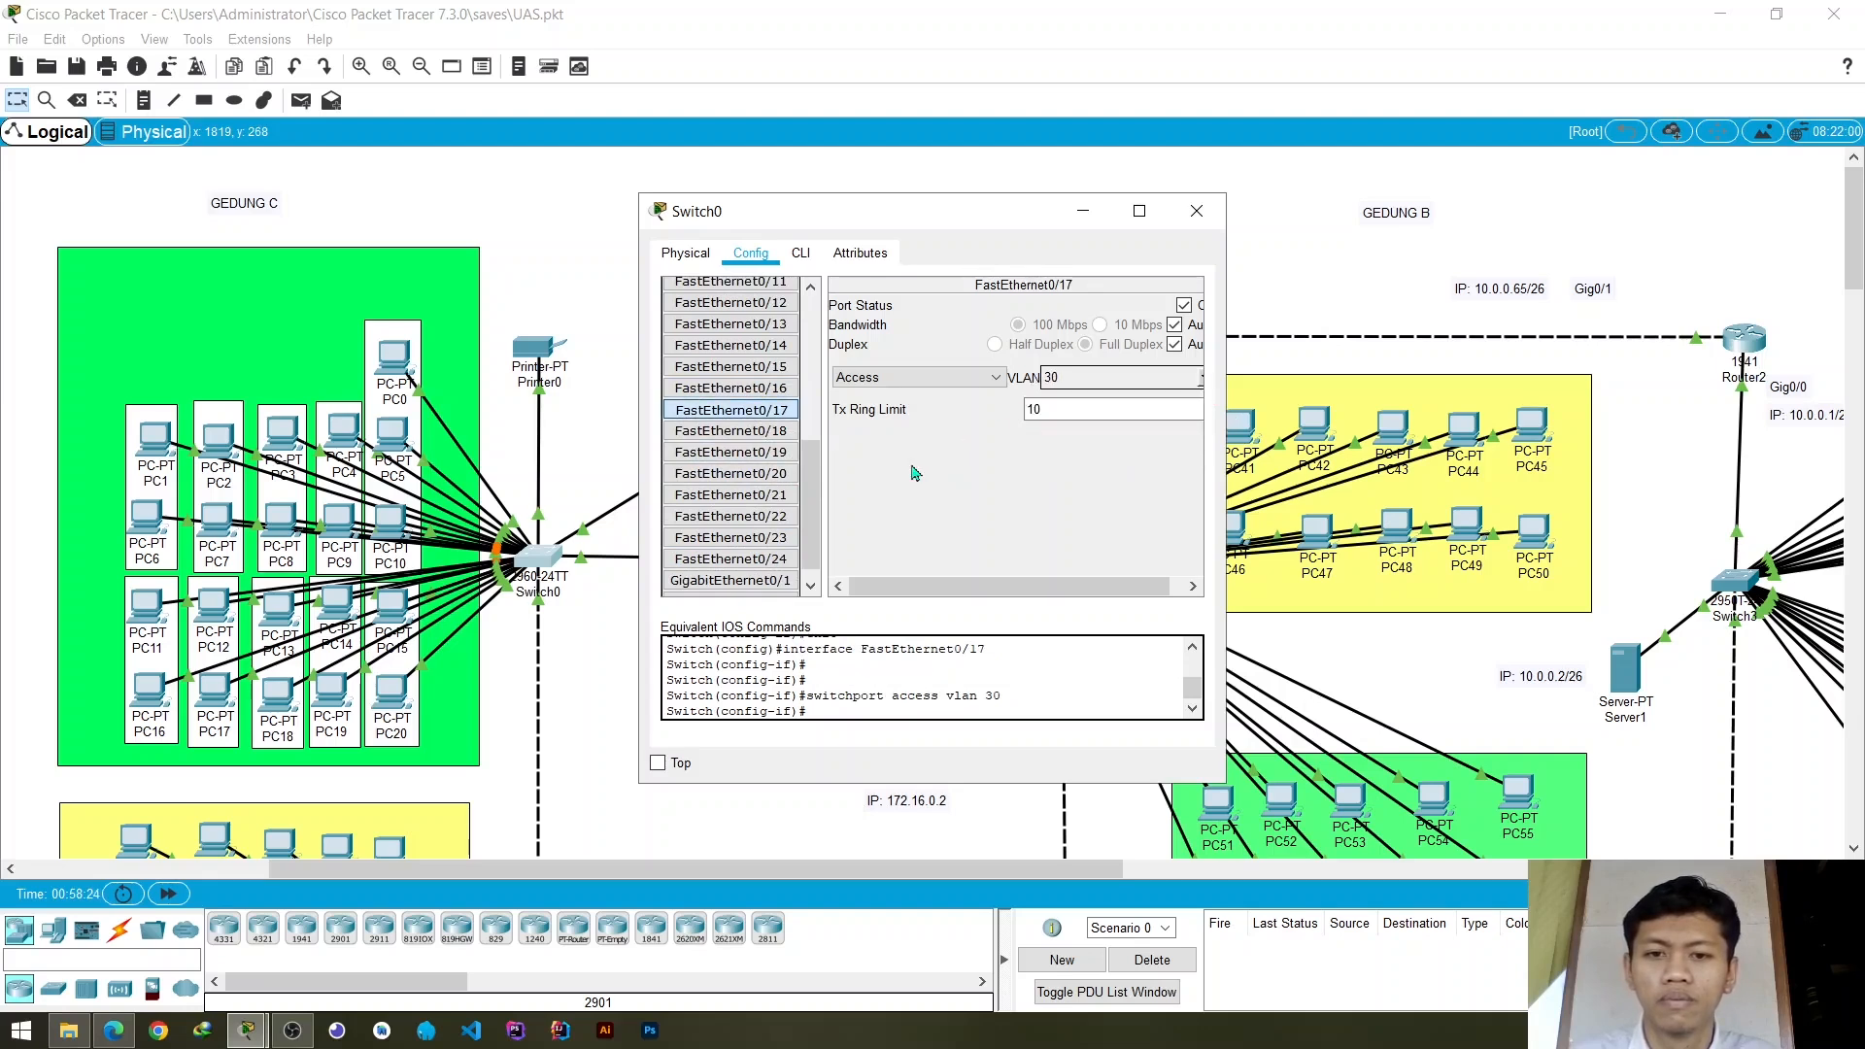
- Assign Switch0's access port FastEthernet0/18 to VLAN 30 (vlan_3) and open the settings of FastEthernet0/19
left_click(731, 431)
left_click(1202, 379)
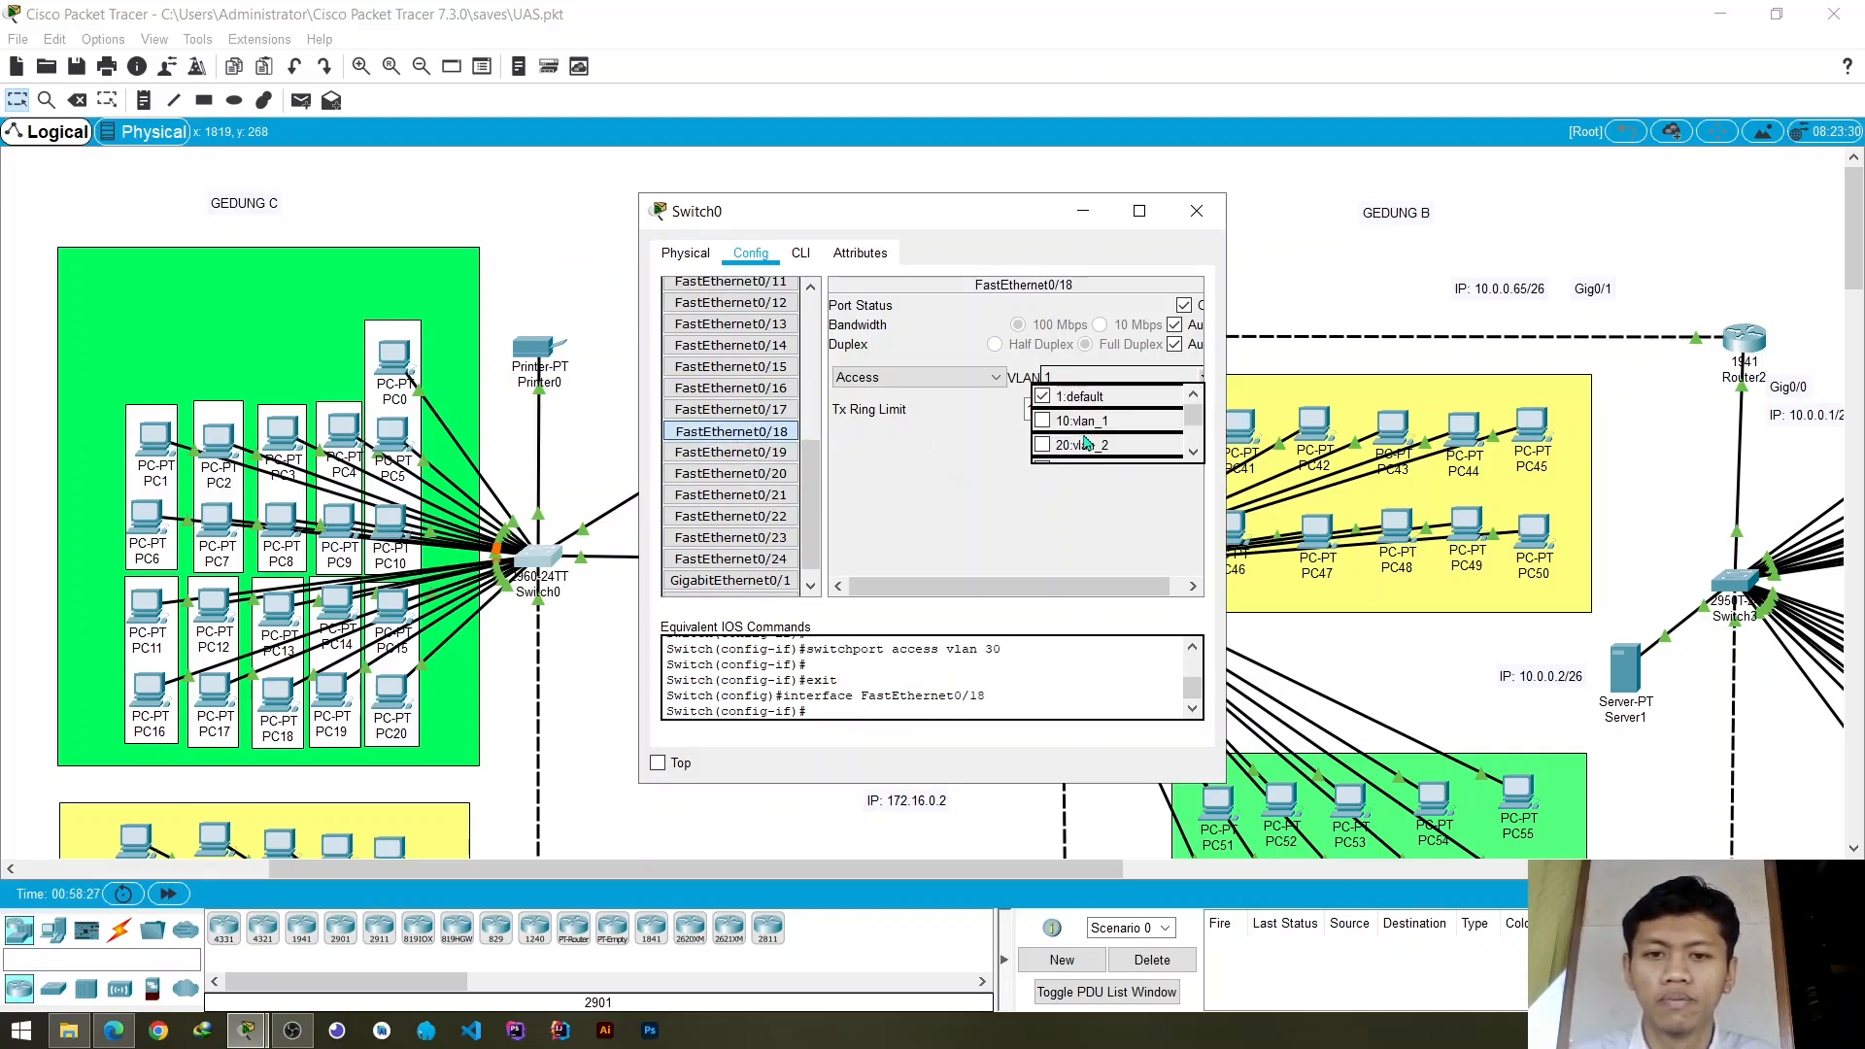
scroll(1086, 439, "down", 1)
left_click(1048, 416)
left_click(731, 453)
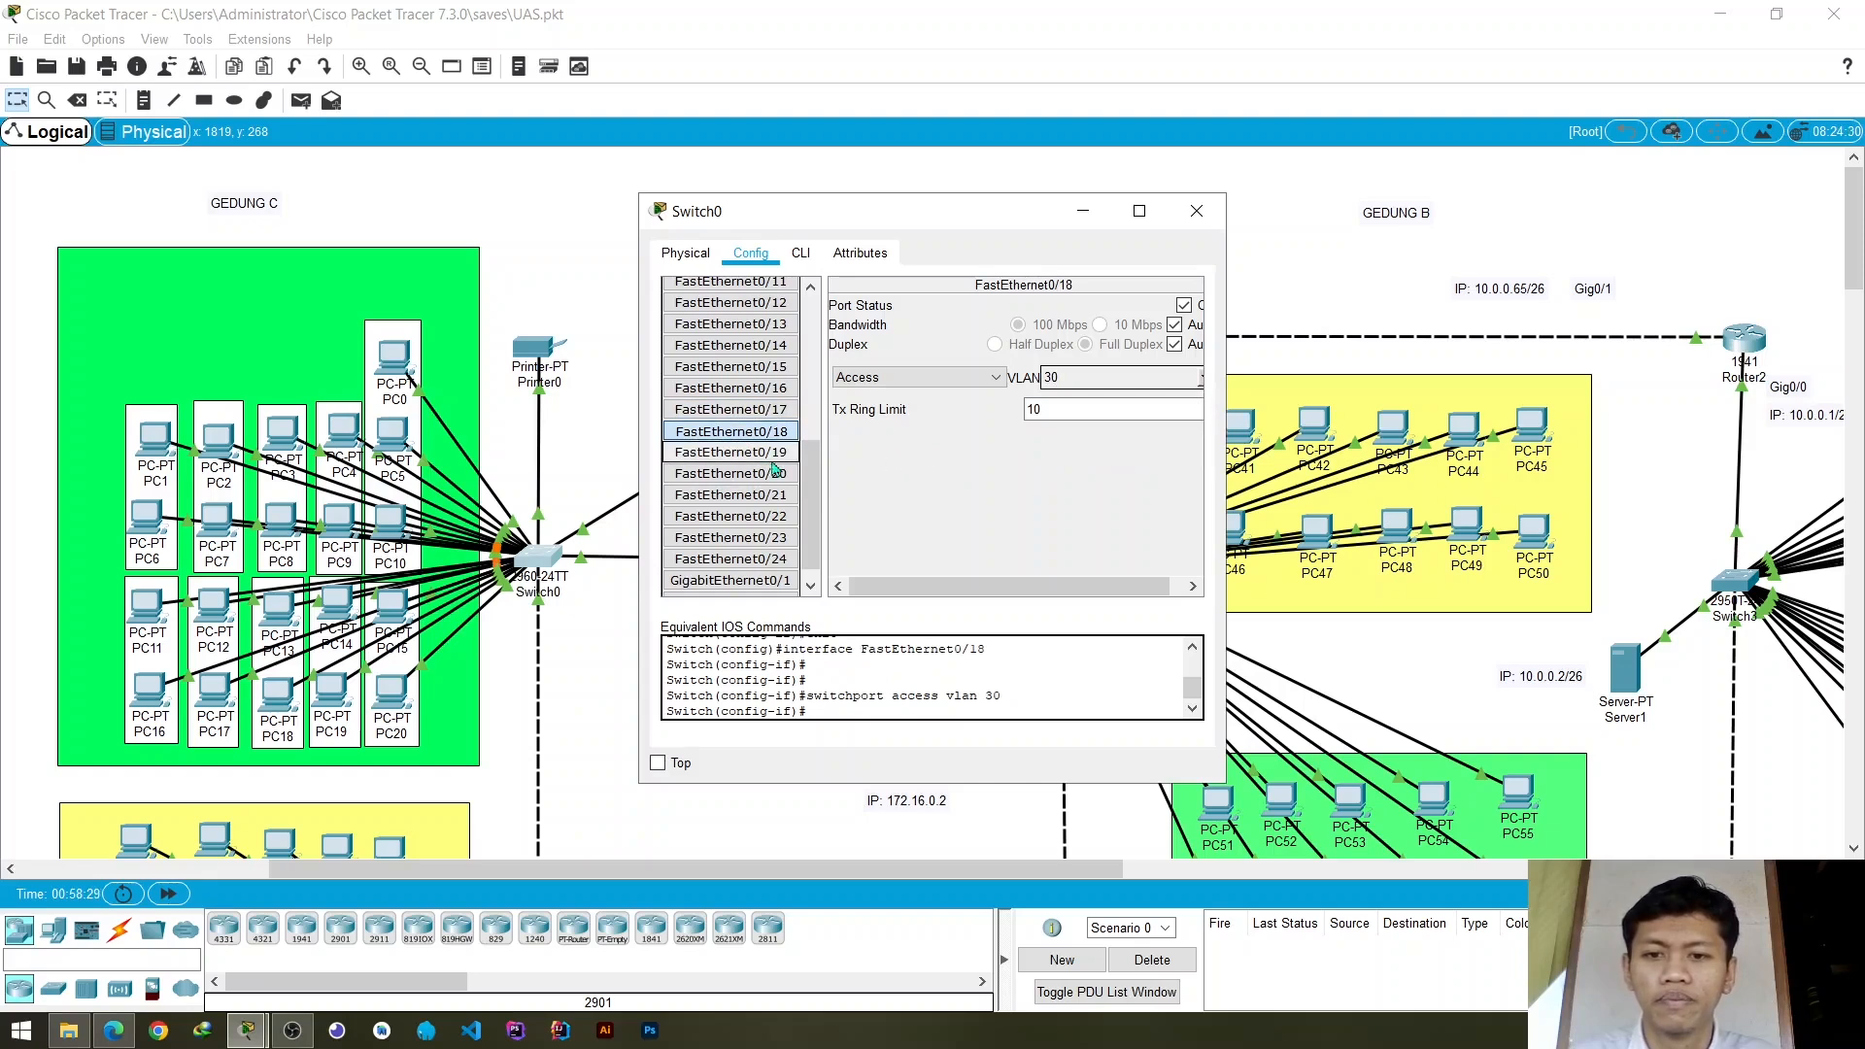
- Assign Switch0's access ports FastEthernet0/19 and FastEthernet0/20 to VLAN 30 (vlan_3)
left_click(1203, 379)
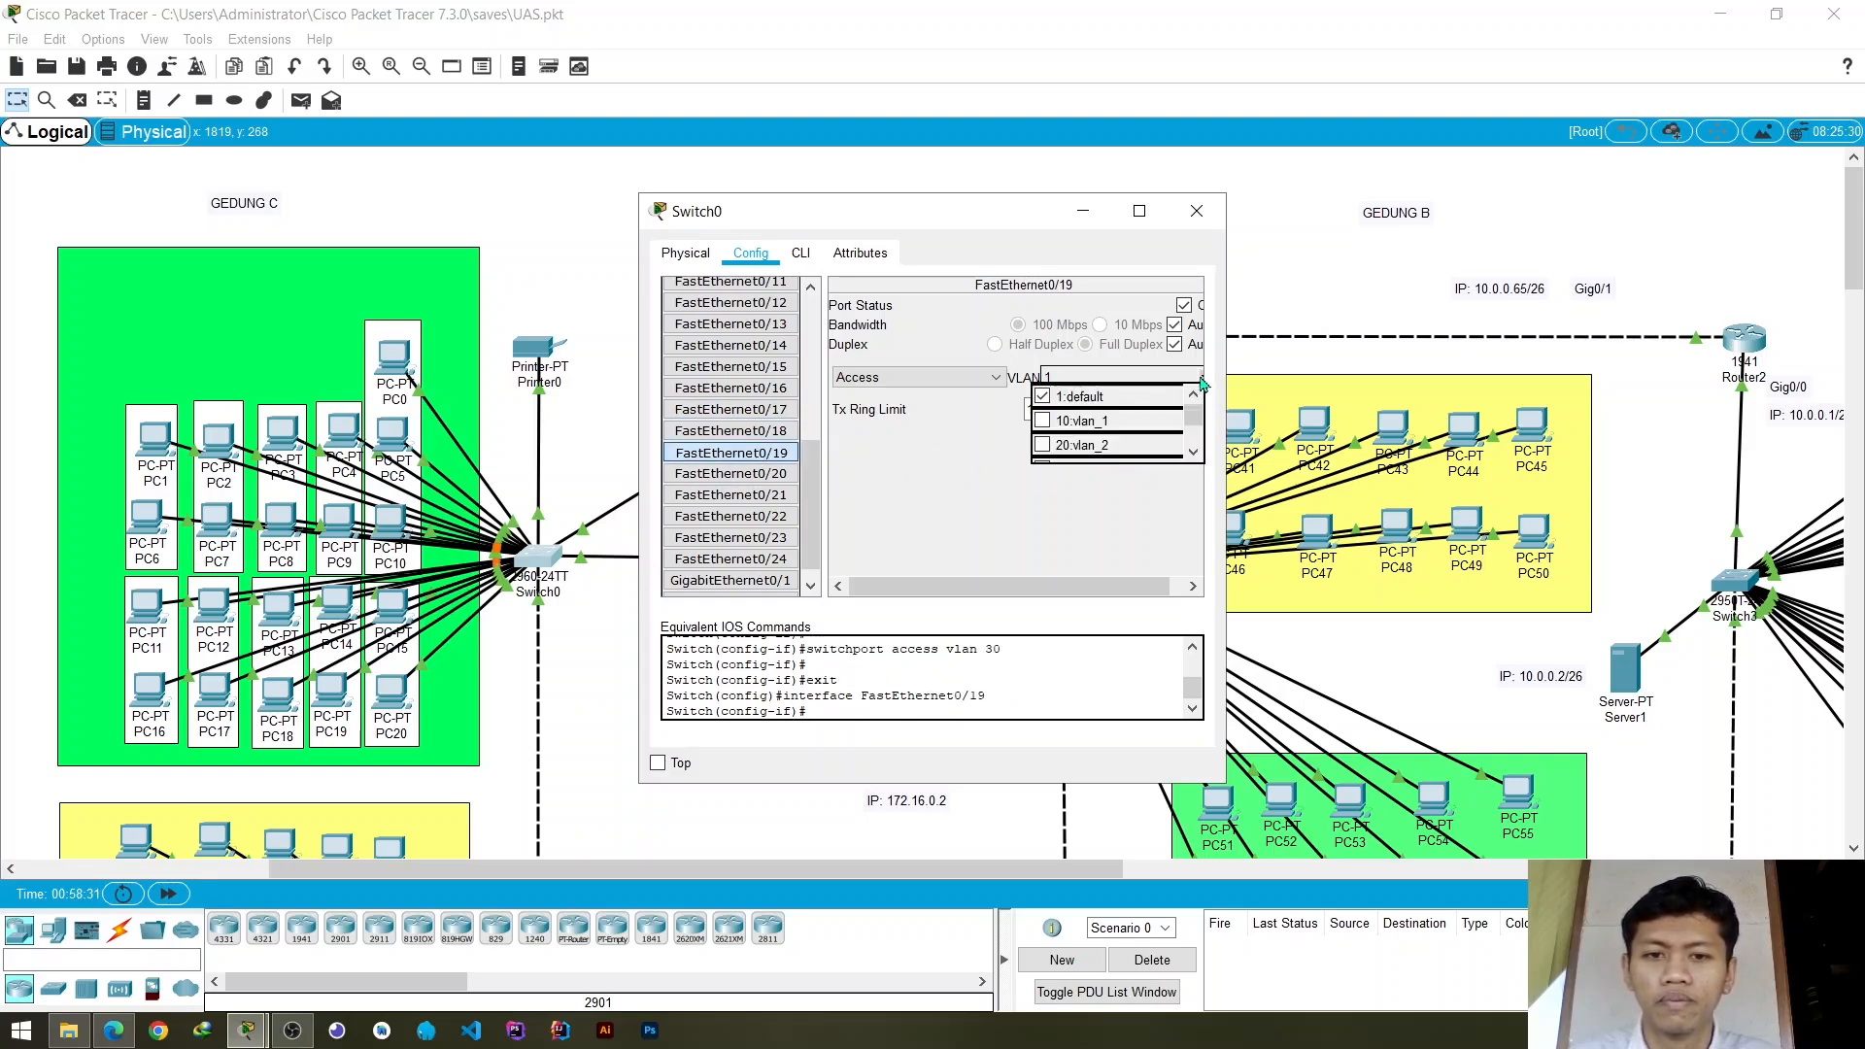
scroll(1130, 410, "down", 1)
left_click(1046, 417)
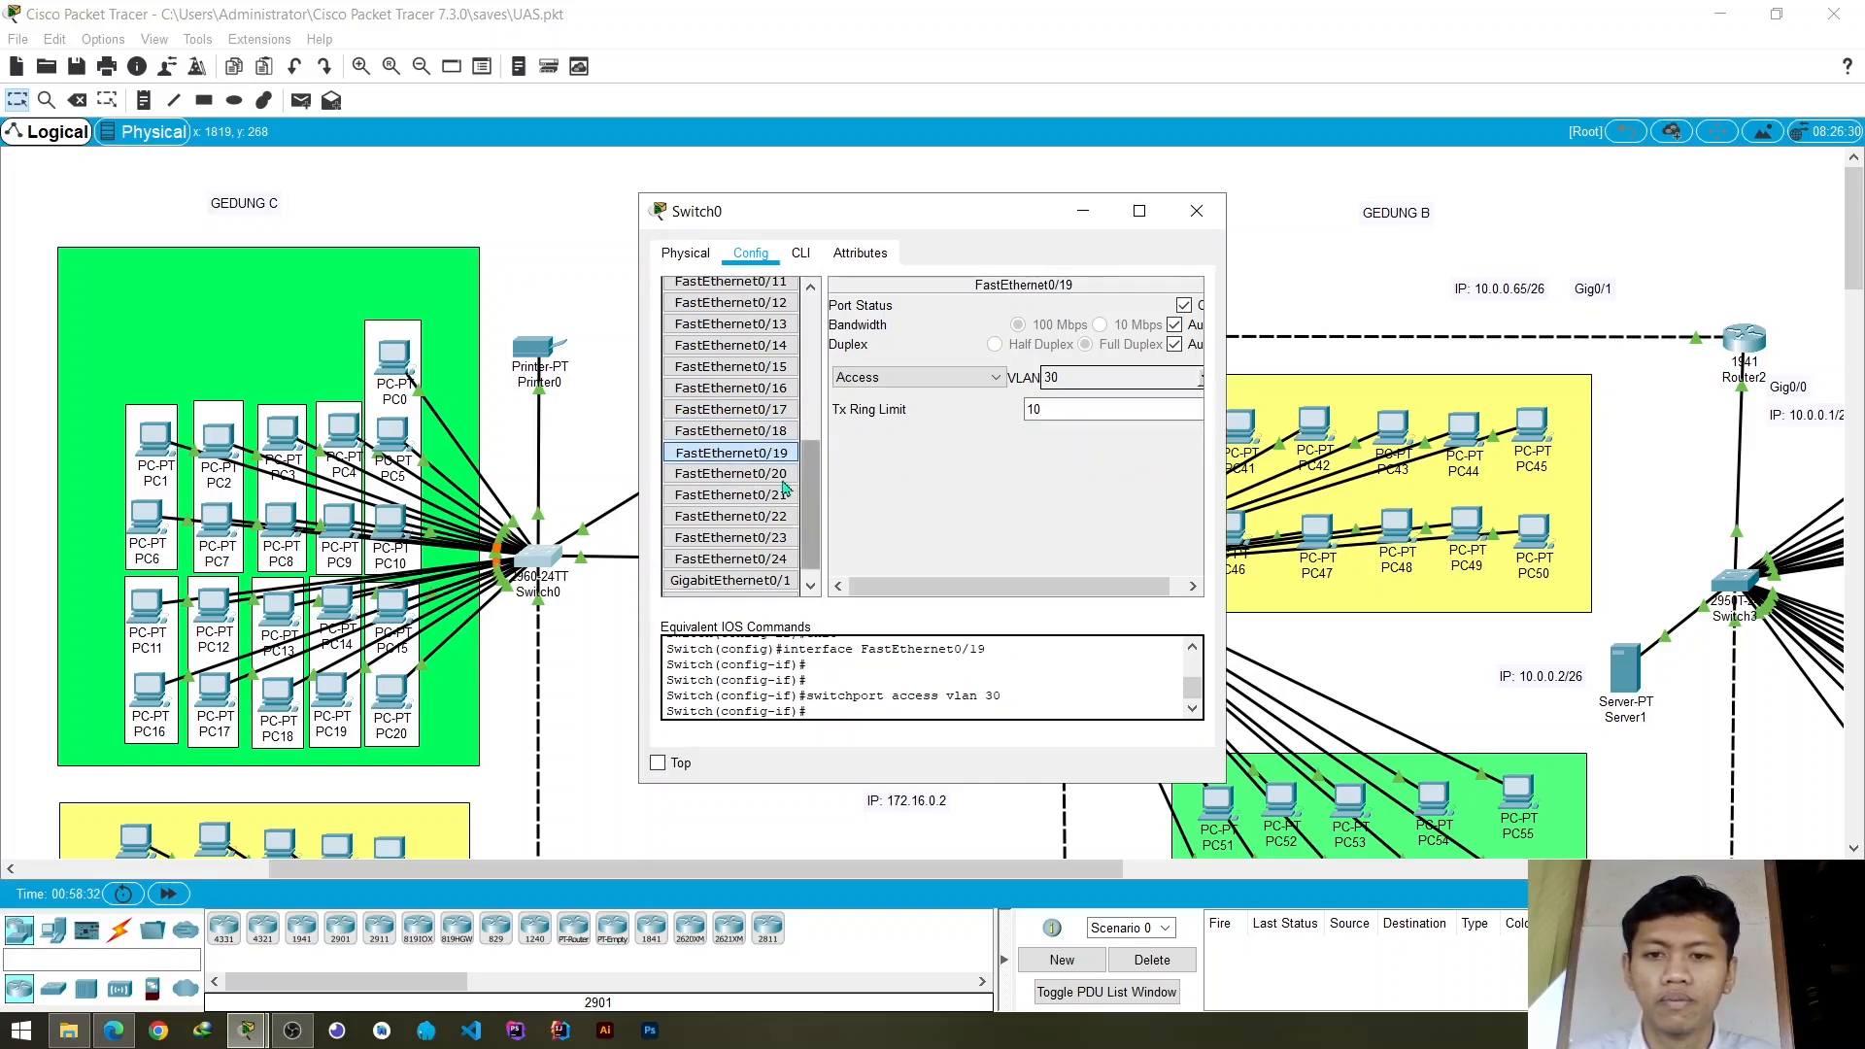
left_click(731, 474)
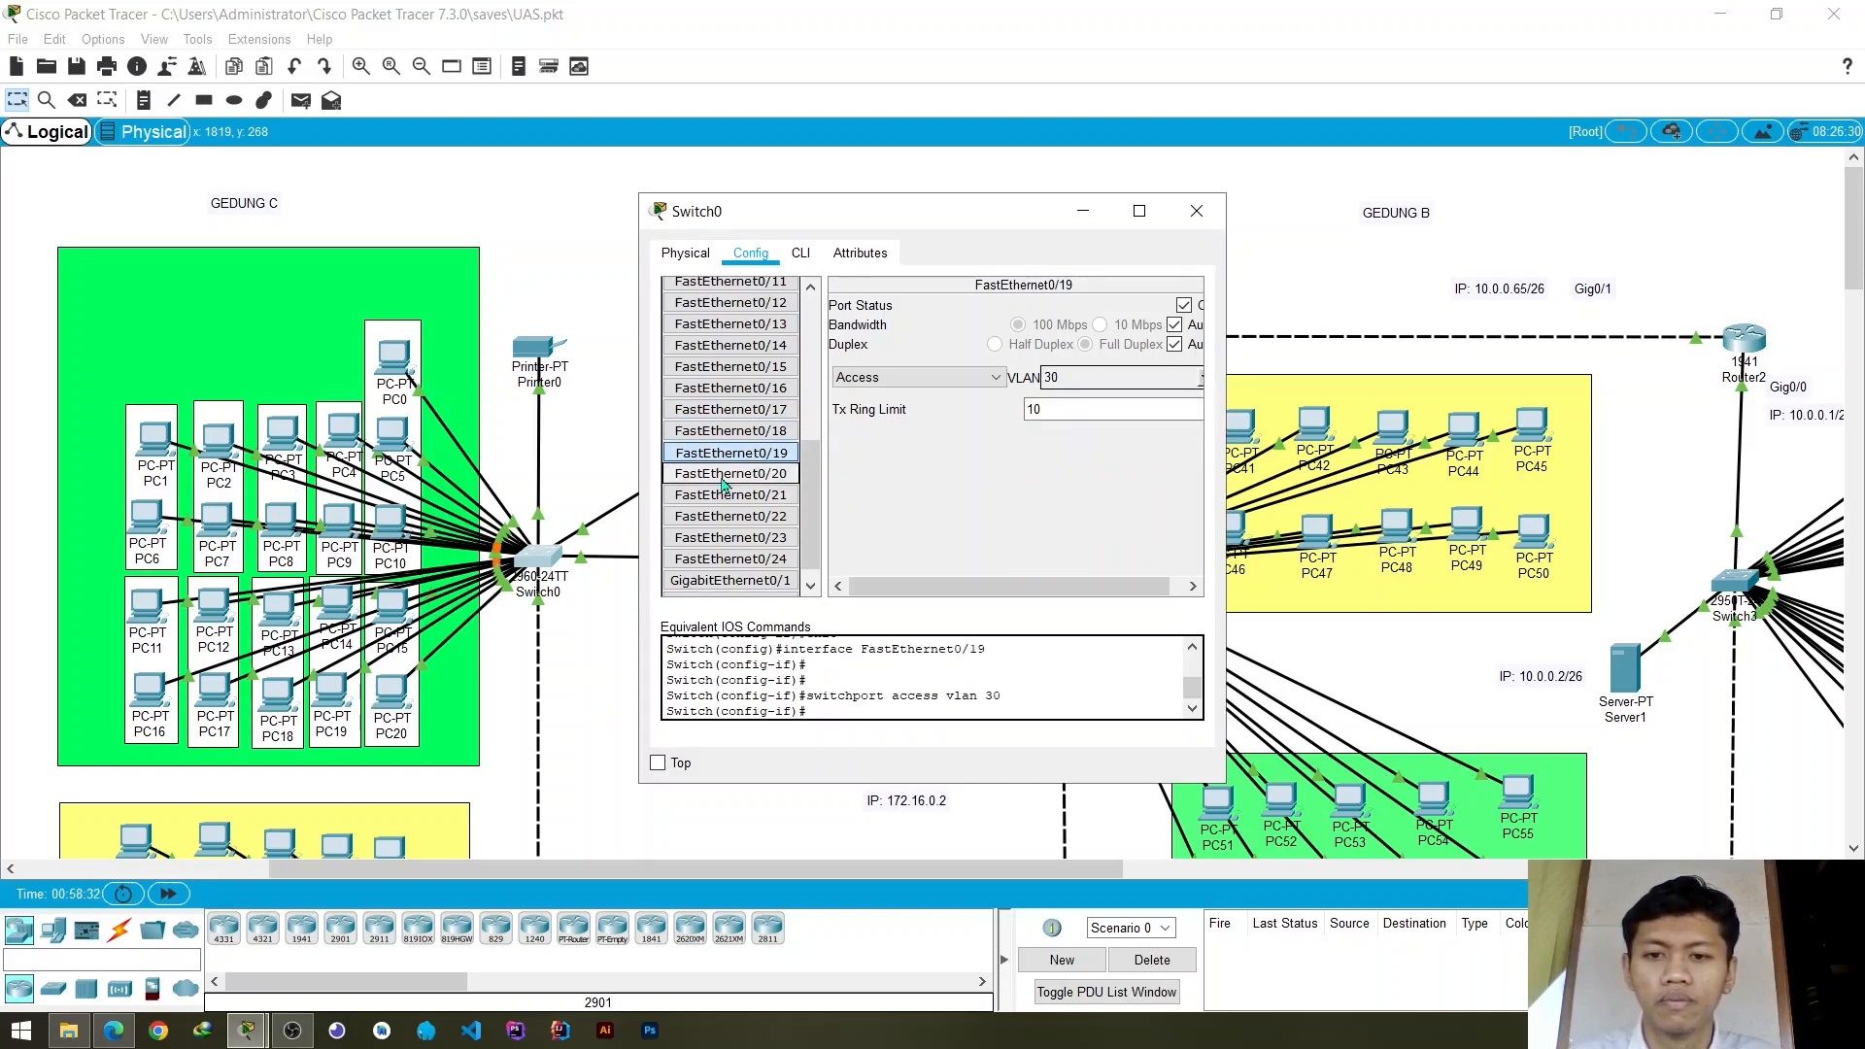
left_click(1203, 381)
scroll(1089, 430, "down", 1)
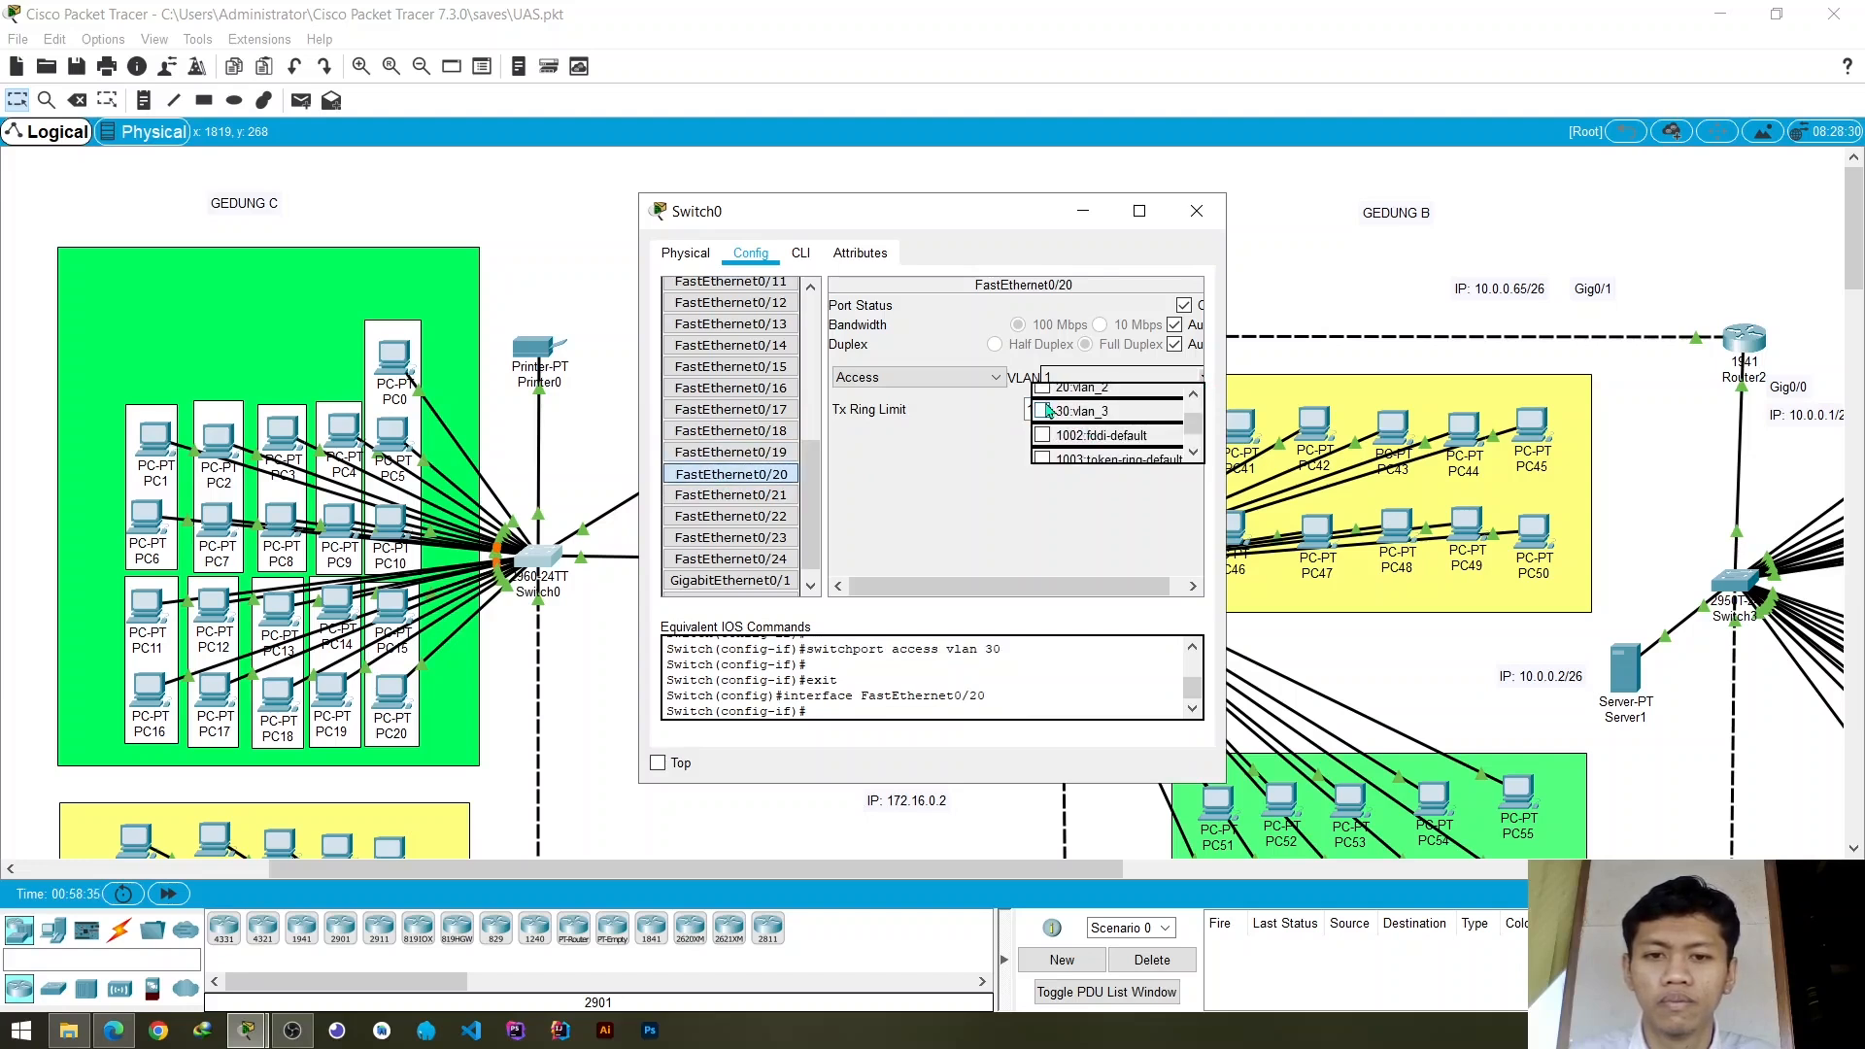
left_click(1045, 415)
- Assign Switch0's access ports FastEthernet0/21 and FastEthernet0/22 to VLAN 30 (vlan_3)
left_click(732, 495)
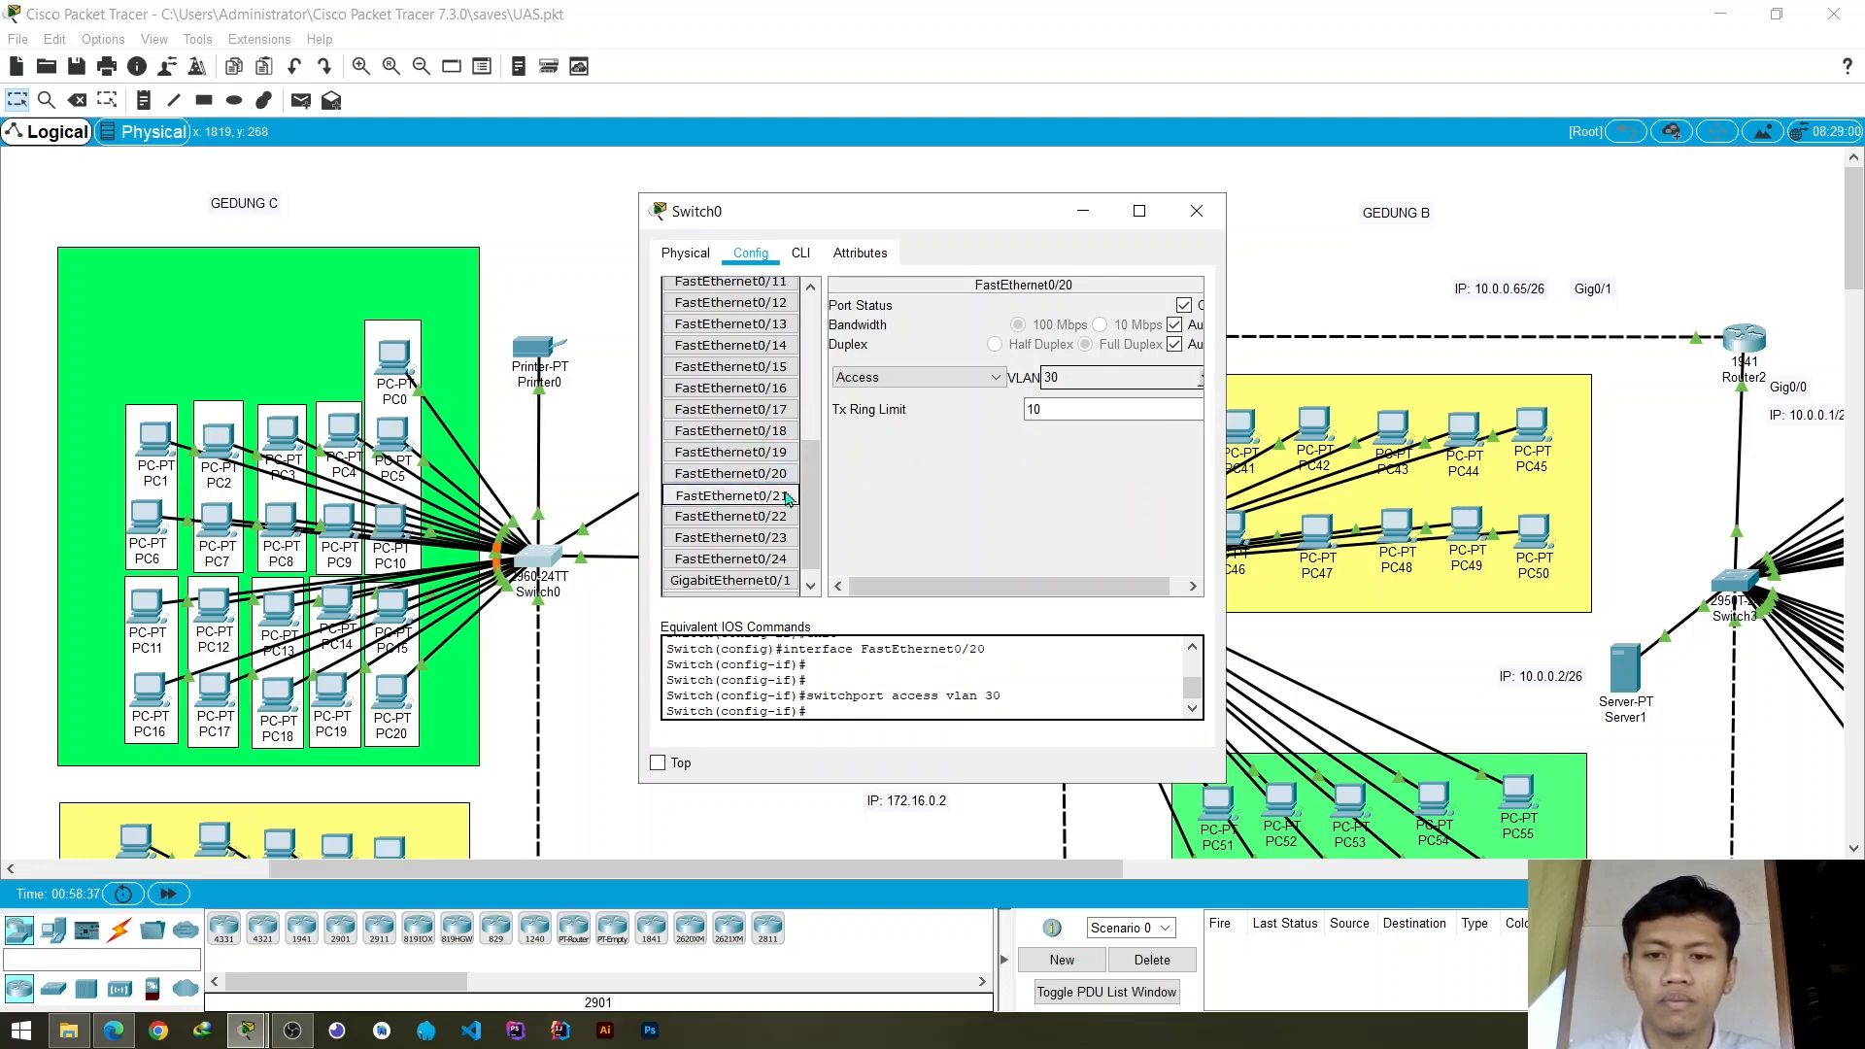
left_click(1201, 382)
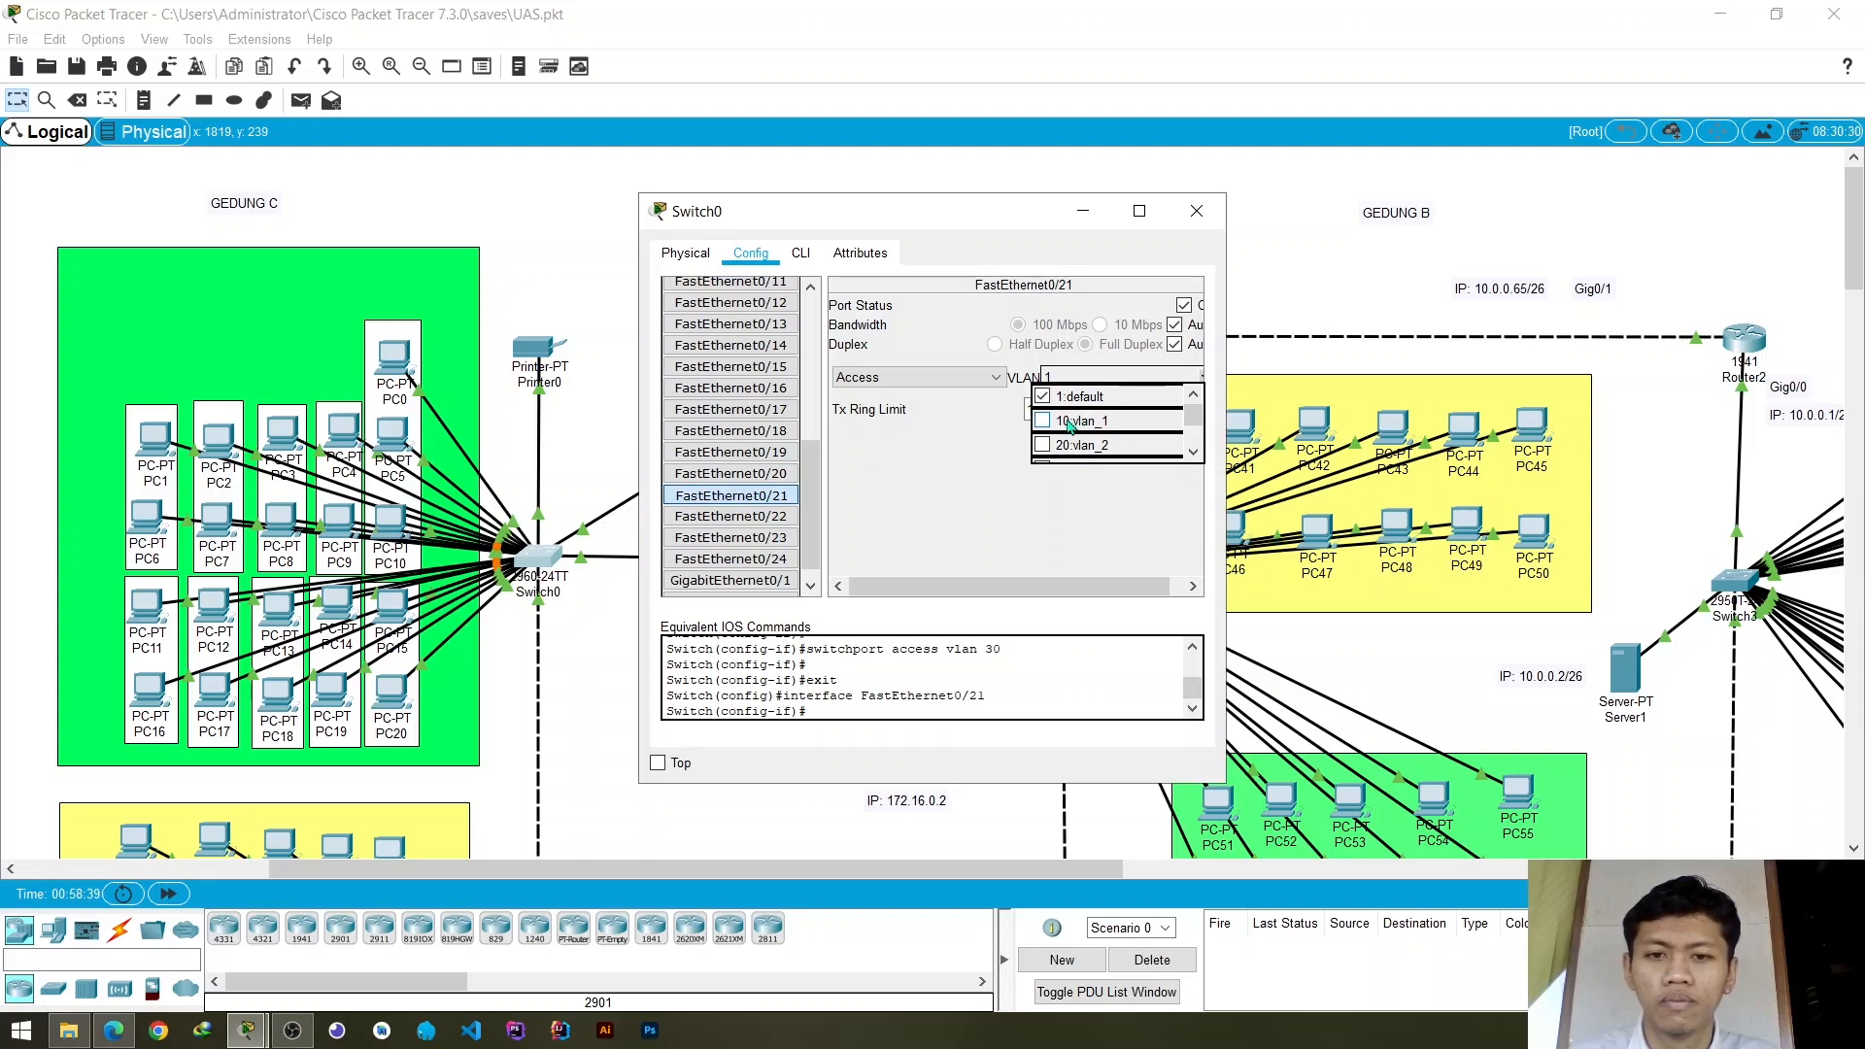
scroll(1070, 426, "down", 1)
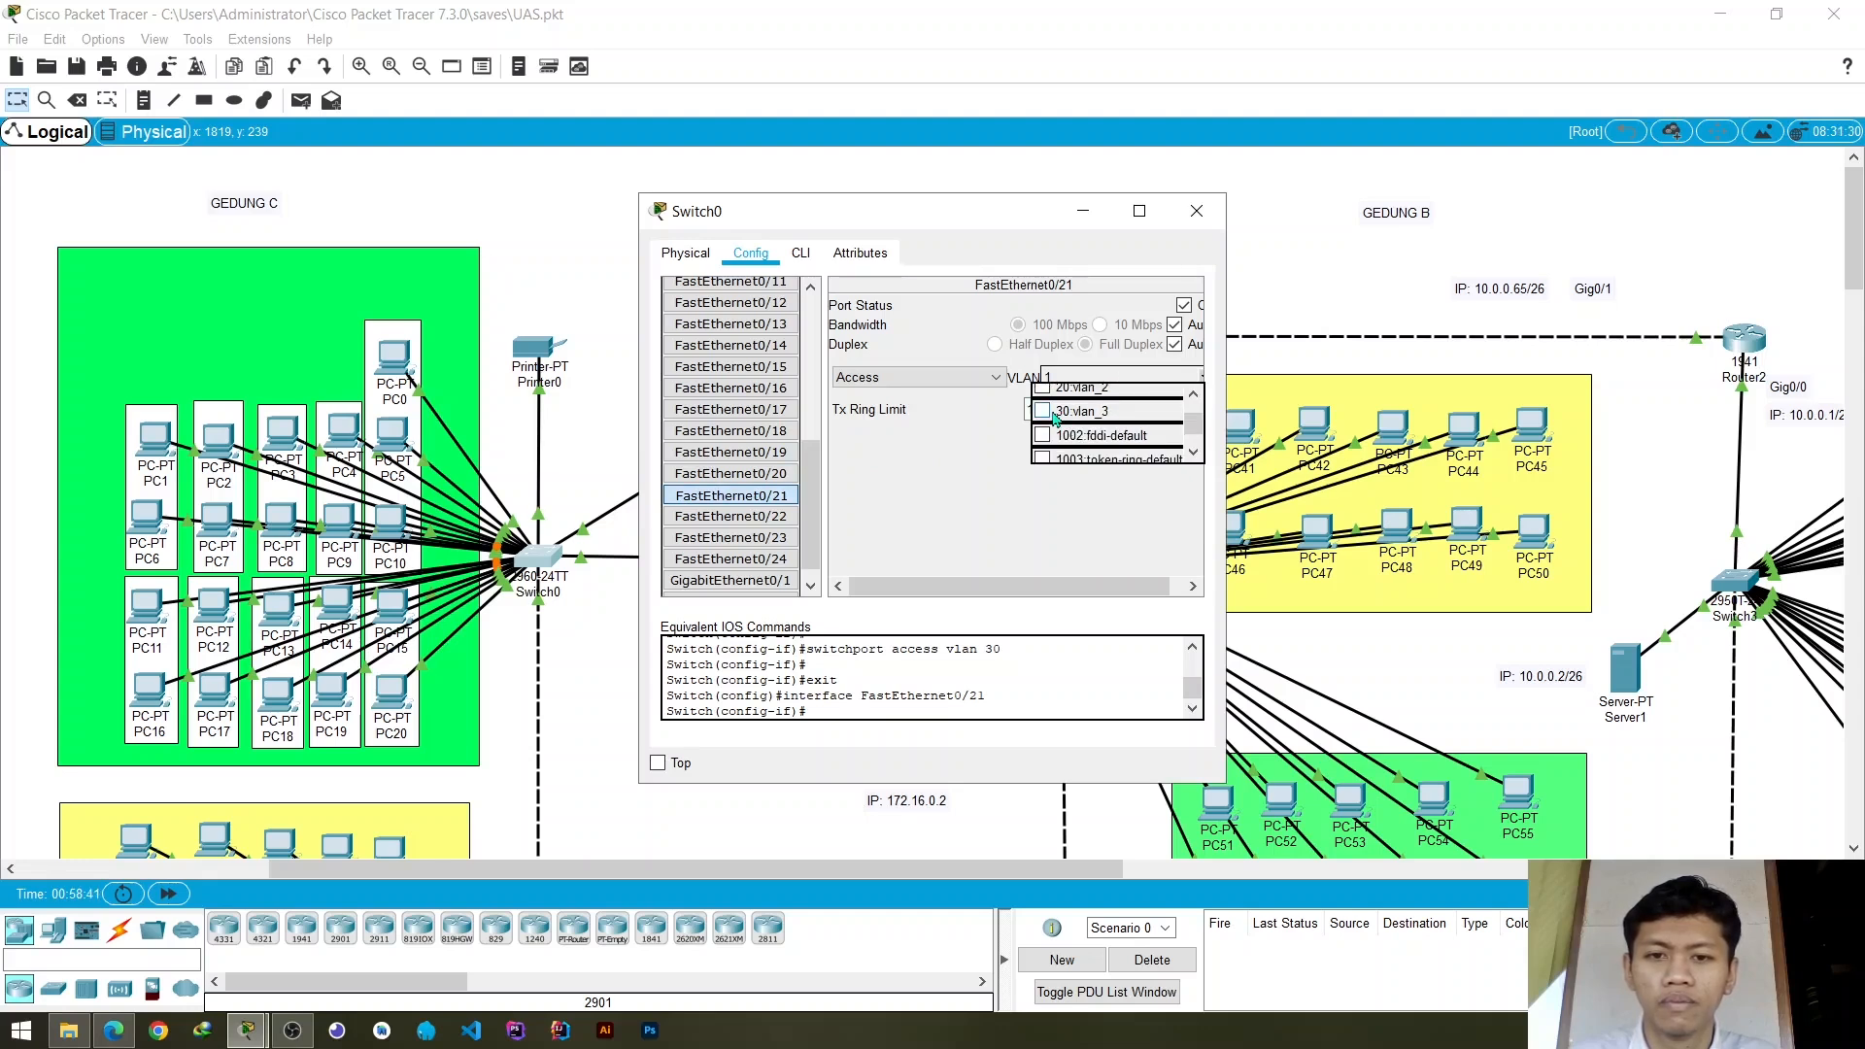
left_click(1052, 411)
left_click(731, 516)
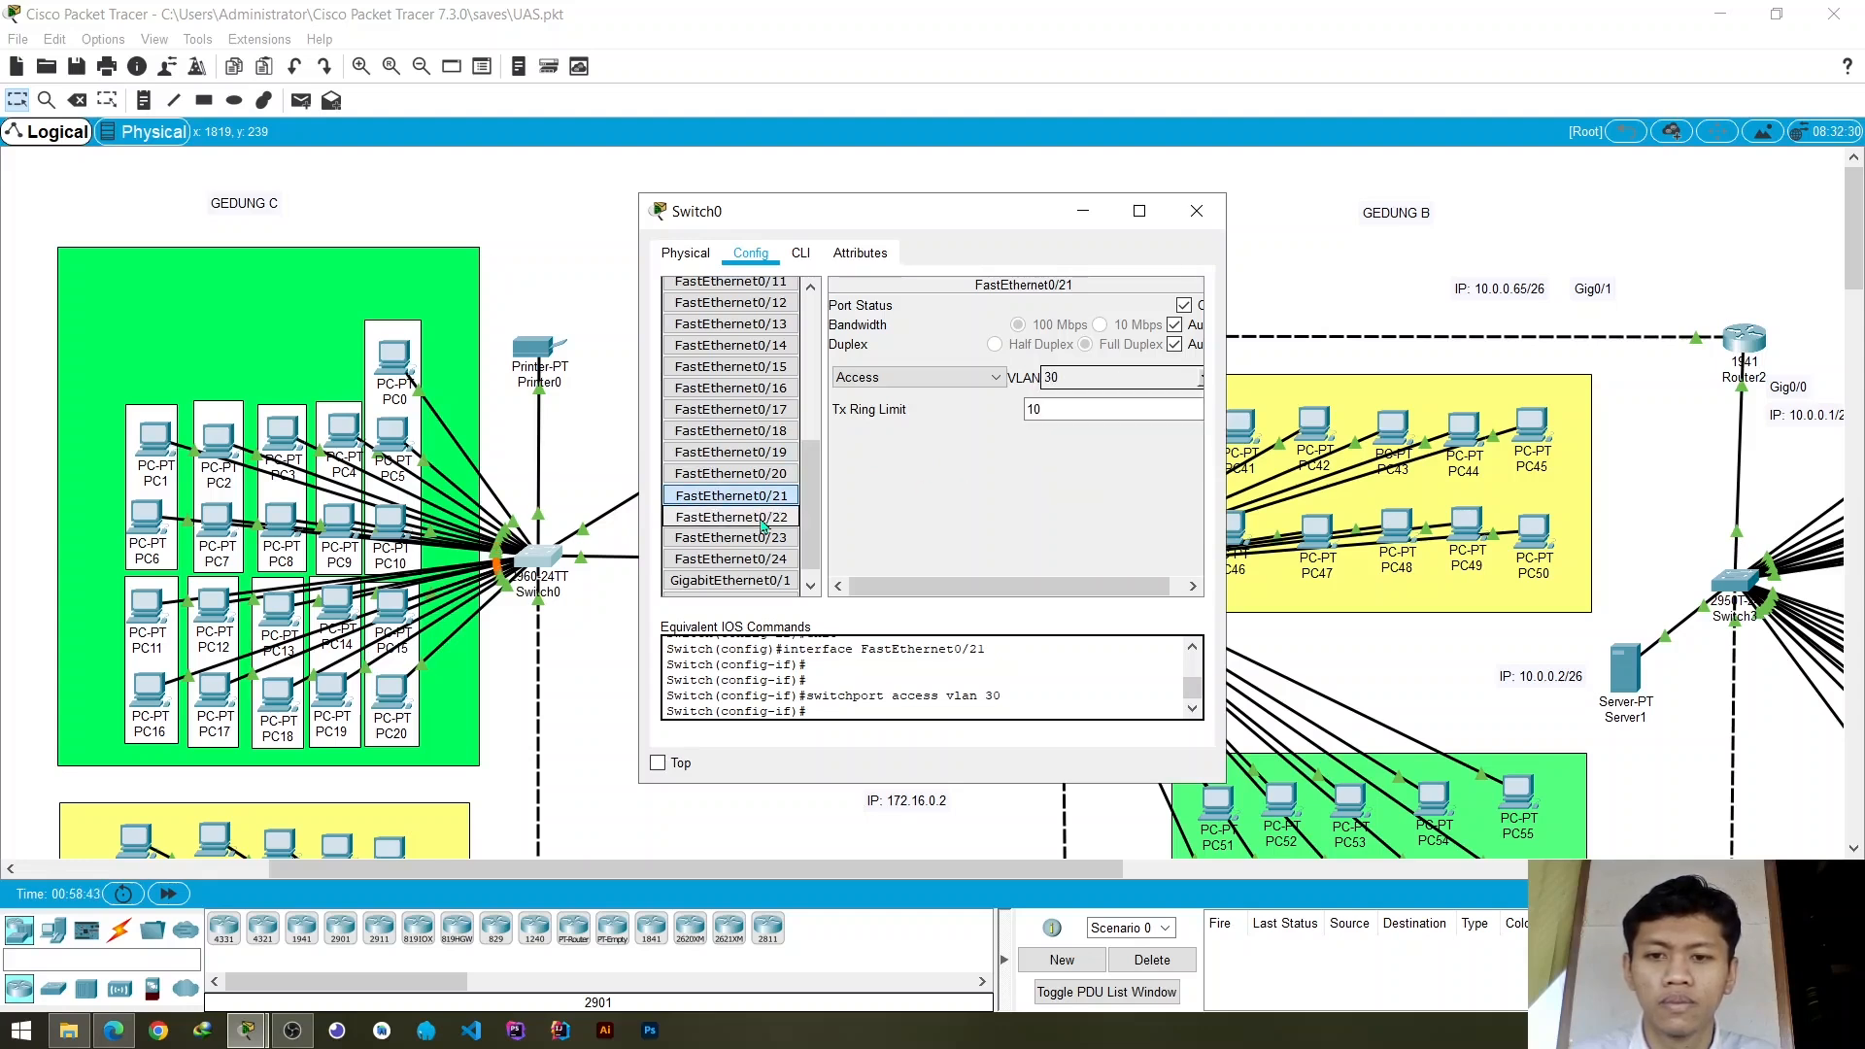
left_click(1204, 386)
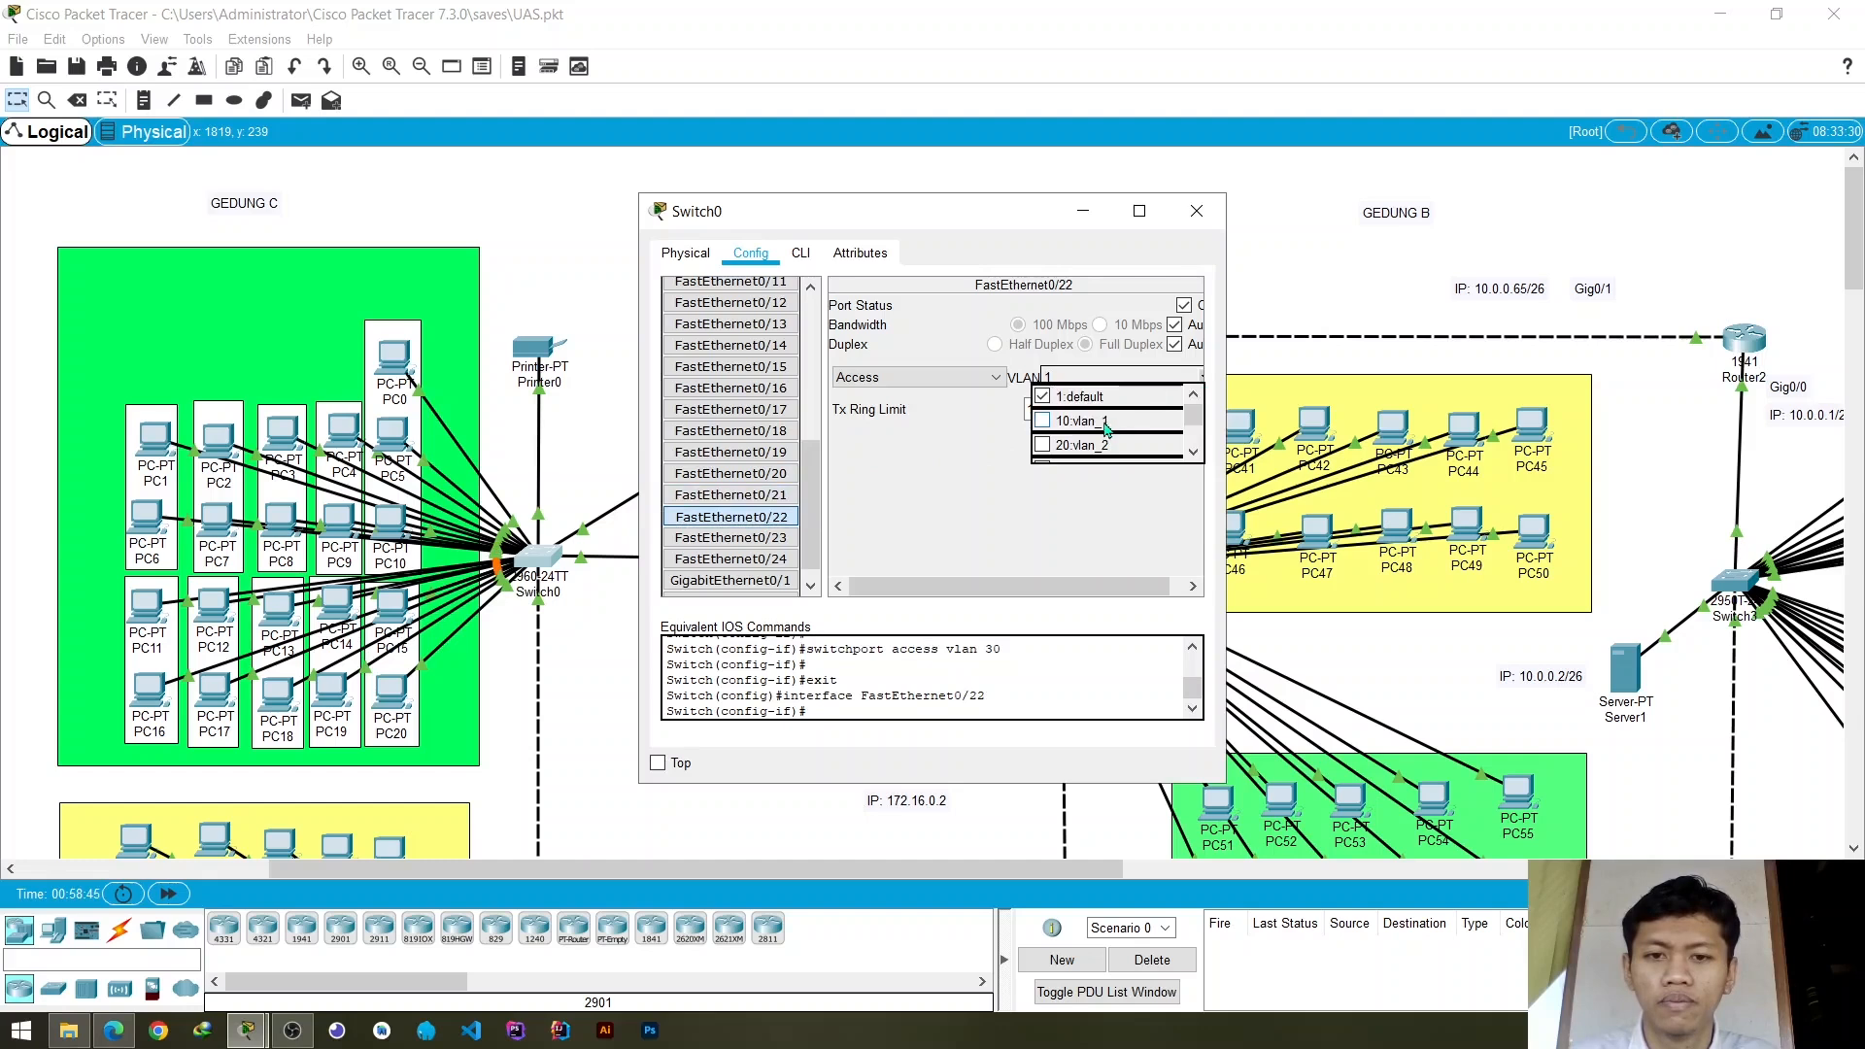
scroll(1107, 429, "down", 1)
left_click(1057, 420)
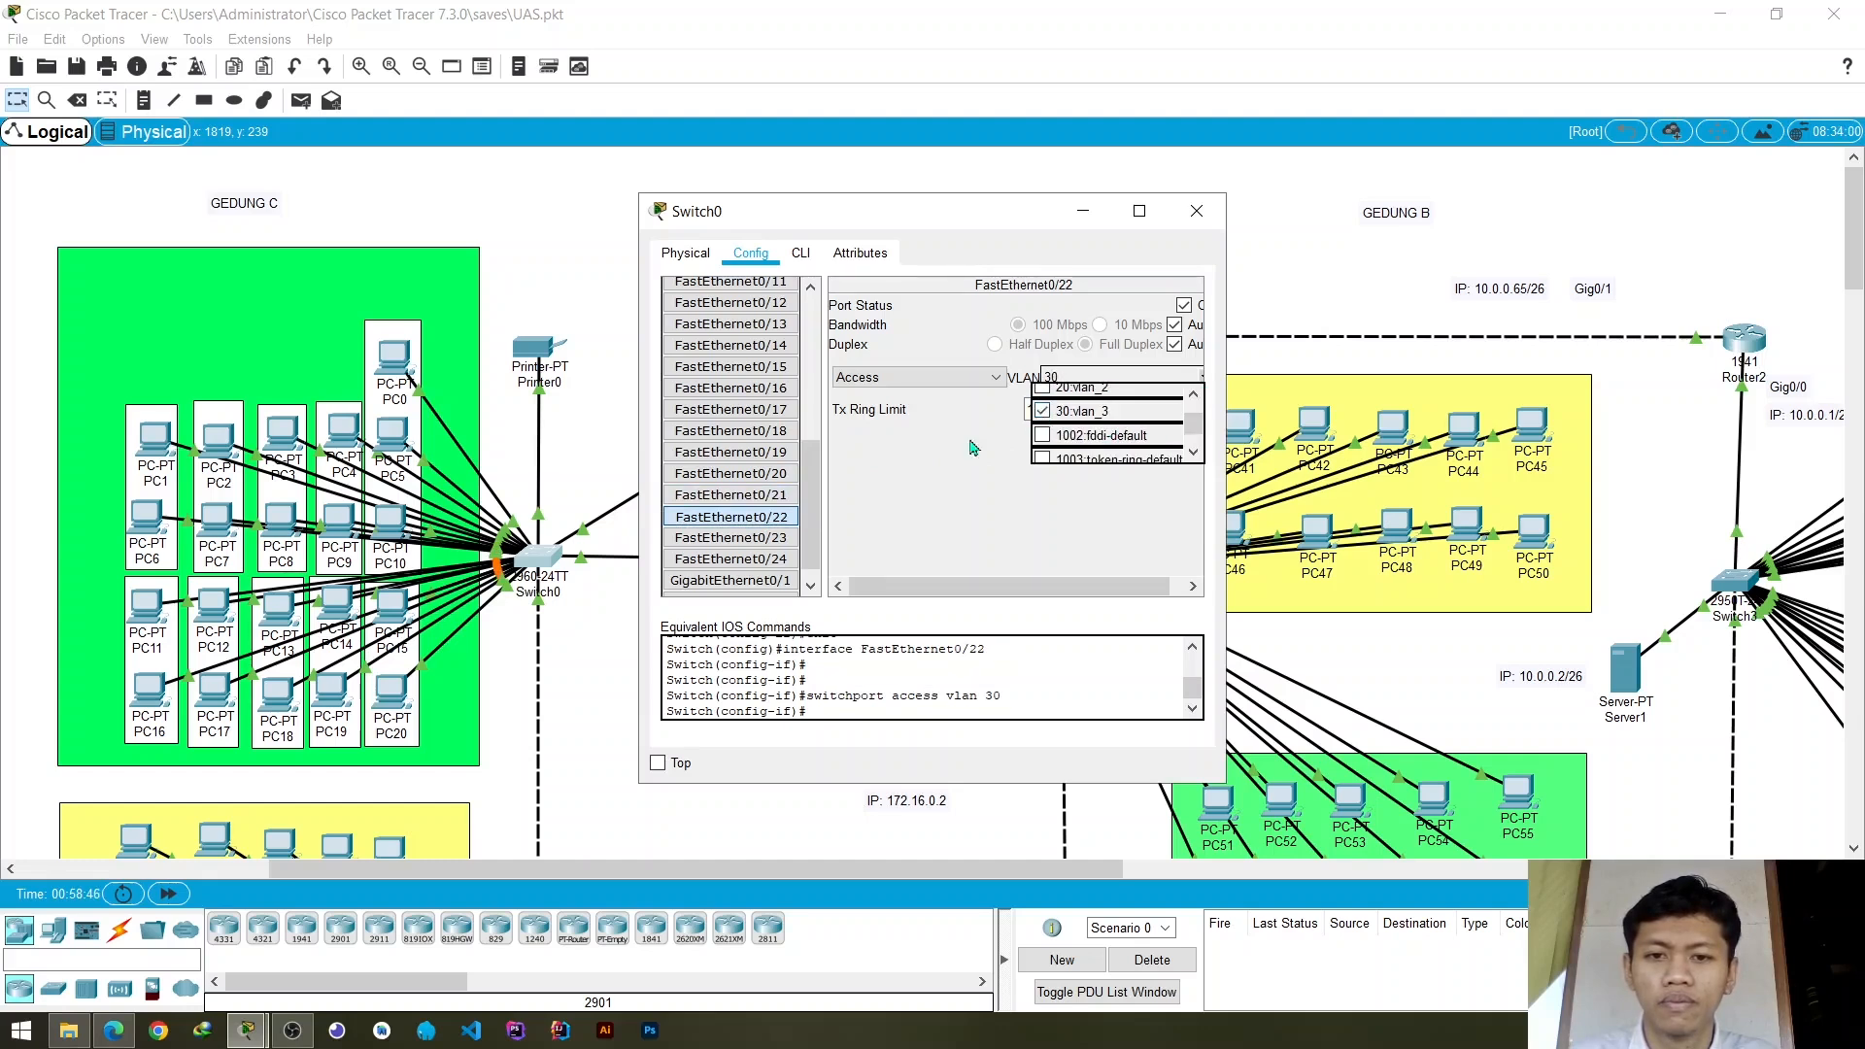
- Assign Switch0's access port FastEthernet0/23 to VLAN 30 (vlan_3)
left_click(768, 540)
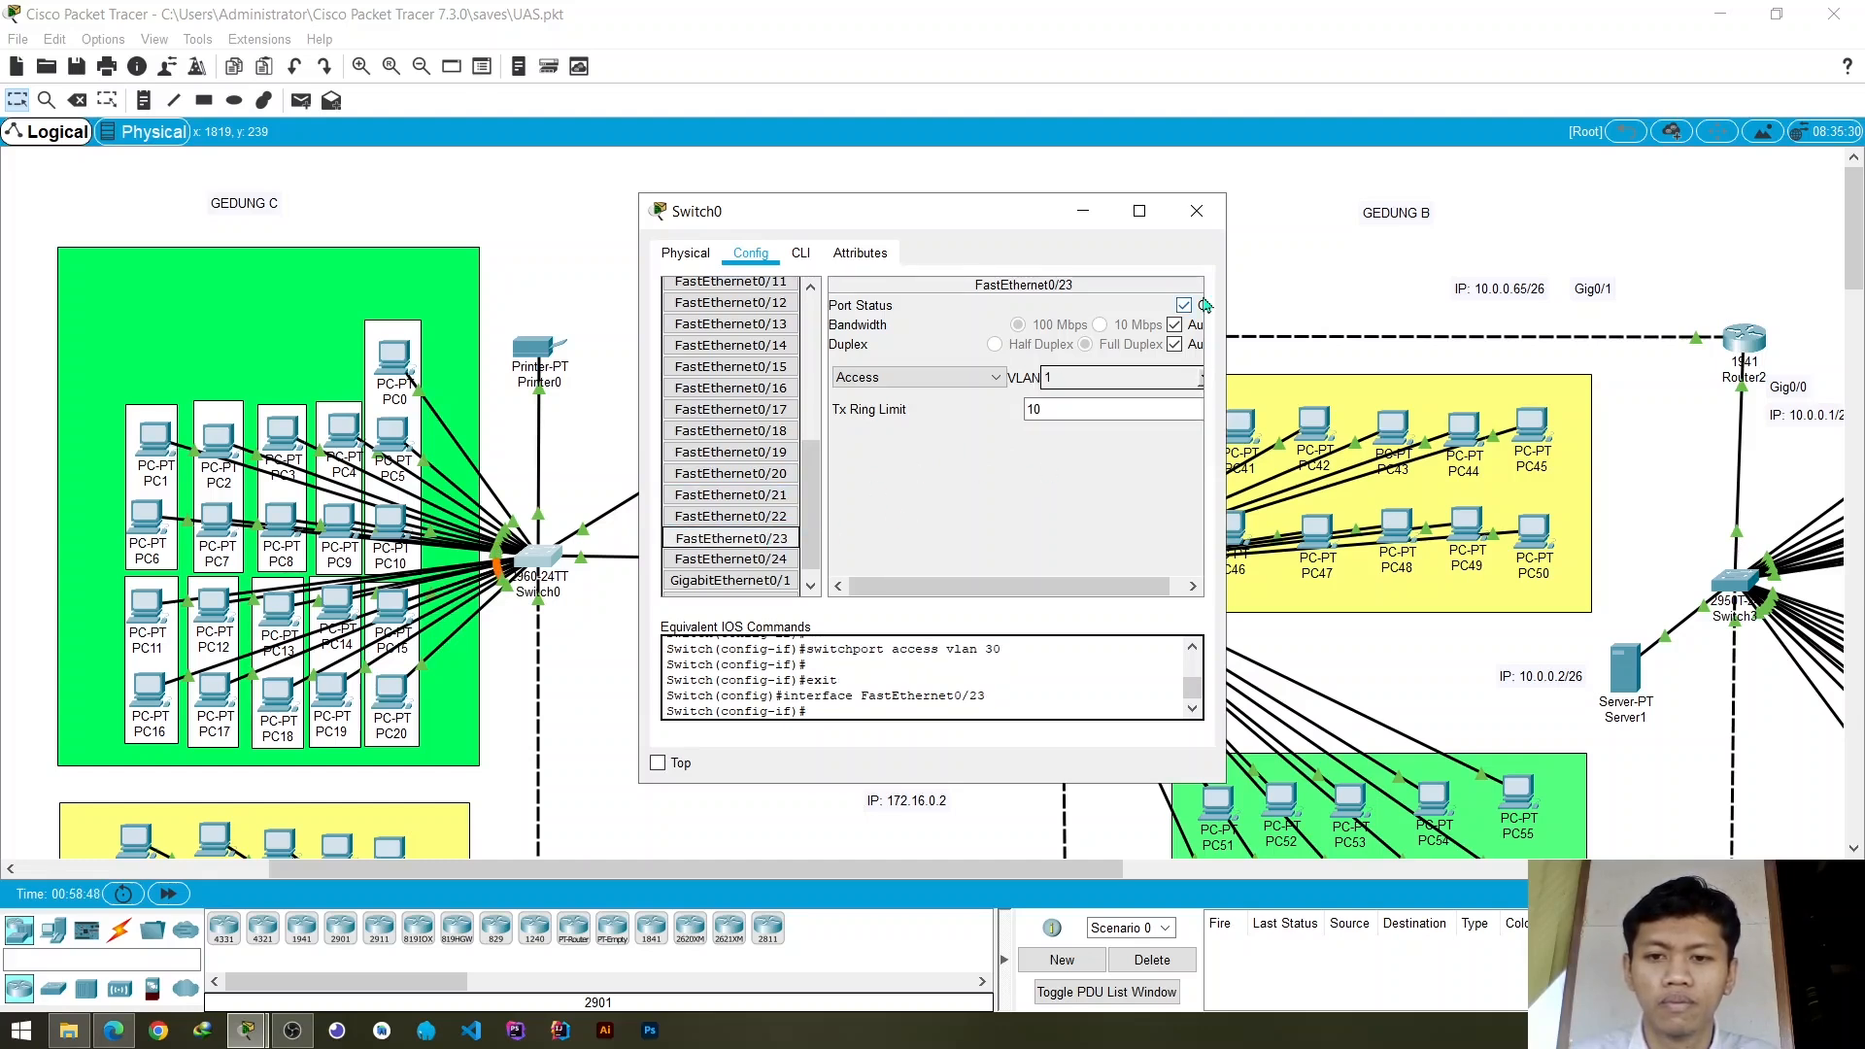
left_click(1197, 211)
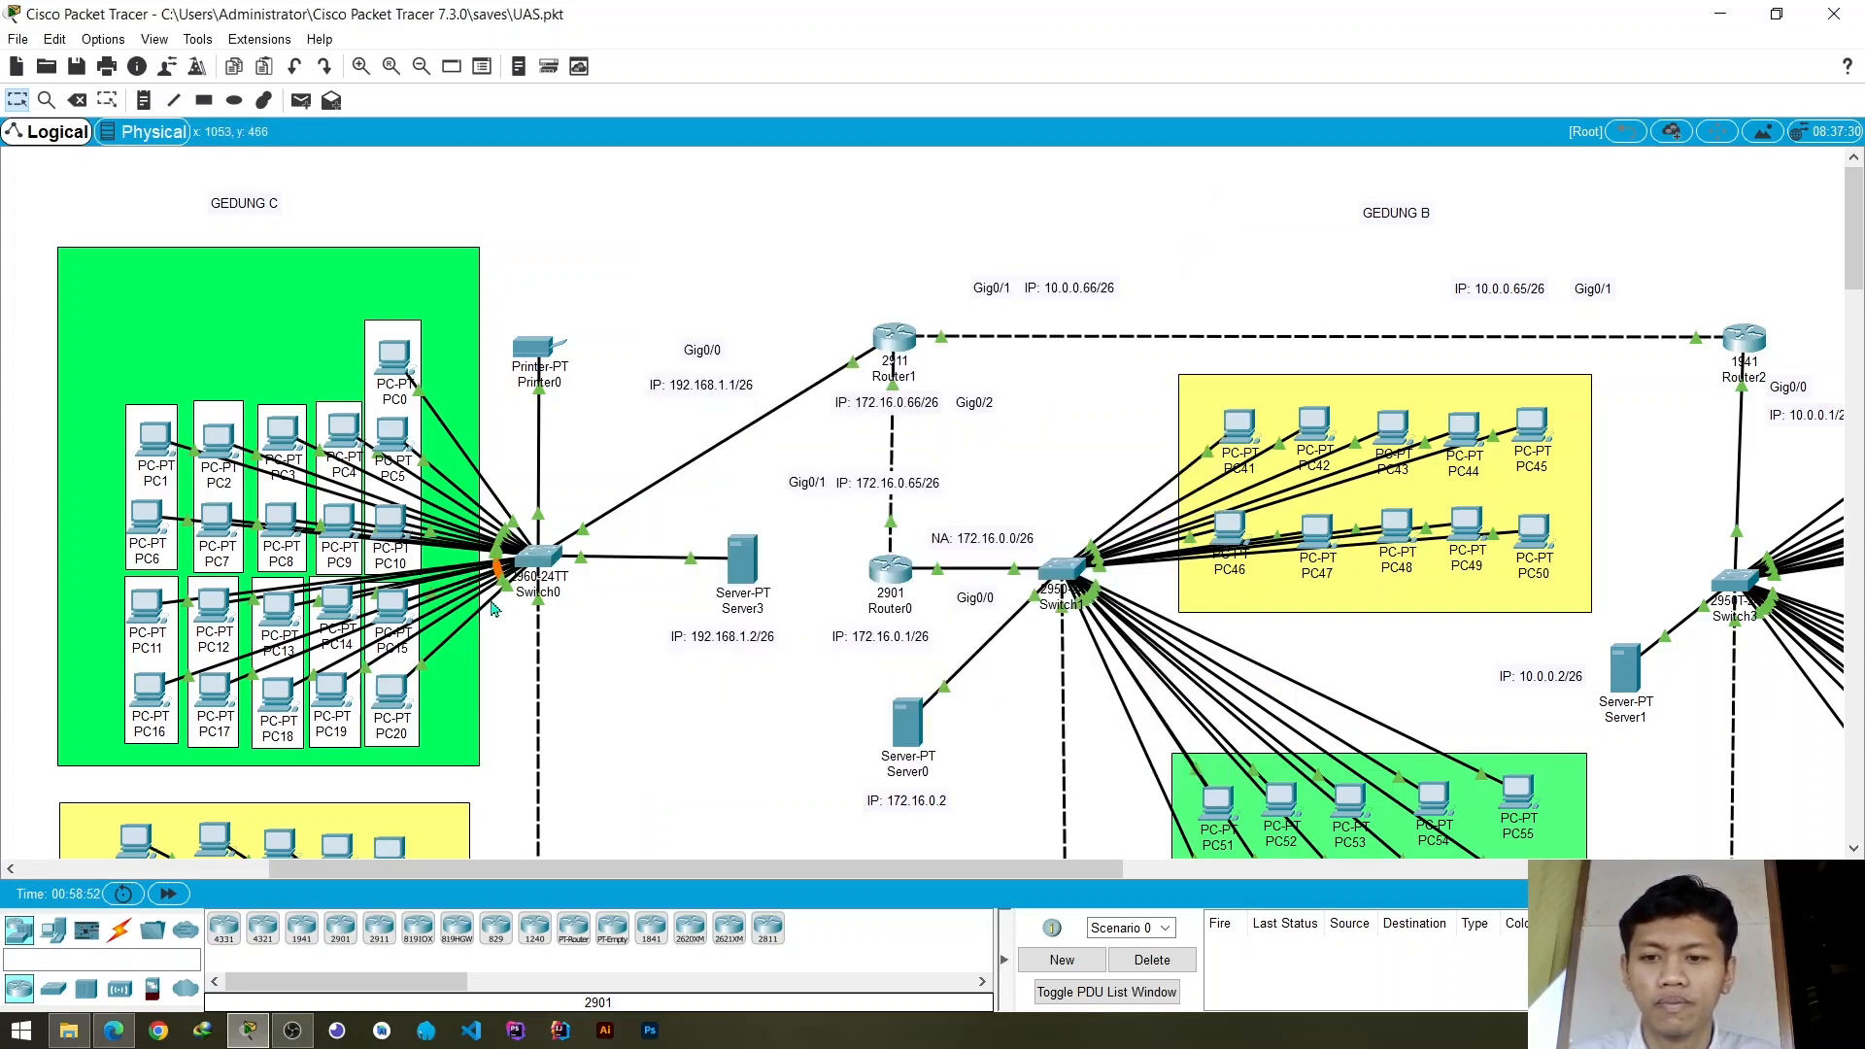
left_click(532, 573)
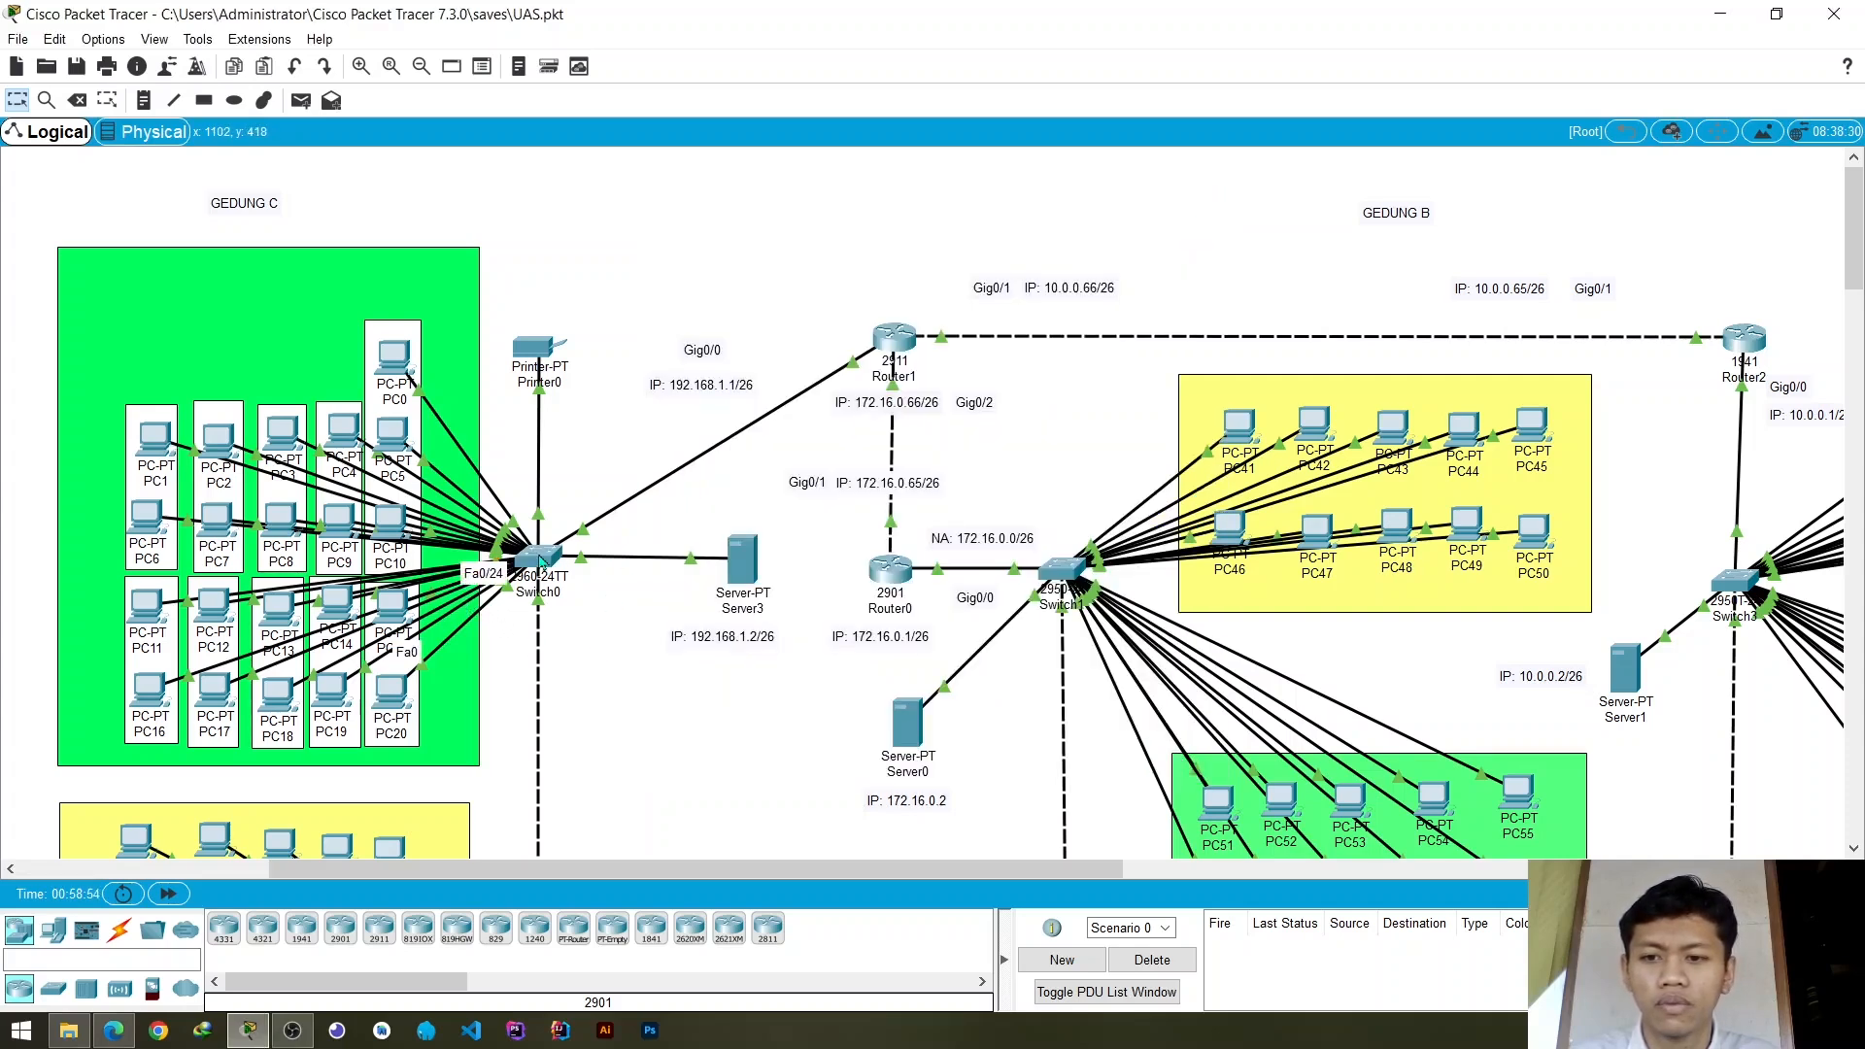
scroll(792, 491, "down", 5)
scroll(792, 491, "down", 2)
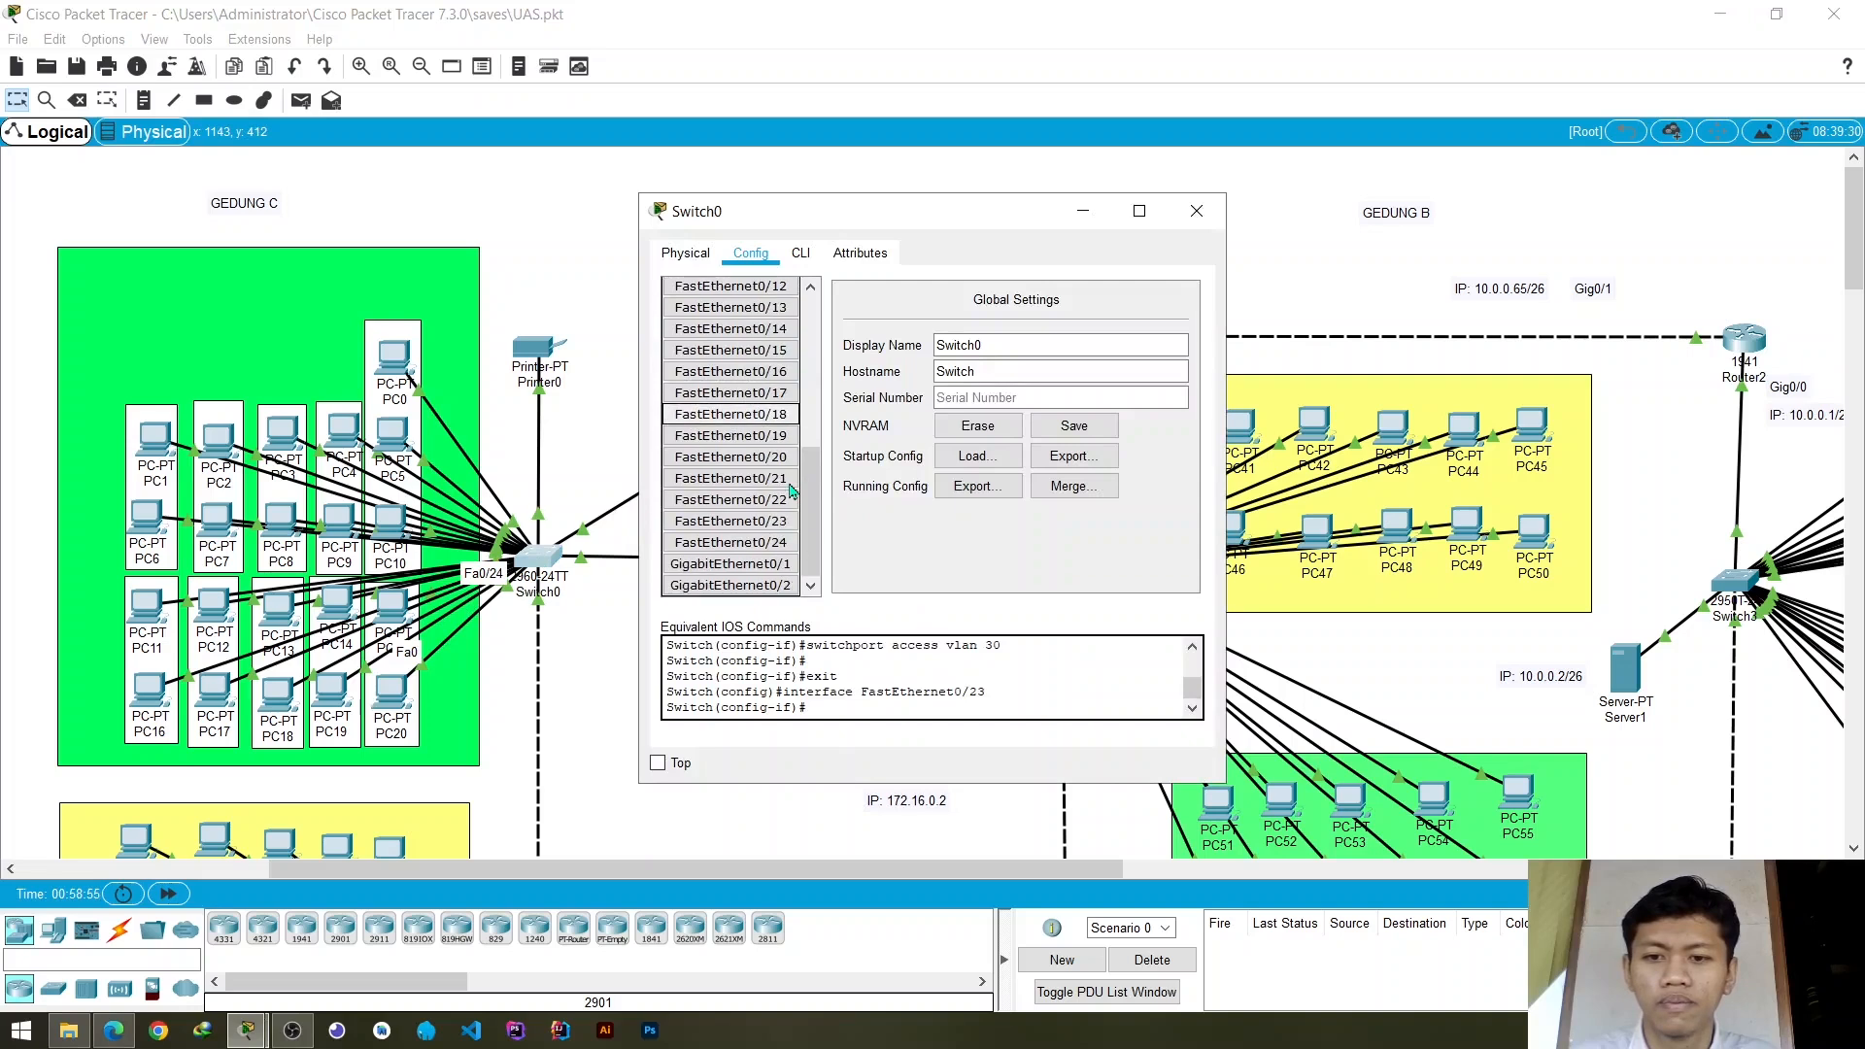
left_click(775, 522)
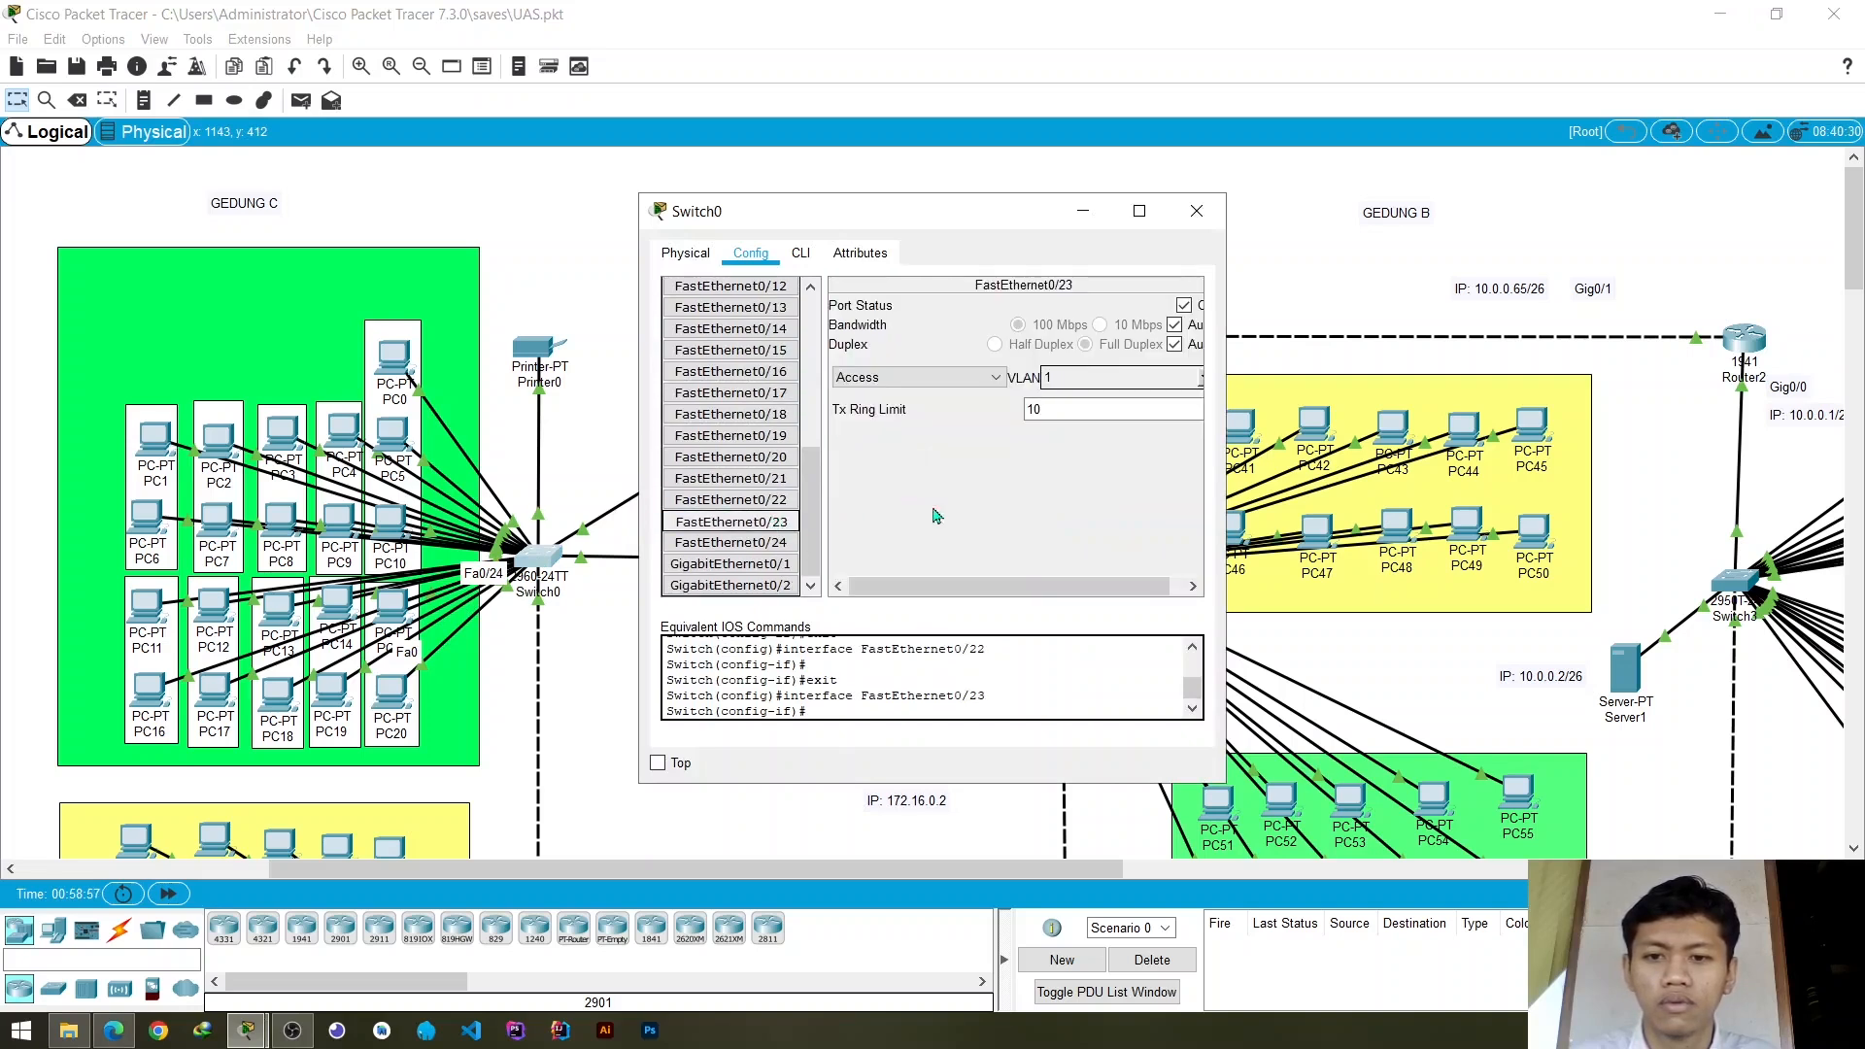
left_click(1200, 377)
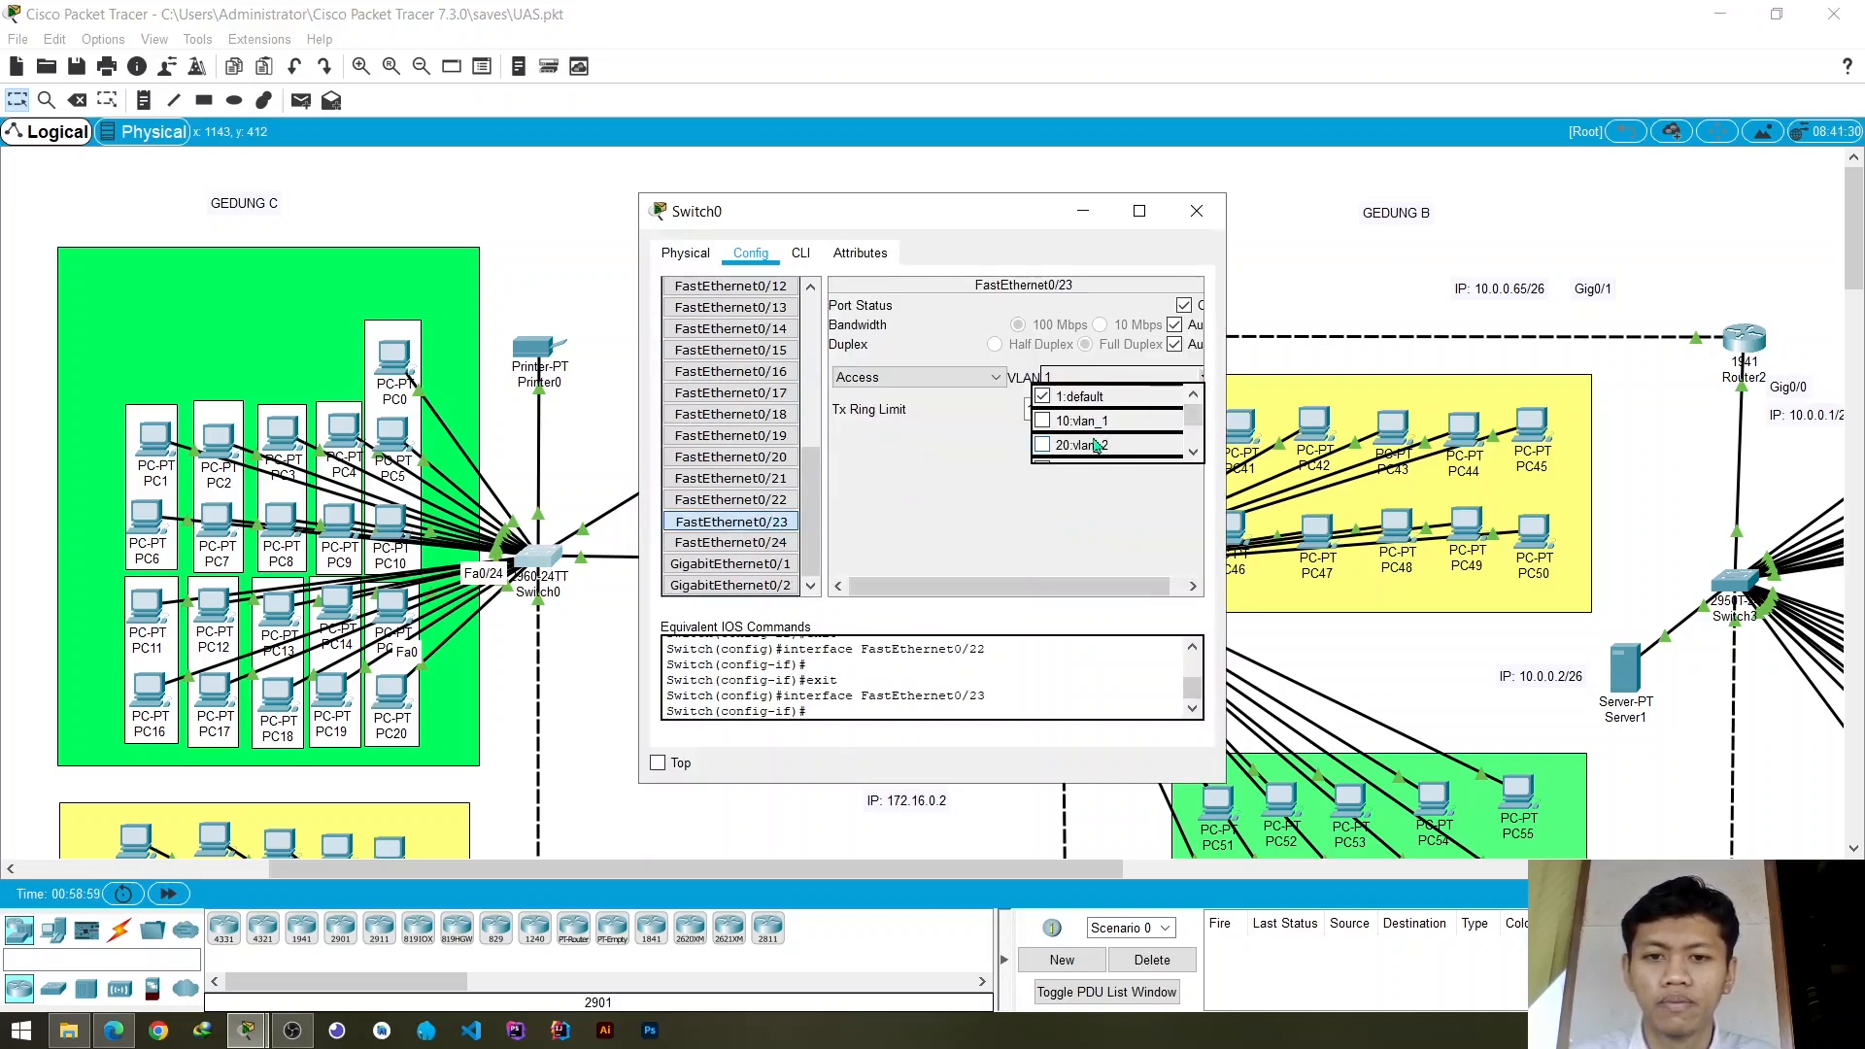
scroll(1095, 445, "down", 1)
left_click(1044, 411)
- Assign Switch0's access port FastEthernet0/24 to VLAN 30 (vlan_3) and close the switch's window
left_click(730, 543)
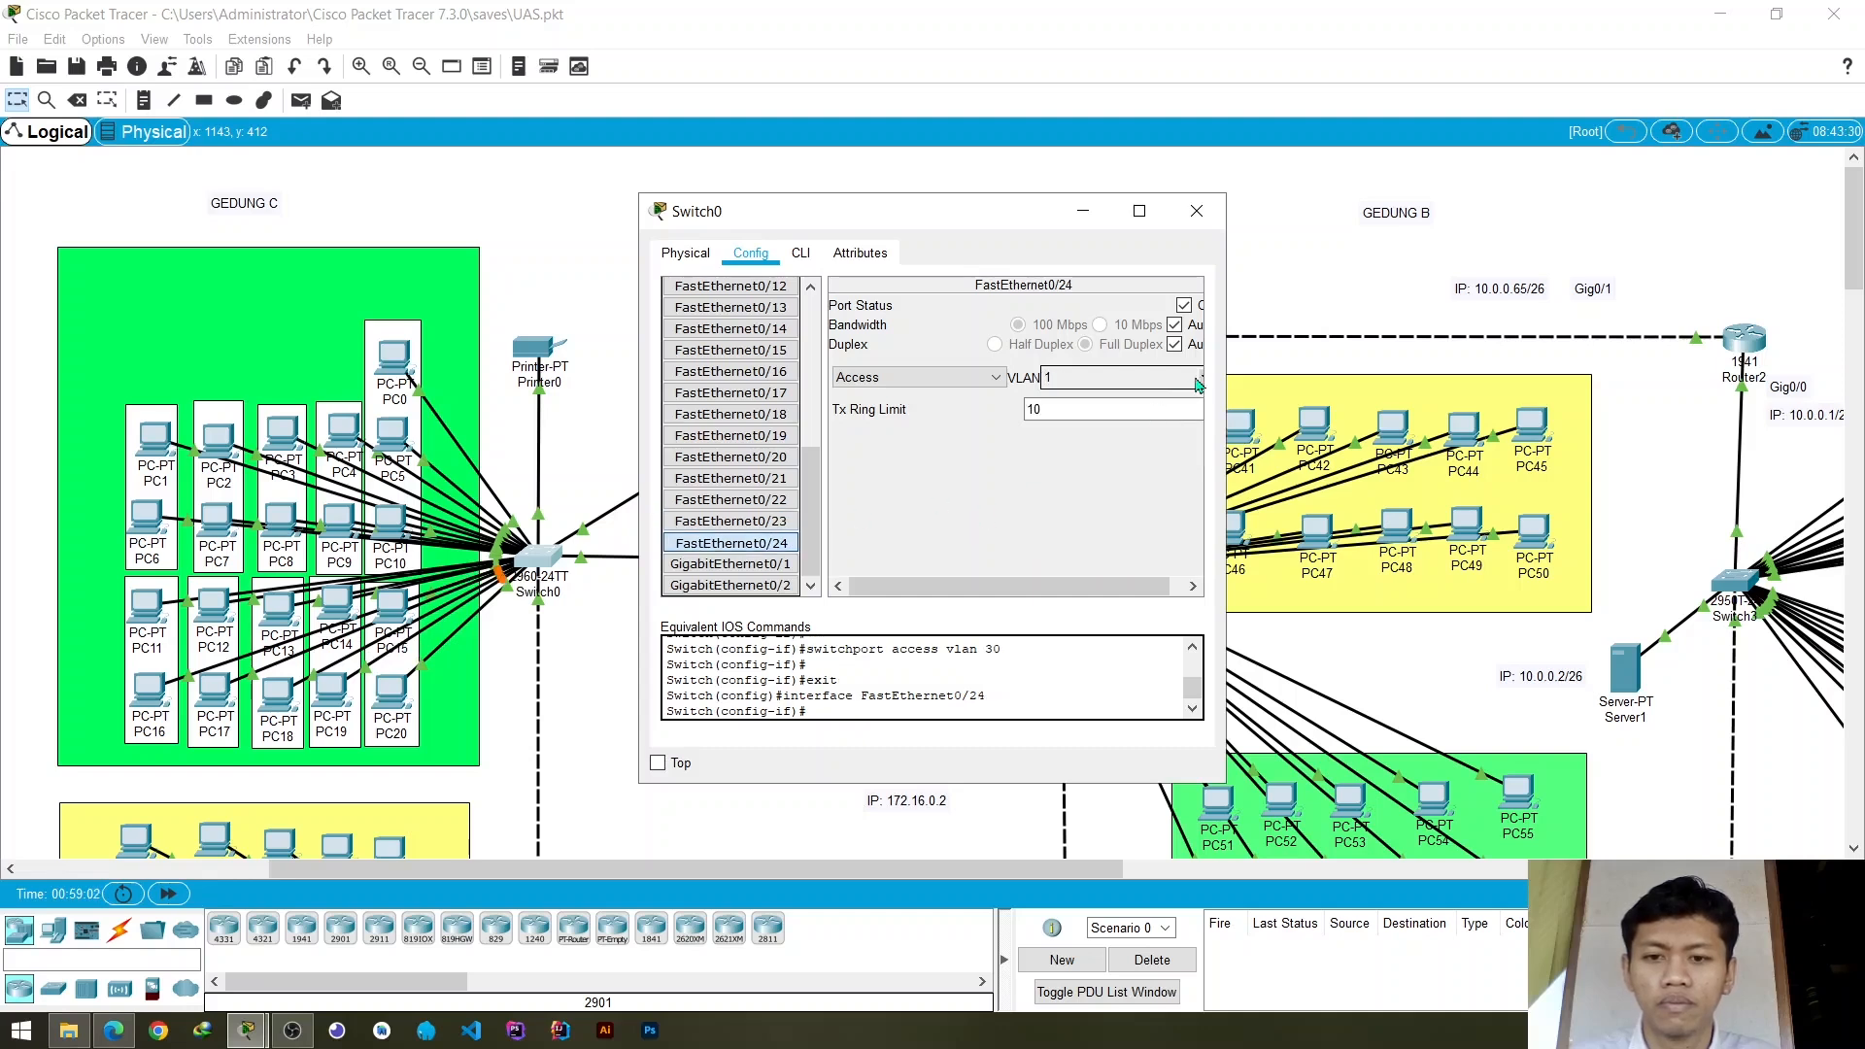
left_click(1200, 379)
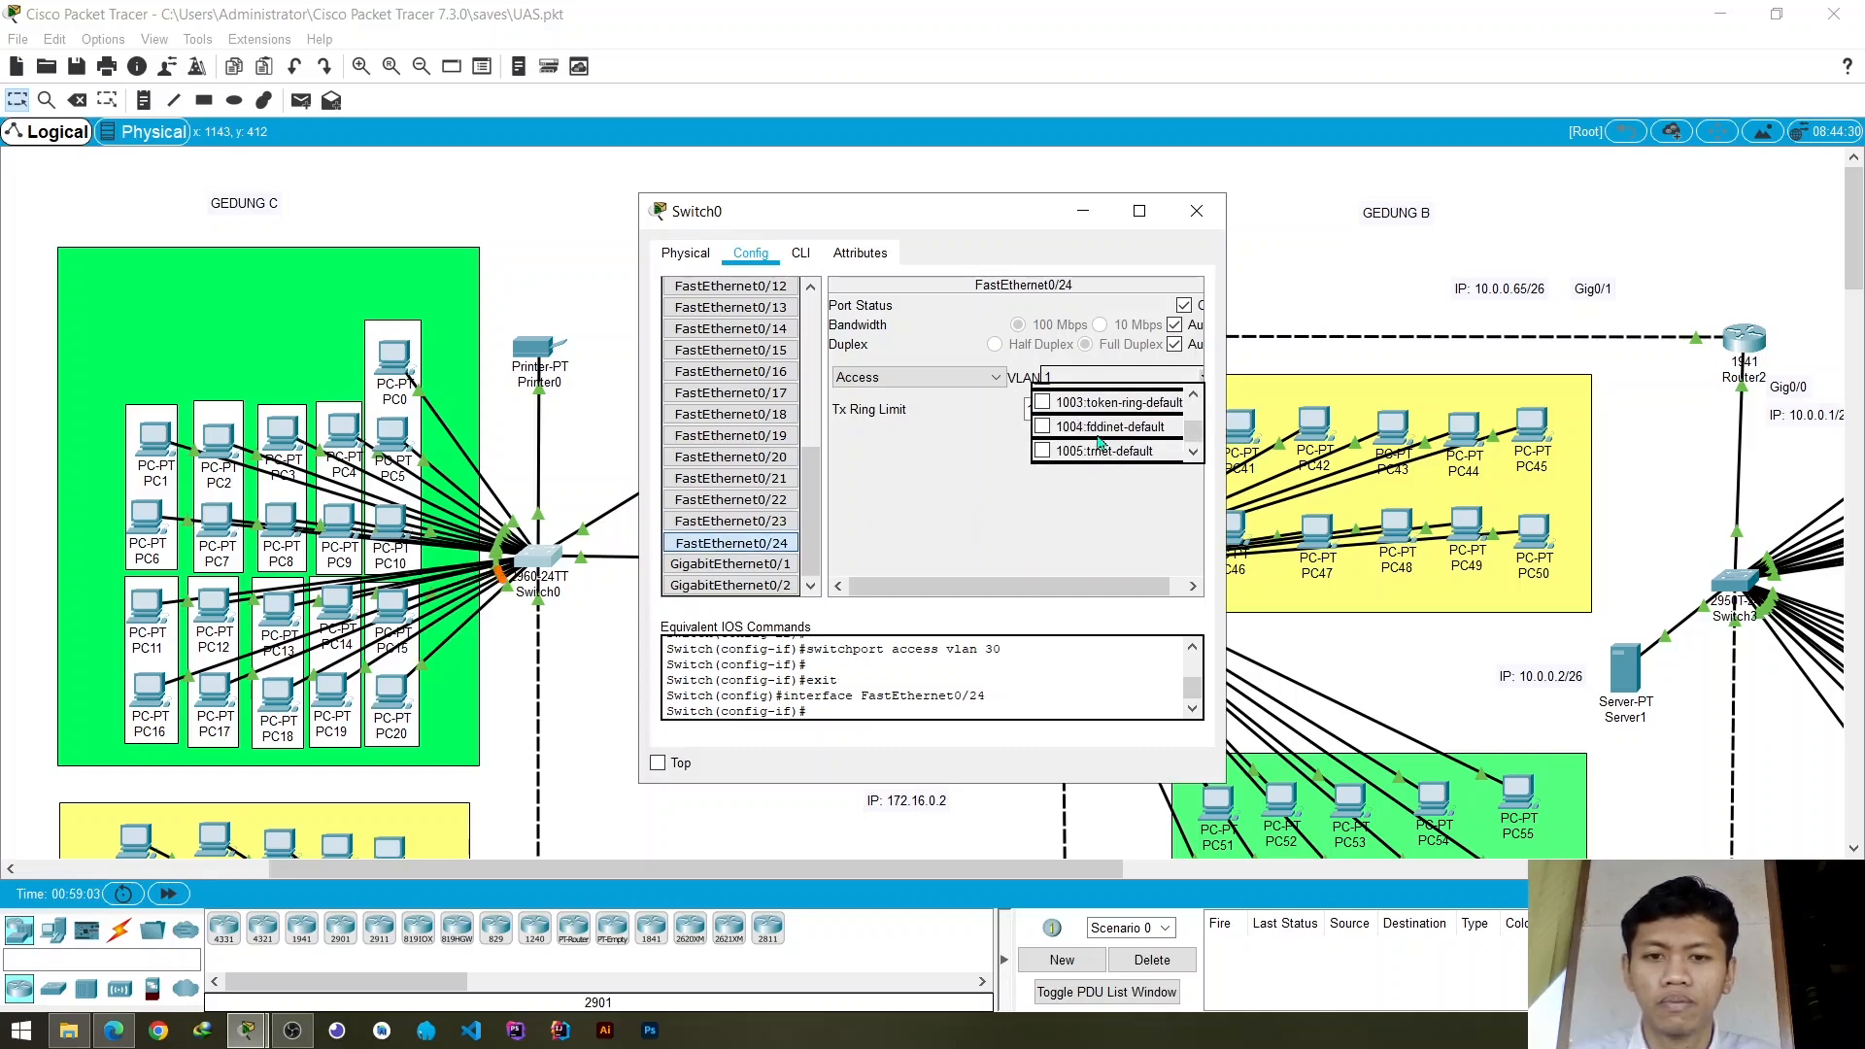
scroll(1055, 435, "down", 1)
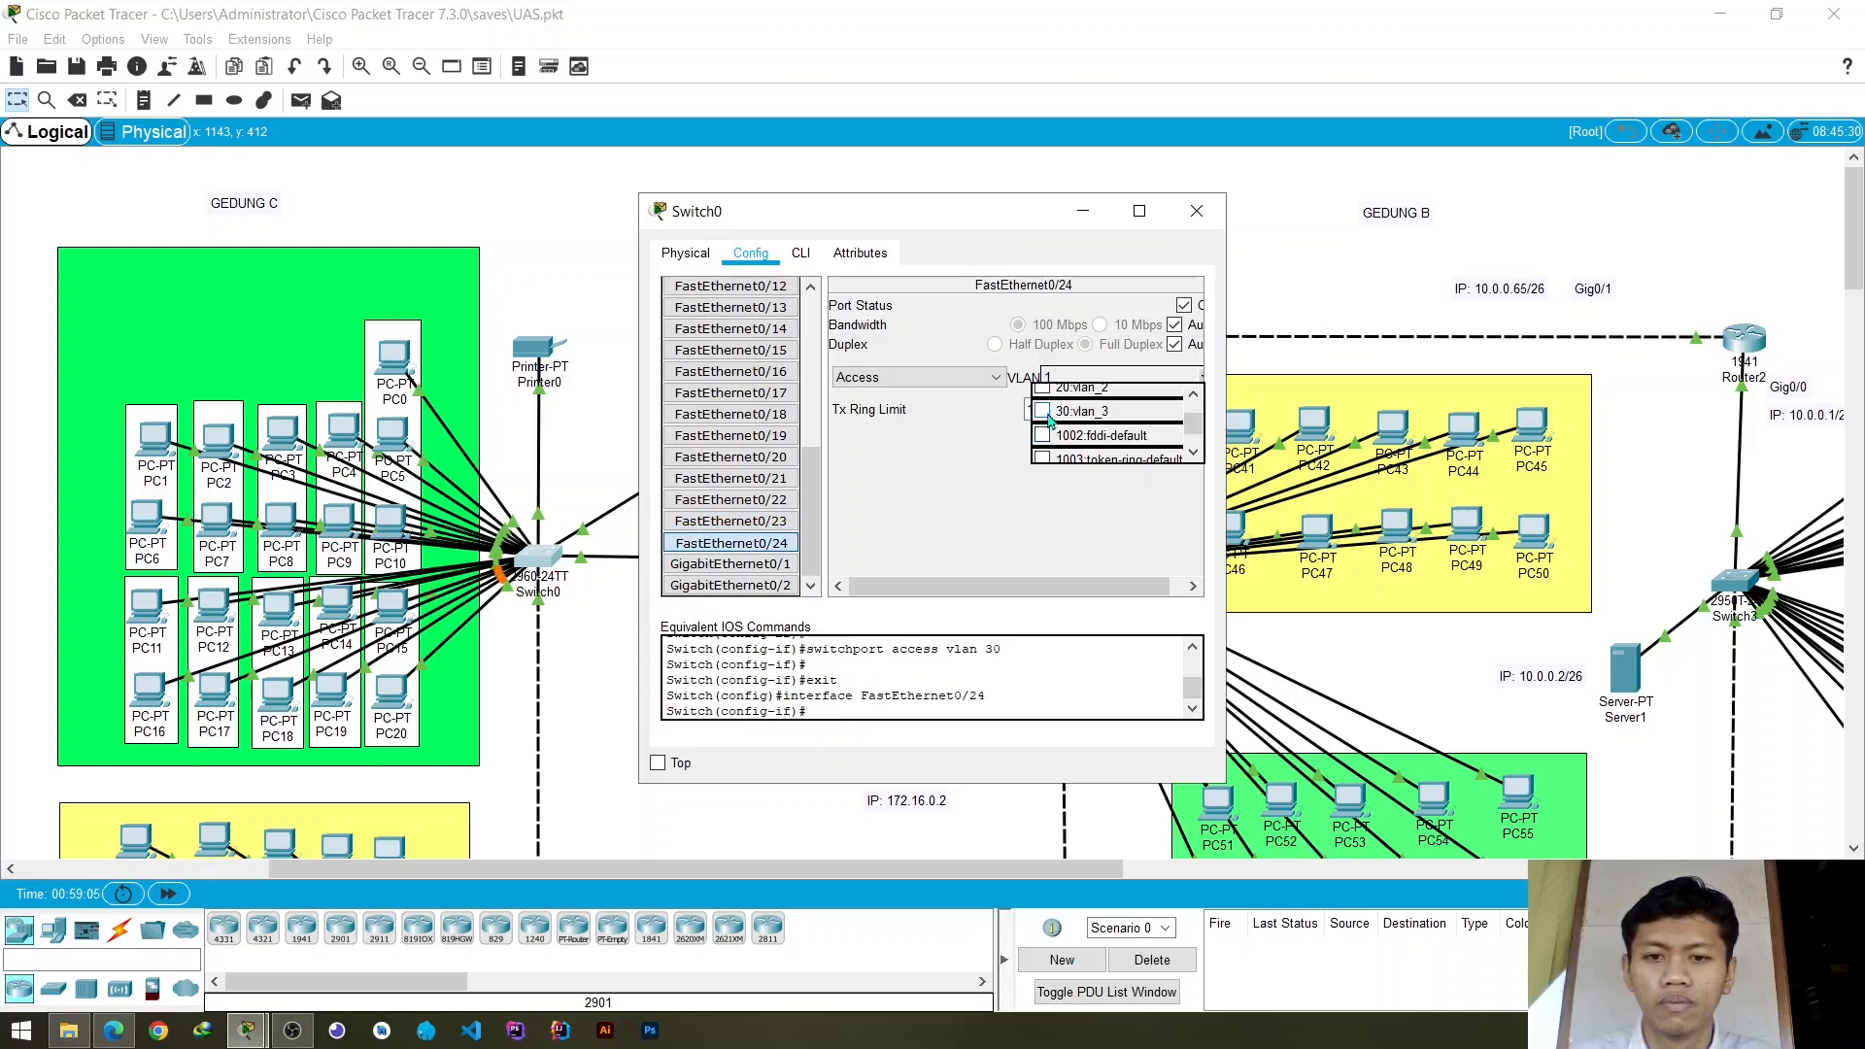
left_click(1043, 412)
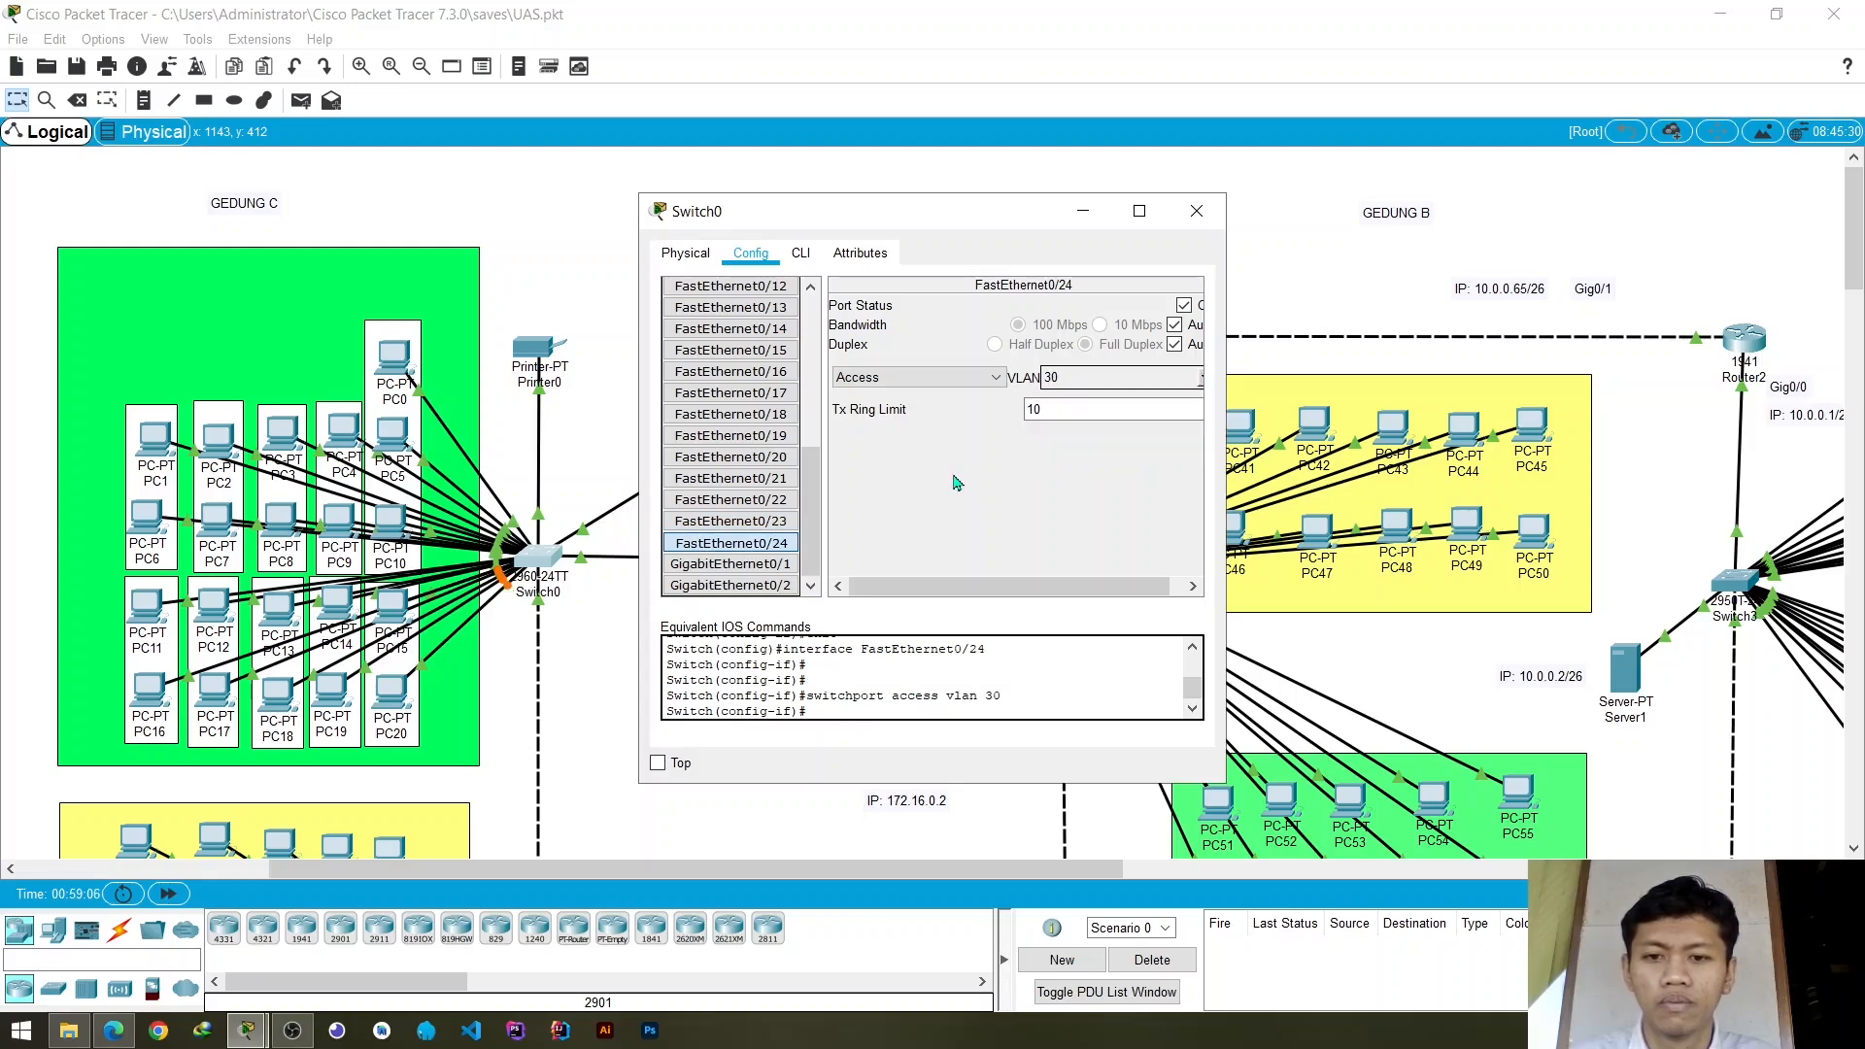
left_click(1195, 223)
- Set Switch0's GigabitEthernet0/1 port to trunk mode
scroll(535, 545, "down", 3)
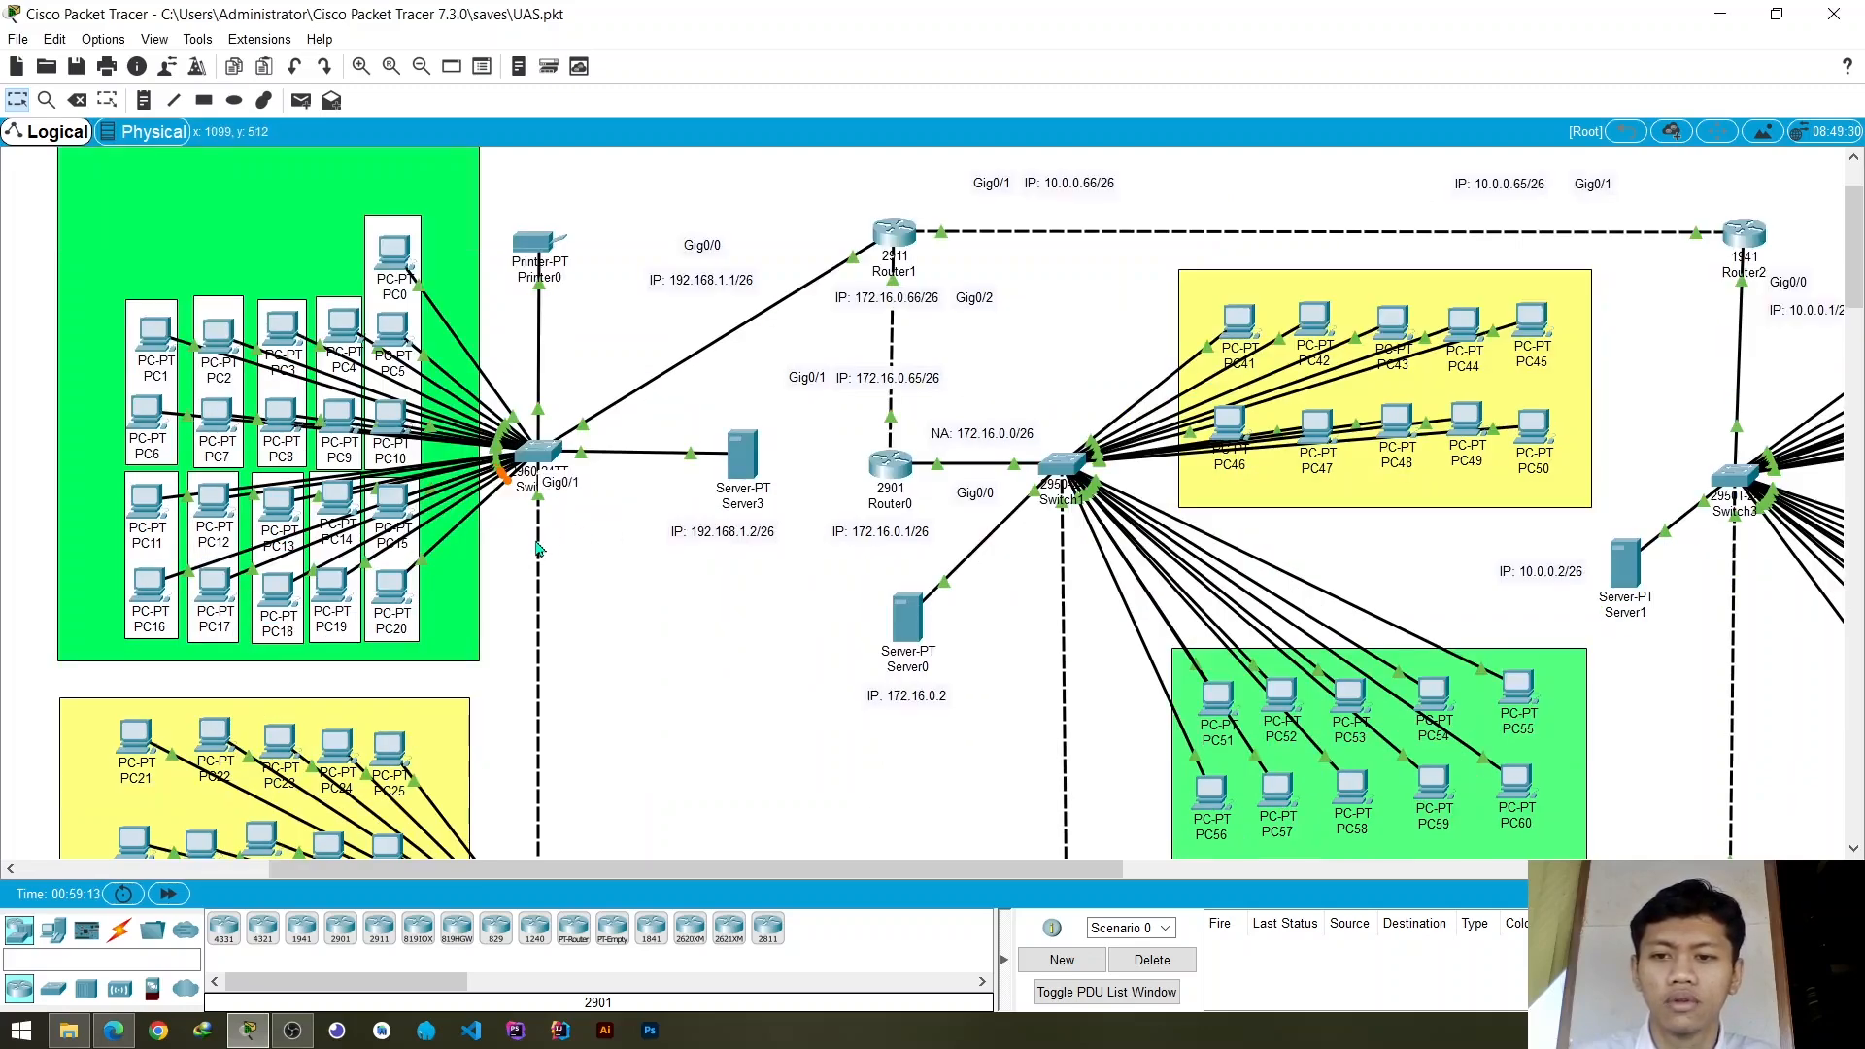
left_click(541, 456)
scroll(777, 462, "down", 6)
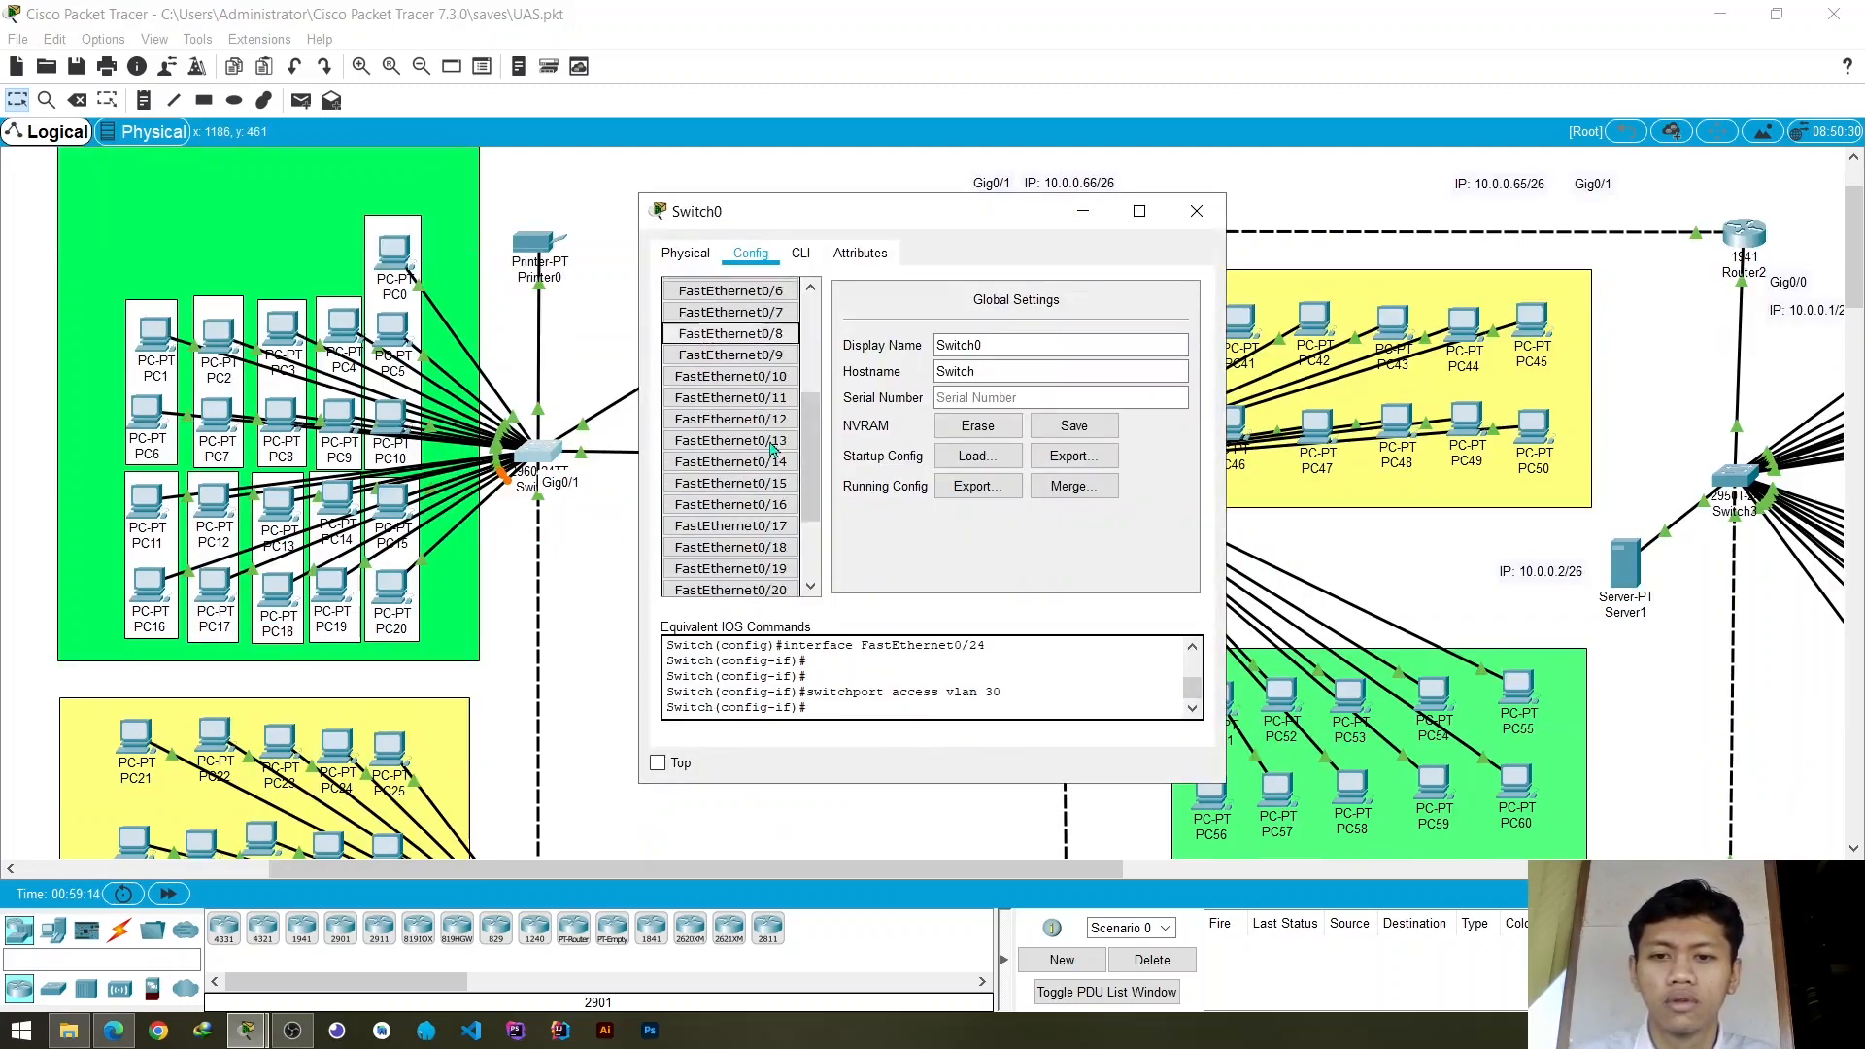
left_click(731, 563)
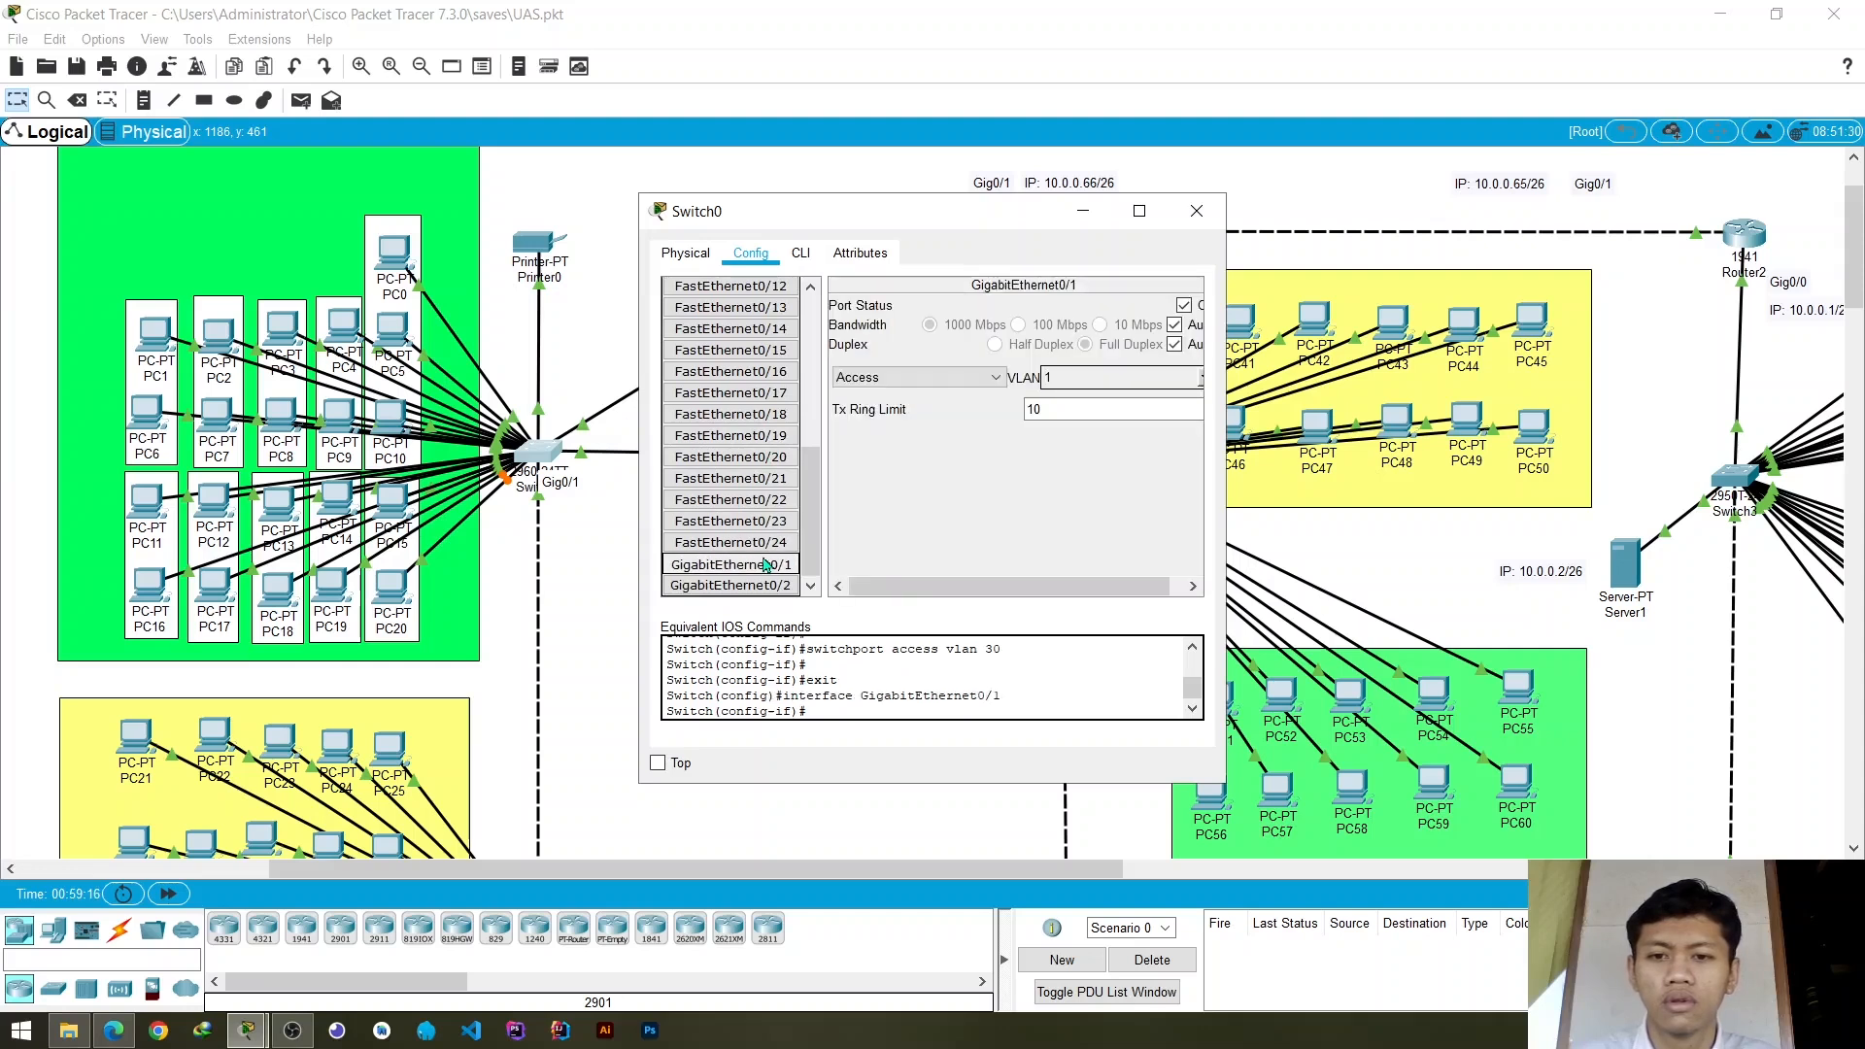
left_click(917, 377)
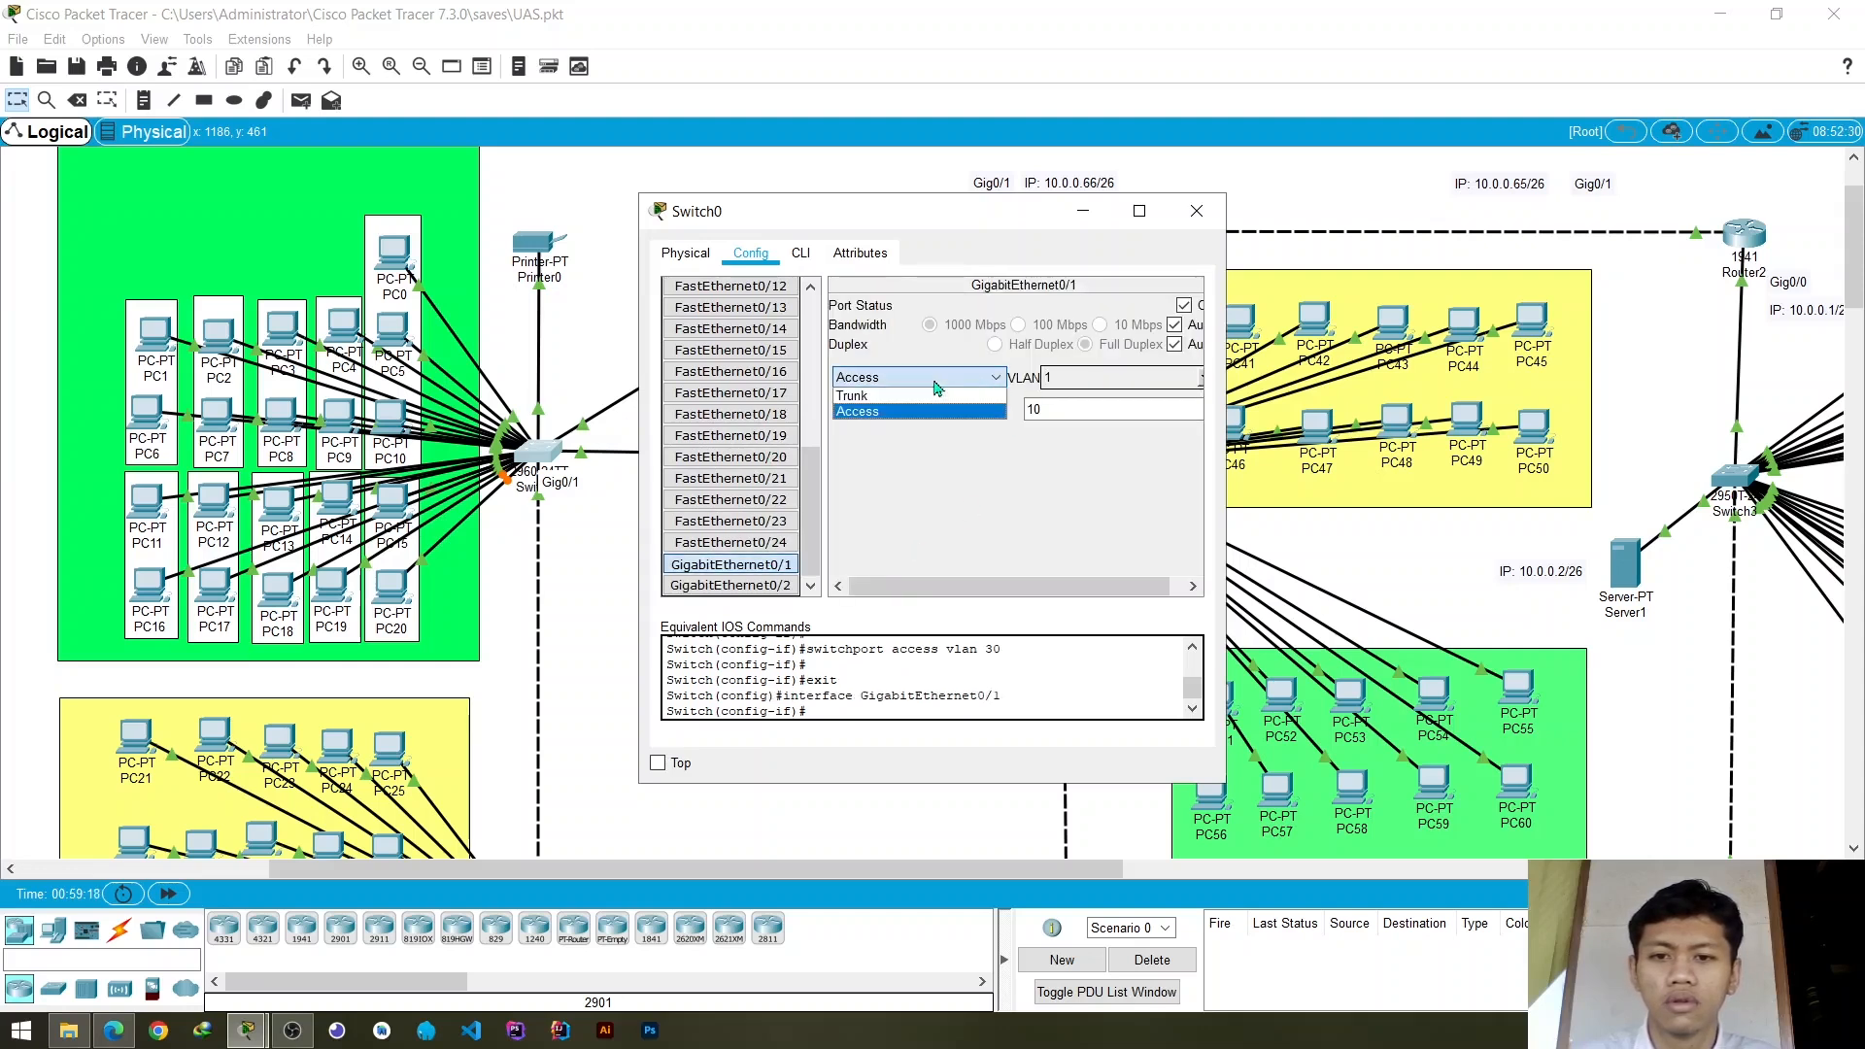
left_click(915, 398)
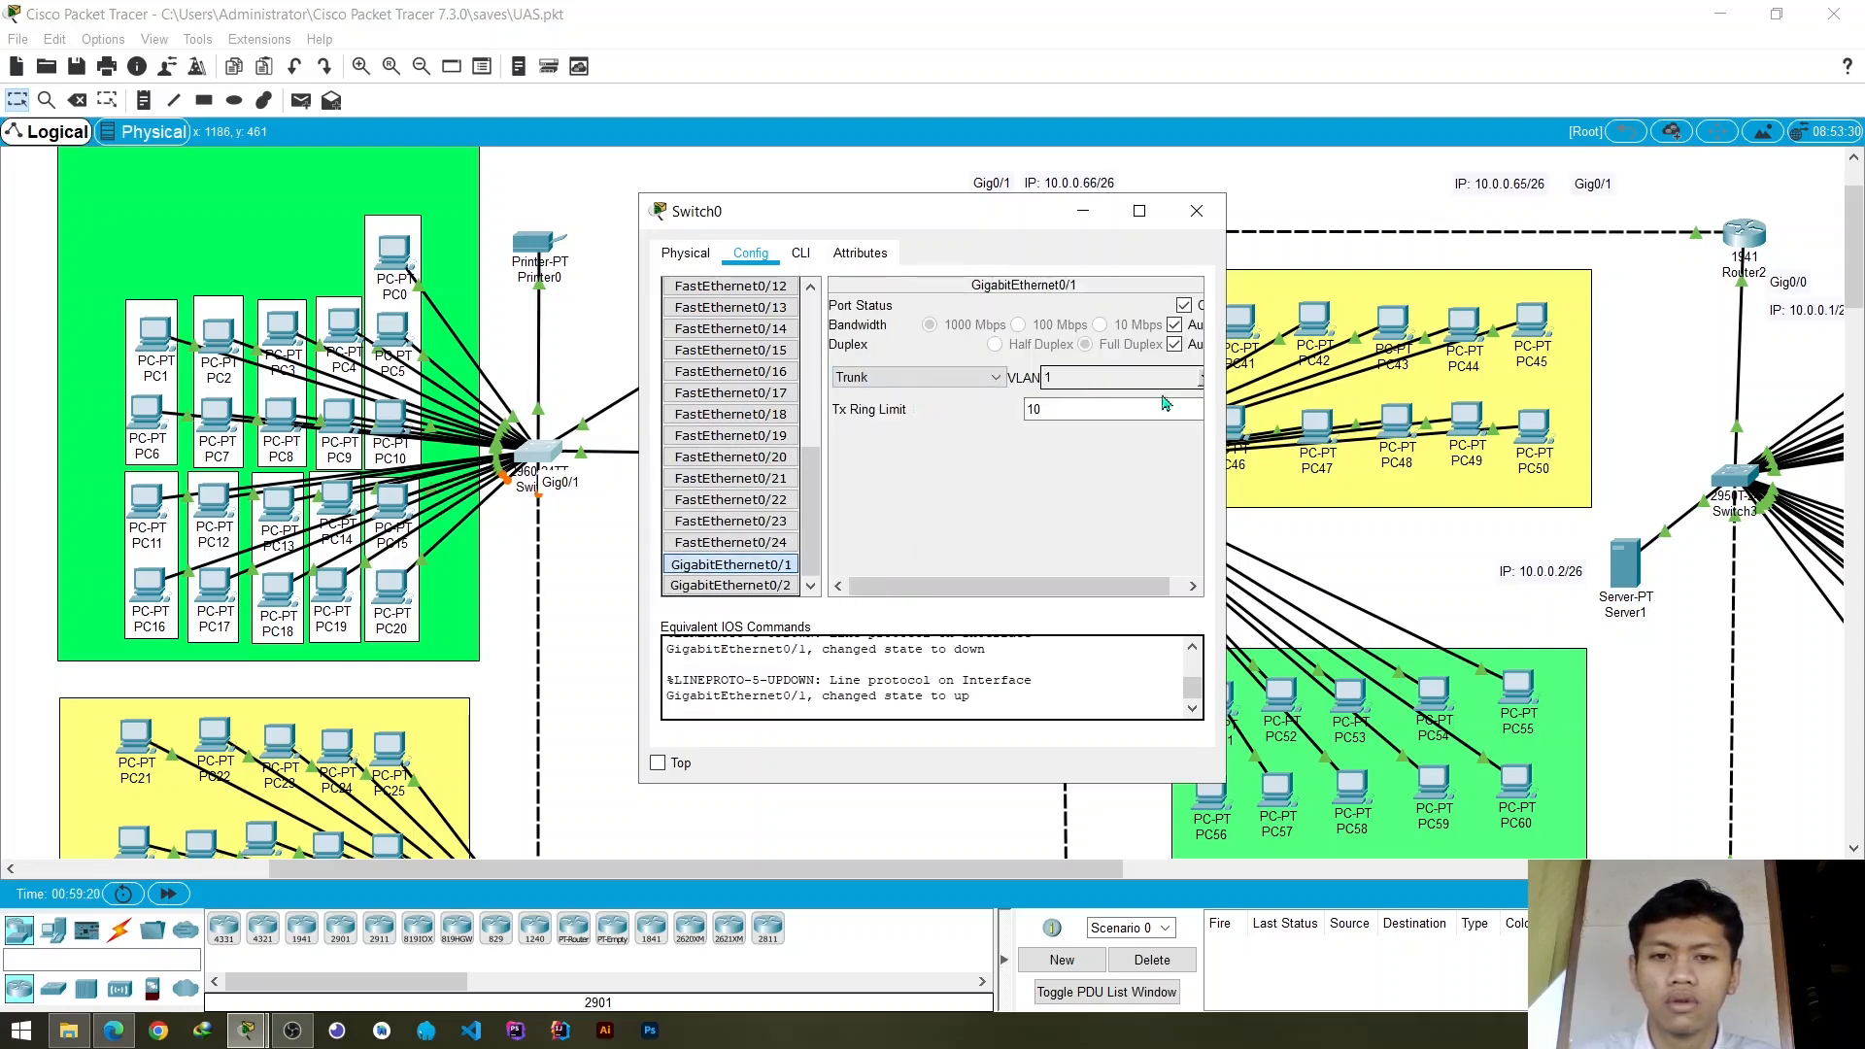
- Review the VLANs allowed on Switch0's GigabitEthernet0/1 trunk, remove VLAN 30 (vlan_3) and add it back, and close the switch's window
left_click(1201, 381)
scroll(1107, 433, "down", 3)
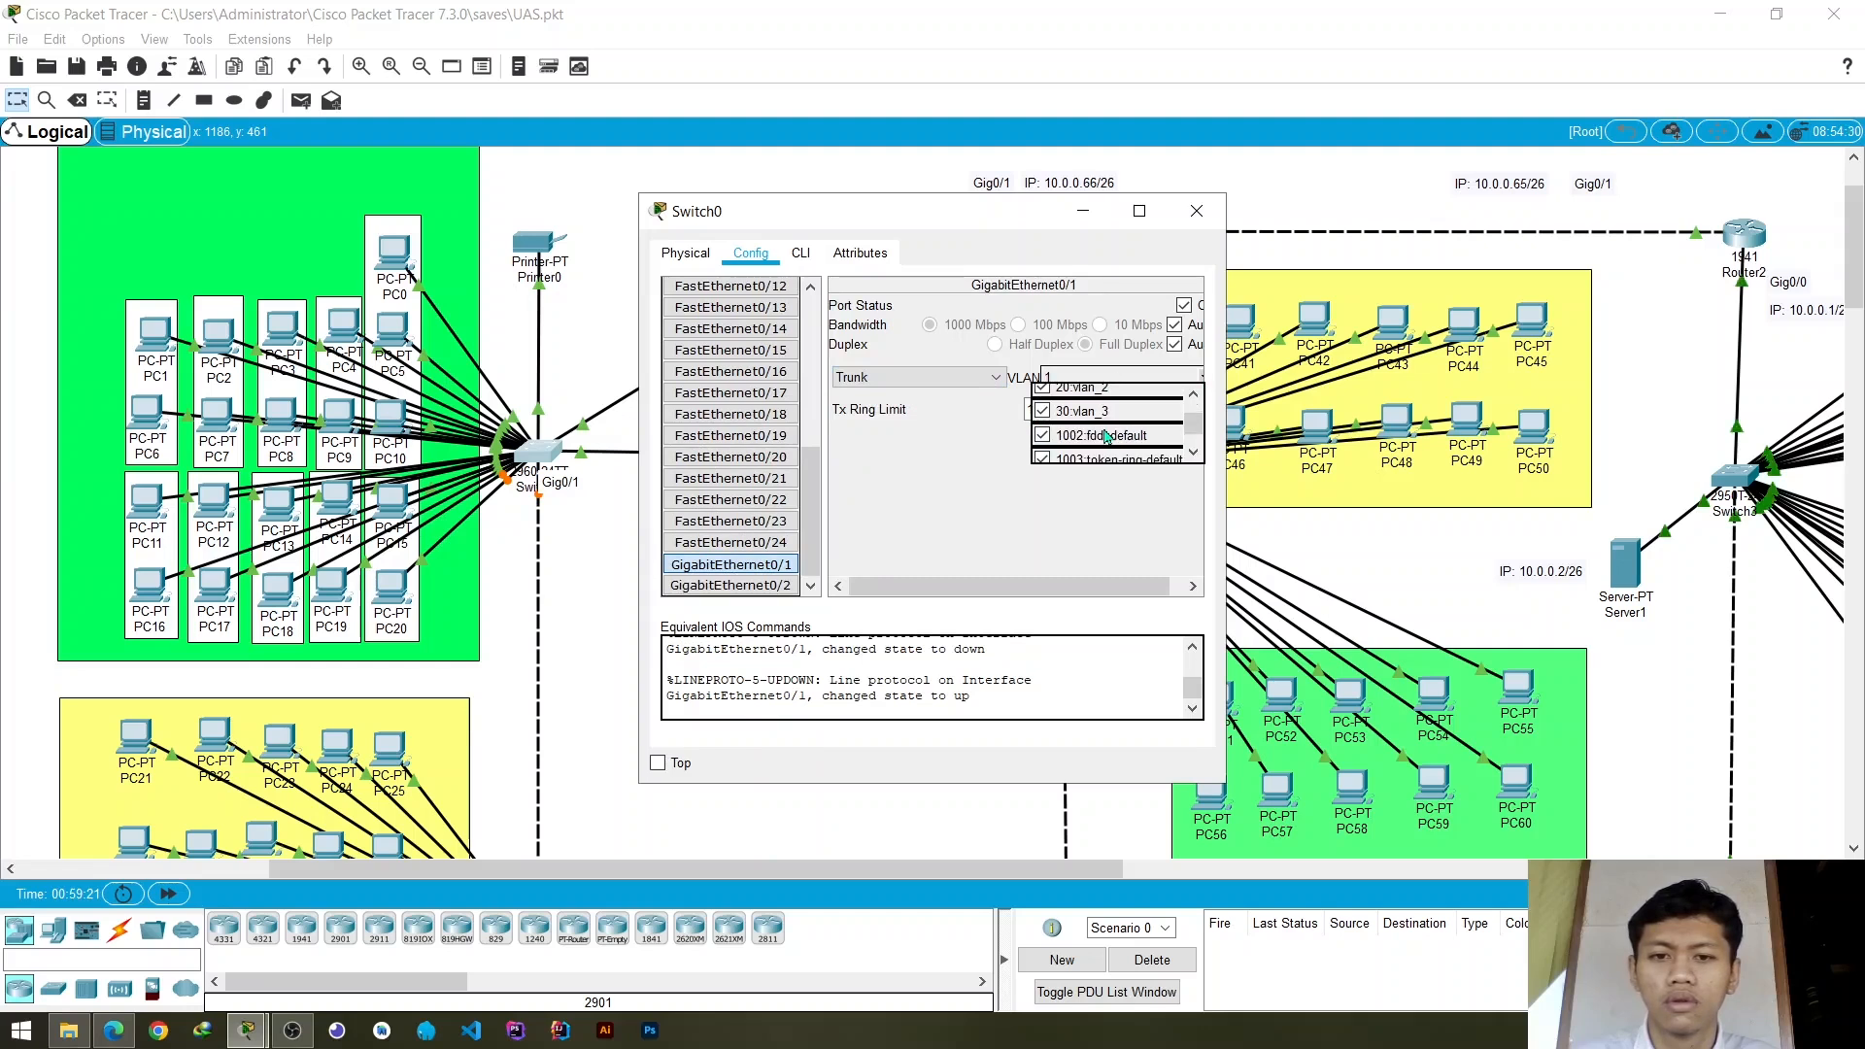
left_click(1056, 532)
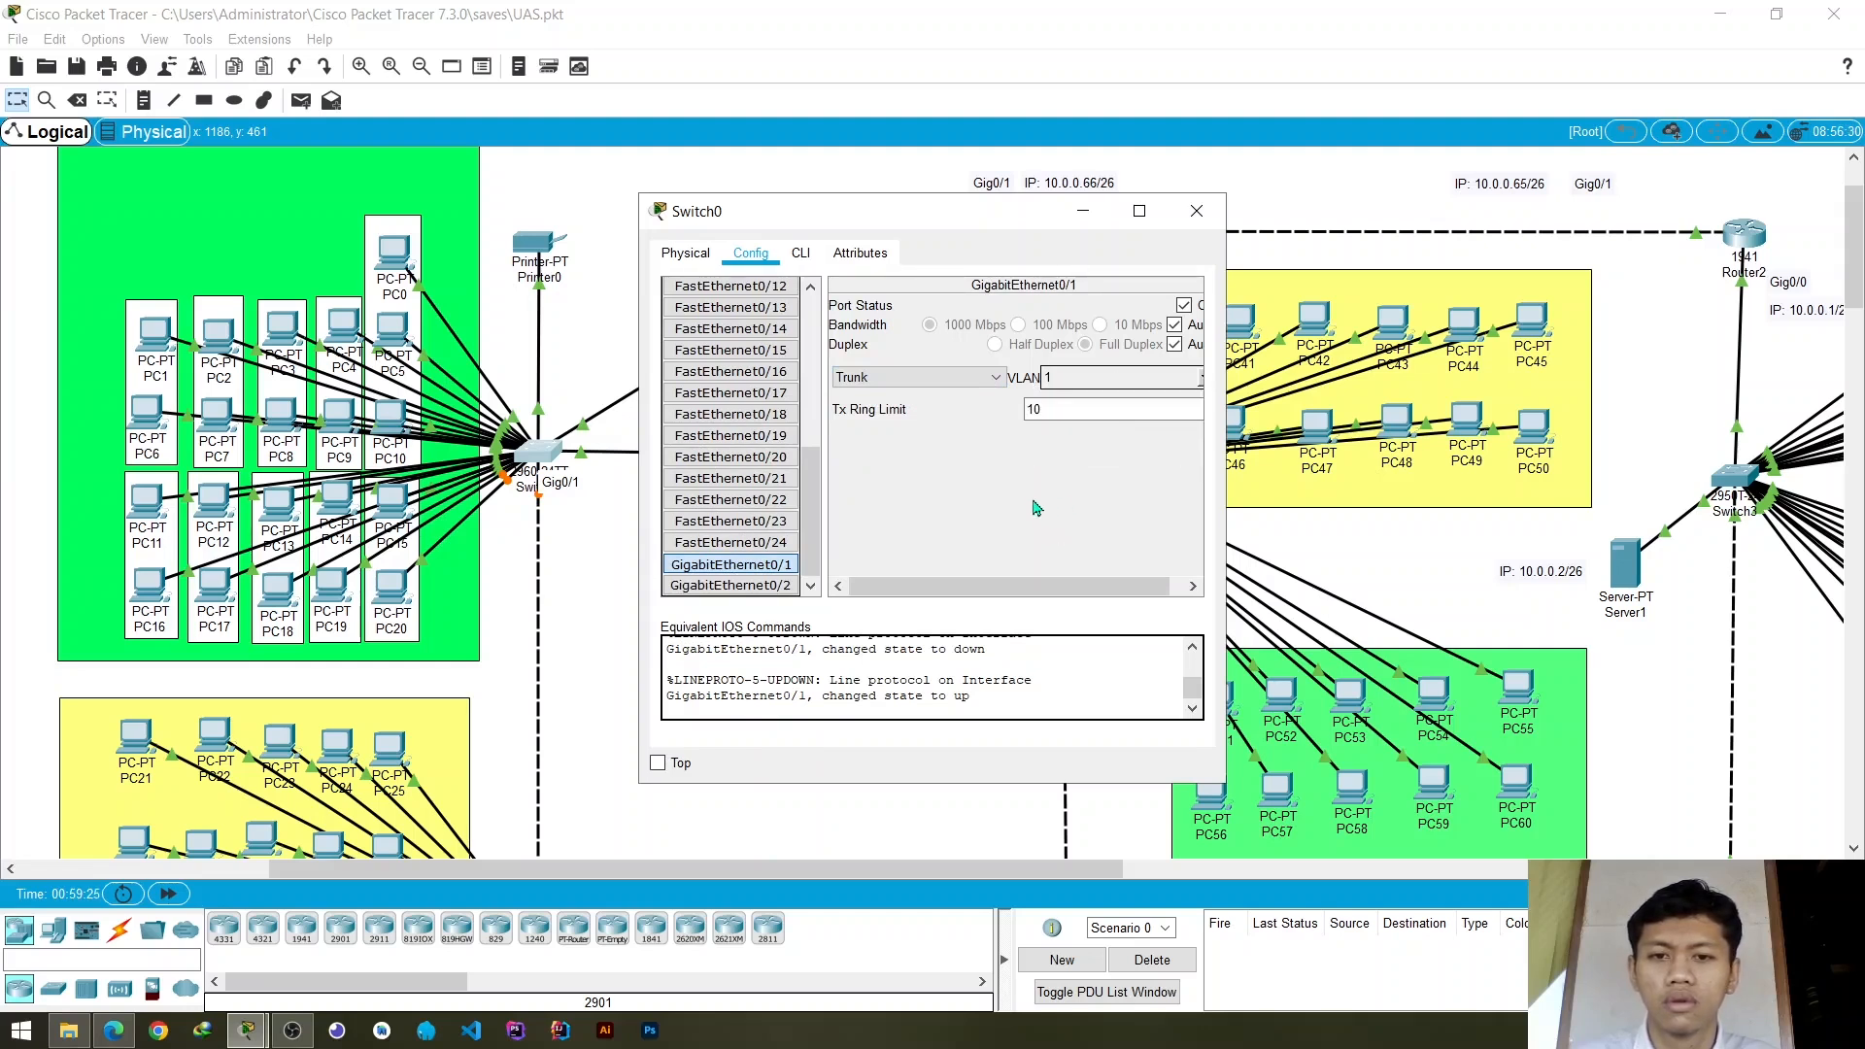
left_click(1199, 389)
scroll(1108, 428, "down", 3)
scroll(1108, 428, "up", 3)
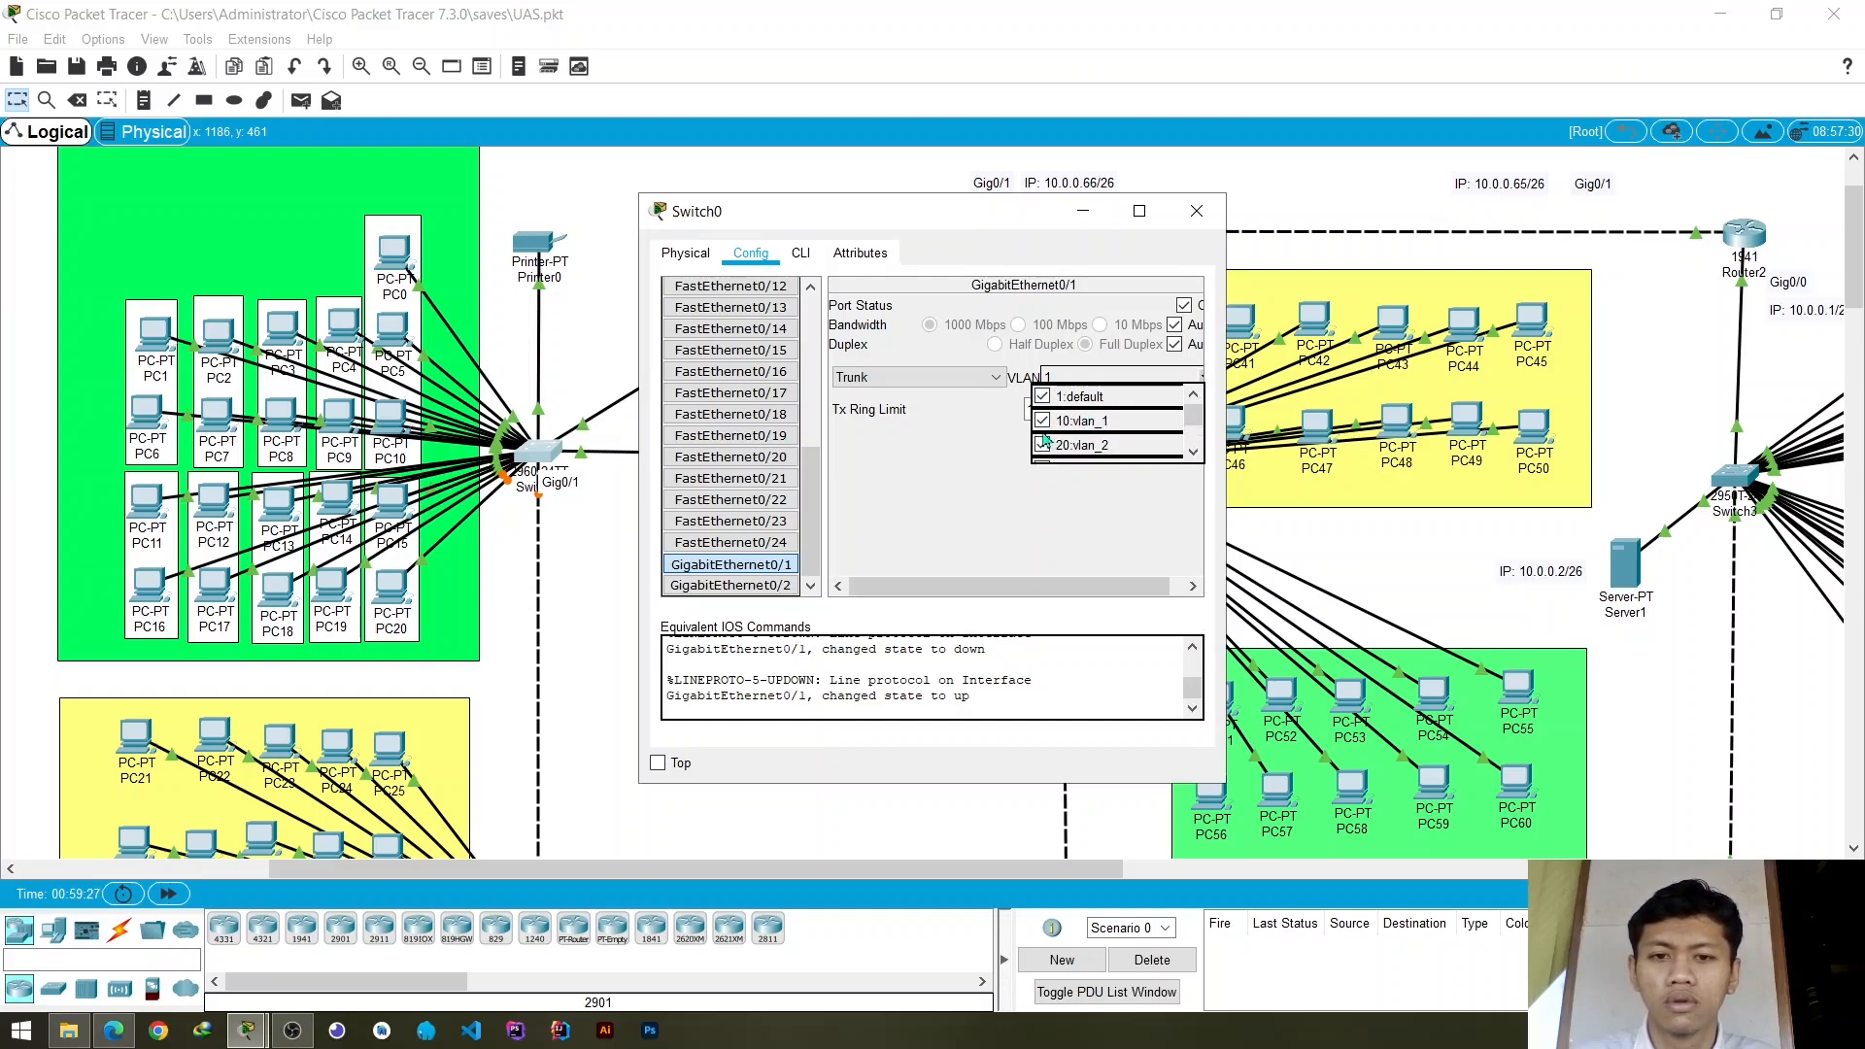
scroll(1043, 439, "down", 1)
left_click(1043, 411)
left_click(1043, 411)
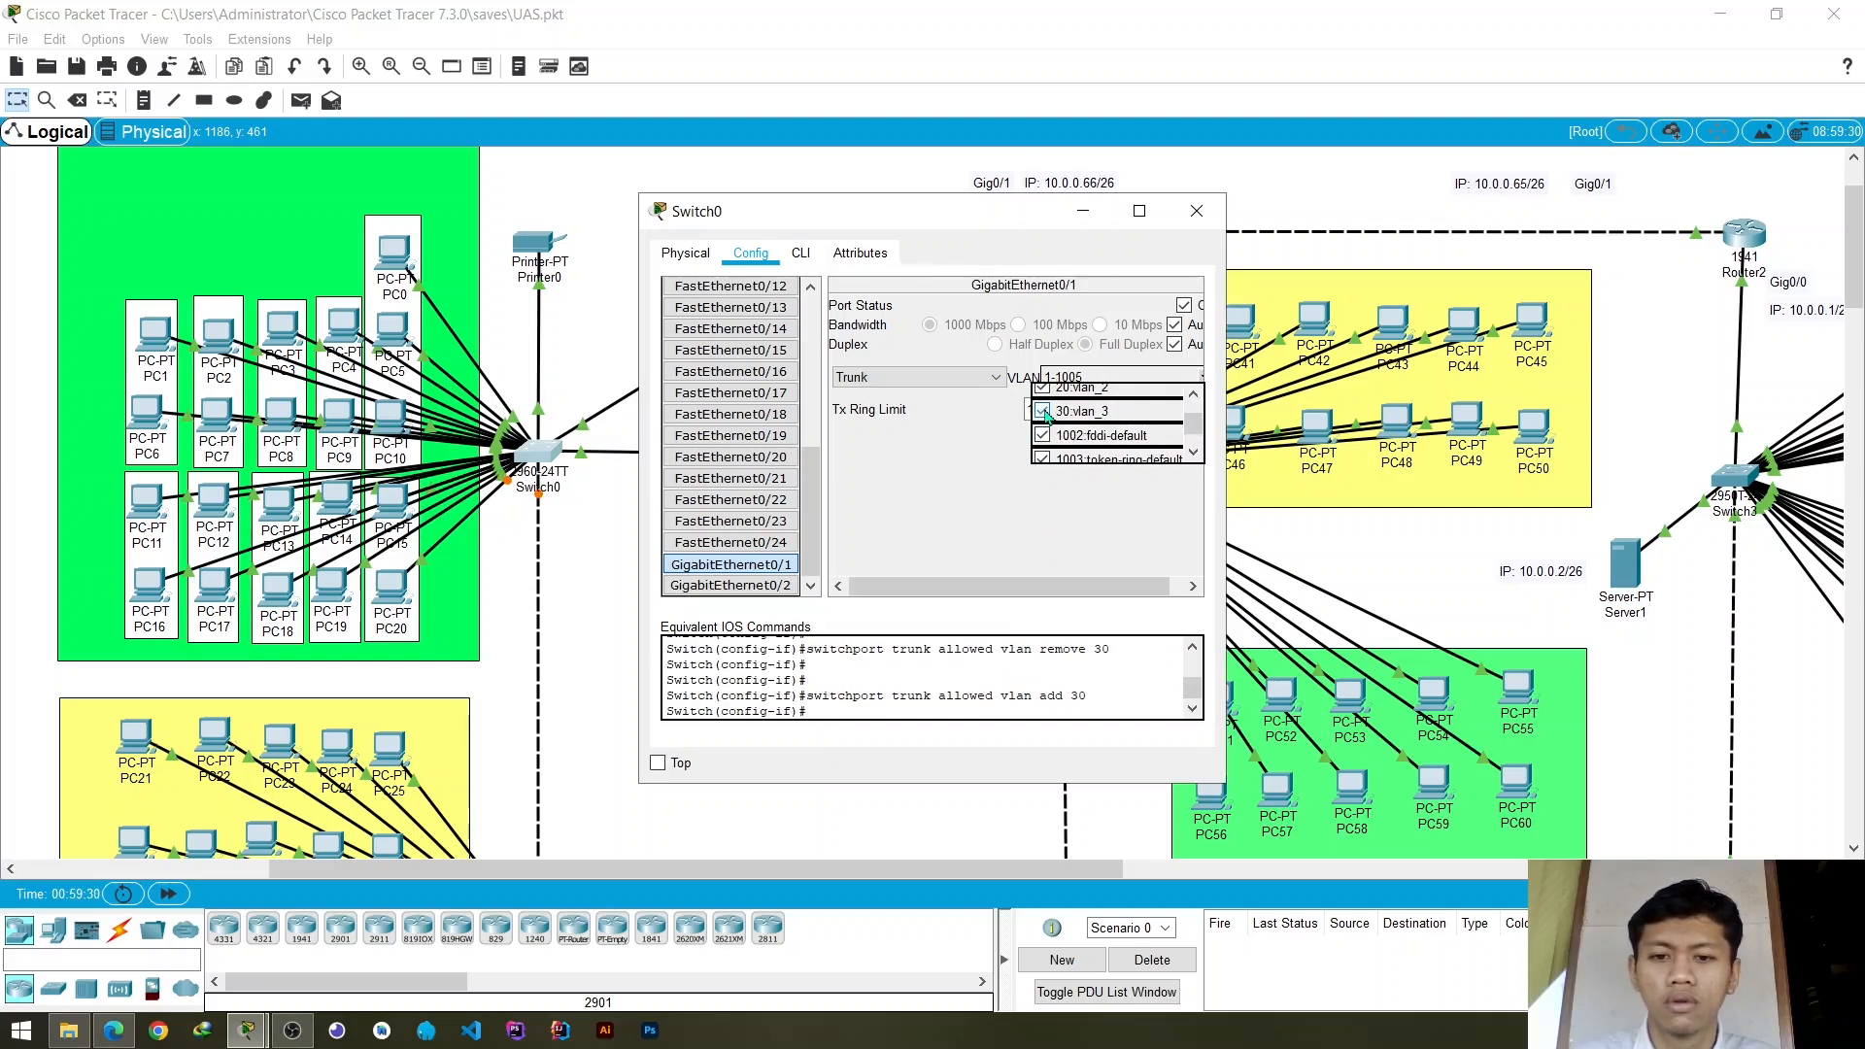
scroll(1069, 432, "up", 2)
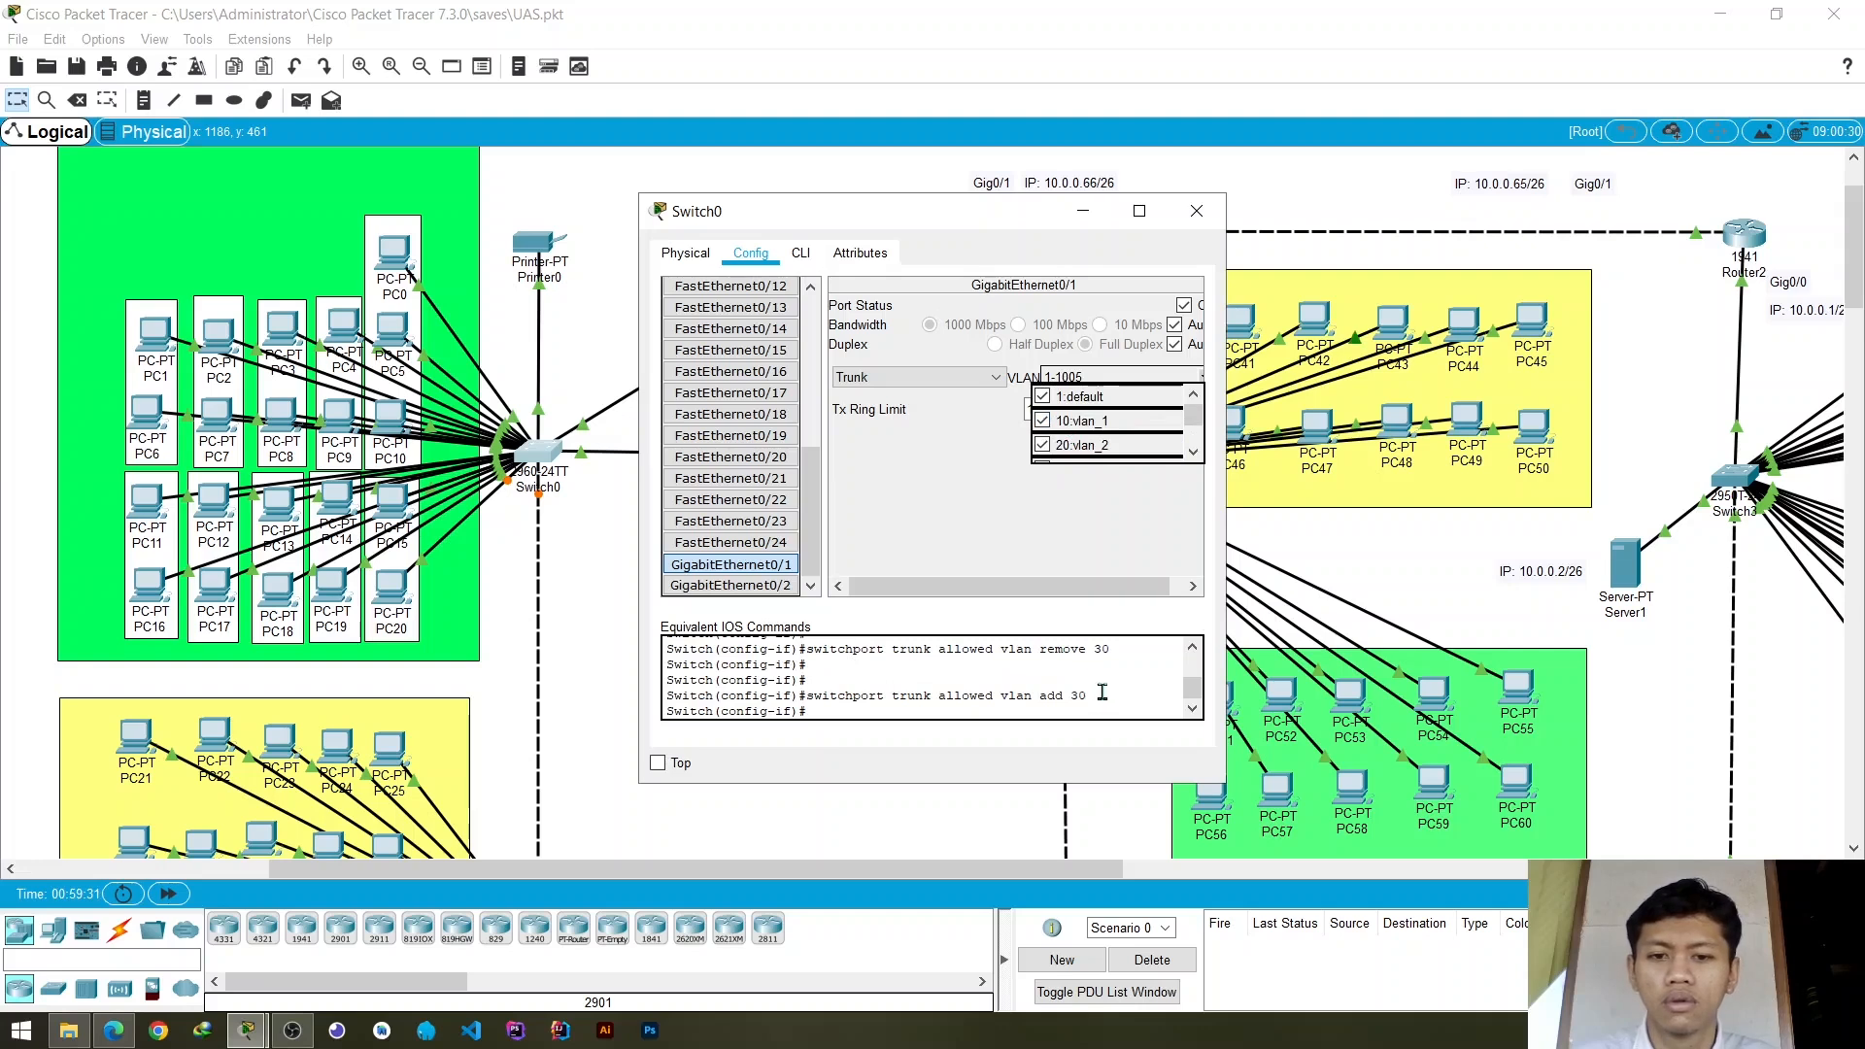
scroll(1118, 702, "up", 1)
scroll(1119, 703, "down", 1)
scroll(1110, 437, "down", 2)
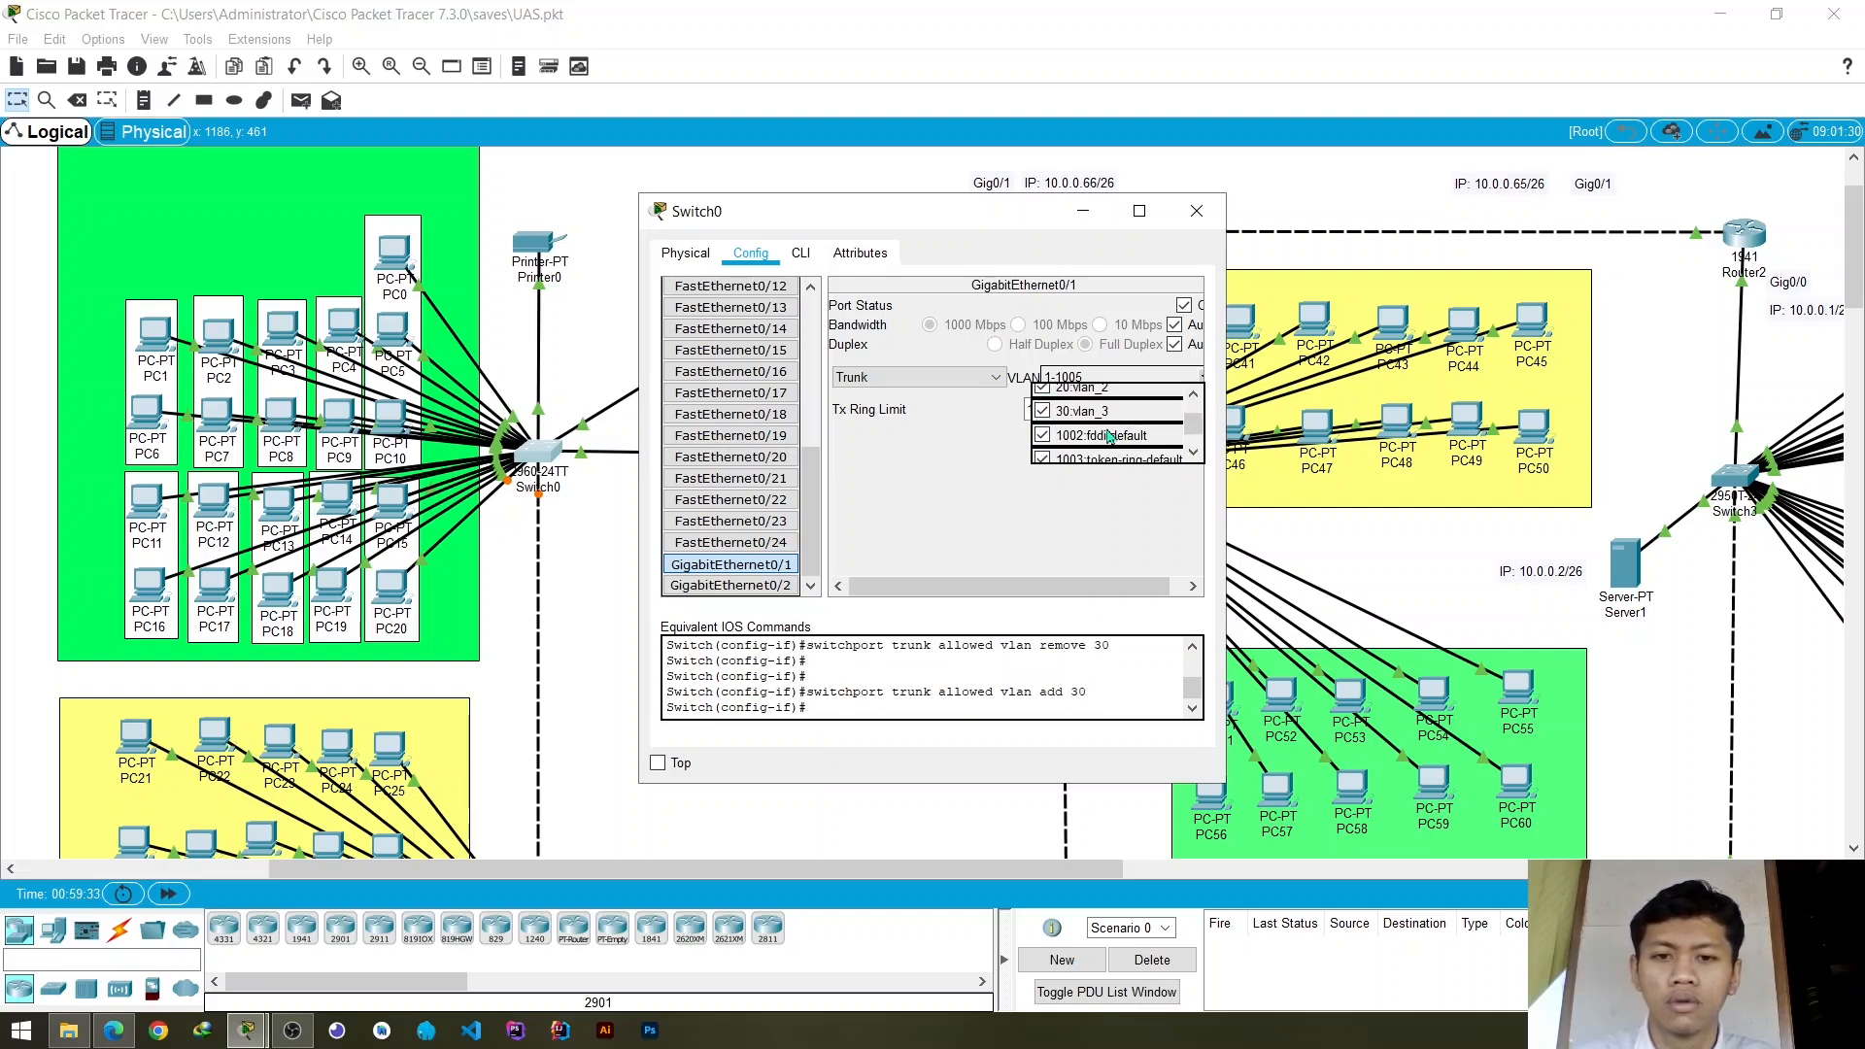
left_click(968, 494)
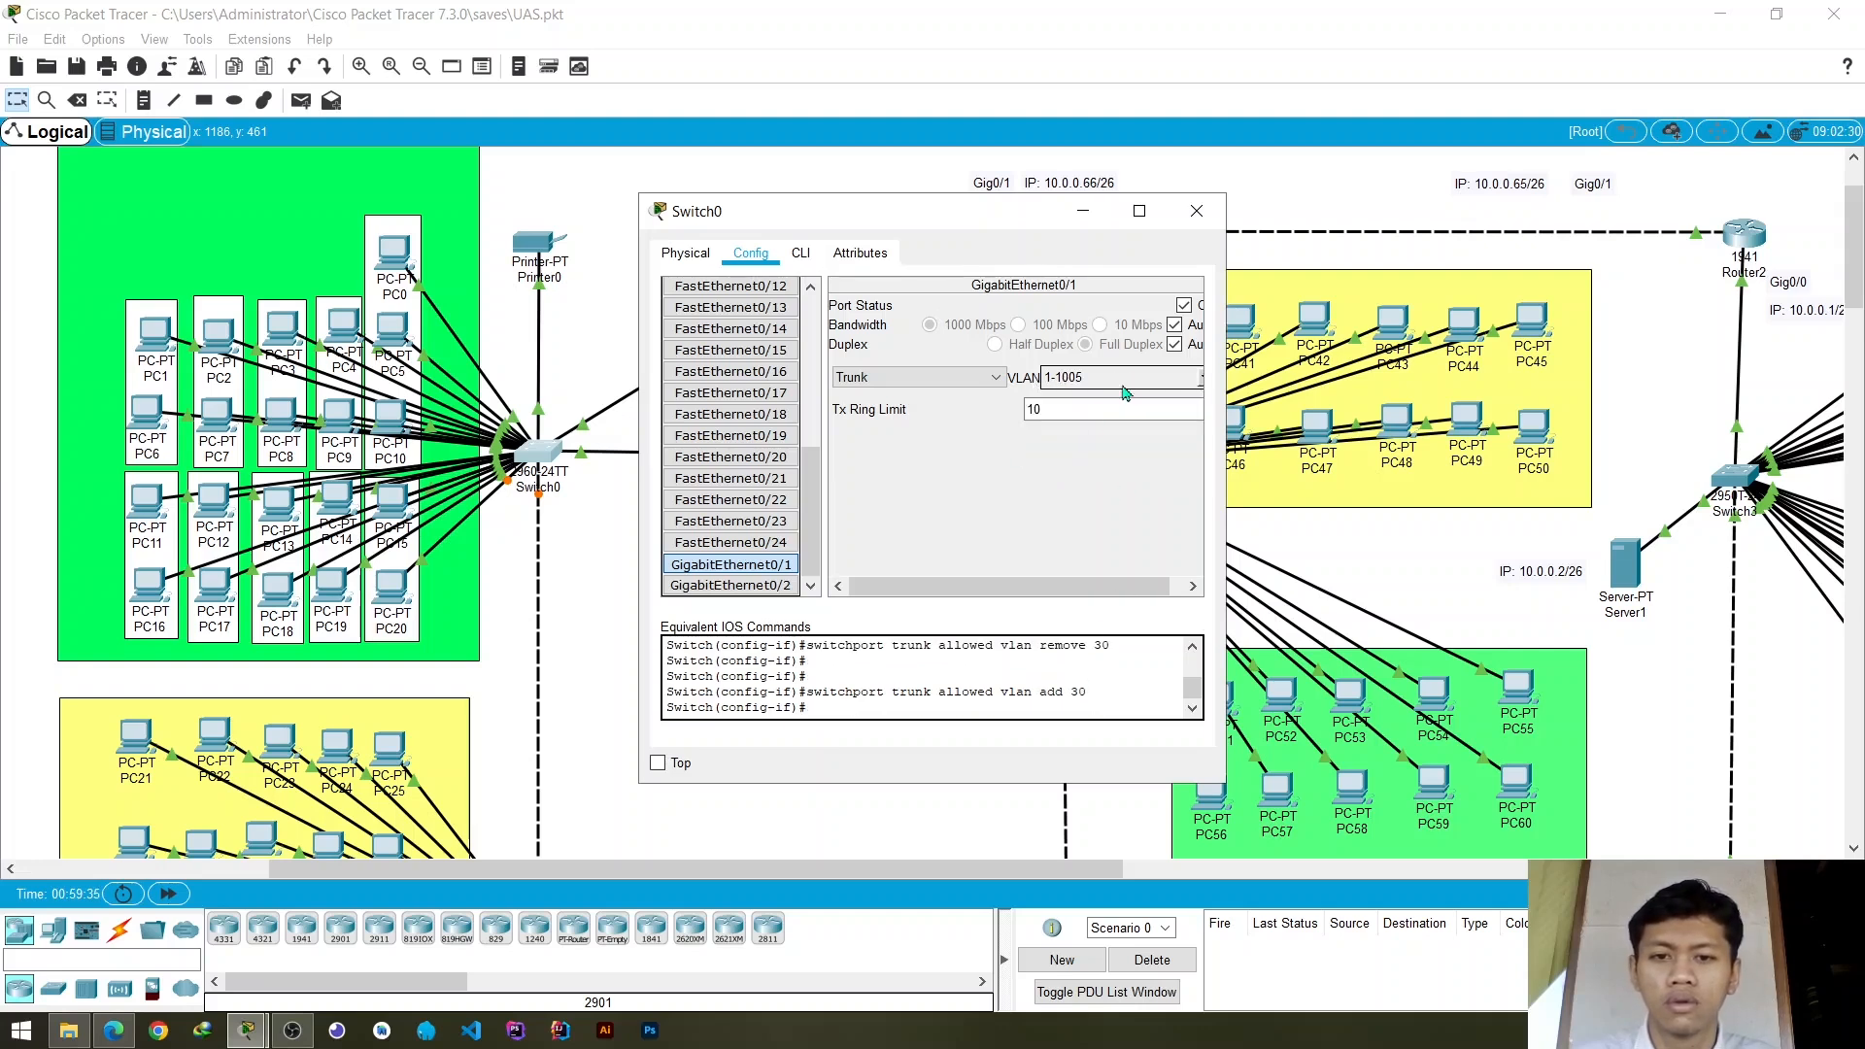
left_click(1196, 211)
- Add VLAN 20 named vlan_2 to Switch2's VLAN database
scroll(618, 559, "down", 4)
scroll(602, 508, "up", 2)
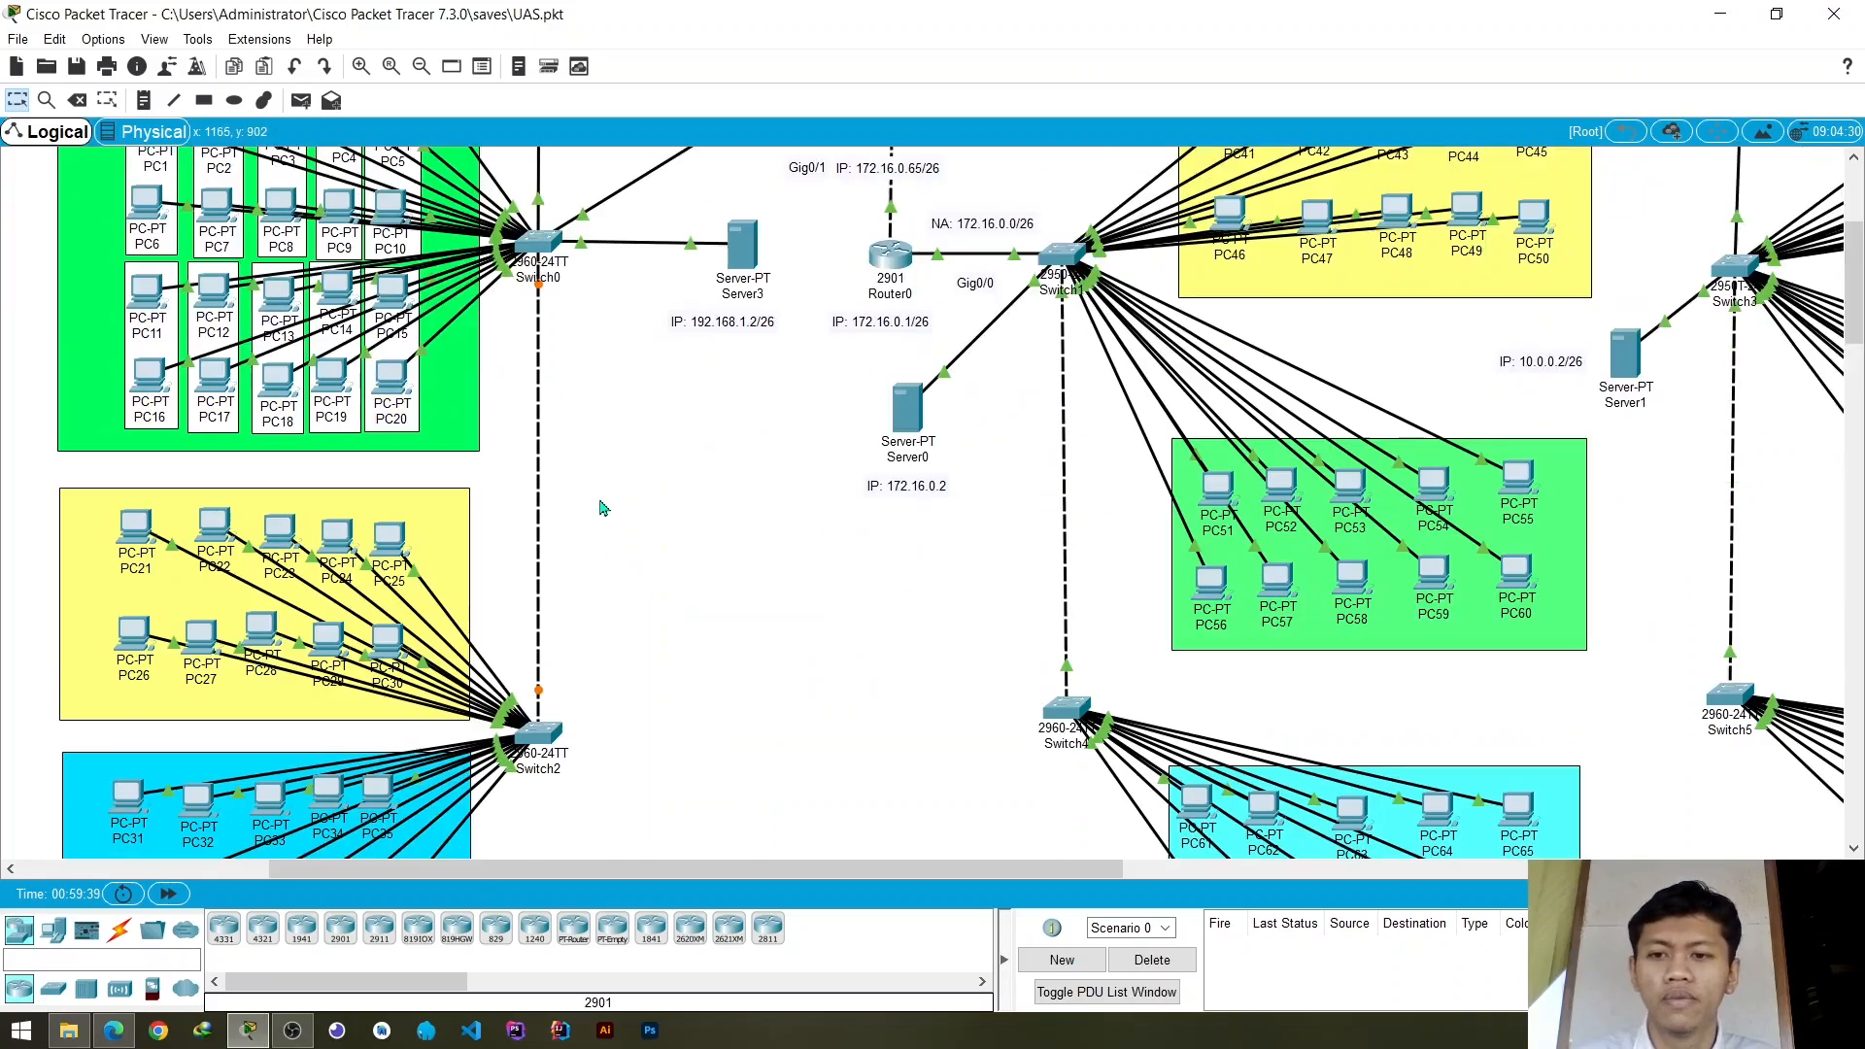
scroll(600, 508, "down", 1)
left_click(537, 629)
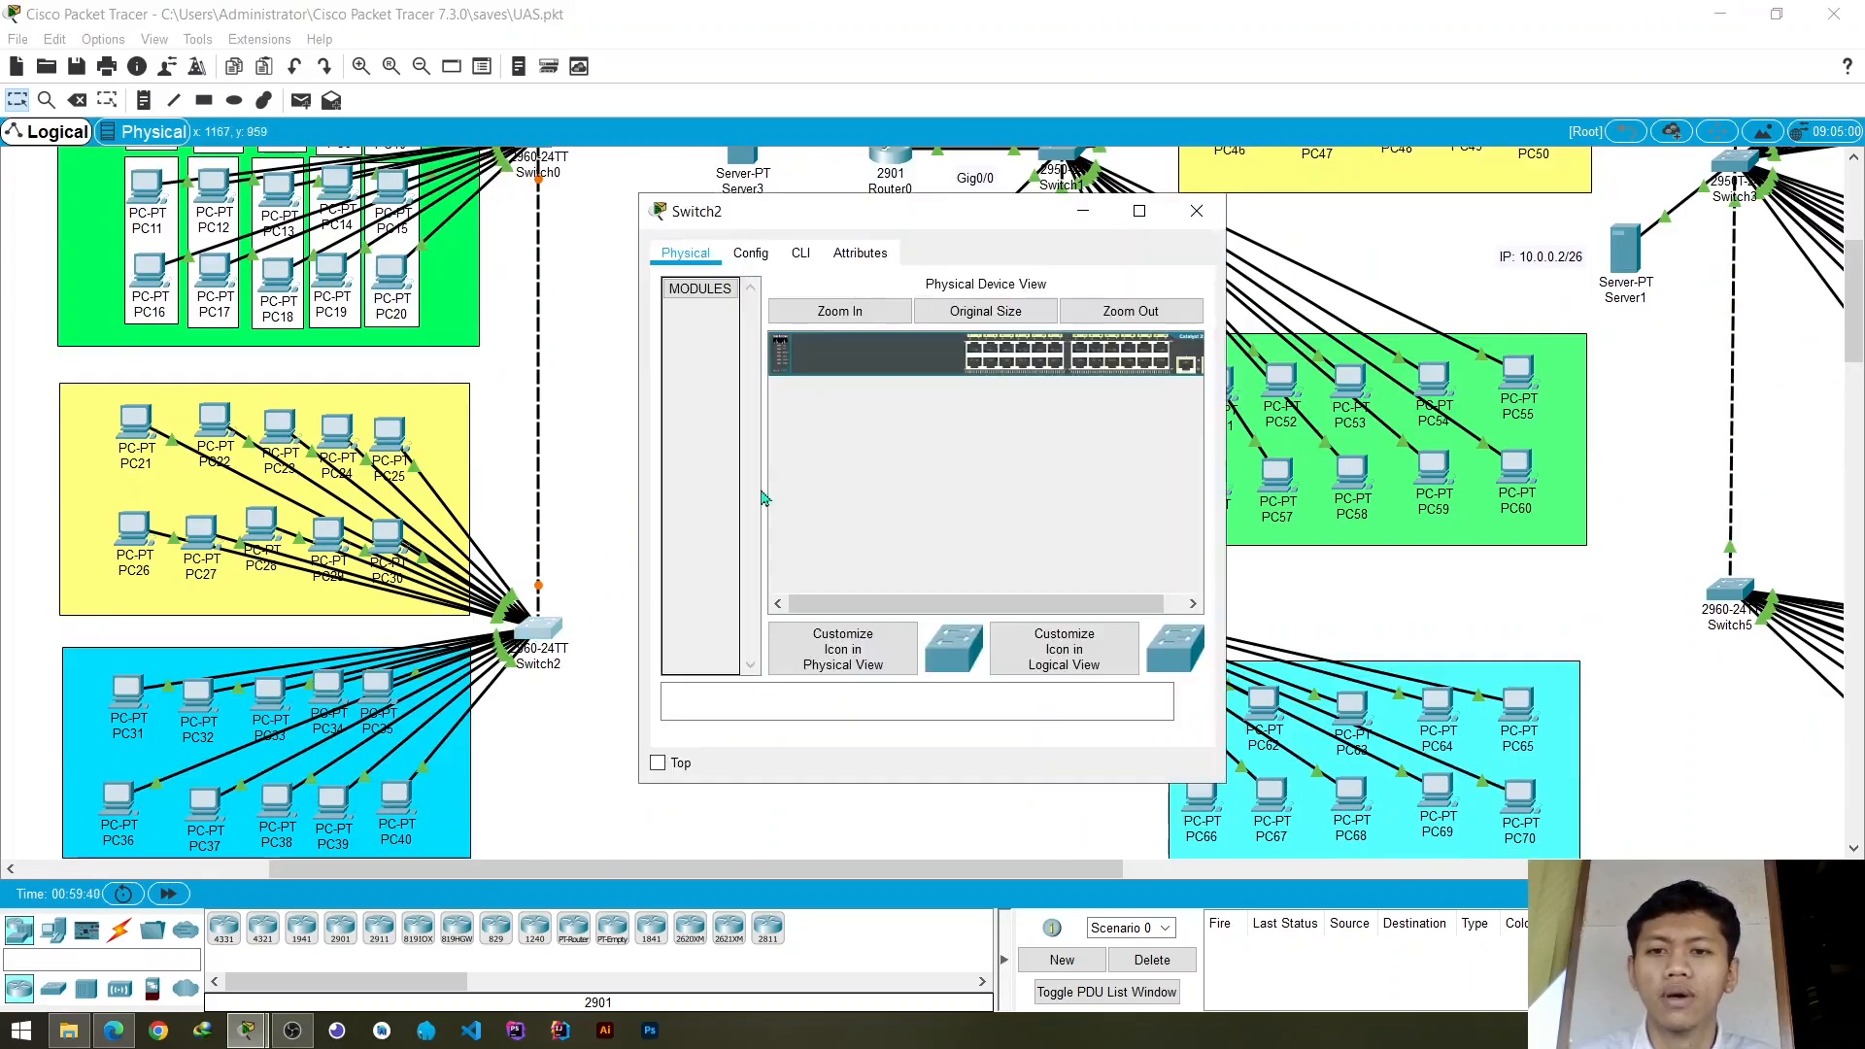
left_click(763, 252)
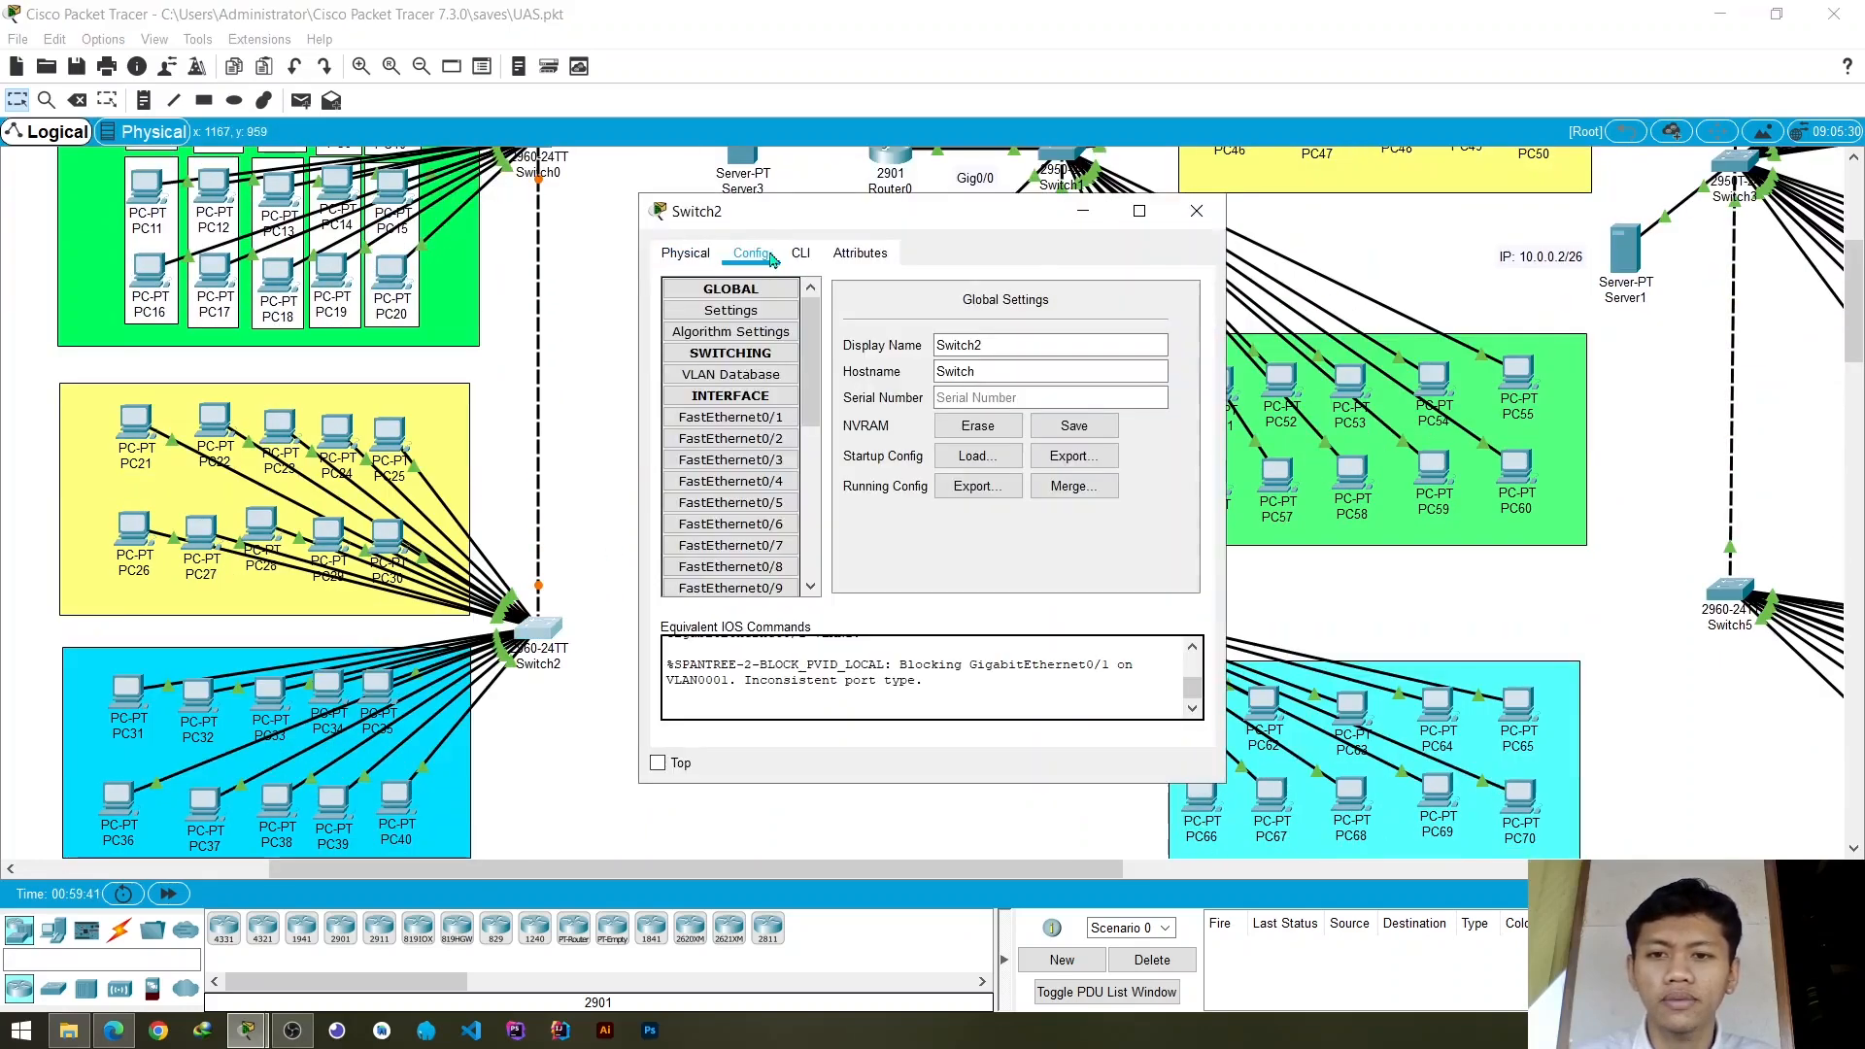
left_click(759, 386)
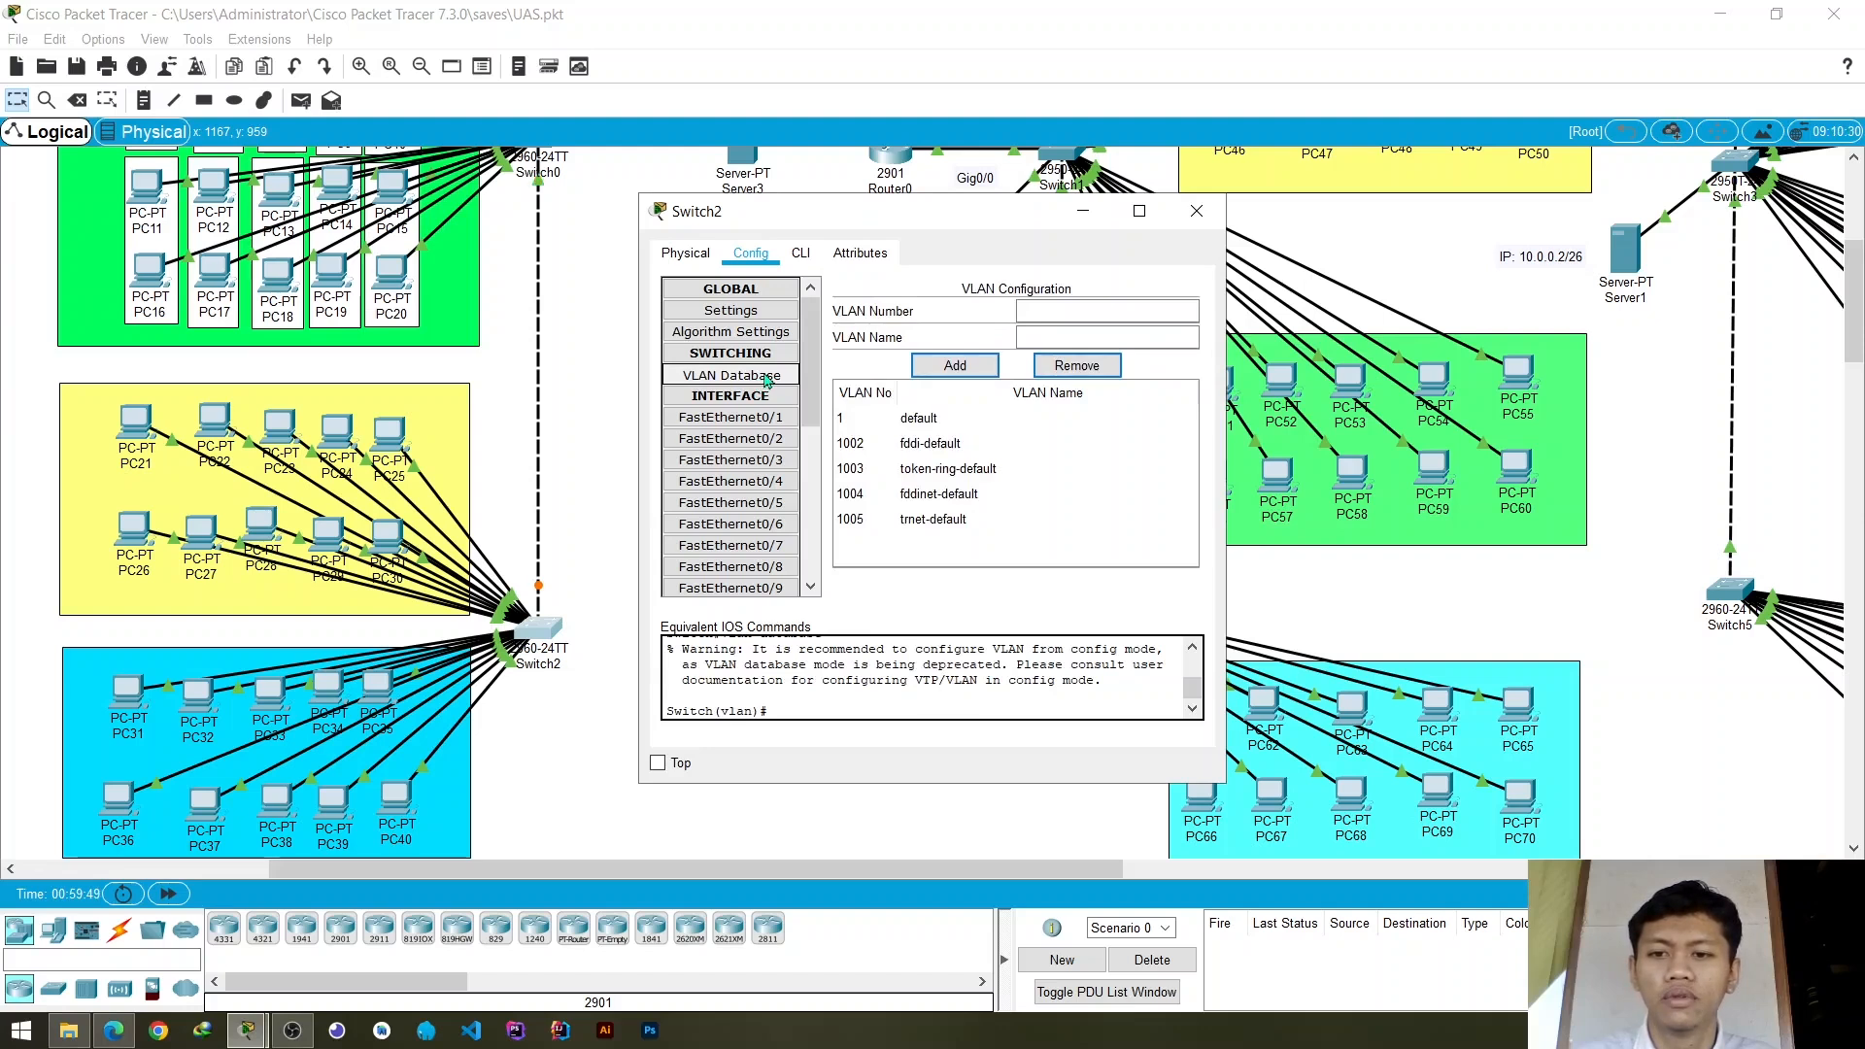
left_click(1064, 311)
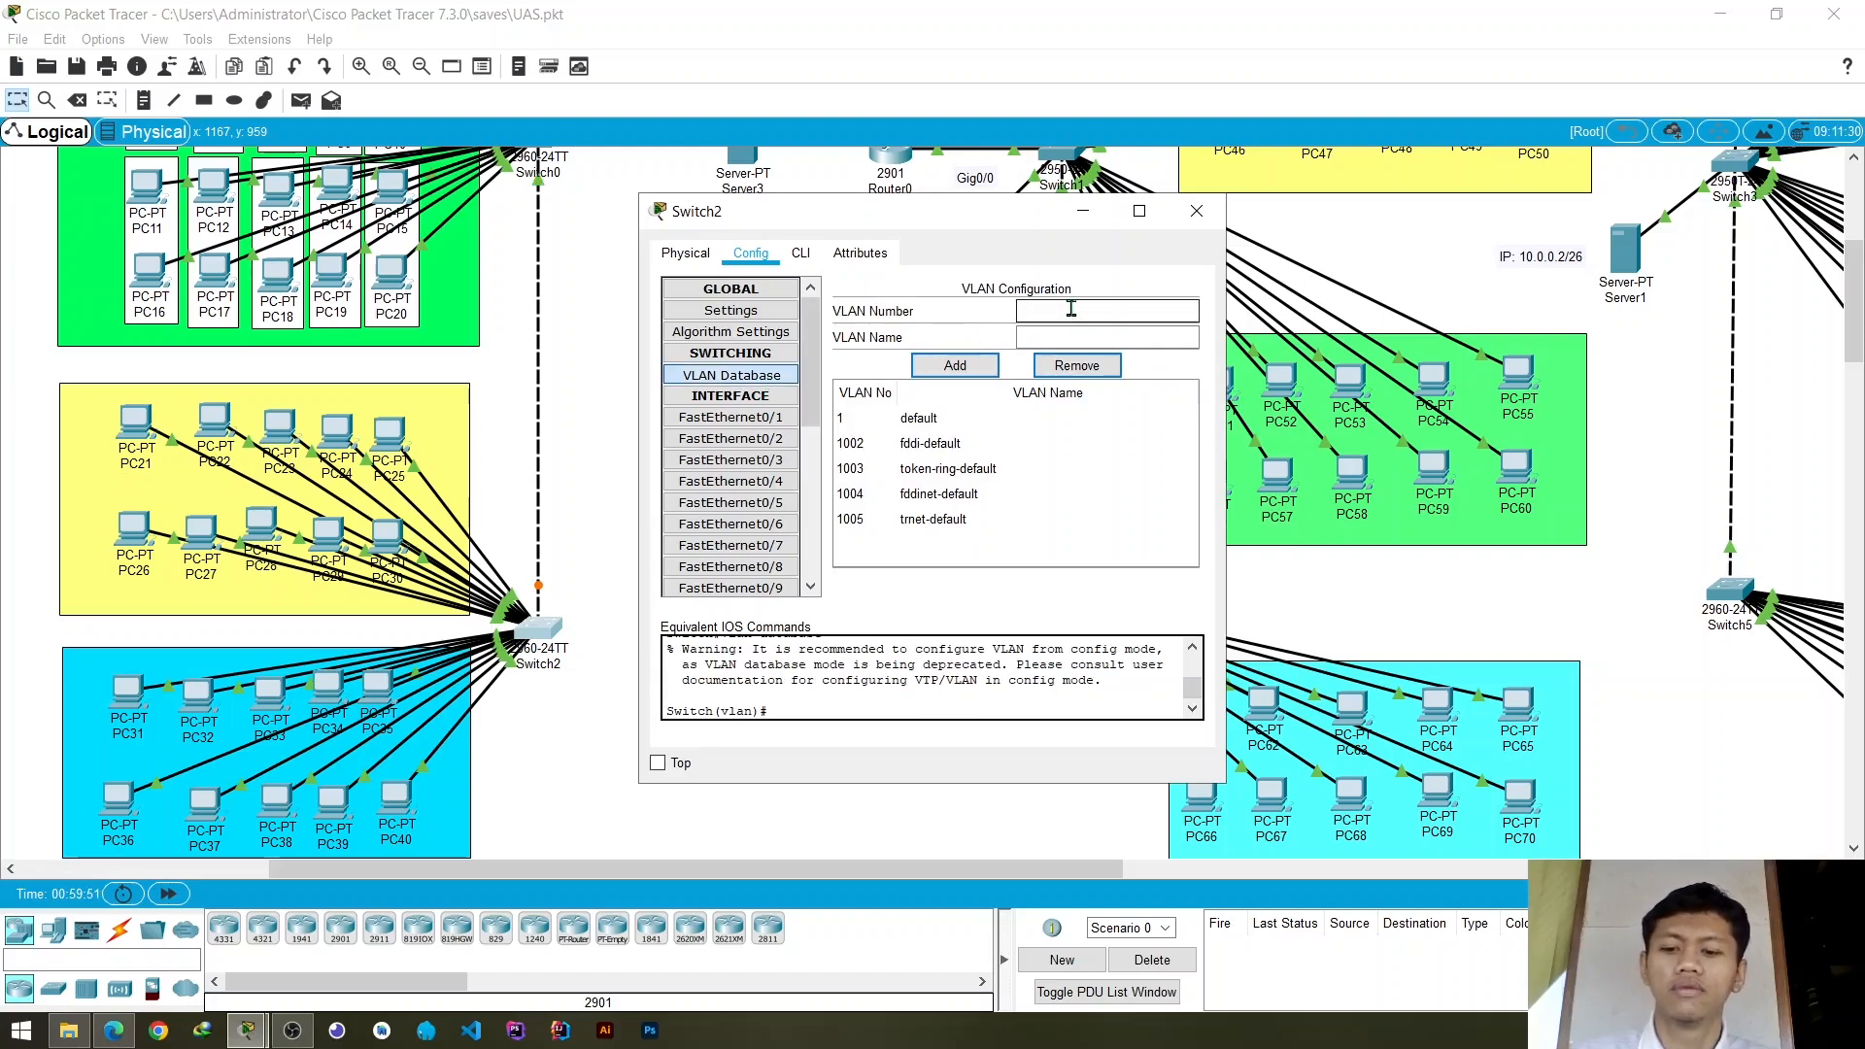
left_click(955, 365)
- Add VLAN 10 named vlan_1 to Switch2's VLAN database and close the switch's window
left_click_drag(1061, 314, 975, 311)
type("10")
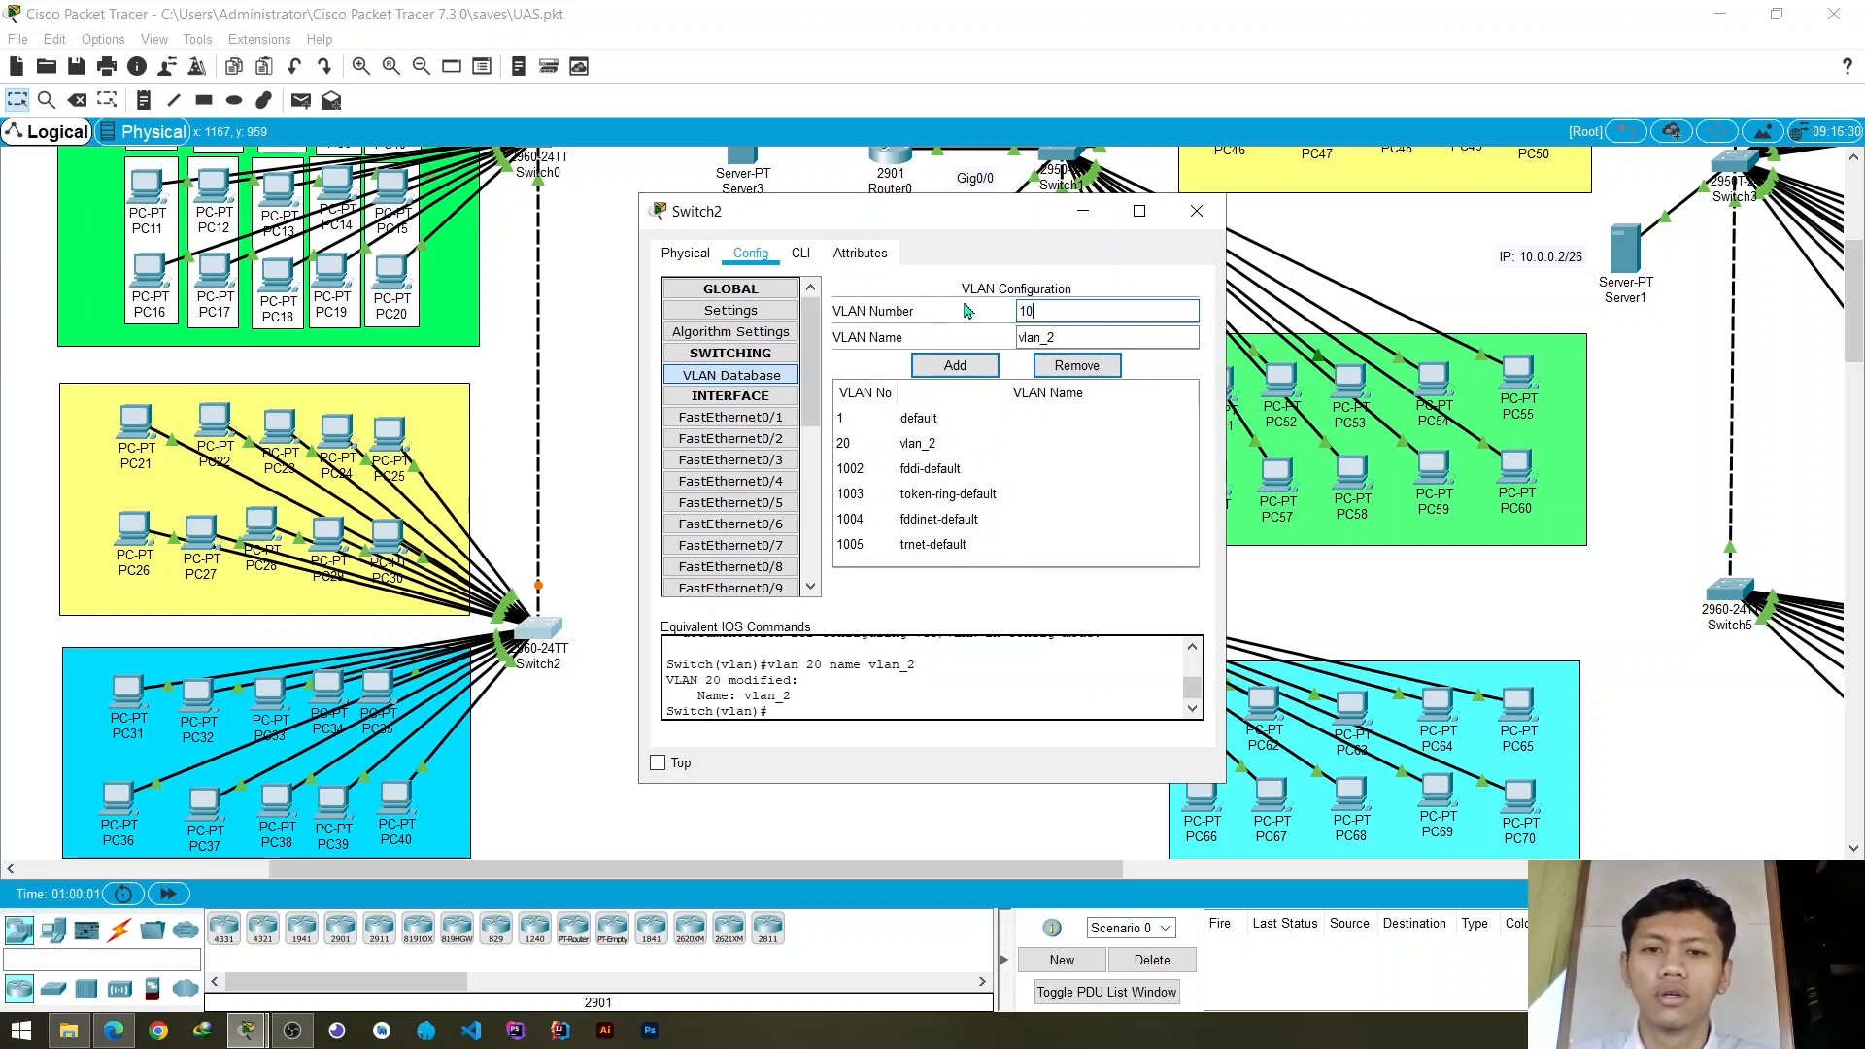
left_click(1098, 337)
type("1")
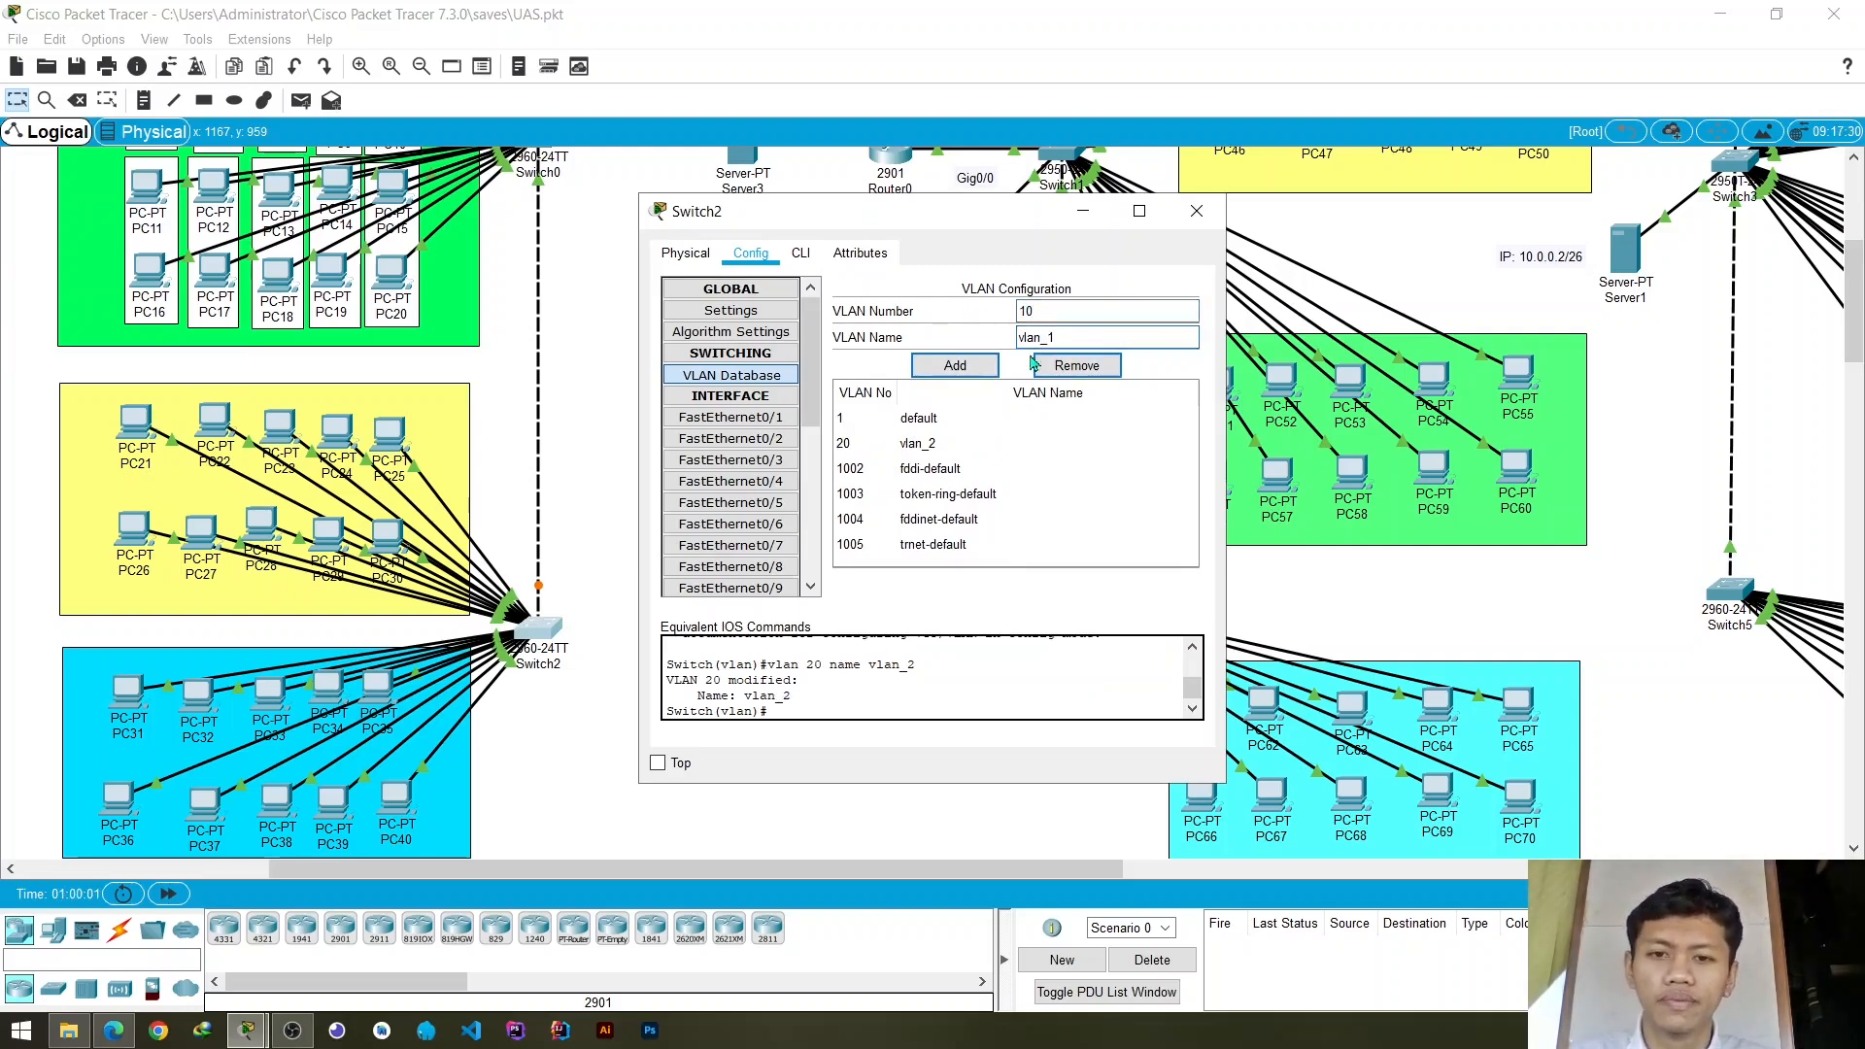
left_click(961, 369)
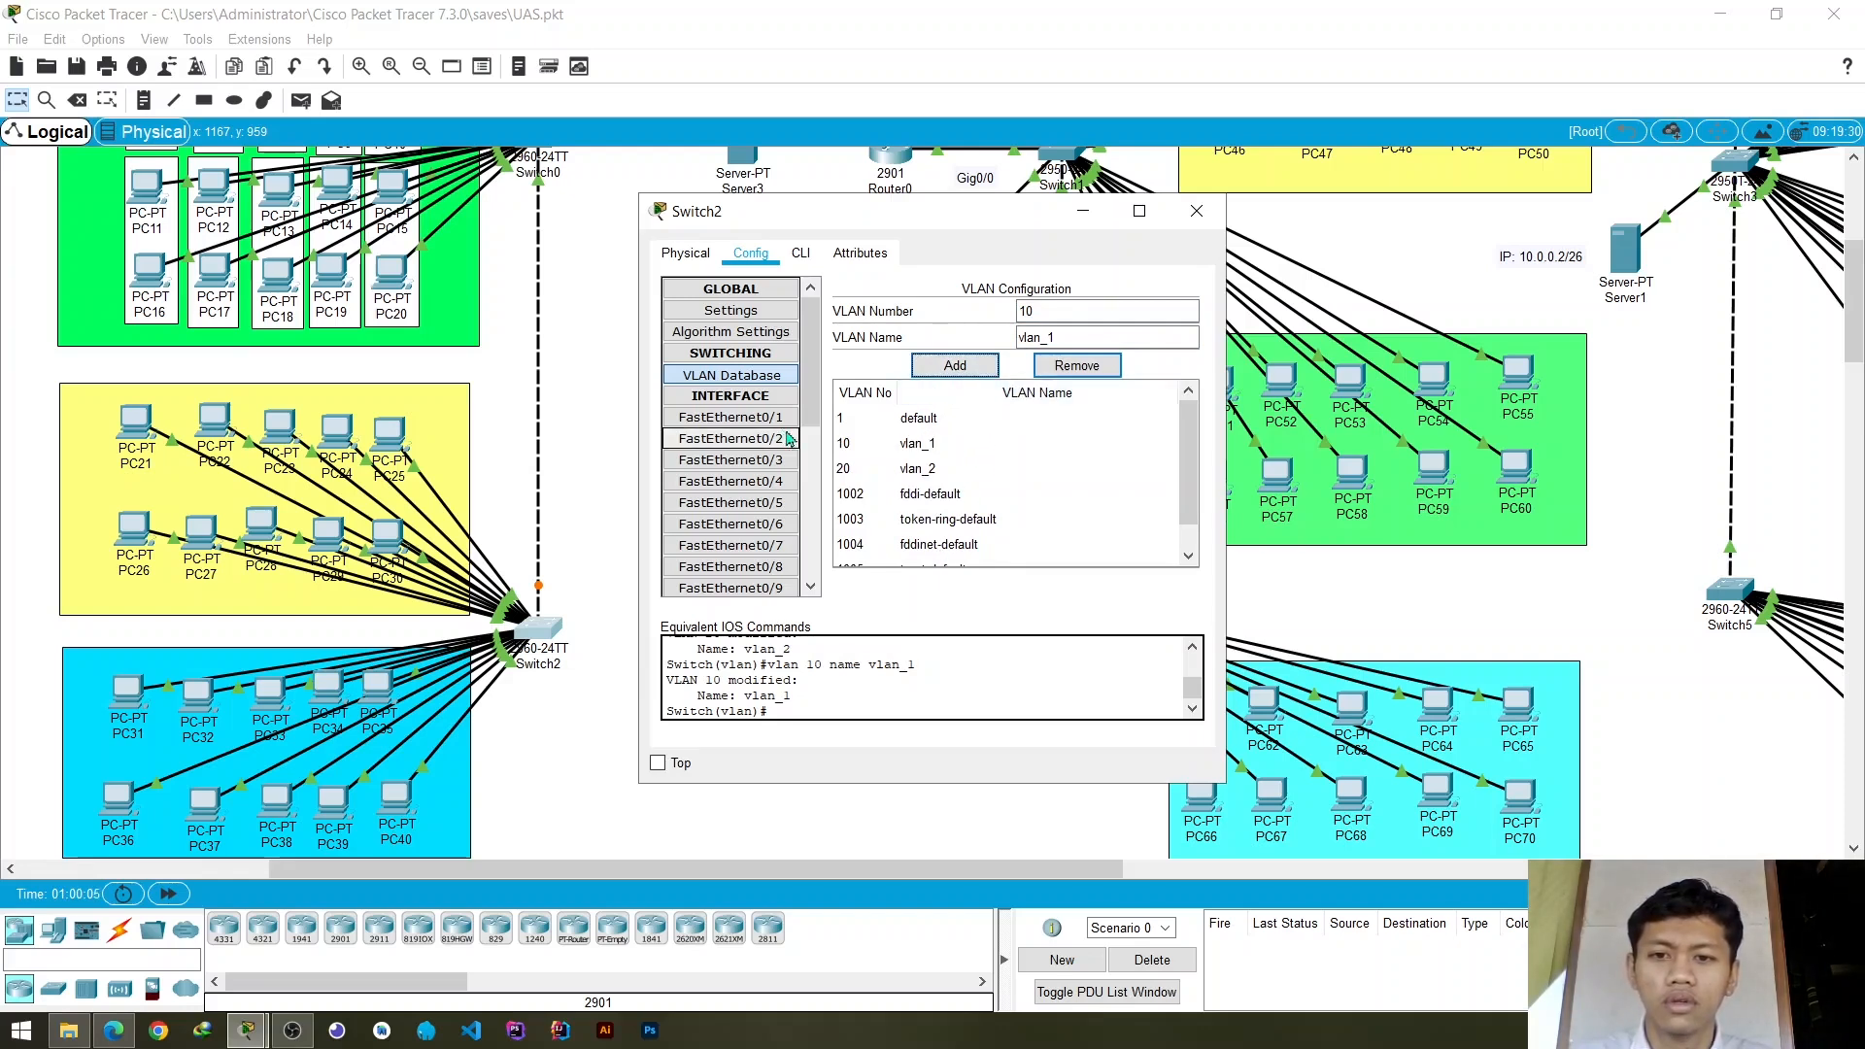
left_click(1197, 213)
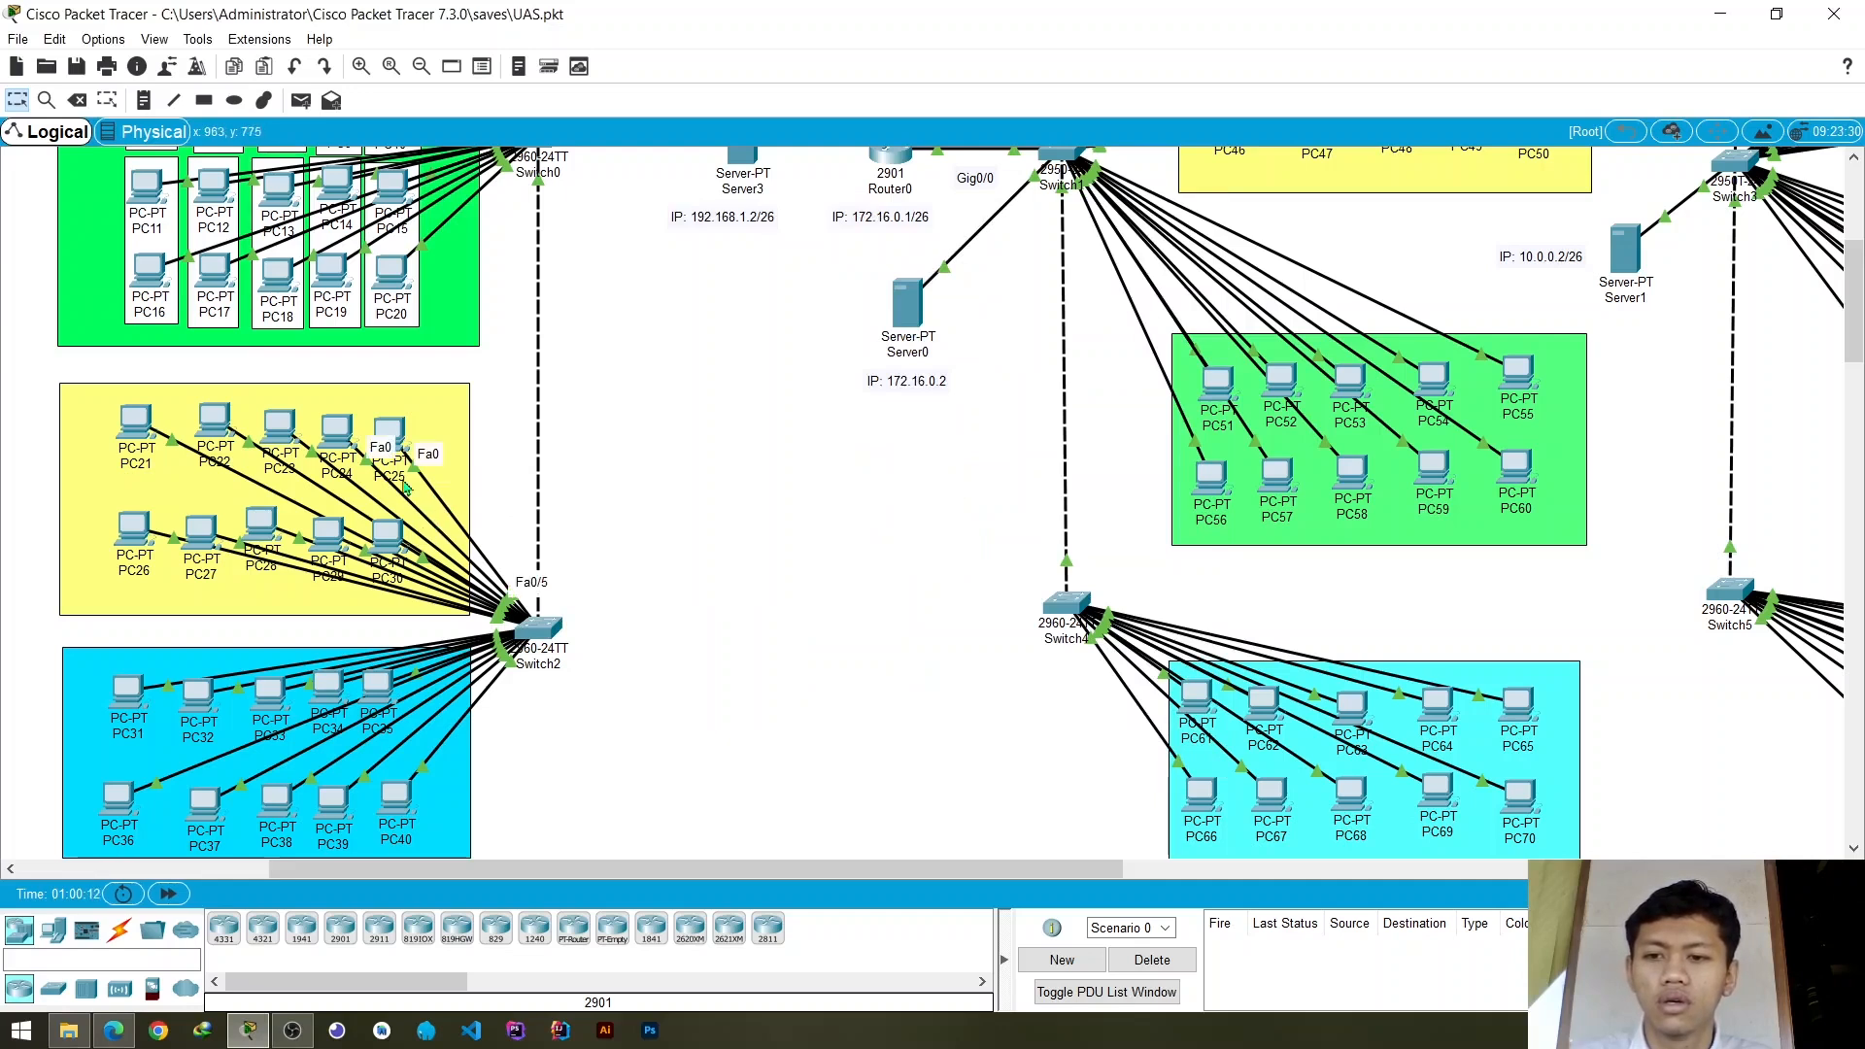
- Check which Switch2 ports the PCs in the yellow area, PC21 to PC30, are connected to
mouse_move(356, 442)
left_mouse_down()
mouse_move(375, 418)
mouse_move(622, 396)
mouse_move(345, 413)
mouse_move(351, 439)
left_mouse_up()
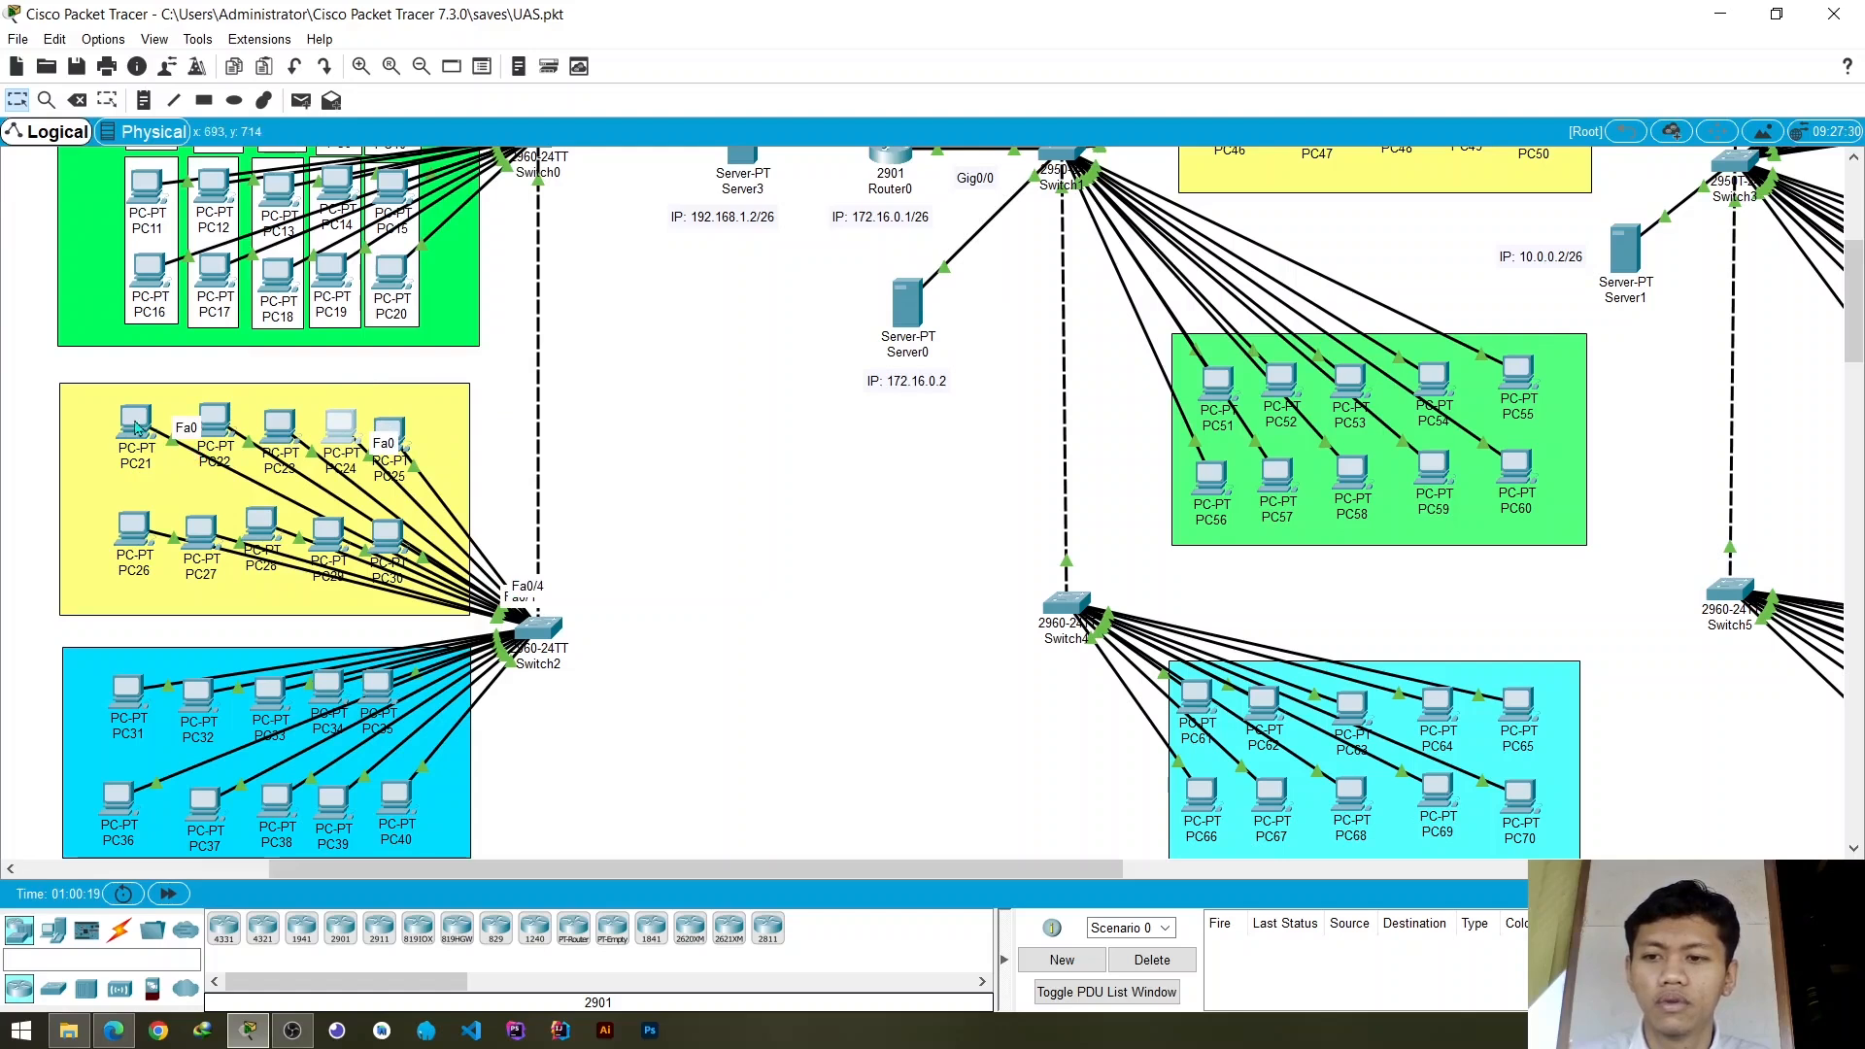
mouse_move(135, 427)
left_mouse_down()
mouse_move(128, 486)
mouse_move(153, 461)
mouse_move(140, 436)
left_mouse_up()
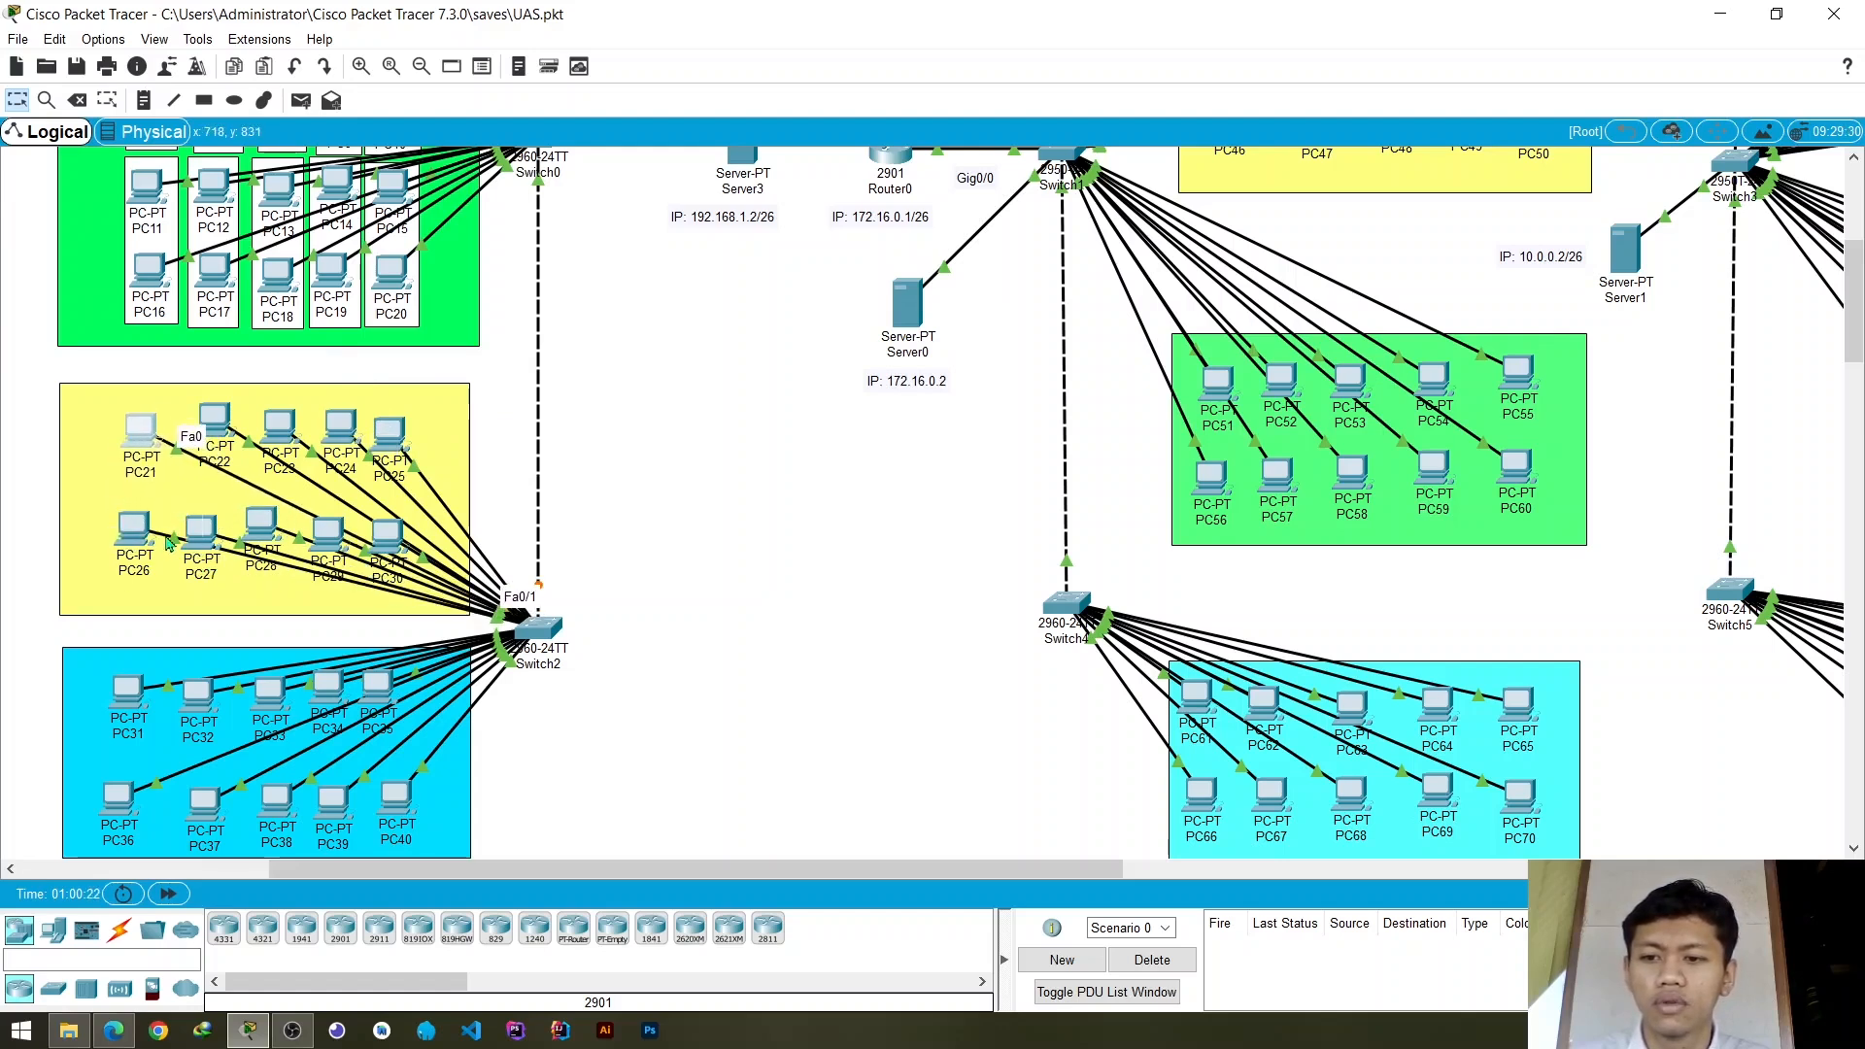
mouse_move(394, 553)
left_mouse_down()
mouse_move(342, 622)
mouse_move(398, 543)
left_mouse_up()
- Assign Switch2's access ports FastEthernet0/1 and FastEthernet0/2 to VLAN 20 (vlan_2)
left_click(540, 628)
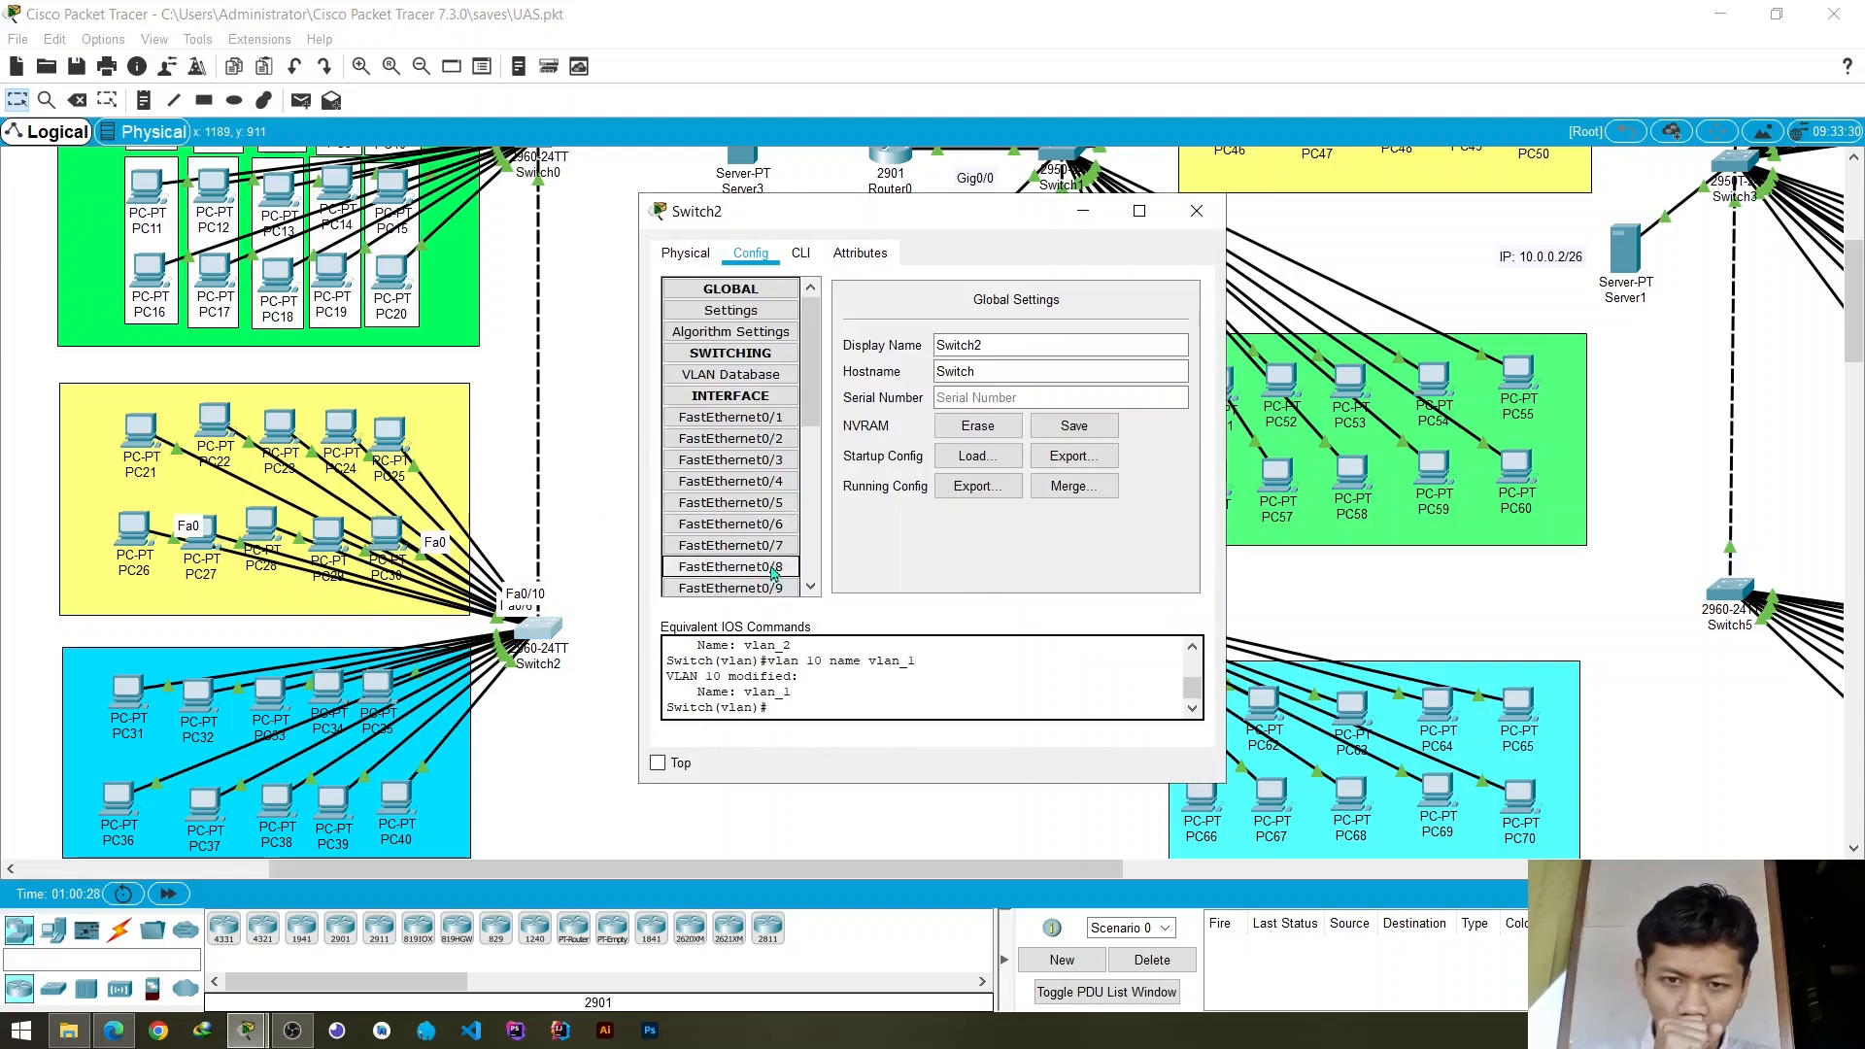
left_click(776, 426)
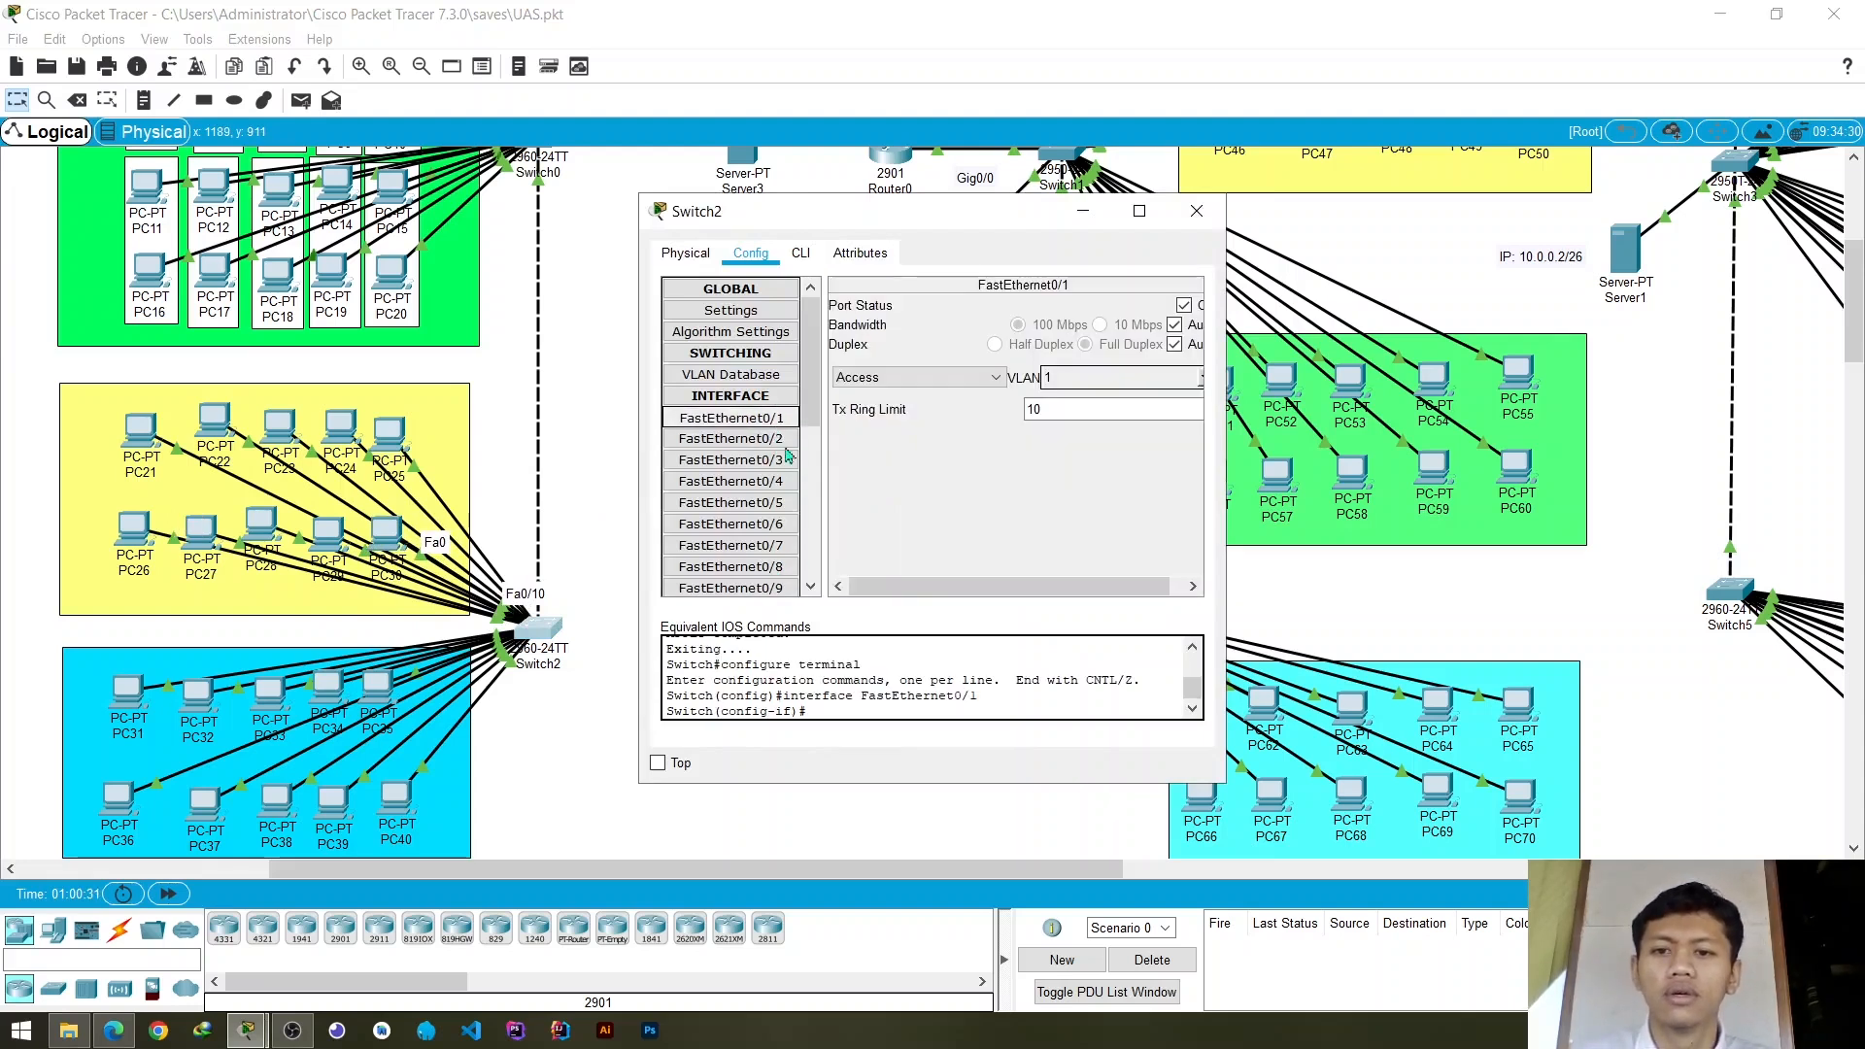
left_click(1203, 380)
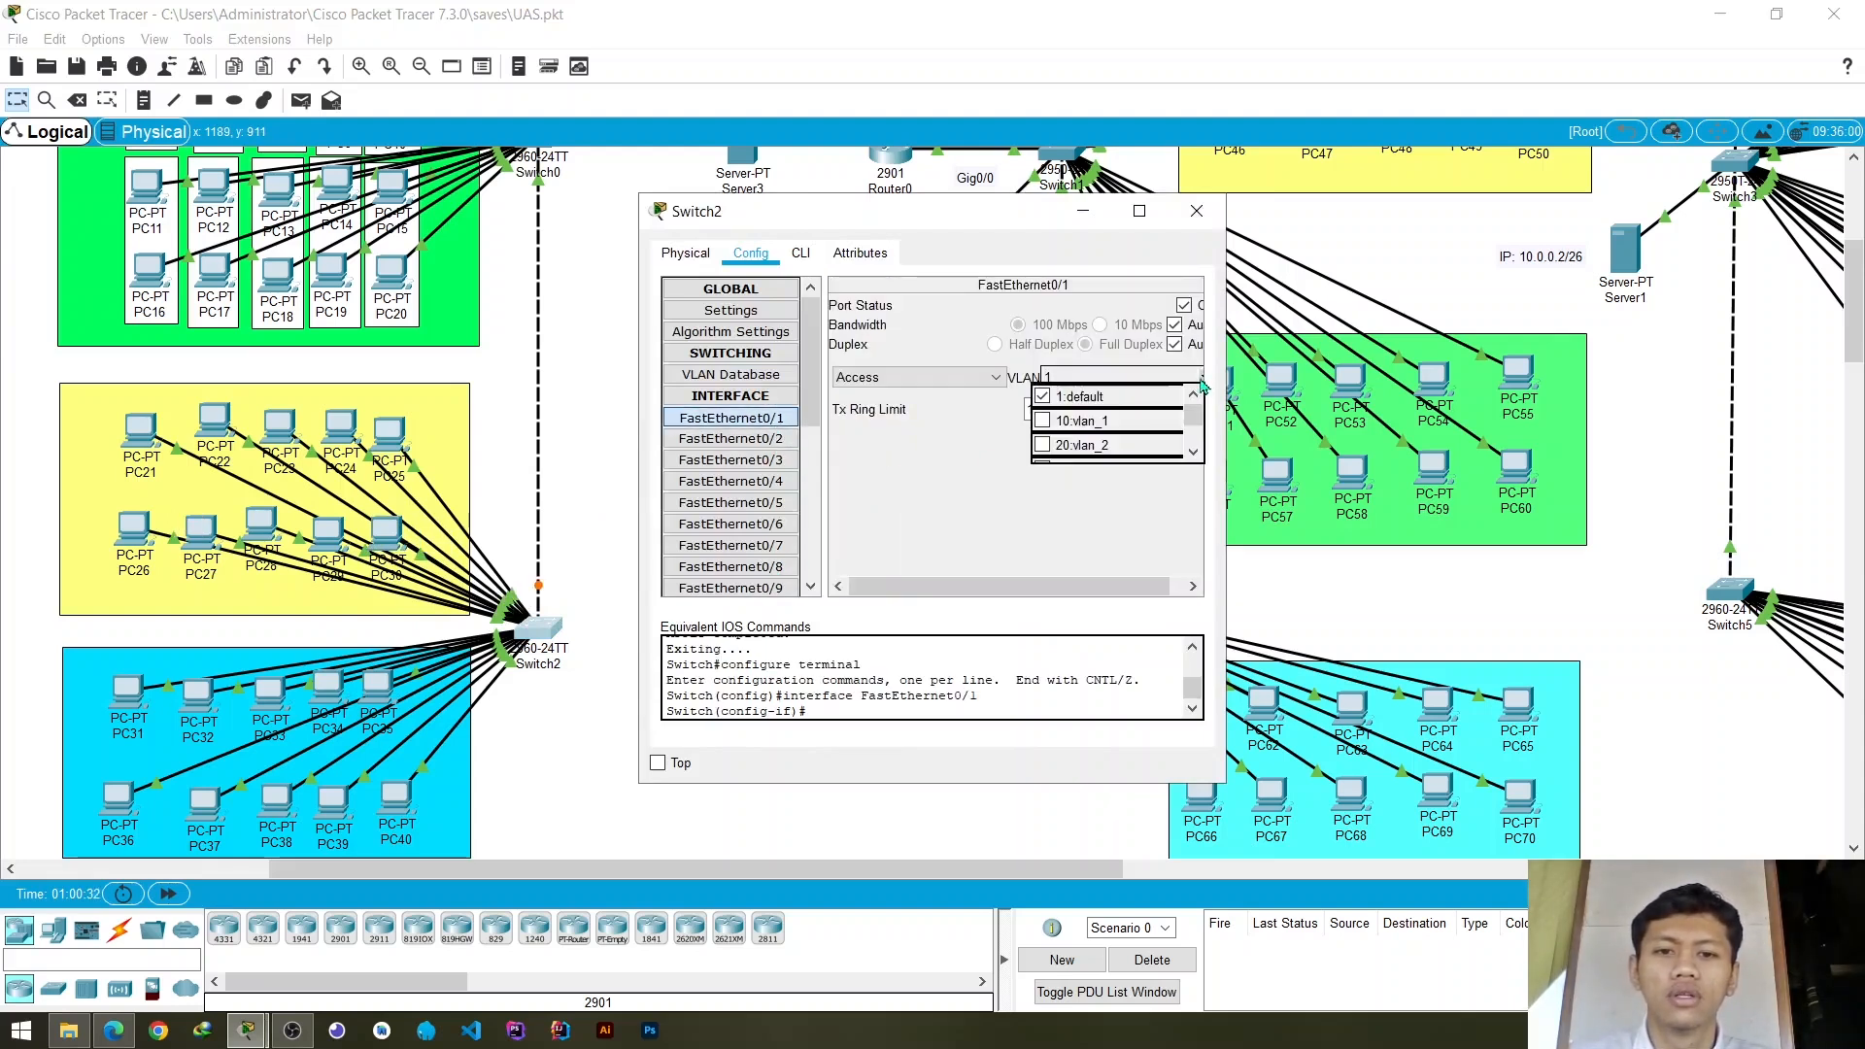
left_click(1043, 447)
left_click(737, 439)
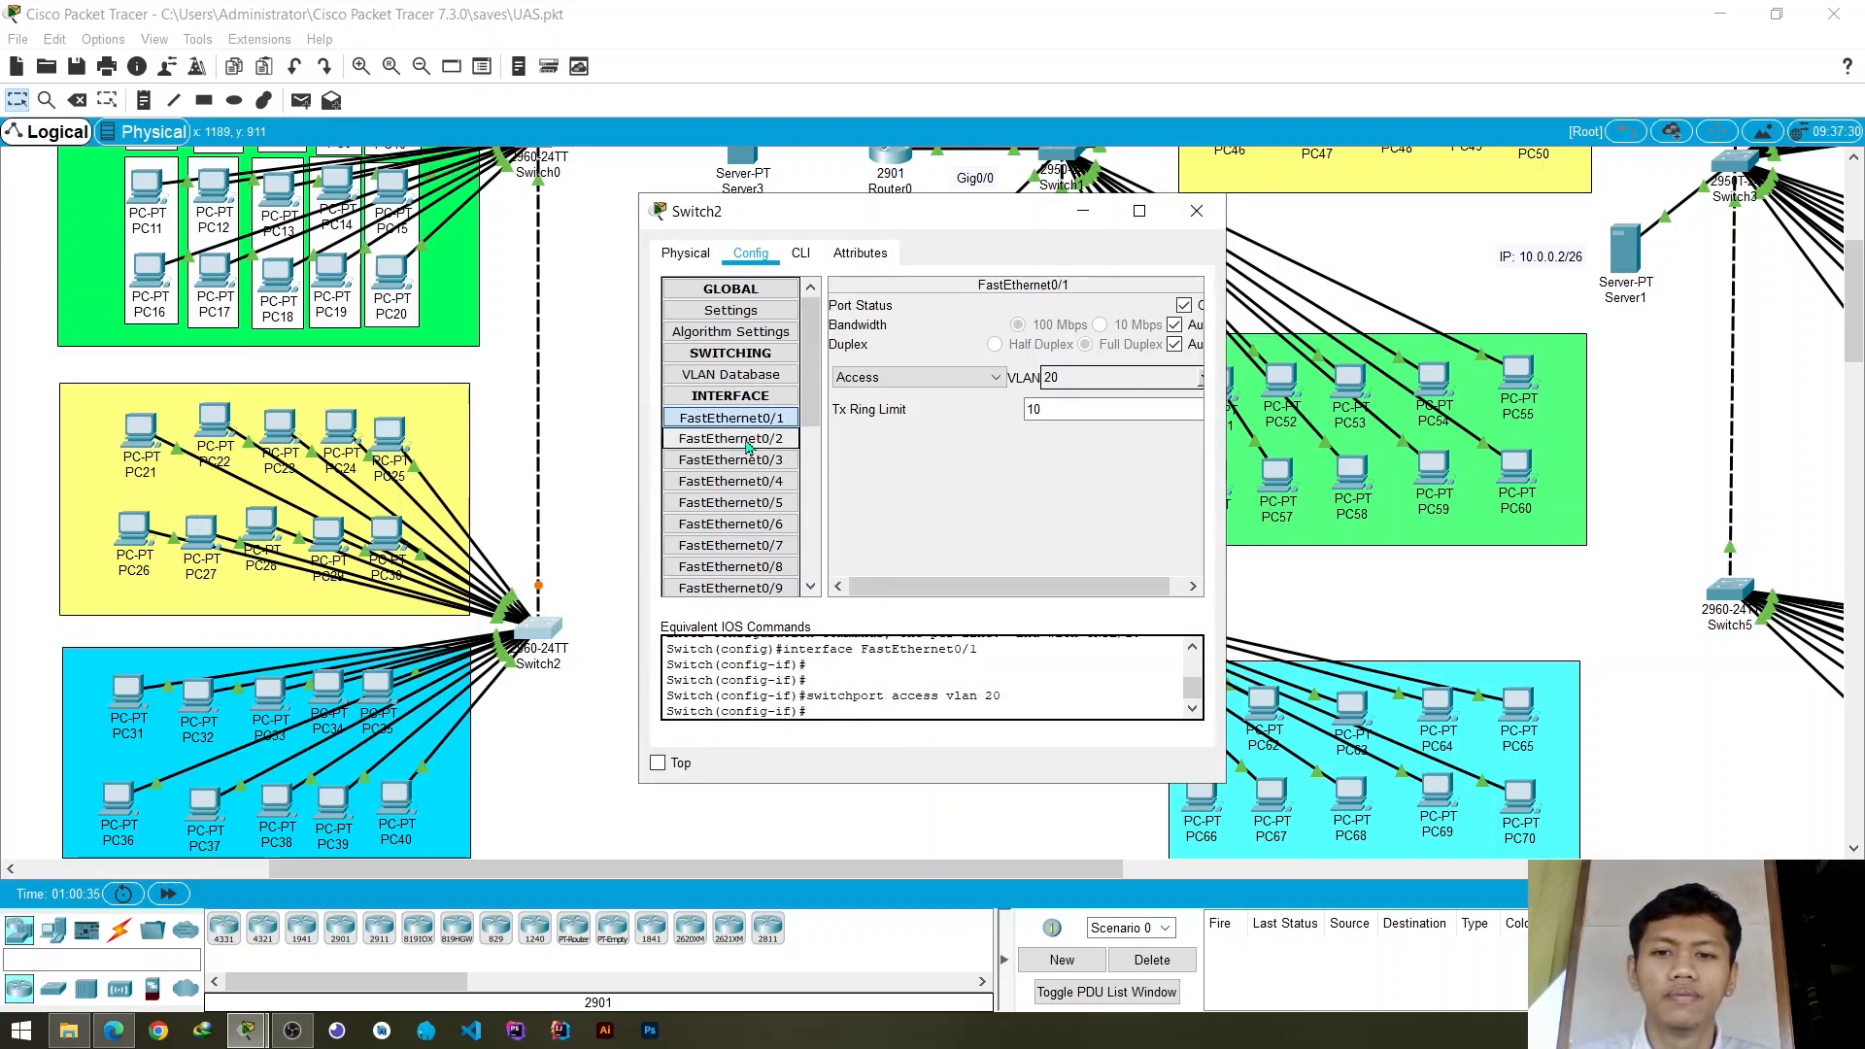
left_click(1201, 378)
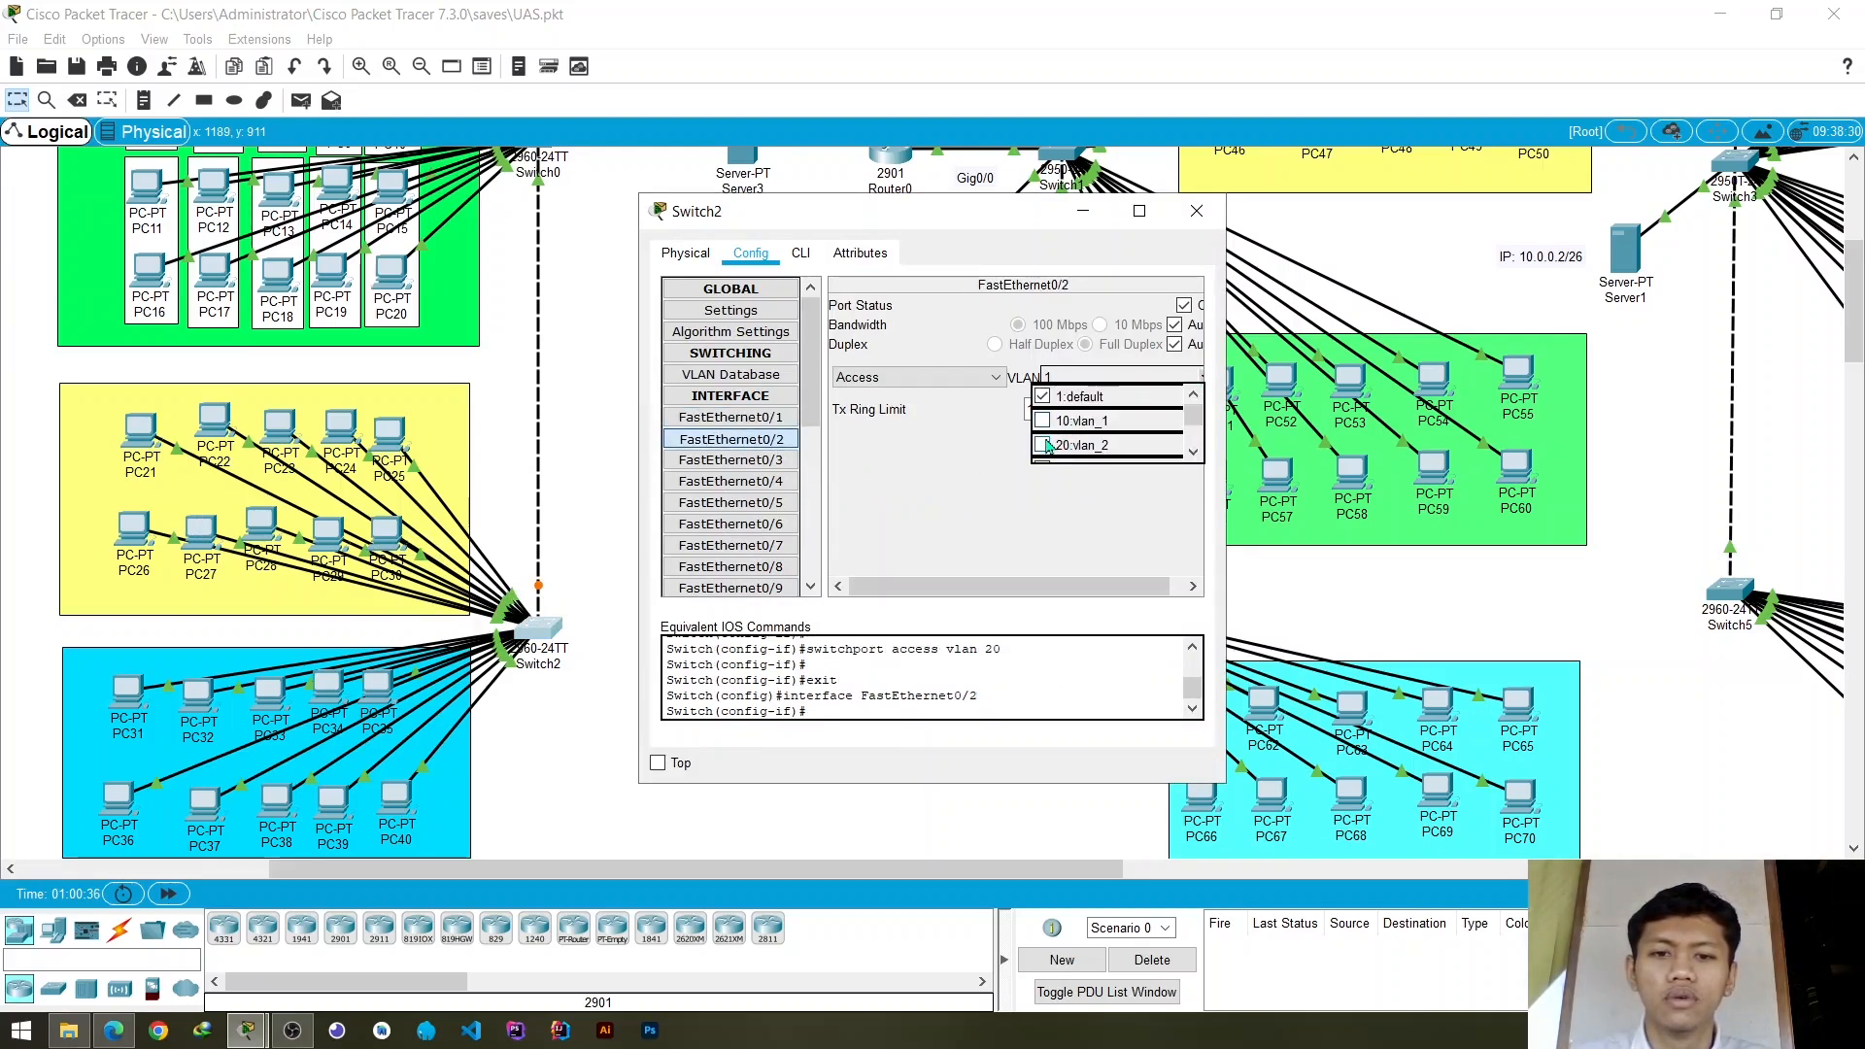
left_click(1045, 445)
- Assign Switch2's access ports FastEthernet0/3 and FastEthernet0/4 to VLAN 20 (vlan_2)
left_click(733, 461)
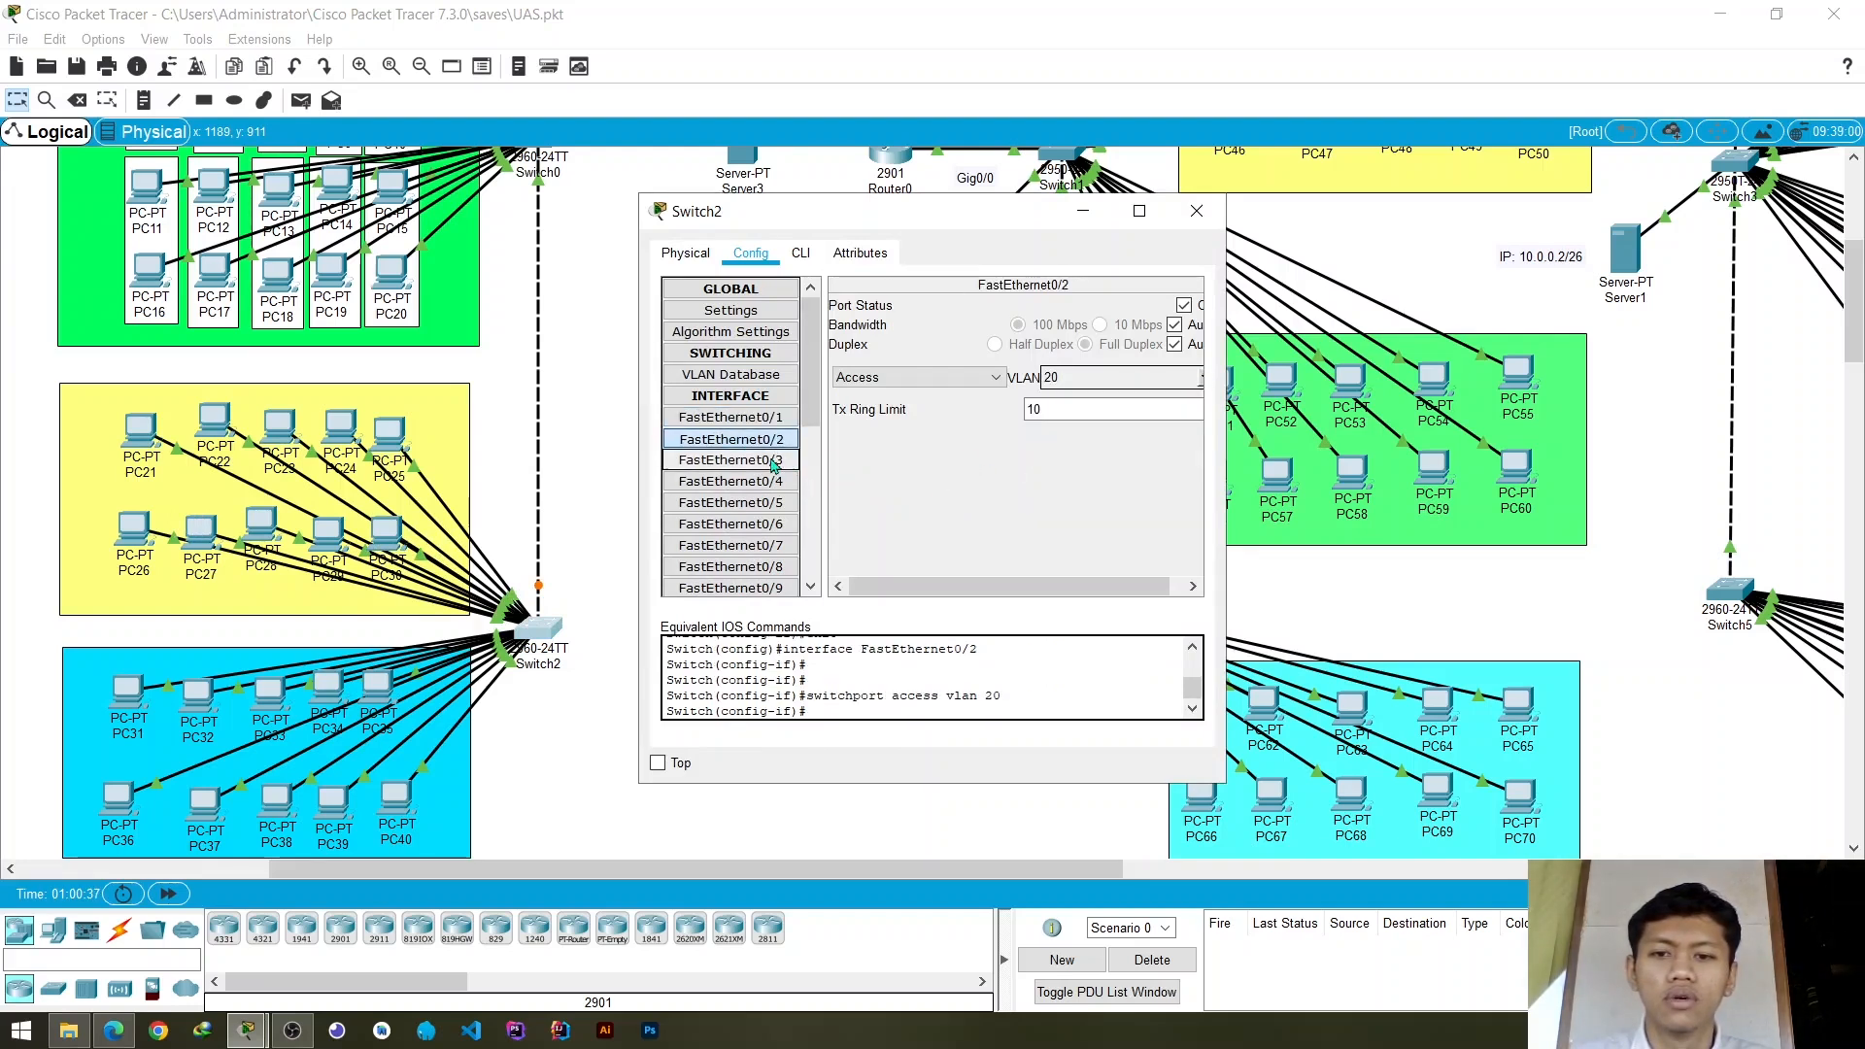
left_click(1202, 378)
scroll(1074, 432, "down", 2)
scroll(1073, 432, "up", 1)
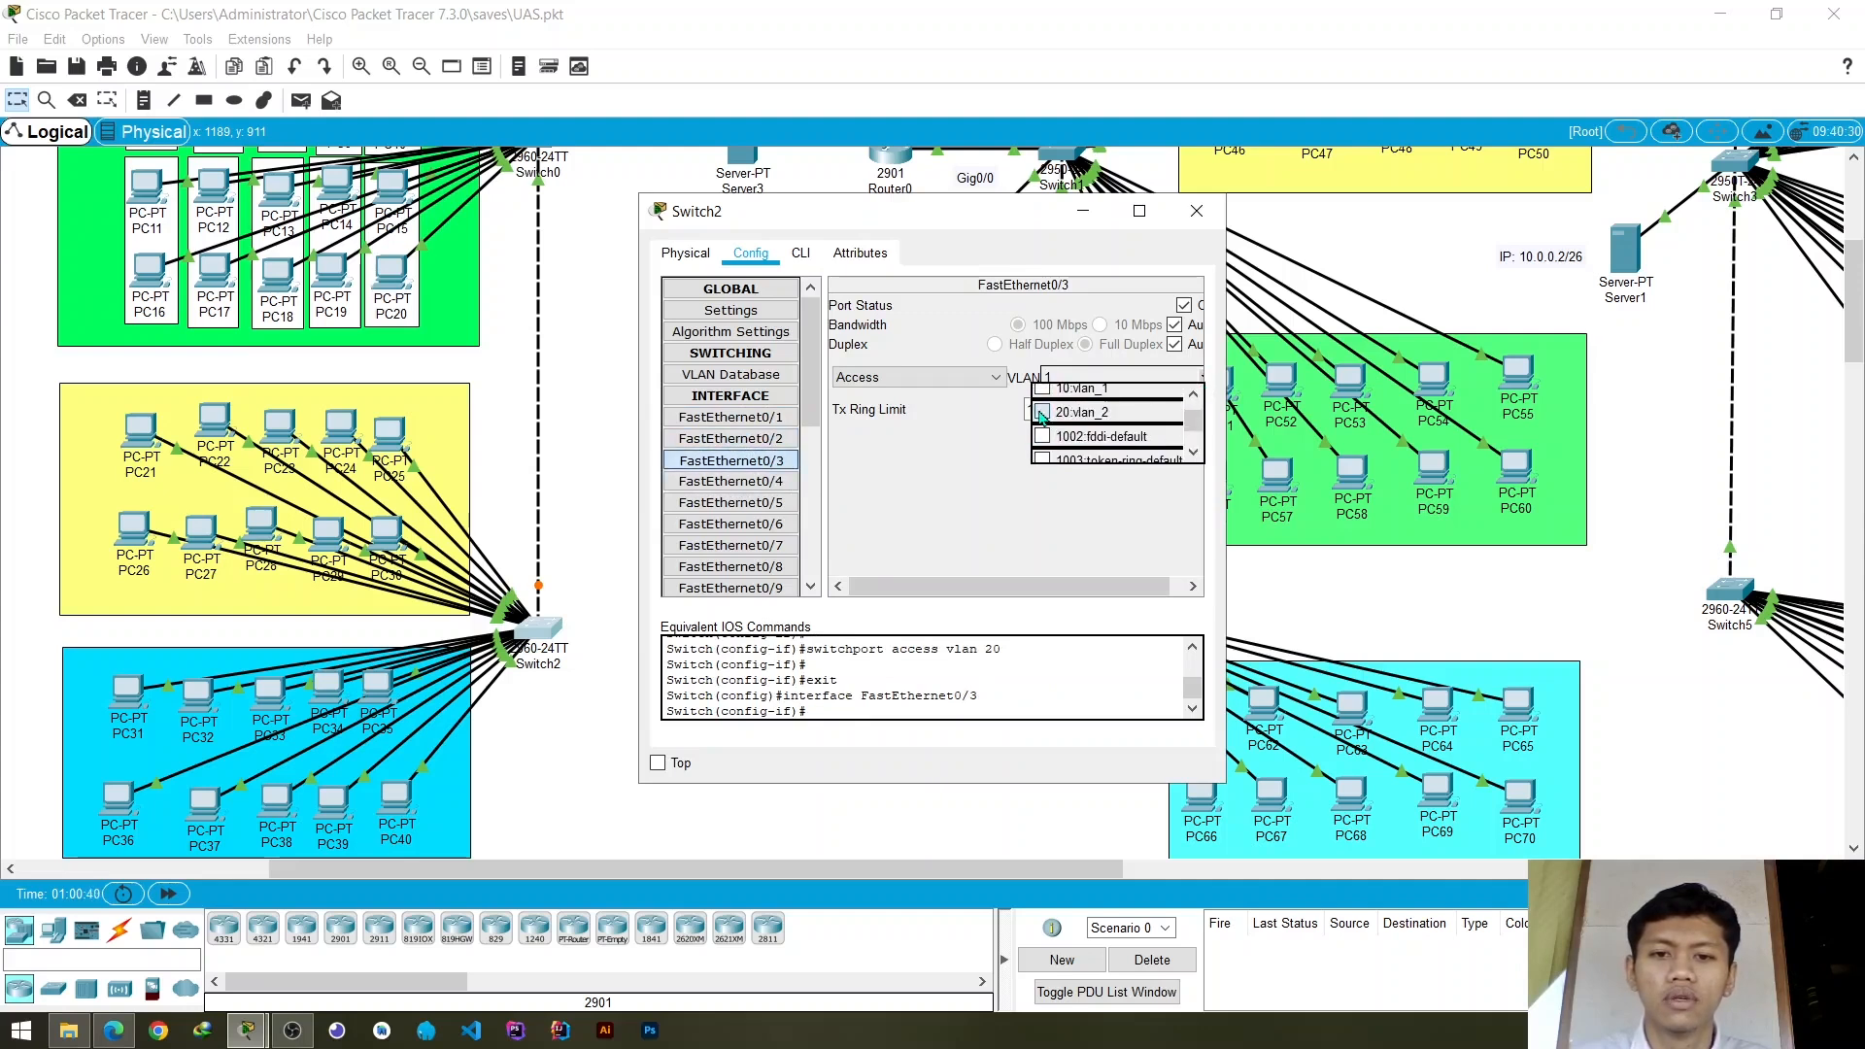
left_click(1042, 414)
left_click(730, 482)
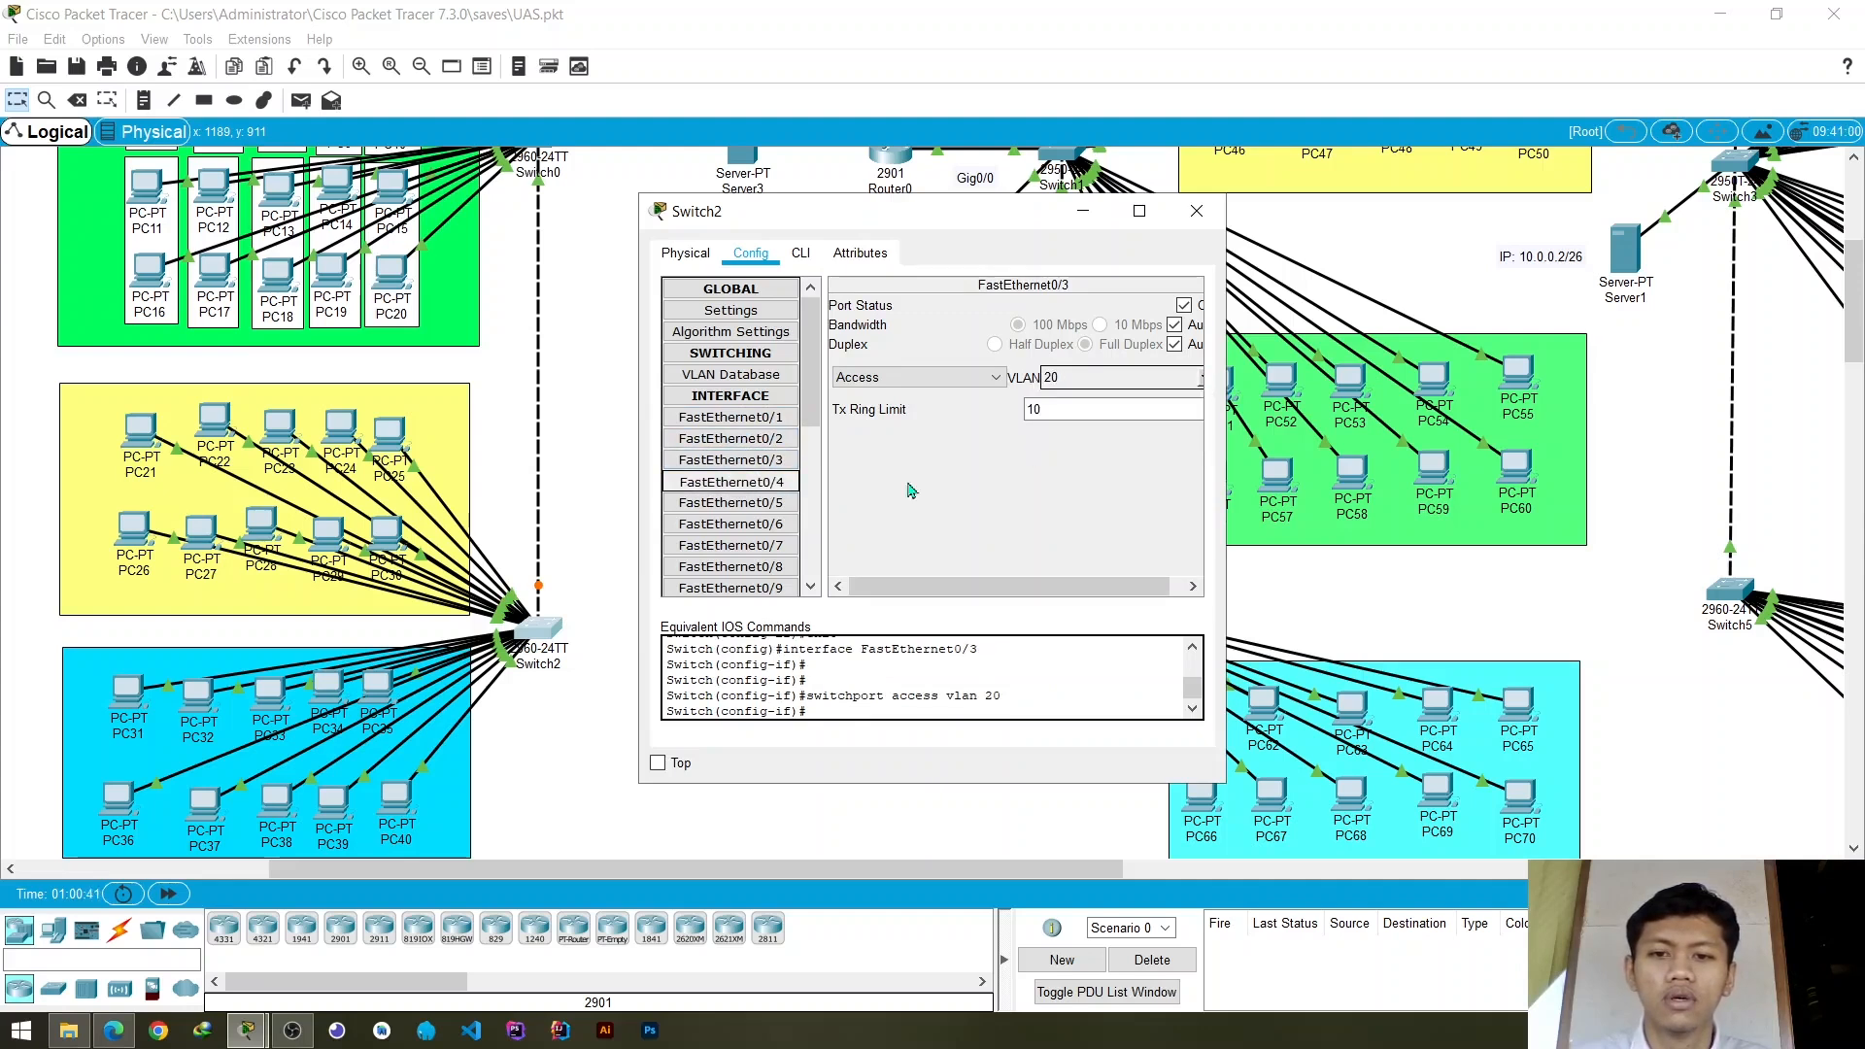
left_click(1203, 381)
scroll(1072, 439, "down", 2)
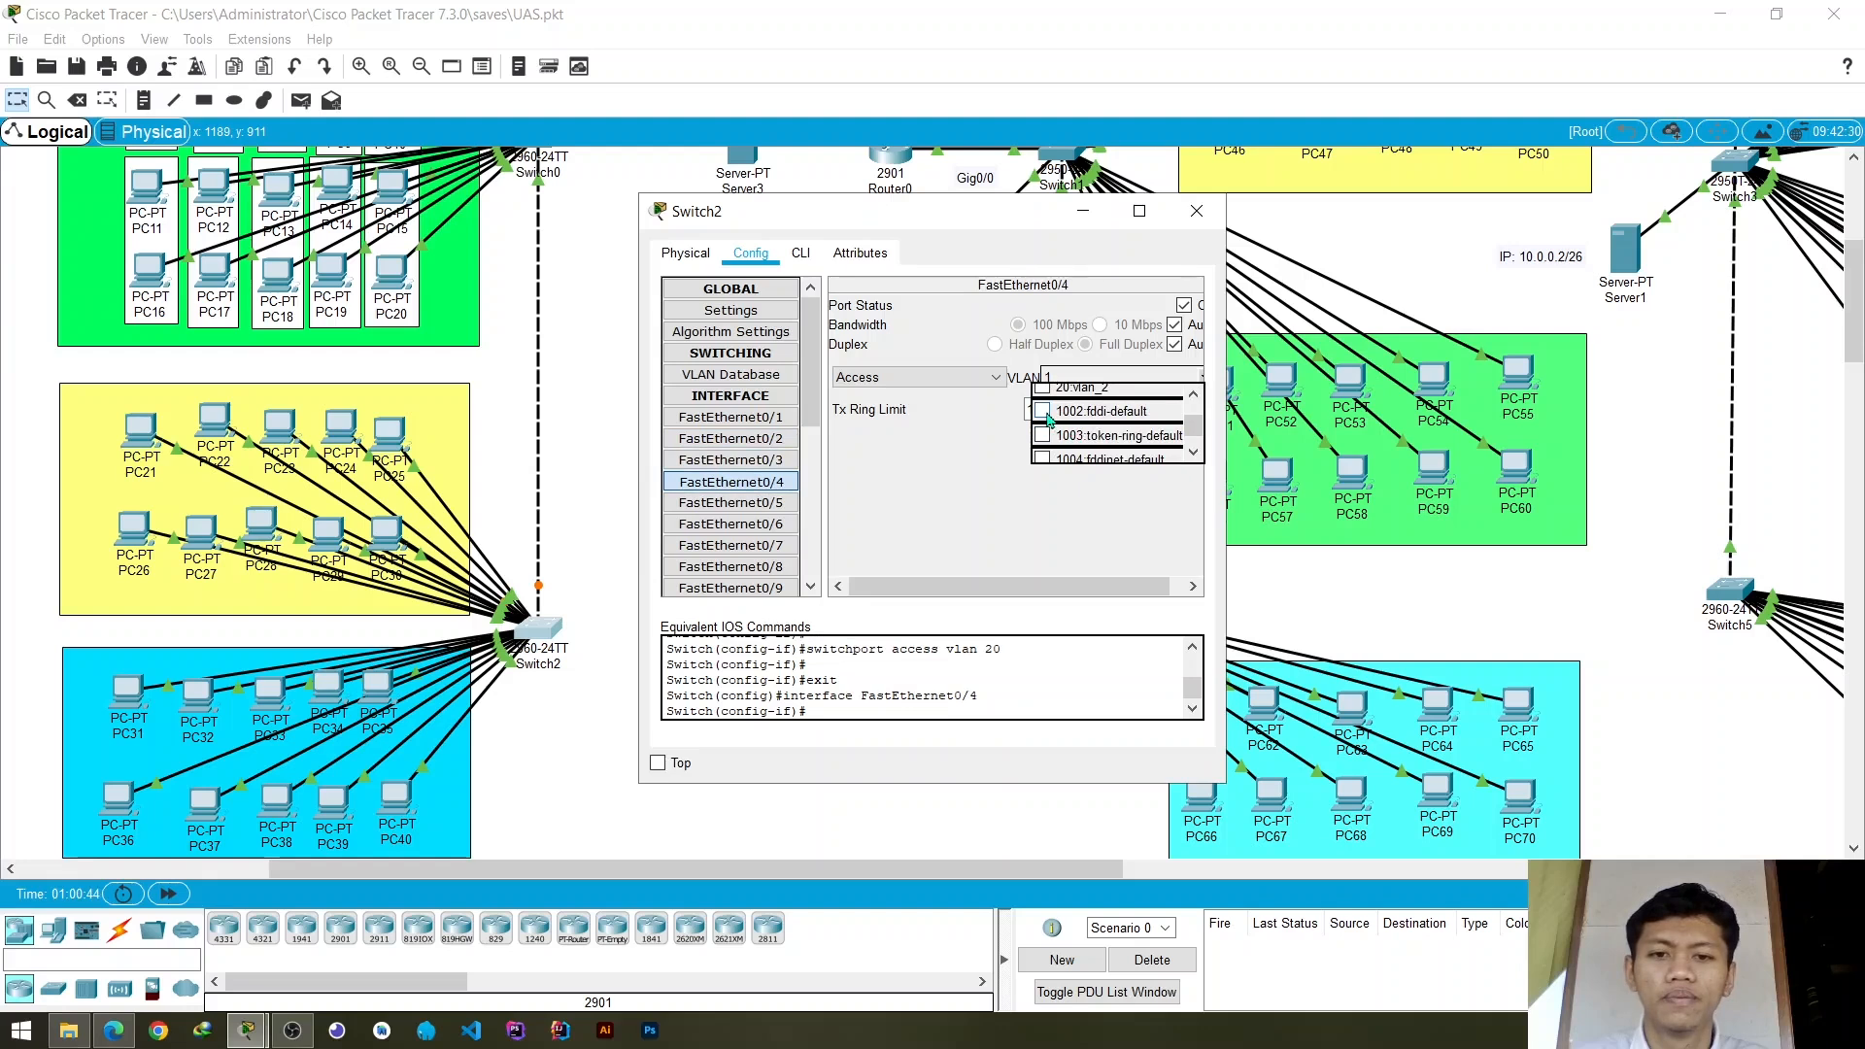
scroll(1054, 425, "up", 2)
left_click(1044, 446)
- Assign Switch2's access ports FastEthernet0/5 and FastEthernet0/6 to VLAN 20 (vlan_2)
left_click(730, 502)
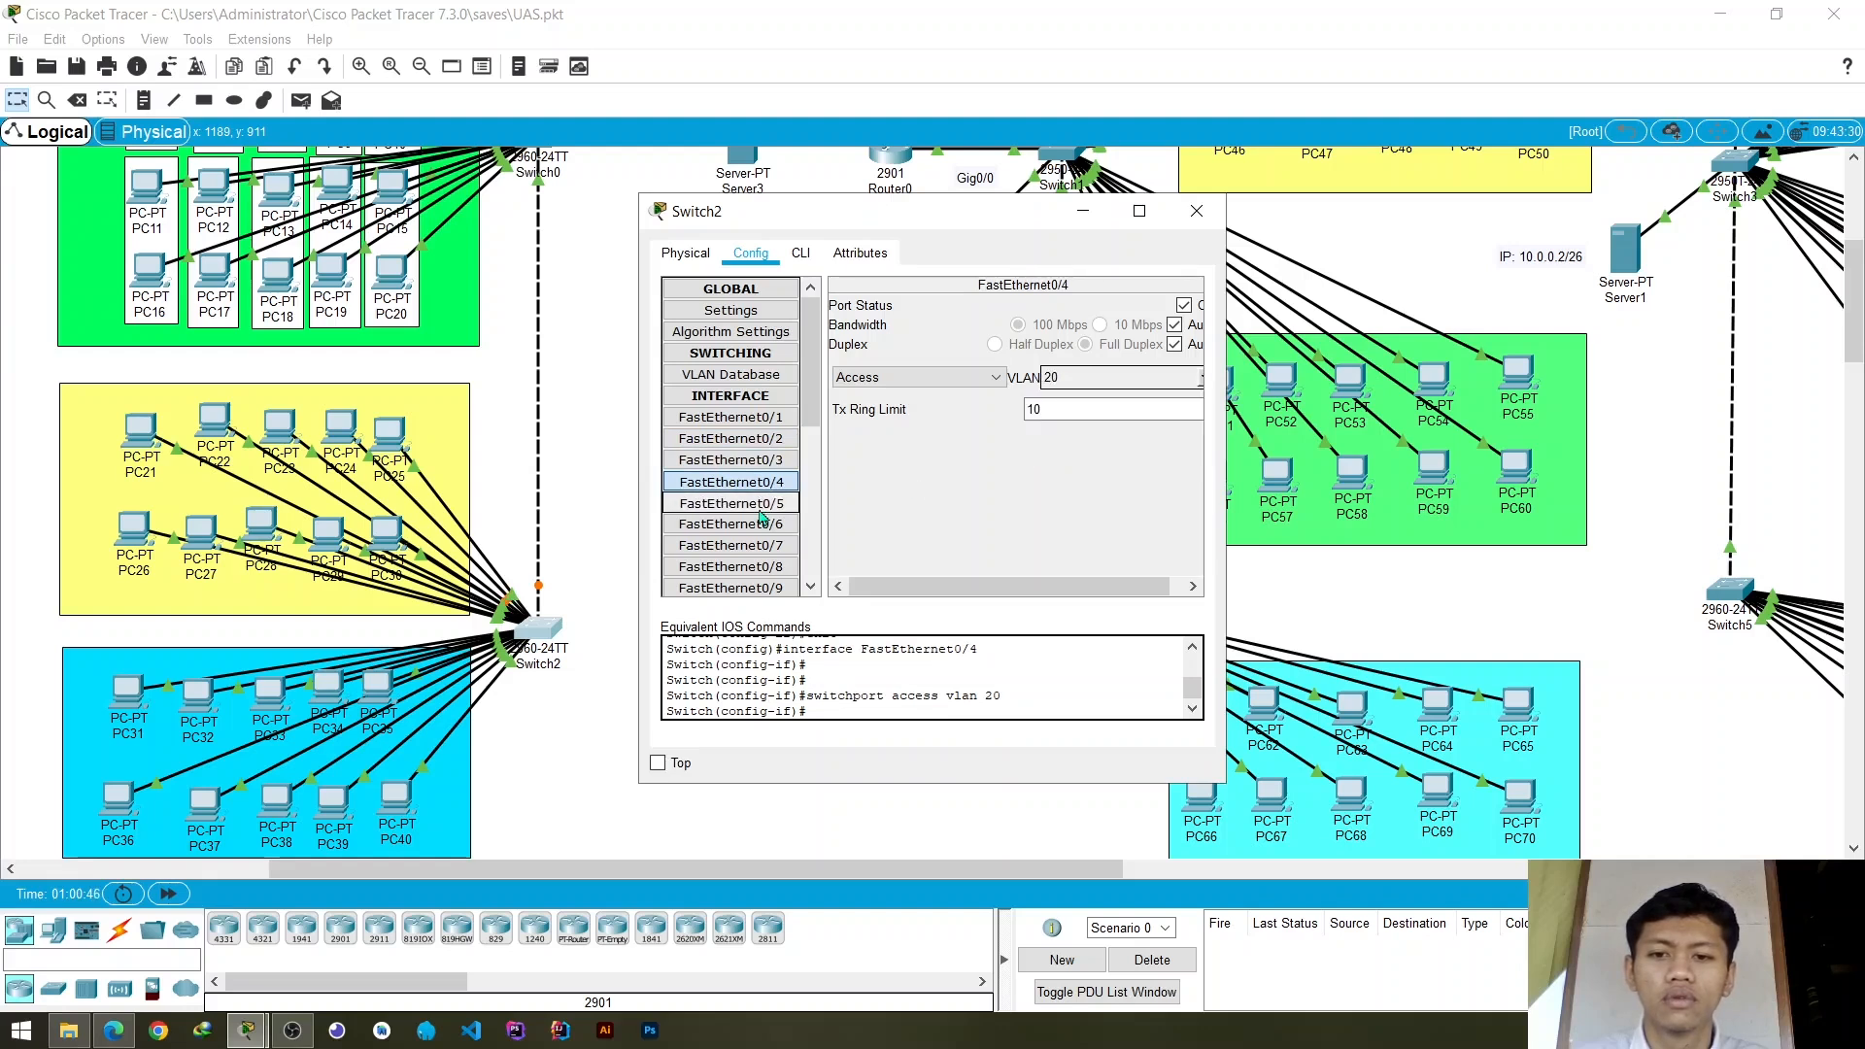
left_click(1202, 381)
scroll(1093, 425, "down", 2)
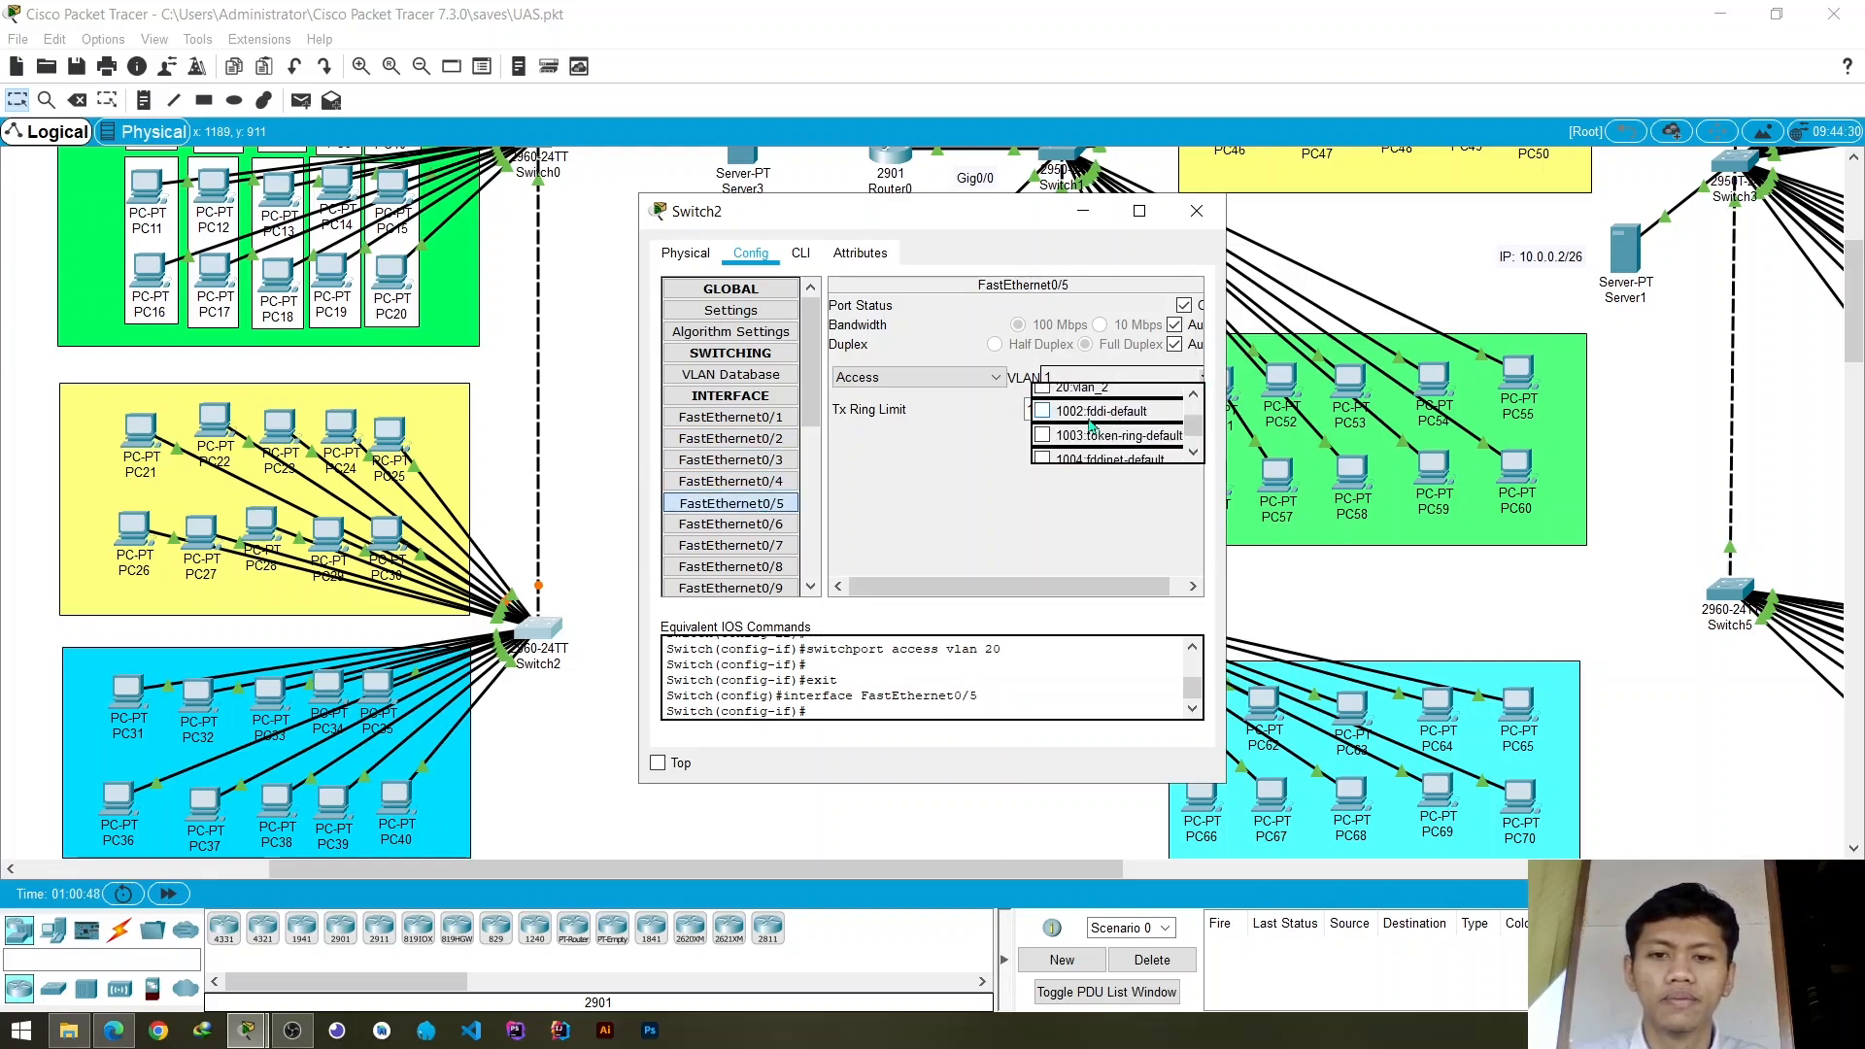
scroll(1076, 425, "up", 2)
left_click(1043, 446)
left_click(730, 524)
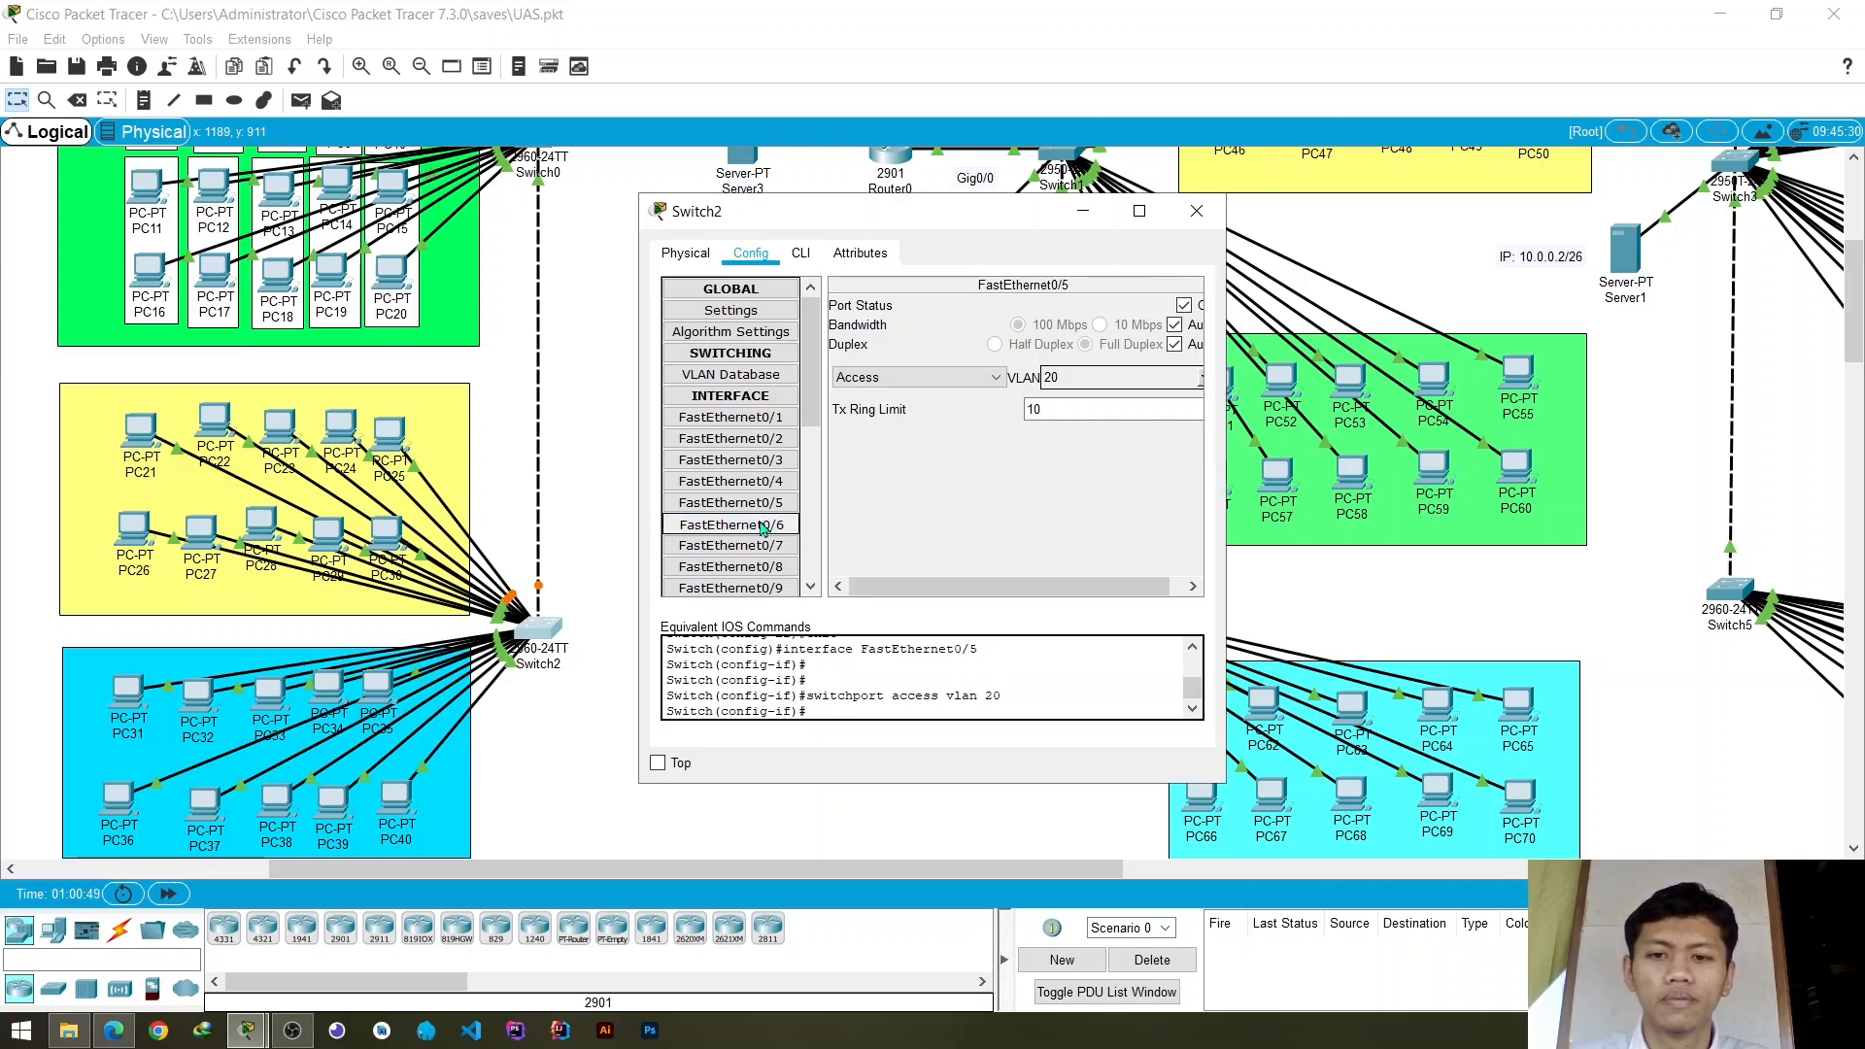
left_click(1202, 382)
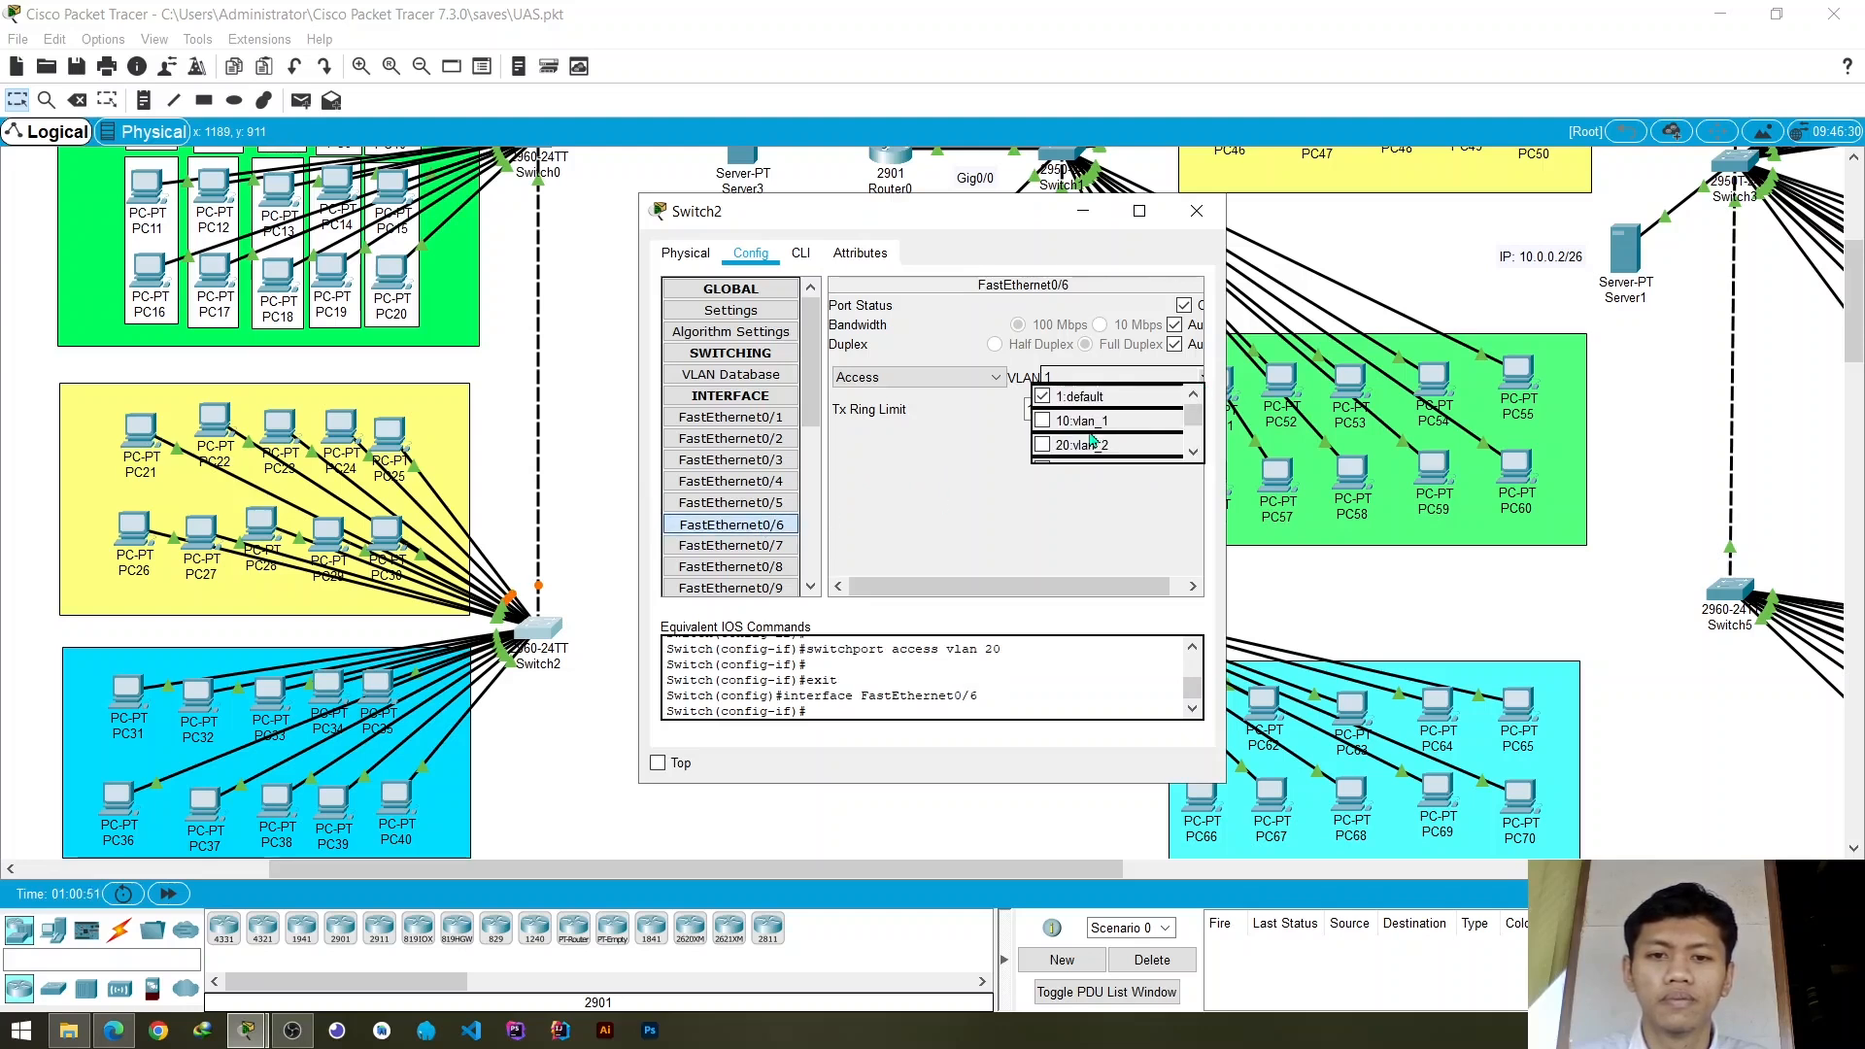
left_click(1044, 446)
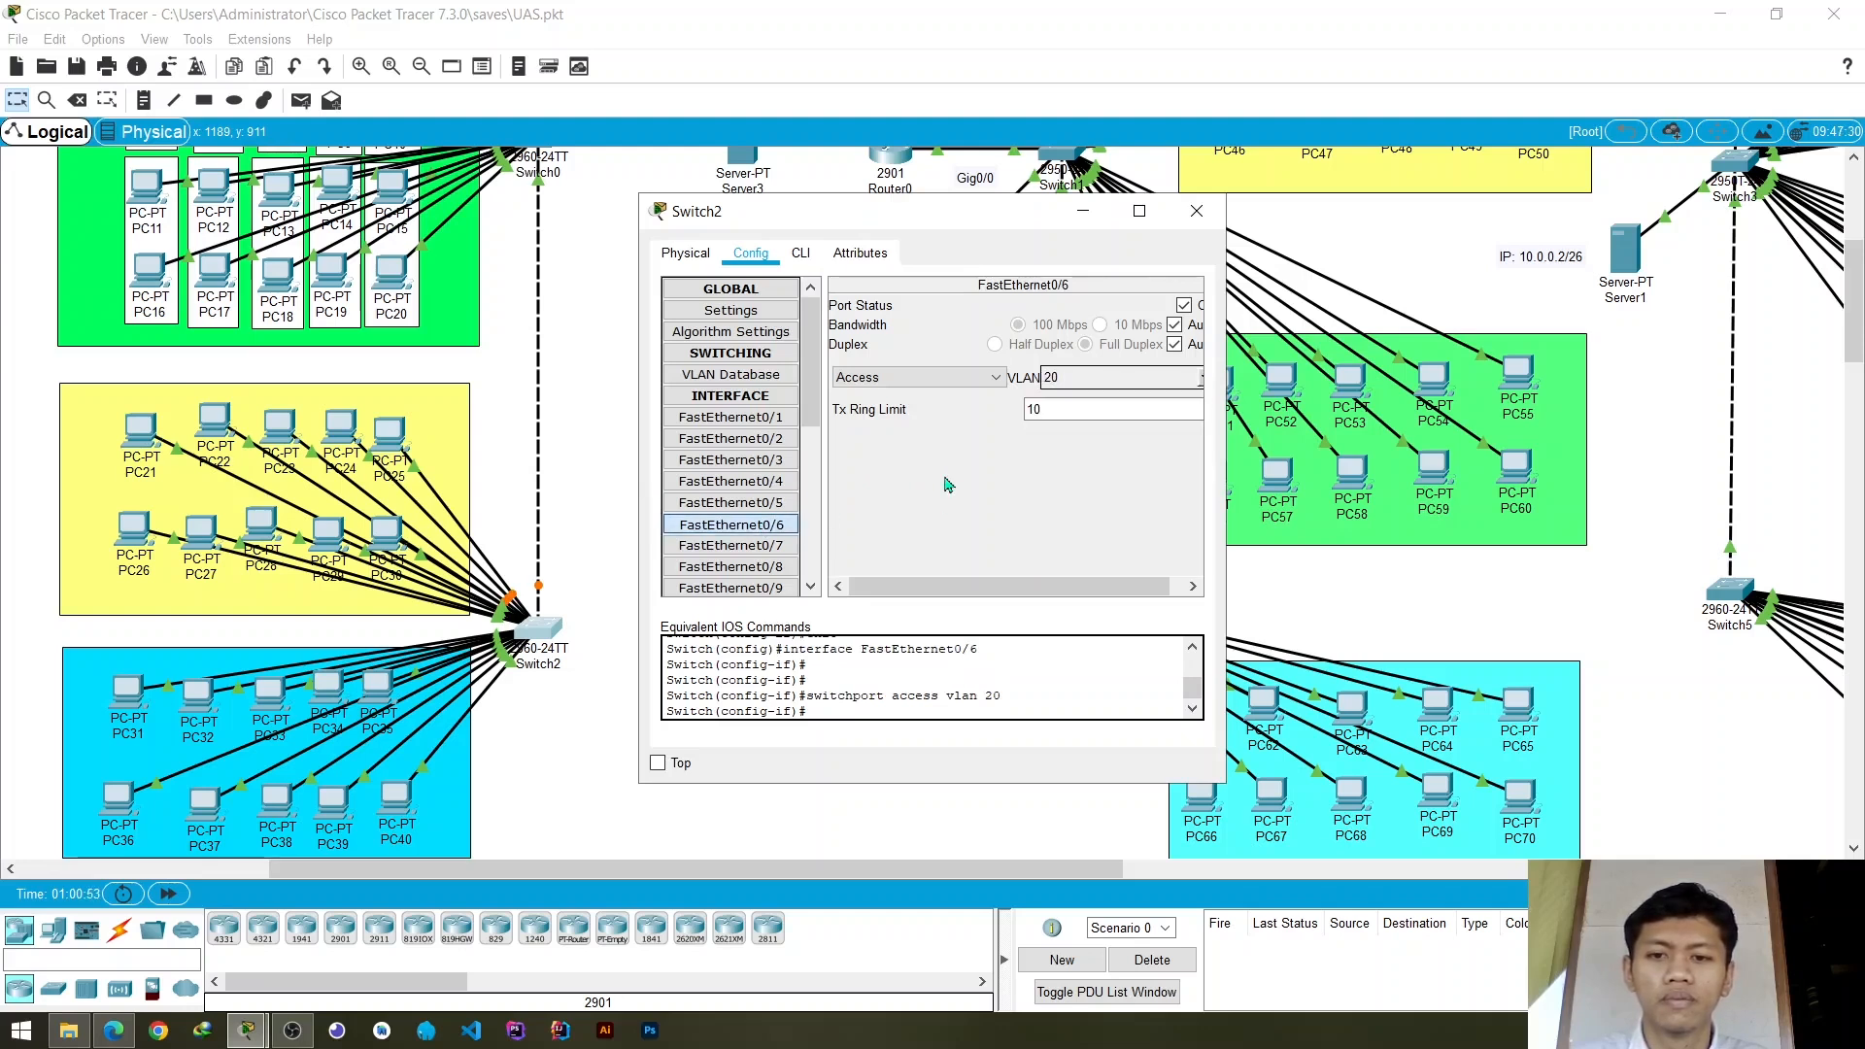
- Assign Switch2's access ports FastEthernet0/7 and FastEthernet0/8 to VLAN 20 (vlan_2)
left_click(730, 546)
left_click(1202, 382)
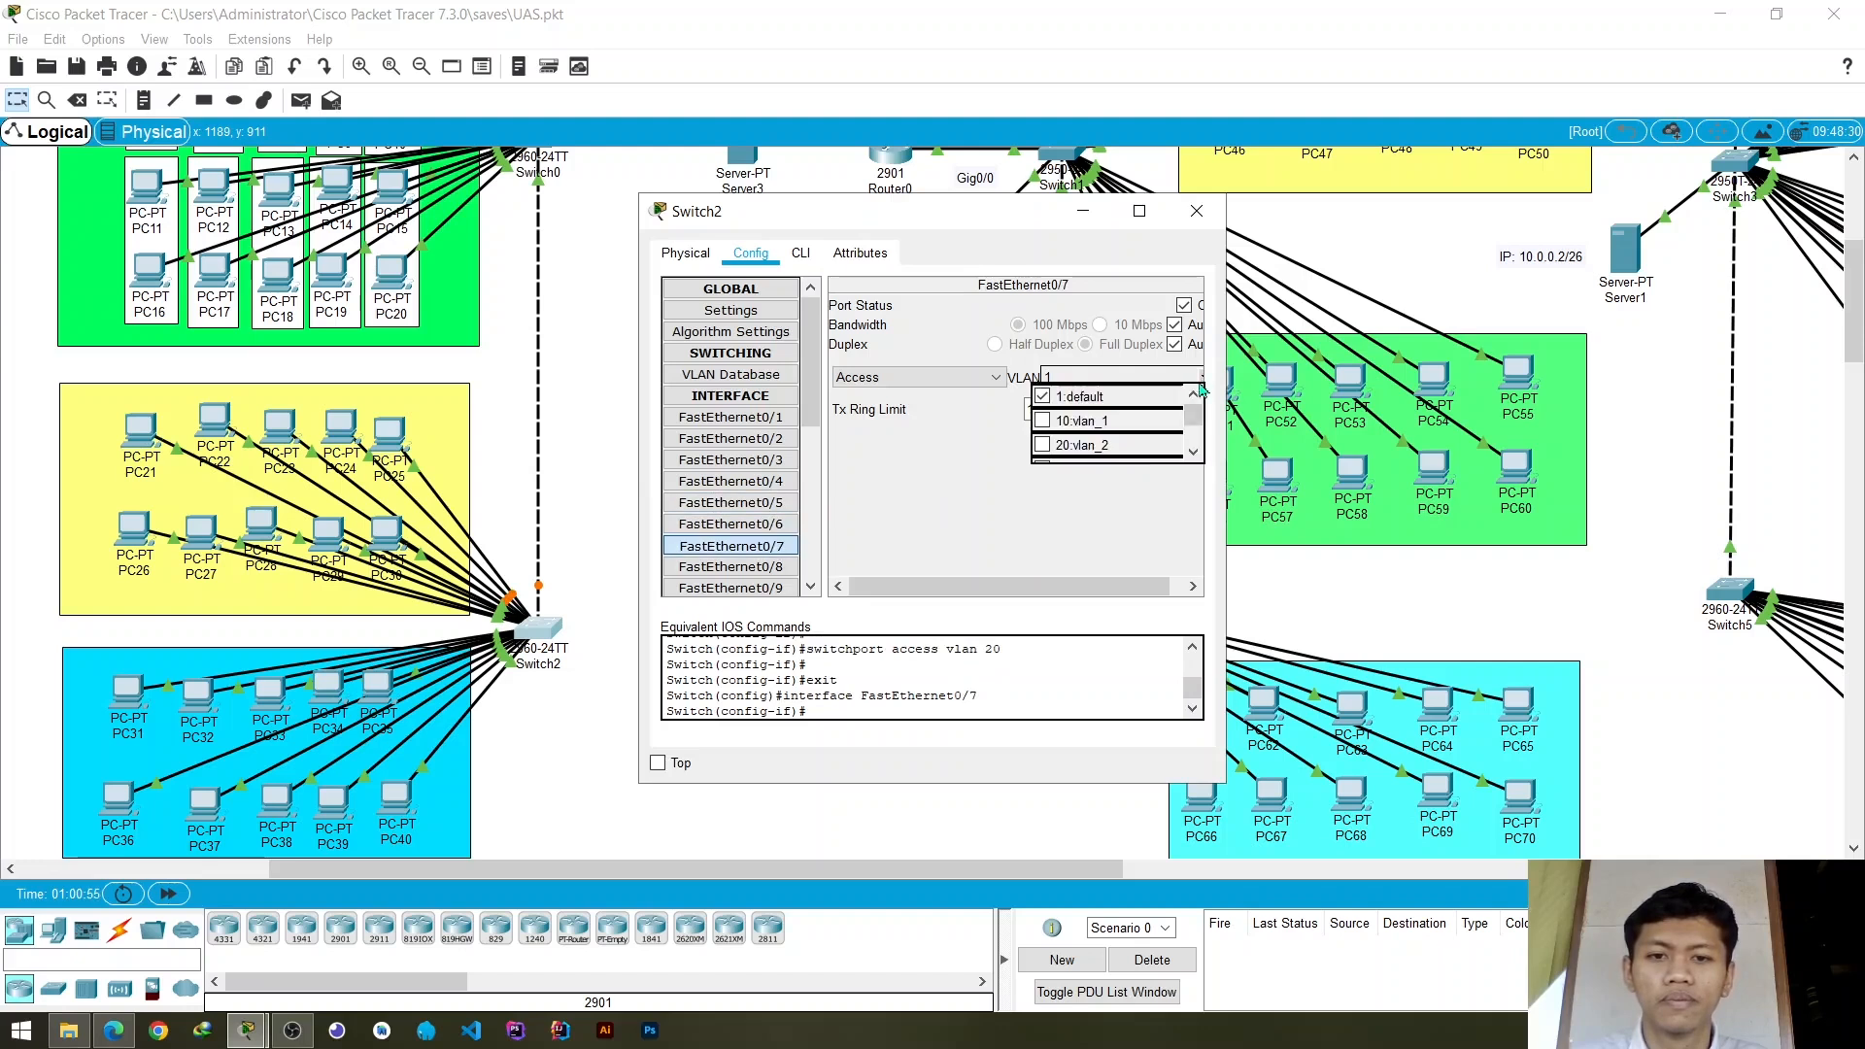
left_click(1044, 446)
scroll(730, 534, "down", 1)
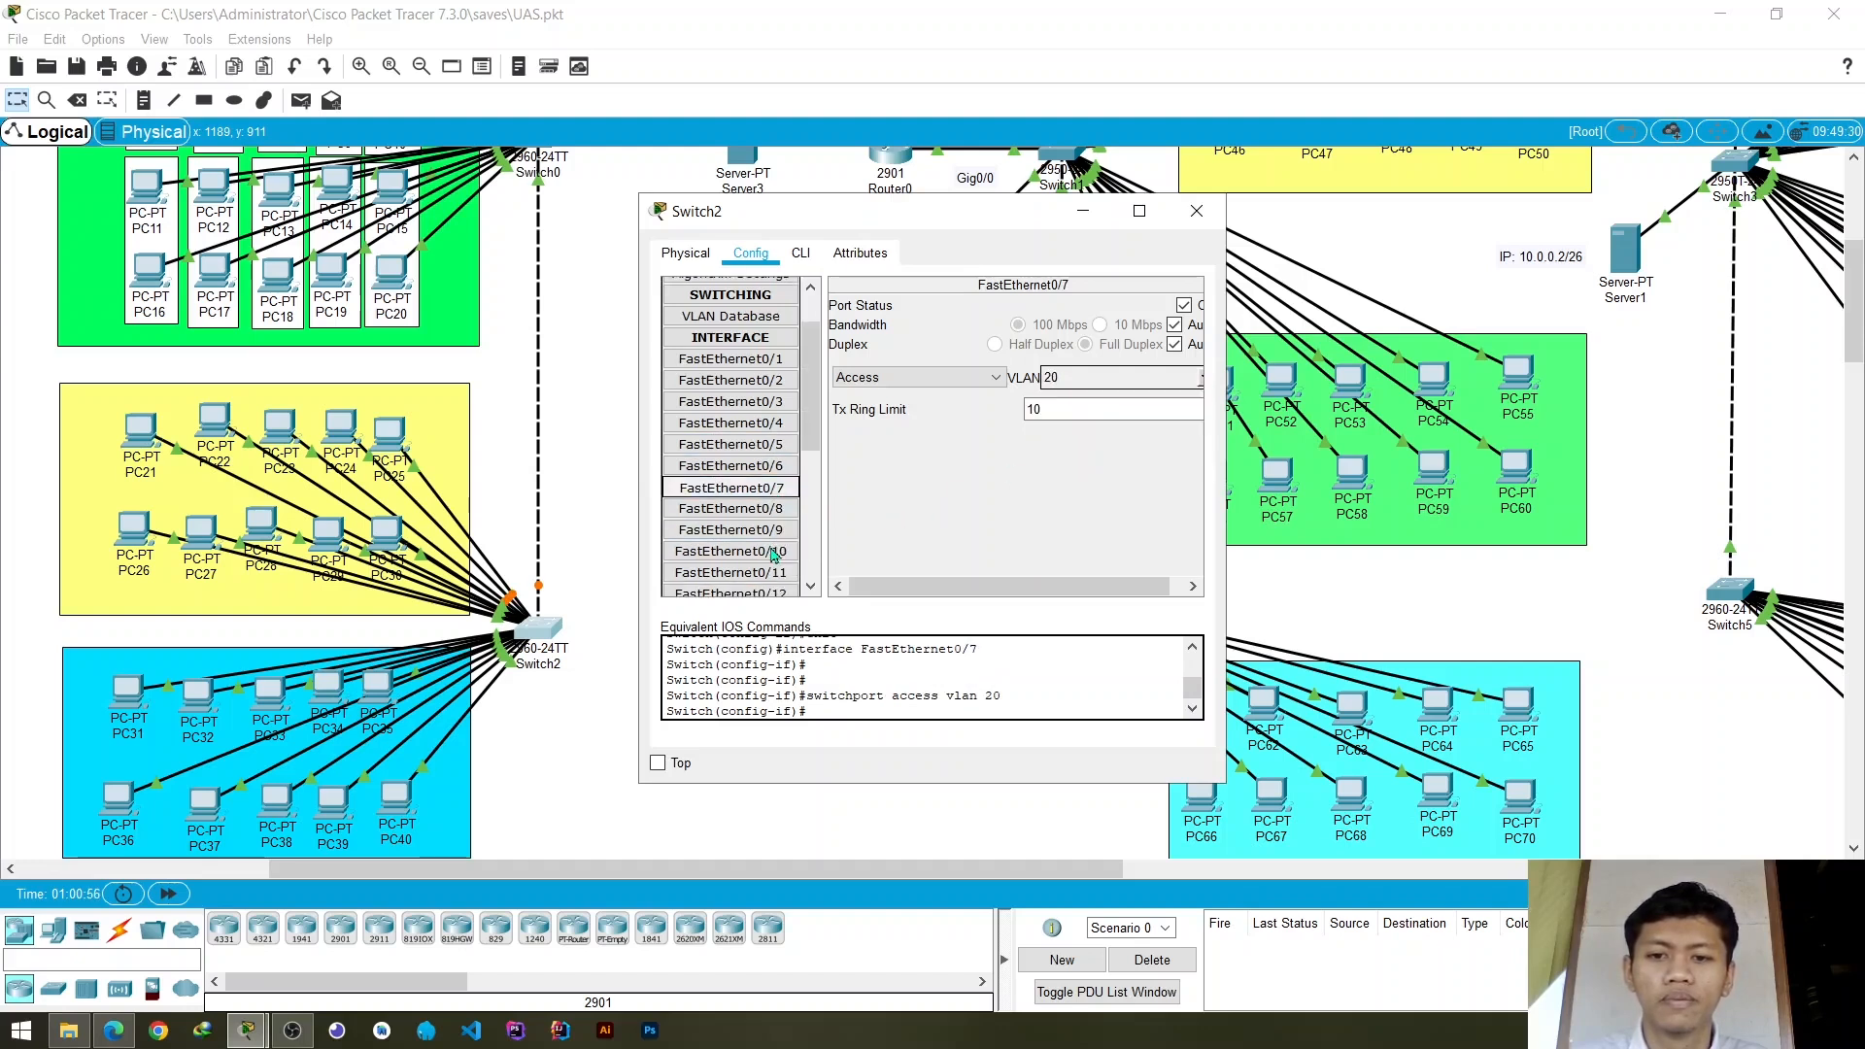
left_click(730, 509)
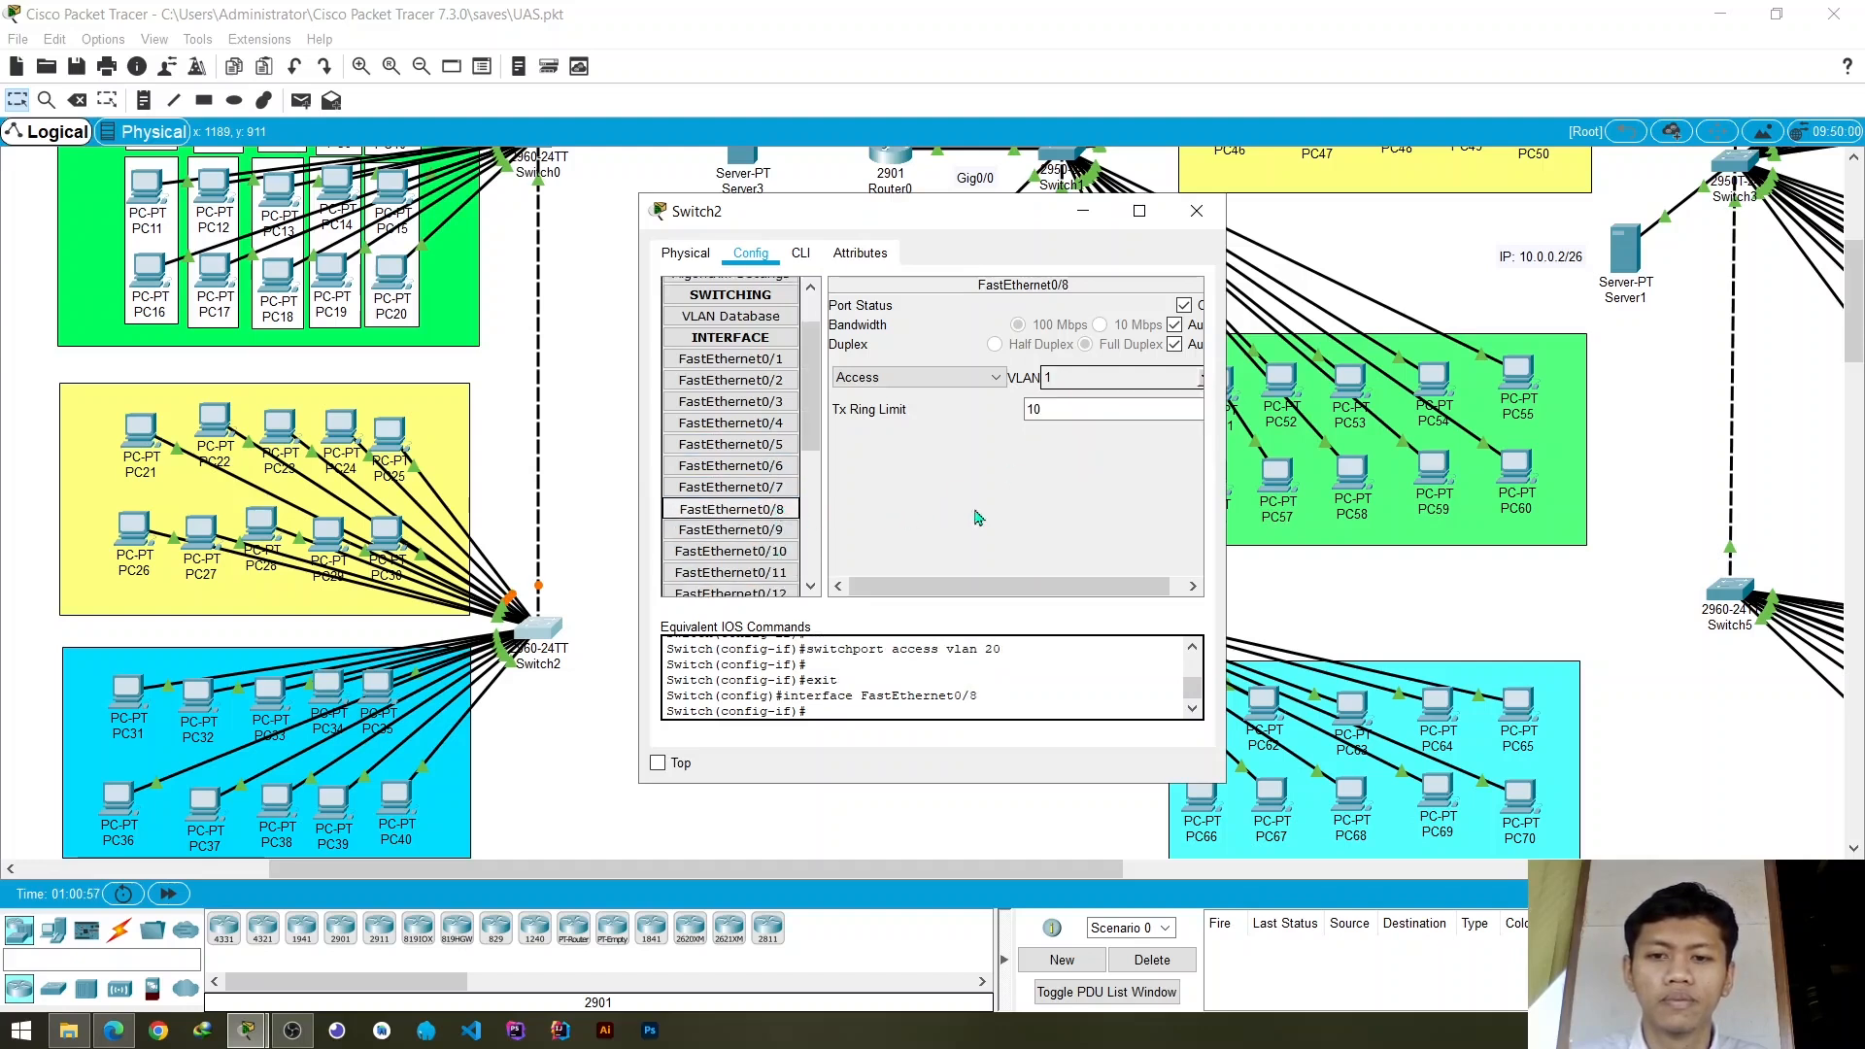
left_click(1201, 380)
left_click(1043, 446)
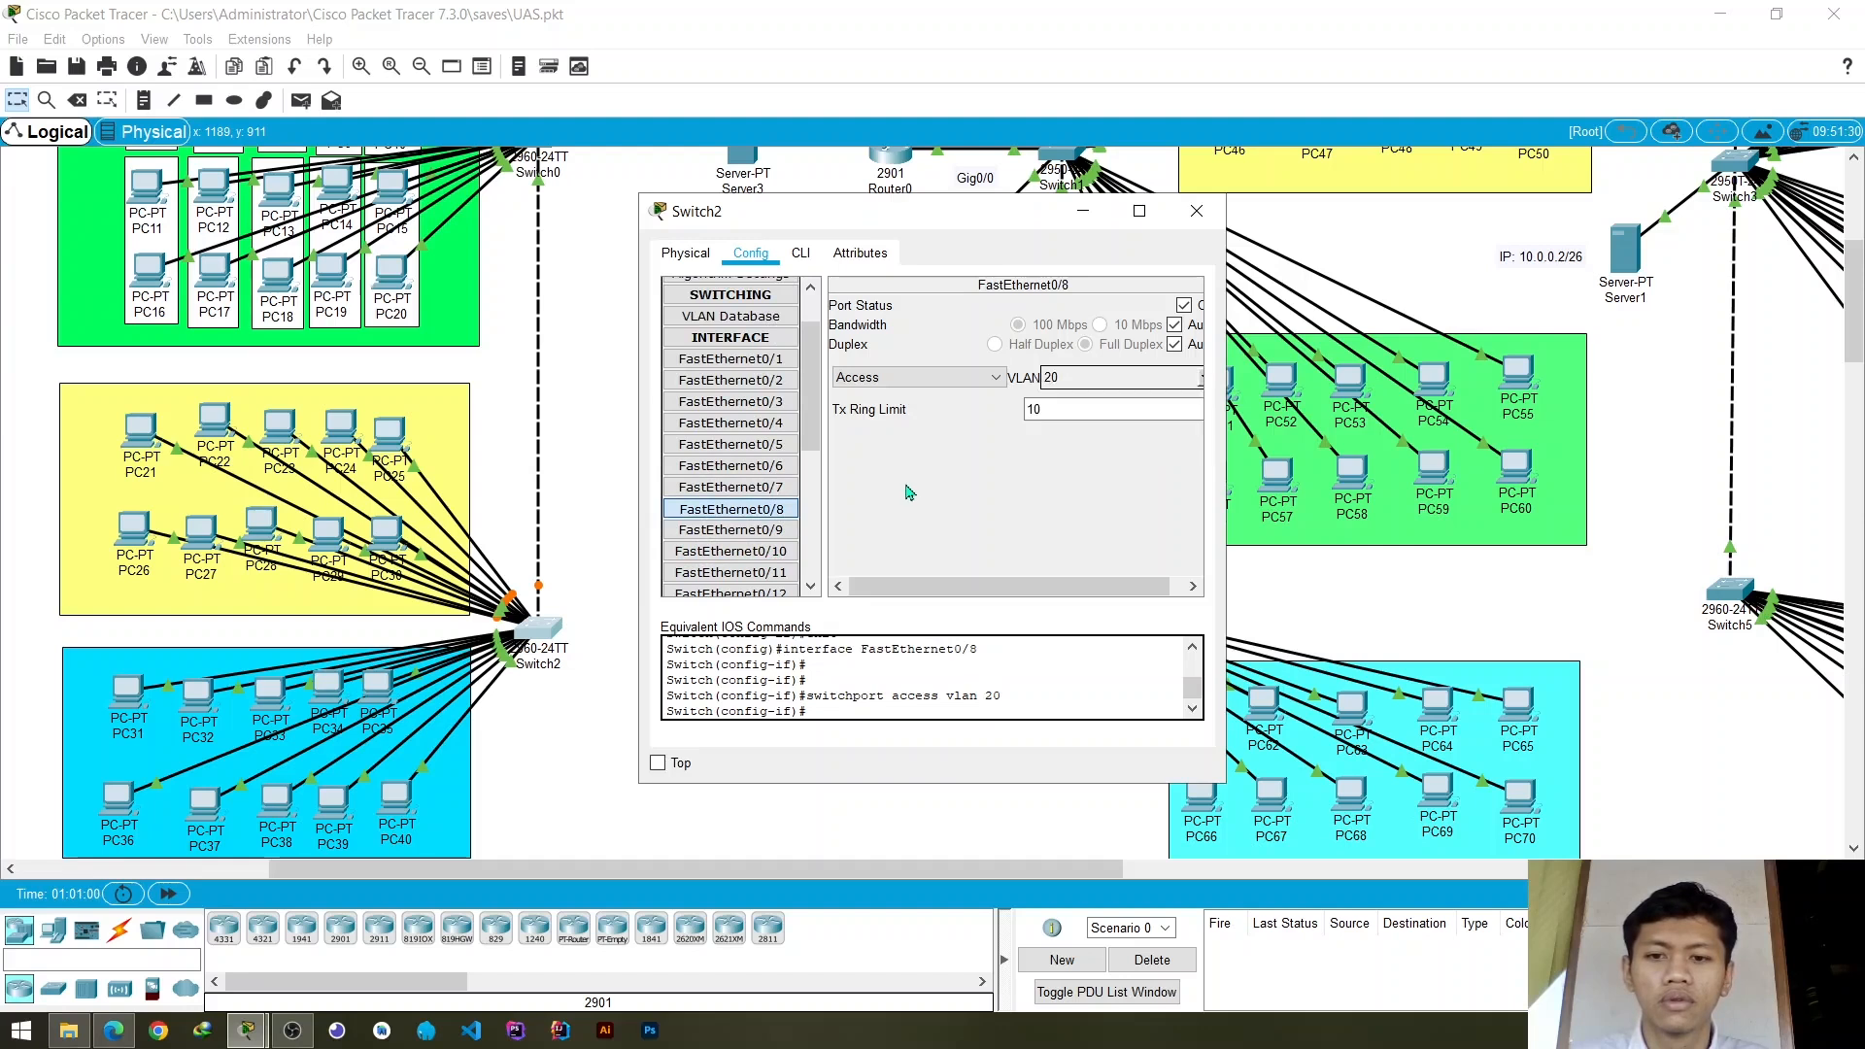
- Assign Switch2's access ports FastEthernet0/9 and FastEthernet0/10 to VLAN 20 (vlan_2)
left_click(731, 530)
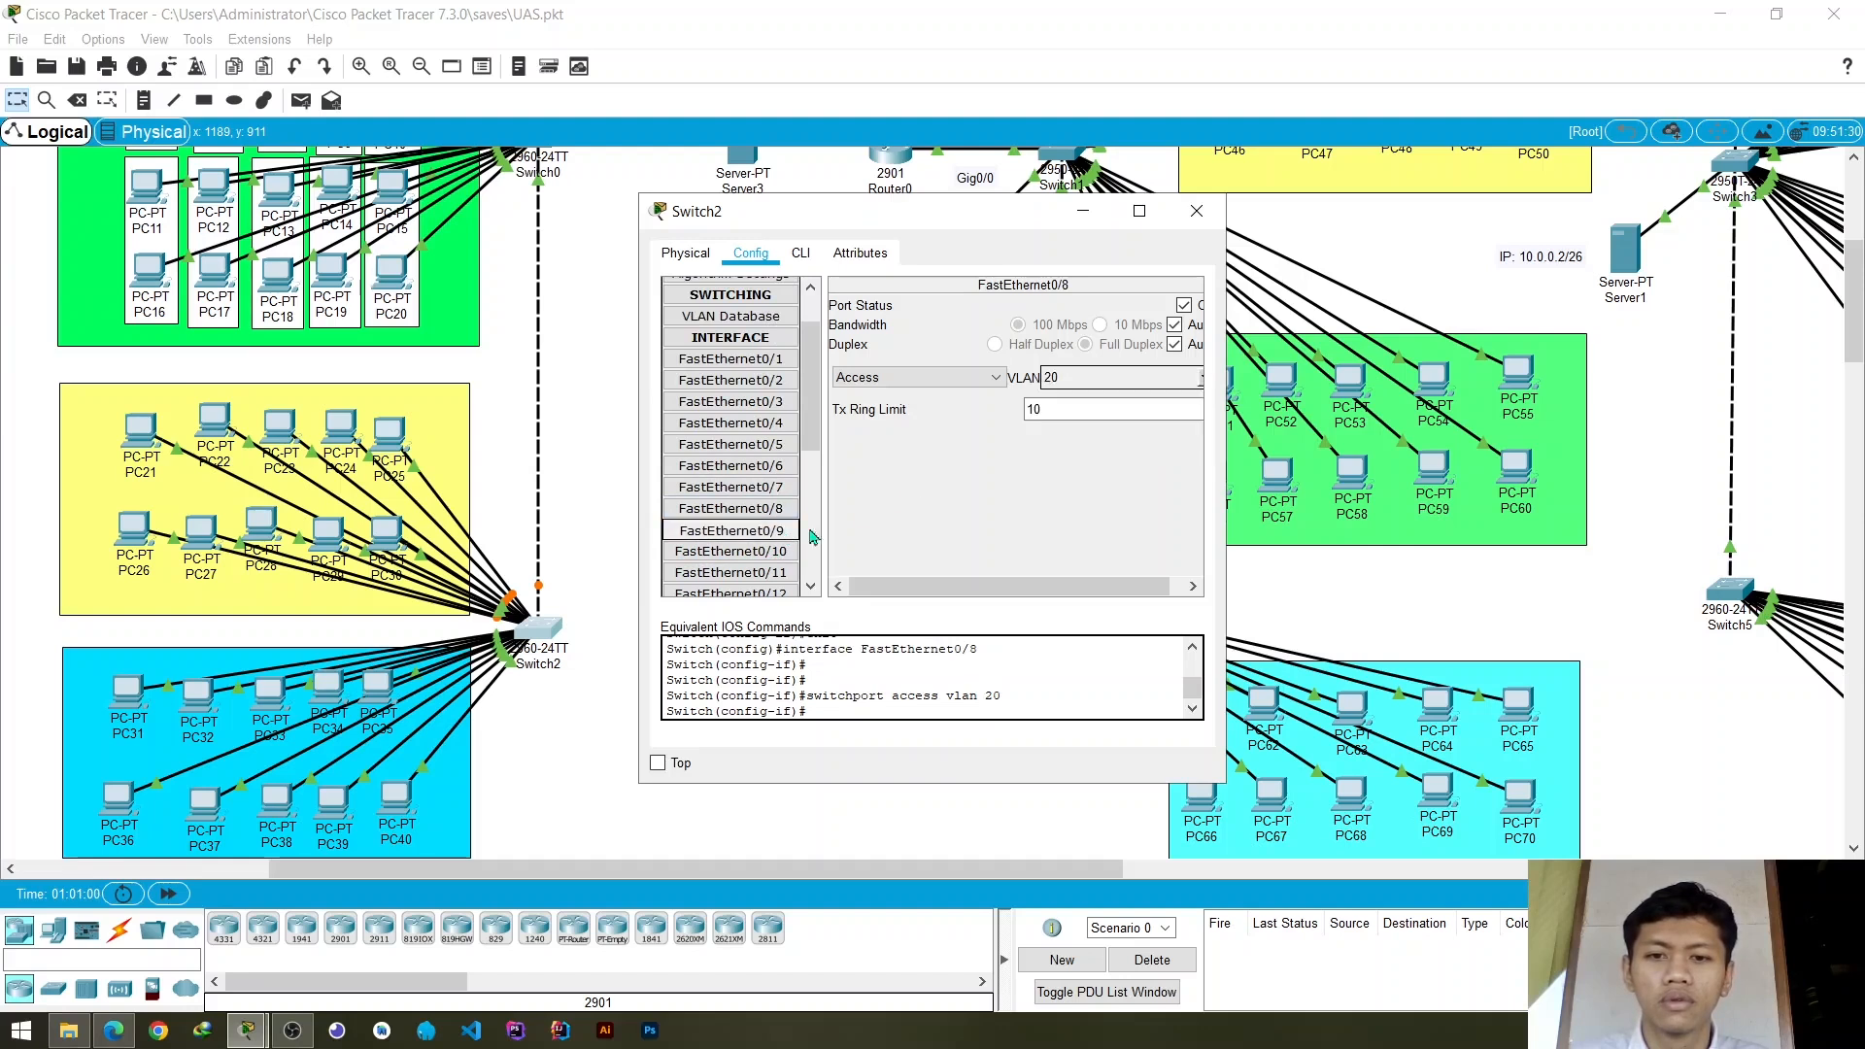
left_click(1200, 384)
left_click(1044, 446)
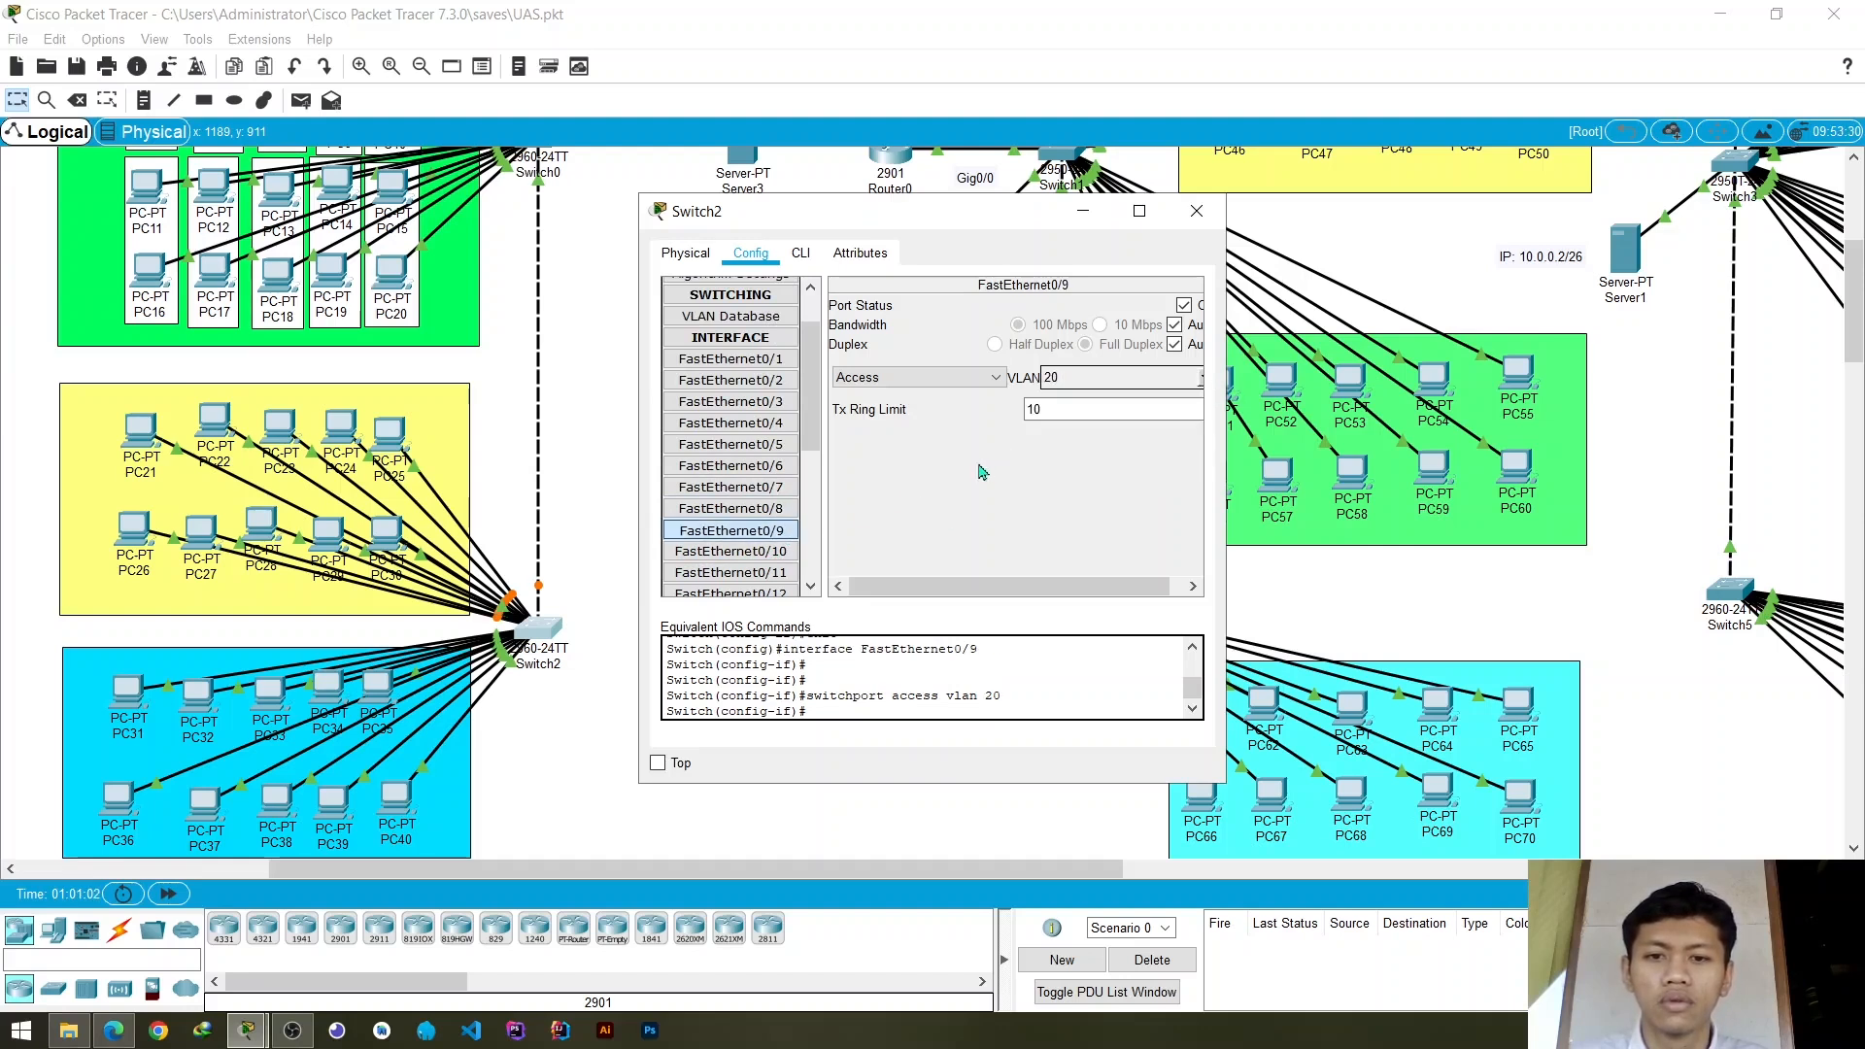
left_click(762, 551)
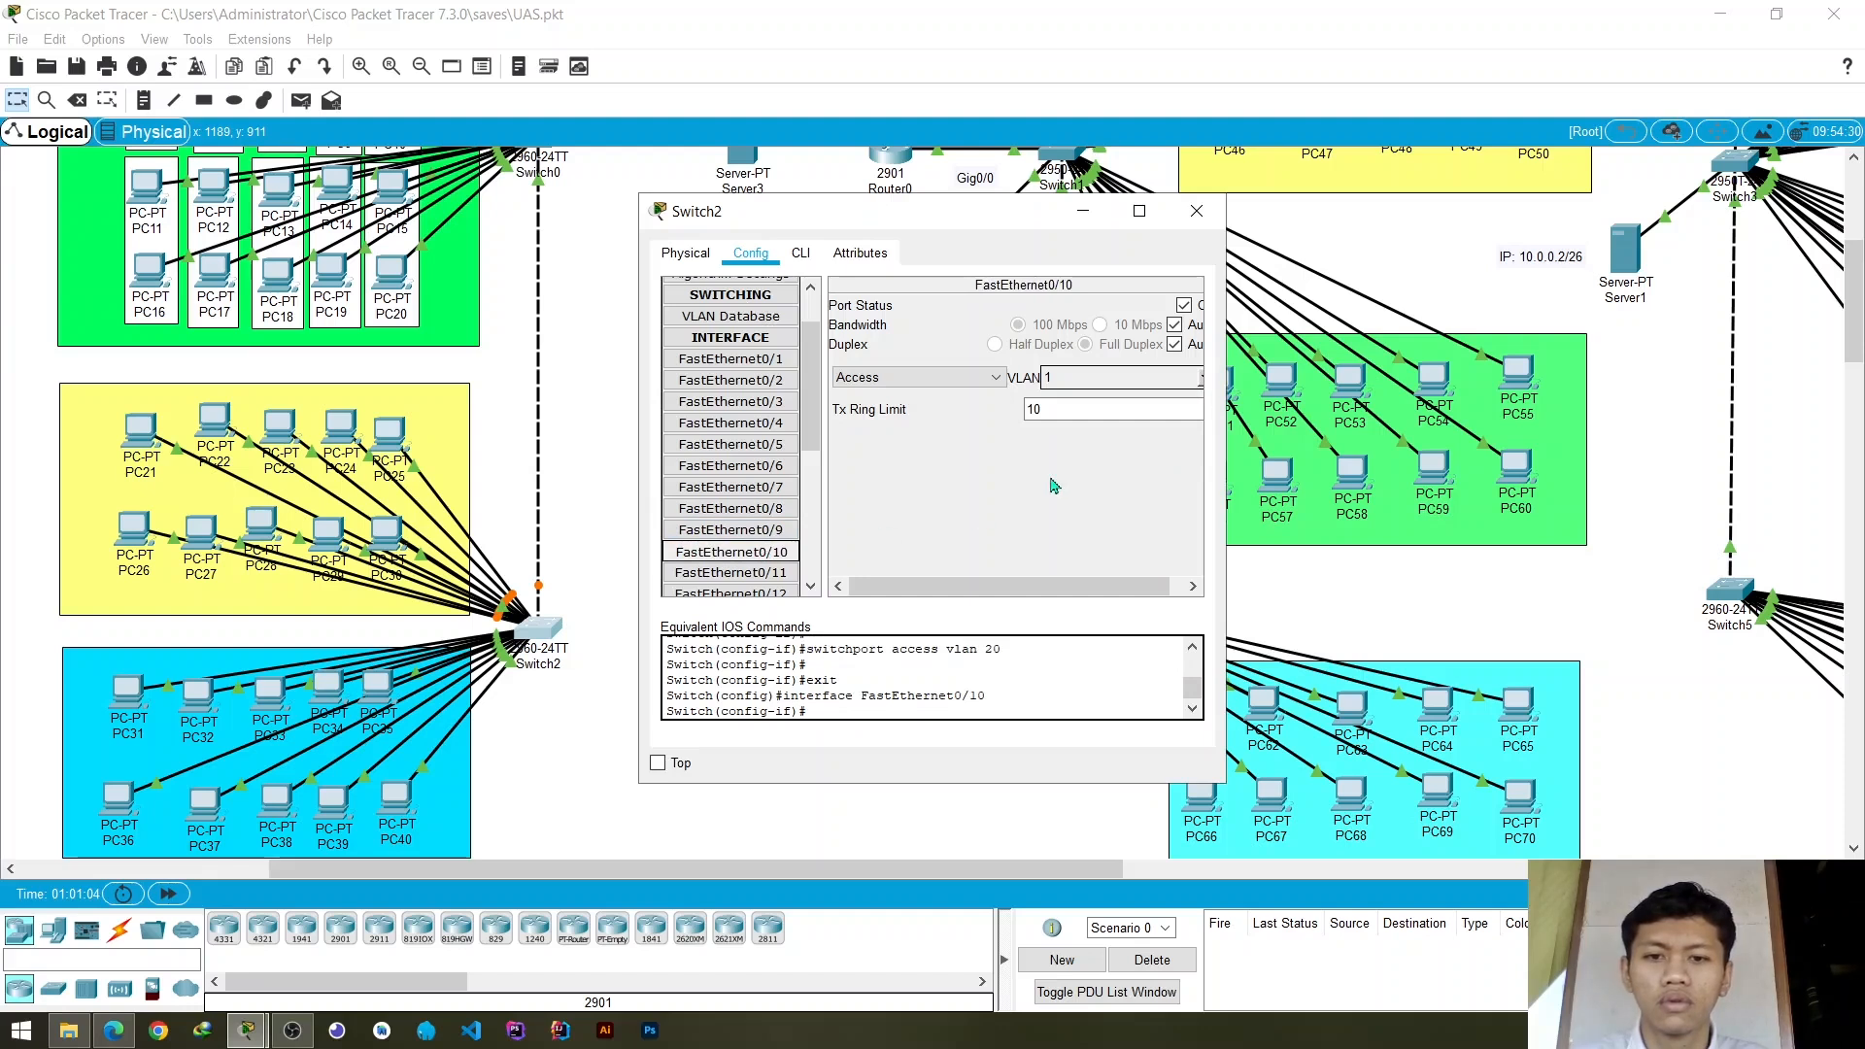
left_click(1201, 379)
scroll(1102, 430, "down", 2)
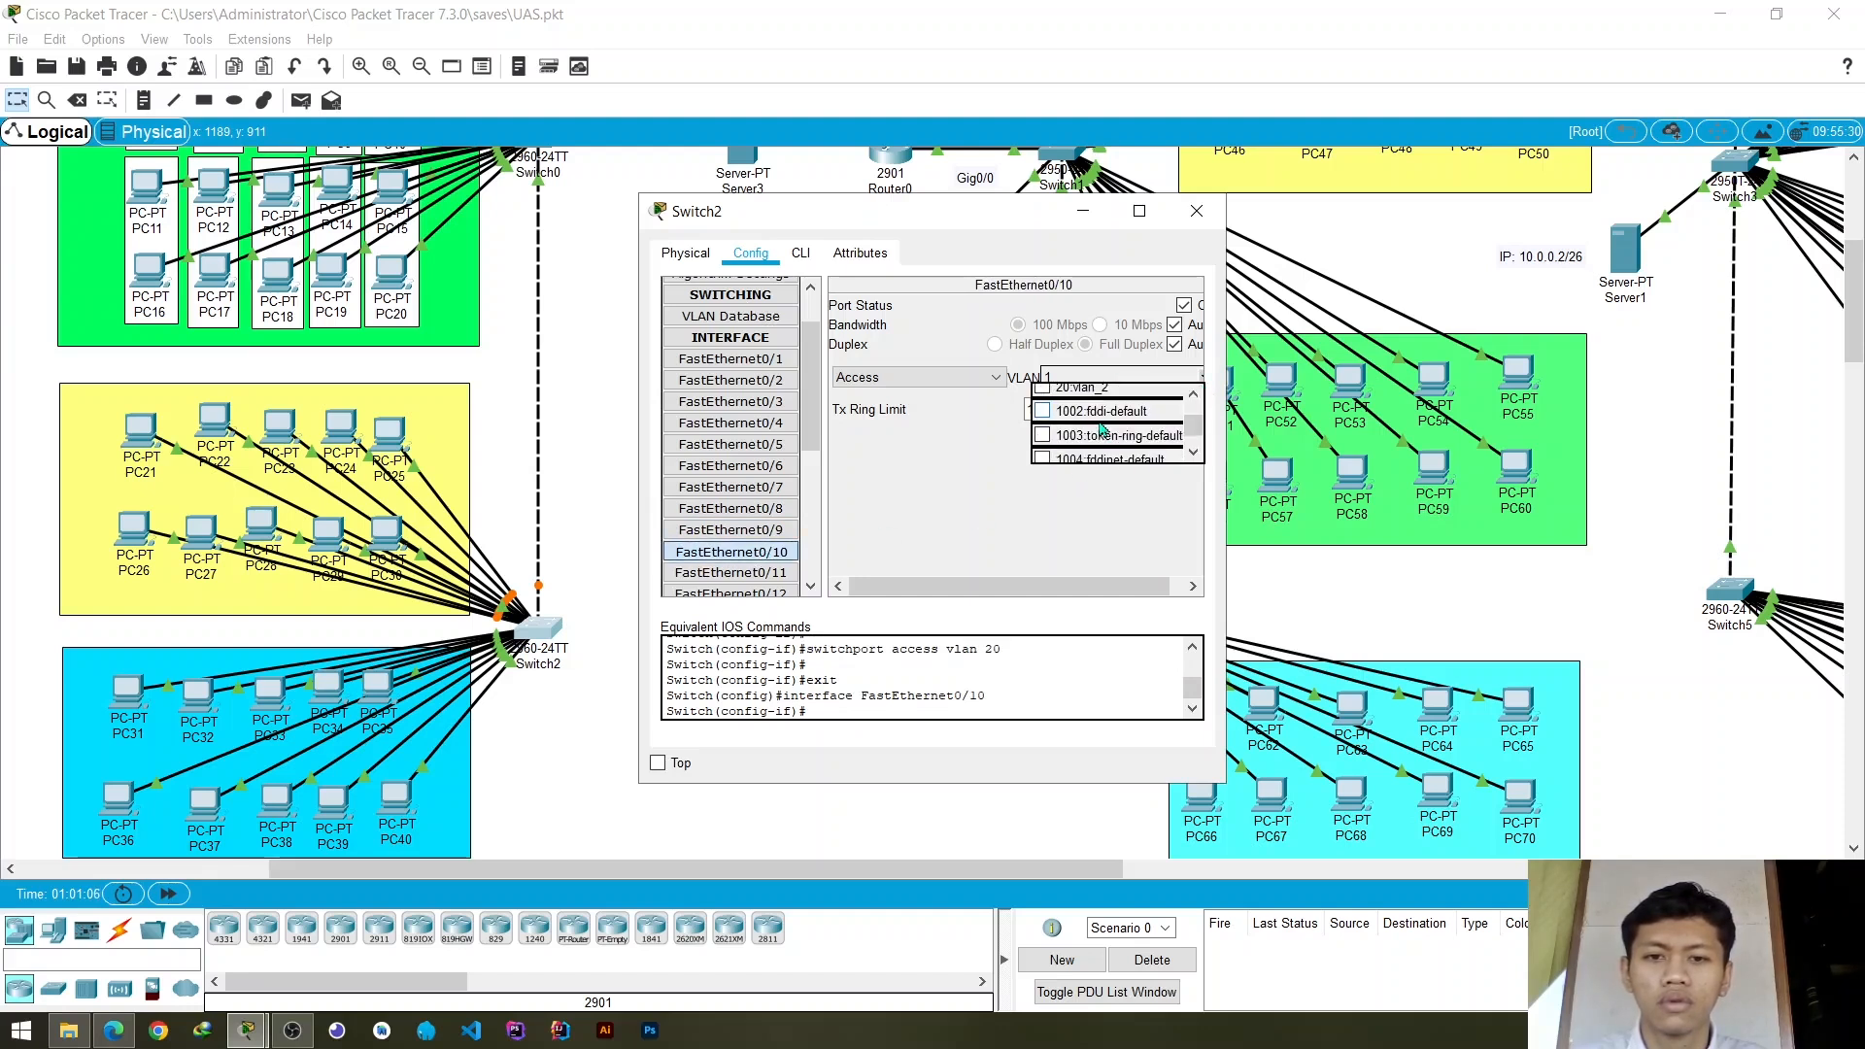
scroll(1097, 432, "up", 2)
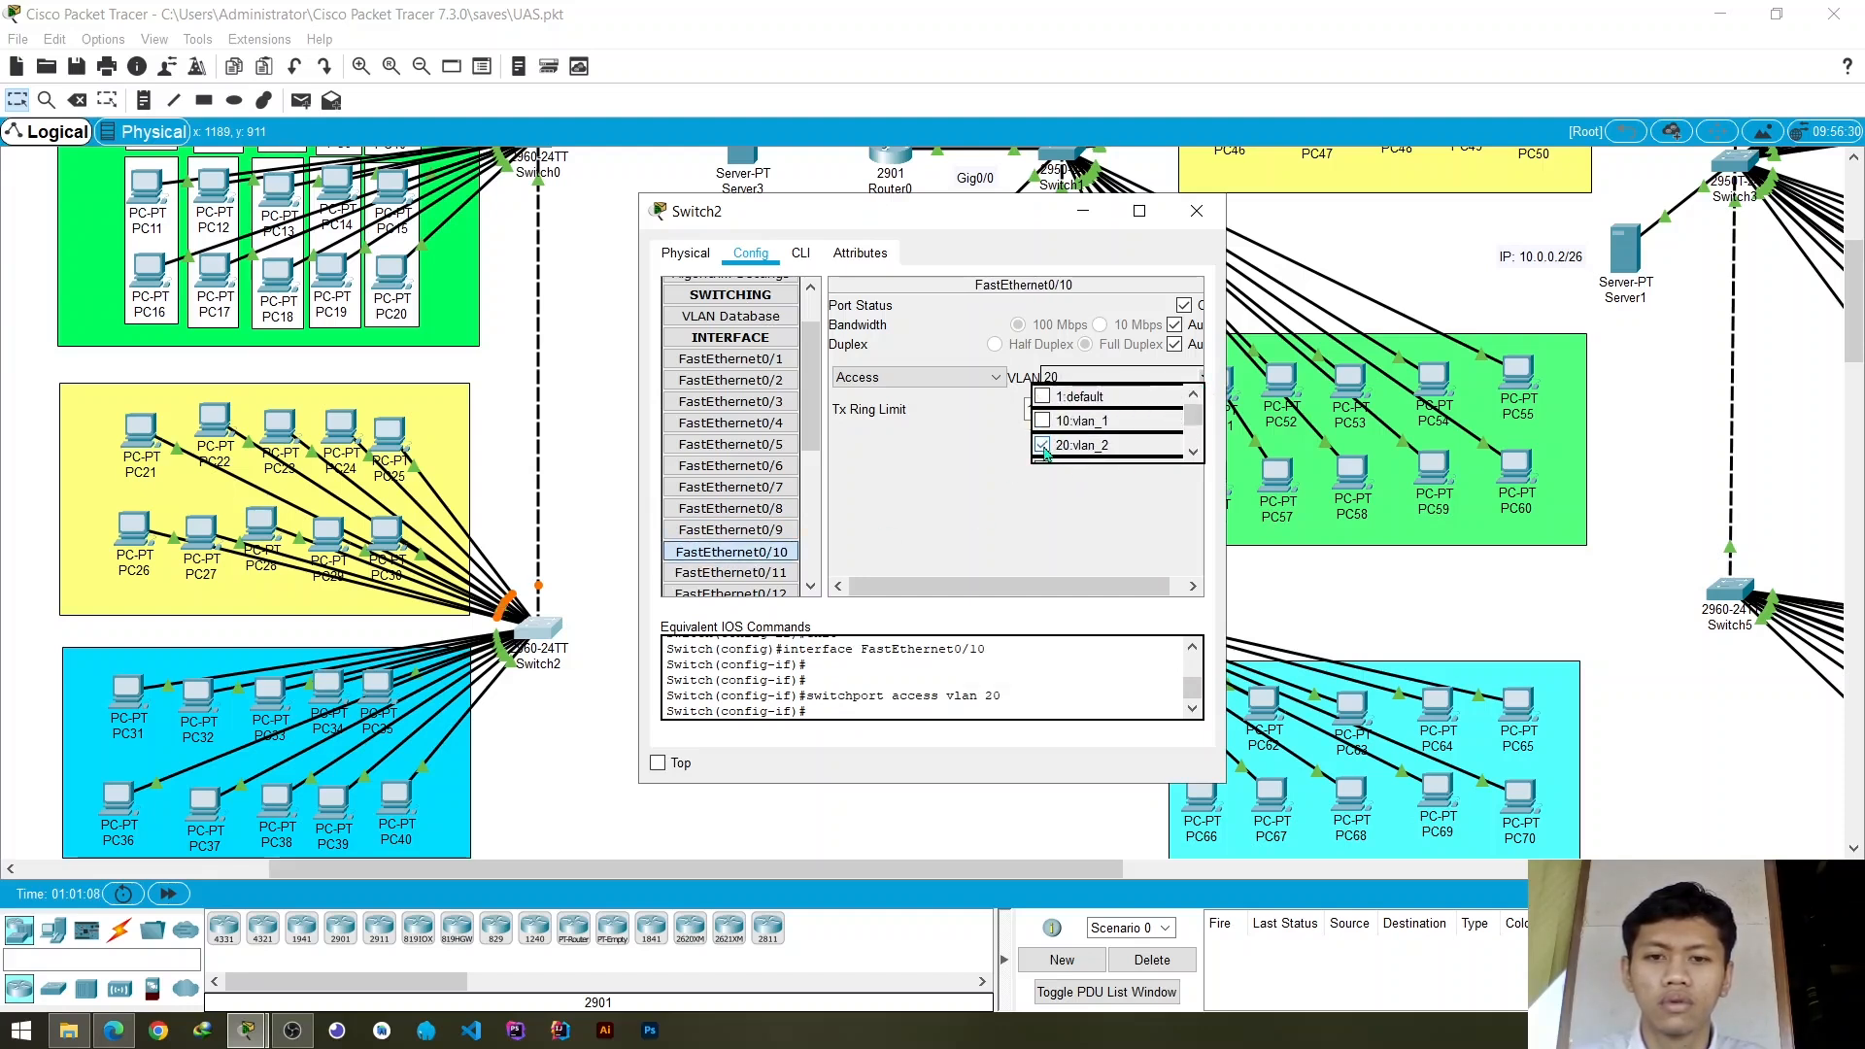
left_click(1043, 446)
- Check the VLAN assignments of Switch2's FastEthernet0/11 and FastEthernet0/10 ports and close the switch configuration
left_click(761, 576)
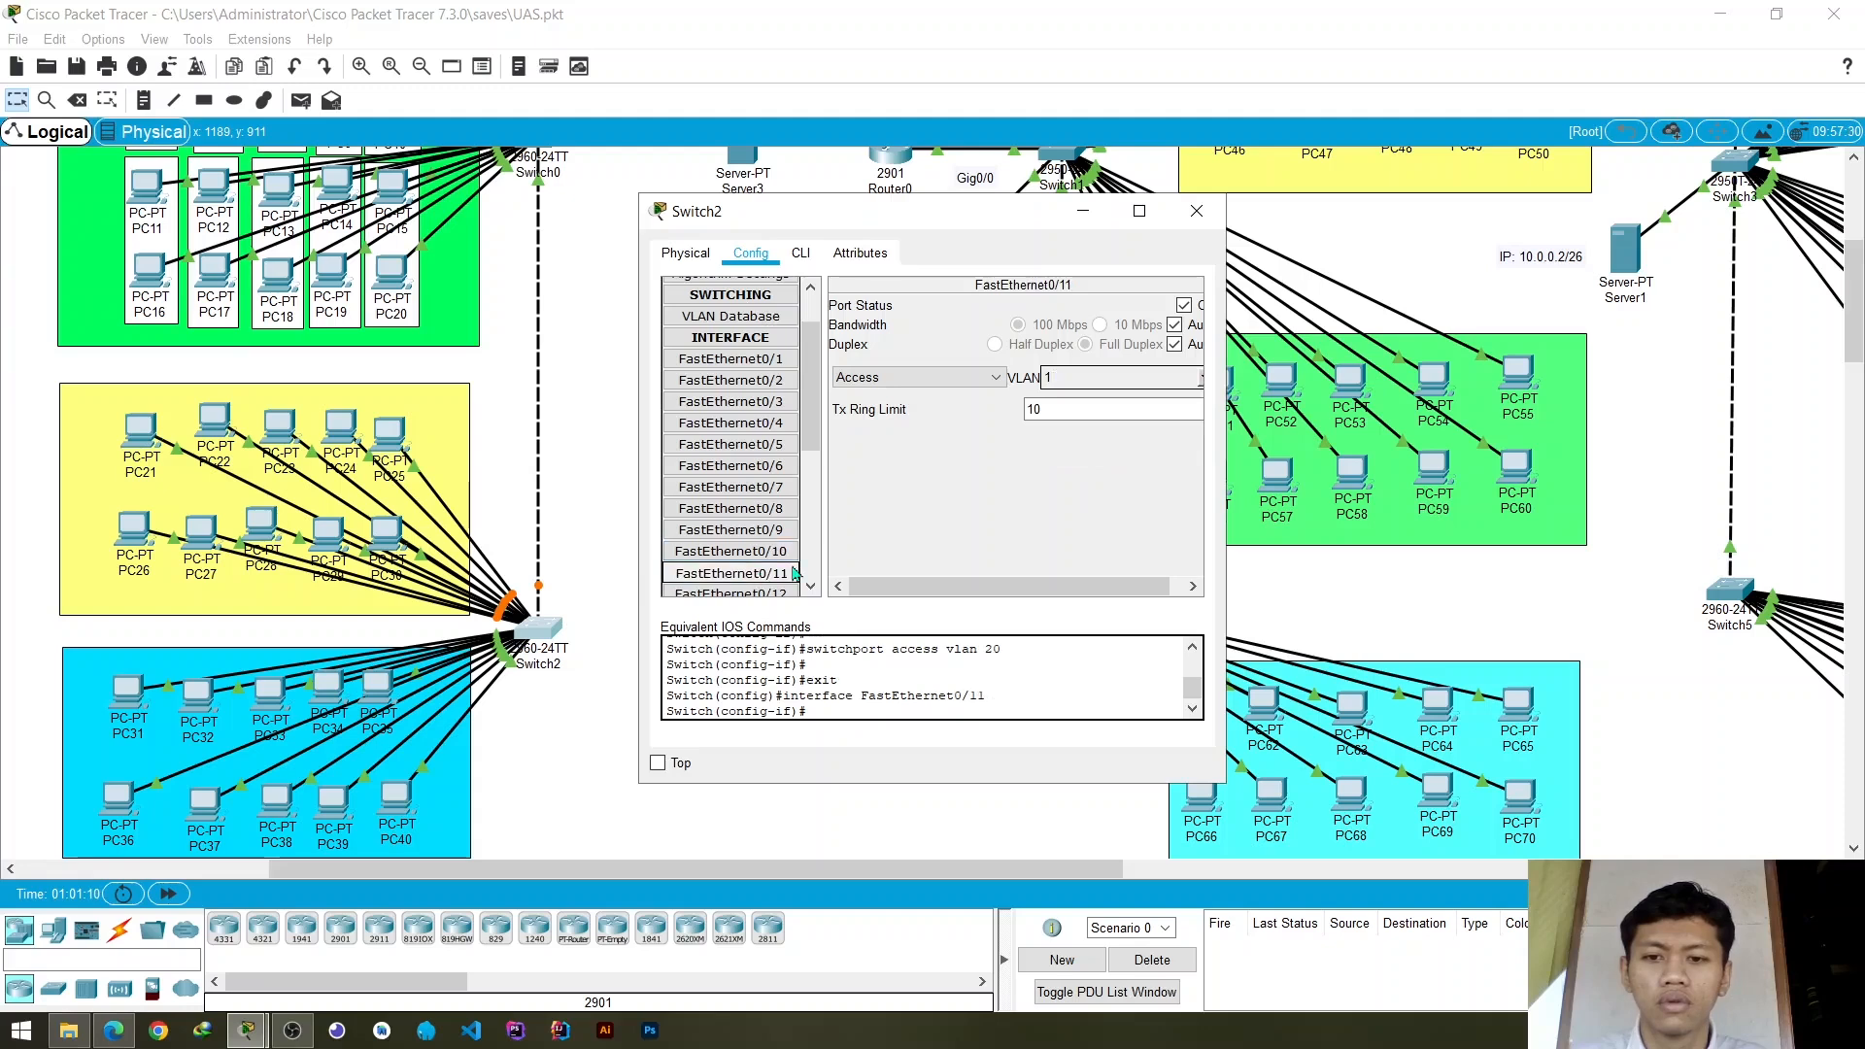
left_click(762, 551)
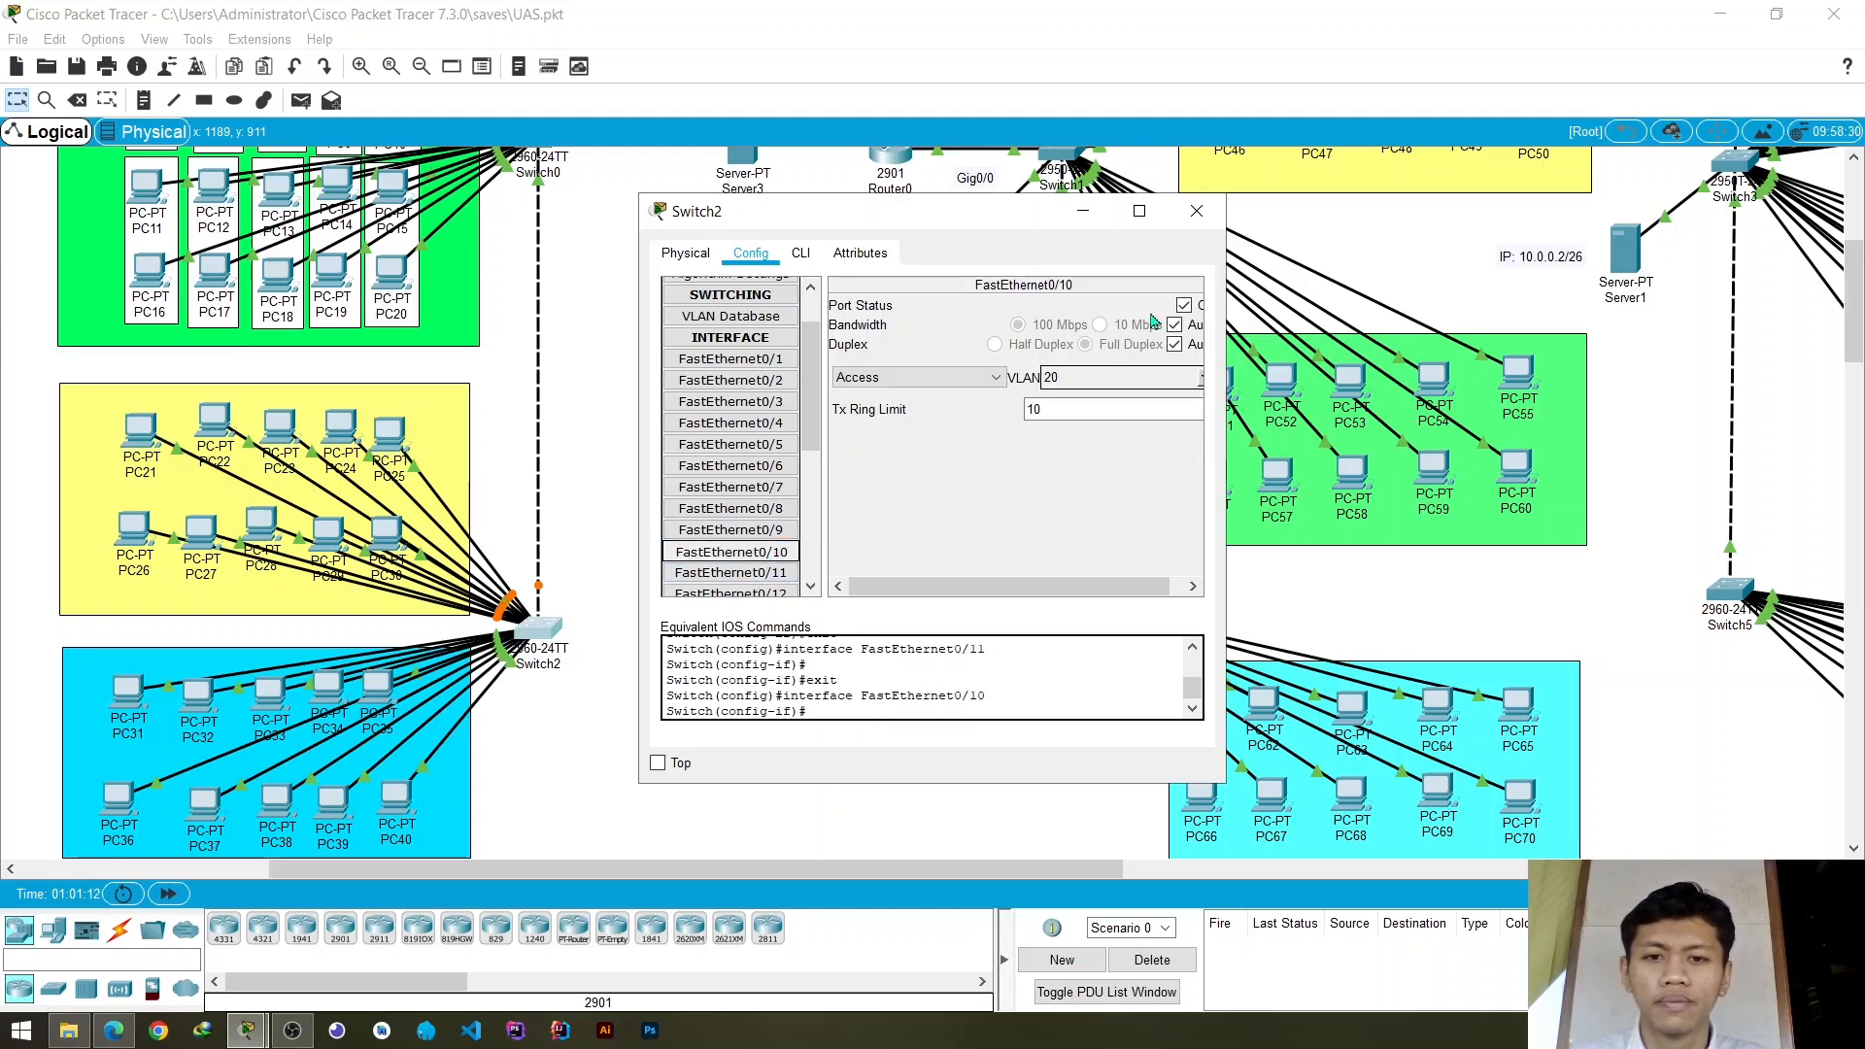
left_click(1199, 214)
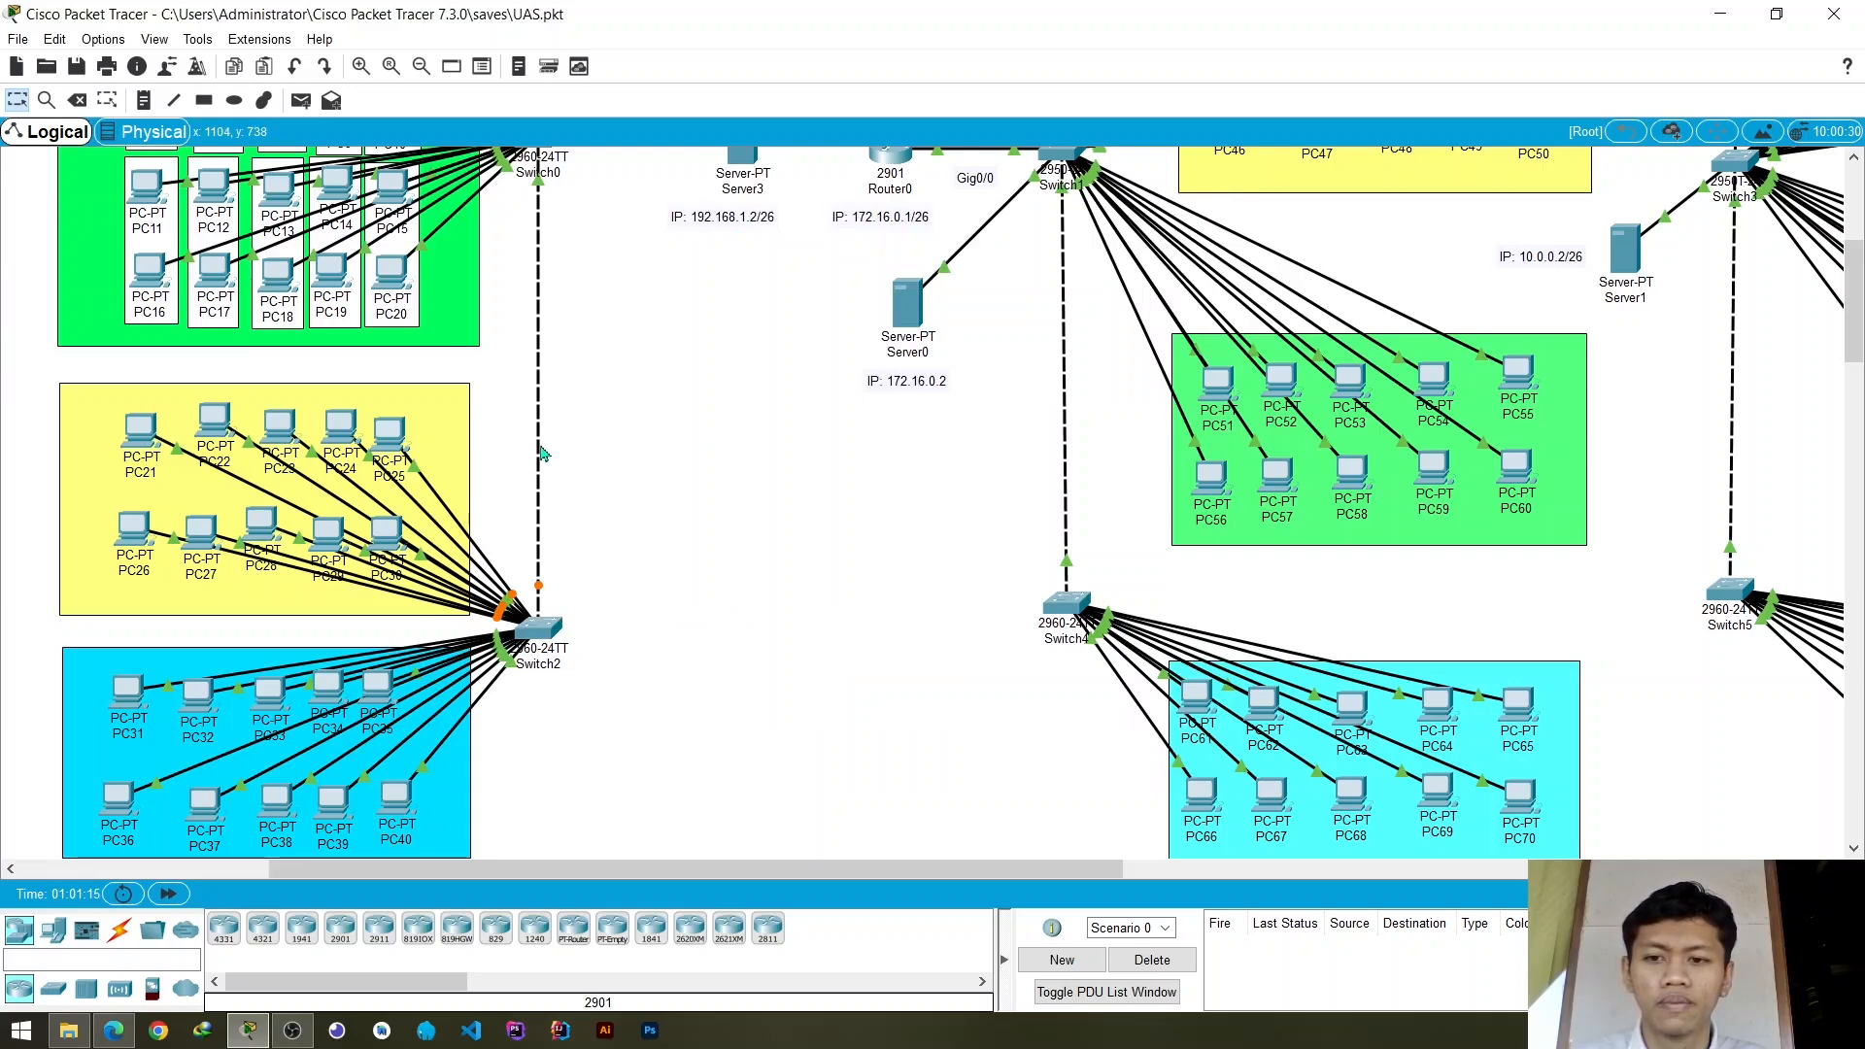
- Set Switch2's GigabitEthernet0/1 port to trunk mode and close the switch configuration
mouse_move(541, 453)
left_click(546, 639)
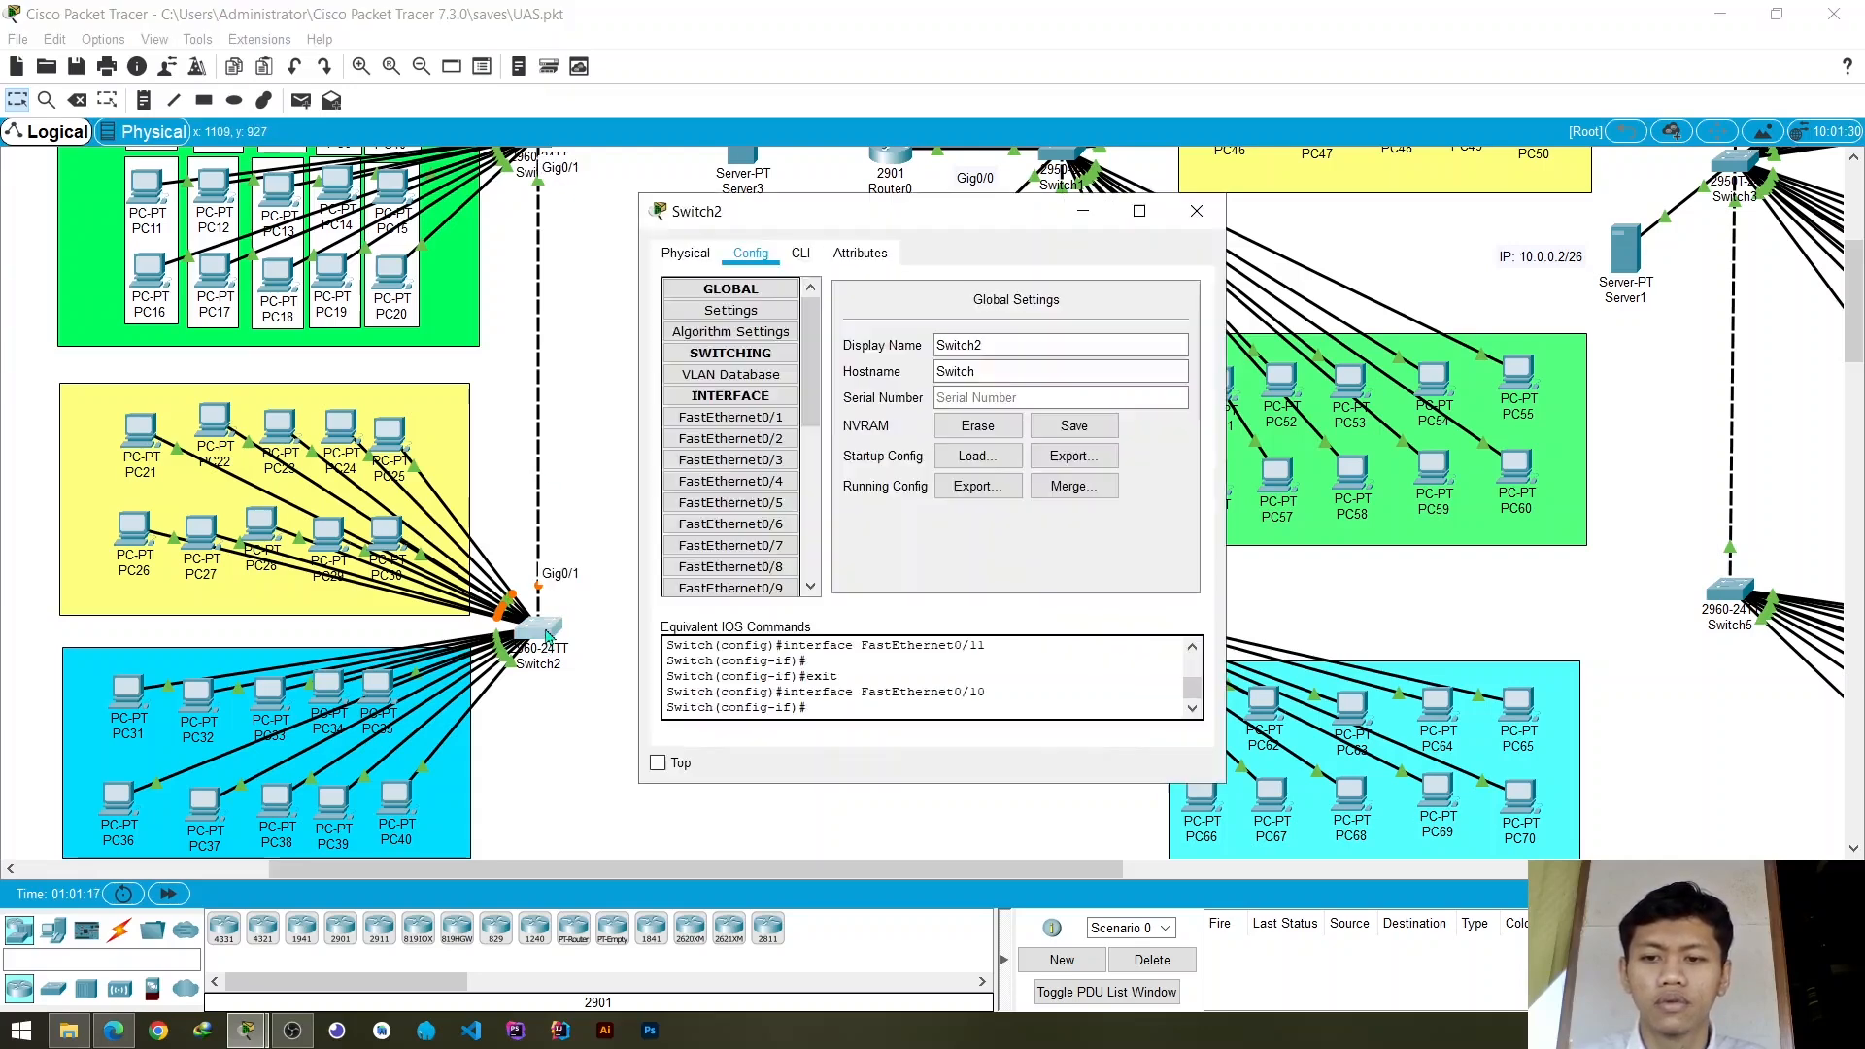
scroll(792, 525, "down", 5)
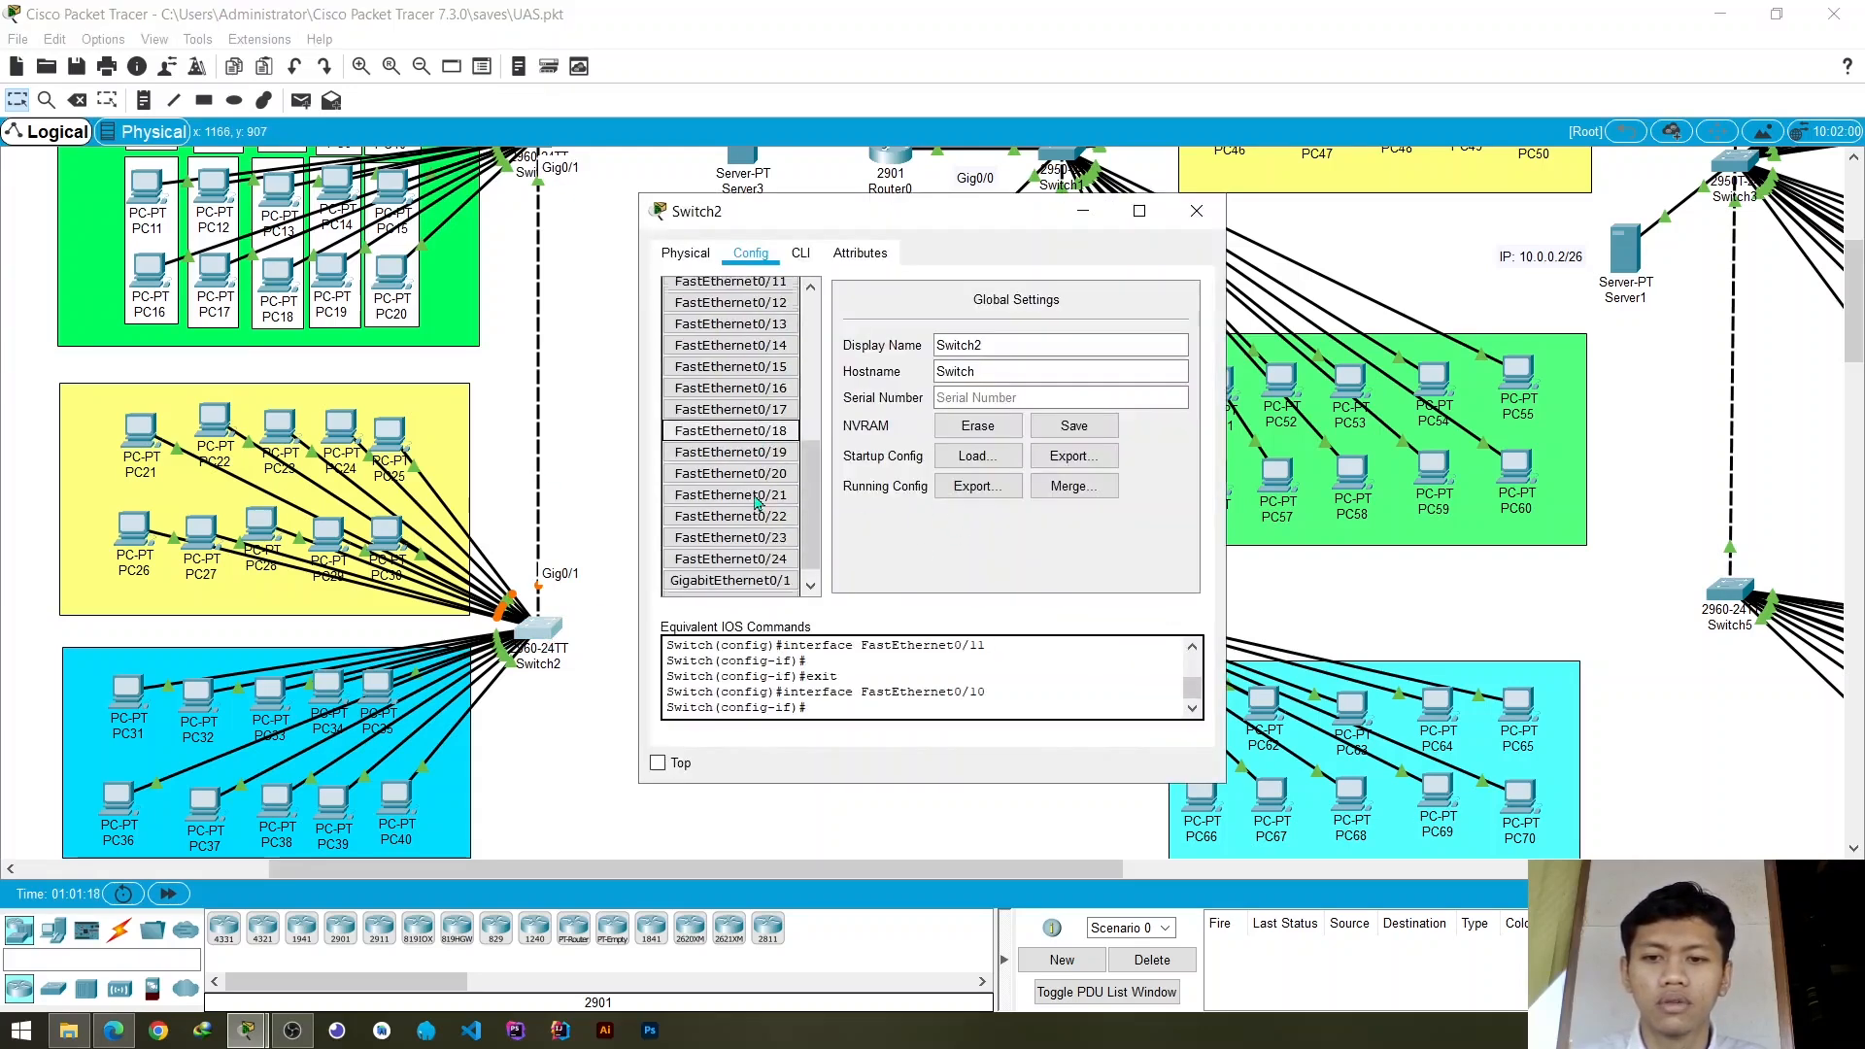
left_click(780, 572)
left_click(995, 378)
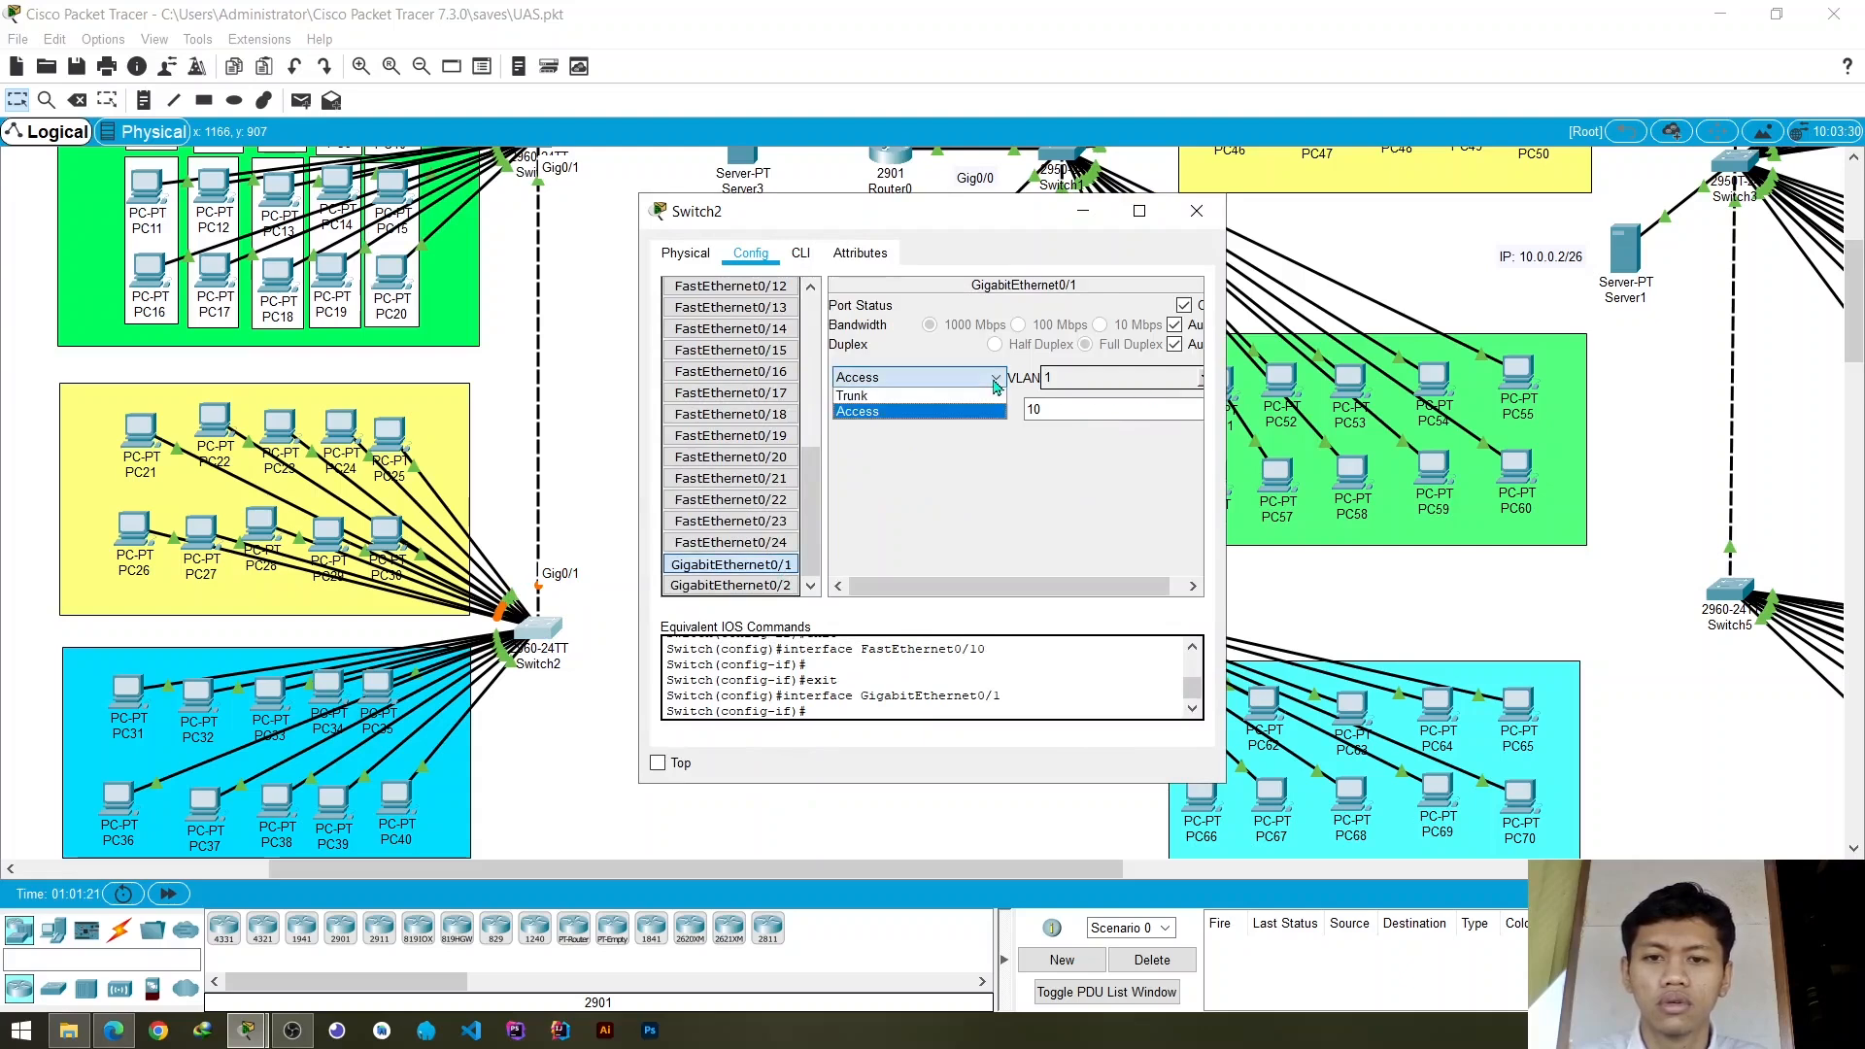
left_click(937, 396)
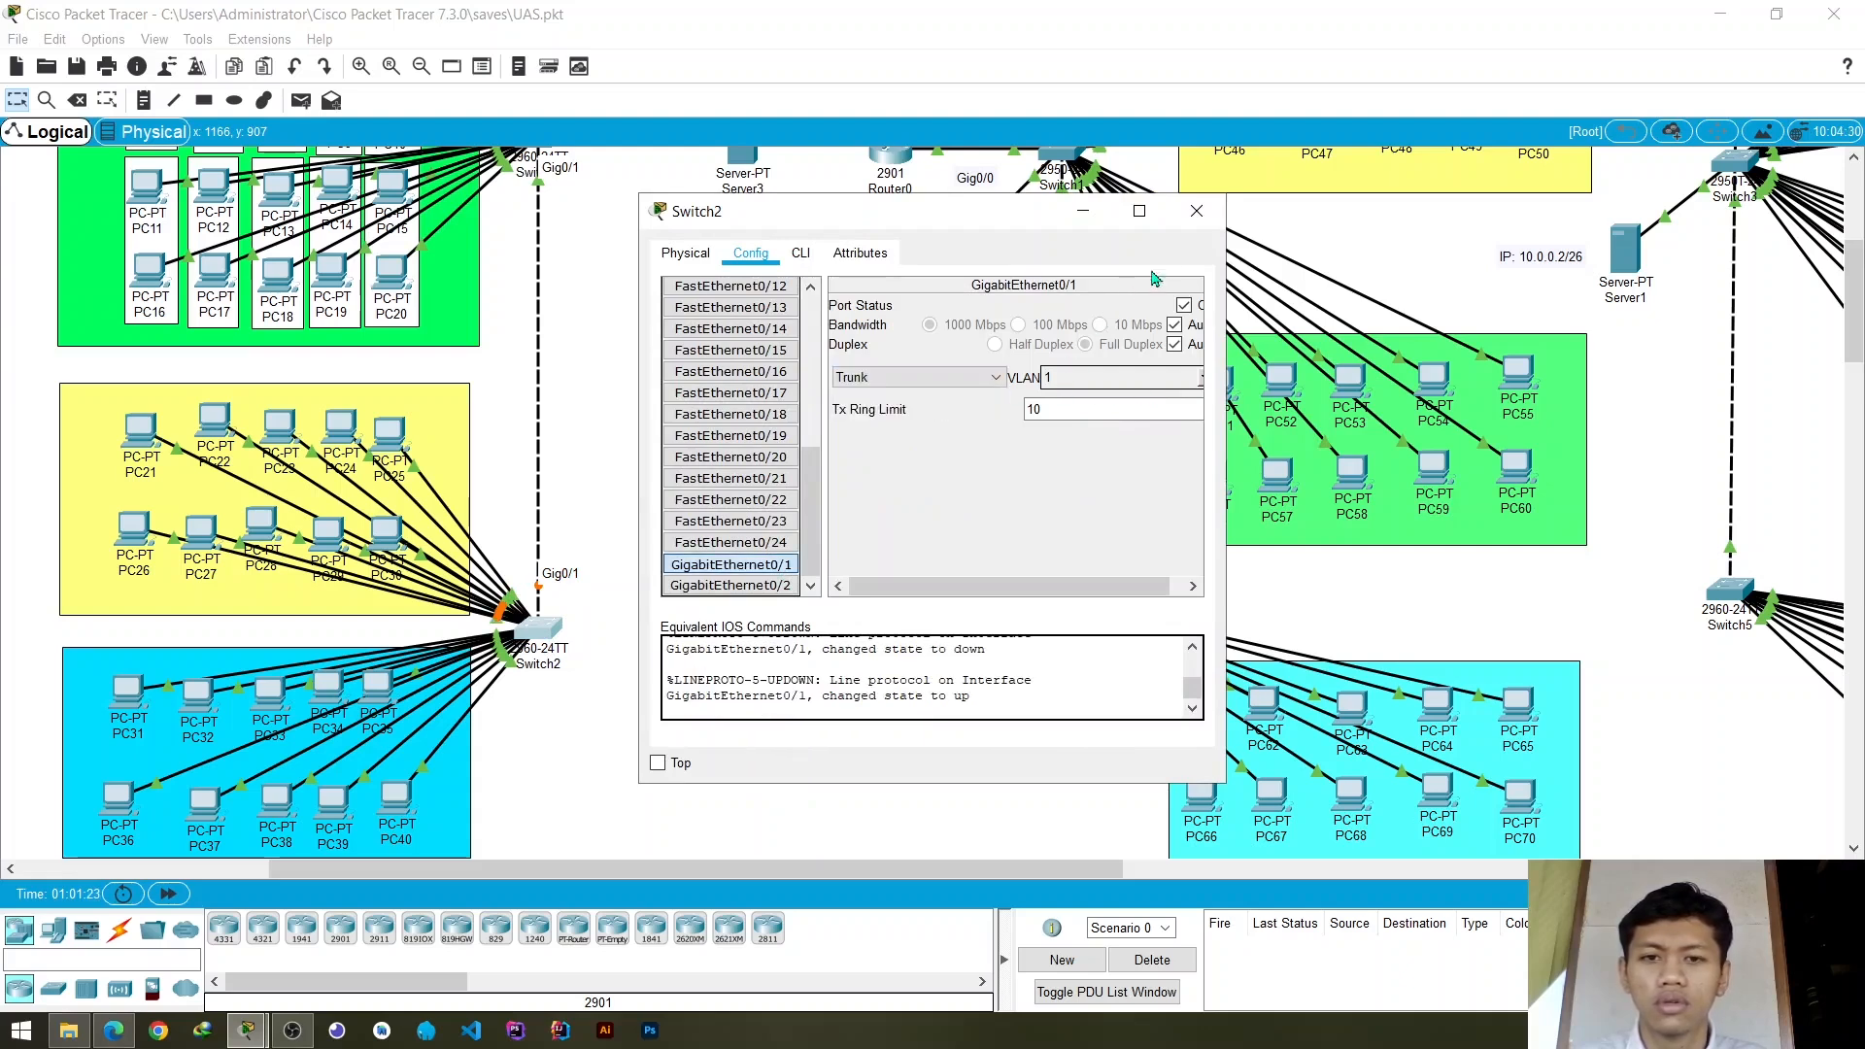
left_click(1197, 211)
- Reopen Switch2's configuration and assign access ports FastEthernet0/11 and FastEthernet0/12 to VLAN 10 (vlan_1)
left_click(540, 628)
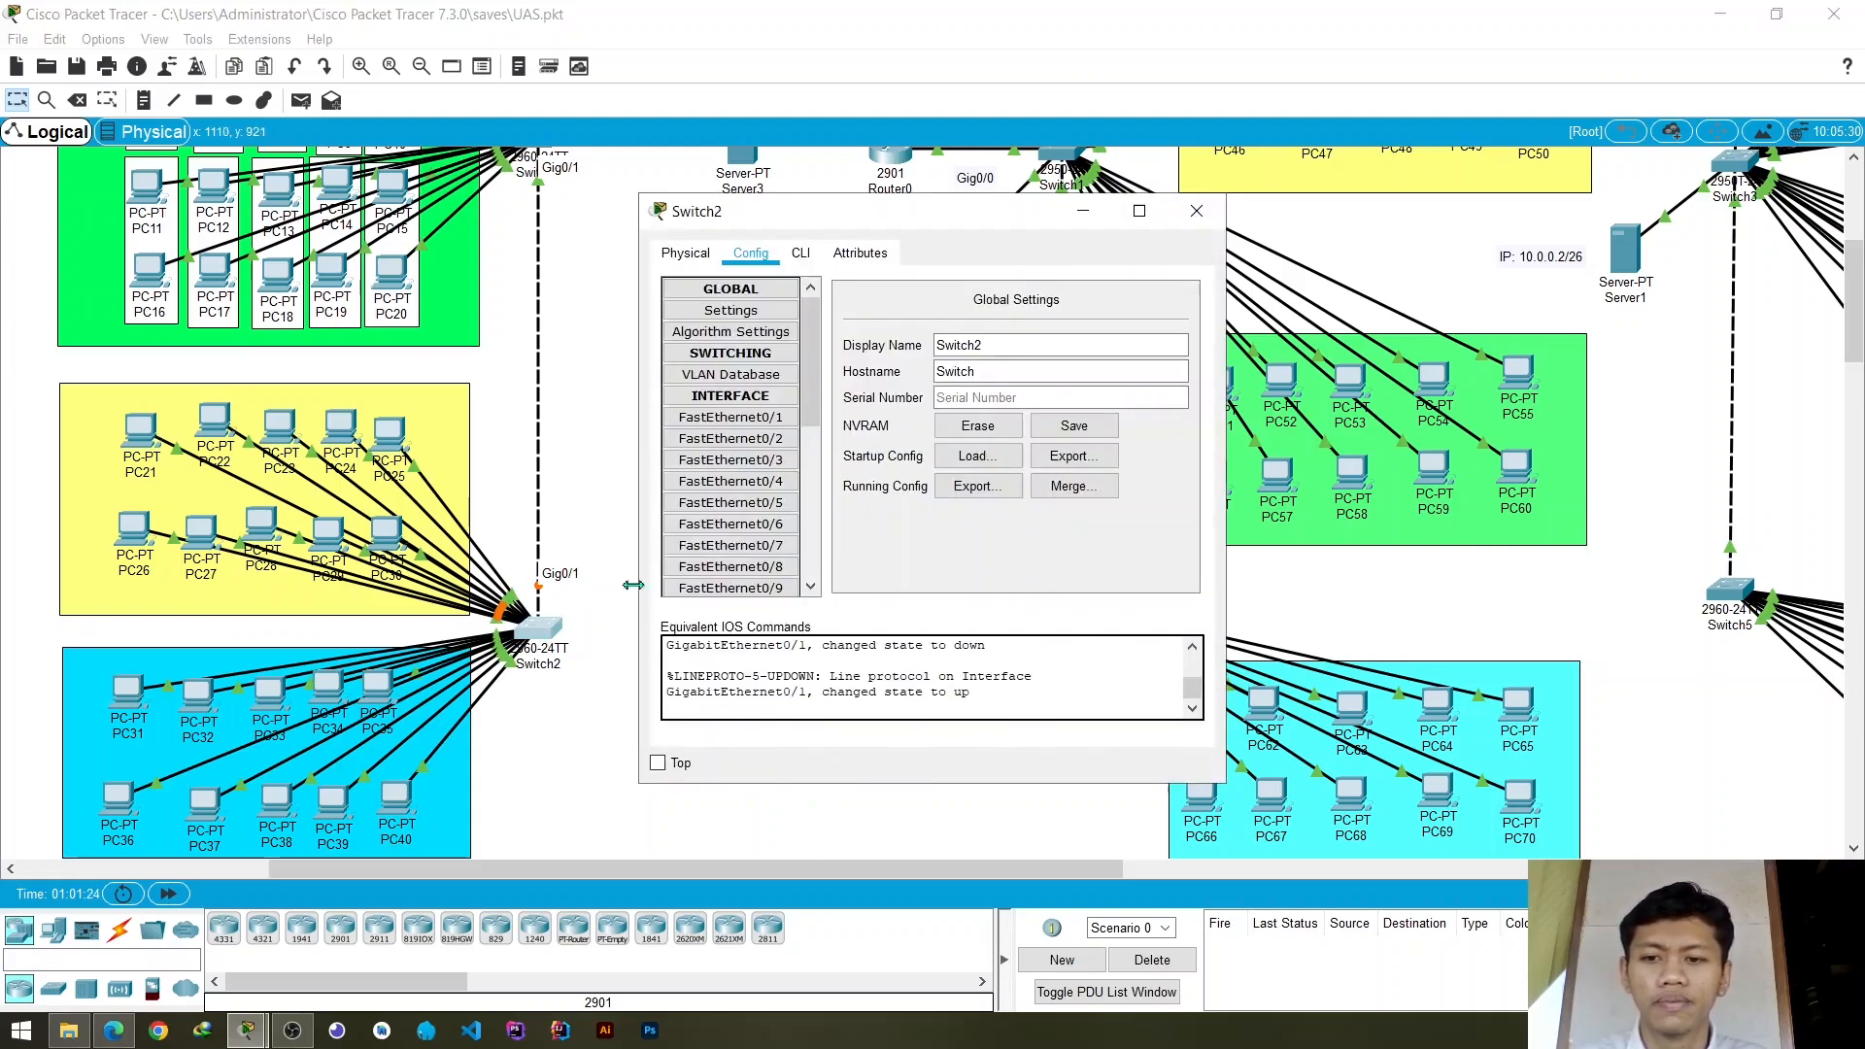
scroll(764, 524, "down", 2)
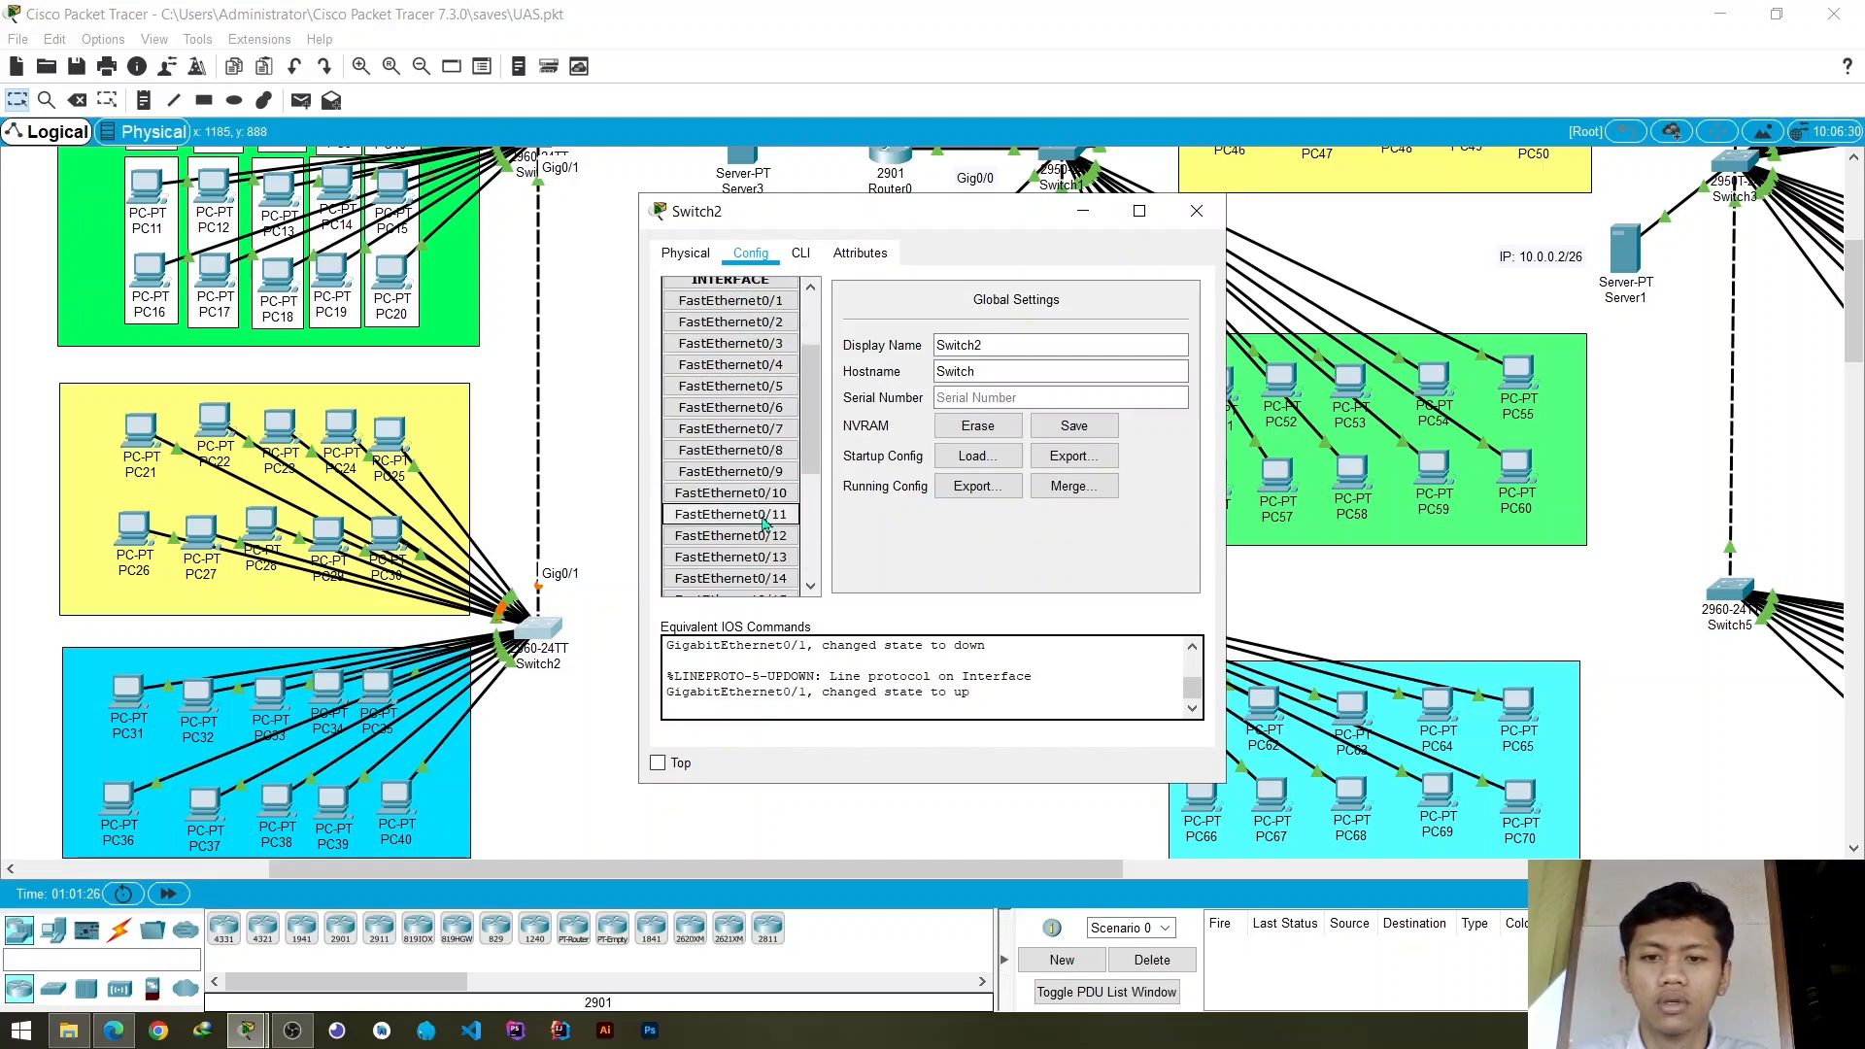
left_click(765, 520)
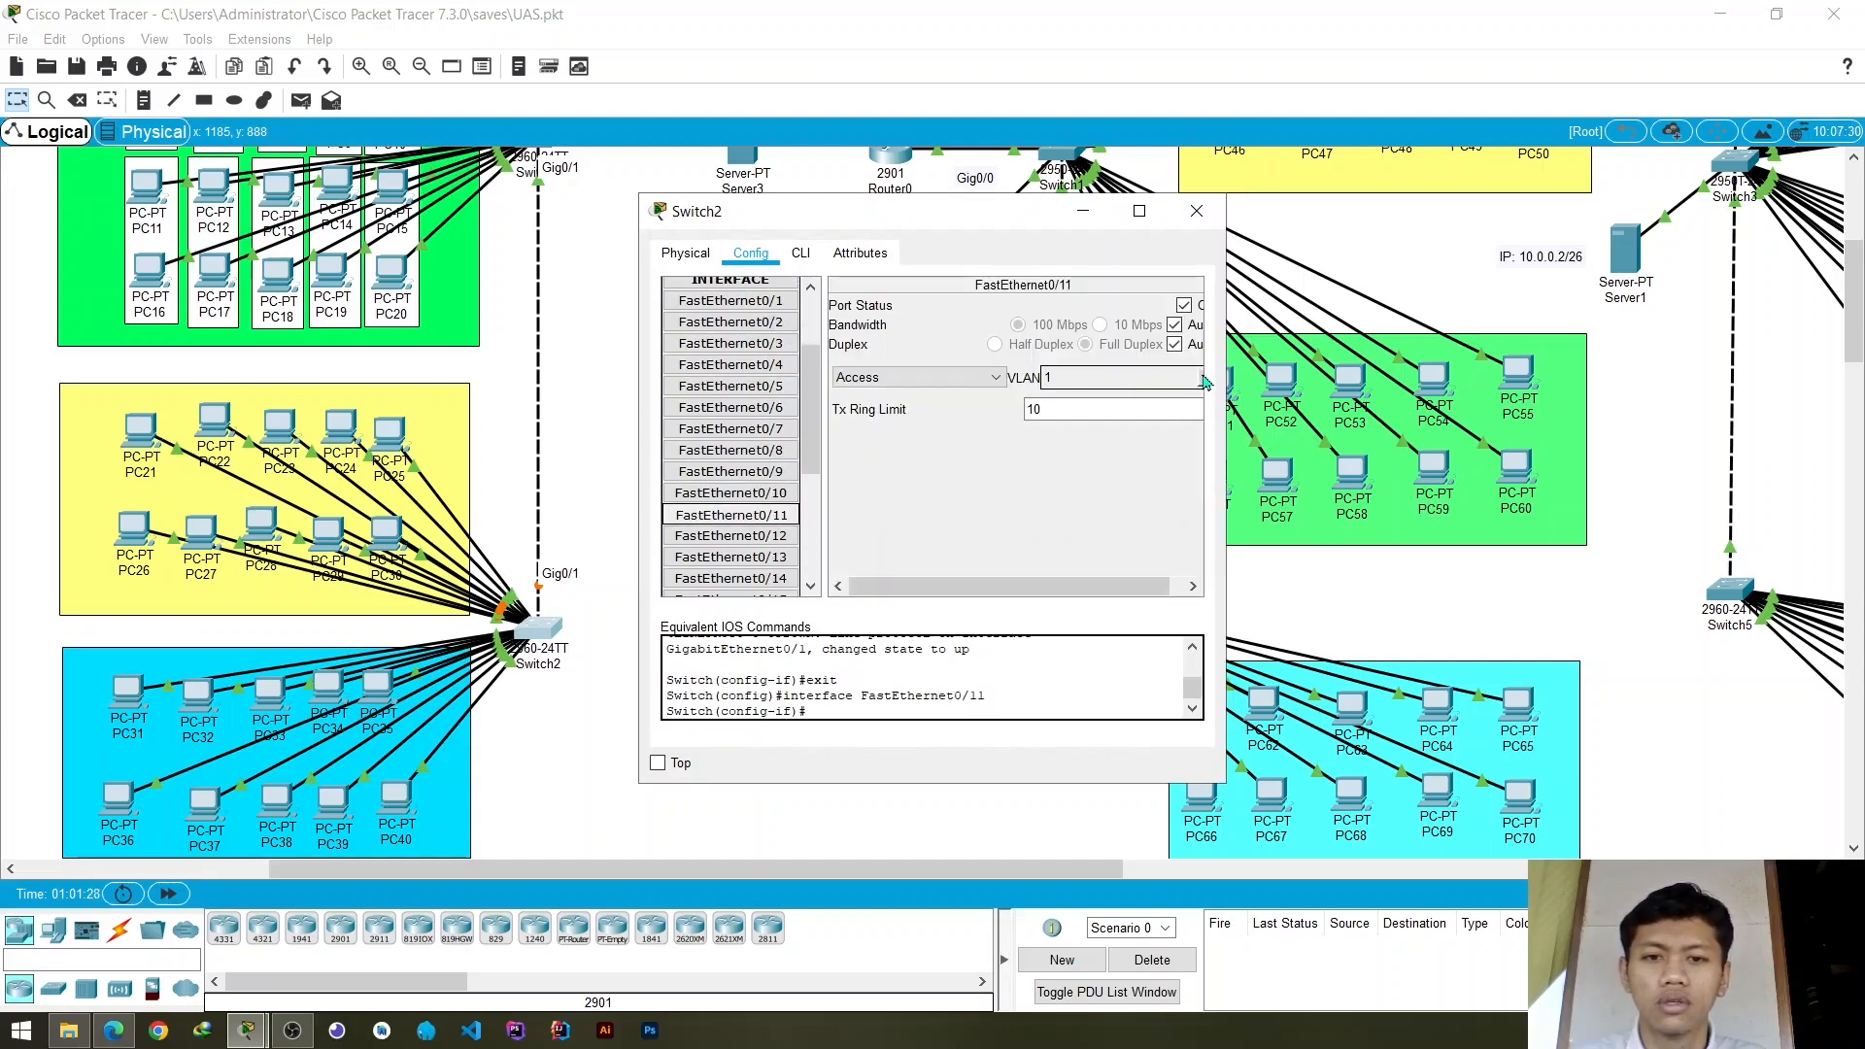
left_click(1206, 381)
left_click(1117, 427)
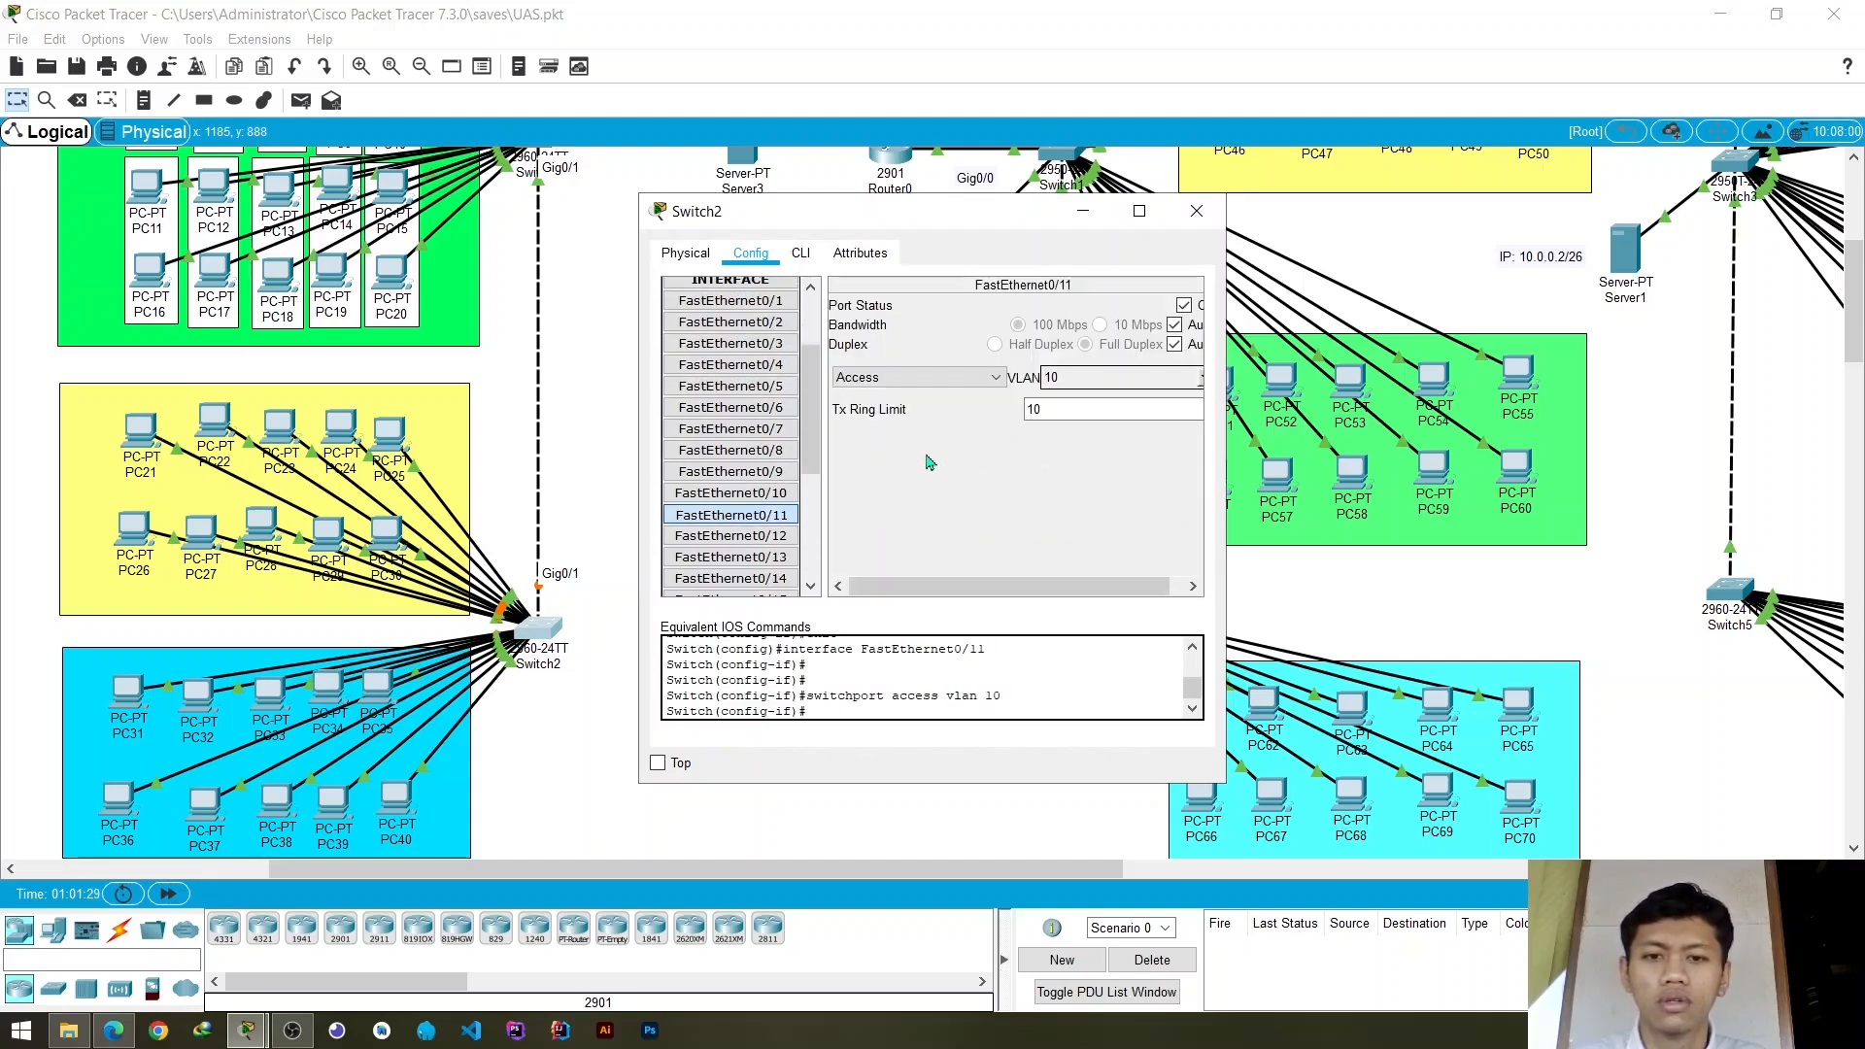
left_click(768, 537)
left_click(1205, 378)
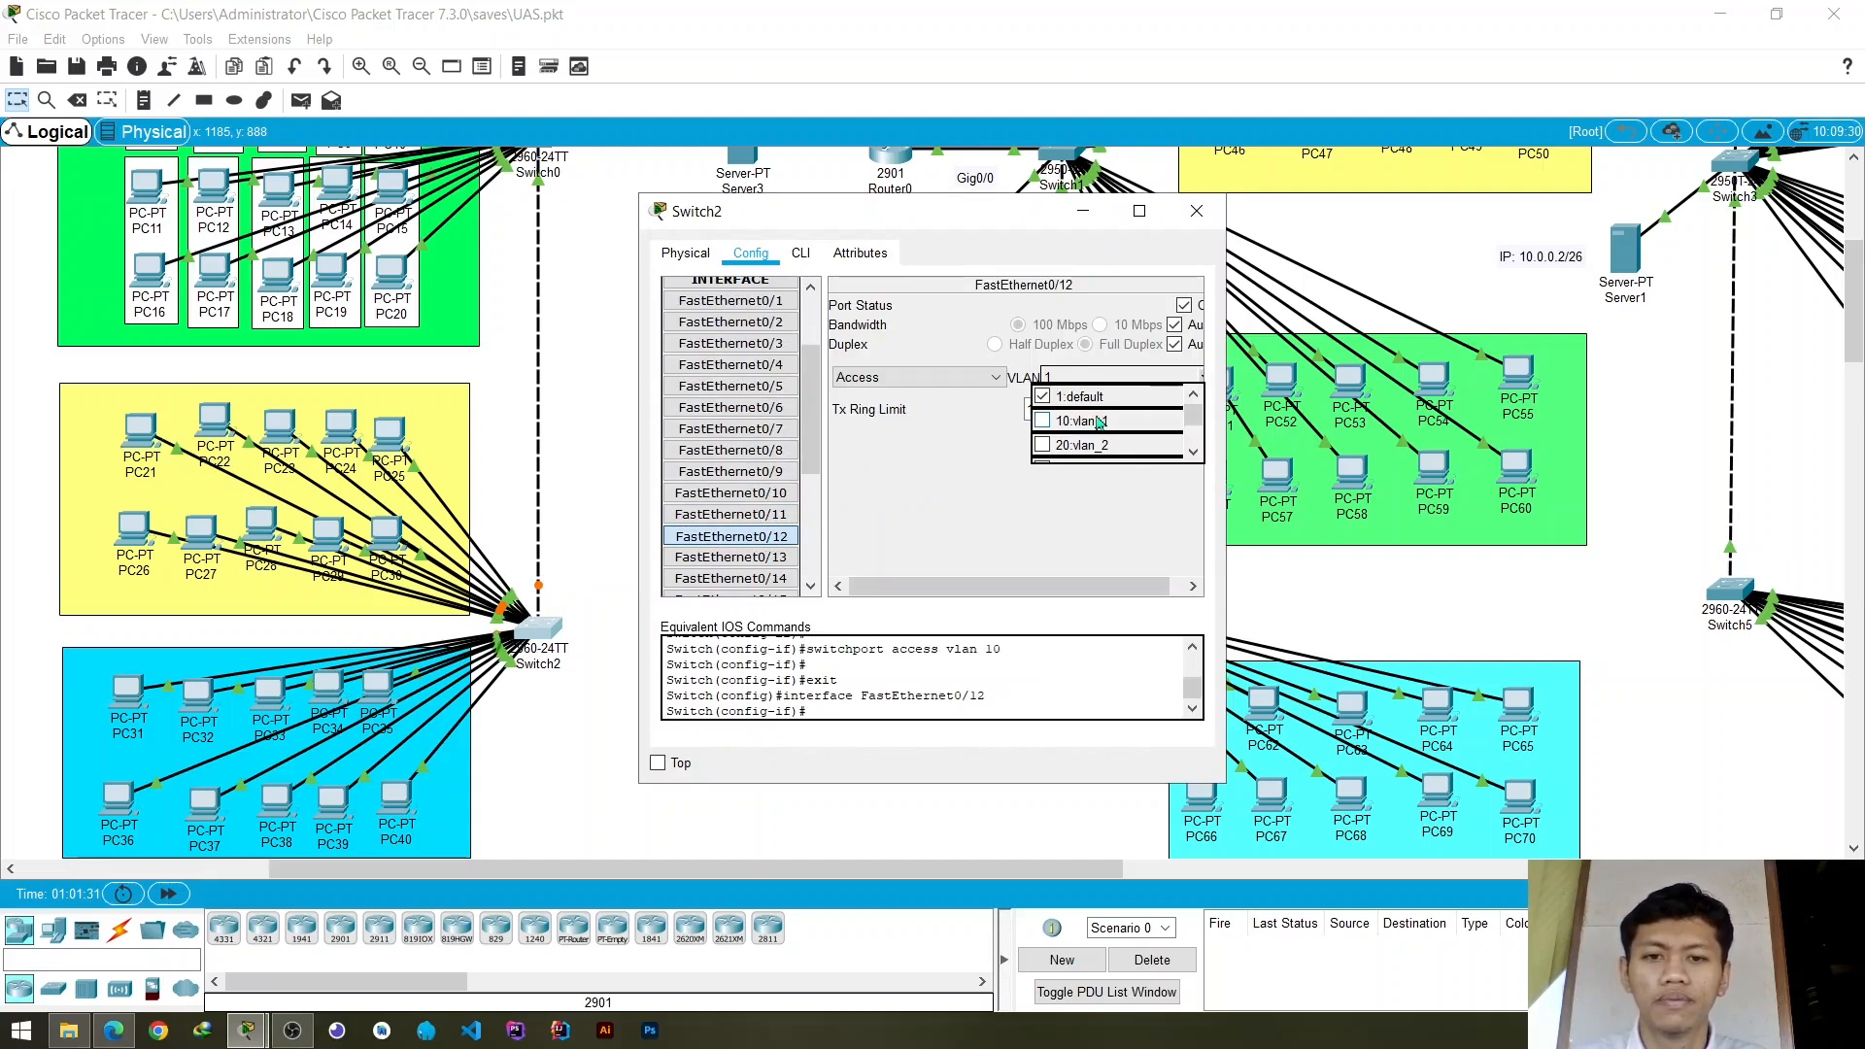
left_click(1100, 423)
- Assign Switch2's access ports FastEthernet0/13 and FastEthernet0/14 to VLAN 10 (vlan_1)
left_click(732, 558)
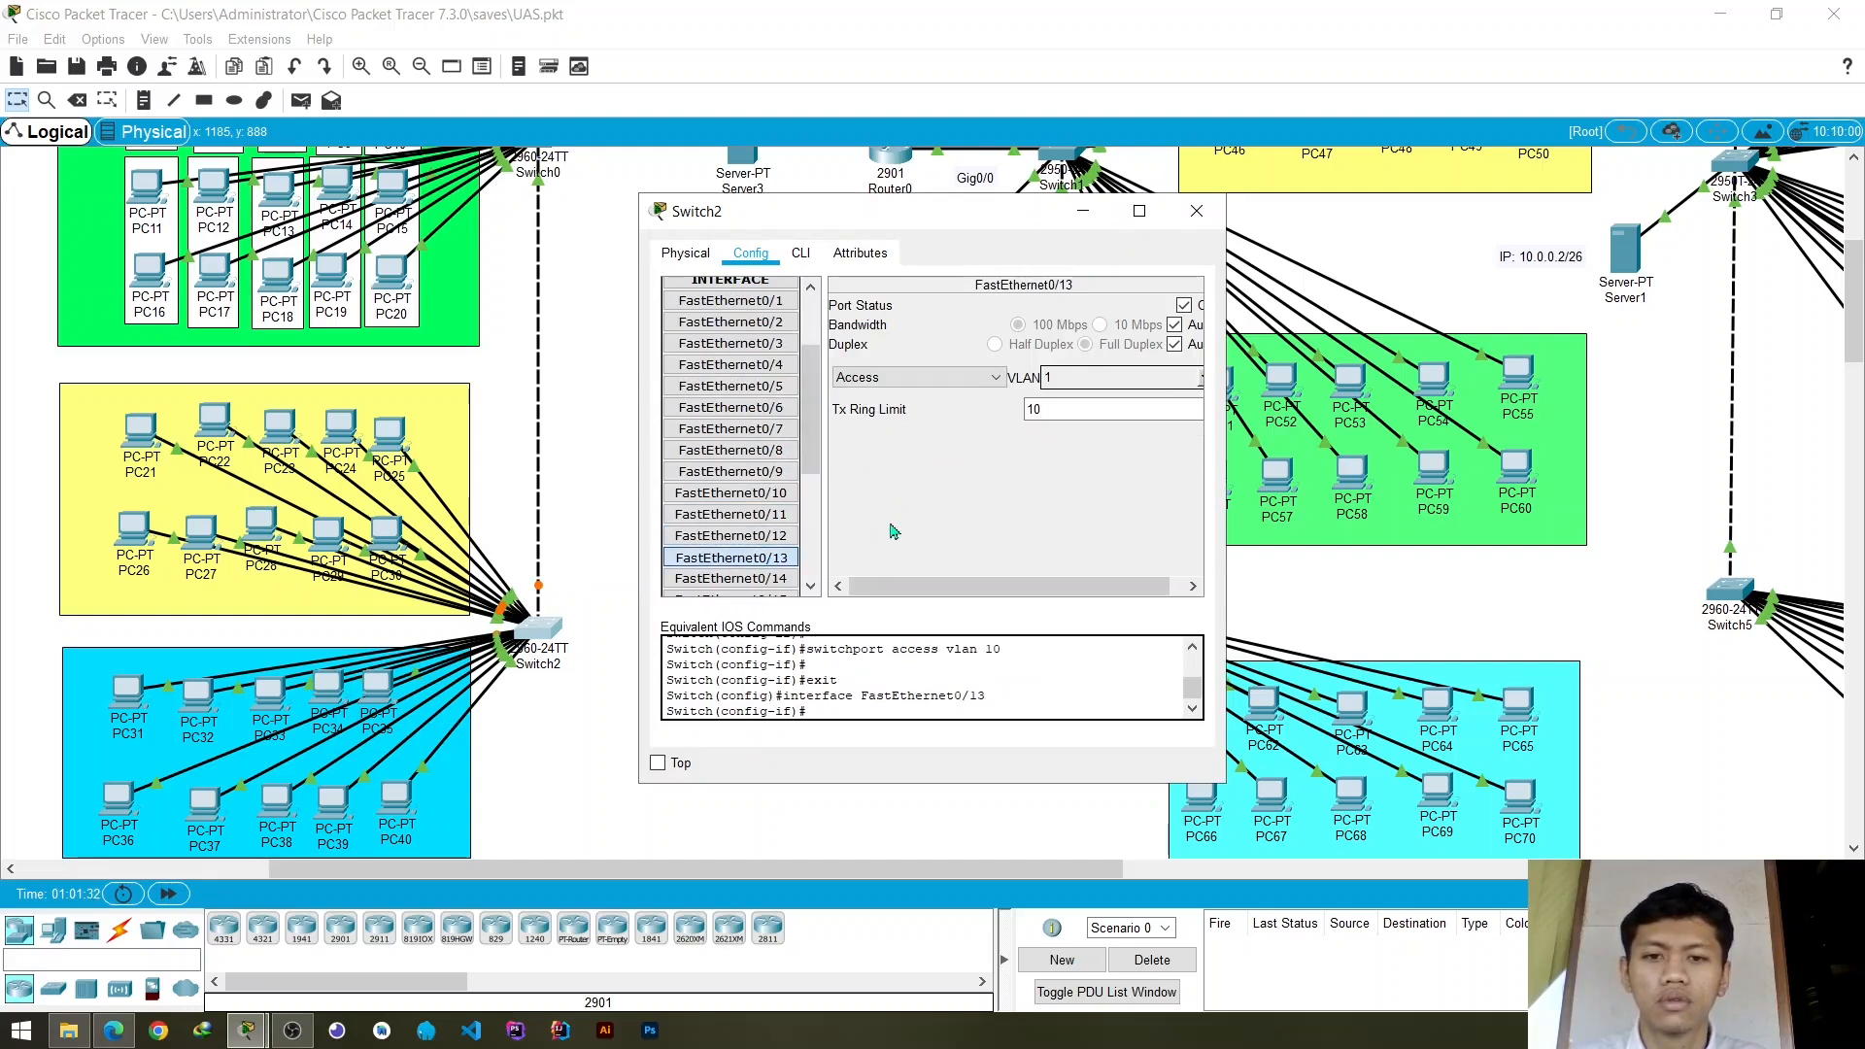
left_click(1206, 382)
left_click(731, 578)
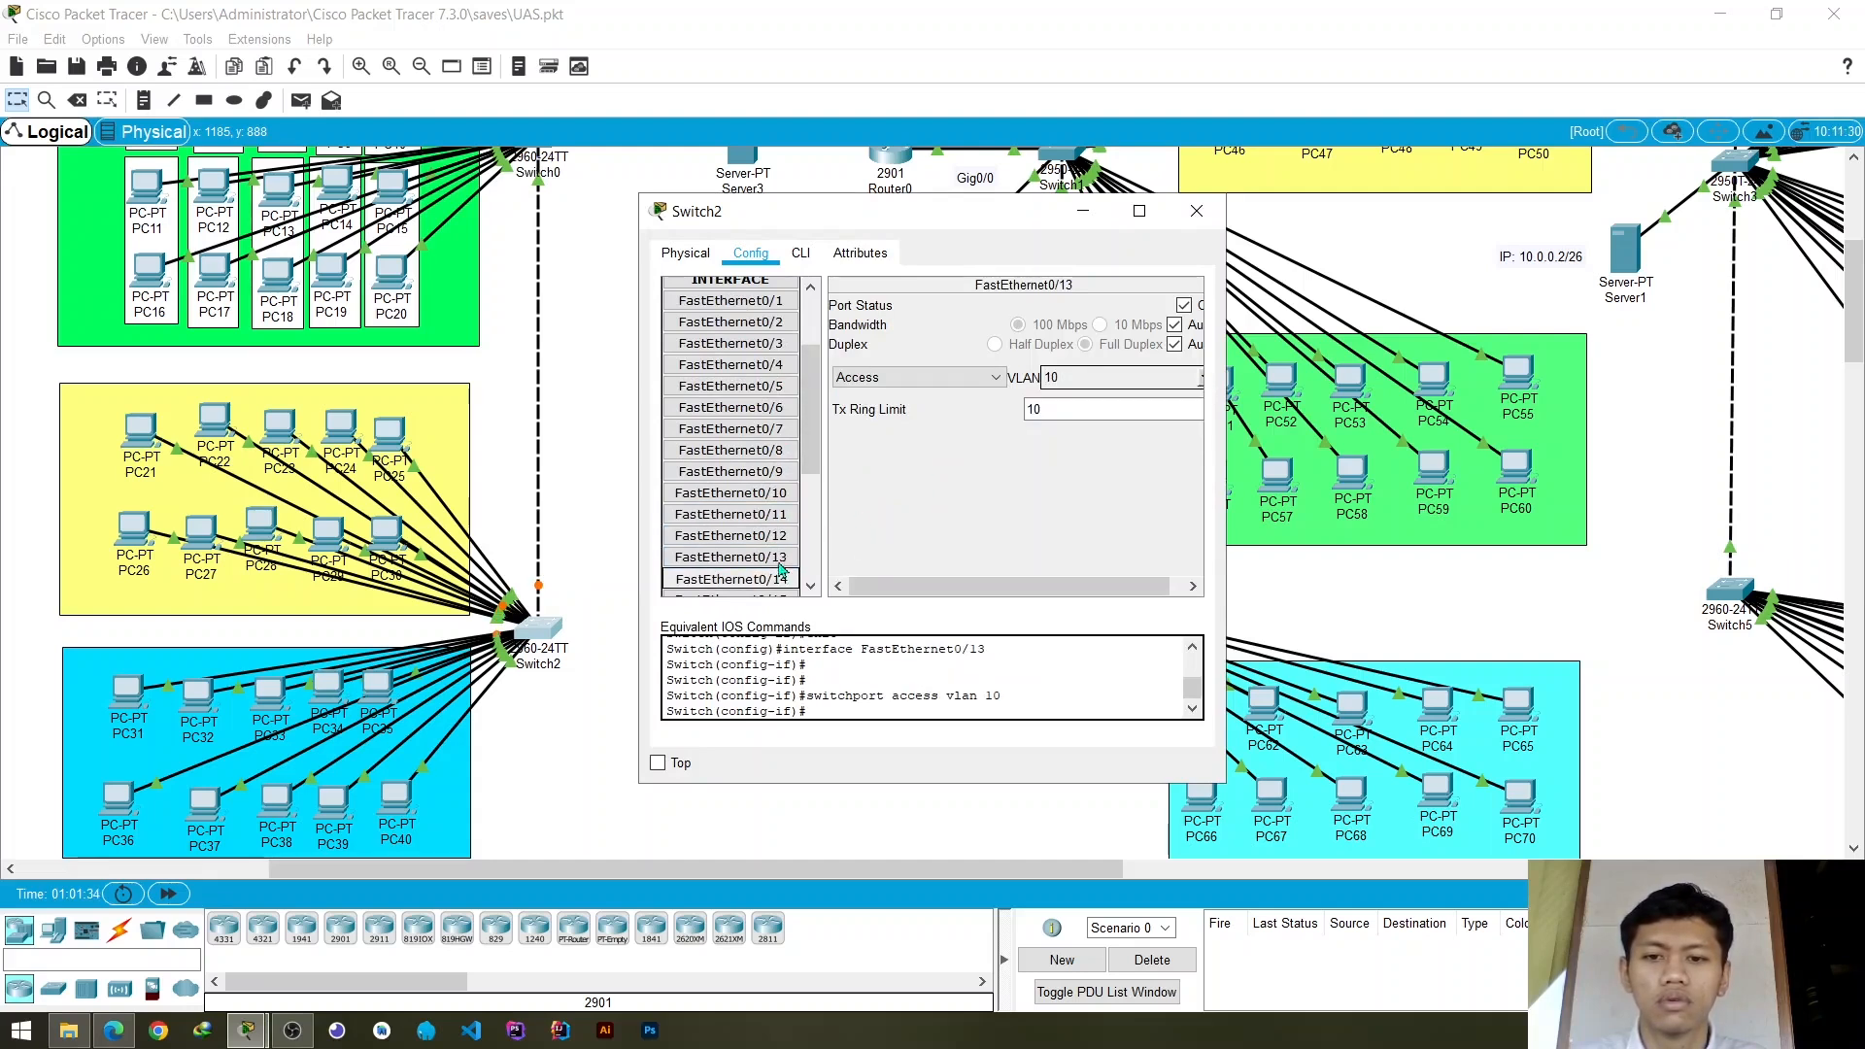
scroll(731, 495, "down", 3)
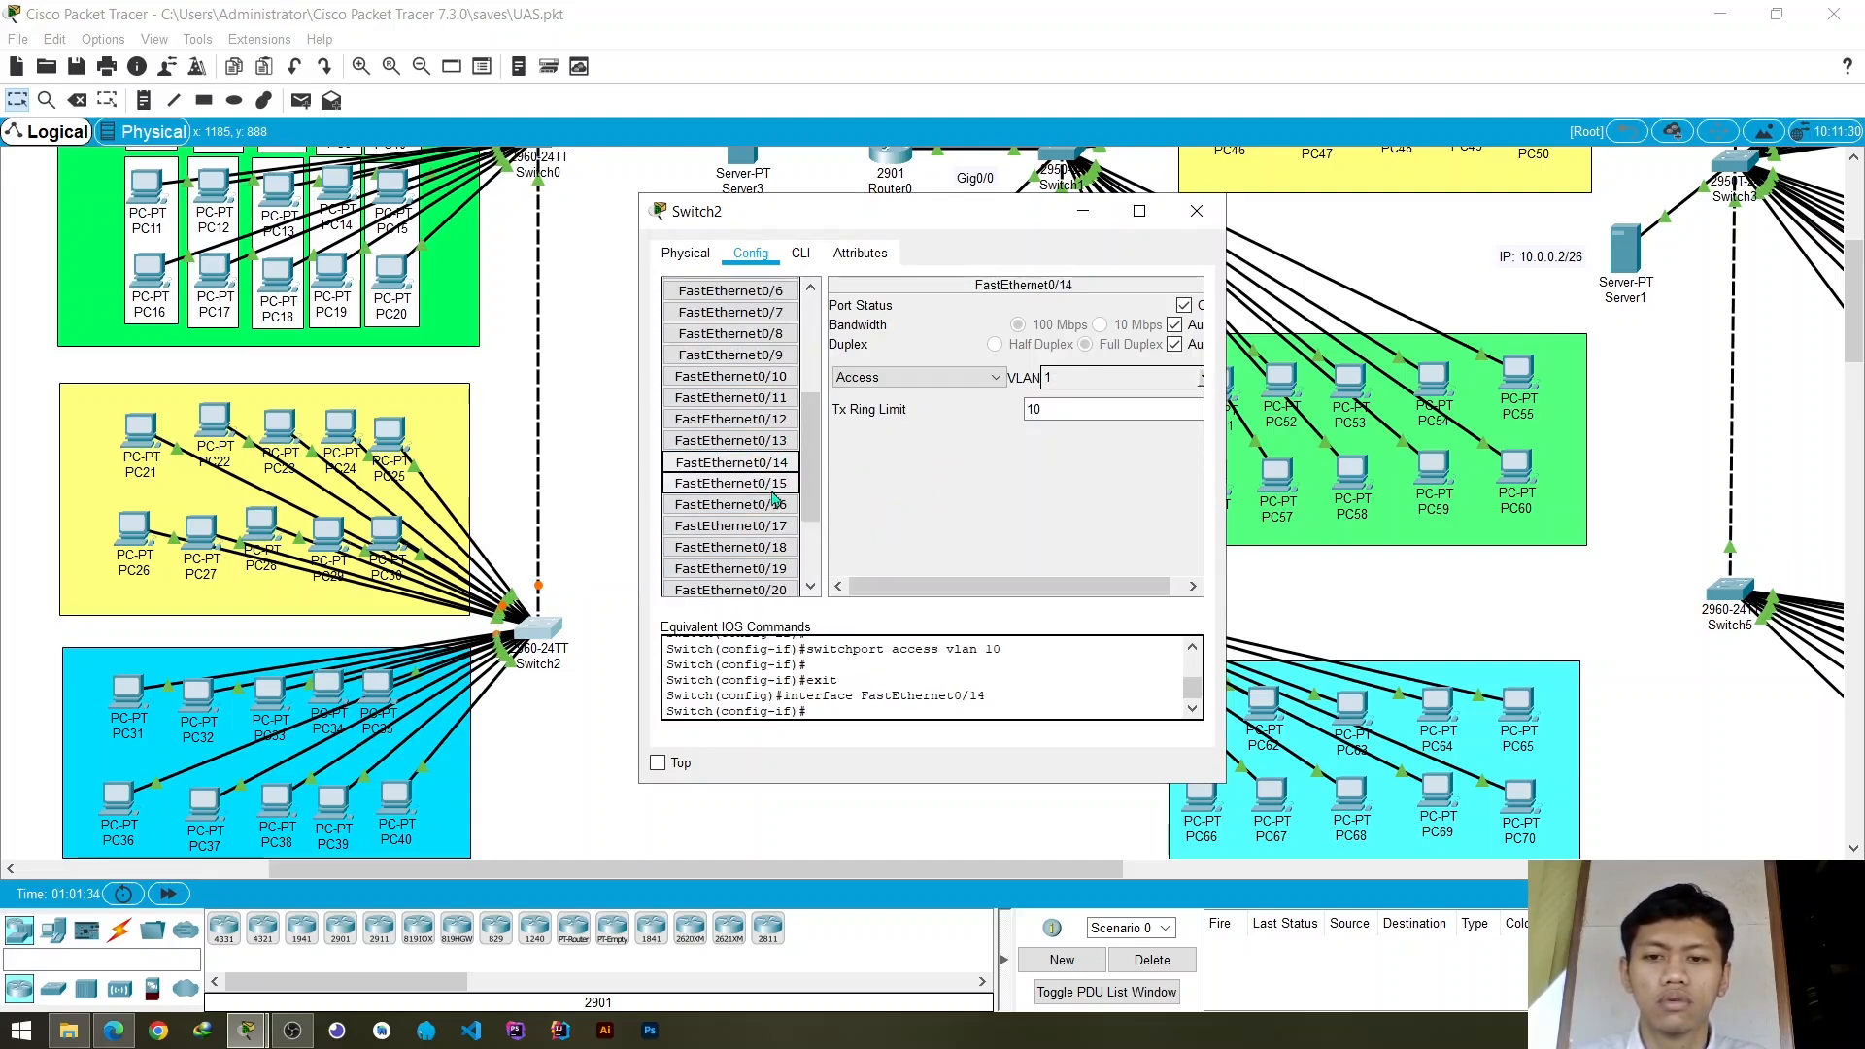
left_click(1205, 391)
scroll(1098, 435, "down", 1)
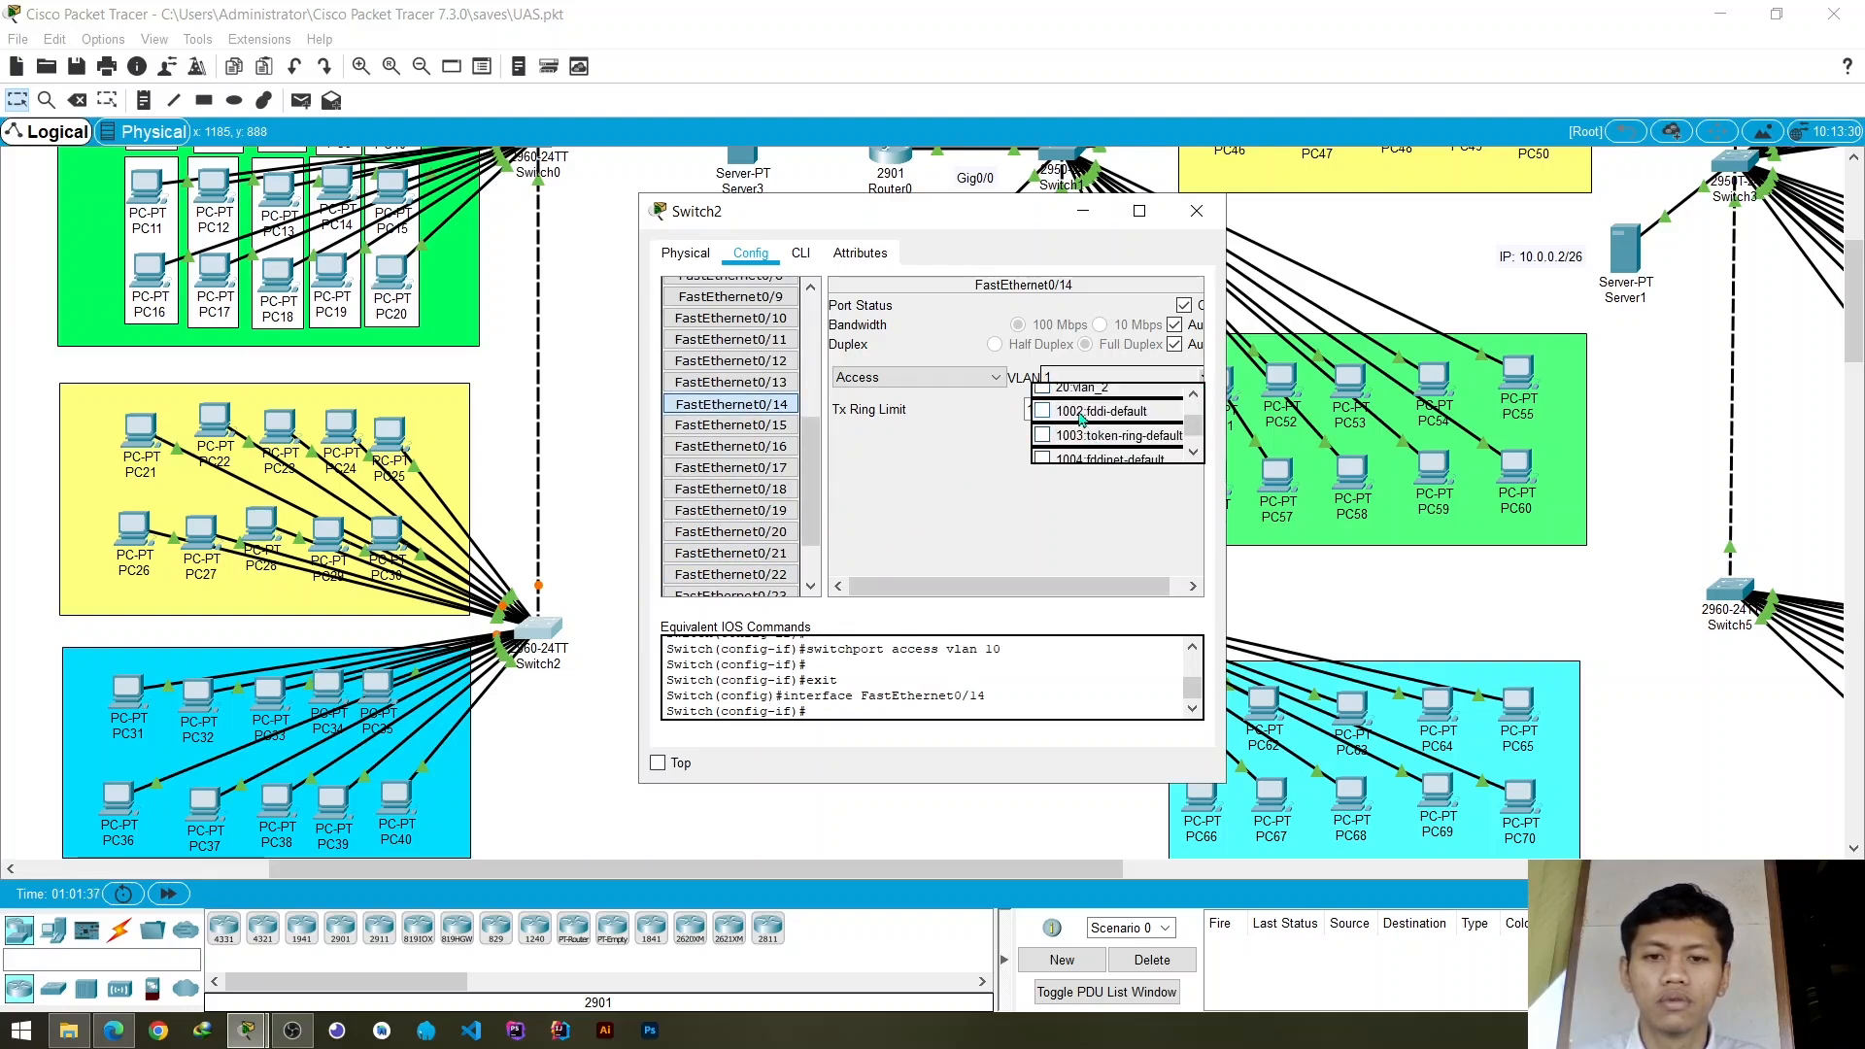
scroll(1081, 415, "up", 2)
left_click(1083, 413)
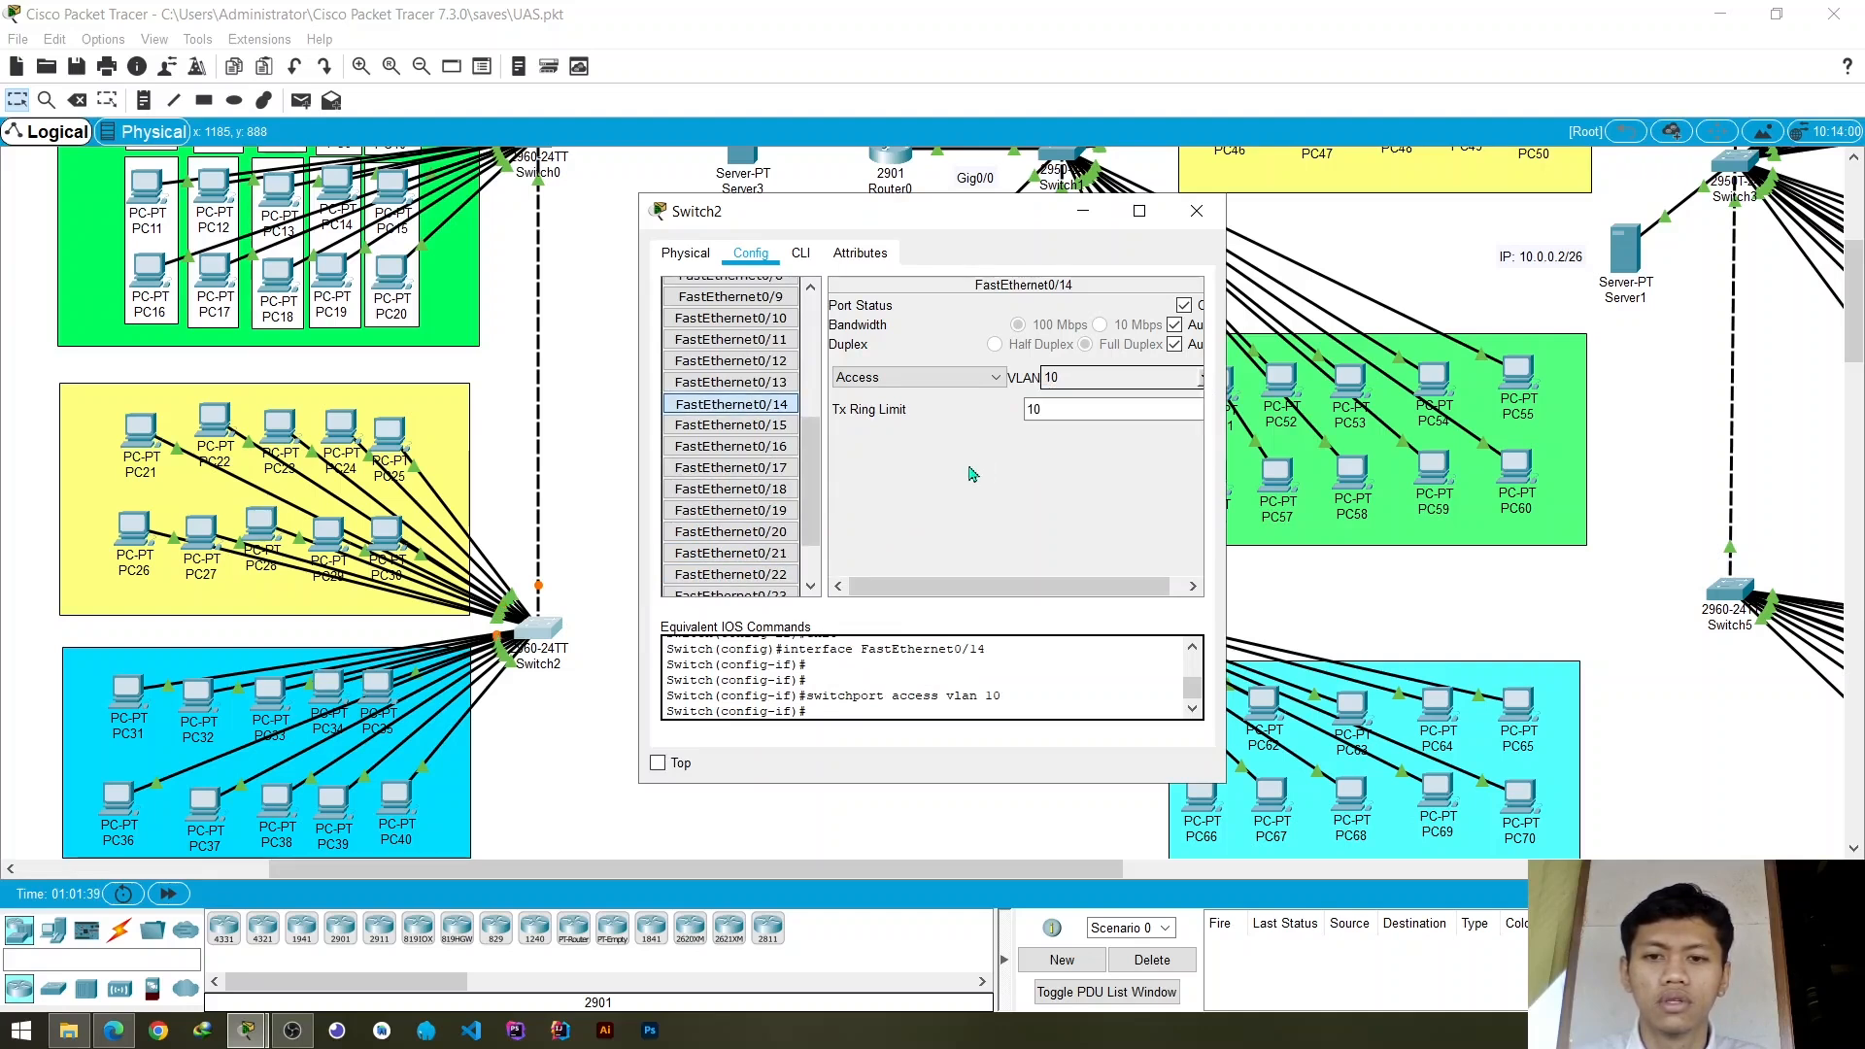
- Assign Switch2's access ports FastEthernet0/15 and FastEthernet0/16 to VLAN 10 (vlan_1)
left_click(745, 428)
left_click(1194, 387)
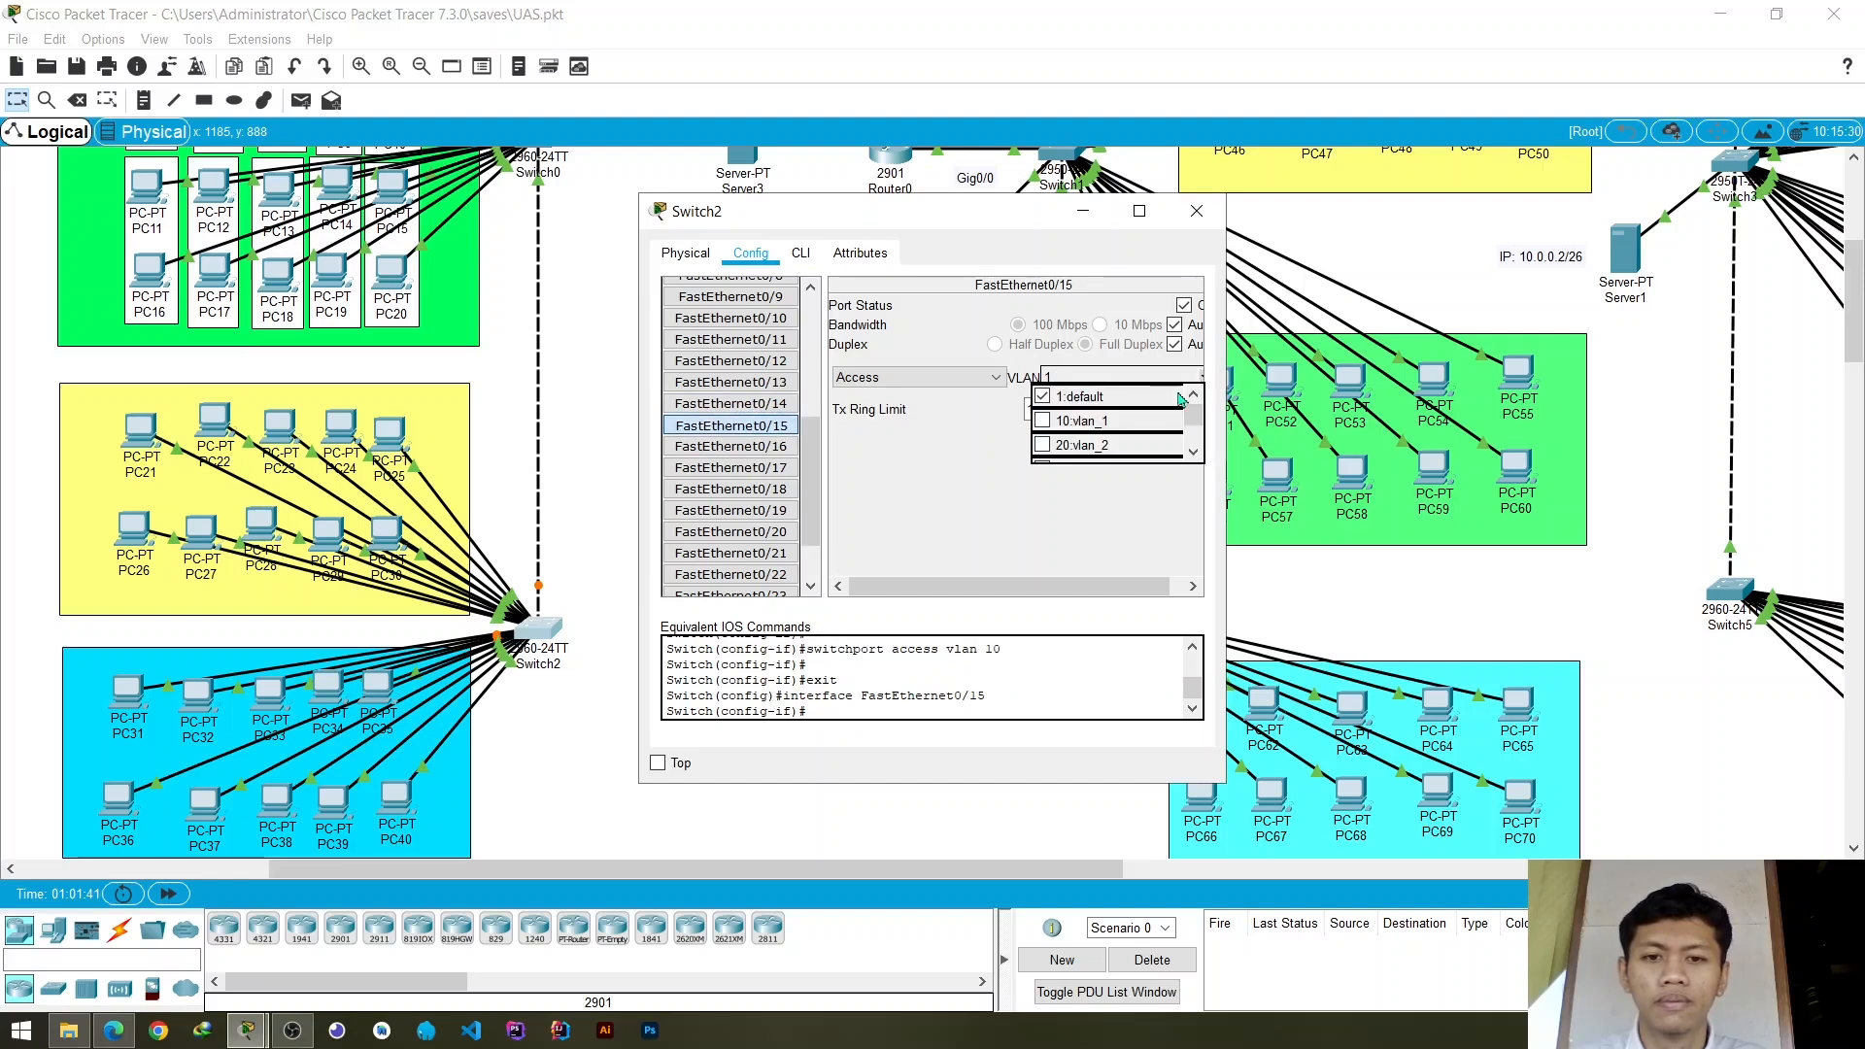
left_click(1084, 413)
left_click(748, 447)
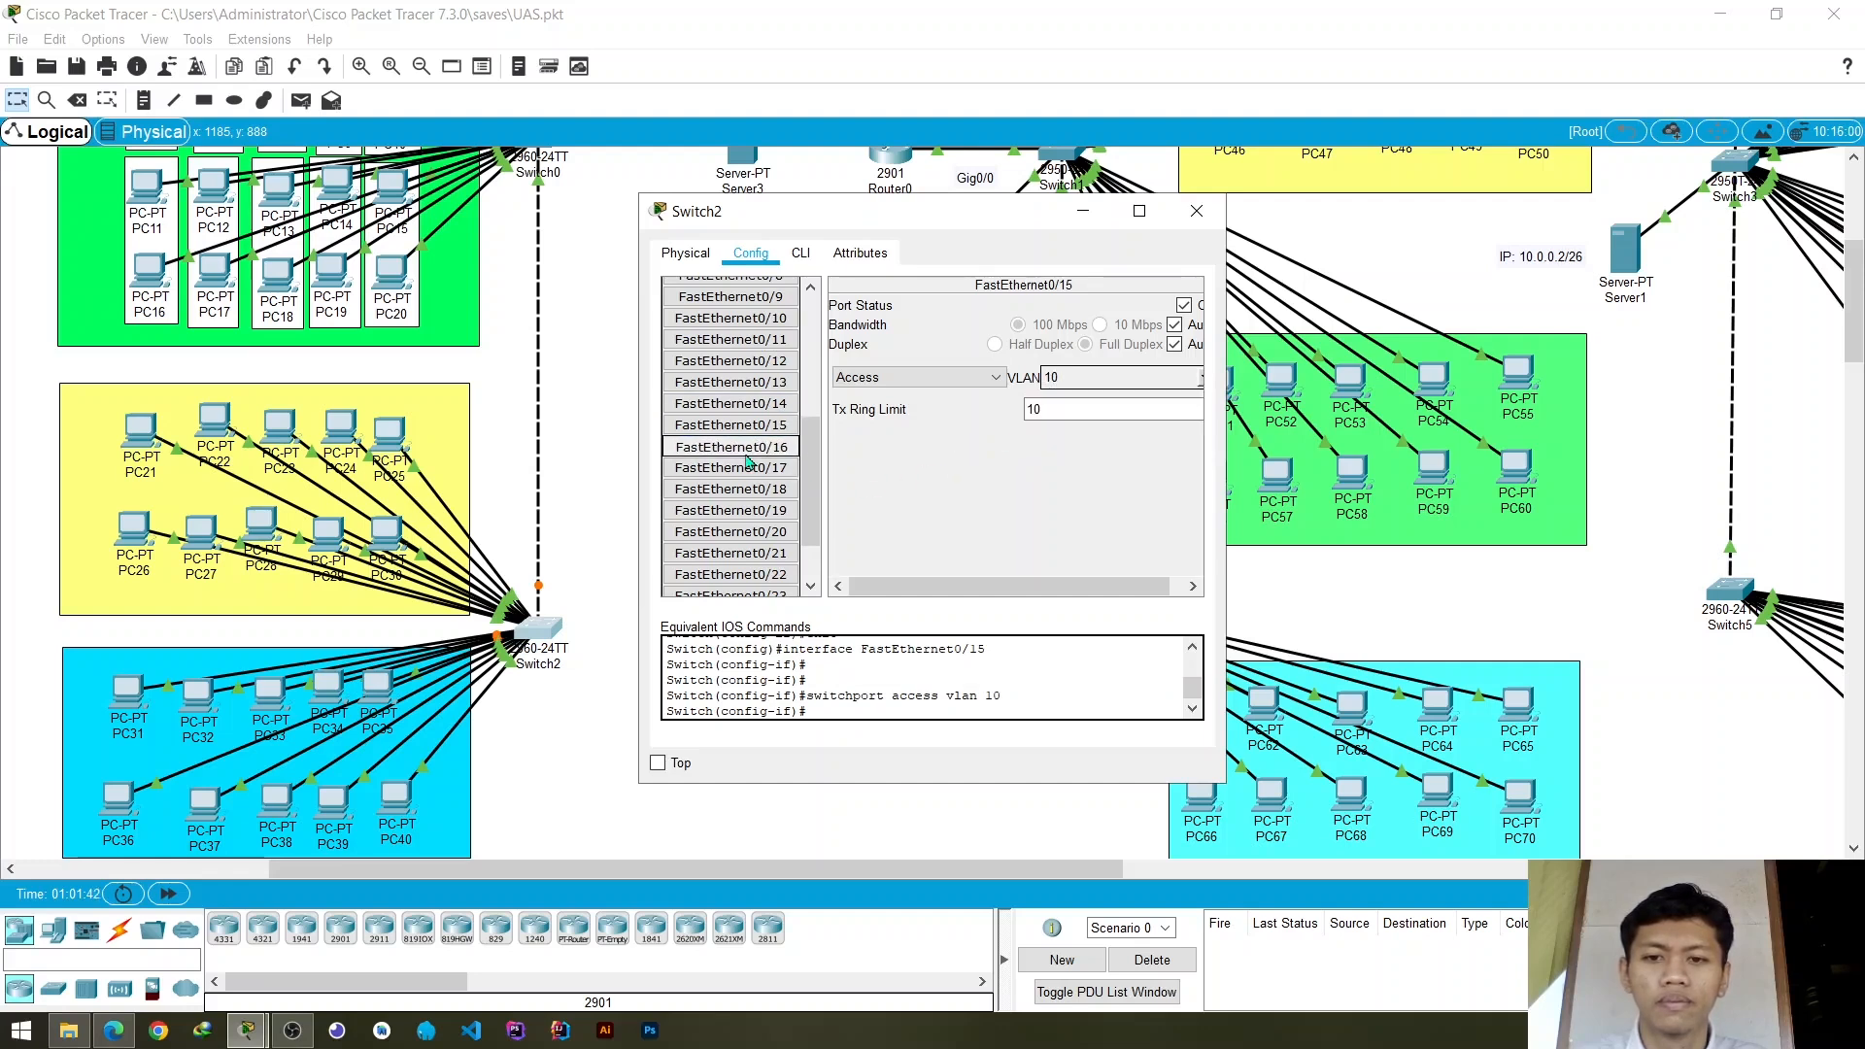
left_click(1203, 387)
left_click(1084, 413)
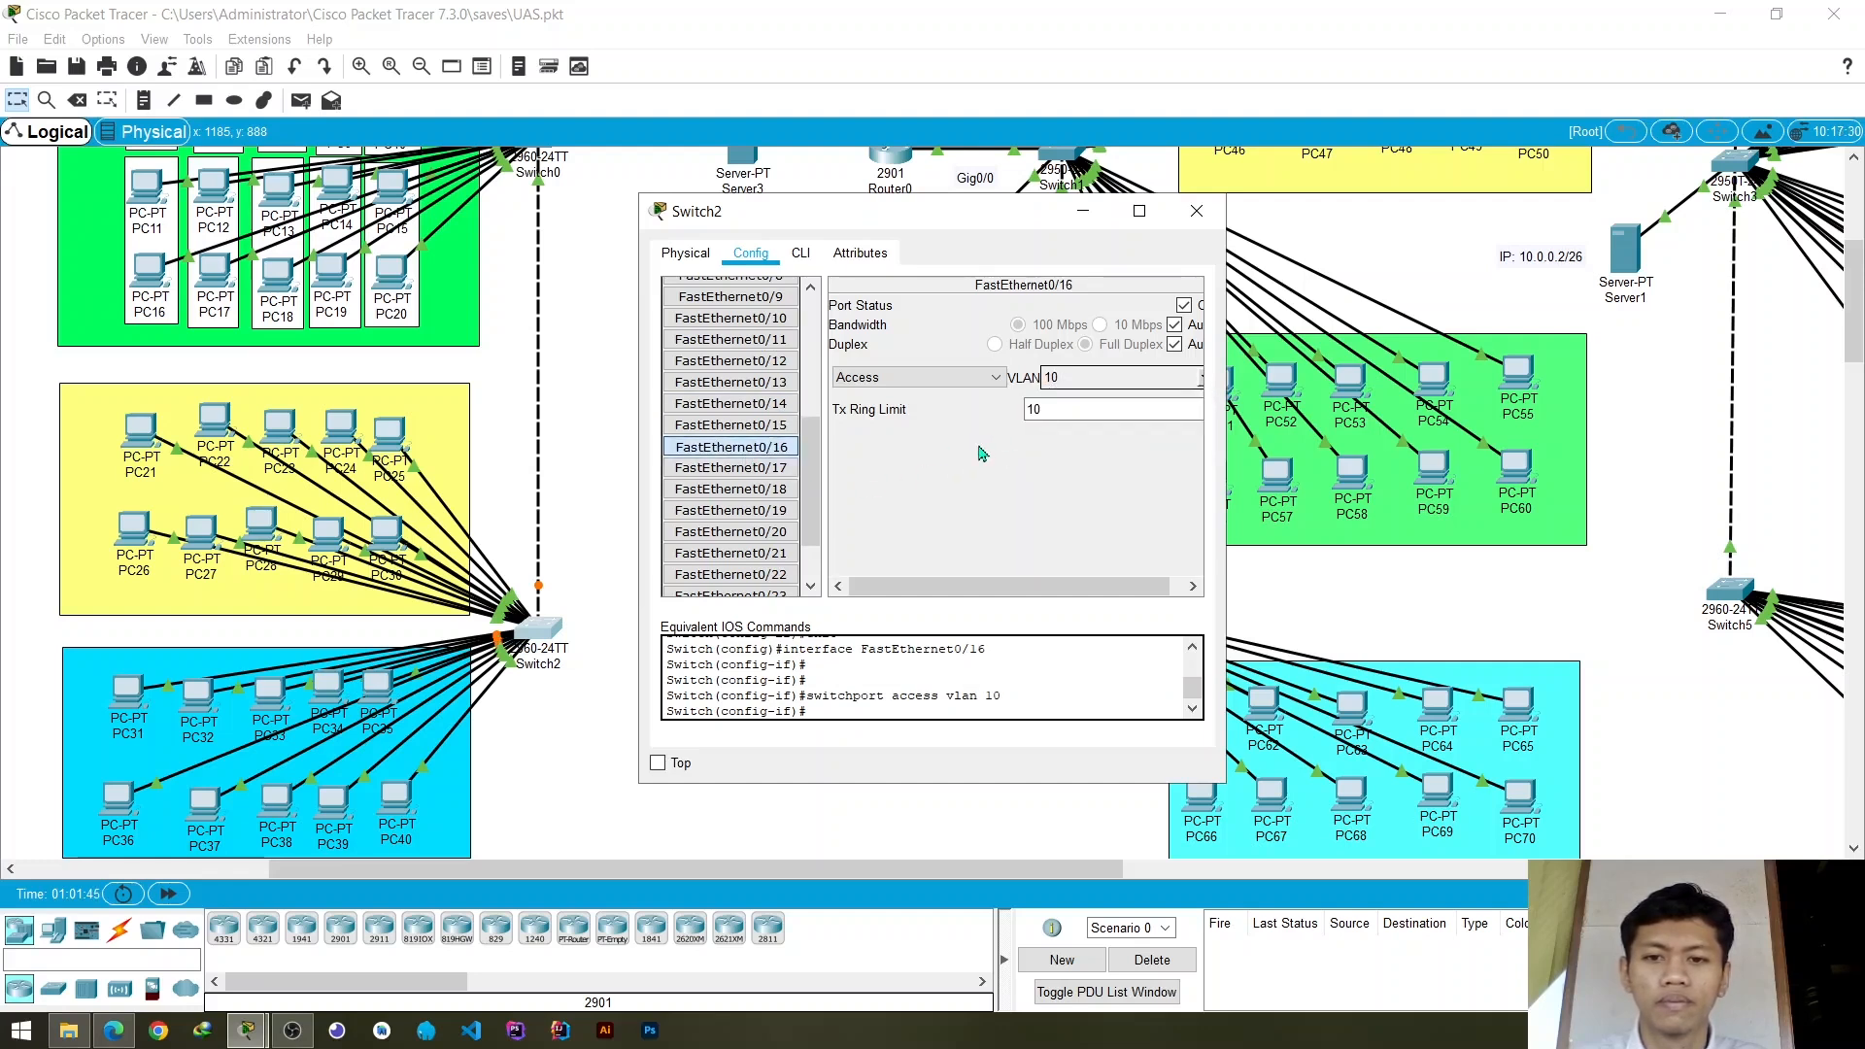
- Assign Switch2's access ports FastEthernet0/17 and FastEthernet0/18 to VLAN 10 (vlan_1)
left_click(781, 469)
left_click(1202, 386)
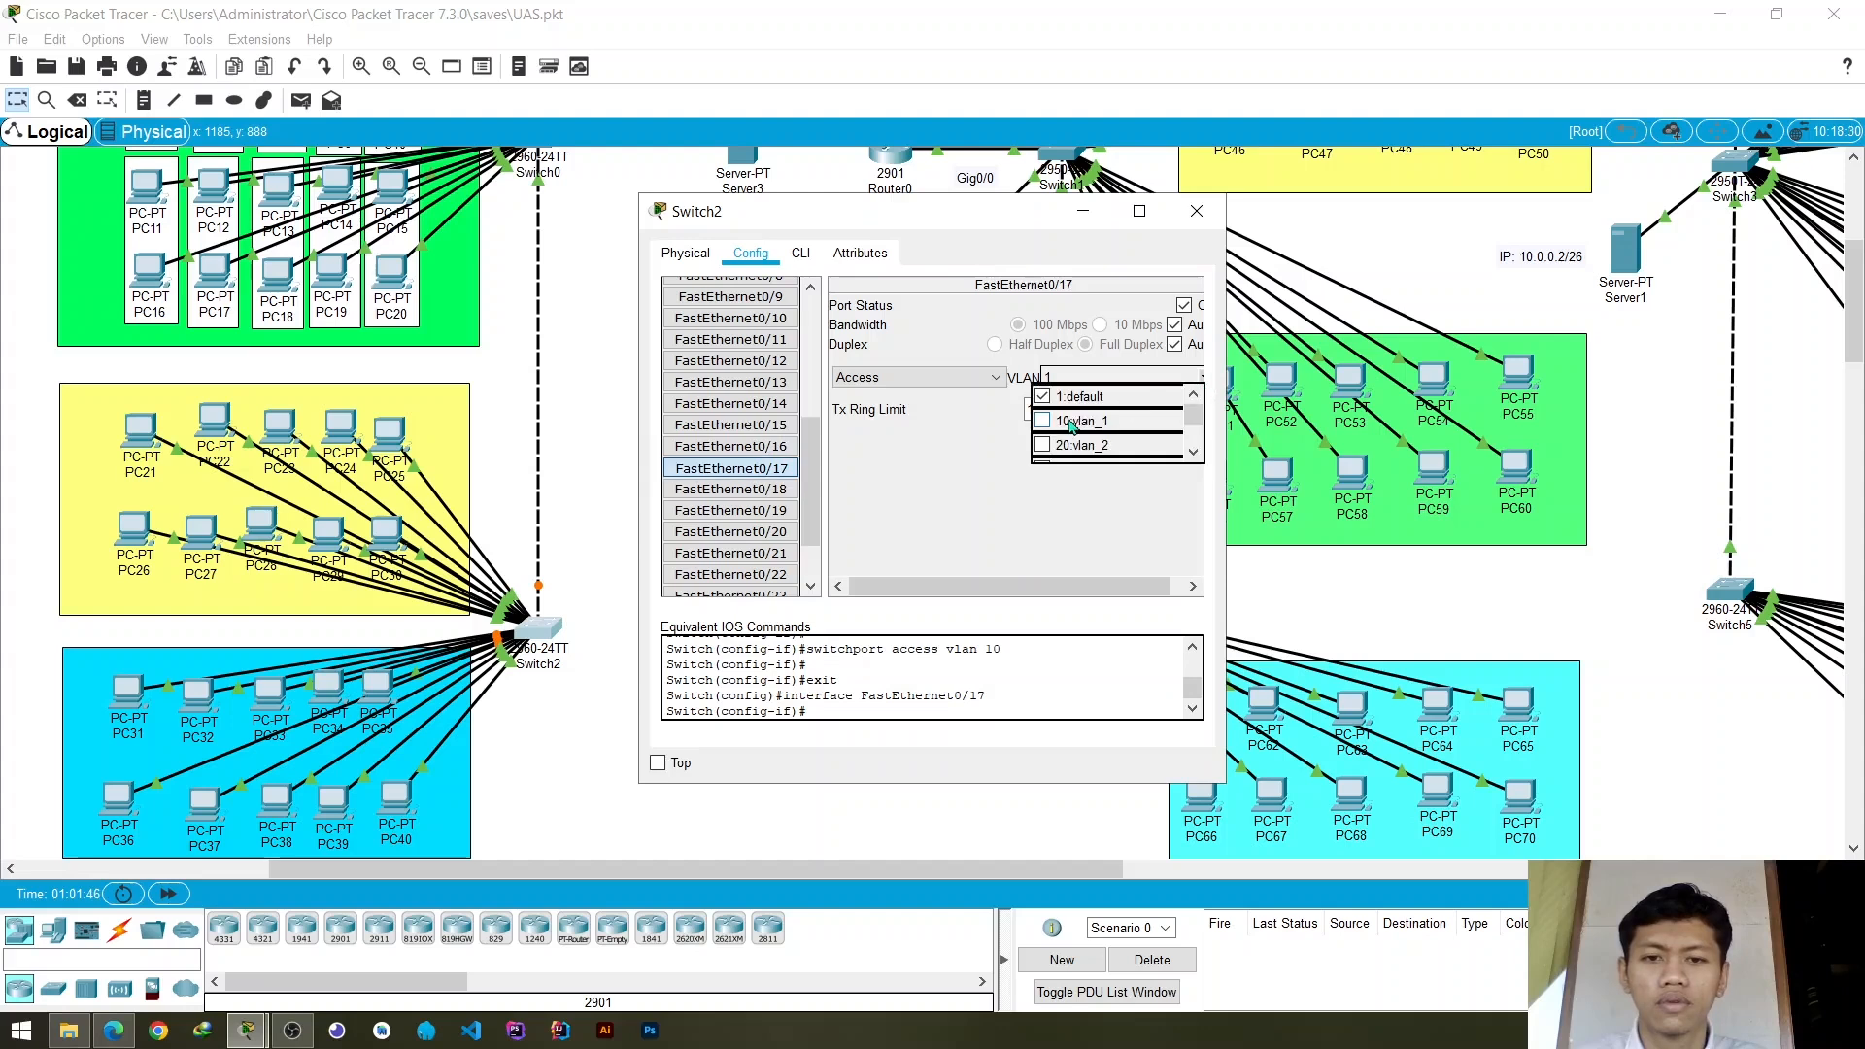
left_click(1083, 413)
left_click(731, 489)
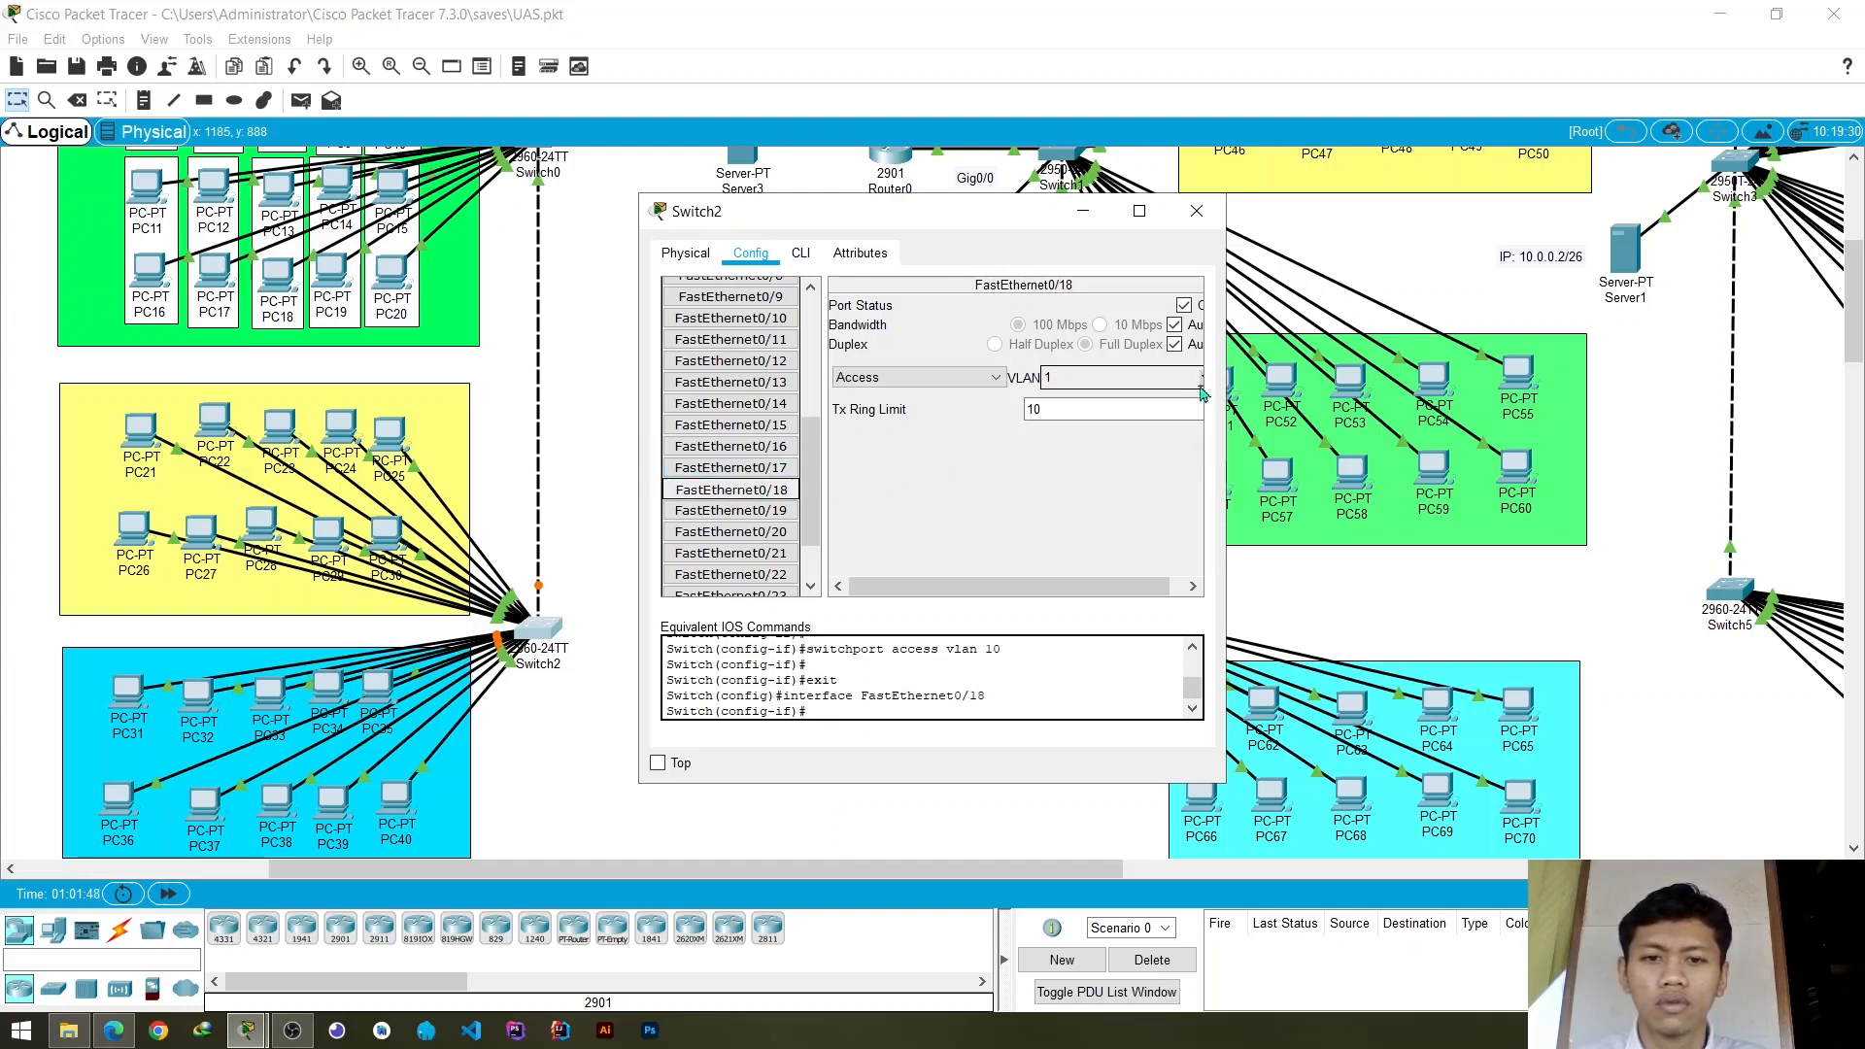
left_click(1202, 386)
left_click(1084, 421)
- Assign Switch2's access ports FastEthernet0/19 and FastEthernet0/20 to VLAN 10 (vlan_1) and close the switch configuration
left_click(731, 511)
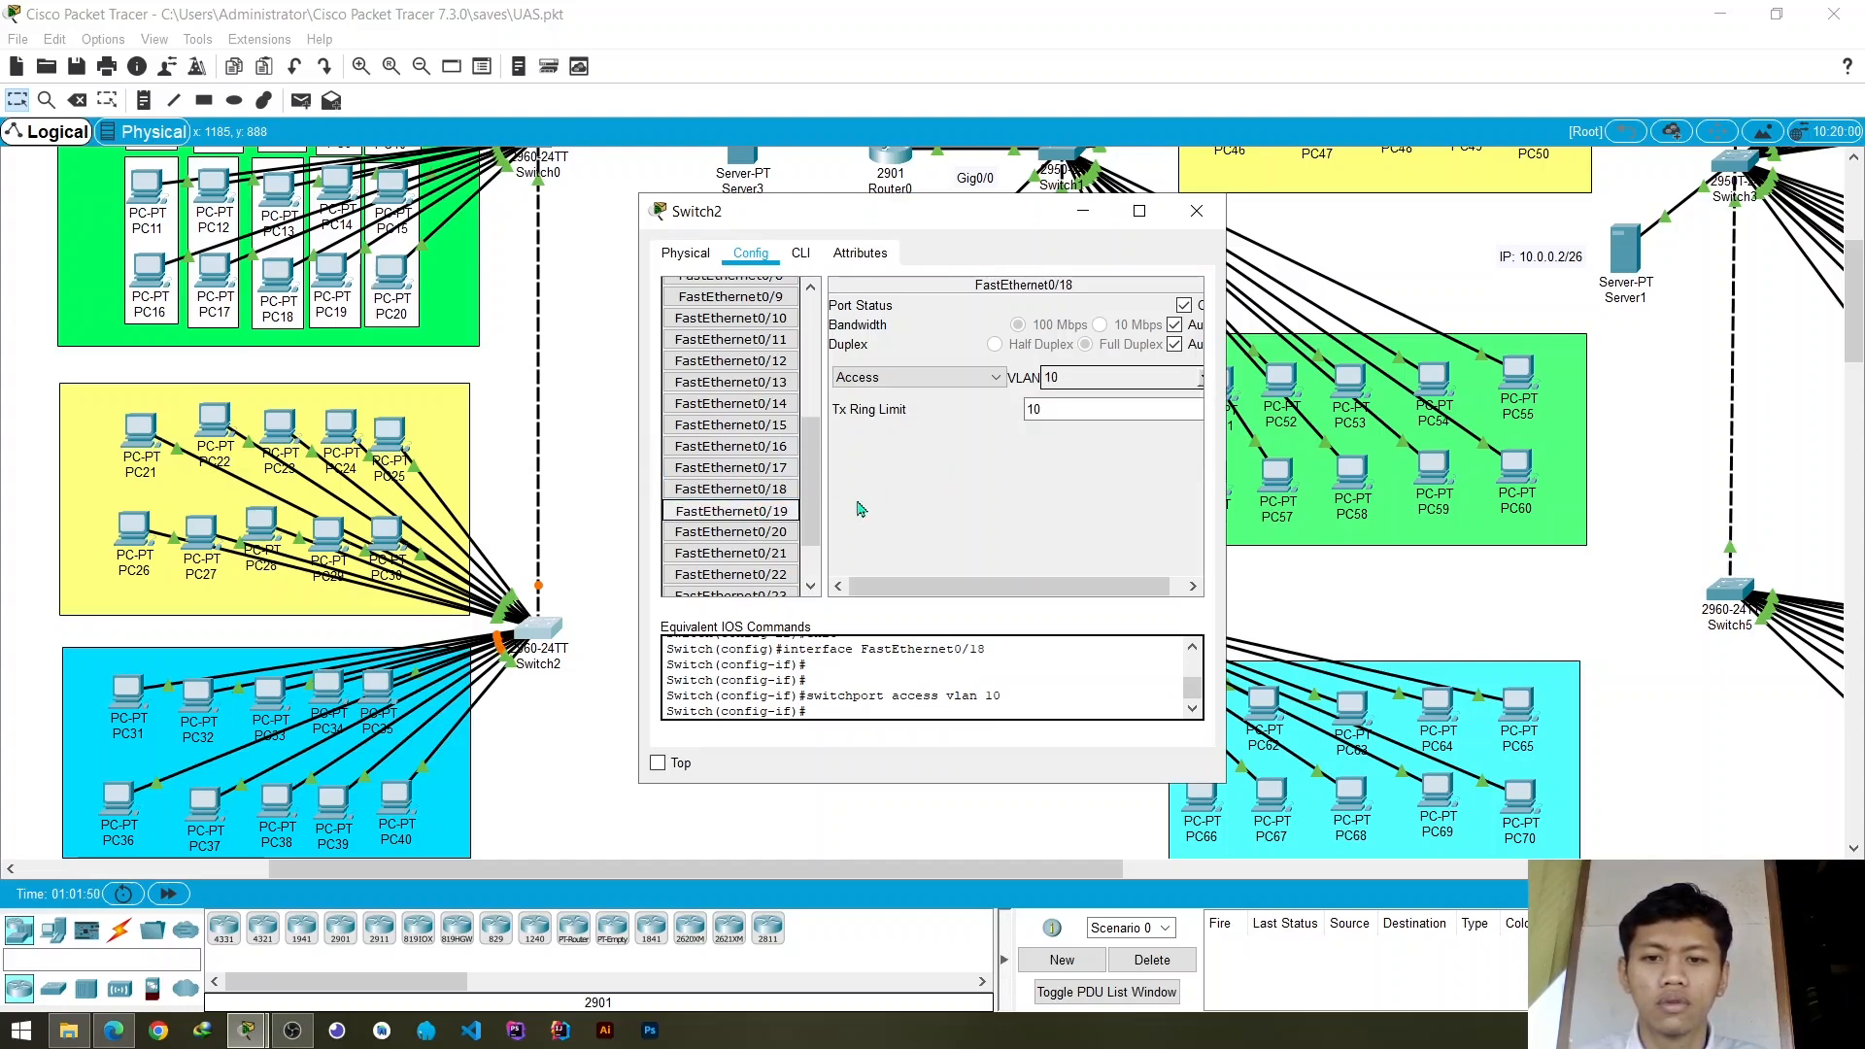
left_click(1189, 388)
left_click(1098, 420)
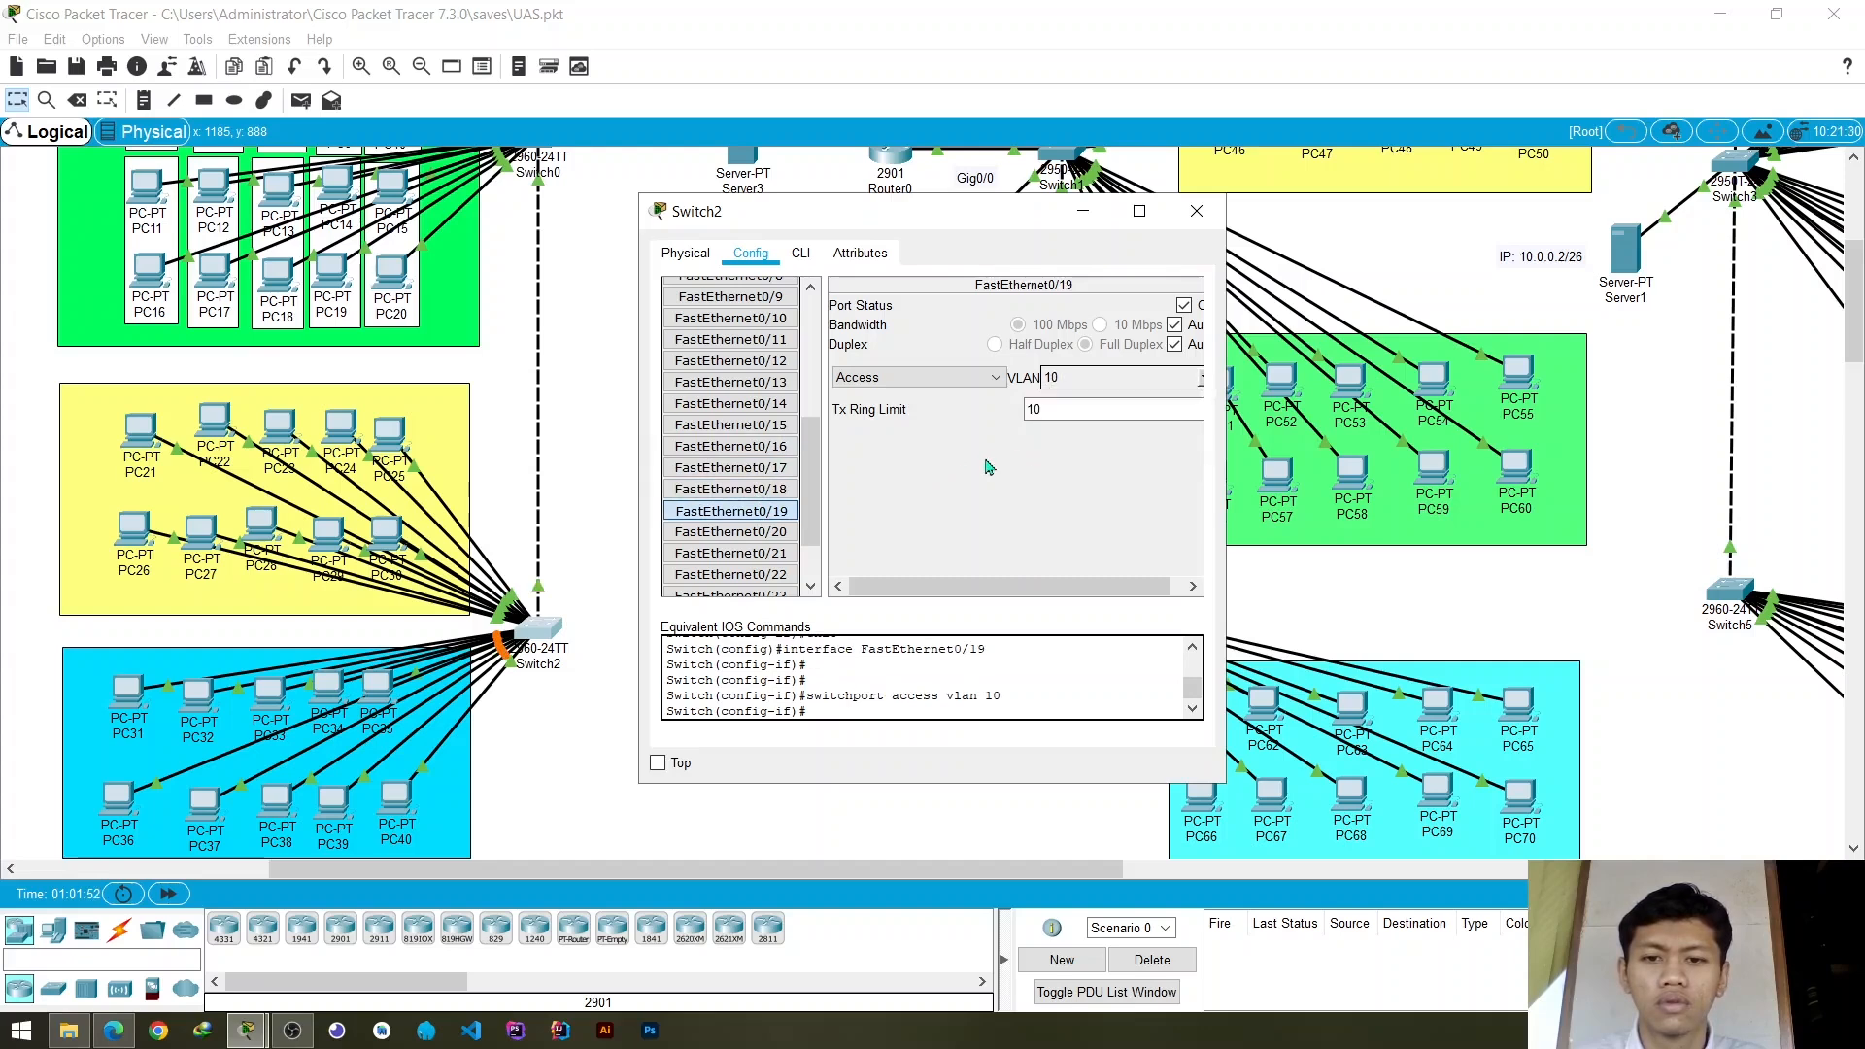
left_click(782, 533)
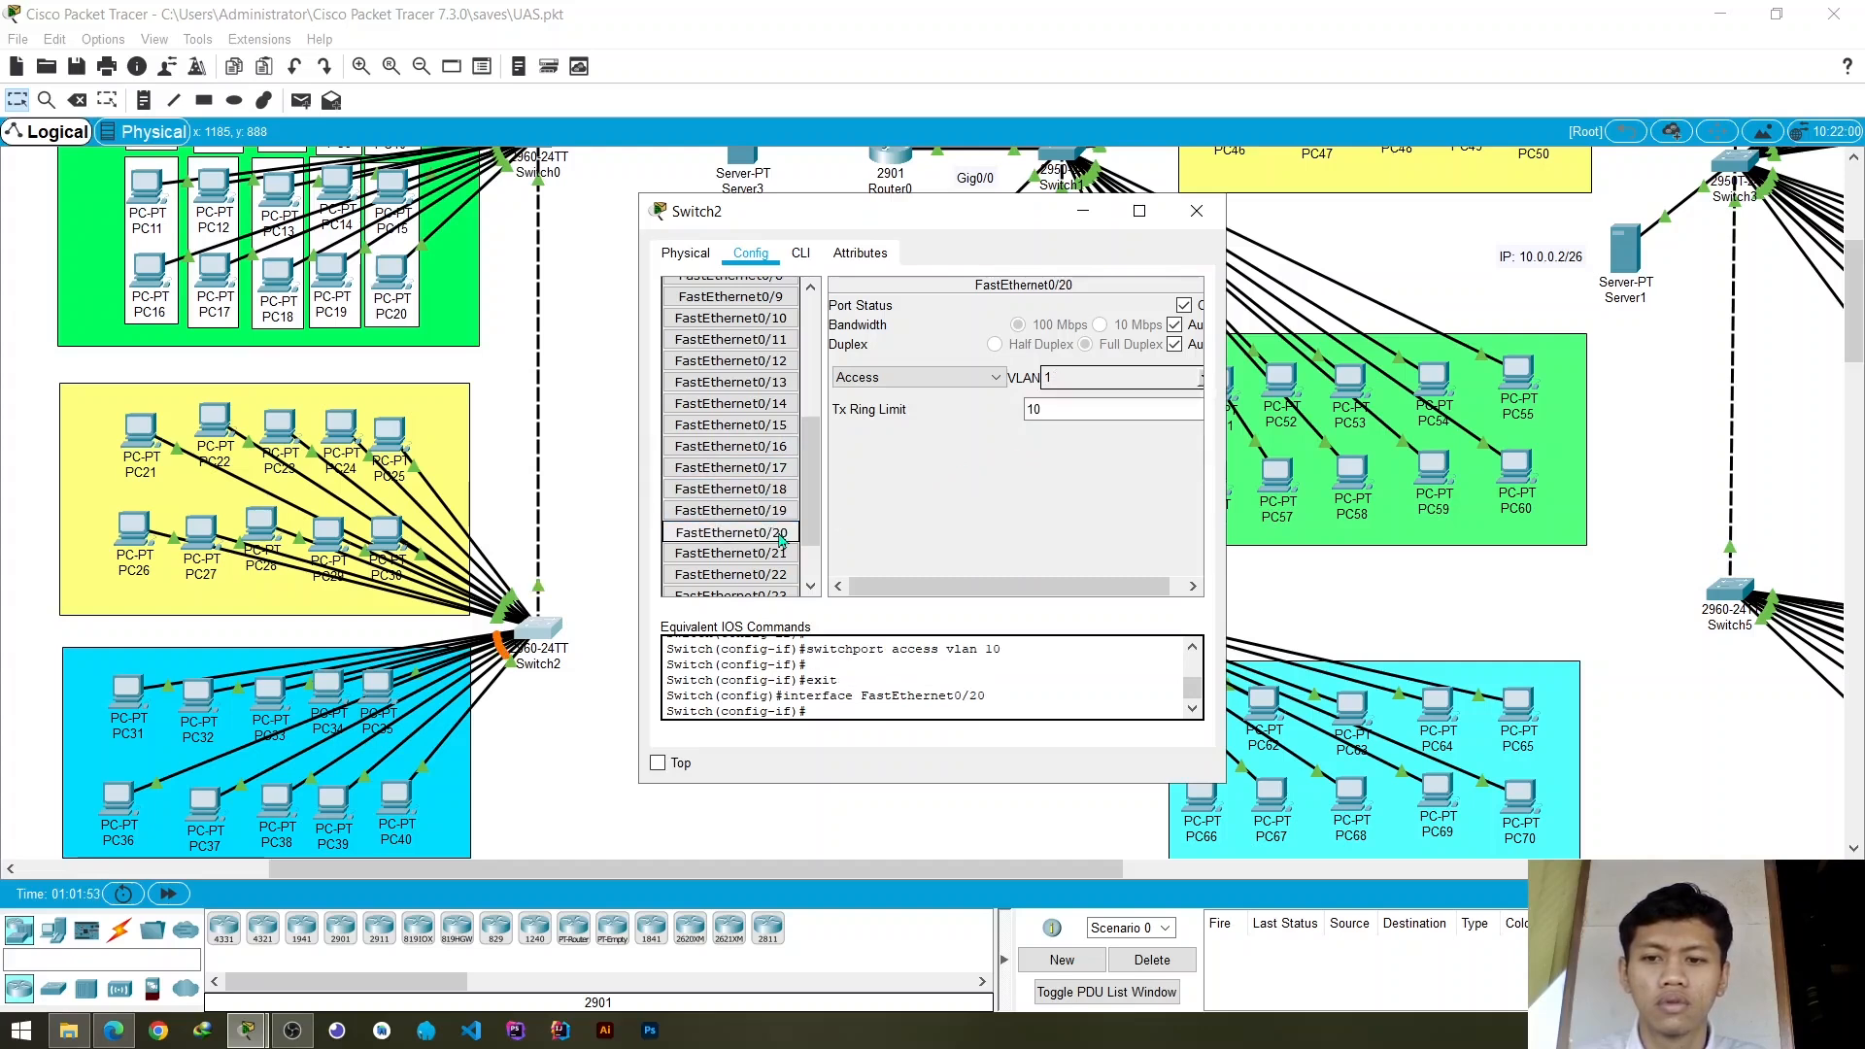
left_click(1202, 387)
left_click(1105, 421)
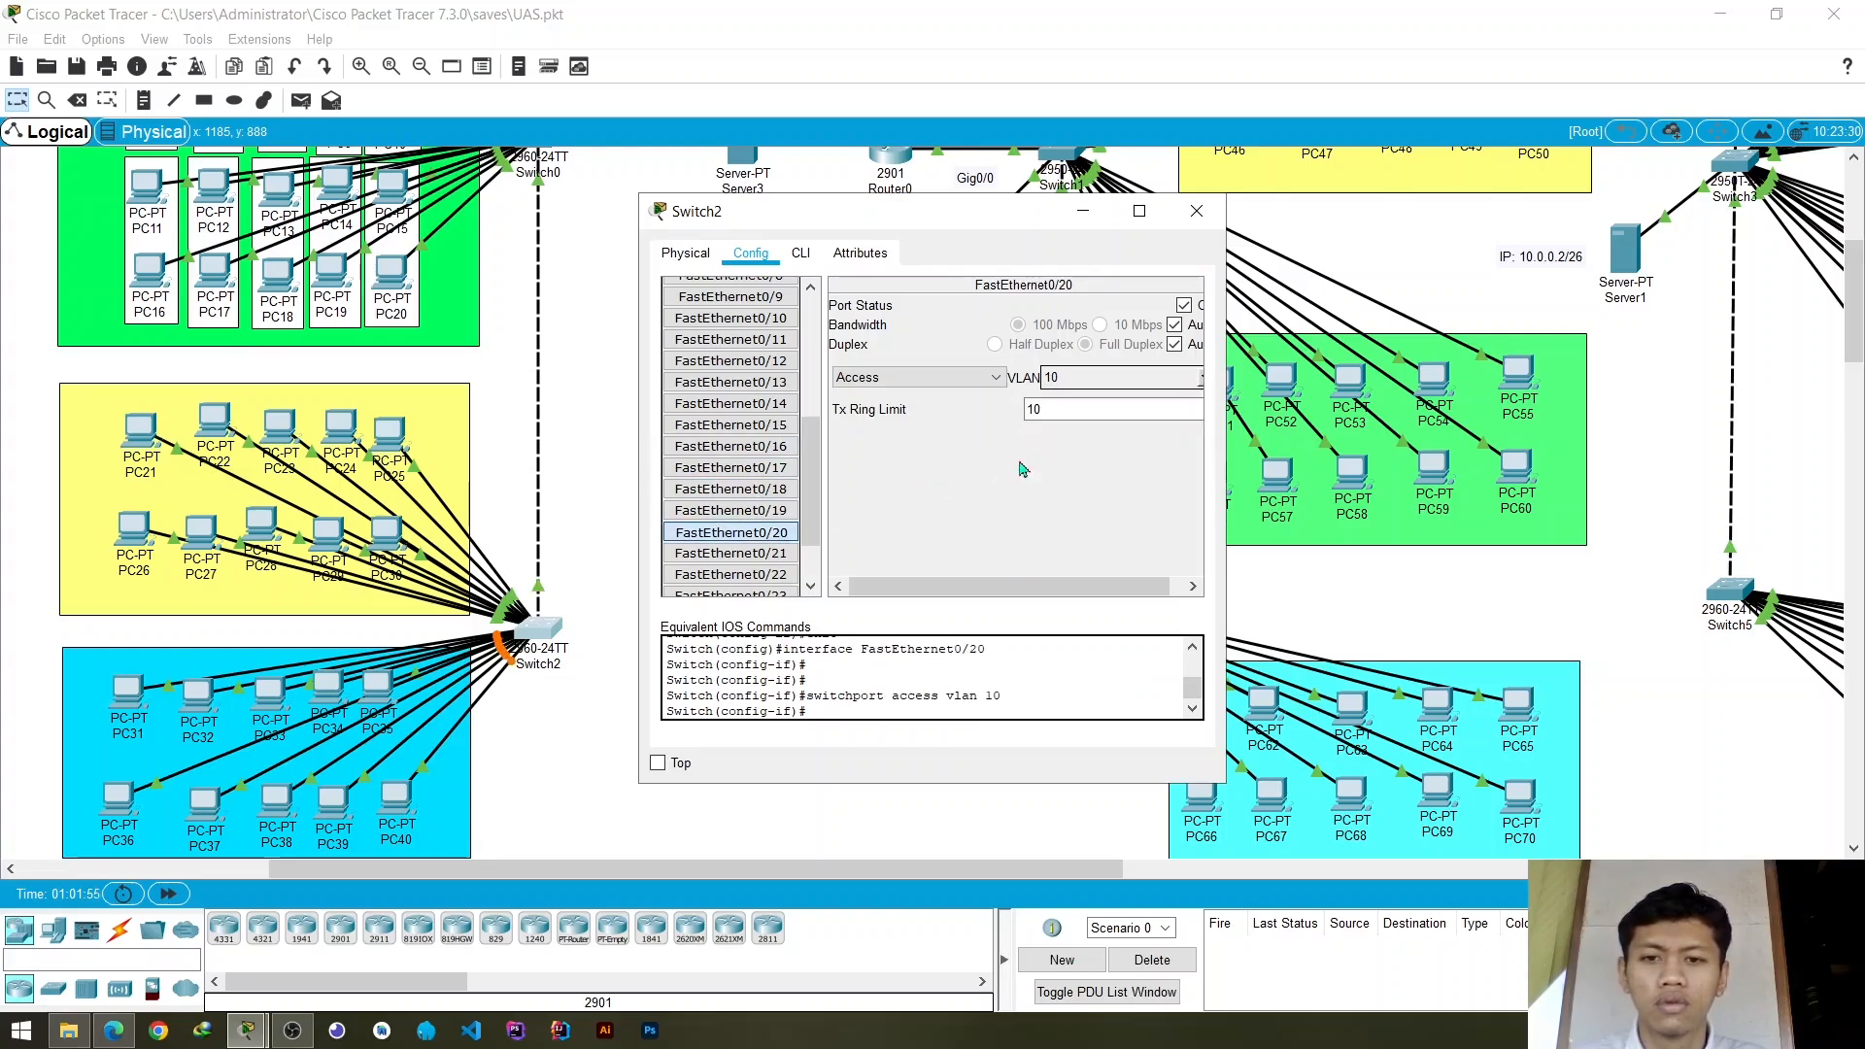
left_click(1197, 211)
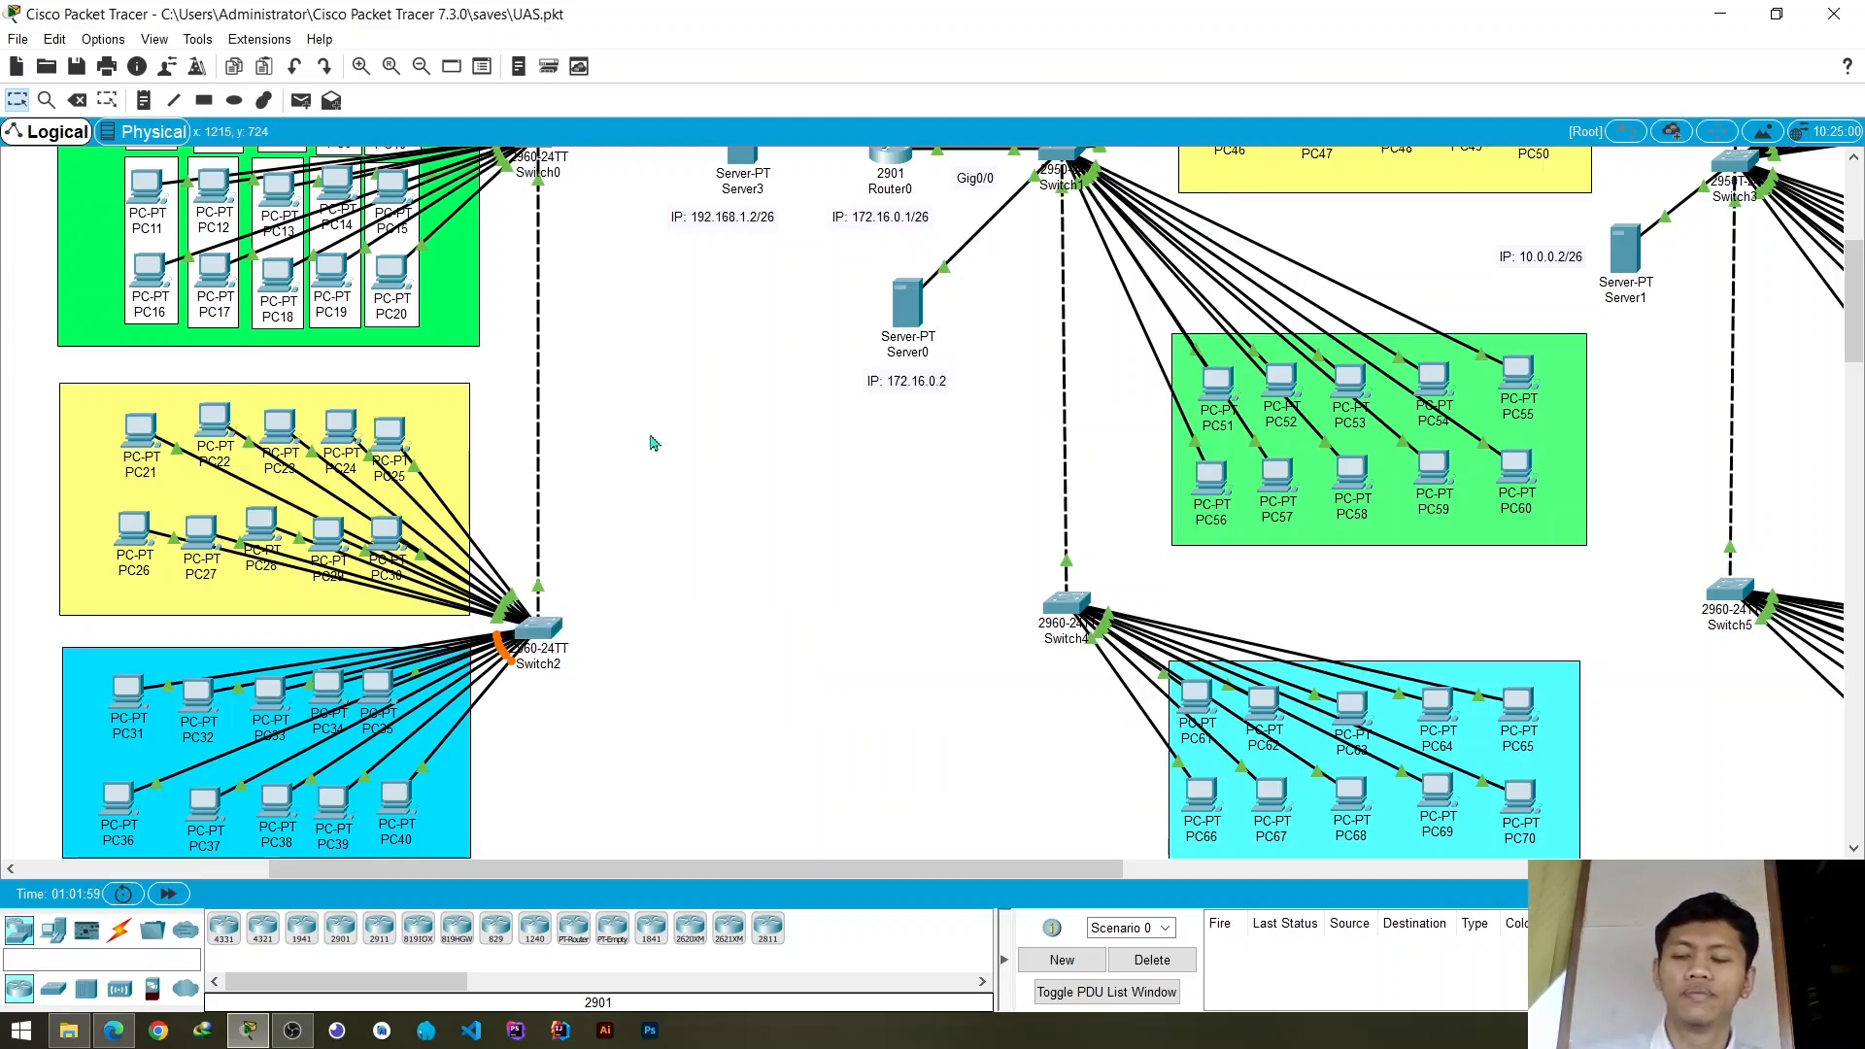
- Review the Gedung C topology, examining the PC groups and link states around Switch0 and Switch2
scroll(653, 443, "up", 3)
scroll(653, 443, "up", 2)
scroll(653, 443, "down", 5)
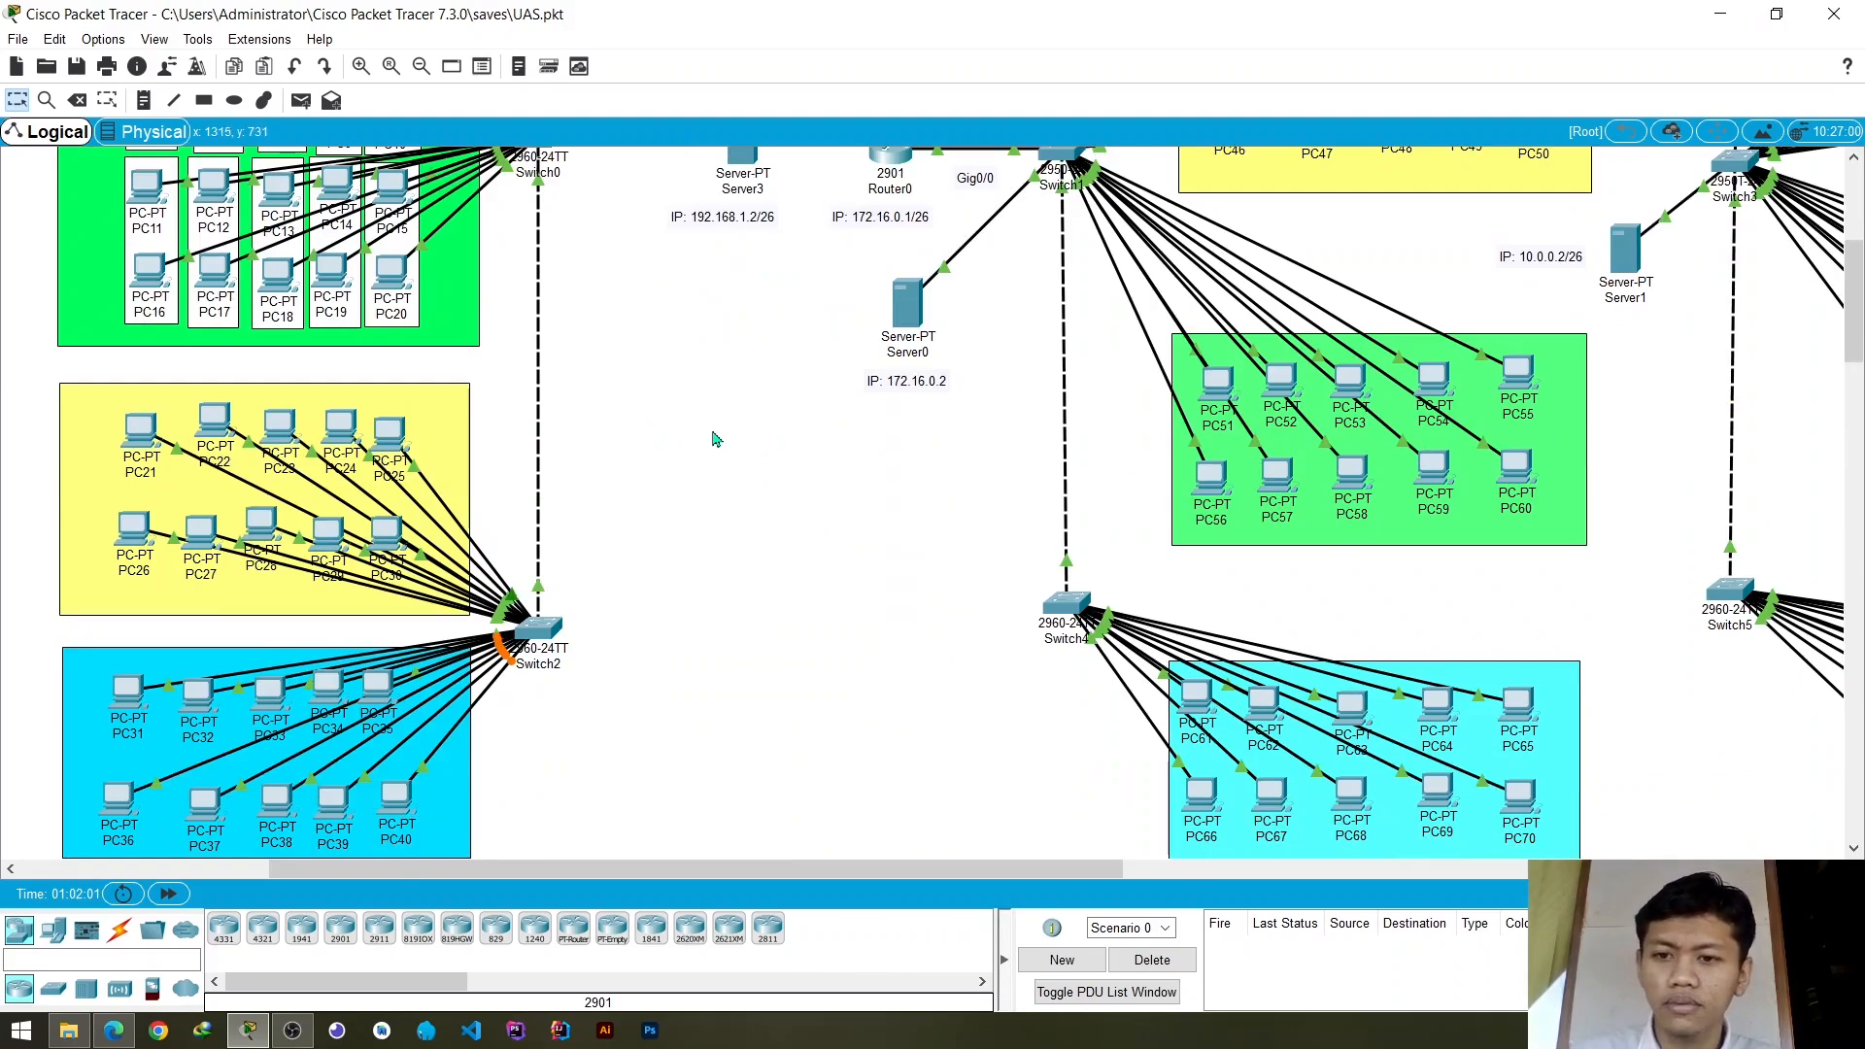
scroll(716, 429, "up", 3)
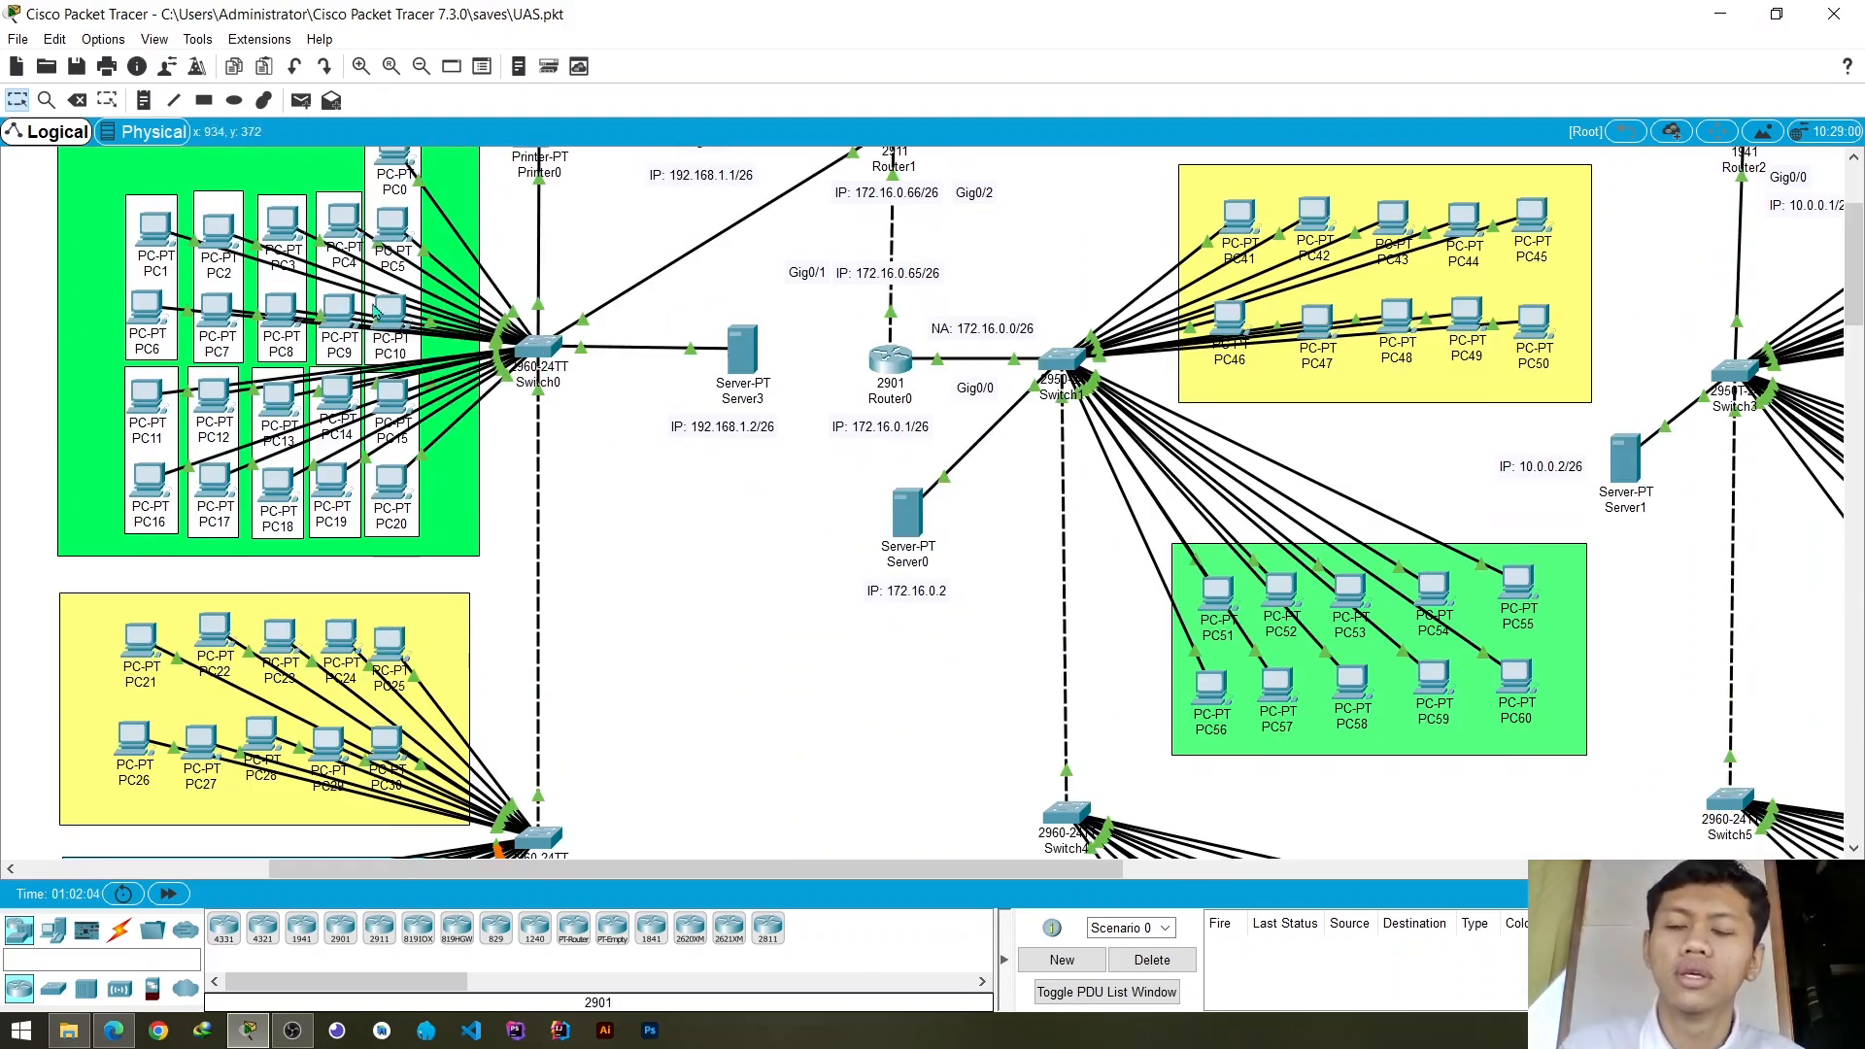
scroll(379, 387, "up", 3)
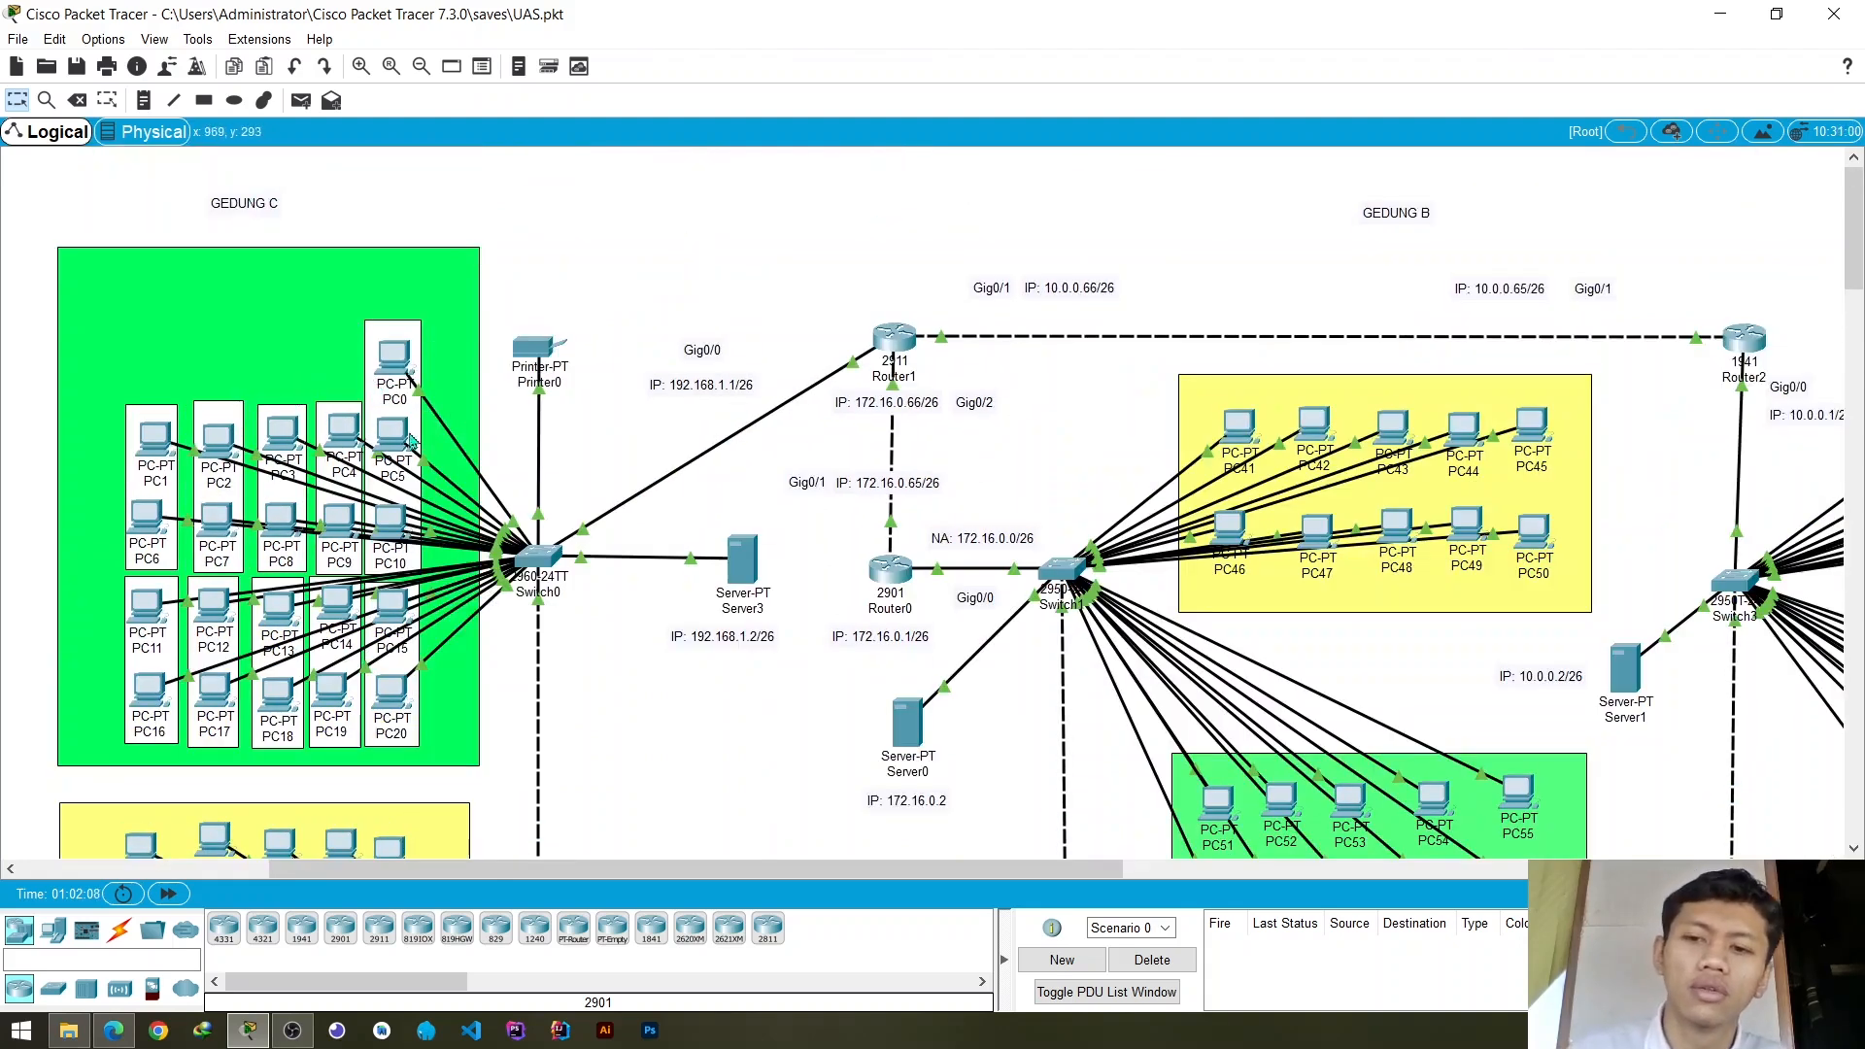
scroll(410, 430, "down", 1)
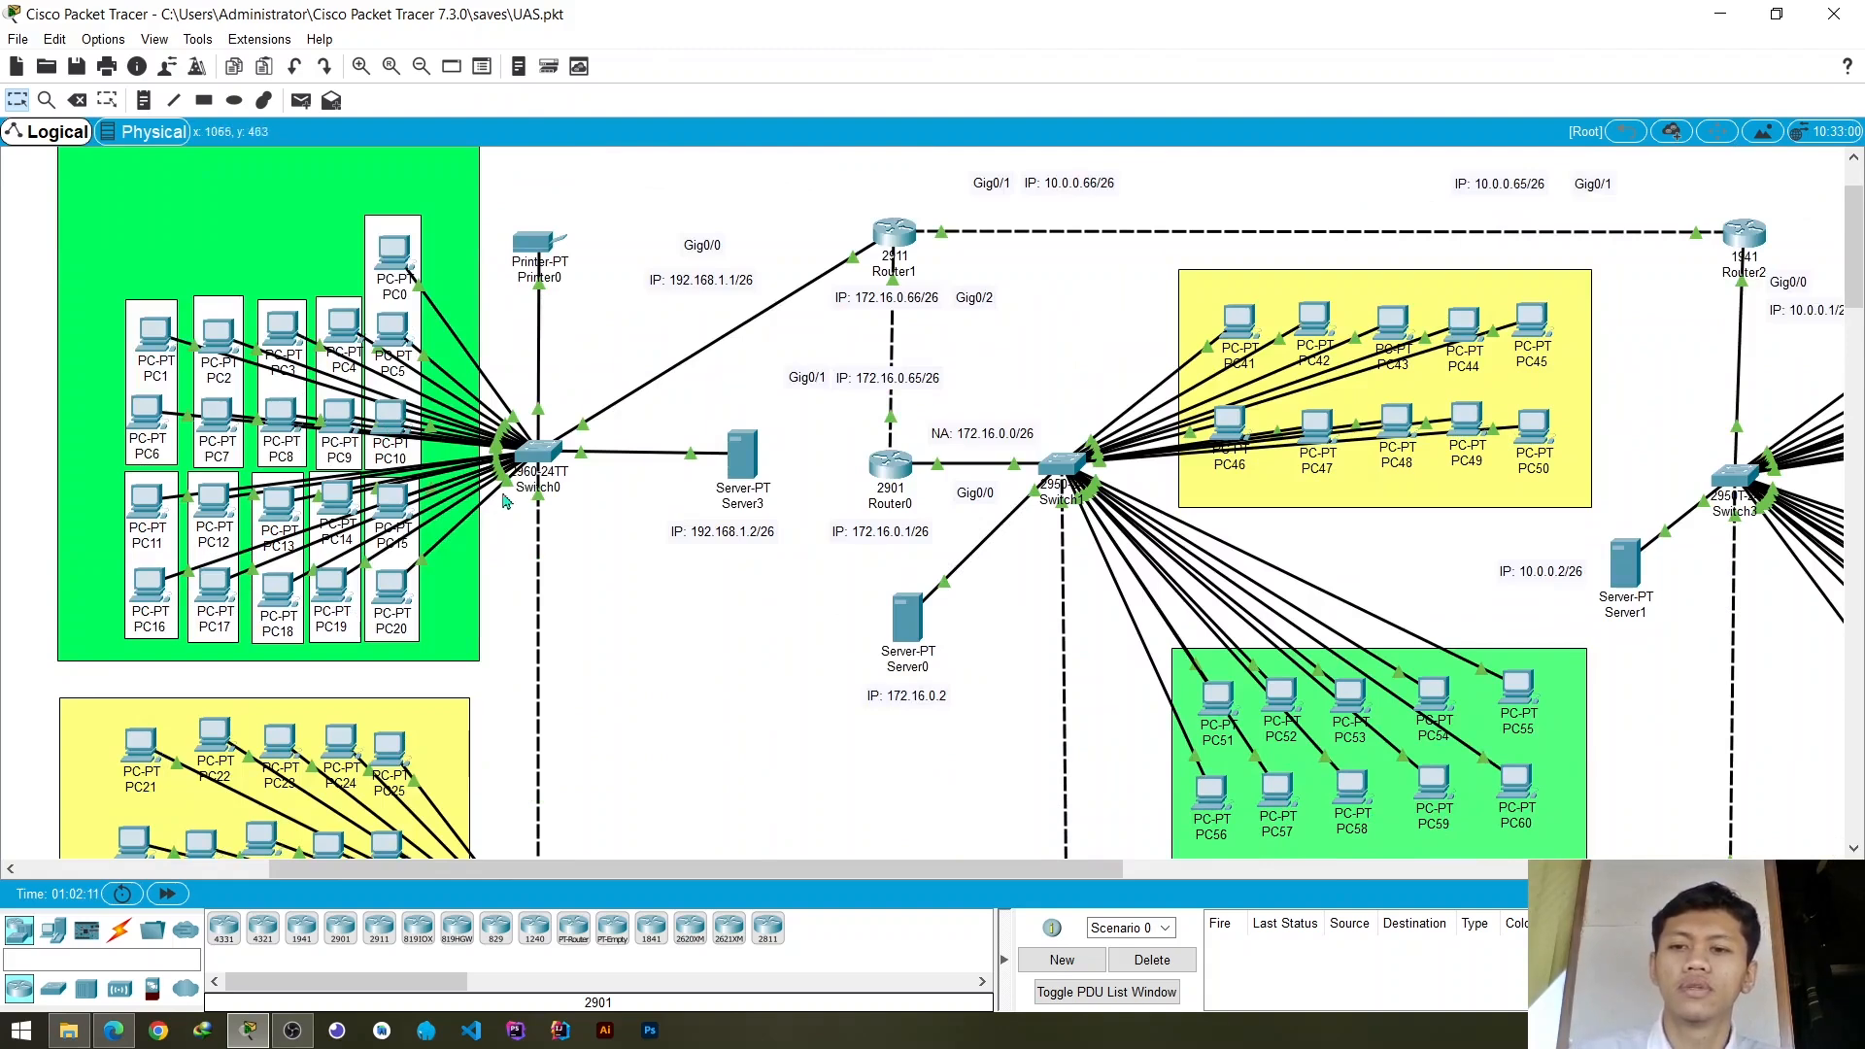
scroll(486, 525, "down", 3)
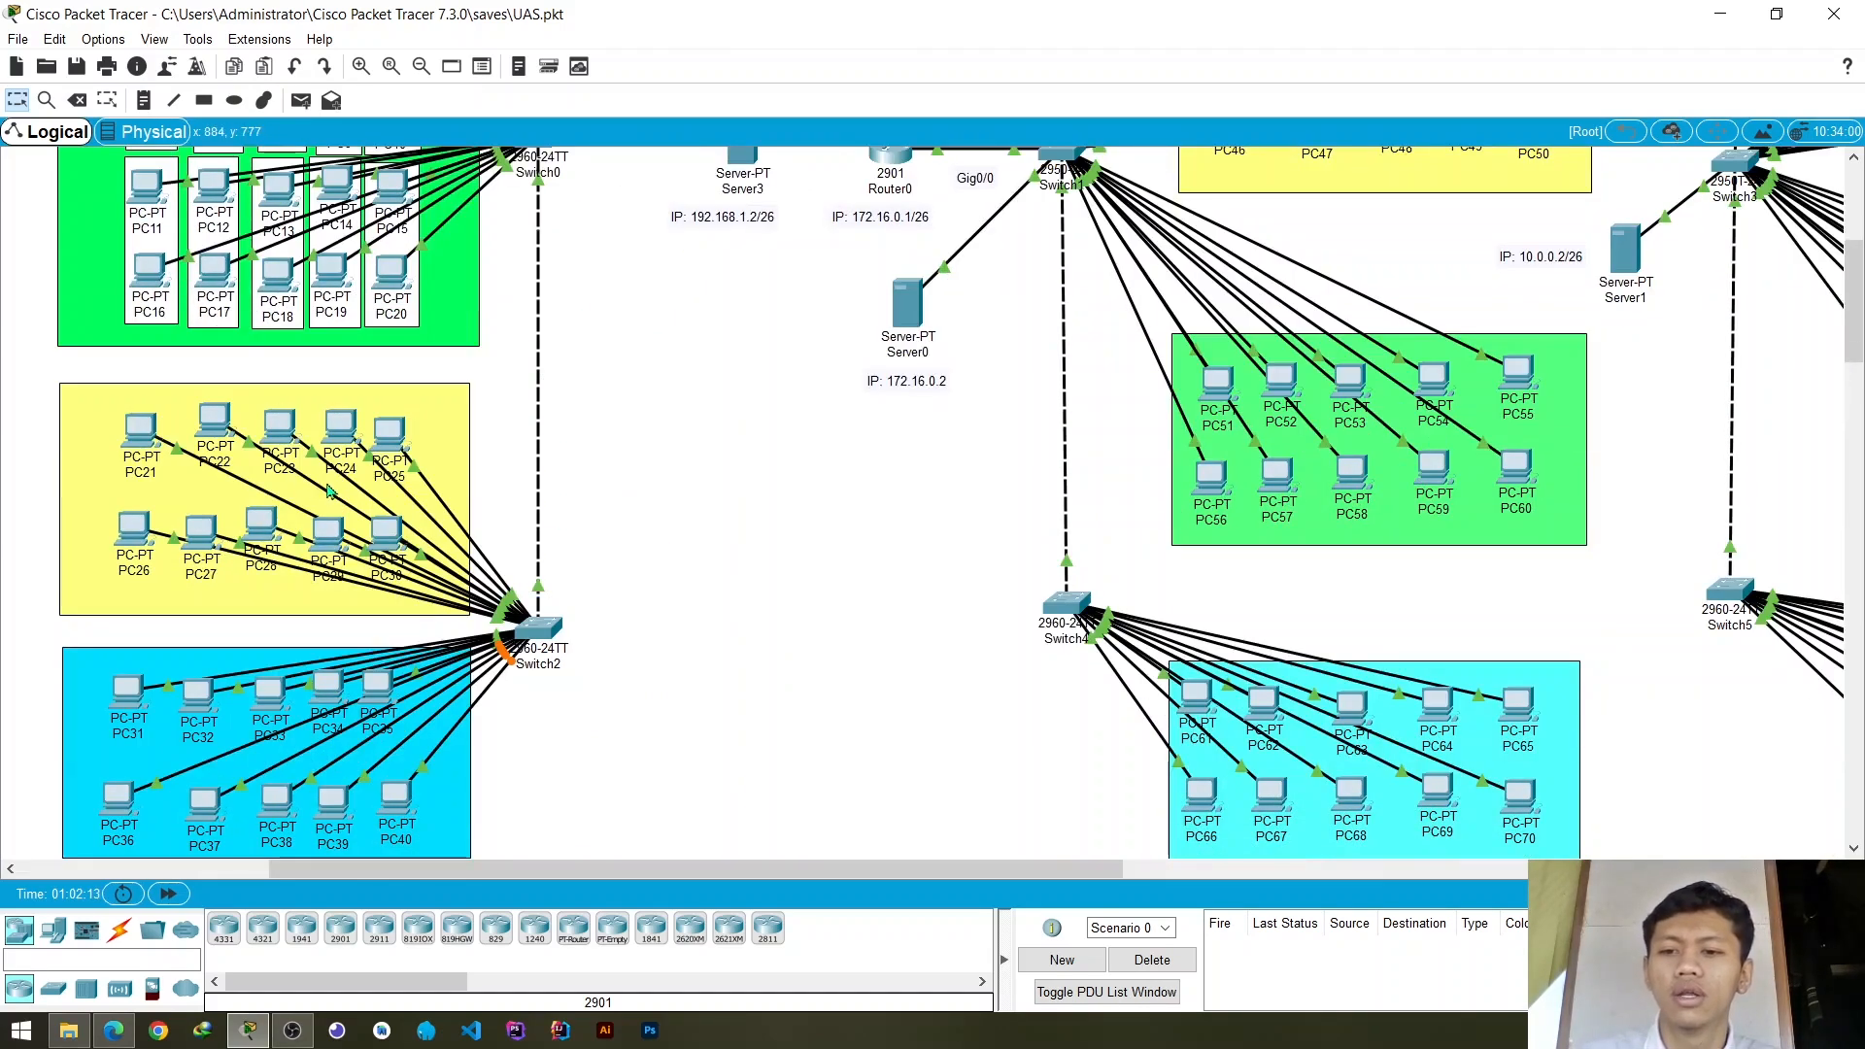
scroll(328, 491, "down", 3)
- Test connectivity within the green Gedung C group by sending a simple PDU from PC5 to PC10
scroll(624, 347, "up", 4)
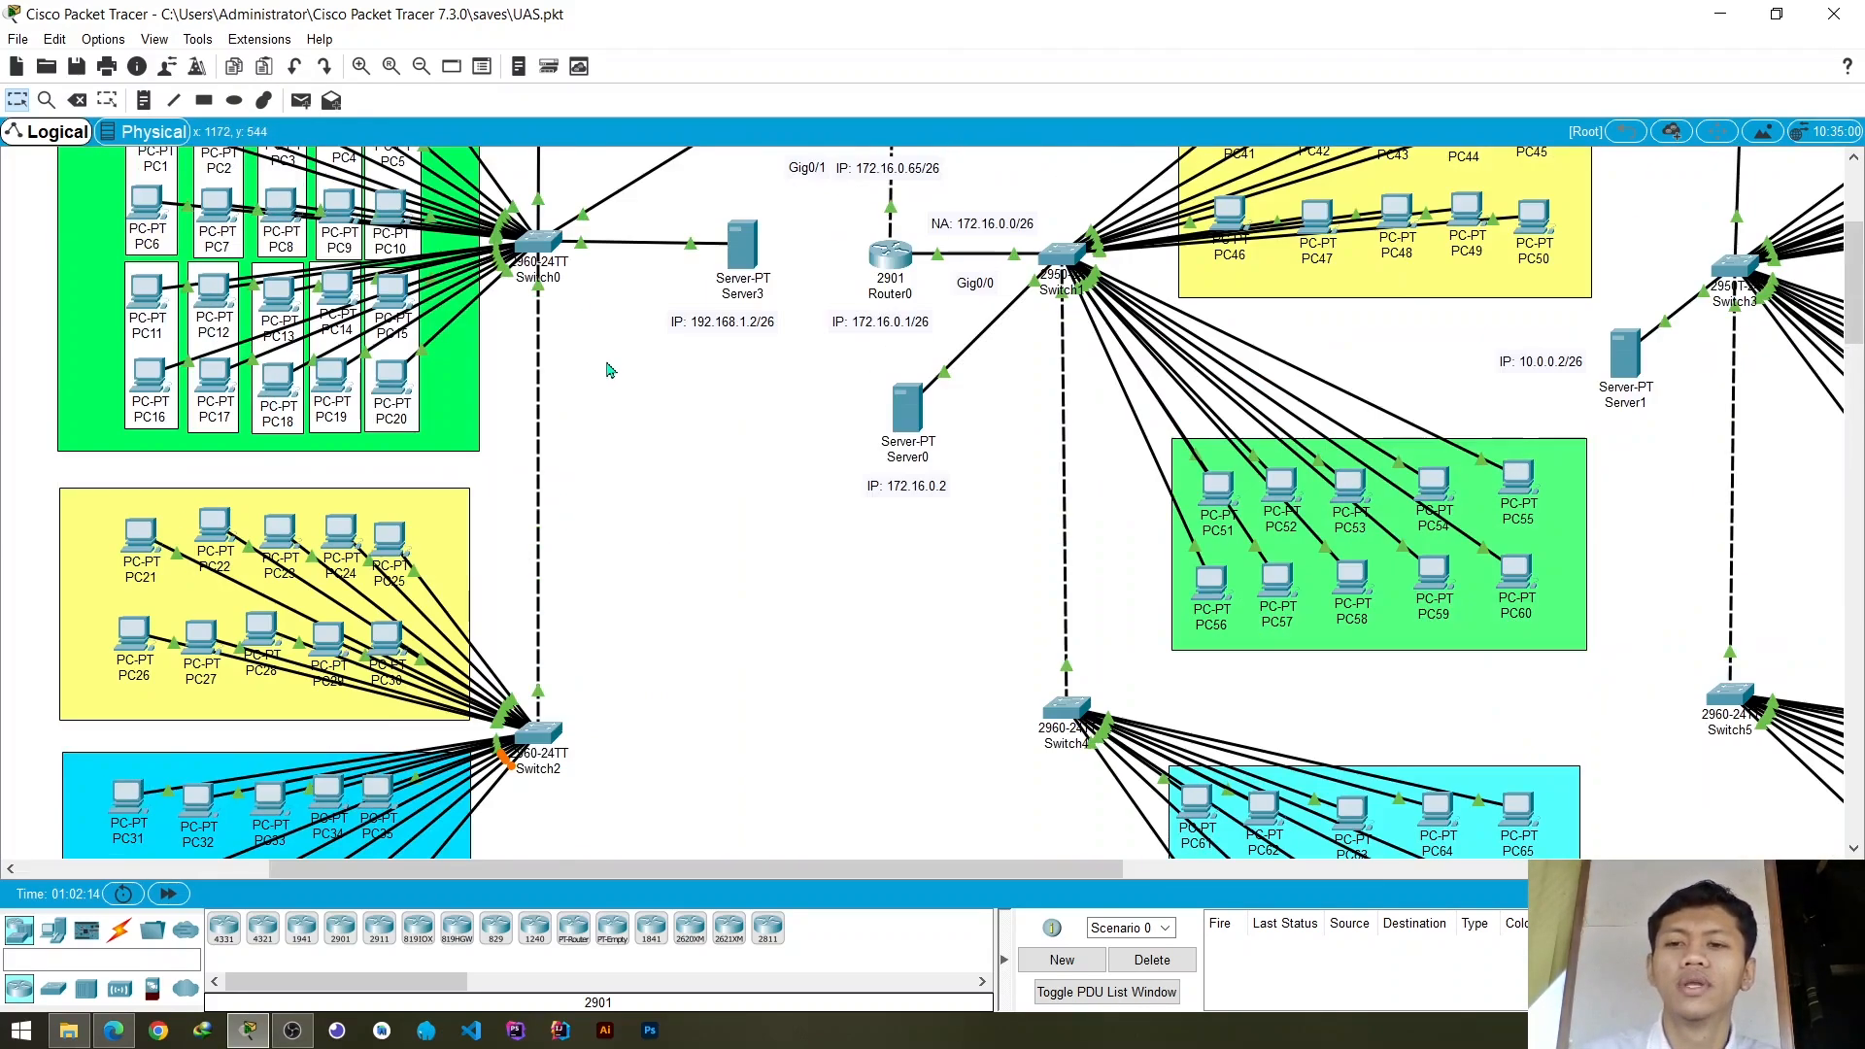
scroll(612, 367, "up", 1)
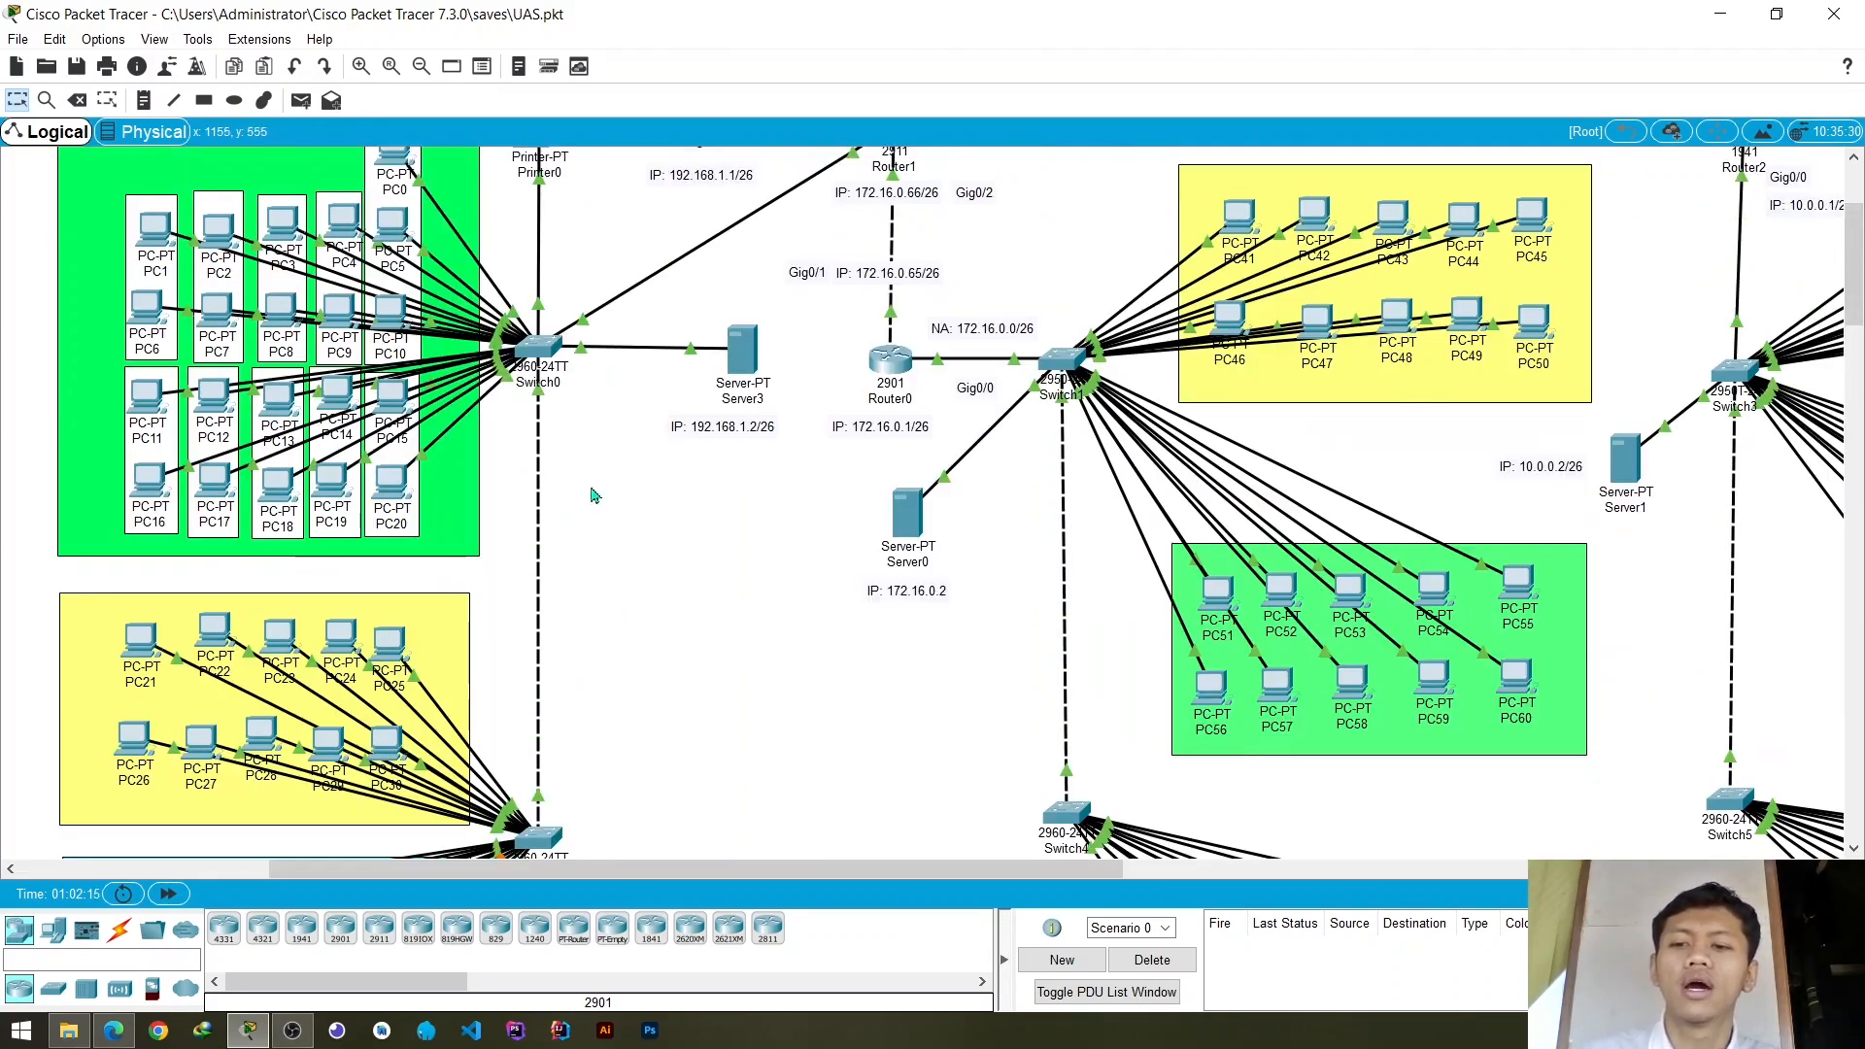
left_click(301, 100)
left_click(392, 225)
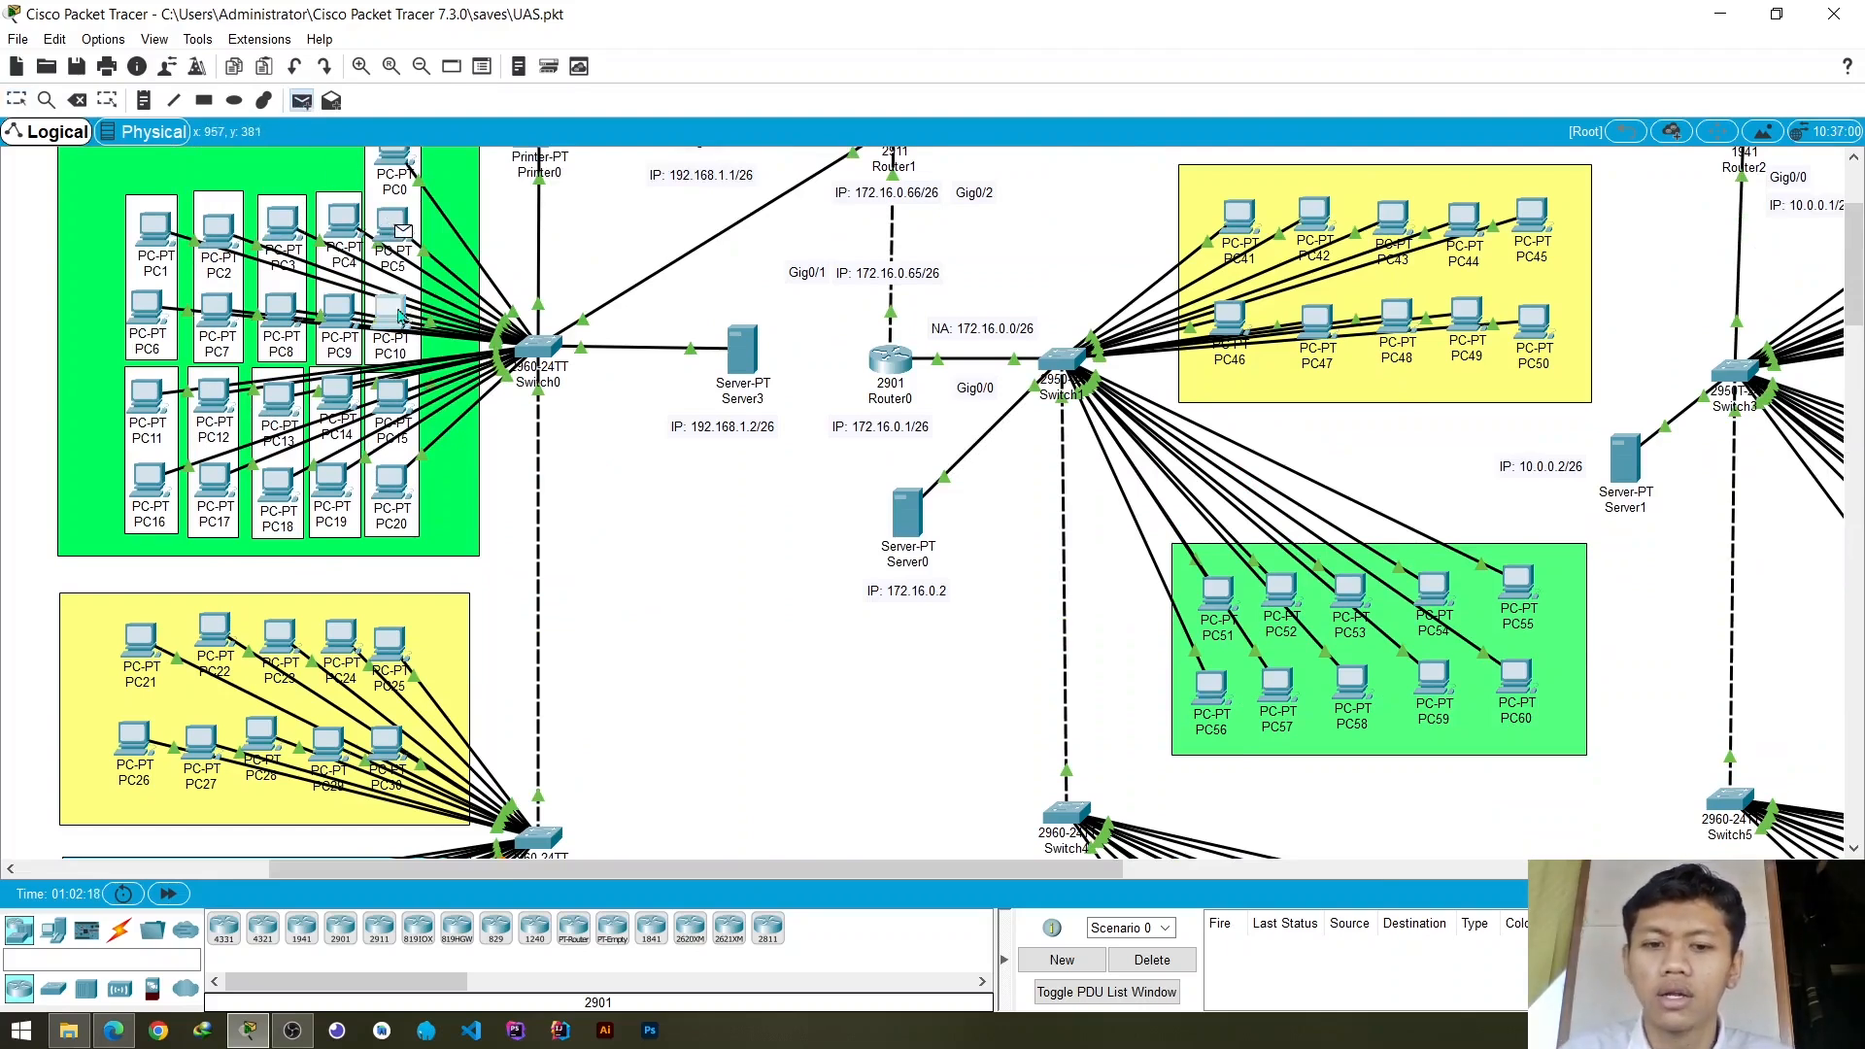
left_click(390, 313)
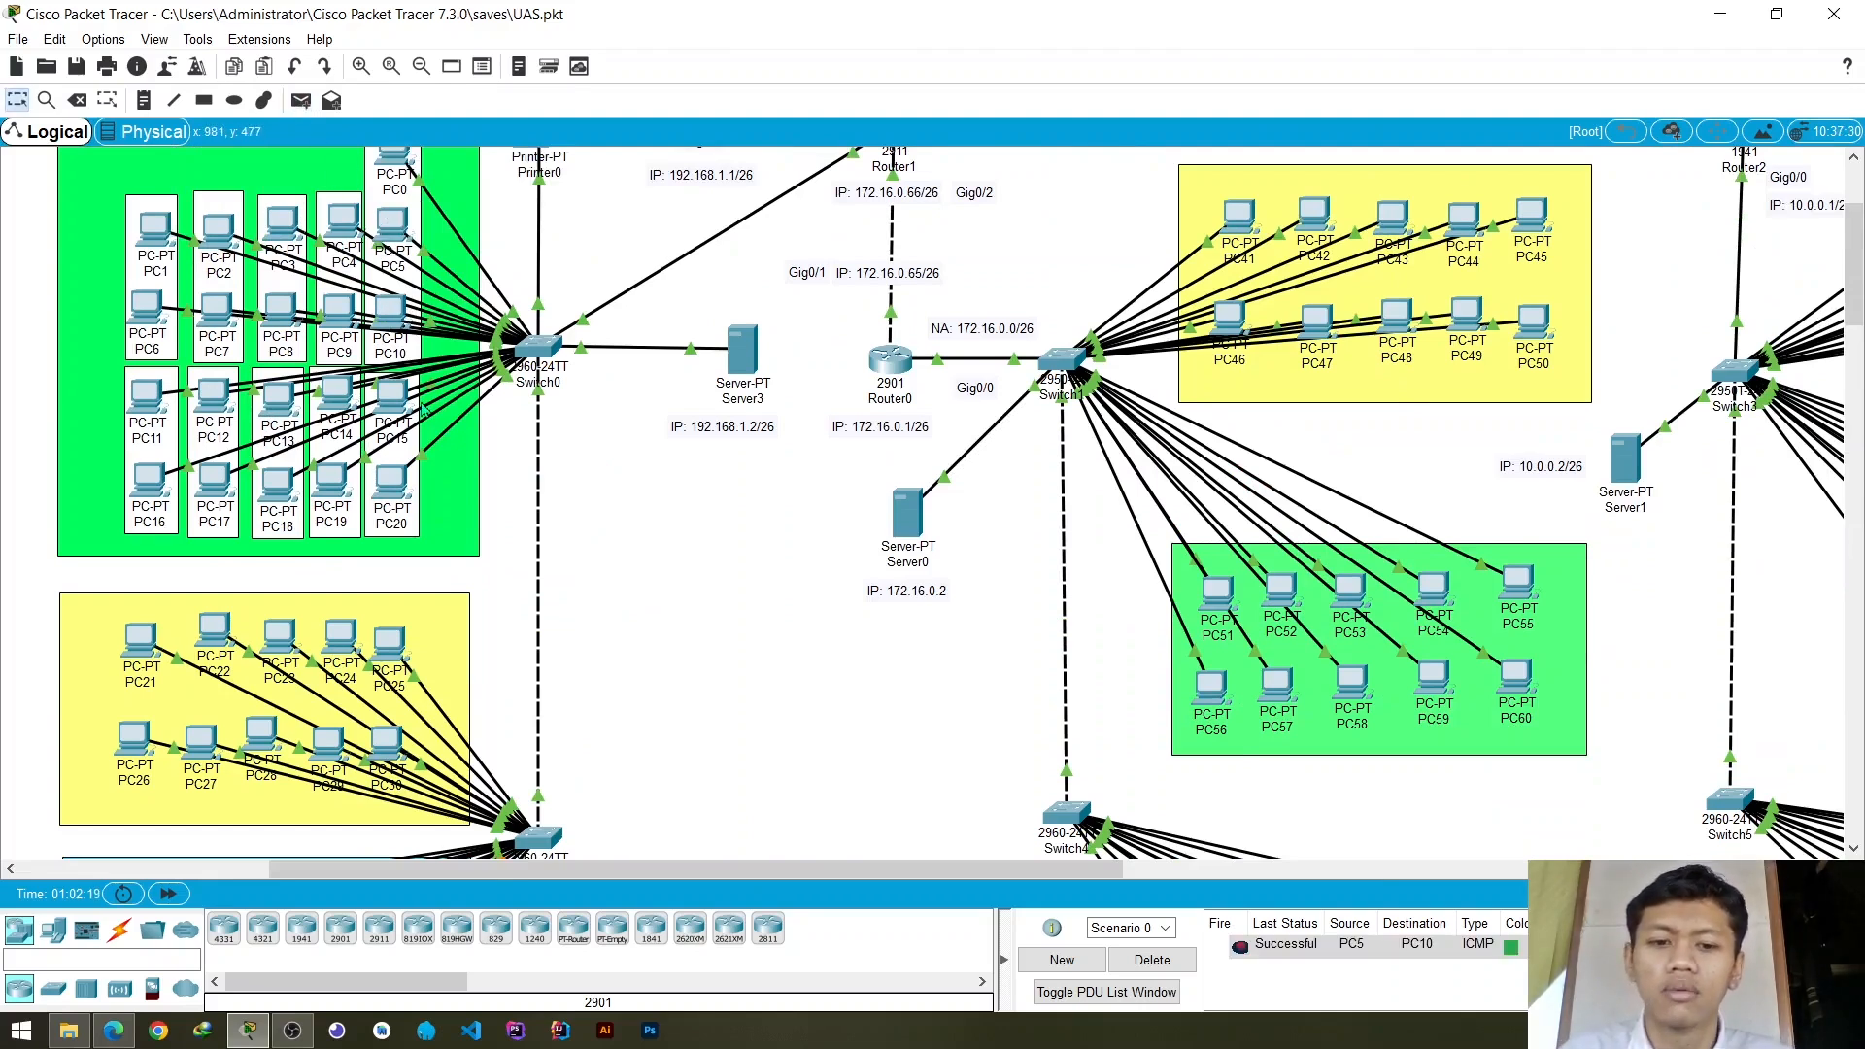
- Test connectivity between the green and yellow Gedung C groups by sending a simple PDU from PC20 to PC25
left_click(301, 100)
left_click(390, 481)
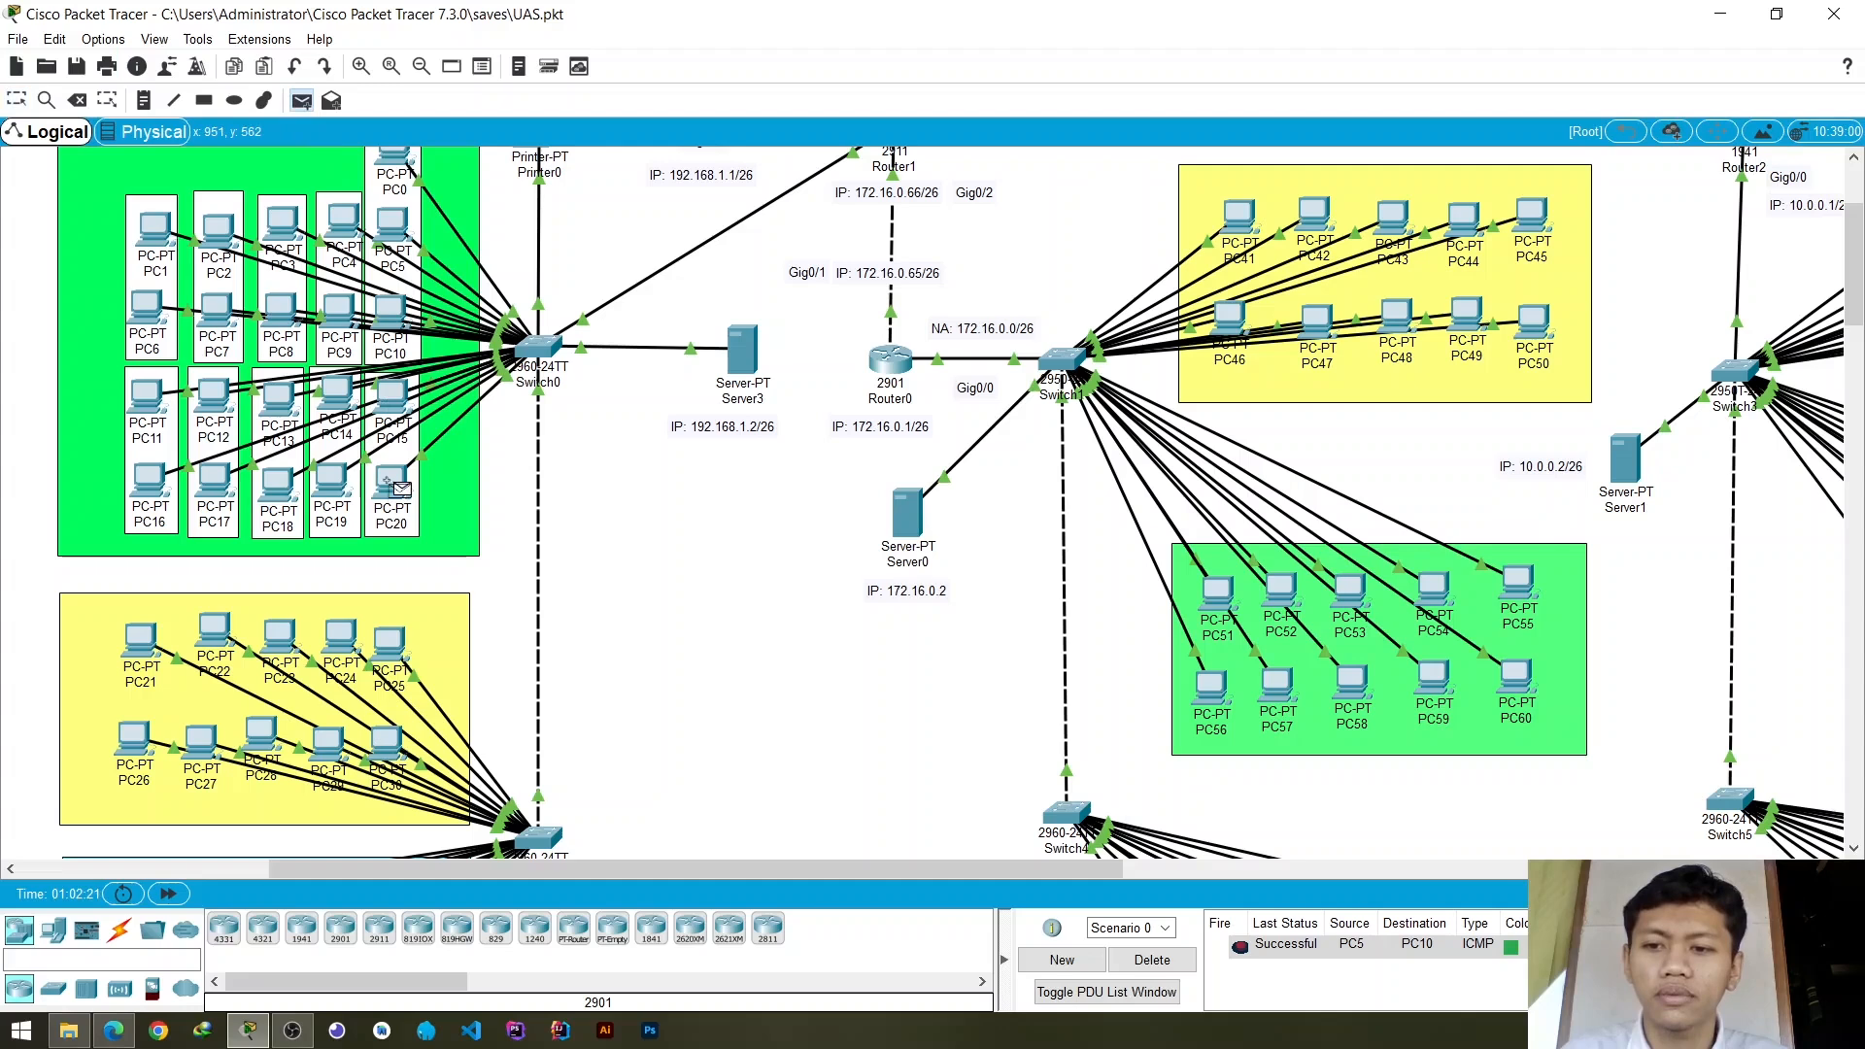
left_click(396, 650)
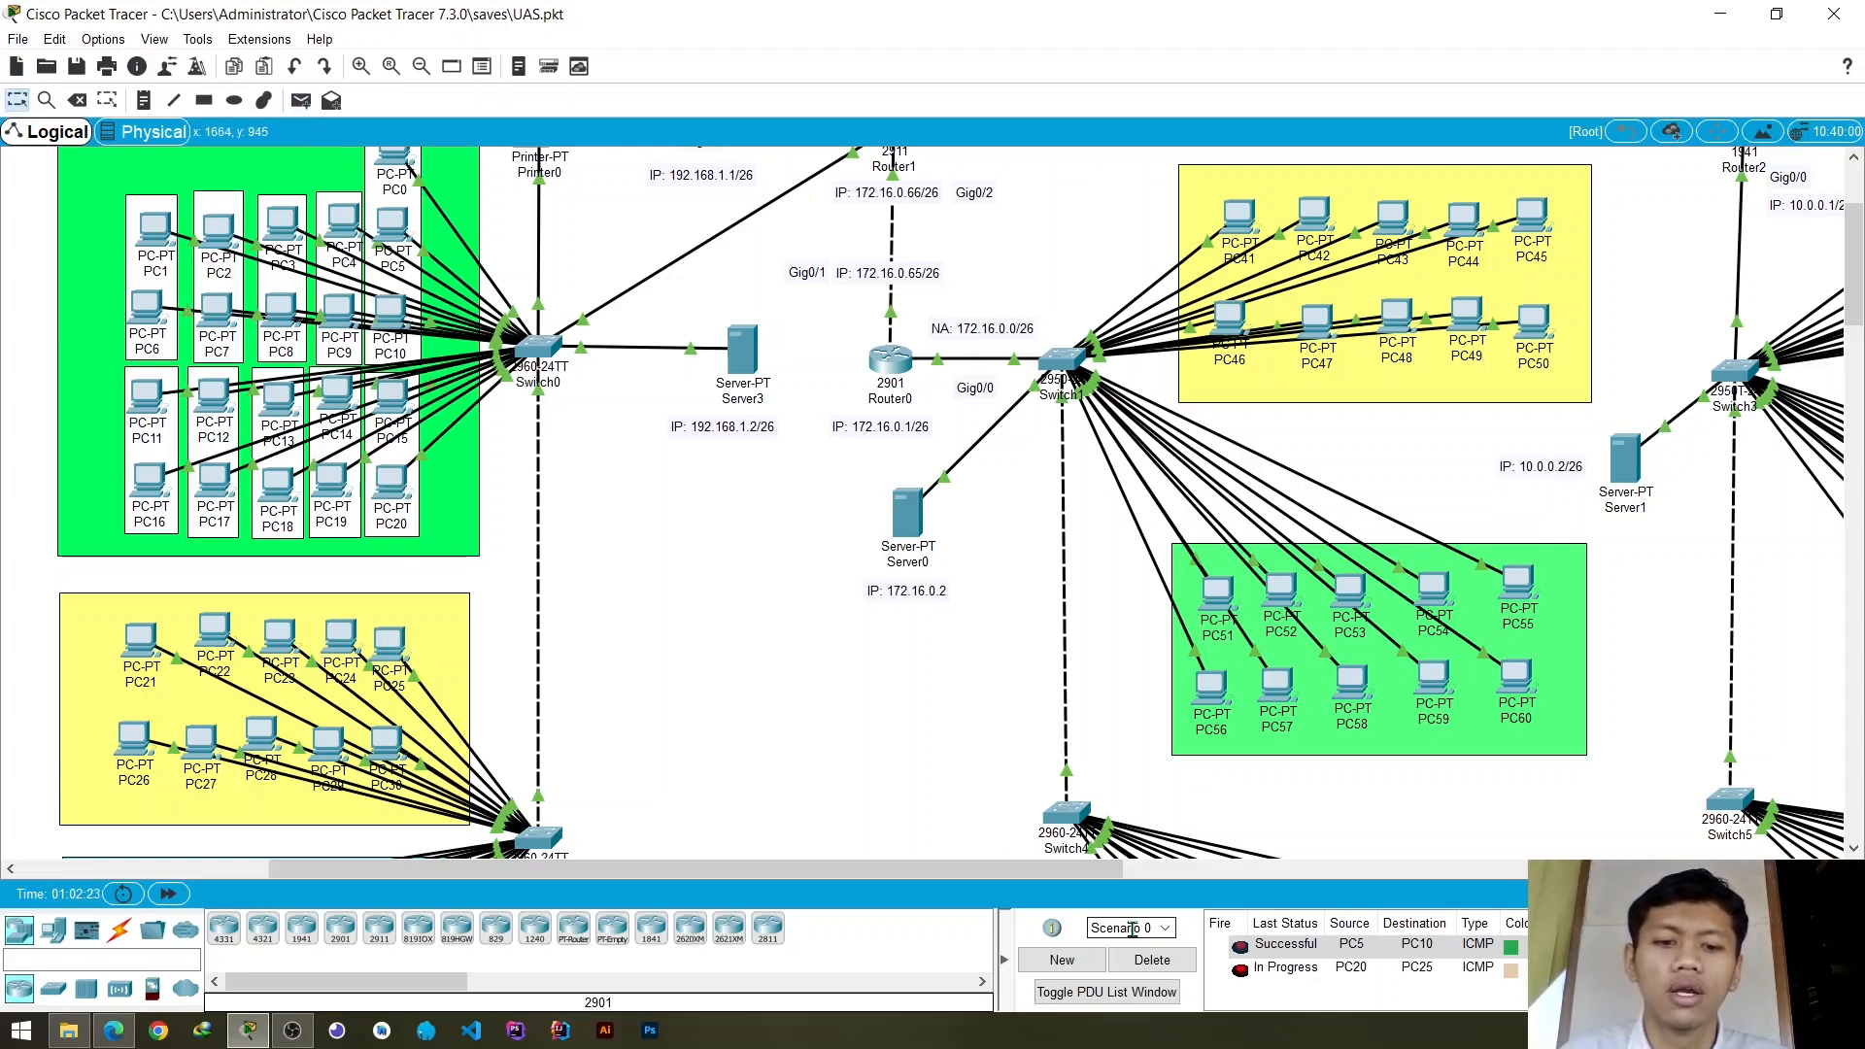
- Compare the green, yellow and blue PC groups of Gedung C and examine the link joining Switch0 and Switch2
scroll(599, 657, "down", 2)
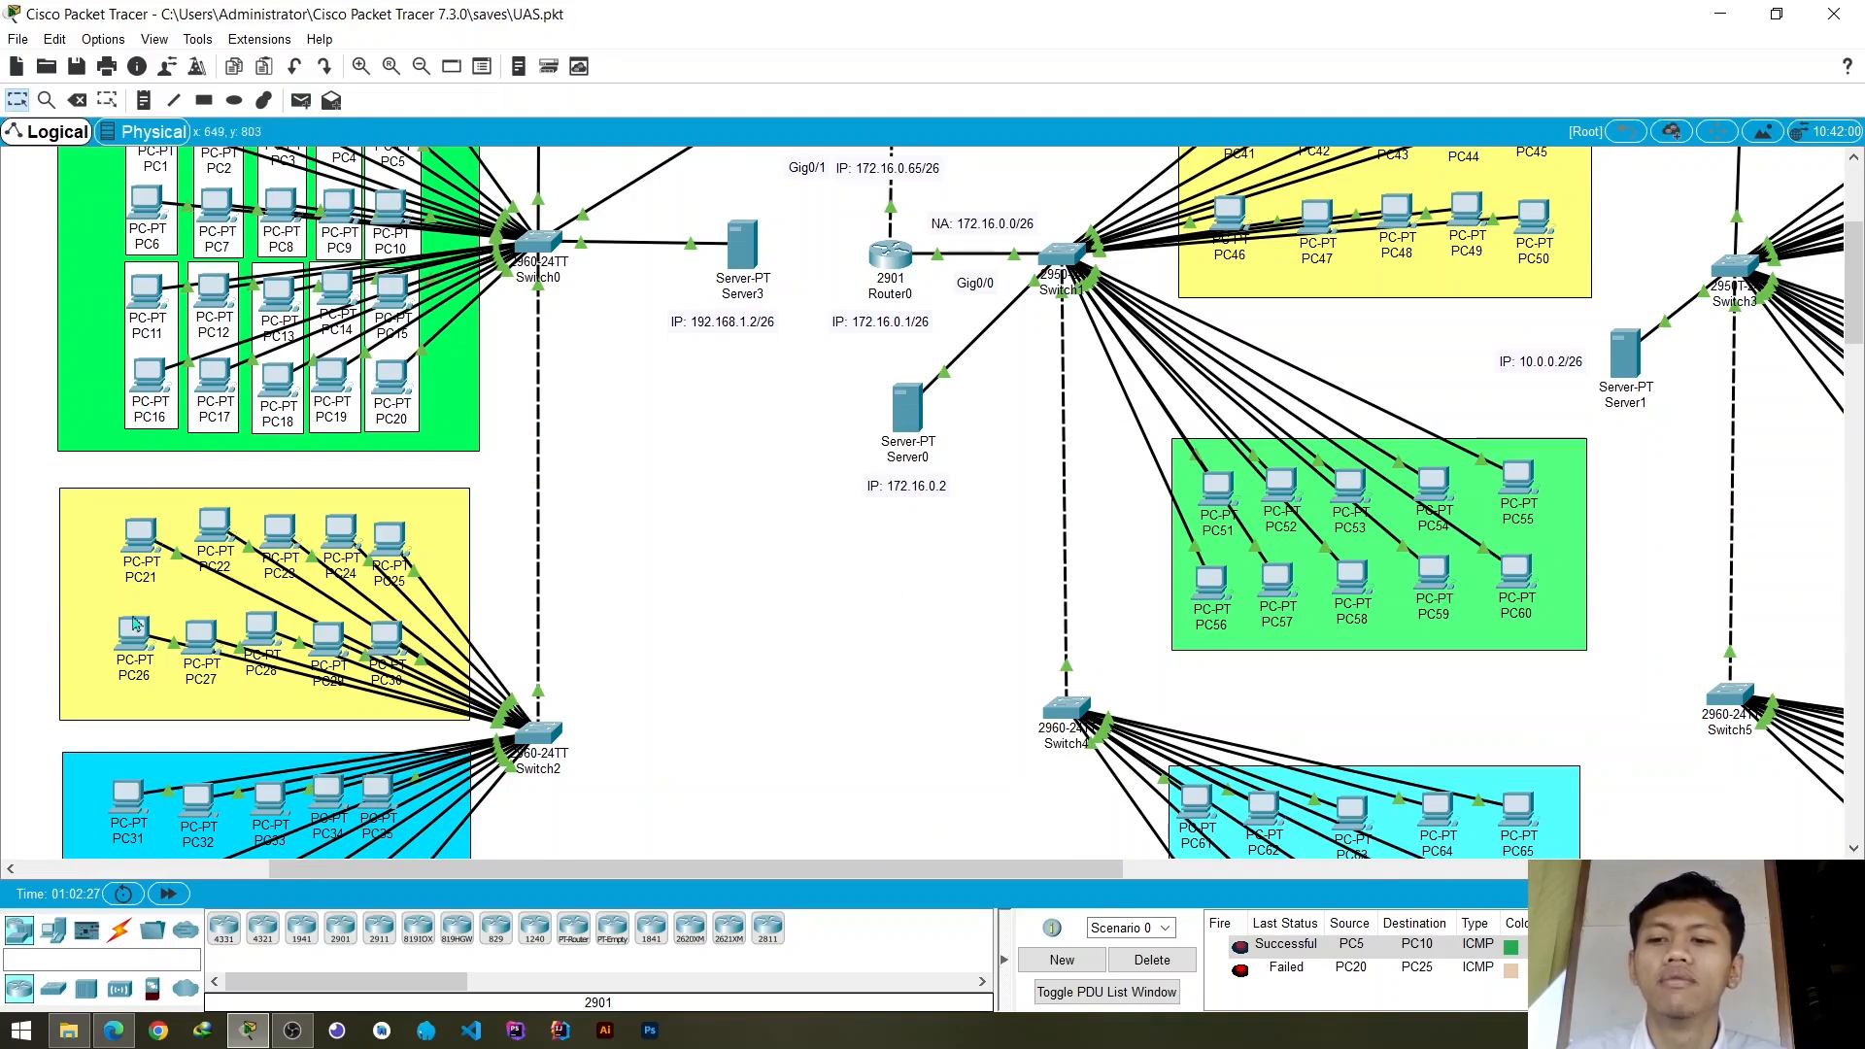
scroll(231, 546, "down", 4)
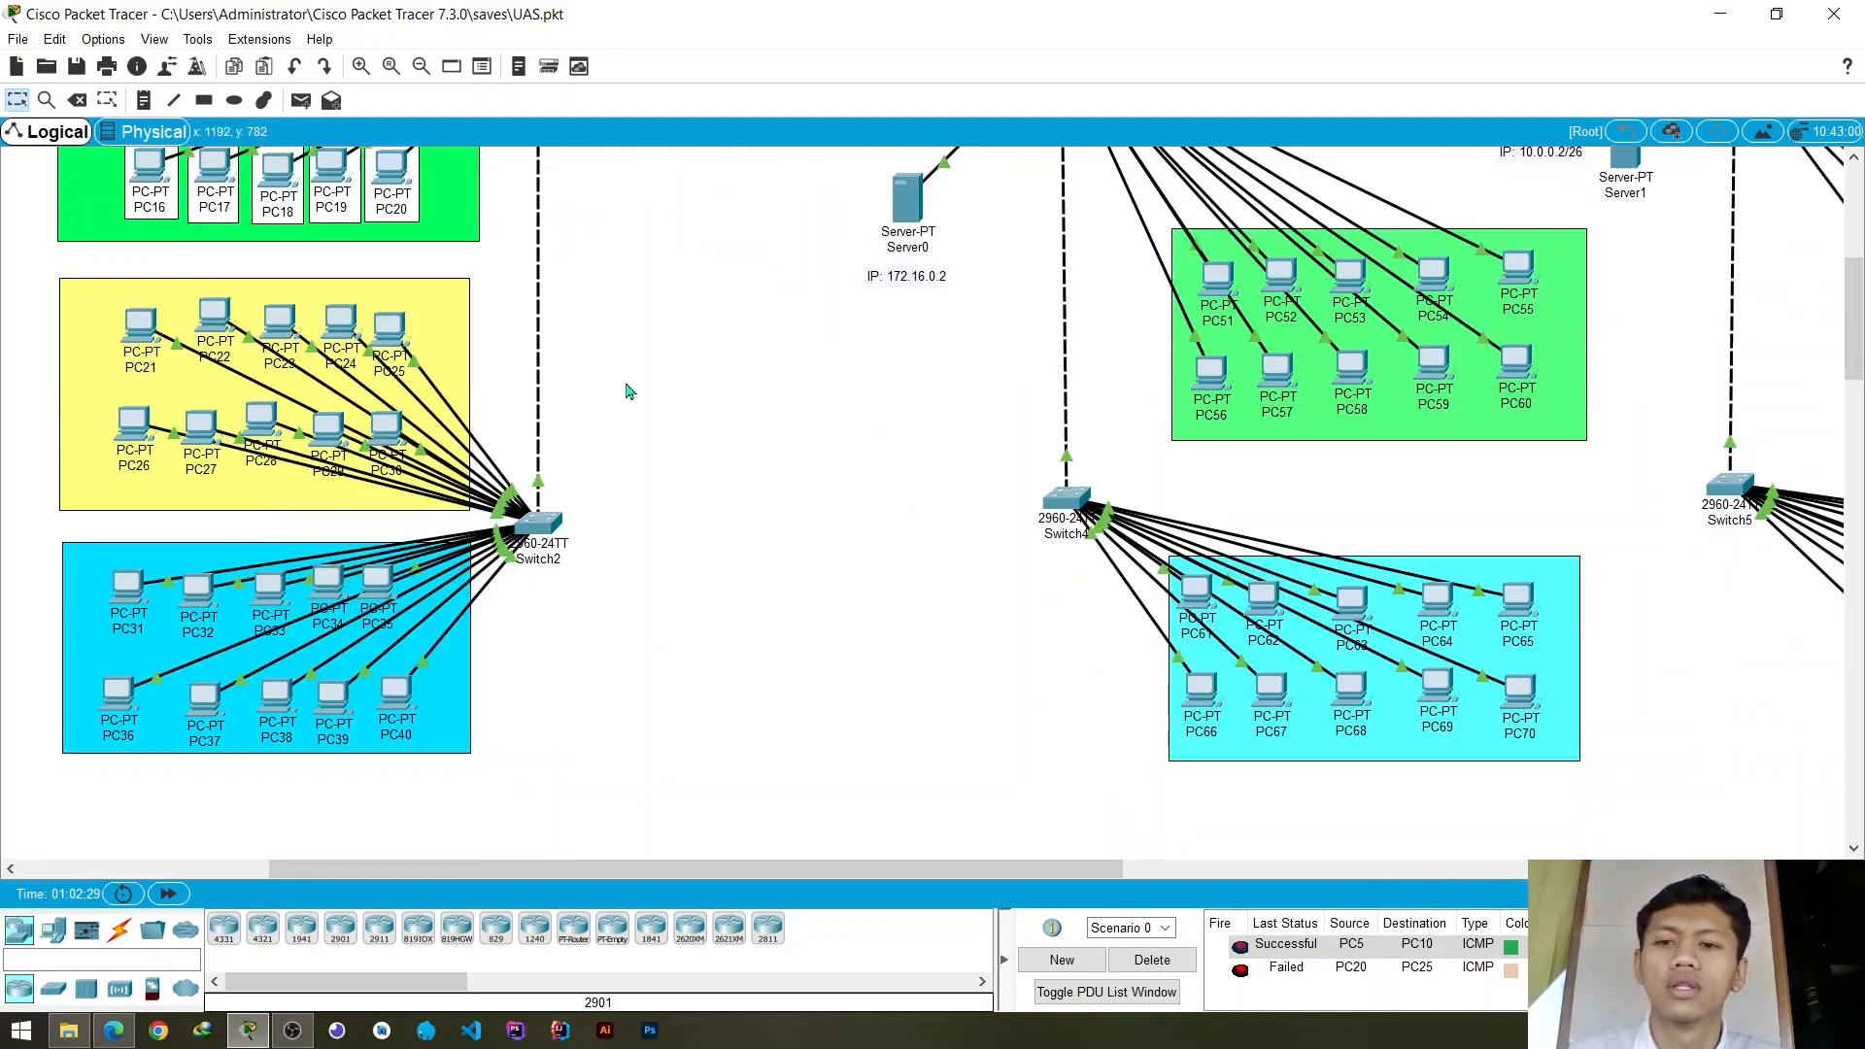
scroll(628, 389, "up", 6)
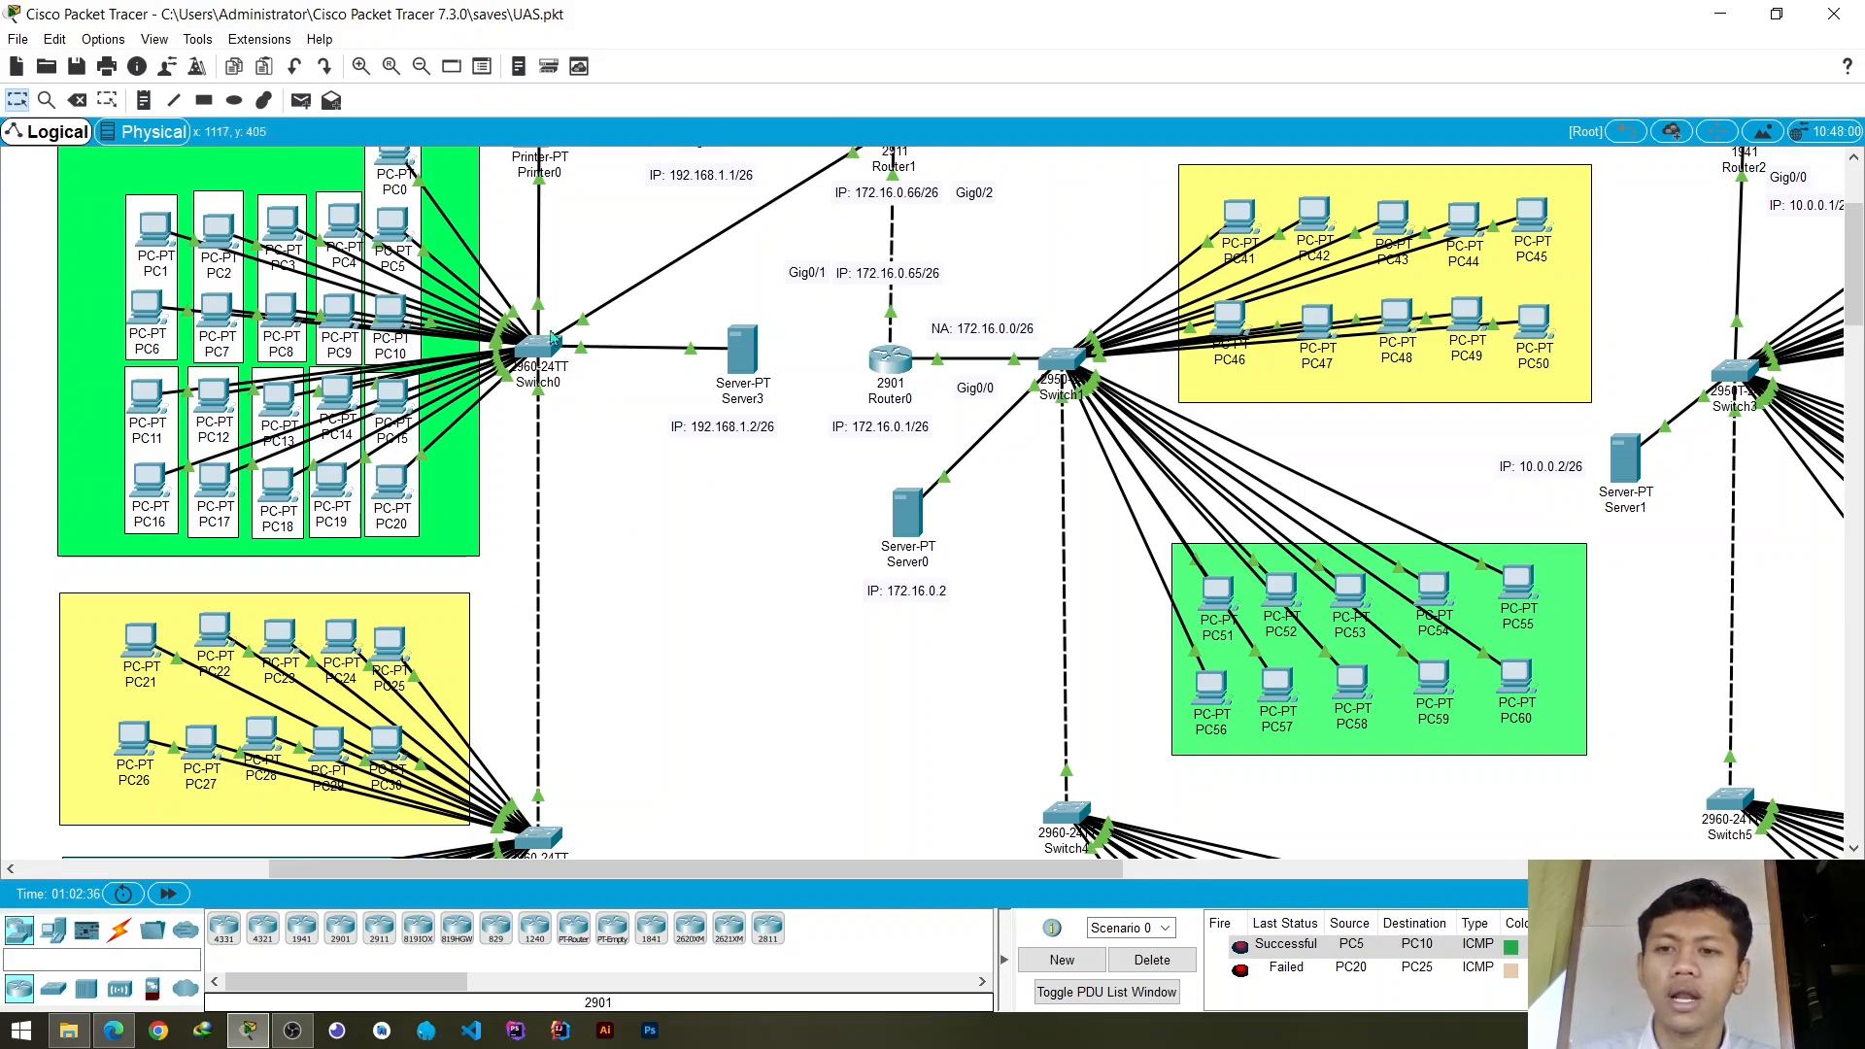
scroll(442, 413, "up", 3)
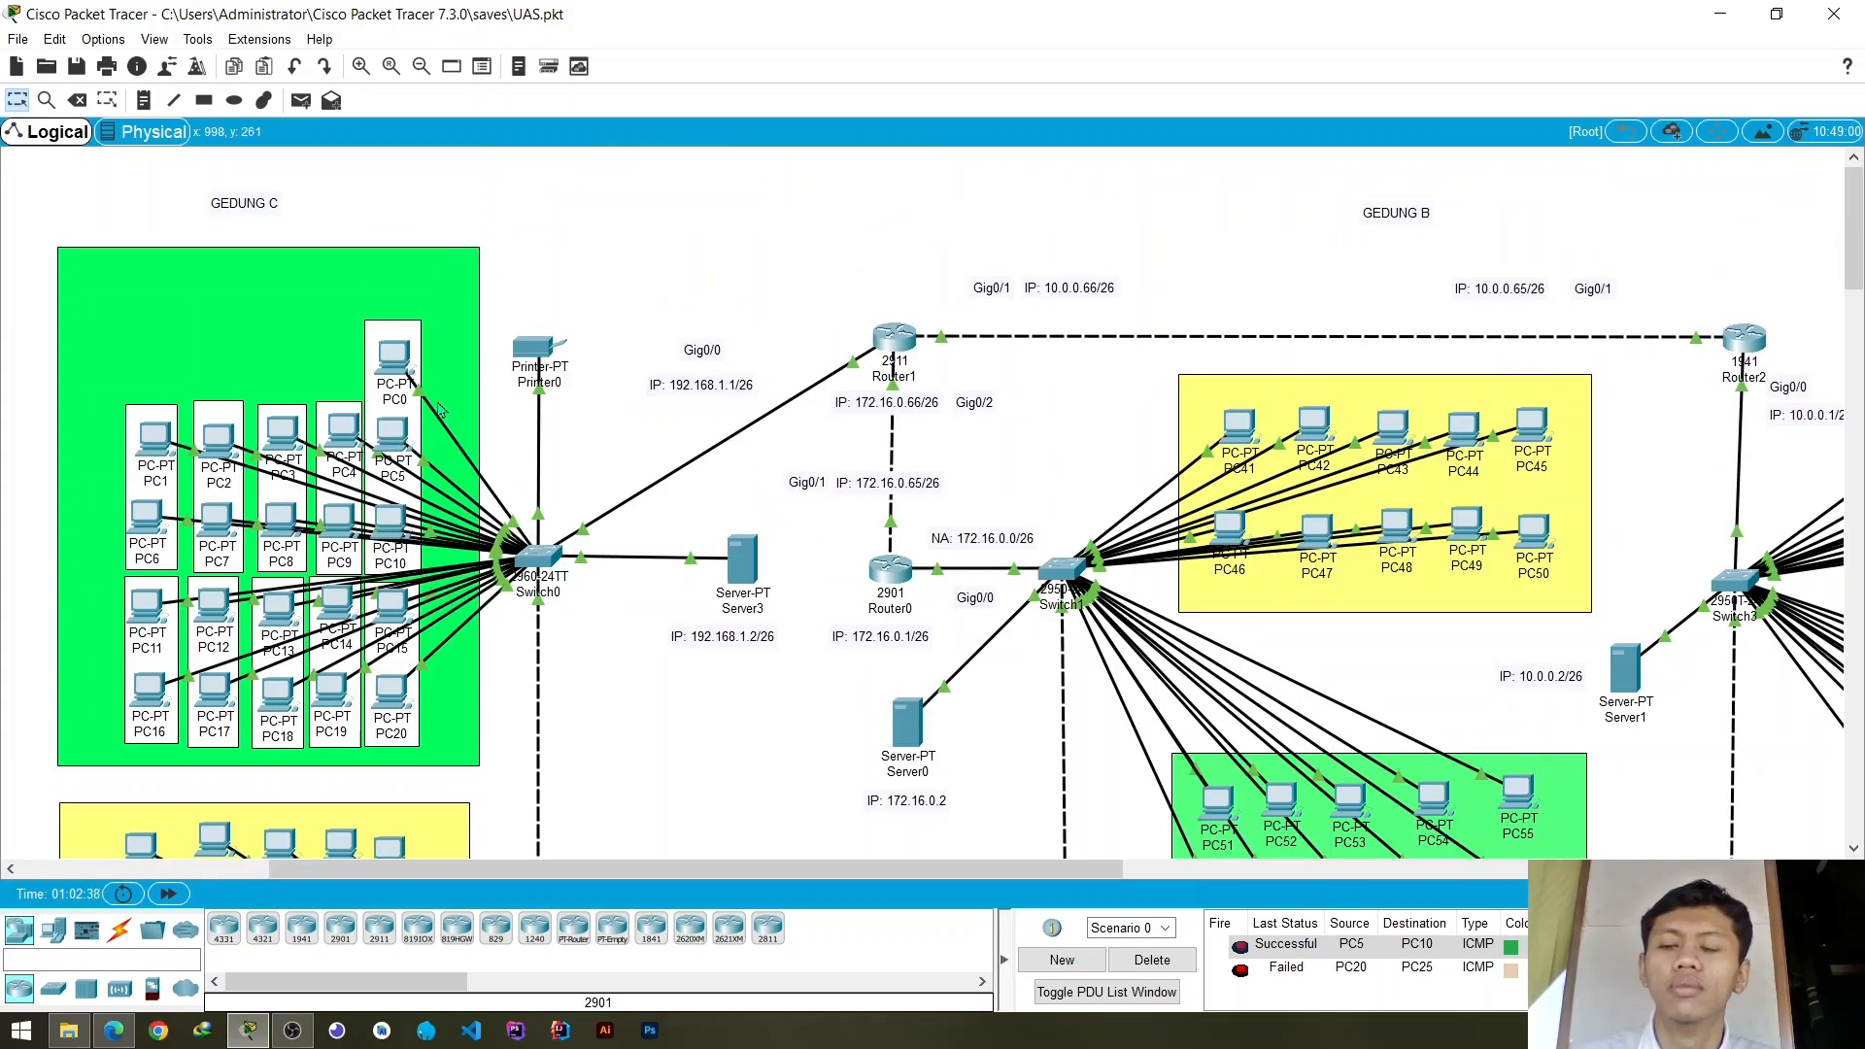
scroll(439, 408, "down", 1)
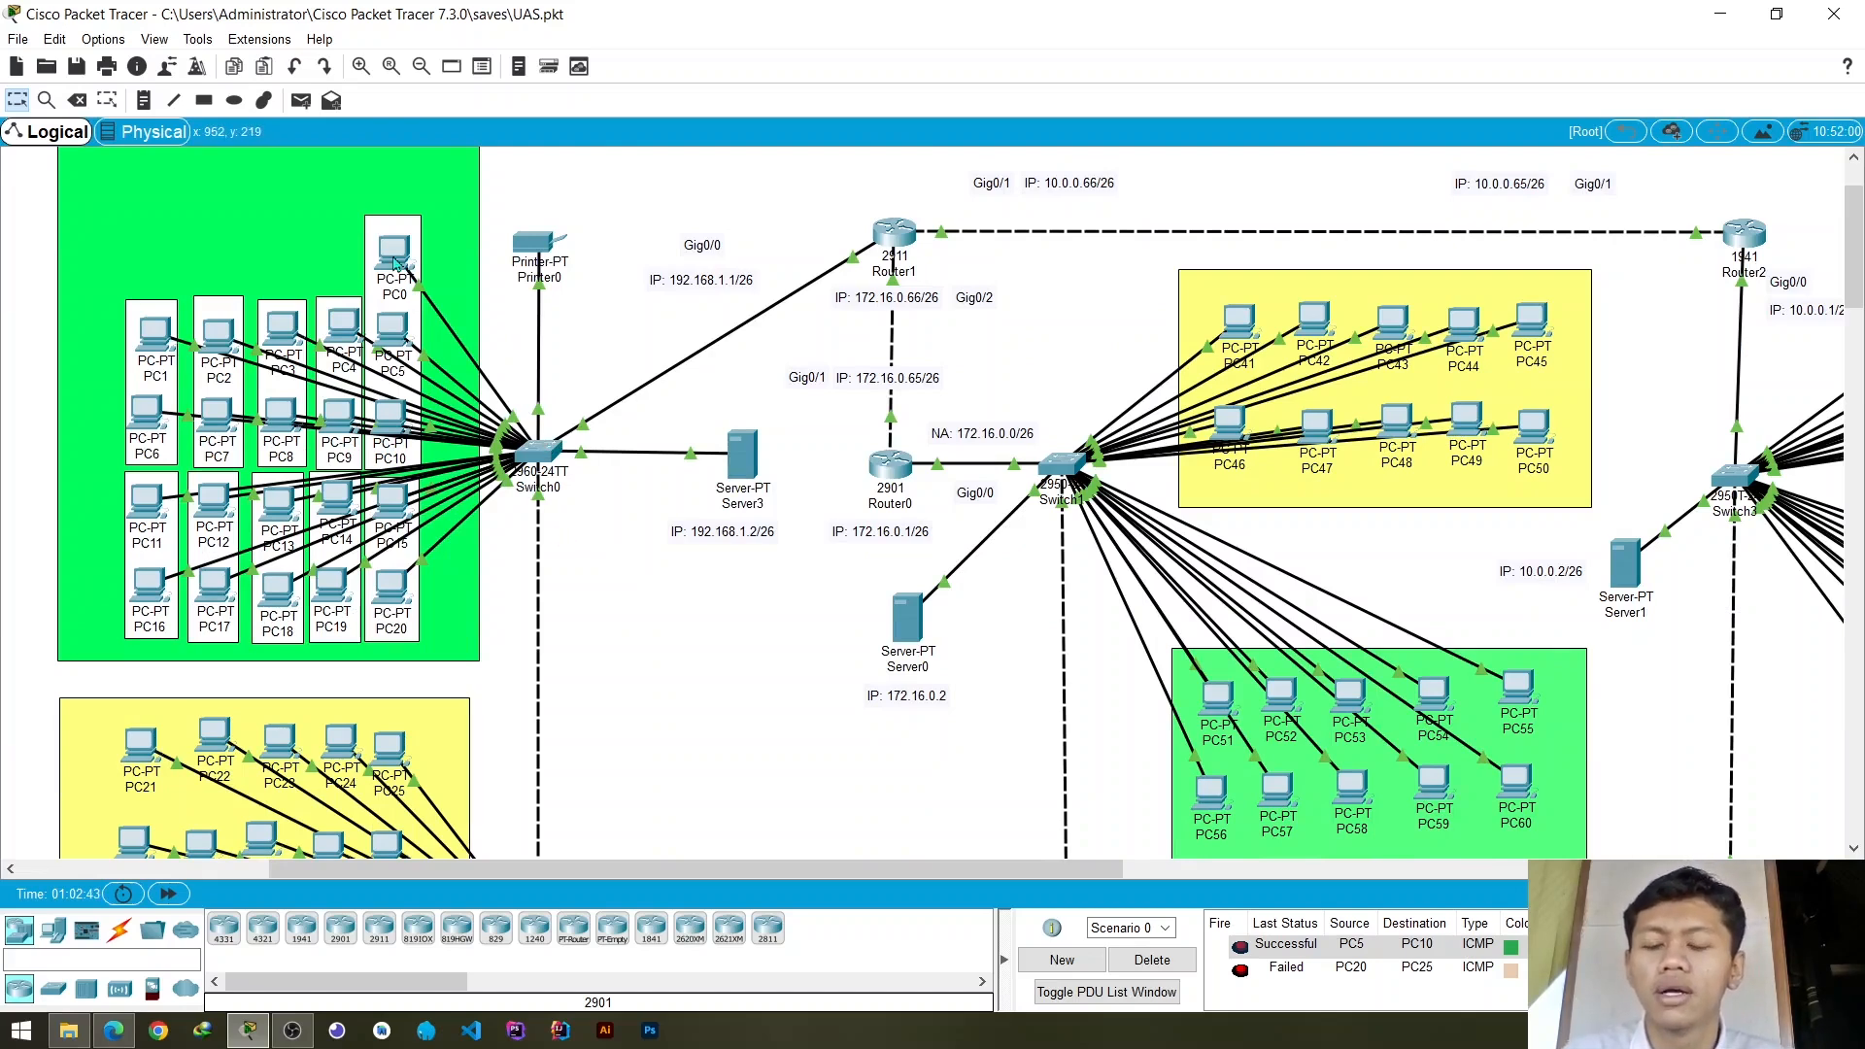
mouse_move(396, 263)
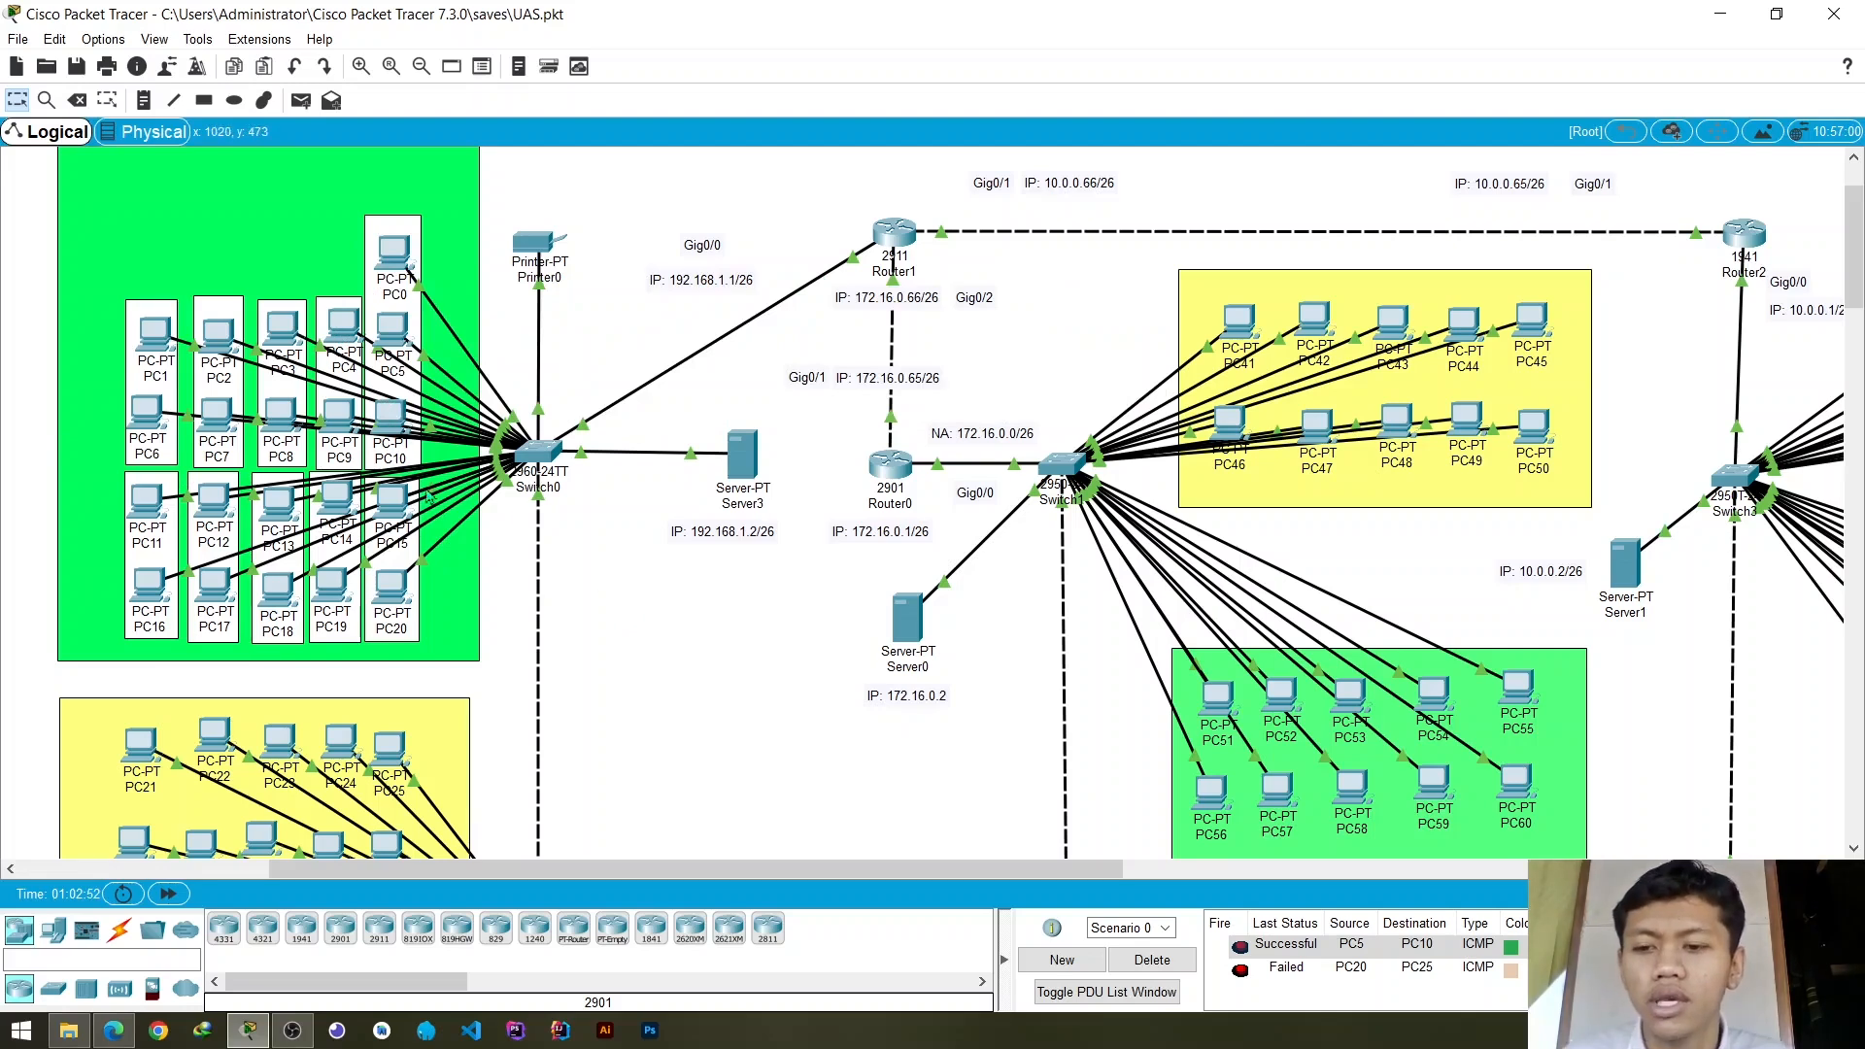
scroll(427, 495, "down", 2)
scroll(627, 573, "up", 2)
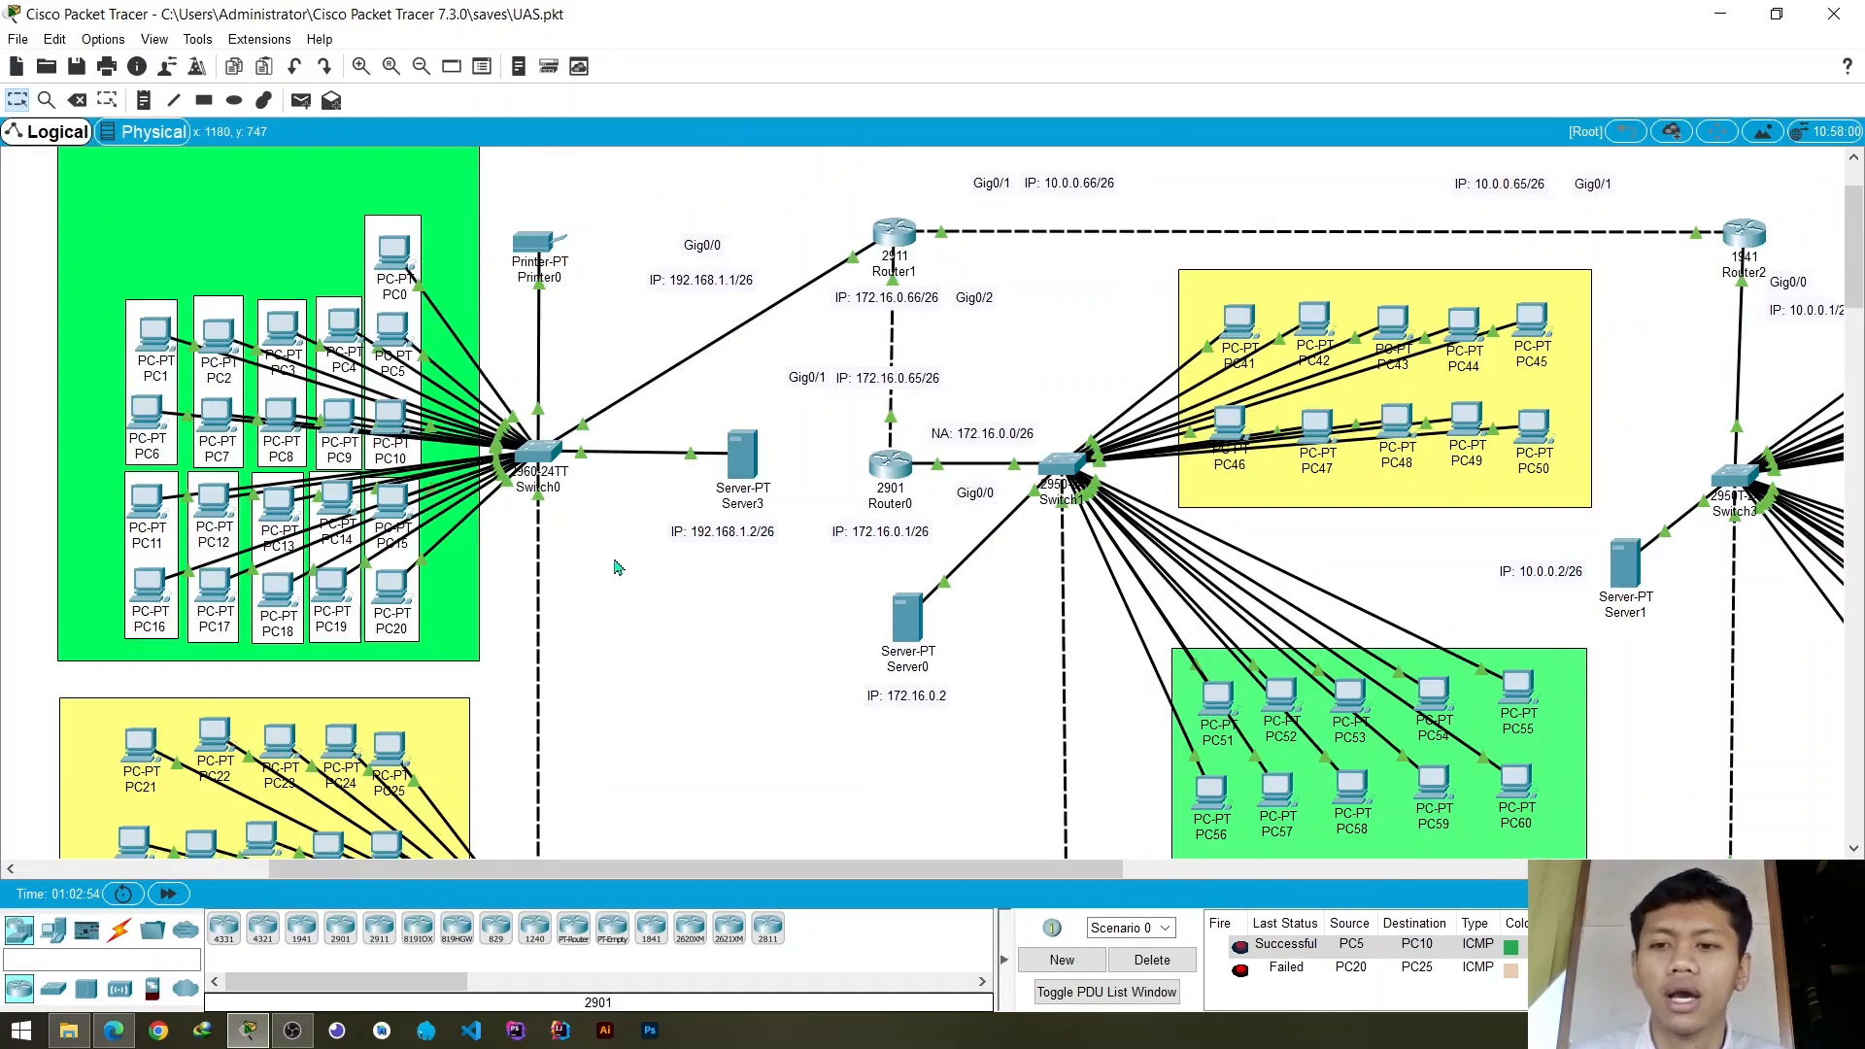
scroll(614, 567, "down", 1)
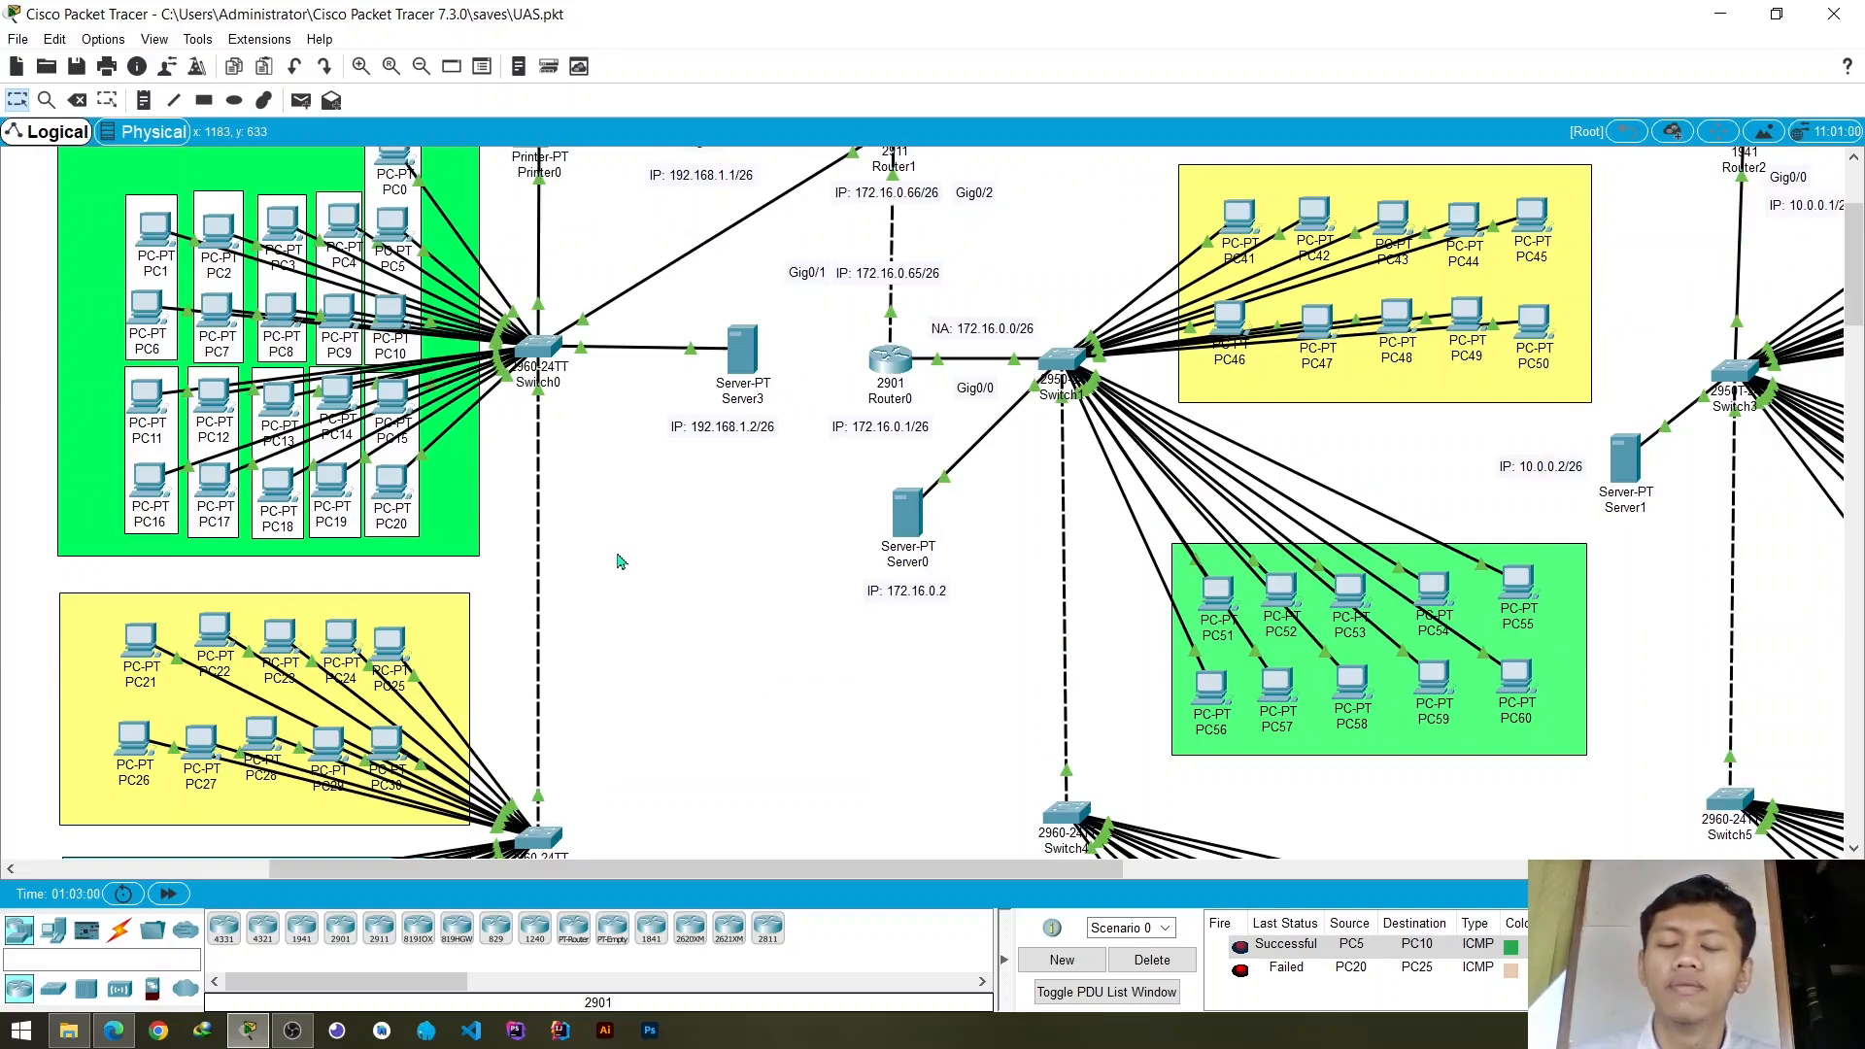
scroll(449, 457, "up", 1)
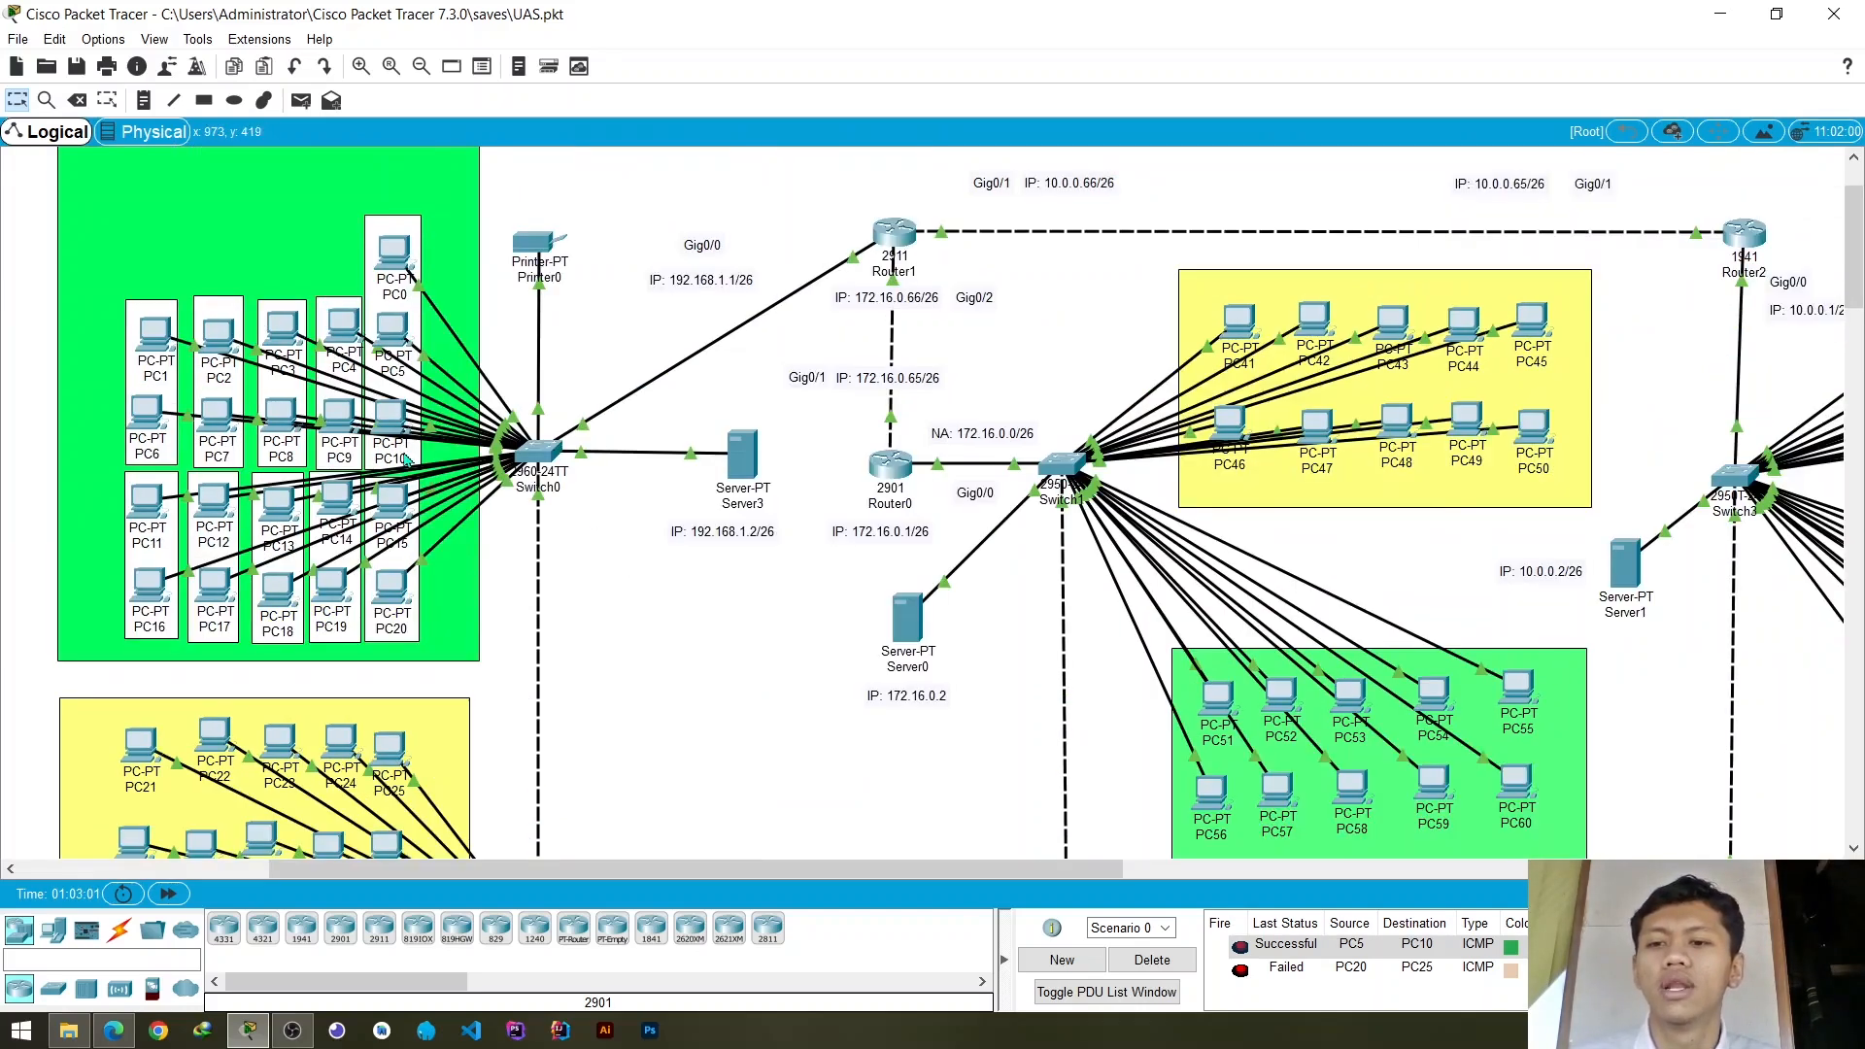
scroll(412, 472, "down", 2)
scroll(608, 466, "down", 2)
scroll(612, 466, "up", 2)
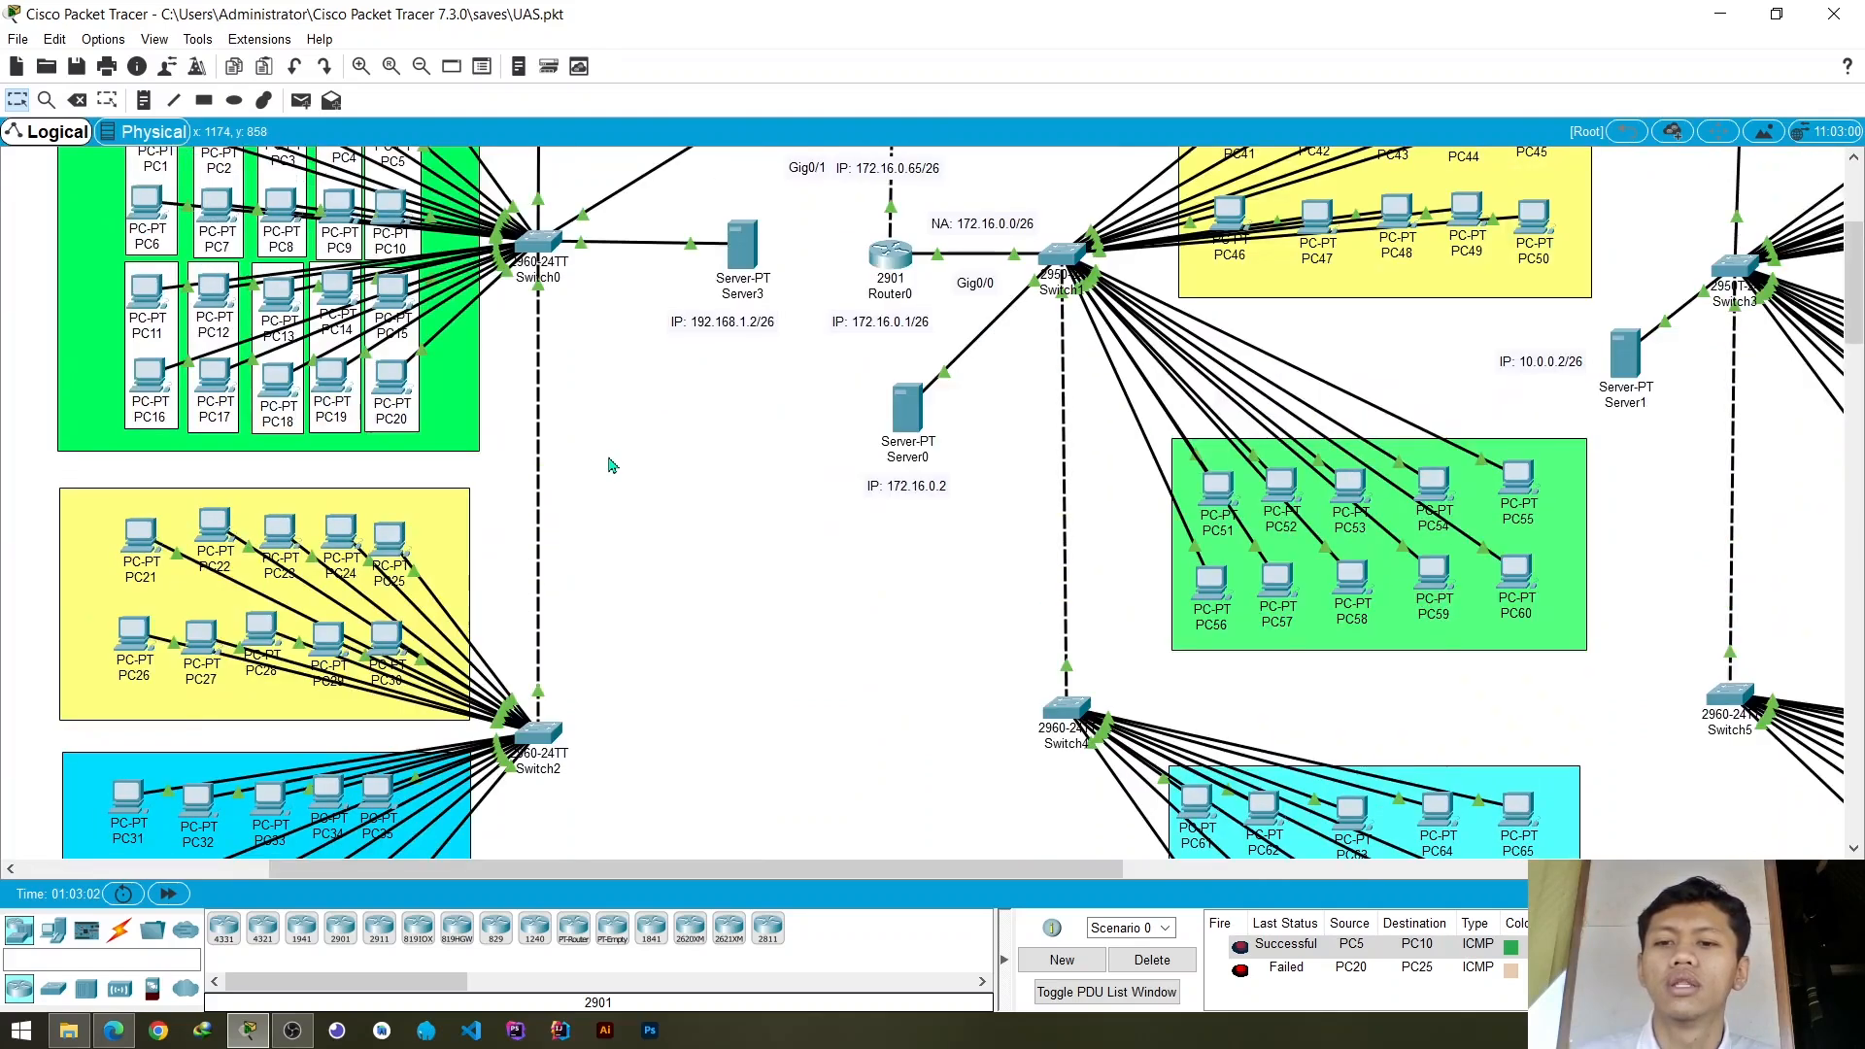
scroll(612, 467, "up", 2)
scroll(544, 487, "down", 2)
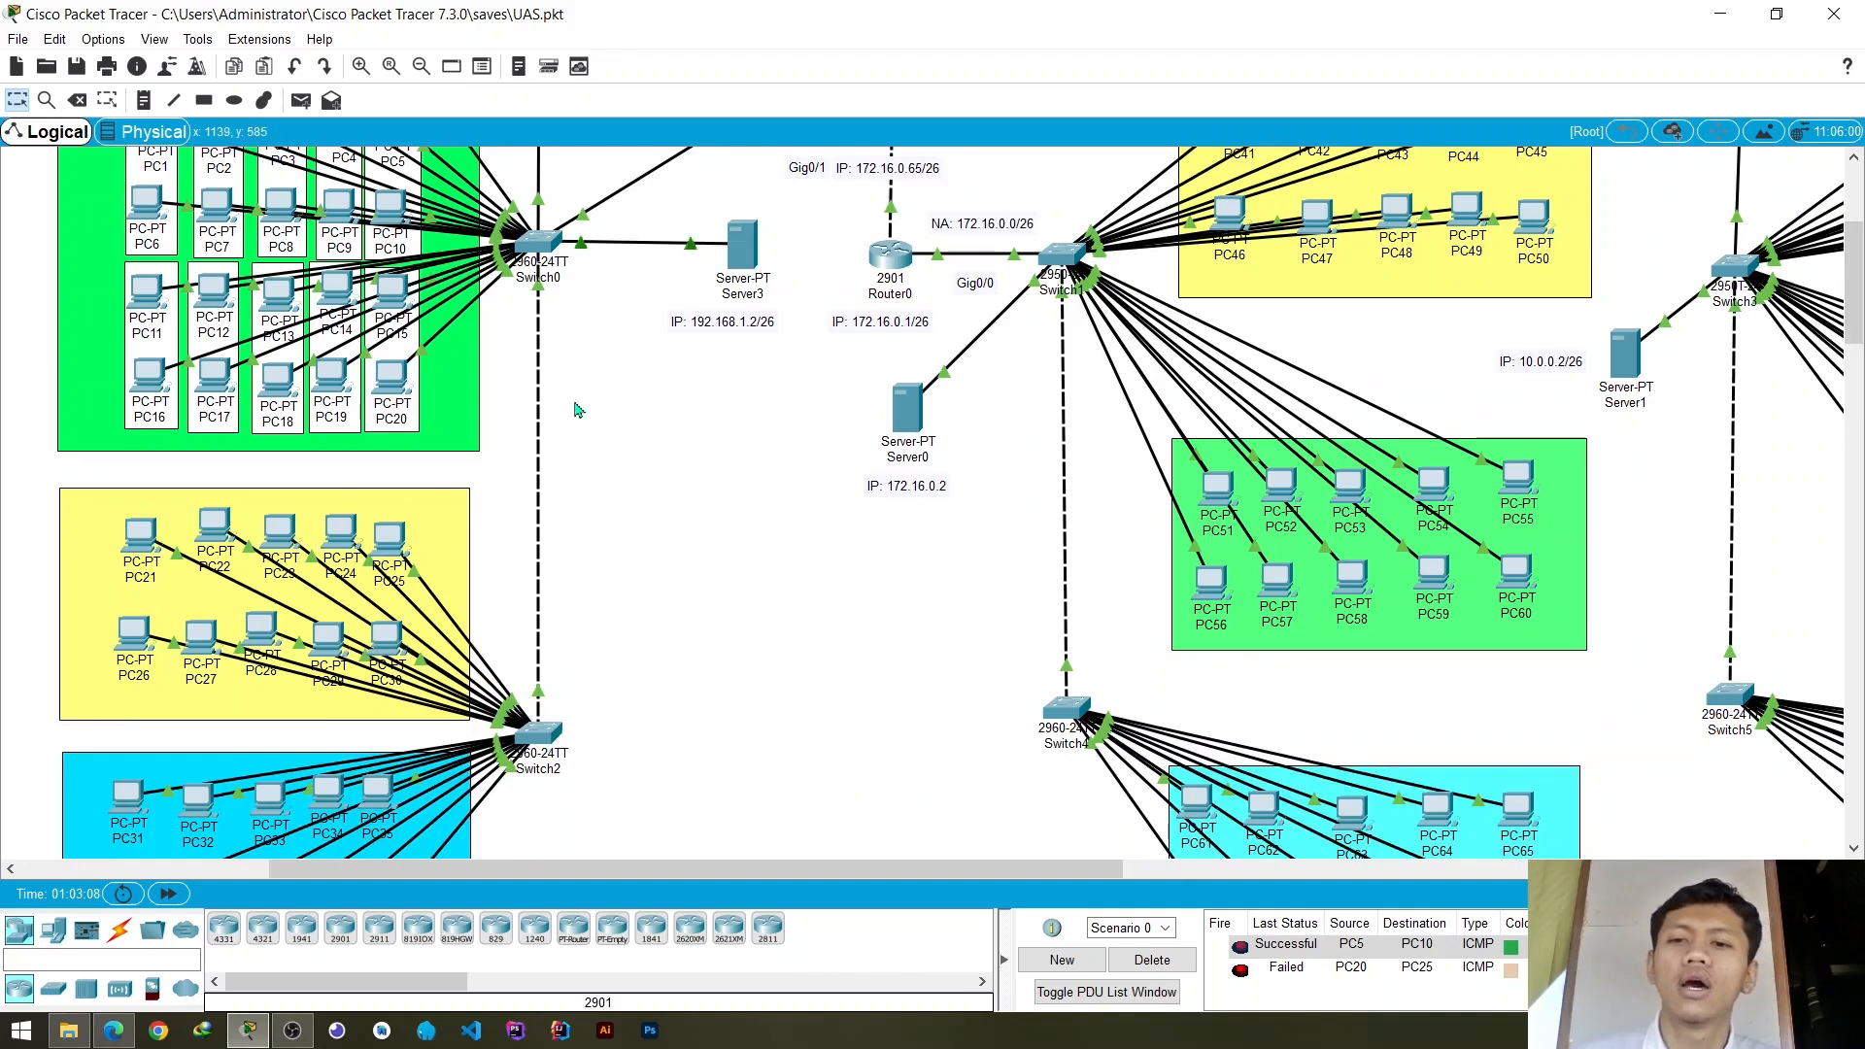
scroll(578, 398, "up", 2)
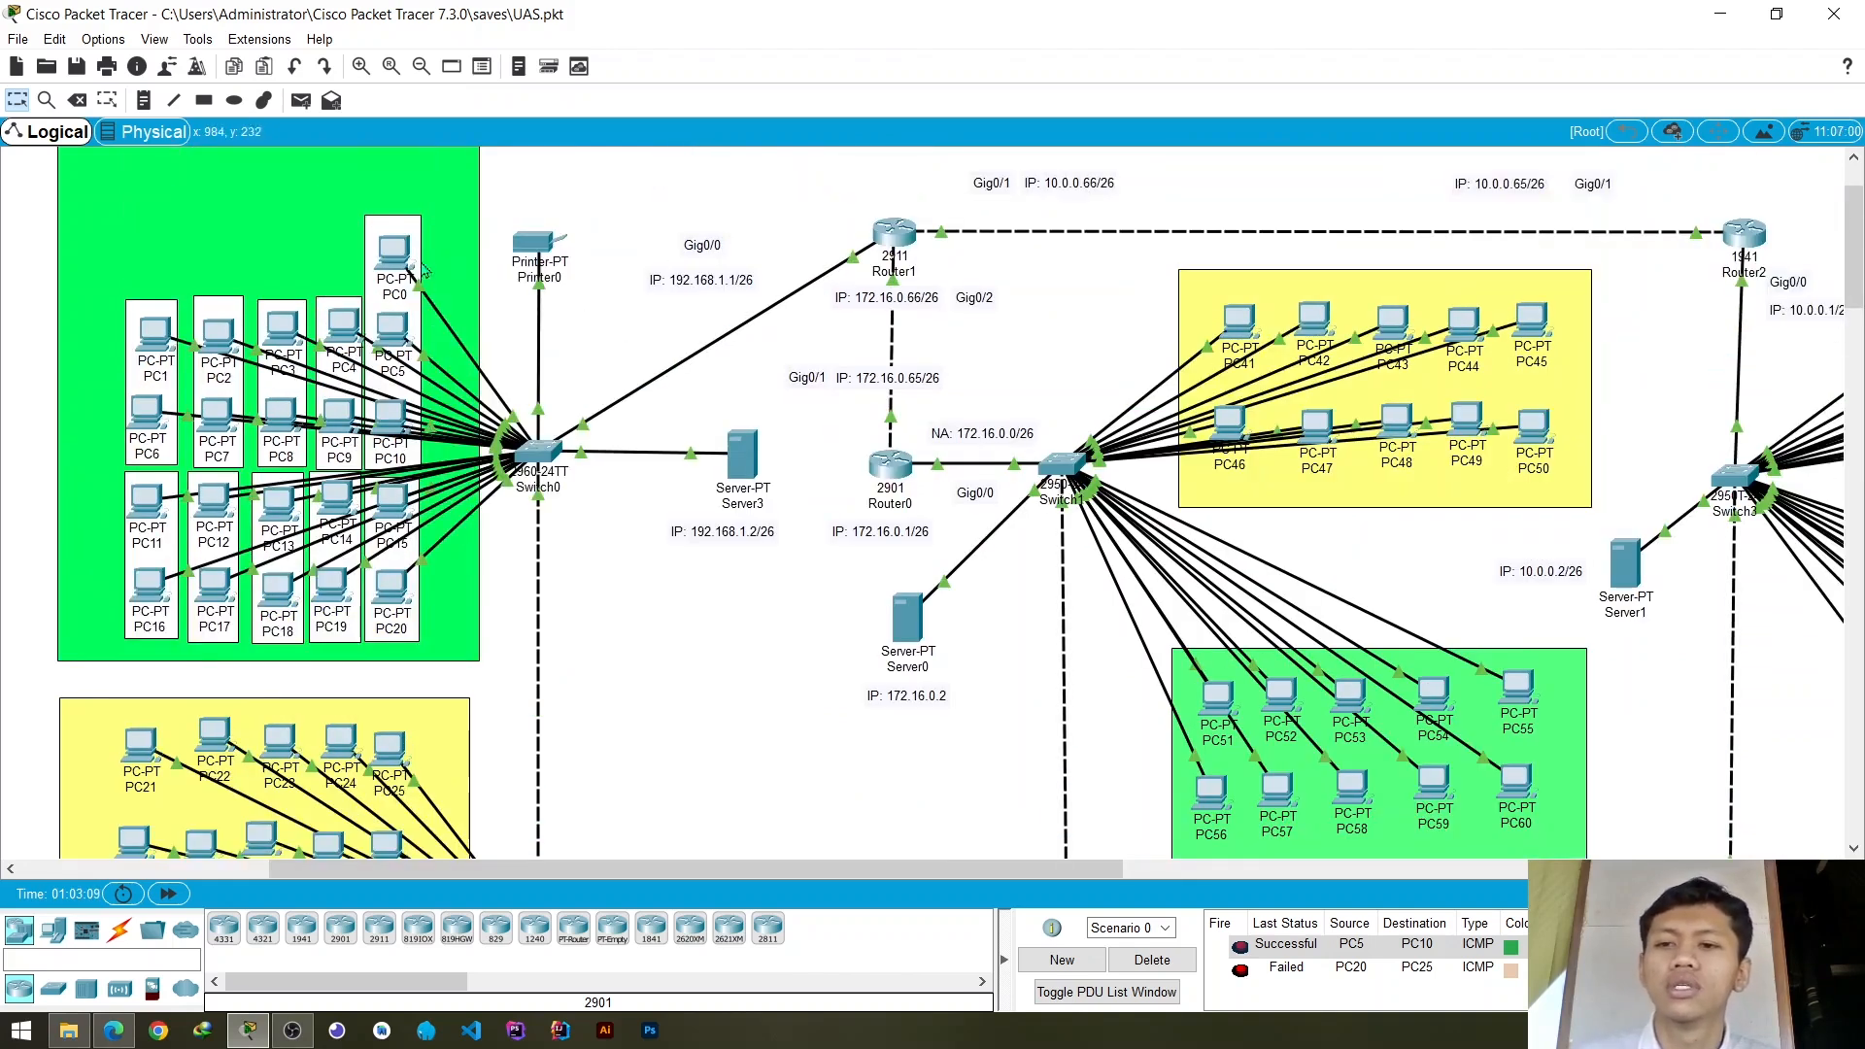
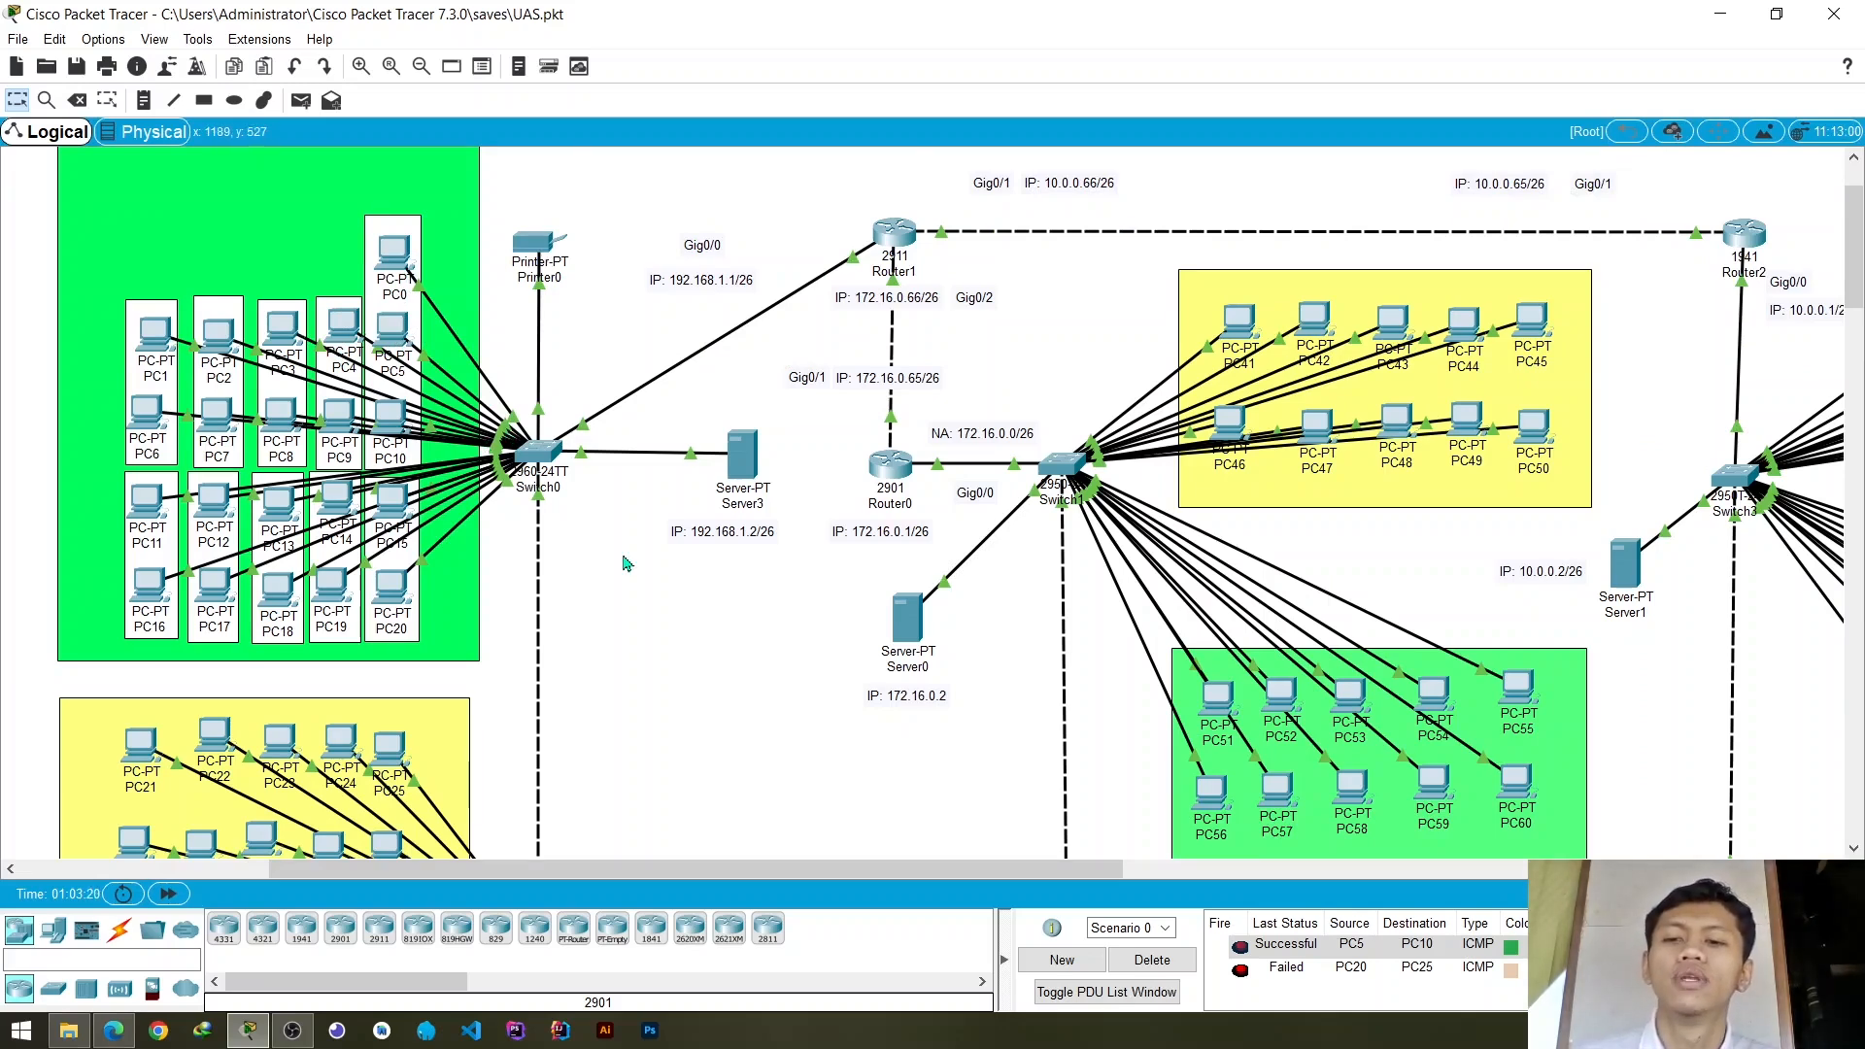
- Examine how the yellow and blue Gedung C groups connect through Switch2 up to Switch0 and the green group
scroll(393, 662, "down", 4)
scroll(392, 663, "up", 2)
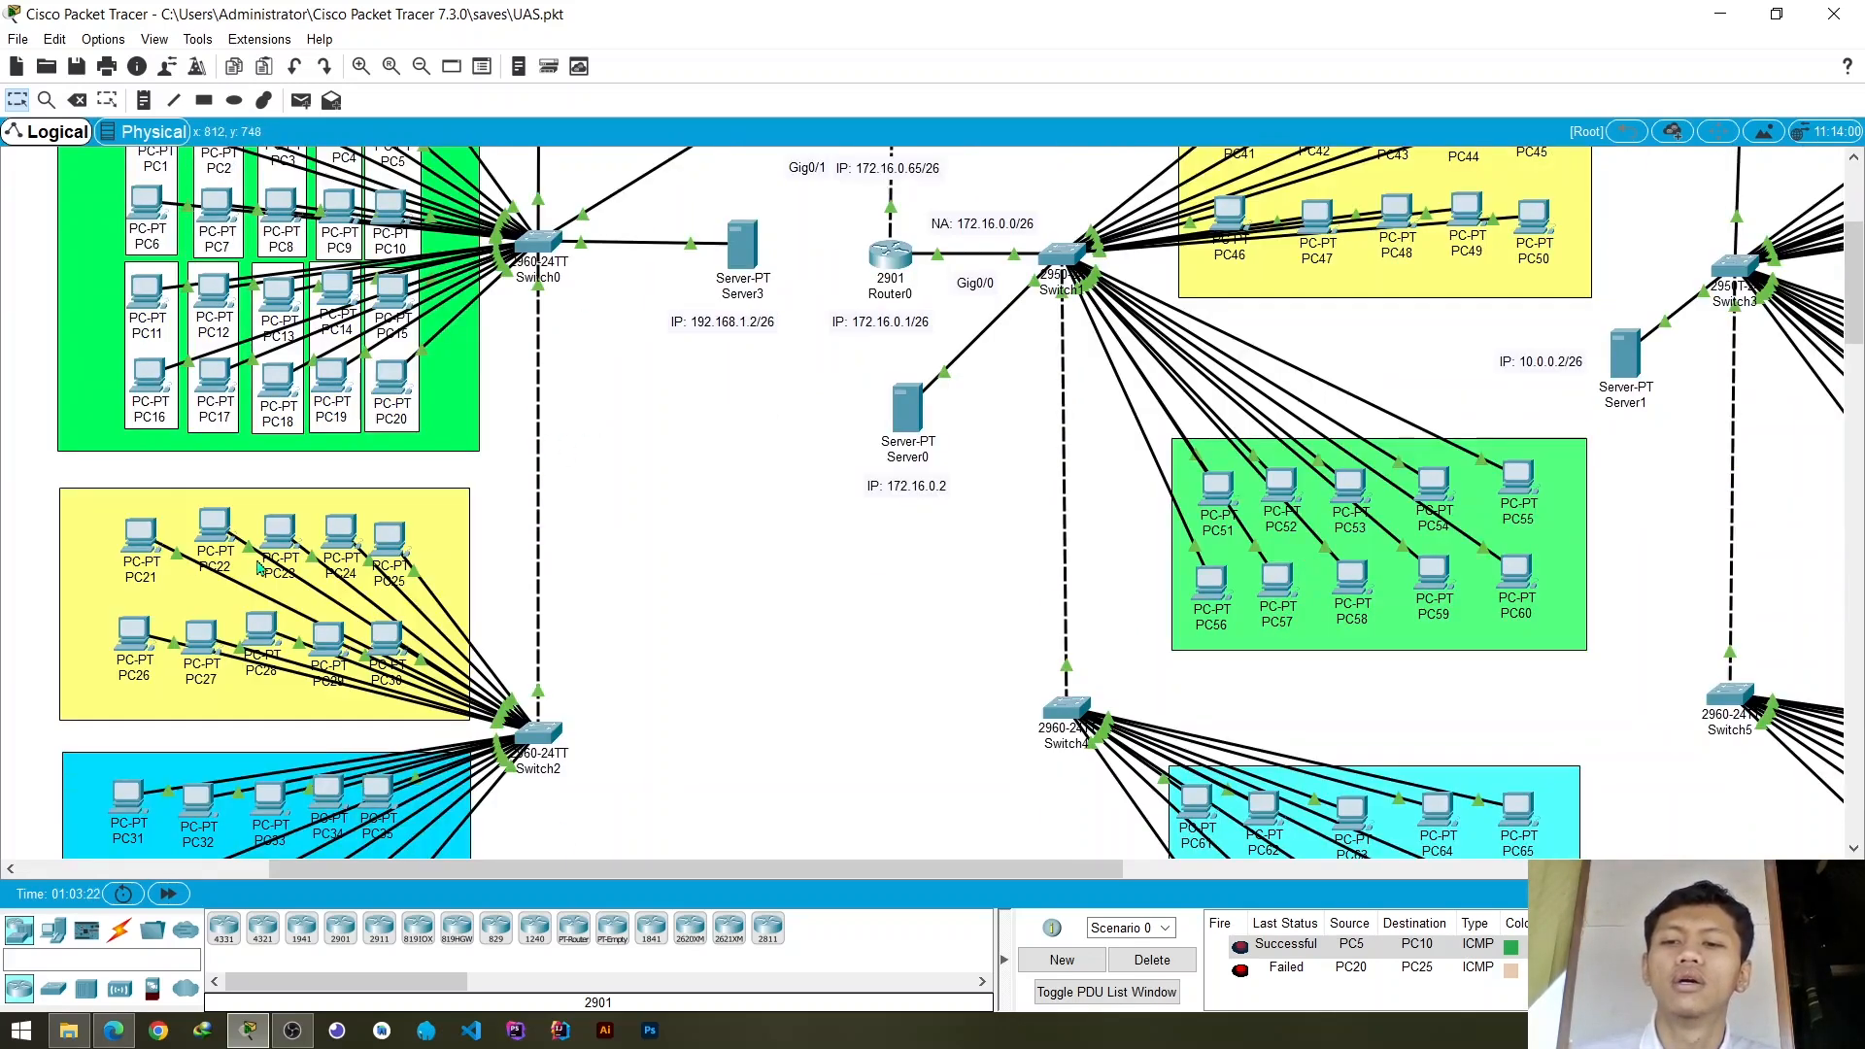
scroll(593, 427, "down", 1)
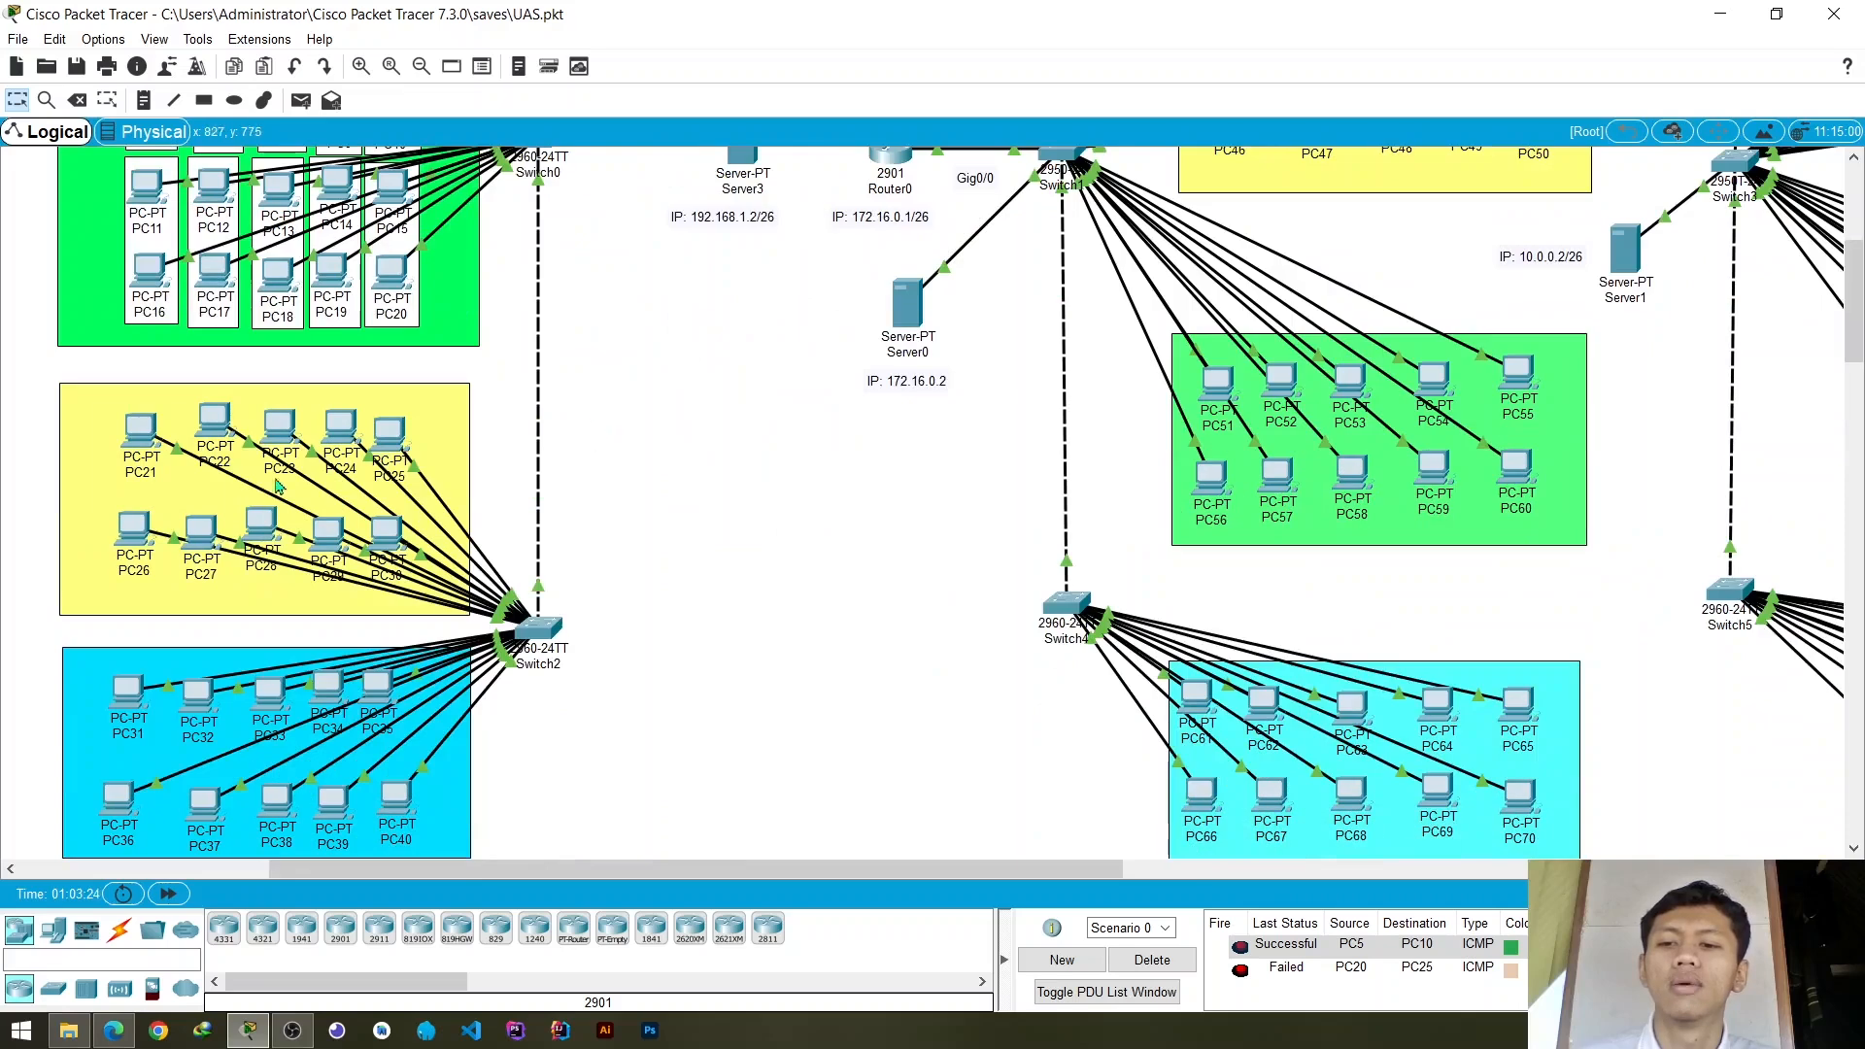
scroll(546, 408, "up", 2)
scroll(569, 481, "down", 3)
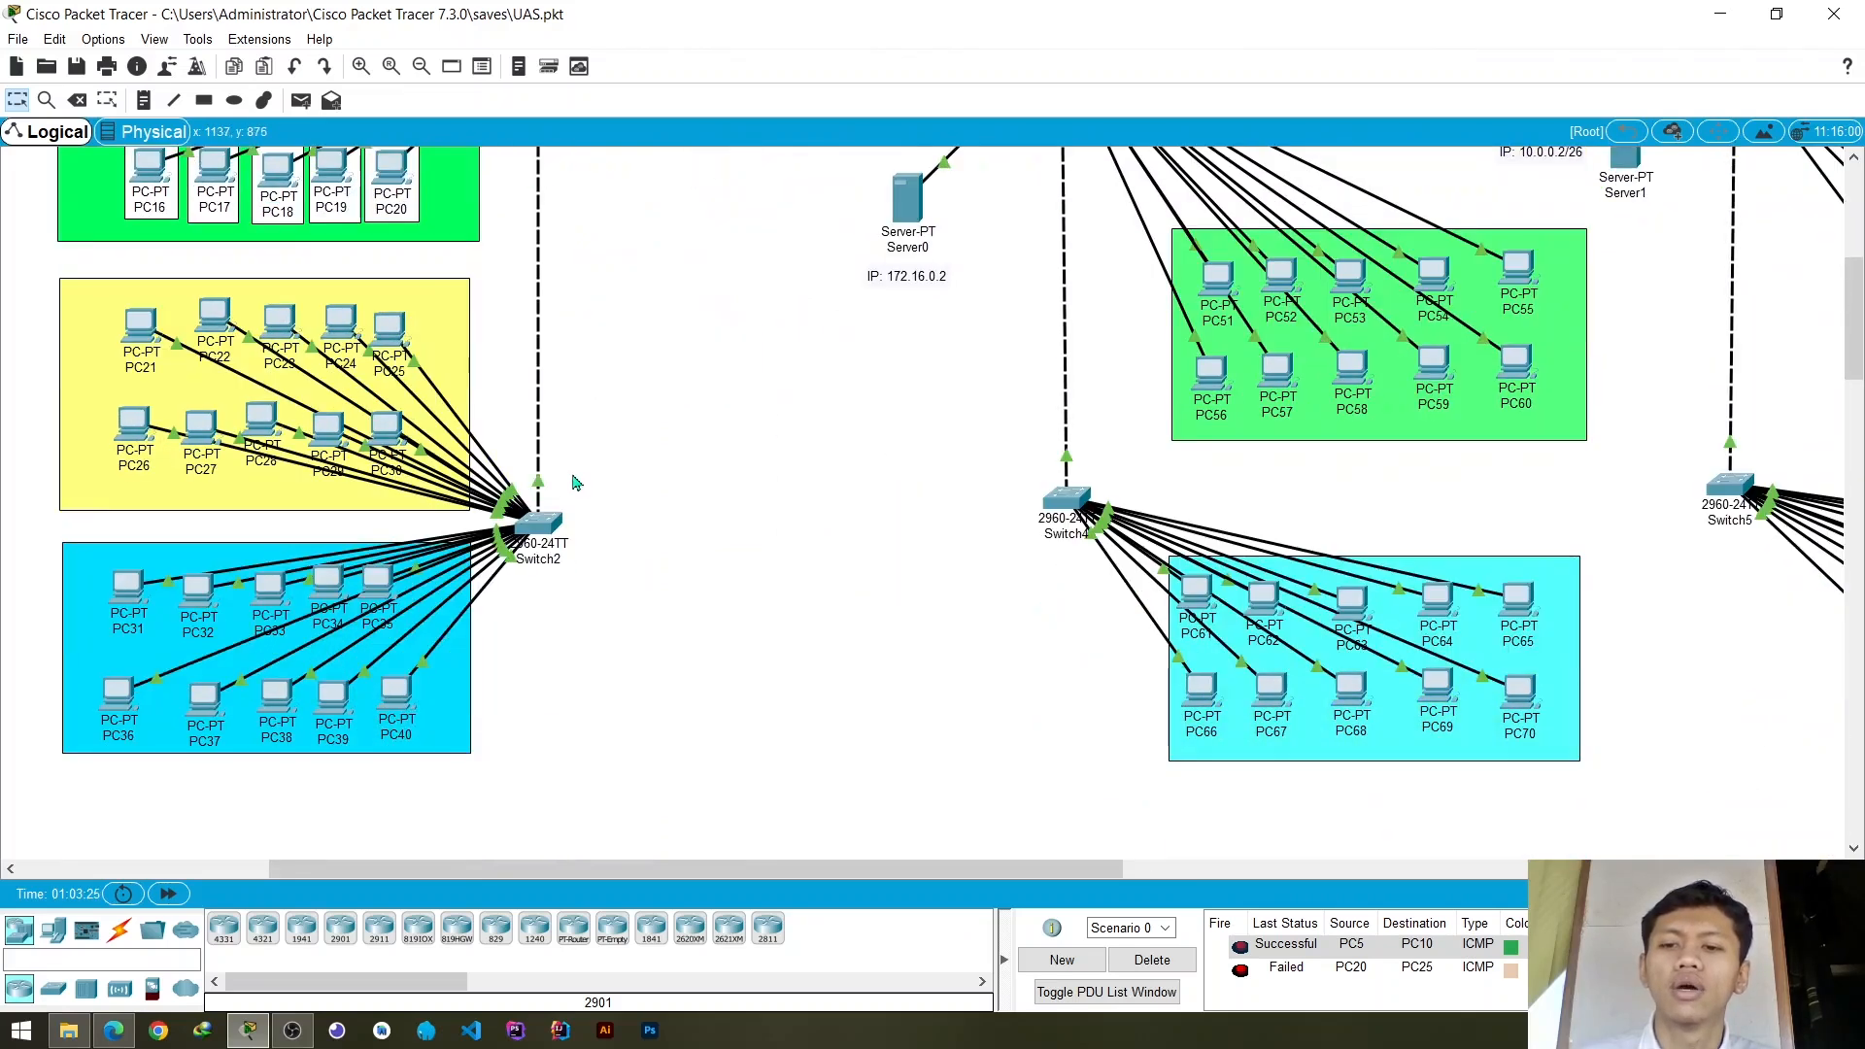
scroll(671, 486, "up", 3)
scroll(686, 488, "down", 1)
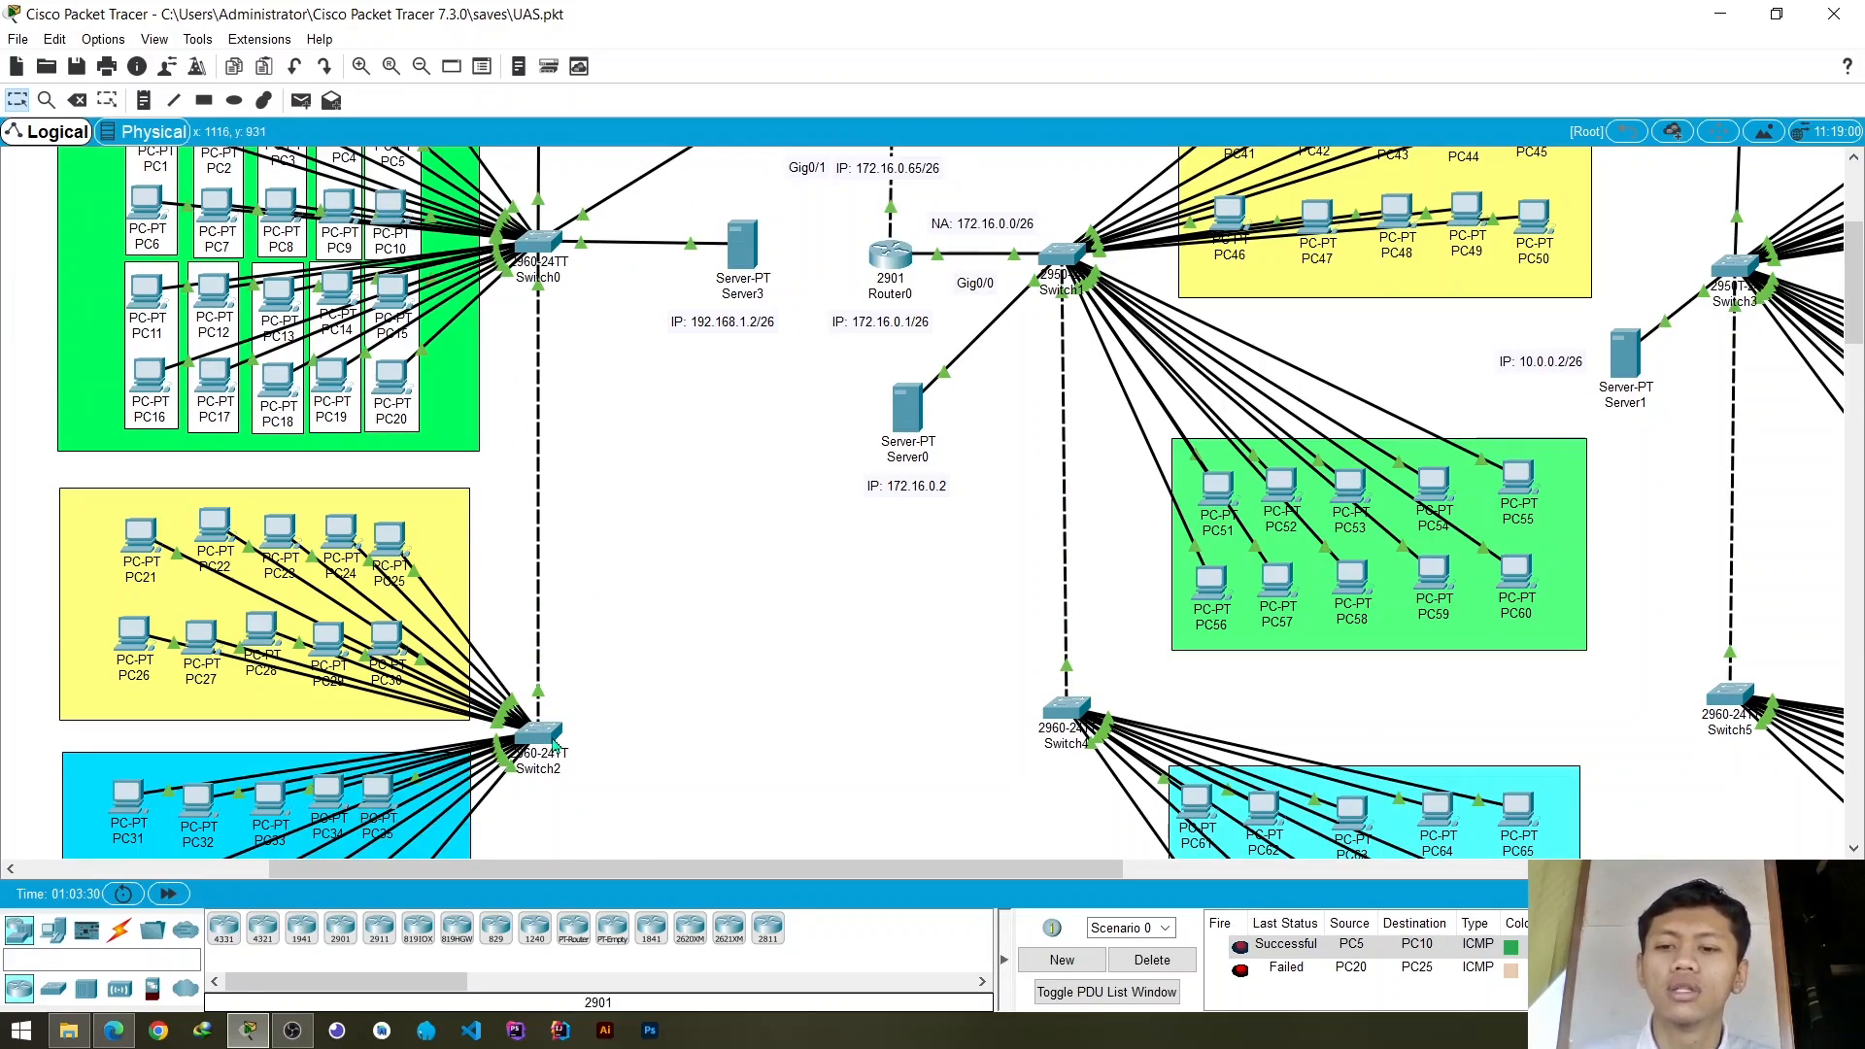
scroll(319, 657, "down", 2)
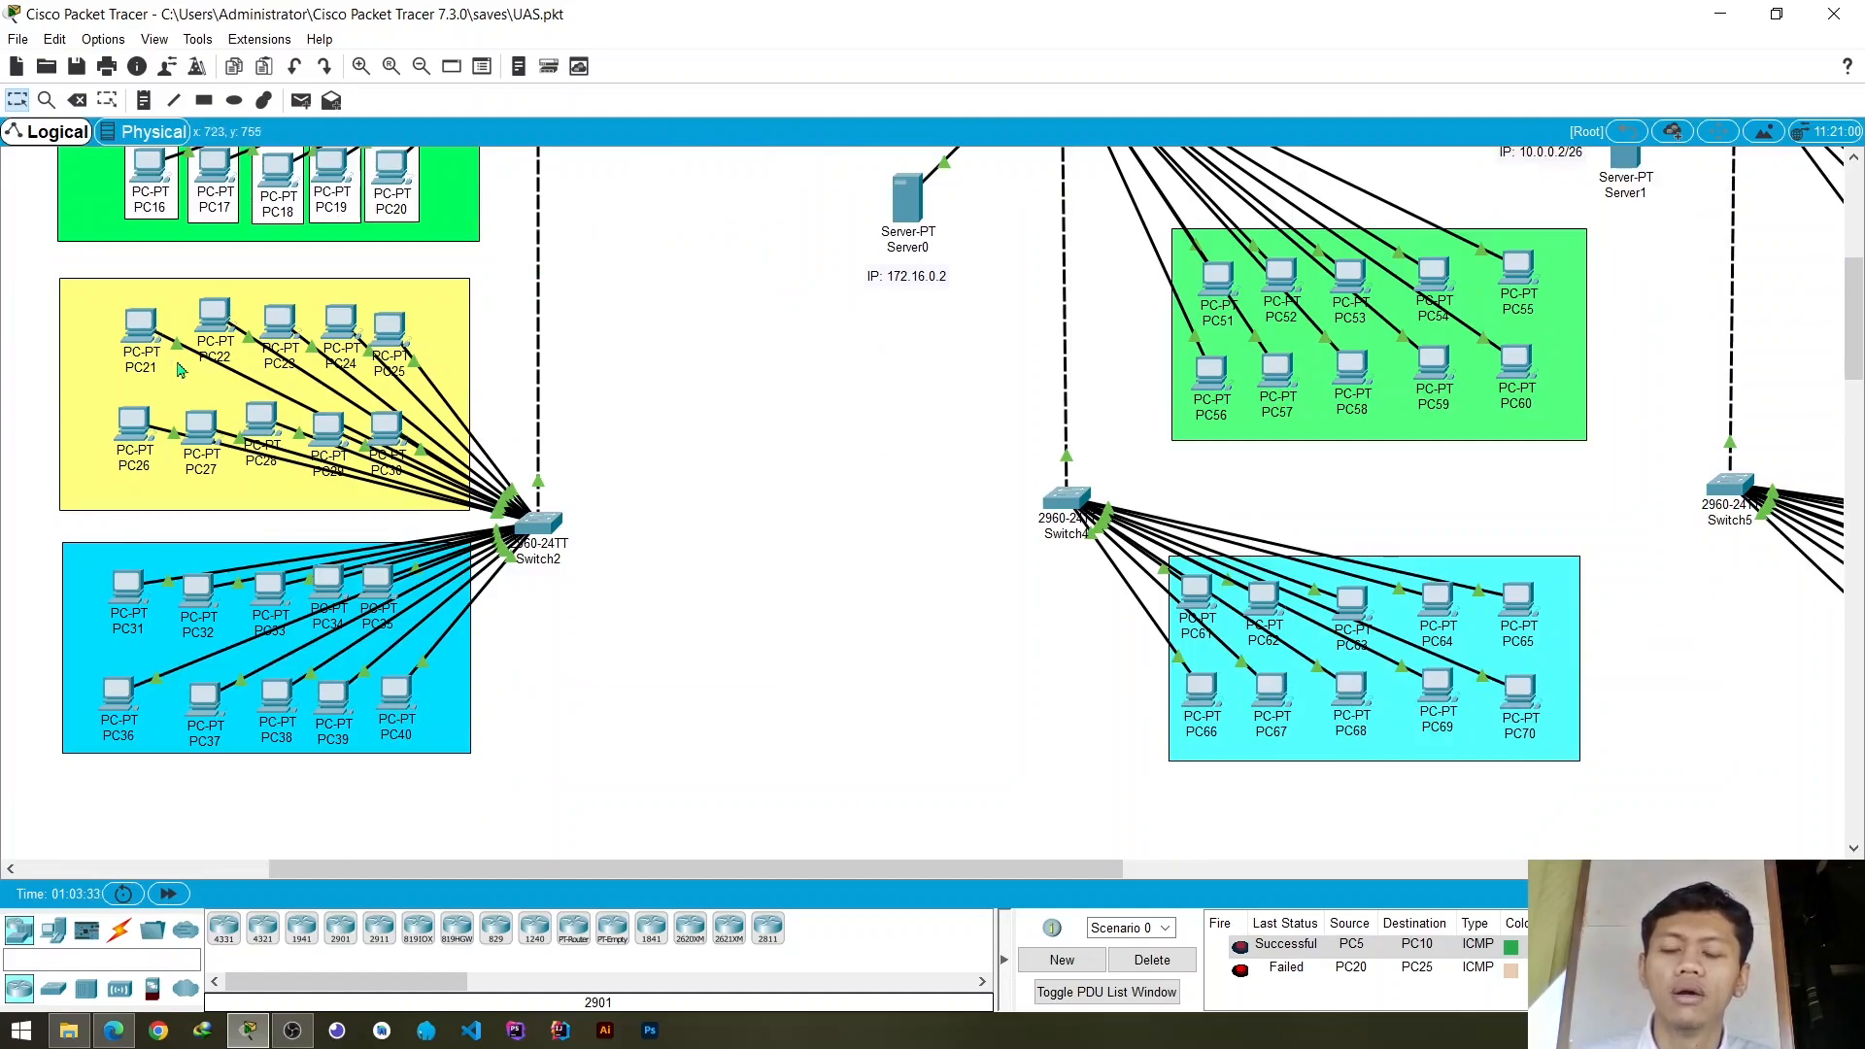
scroll(826, 534, "up", 3)
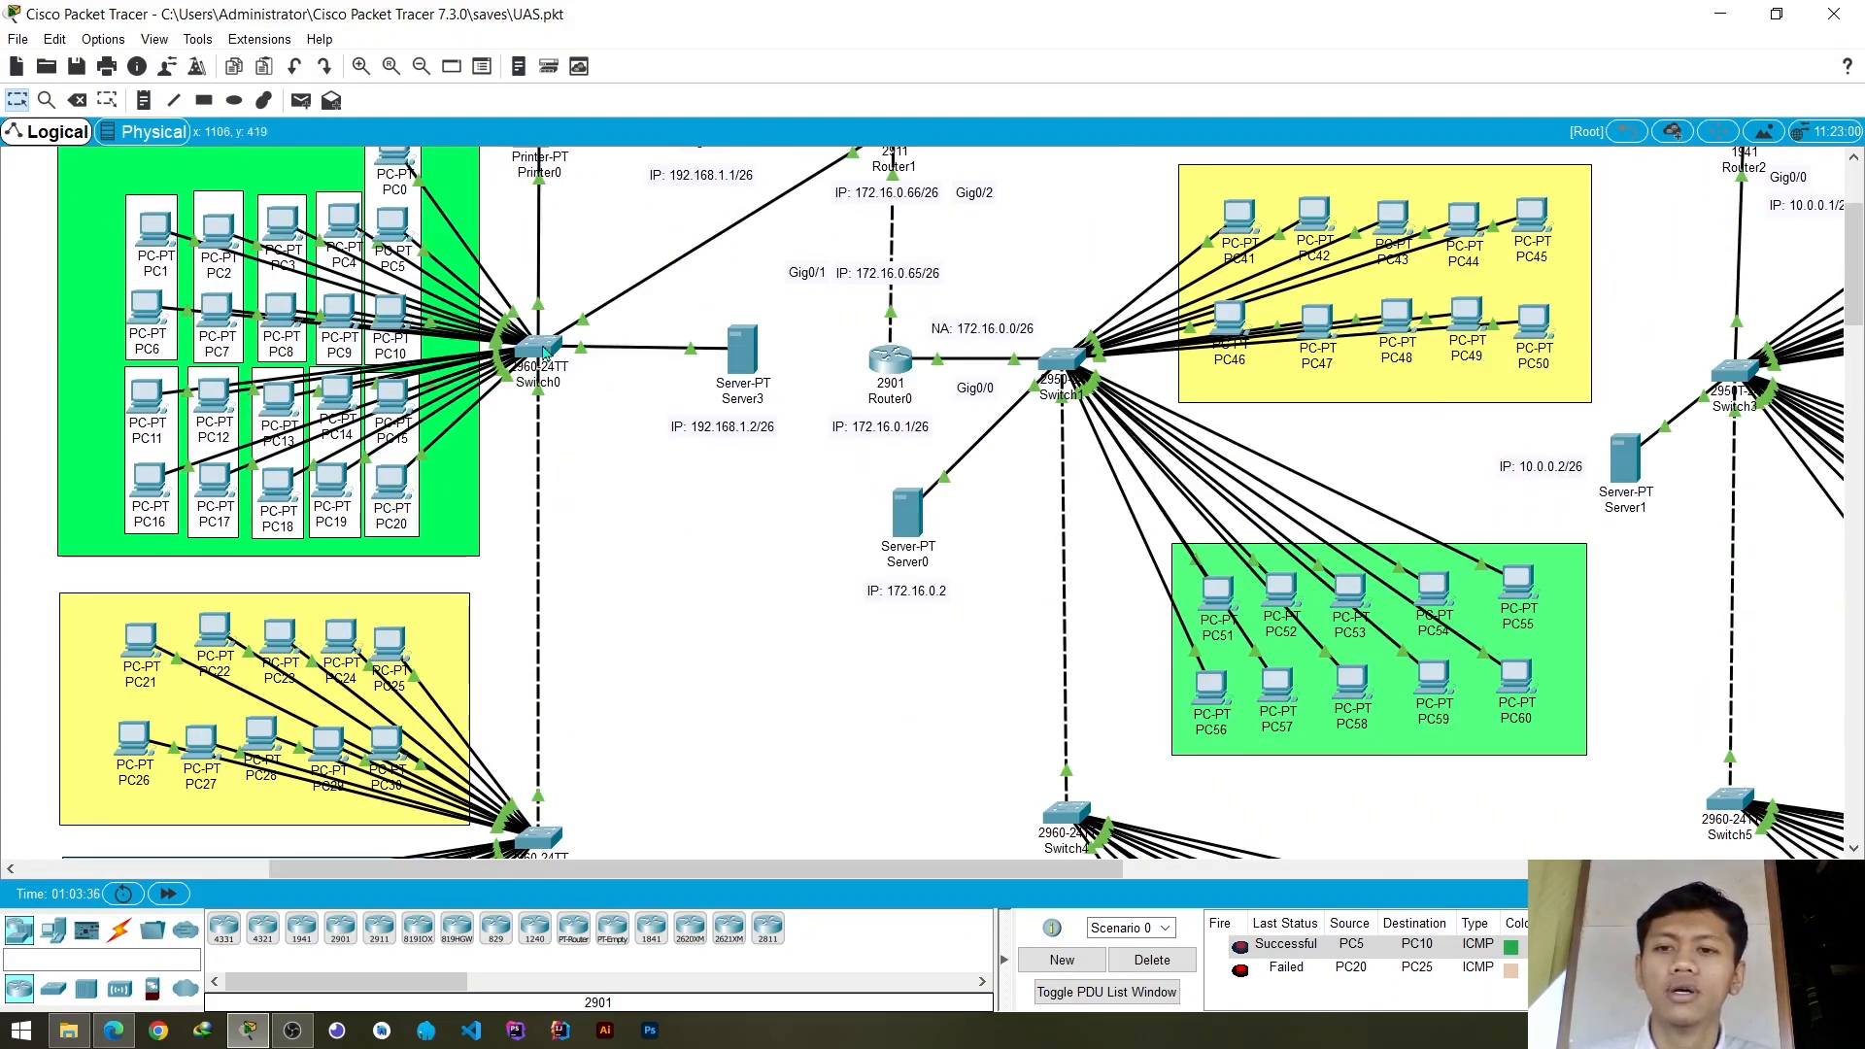
- Assign Switch0's FastEthernet0/3 port, which connects Printer0, to access VLAN 30 (vlan_3) and close the switch settings
scroll(559, 486, "up", 2)
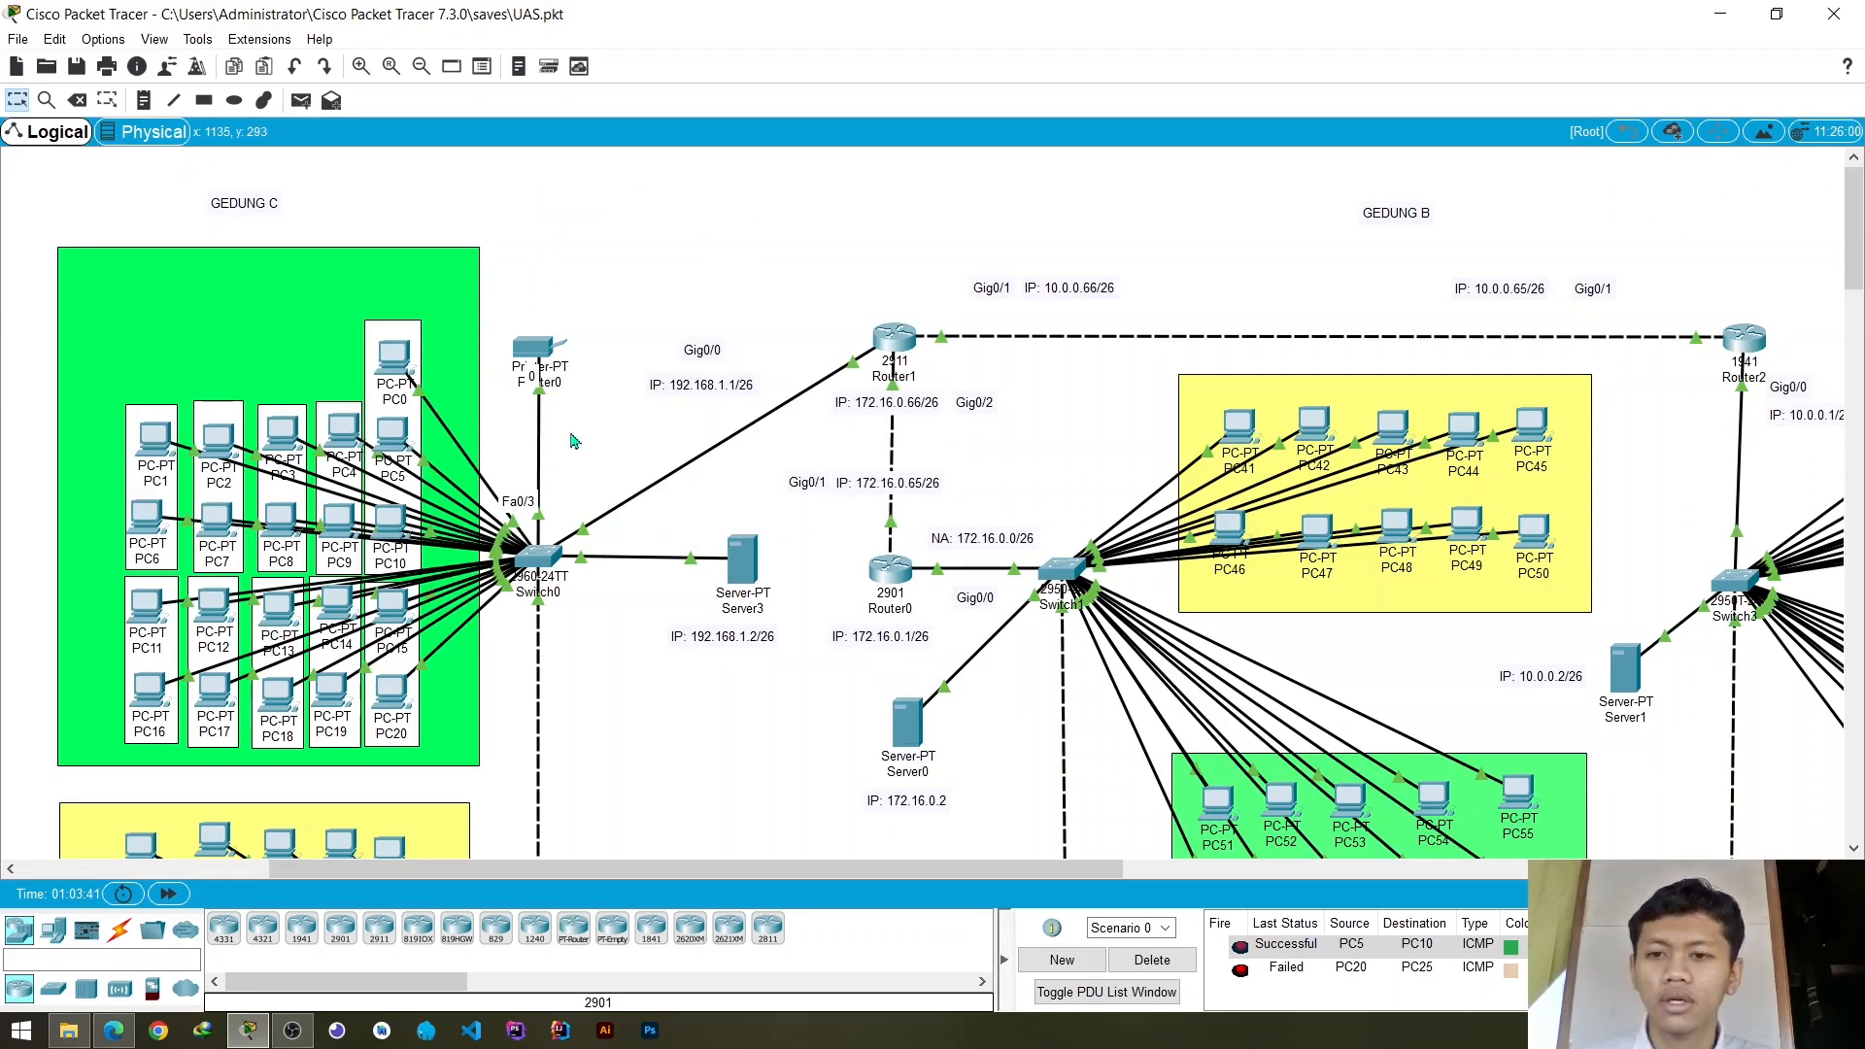
left_click(538, 568)
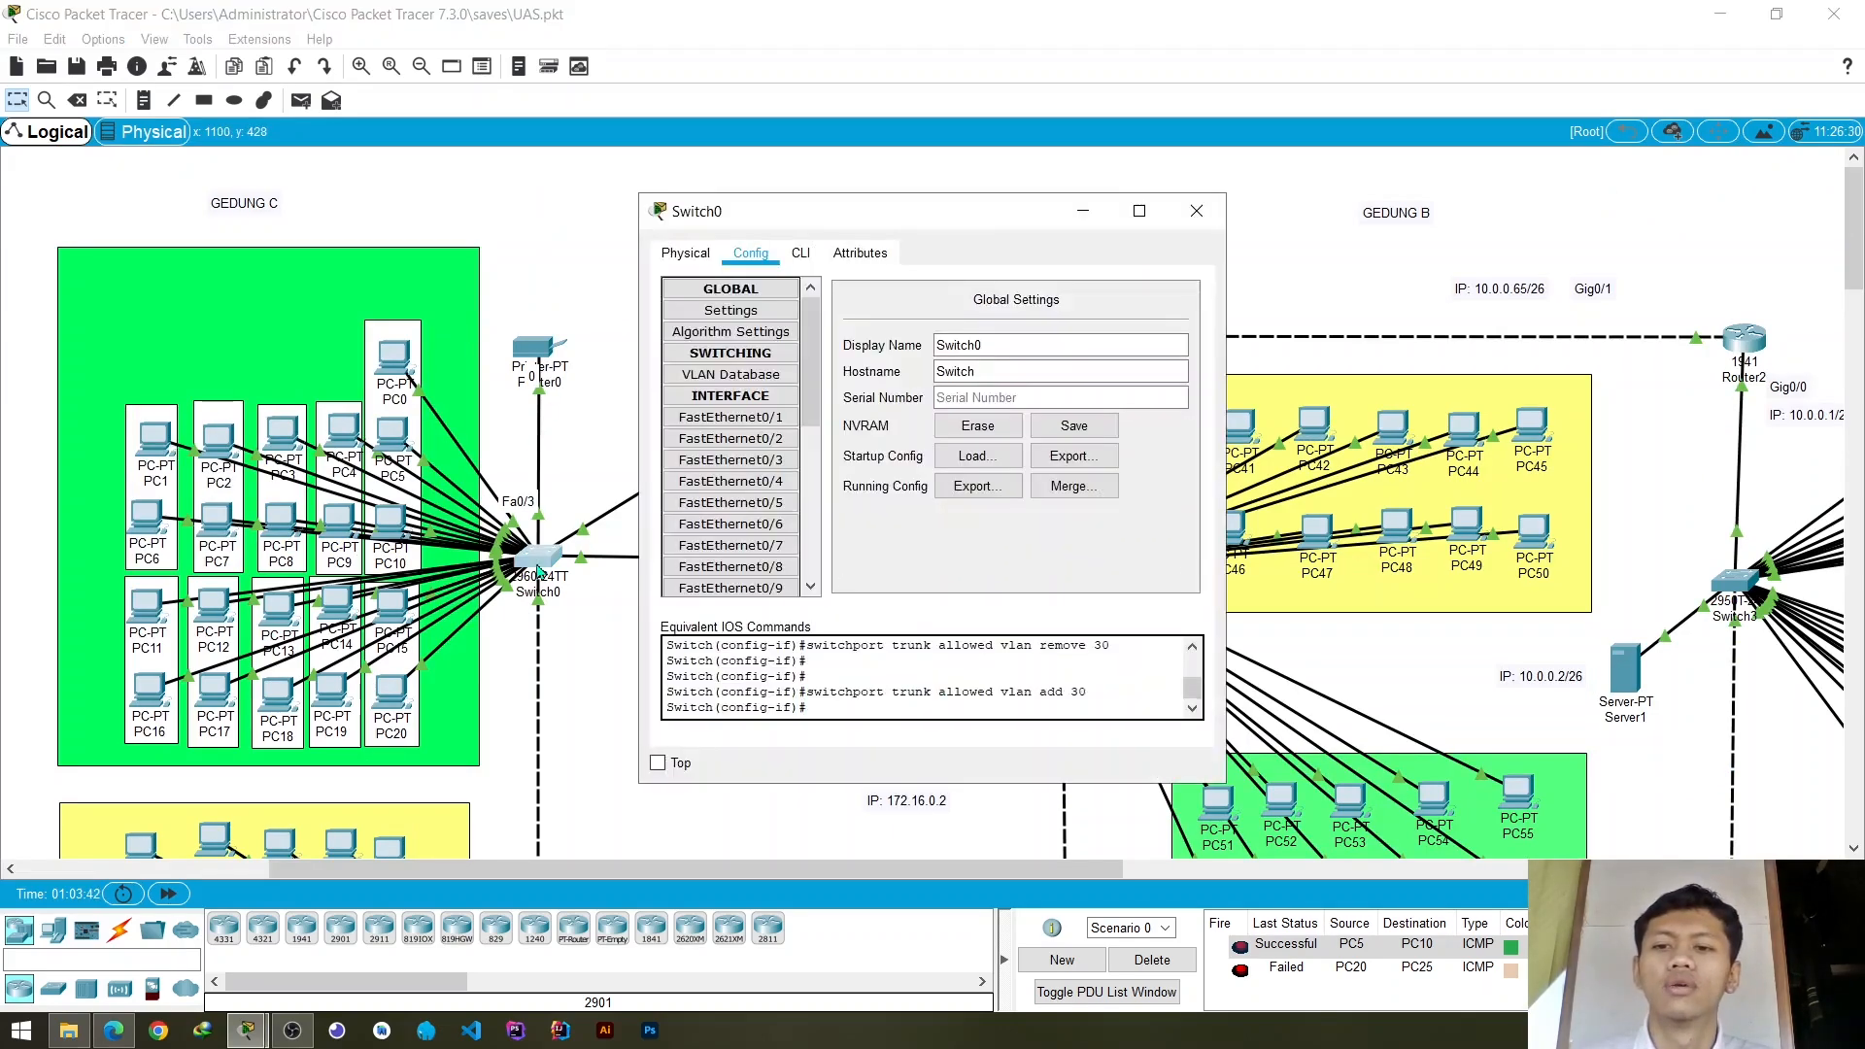
left_click(767, 461)
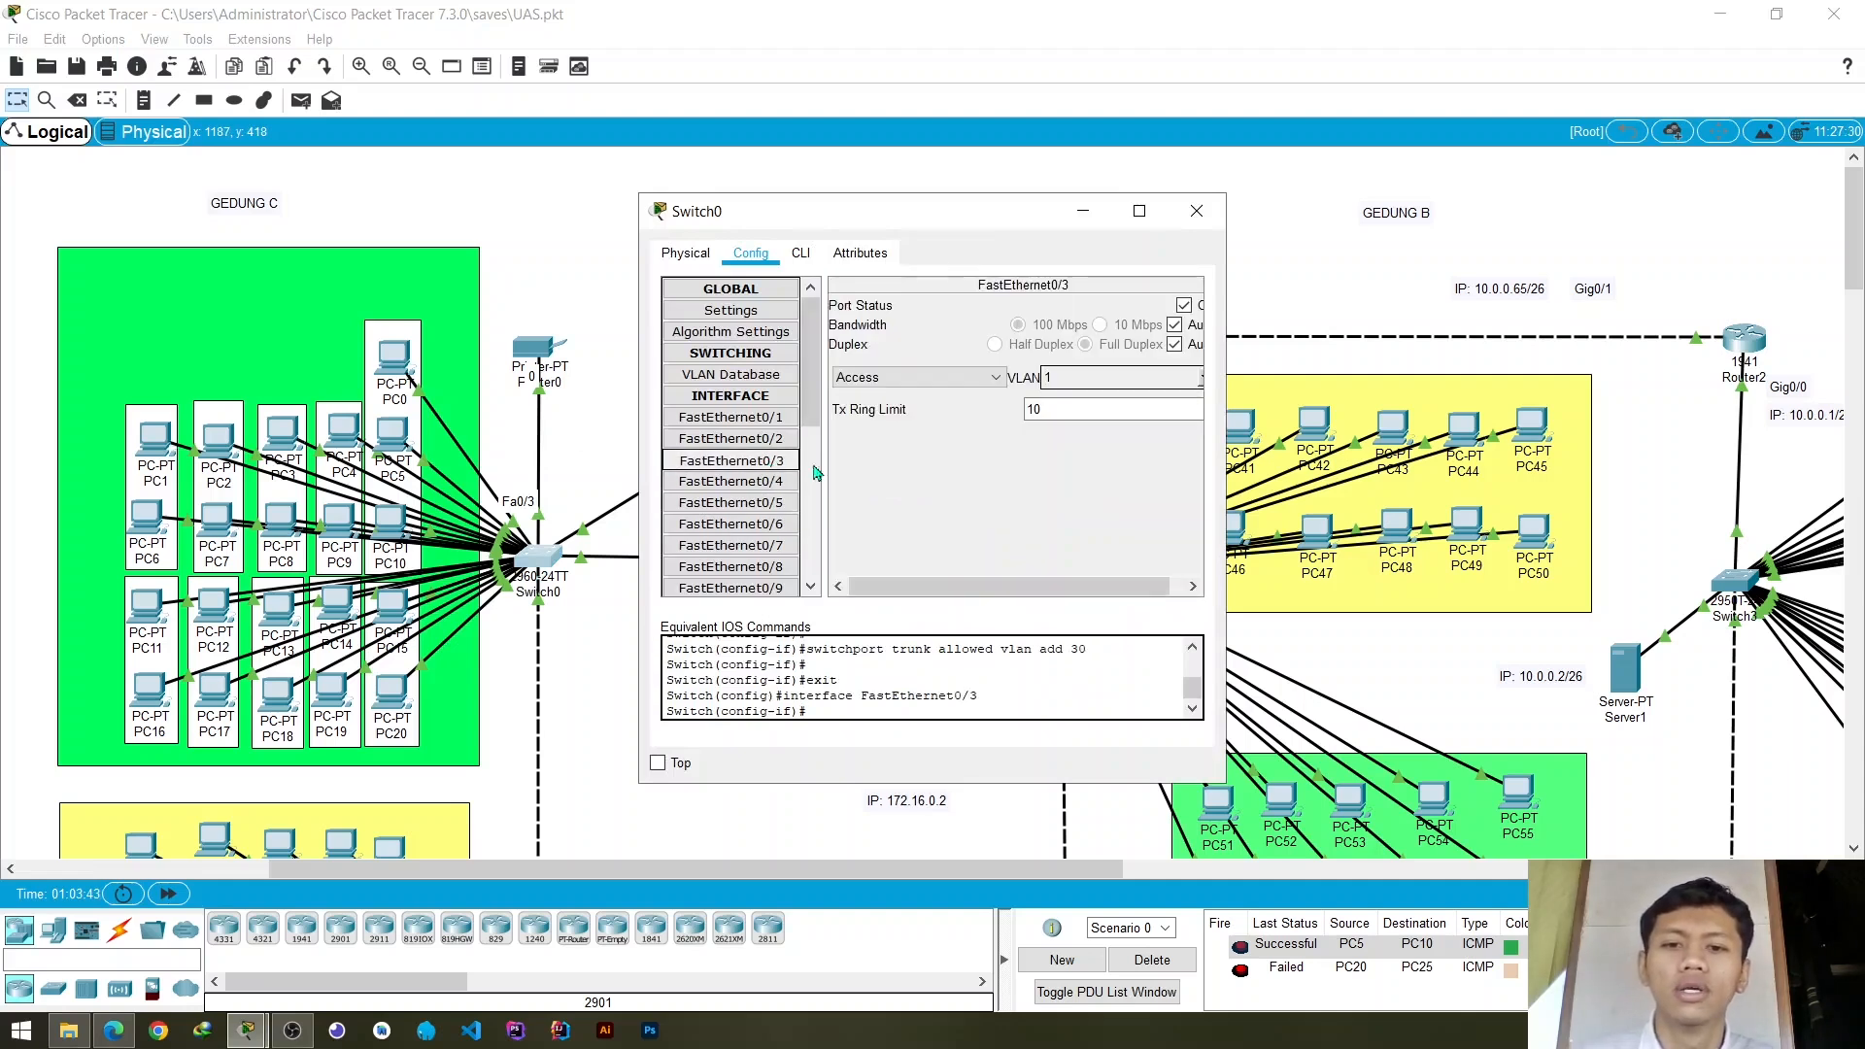
left_click(1203, 385)
scroll(1049, 424, "down", 1)
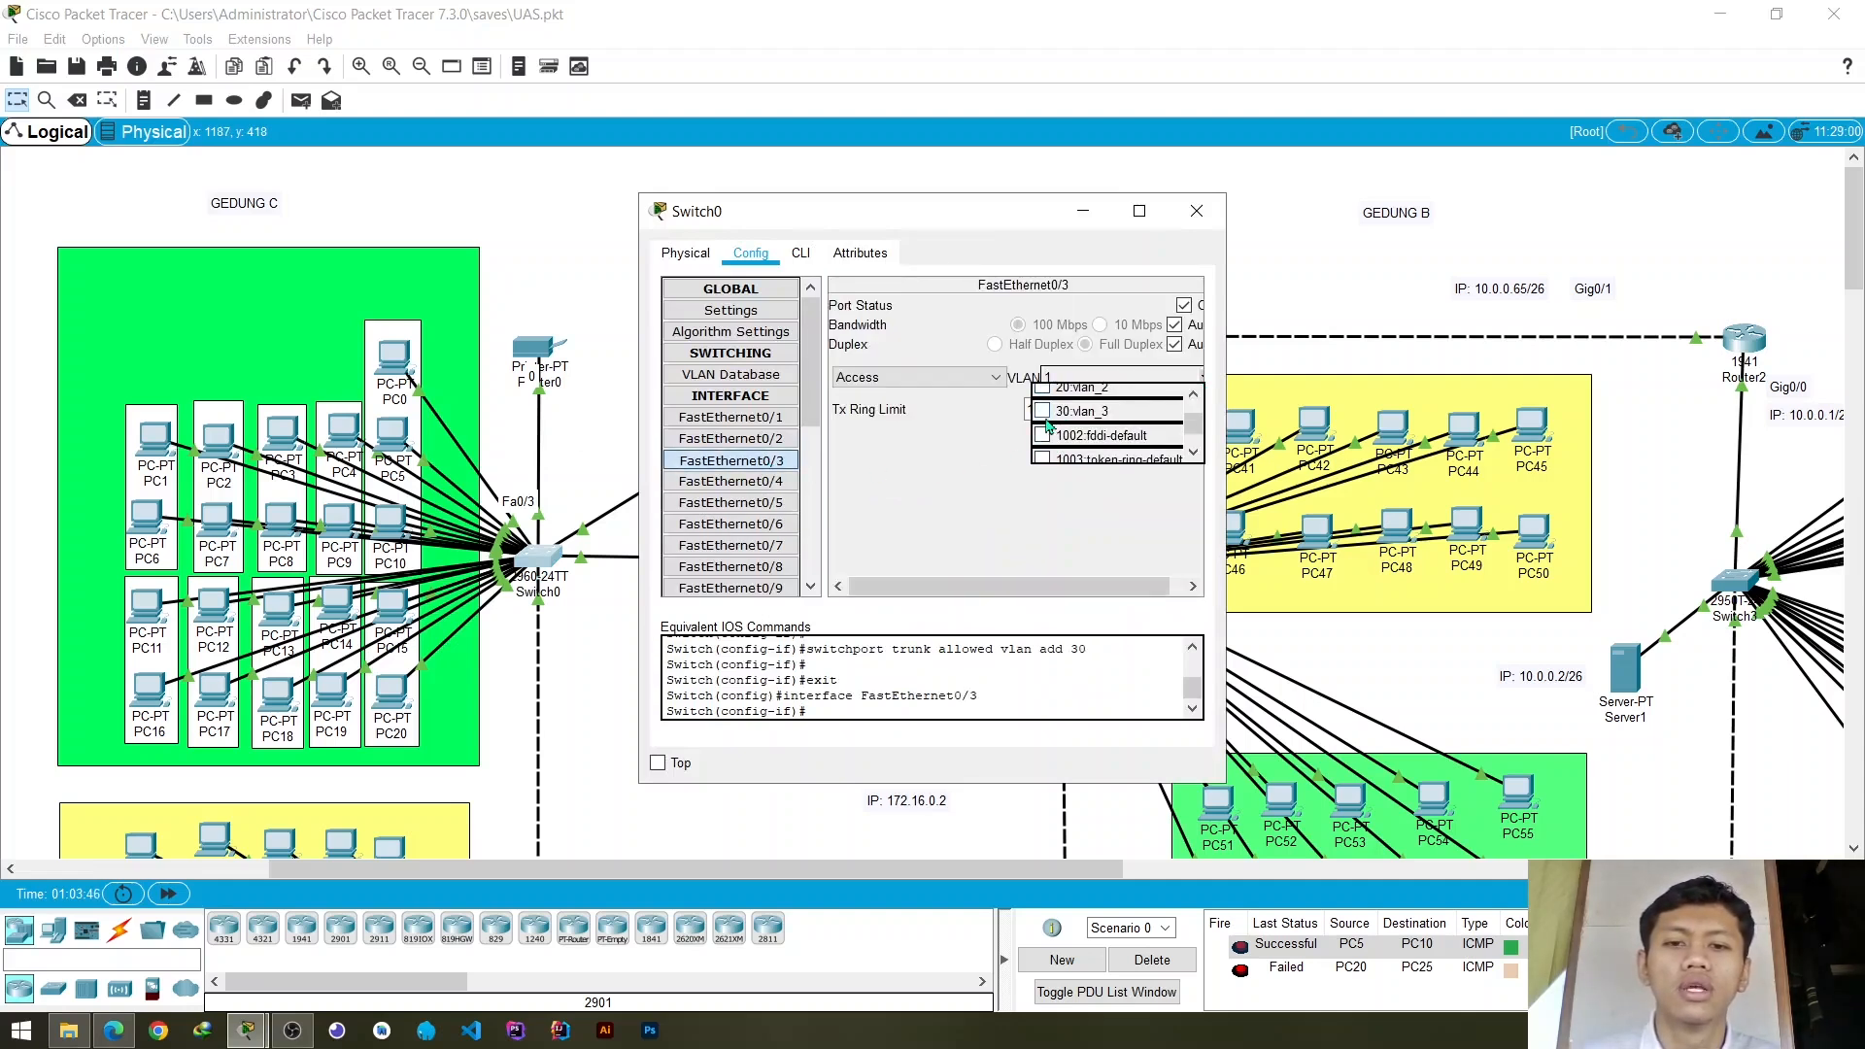
left_click(1044, 413)
left_click(991, 480)
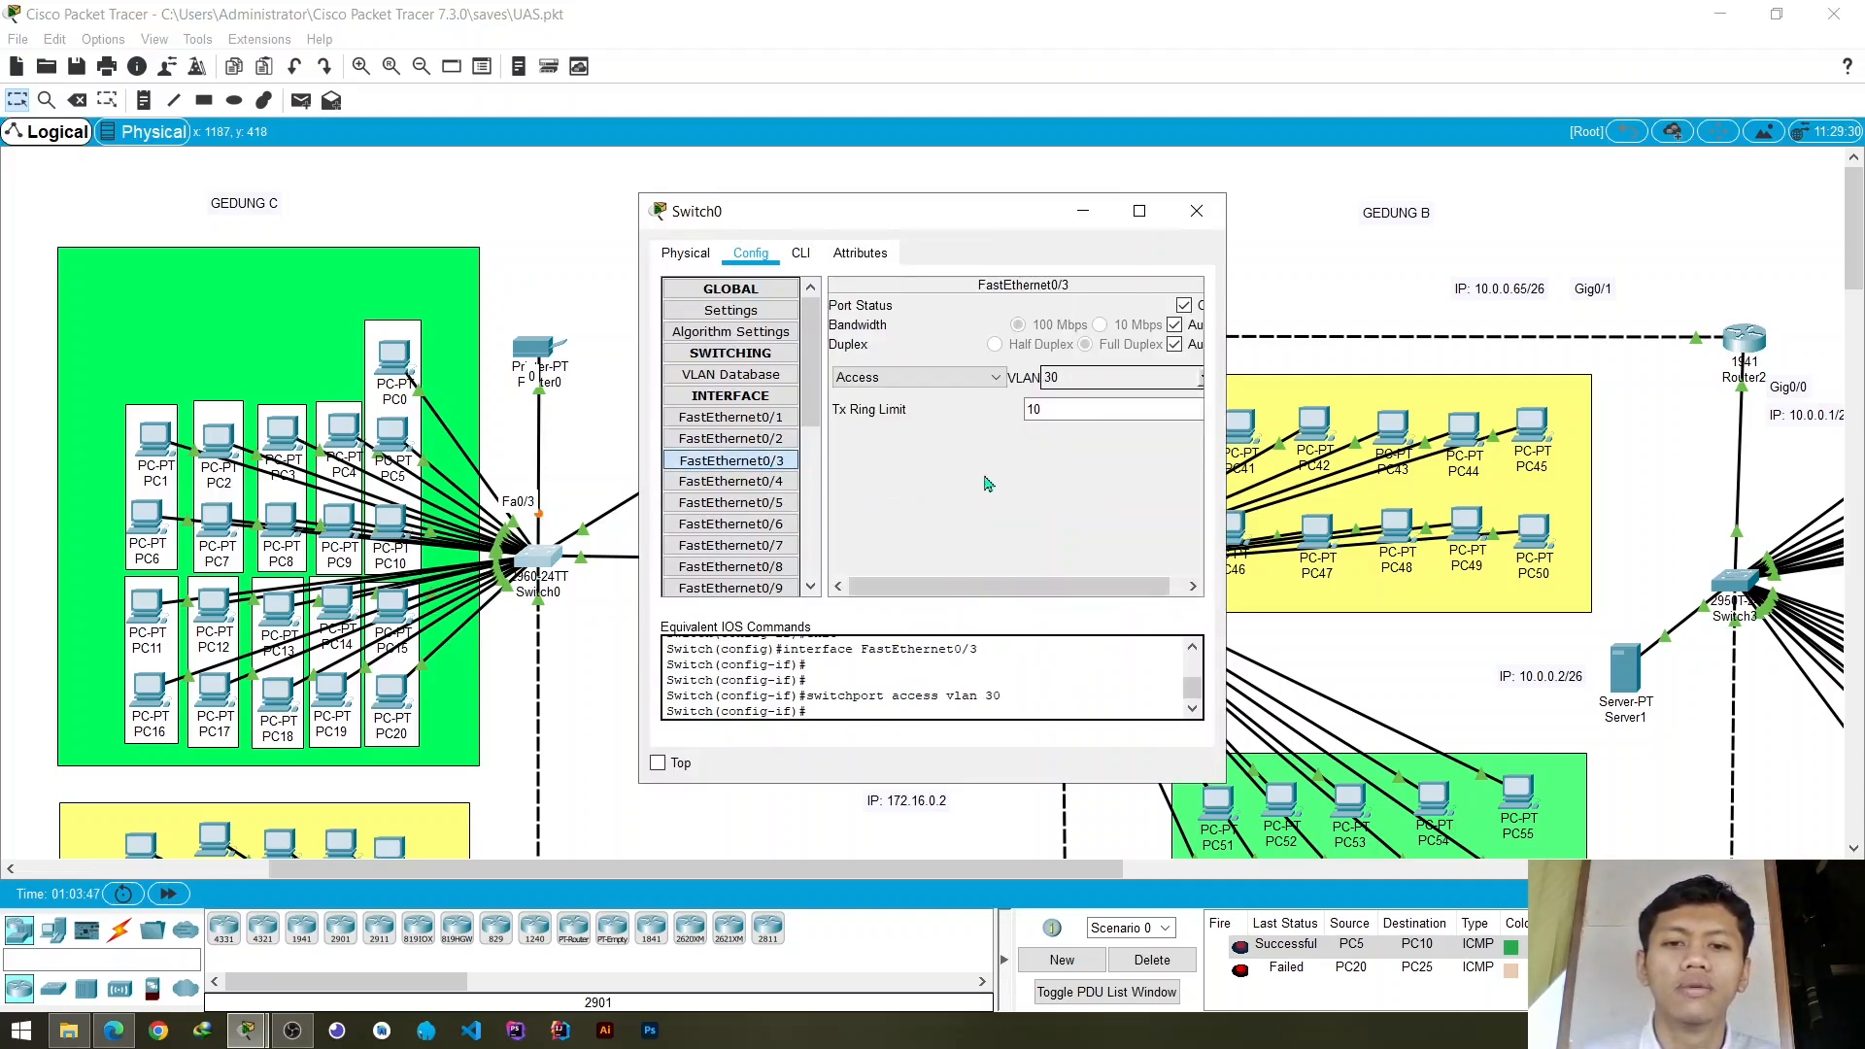
left_click(1198, 220)
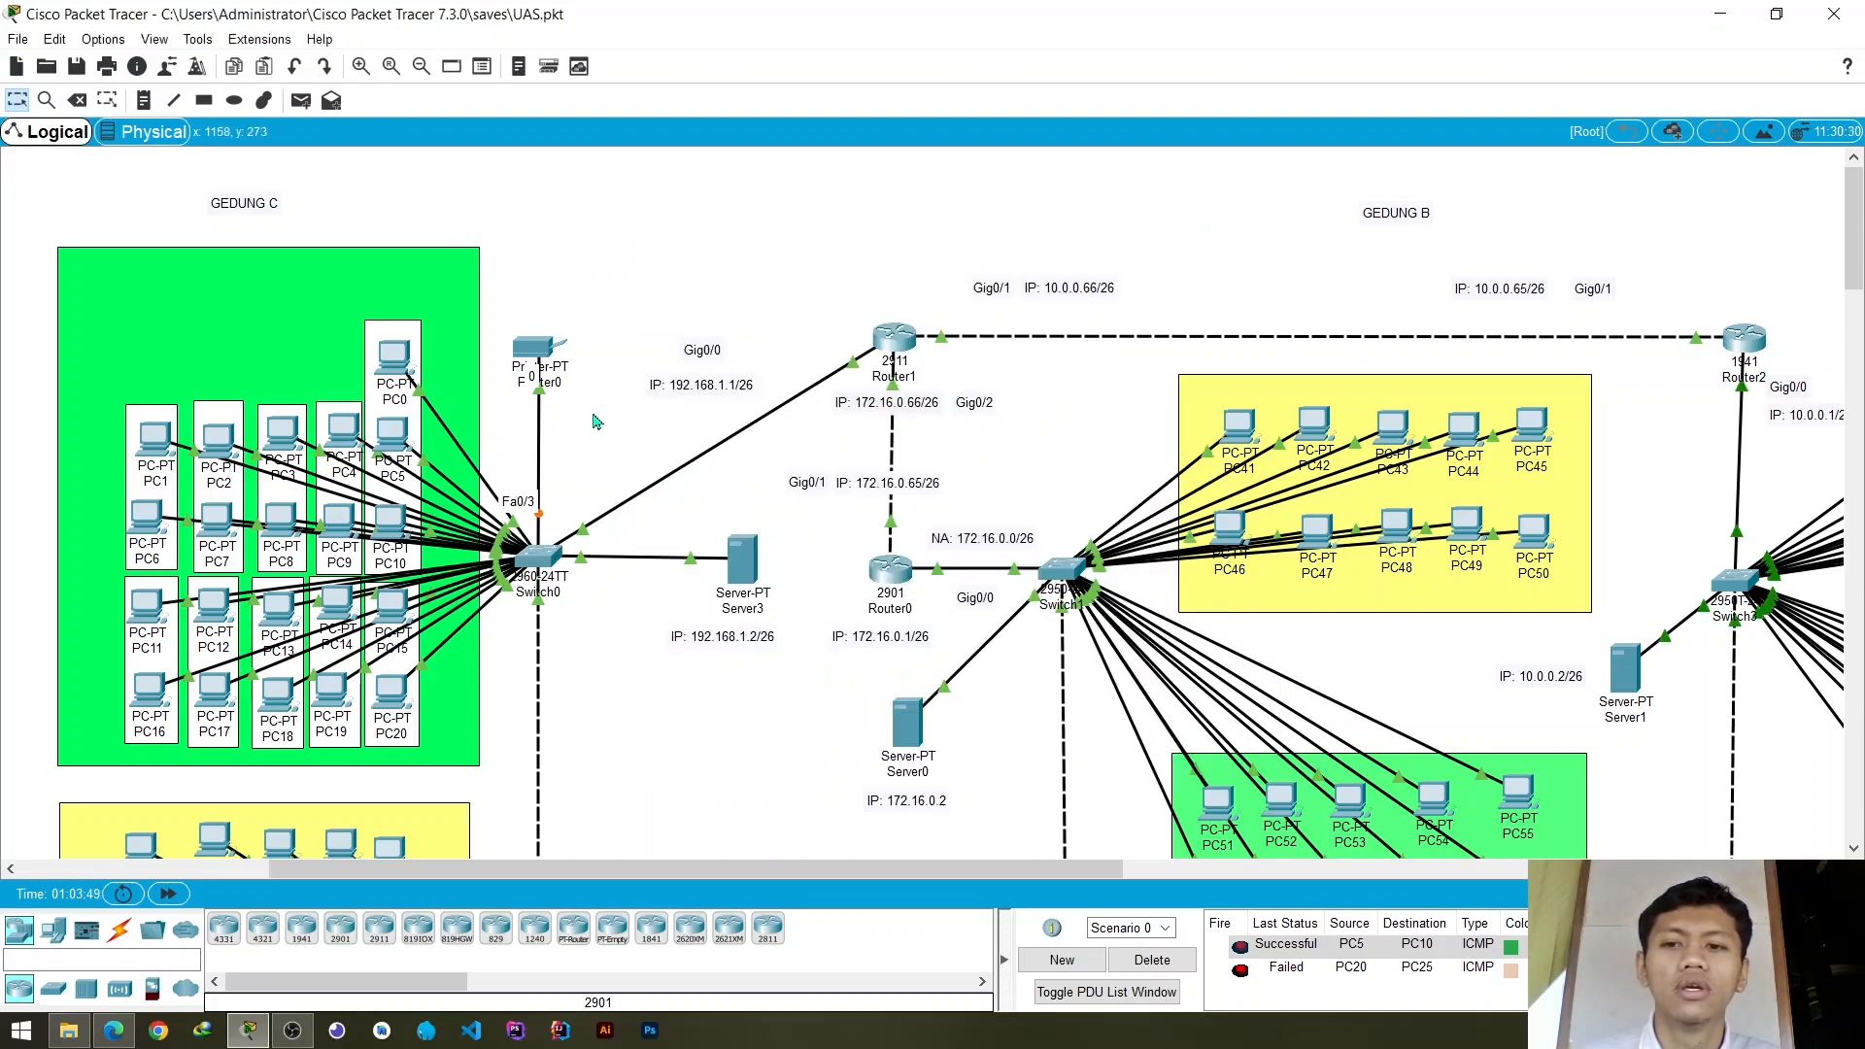
- Test connectivity from PC0 to Printer0 with a simple PDU, and clear the scenario's PDU list
left_click(301, 100)
left_click(393, 358)
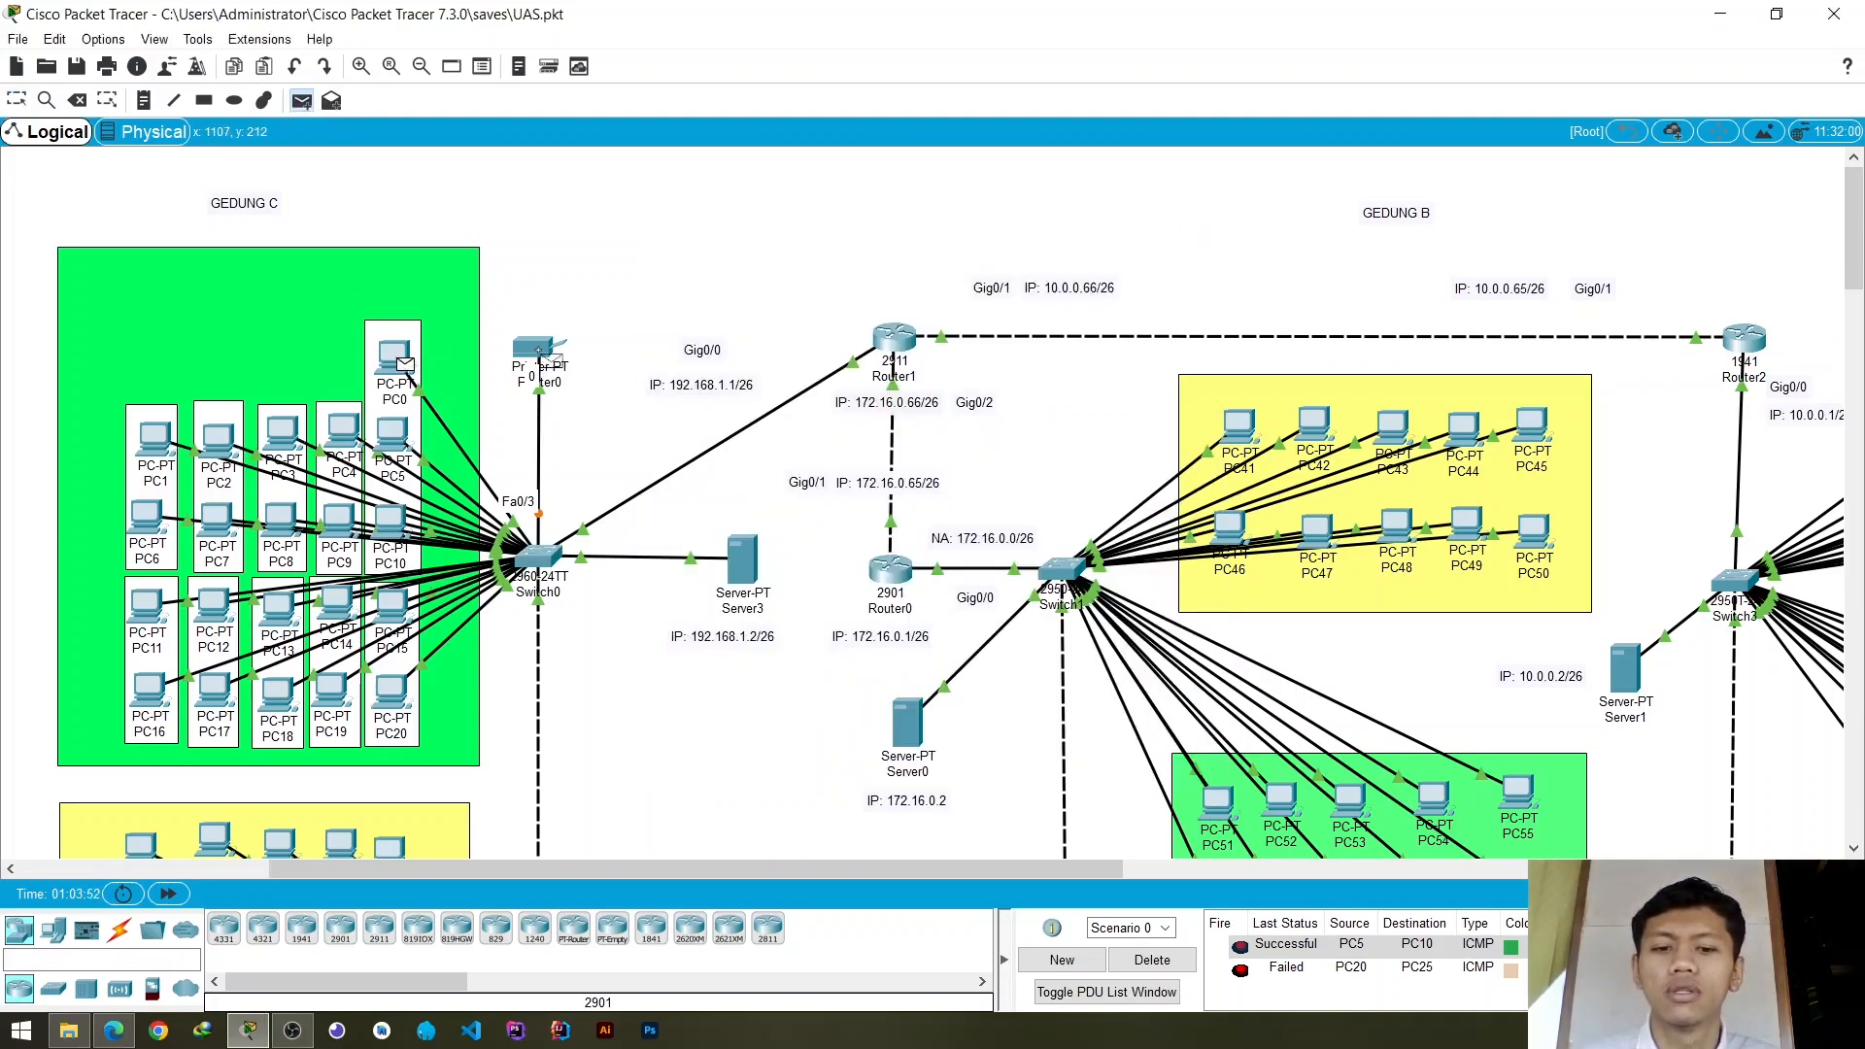
left_click(540, 351)
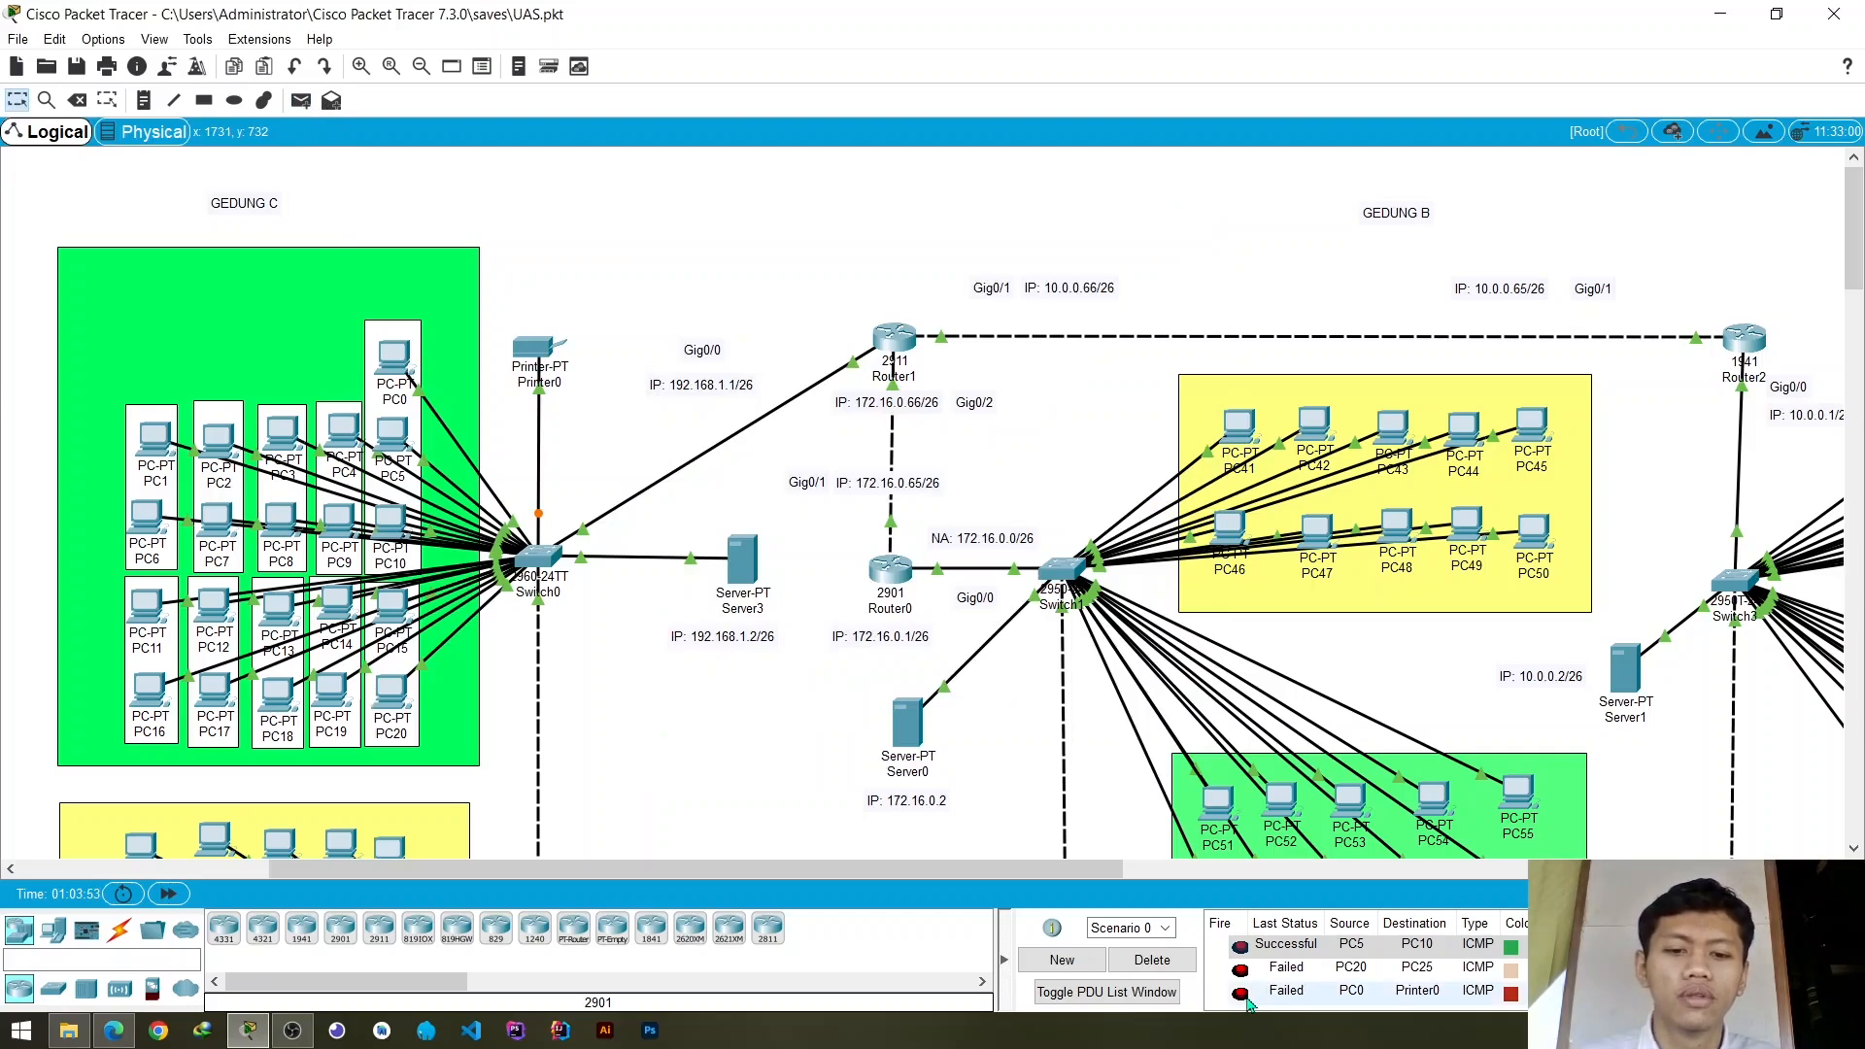
left_click(1243, 997)
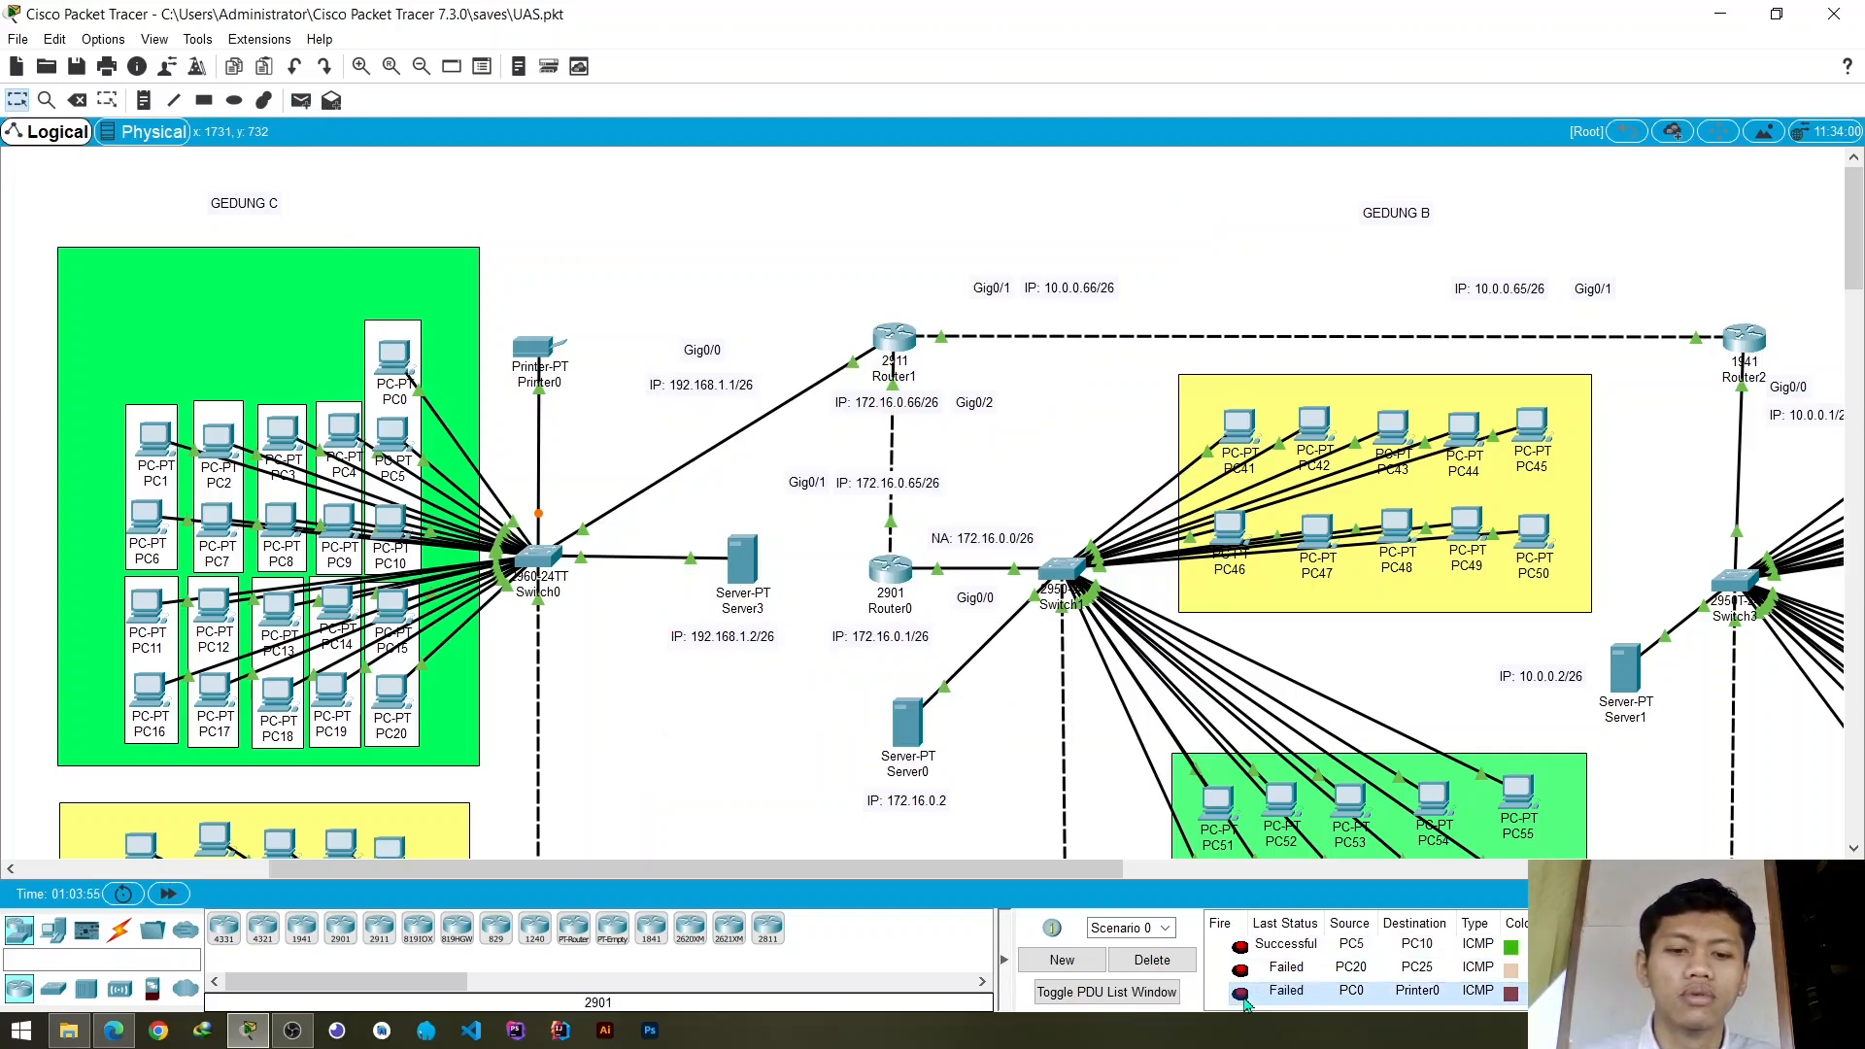
left_click(1152, 960)
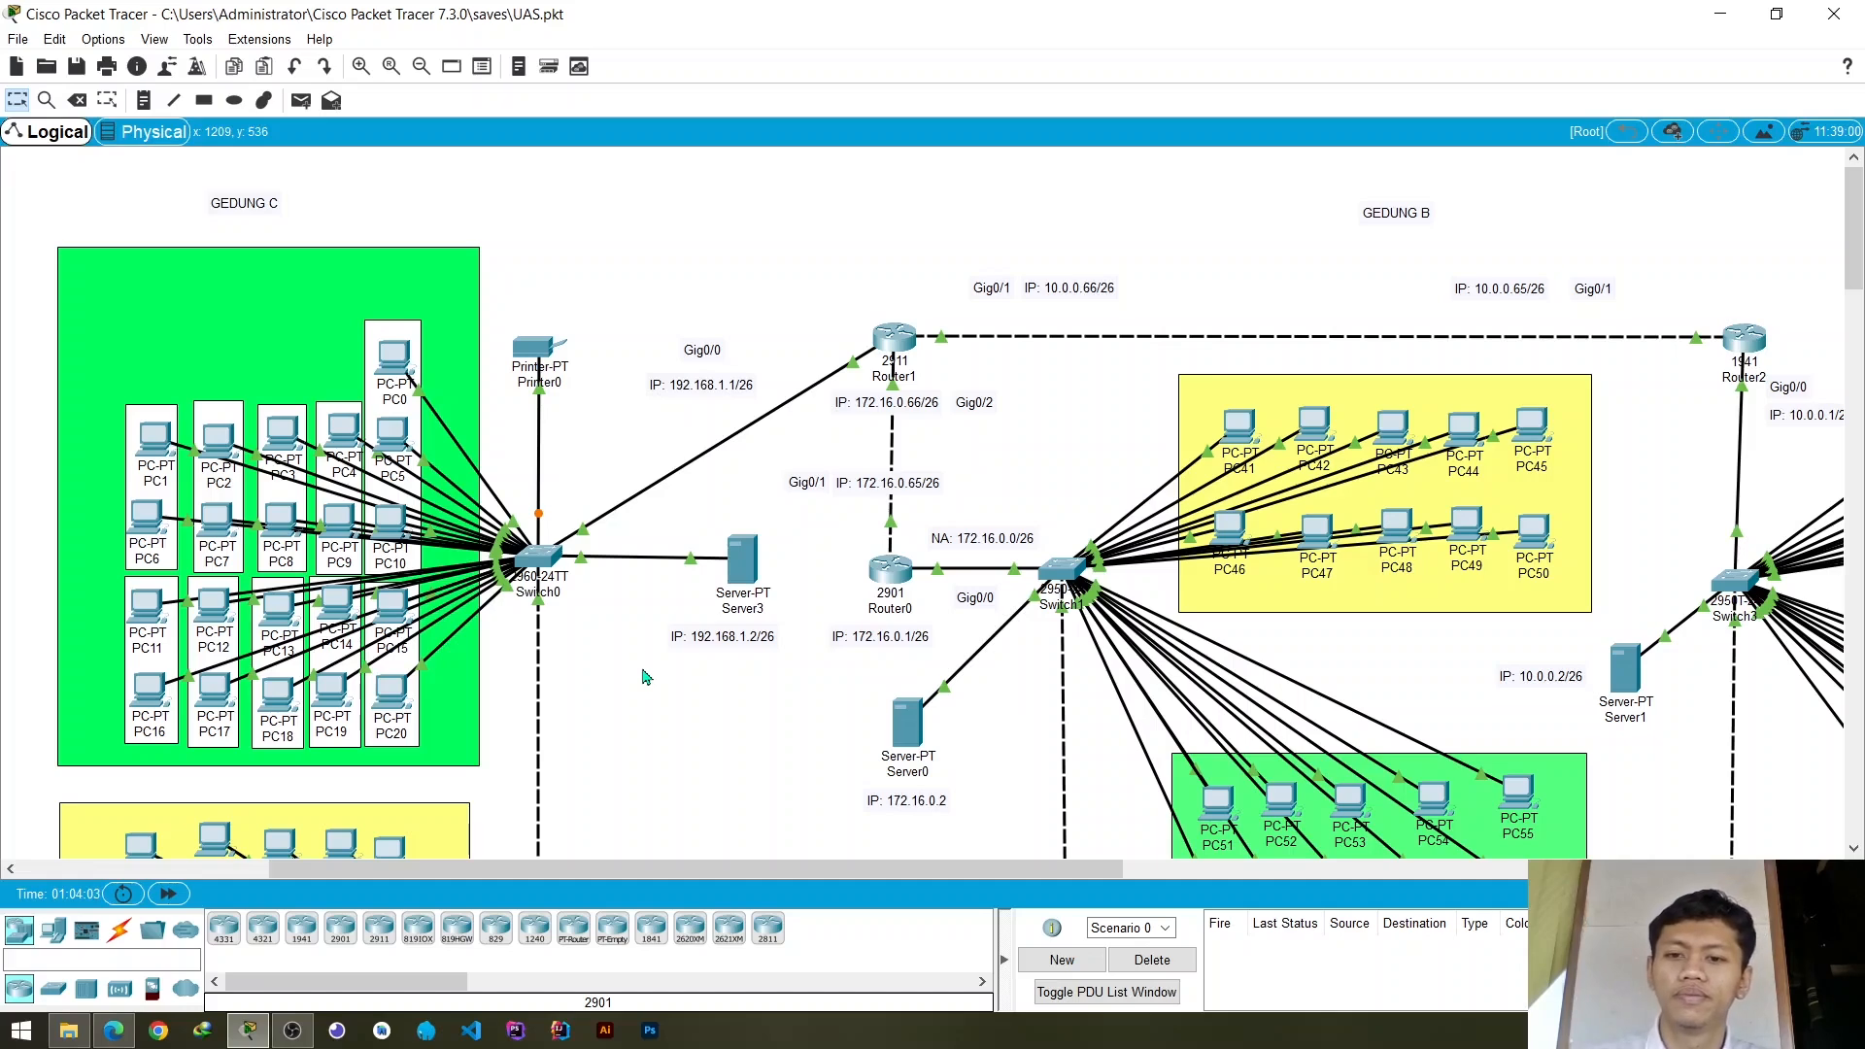
- Test connectivity within the yellow Gedung C group by sending a simple PDU from PC25 to PC30
scroll(644, 678, "down", 3)
scroll(644, 678, "up", 3)
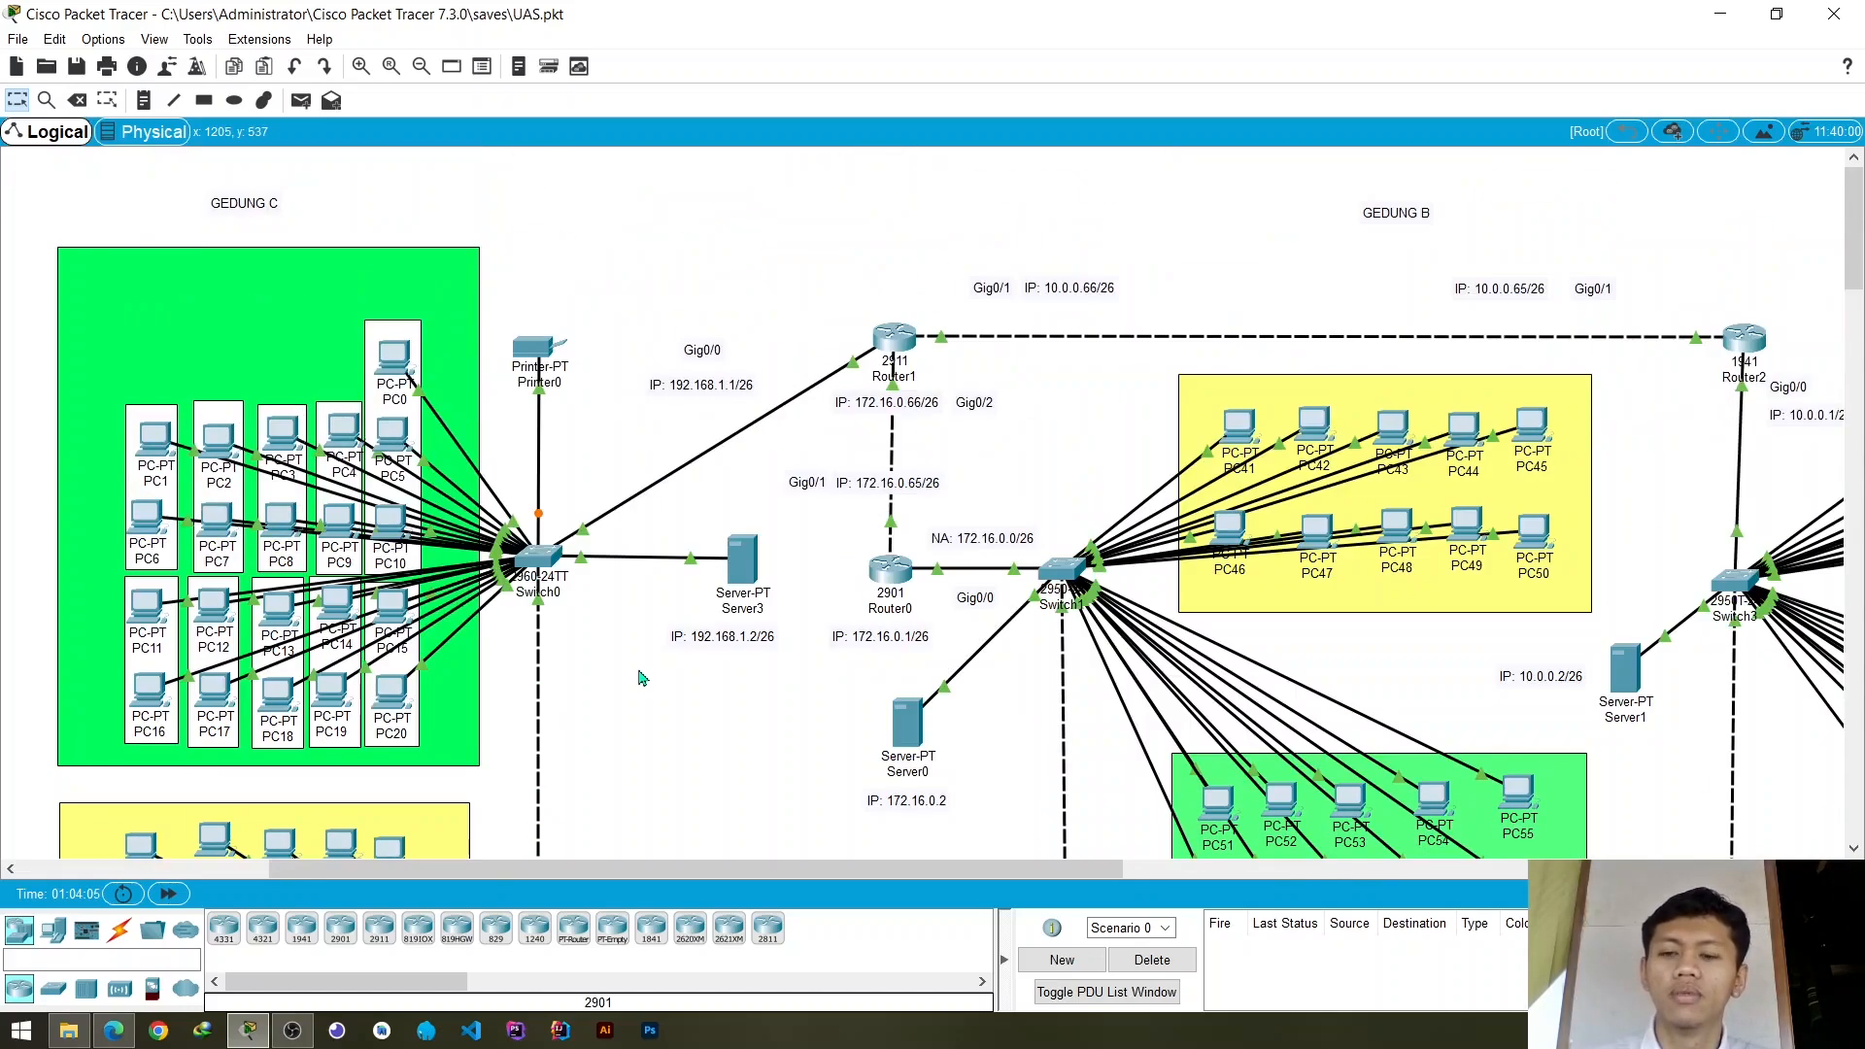
scroll(641, 677, "down", 3)
left_click(301, 100)
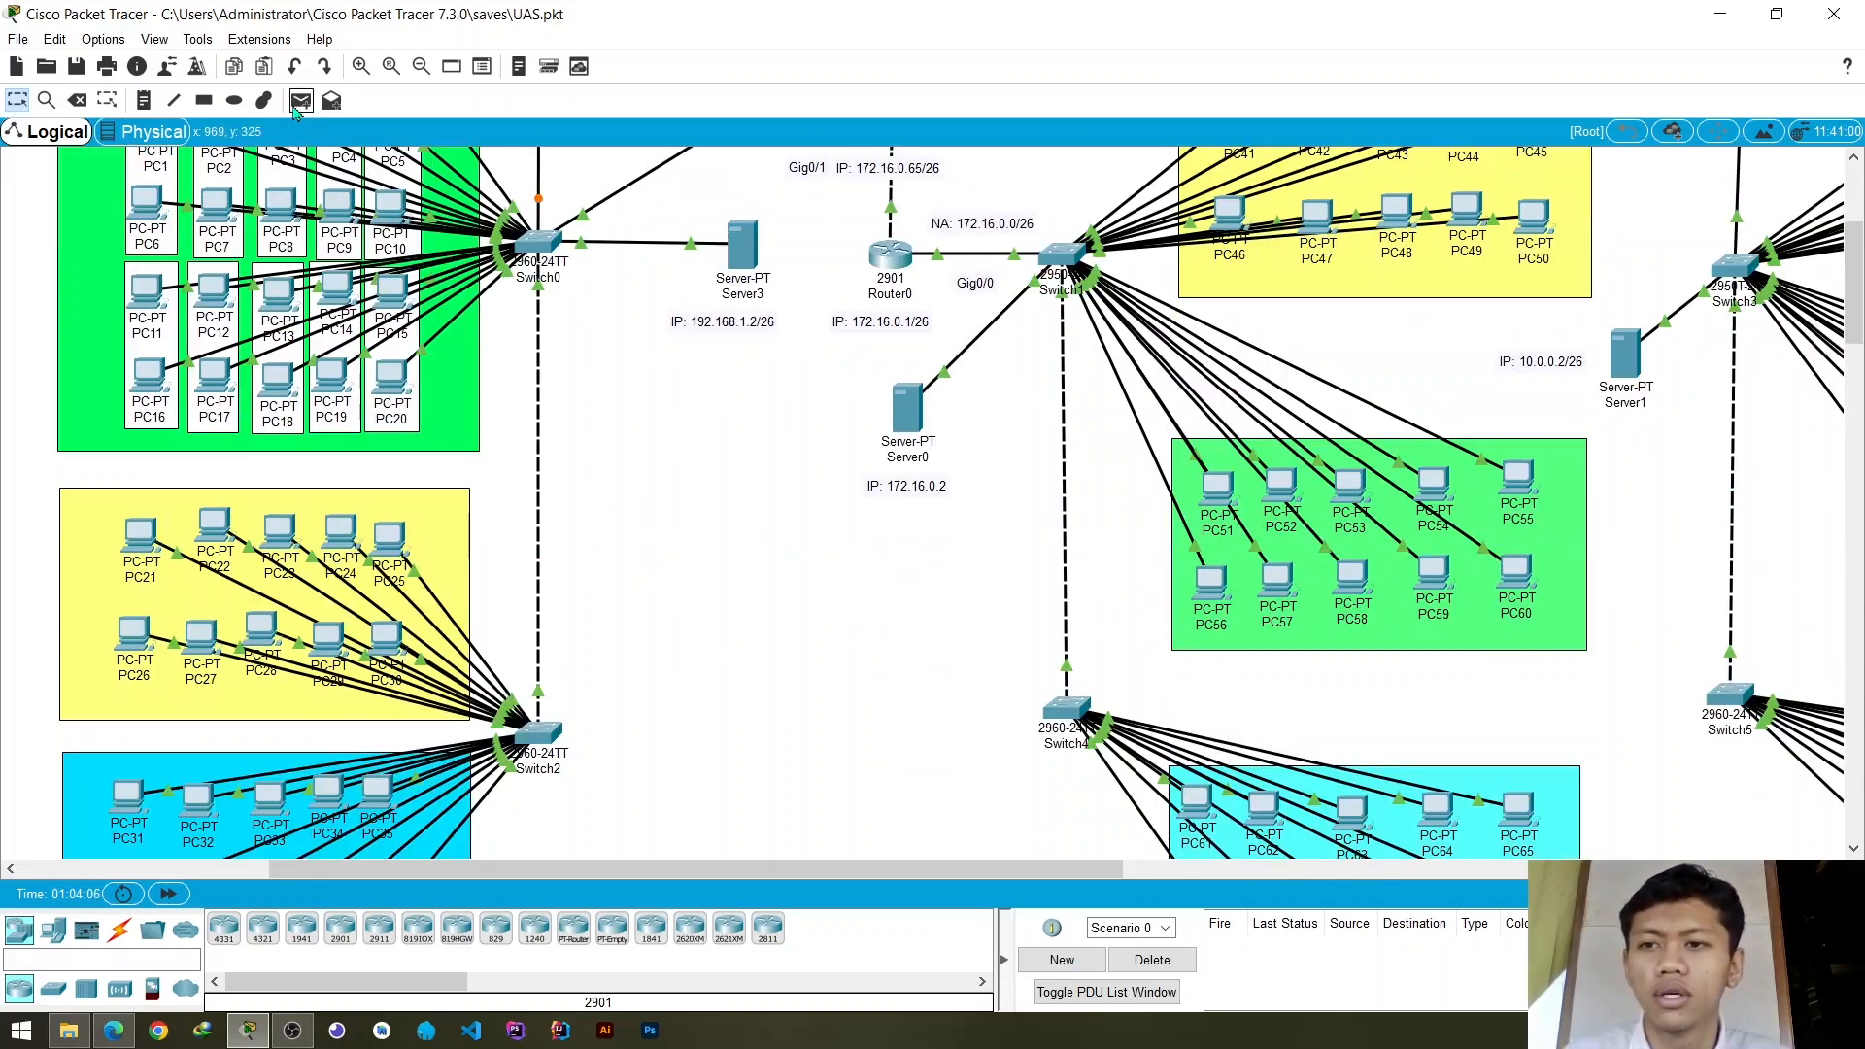
left_click(388, 536)
left_click(388, 636)
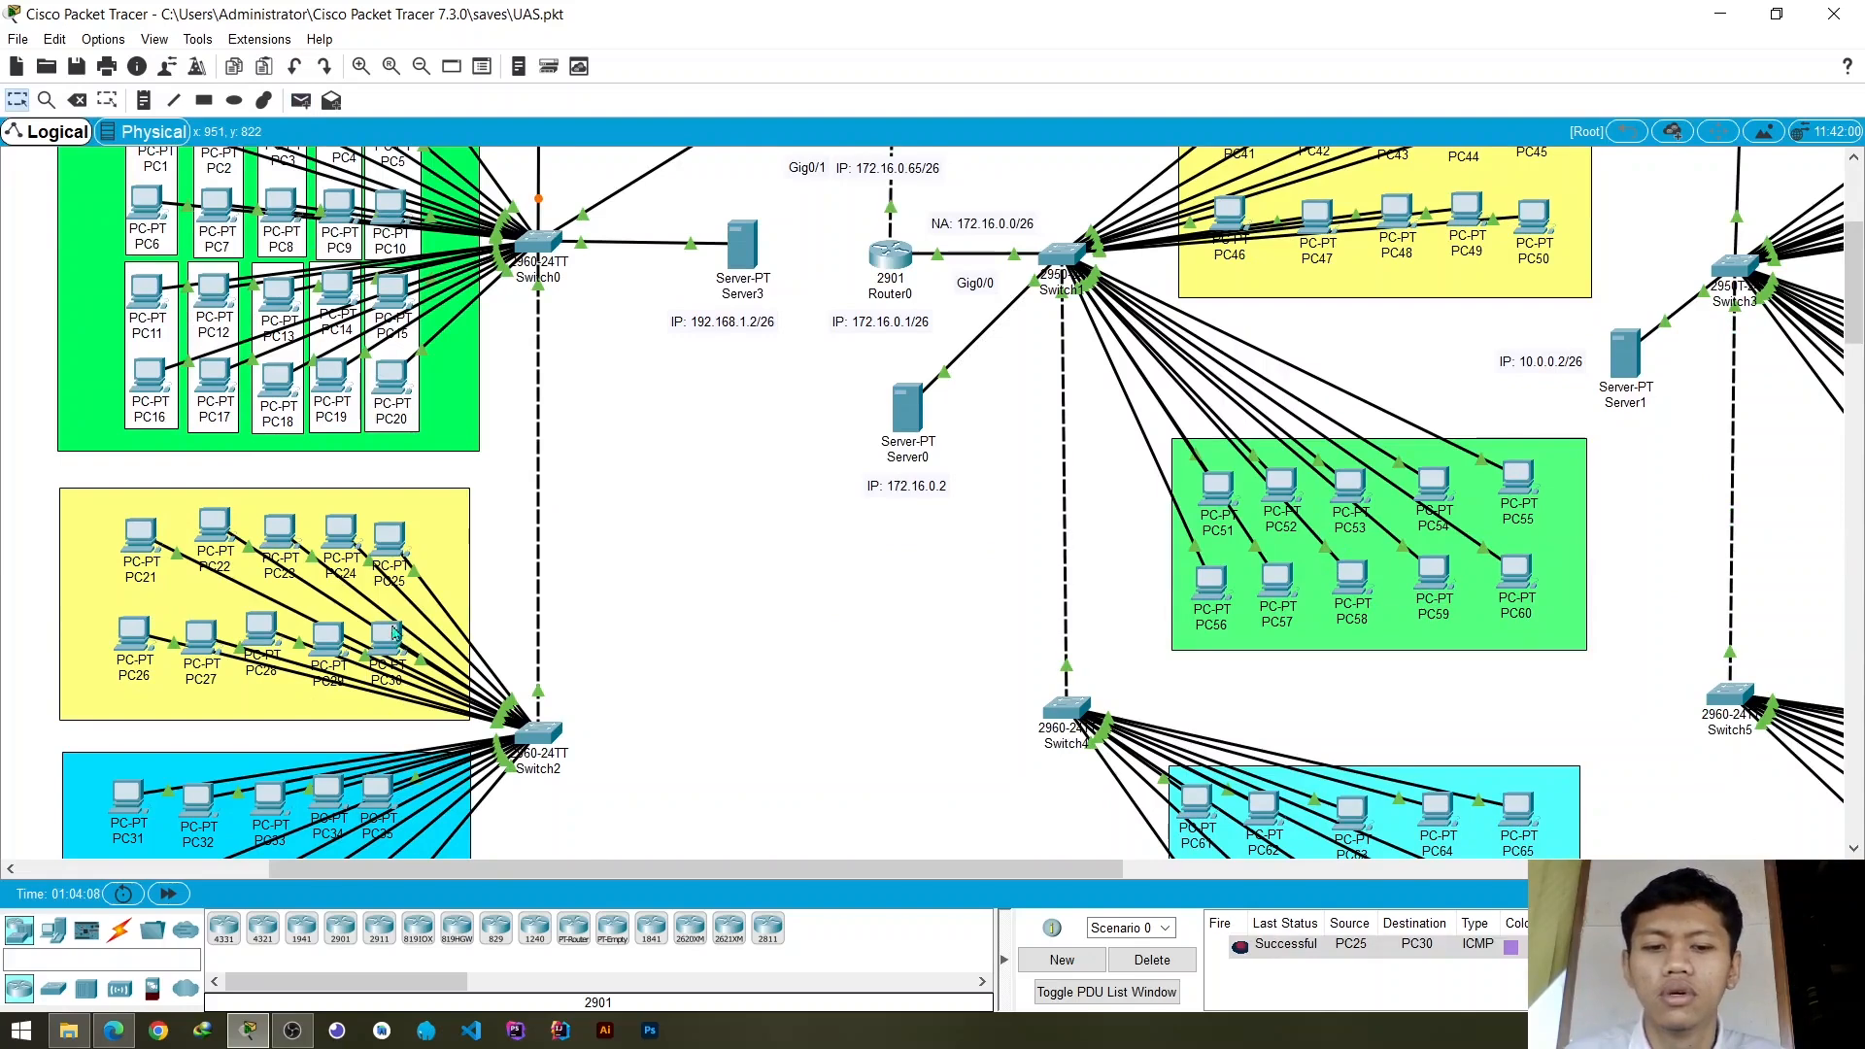
- Test connectivity within the blue Gedung C group by sending a simple PDU from PC35 to PC40
left_click(300, 100)
scroll(439, 380, "down", 2)
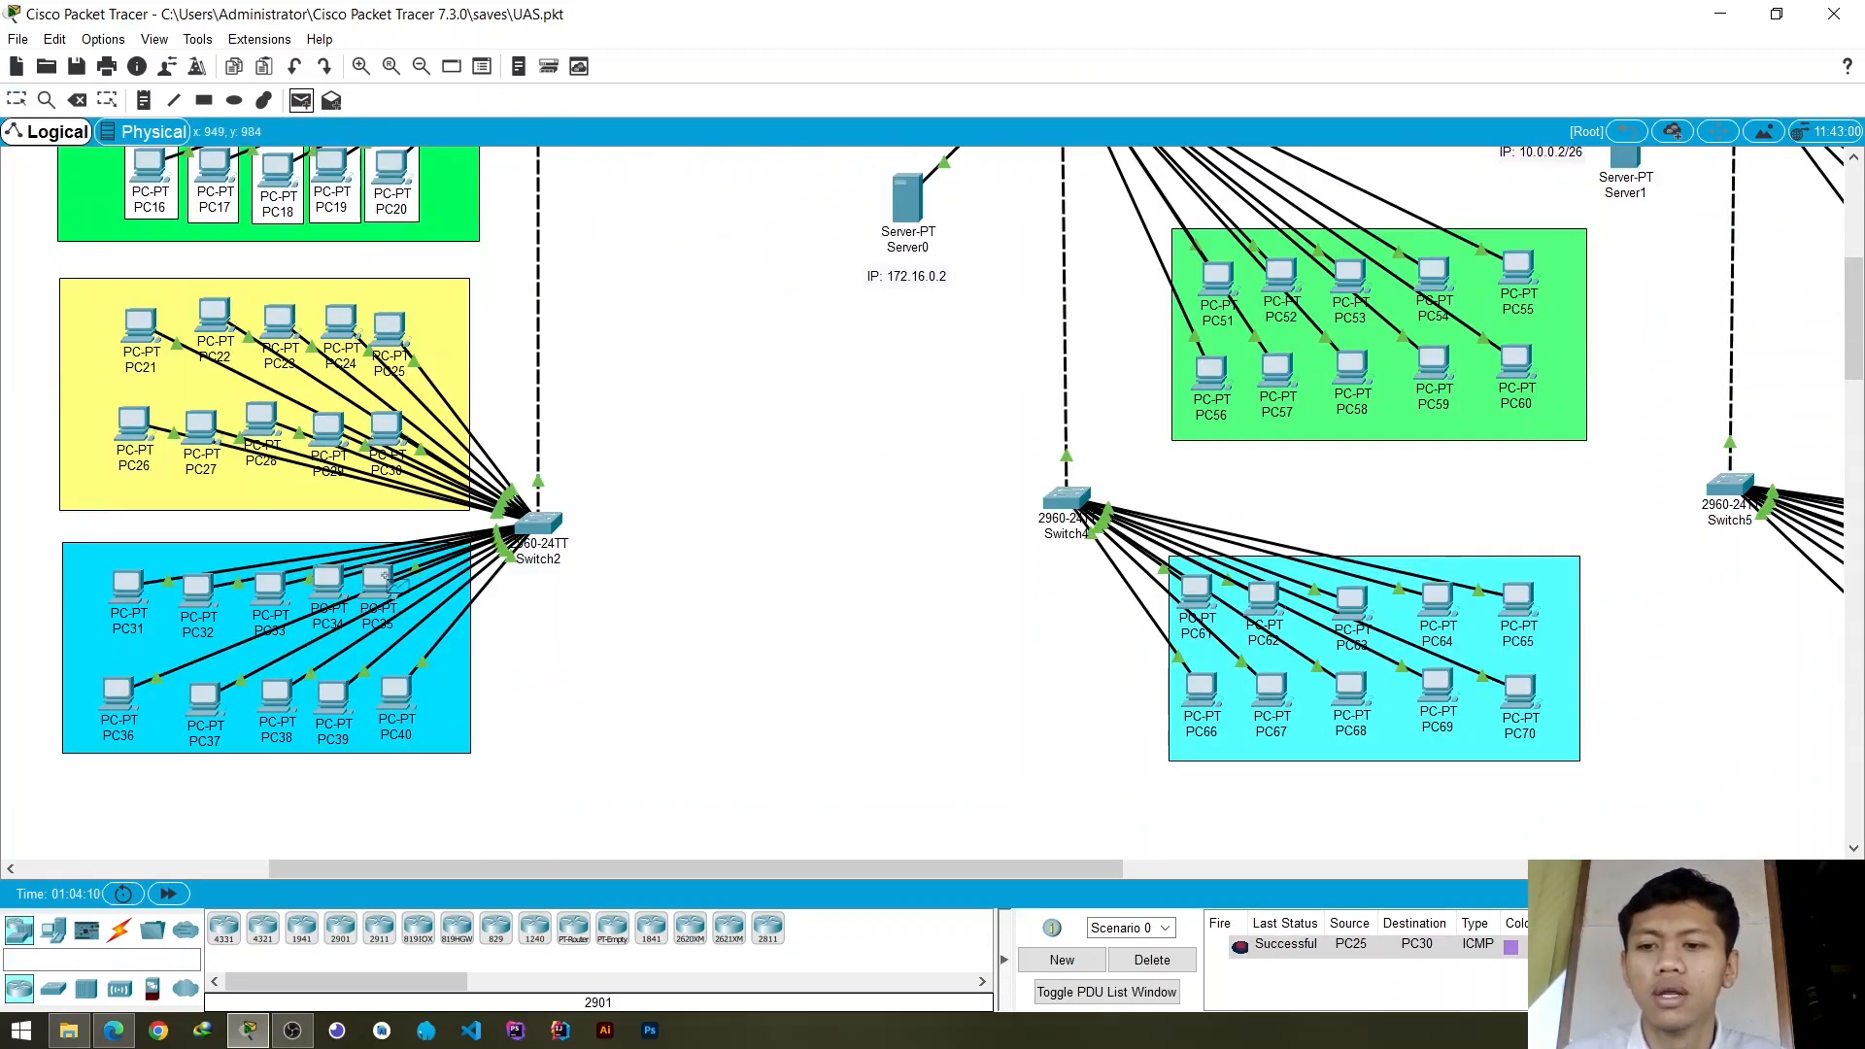
left_click(377, 583)
left_click(396, 692)
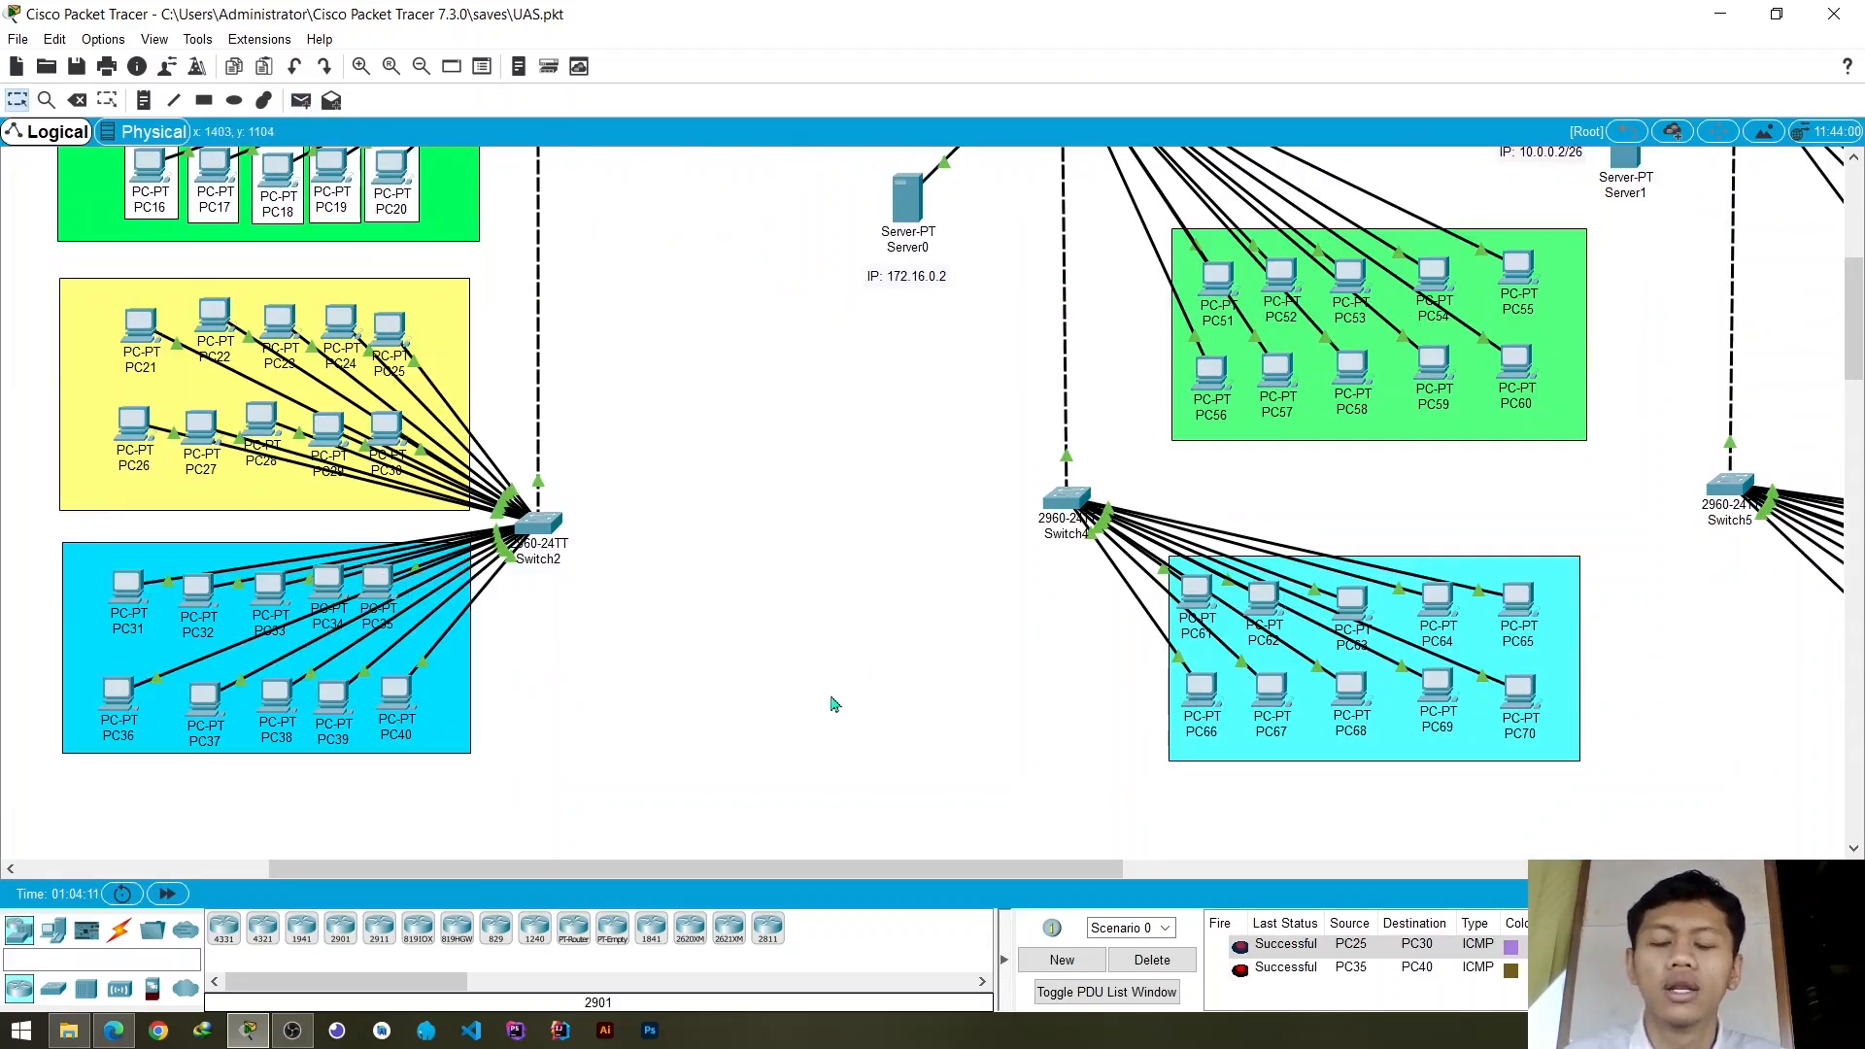
- Test connectivity between the blue and yellow Gedung C groups with a simple PDU from PC35 to PC30, and clear the PDU list
scroll(632, 430, "up", 2)
scroll(497, 616, "down", 1)
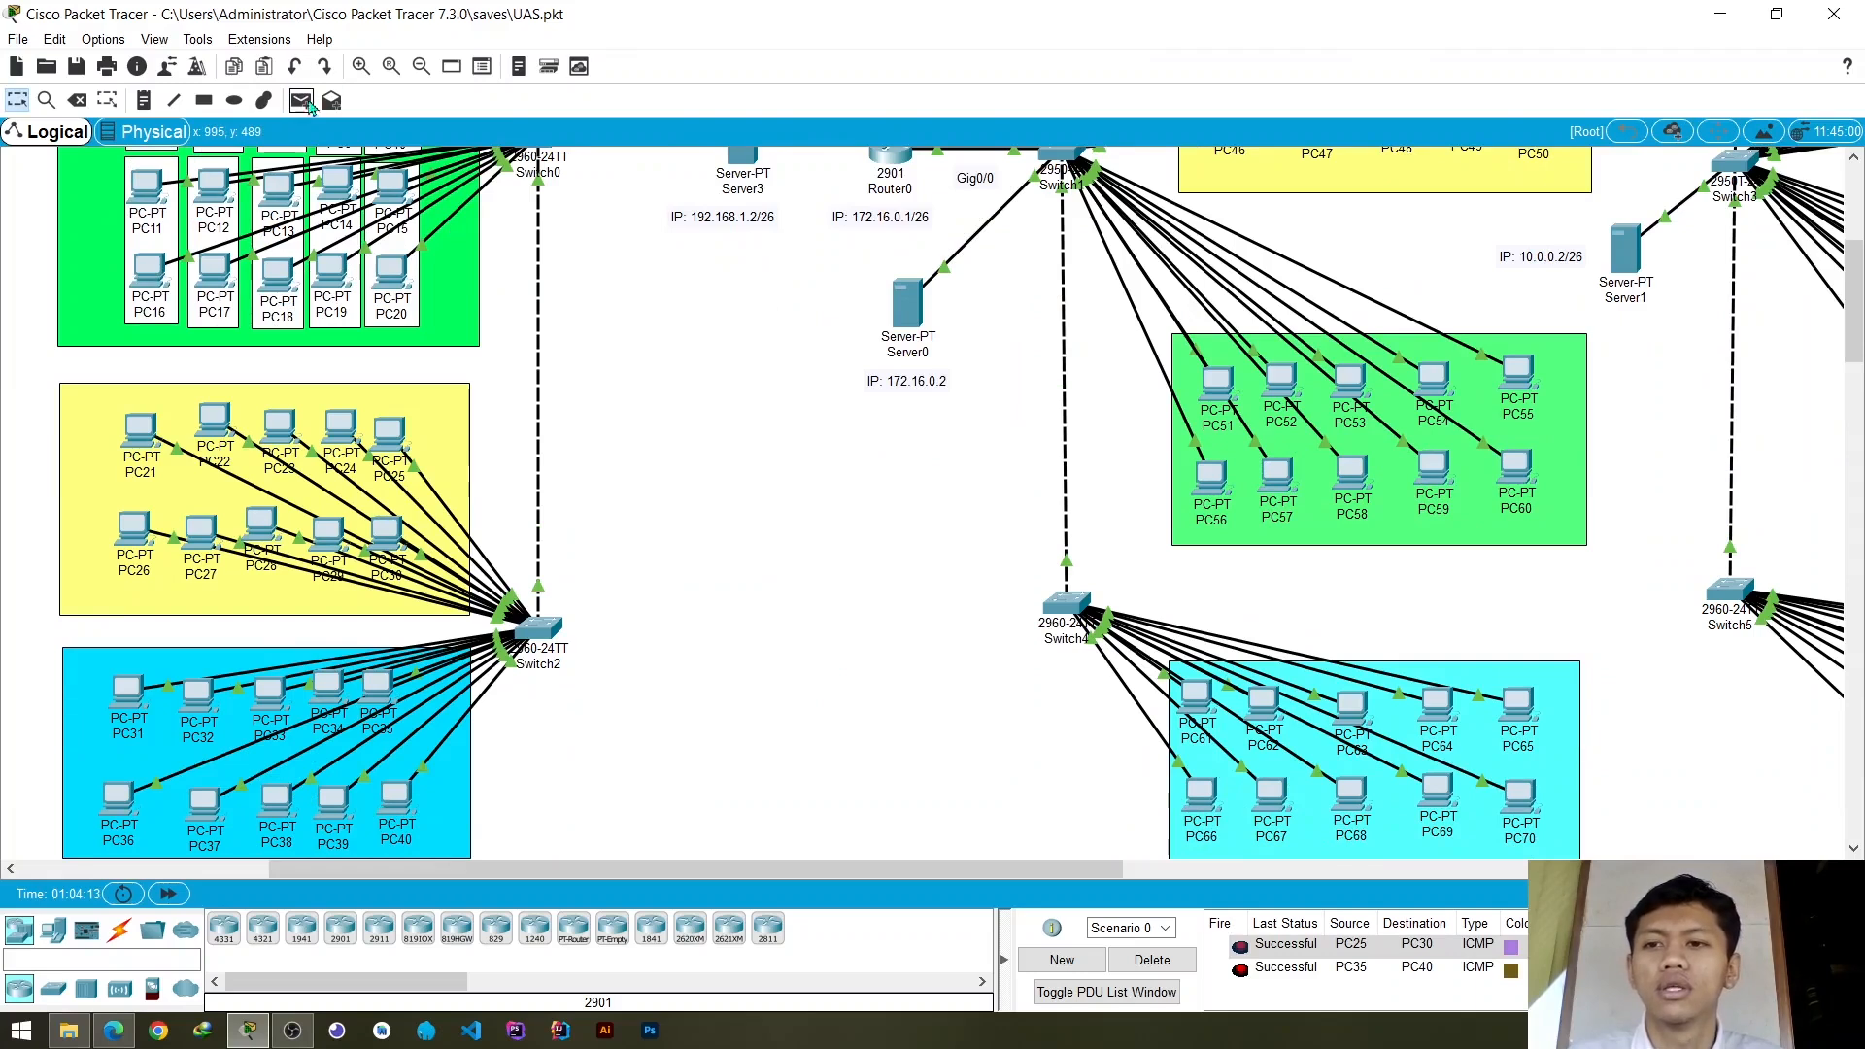
left_click(301, 101)
left_click(377, 692)
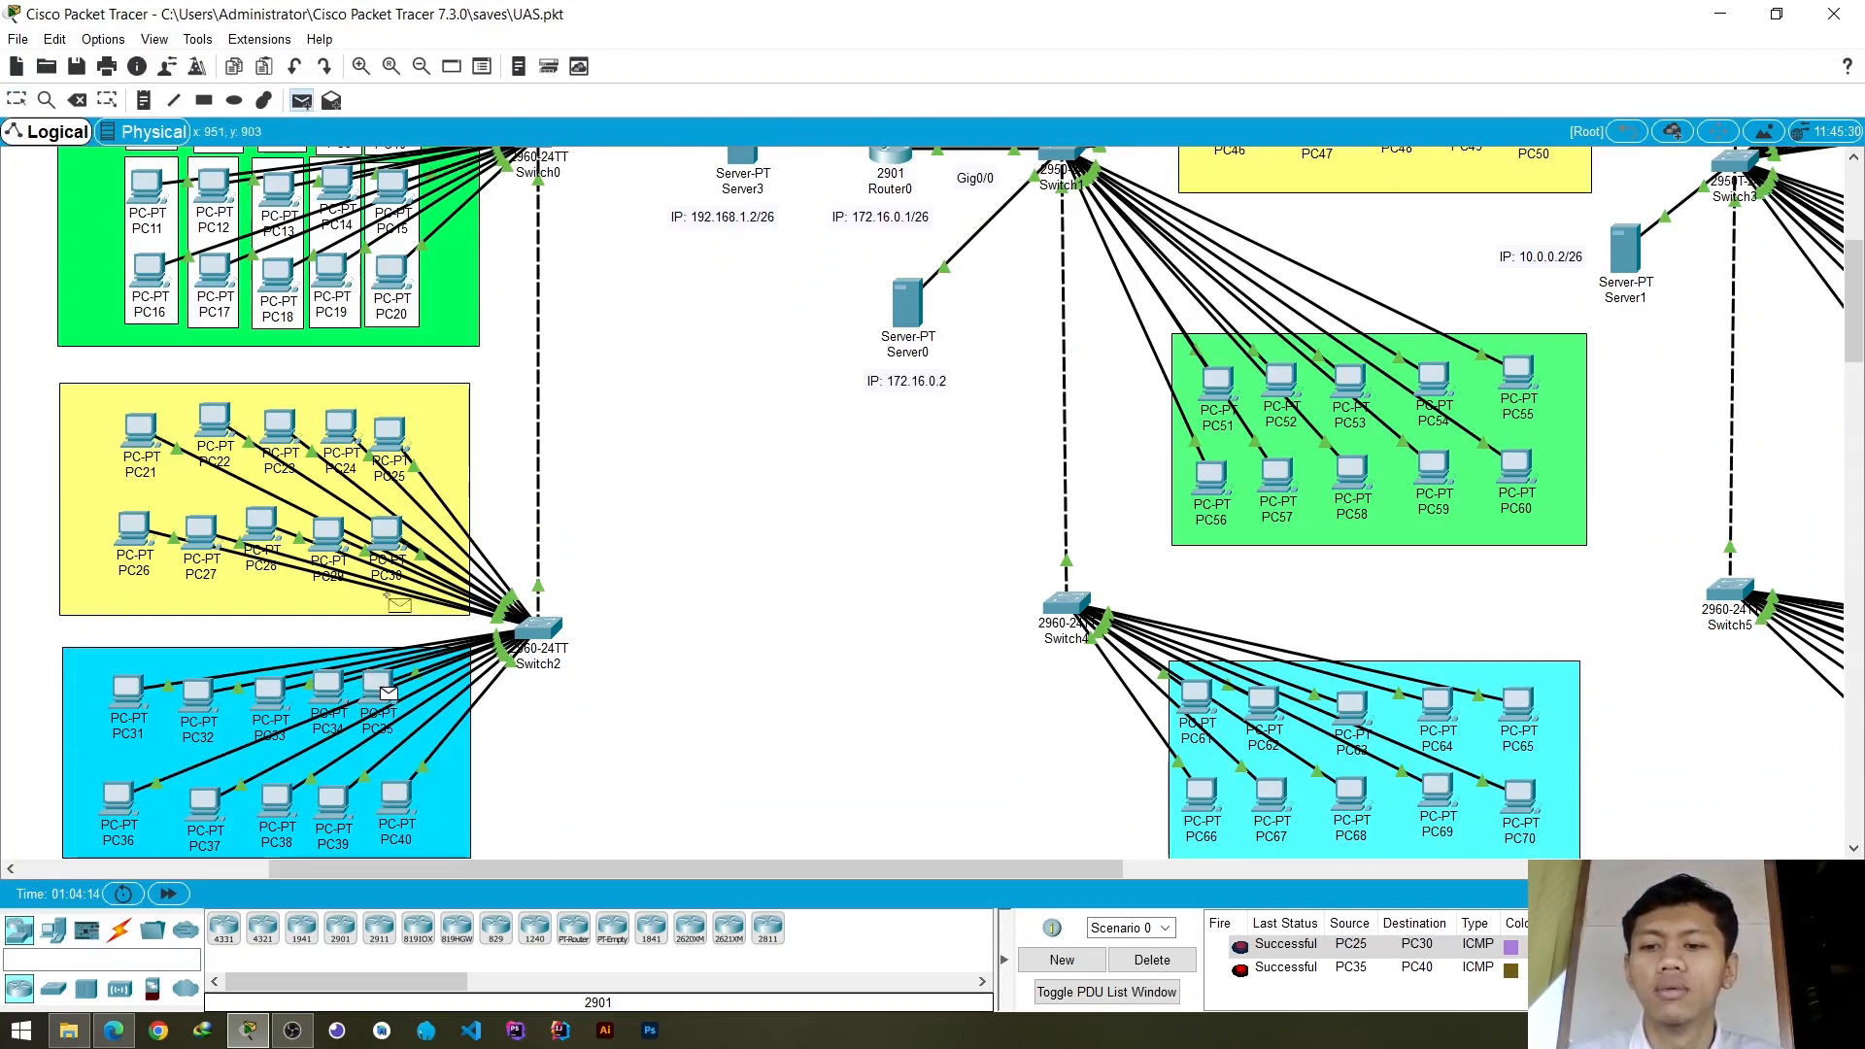
left_click(387, 532)
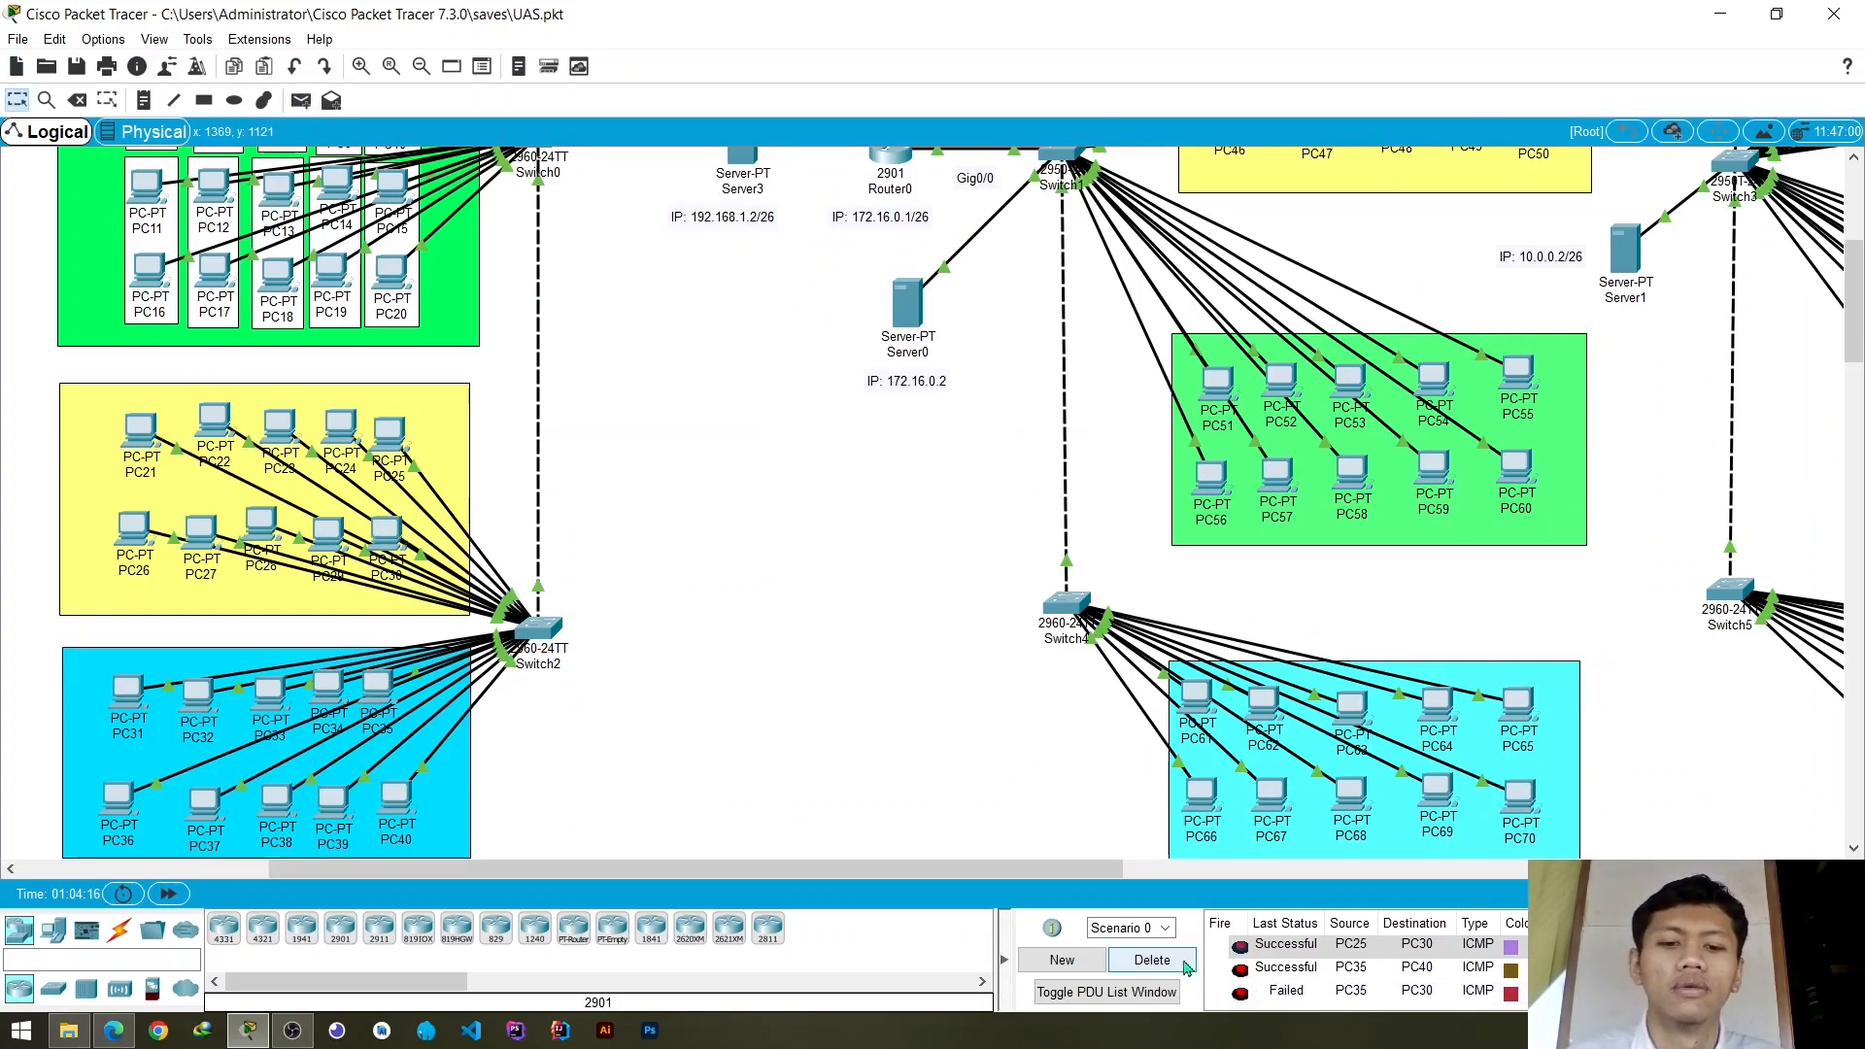
left_click(1152, 960)
- Review the Gedung B topology, examining Switch1 and its yellow and green PC groups
scroll(778, 618, "up", 4)
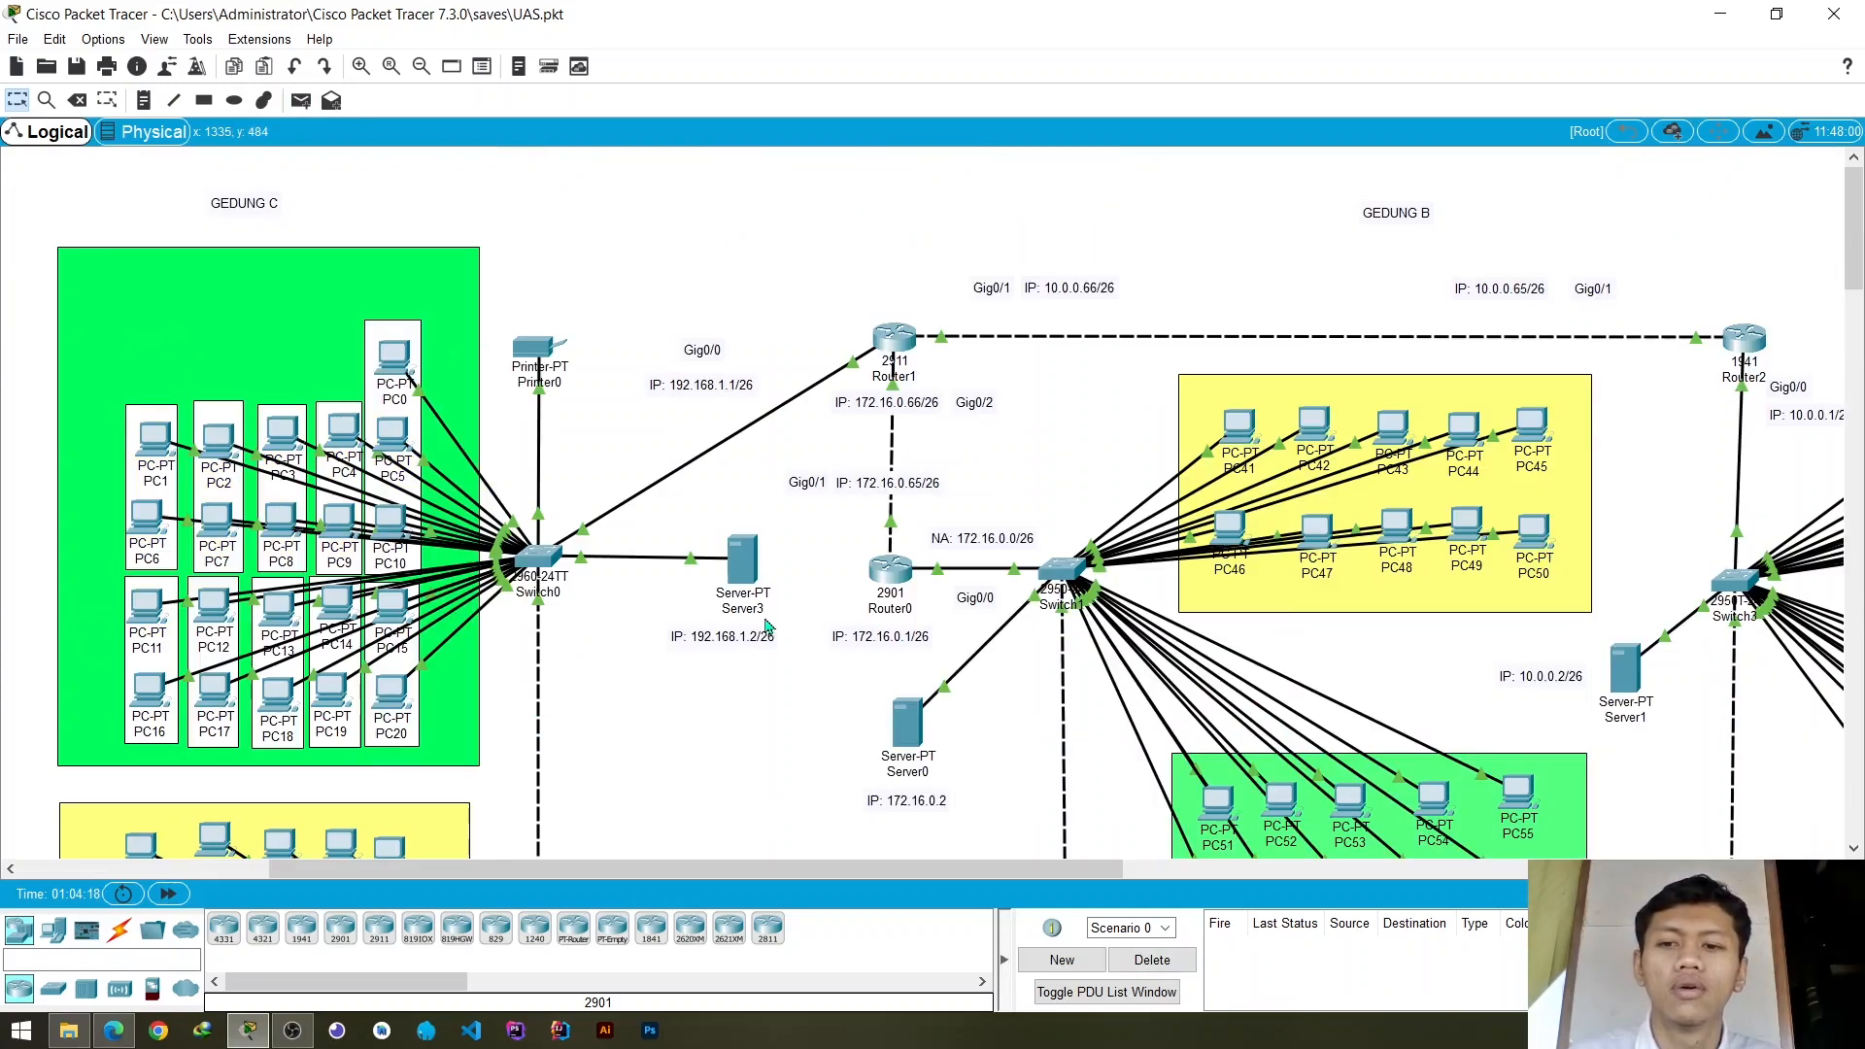
scroll(768, 627, "down", 1)
scroll(758, 630, "up", 1)
left_click_drag(734, 870, 930, 871)
scroll(957, 529, "down", 4)
scroll(685, 518, "down", 3)
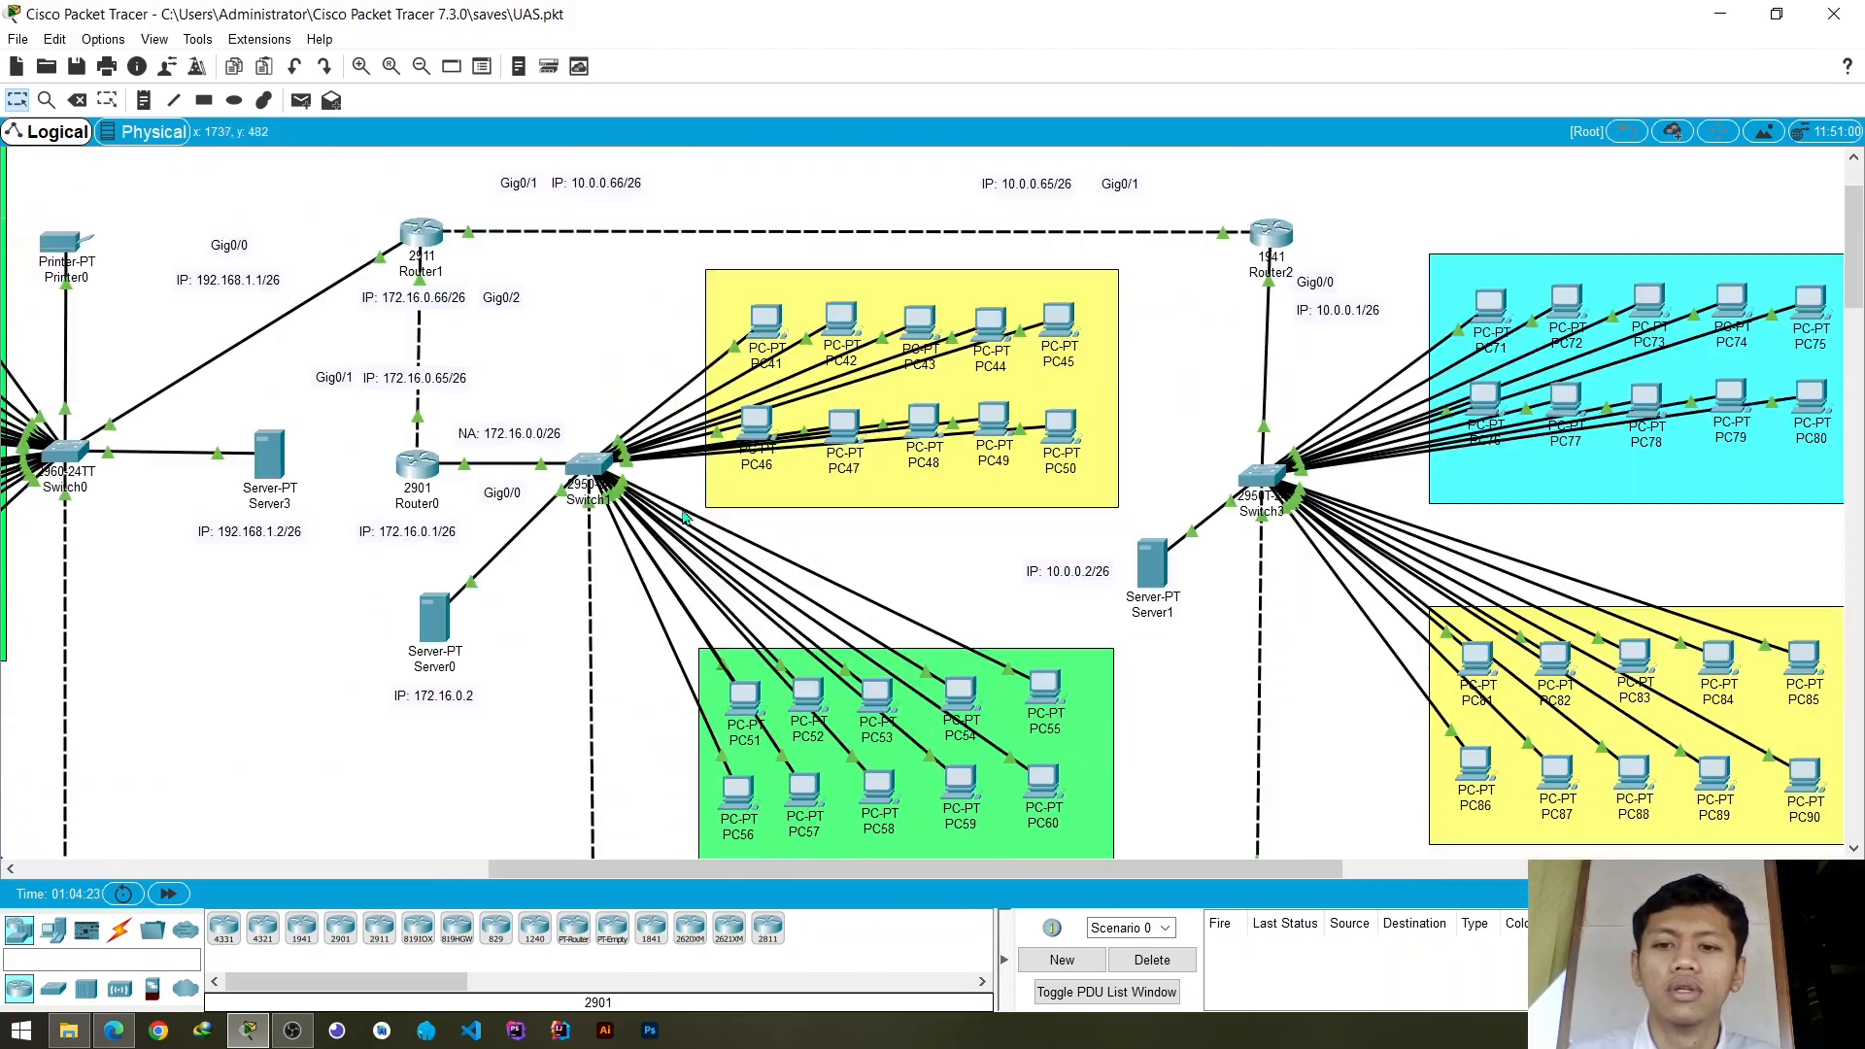
left_click(595, 465)
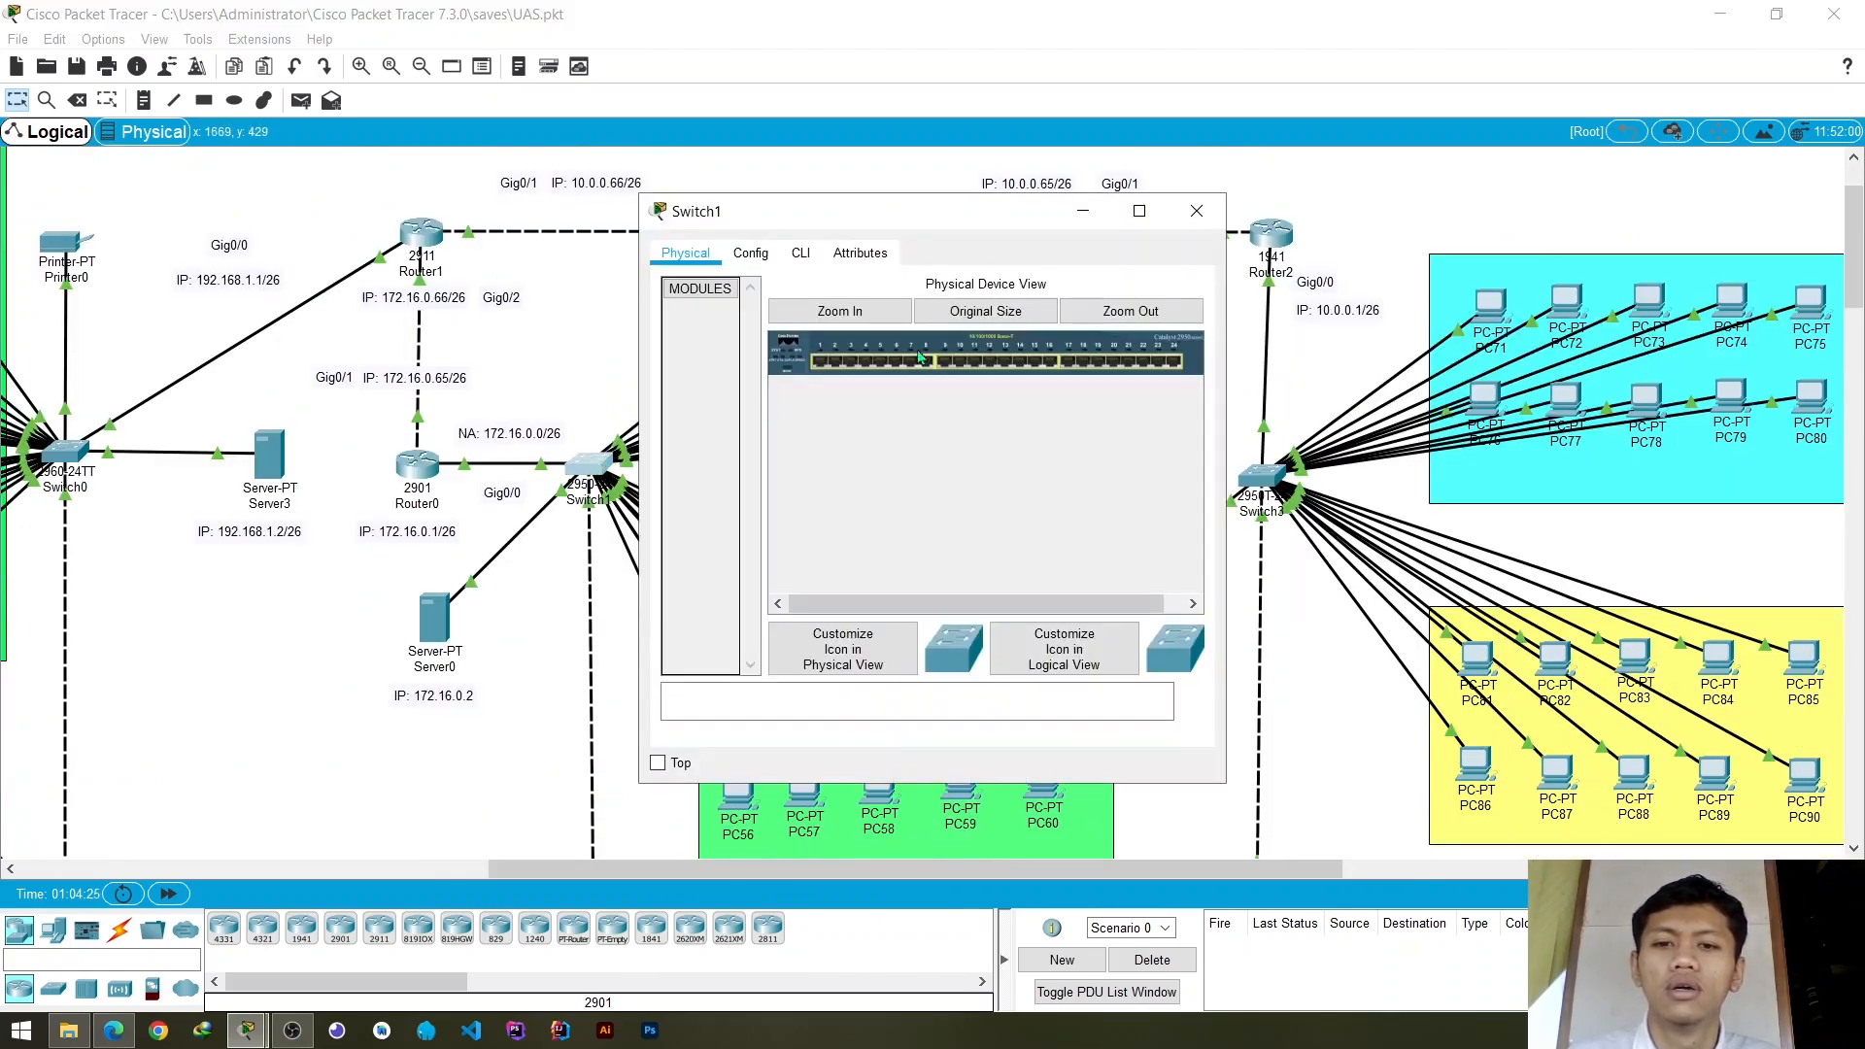
left_click(1196, 211)
scroll(714, 503, "down", 2)
scroll(714, 504, "up", 3)
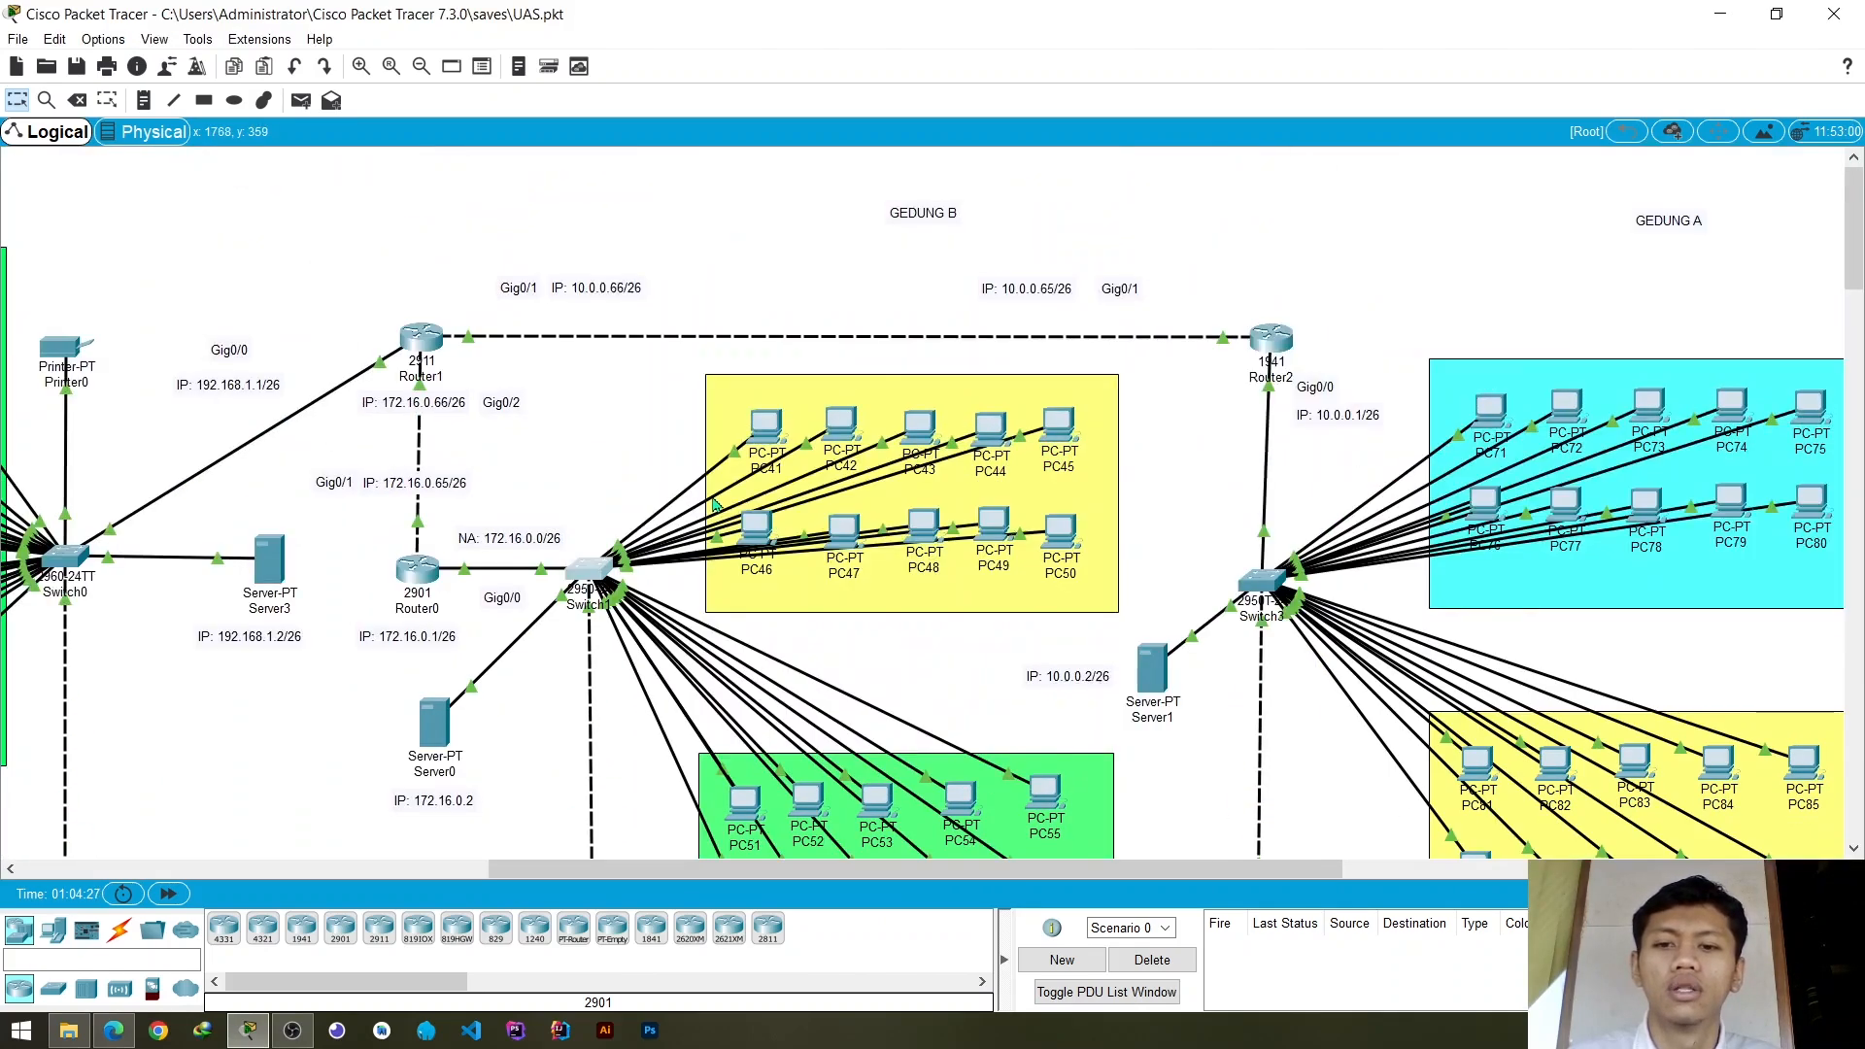
scroll(714, 503, "down", 1)
- Add VLAN 30 named vlan_3 to Switch1's VLAN database
left_click(600, 474)
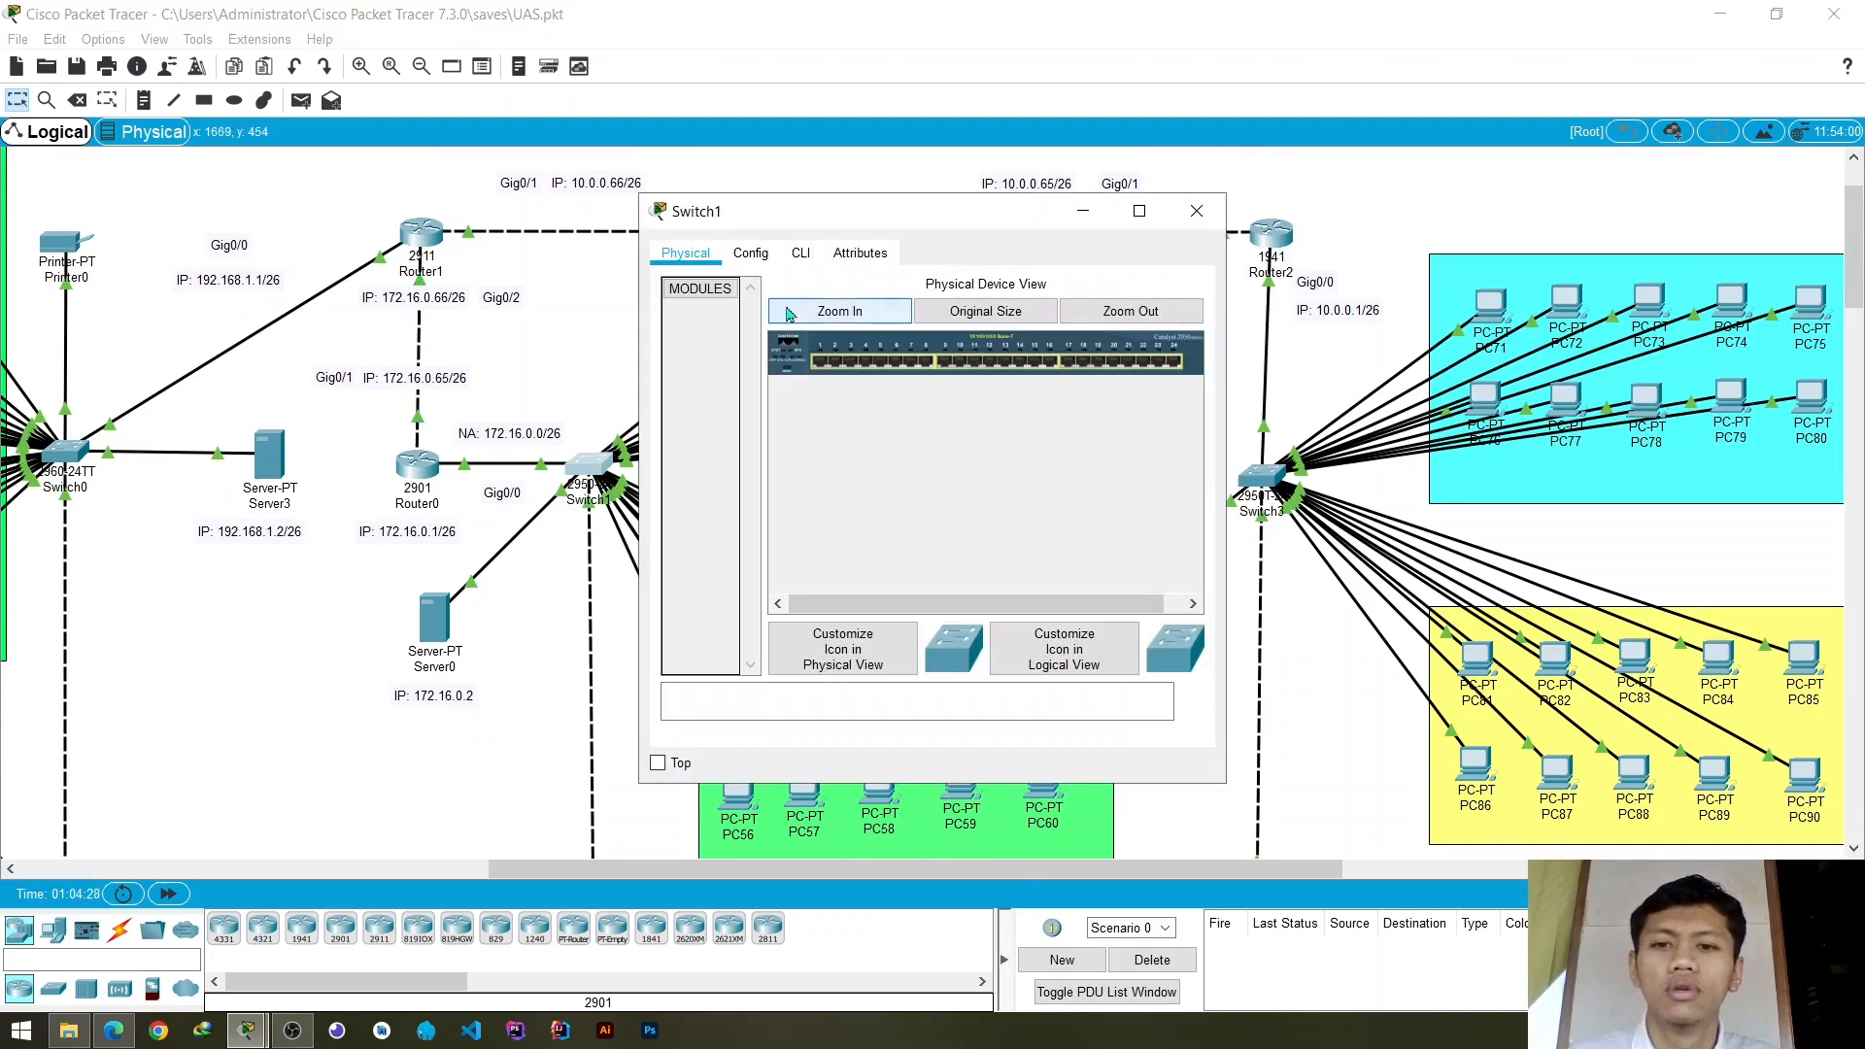
left_click(750, 254)
left_click(730, 374)
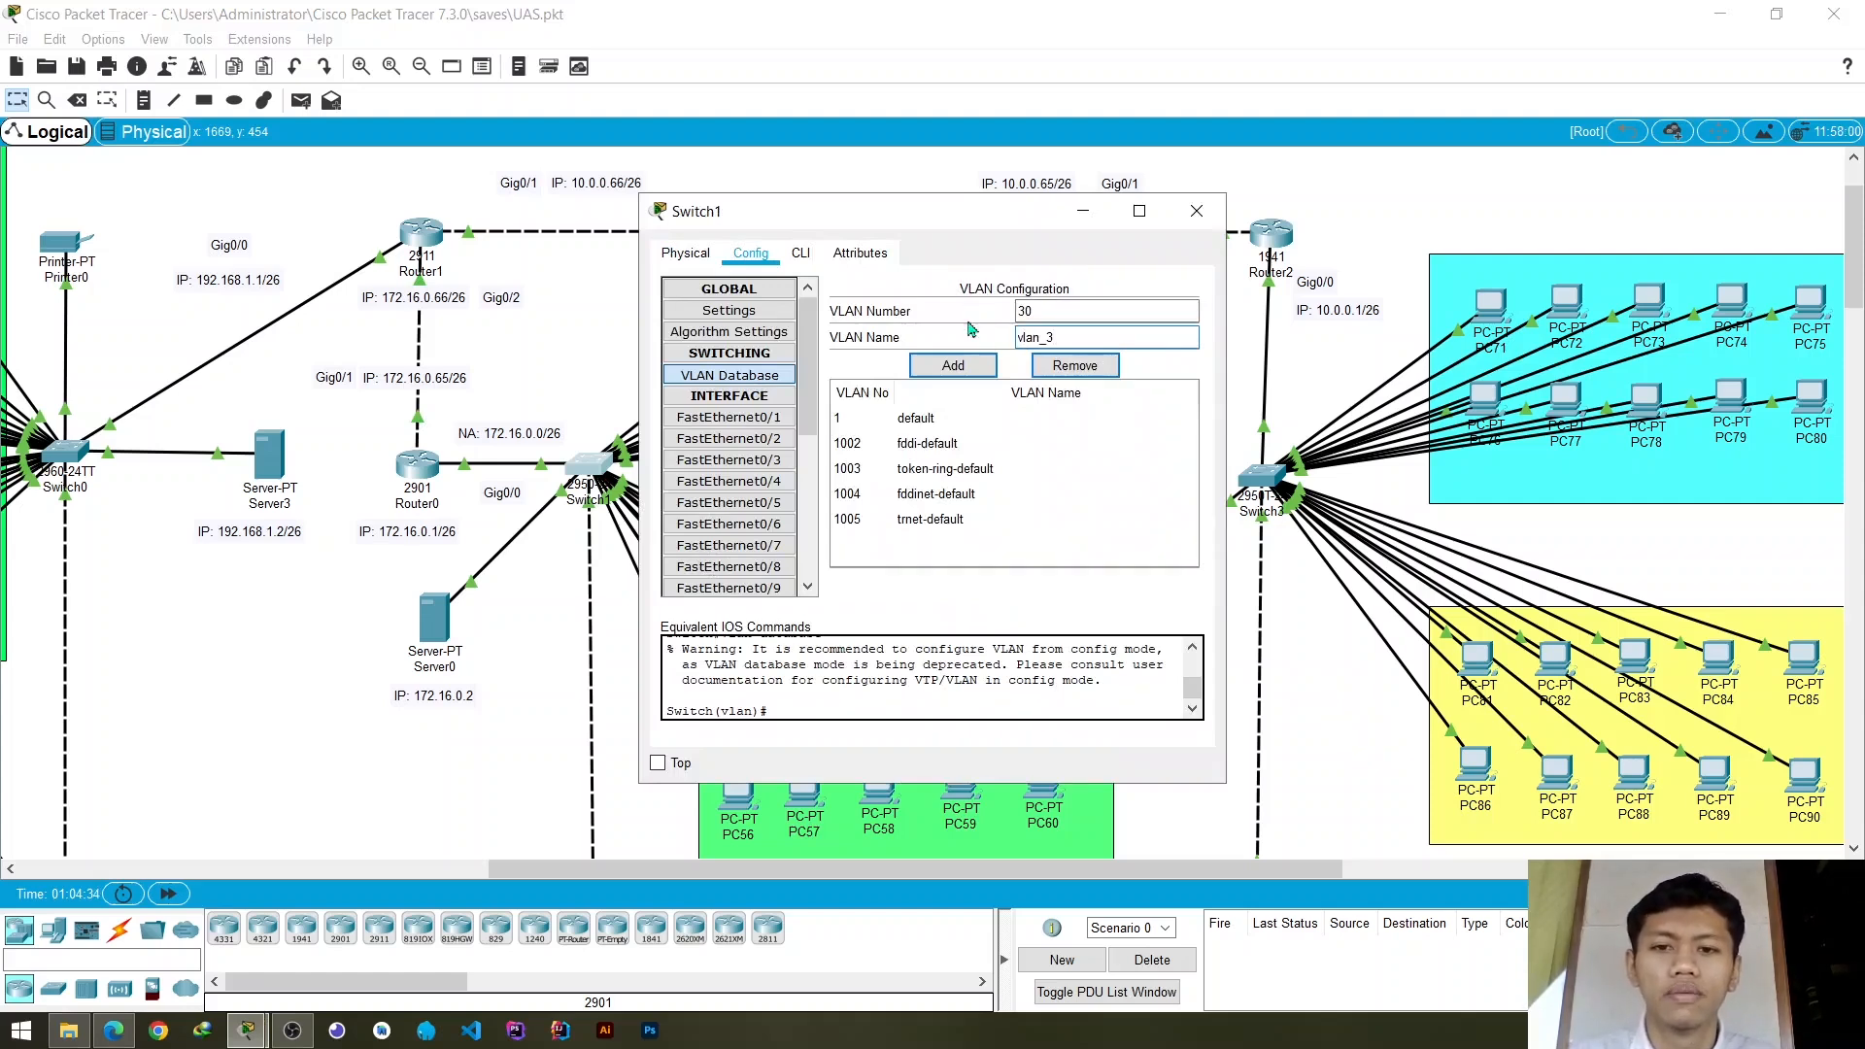
left_click(953, 366)
- Add VLAN 20 named vlan_2 to Switch1's VLAN database and close the switch settings
left_click_drag(1031, 311, 1006, 315)
type("20")
key("Tab")
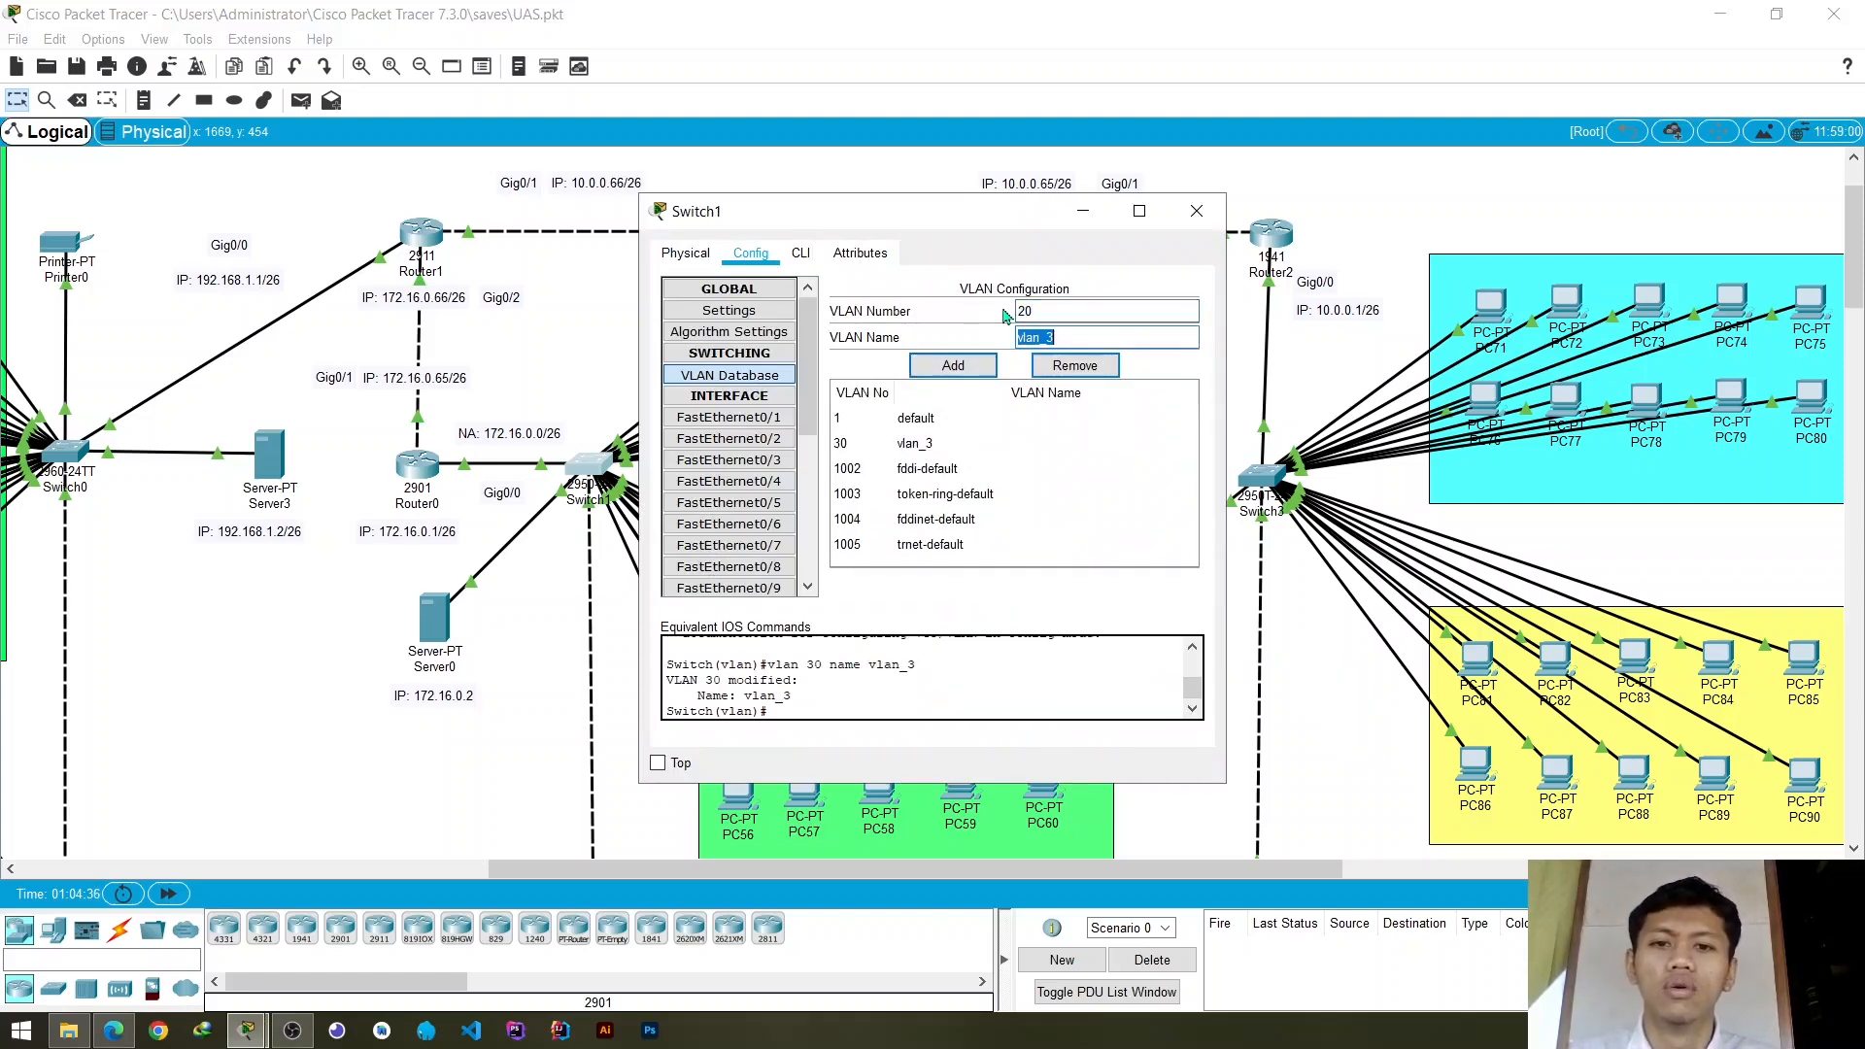
key("End")
type("2")
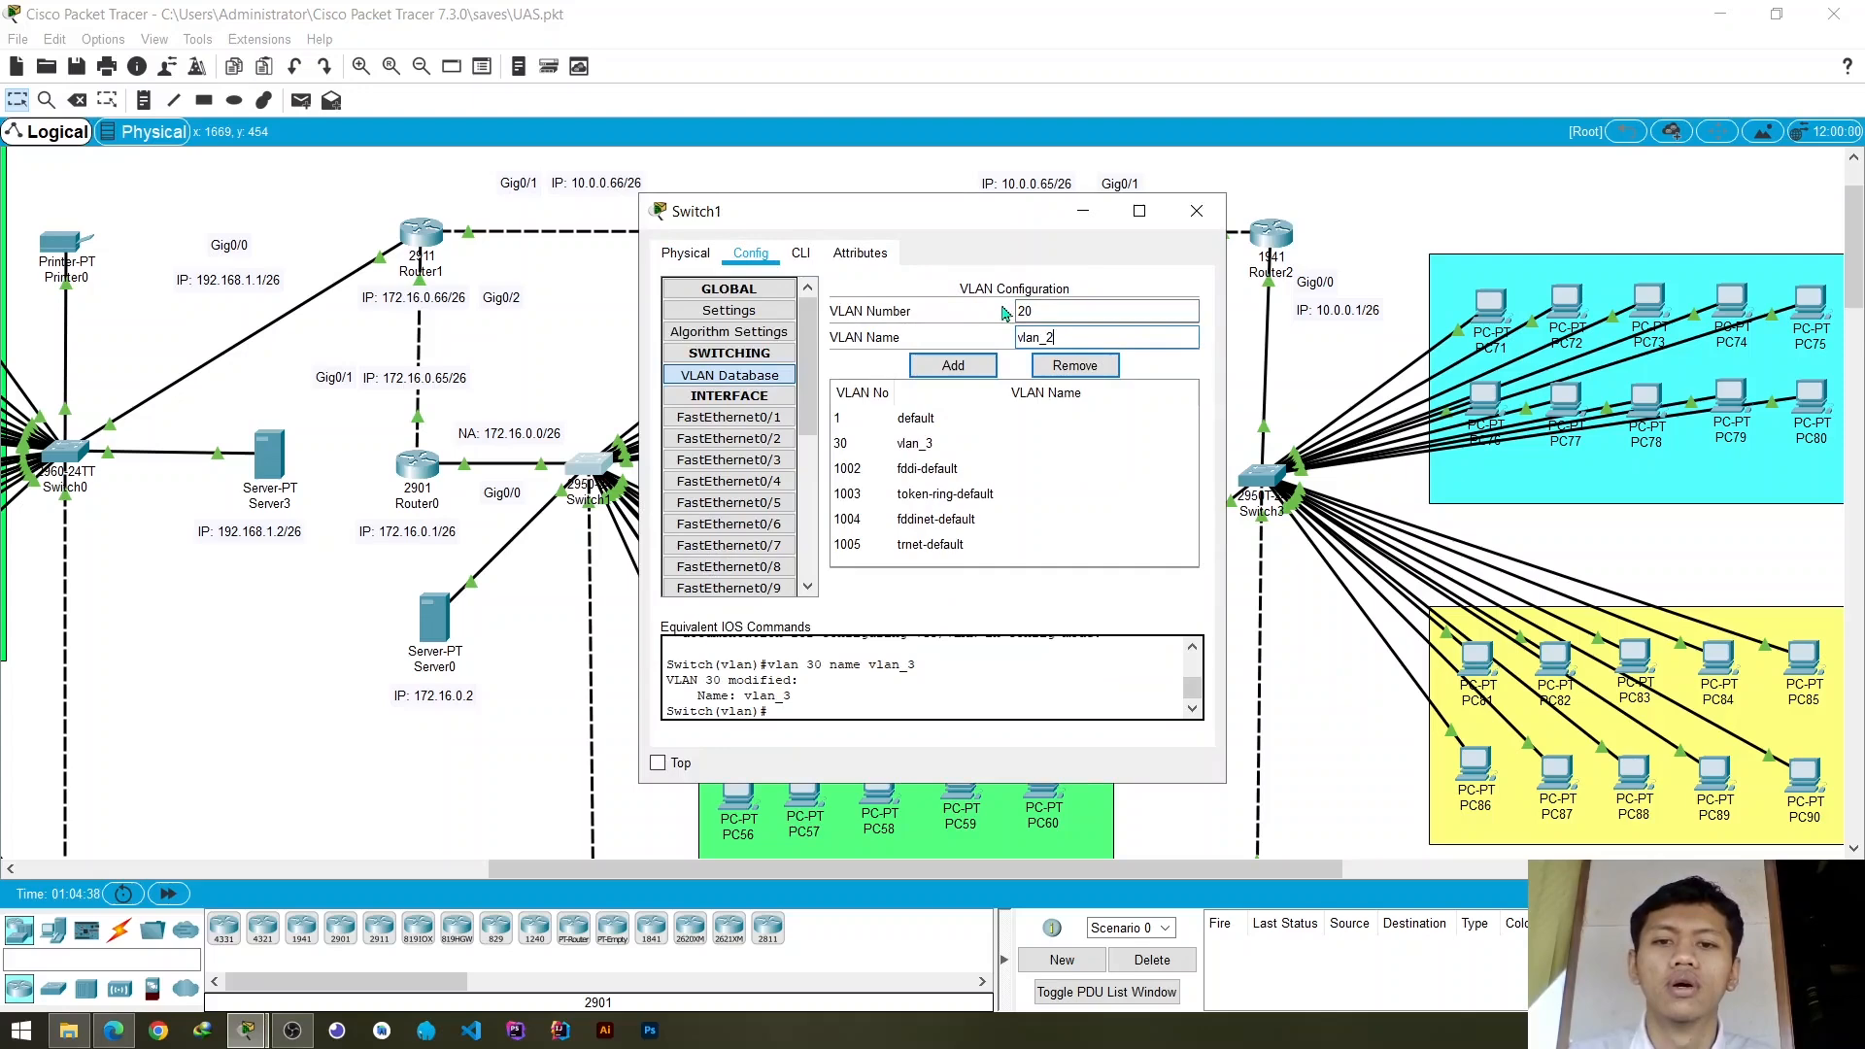
left_click(953, 365)
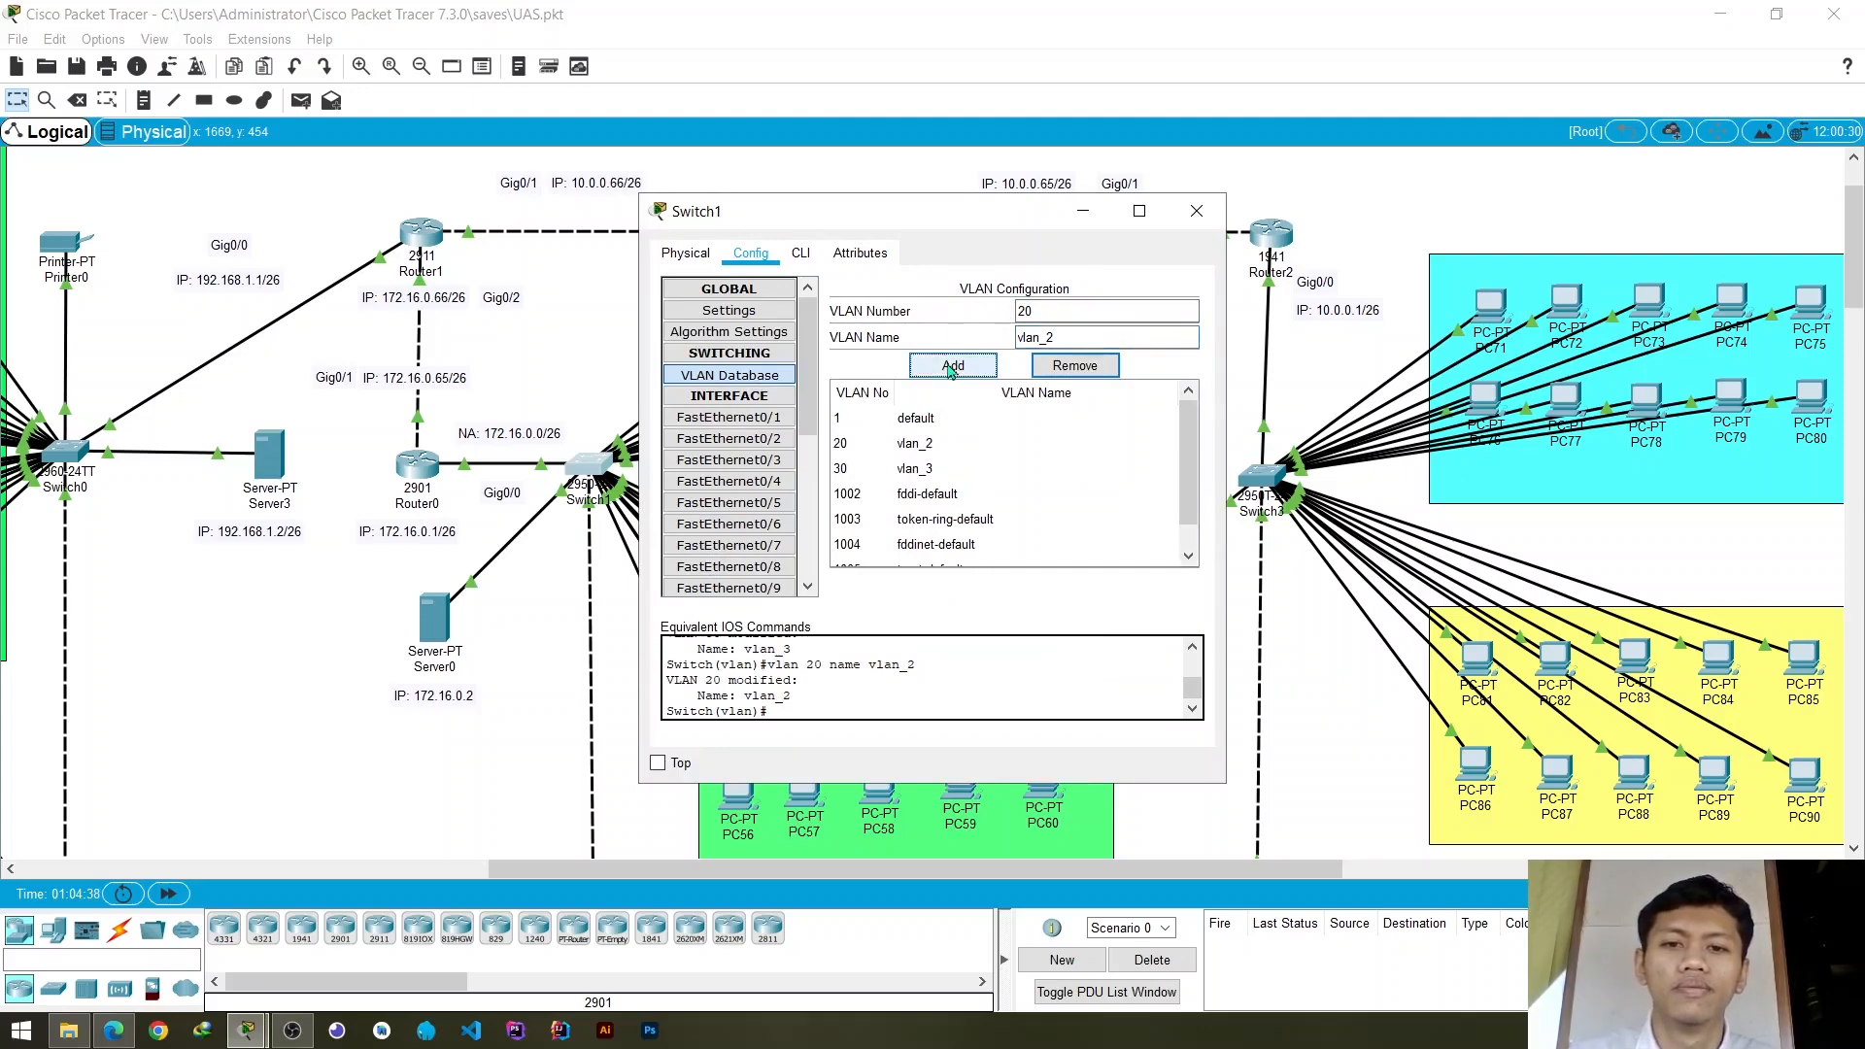
left_click(1196, 212)
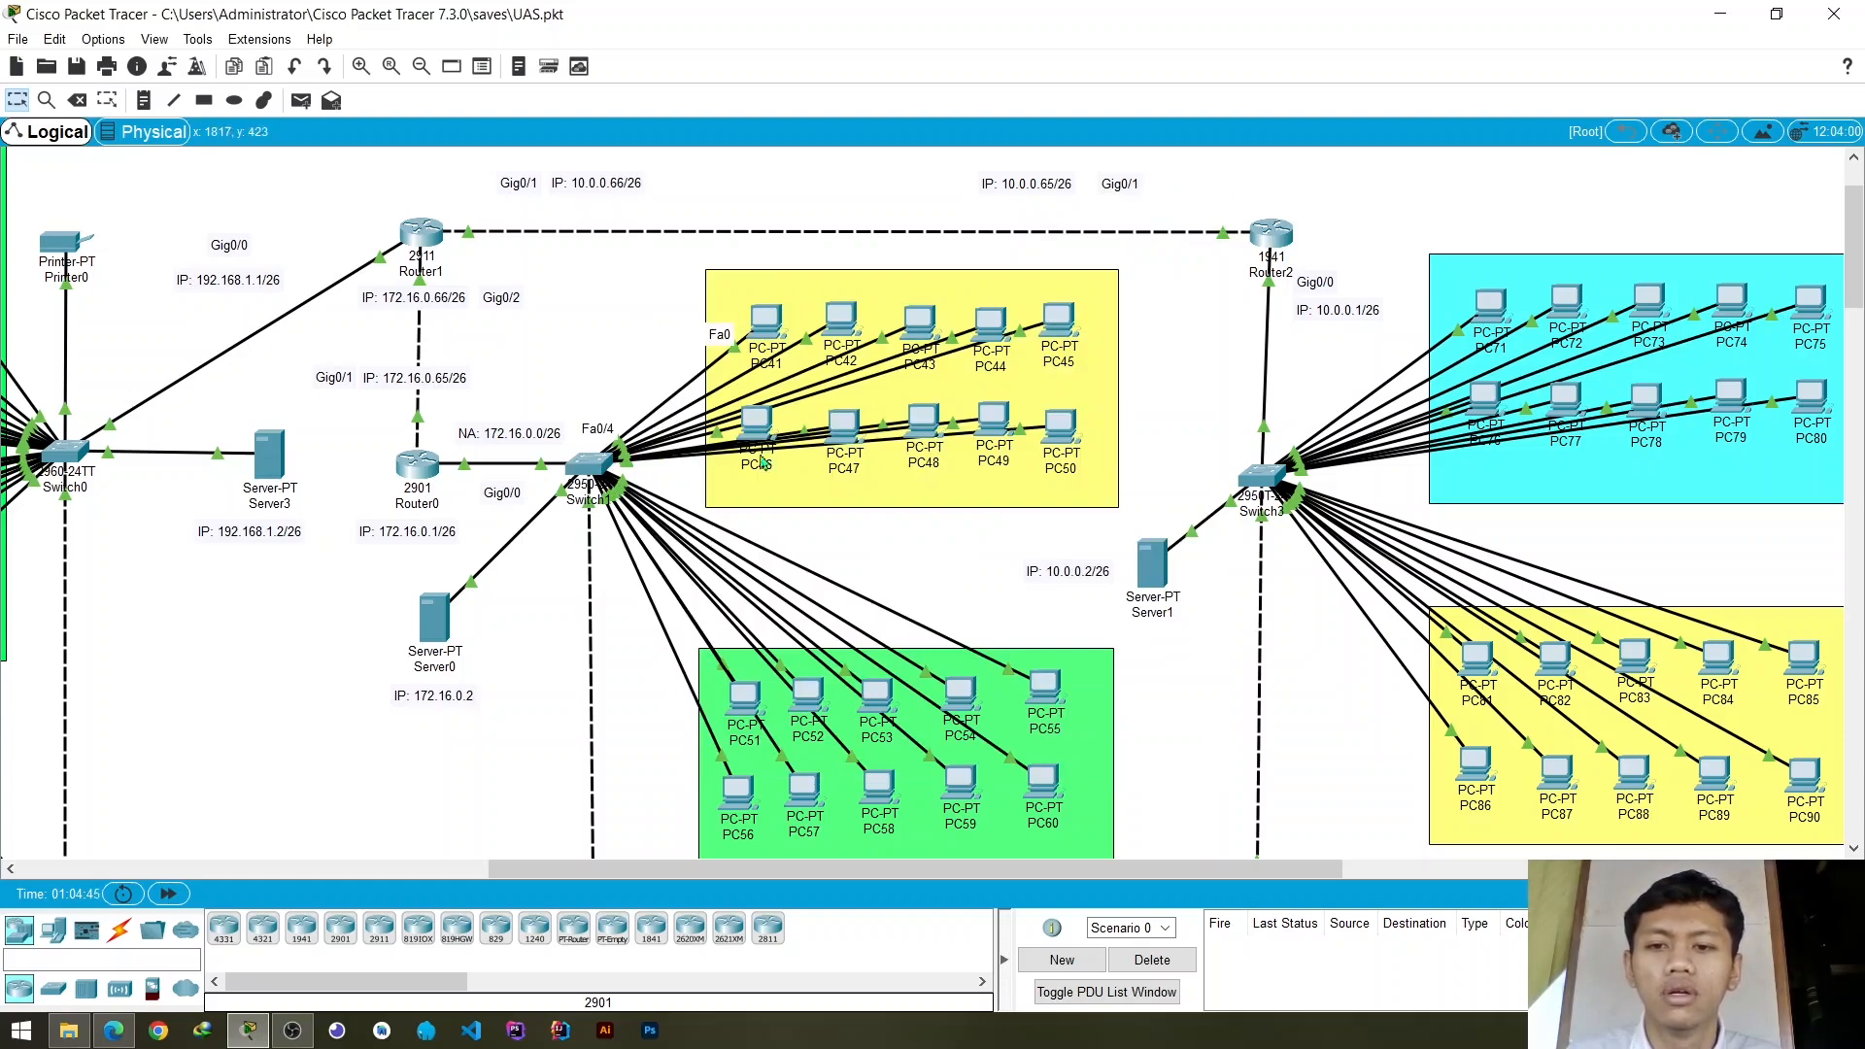
- Spread out the PCs in Switch1's yellow group to examine which switch ports their links use
left_click_drag(1056, 442, 1059, 481)
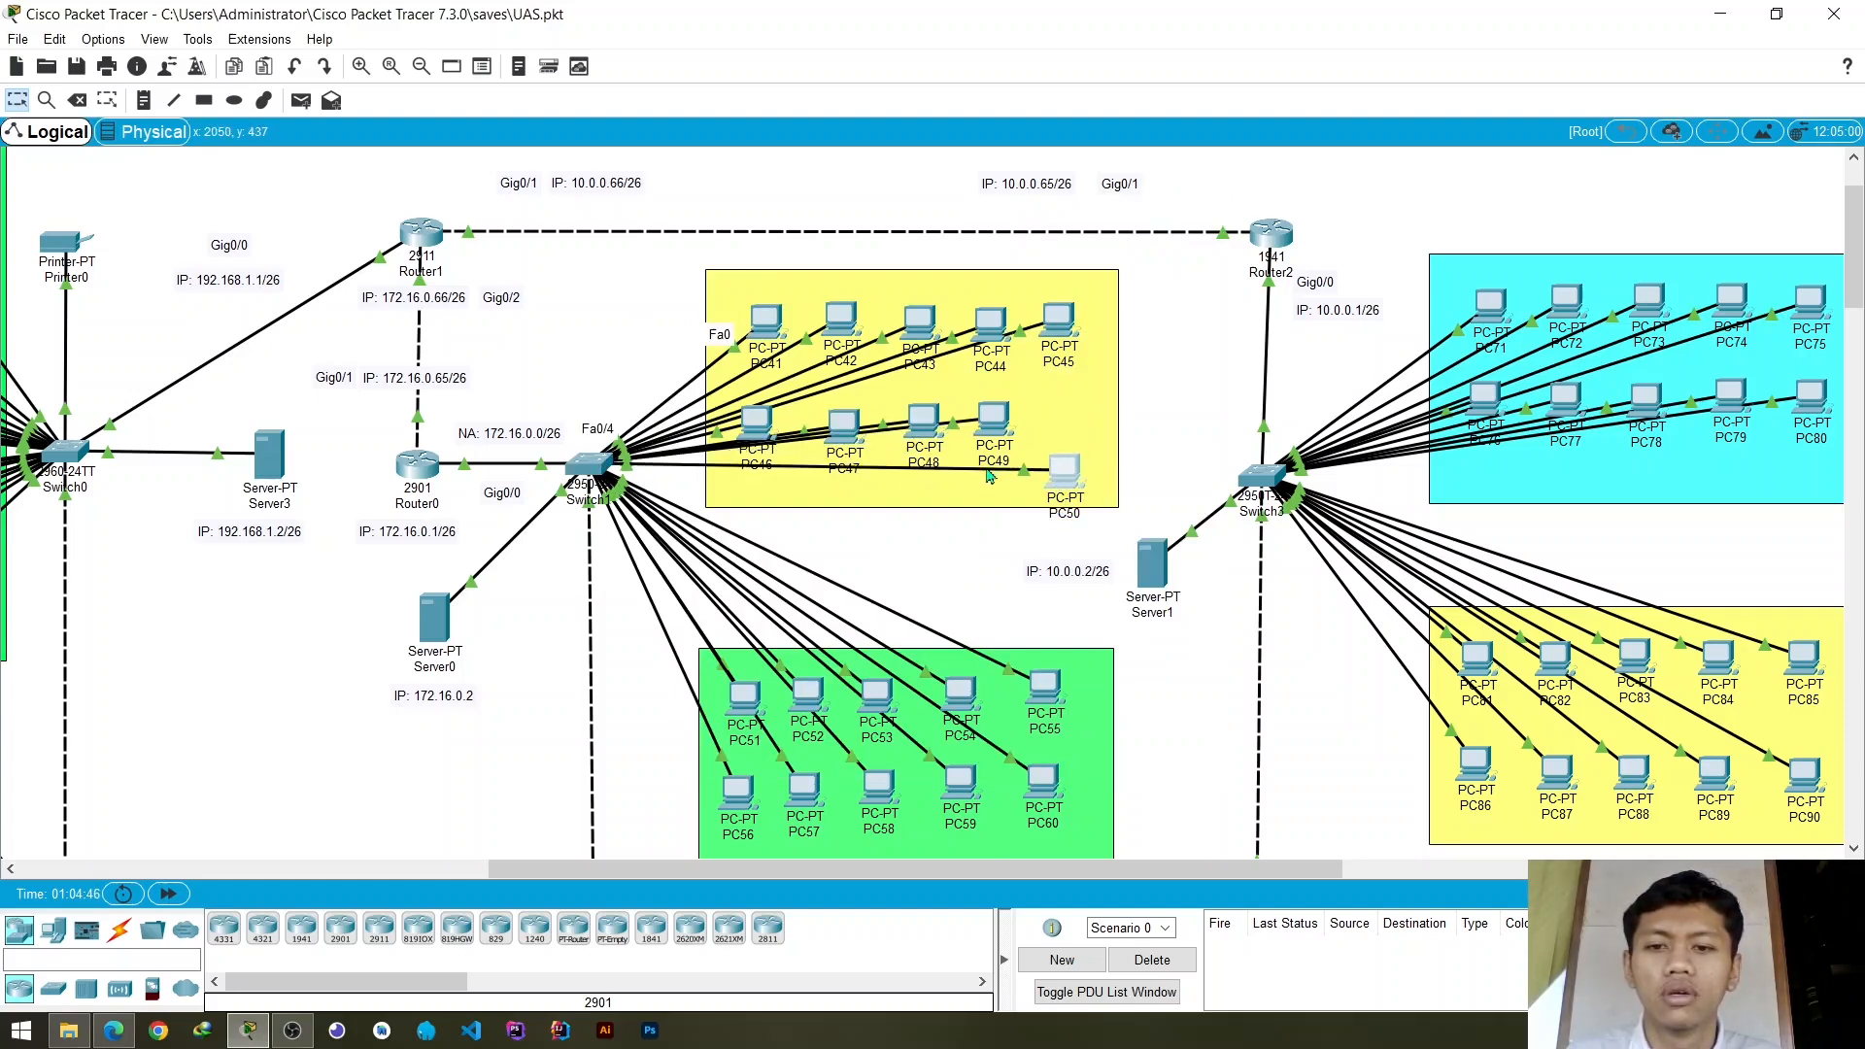
mouse_move(989, 475)
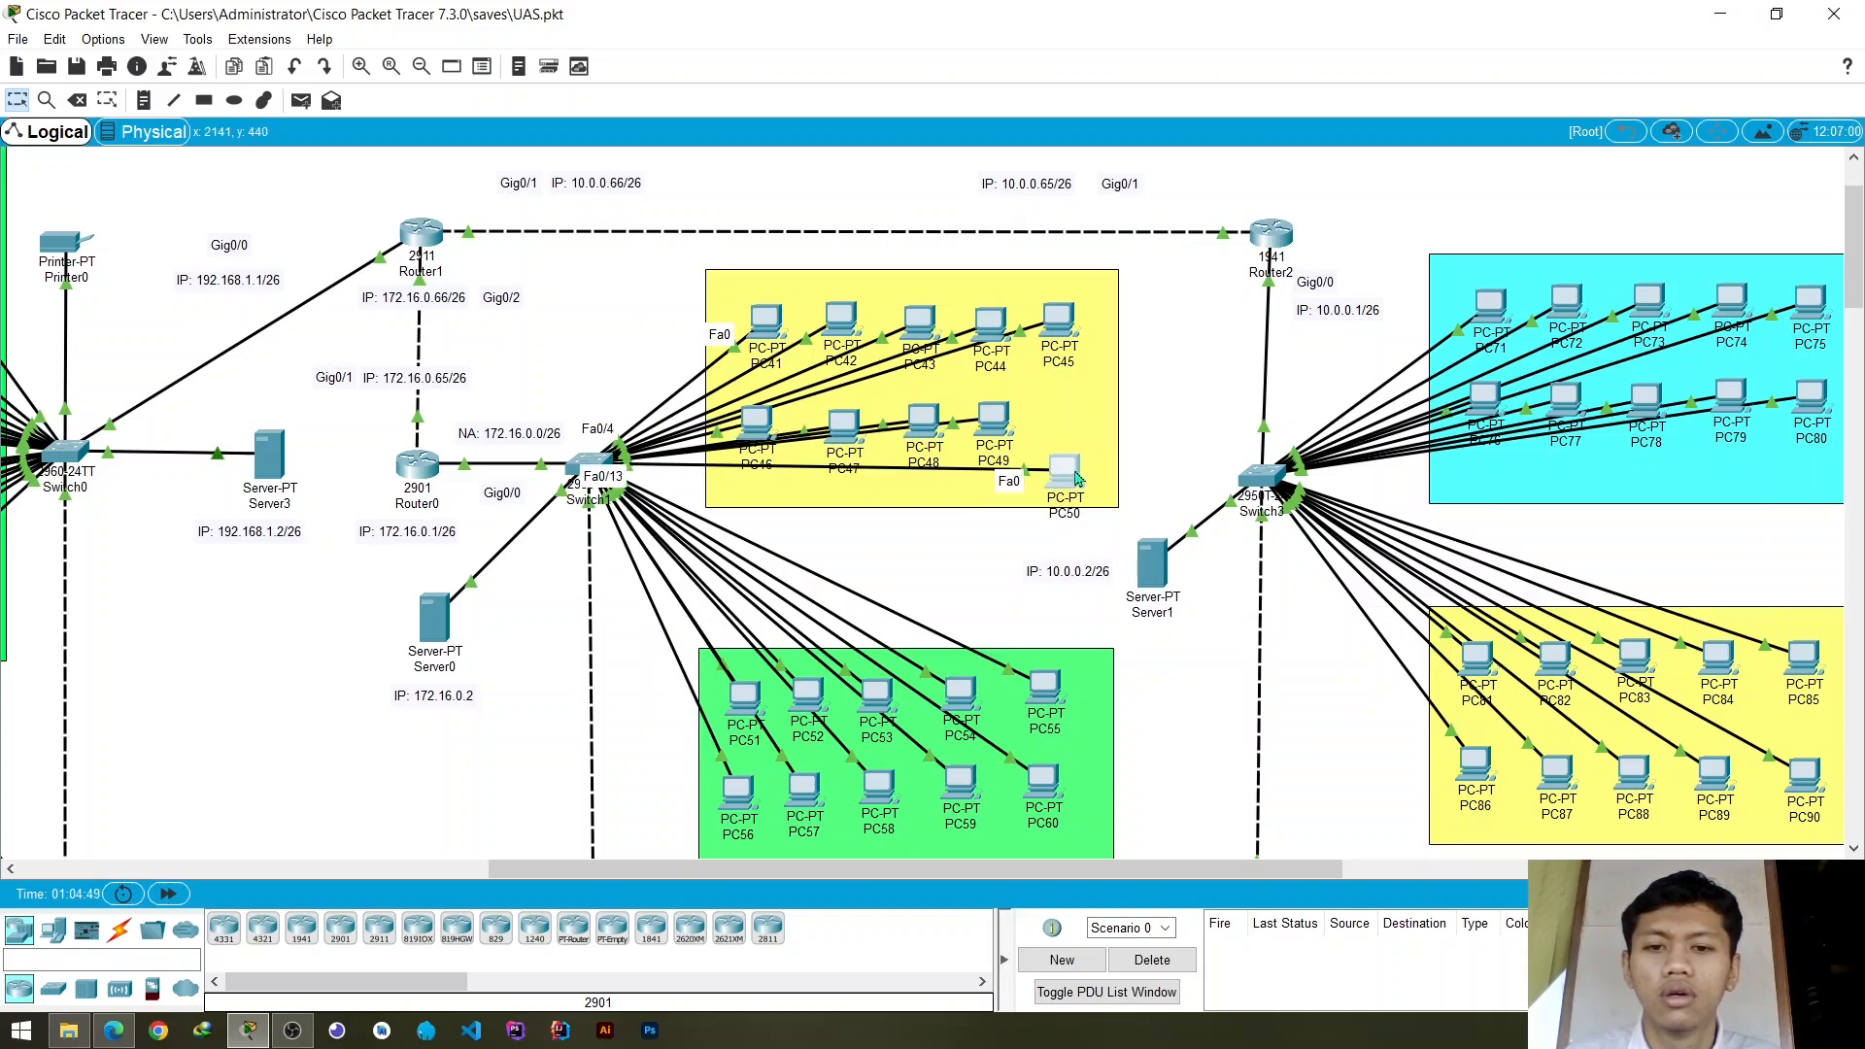
left_click_drag(1077, 478, 1008, 483)
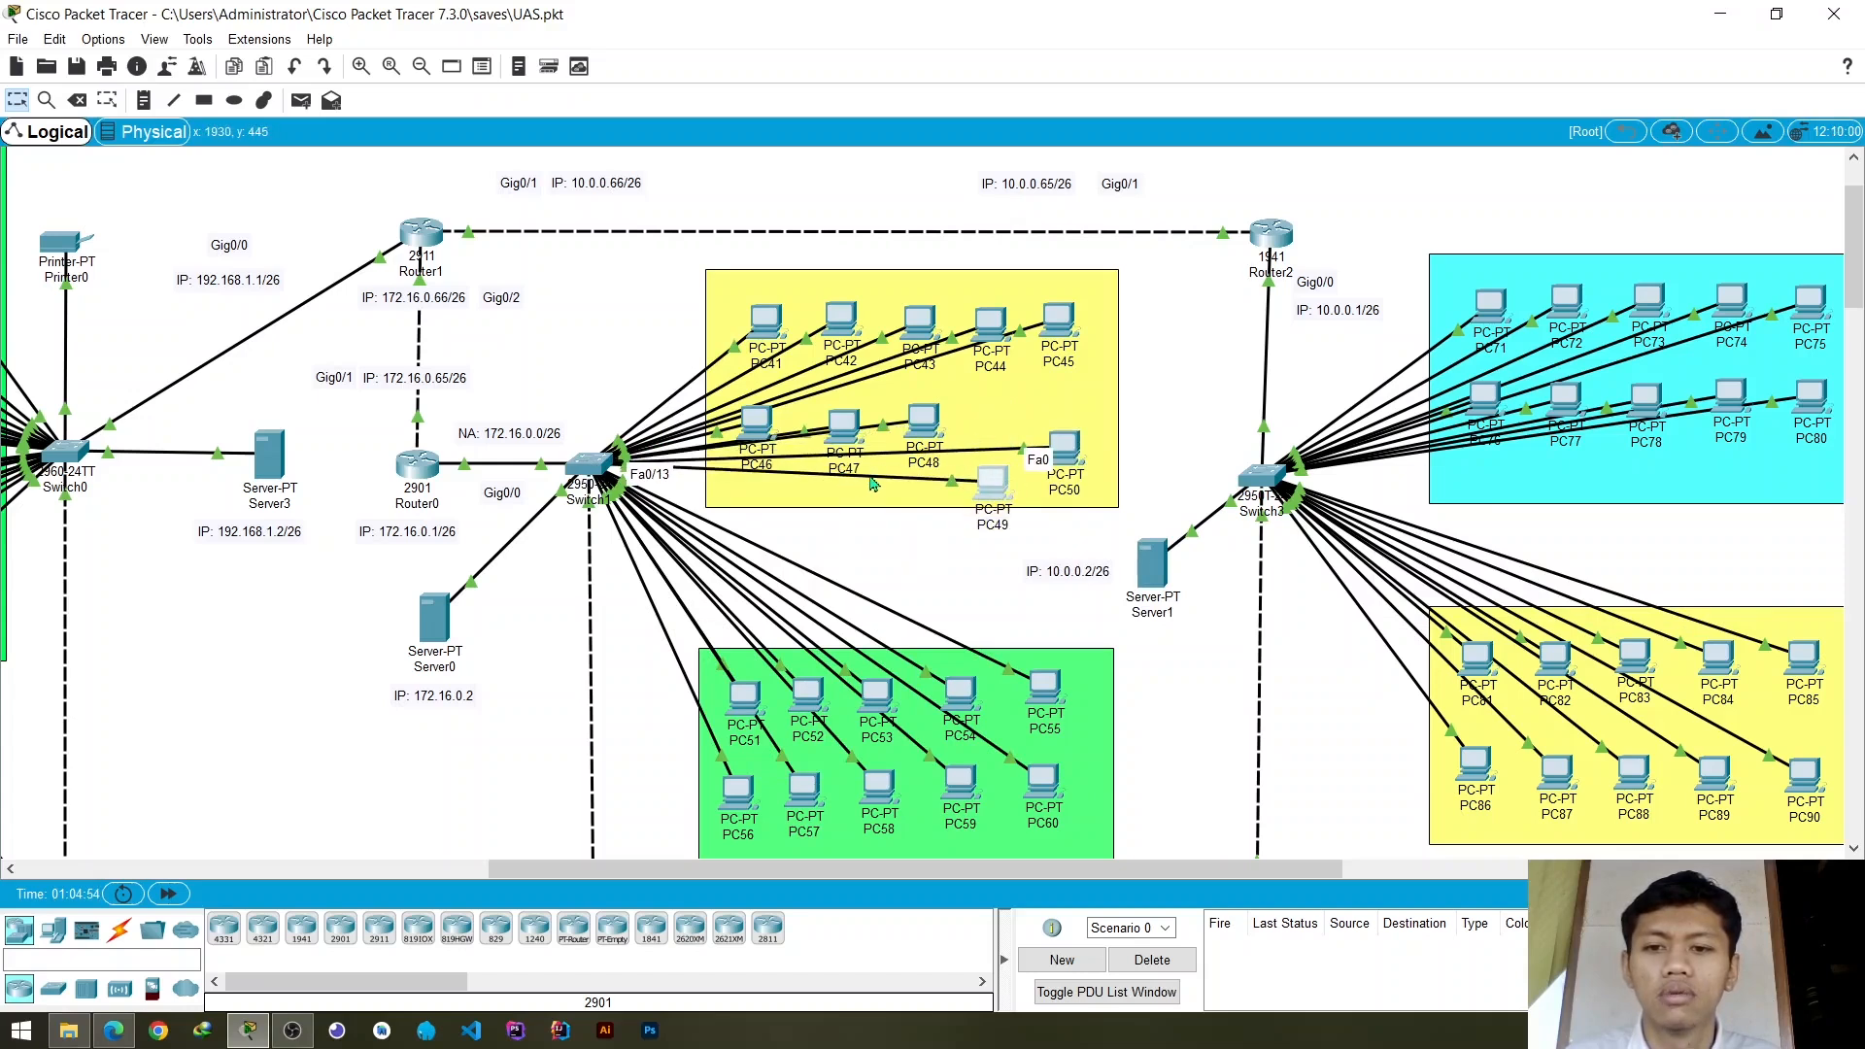
left_click_drag(923, 423, 924, 515)
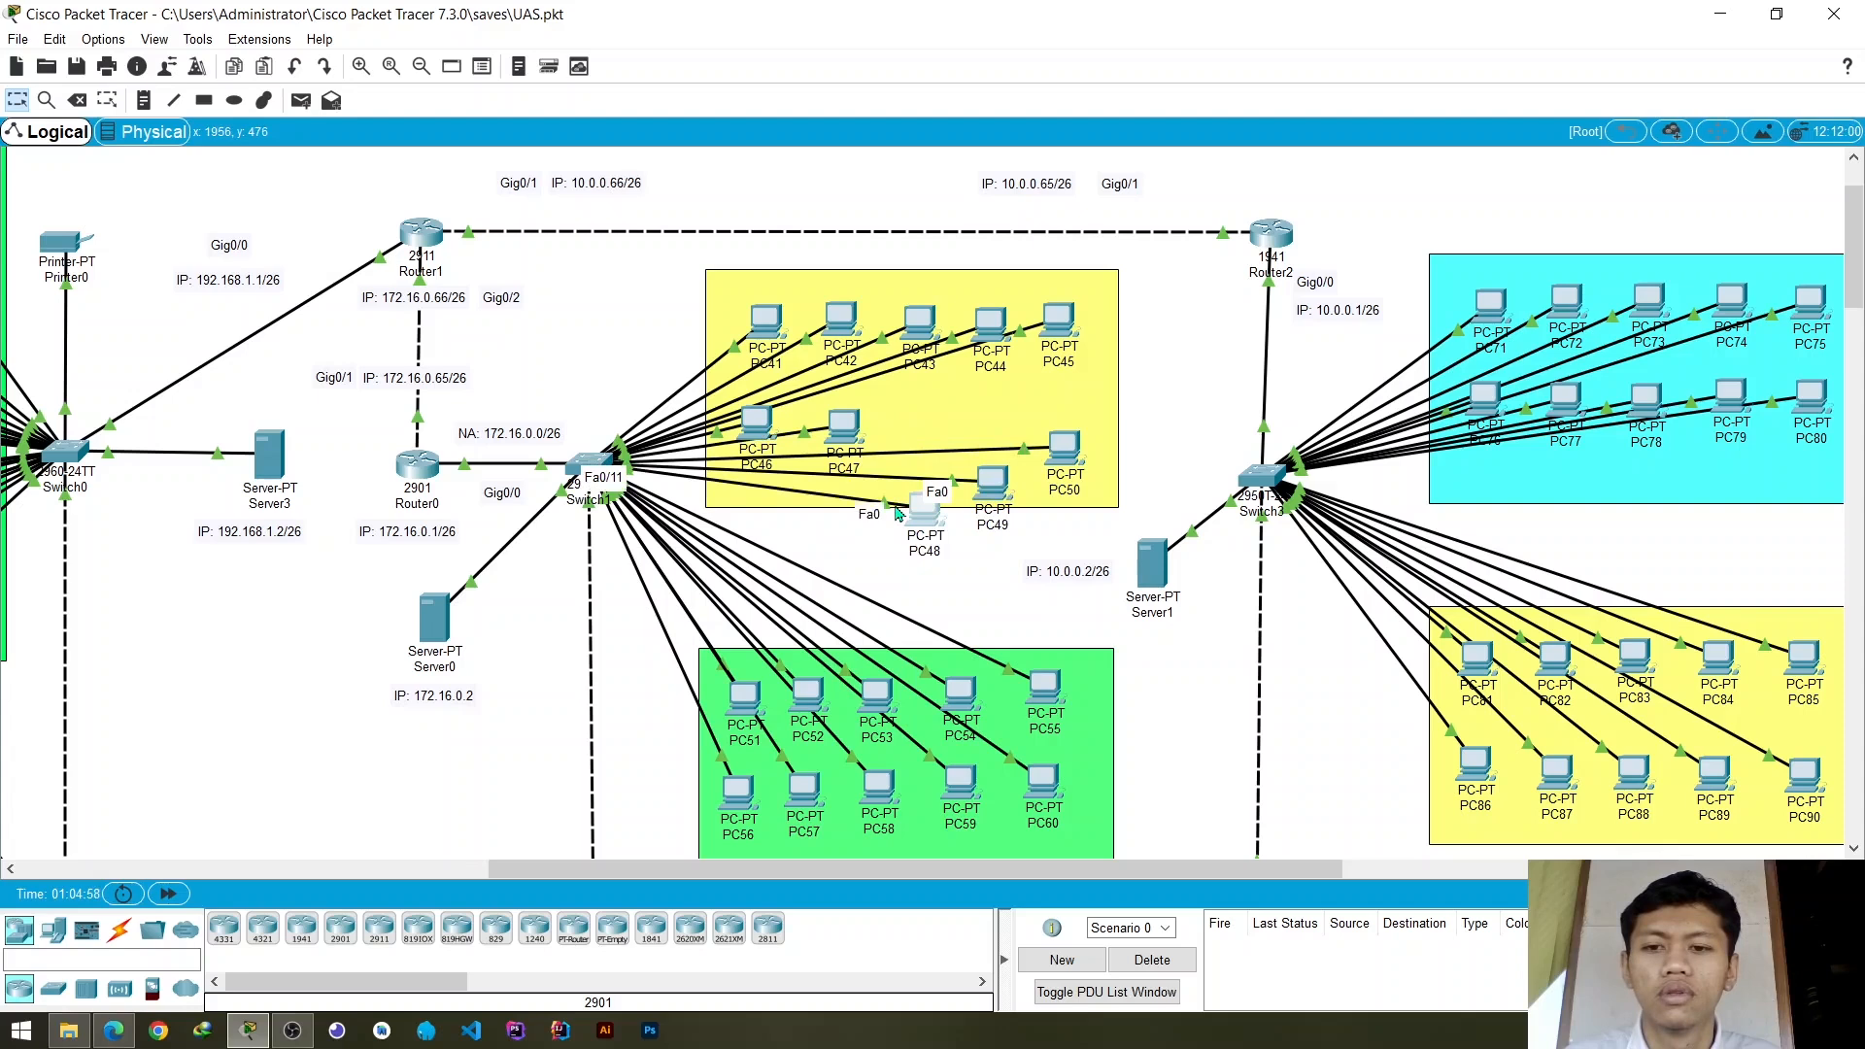
mouse_move(923, 515)
left_mouse_down()
mouse_move(896, 610)
mouse_move(921, 530)
left_mouse_up()
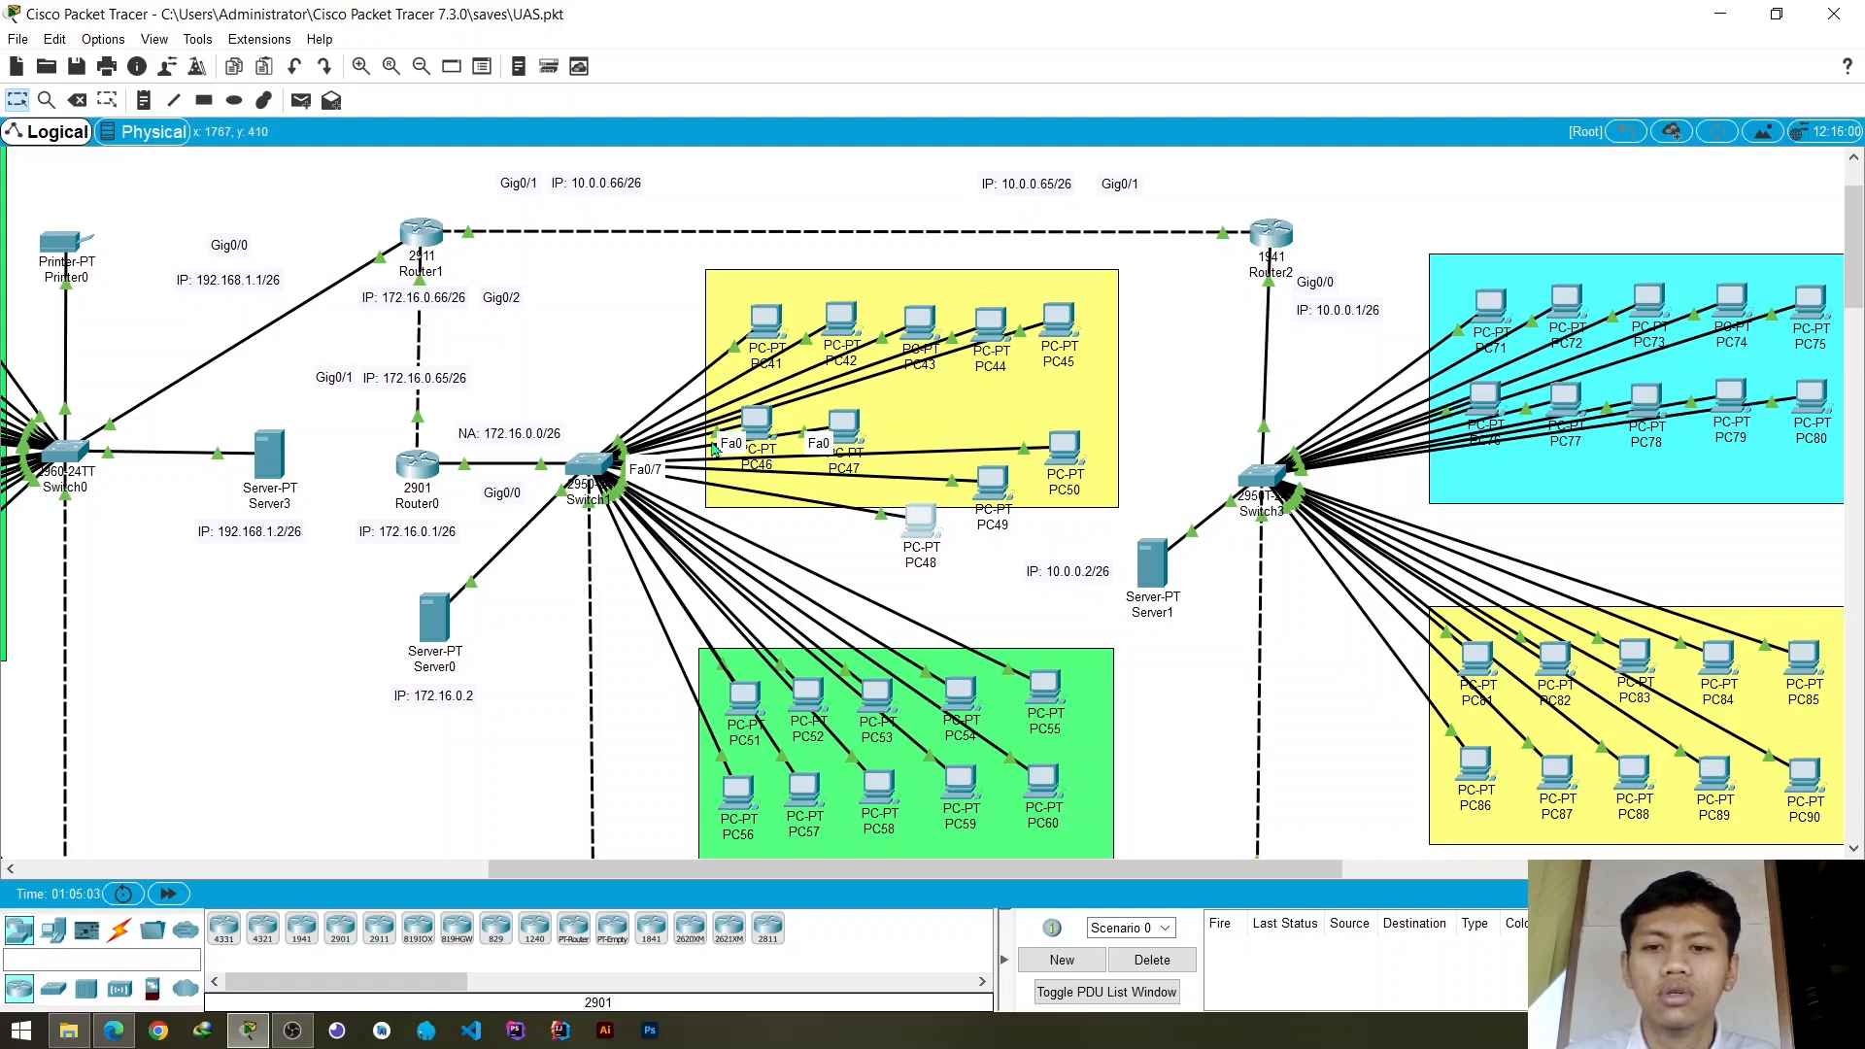
mouse_move(762, 434)
left_mouse_down()
mouse_move(758, 534)
mouse_move(765, 442)
left_mouse_up()
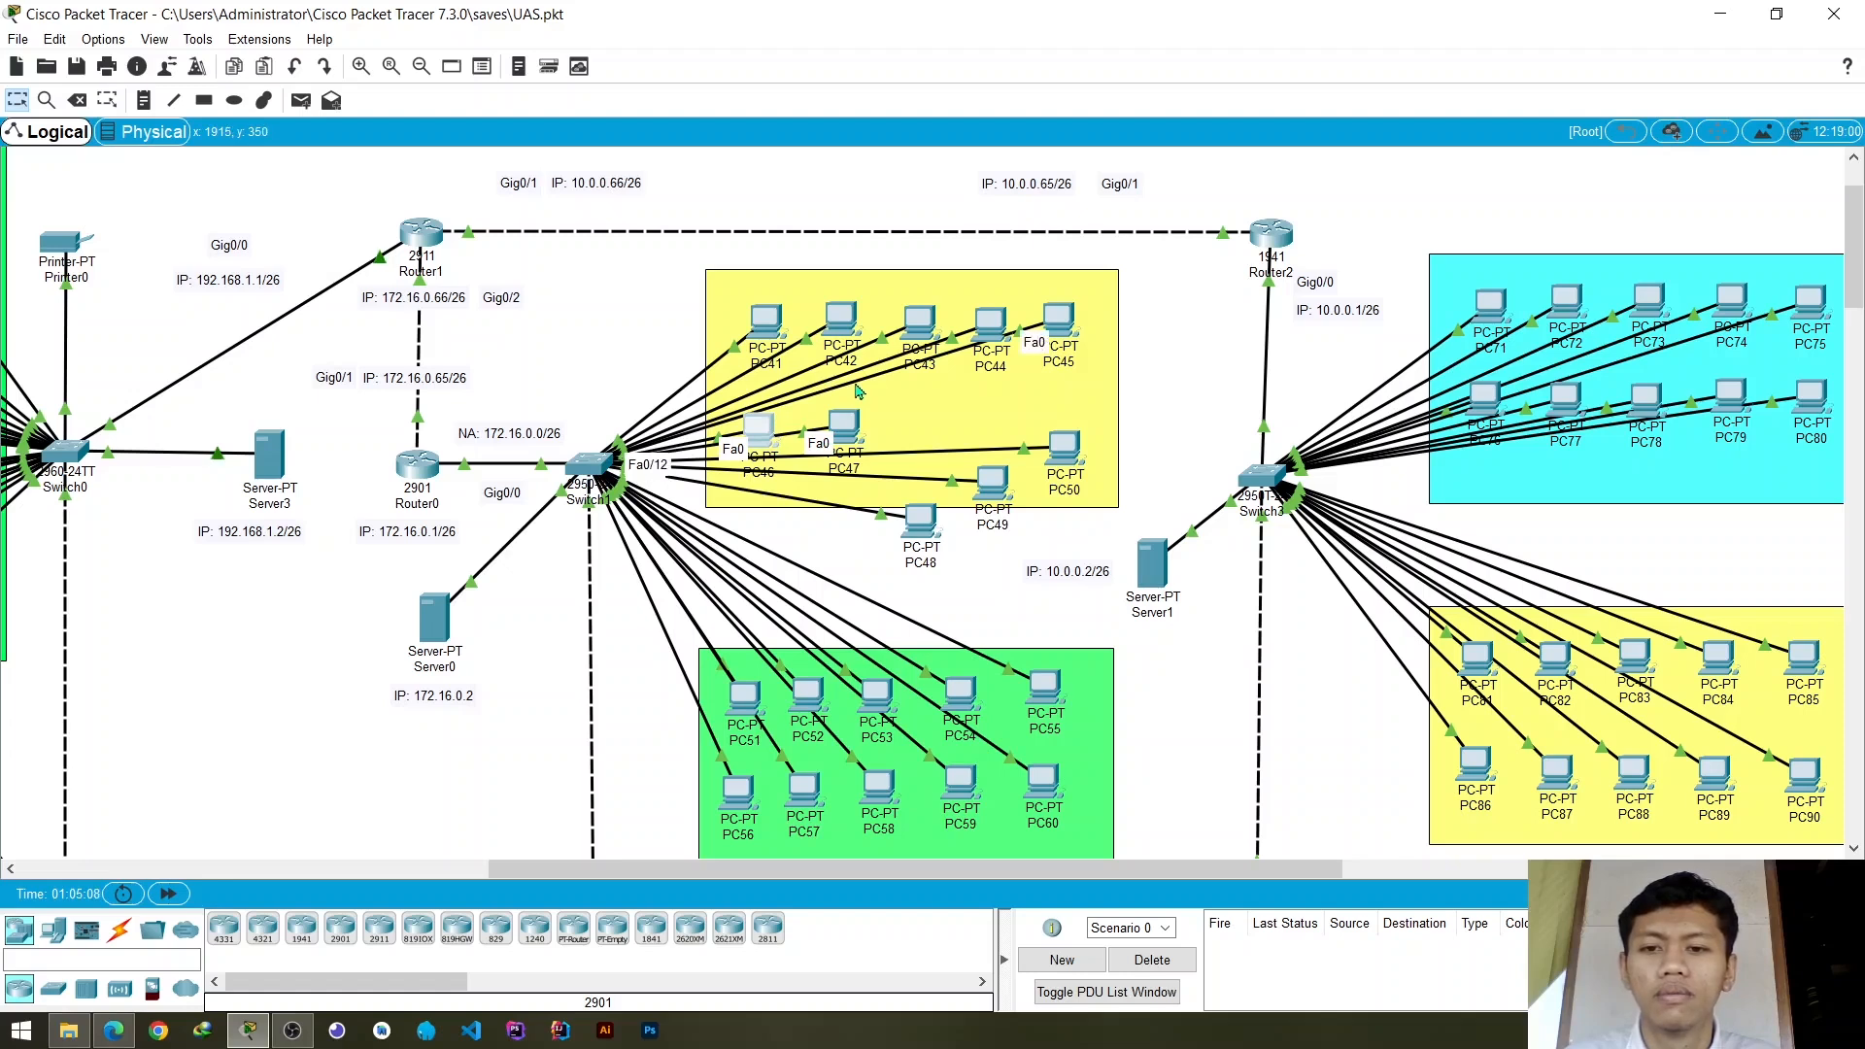
left_click_drag(1069, 335, 876, 324)
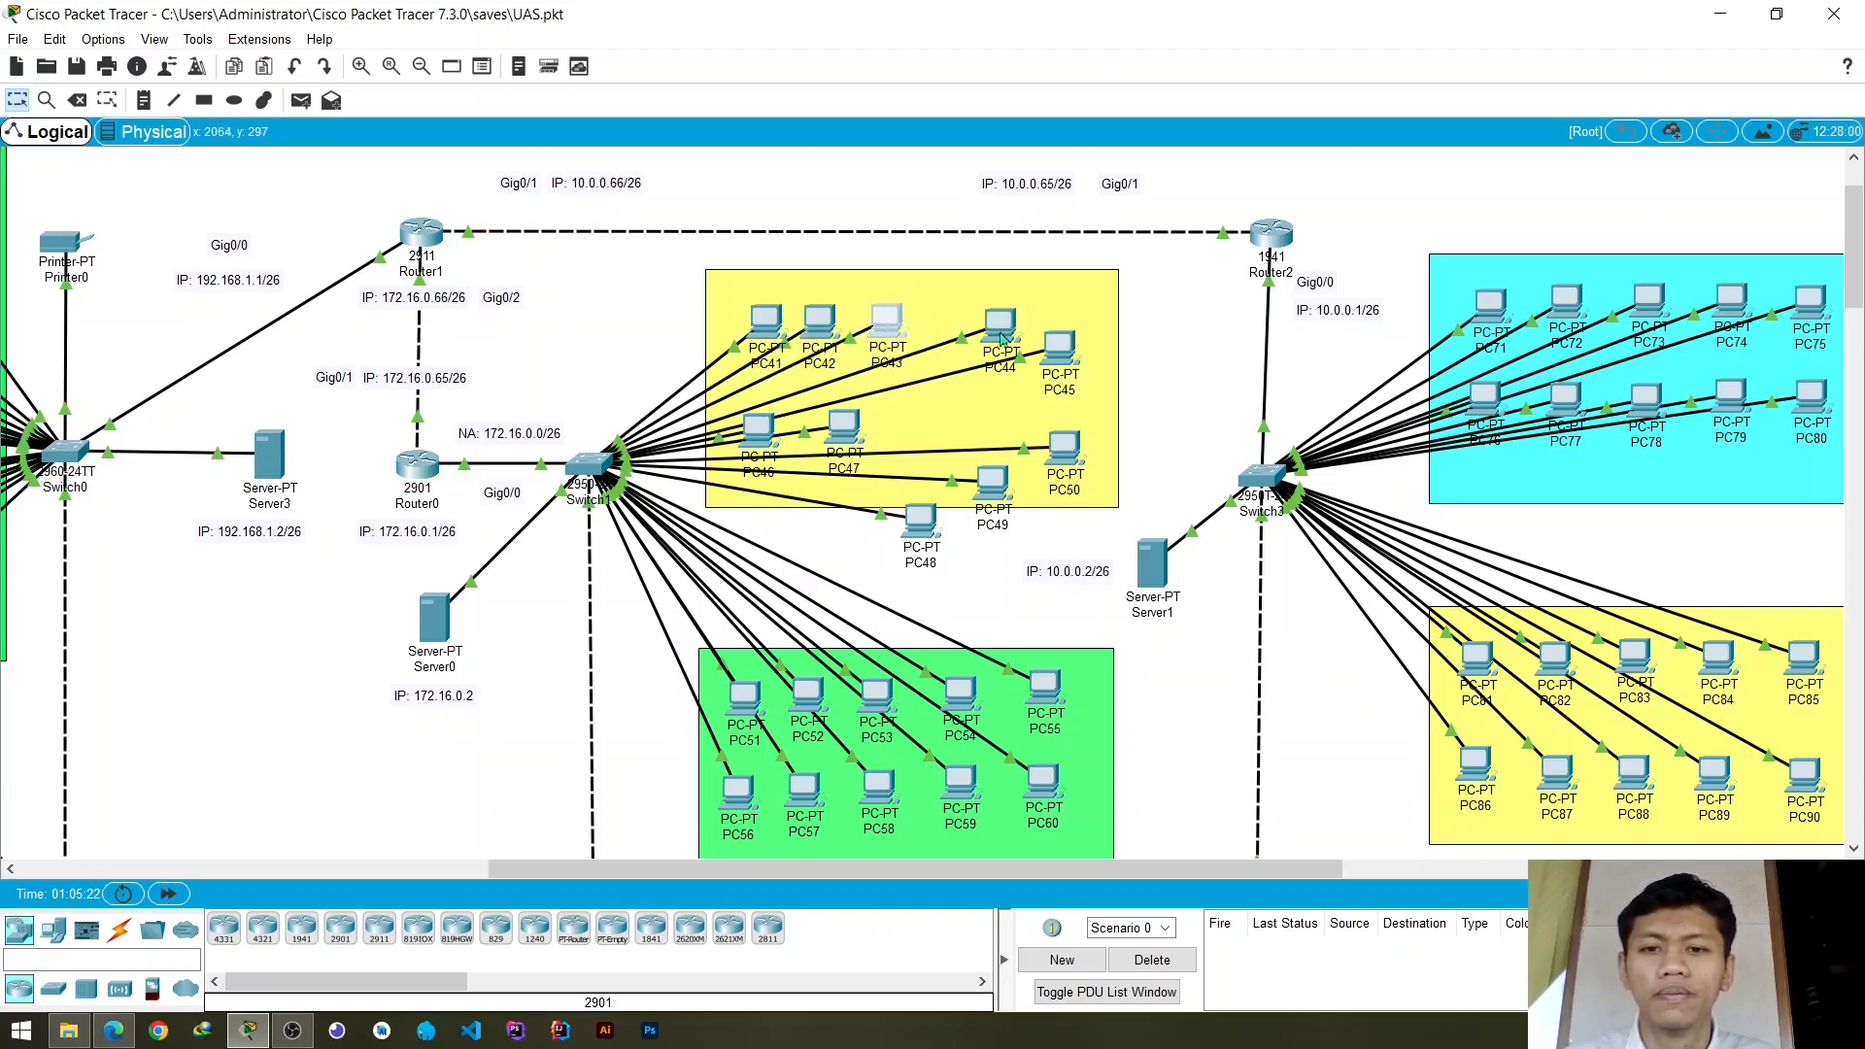
- Realign PC44, PC45, PC48, PC49 and PC50 into the two rows of Switch1's yellow area
left_click_drag(1003, 338, 948, 331)
left_click_drag(1059, 367, 1044, 329)
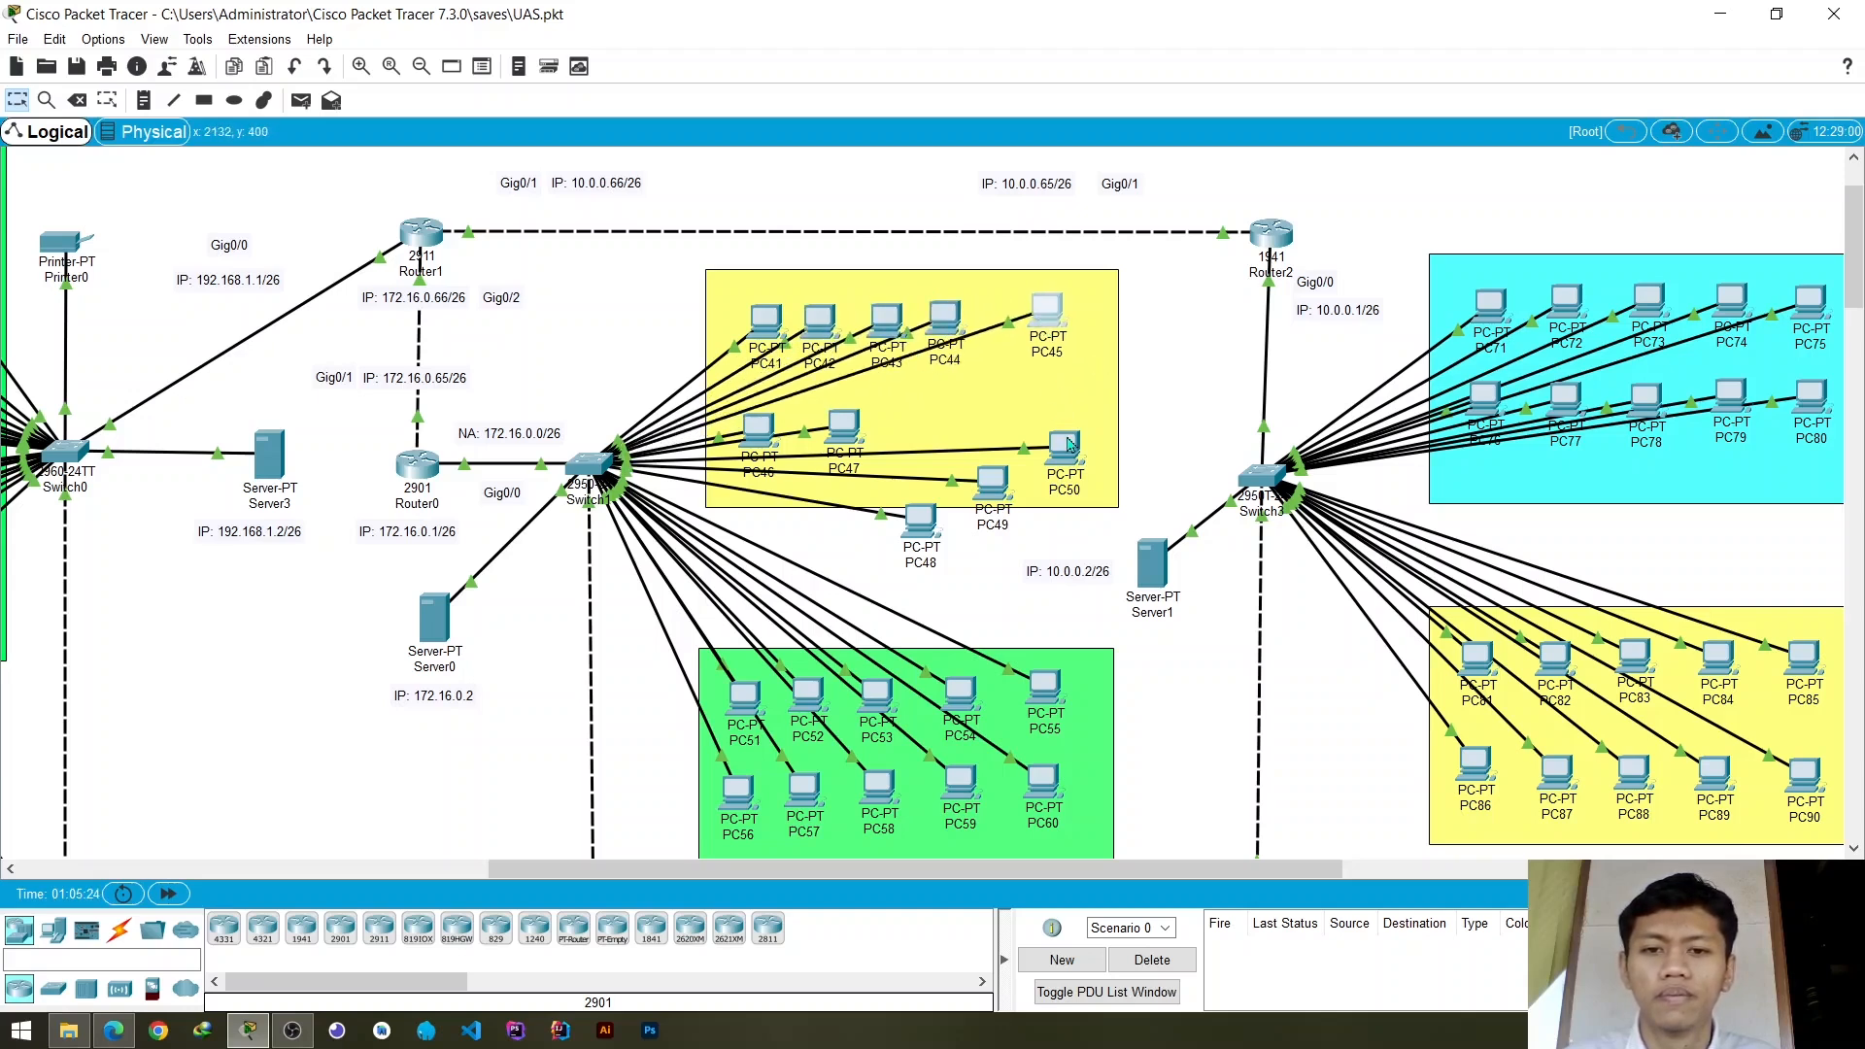
left_click_drag(1069, 443, 984, 439)
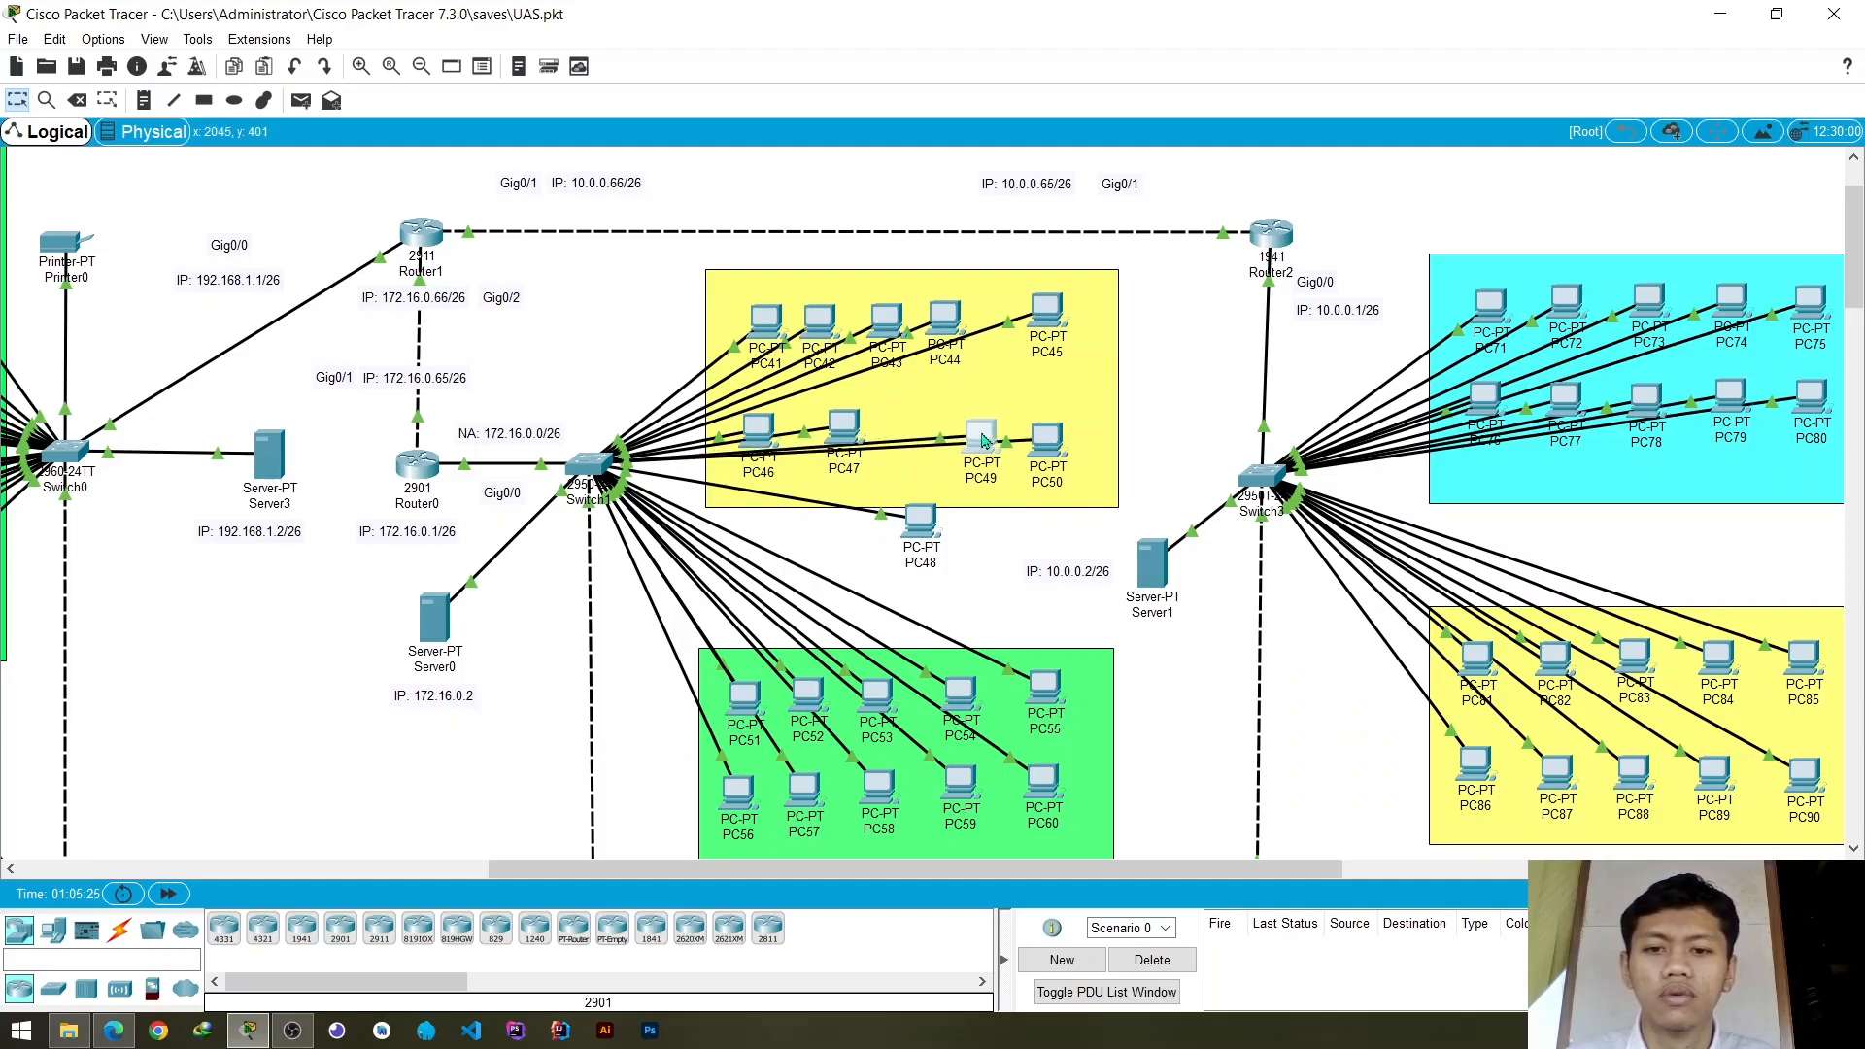
left_click_drag(930, 527, 923, 437)
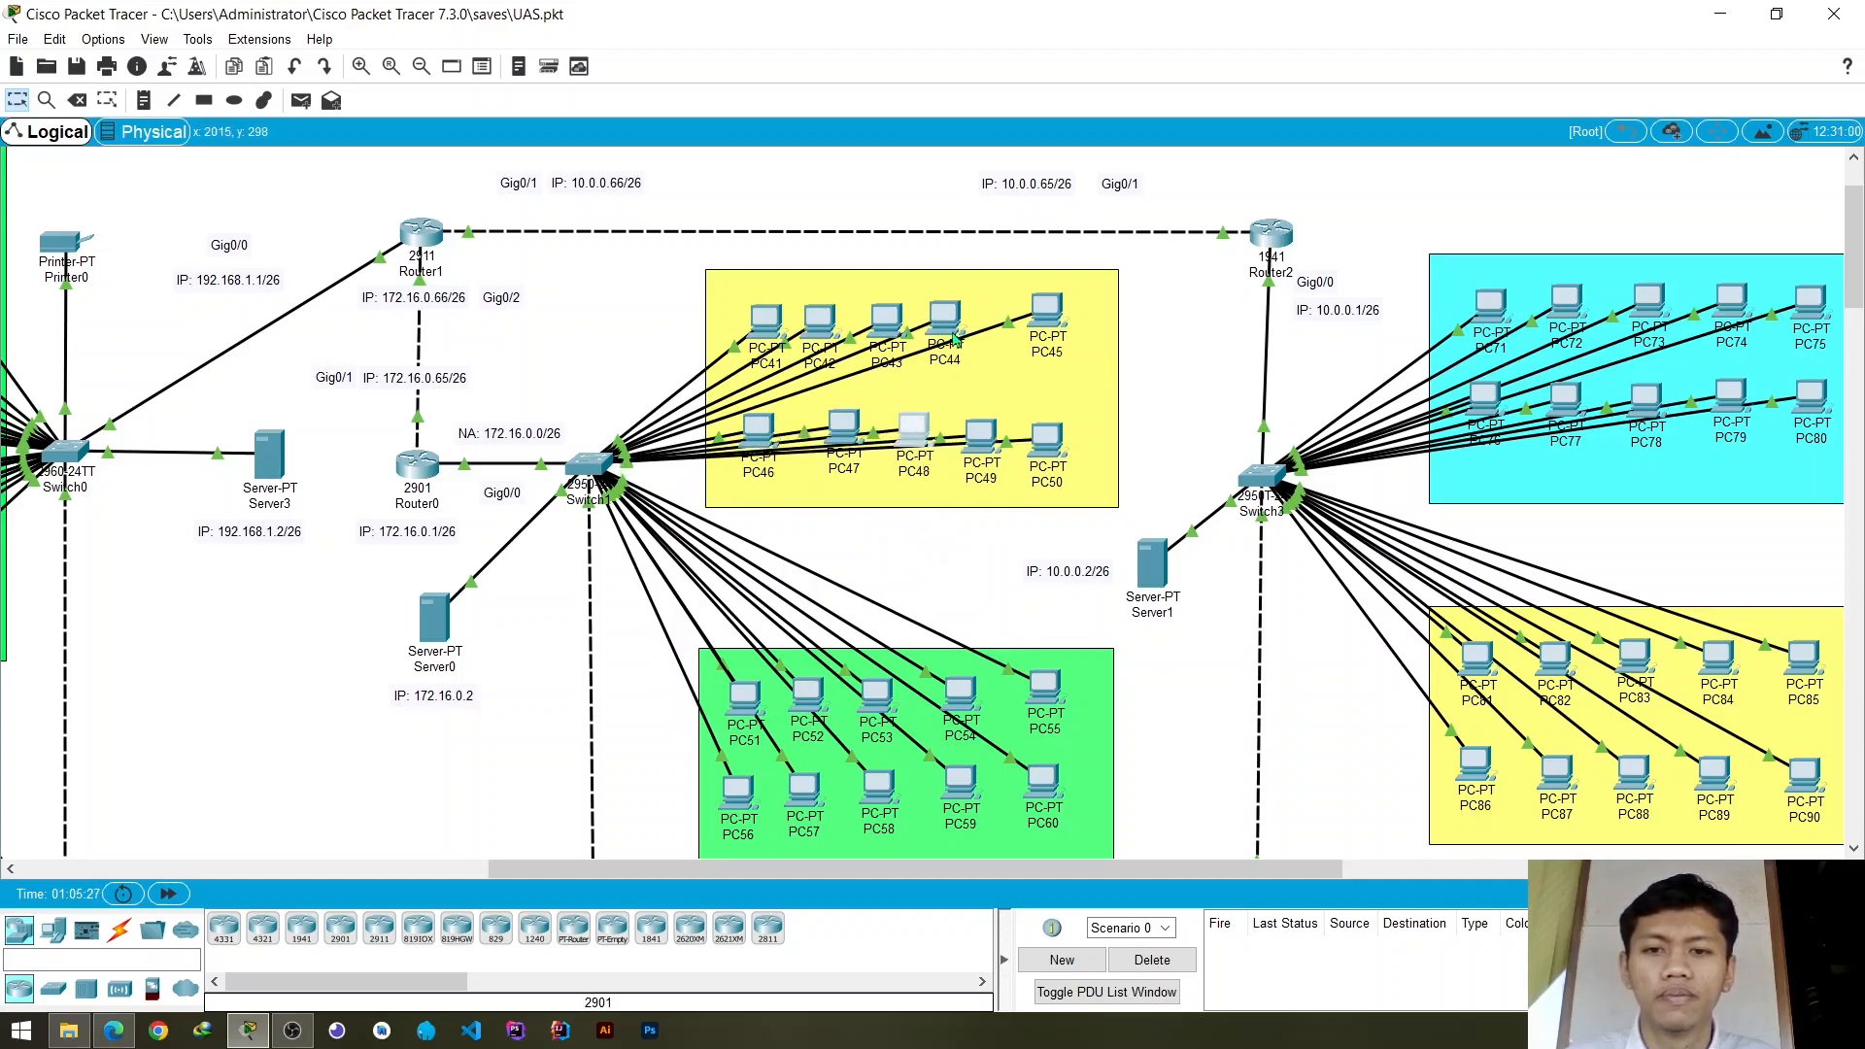
left_click_drag(957, 337, 972, 321)
left_click(902, 540)
- Rearrange PC51 to PC55 in the green group's upper row to examine which Switch1 ports their links use
scroll(902, 540, "down", 3)
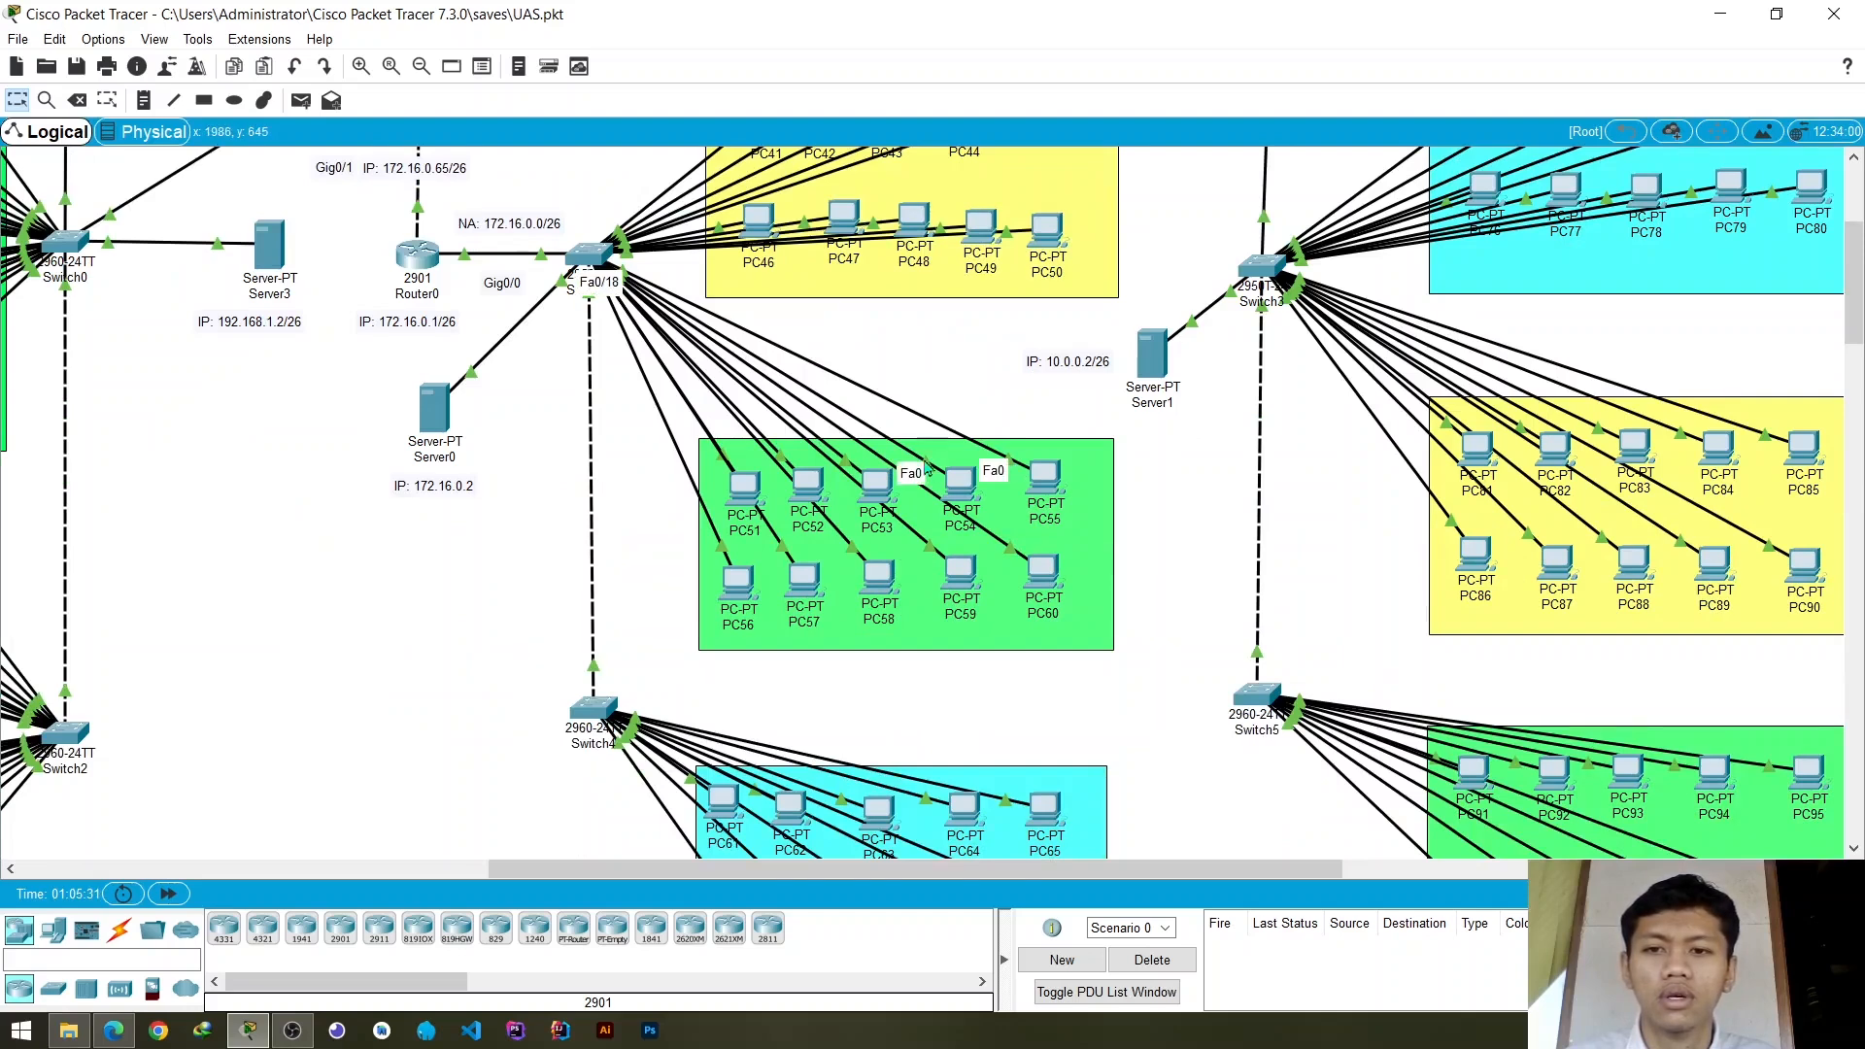
mouse_move(966, 484)
left_mouse_down()
mouse_move(849, 631)
mouse_move(987, 483)
left_mouse_up()
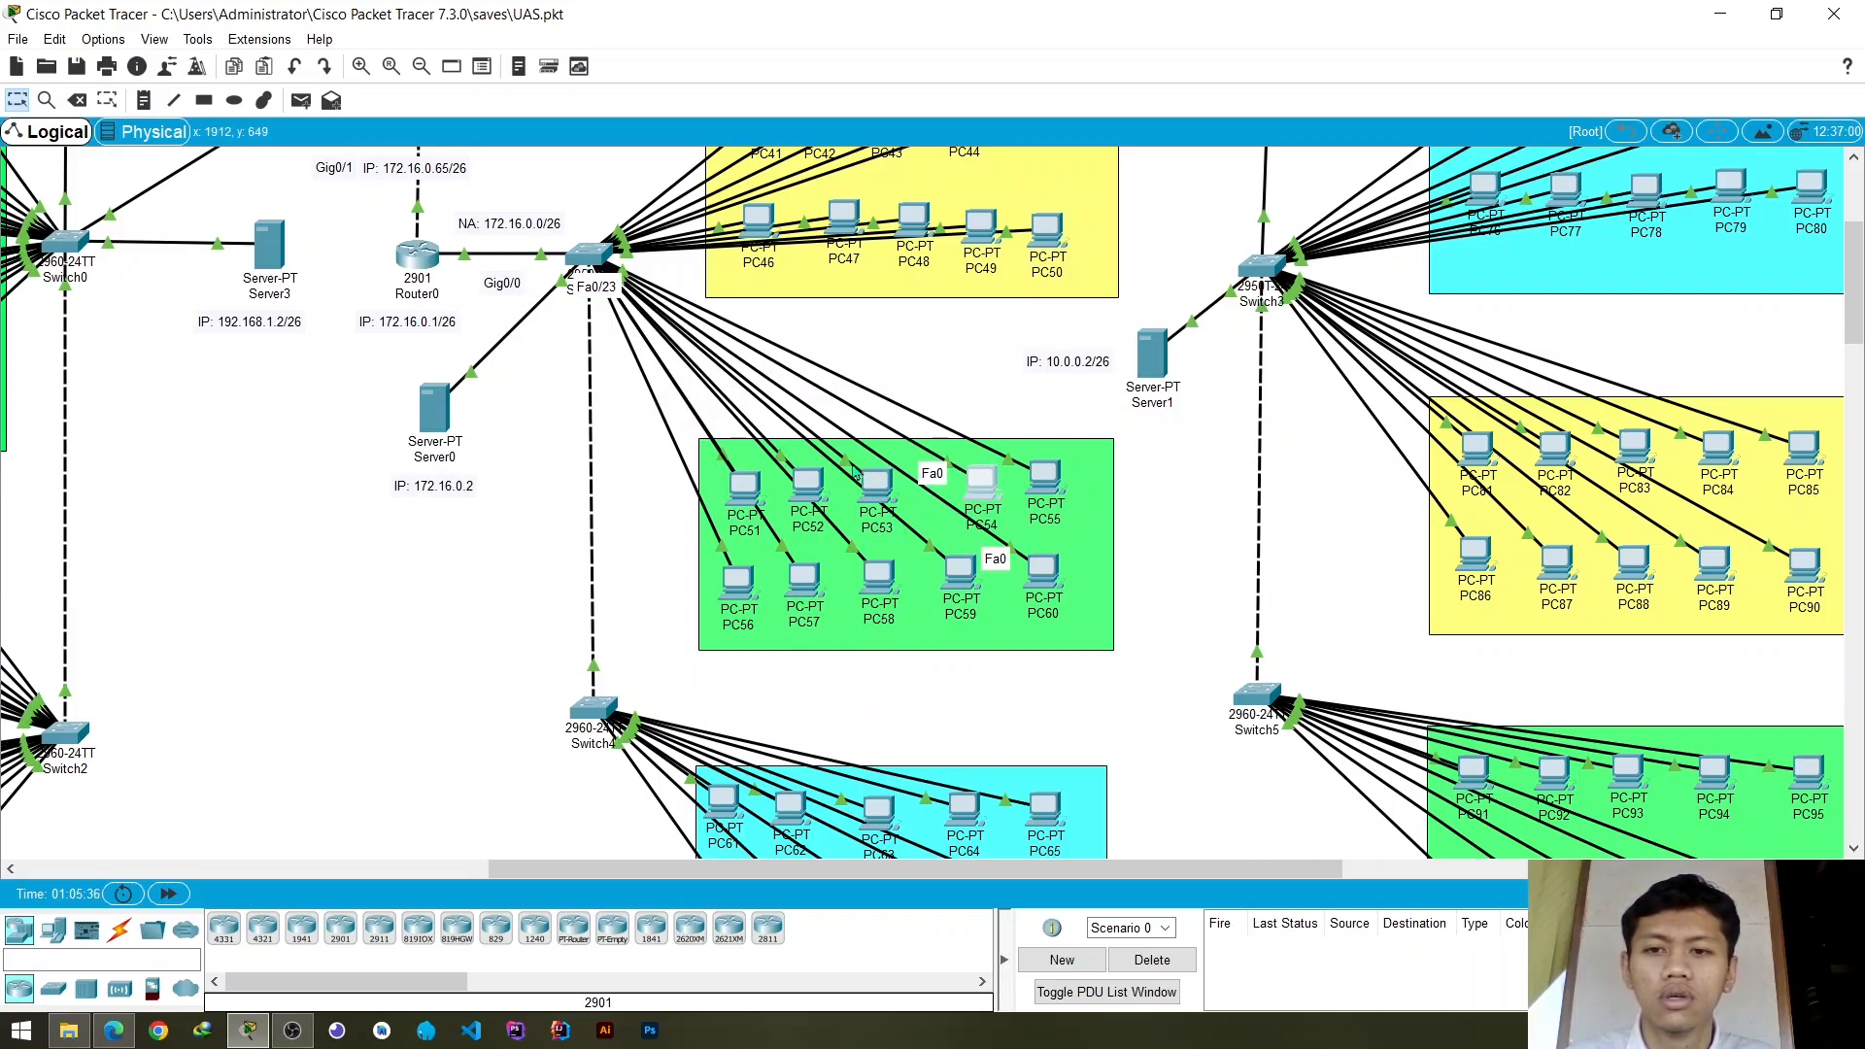
left_click_drag(855, 472, 789, 493)
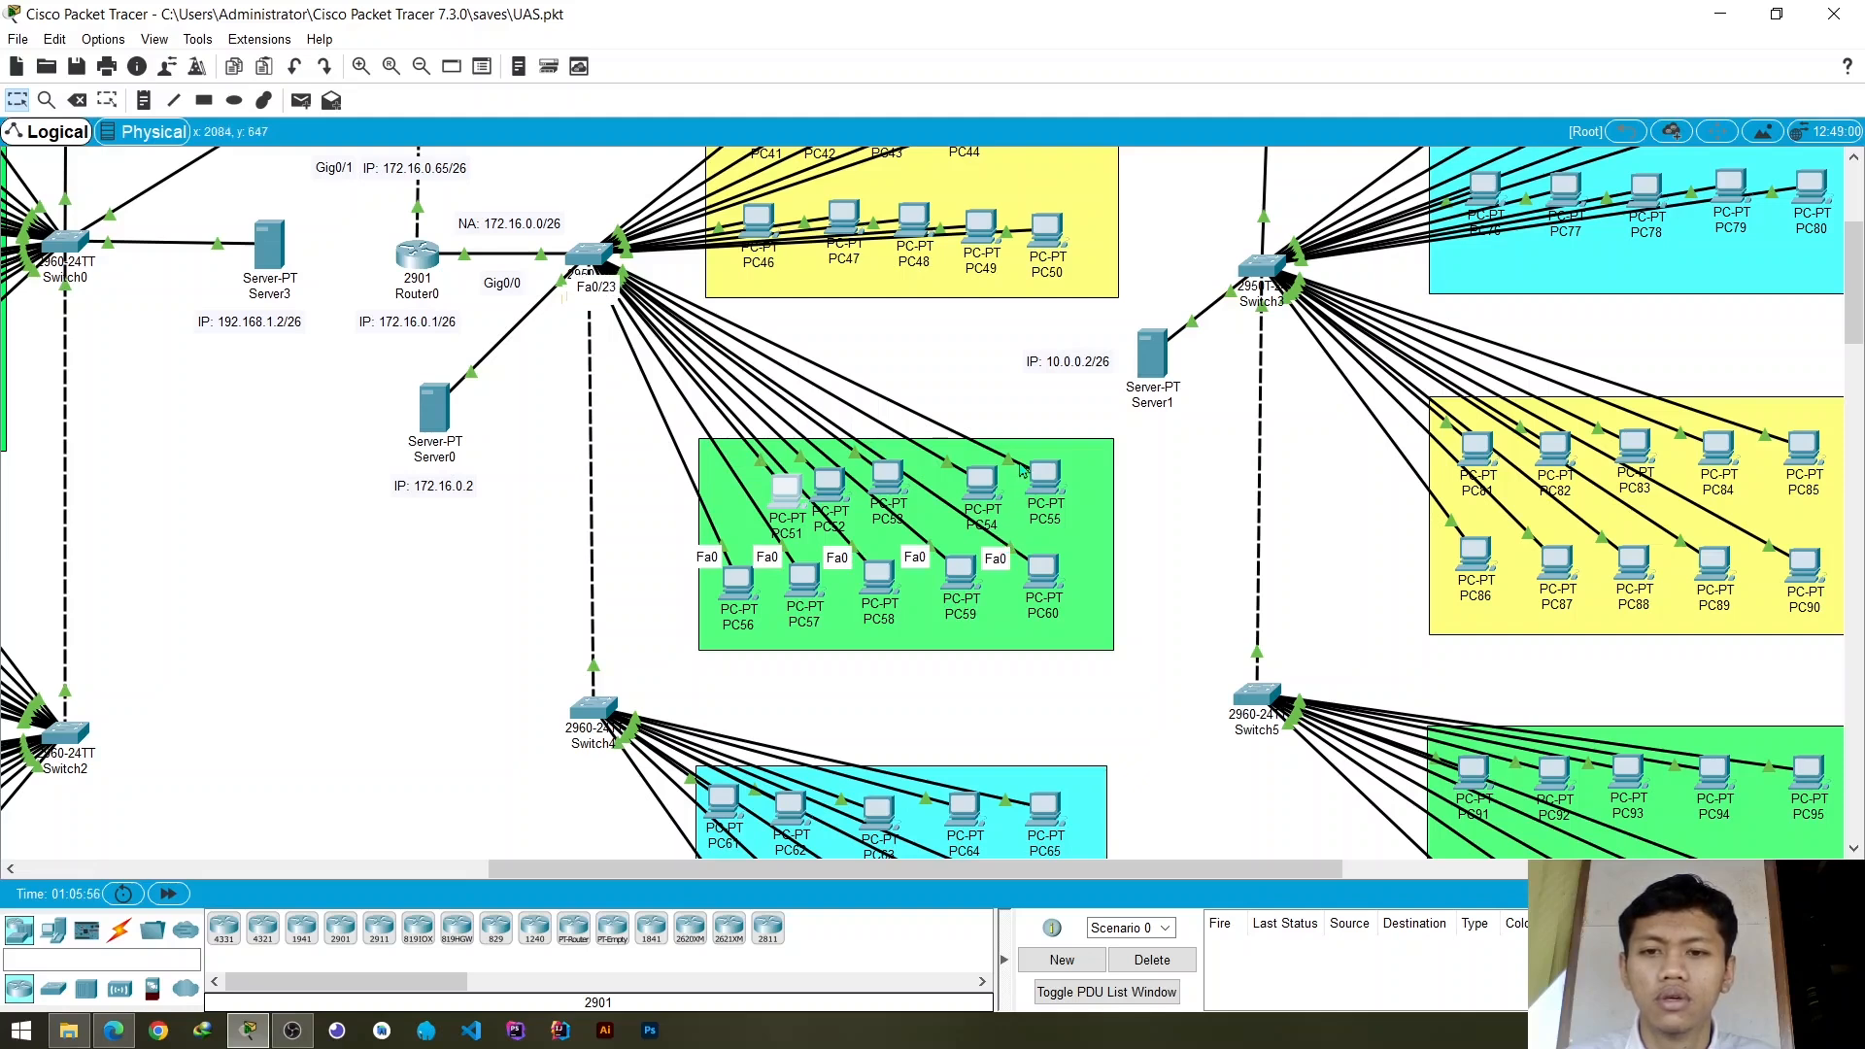
mouse_move(1044, 474)
left_mouse_down()
mouse_move(1038, 356)
mouse_move(1046, 448)
left_mouse_up()
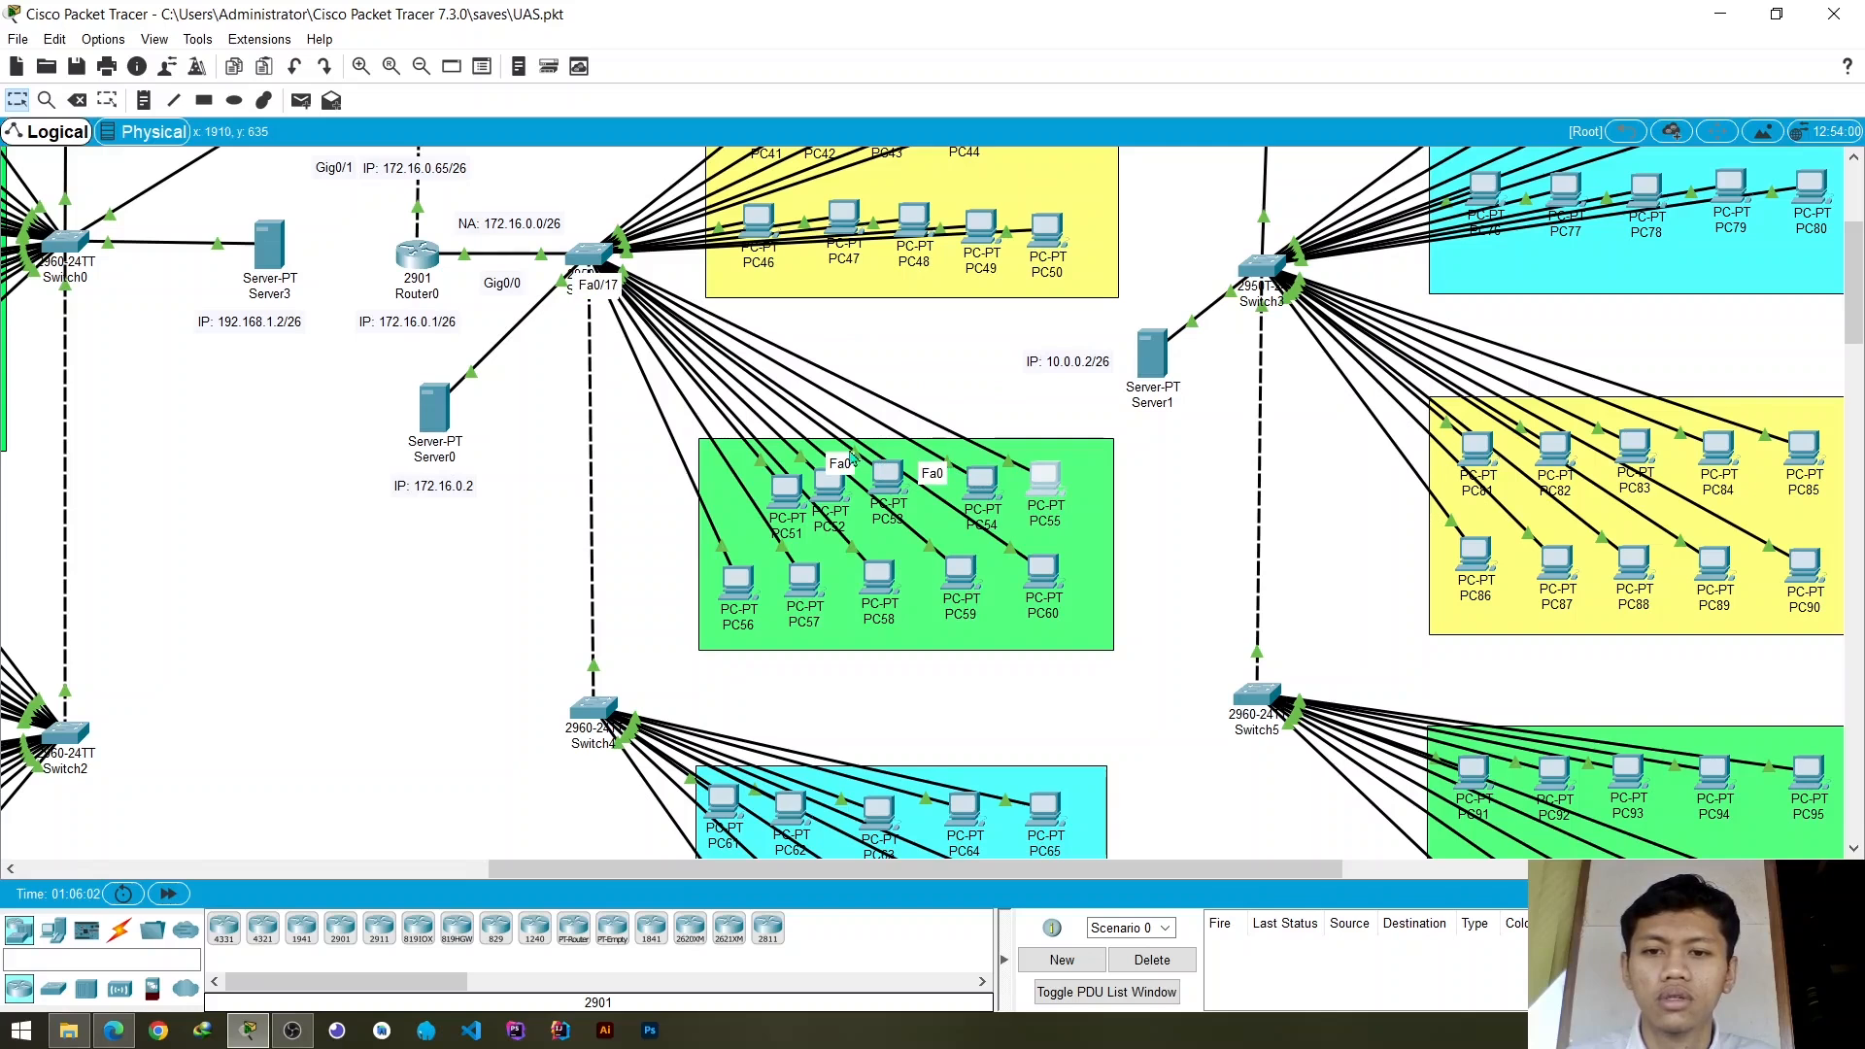
mouse_move(891, 487)
left_mouse_down()
mouse_move(777, 556)
mouse_move(903, 502)
left_mouse_up()
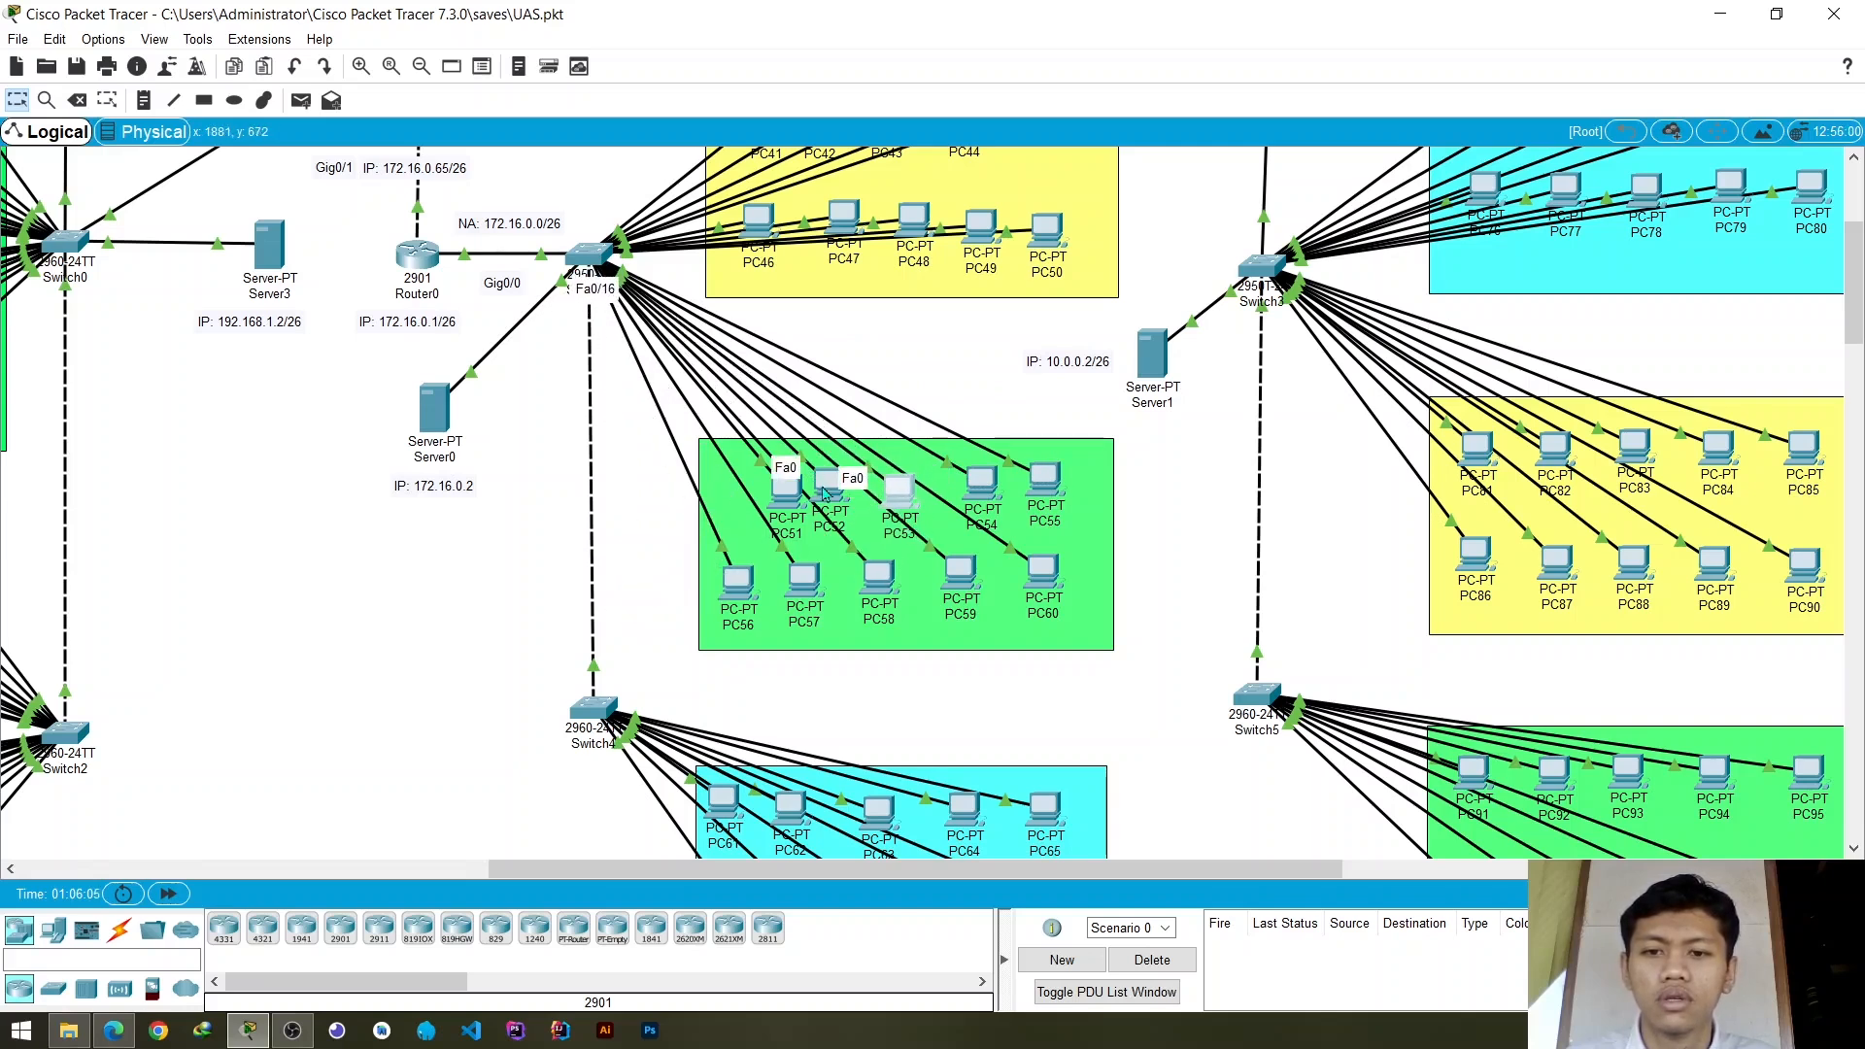
mouse_move(824, 493)
left_mouse_down()
mouse_move(626, 553)
mouse_move(833, 504)
left_mouse_up()
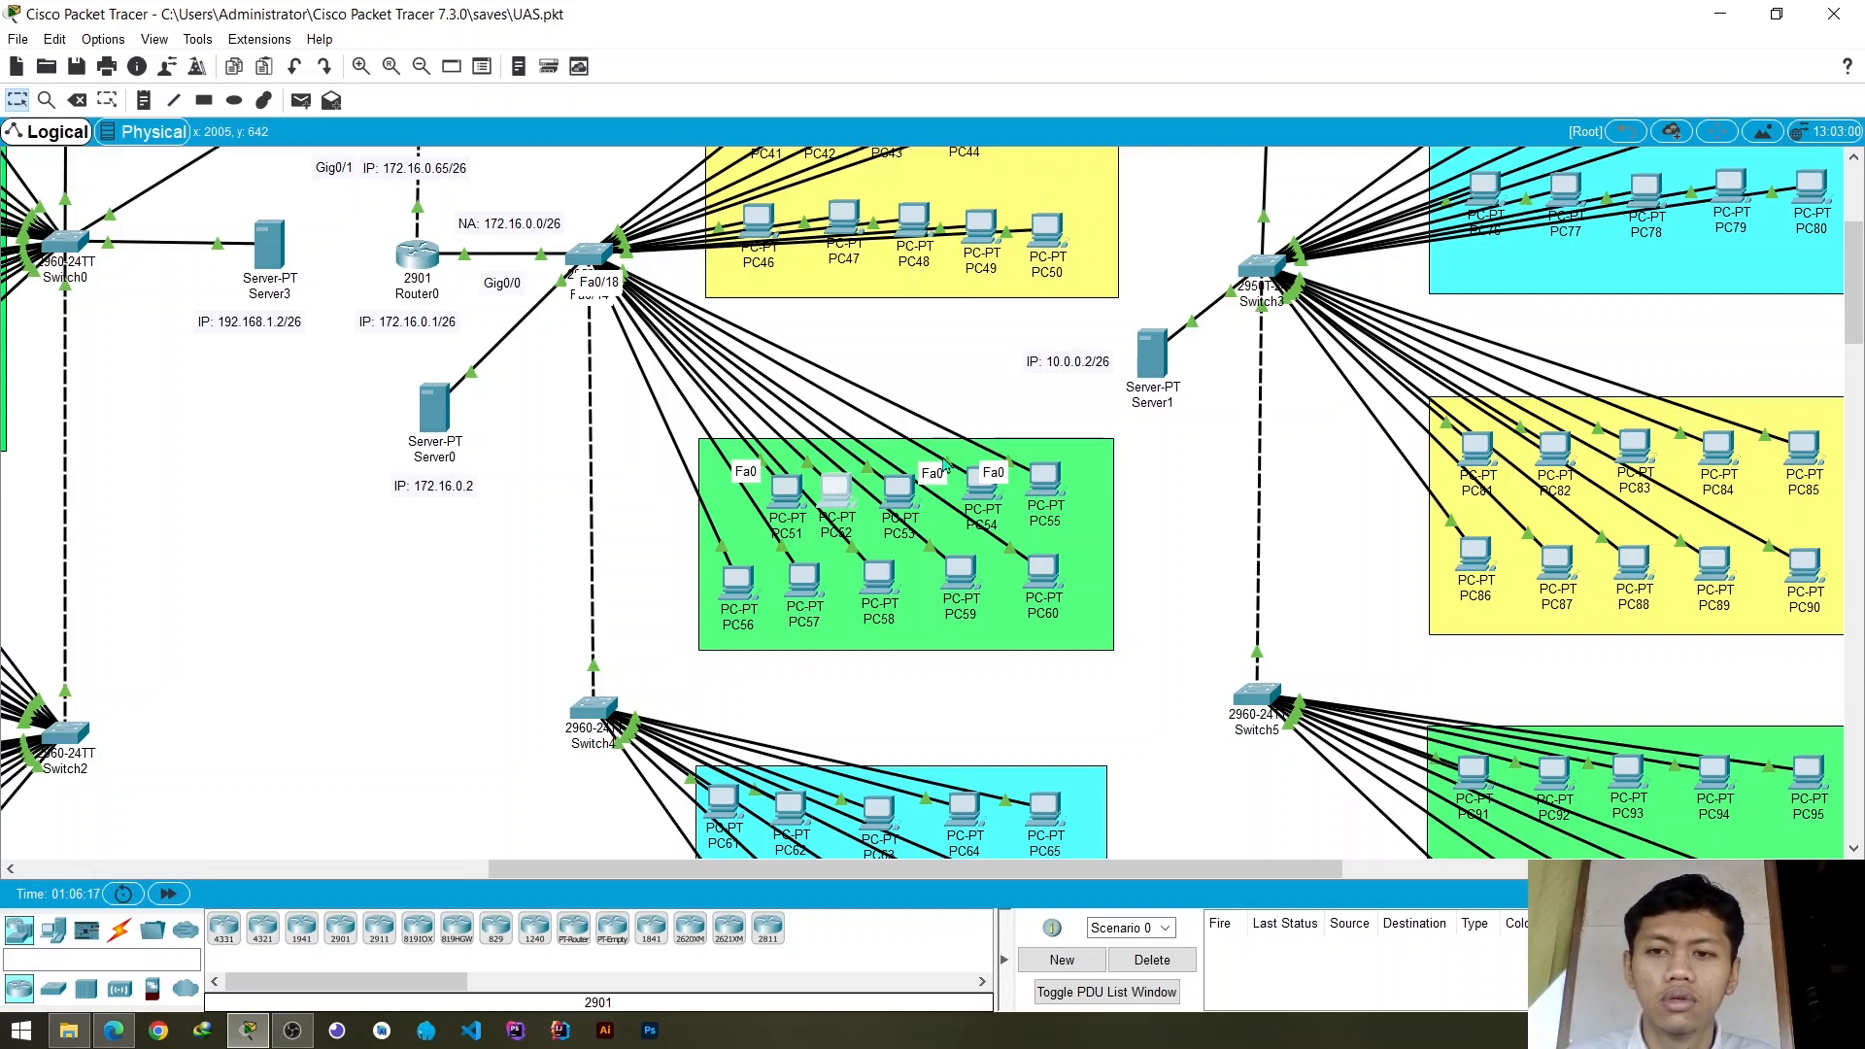
mouse_move(969, 503)
left_mouse_down()
mouse_move(1028, 323)
mouse_move(964, 493)
left_mouse_up()
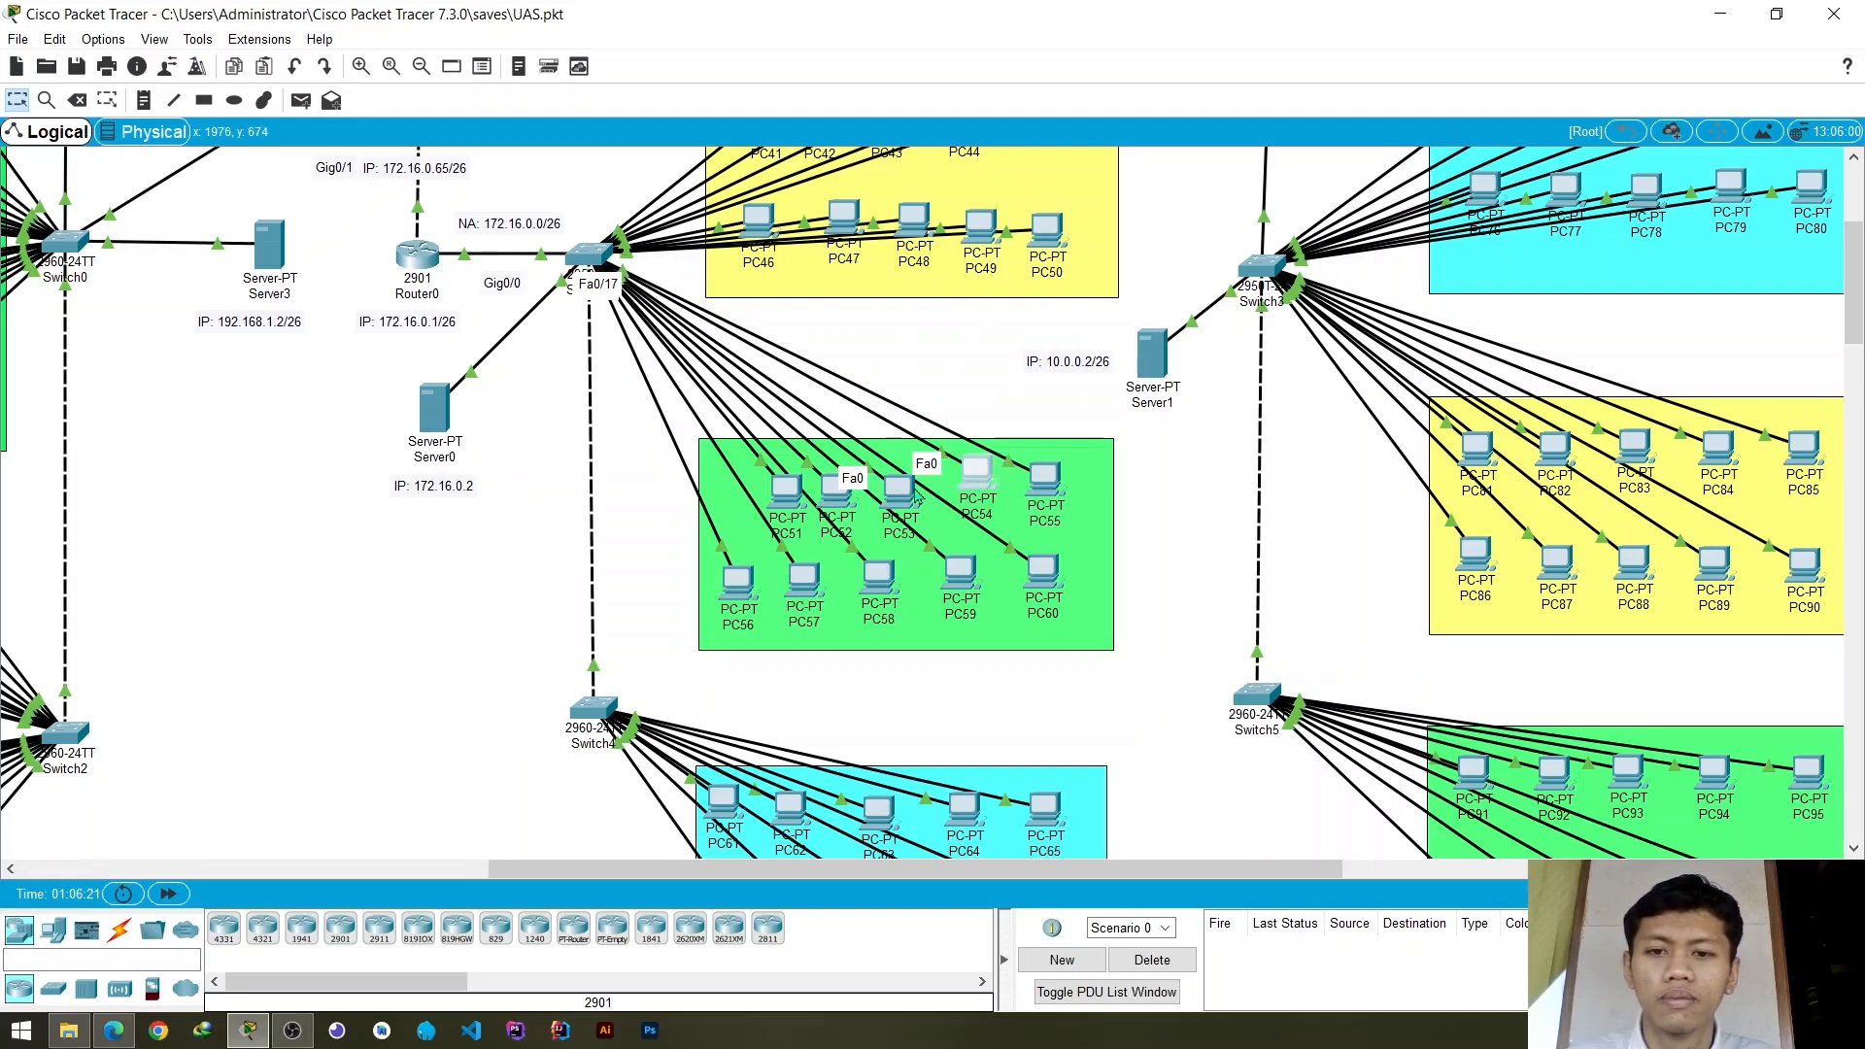
mouse_move(910, 489)
left_mouse_down()
mouse_move(789, 536)
mouse_move(913, 532)
mouse_move(910, 505)
left_mouse_up()
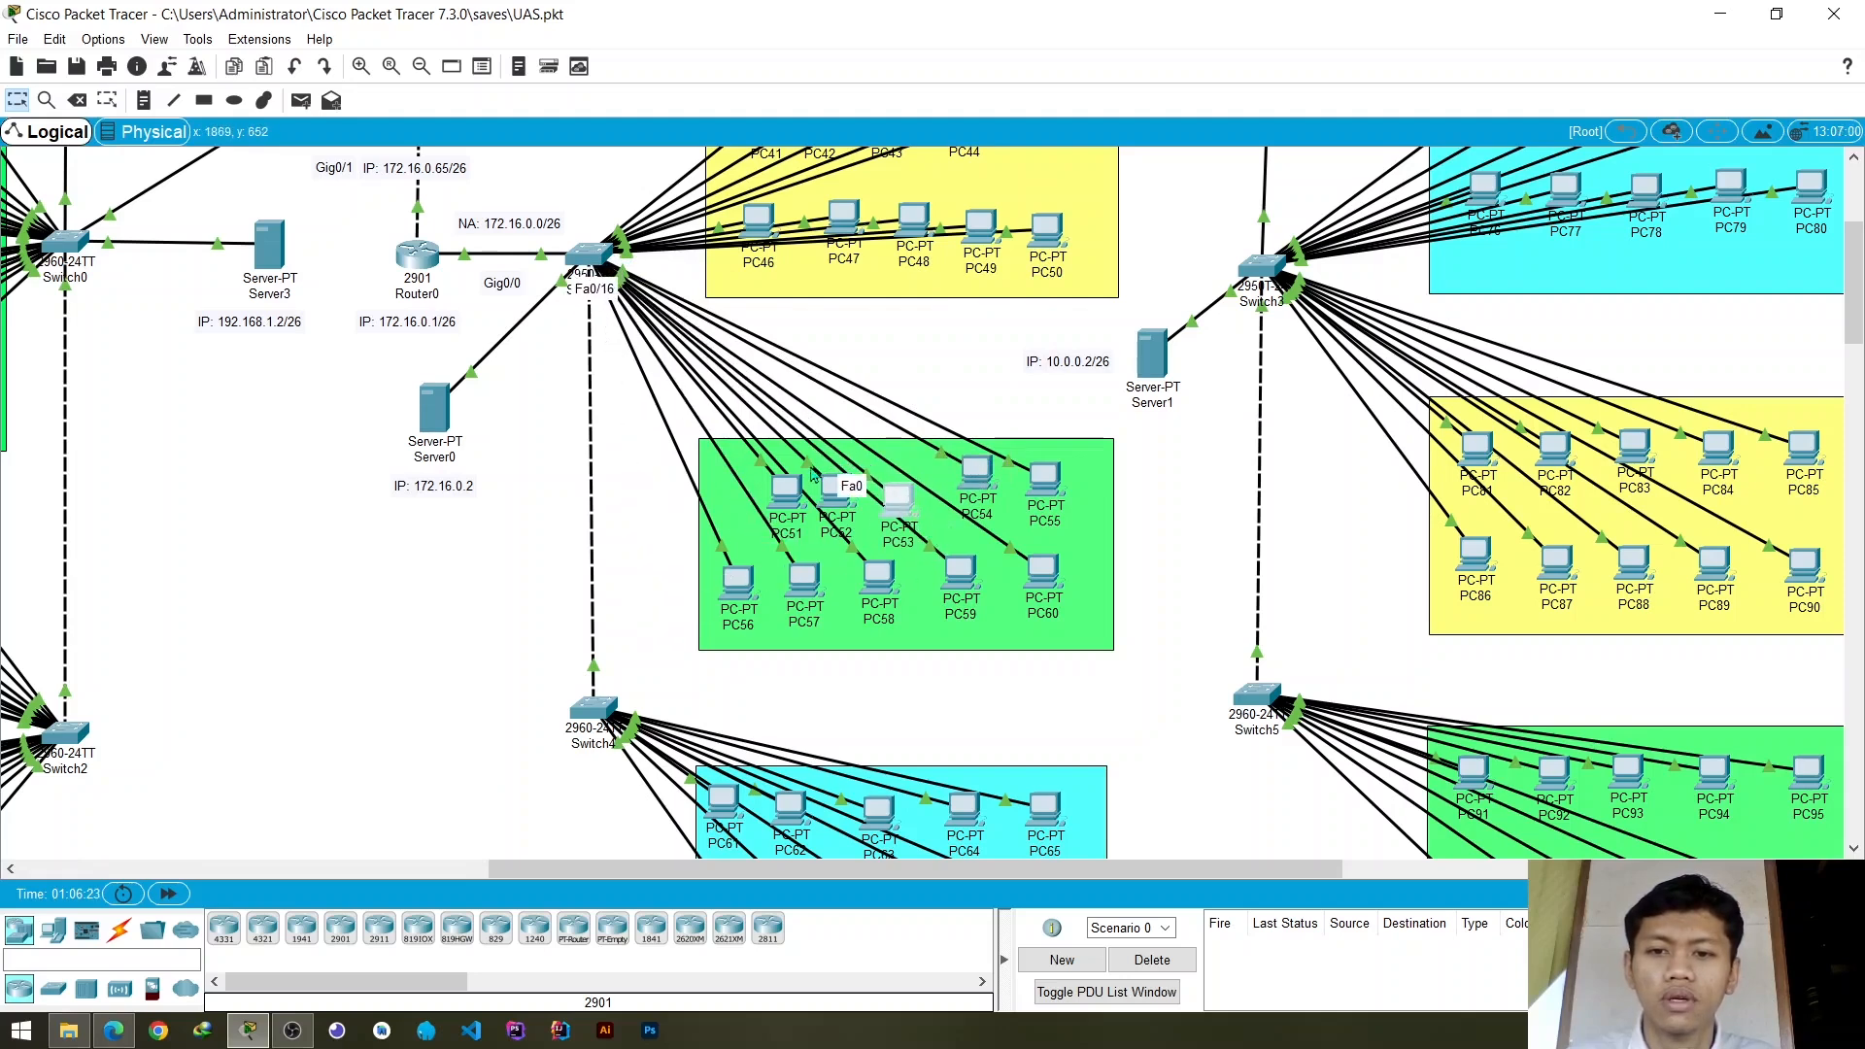
left_click_drag(814, 472, 766, 486)
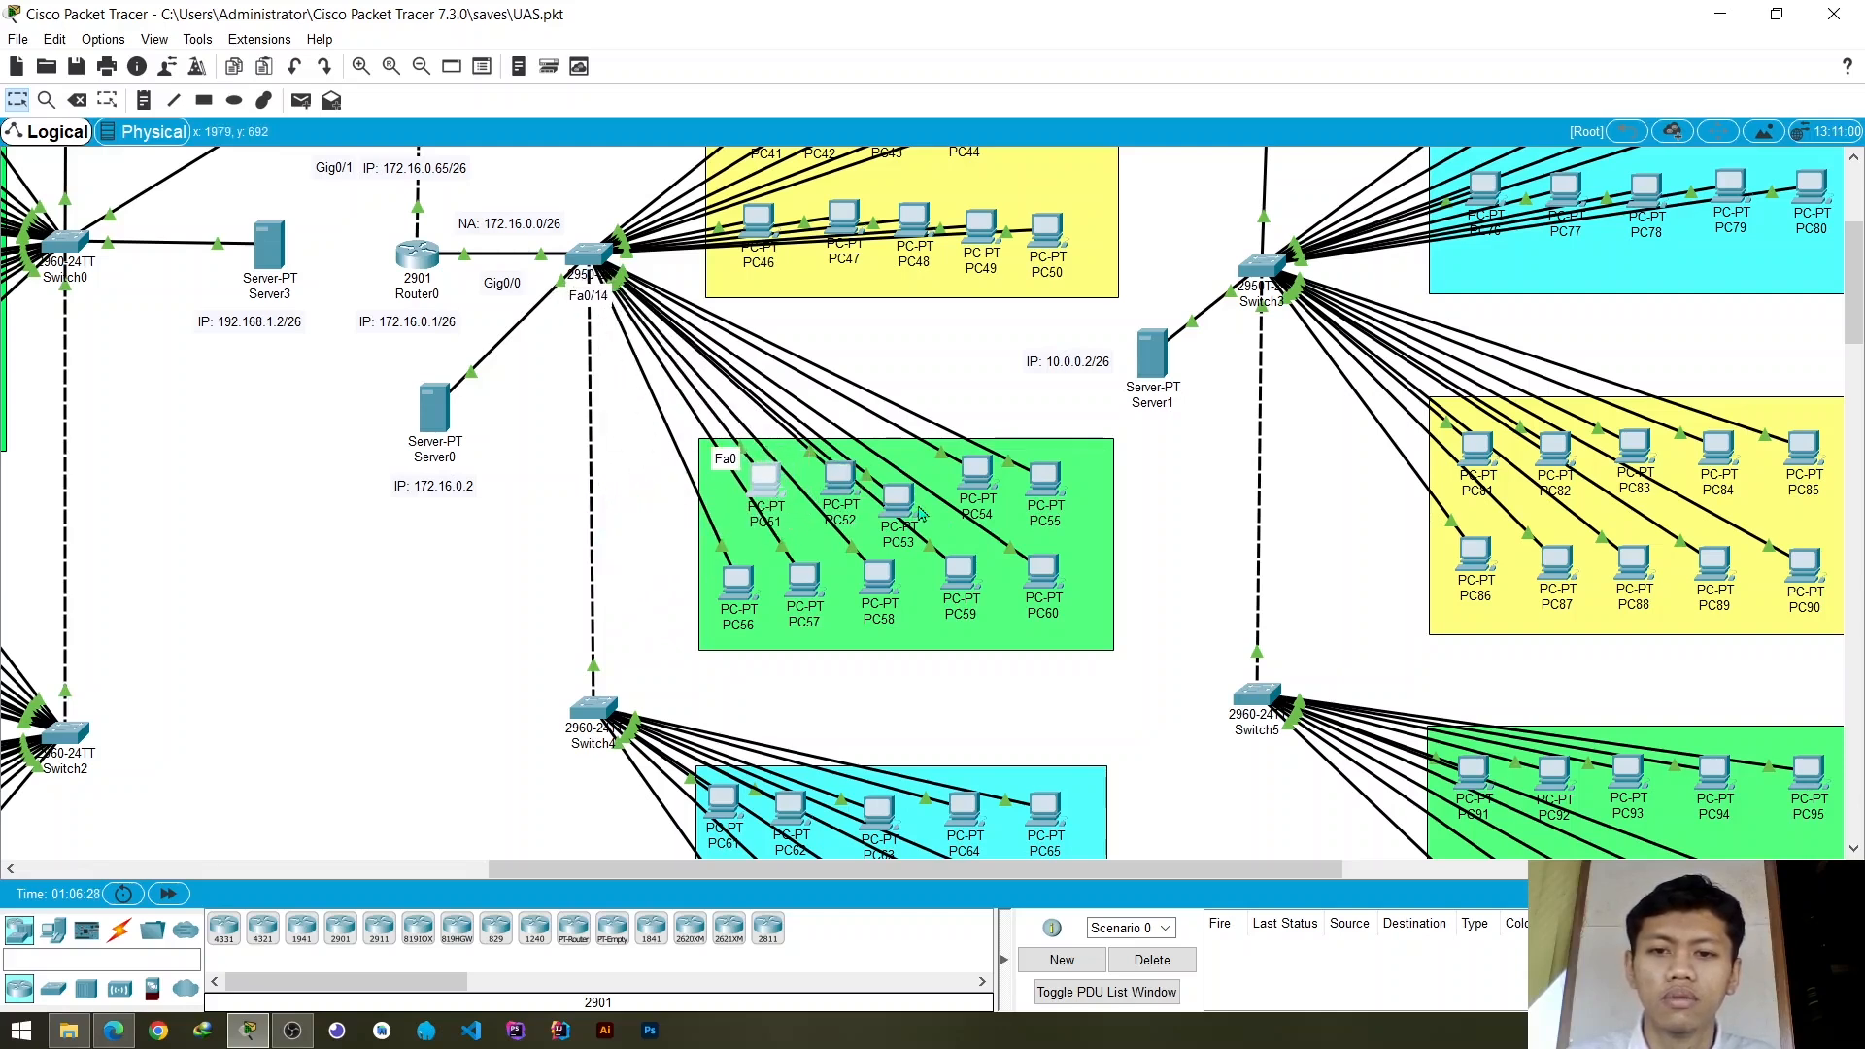
- Assign access port FastEthernet0/14 on Switch1 to VLAN 20 (vlan_2)
left_click(588, 254)
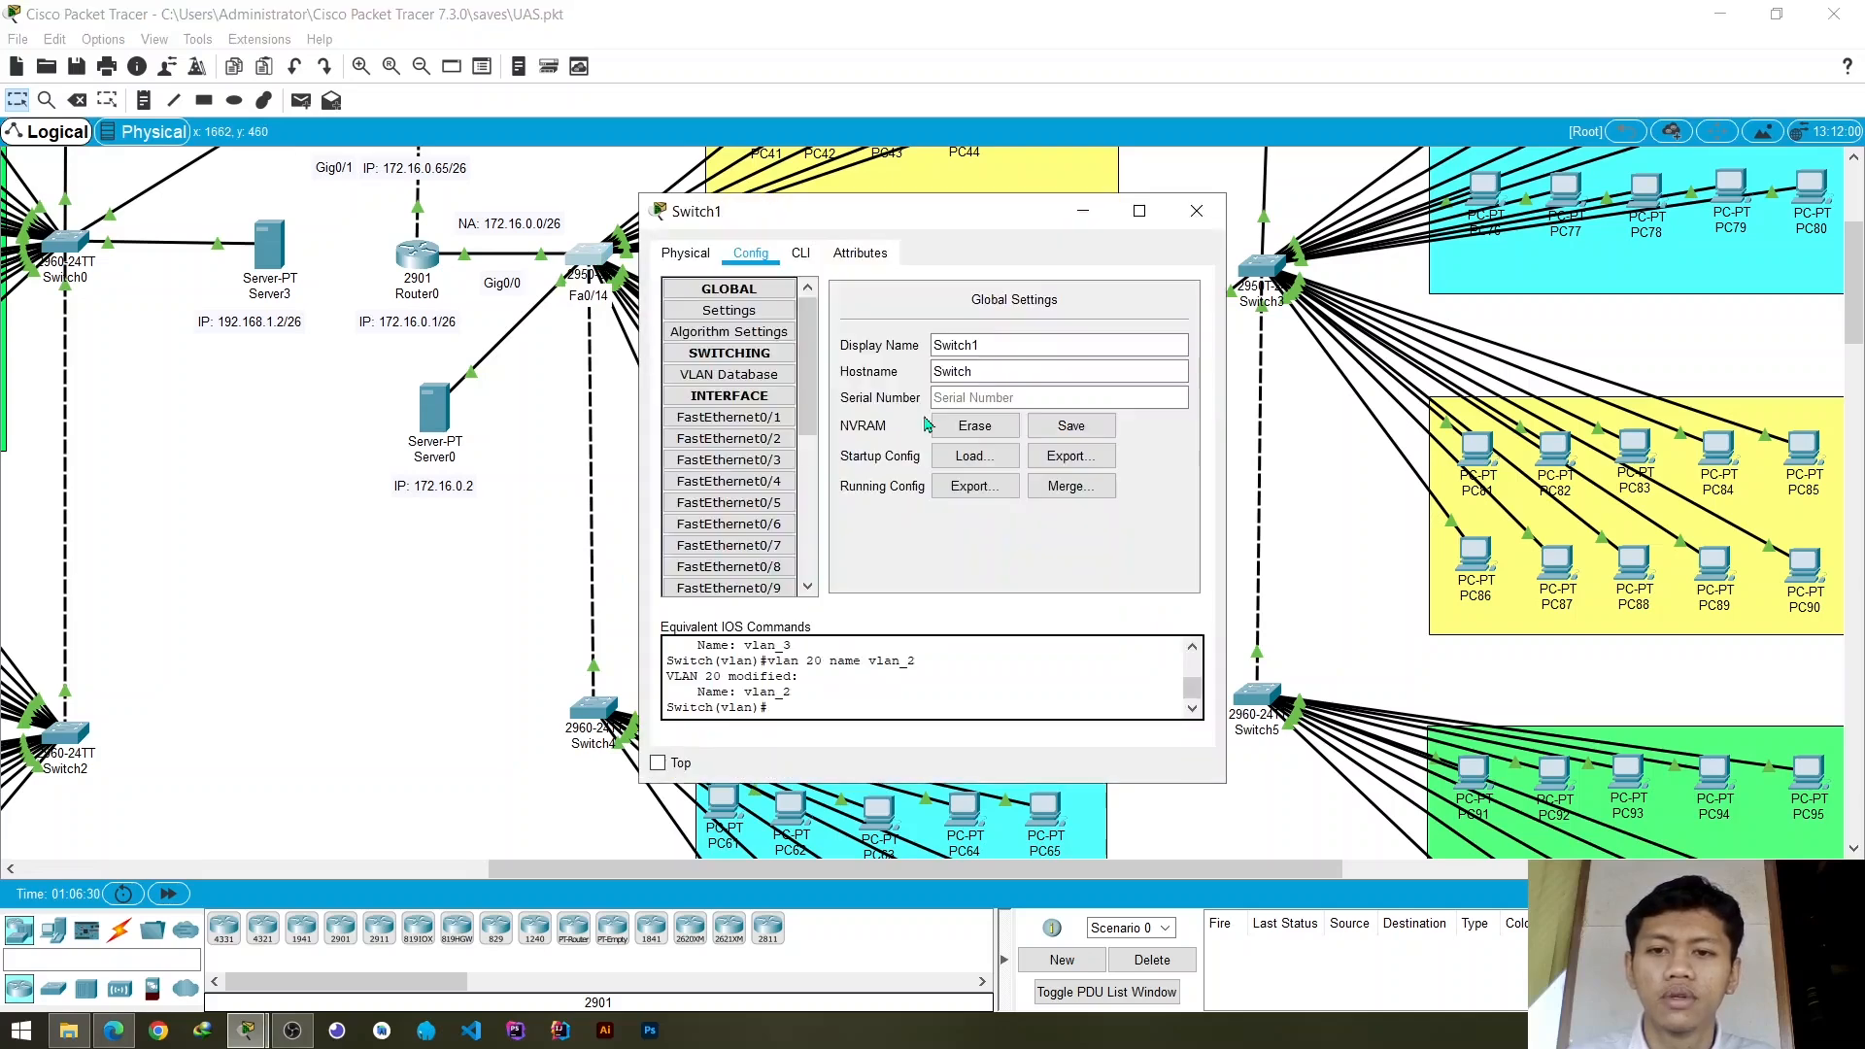
scroll(775, 494, "down", 5)
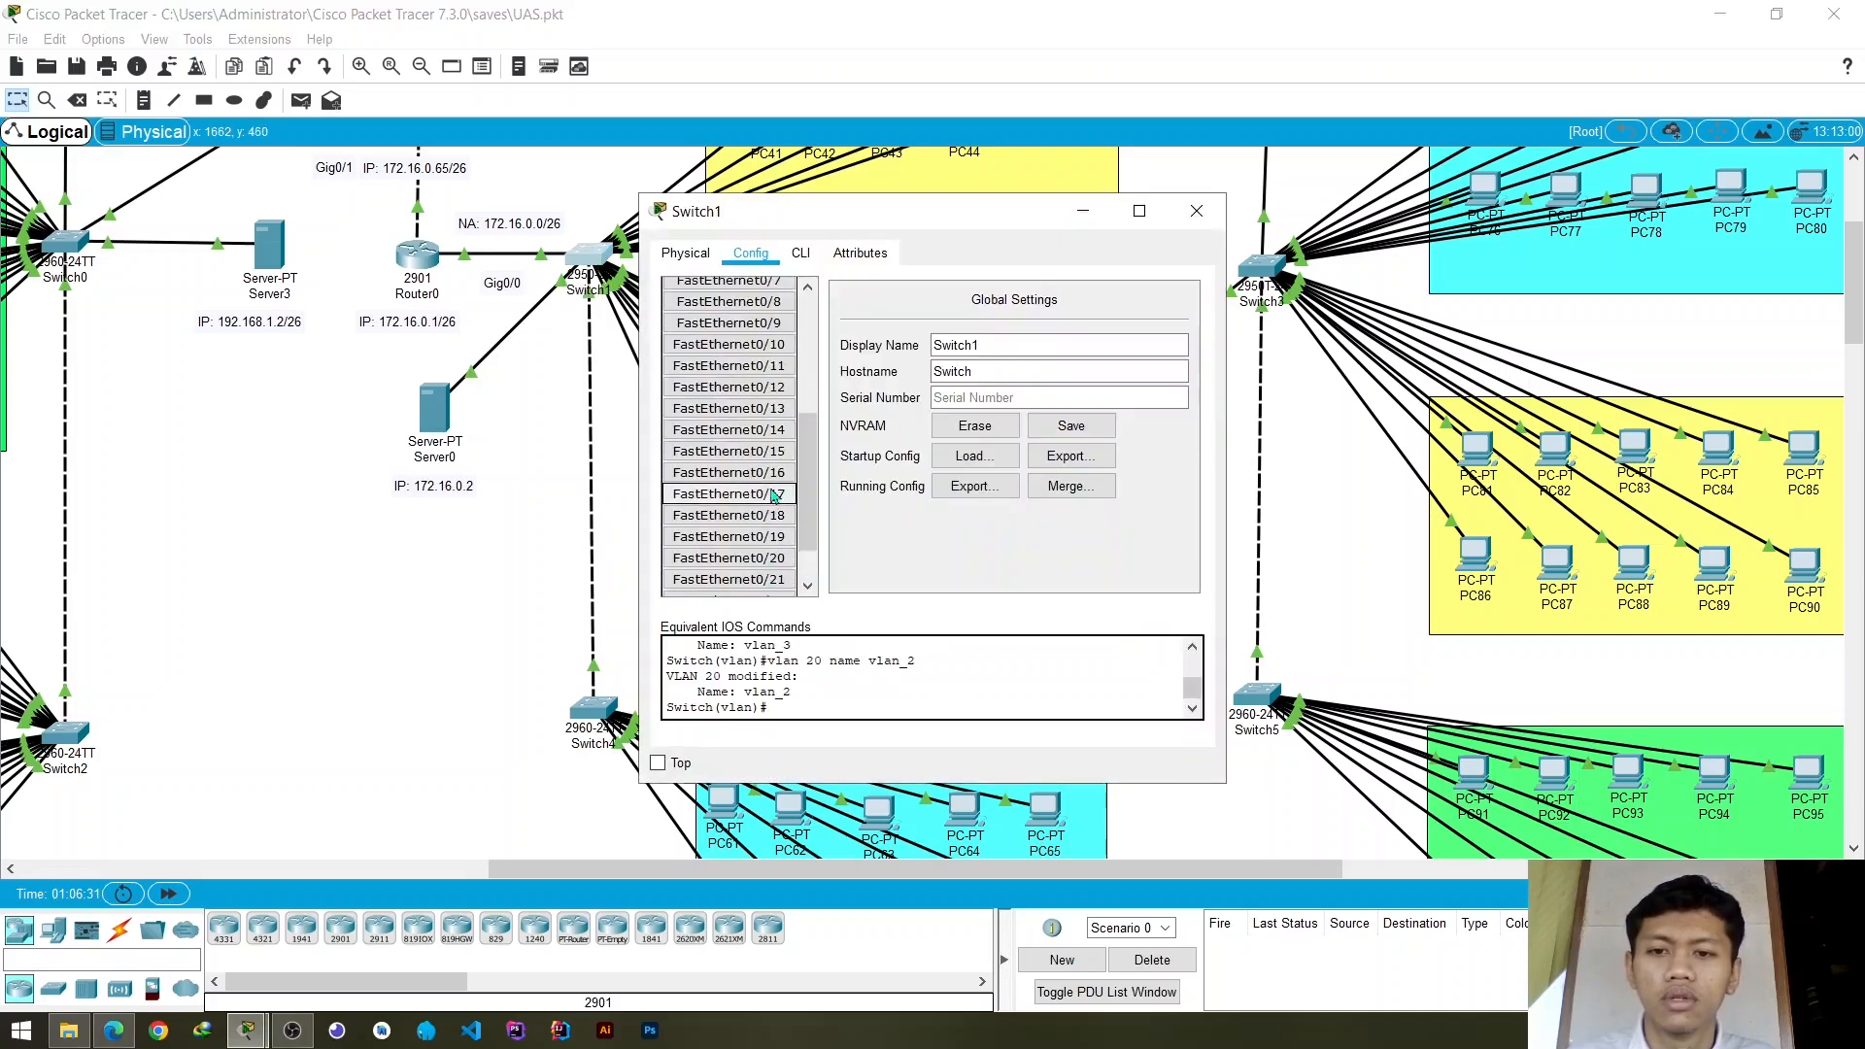
left_click(728, 430)
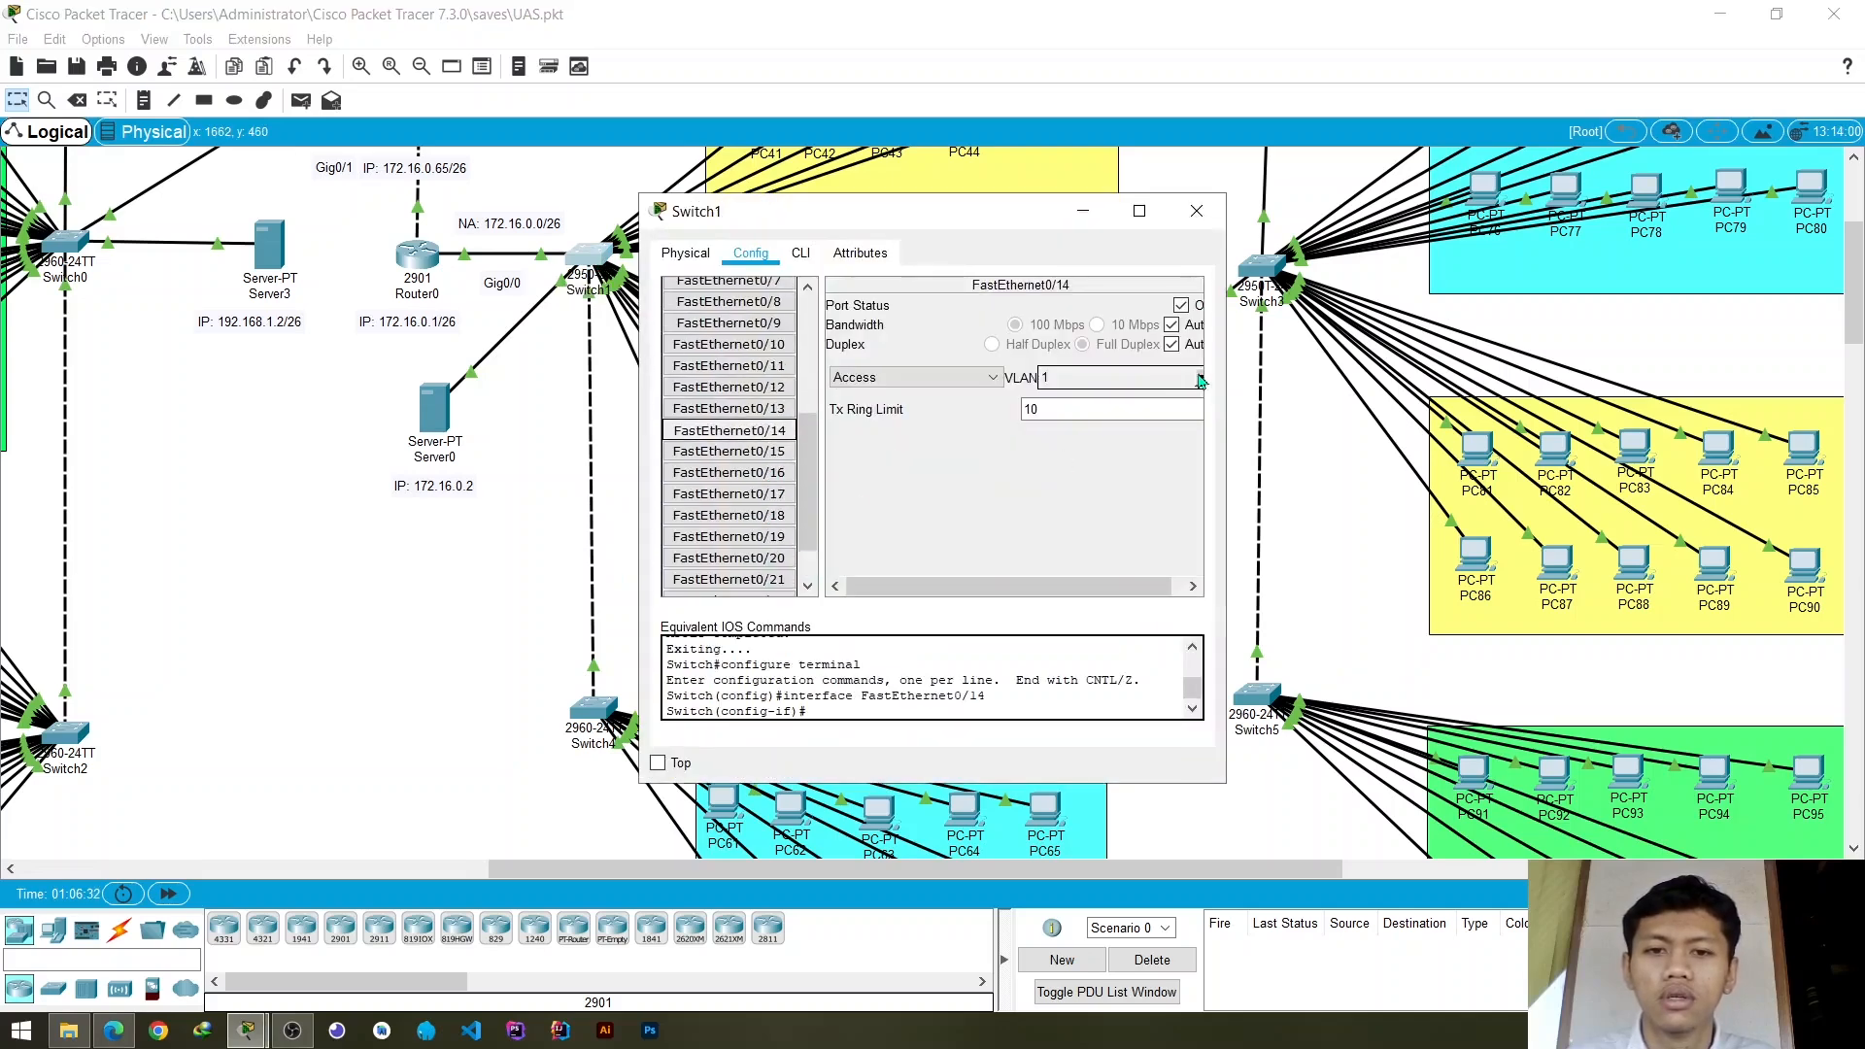
left_click(1202, 379)
left_click(1085, 433)
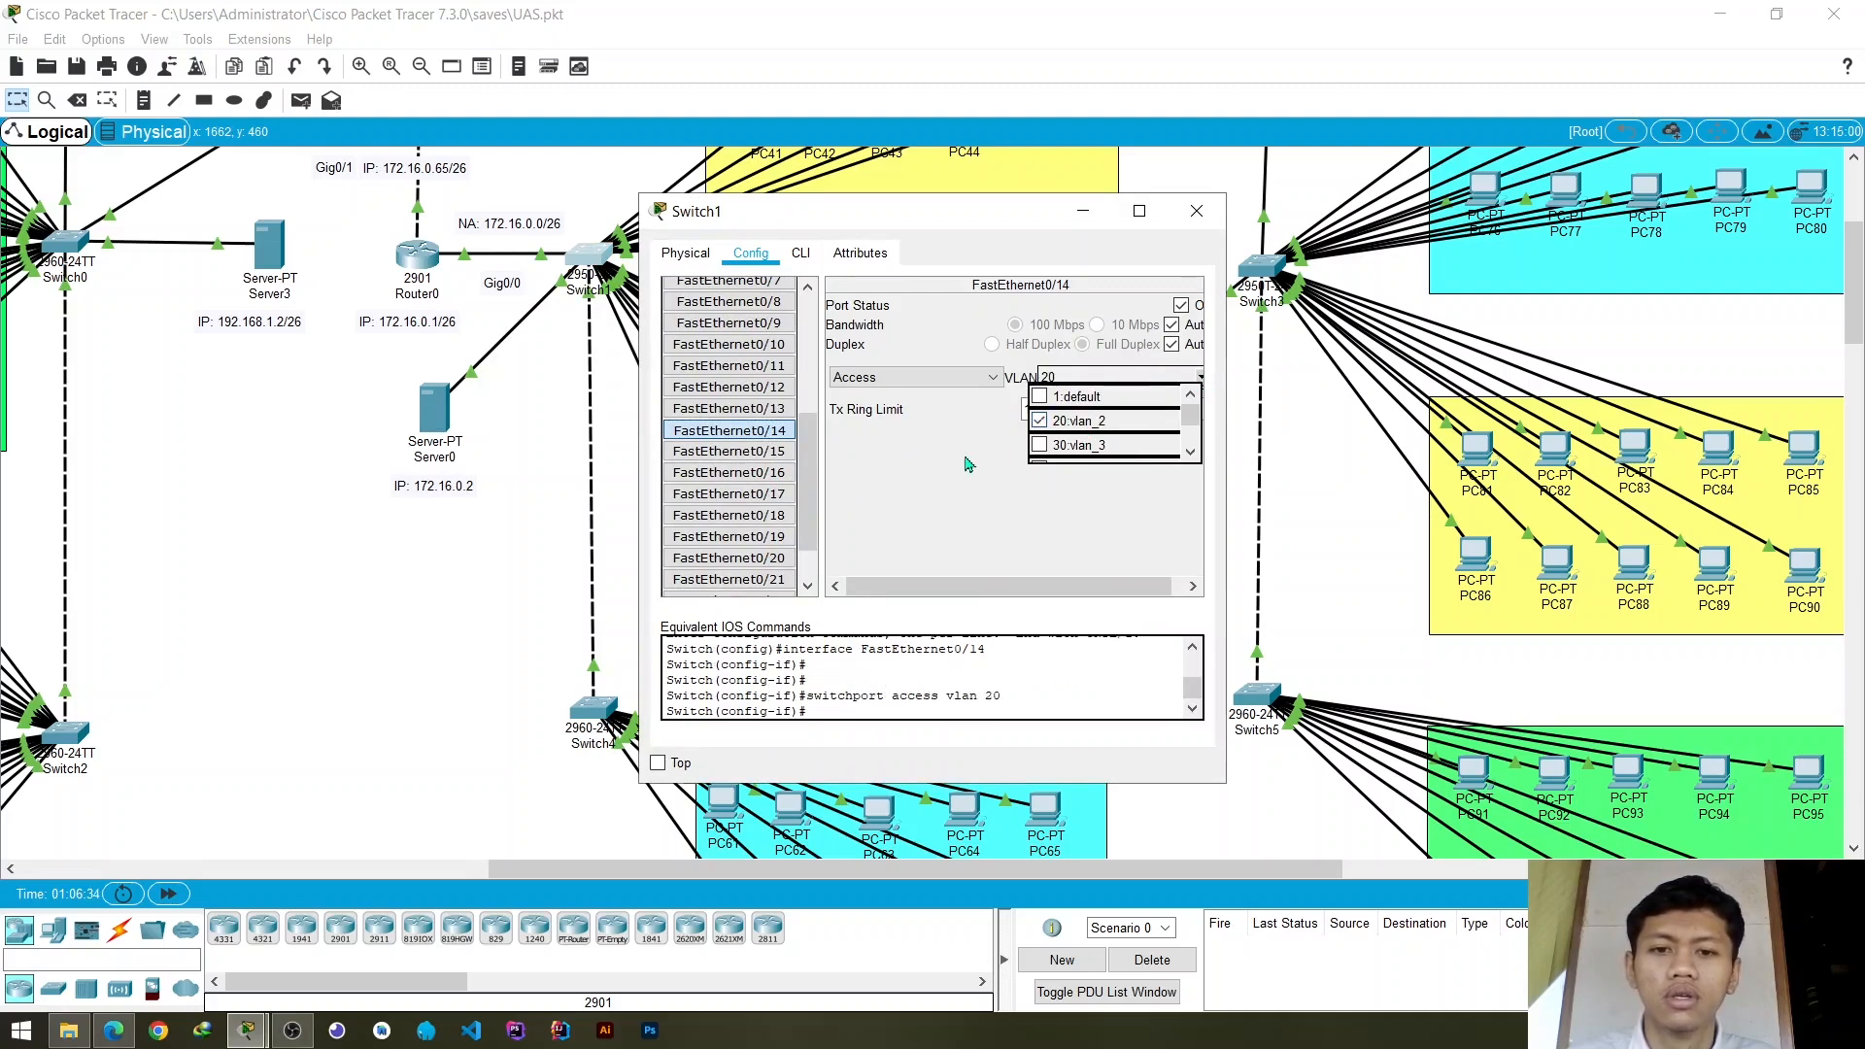
- Assign Switch1's access ports FastEthernet0/15 and FastEthernet0/16 to VLAN 20
left_click(733, 452)
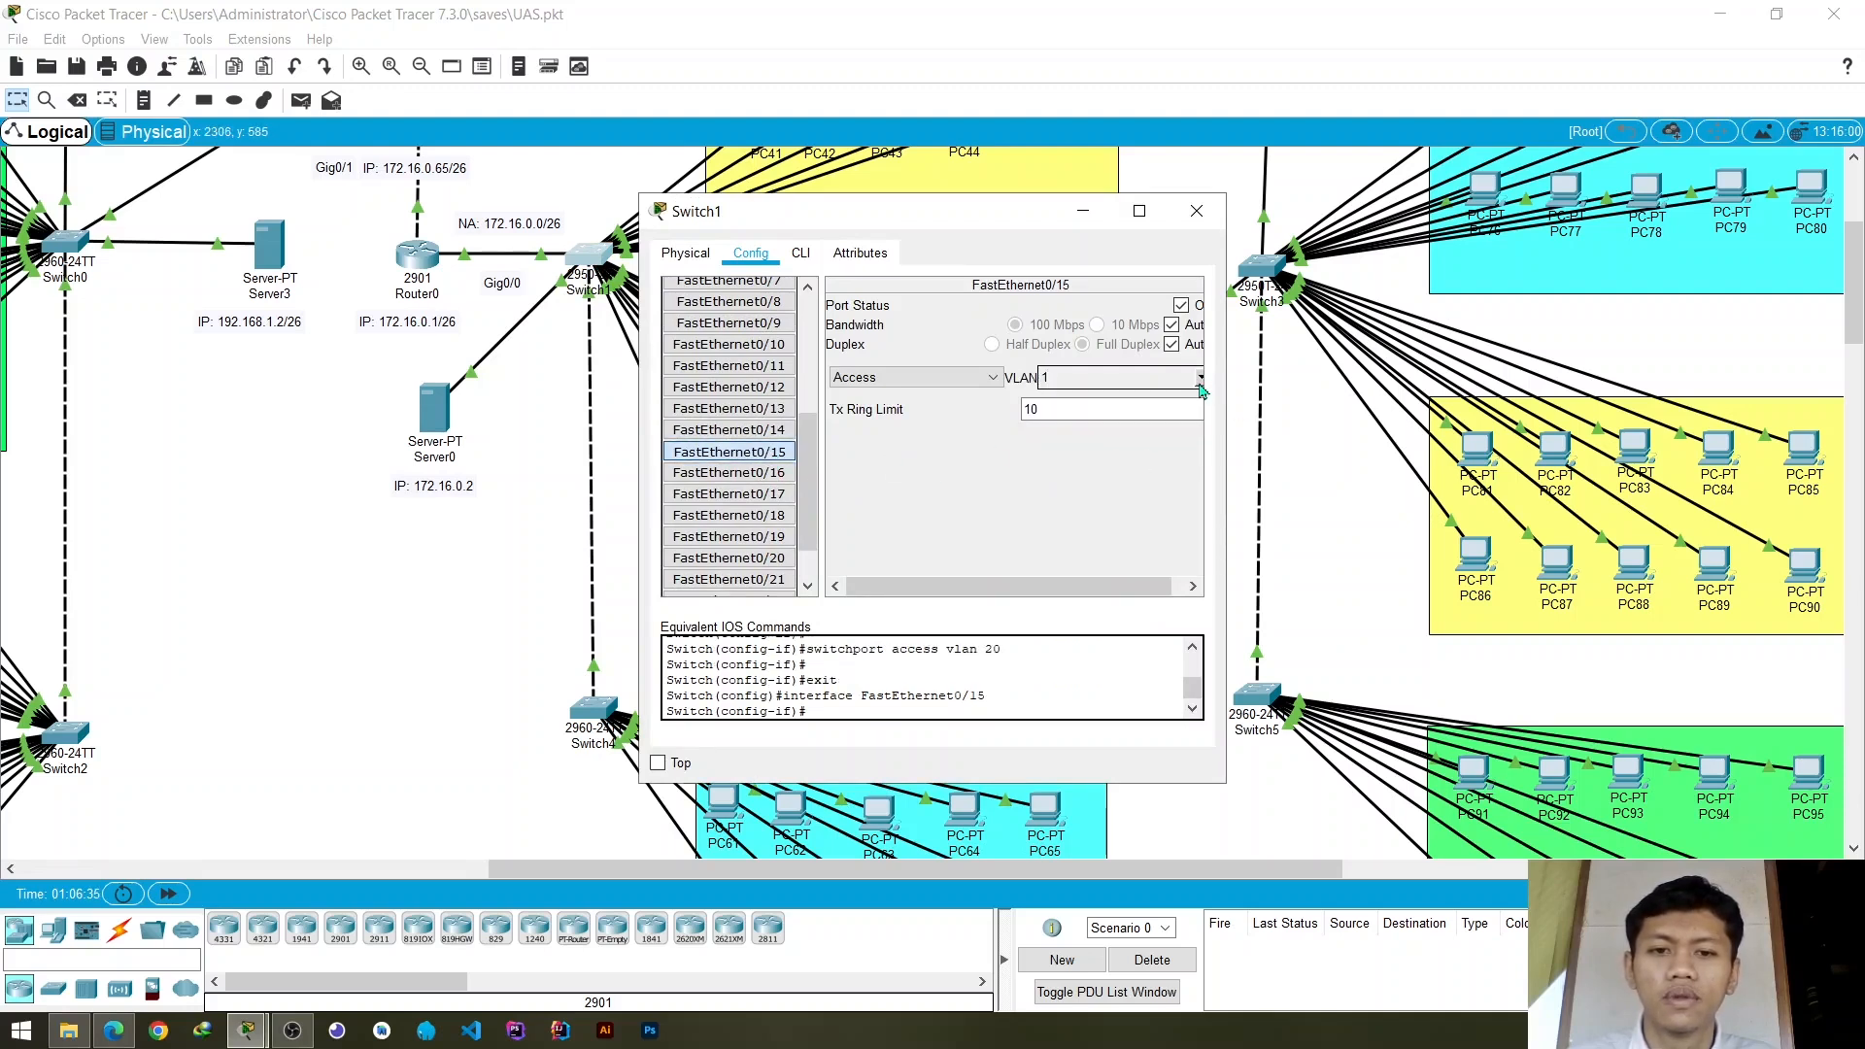
left_click(1199, 379)
left_click(1069, 420)
left_click(773, 473)
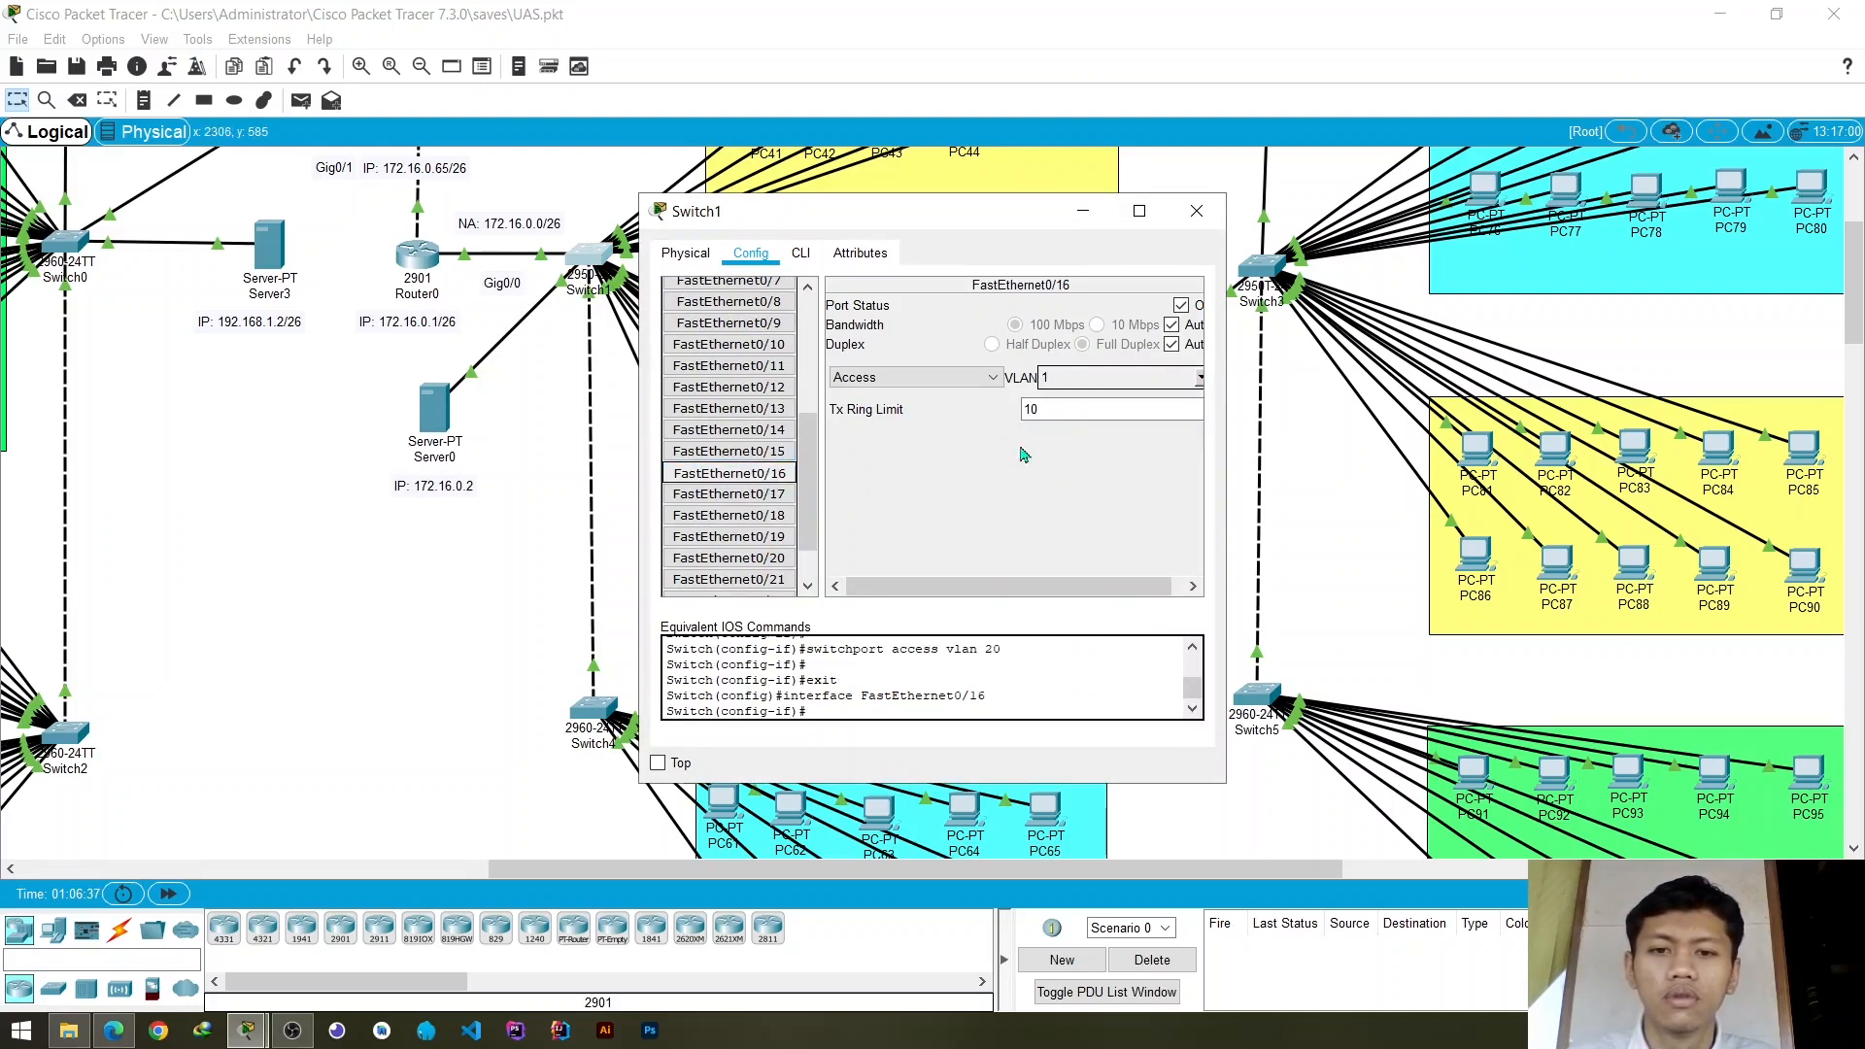
left_click(1201, 378)
left_click(1081, 432)
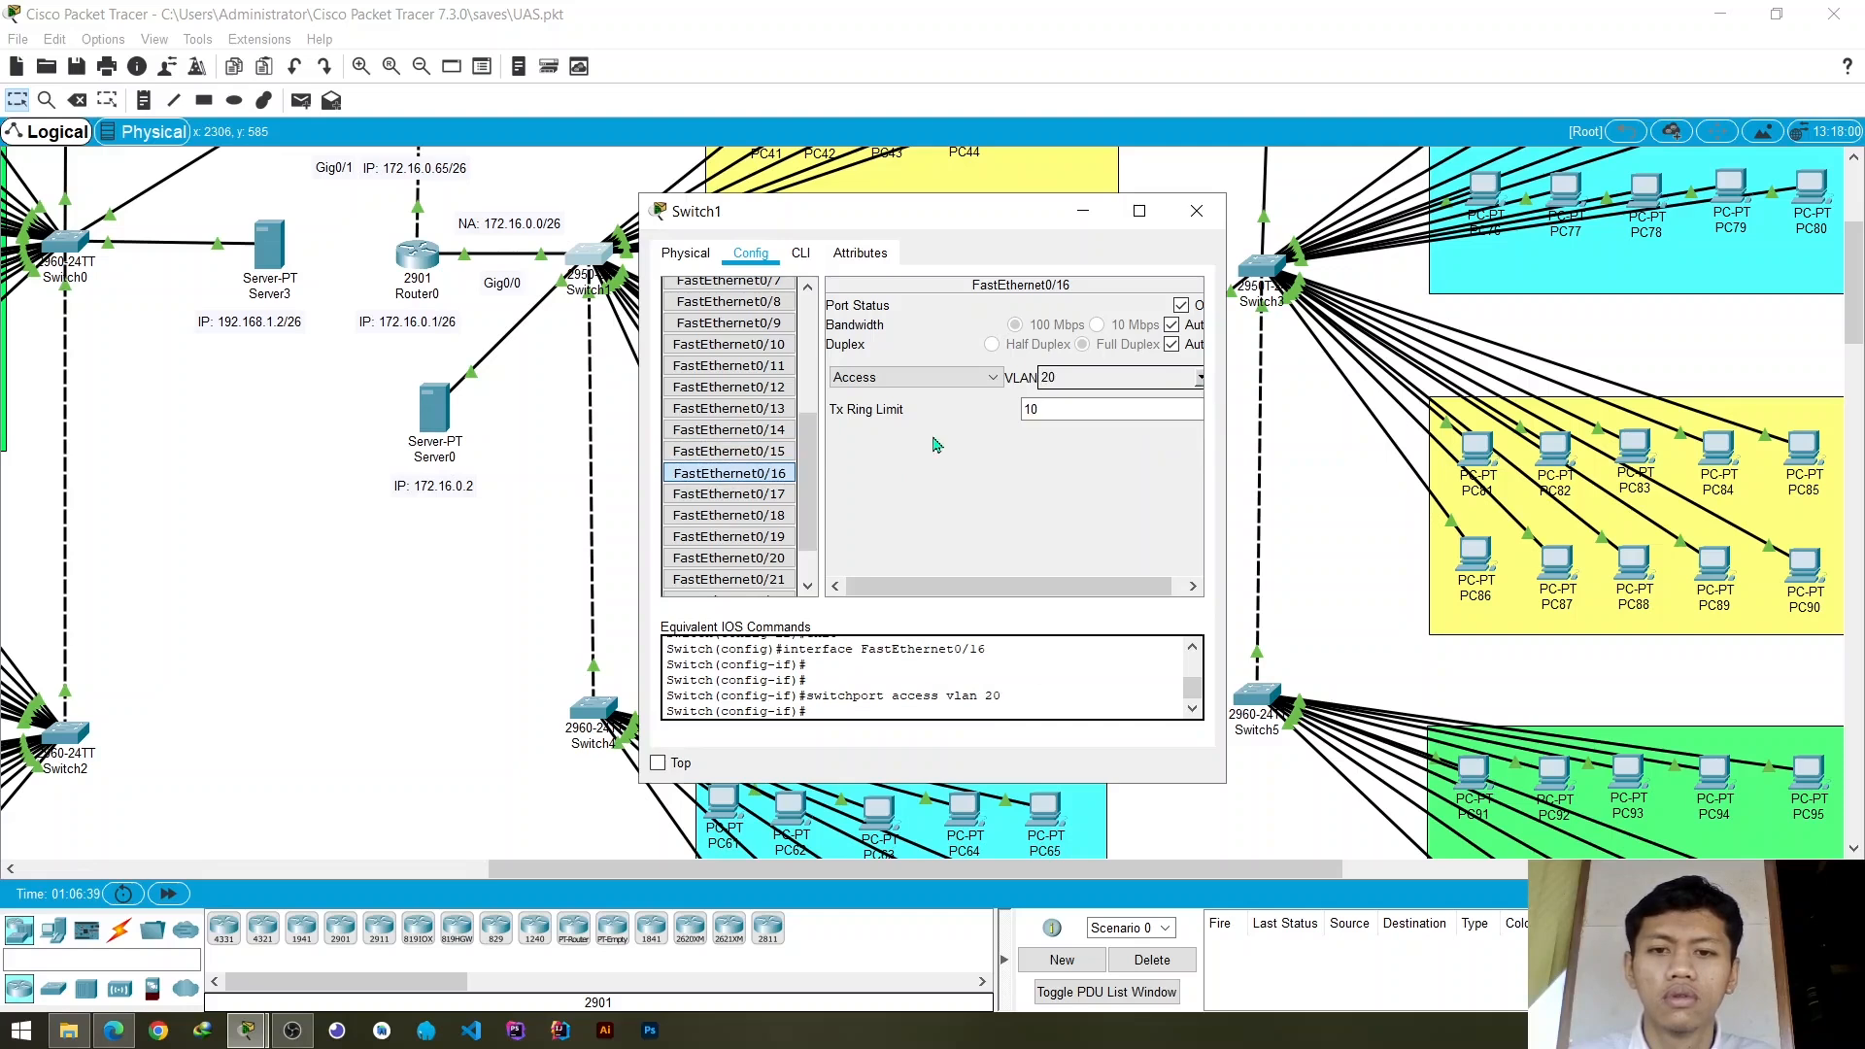
- Assign Switch1's access ports FastEthernet0/17 and FastEthernet0/18 to VLAN 20 and close the switch settings
left_click(728, 495)
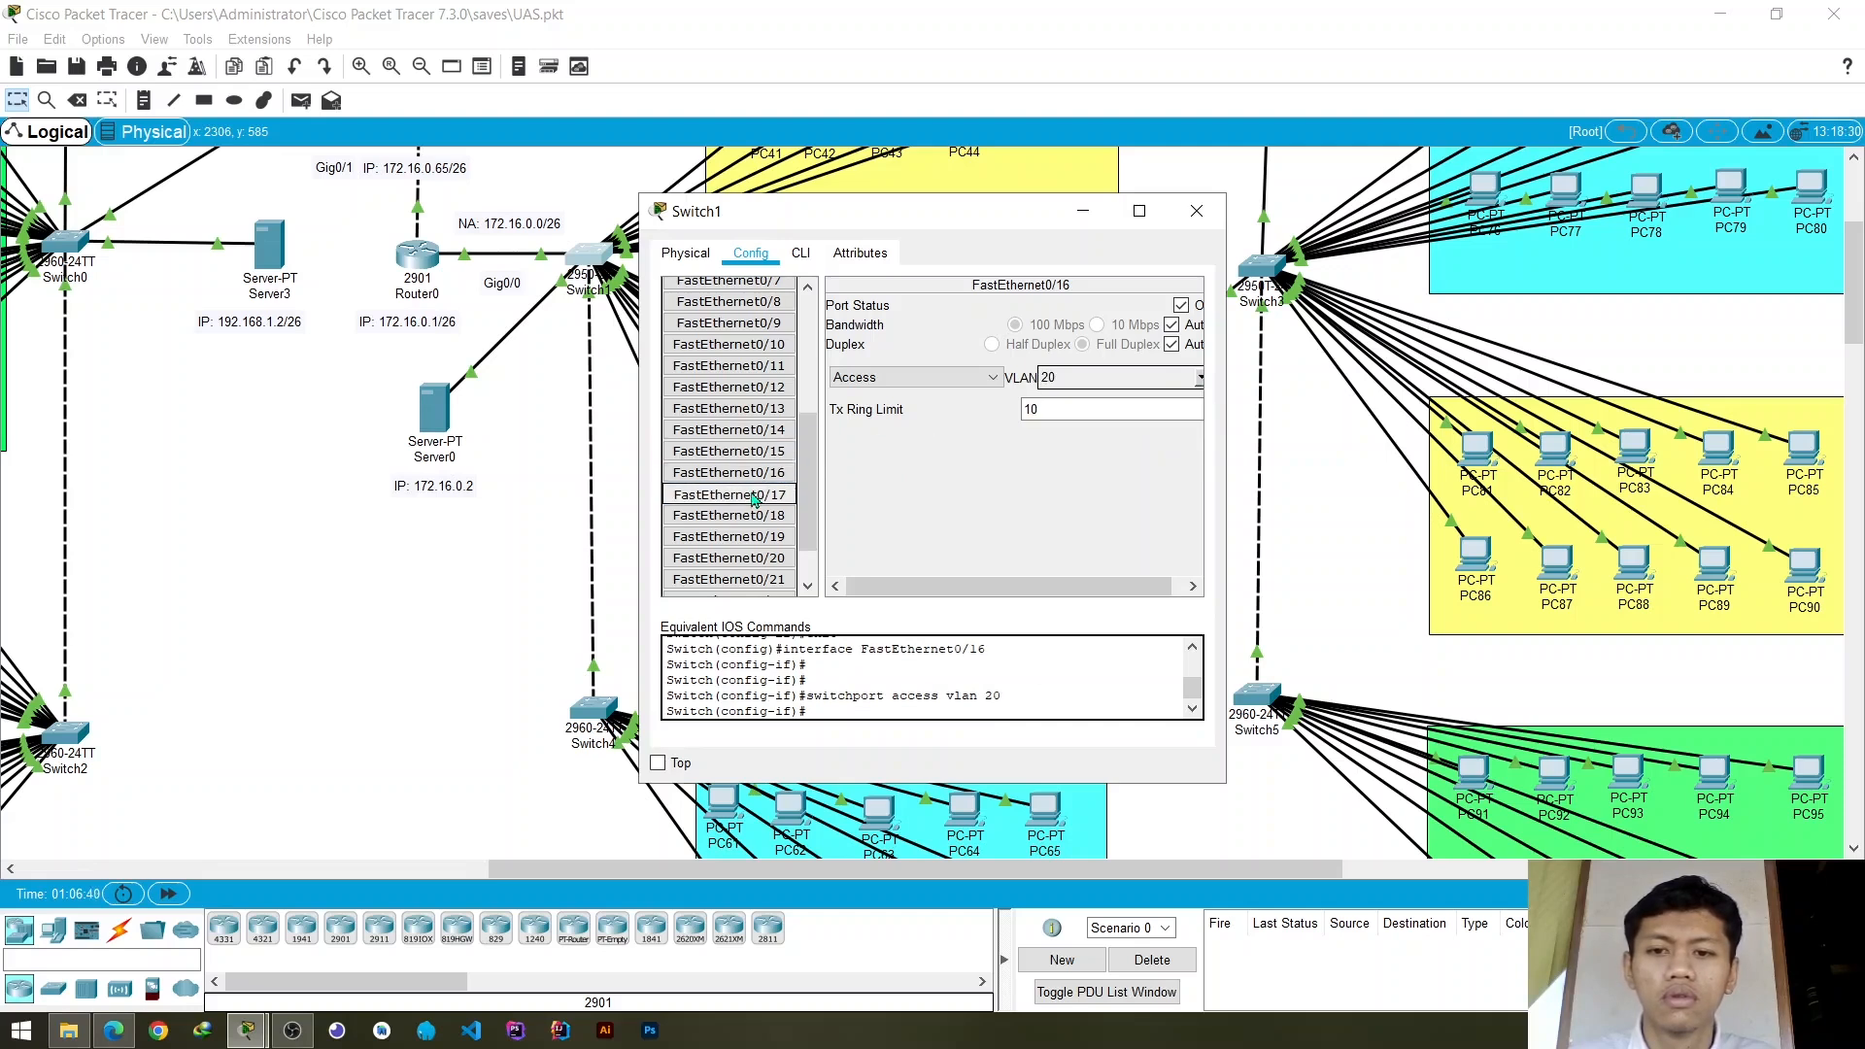
left_click(1201, 378)
left_click(1081, 433)
left_click(766, 516)
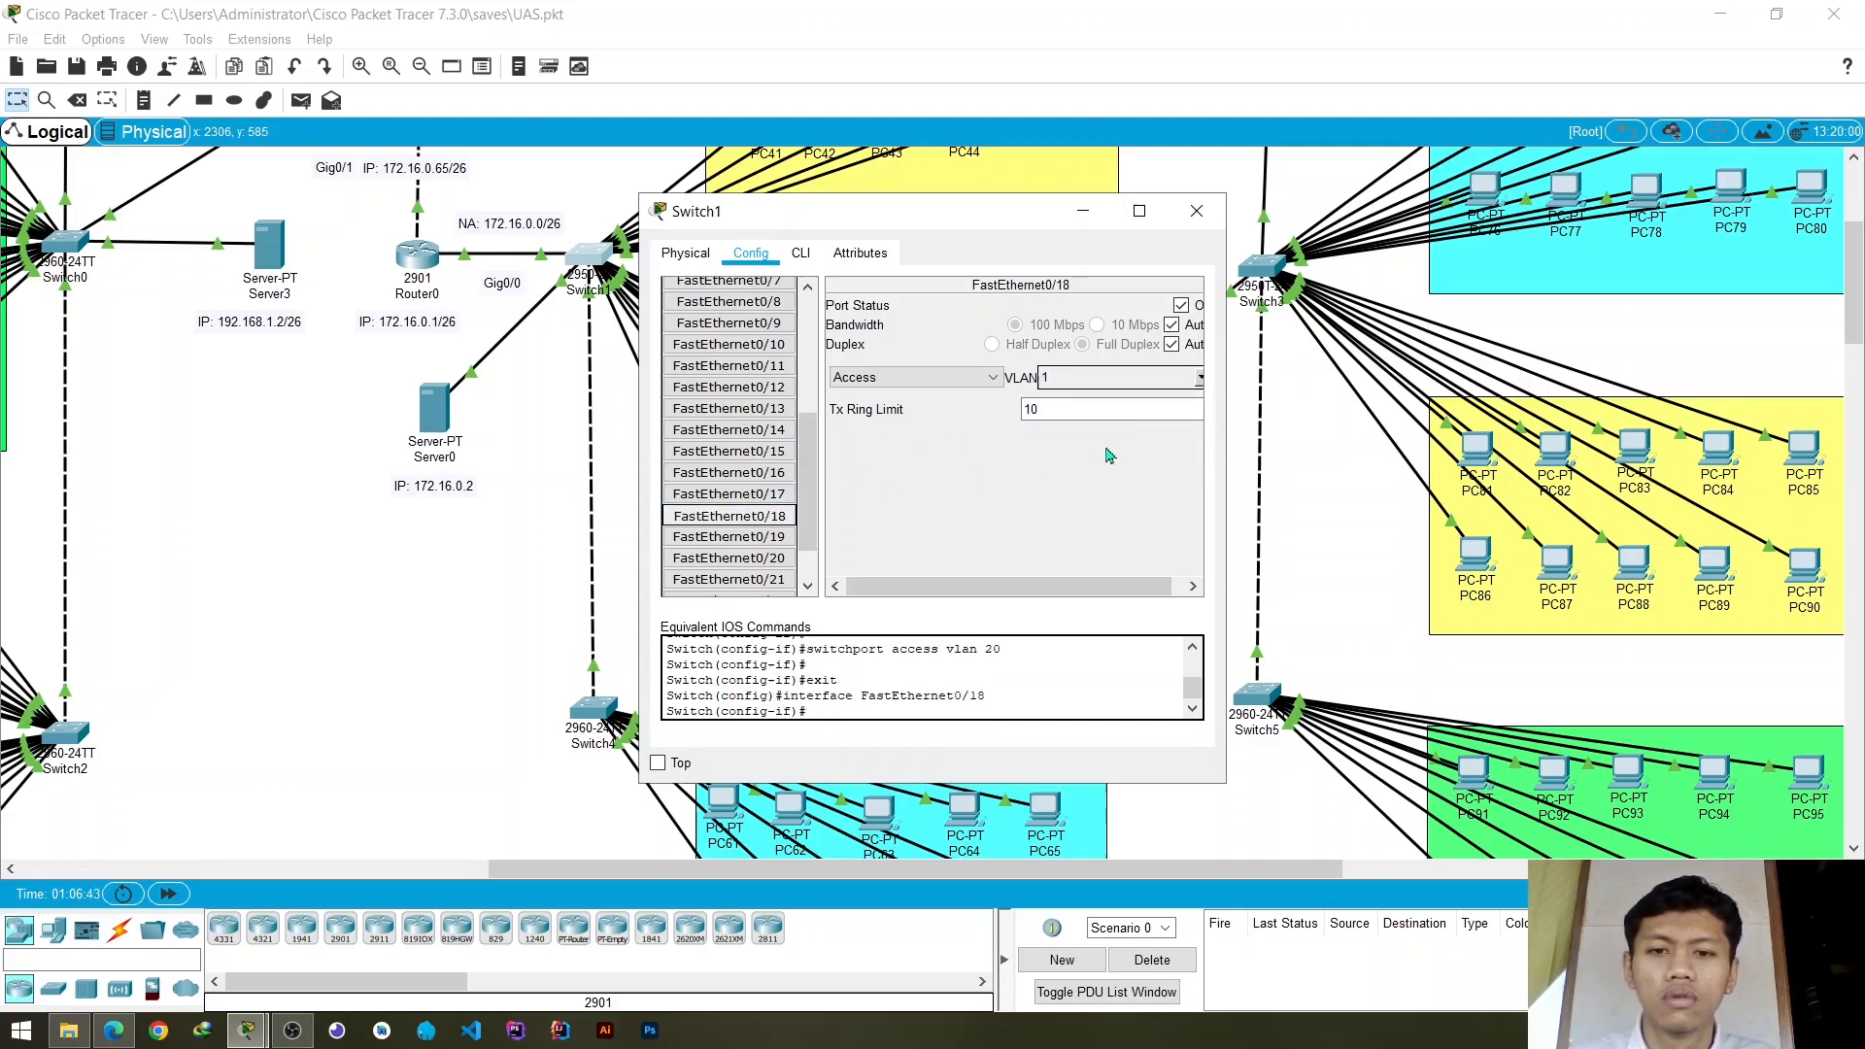
left_click(1201, 377)
left_click(1076, 432)
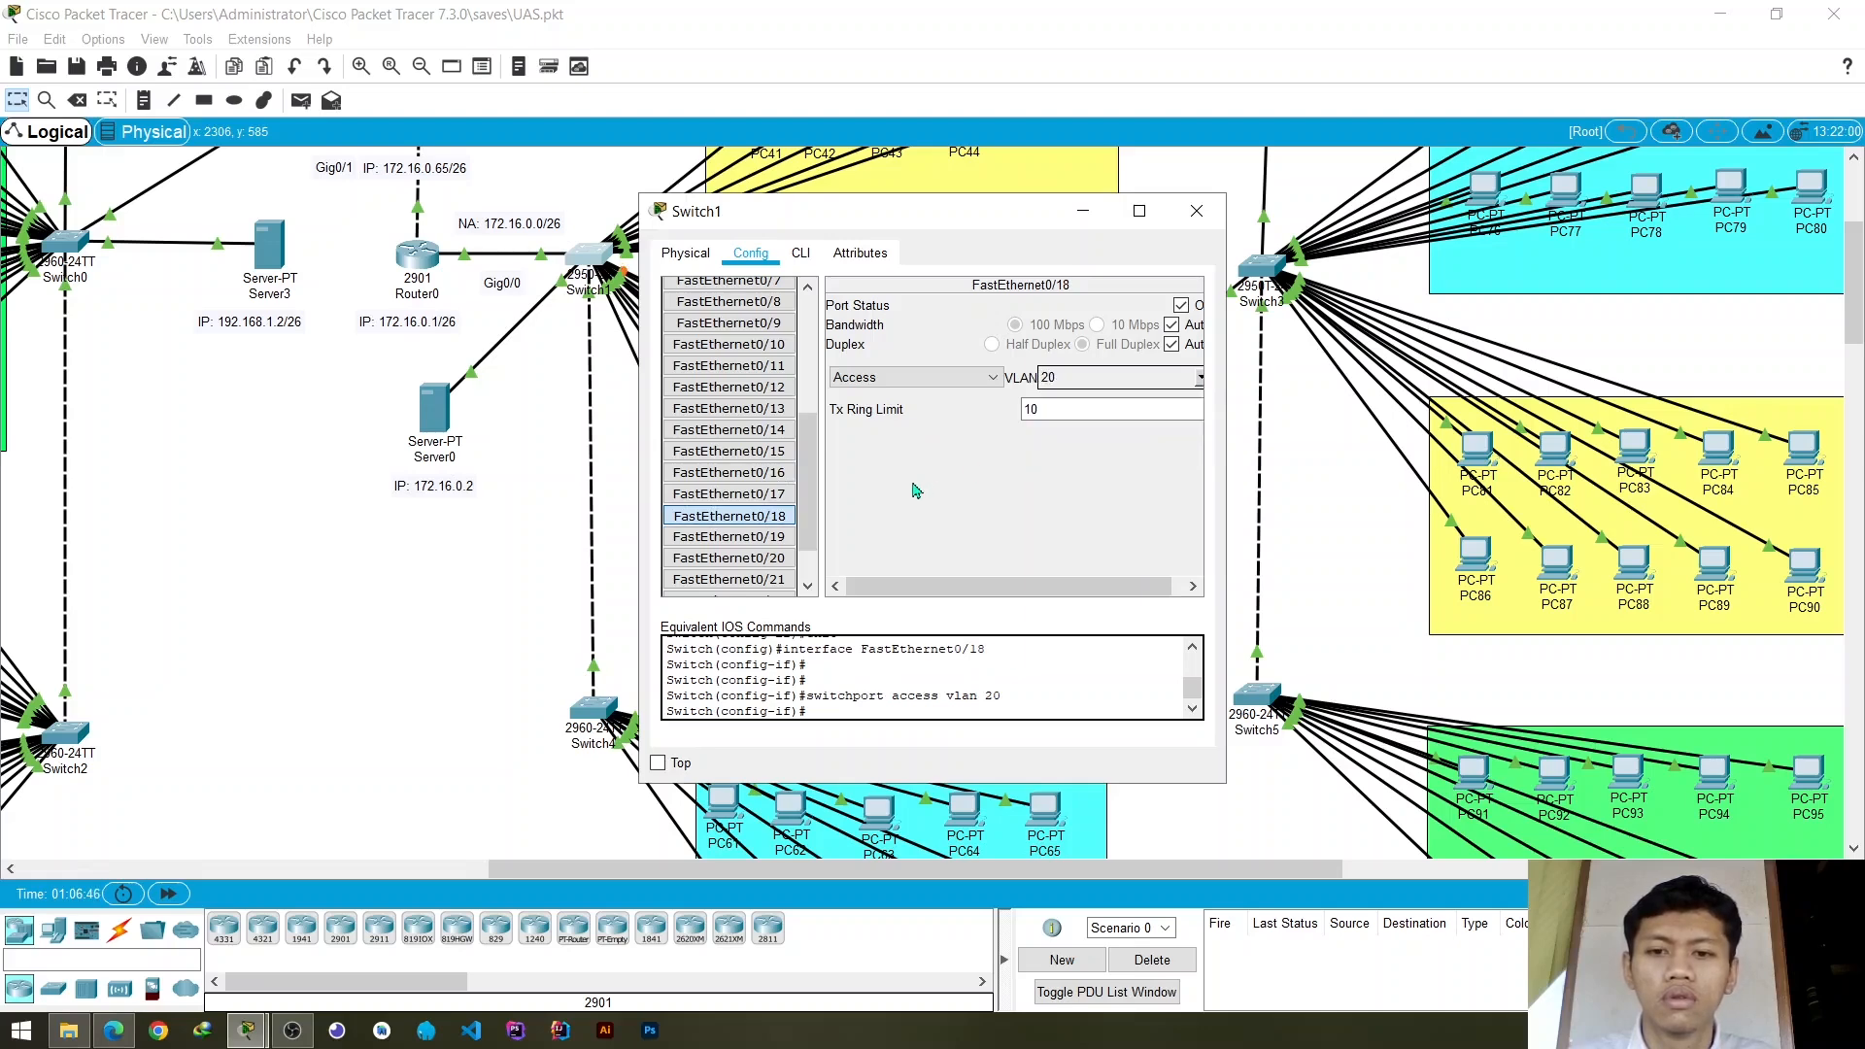
left_click(1197, 211)
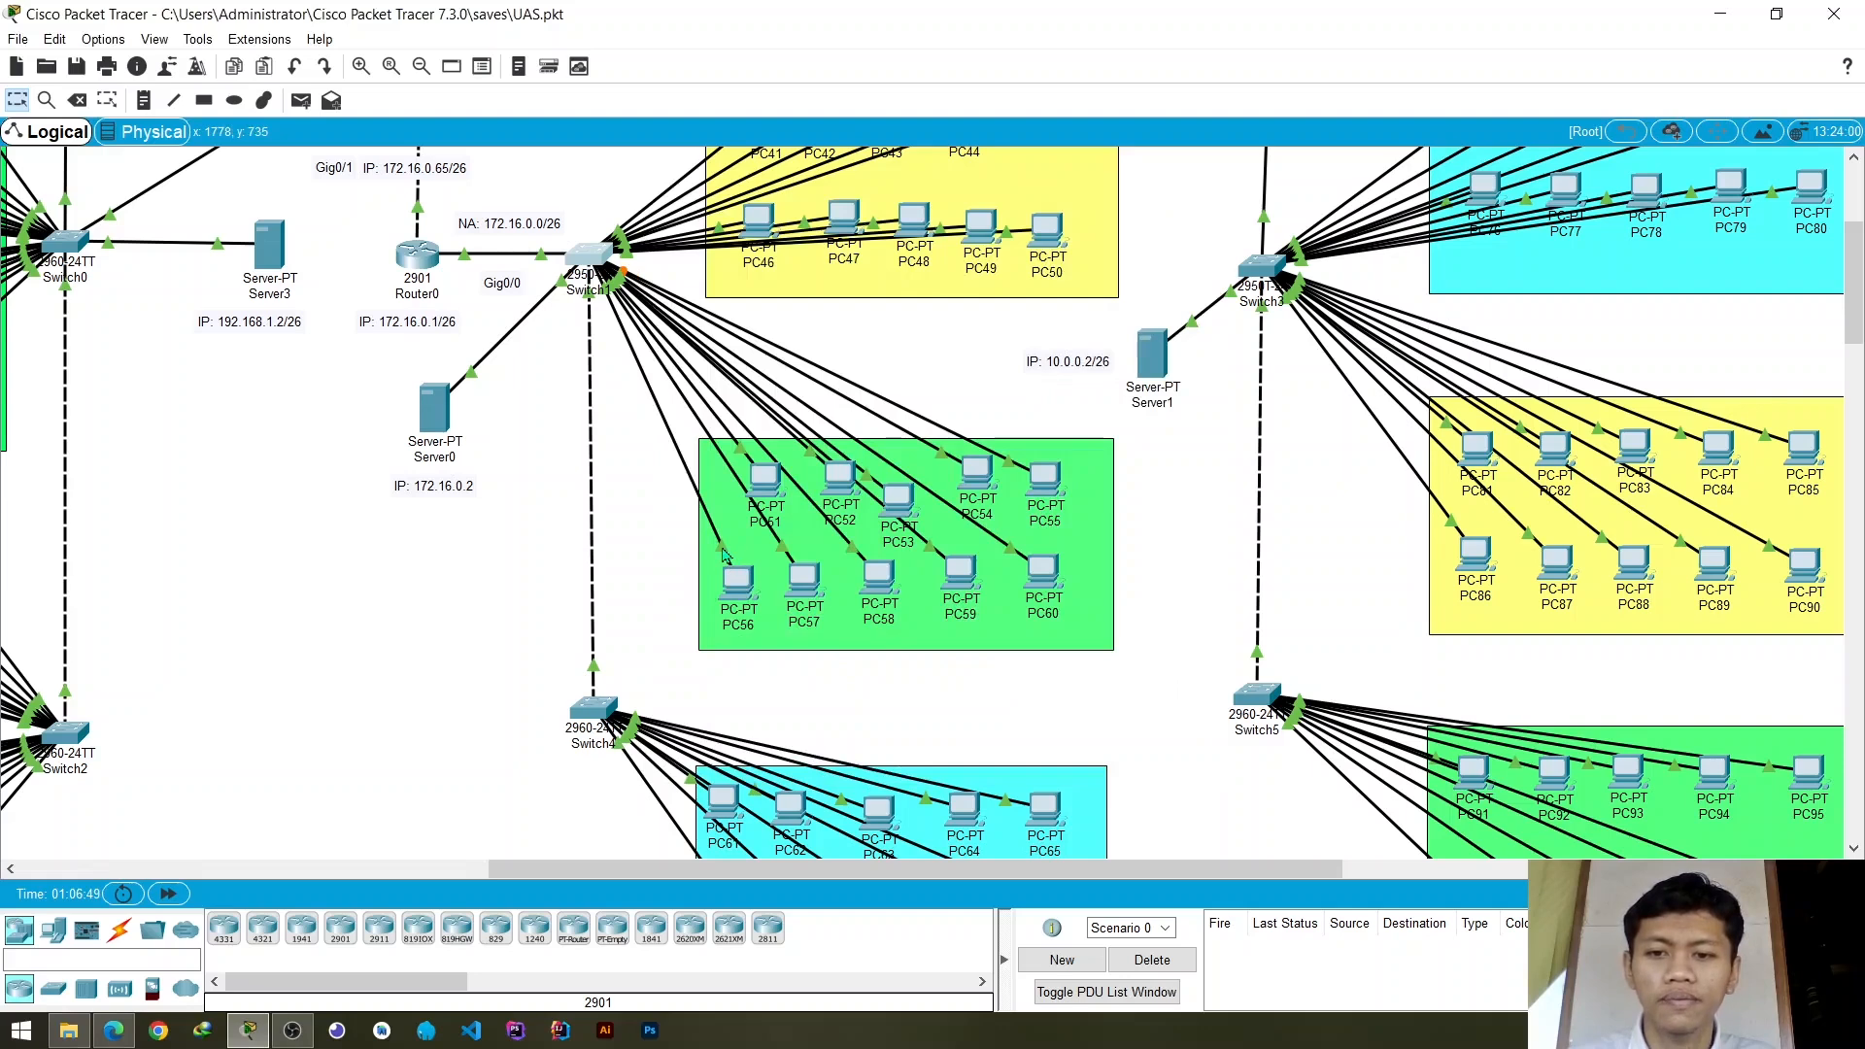
- Check the Switch1 ports of the PC56 and PC60 links, and assign access port FastEthernet0/19 to VLAN 20 (vlan_2)
mouse_move(723, 554)
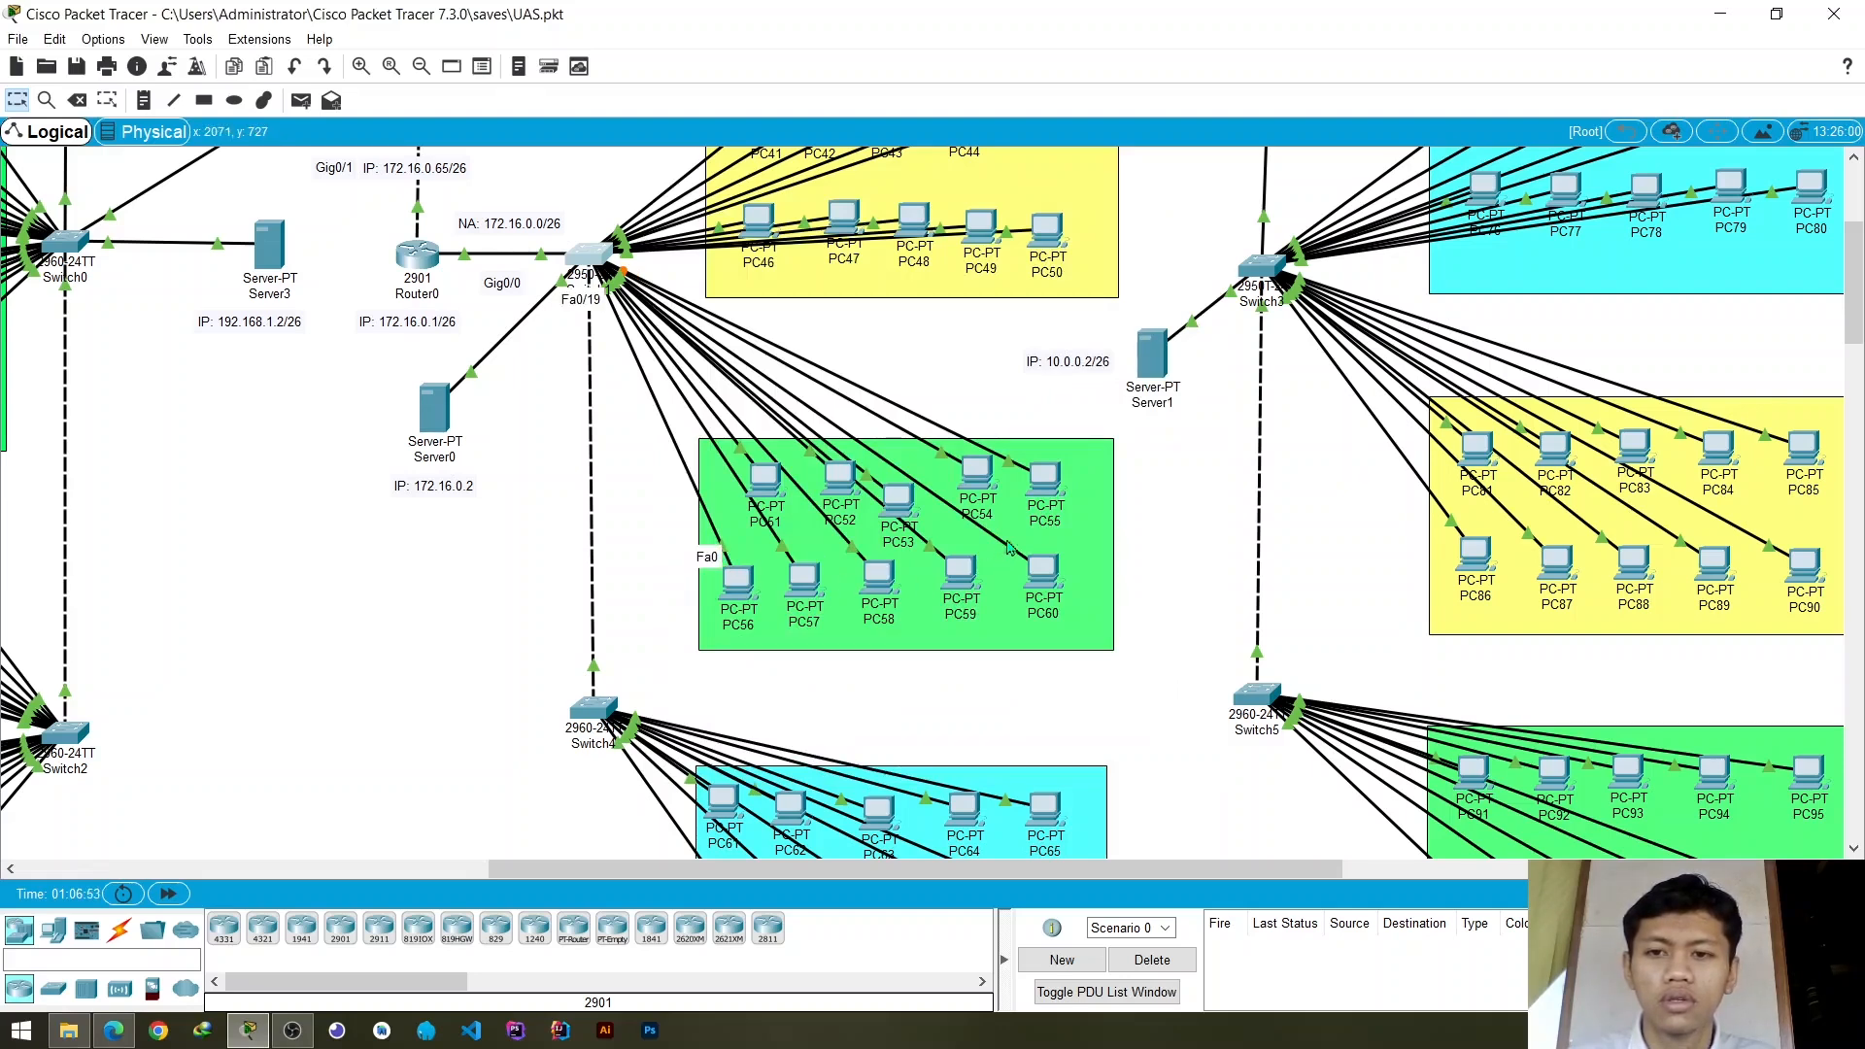
mouse_move(1009, 547)
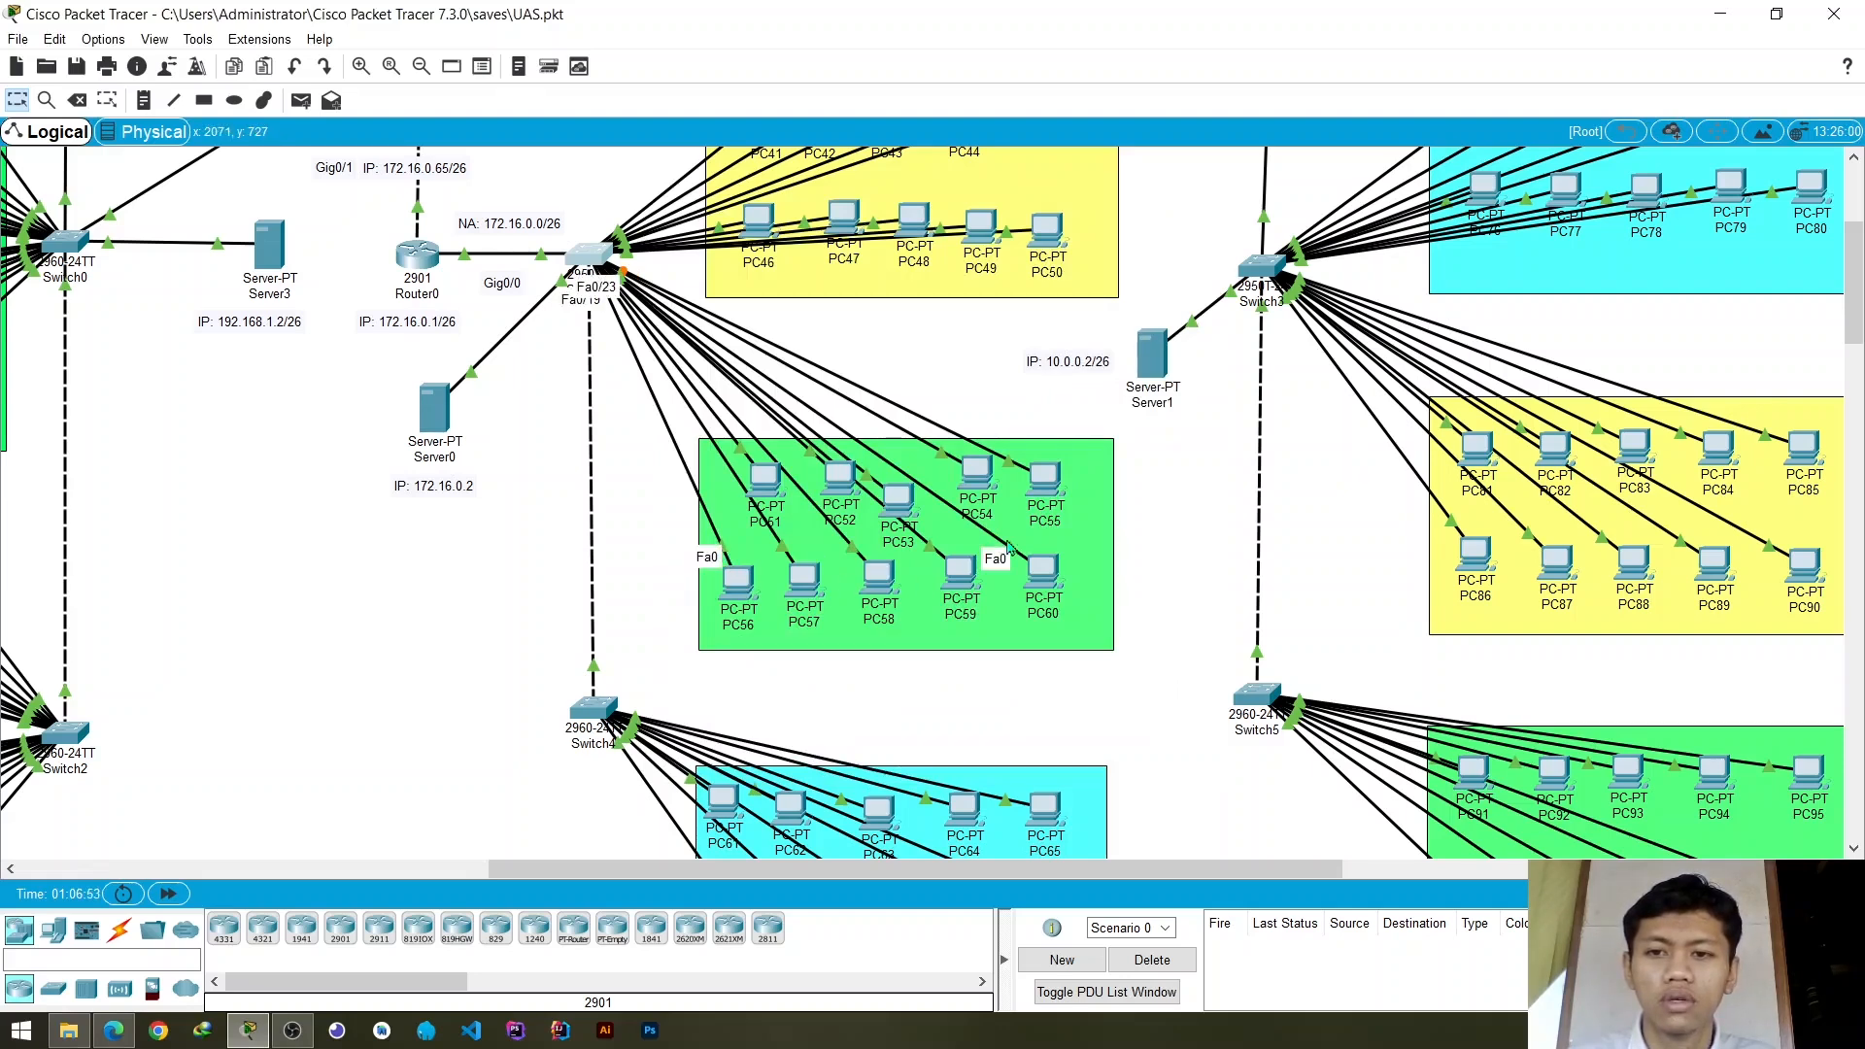
left_click(595, 256)
scroll(754, 475, "down", 3)
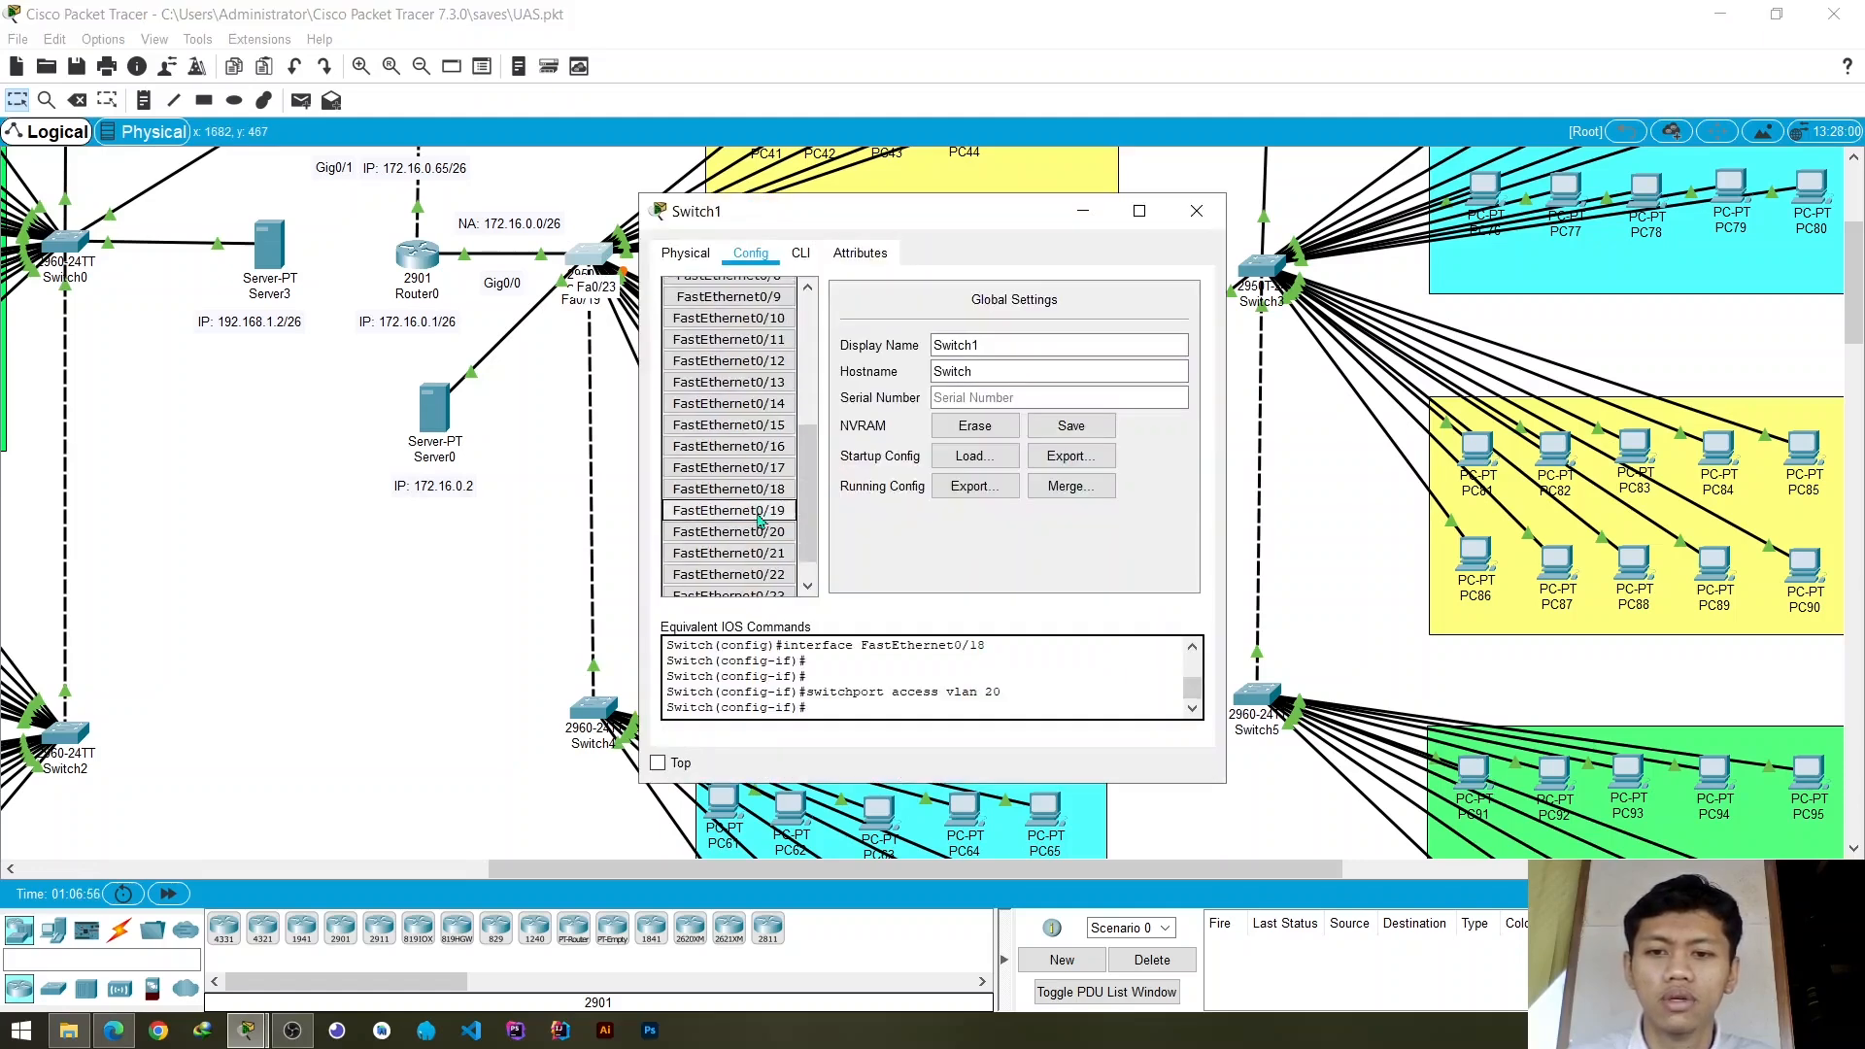
left_click(729, 511)
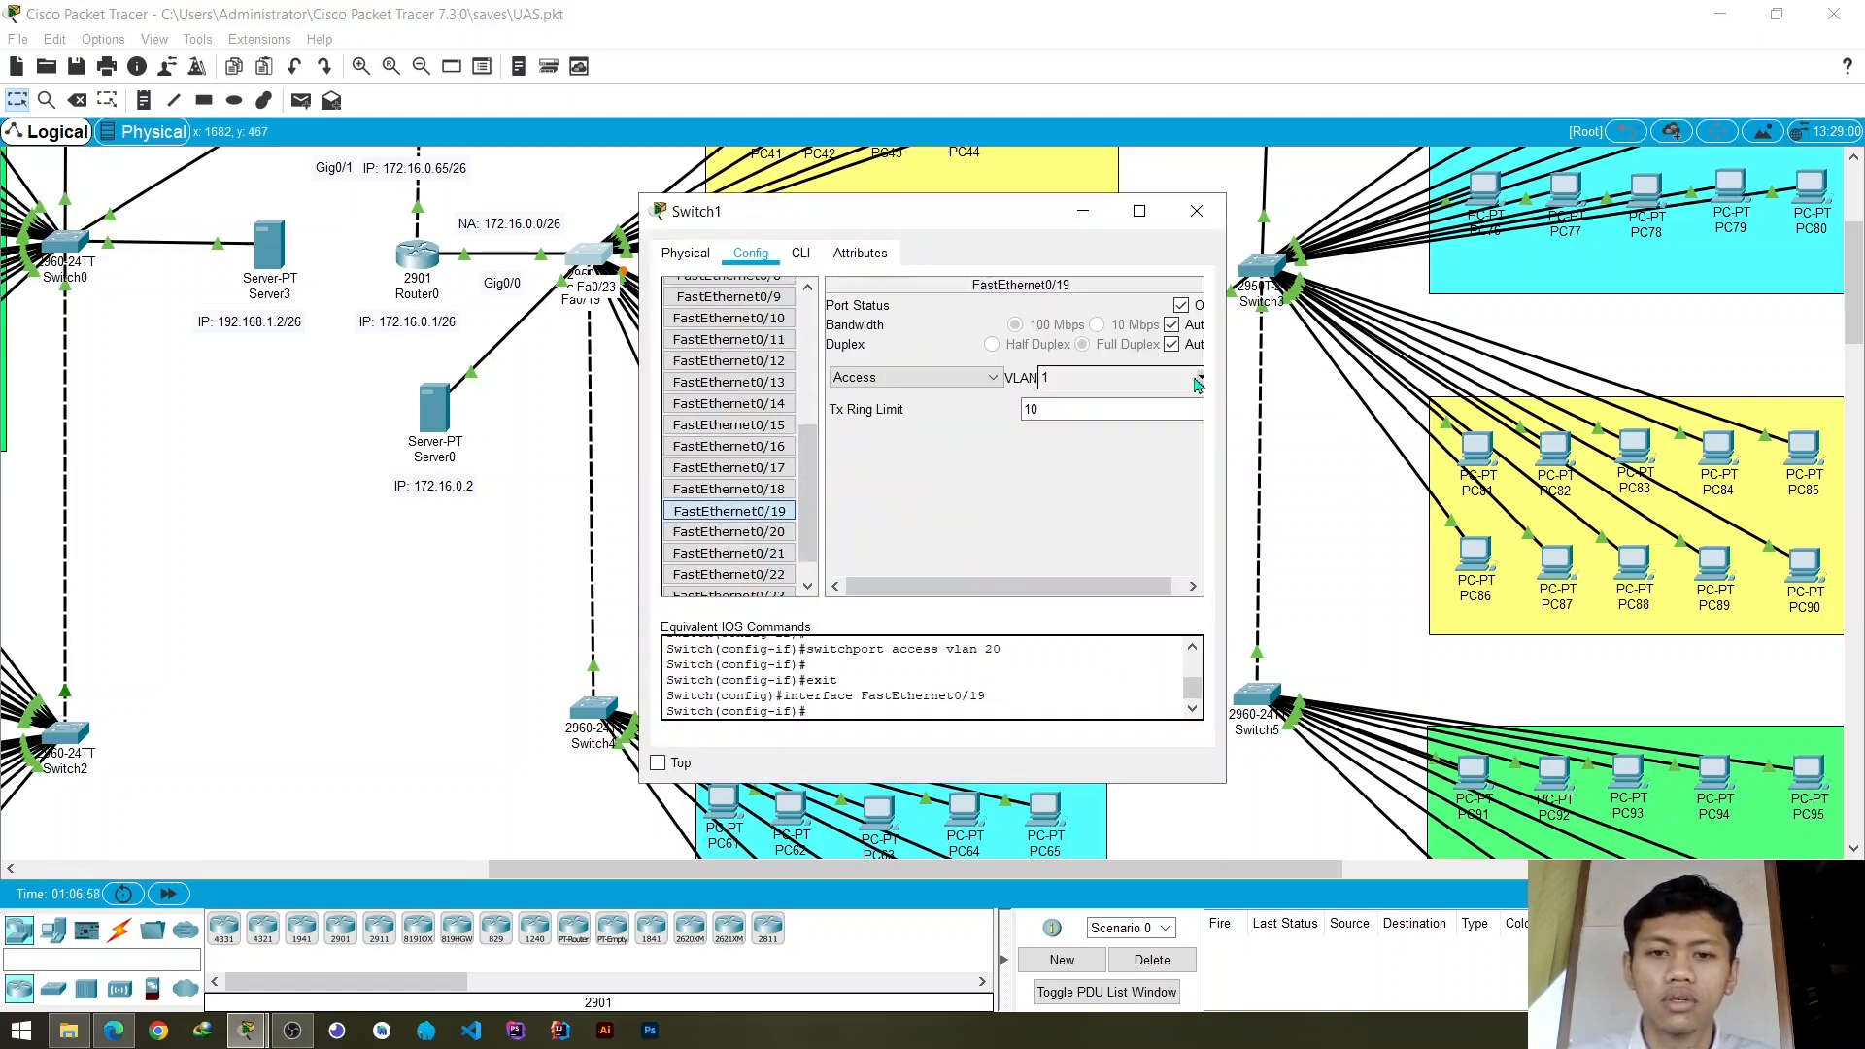
left_click(1202, 379)
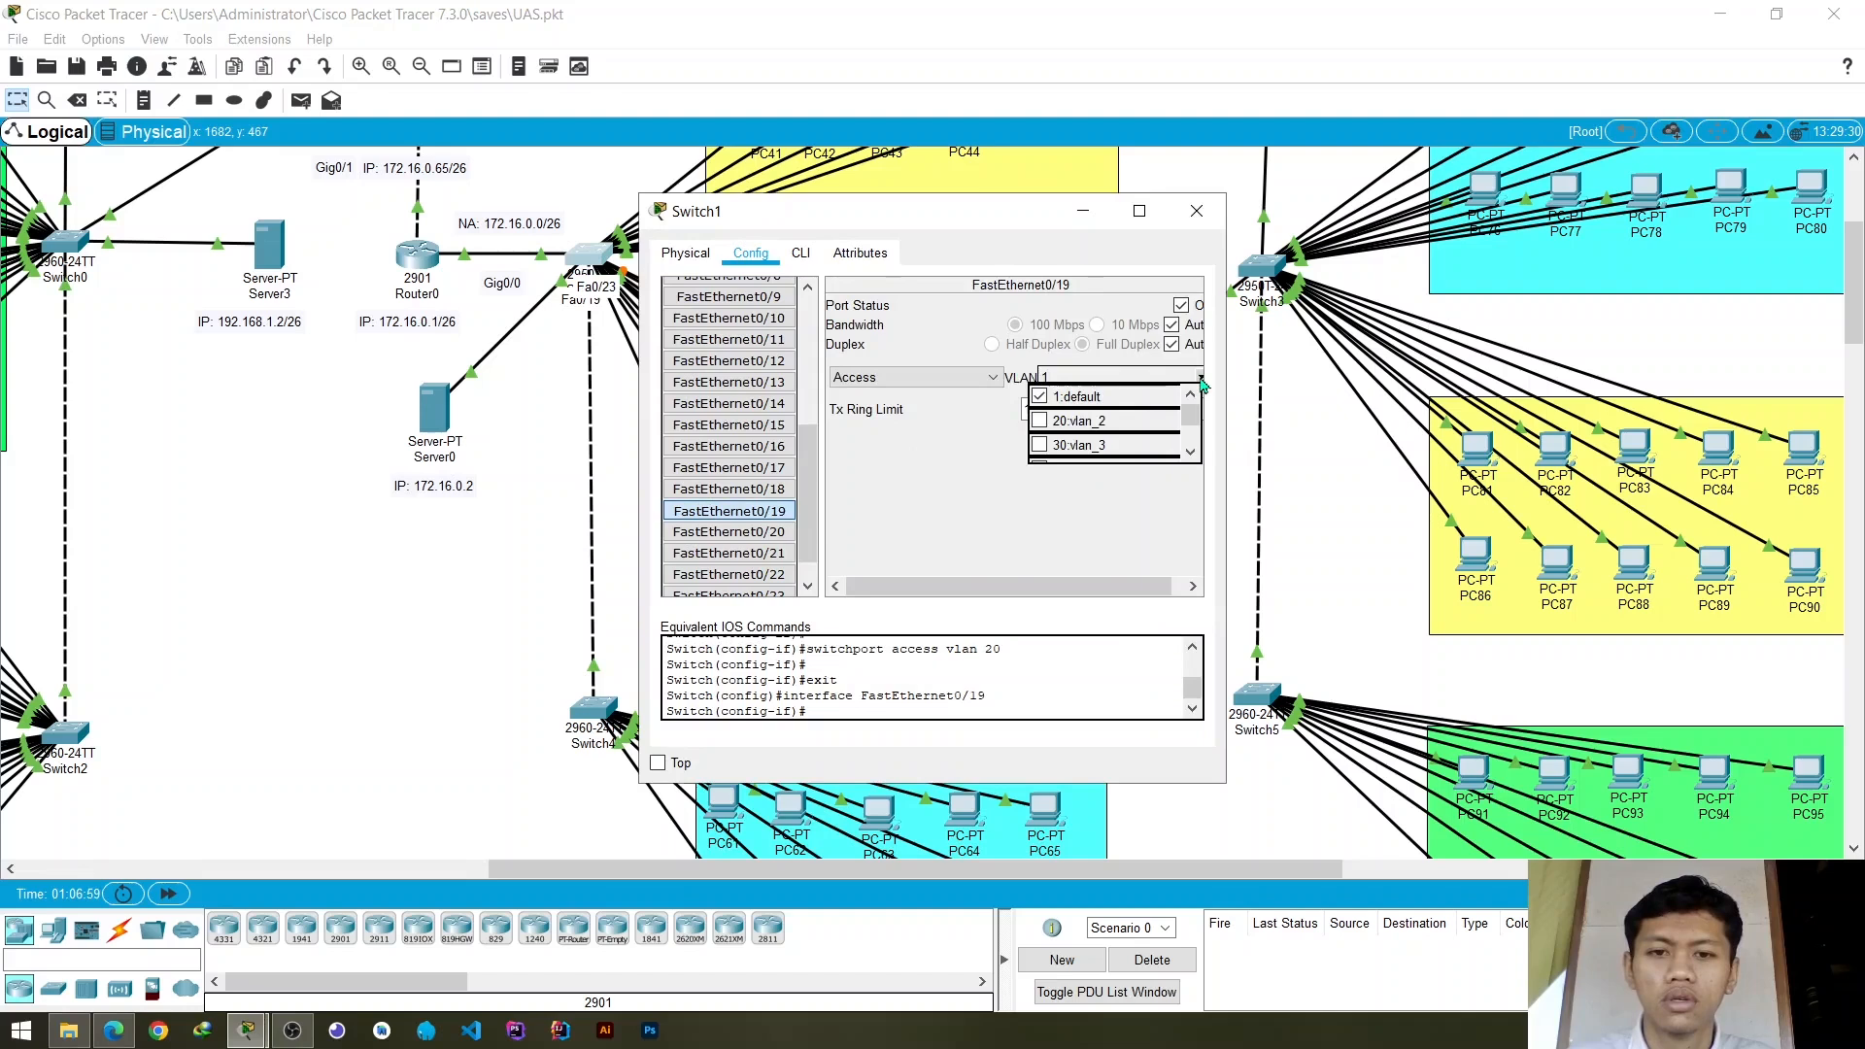
left_click(1075, 430)
- Assign Switch1's access ports FastEthernet0/20 and FastEthernet0/21 to VLAN 20
left_click(782, 534)
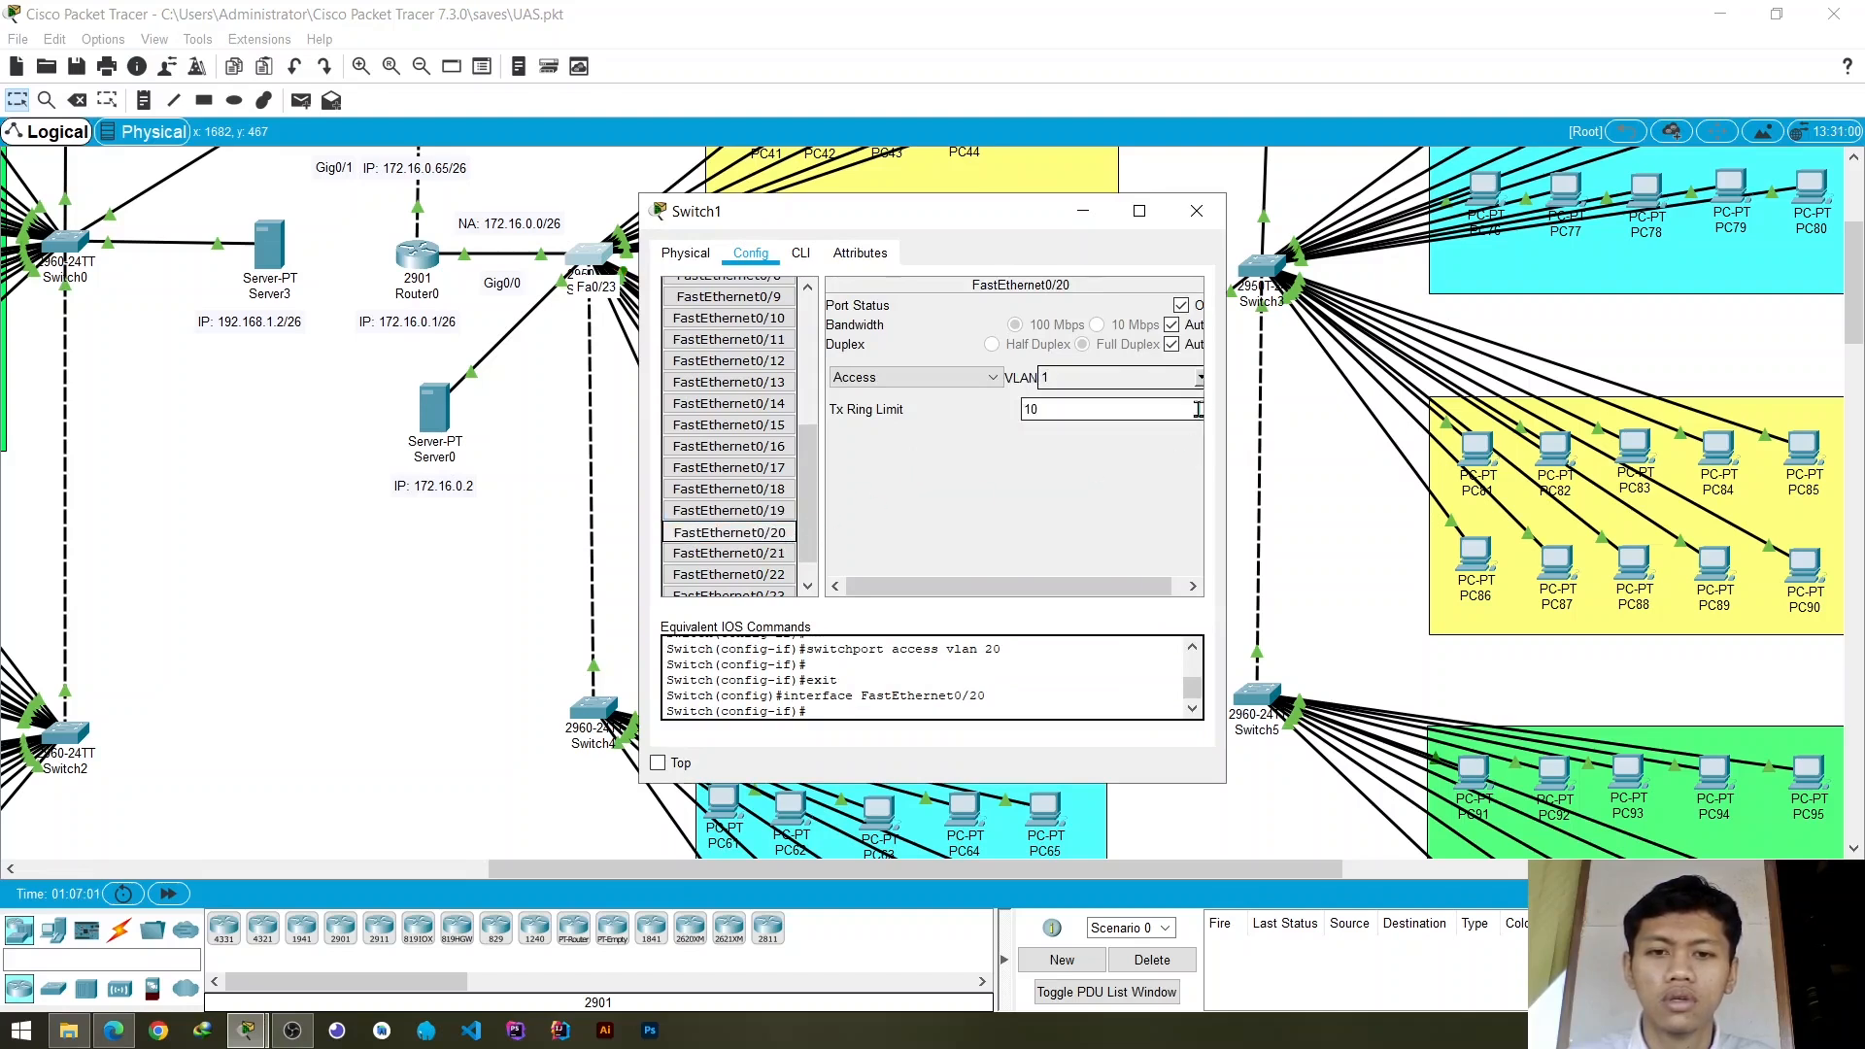
left_click(1201, 377)
left_click(739, 554)
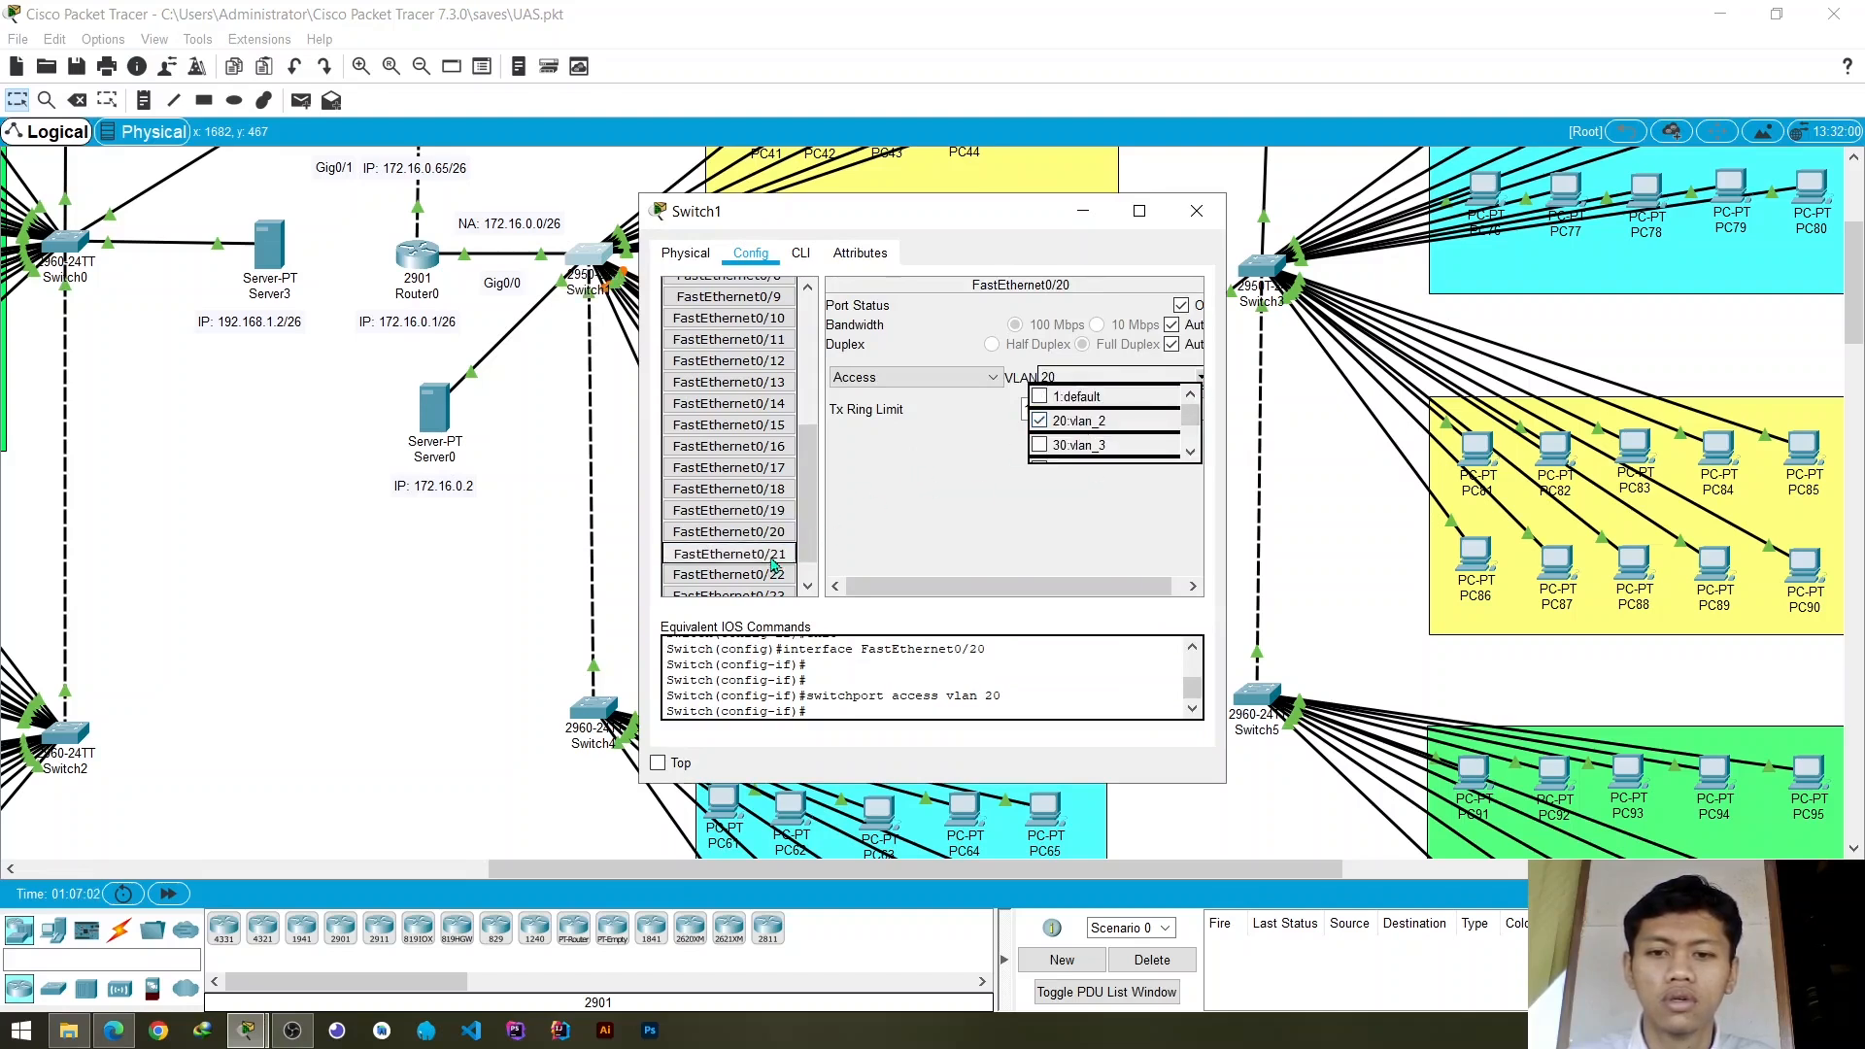
left_click(1005, 481)
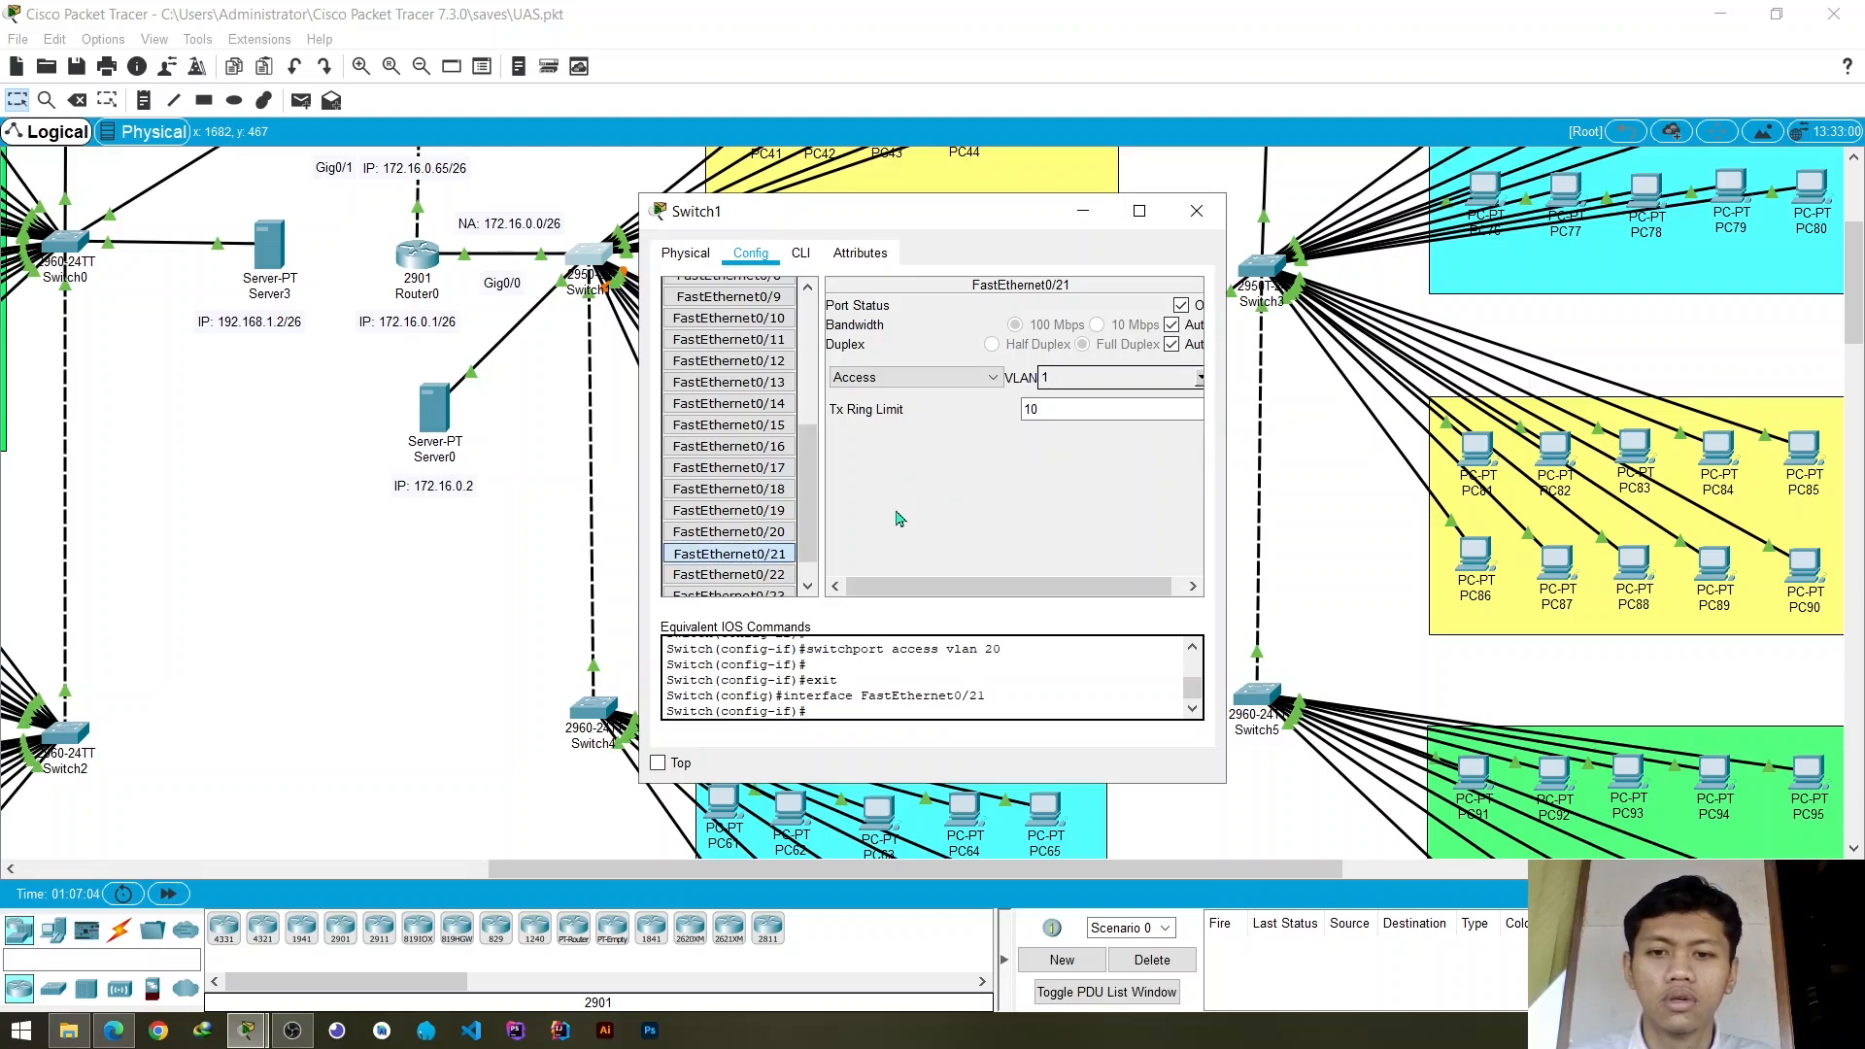
left_click(1201, 377)
left_click(1115, 432)
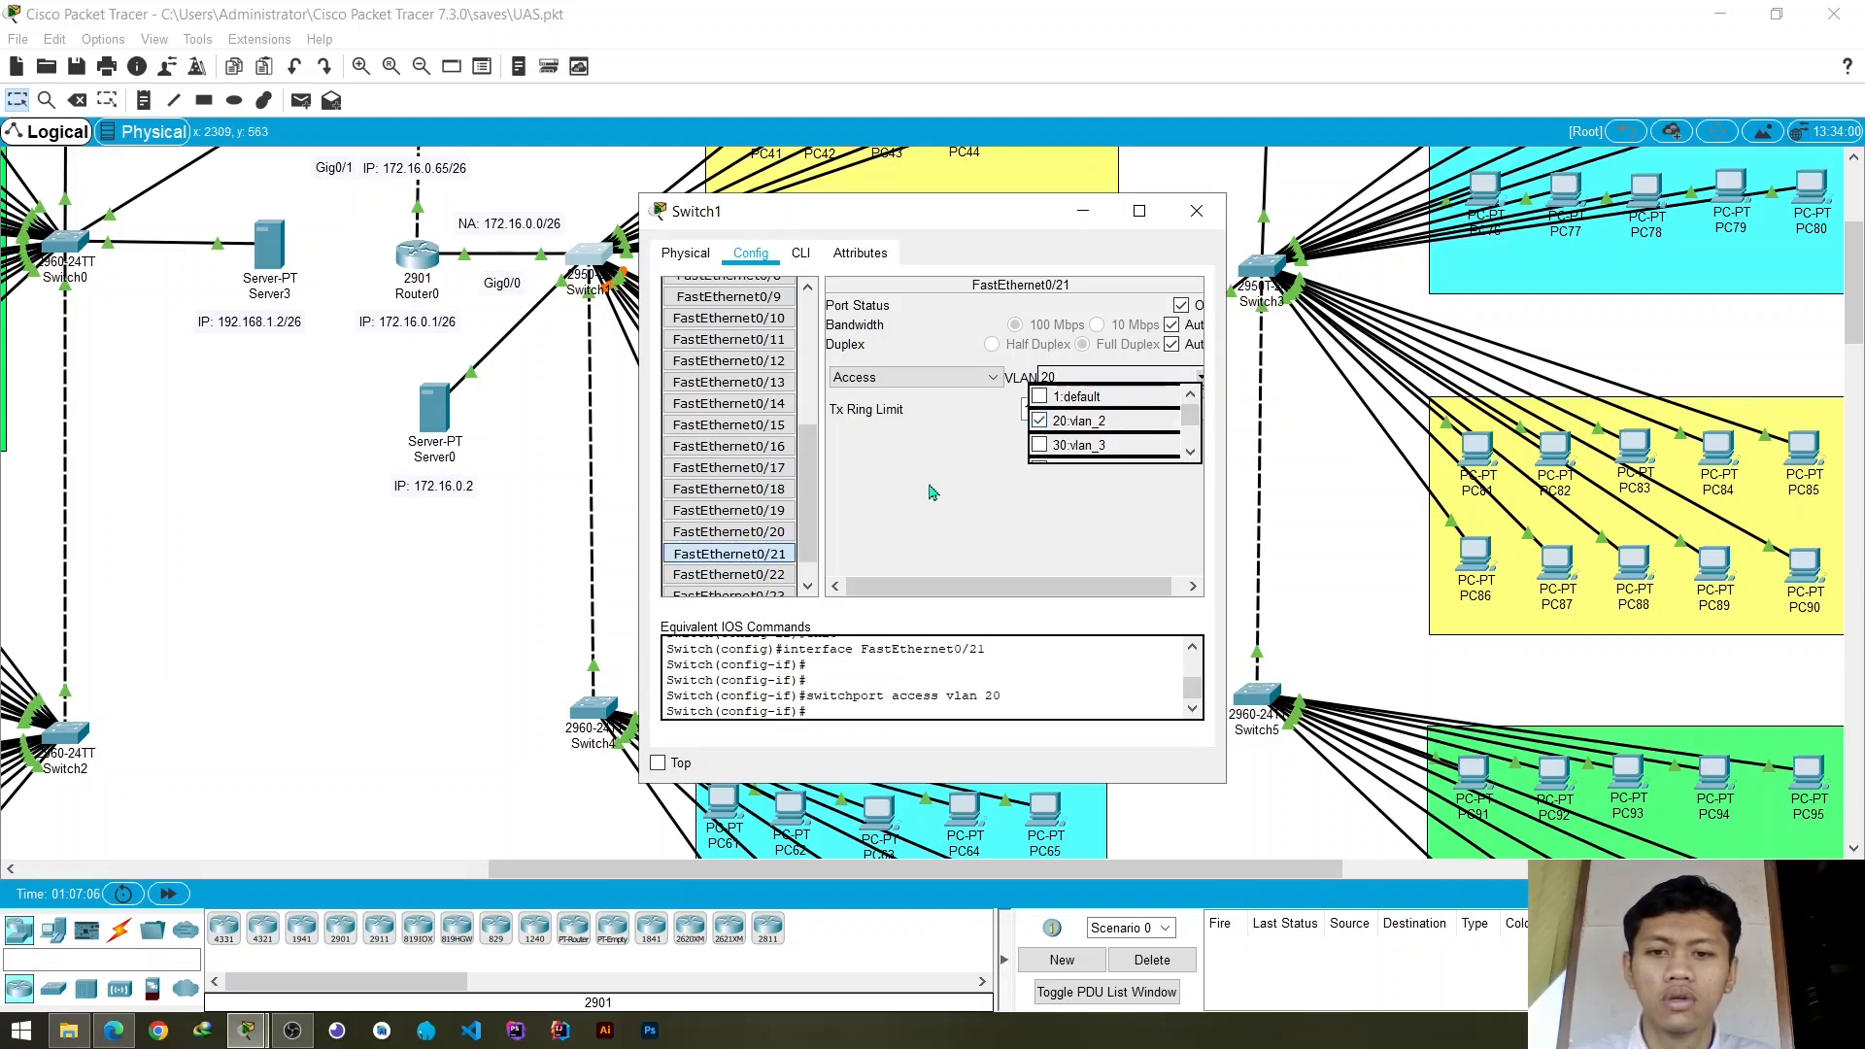
left_click(933, 487)
- Assign Switch1's access port FastEthernet0/22 to VLAN 20 and recheck the VLAN settings of ports FastEthernet0/20 to FastEthernet0/22
left_click(788, 574)
left_click(1202, 377)
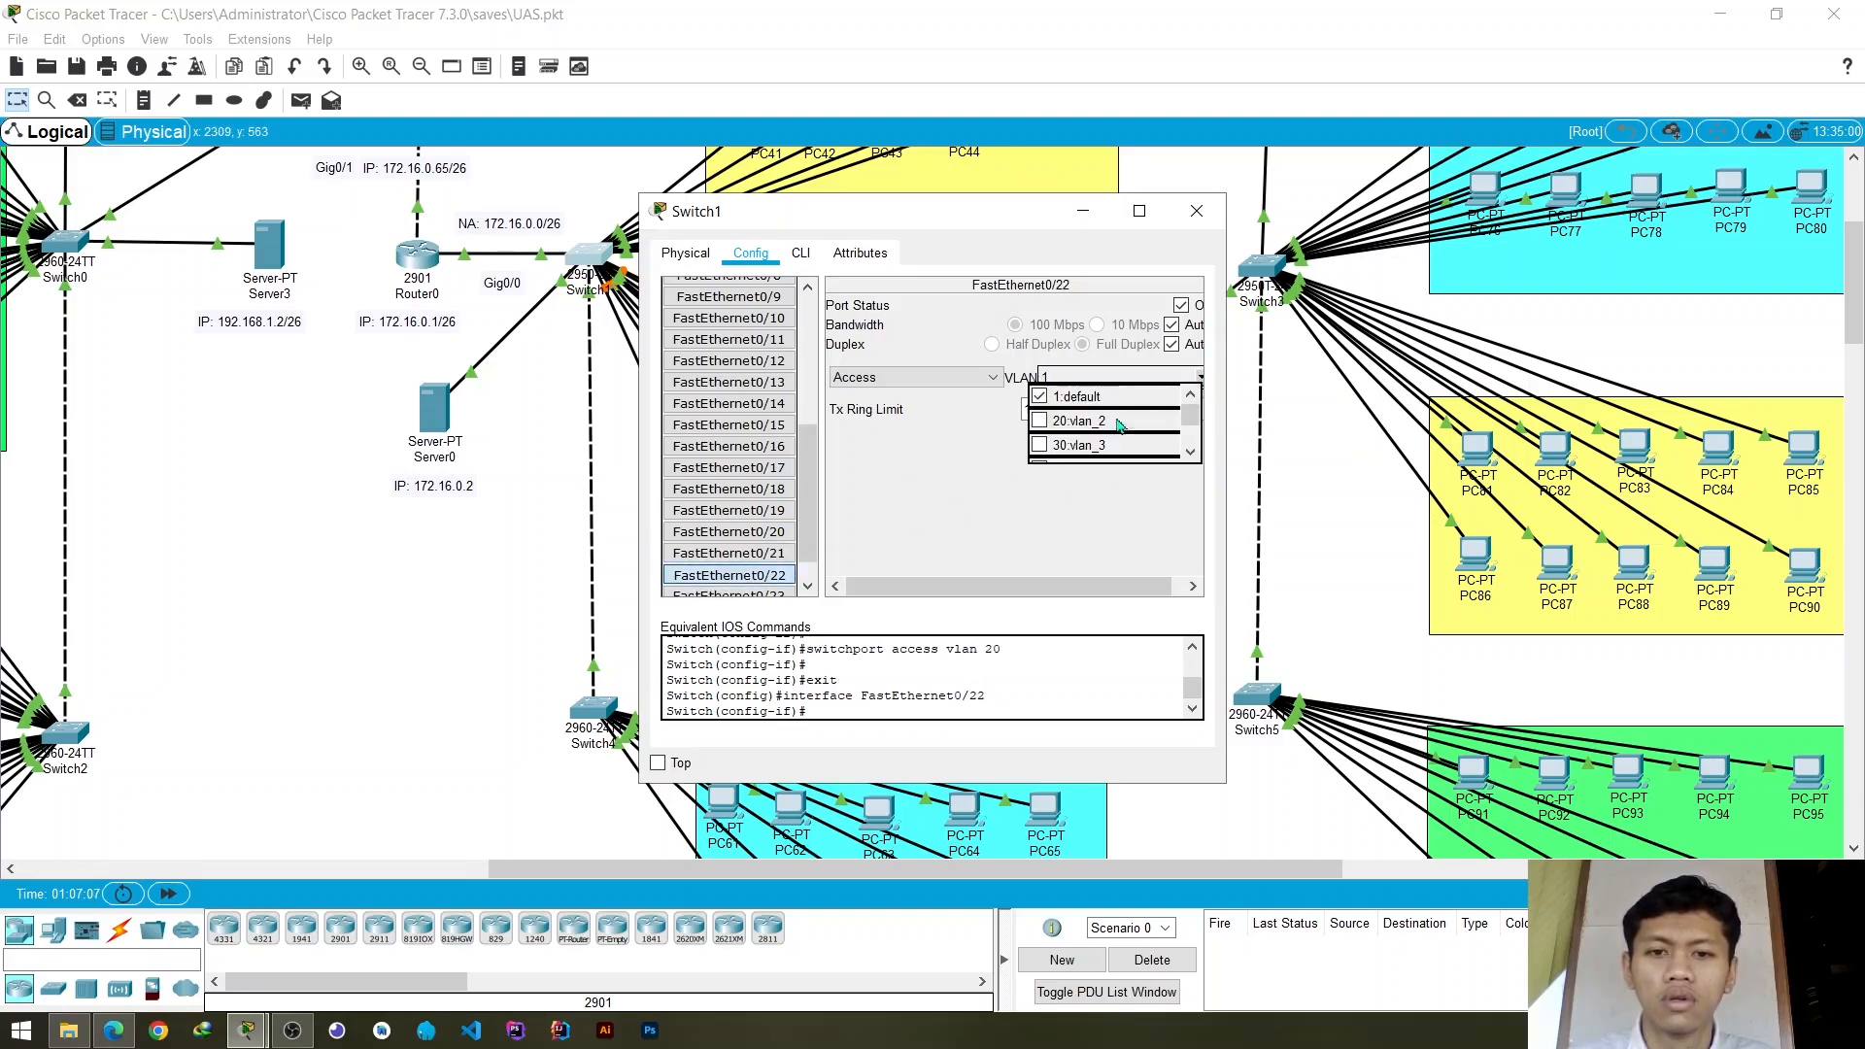
left_click(1086, 428)
left_click(971, 491)
scroll(738, 512, "down", 1)
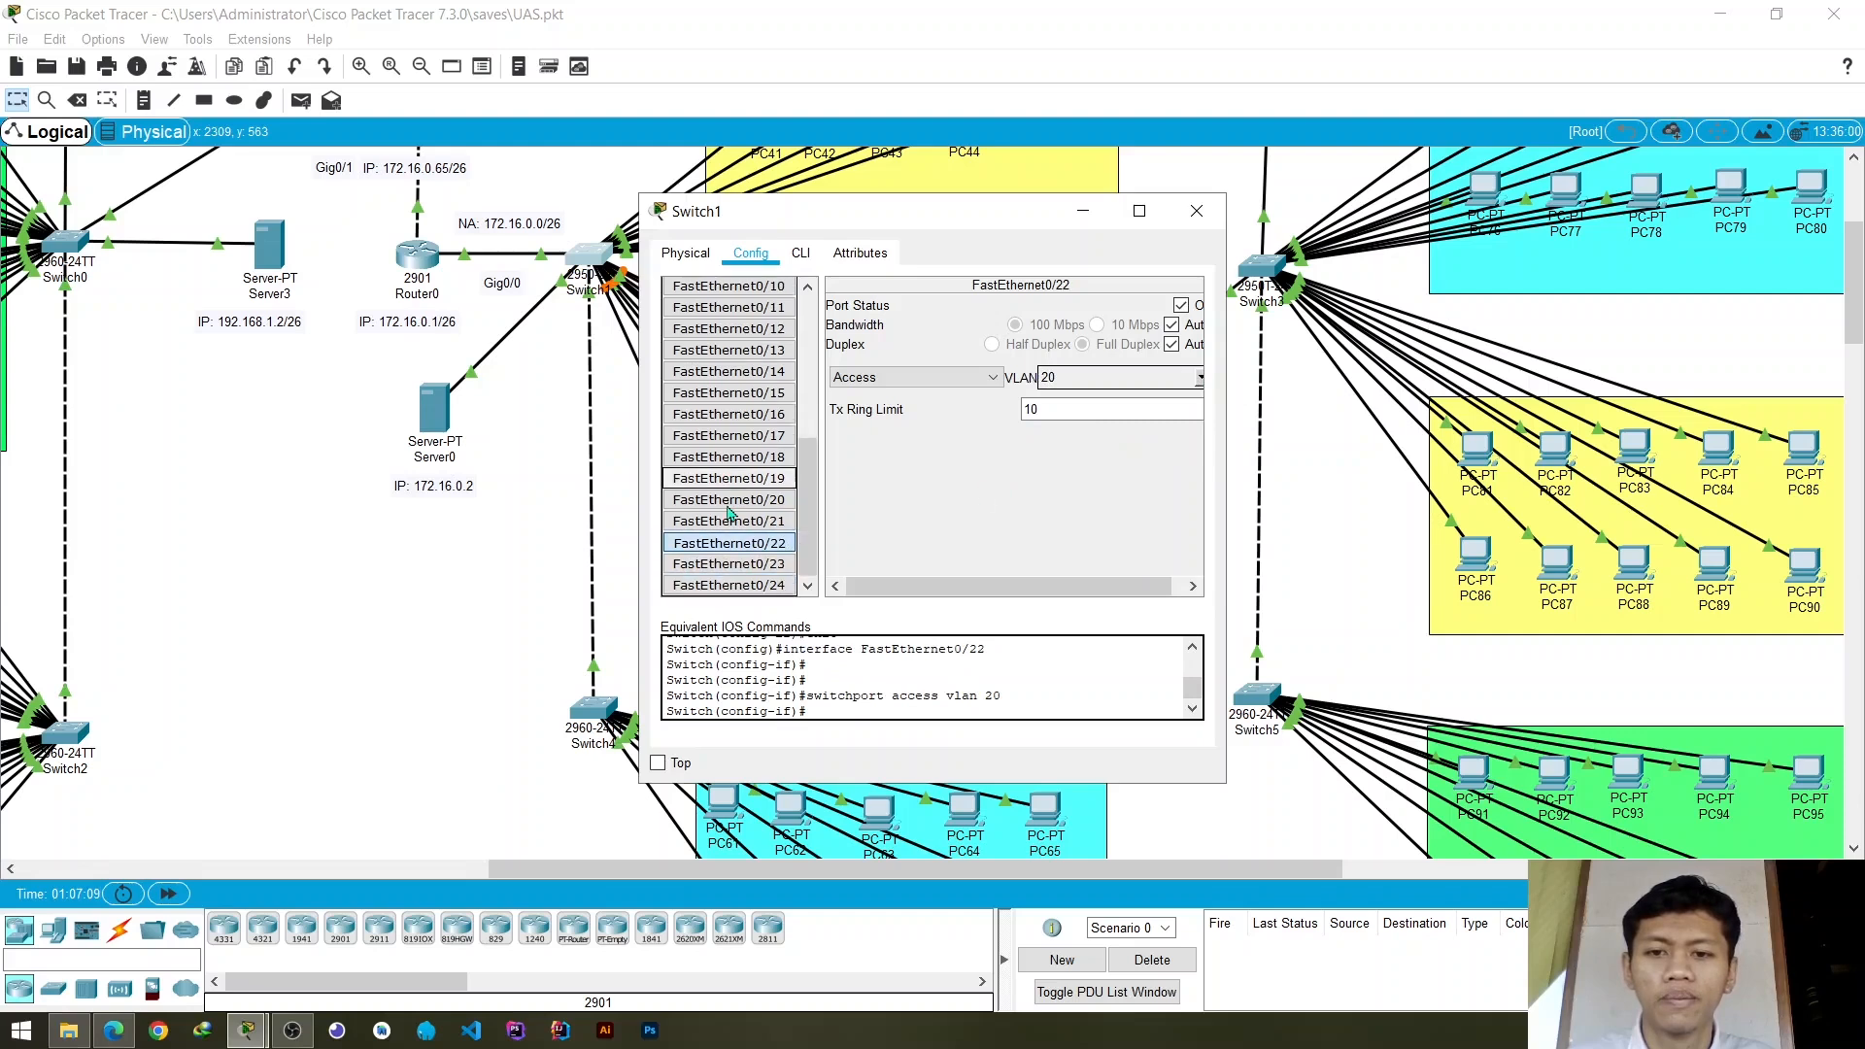
left_click(761, 499)
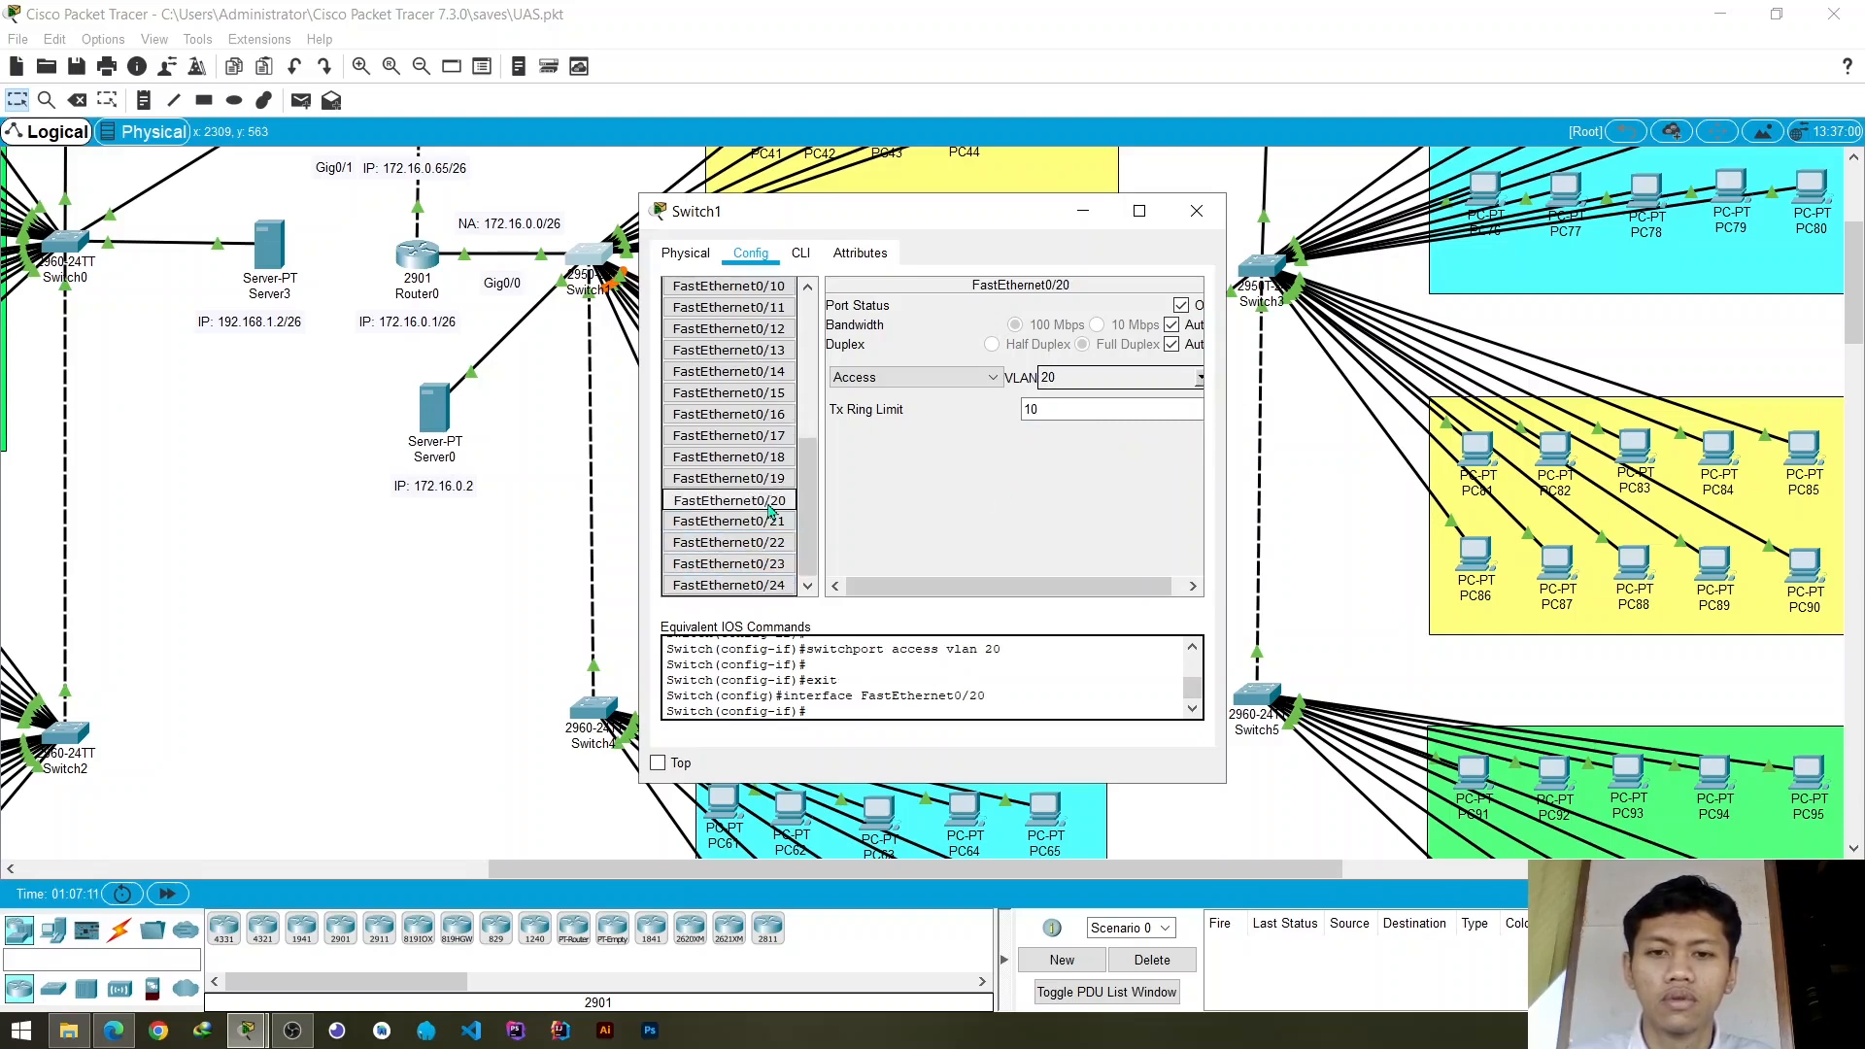
left_click(772, 522)
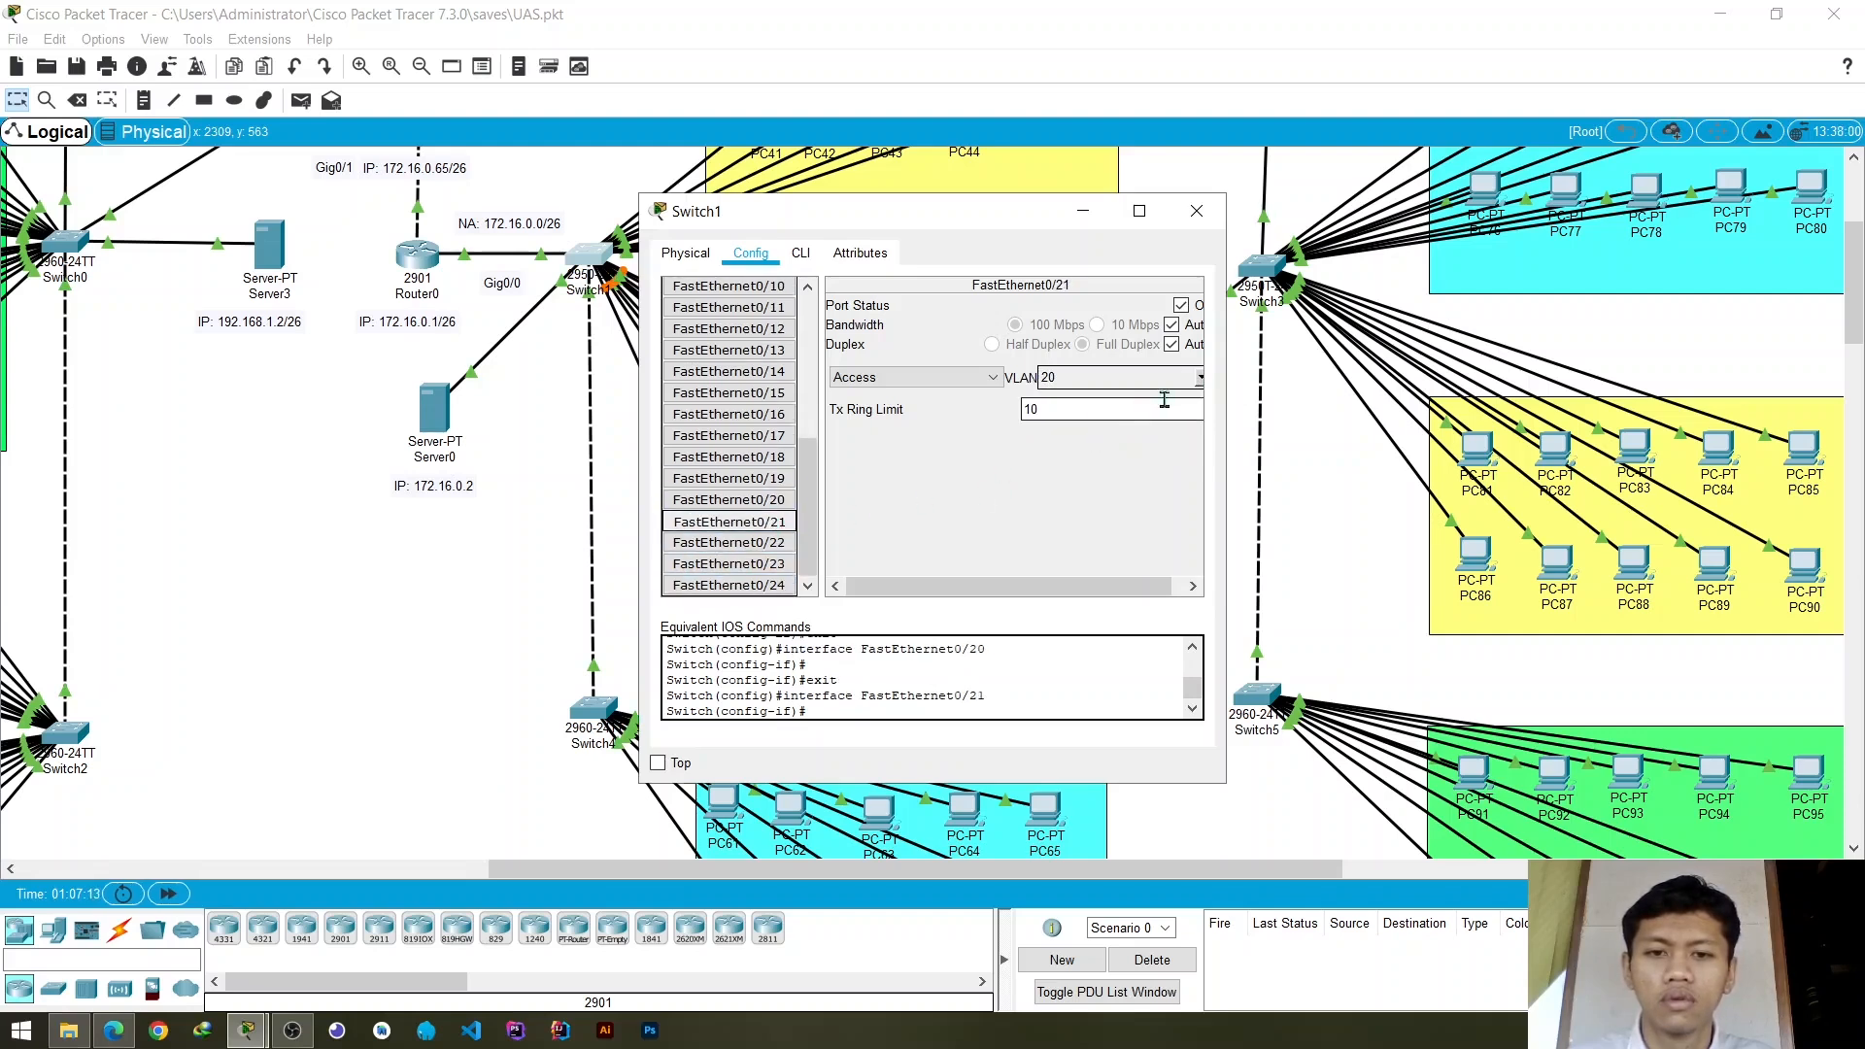
left_click(765, 543)
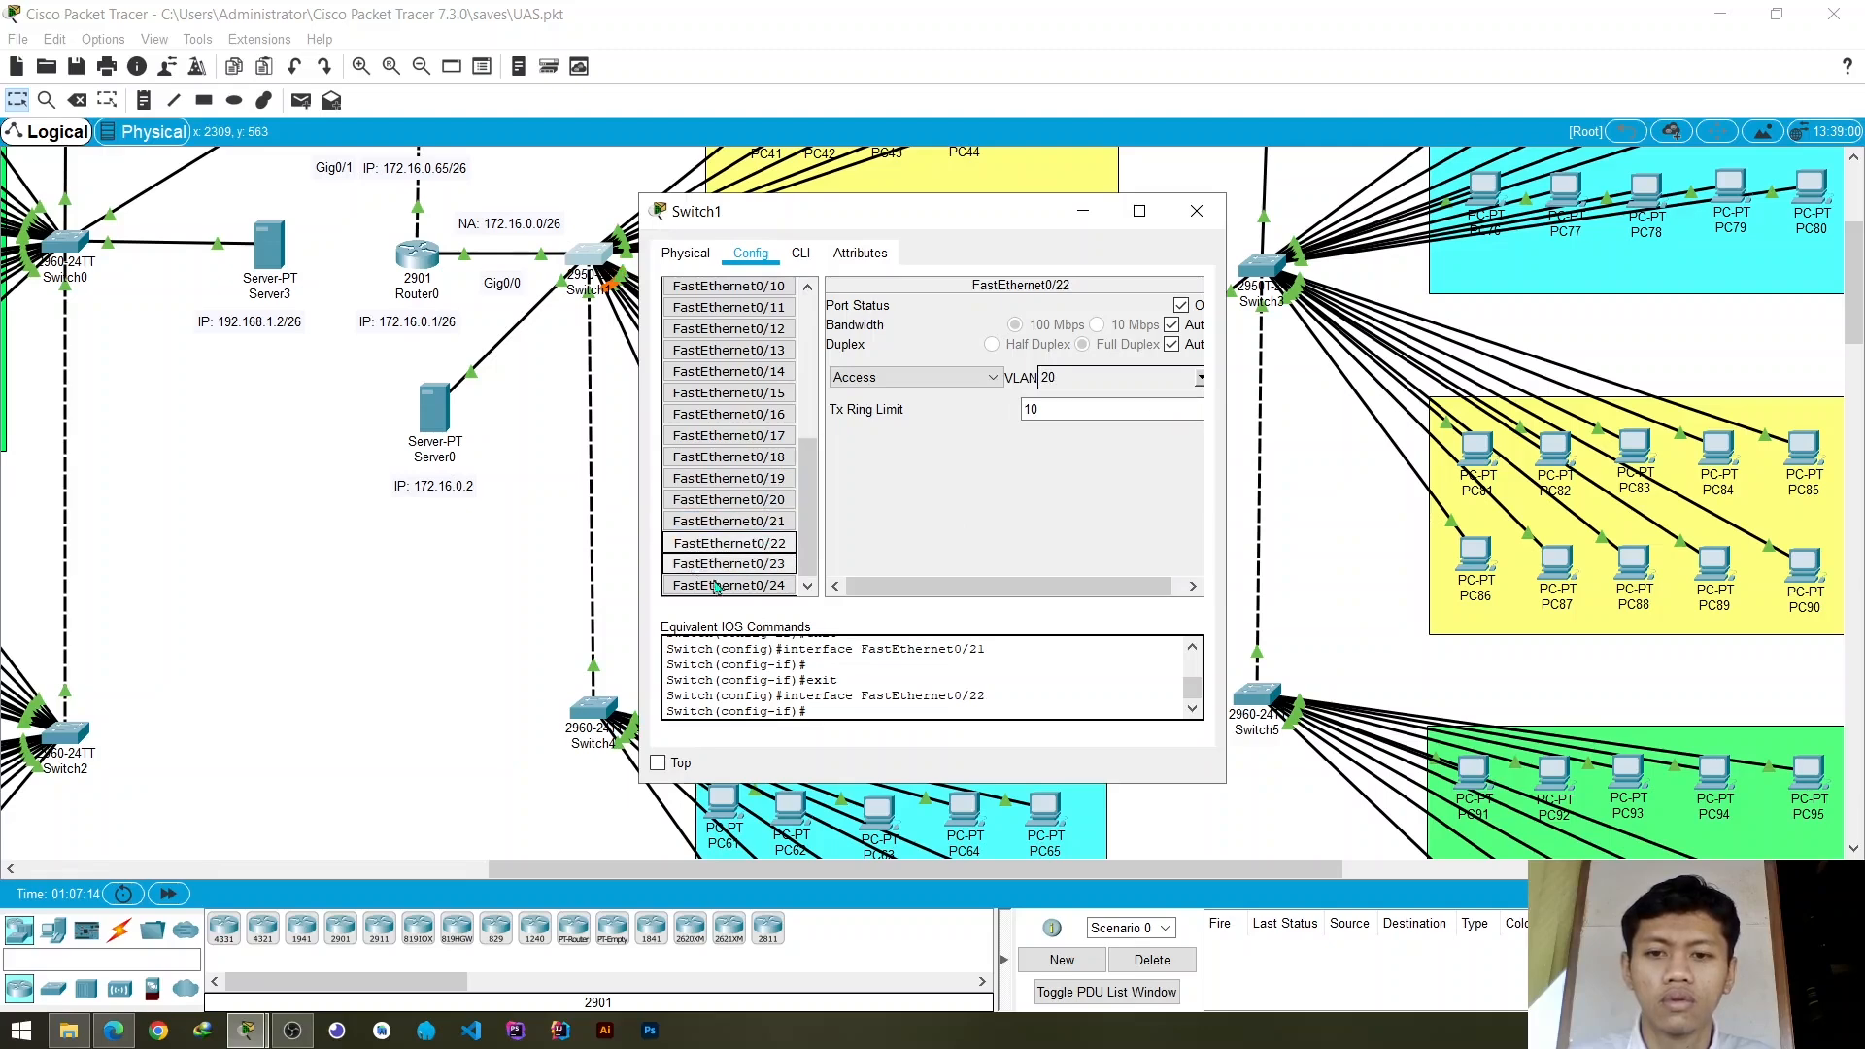
- Assign Switch1's access port FastEthernet0/23 to VLAN 20 and close the switch settings
left_click(743, 567)
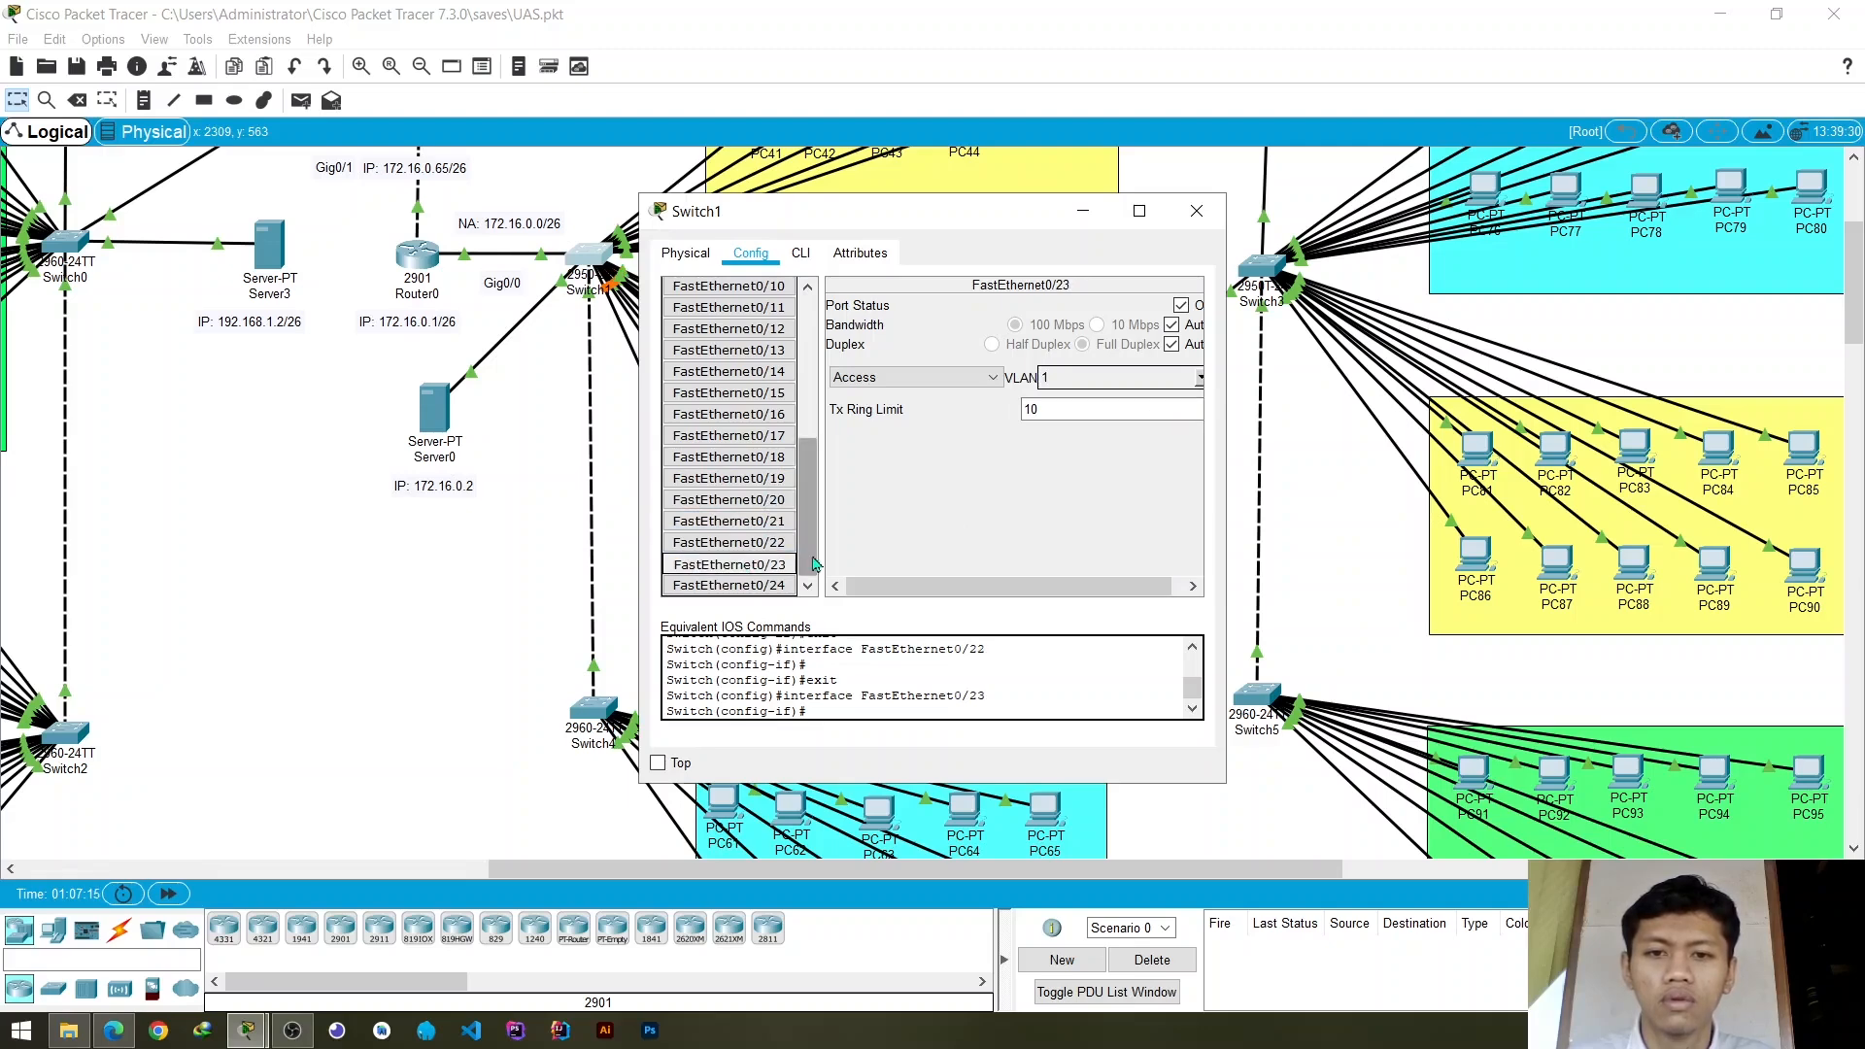
left_click(1200, 378)
left_click(1079, 422)
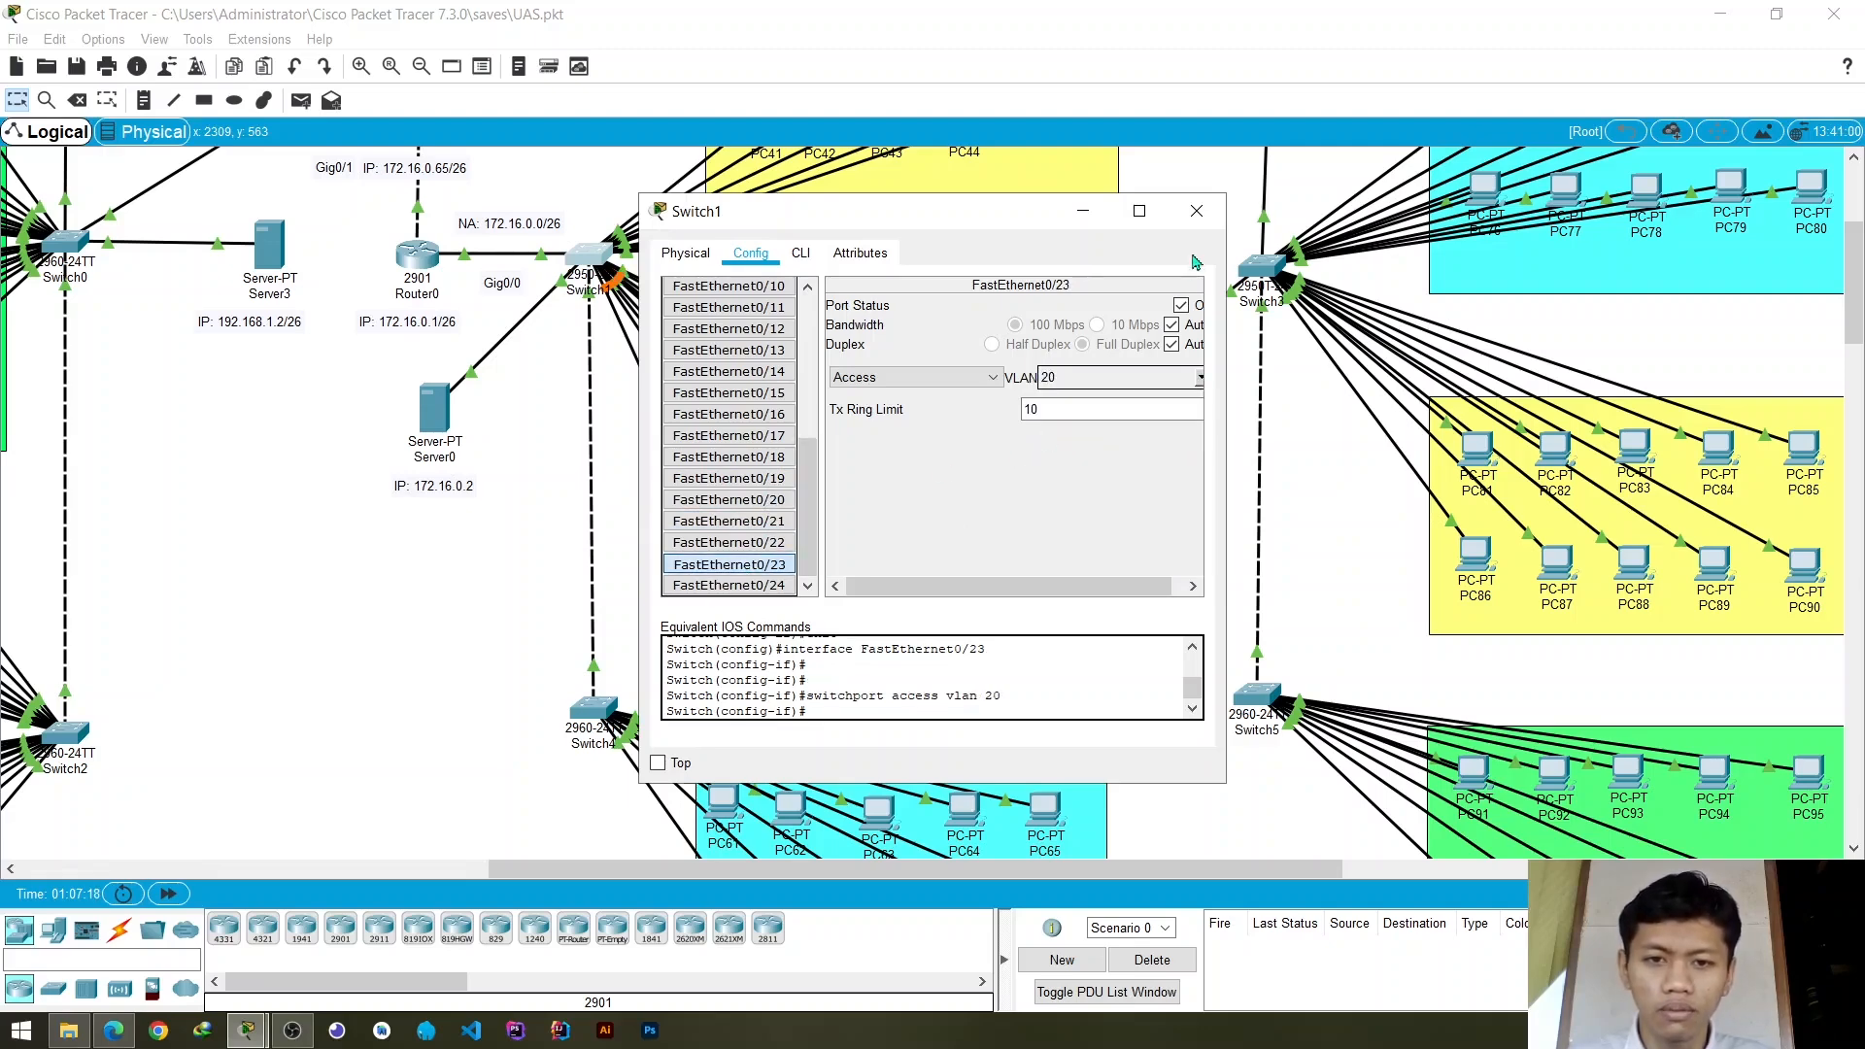
left_click(1197, 211)
- Check the Switch1 port of the PC41 link, assign access port FastEthernet0/4 to VLAN 30 (vlan_3) and close the settings
scroll(1039, 379, "up", 3)
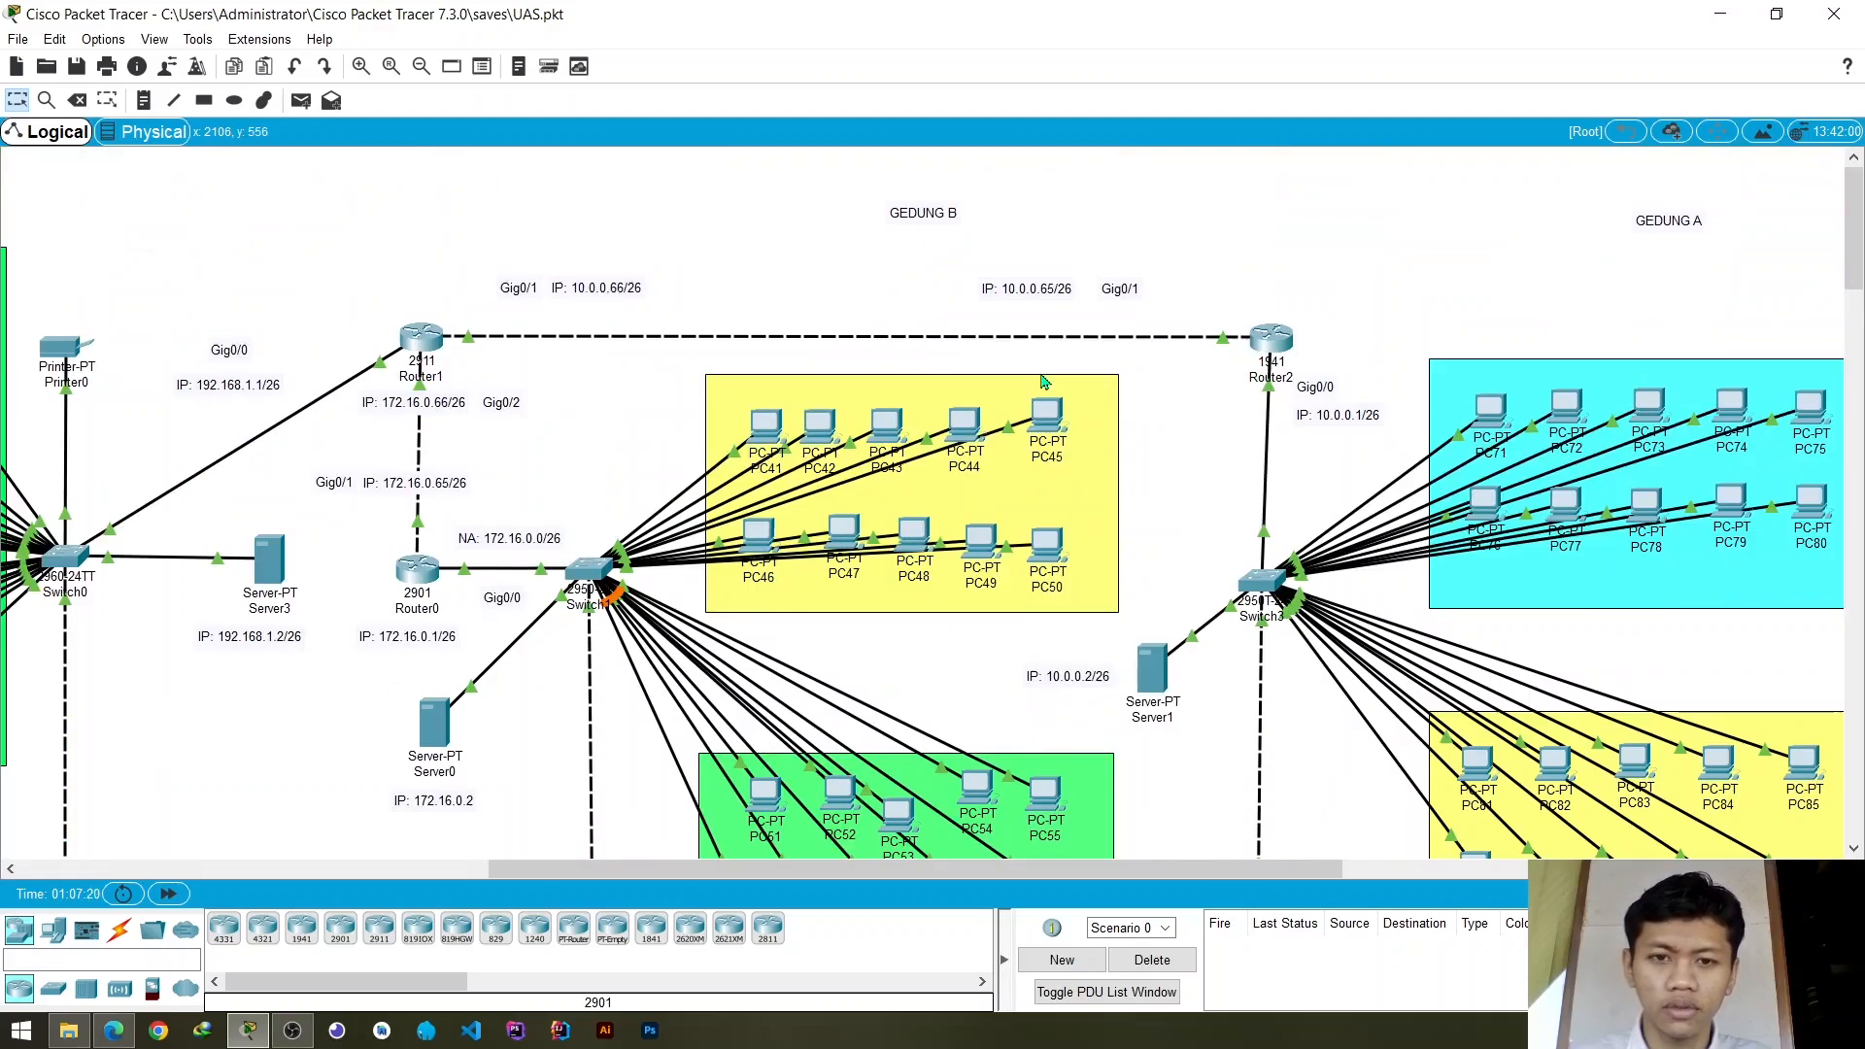
scroll(1042, 381, "down", 1)
scroll(1027, 447, "down", 1)
scroll(986, 434, "up", 1)
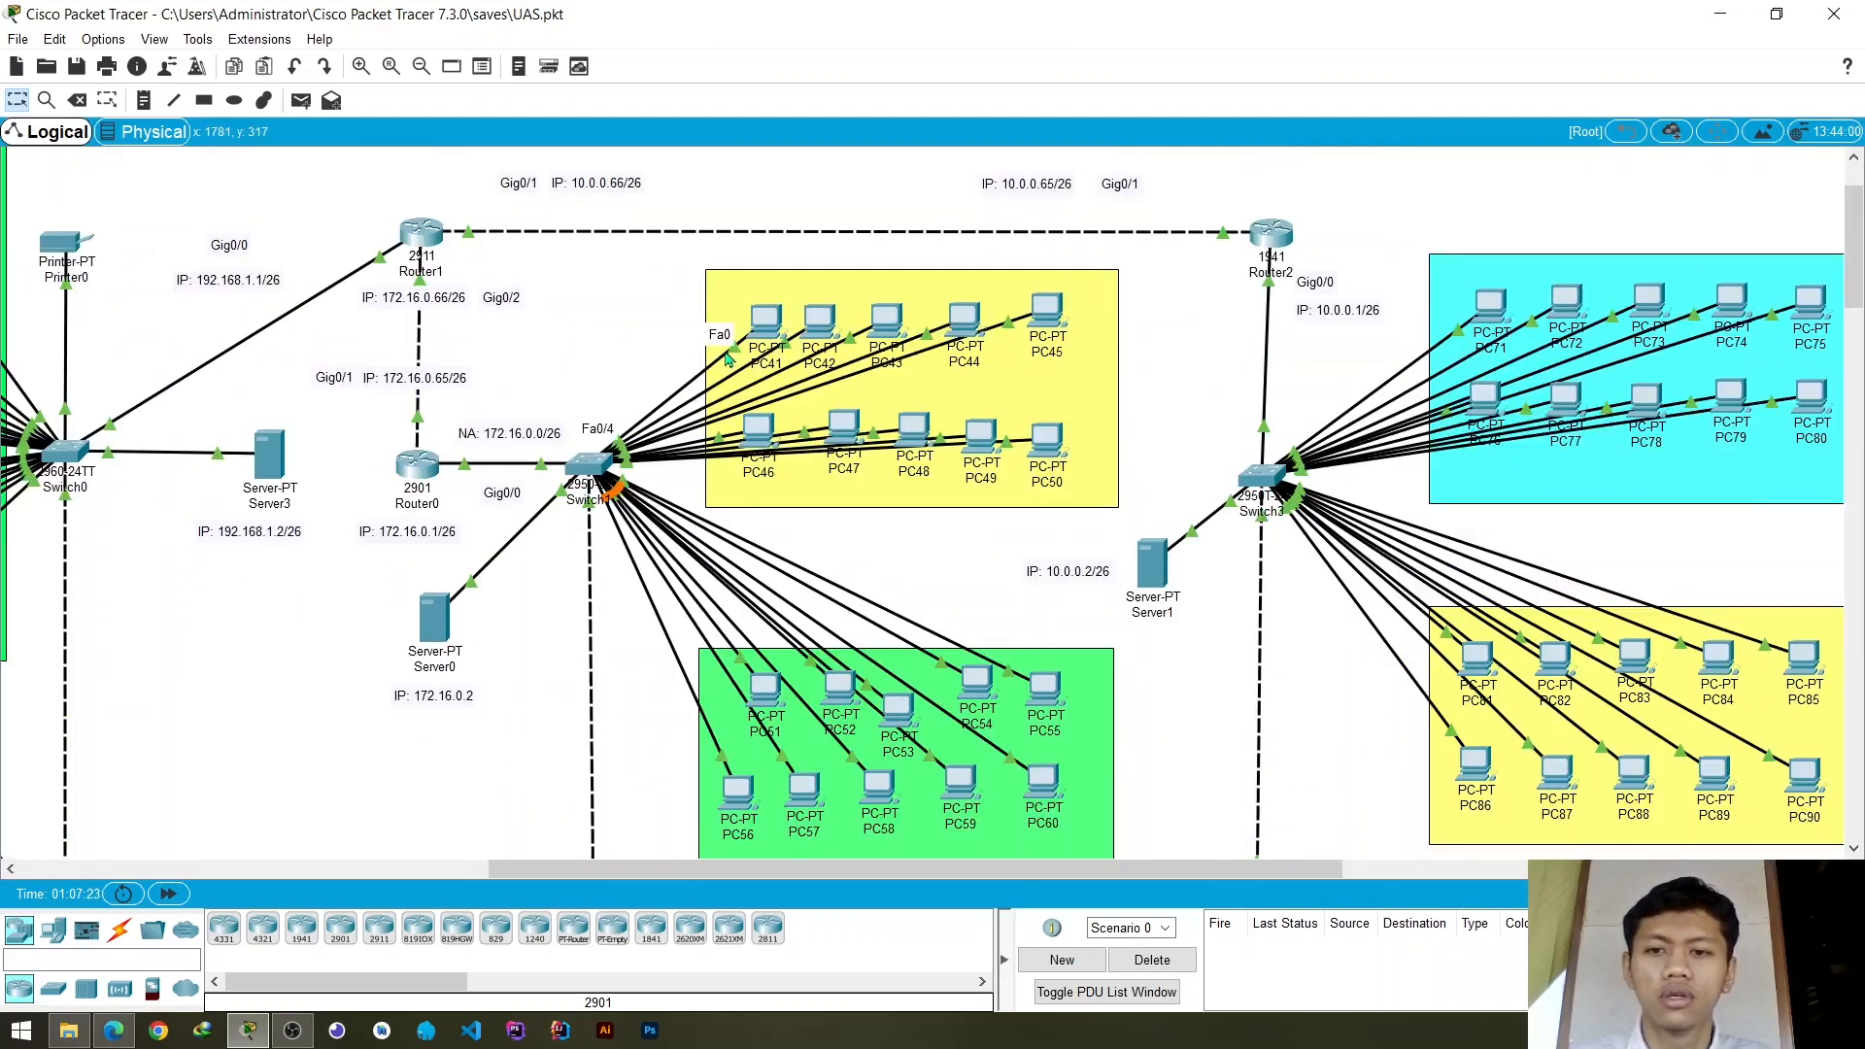
left_click(587, 467)
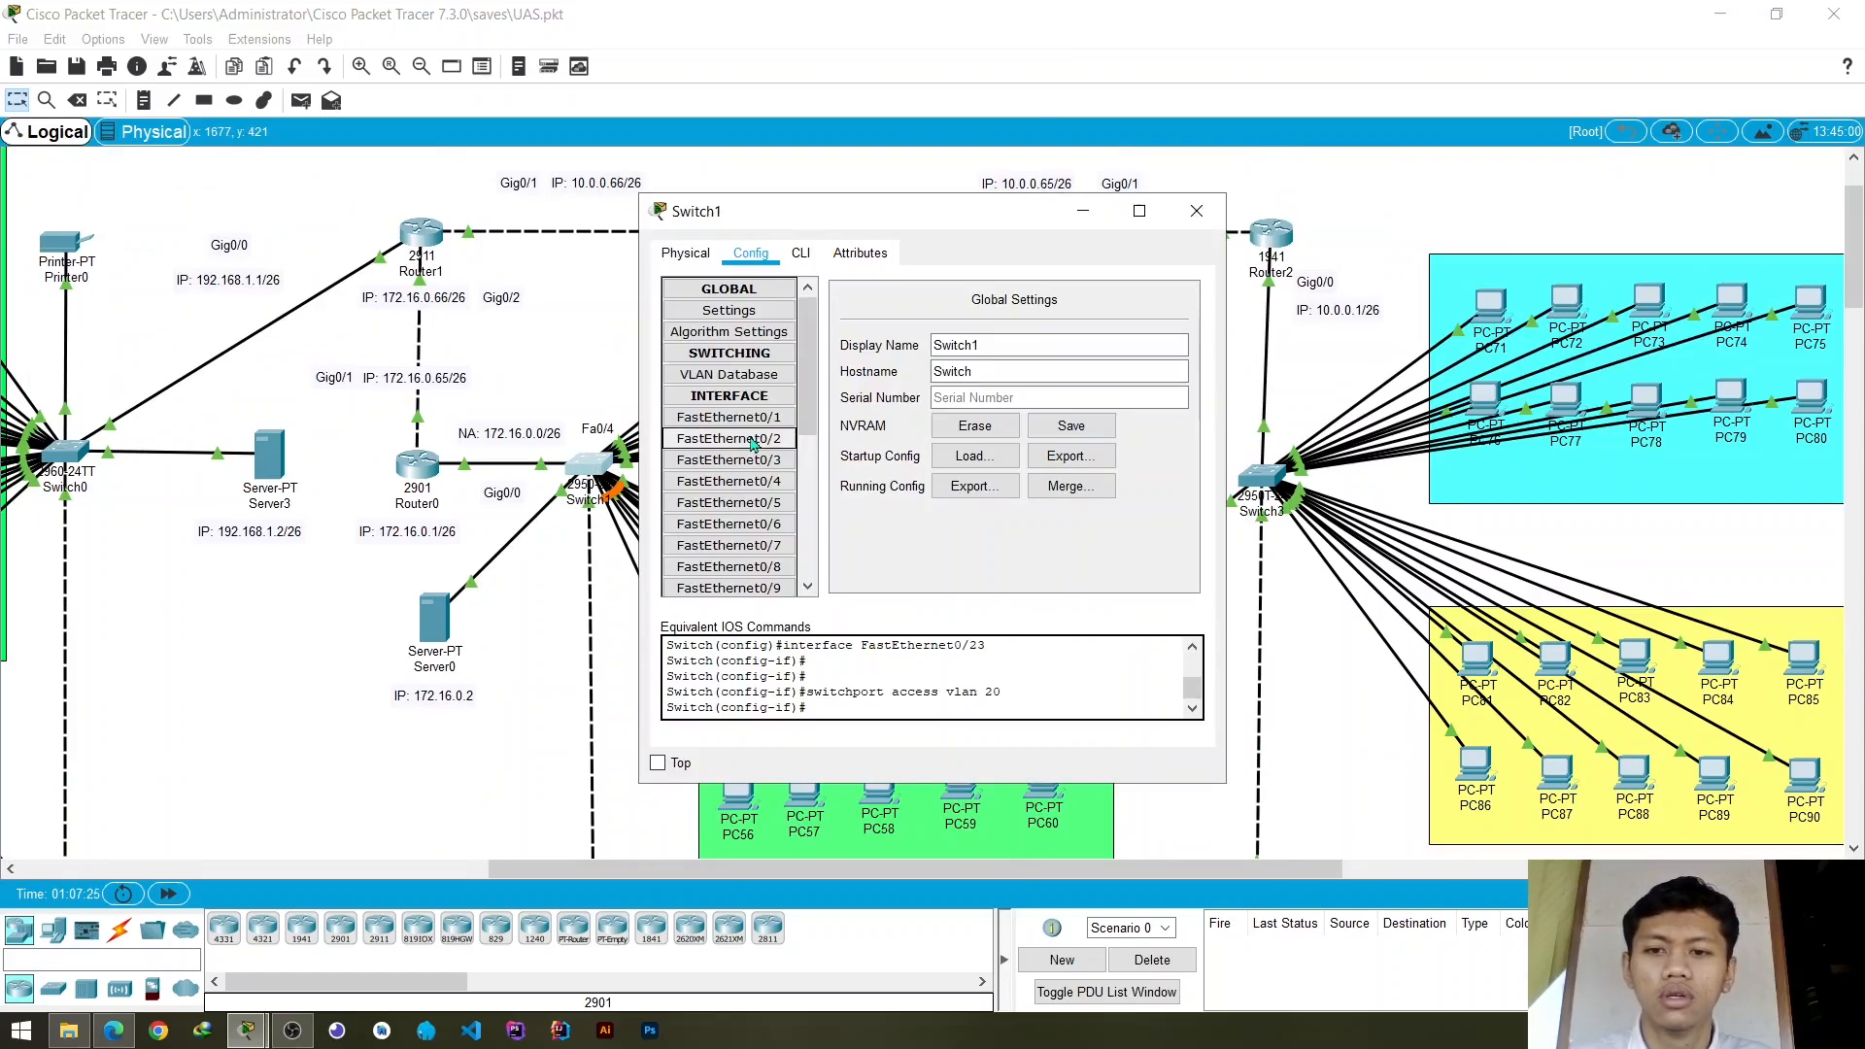
left_click(728, 481)
left_click(1201, 380)
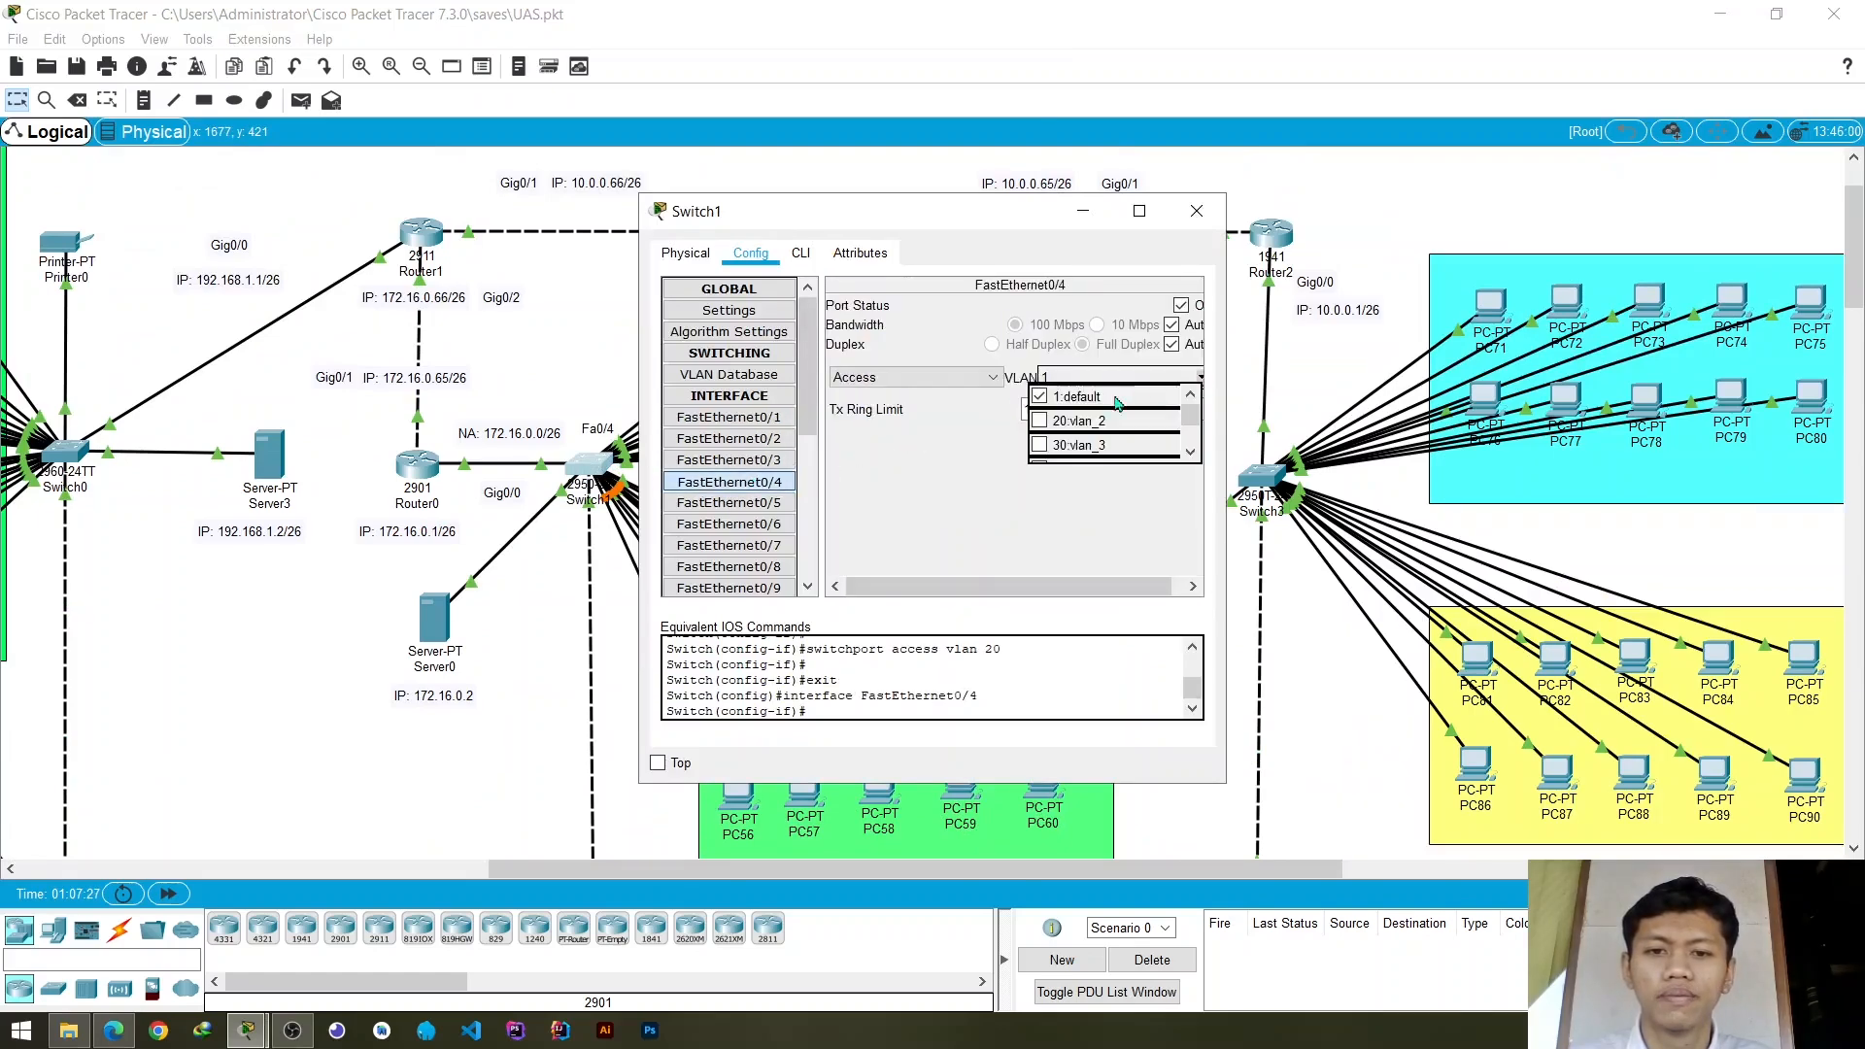
left_click(1080, 446)
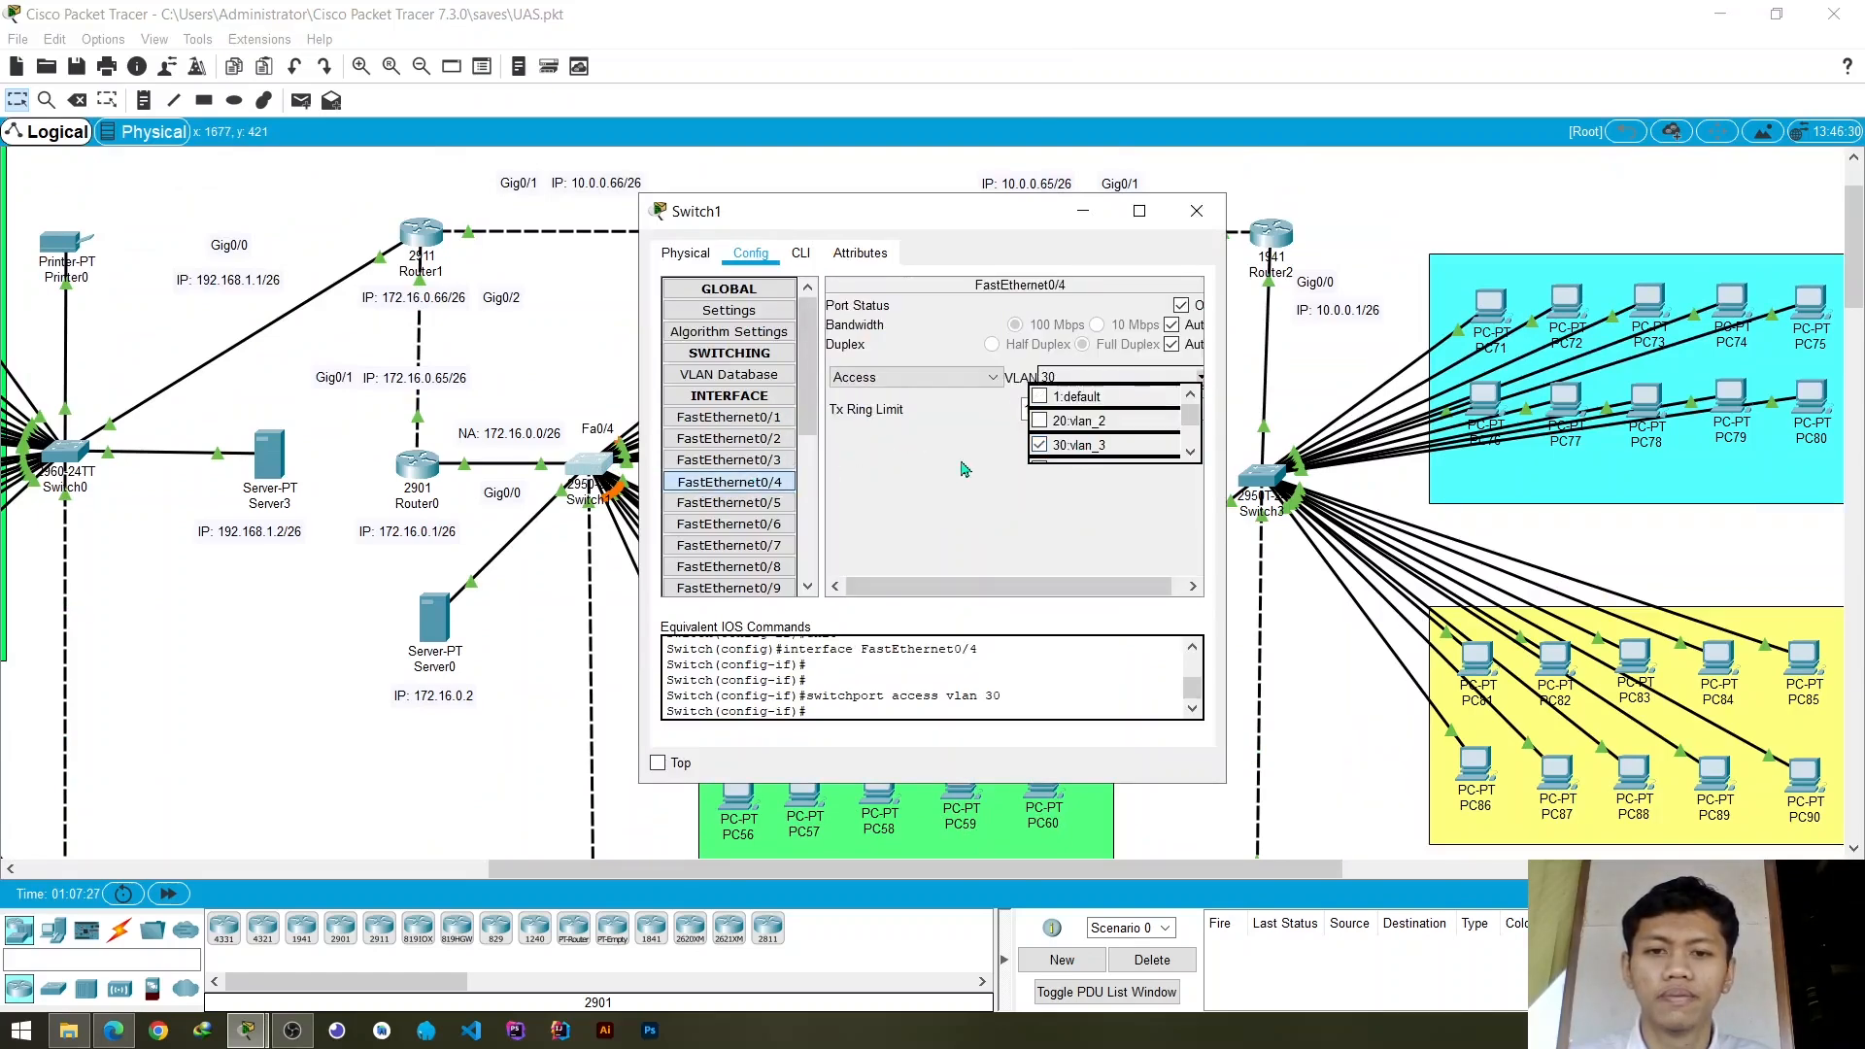
left_click(1197, 211)
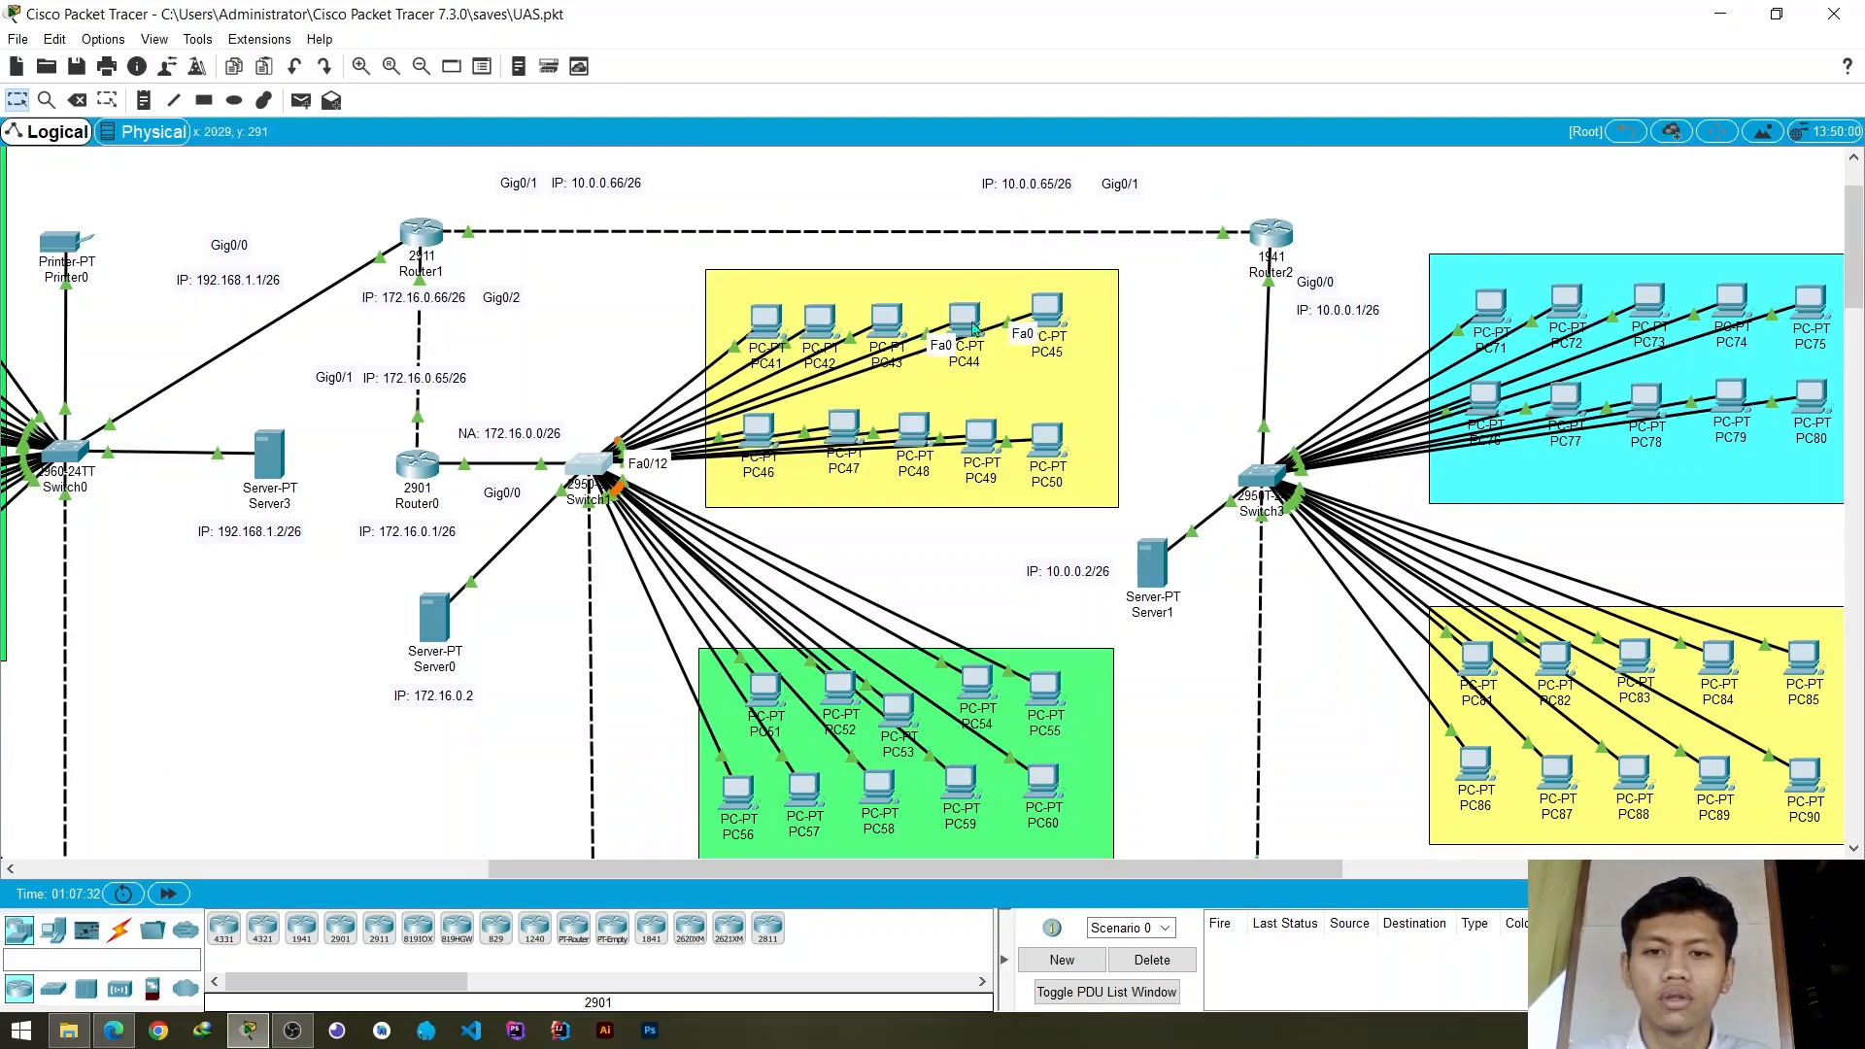
- Rearrange PC42, PC43 and PC44 in the yellow group's upper row to examine which Switch1 ports their links use
left_click_drag(974, 329, 1044, 372)
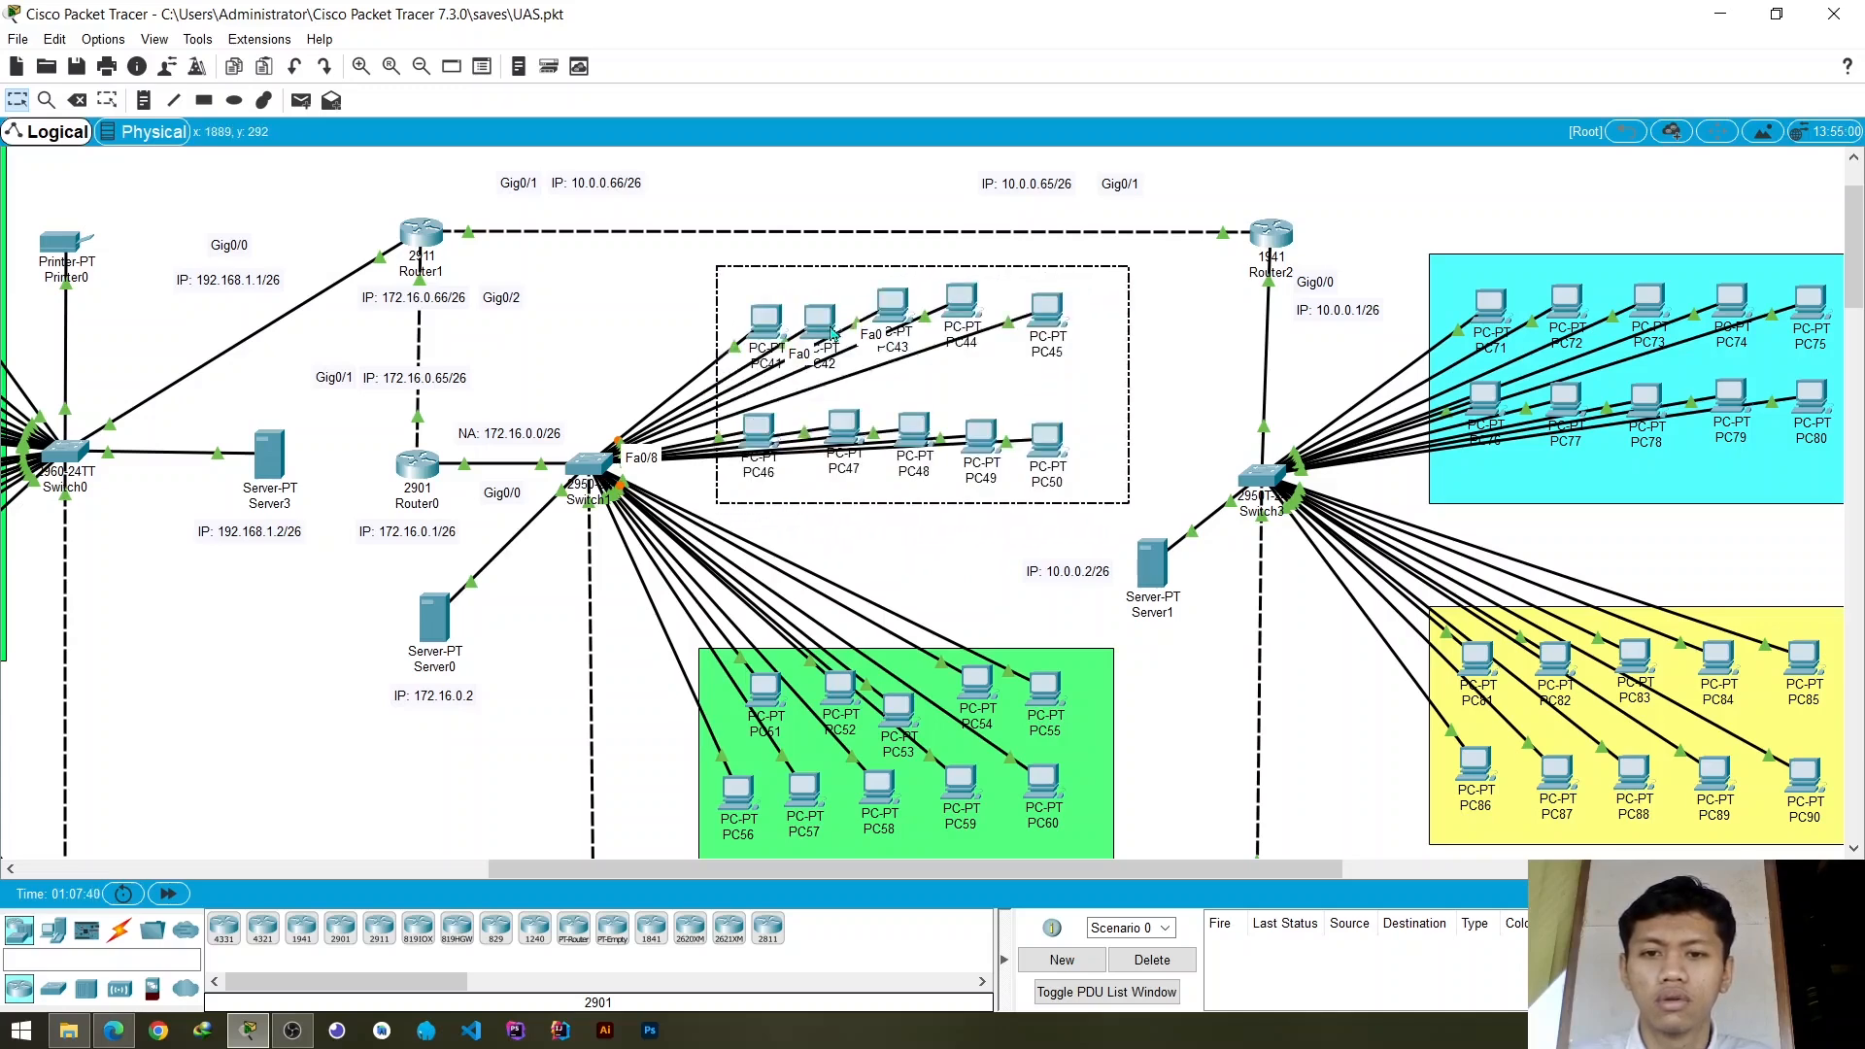
left_click_drag(832, 333, 831, 332)
mouse_move(827, 328)
left_mouse_down()
mouse_move(824, 510)
mouse_move(832, 315)
left_mouse_up()
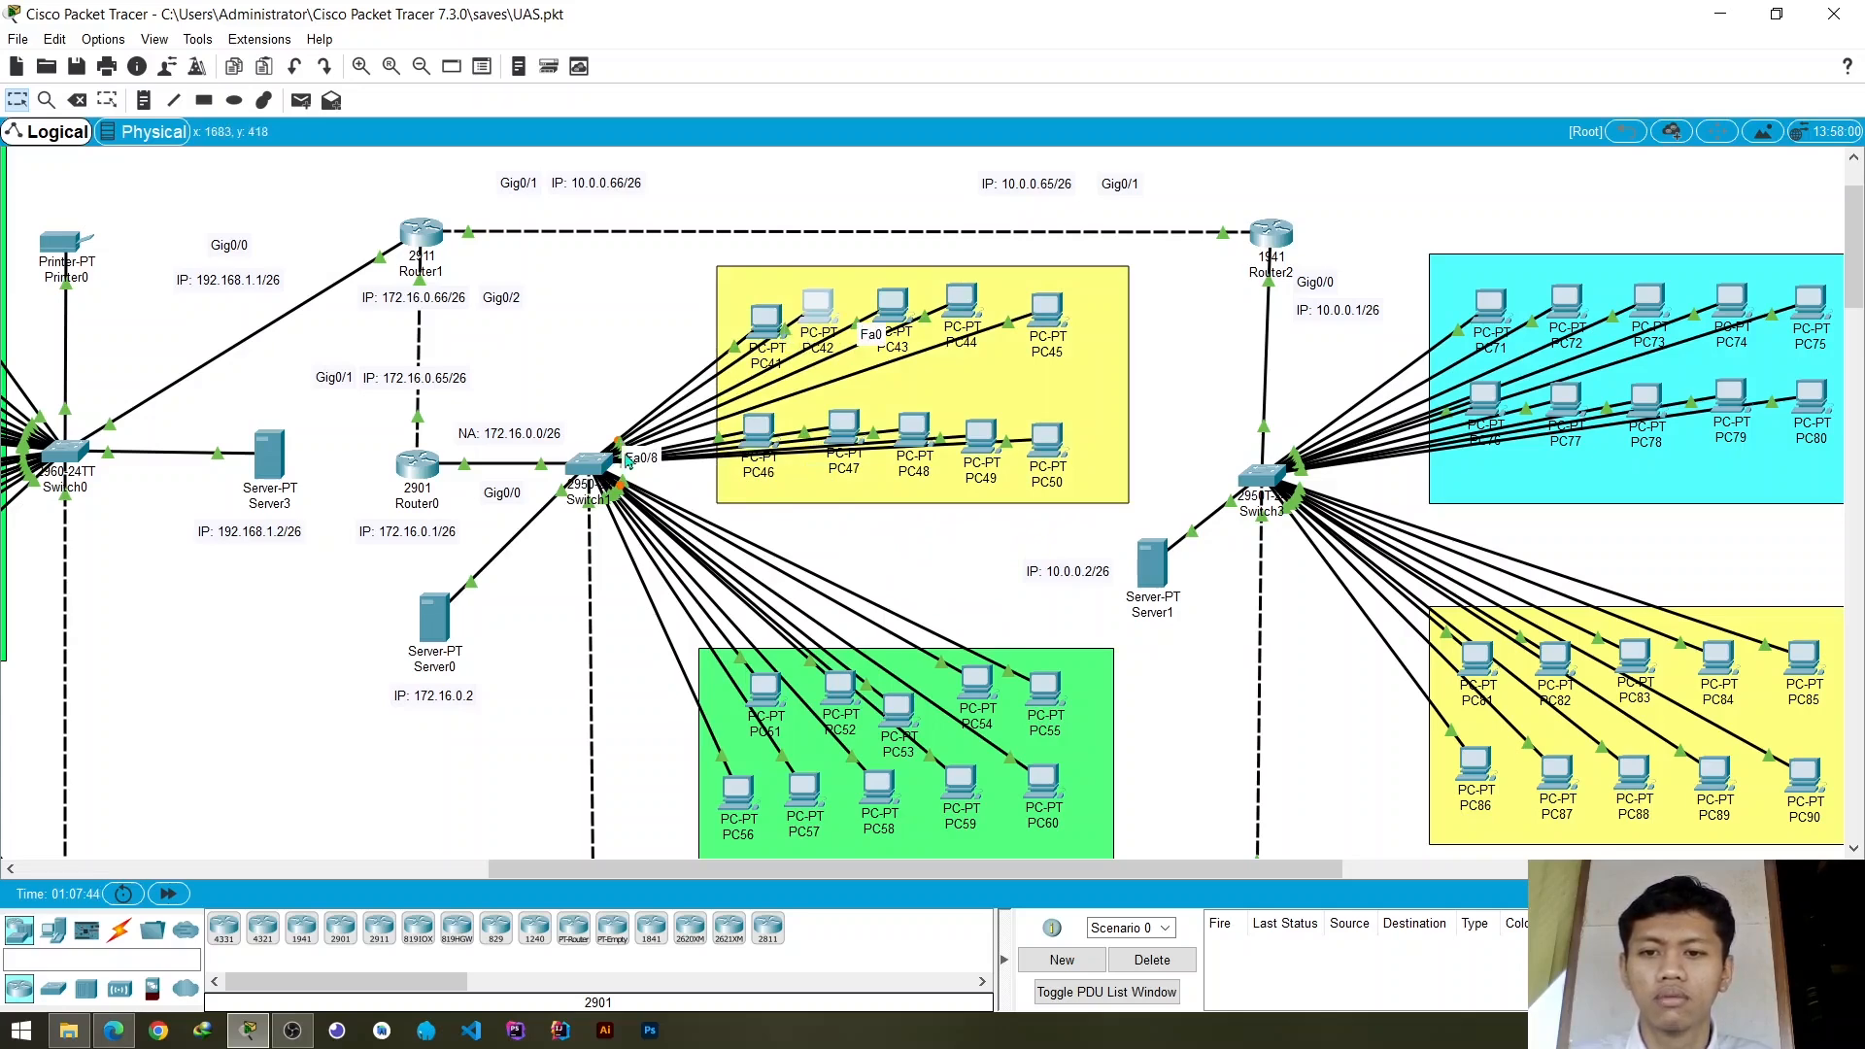
- Assign Switch1's access ports FastEthernet0/6 and FastEthernet0/8 to VLAN 30 and close the switch settings
left_click(584, 464)
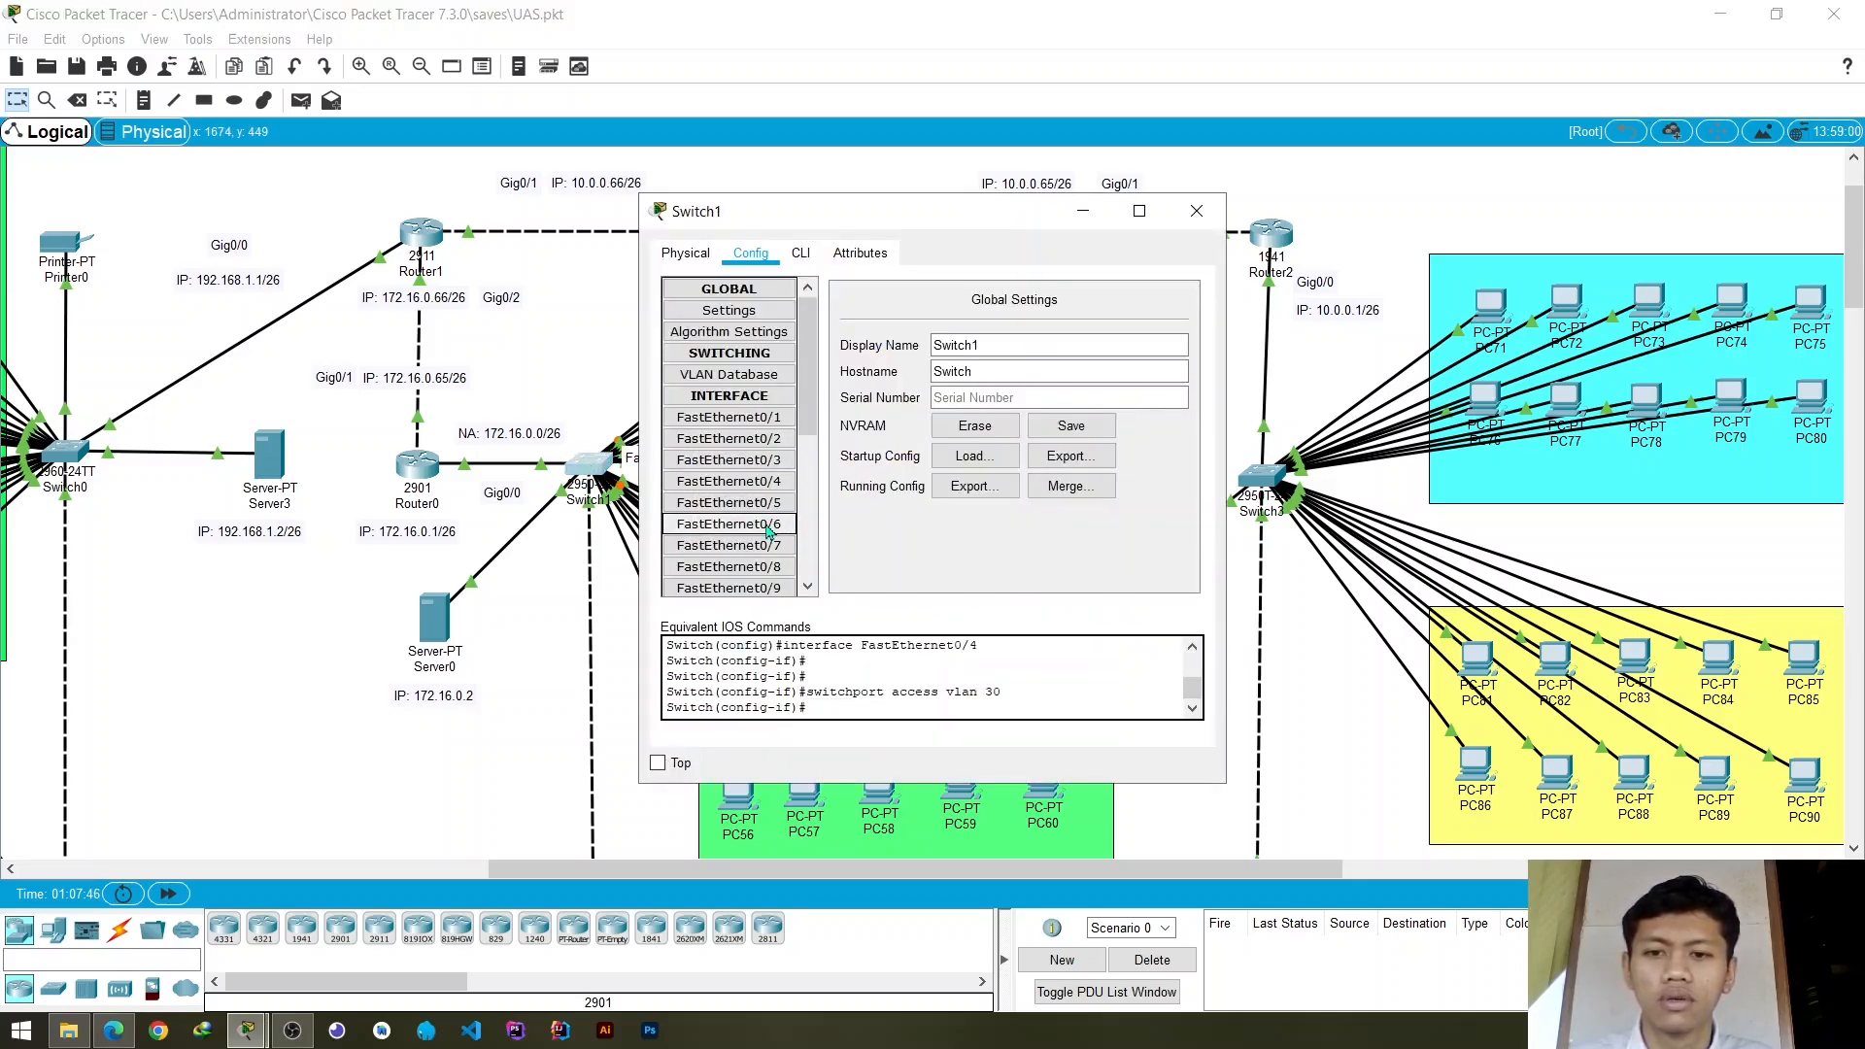
left_click(730, 481)
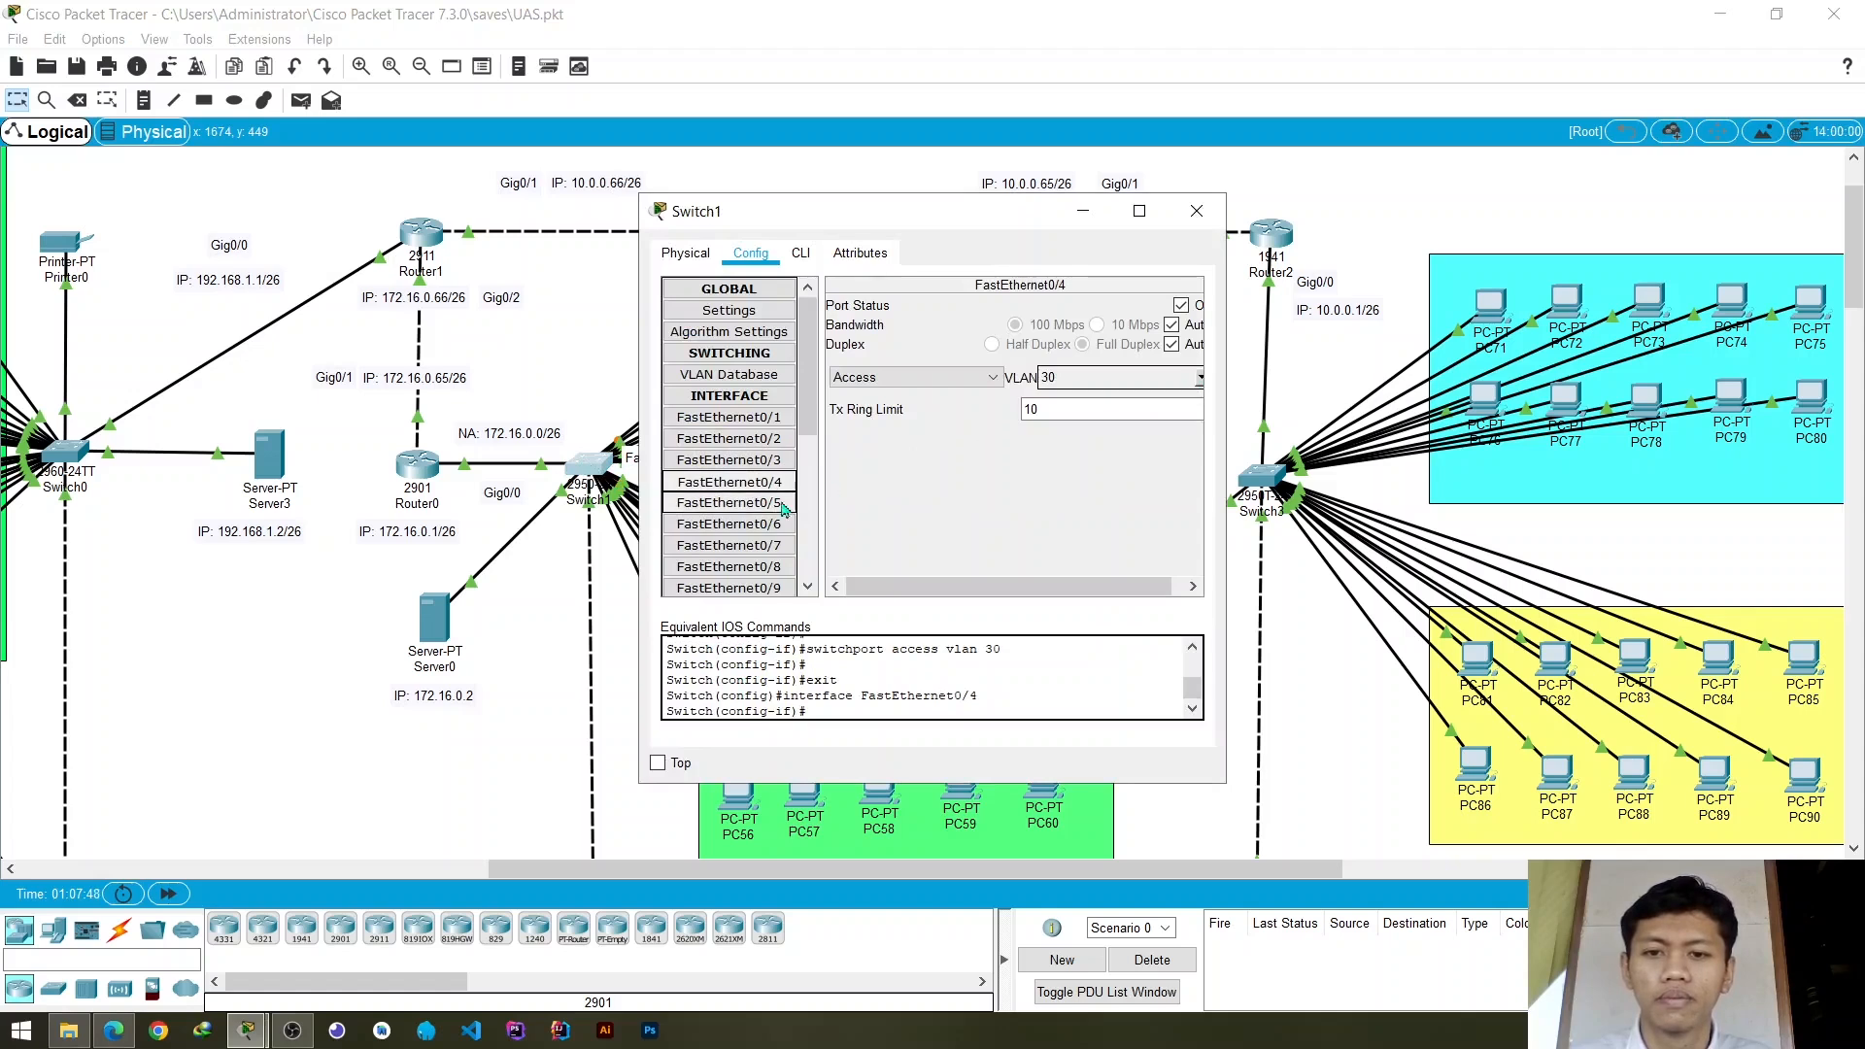
left_click(729, 525)
left_click(1201, 377)
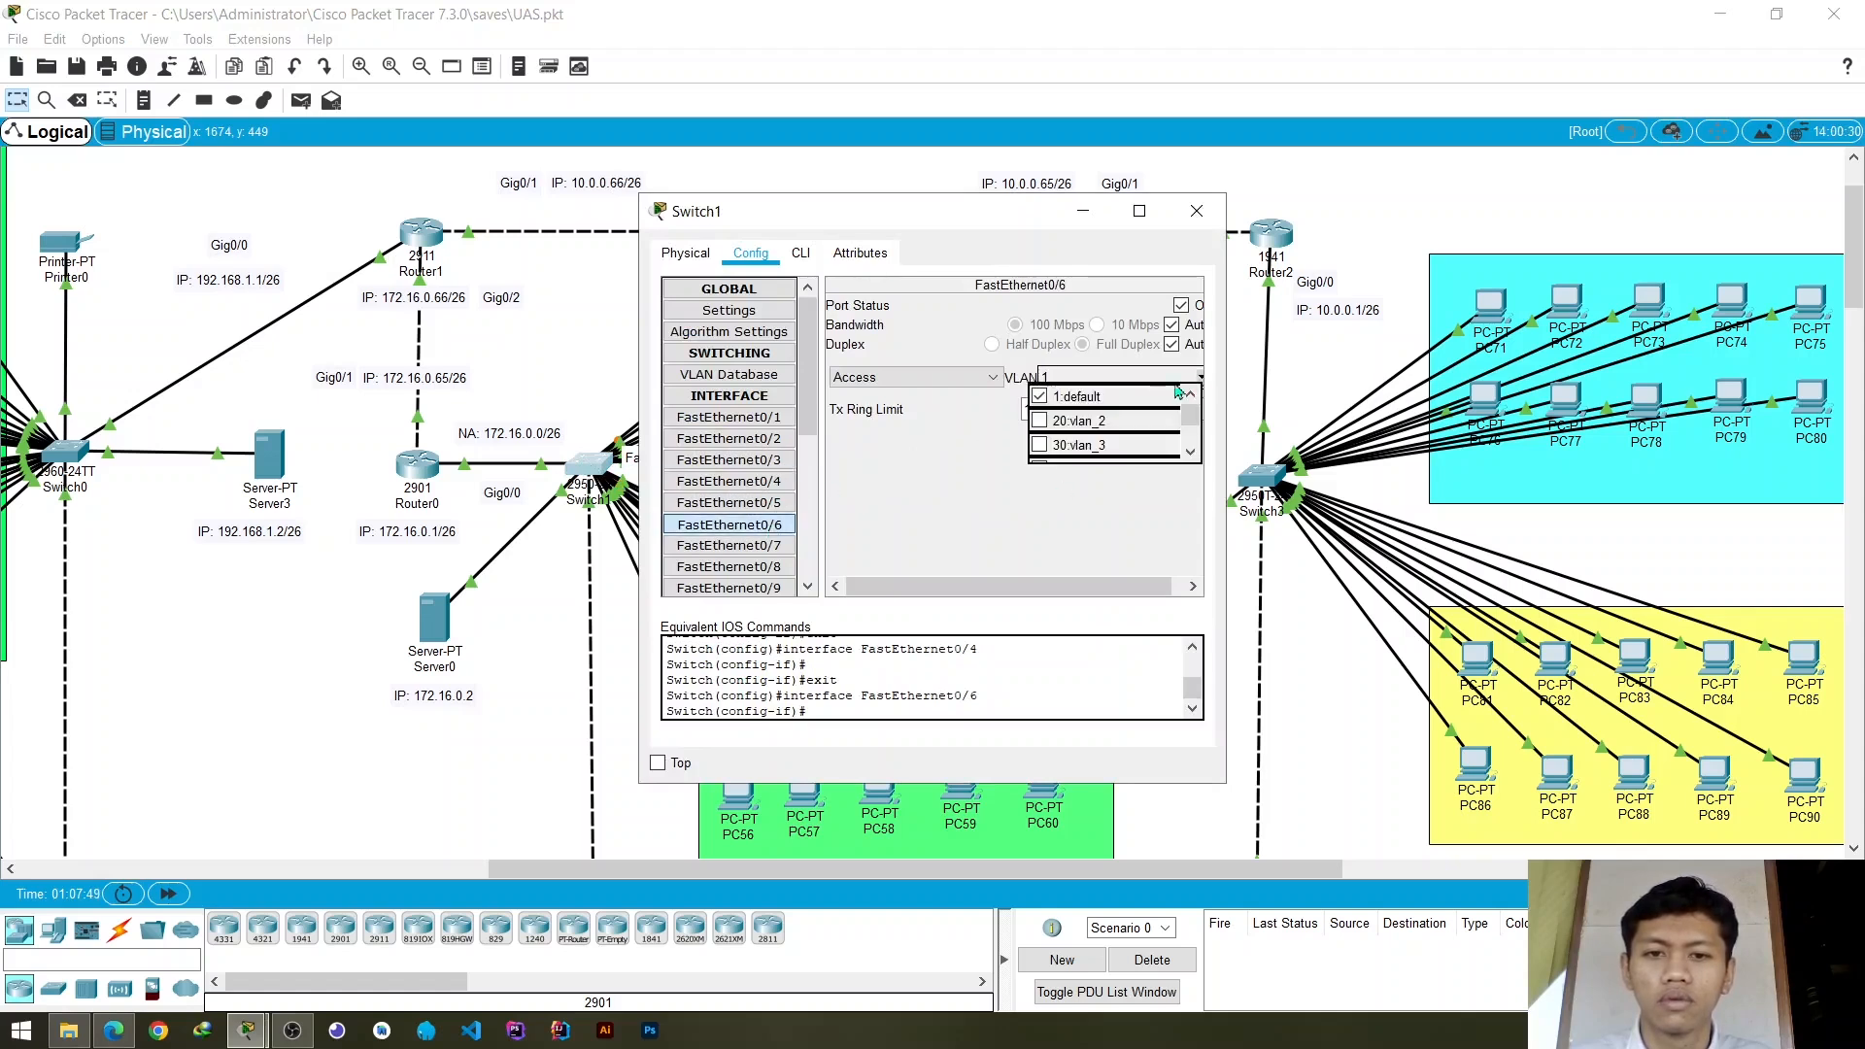
left_click(1095, 447)
left_click(730, 567)
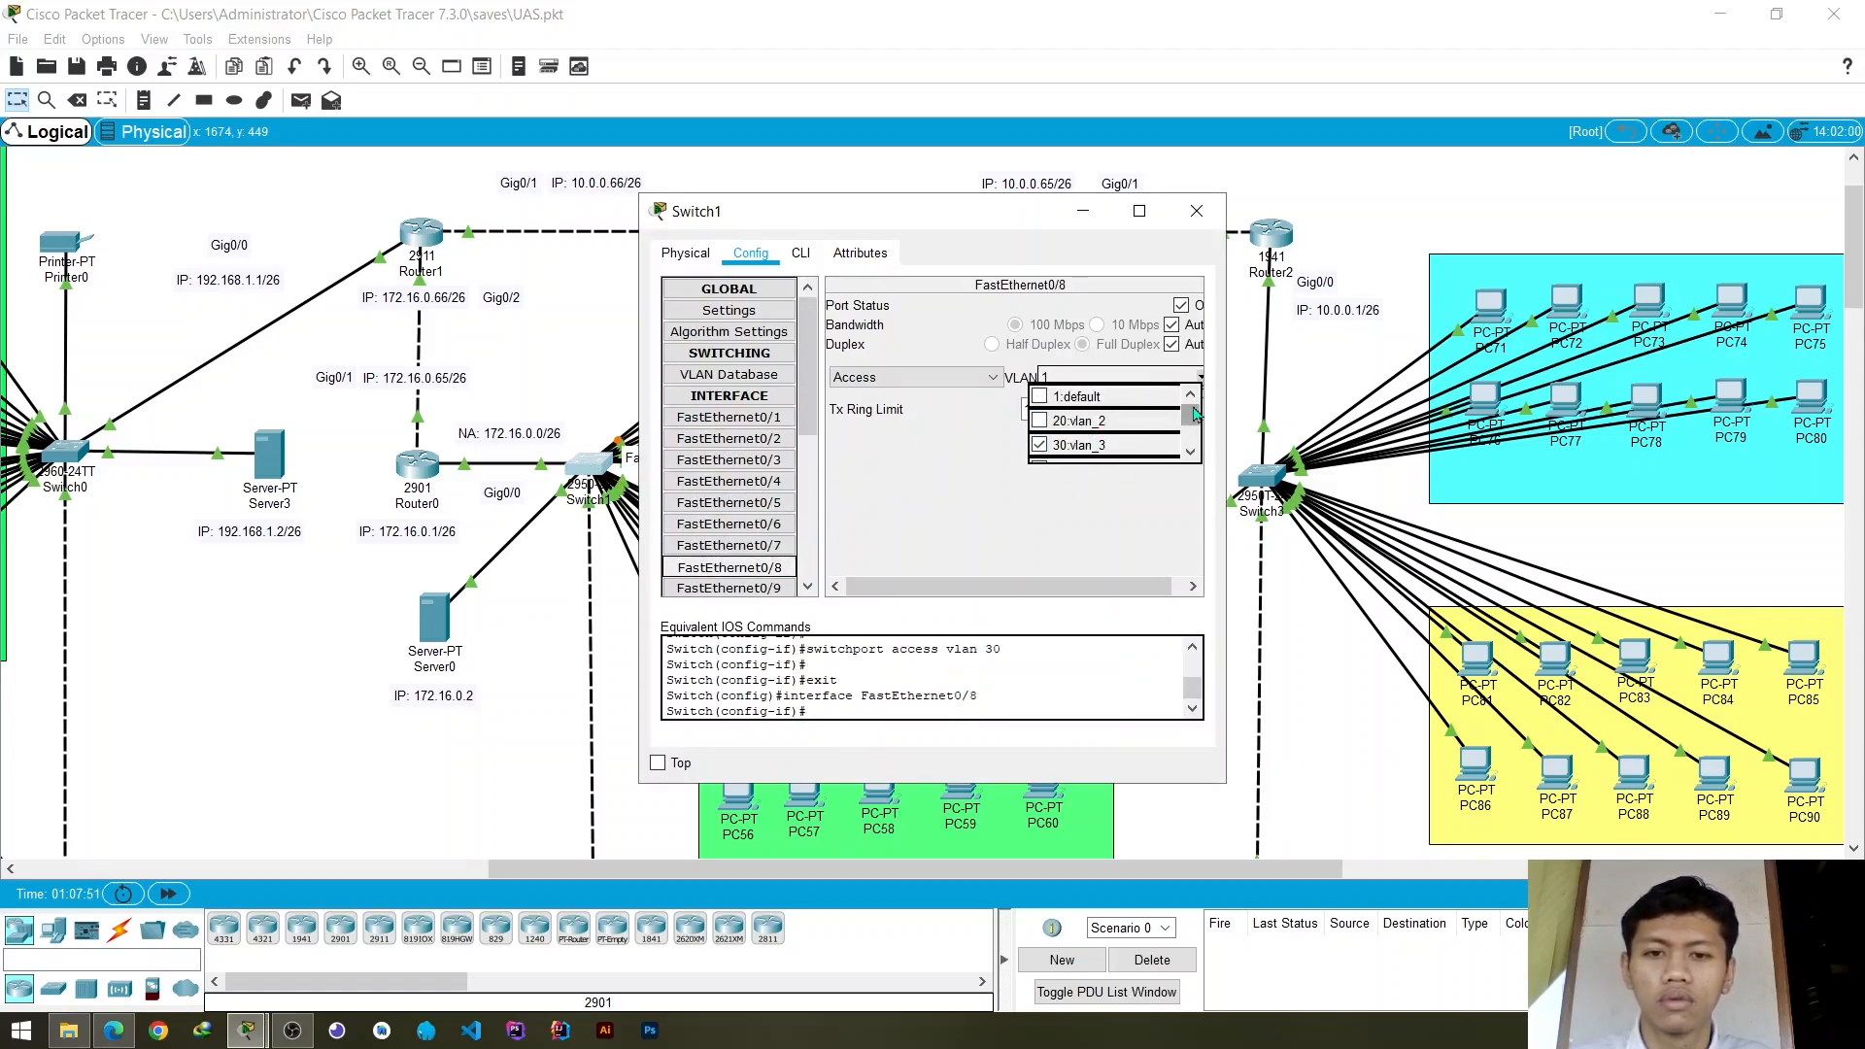
left_click(1201, 377)
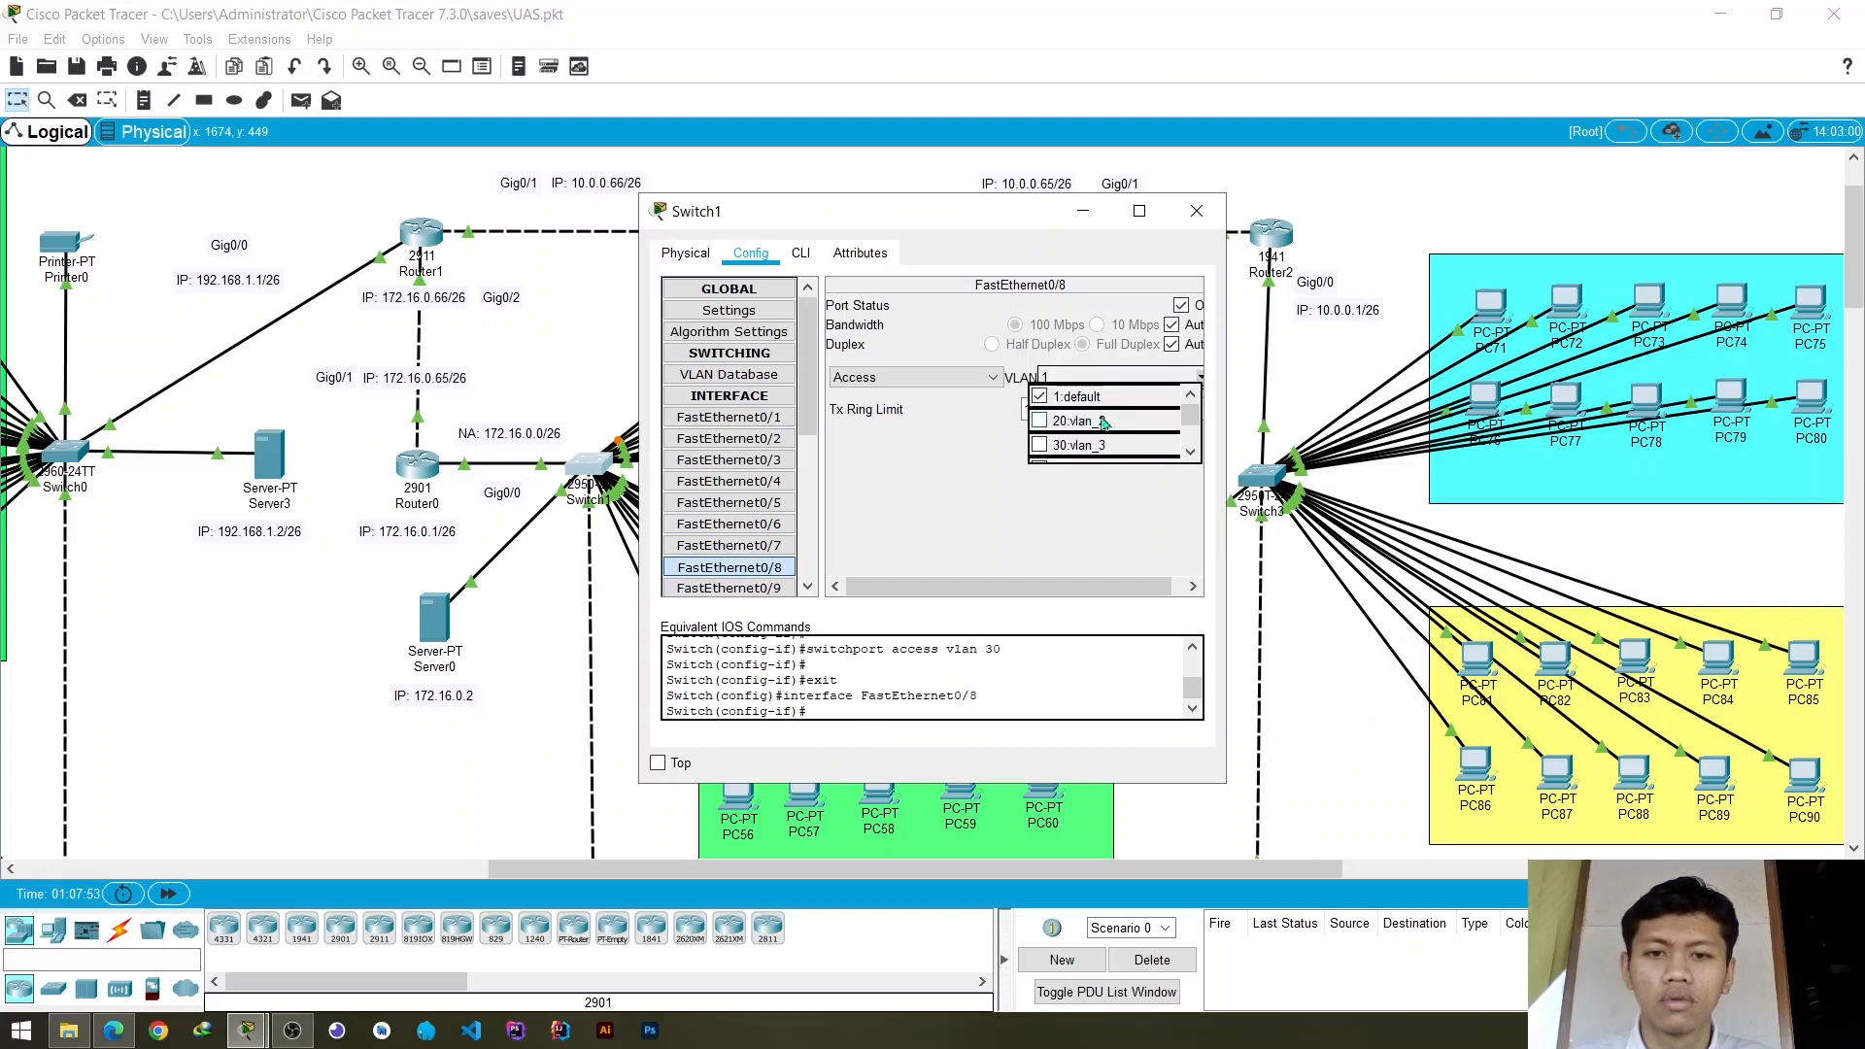
left_click(1084, 444)
left_click(1196, 211)
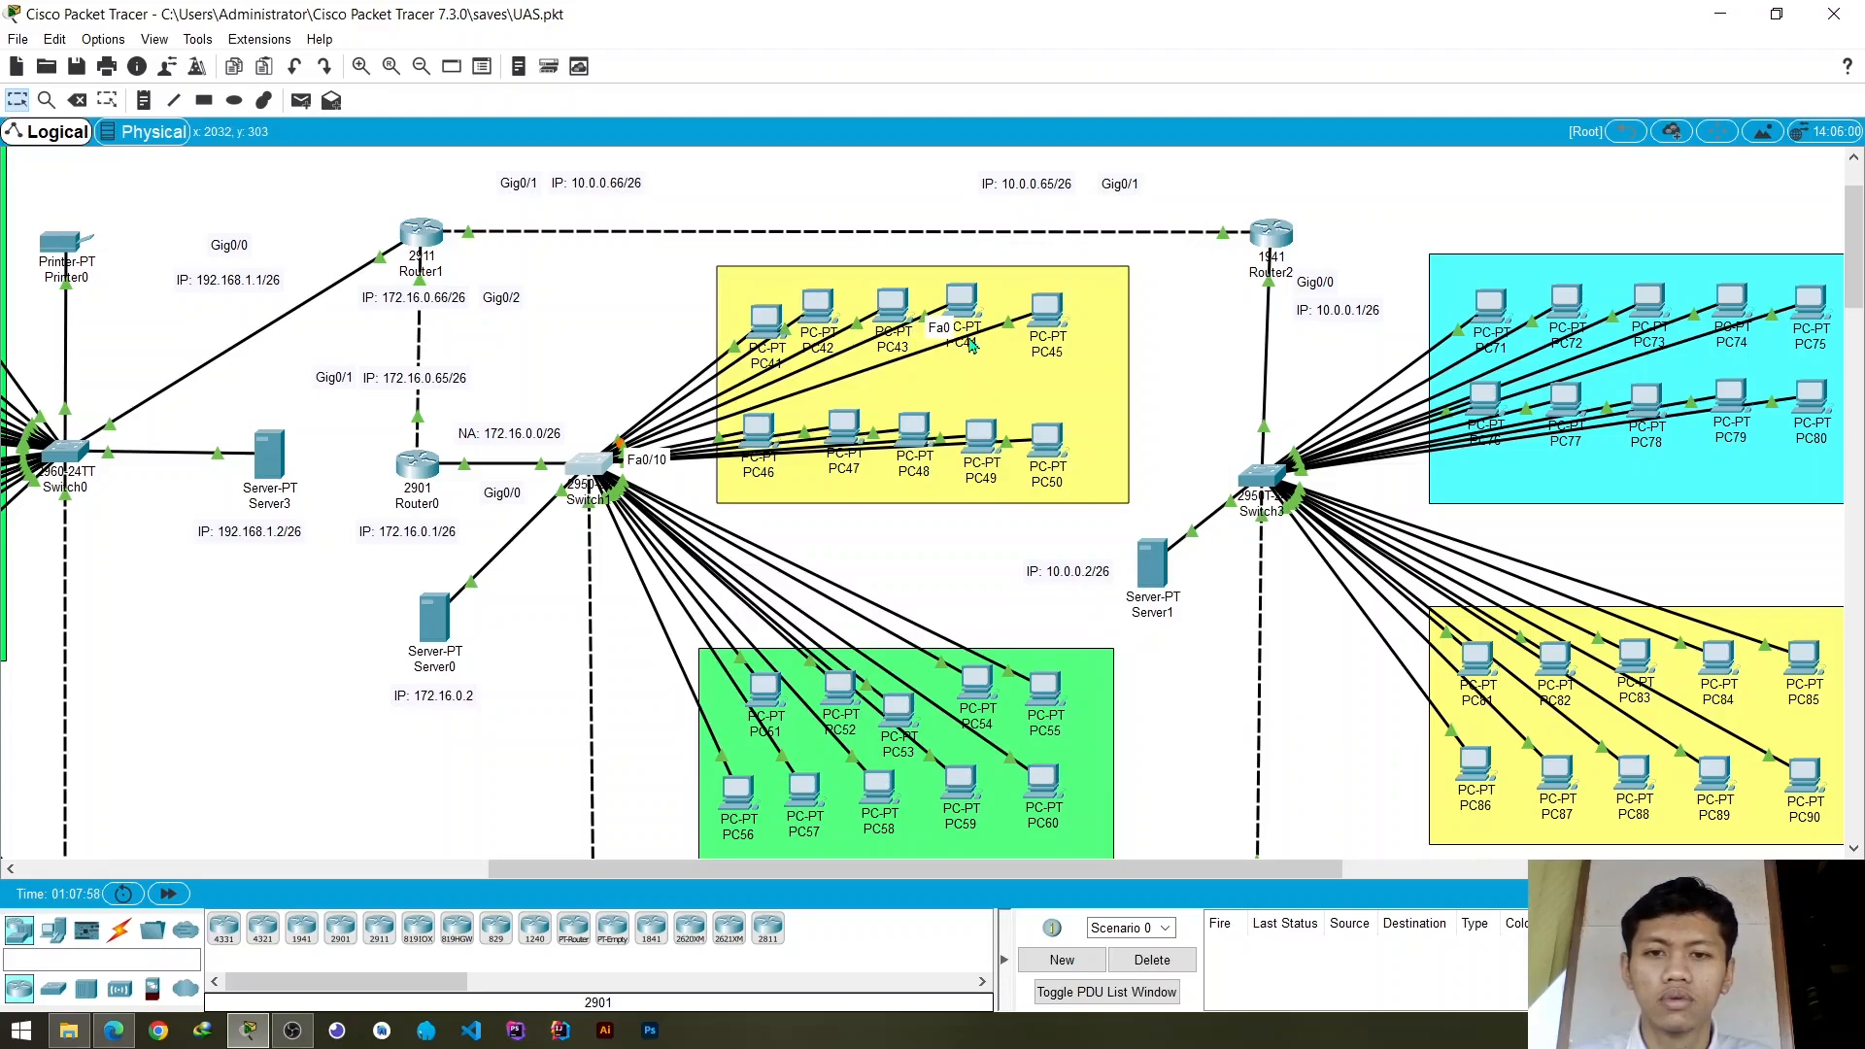
- Check the Switch1 port of the PC44 link and assign access port FastEthernet0/10 to VLAN 30
mouse_move(972, 345)
left_click(604, 465)
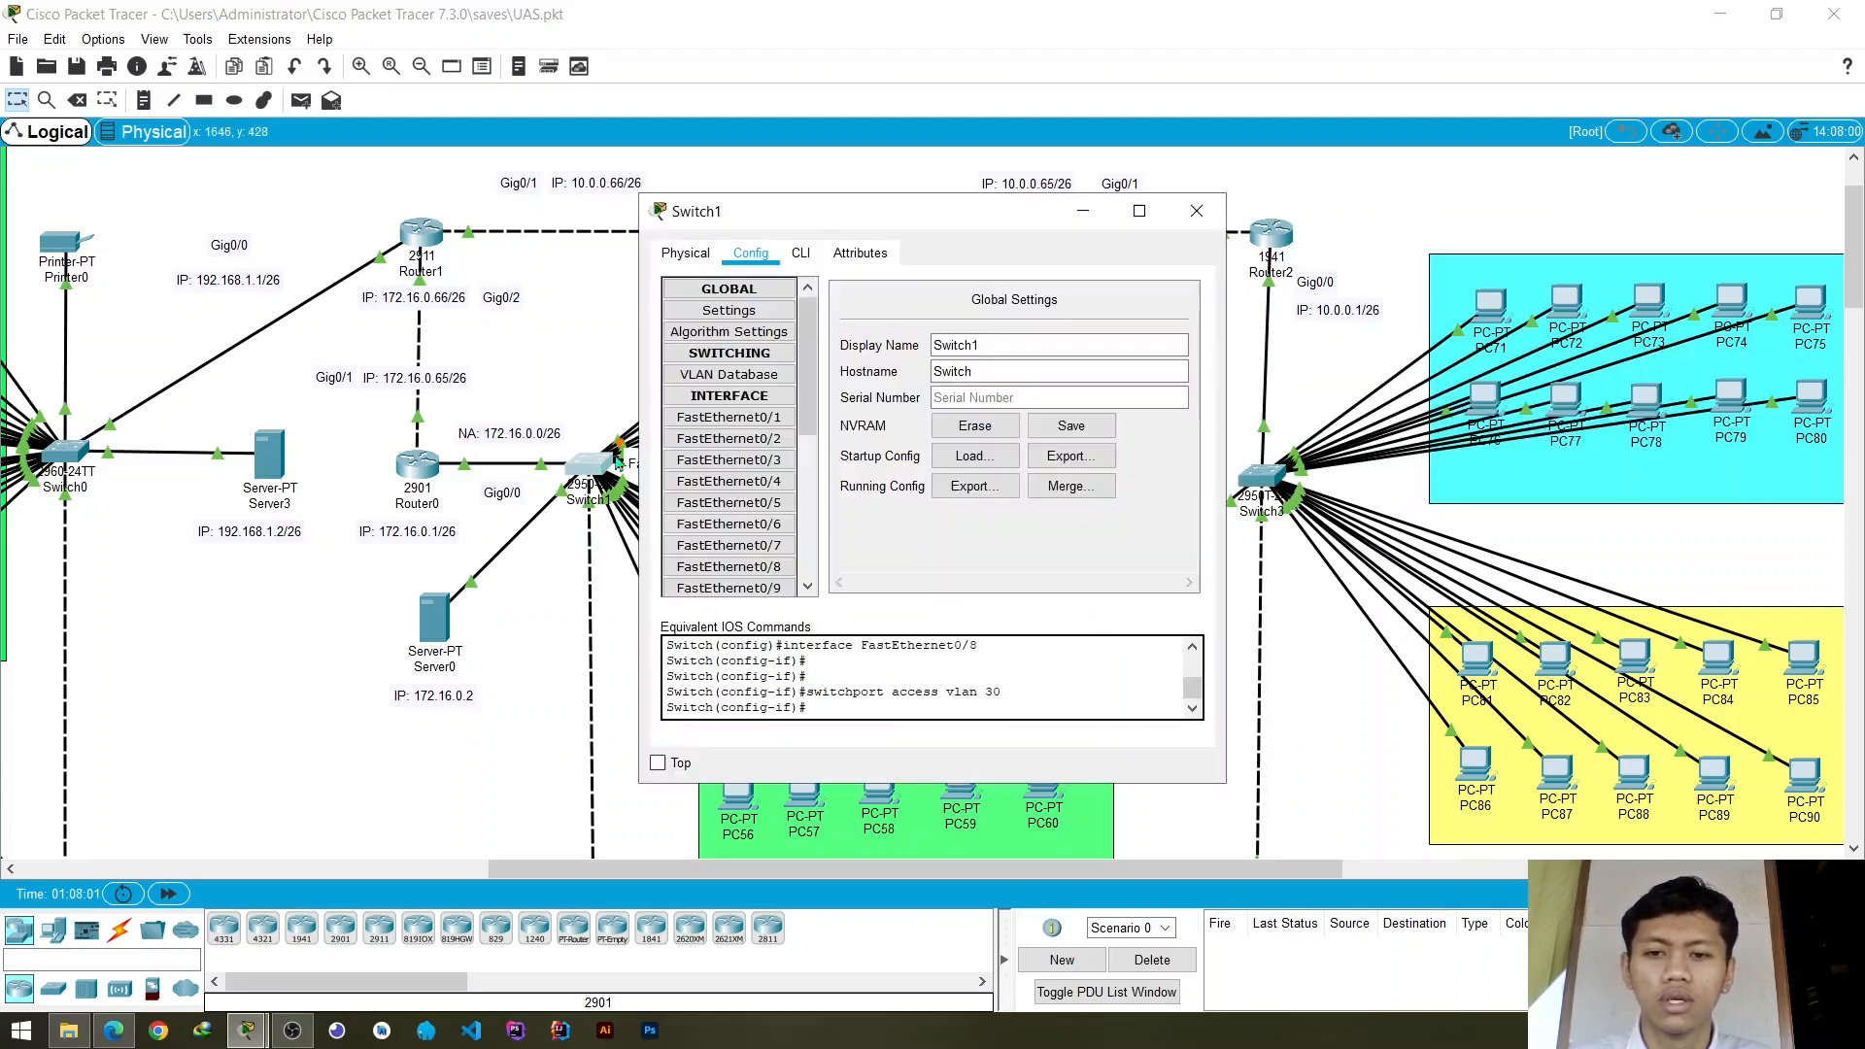
scroll(741, 442, "down", 3)
left_click(729, 493)
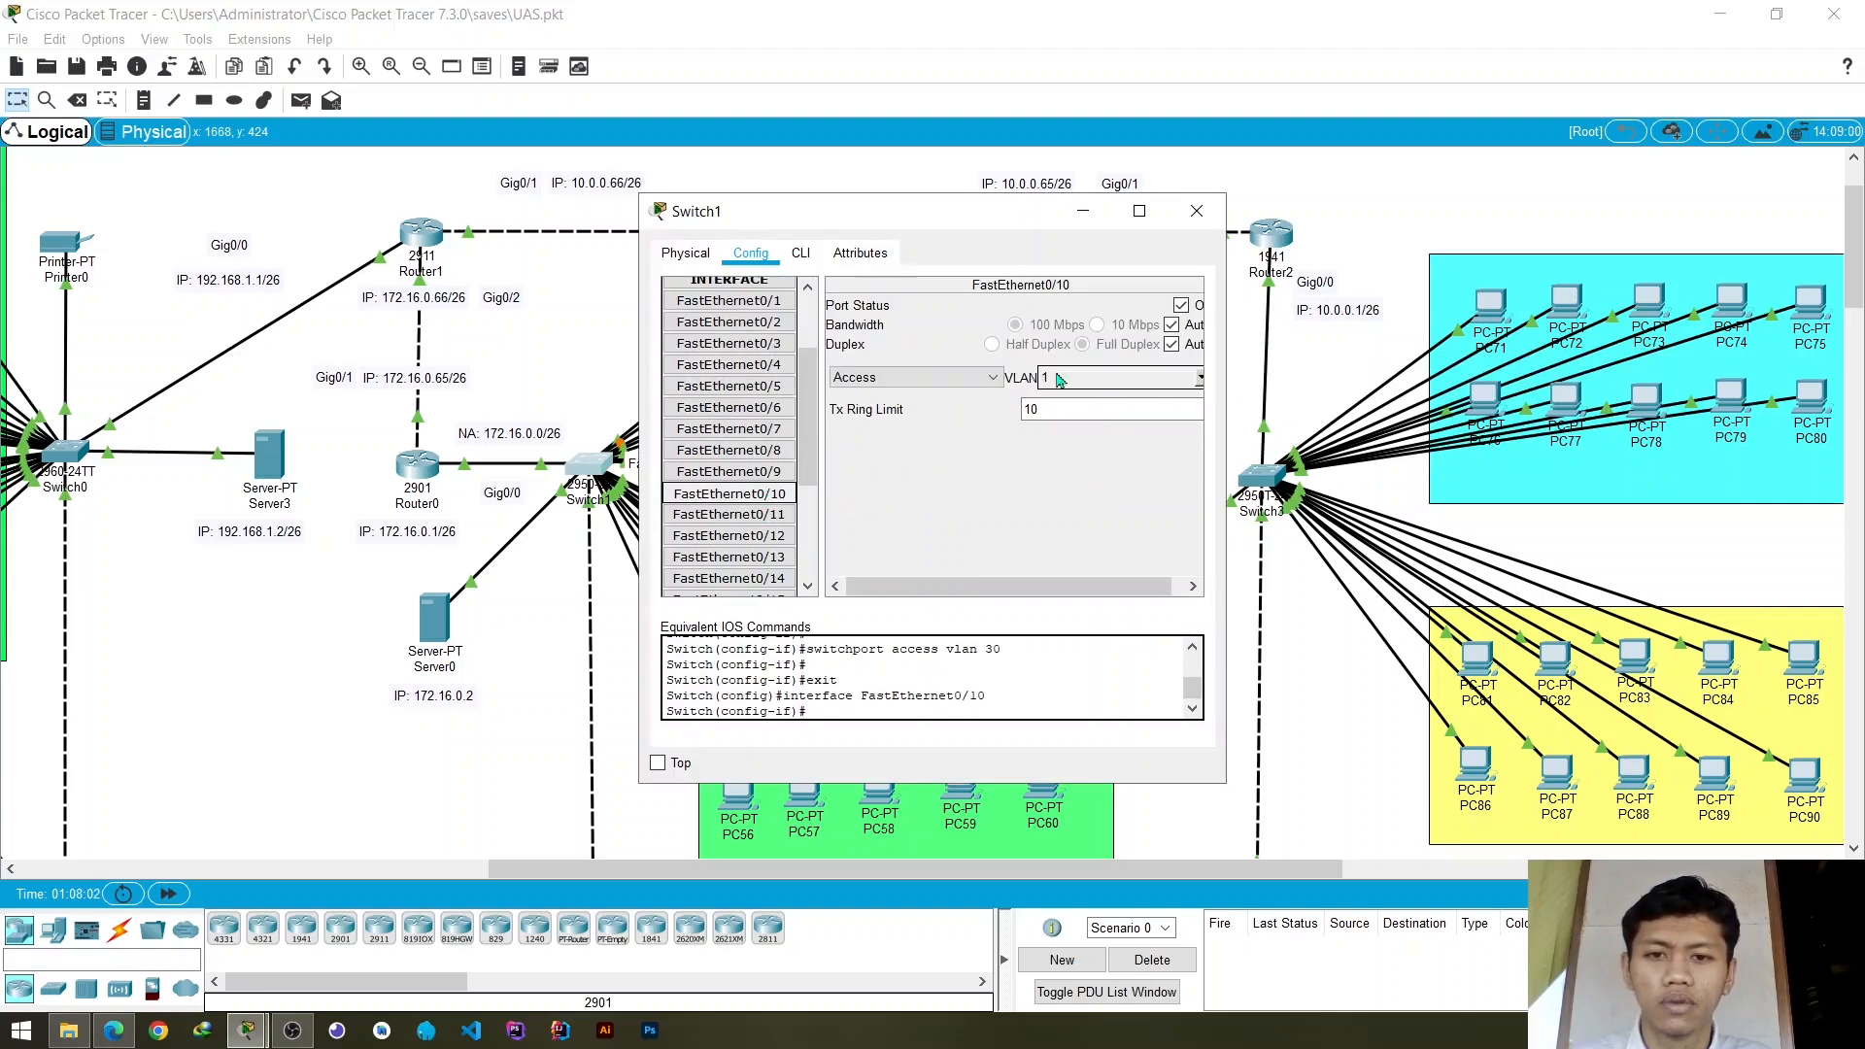
left_click(1200, 378)
left_click(1093, 425)
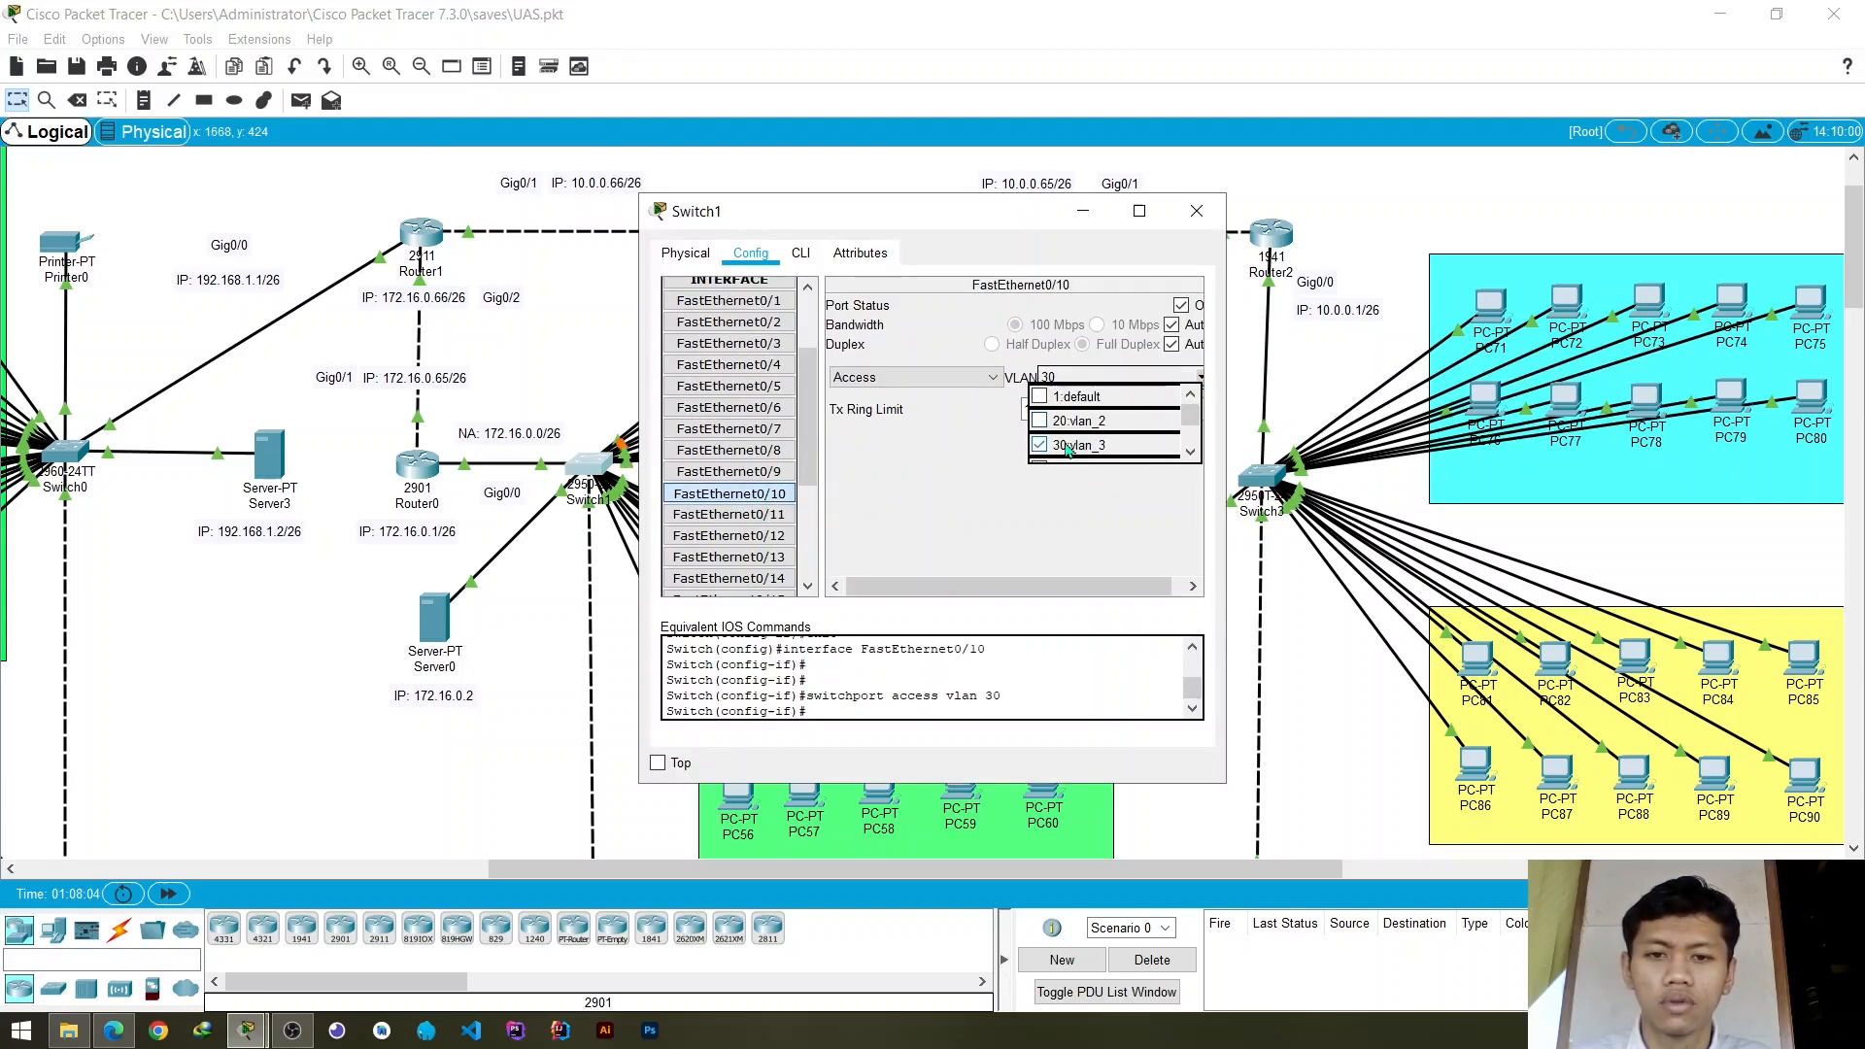
- Assign Switch1's access port FastEthernet0/12 to VLAN 30
left_click(761, 517)
left_click(759, 534)
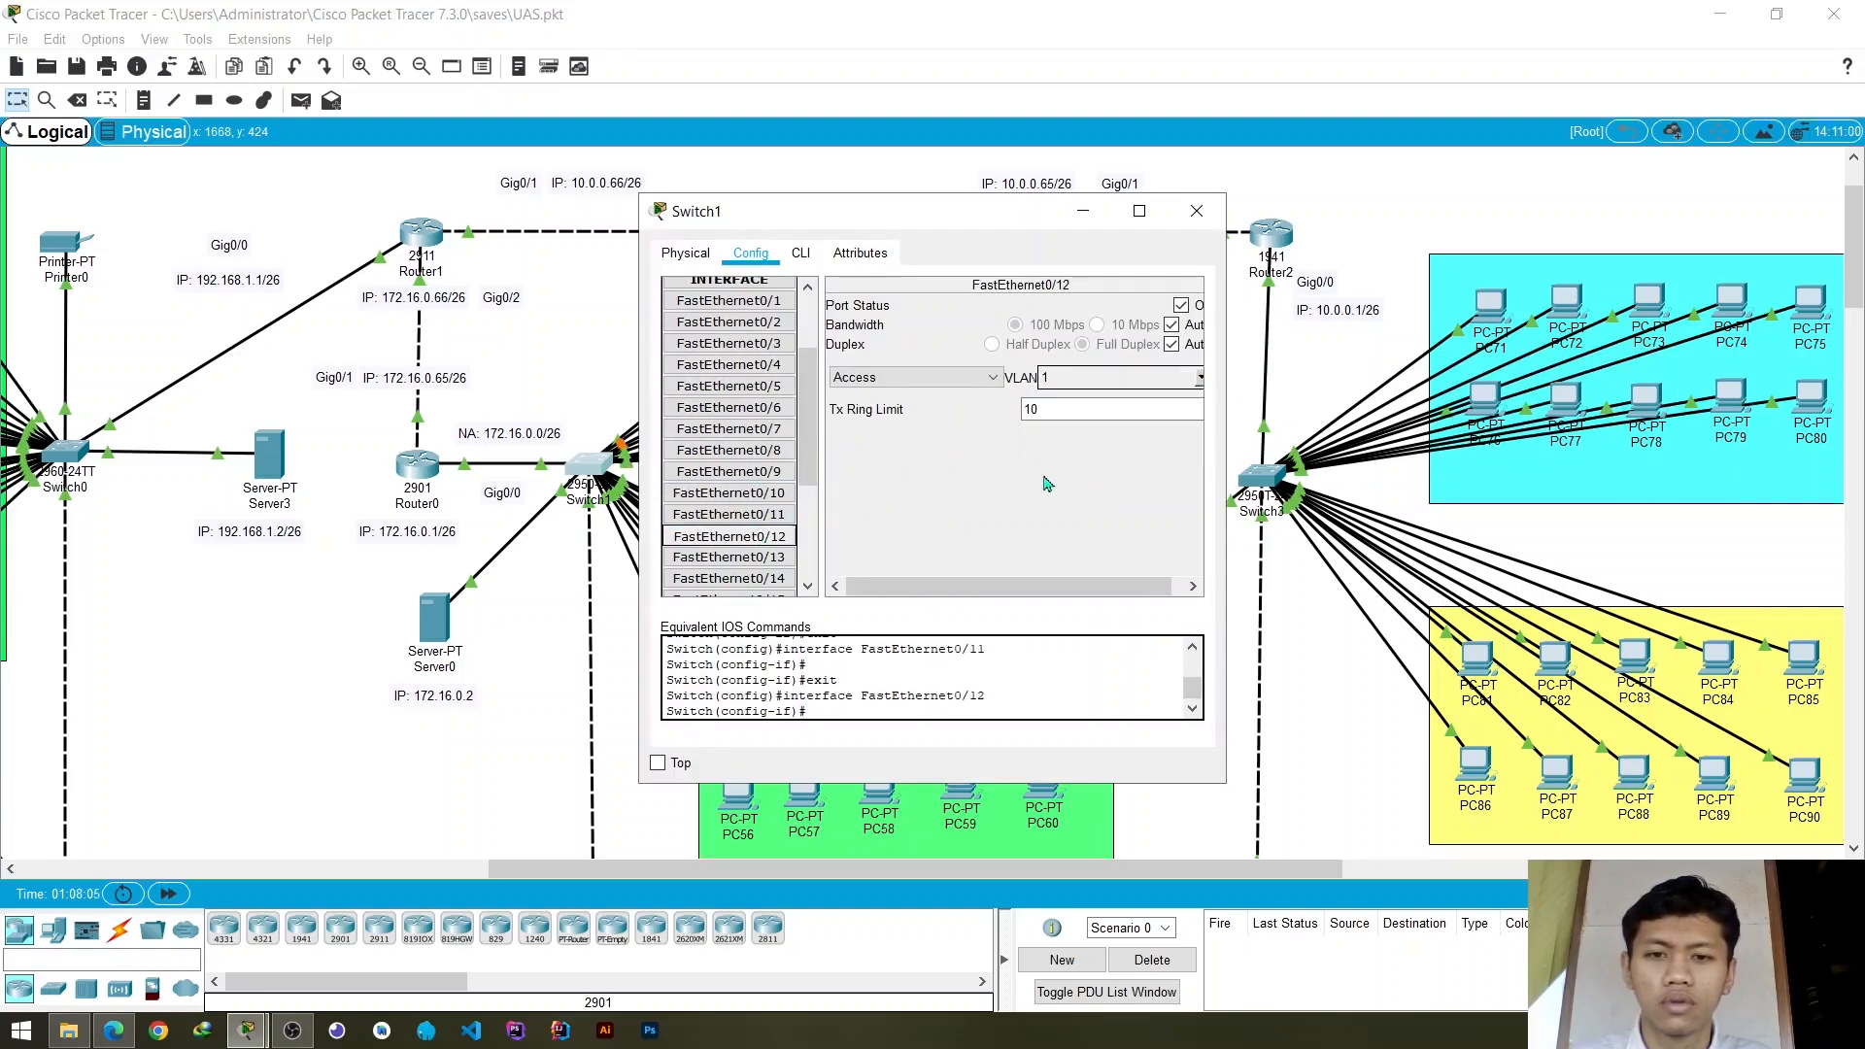
left_click(1201, 378)
left_click(1085, 445)
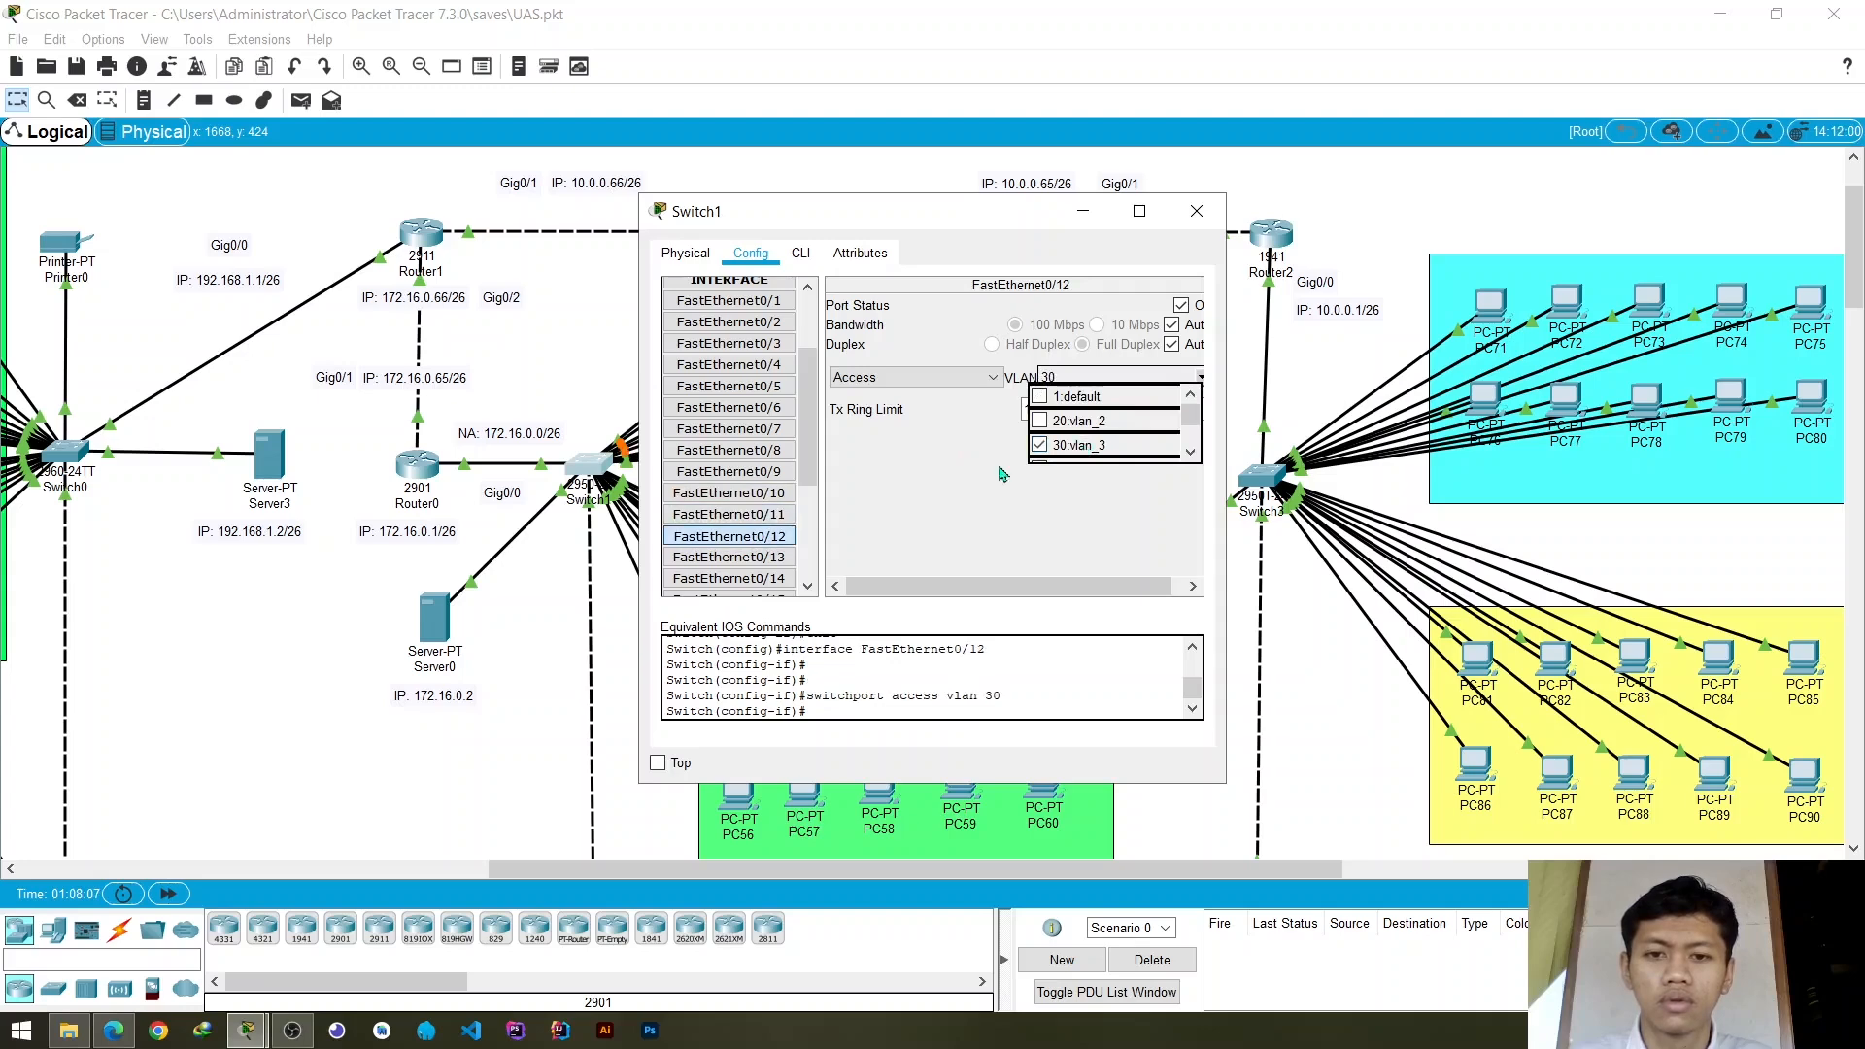
- Check which Switch1 port links to Switch4, set FastEthernet0/3 on Switch1 to trunk mode and close the switch settings
left_click(1196, 212)
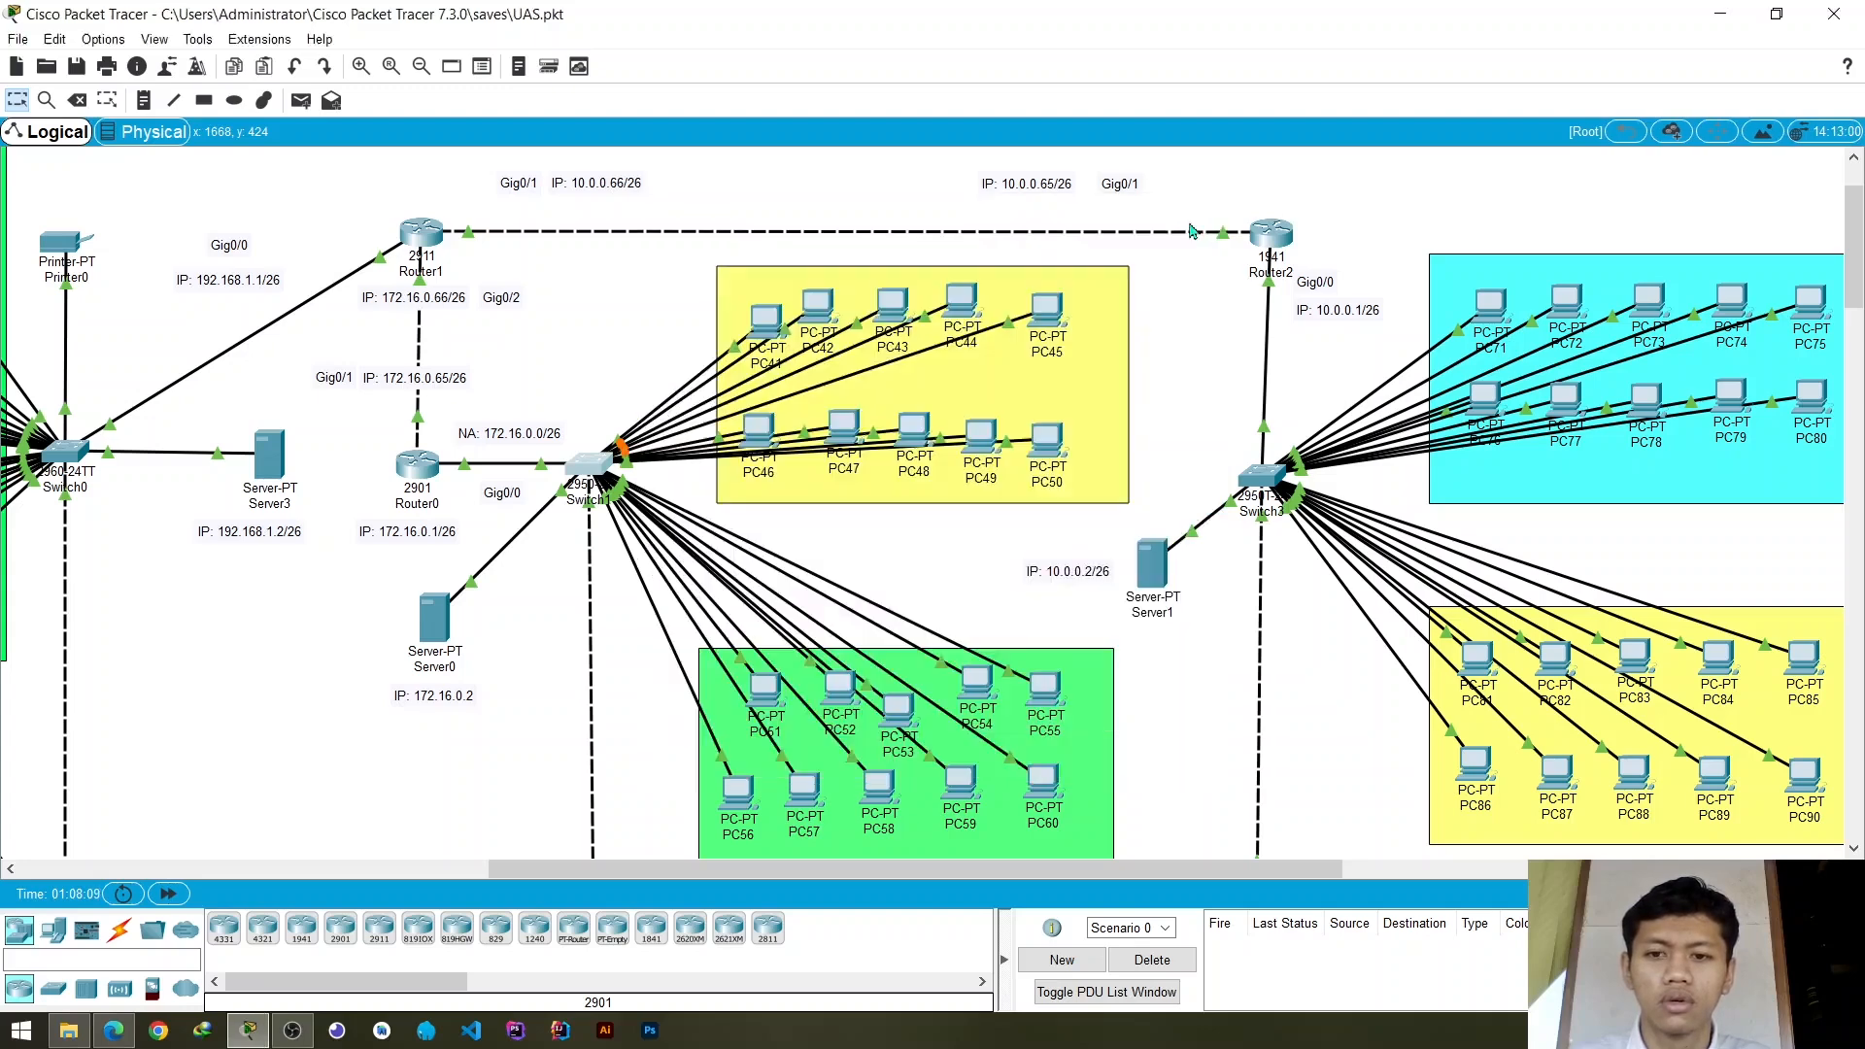
scroll(858, 472, "down", 5)
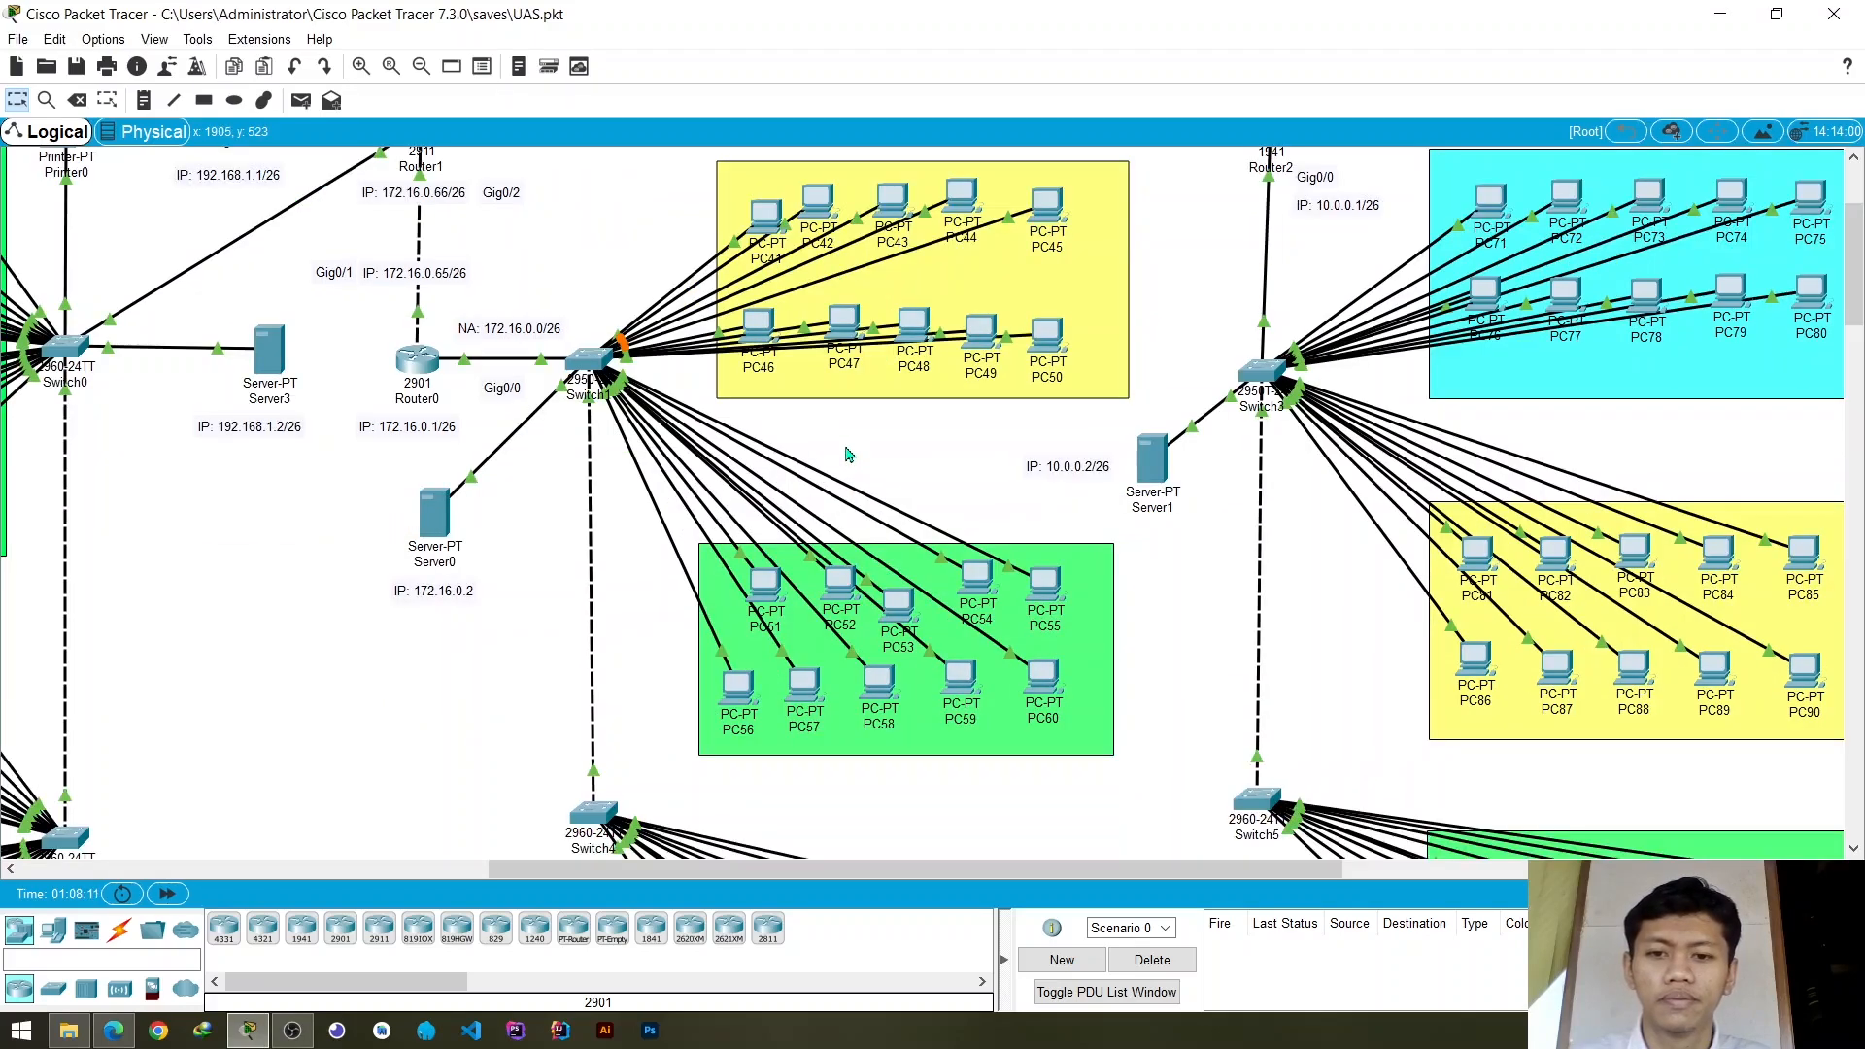
scroll(775, 476, "up", 4)
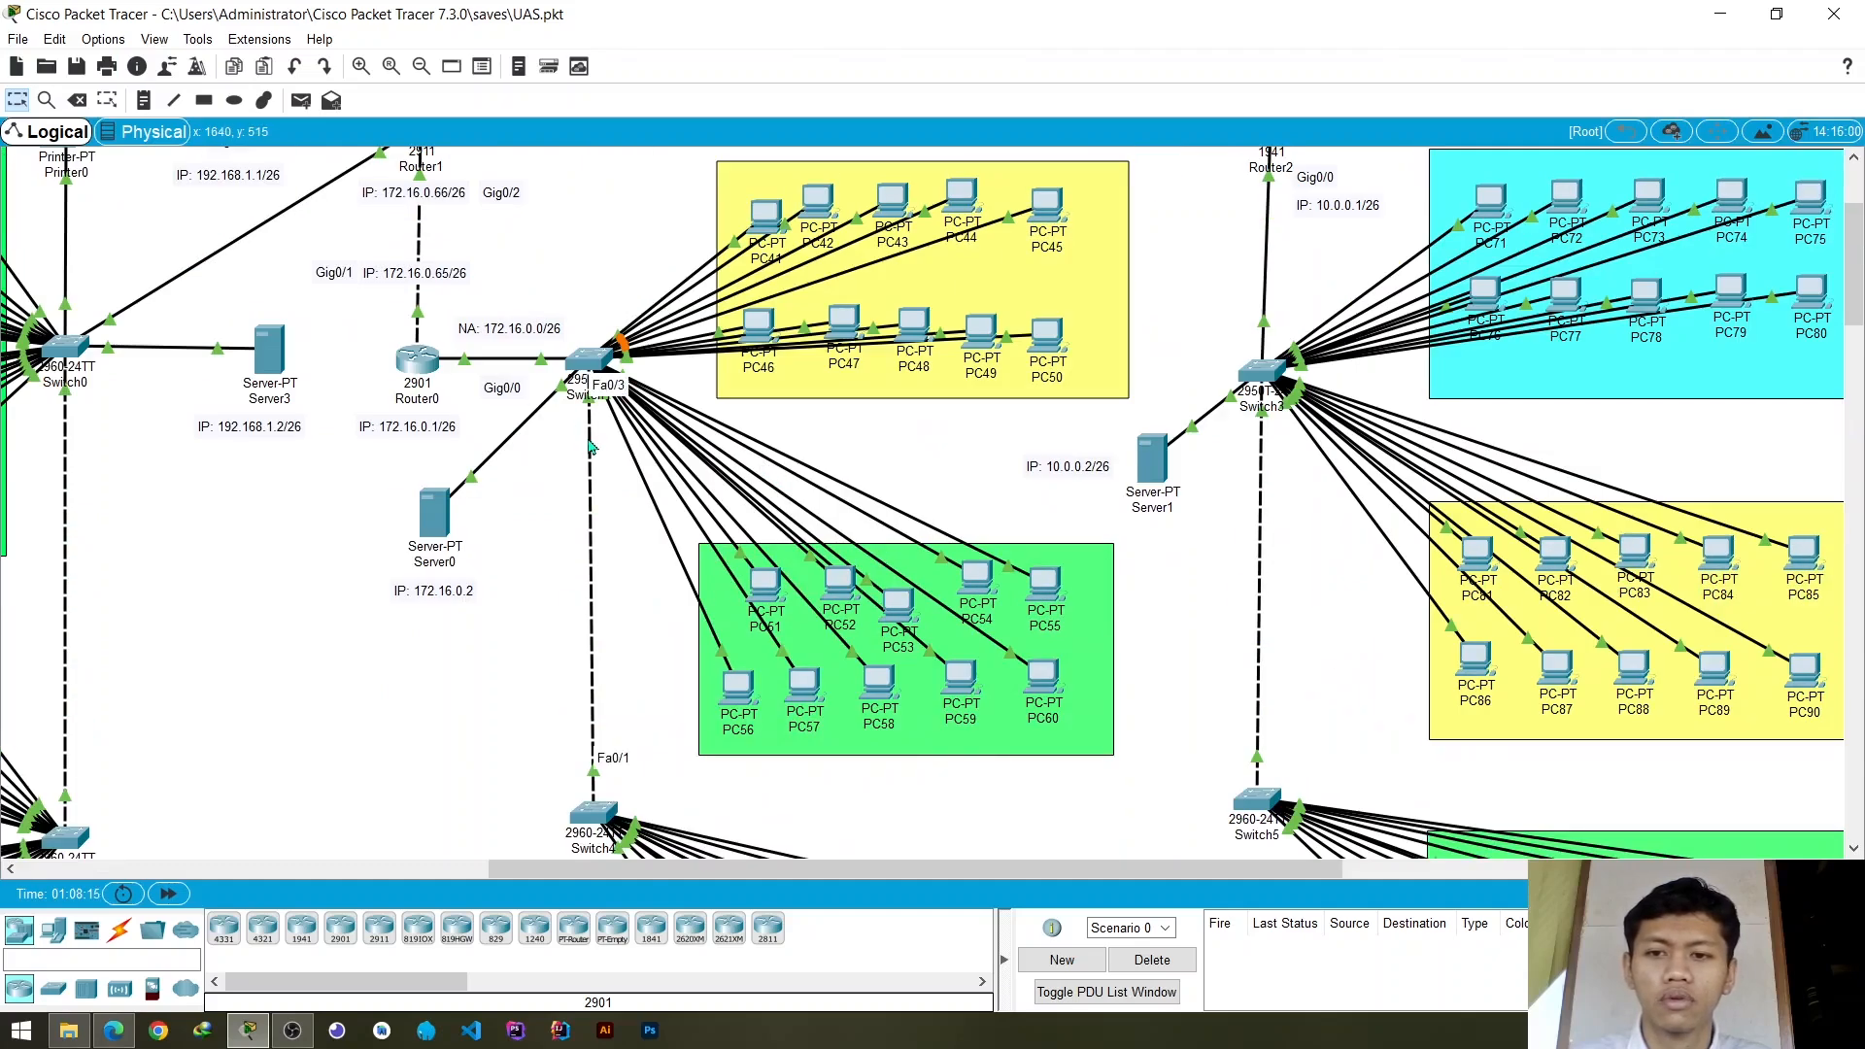
left_click(595, 370)
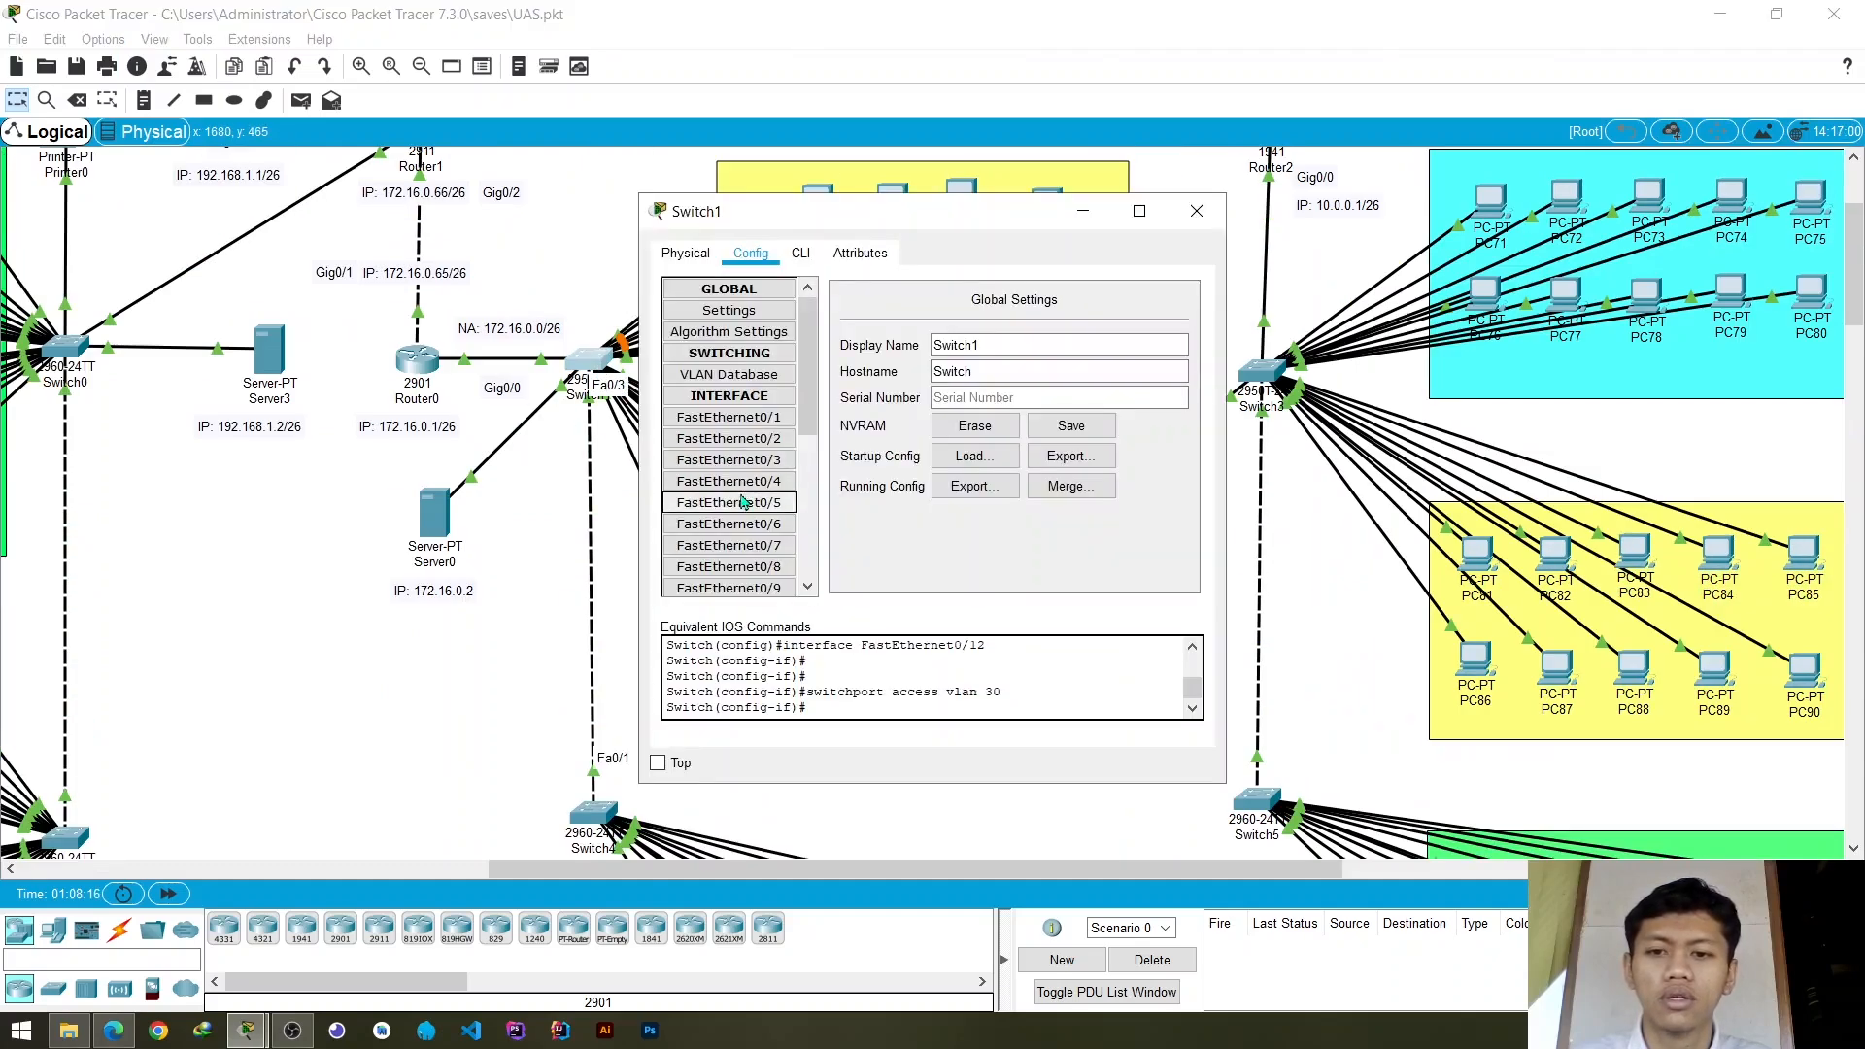
left_click(751, 462)
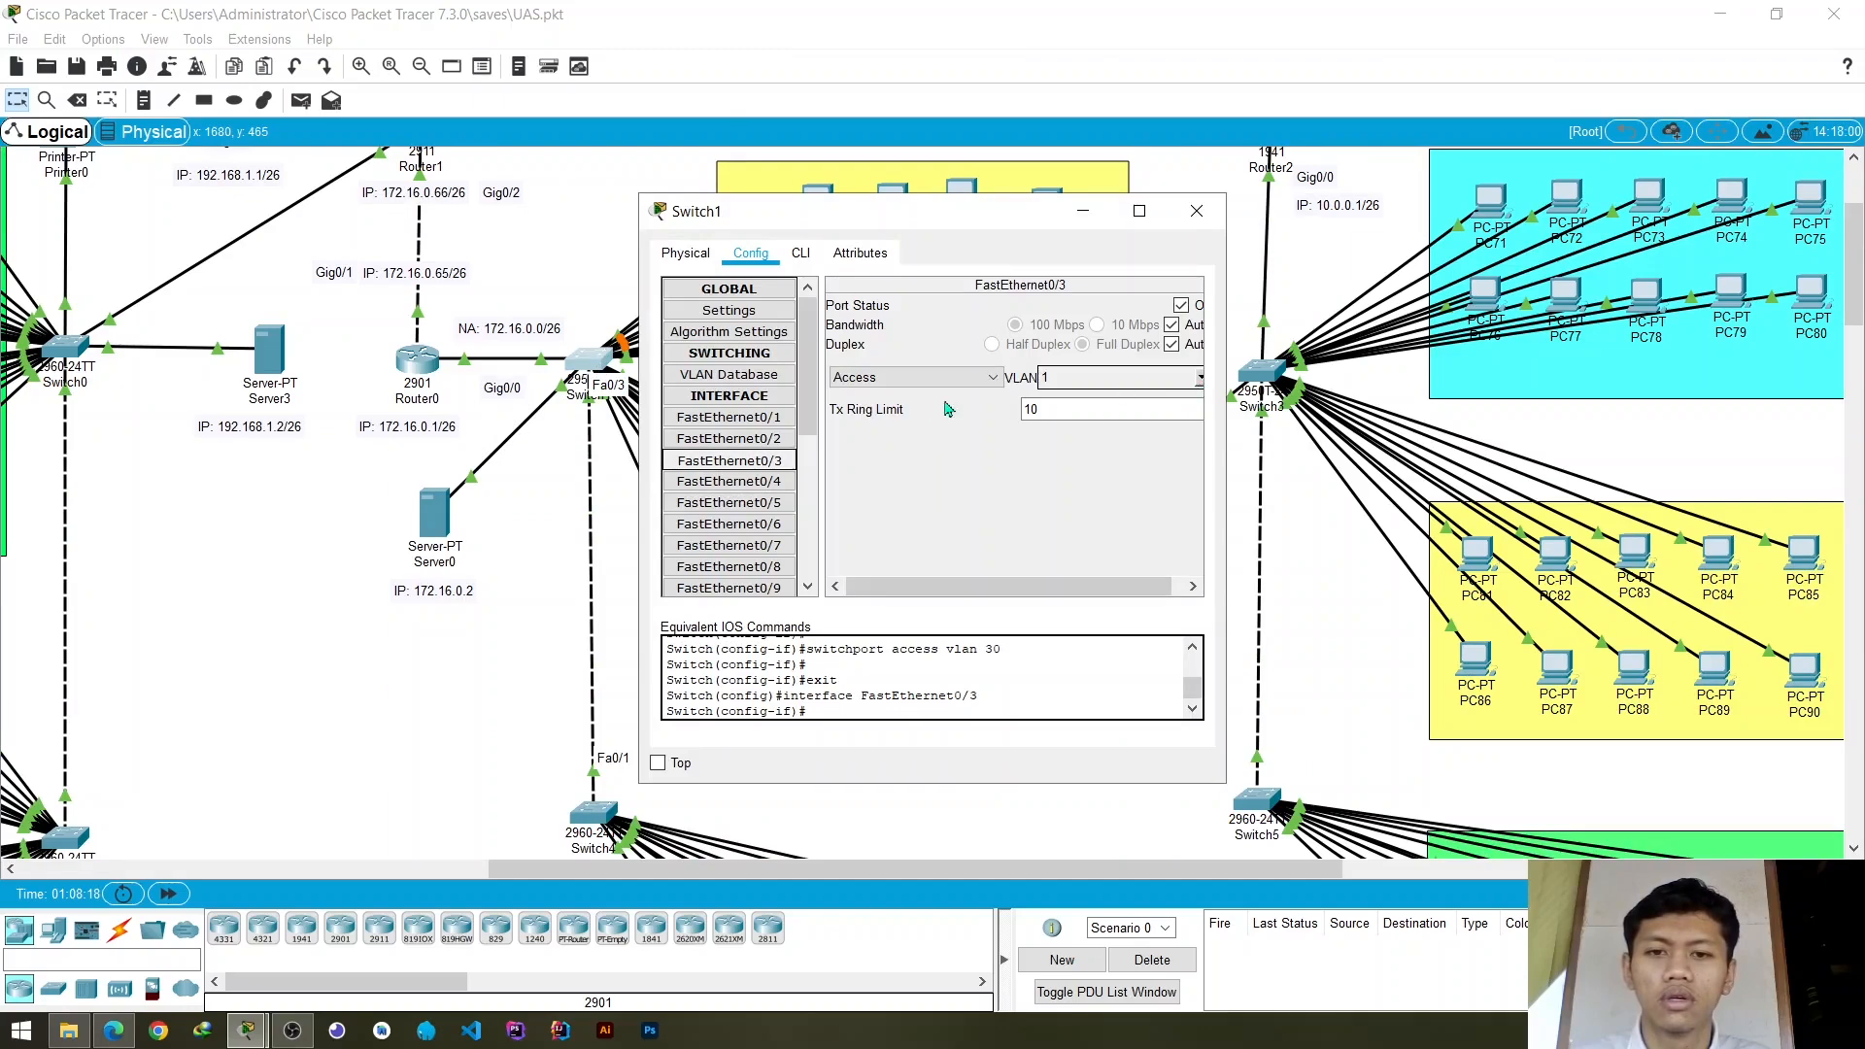
left_click(928, 378)
left_click(918, 404)
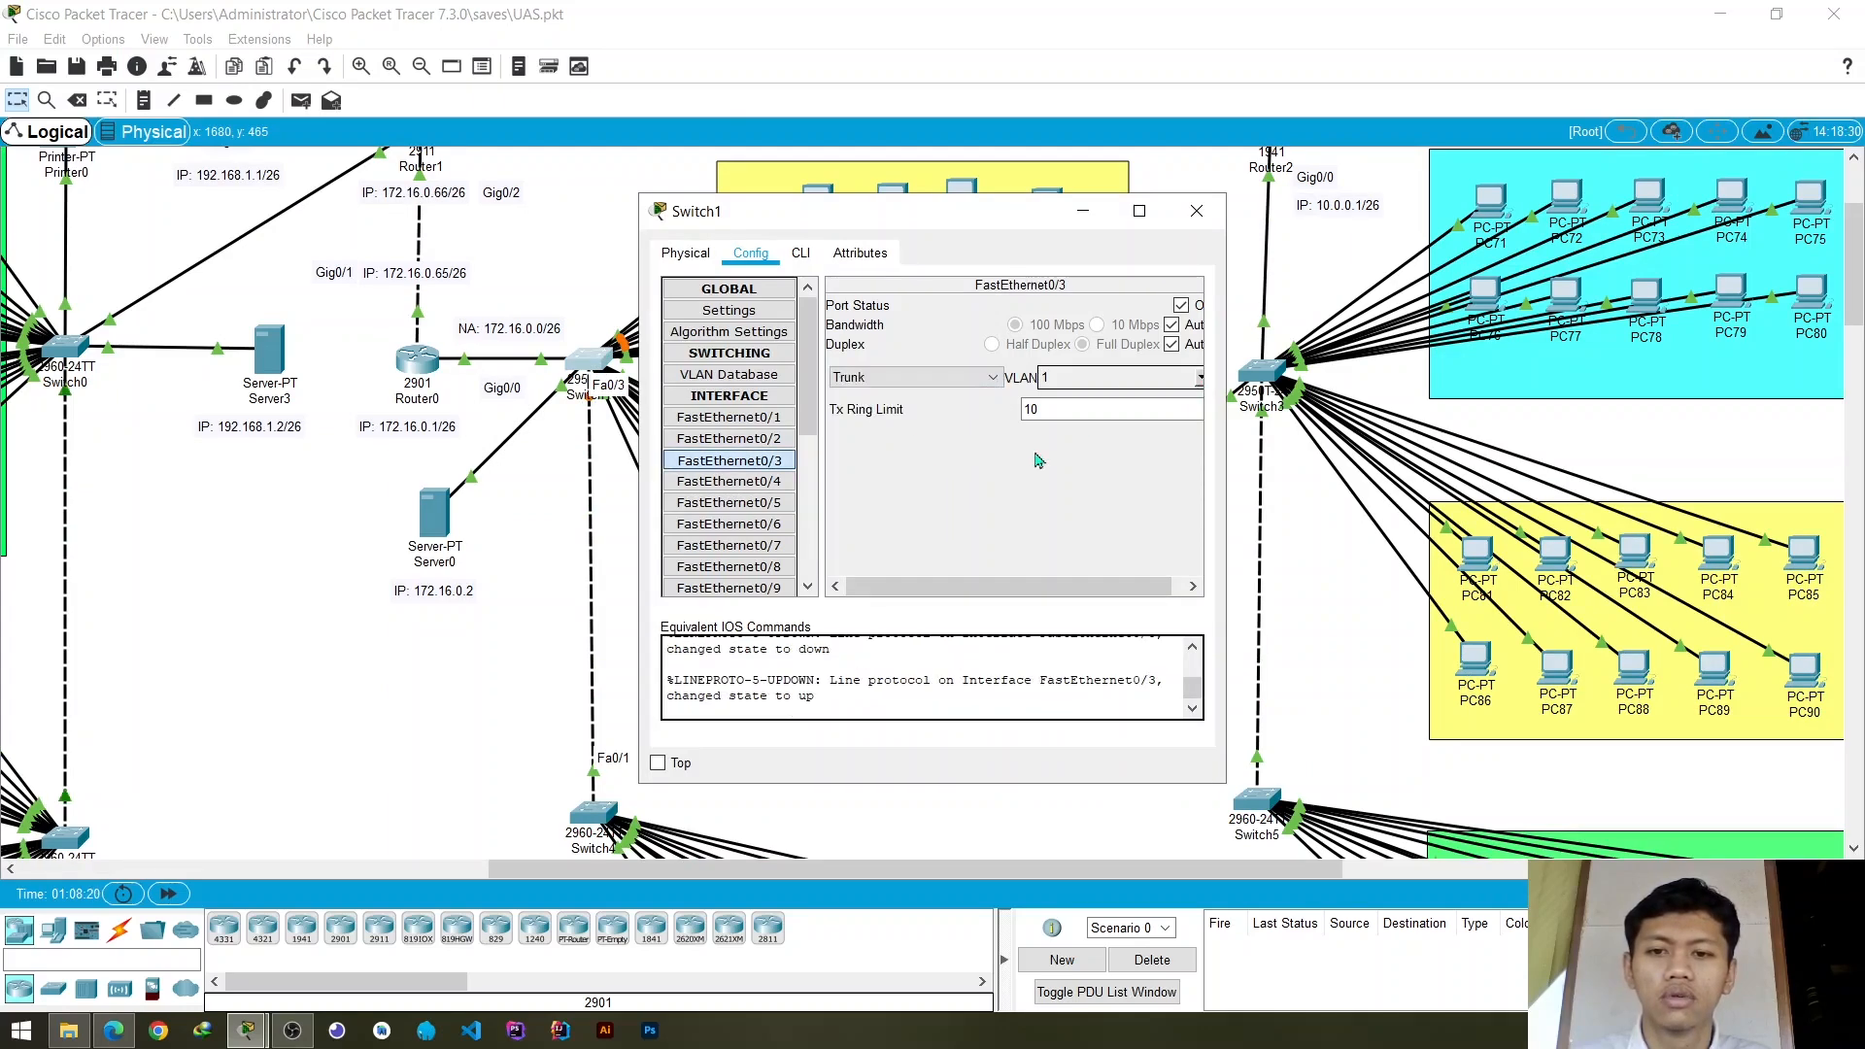
left_click(1196, 210)
- Rearrange PC61, PC62, PC63 and PC64 in the cyan group's upper row to examine which Switch4 ports their links use
scroll(639, 629, "down", 3)
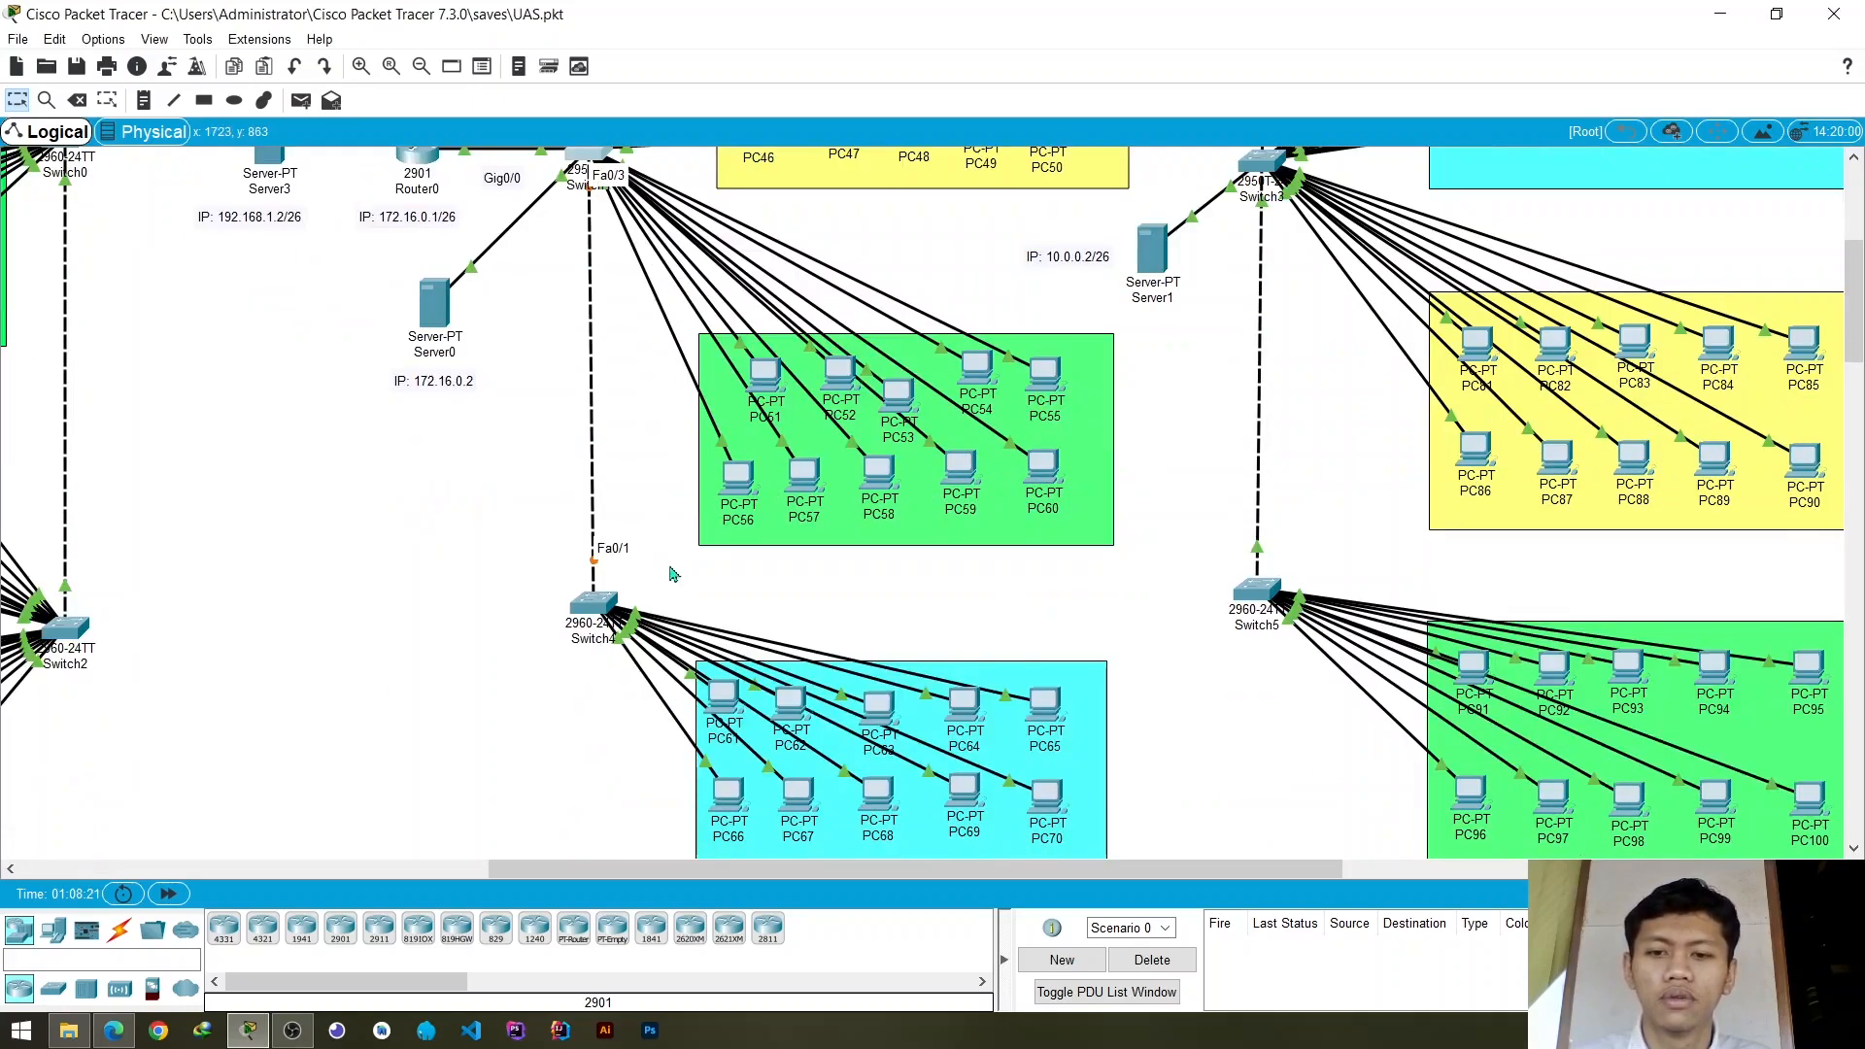
scroll(674, 575, "down", 2)
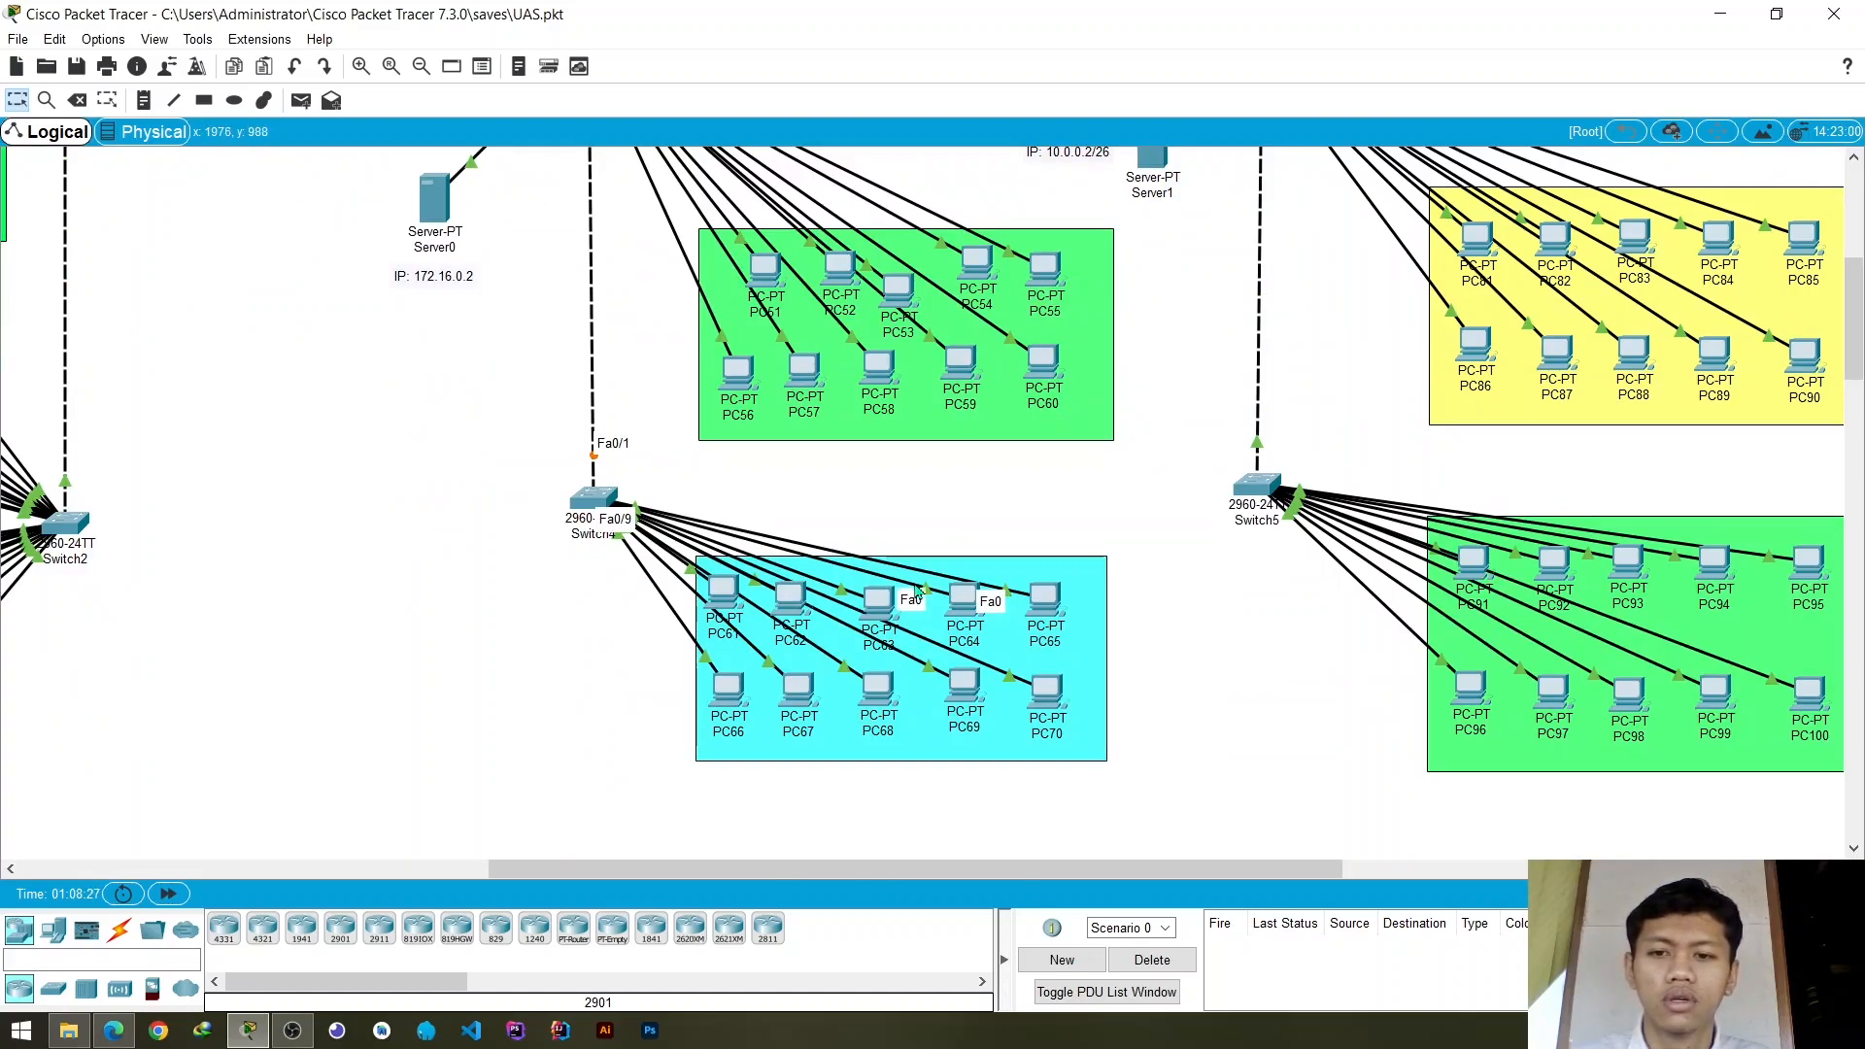
mouse_move(962, 606)
left_mouse_down()
mouse_move(901, 756)
mouse_move(967, 594)
left_mouse_up()
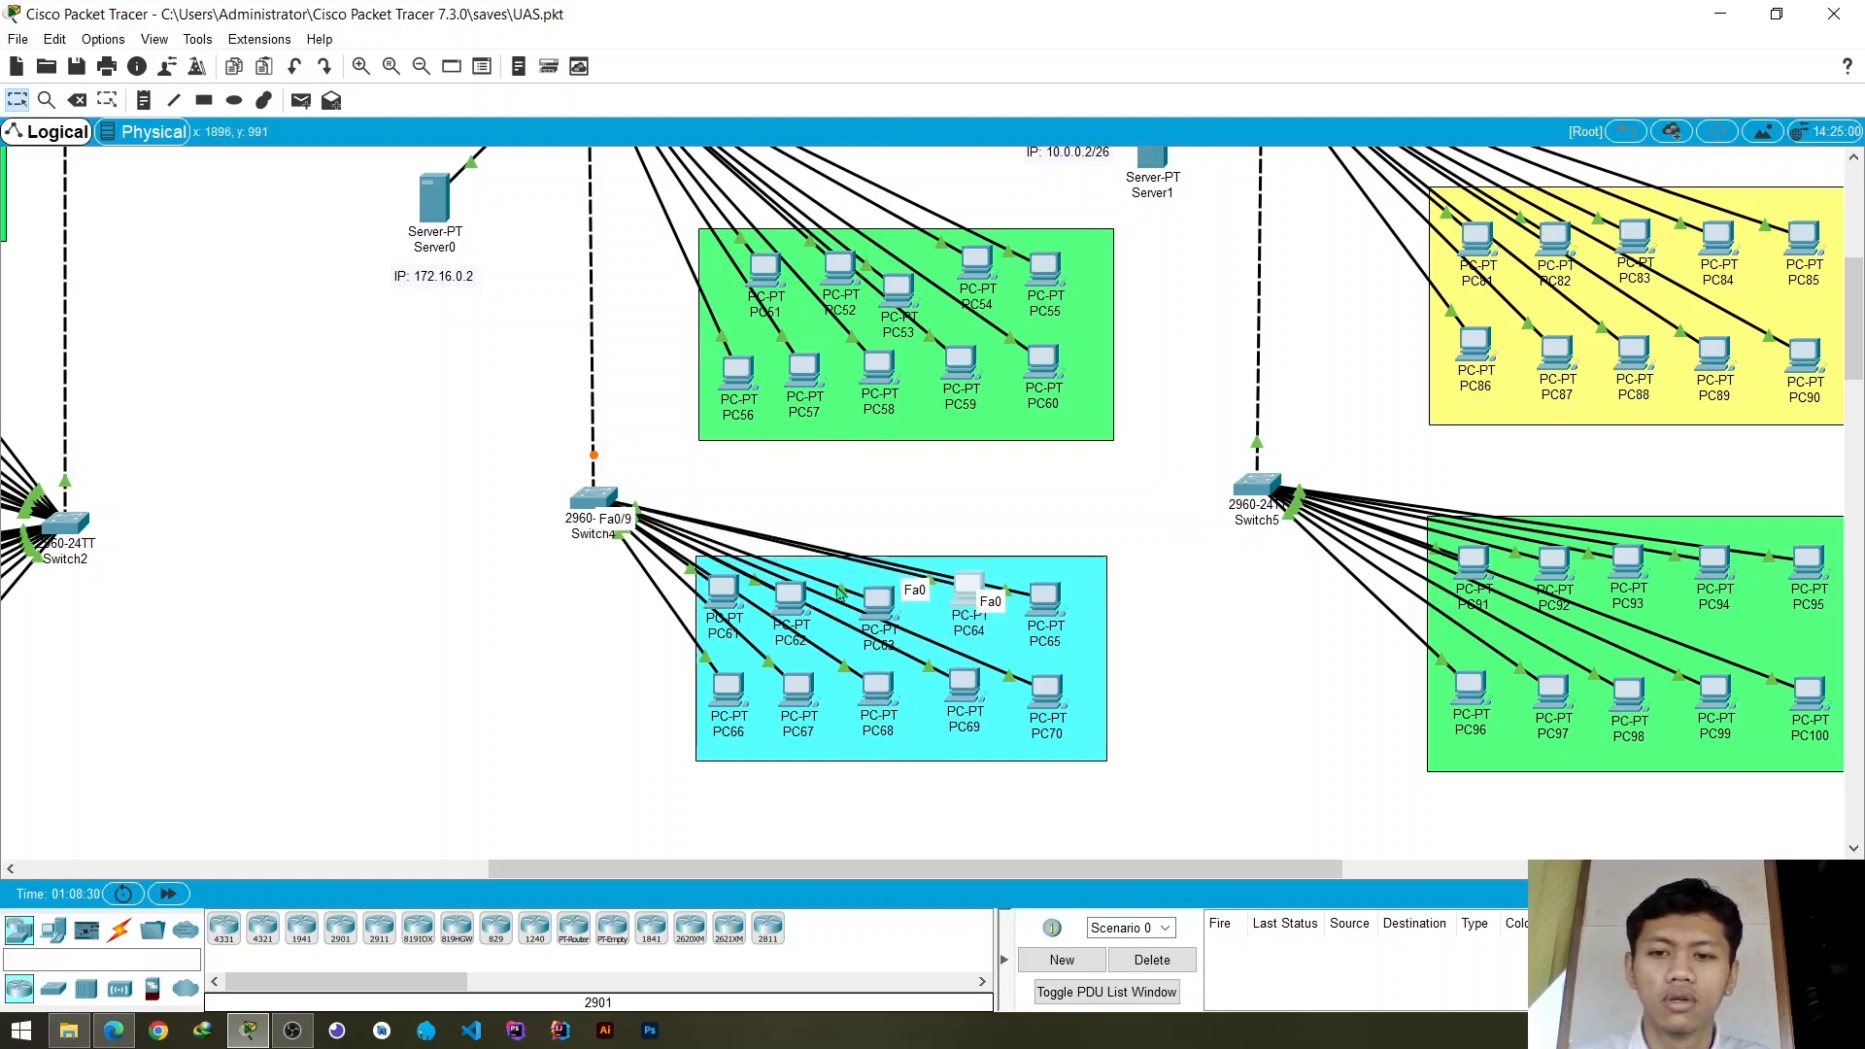
left_click_drag(884, 607, 801, 615)
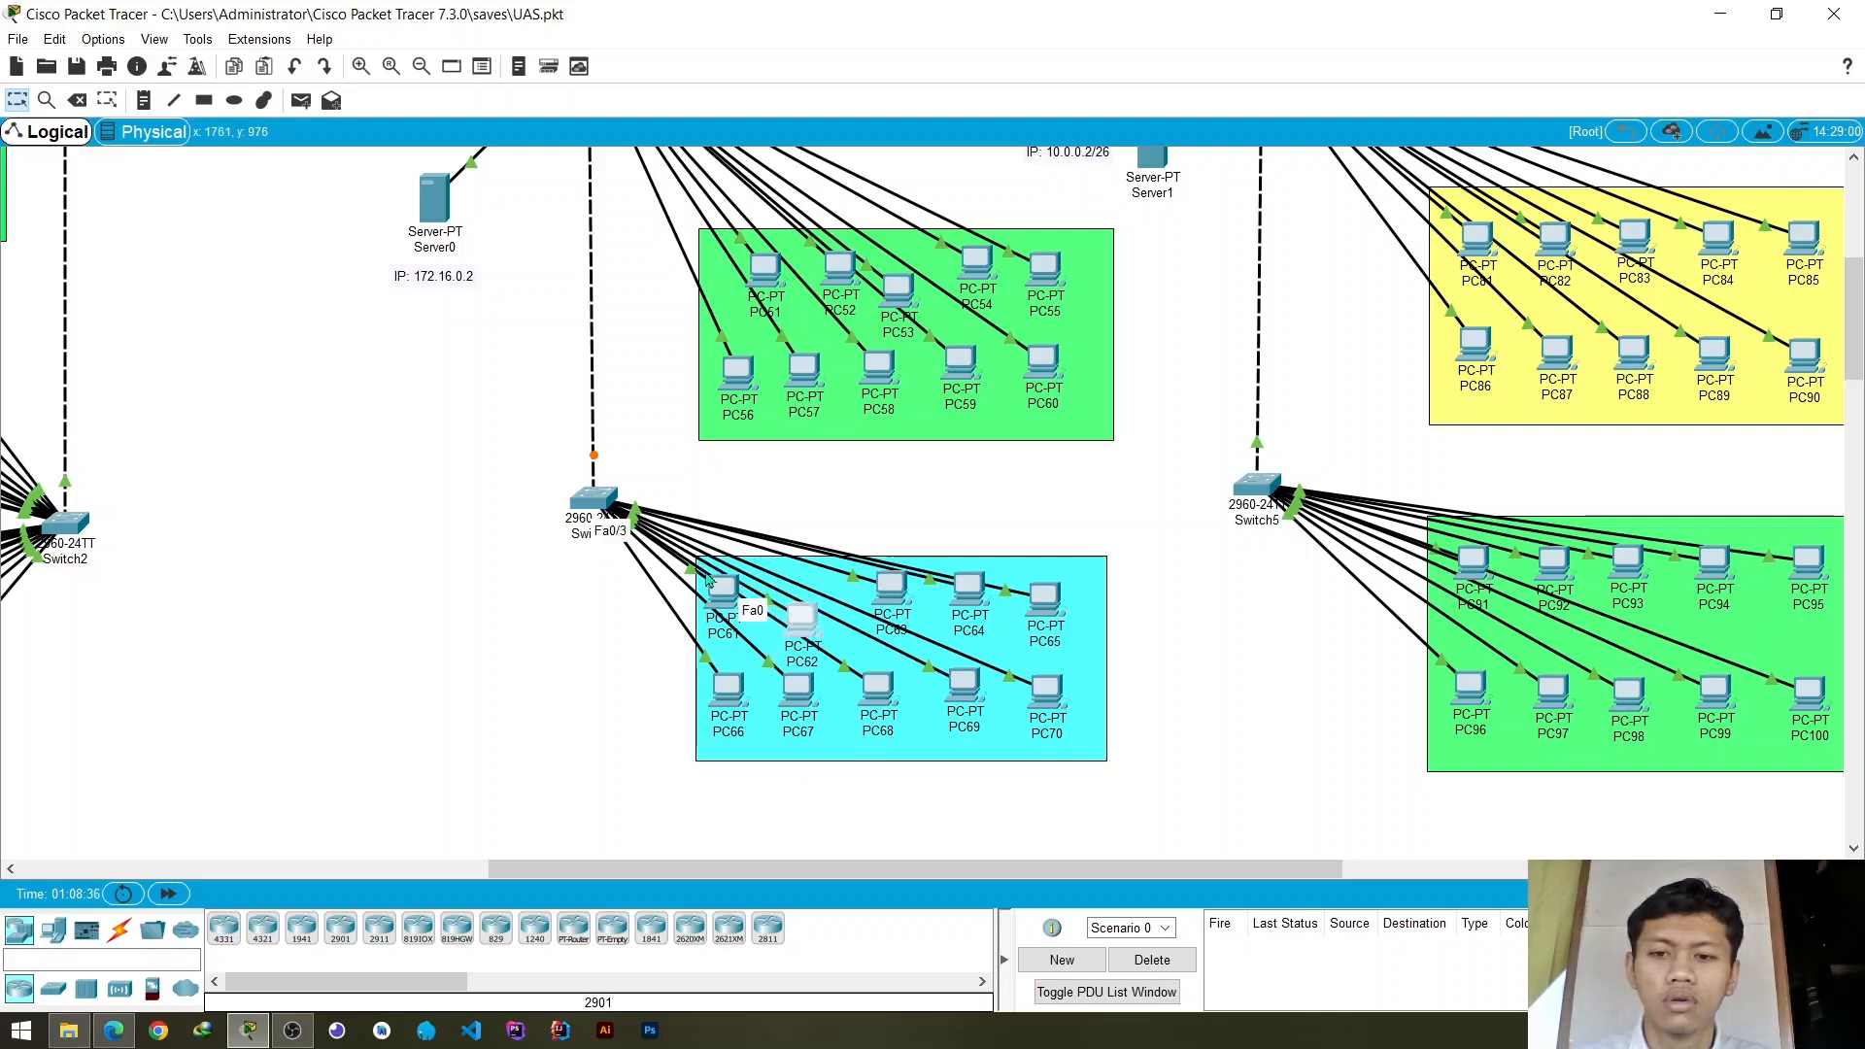
left_click_drag(708, 580, 726, 617)
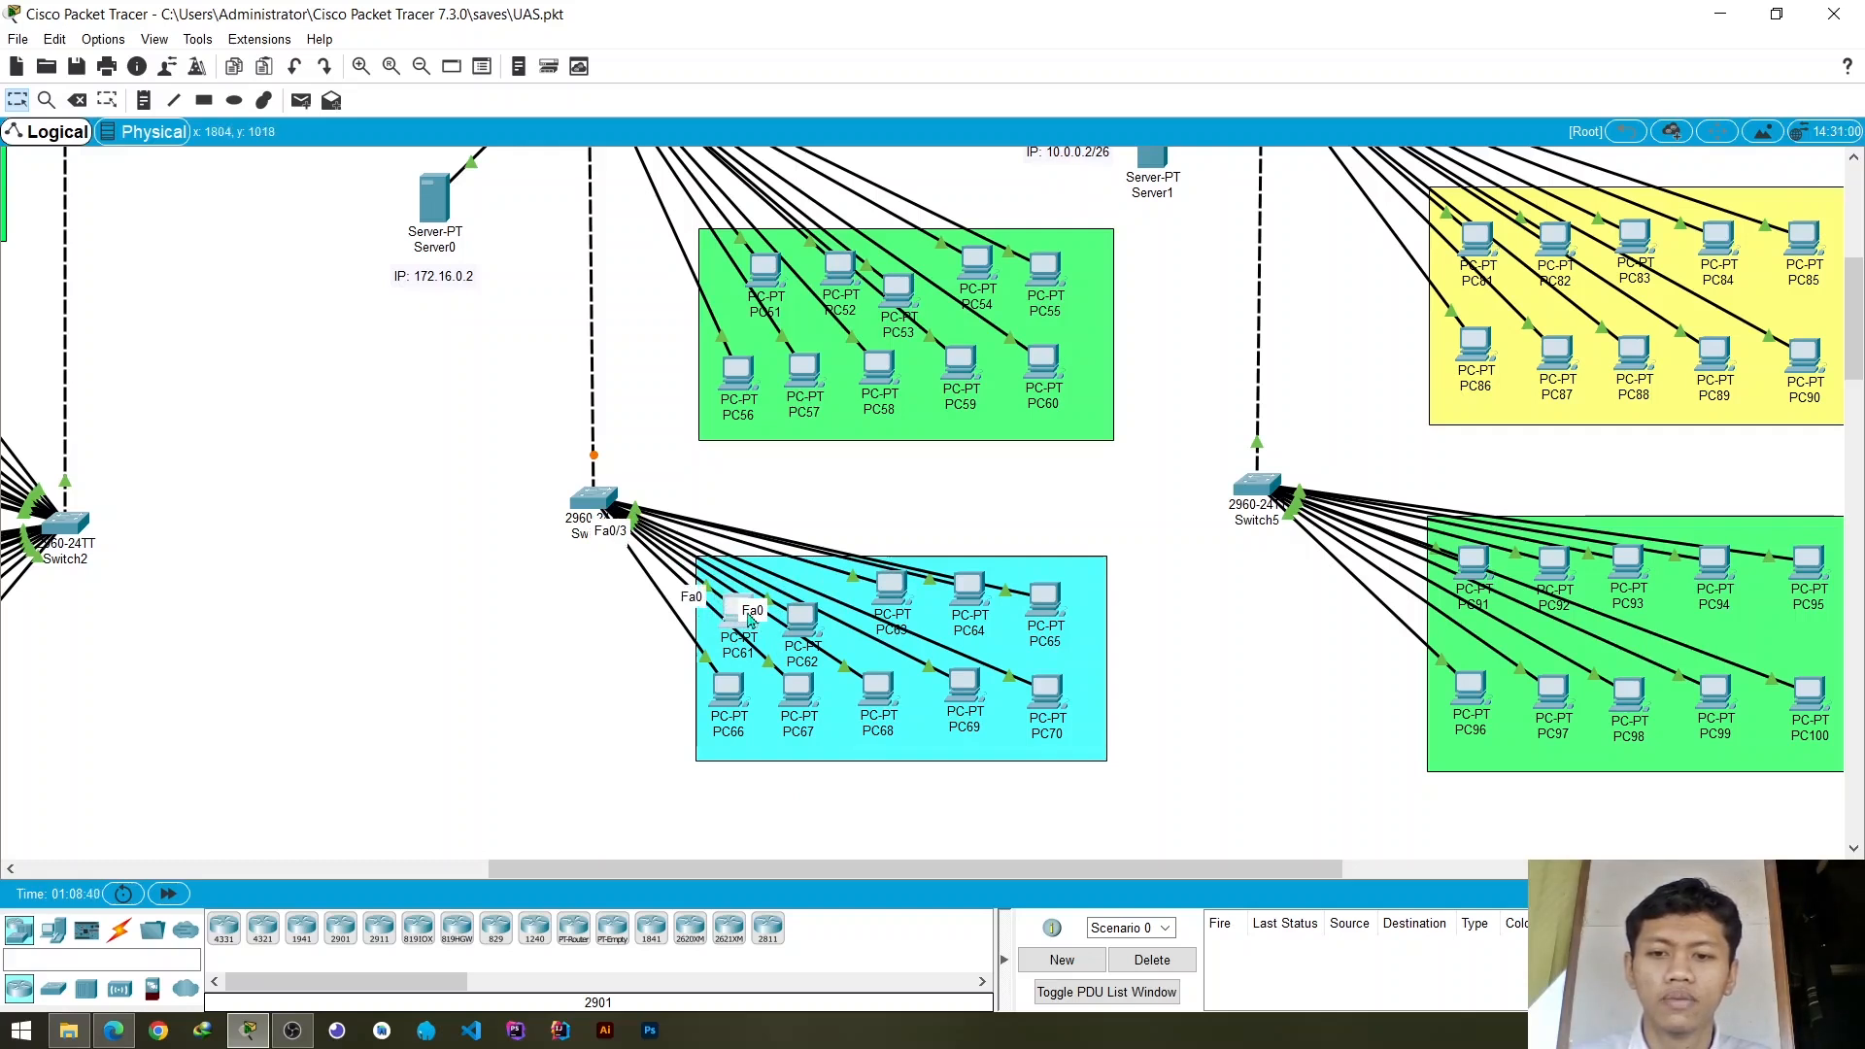
mouse_move(729, 626)
left_mouse_down()
mouse_move(582, 665)
mouse_move(745, 614)
left_mouse_up()
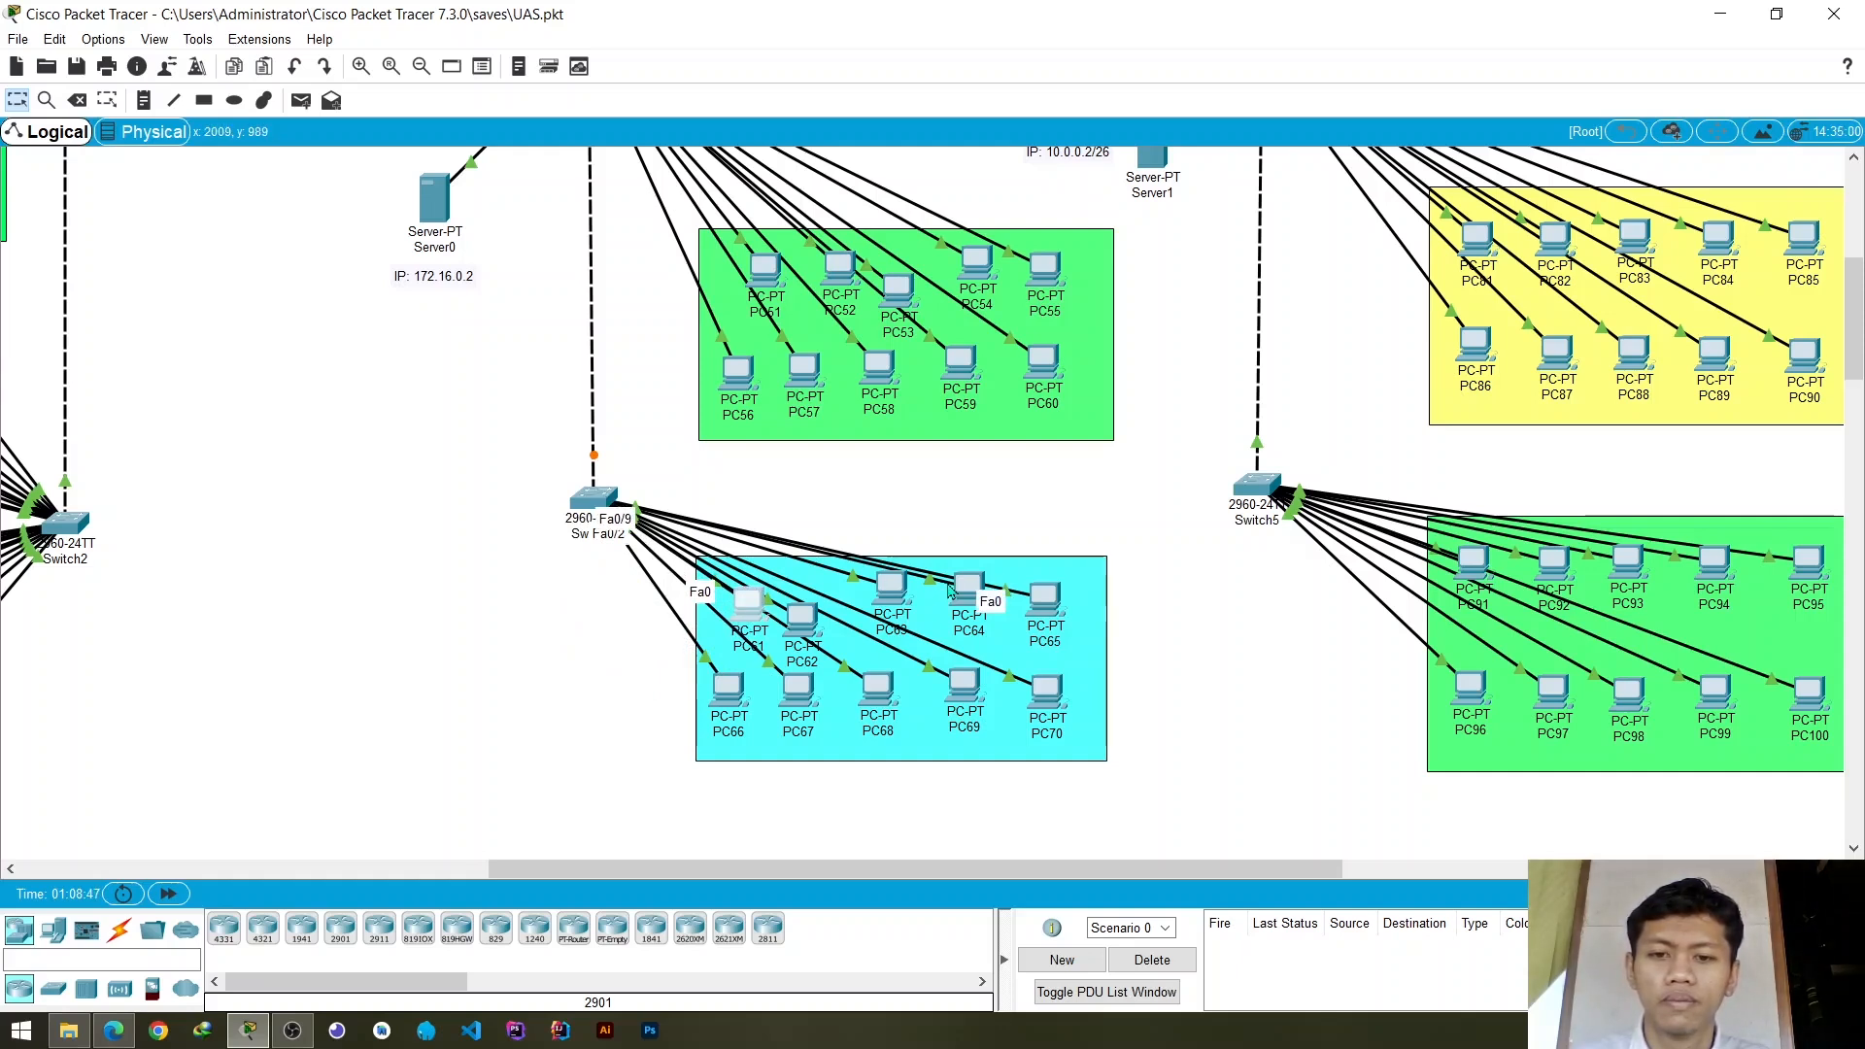
left_click_drag(971, 599, 867, 598)
- Add VLAN 10 named vlan_1 to Switch4's VLAN database and close the switch settings
left_click(605, 502)
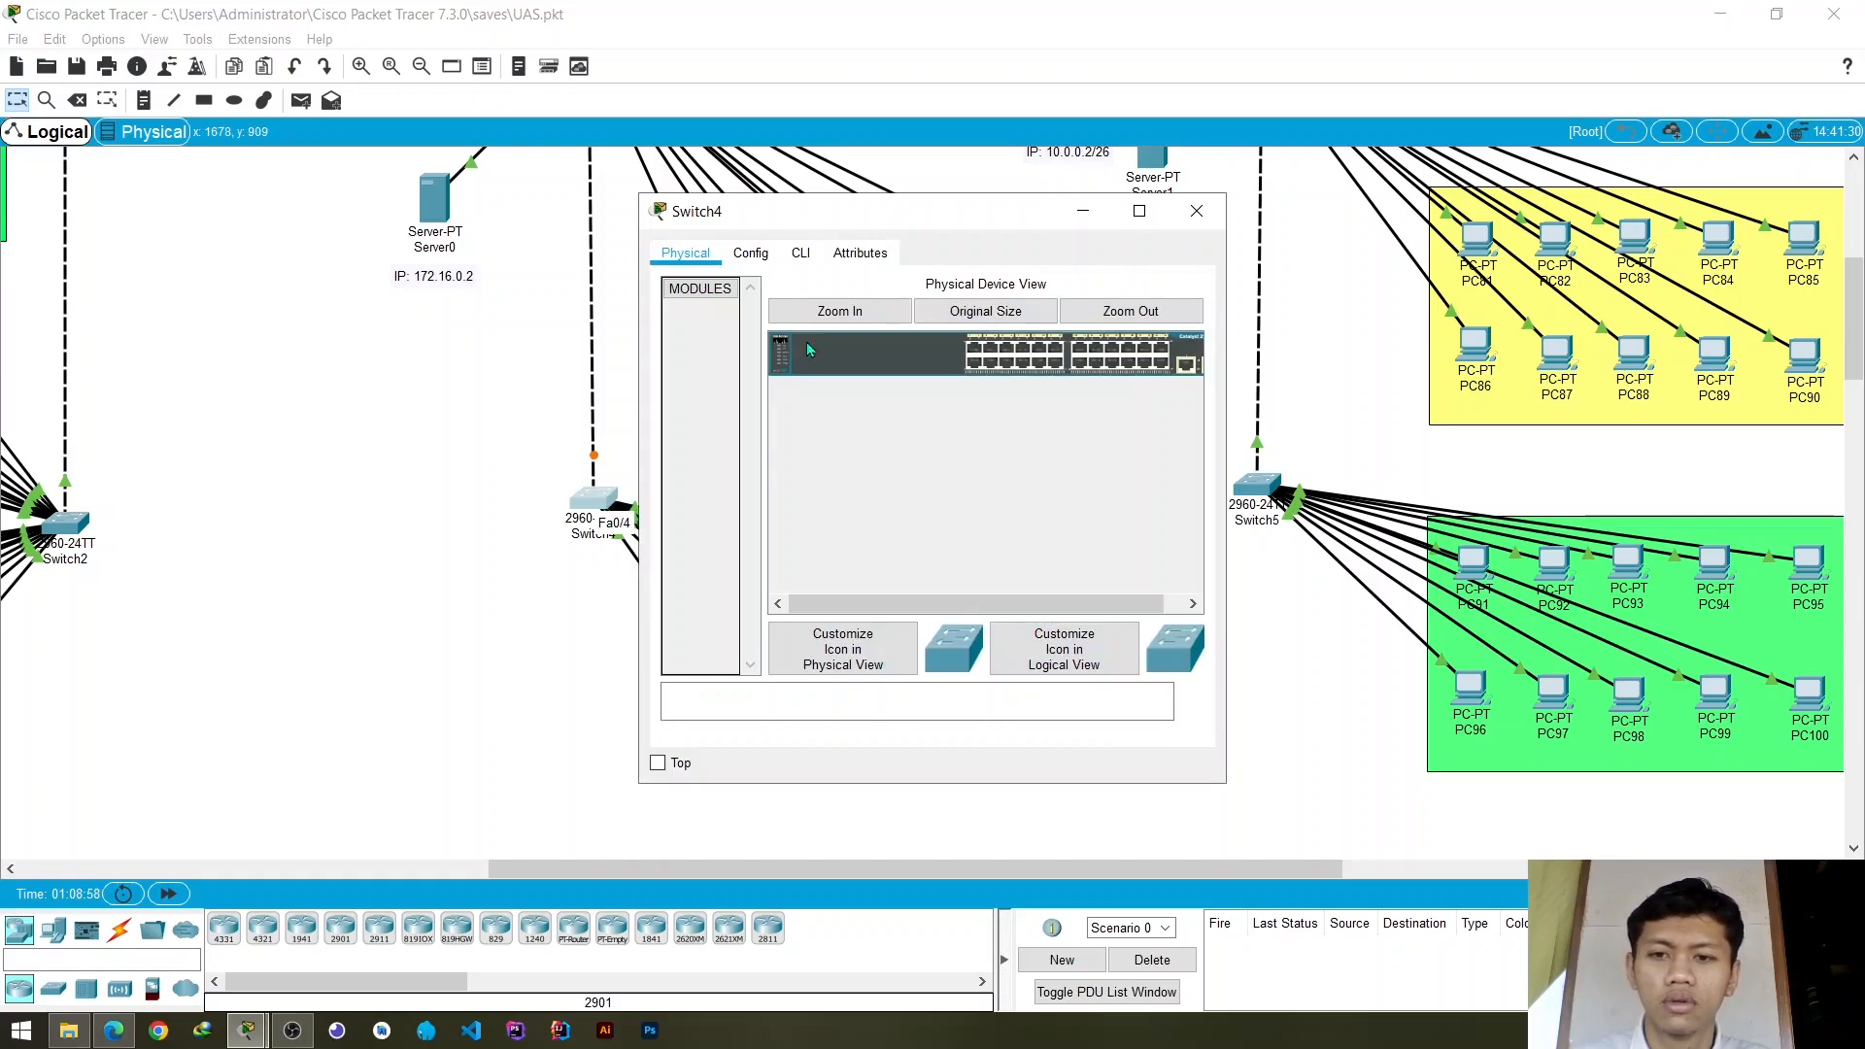
left_click(800, 255)
left_click(751, 255)
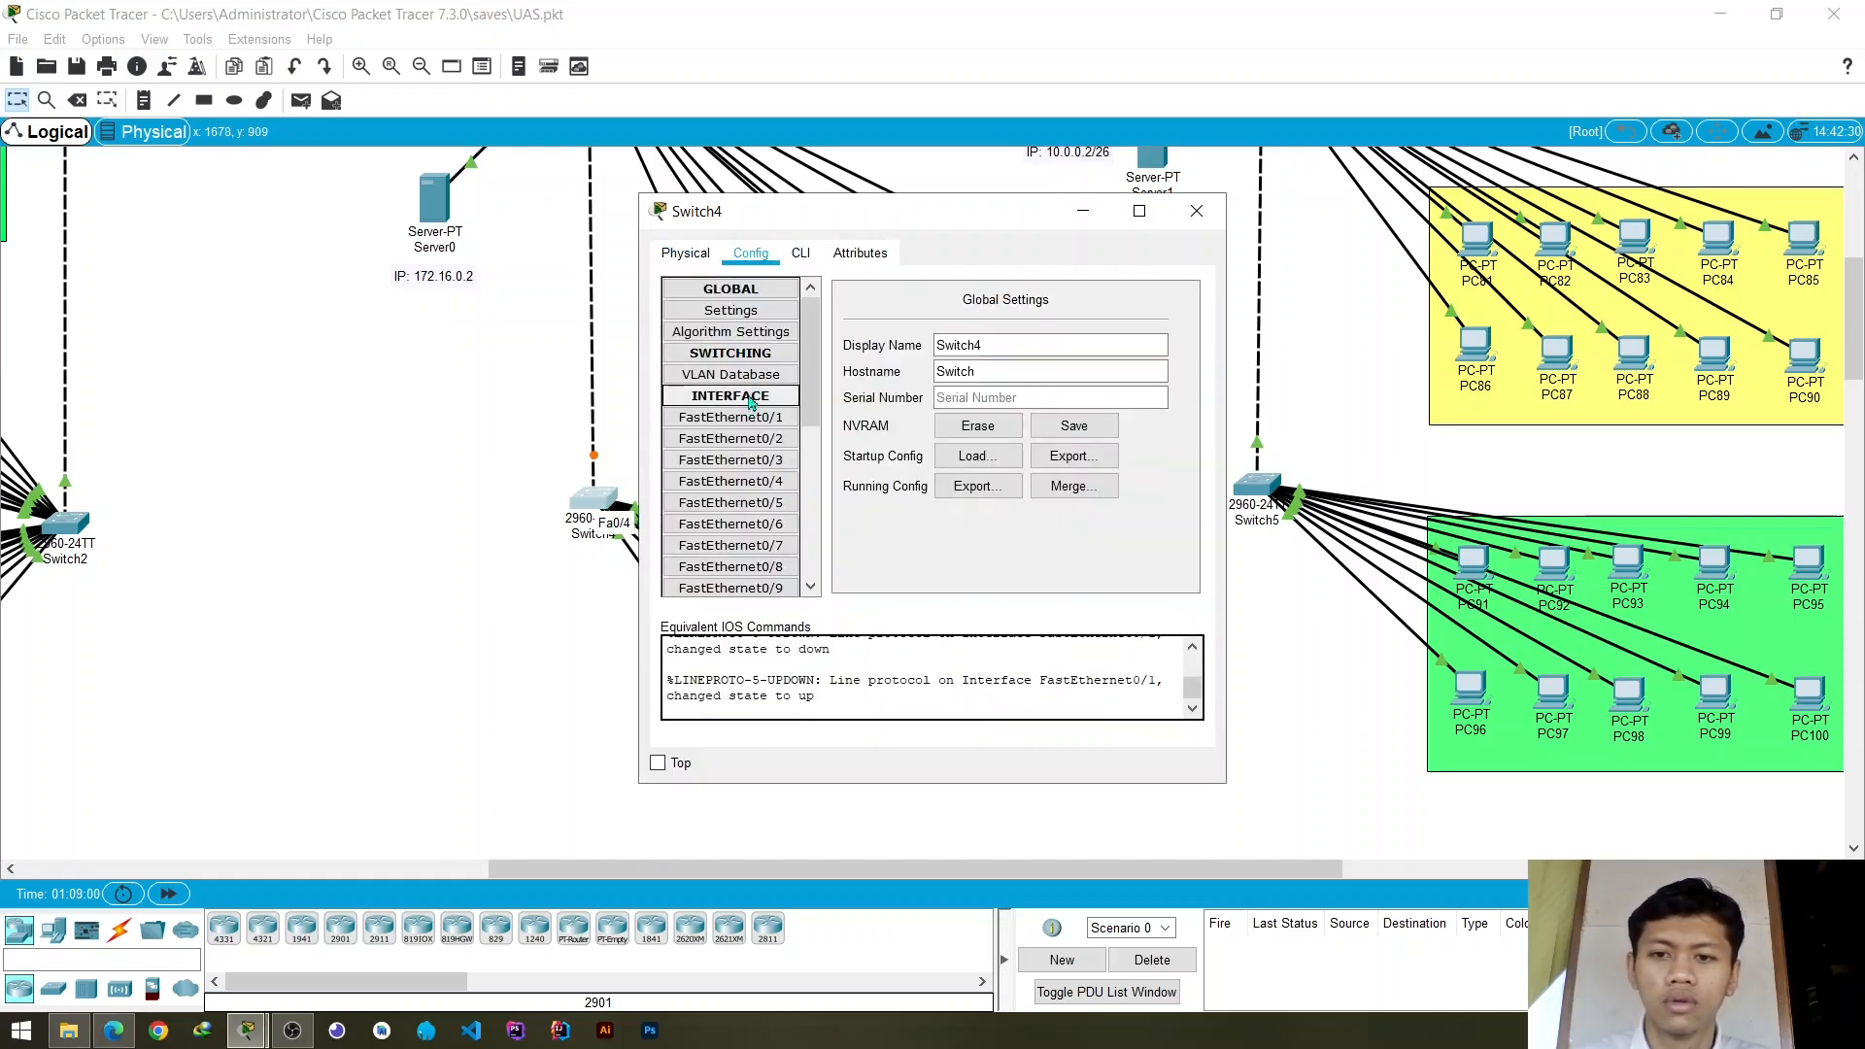
left_click(772, 376)
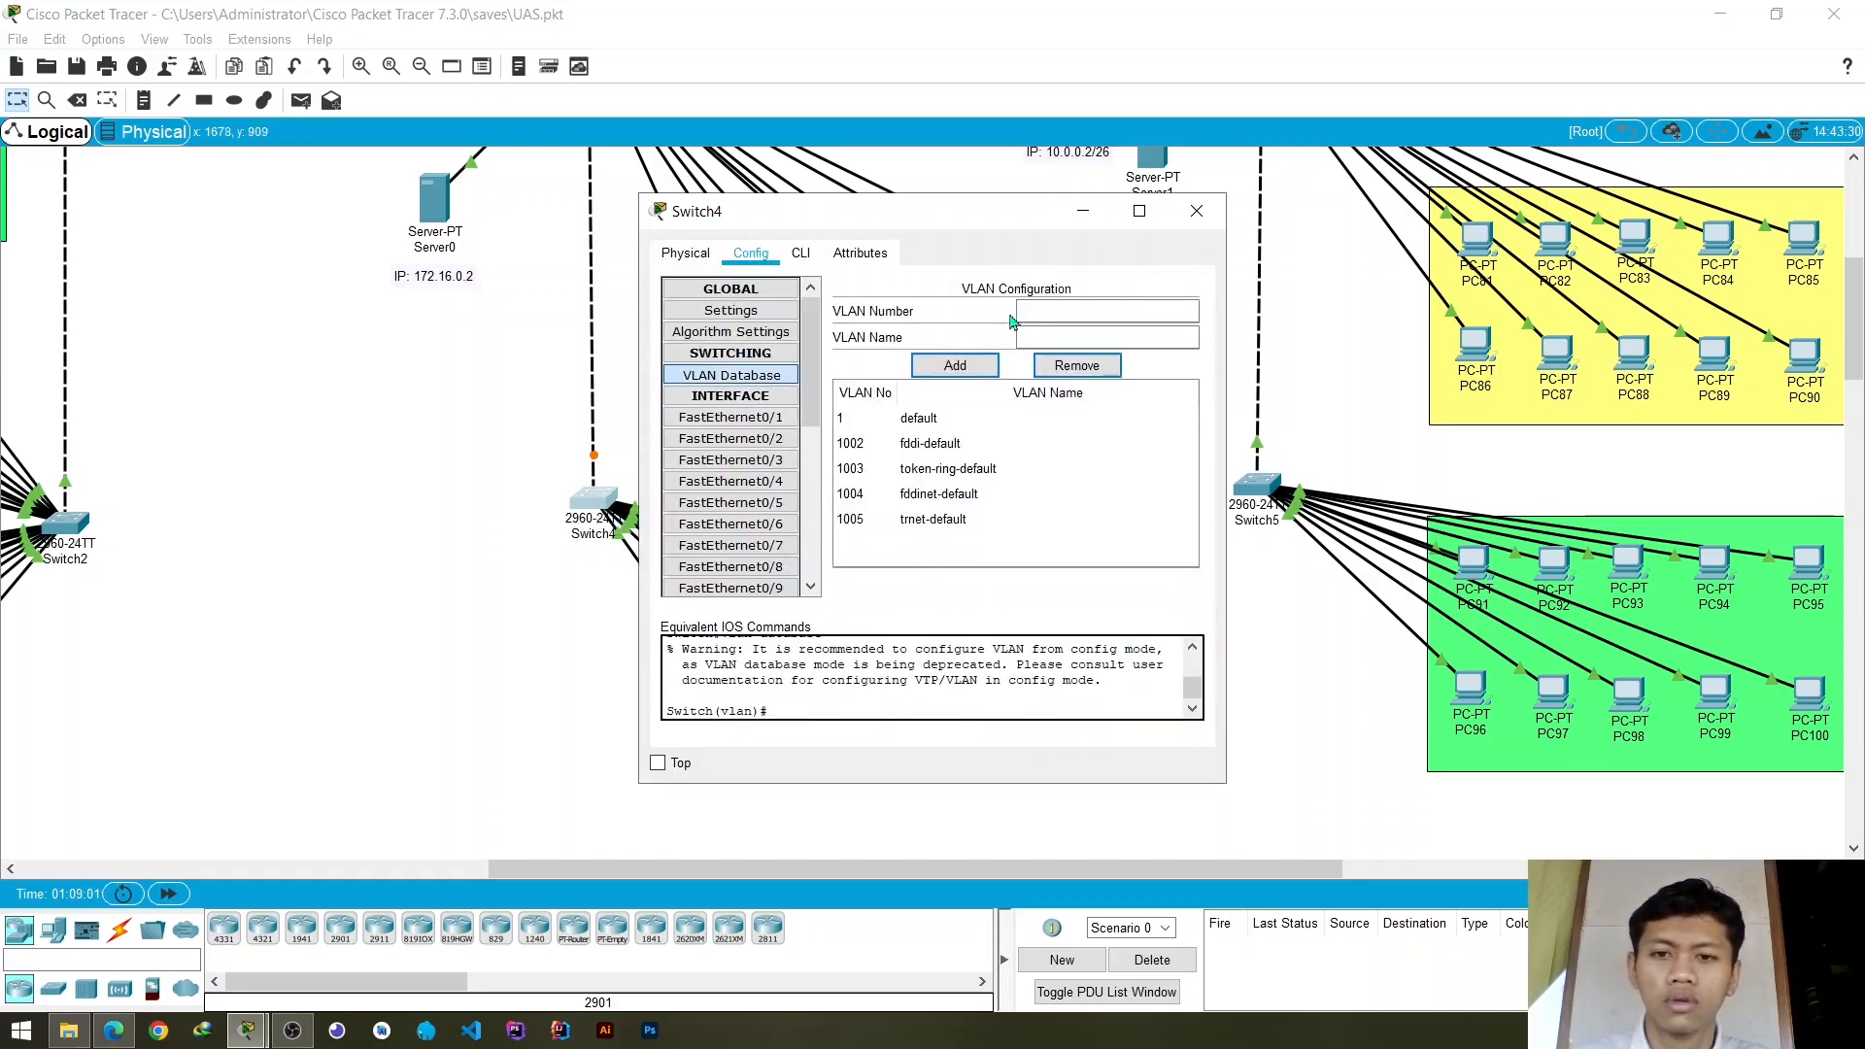
left_click(1046, 314)
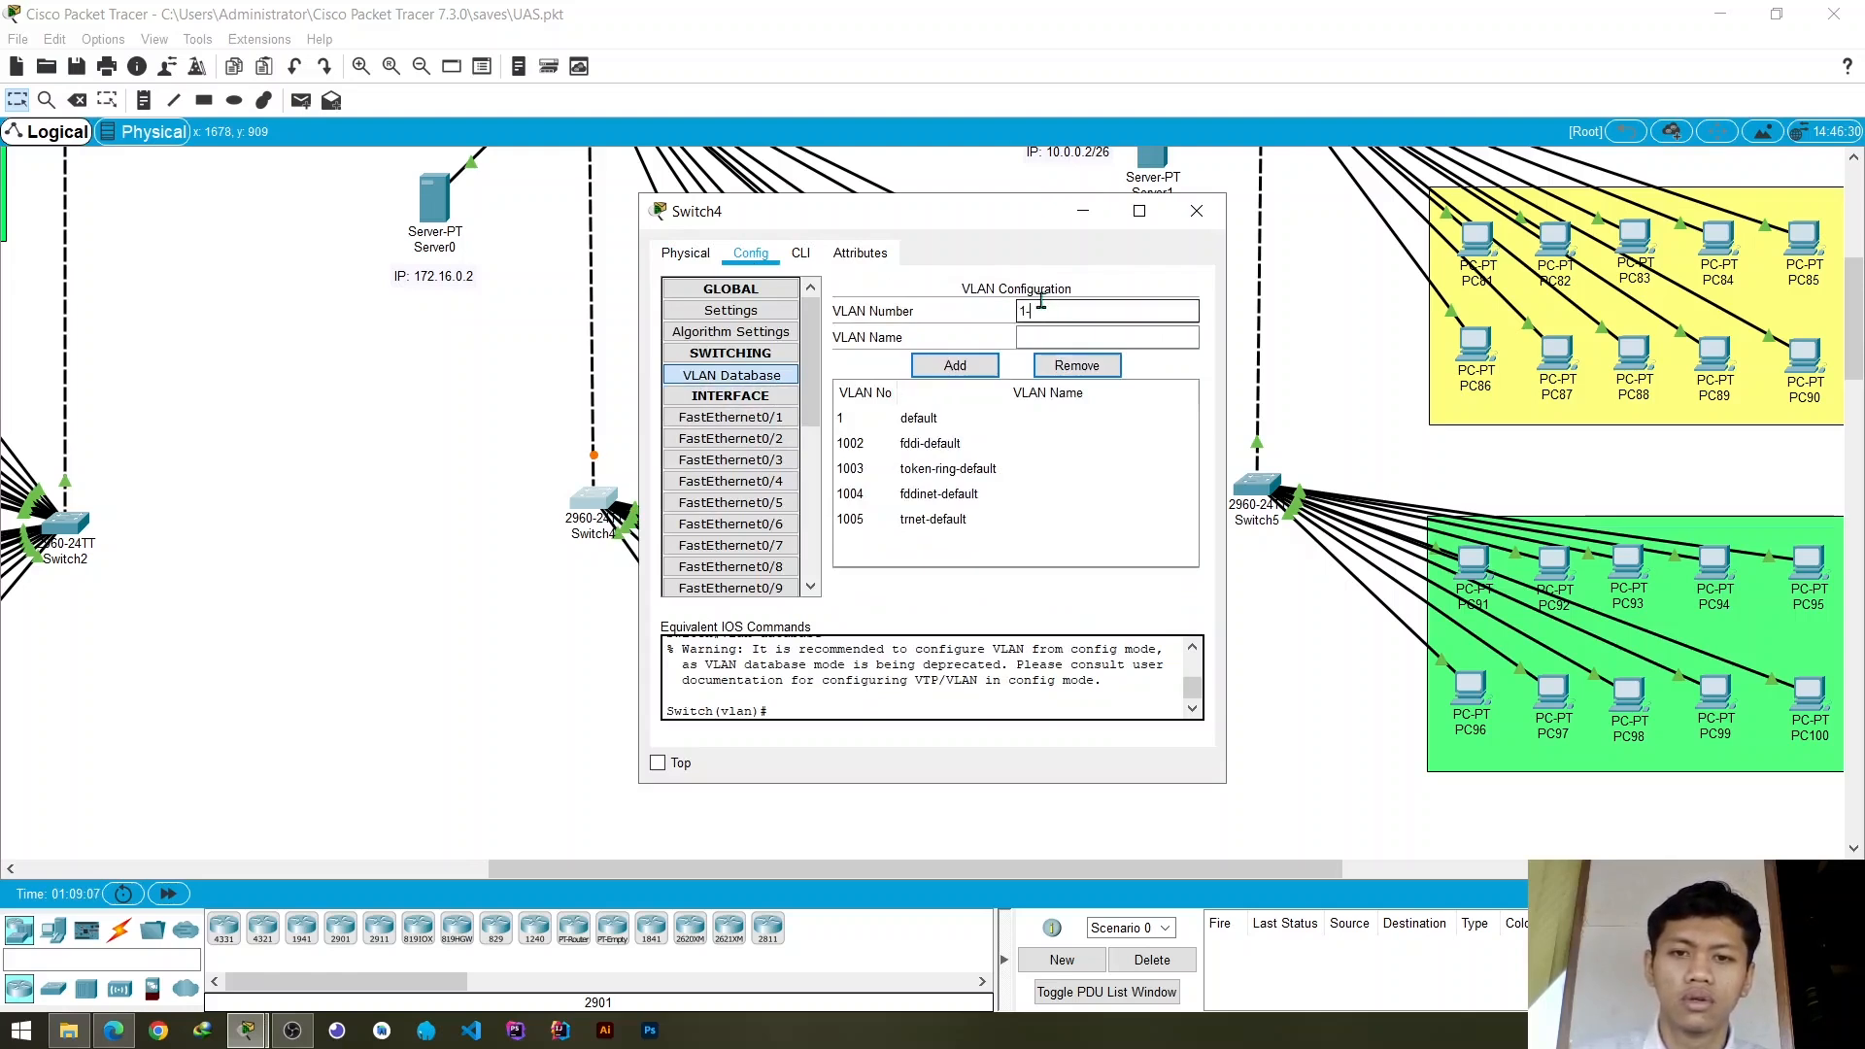
type("1")
key("Tab")
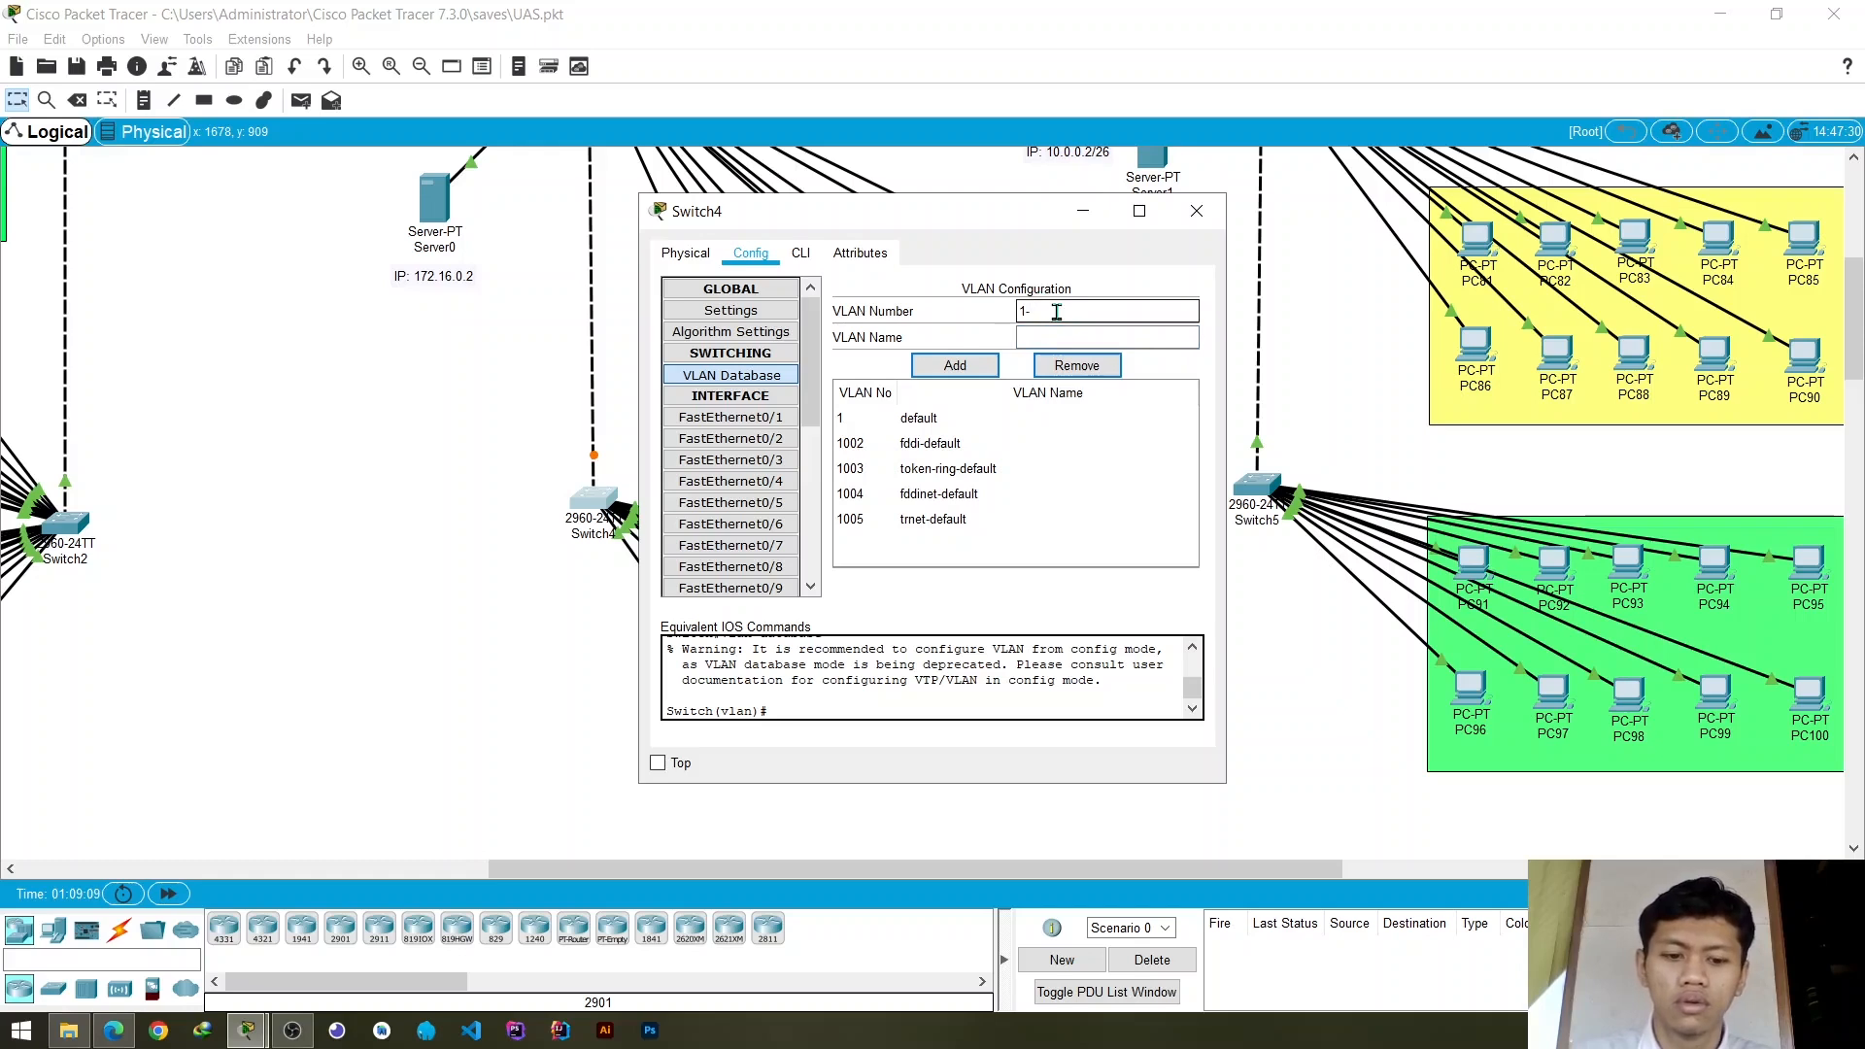
type("vlan")
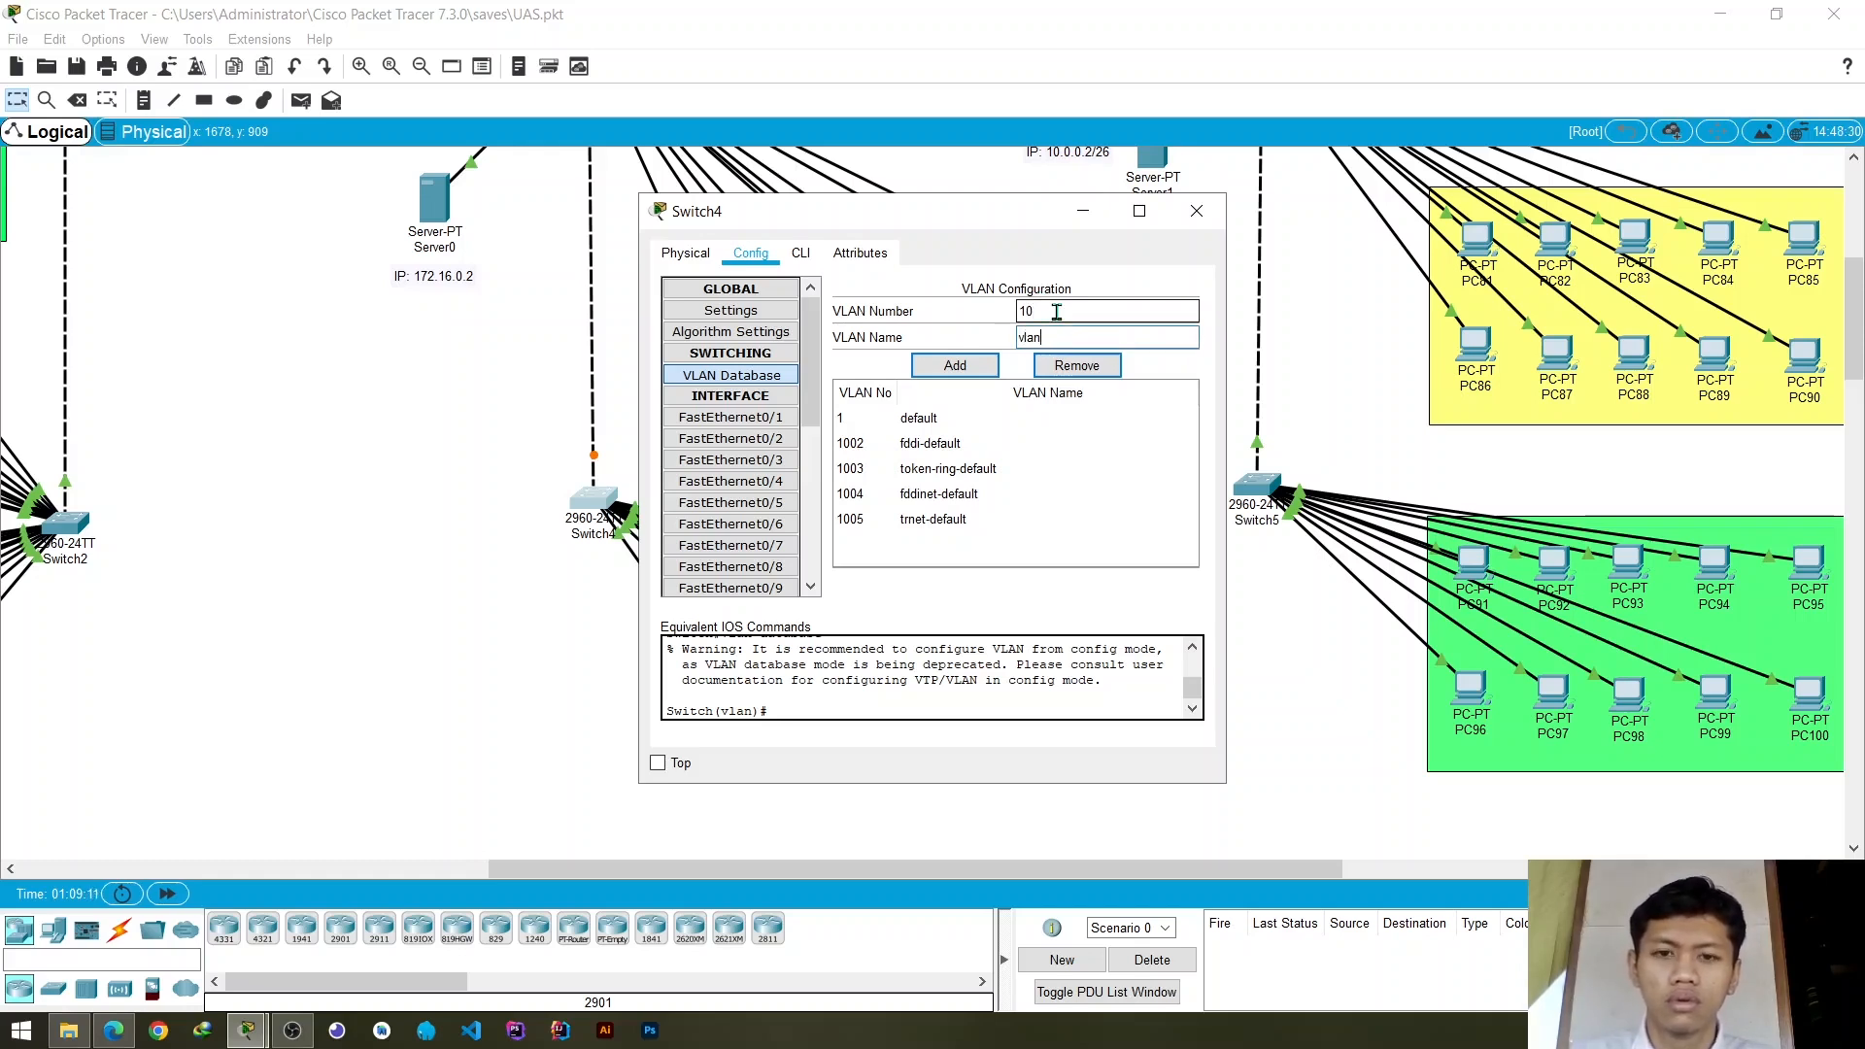
type("_1")
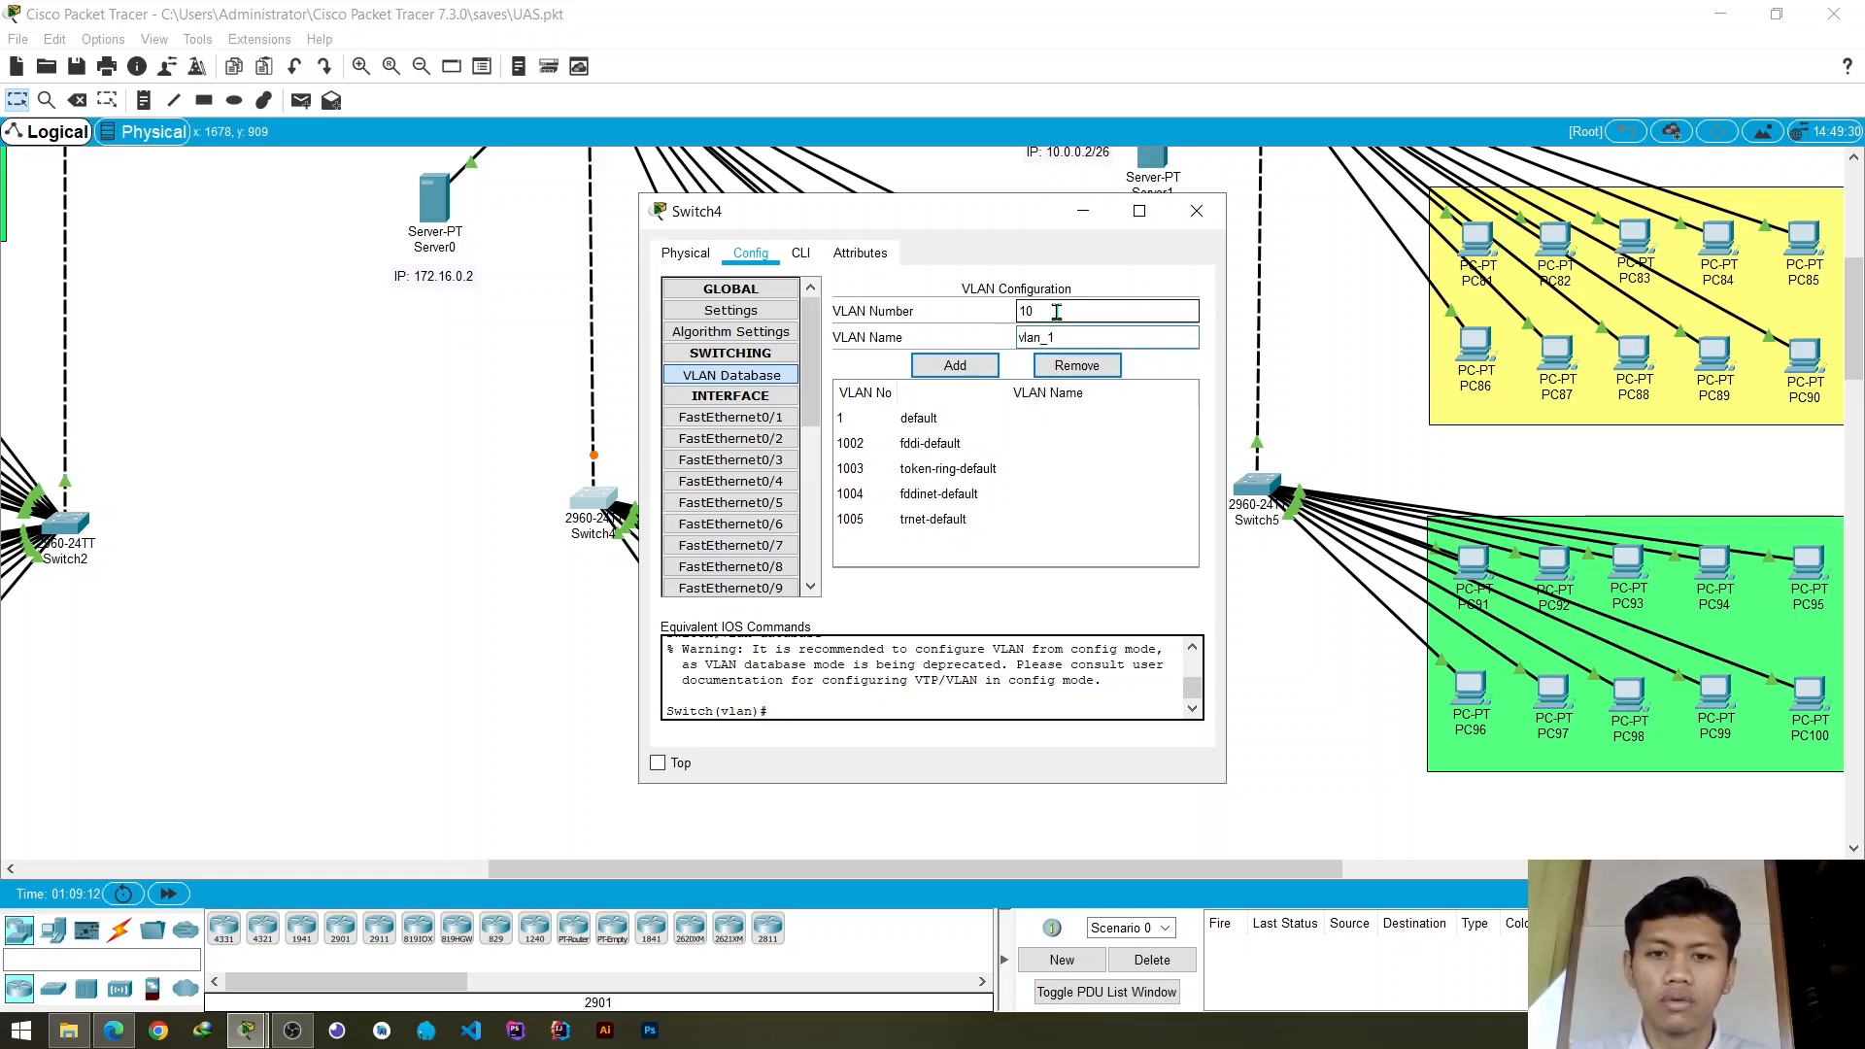
left_click(955, 365)
left_click(1196, 211)
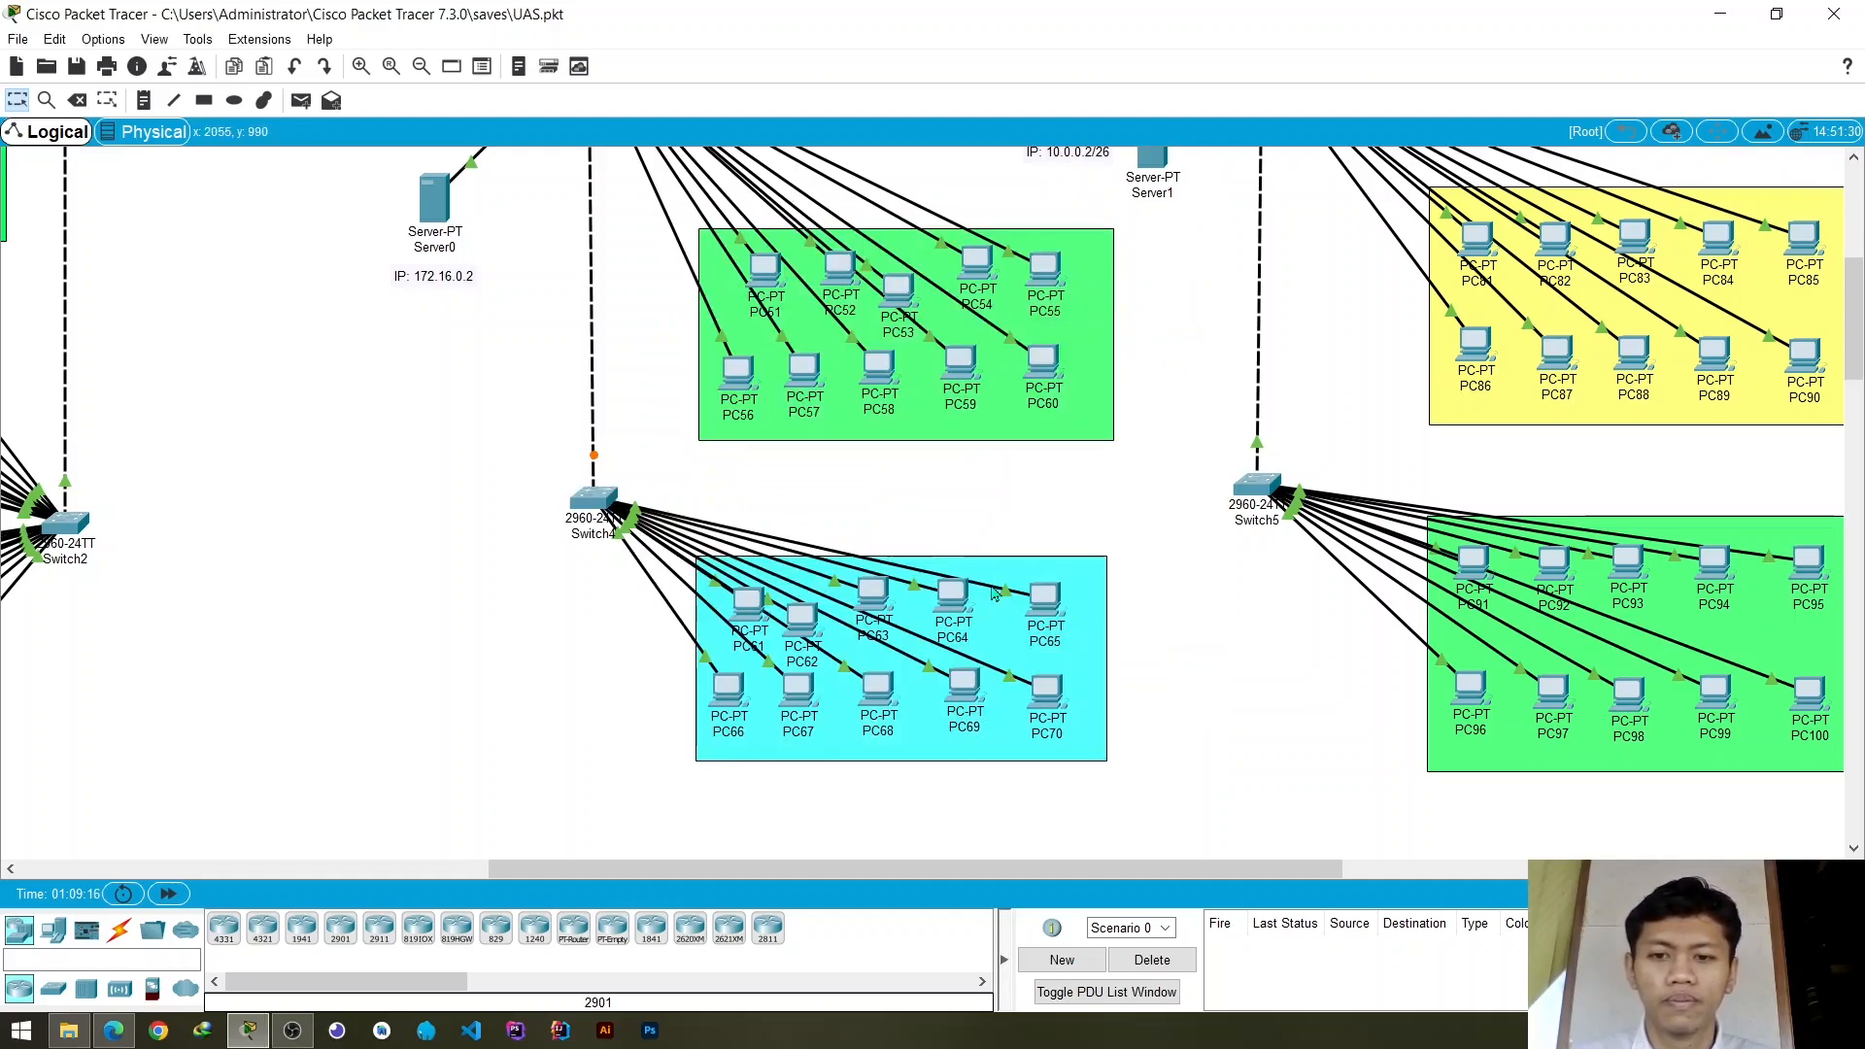
- Assign Switch4's access ports FastEthernet0/9 and FastEthernet0/8 to VLAN 10 and close the switch settings
left_click(591, 503)
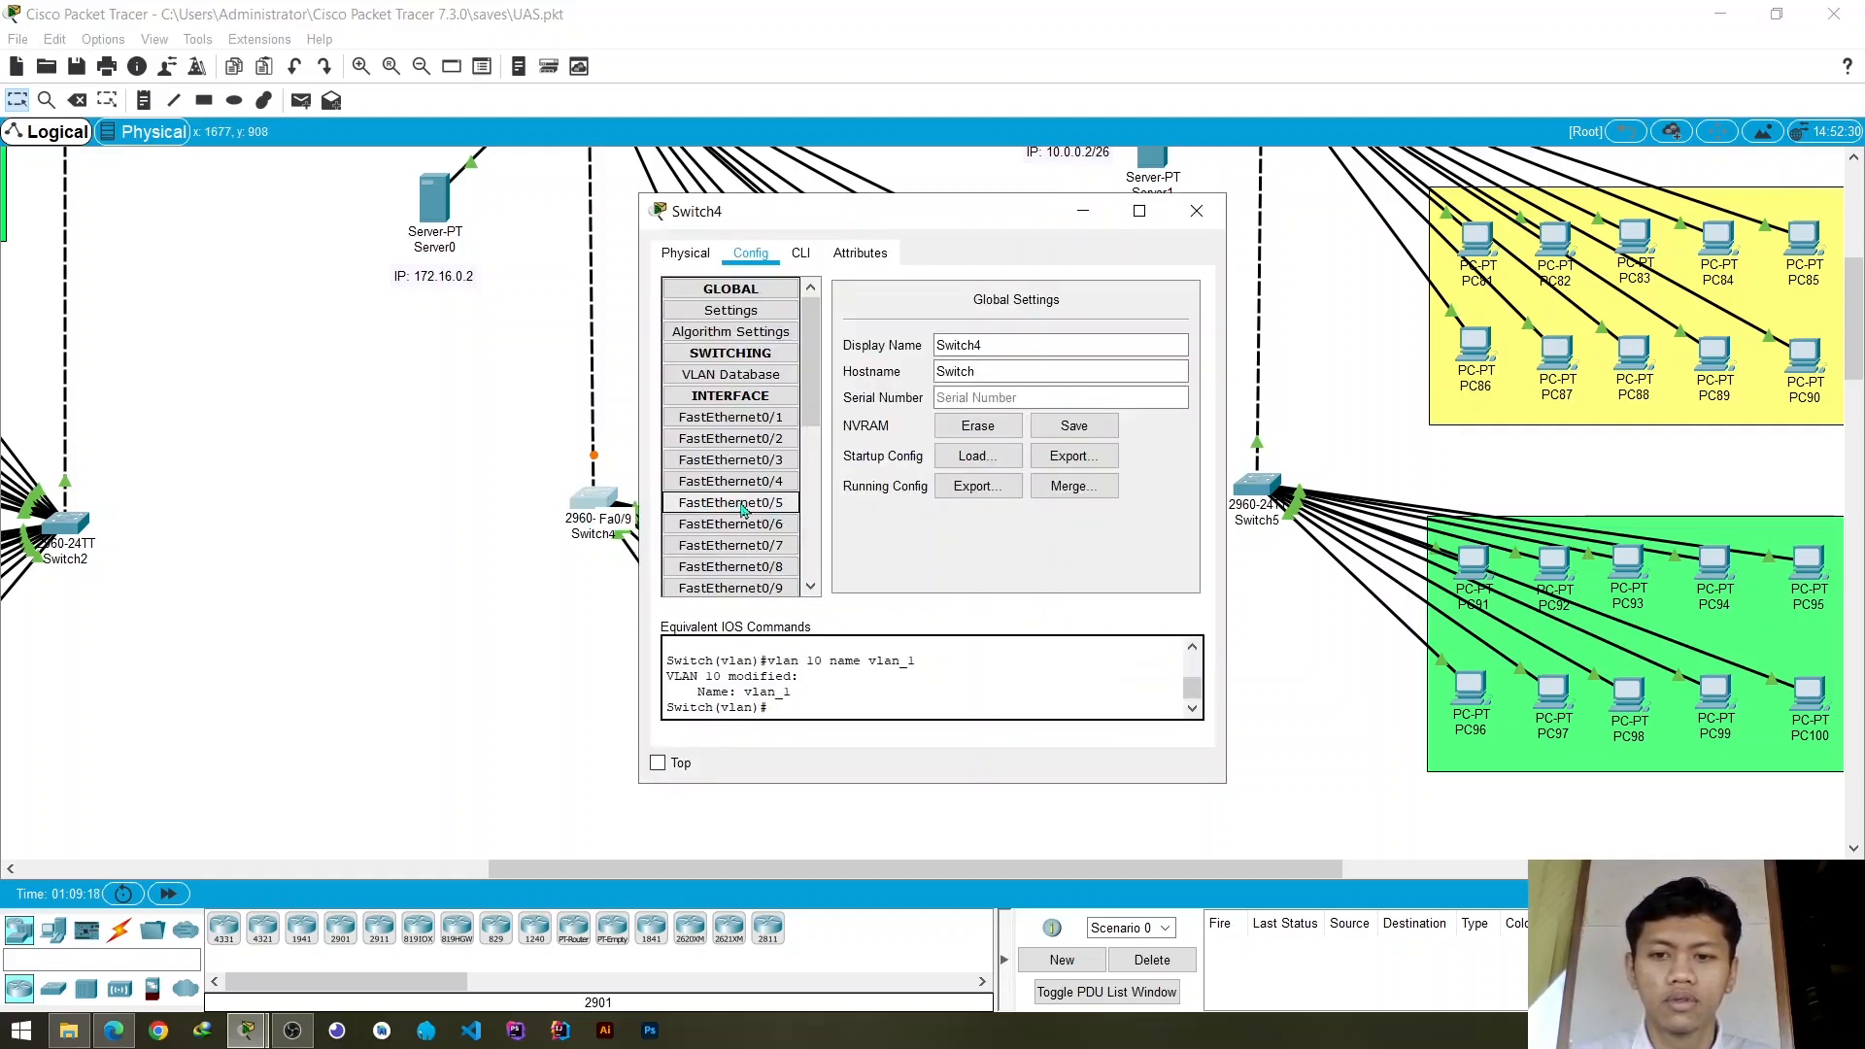
scroll(741, 509, "down", 1)
left_click(739, 530)
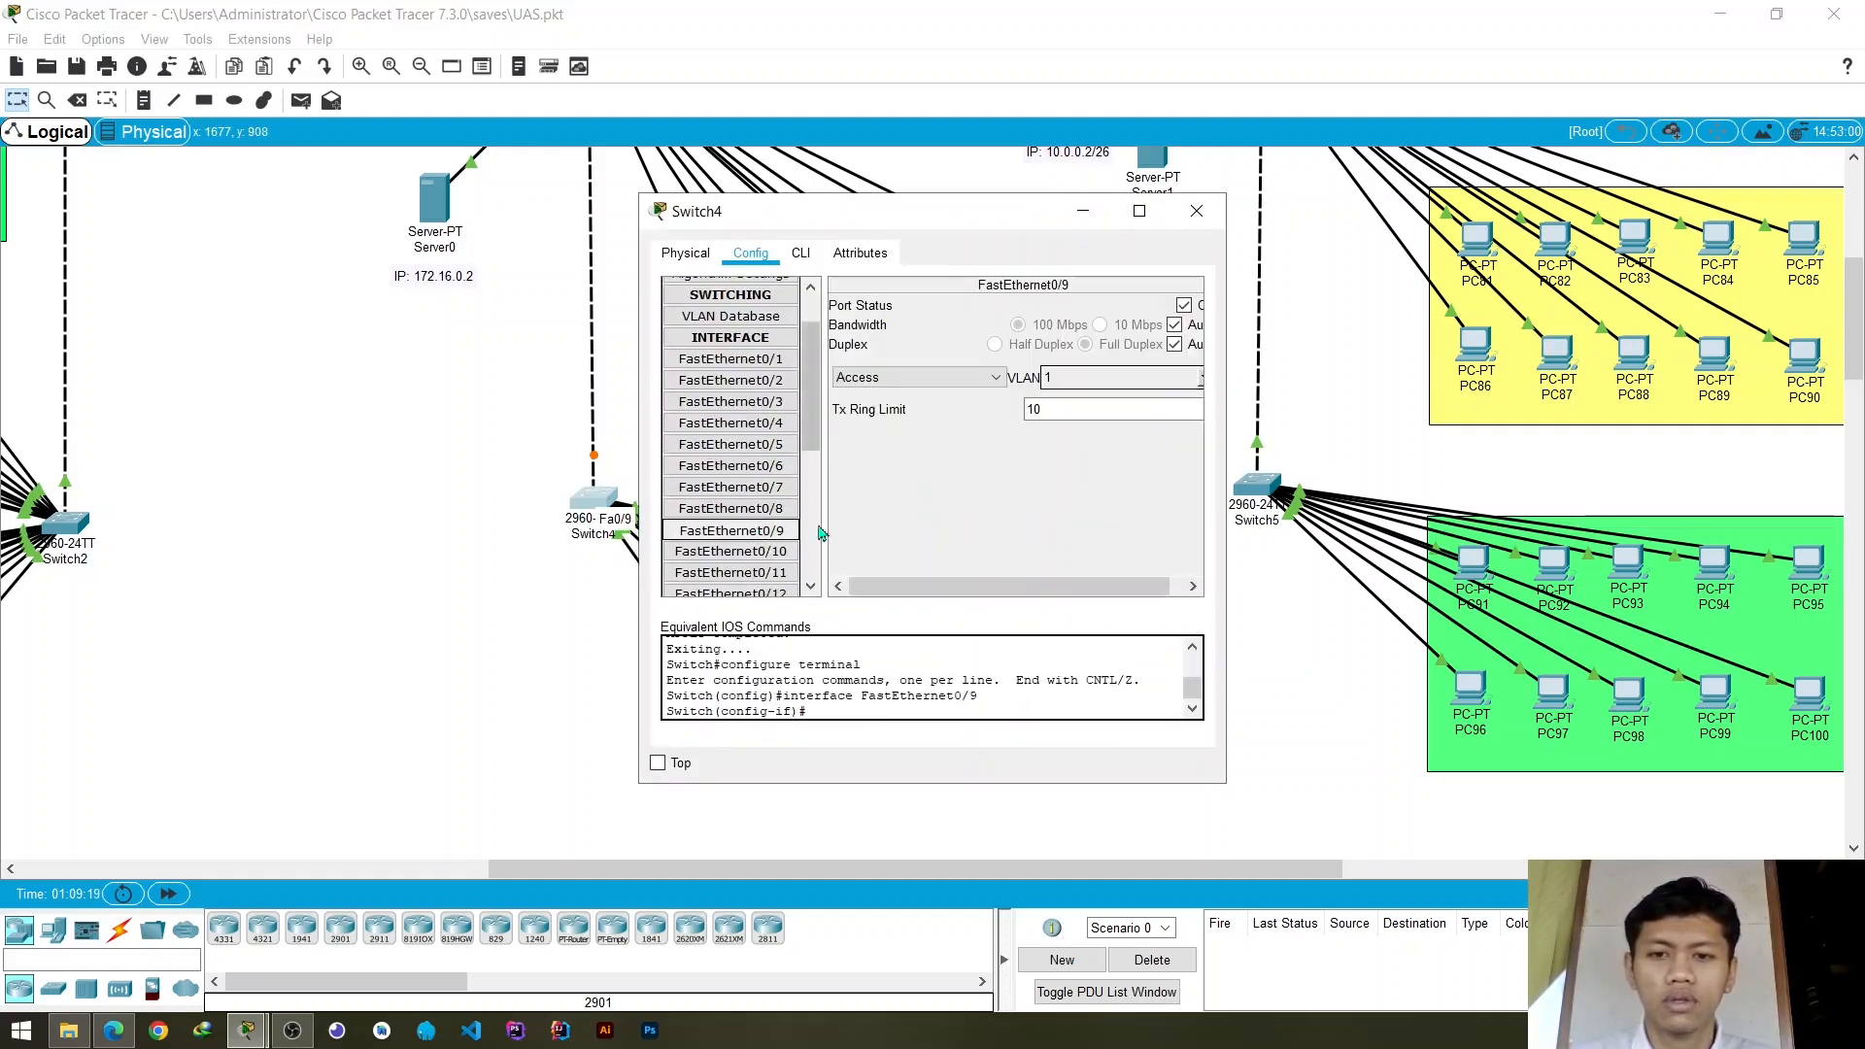
left_click(1199, 388)
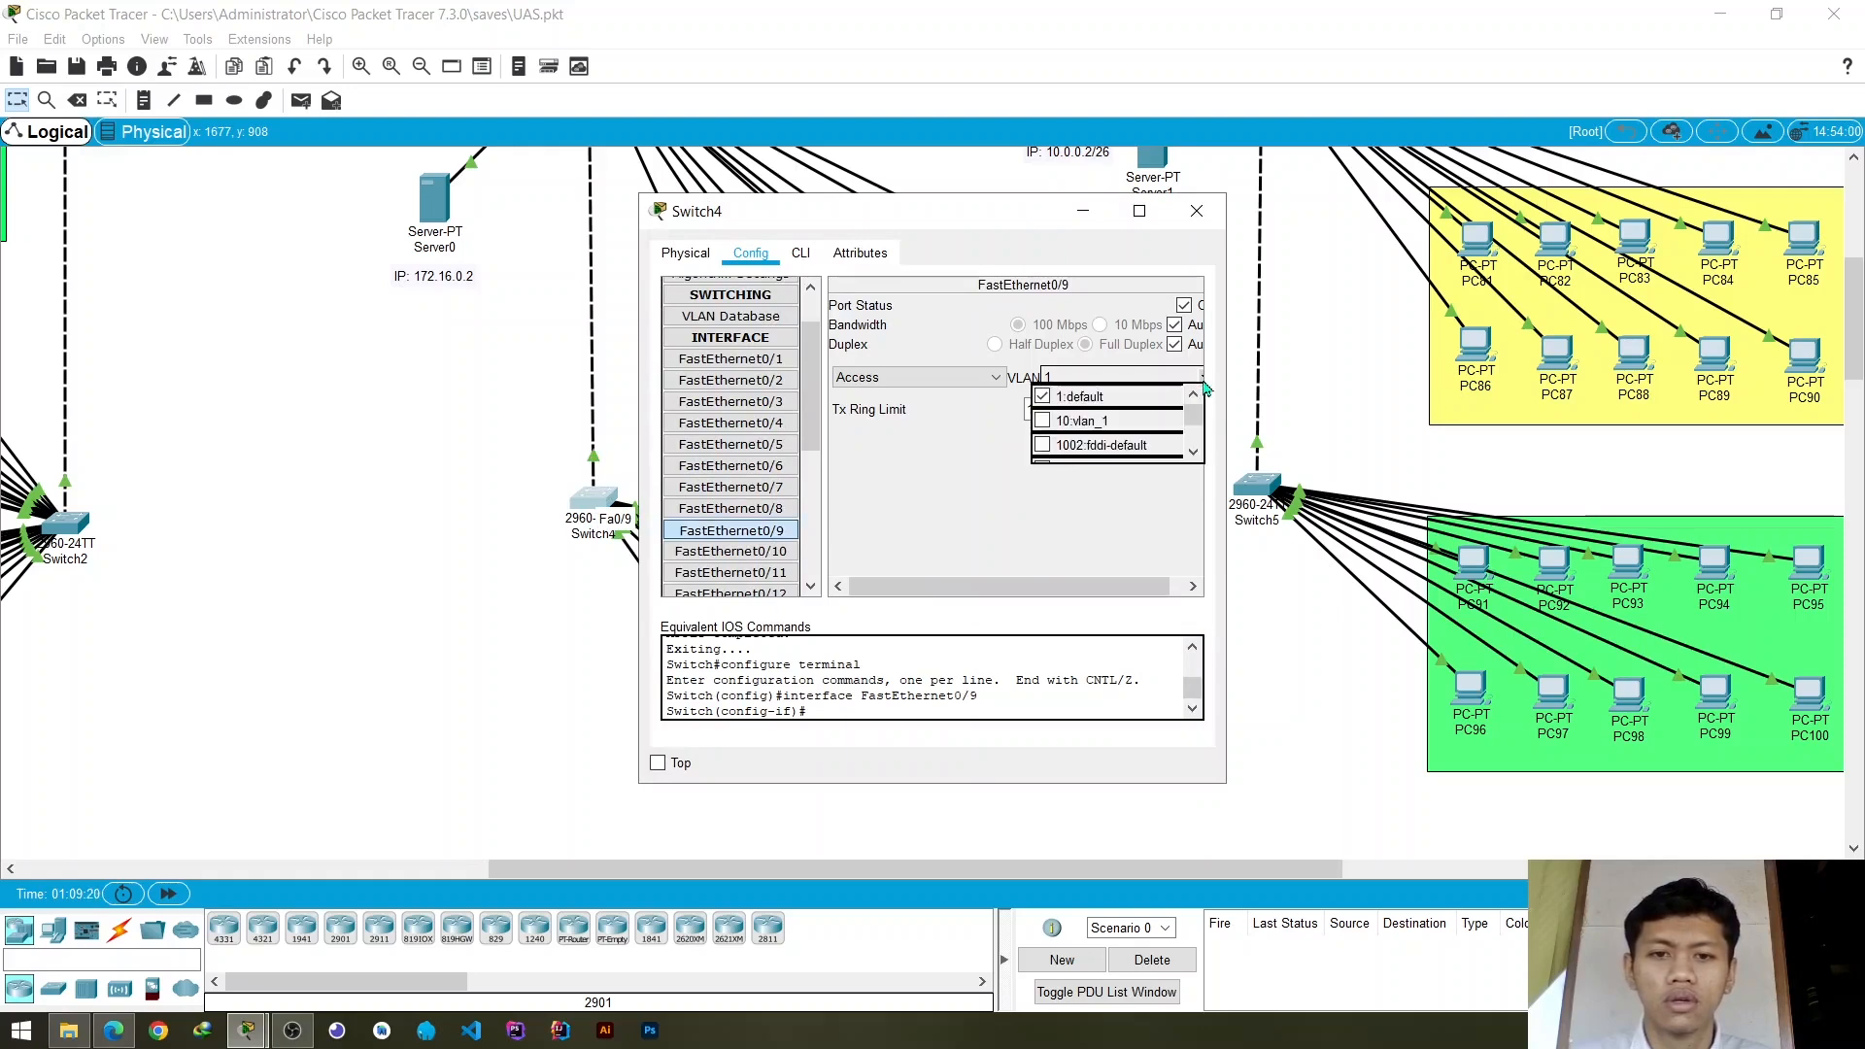
left_click(1086, 424)
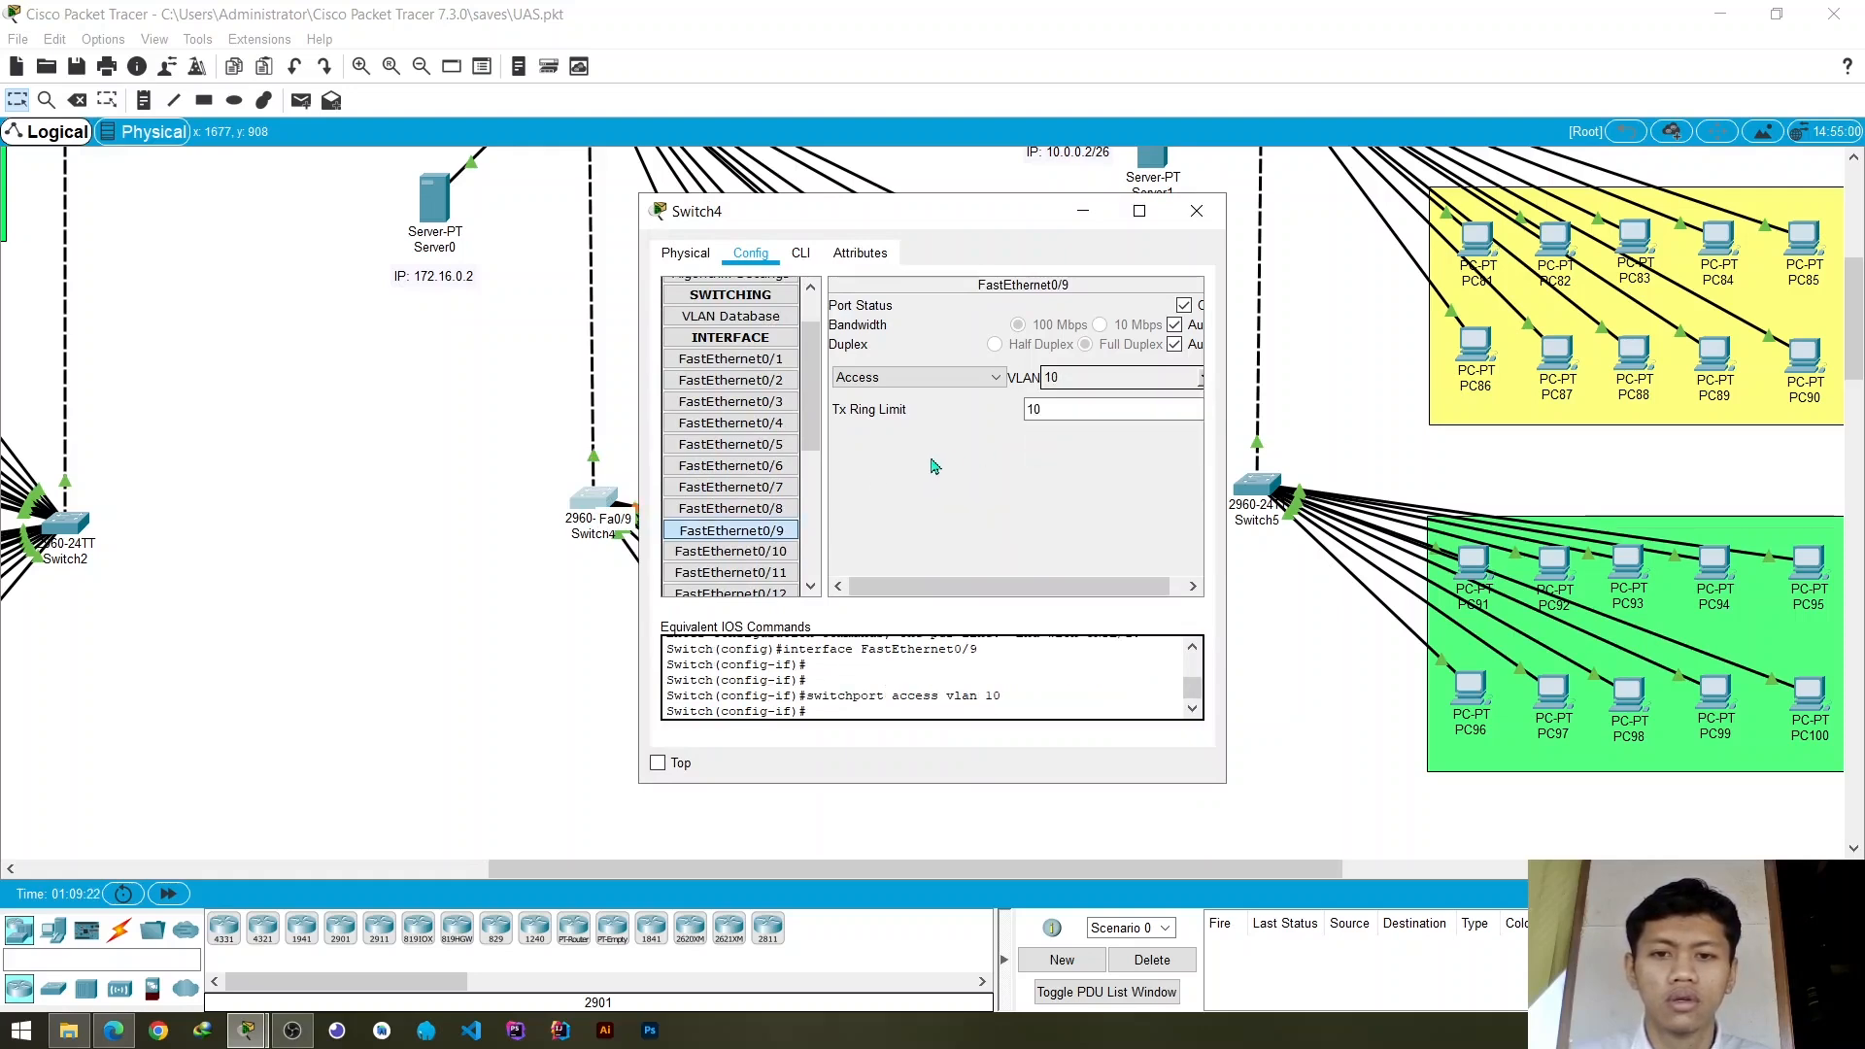
left_click(773, 511)
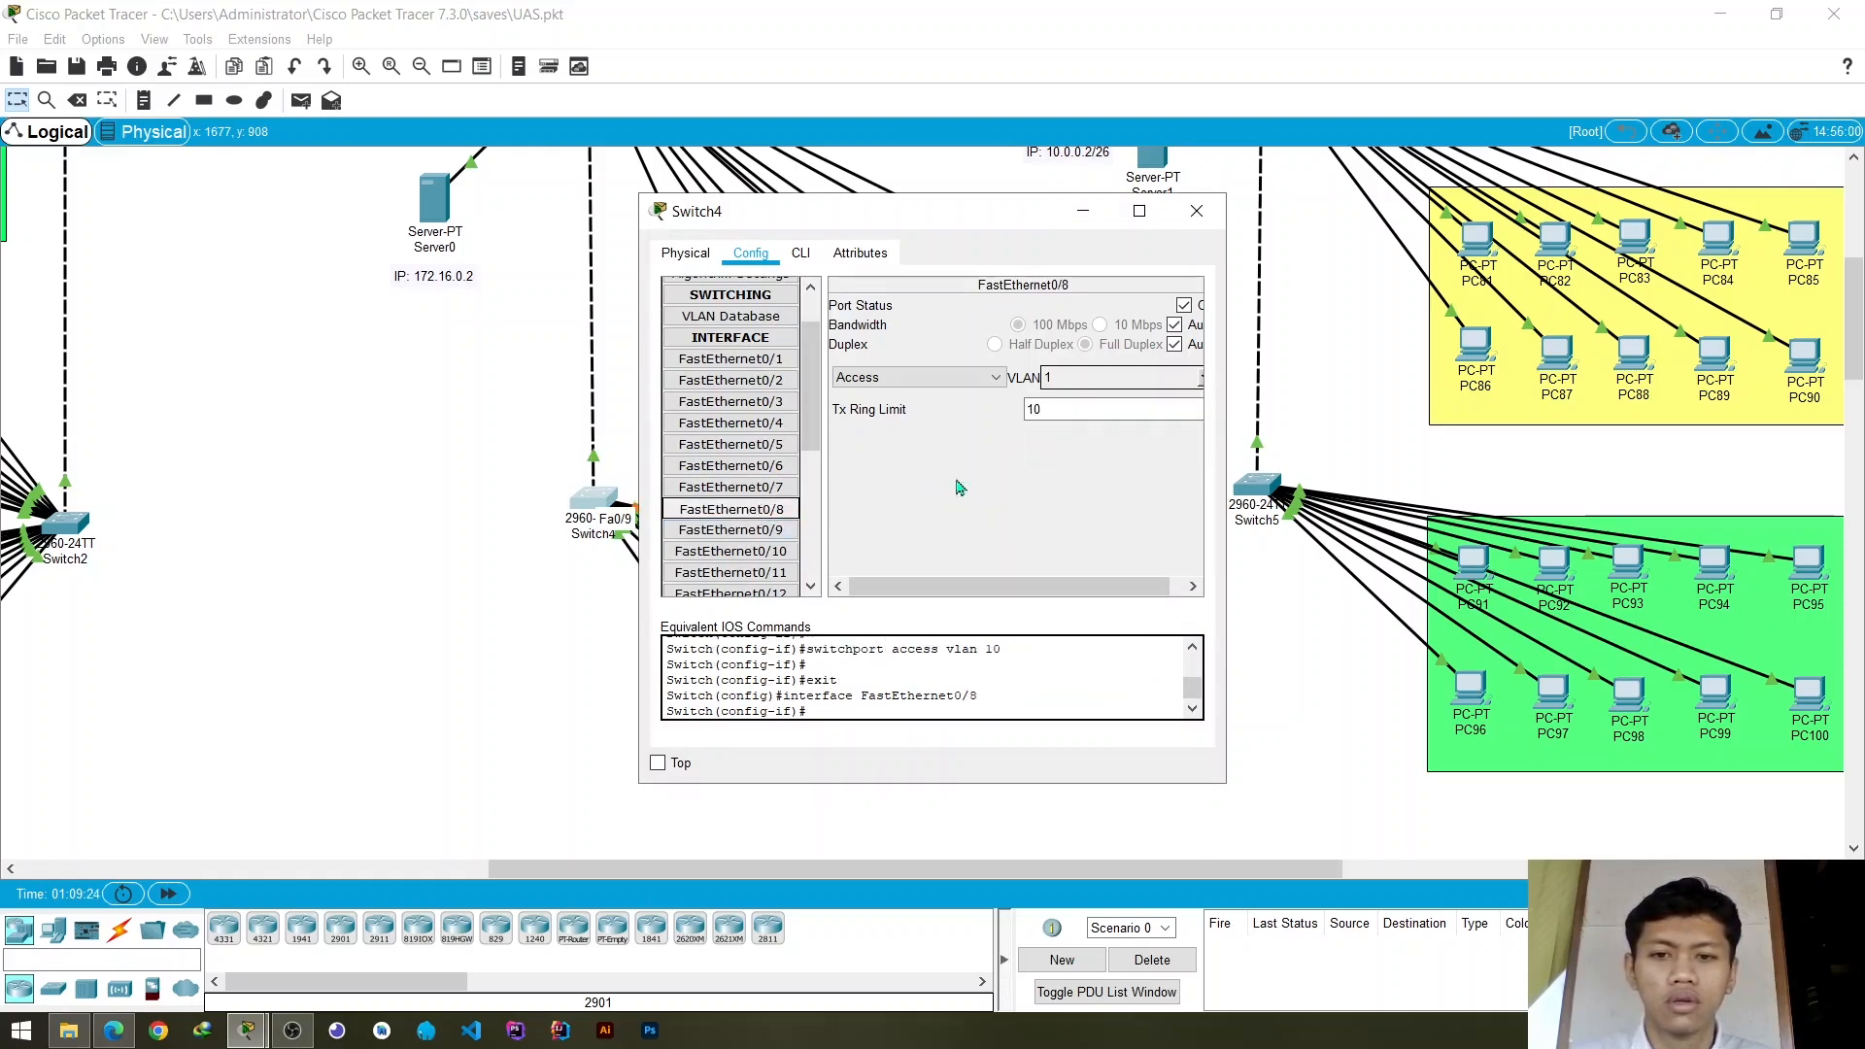
left_click(1199, 380)
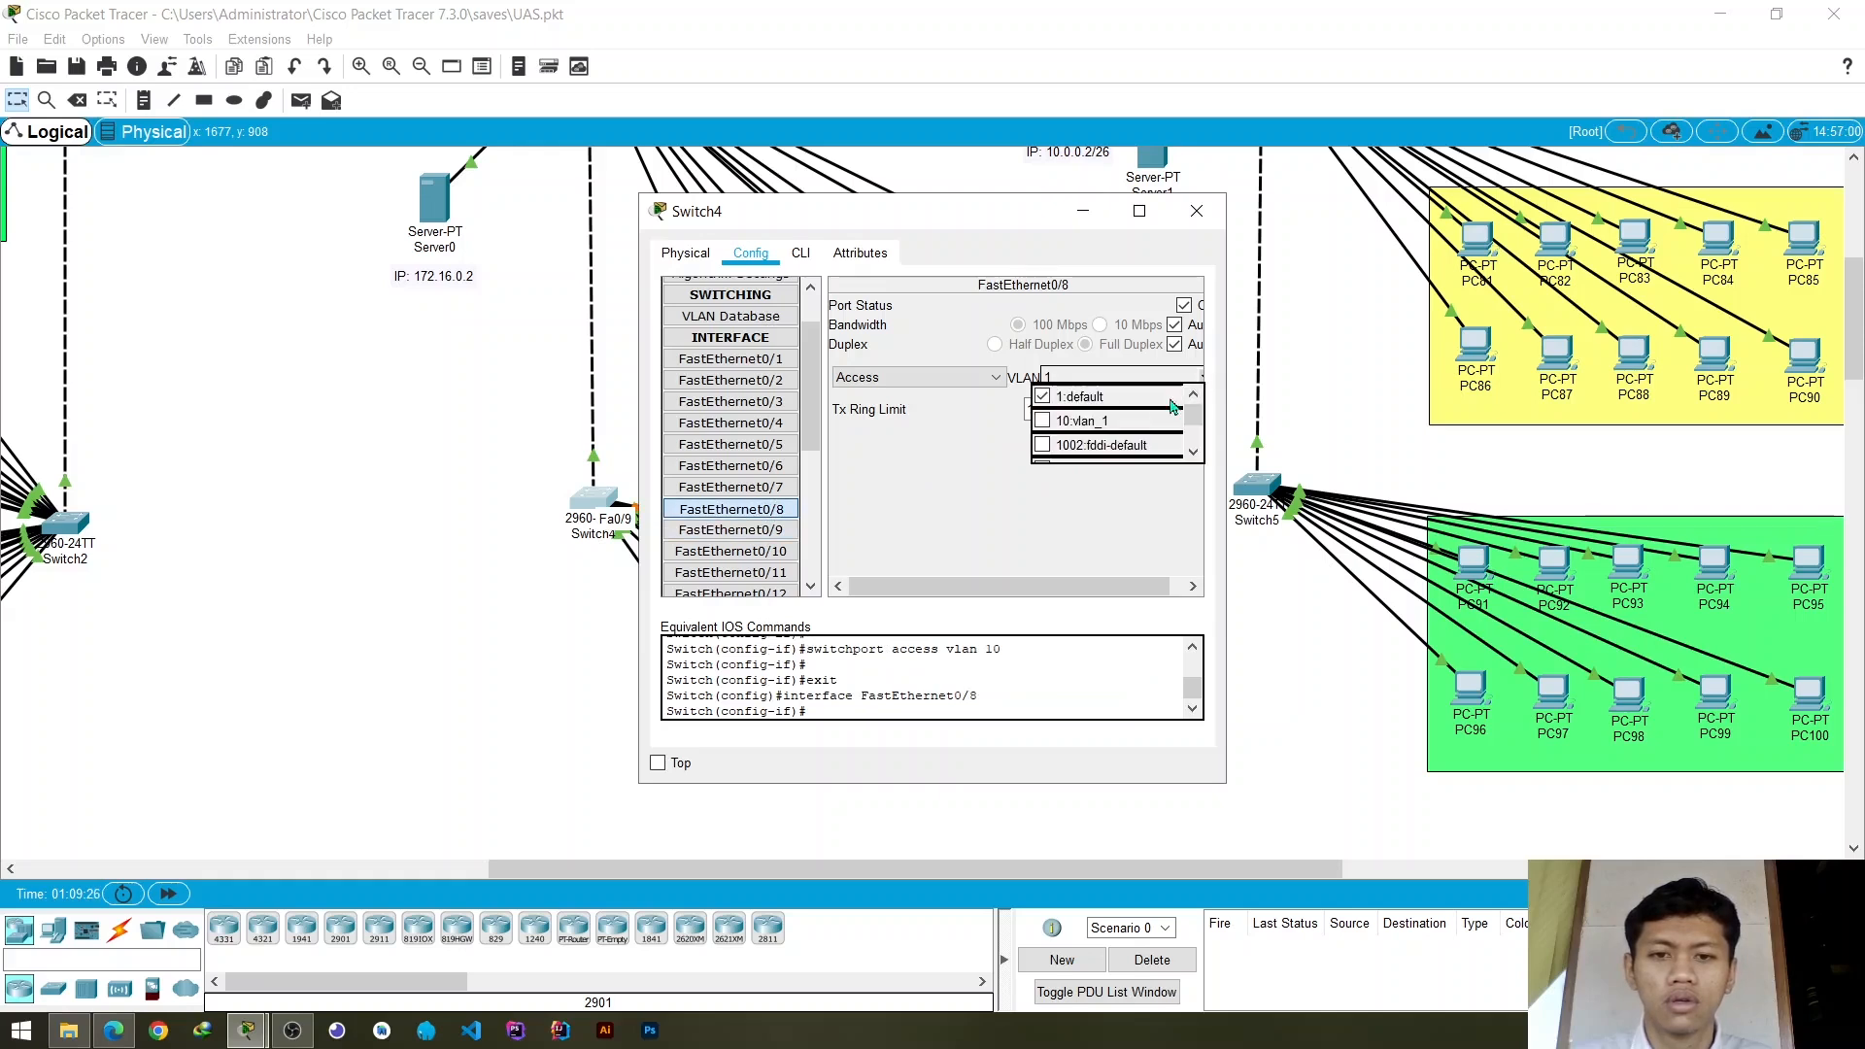
left_click(1047, 420)
left_click(1197, 211)
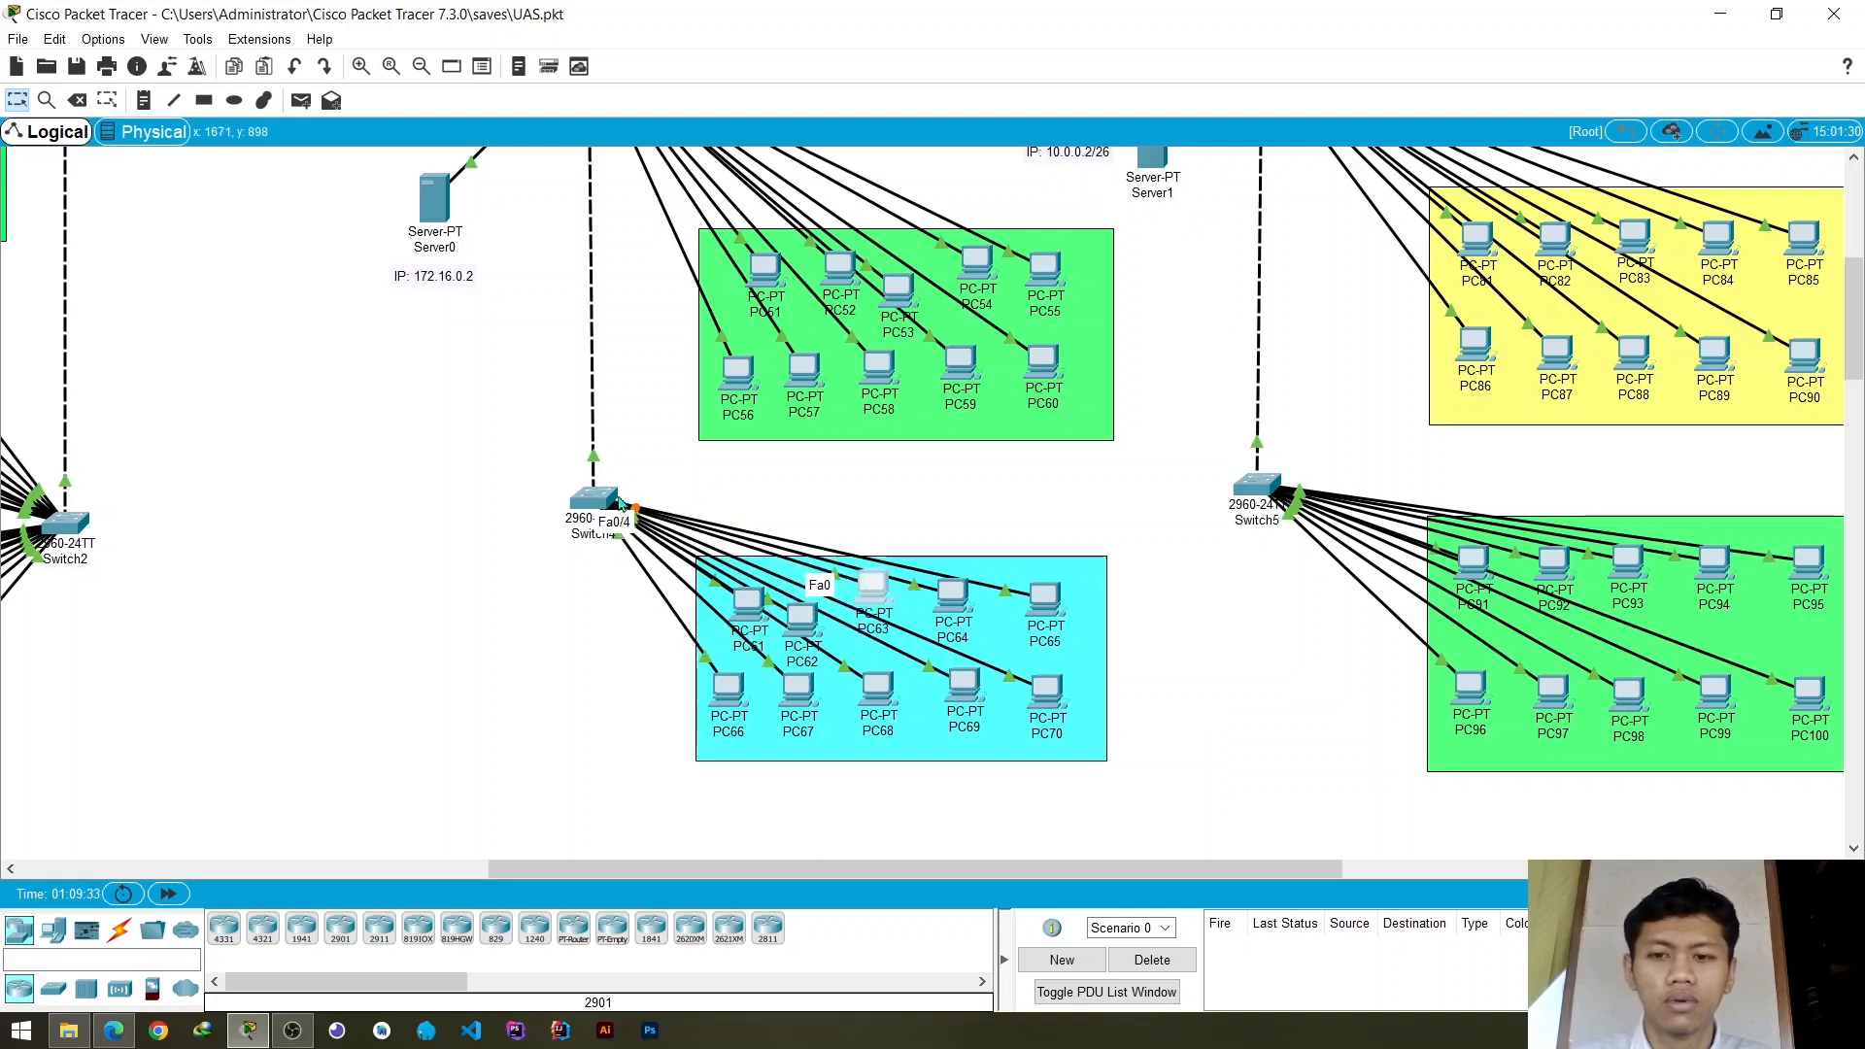
- Assign Switch4's access port FastEthernet0/4 to VLAN 10 and close the switch settings
left_click(595, 497)
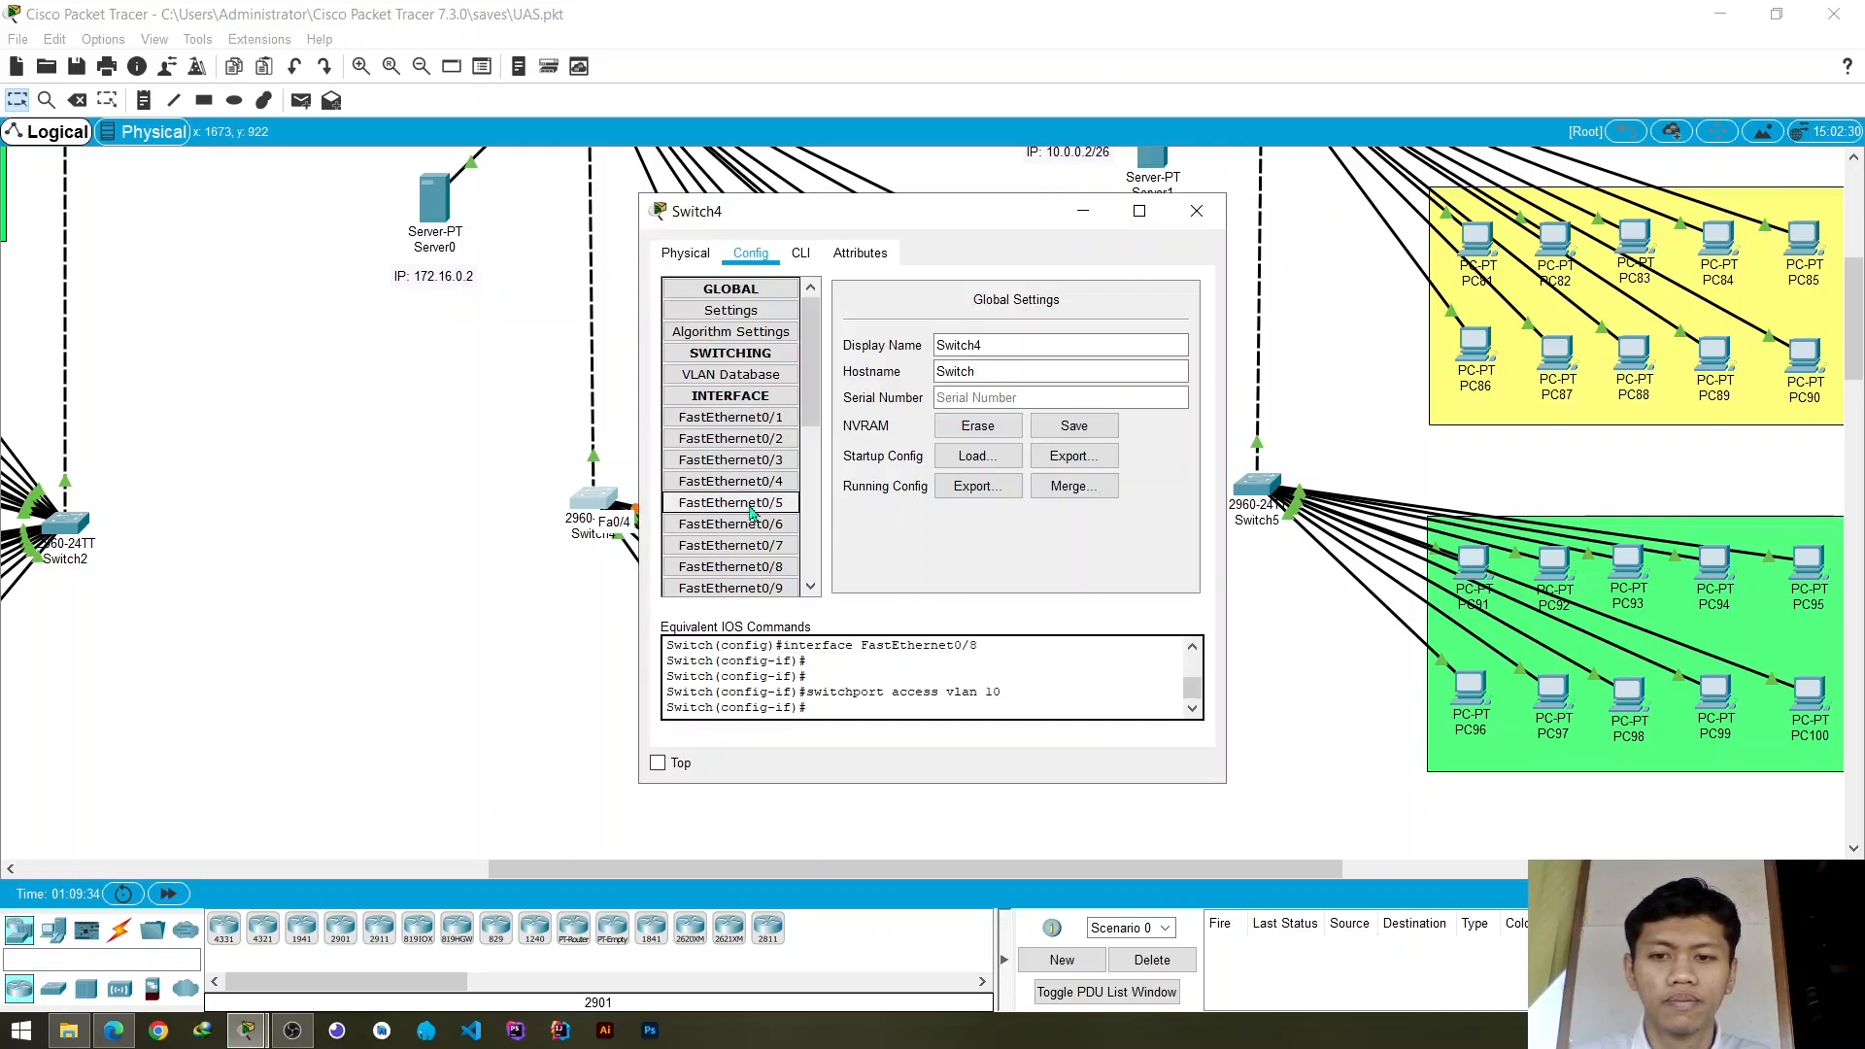
left_click(764, 569)
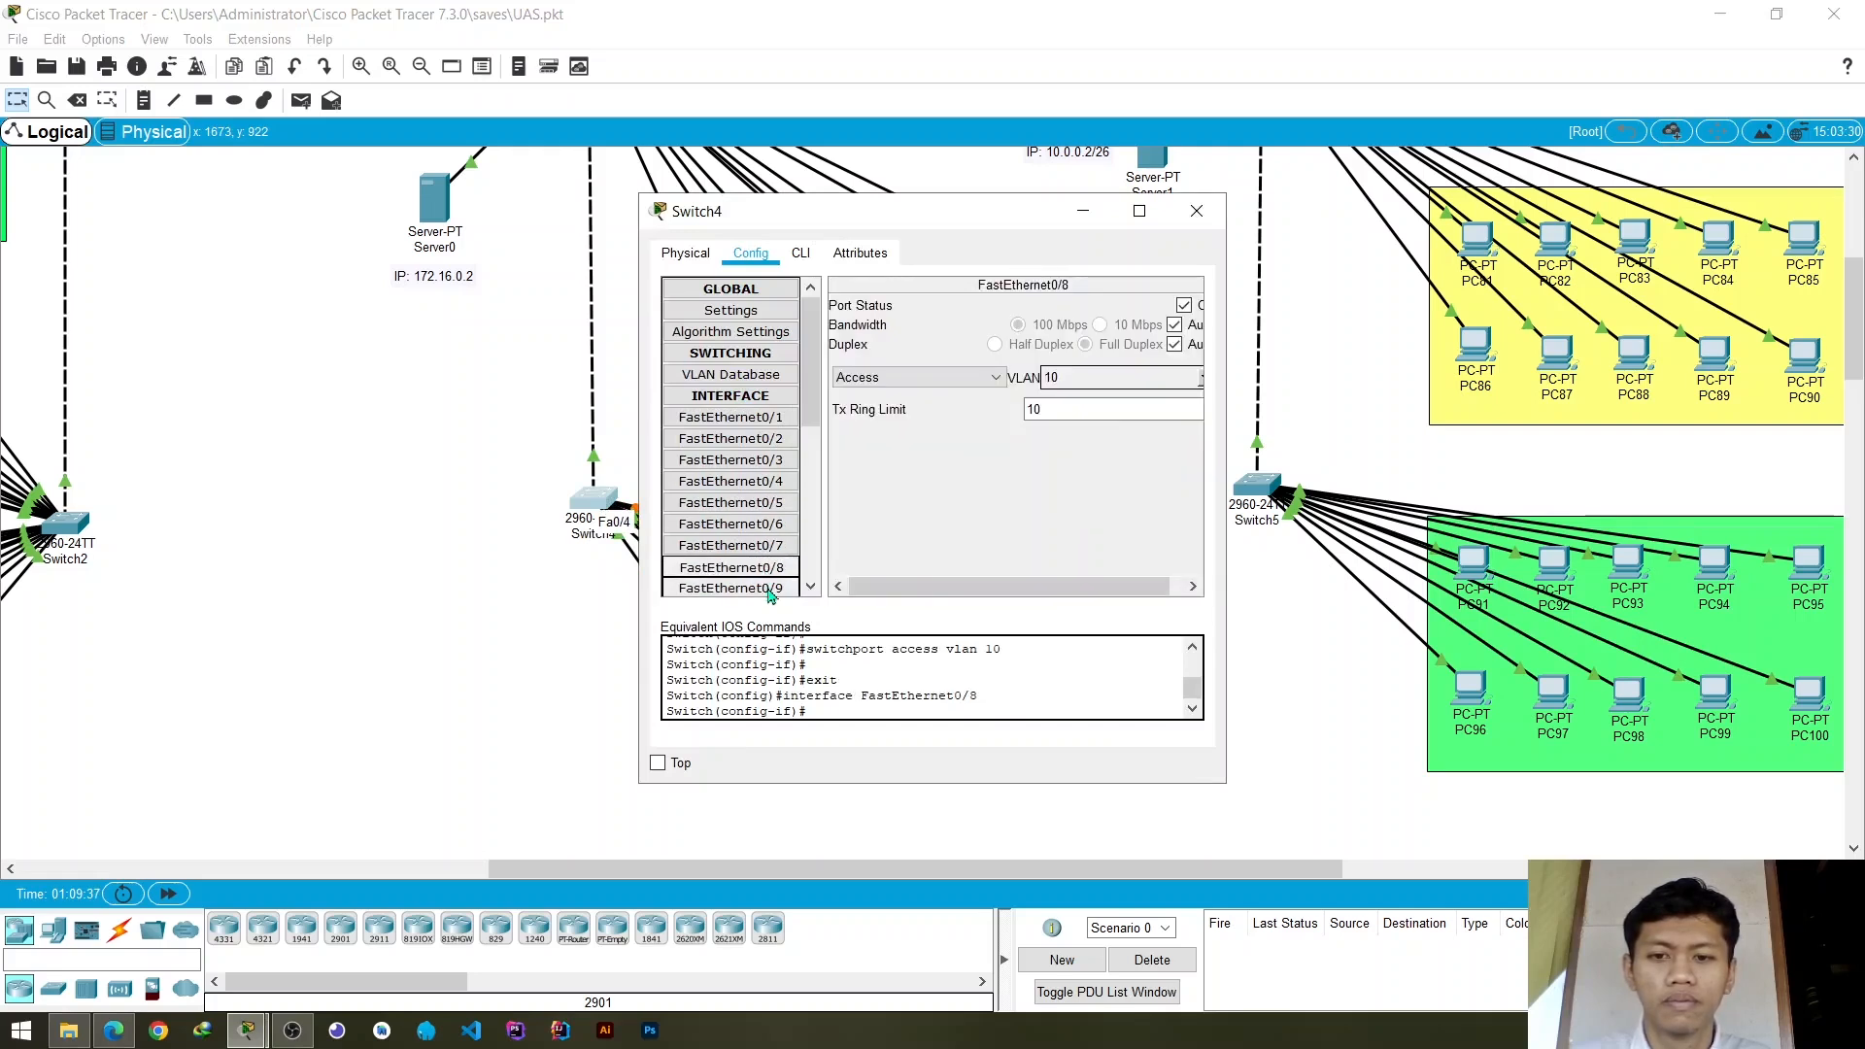
left_click(731, 482)
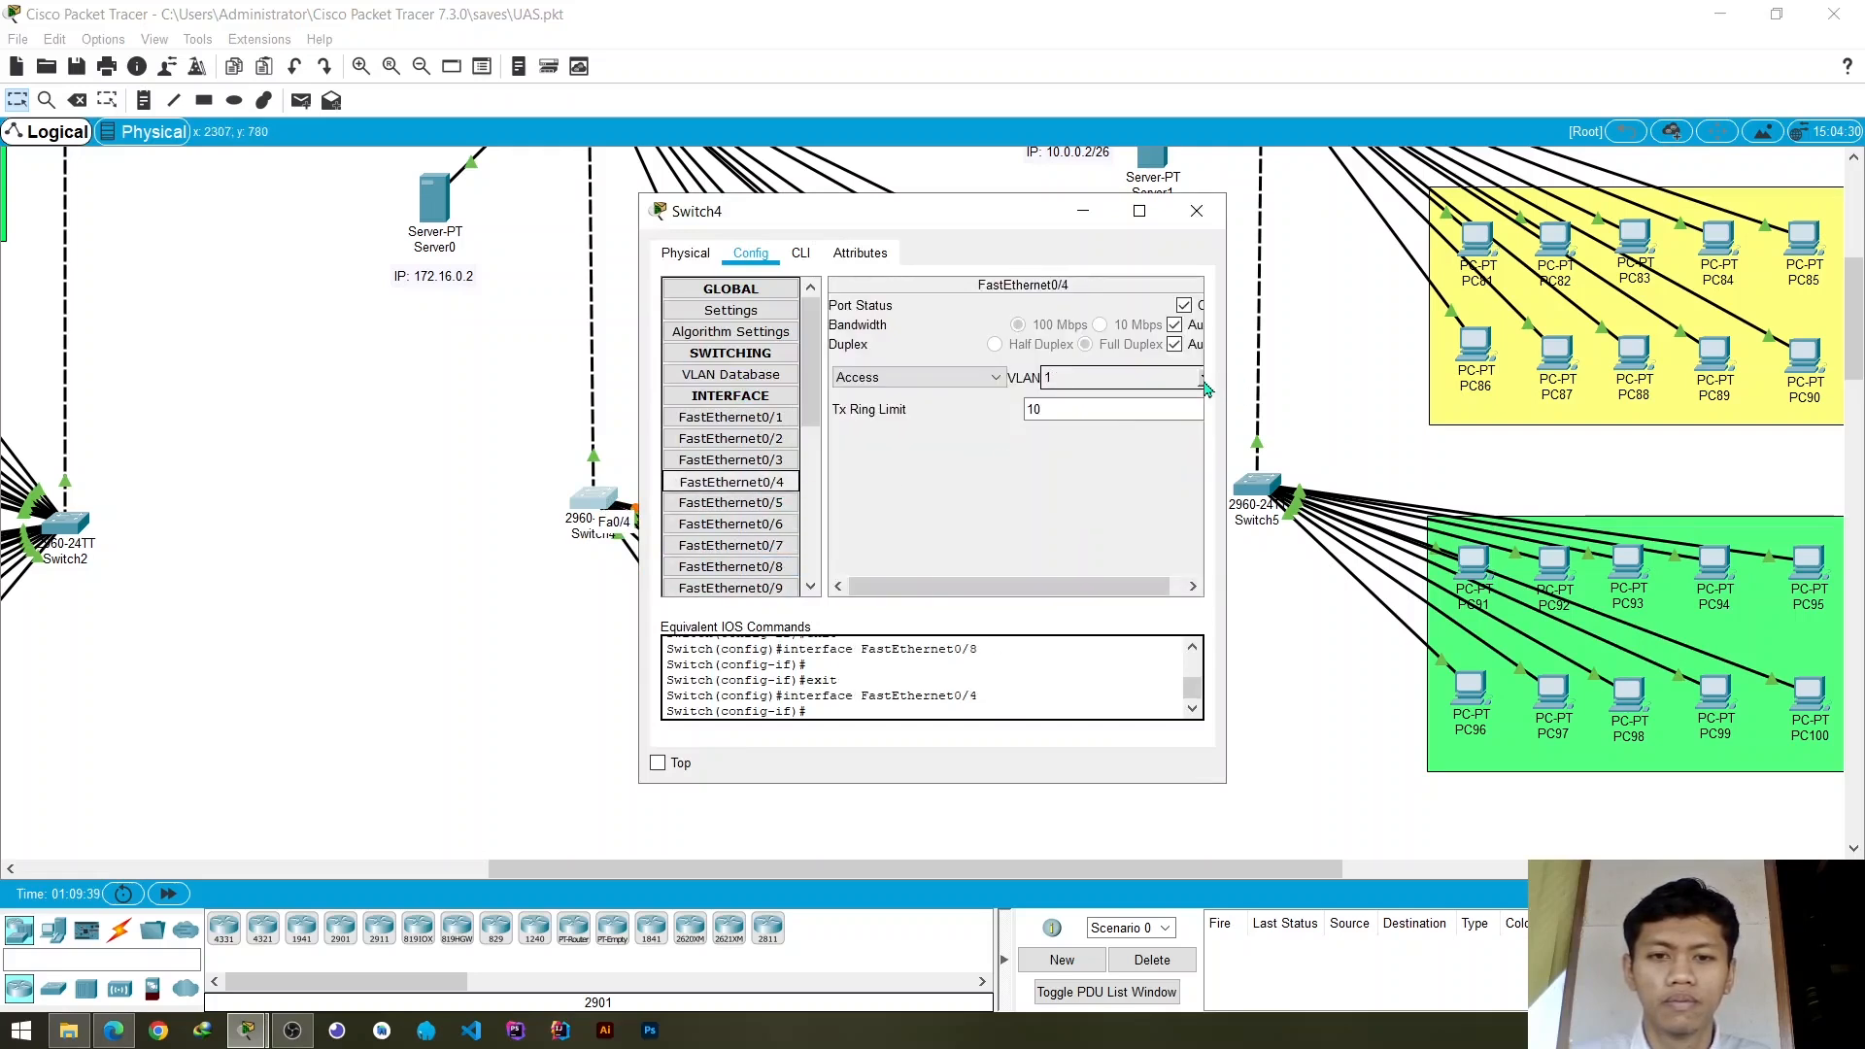
left_click(1202, 379)
left_click(1109, 422)
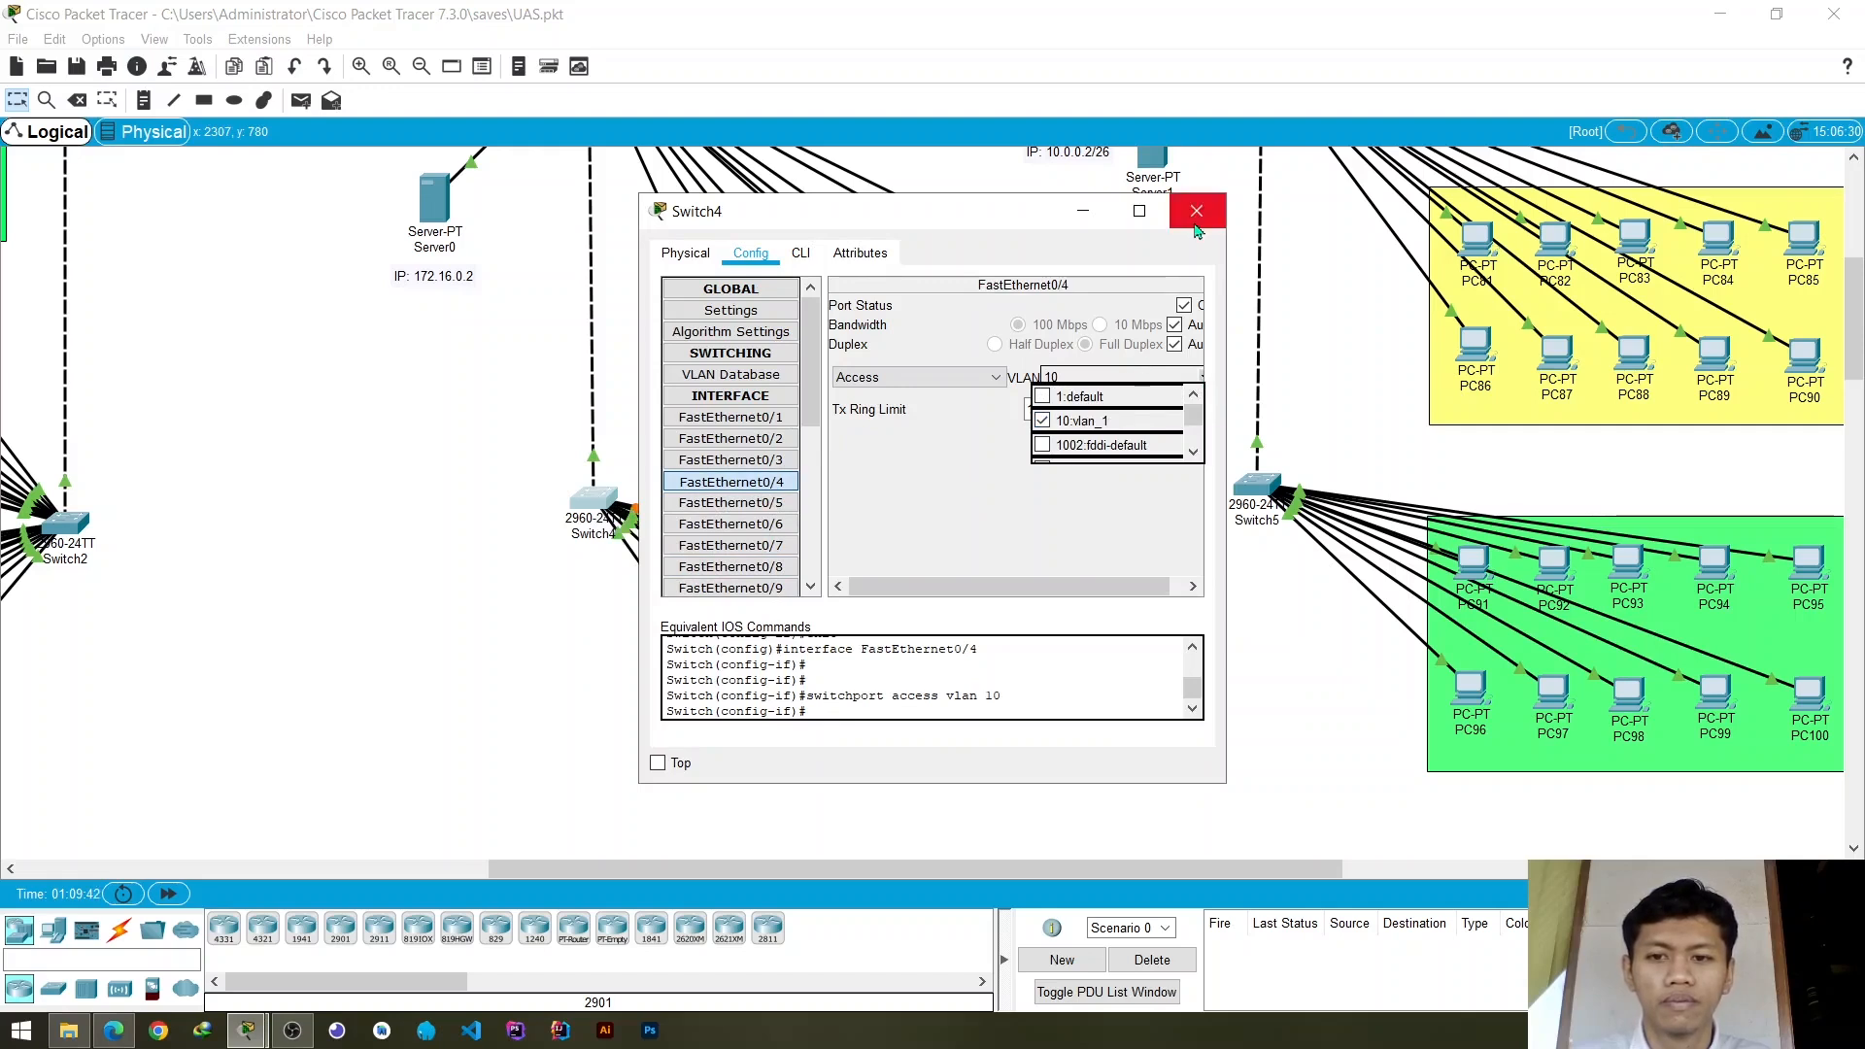
left_click(1197, 230)
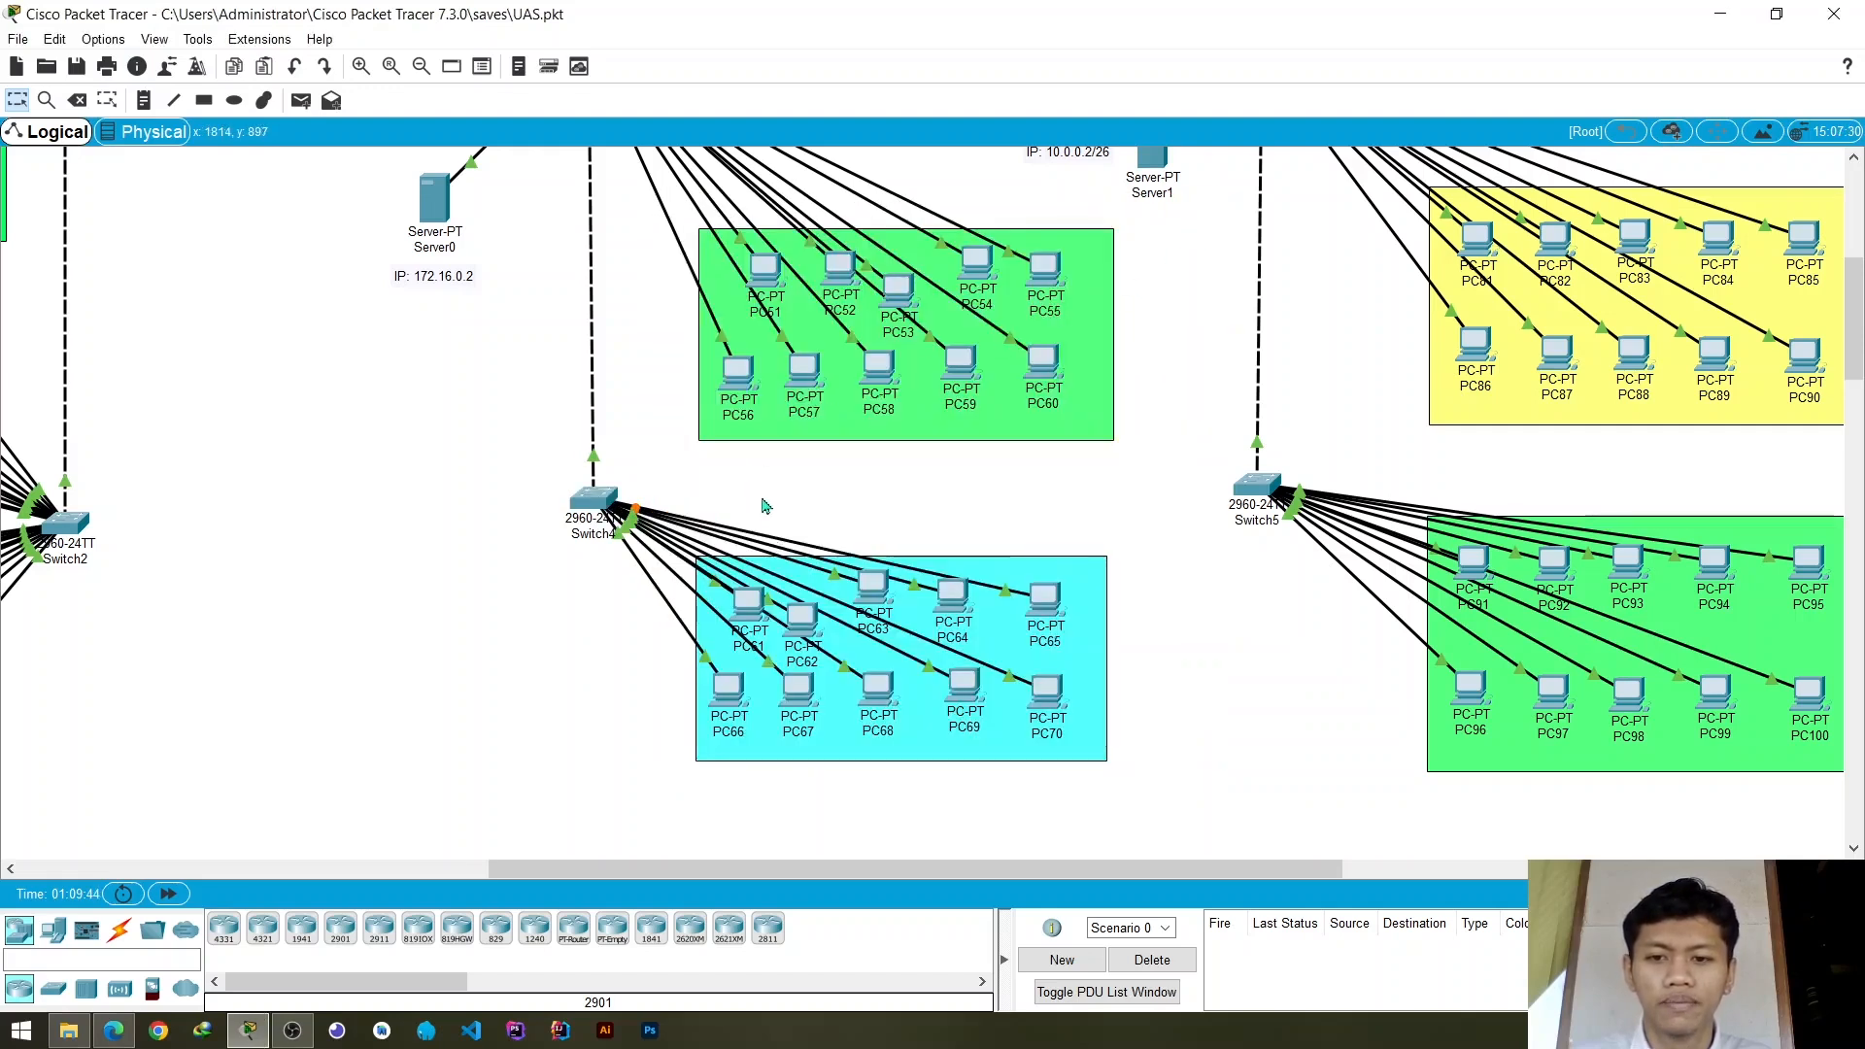
- Shift PC61, PC62 and PC63 in the cyan group to separate their links and check the Switch4 ports they use
left_click_drag(872, 586, 828, 590)
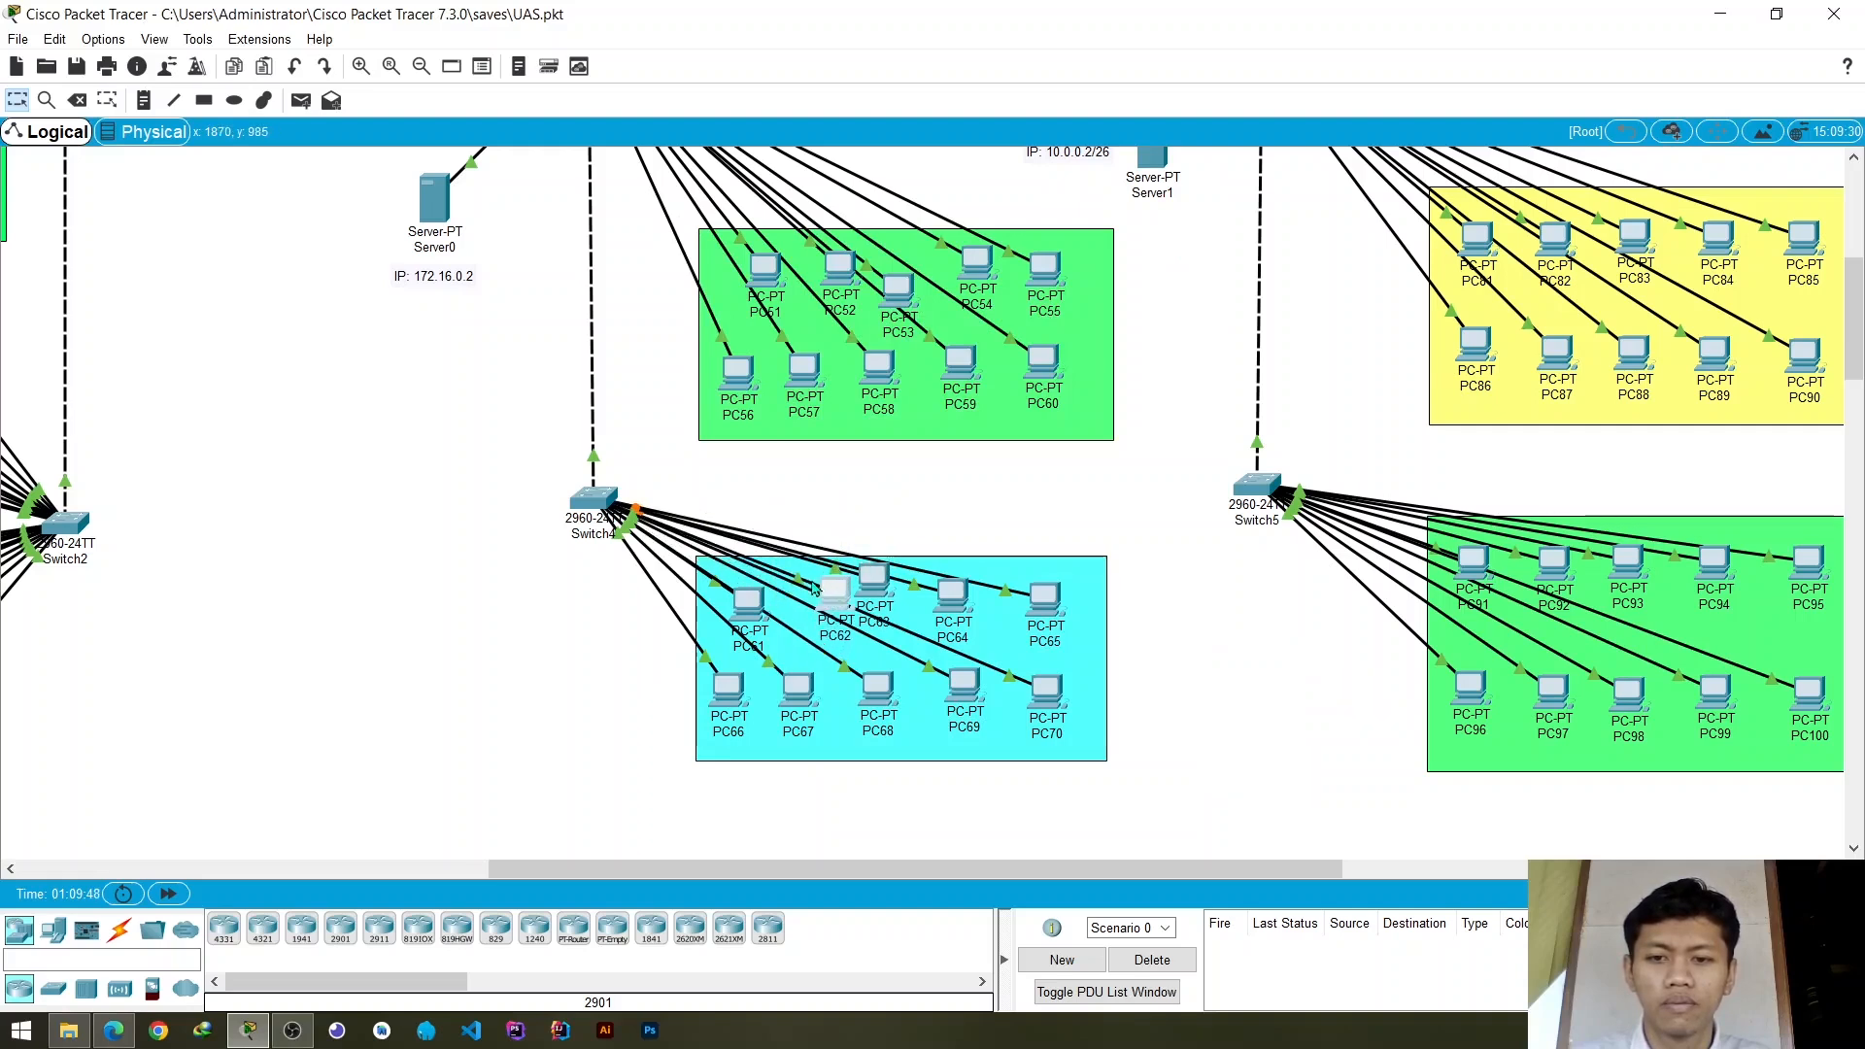
left_click_drag(823, 604, 761, 612)
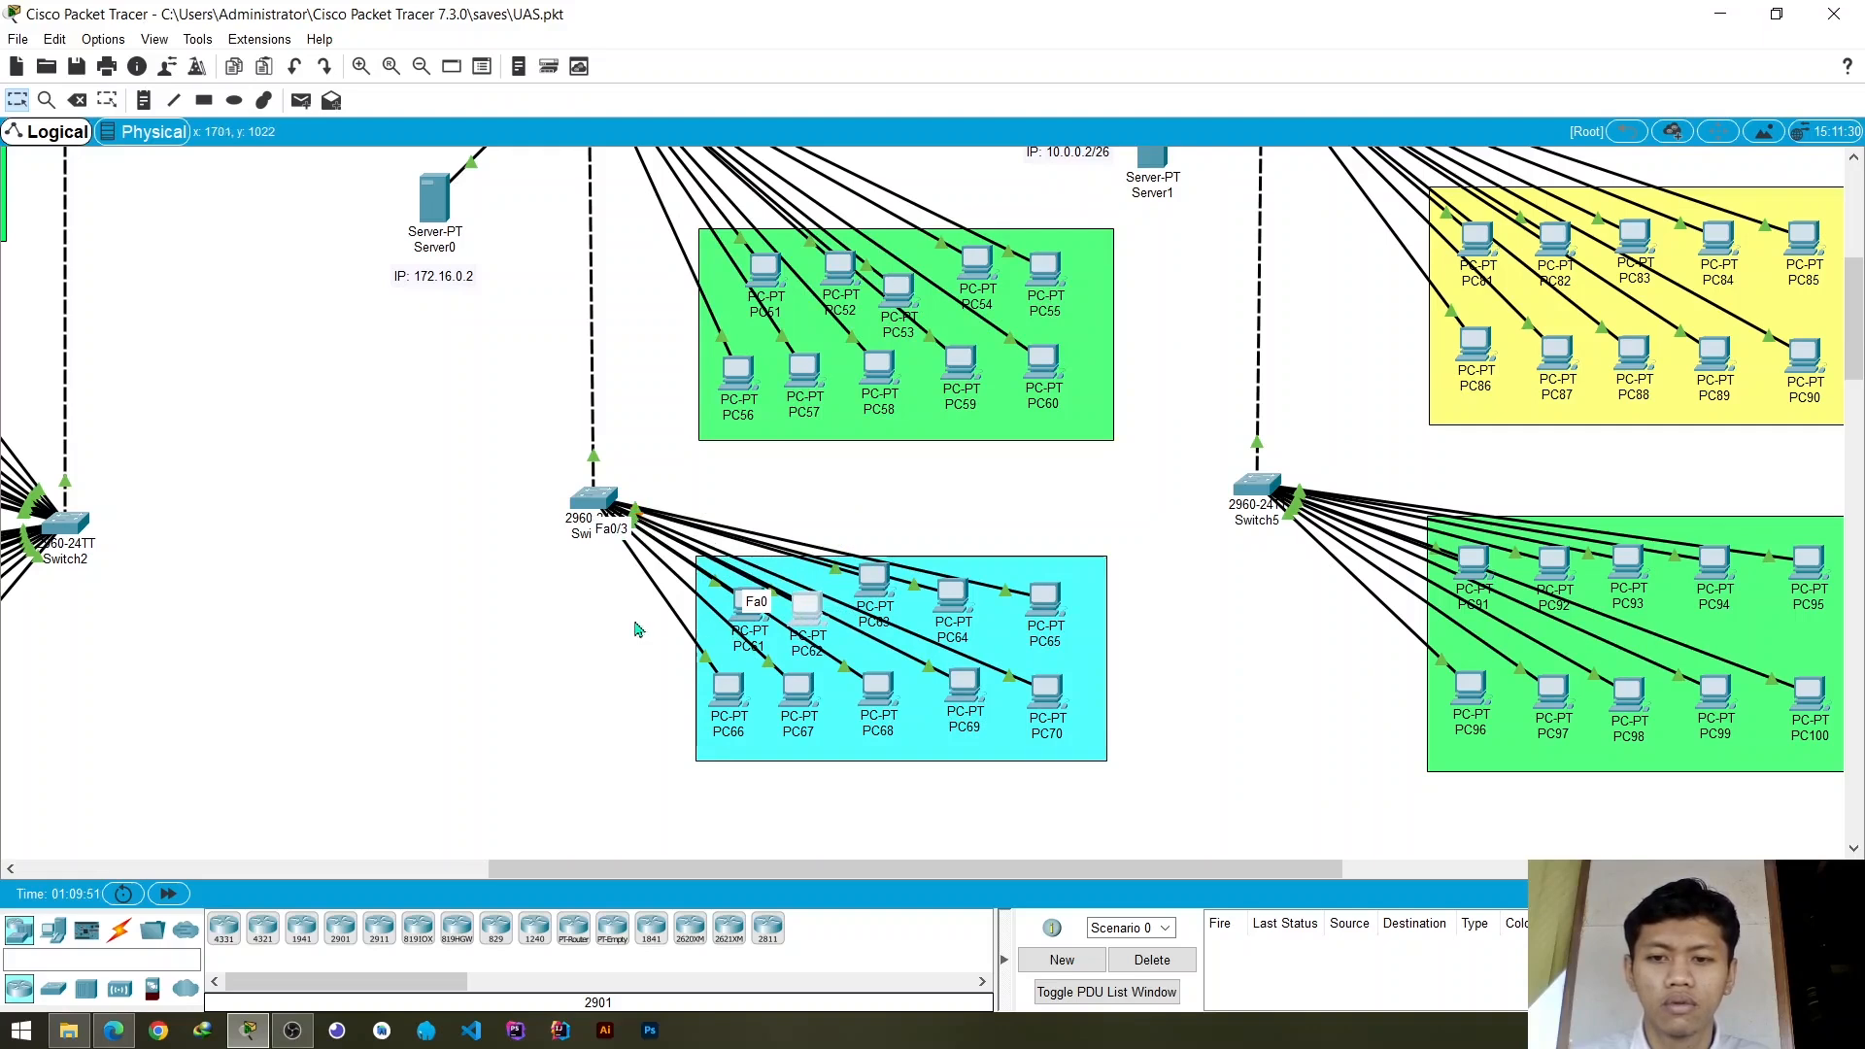
left_click(636, 622)
left_click_drag(738, 618, 744, 629)
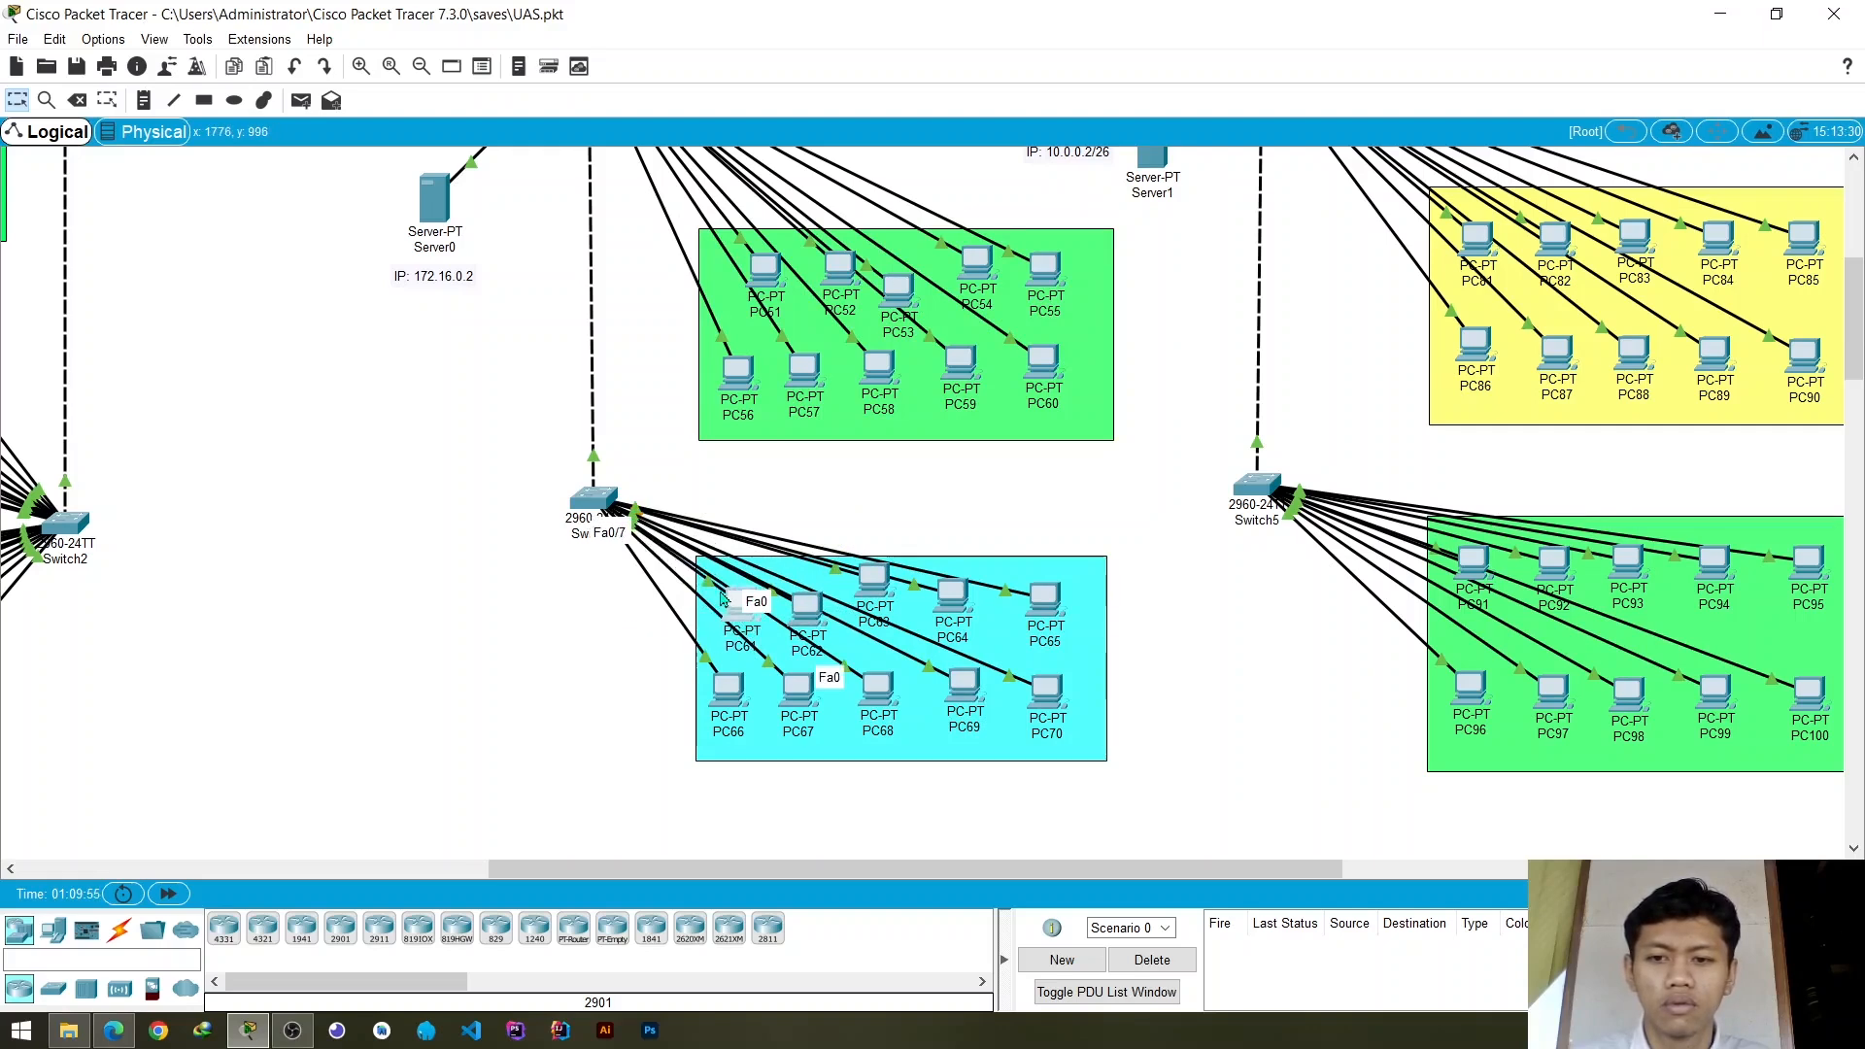
- Assign Switch4's access ports FastEthernet0/3 and FastEthernet0/7 to VLAN 10 and close the switch settings
left_click(587, 503)
left_click(731, 460)
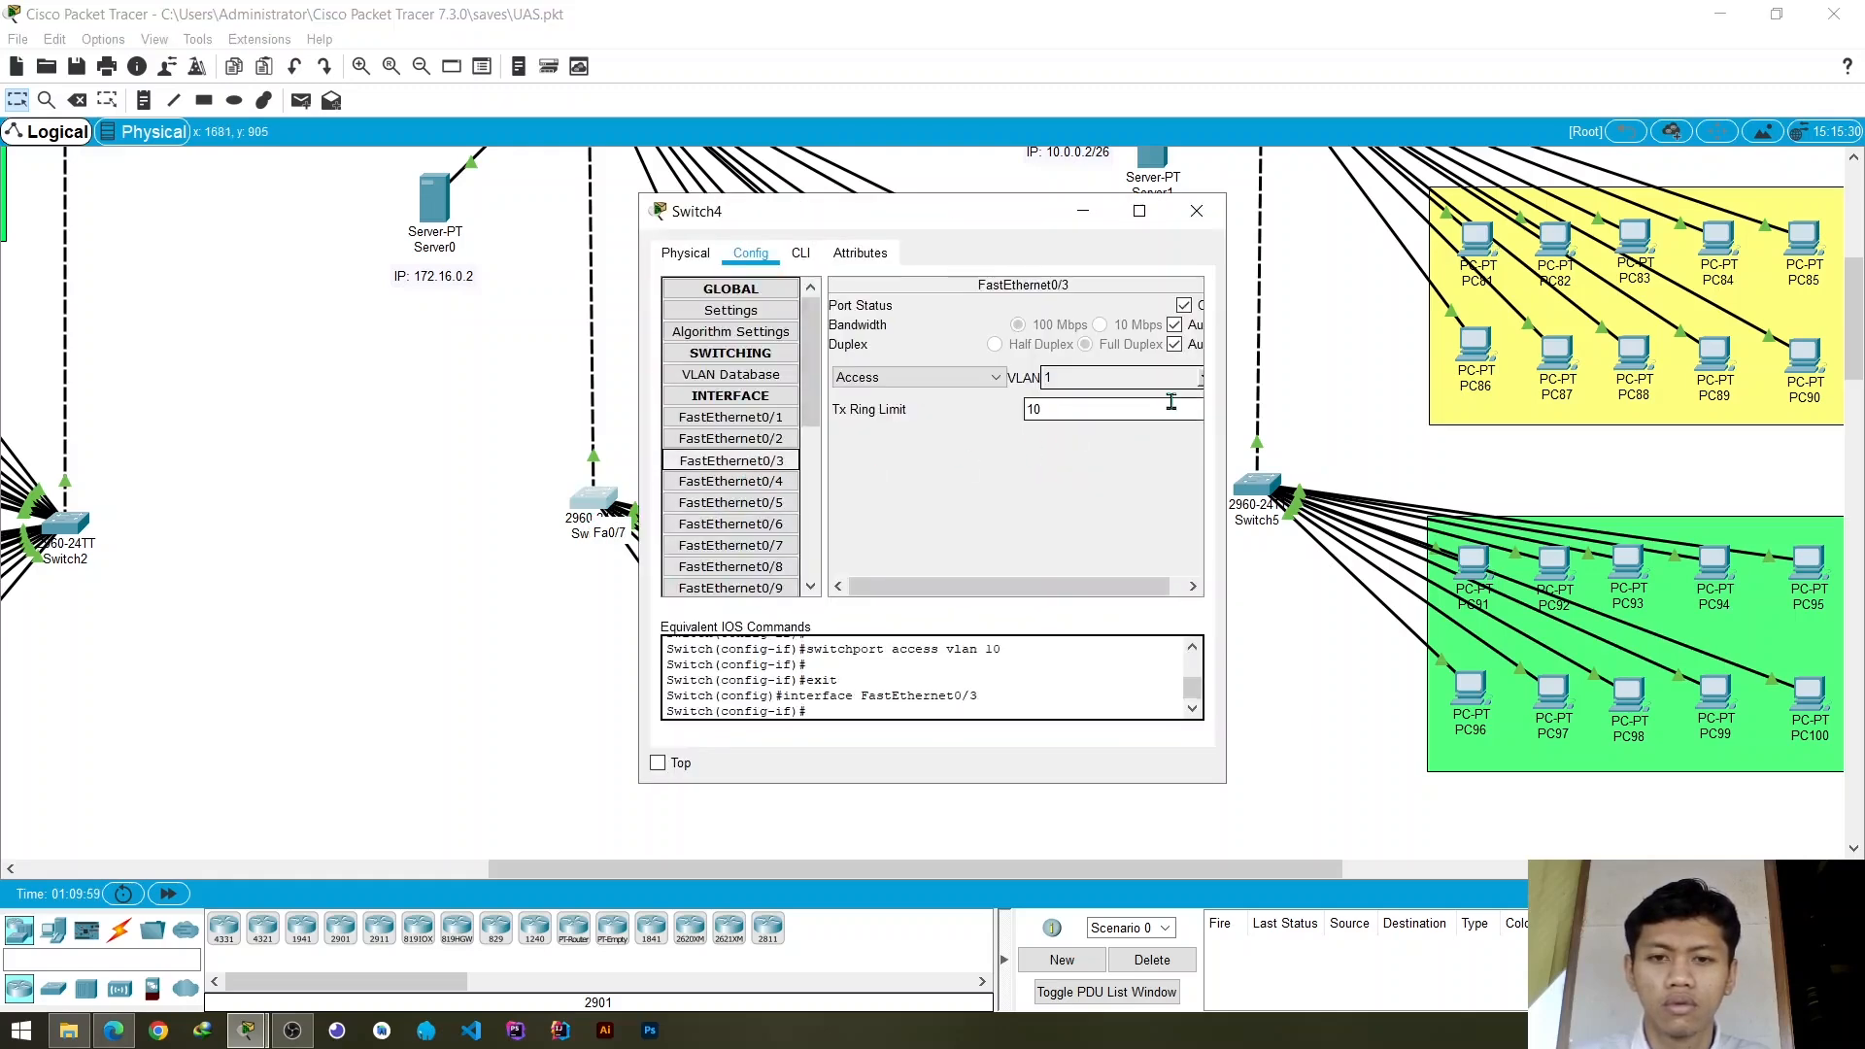
left_click(1202, 377)
left_click(1109, 421)
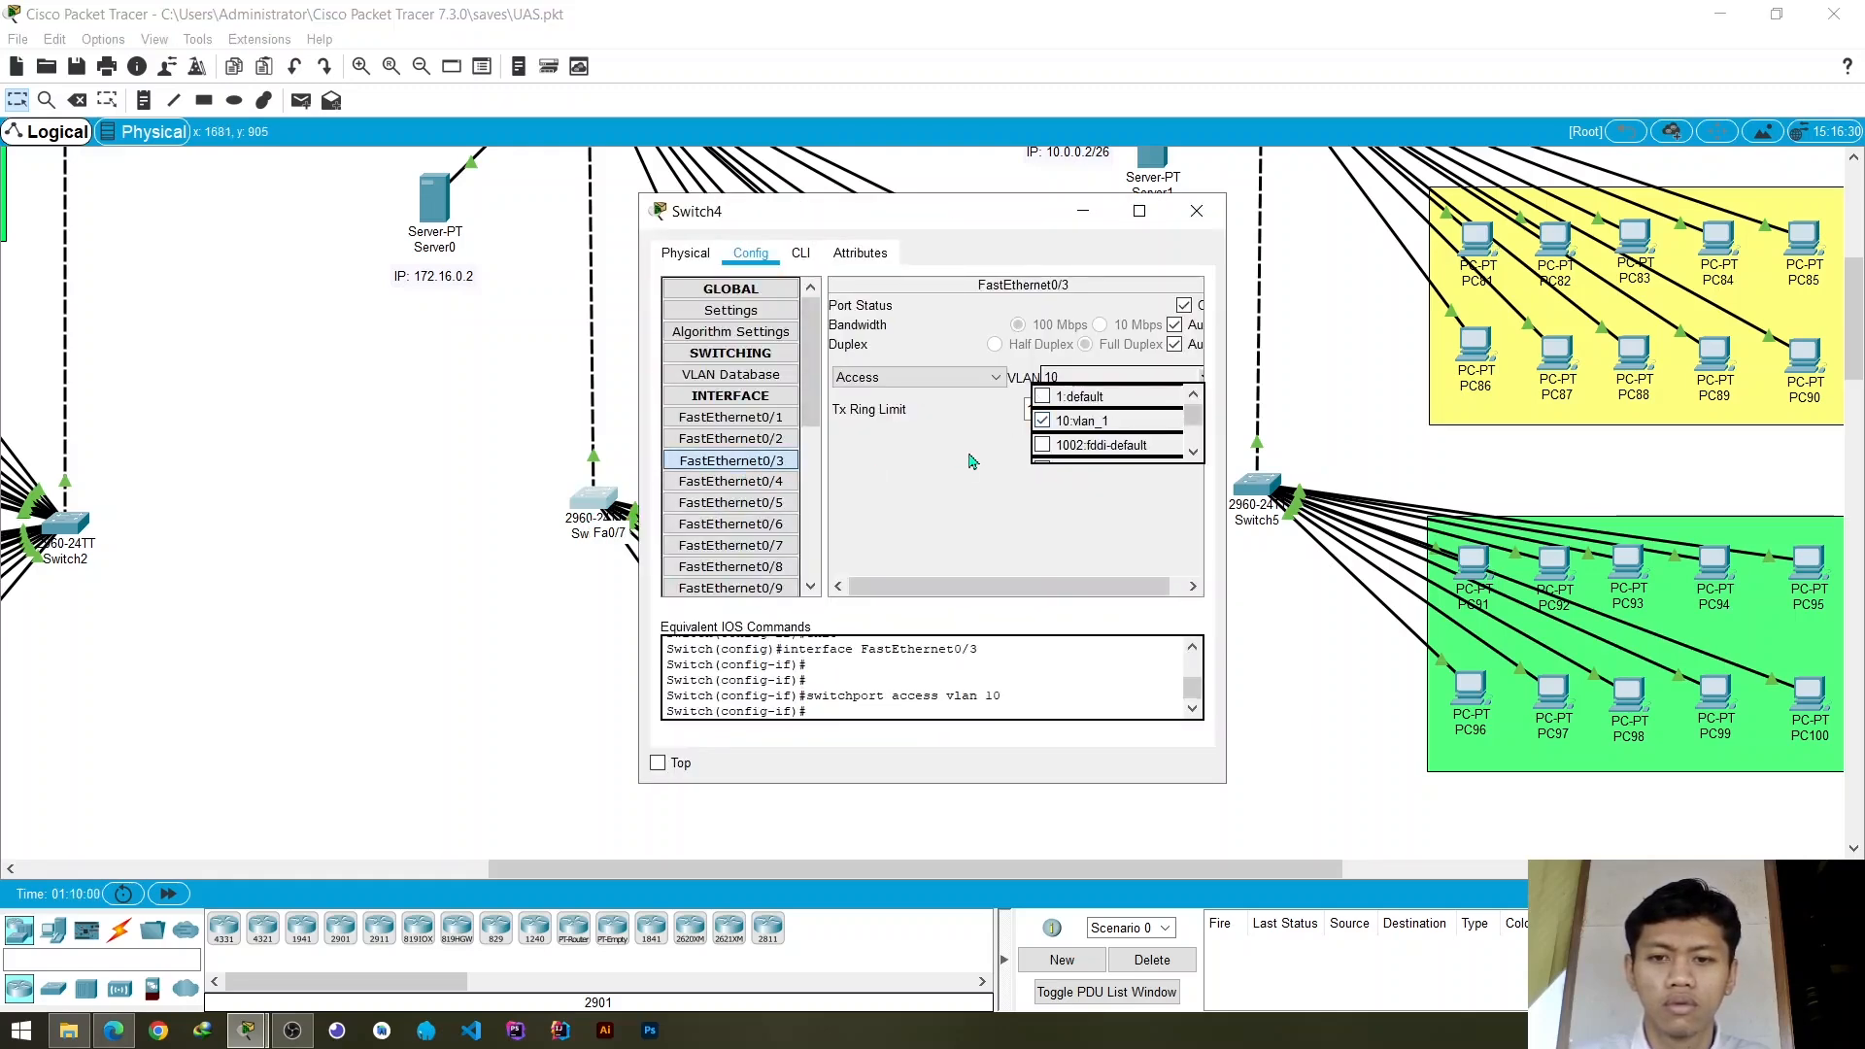
left_click(730, 545)
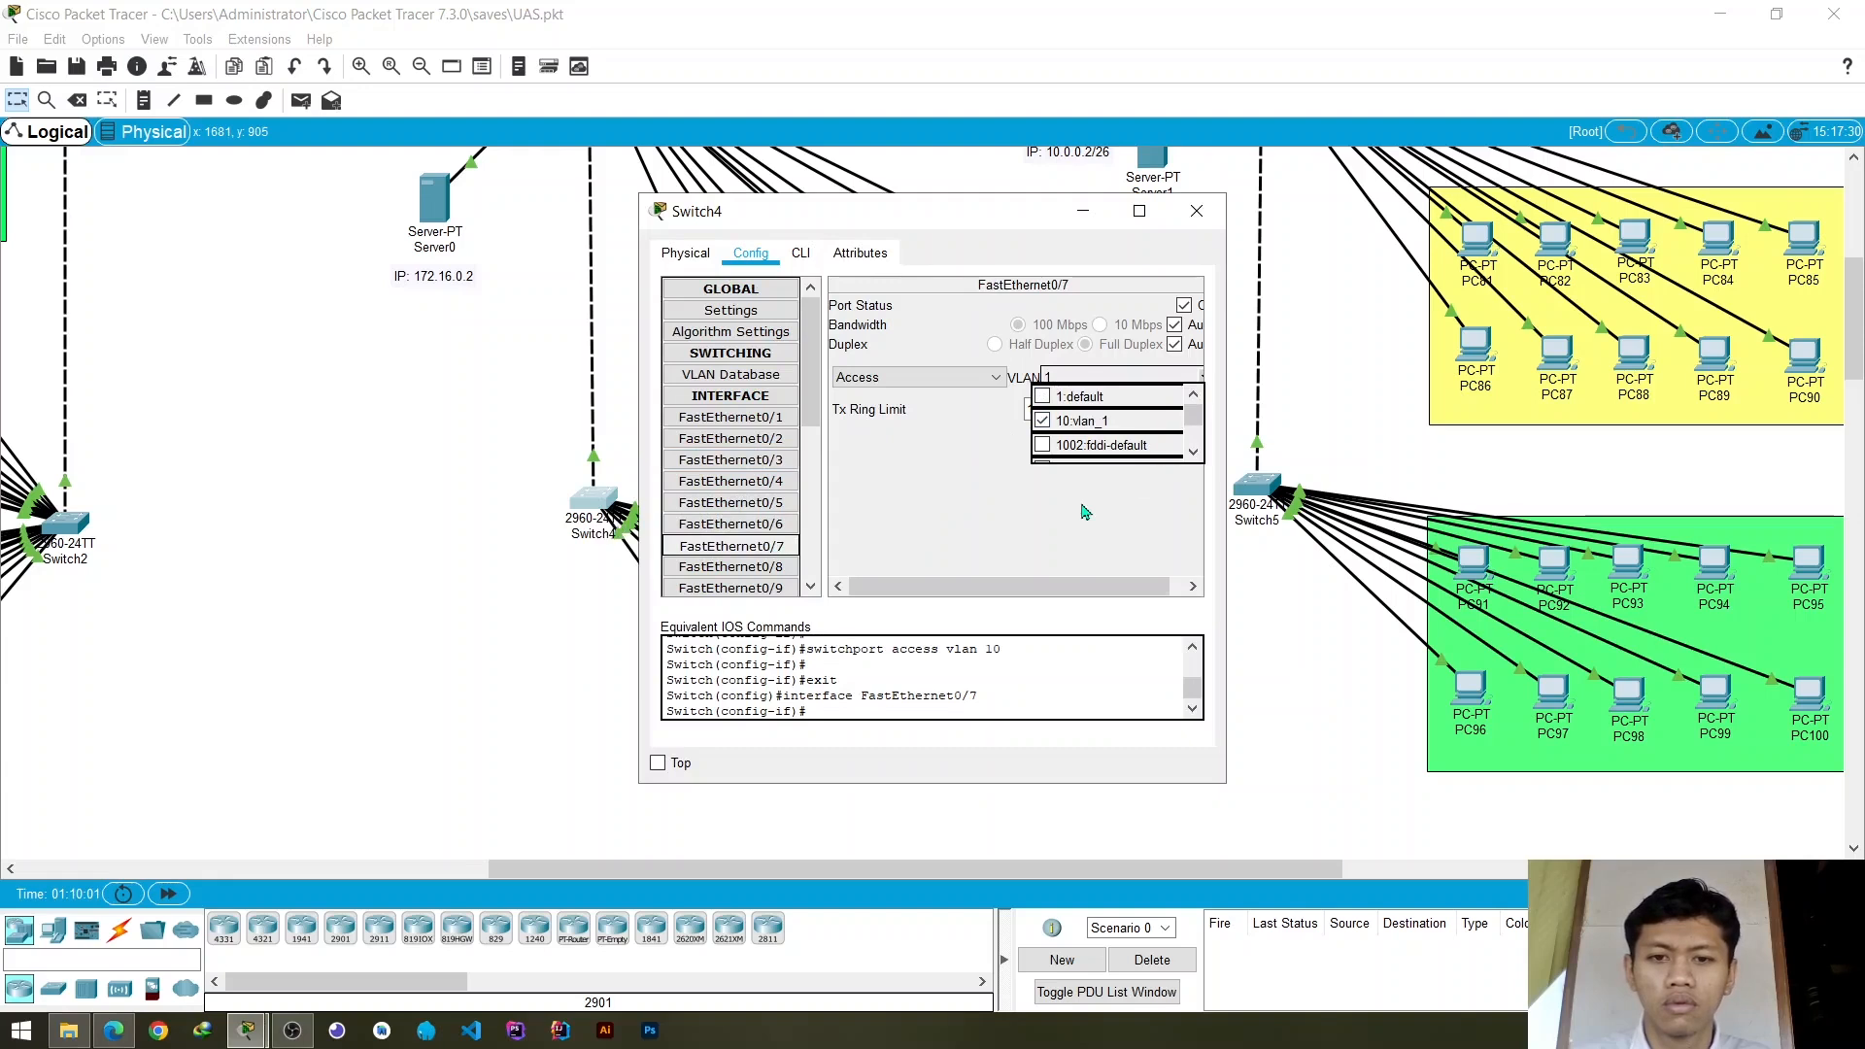
left_click(1202, 377)
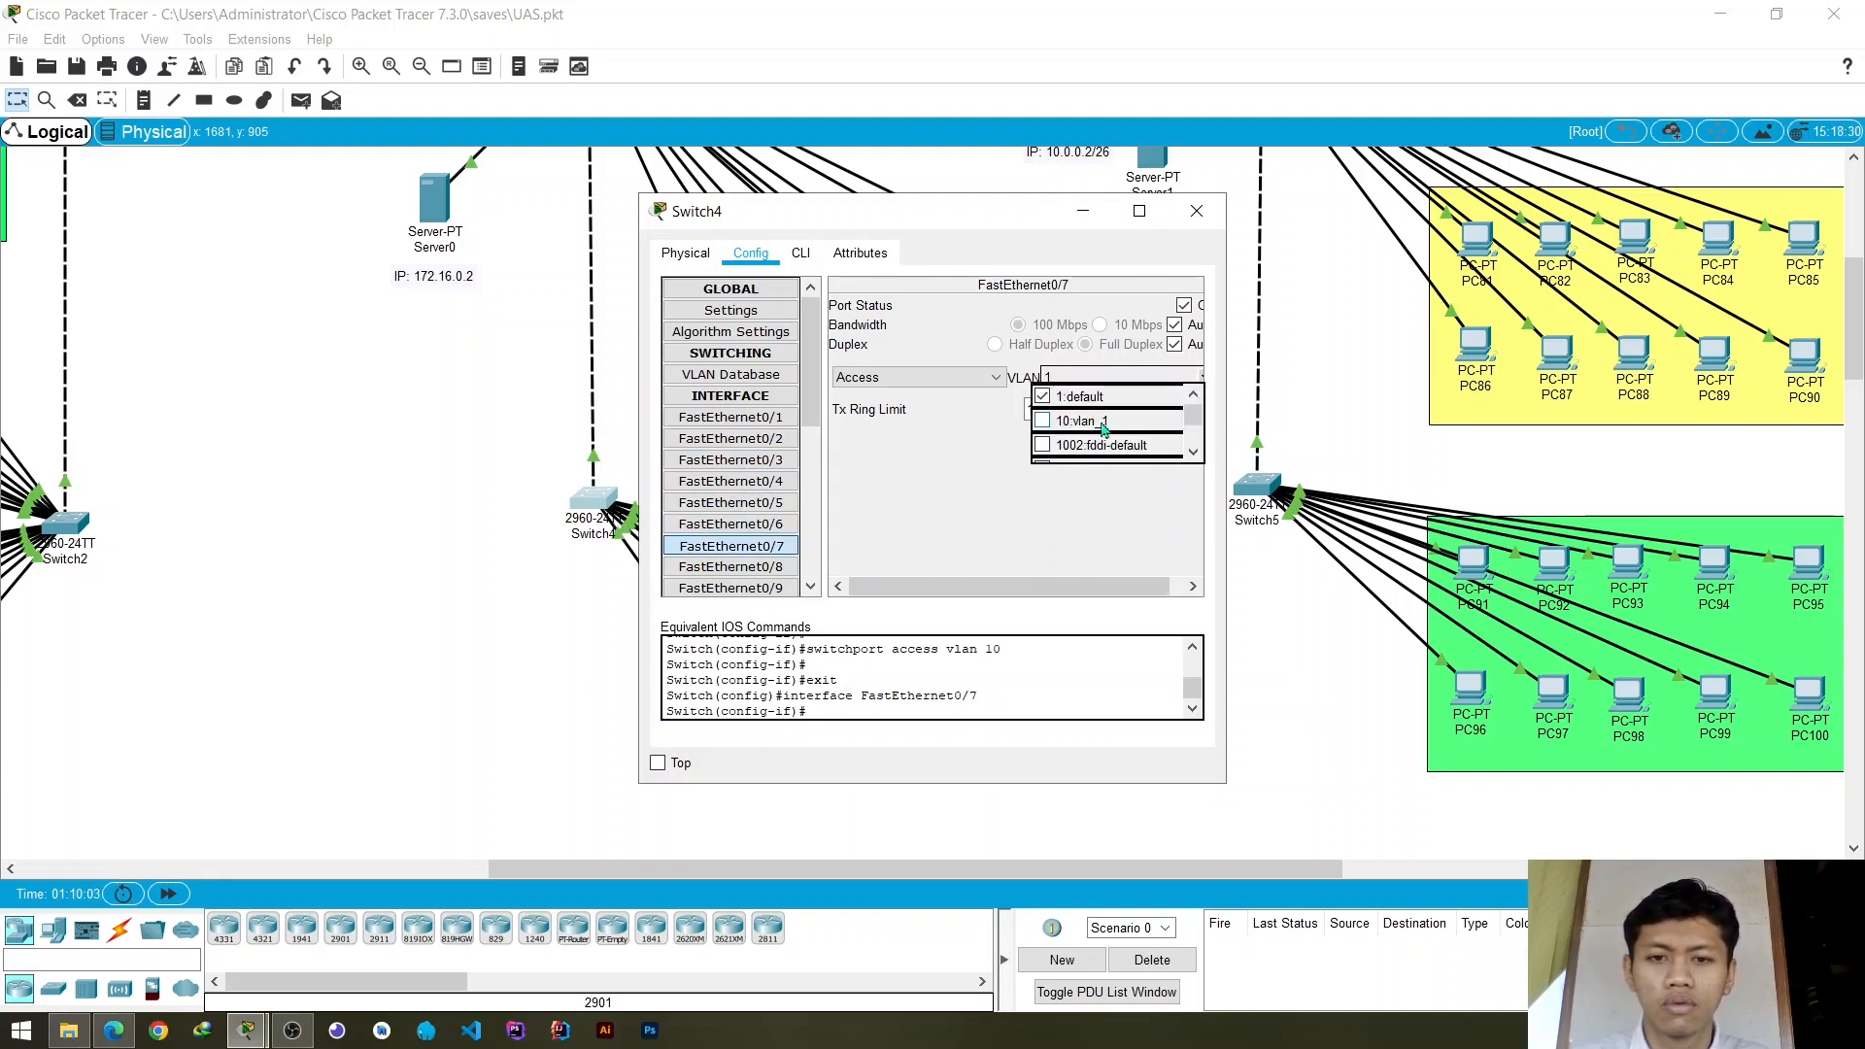
left_click(1104, 421)
left_click(1197, 211)
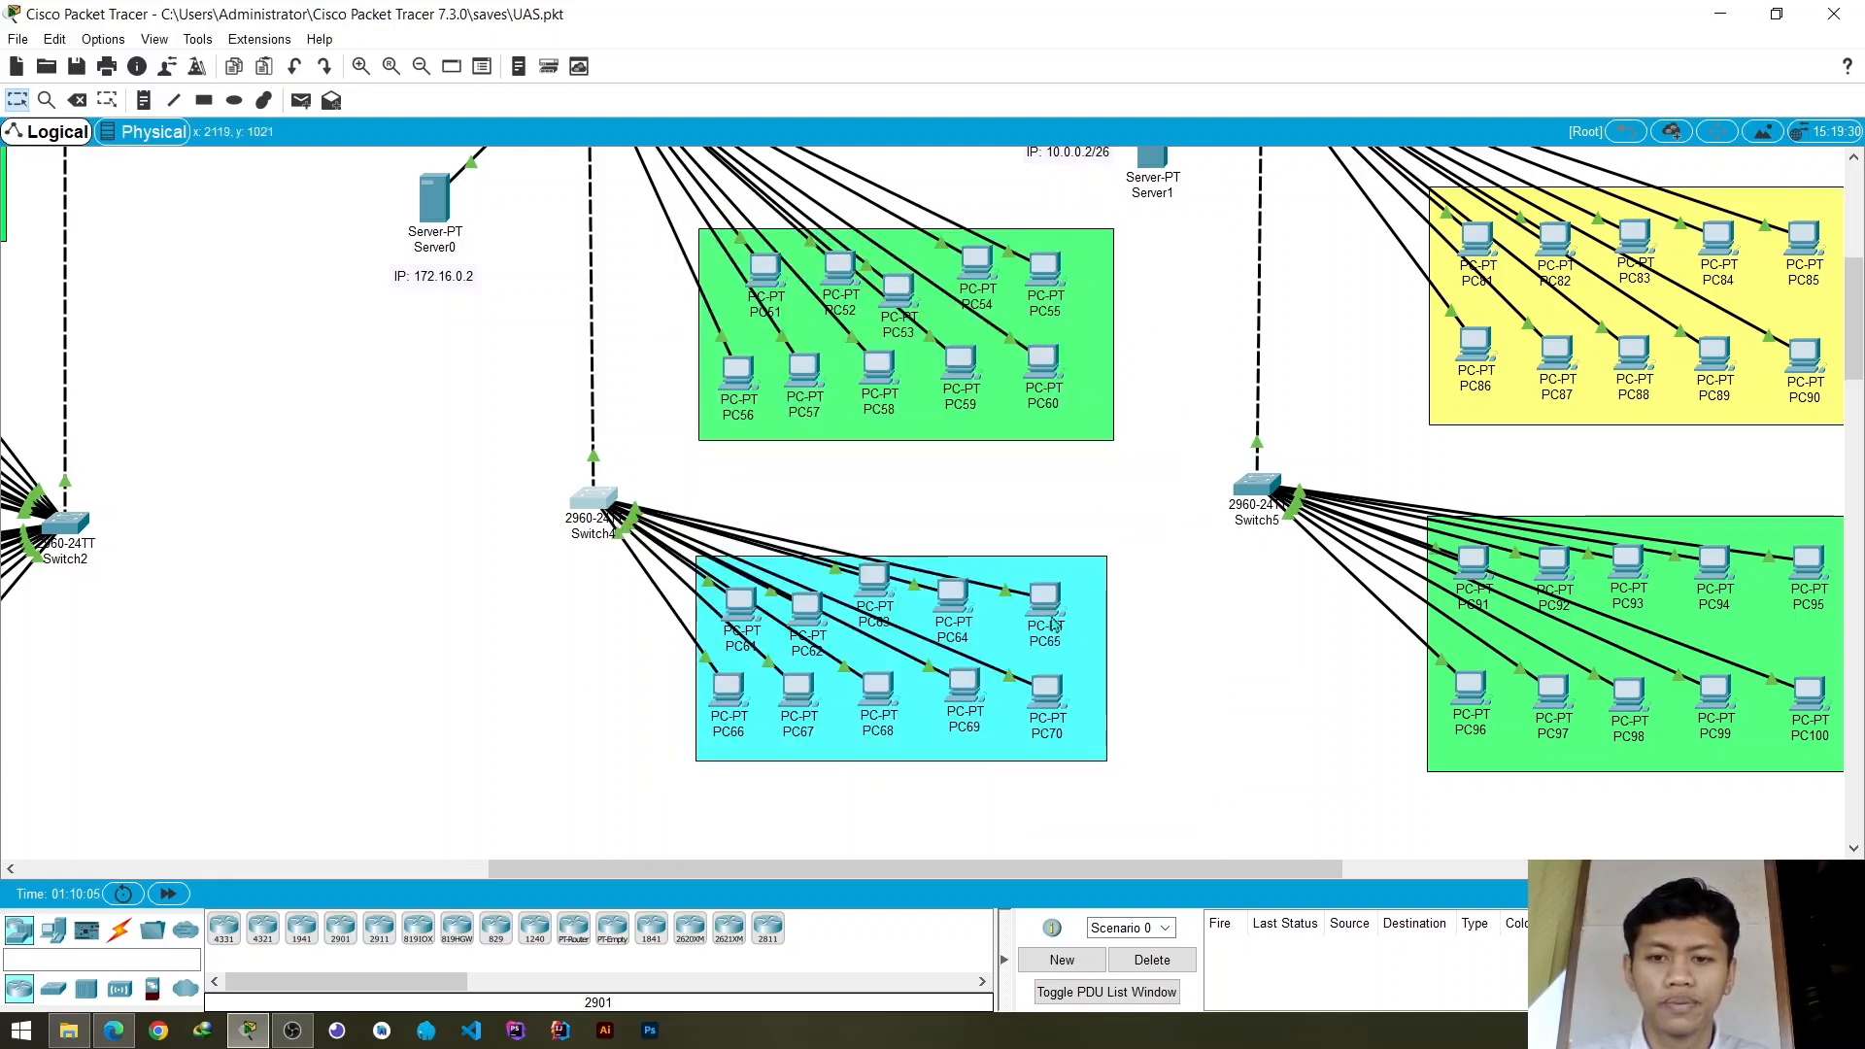
- Shift PC66, PC67, PC68 and PC69 in the cyan group to separate their links and check the Switch4 ports they use
mouse_move(1000, 673)
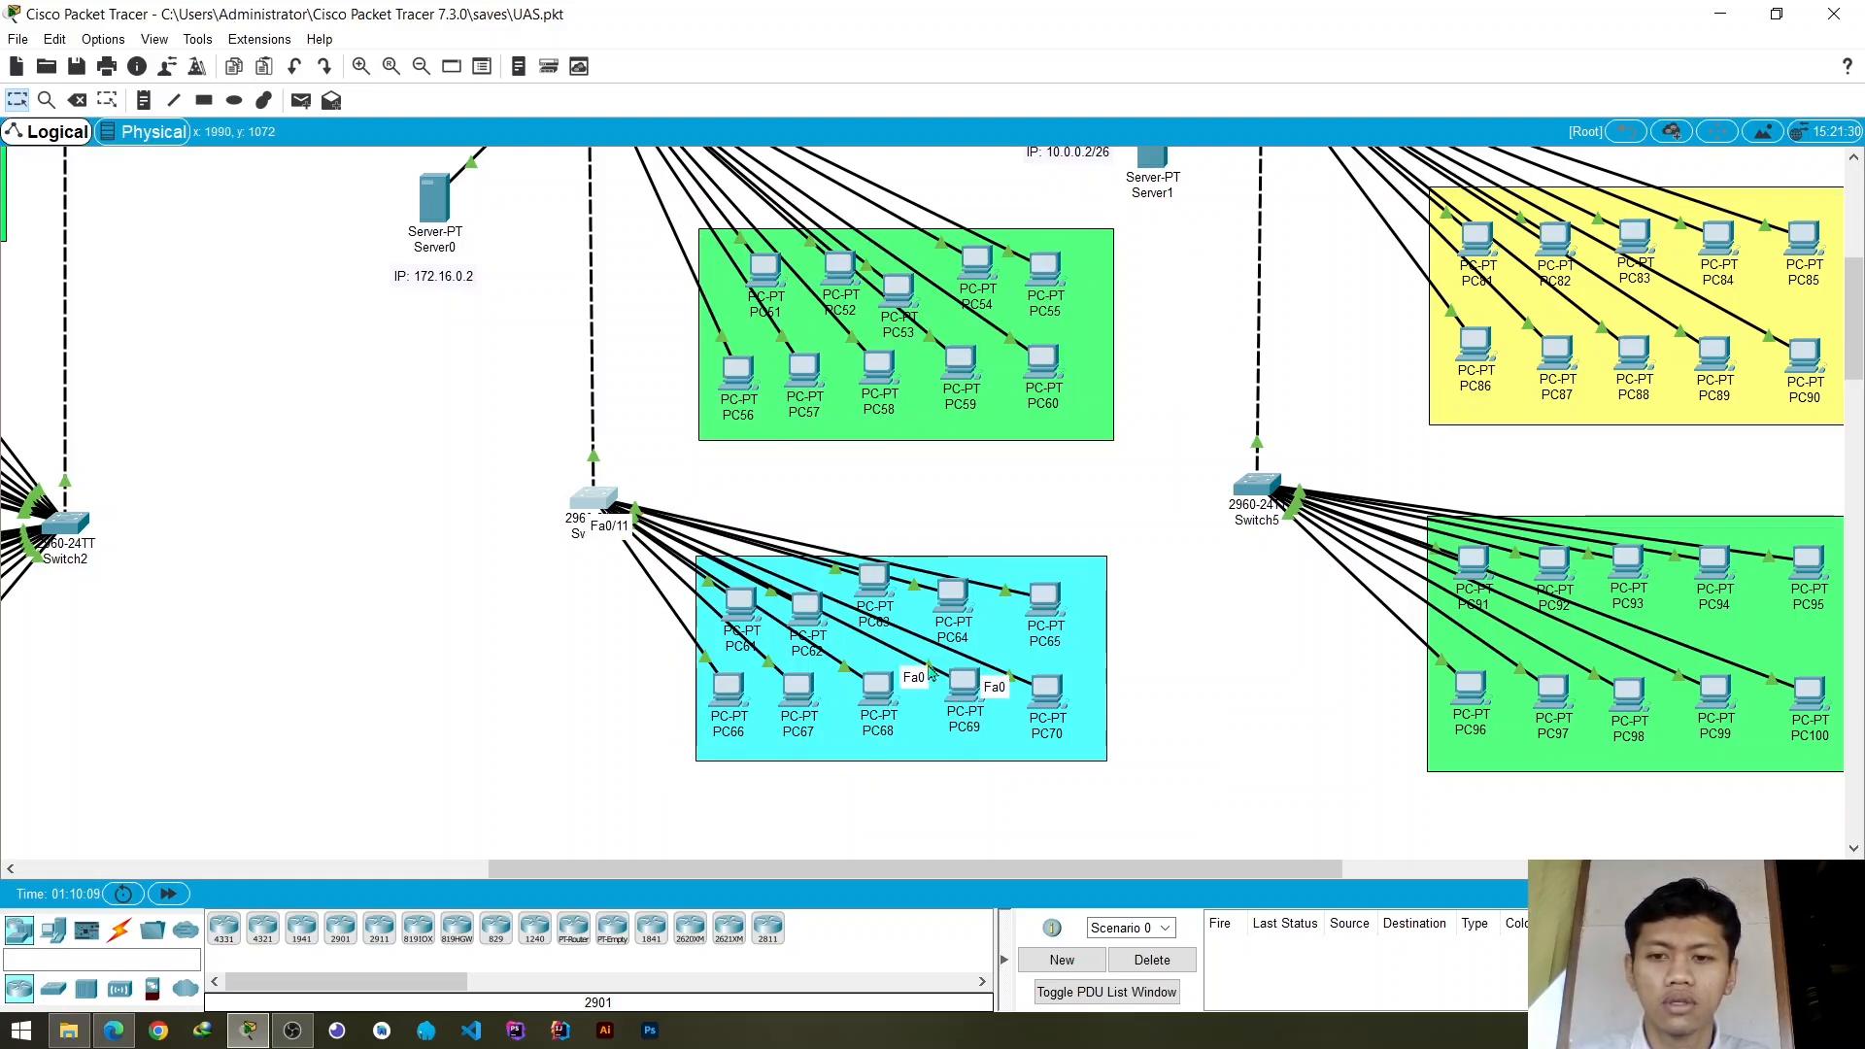
left_click_drag(971, 693, 770, 702)
mouse_move(848, 676)
- Assign Switch4's access ports FastEthernet0/11 and FastEthernet0/10 to VLAN 10 and close the switch settings
left_click(593, 498)
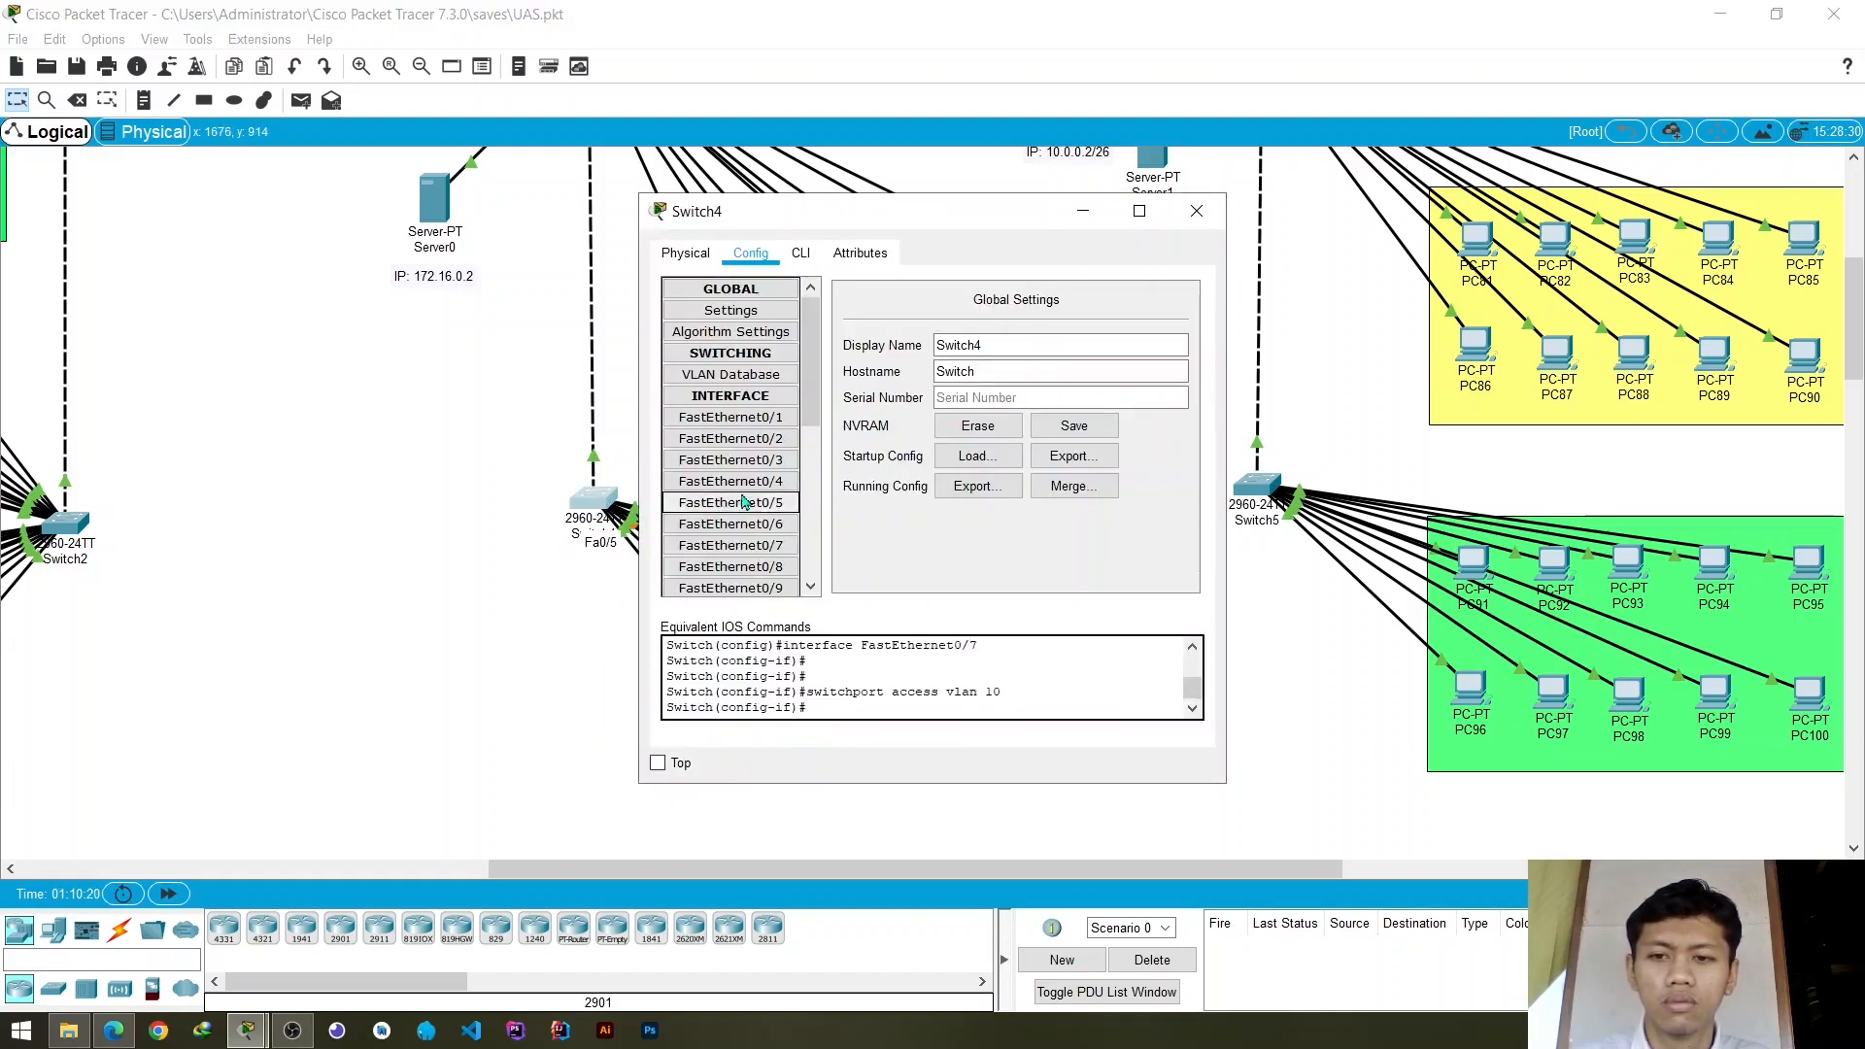
scroll(782, 451, "down", 1)
scroll(782, 452, "down", 3)
left_click(782, 457)
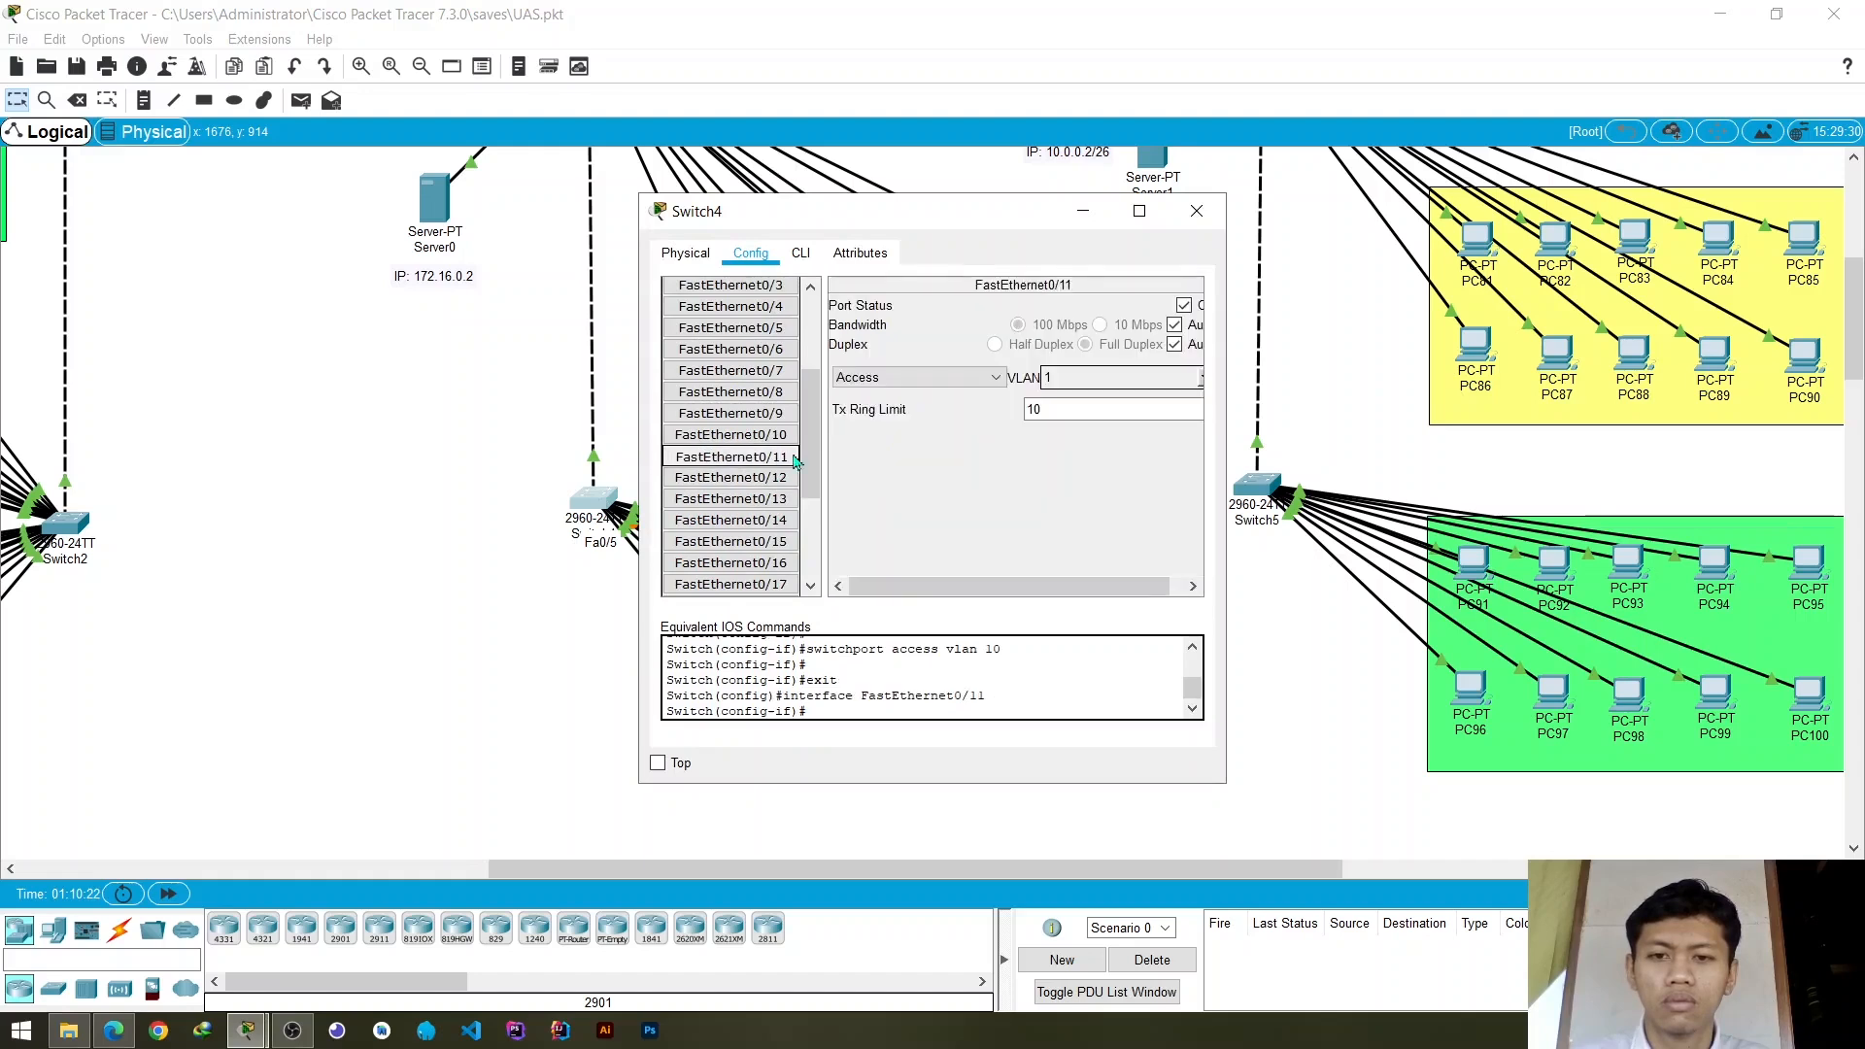
left_click(1202, 378)
left_click(1043, 420)
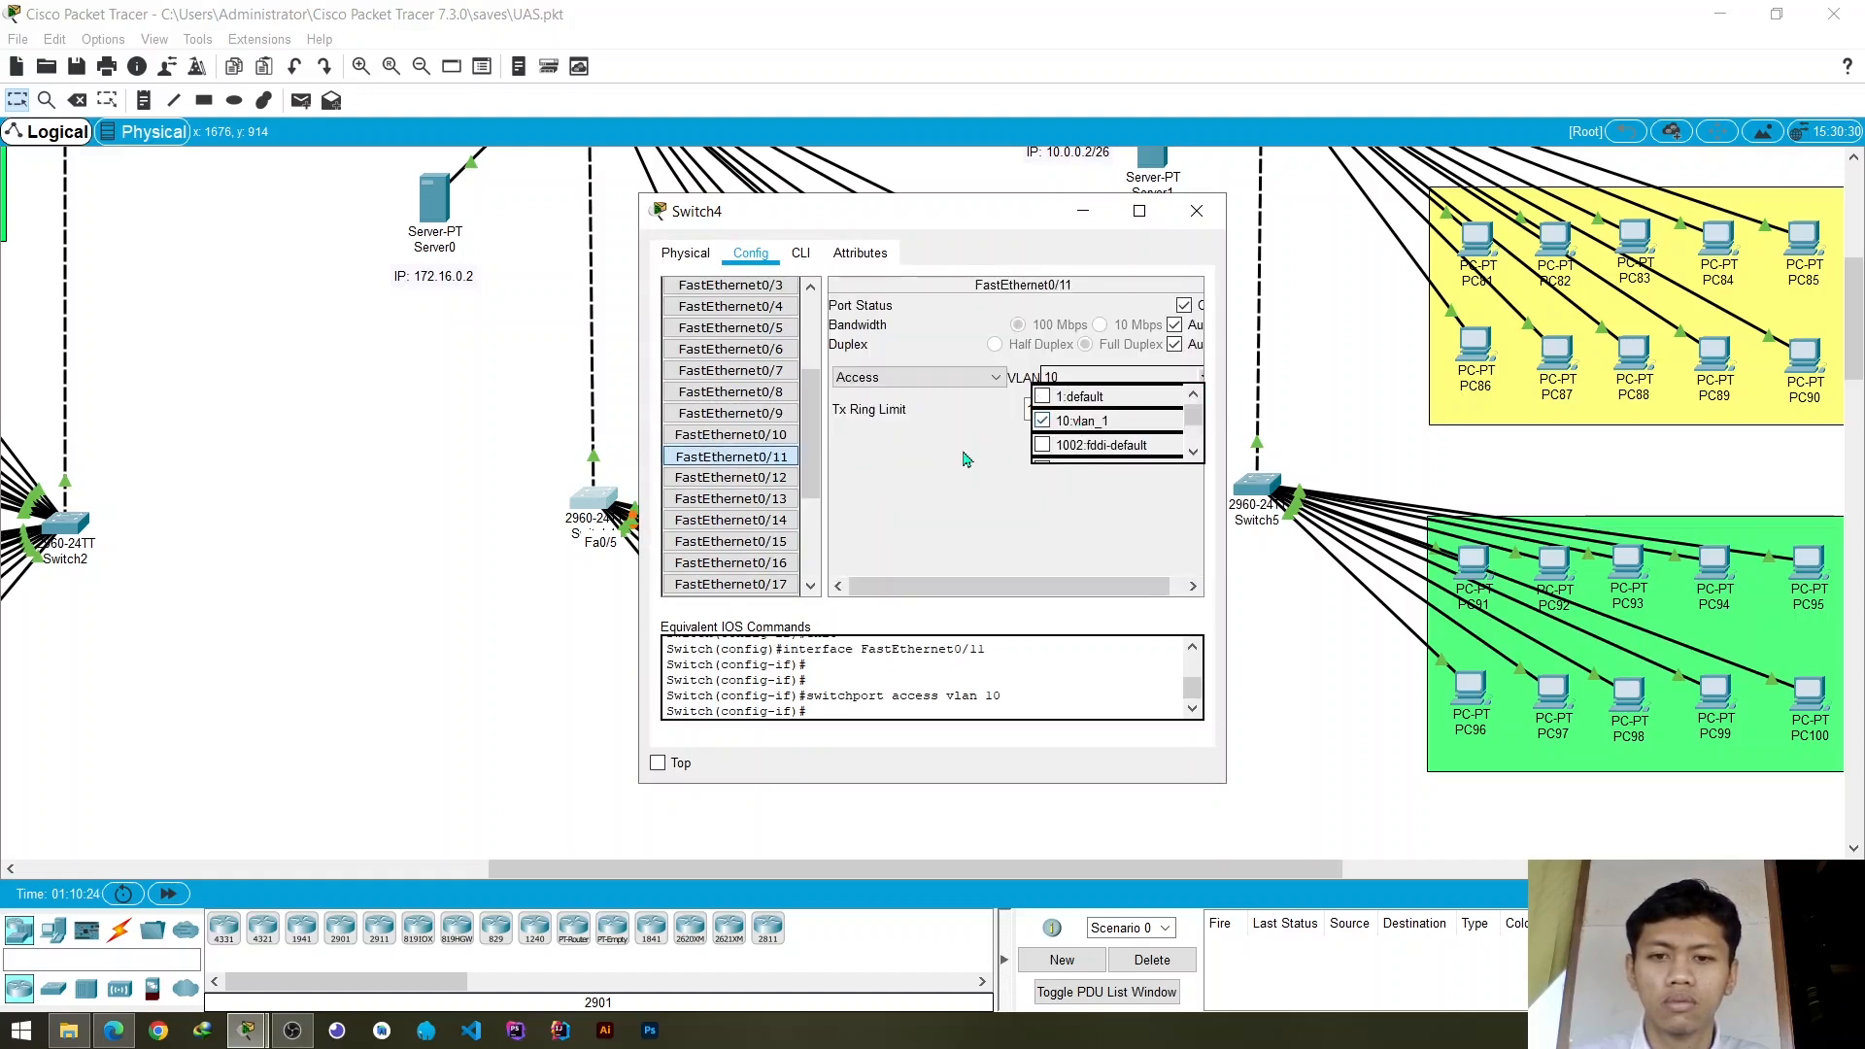
left_click(767, 435)
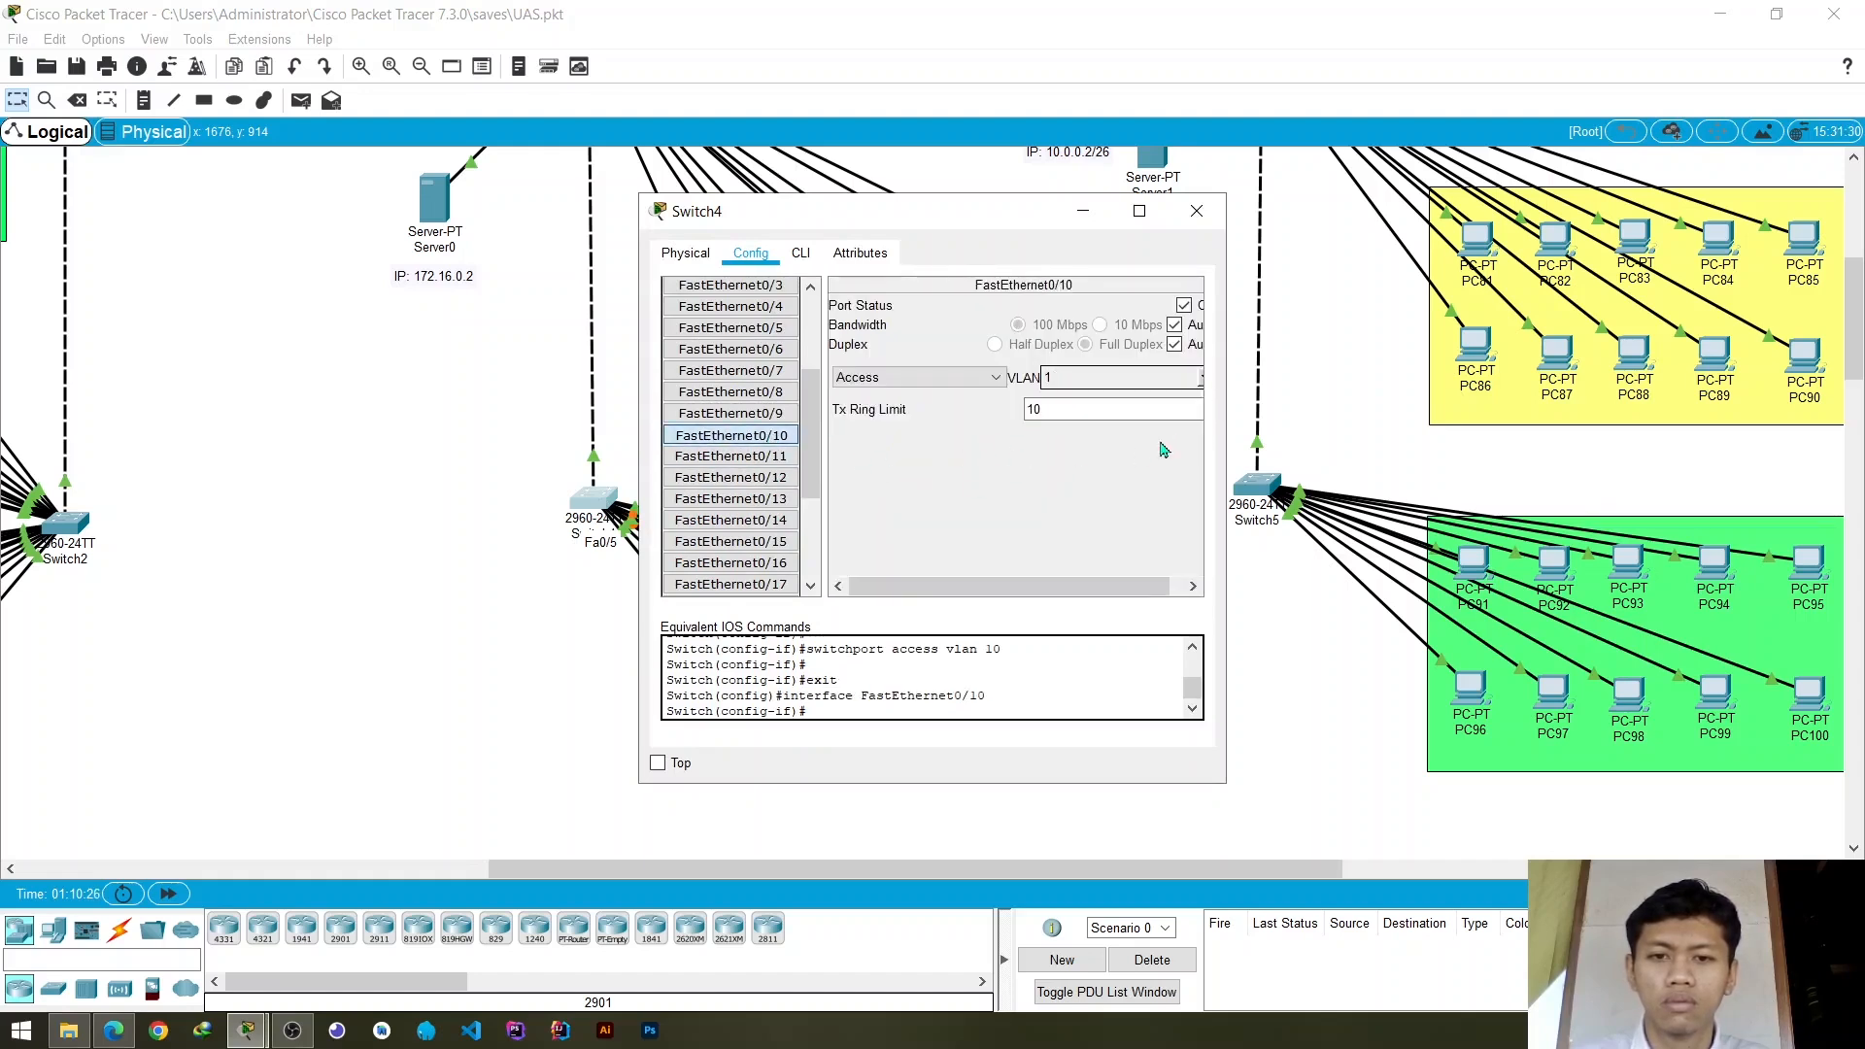
left_click(1203, 381)
left_click(1042, 419)
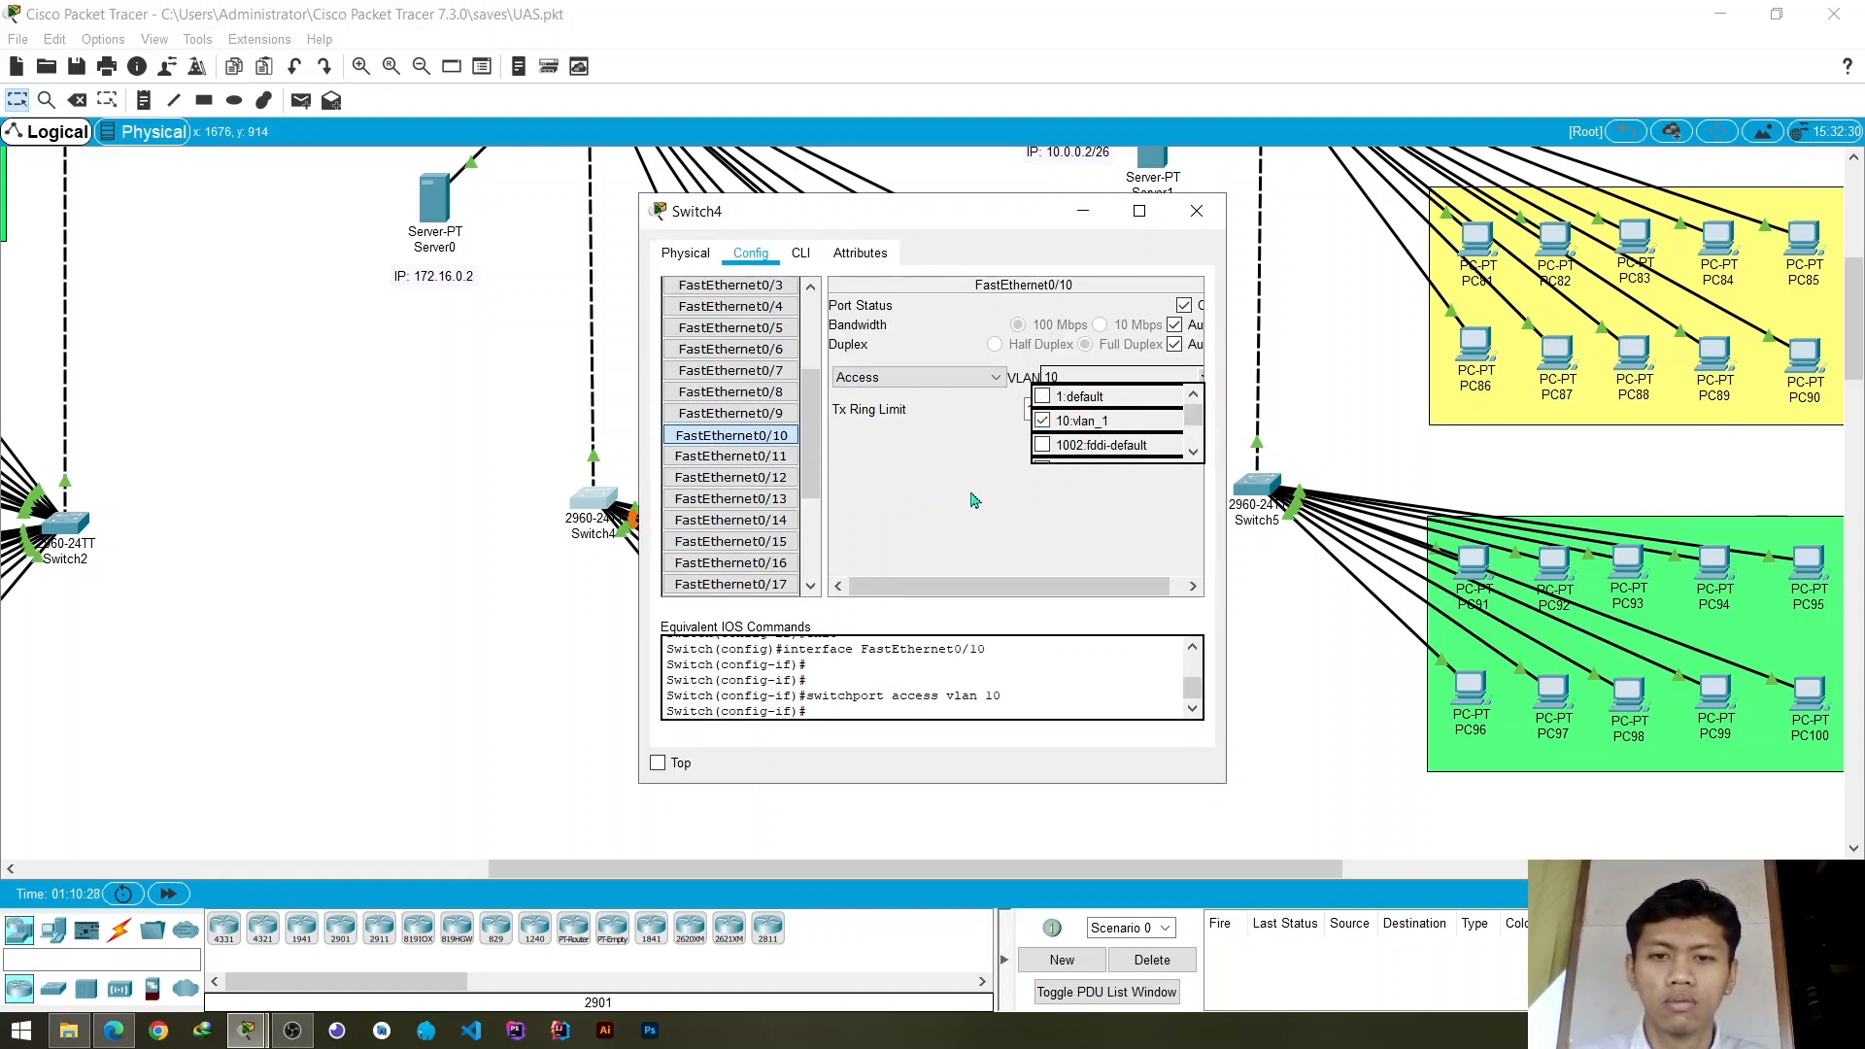
left_click(971, 500)
left_click(1197, 210)
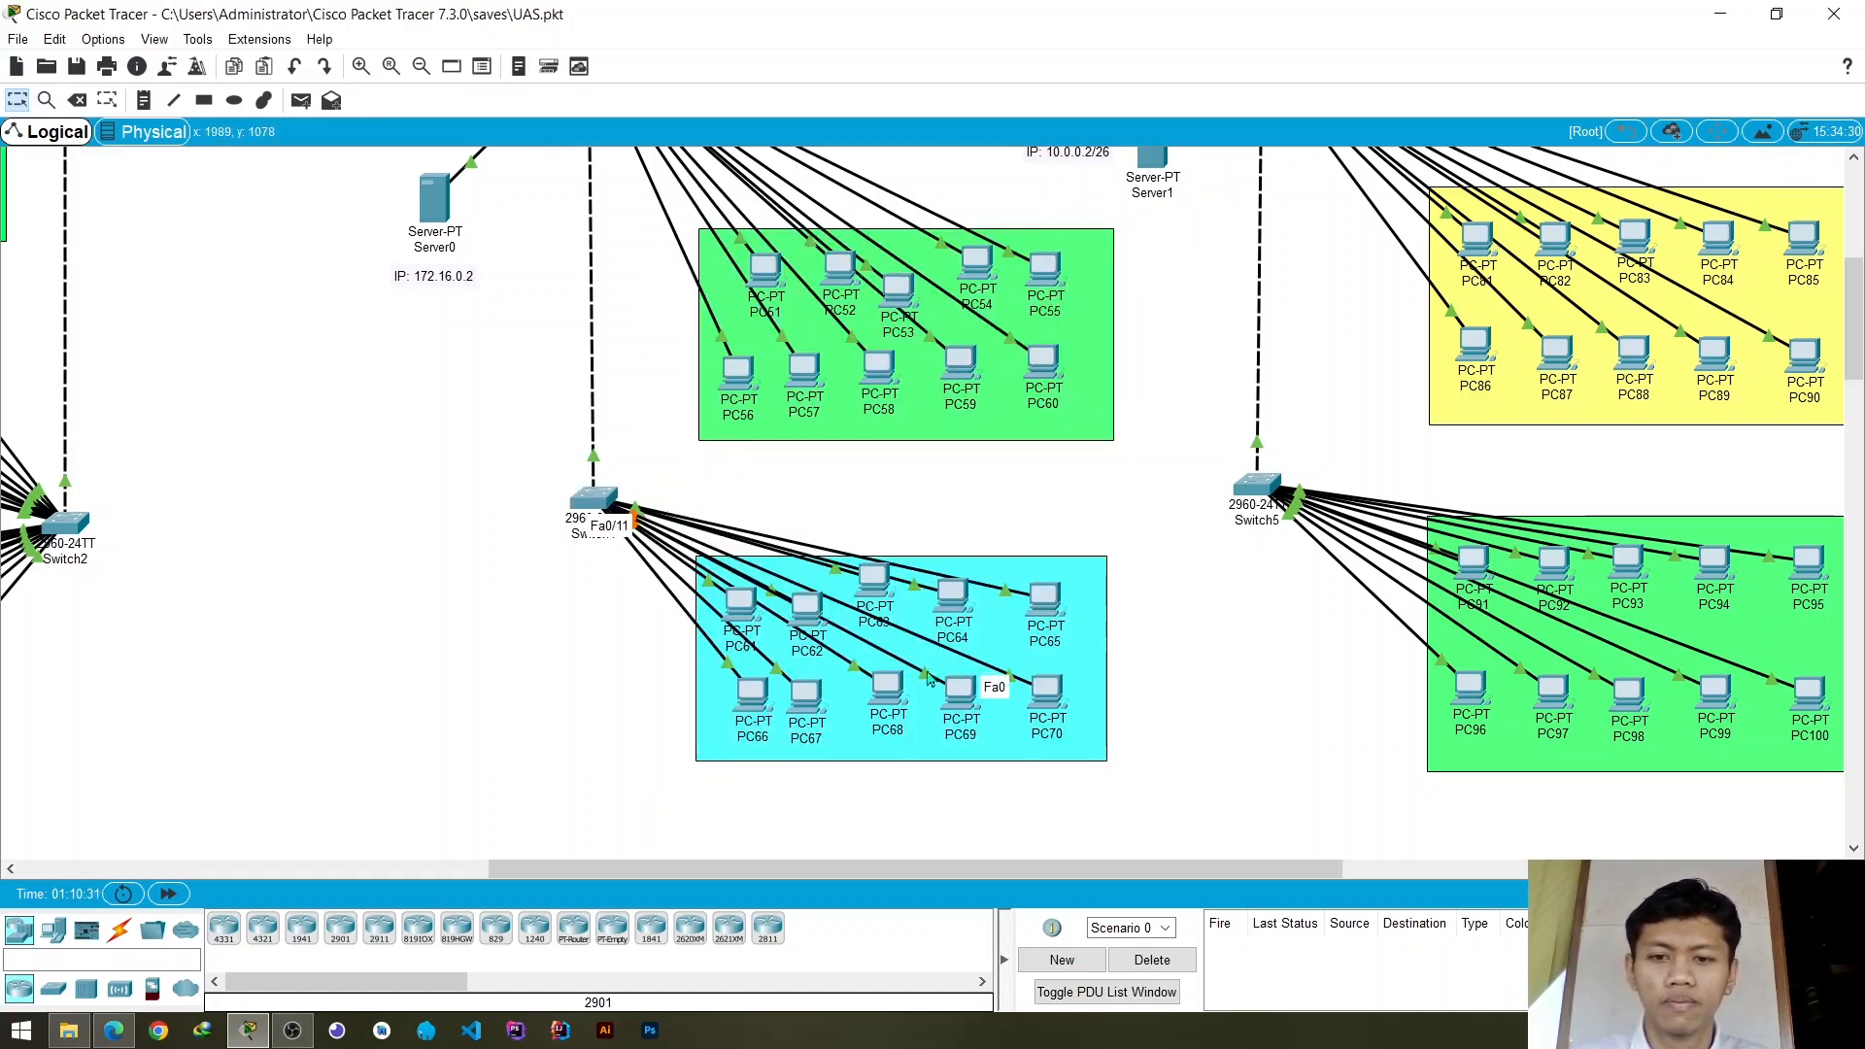
- Nudge PC69 upward, assign Switch4's access ports FastEthernet0/6 and FastEthernet0/5 to VLAN 10, and close the switch settings
mouse_move(973, 696)
left_mouse_down()
mouse_move(848, 772)
mouse_move(889, 762)
mouse_move(972, 684)
left_mouse_up()
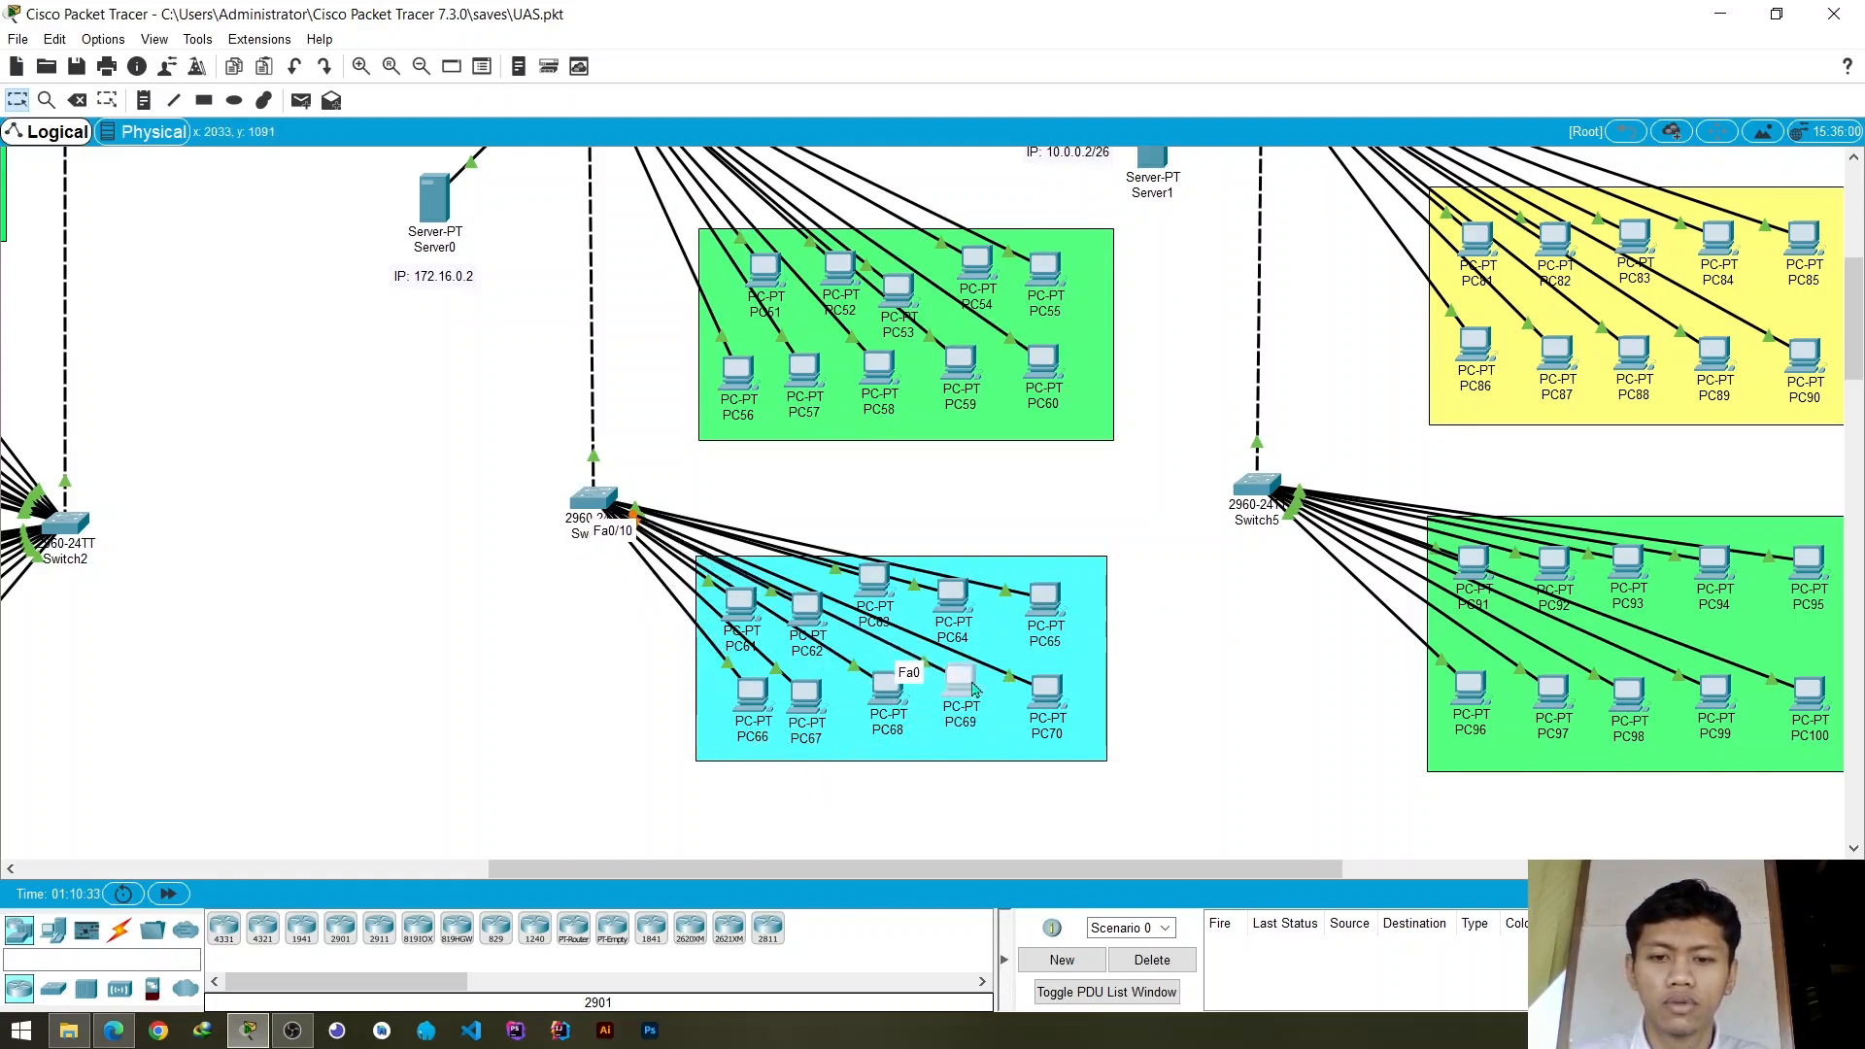
left_click(593, 498)
scroll(731, 487, "down", 1)
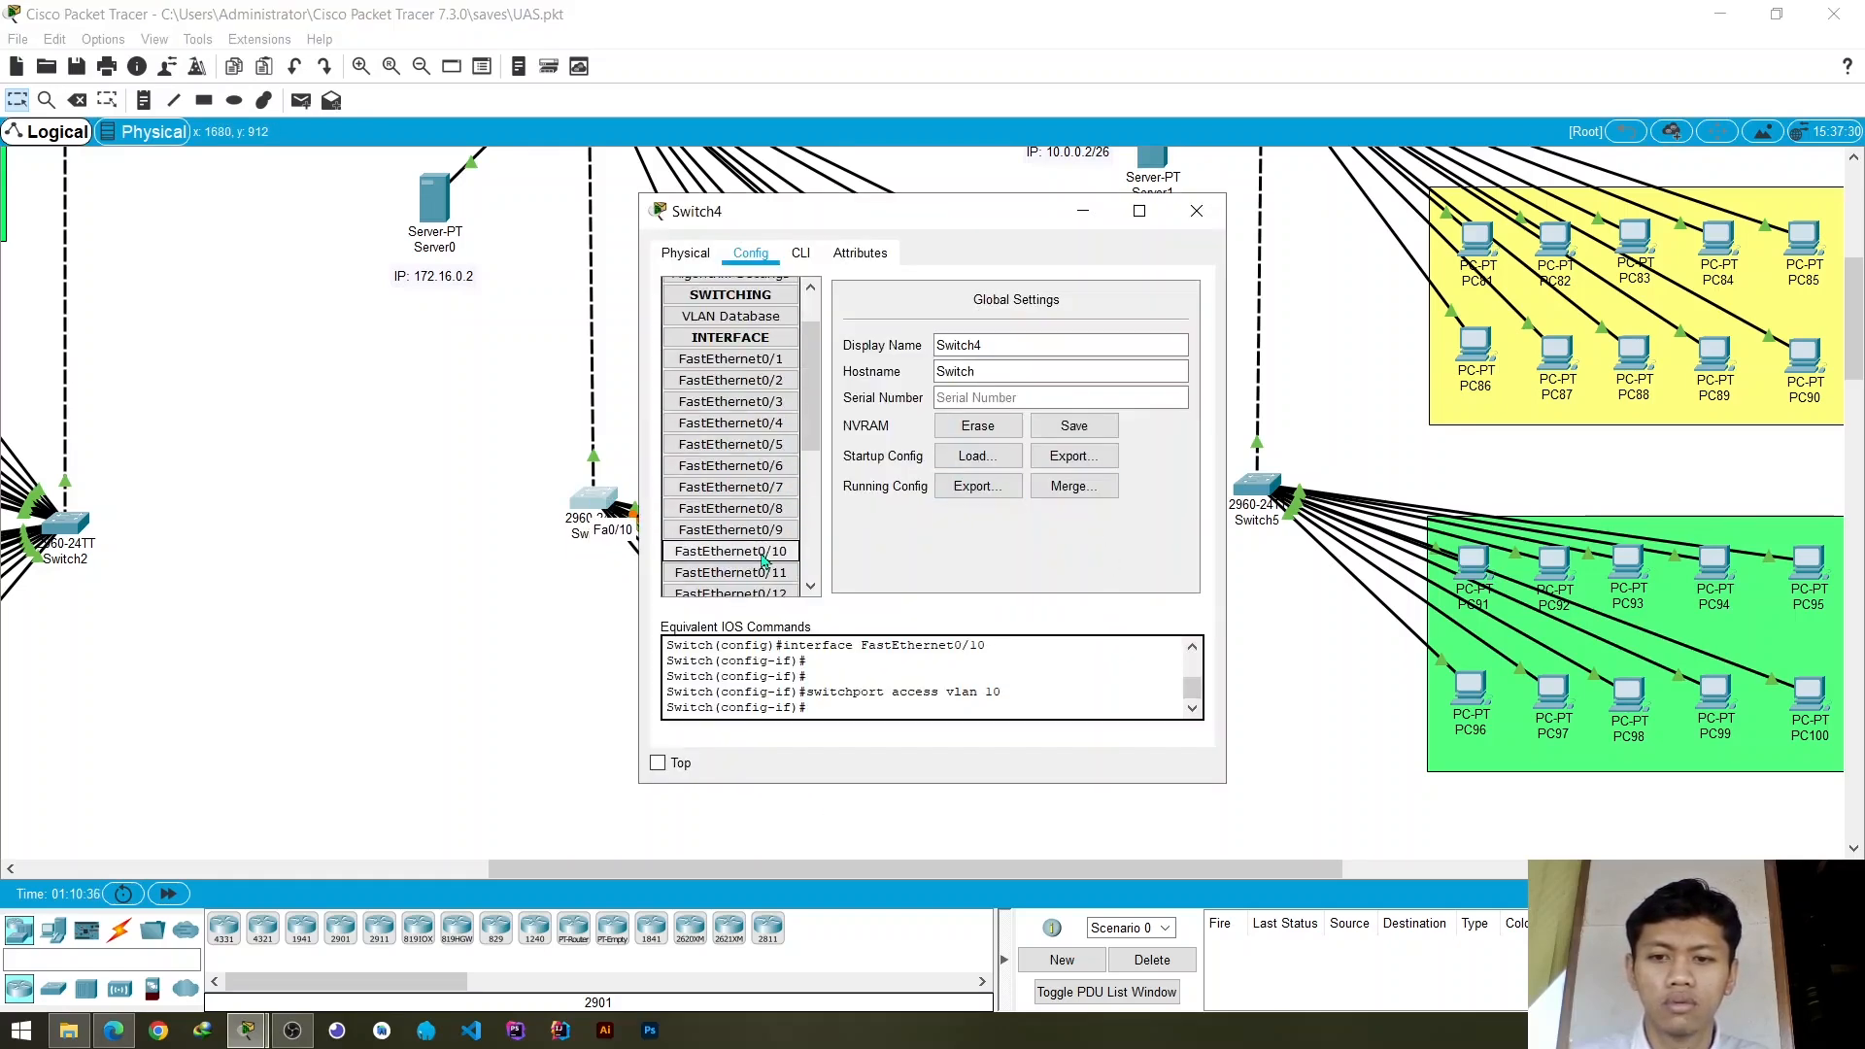
left_click(730, 552)
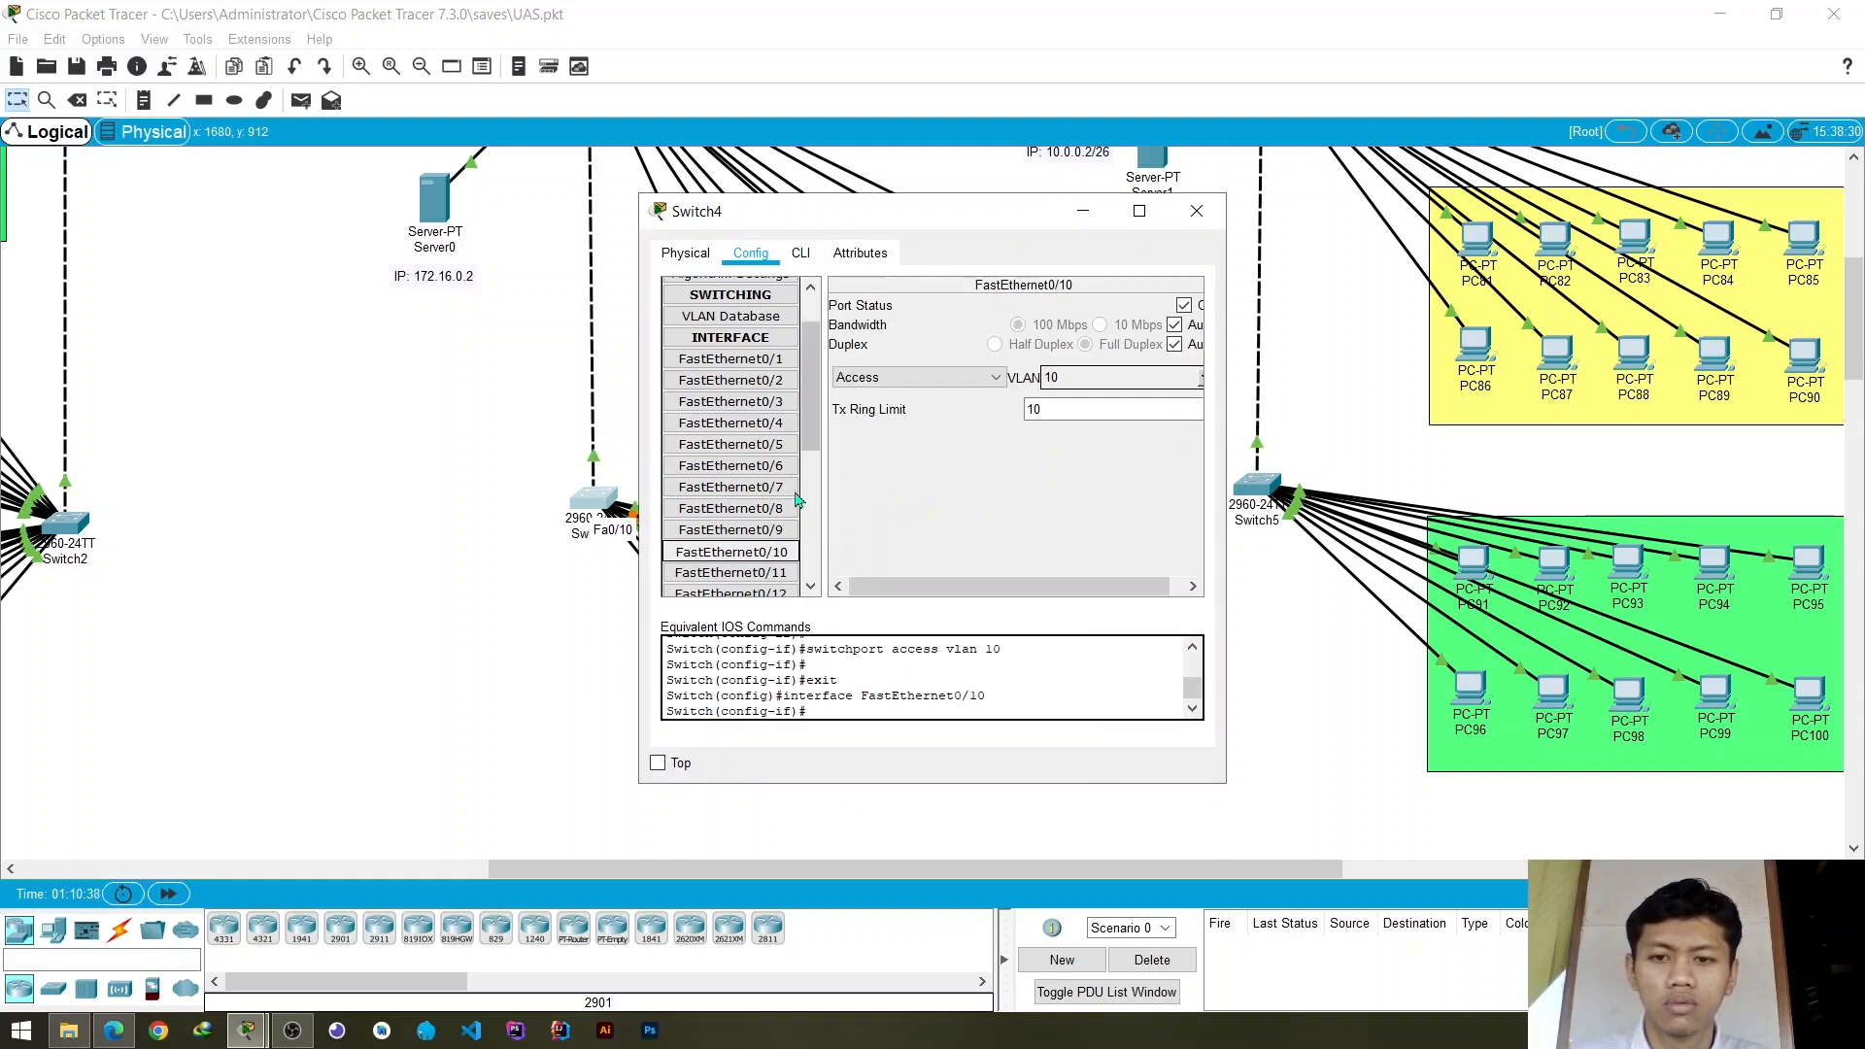
left_click(731, 487)
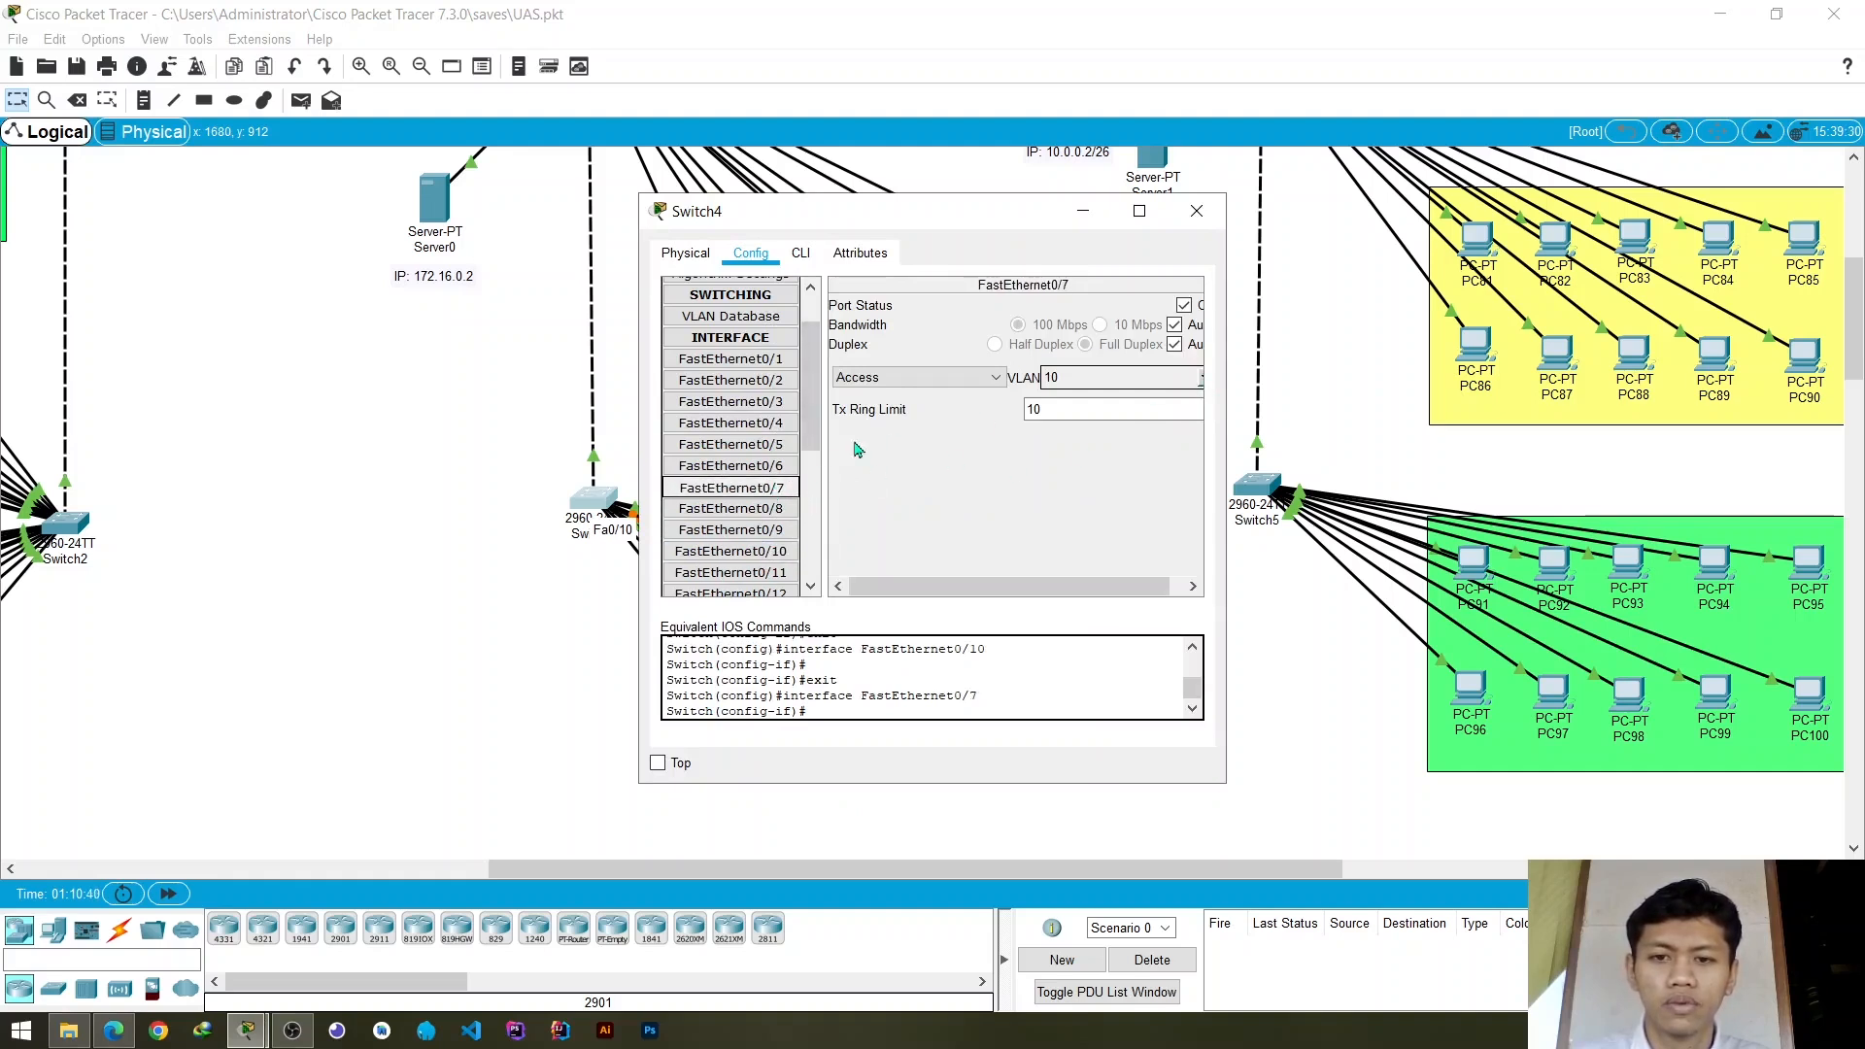
left_click(776, 471)
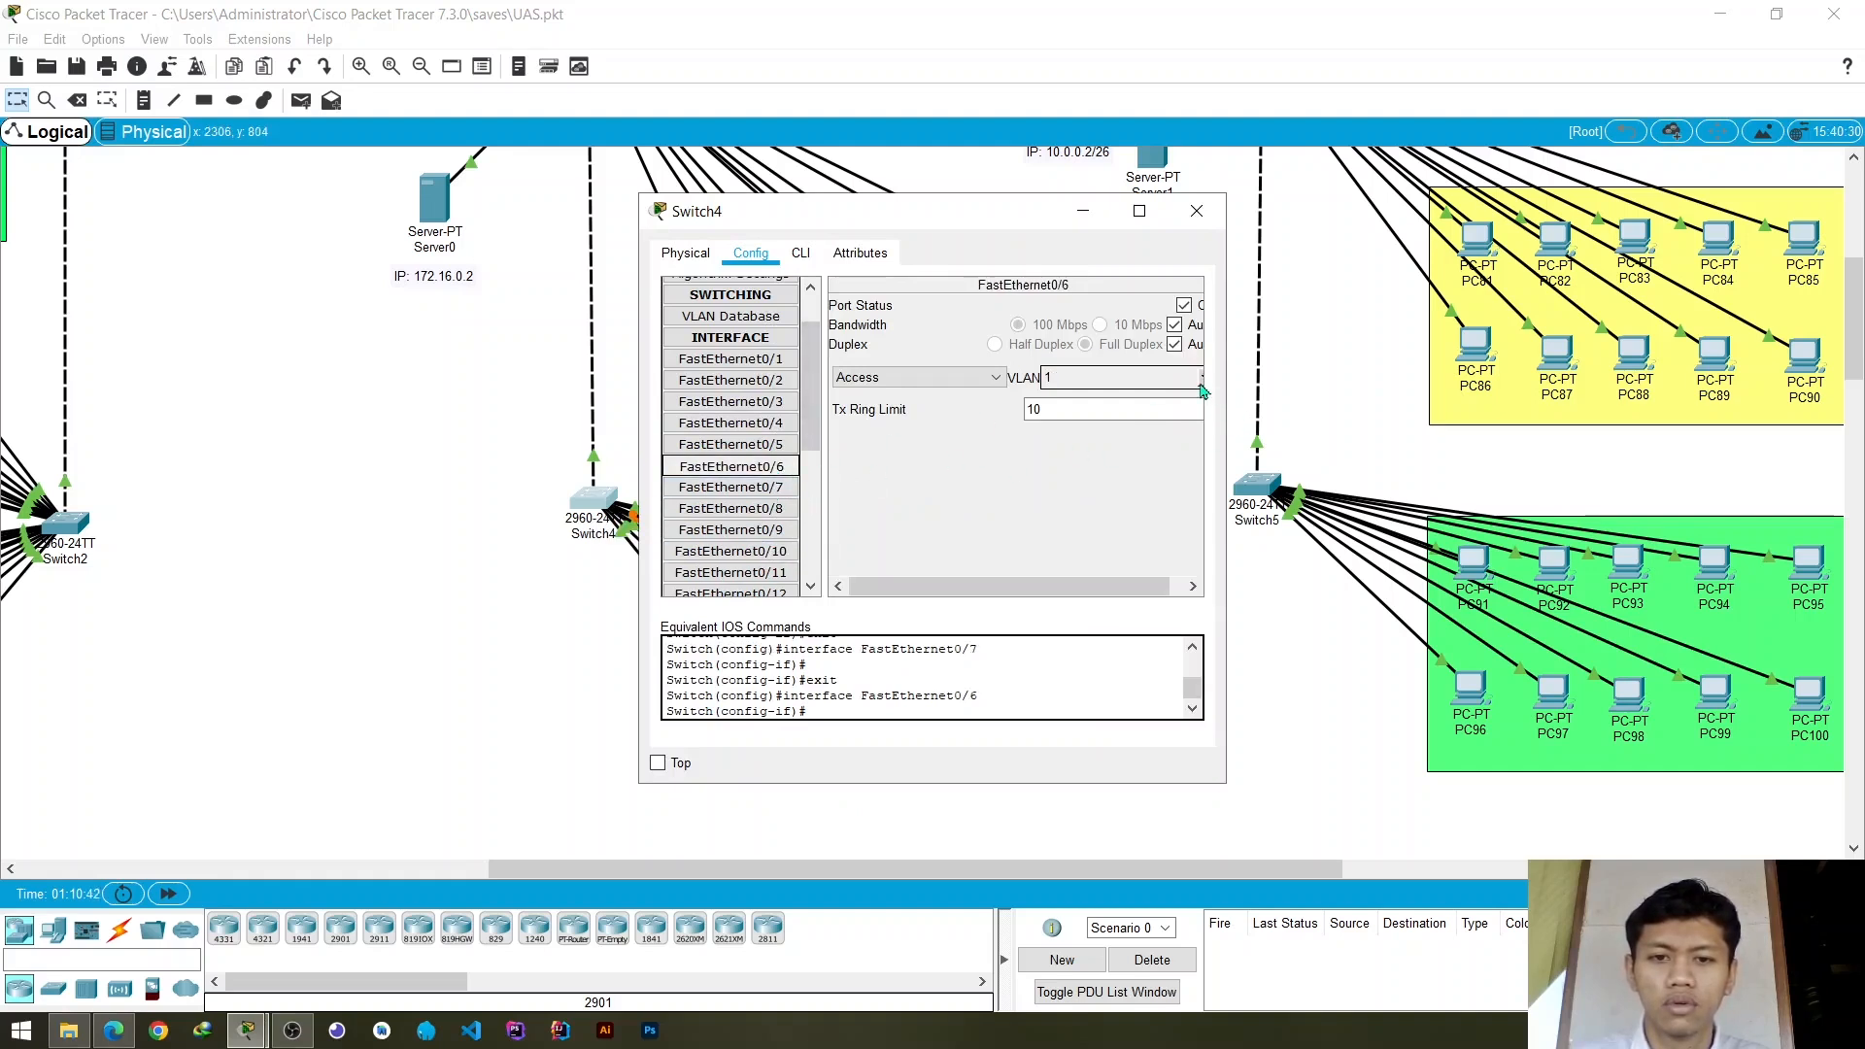
left_click(1203, 379)
left_click(1095, 423)
left_click(731, 445)
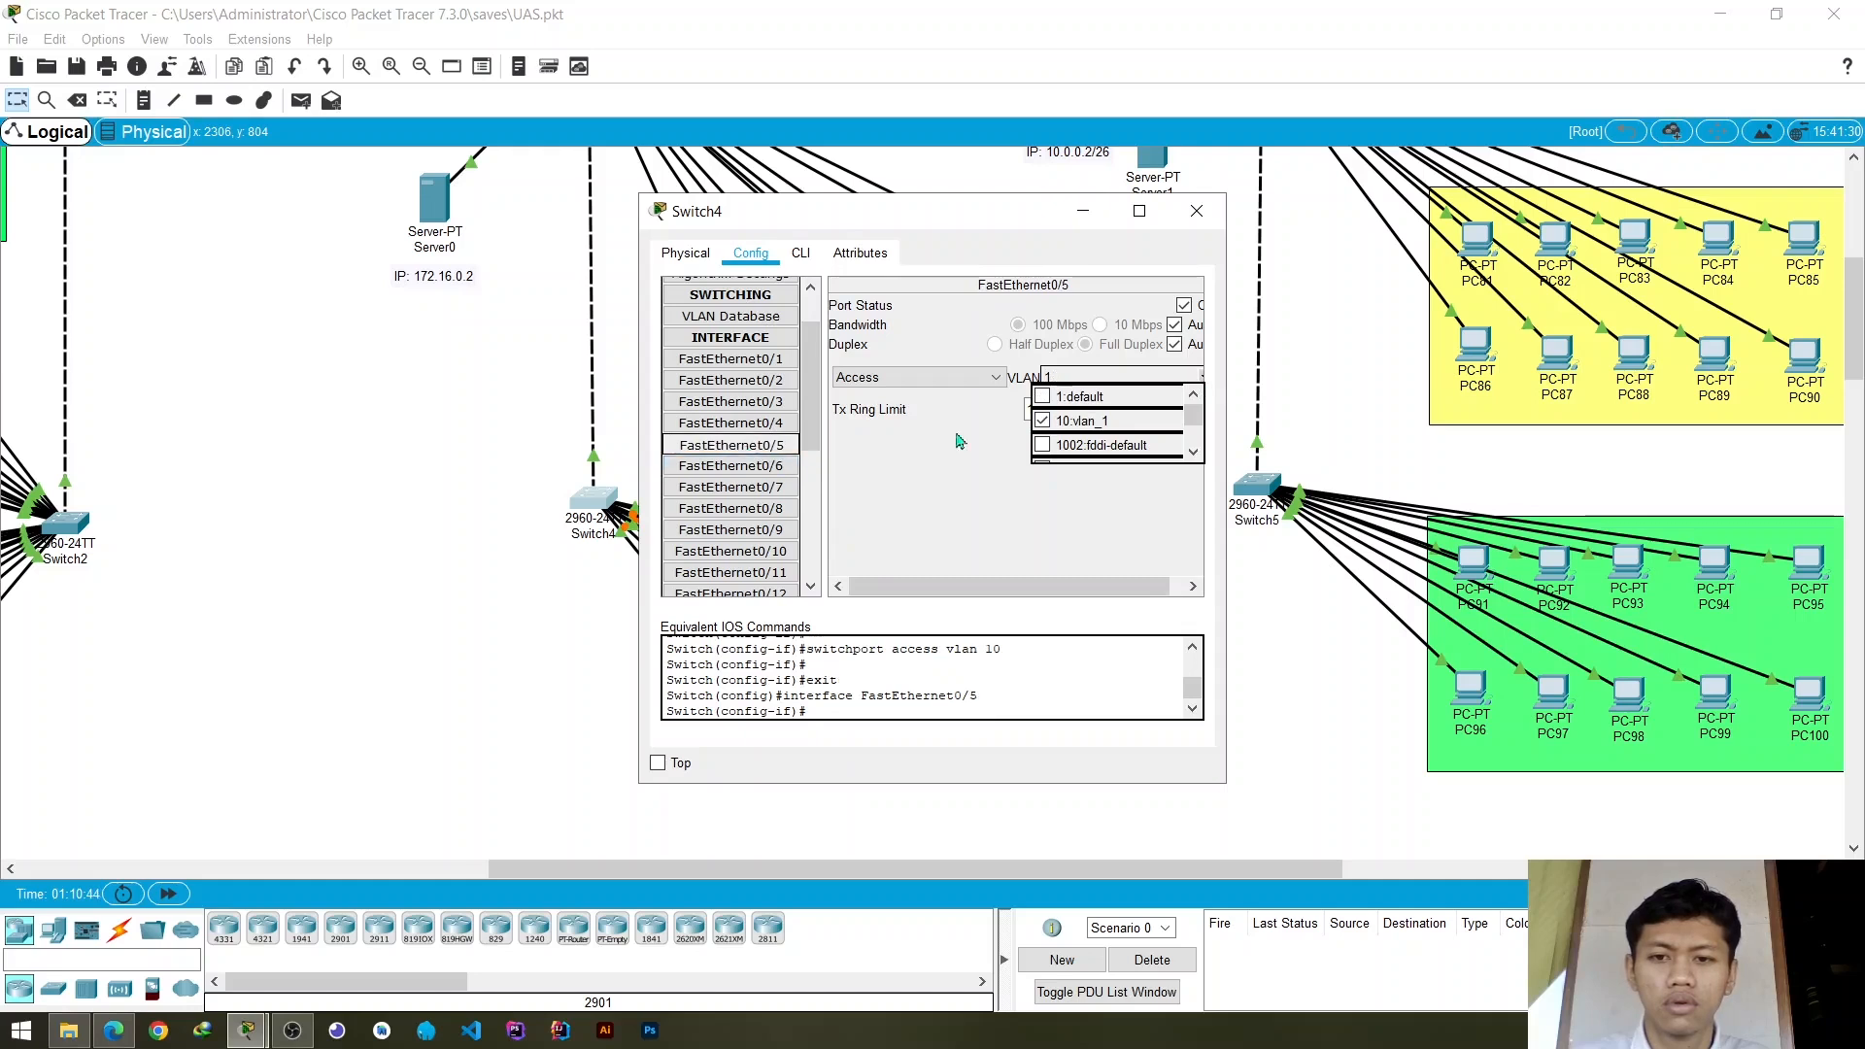
left_click(1202, 381)
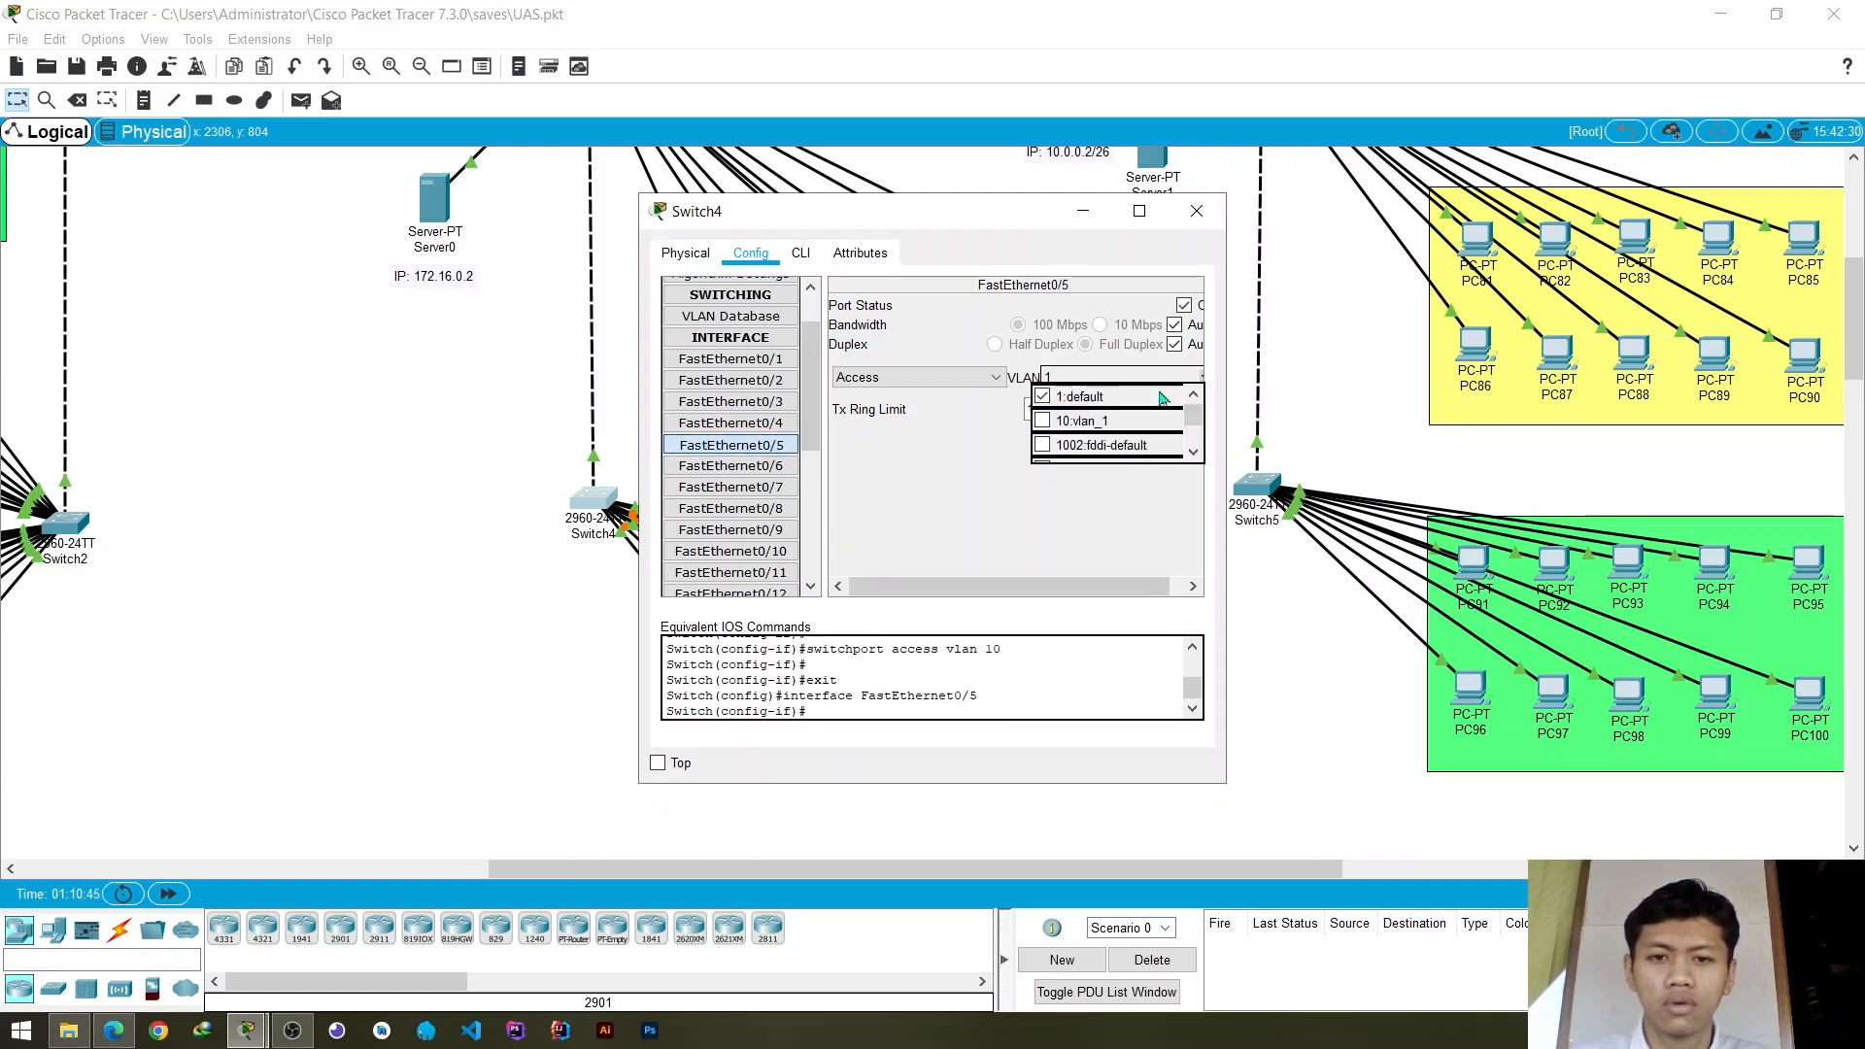
left_click(1081, 423)
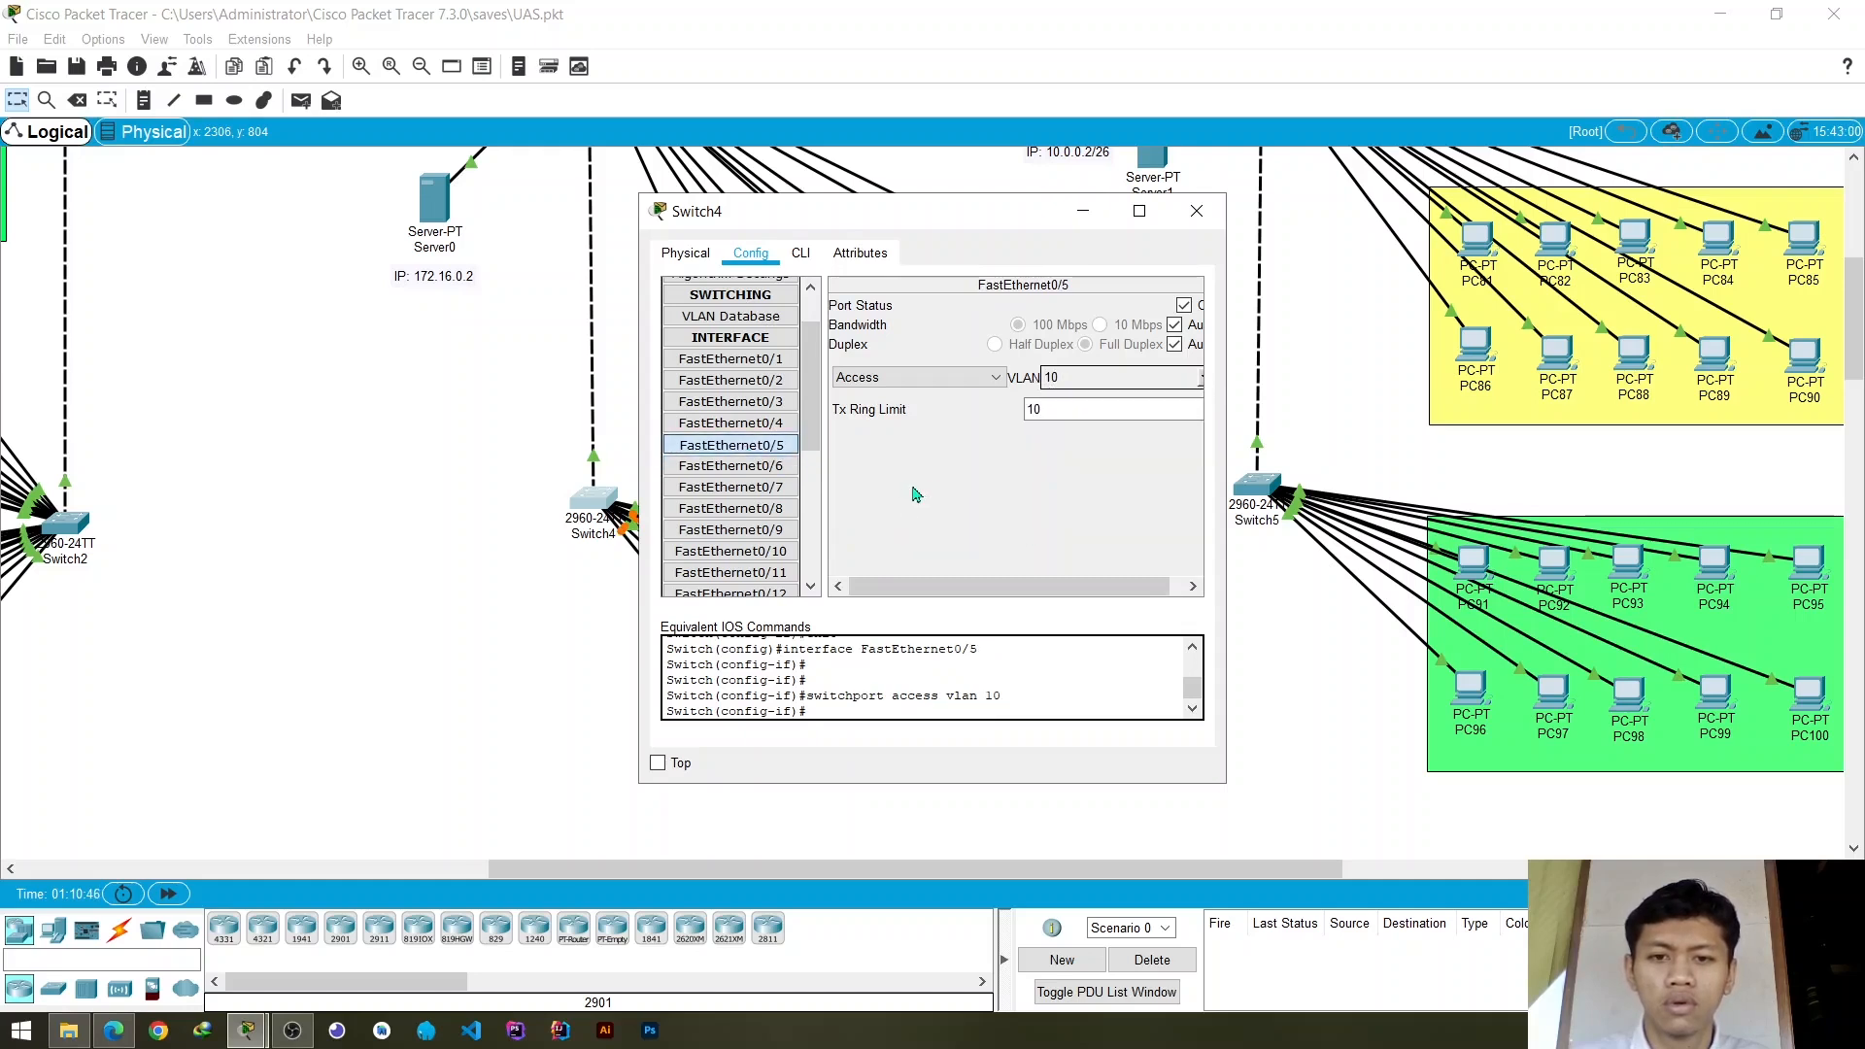
left_click(1205, 222)
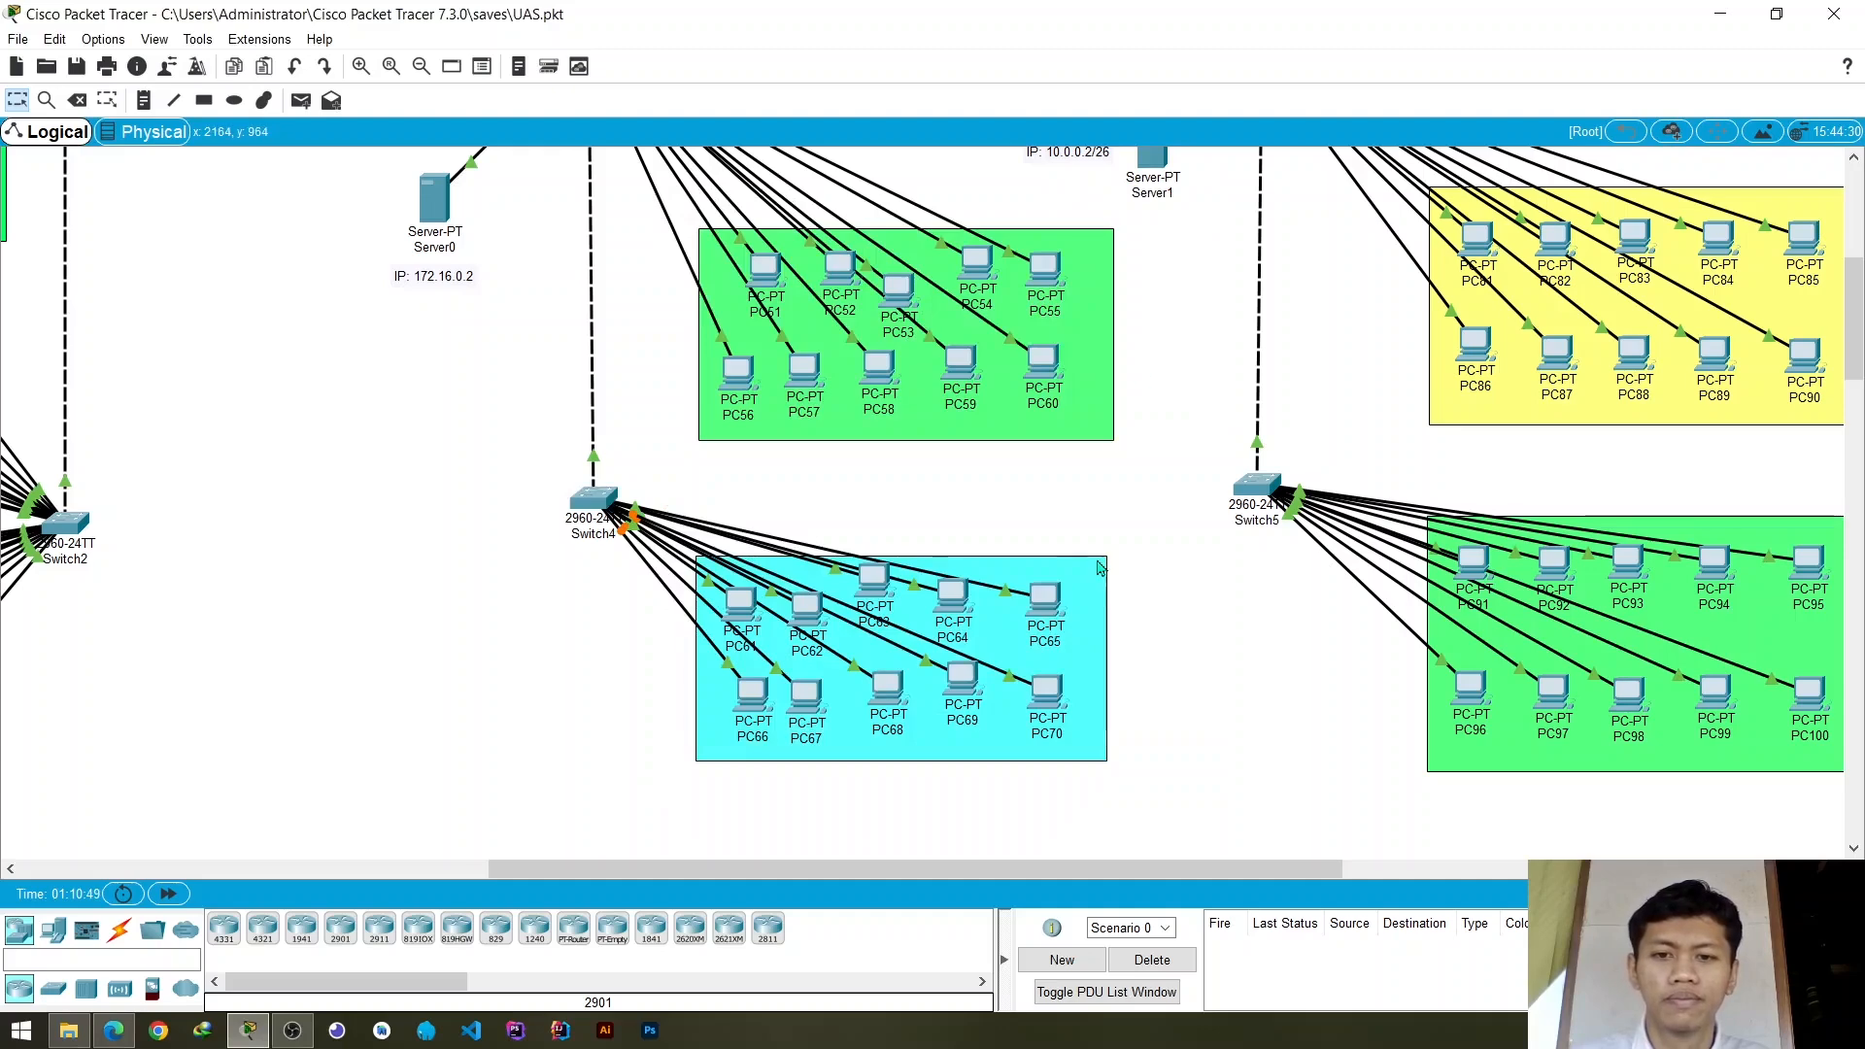
- Test connectivity in Gedung C by sending a simple PDU from PC0 to Printer0
scroll(1117, 530, "up", 3)
scroll(1117, 530, "up", 2)
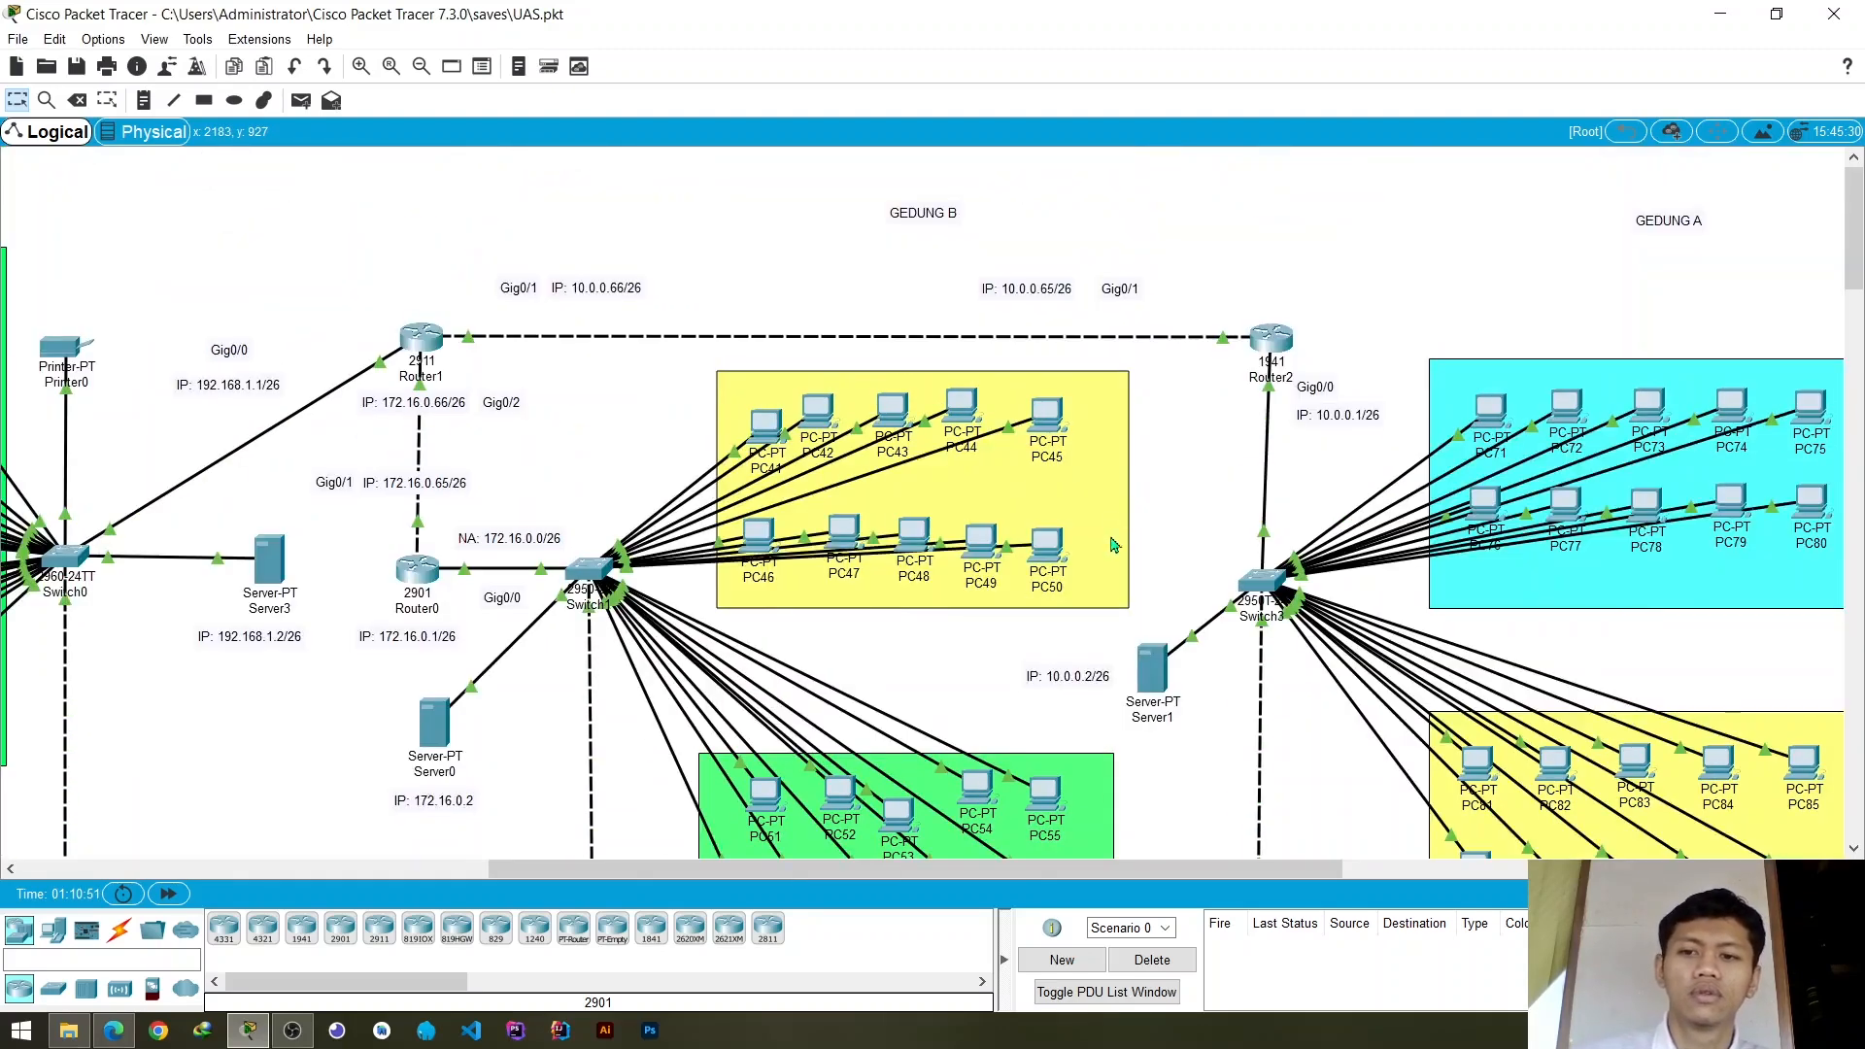
scroll(880, 831, "left", 4)
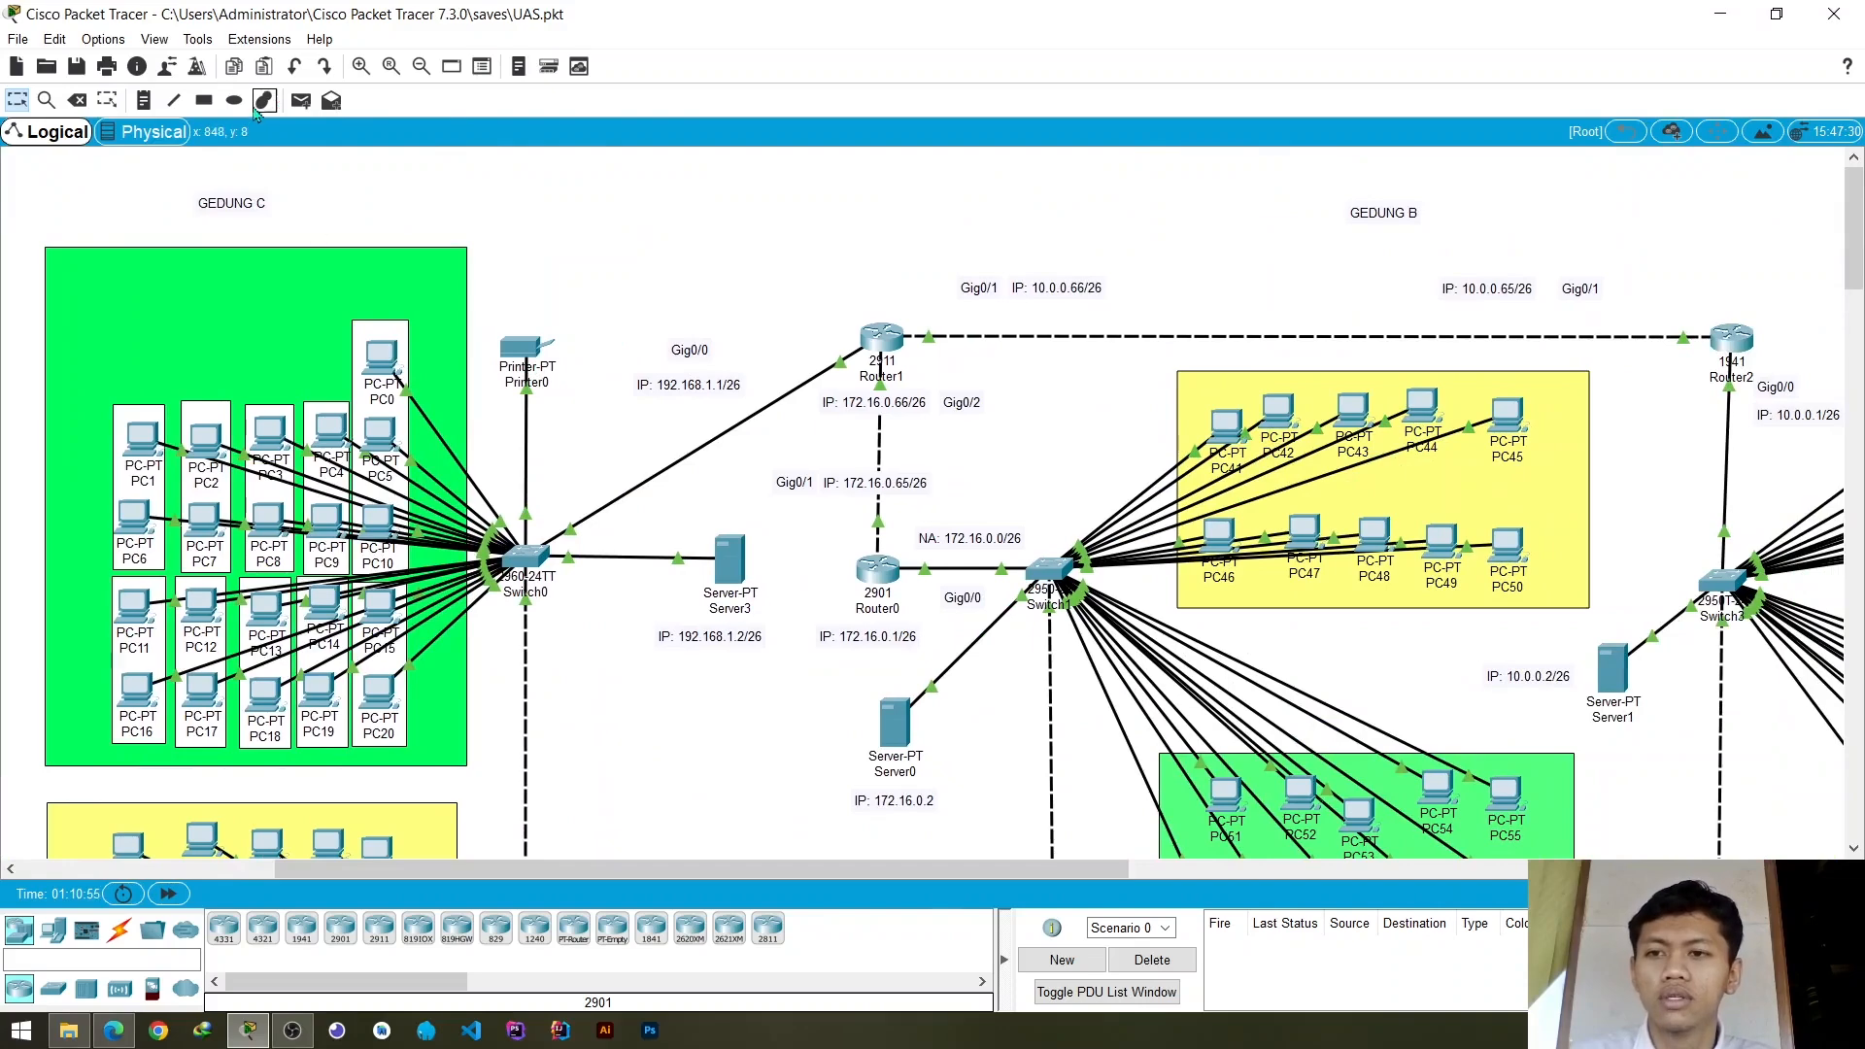
left_click(300, 100)
left_click(381, 358)
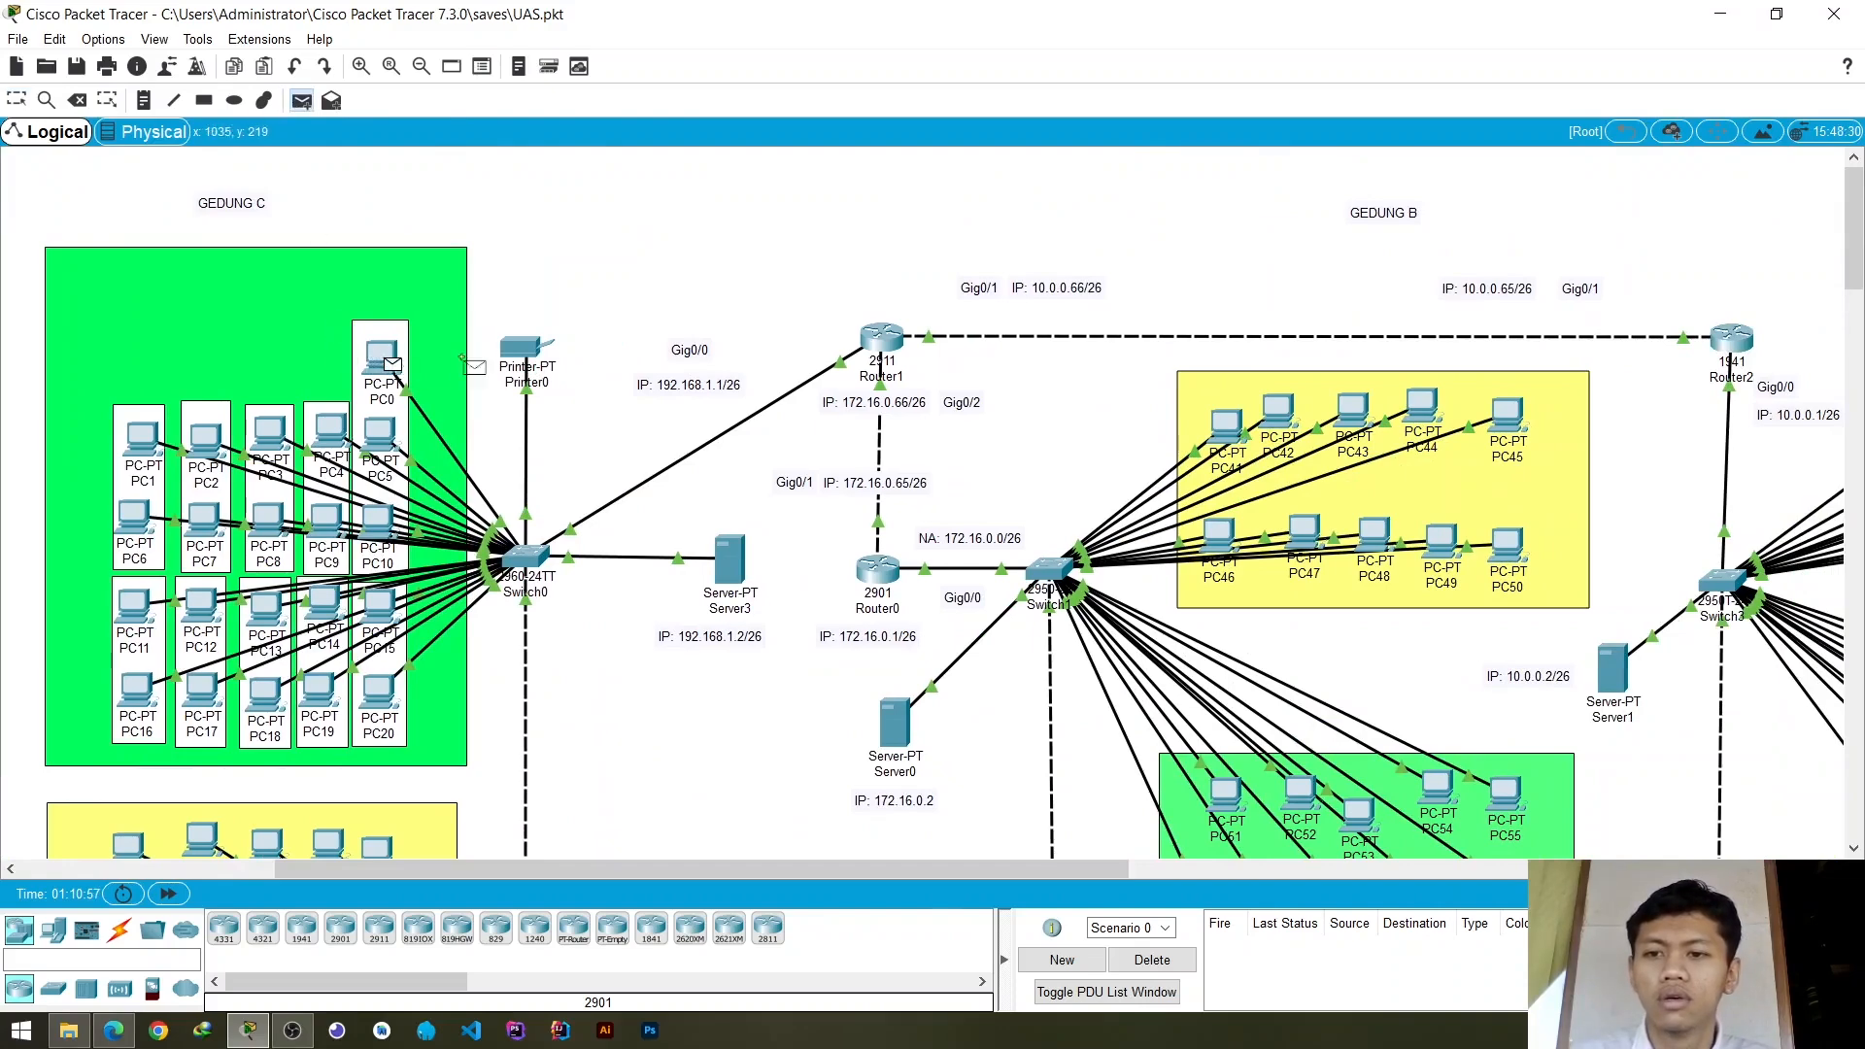
left_click(523, 350)
- Test connectivity within Gedung B's green and yellow groups with simple PDUs from PC51 to PC52 and from PC41 to PC42
scroll(631, 541, "down", 4)
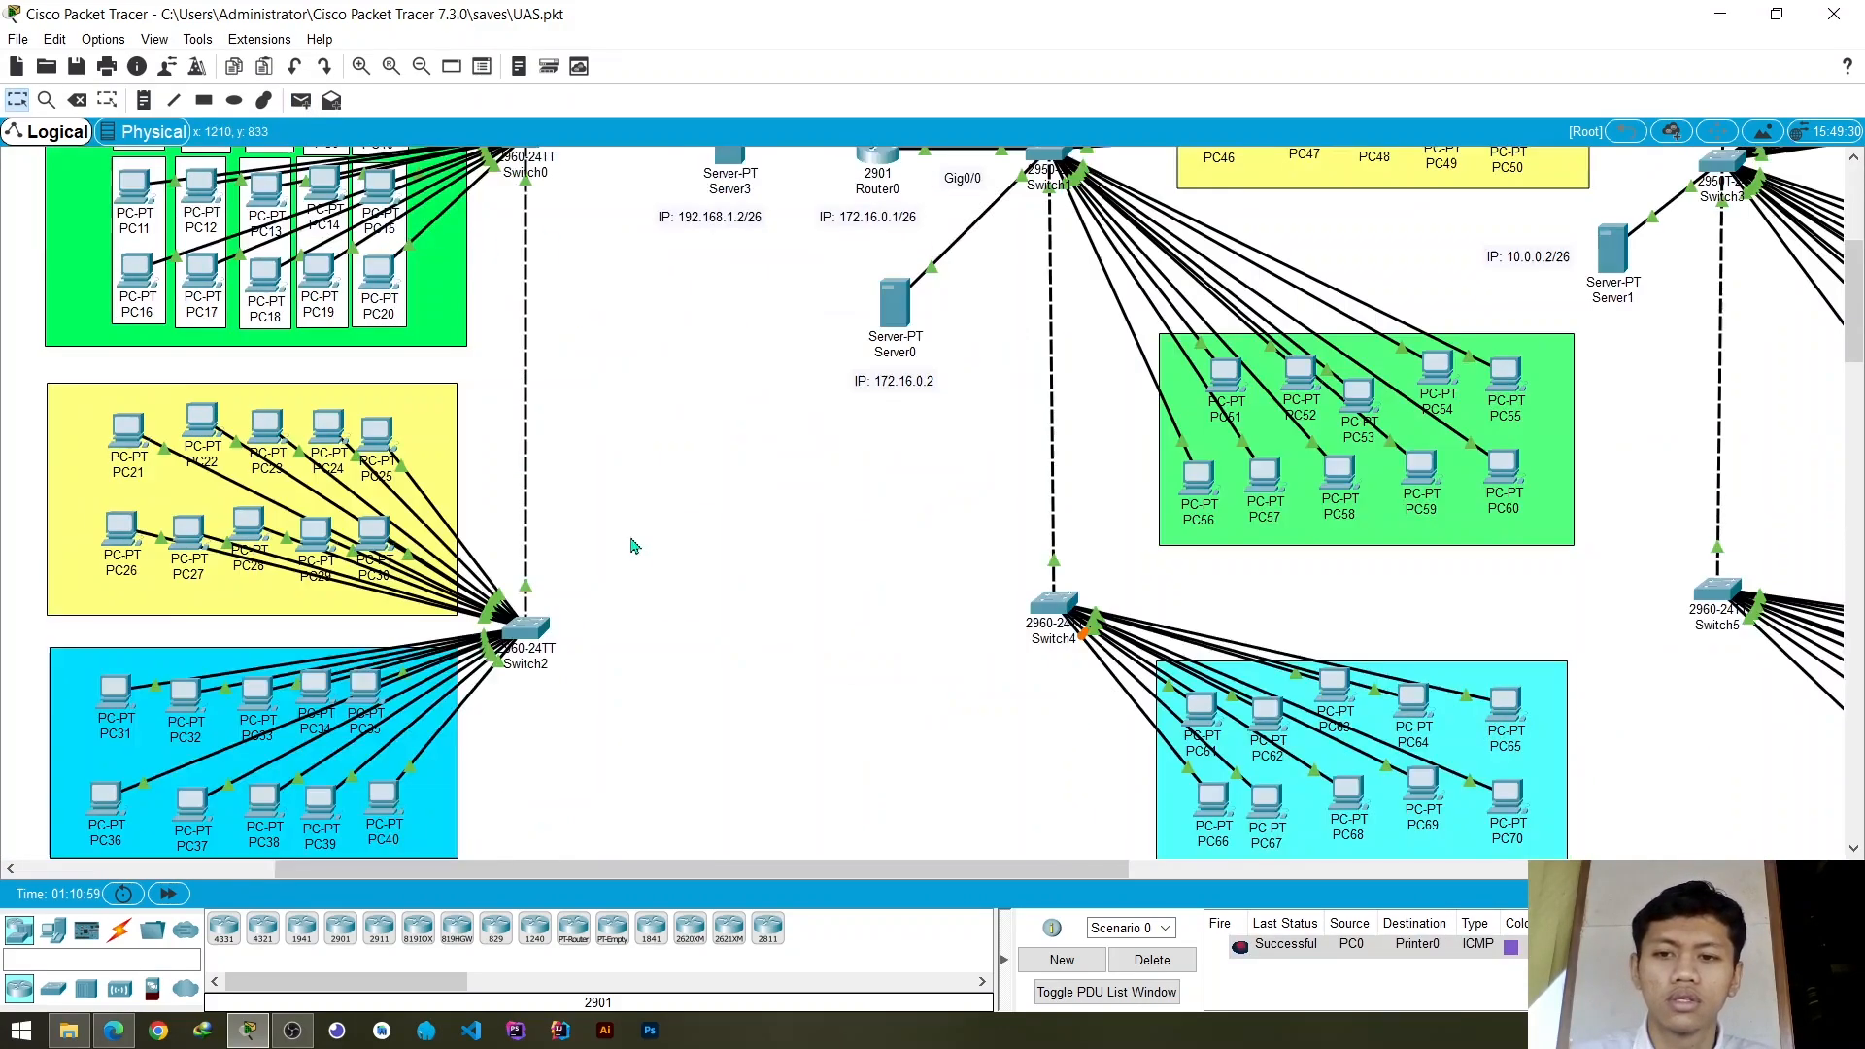
scroll(1075, 785, "right", 5)
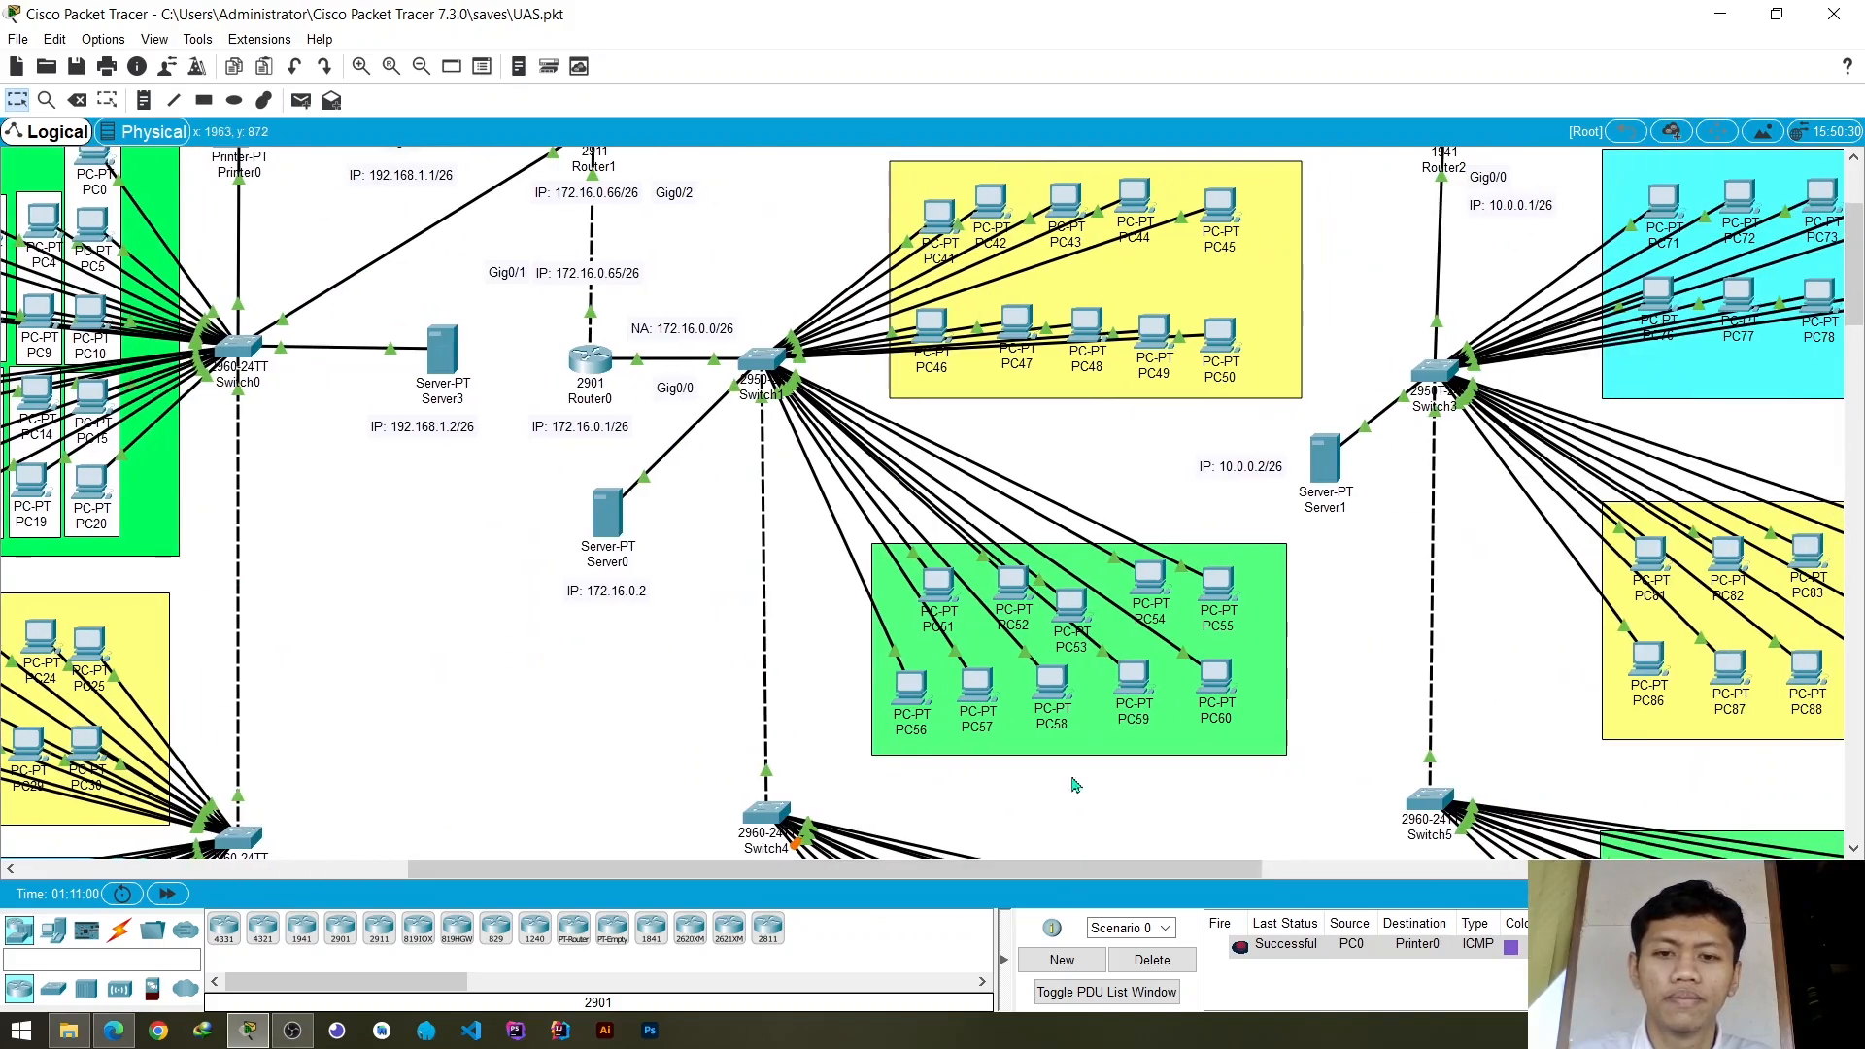
left_click(301, 101)
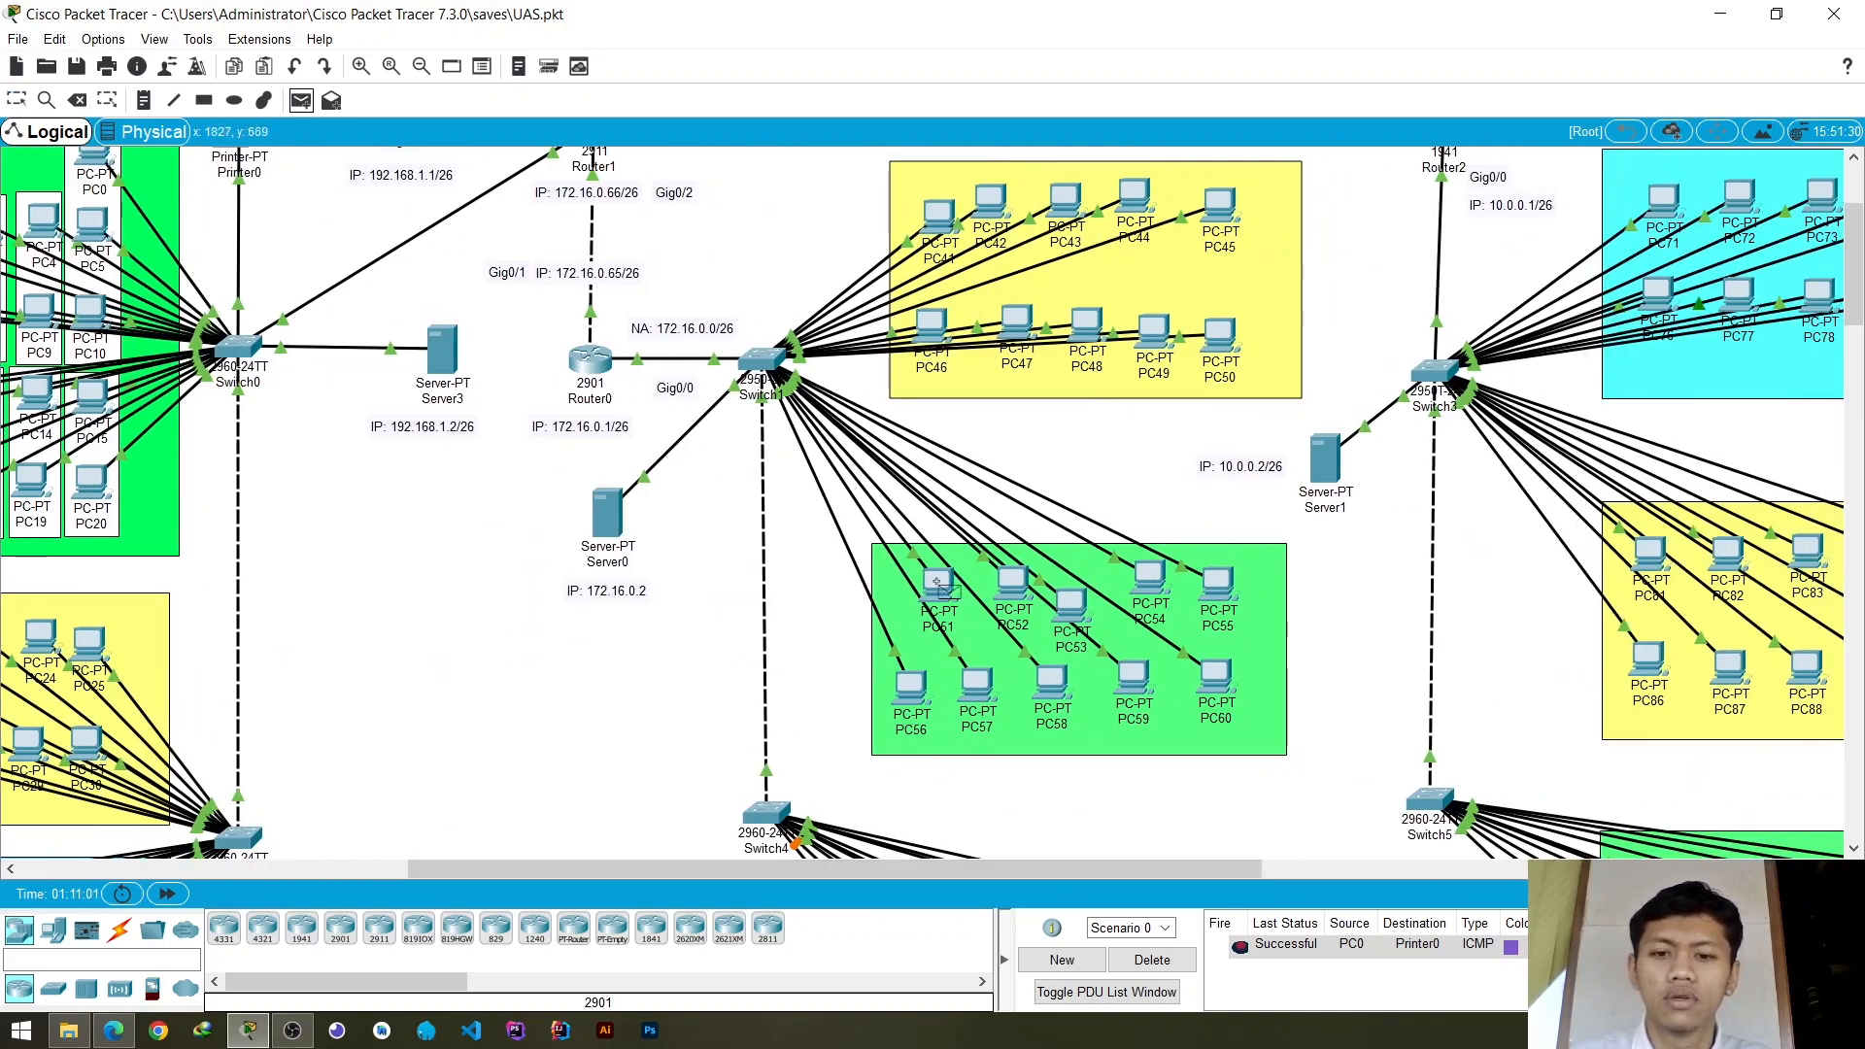
left_click(937, 583)
left_click(1014, 585)
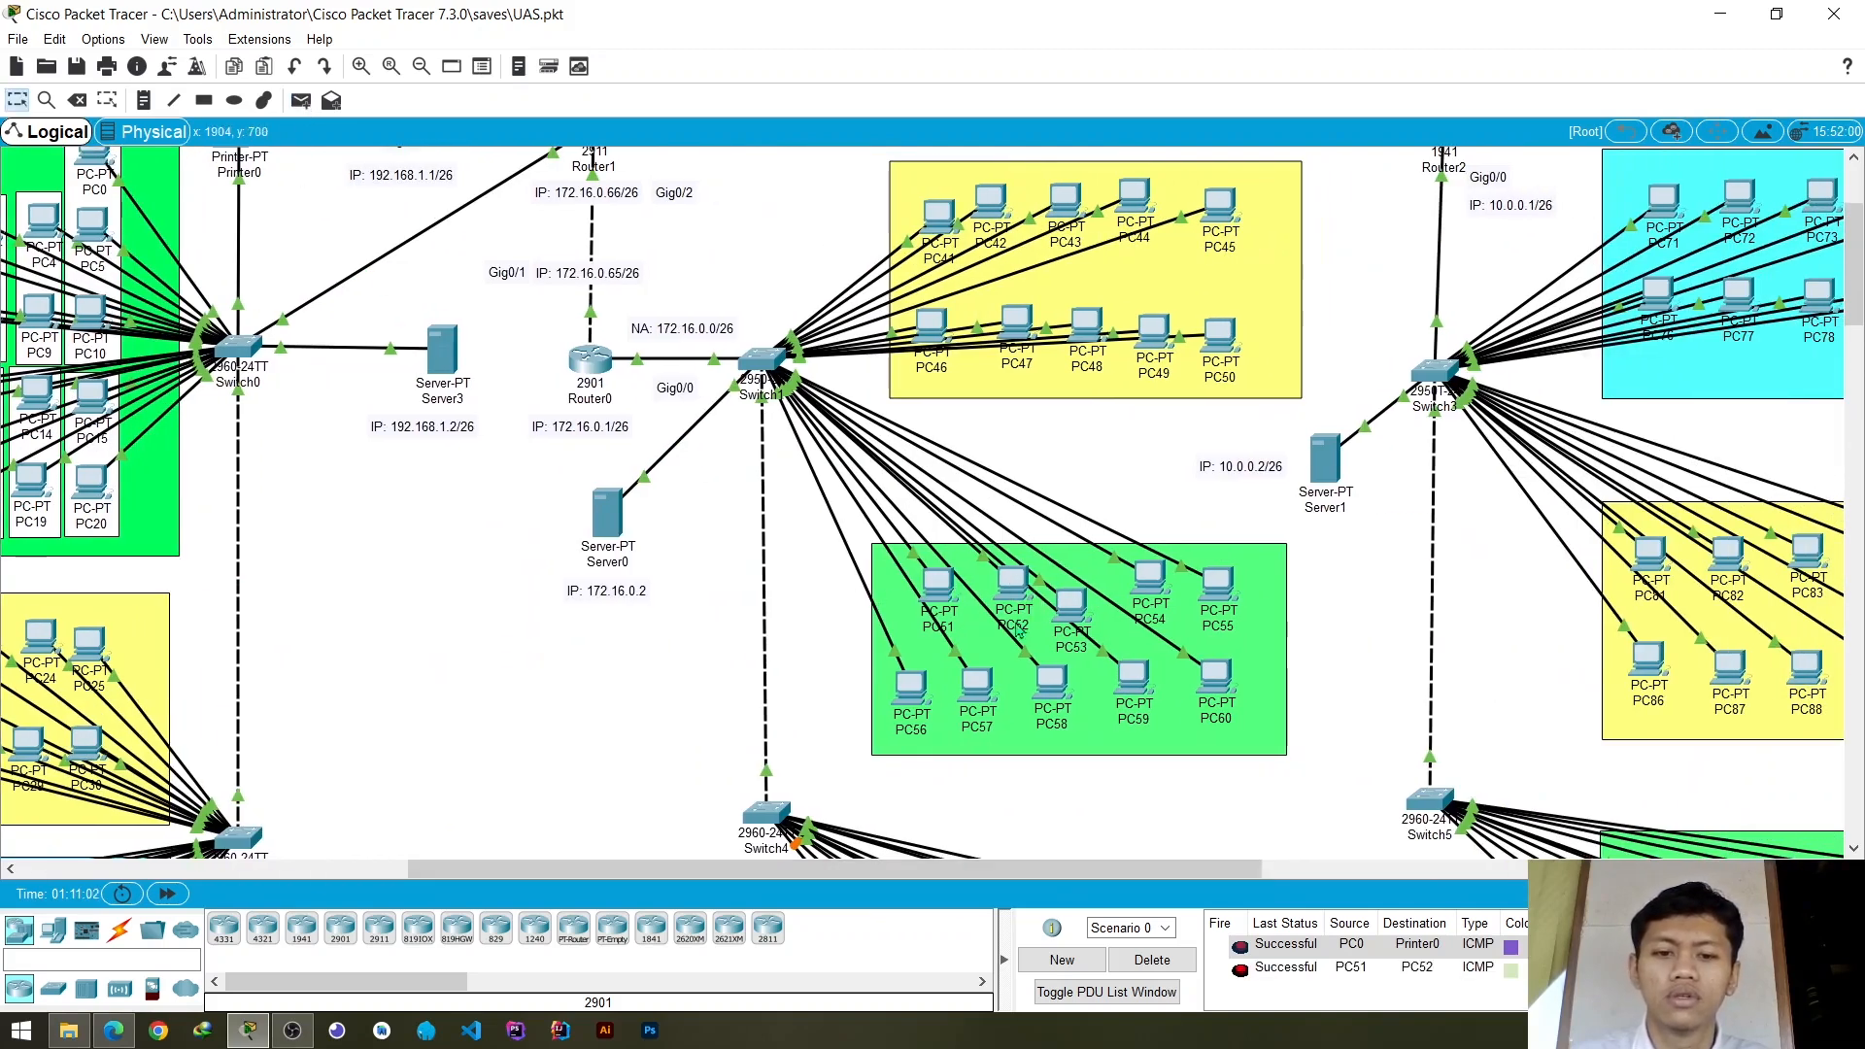
left_click(301, 101)
left_click(940, 218)
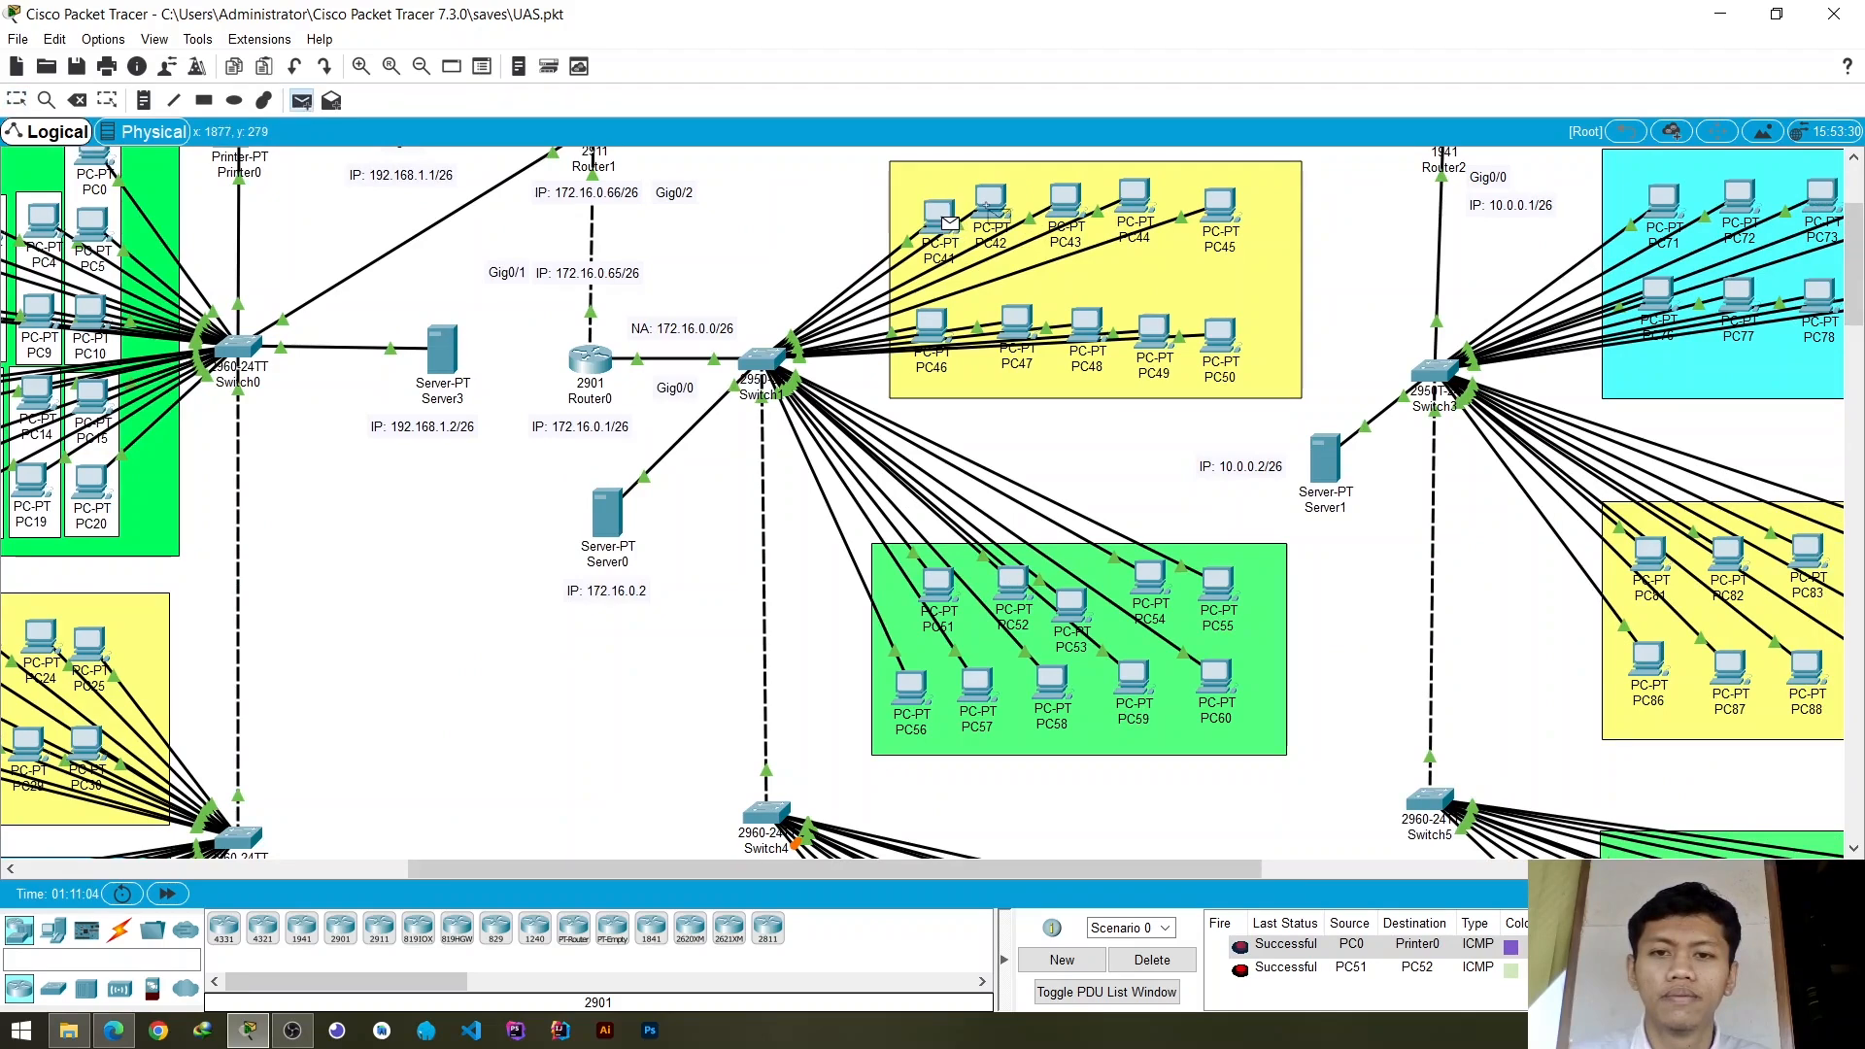
left_click(993, 211)
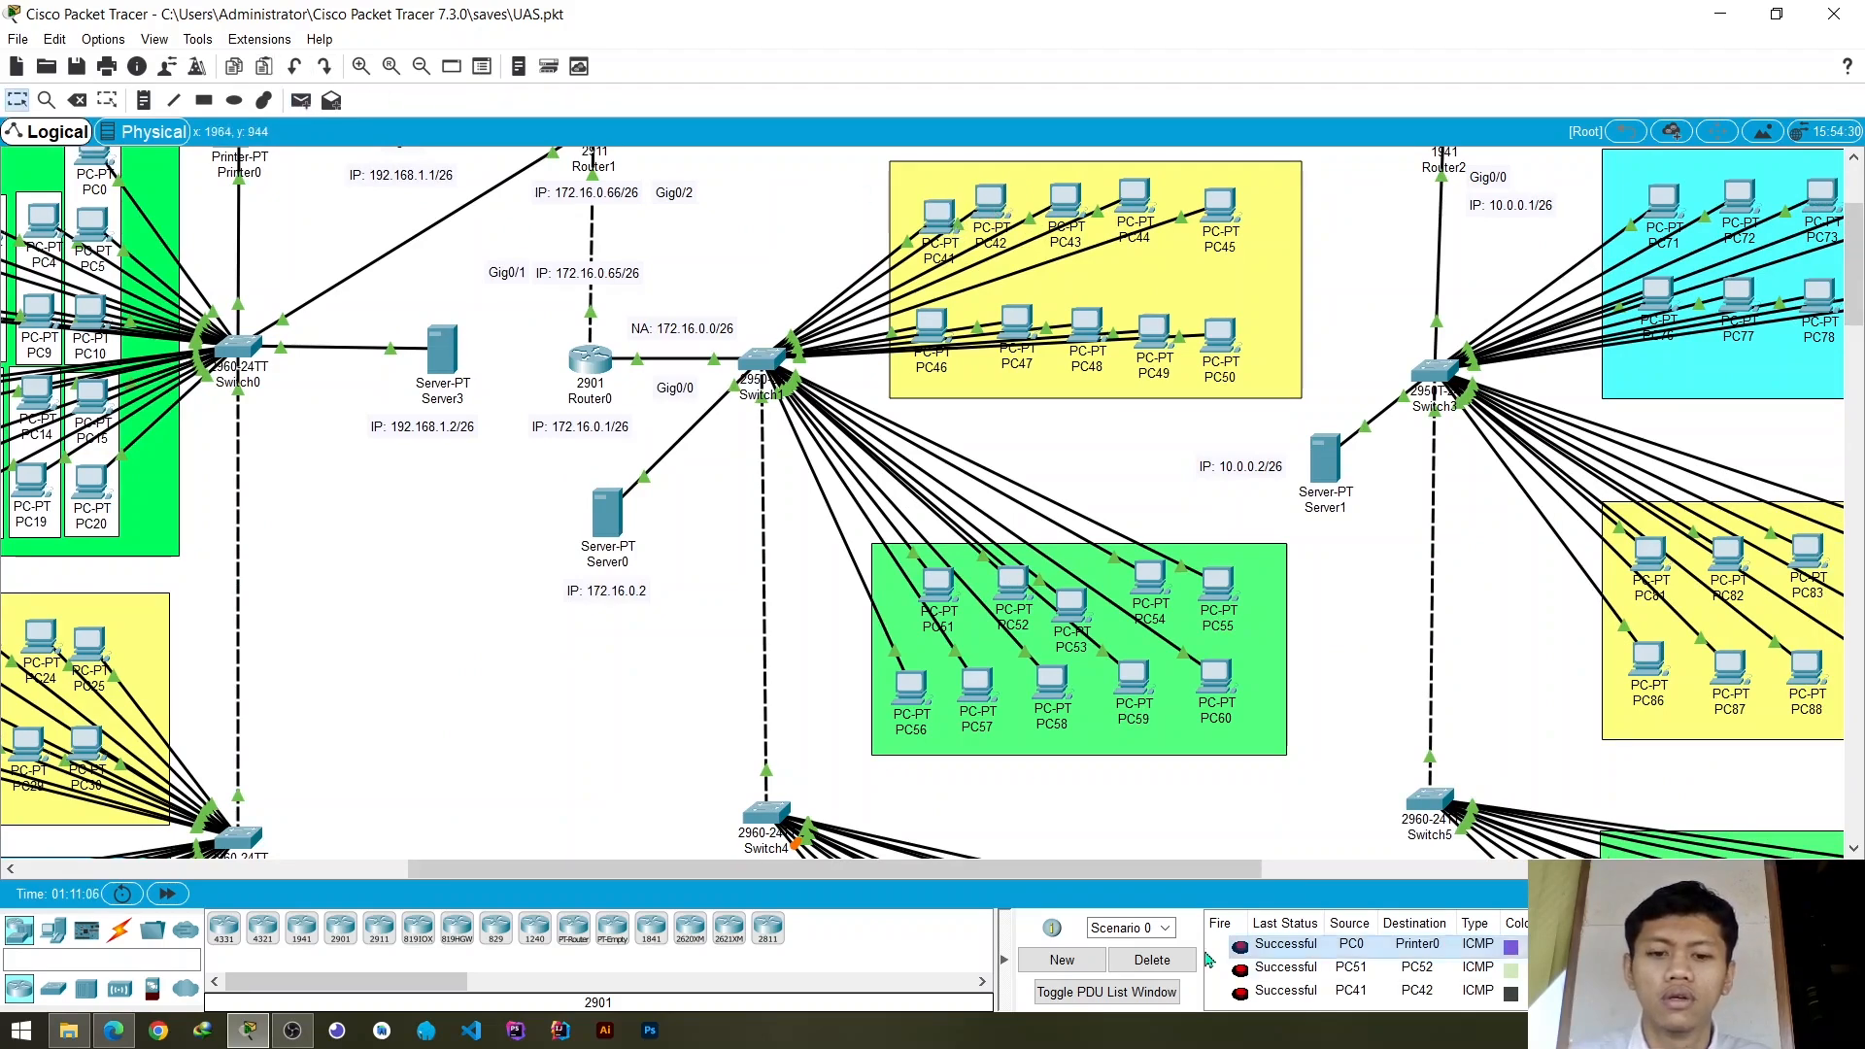
- Clear the existing PDU tests, send a simple PDU from PC56 to PC63 in the cyan group, and delete that test
left_click(1149, 961)
left_click(299, 105)
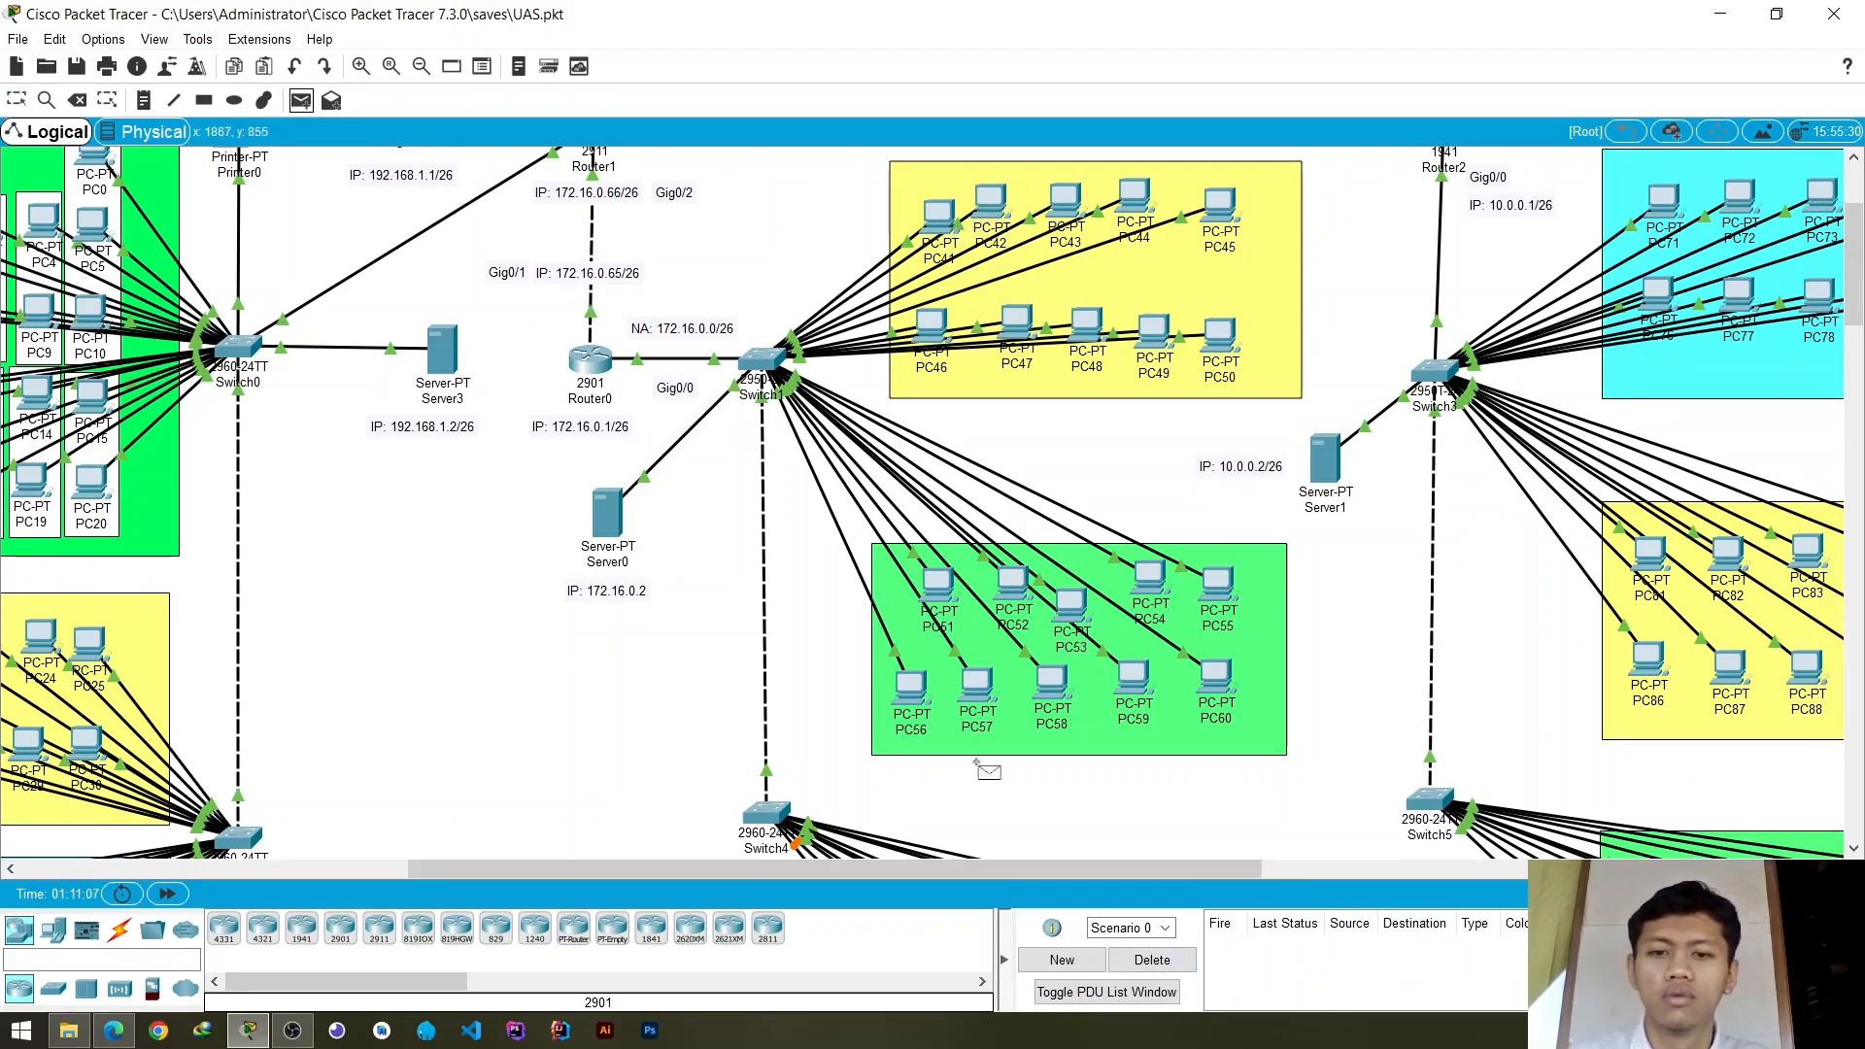
left_click(908, 690)
scroll(962, 595, "down", 3)
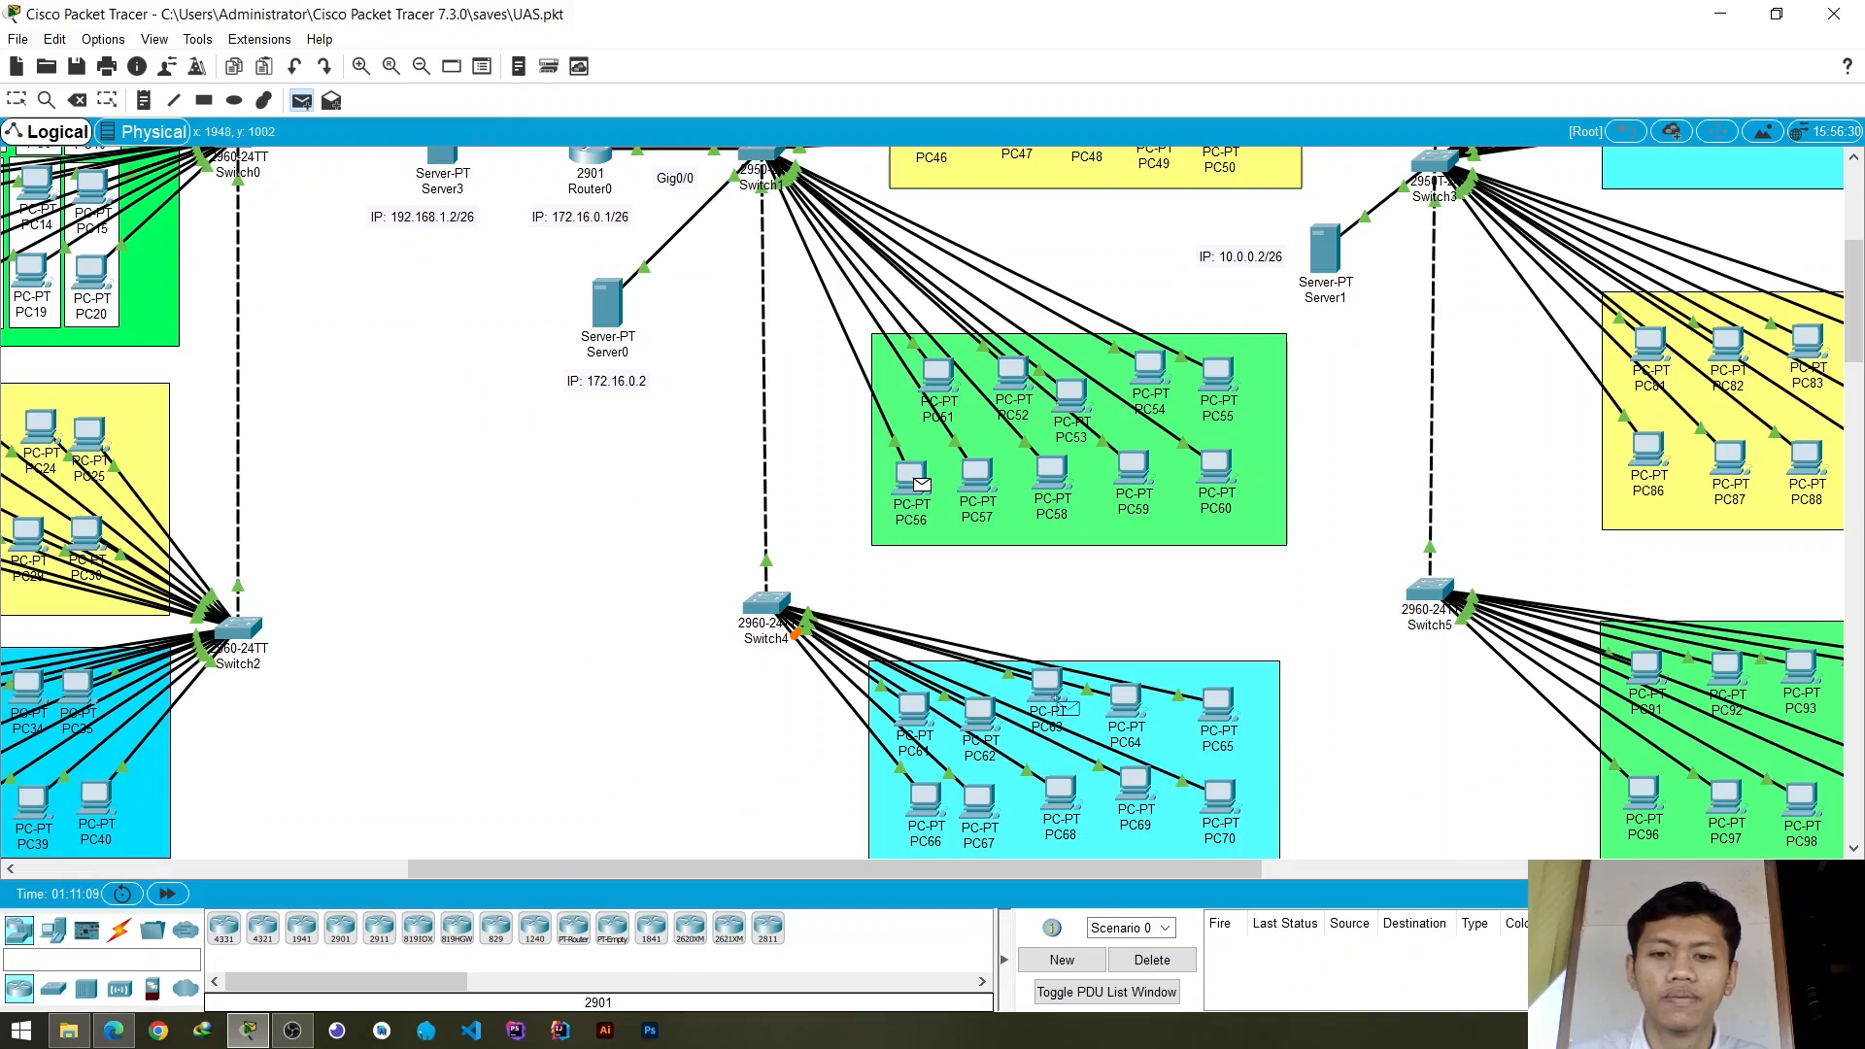
left_click(1044, 686)
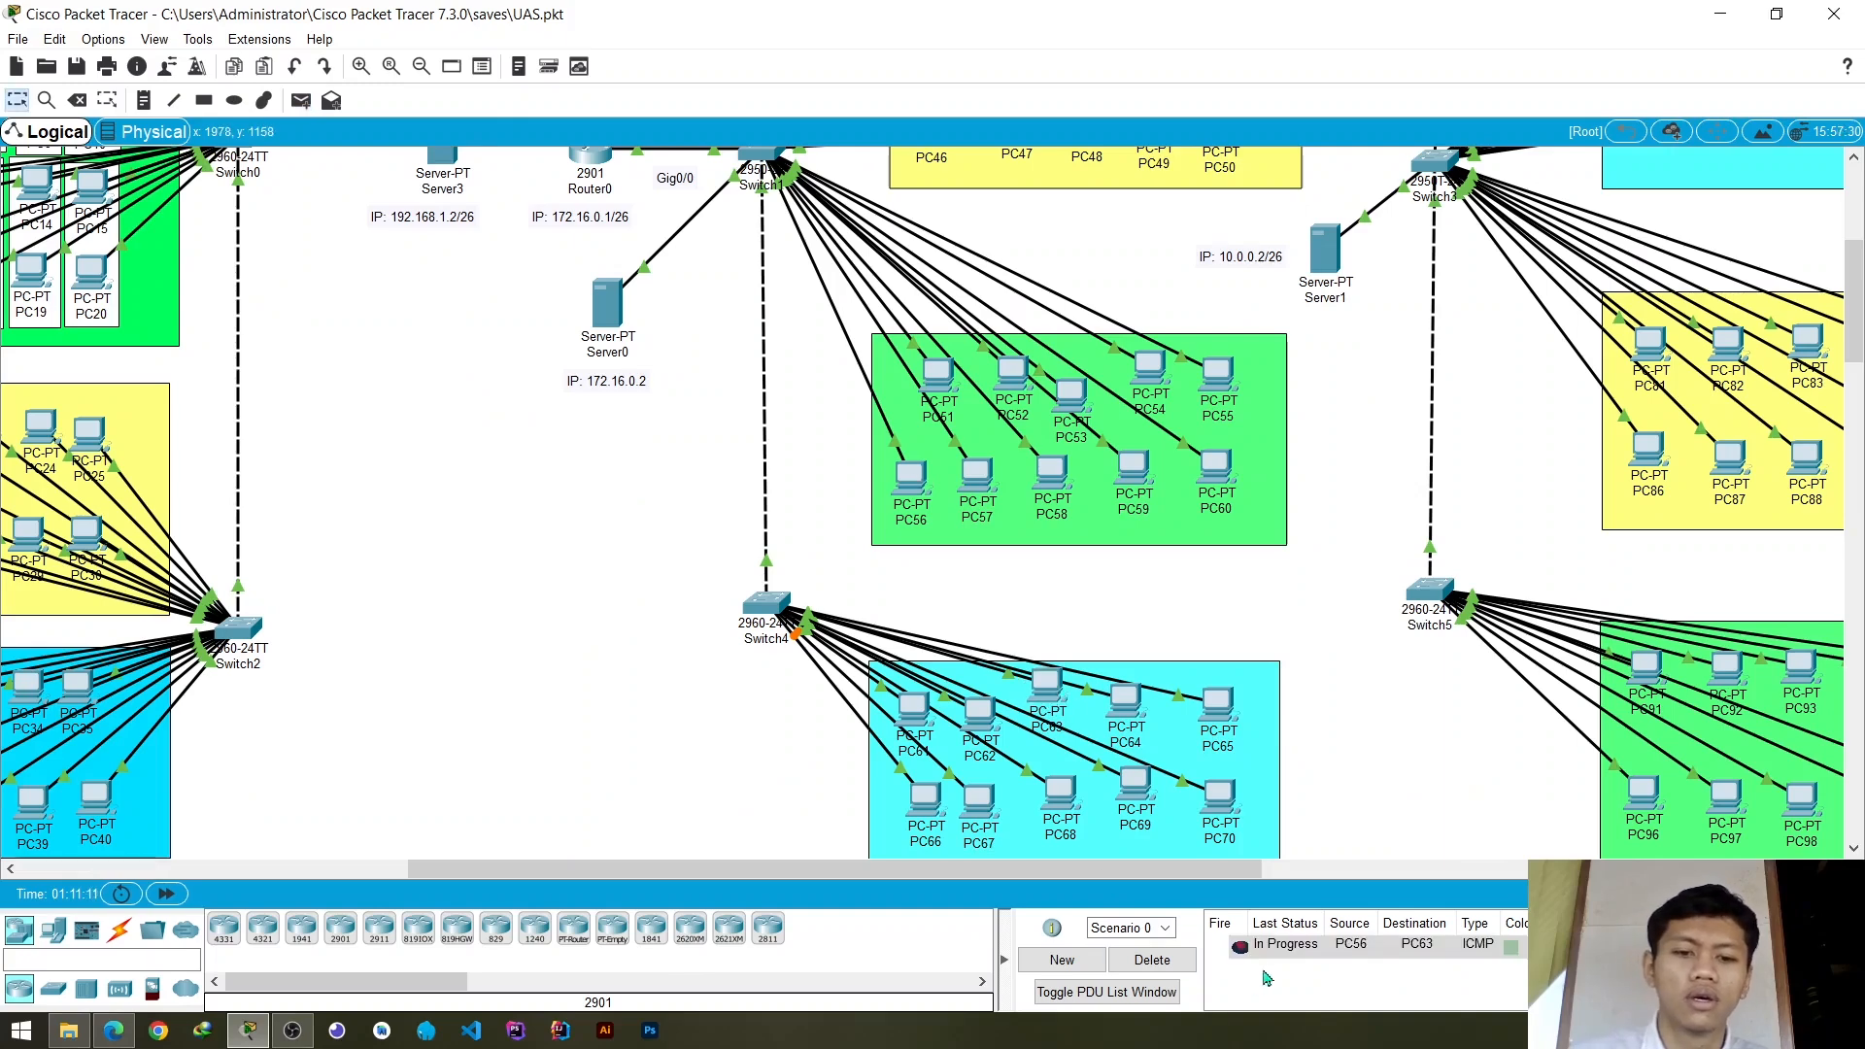
left_click(1153, 960)
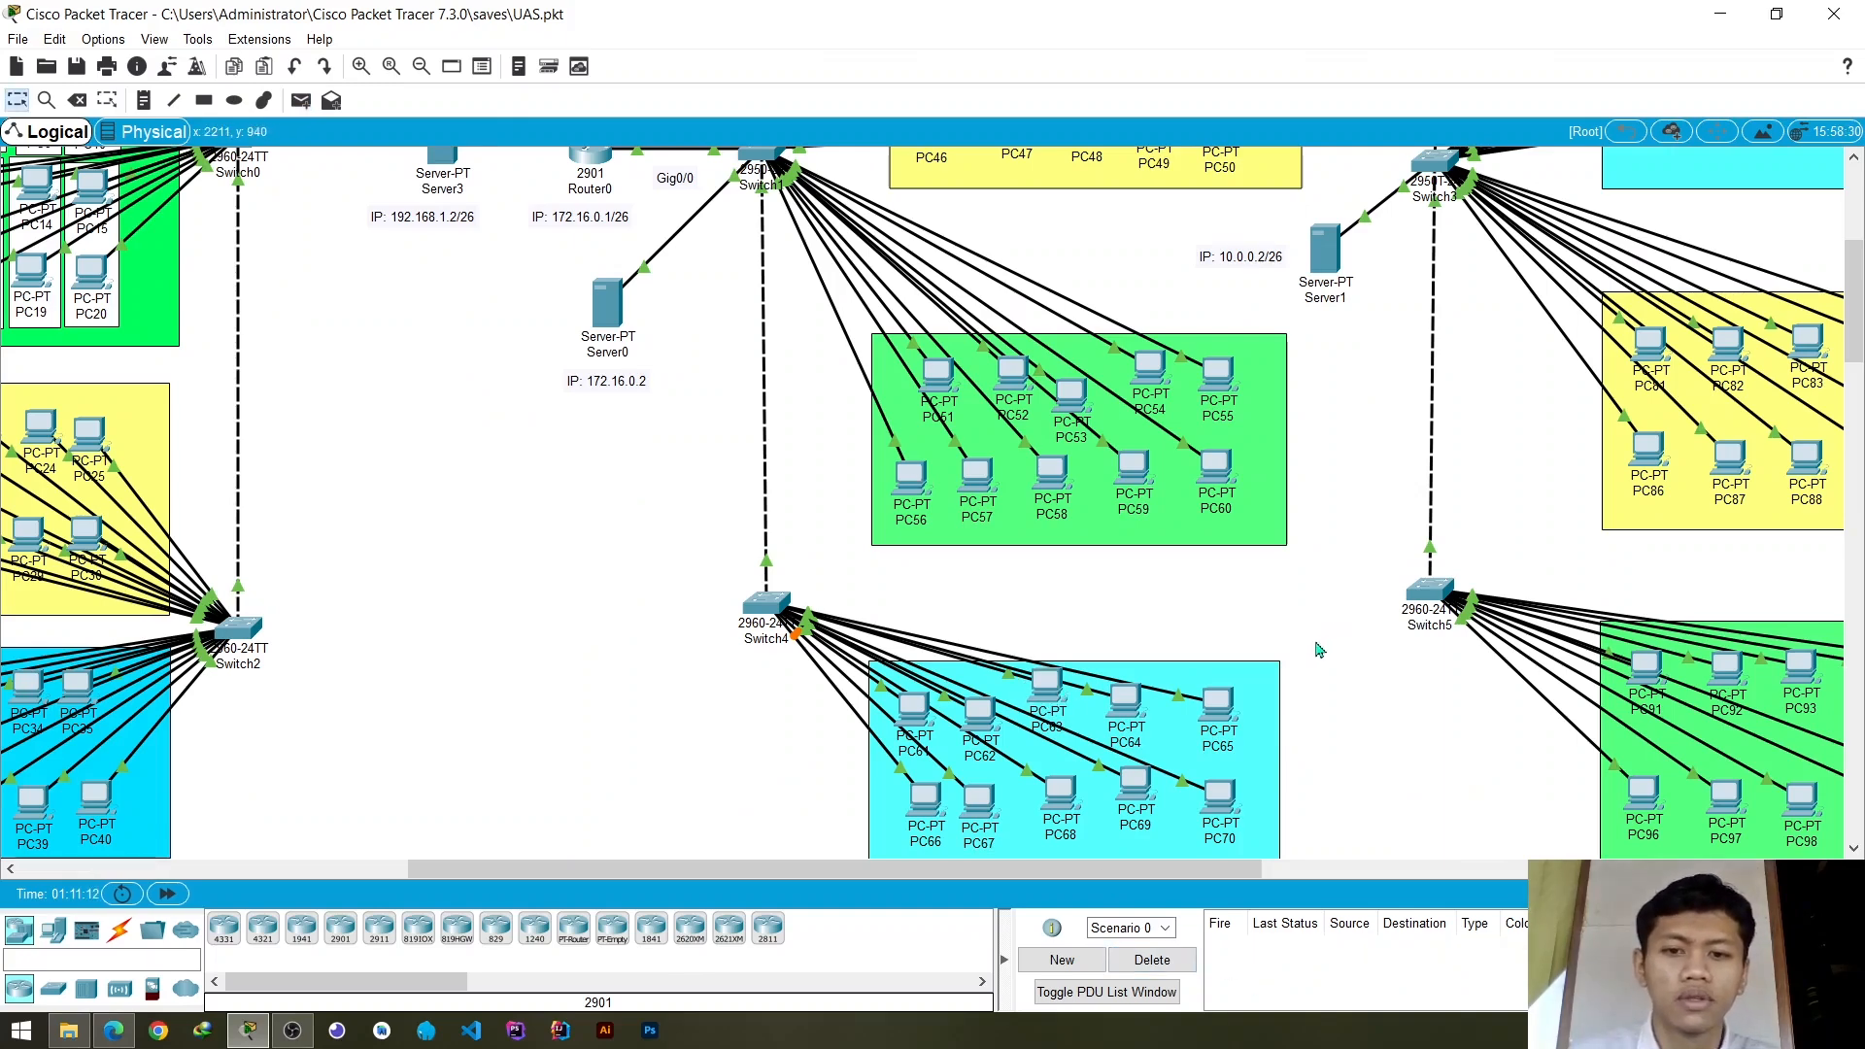
scroll(1317, 650, "up", 3)
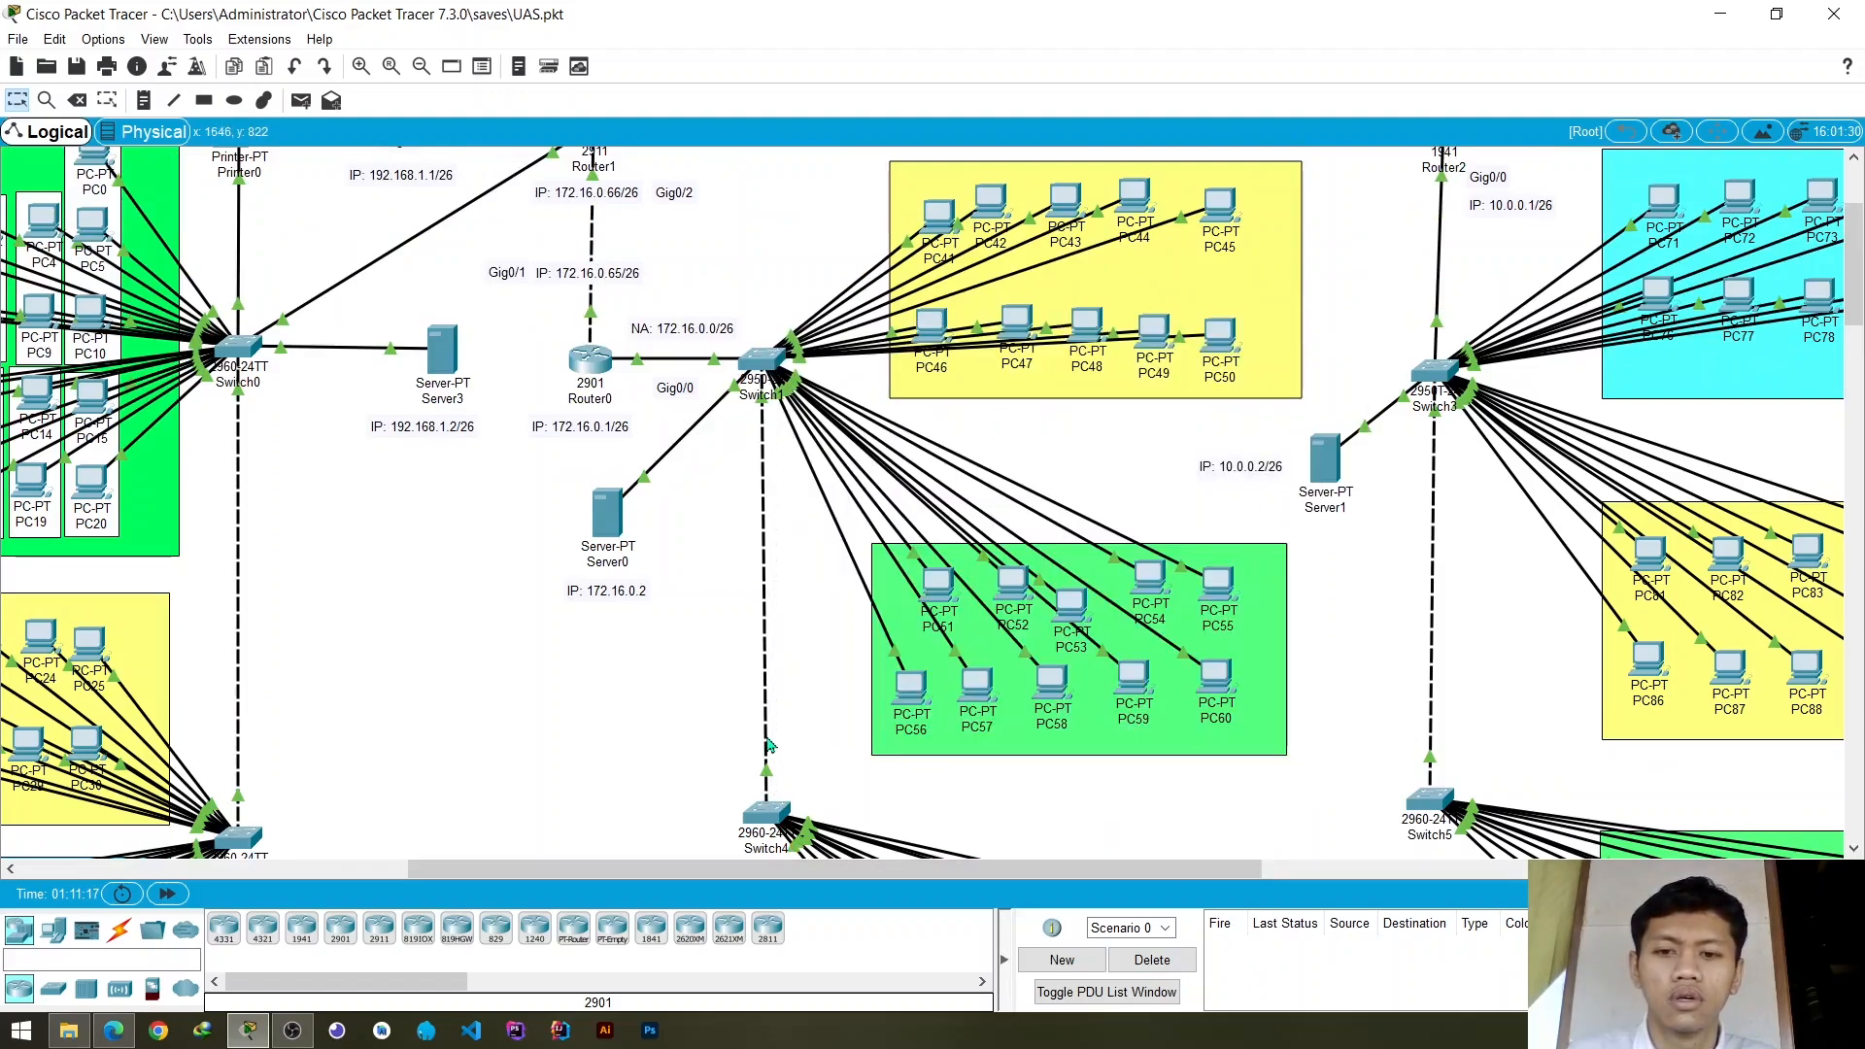
- Check the trunk settings of FastEthernet0/1 on Switch4 and FastEthernet0/3 on Switch1
mouse_move(767, 745)
left_click(767, 819)
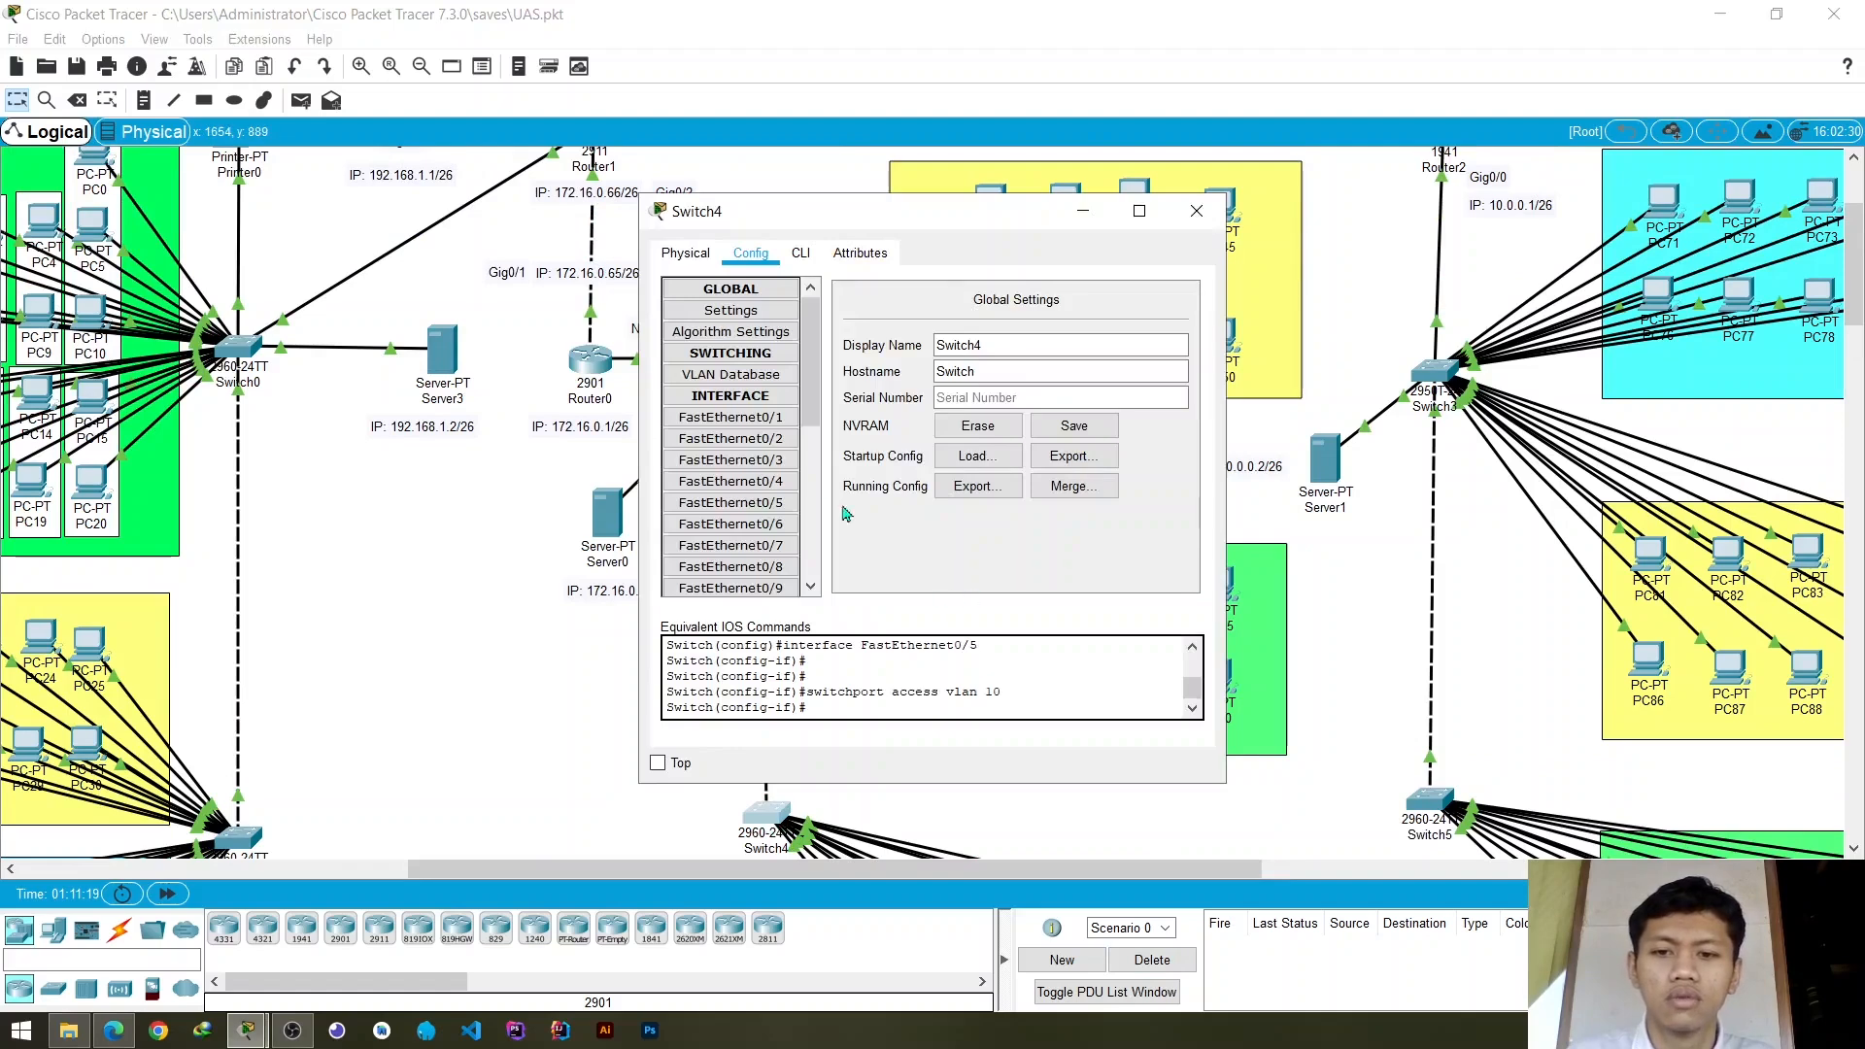
left_click(731, 417)
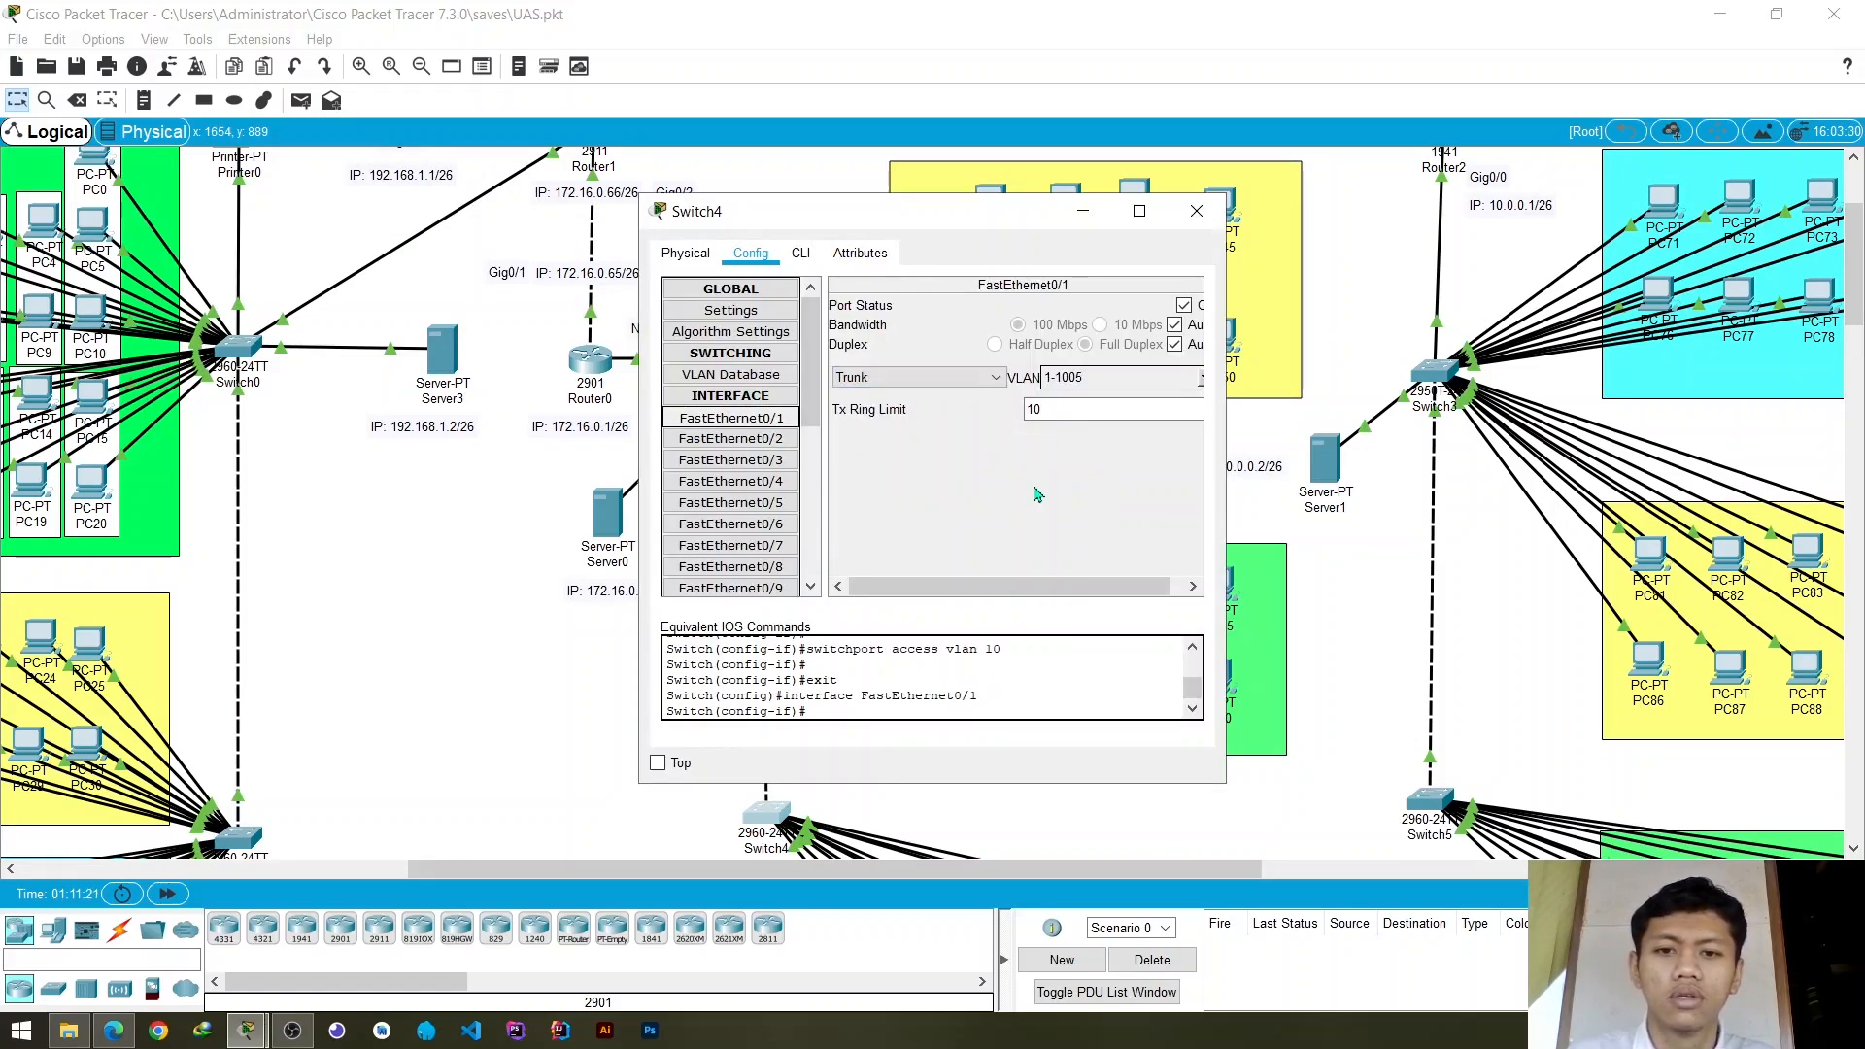
left_click(1196, 211)
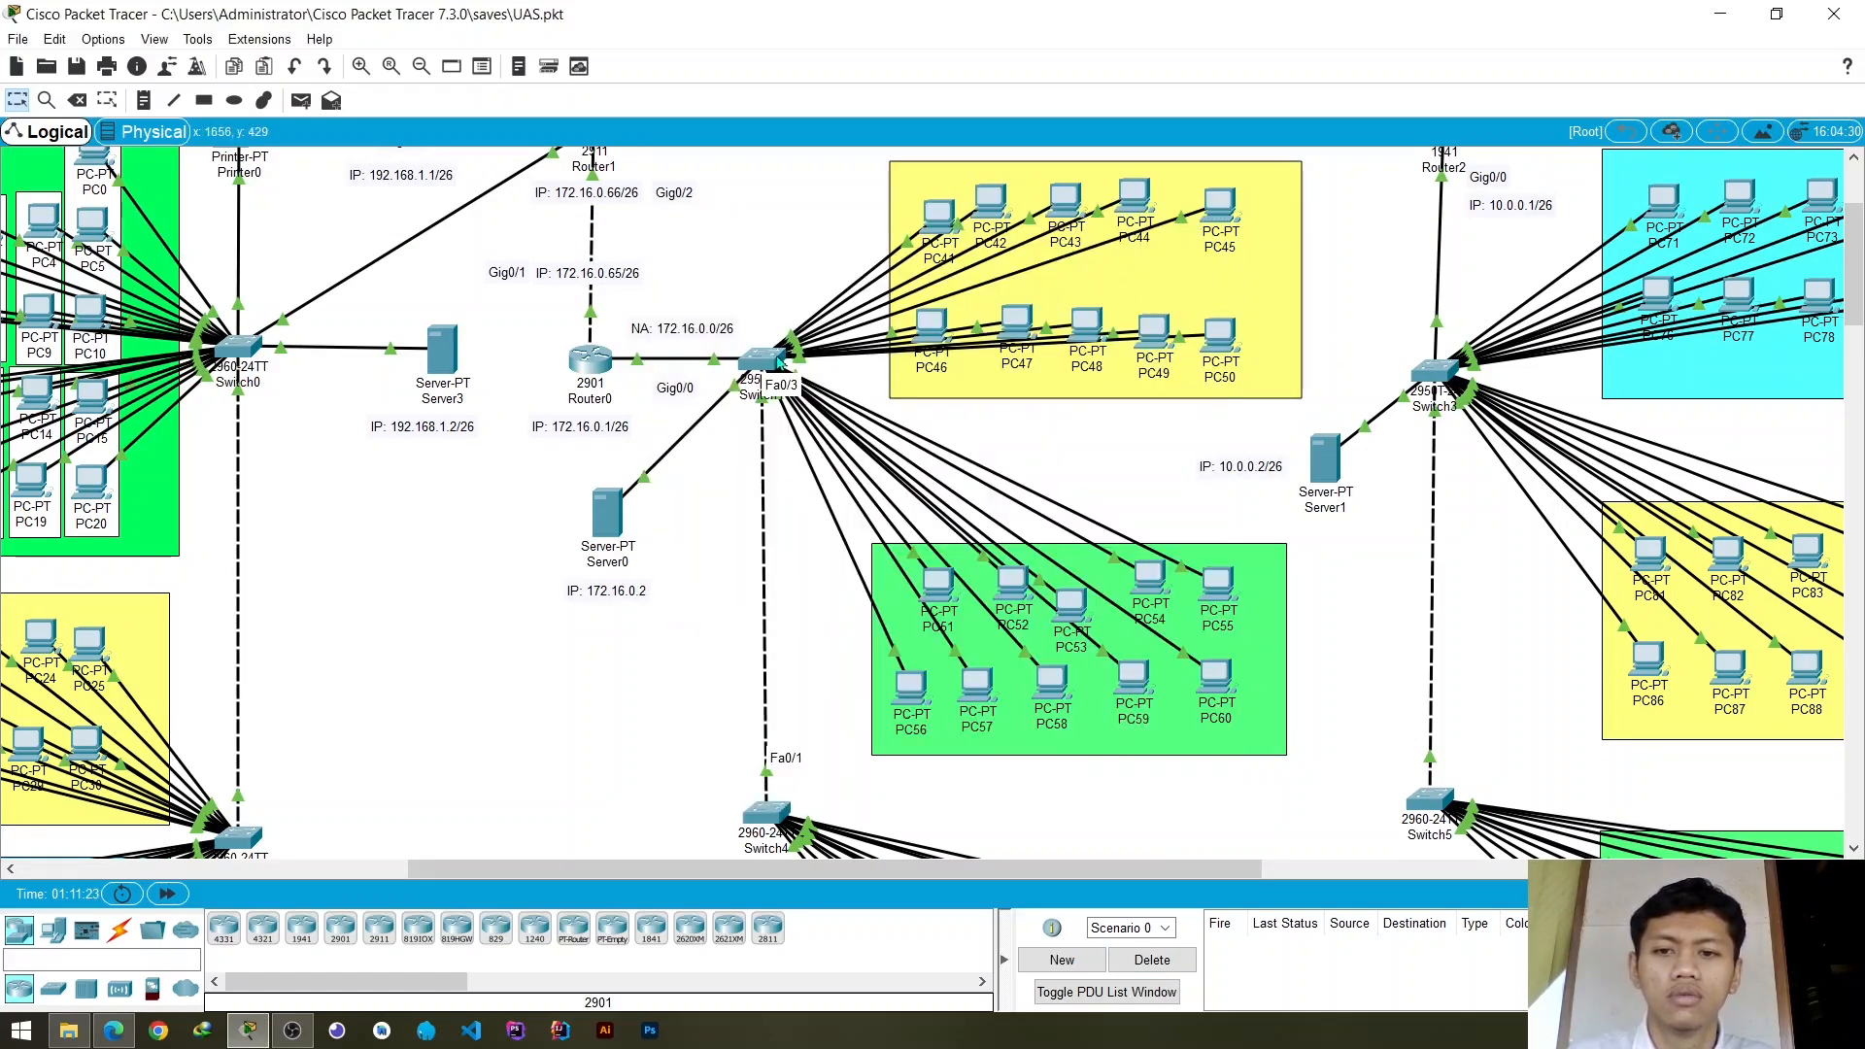
left_click(777, 363)
left_click(769, 462)
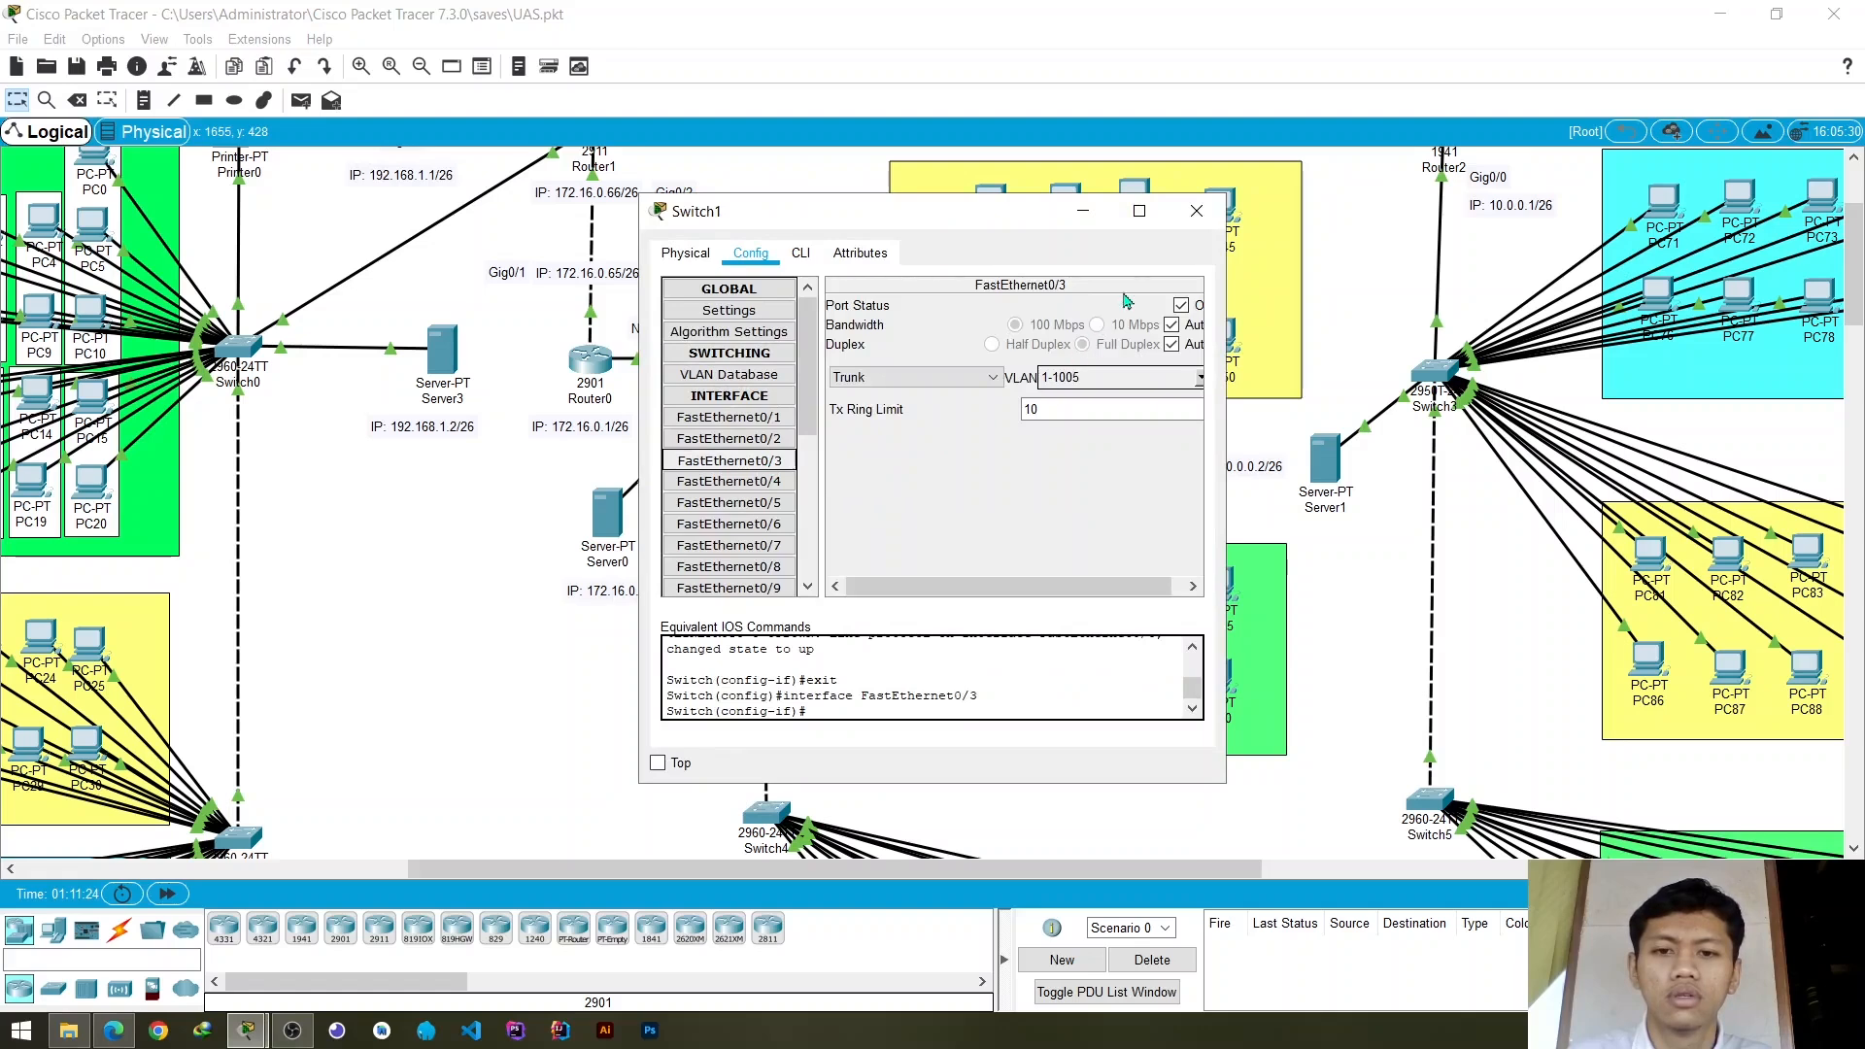
left_click(1196, 211)
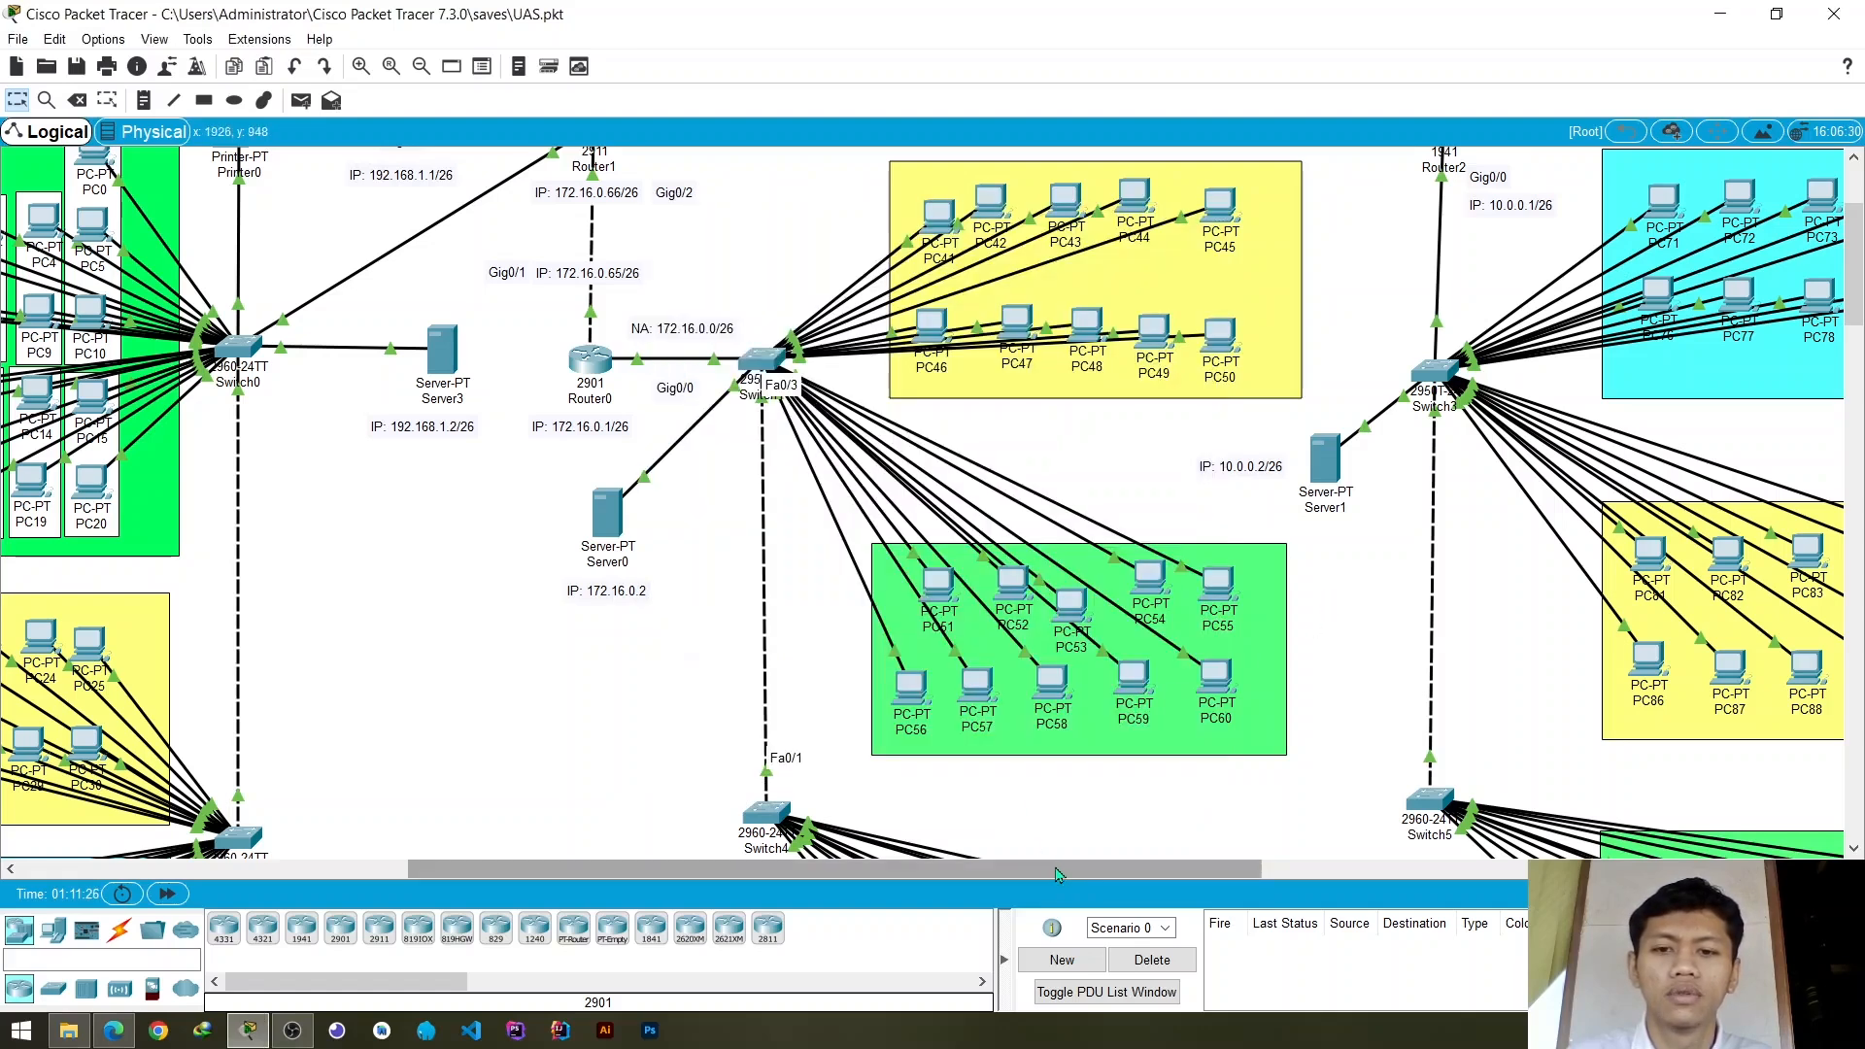
- Add VLAN 30 named vlan_3 to Switch3's VLAN database
left_click_drag(1058, 874, 1373, 819)
scroll(1369, 592, "down", 5)
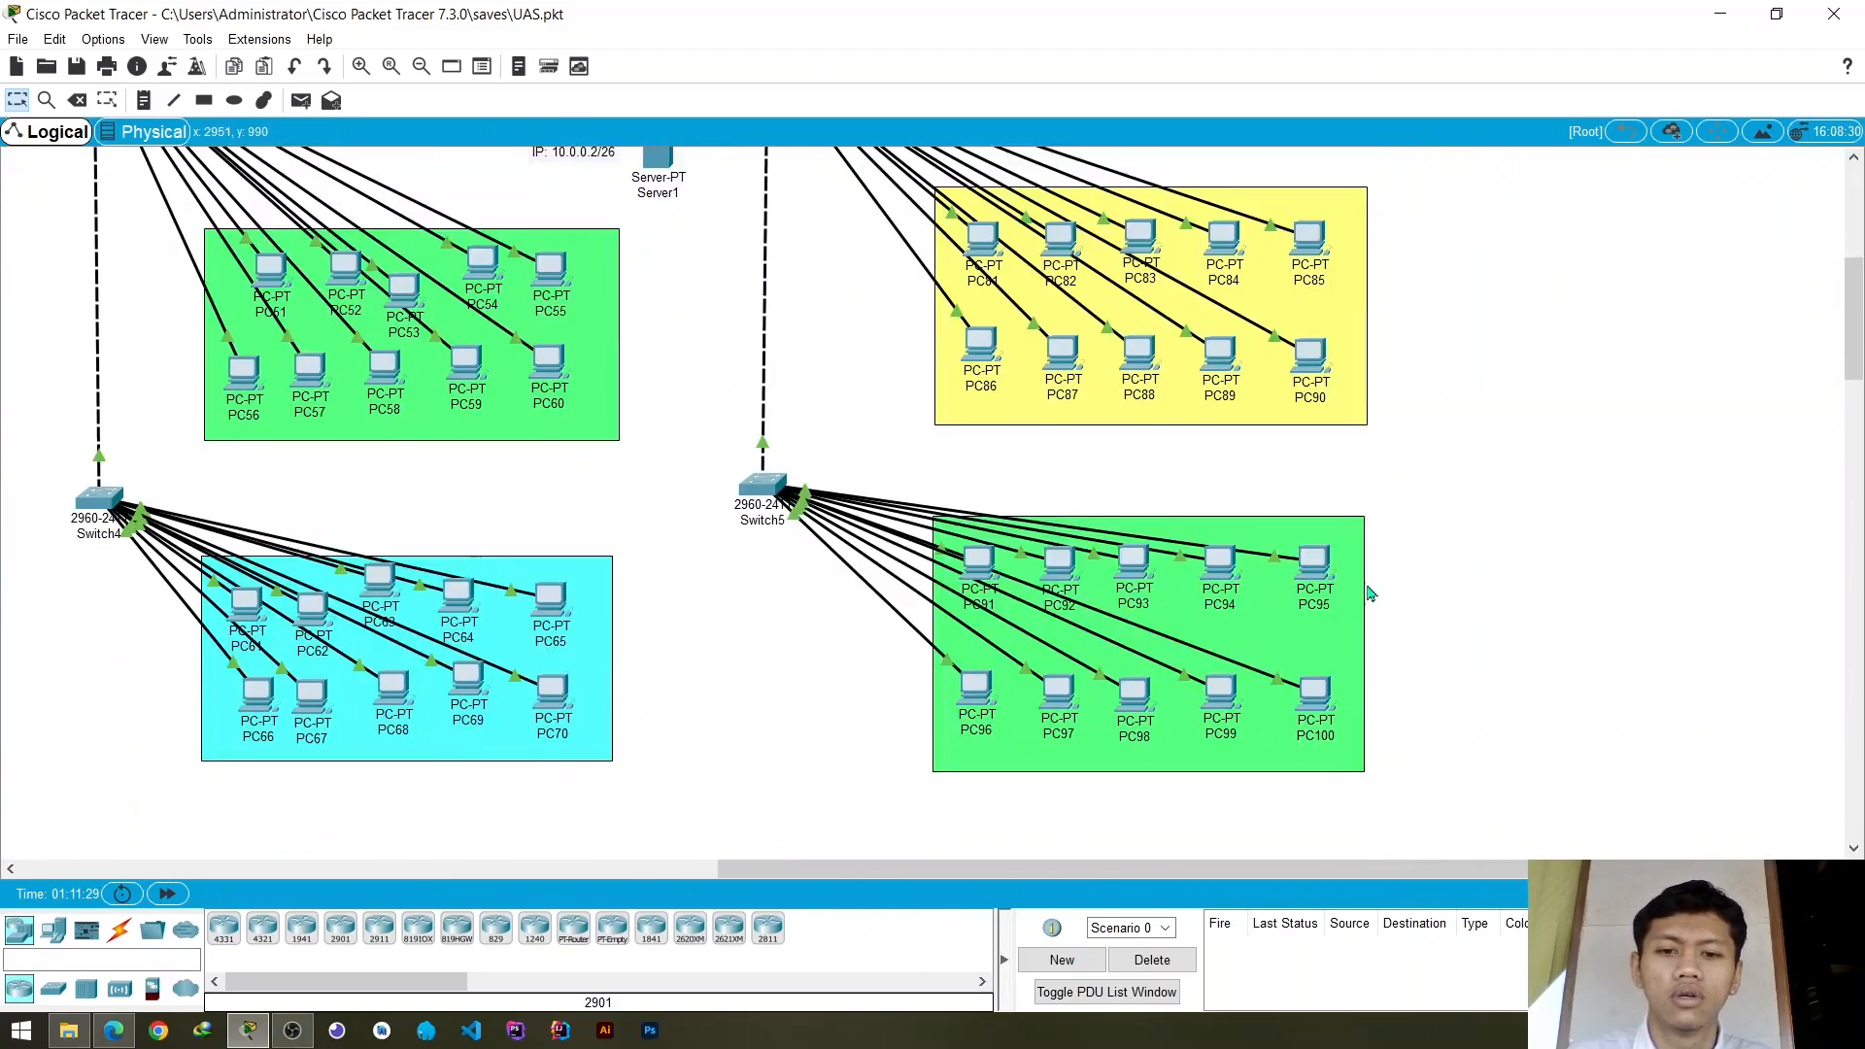
scroll(1370, 592, "up", 4)
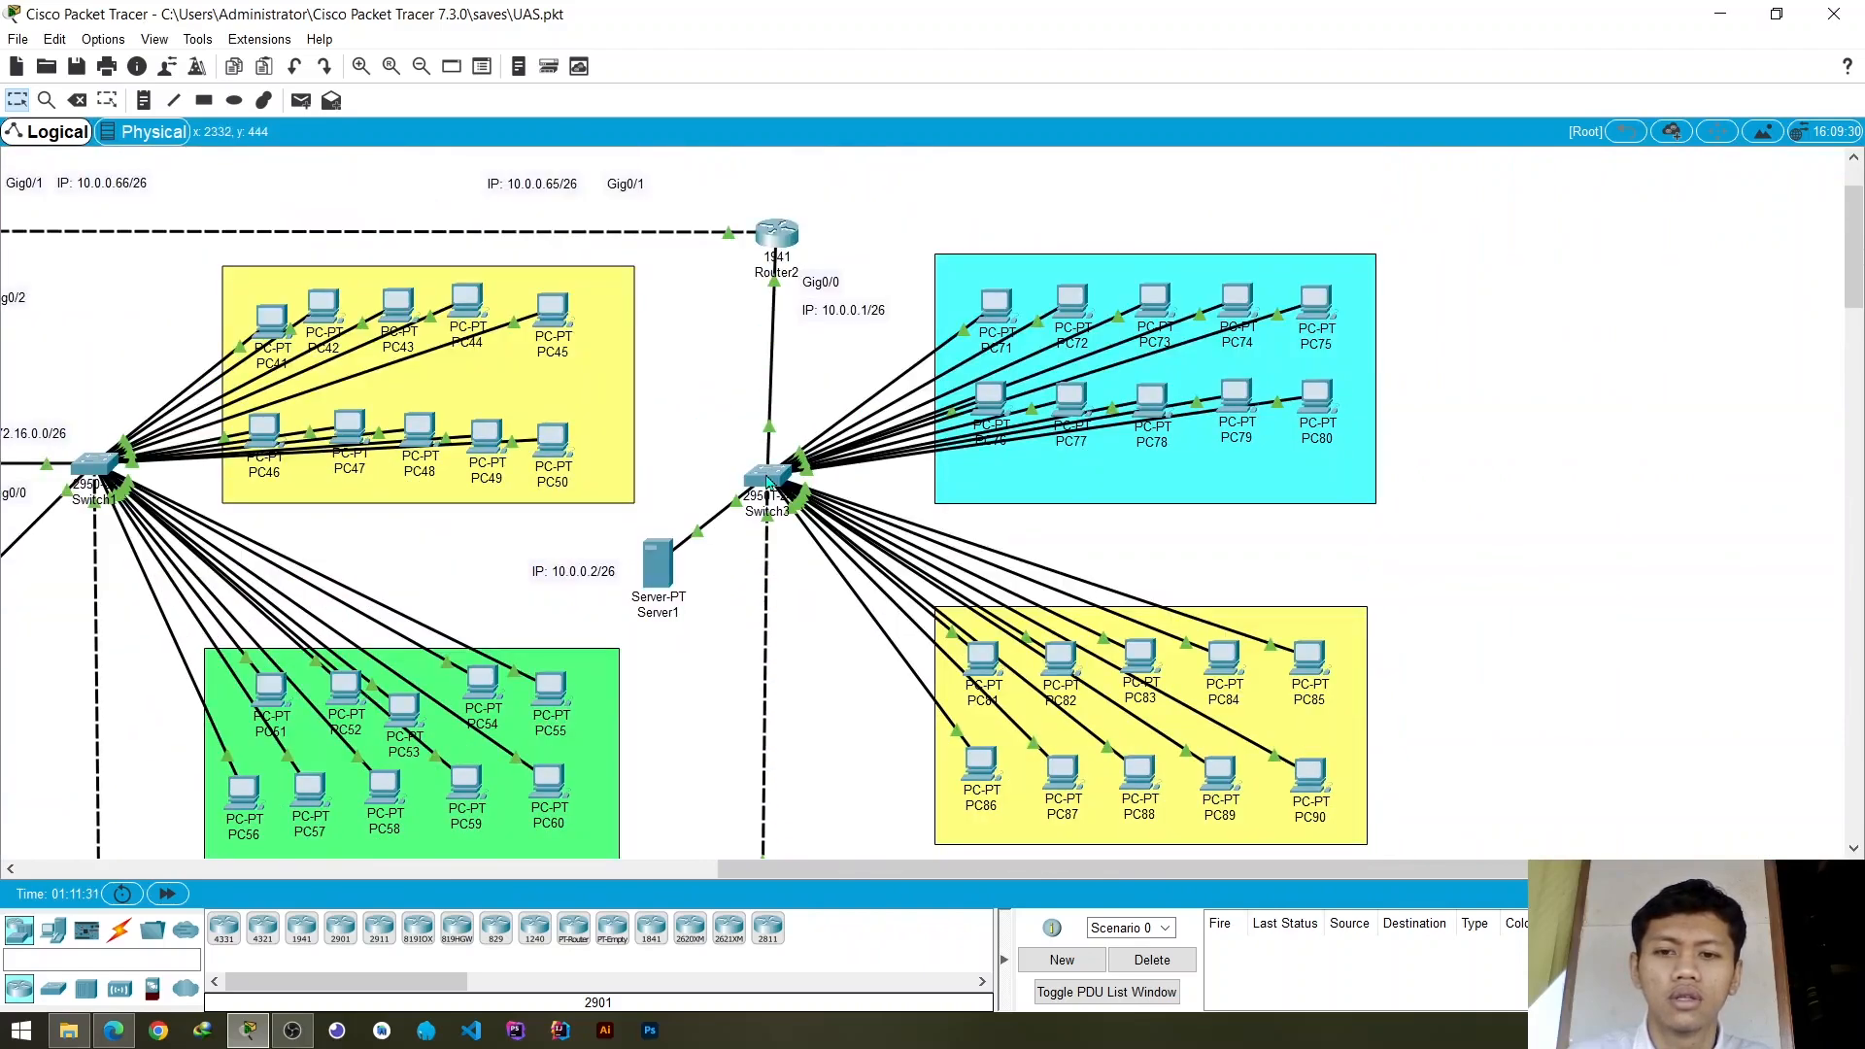
left_click(768, 481)
left_click(750, 254)
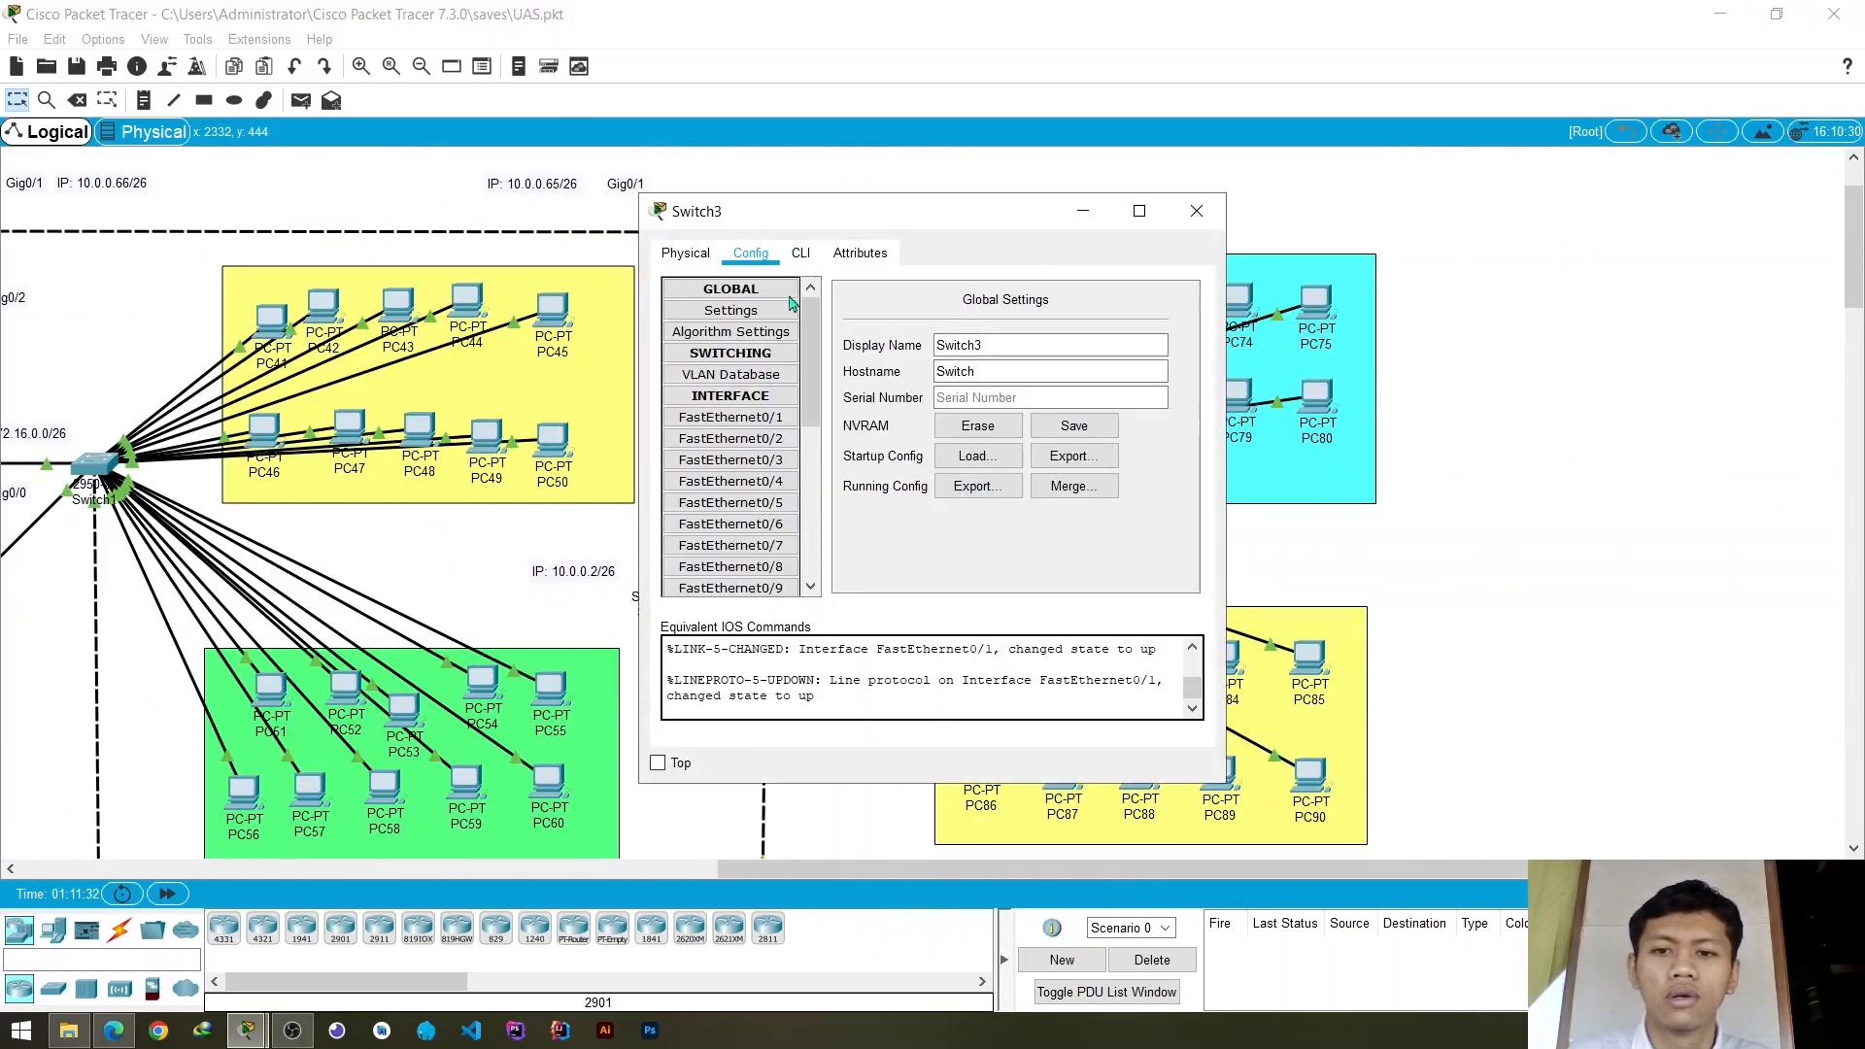
left_click(731, 374)
left_click_drag(926, 230, 1257, 228)
left_click(1404, 312)
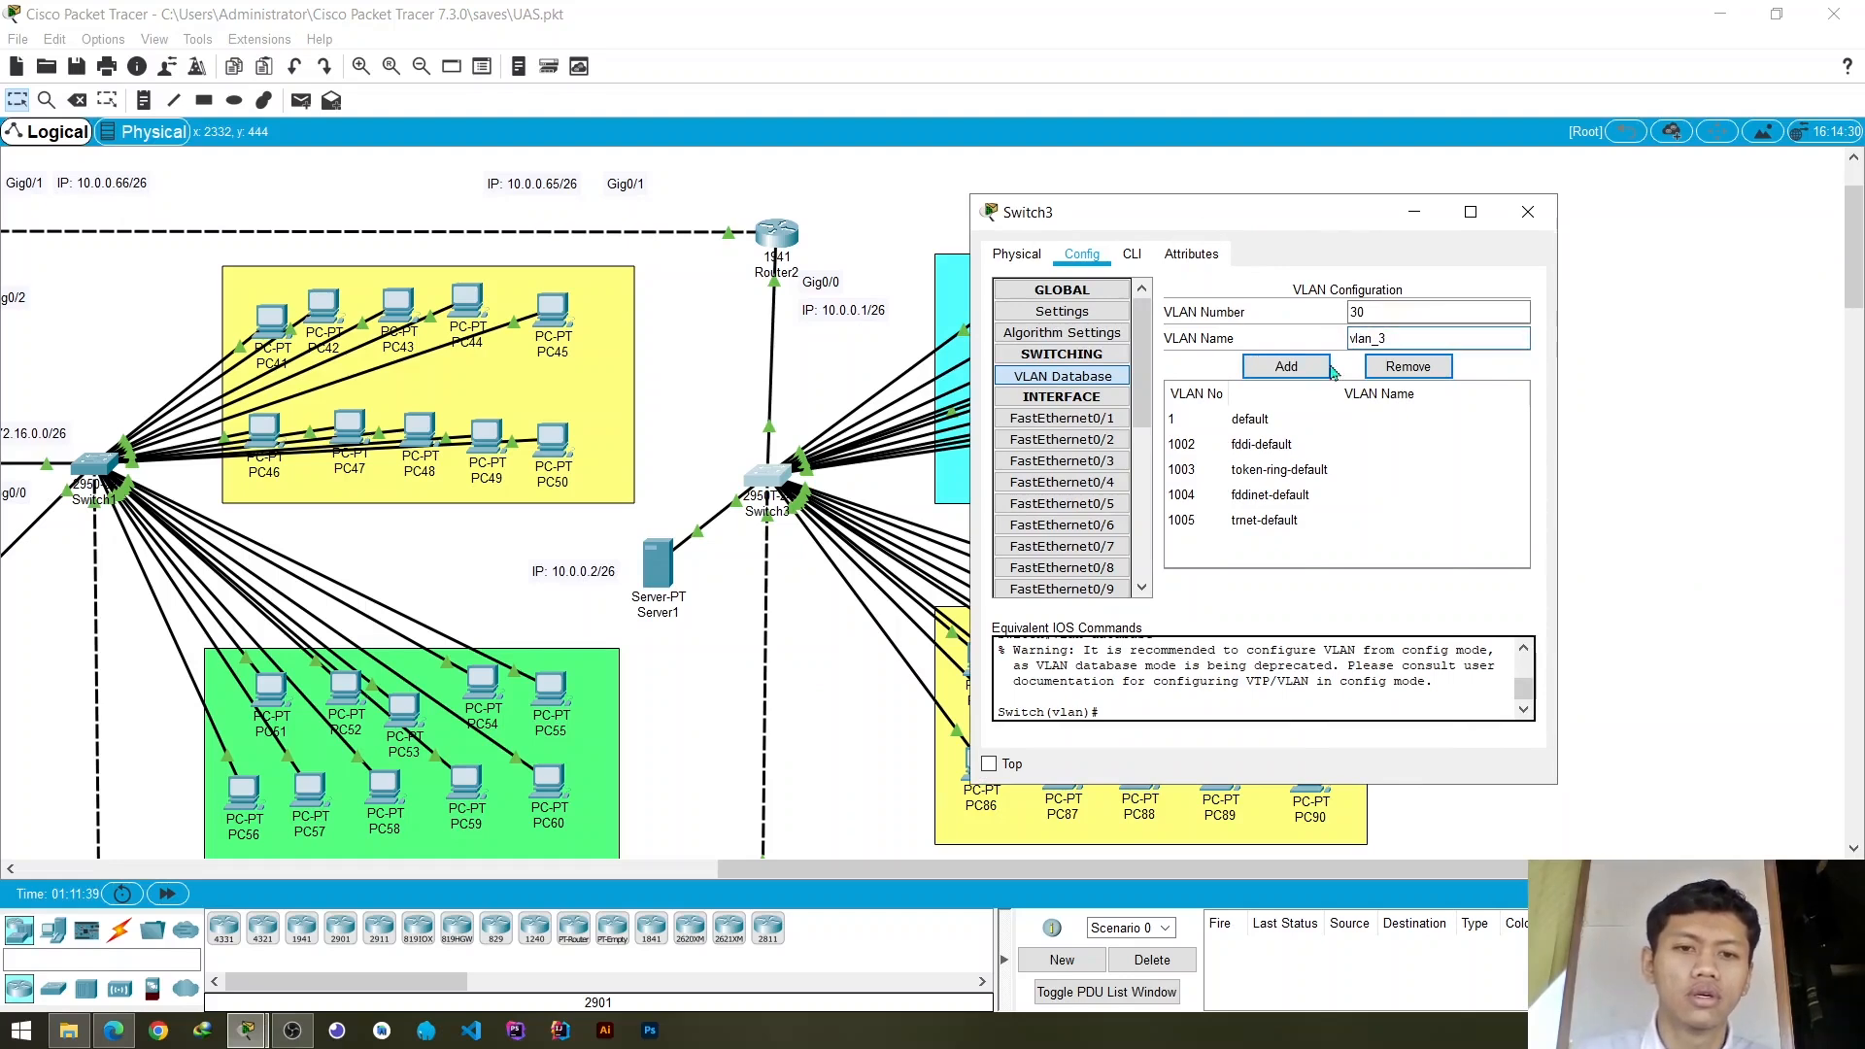
left_click(1286, 366)
- Add VLAN 20 named vlan_2 to Switch3's VLAN database and close the switch settings
type("2")
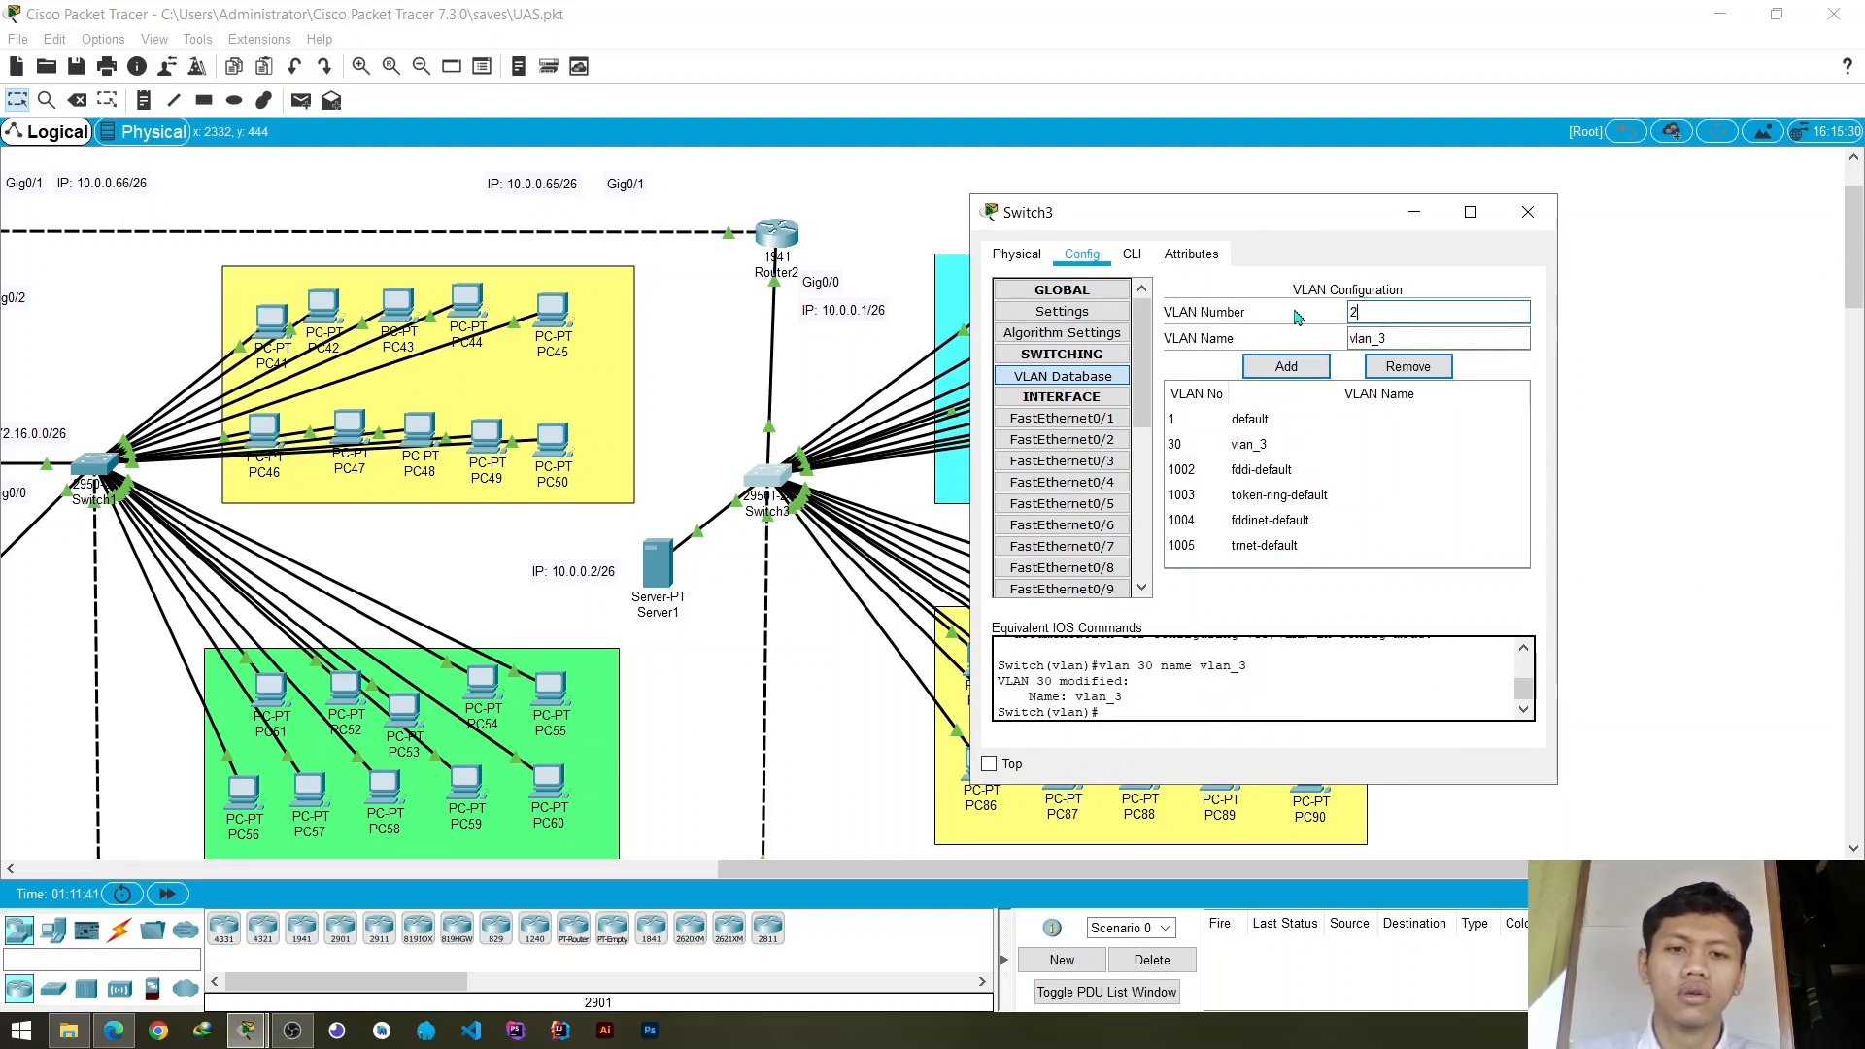
type("0")
key("Tab")
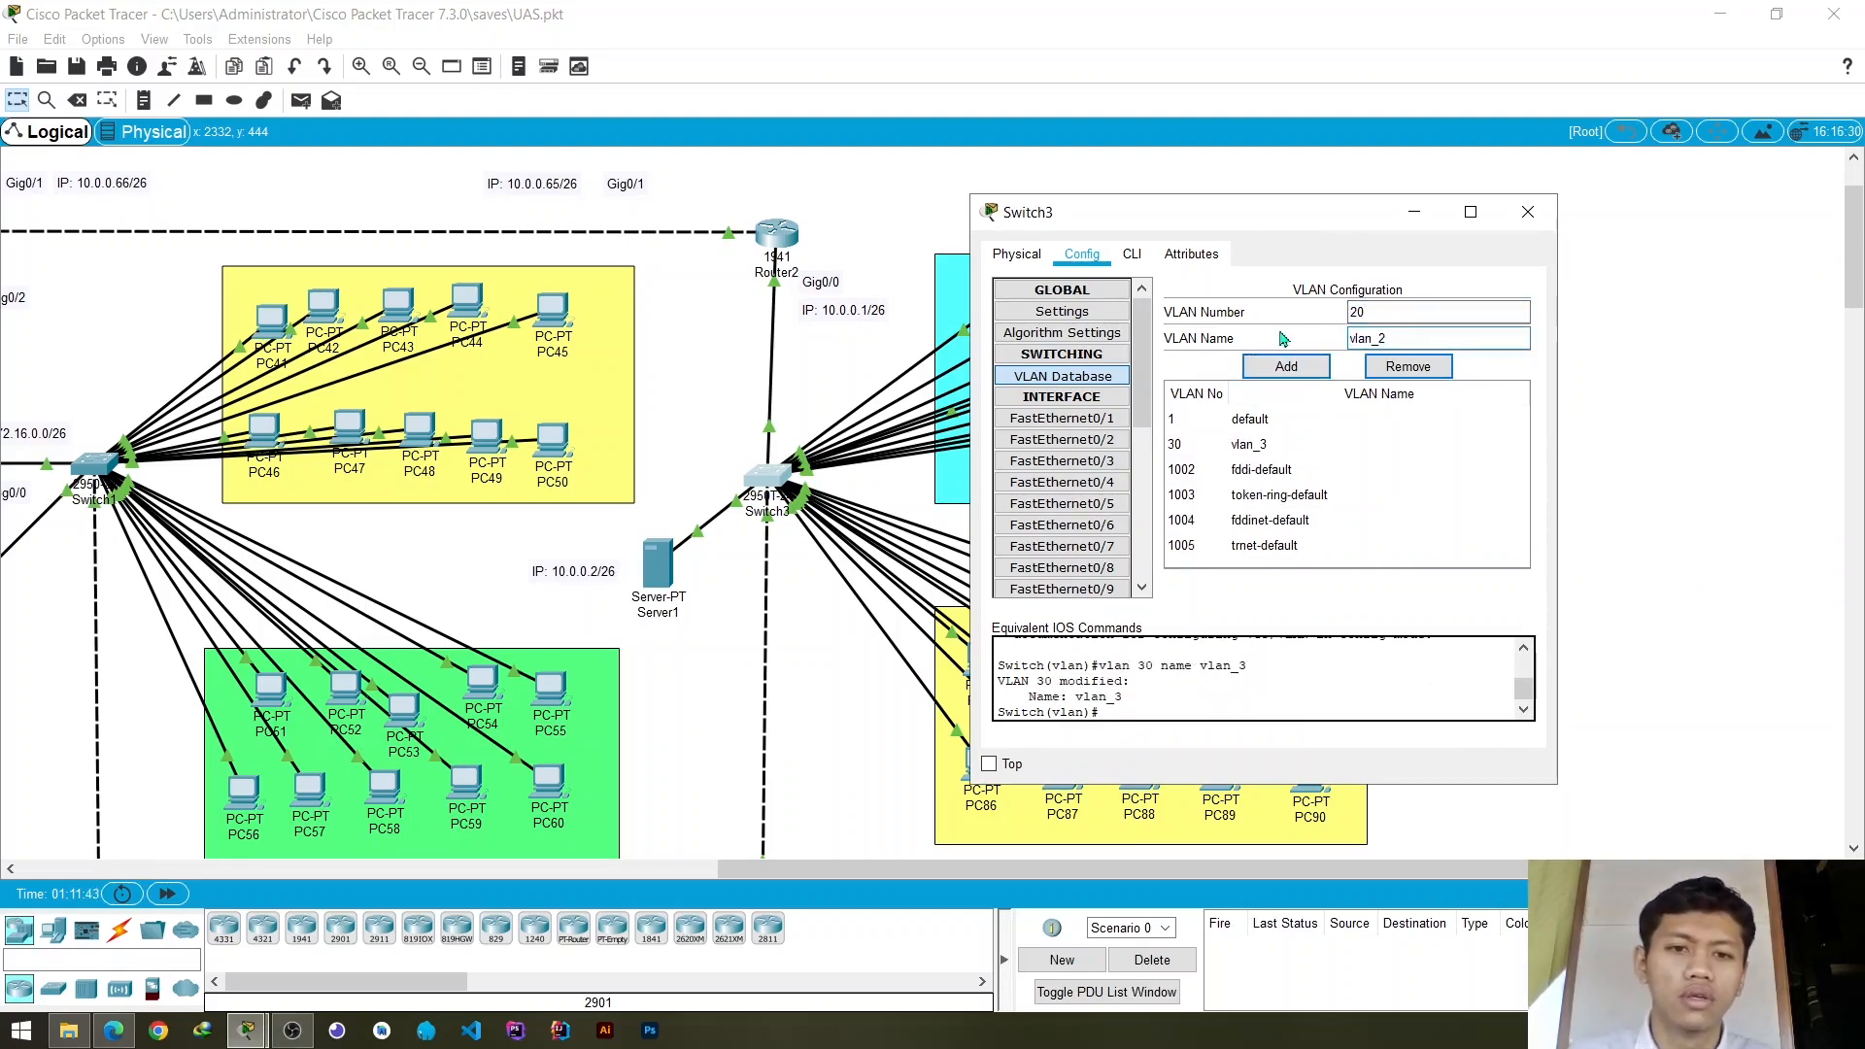
left_click(1289, 366)
left_click(1528, 212)
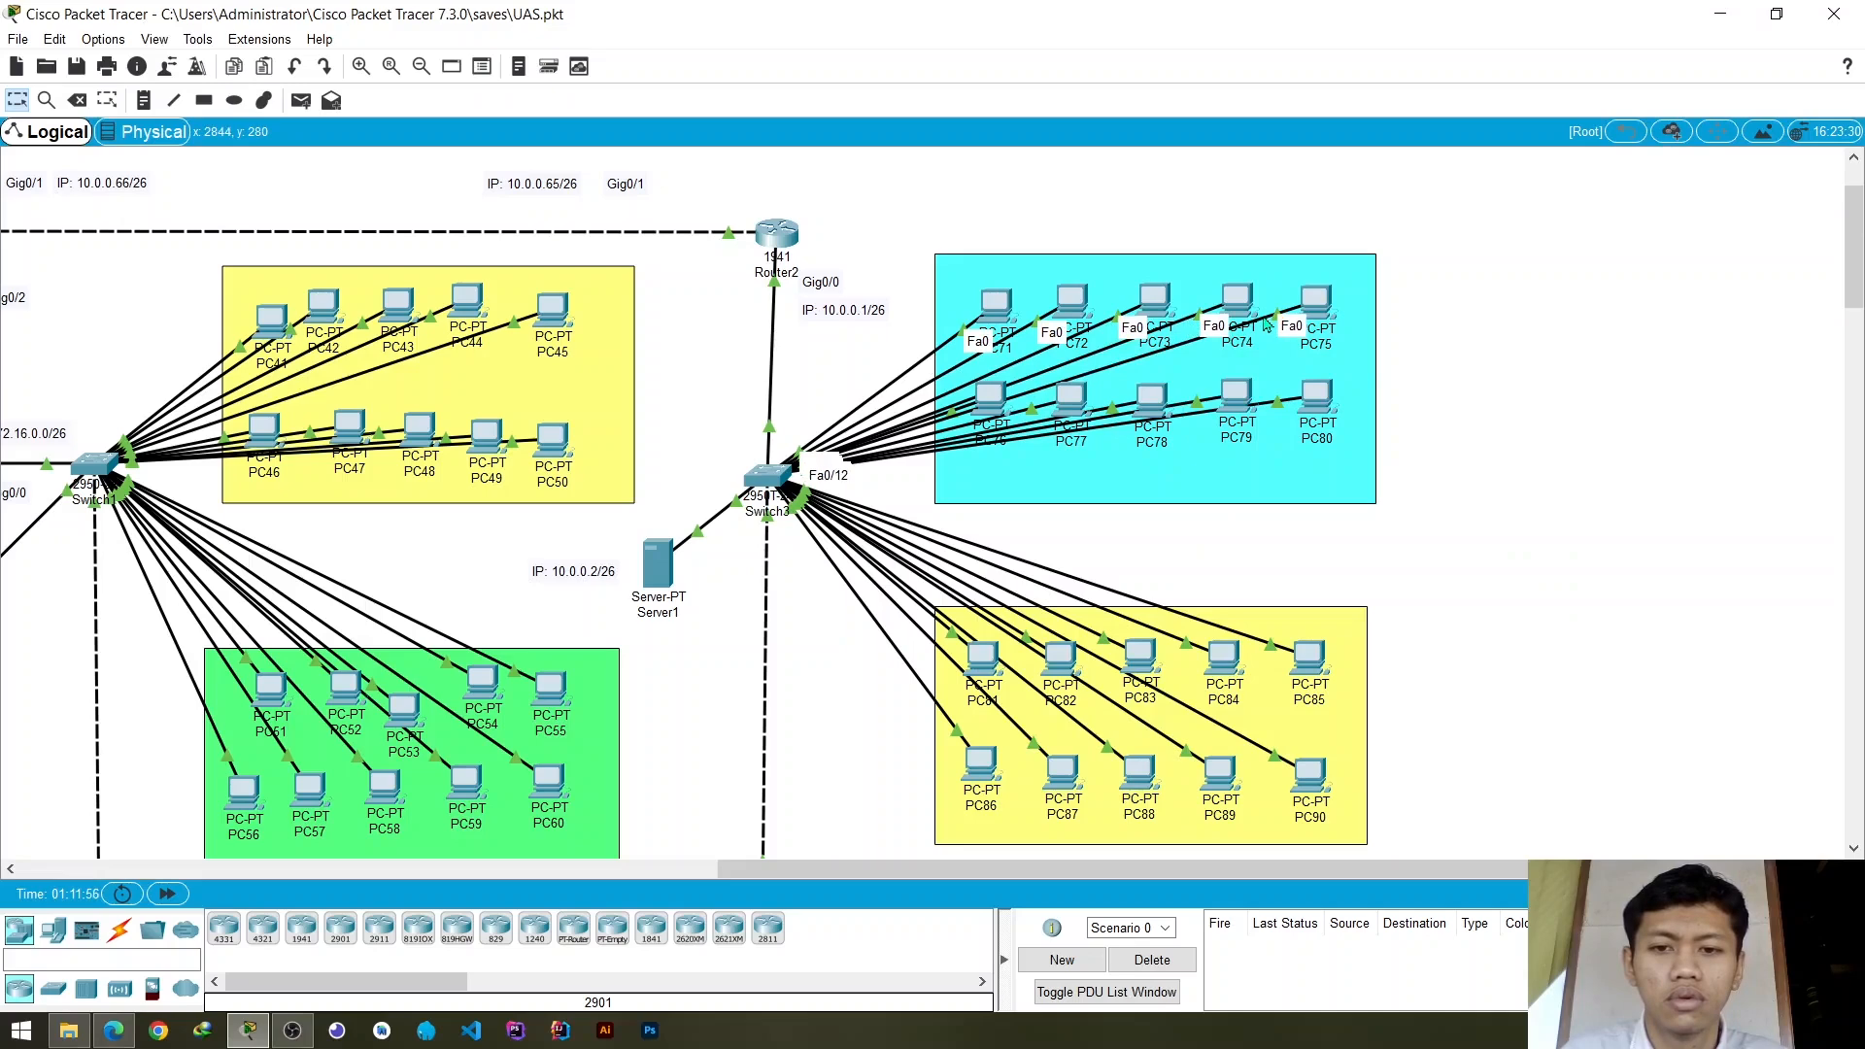
- Assign Switch3's access ports FastEthernet0/4, FastEthernet0/6 and FastEthernet0/8 to VLAN 30
left_click(767, 474)
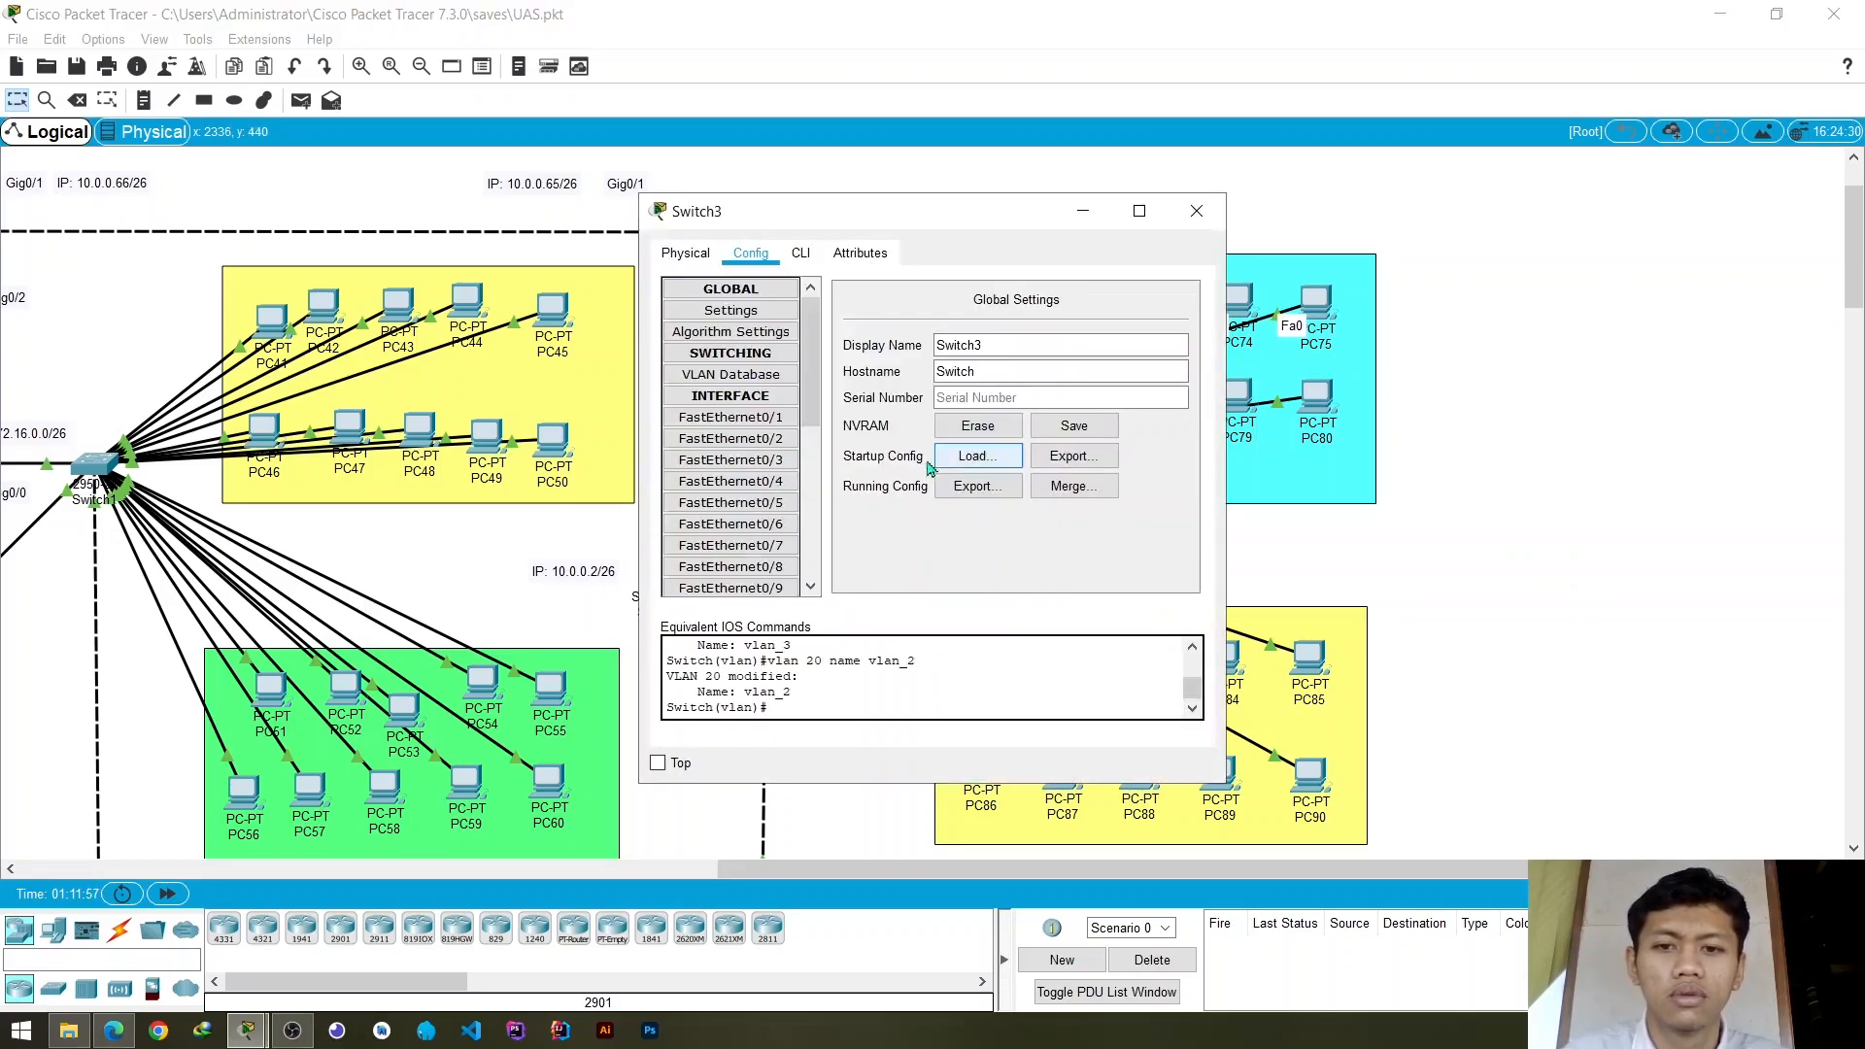
left_click(730, 483)
left_click(1202, 378)
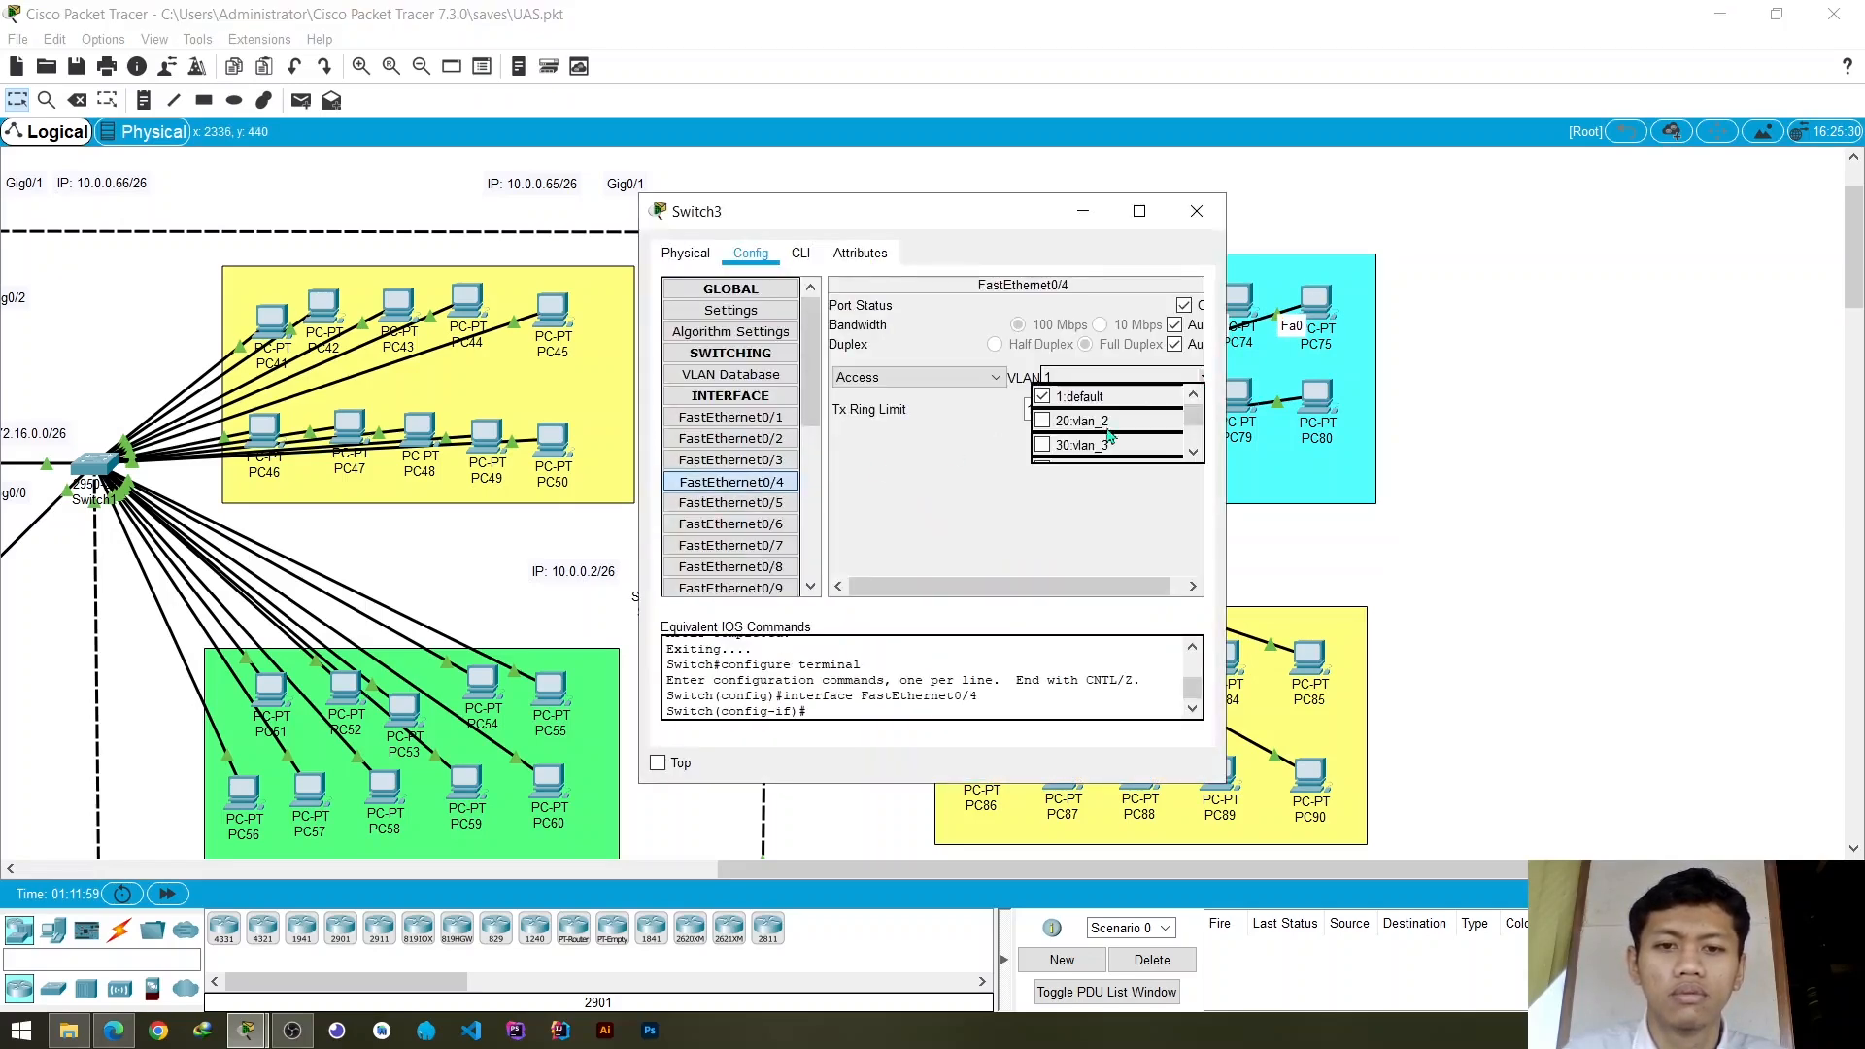
left_click(1064, 447)
left_click(731, 524)
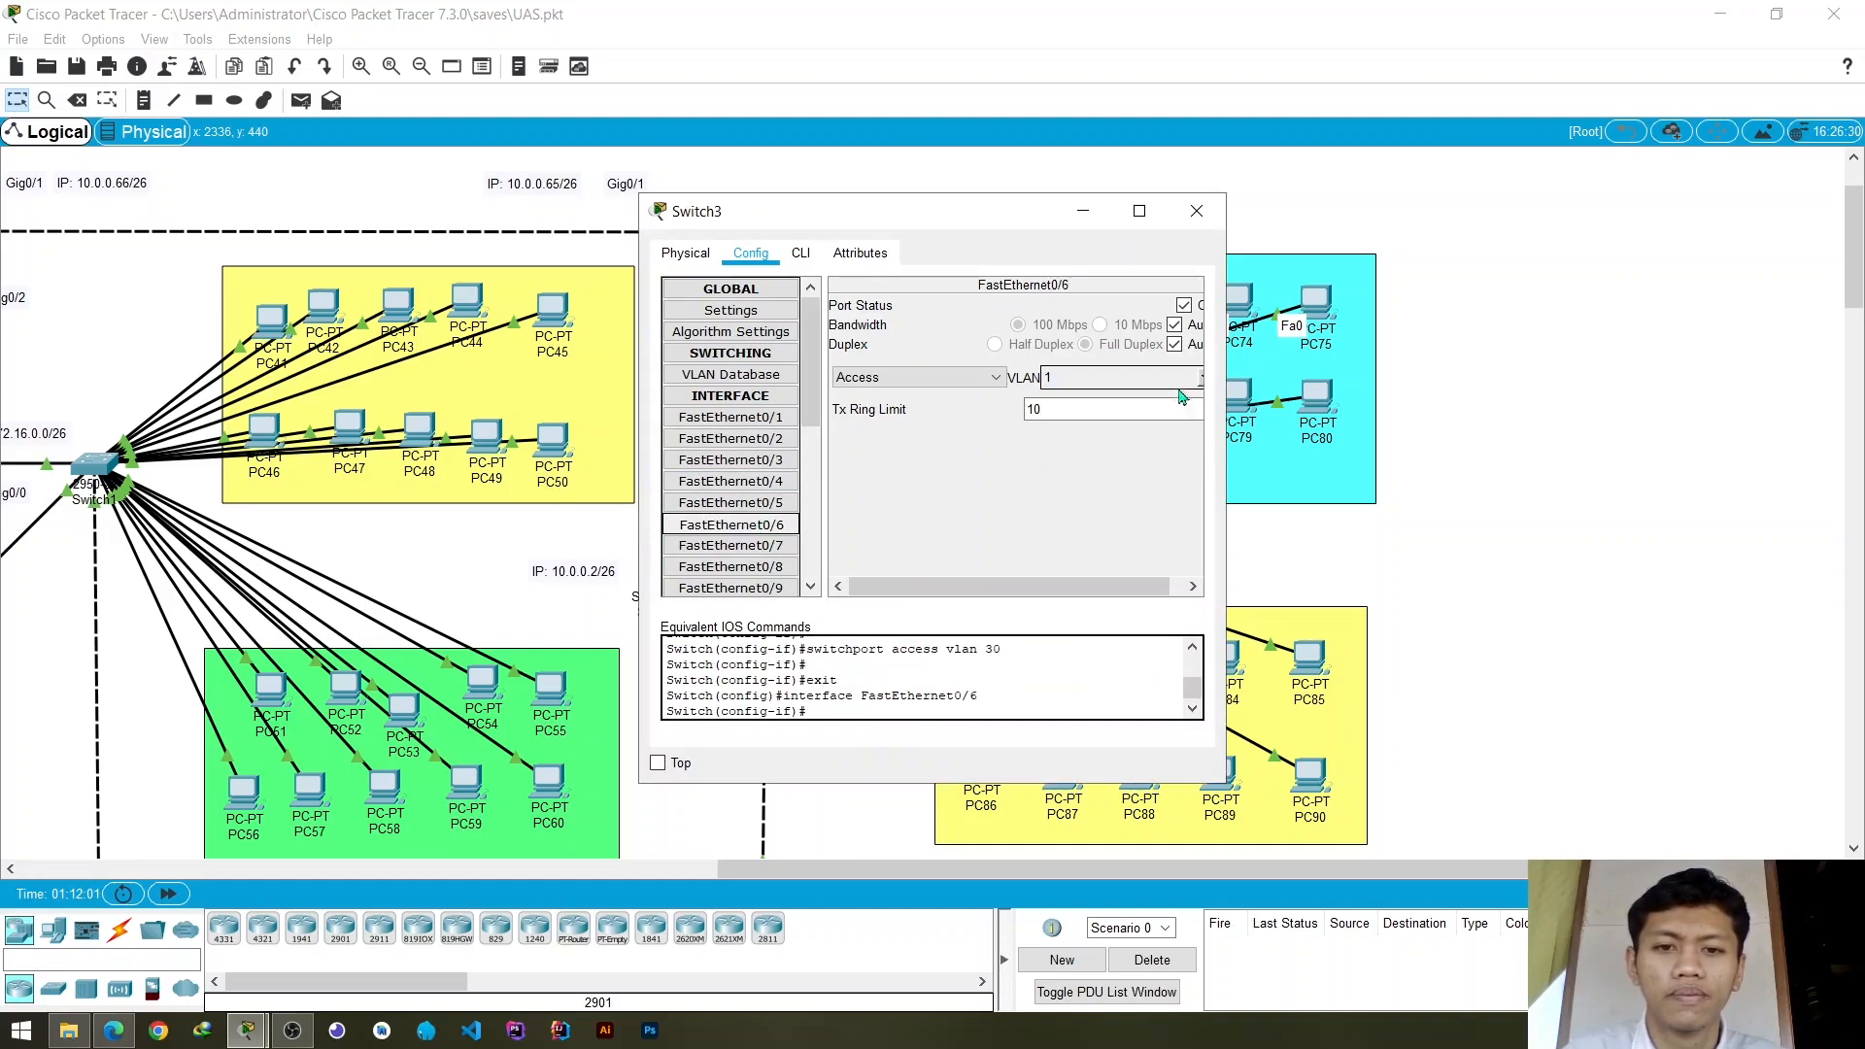
left_click(1202, 378)
left_click(1064, 446)
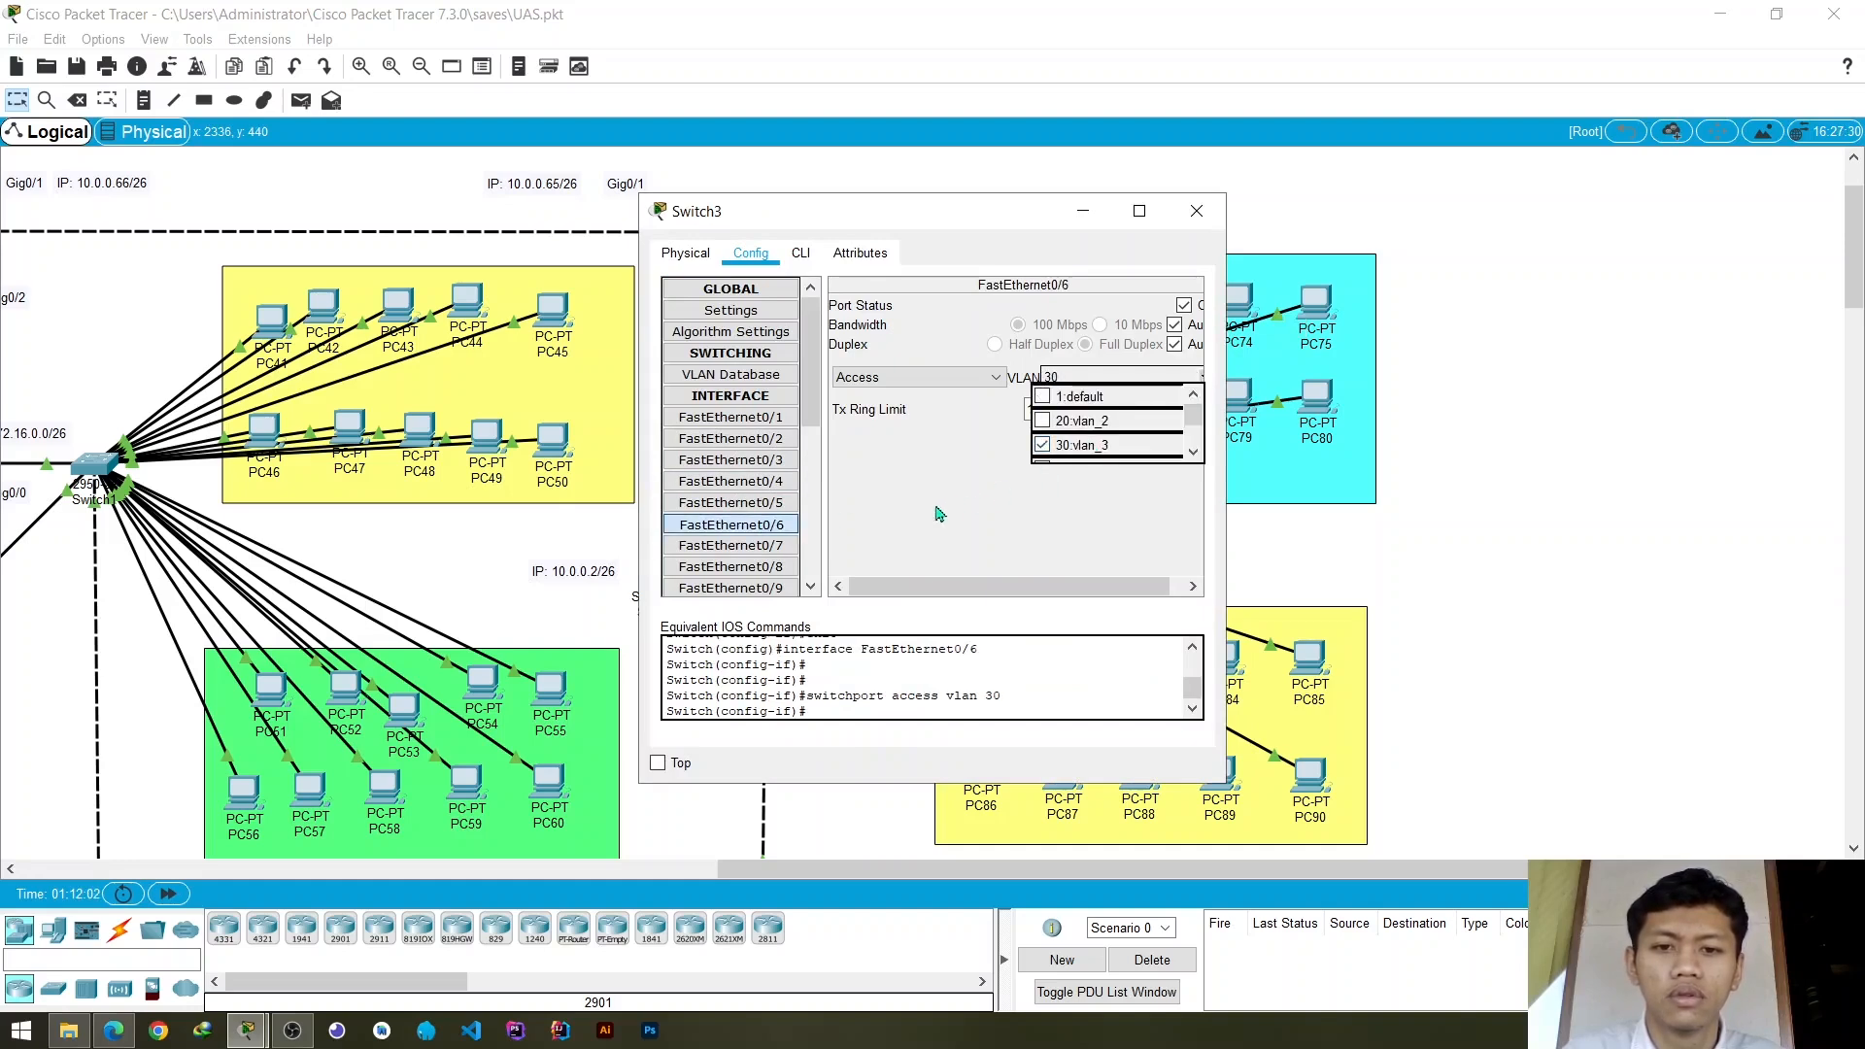
left_click(937, 515)
left_click(746, 573)
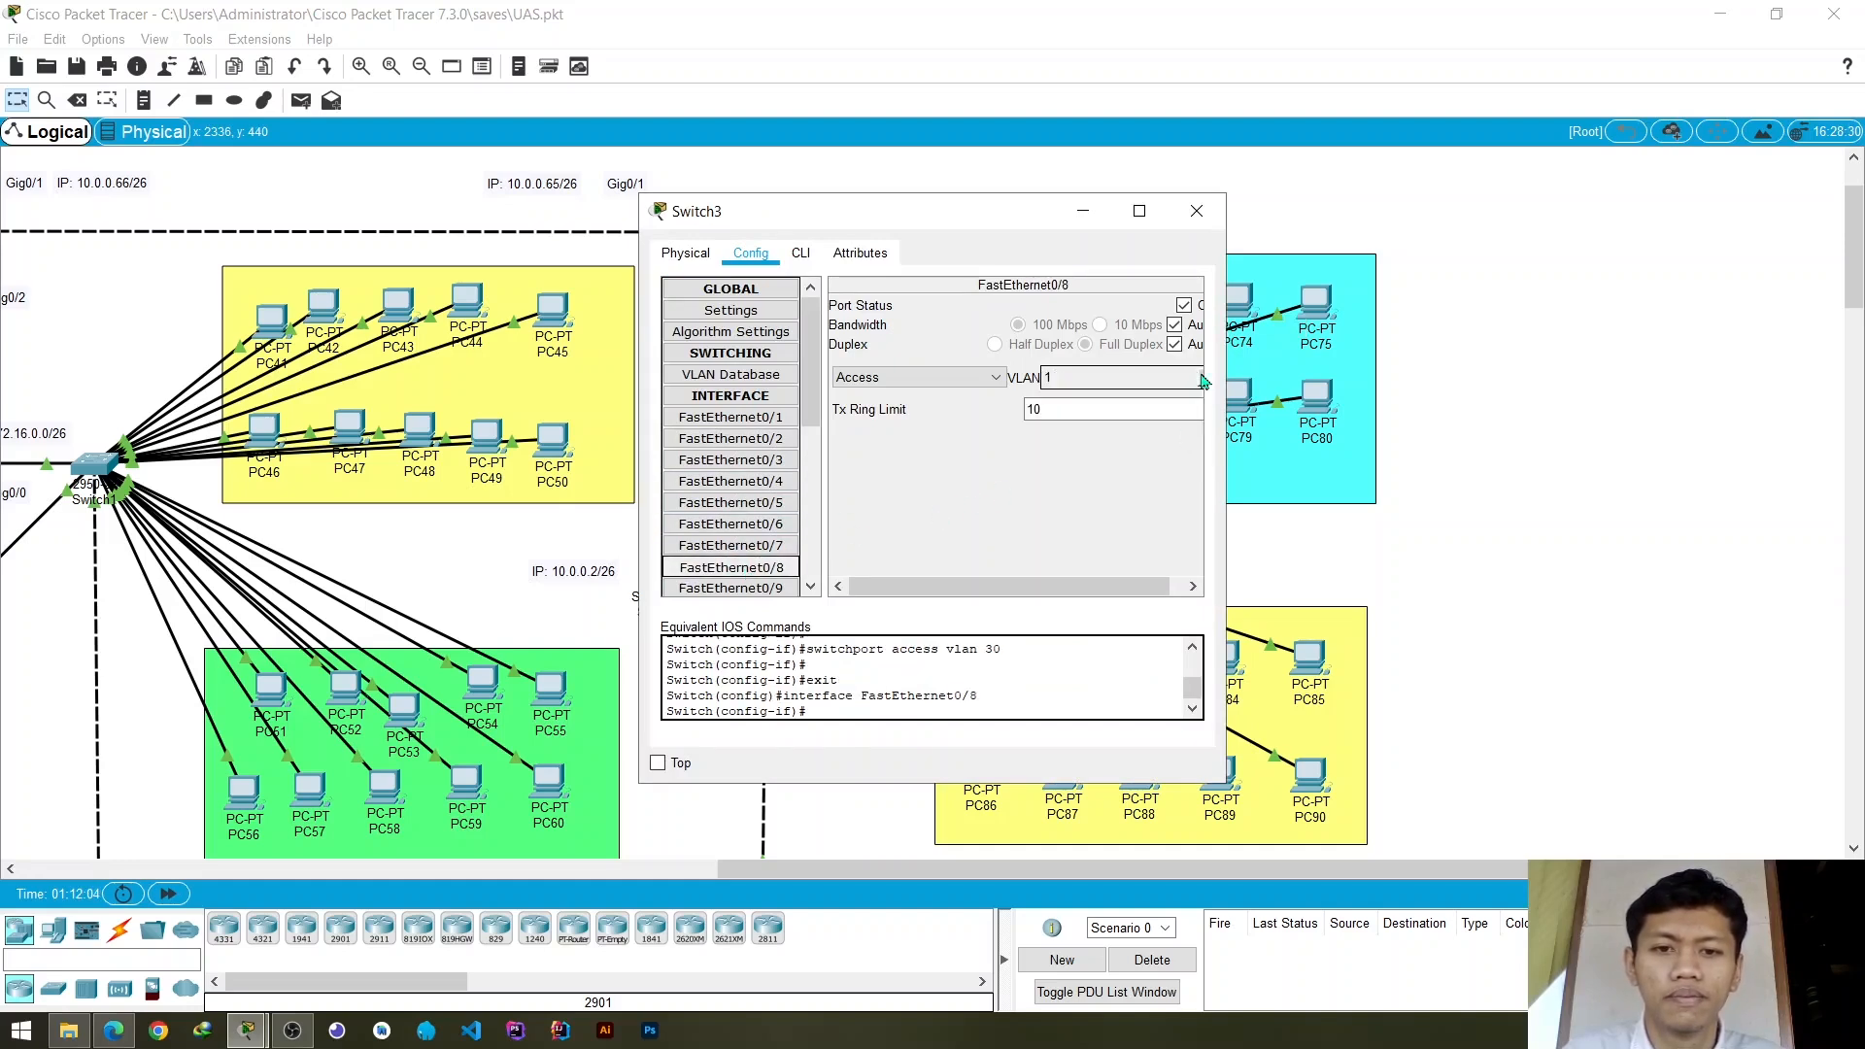
left_click(1201, 378)
left_click(1090, 442)
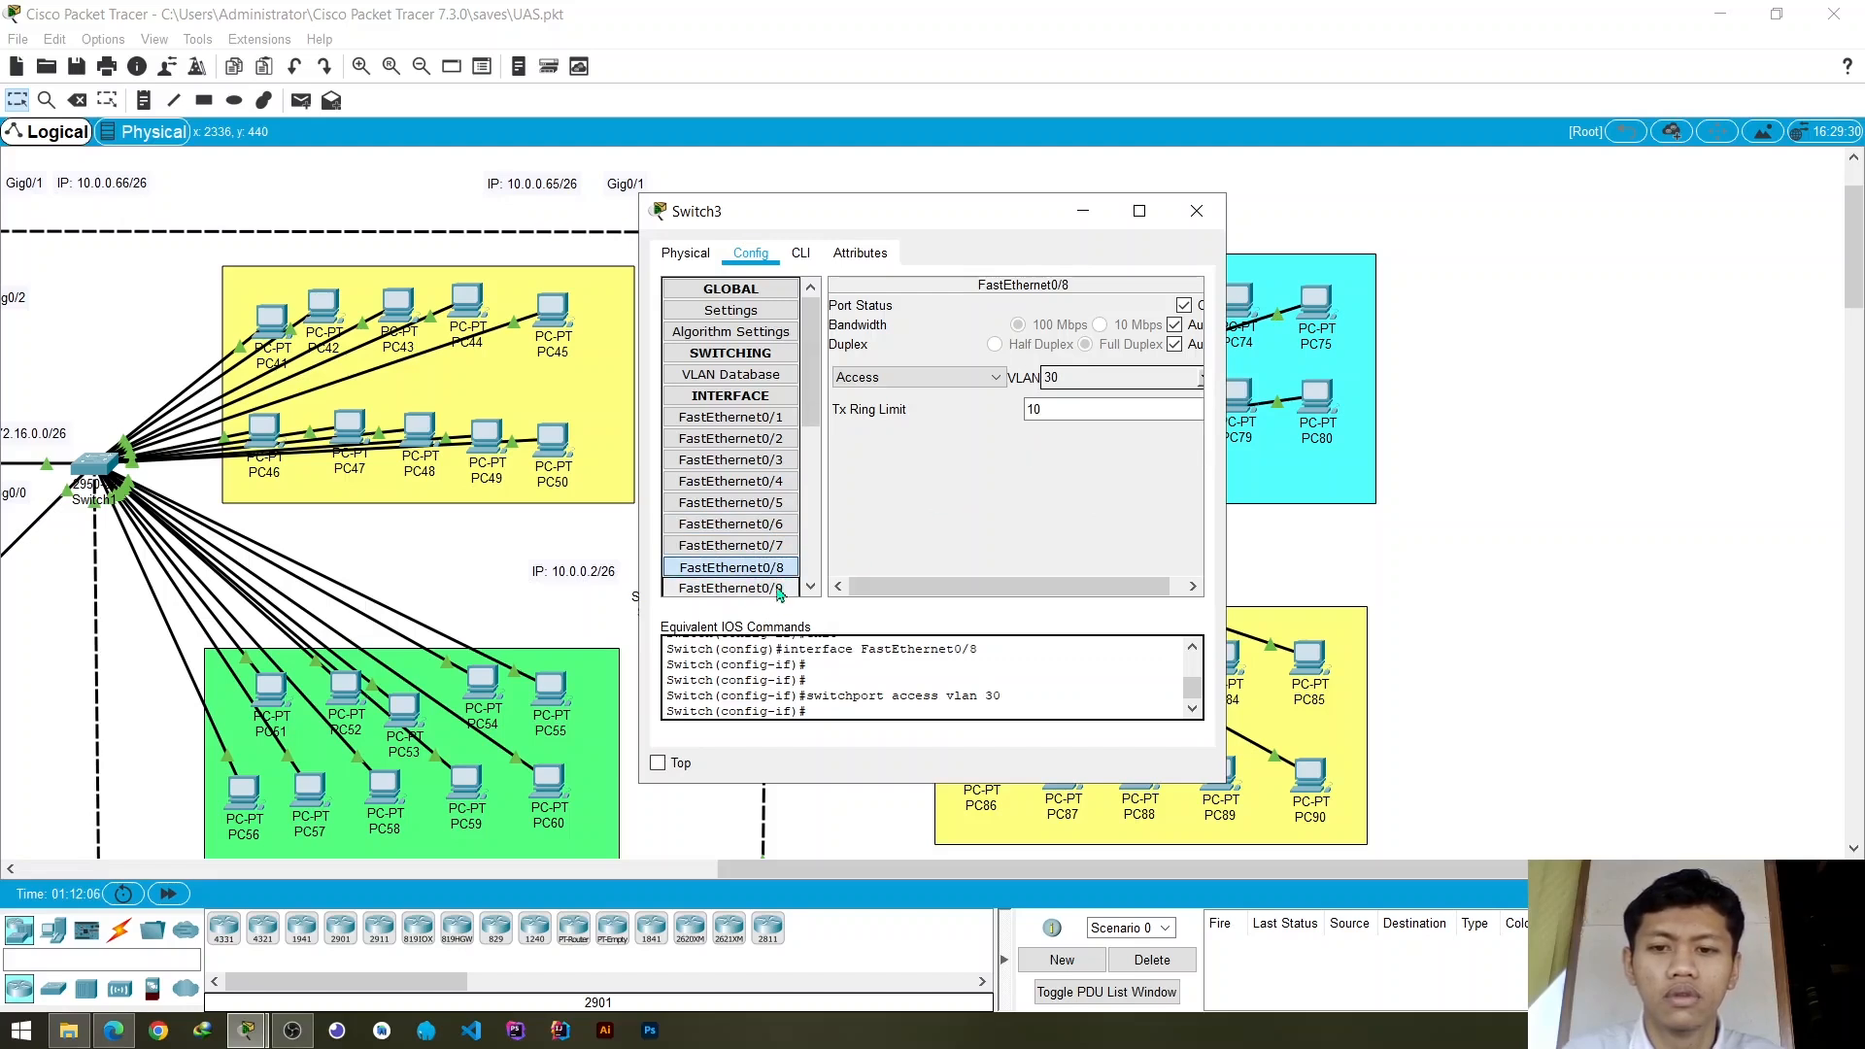
- Assign Switch3's access ports FastEthernet0/10 and FastEthernet0/12 to VLAN 30 and close the switch settings
scroll(770, 539, "down", 1)
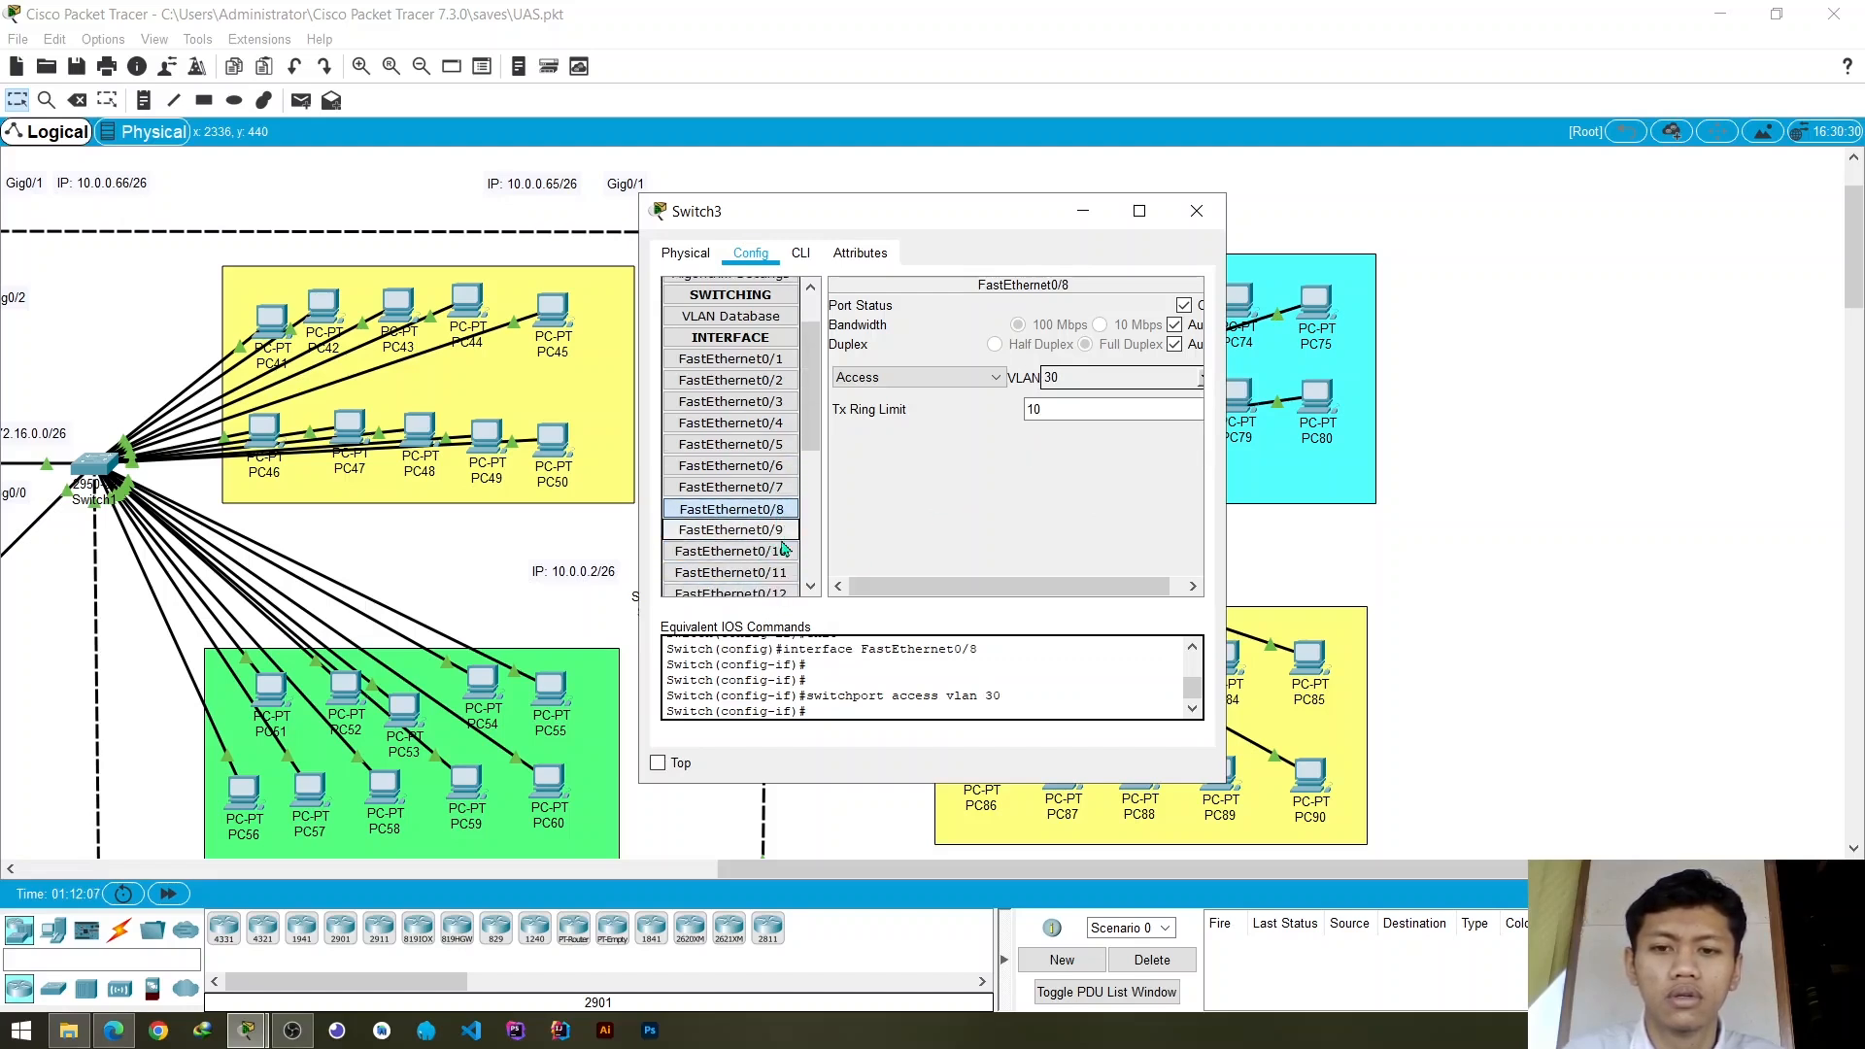
left_click(789, 553)
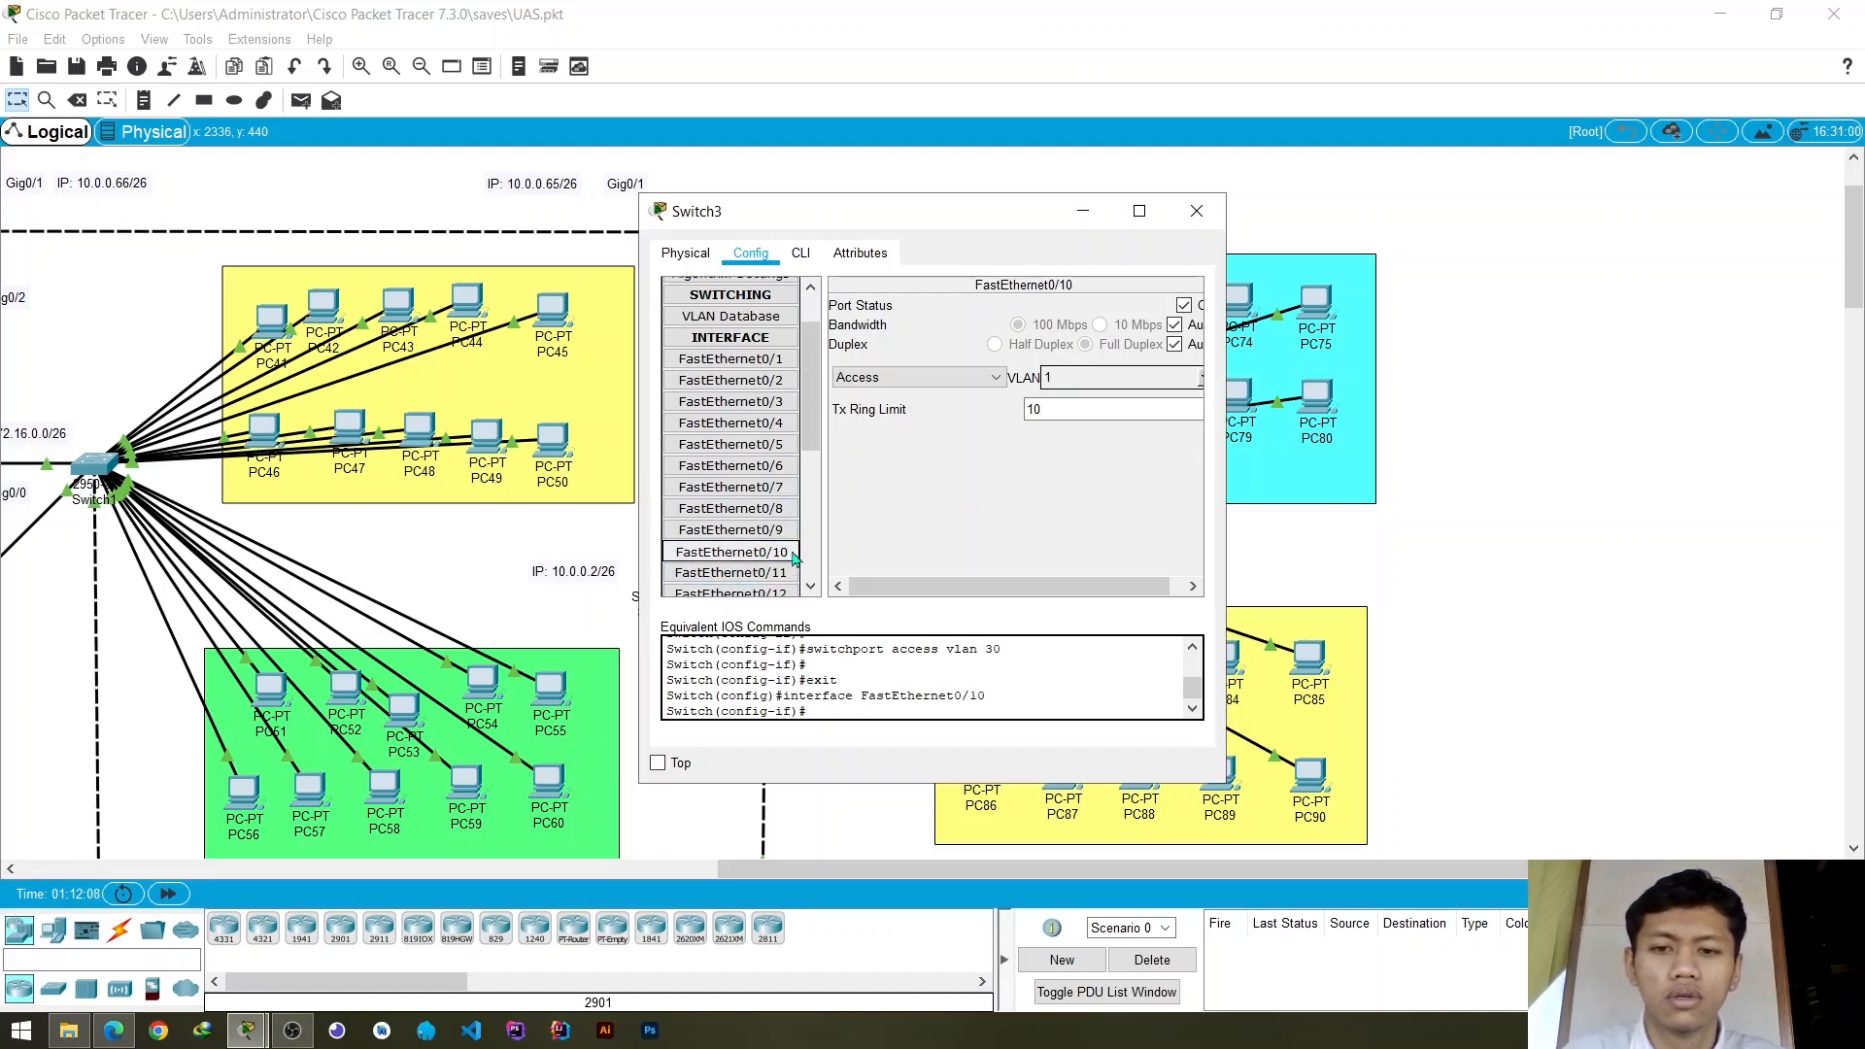
left_click(1202, 378)
left_click(1088, 449)
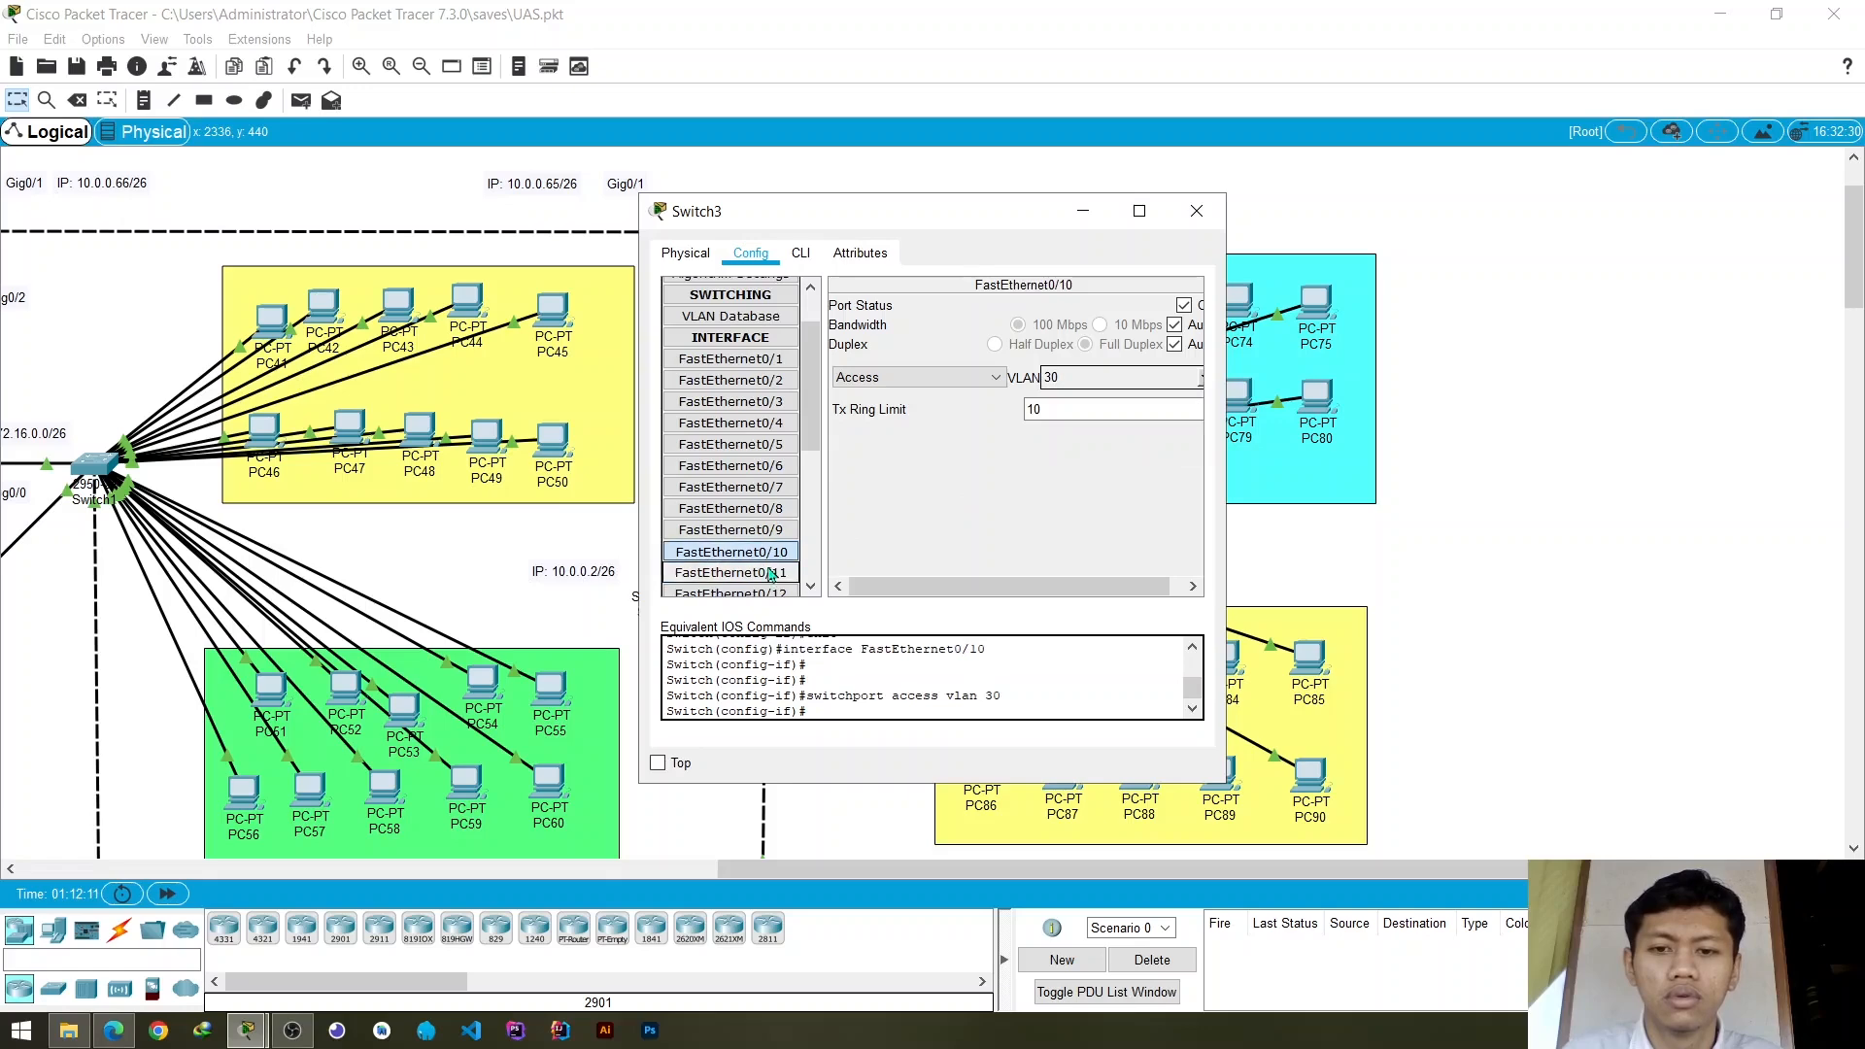
left_click(730, 590)
left_click(1202, 378)
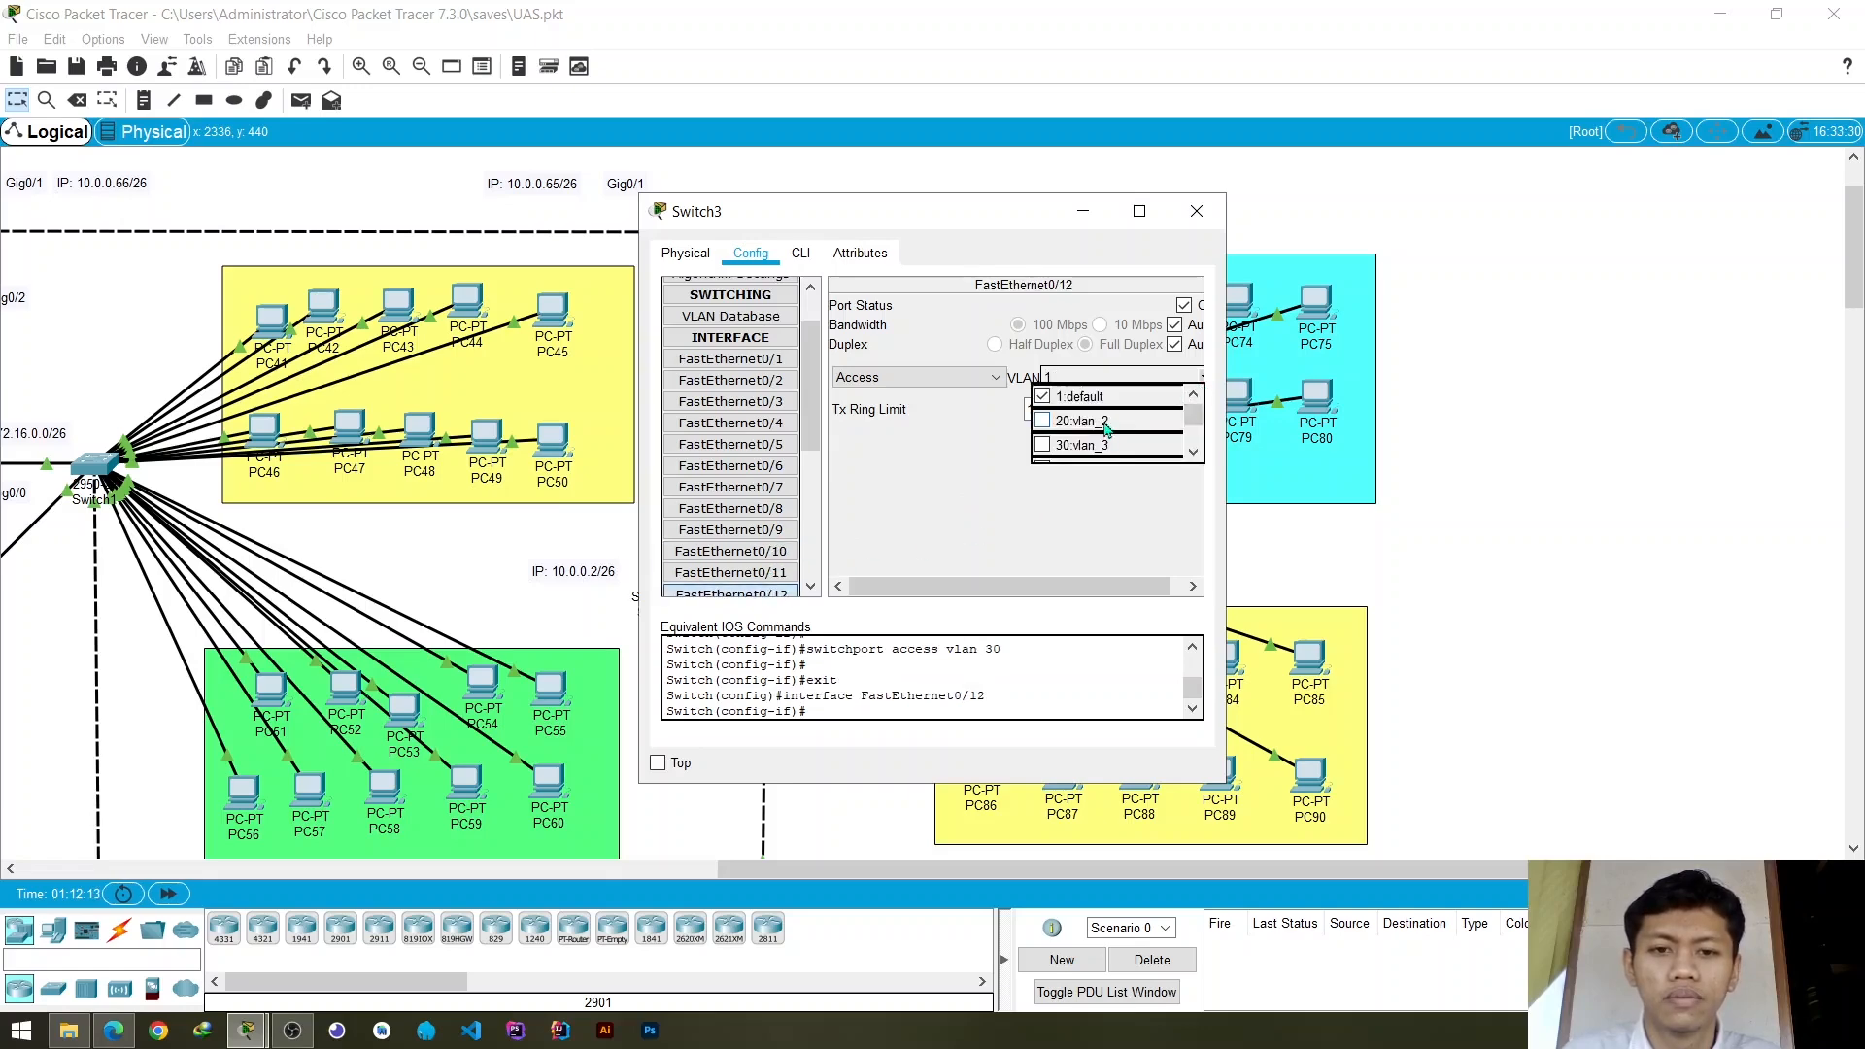
left_click(1087, 446)
left_click(974, 495)
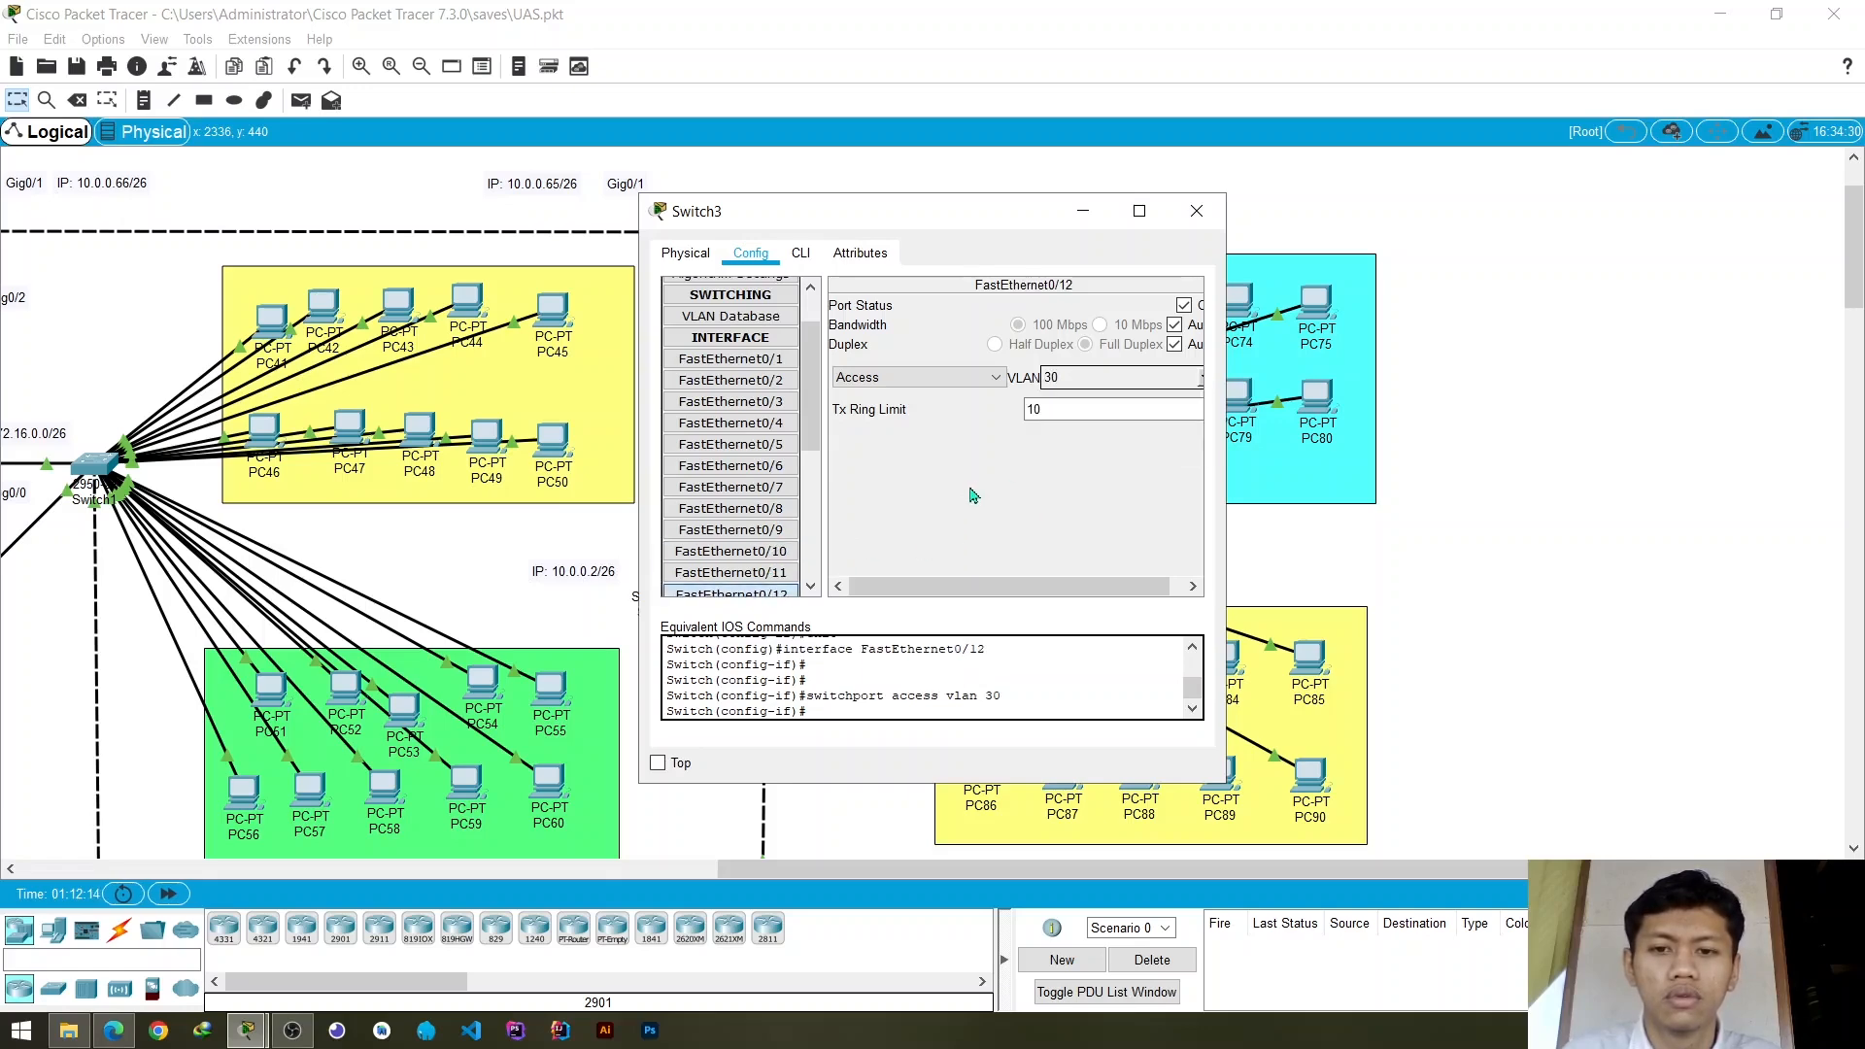
left_click(1197, 212)
- Reposition PC79, PC78, PC77 and PC76 in the cyan group while checking which Switch3 ports their cables use
mouse_move(1280, 321)
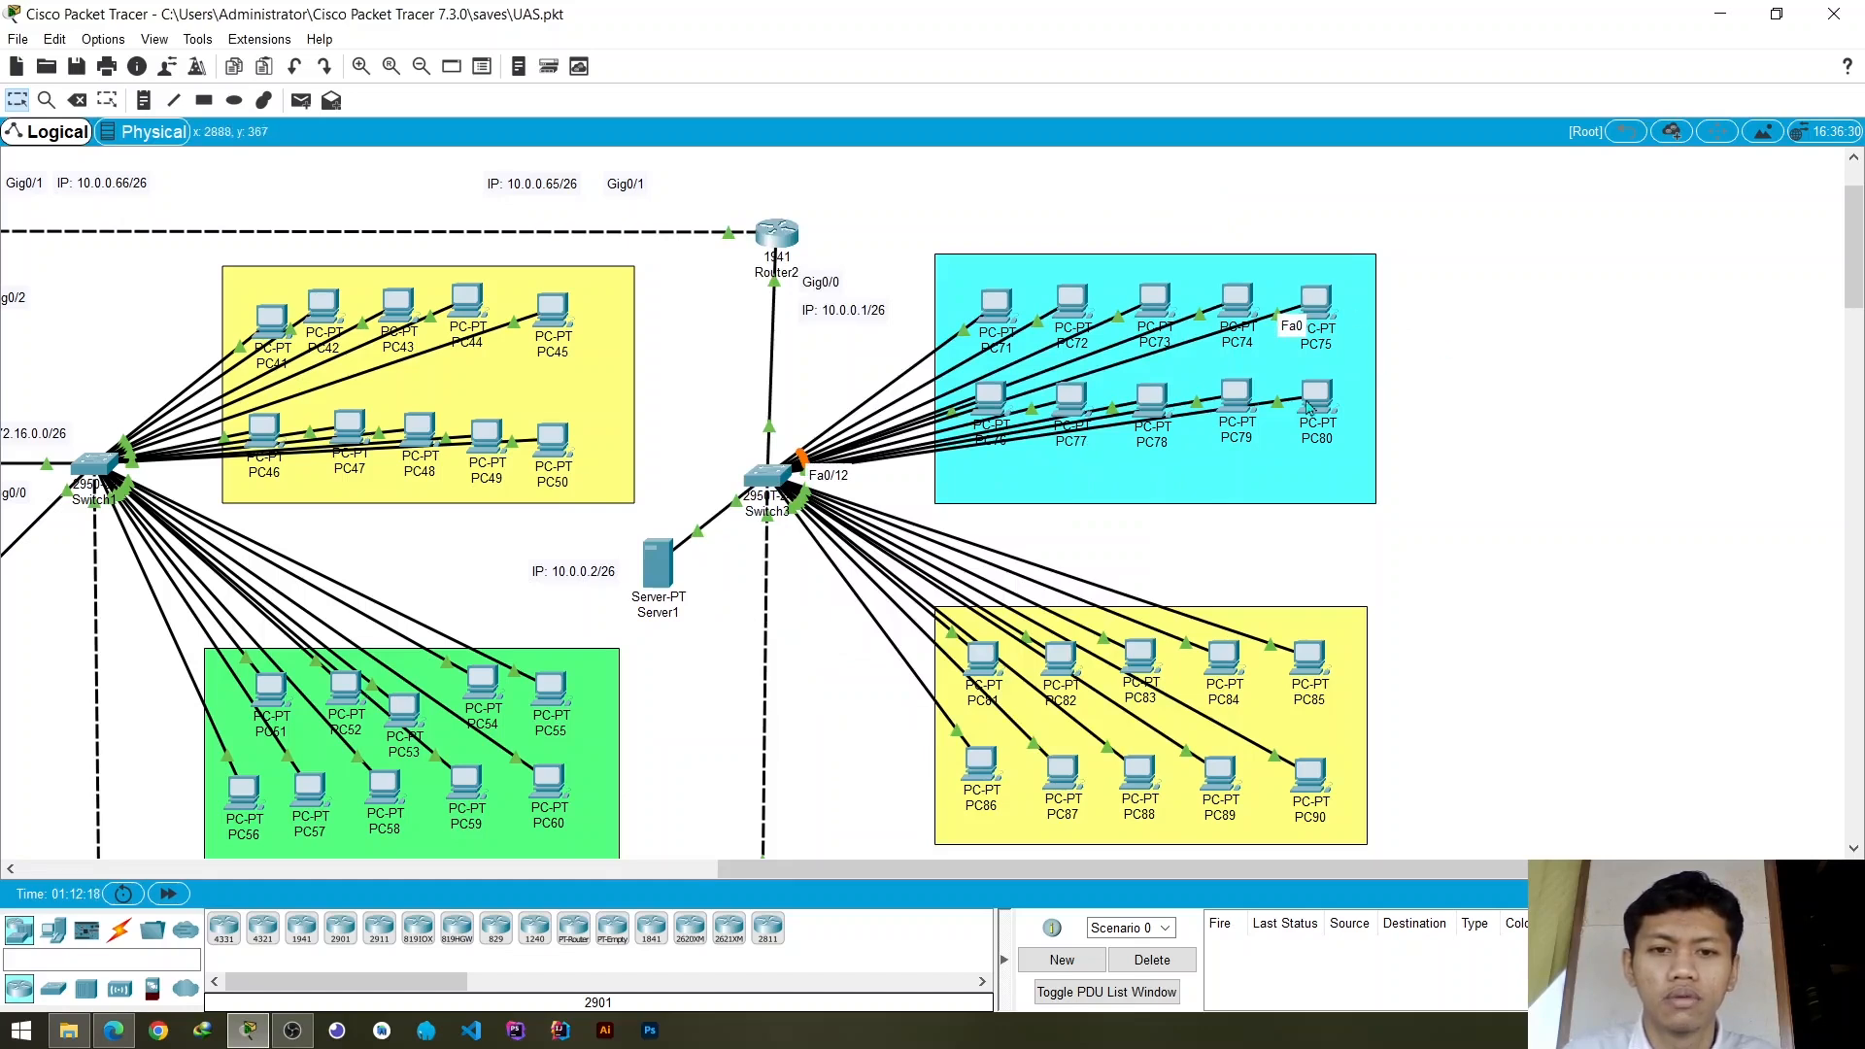
mouse_move(1295, 408)
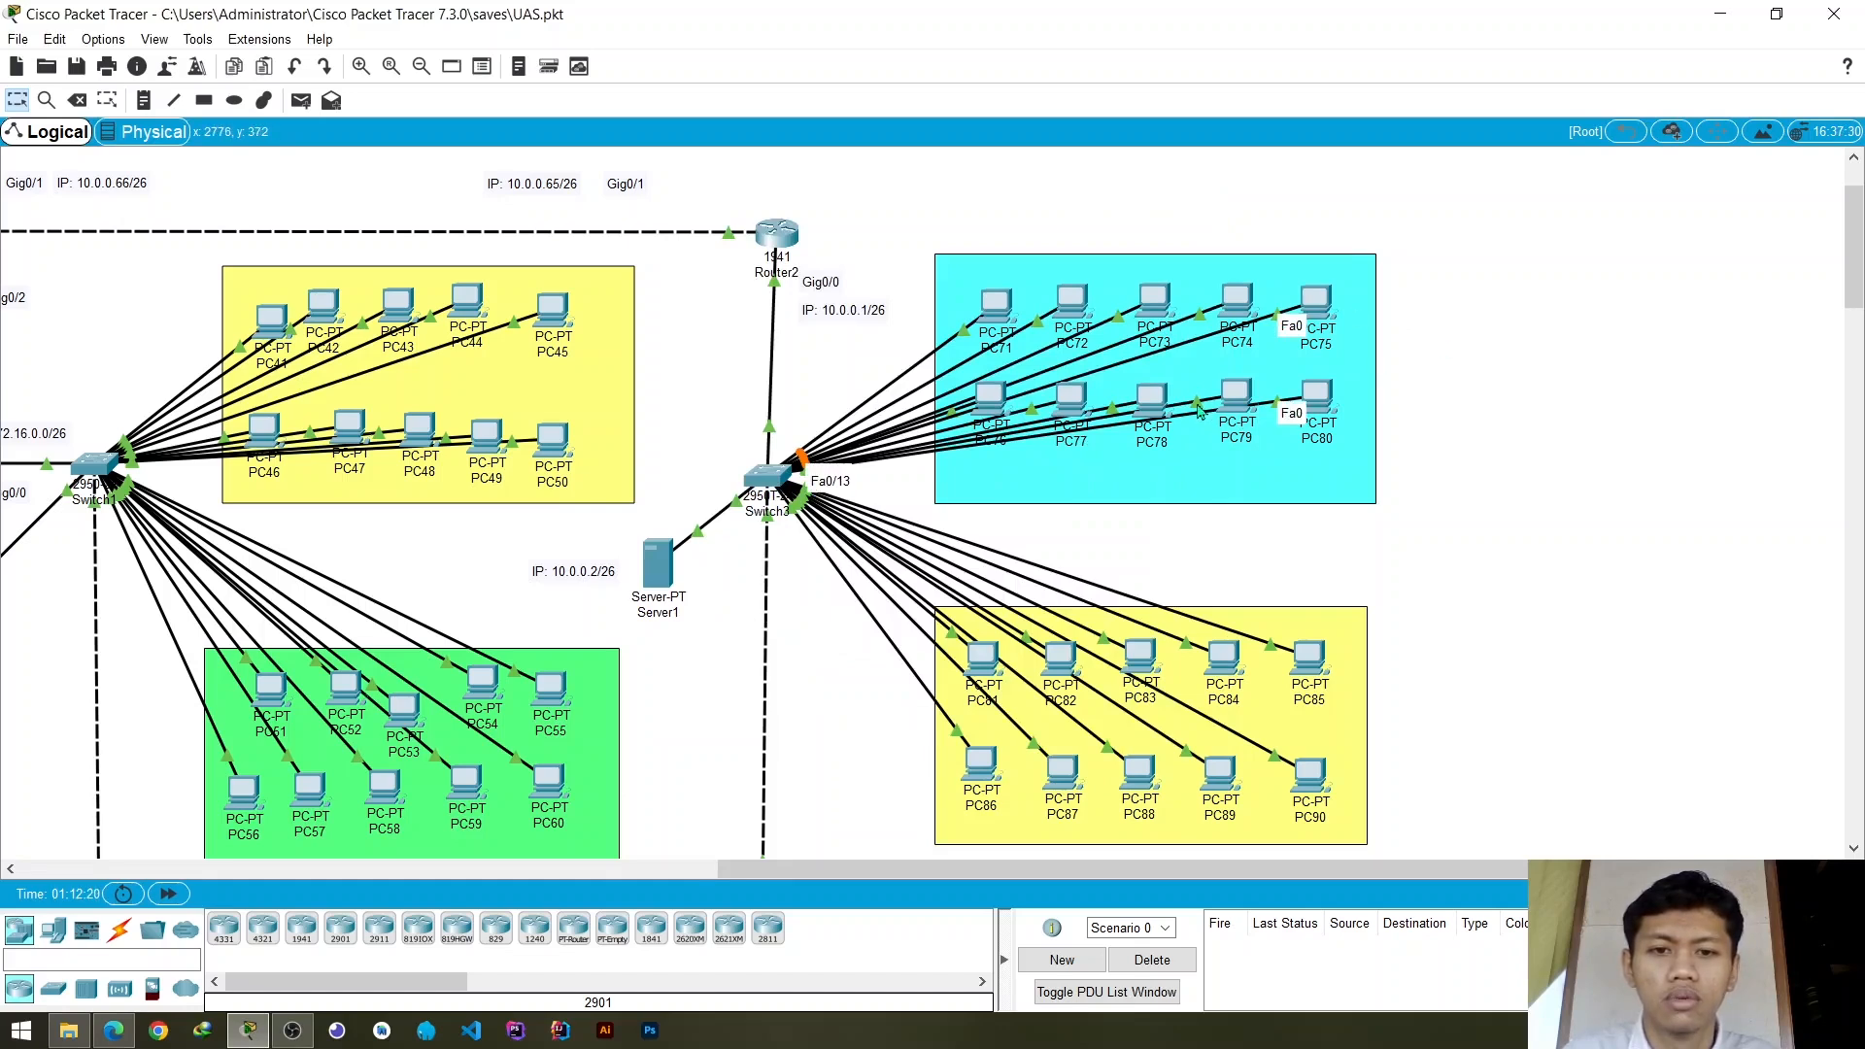
mouse_move(1194, 409)
mouse_move(1236, 399)
left_mouse_down()
mouse_move(1241, 510)
mouse_move(1239, 380)
left_mouse_up()
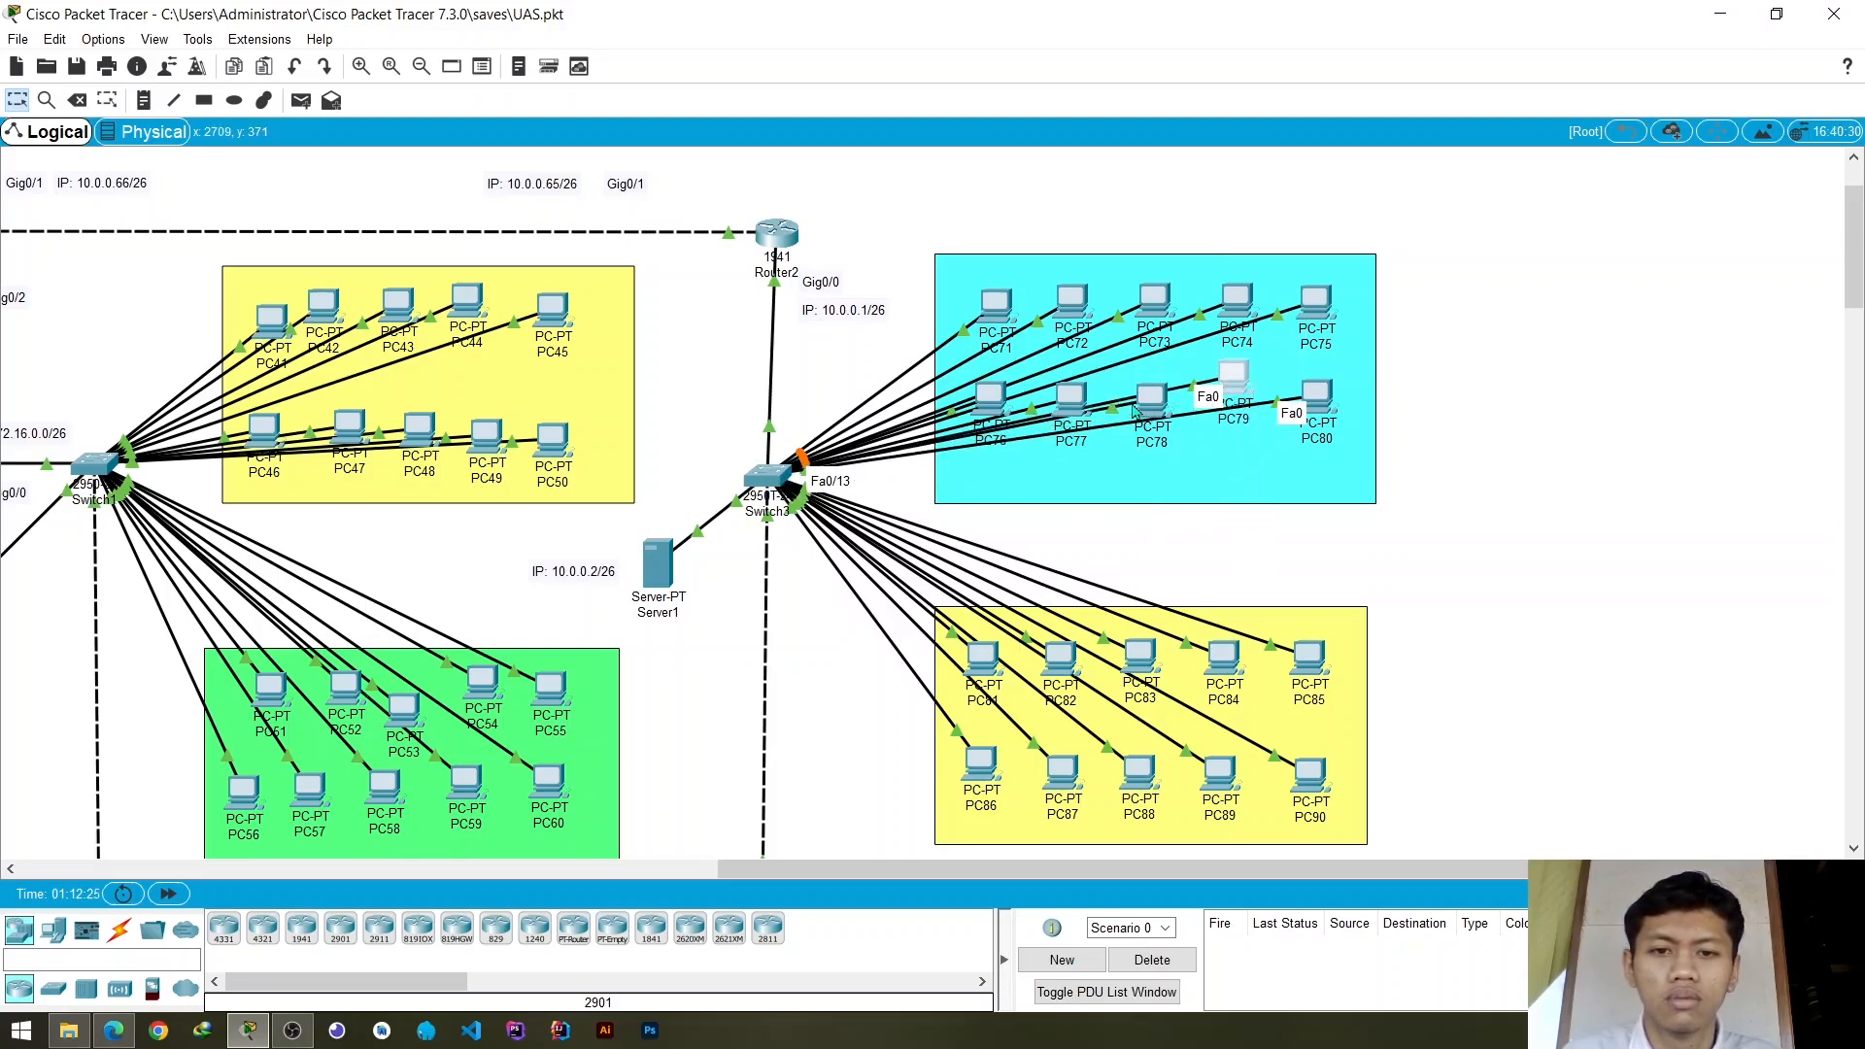
left_click_drag(1154, 405, 1158, 471)
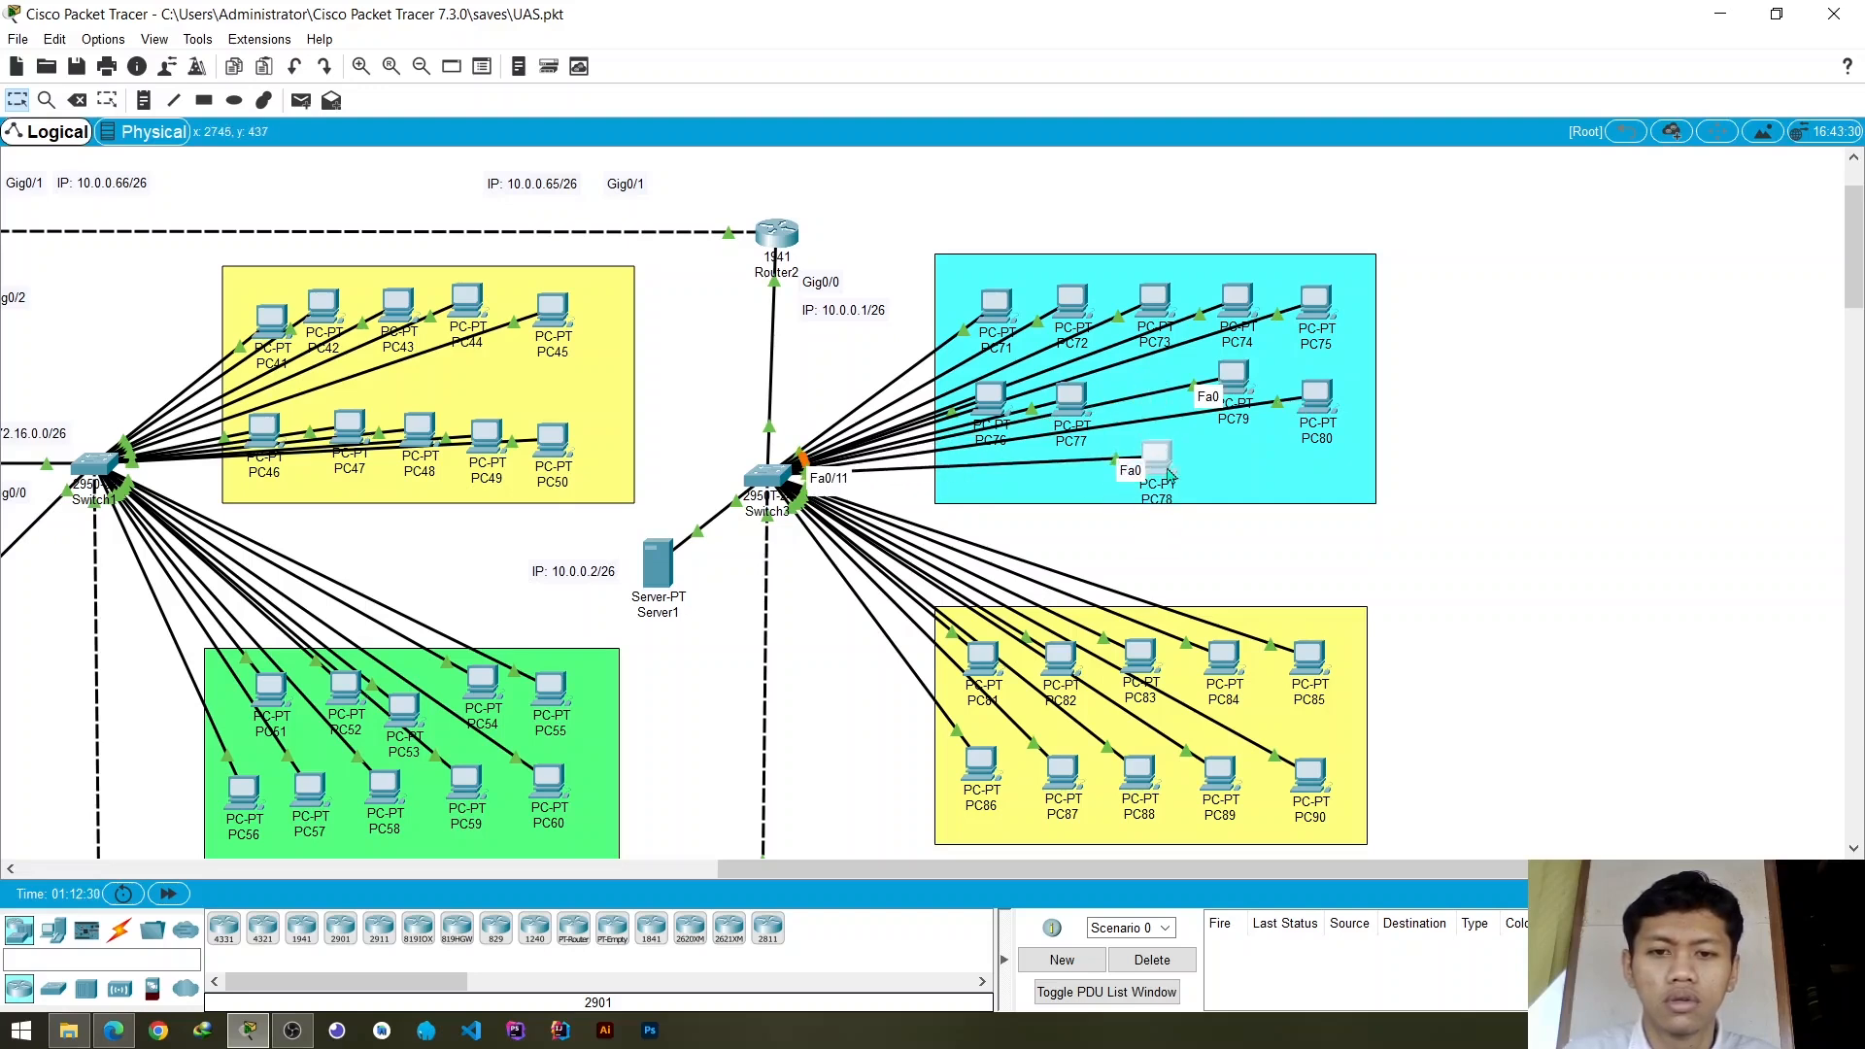
left_click_drag(1168, 473, 994, 502)
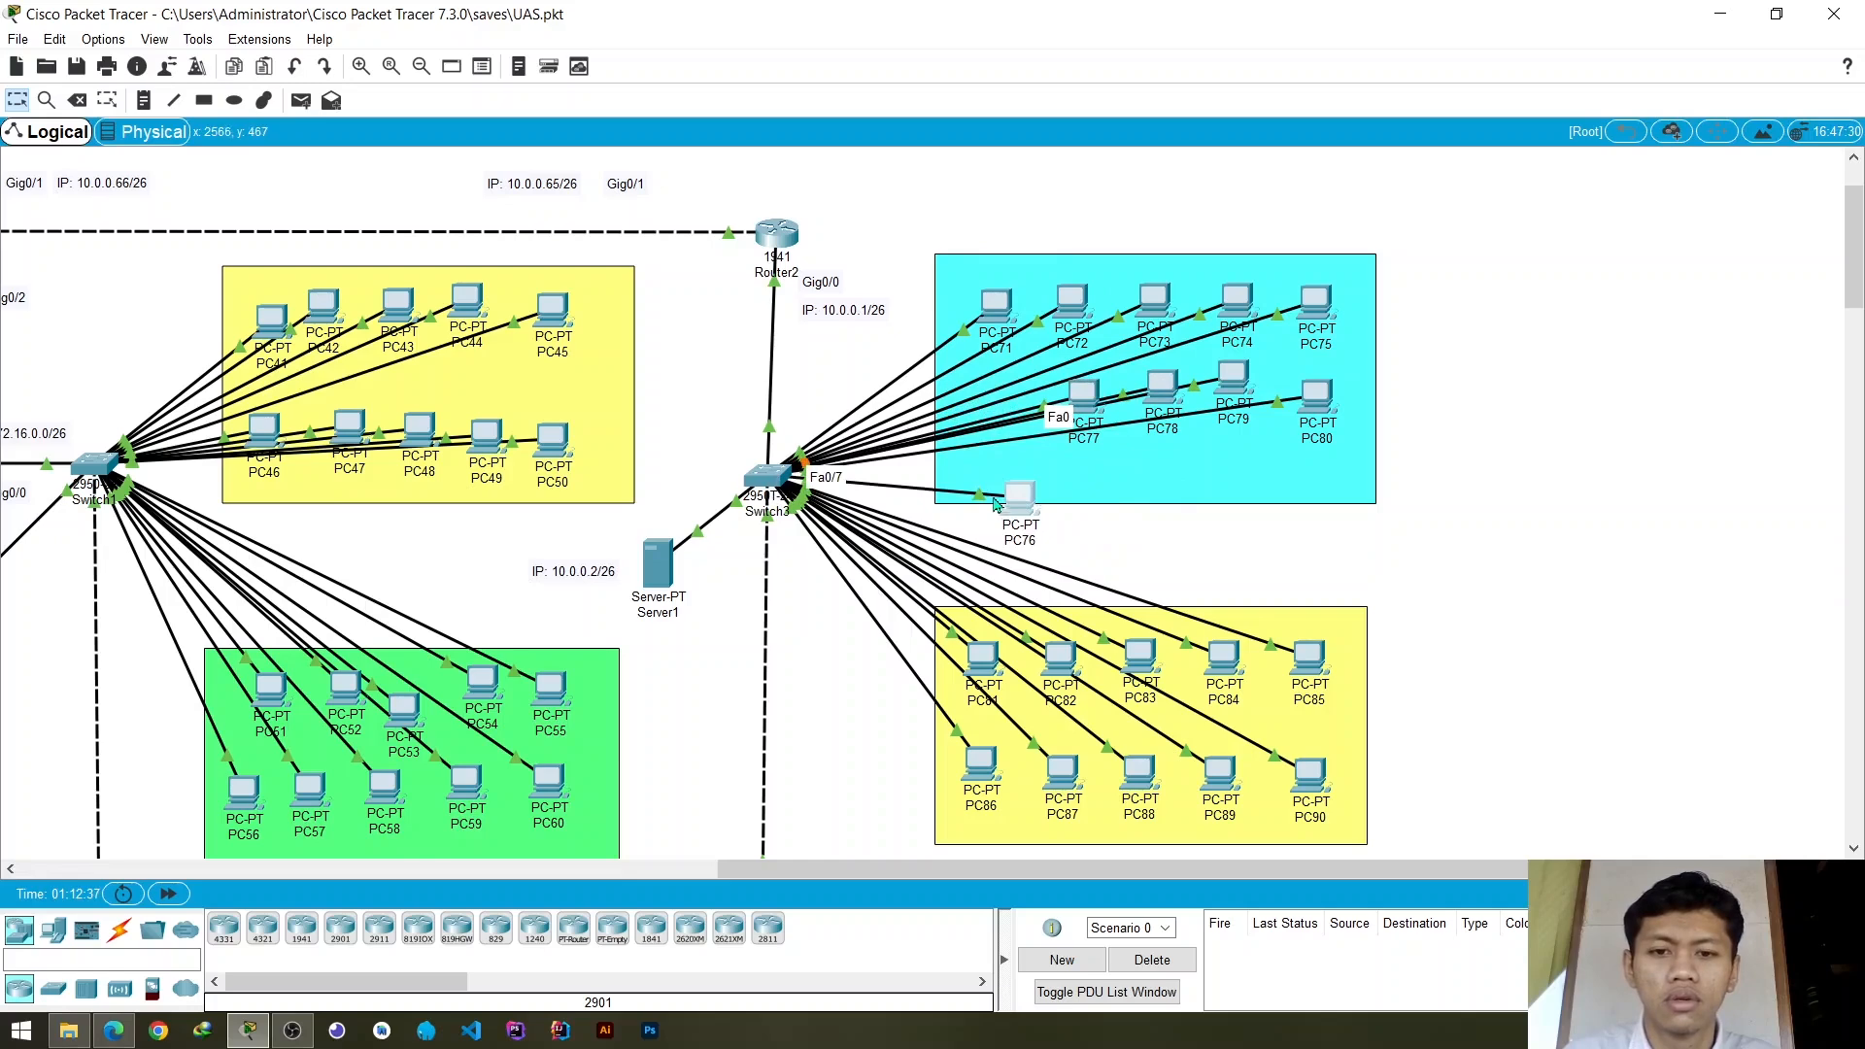
left_click(1027, 507)
left_click(1196, 211)
left_click_drag(1032, 505, 1011, 418)
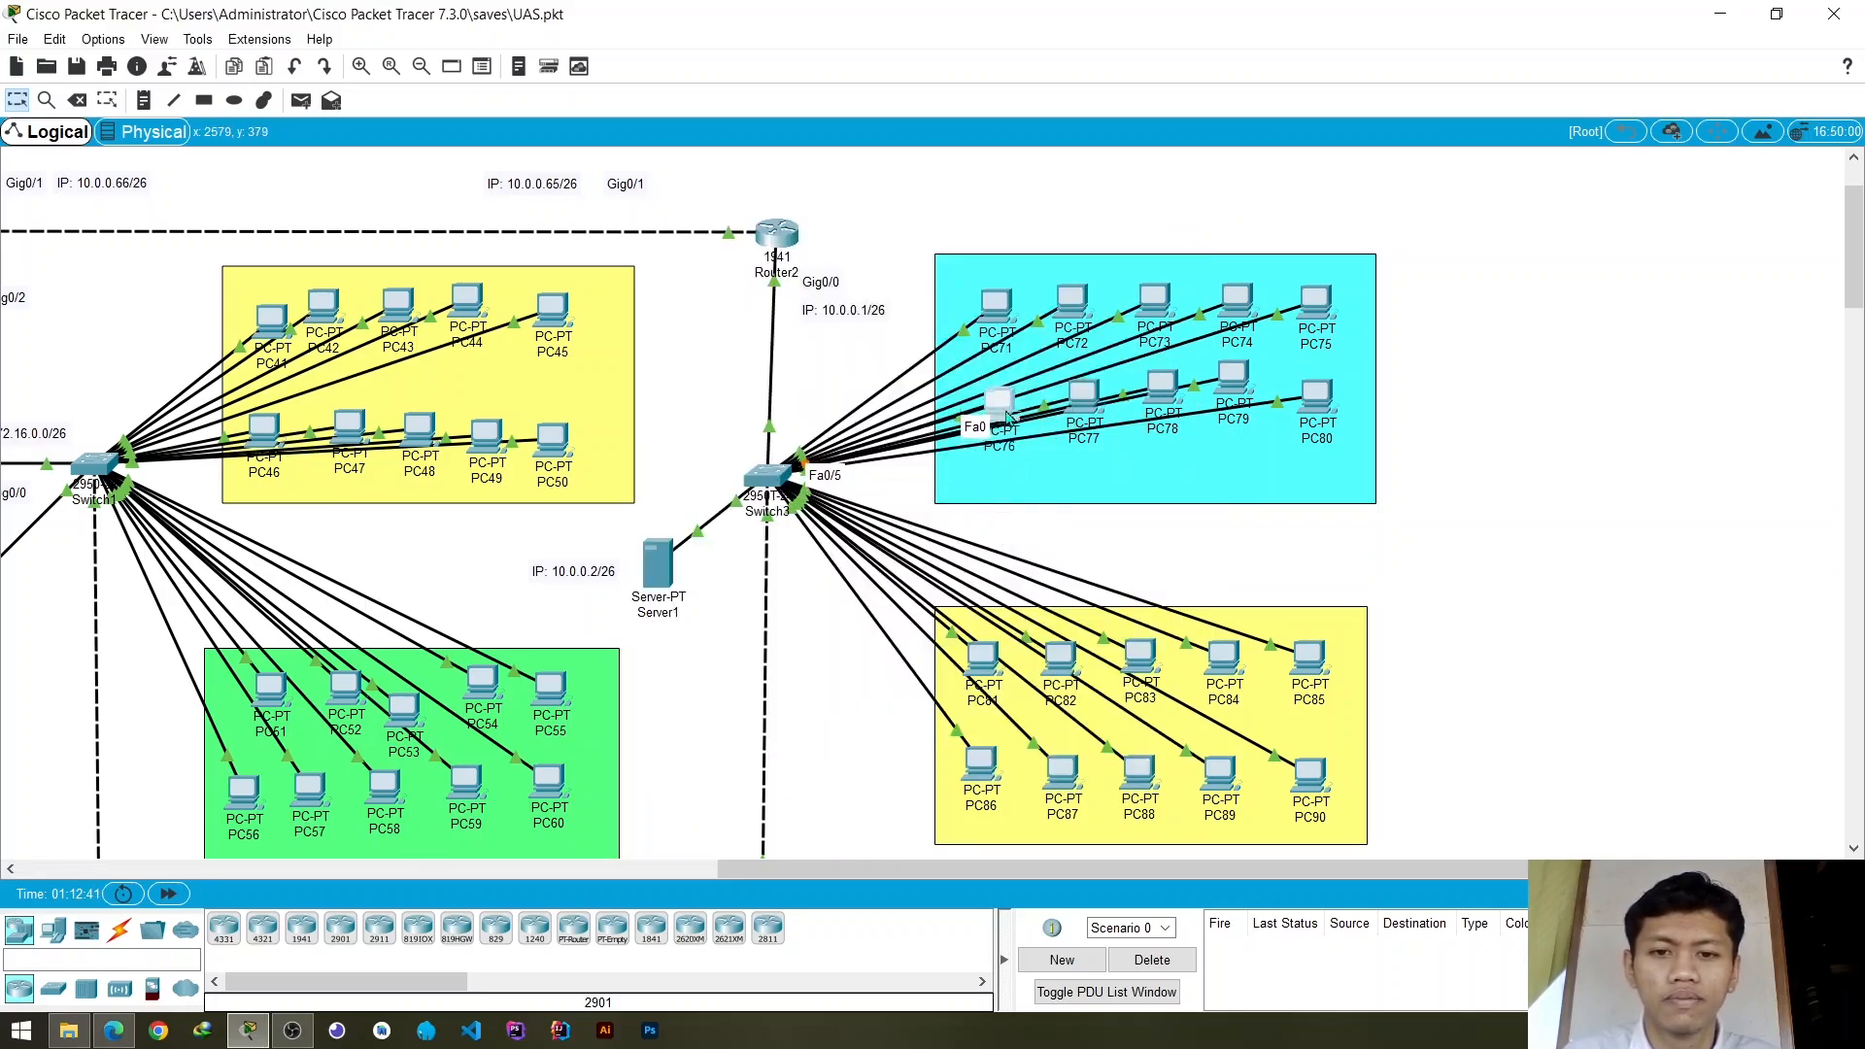
- Assign Switch3's access ports FastEthernet0/5 and FastEthernet0/7 to VLAN 20 and close the switch settings
left_click(772, 478)
left_click(757, 504)
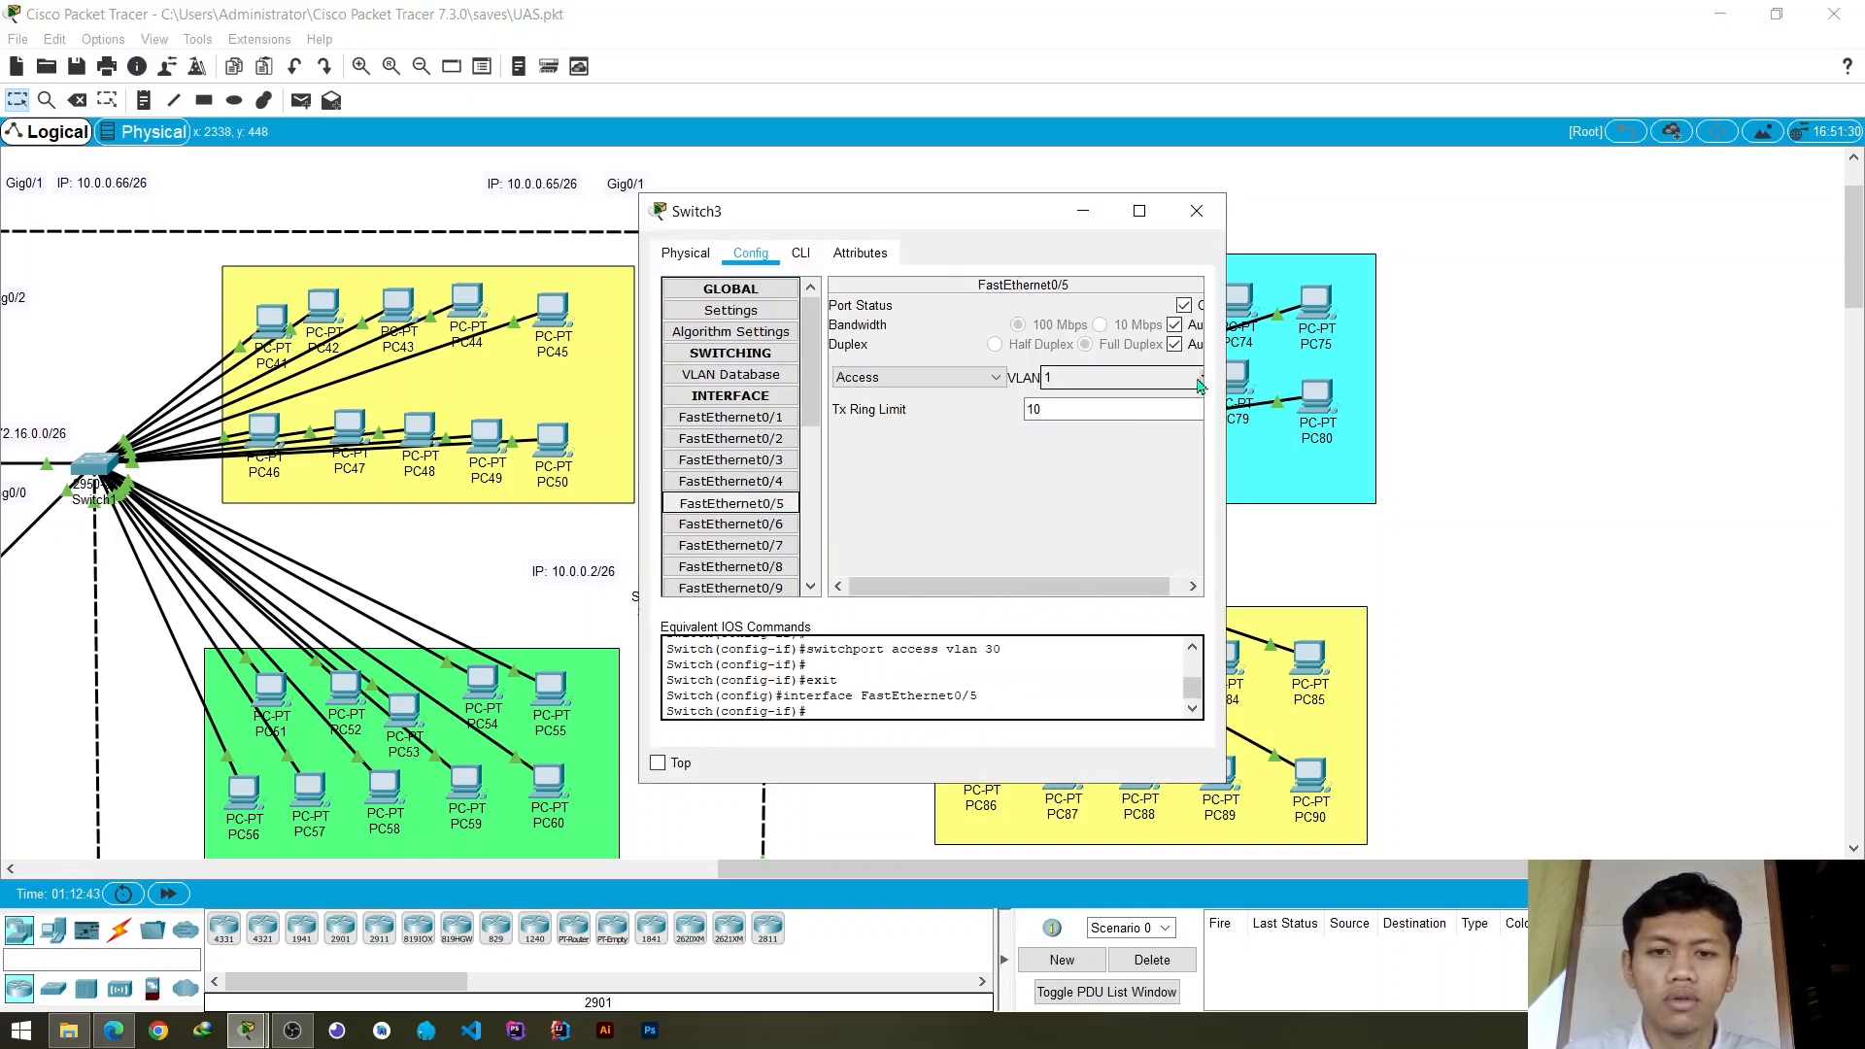
left_click(1201, 386)
left_click(1066, 421)
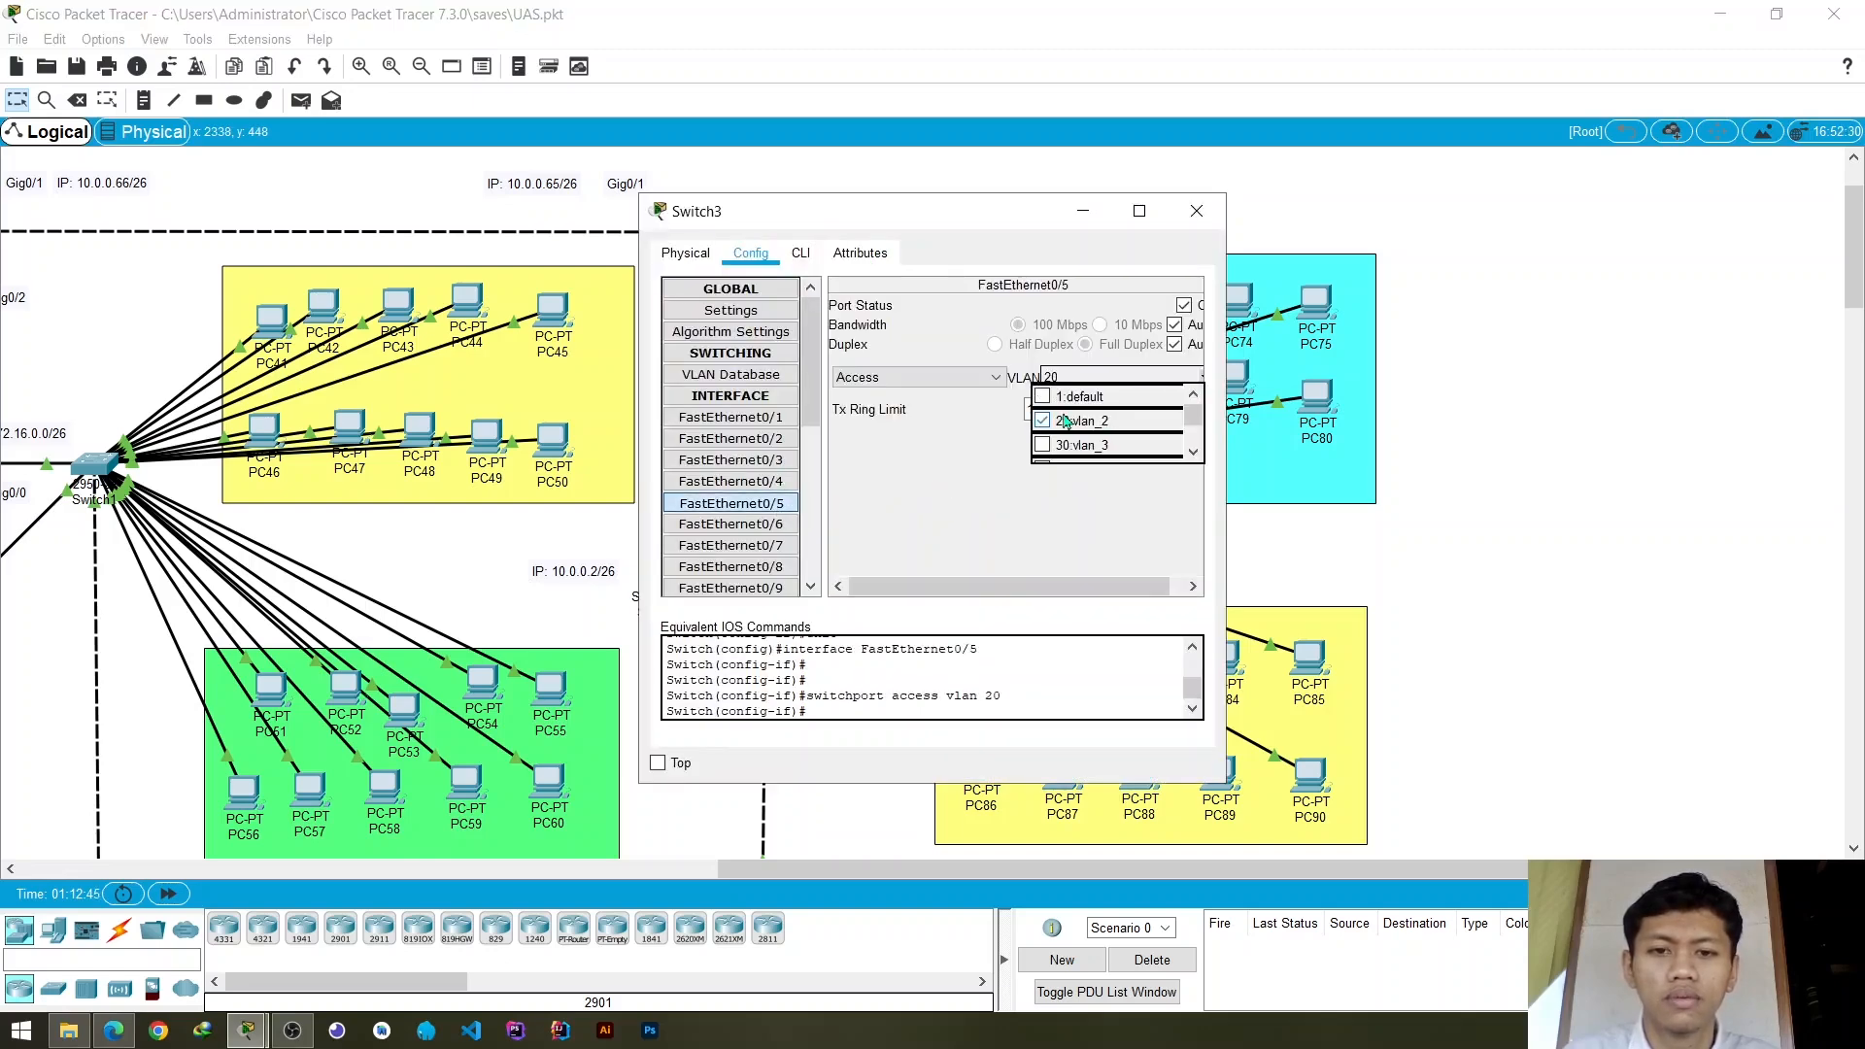
left_click(958, 446)
left_click(738, 546)
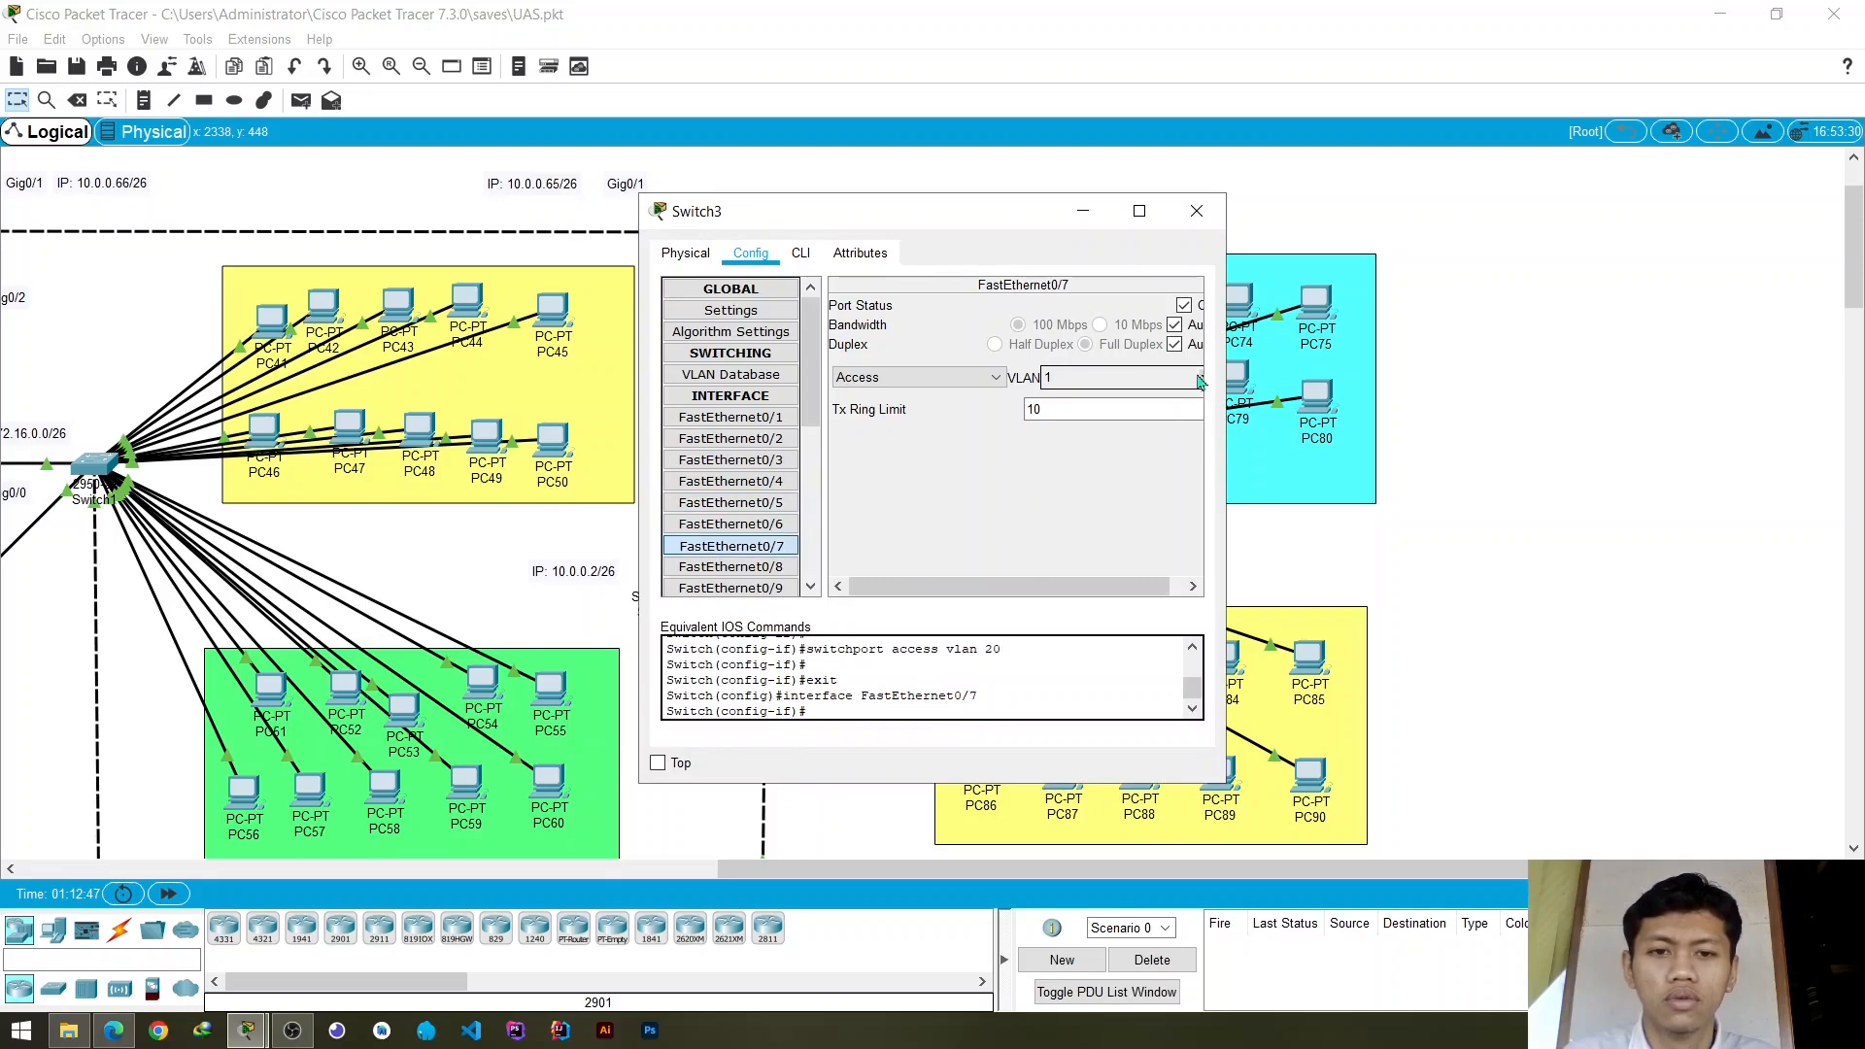
left_click(1201, 382)
left_click(1078, 428)
left_click(960, 480)
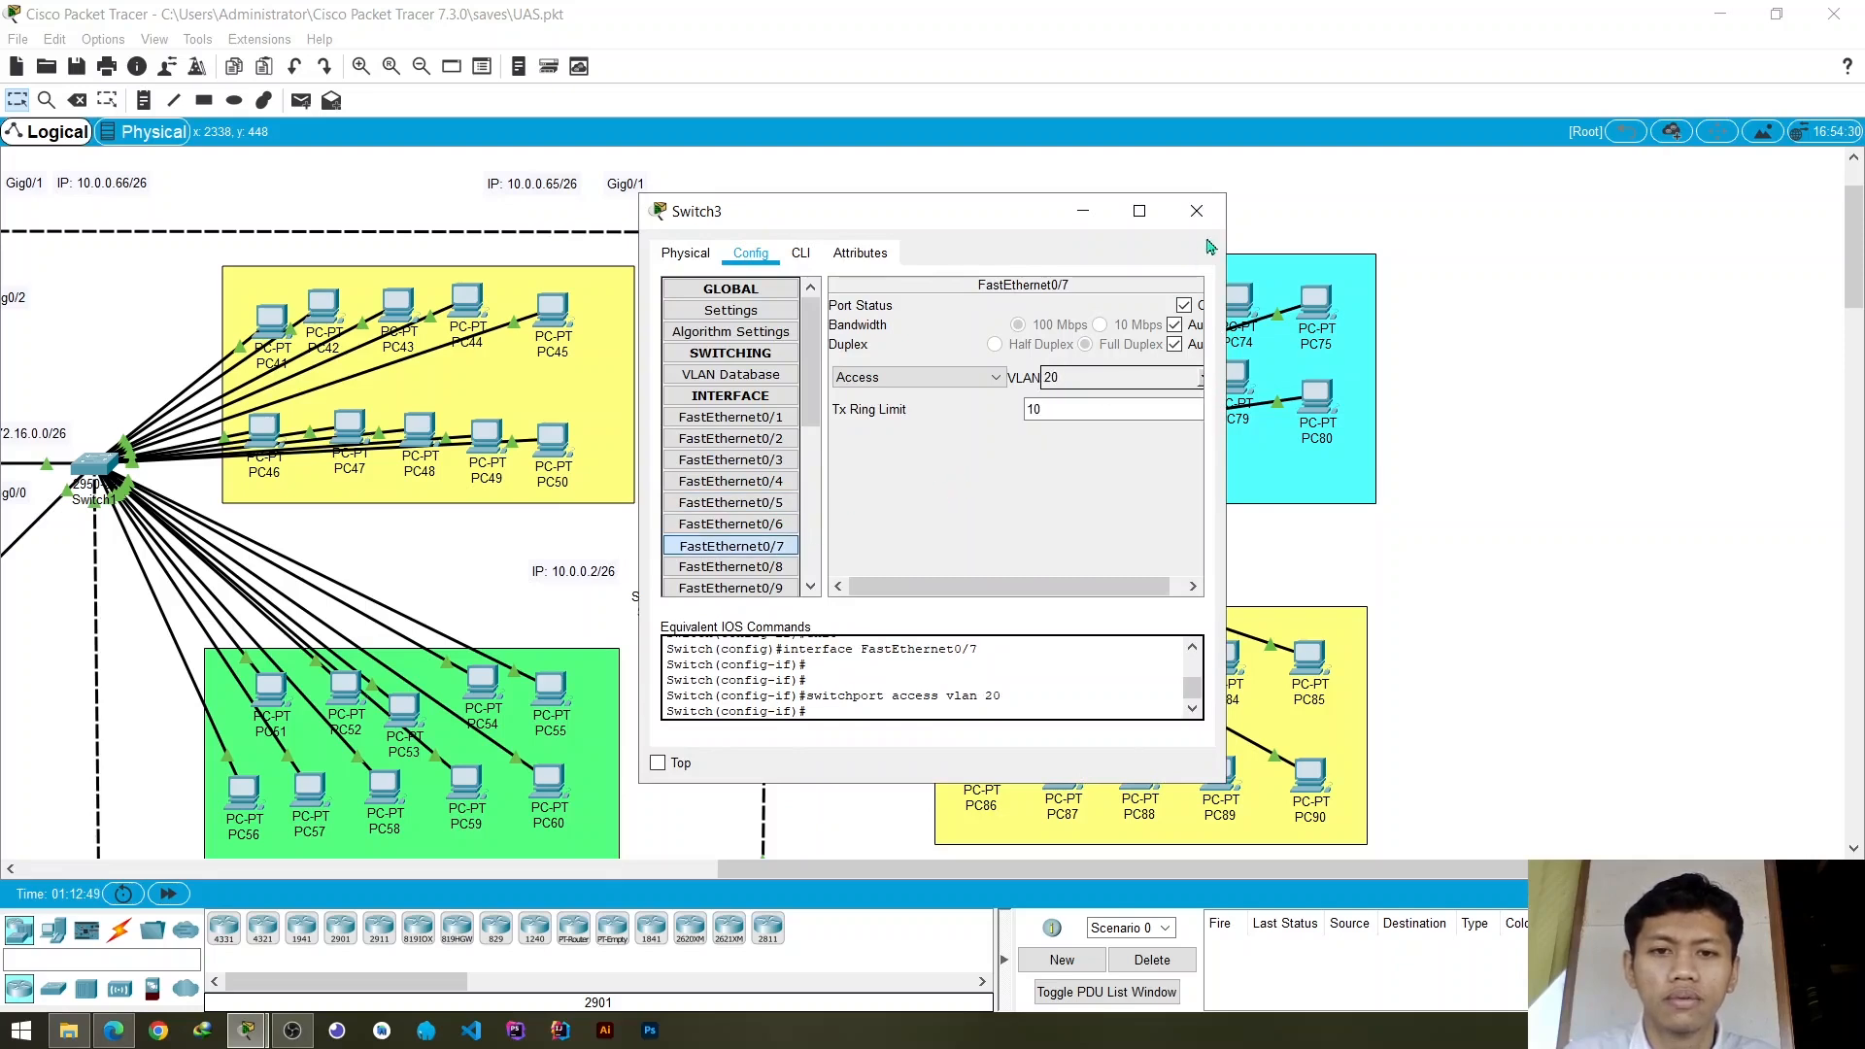
left_click(1197, 211)
- Move PC78 below its row in the cyan group and assign Switch3's access ports FastEthernet0/9 and FastEthernet0/11 to VLAN 20
left_click_drag(1161, 390, 1168, 469)
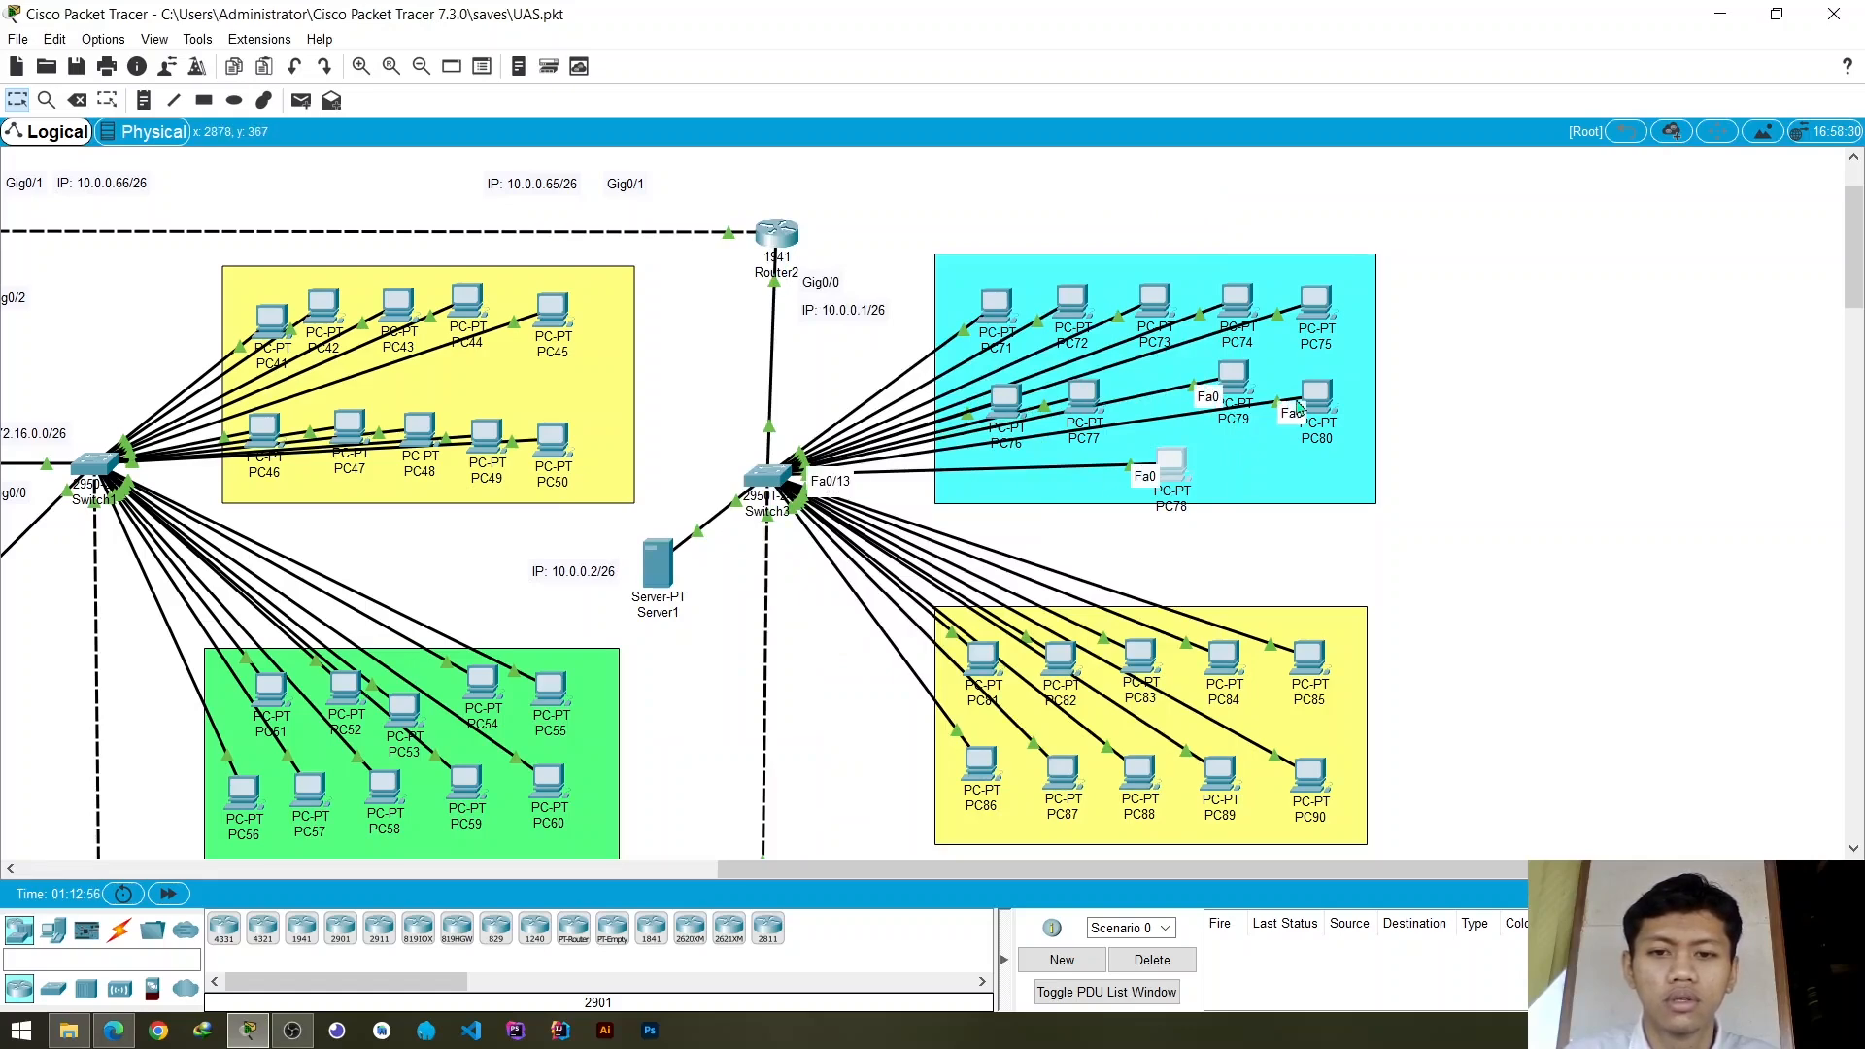
left_click(767, 476)
scroll(777, 465, "down", 3)
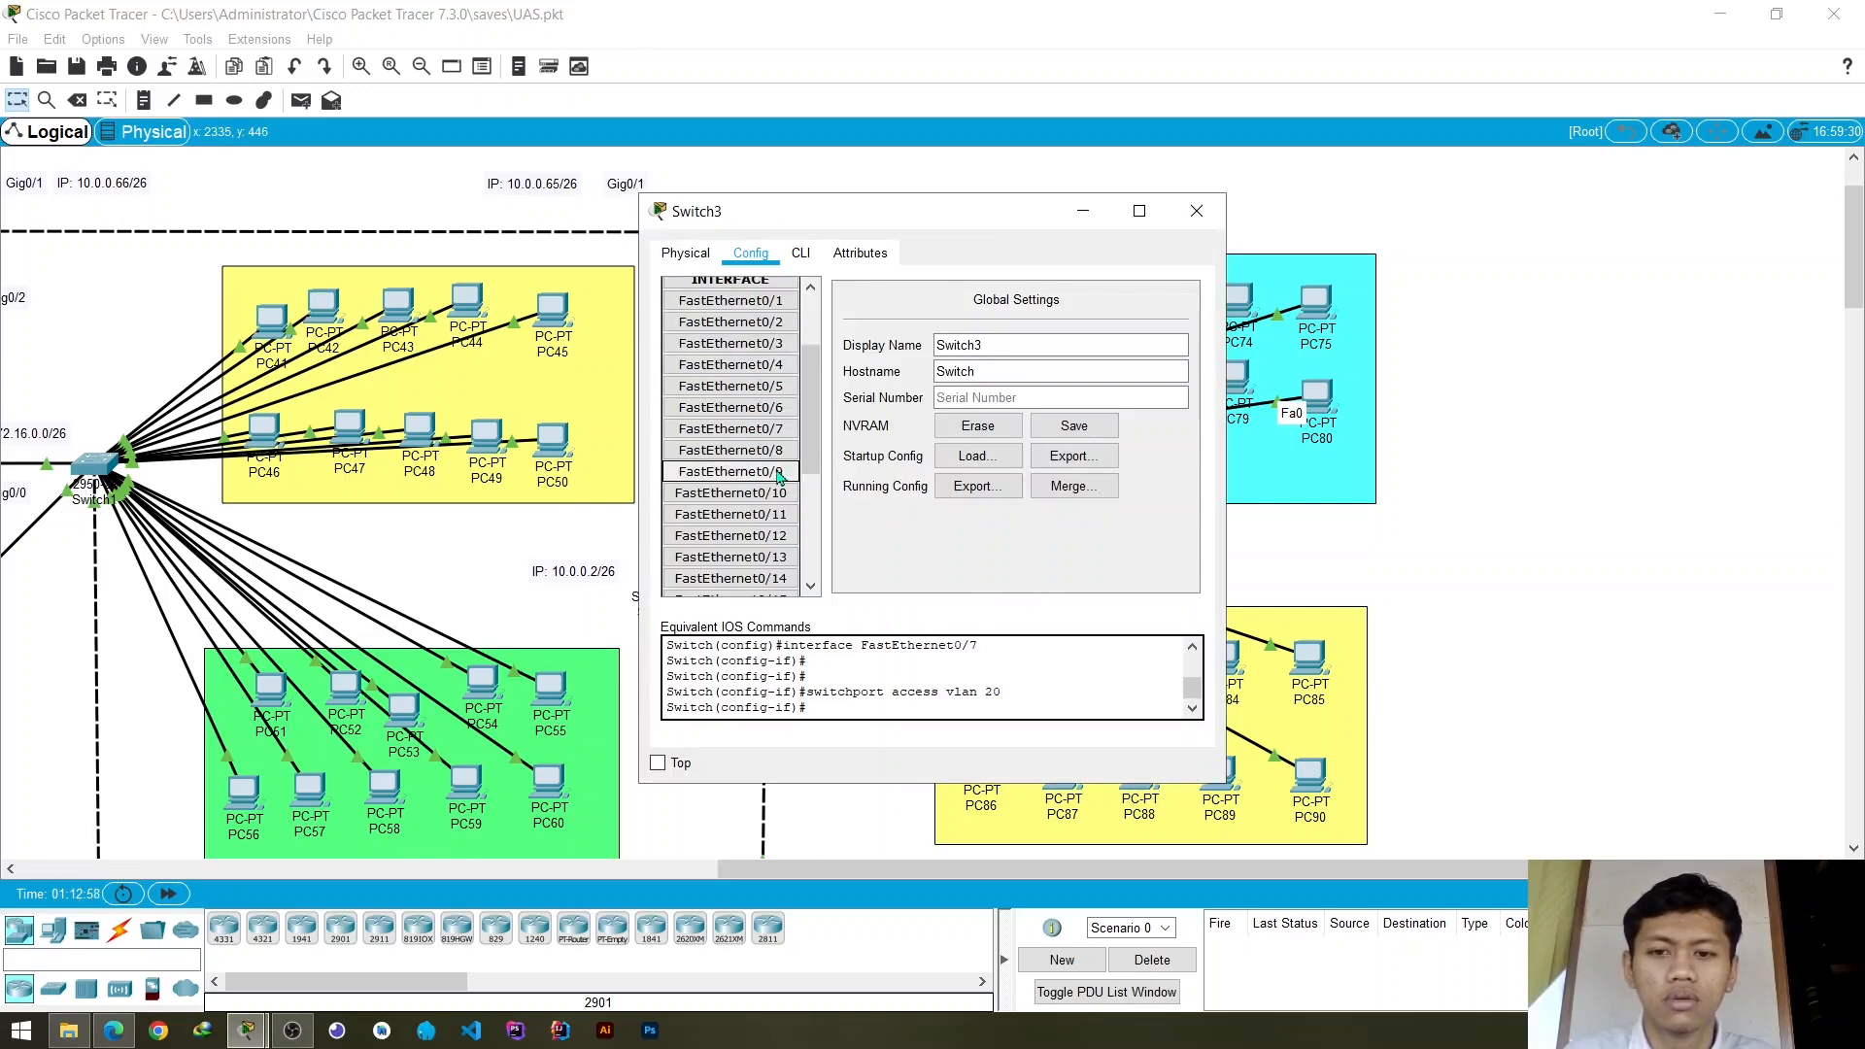
left_click(776, 471)
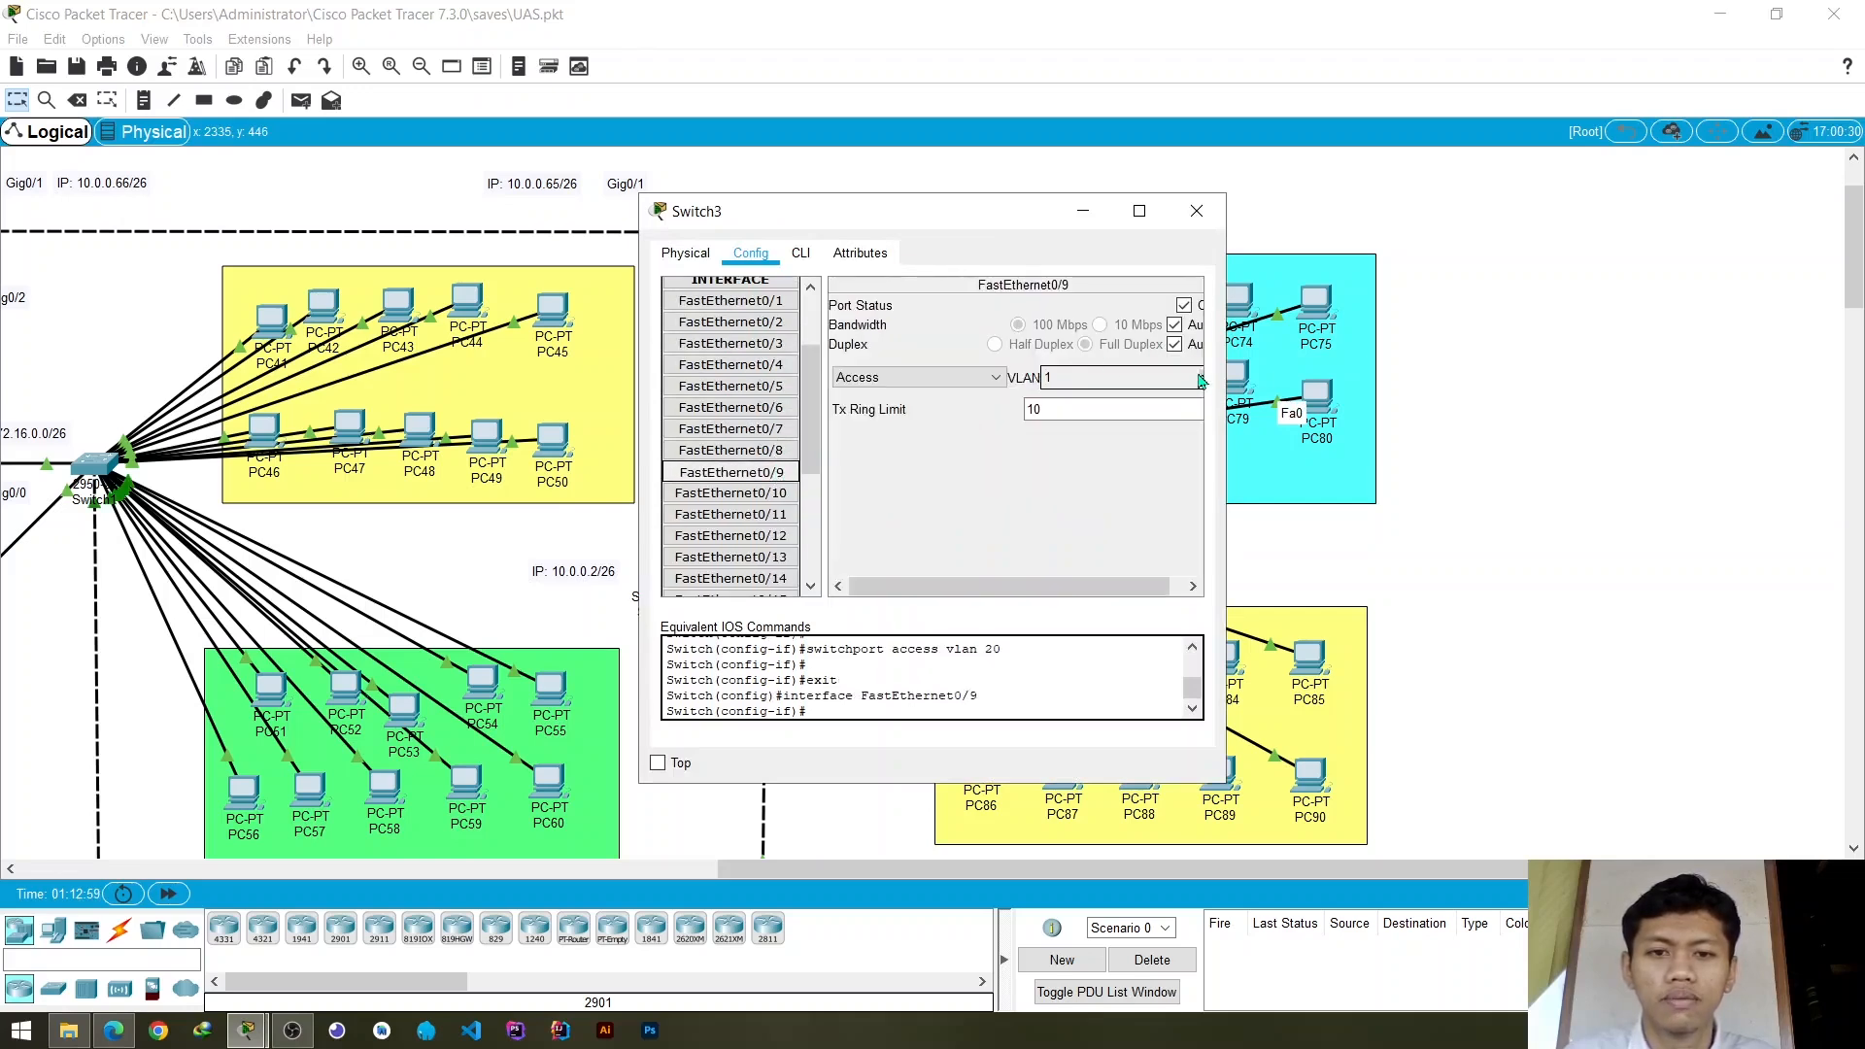
left_click(1202, 380)
left_click(1097, 424)
left_click(765, 494)
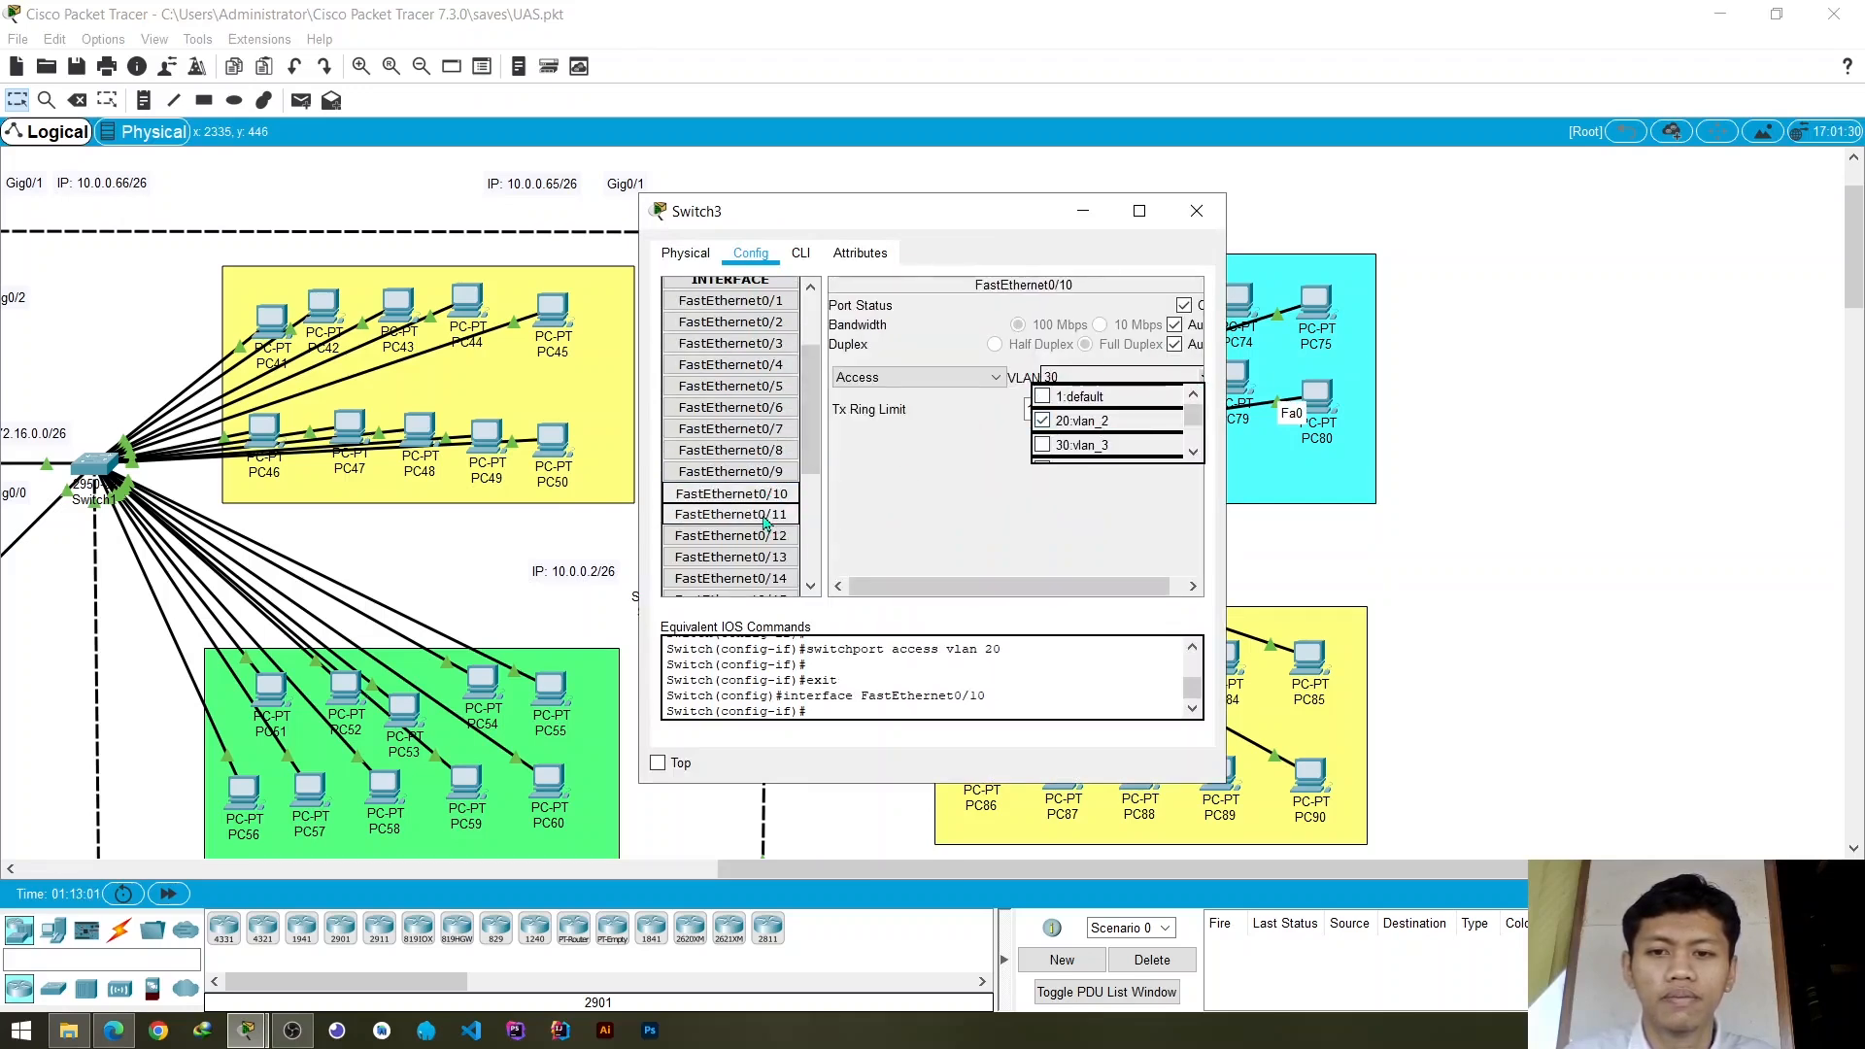
left_click(764, 517)
left_click(1151, 479)
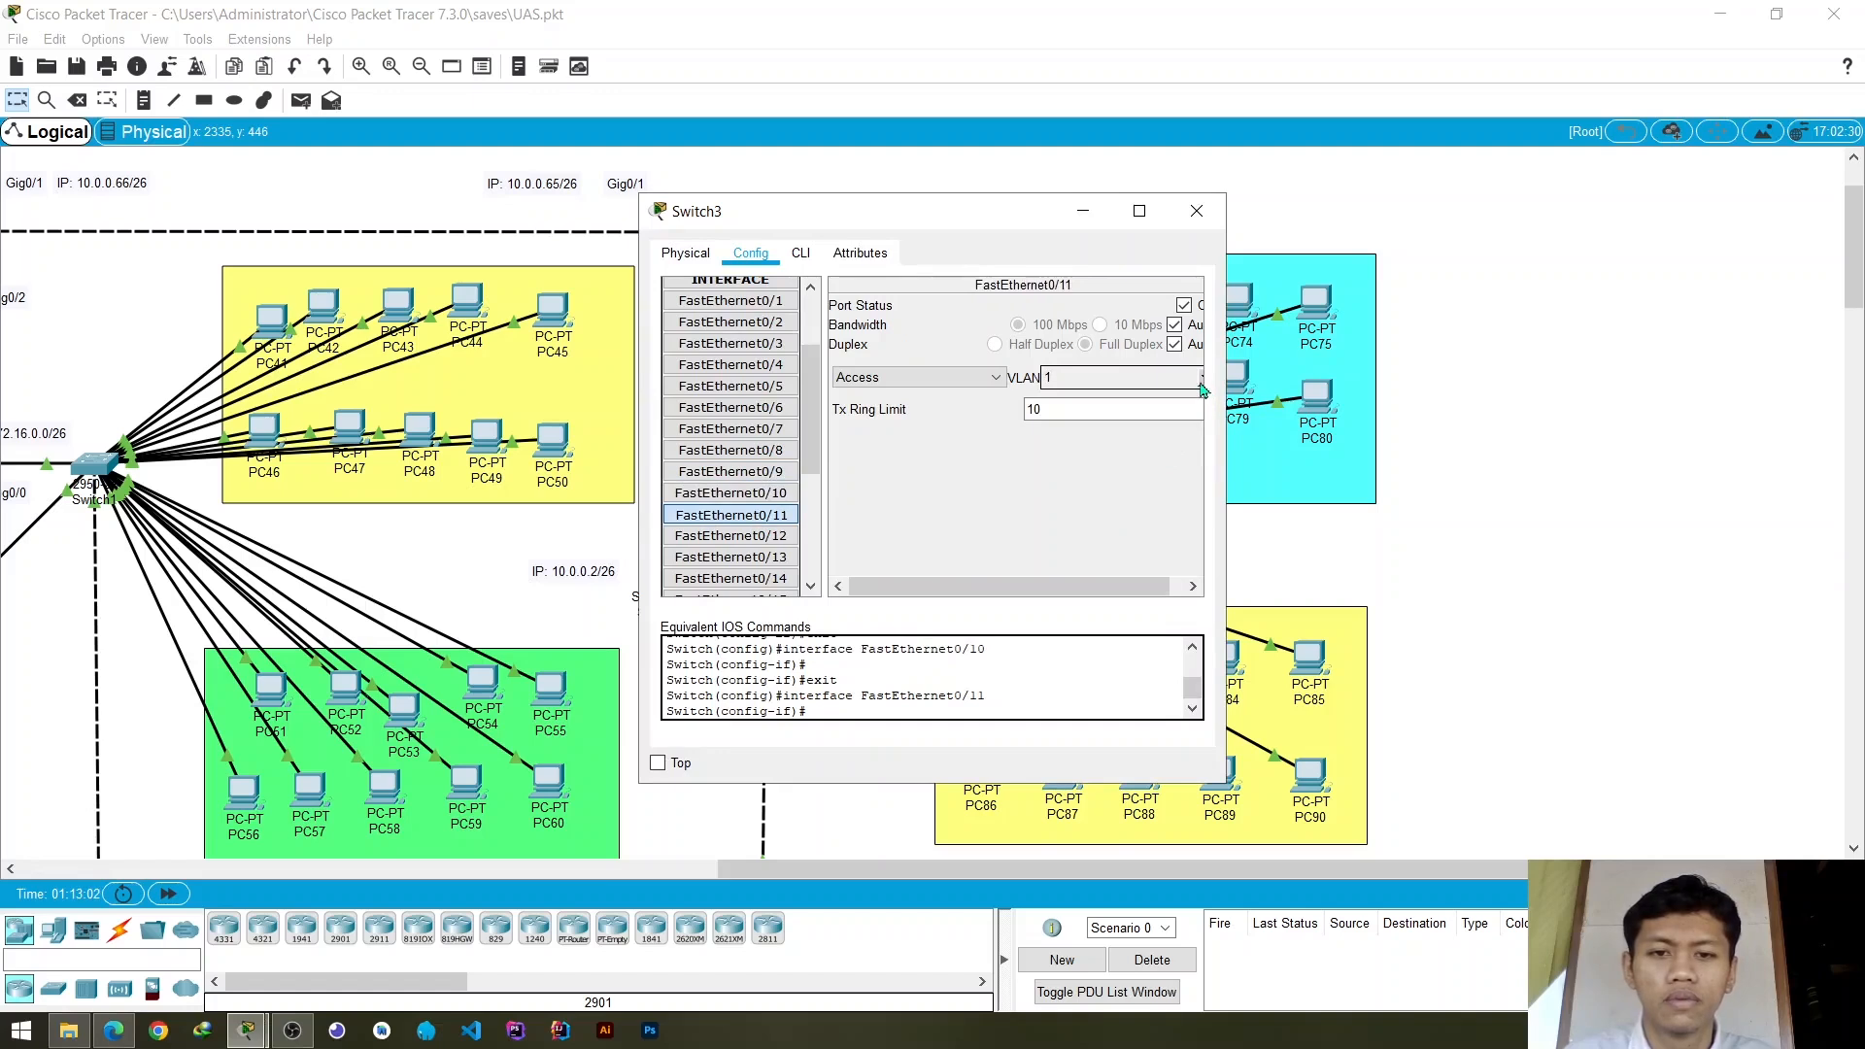
left_click(1202, 380)
left_click(1087, 422)
left_click(966, 486)
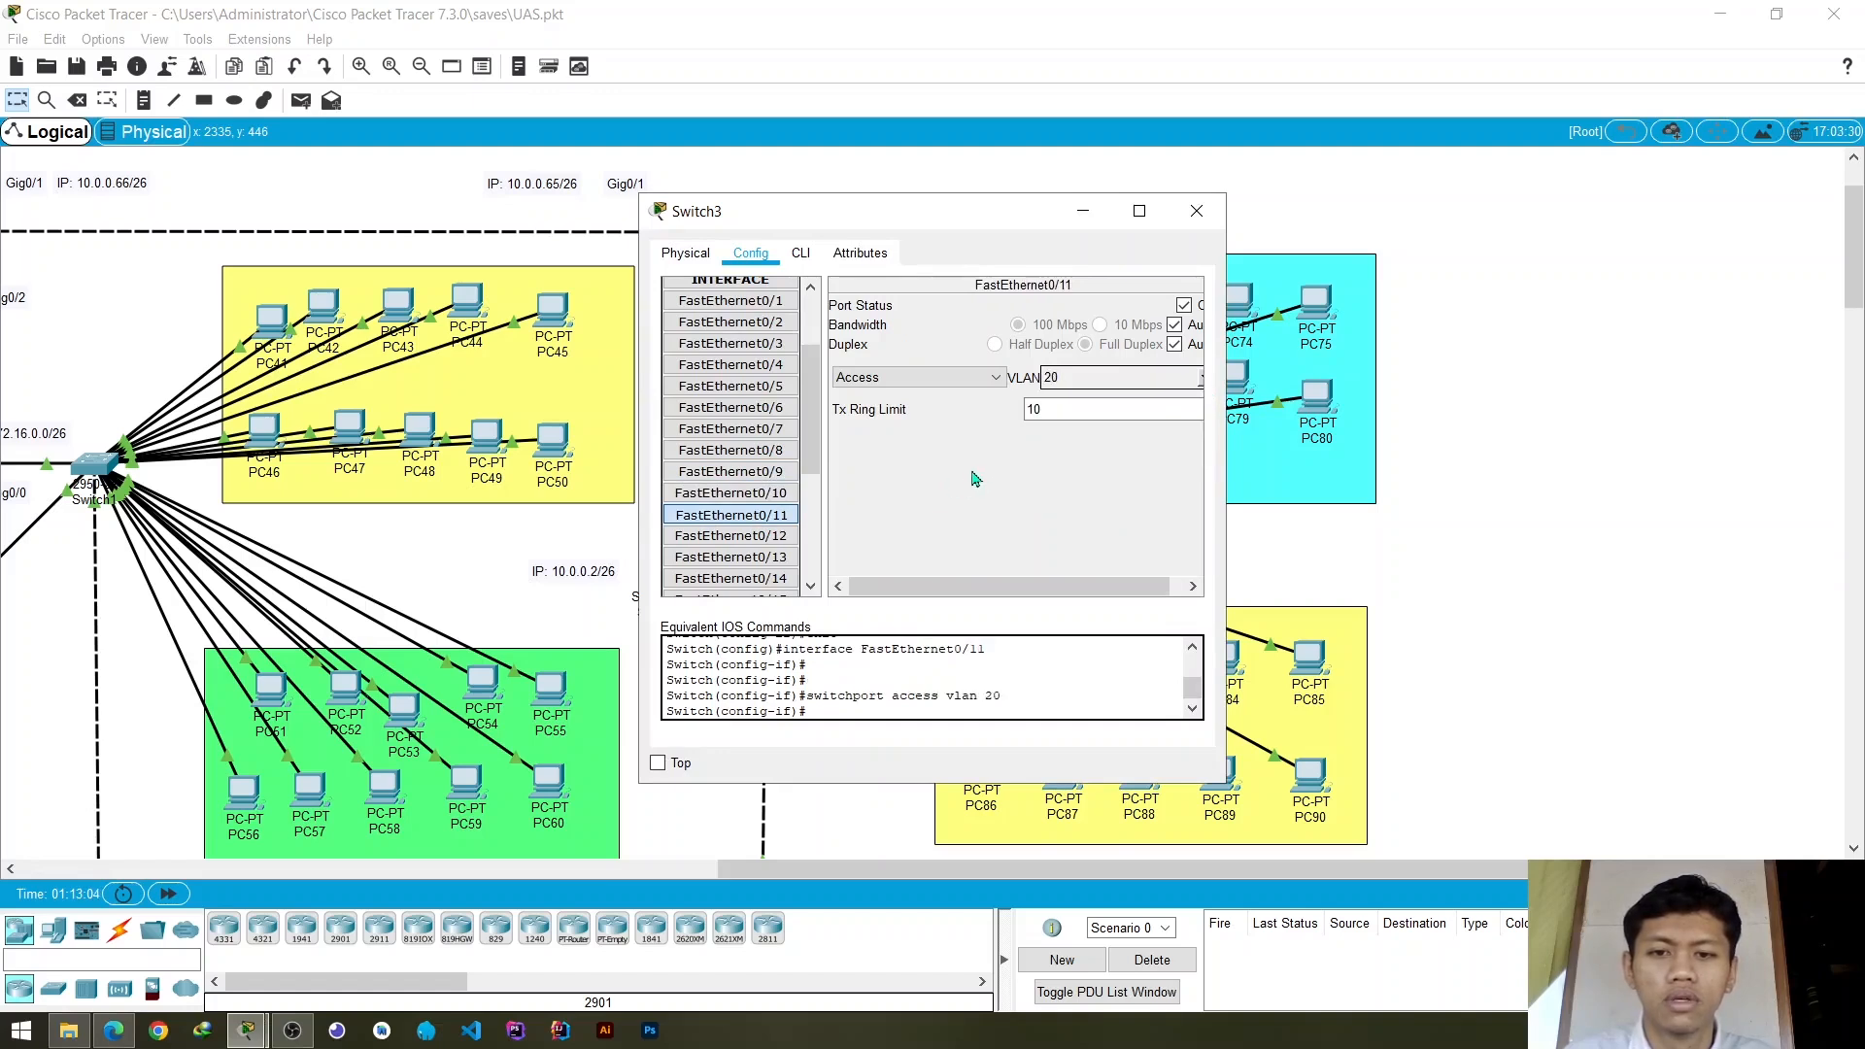
- Reassign Switch3's access ports FastEthernet0/11 and FastEthernet0/9 to VLAN 30
left_click(1201, 380)
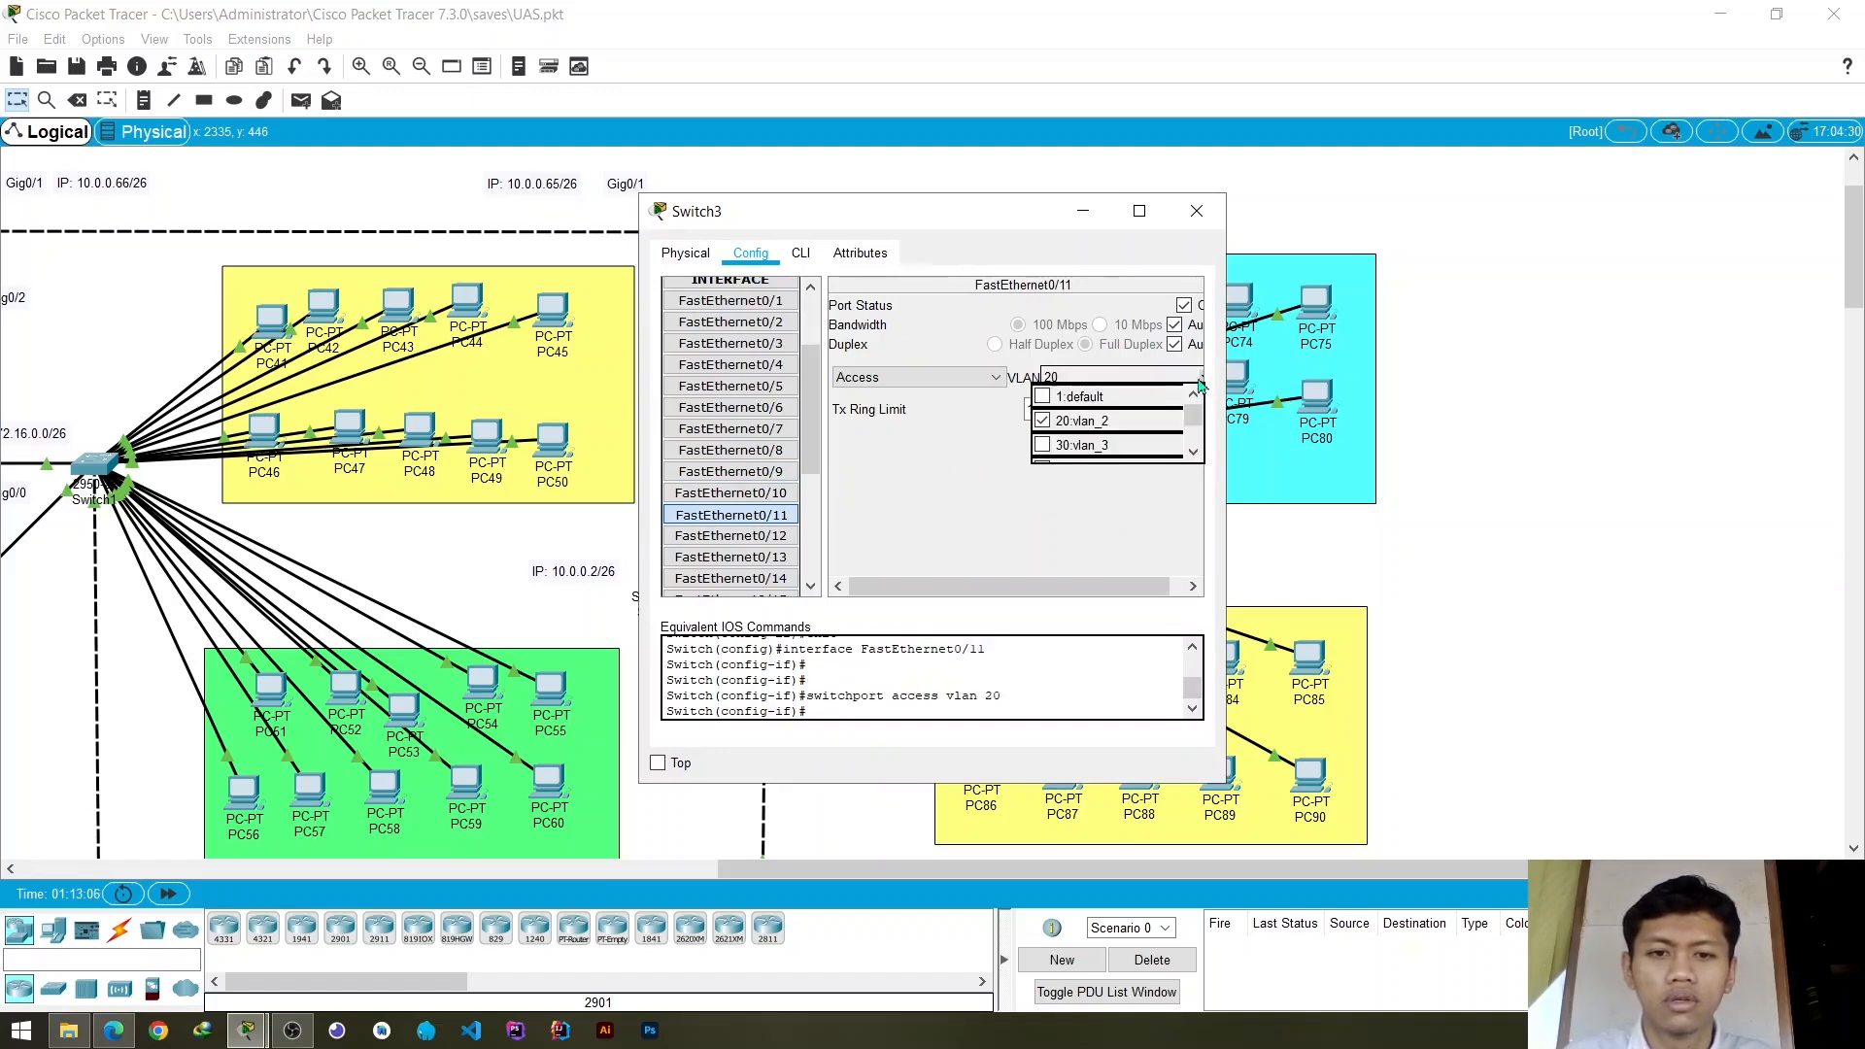
left_click(1086, 446)
left_click(948, 506)
key("Up")
key("Up")
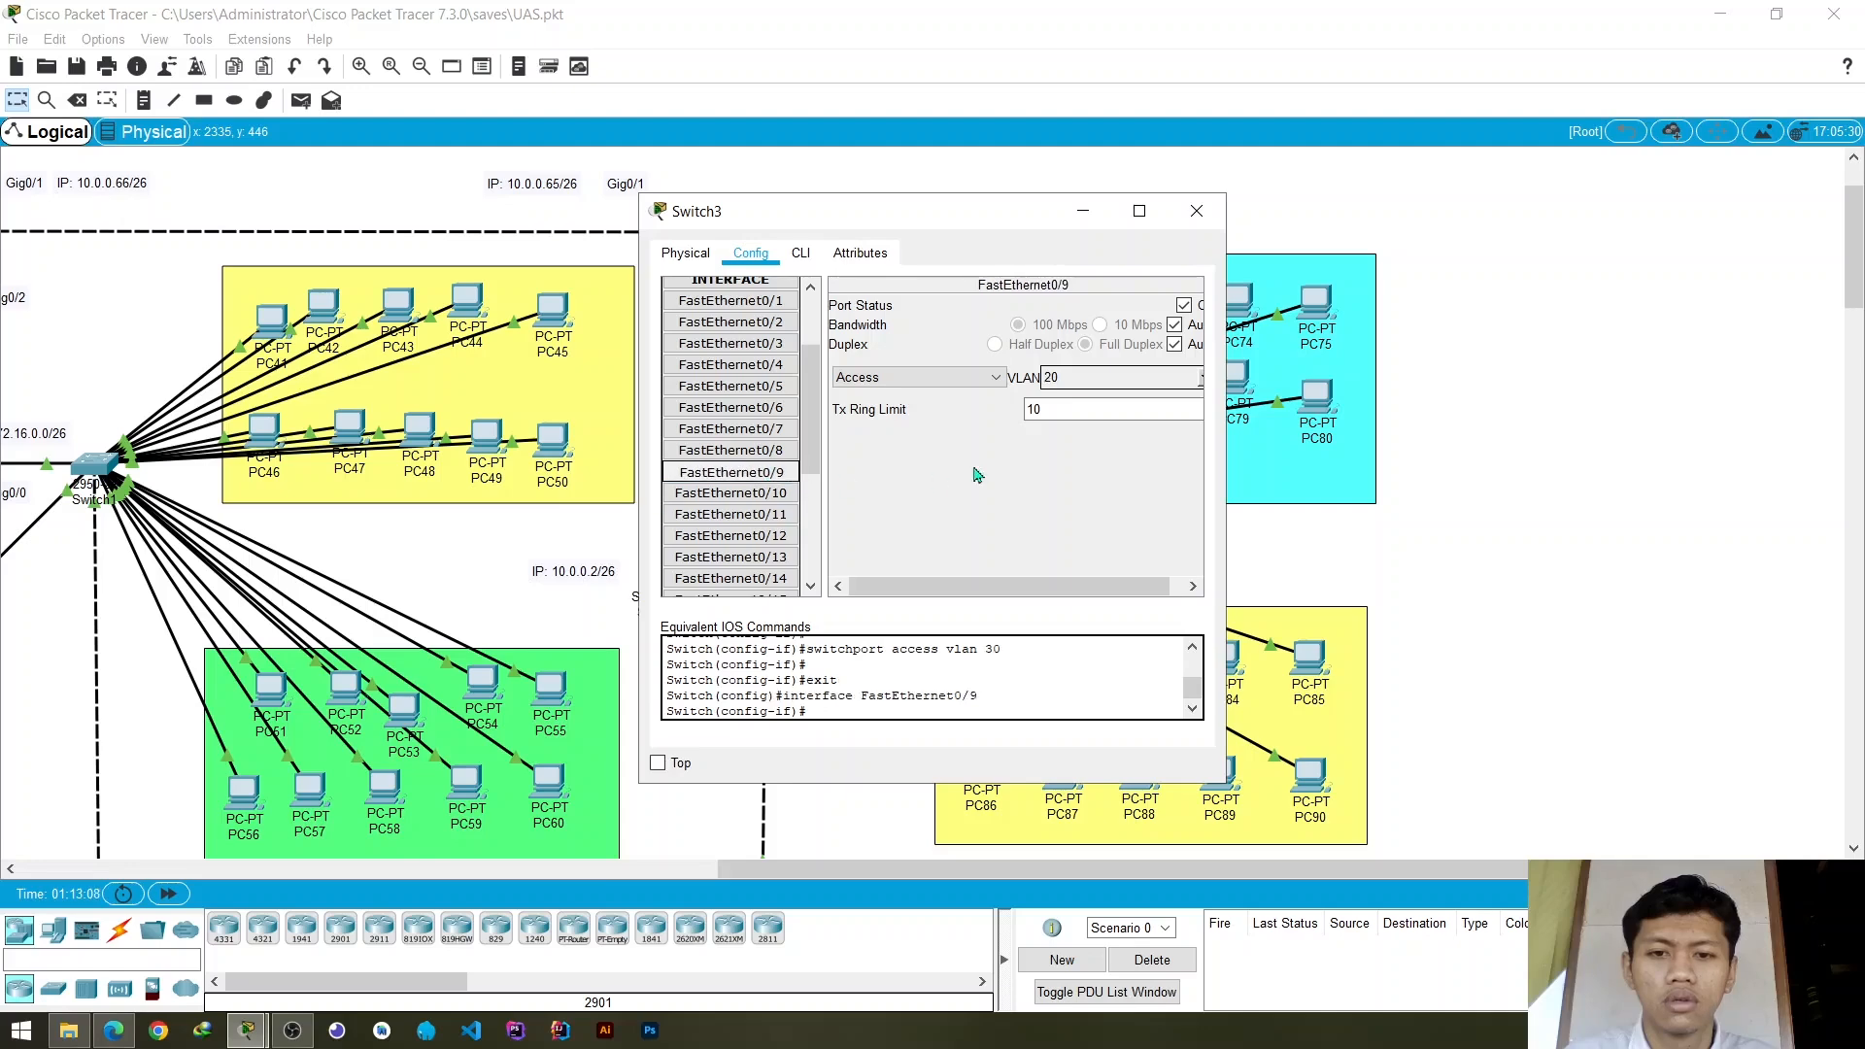
left_click(1201, 381)
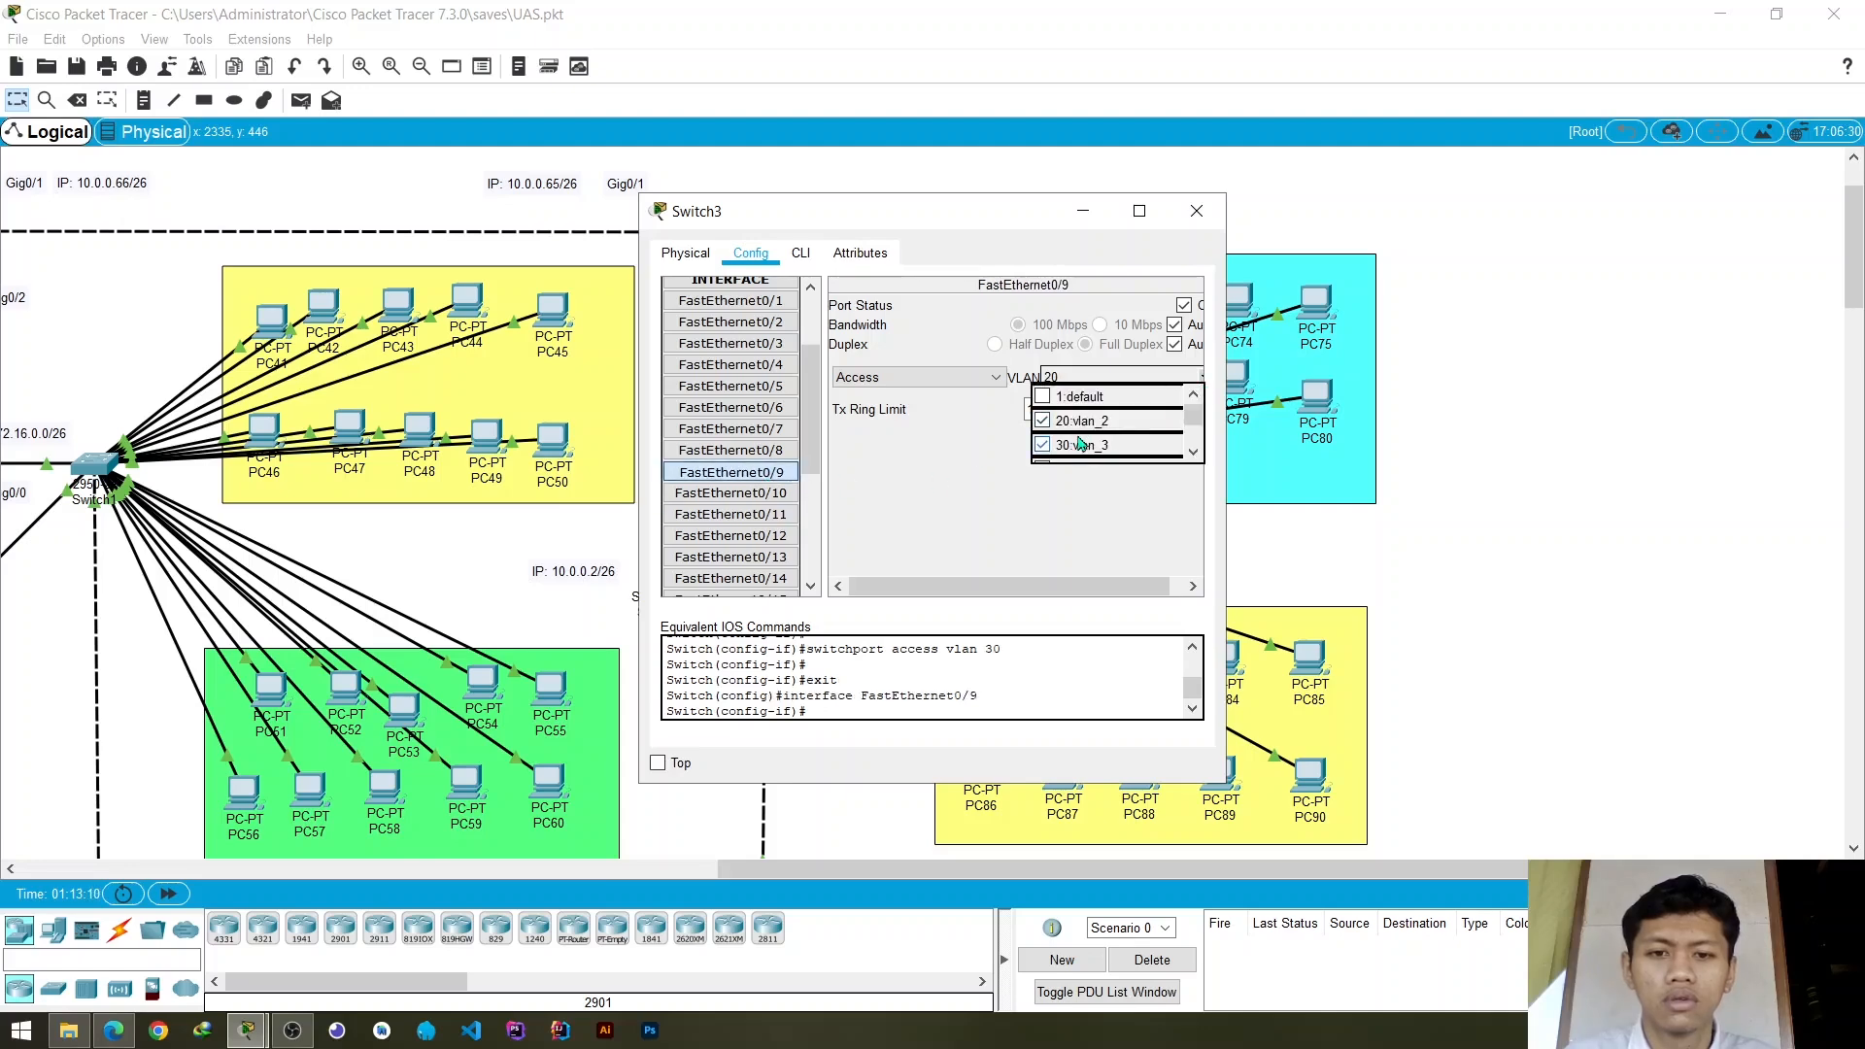
left_click(1082, 444)
left_click(1299, 284)
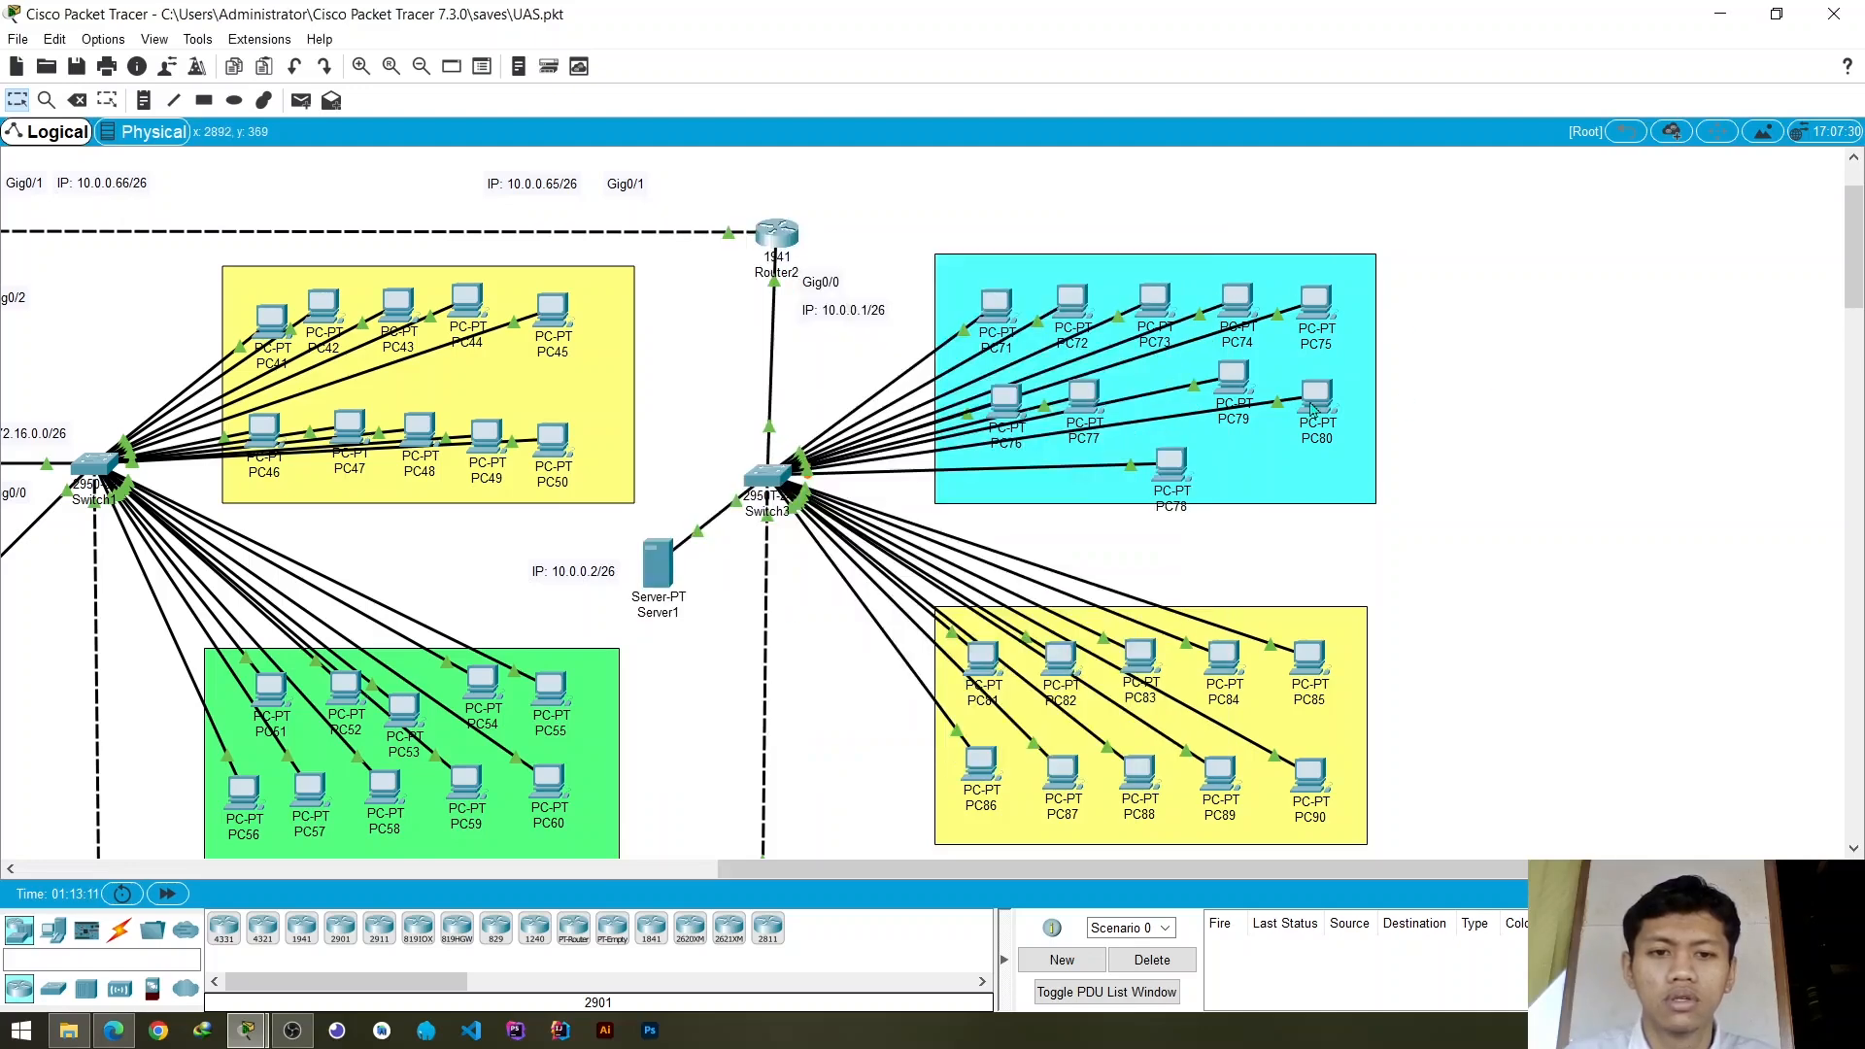
key("alt+Tab")
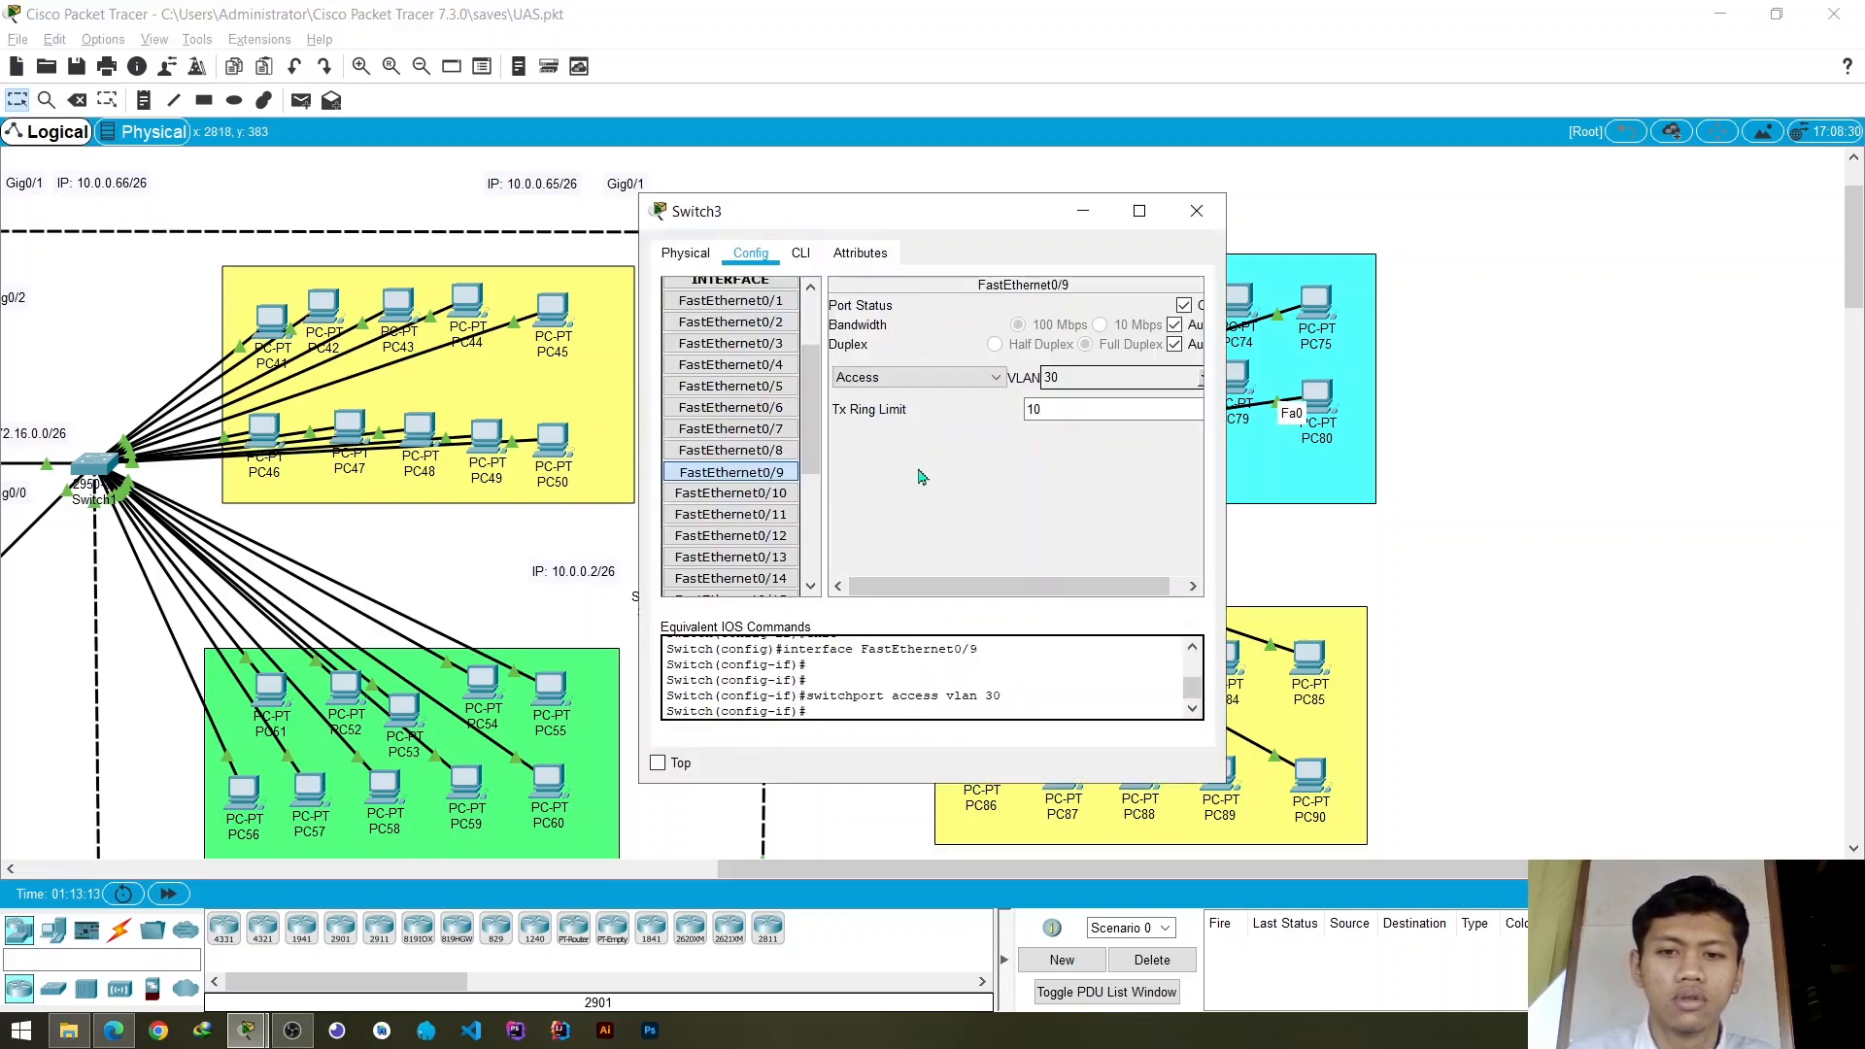
- Assign Switch3's access port FastEthernet0/13 to VLAN 30 and close the switch settings
left_click(780, 537)
left_click(781, 557)
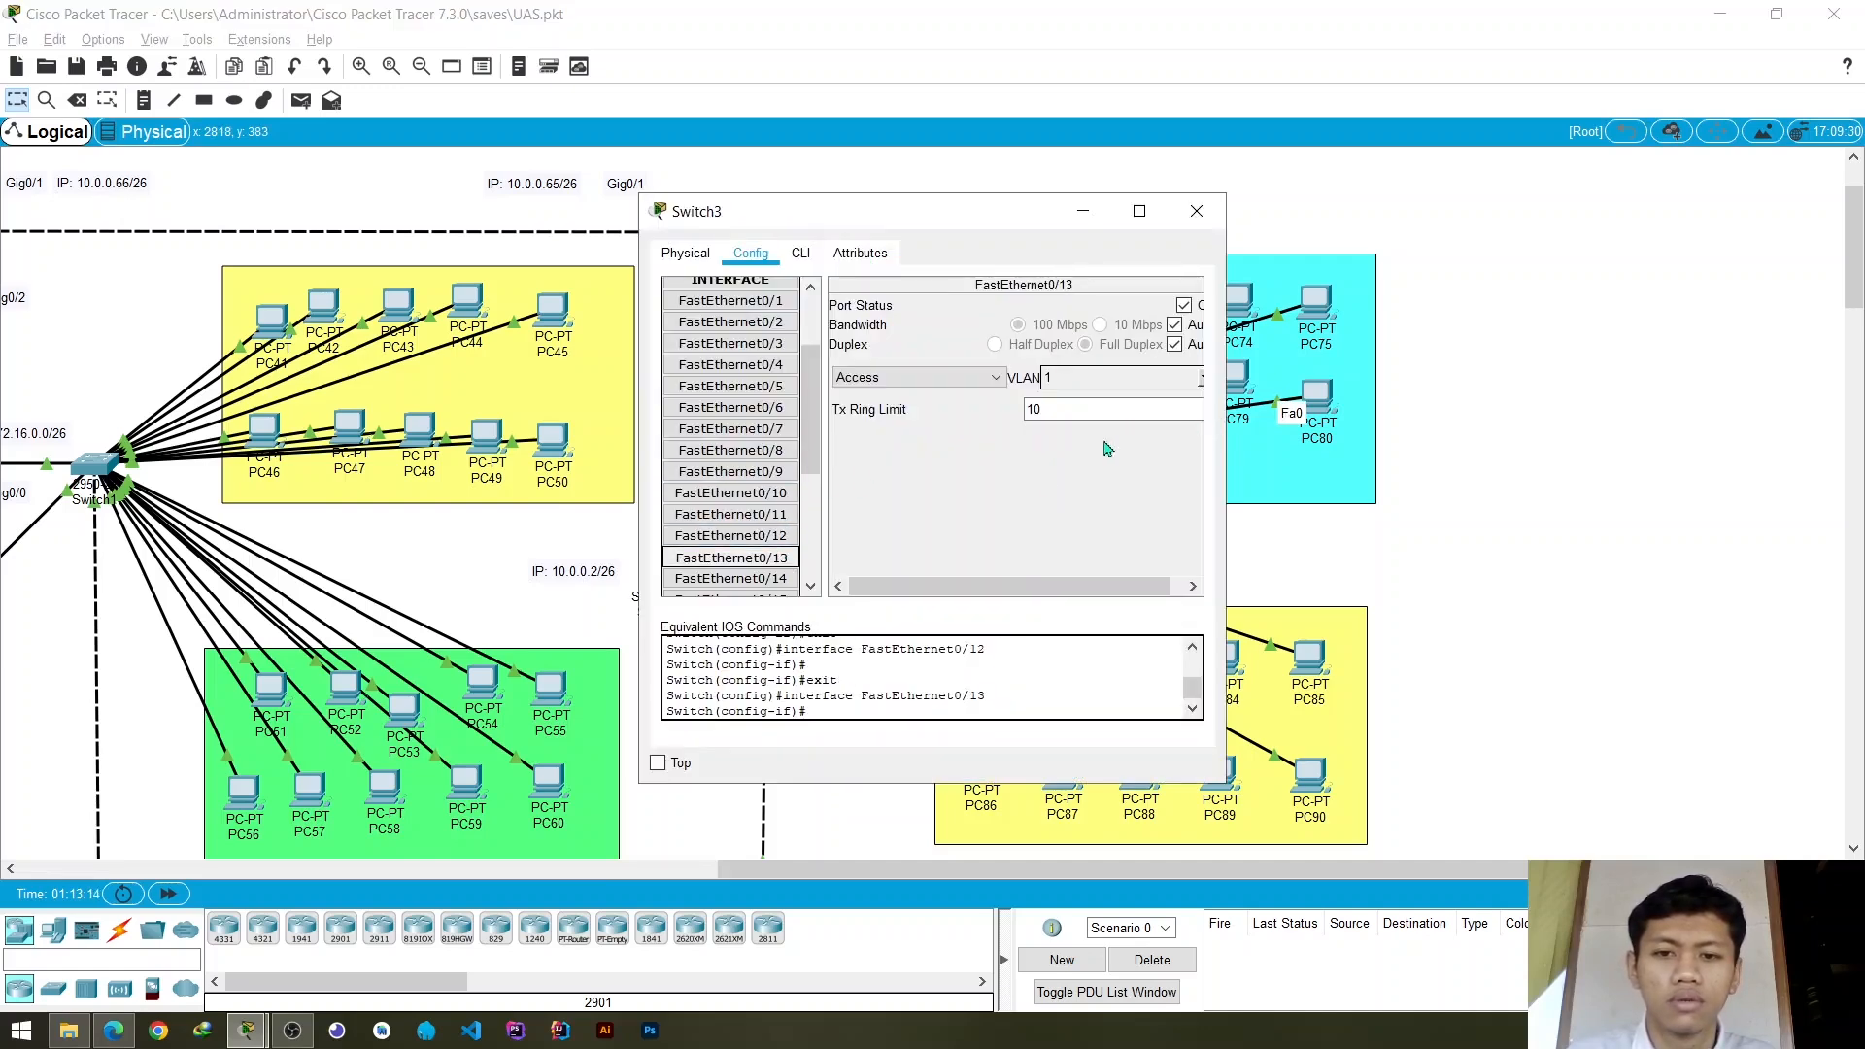
left_click(1203, 378)
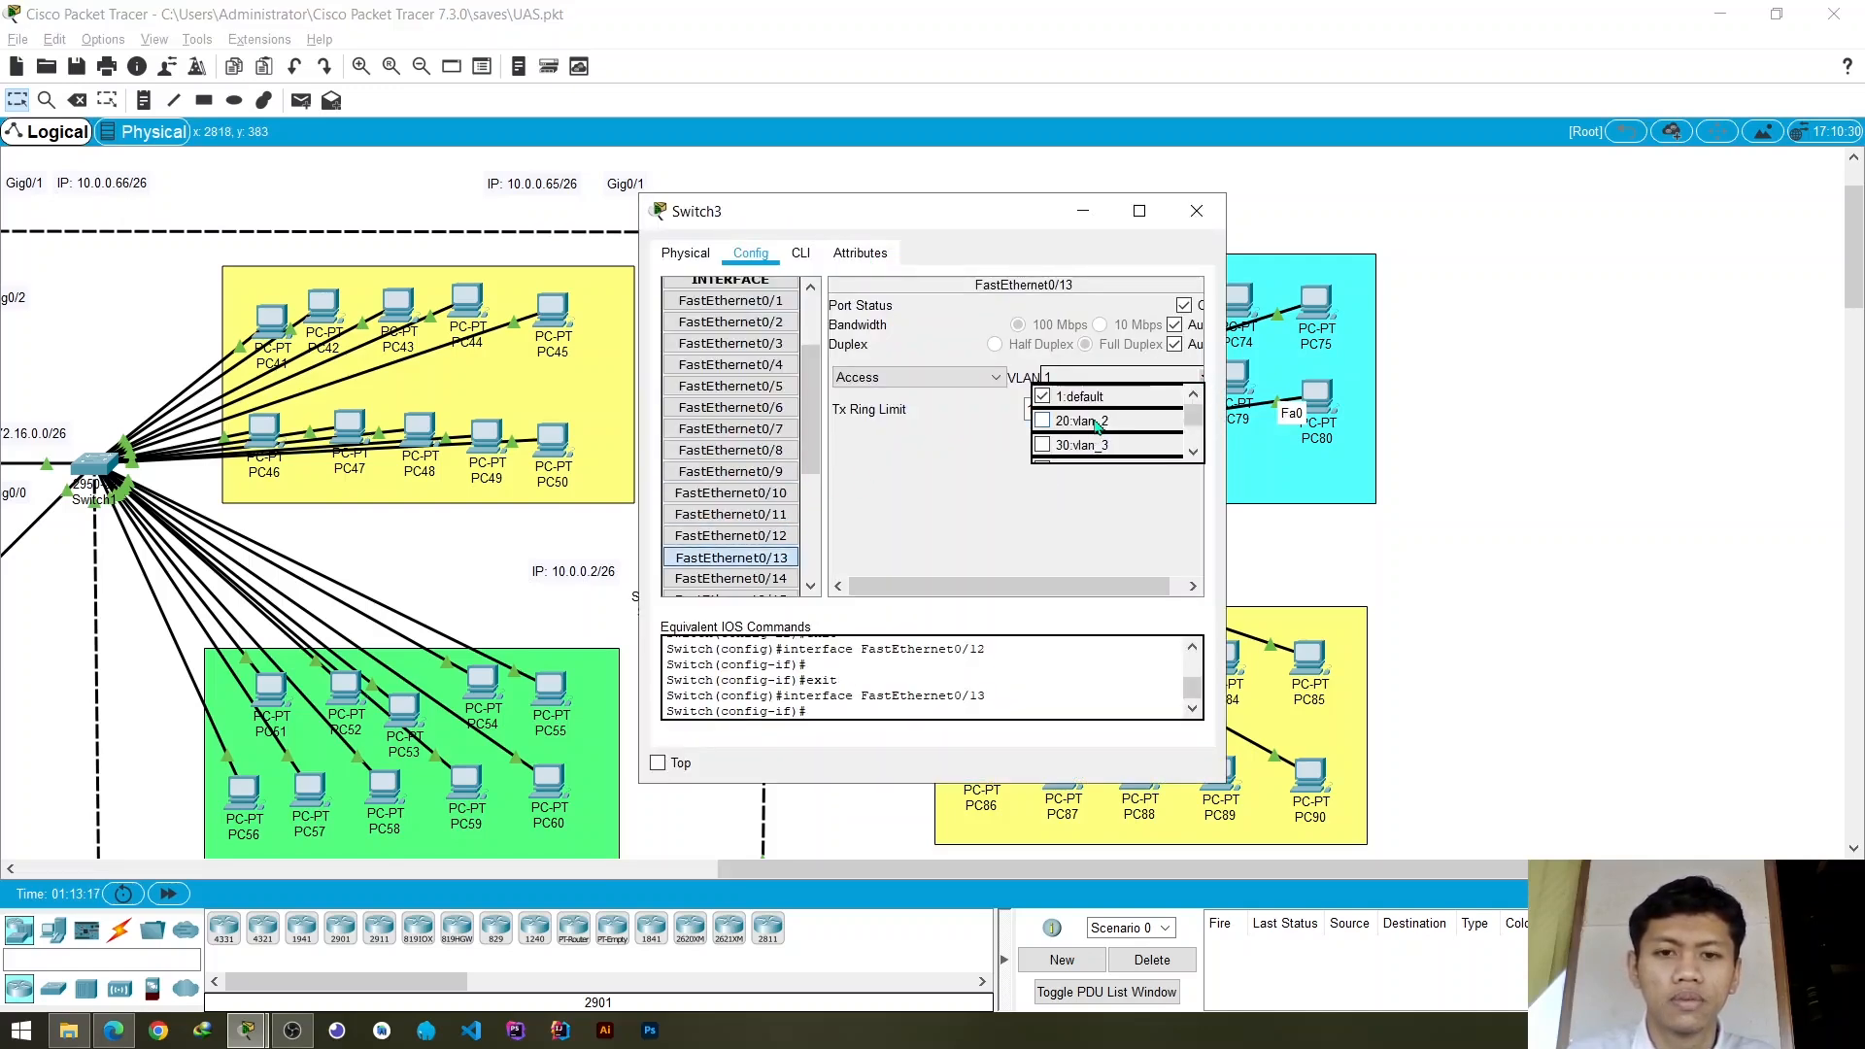
left_click(1104, 443)
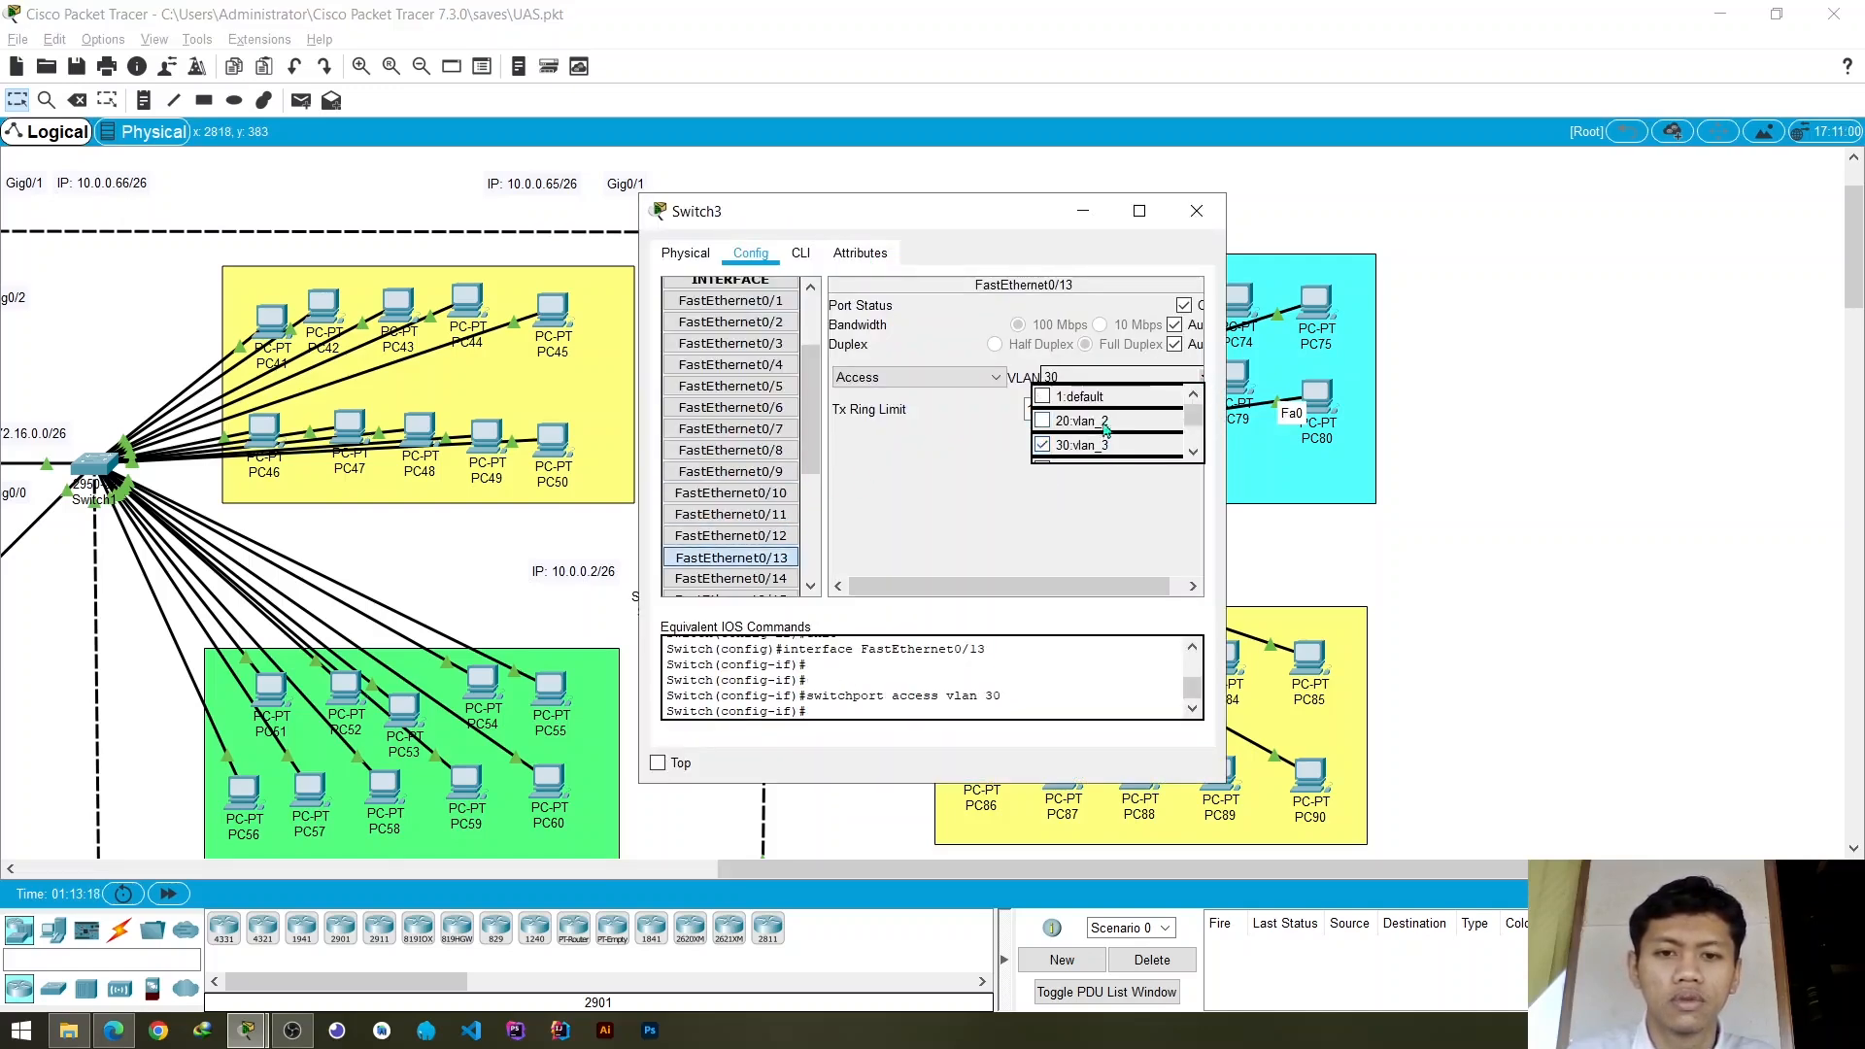
left_click(1197, 221)
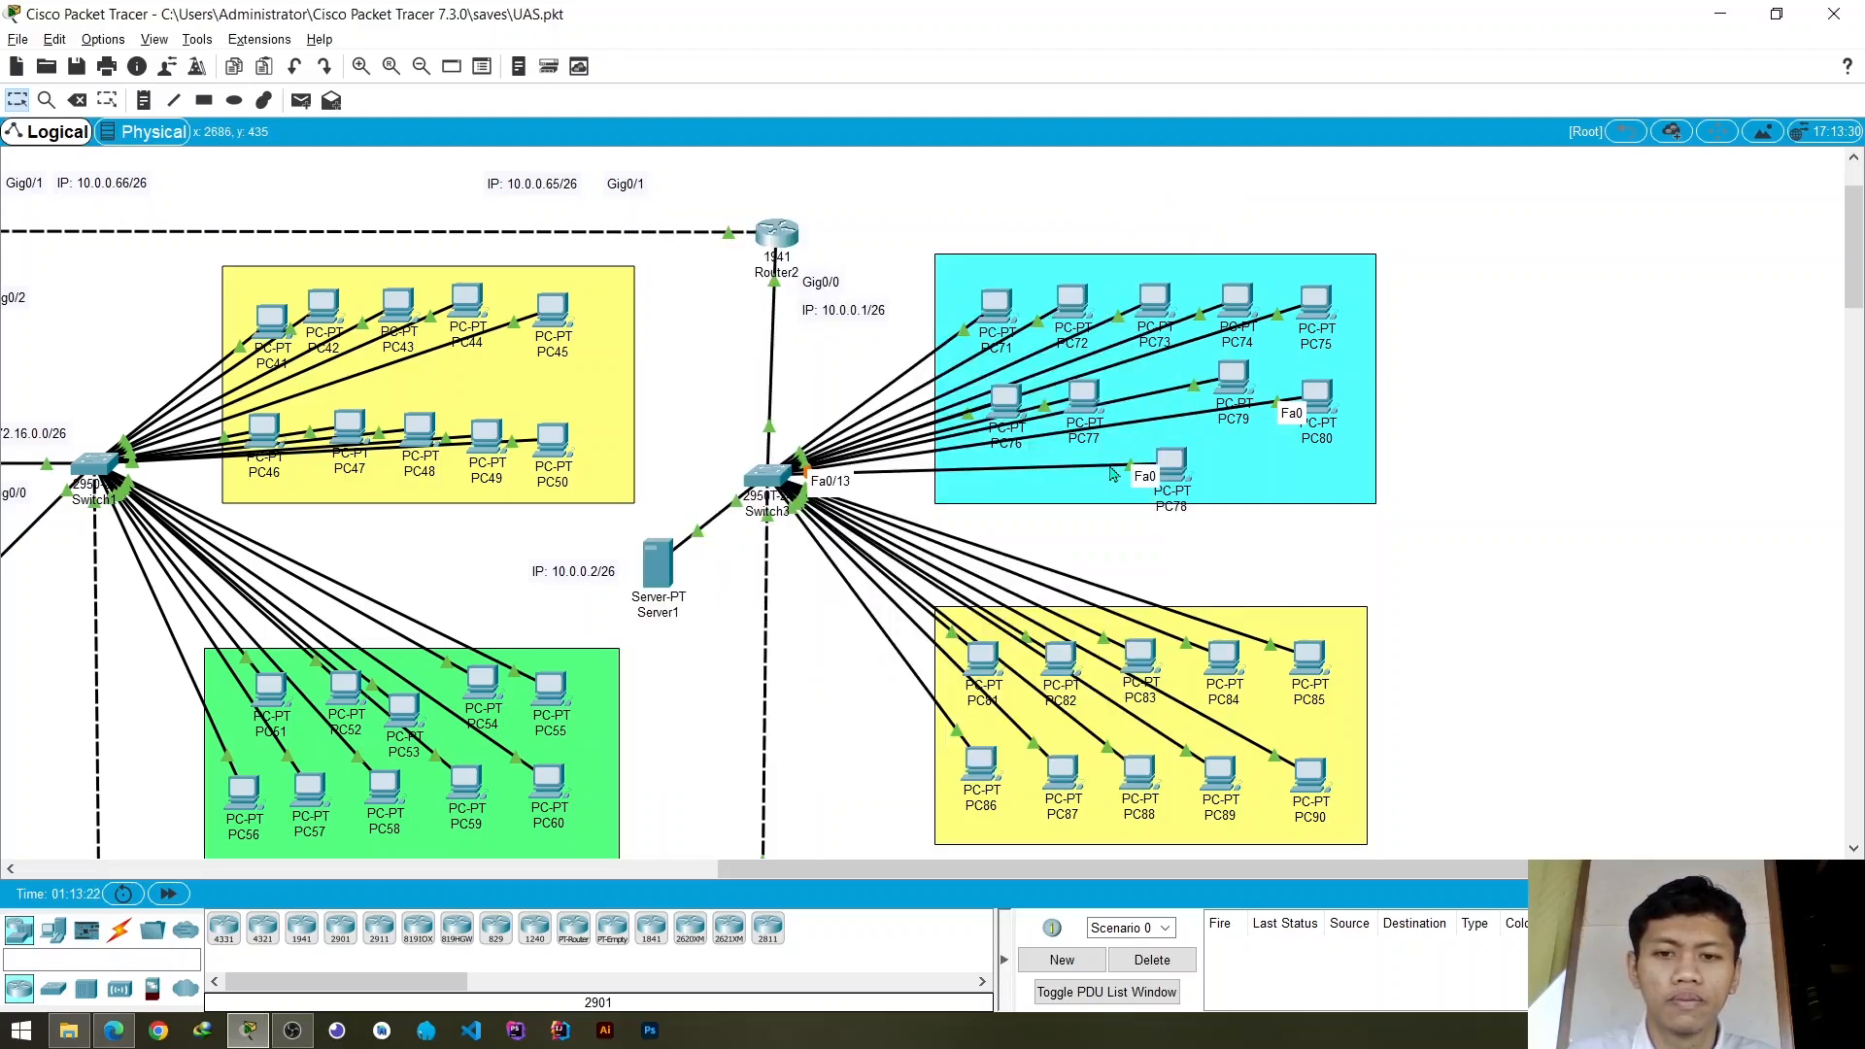
- Realign PC76, PC77, PC78, PC79 and PC80 into one lower row inside the cyan group
left_click_drag(1185, 452, 1180, 368)
left_click_drag(1239, 382, 1178, 451)
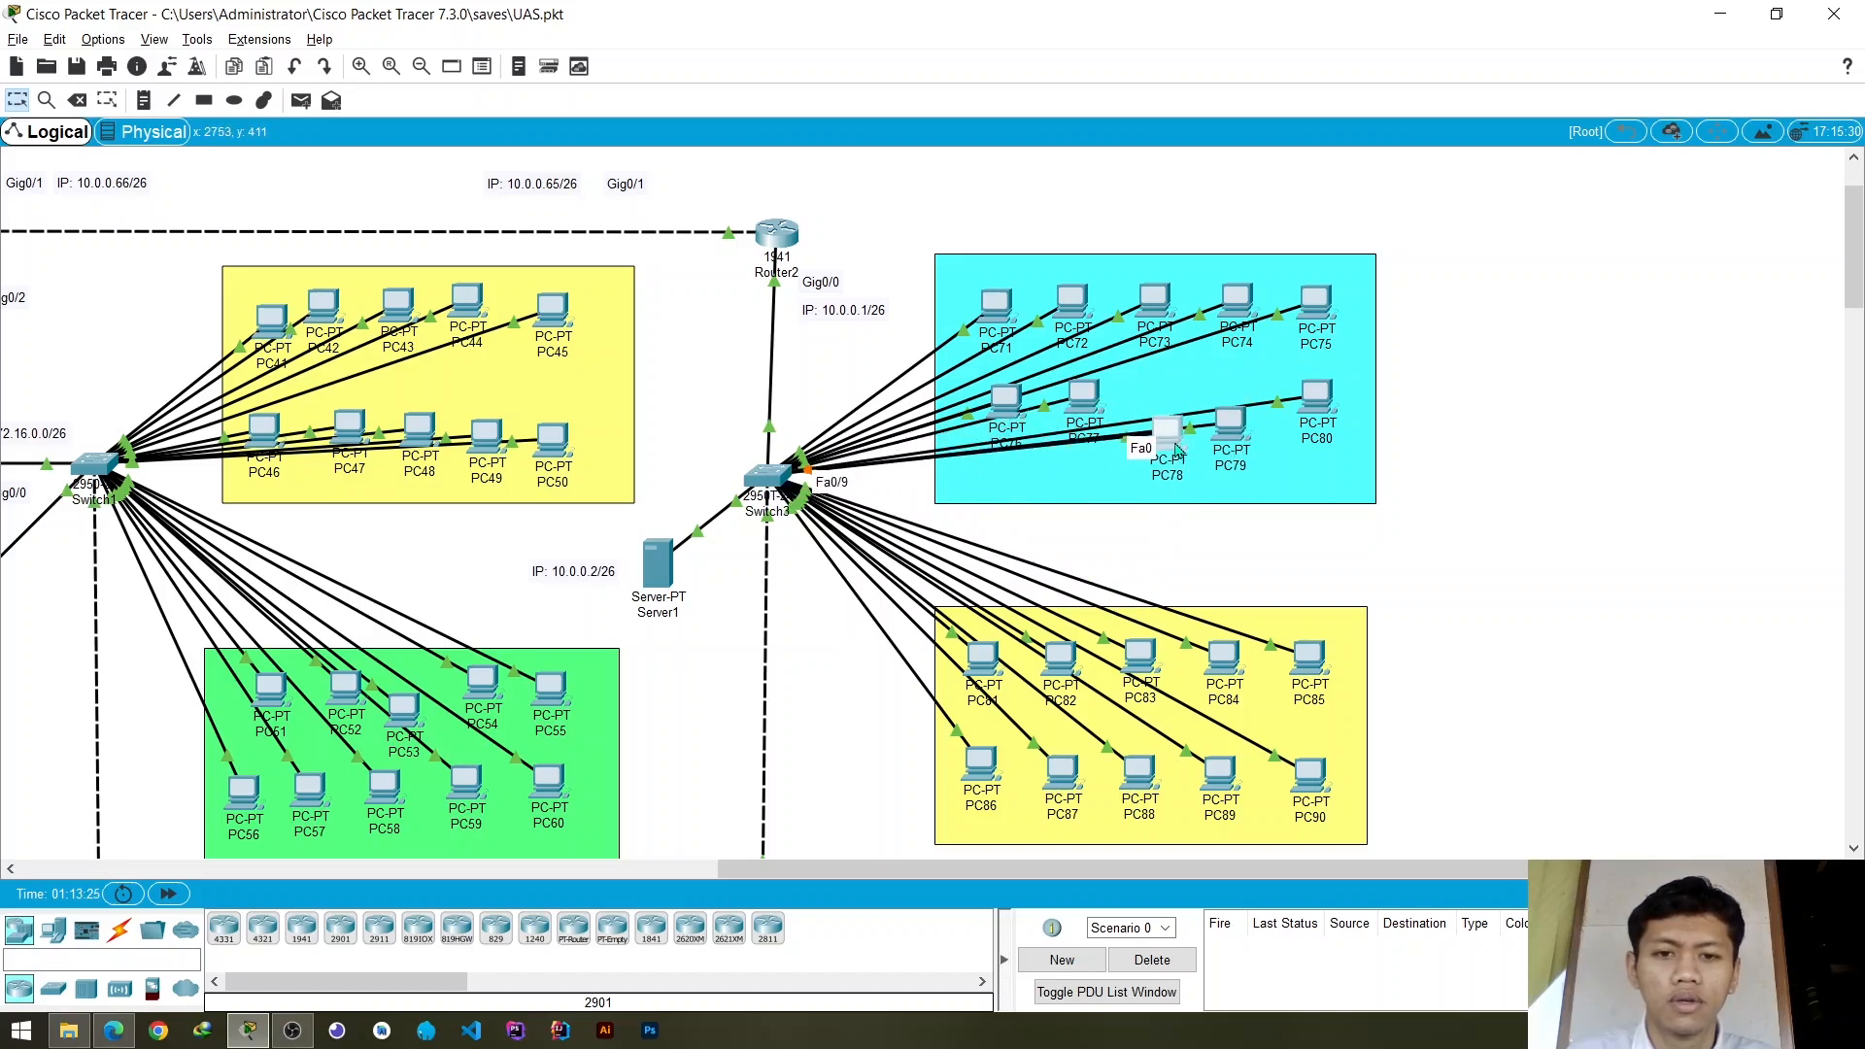
left_click_drag(1095, 396, 1013, 449)
left_click_drag(1313, 405, 1313, 436)
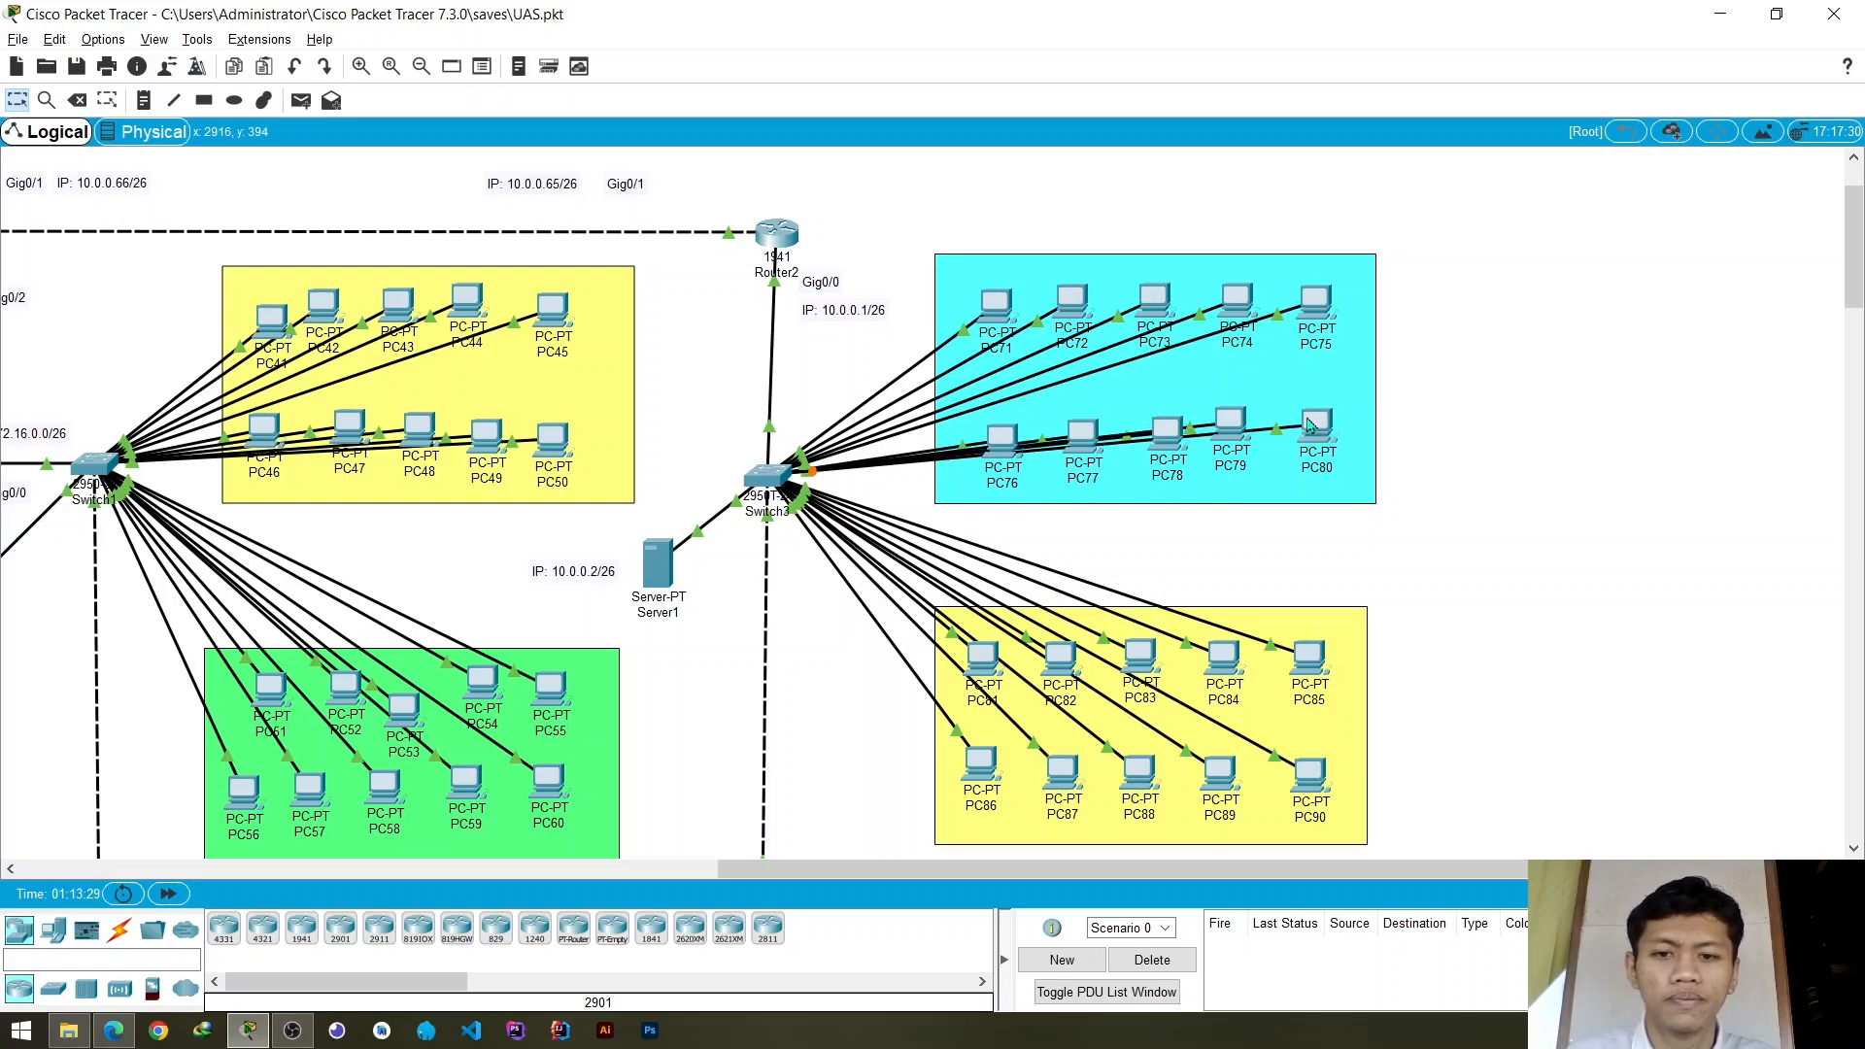
- Reposition PC81 and PC82 in the yellow group below while checking which Switch3 ports the group's cables use
scroll(1244, 396, "down", 1)
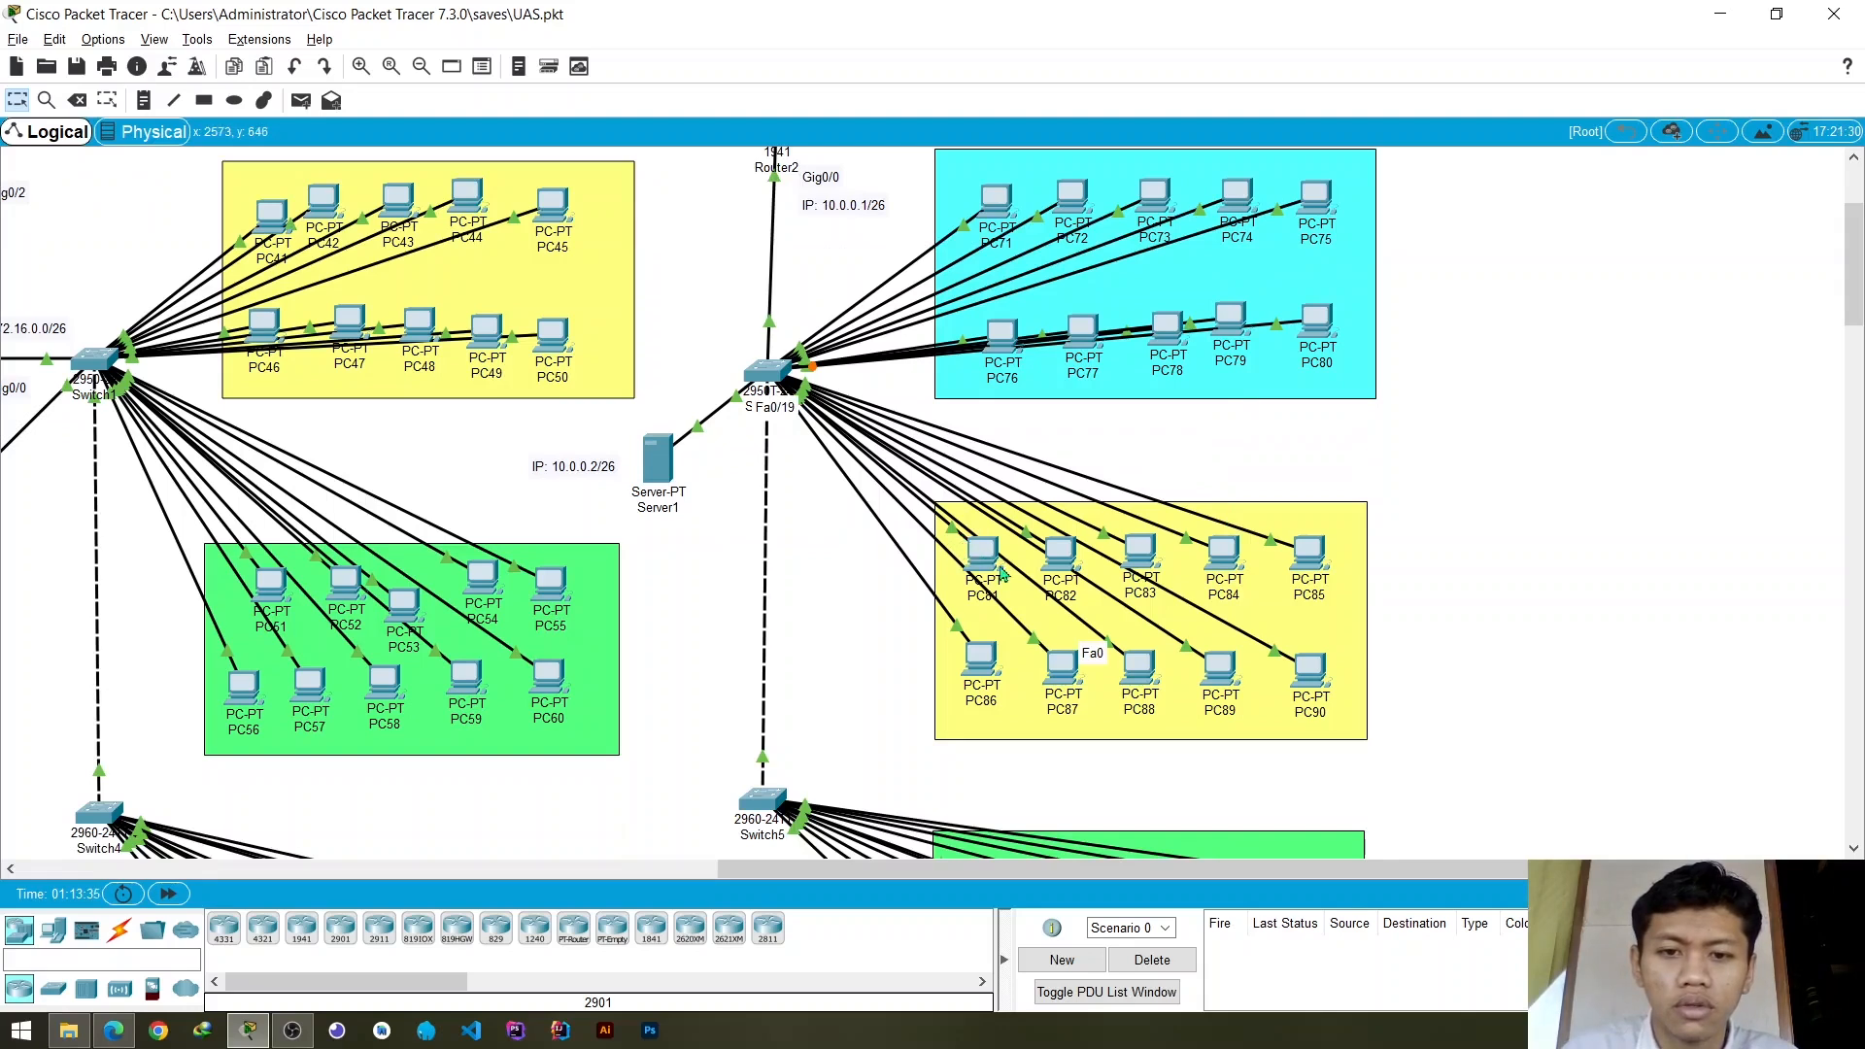
left_click_drag(1003, 573, 1001, 571)
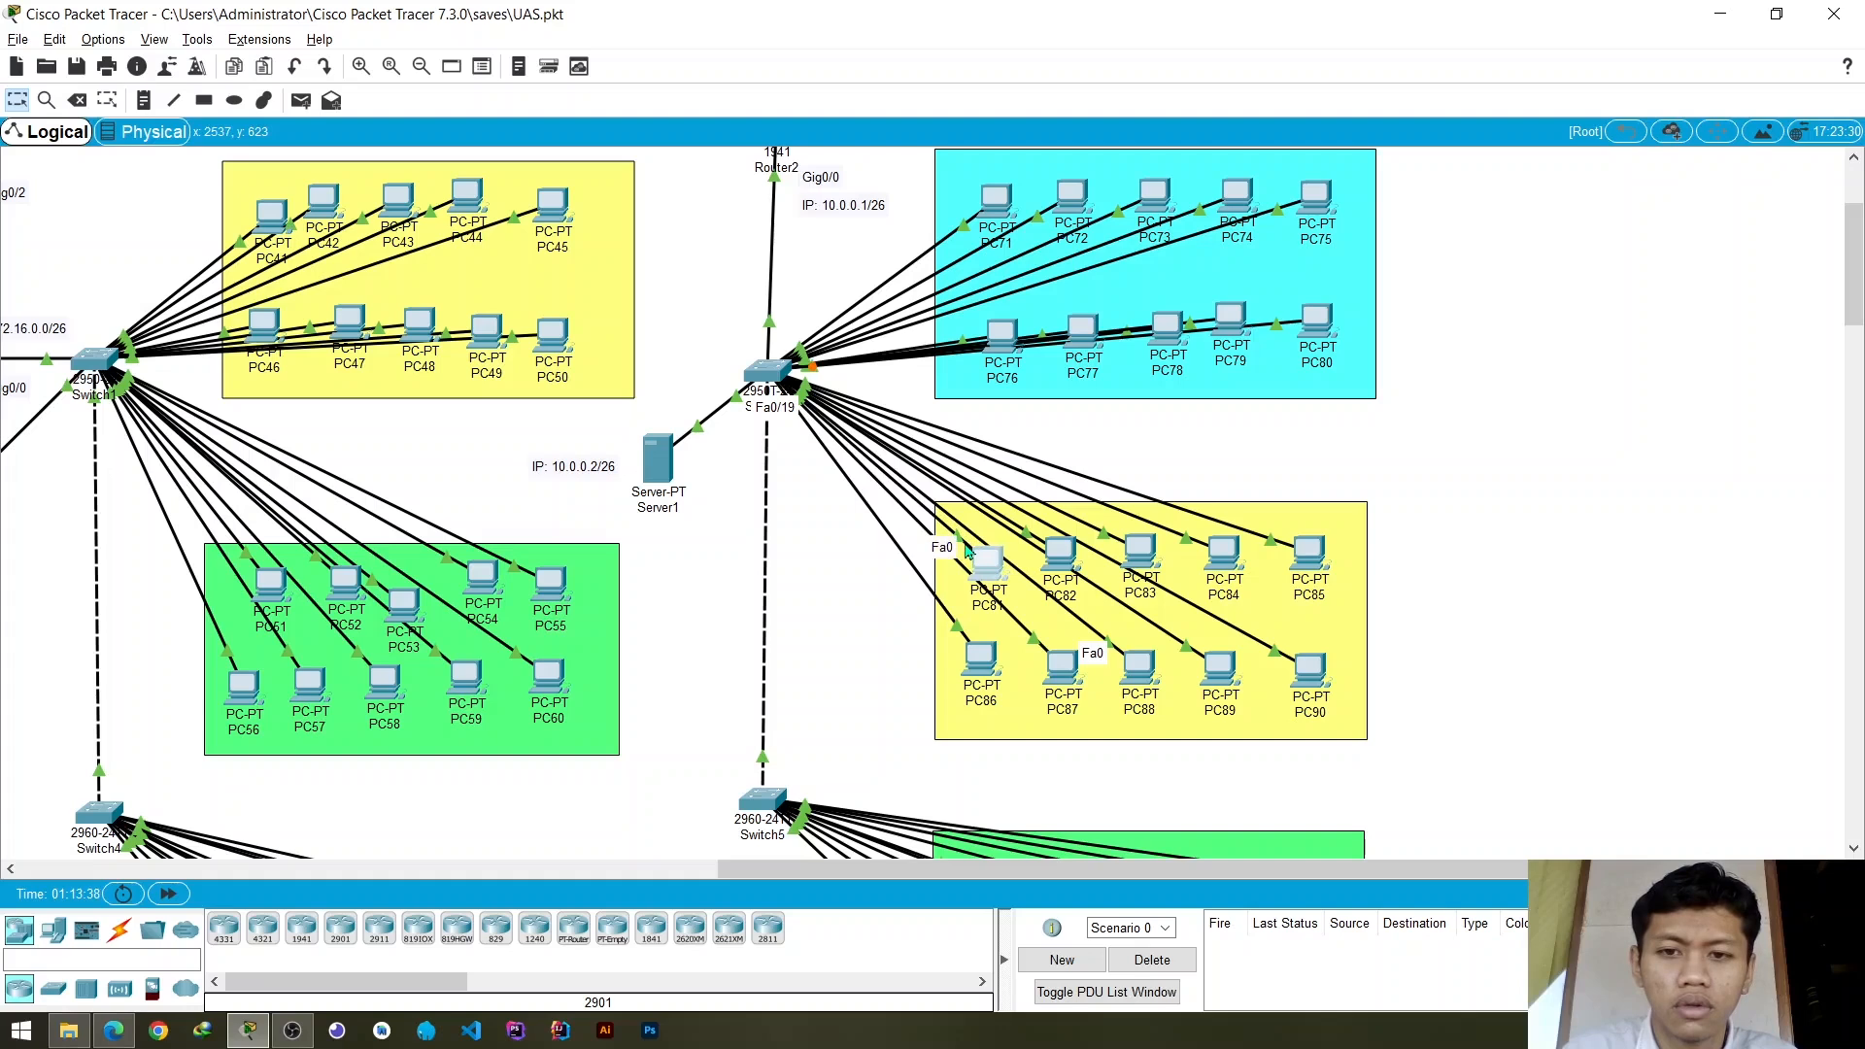
left_click_drag(987, 573, 1044, 562)
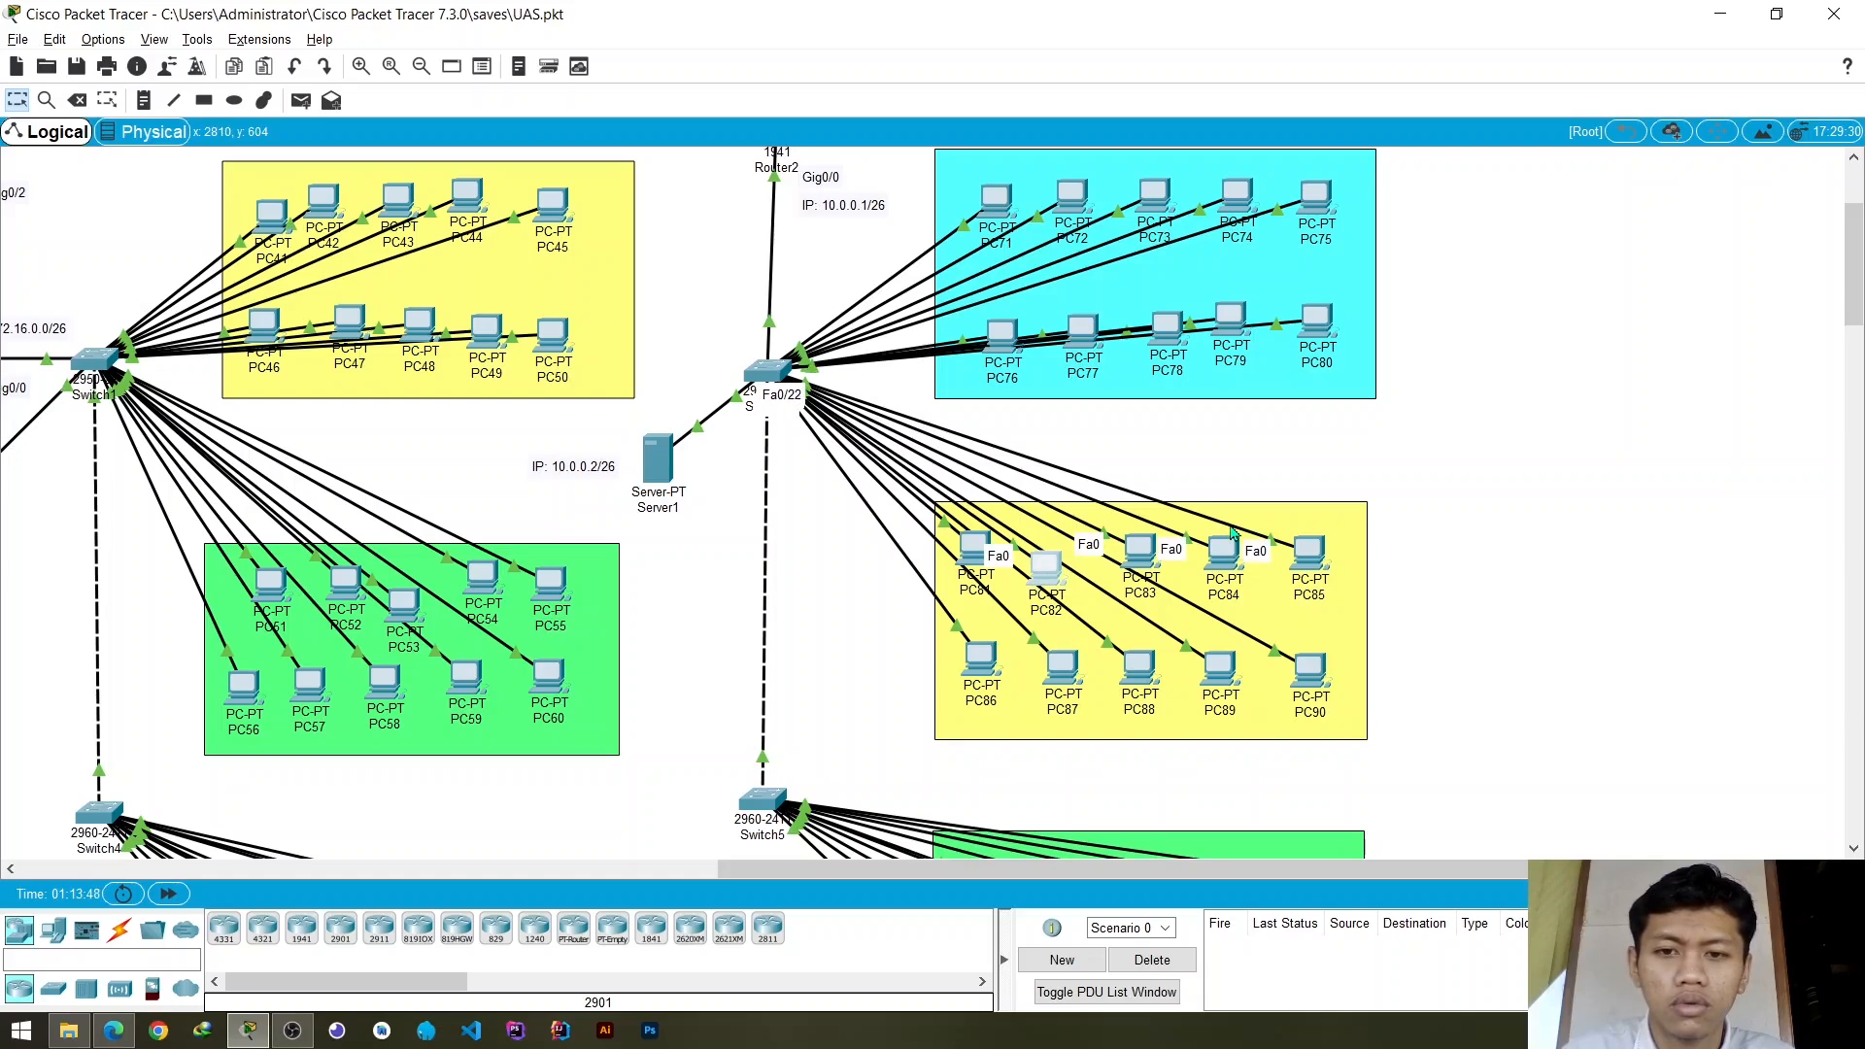
left_click_drag(1047, 568, 1057, 550)
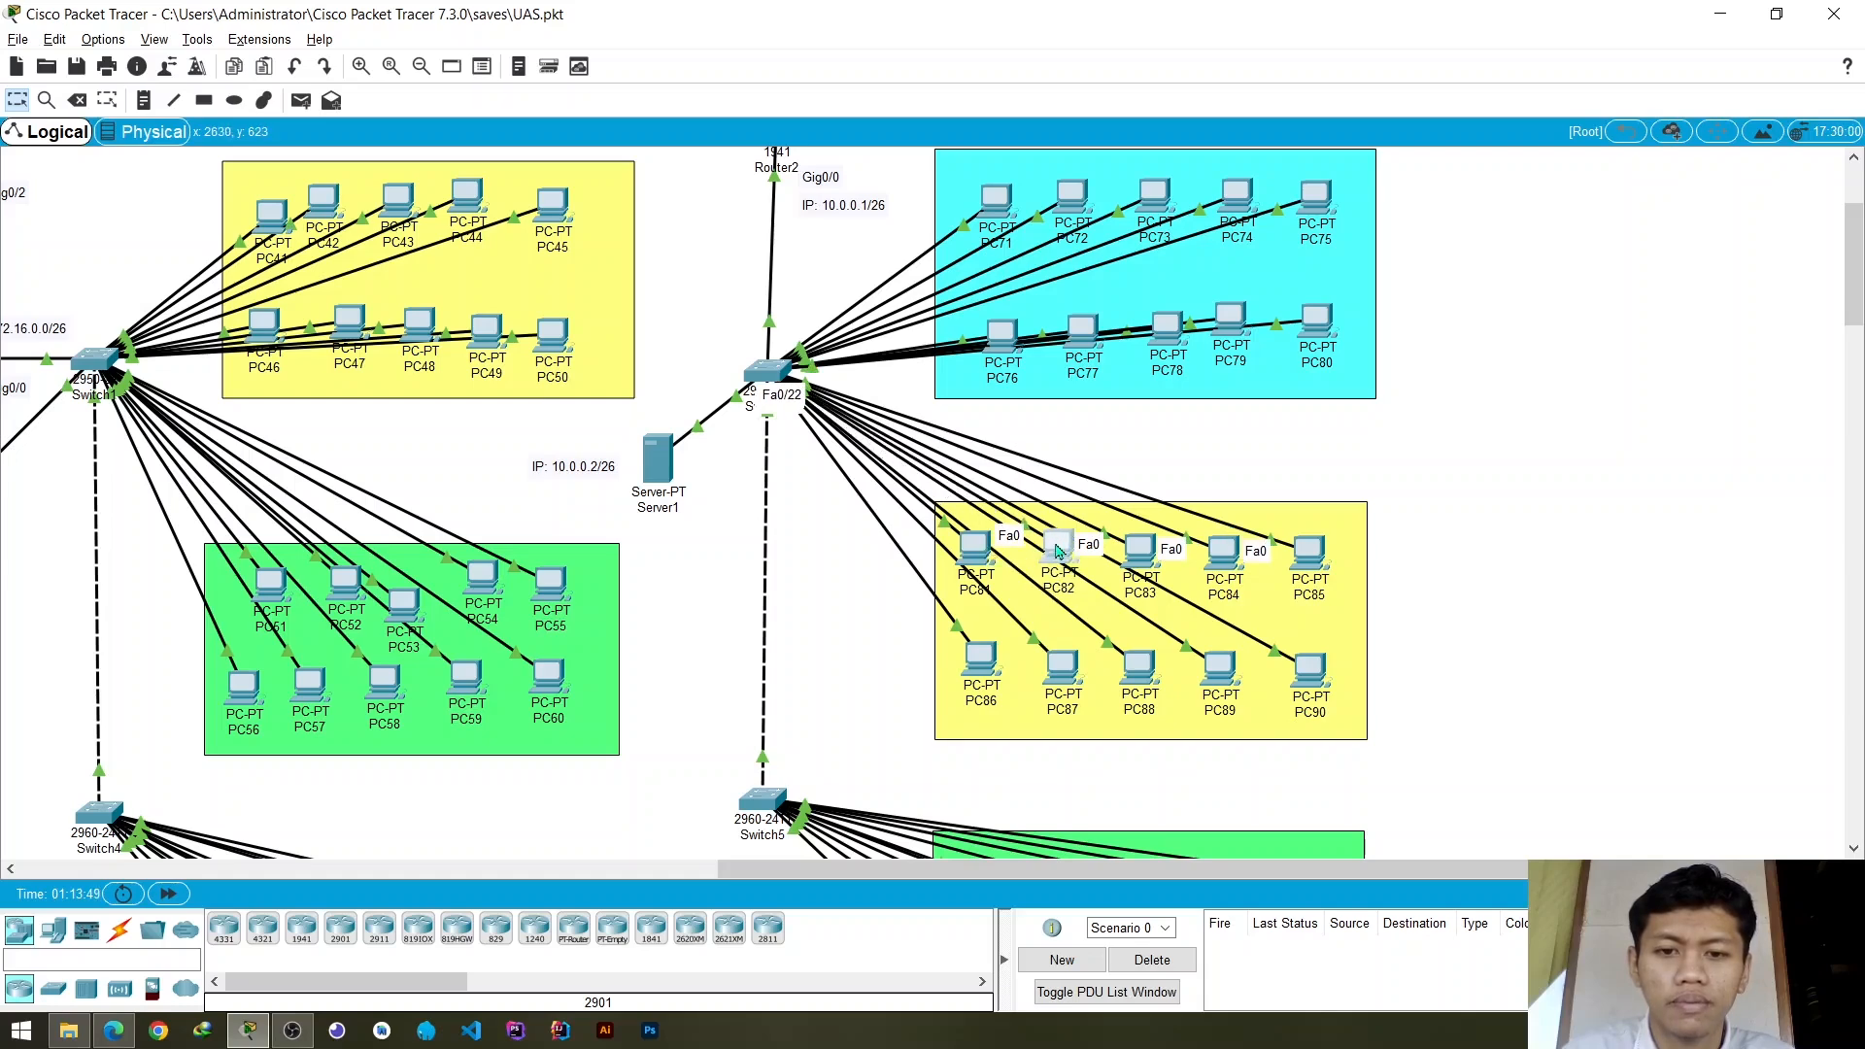
- Assign Switch3's access ports FastEthernet0/14 and FastEthernet0/16 to VLAN 20
left_click(767, 371)
scroll(753, 527, "down", 1)
scroll(753, 528, "down", 3)
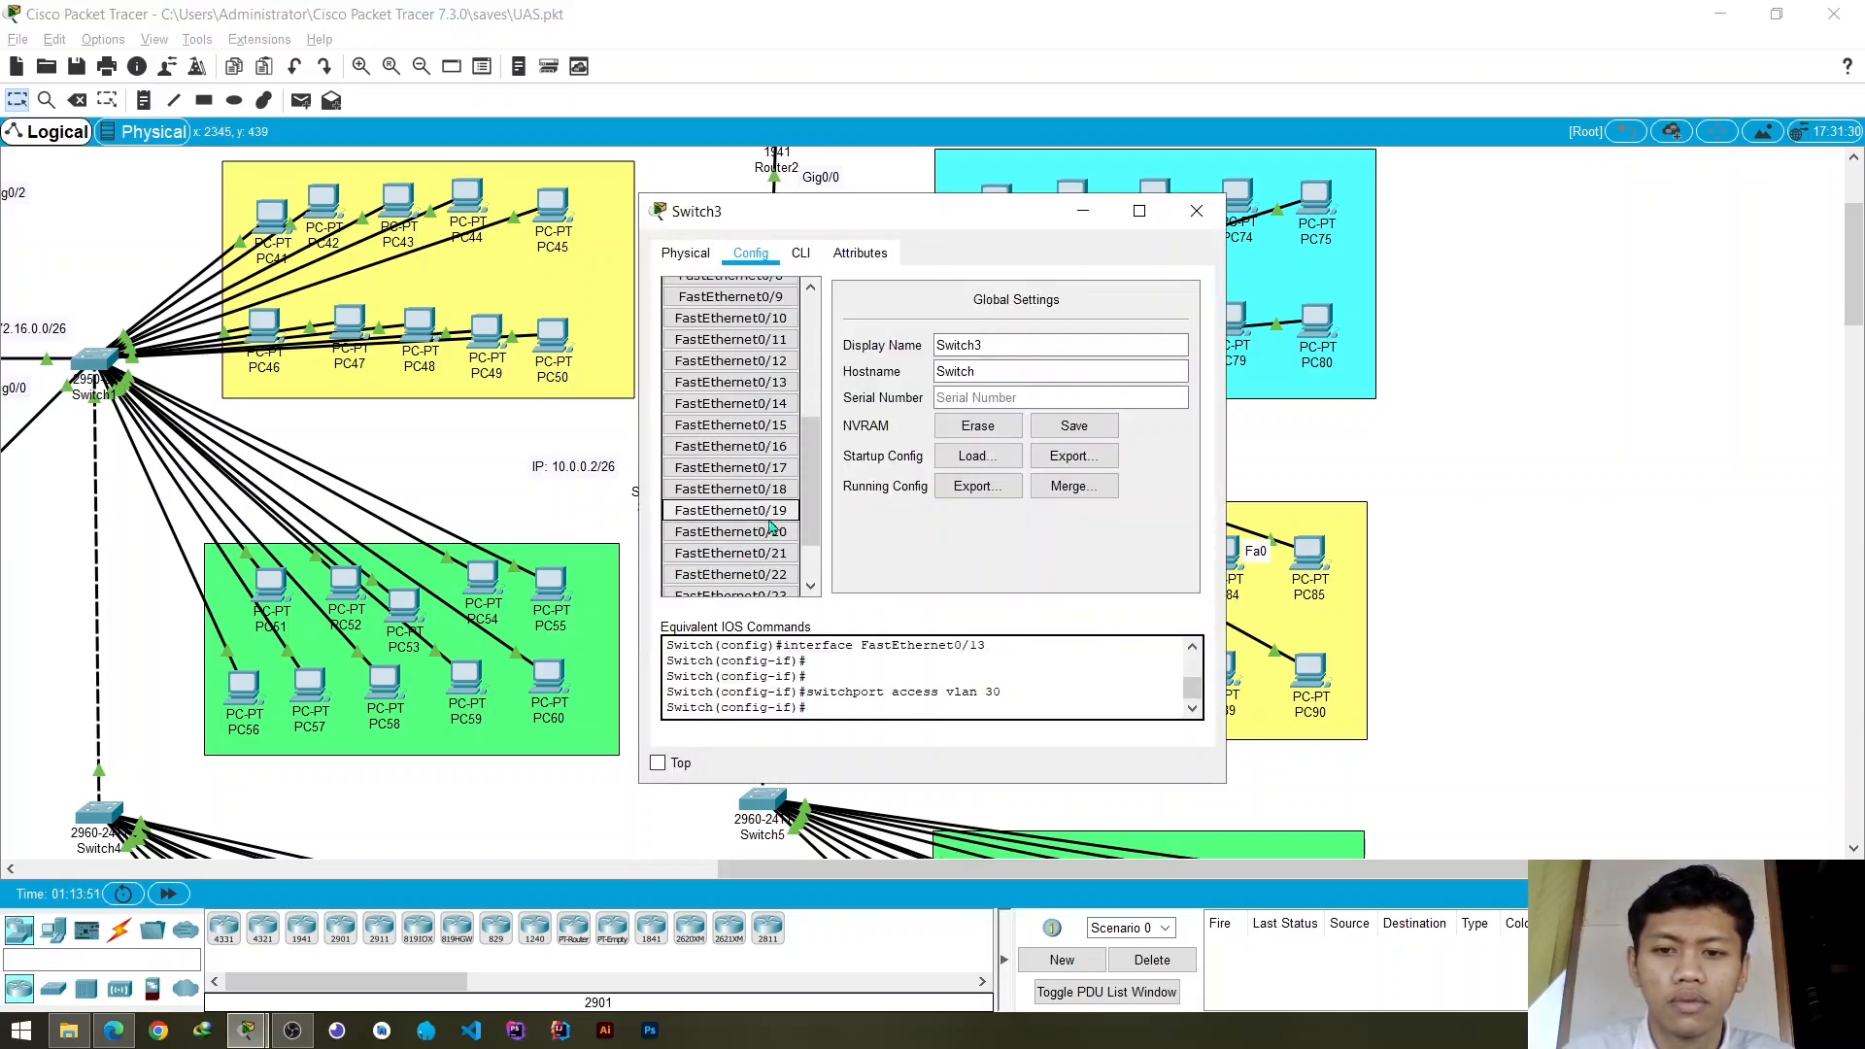
left_click(787, 406)
left_click(1197, 381)
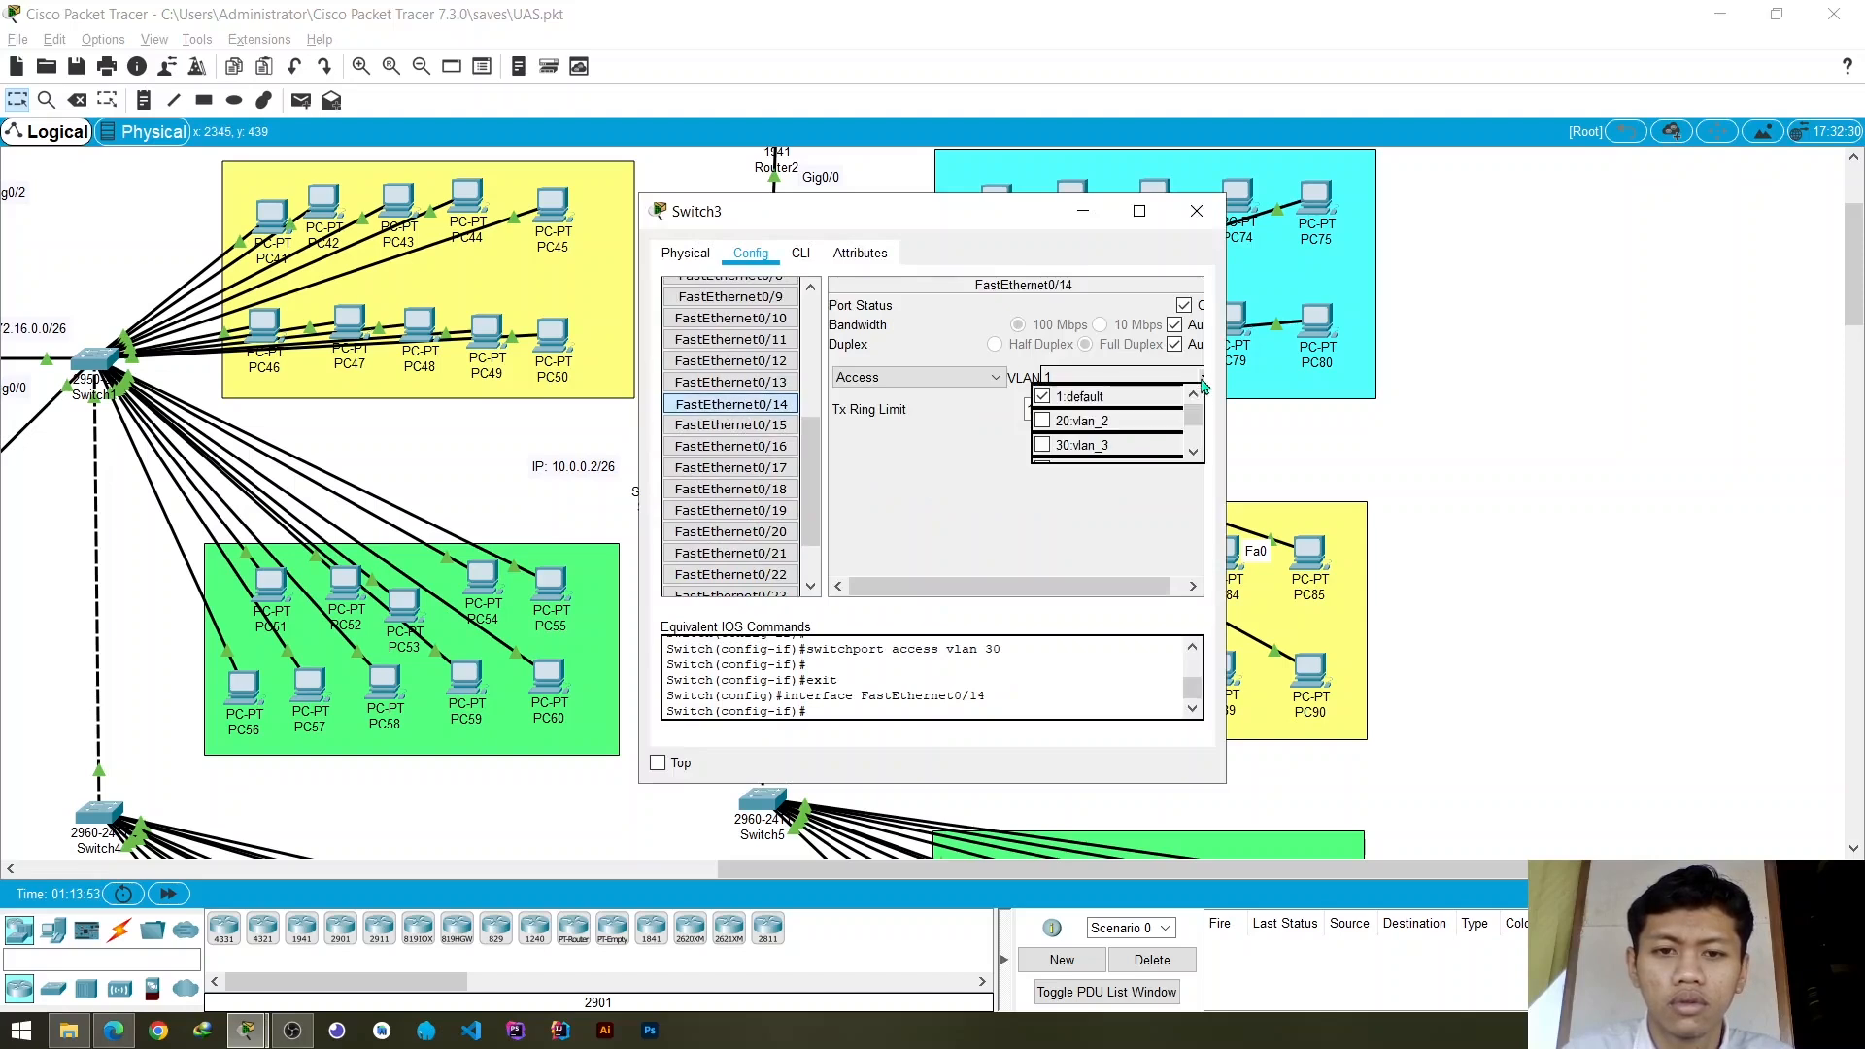
left_click(1107, 416)
left_click(754, 449)
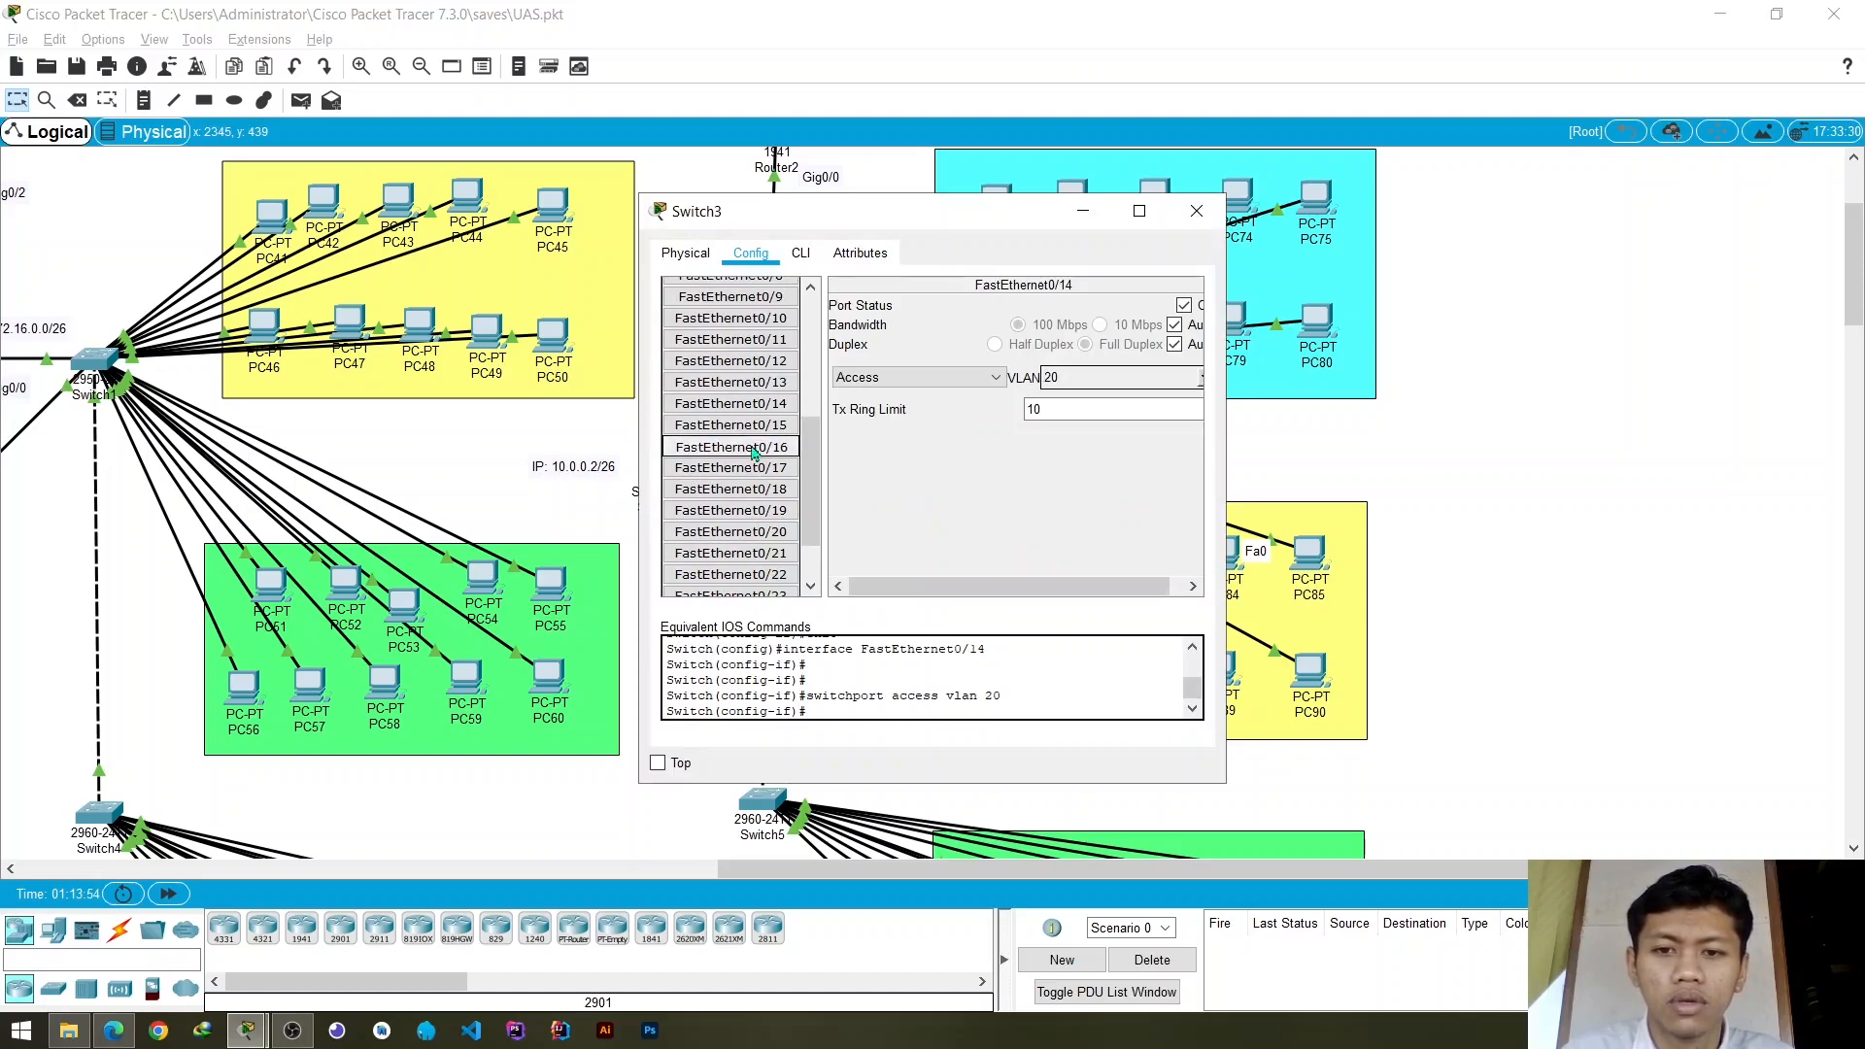
left_click(1199, 381)
left_click(1110, 414)
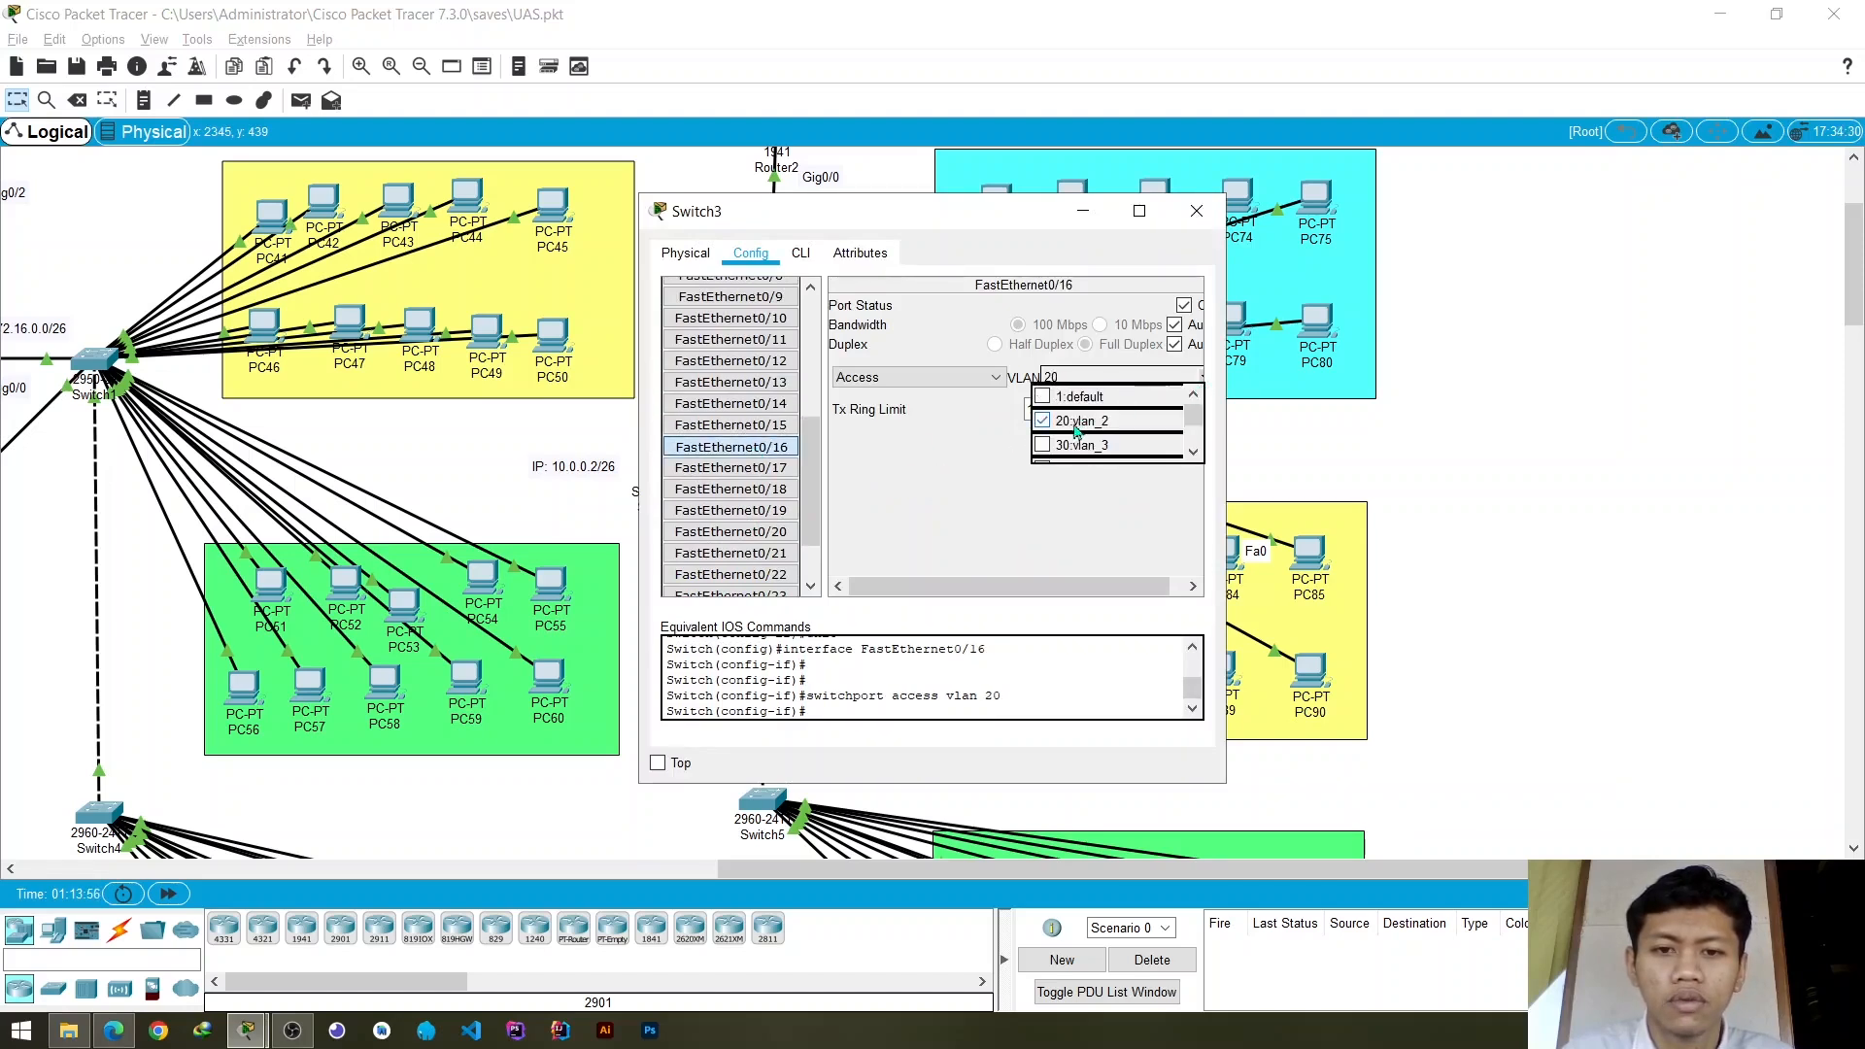
- Assign Switch3's access ports FastEthernet0/18 and FastEthernet0/20 to VLAN 20
left_click(755, 492)
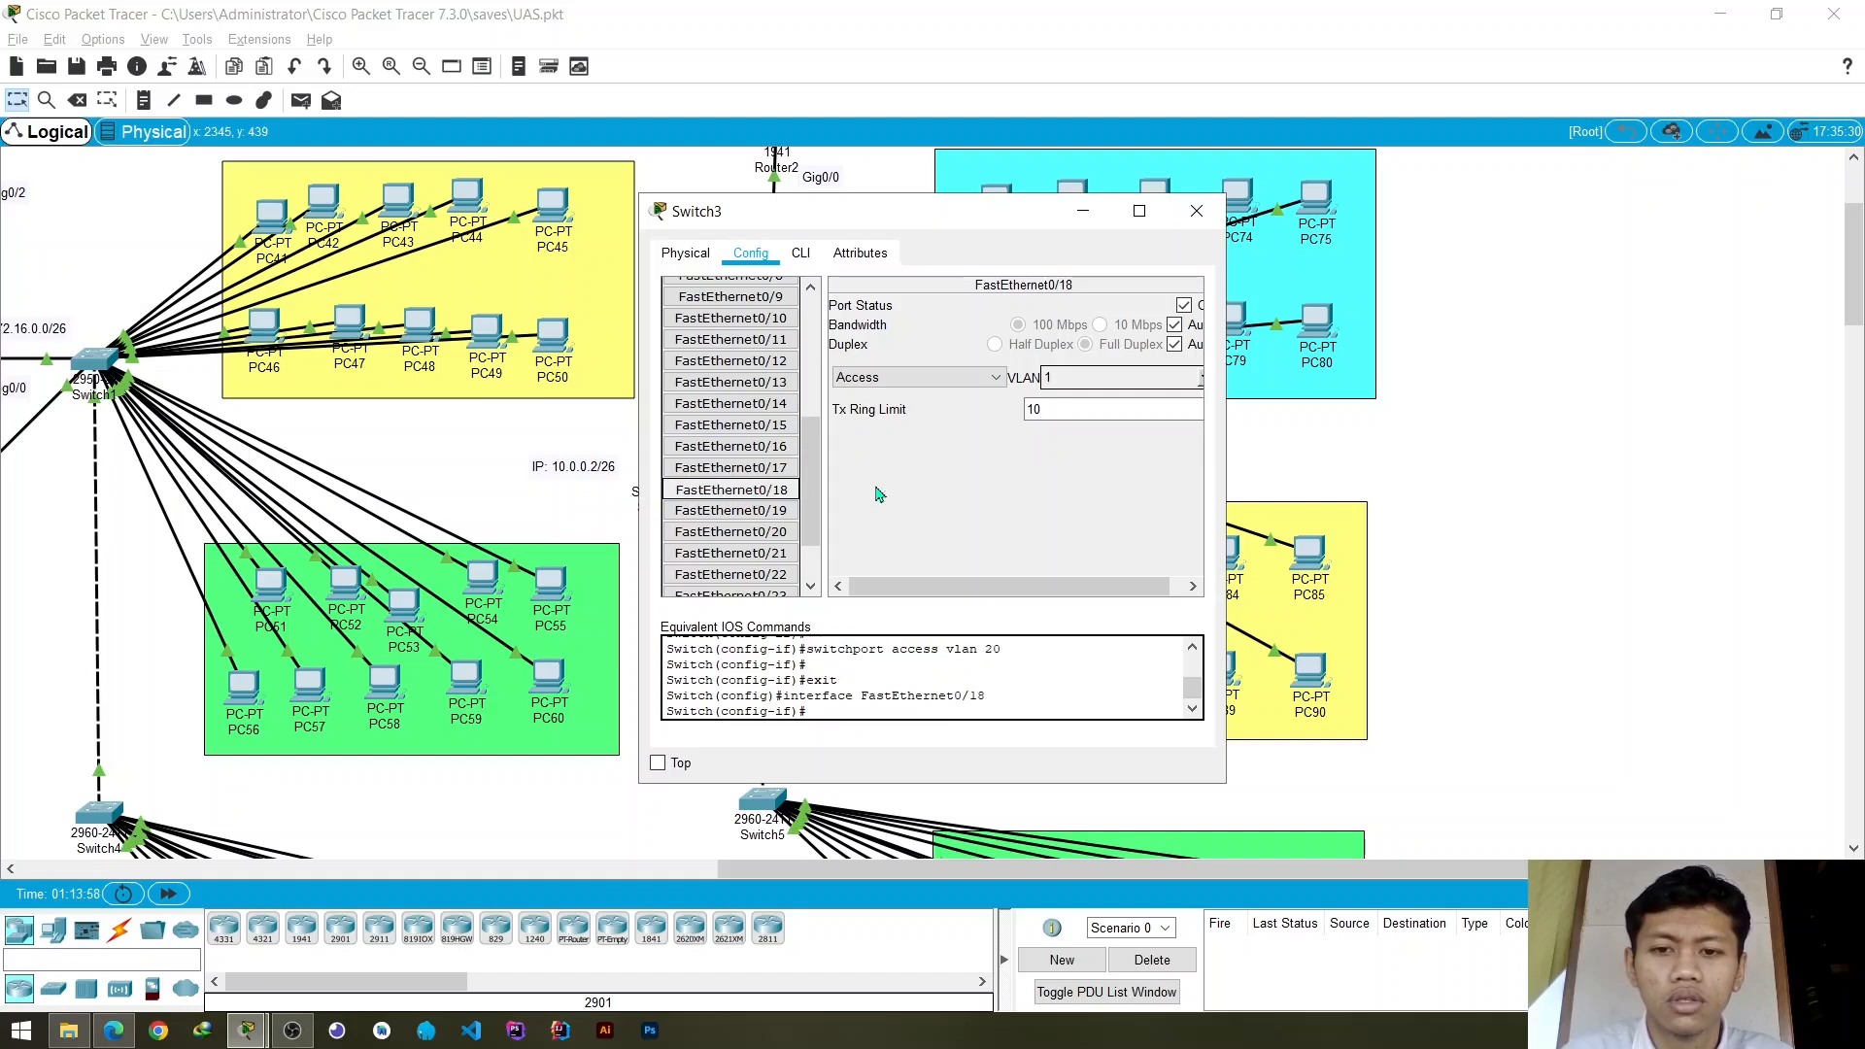
left_click(1199, 381)
left_click(1111, 420)
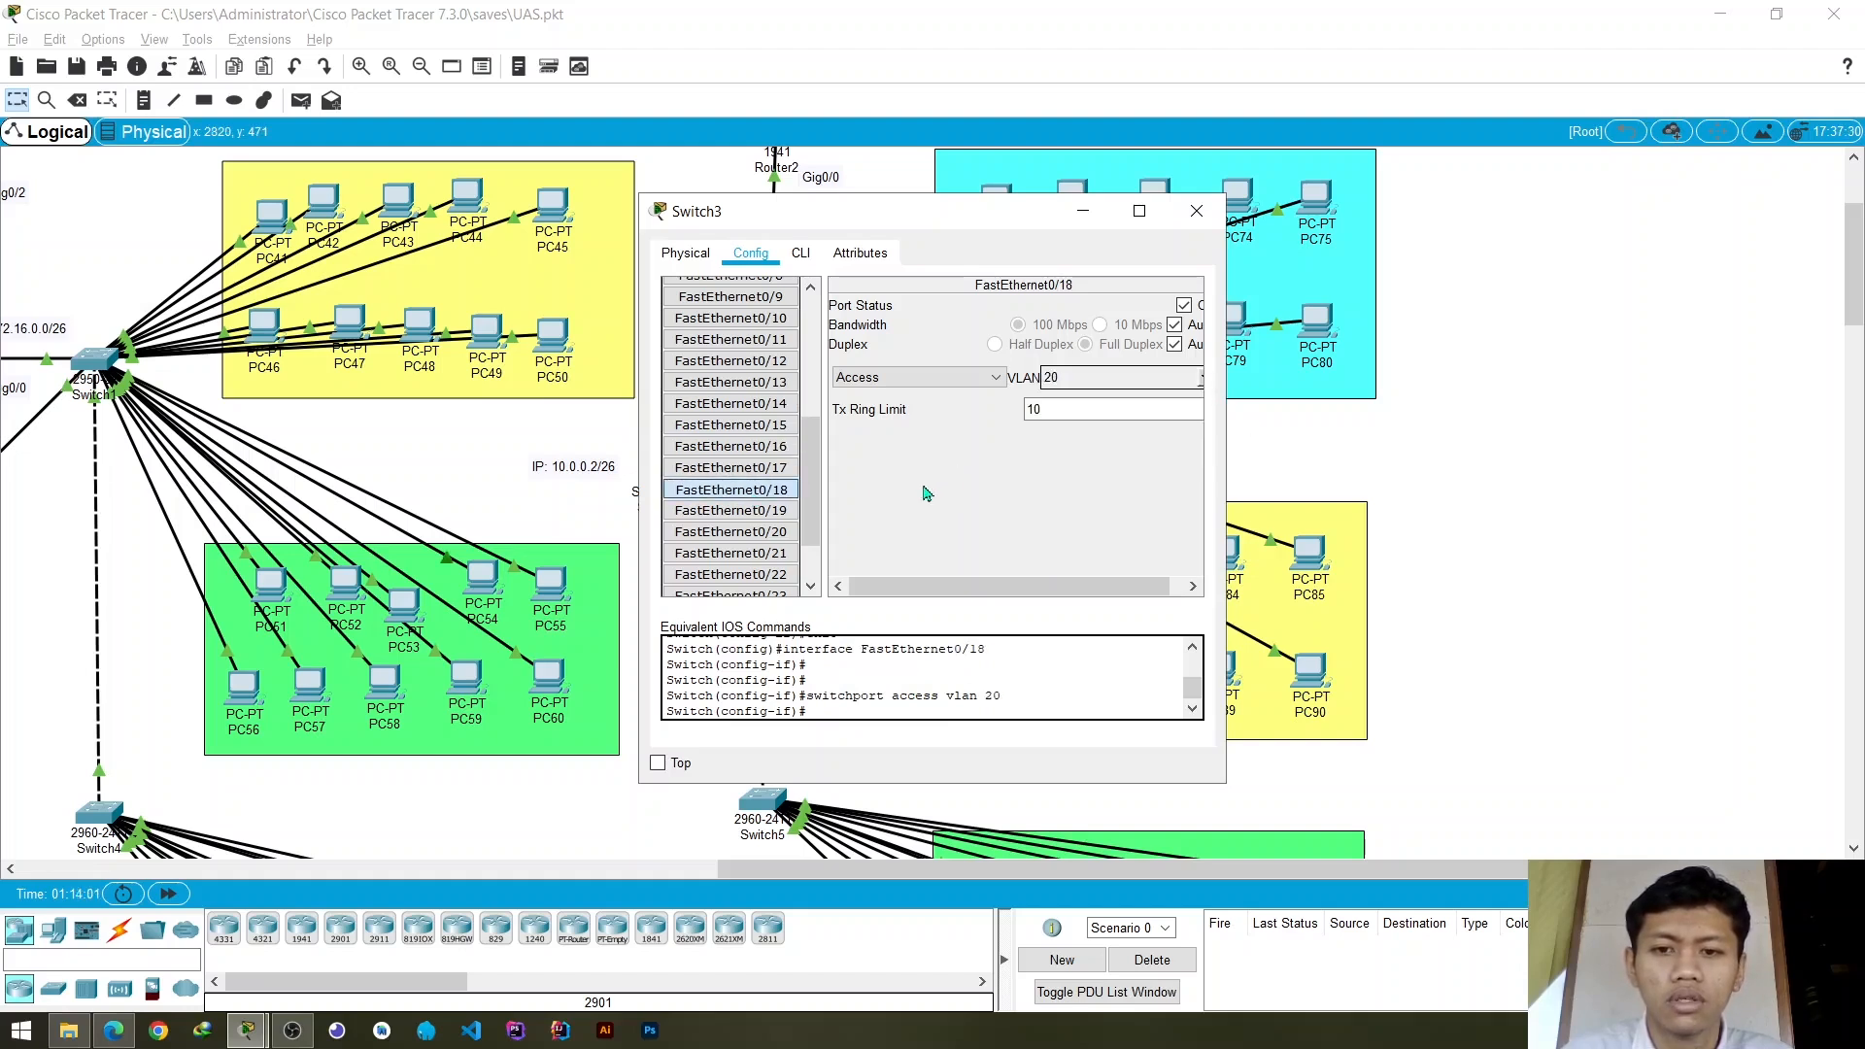
left_click(785, 529)
left_click(1201, 384)
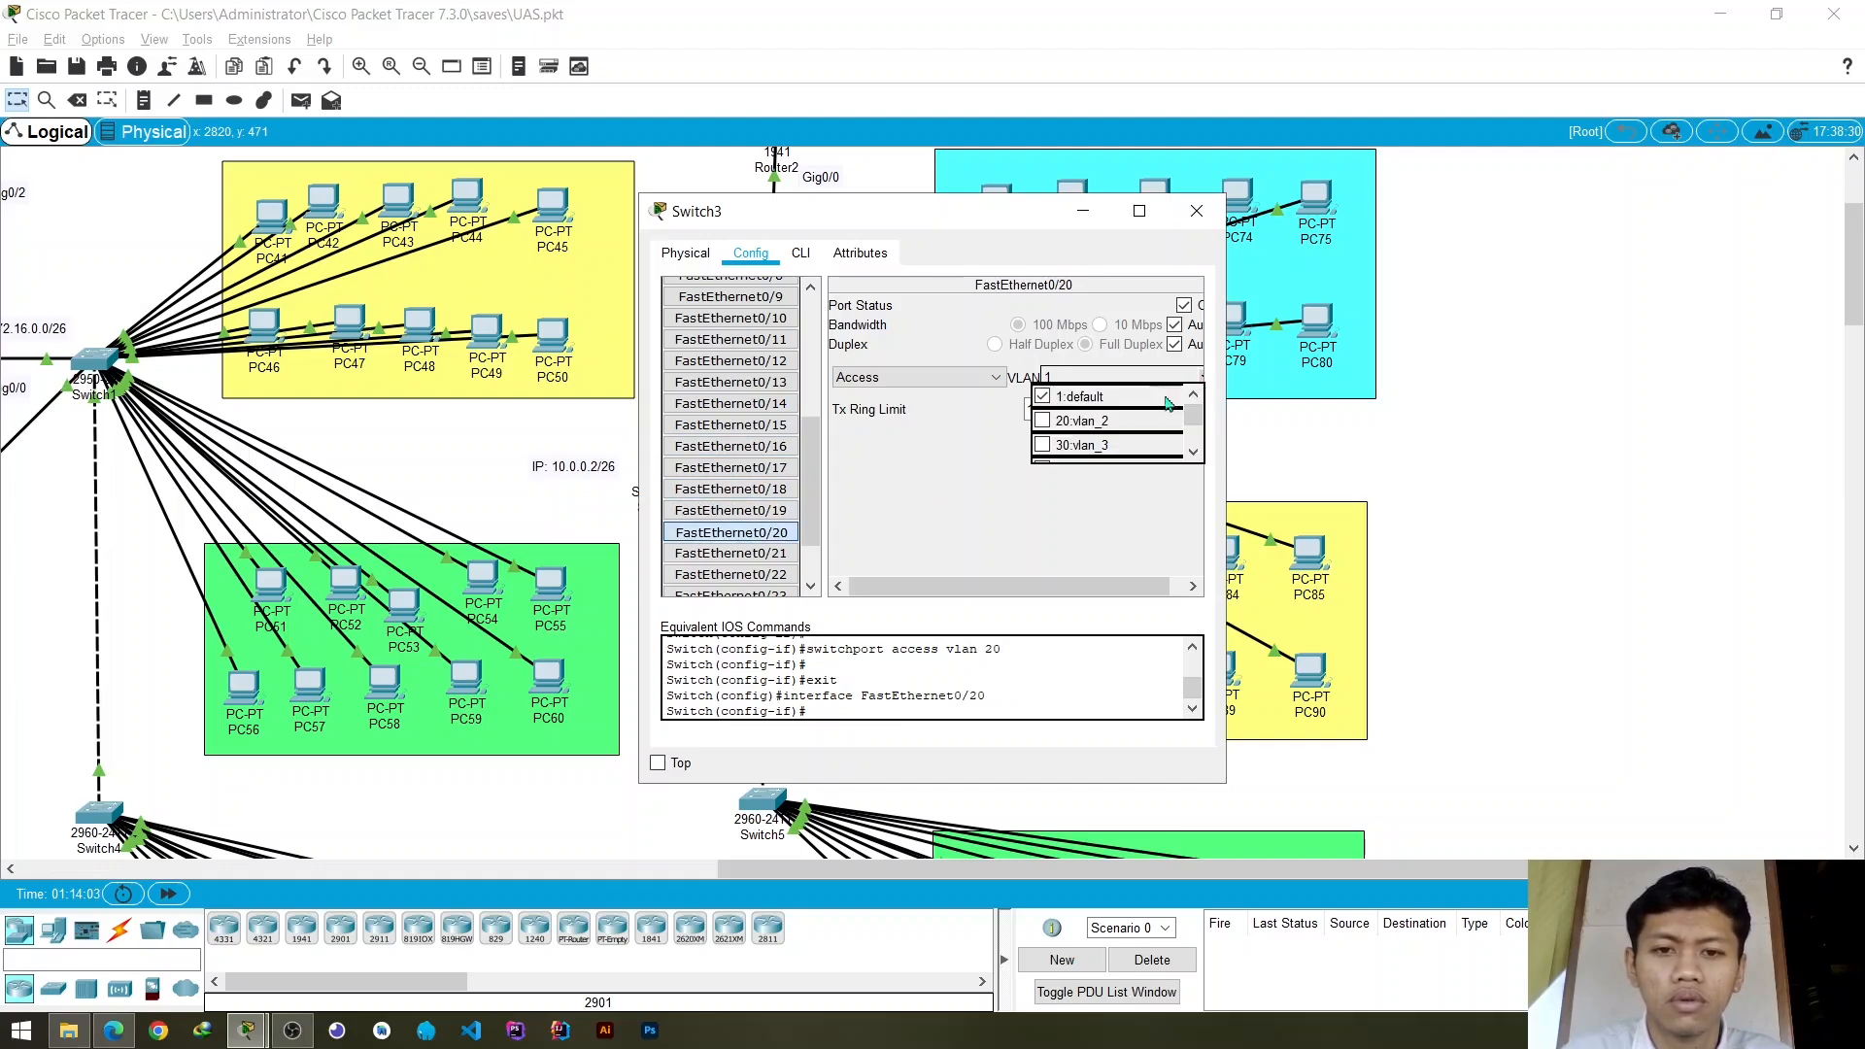
left_click(1110, 418)
- Assign Switch3's access port FastEthernet0/22 to VLAN 20 and close the switch settings
left_click(746, 574)
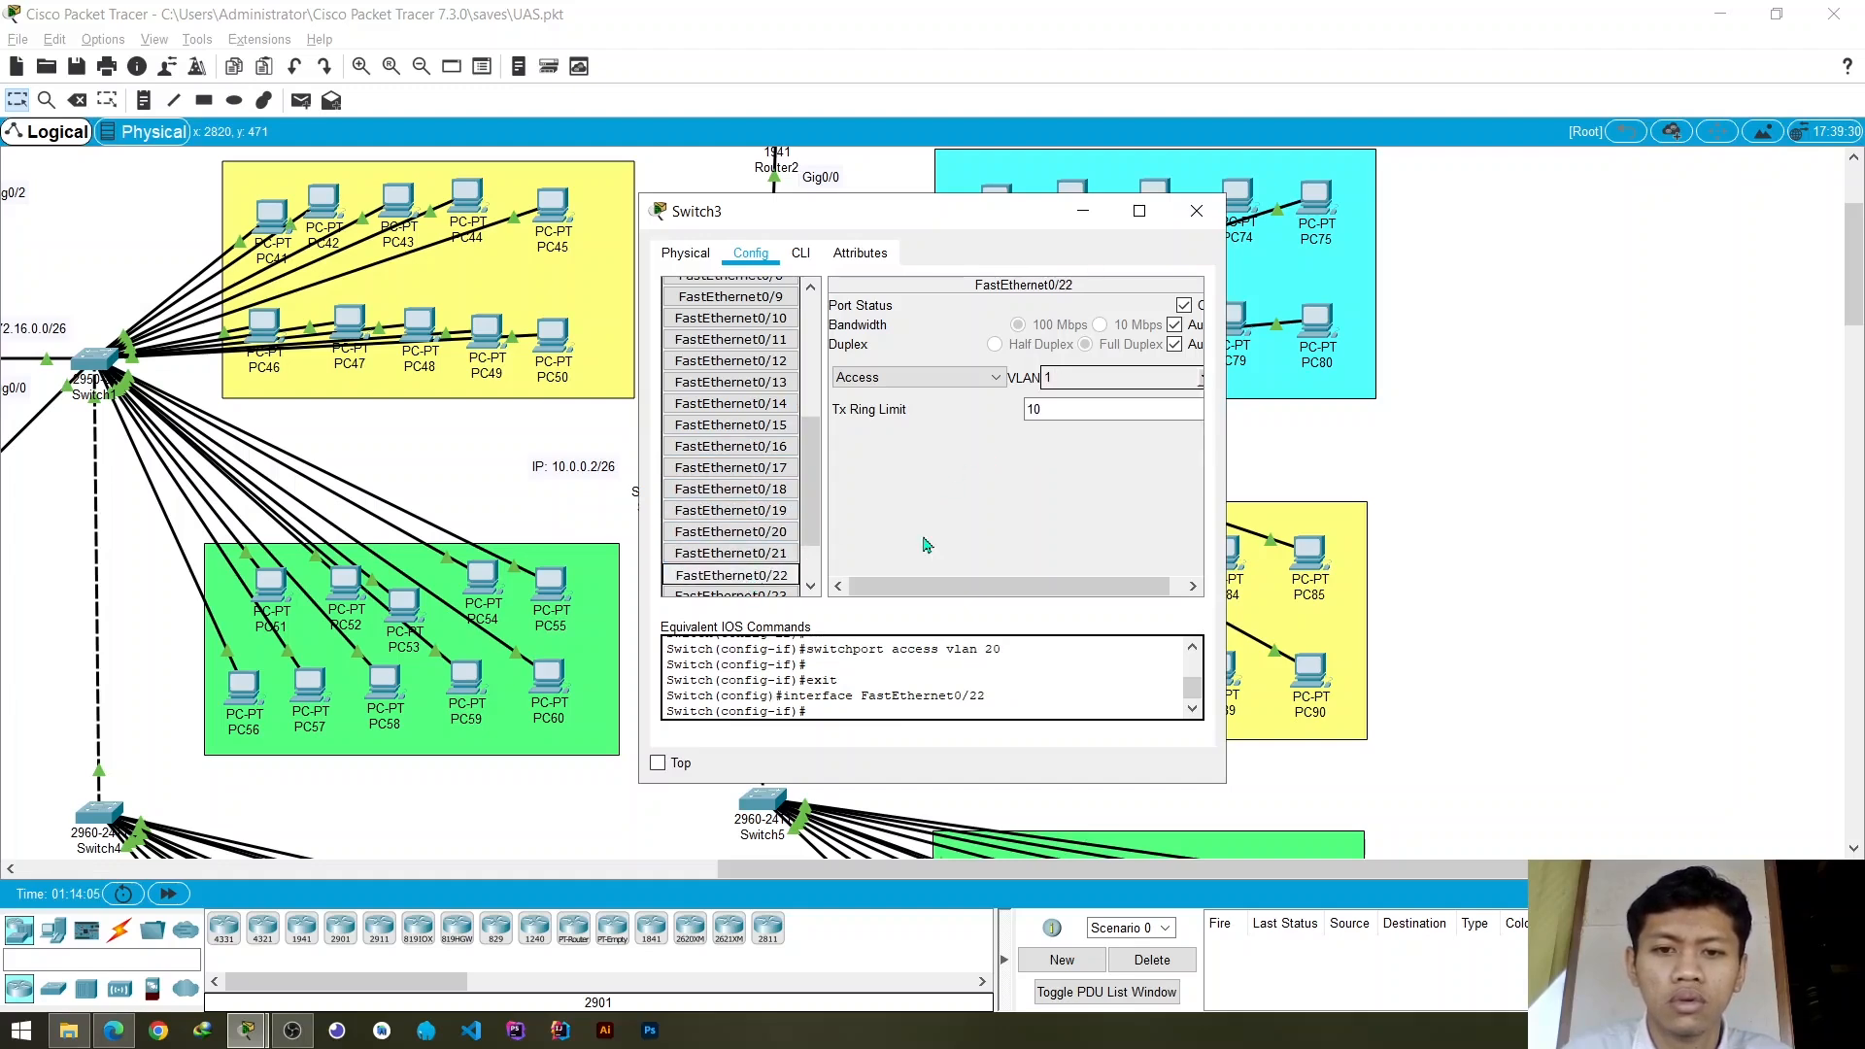
left_click(1203, 381)
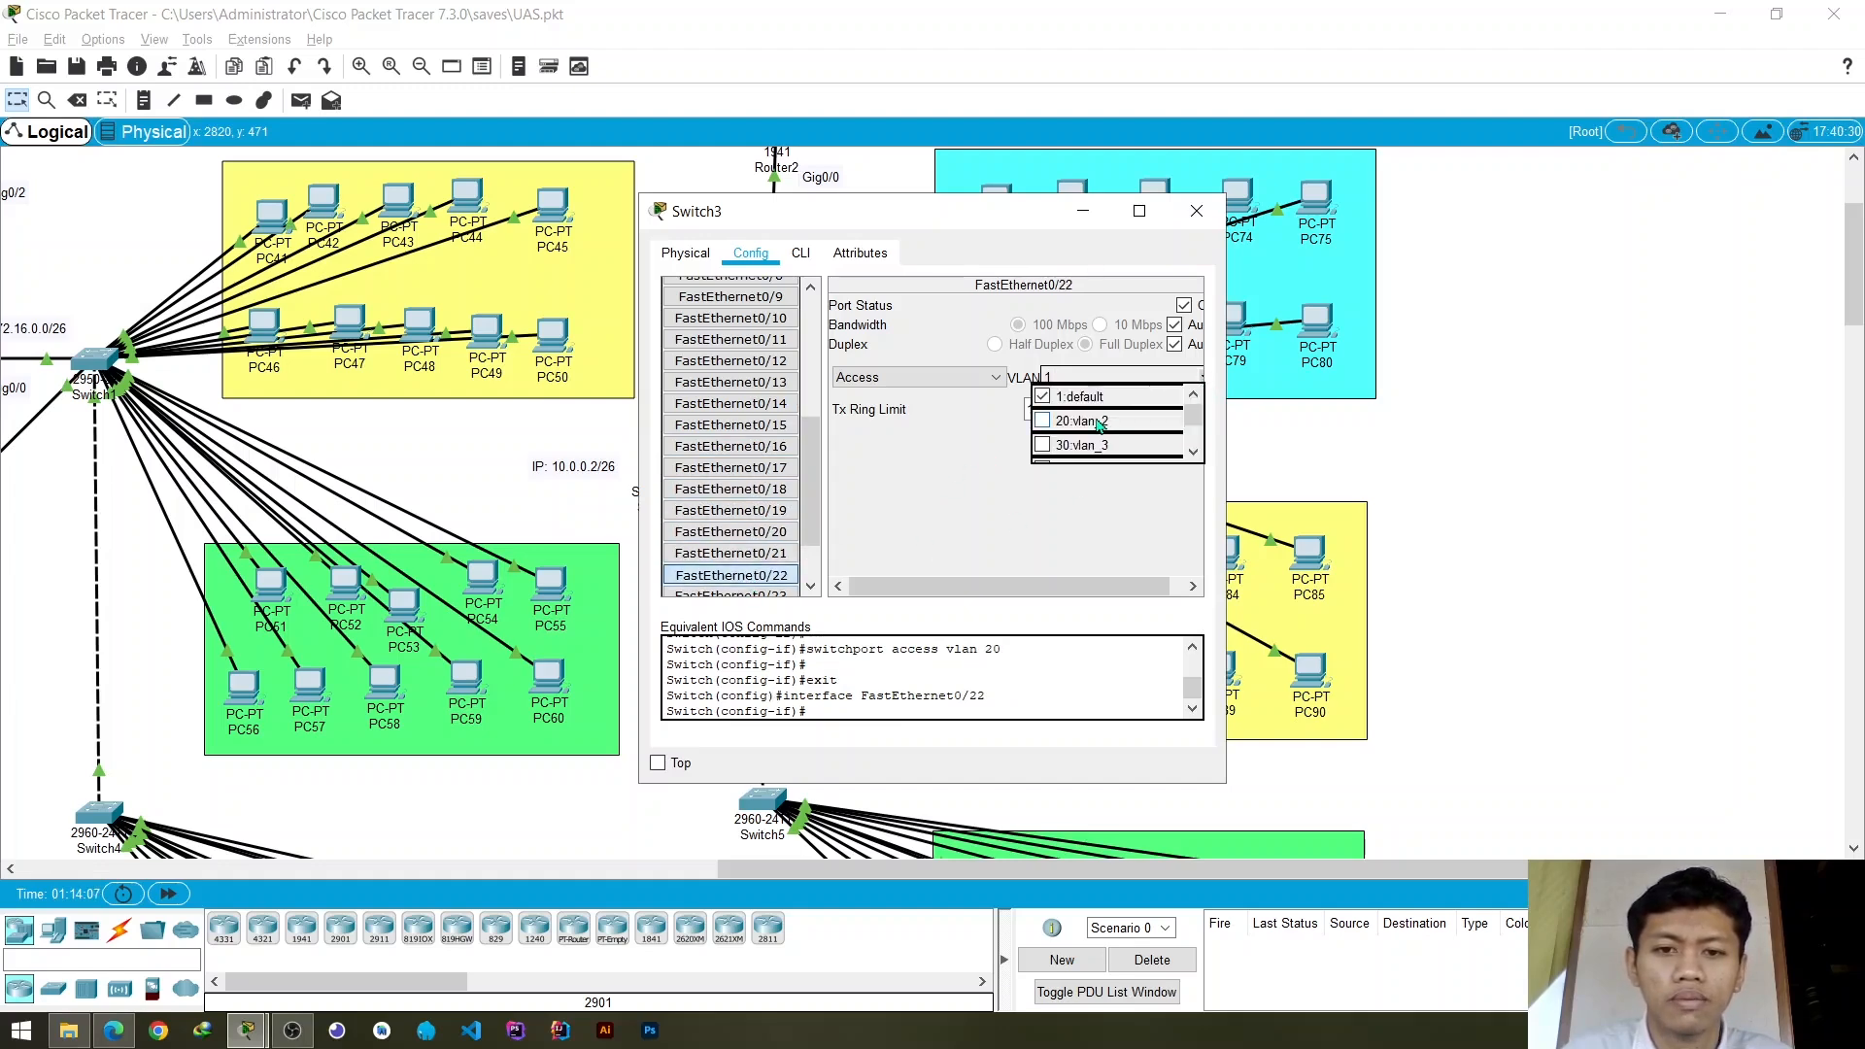
left_click(1099, 424)
left_click(936, 475)
left_click(1197, 211)
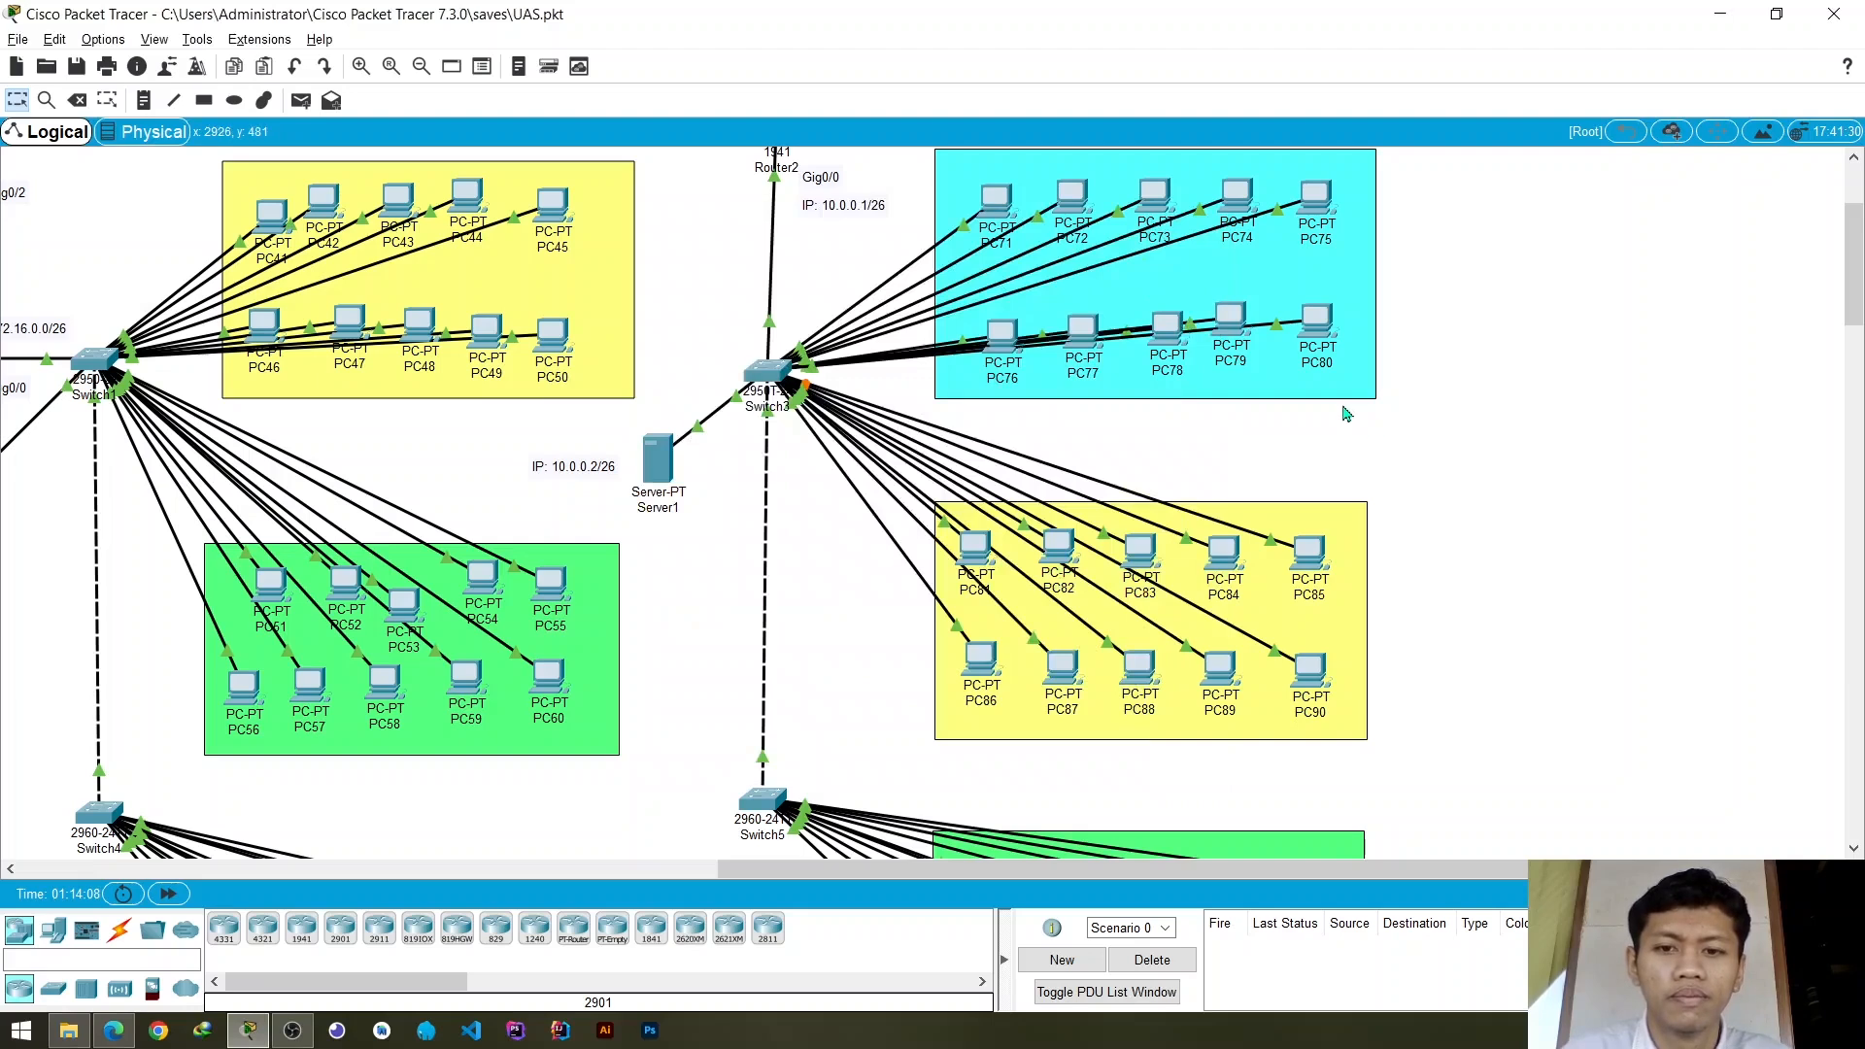
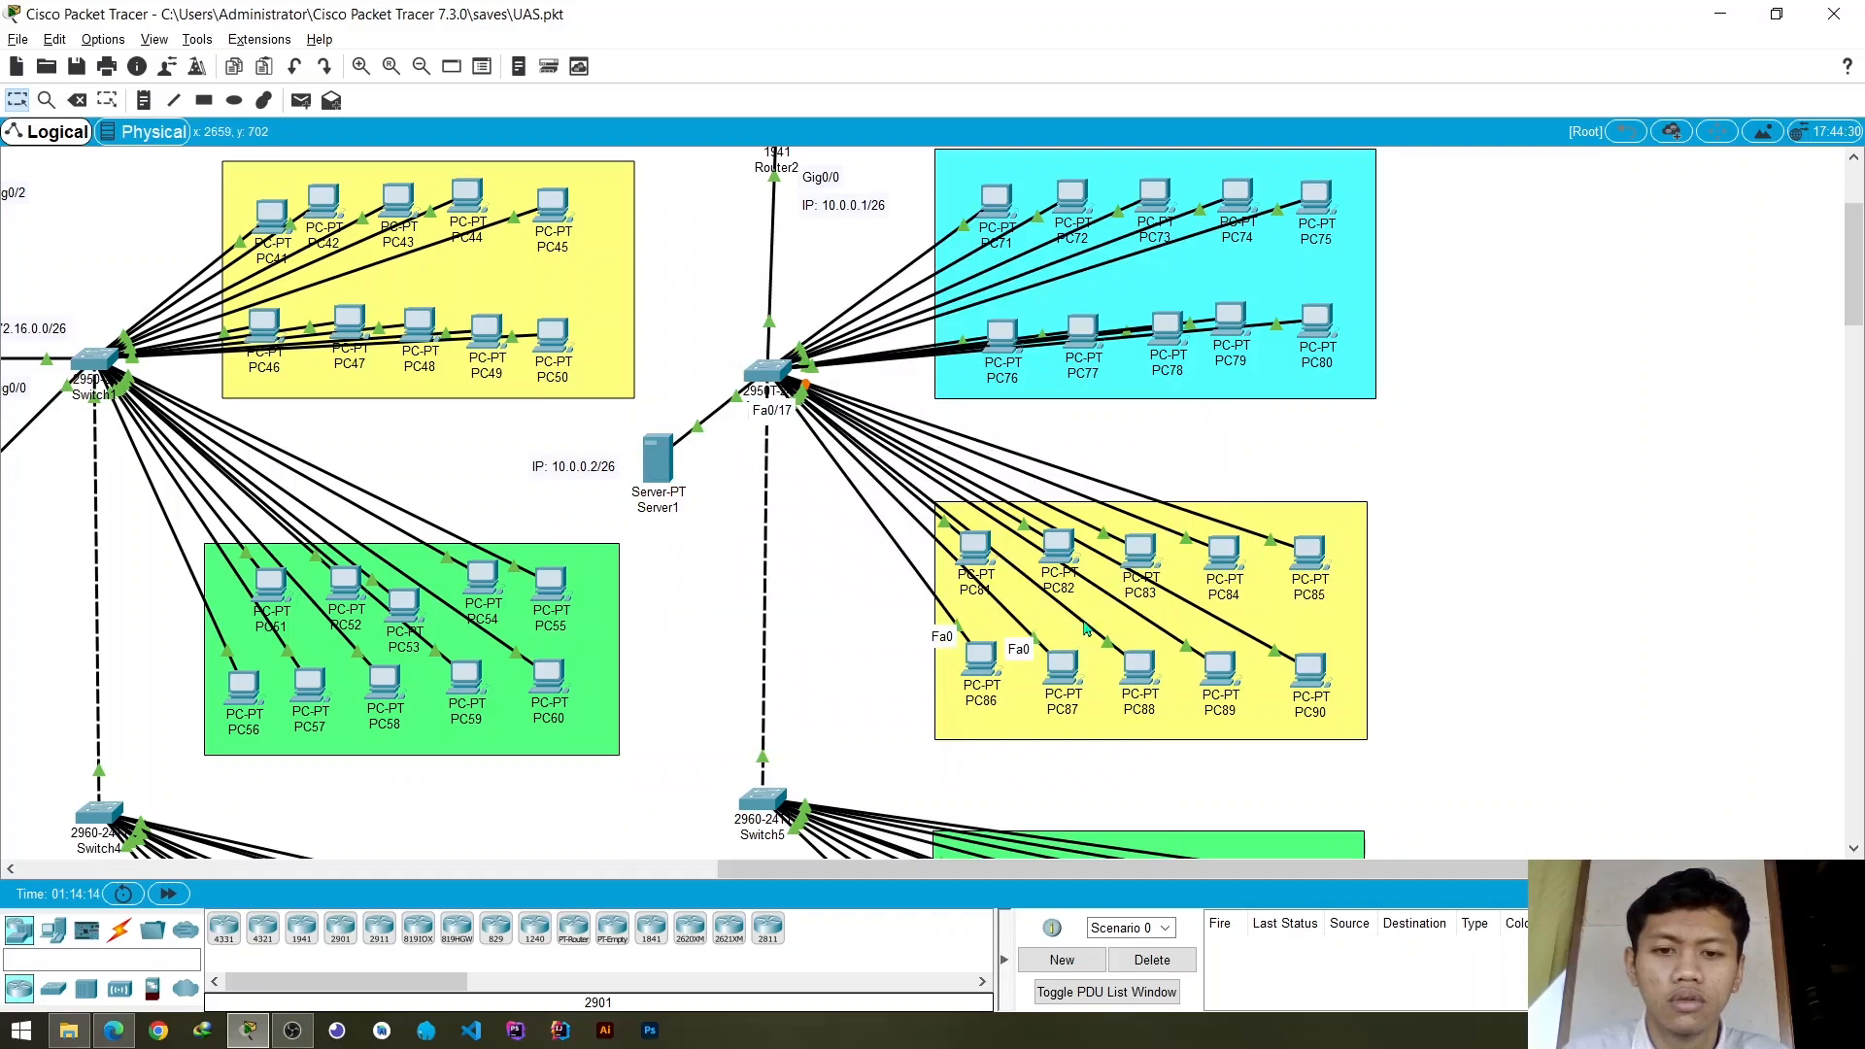
- Assign Switch3's access ports FastEthernet0/15 and FastEthernet0/17 to VLAN 20
left_click(768, 371)
scroll(775, 565, "down", 4)
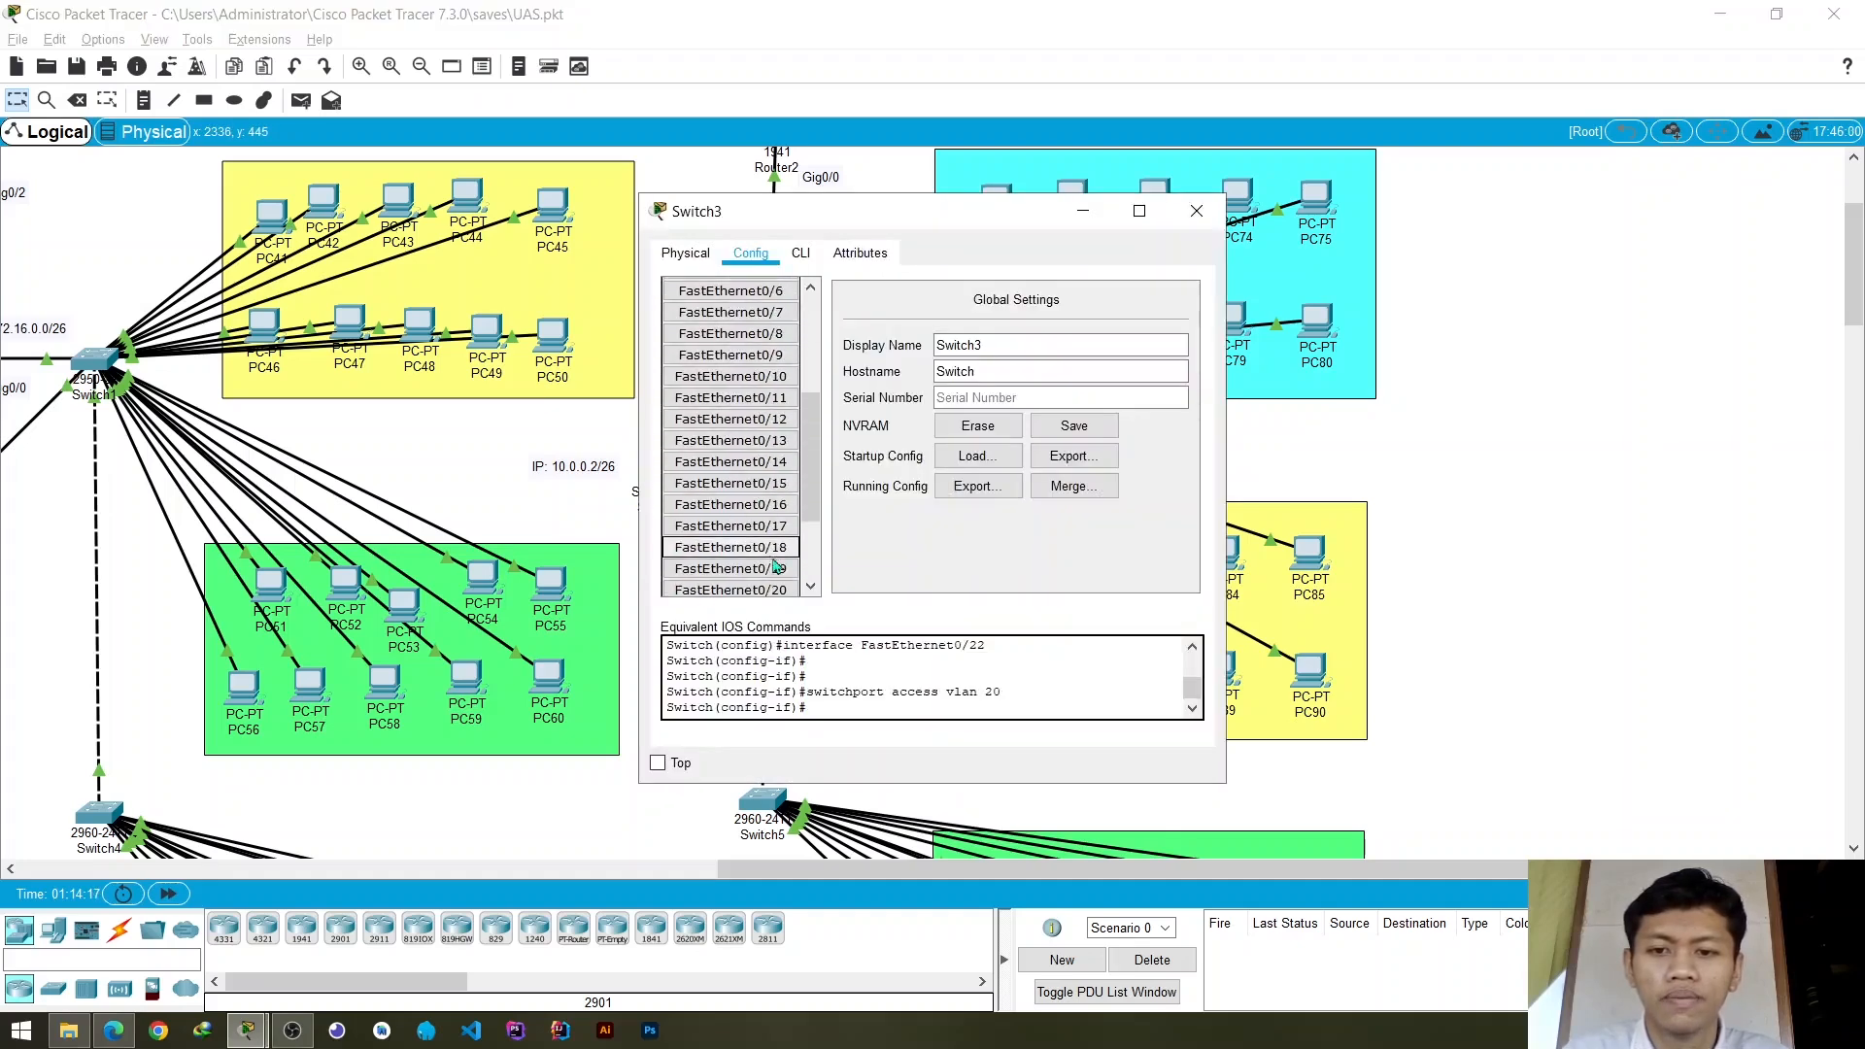
left_click(767, 484)
left_click(1202, 377)
left_click(1107, 422)
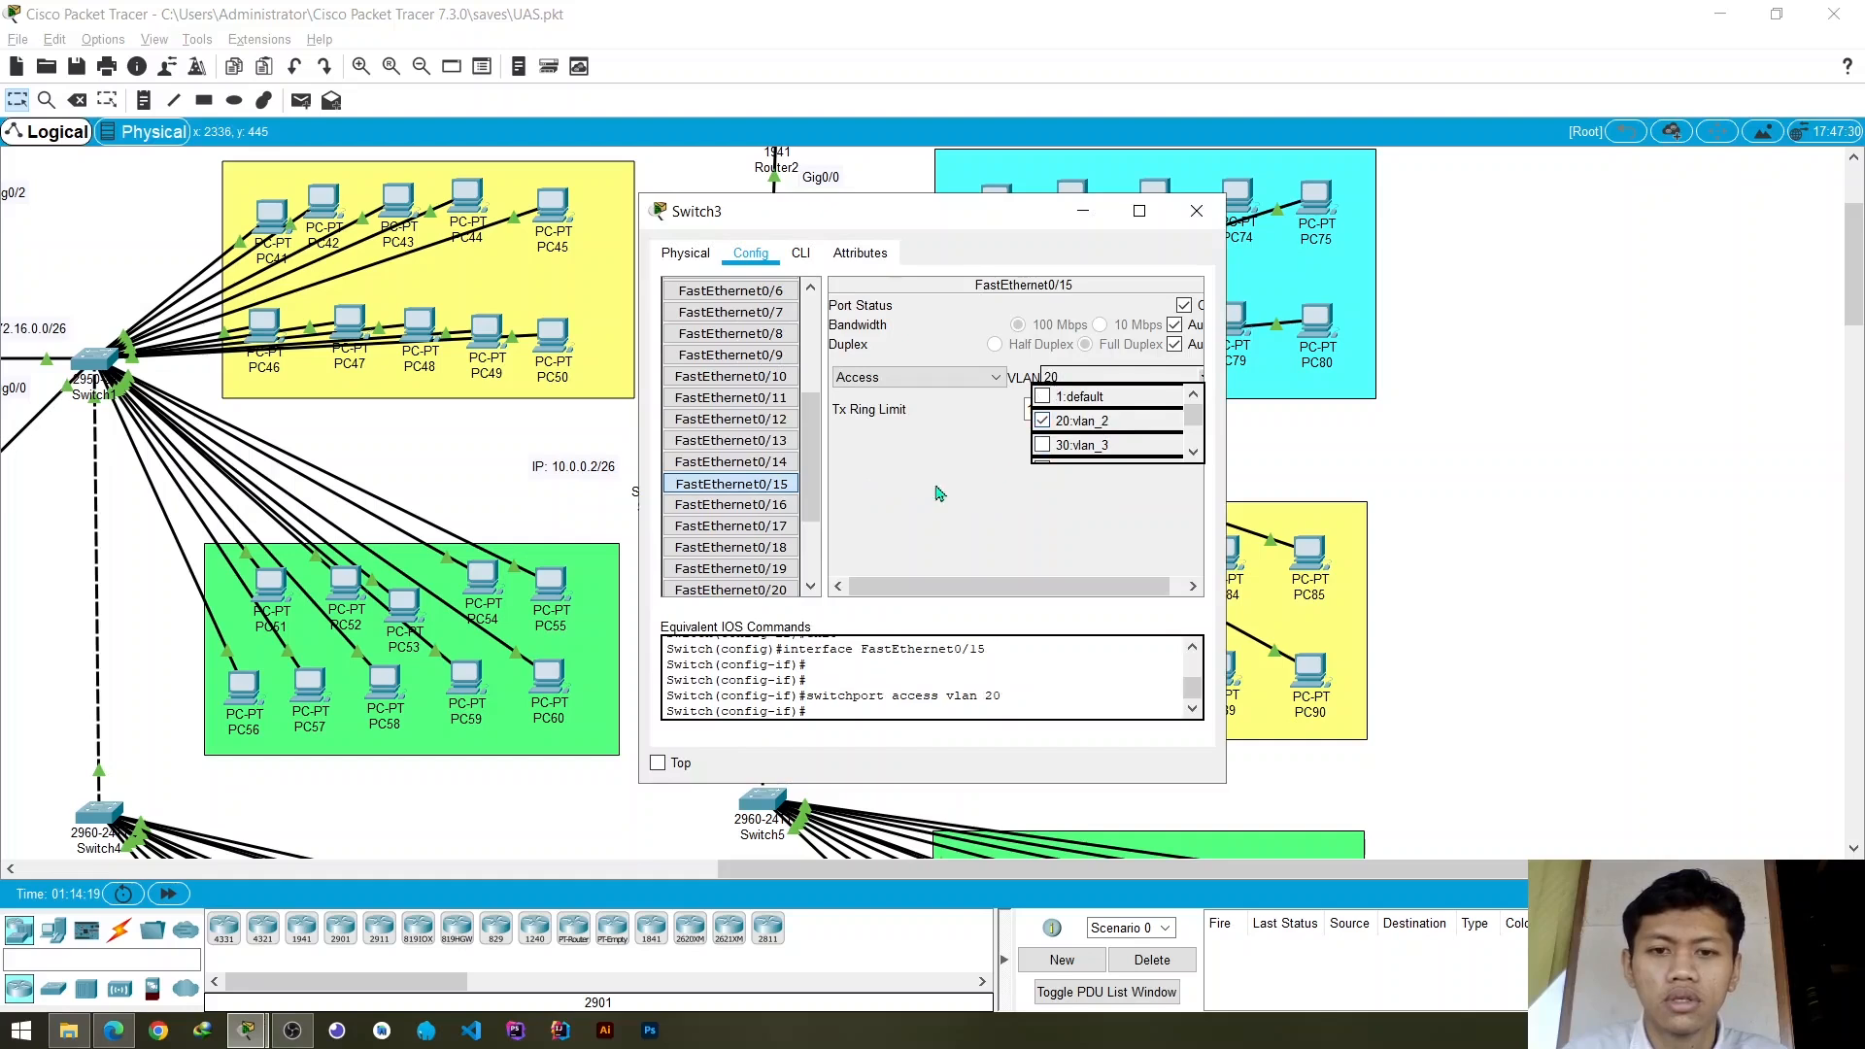
left_click(938, 491)
left_click(767, 527)
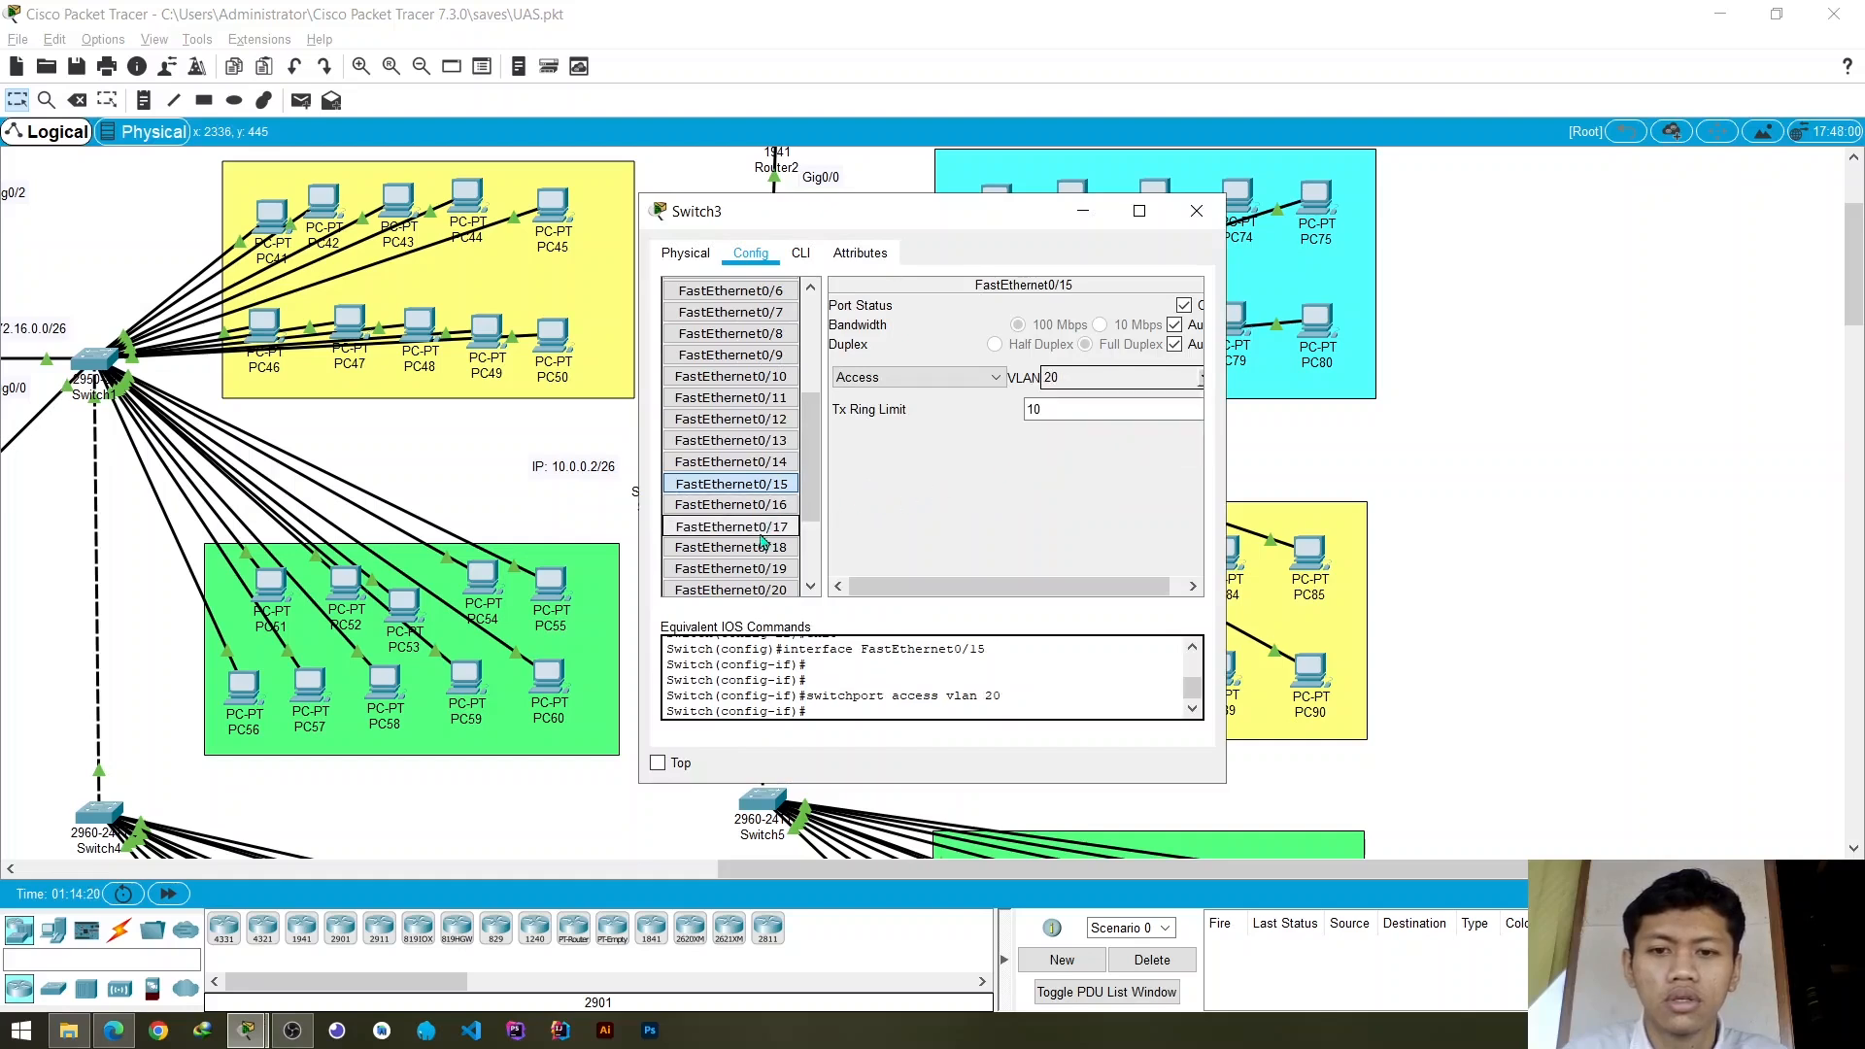
left_click(1202, 377)
left_click(1098, 423)
left_click(991, 475)
- Assign Switch3's access port FastEthernet0/19 to VLAN 20 and close the switch settings
left_click(731, 569)
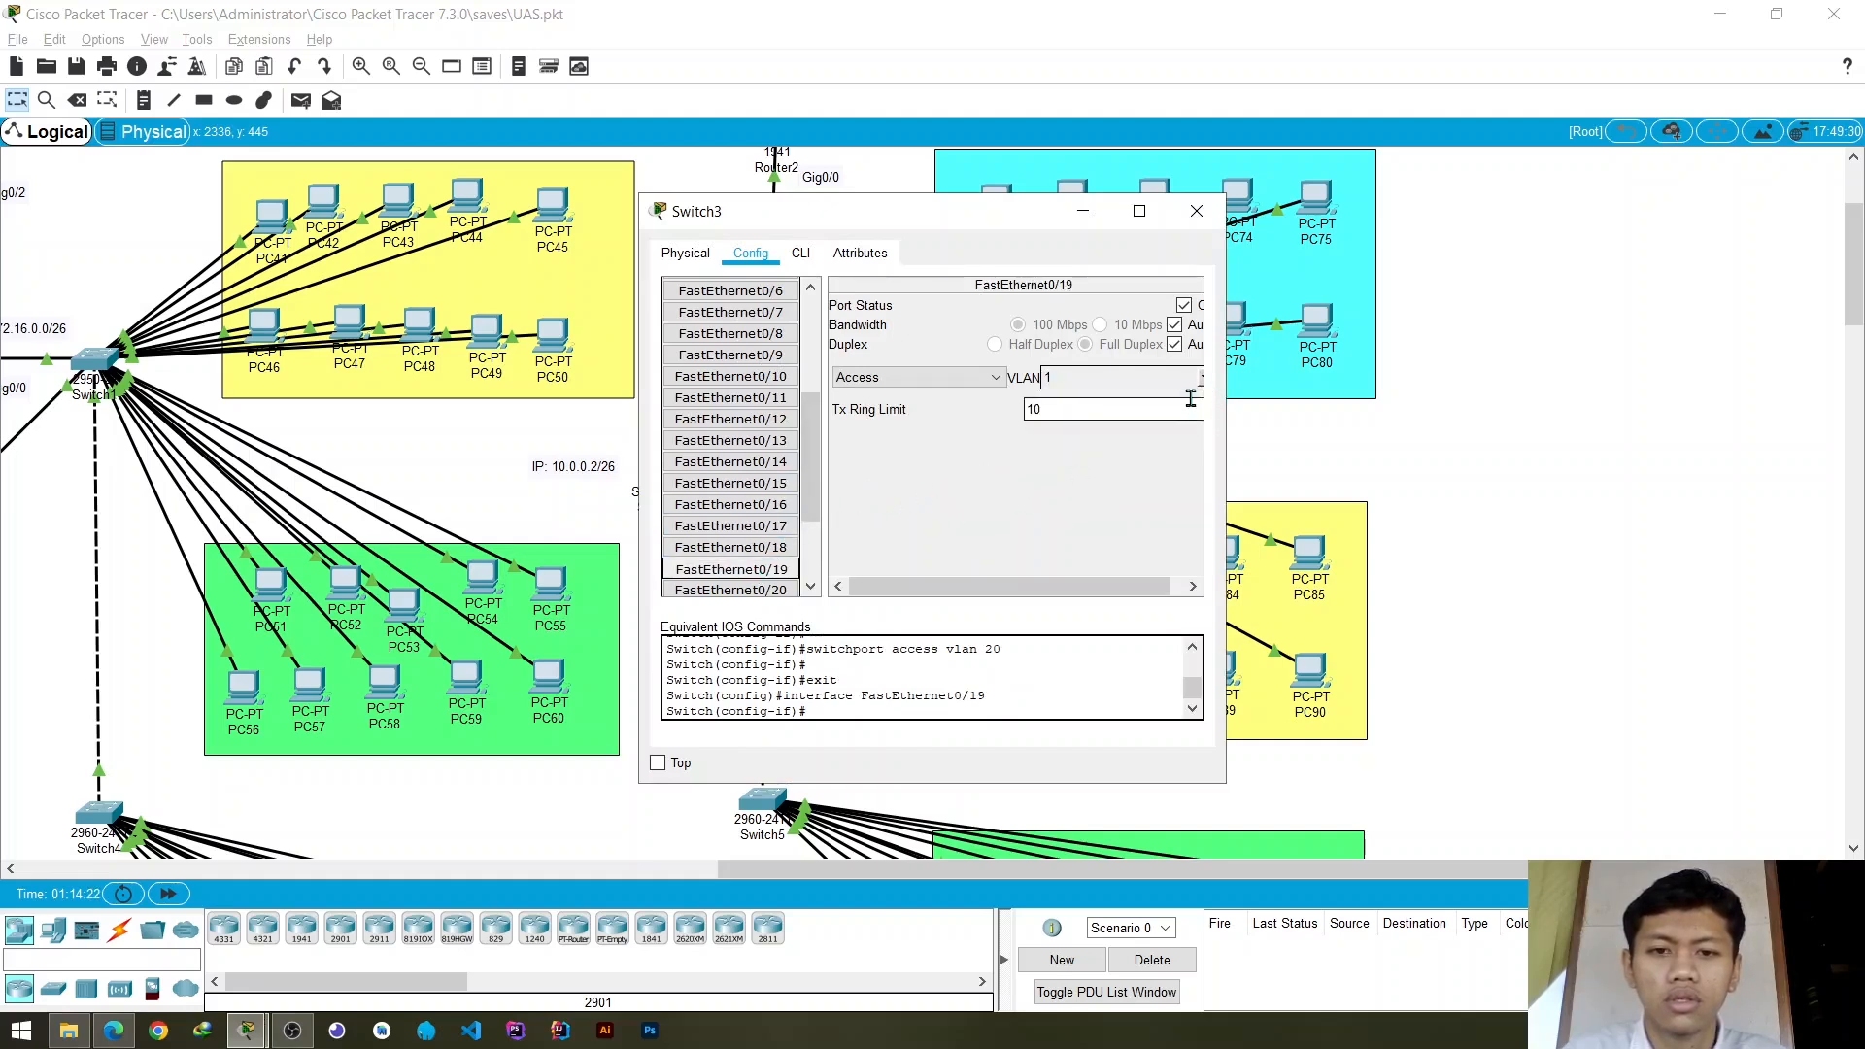
left_click(1202, 377)
left_click(1083, 422)
left_click(1002, 459)
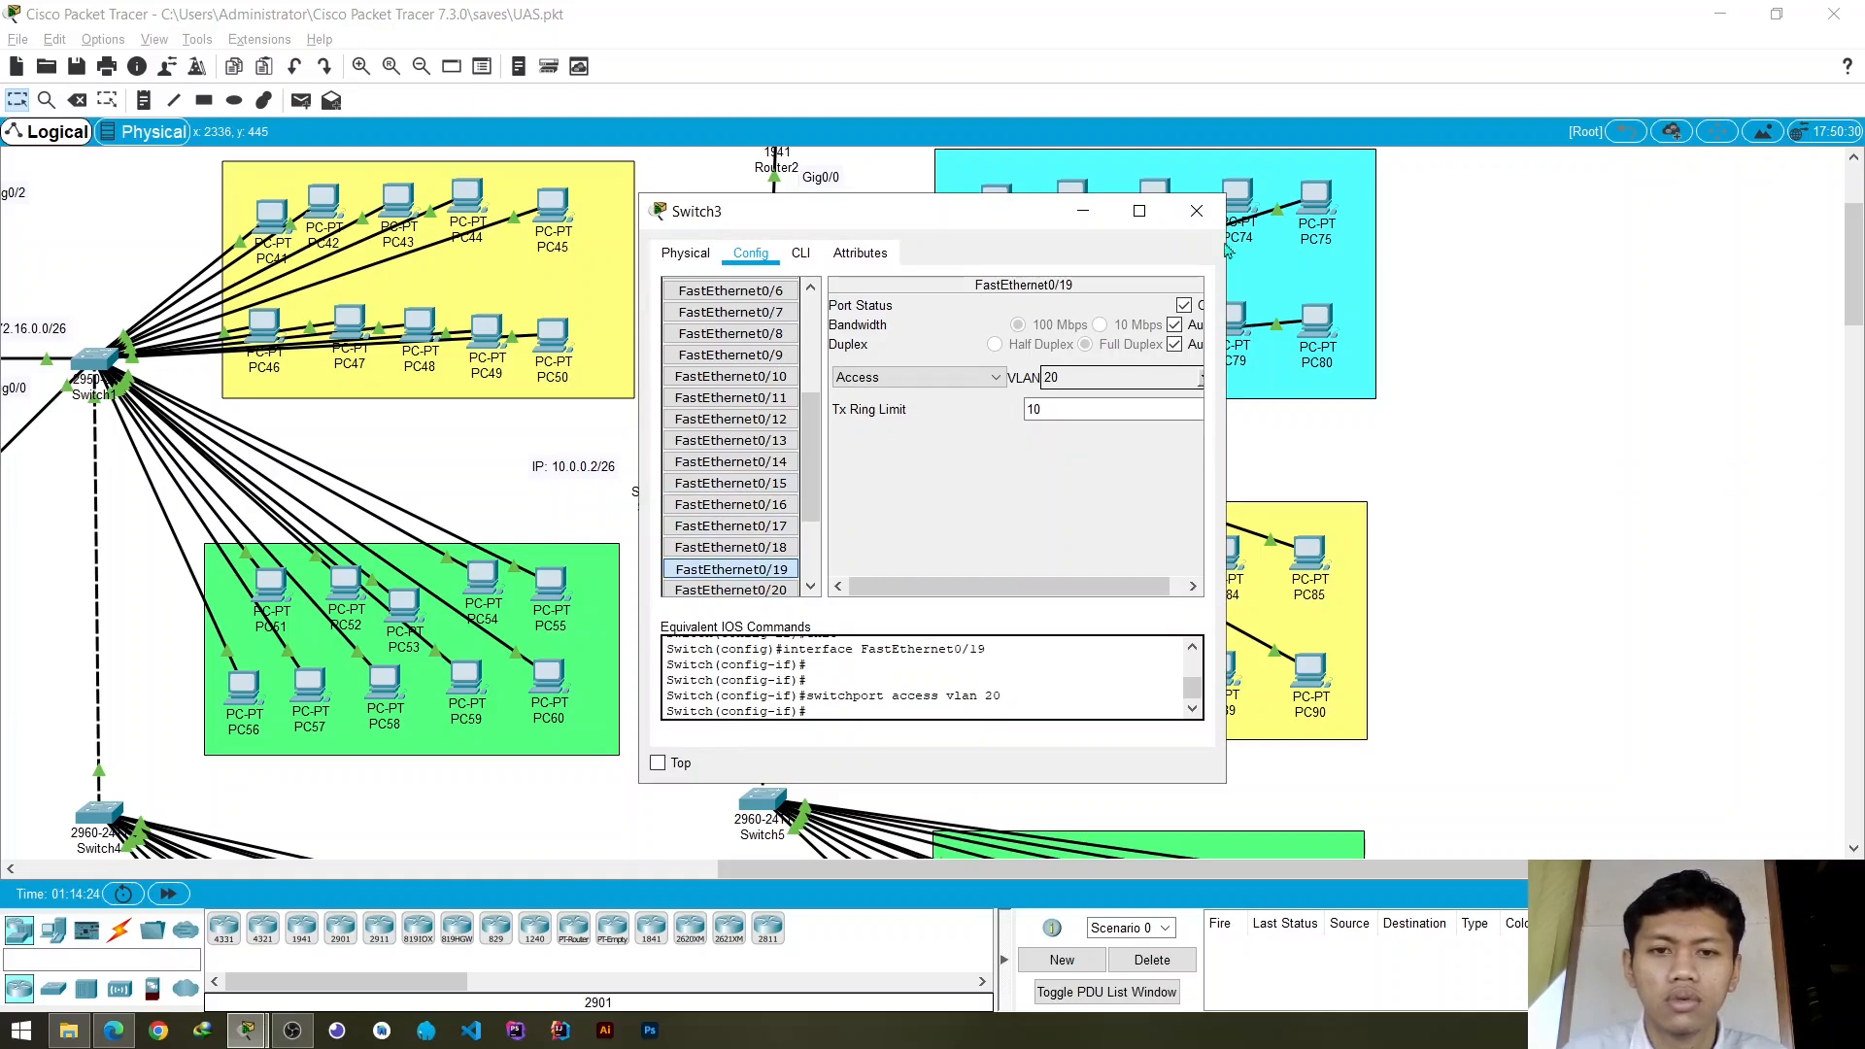
left_click(1197, 211)
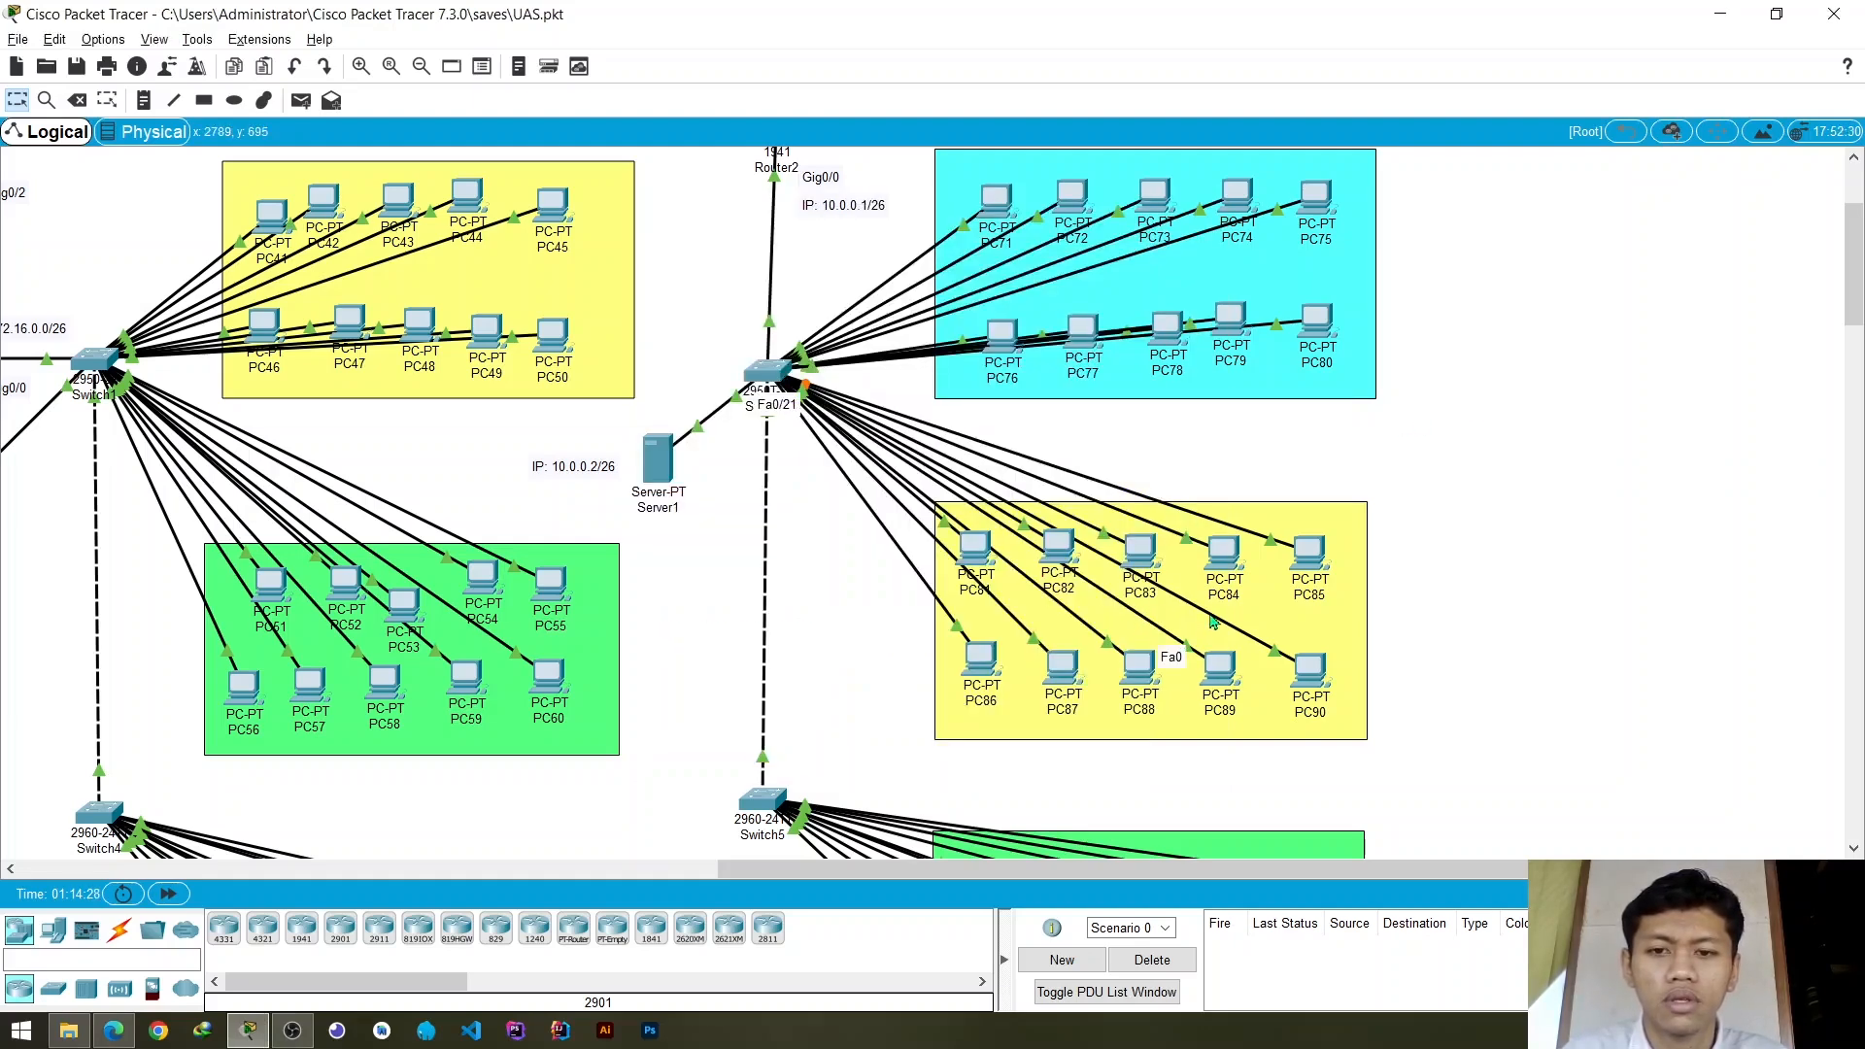
- Assign Switch3's access ports FastEthernet0/21 and FastEthernet0/23 to VLAN 20 and close the switch settings
left_click(774, 369)
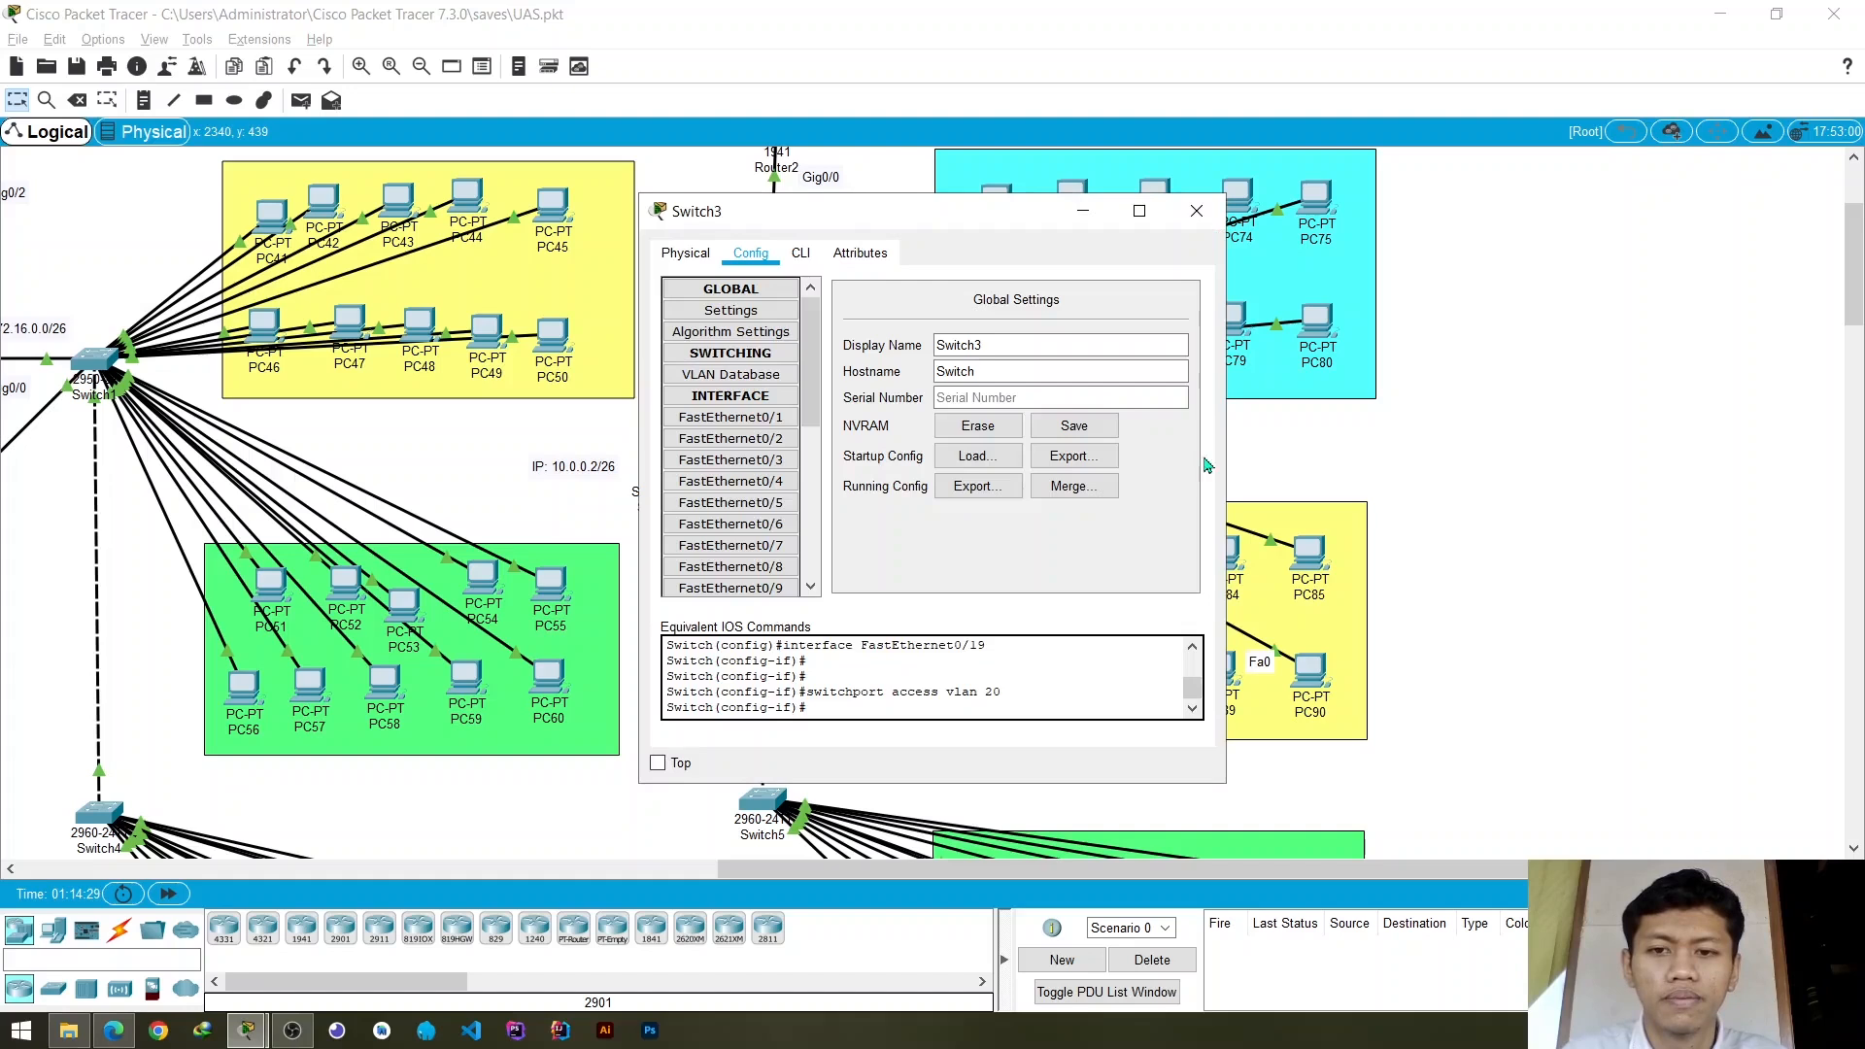
scroll(785, 488, "down", 6)
left_click(774, 479)
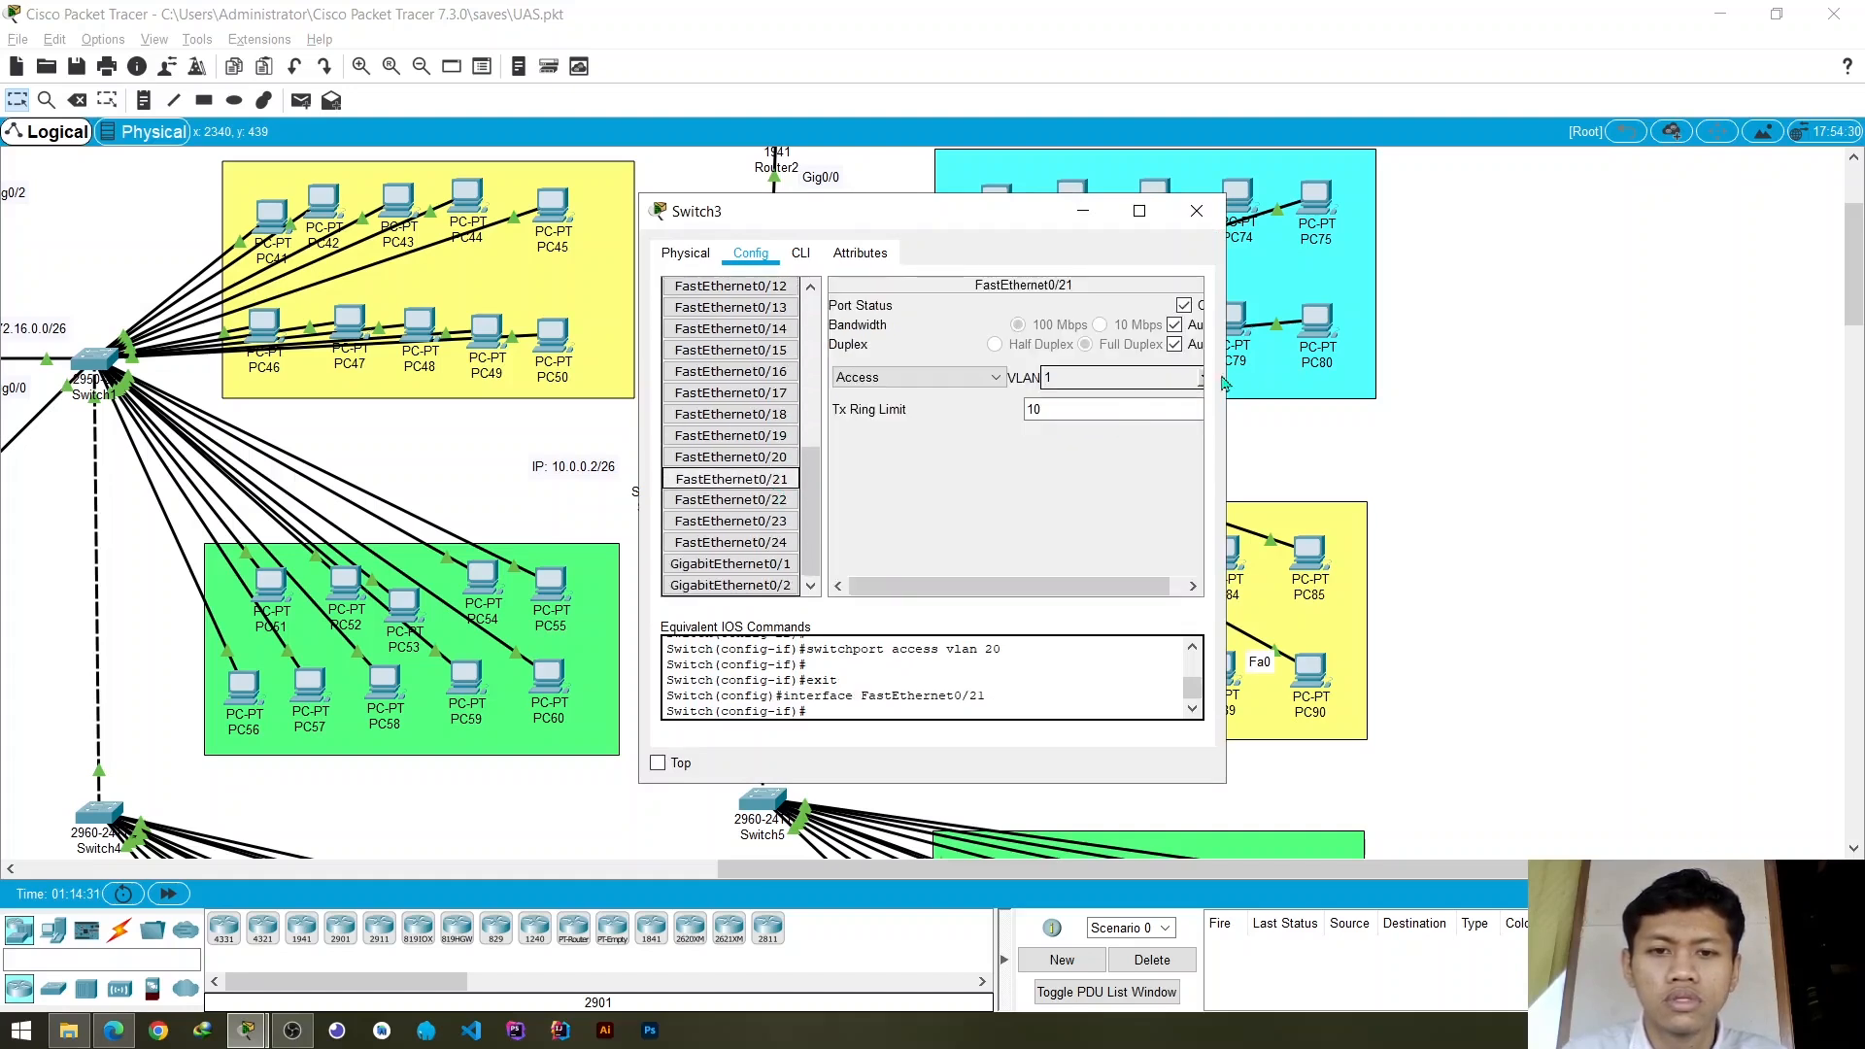
left_click(1106, 379)
left_click(1196, 385)
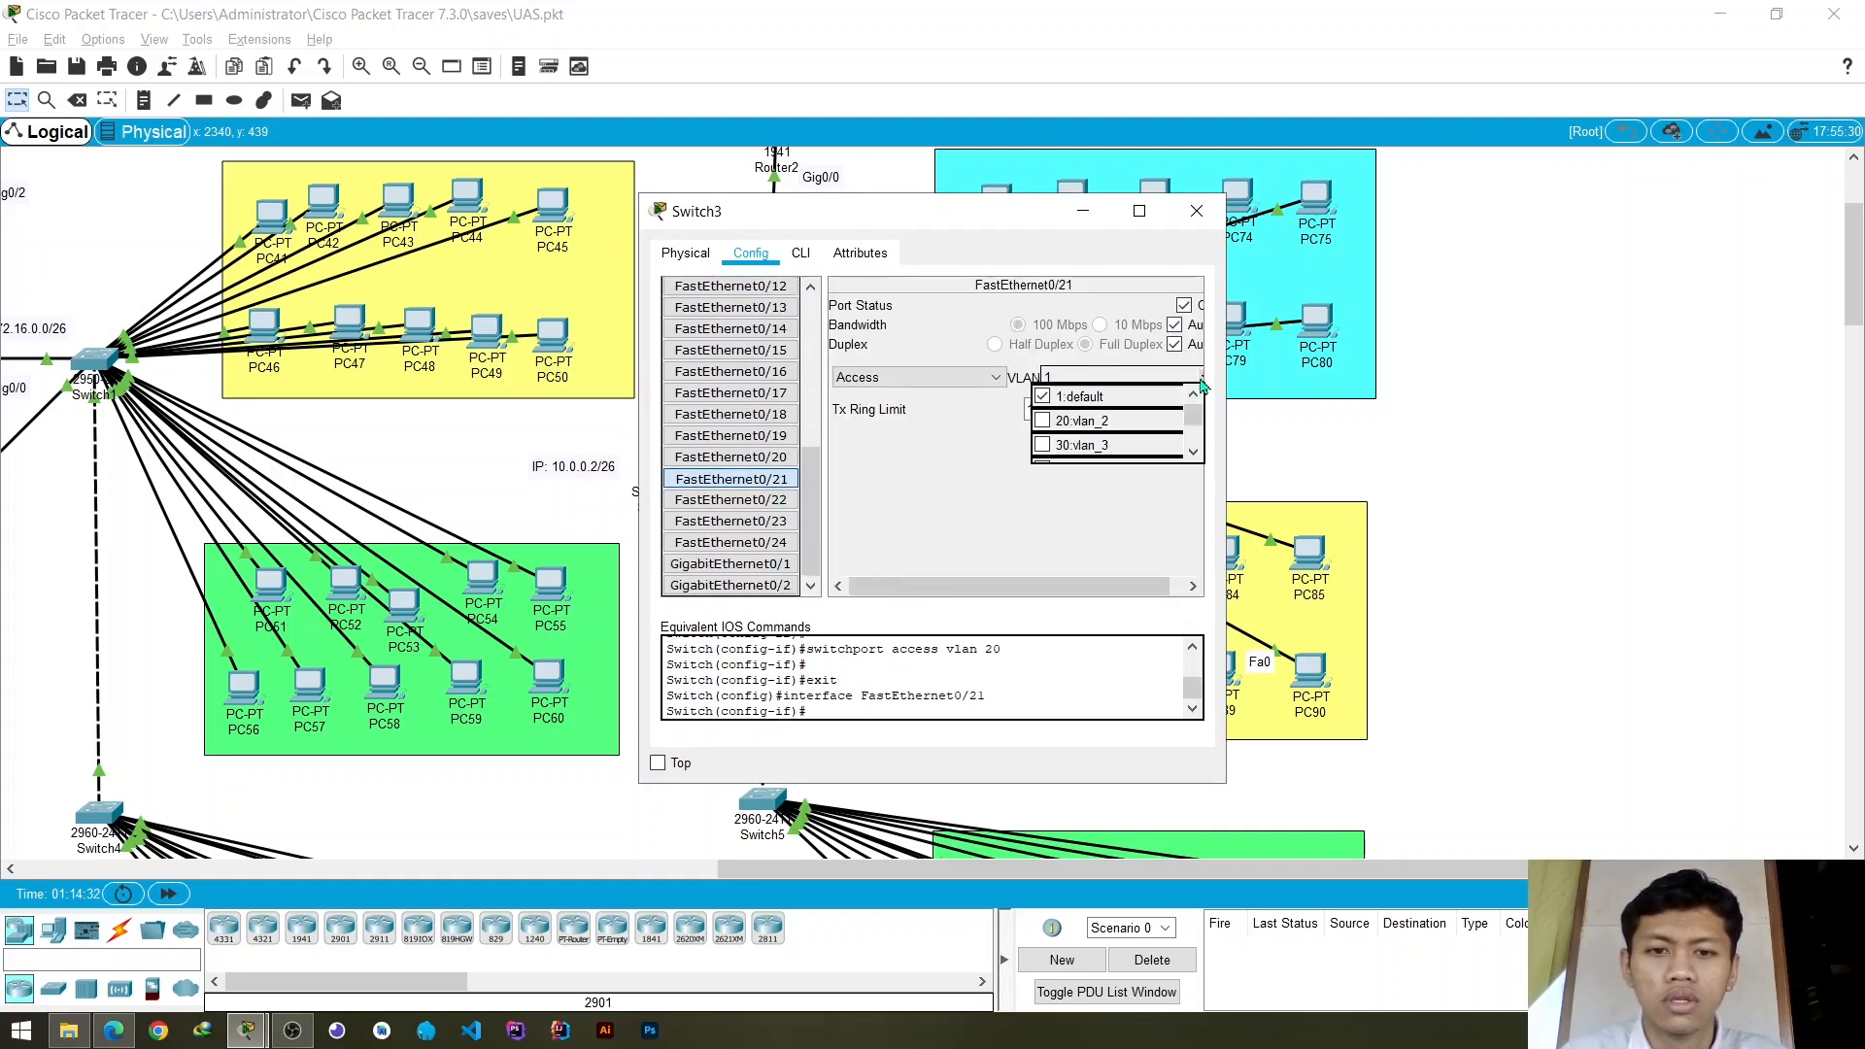
left_click(1098, 420)
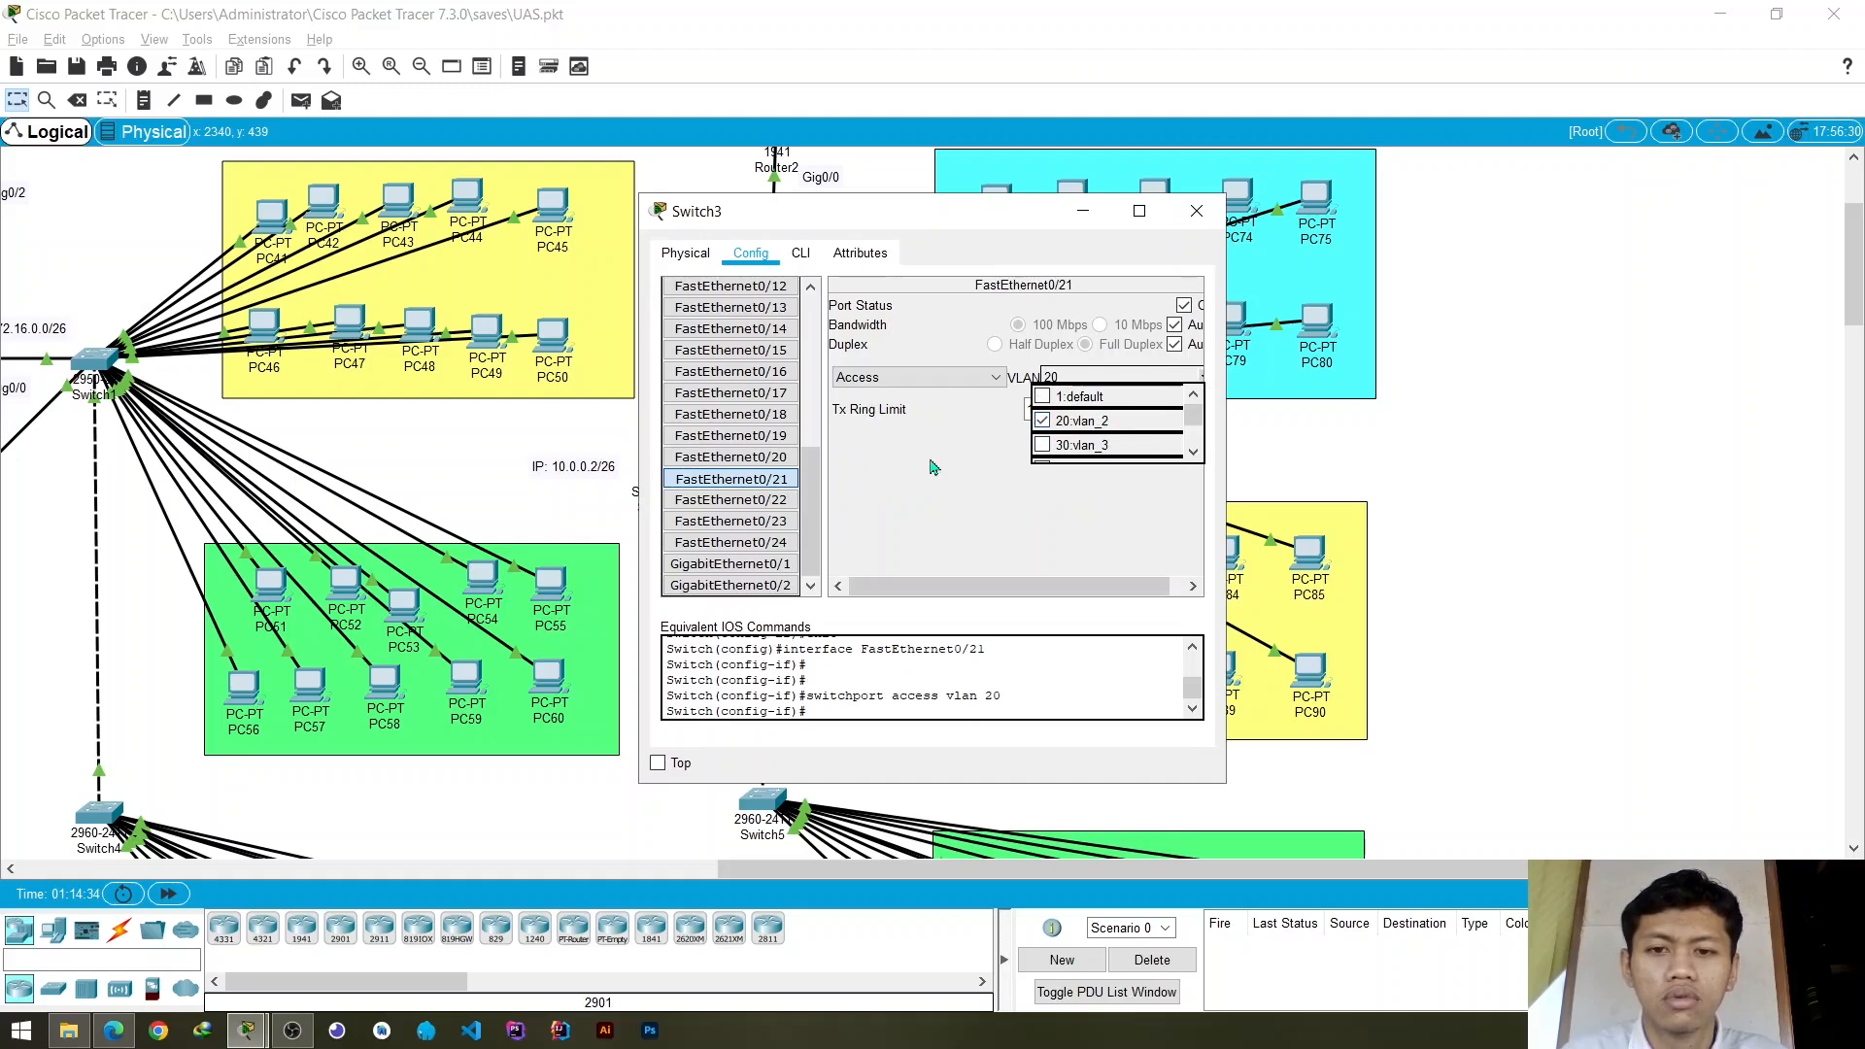
left_click(874, 478)
left_click(783, 519)
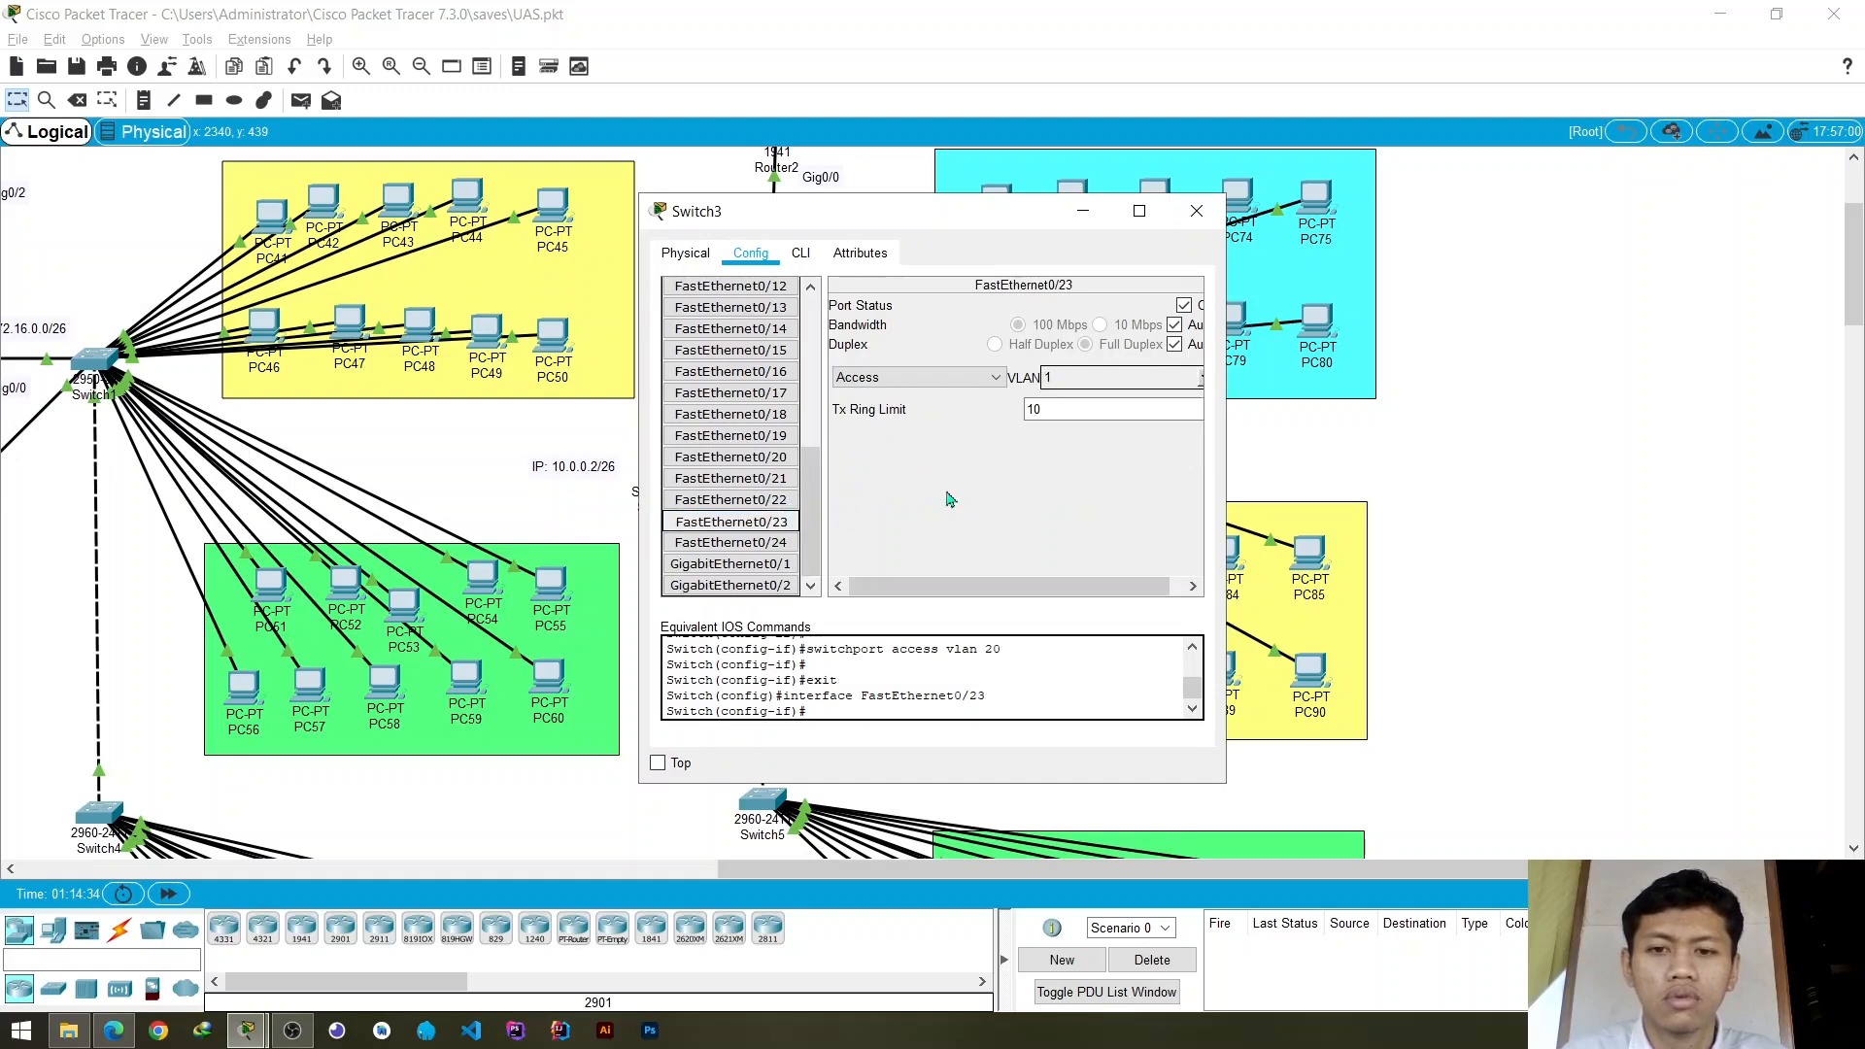
left_click(1204, 379)
left_click(1041, 420)
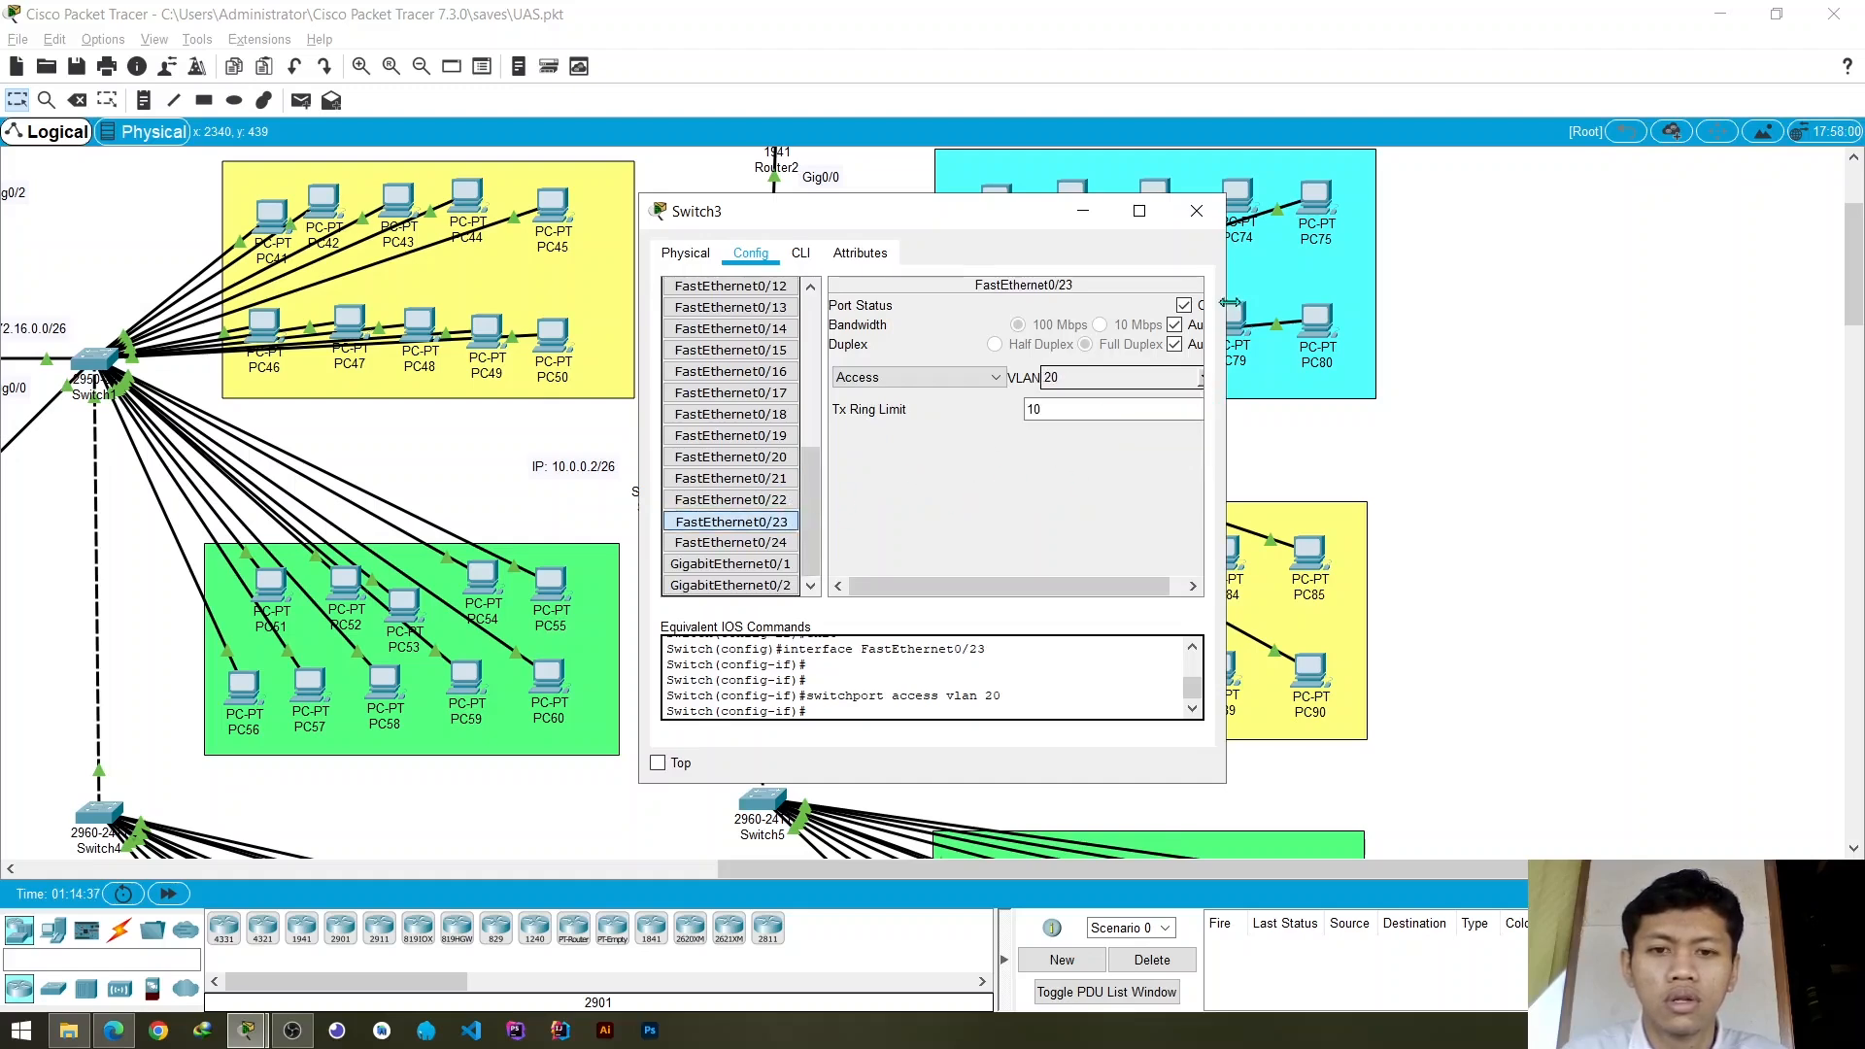
left_click(1197, 212)
- Add VLAN 10 with the name vlan_1 to the VLAN database of Switch5, which serves the green PC91–PC100 group
scroll(1399, 387, "down", 4)
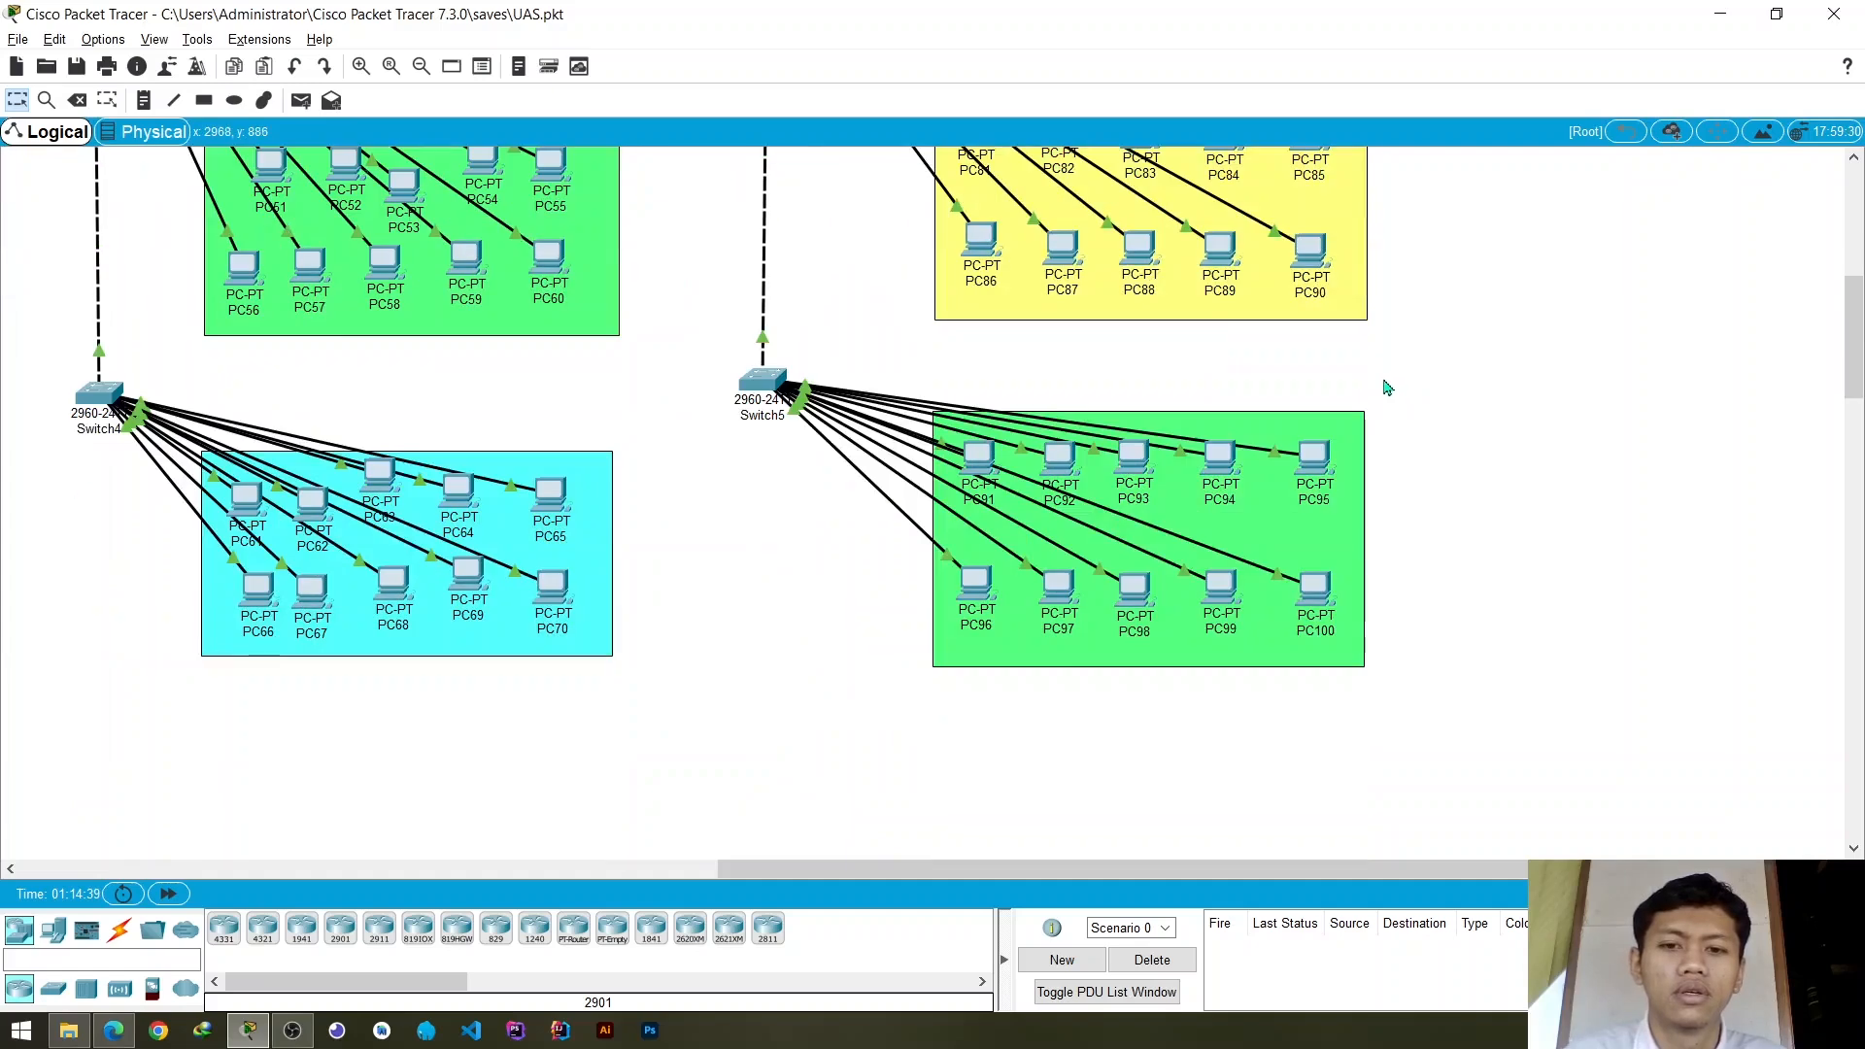
scroll(1389, 384, "up", 1)
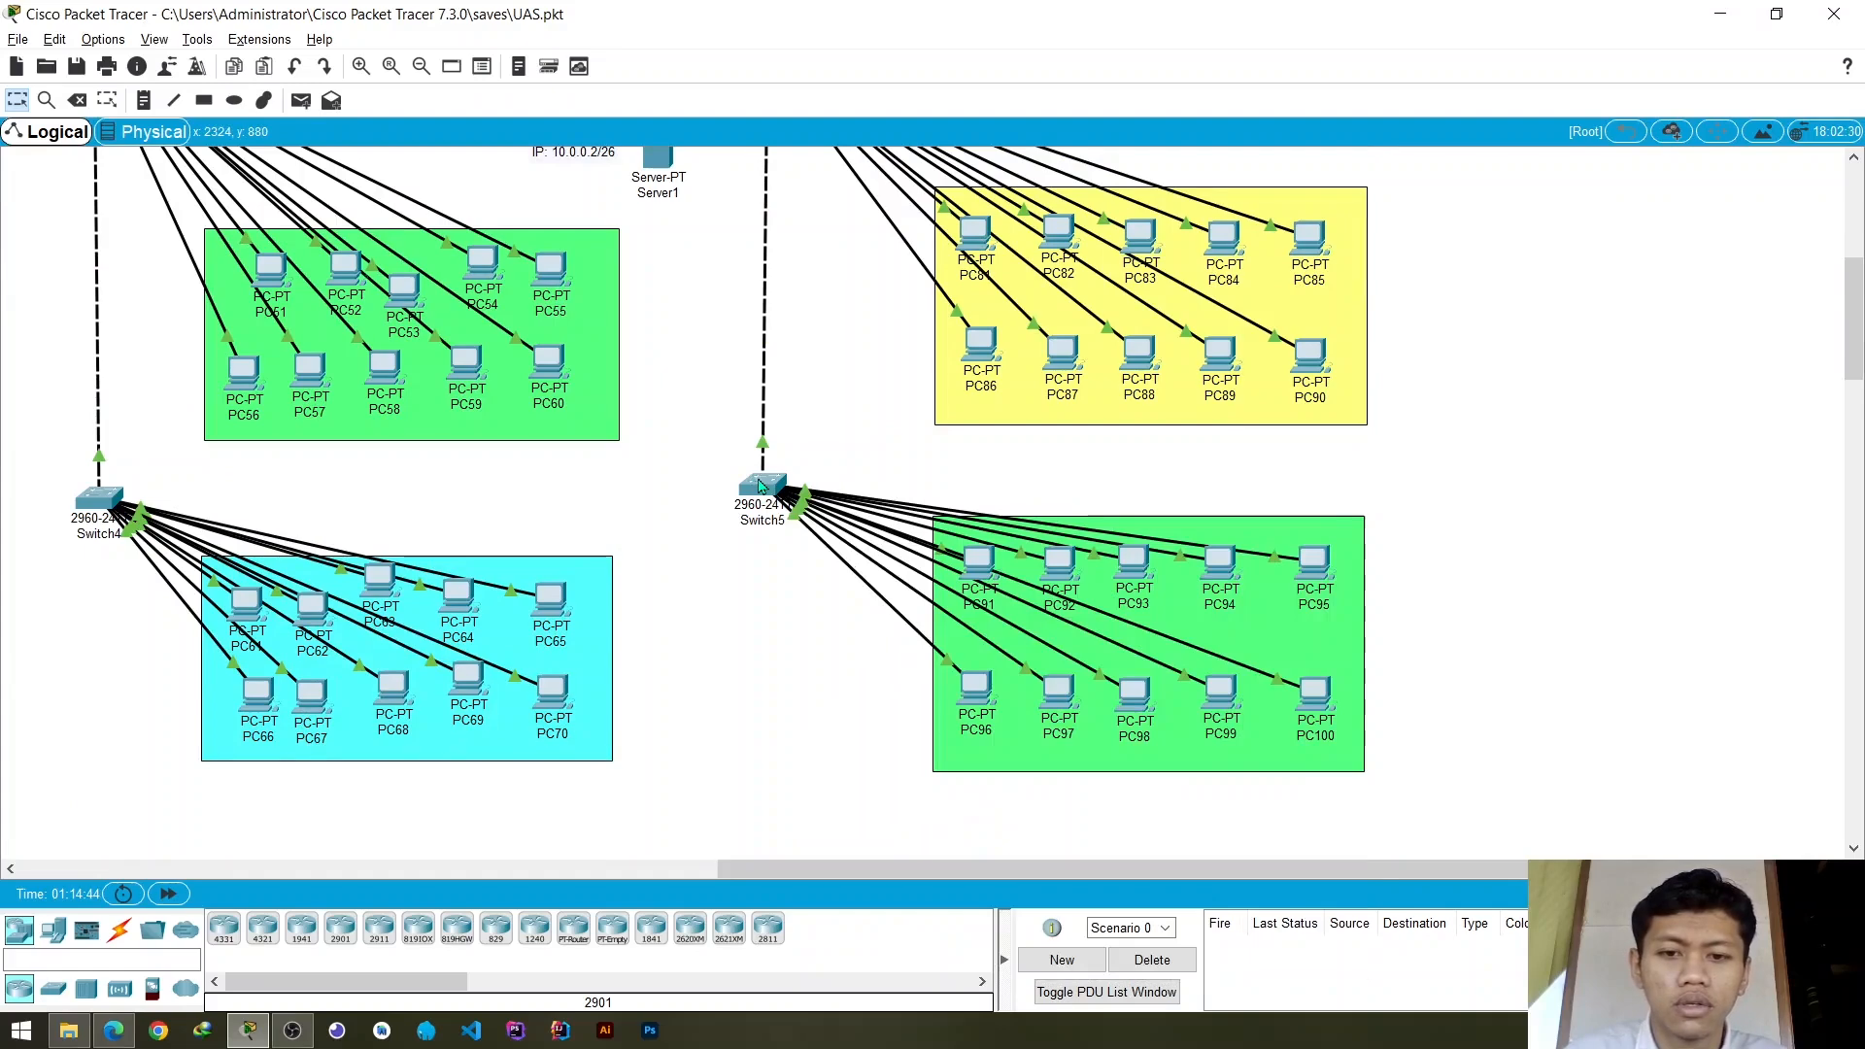
mouse_move(761, 486)
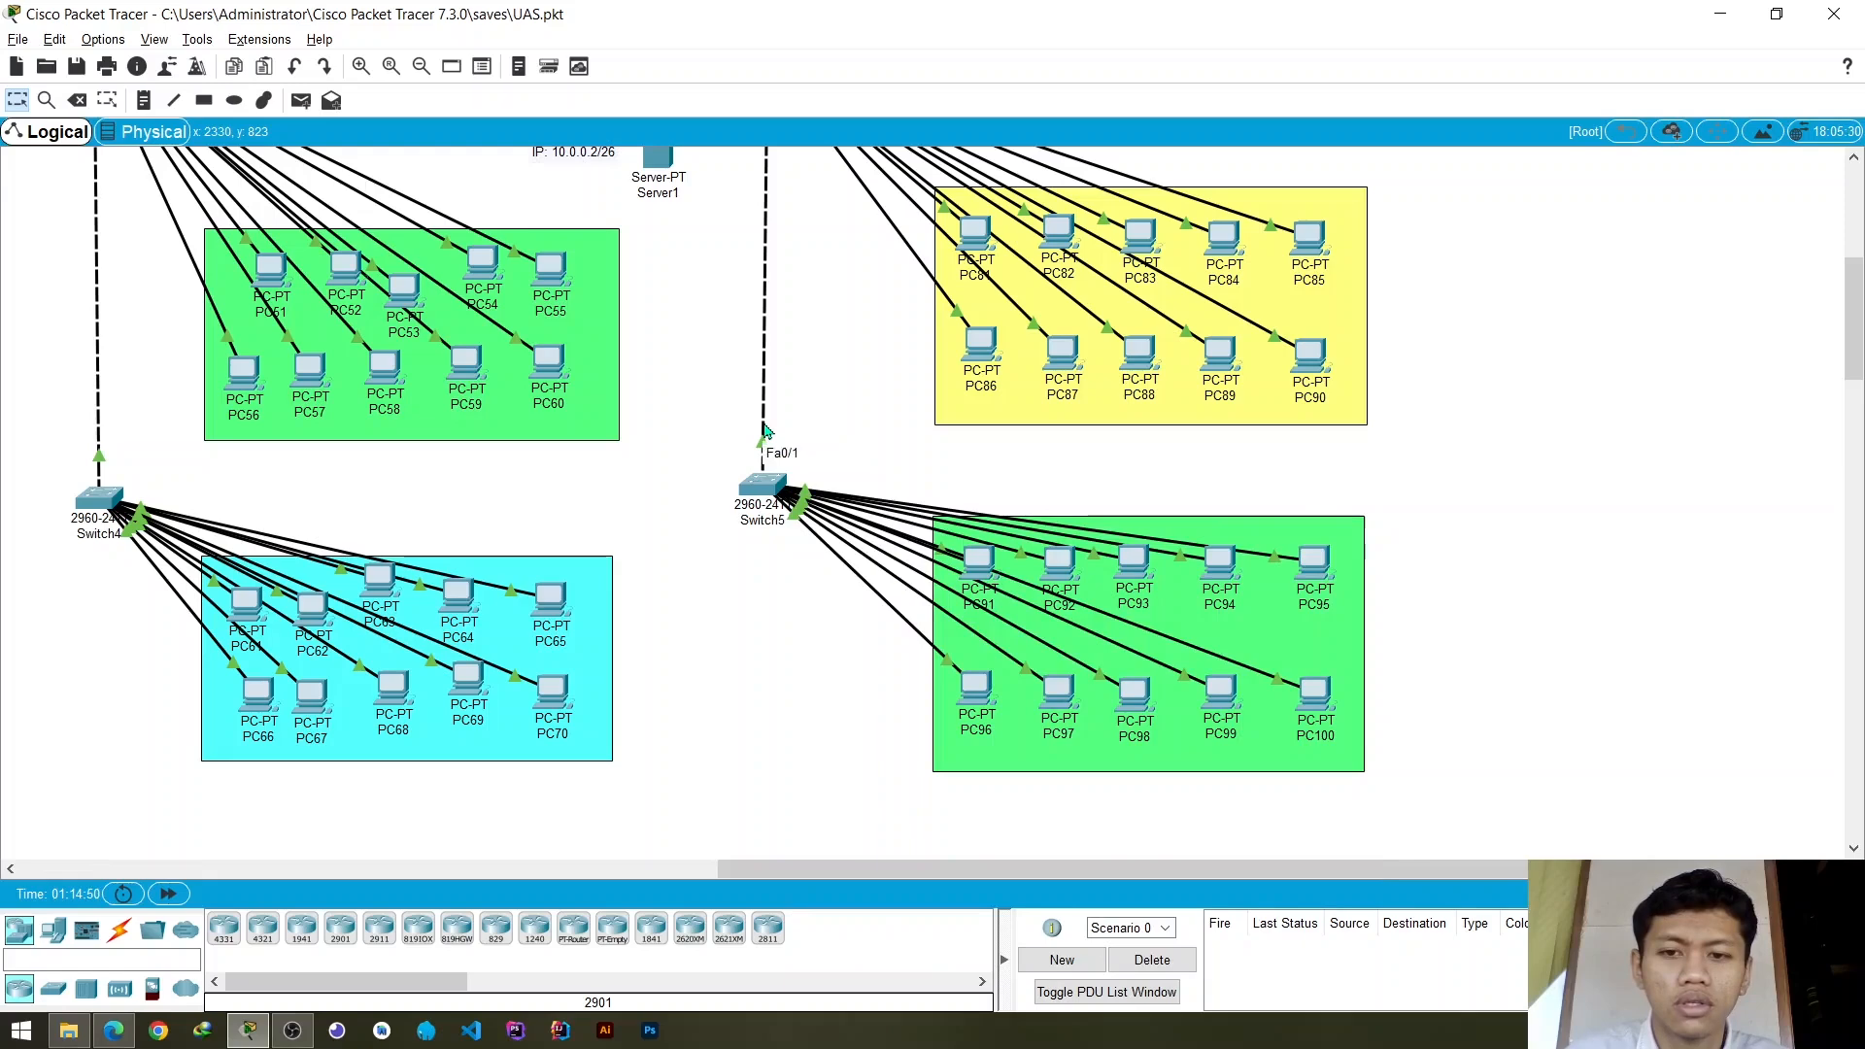
left_click(765, 475)
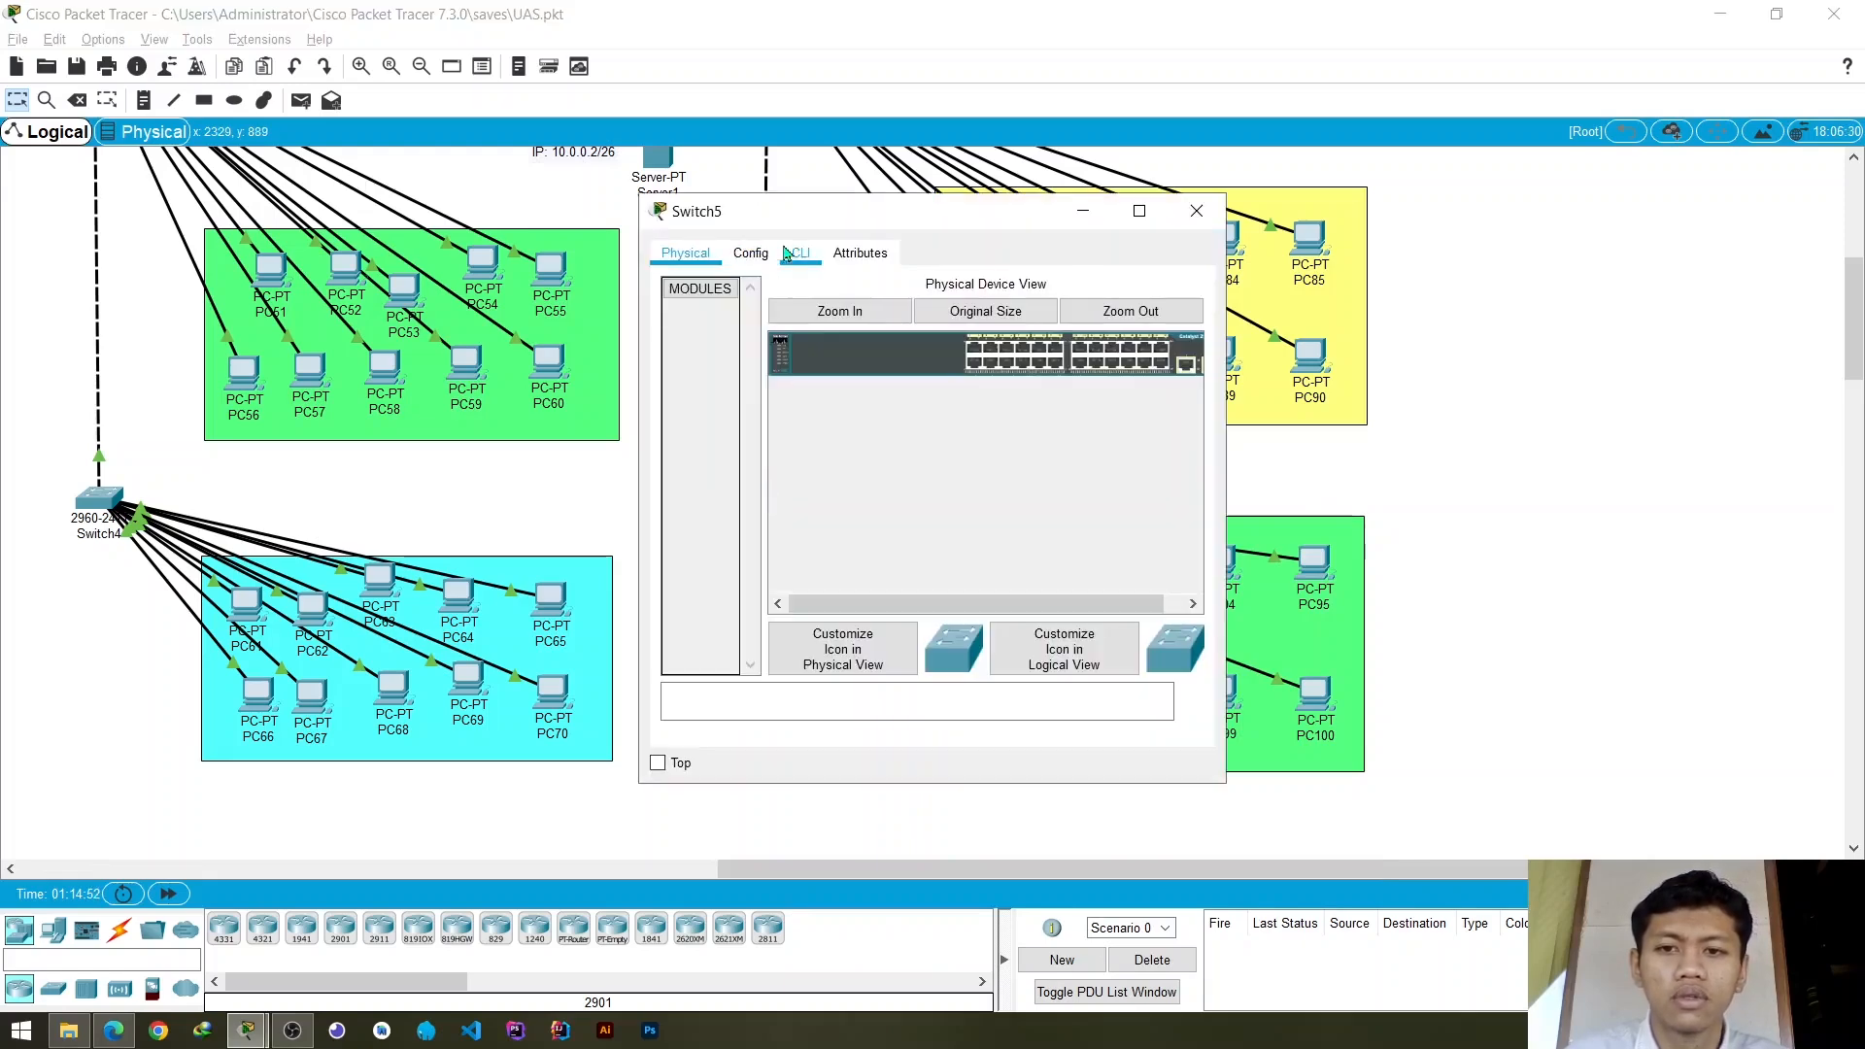
left_click(796, 253)
left_click(767, 256)
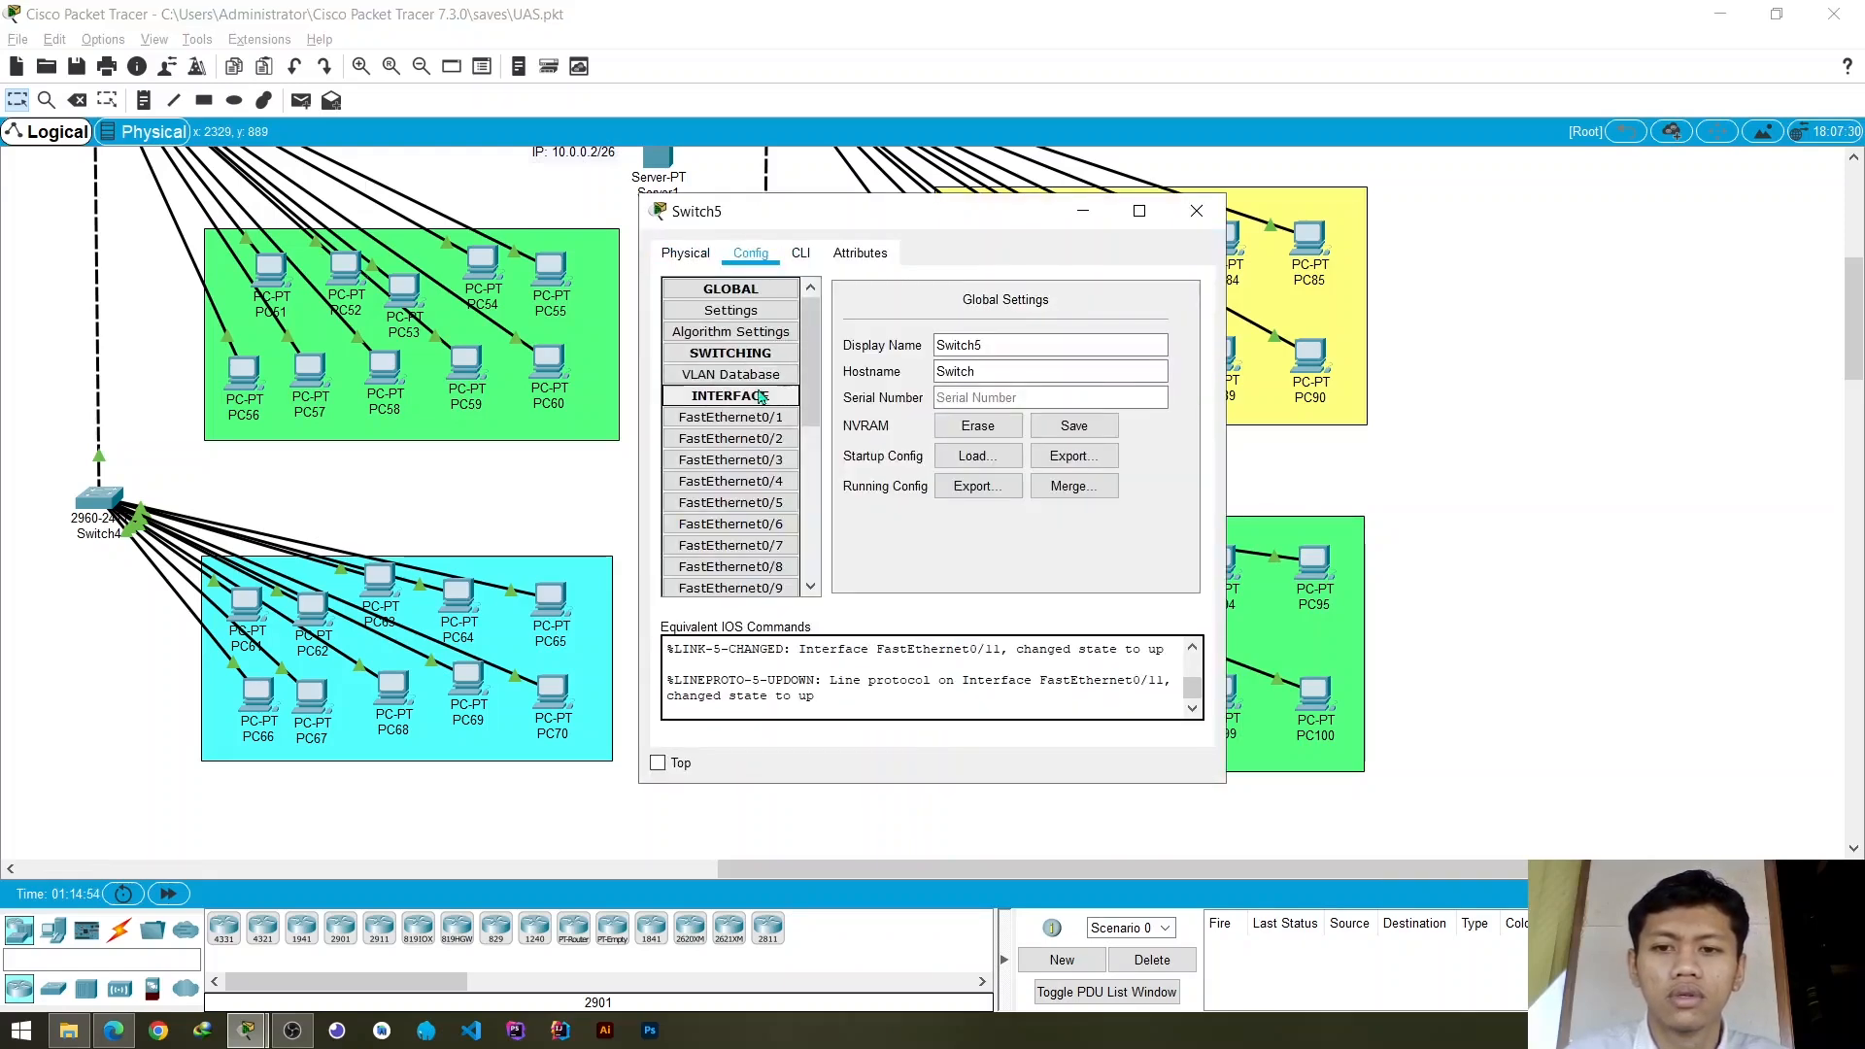
left_click(759, 377)
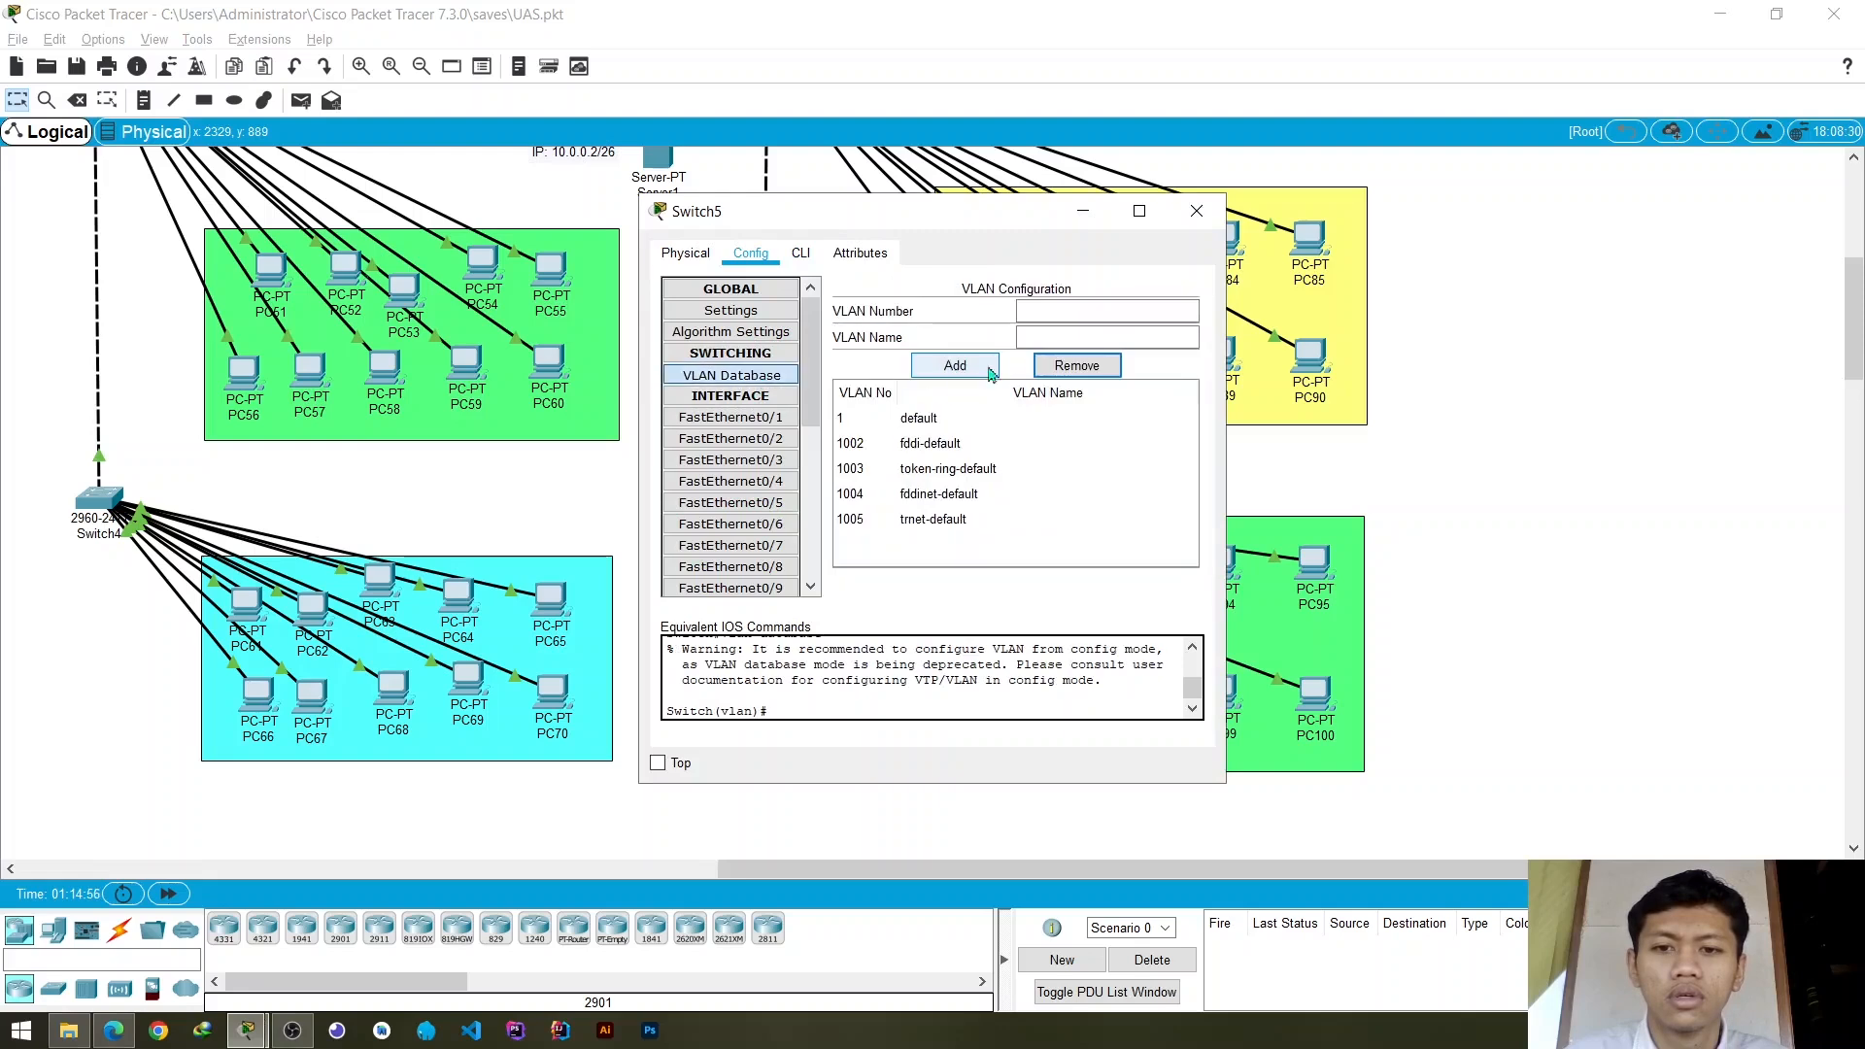
left_click(1058, 312)
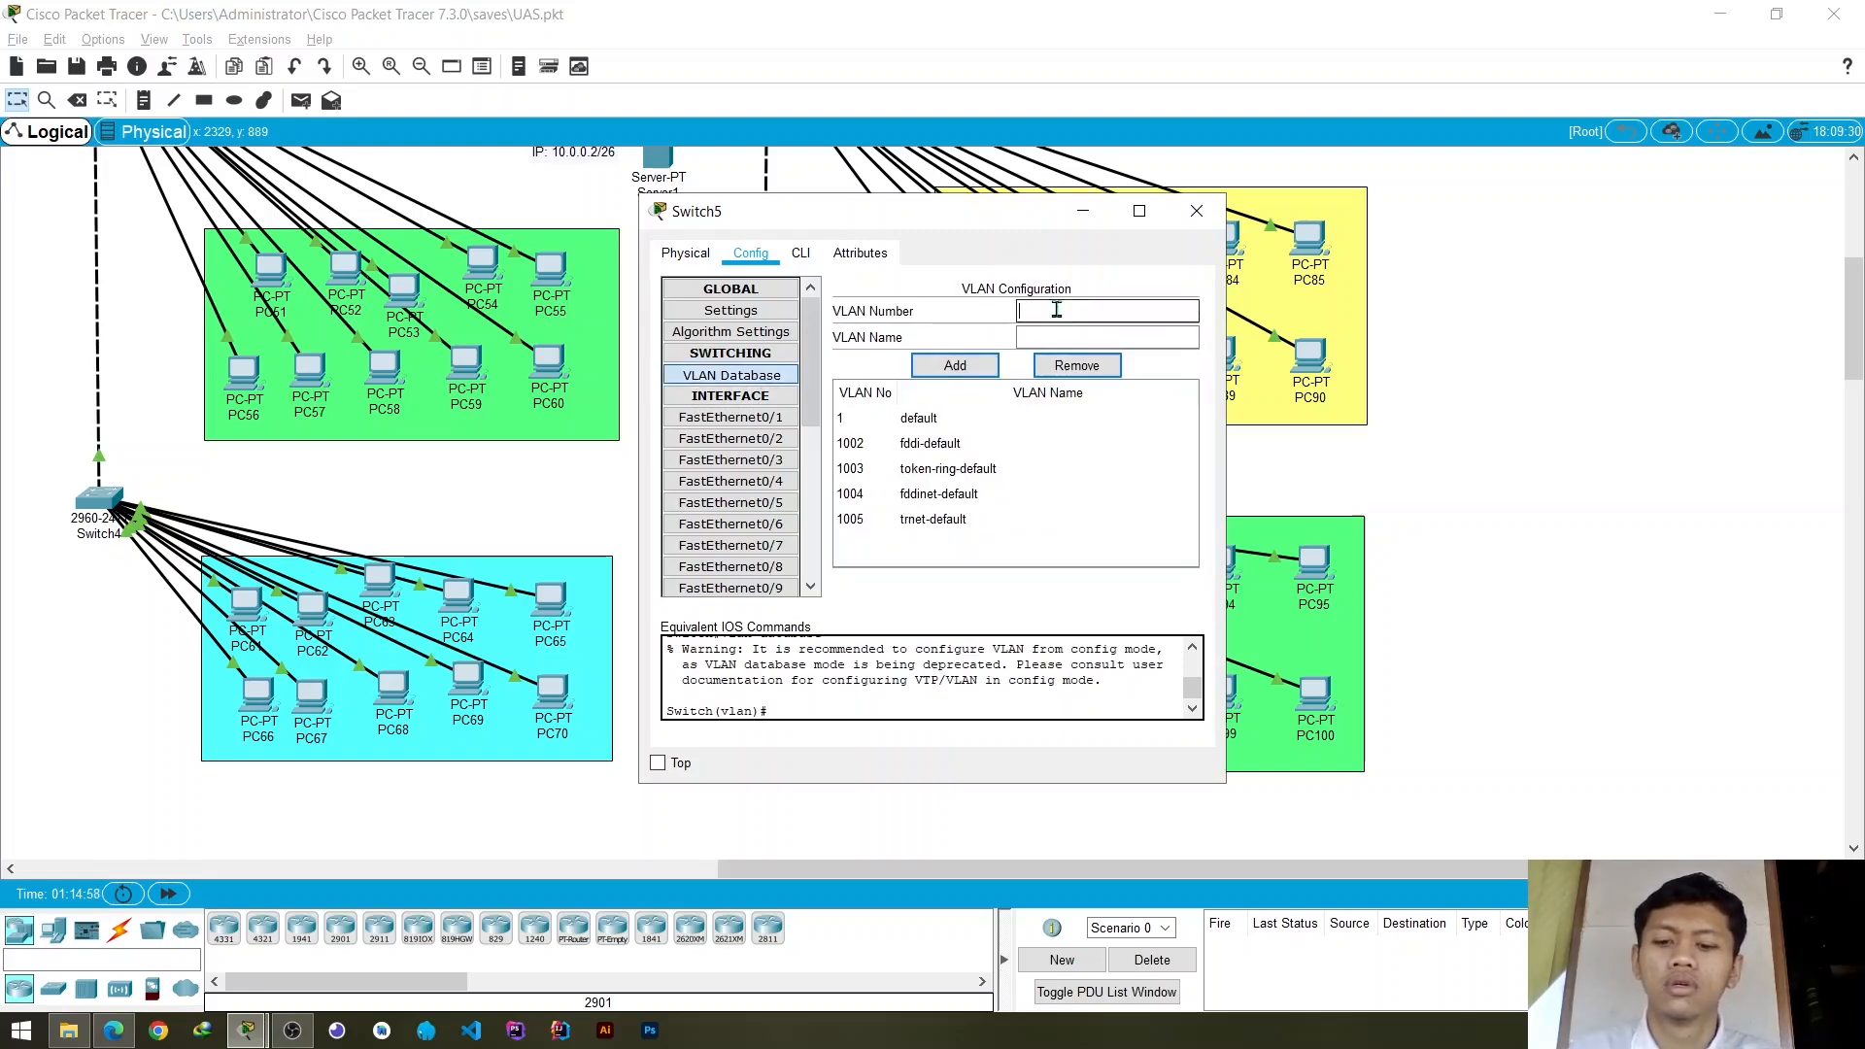
type("vlan")
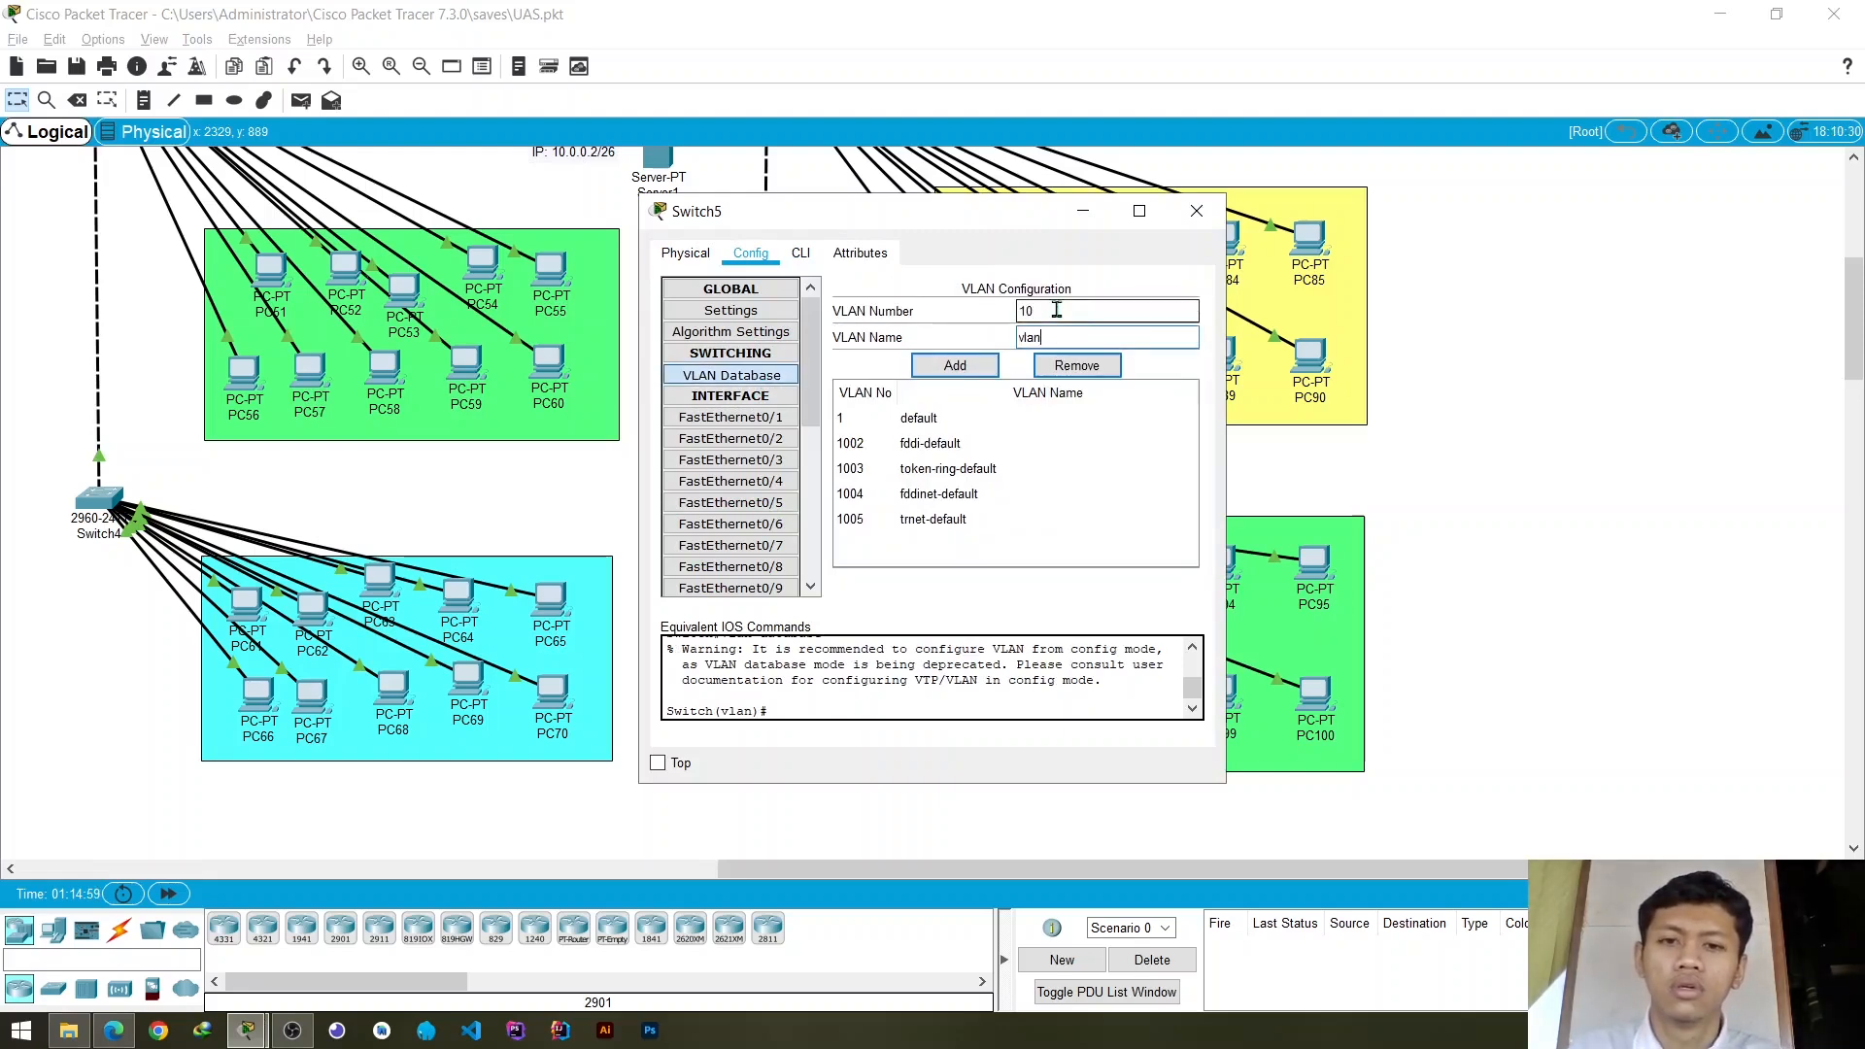
type("_1")
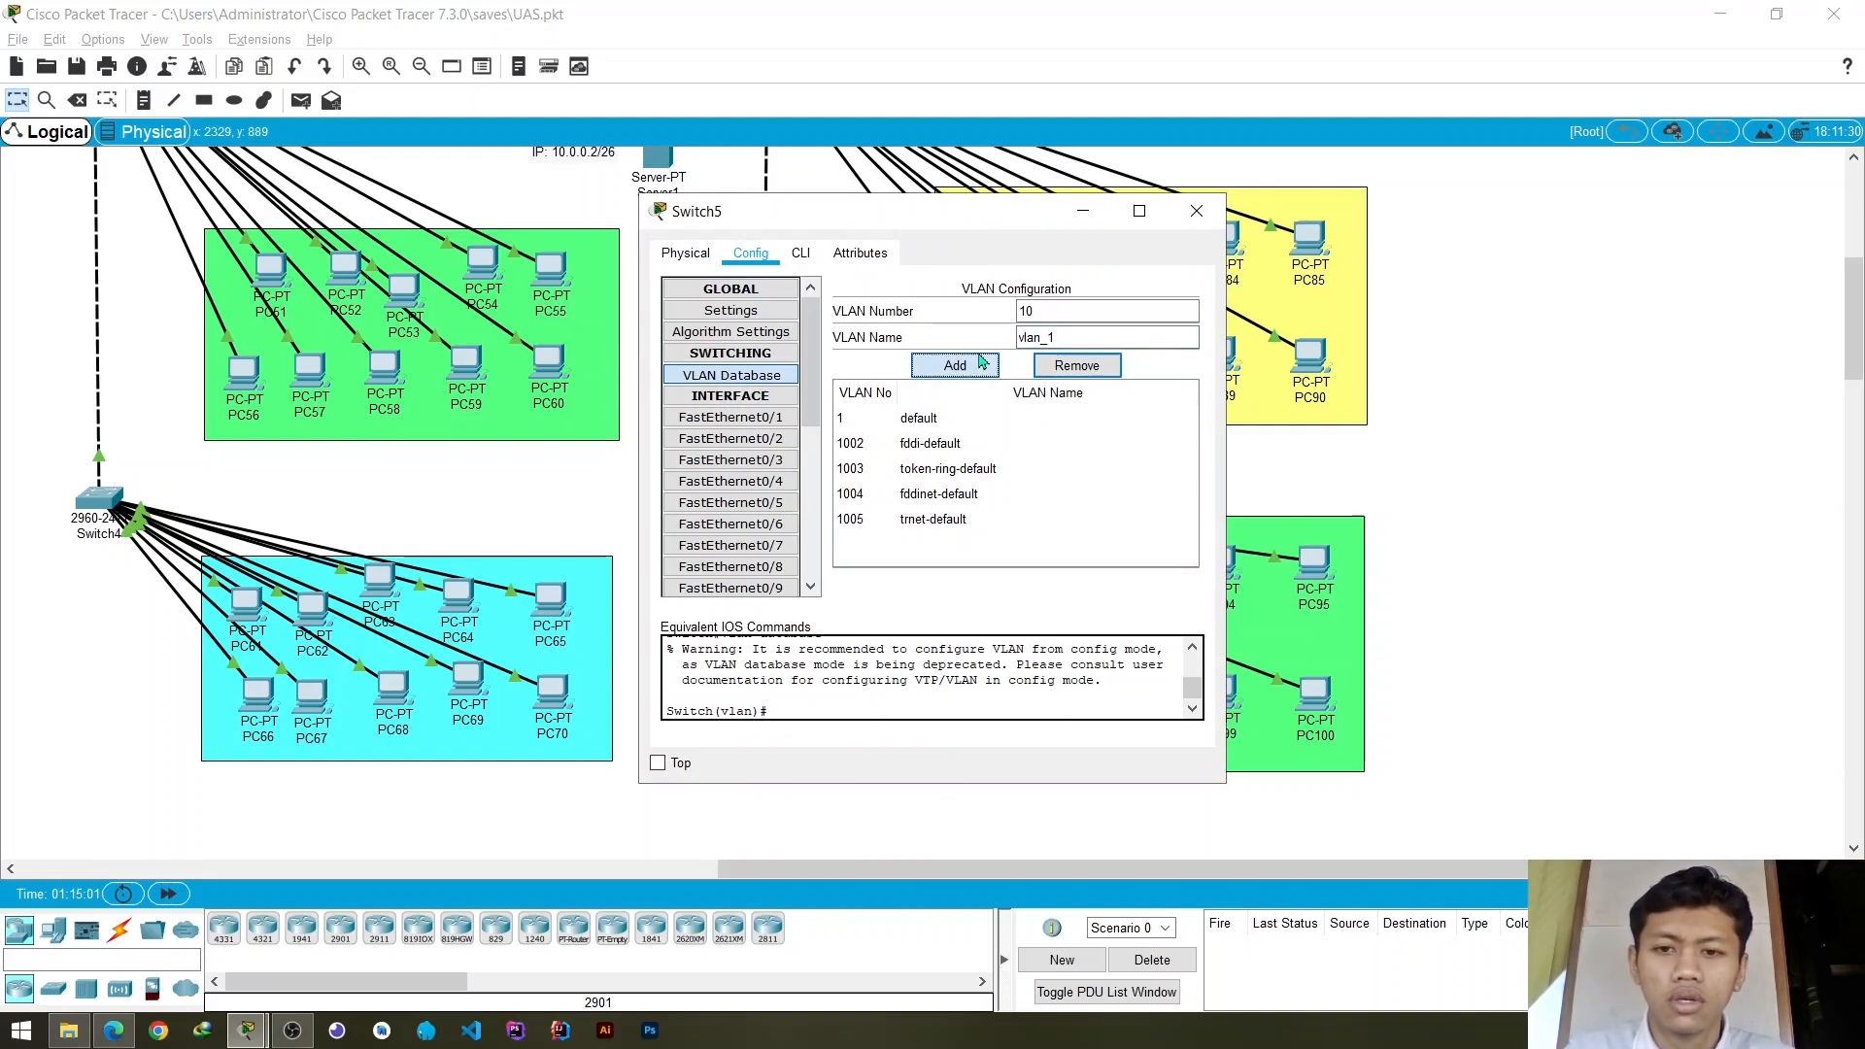
left_click(979, 362)
- Set Switch5's uplink port FastEthernet0/1 to trunk mode
left_click(777, 419)
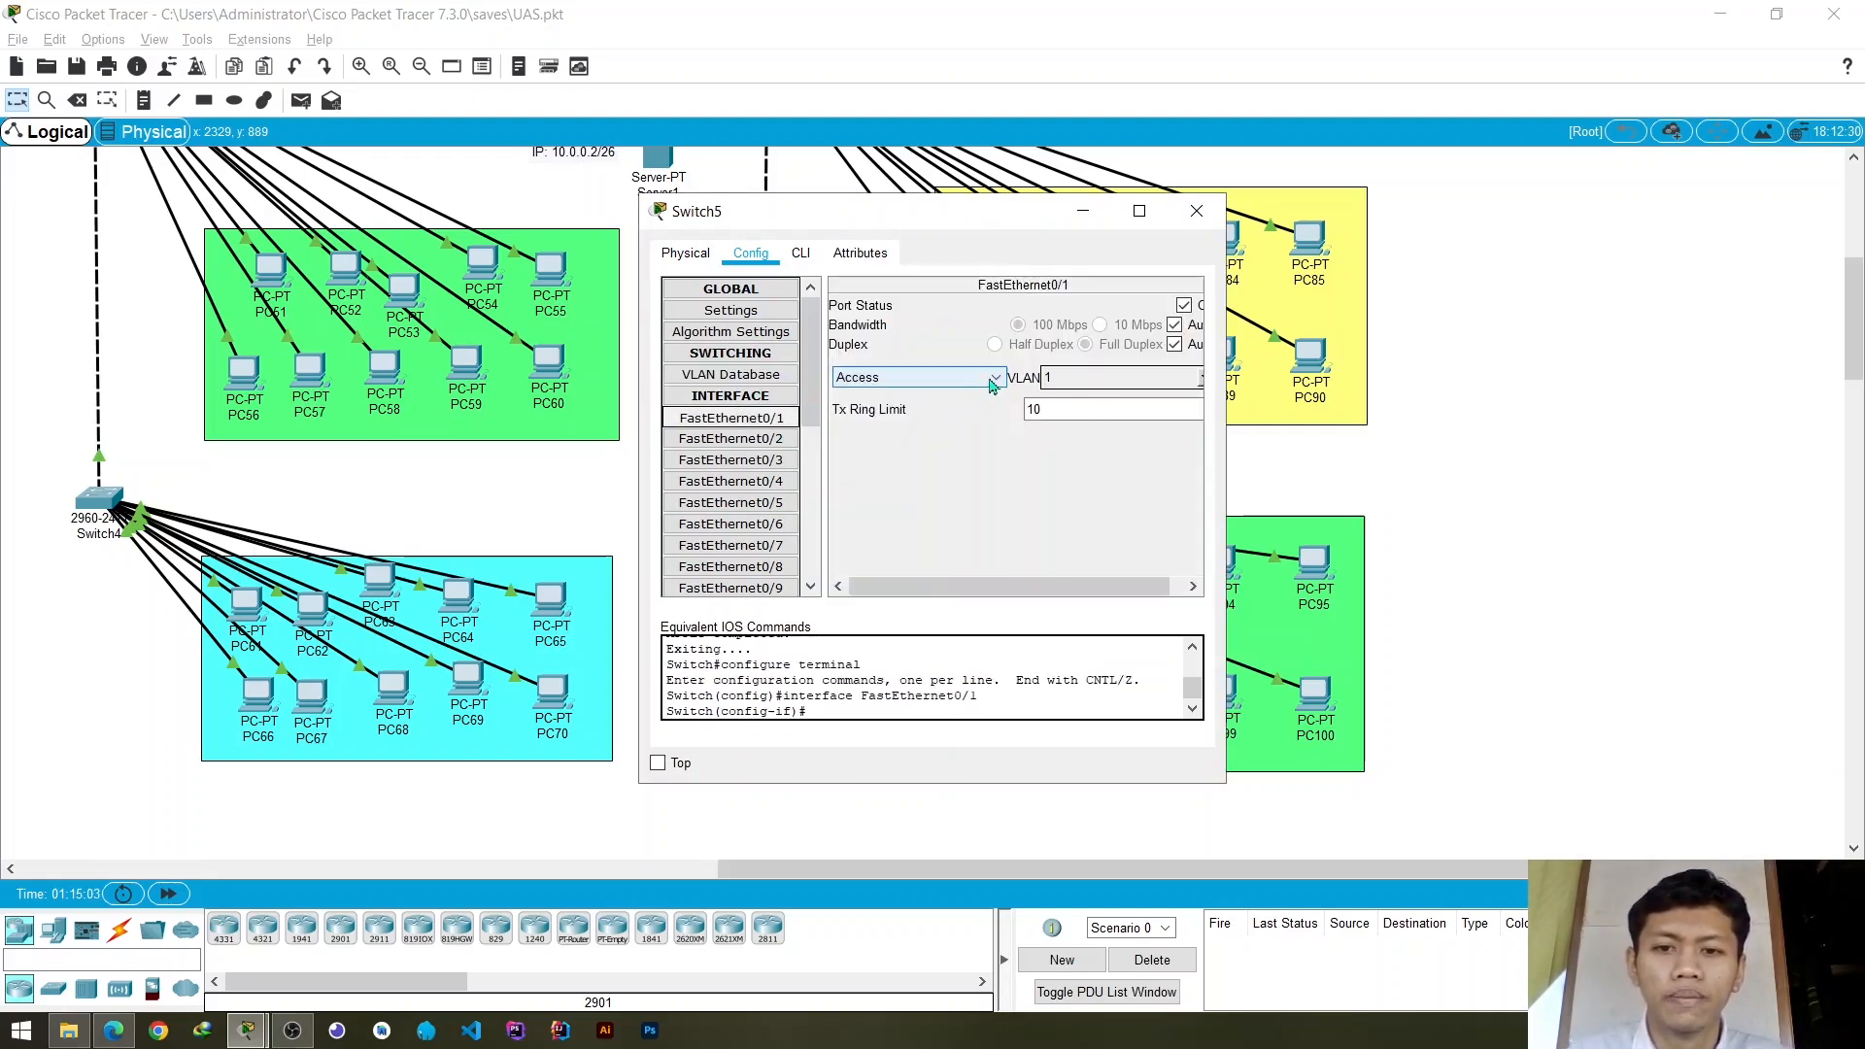
left_click(993, 381)
left_click(940, 411)
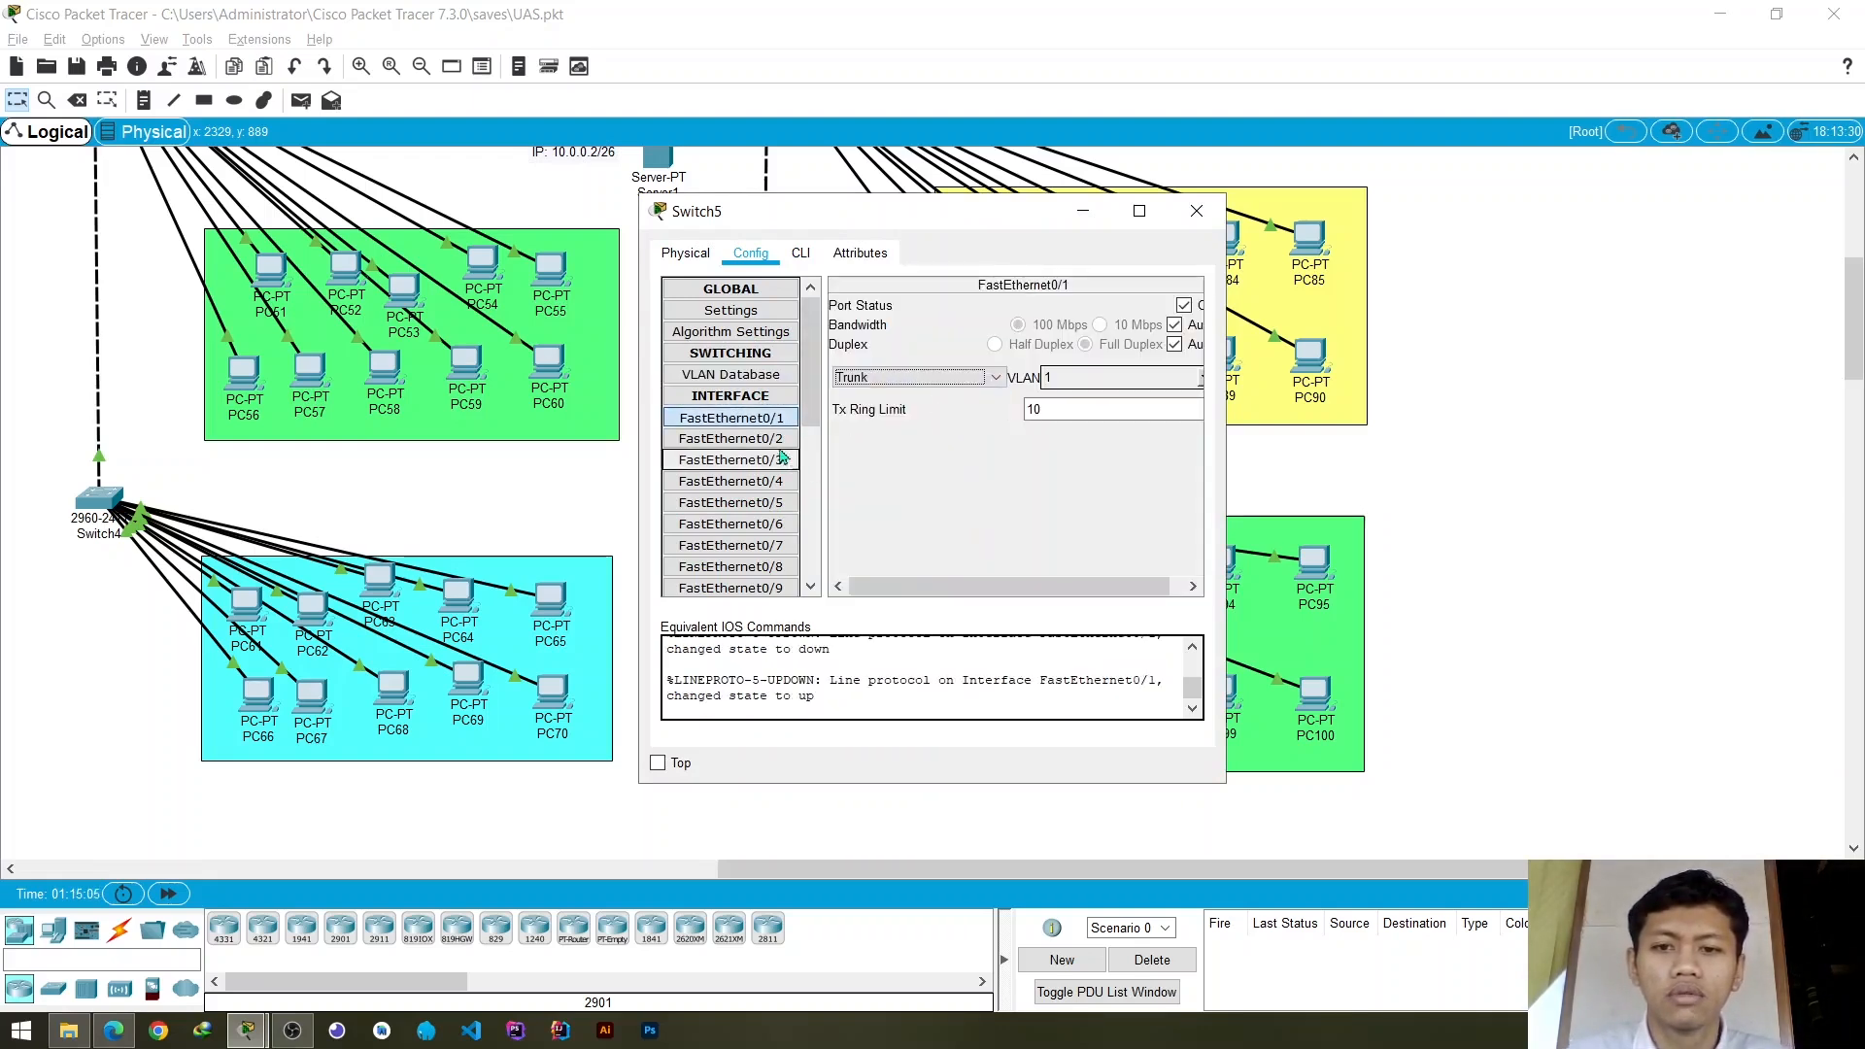
- Assign Switch5's access ports FastEthernet0/2 and FastEthernet0/3 to VLAN 10
left_click(773, 438)
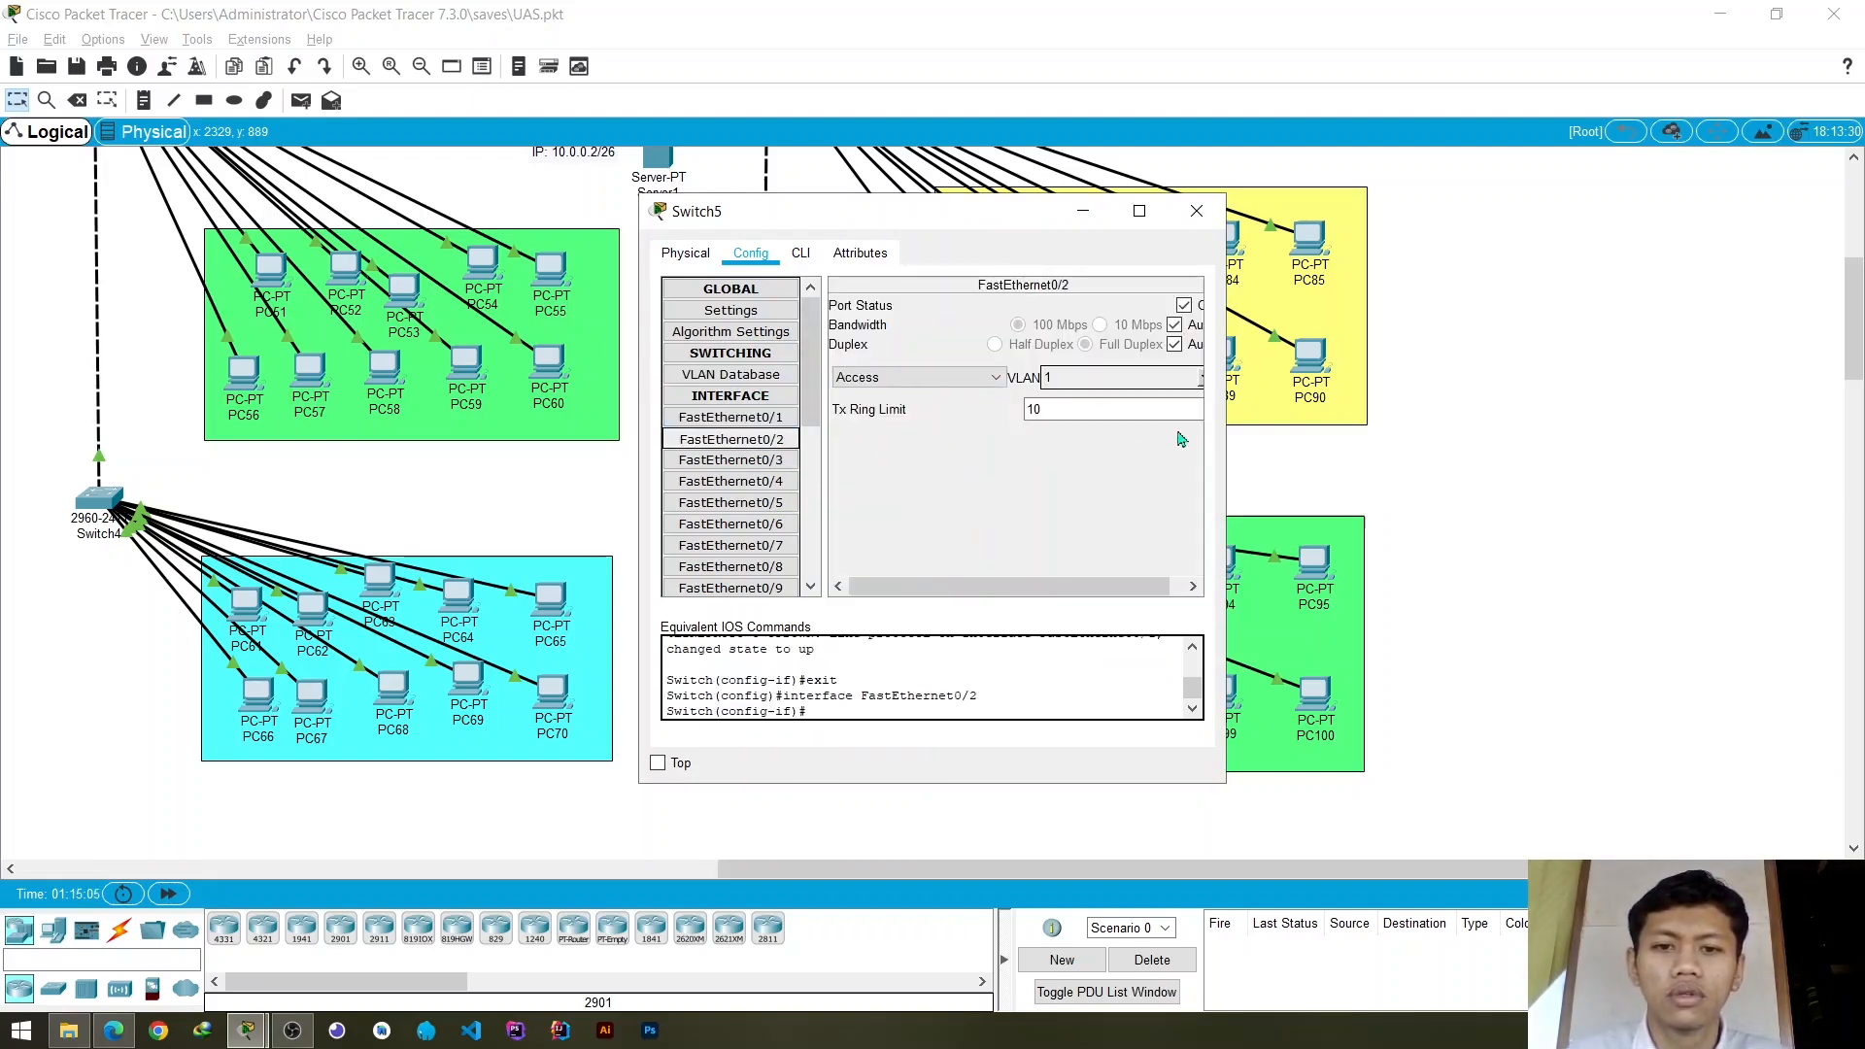
left_click(1202, 382)
left_click(1043, 417)
left_click(731, 461)
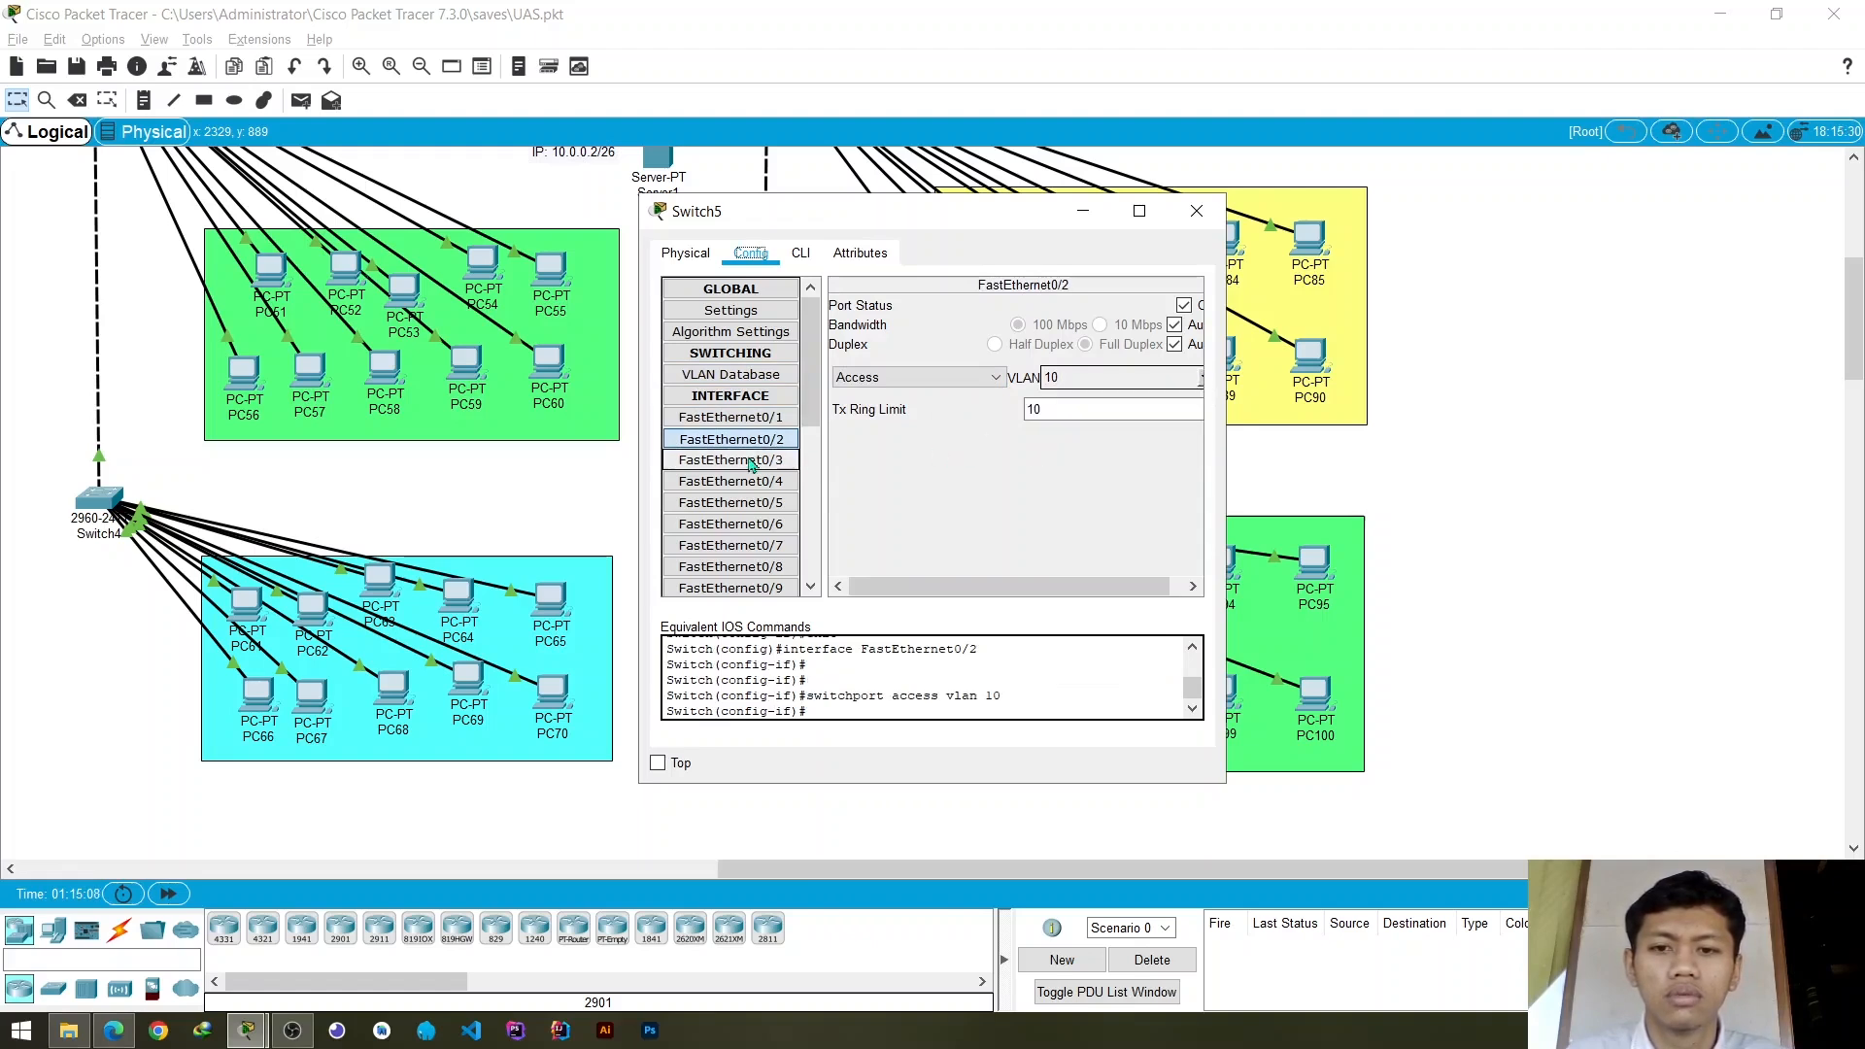
left_click(1201, 380)
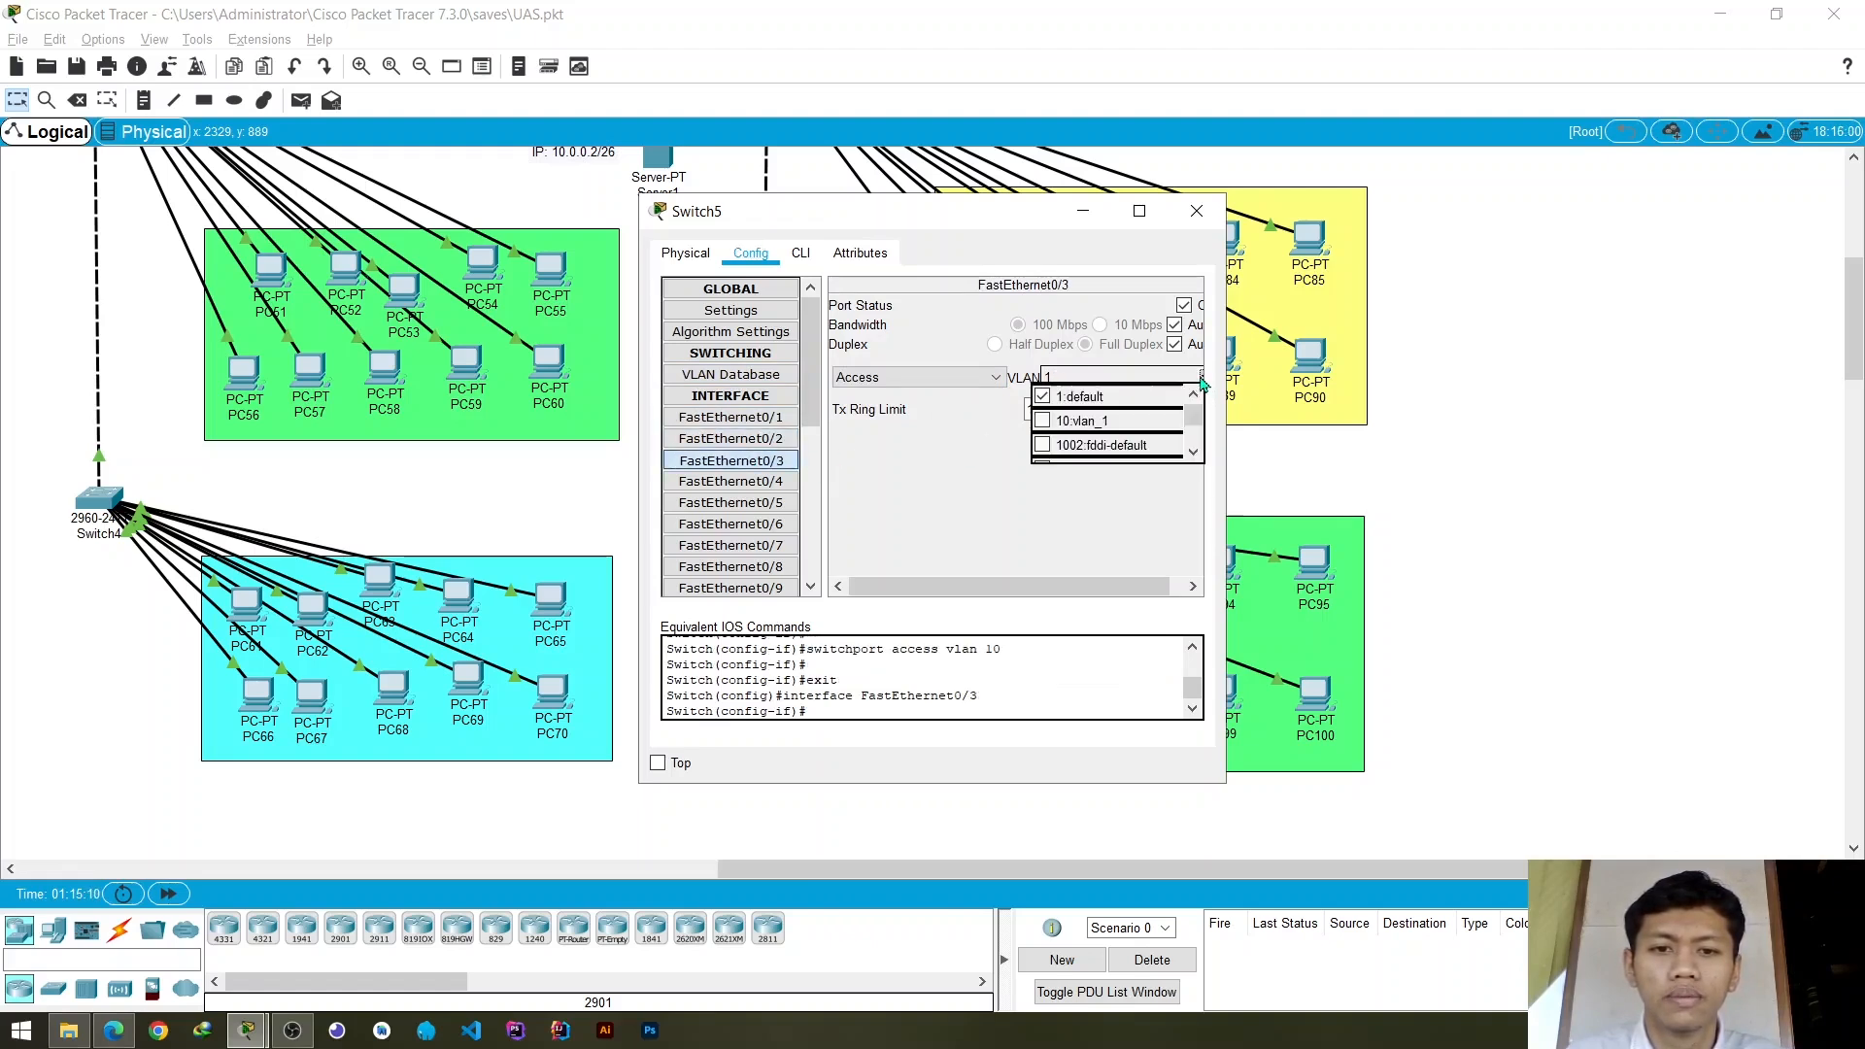
left_click(1084, 427)
- Assign Switch5's access ports FastEthernet0/4 and FastEthernet0/5 to VLAN 10
left_click(768, 482)
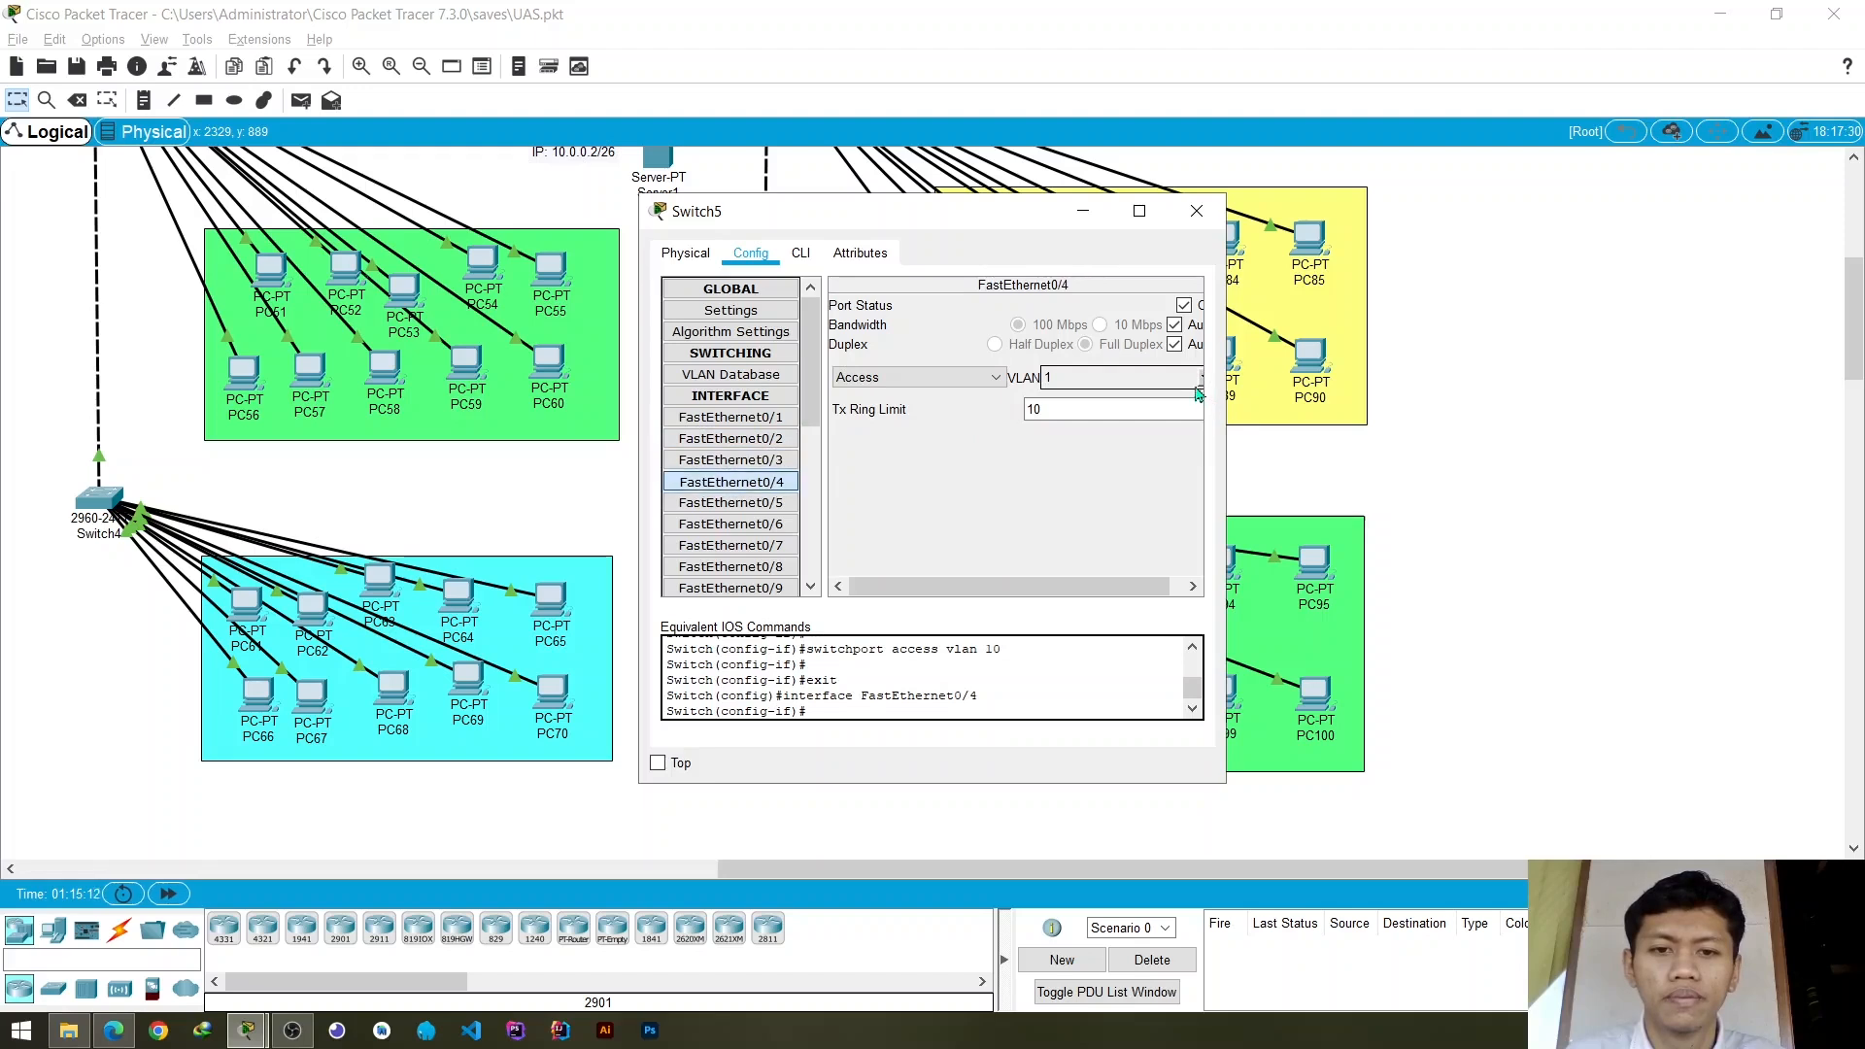
left_click(1202, 382)
left_click(1101, 427)
left_click(730, 502)
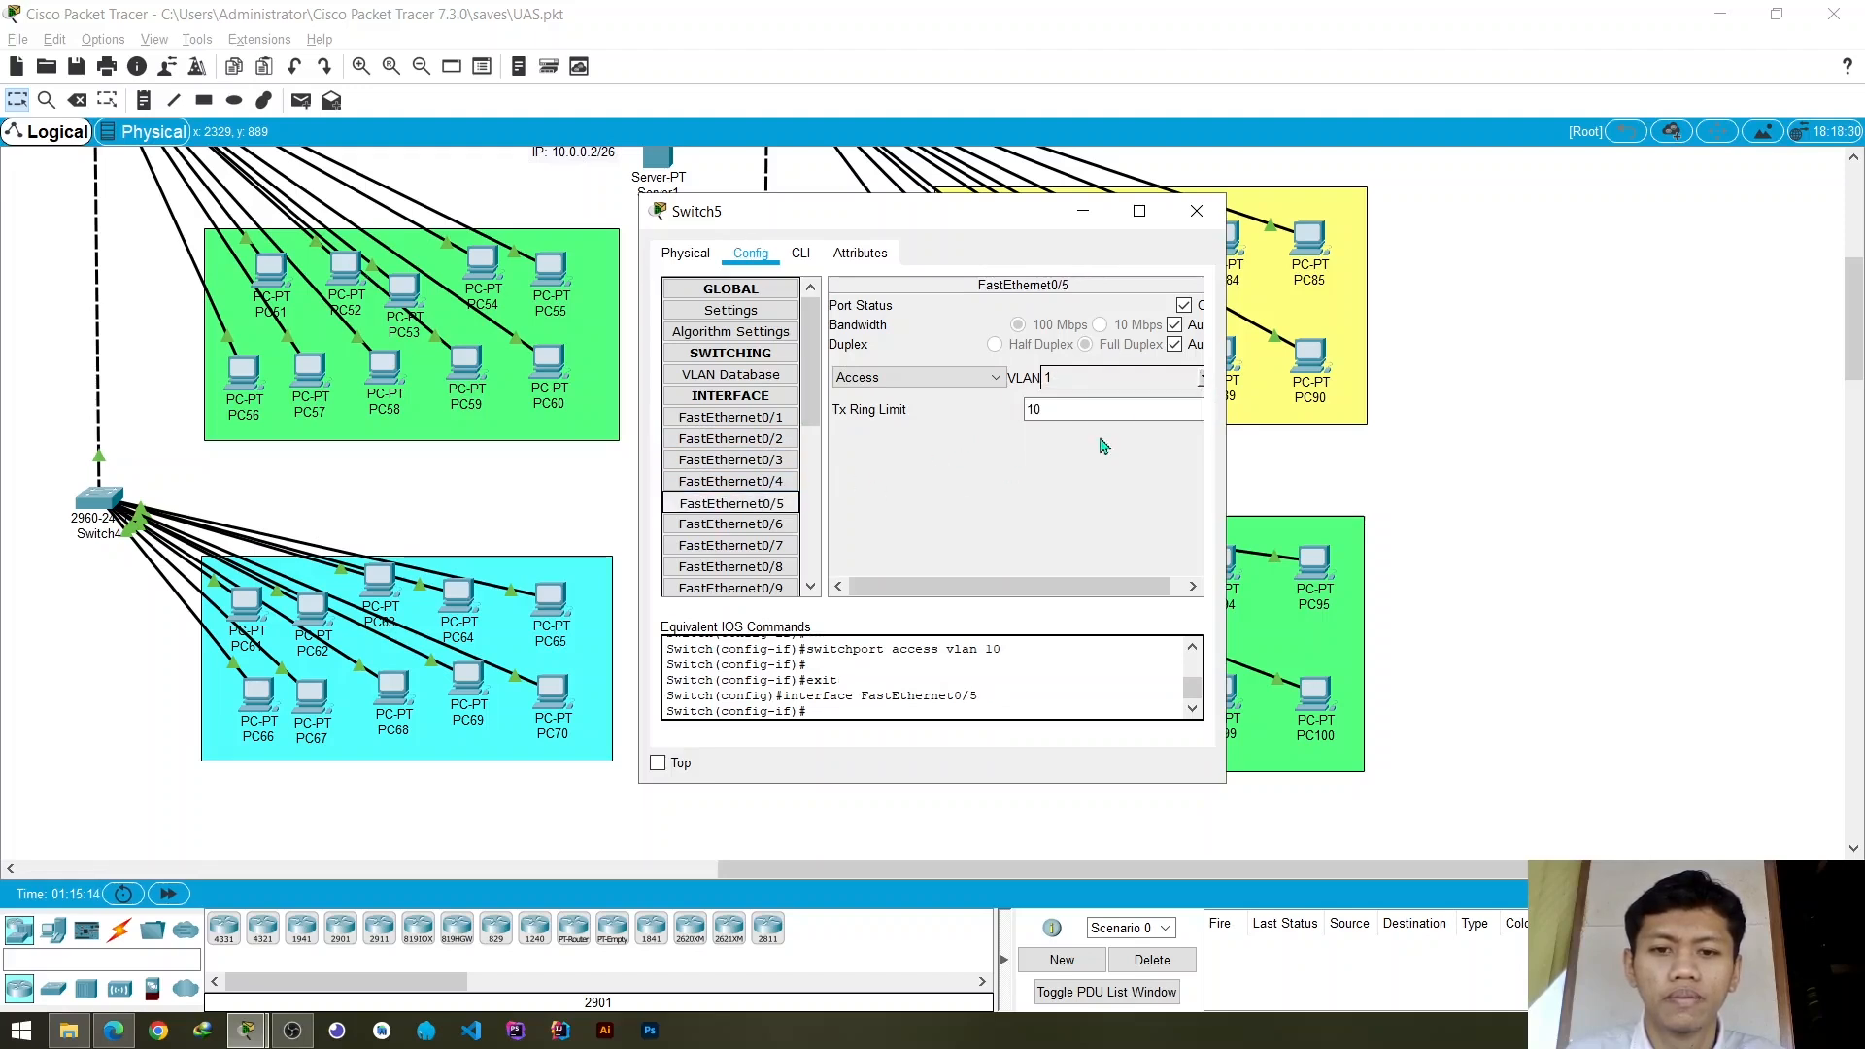
left_click(1202, 380)
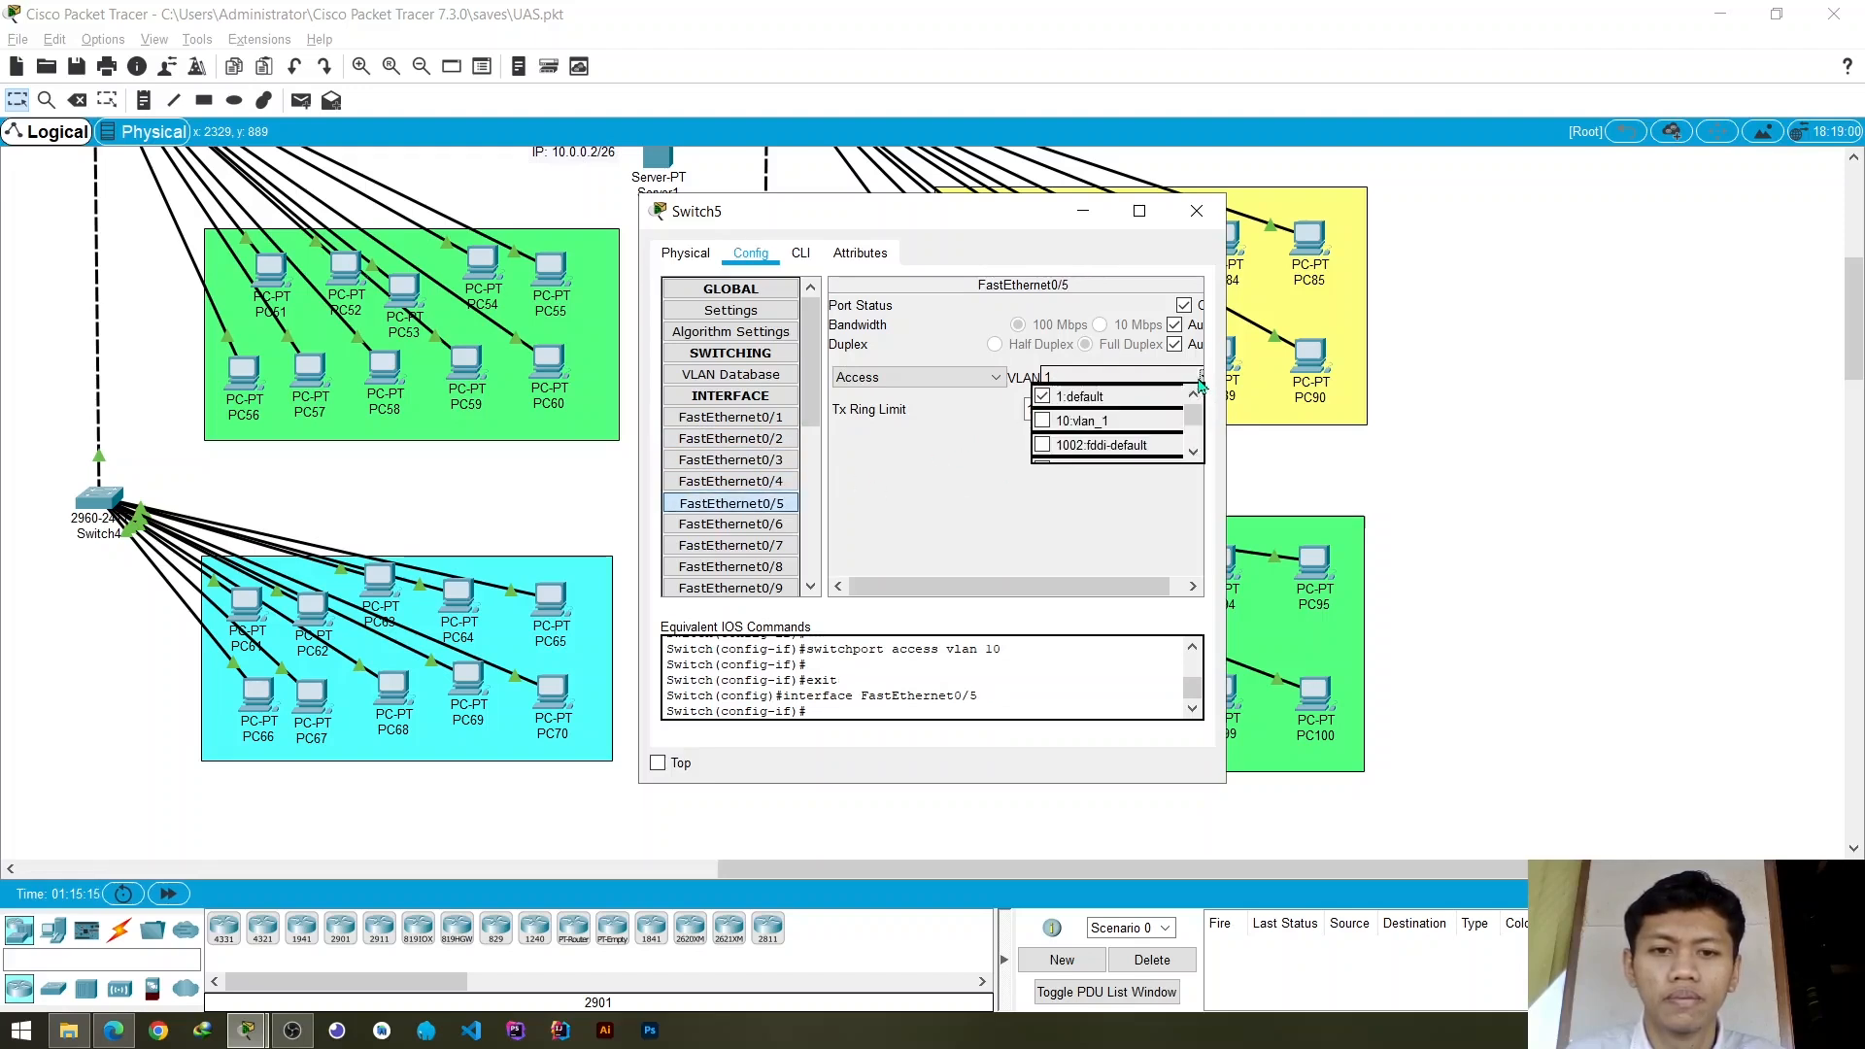
left_click(1082, 422)
- Assign Switch5's access ports FastEthernet0/6 and FastEthernet0/7 to VLAN 10
scroll(767, 476, "down", 1)
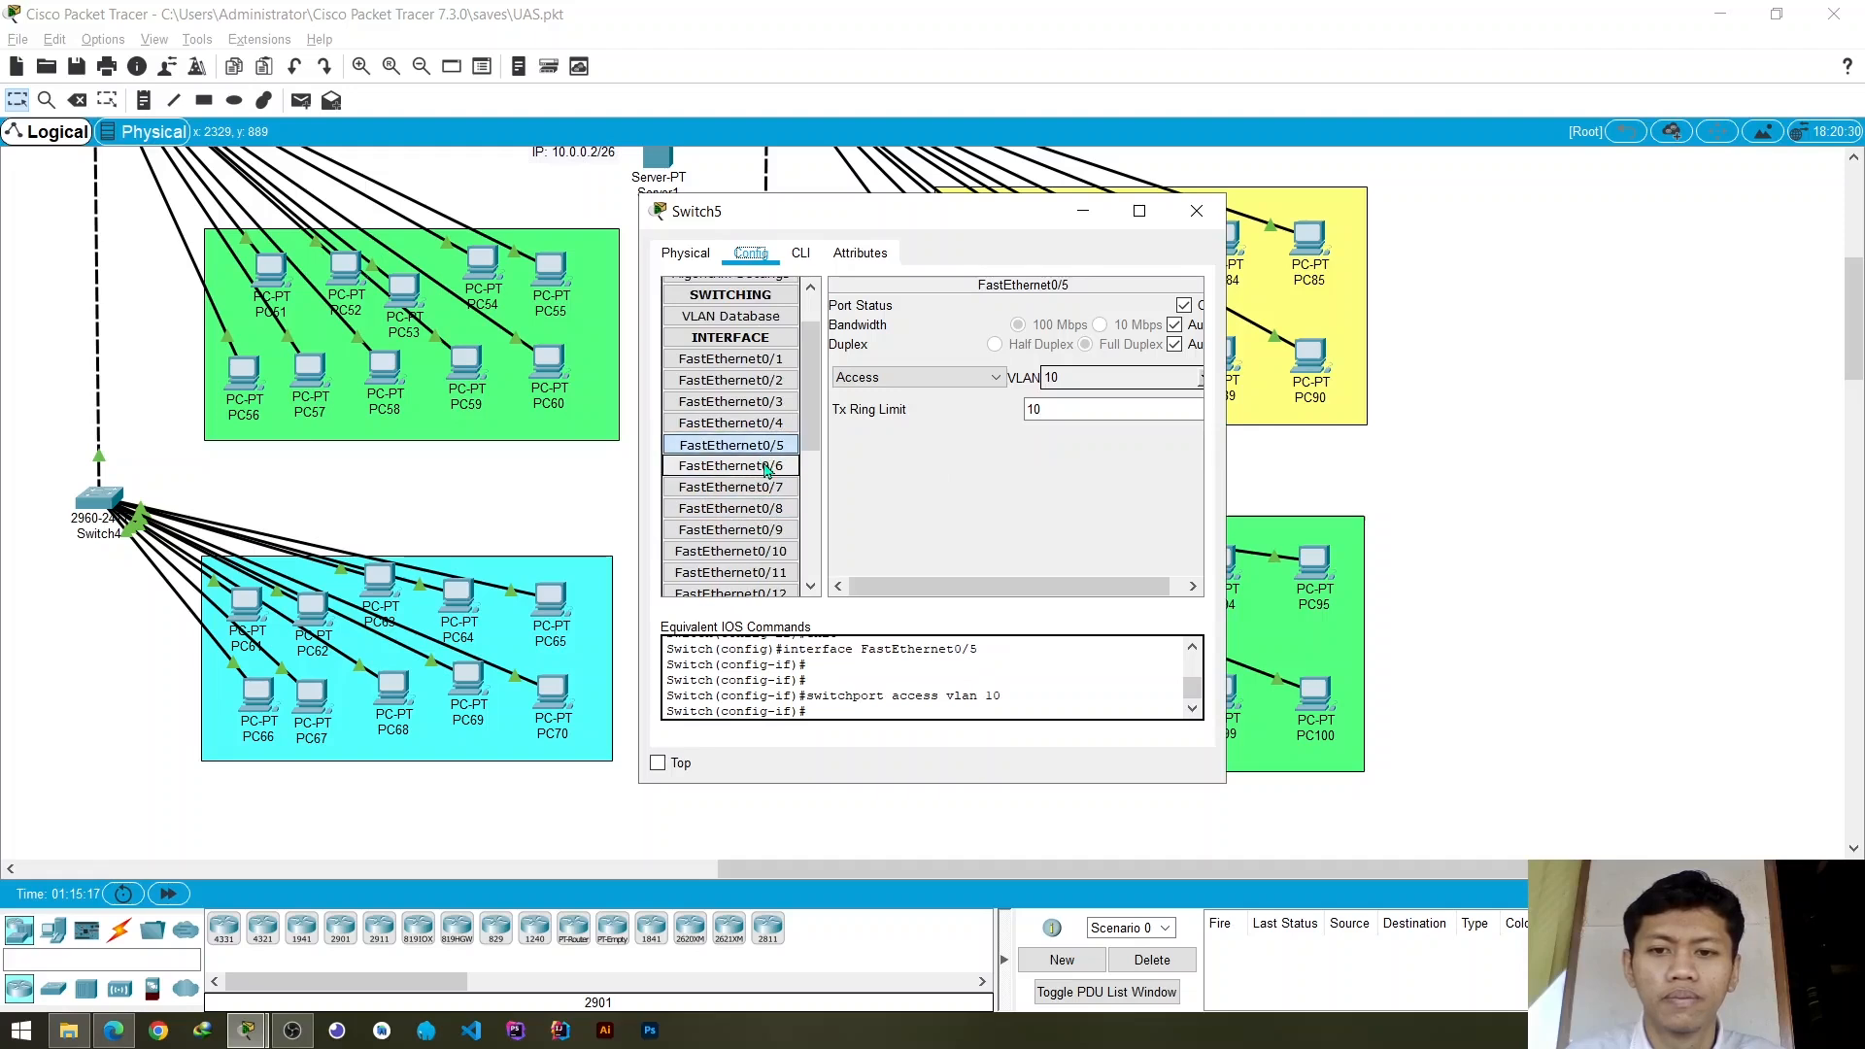
left_click(767, 466)
left_click(1202, 380)
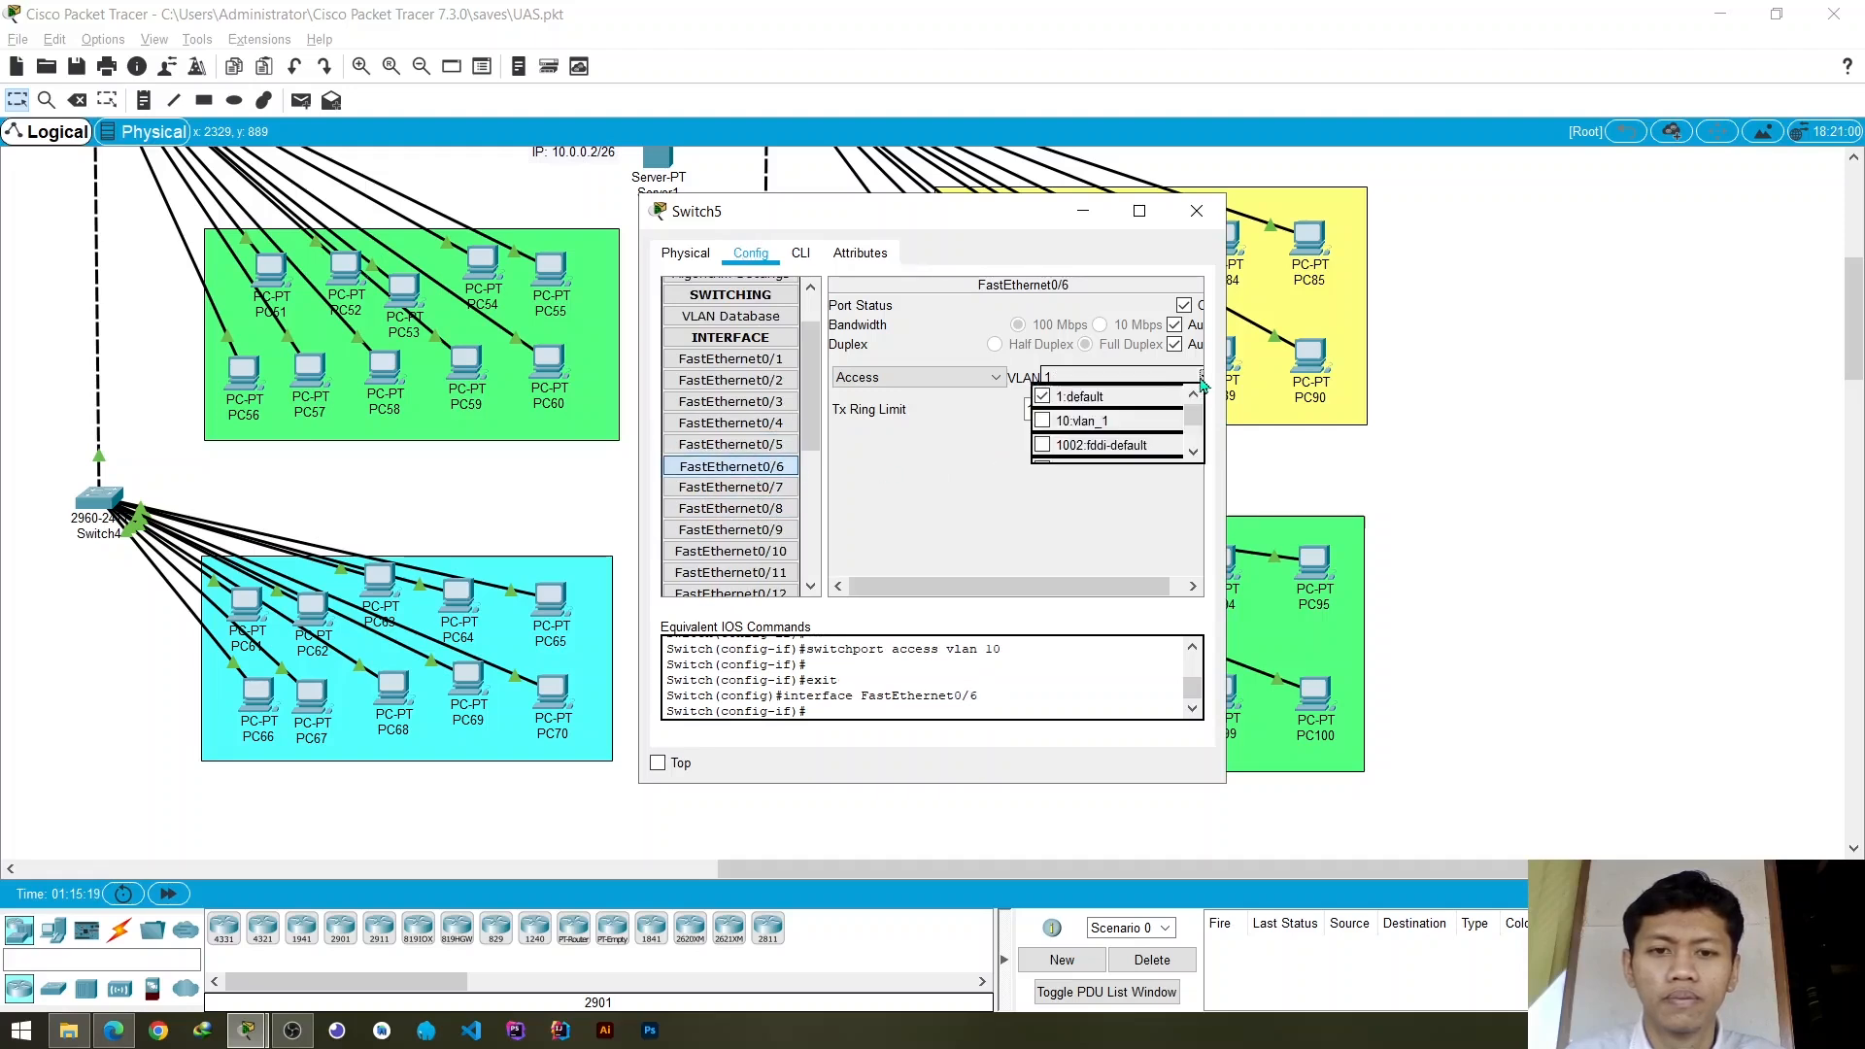
left_click(1080, 422)
left_click(730, 486)
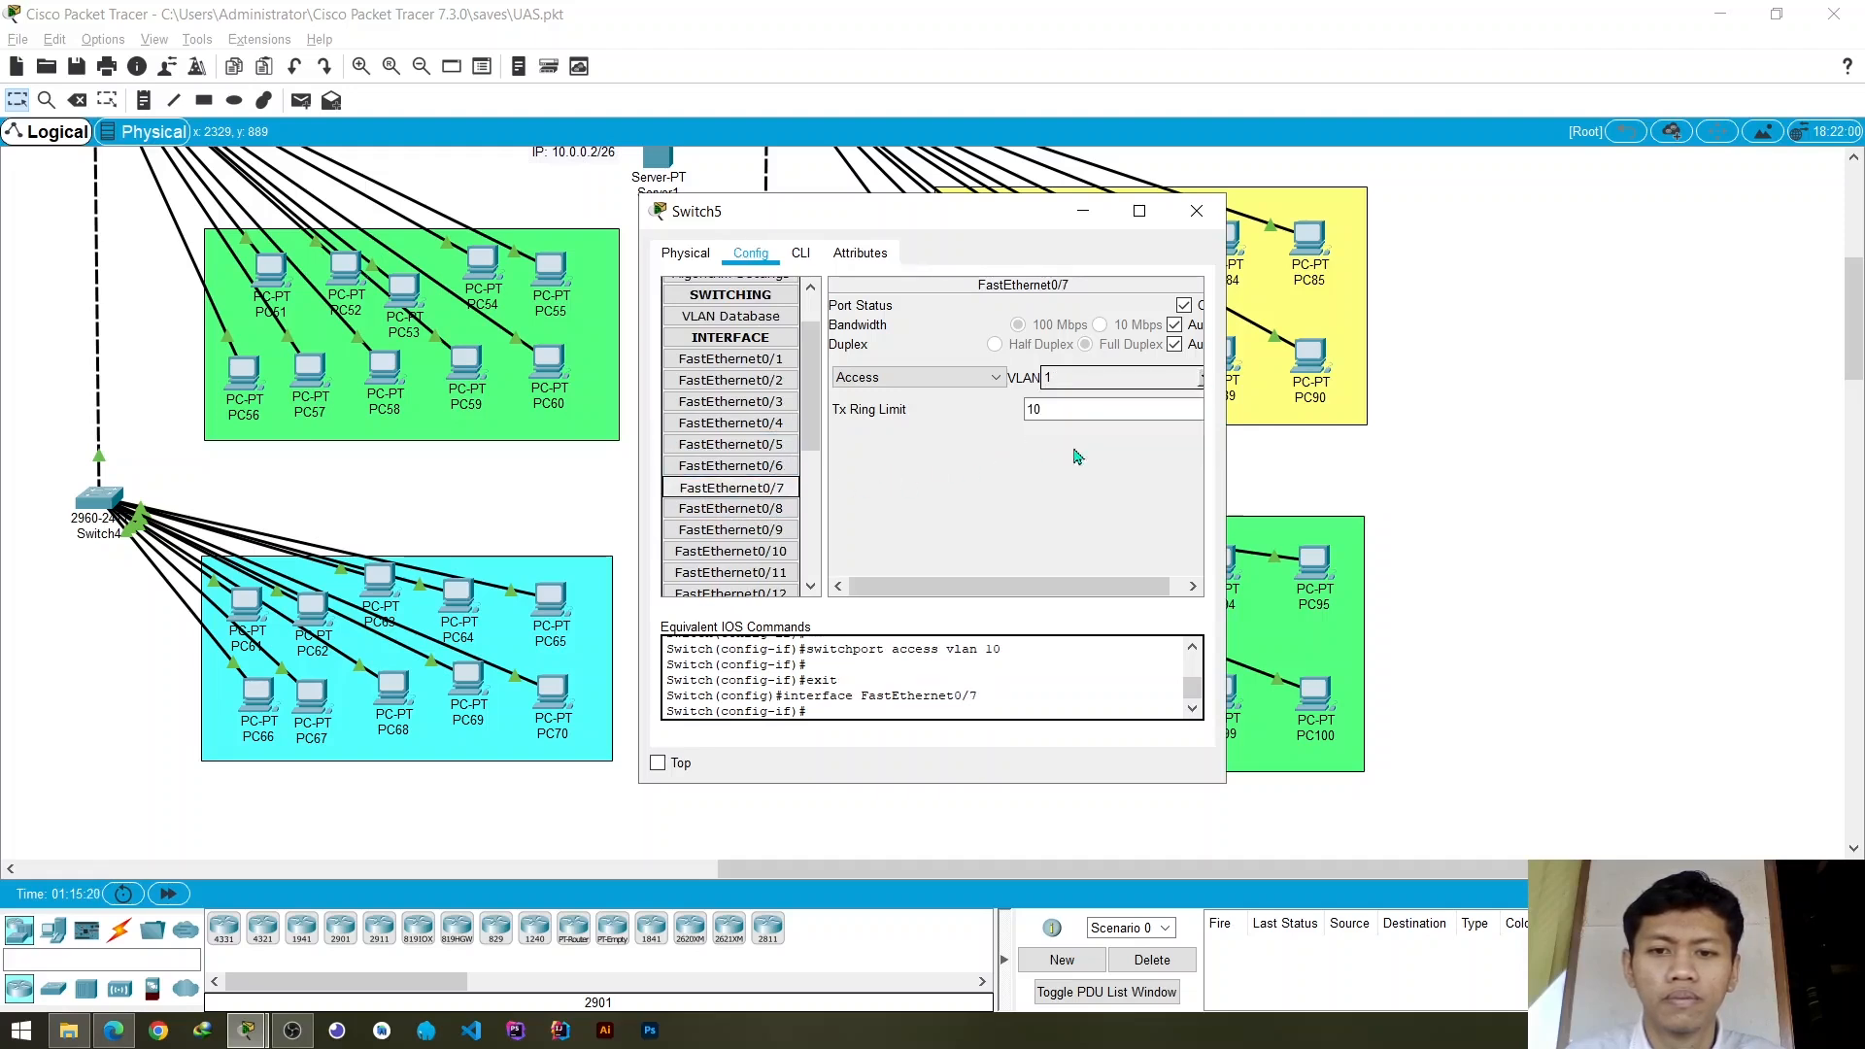
left_click(1202, 380)
left_click(1081, 421)
- Assign Switch5's access ports FastEthernet0/8 and FastEthernet0/9 to VLAN 10
left_click(731, 508)
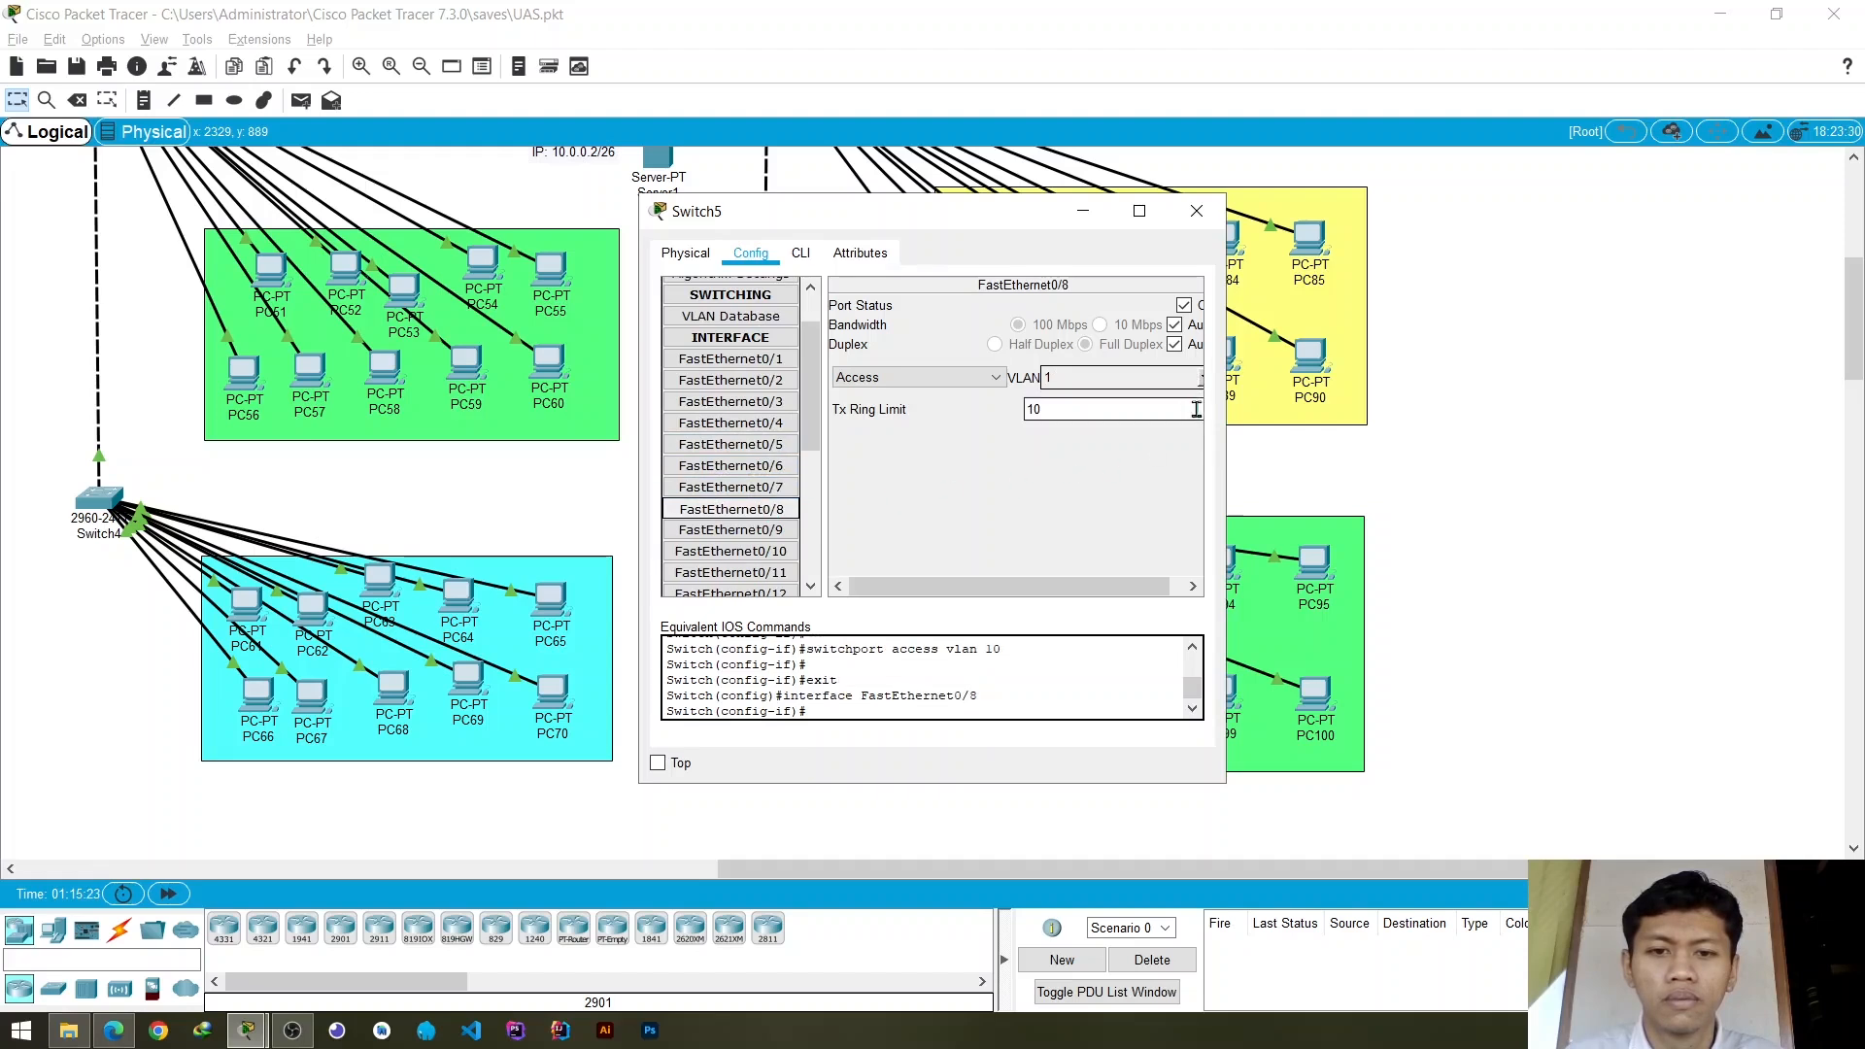
left_click(1202, 380)
left_click(1080, 421)
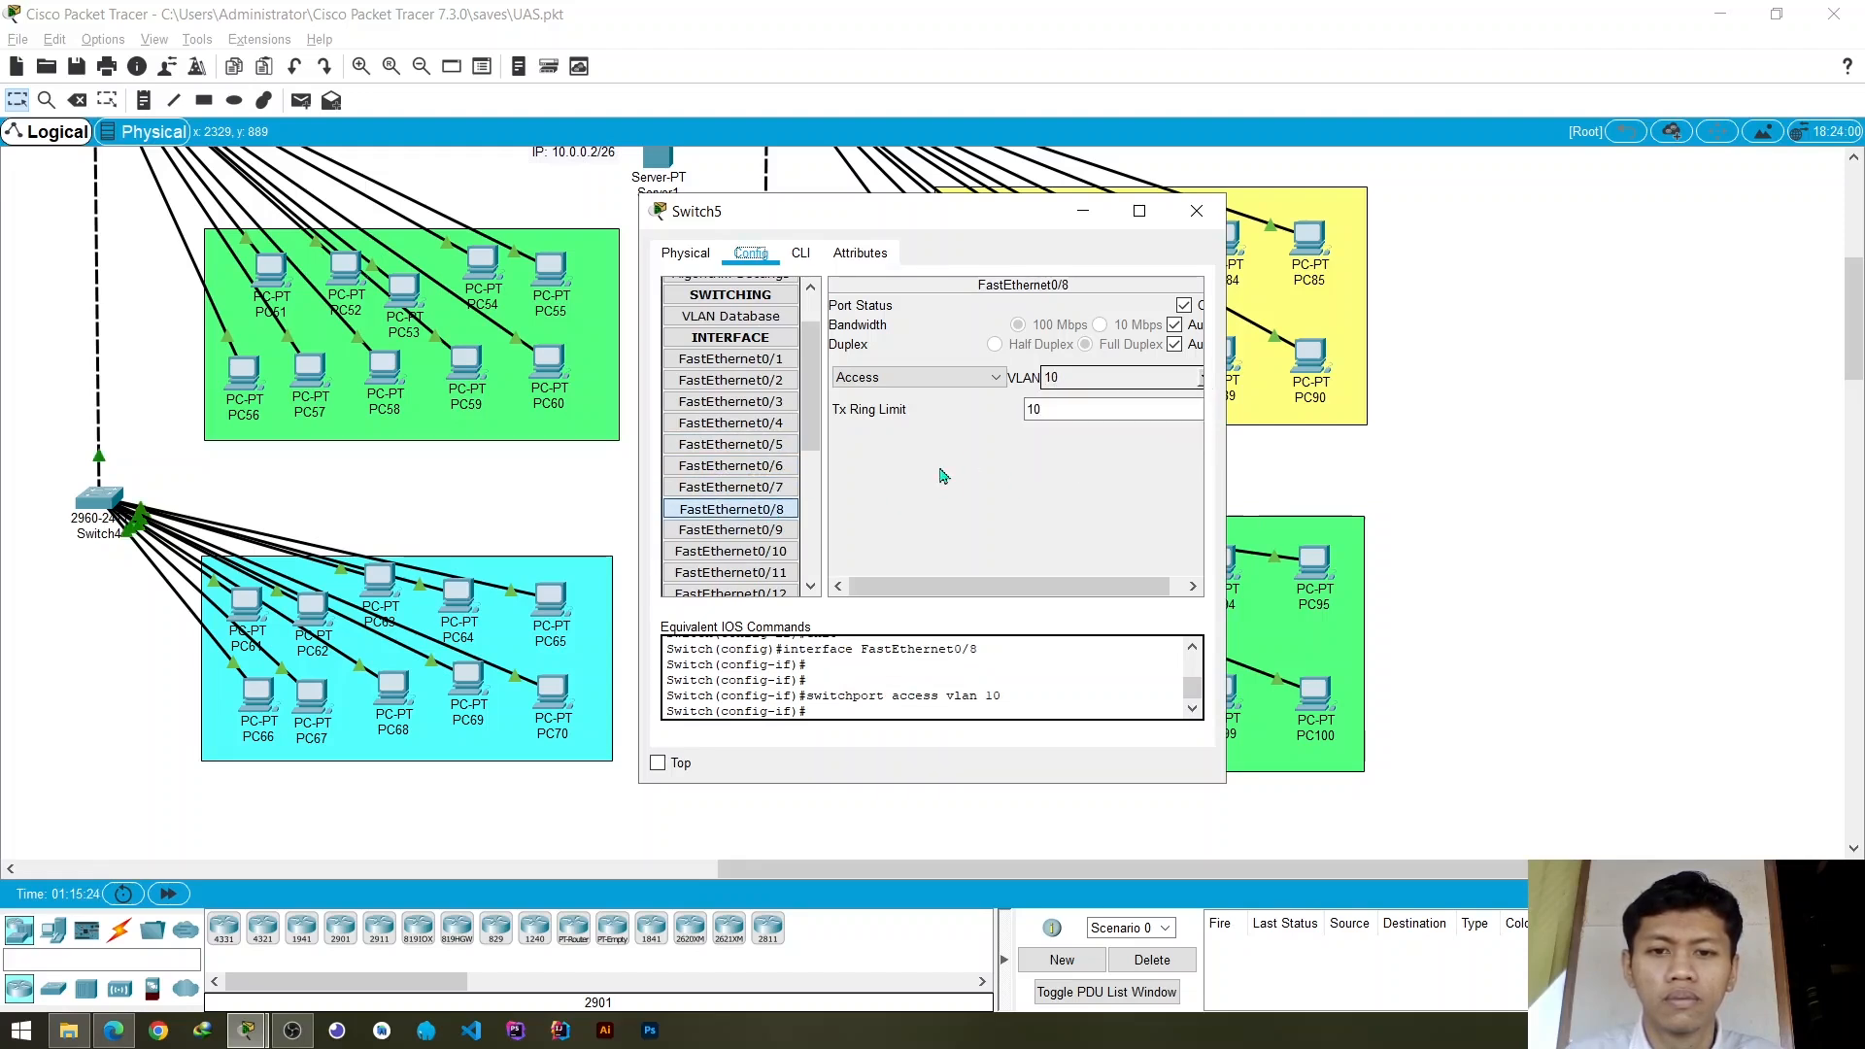
left_click(768, 532)
left_click(1201, 379)
left_click(1080, 422)
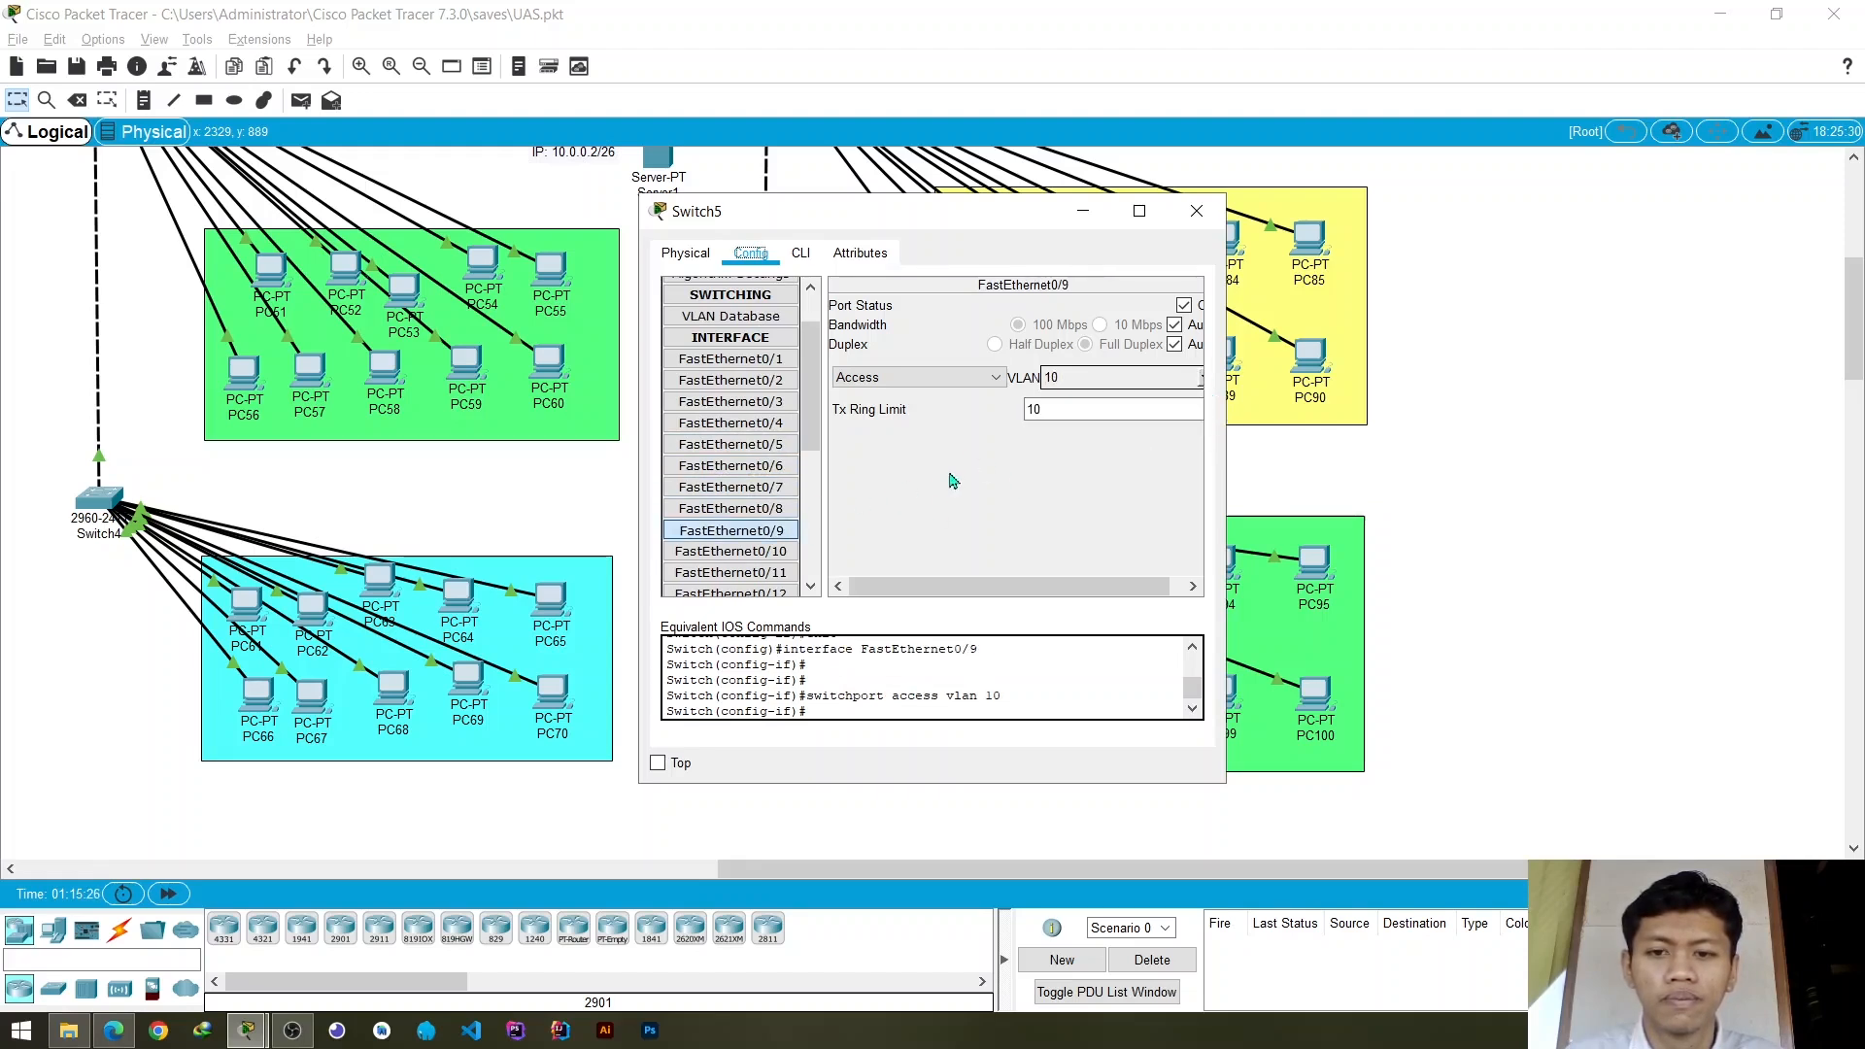
- Assign Switch5's access ports FastEthernet0/10 and FastEthernet0/11 to VLAN 10, and close the switch's configuration
left_click(731, 551)
left_click(1202, 380)
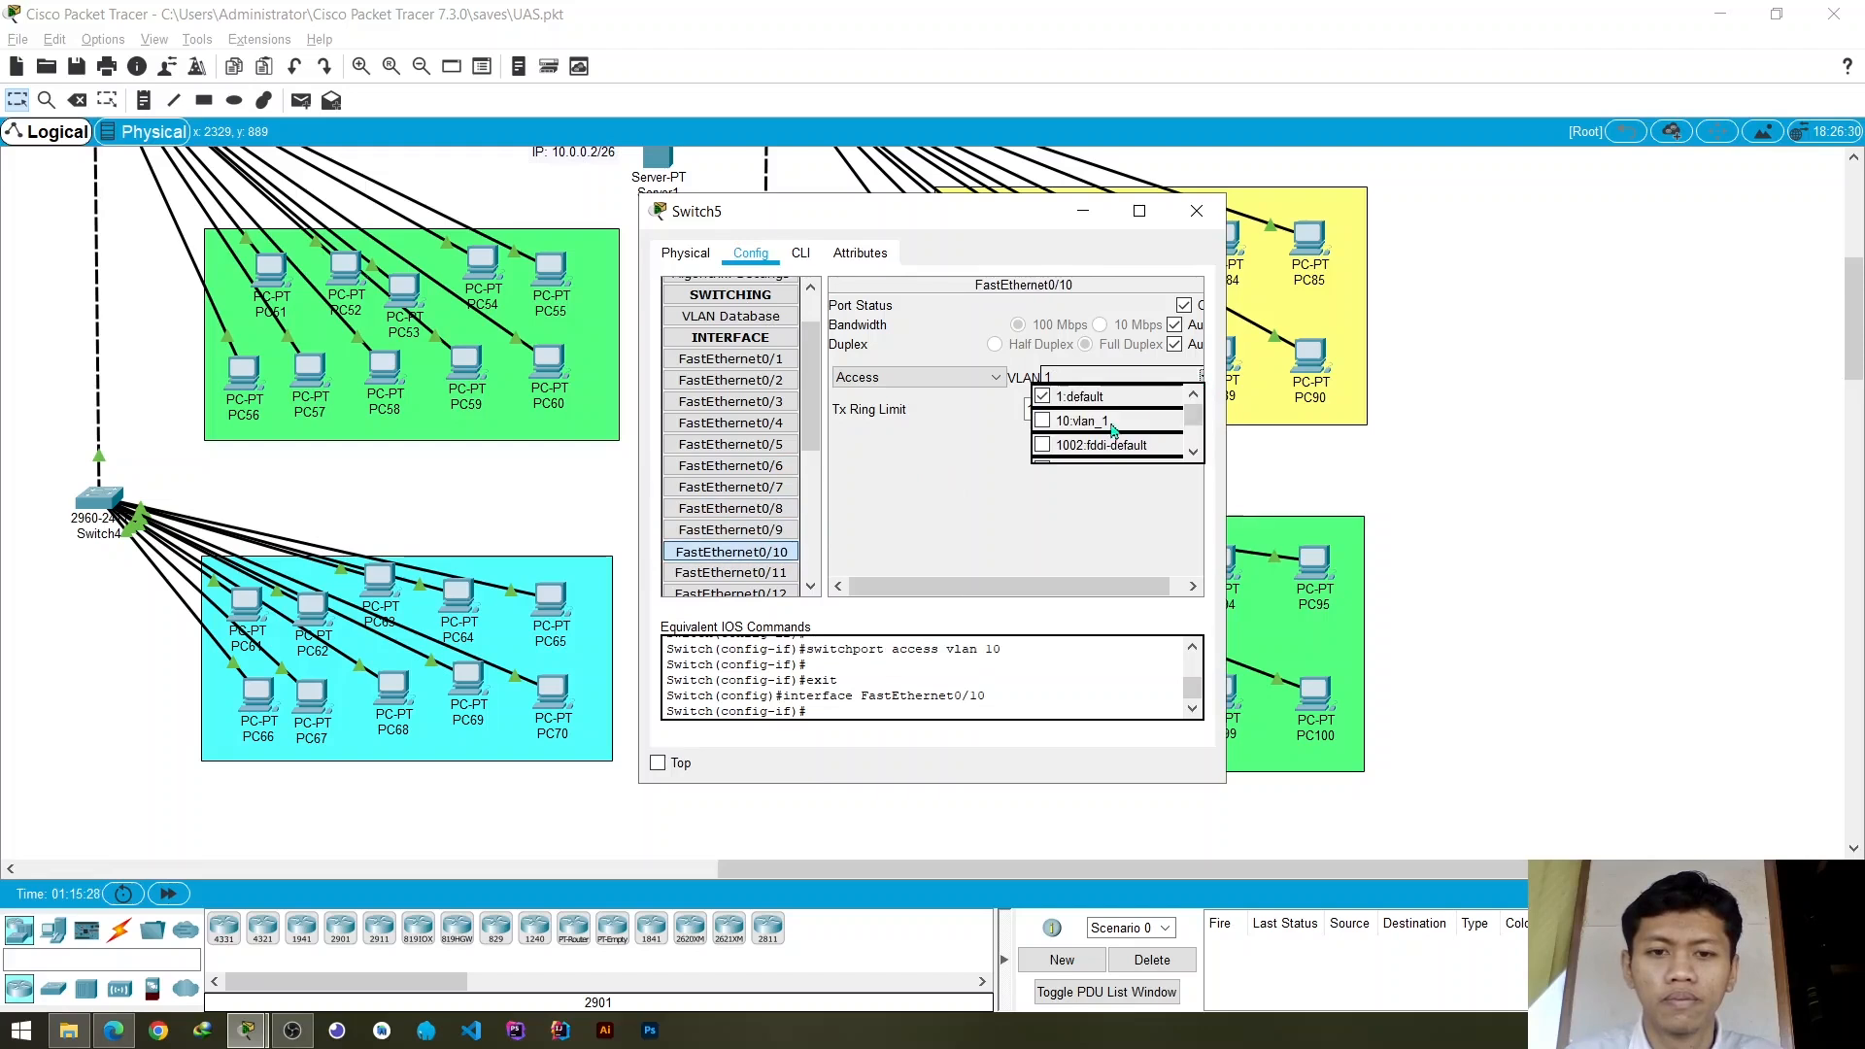
left_click(1080, 422)
left_click(730, 572)
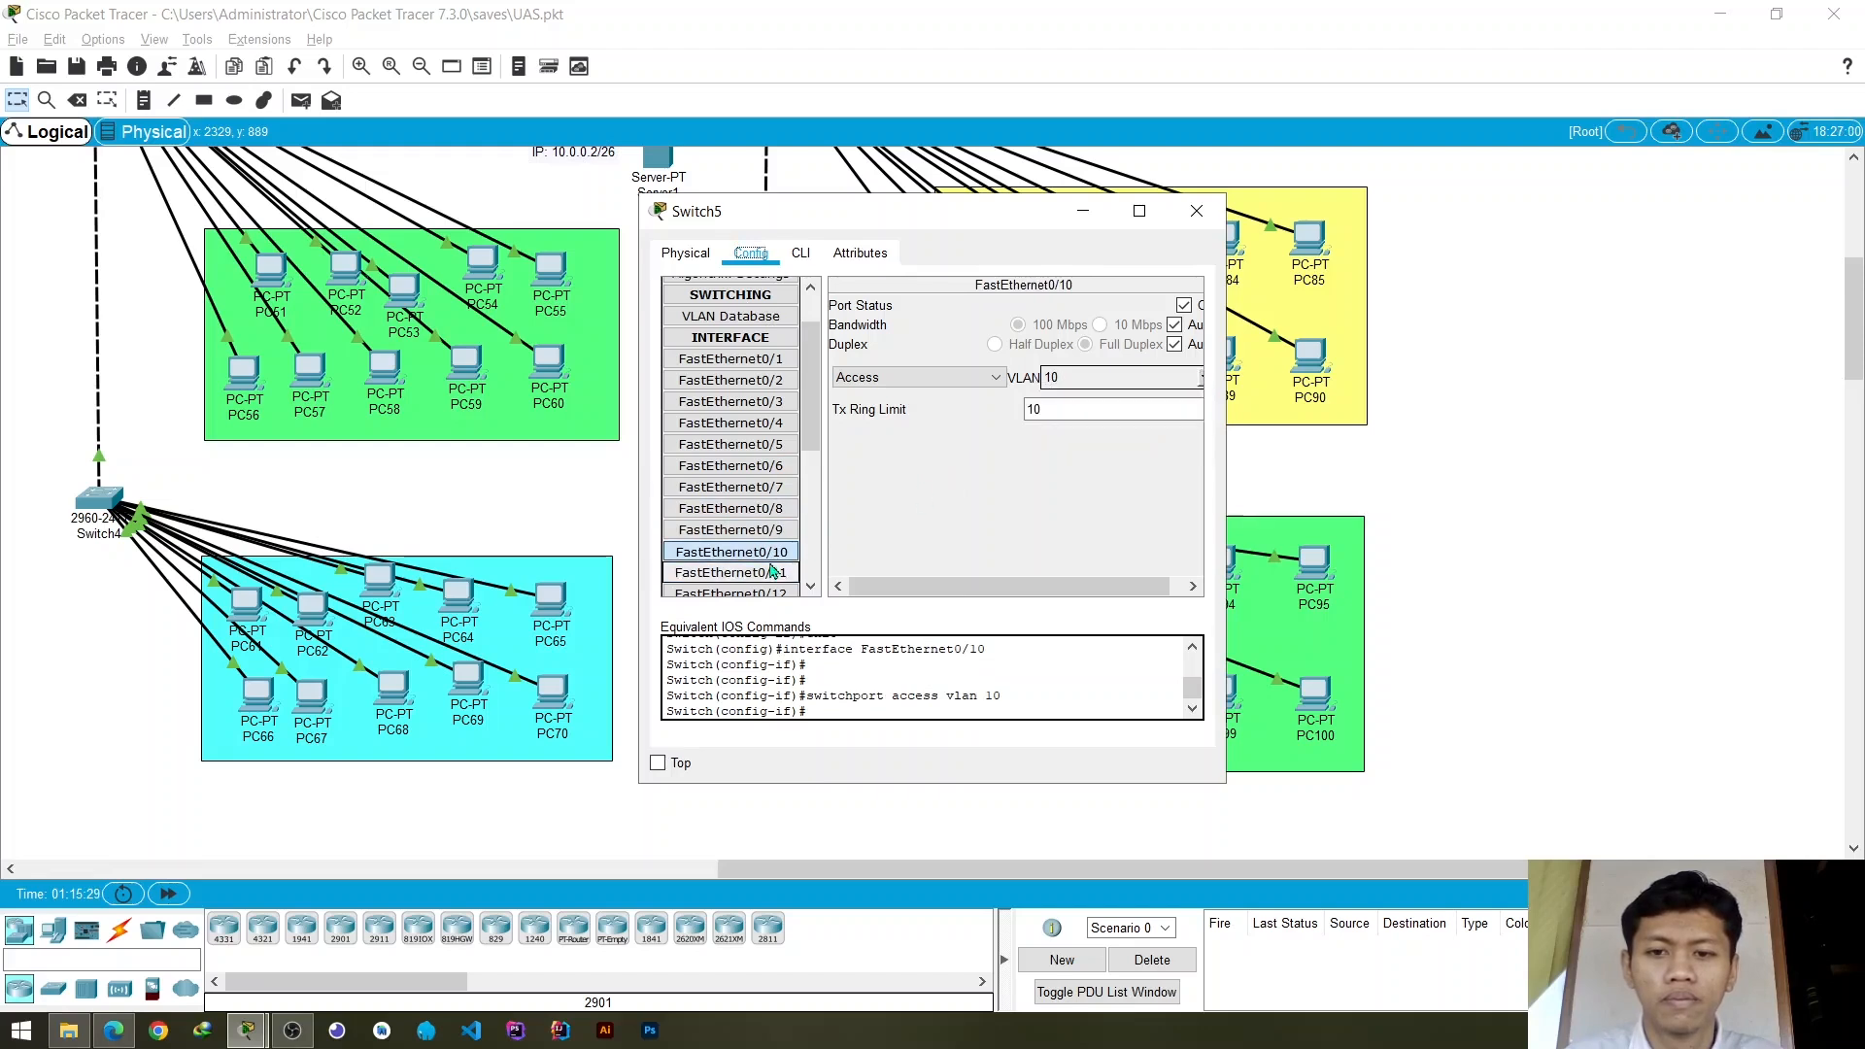
left_click(1201, 379)
left_click(1081, 422)
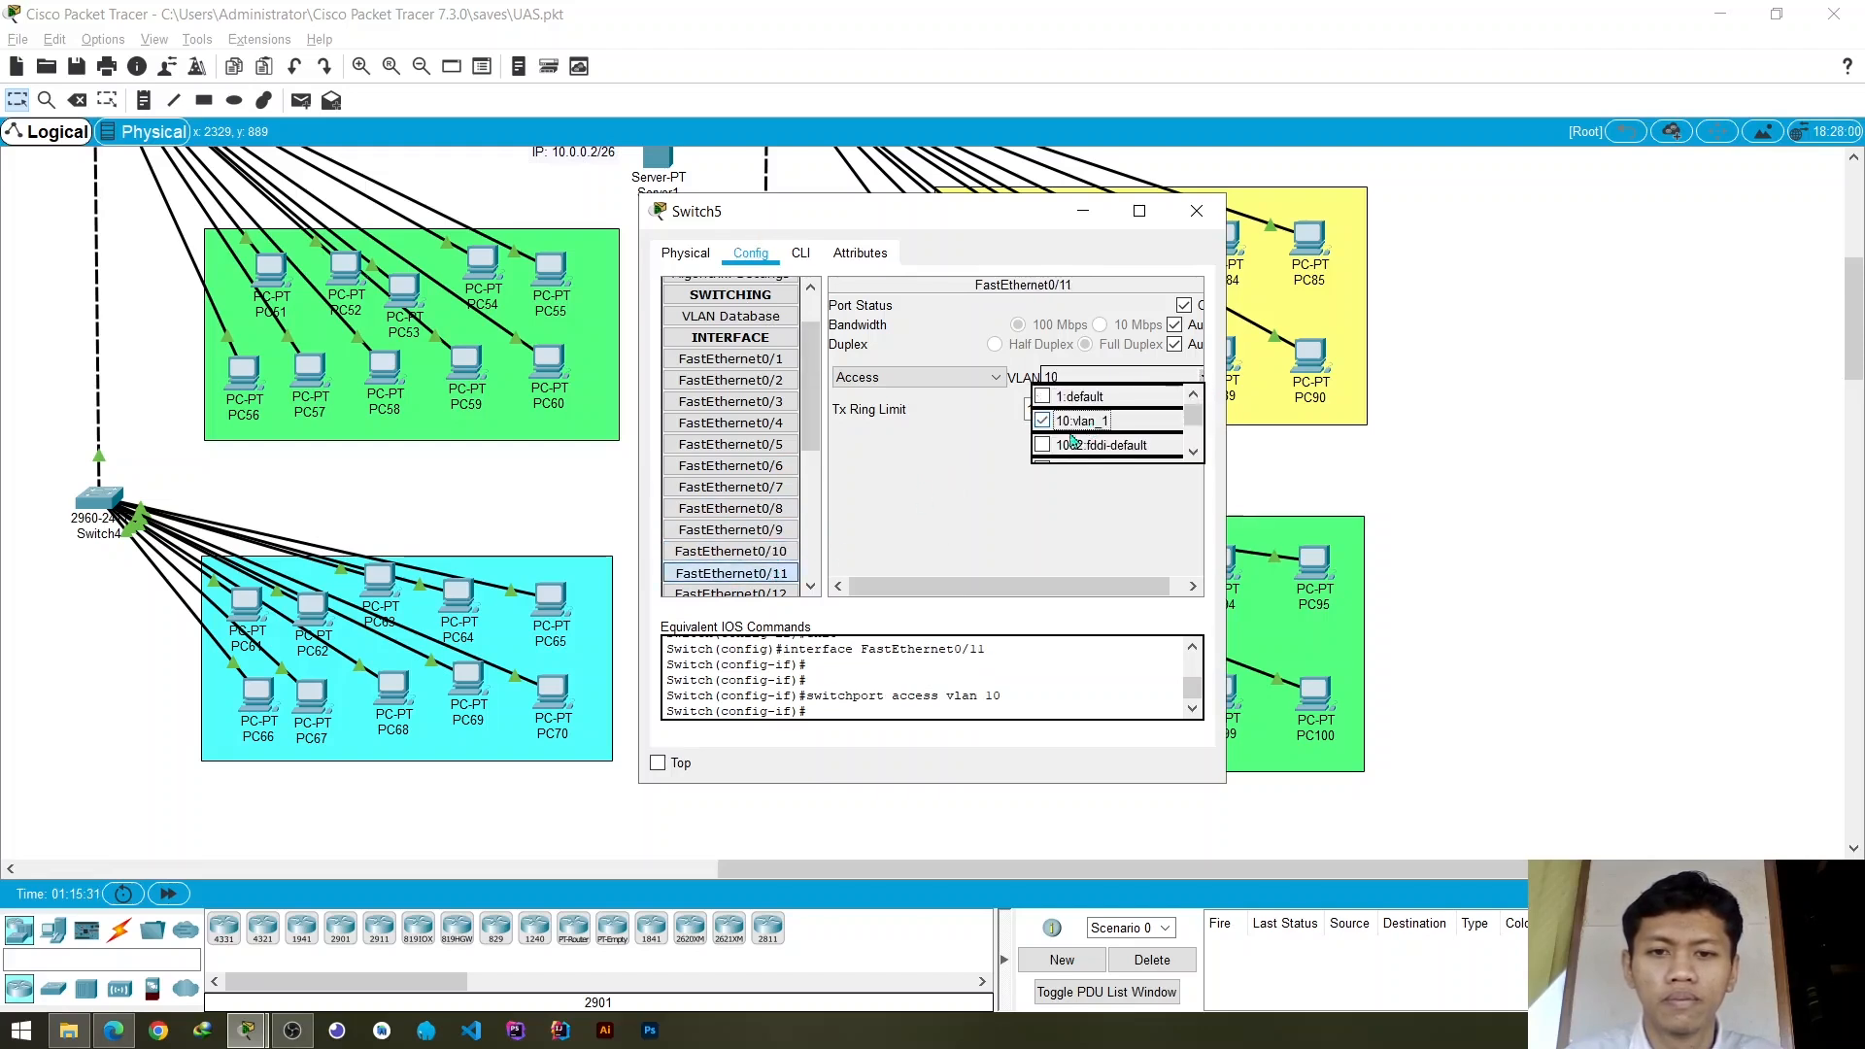
left_click(1196, 212)
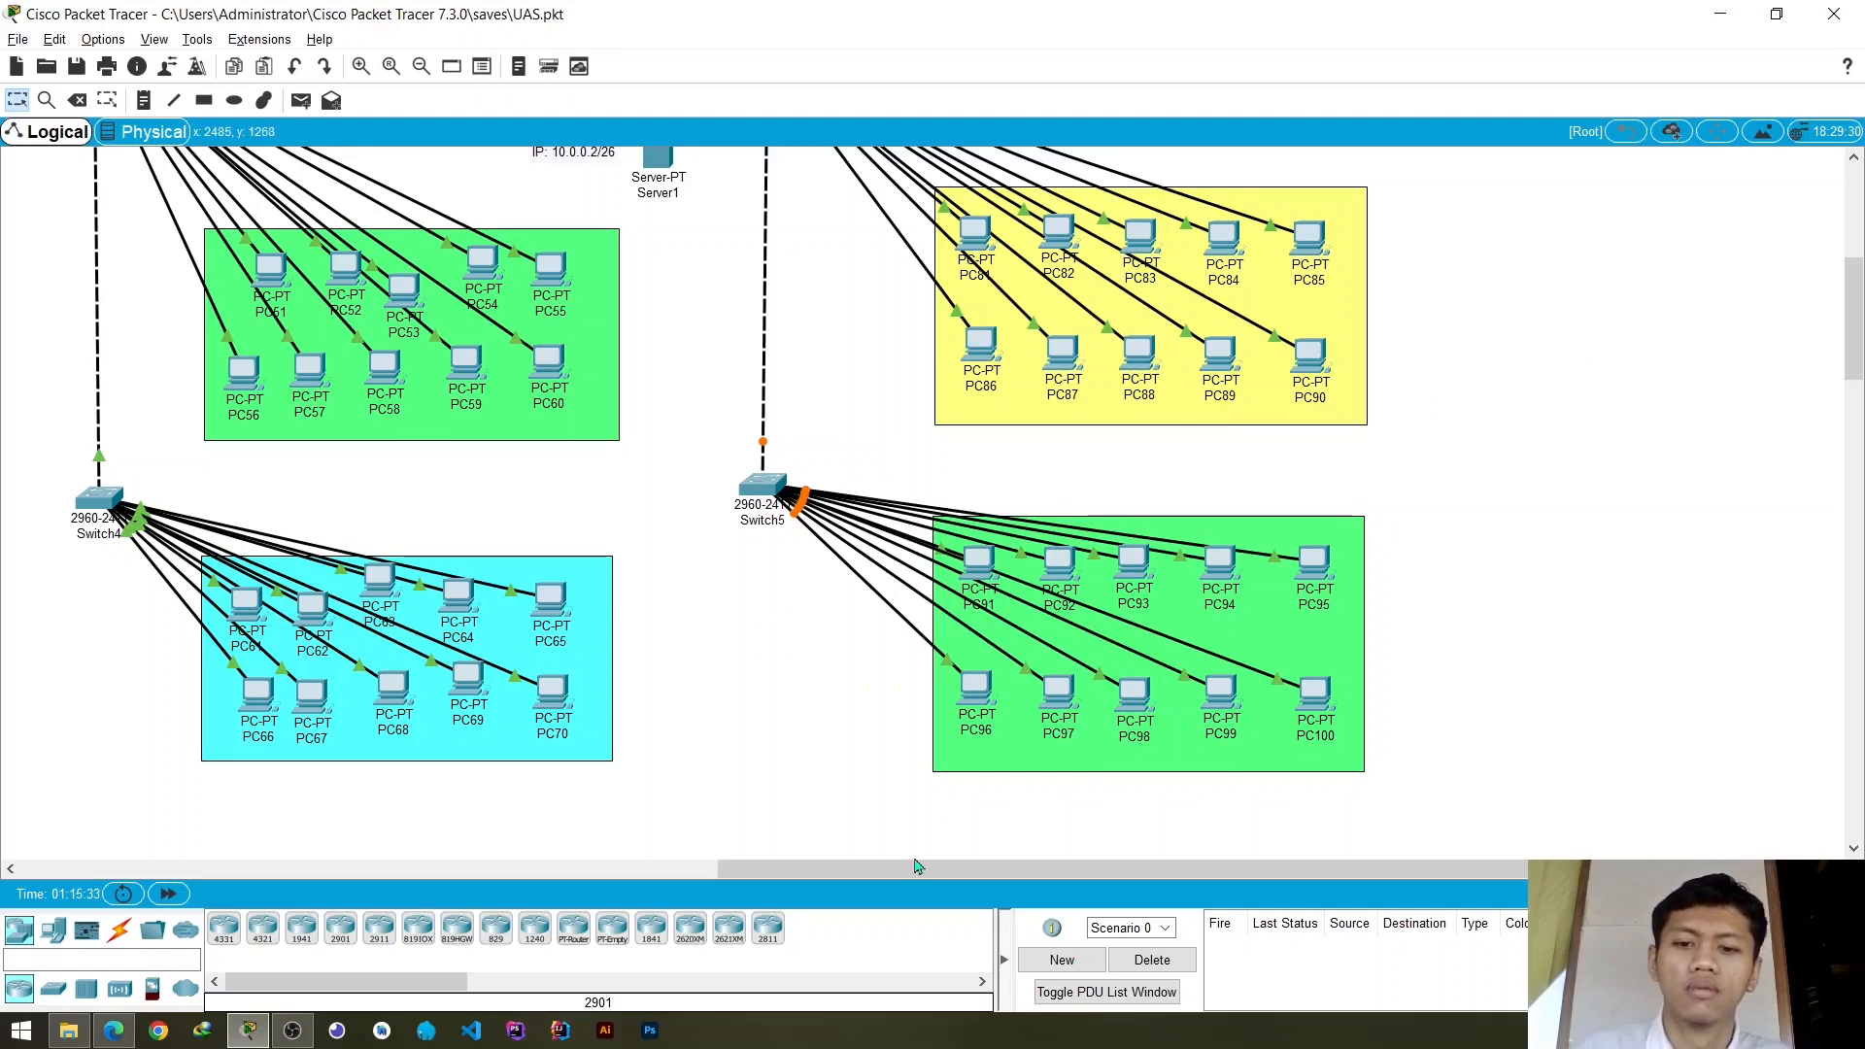
- Test connectivity from PC61 to PC56 with a simple PDU
left_click_drag(917, 867, 684, 870)
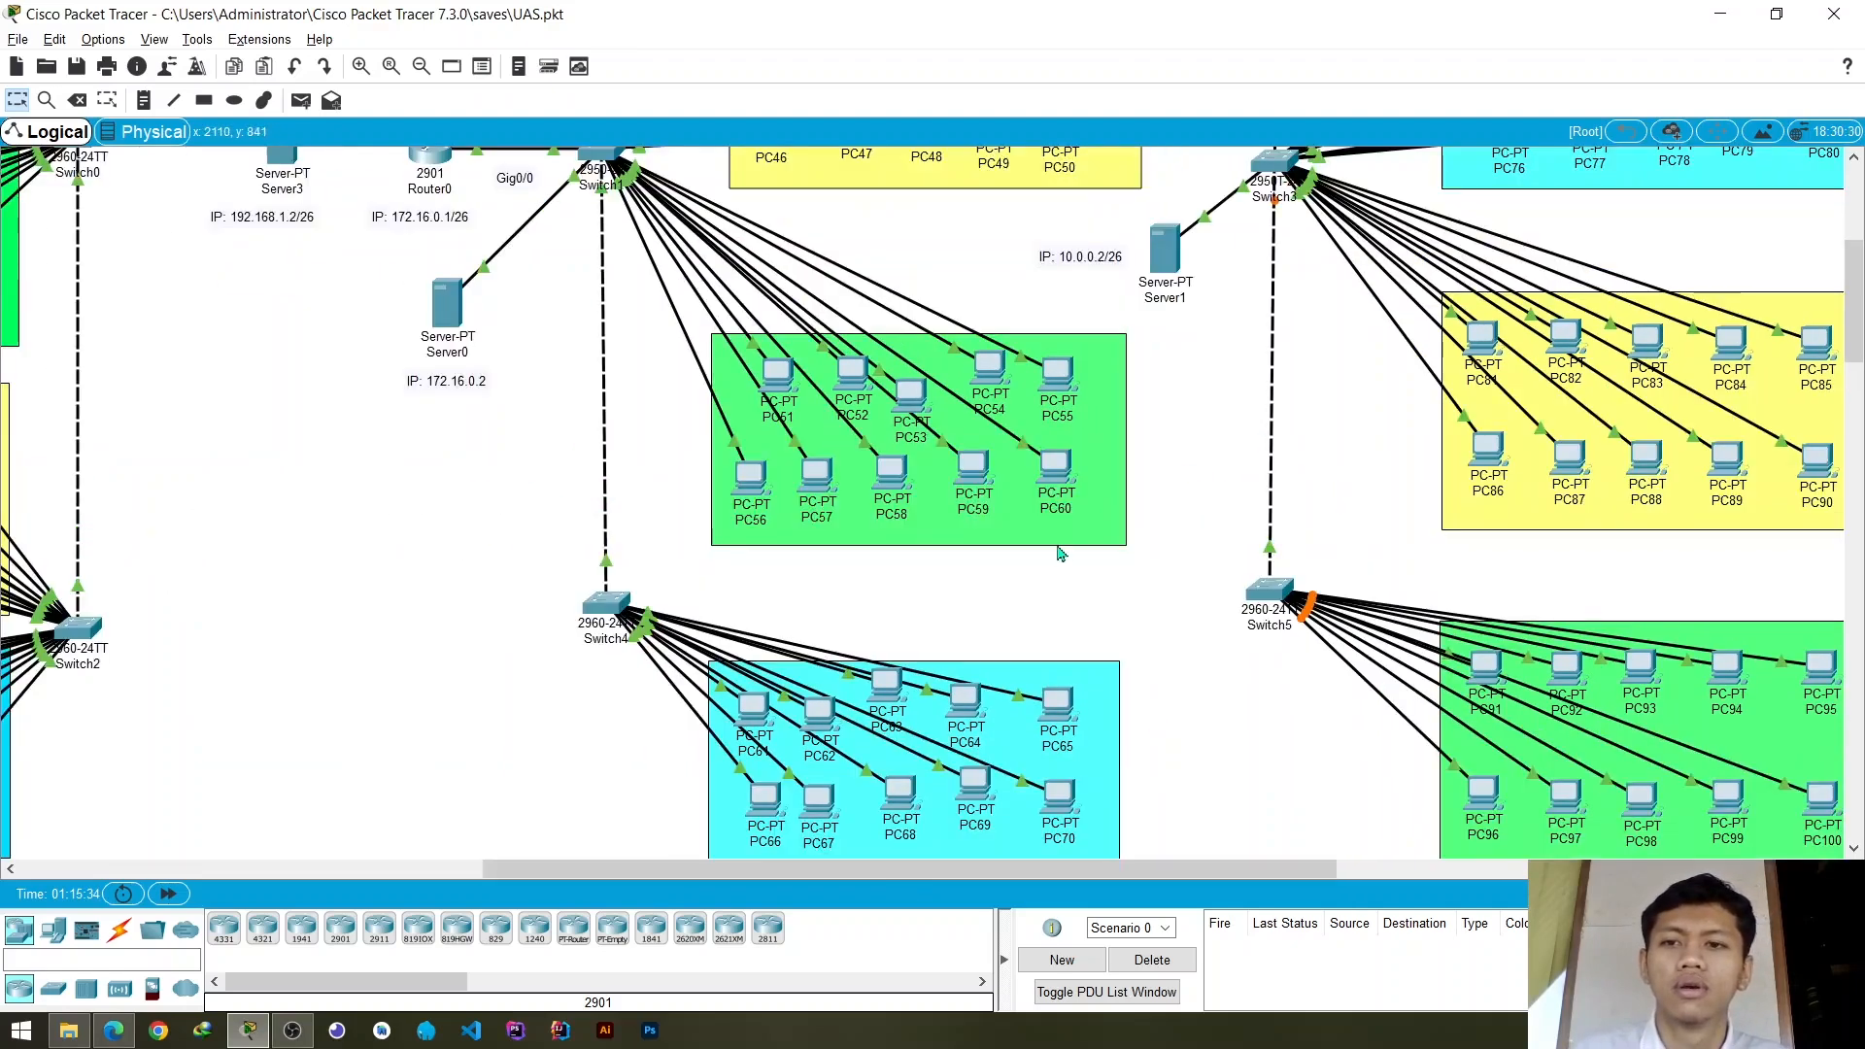
scroll(1059, 541, "down", 3)
left_click(301, 100)
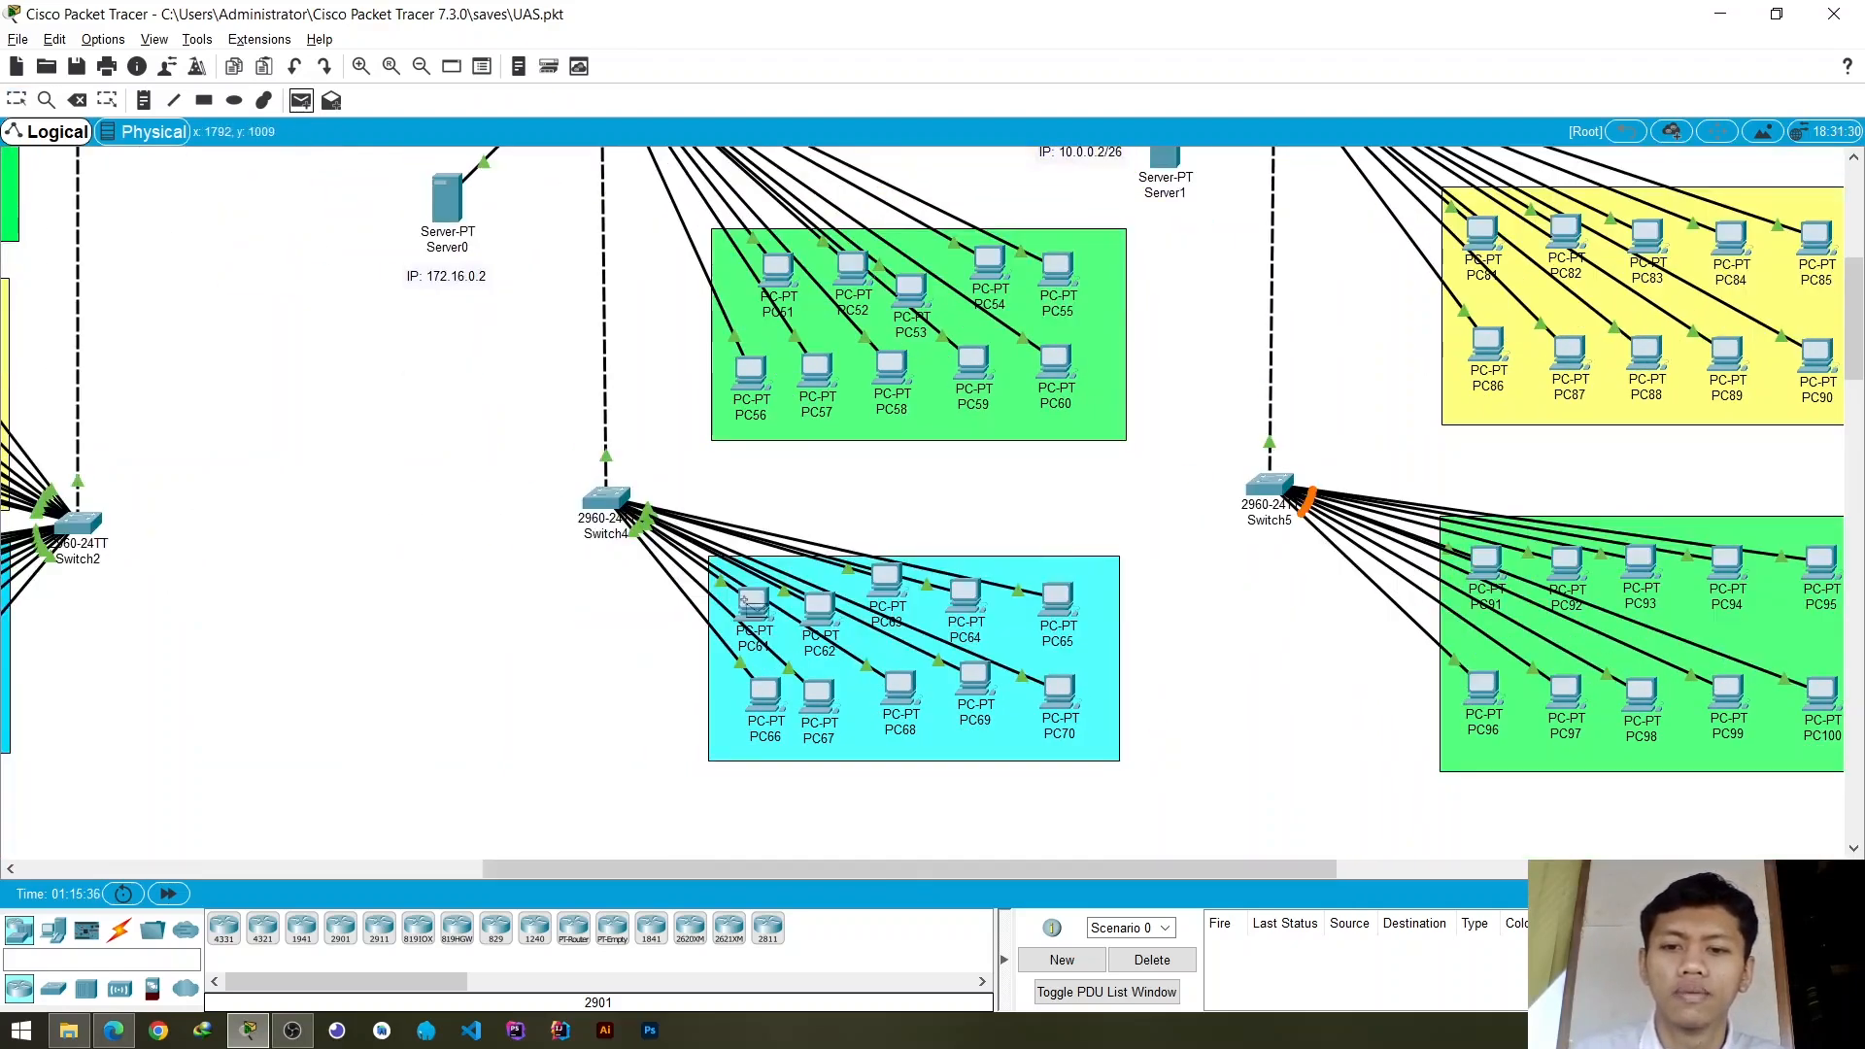
left_click(752, 605)
left_click(753, 389)
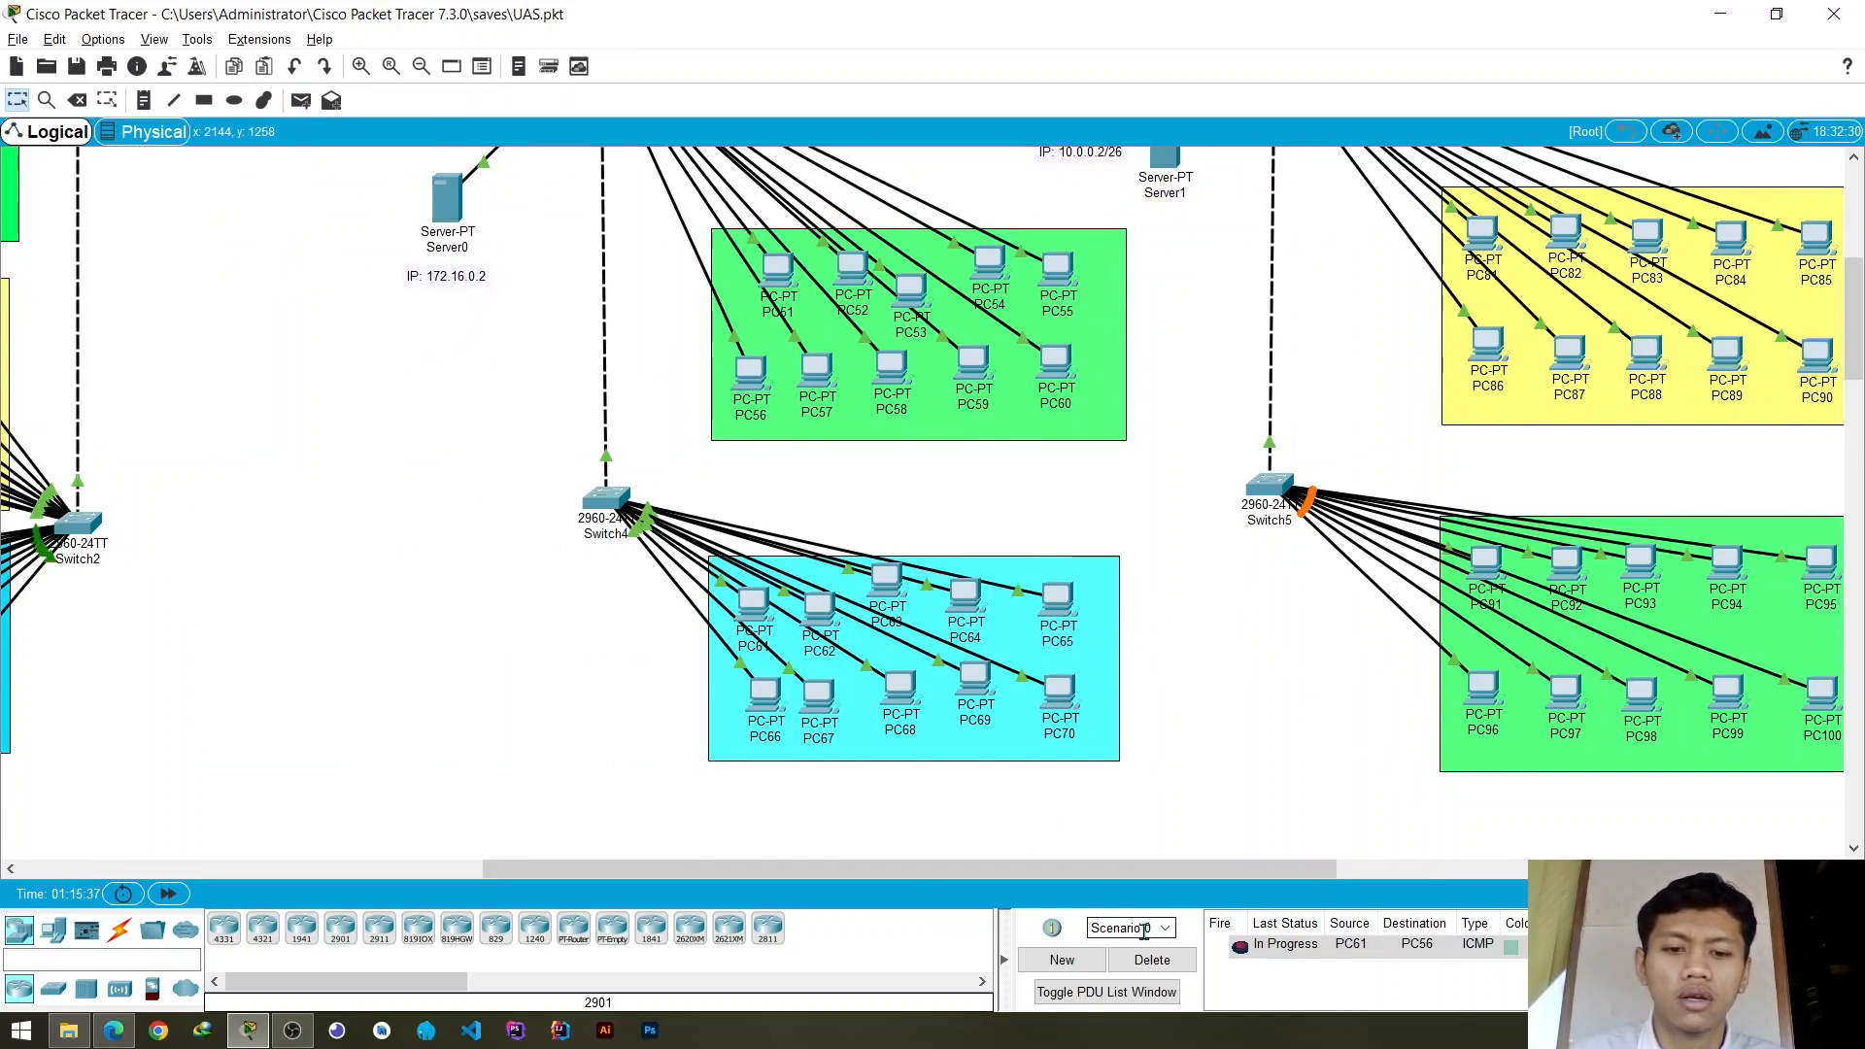
- Test connectivity from PC61 to PC62 with a simple PDU, resend it, and clear the scenario's PDU list
left_click(302, 100)
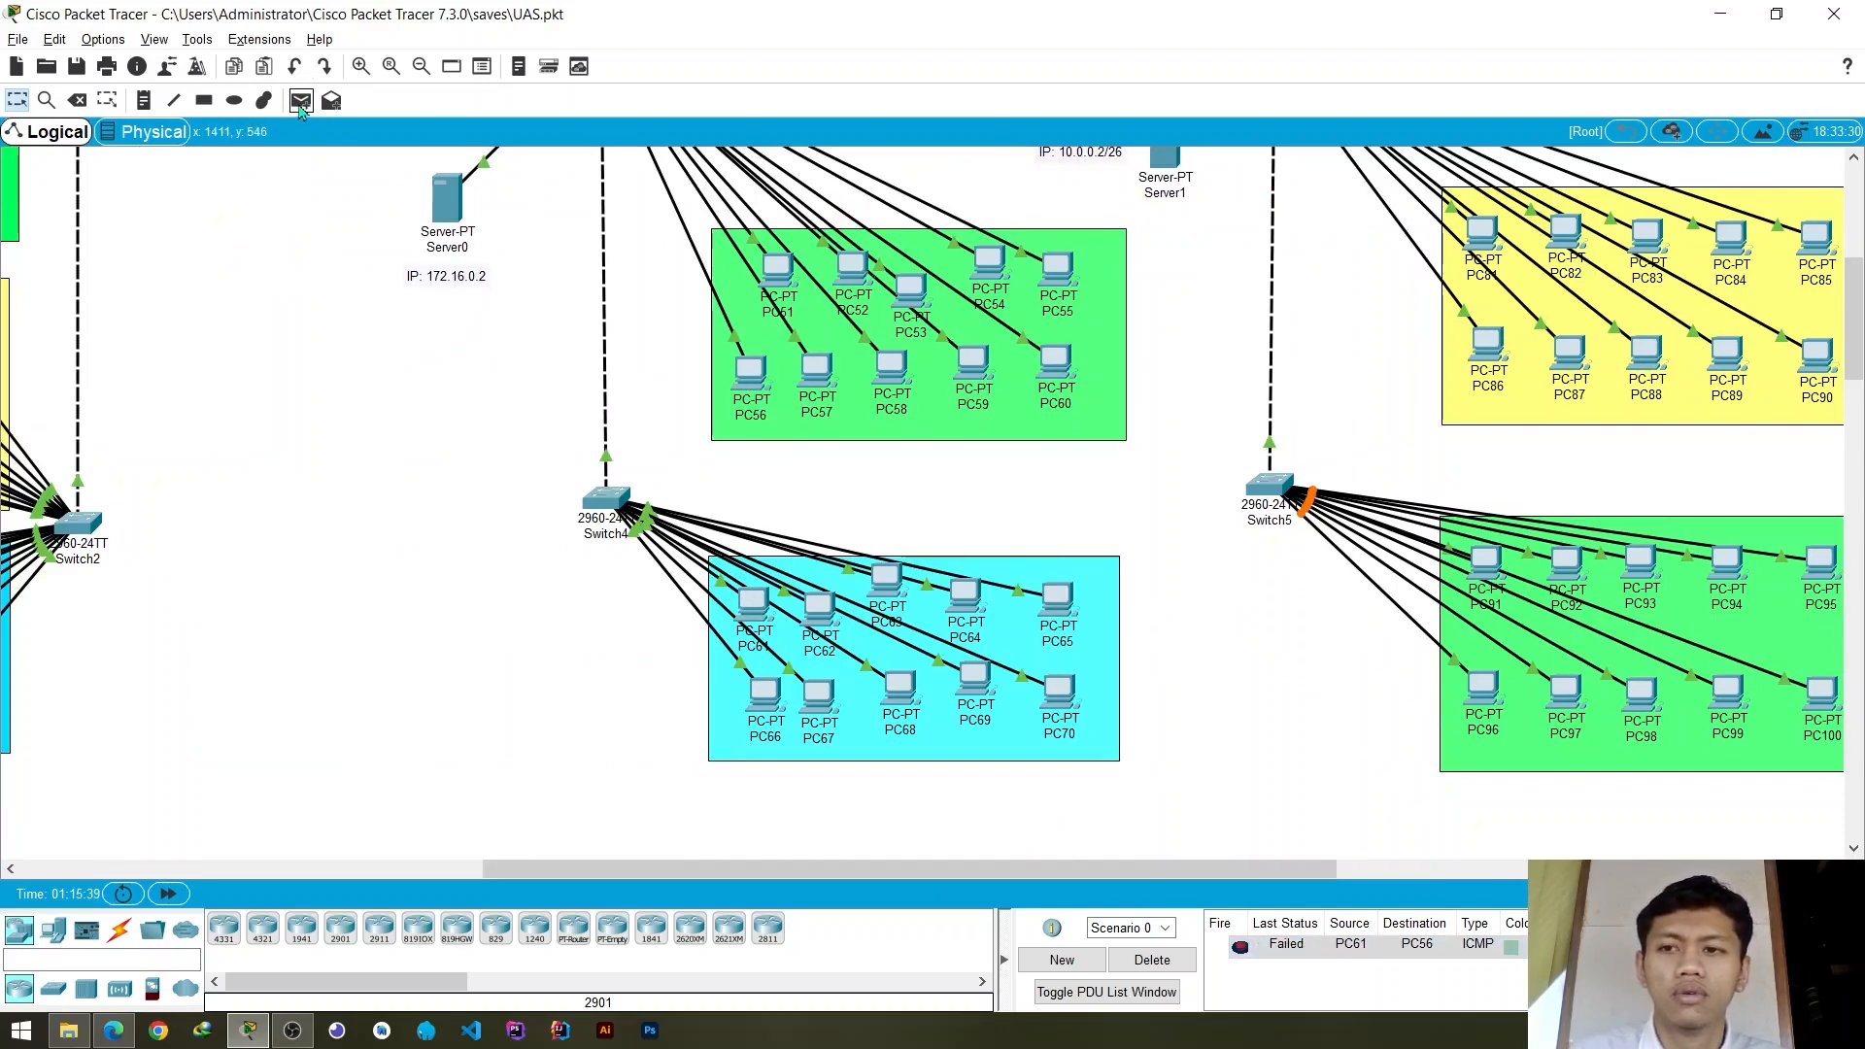
left_click(753, 605)
left_click(816, 612)
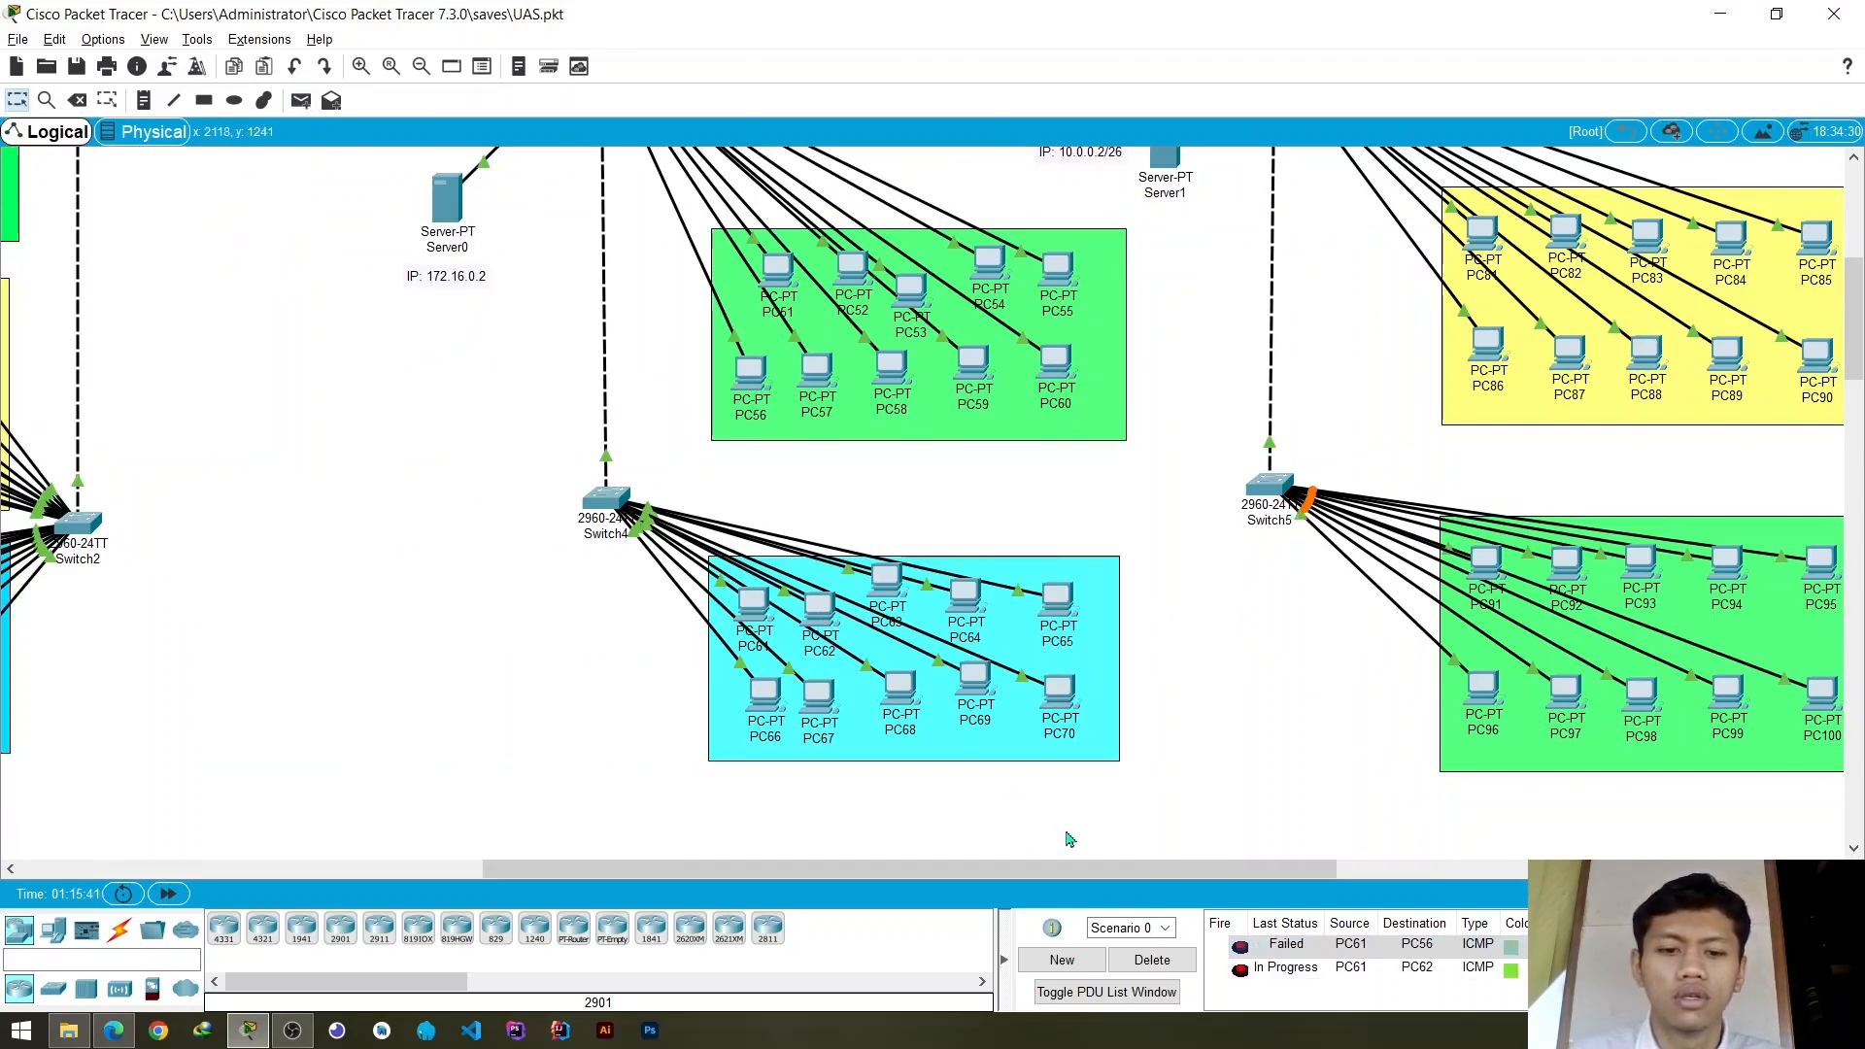
left_click(1243, 973)
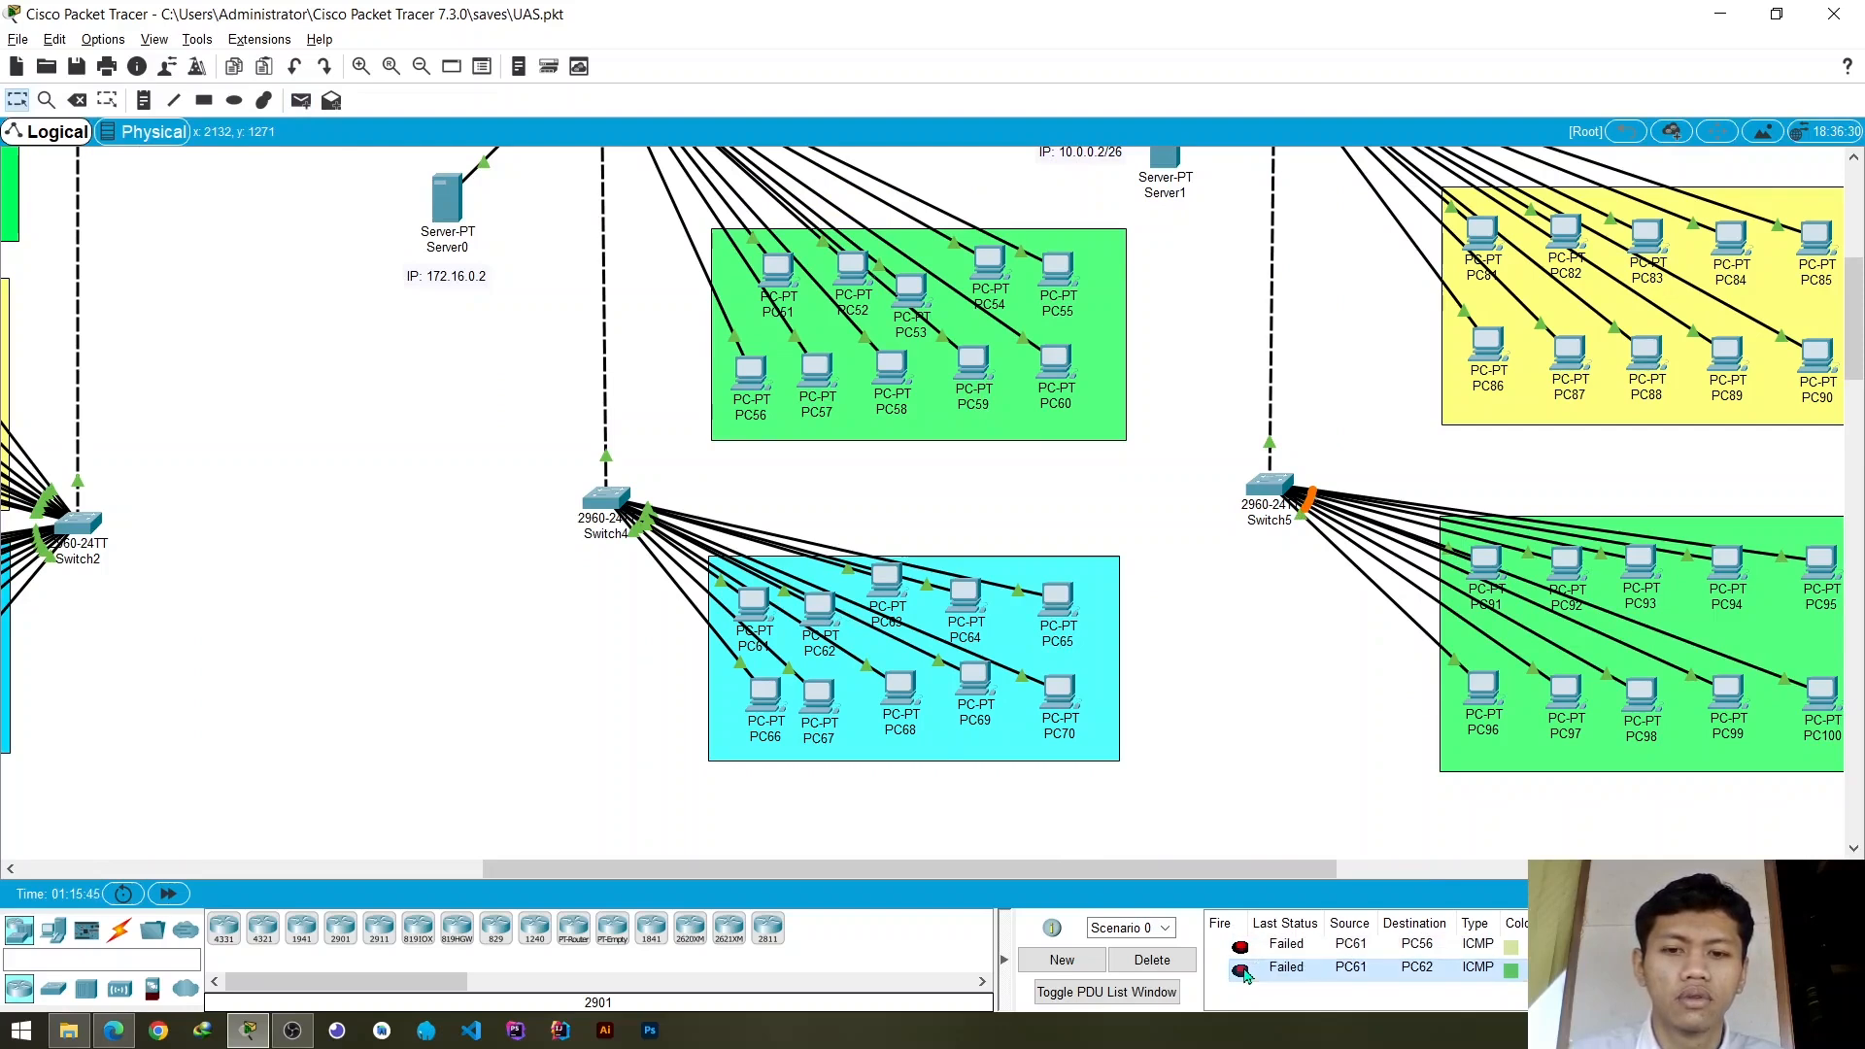
left_click(1243, 972)
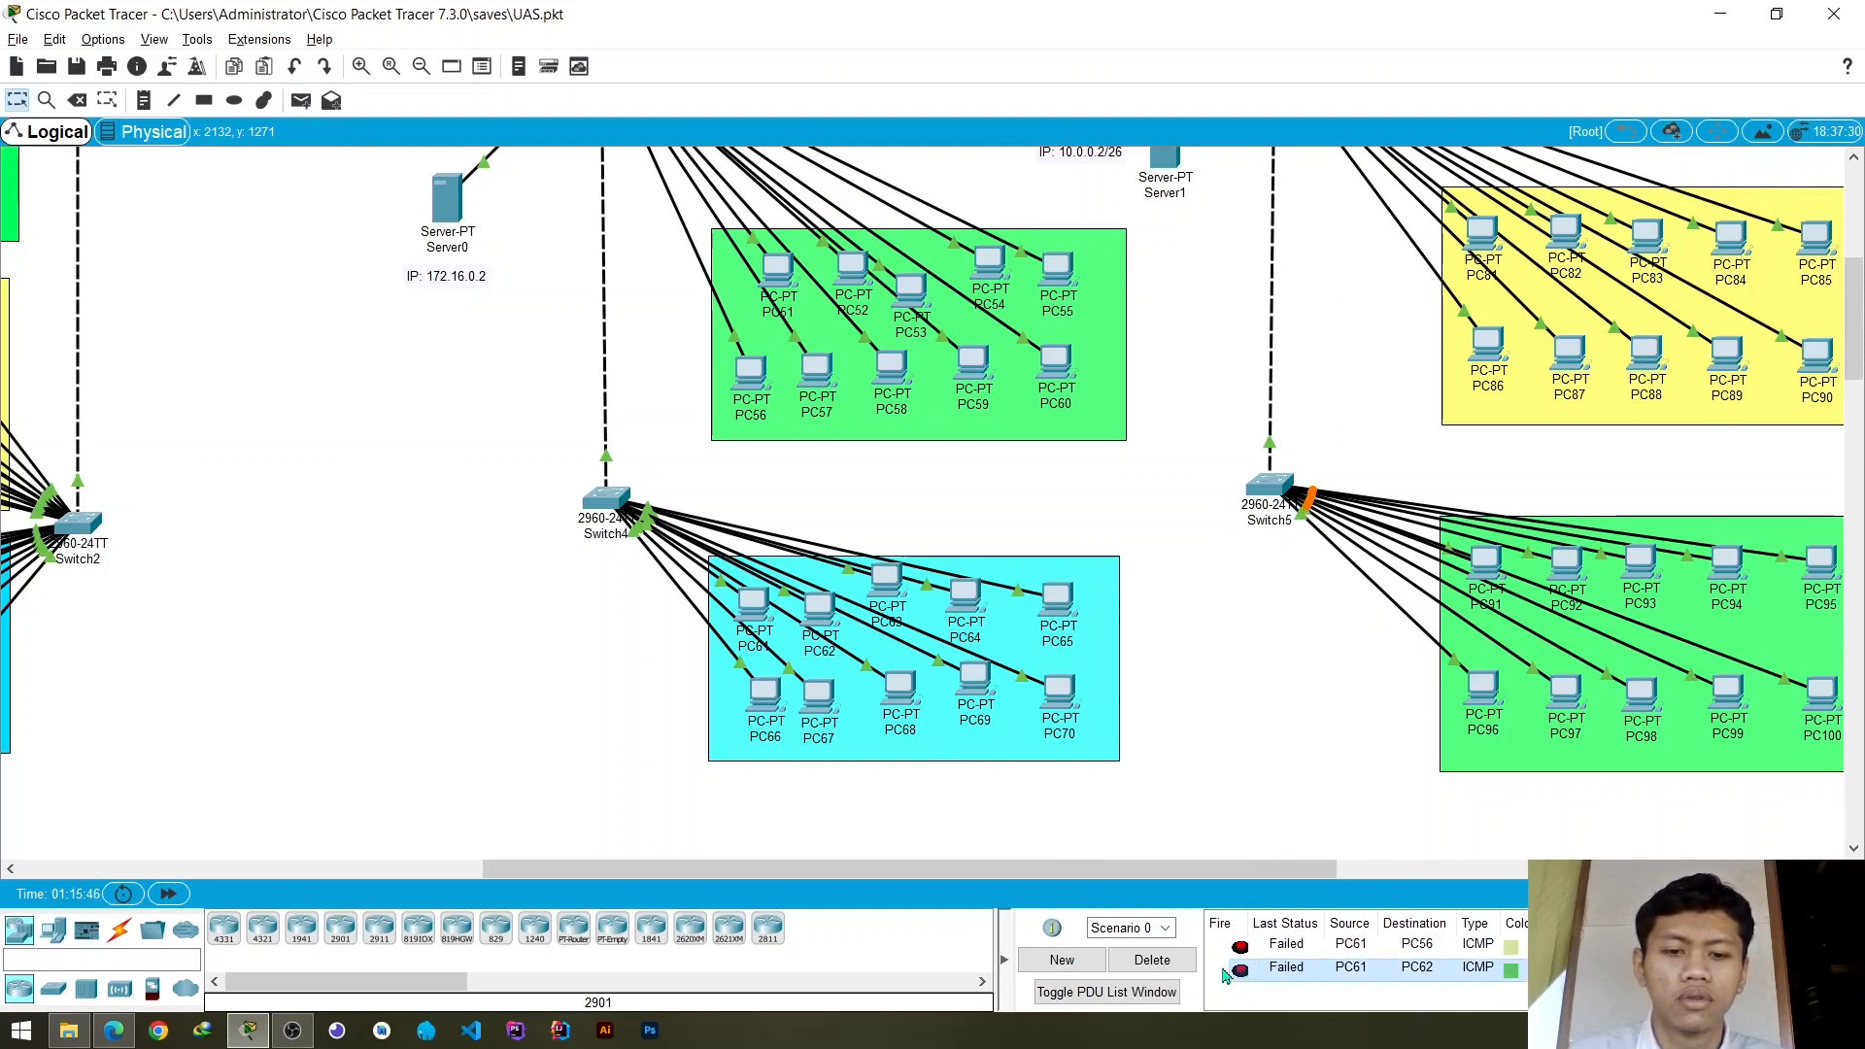
left_click(1166, 965)
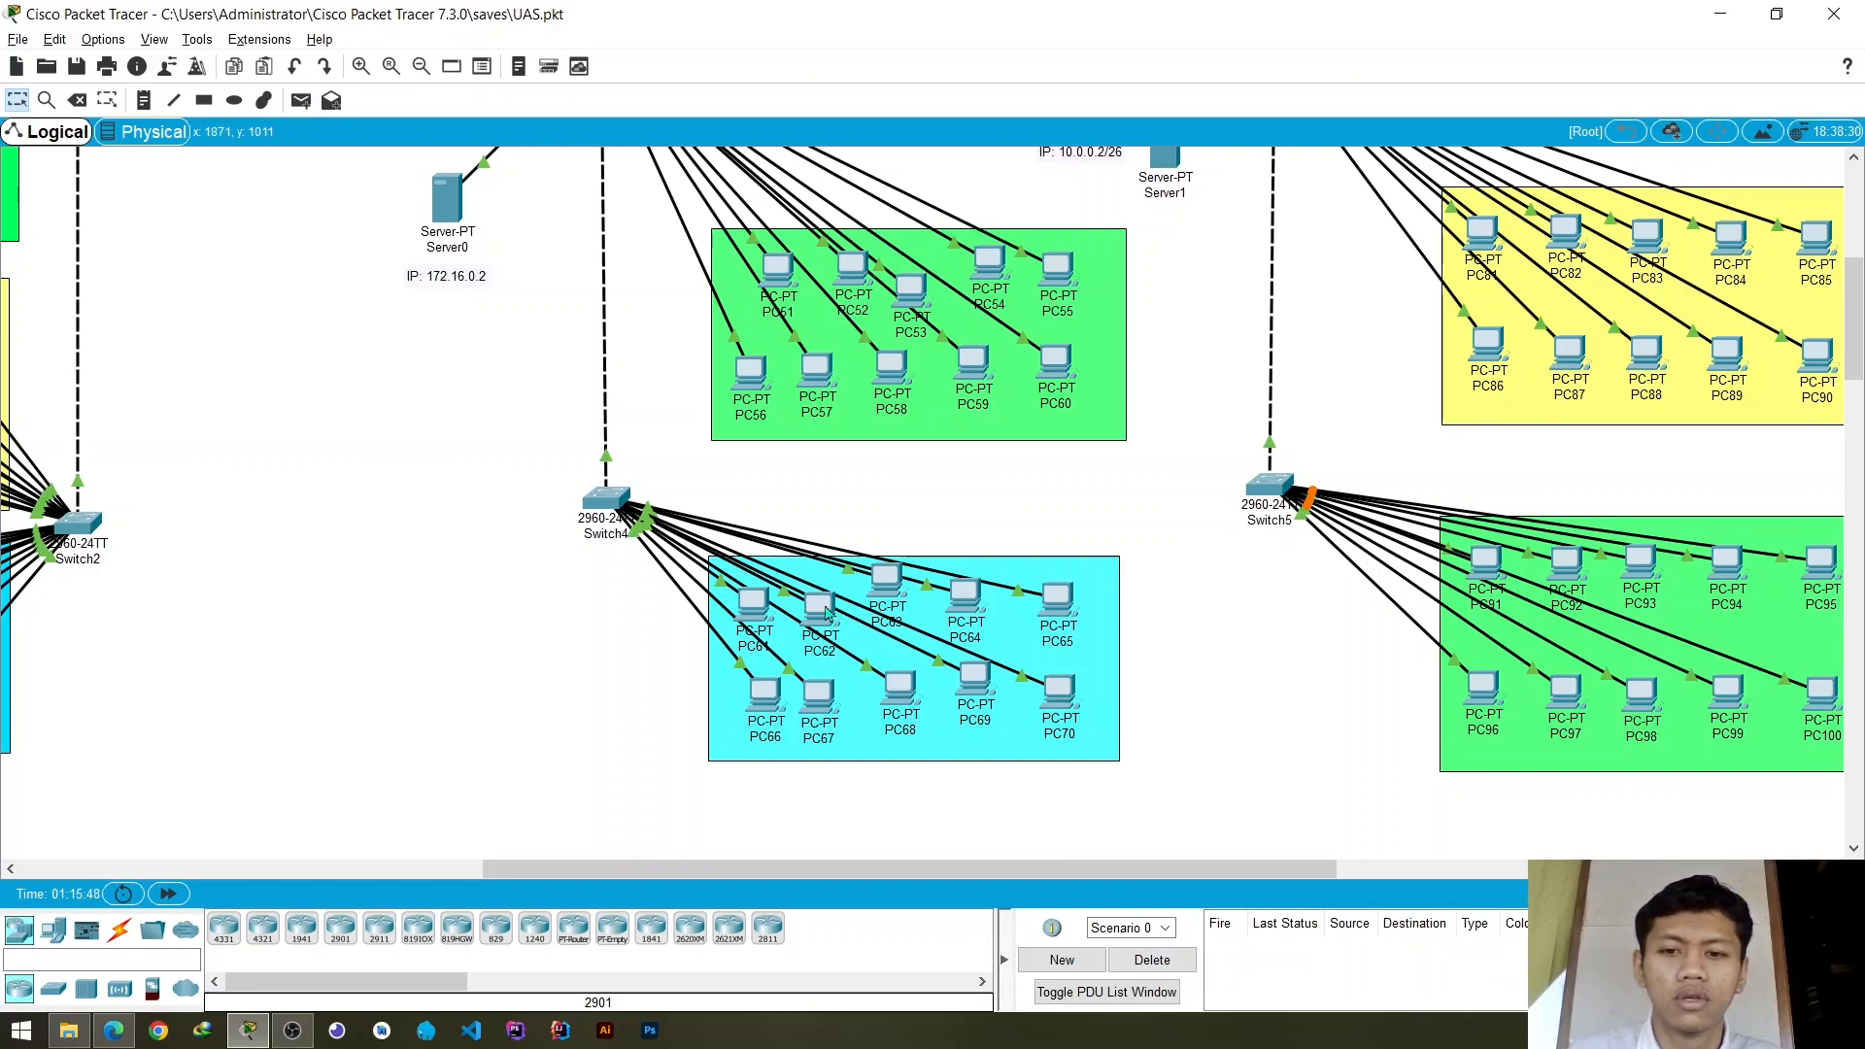
- Shift PC61 and PC62 slightly to trace which Switch4 ports their cables use
left_click(821, 610)
left_click(1197, 211)
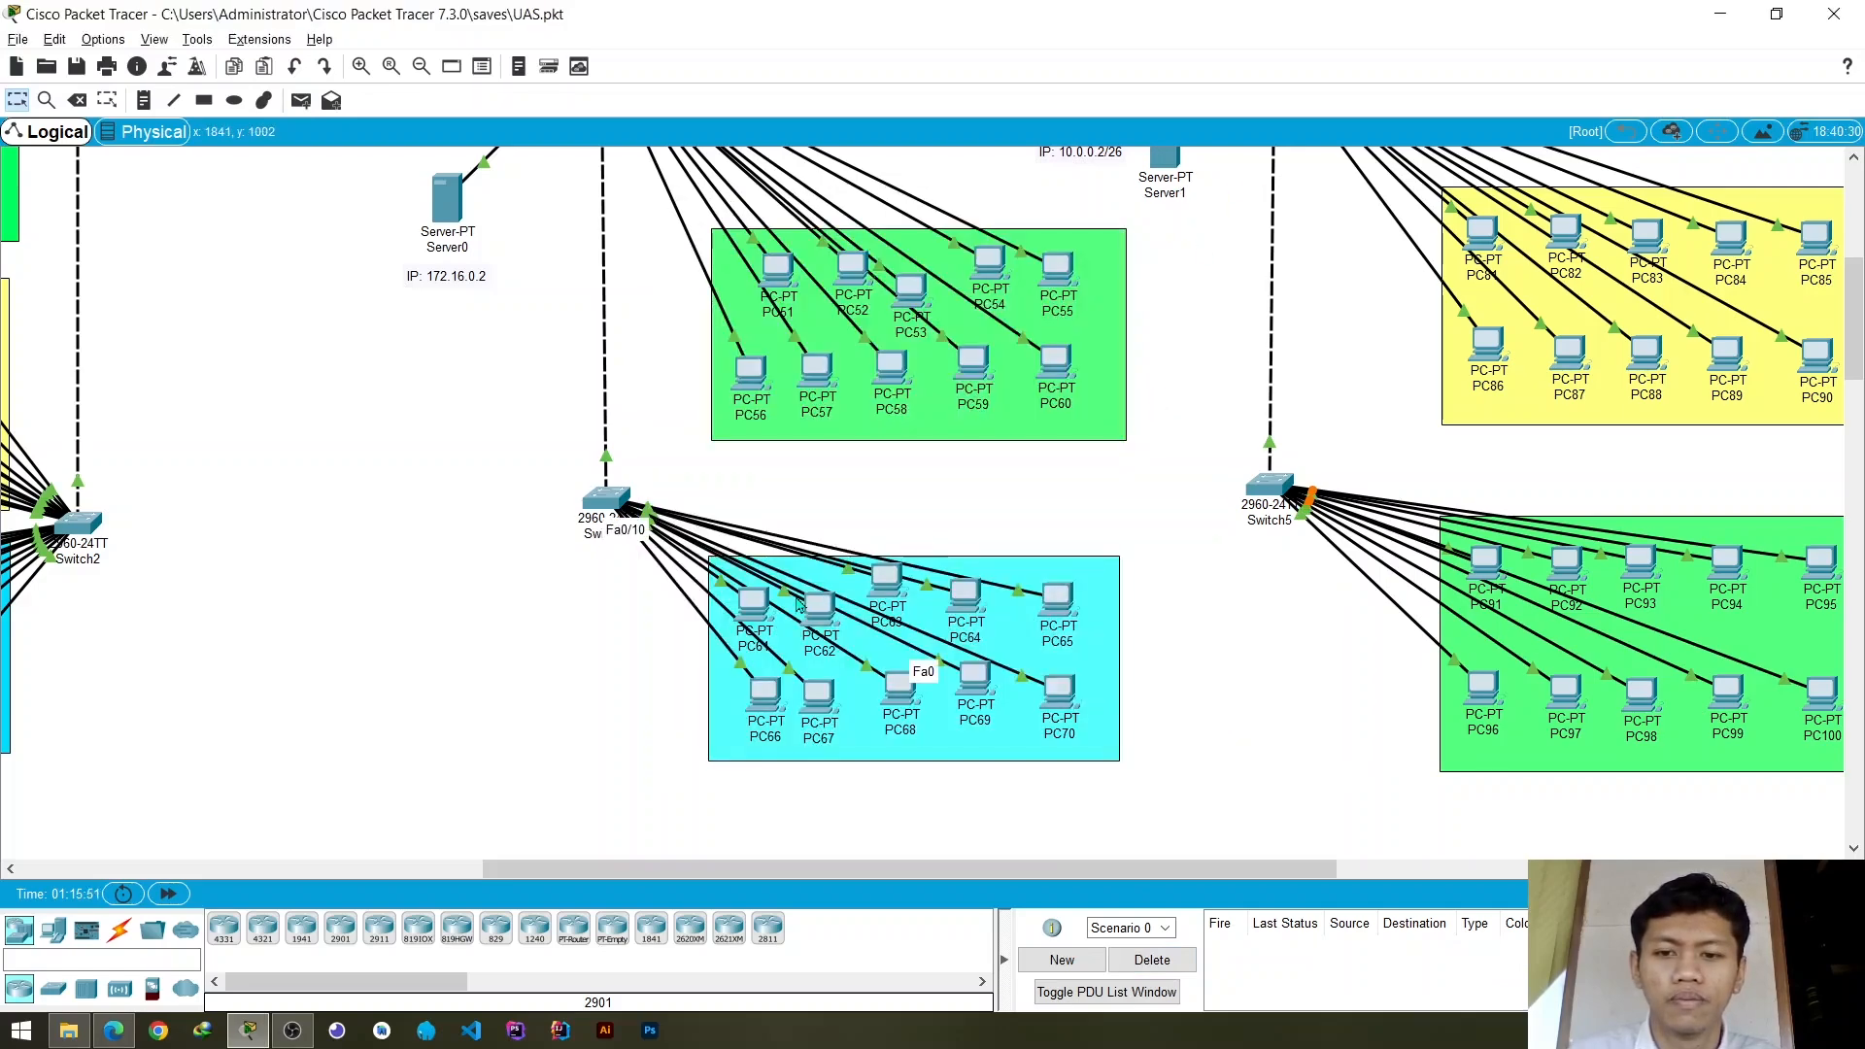
left_click_drag(824, 622, 777, 603)
- Check Switch4's VLAN database and FastEthernet0/3, and assign access port FastEthernet0/2 to VLAN 10
left_click(606, 497)
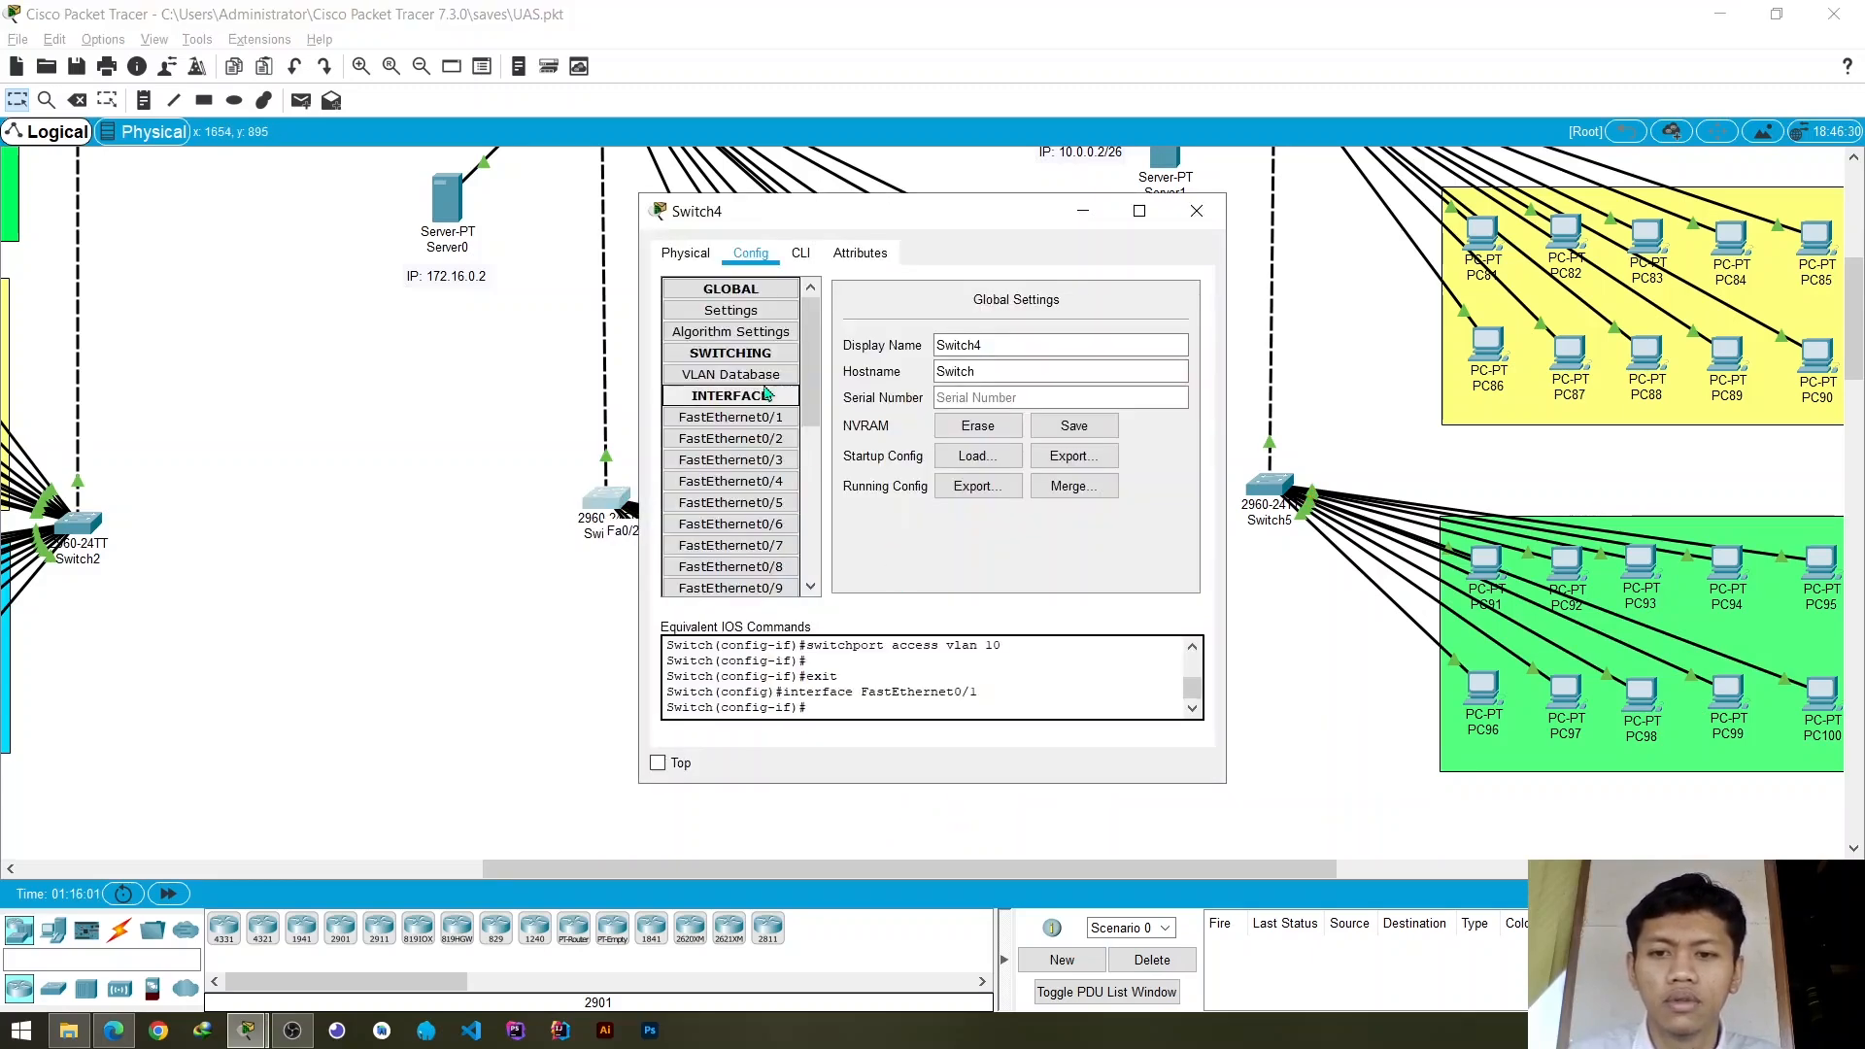
left_click(766, 376)
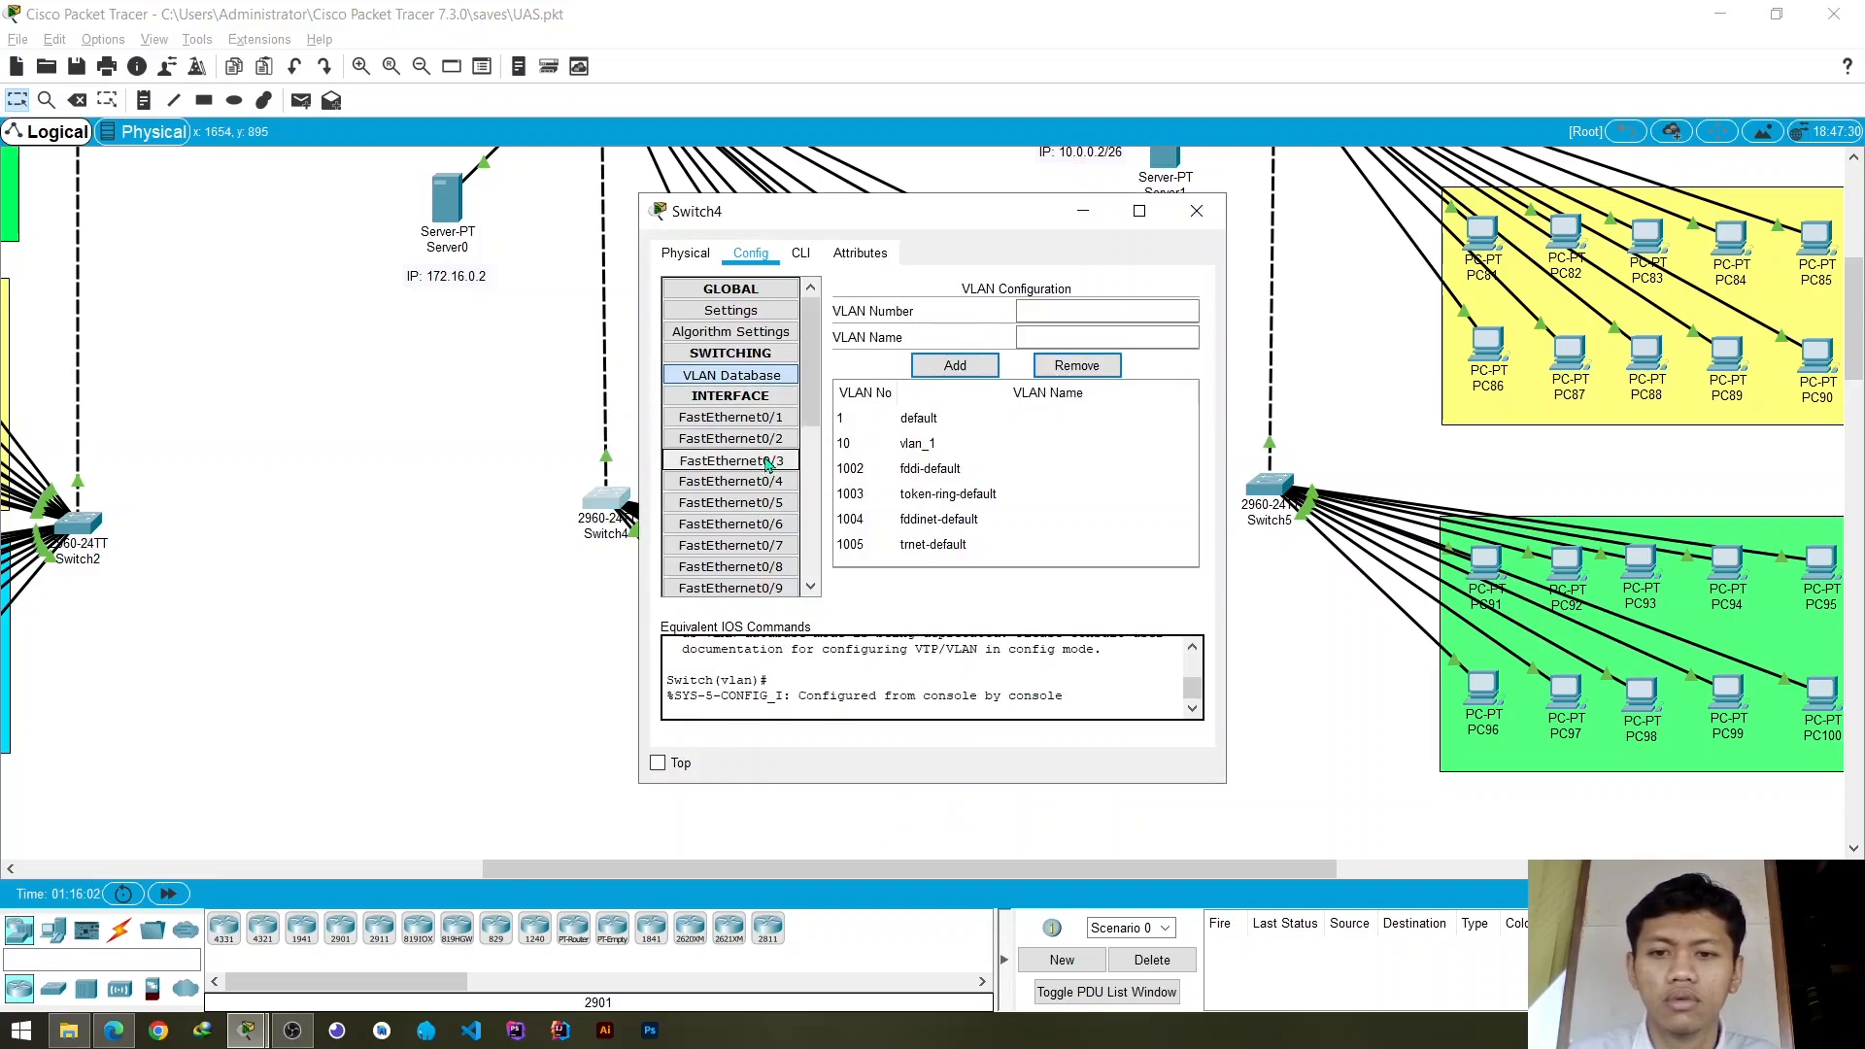
left_click(768, 462)
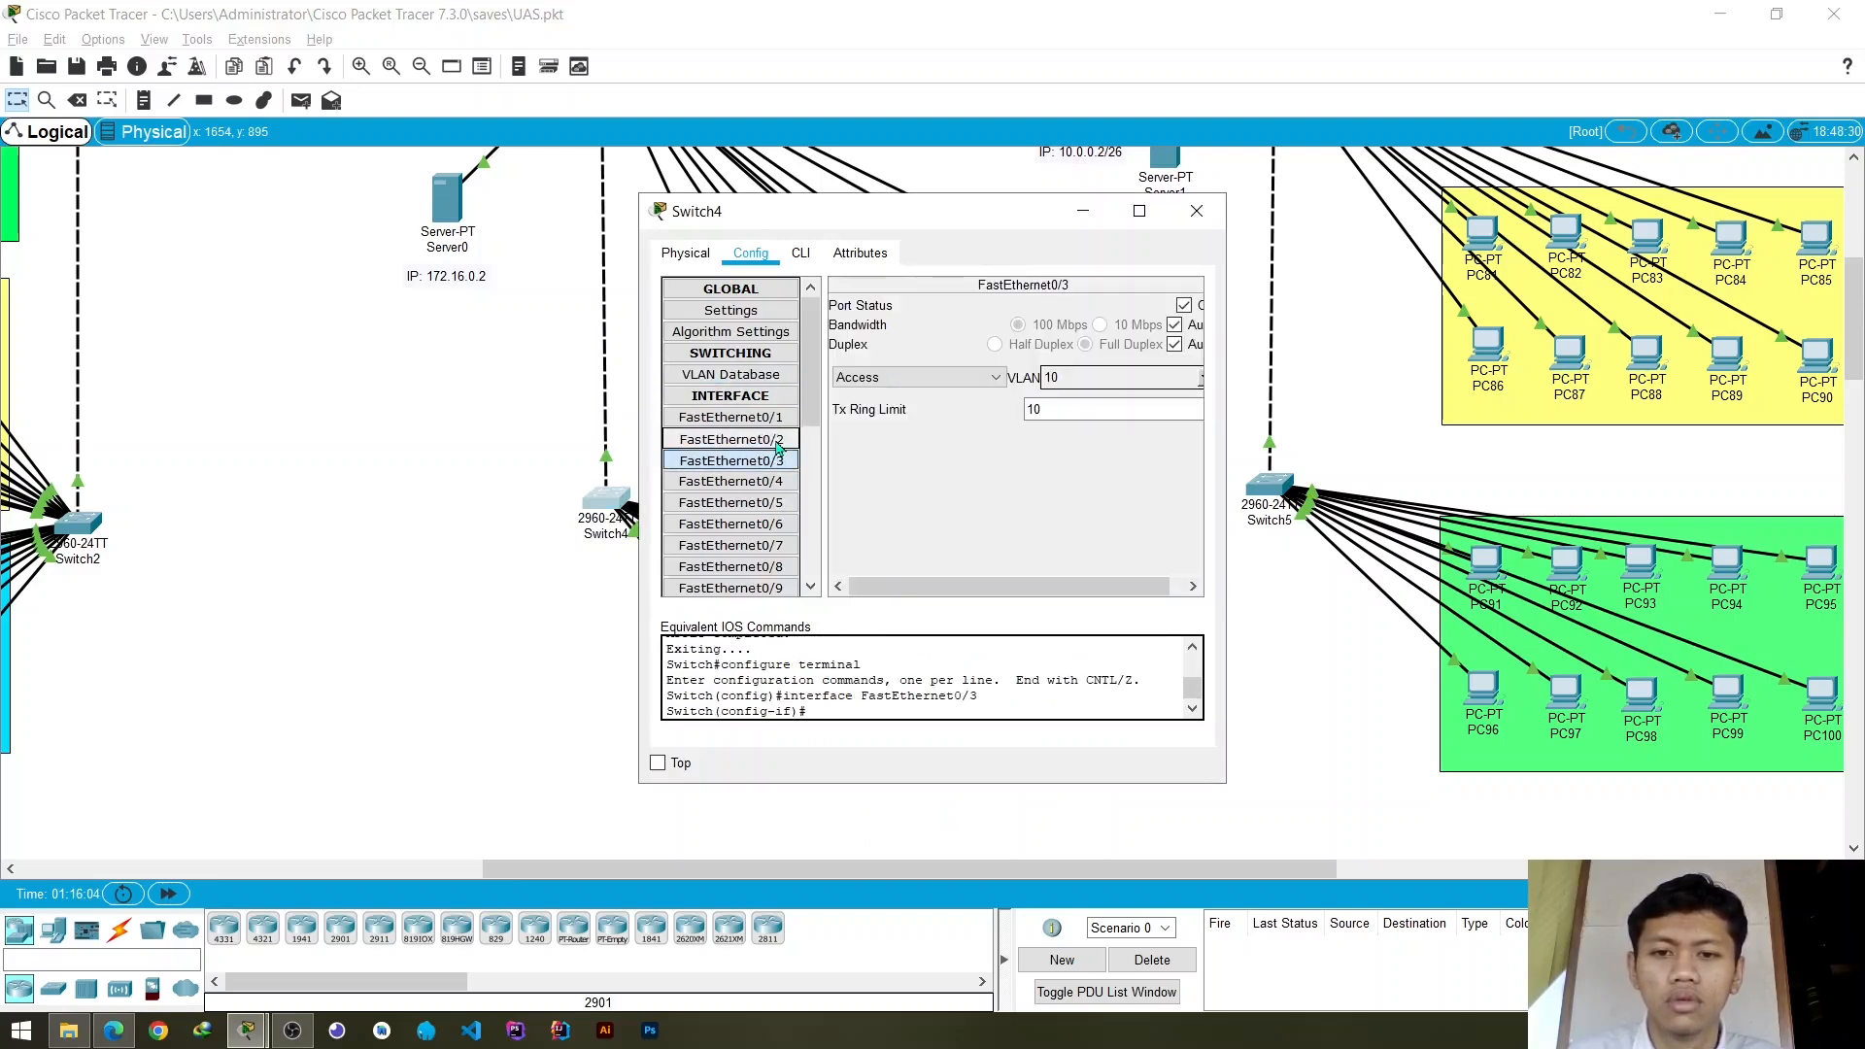
left_click(772, 439)
left_click(1203, 379)
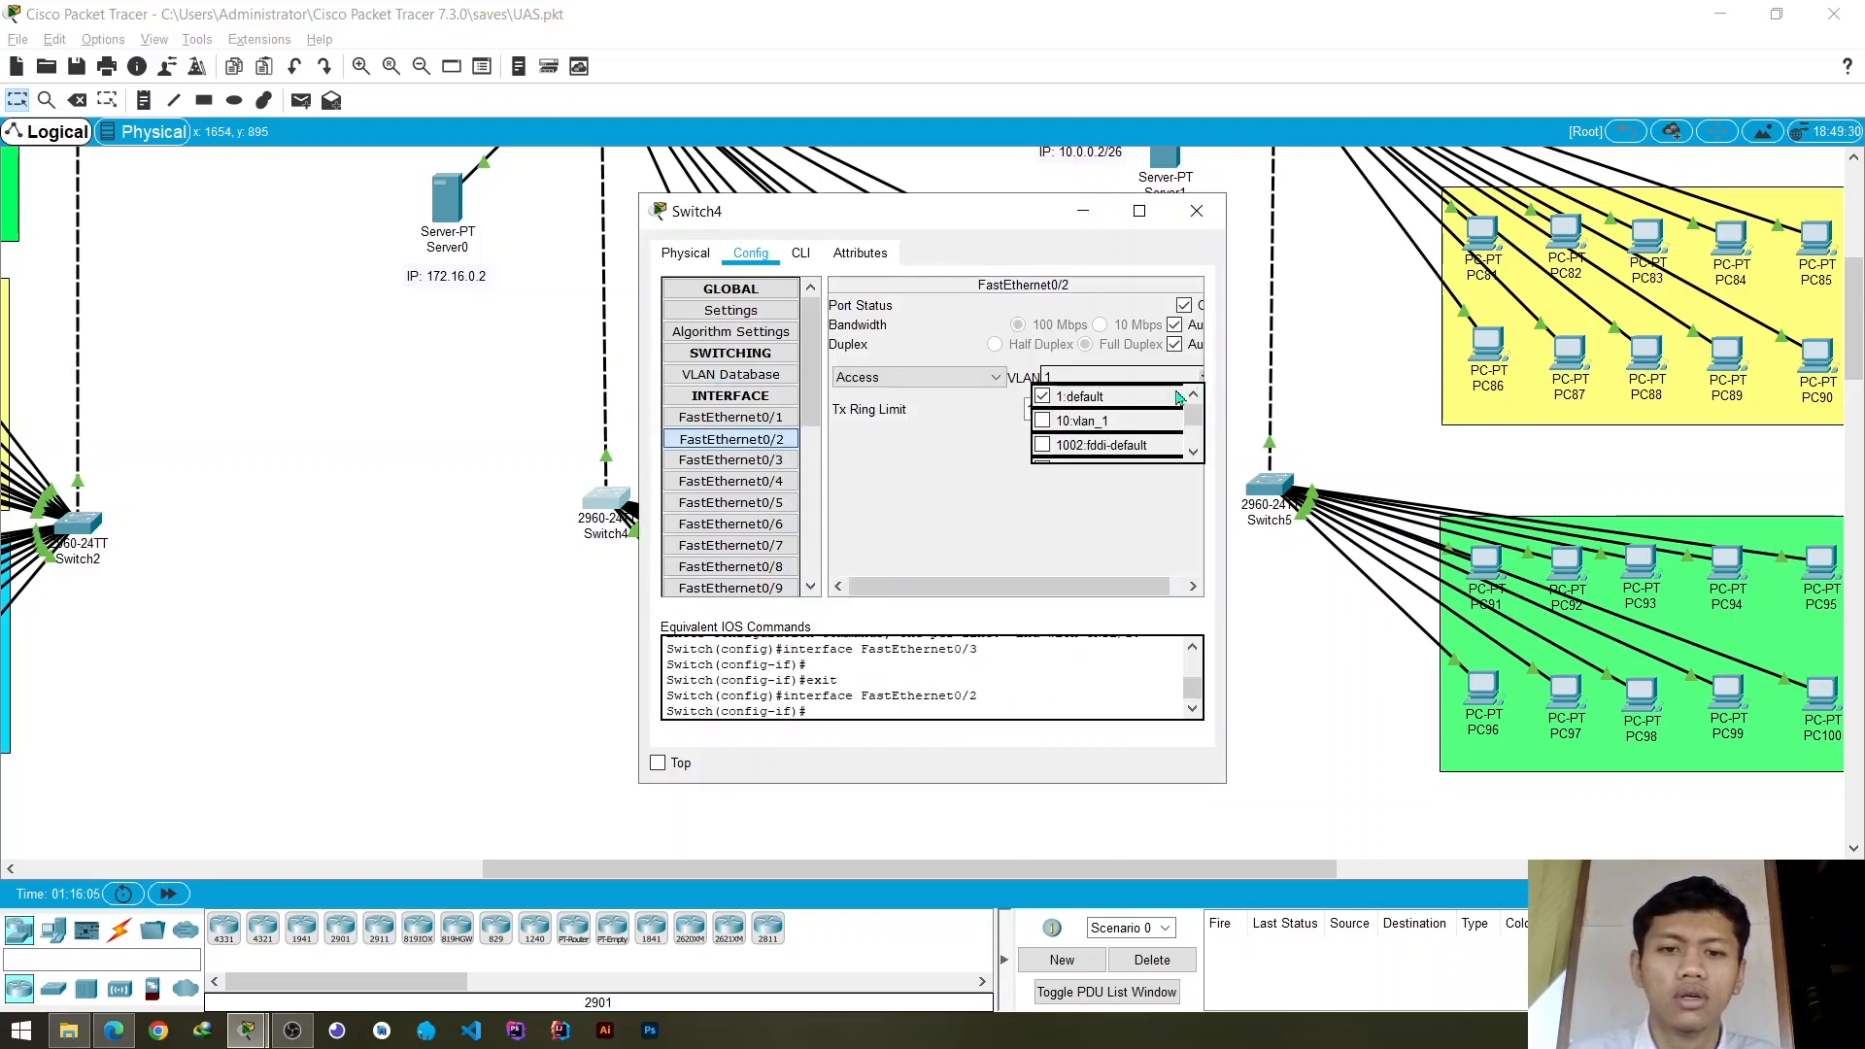
left_click(1069, 420)
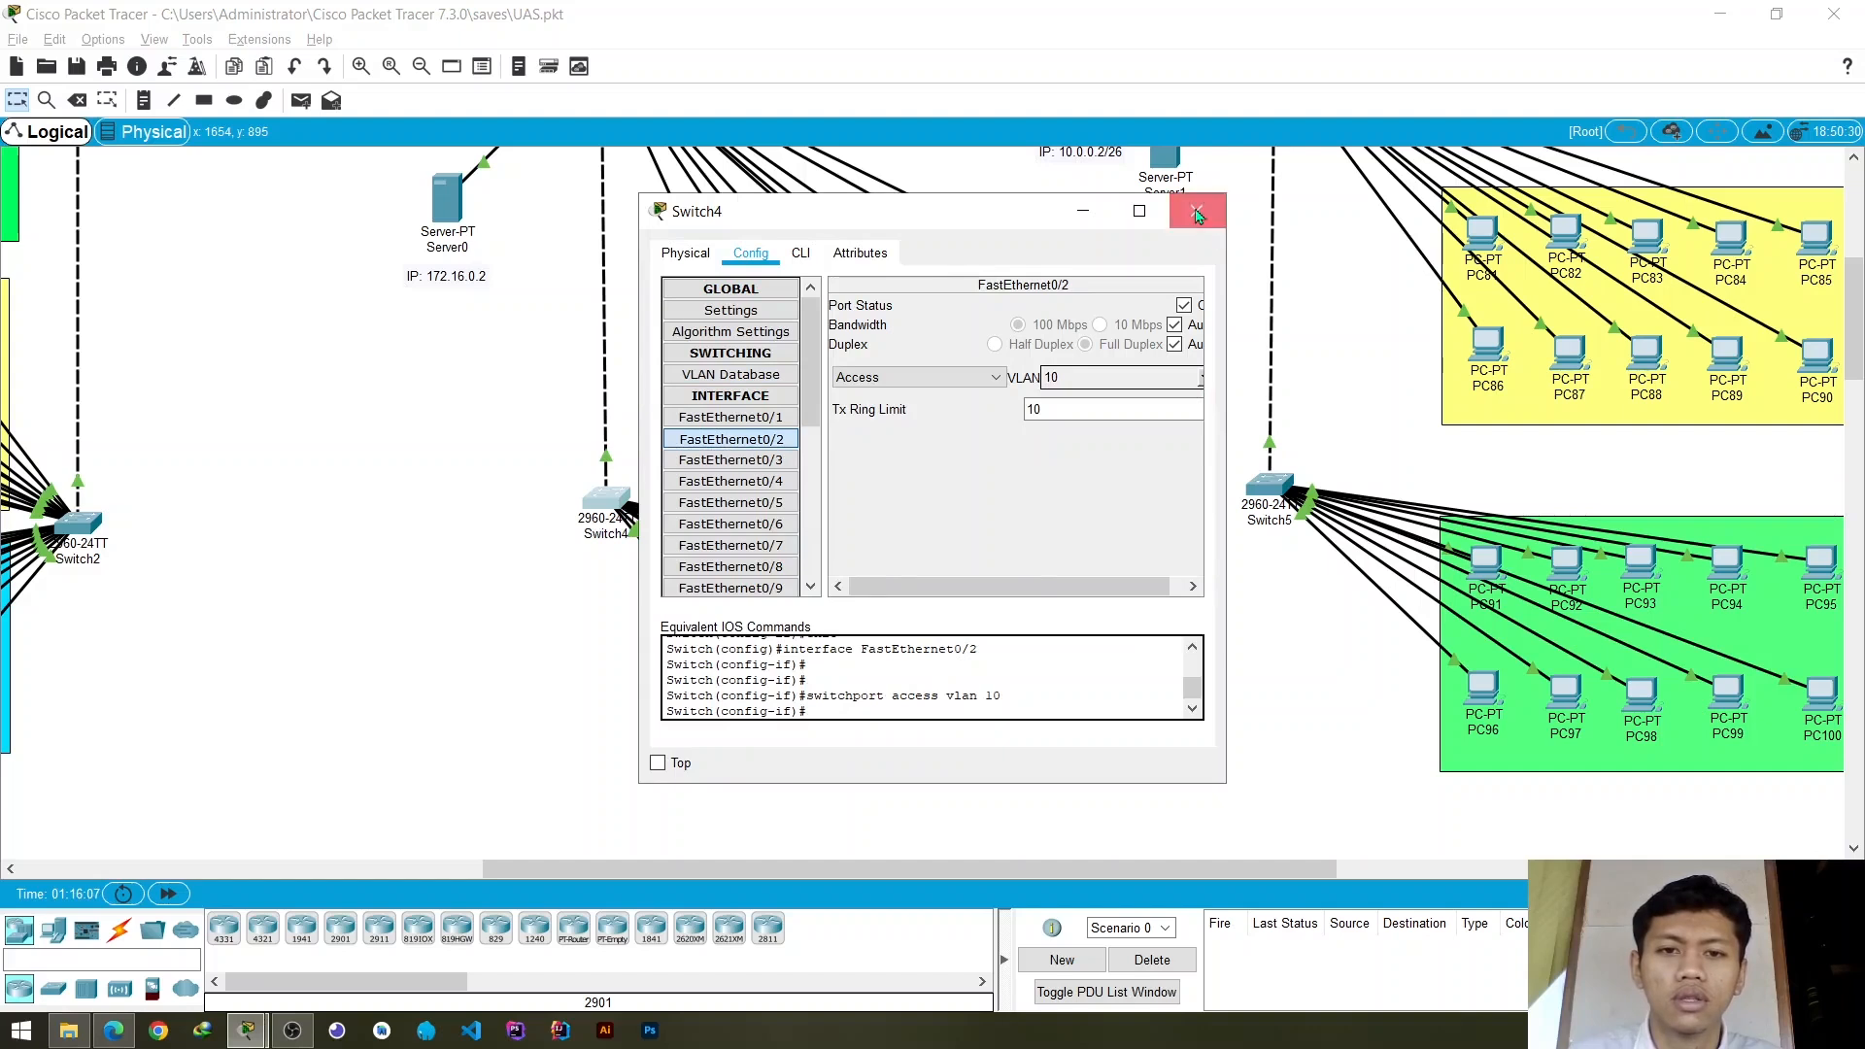
left_click(1197, 211)
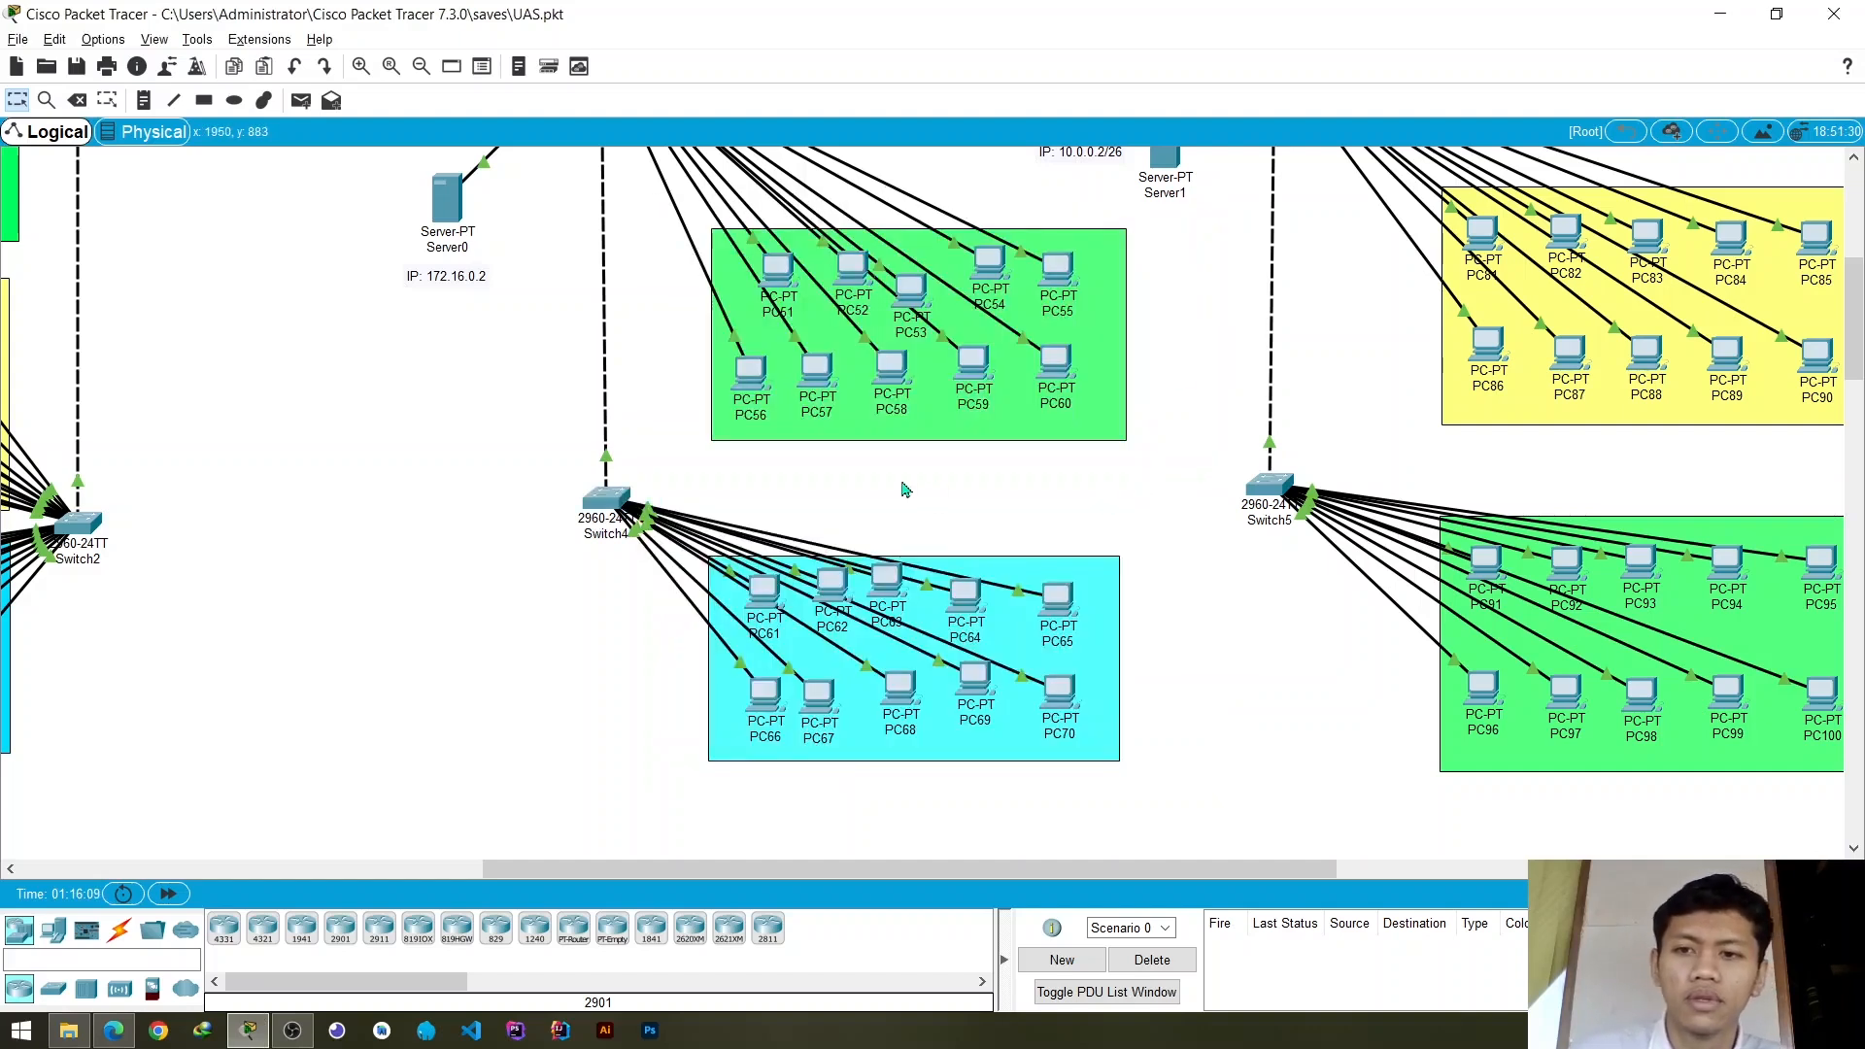
- Retest PC61 to PC62 with a new simple PDU, fire it again, and delete the scenario's PDU
left_click(300, 100)
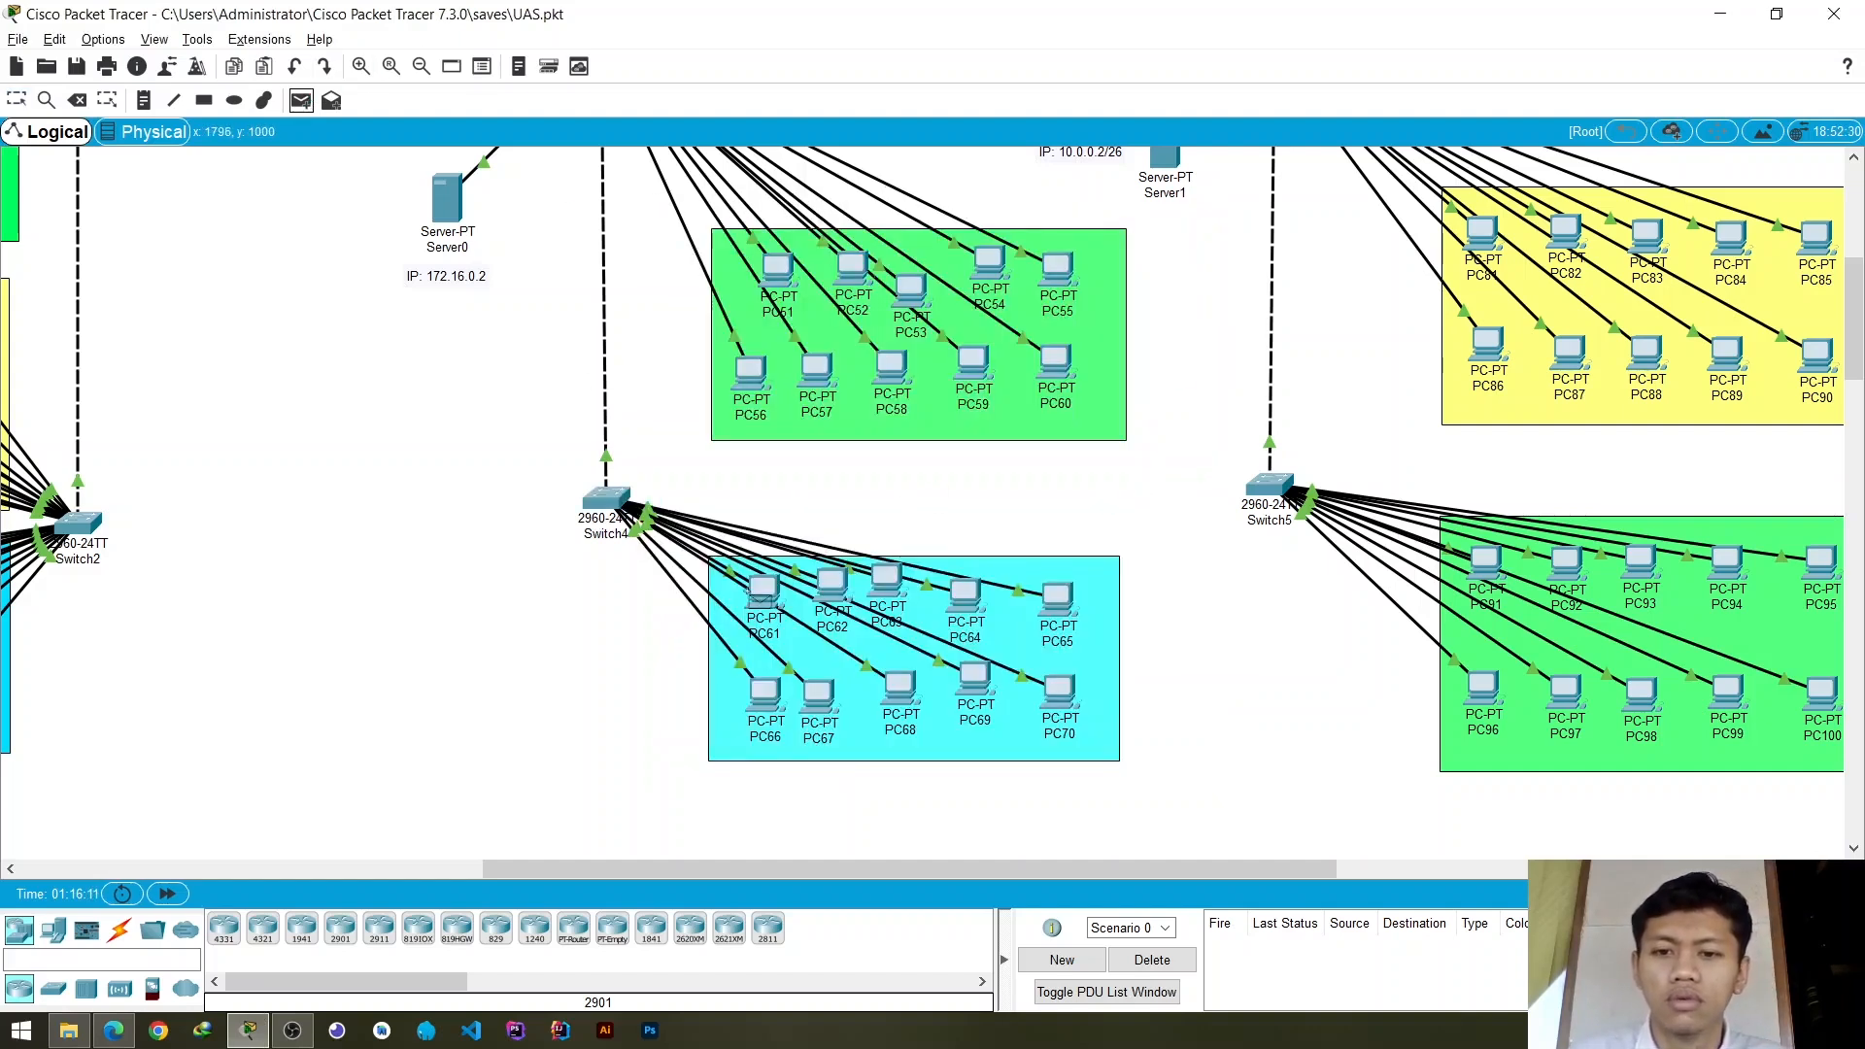
left_click(760, 591)
left_click(837, 588)
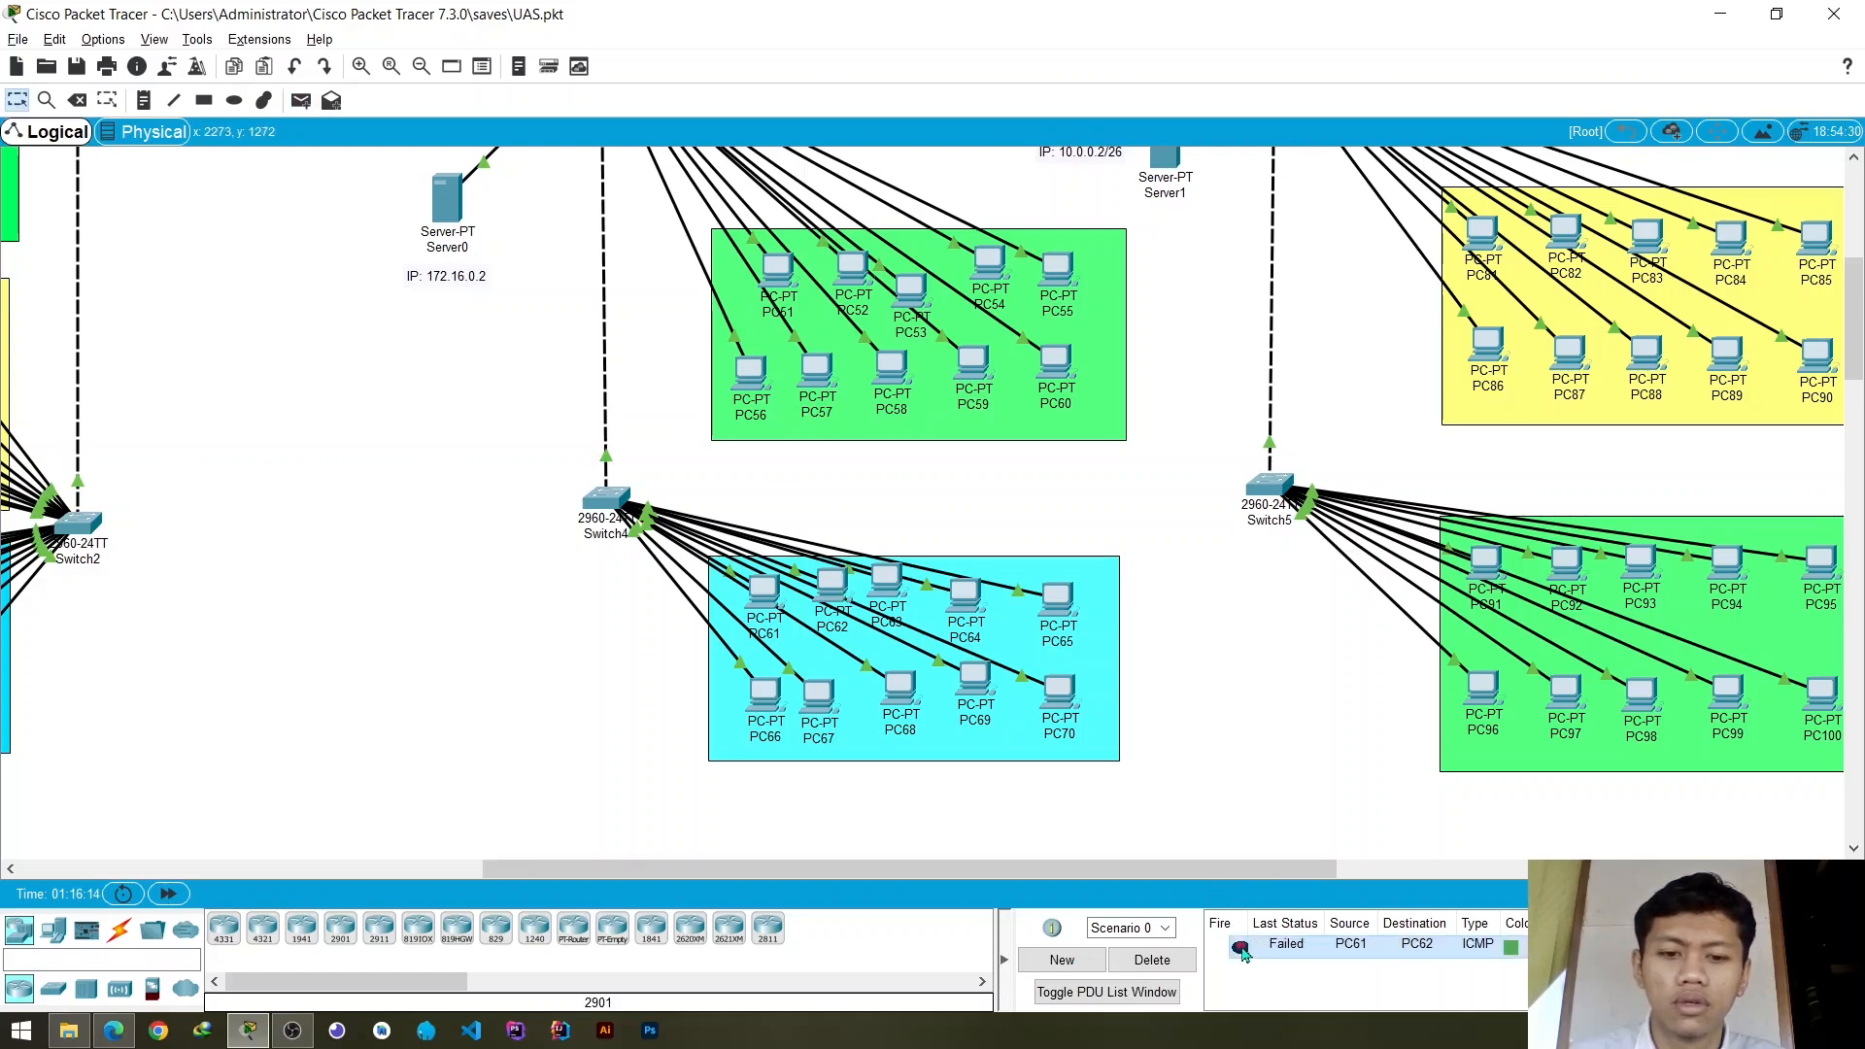
double_click(1242, 948)
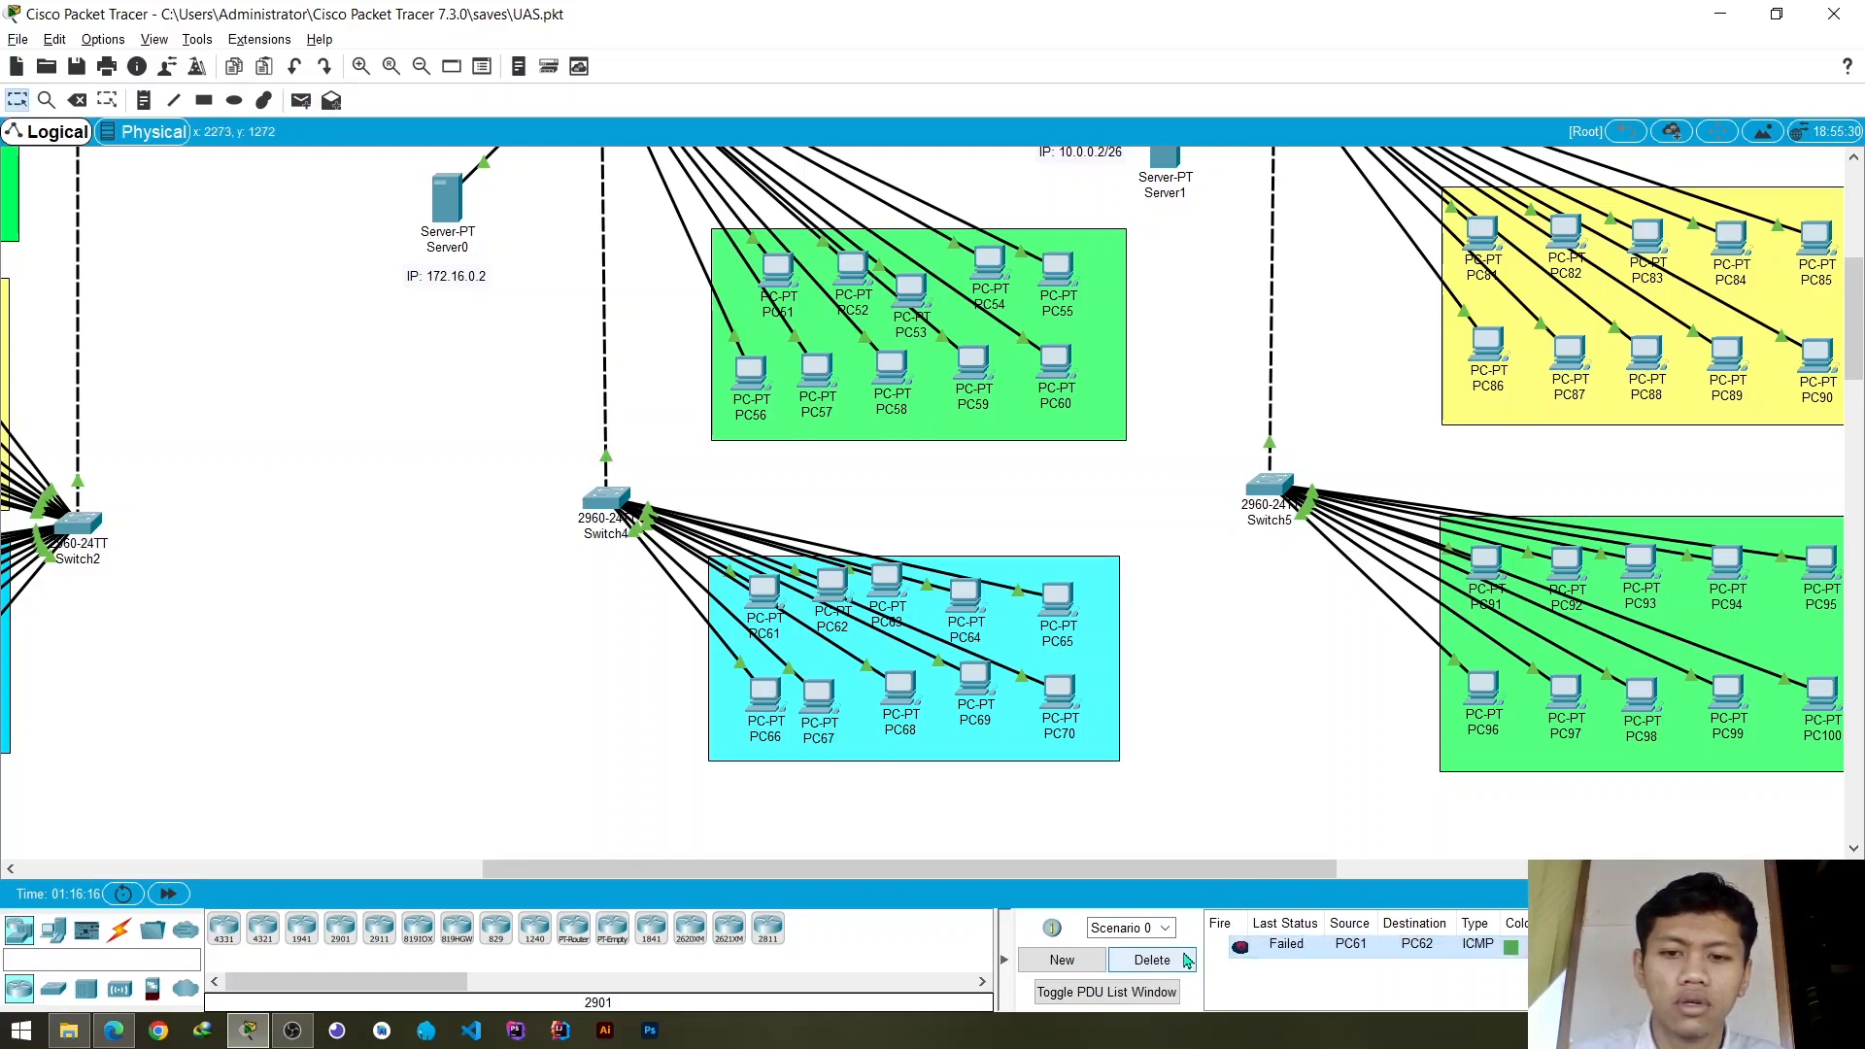
left_click(1185, 960)
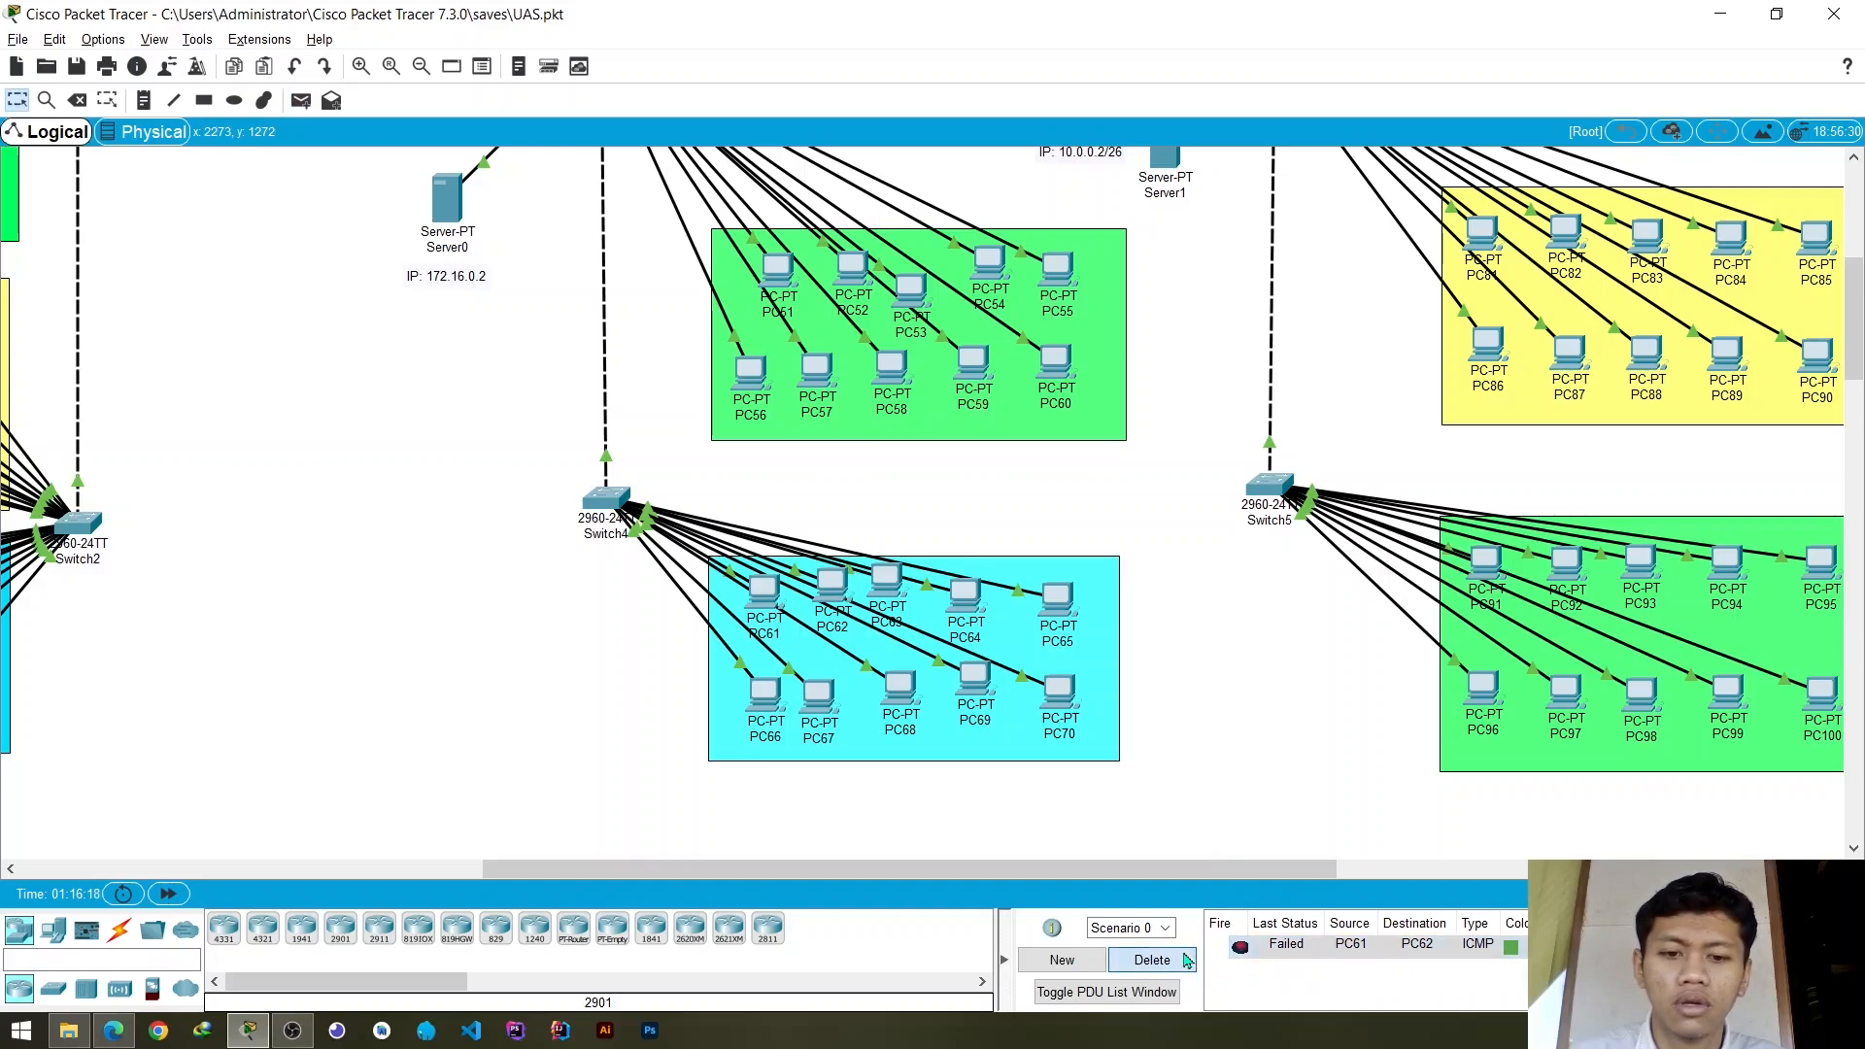
- Check the port mode and VLAN range of Switch4's uplink FastEthernet0/1
mouse_move(603, 506)
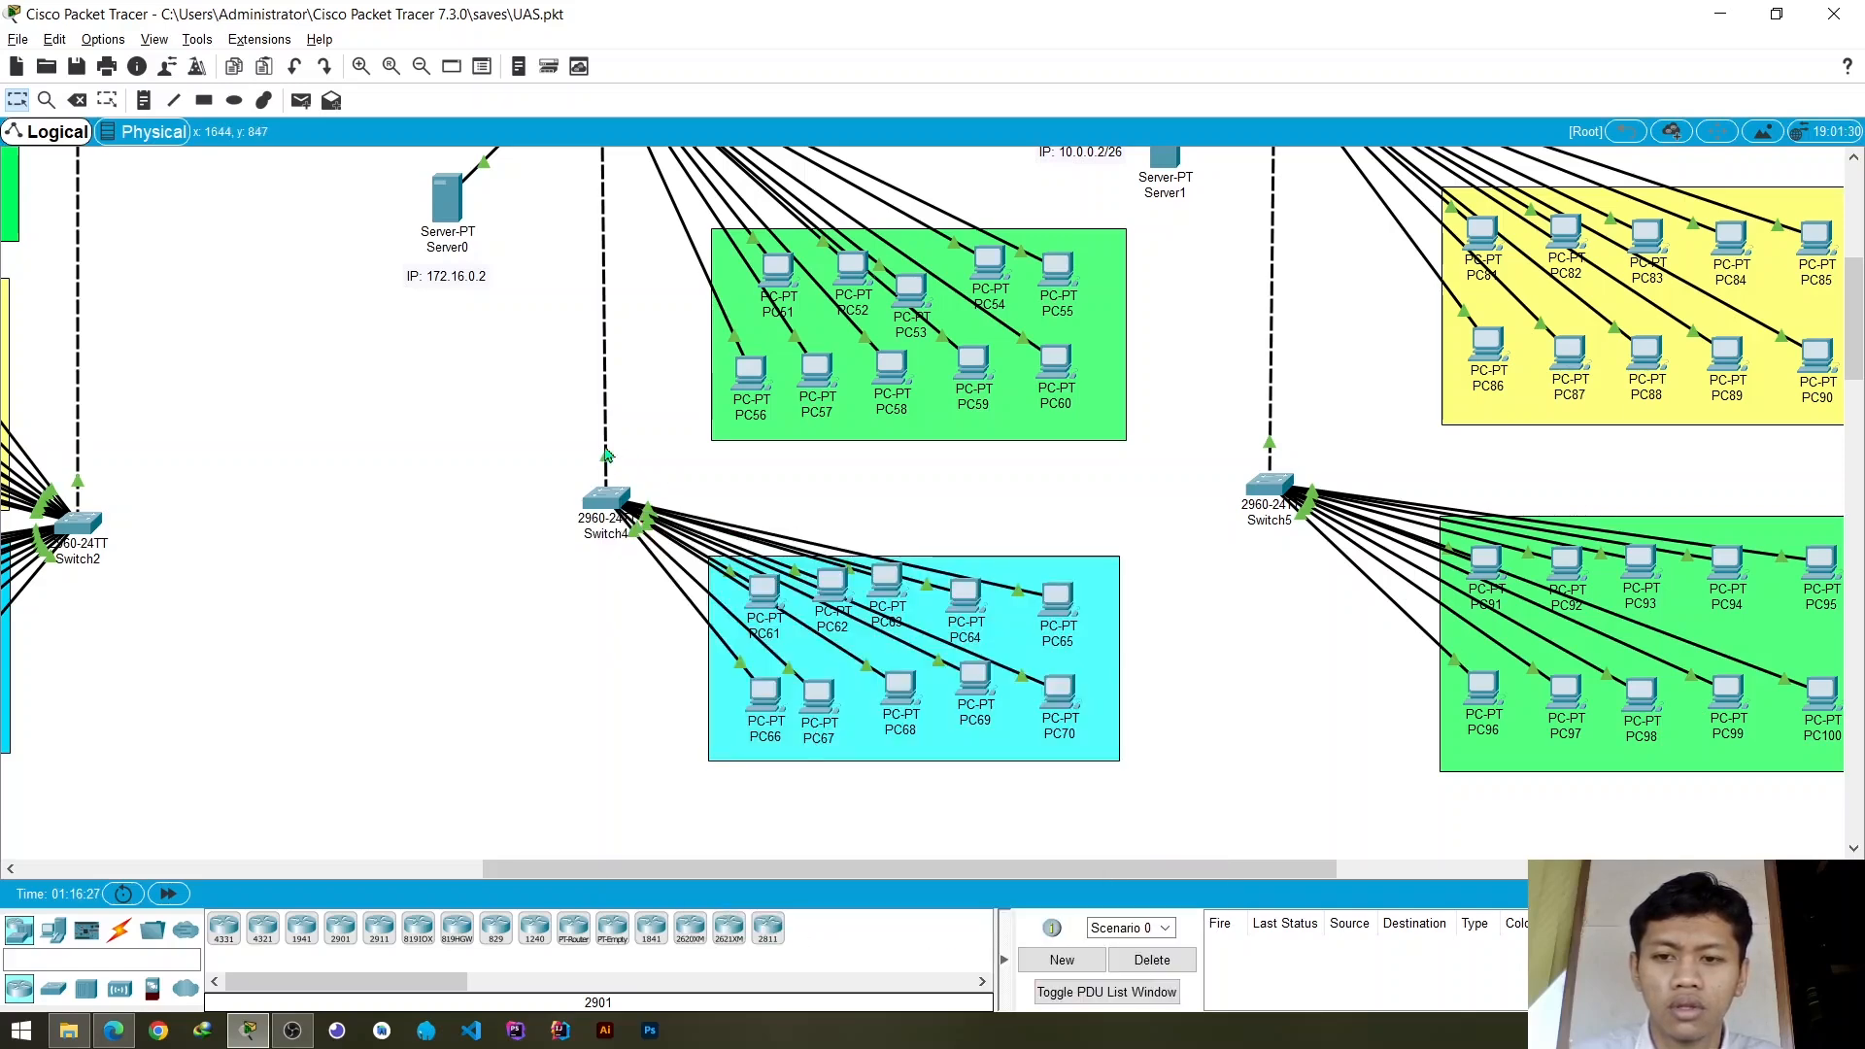
left_click(607, 500)
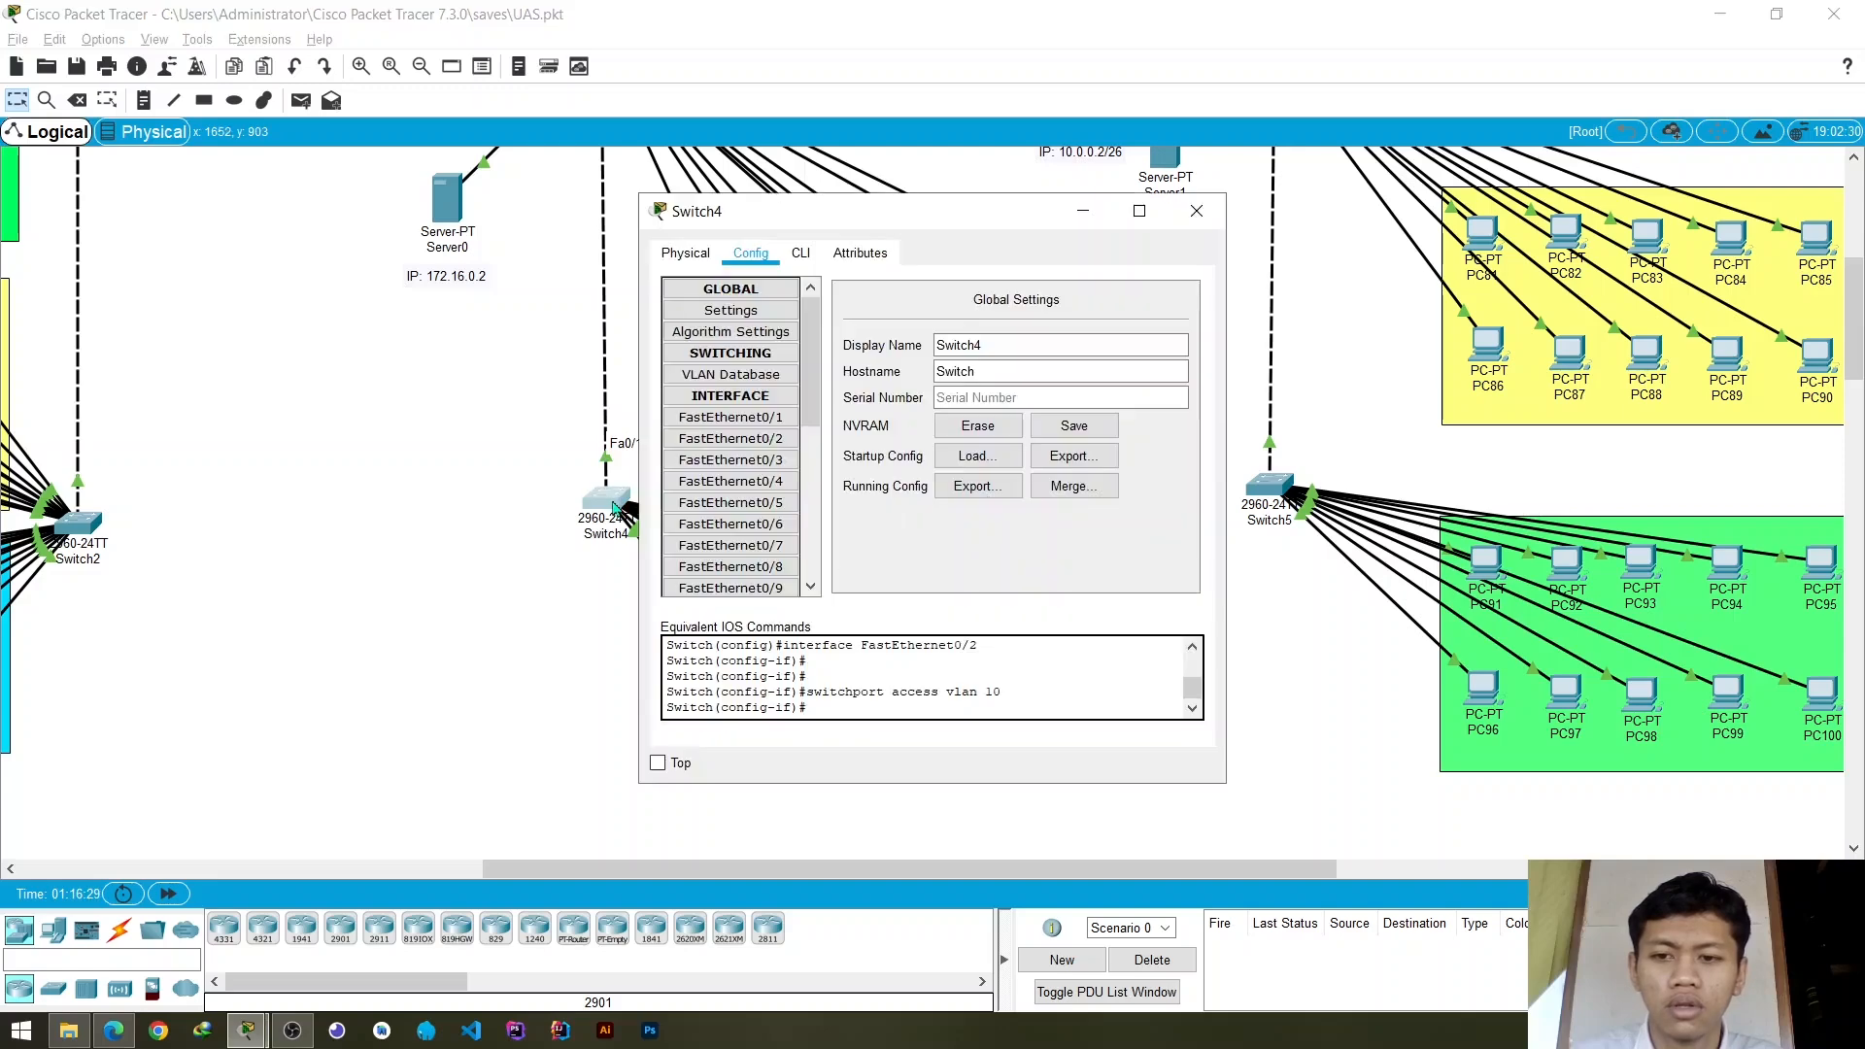
left_click(753, 423)
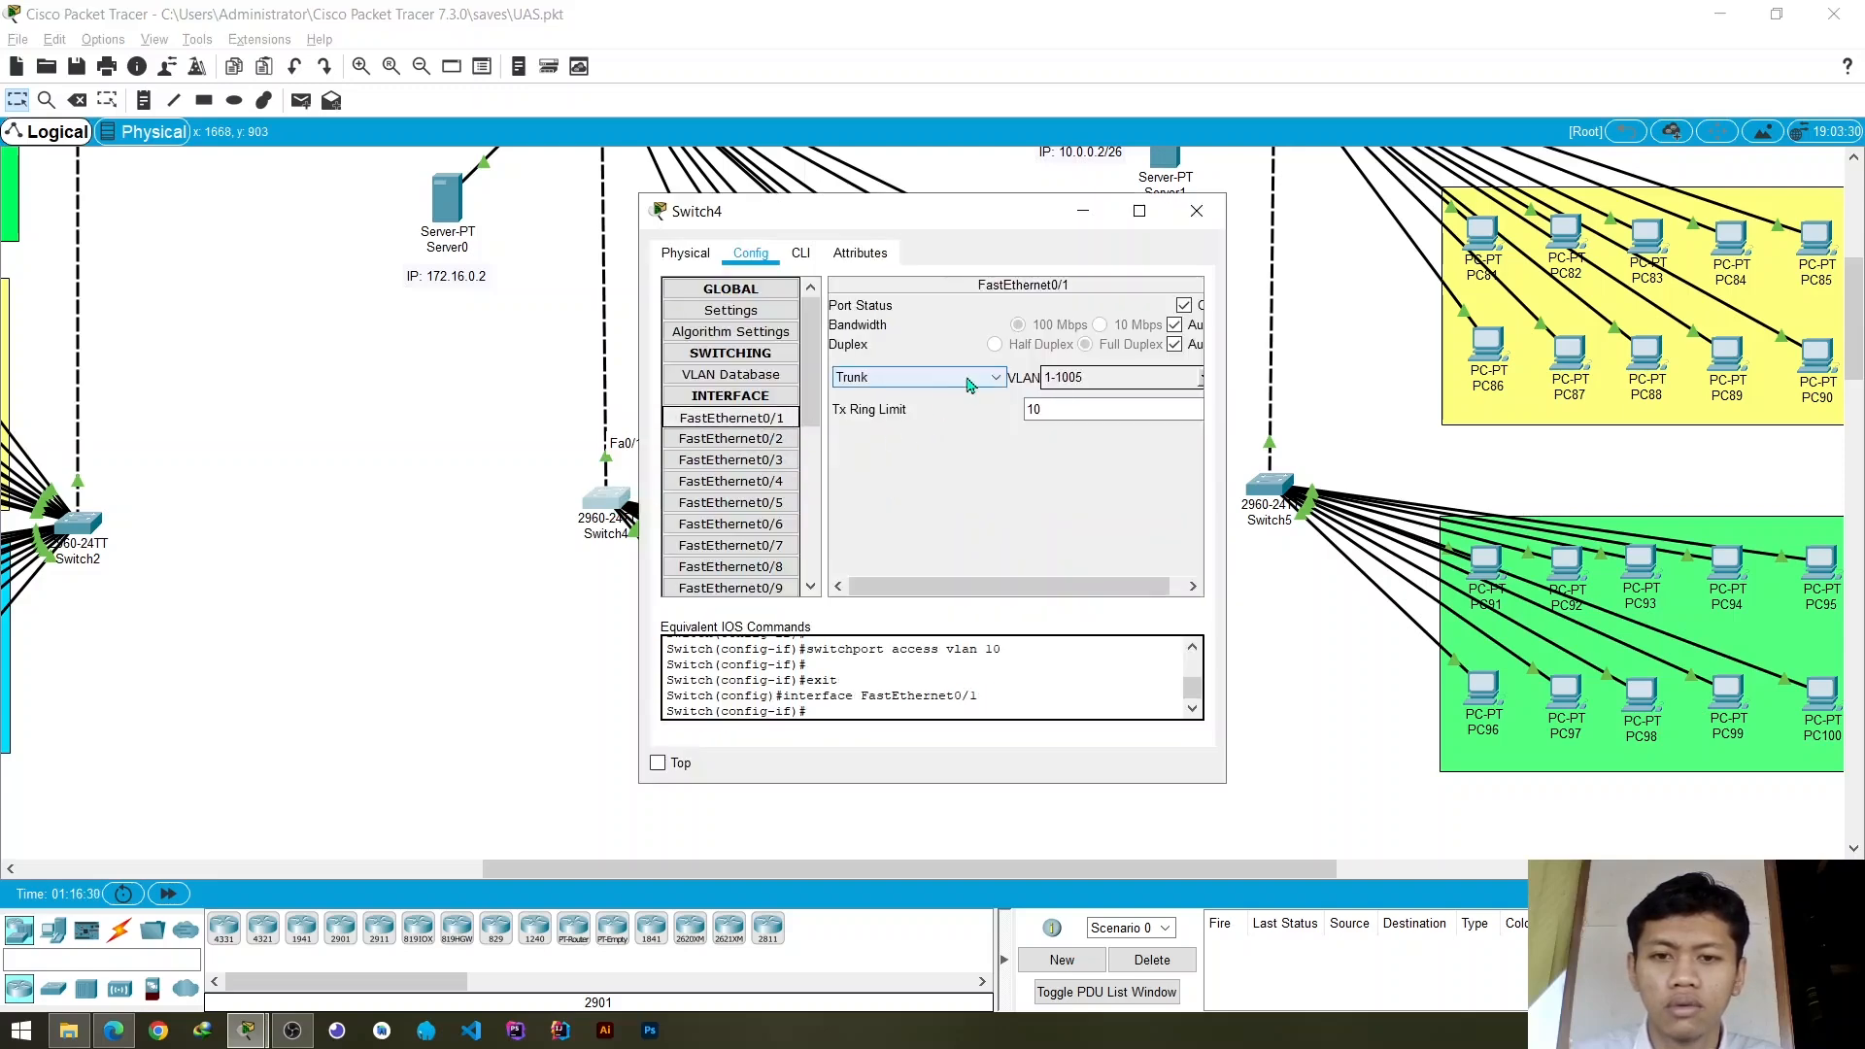
left_click(1197, 211)
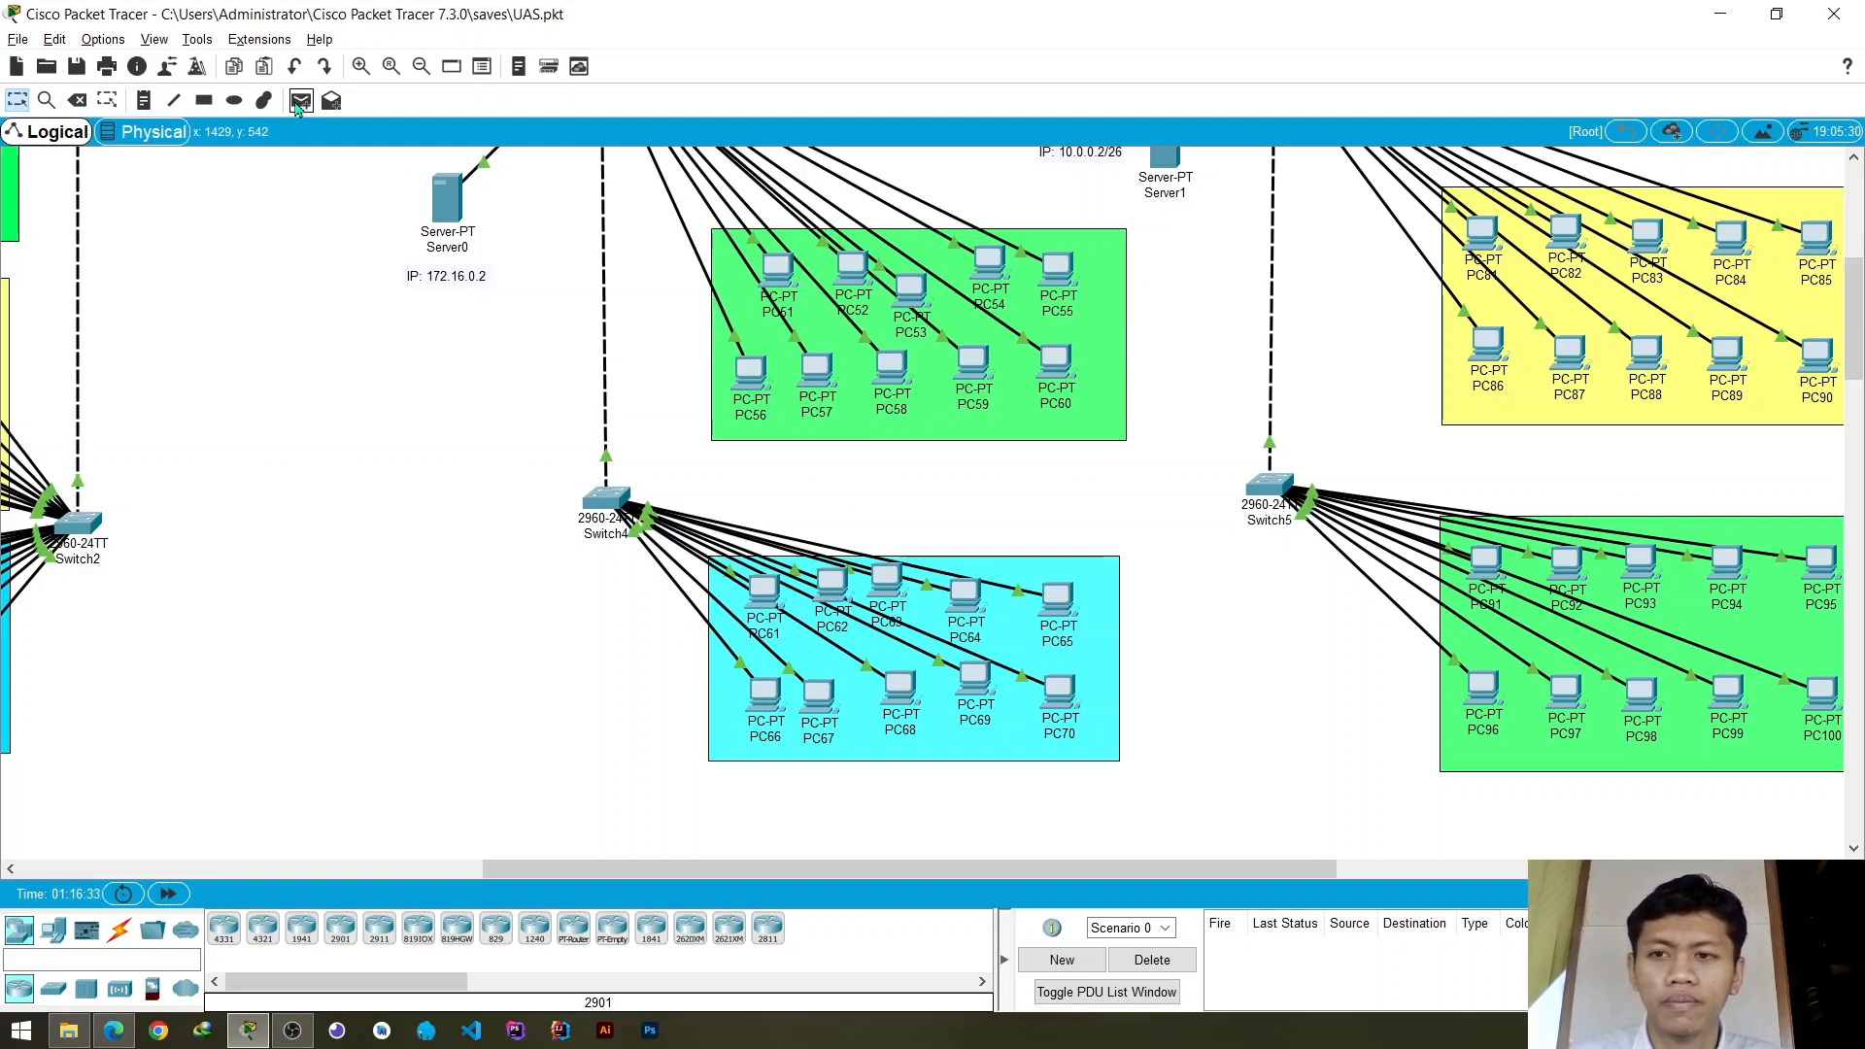
- Test connectivity from PC64 to PC69 with a simple PDU
left_click(299, 101)
left_click(965, 593)
left_click(977, 682)
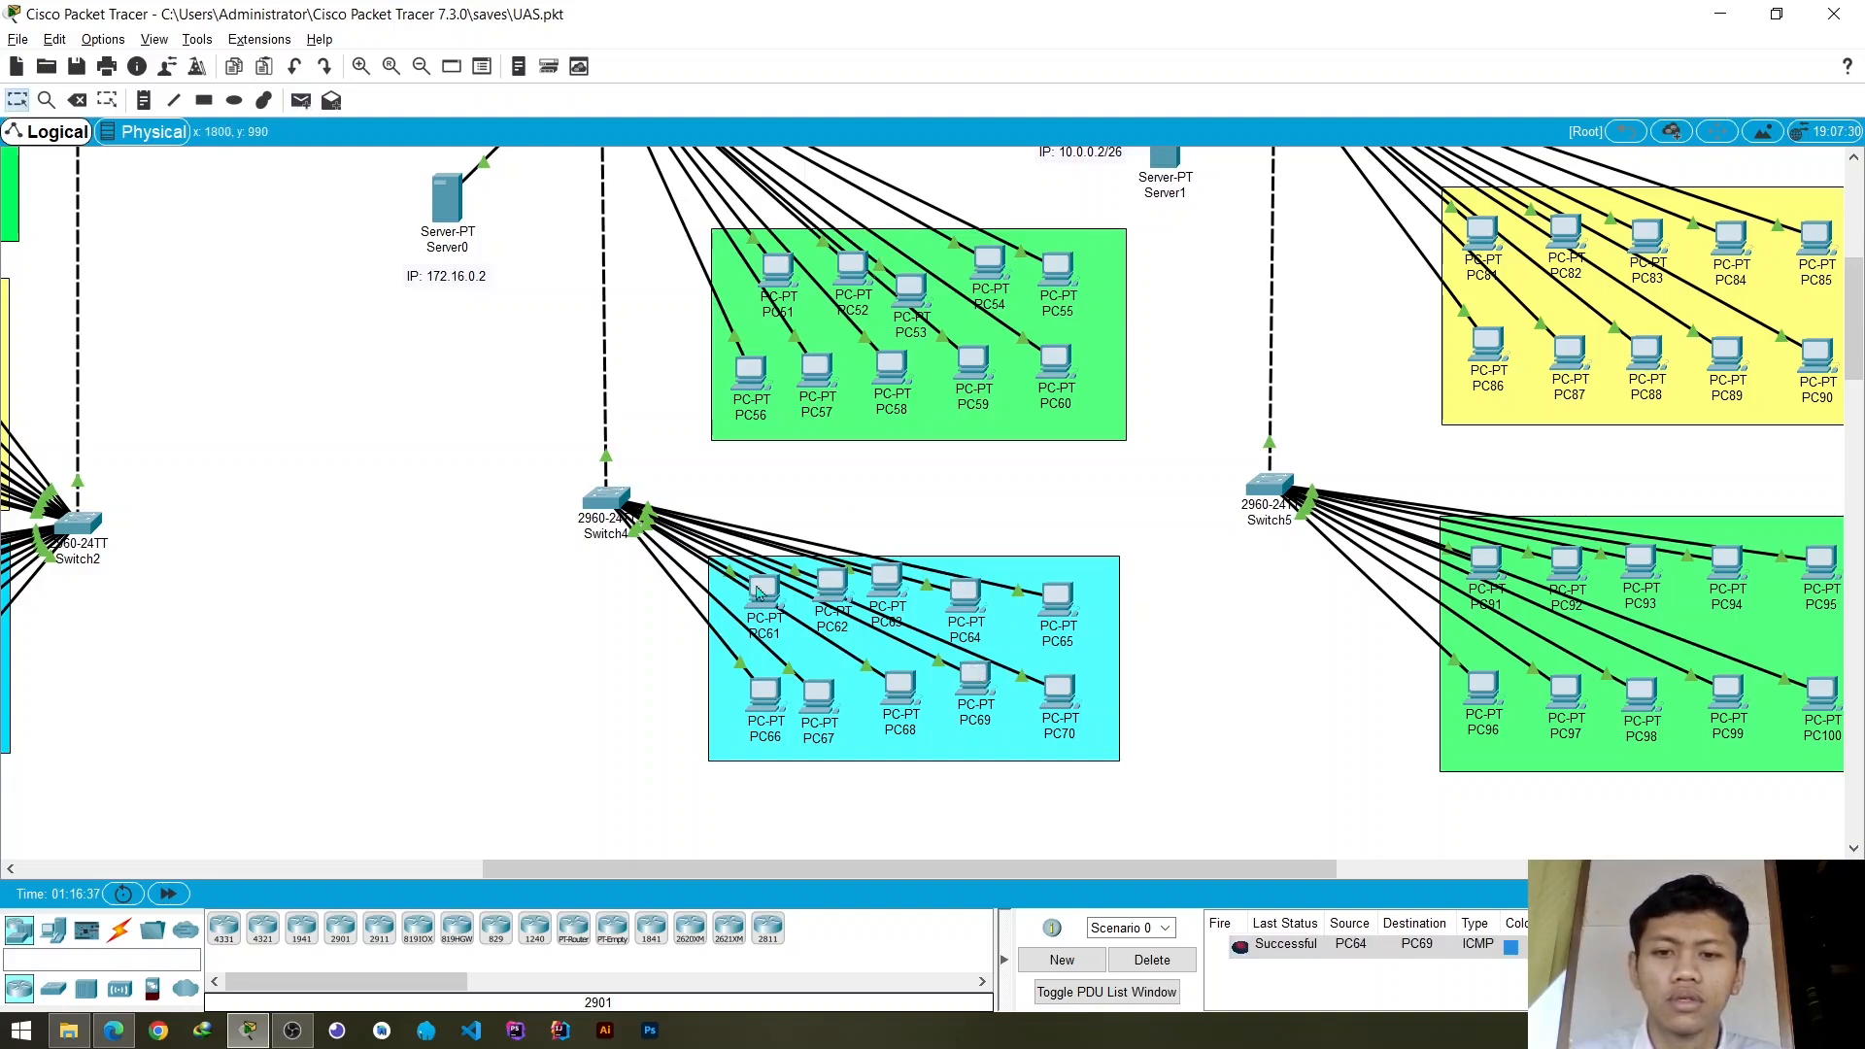
- Pull PC61 and PC62 aside to trace their cables, and check the VLAN settings of Switch4's FastEthernet0/2 and FastEthernet0/3
left_click_drag(758, 595, 585, 646)
left_click_drag(833, 594, 651, 699)
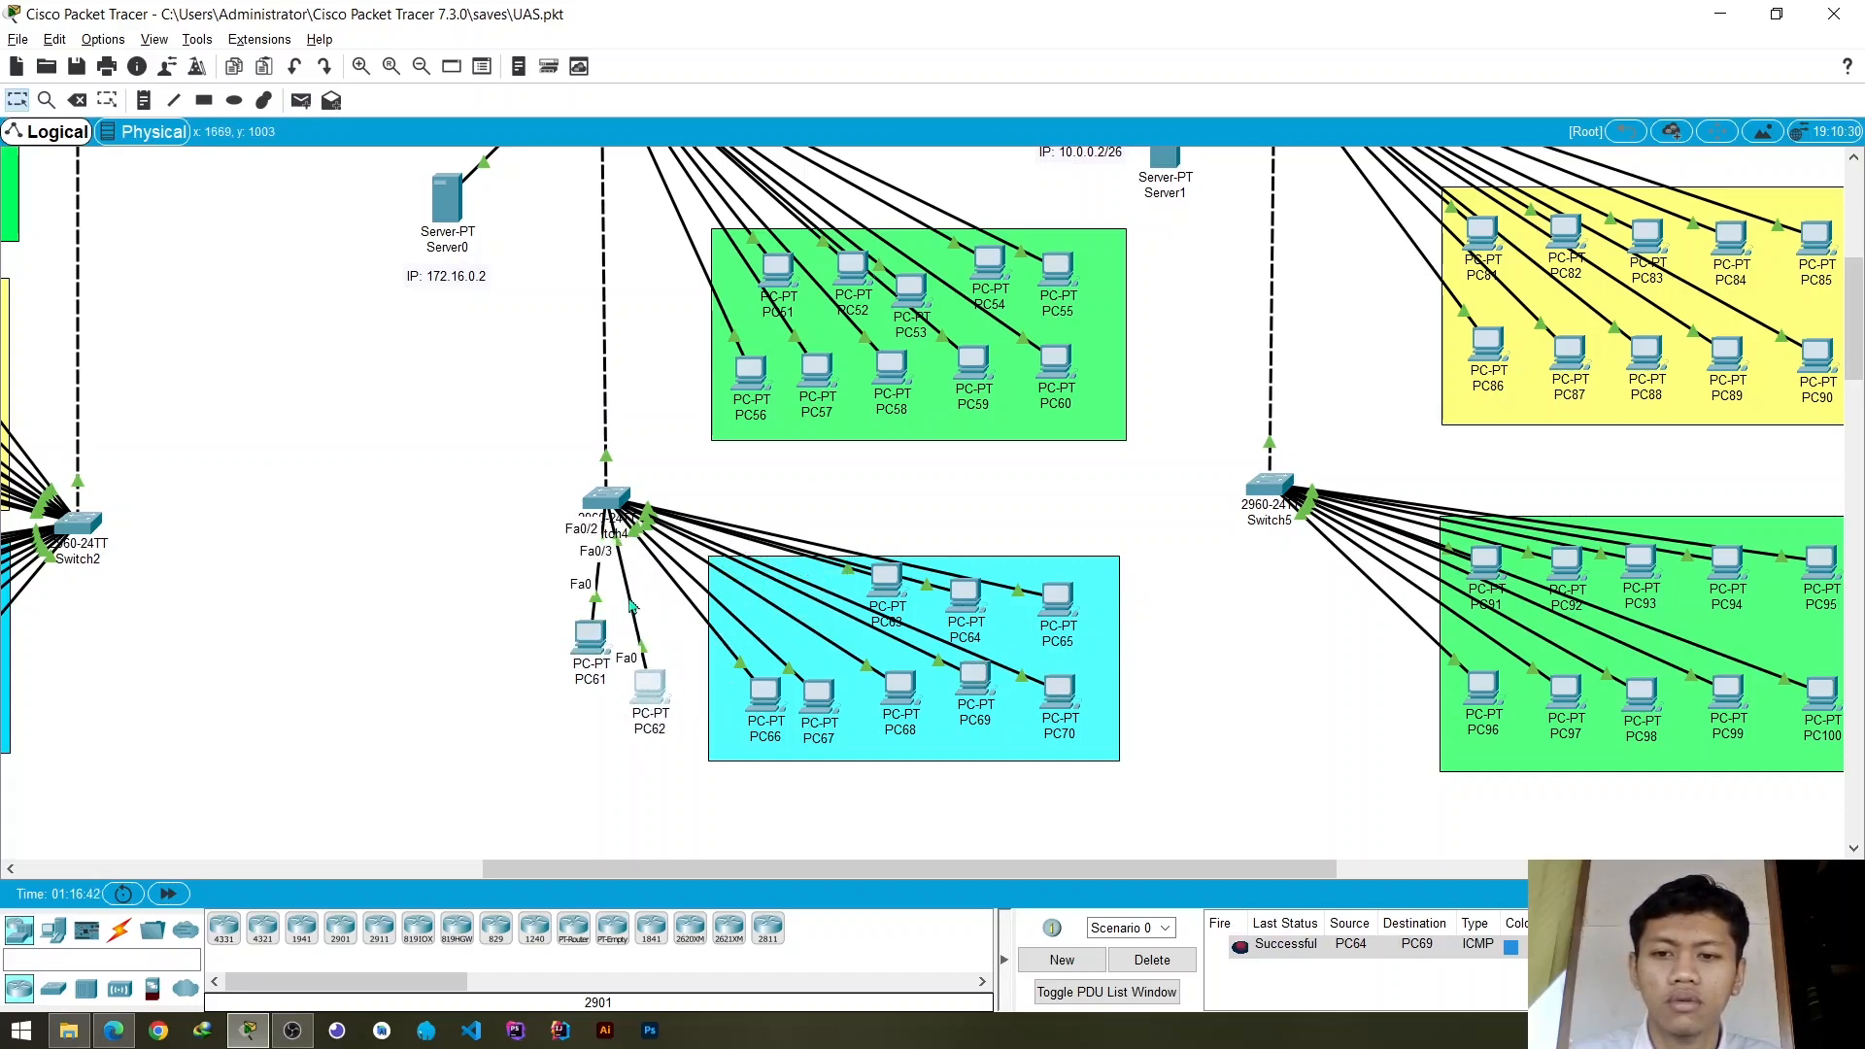
left_click_drag(640, 703, 822, 604)
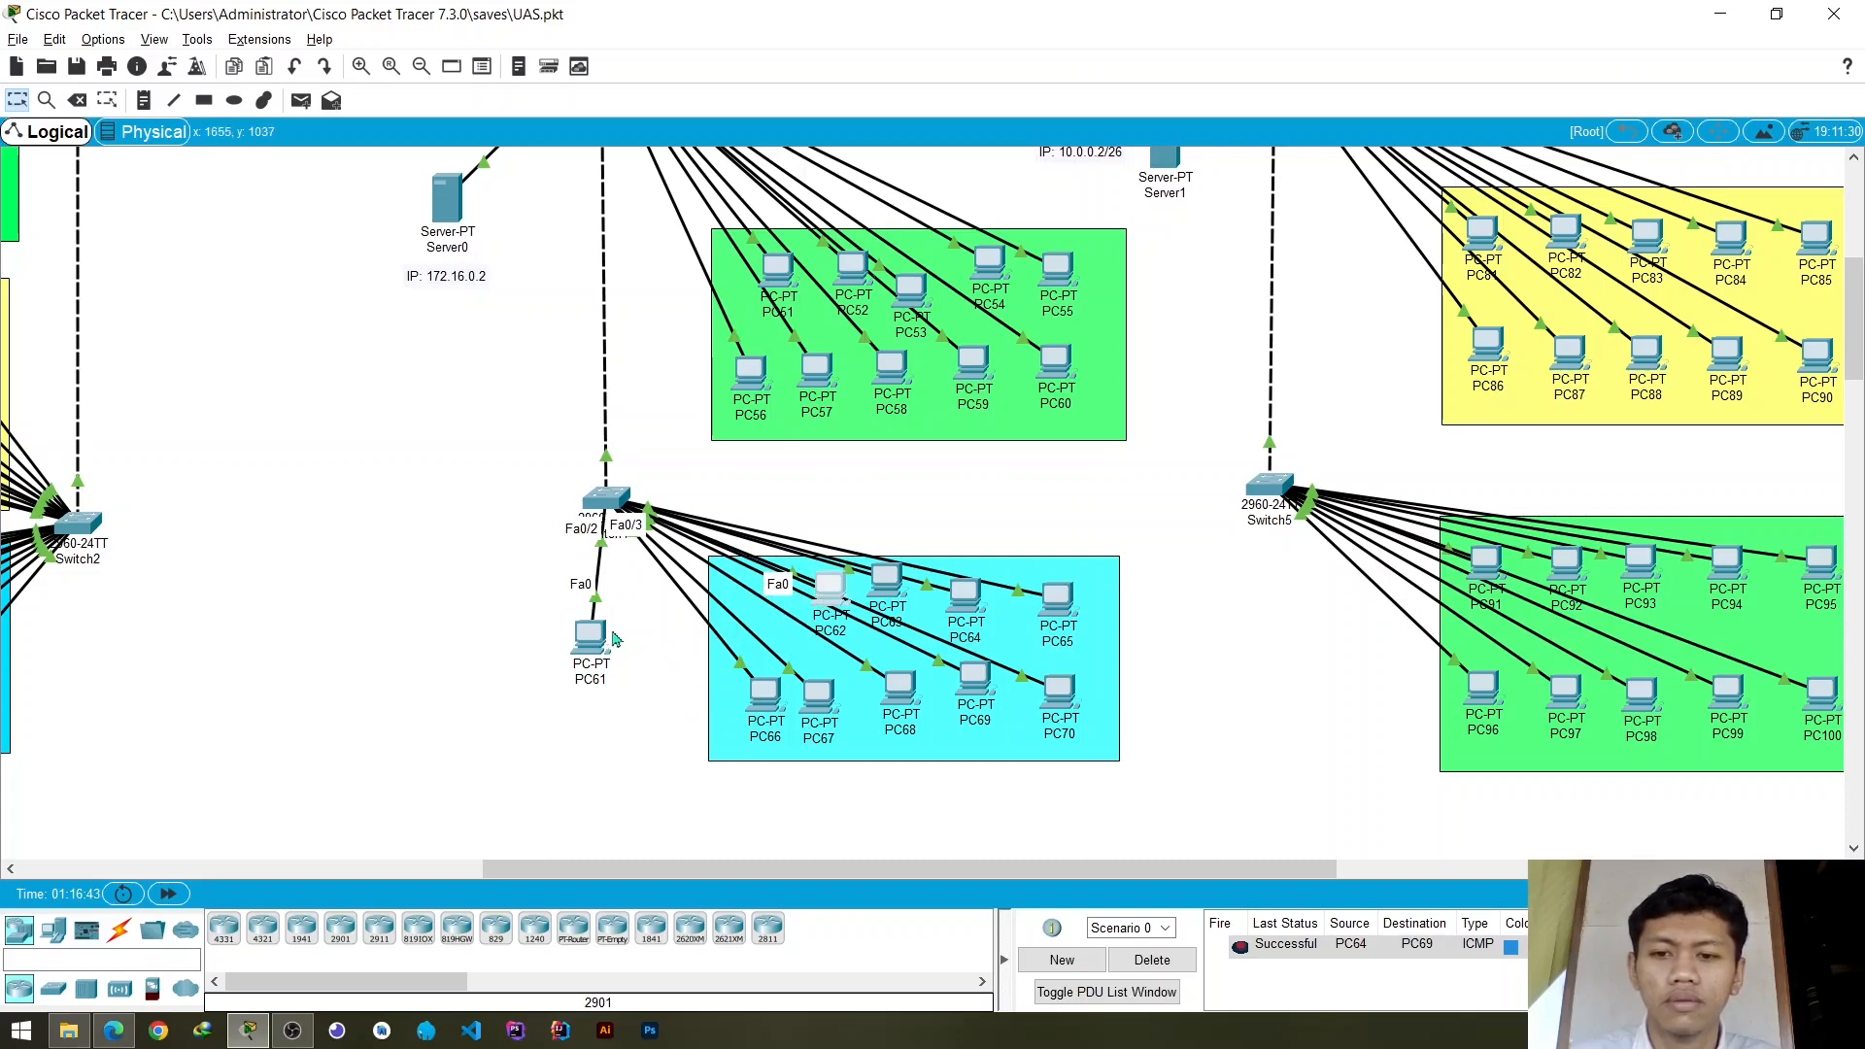
left_click(602, 504)
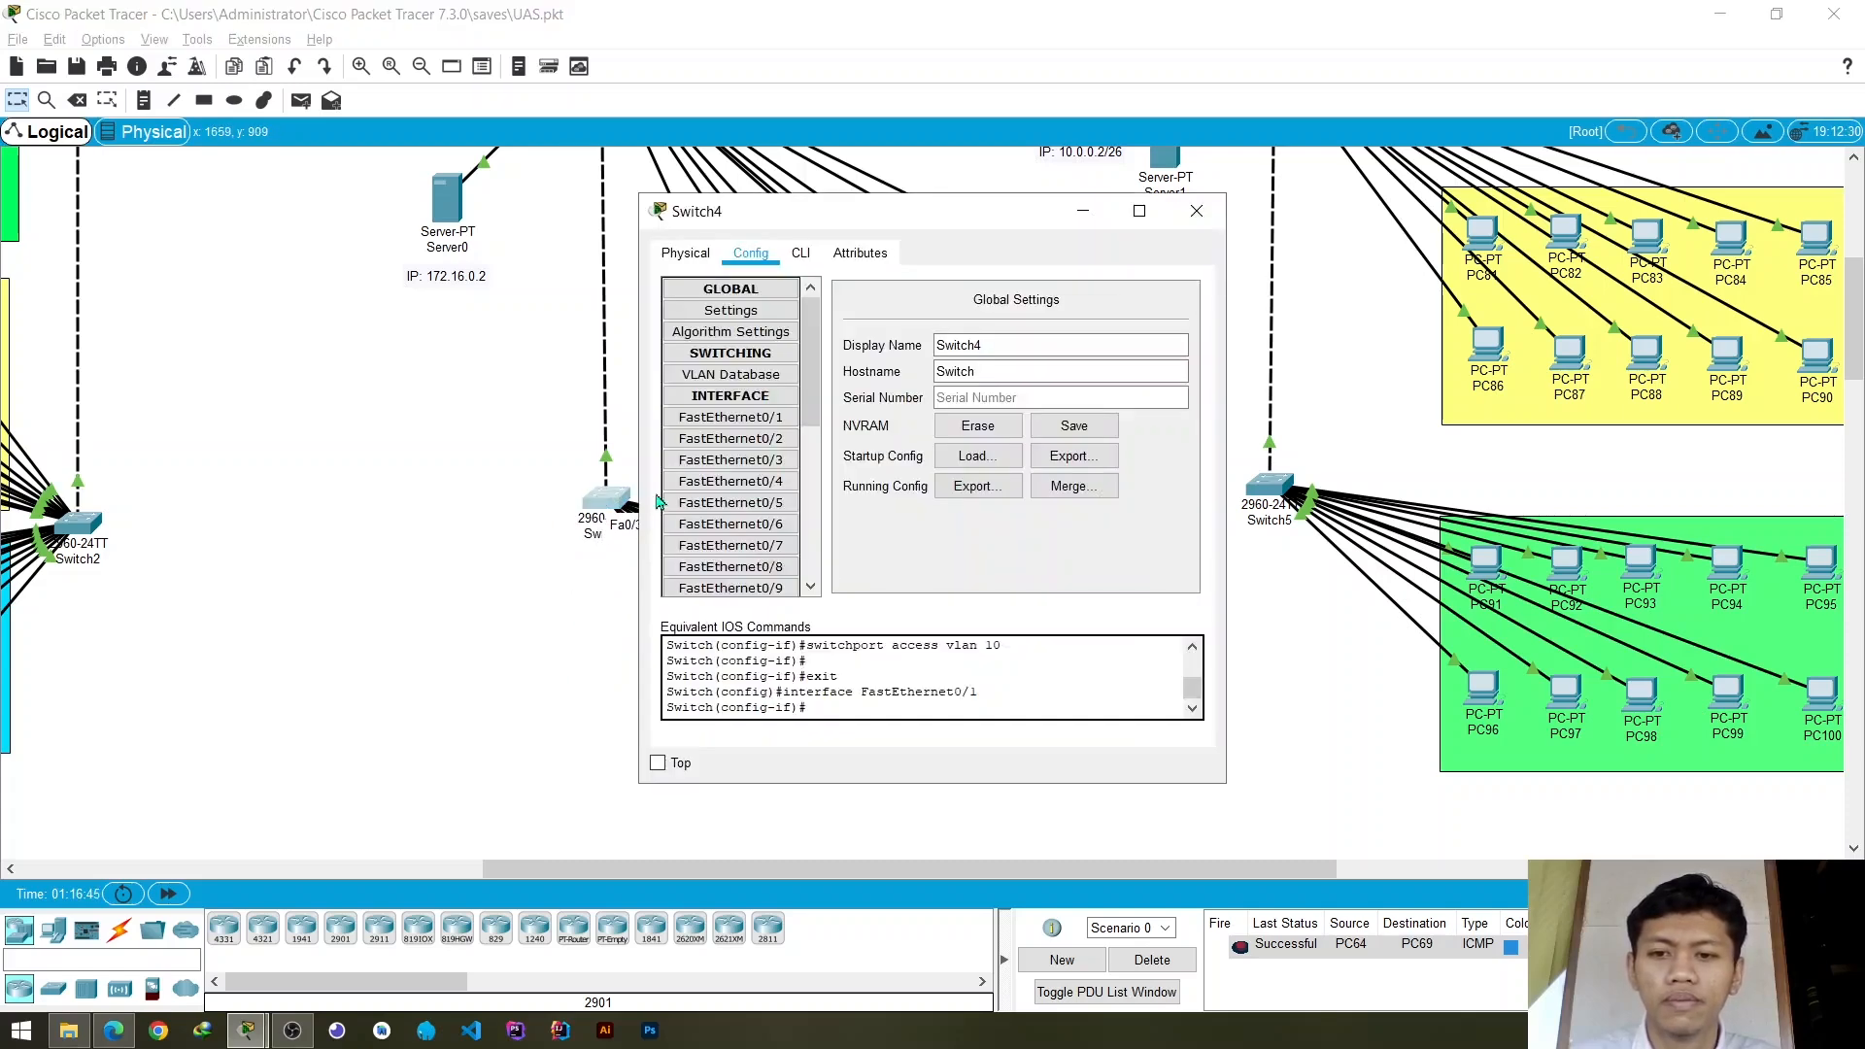
left_click(749, 445)
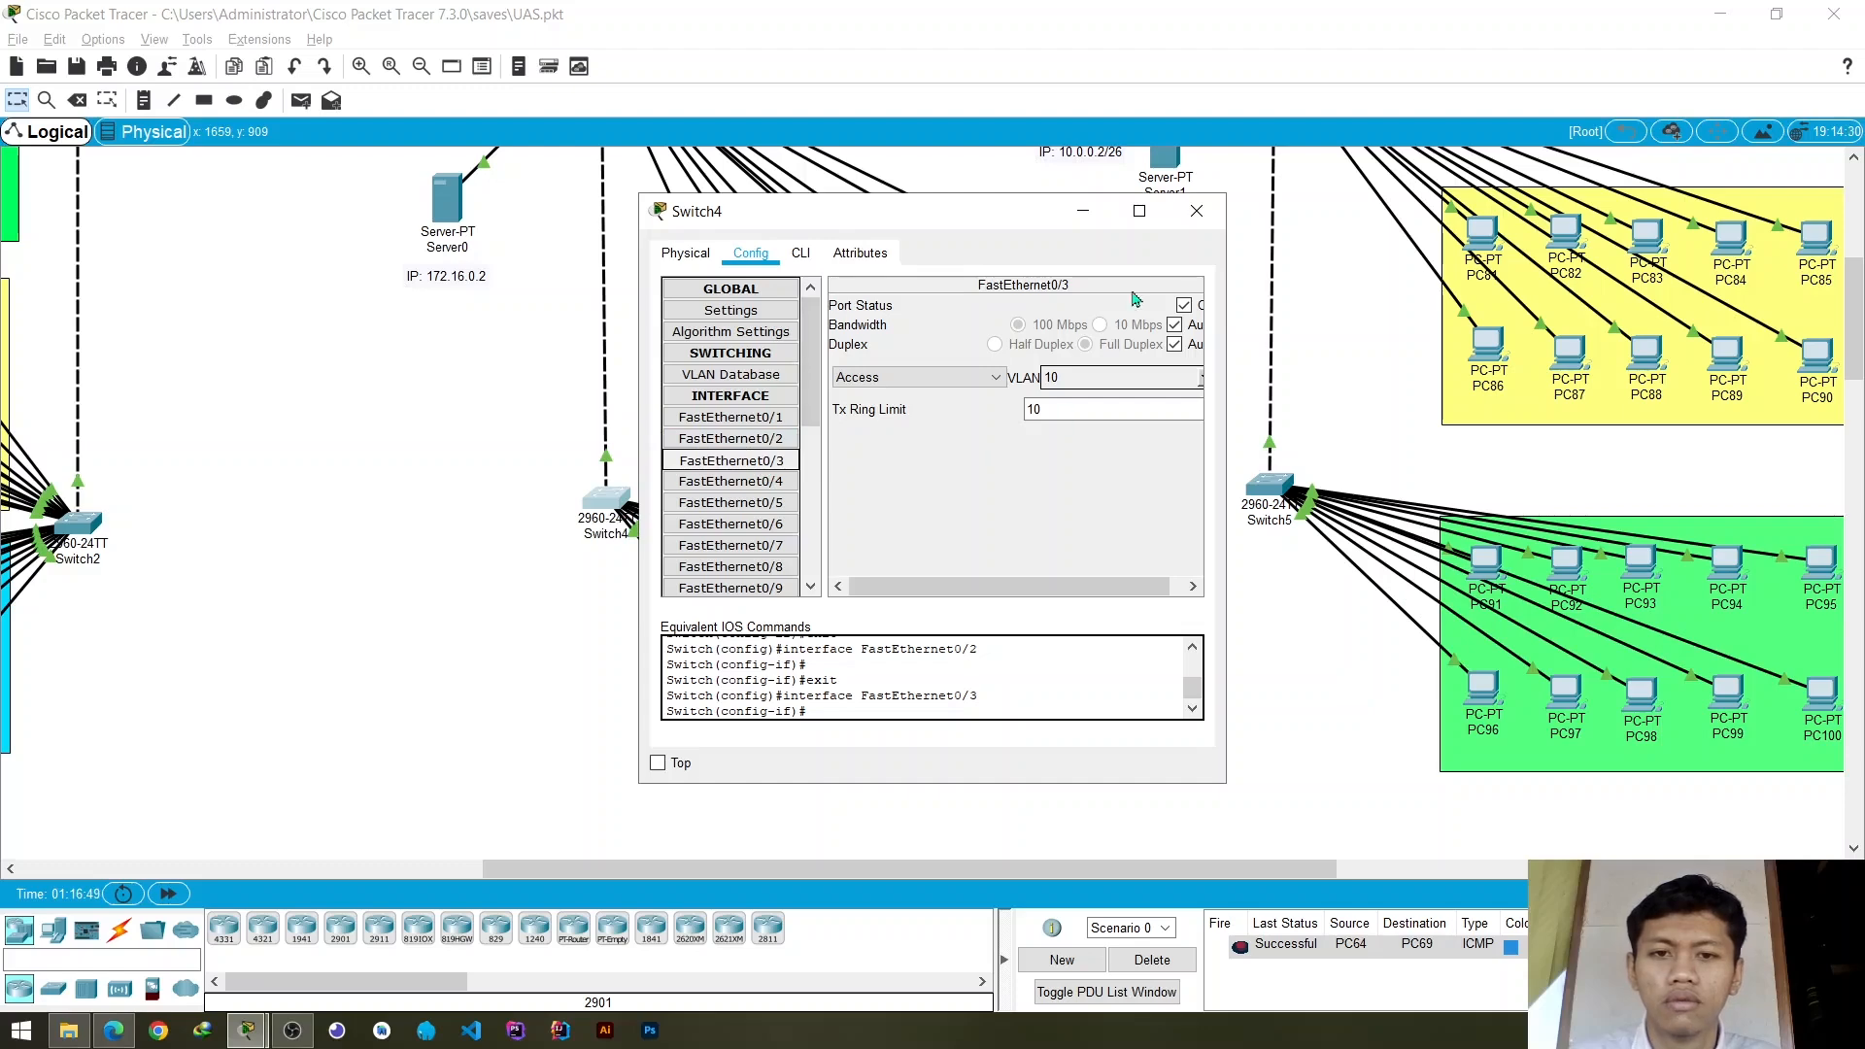
left_click(1188, 223)
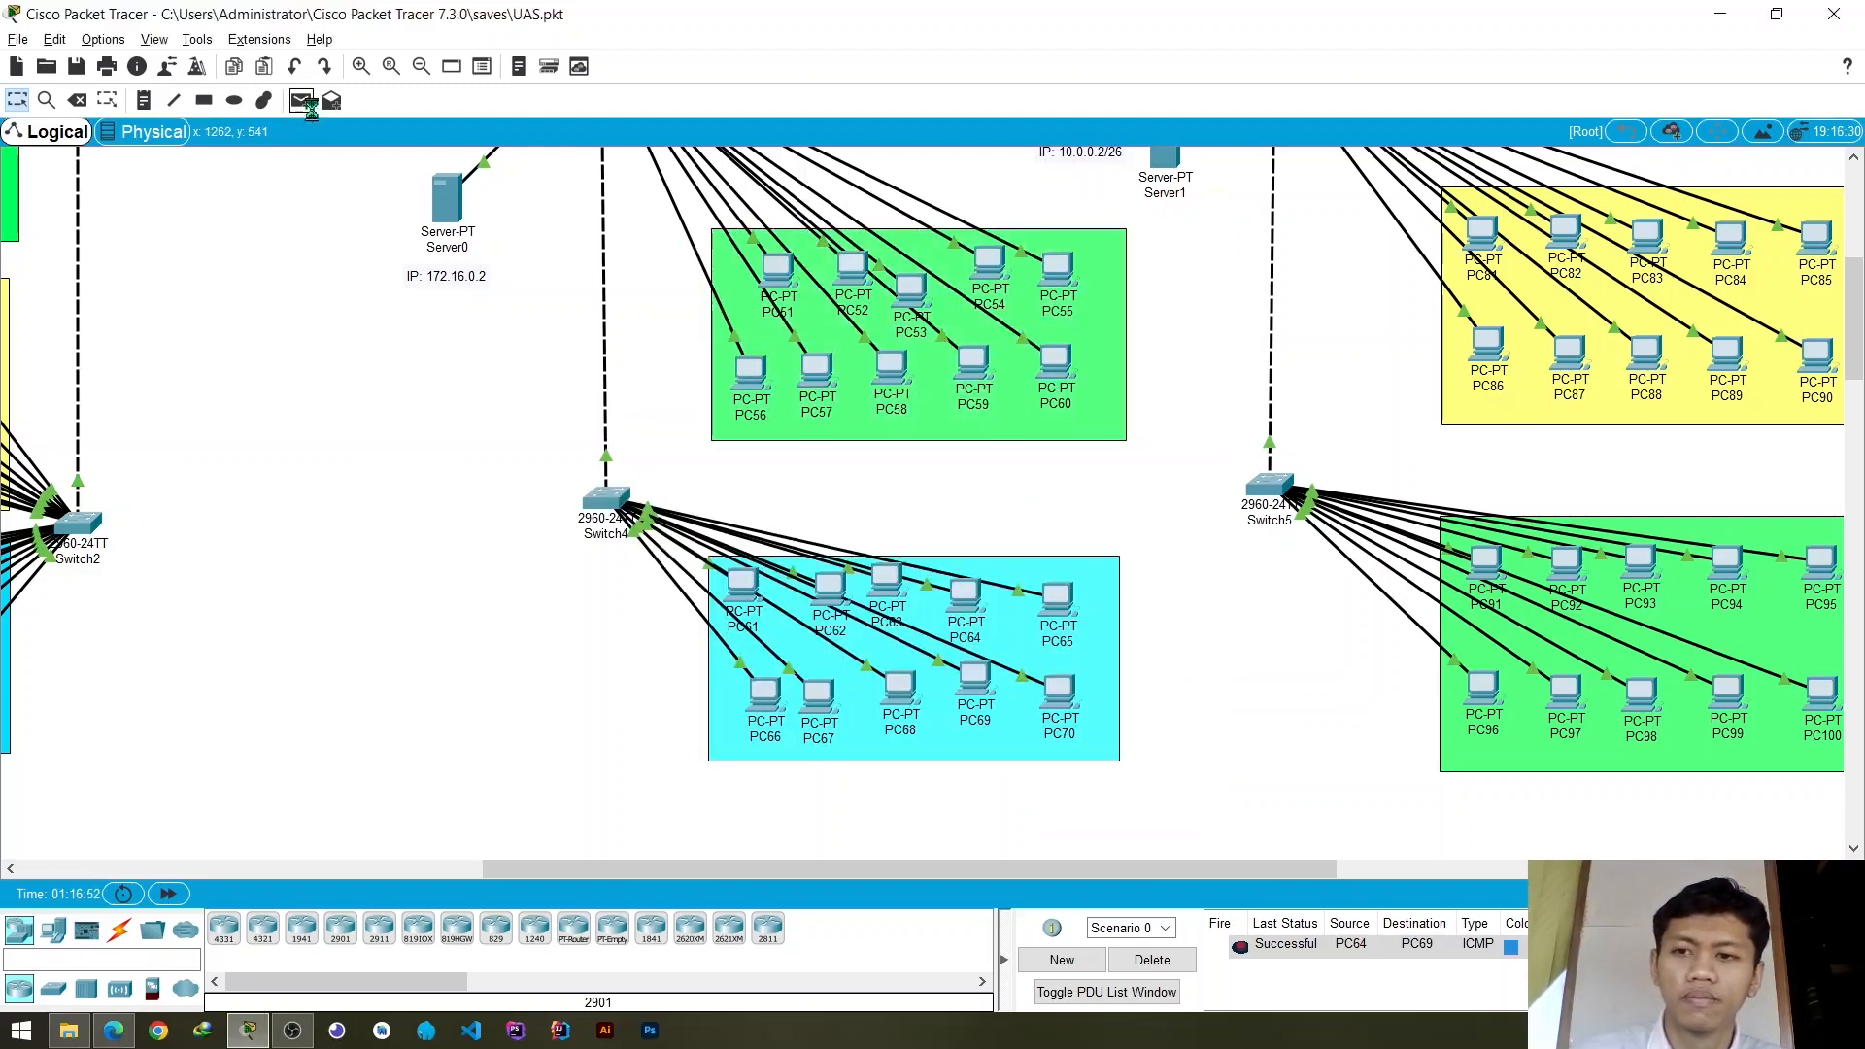
- Send another simple PDU from PC61 to PC62 to recheck VLAN 10 connectivity on Switch4
left_click(301, 101)
left_click(744, 586)
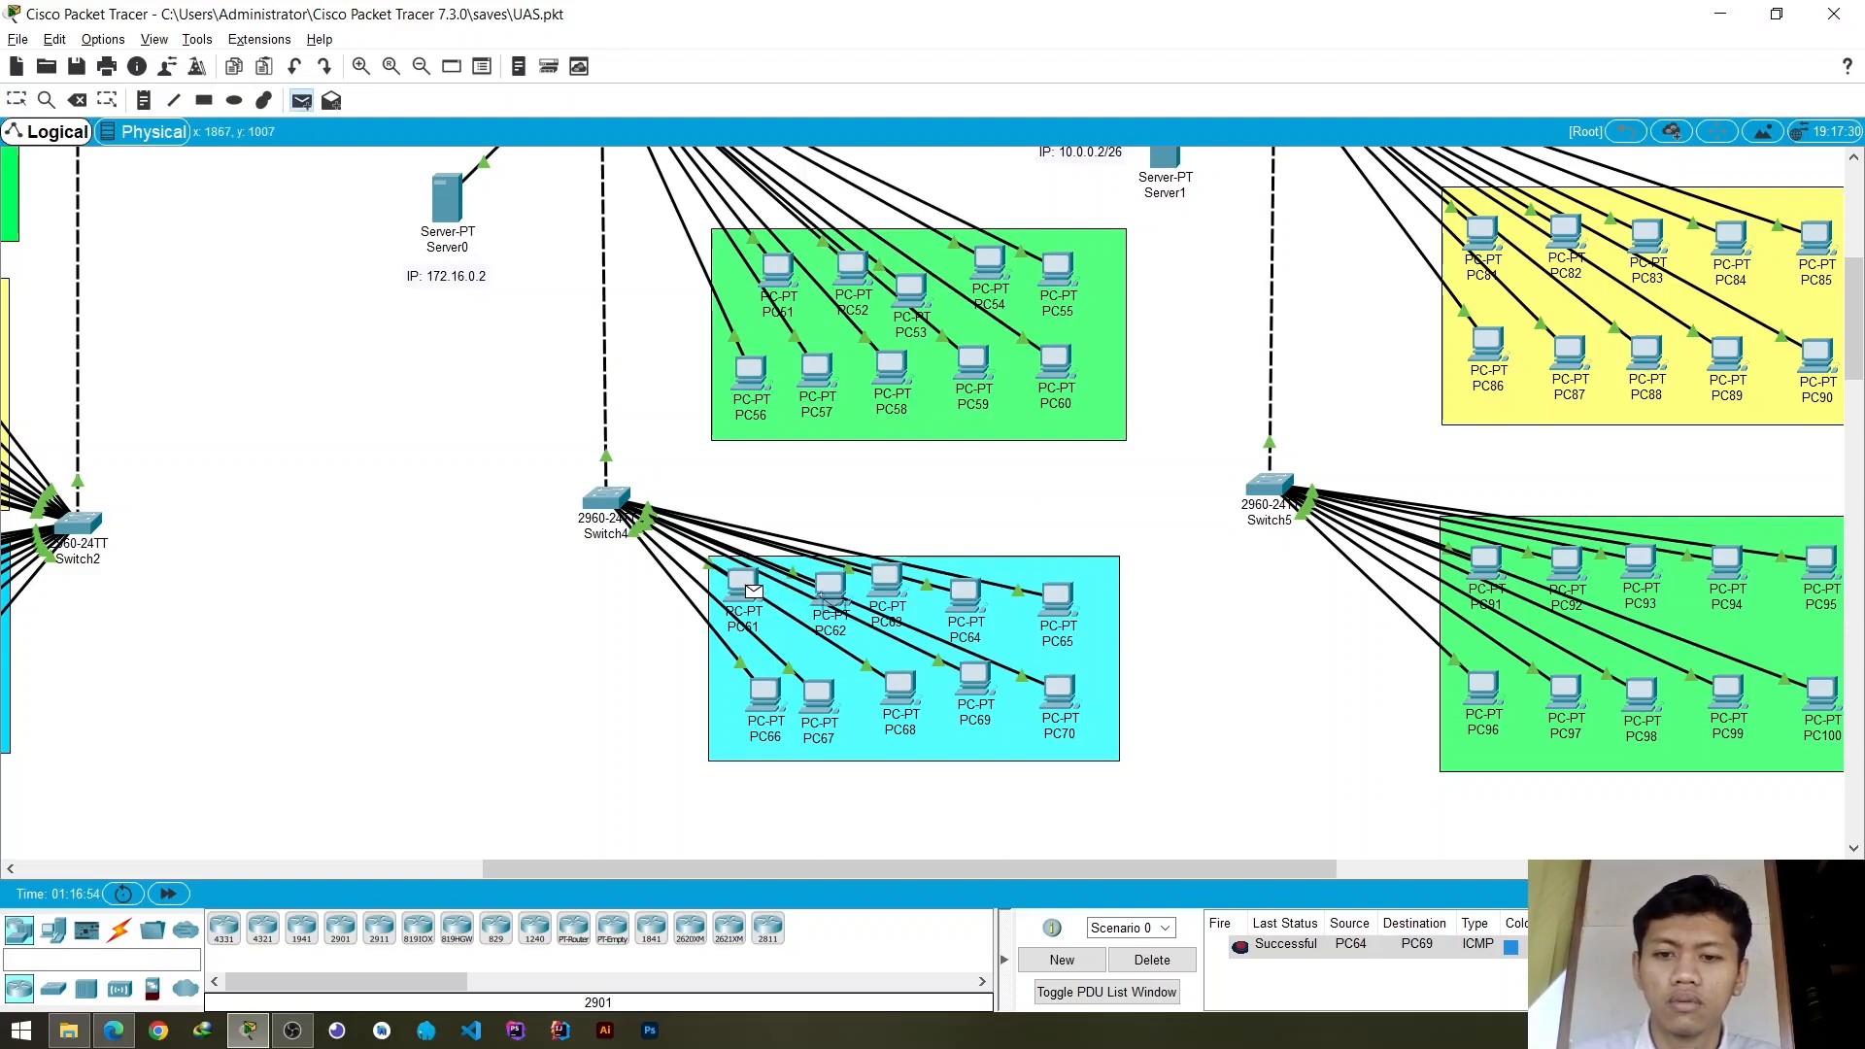
left_click(831, 598)
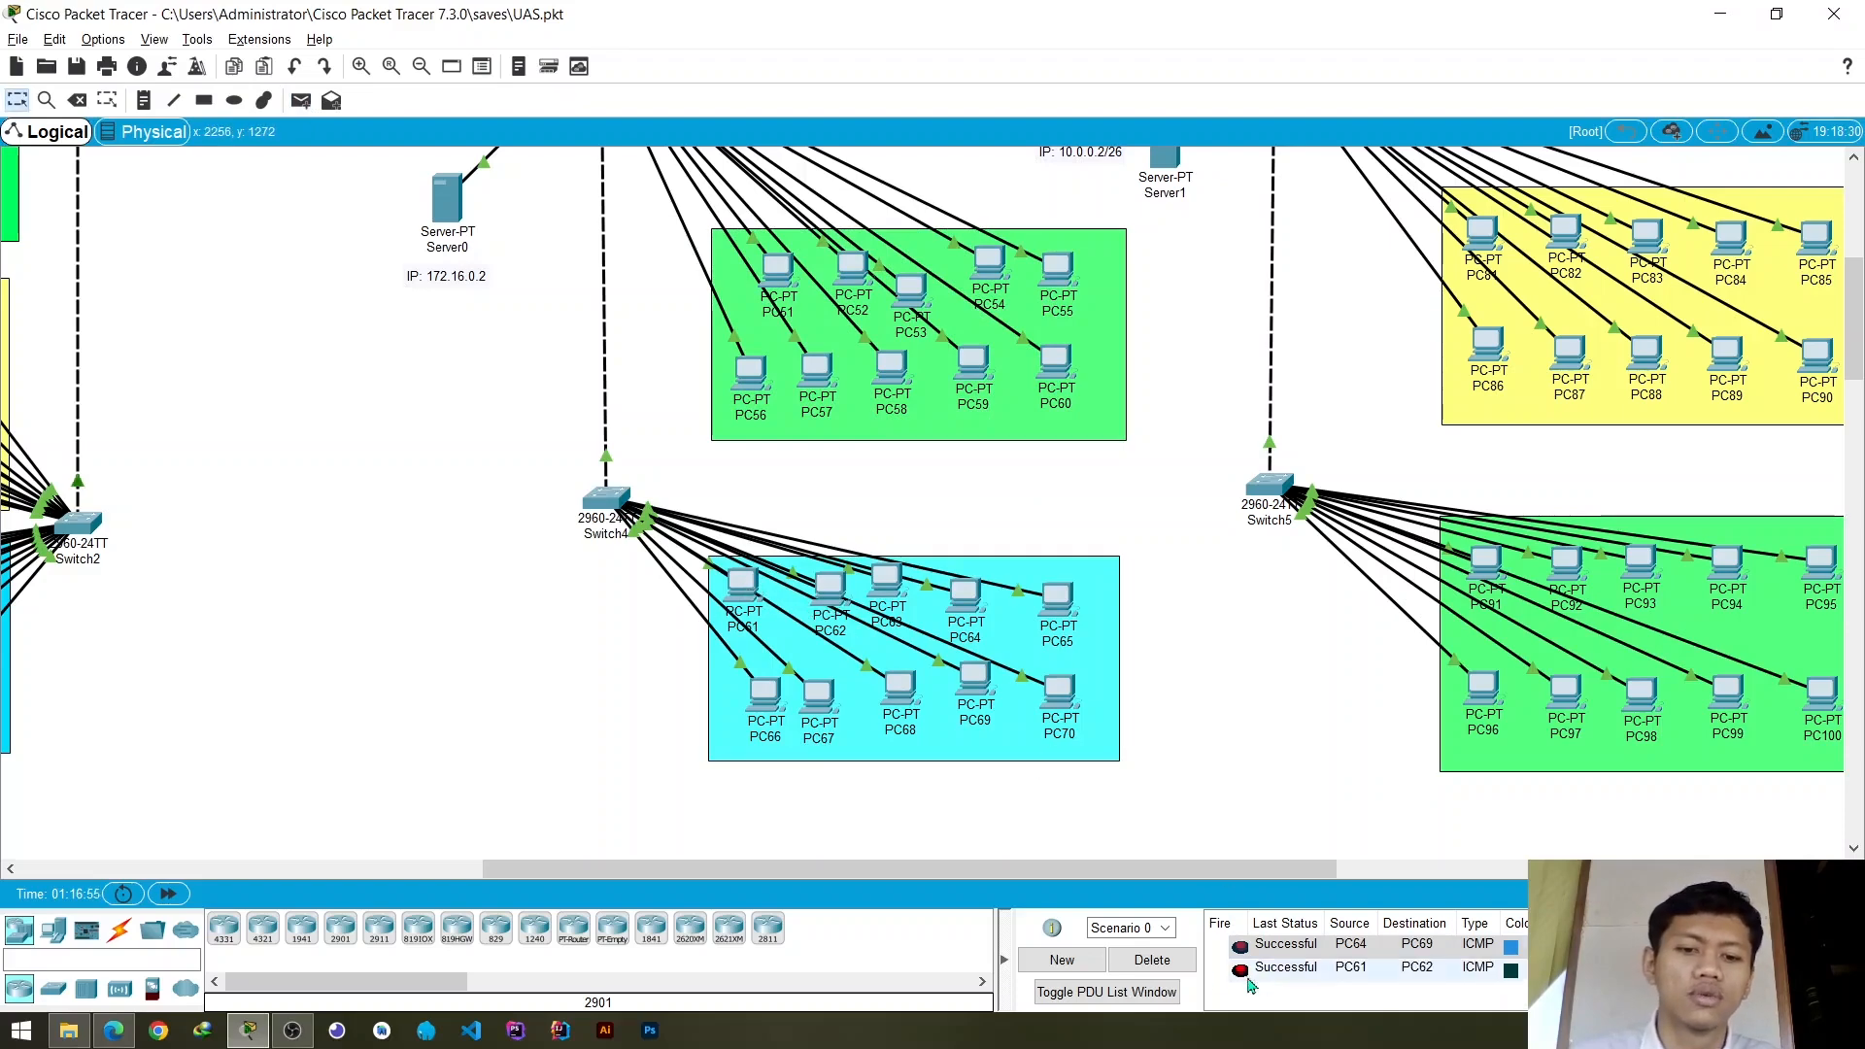
- Clear the PDU list and test connectivity from PC91 to PC92 on Switch5 with a simple PDU
left_click(1181, 962)
scroll(1153, 700, "up", 3)
scroll(1108, 622, "down", 2)
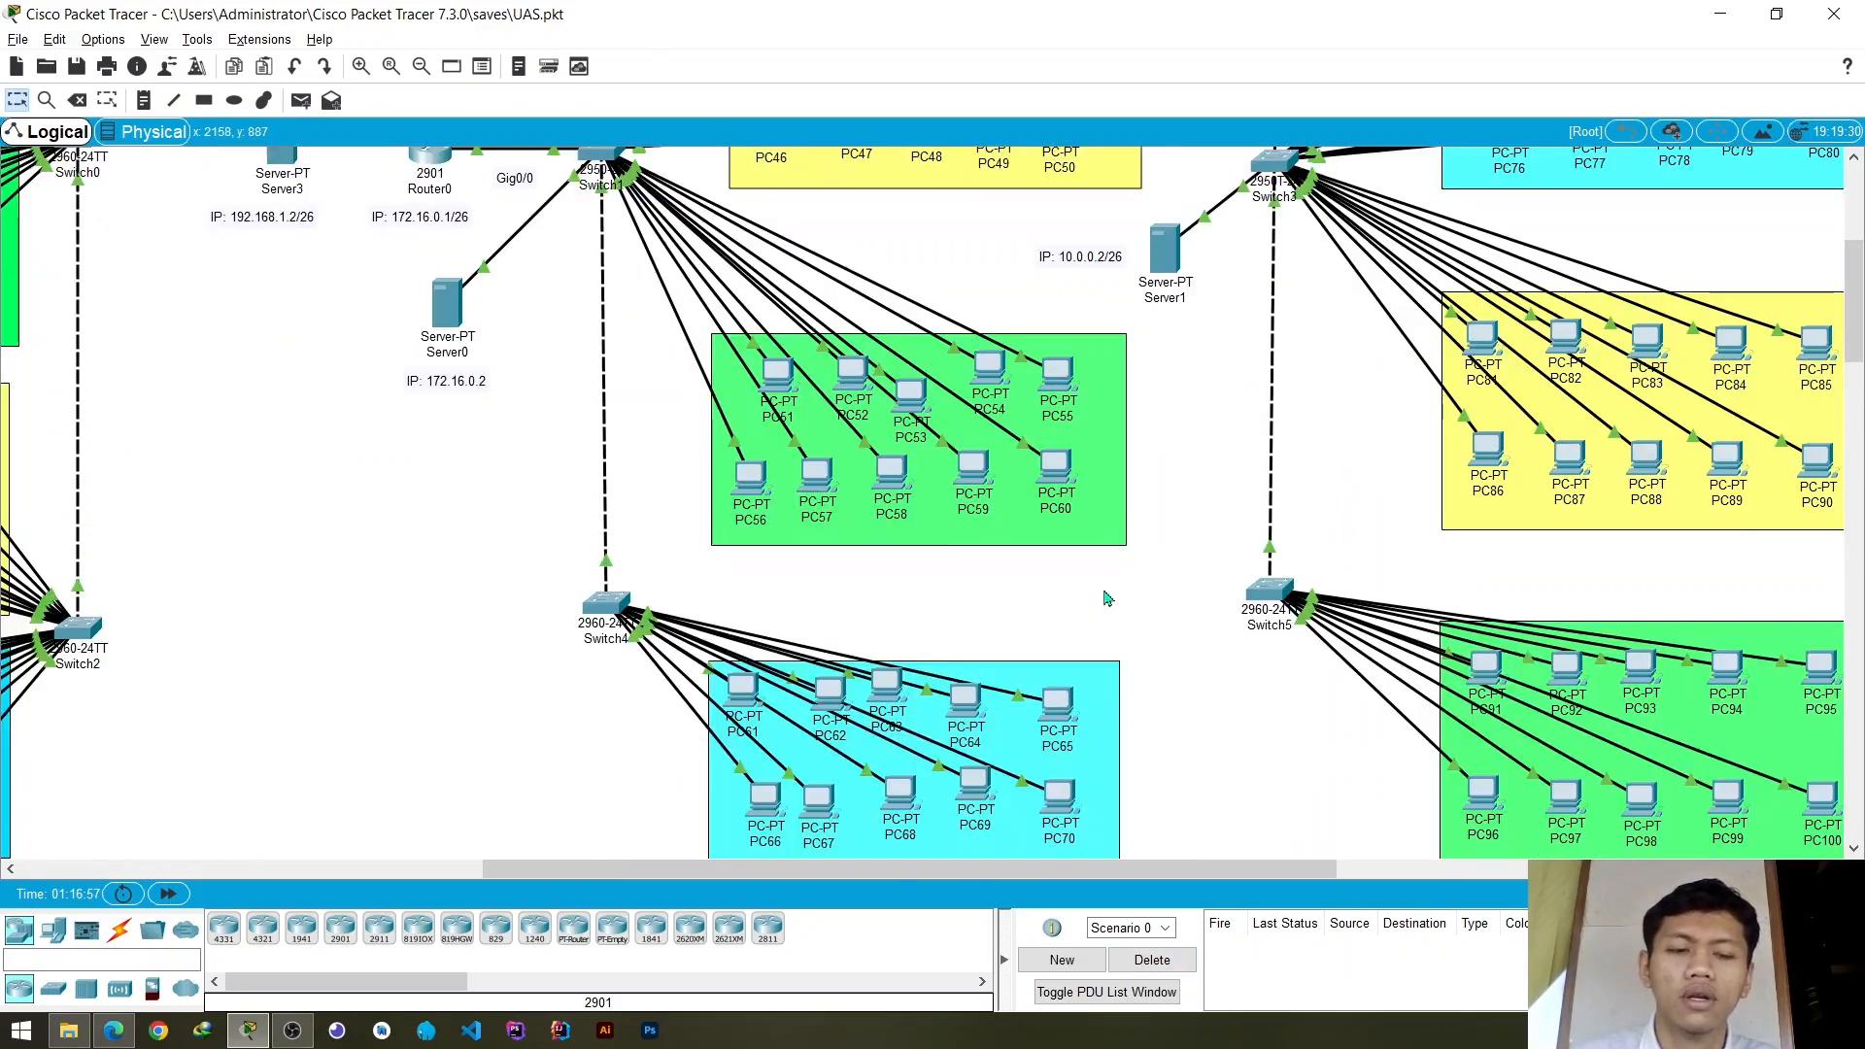
scroll(1118, 582, "up", 2)
scroll(1146, 547, "down", 4)
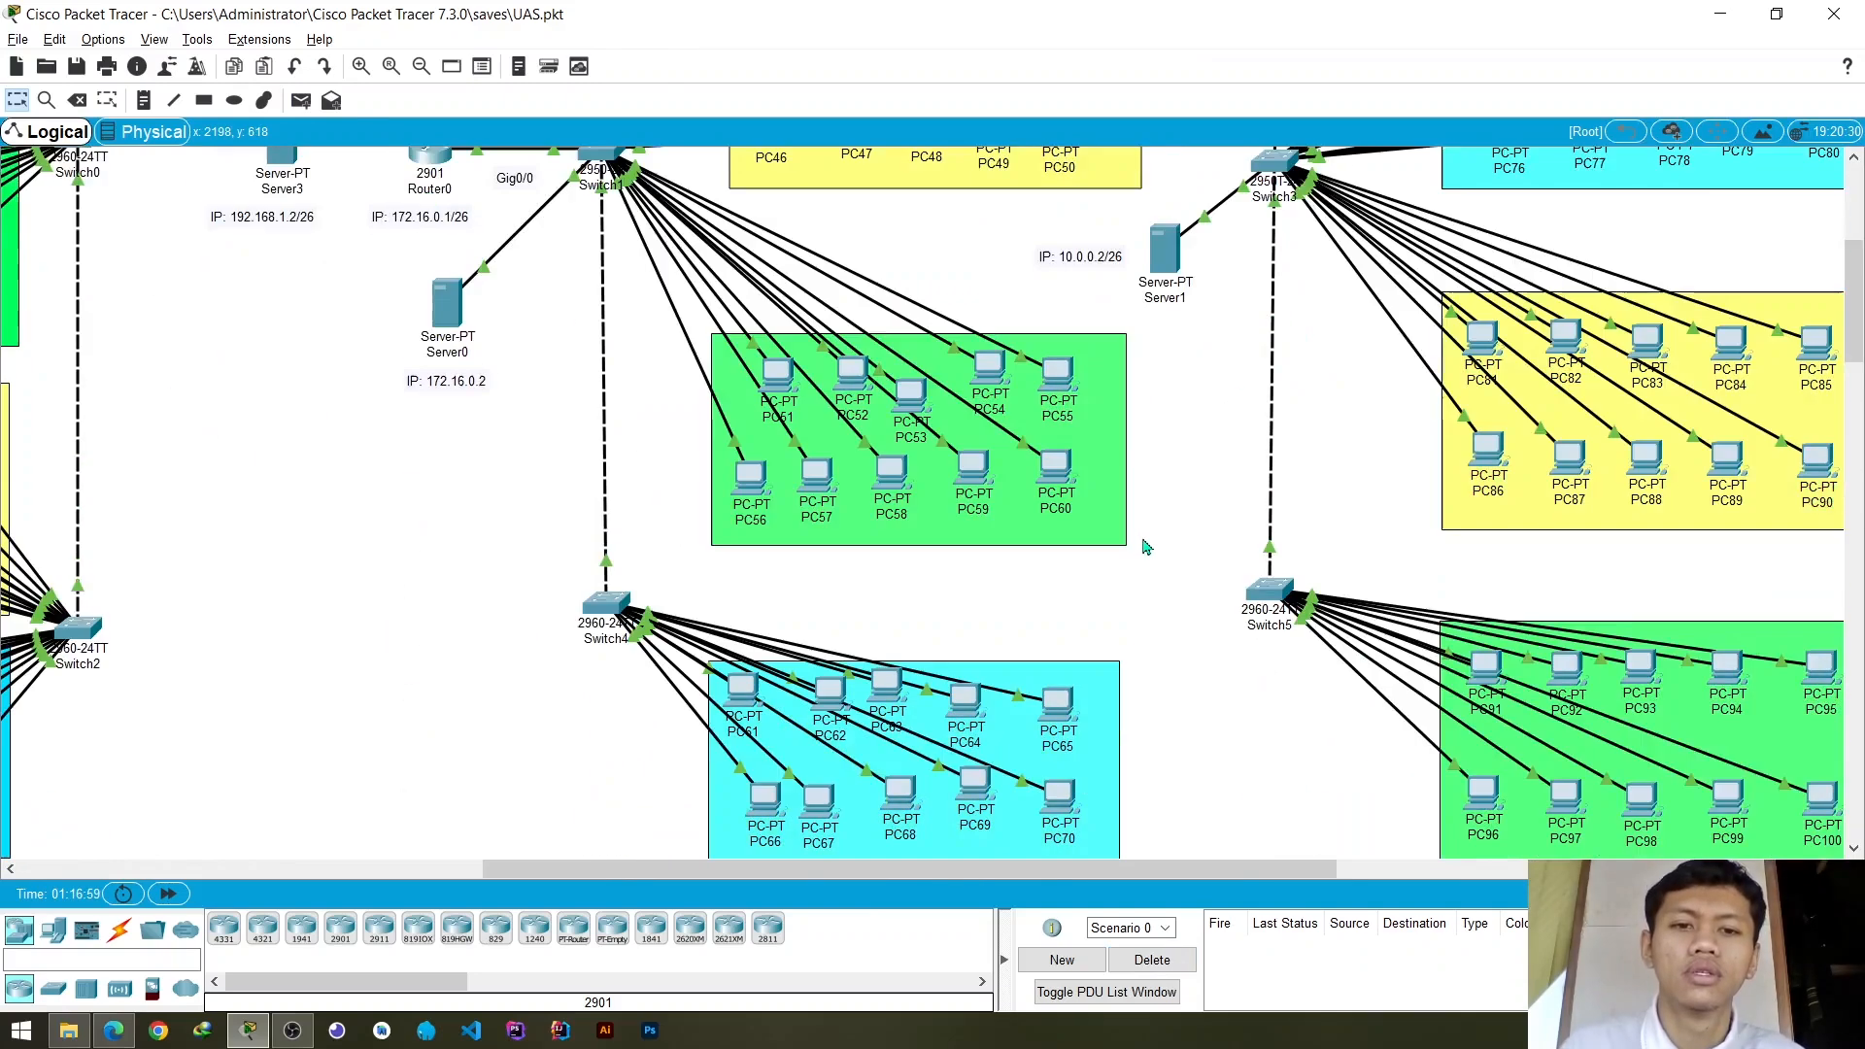
left_click_drag(1210, 871, 1400, 814)
scroll(1425, 573, "up", 2)
scroll(1425, 573, "down", 1)
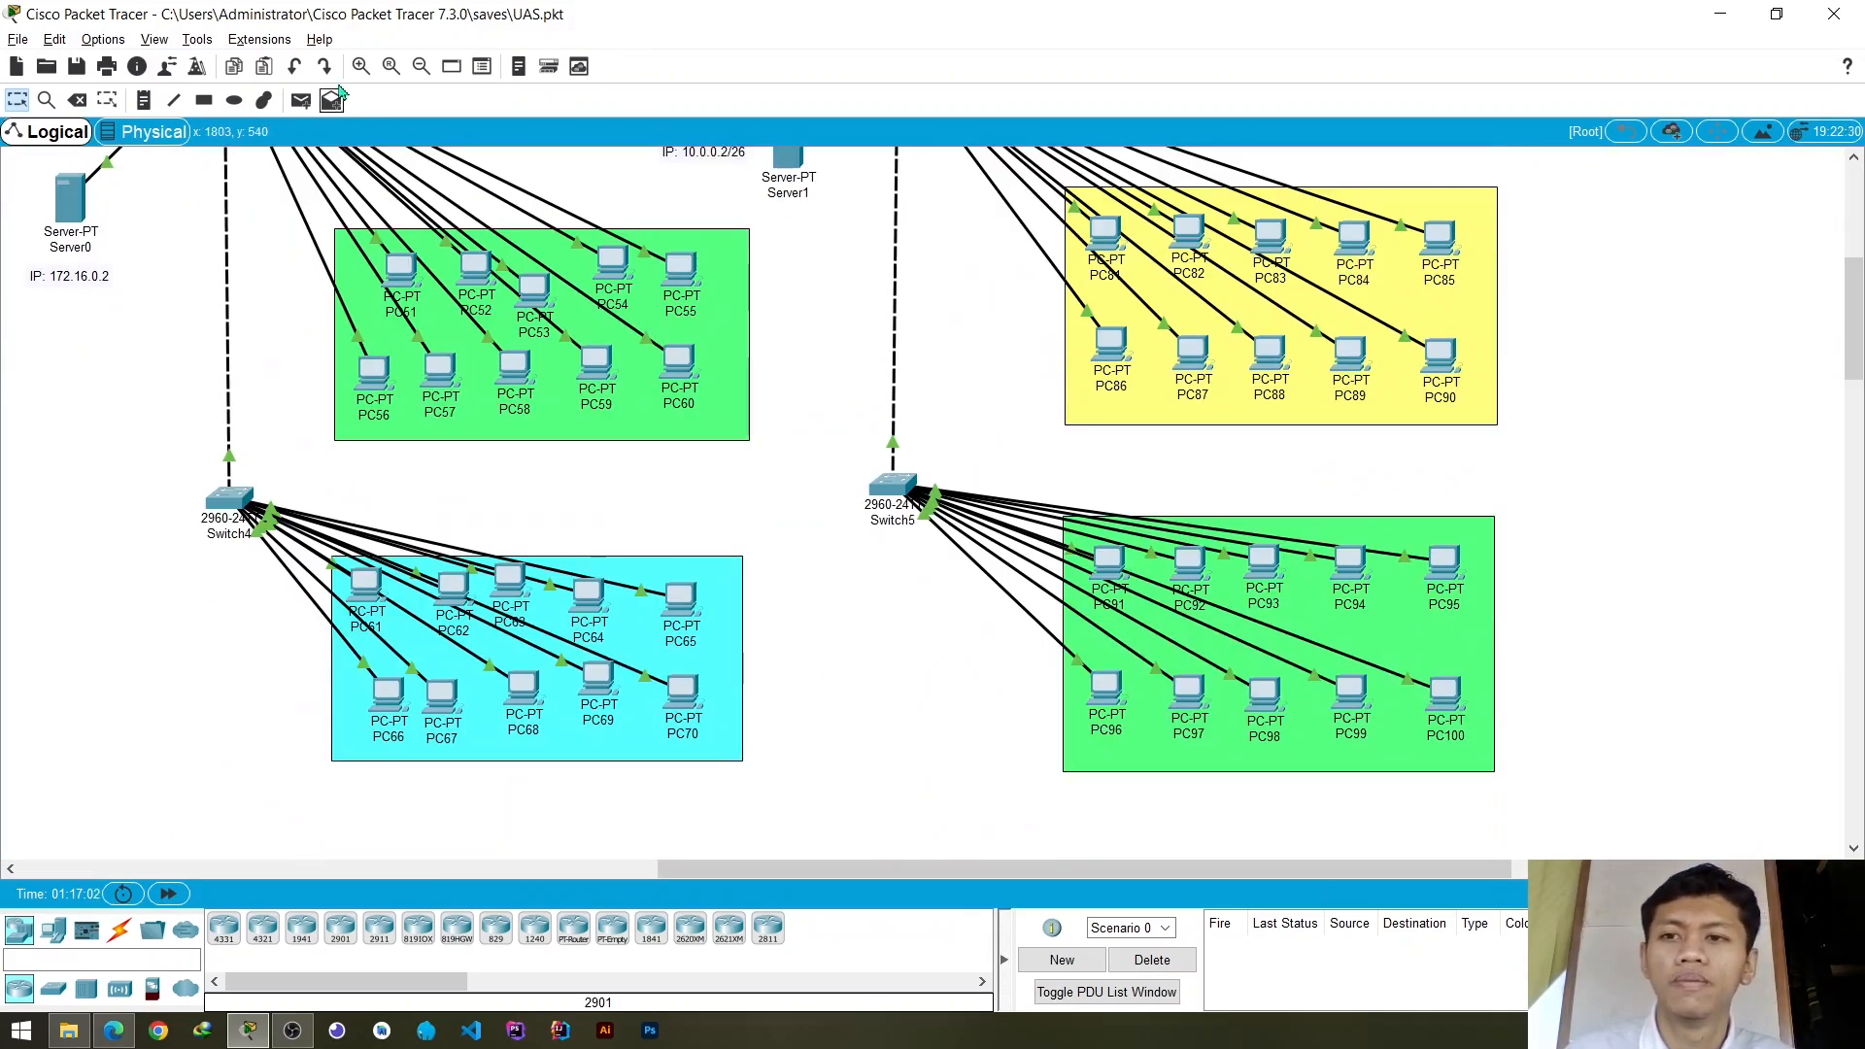
left_click(301, 100)
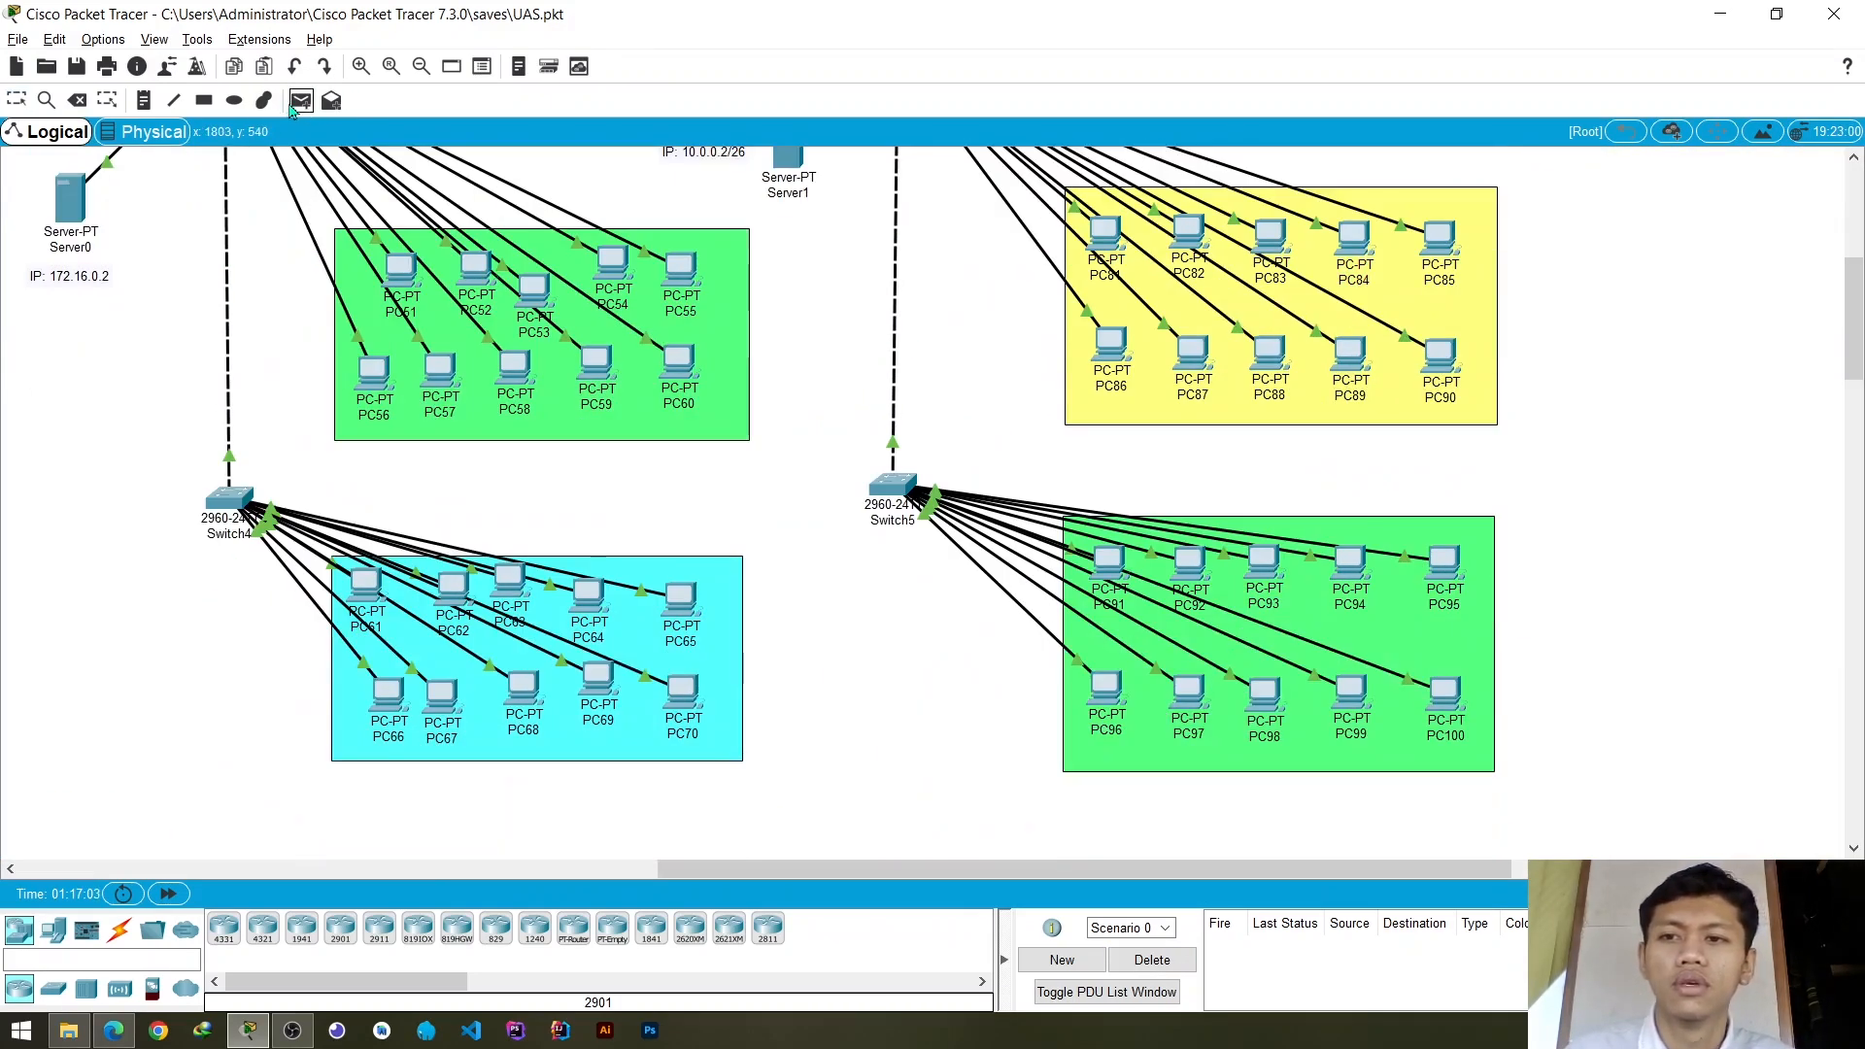
left_click(1113, 563)
left_click(1198, 568)
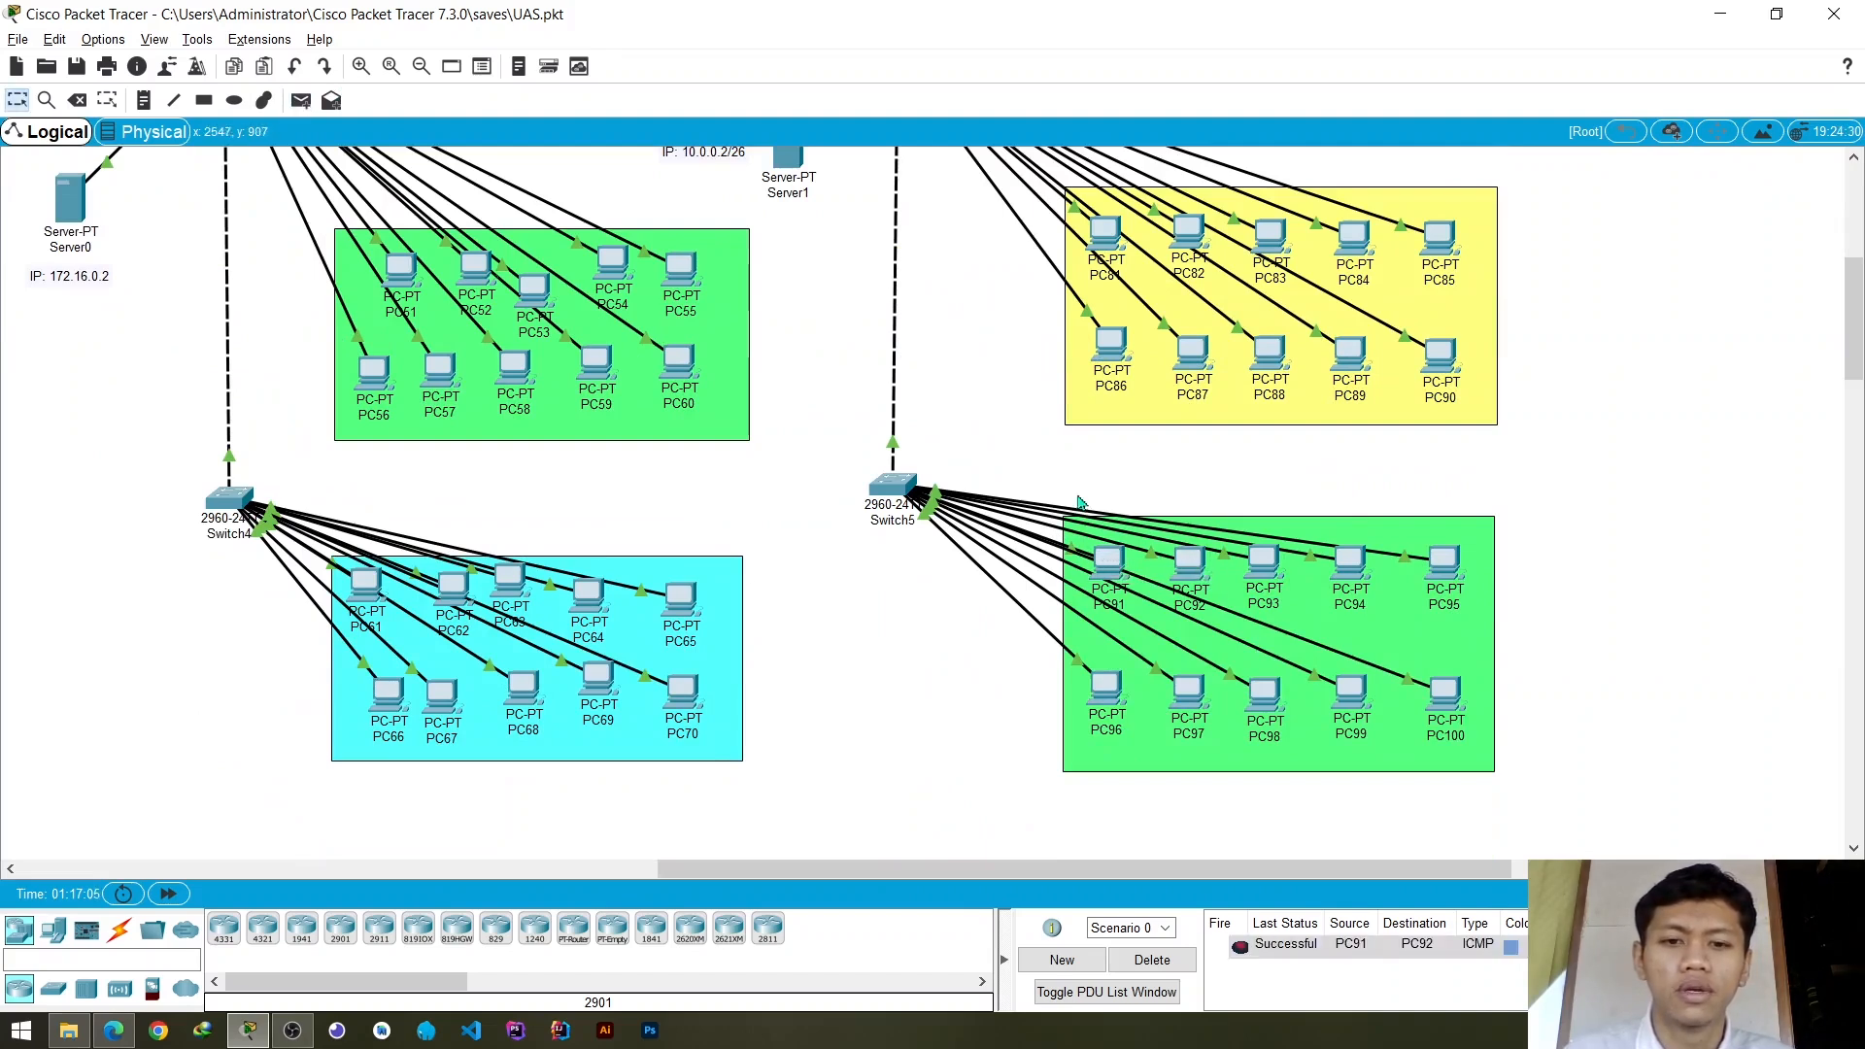
- Test connectivity from PC86 to PC87 in the yellow group with a simple PDU
left_click(301, 100)
left_click(1111, 355)
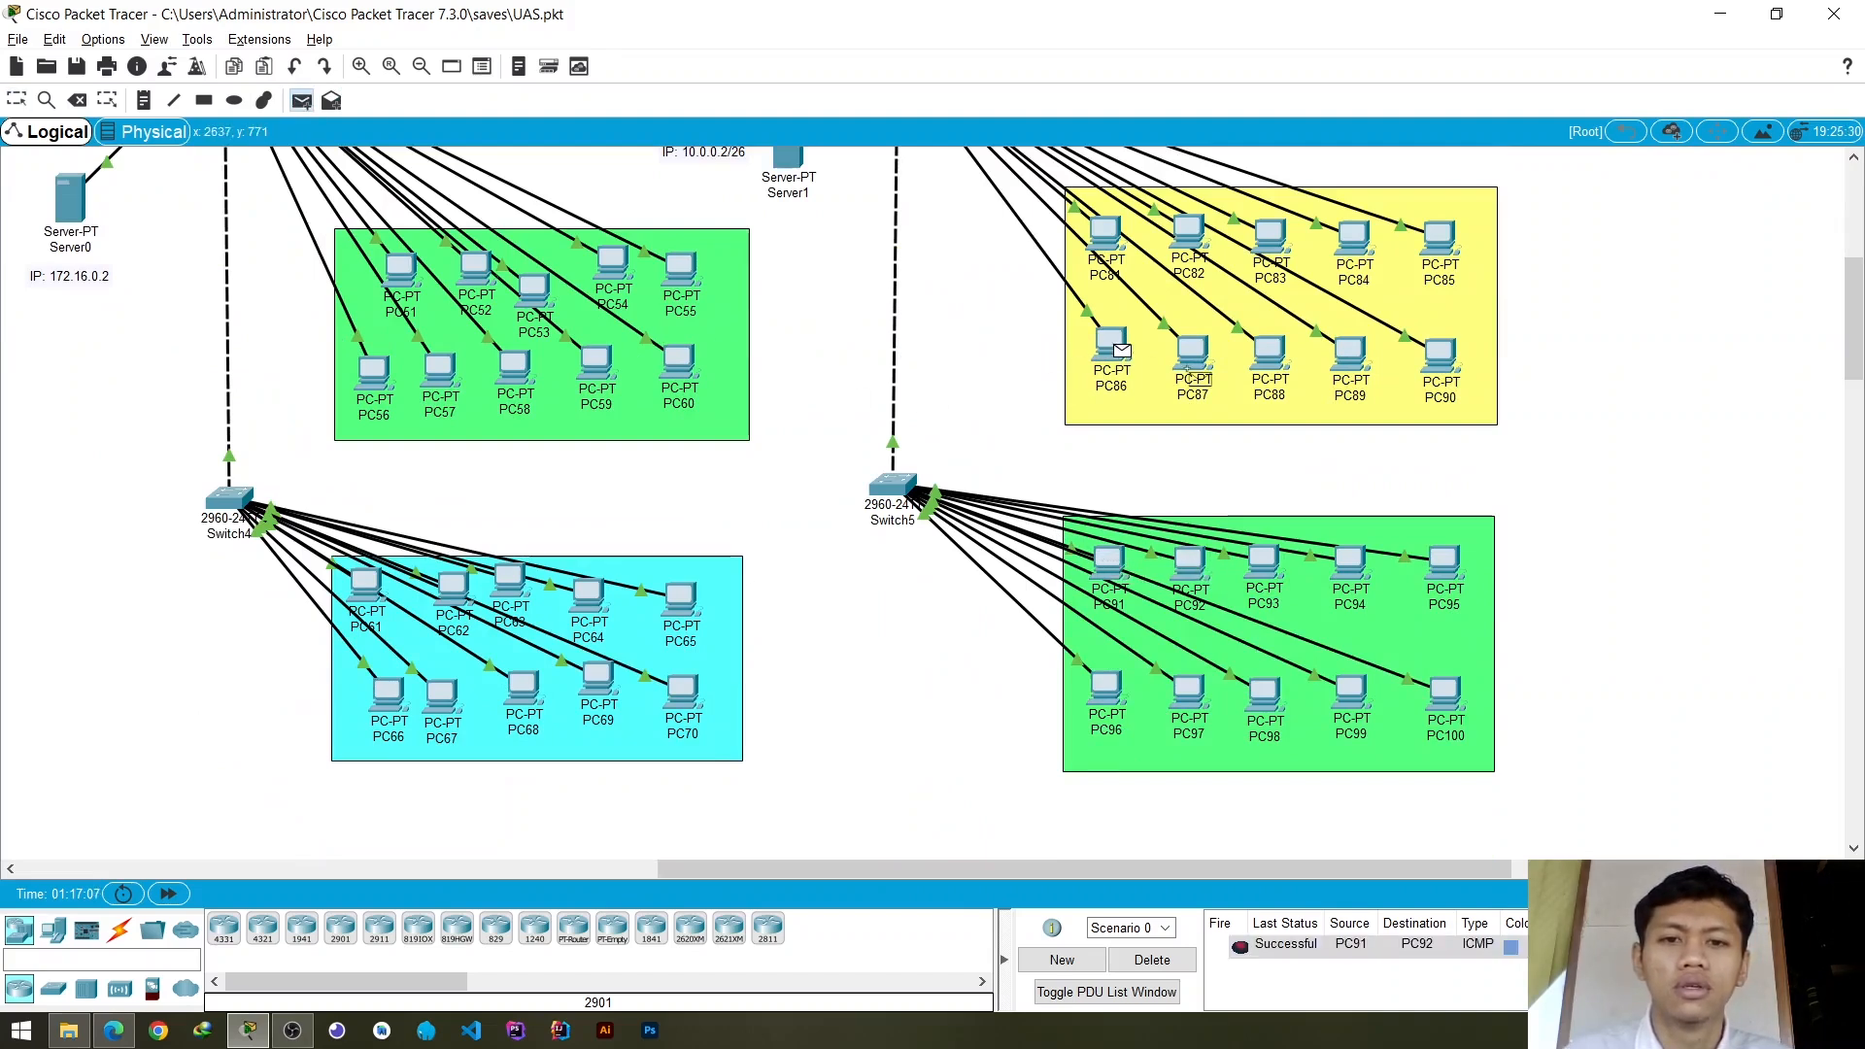
left_click(1200, 359)
- Test connectivity between the green and yellow groups with a simple PDU from PC91 to PC86, and clear the PDU list
left_click(301, 100)
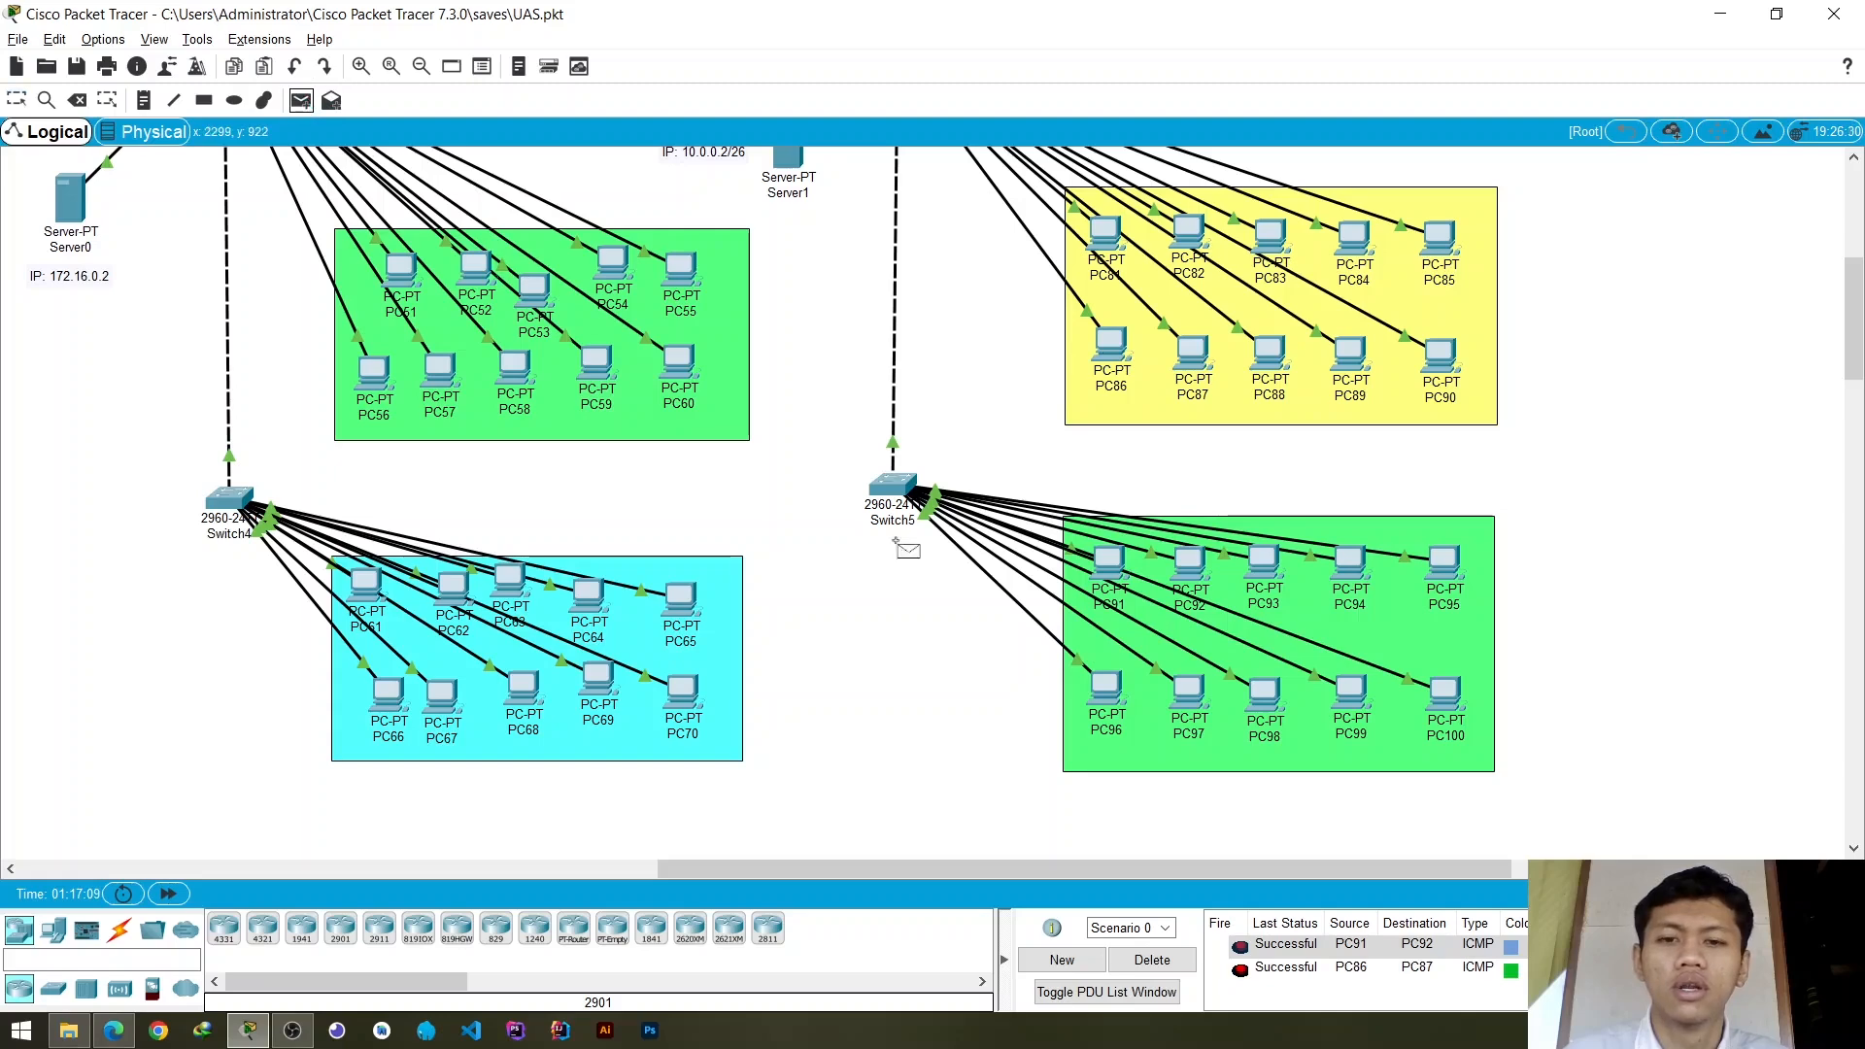
left_click(1112, 566)
left_click(1112, 350)
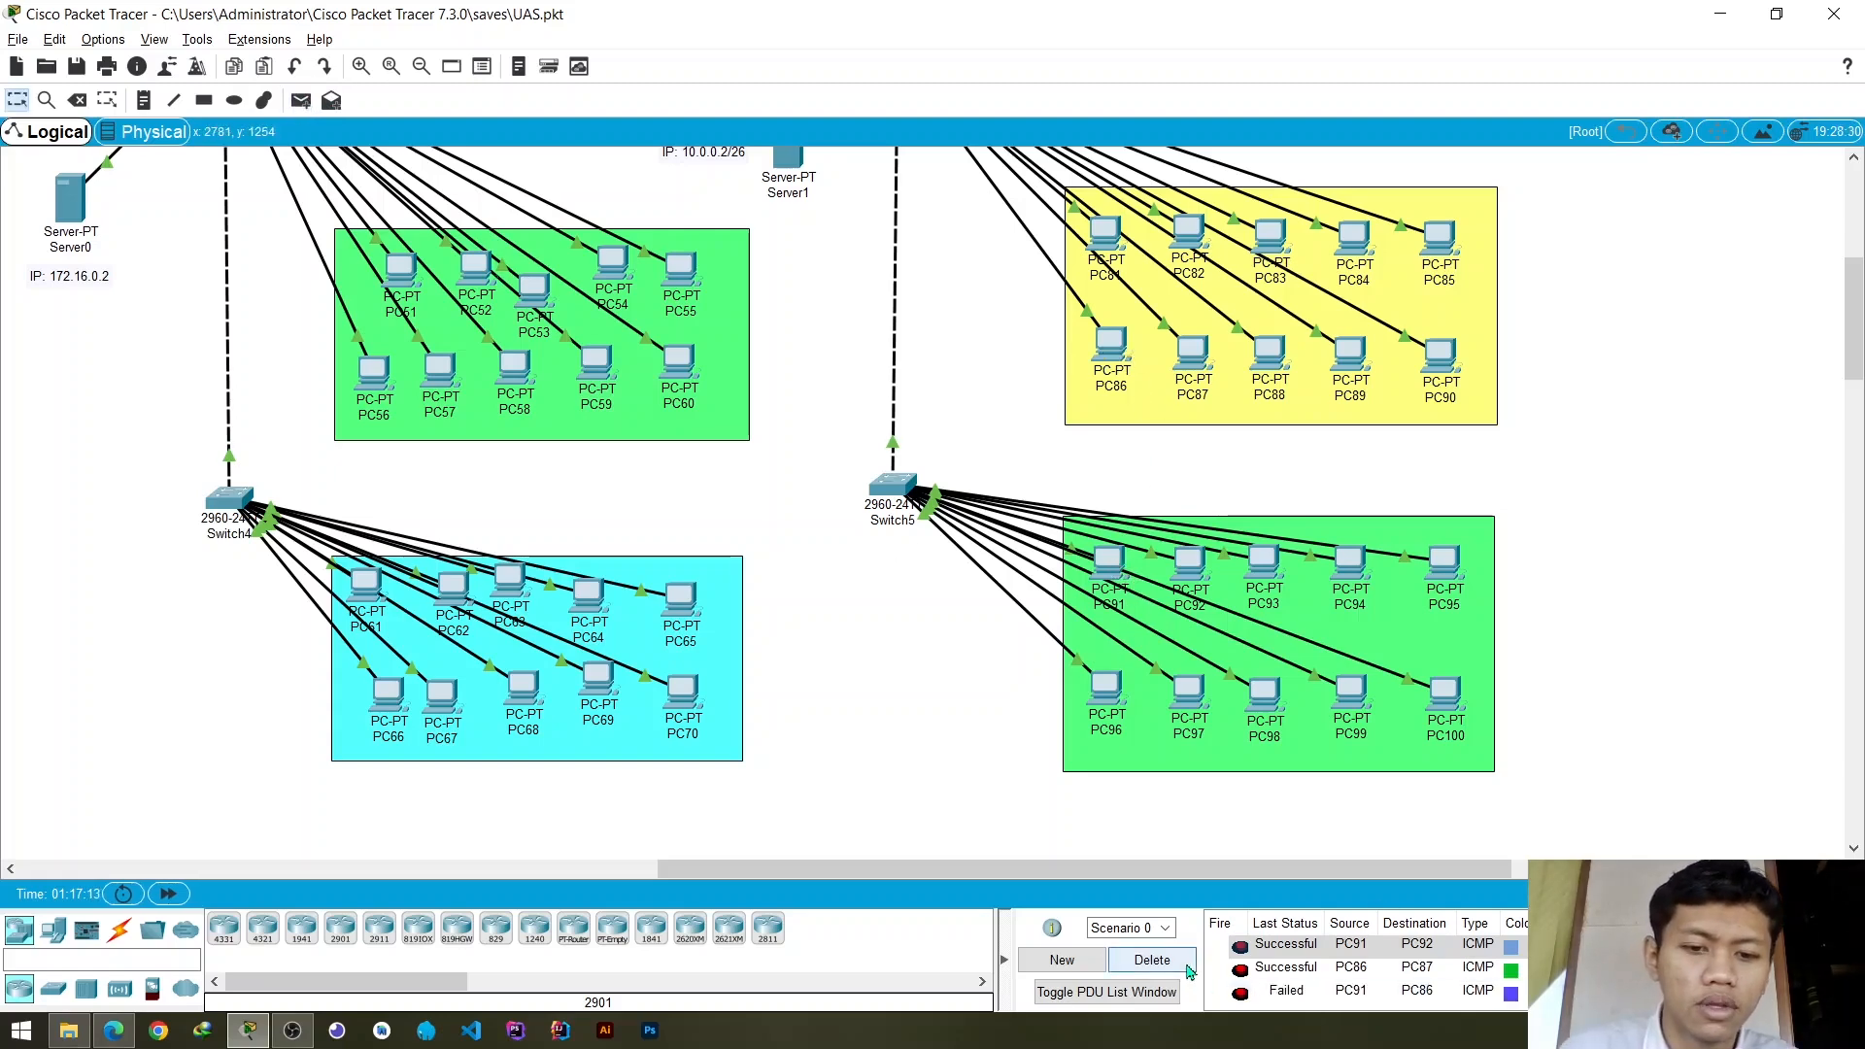
left_click(1152, 960)
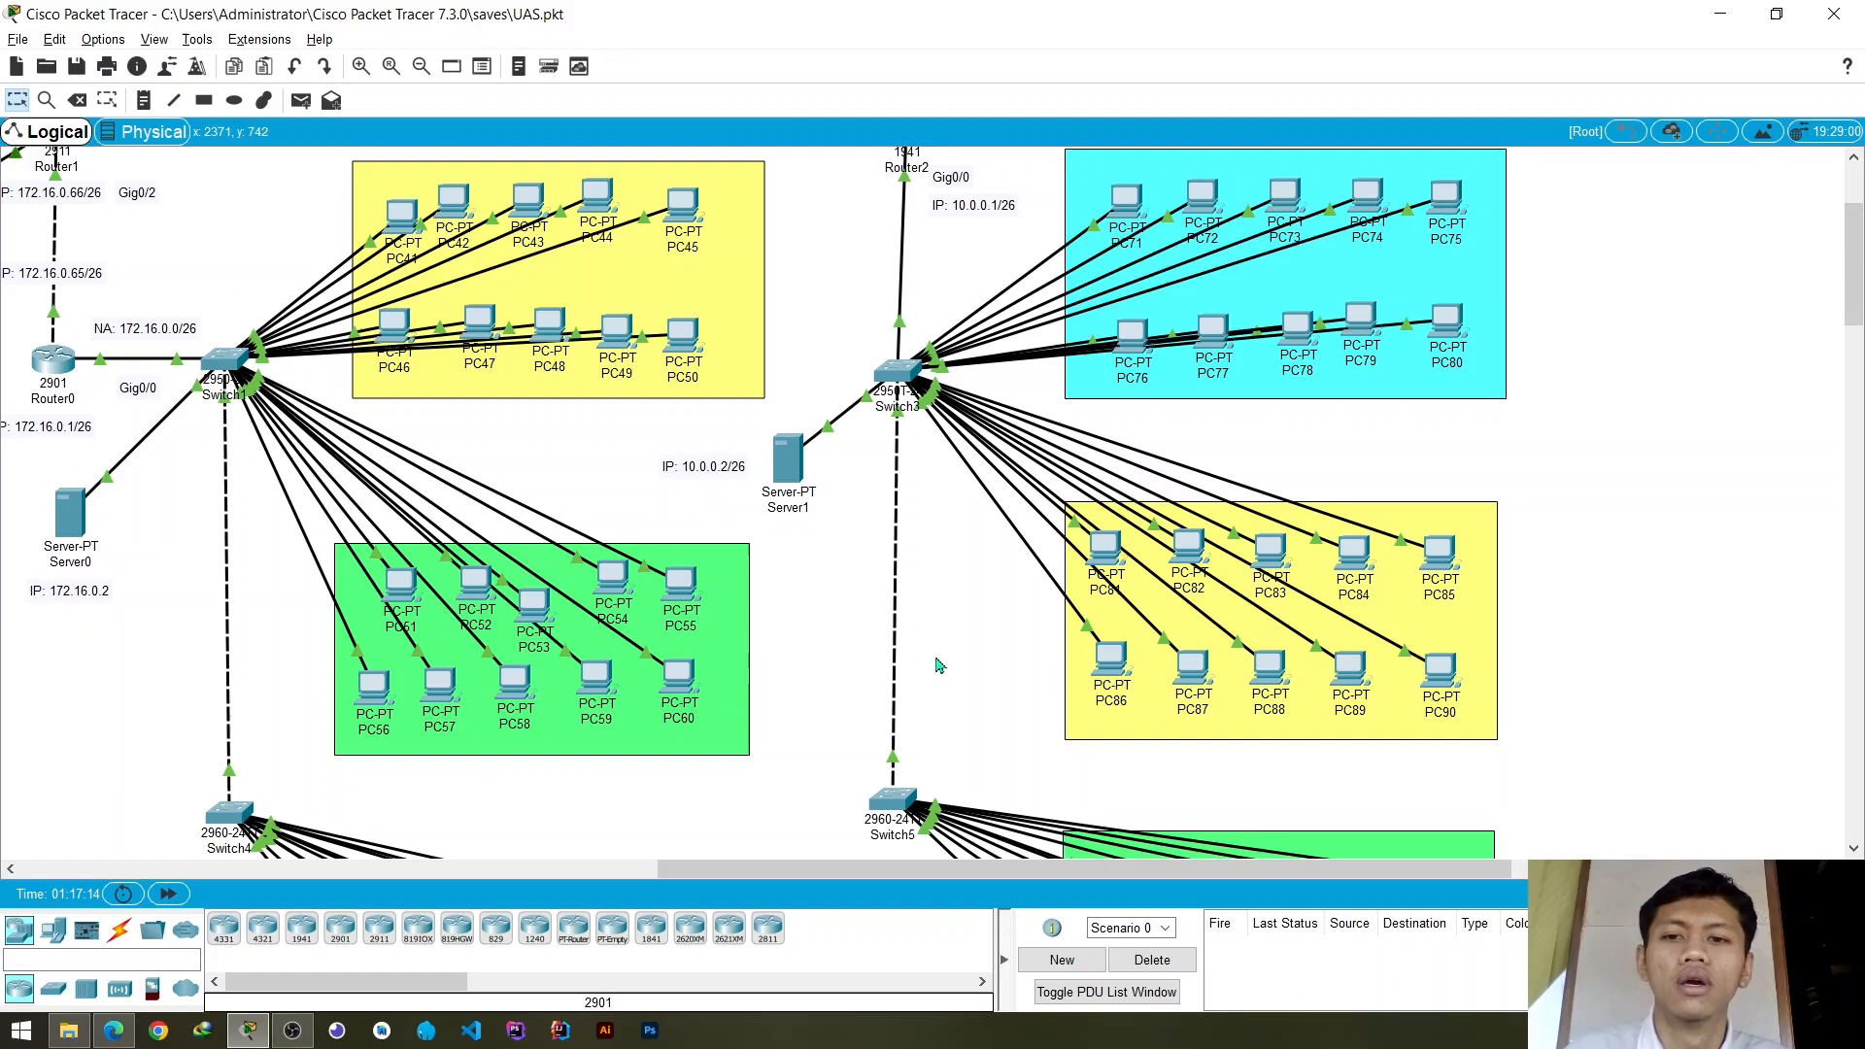
- Look over the Gedung C and Gedung B topology from the routers to the PC groups on Switch2 and Switch4
scroll(937, 671, "down", 2)
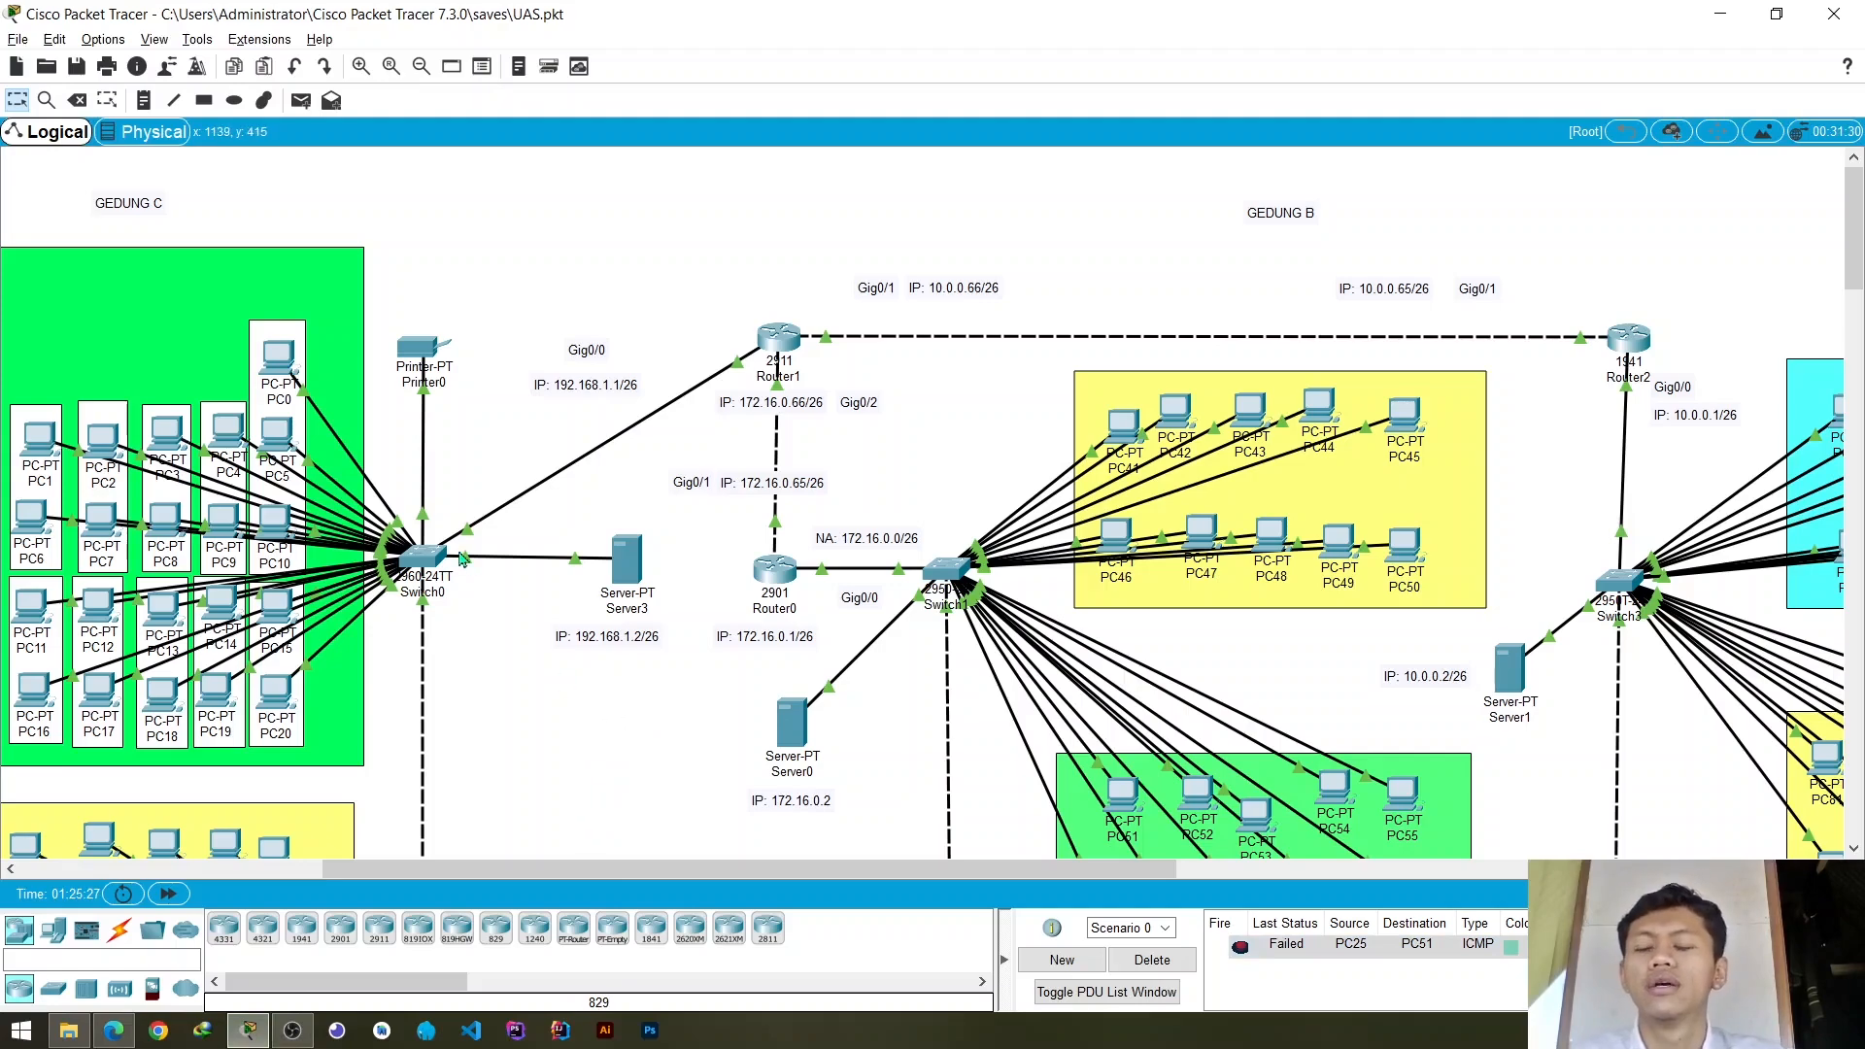
scroll(539, 437, "down", 3)
scroll(540, 437, "up", 3)
scroll(541, 439, "down", 3)
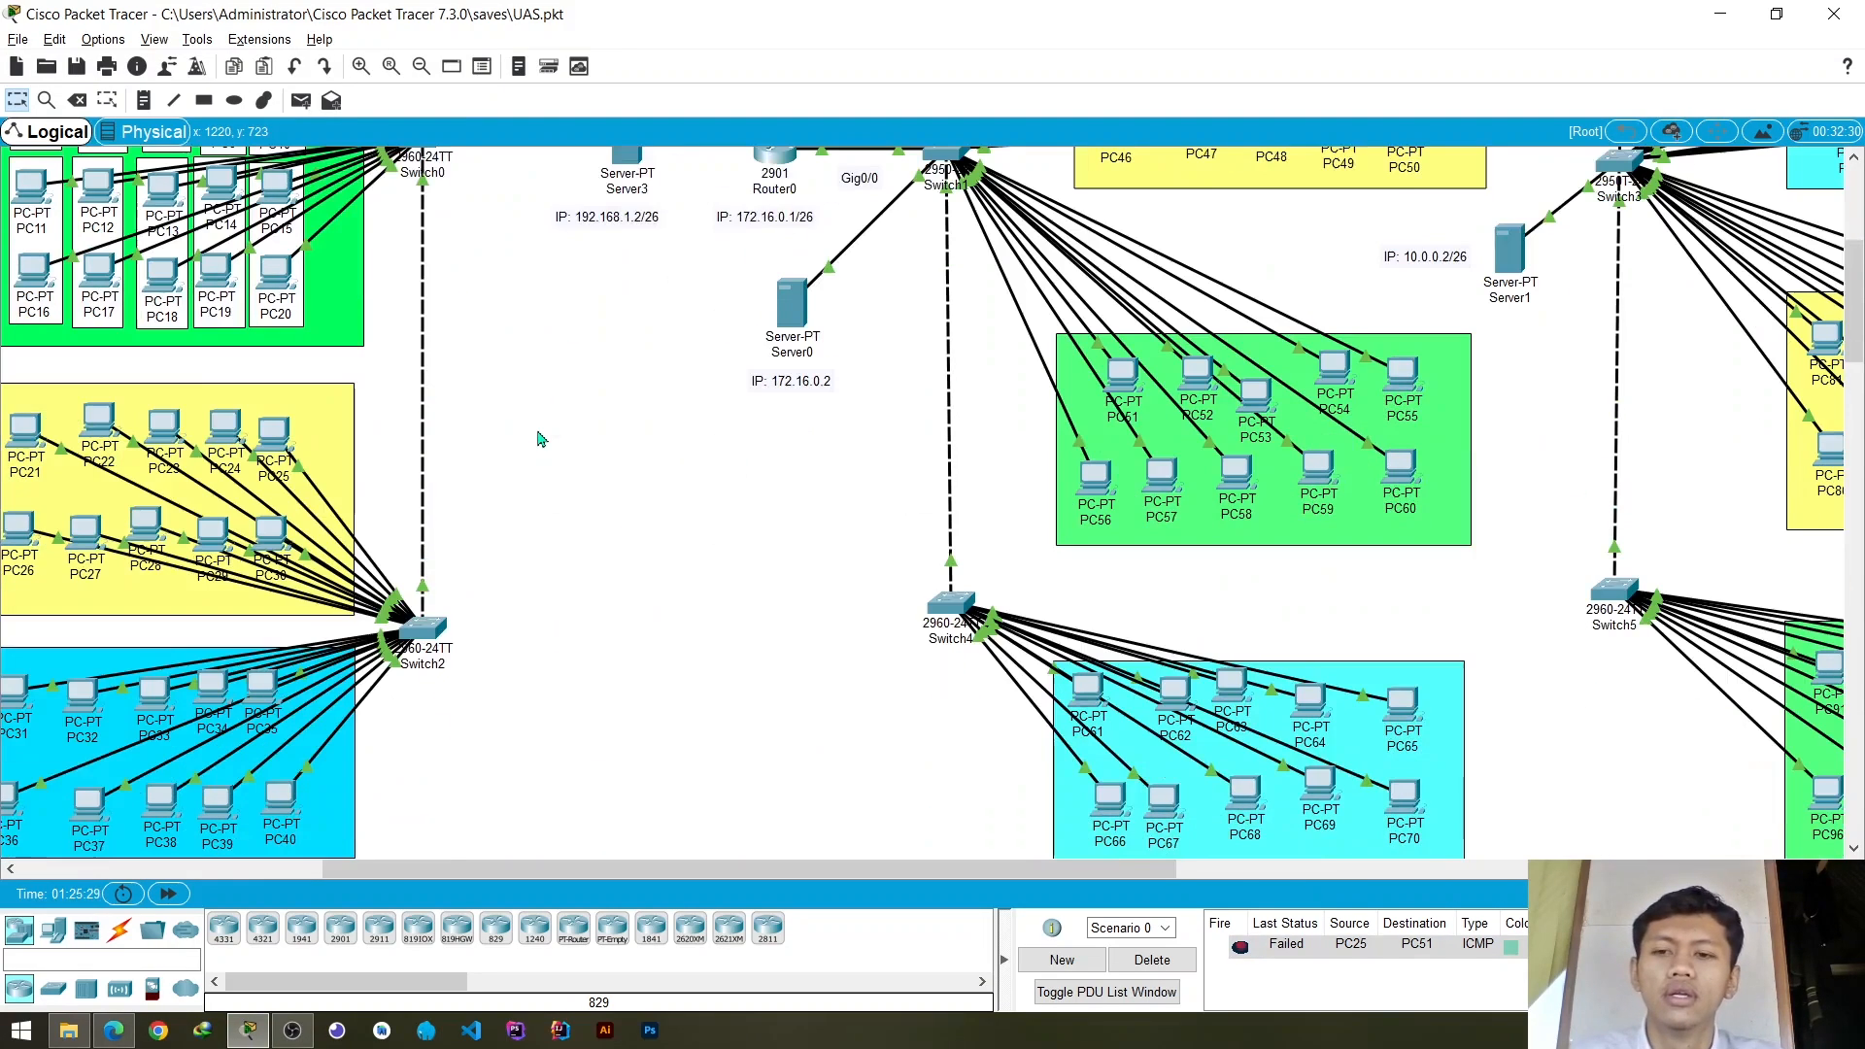
scroll(541, 440, "up", 3)
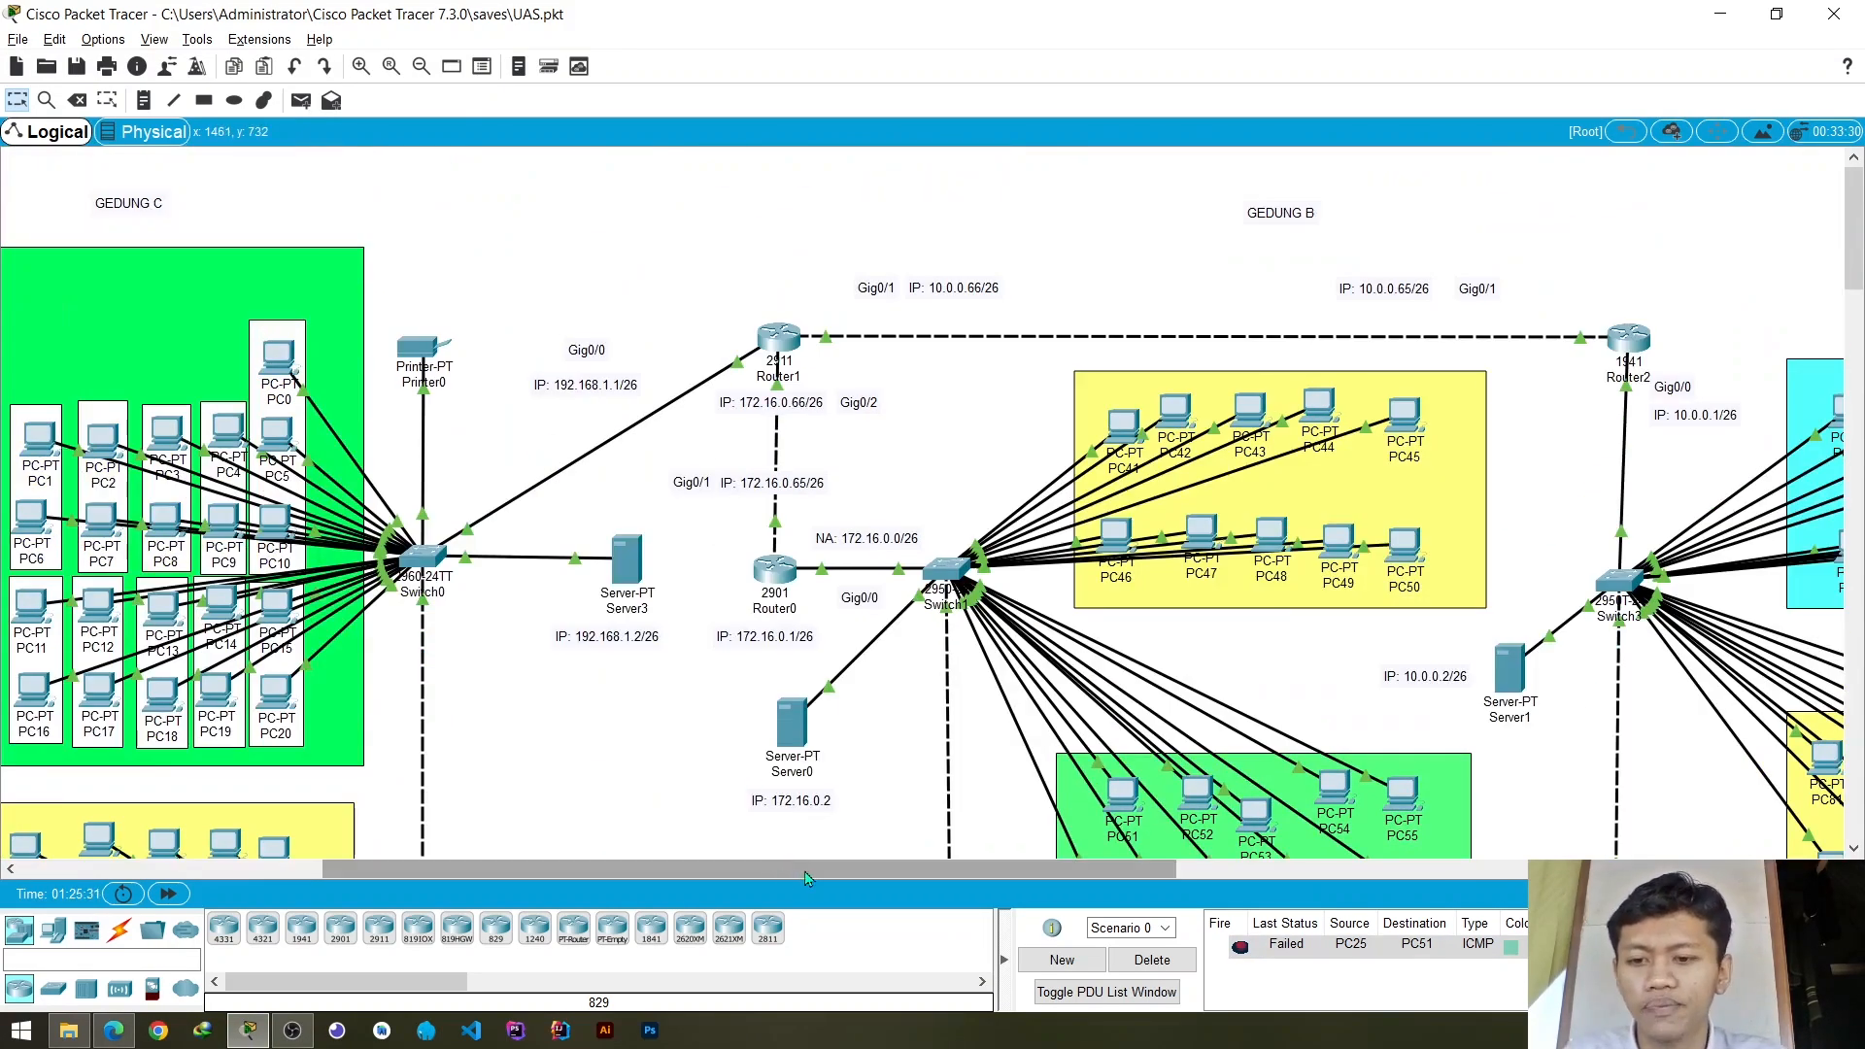
scroll(768, 865, "left", 3)
scroll(736, 851, "down", 3)
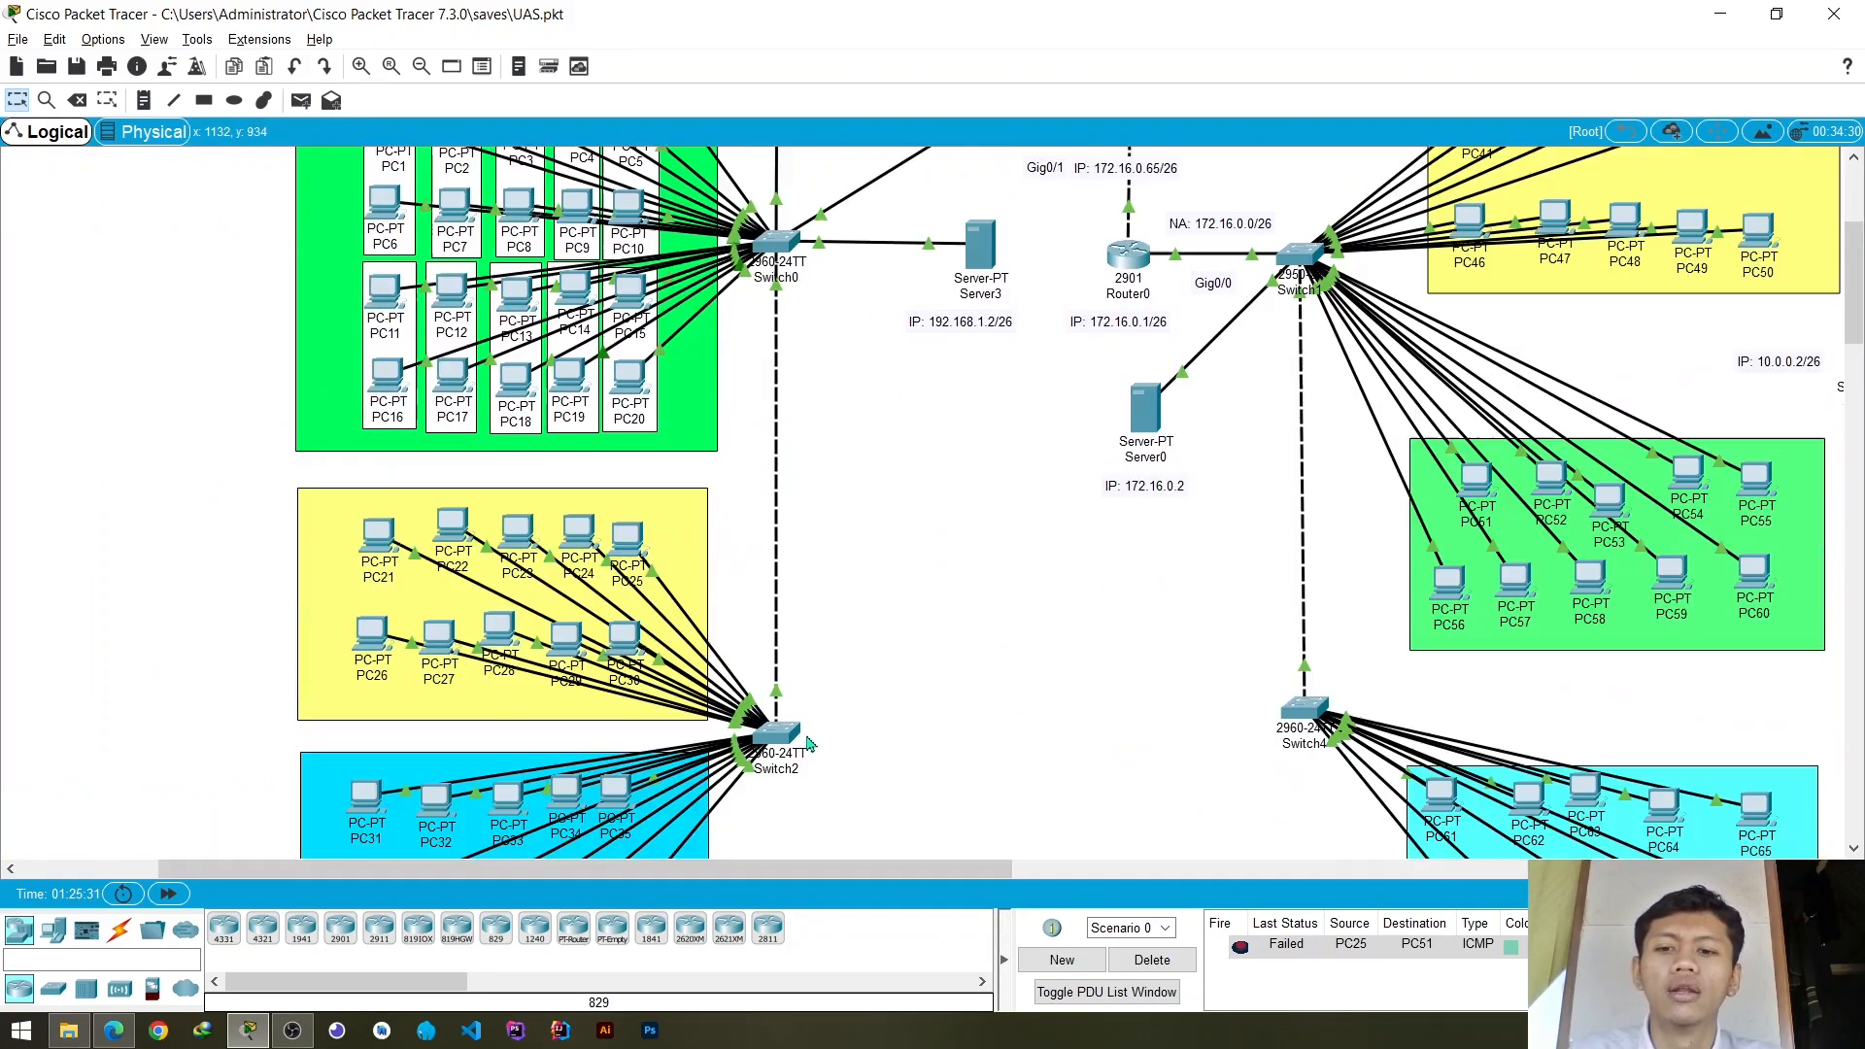
scroll(943, 717, "up", 1)
scroll(942, 717, "up", 2)
scroll(884, 690, "down", 3)
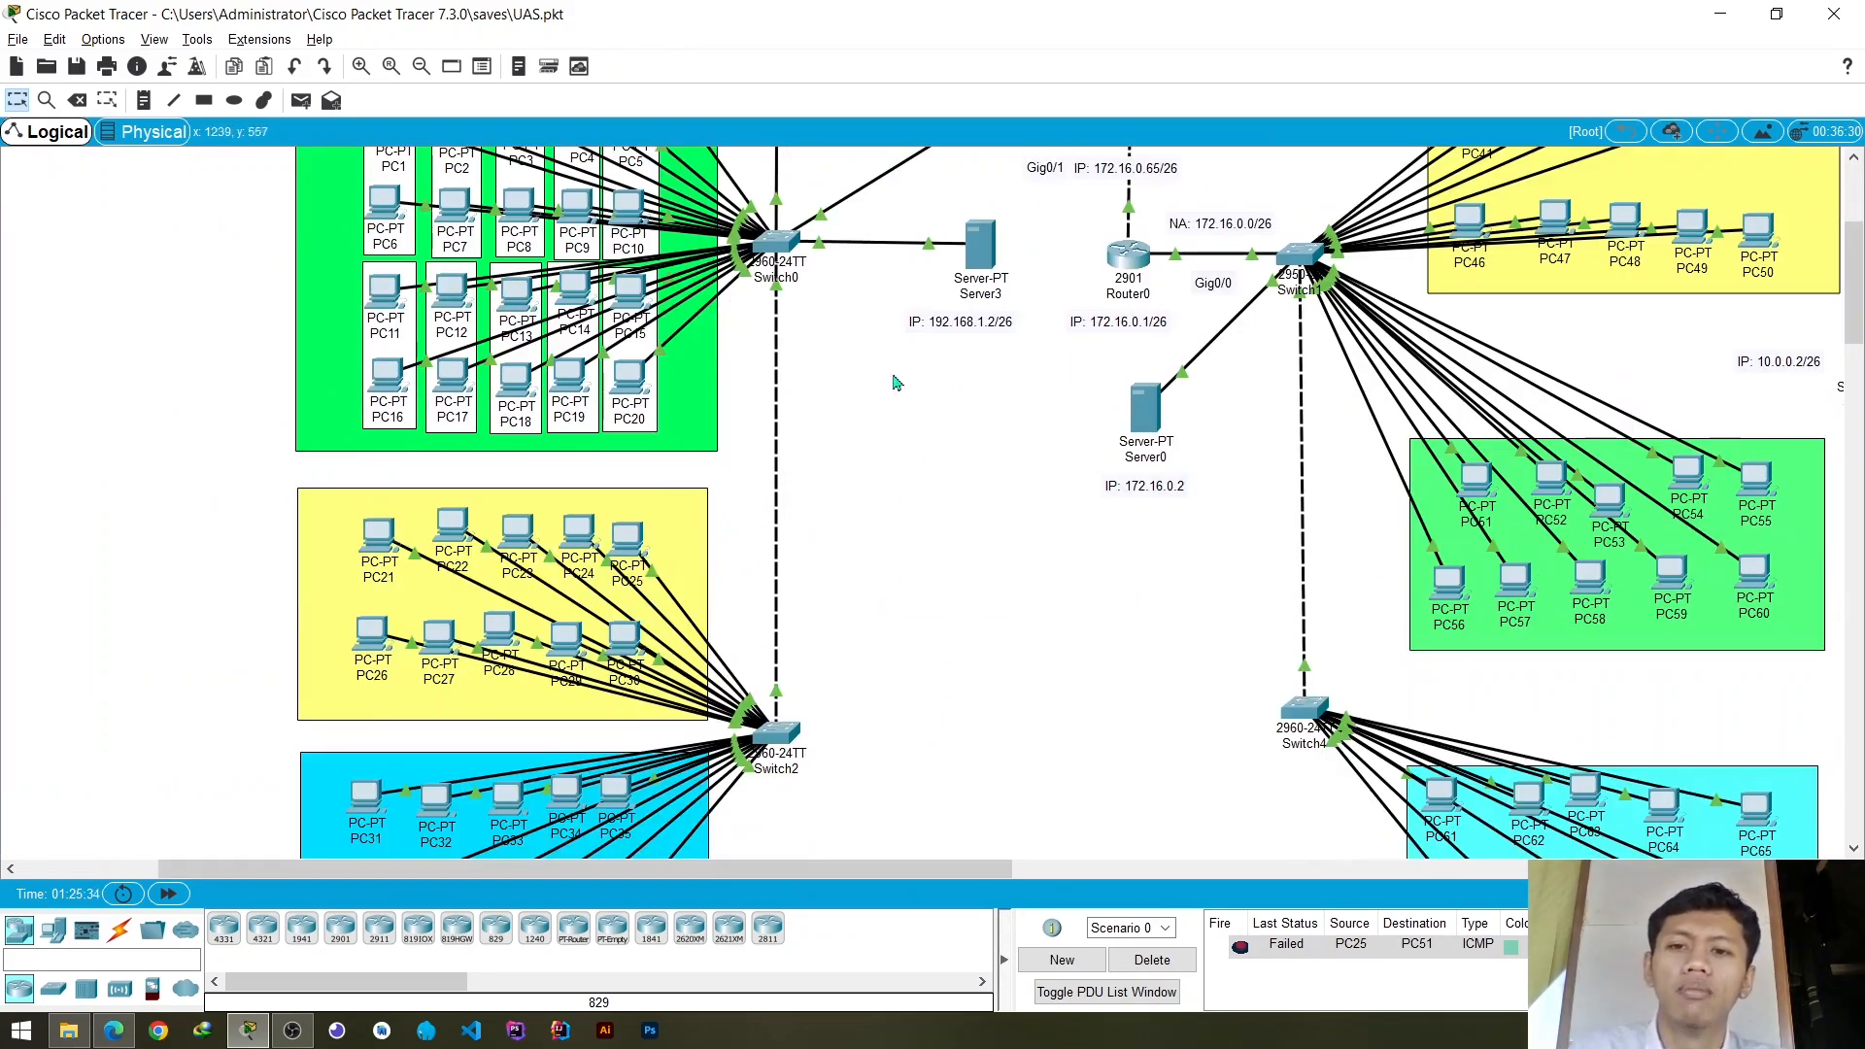
- Test connectivity from PC25 to PC24 in the yellow group on Switch2 with a simple PDU
left_click(300, 100)
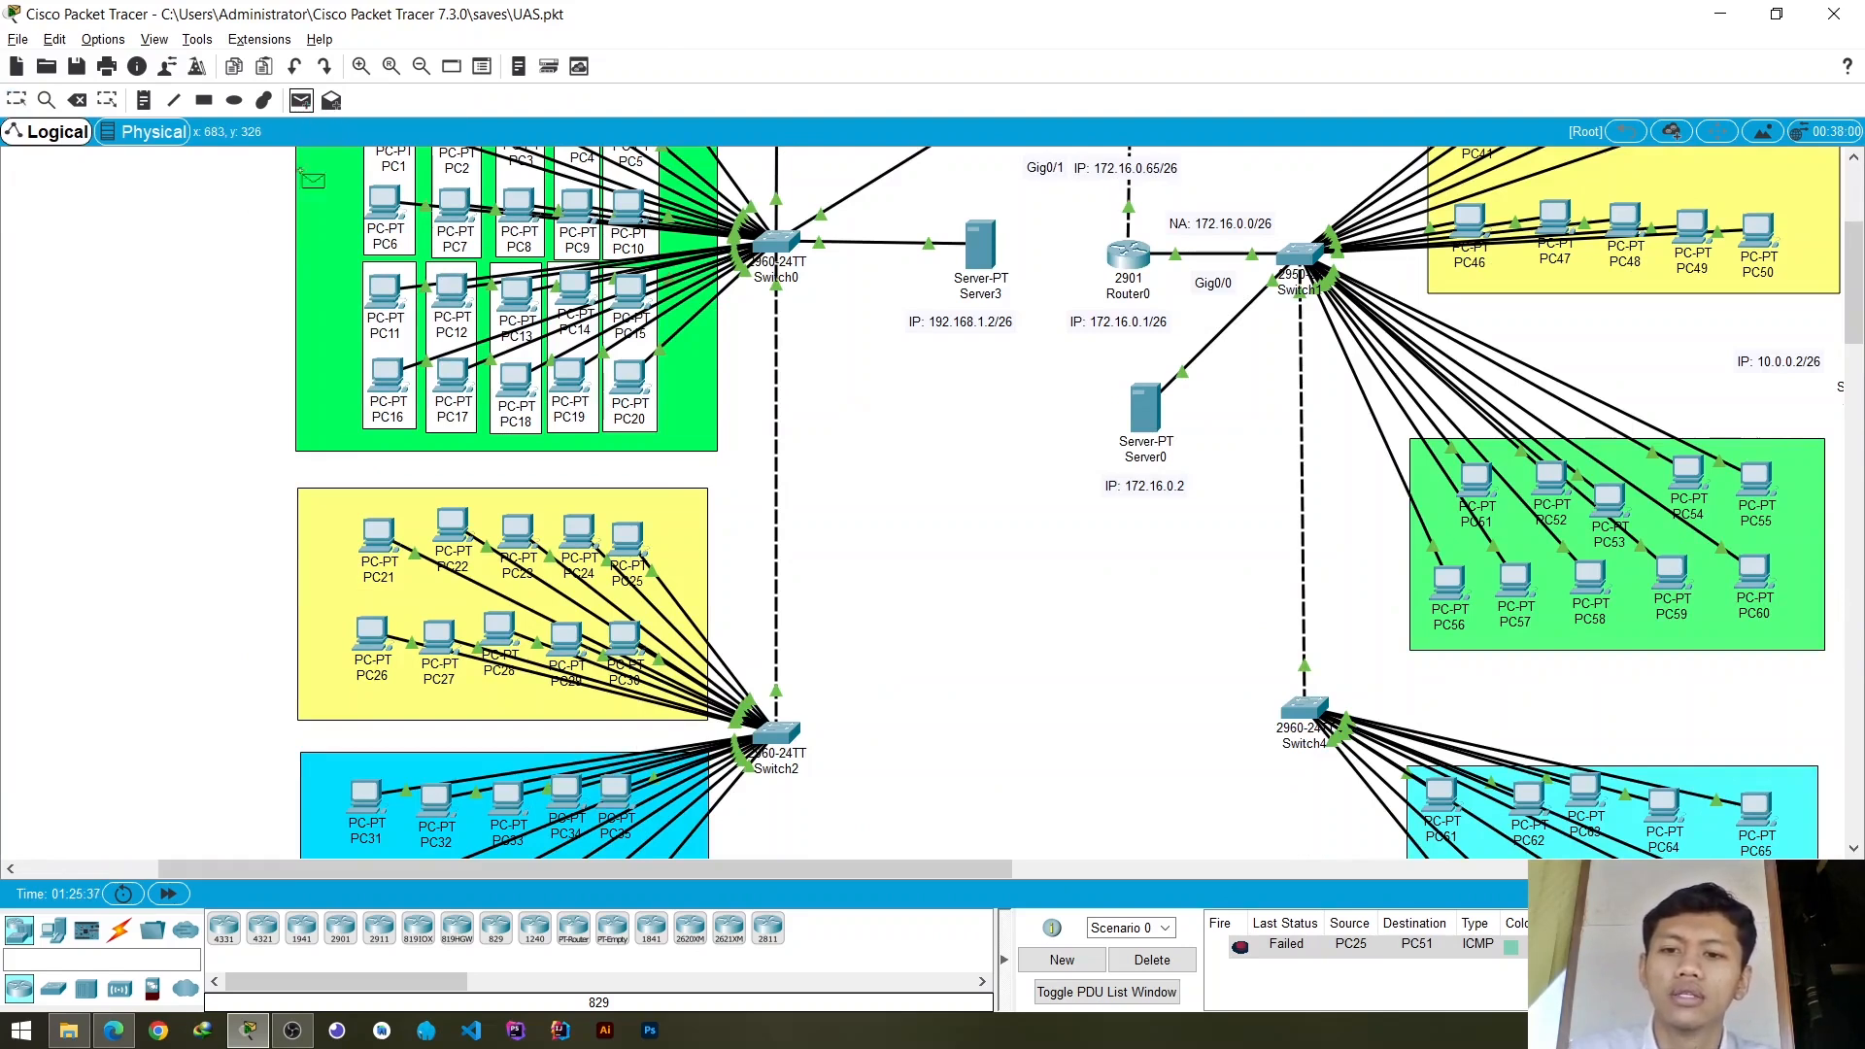
left_click(627, 537)
left_click(579, 541)
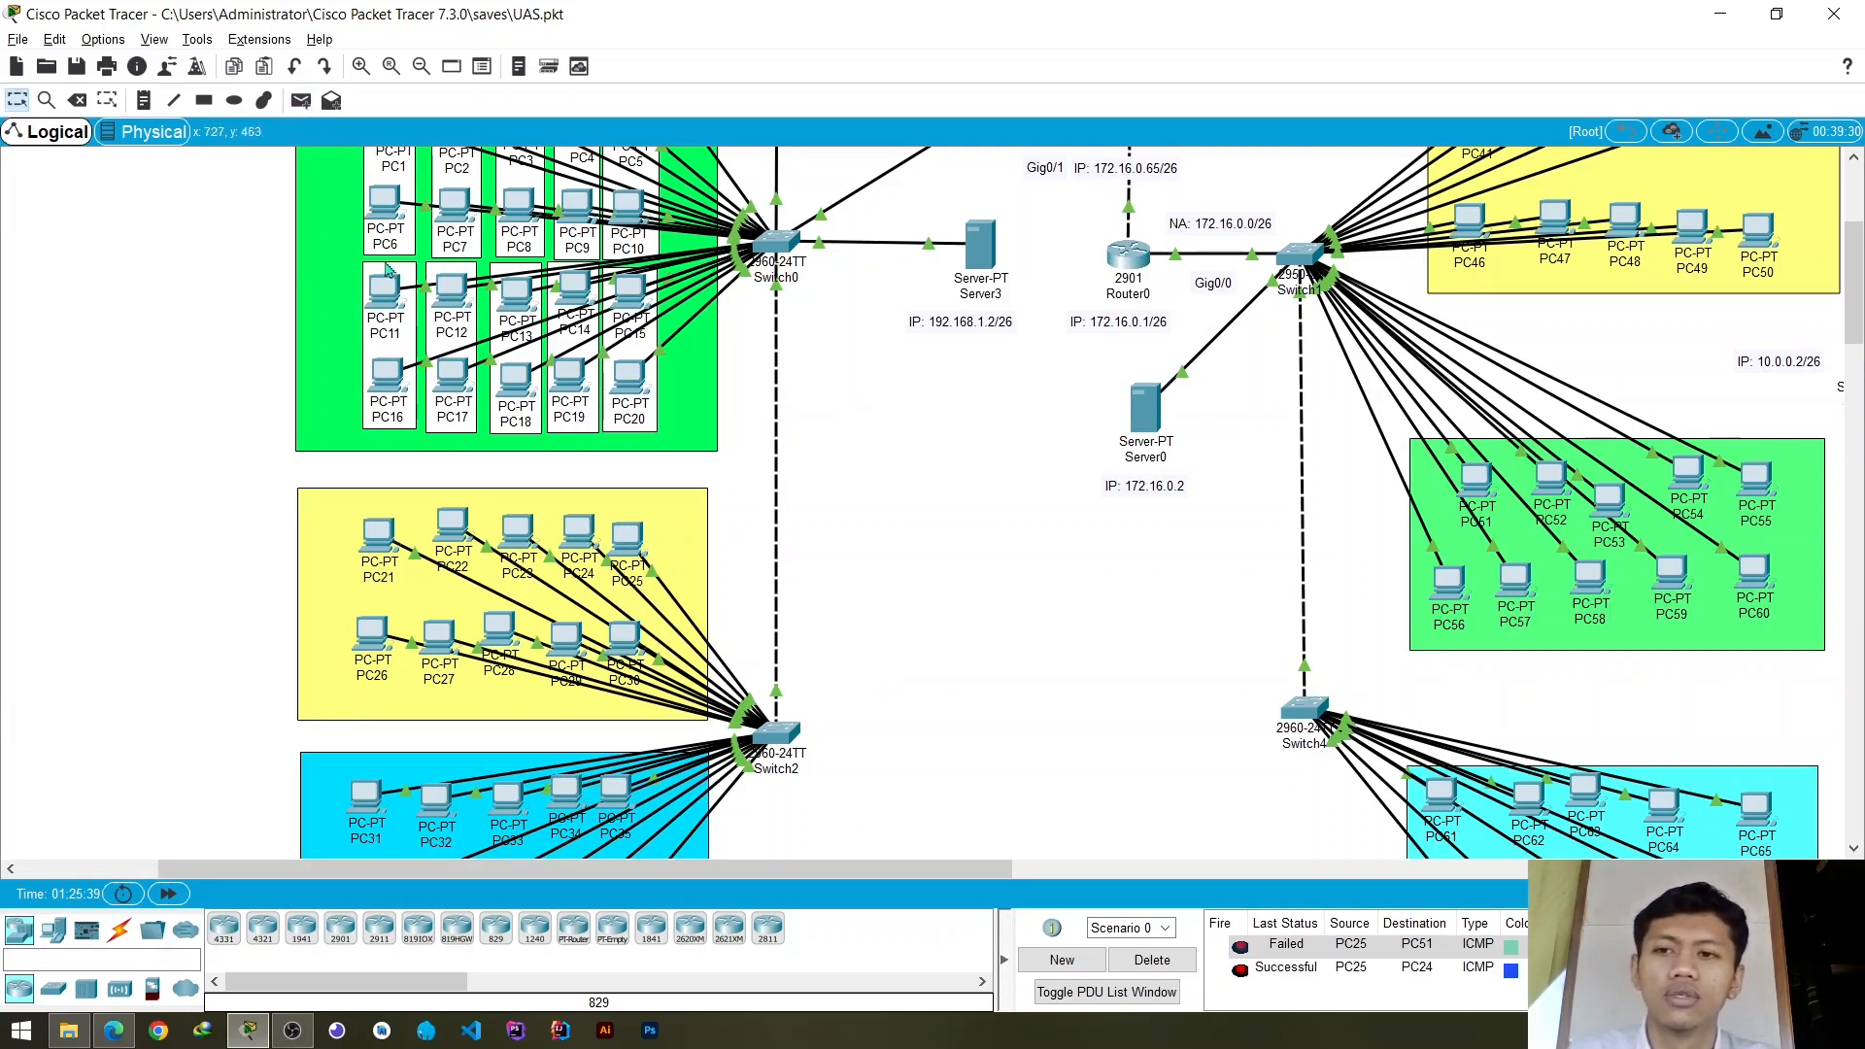
- Test connectivity from PC61 to PC62 on Switch4 with a simple PDU
left_click(301, 100)
left_click_drag(1007, 868, 1271, 863)
scroll(966, 600, "down", 3)
left_click(878, 594)
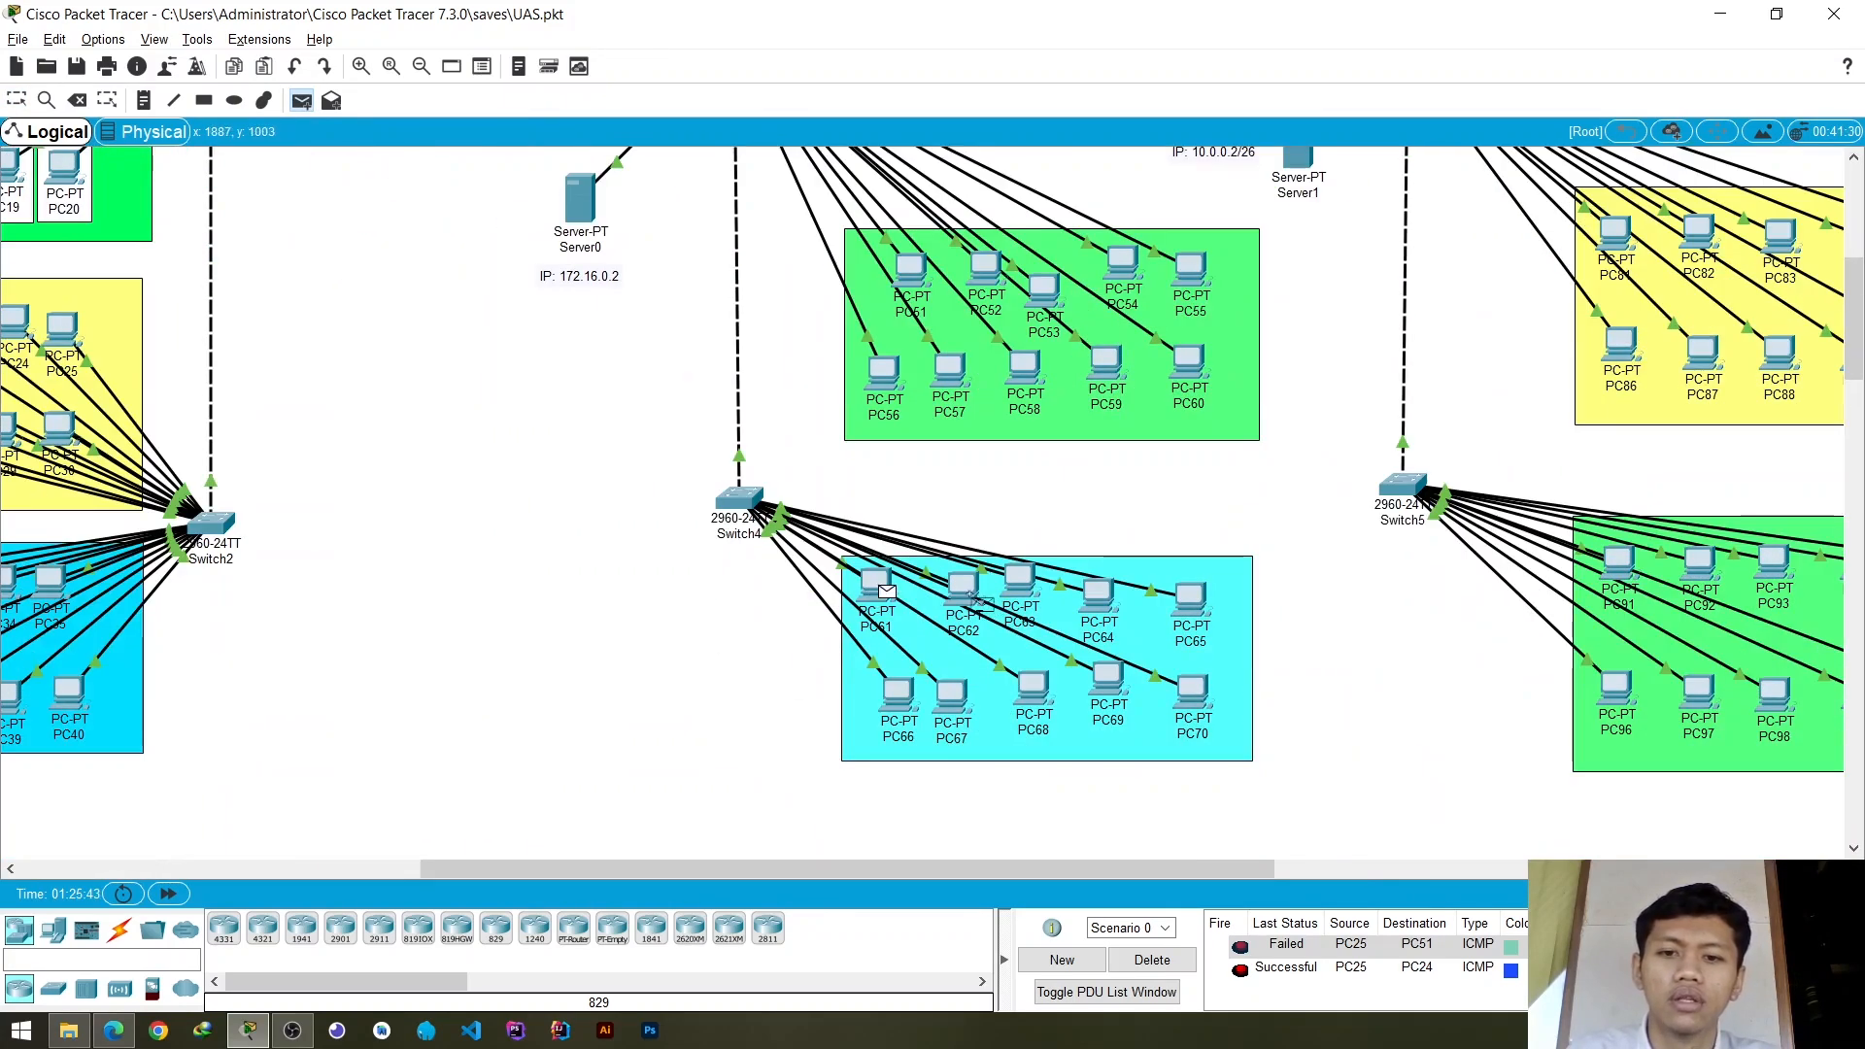
left_click(966, 591)
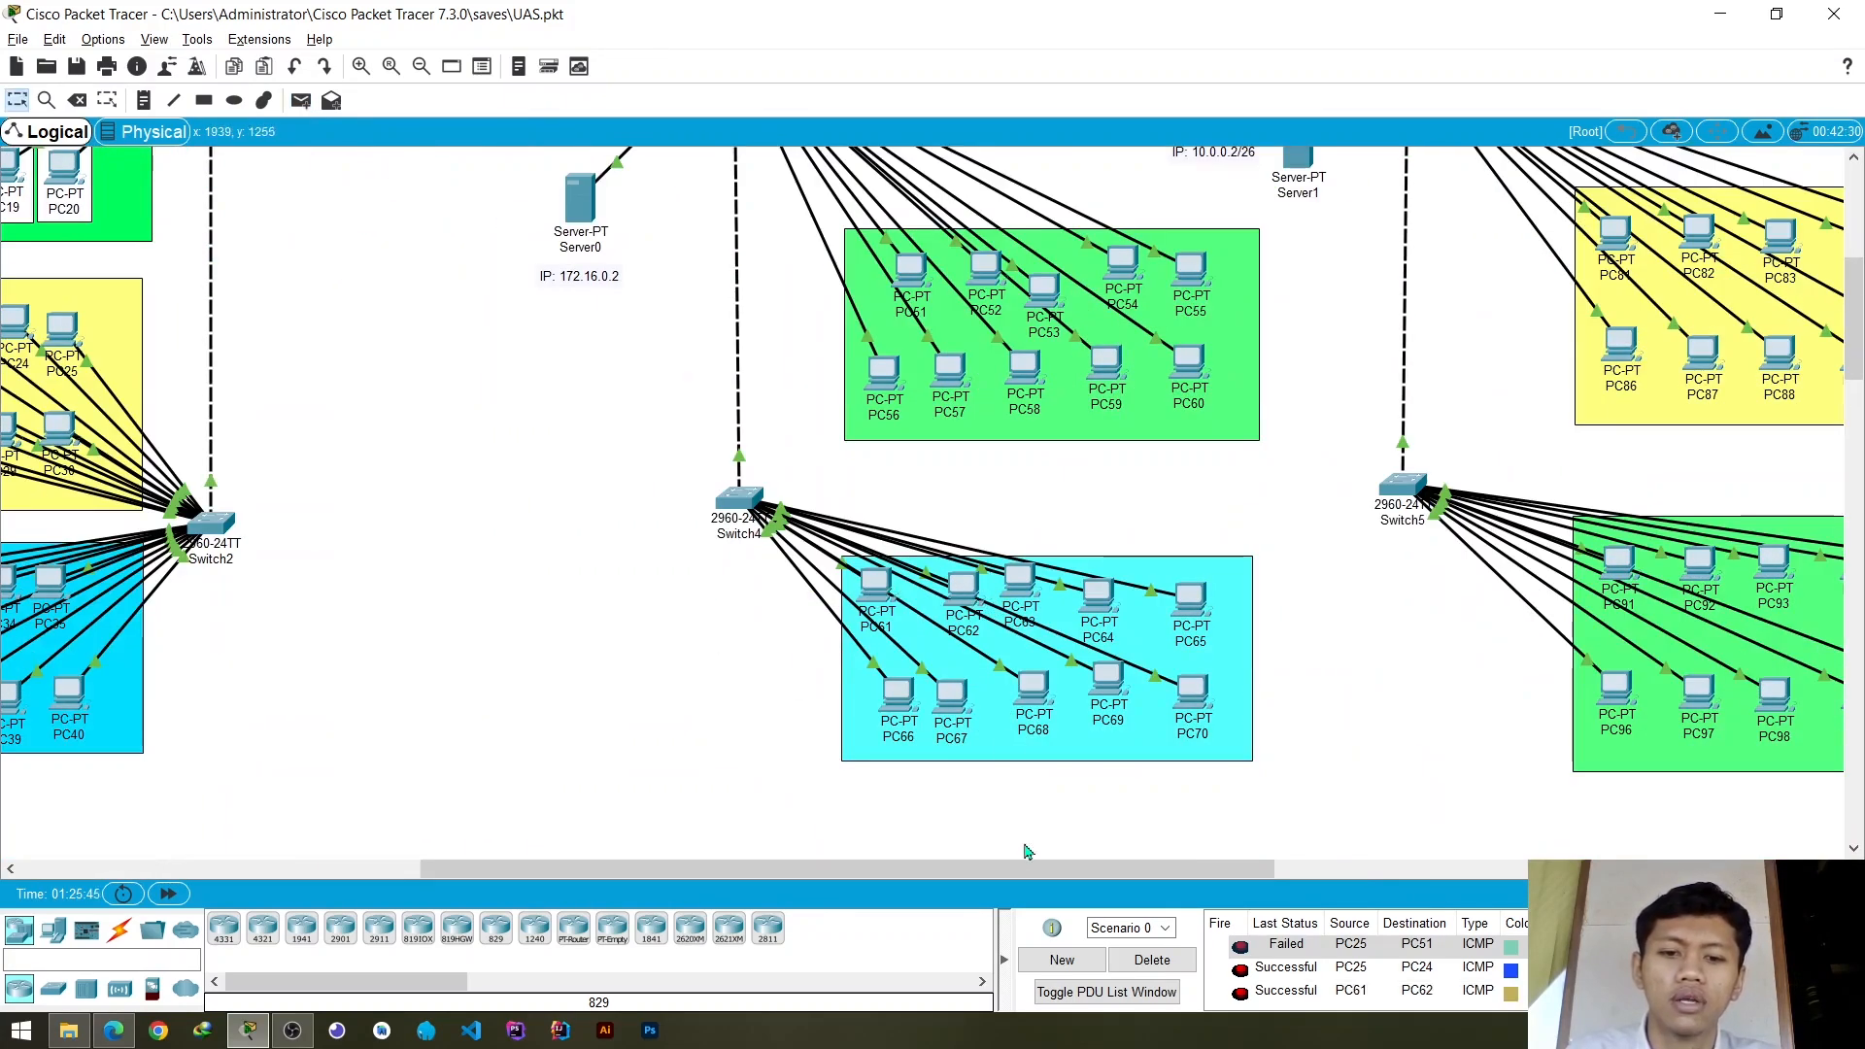
- Send a simple PDU from PC81 to PC82 in the yellow group on Switch3
left_click_drag(1030, 867, 1244, 868)
scroll(1243, 664, "up", 2)
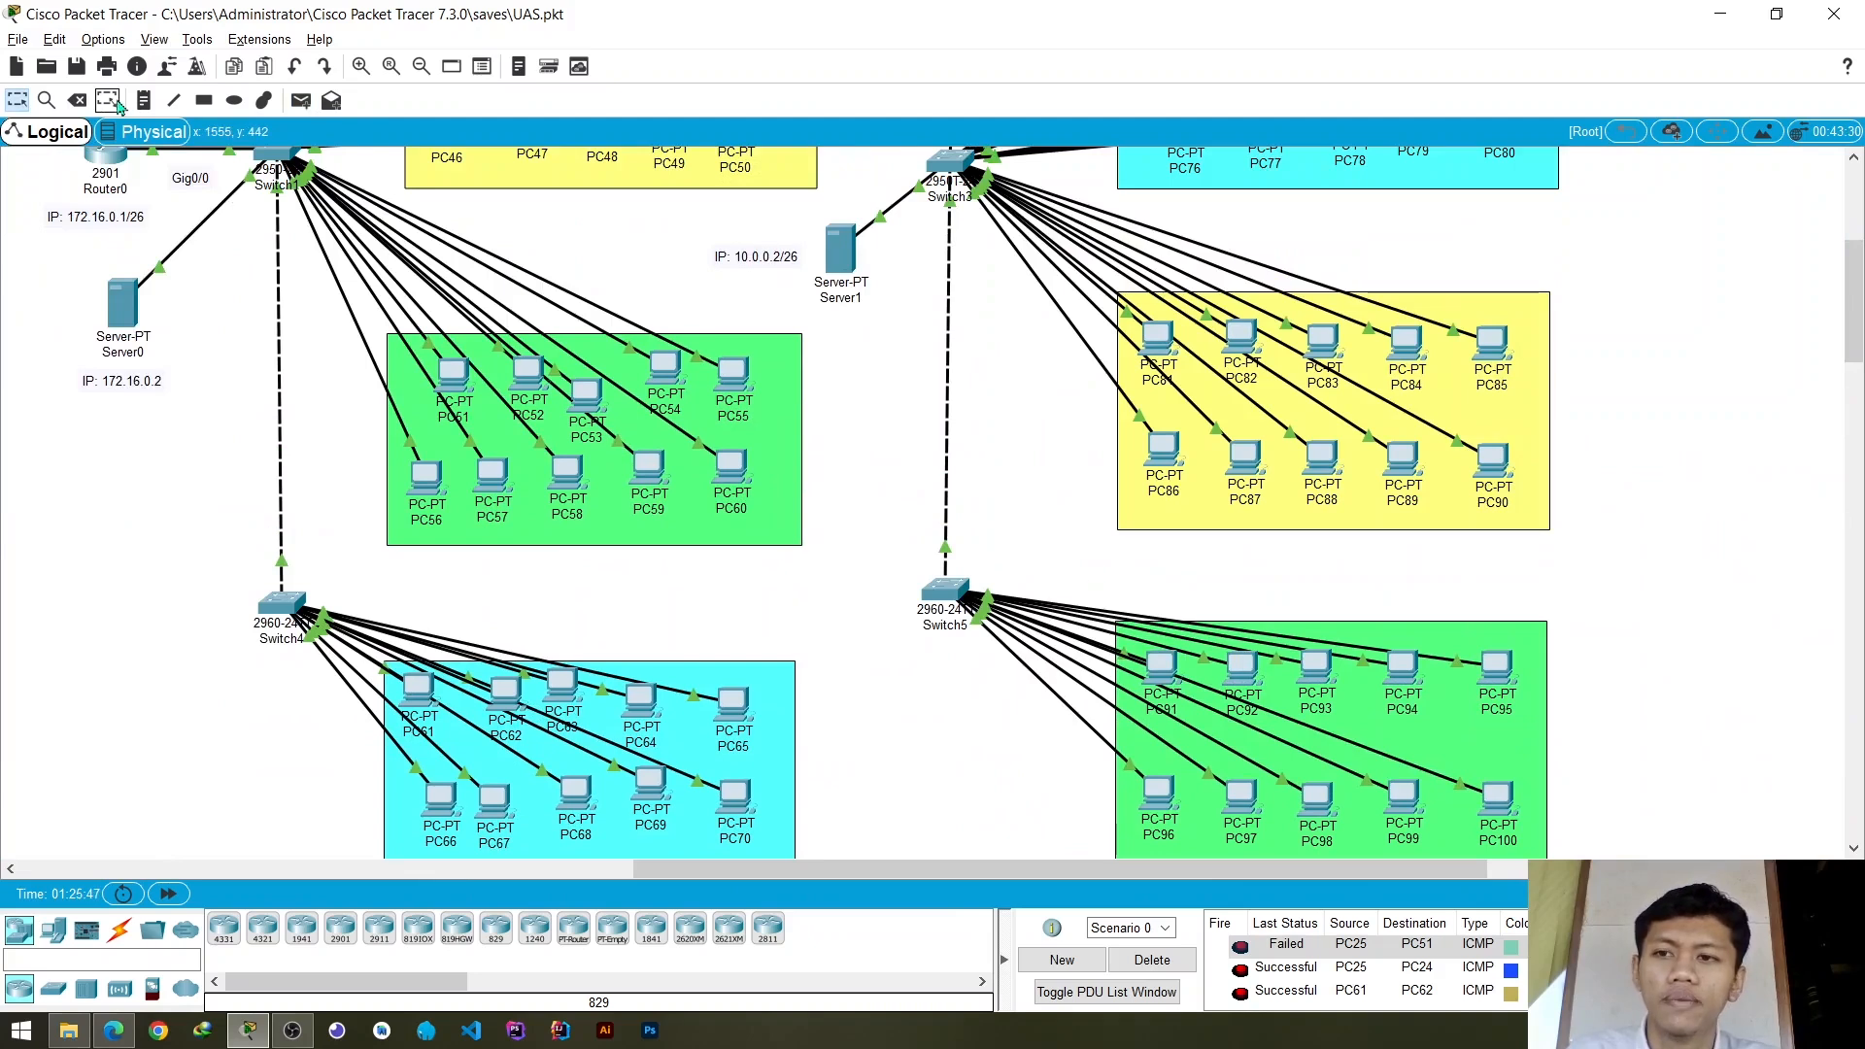
left_click(300, 100)
left_click(1158, 340)
left_click(1242, 342)
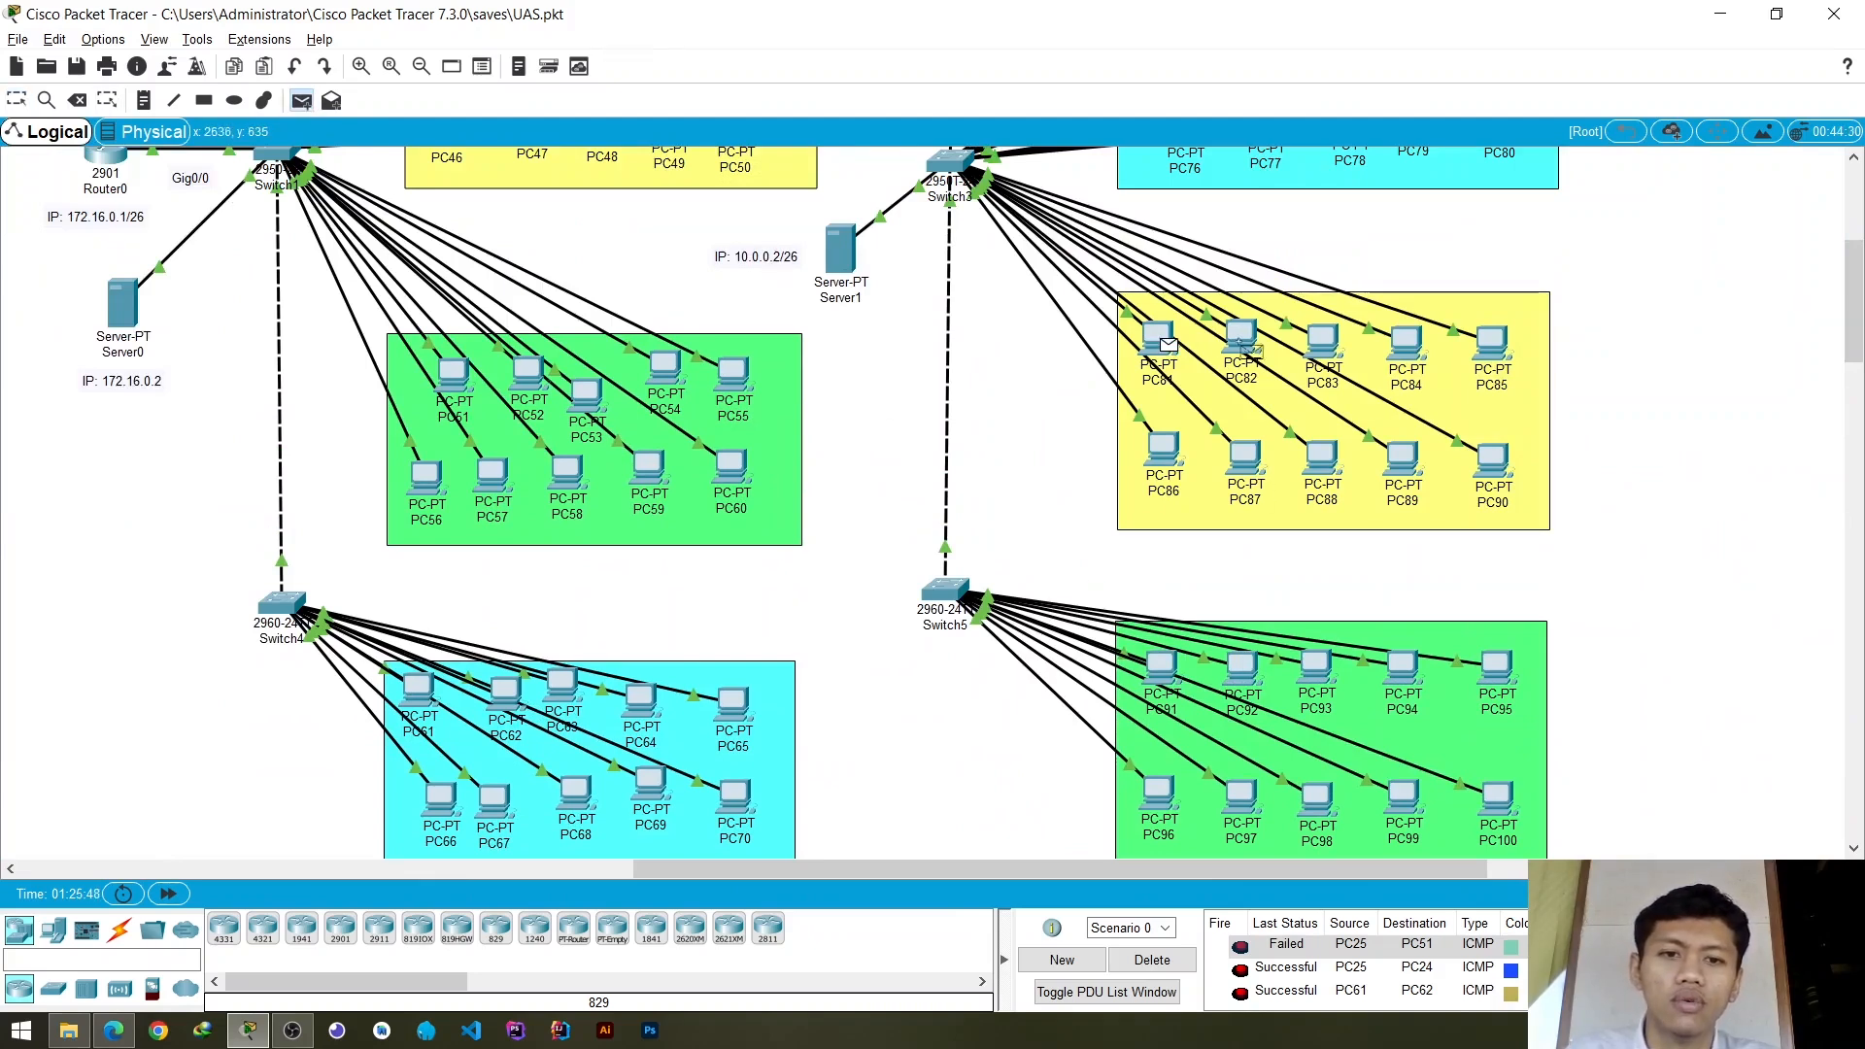
- Clear the PDU list and repeat the simple PDU test from PC81 to PC82
left_click(1166, 961)
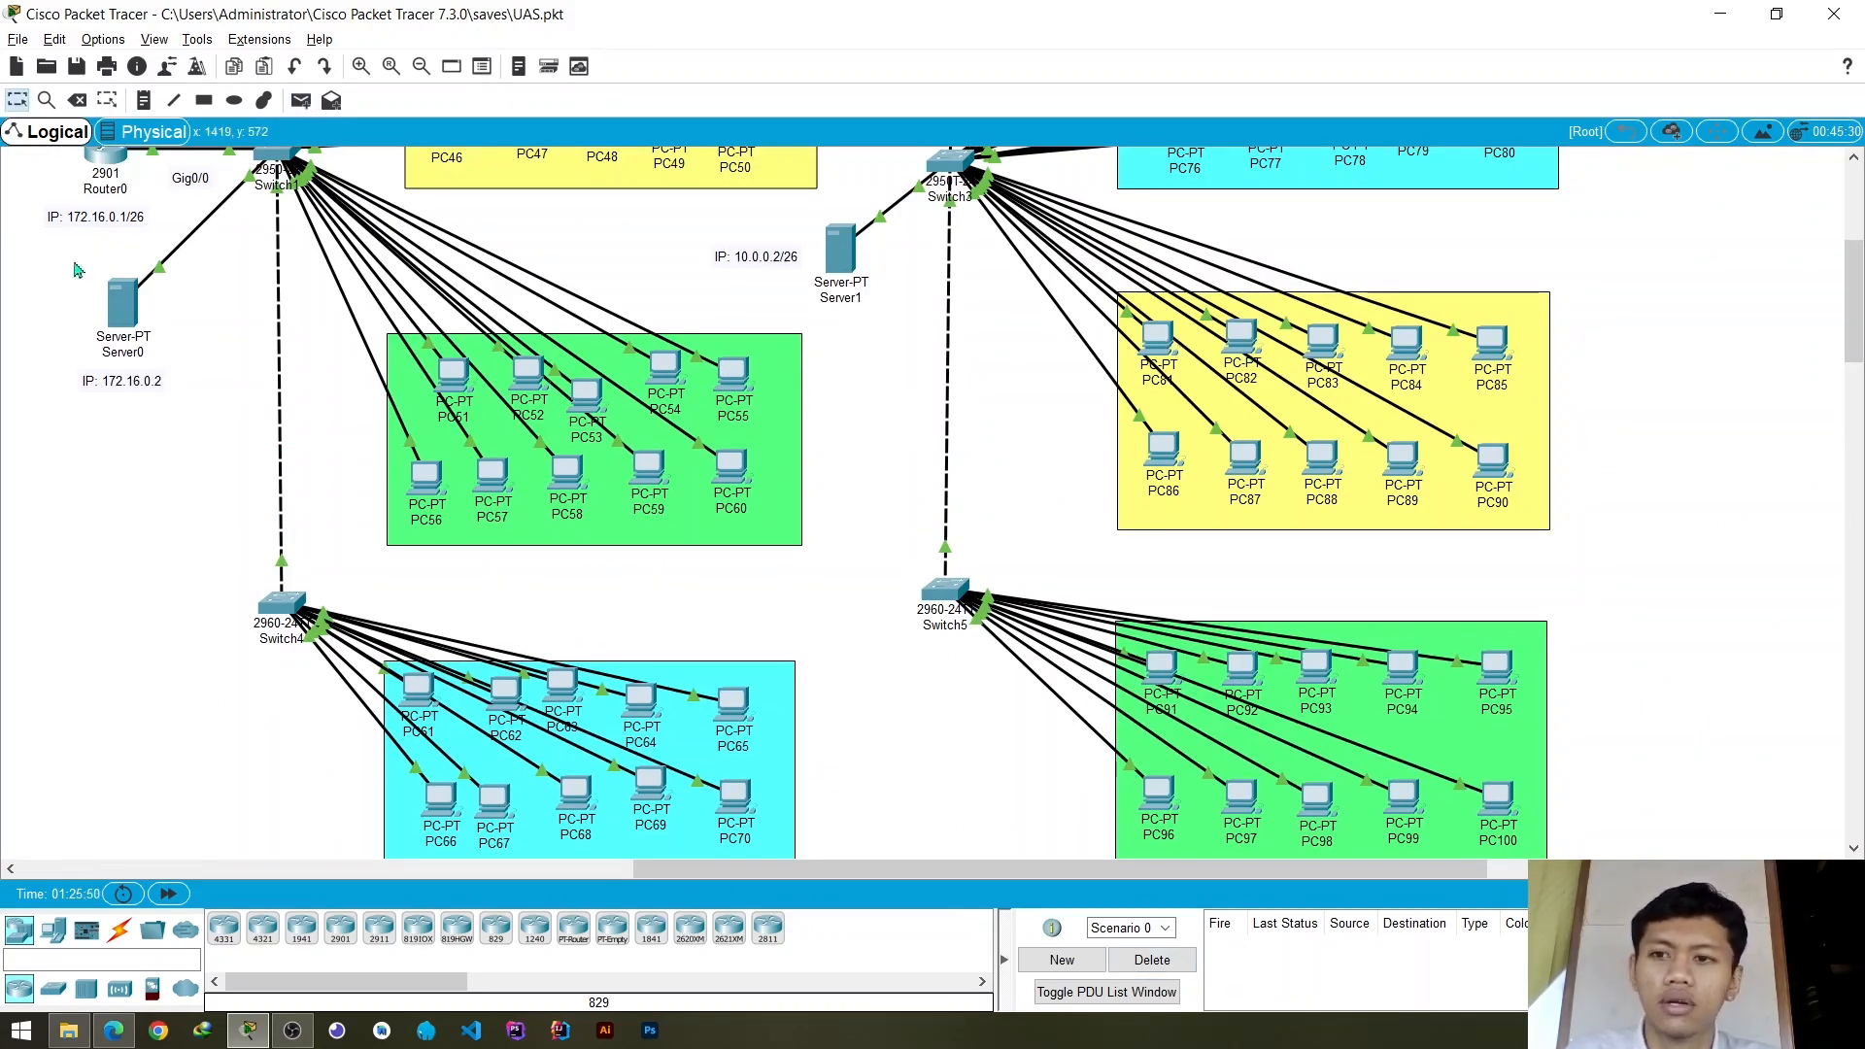
left_click(296, 101)
left_click(1158, 340)
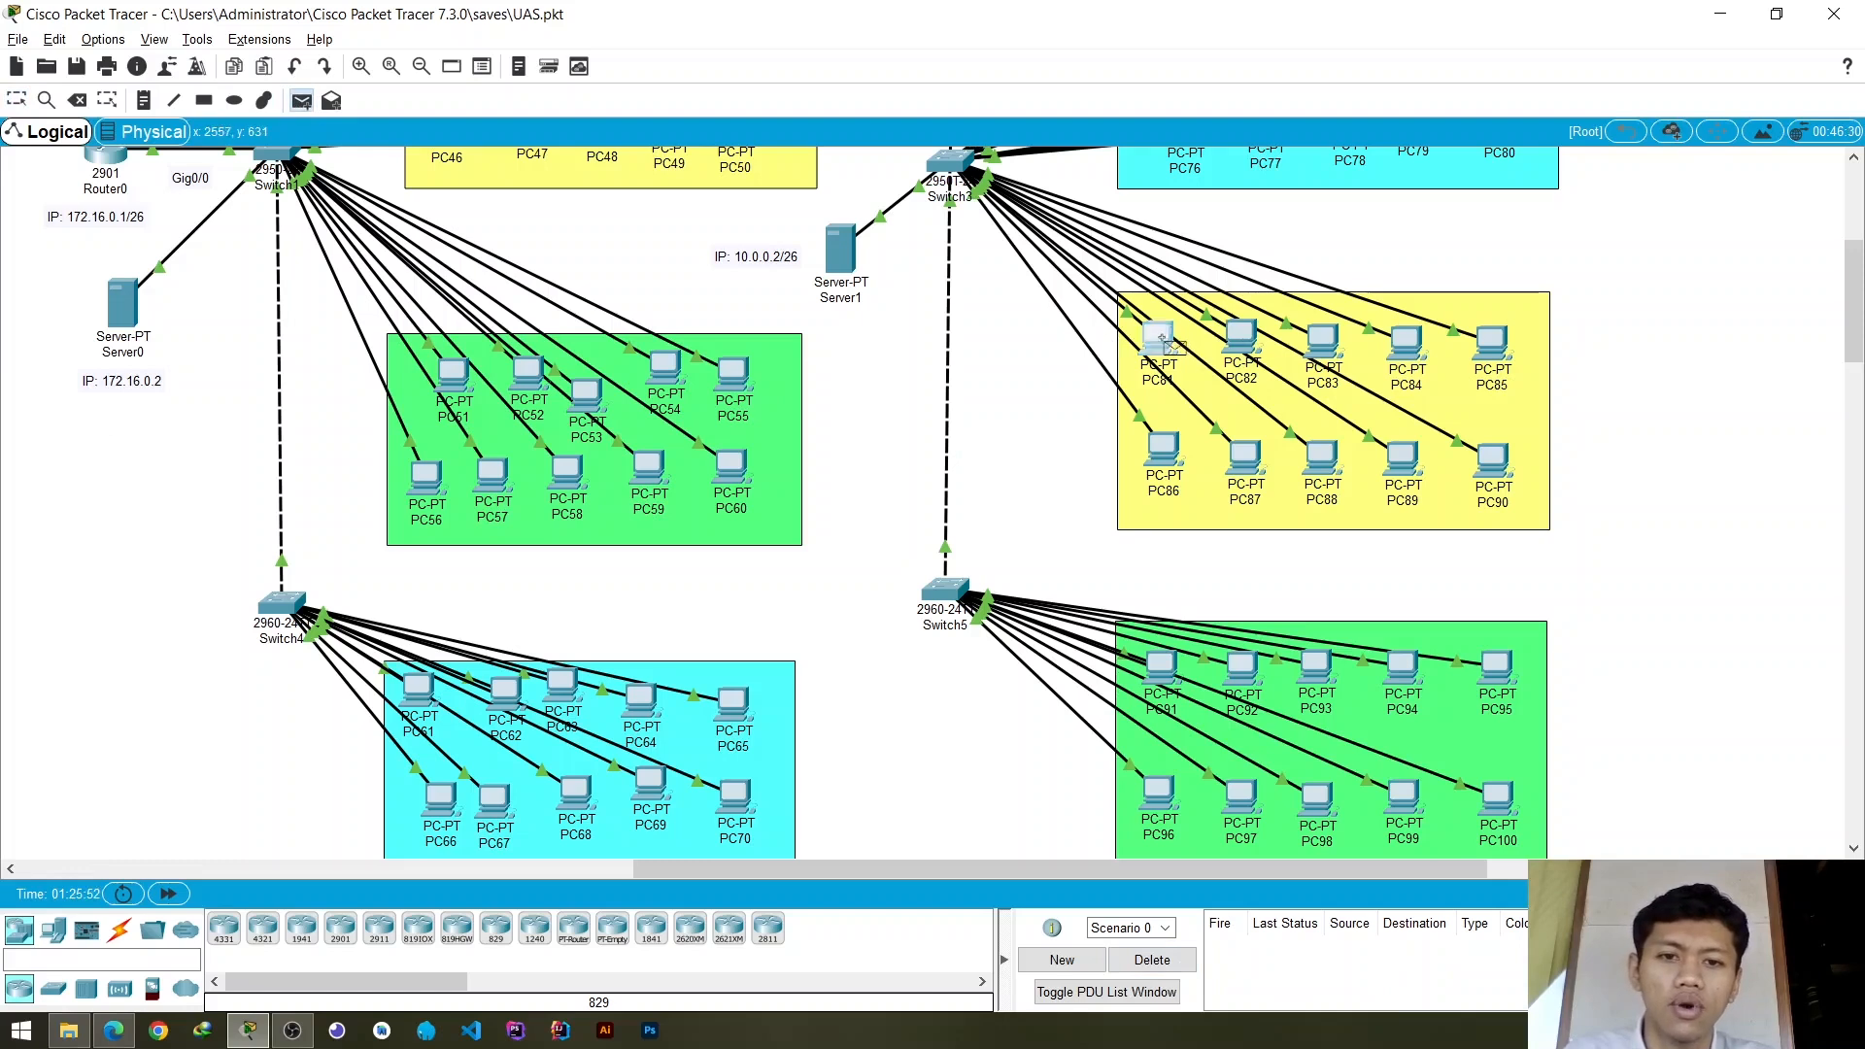
left_click(1242, 342)
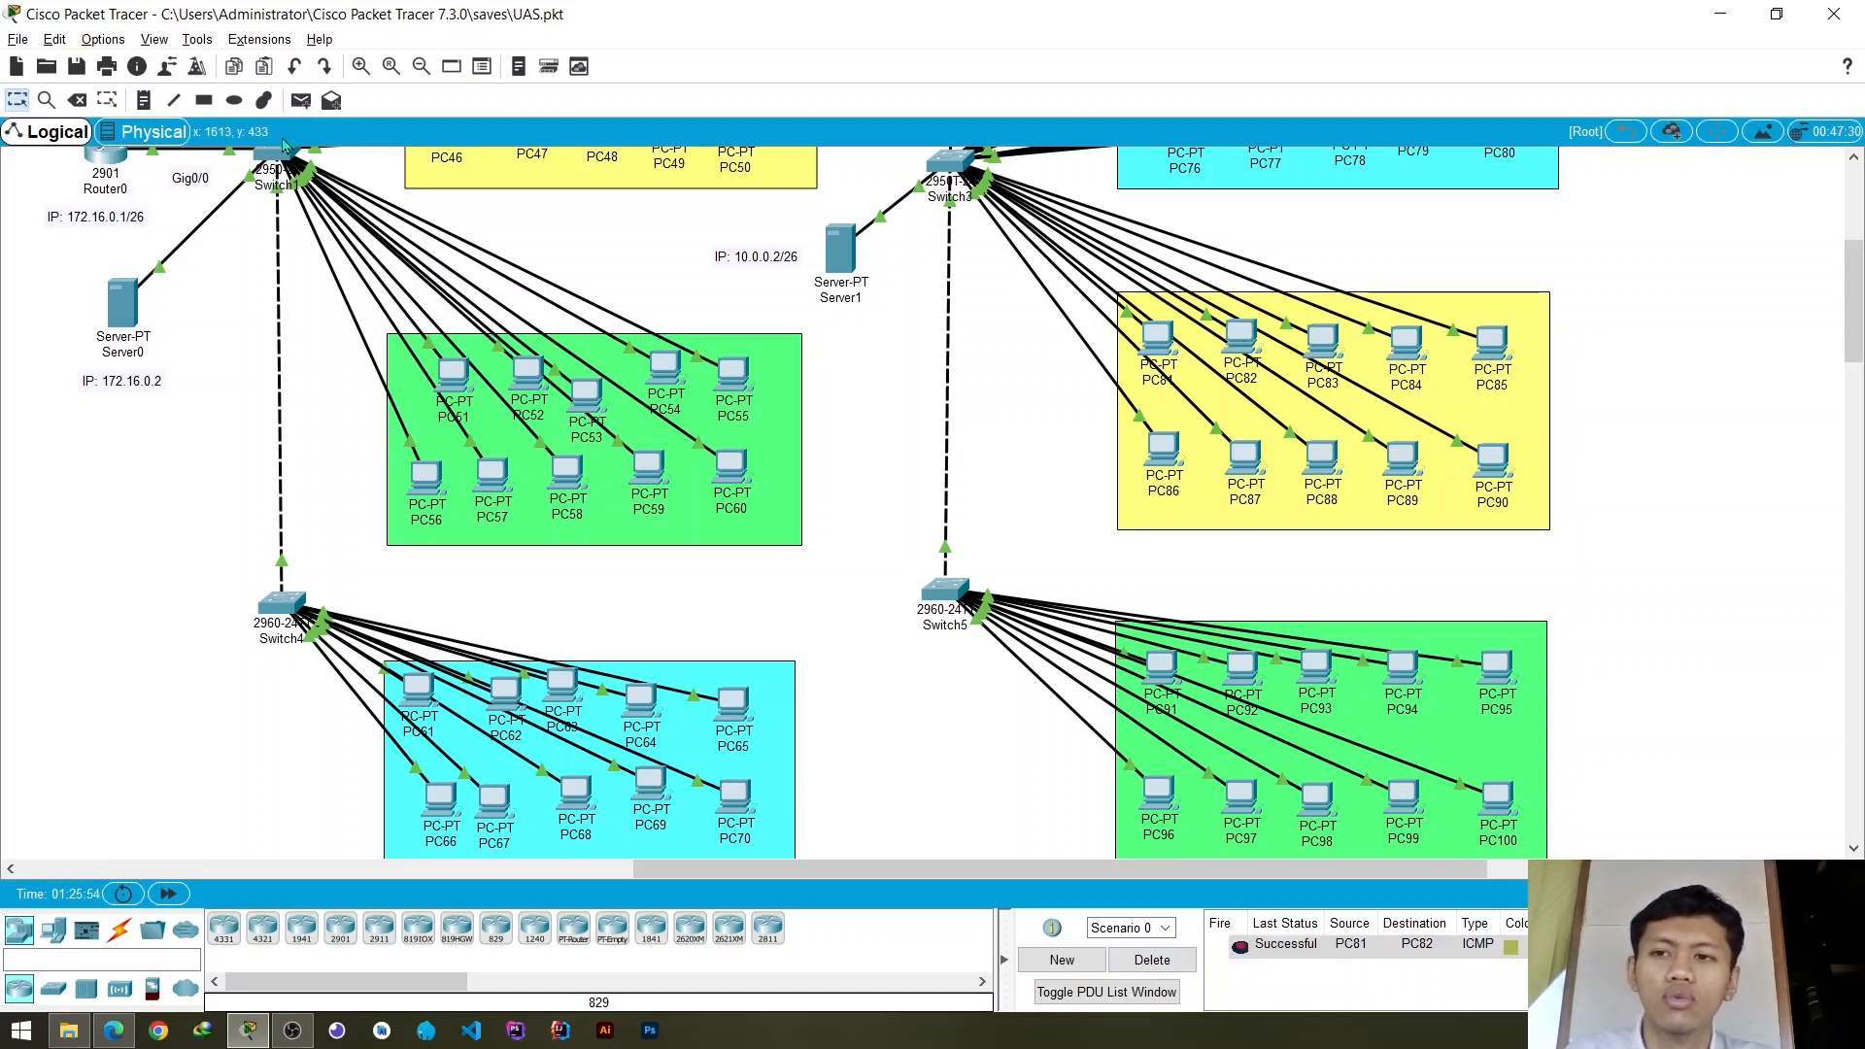
- Test connectivity between different groups with a simple PDU from PC81 to PC91
left_click(301, 102)
left_click(1159, 338)
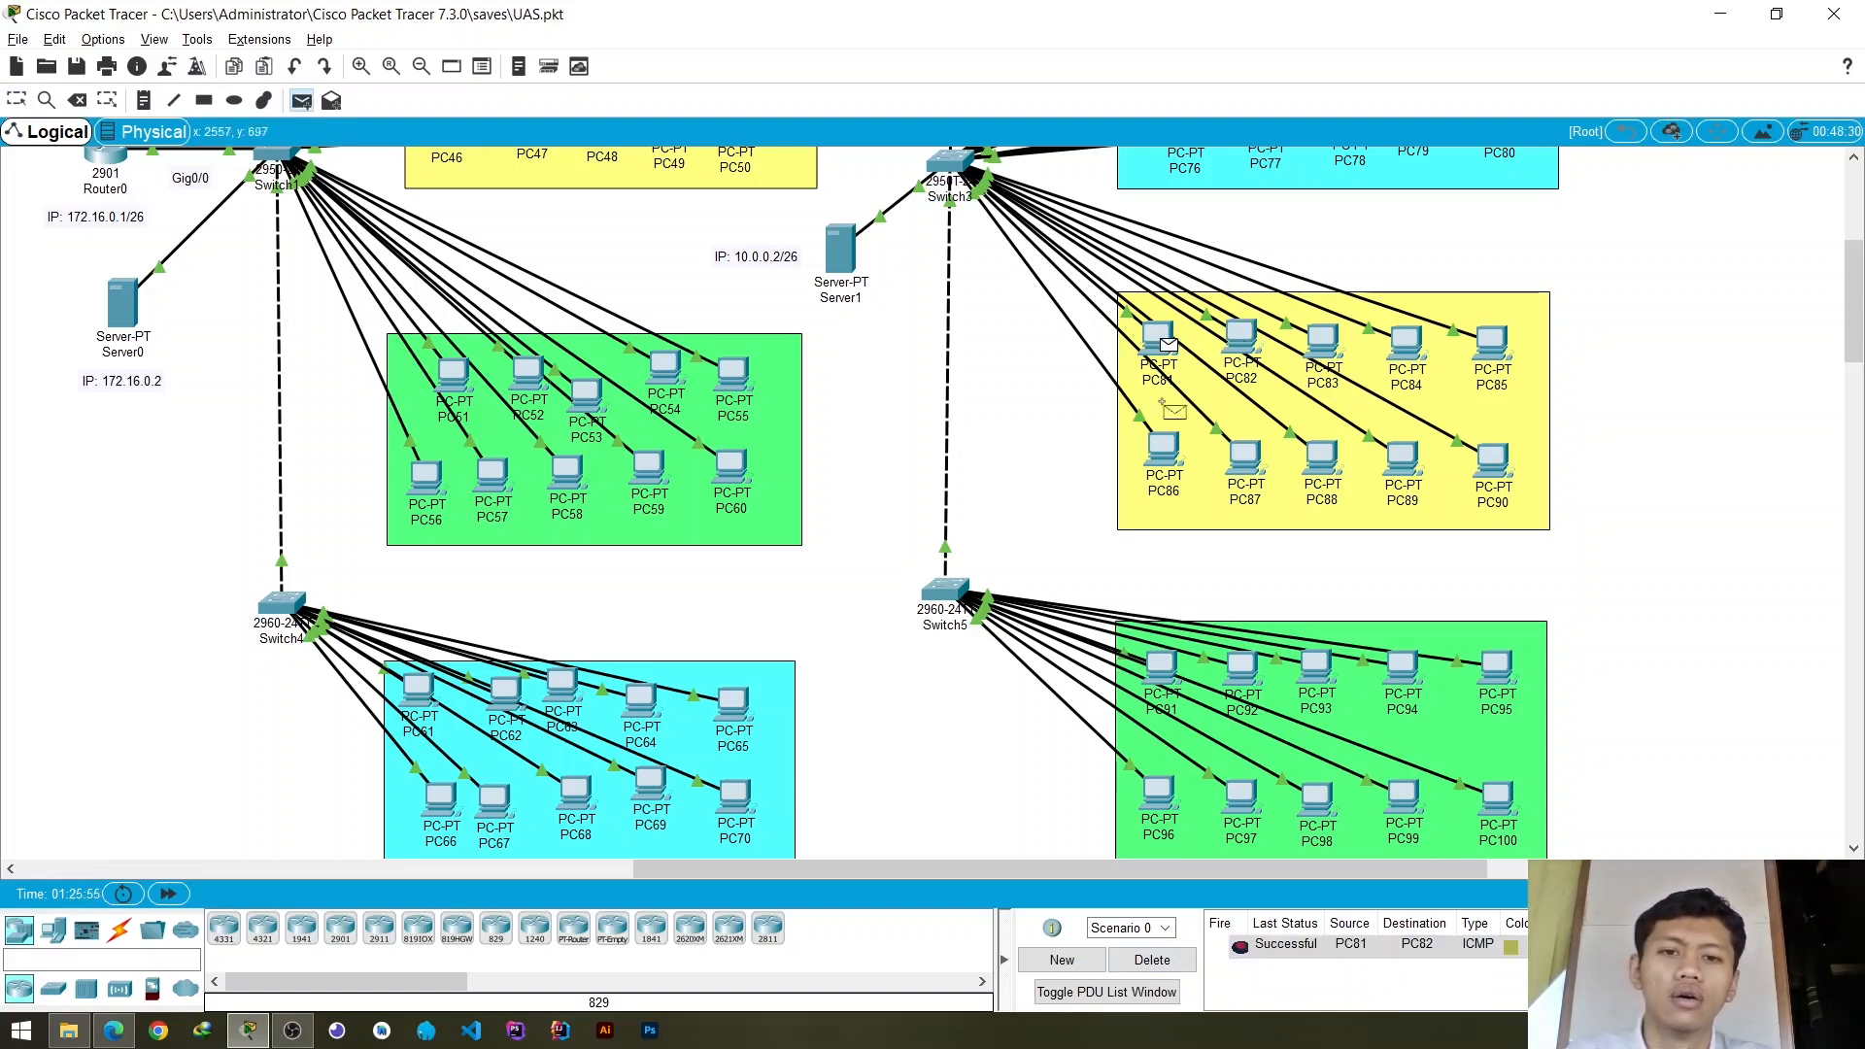
left_click(1173, 670)
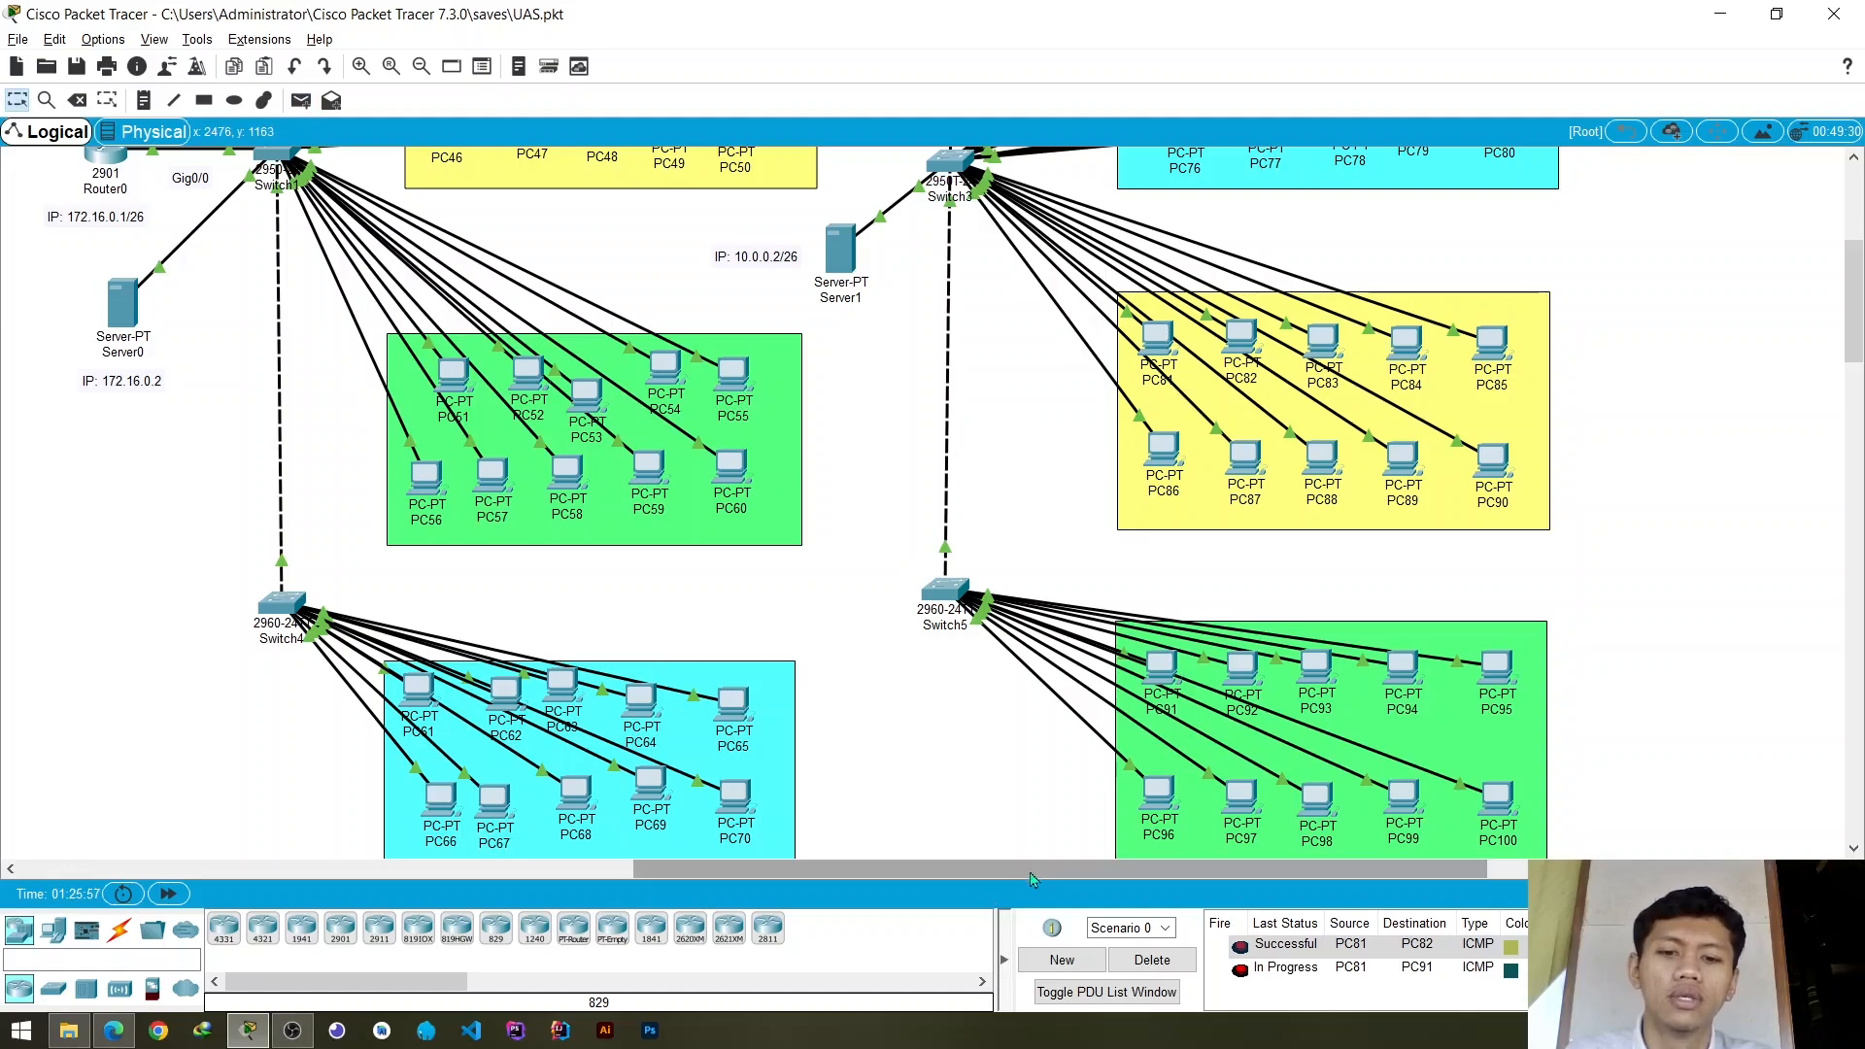
- Review the finished topology, comparing the routers, servers, switch links and PC groups of Gedung C and Gedung B
left_click_drag(986, 869, 770, 870)
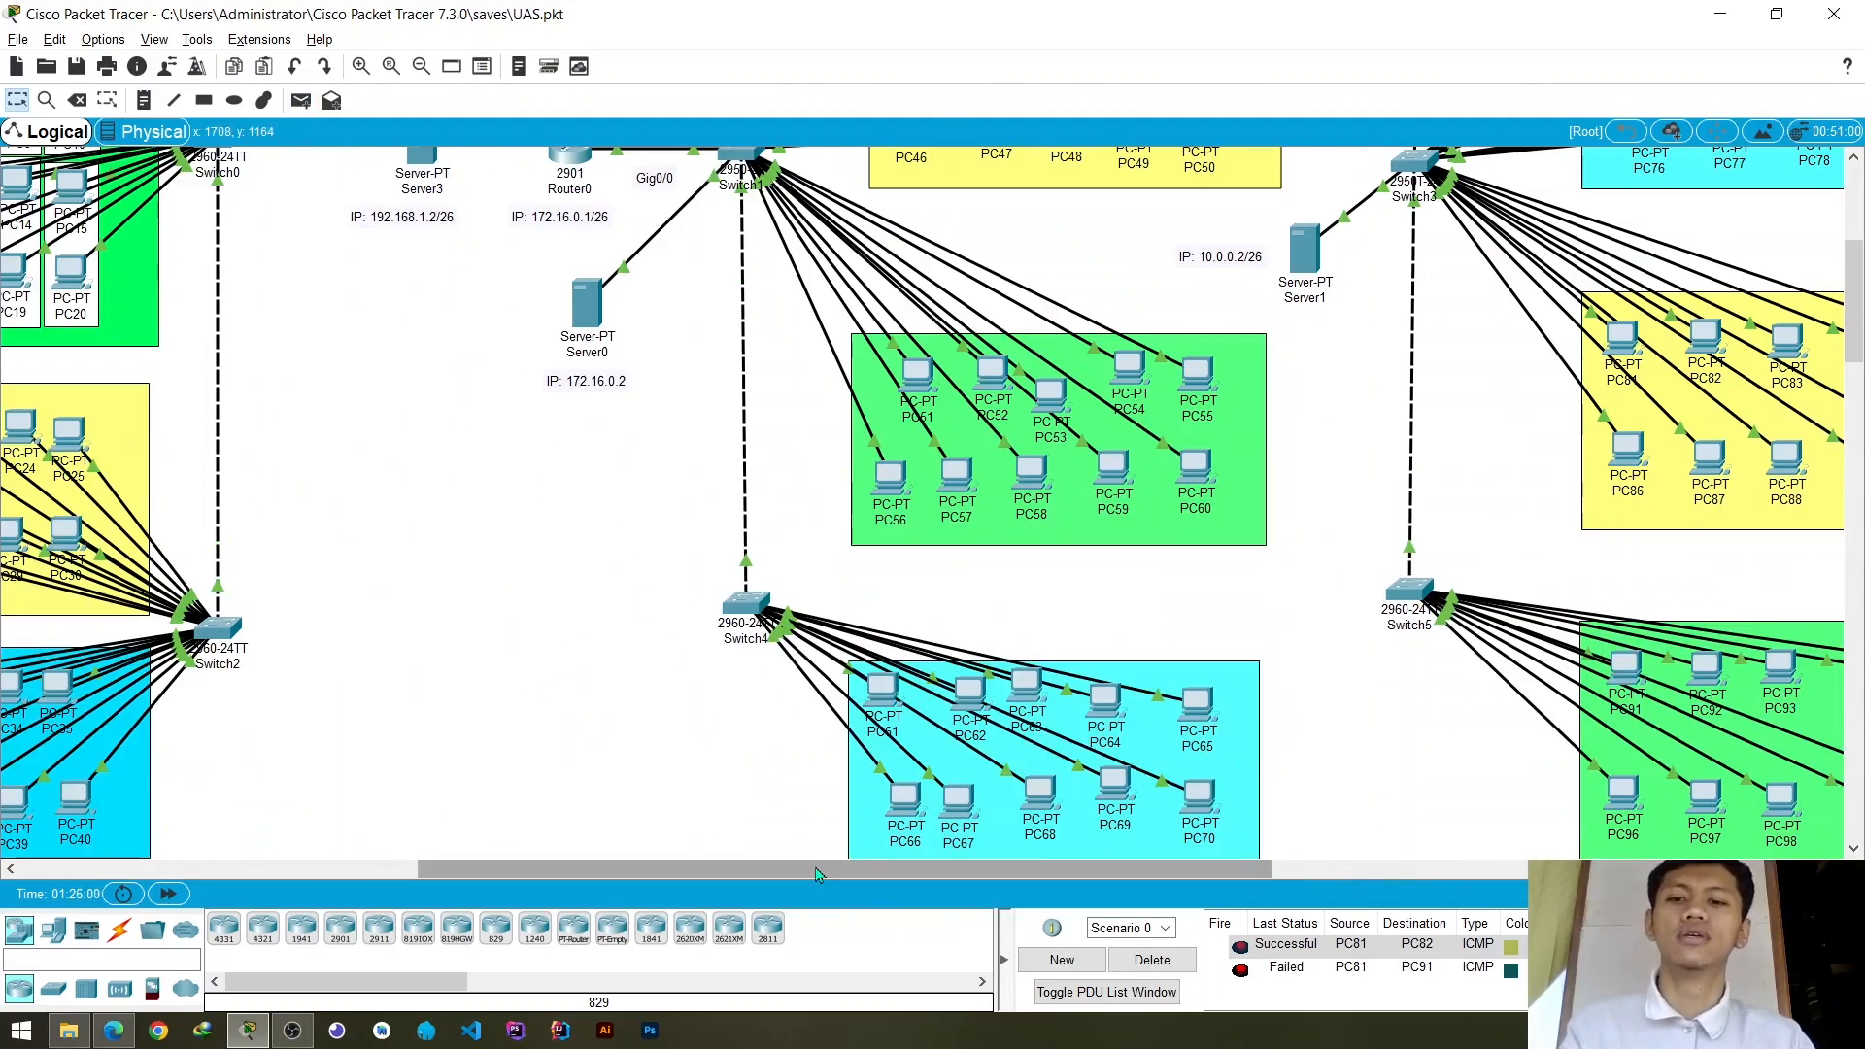
left_click_drag(801, 868, 704, 865)
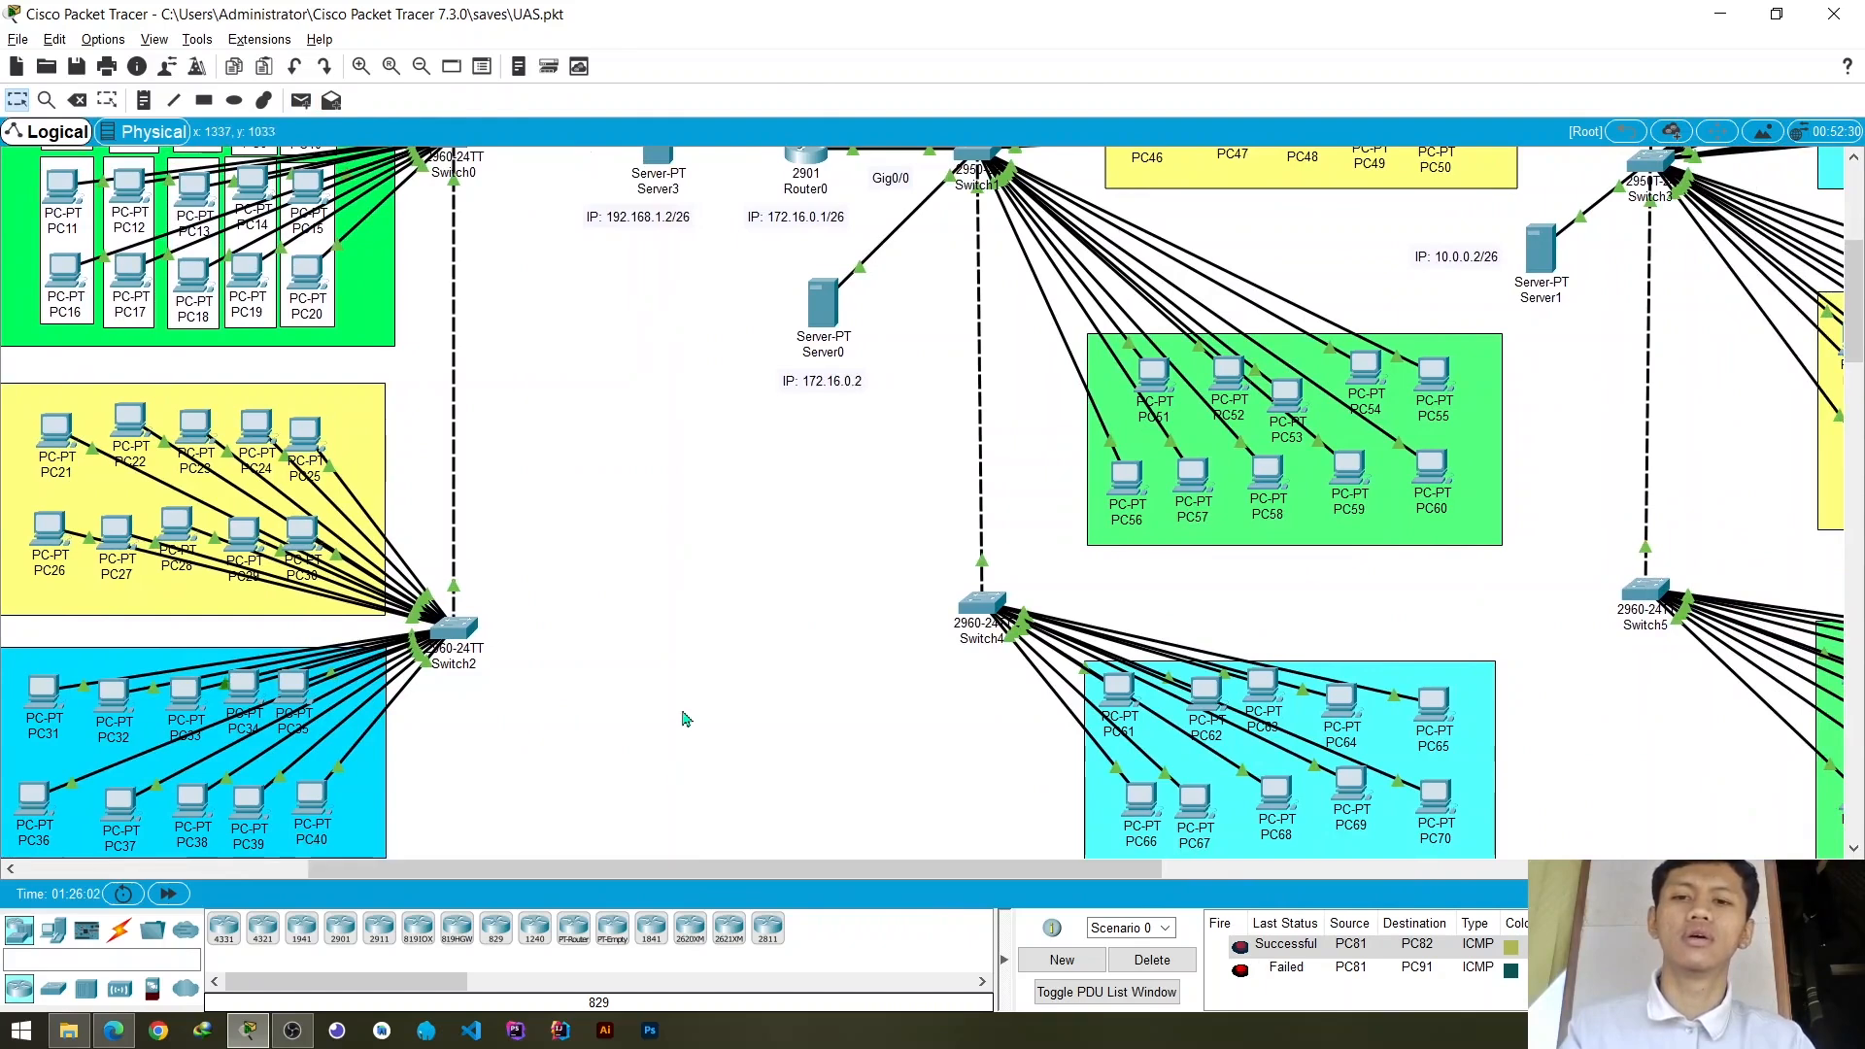
scroll(649, 277, "up", 3)
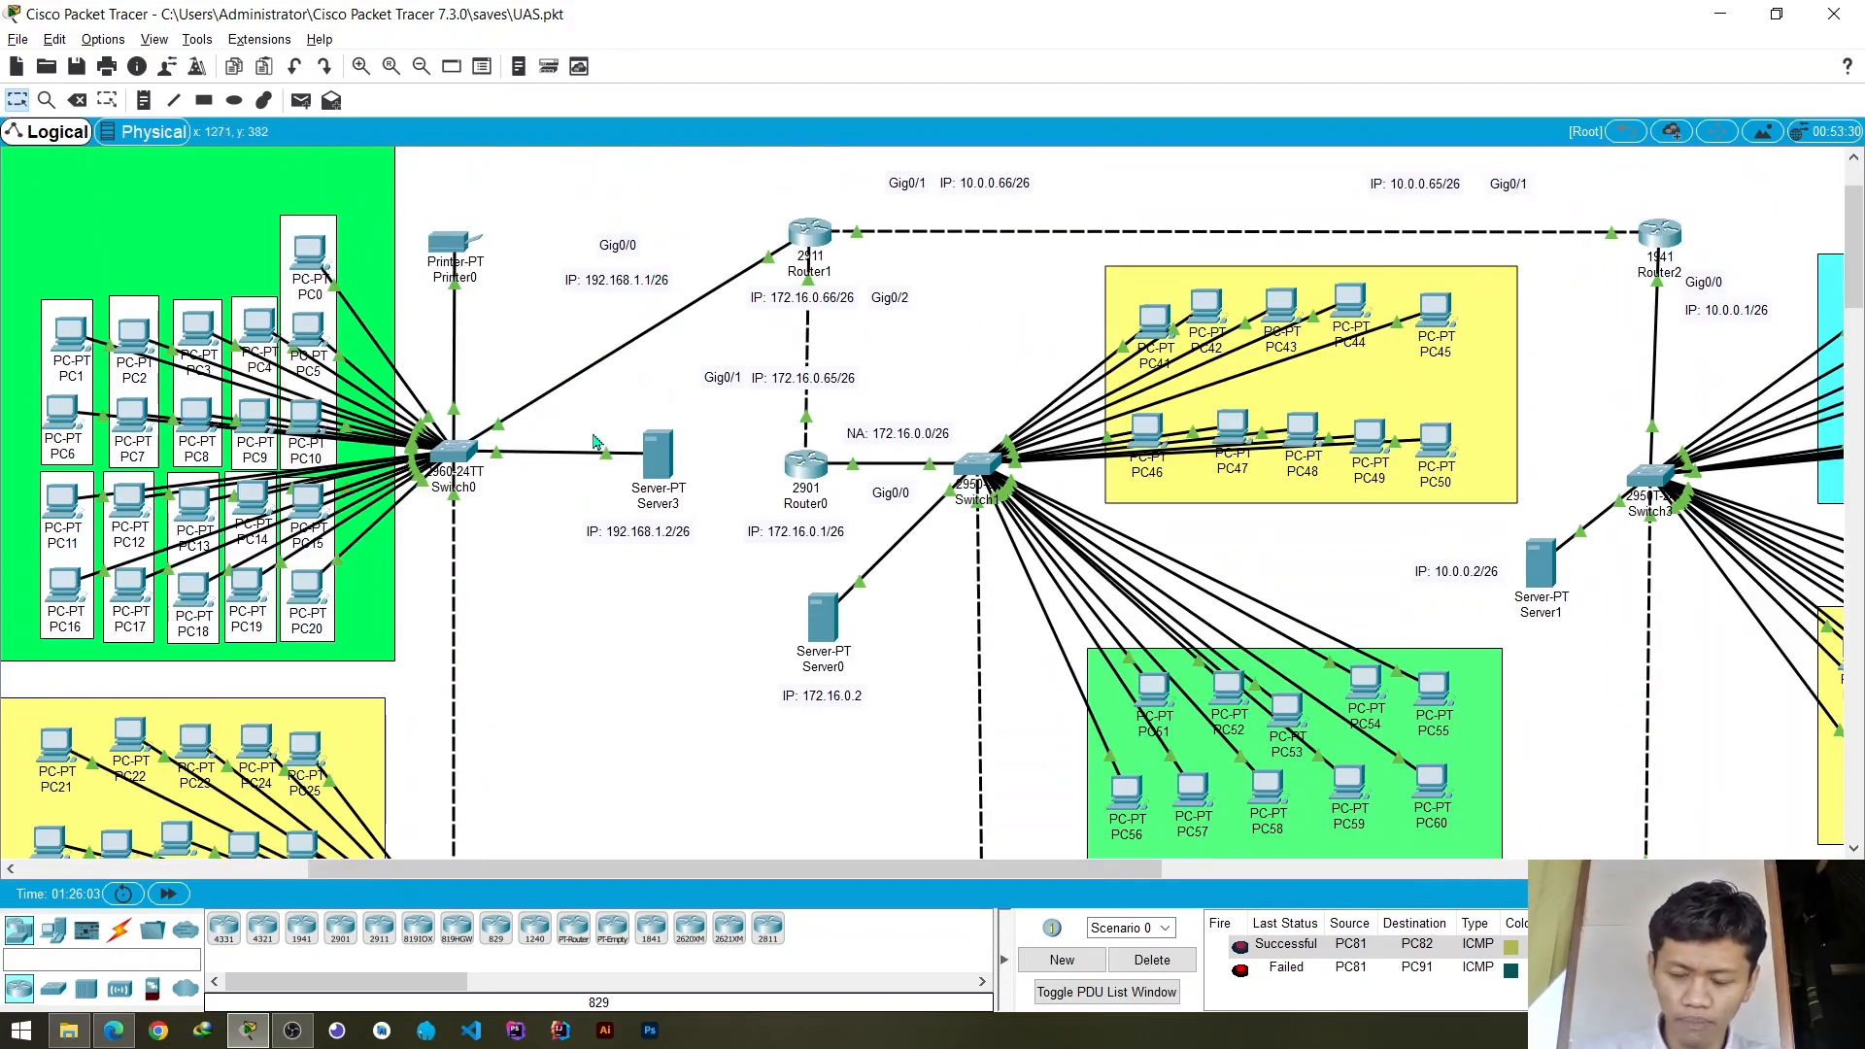
scroll(316, 485, "down", 2)
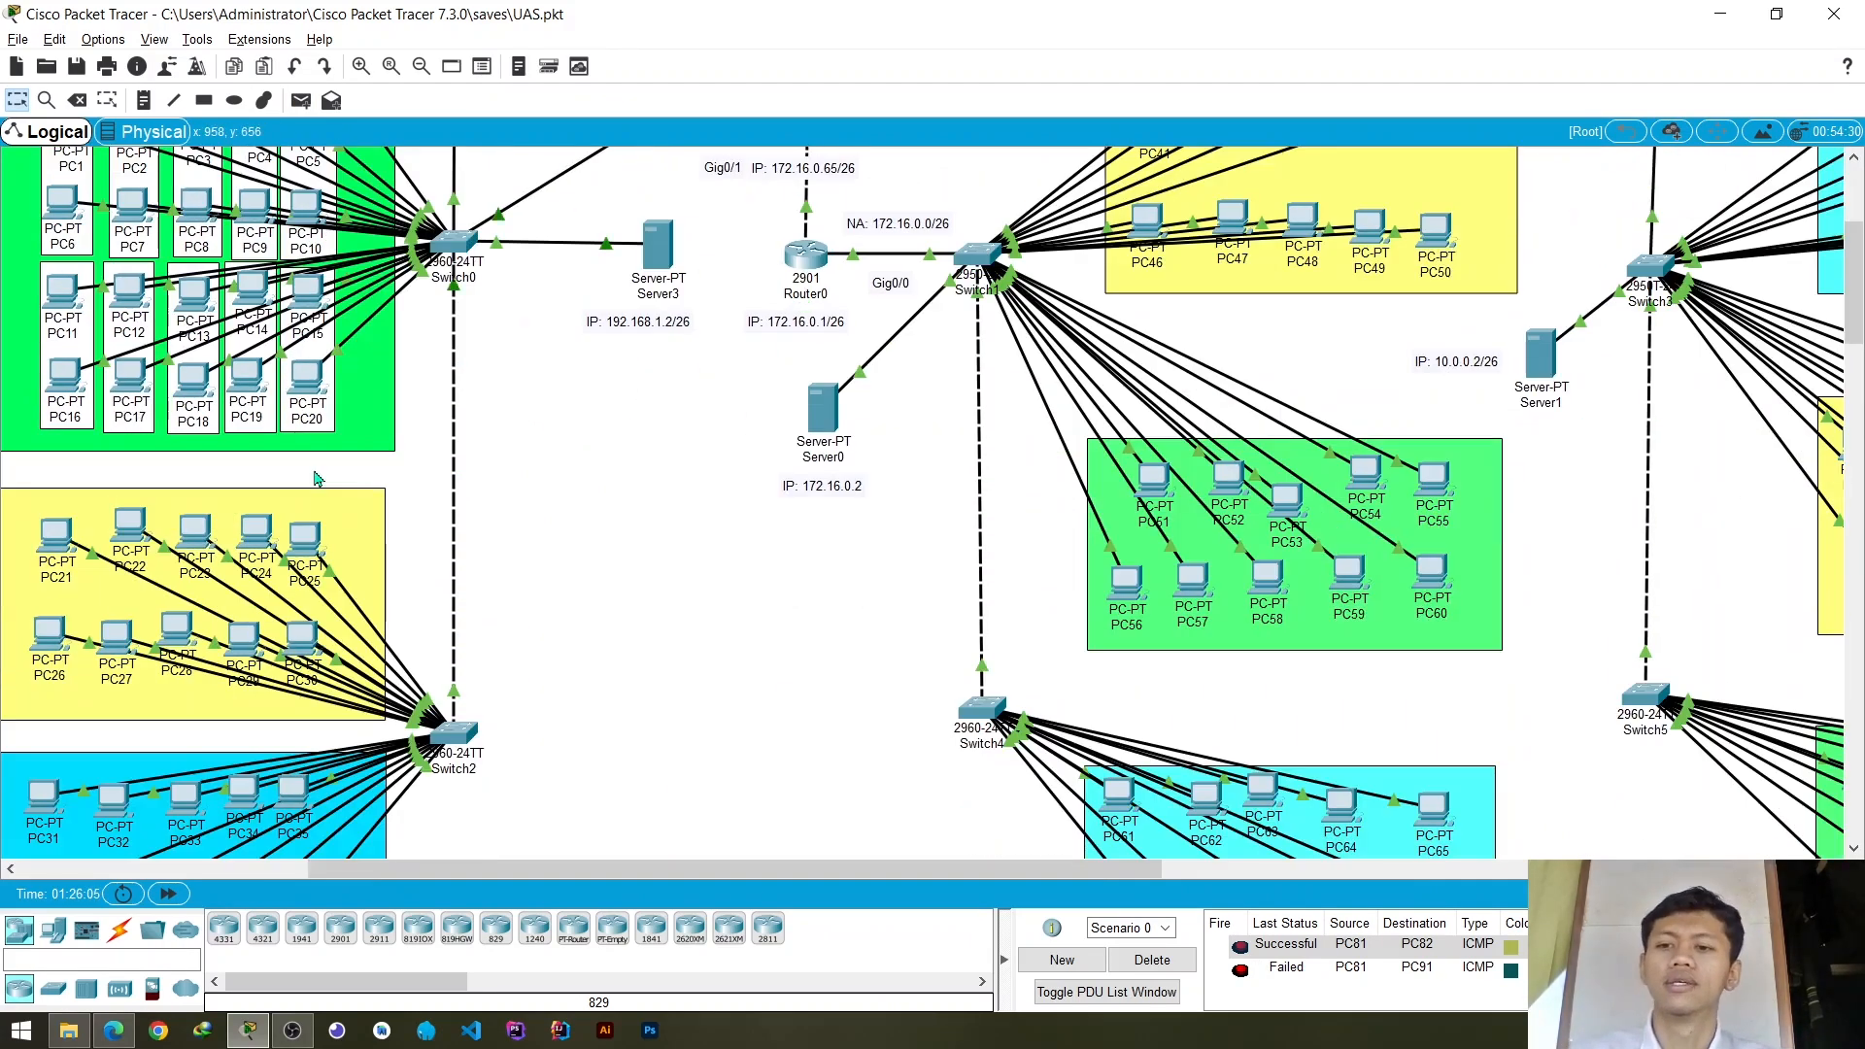
scroll(544, 375, "up", 3)
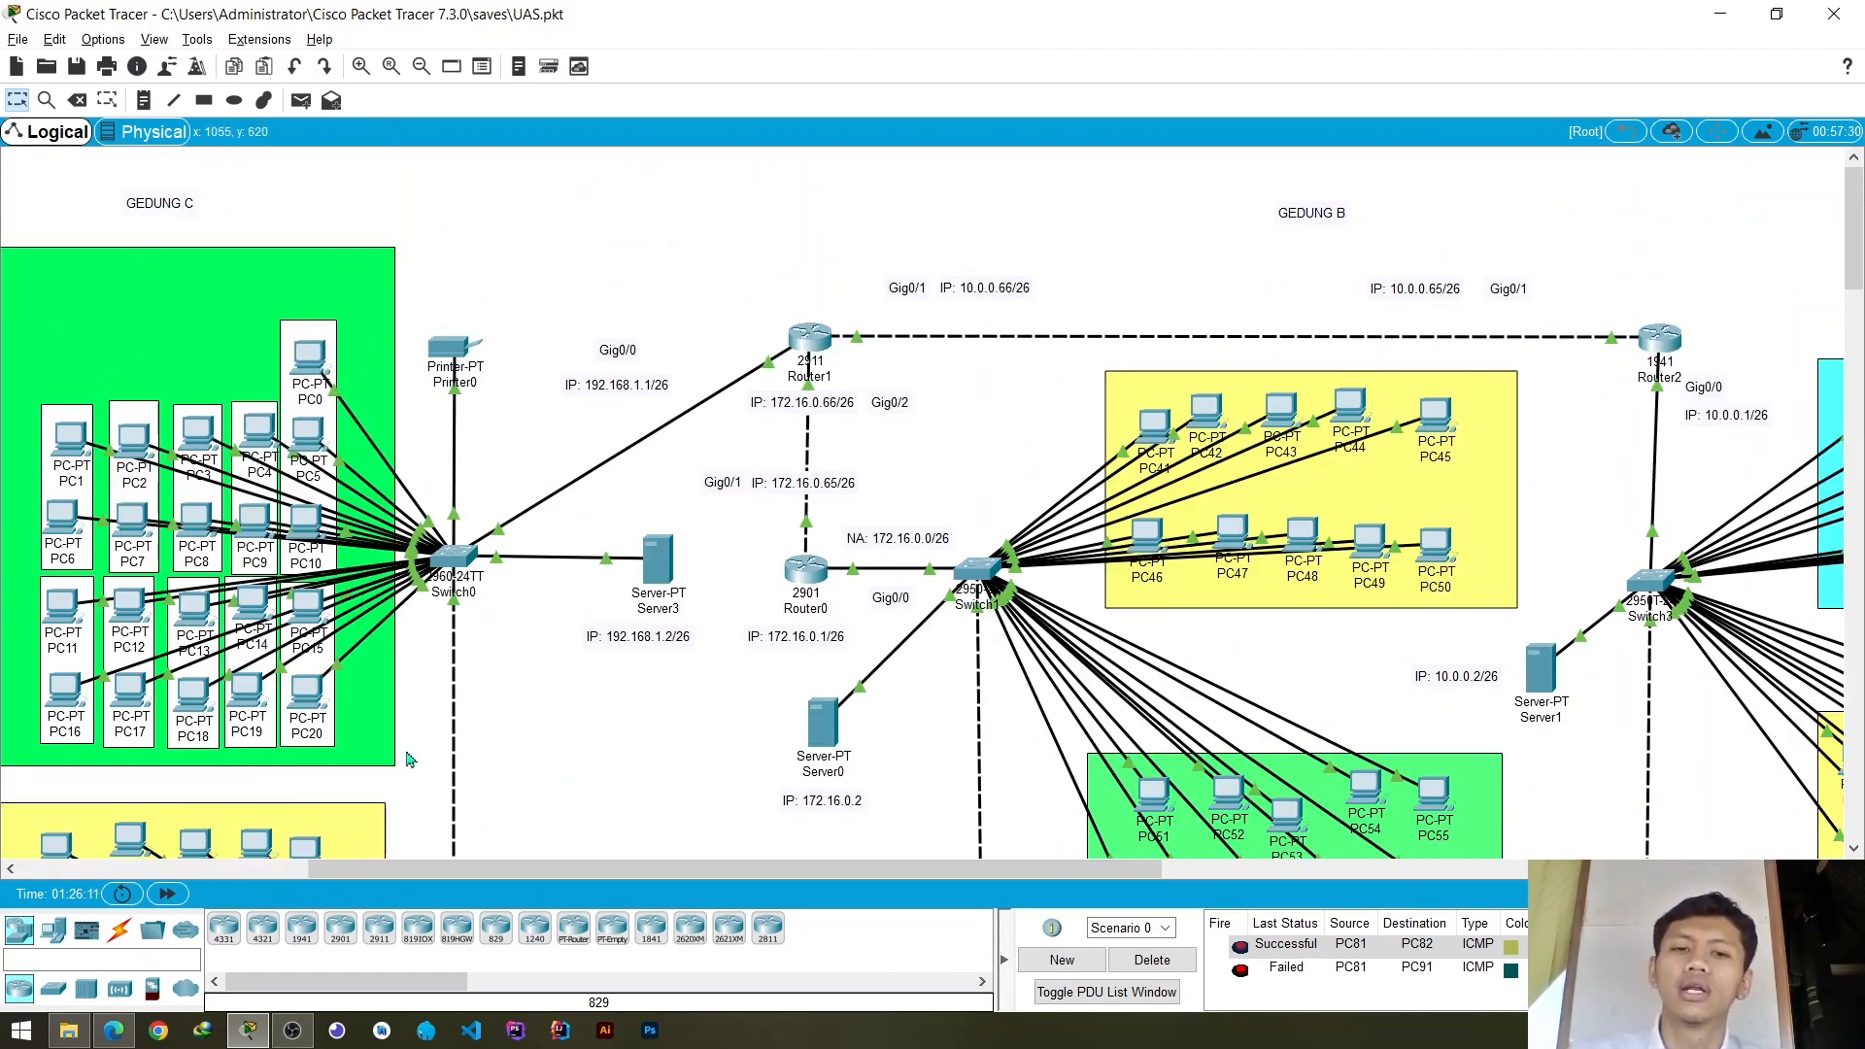
scroll(437, 499, "down", 4)
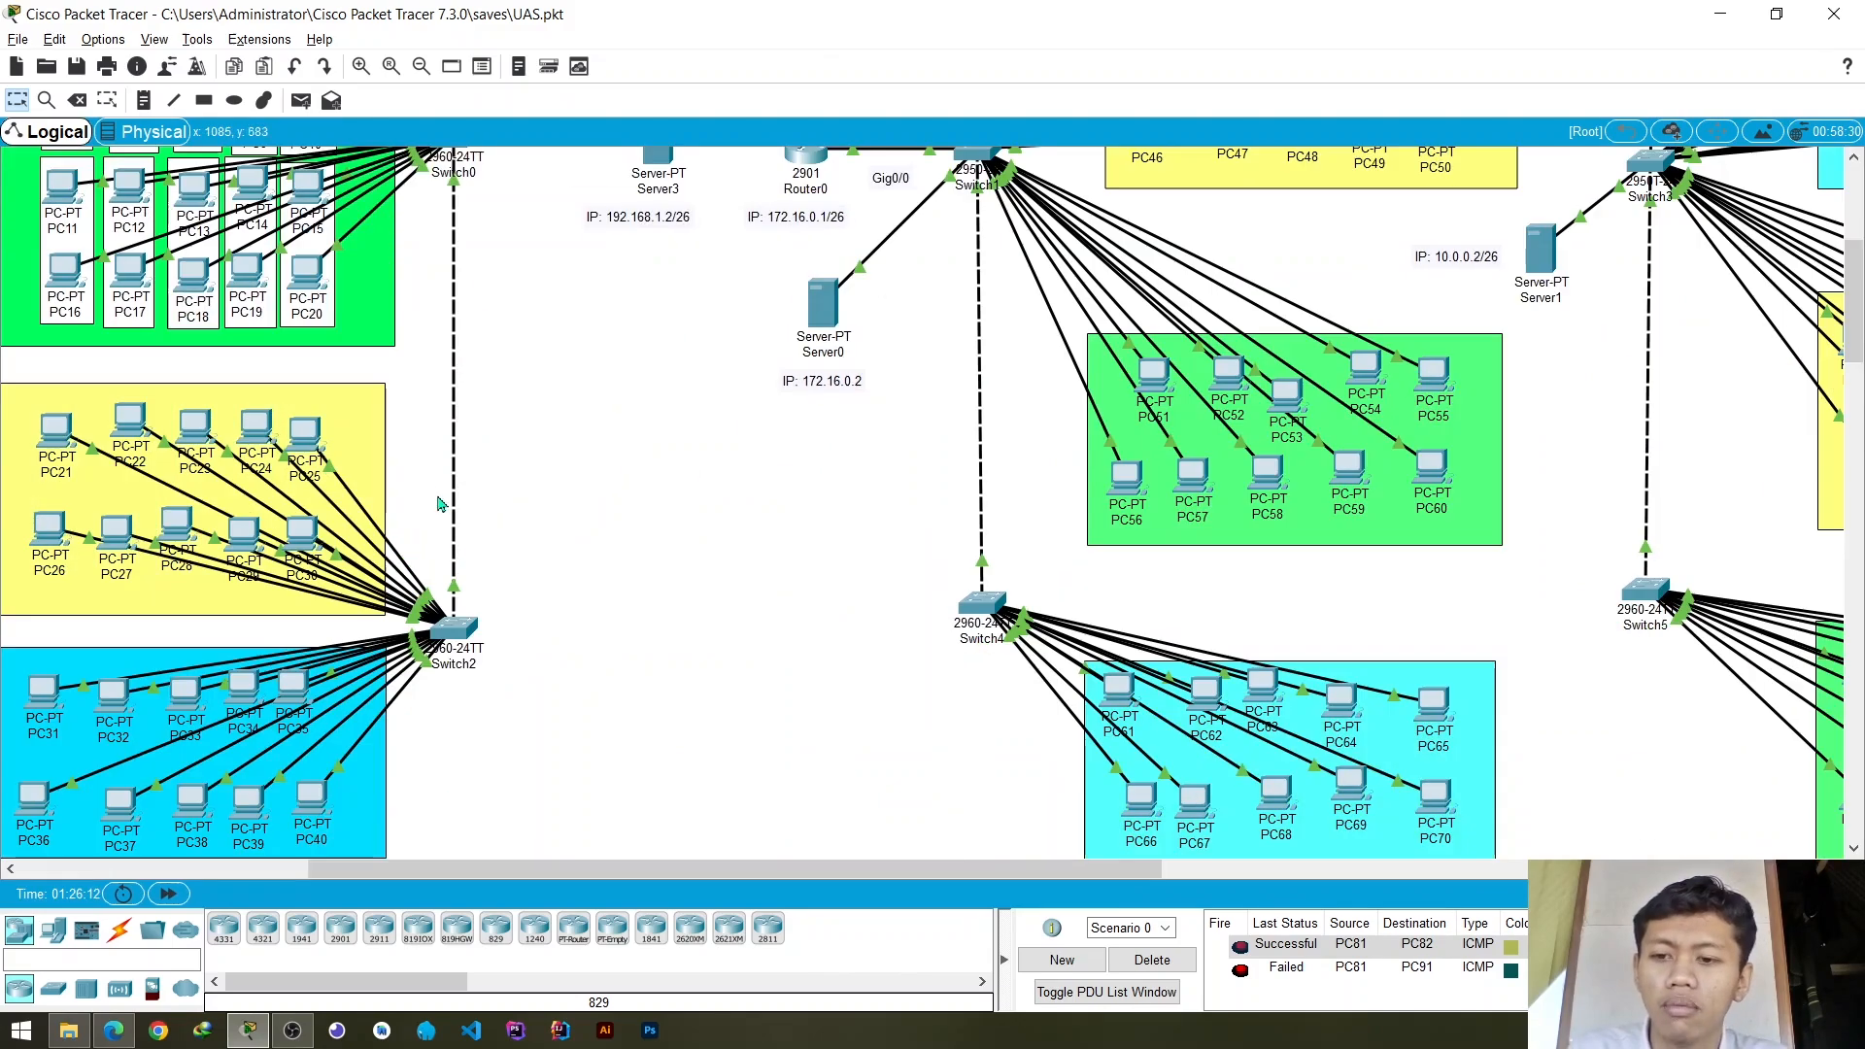
scroll(556, 478, "up", 2)
scroll(556, 478, "up", 1)
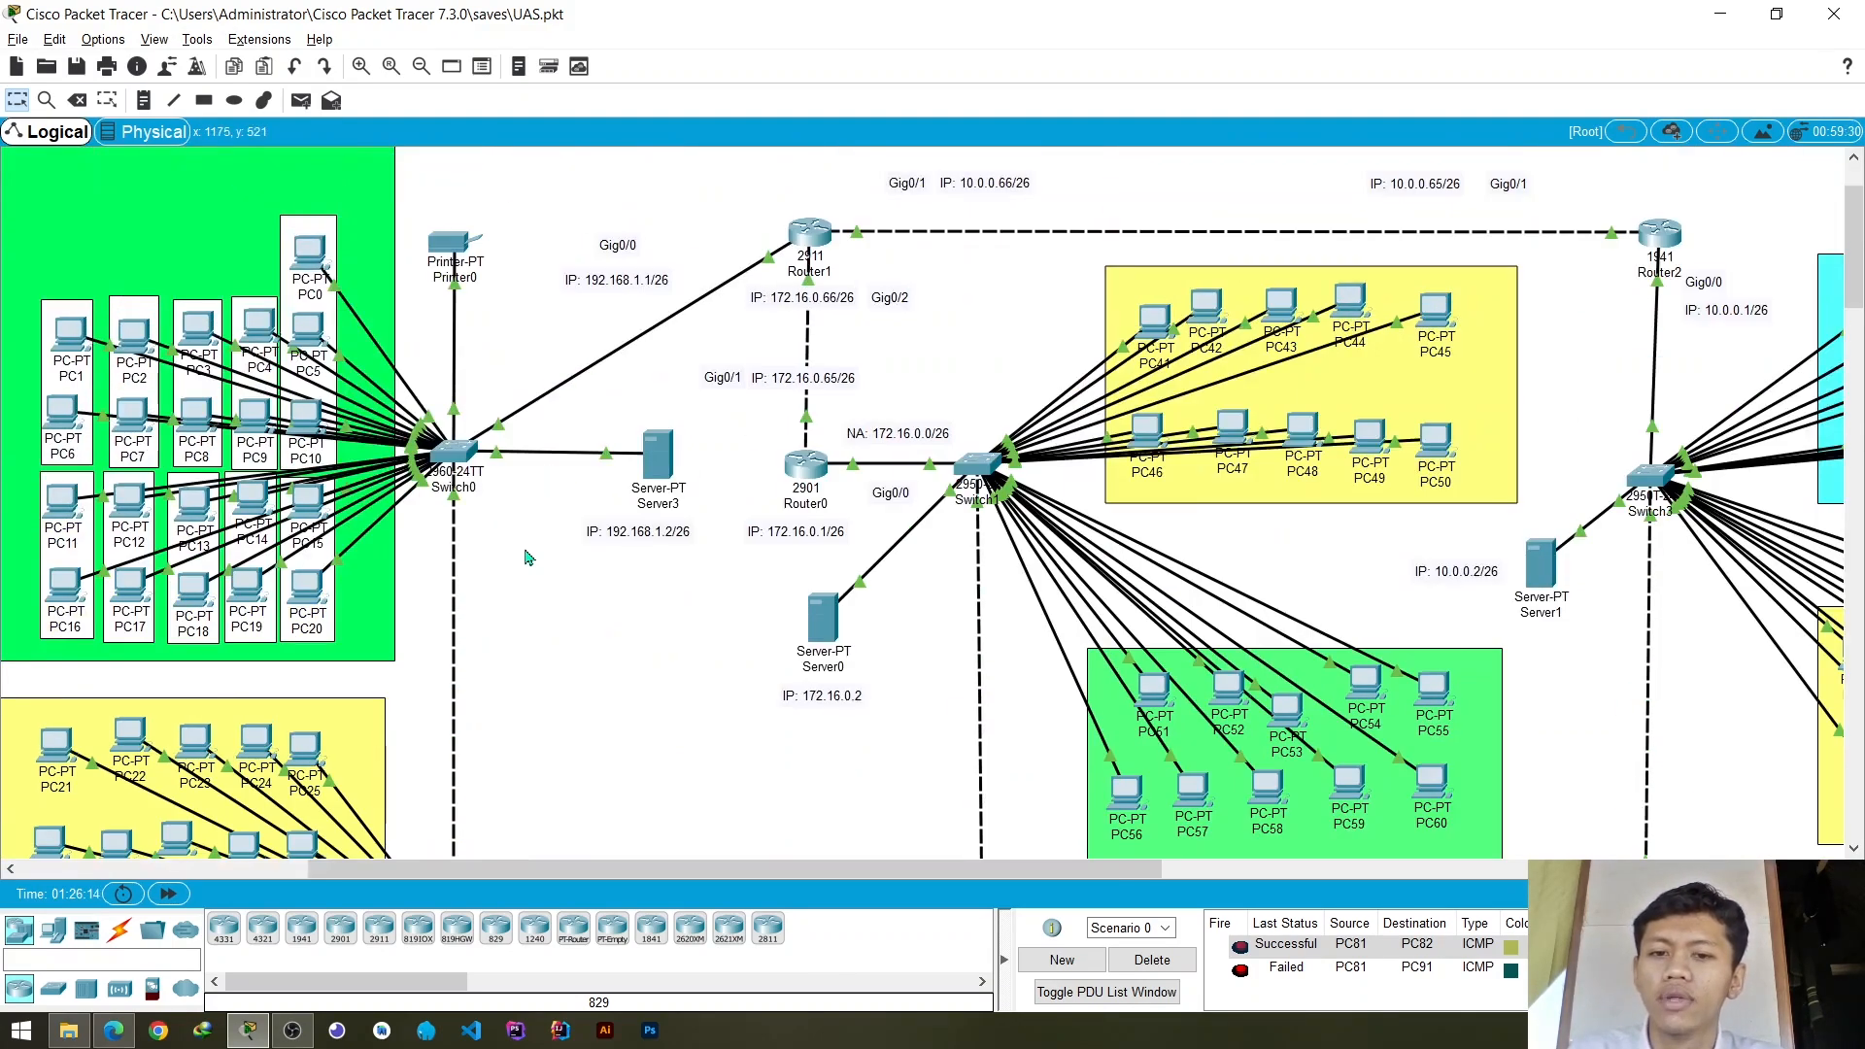
scroll(525, 556, "down", 4)
scroll(528, 554, "up", 3)
scroll(529, 556, "down", 3)
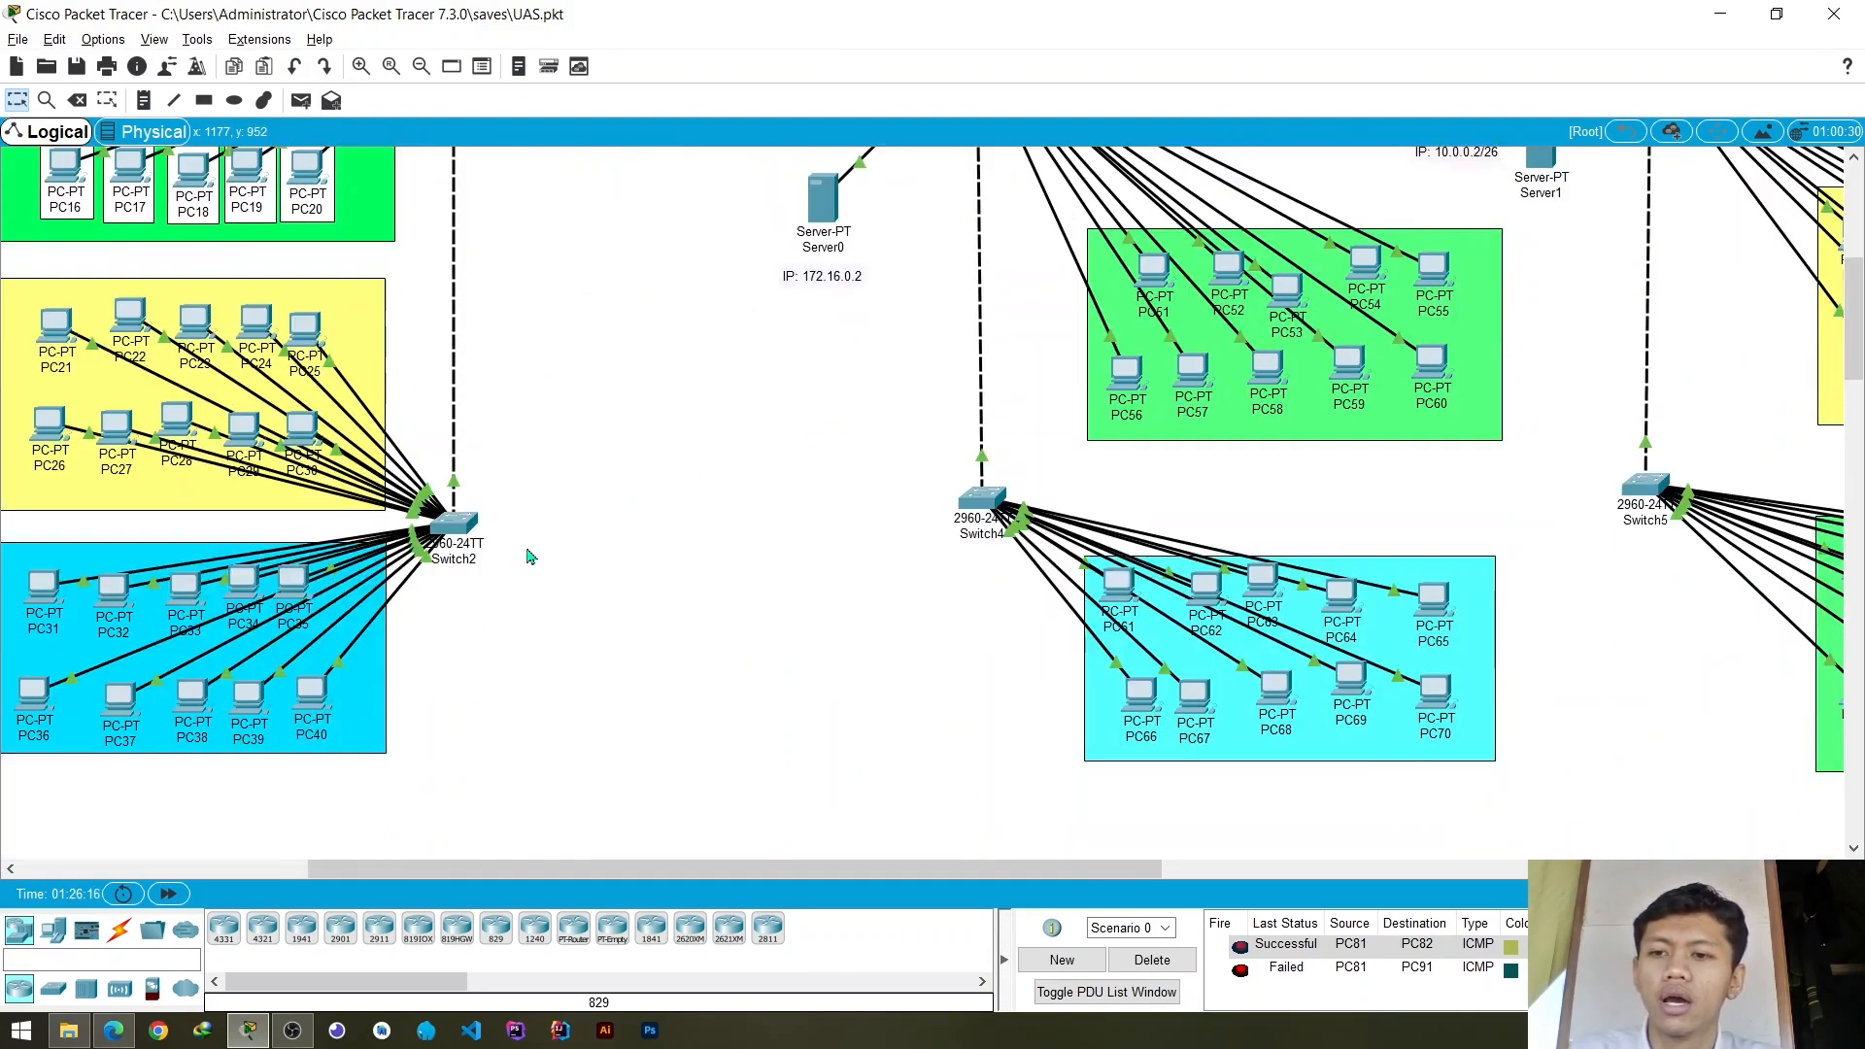
scroll(530, 556, "up", 1)
scroll(530, 556, "down", 2)
scroll(530, 555, "up", 1)
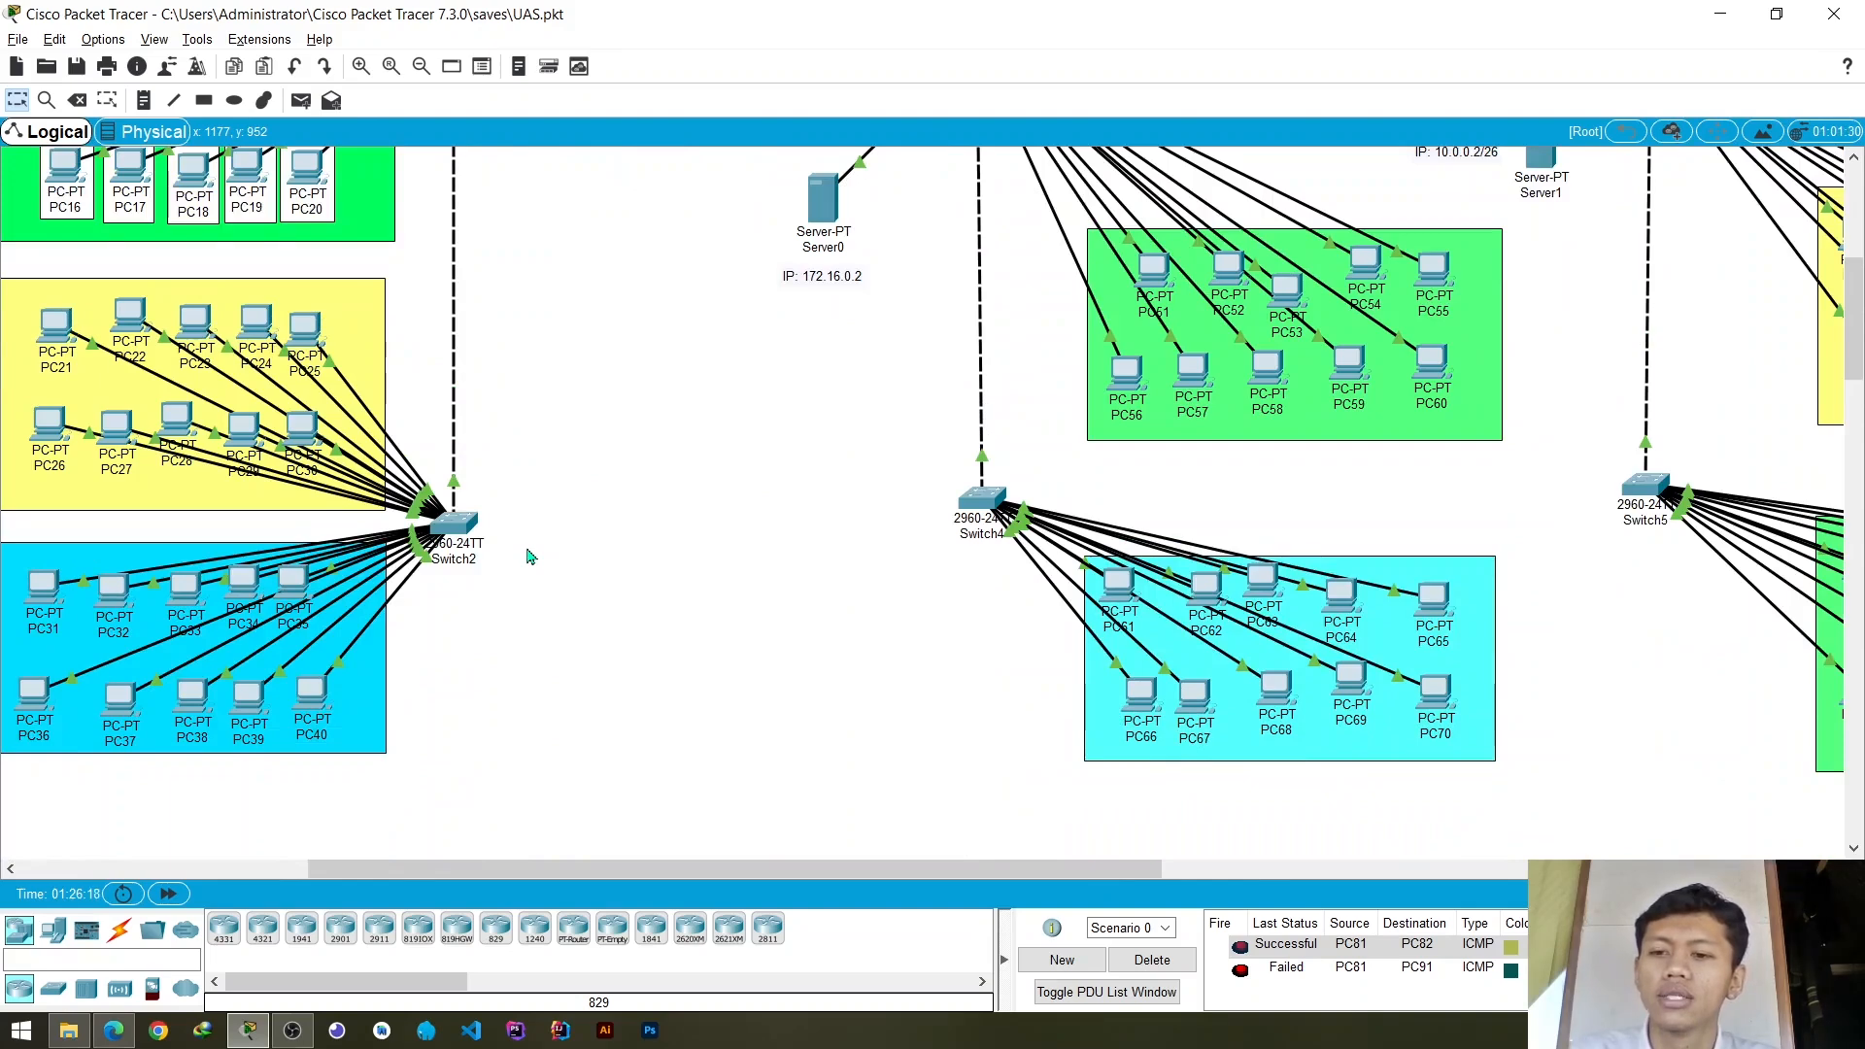
scroll(530, 555, "up", 1)
scroll(529, 549, "down", 1)
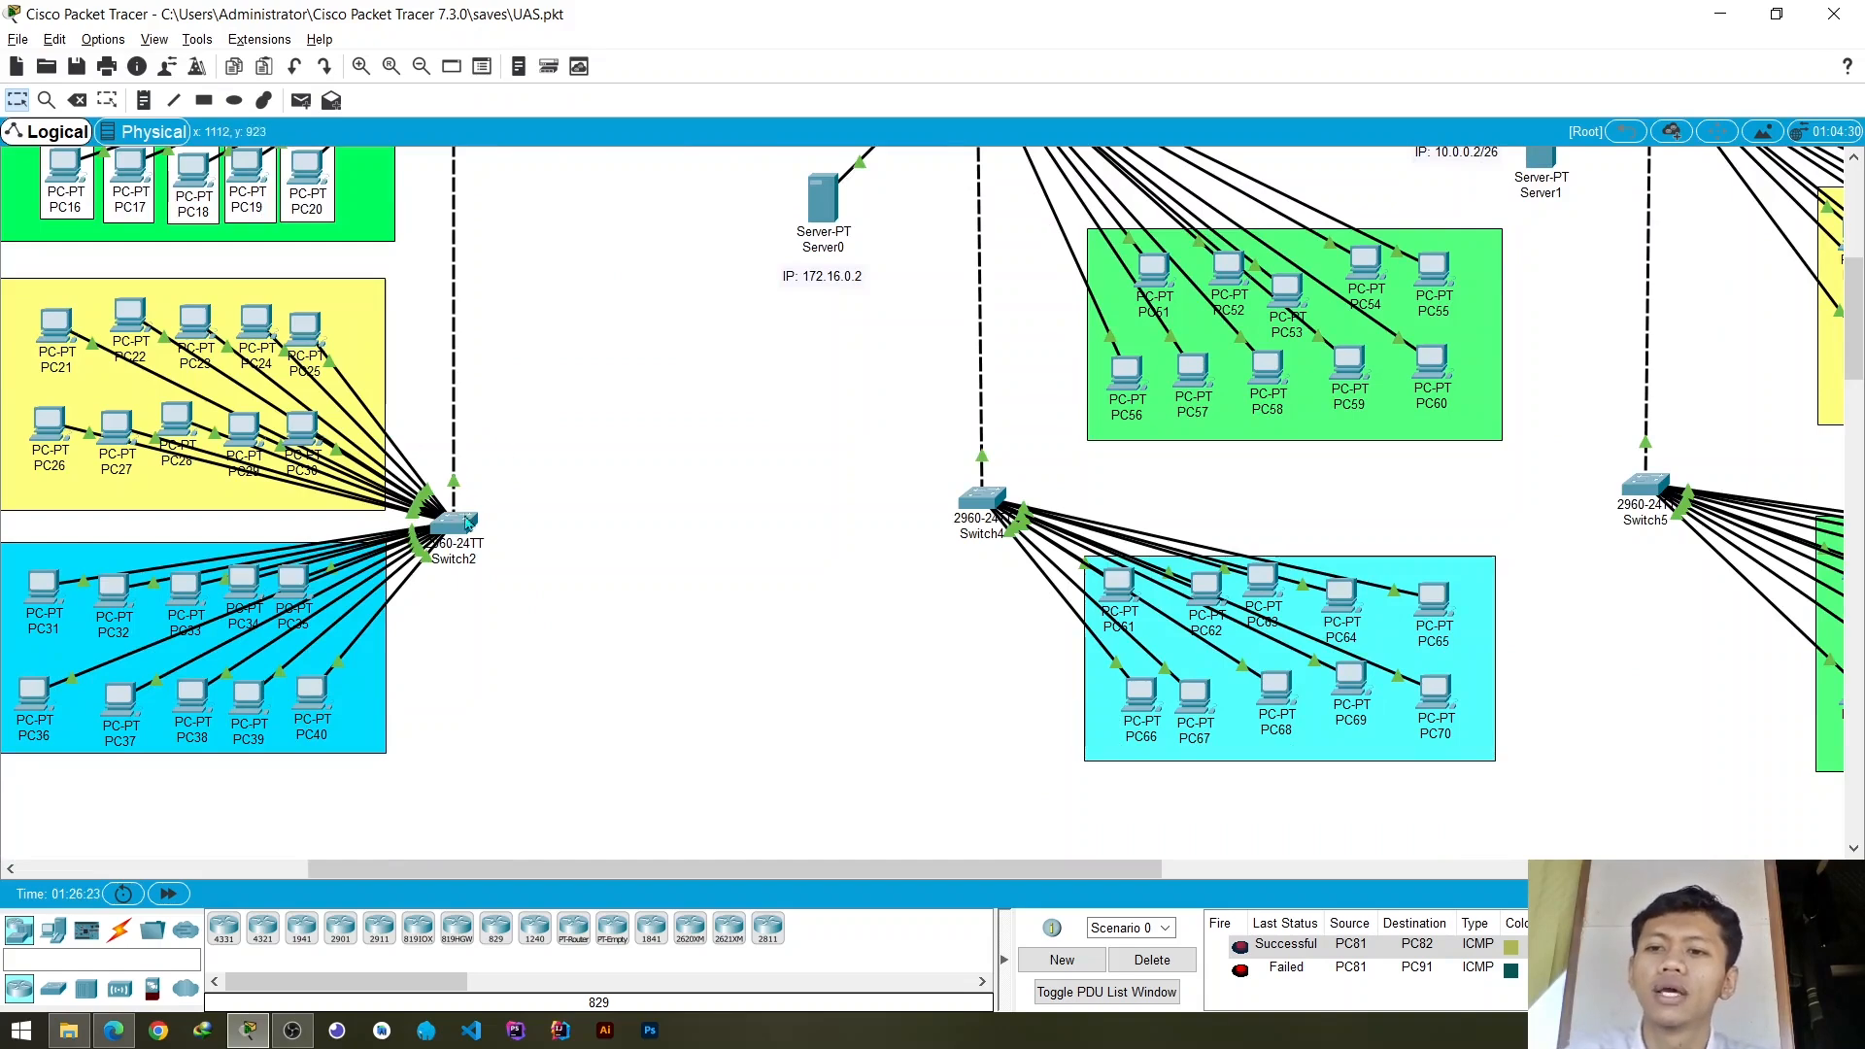
scroll(500, 396, "up", 1)
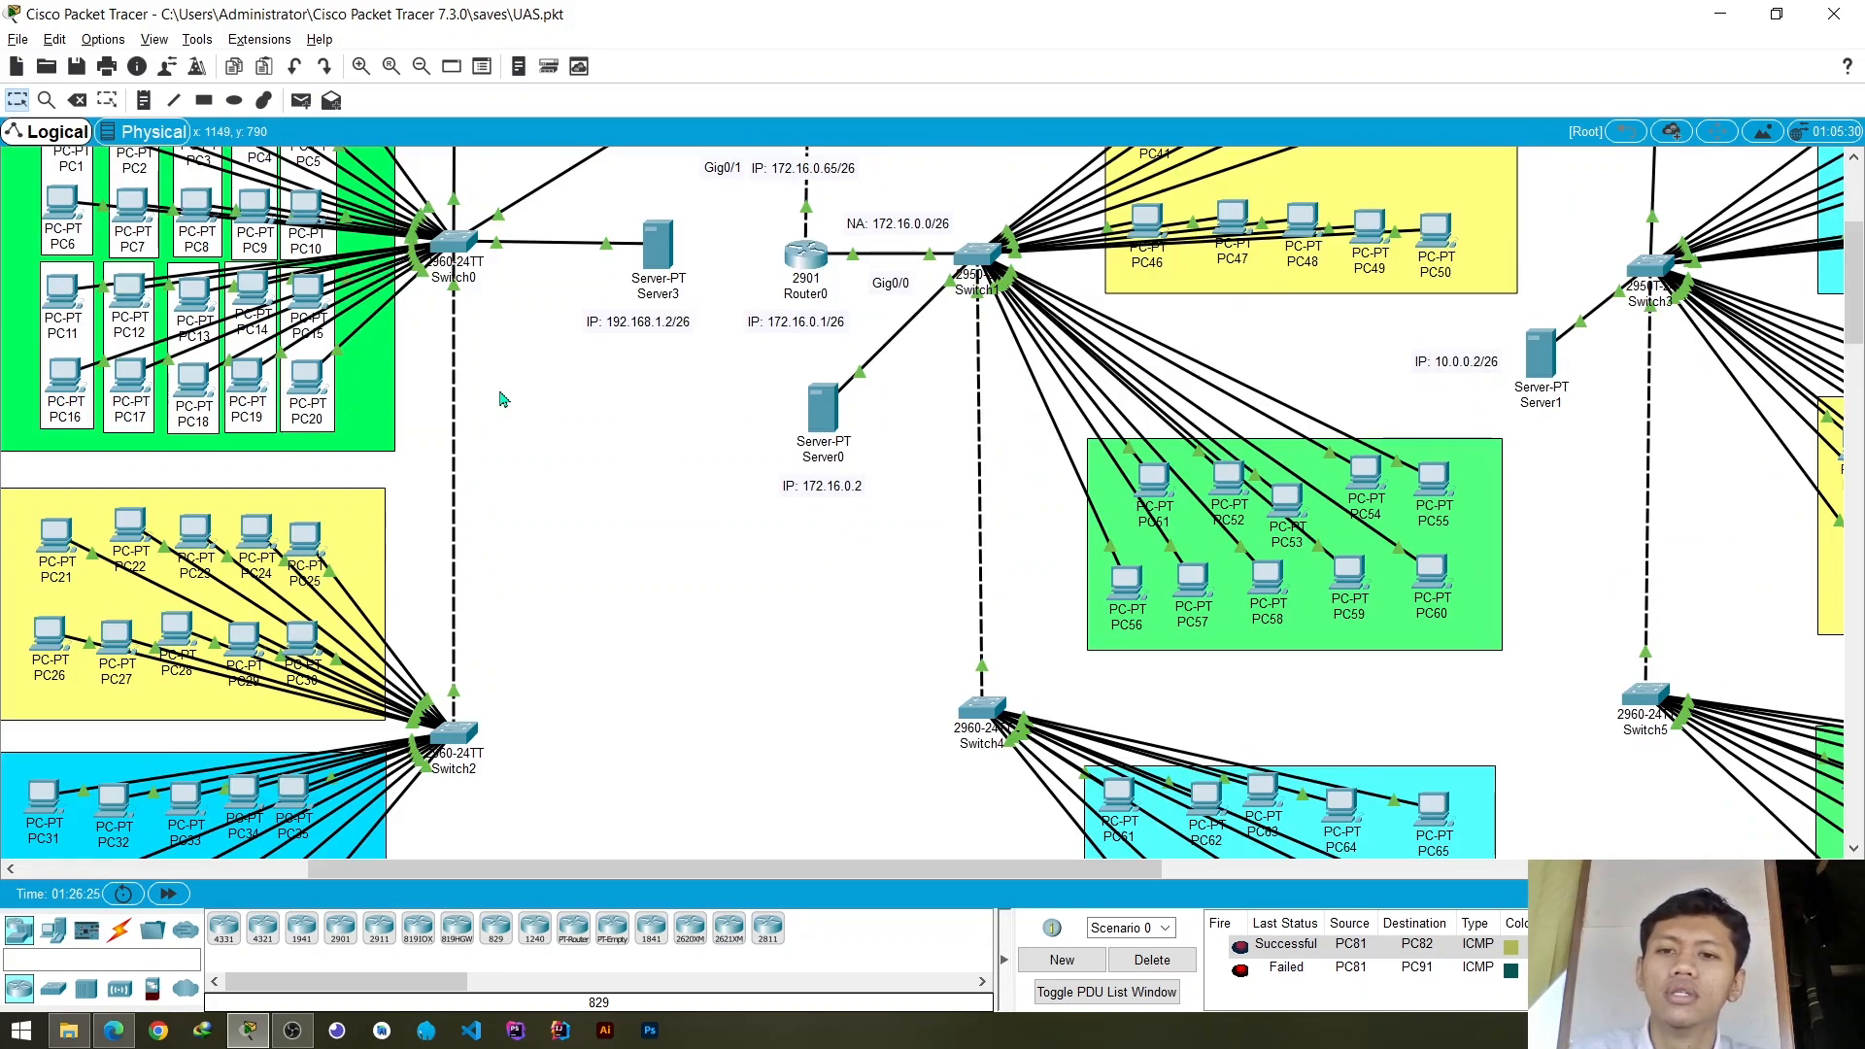
scroll(501, 398, "down", 2)
scroll(504, 399, "up", 1)
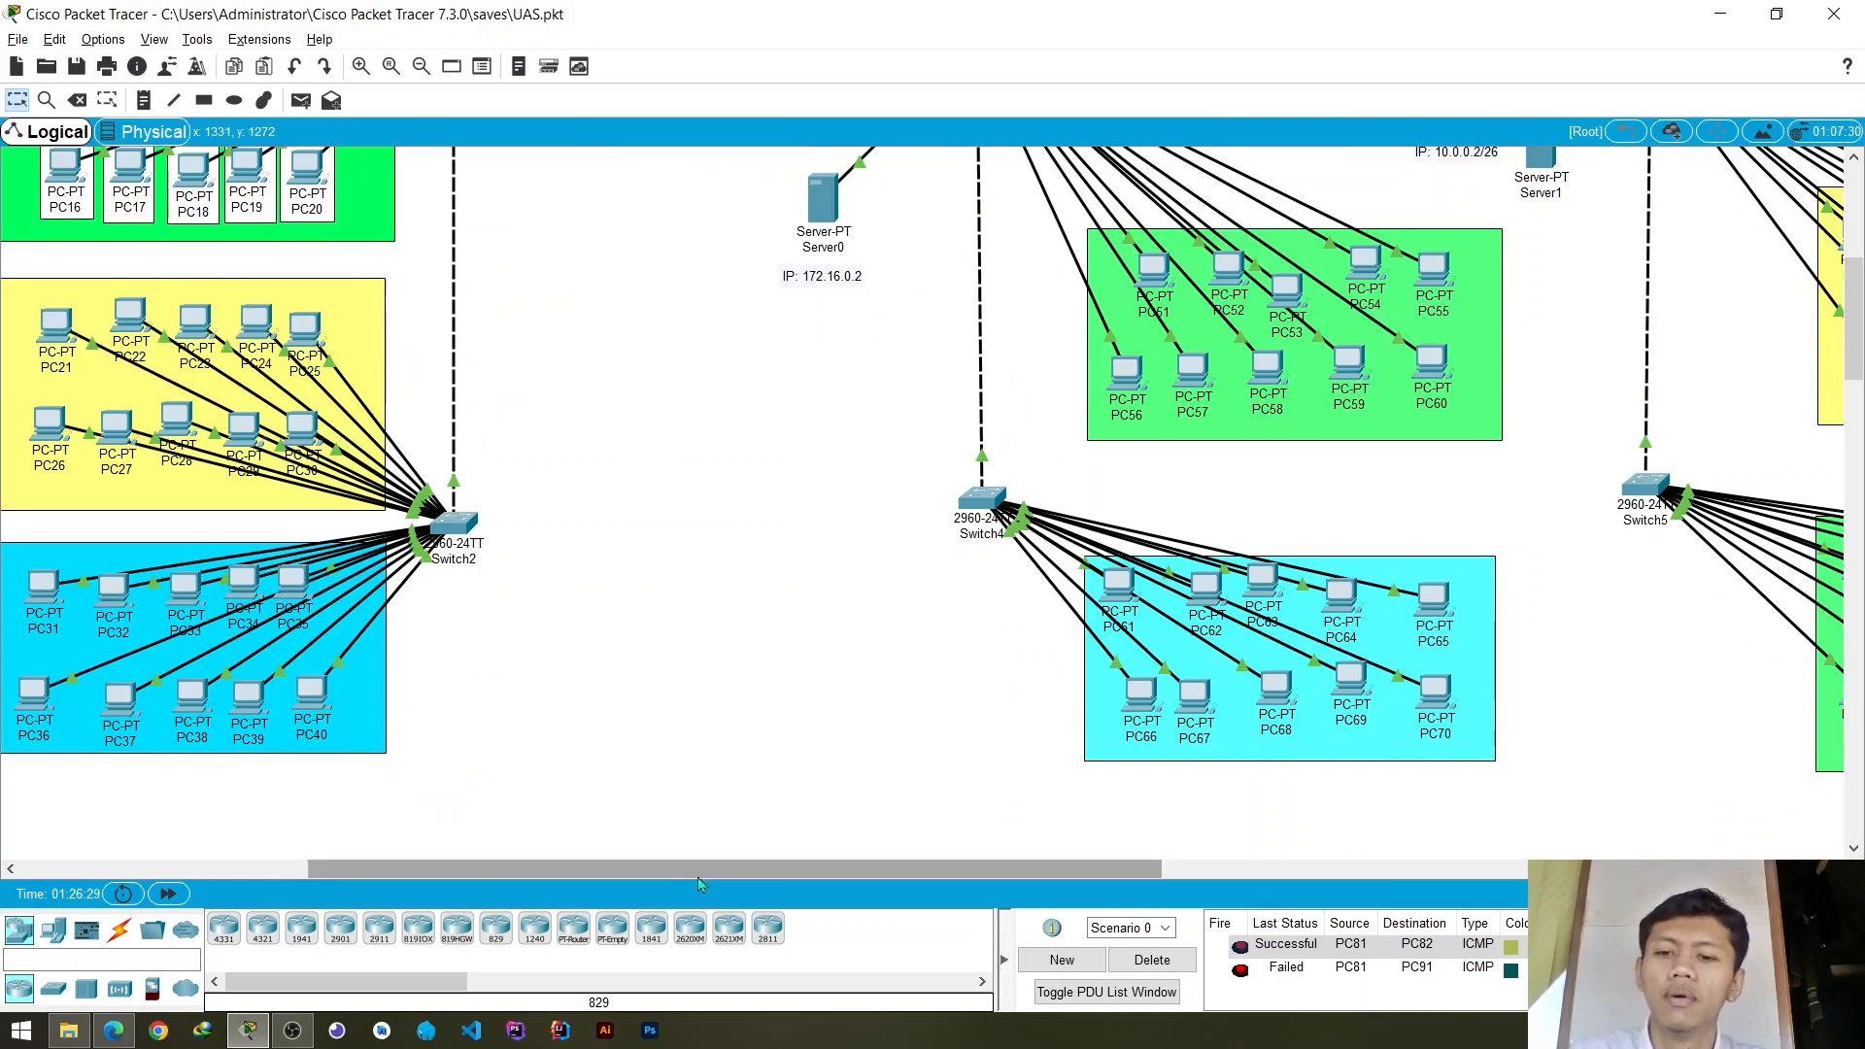
left_click_drag(699, 868, 685, 884)
scroll(614, 641, "up", 4)
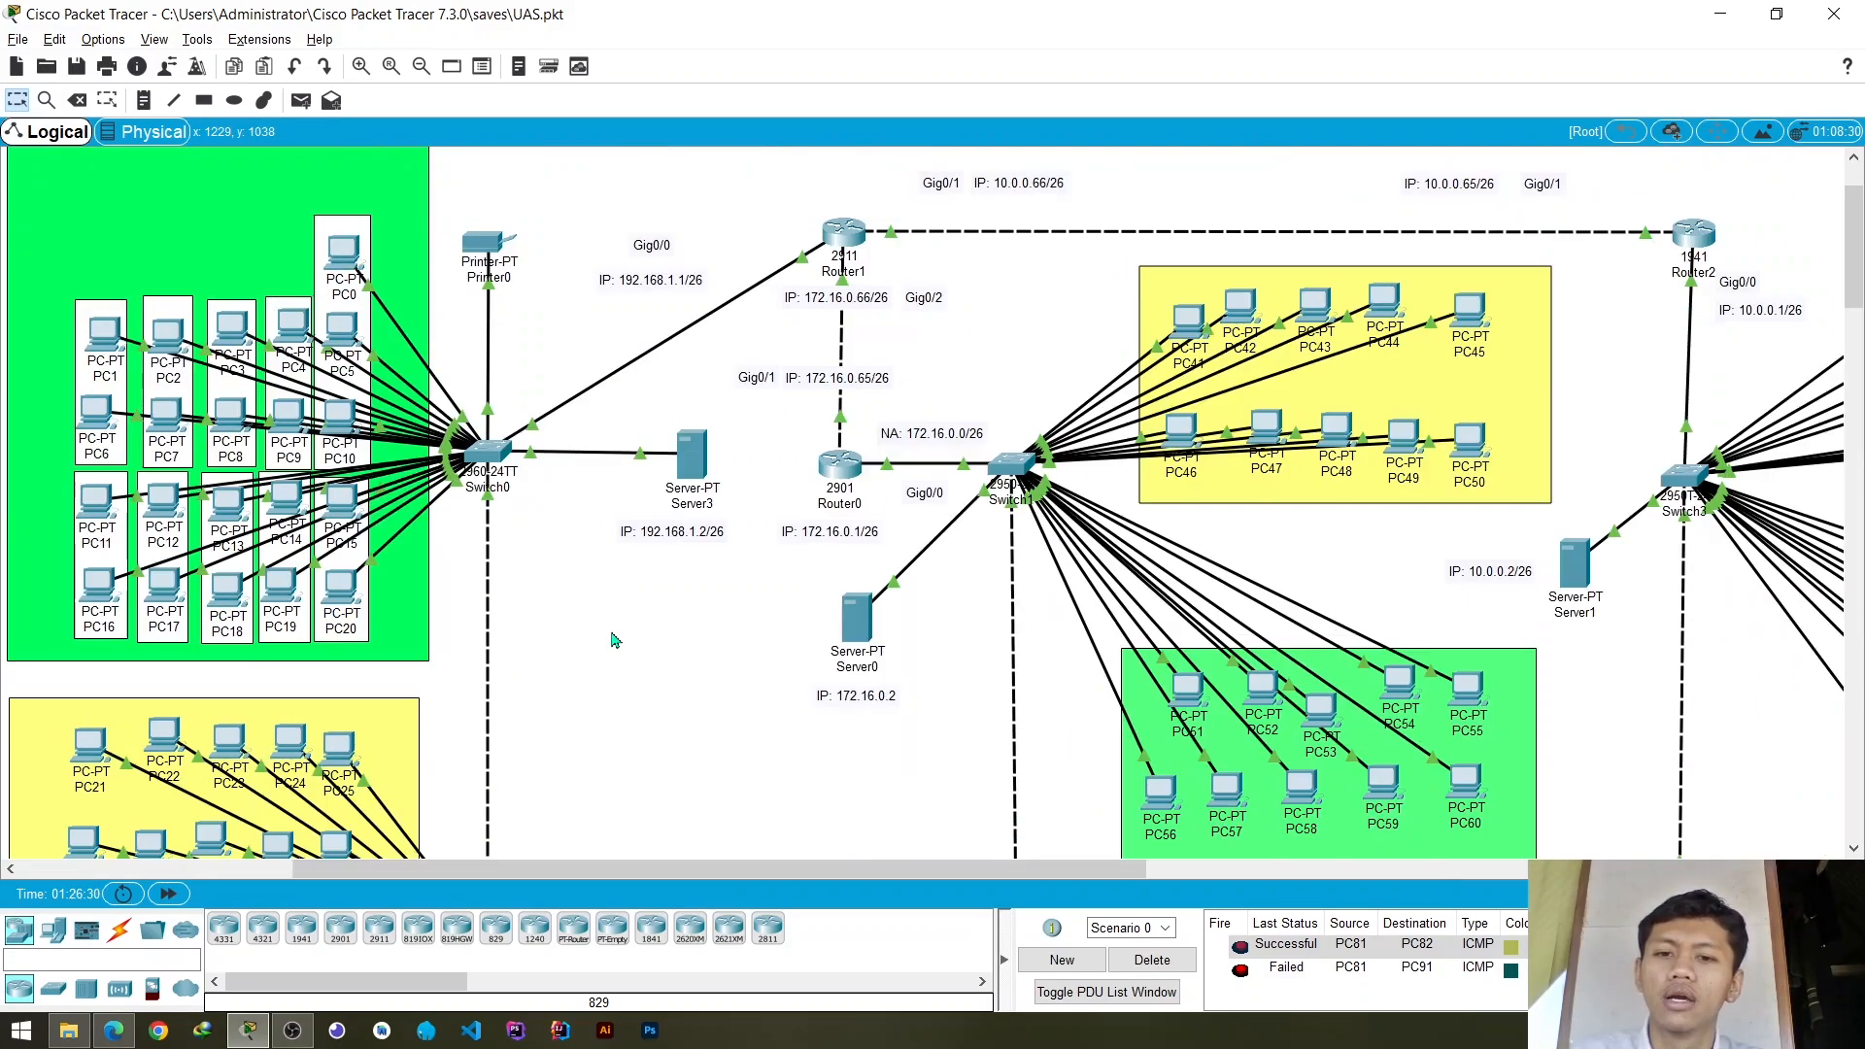
scroll(614, 641, "up", 1)
scroll(614, 642, "down", 2)
scroll(615, 641, "up", 3)
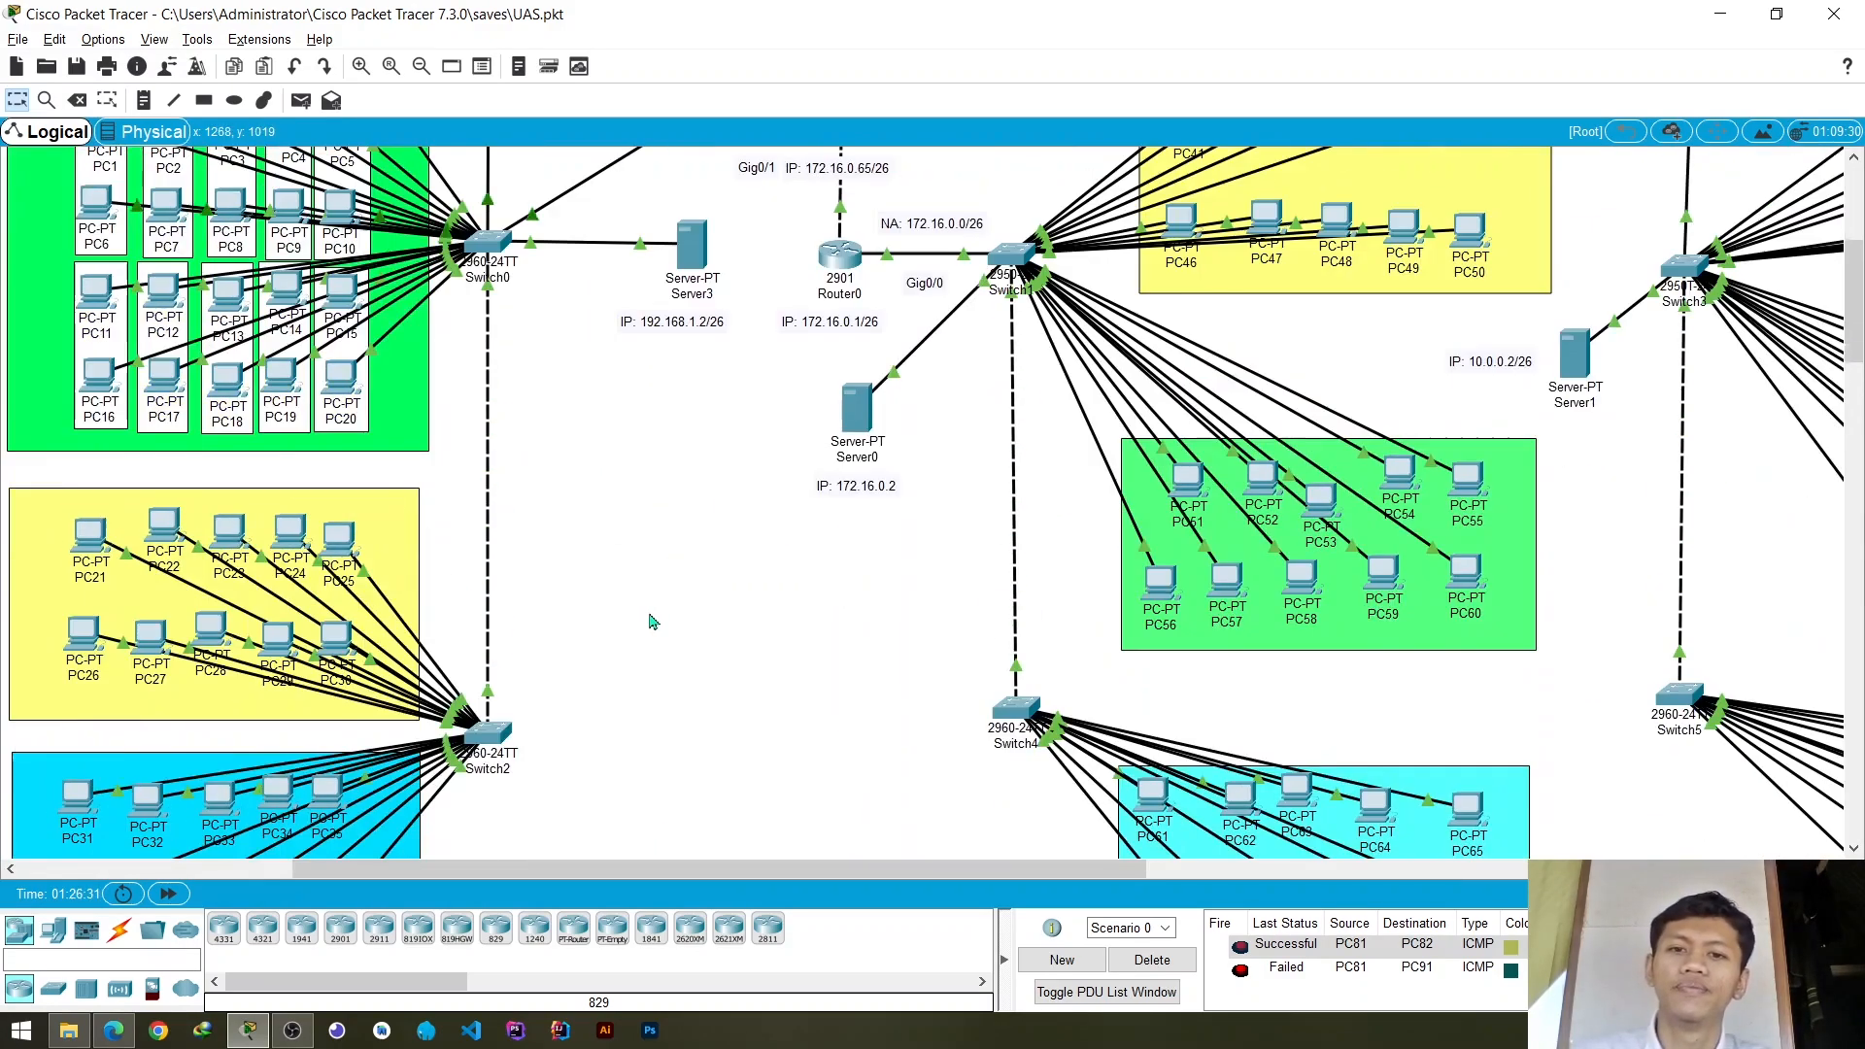